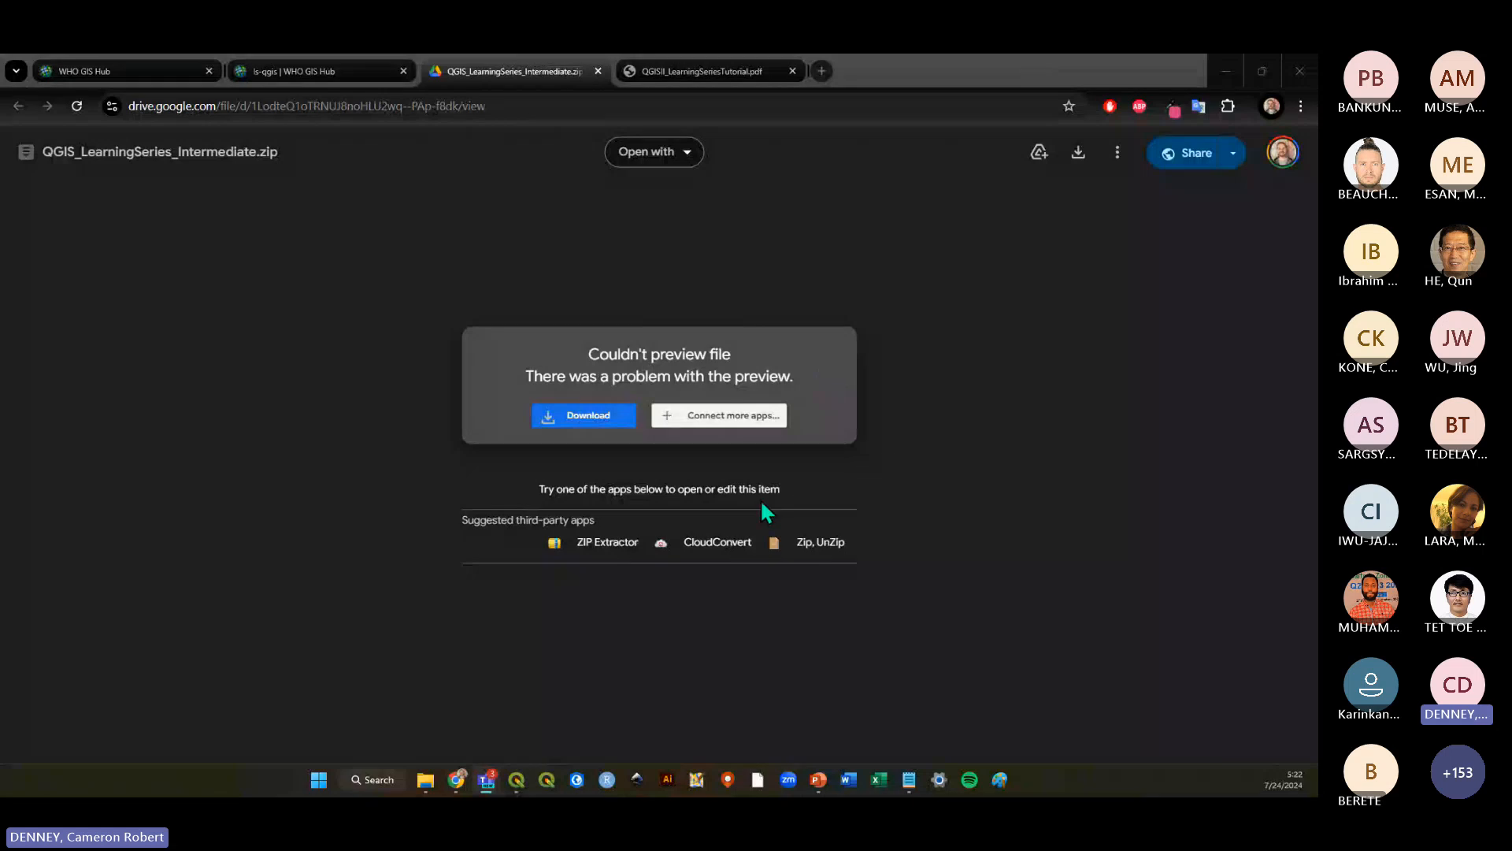
Switch to File Explorer and extract all of QGIS_LearningSeries_Intermediate.zip to the suggested folder inside QGISII_LS_July2024
{"action": "mouse_move", "coordinate": [425, 778]}
{"action": "left_click", "coordinate": [425, 685]}
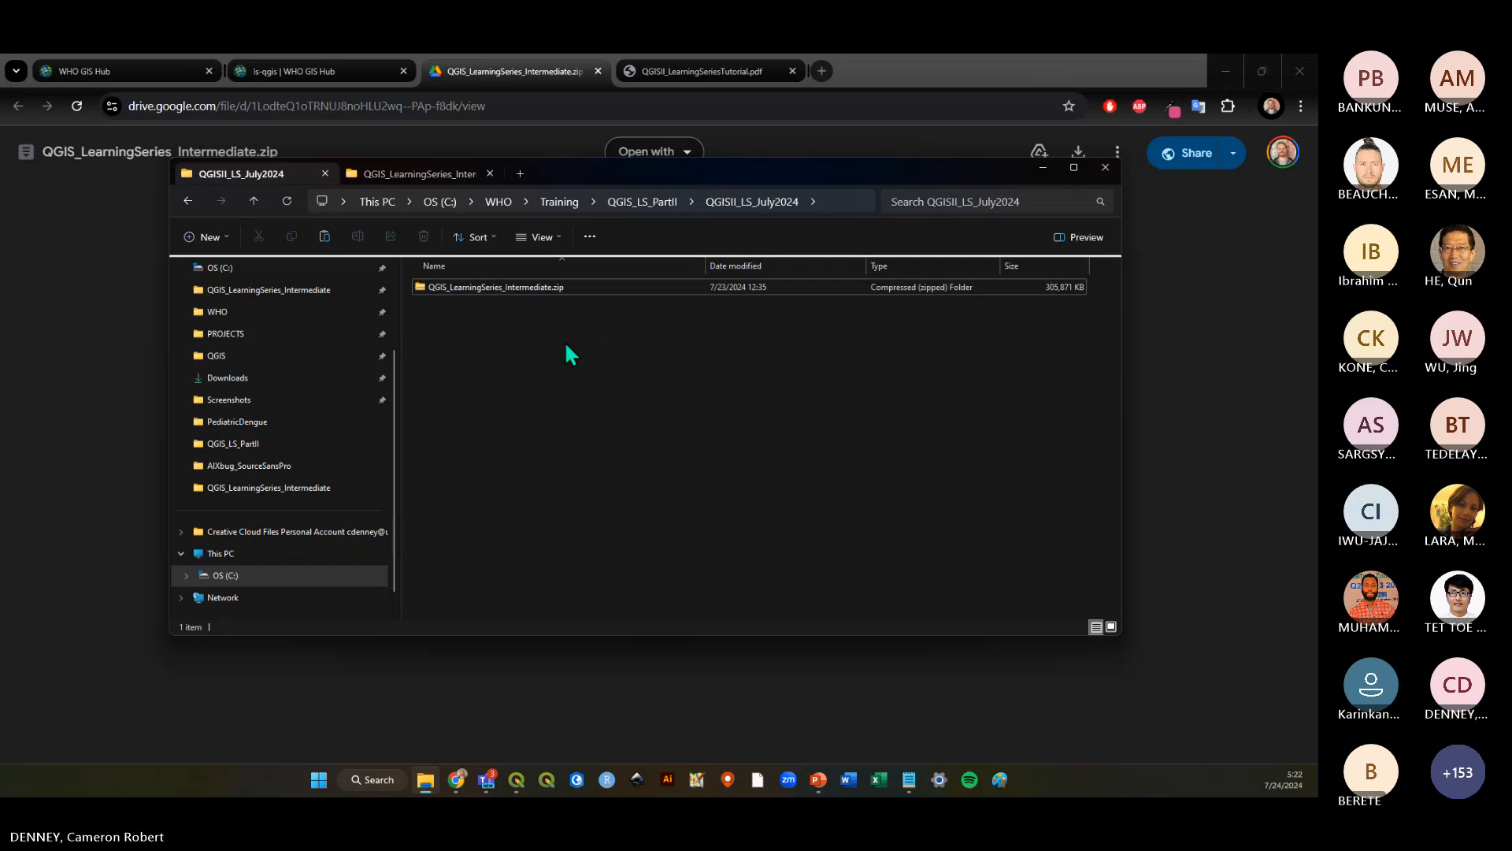
{"action": "right_click", "coordinate": [574, 288]}
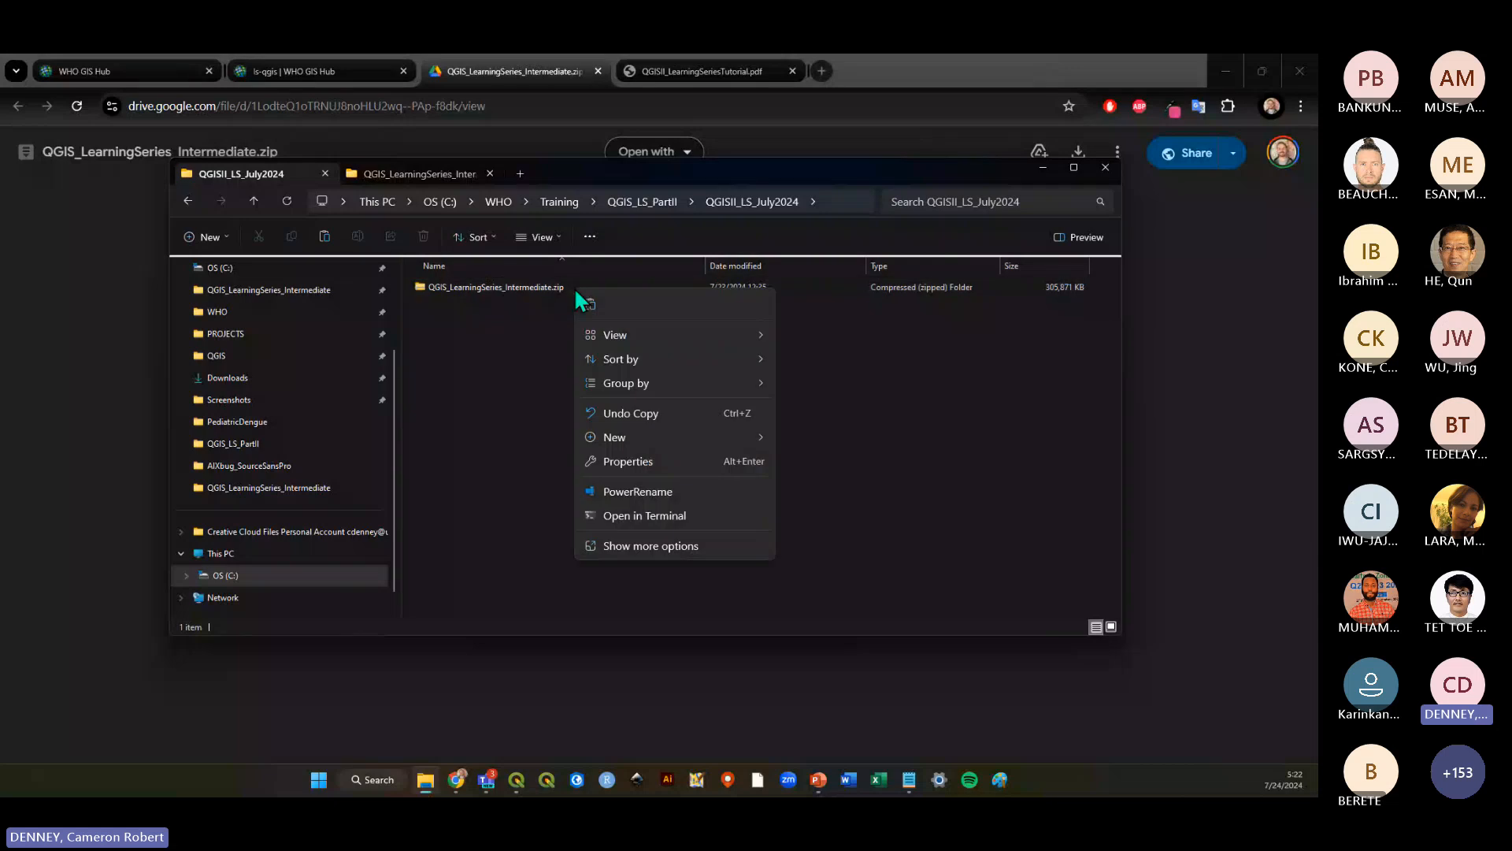
{"action": "left_click", "coordinate": [514, 341]}
{"action": "left_click", "coordinate": [531, 287]}
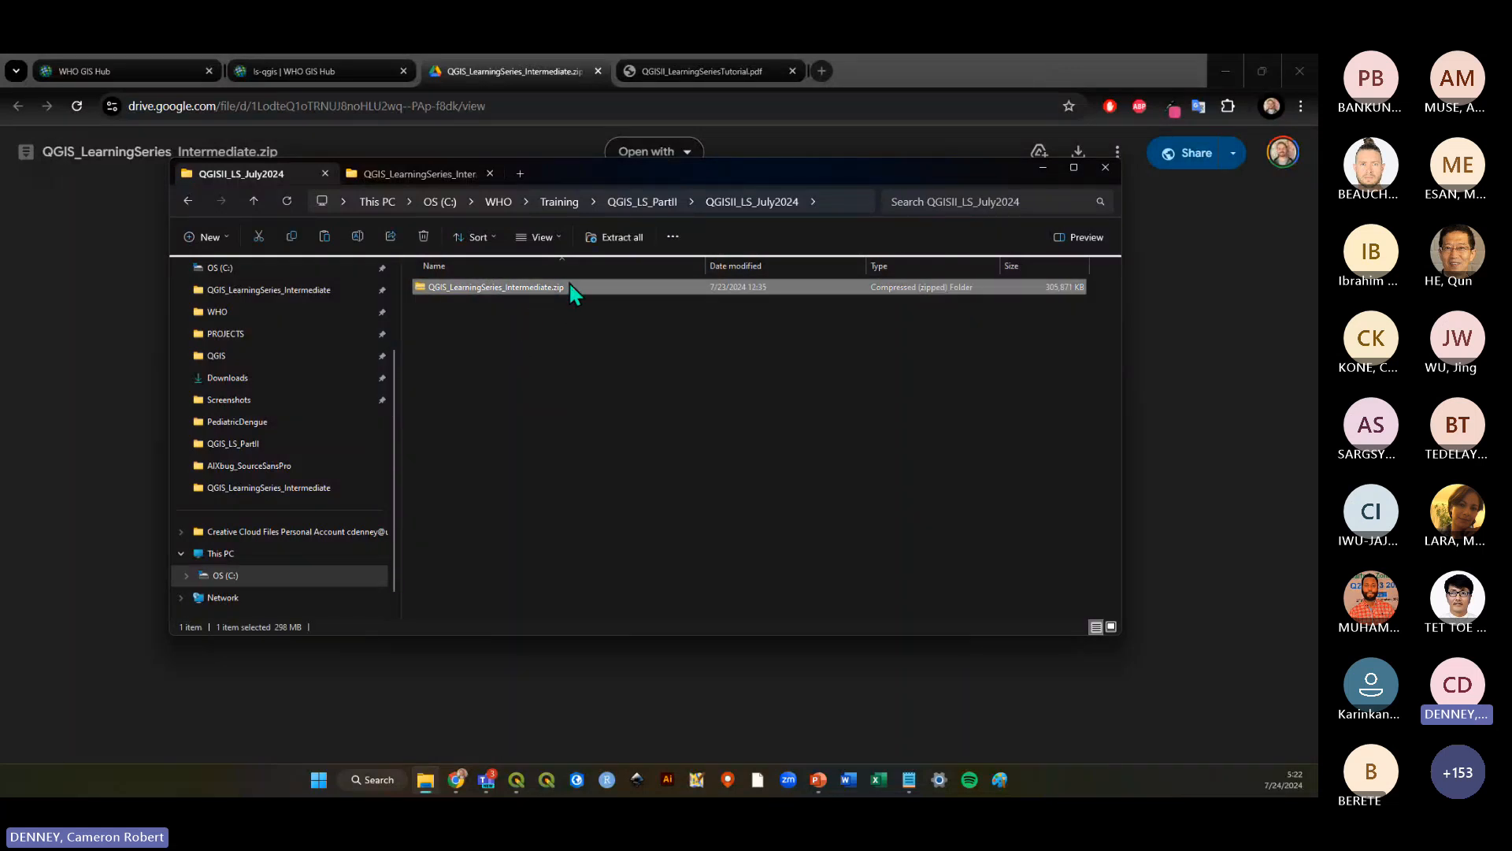
{"action": "right_click", "coordinate": [568, 286]}
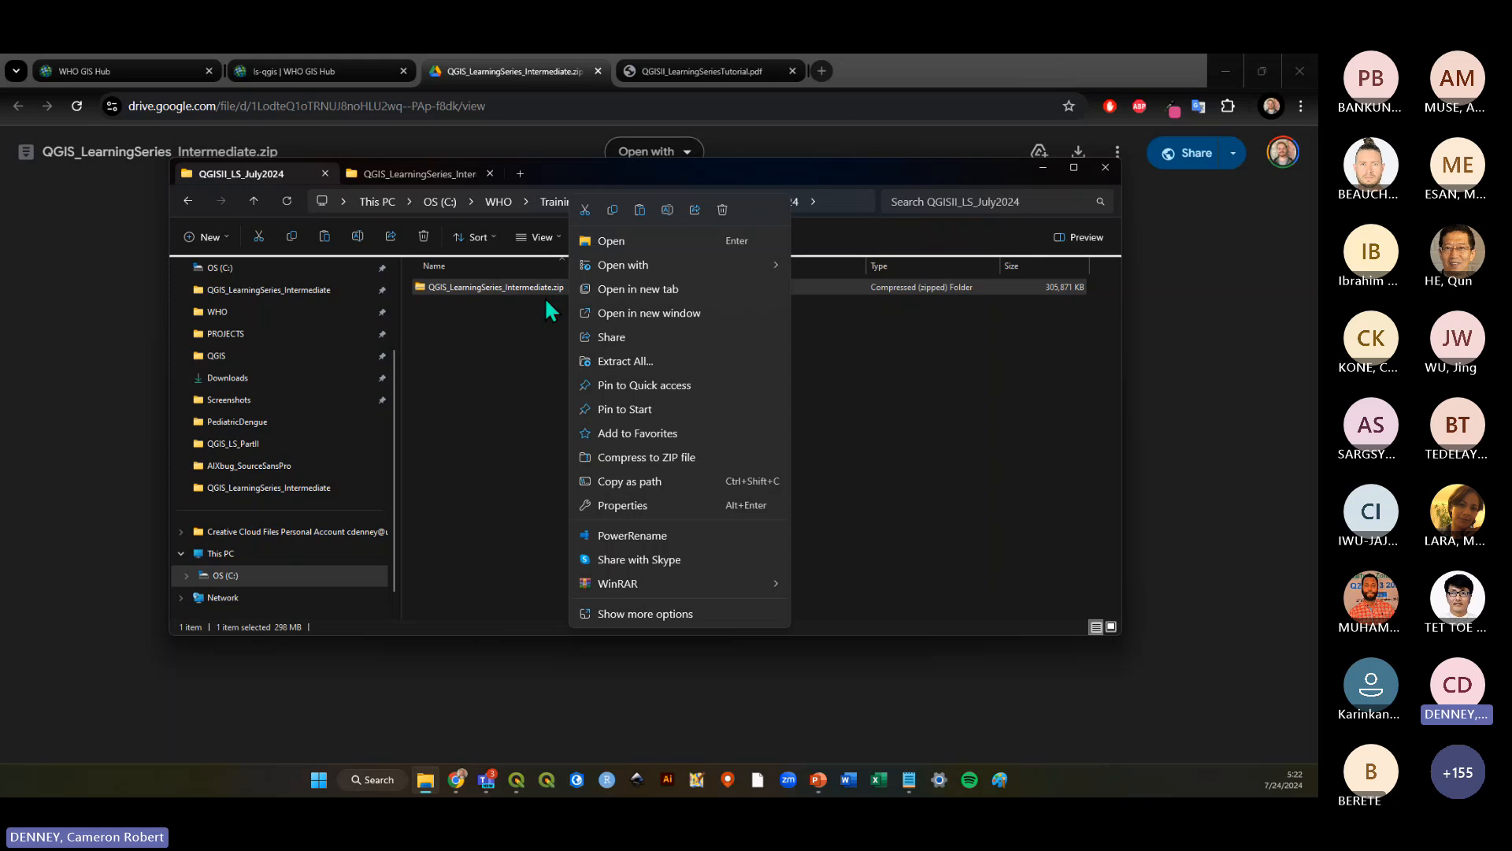
{"action": "left_click", "coordinate": [680, 365]}
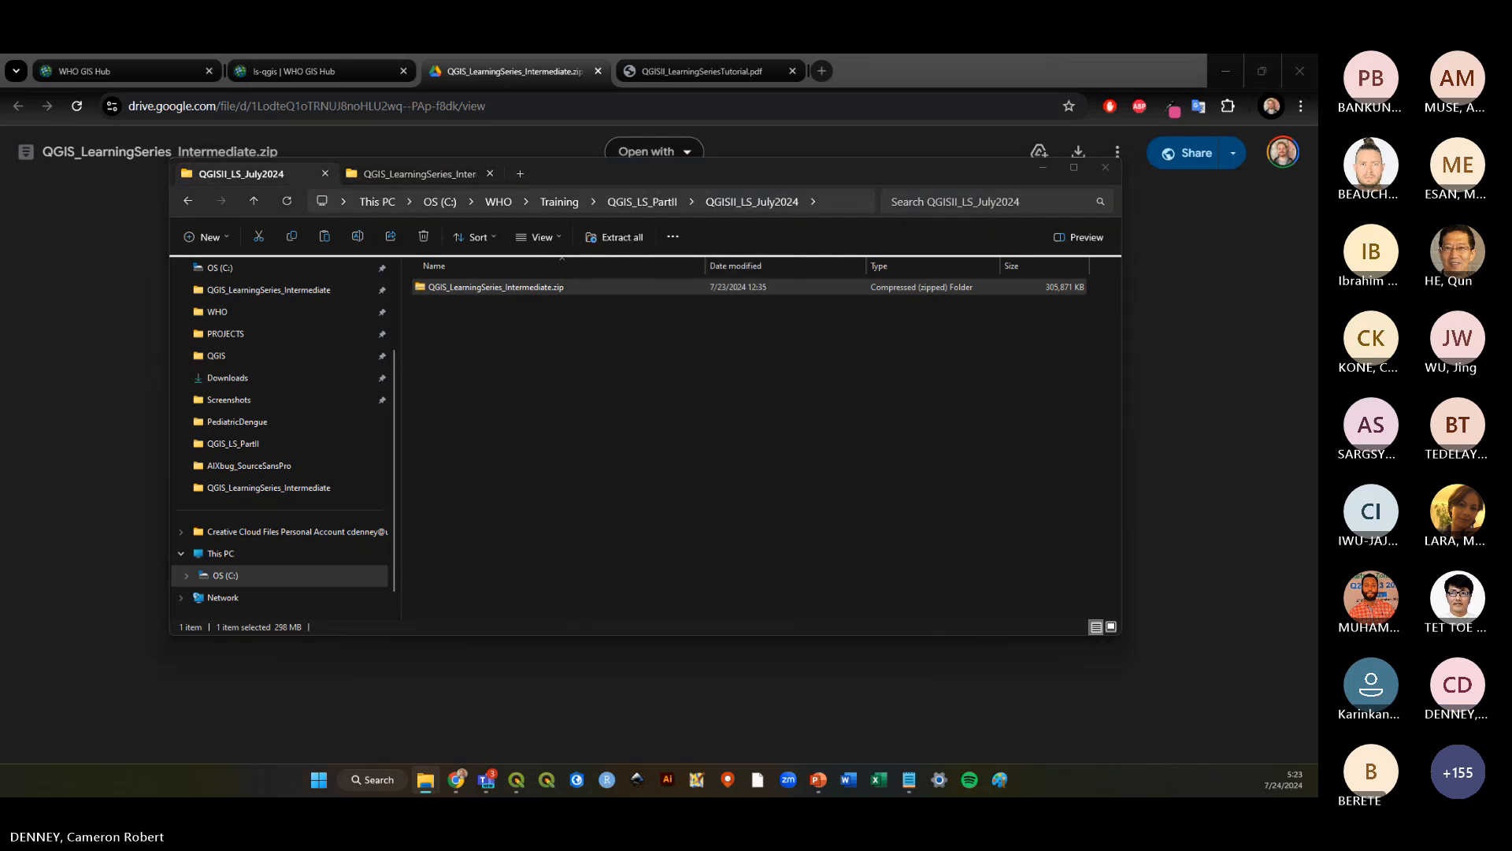
{"action": "left_click_drag", "start_coordinate": [1180, 367], "coordinate": [782, 321]}
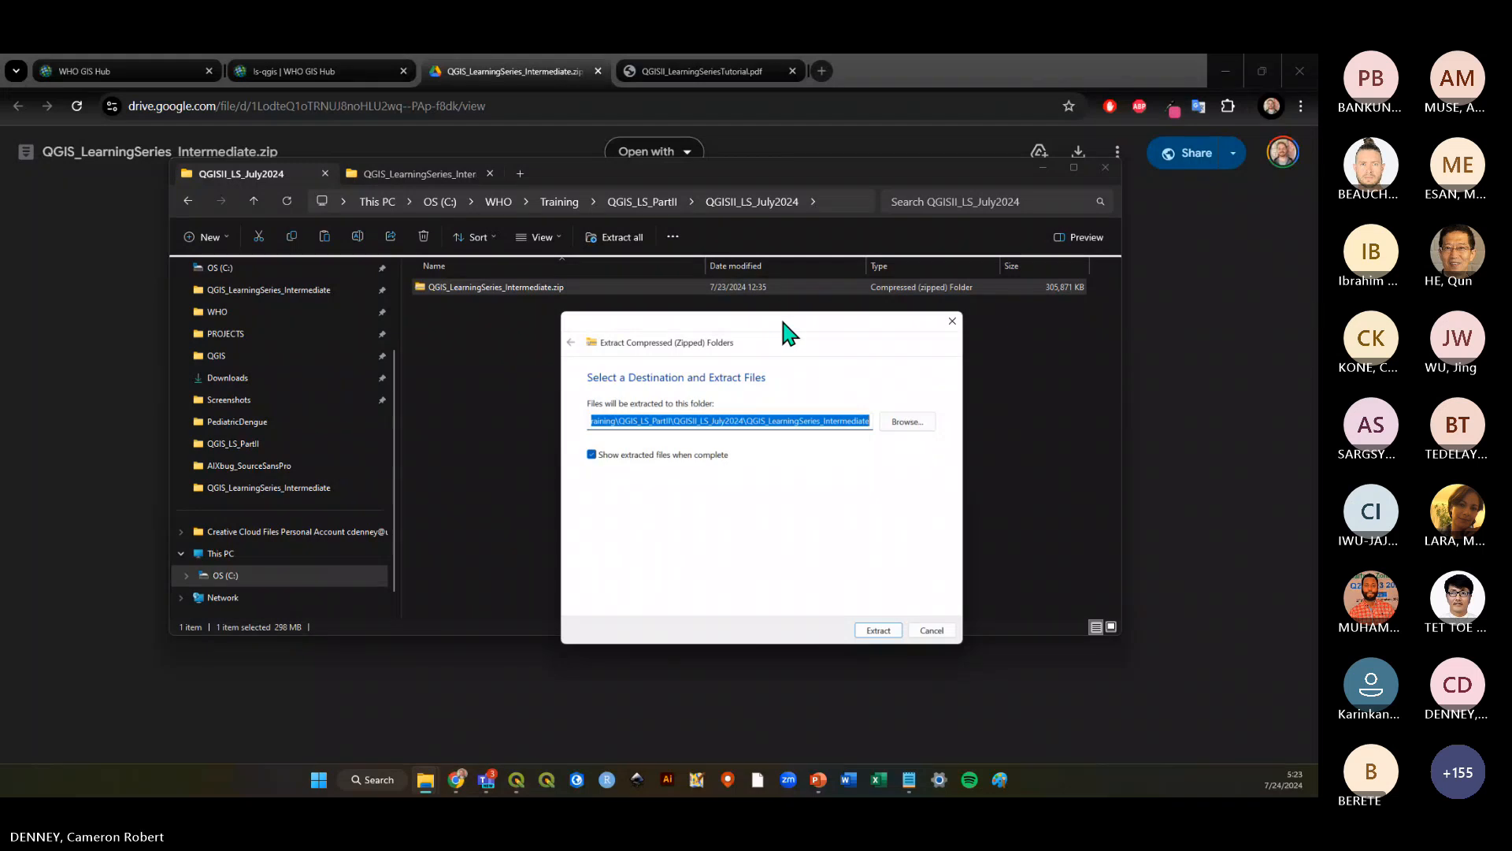
{"action": "left_click", "coordinate": [878, 630]}
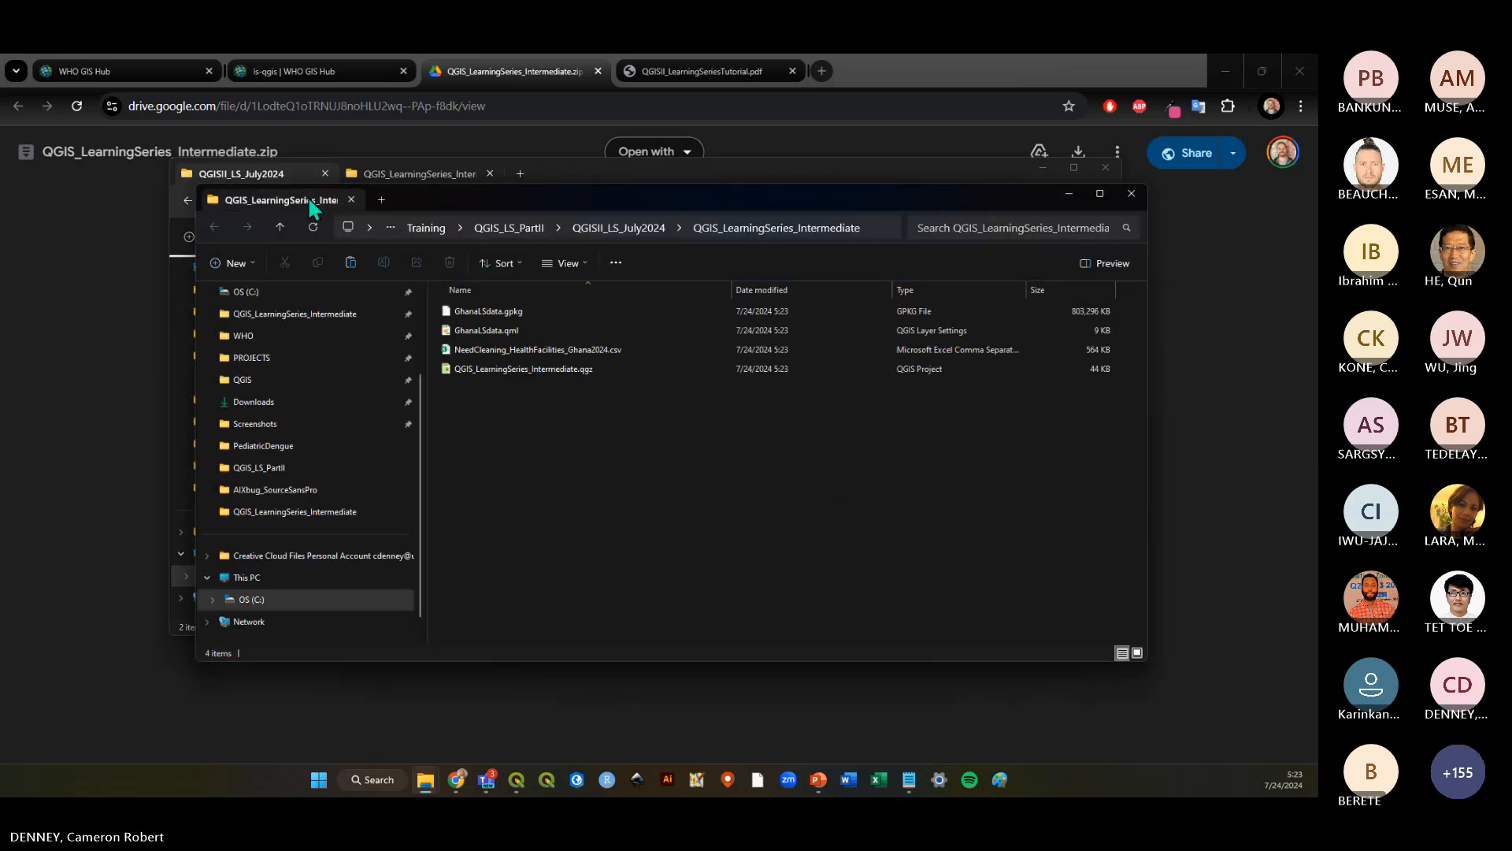
Close the extra folder window and open the extracted QGIS_LearningSeries_Intermediate folder inside QGISII_LS_July2024
{"action": "left_click", "coordinate": [351, 199]}
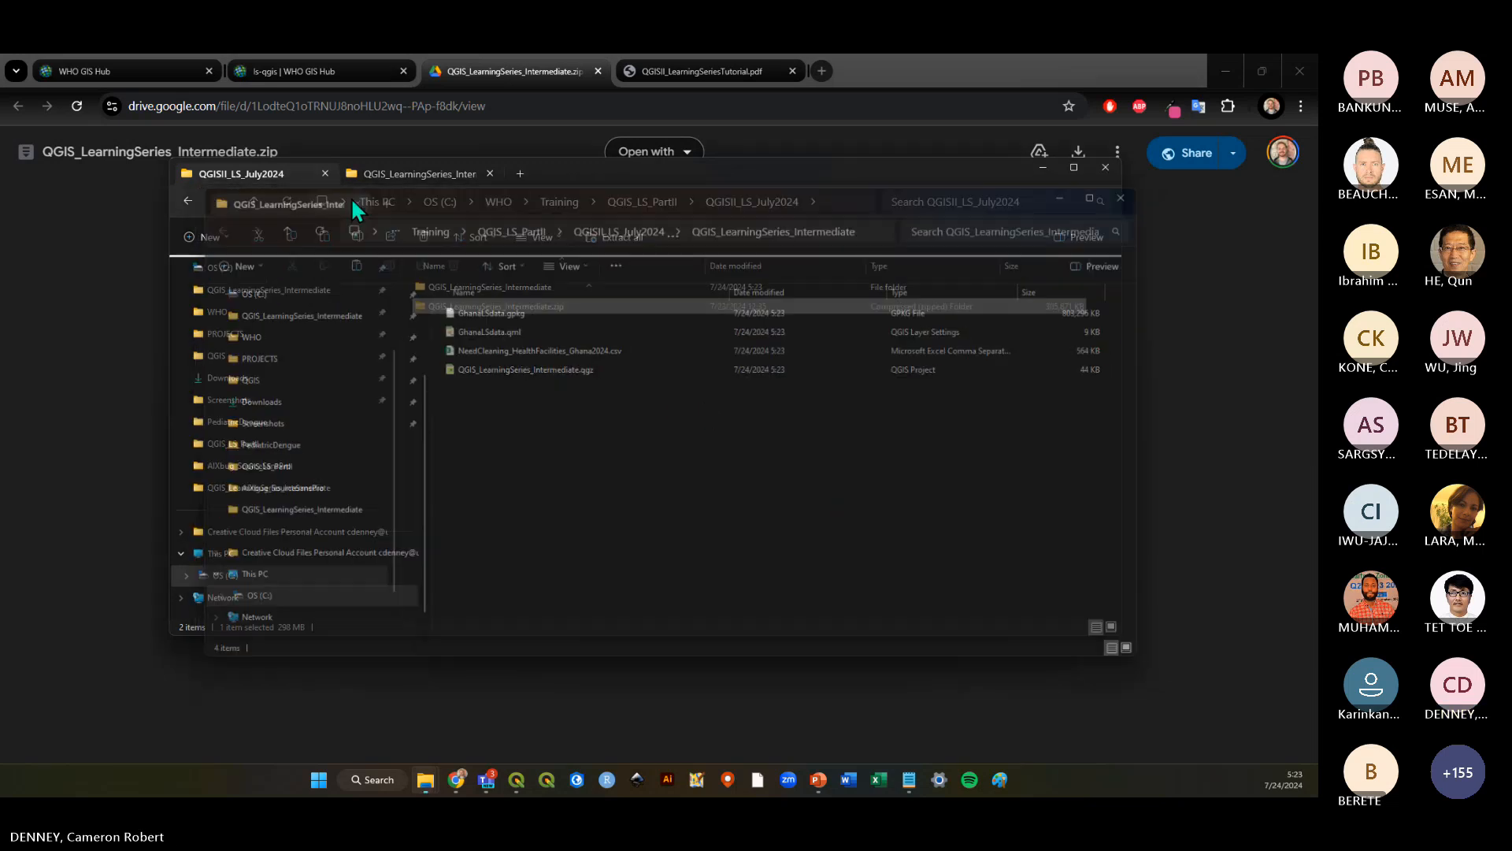
{"action": "double_click", "coordinate": [512, 305]}
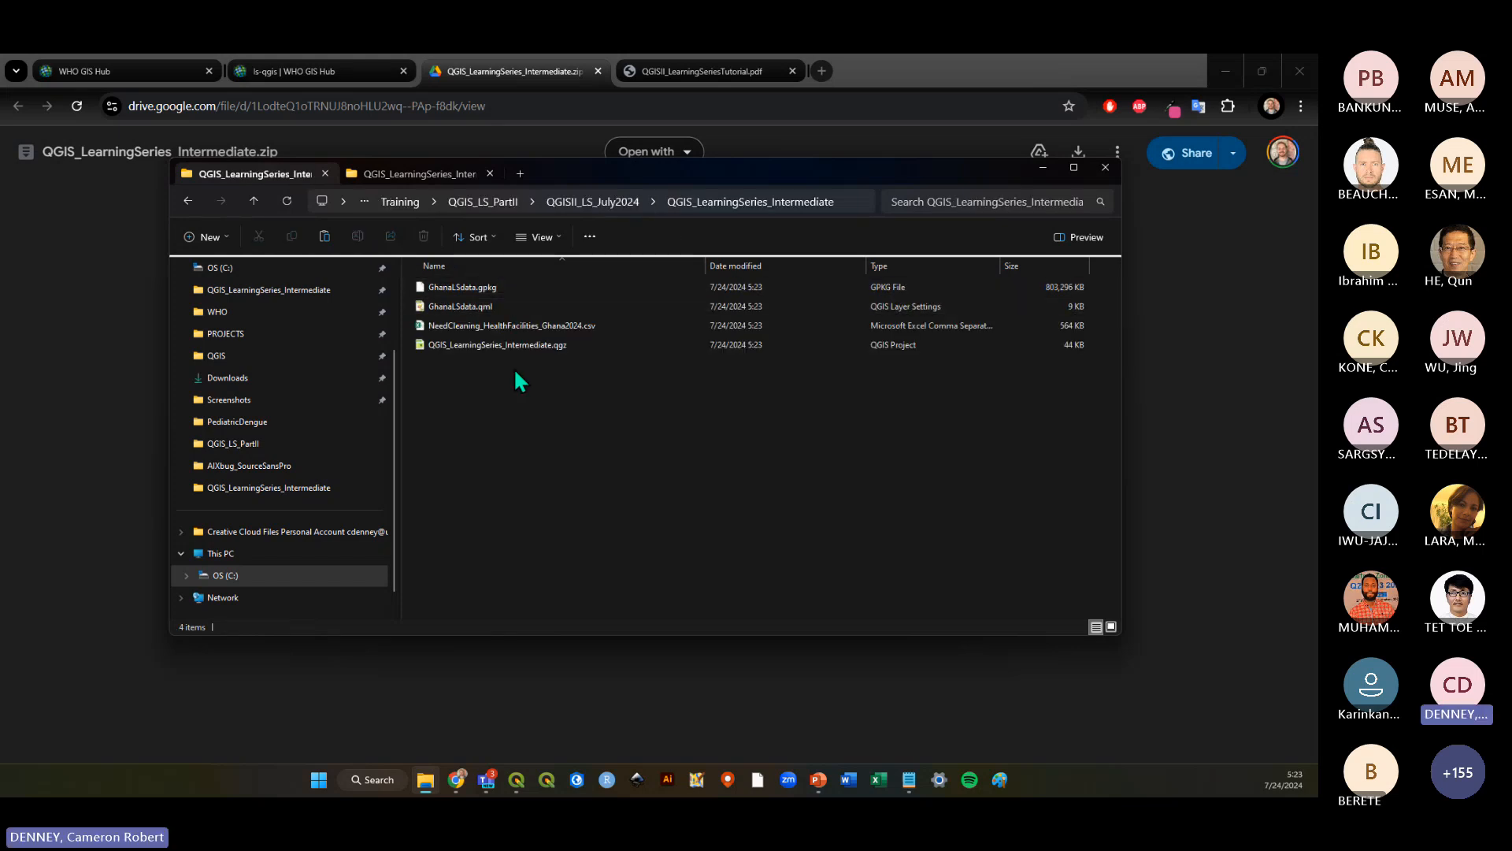
{"action": "left_click", "coordinate": [600, 198]}
{"action": "left_click", "coordinate": [553, 305]}
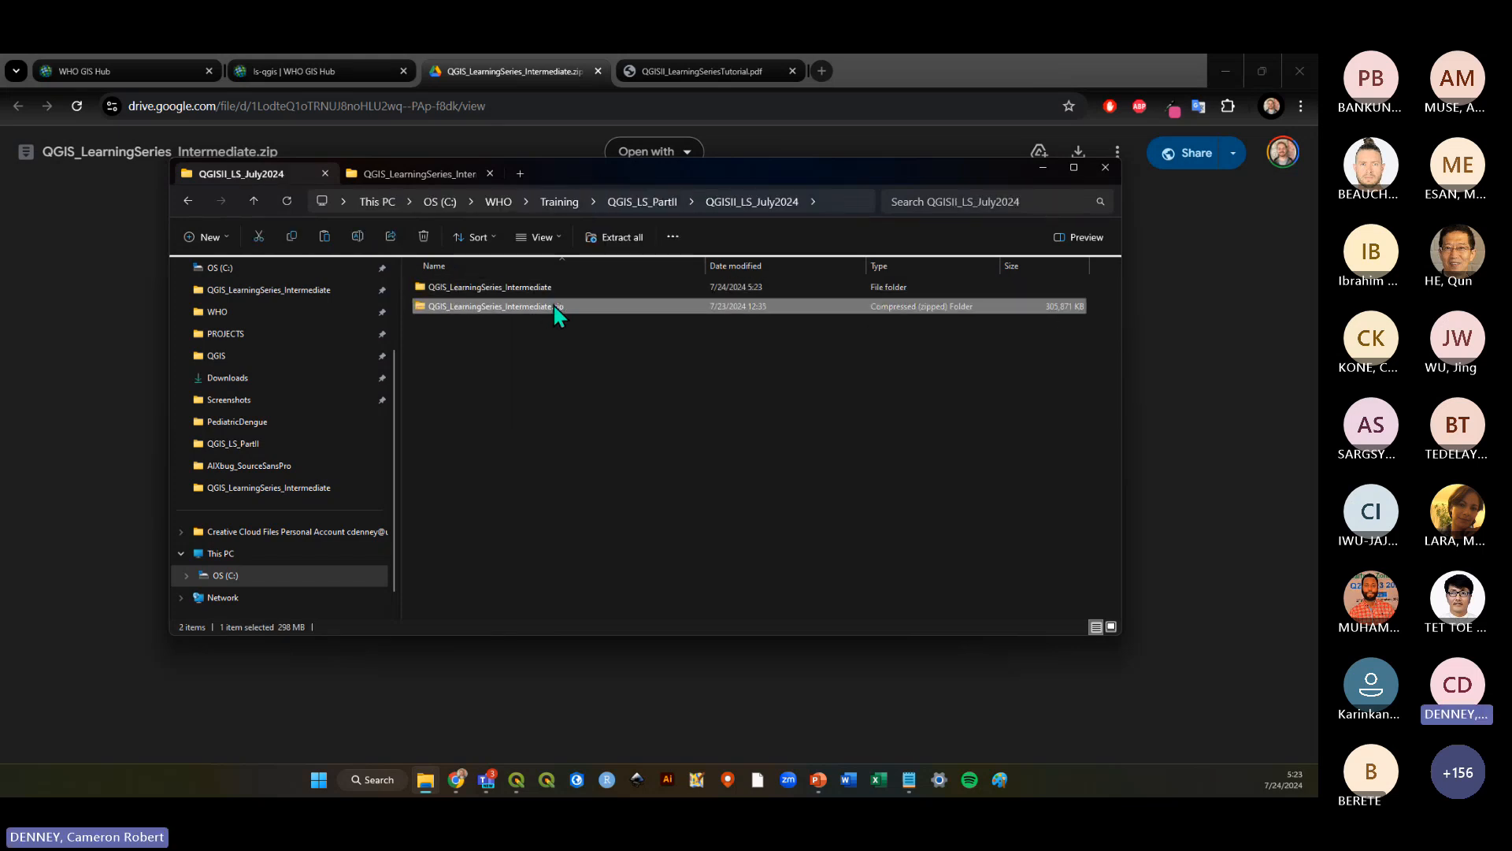
{"action": "left_click", "coordinate": [539, 288]}
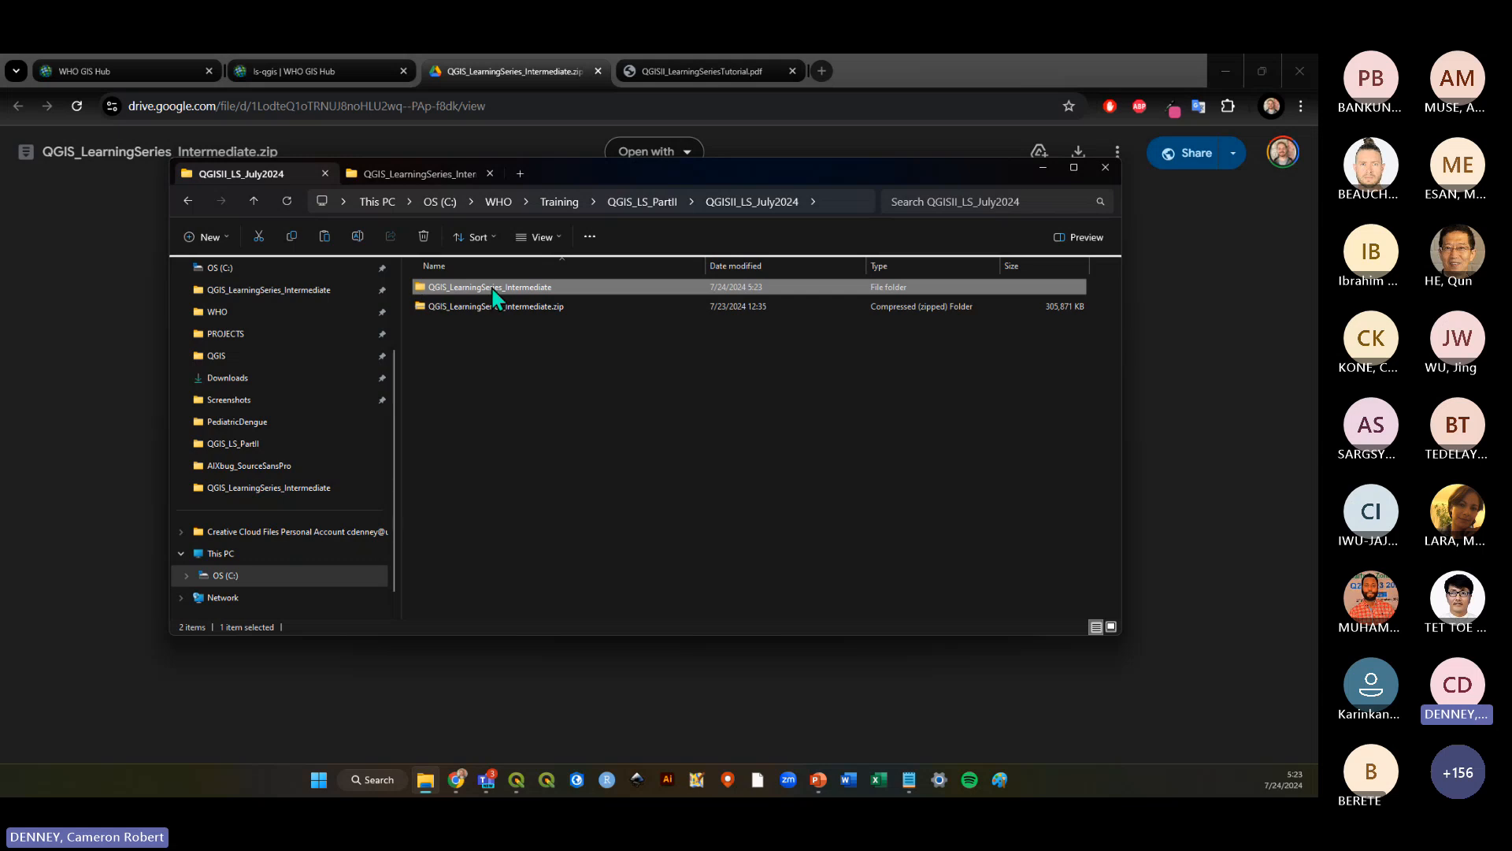
{"action": "double_click", "coordinate": [494, 290]}
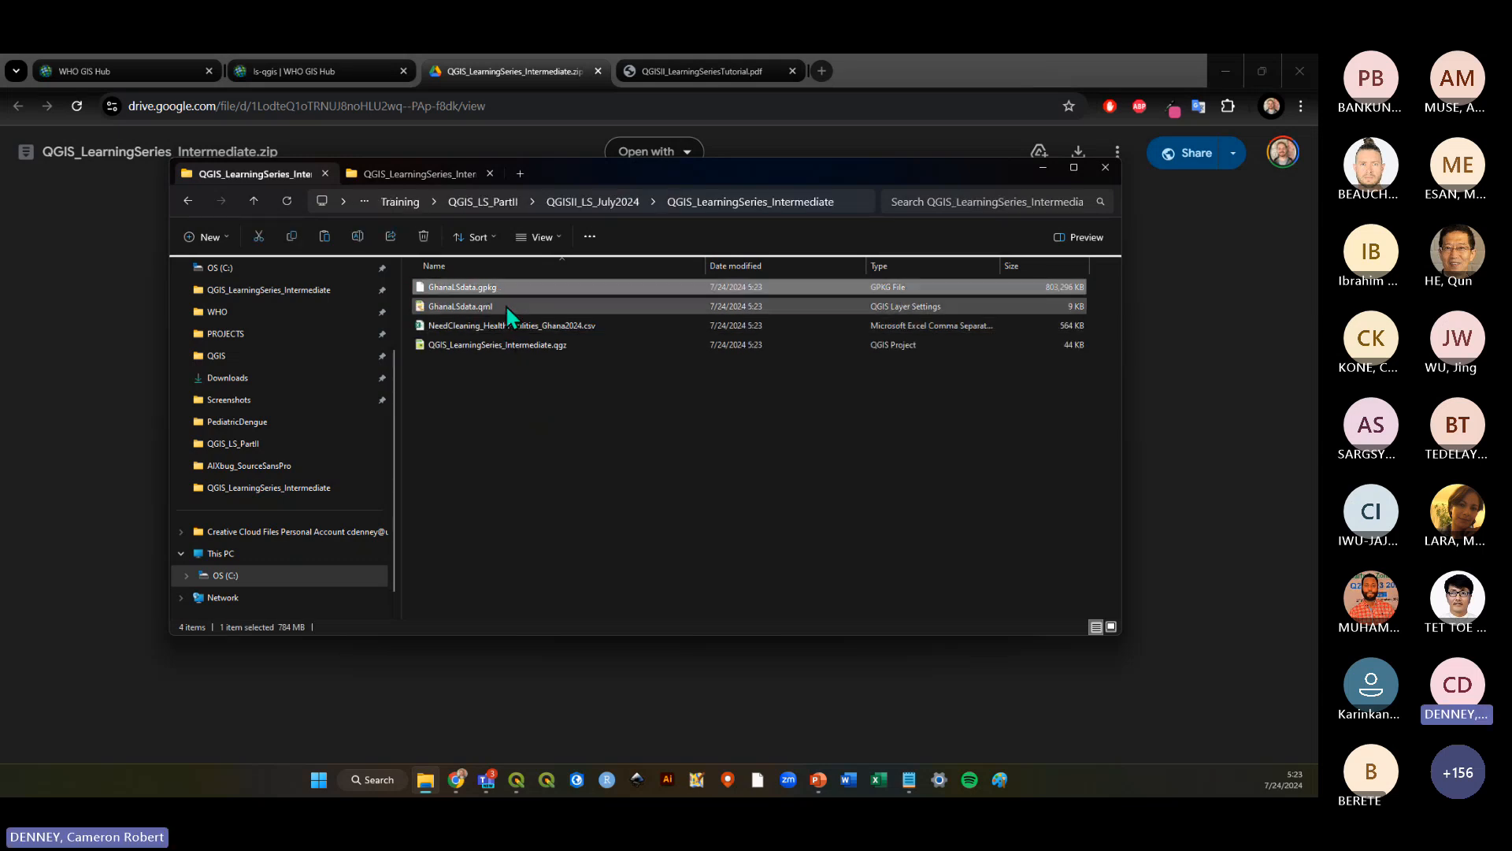
Look over the extracted files and view the other QGIS_LearningSeries_Intermediate folder, located directly under QGIS_LS_PartII
{"action": "left_click", "coordinate": [506, 306]}
{"action": "left_click", "coordinate": [538, 344]}
{"action": "left_click", "coordinate": [530, 399]}
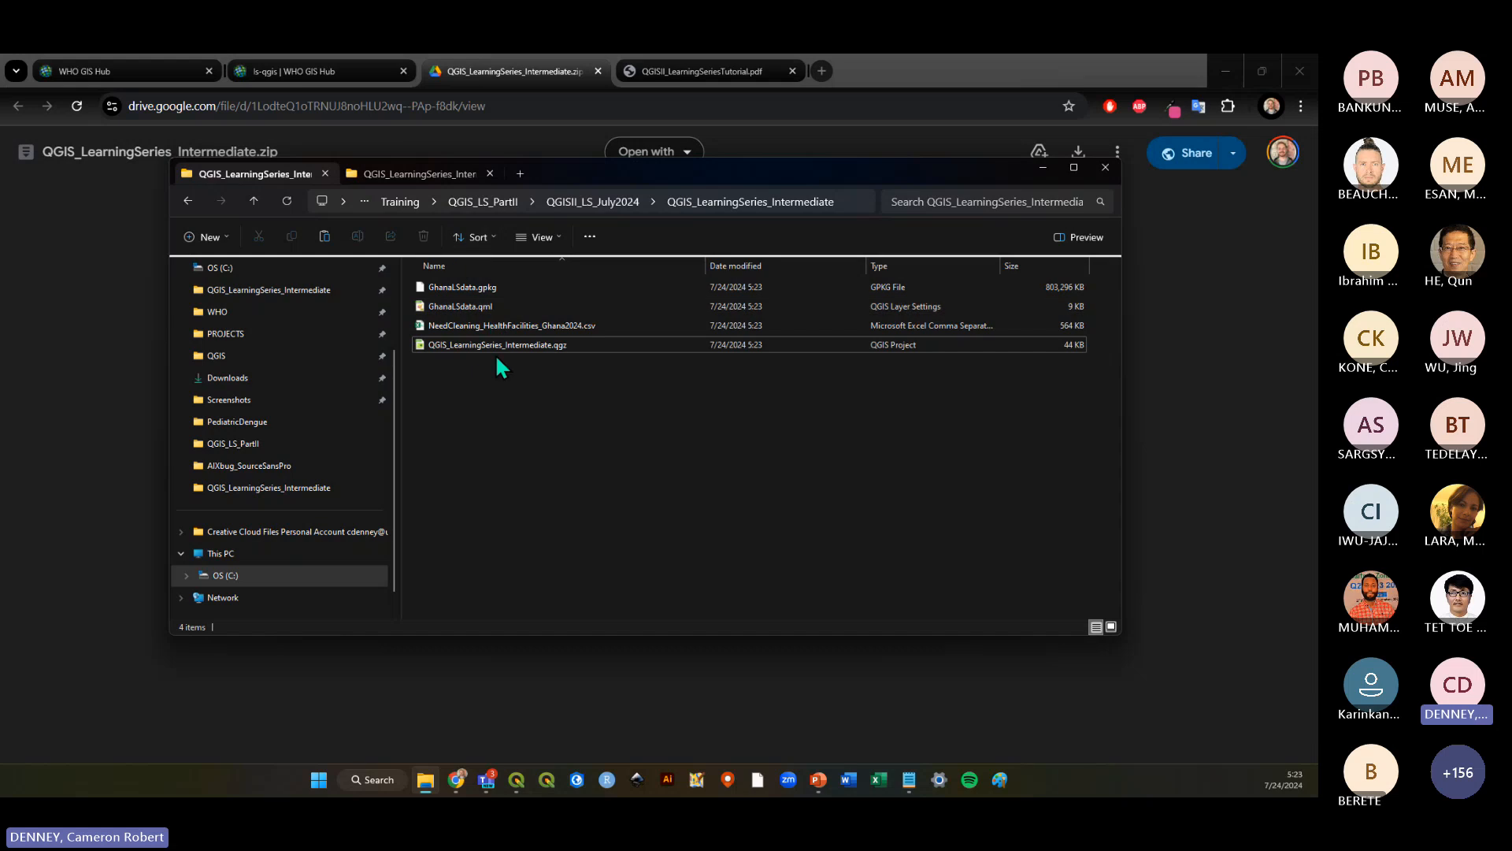
{"action": "left_click", "coordinate": [422, 173]}
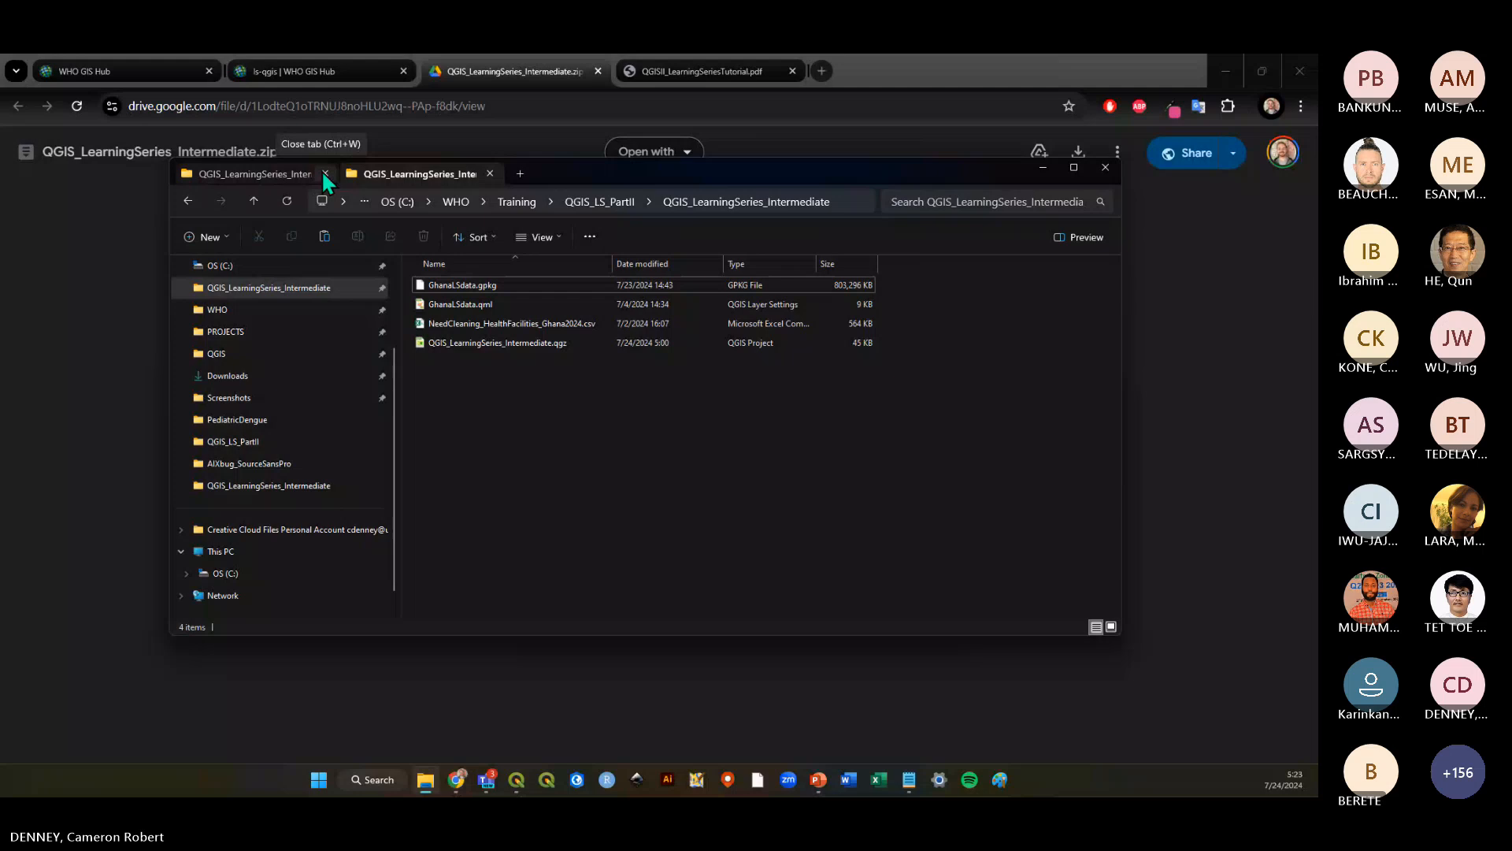
{"action": "left_click_drag", "start_coordinate": [578, 174], "coordinate": [586, 192]}
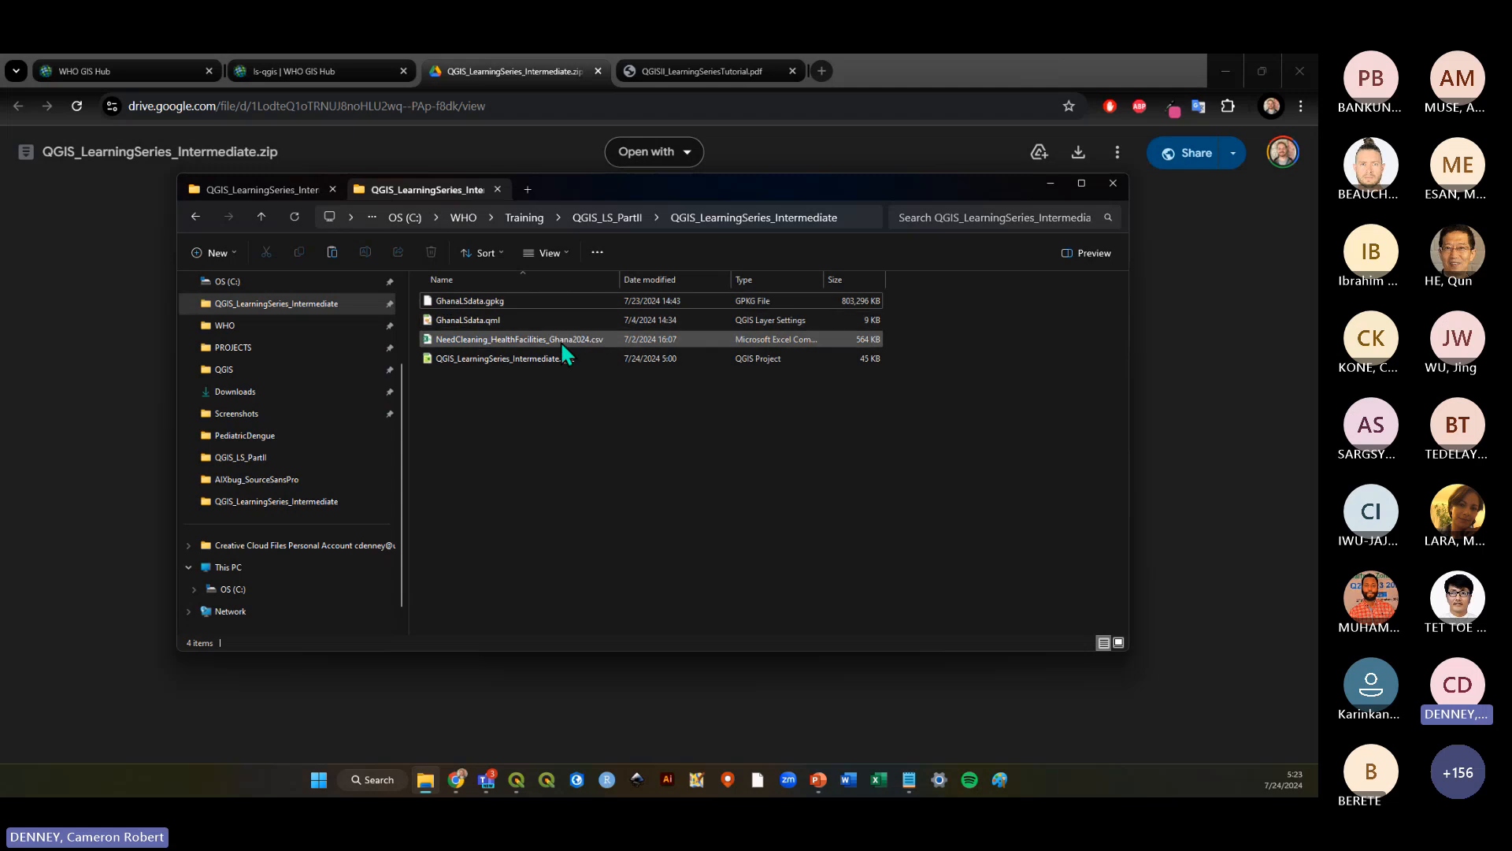
Review the Google Drive download page and the extraction option for QGIS_LearningSeries_Intermediate.zip in the QGISII_LS_July2024 folder
{"action": "left_click", "coordinate": [487, 84]}
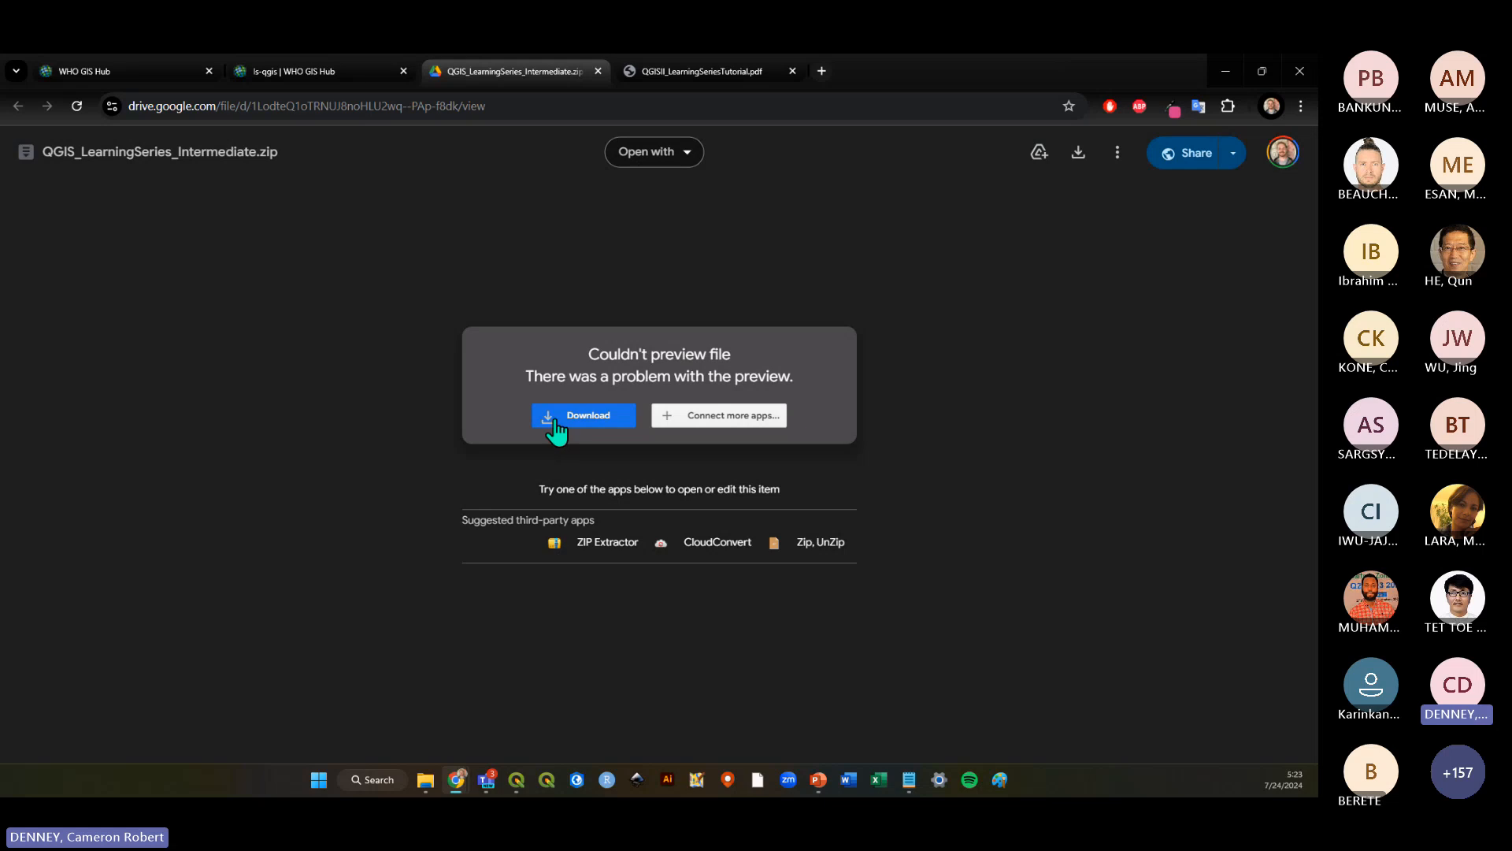
{"action": "left_click", "coordinate": [426, 779]}
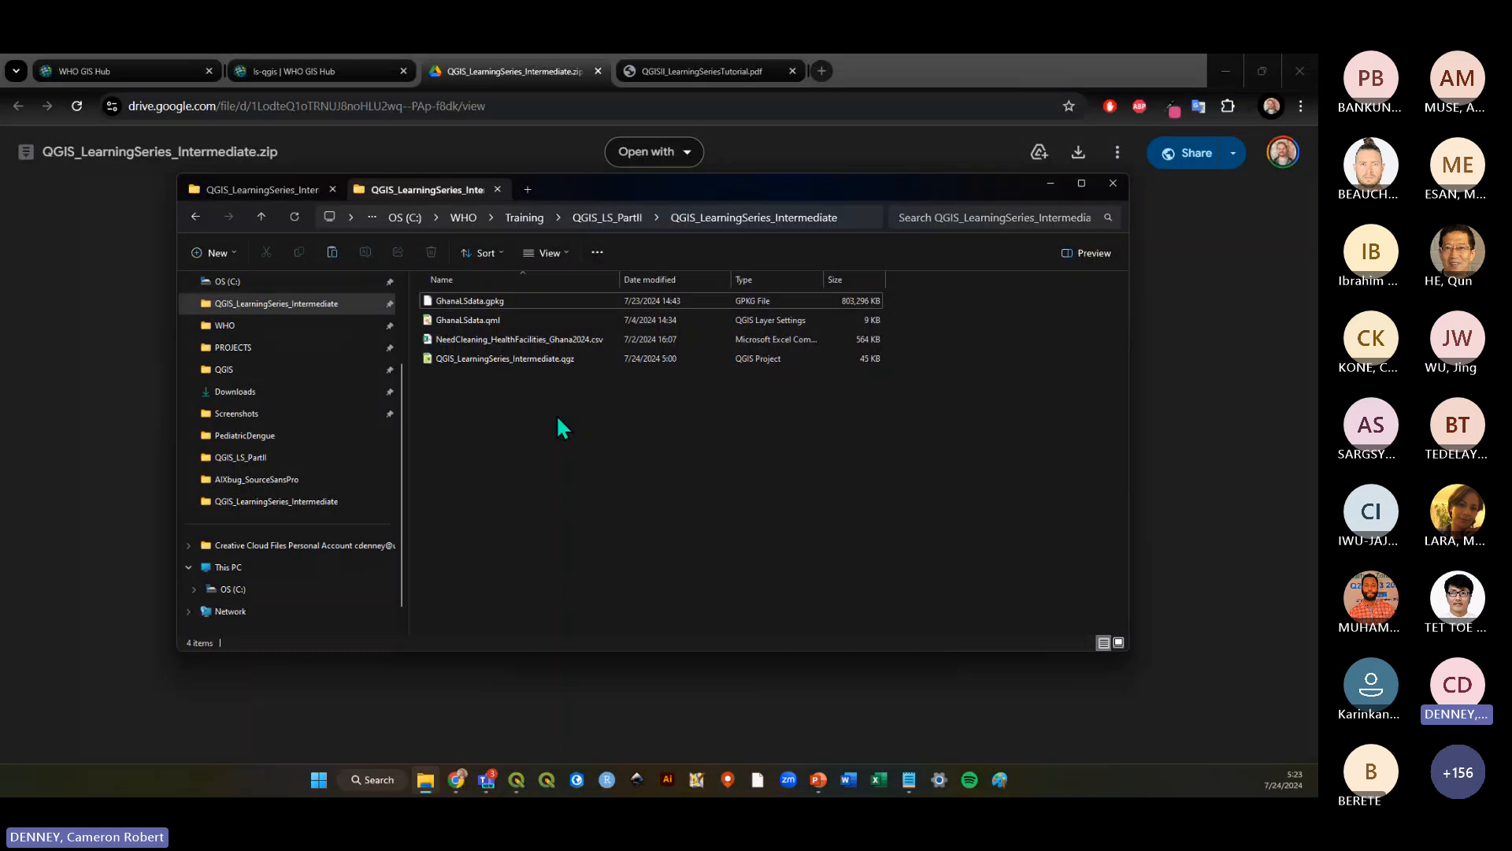
{"action": "left_click", "coordinate": [236, 189]}
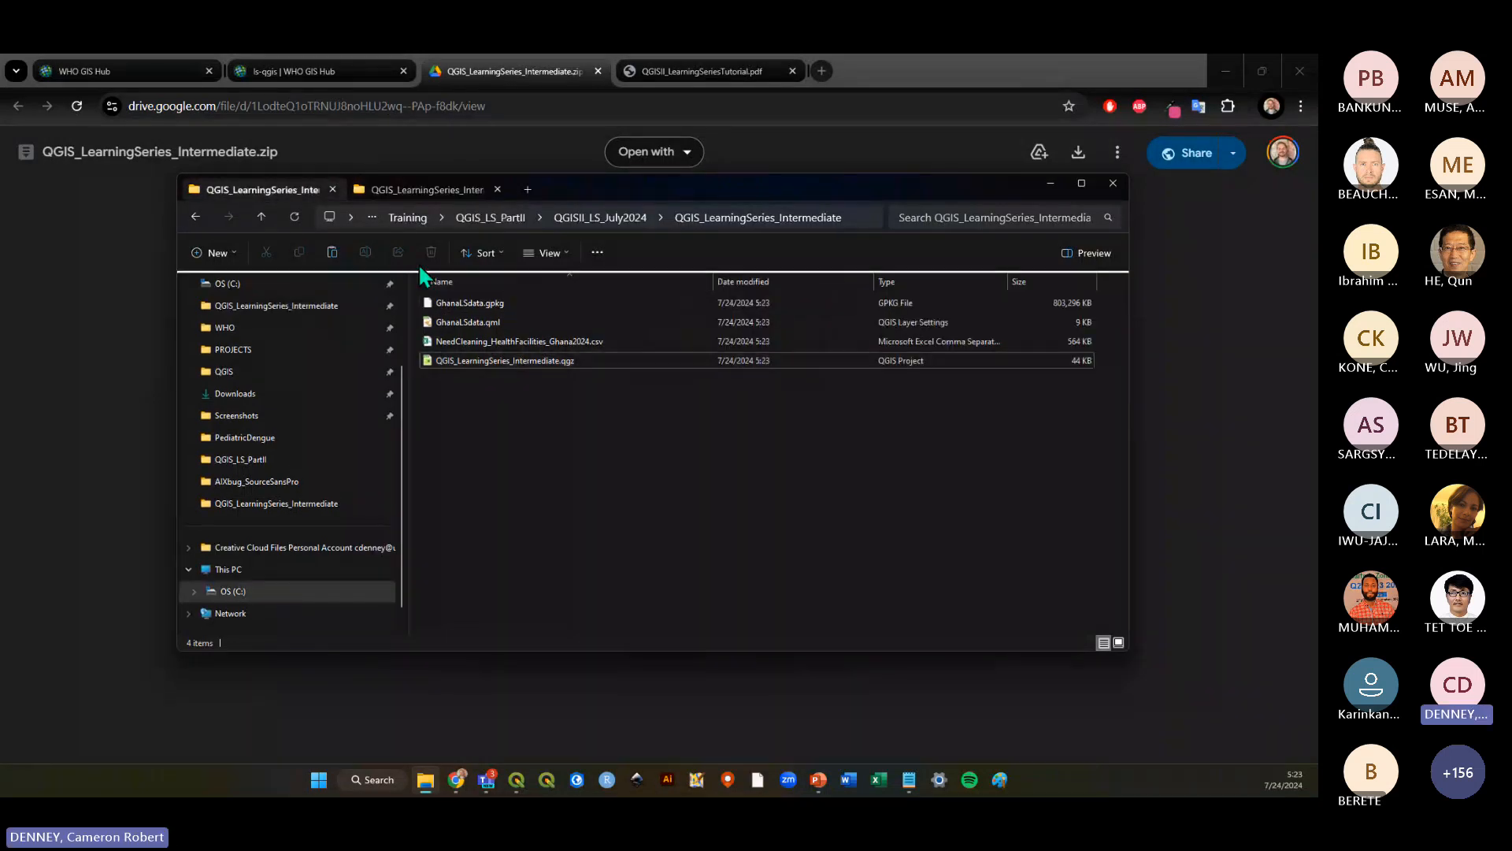
{"action": "left_click", "coordinate": [626, 218]}
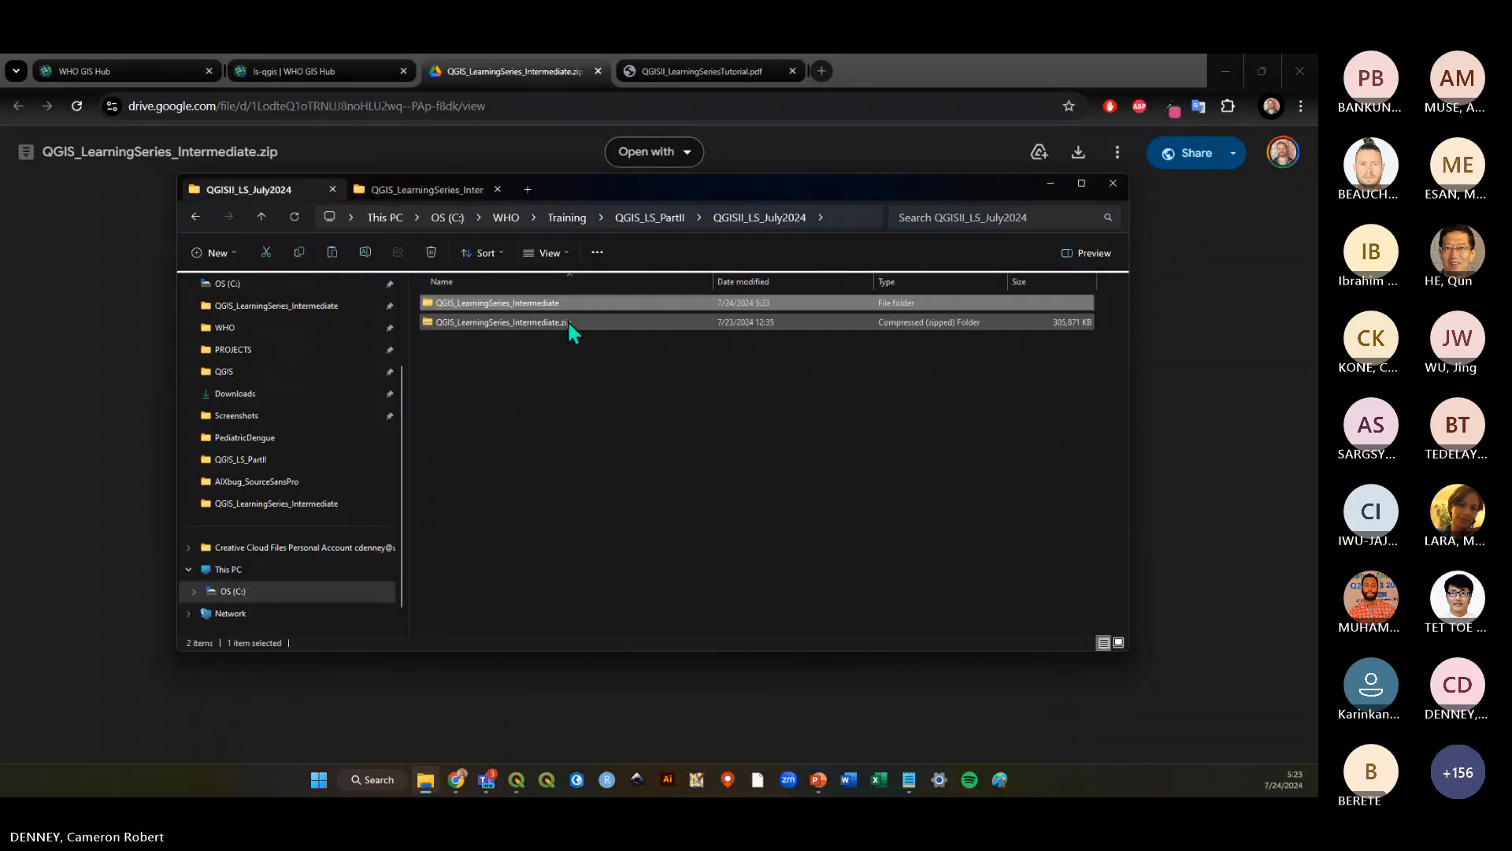
{"action": "left_click", "coordinate": [567, 319]}
{"action": "right_click", "coordinate": [567, 320]}
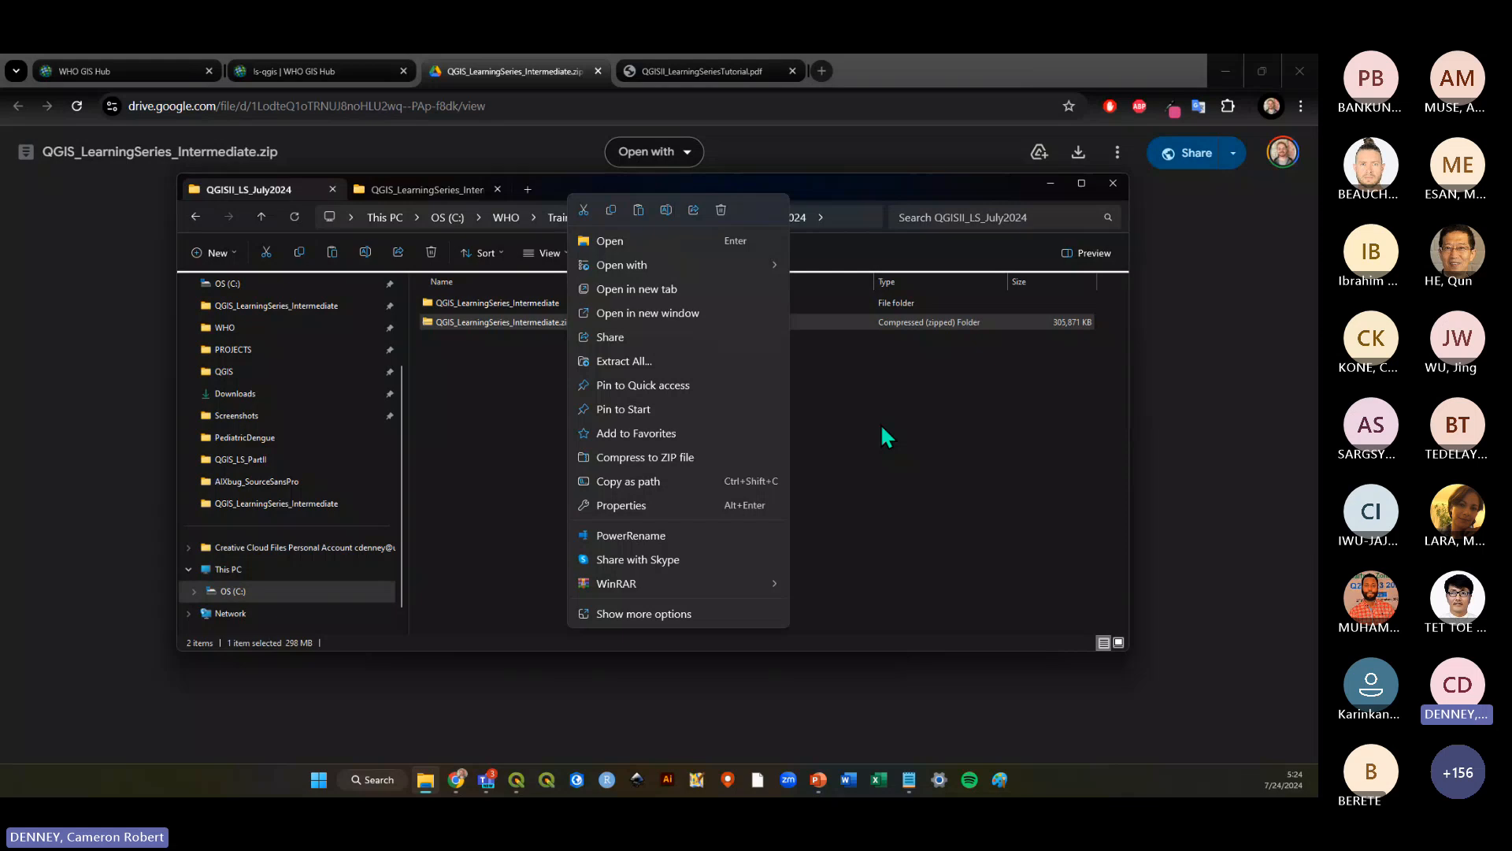
{"action": "left_click", "coordinate": [812, 430]}
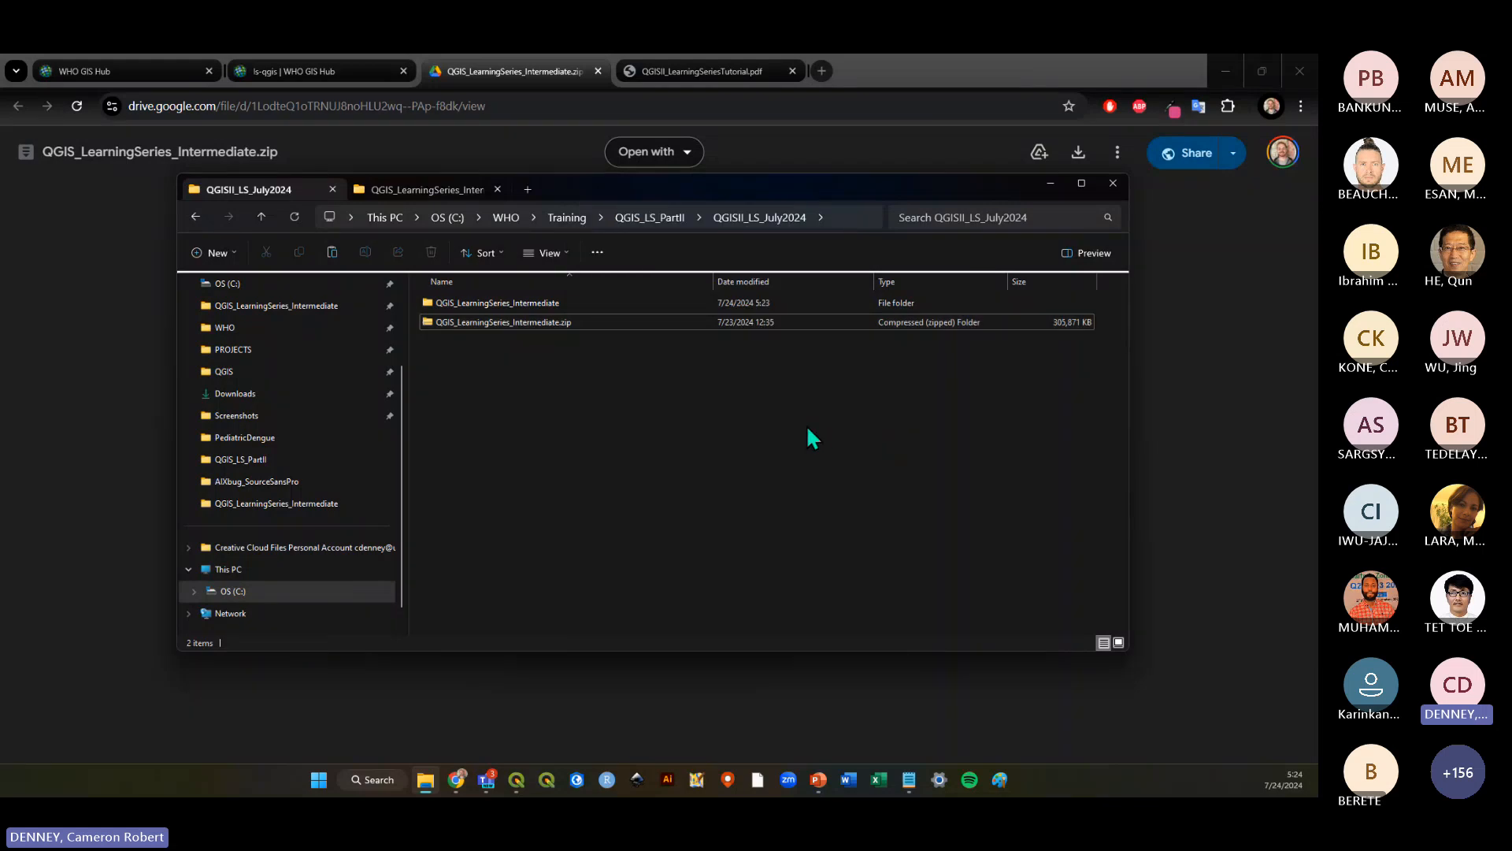
Examine the QML, CSV and QGZ files in the QGIS_LearningSeries_Intermediate folder located directly under QGIS_LS_PartII
{"action": "left_click", "coordinate": [424, 188]}
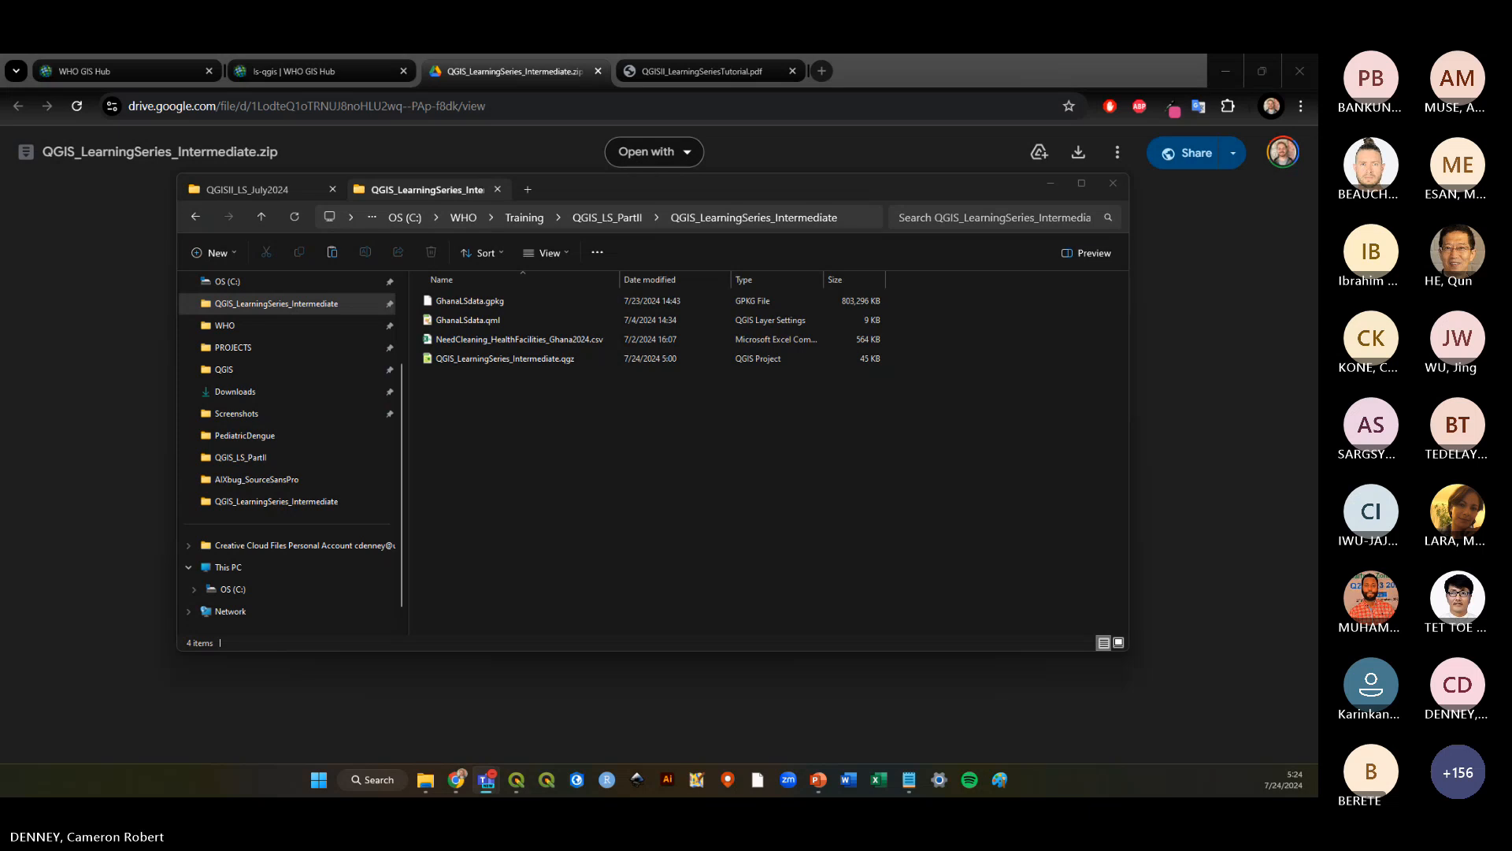
{"action": "left_click", "coordinate": [544, 408]}
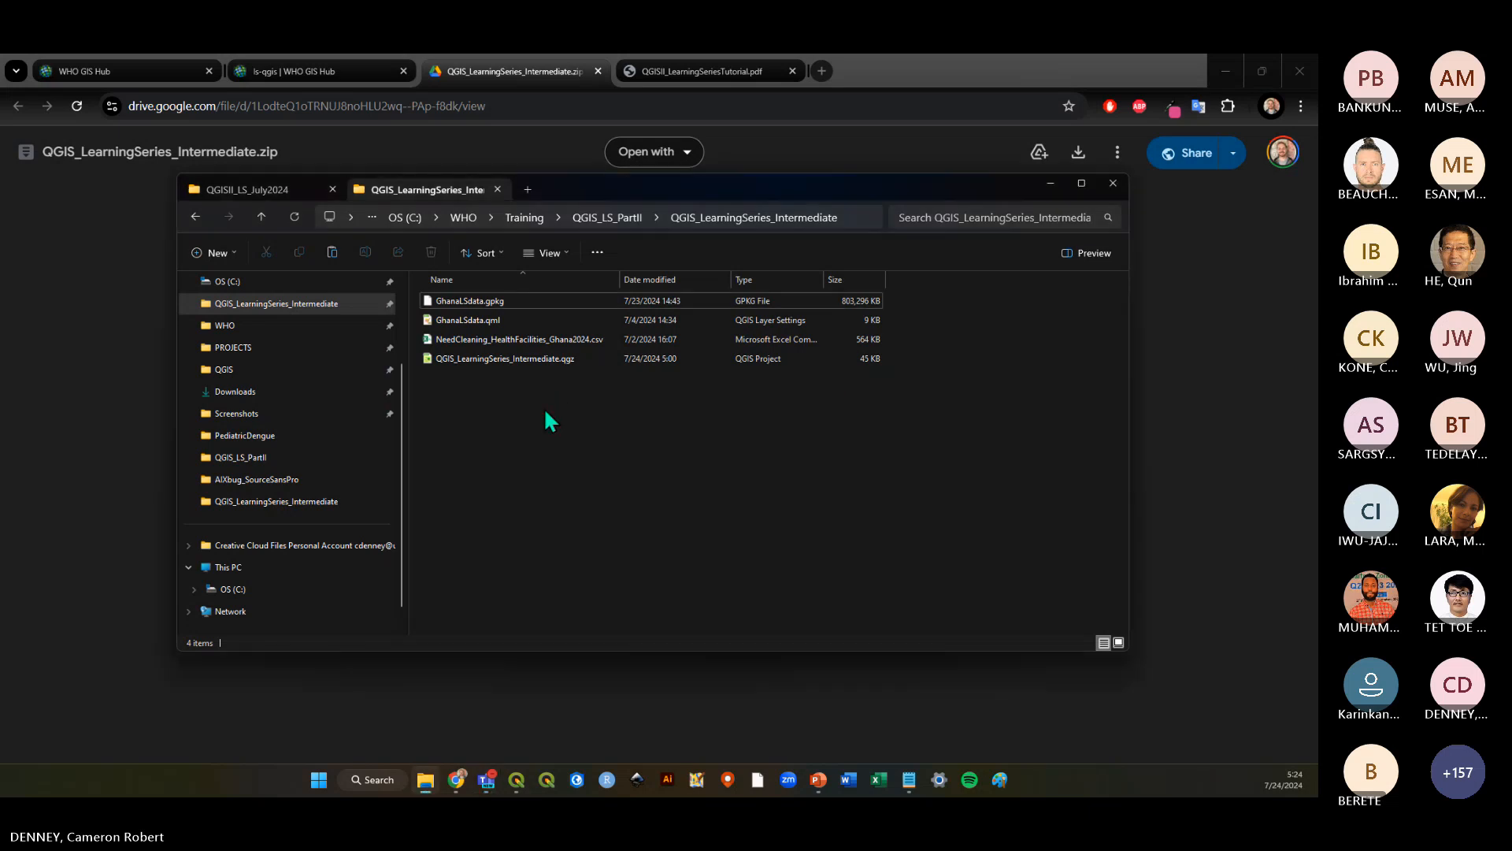
{"action": "left_click", "coordinate": [509, 319]}
{"action": "left_click", "coordinate": [529, 336]}
{"action": "left_click", "coordinate": [539, 359]}
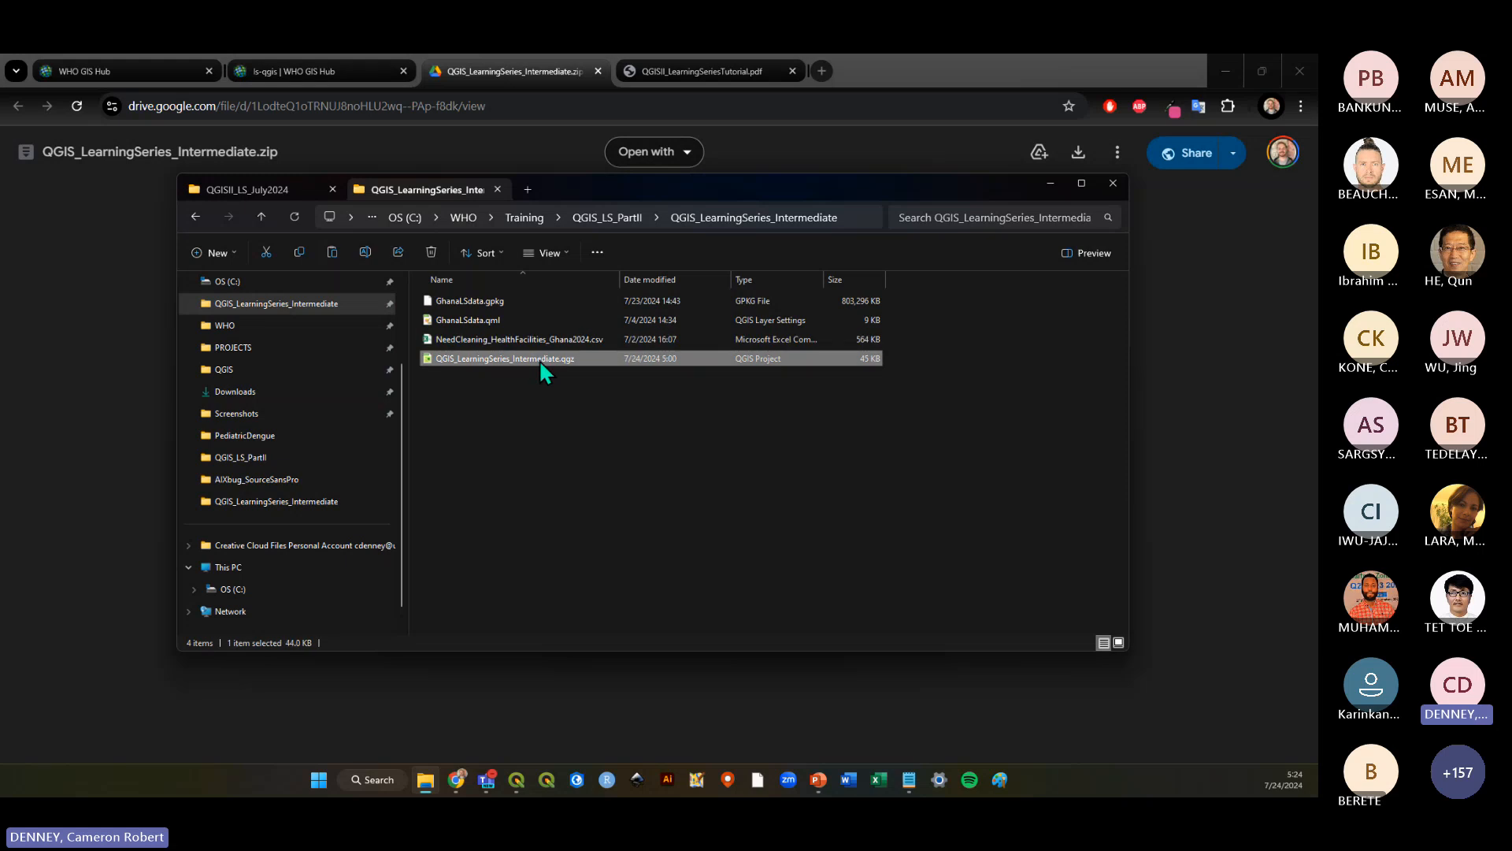
{"action": "left_click", "coordinate": [555, 430]}
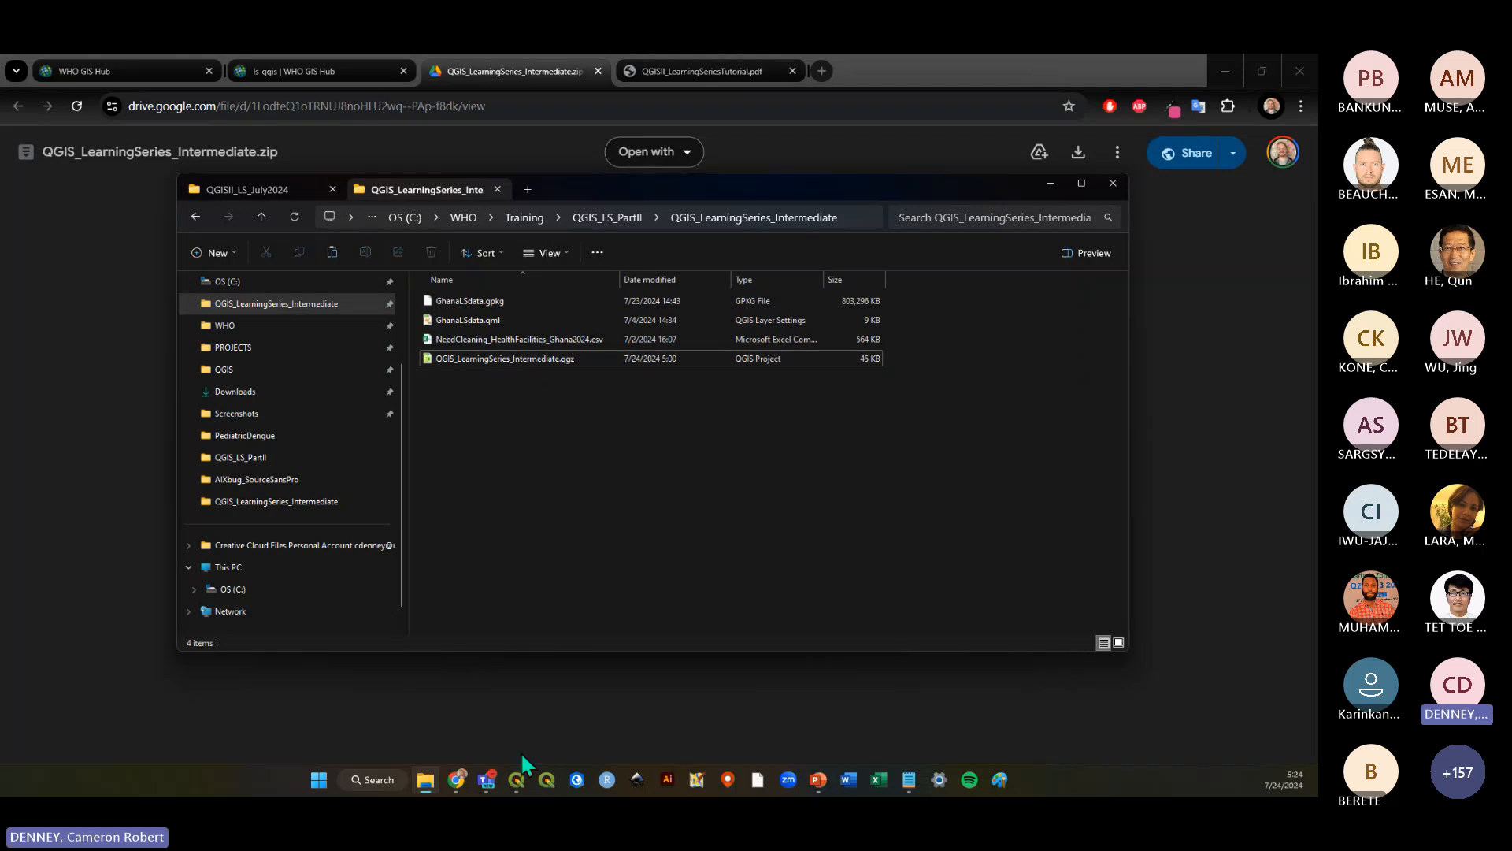
{"action": "left_click", "coordinate": [549, 360]}
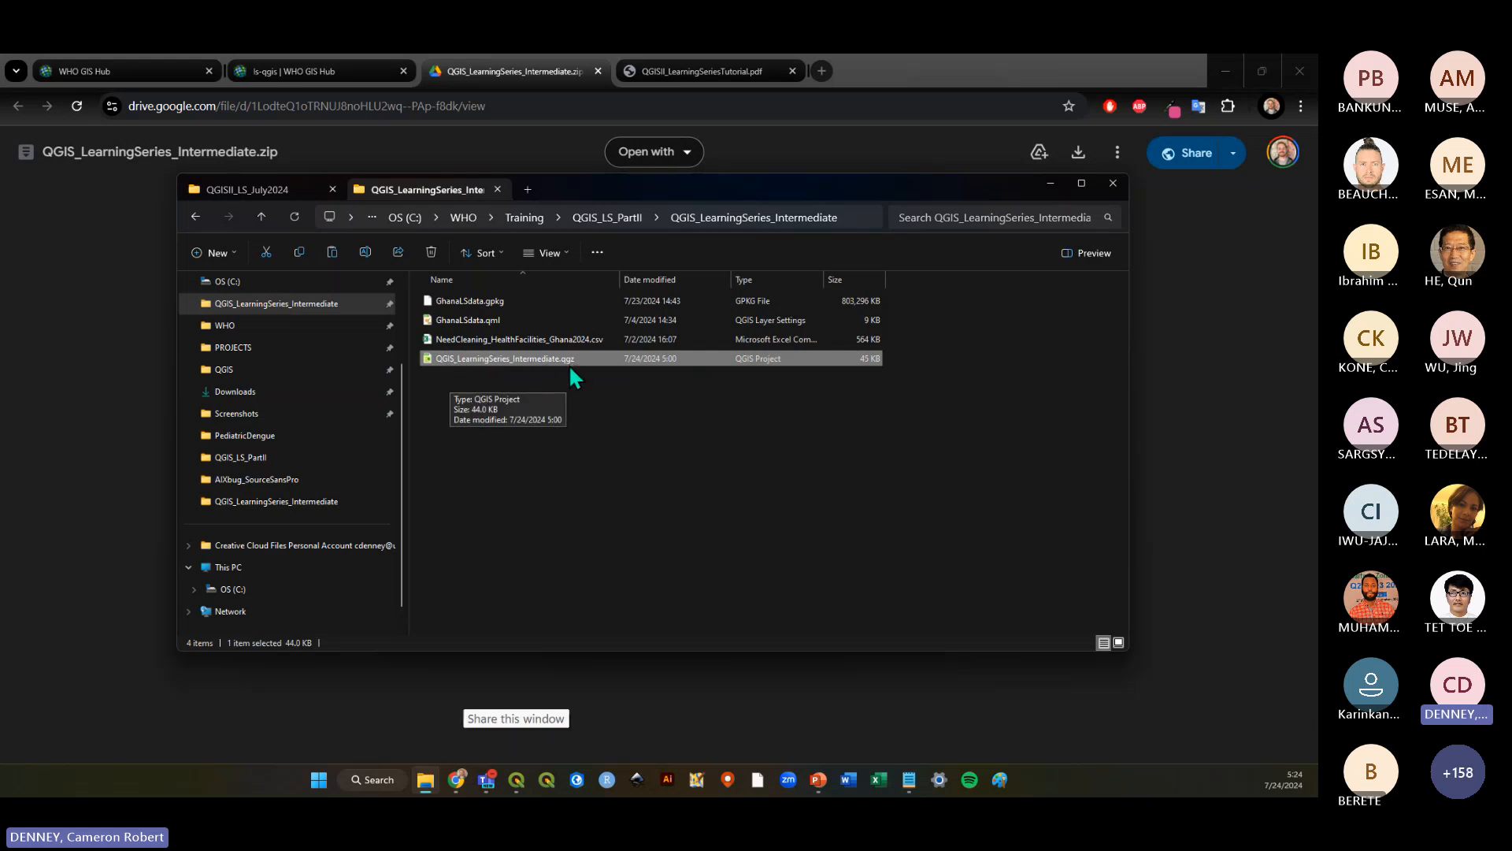
{"action": "left_click", "coordinate": [776, 378]}
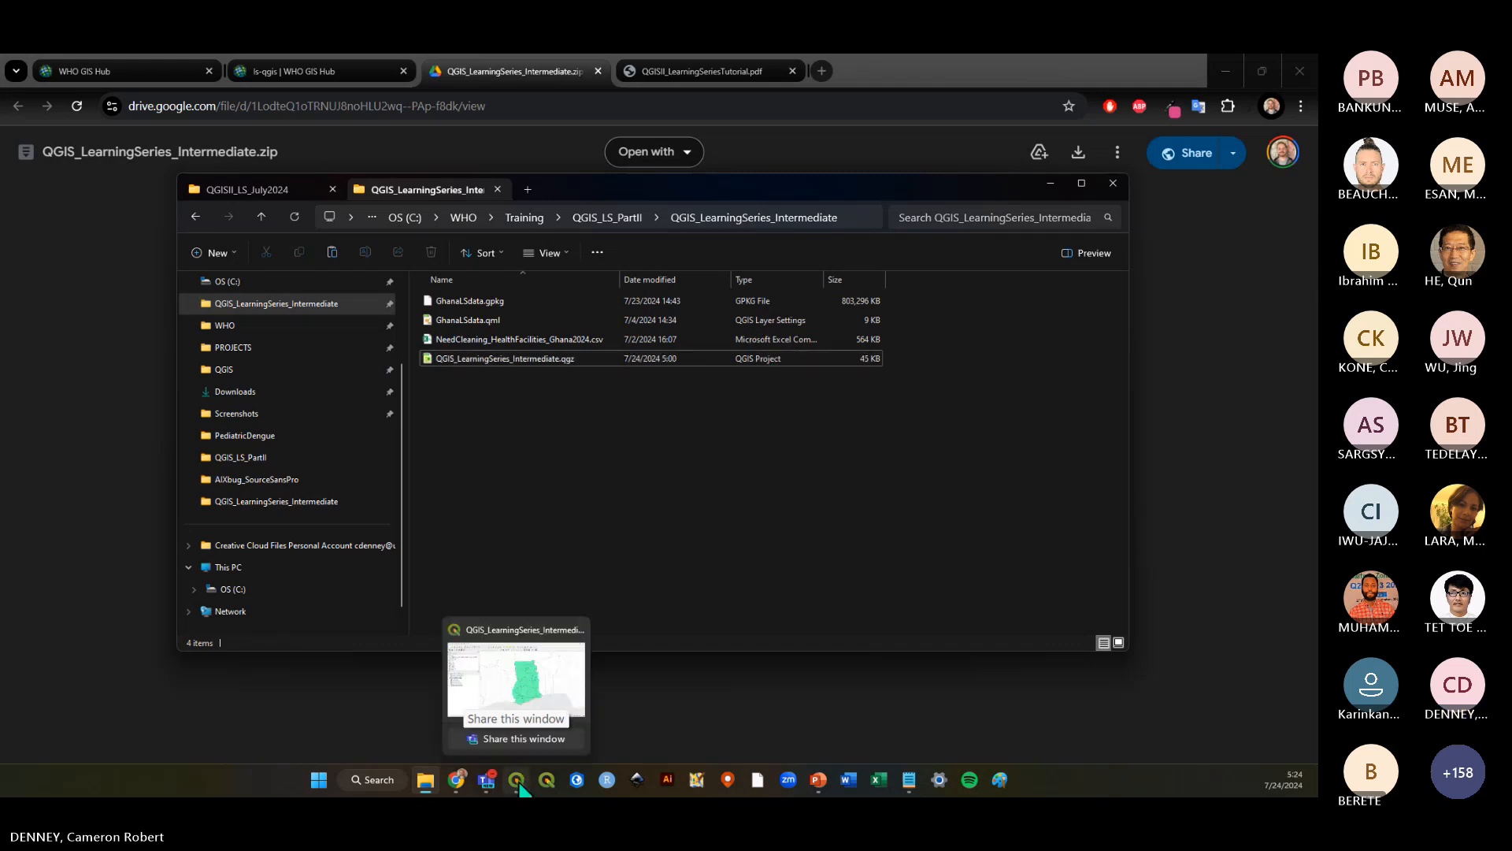
Switch to the QGIS_LearningSeries_Intermediate project in QGIS and look at the command for opening a project
{"action": "left_click", "coordinate": [559, 701]}
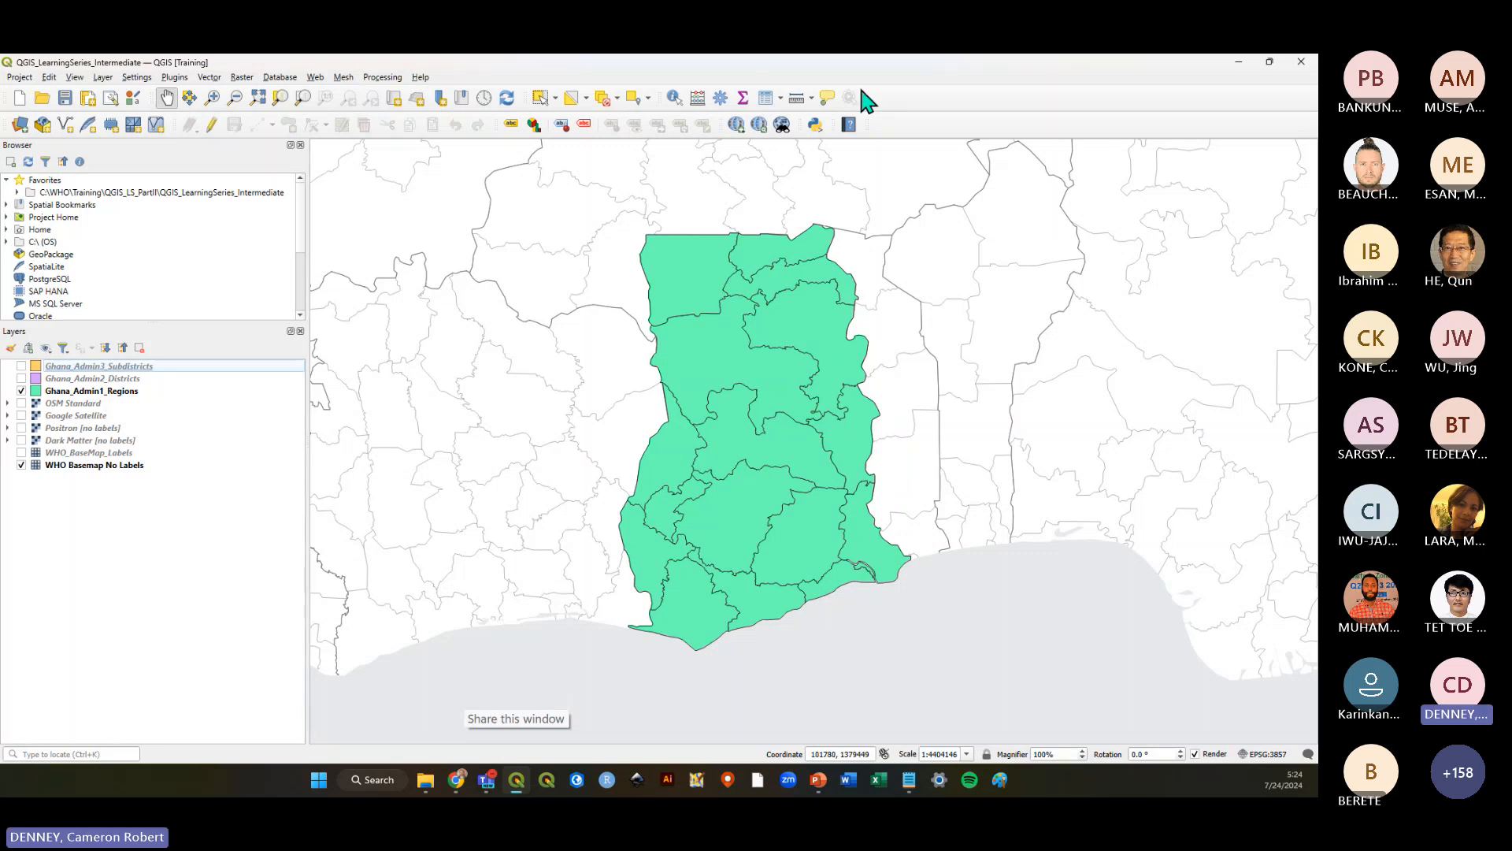
{"action": "left_click", "coordinate": [18, 79]}
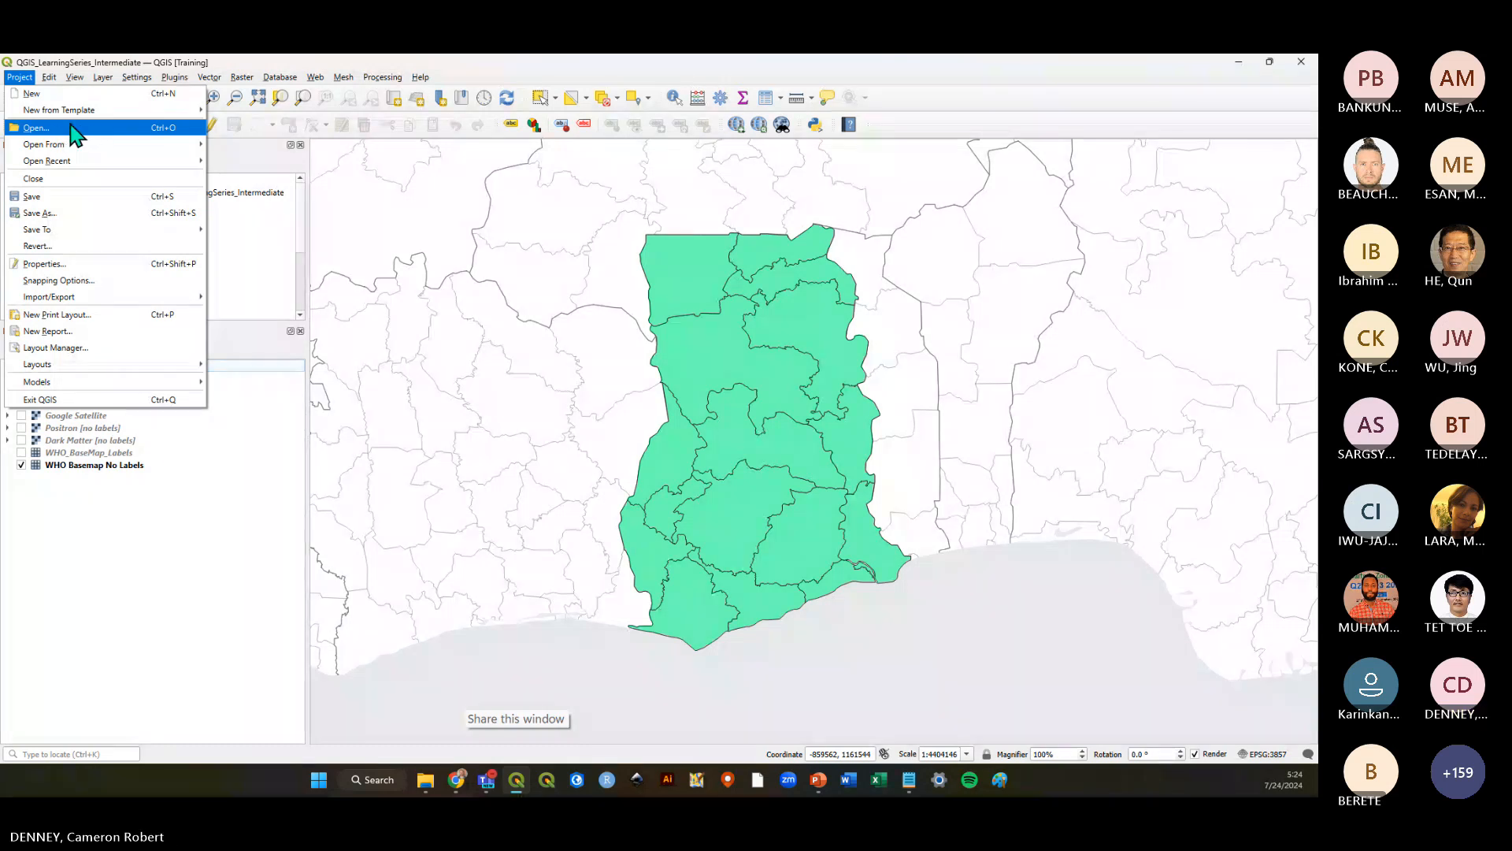
{"action": "left_click", "coordinate": [189, 571]}
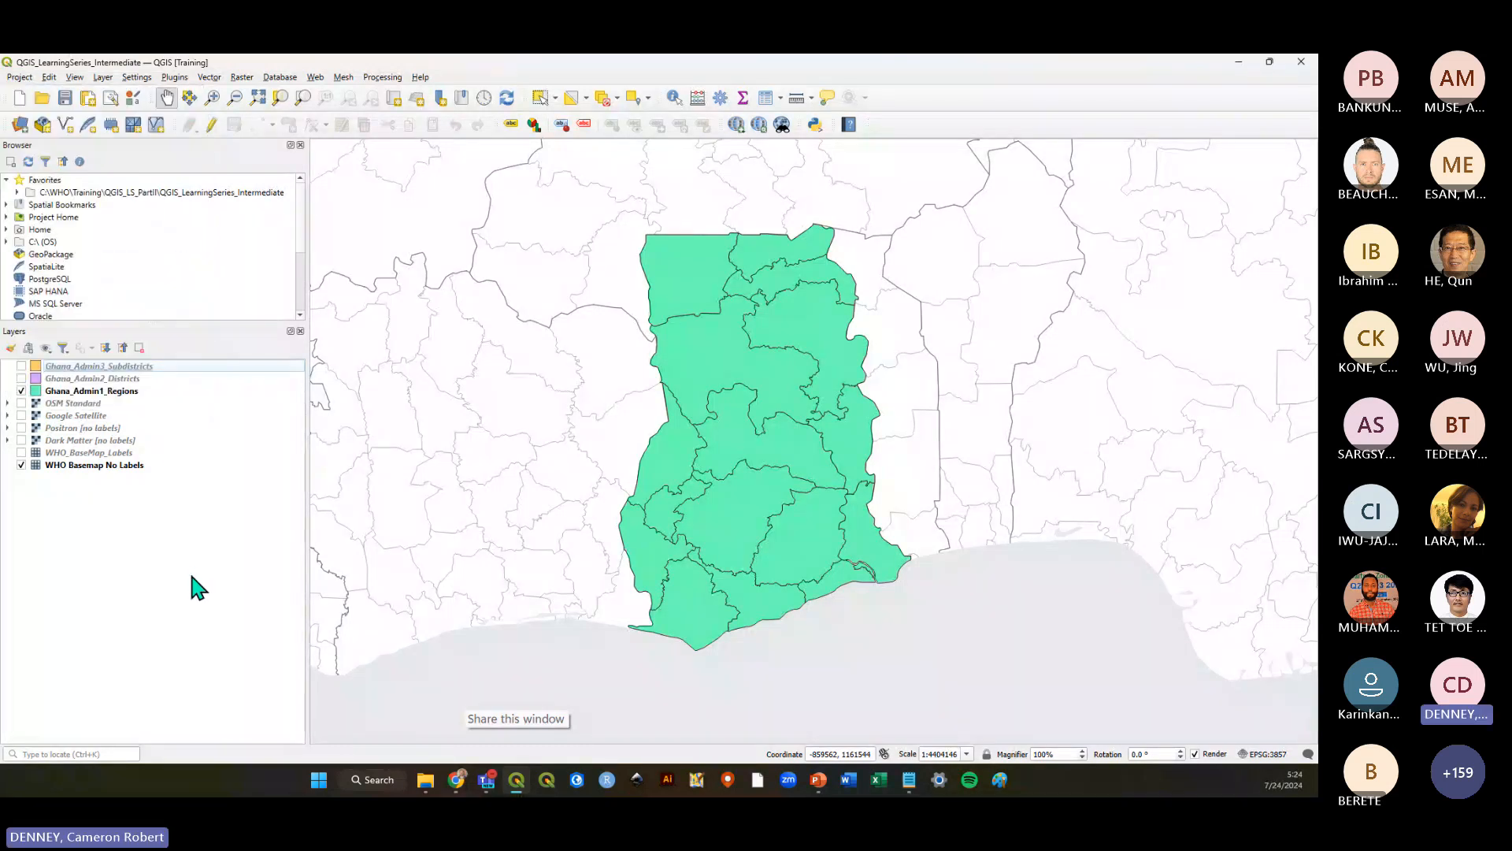
Check the project file's folder in File Explorer and return to the QGIS map window
{"action": "left_click", "coordinate": [425, 780]}
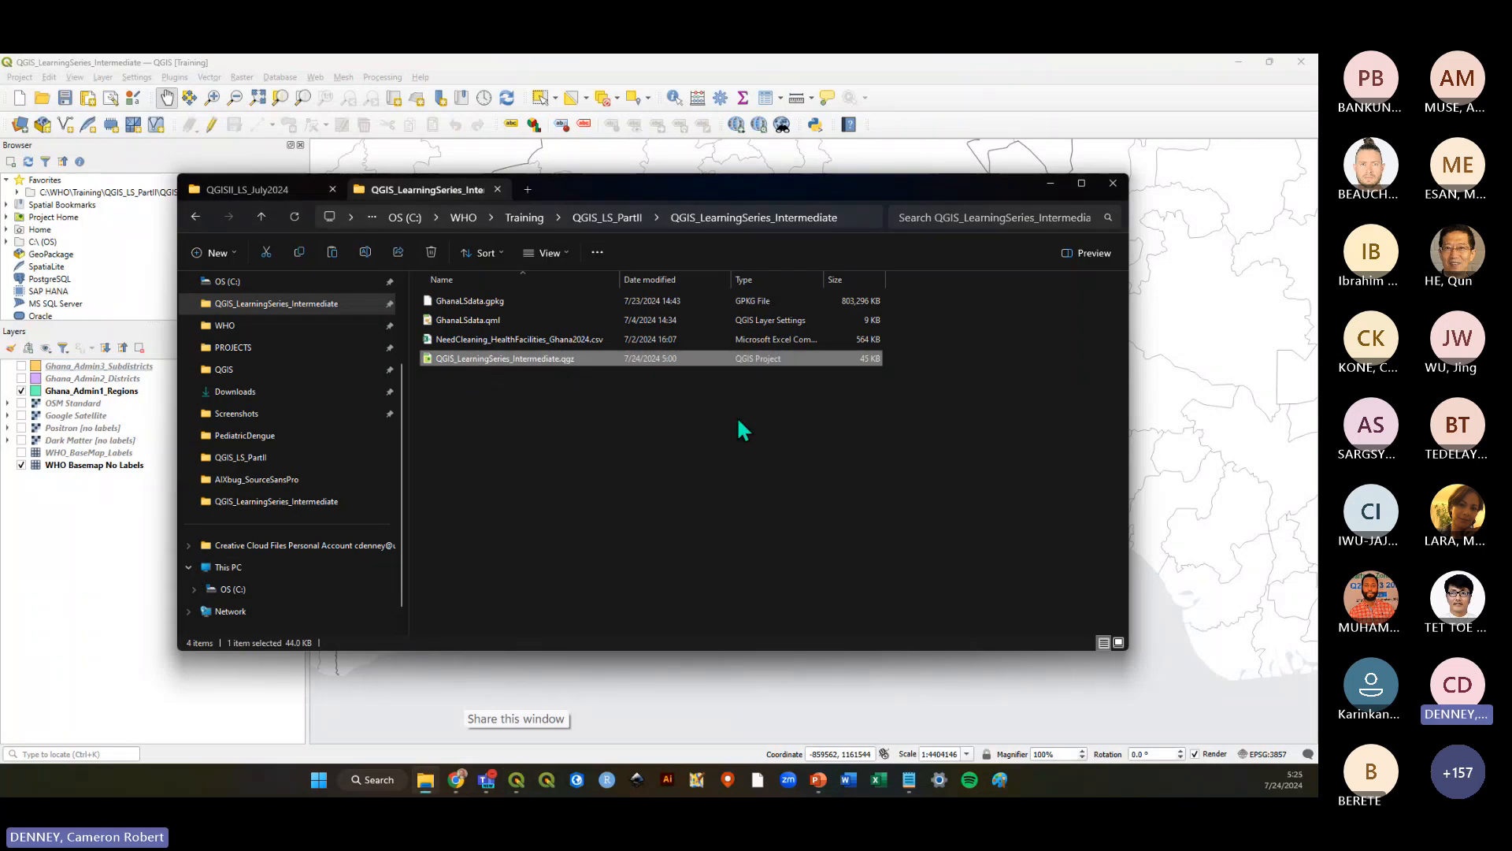
{"action": "left_click", "coordinate": [652, 441]}
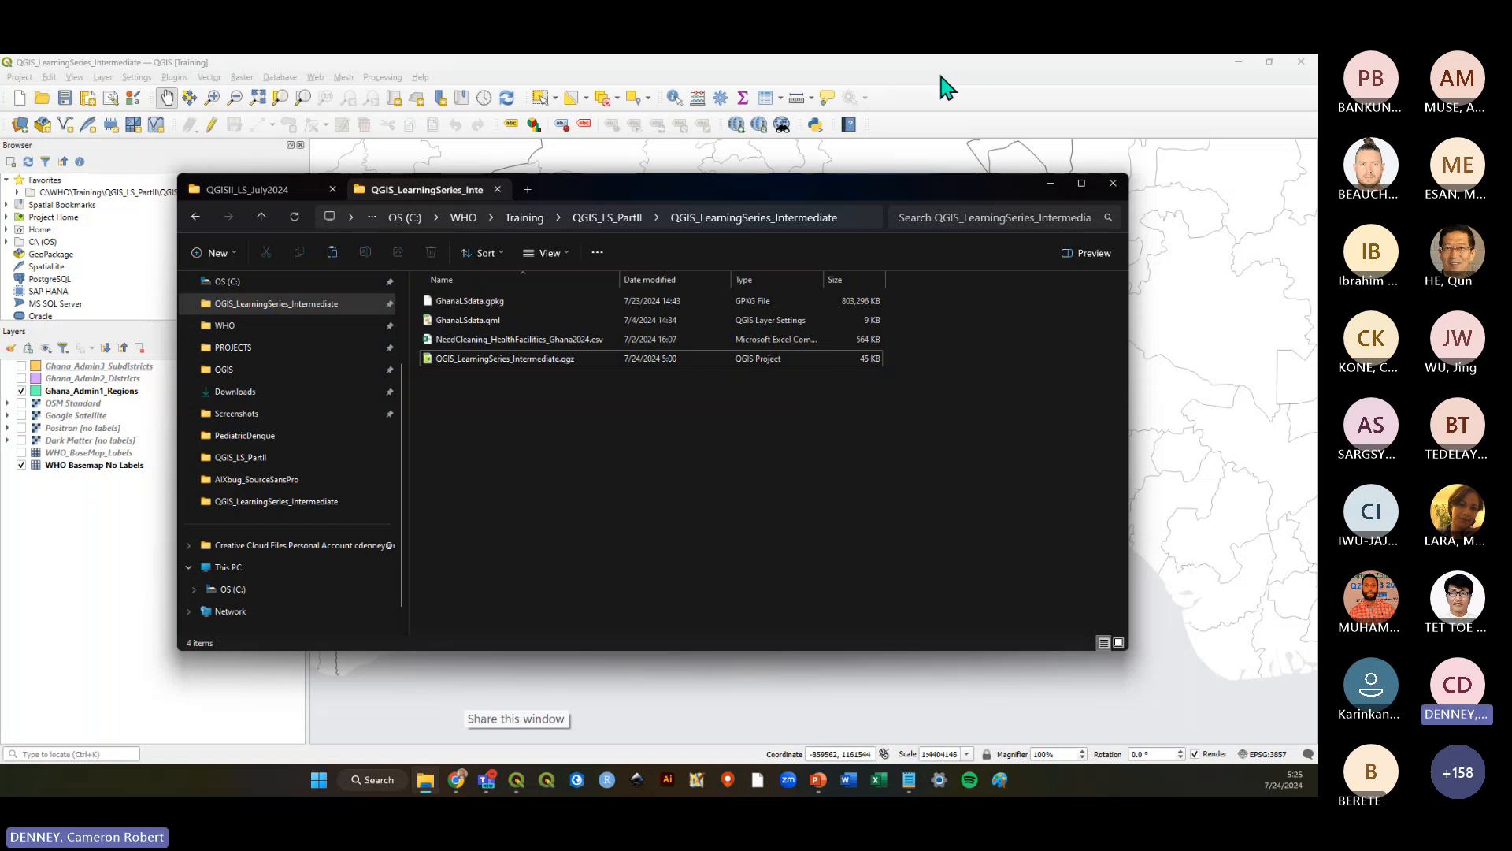
{"action": "left_click", "coordinate": [550, 660]}
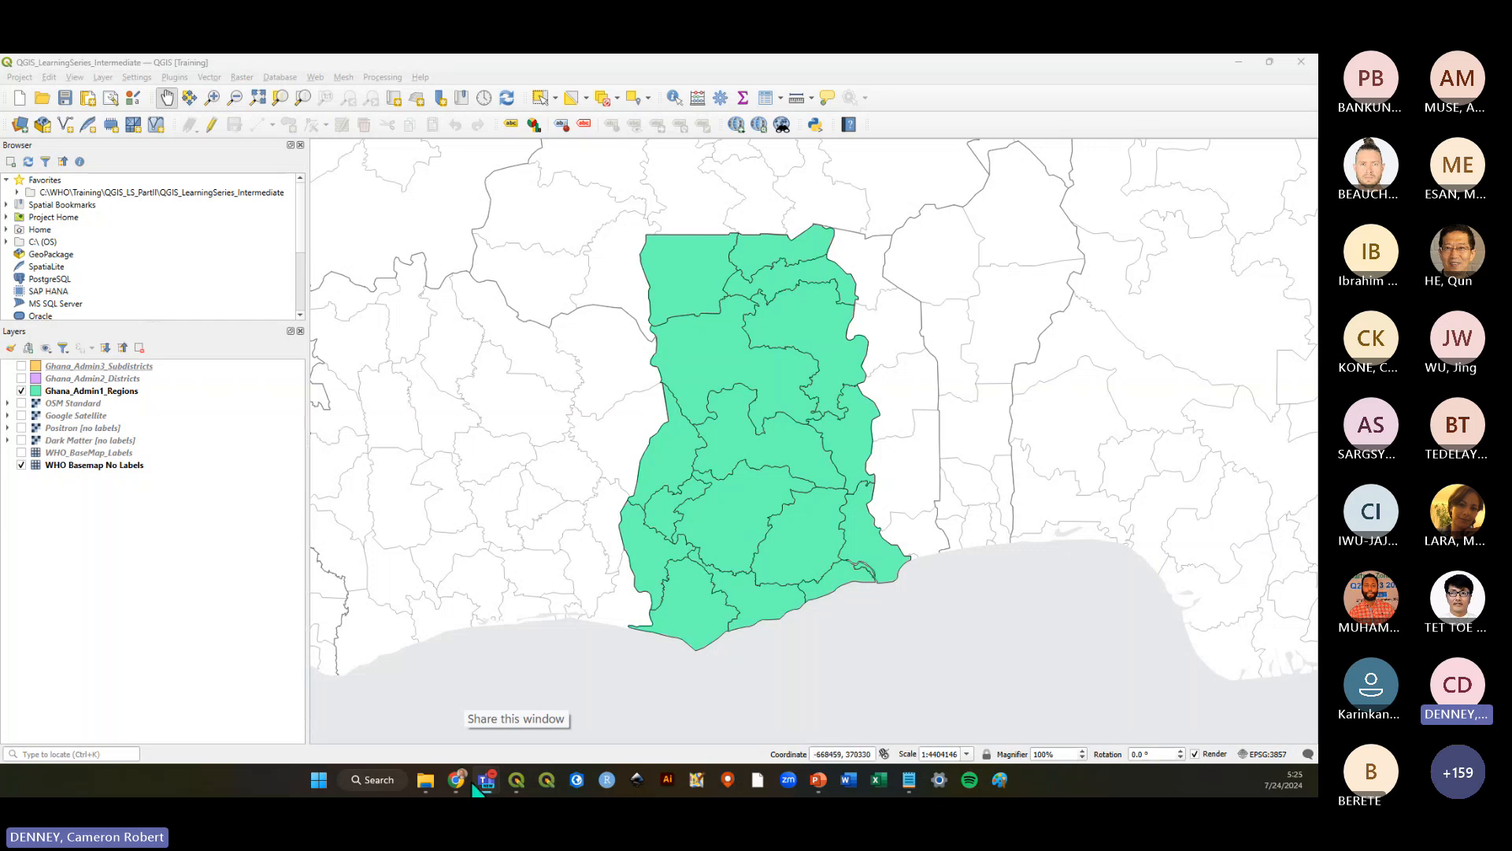
Switch to Chrome and show the QGISII_LearningSeriesTutorial.pdf document
{"action": "mouse_move", "coordinate": [465, 772]}
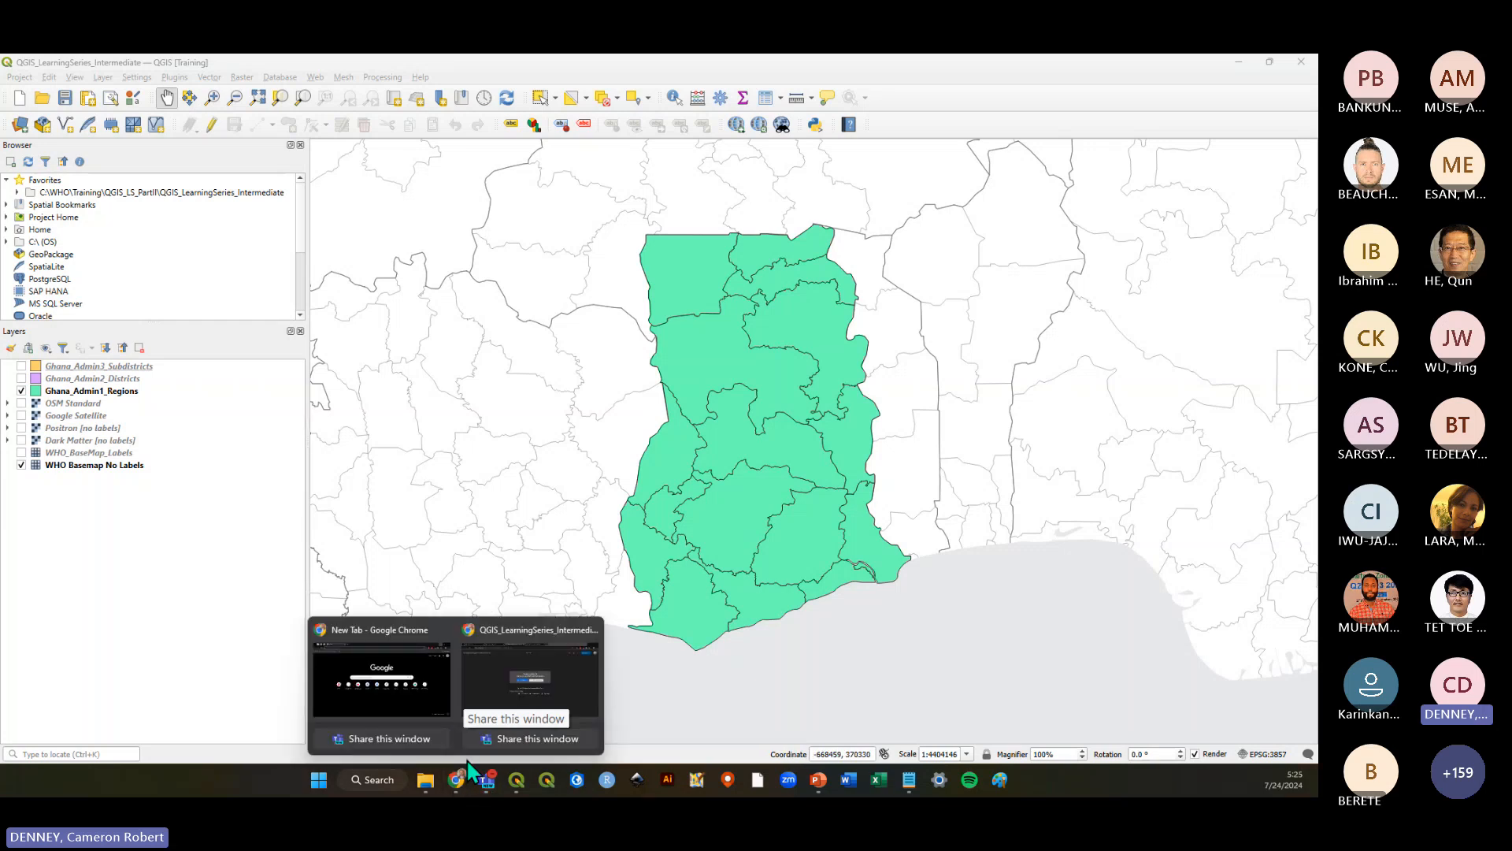
{"action": "left_click", "coordinate": [504, 678]}
{"action": "left_click", "coordinate": [774, 78]}
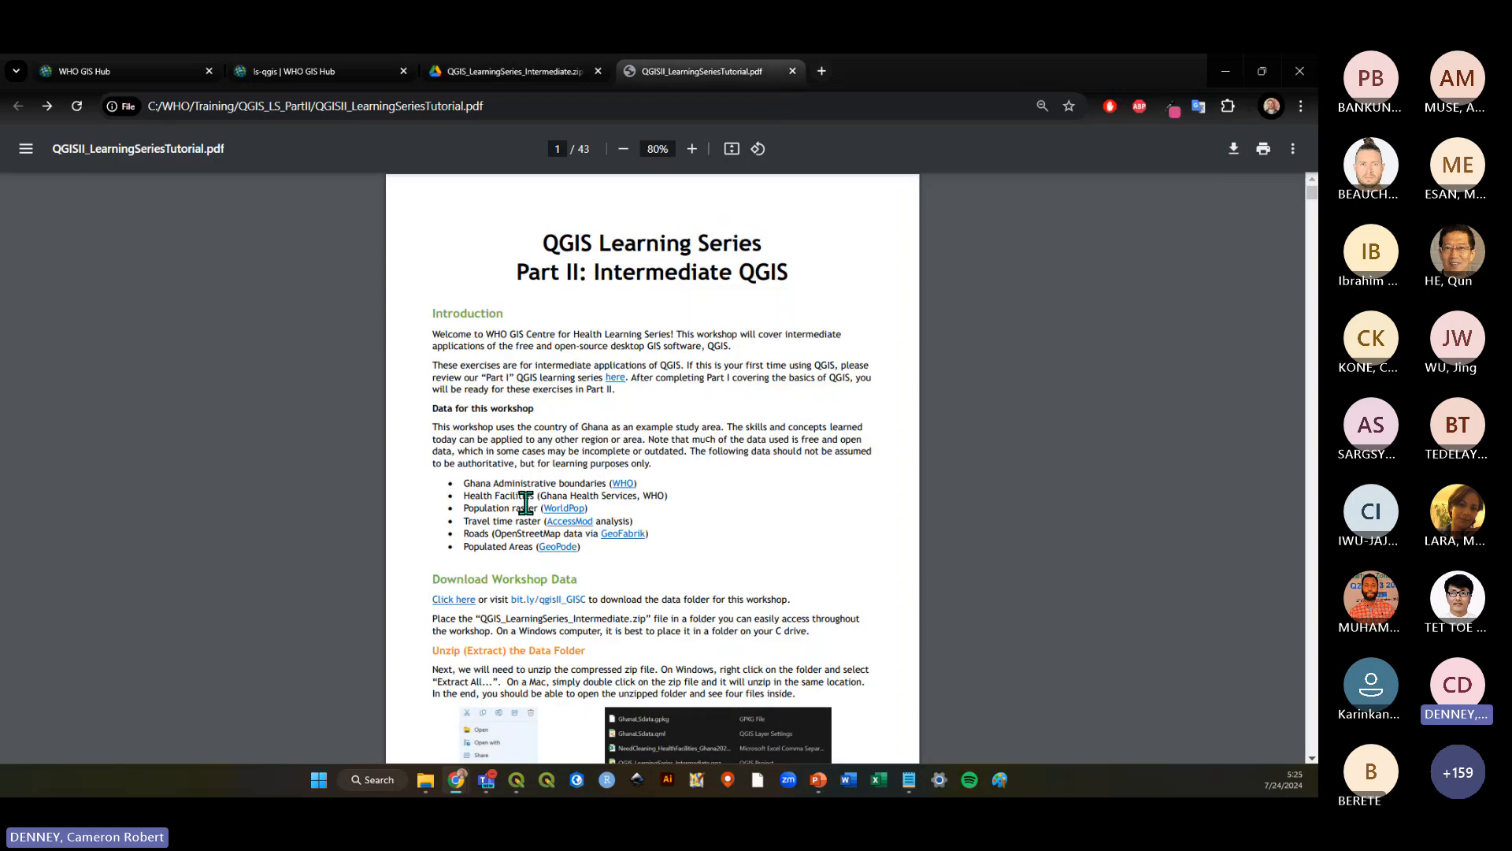
Read the tutorial PDF from the introduction to Module 1, Exercise 1, and return to the QGIS map window
{"action": "scroll", "coordinate": [733, 419], "scroll_direction": "down", "scroll_amount": 1}
{"action": "scroll", "coordinate": [737, 426], "scroll_direction": "up", "scroll_amount": 1}
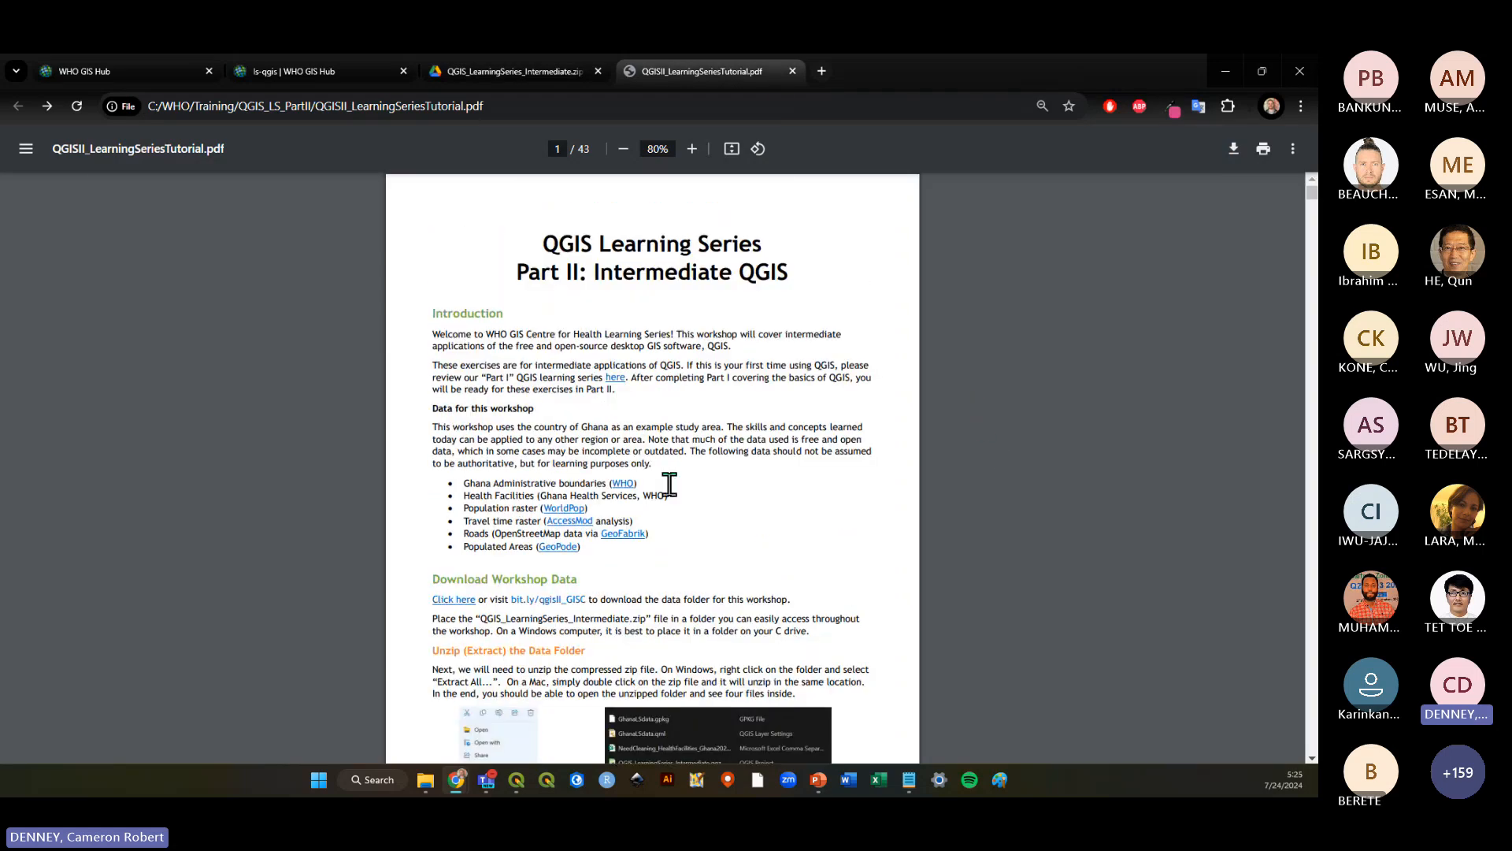
{"action": "scroll", "coordinate": [669, 483], "scroll_direction": "down", "scroll_amount": 1}
{"action": "scroll", "coordinate": [677, 493], "scroll_direction": "down", "scroll_amount": 1}
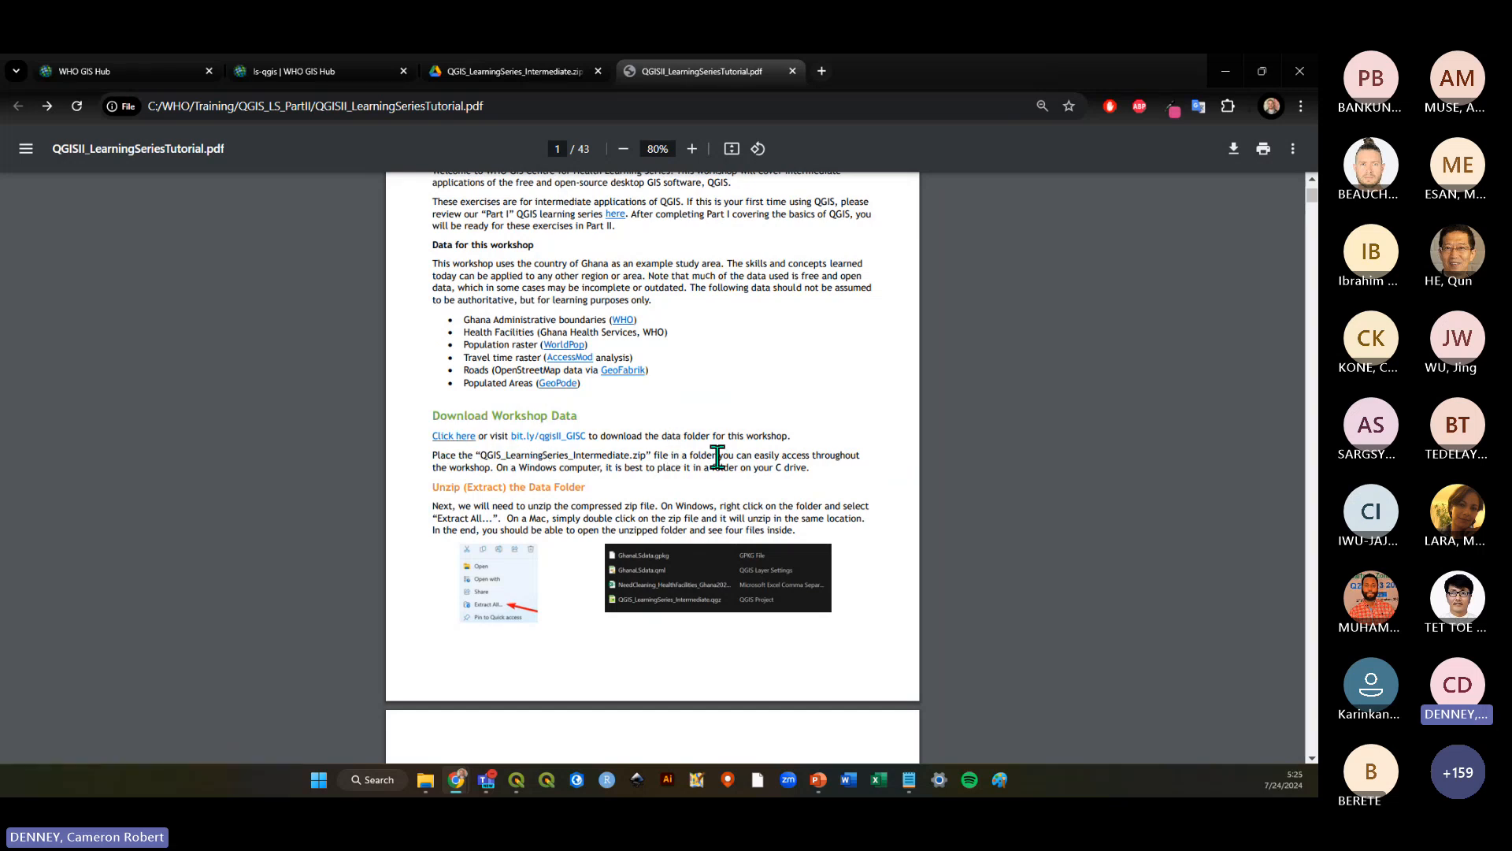
{"action": "scroll", "coordinate": [718, 457], "scroll_direction": "down", "scroll_amount": 1}
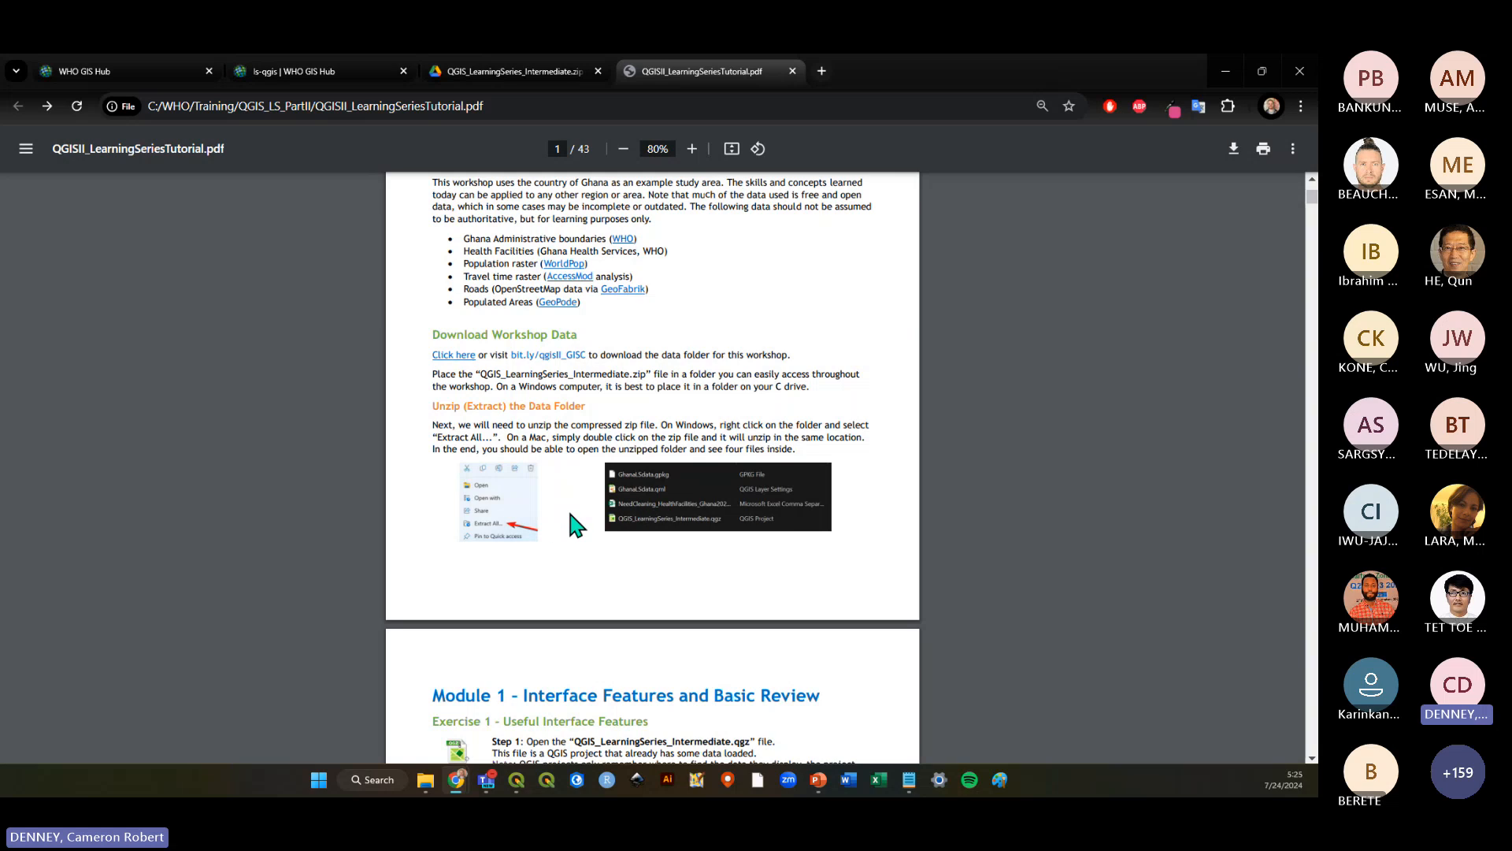
{"action": "scroll", "coordinate": [668, 512], "scroll_direction": "down", "scroll_amount": 3}
{"action": "scroll", "coordinate": [718, 491], "scroll_direction": "down", "scroll_amount": 1}
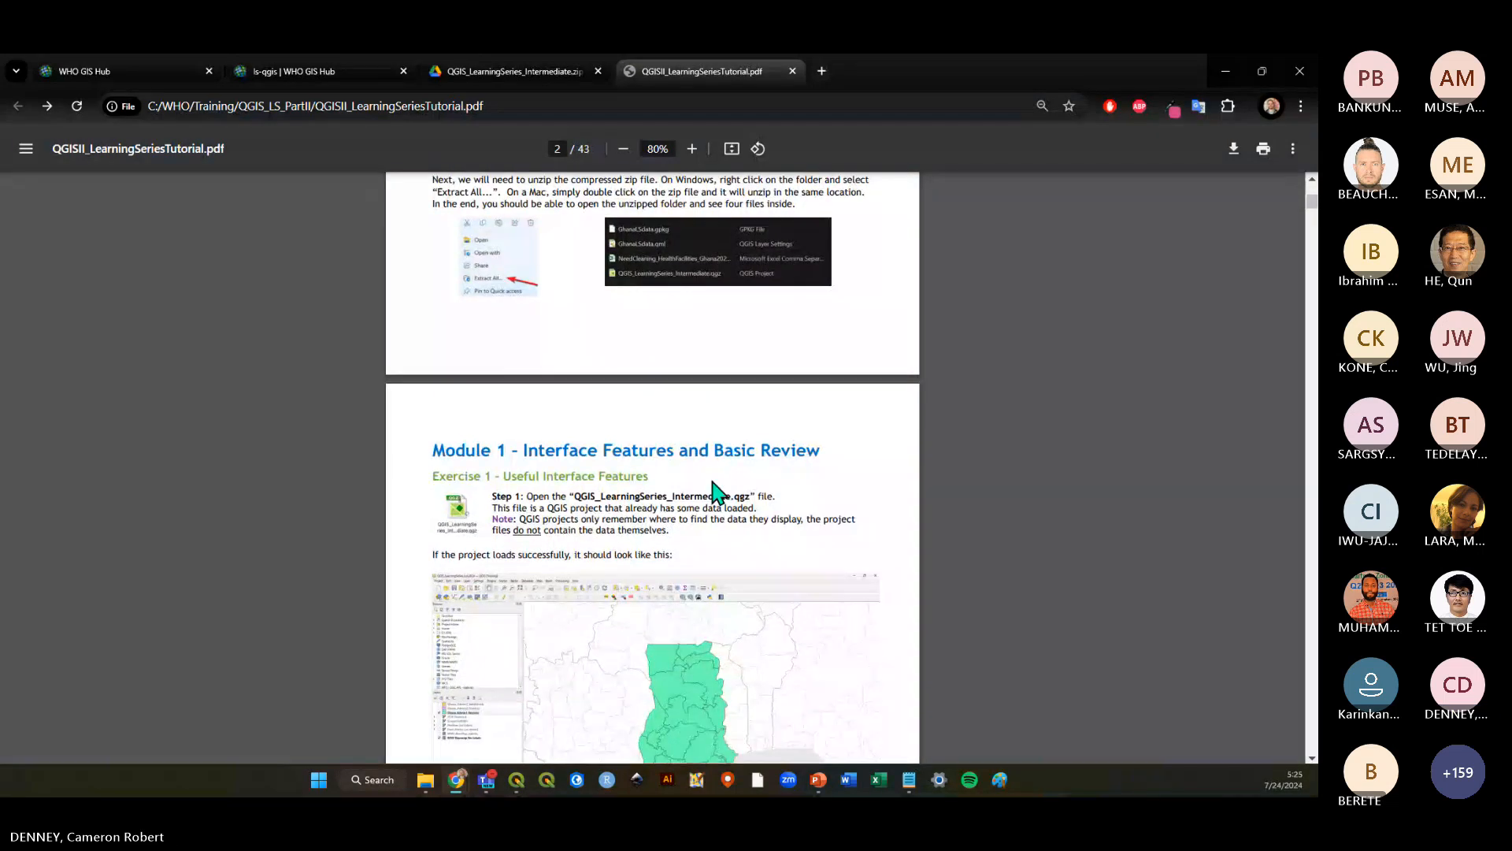
{"action": "scroll", "coordinate": [717, 492], "scroll_direction": "up", "scroll_amount": 6}
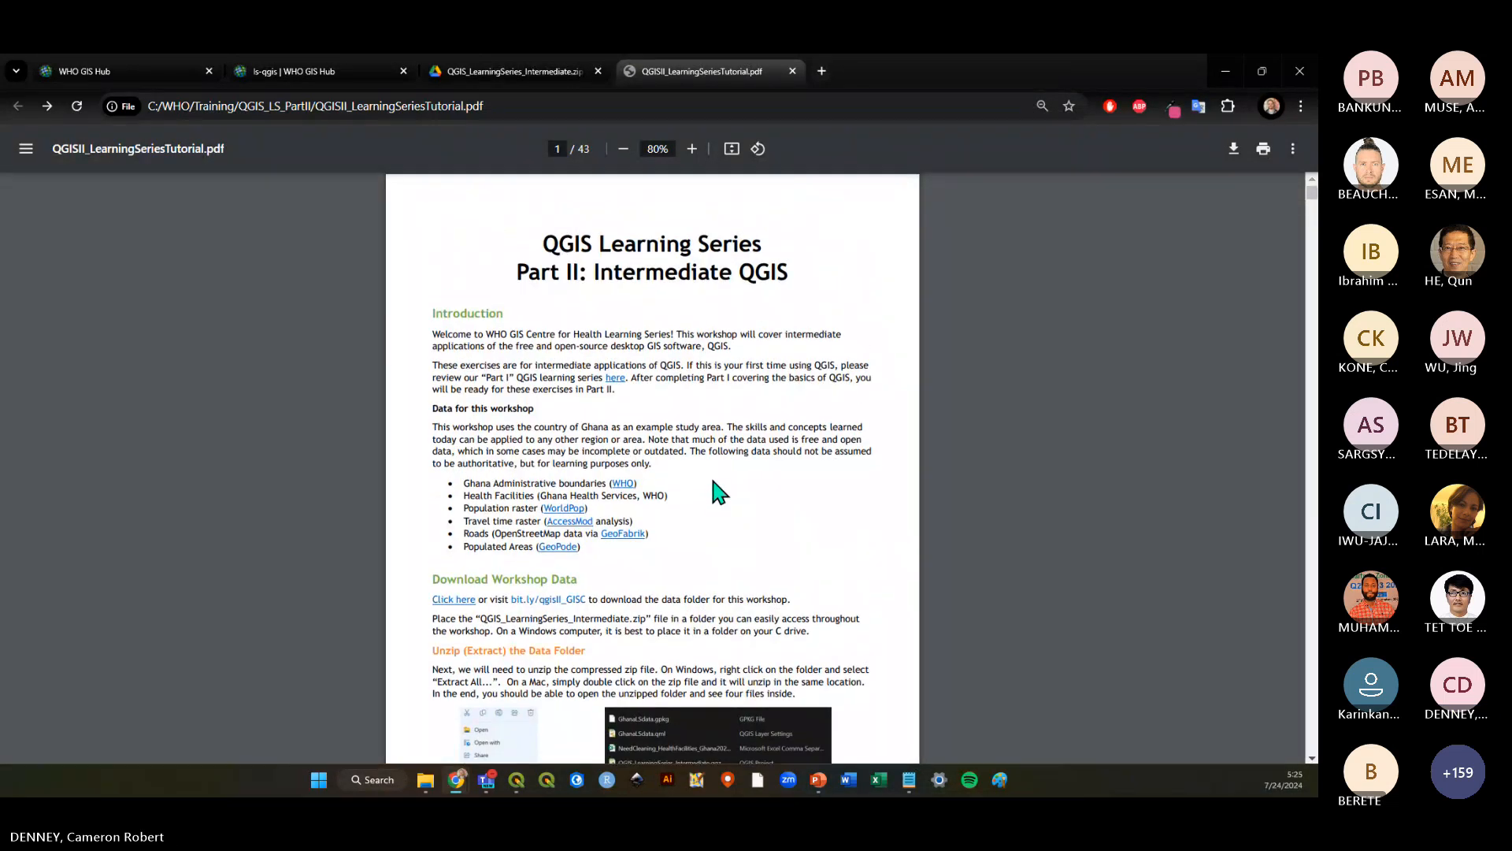
{"action": "scroll", "coordinate": [718, 492], "scroll_direction": "down", "scroll_amount": 6}
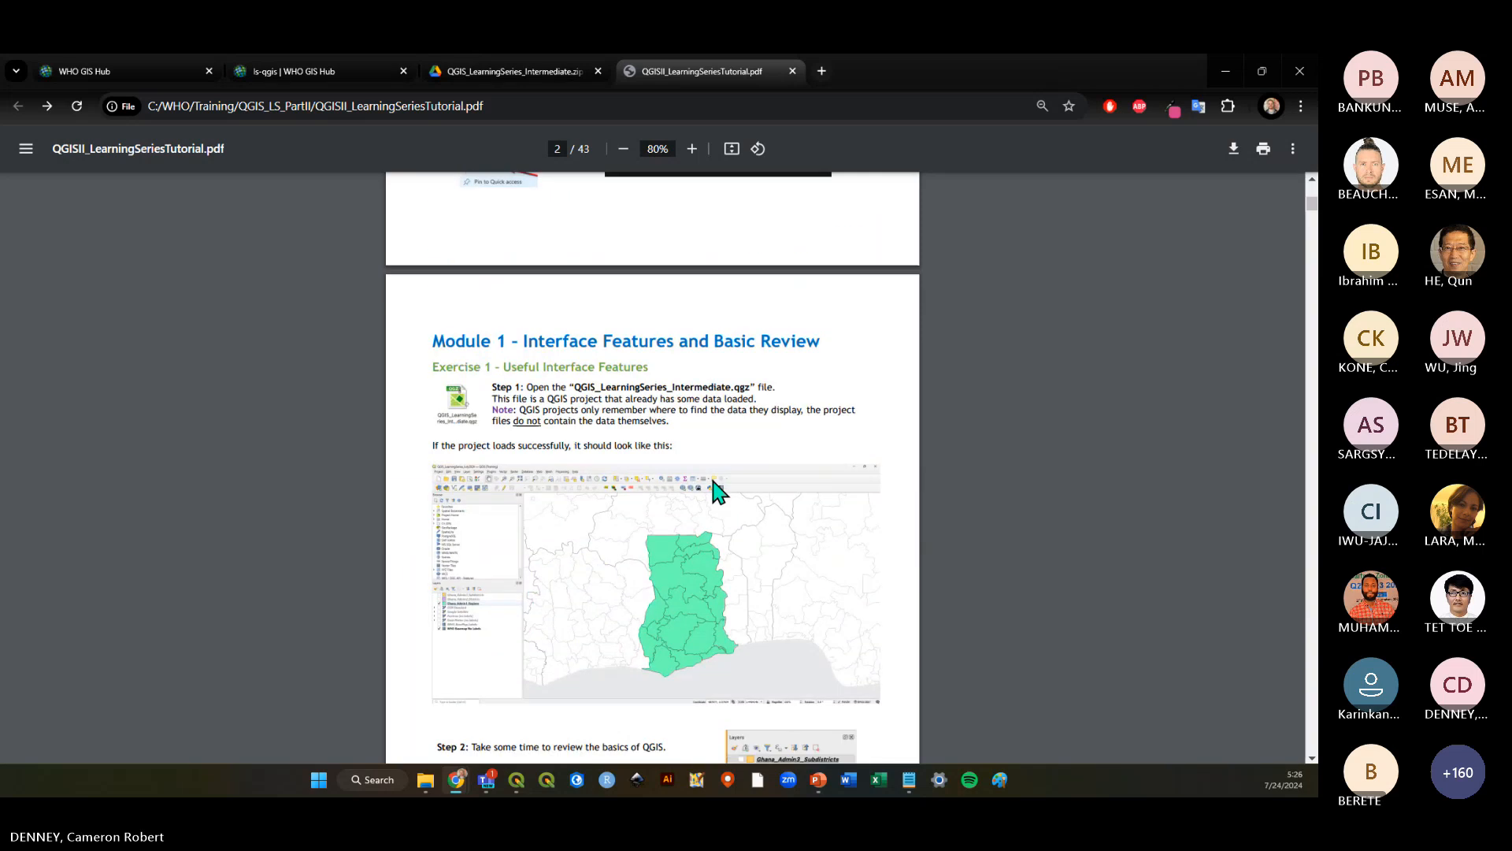
{"action": "scroll", "coordinate": [717, 491], "scroll_direction": "down", "scroll_amount": 2}
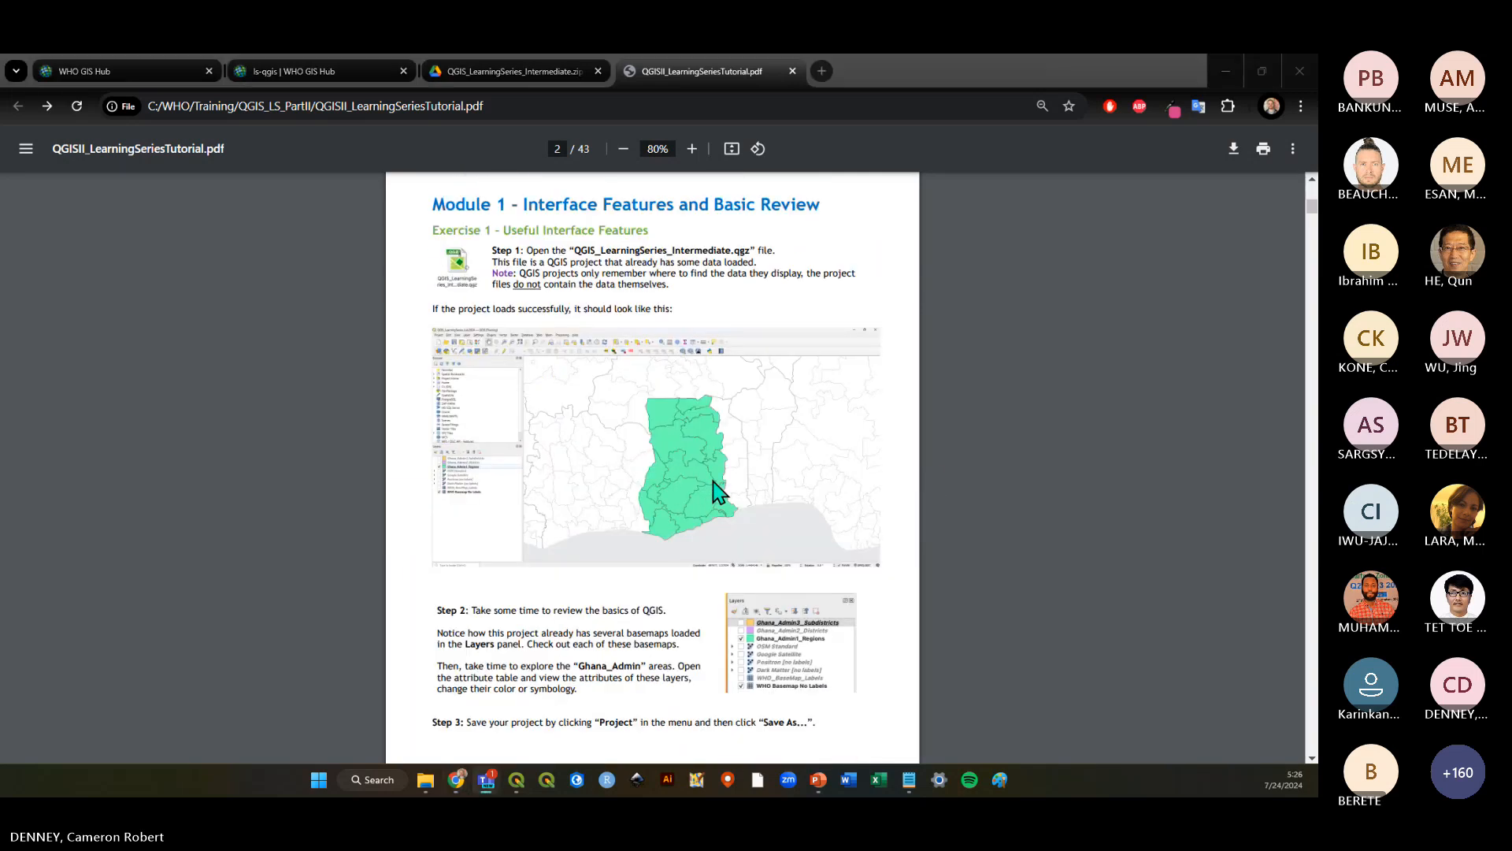
{"action": "key", "text": "alt+Tab"}
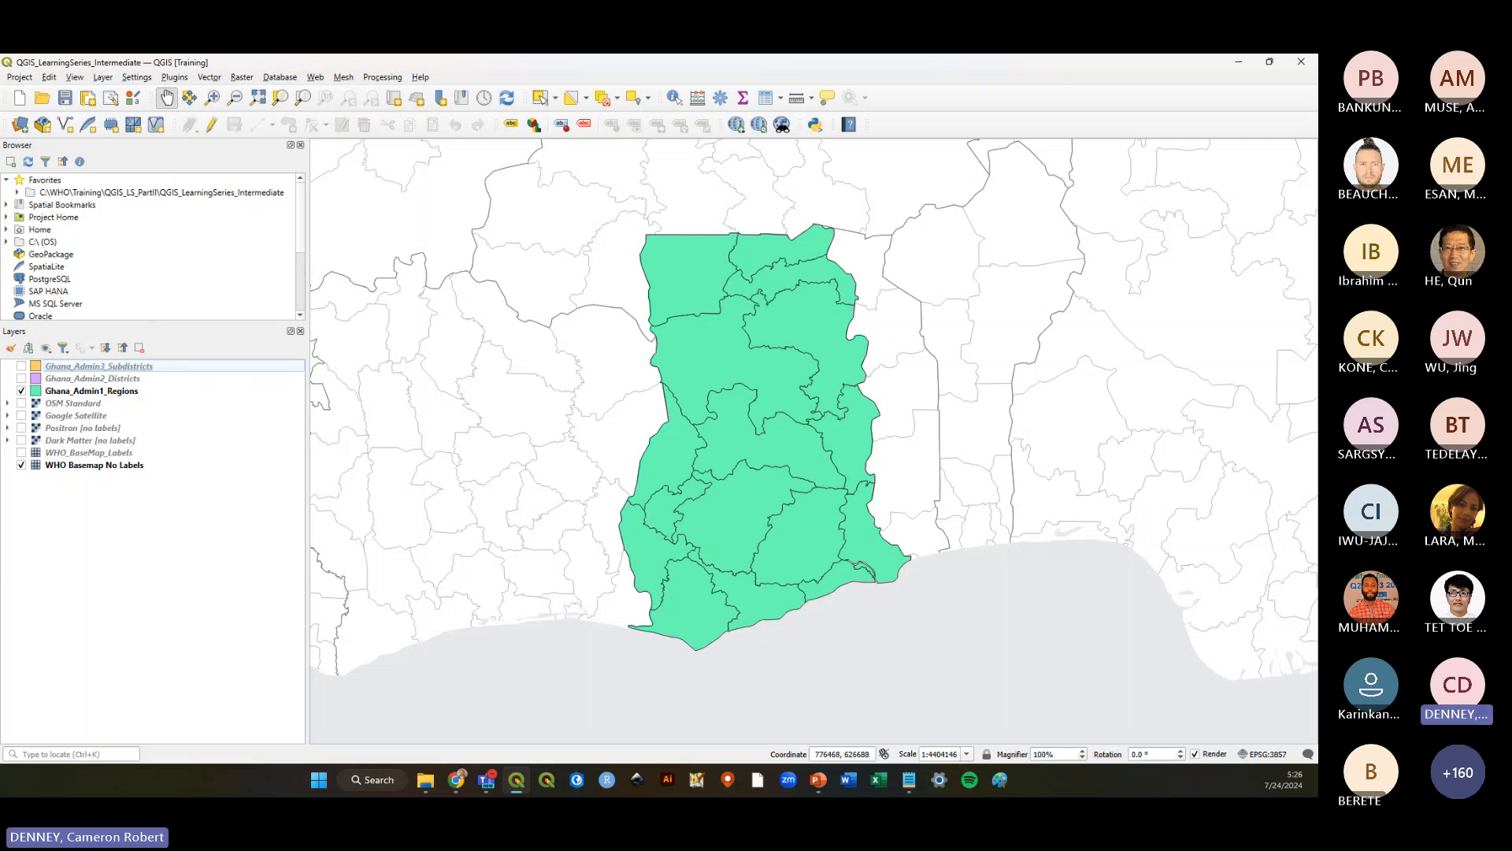
{"action": "key", "text": "alt+Tab"}
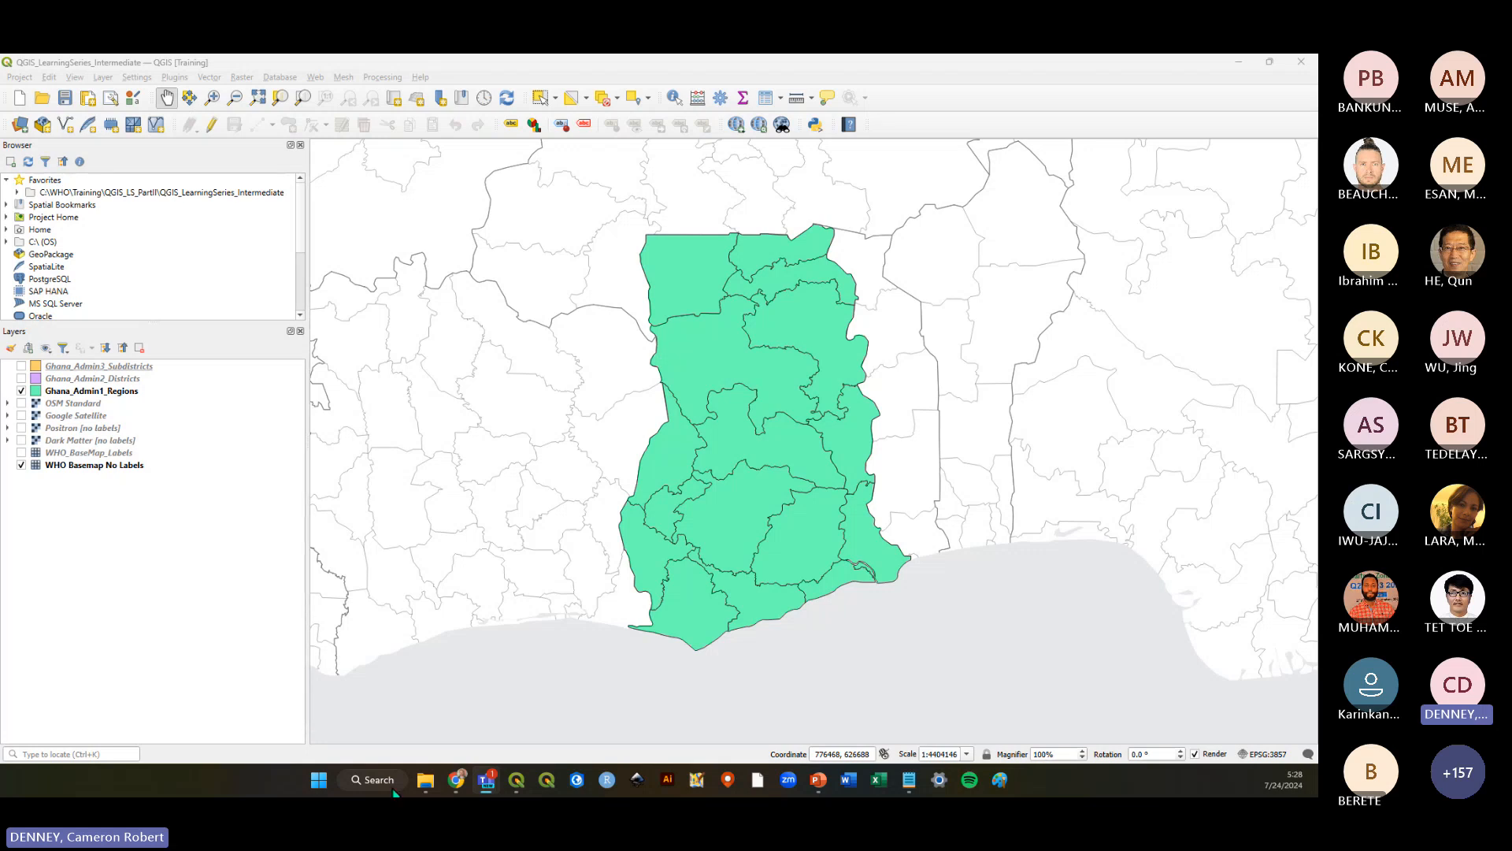
Switch to the Chrome window with the workshop pages and show the Google Drive page of QGIS_LearningSeries_Intermediate.zip
{"action": "mouse_move", "coordinate": [457, 780]}
{"action": "left_click", "coordinate": [400, 699]}
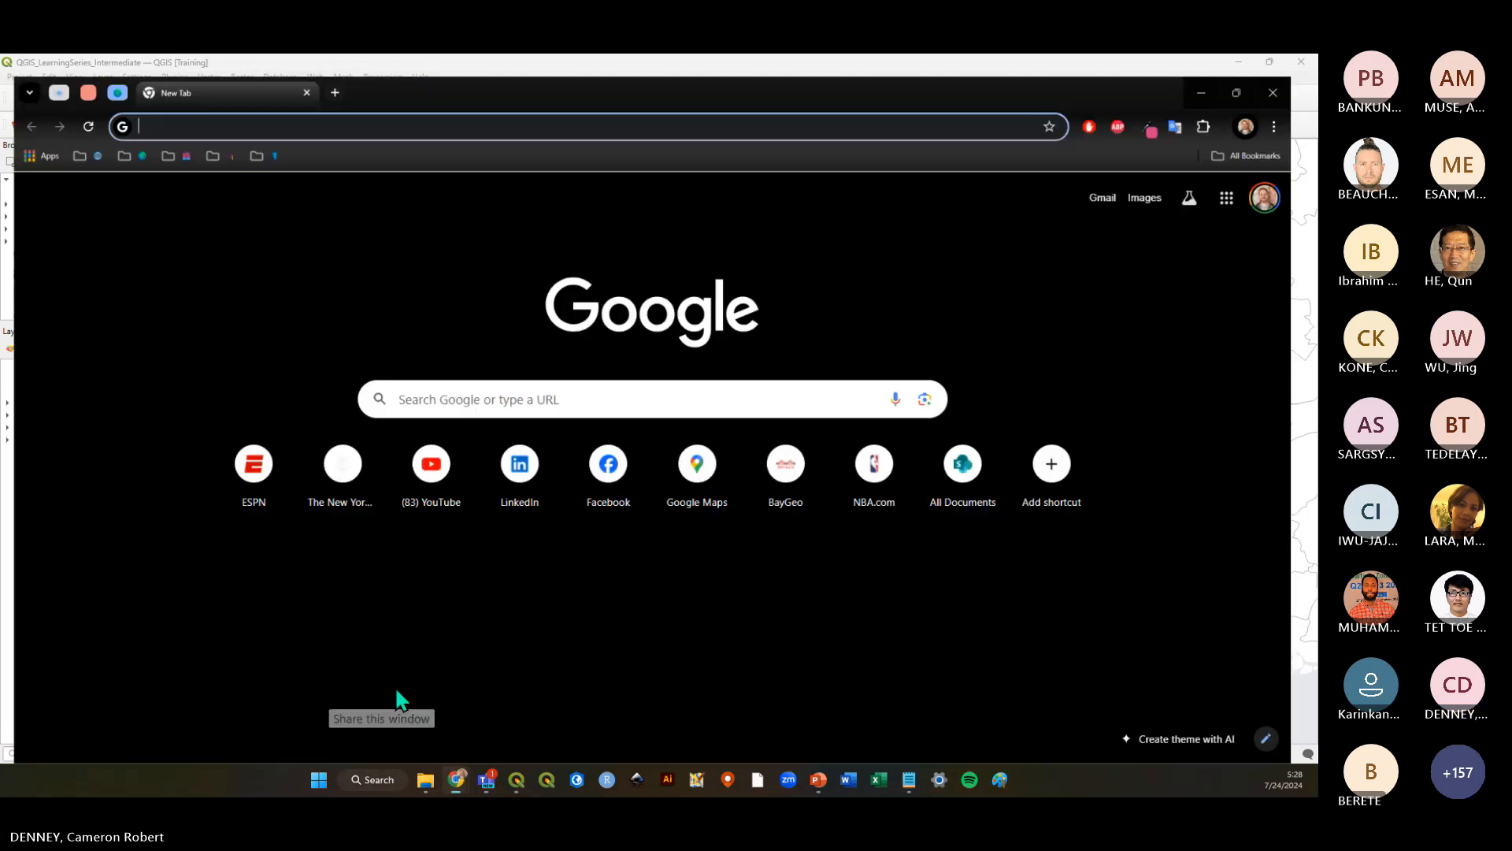
{"action": "left_click", "coordinate": [1223, 69]}
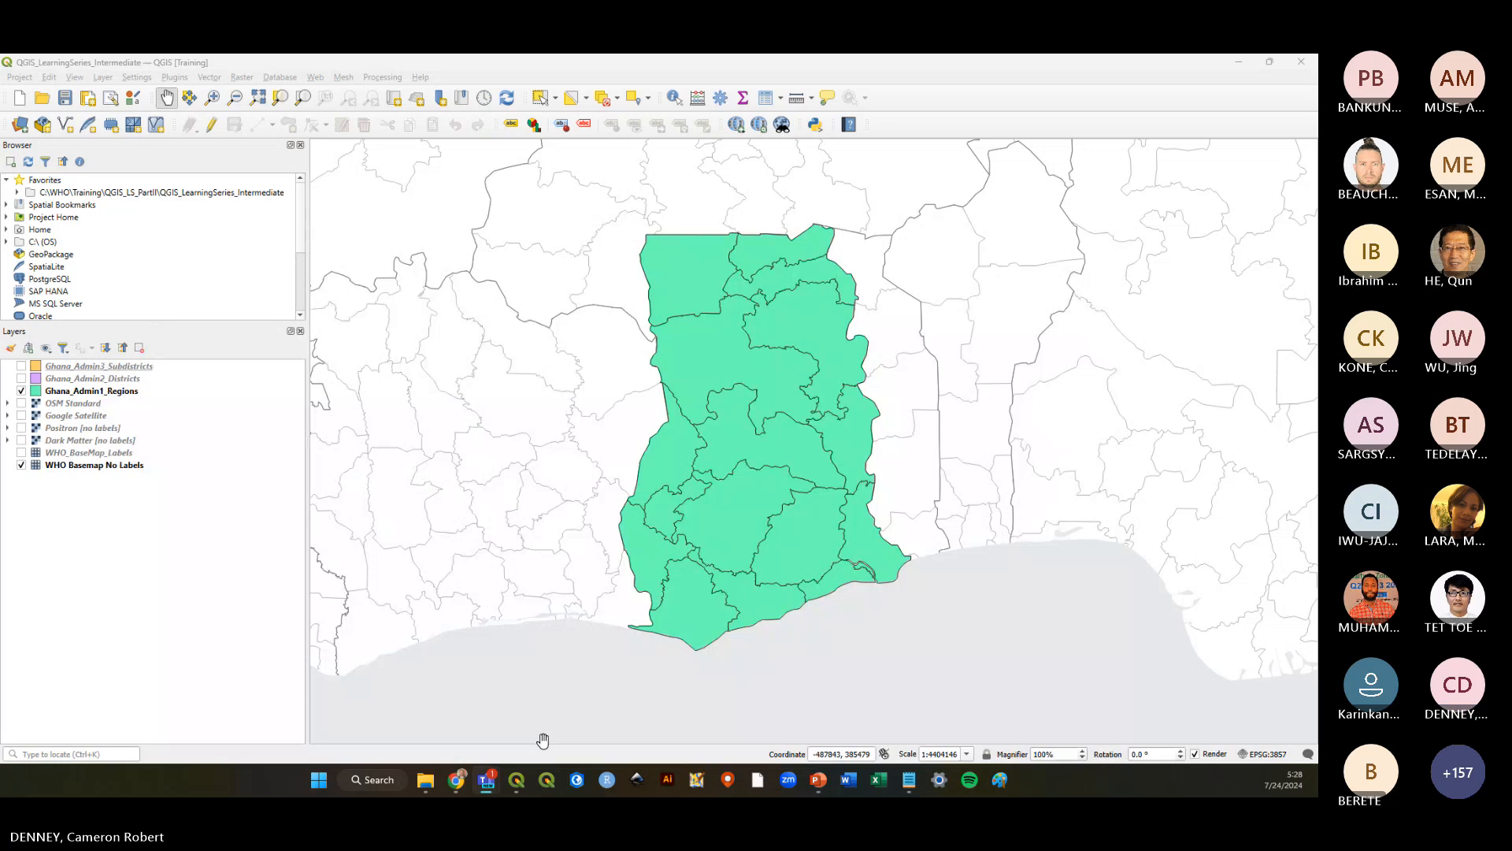
{"action": "mouse_move", "coordinate": [457, 780]}
{"action": "left_click", "coordinate": [520, 705]}
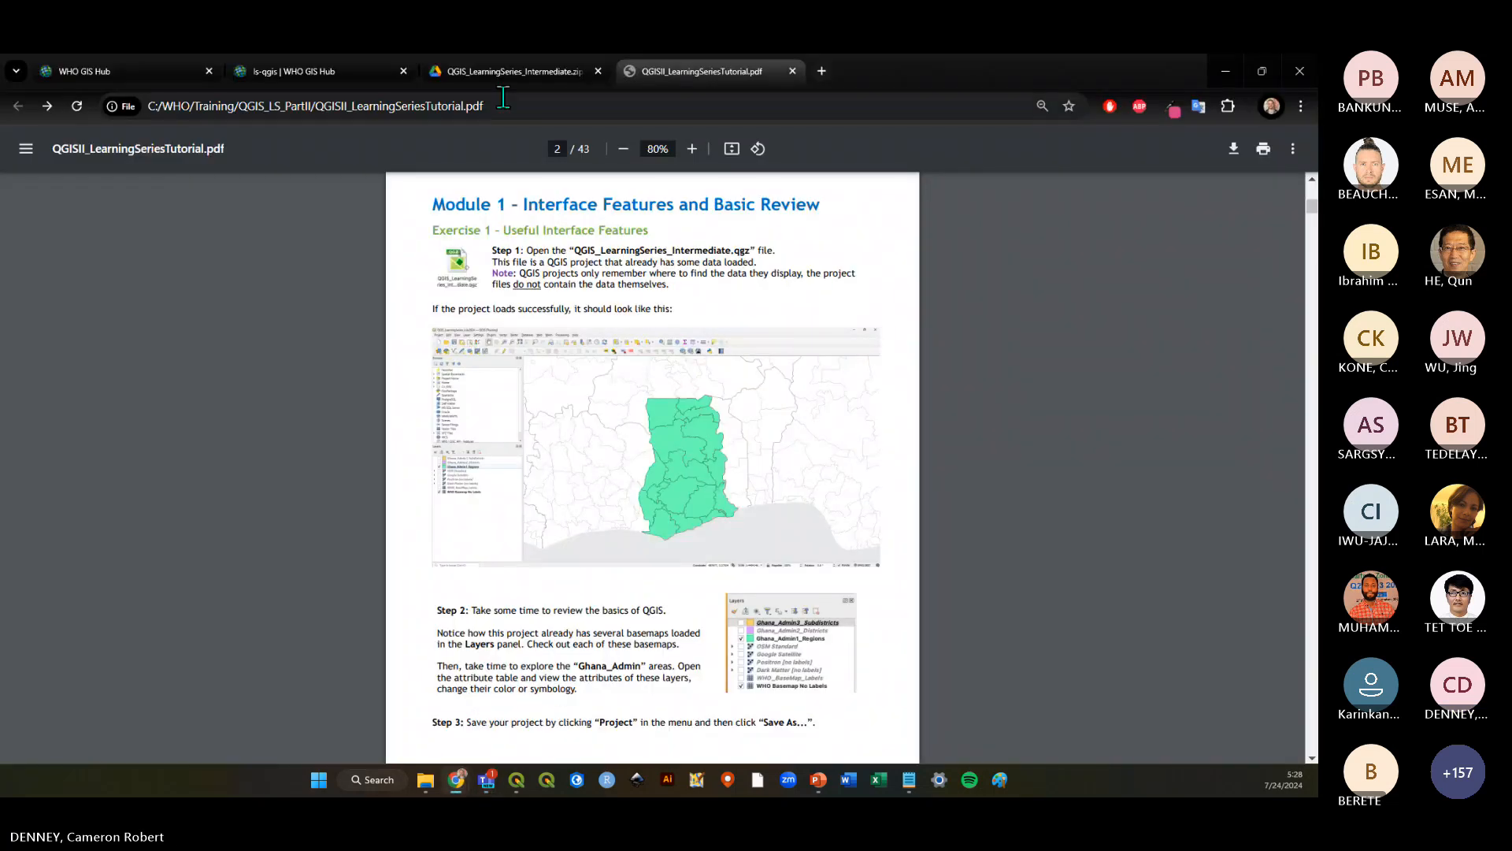
{"action": "left_click", "coordinate": [510, 73]}
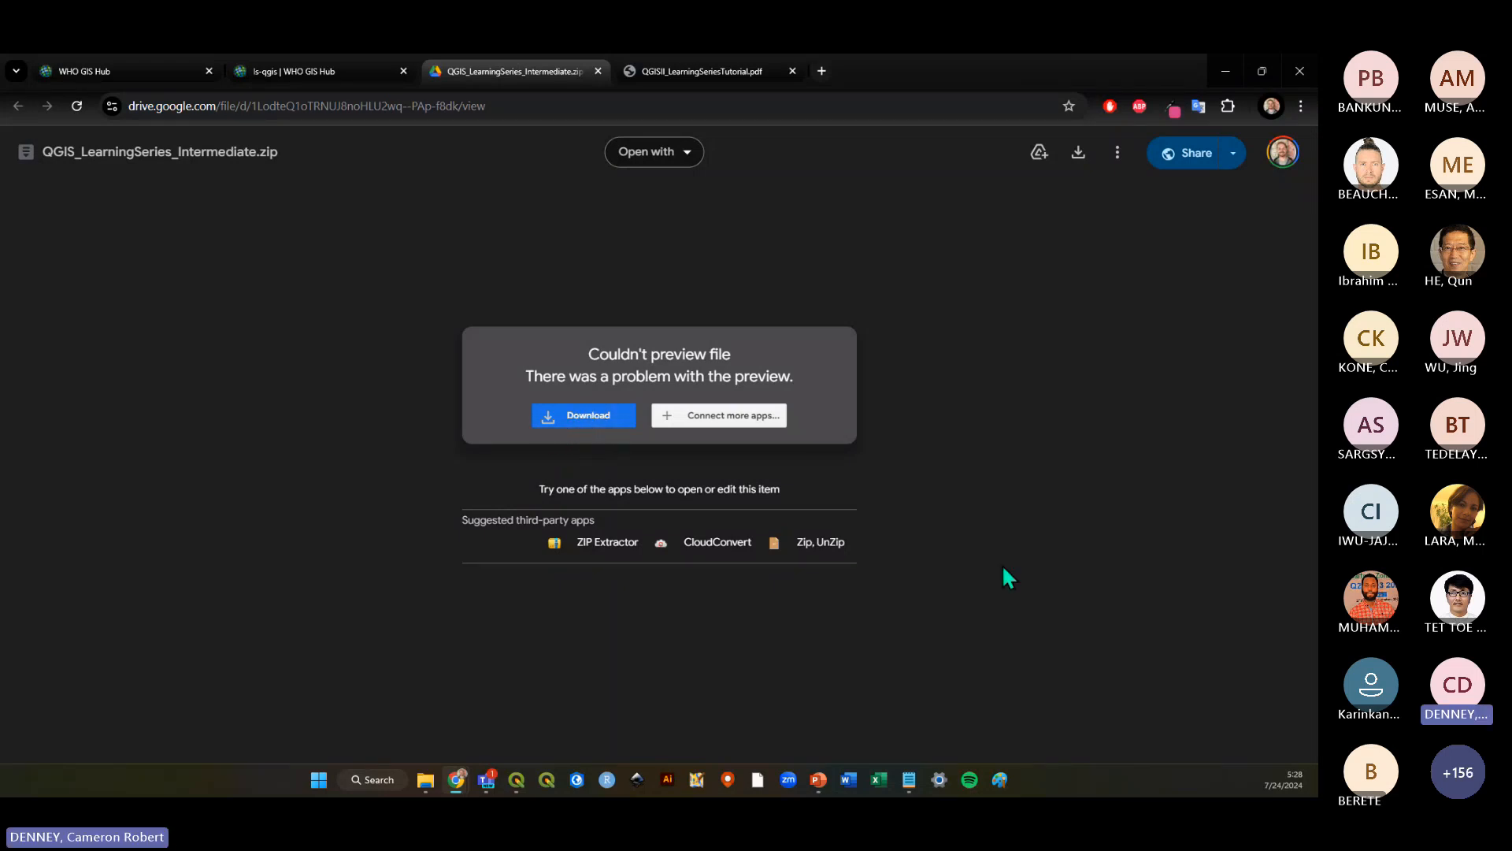
Find QGIS_LearningSeries_Intermediate.zip in the QGISII_LS_July2024 folder in File Explorer and look at its extraction command
{"action": "left_click", "coordinate": [425, 782]}
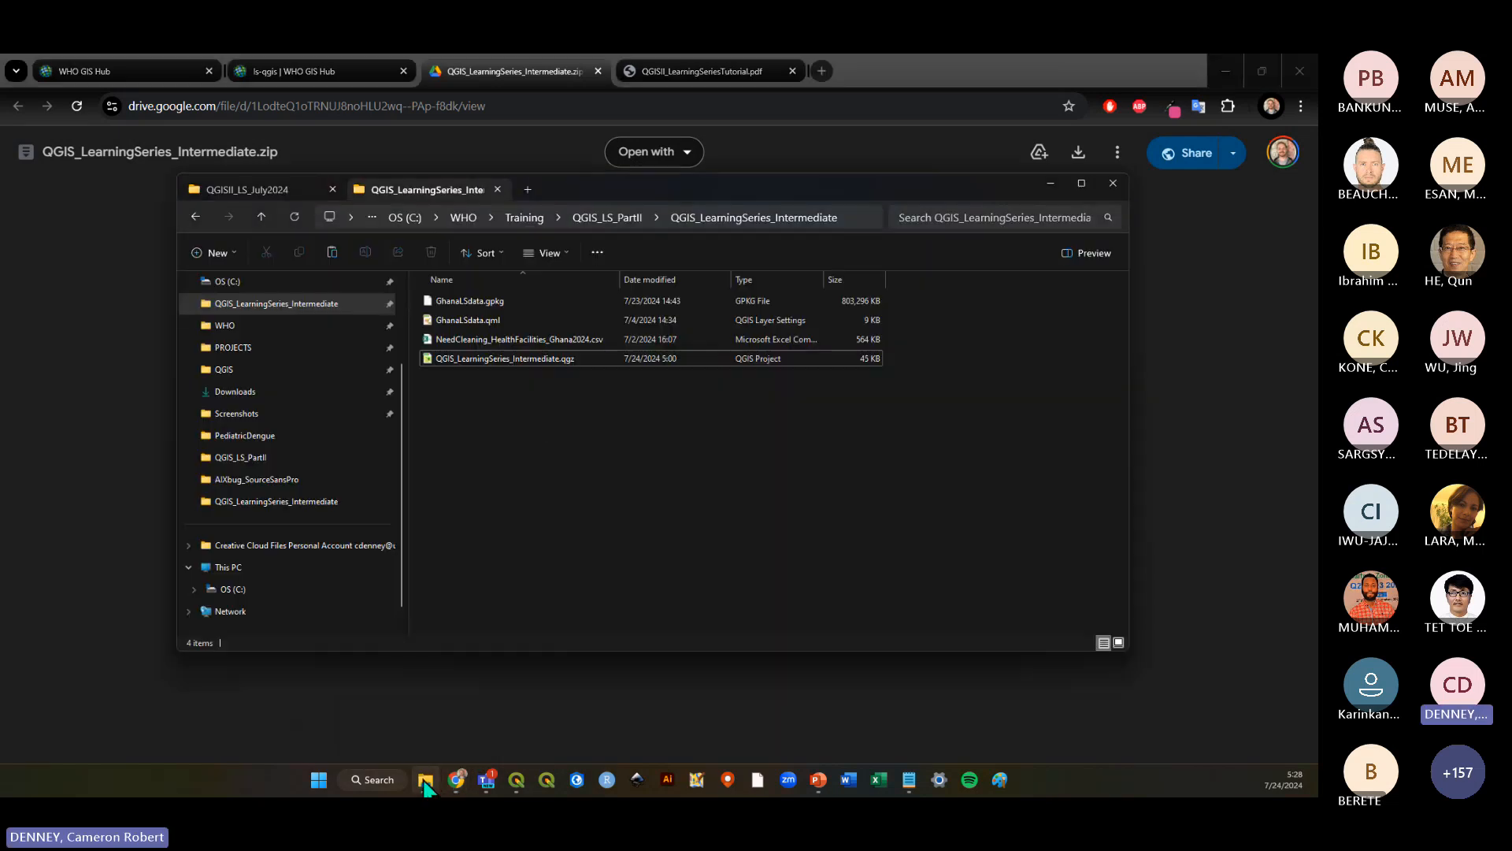
{"action": "left_click", "coordinate": [248, 190]}
{"action": "left_click", "coordinate": [549, 320]}
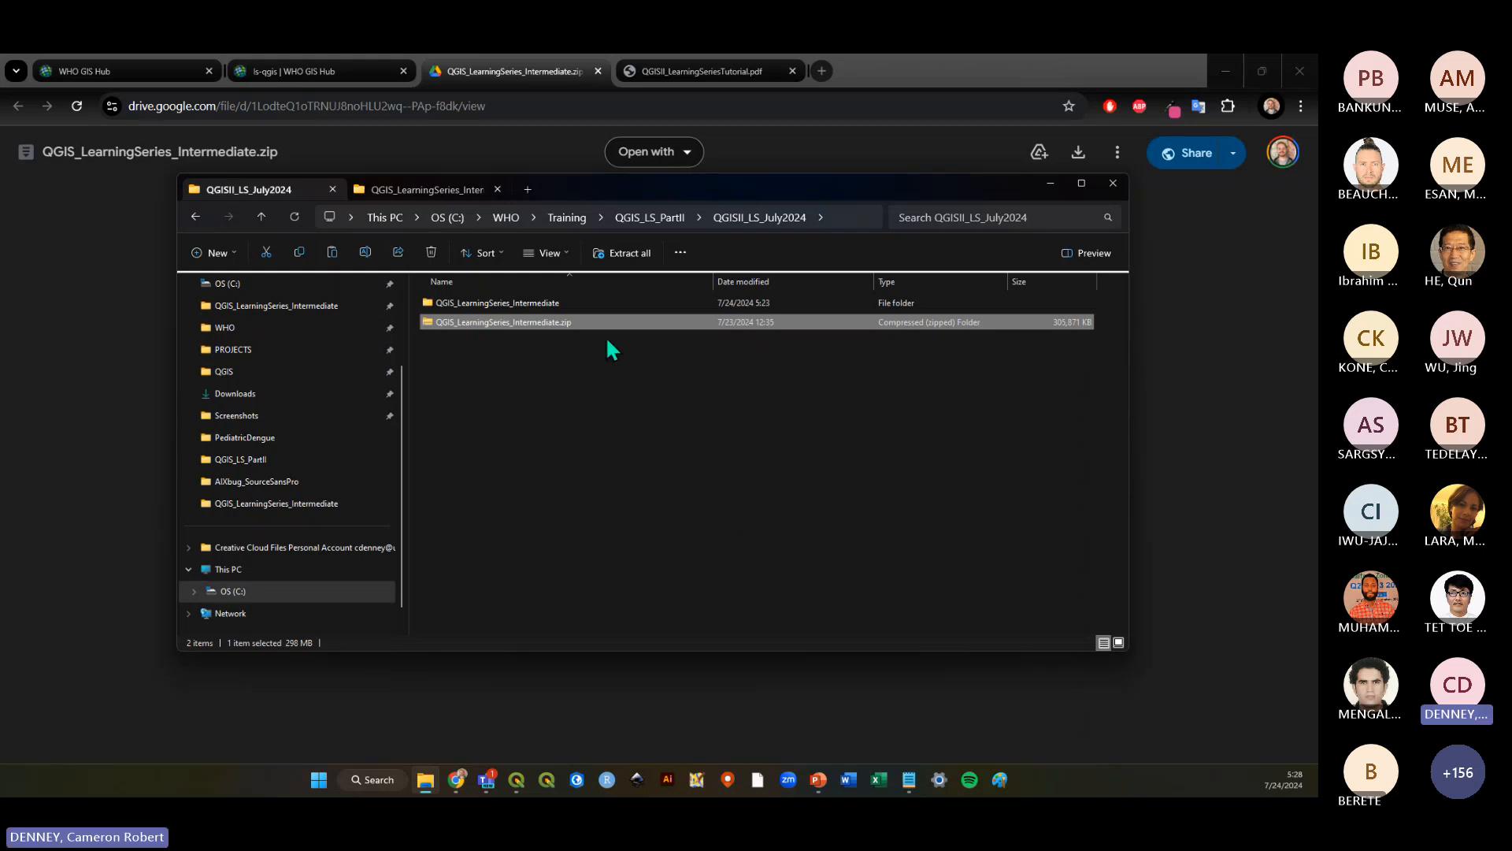
{"action": "right_click", "coordinate": [566, 320]}
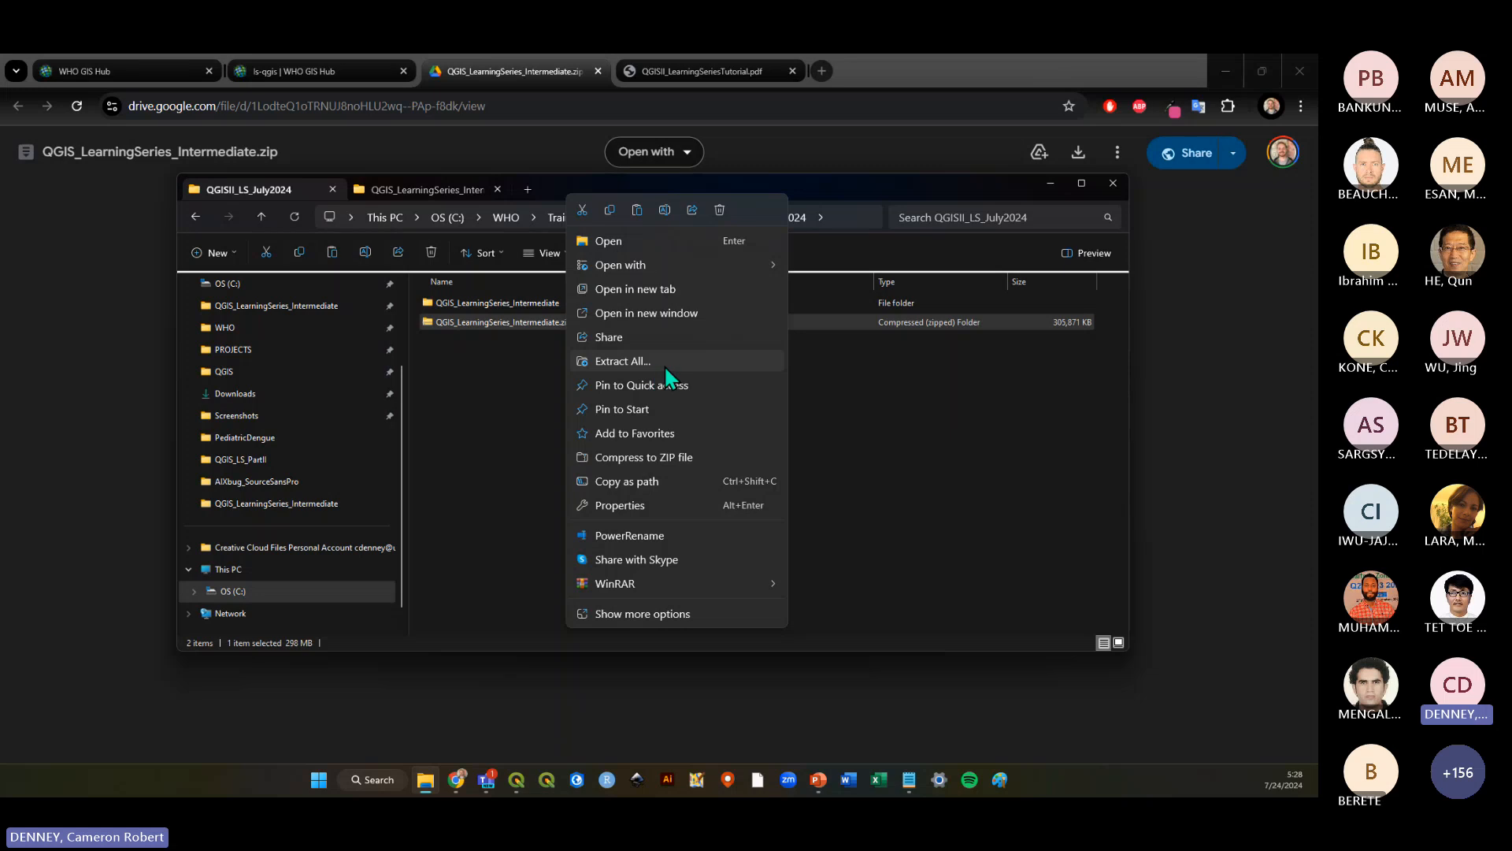
{"action": "left_click", "coordinate": [513, 367]}
Look inside the extracted QGIS_LearningSeries_Intermediate folder and locate QGIS_LearningSeries_Intermediate.qgz in the same-named folder directly under QGIS_LS_PartII
{"action": "left_click", "coordinate": [540, 307]}
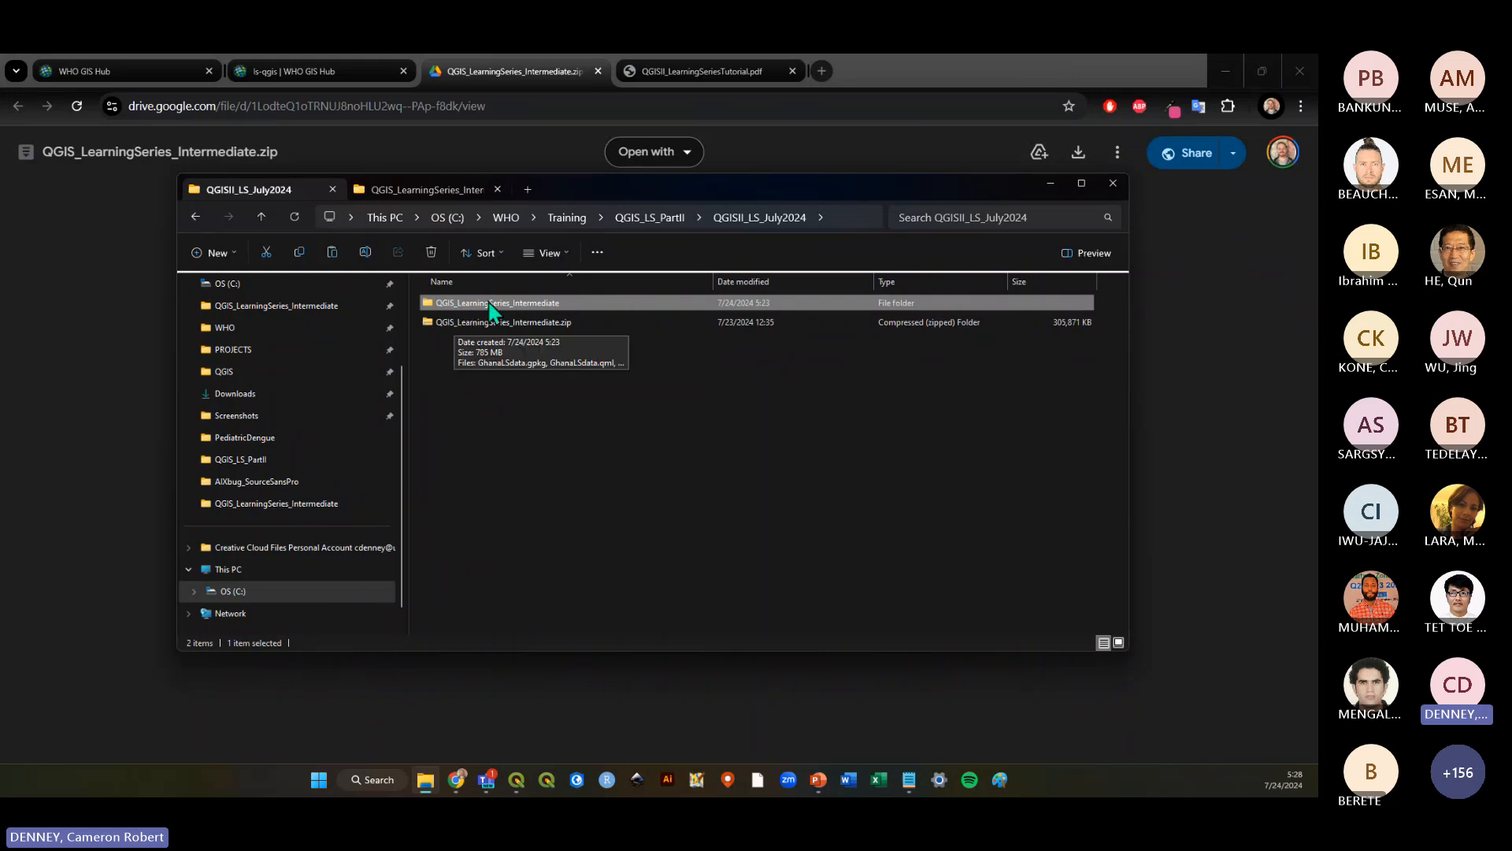
{"action": "double_click", "coordinate": [510, 304]}
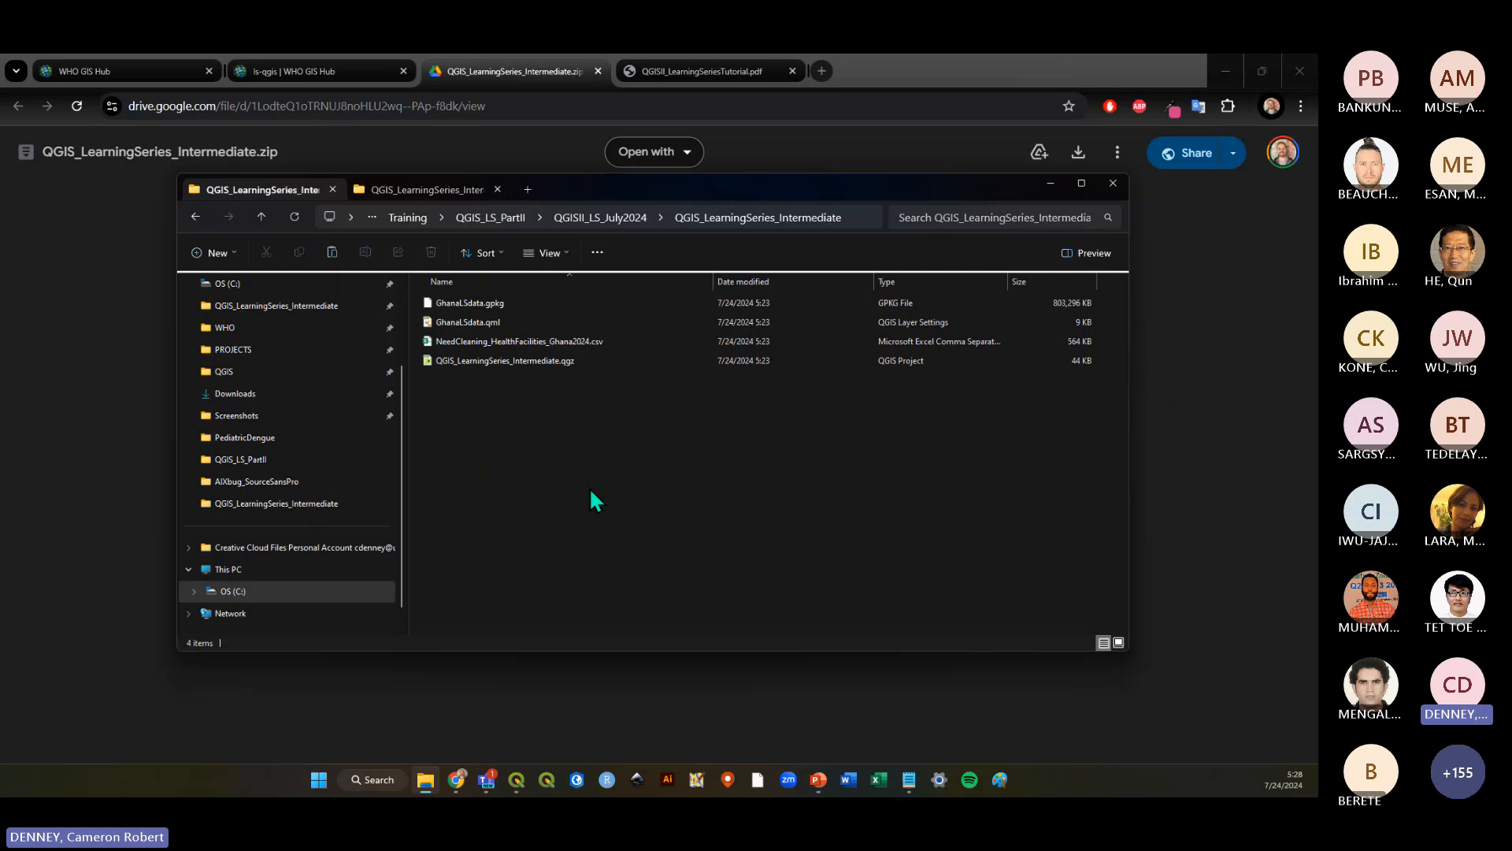
{"action": "left_click", "coordinate": [422, 194]}
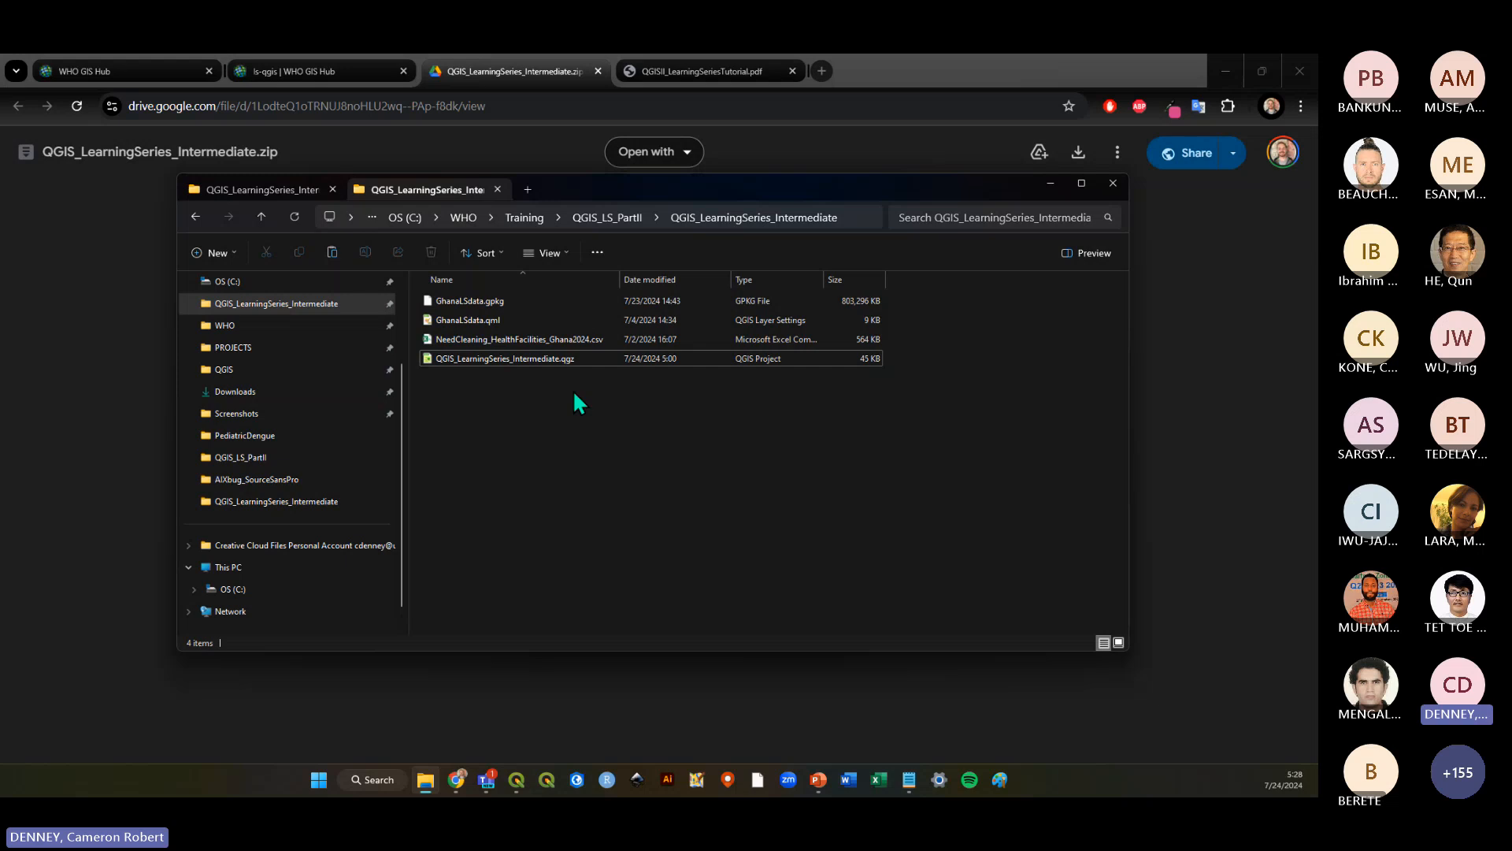
{"action": "left_click", "coordinate": [569, 360]}
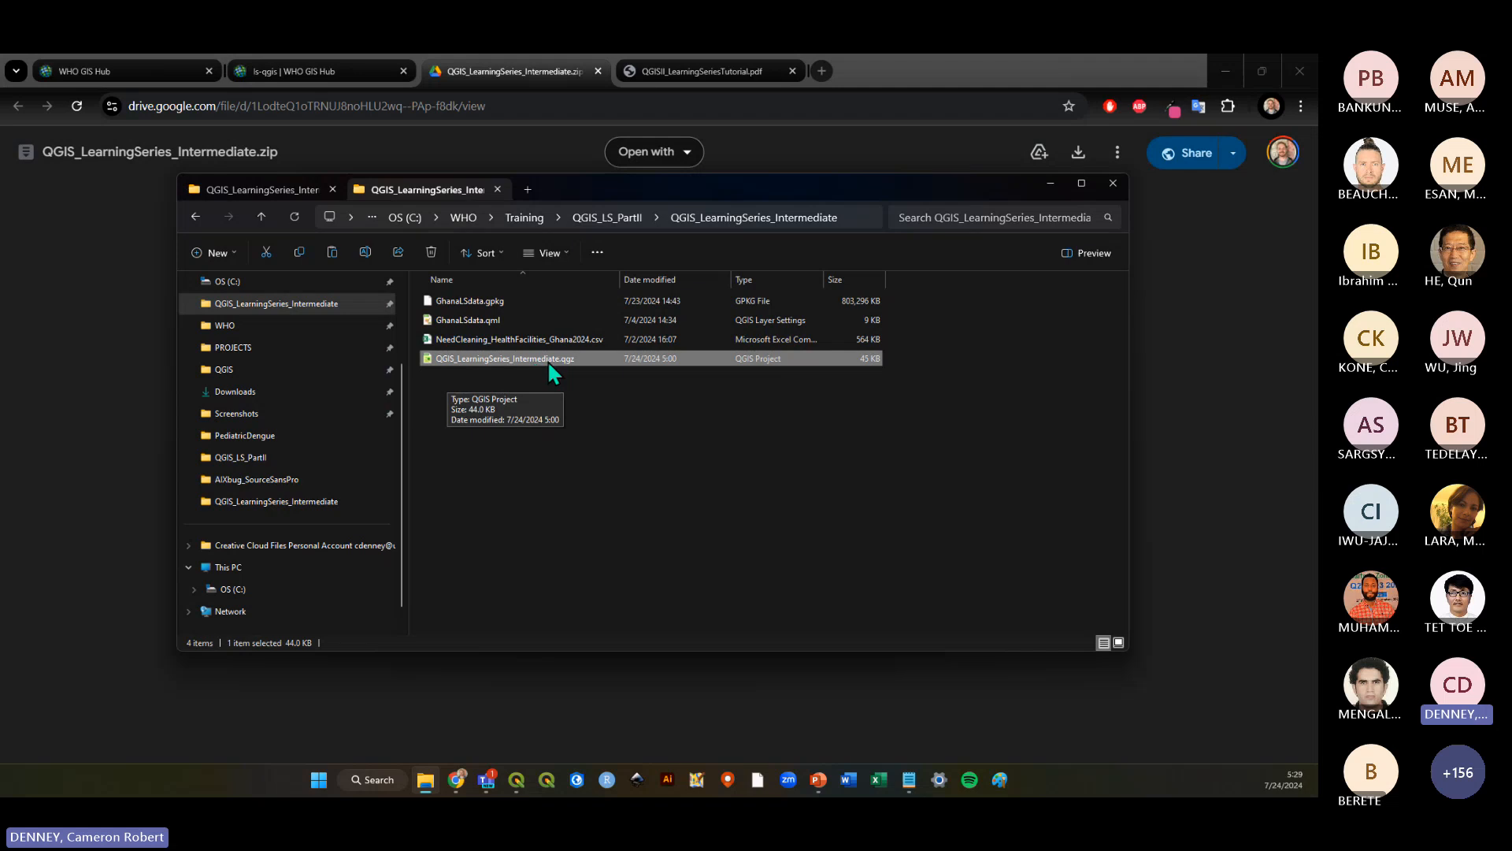
{"action": "left_click", "coordinate": [771, 363]}
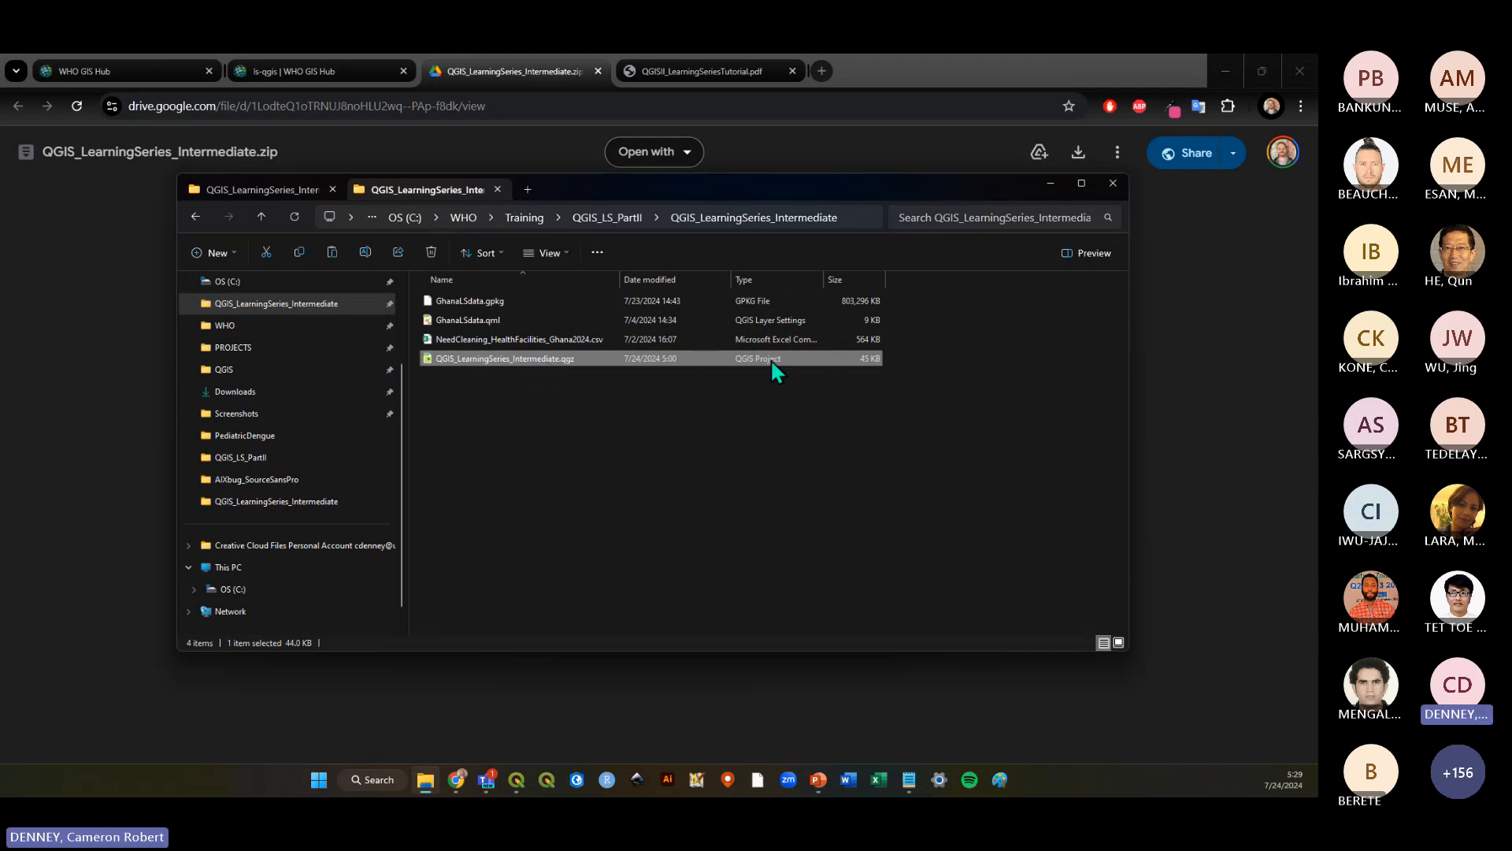
{"action": "left_click", "coordinate": [771, 359]}
{"action": "left_click", "coordinate": [770, 358]}
{"action": "left_click", "coordinate": [694, 542]}
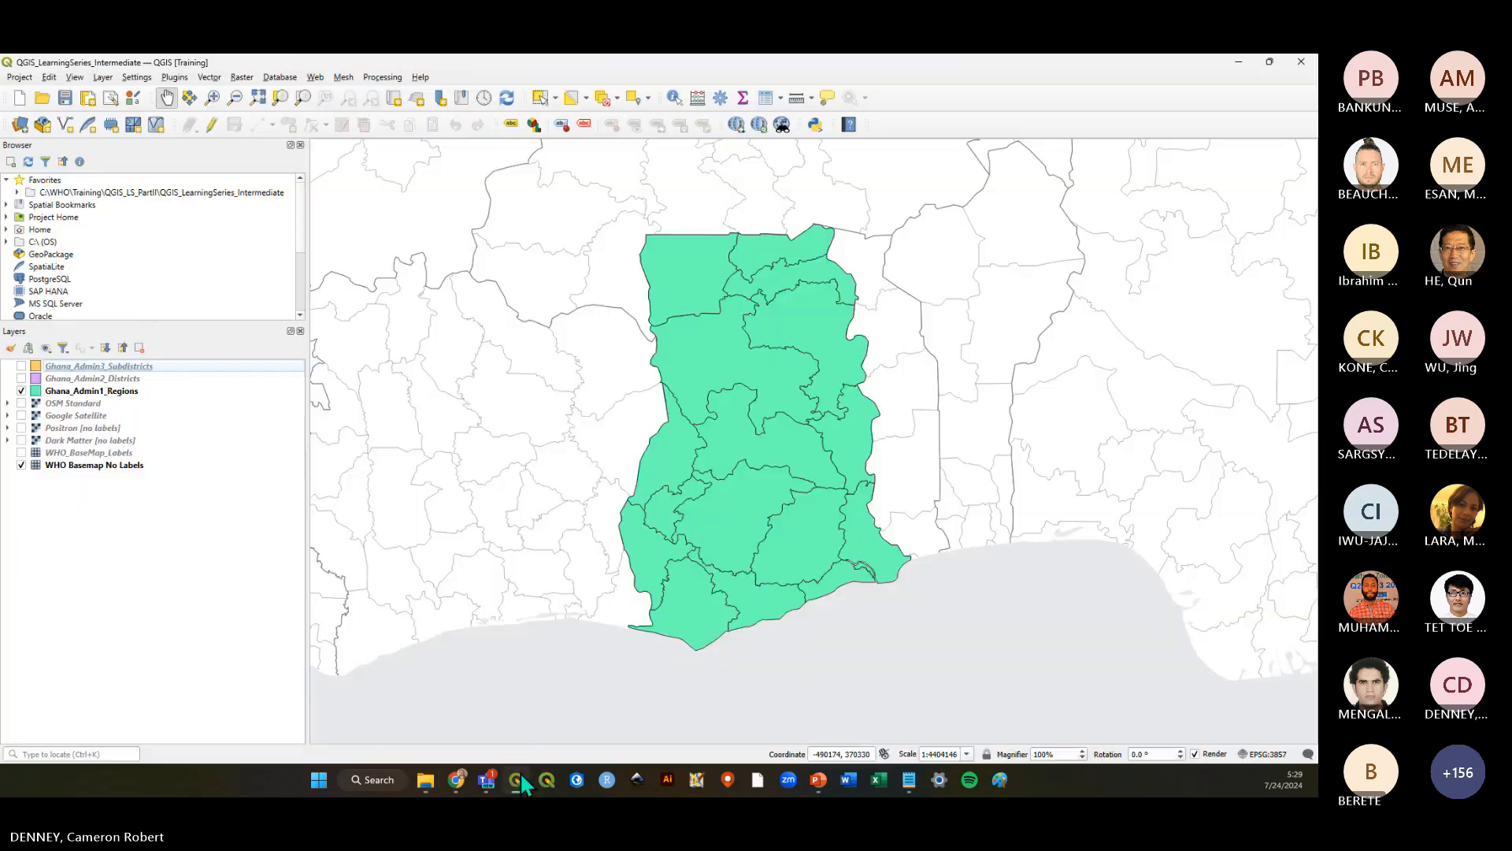
Switch to the project window in QGIS and look at the command for opening a project
{"action": "left_click", "coordinate": [517, 780]}
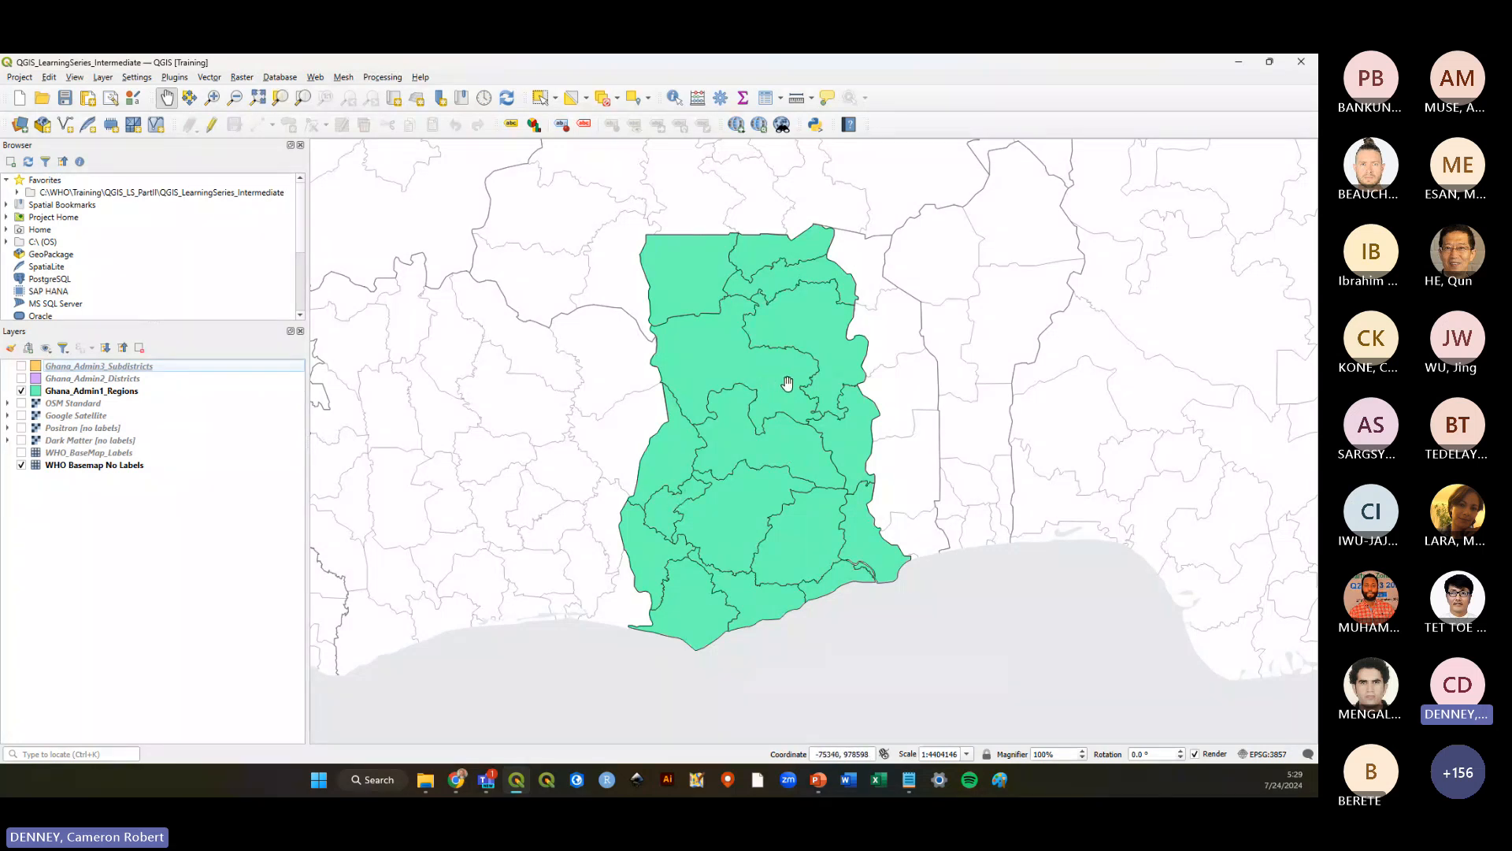
{"action": "left_click", "coordinate": [20, 77]}
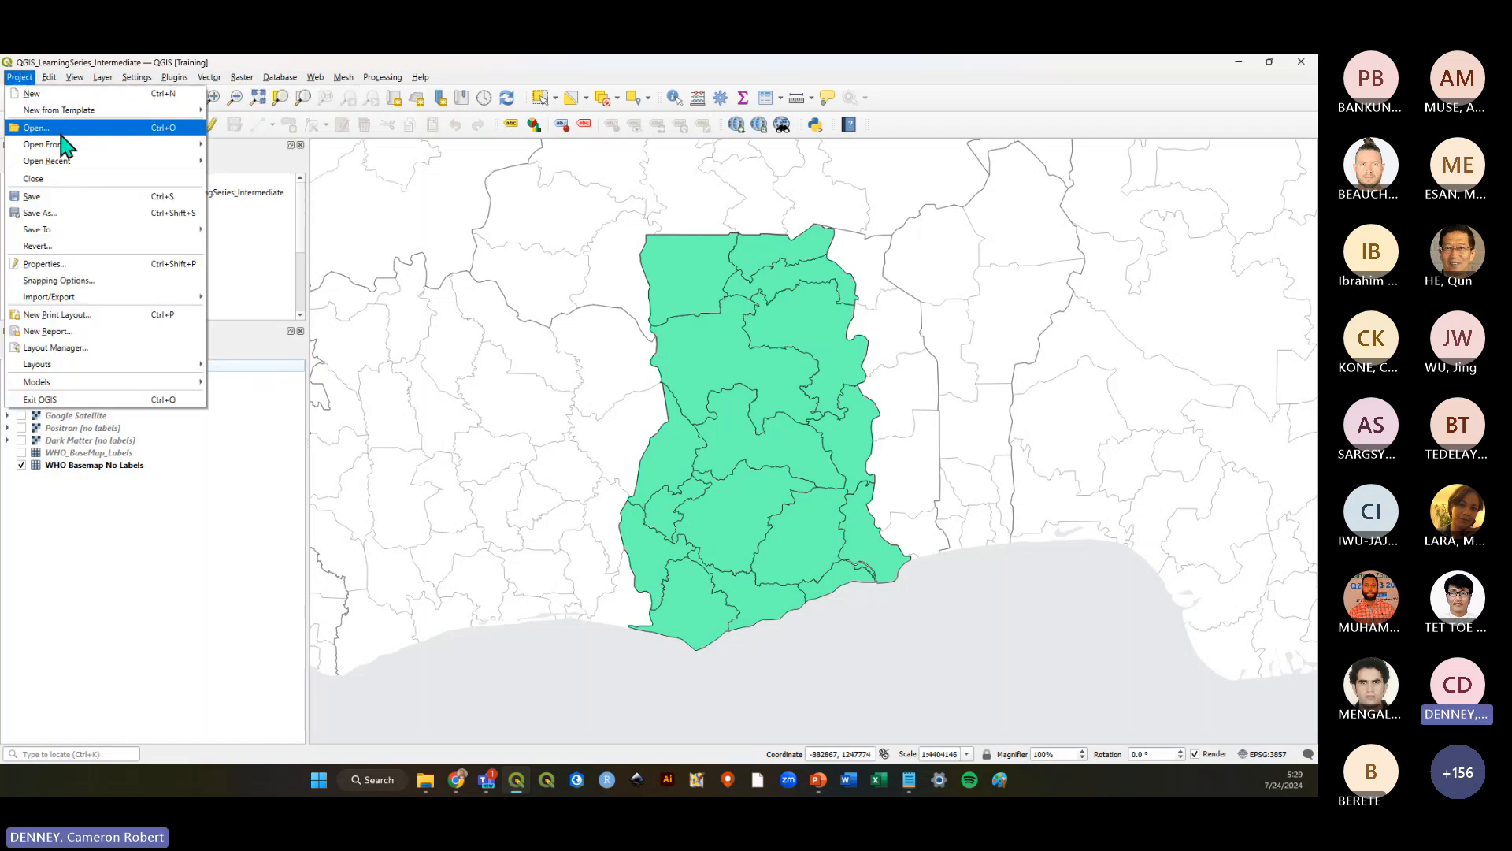
{"action": "left_click", "coordinate": [905, 73]}
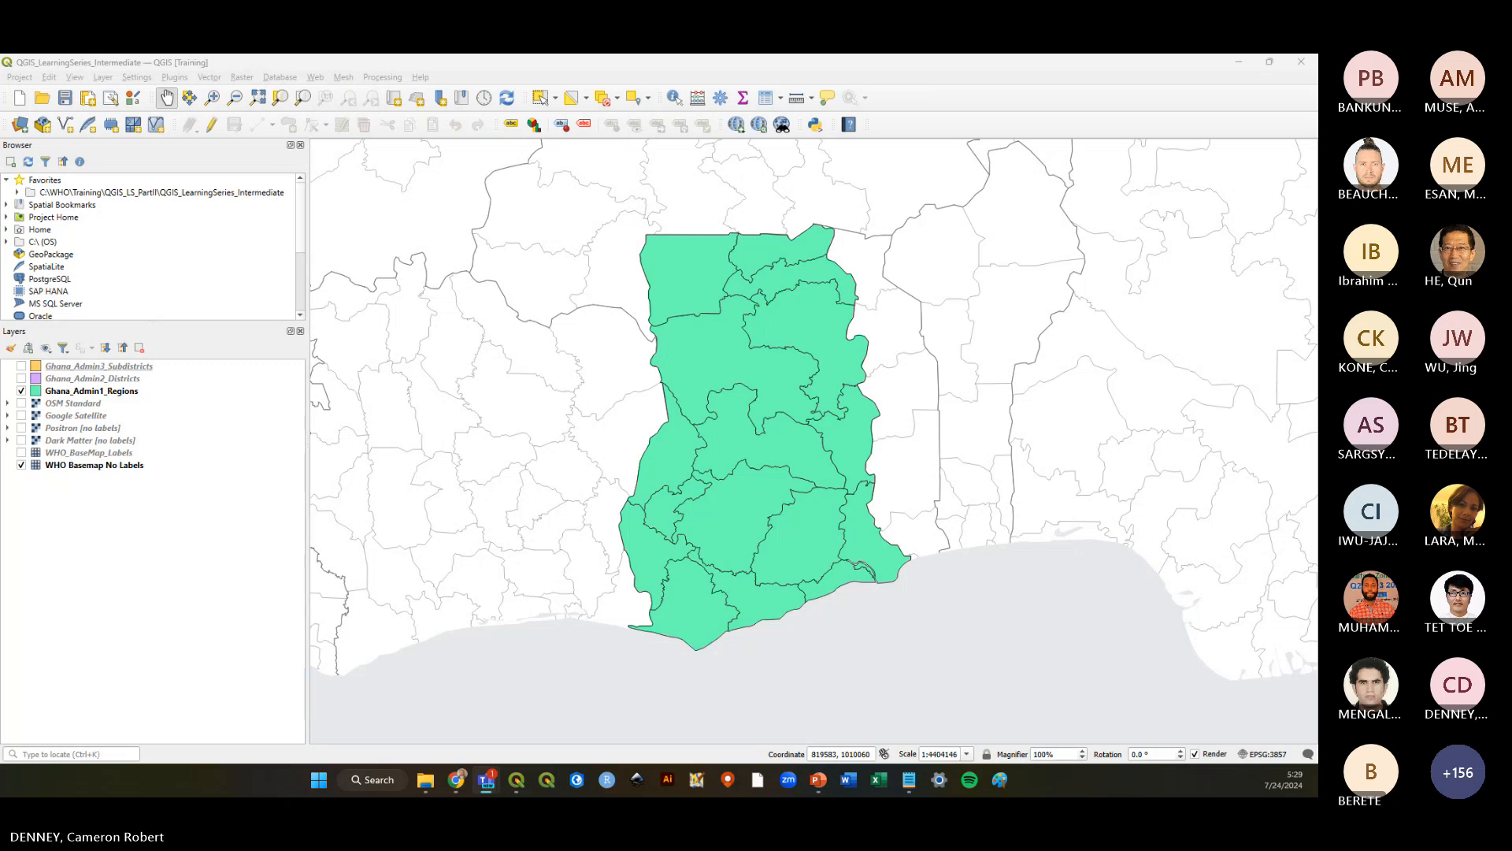
Save the QGIS_LearningSeries_Intermediate project
{"action": "left_click", "coordinate": [201, 573]}
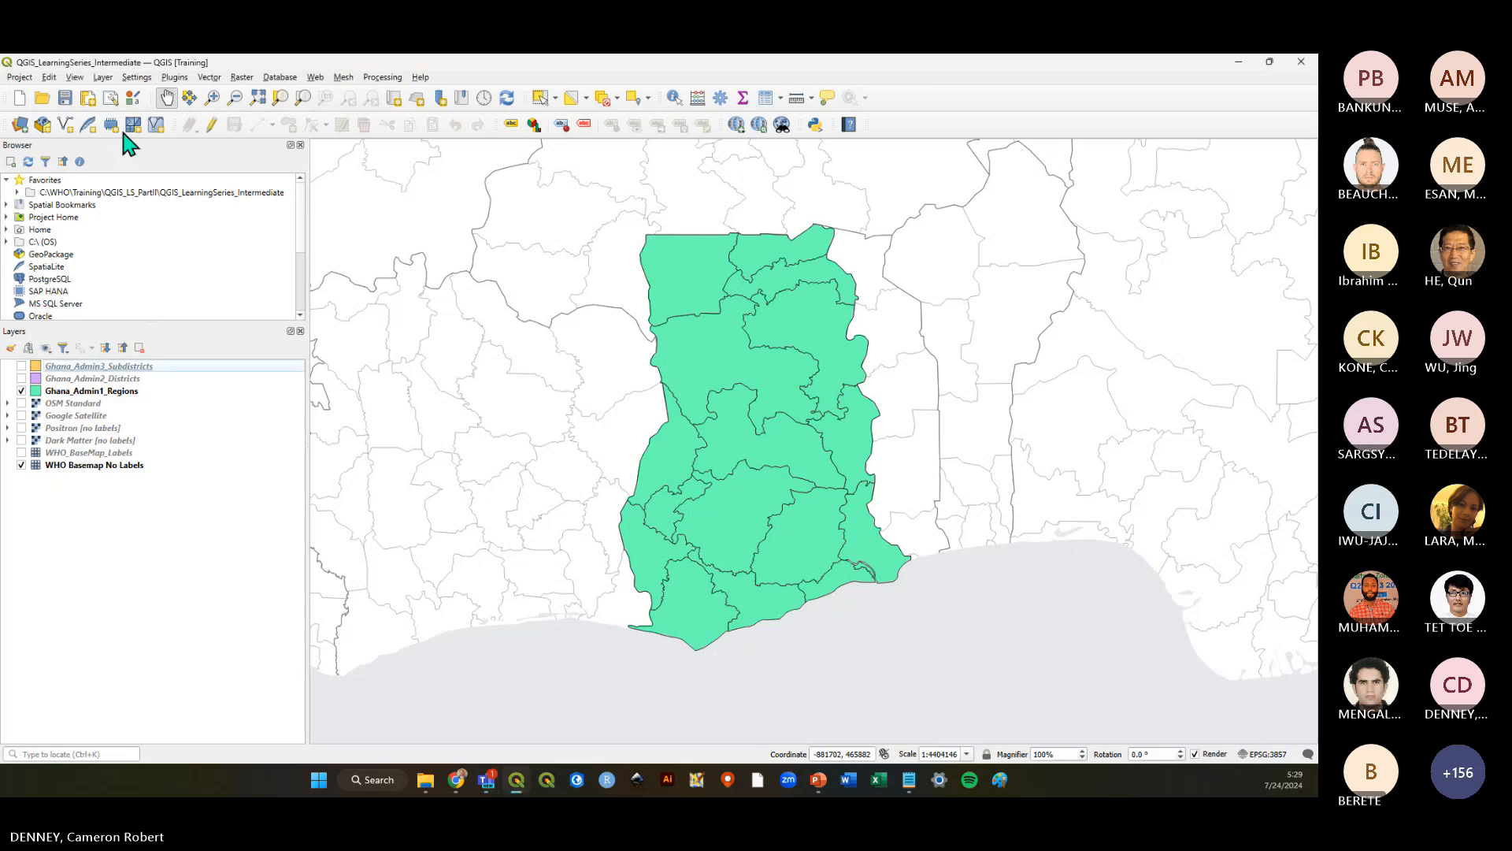
{"action": "left_click", "coordinate": [66, 98]}
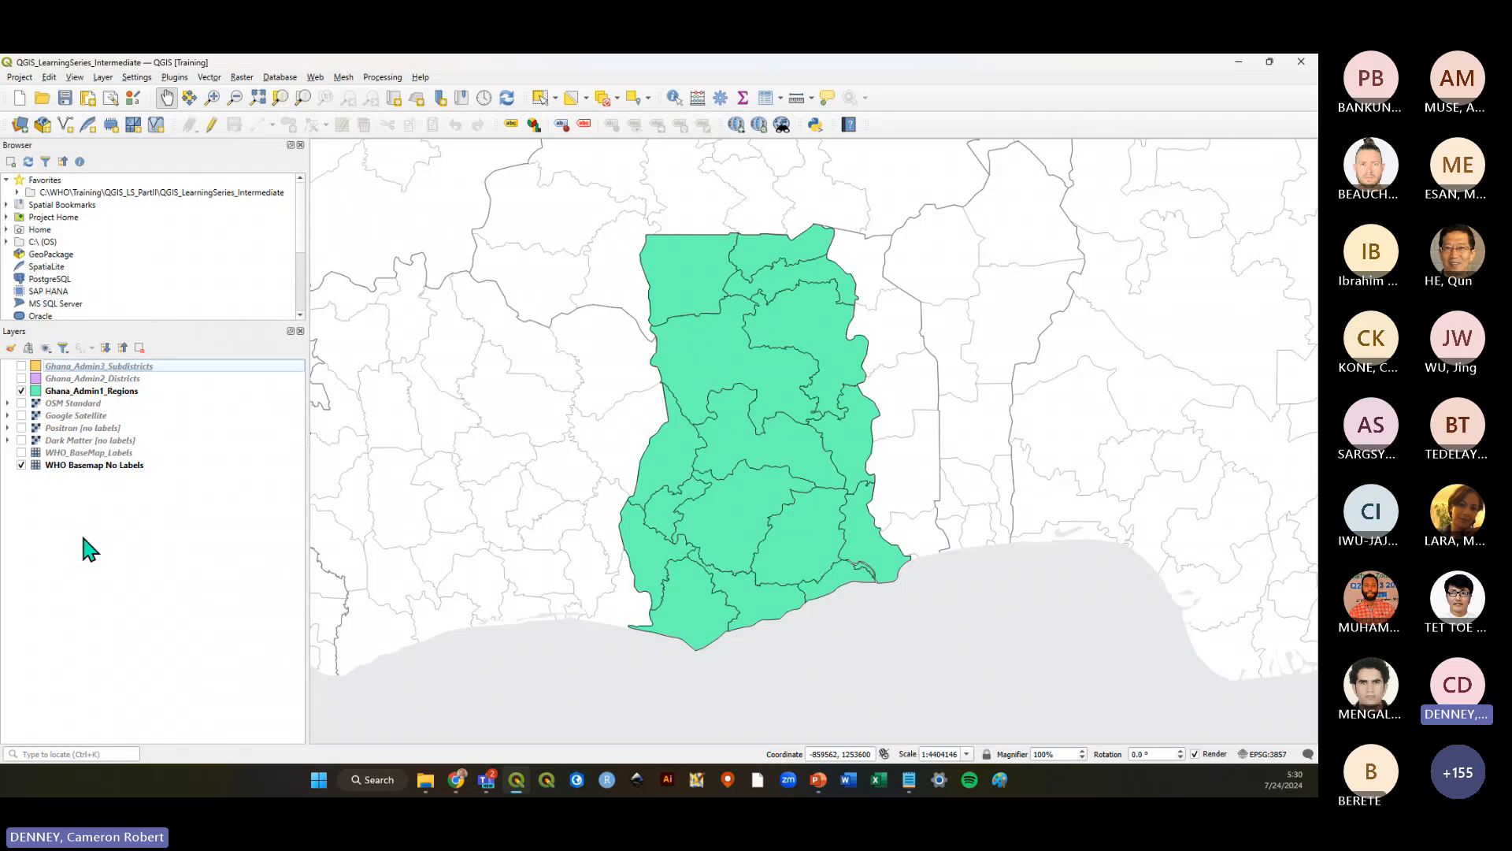
Toggle the visibility of the Ghana_Admin1_Regions and Ghana_Admin2_Districts layers, leaving only the regions shown over the basemap
{"action": "left_click", "coordinate": [22, 390]}
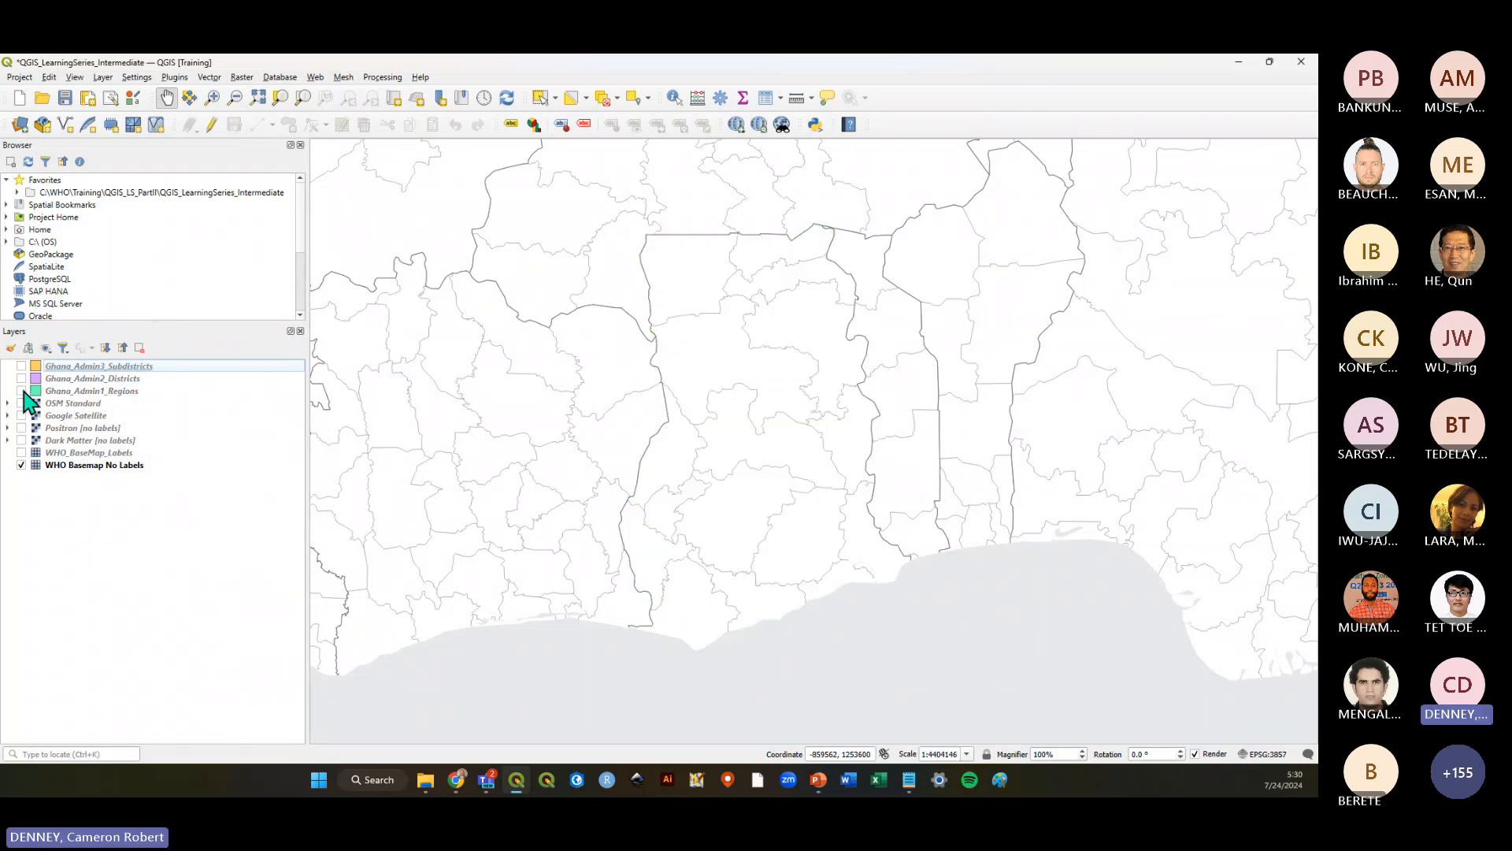
{"action": "left_click", "coordinate": [22, 391]}
{"action": "left_click", "coordinate": [22, 378]}
{"action": "left_click", "coordinate": [22, 378]}
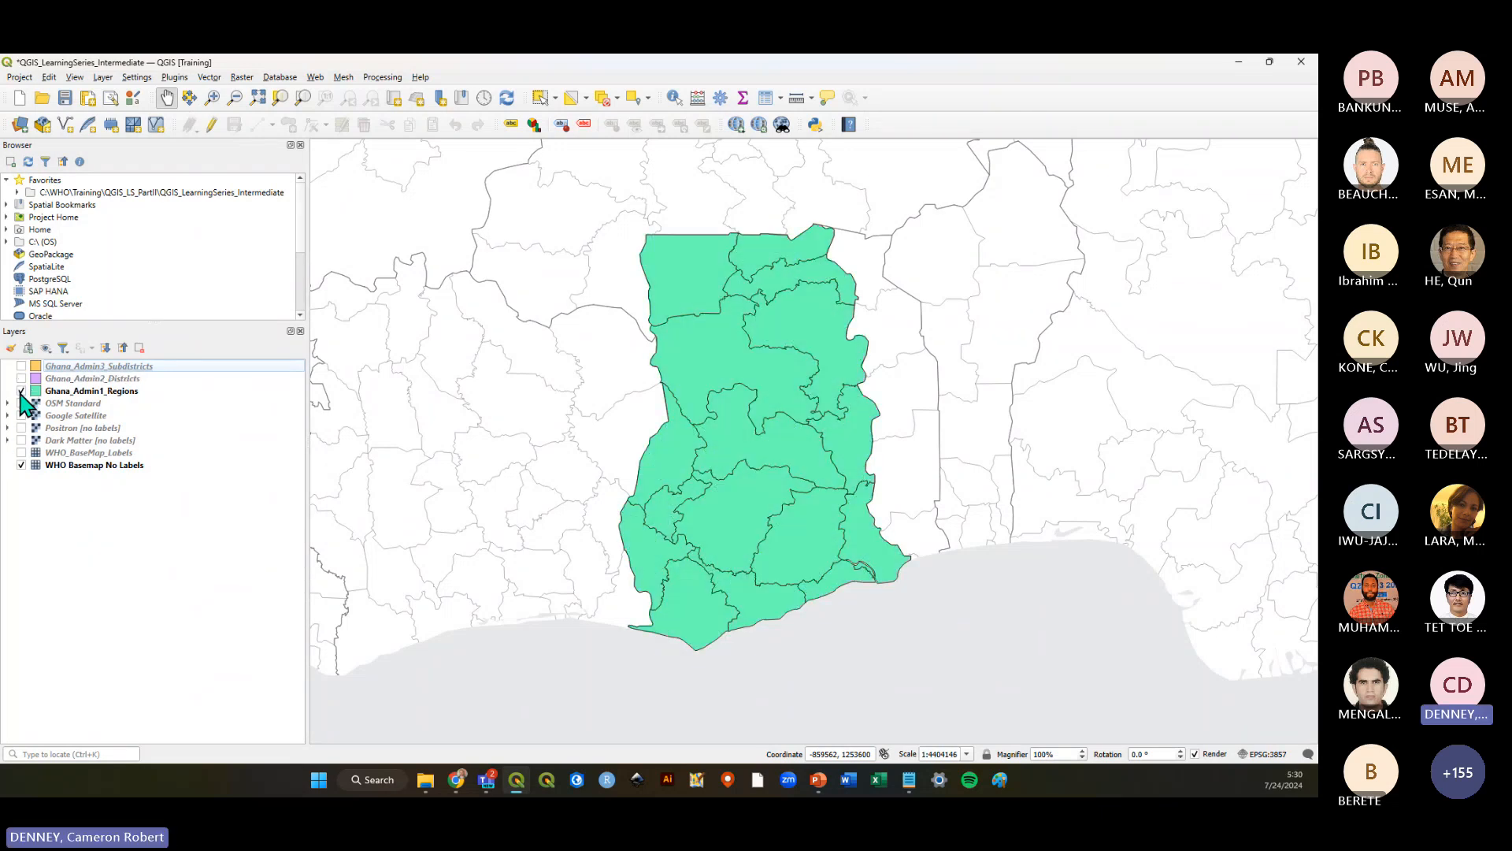
{"action": "left_click", "coordinate": [22, 390]}
{"action": "left_click", "coordinate": [22, 391]}
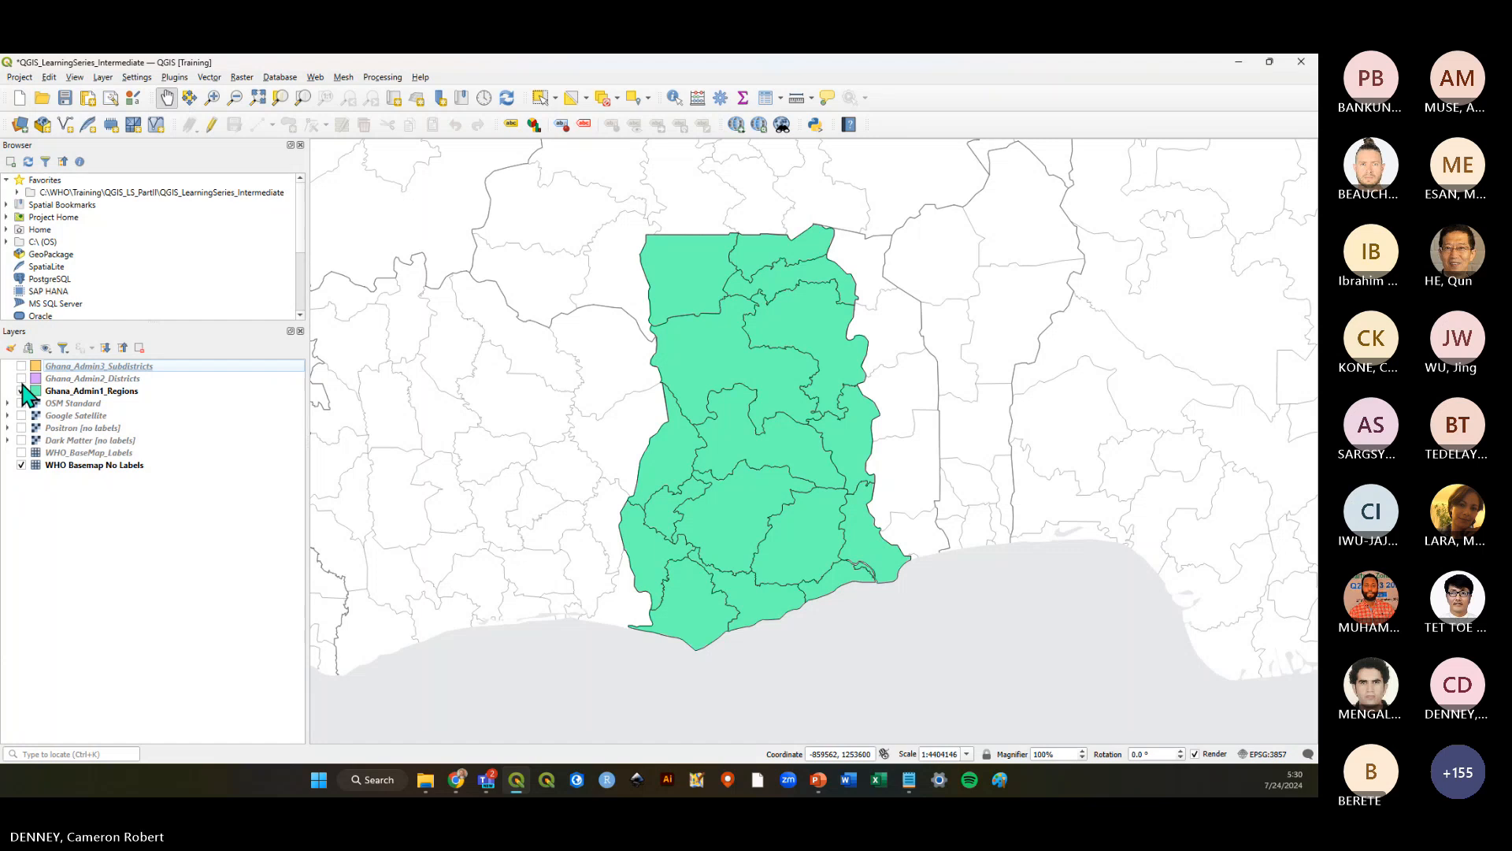
{"action": "left_click", "coordinate": [22, 378]}
{"action": "left_click", "coordinate": [22, 378]}
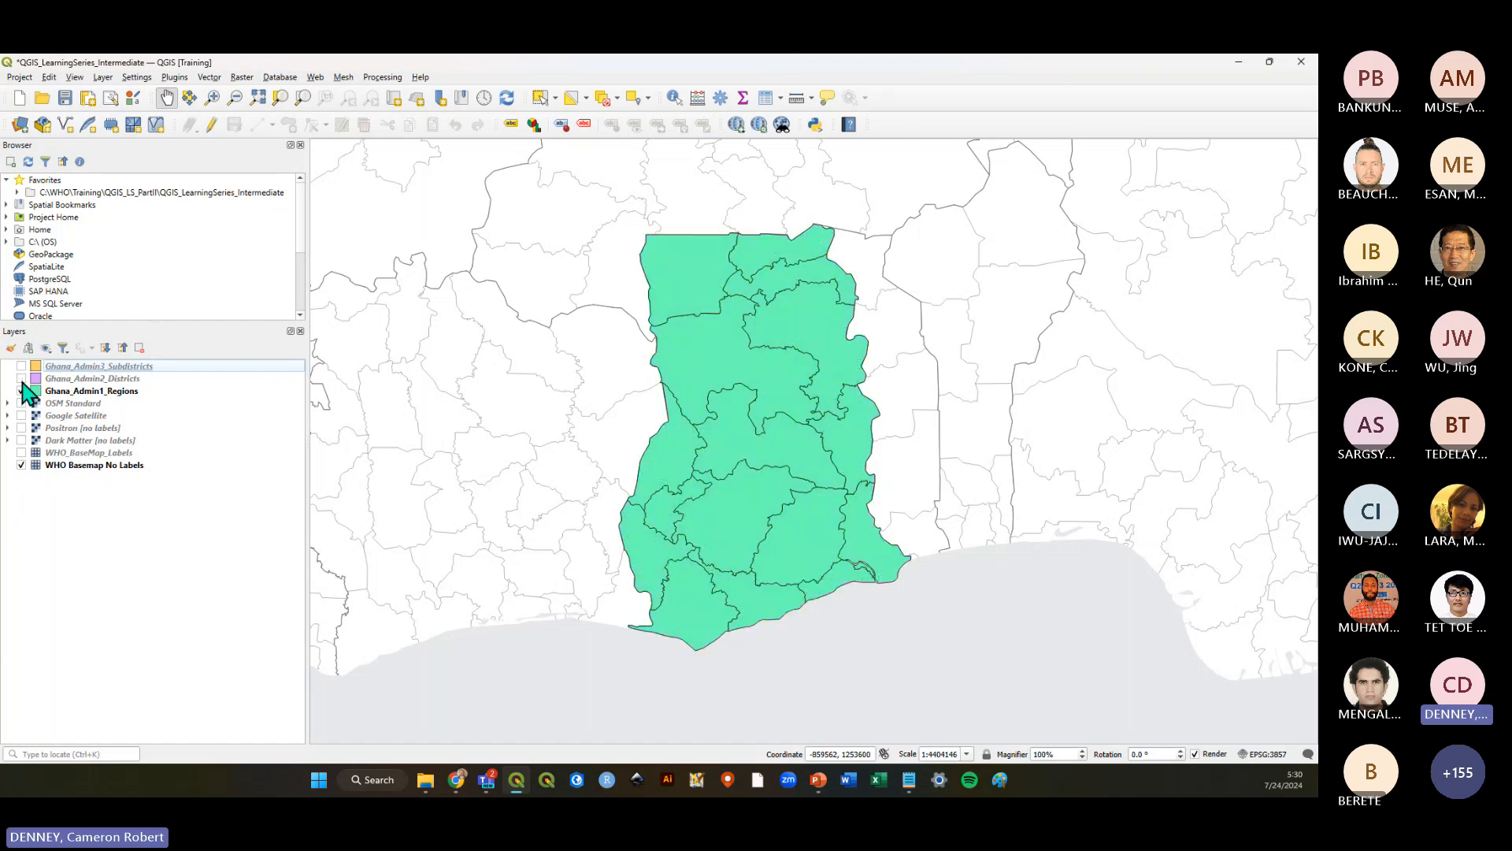
Select the Ghana_Admin1_Regions layer and briefly show the Ghana_Admin2_Districts and Ghana_Admin3_Subdistricts layers in turn
{"action": "left_click", "coordinate": [91, 391]}
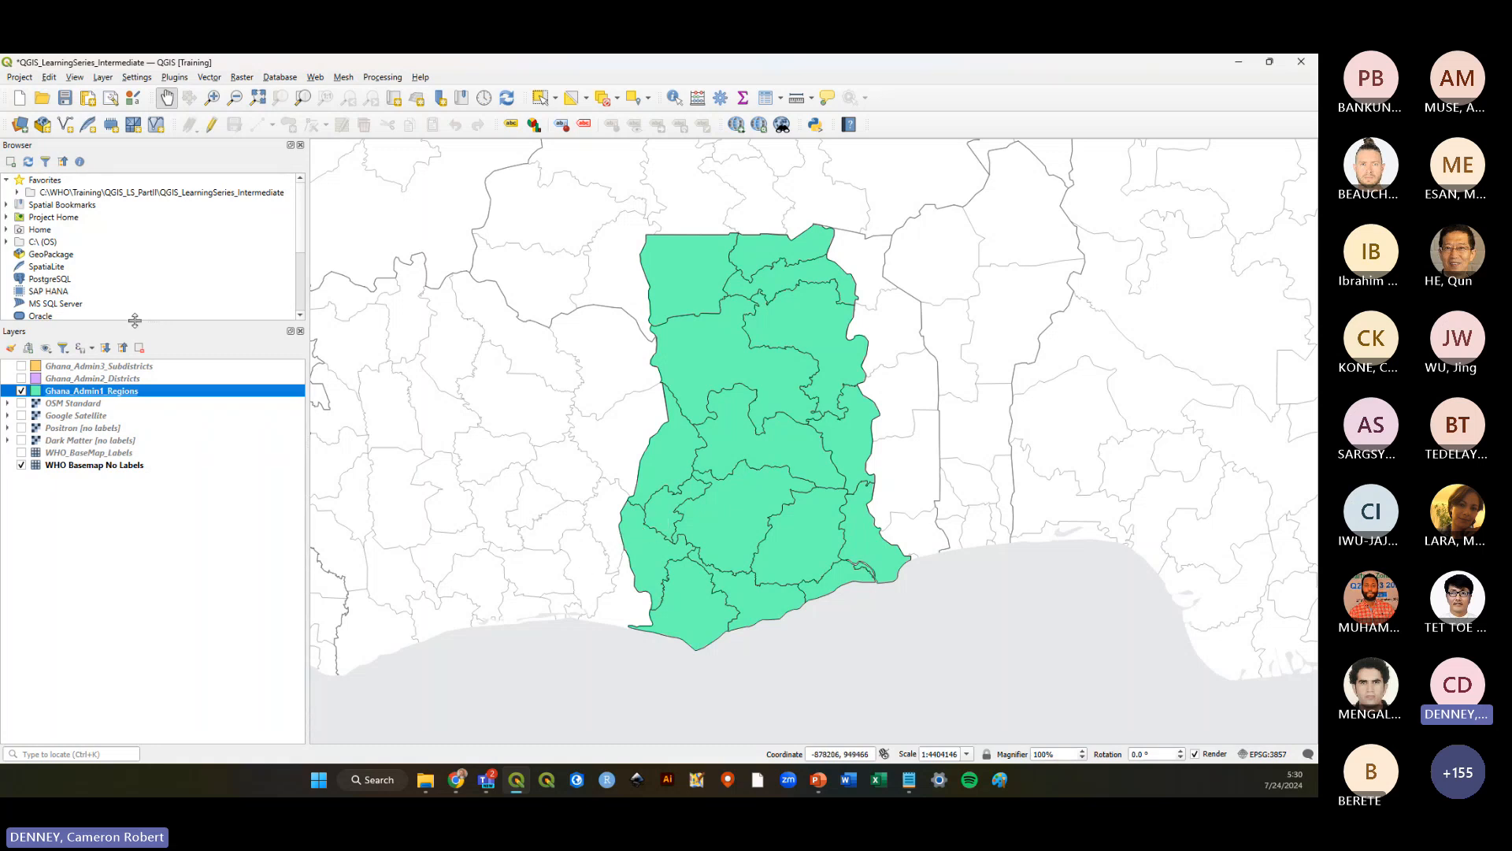
{"action": "left_click", "coordinate": [22, 379]}
{"action": "left_click", "coordinate": [21, 379]}
{"action": "left_click", "coordinate": [21, 366]}
{"action": "left_click", "coordinate": [21, 366]}
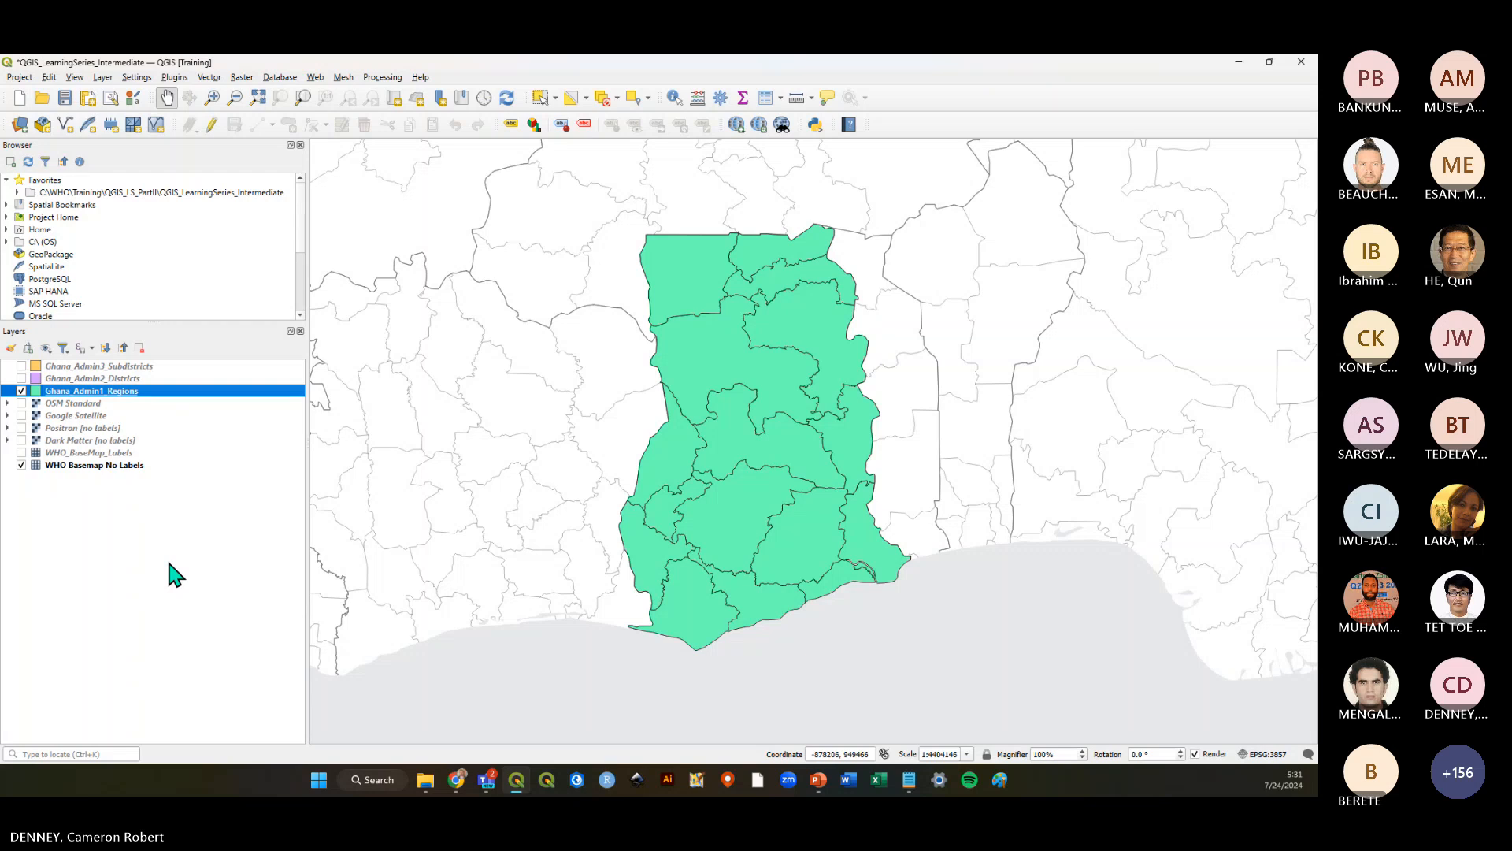
Turn on the OSM Standard basemap layer beneath the Ghana regions
{"action": "left_click", "coordinate": [78, 403]}
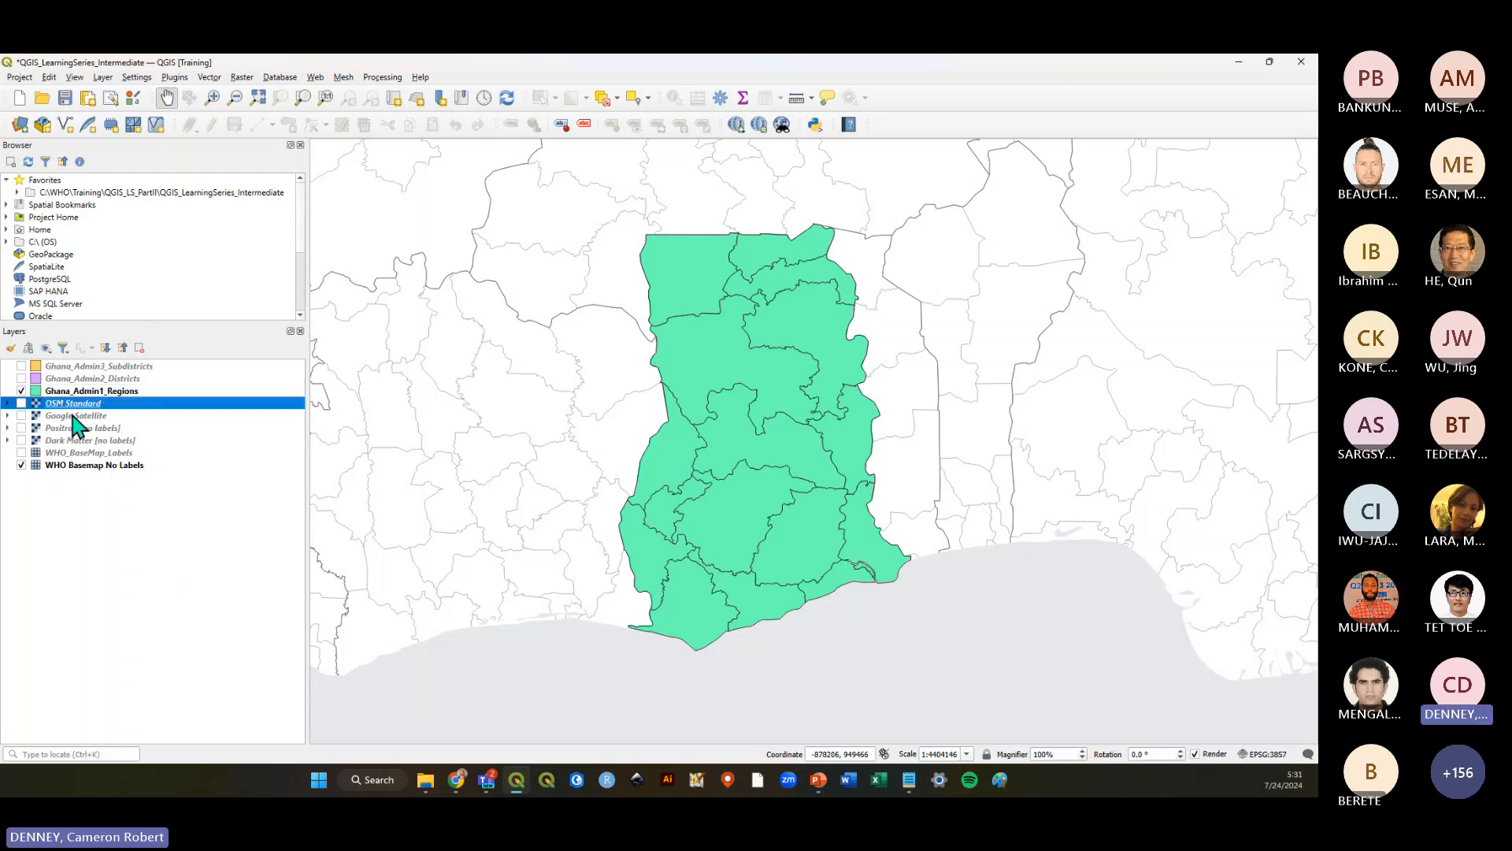
{"action": "left_click", "coordinate": [23, 403]}
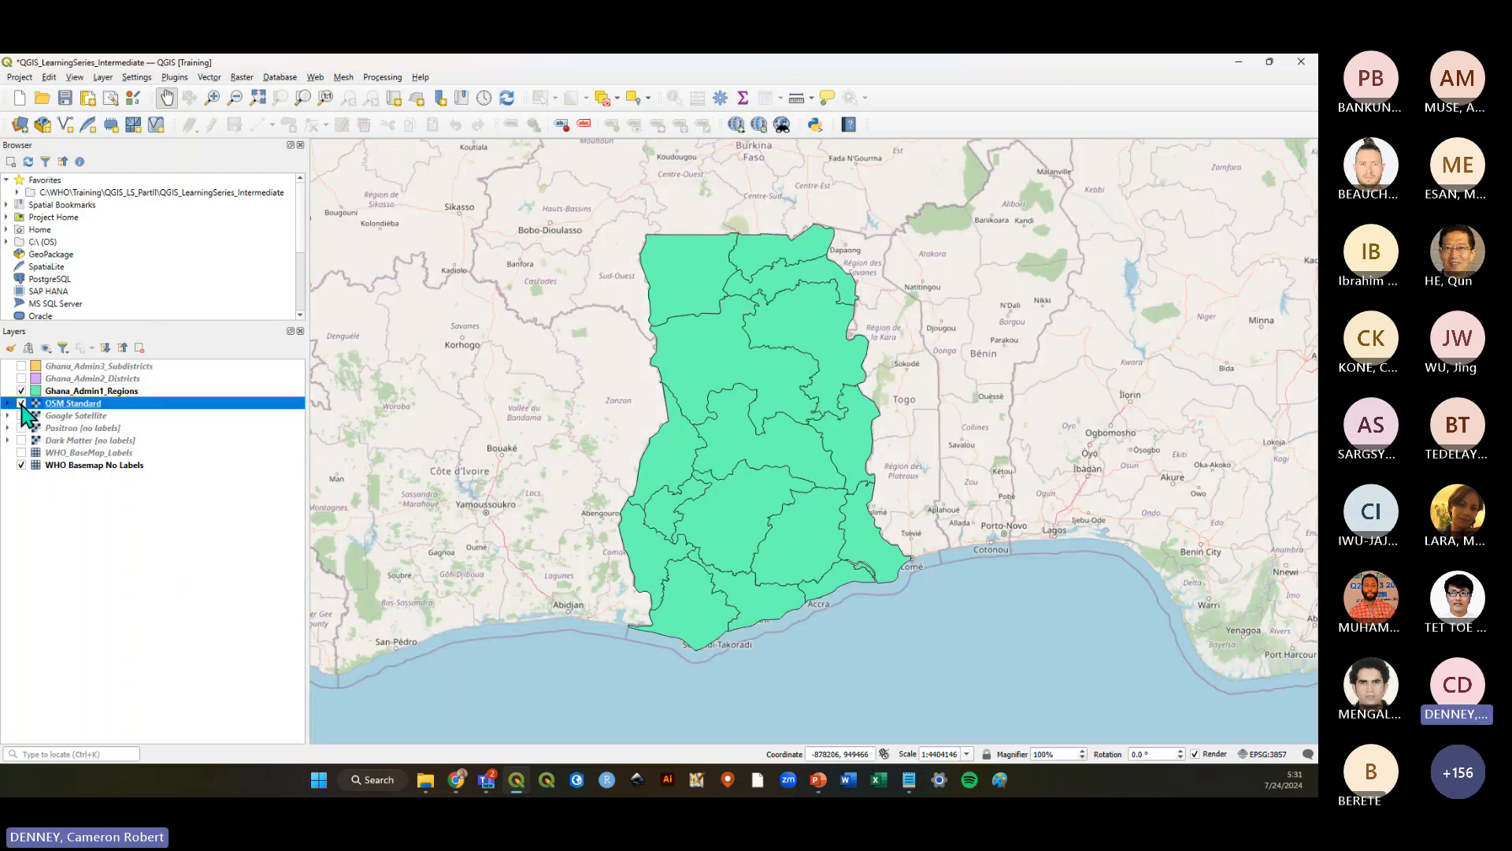
Hide the OSM Standard layer, select WHO Basemap No Labels and view that basemap at world scale
{"action": "left_click", "coordinate": [22, 403]}
{"action": "left_click", "coordinate": [102, 466]}
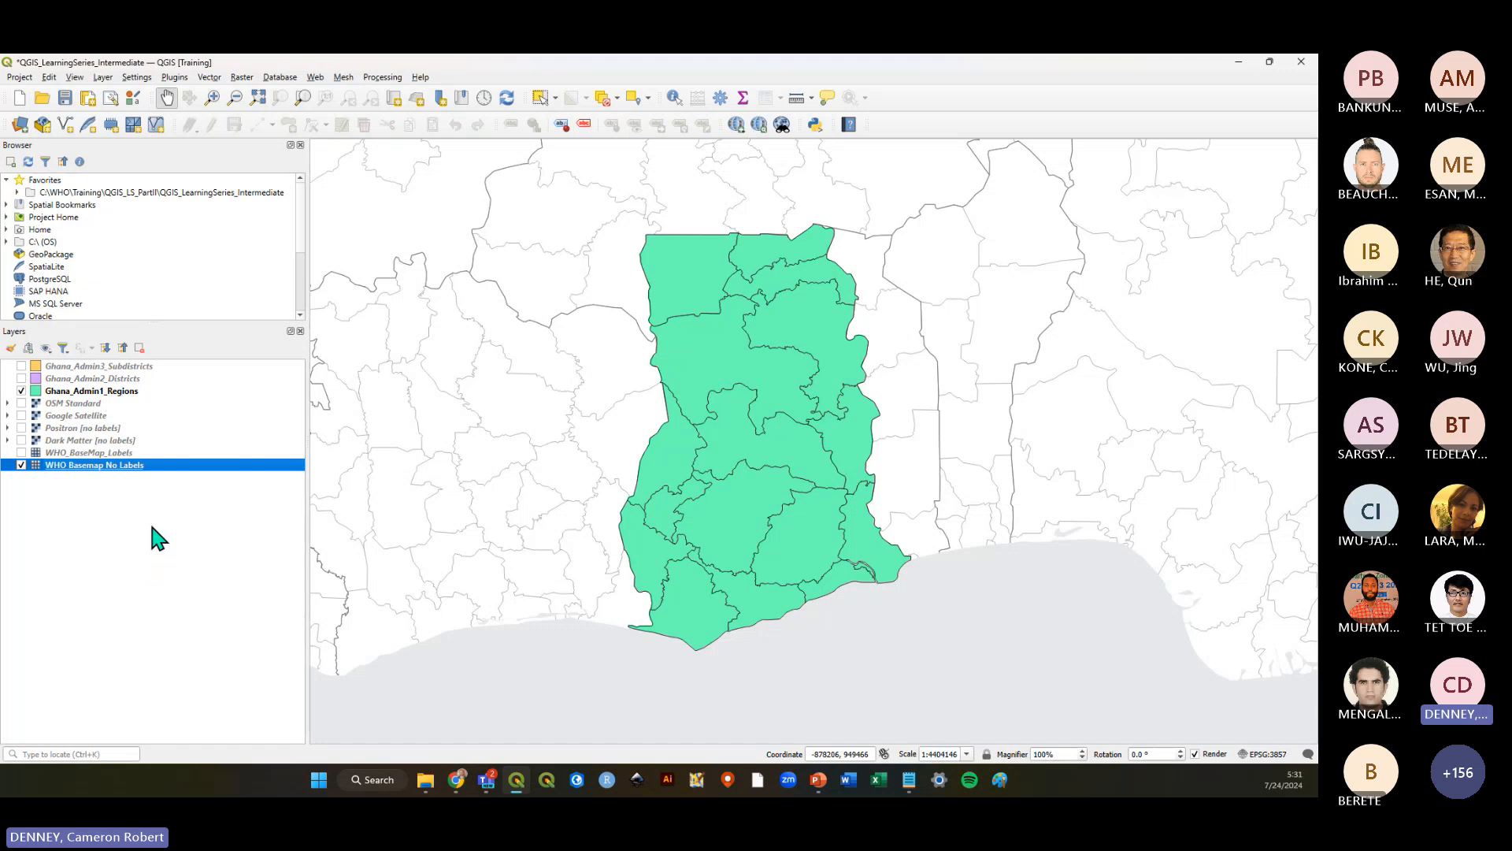
{"action": "scroll", "coordinate": [737, 496], "scroll_direction": "down", "scroll_amount": 3}
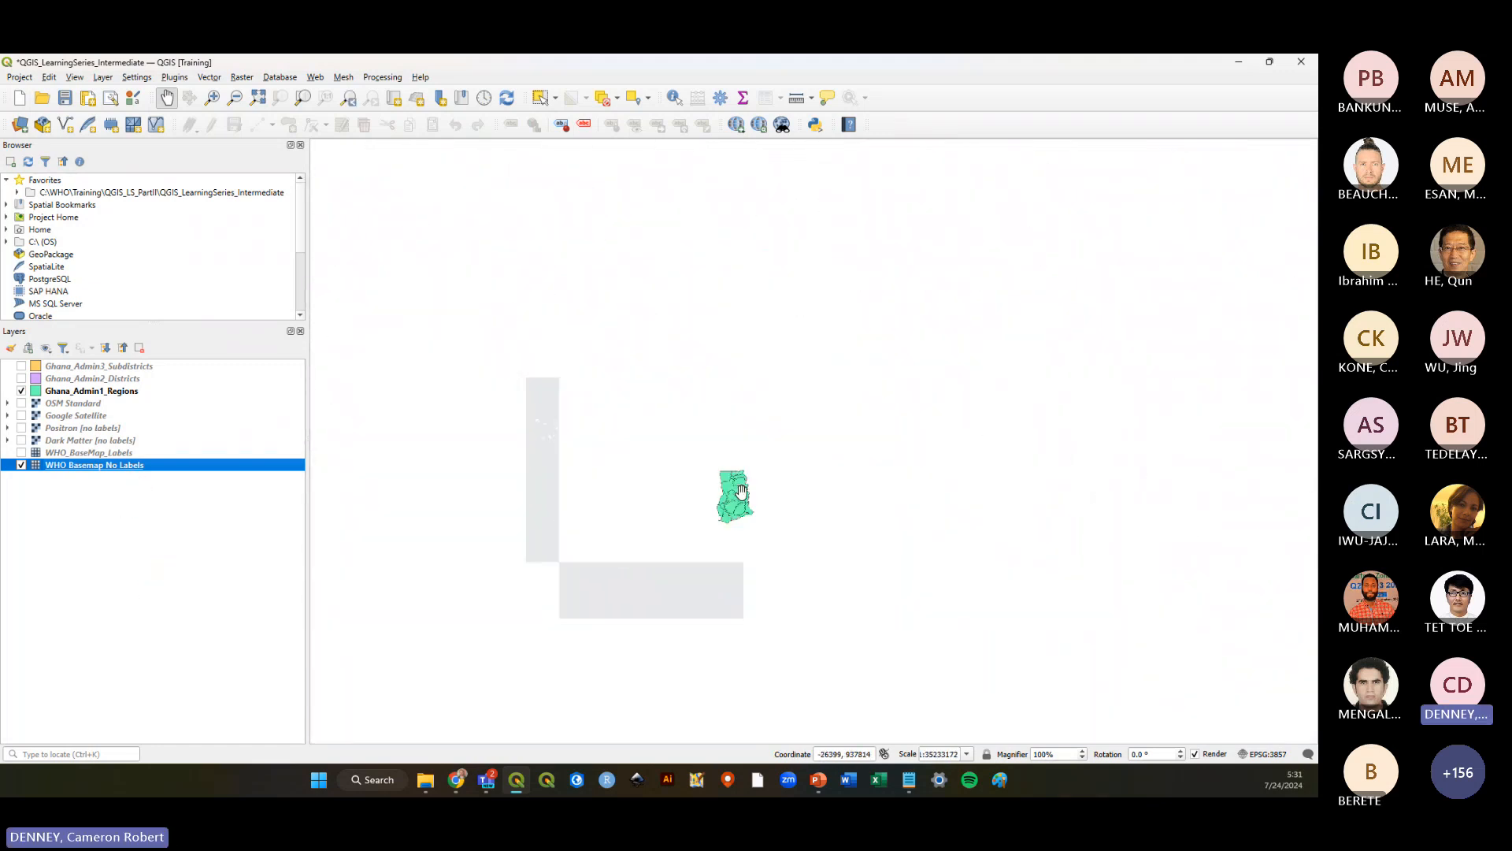
{"action": "scroll", "coordinate": [736, 486], "scroll_direction": "down", "scroll_amount": 1}
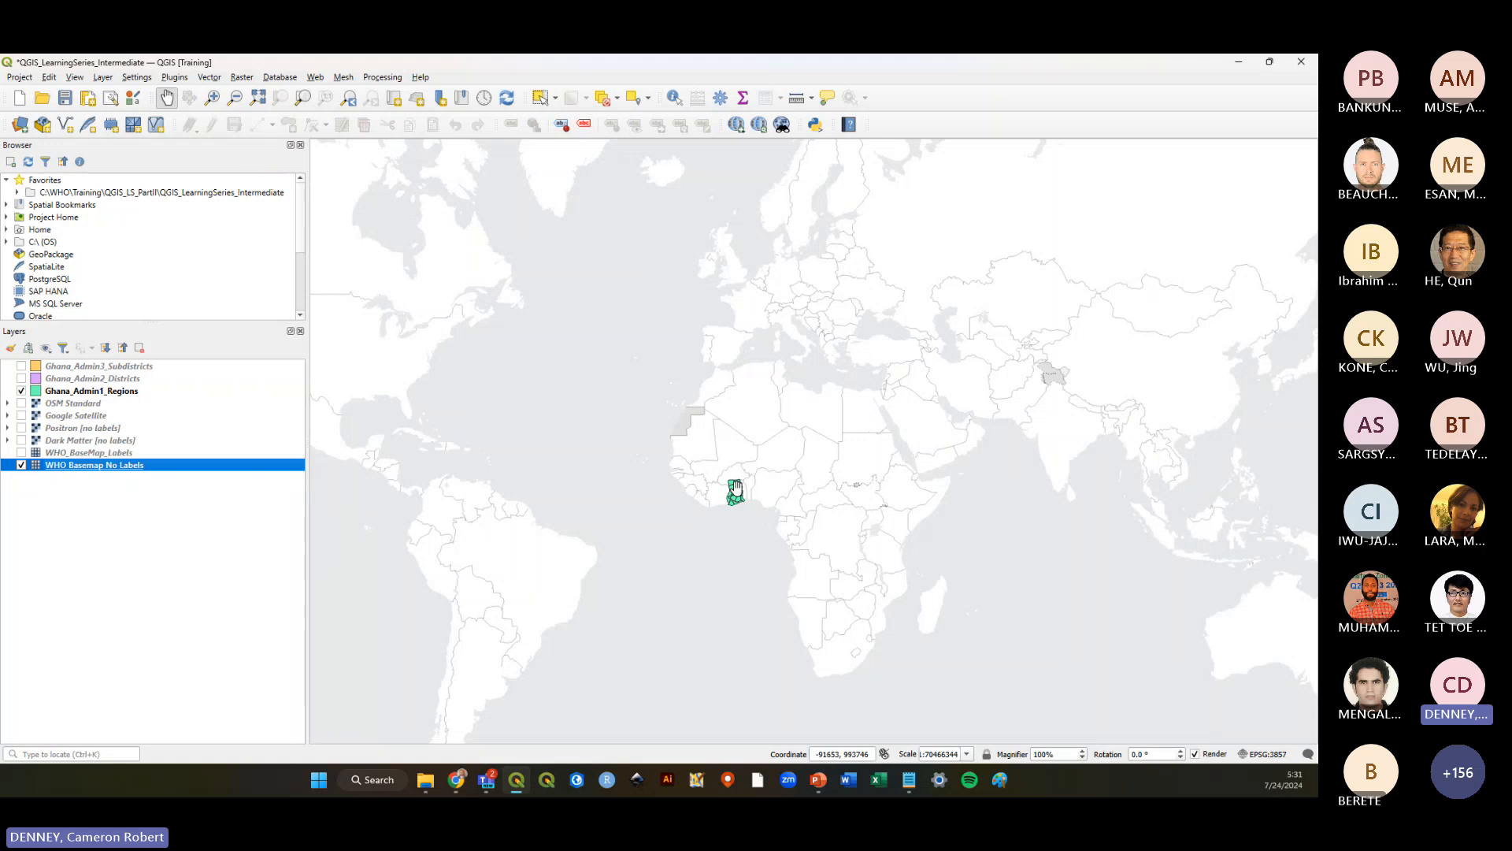
{"action": "scroll", "coordinate": [737, 488], "scroll_direction": "down", "scroll_amount": 1}
{"action": "scroll", "coordinate": [737, 495], "scroll_direction": "up", "scroll_amount": 1}
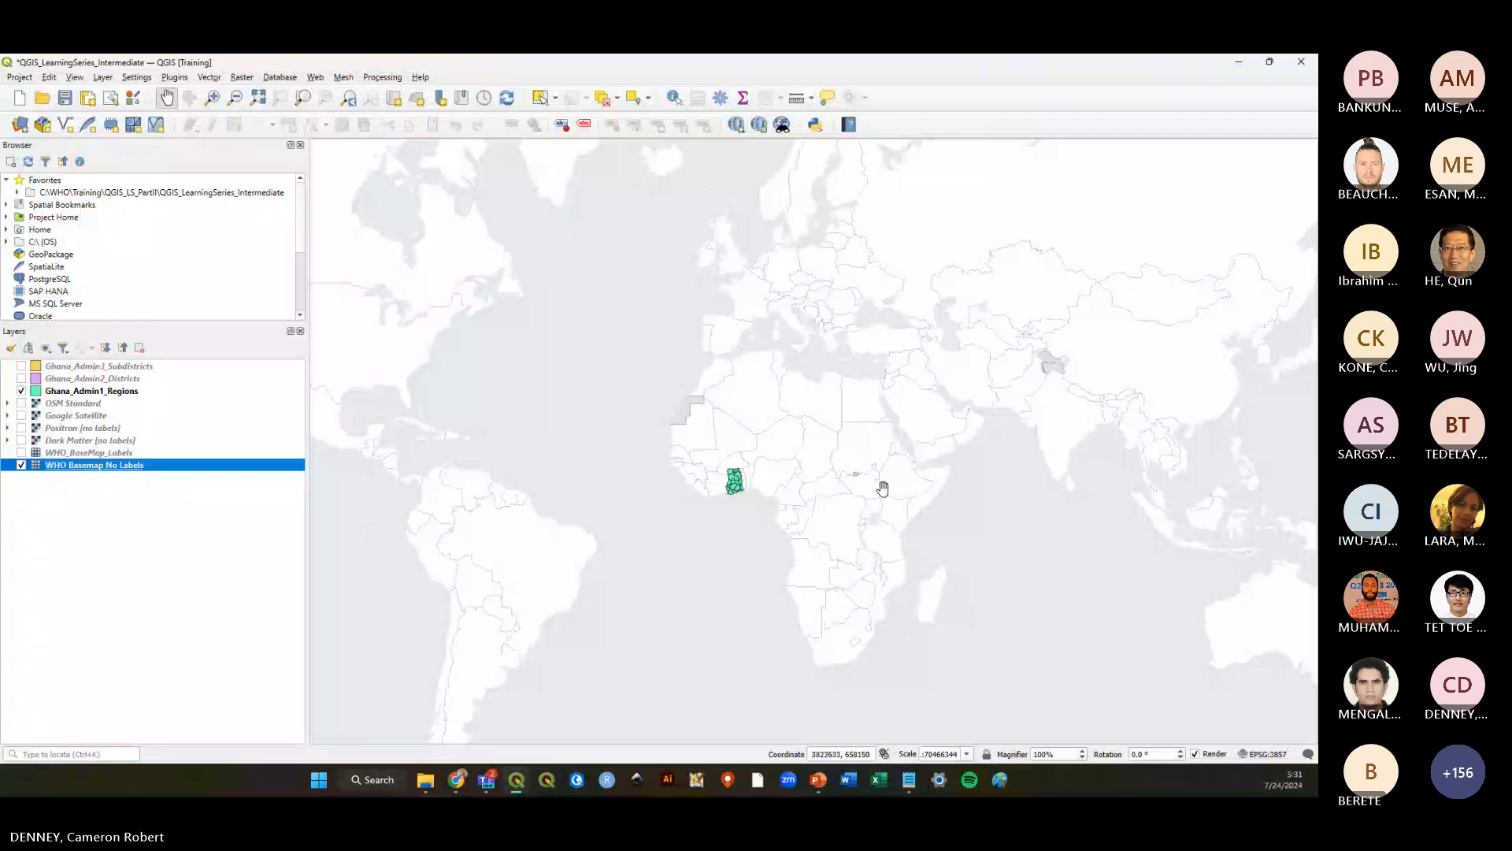
{"action": "scroll", "coordinate": [744, 491], "scroll_direction": "down", "scroll_amount": 1}
{"action": "scroll", "coordinate": [741, 492], "scroll_direction": "up", "scroll_amount": 1}
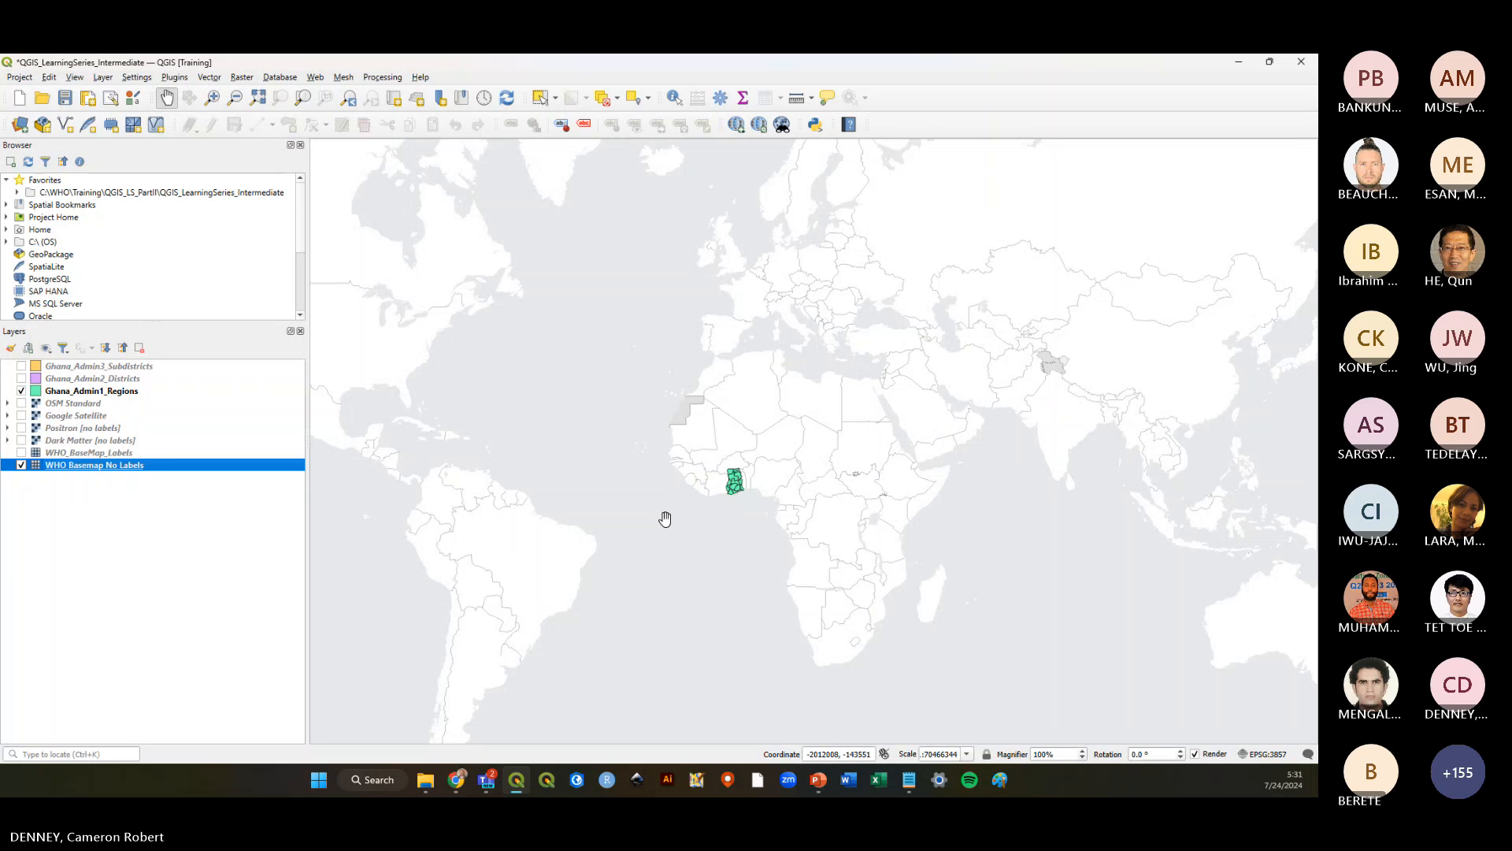
Examine the country and subnational boundaries of the WHO Basemap No Labels layer across Africa at several scales
{"action": "left_click", "coordinate": [96, 494]}
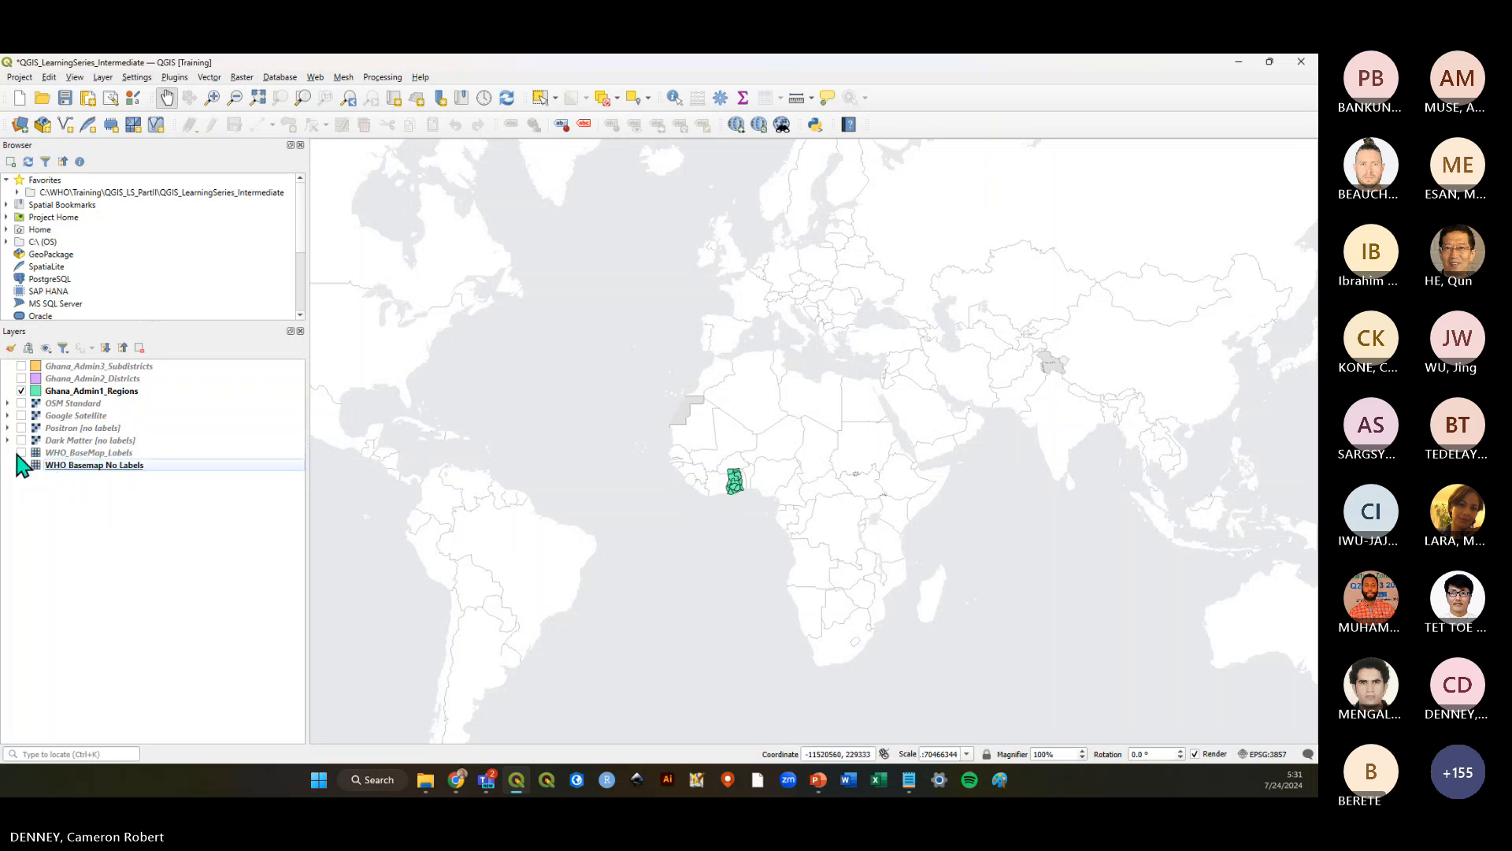
{"action": "left_click", "coordinate": [21, 465]}
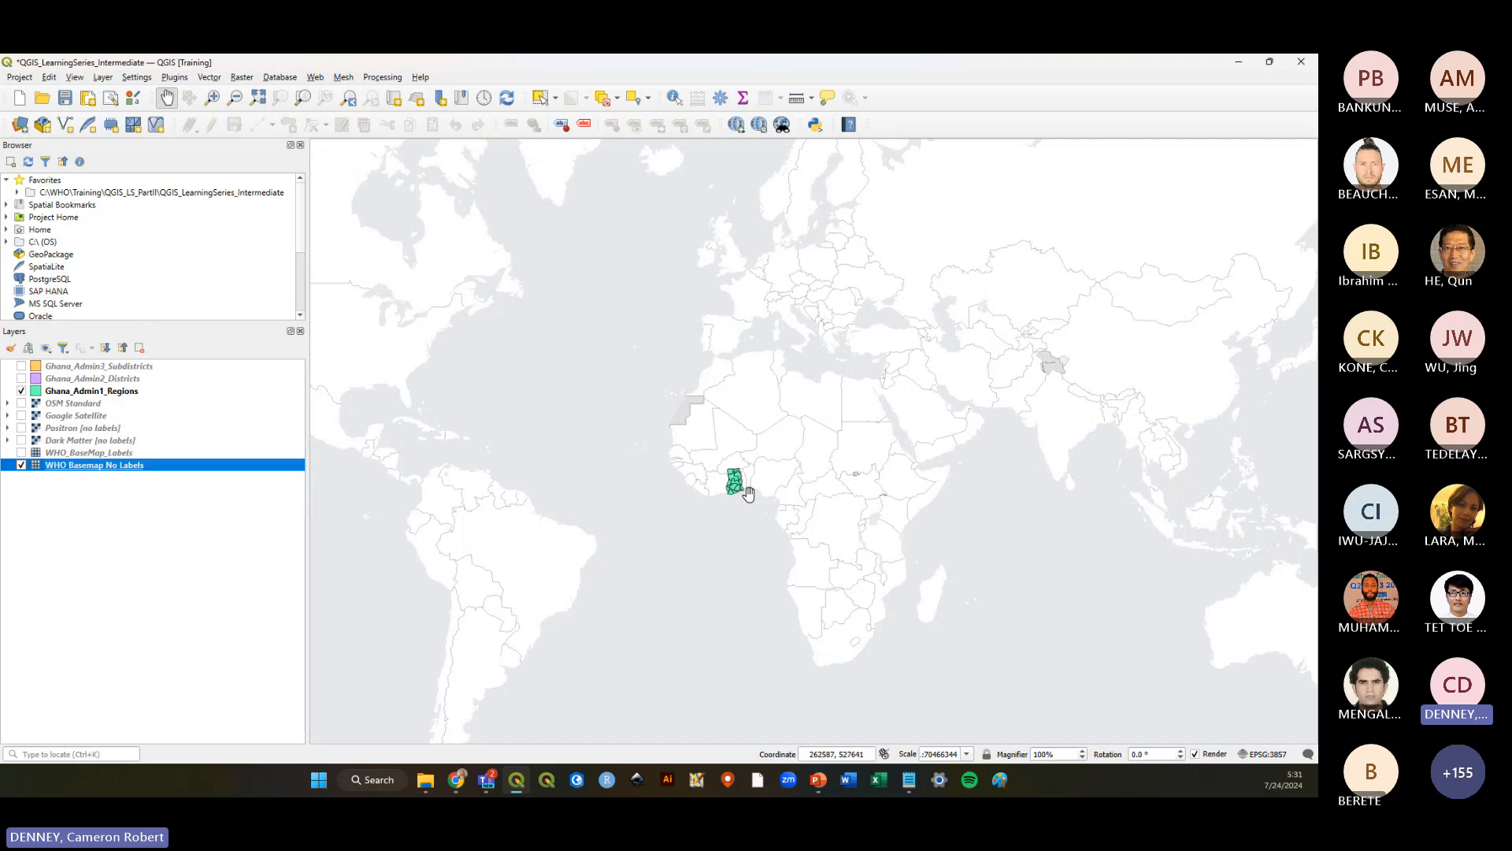
{"action": "scroll", "coordinate": [749, 493], "scroll_direction": "up", "scroll_amount": 1}
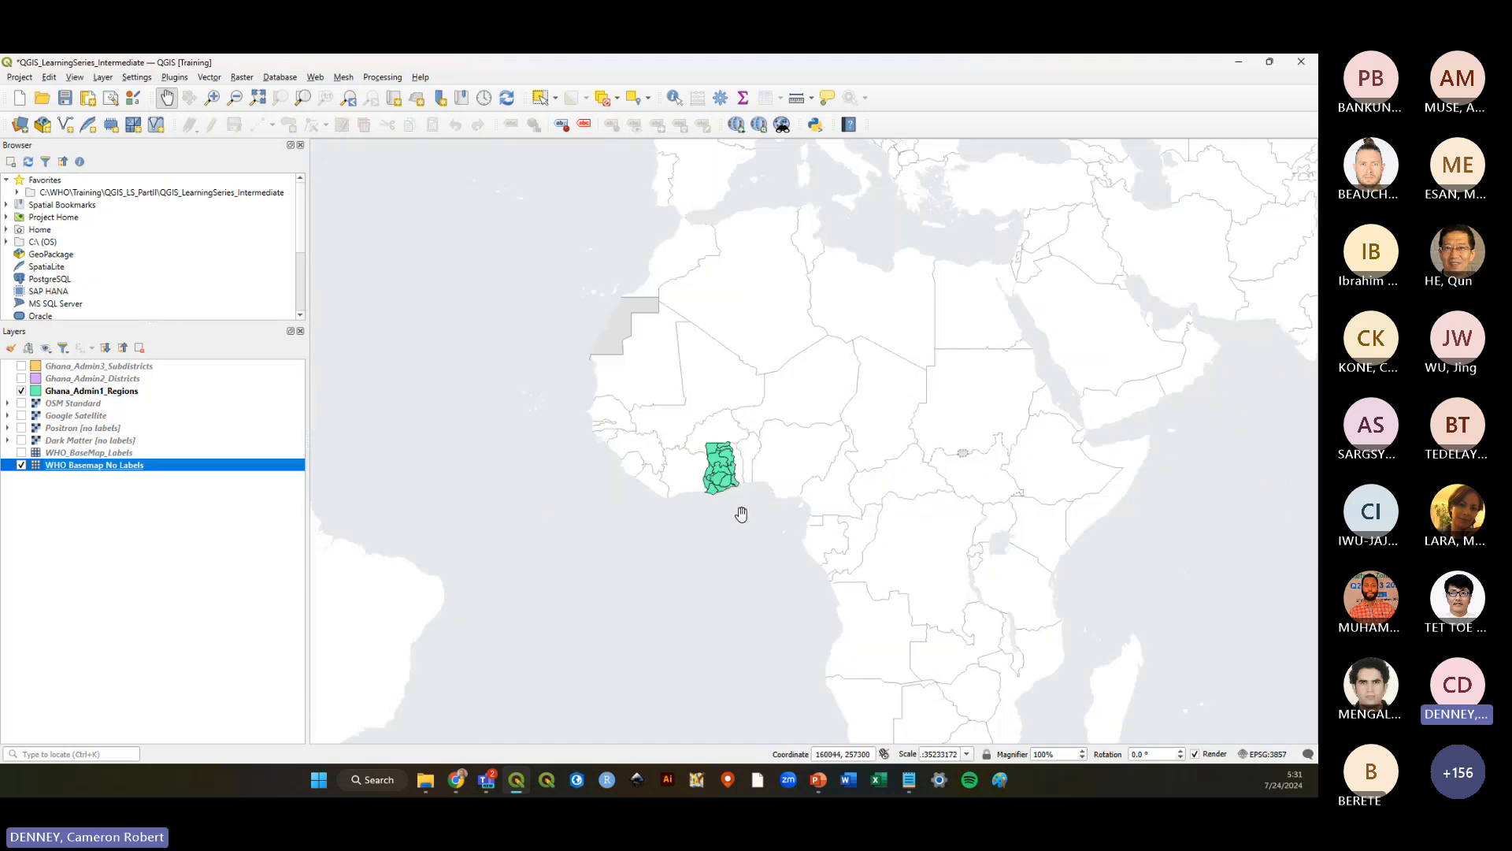
{"action": "scroll", "coordinate": [959, 474], "scroll_direction": "up", "scroll_amount": 1}
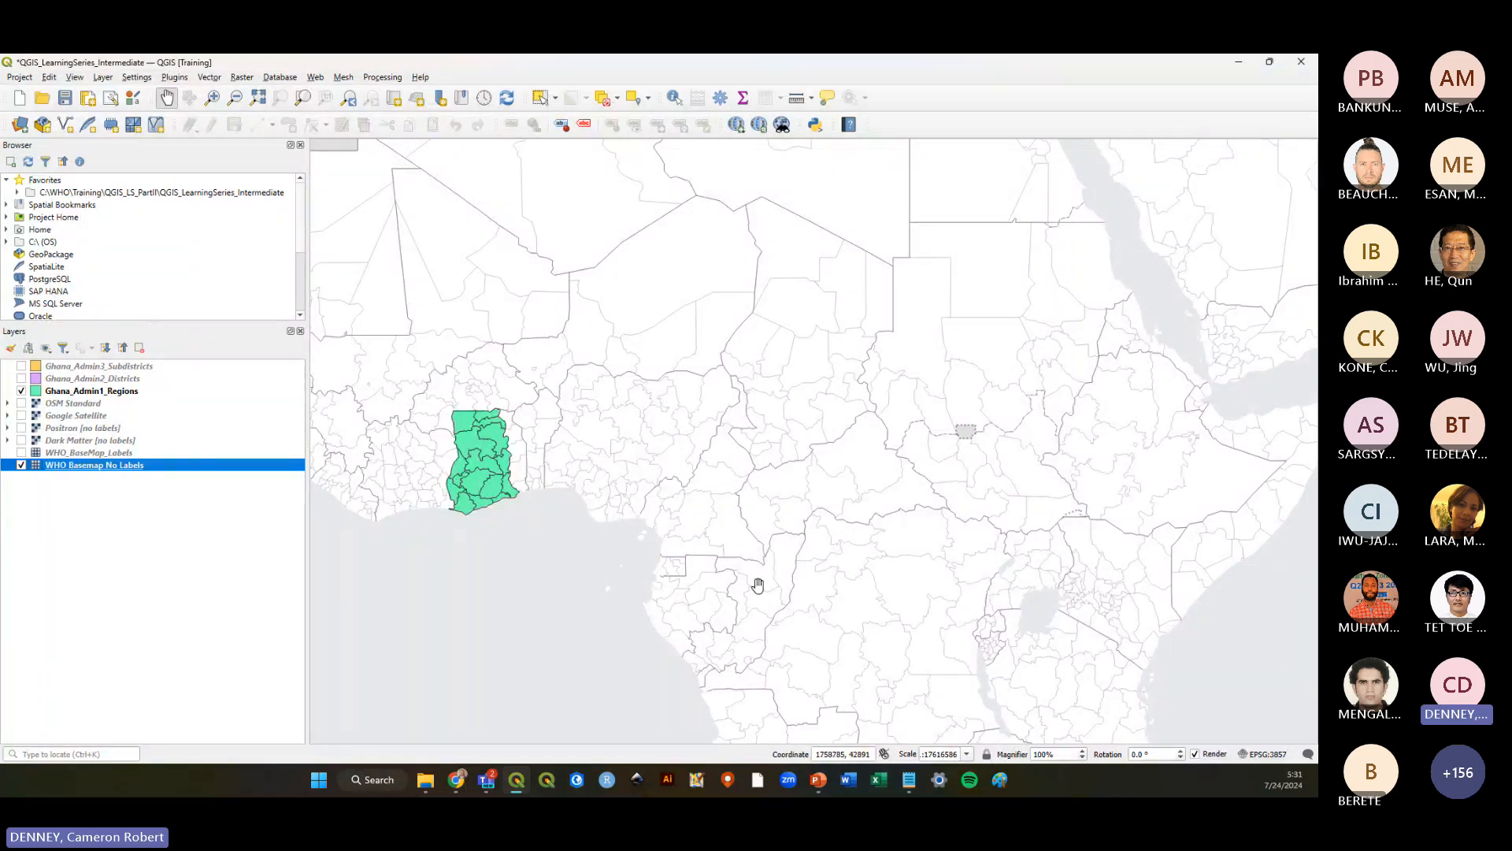
{"action": "scroll", "coordinate": [757, 584], "scroll_direction": "down", "scroll_amount": 1}
{"action": "scroll", "coordinate": [750, 581], "scroll_direction": "up", "scroll_amount": 1}
{"action": "scroll", "coordinate": [750, 580], "scroll_direction": "down", "scroll_amount": 1}
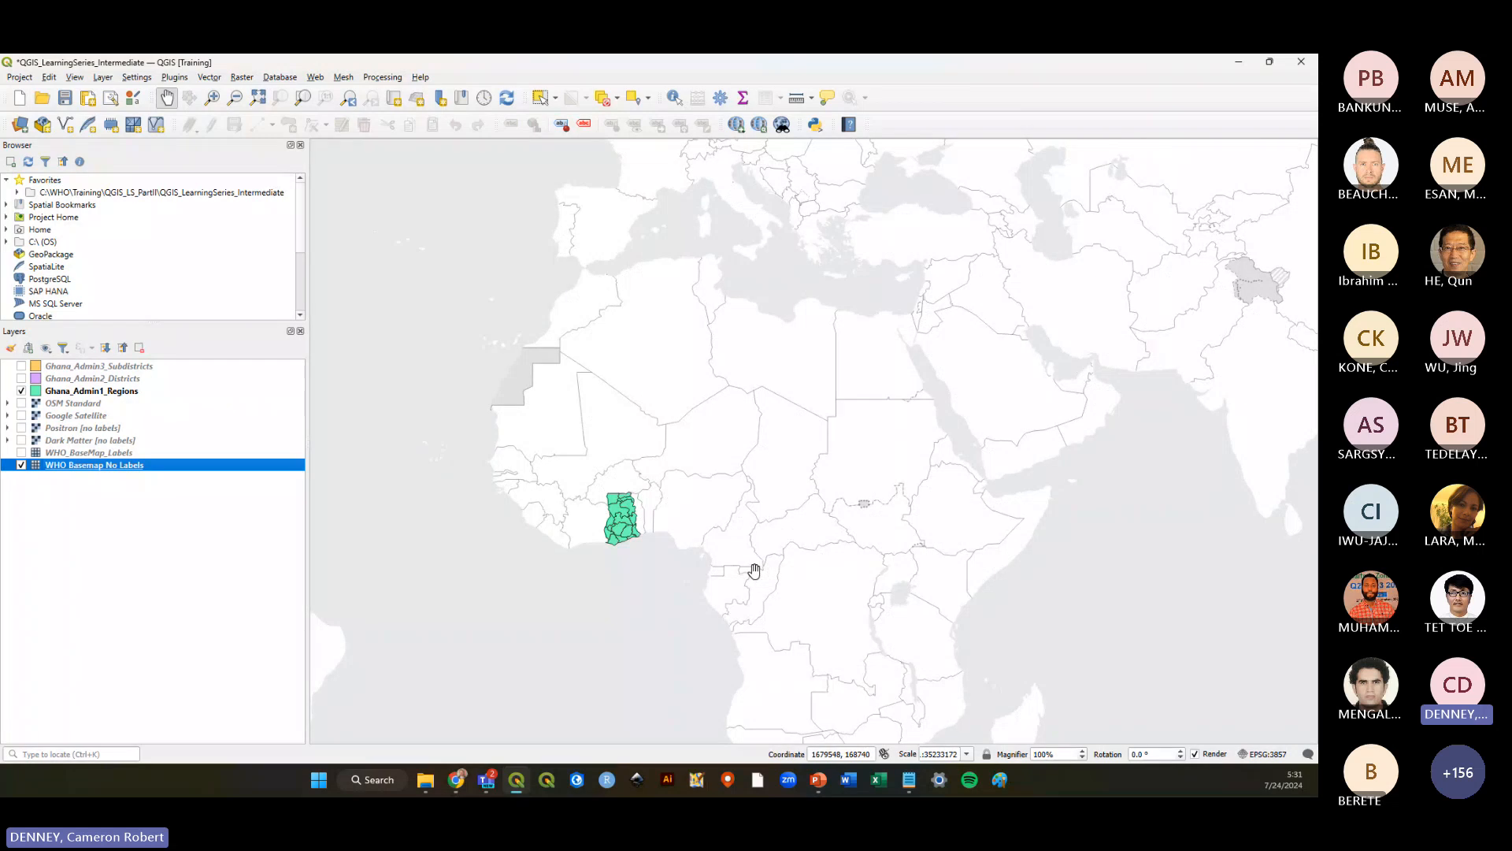
{"action": "left_click_drag", "start_coordinate": [719, 516], "coordinate": [812, 546]}
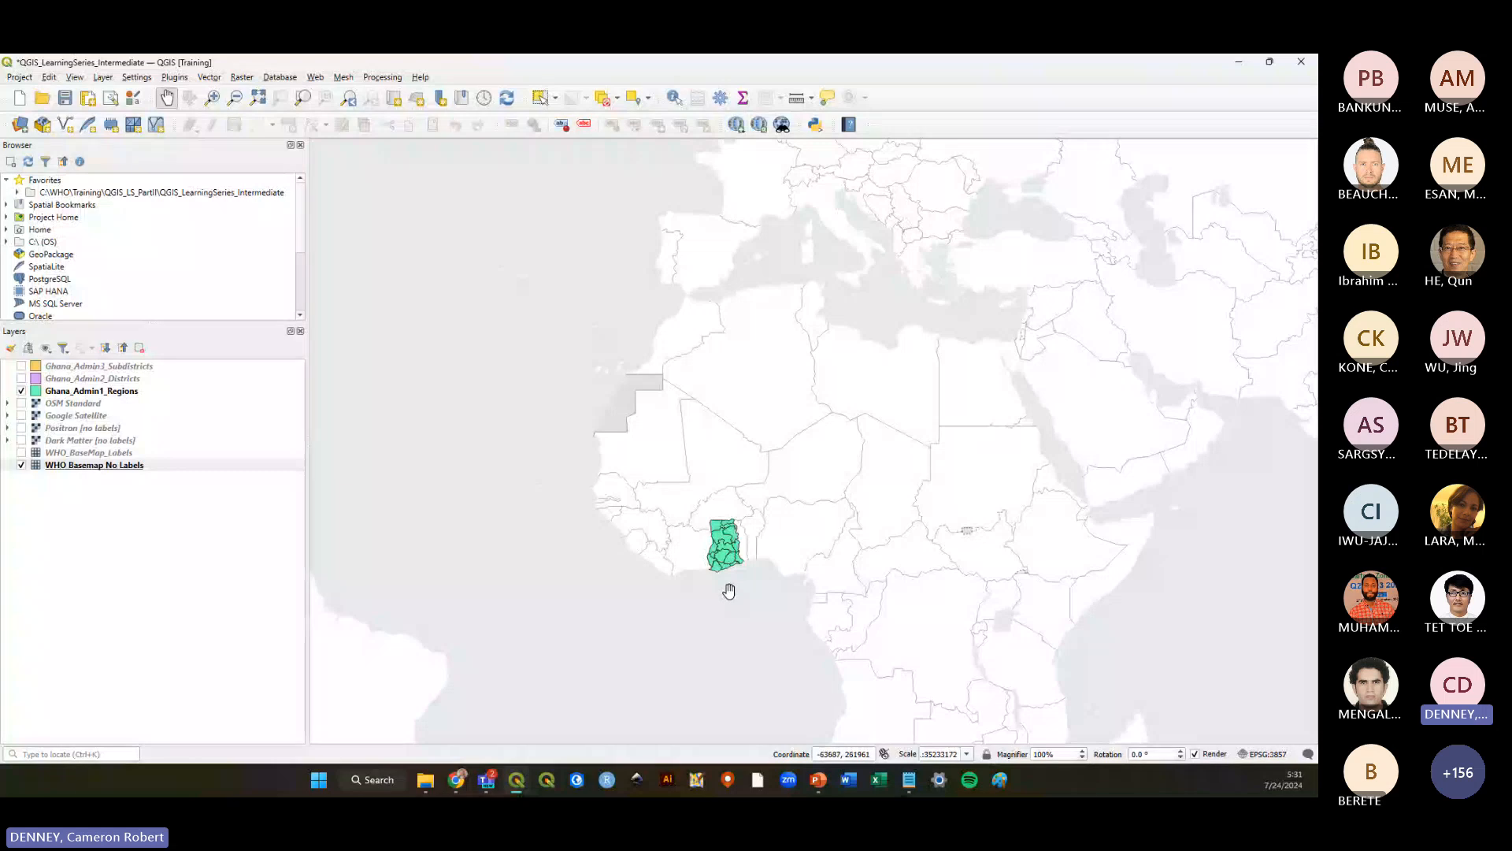
Briefly show the WHO_BaseMap_Labels layer around Ghana to check its place names, and hide it again
{"action": "scroll", "coordinate": [726, 591], "scroll_direction": "up", "scroll_amount": 1}
{"action": "left_click", "coordinate": [22, 453]}
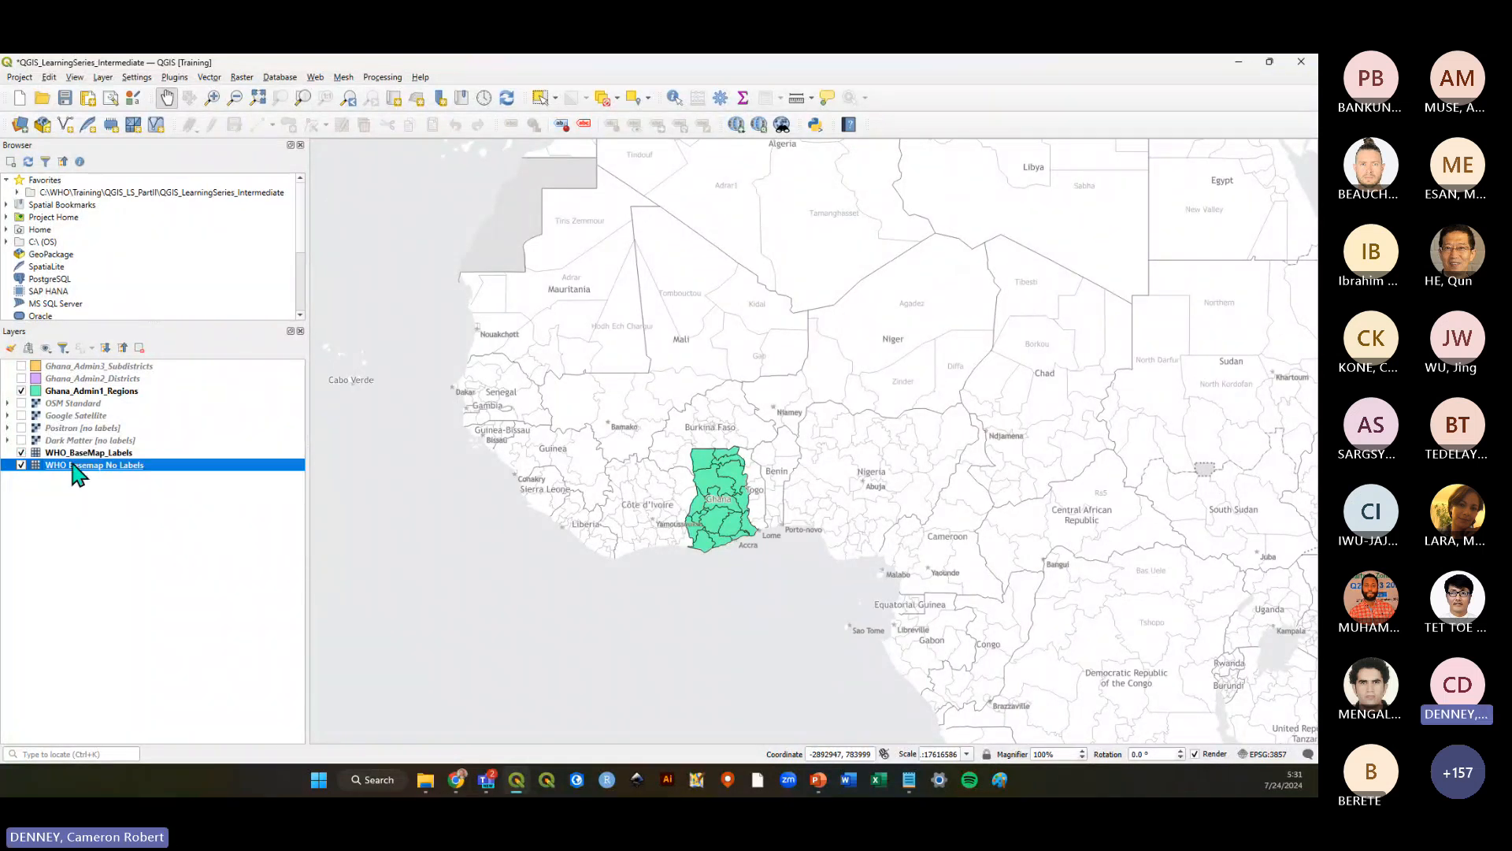
{"action": "left_click", "coordinate": [79, 452]}
{"action": "scroll", "coordinate": [719, 543], "scroll_direction": "up", "scroll_amount": 1}
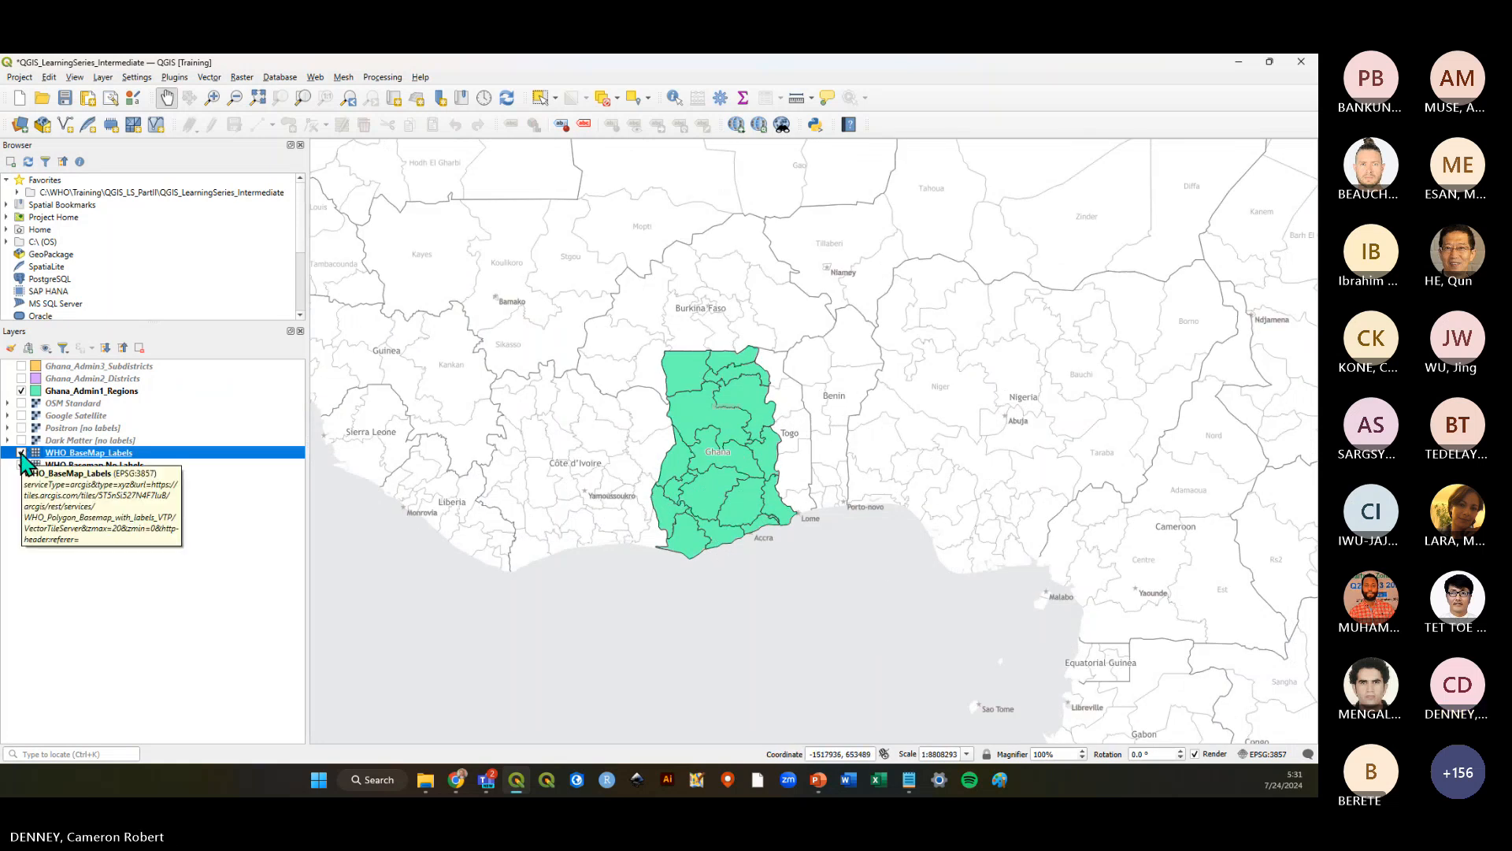
{"action": "left_click", "coordinate": [21, 453]}
{"action": "left_click", "coordinate": [98, 498]}
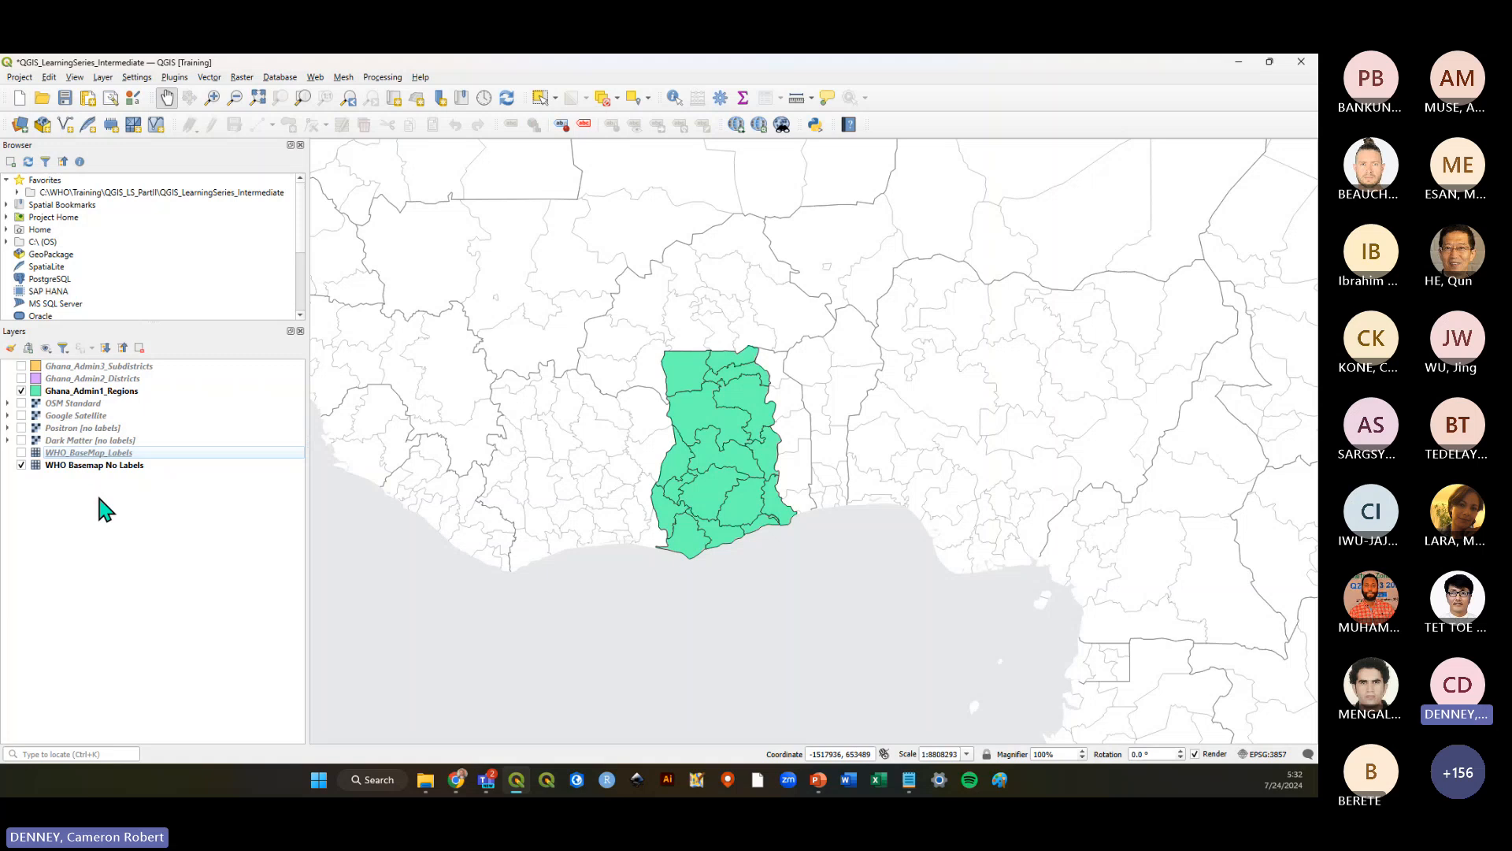
Briefly show the Dark Matter [no labels] and Positron [no labels] basemaps in turn, leaving both hidden
{"action": "left_click", "coordinate": [82, 442]}
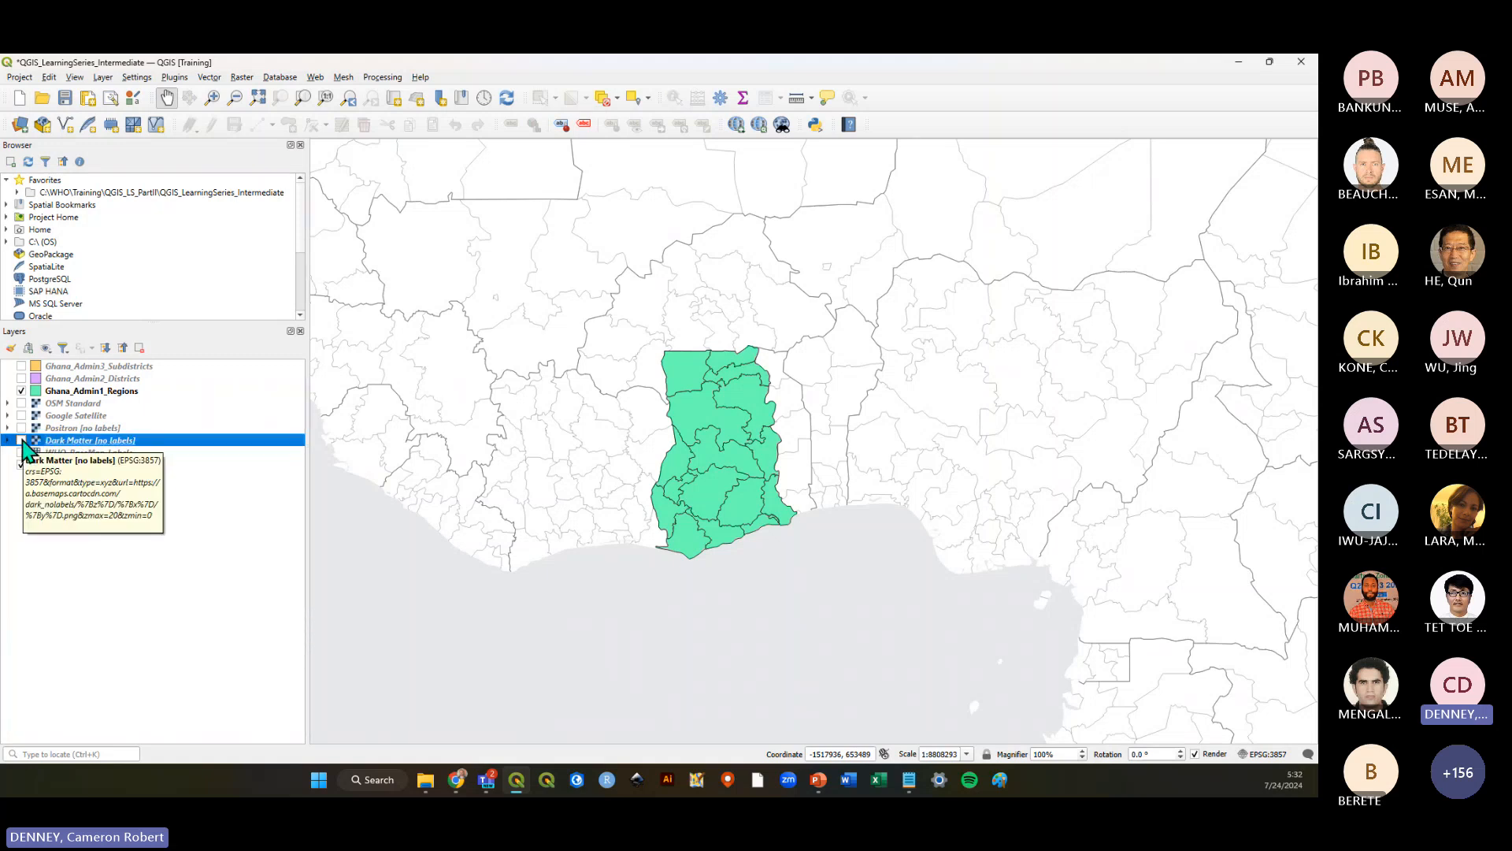
{"action": "left_click", "coordinate": [22, 441]}
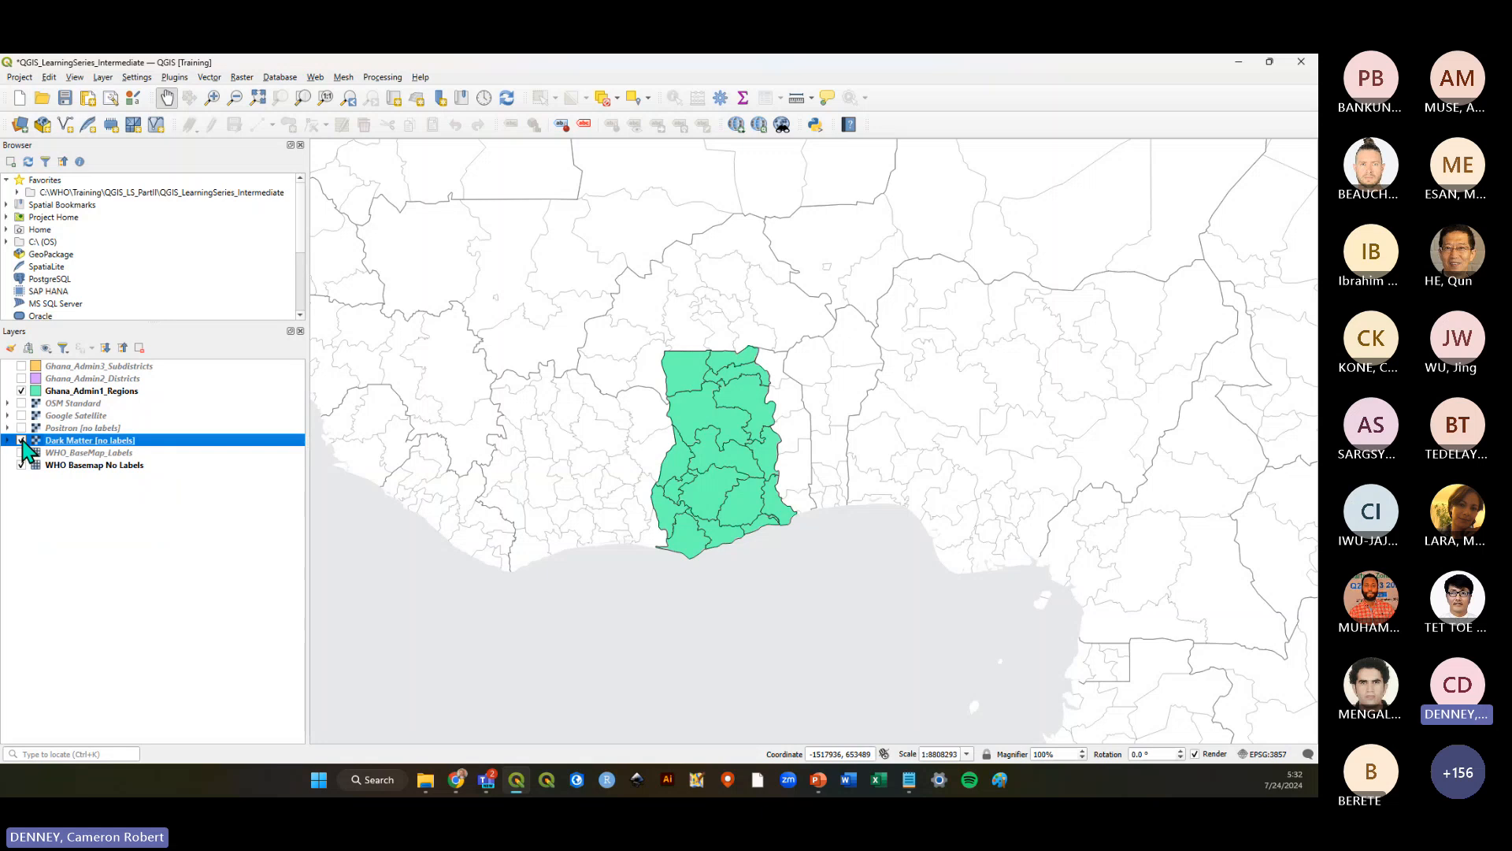
{"action": "left_click", "coordinate": [21, 441]}
{"action": "left_click", "coordinate": [21, 428]}
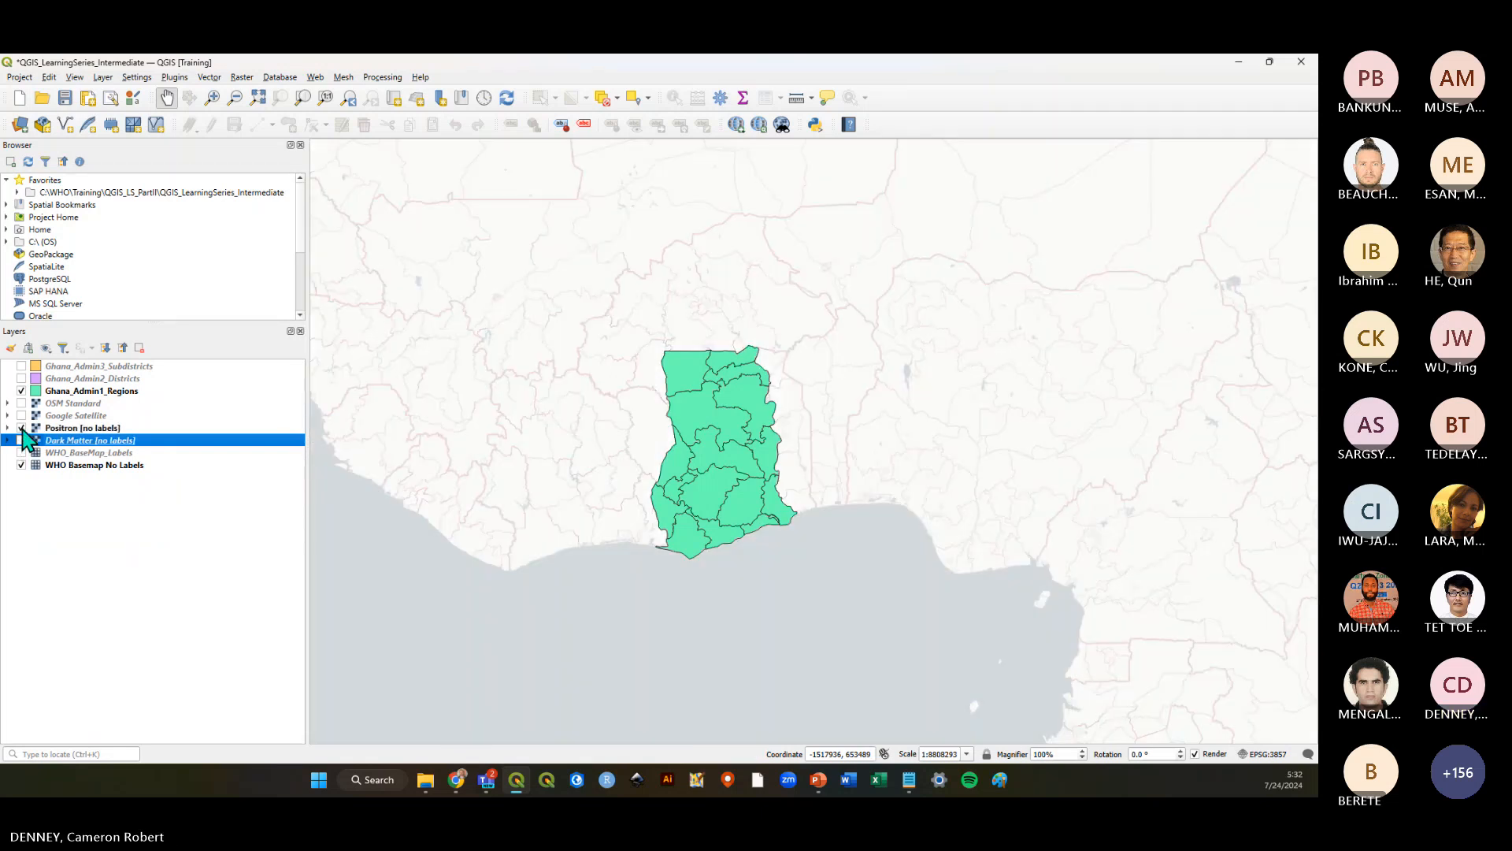
{"action": "scroll", "coordinate": [651, 511], "scroll_direction": "down", "scroll_amount": 2}
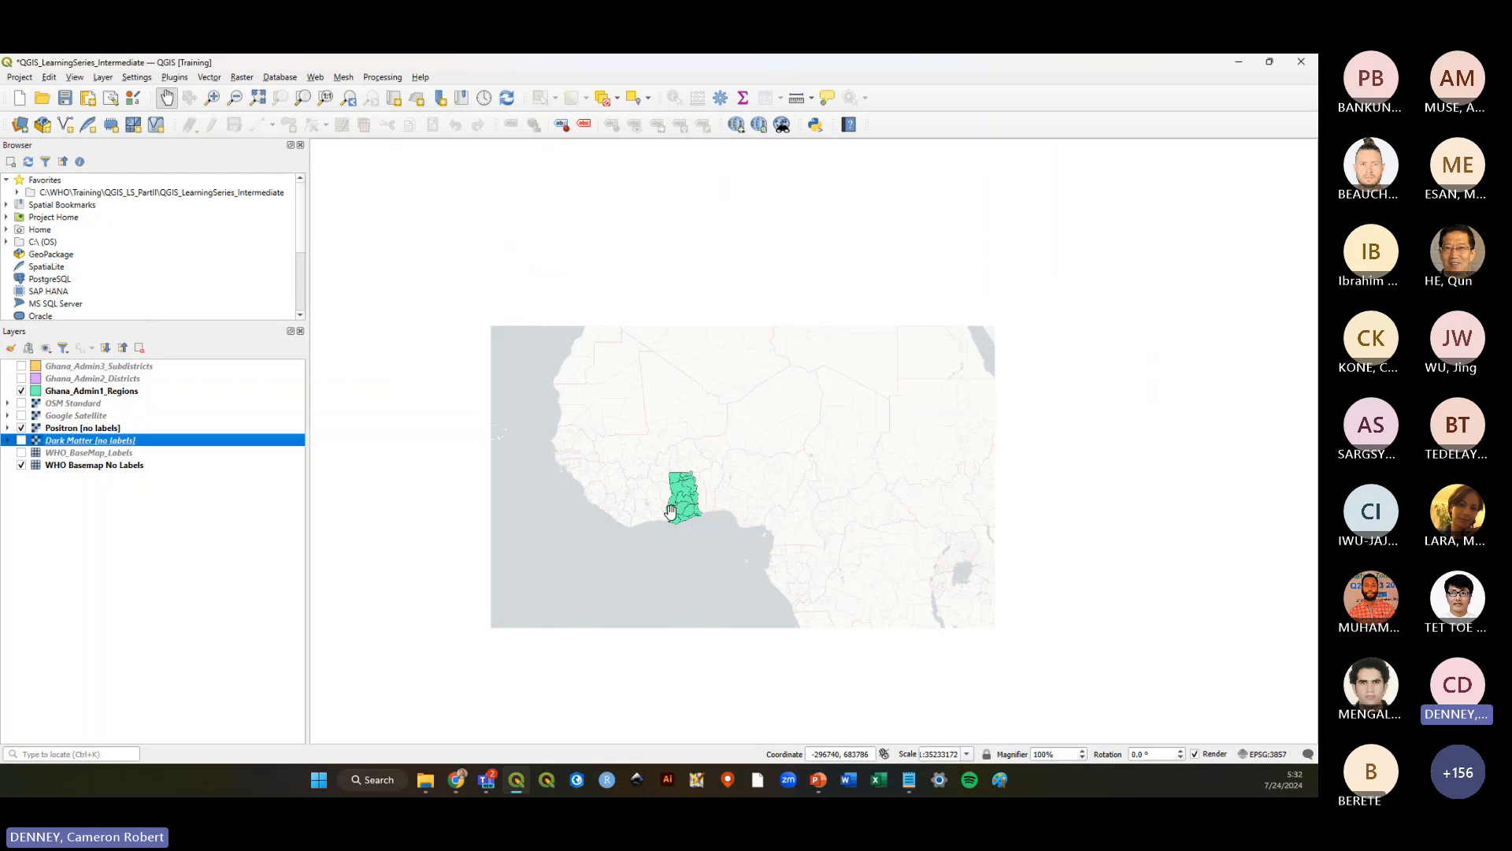
{"action": "left_click_drag", "start_coordinate": [670, 512], "coordinate": [697, 532]}
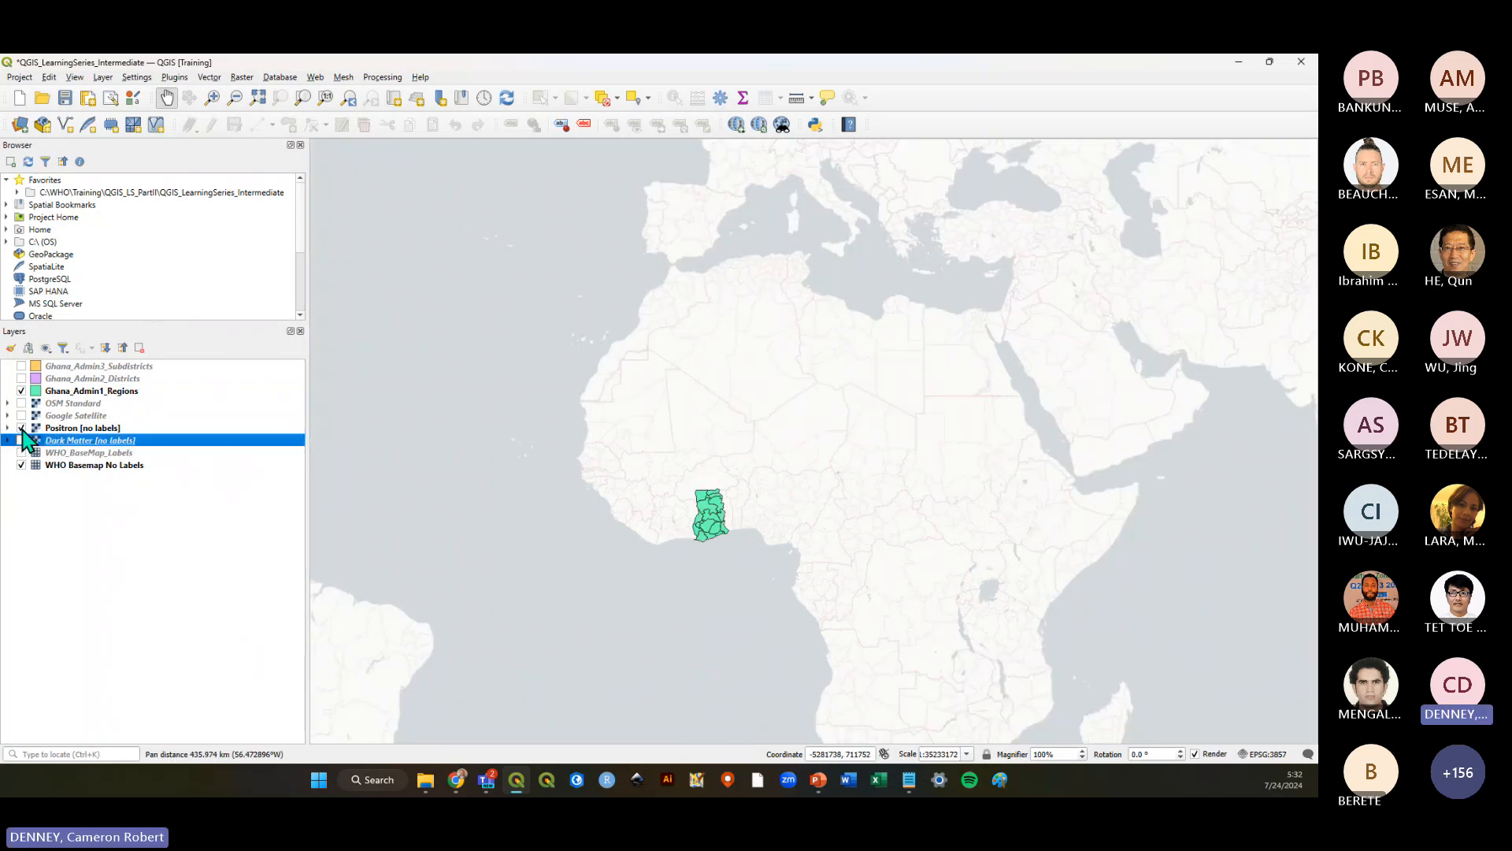
{"action": "left_click", "coordinate": [22, 428]}
Show the Google Satellite layer, hide Ghana_Admin1_Regions and inspect the imagery of a lakeshore settlement in Ghana up close
{"action": "left_click", "coordinate": [21, 415]}
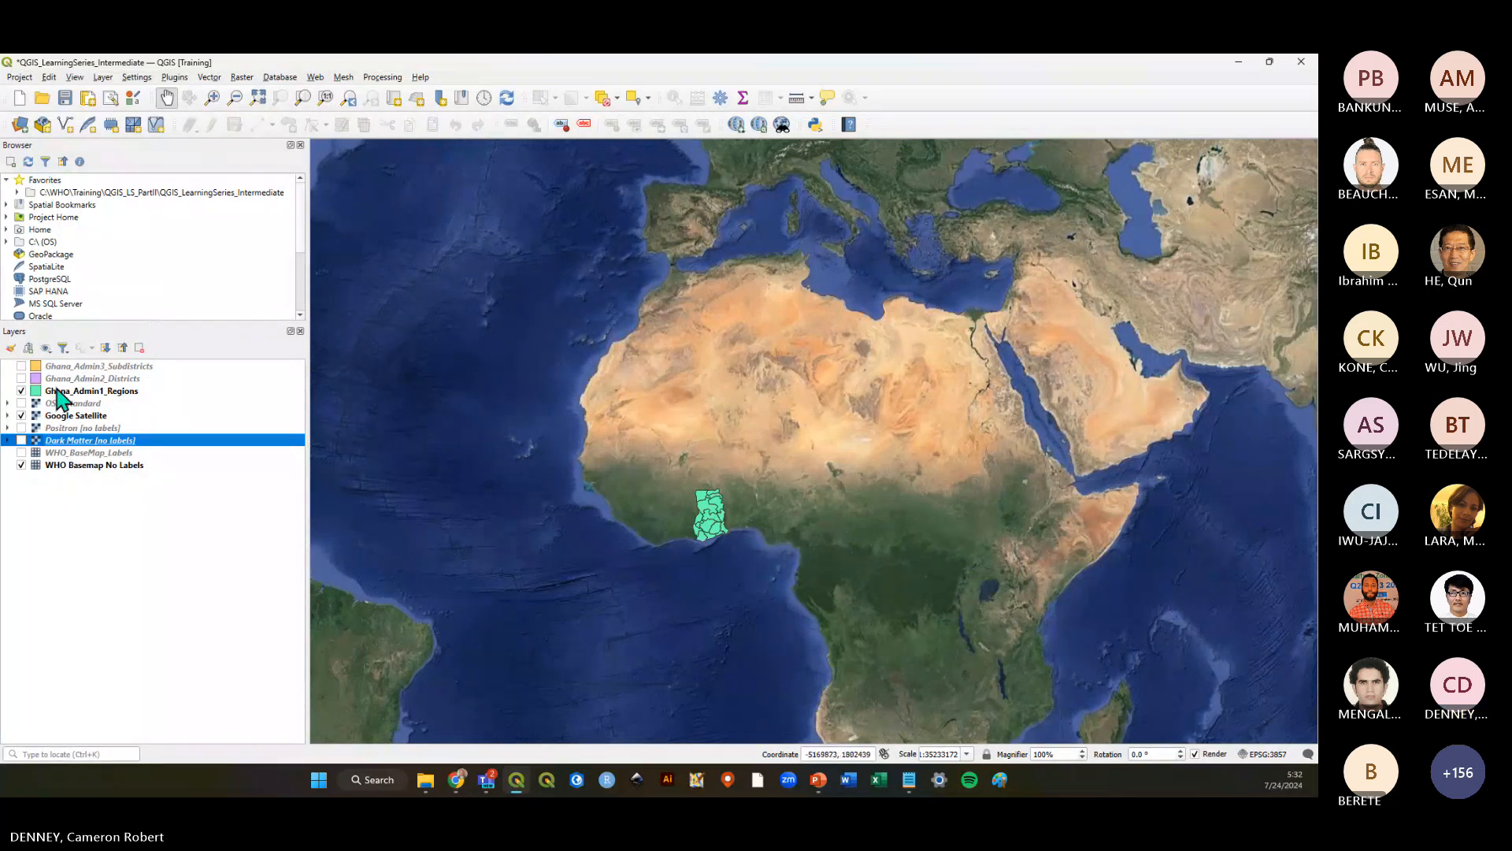
{"action": "left_click", "coordinate": [21, 390]}
{"action": "scroll", "coordinate": [714, 524], "scroll_direction": "up", "scroll_amount": 5}
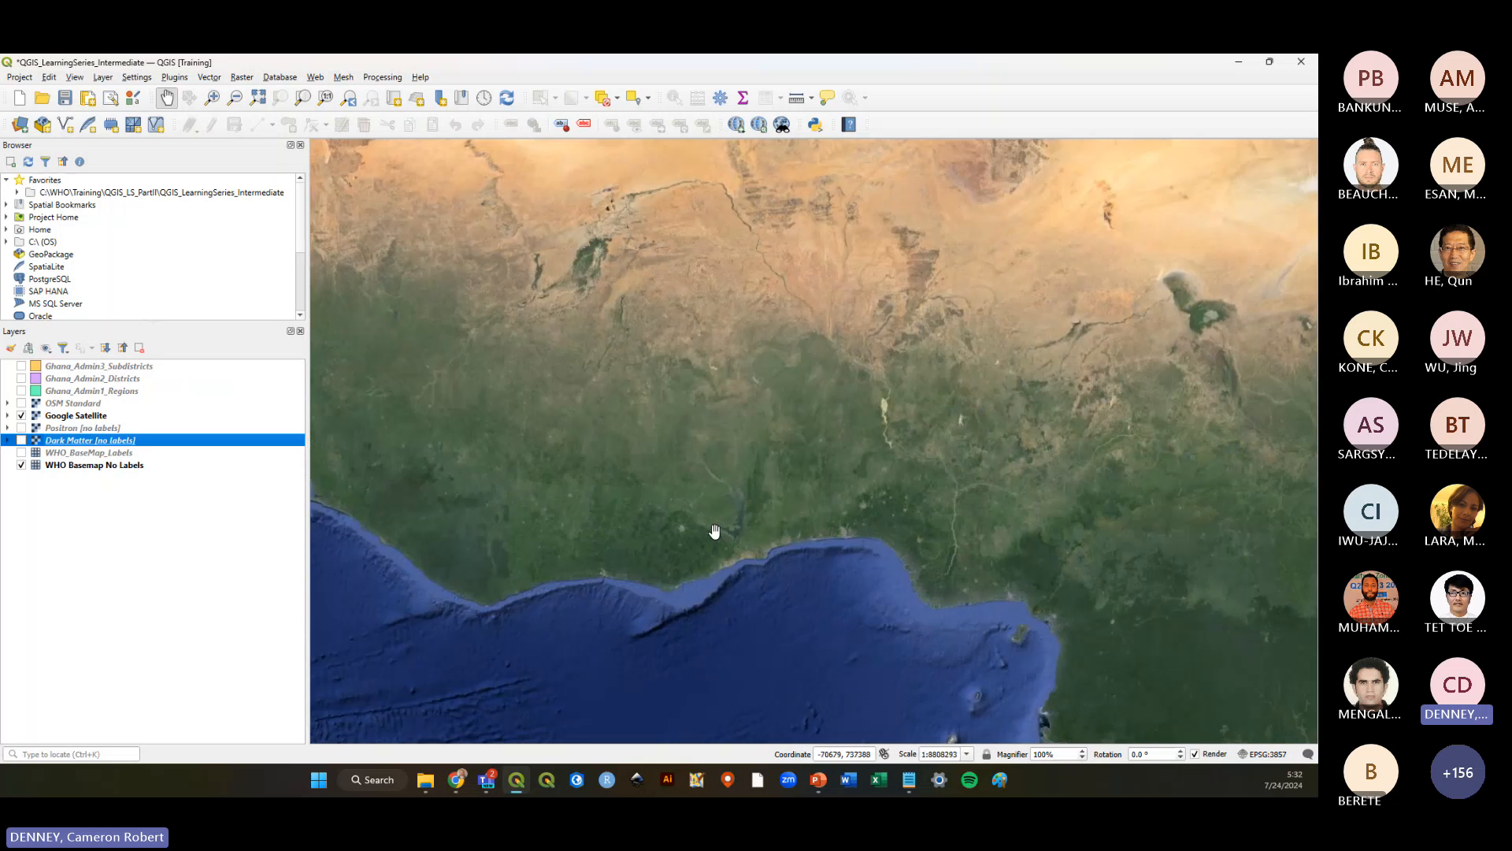
{"action": "scroll", "coordinate": [743, 552], "scroll_direction": "up", "scroll_amount": 7}
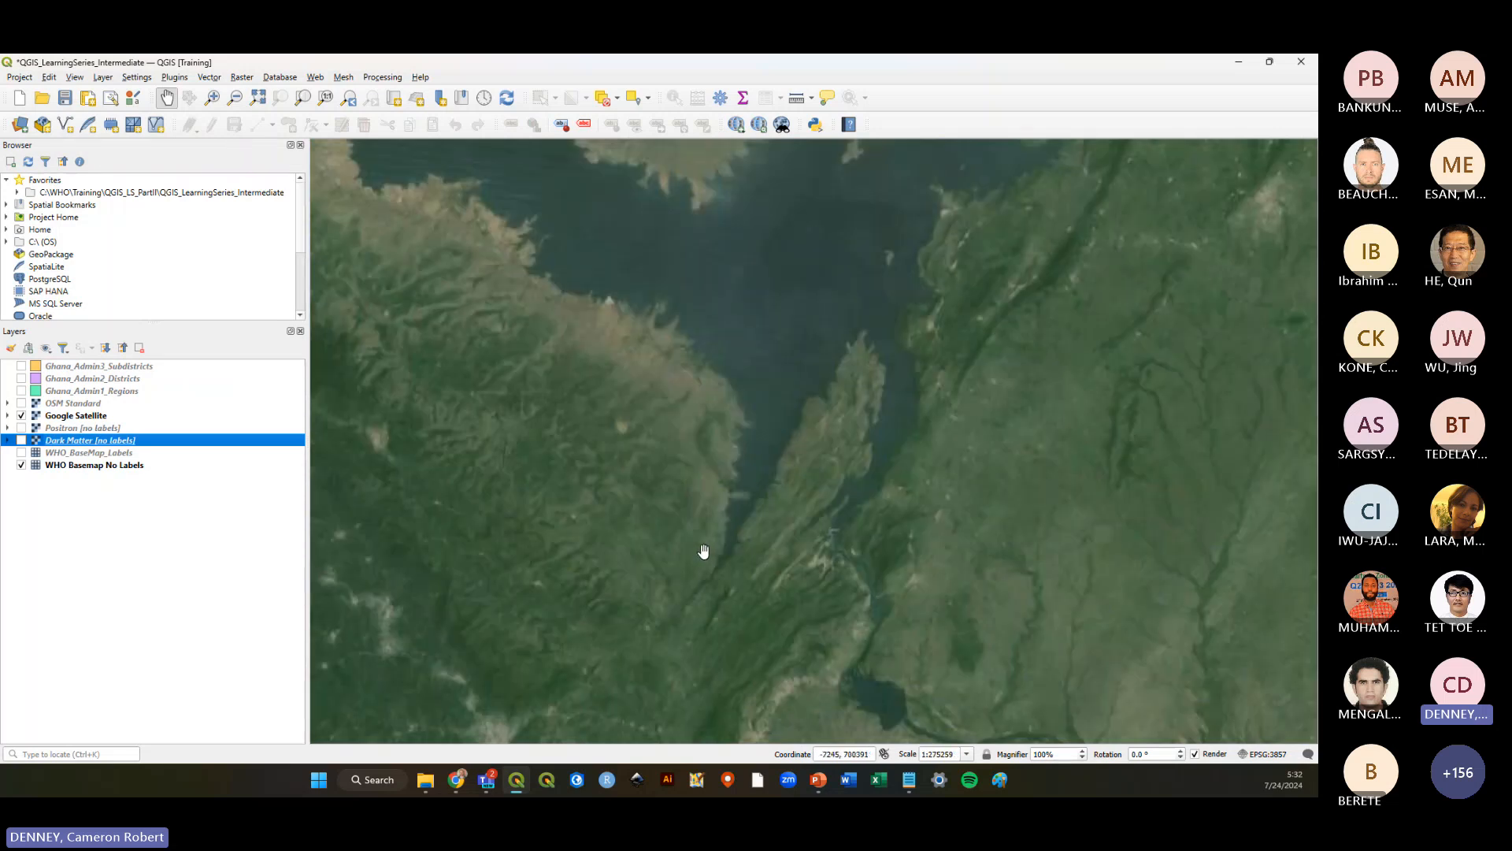
{"action": "scroll", "coordinate": [748, 529], "scroll_direction": "up", "scroll_amount": 1}
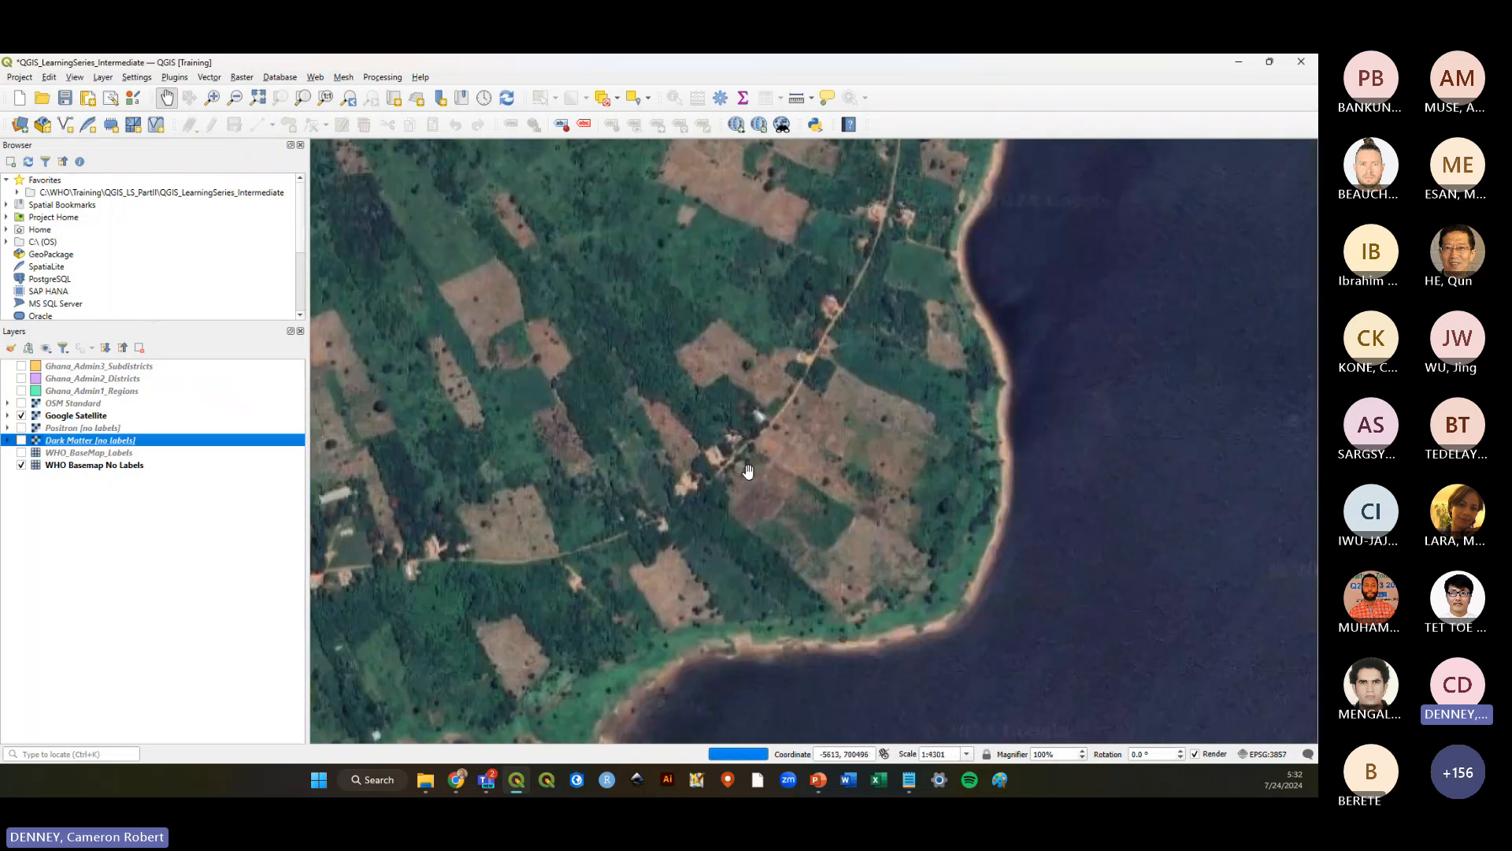
{"action": "scroll", "coordinate": [713, 443], "scroll_direction": "up", "scroll_amount": 2}
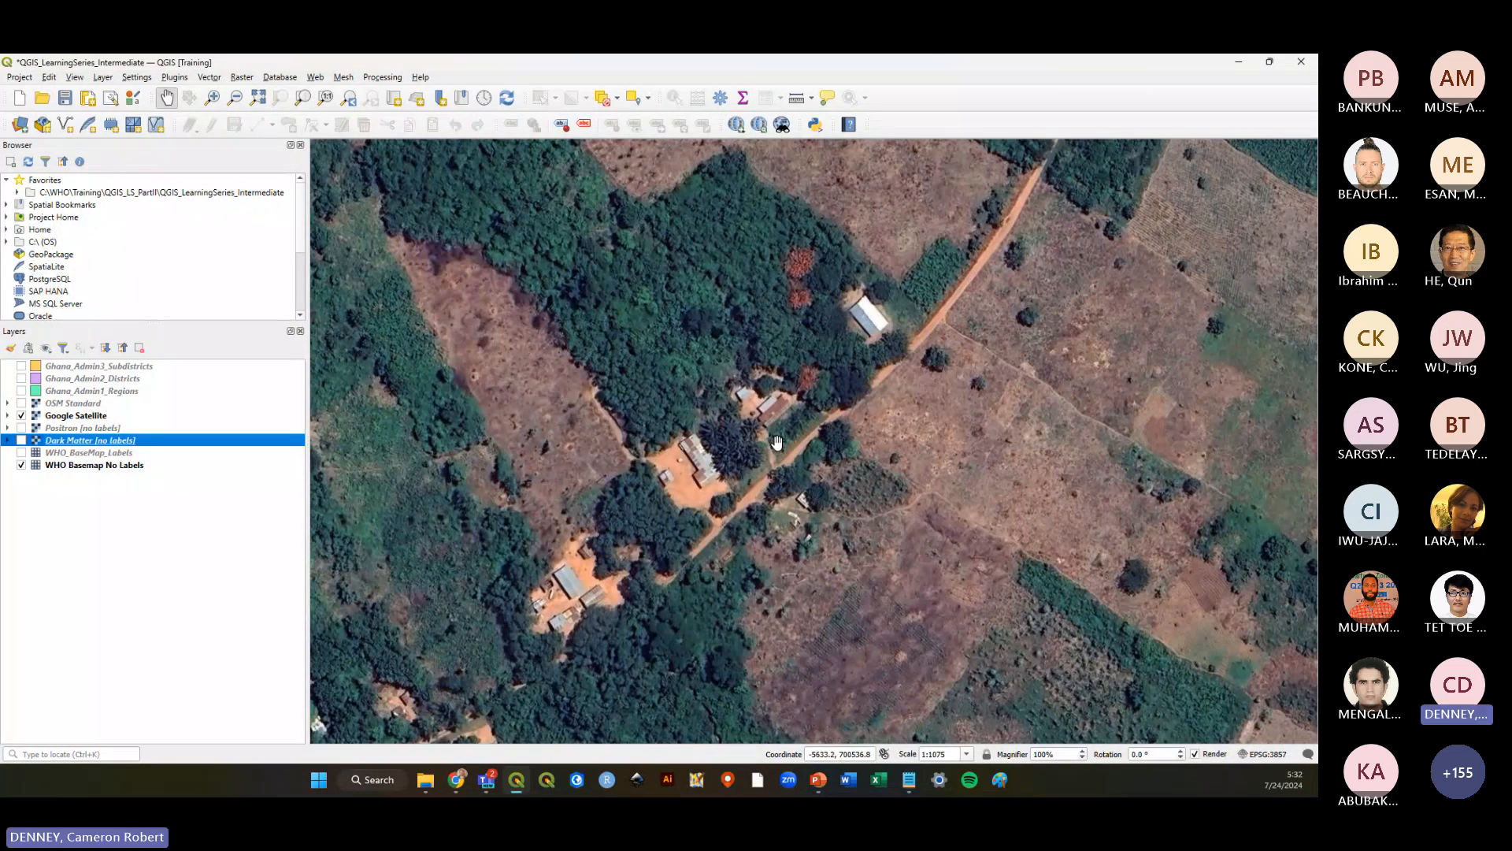
{"action": "scroll", "coordinate": [777, 442], "scroll_direction": "down", "scroll_amount": 1}
{"action": "scroll", "coordinate": [777, 442], "scroll_direction": "down", "scroll_amount": 2}
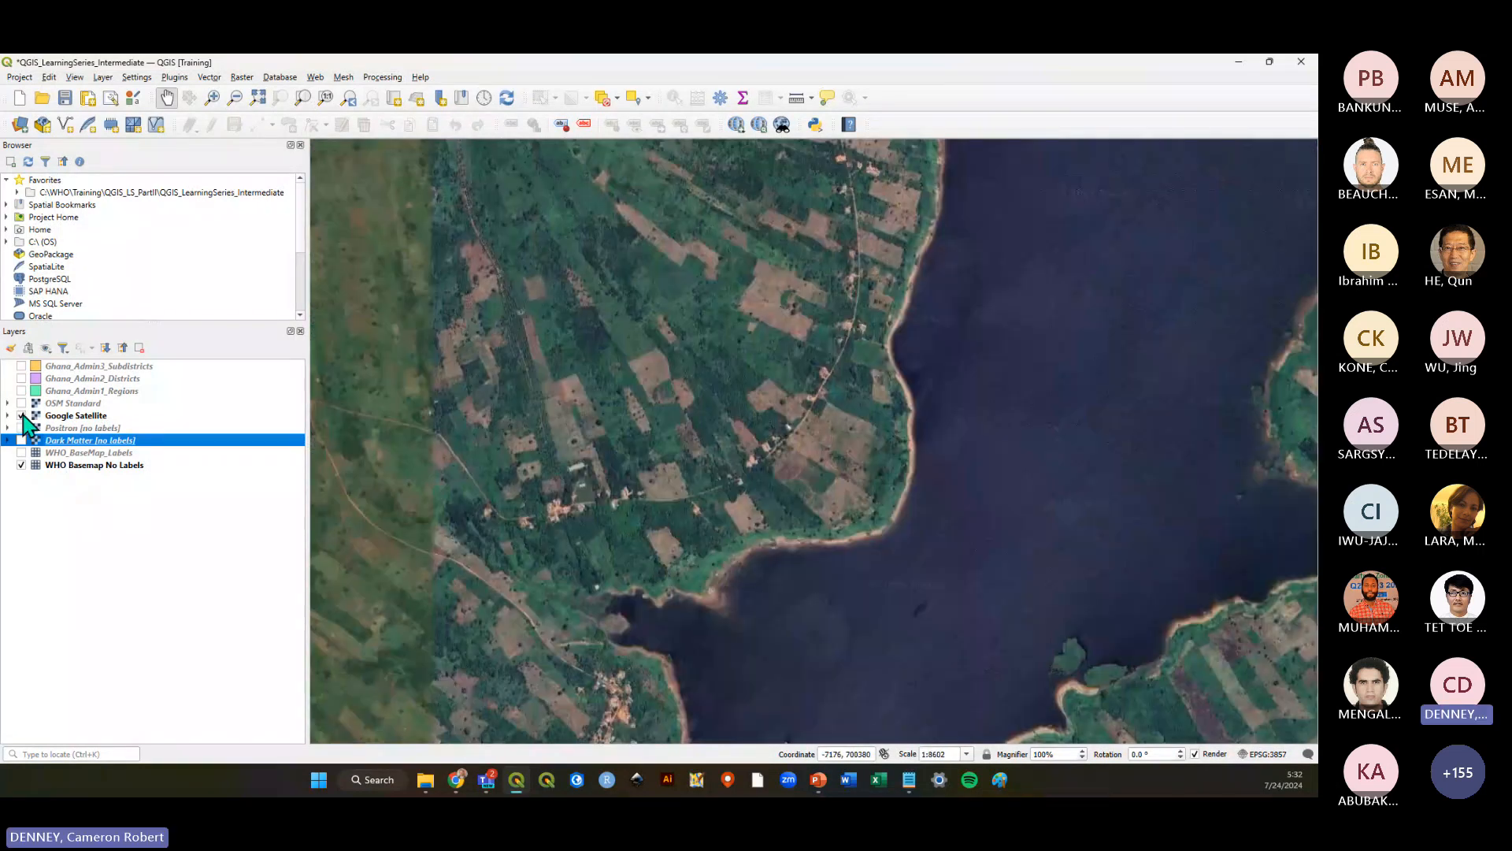
Switch Google Satellite off and on again to compare it with the WHO basemap, briefly toggling Ghana_Admin3_Subdistricts in between
{"action": "left_click", "coordinate": [21, 415]}
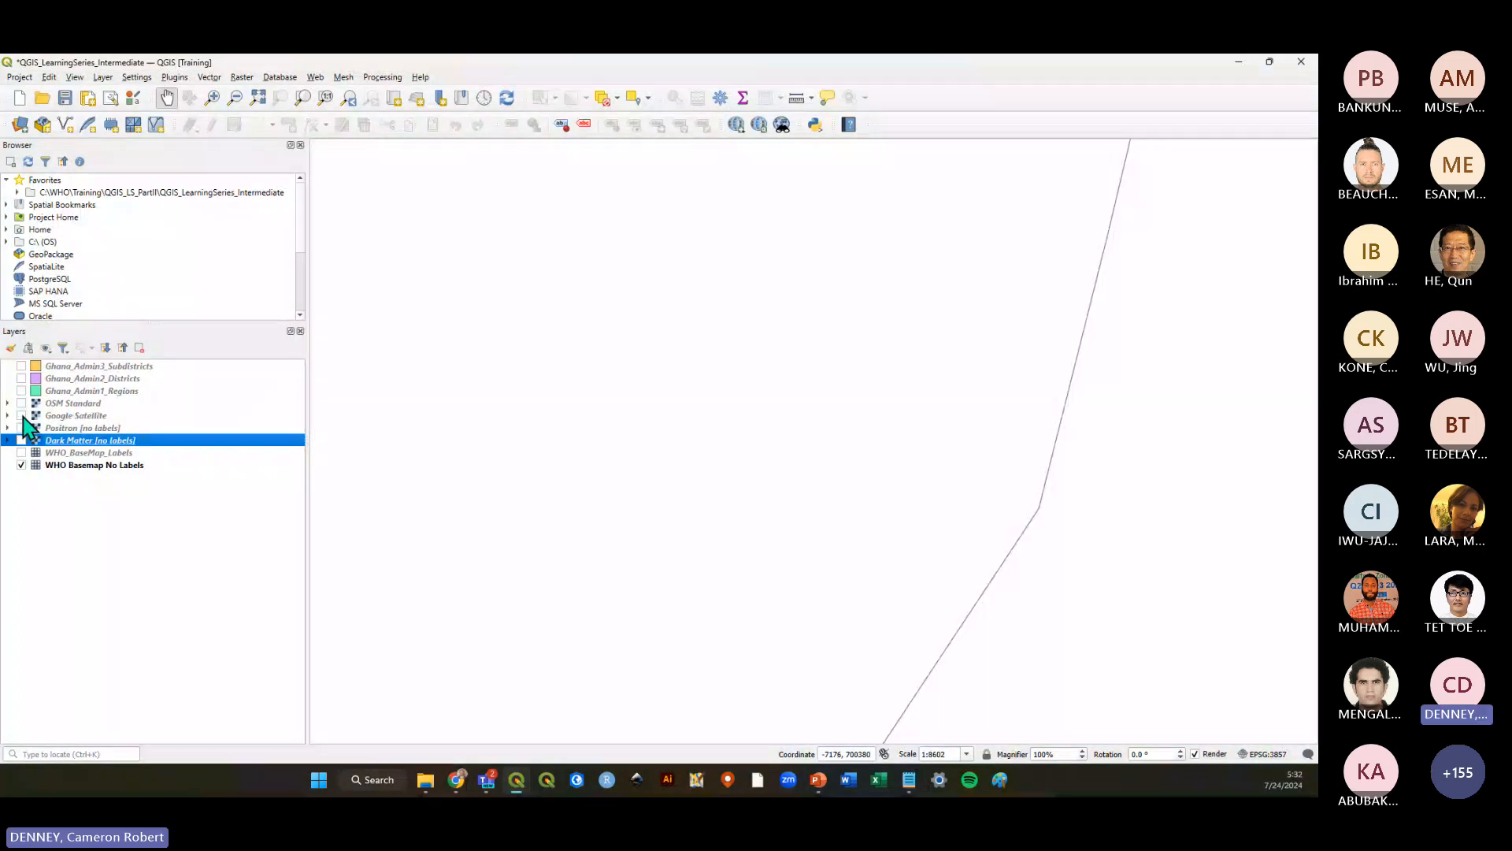
{"action": "left_click", "coordinate": [75, 499]}
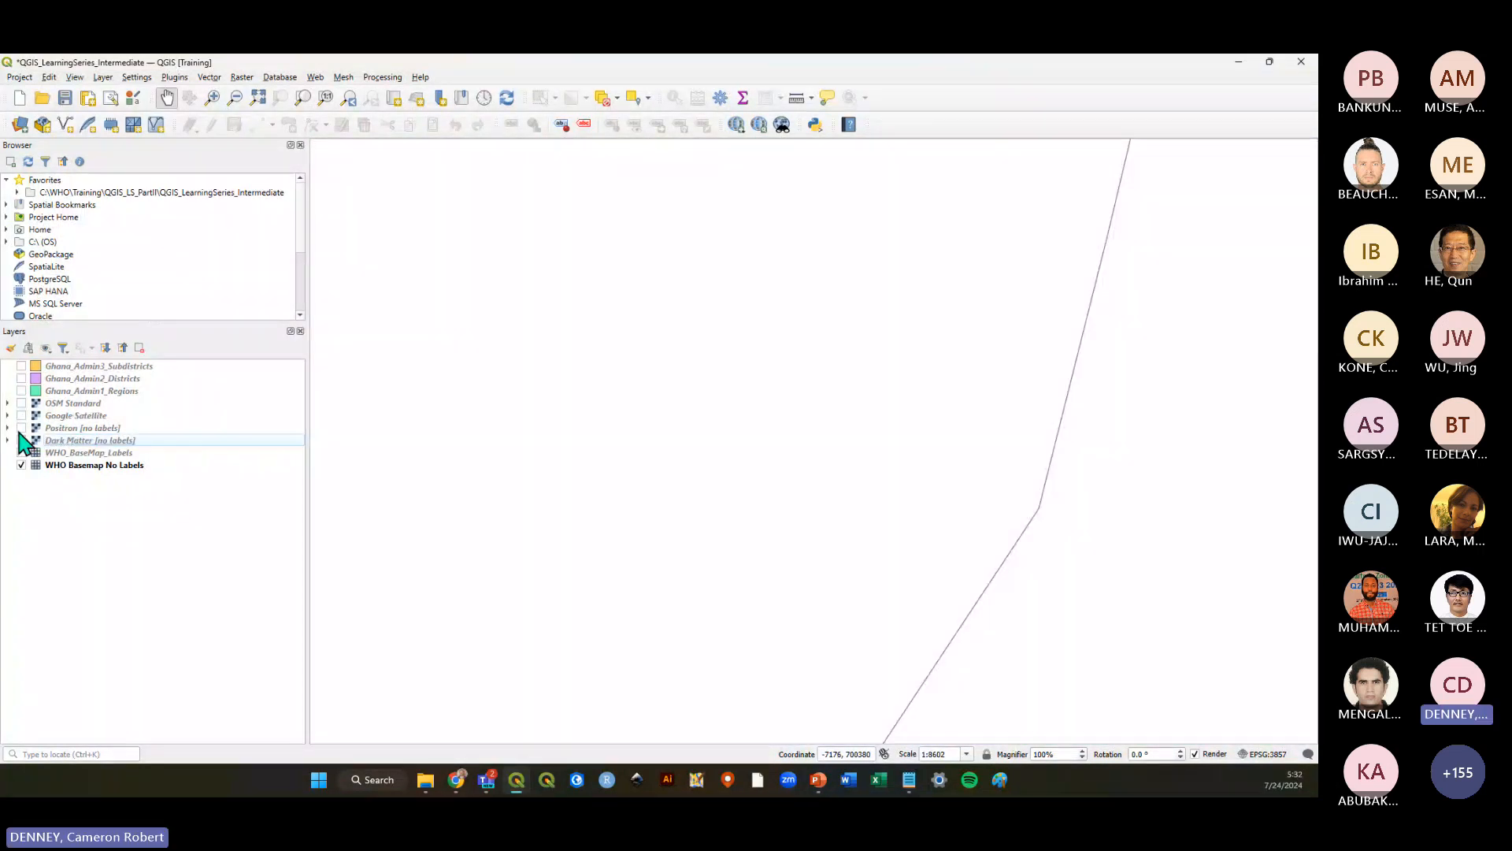
{"action": "left_click", "coordinate": [21, 365]}
{"action": "left_click", "coordinate": [21, 365]}
{"action": "left_click", "coordinate": [22, 415]}
{"action": "left_click_drag", "start_coordinate": [779, 479], "coordinate": [900, 514]}
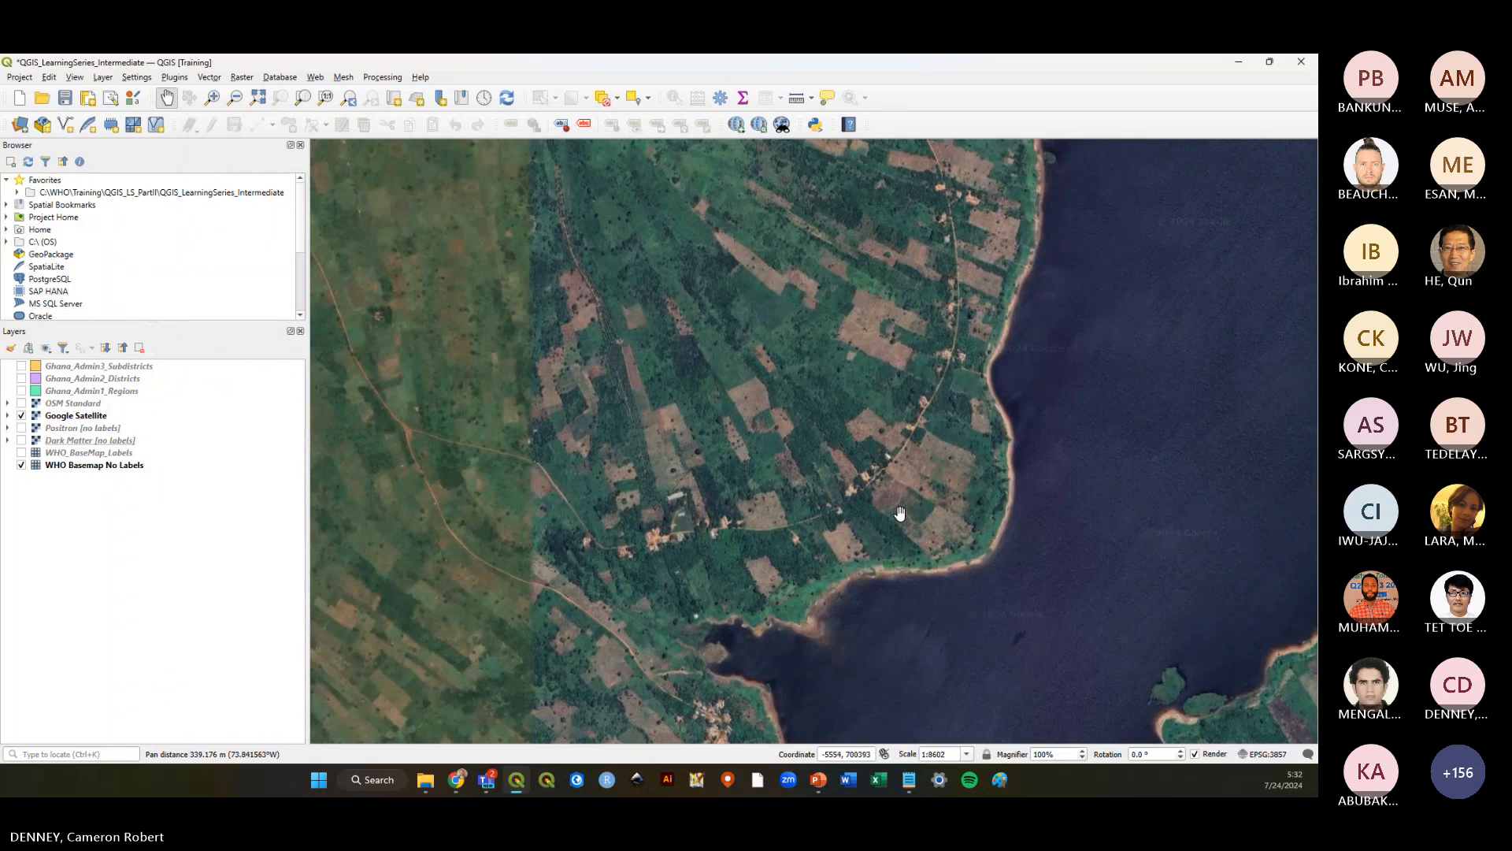
Toggle Ghana_Admin1_Regions over the satellite imagery to demonstrate layer order, leave it hidden and select WHO Basemap No Labels
{"action": "left_click", "coordinate": [22, 390]}
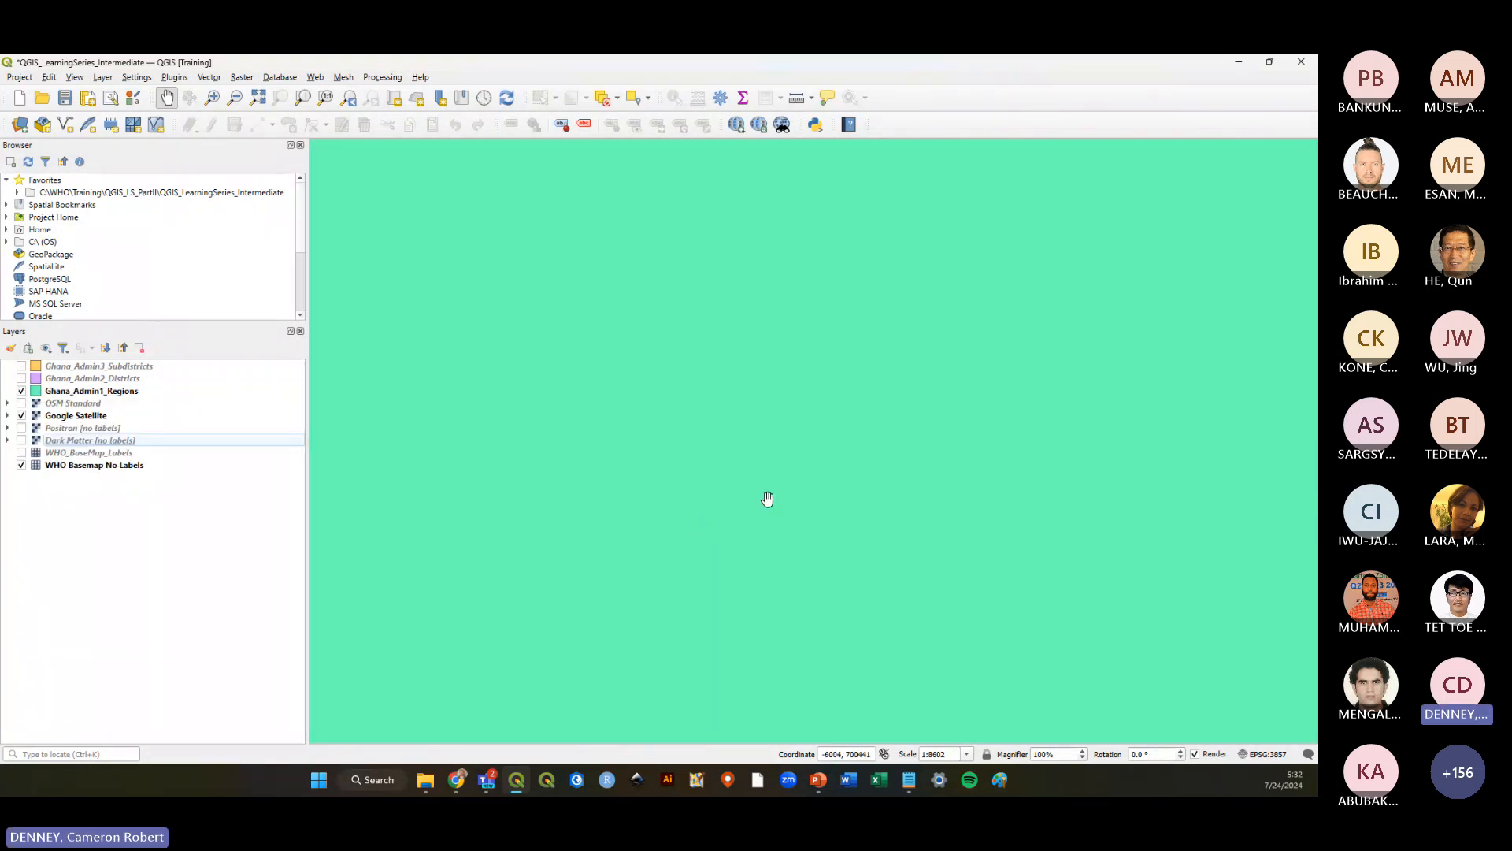
{"action": "left_click", "coordinate": [22, 394]}
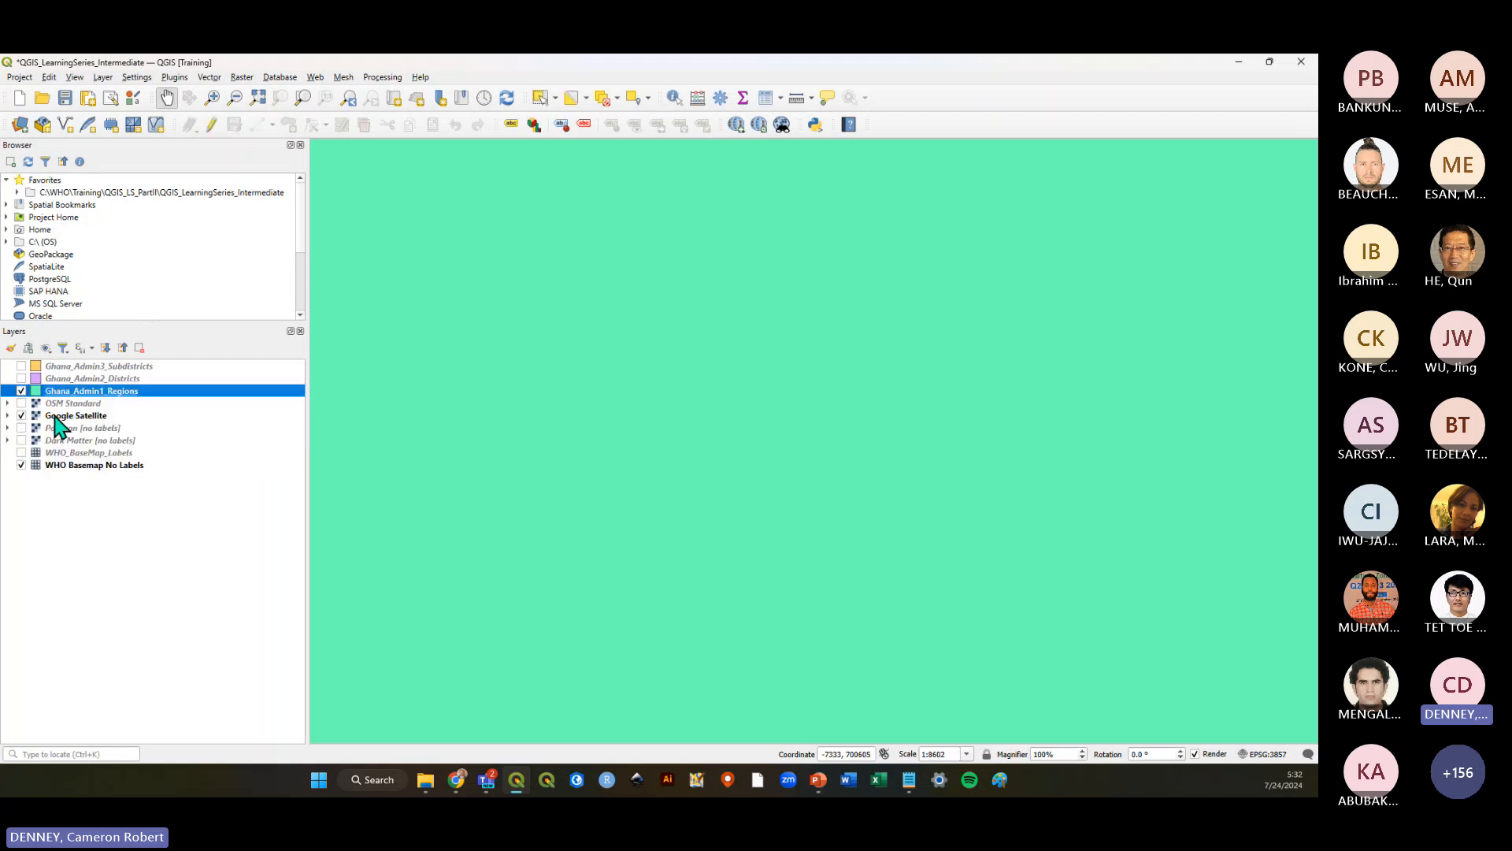
{"action": "left_click", "coordinate": [22, 392]}
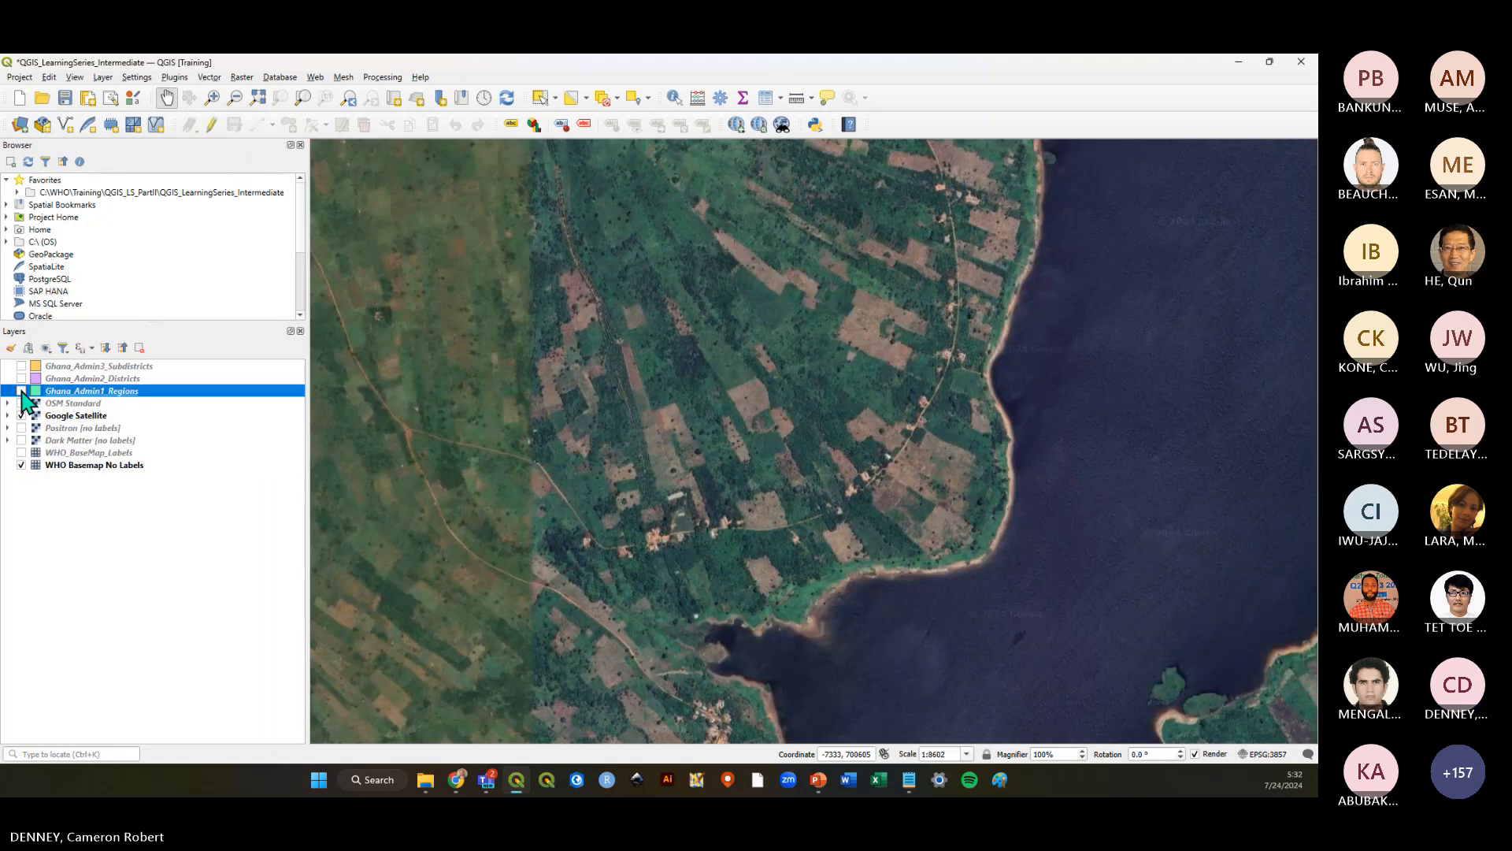
{"action": "left_click", "coordinate": [22, 392]}
{"action": "left_click", "coordinate": [22, 393]}
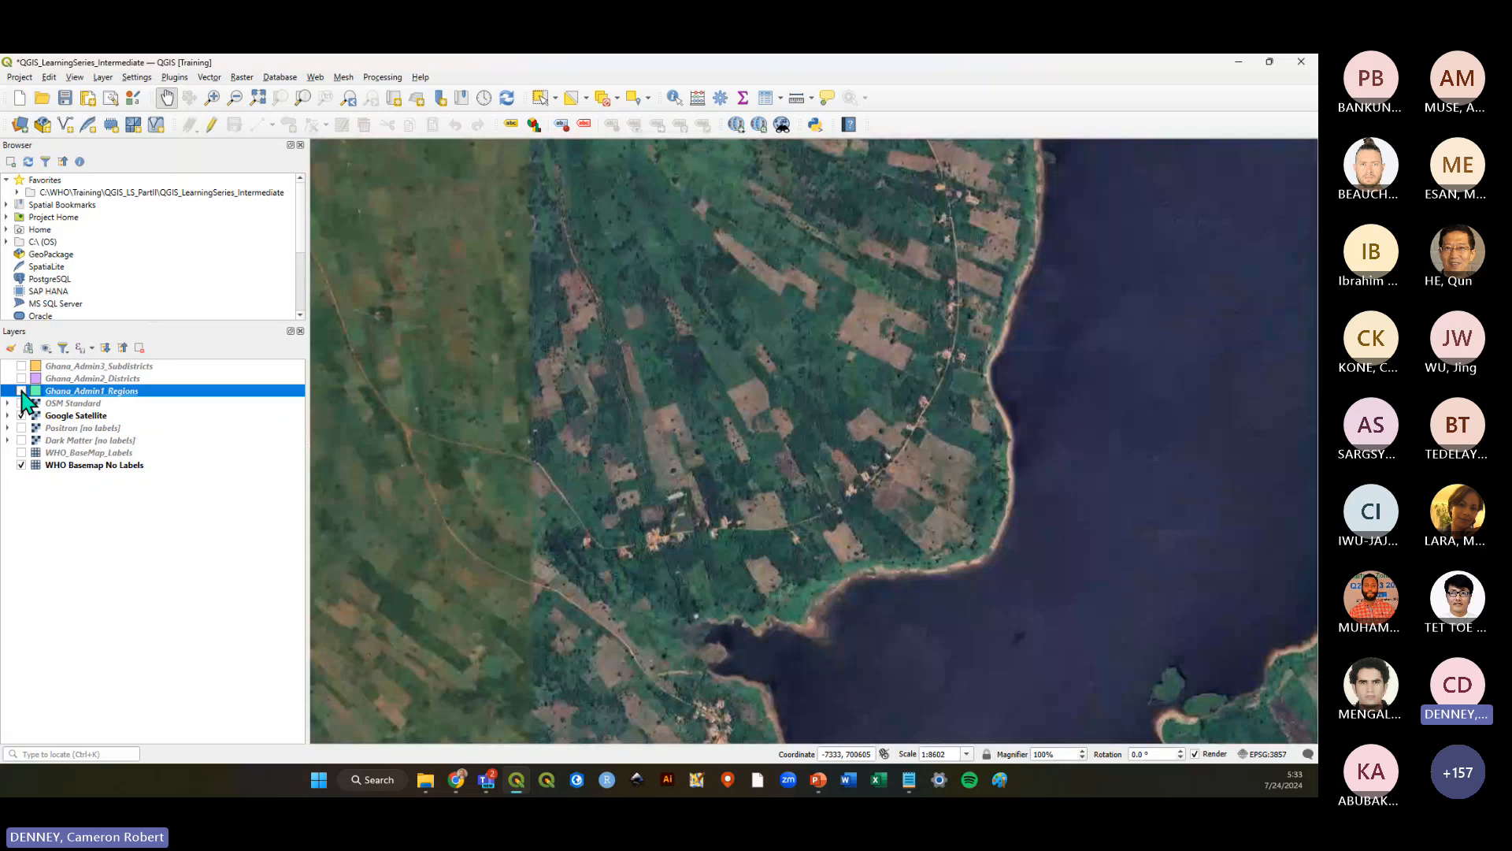
{"action": "left_click", "coordinate": [23, 393]}
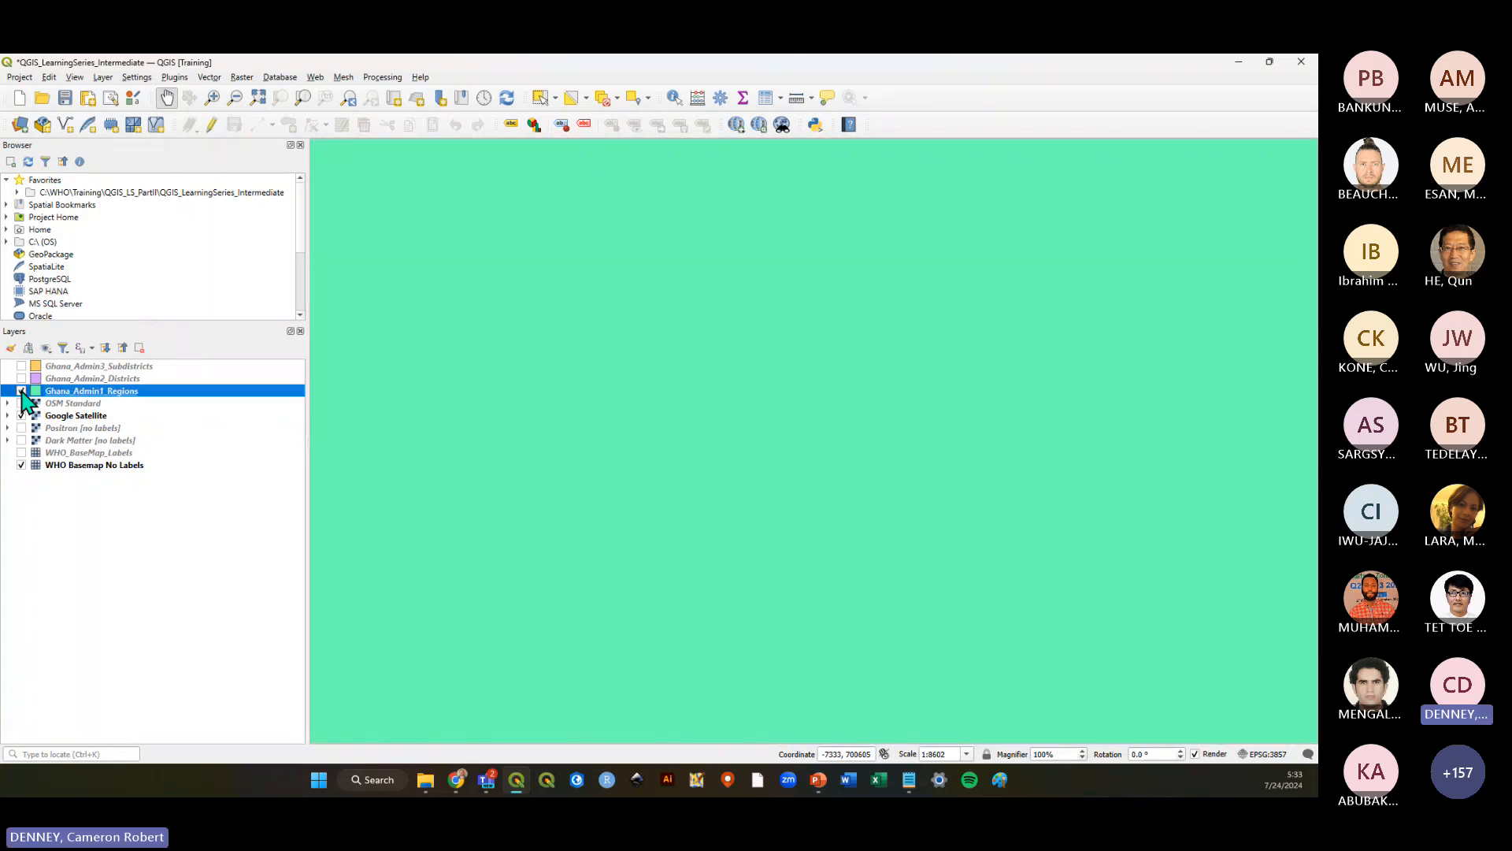
{"action": "left_click", "coordinate": [22, 392]}
{"action": "left_click", "coordinate": [81, 367]}
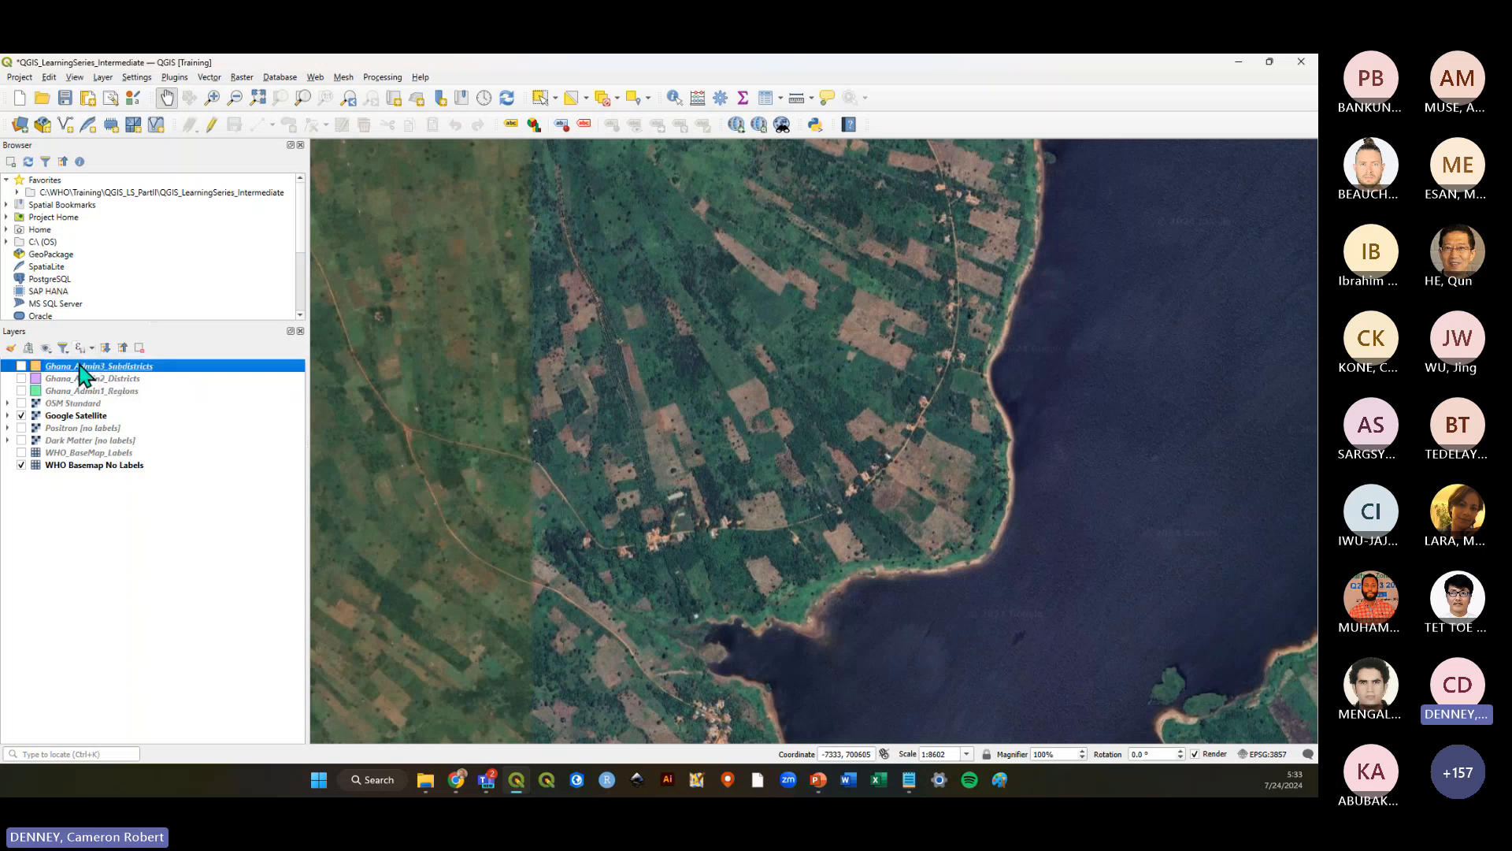
{"action": "left_click", "coordinate": [97, 465]}
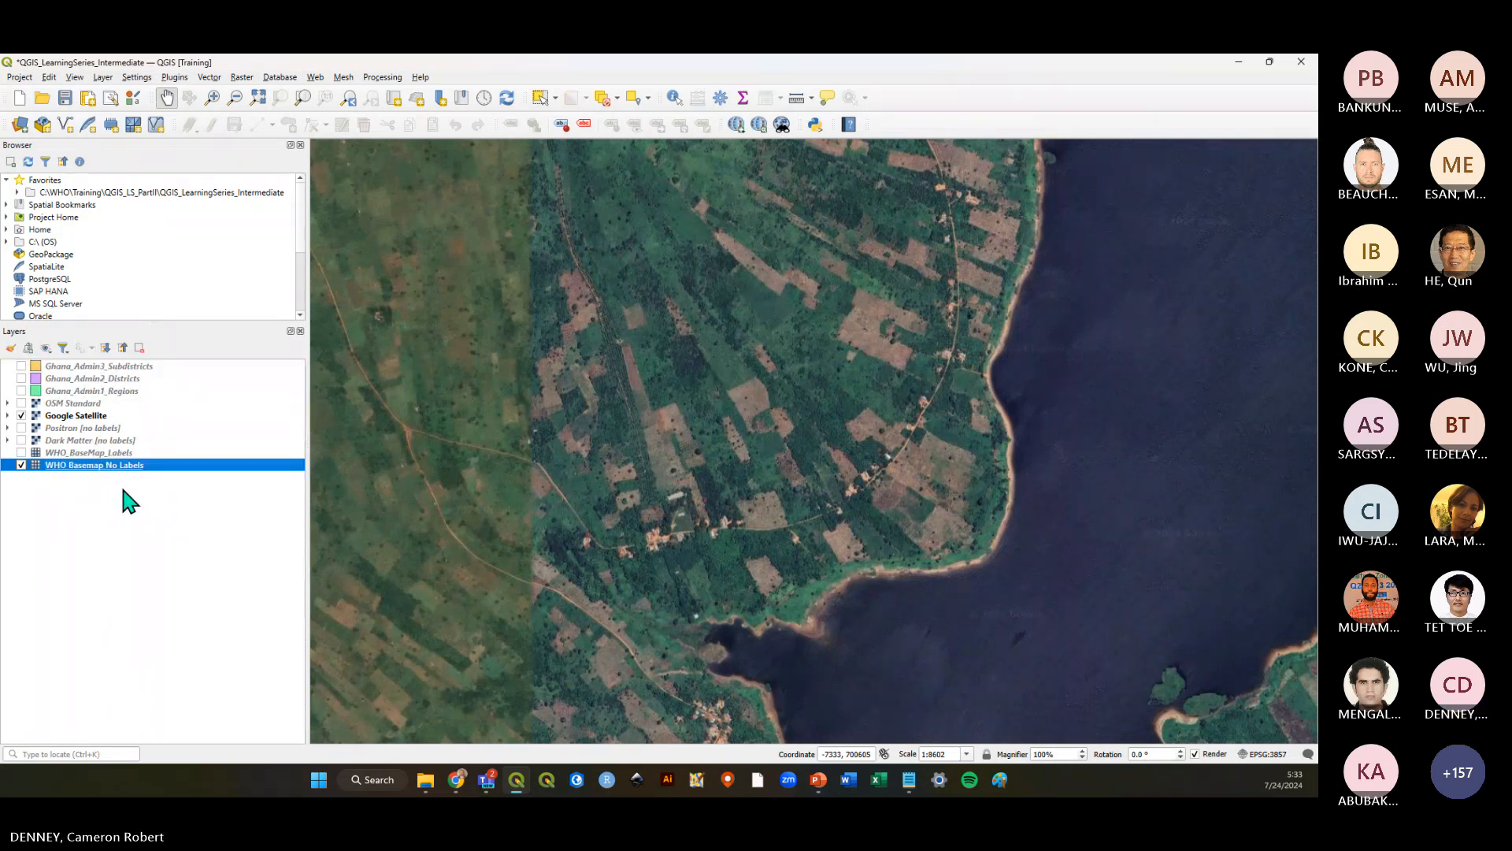
Hide Google Satellite and bring all of Ghana into view on WHO Basemap No Labels
{"action": "left_click", "coordinate": [119, 482]}
{"action": "left_click", "coordinate": [84, 419]}
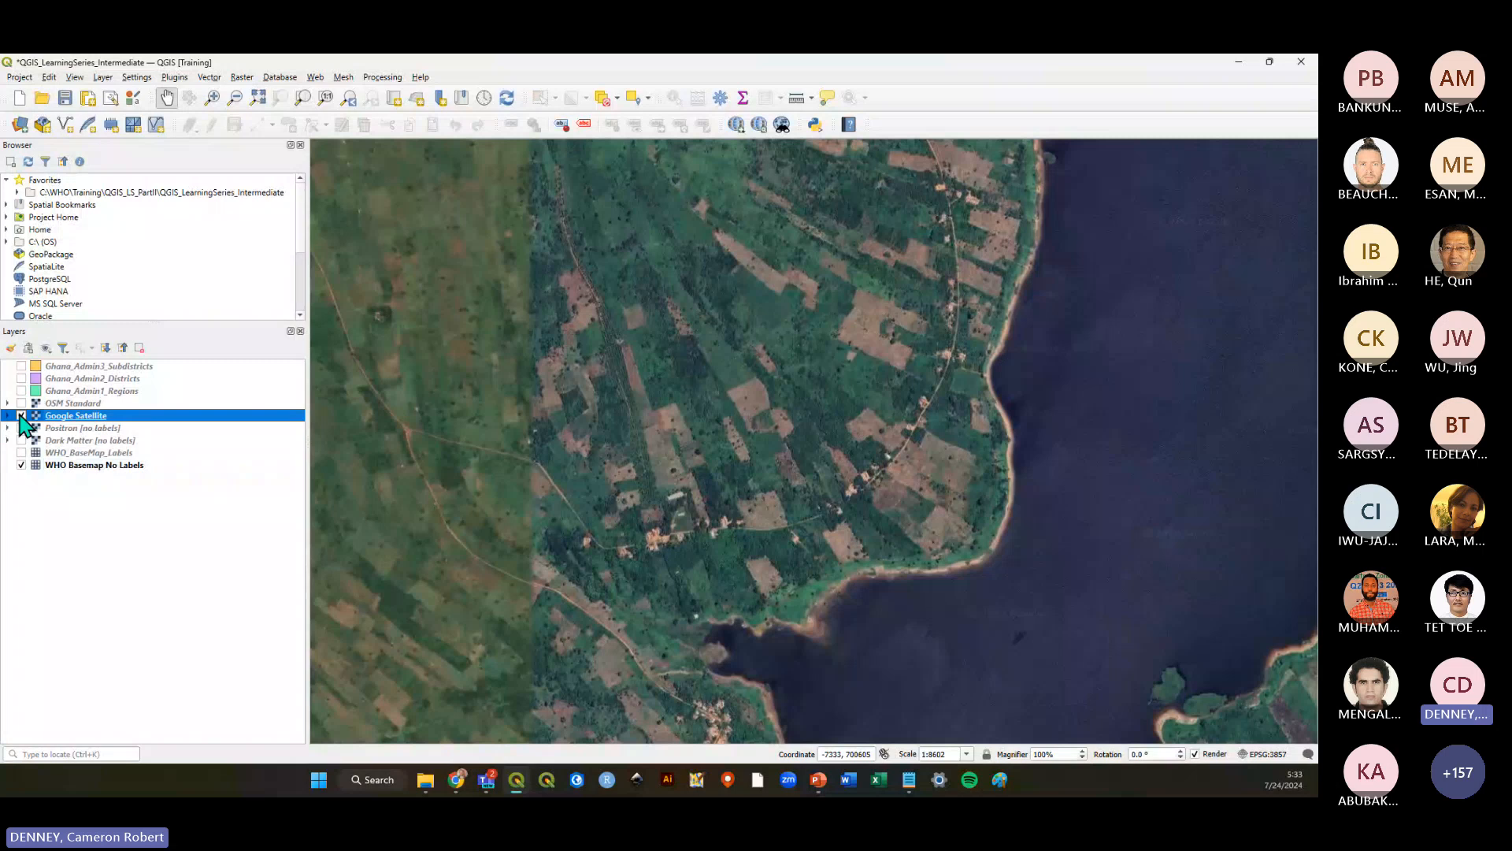
{"action": "left_click", "coordinate": [21, 415]}
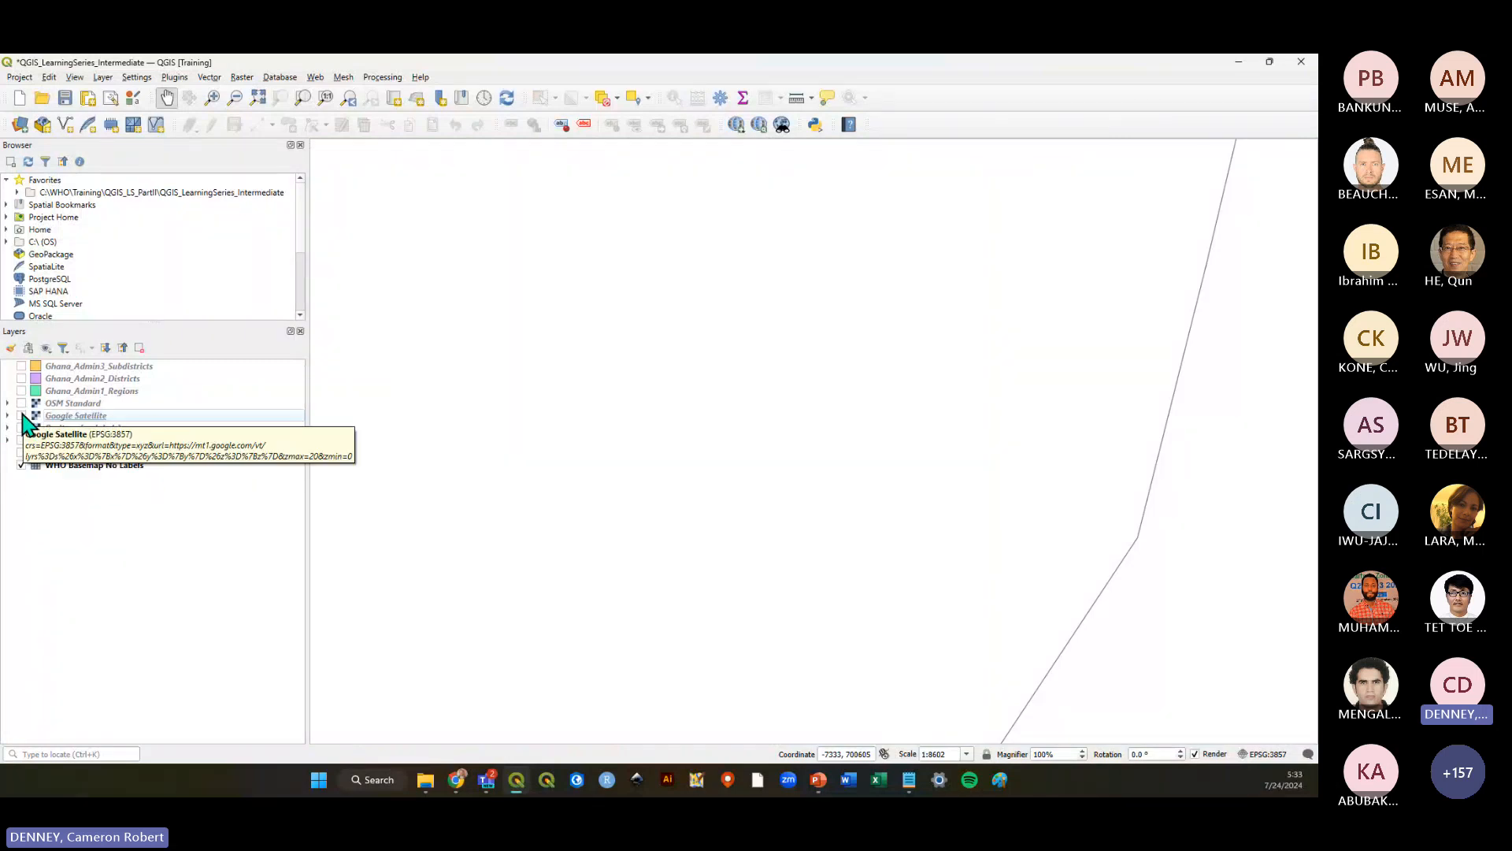
{"action": "scroll", "coordinate": [867, 454], "scroll_direction": "down", "scroll_amount": 8}
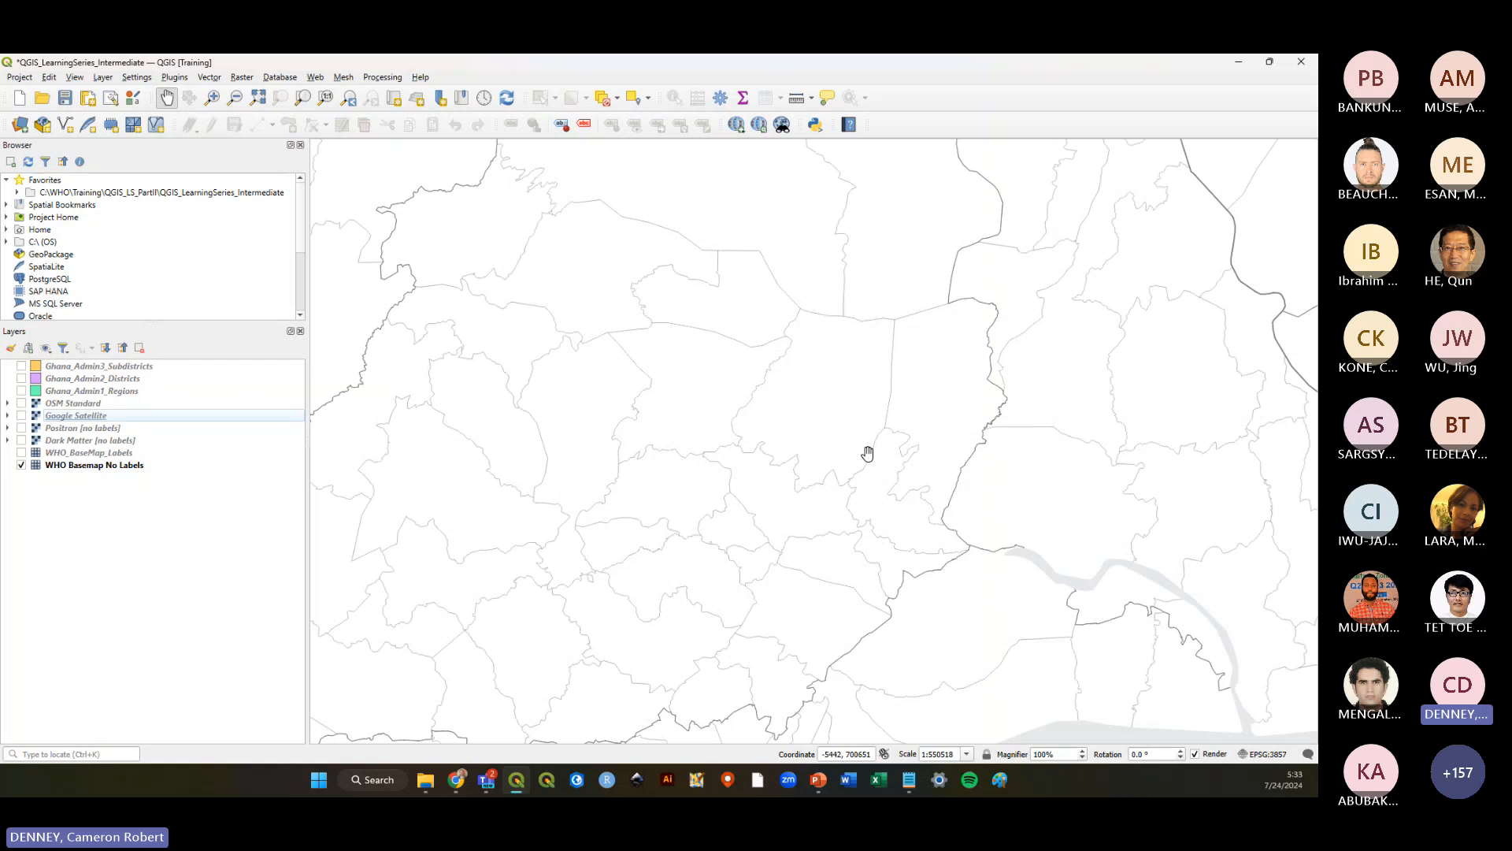
{"action": "left_click_drag", "start_coordinate": [827, 445], "coordinate": [878, 501]}
{"action": "scroll", "coordinate": [887, 499], "scroll_direction": "down", "scroll_amount": 1}
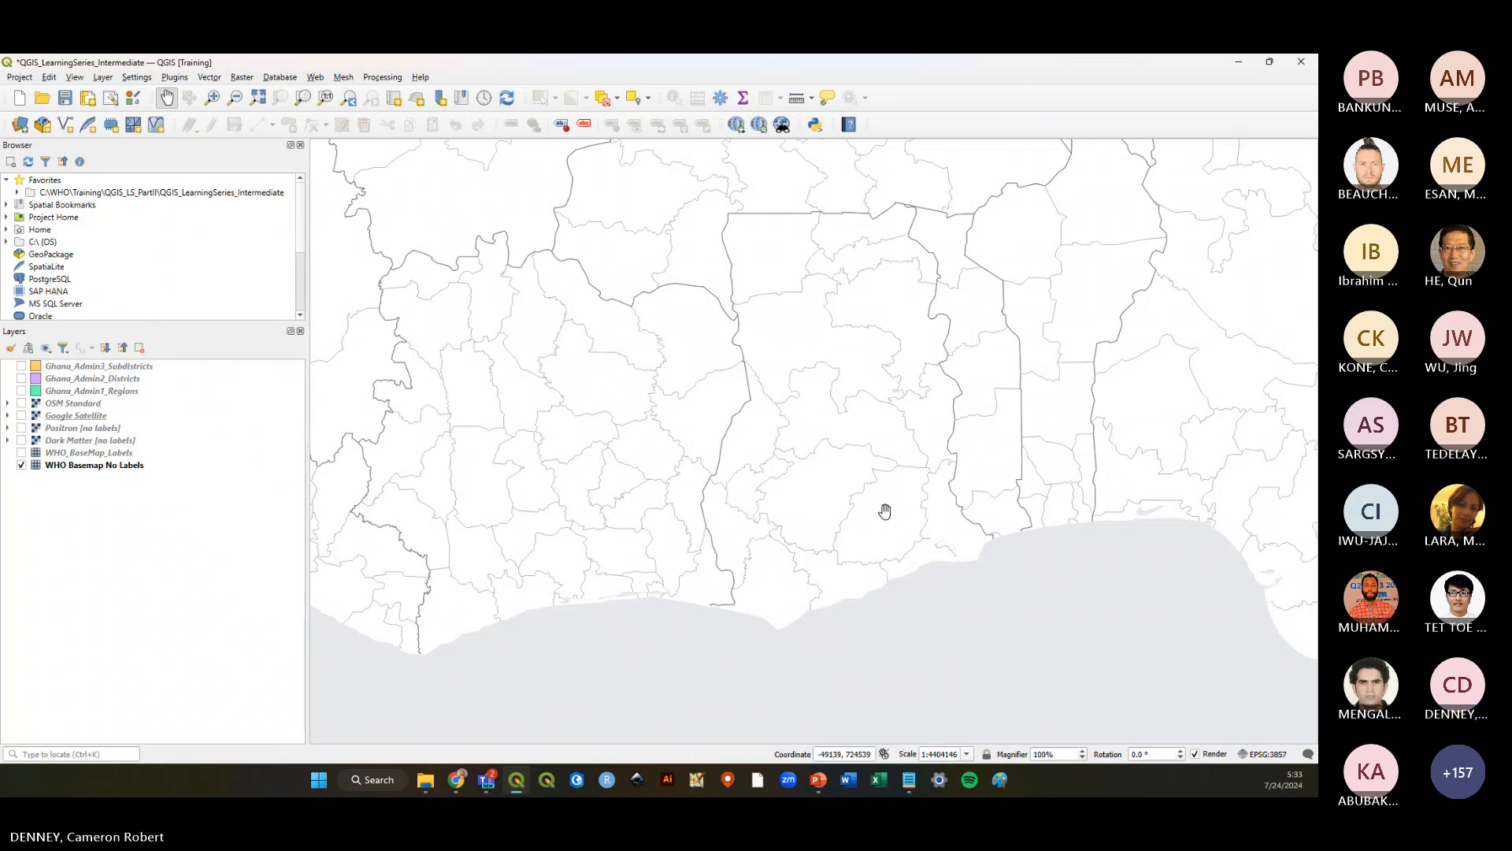
{"action": "left_click_drag", "start_coordinate": [888, 496], "coordinate": [875, 515]}
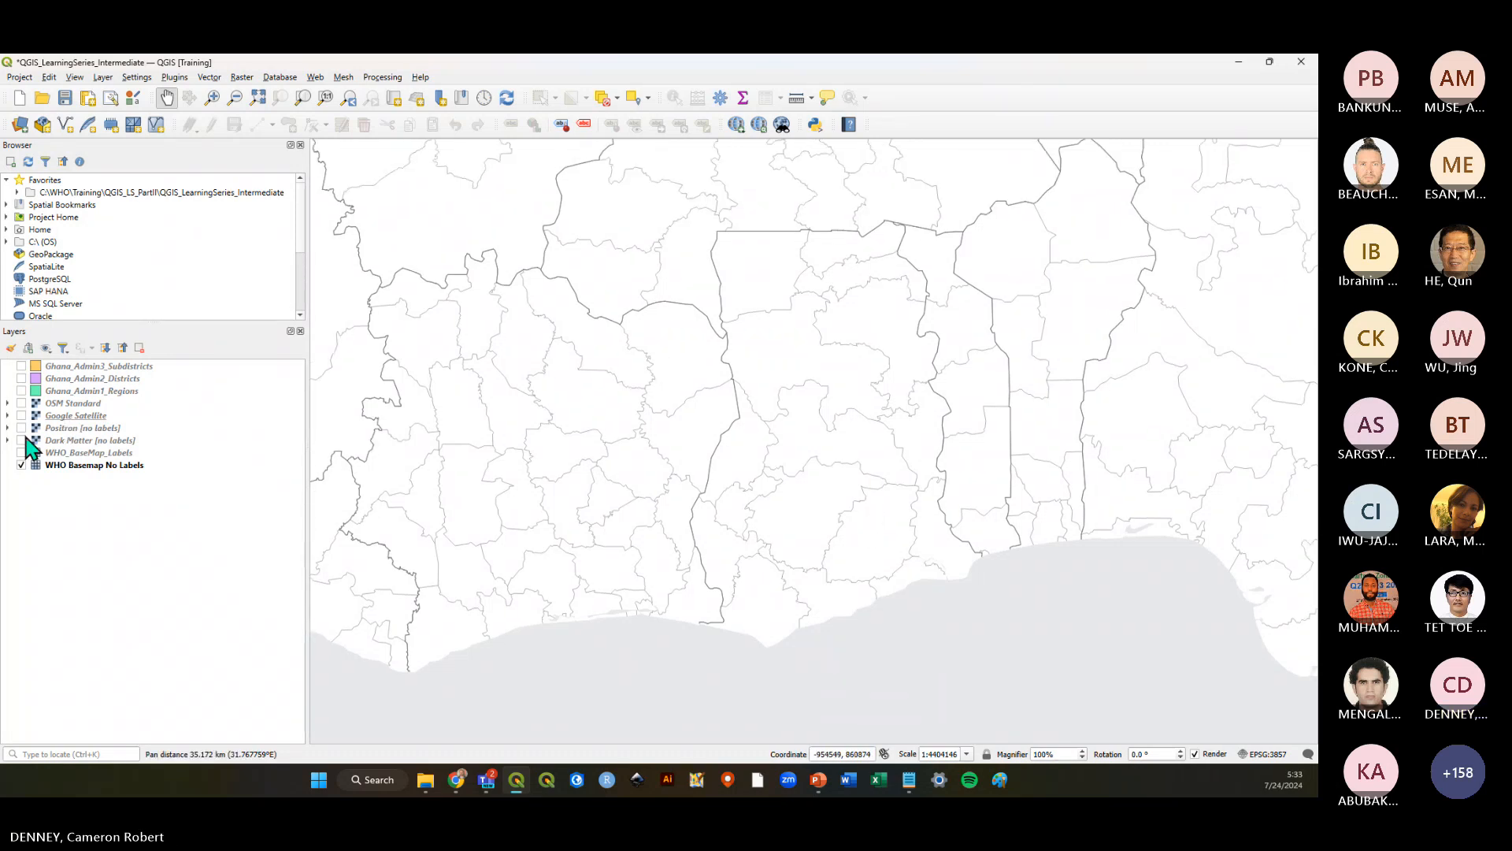
Save the project with only WHO Basemap No Labels visible
{"action": "left_click", "coordinate": [79, 391]}
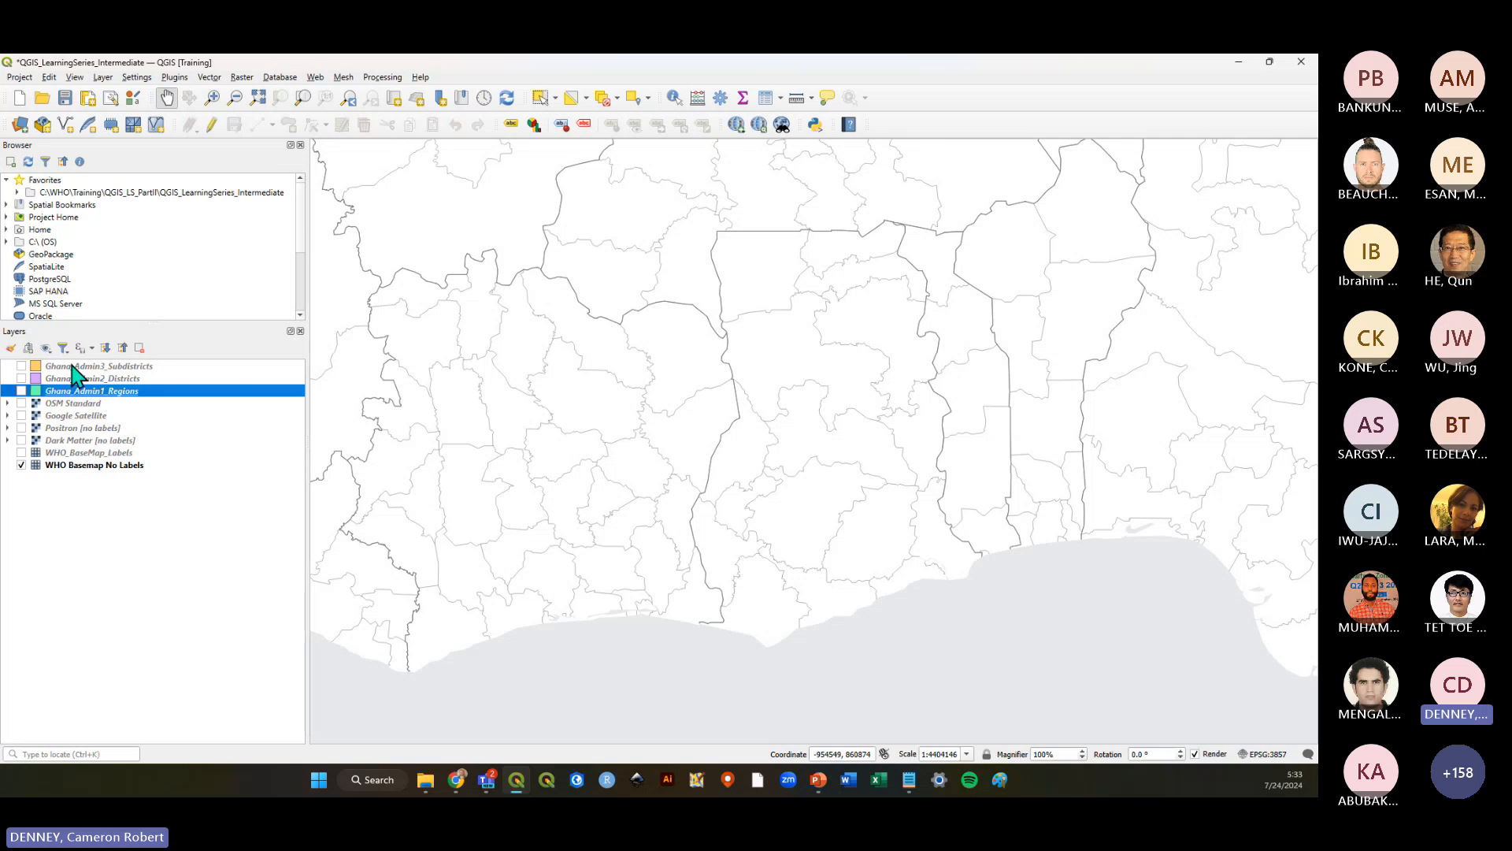
{"action": "left_click", "coordinate": [95, 504]}
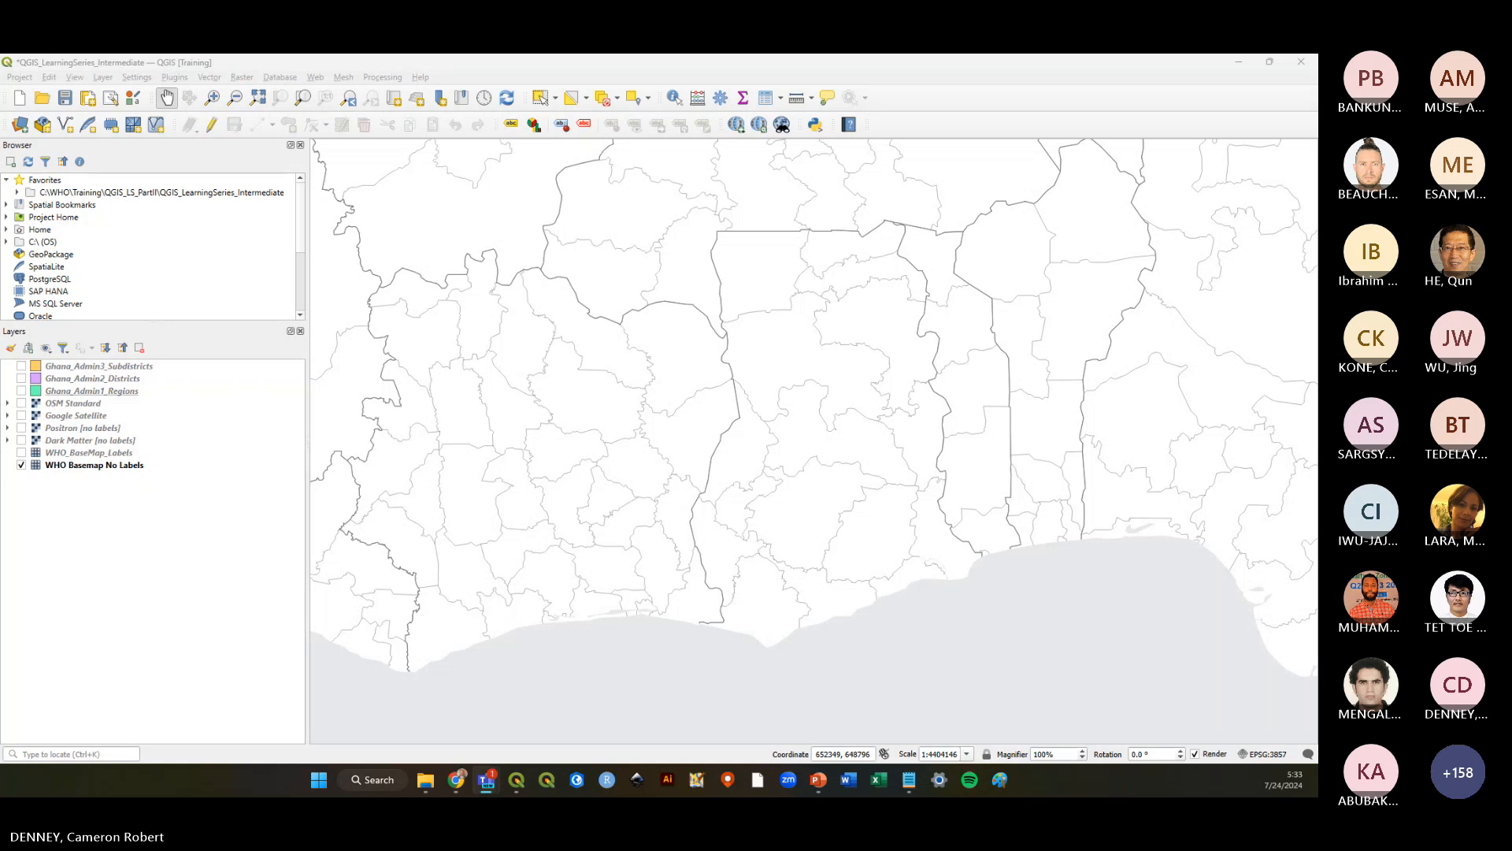
{"action": "left_click", "coordinate": [64, 98]}
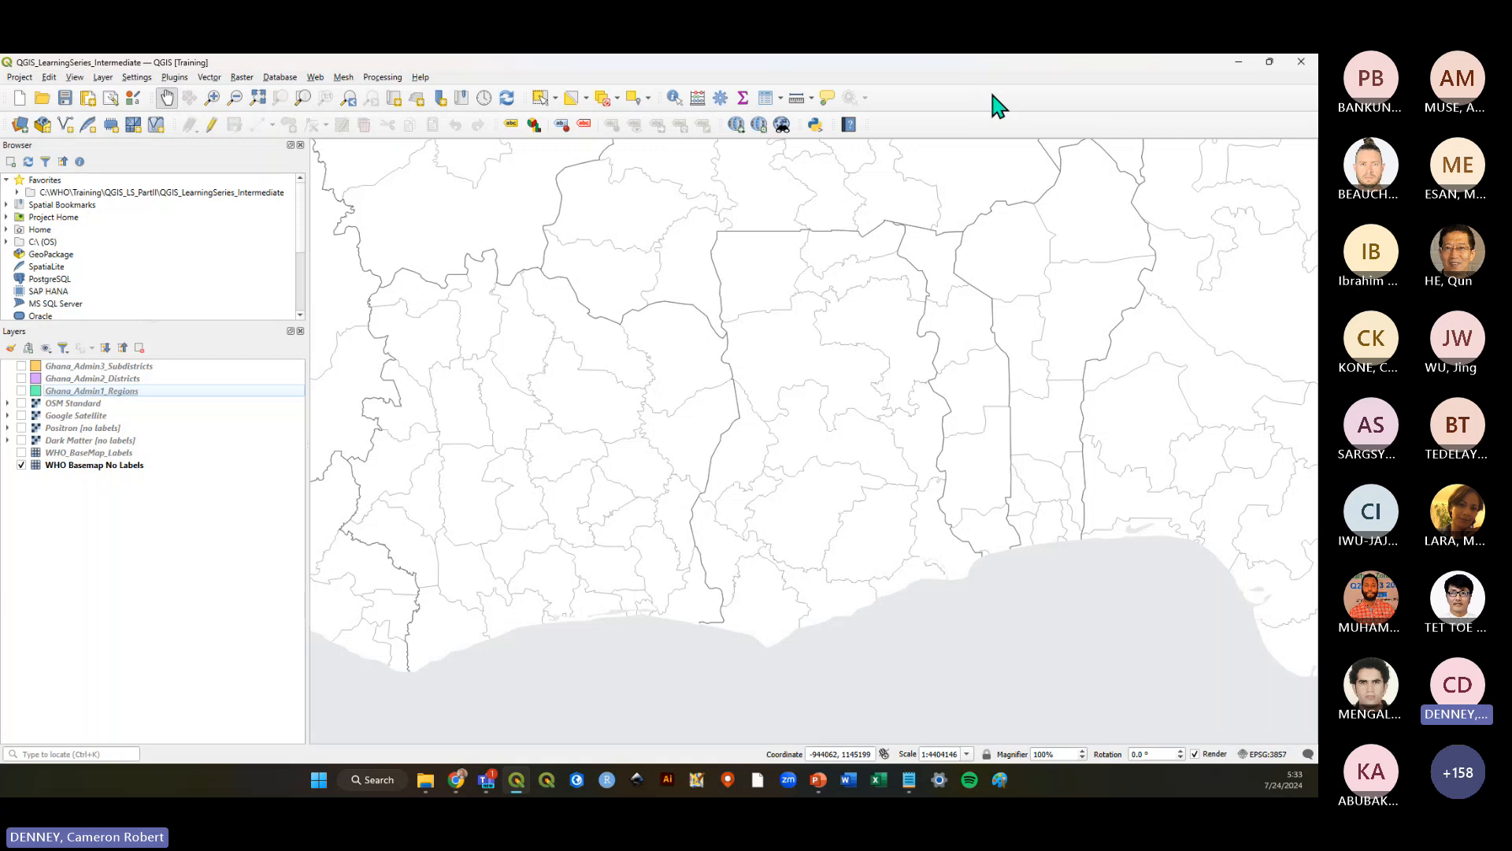
Show Ghana_Admin1_Regions over WHO Basemap No Labels and examine the country's region boundaries
{"action": "left_click_drag", "start_coordinate": [1004, 310], "coordinate": [994, 326]}
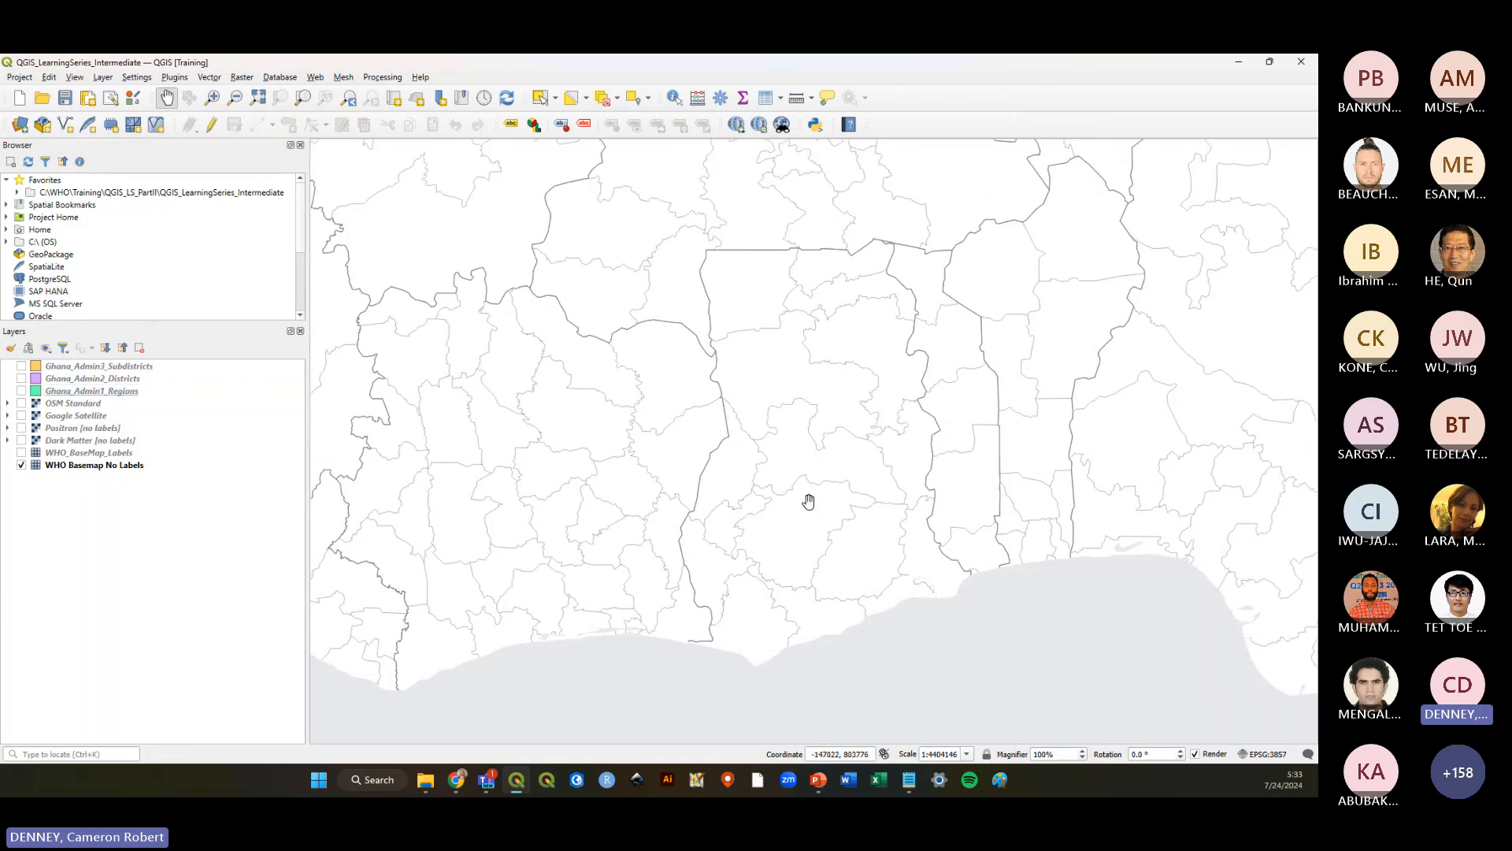
{"action": "left_click_drag", "start_coordinate": [824, 471], "coordinate": [809, 486]}
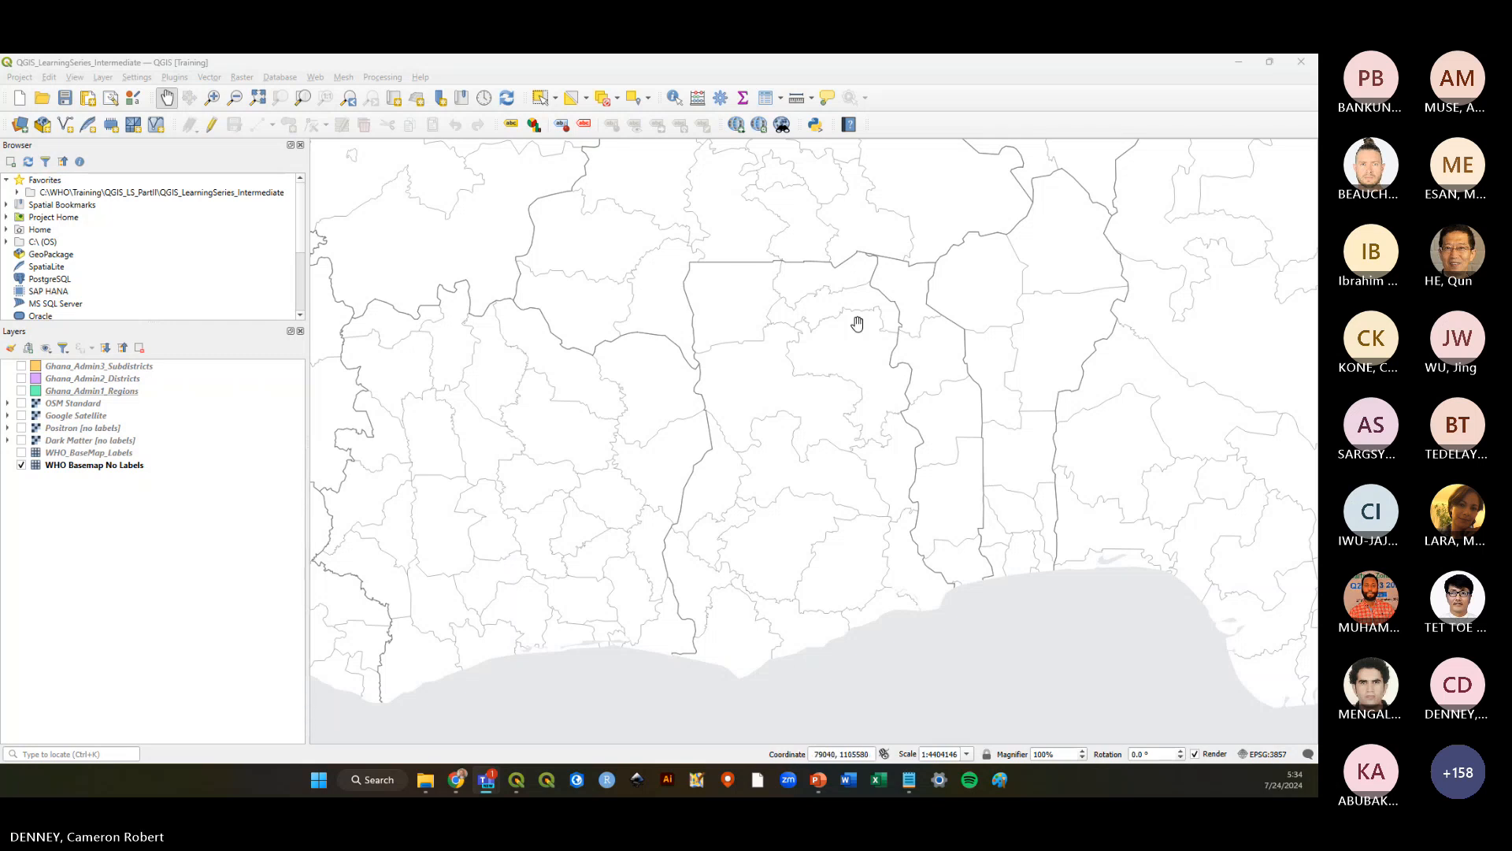
{"action": "left_click", "coordinate": [20, 391]}
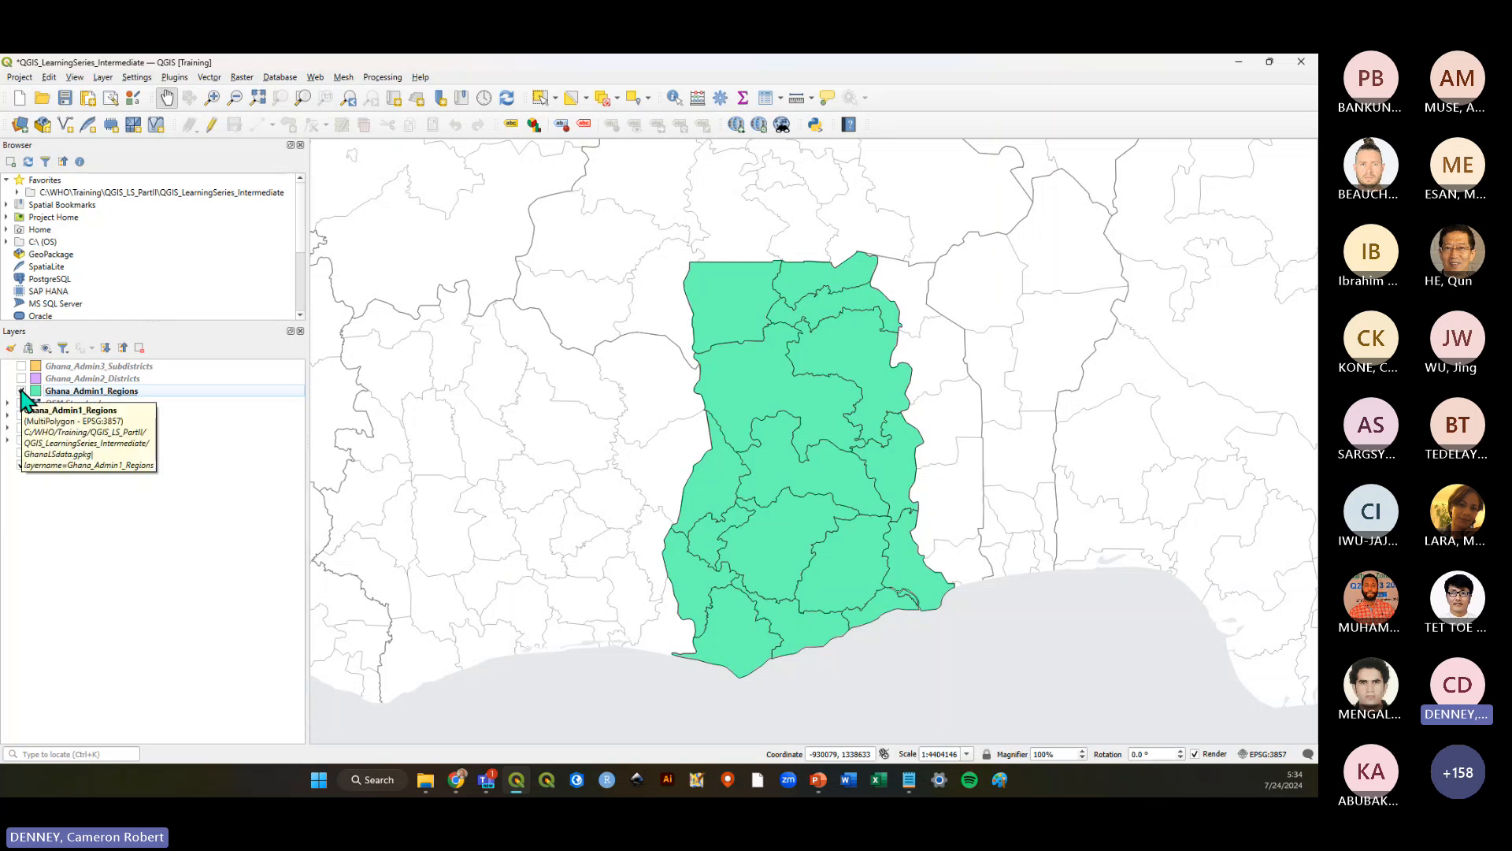
{"action": "left_click", "coordinate": [102, 394]}
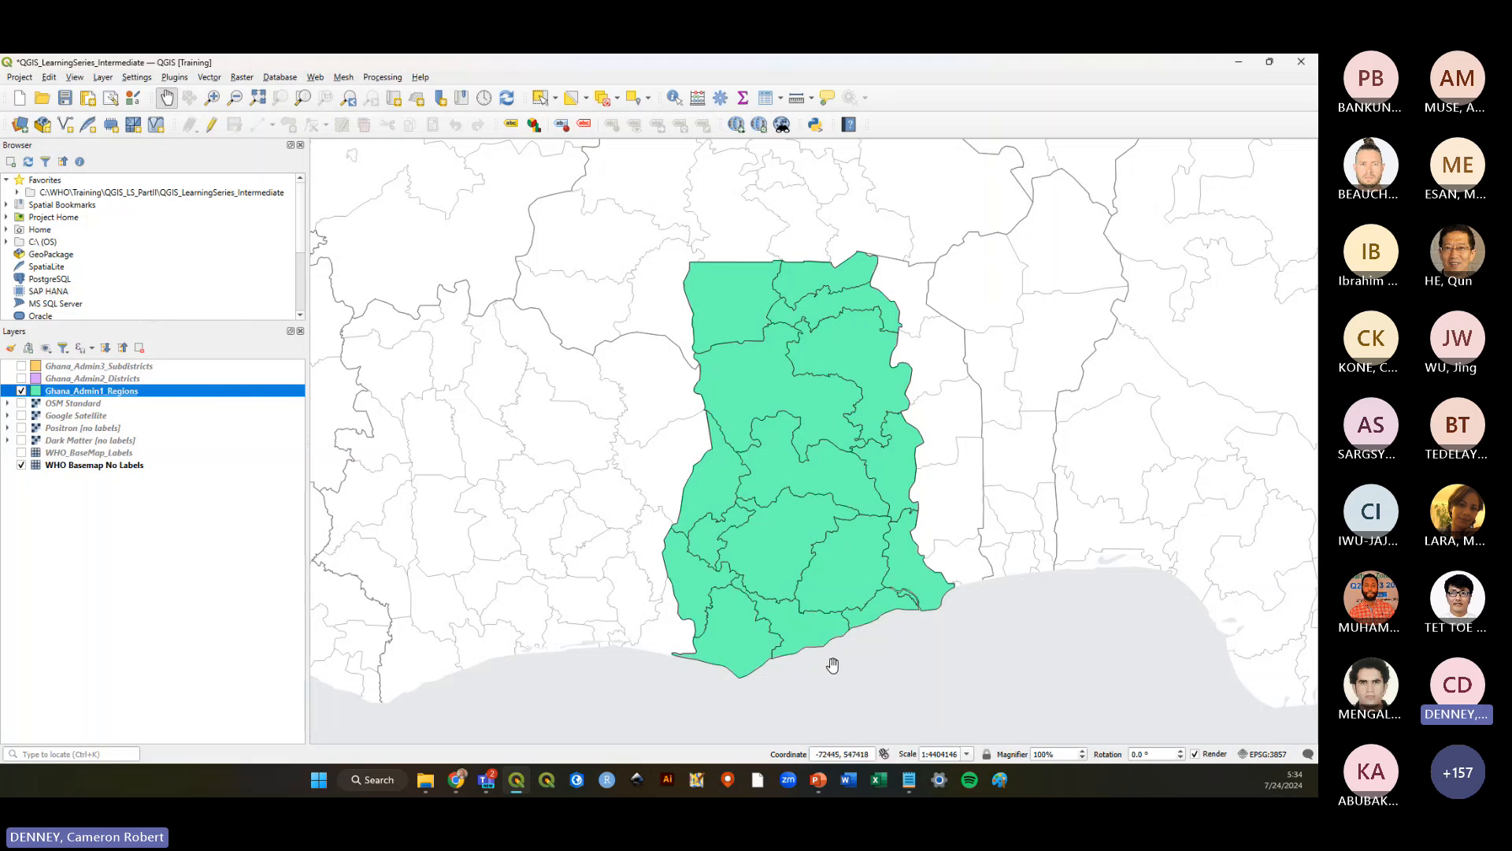
{"action": "left_click_drag", "start_coordinate": [836, 675], "coordinate": [830, 635]}
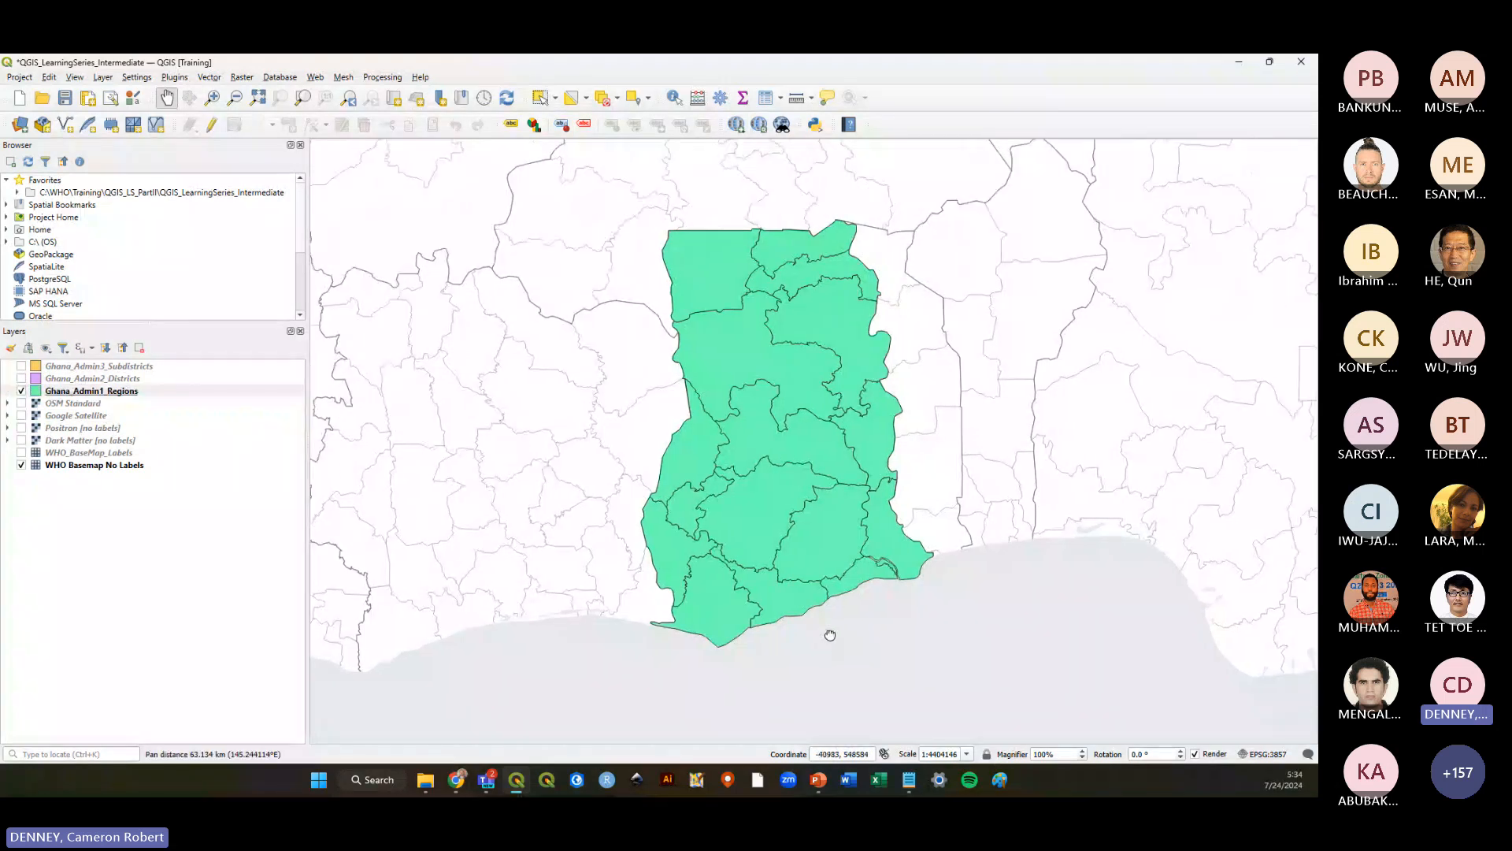
{"action": "left_click", "coordinate": [170, 516]}
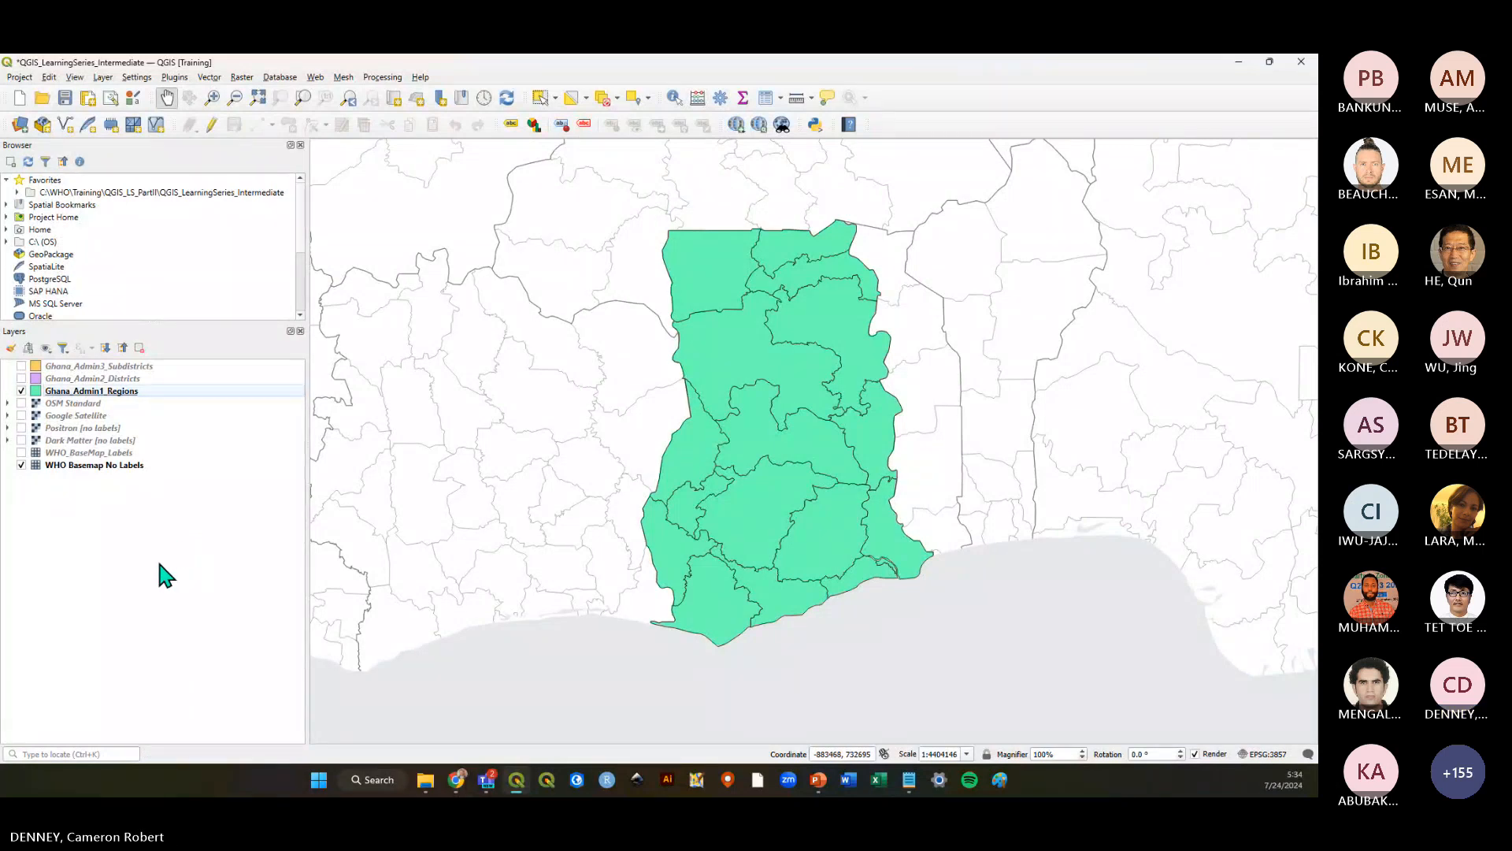
{"action": "left_click", "coordinate": [51, 391]}
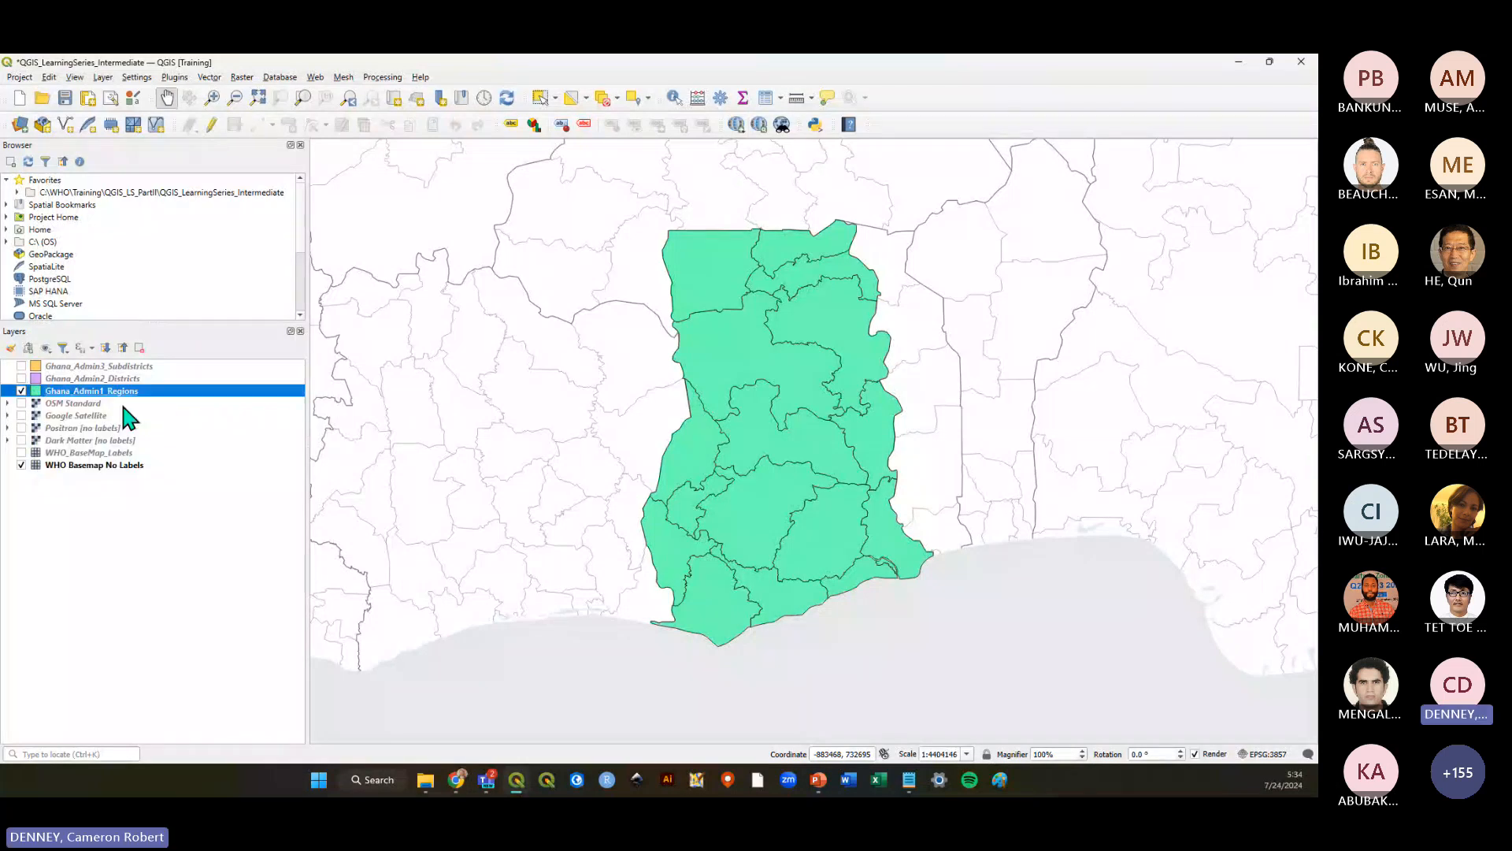
{"action": "left_click", "coordinate": [162, 539]}
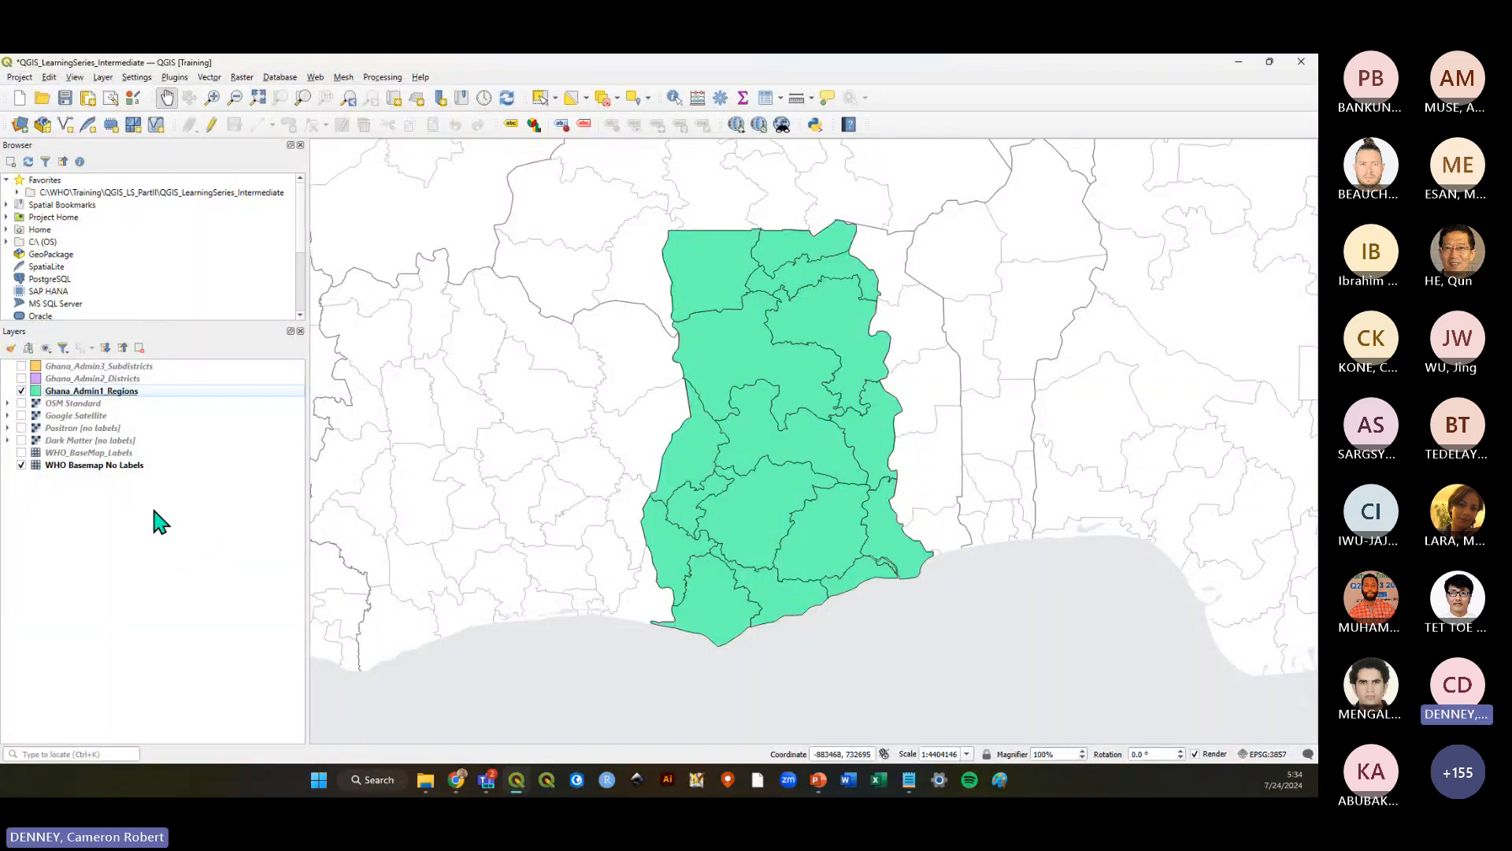
Hide Ghana_Admin1_Regions and briefly show Ghana_Admin2_Districts and Ghana_Admin3_Subdistricts in turn, leaving both hidden
{"action": "left_click", "coordinate": [21, 392]}
{"action": "left_click", "coordinate": [21, 379]}
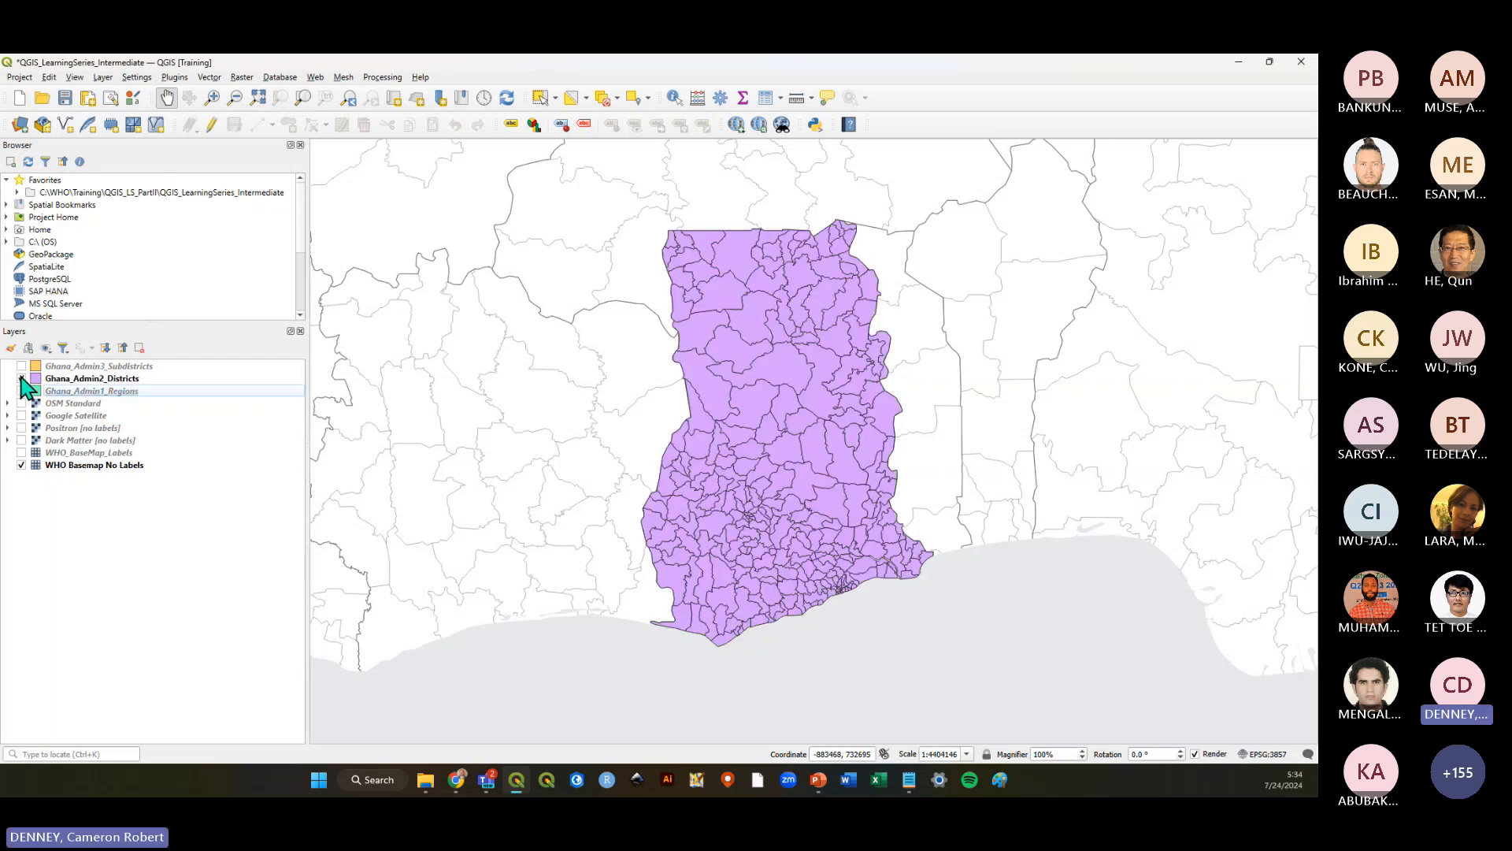
{"action": "left_click", "coordinate": [21, 379]}
{"action": "left_click", "coordinate": [21, 366]}
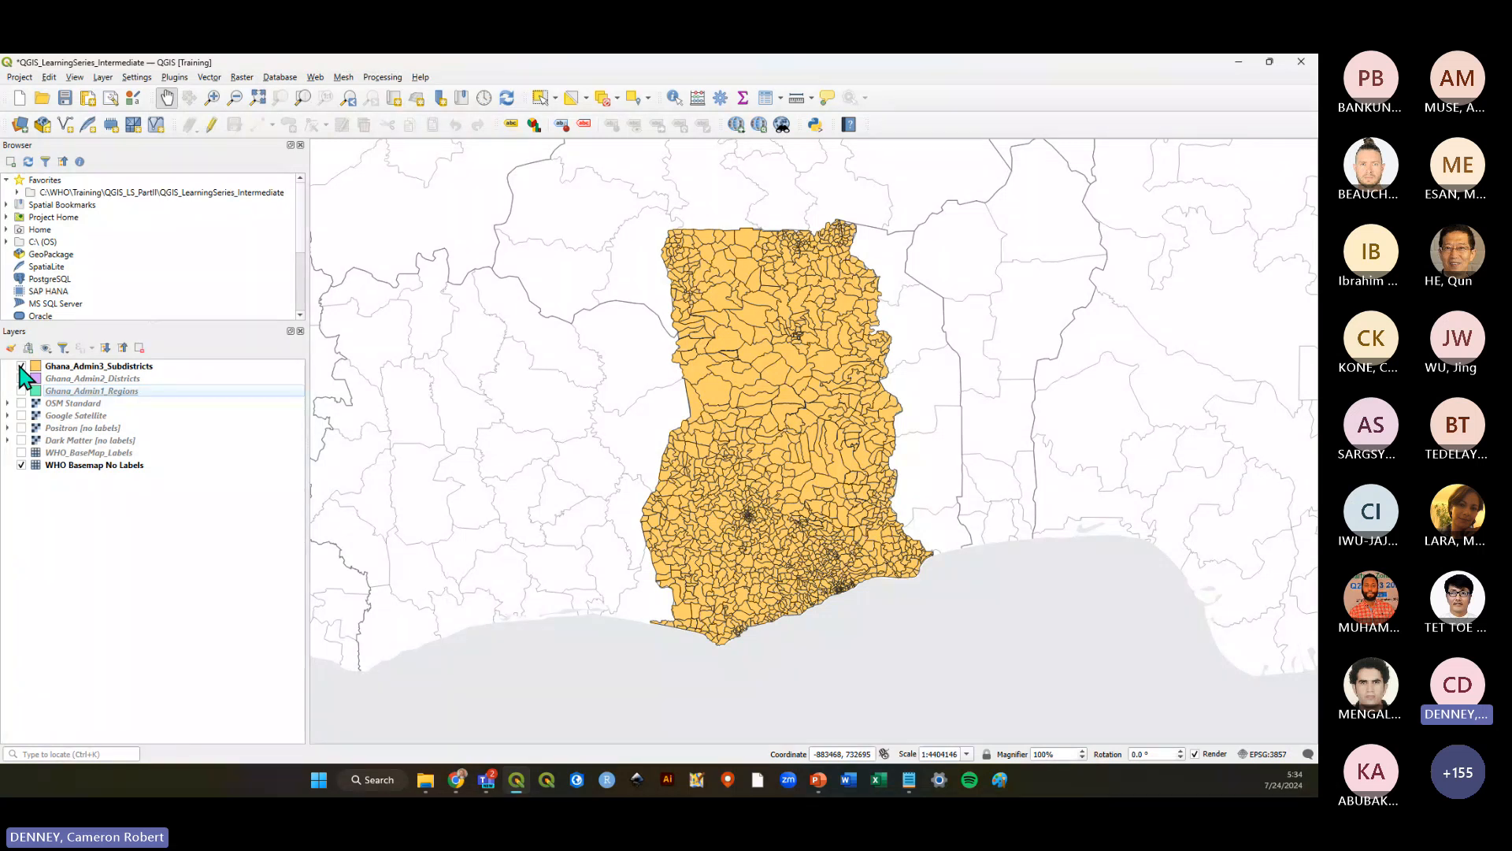
{"action": "left_click", "coordinate": [22, 366]}
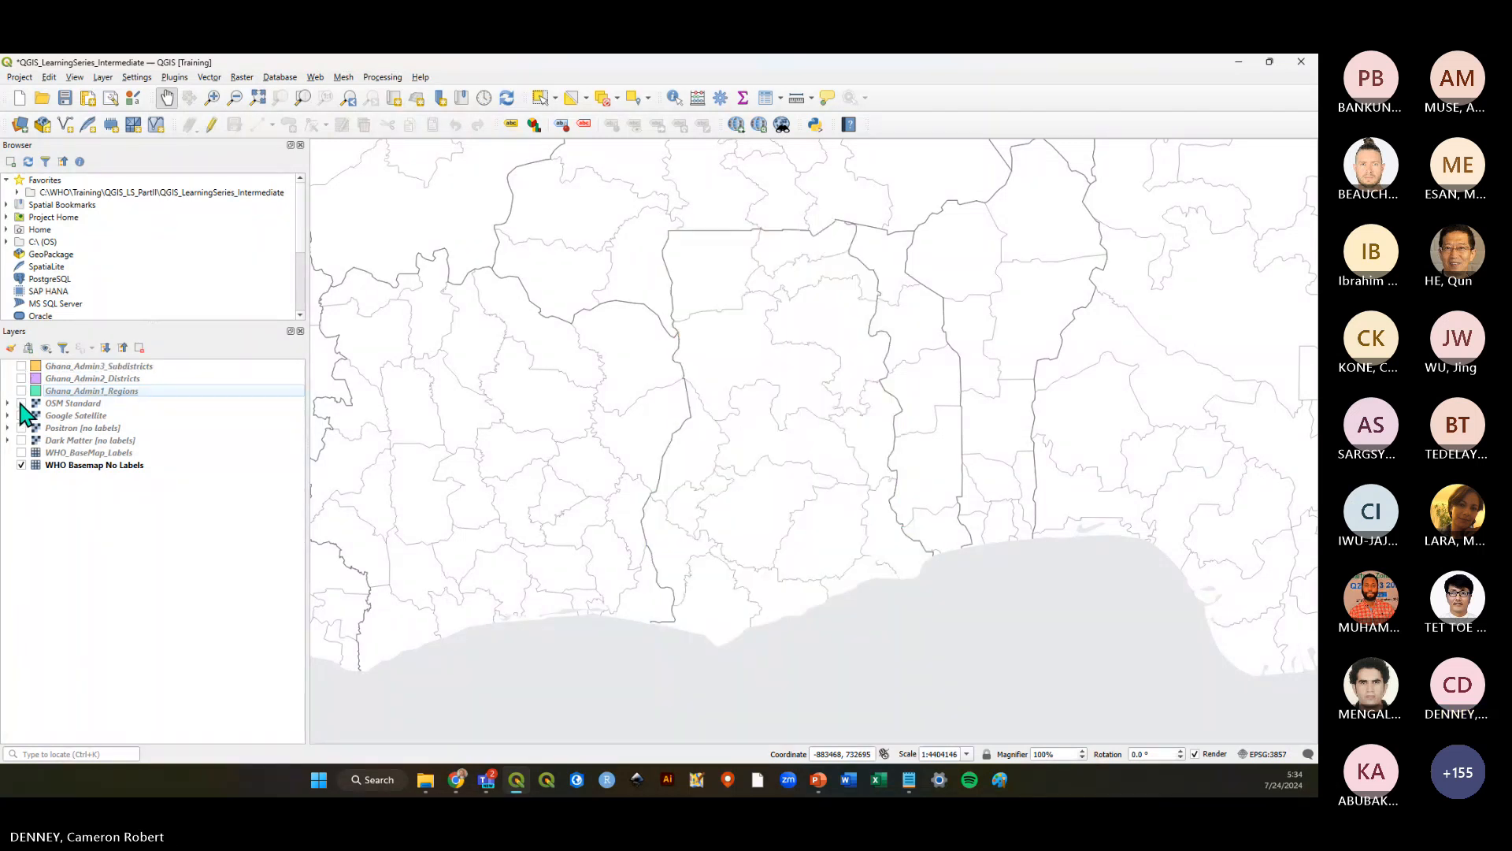
Briefly show the OSM Standard and Google Satellite basemaps in turn, leaving both hidden
{"action": "left_click", "coordinate": [21, 403]}
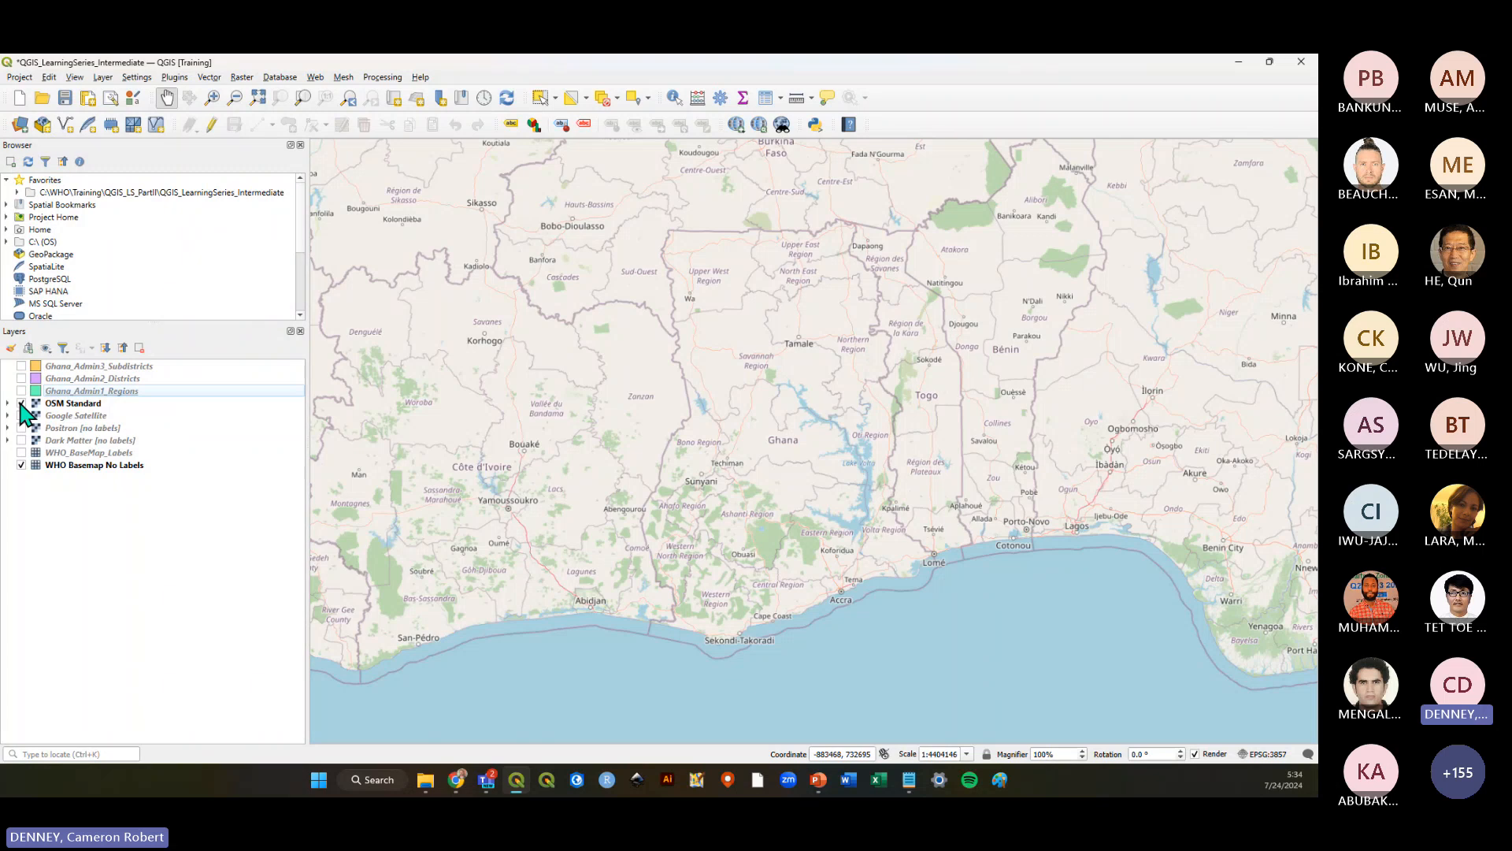
{"action": "left_click", "coordinate": [21, 404]}
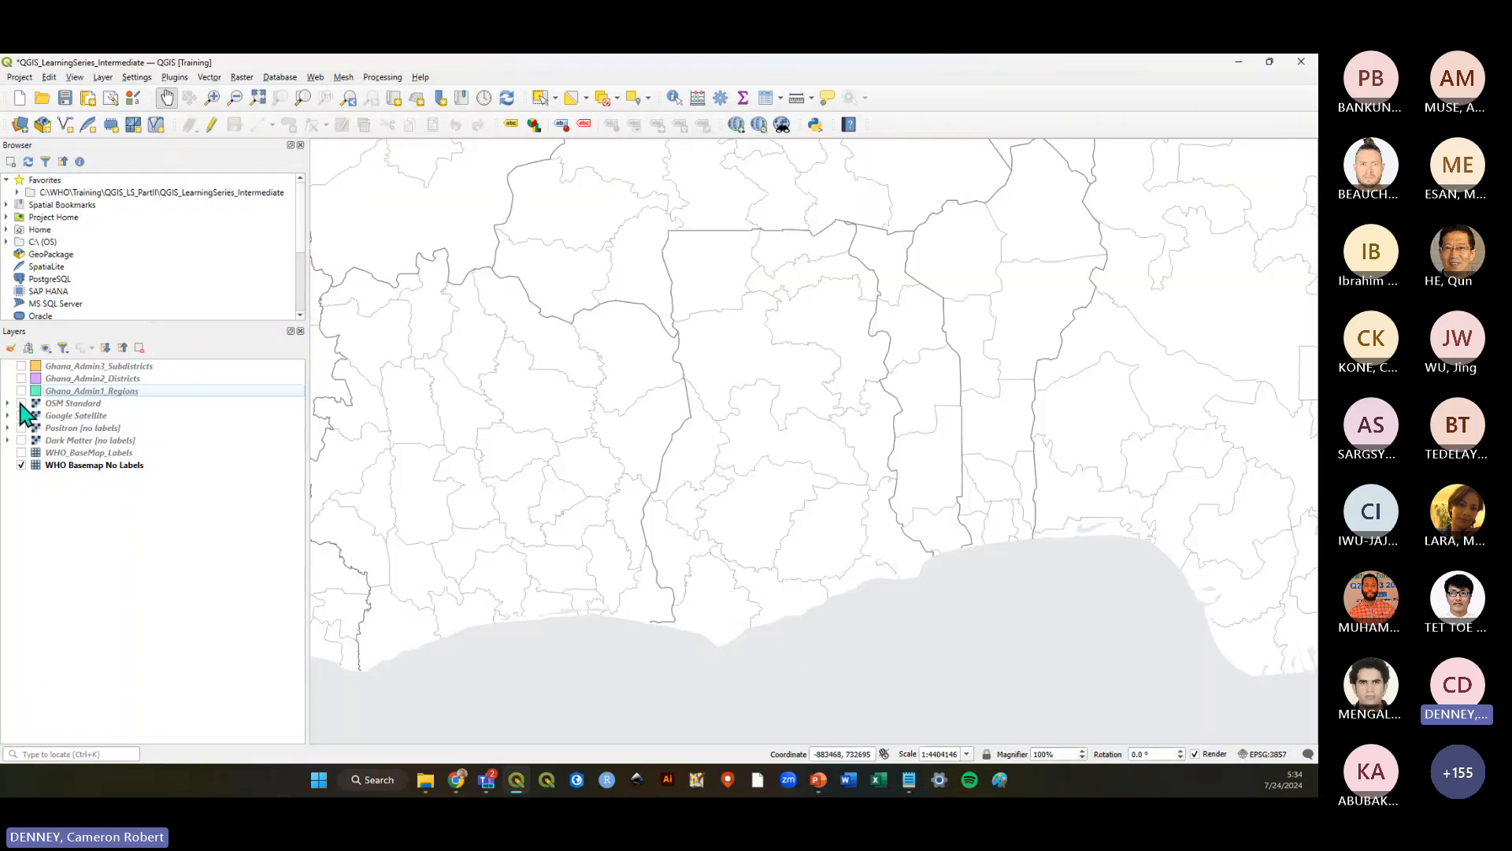
{"action": "left_click", "coordinate": [21, 415]}
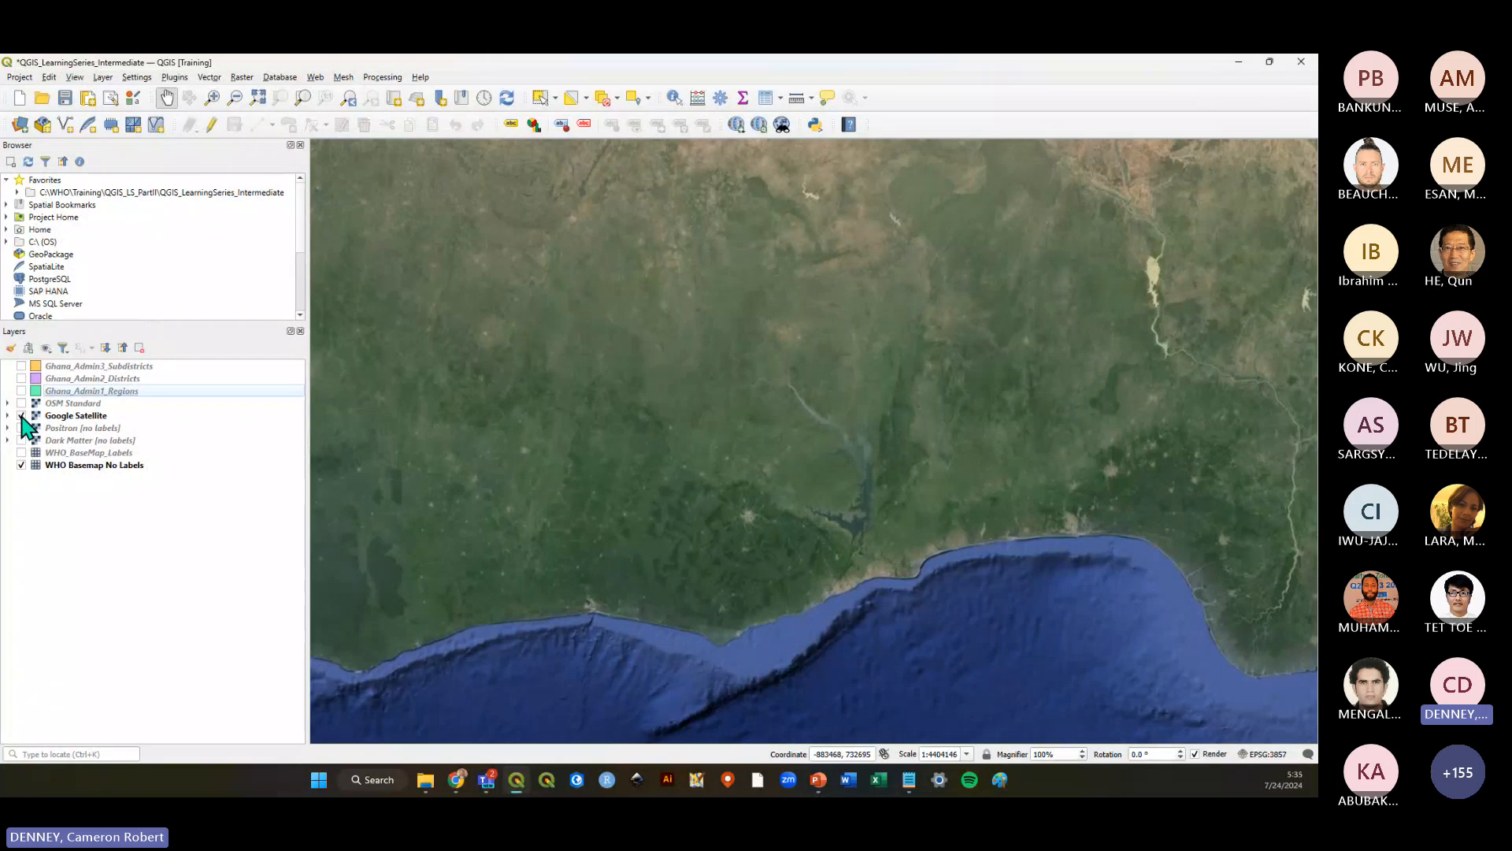
{"action": "left_click", "coordinate": [22, 416]}
Show Positron [no labels], examine it around Ghana's large lake and across West Africa, and hide it again
{"action": "left_click", "coordinate": [21, 428]}
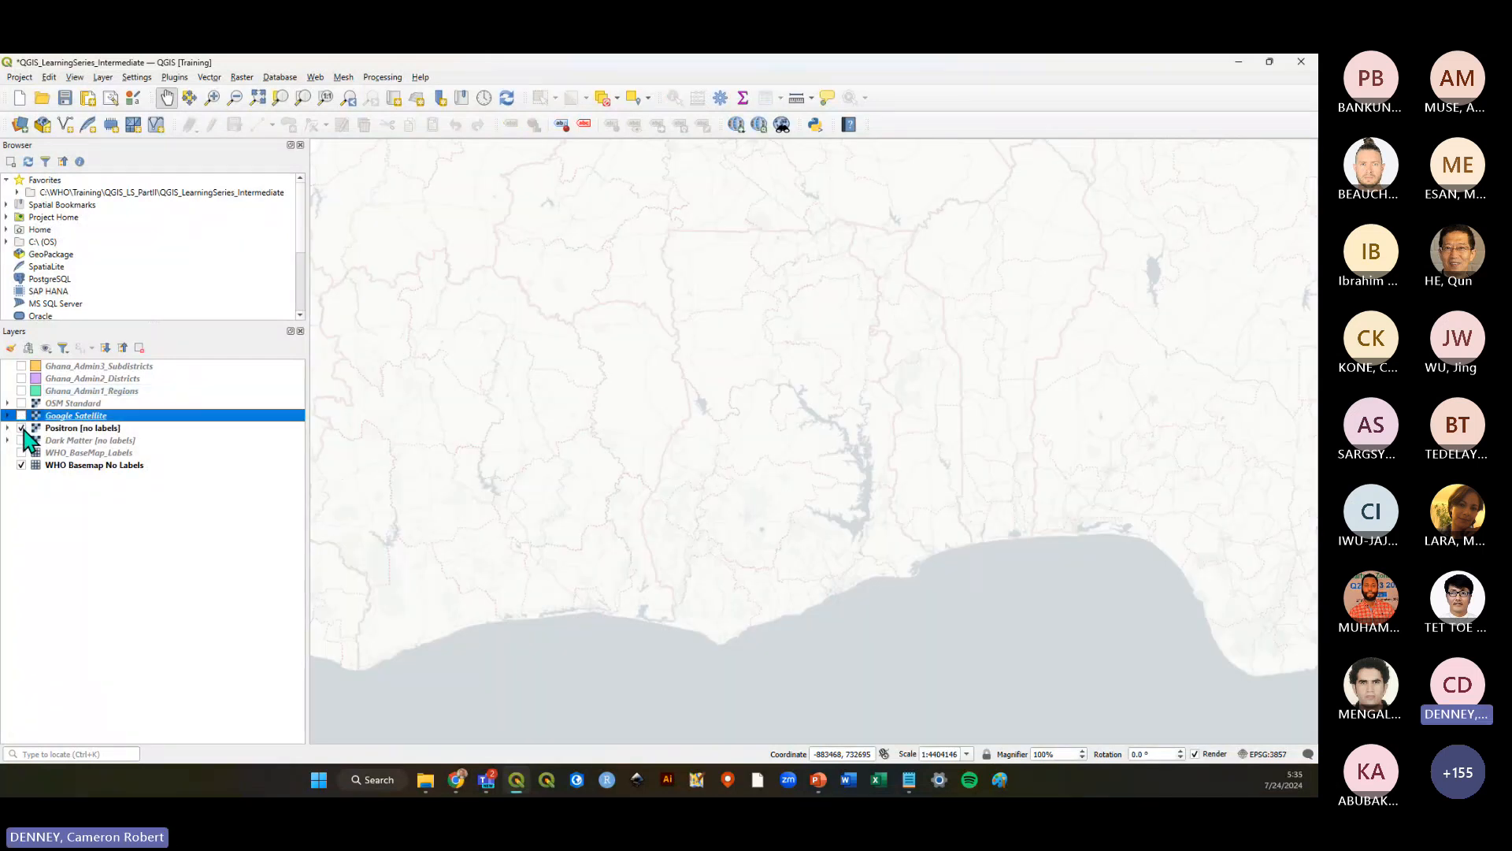
{"action": "scroll", "coordinate": [788, 524], "scroll_direction": "up", "scroll_amount": 1}
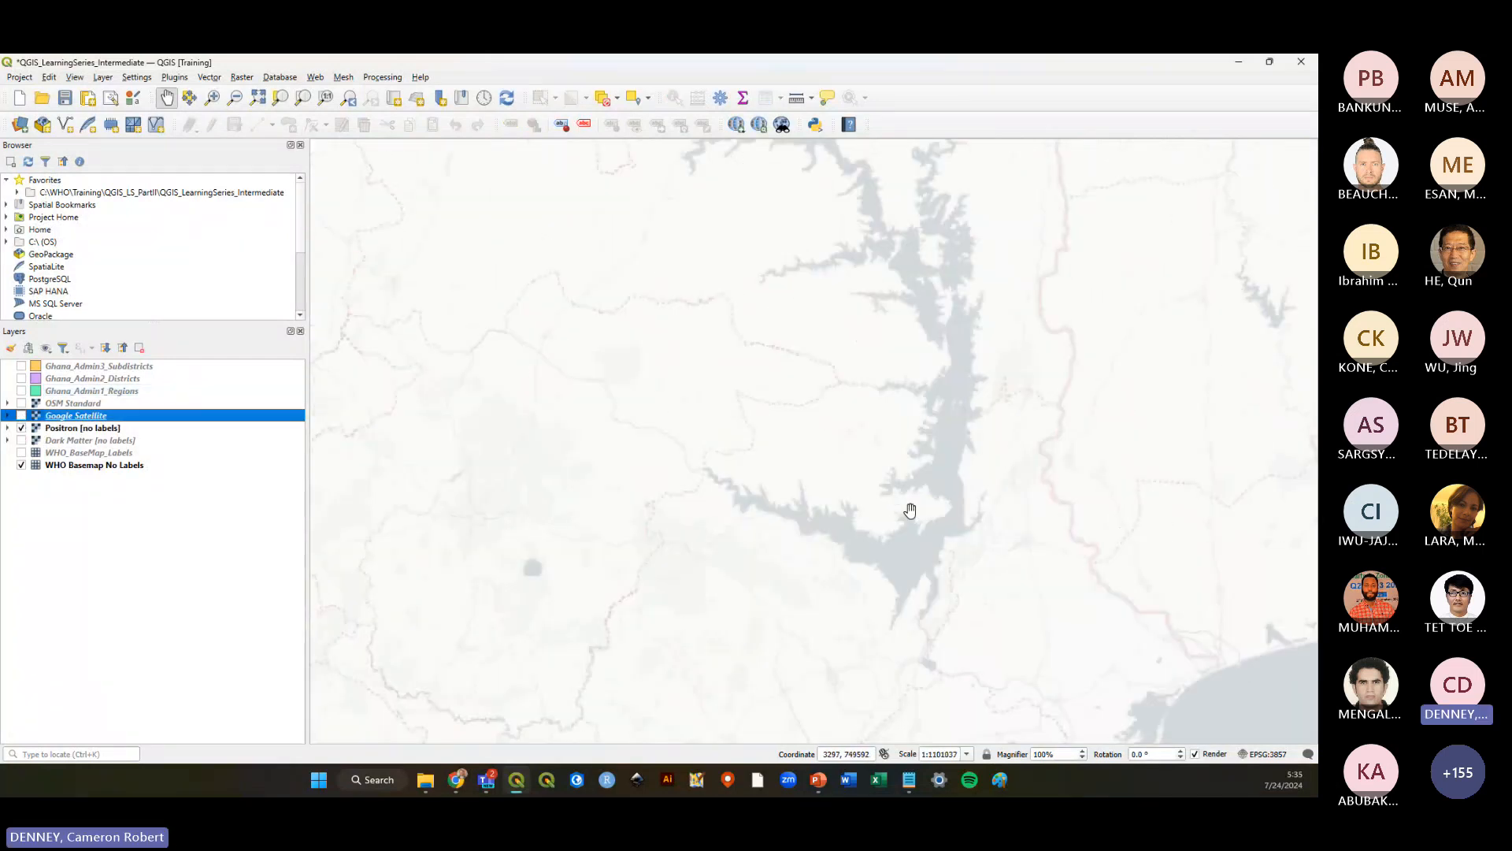
{"action": "scroll", "coordinate": [904, 510], "scroll_direction": "down", "scroll_amount": 2}
{"action": "left_click_drag", "start_coordinate": [745, 500], "coordinate": [914, 526]}
{"action": "left_click_drag", "start_coordinate": [1162, 503], "coordinate": [969, 528]}
{"action": "left_click_drag", "start_coordinate": [874, 617], "coordinate": [813, 564]}
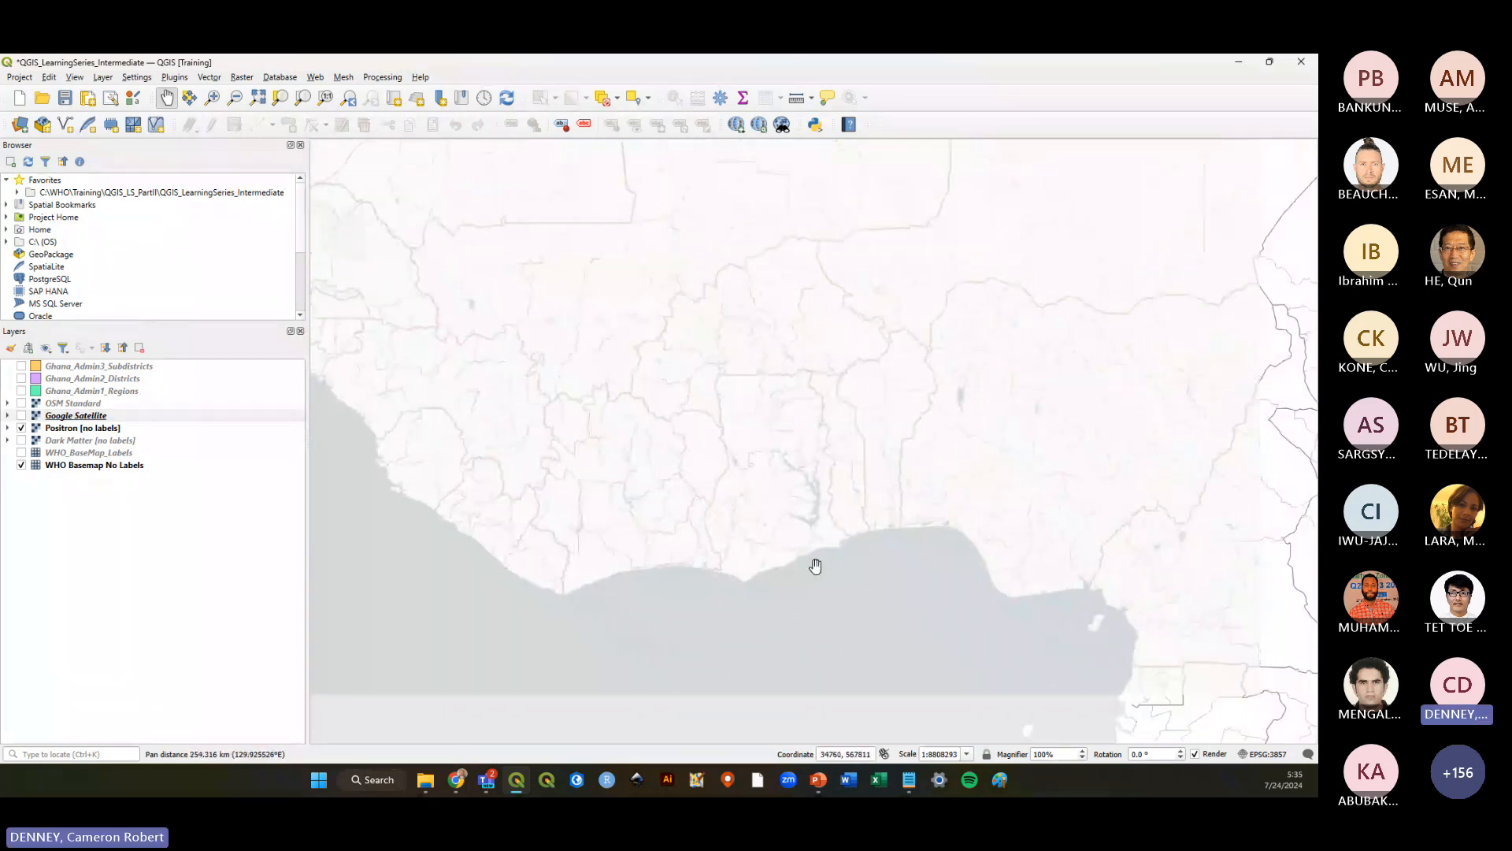
{"action": "scroll", "coordinate": [759, 493], "scroll_direction": "up", "scroll_amount": 1}
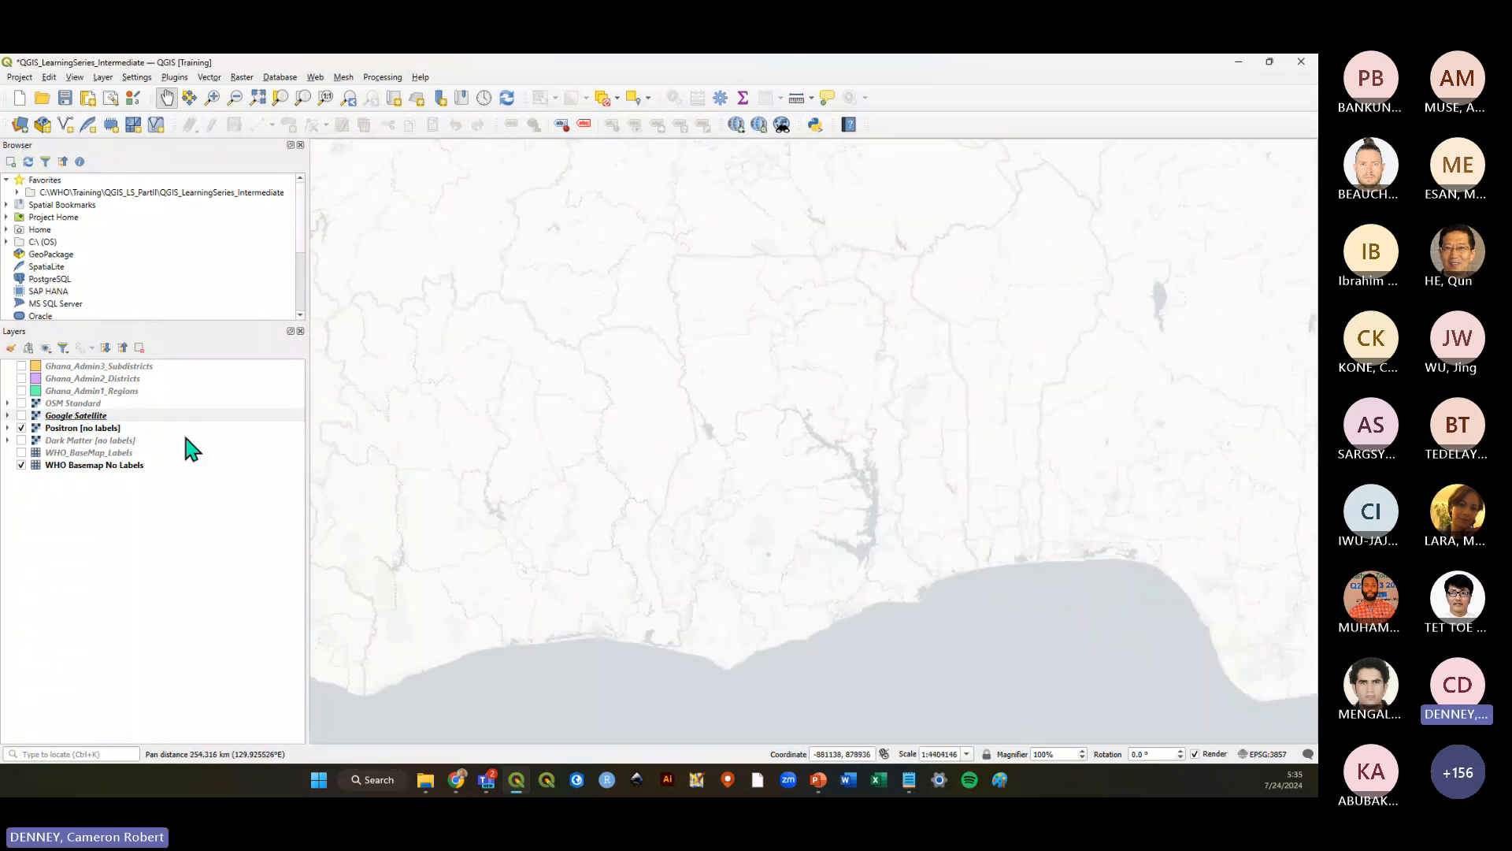
{"action": "left_click", "coordinate": [21, 428]}
Briefly show Dark Matter [no labels] and WHO_BaseMap_Labels in turn, leaving both hidden
{"action": "left_click", "coordinate": [21, 440]}
{"action": "left_click", "coordinate": [22, 440]}
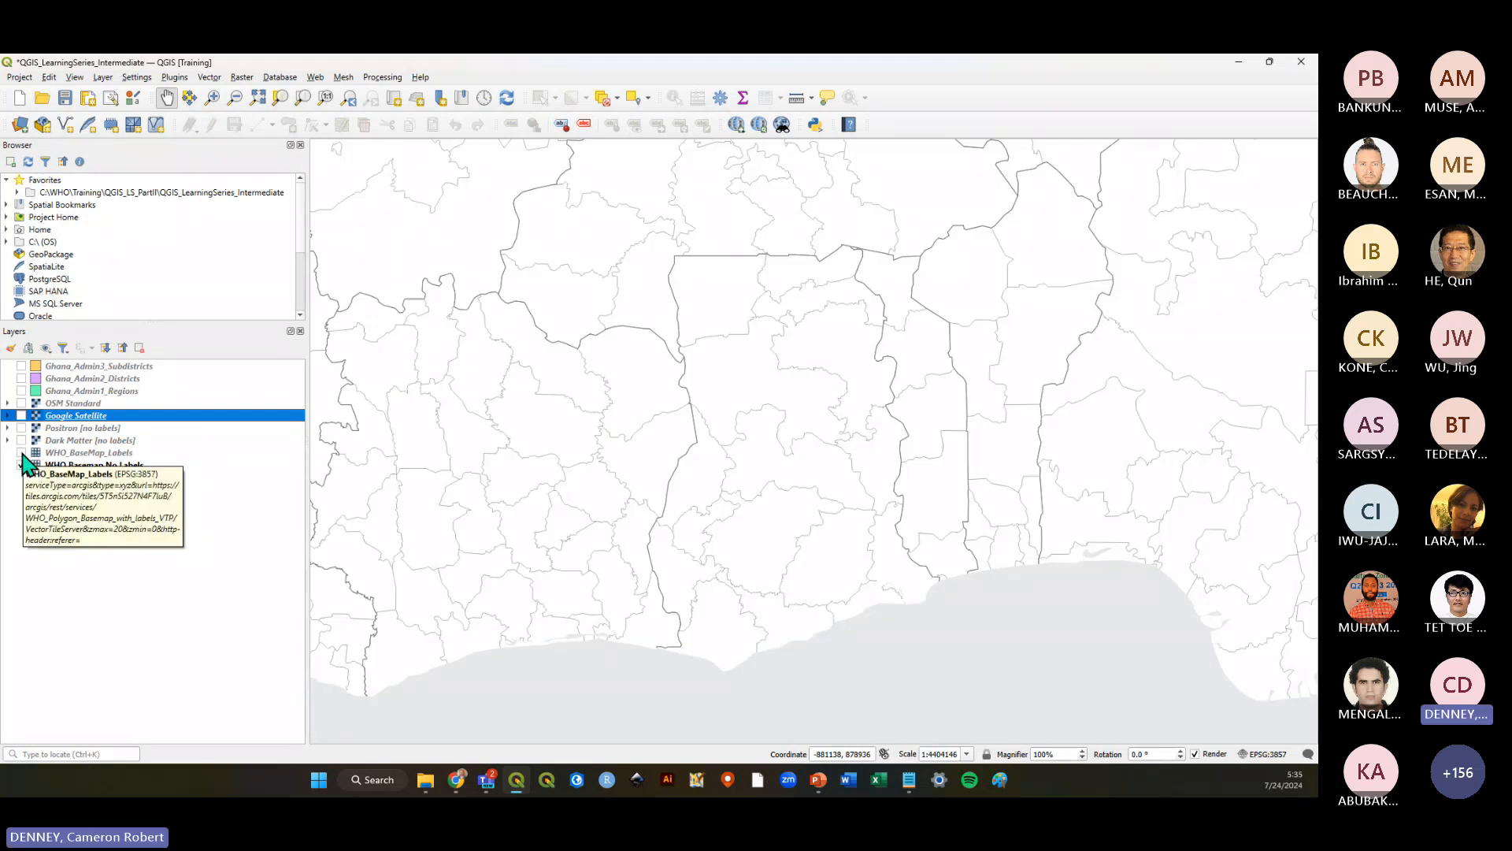
{"action": "left_click", "coordinate": [21, 453]}
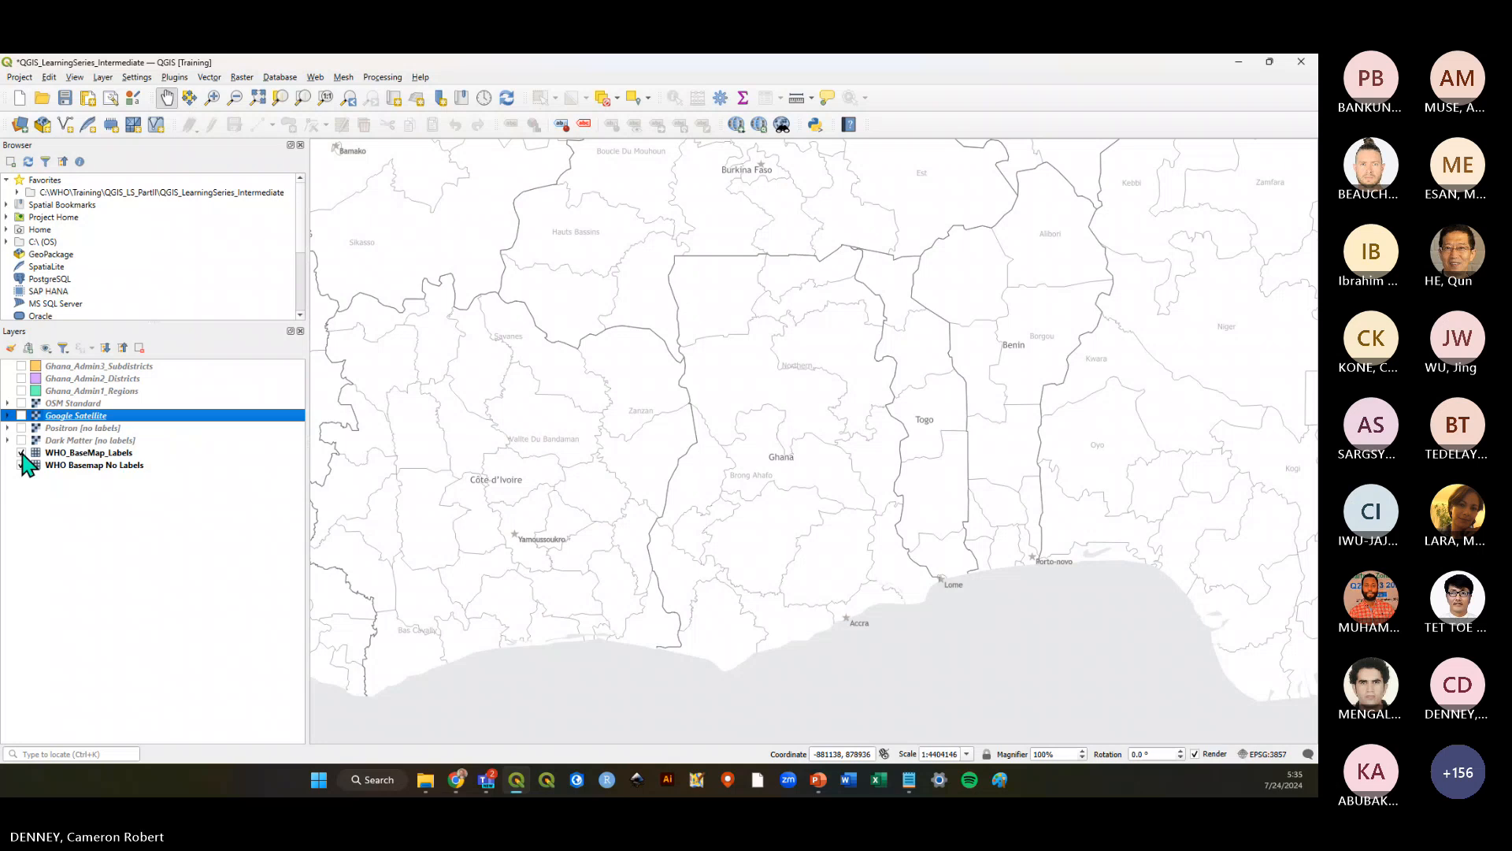
{"action": "left_click", "coordinate": [22, 453]}
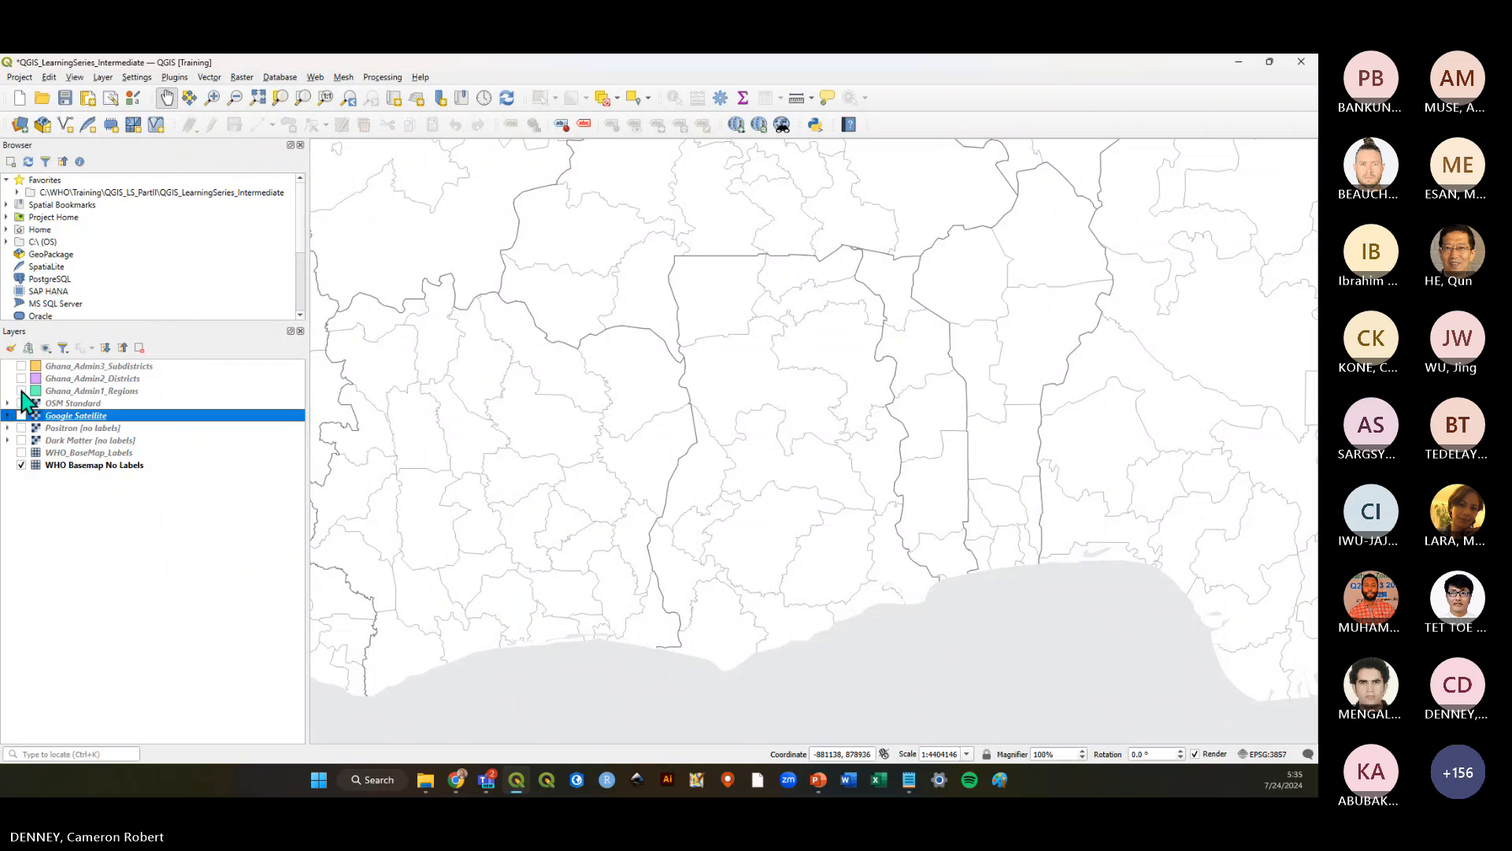
Show Ghana_Admin1_Regions over WHO Basemap No Labels with Ghana centred, and save the project
{"action": "left_click", "coordinate": [21, 390]}
{"action": "left_click_drag", "start_coordinate": [814, 717], "coordinate": [824, 666]}
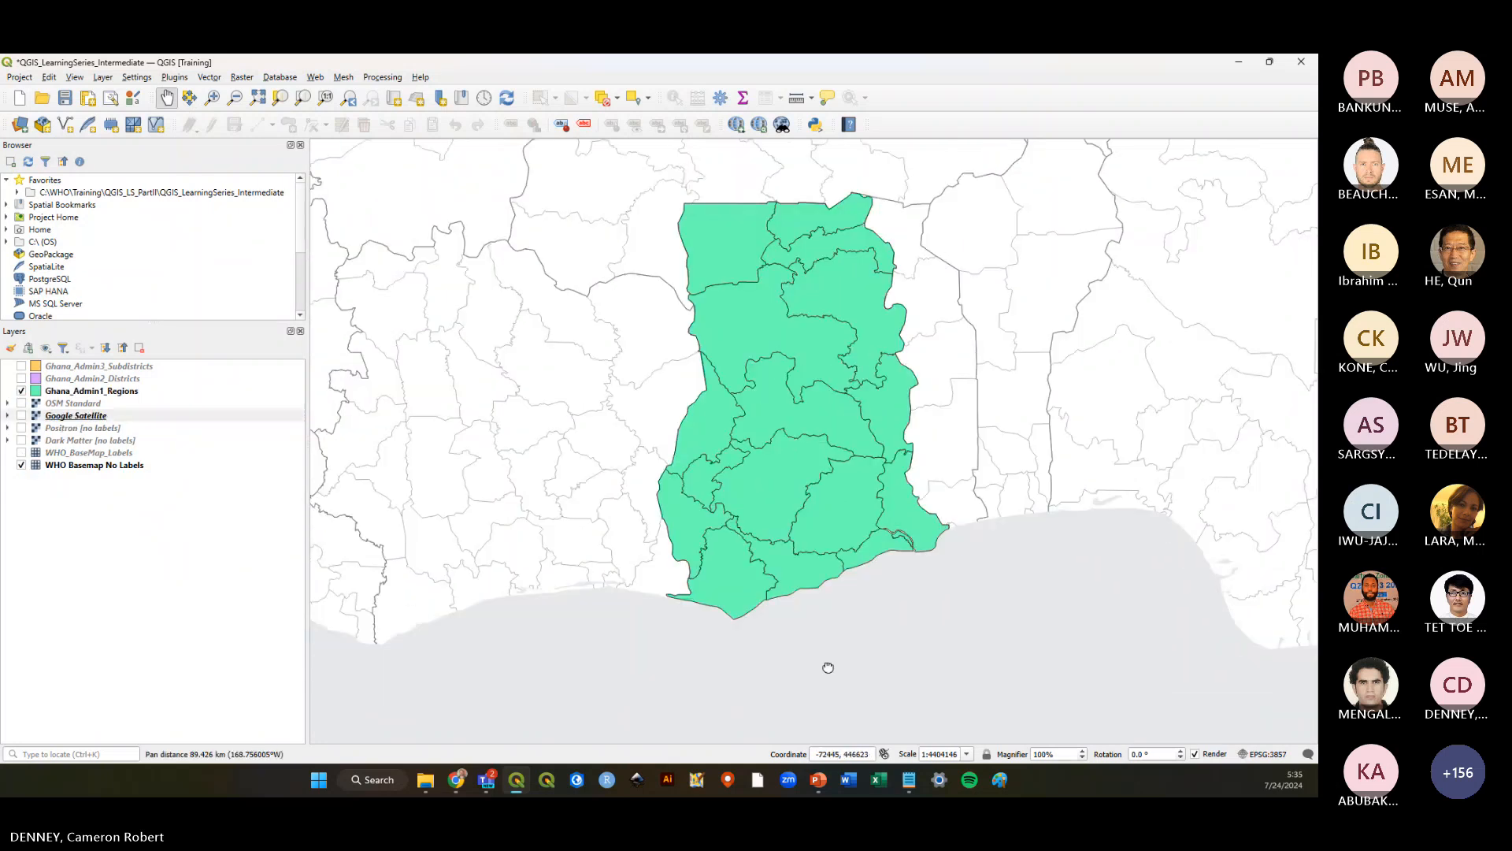
{"action": "left_click", "coordinate": [66, 98]}
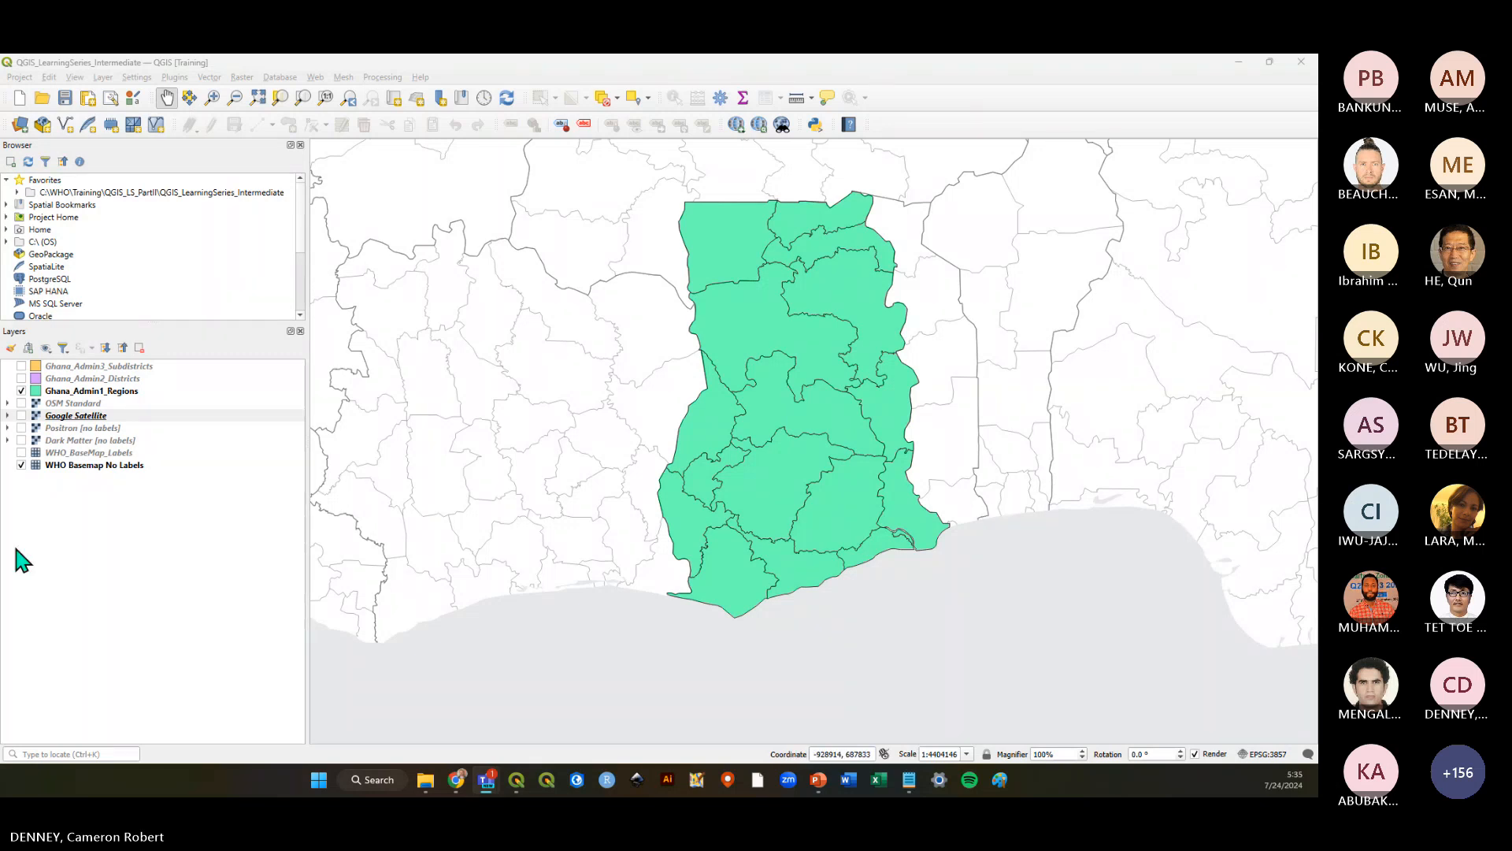
{"action": "left_click", "coordinate": [79, 415]}
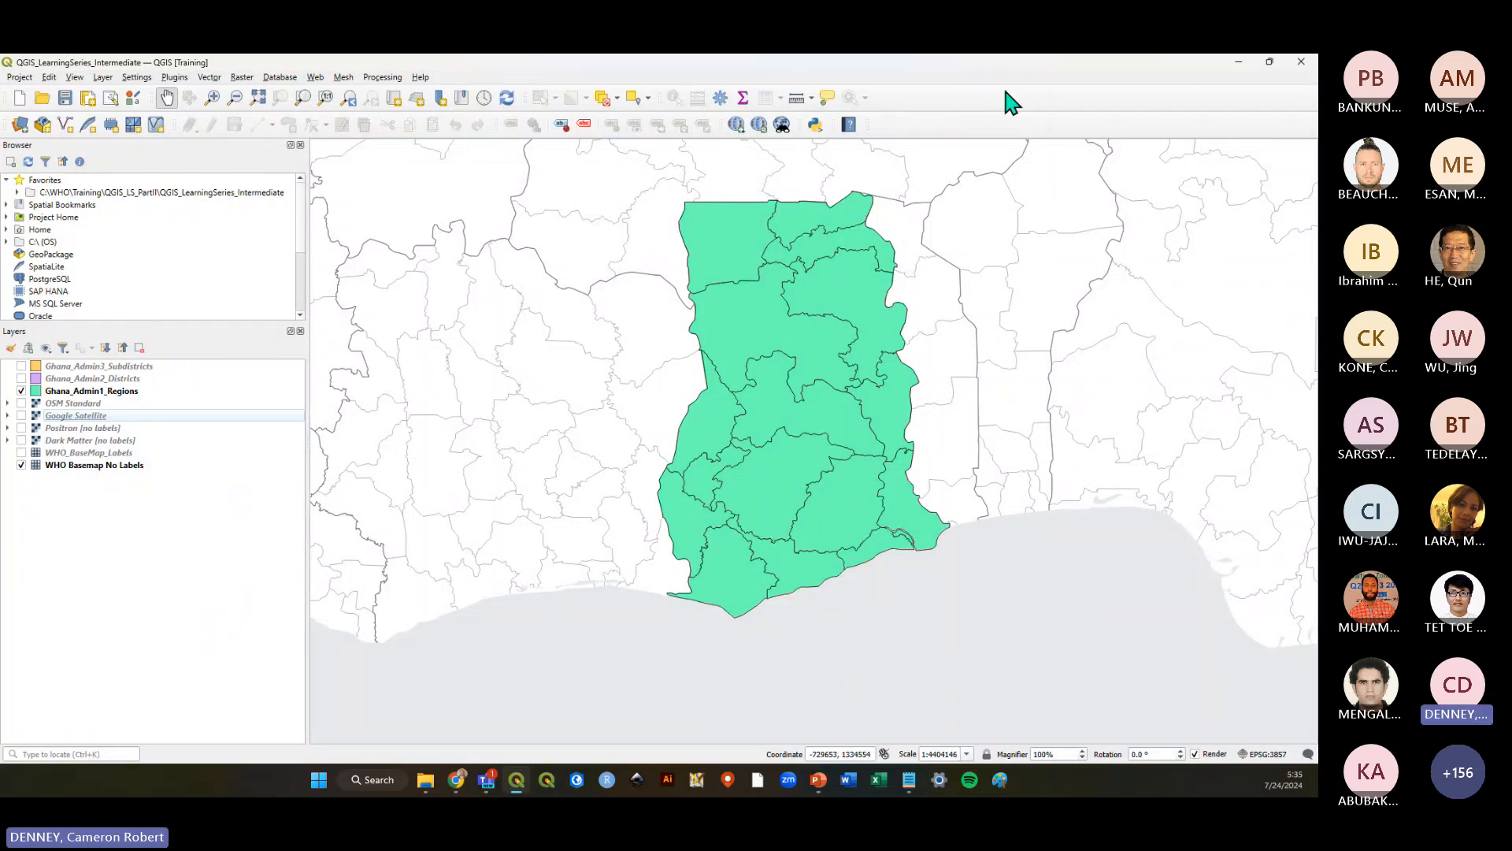
Save the QGIS_LearningSeries_Intermediate project again to demonstrate saving
{"action": "left_click", "coordinate": [64, 101]}
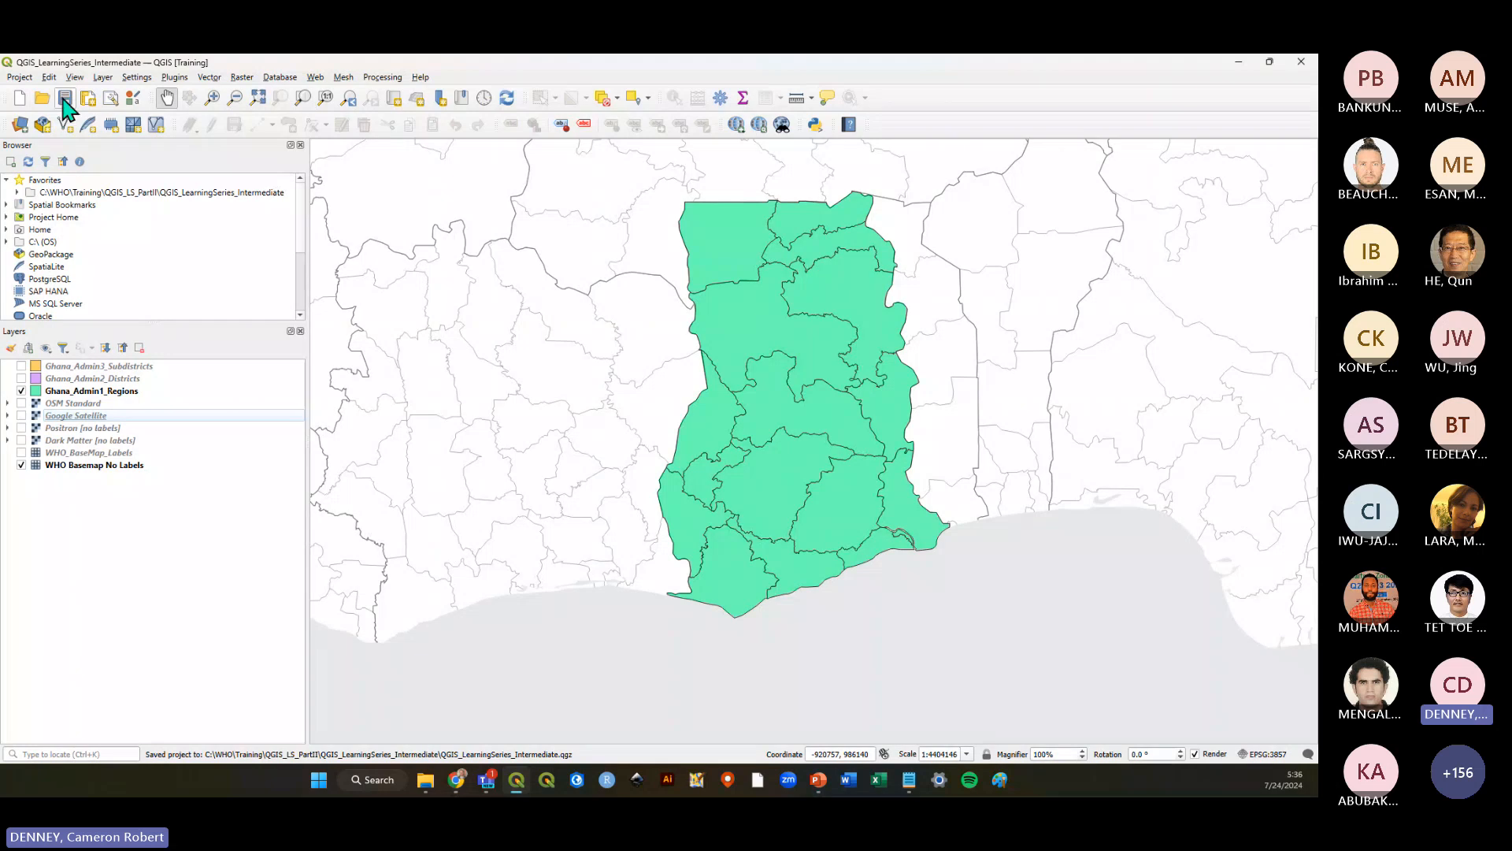
{"action": "key", "text": "ctrl"}
{"action": "key", "text": "ctrl"}
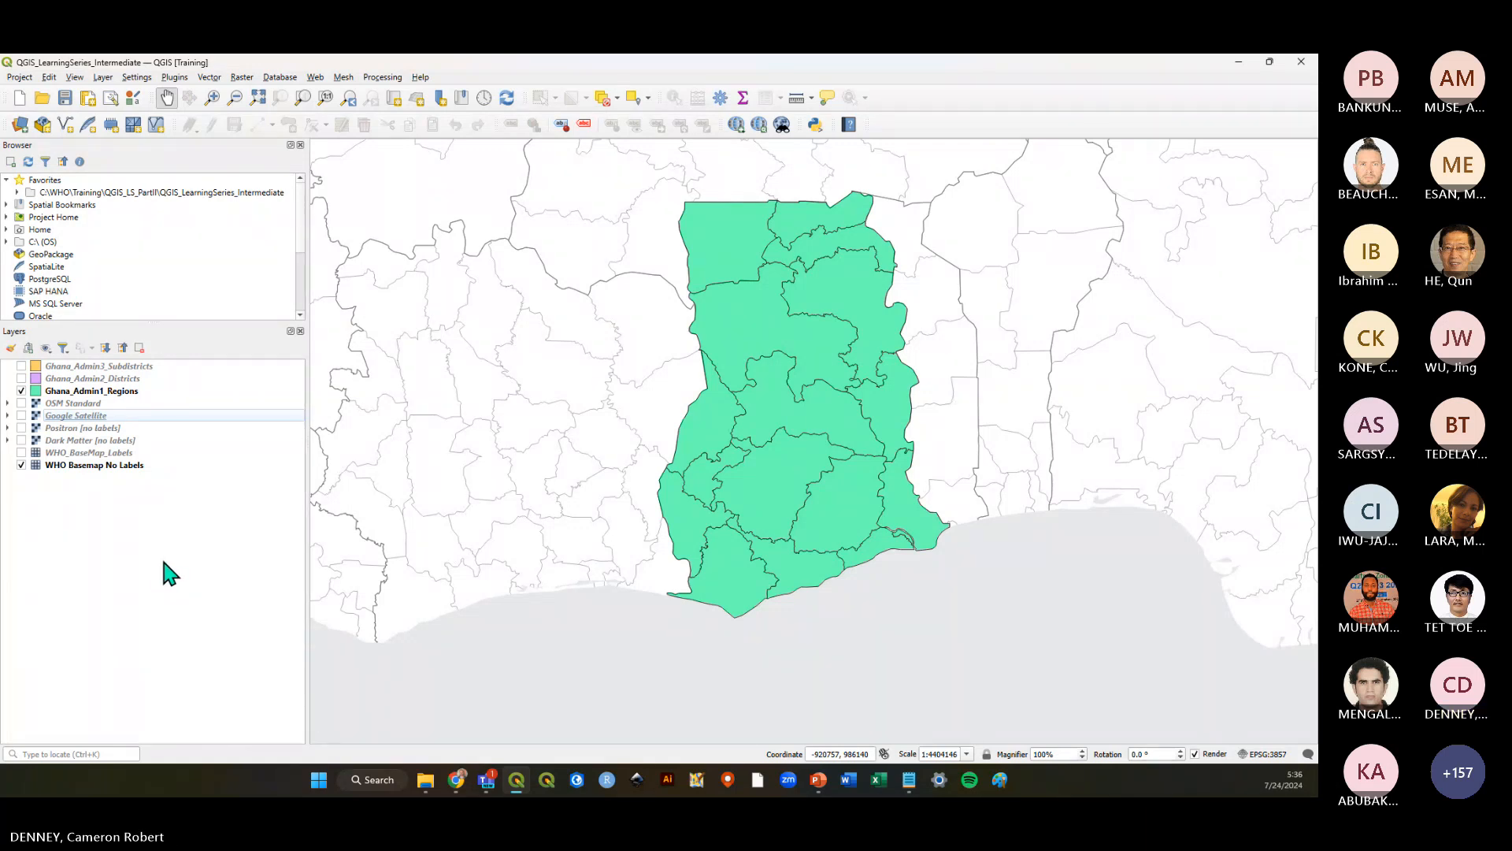
{"action": "left_click", "coordinate": [66, 98]}
{"action": "key", "text": "ctrl+s"}
Show OSM Standard, hide Ghana_Admin1_Regions, and examine the basemap from Ghana out to the world extent
{"action": "left_click", "coordinate": [22, 402]}
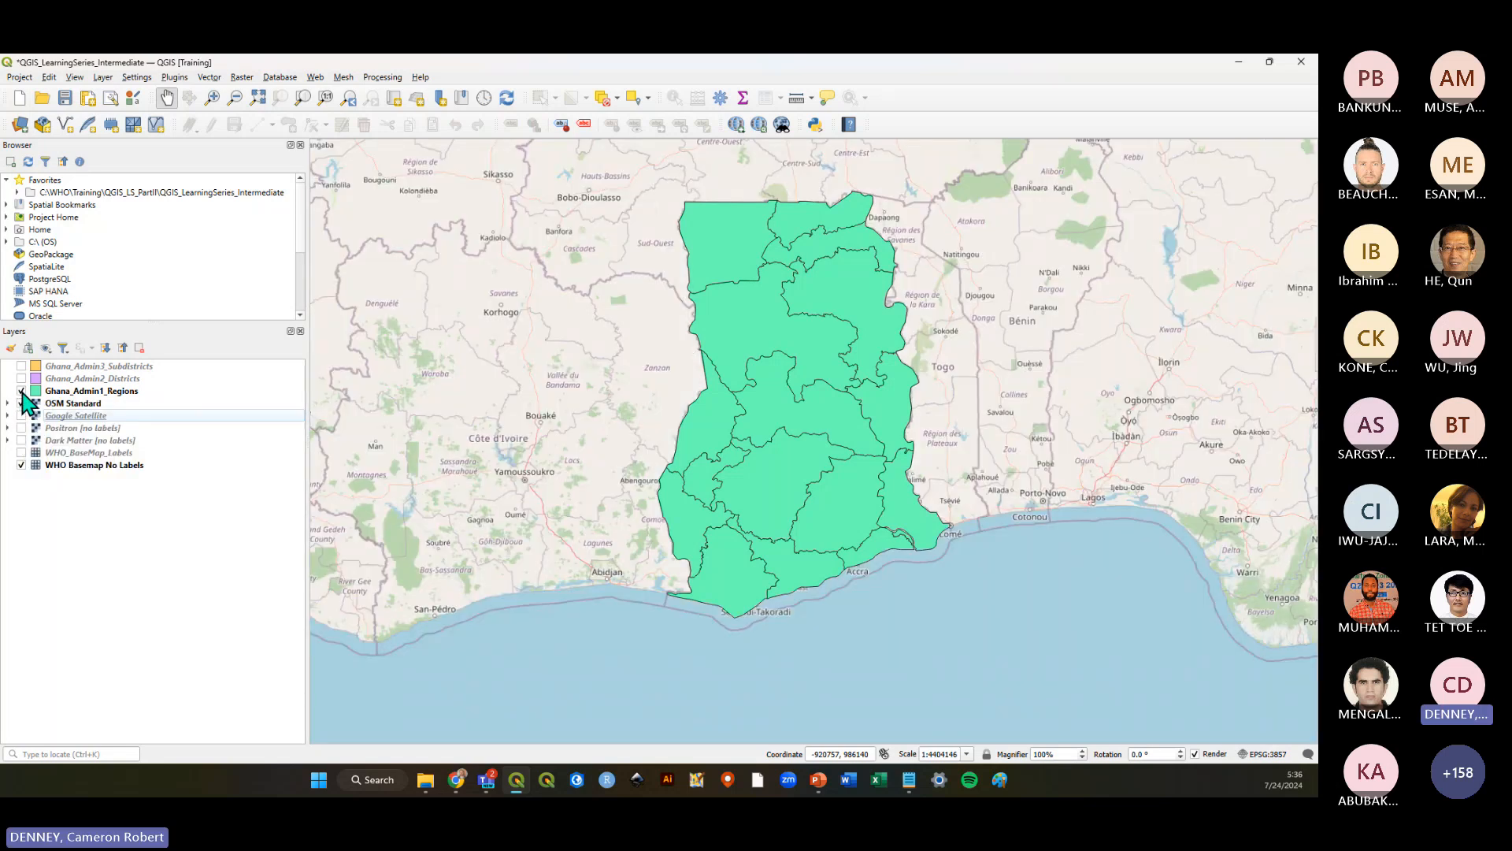
{"action": "left_click", "coordinate": [22, 391]}
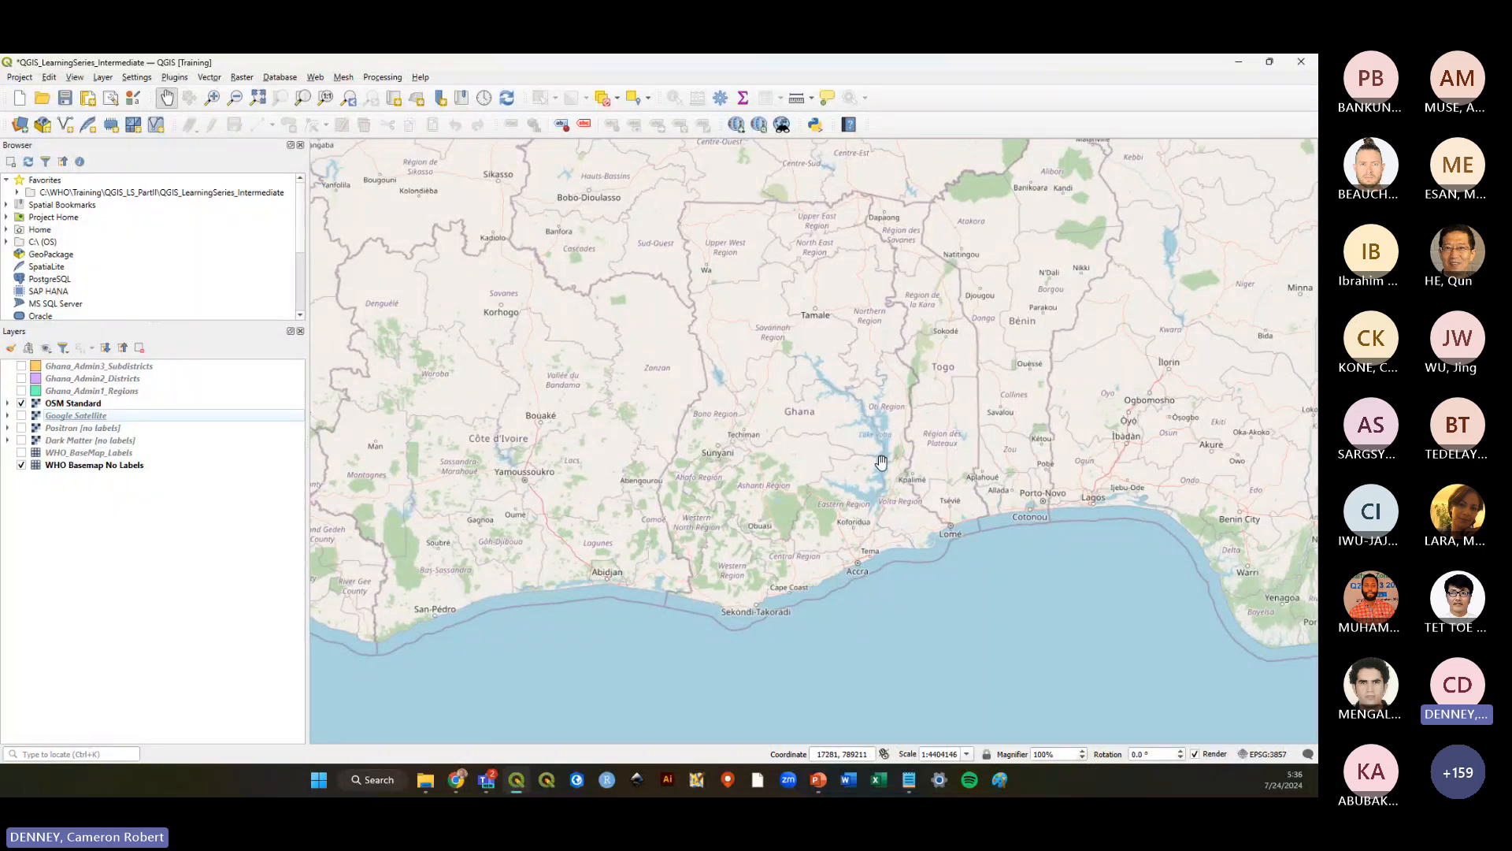
{"action": "scroll", "coordinate": [799, 508], "scroll_direction": "down", "scroll_amount": 1}
{"action": "scroll", "coordinate": [852, 501], "scroll_direction": "down", "scroll_amount": 1}
{"action": "left_click_drag", "start_coordinate": [861, 462], "coordinate": [846, 519]}
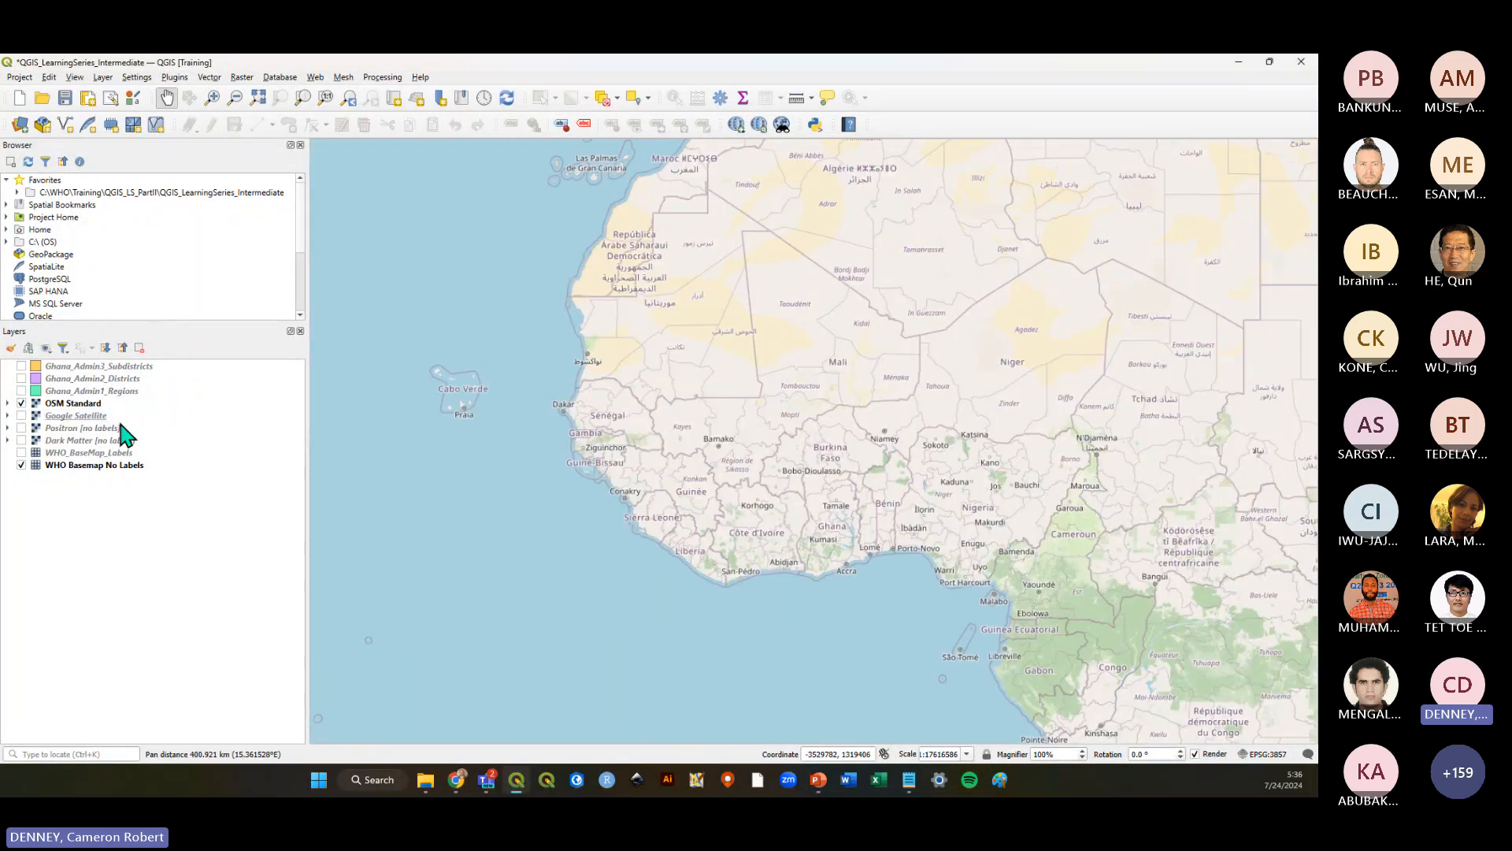
{"action": "left_click", "coordinate": [91, 404]}
{"action": "scroll", "coordinate": [839, 524], "scroll_direction": "down", "scroll_amount": 3}
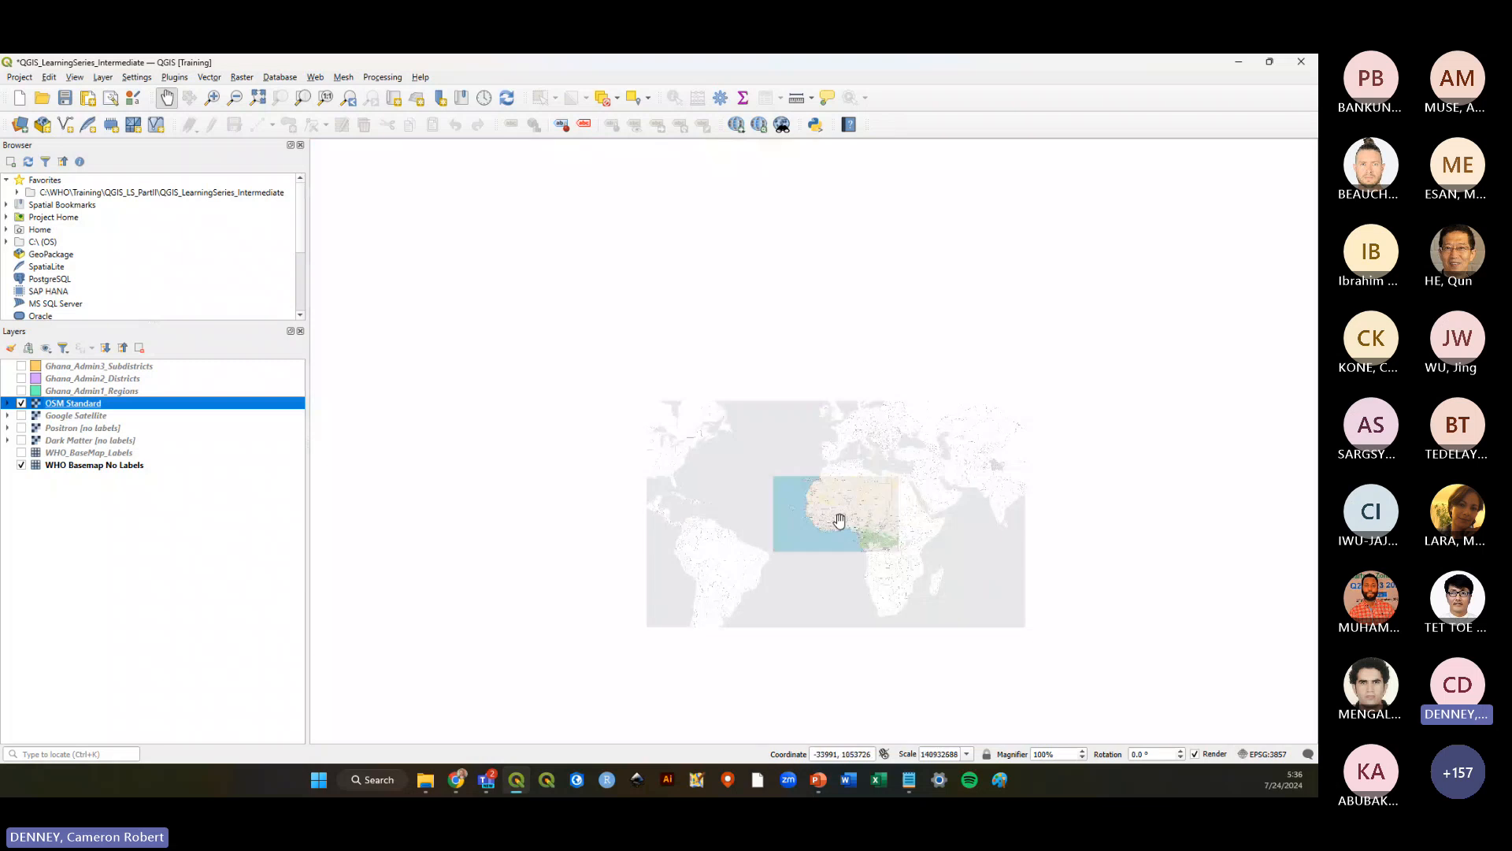
Hide WHO Basemap No Labels and examine OSM Standard from the world extent down to southern Ghana
{"action": "left_click", "coordinate": [22, 464]}
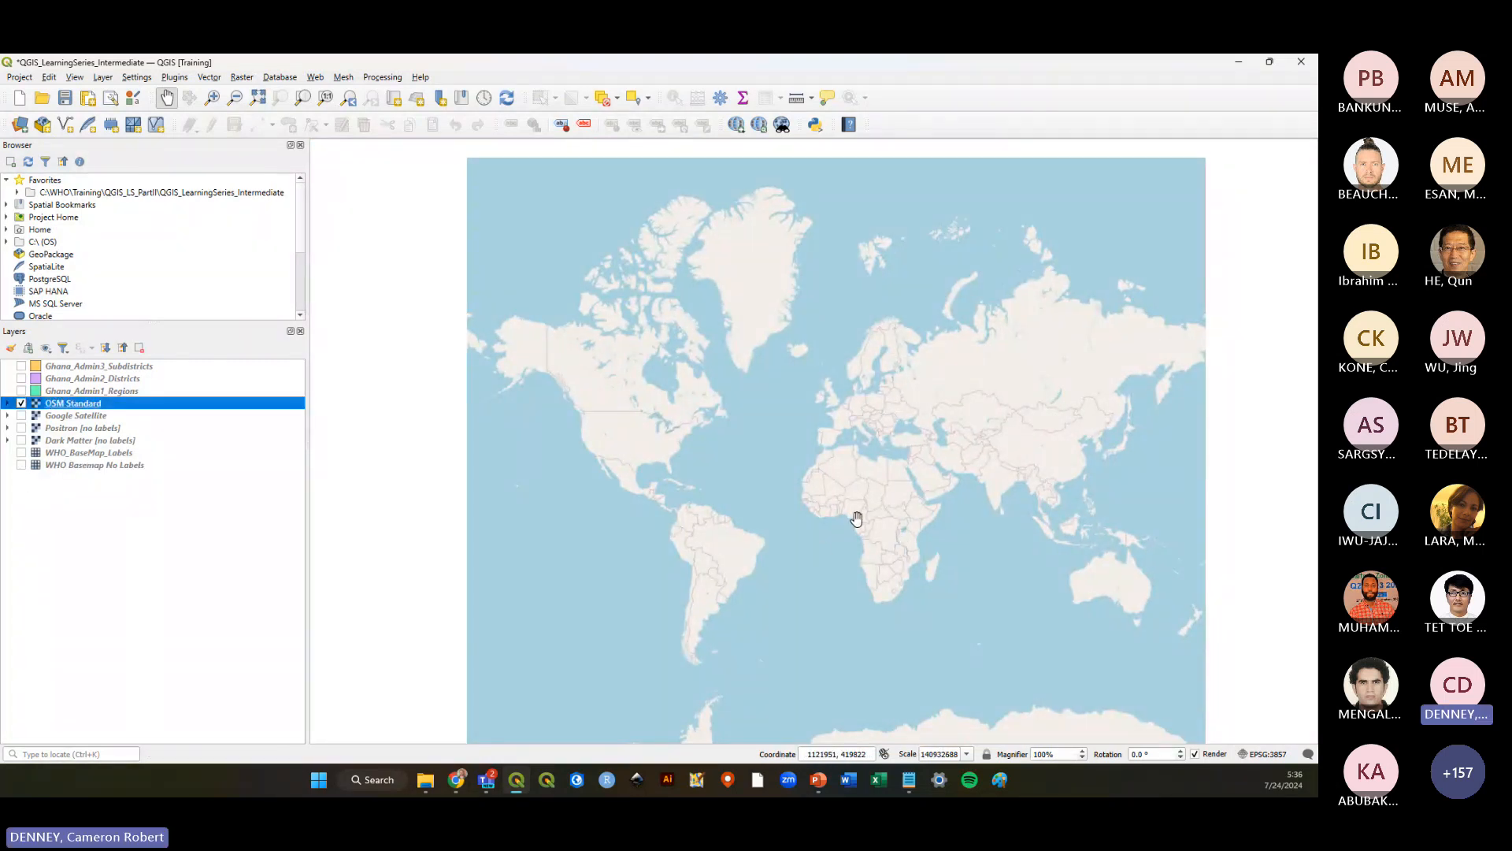
{"action": "scroll", "coordinate": [851, 519], "scroll_direction": "up", "scroll_amount": 1}
{"action": "scroll", "coordinate": [851, 519], "scroll_direction": "up", "scroll_amount": 1}
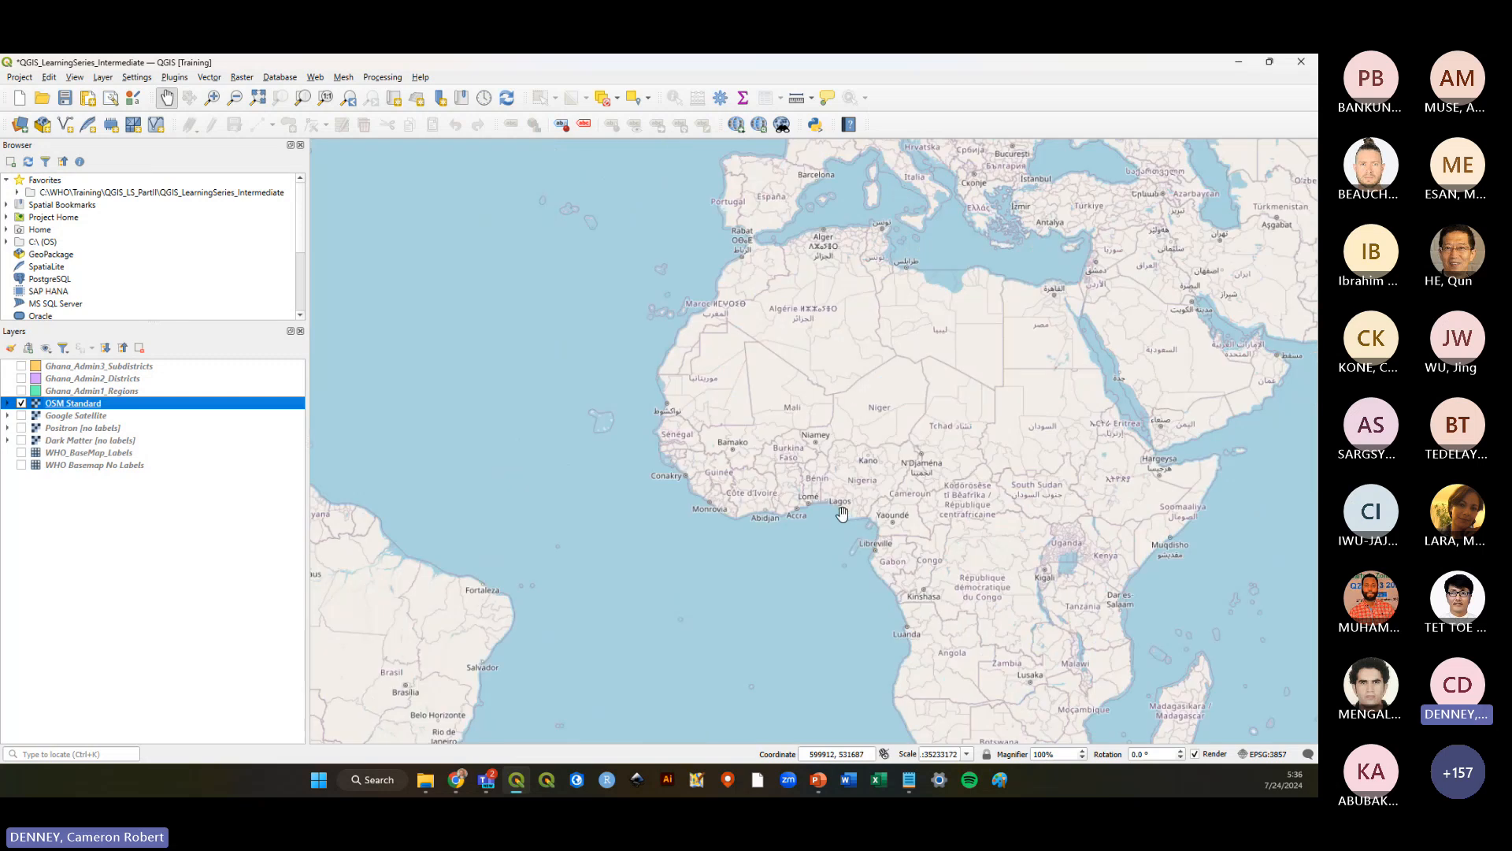
{"action": "scroll", "coordinate": [798, 508], "scroll_direction": "up", "scroll_amount": 1}
{"action": "scroll", "coordinate": [772, 504], "scroll_direction": "up", "scroll_amount": 1}
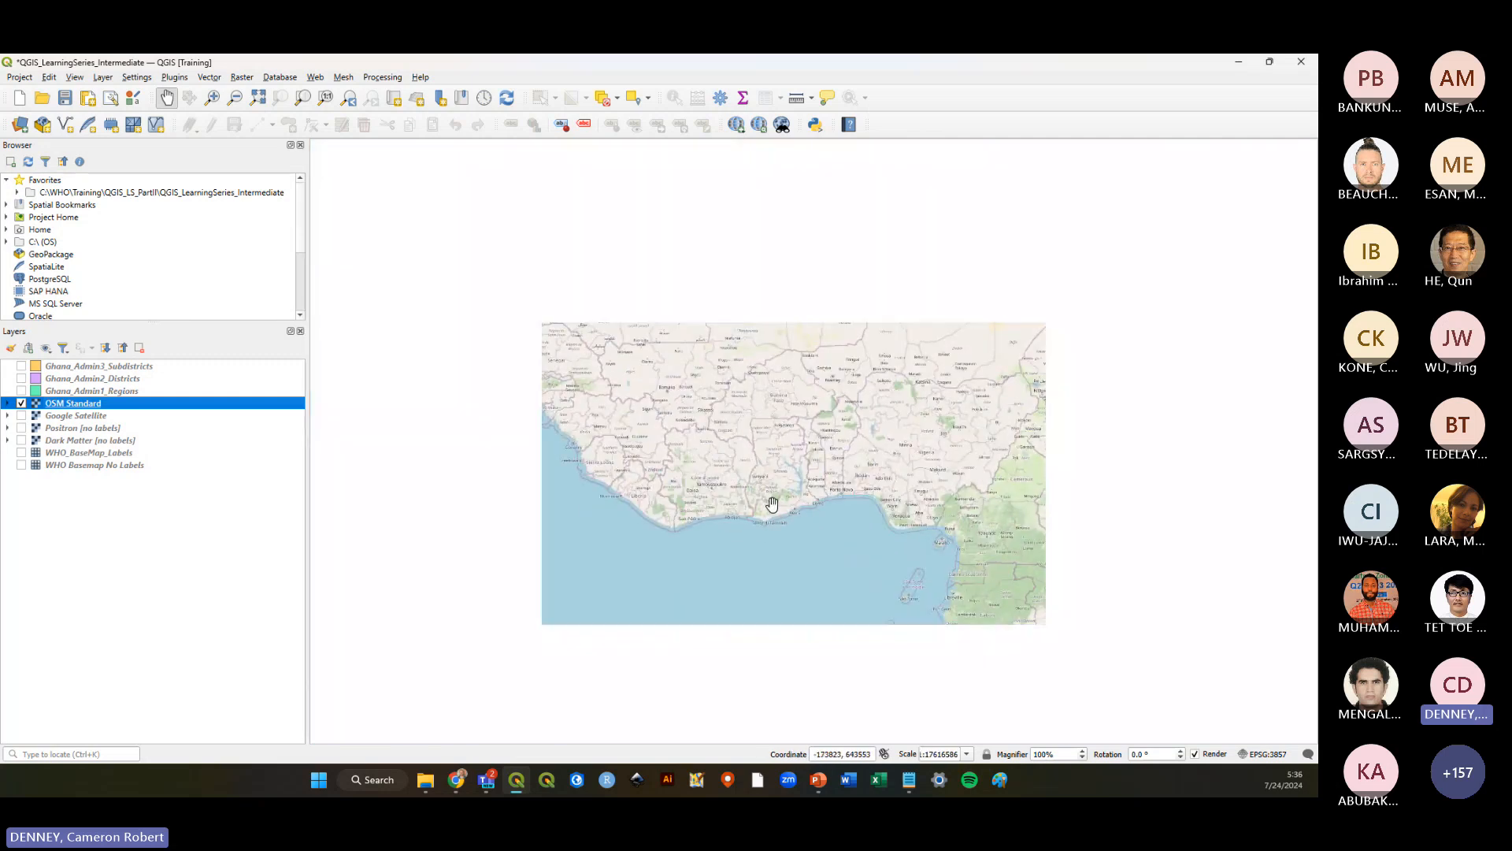
{"action": "scroll", "coordinate": [790, 494], "scroll_direction": "up", "scroll_amount": 1}
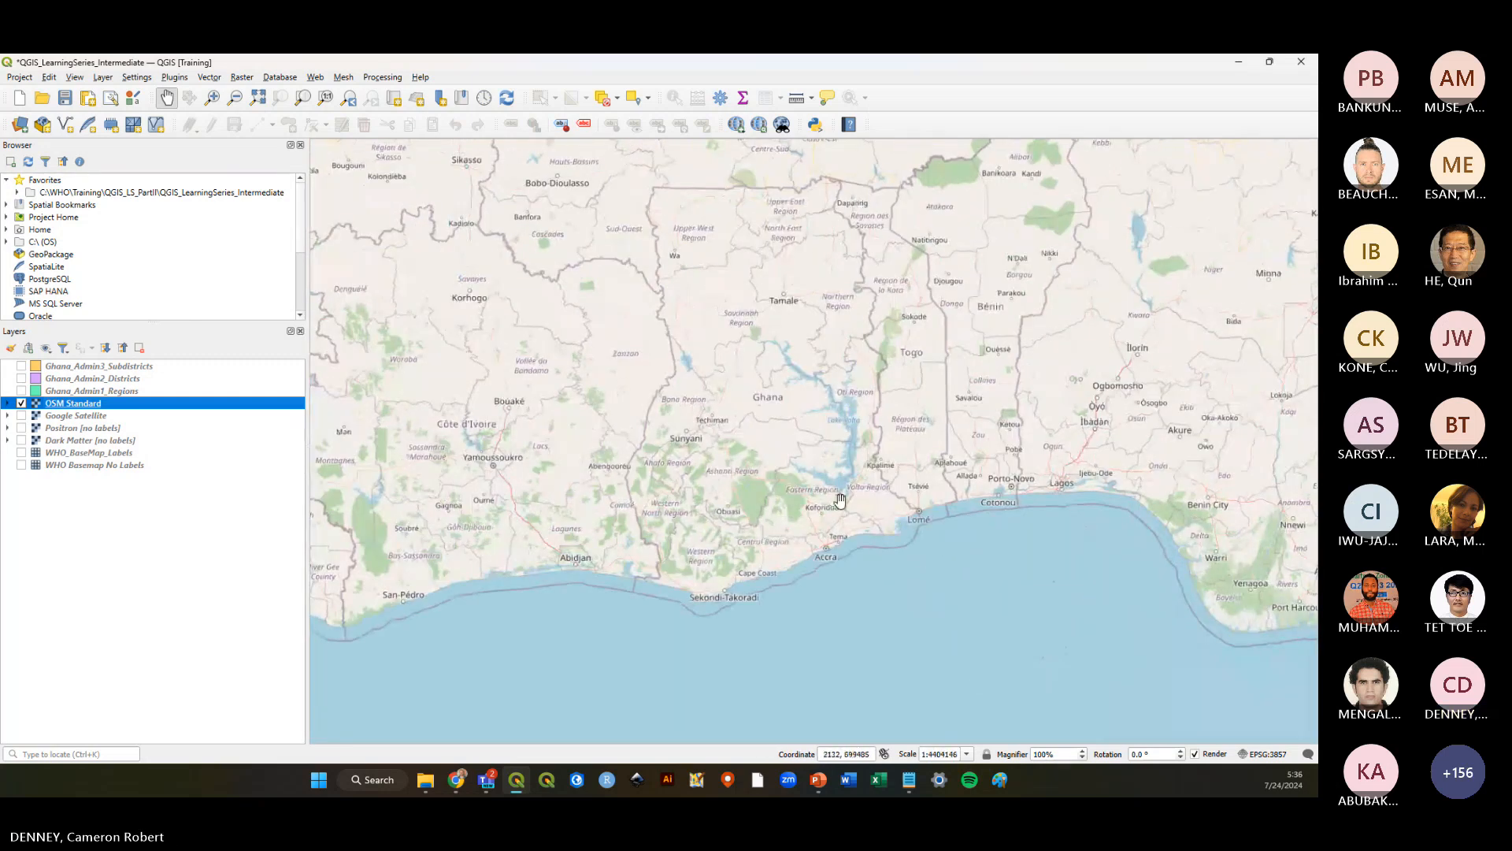
{"action": "scroll", "coordinate": [835, 500], "scroll_direction": "up", "scroll_amount": 1}
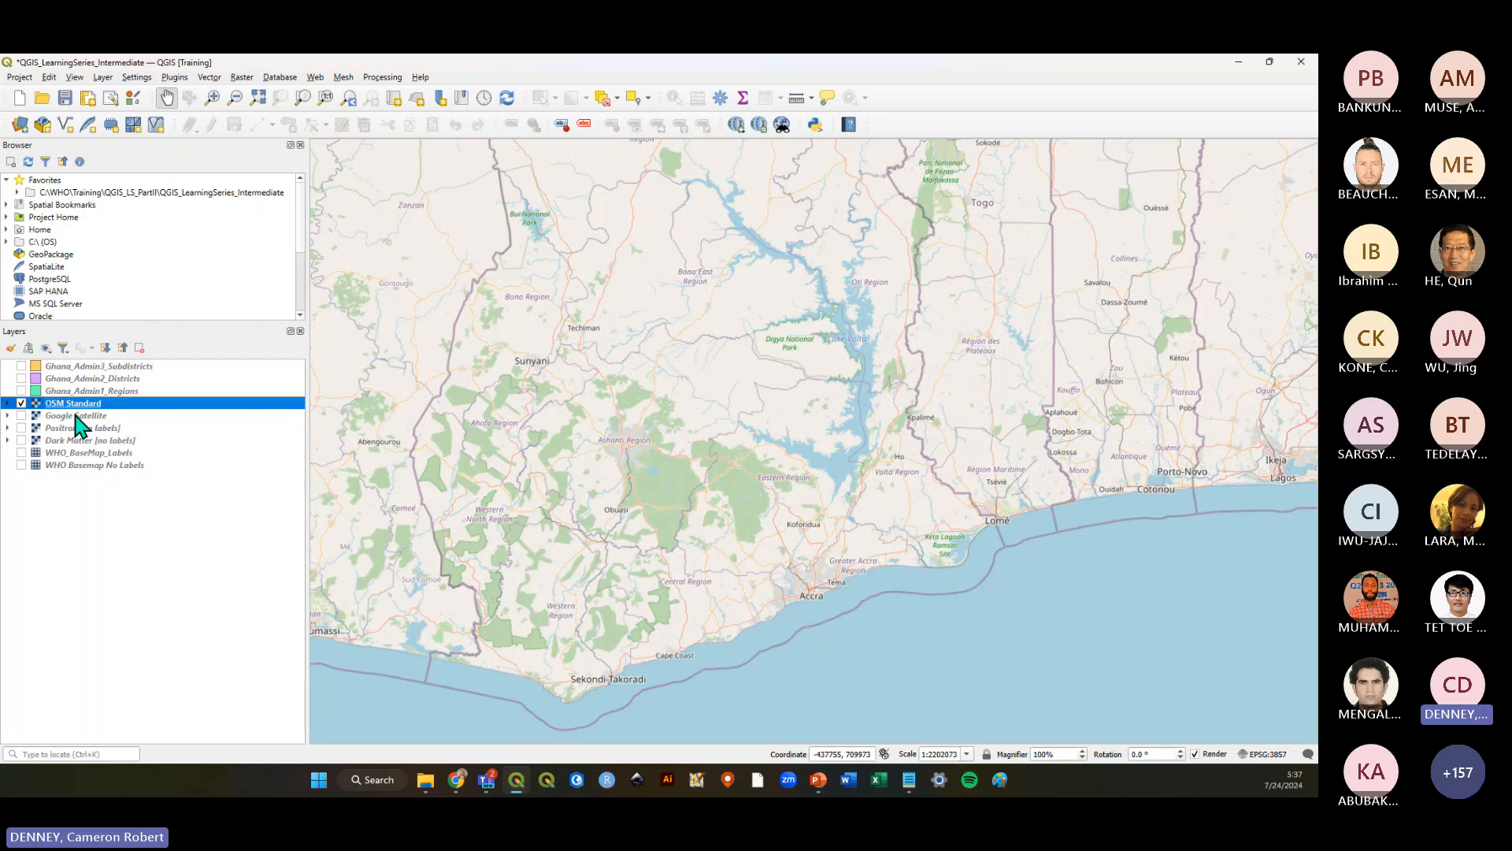
Turn OSM Standard off and on again to compare the map with and without it
{"action": "left_click", "coordinate": [97, 559]}
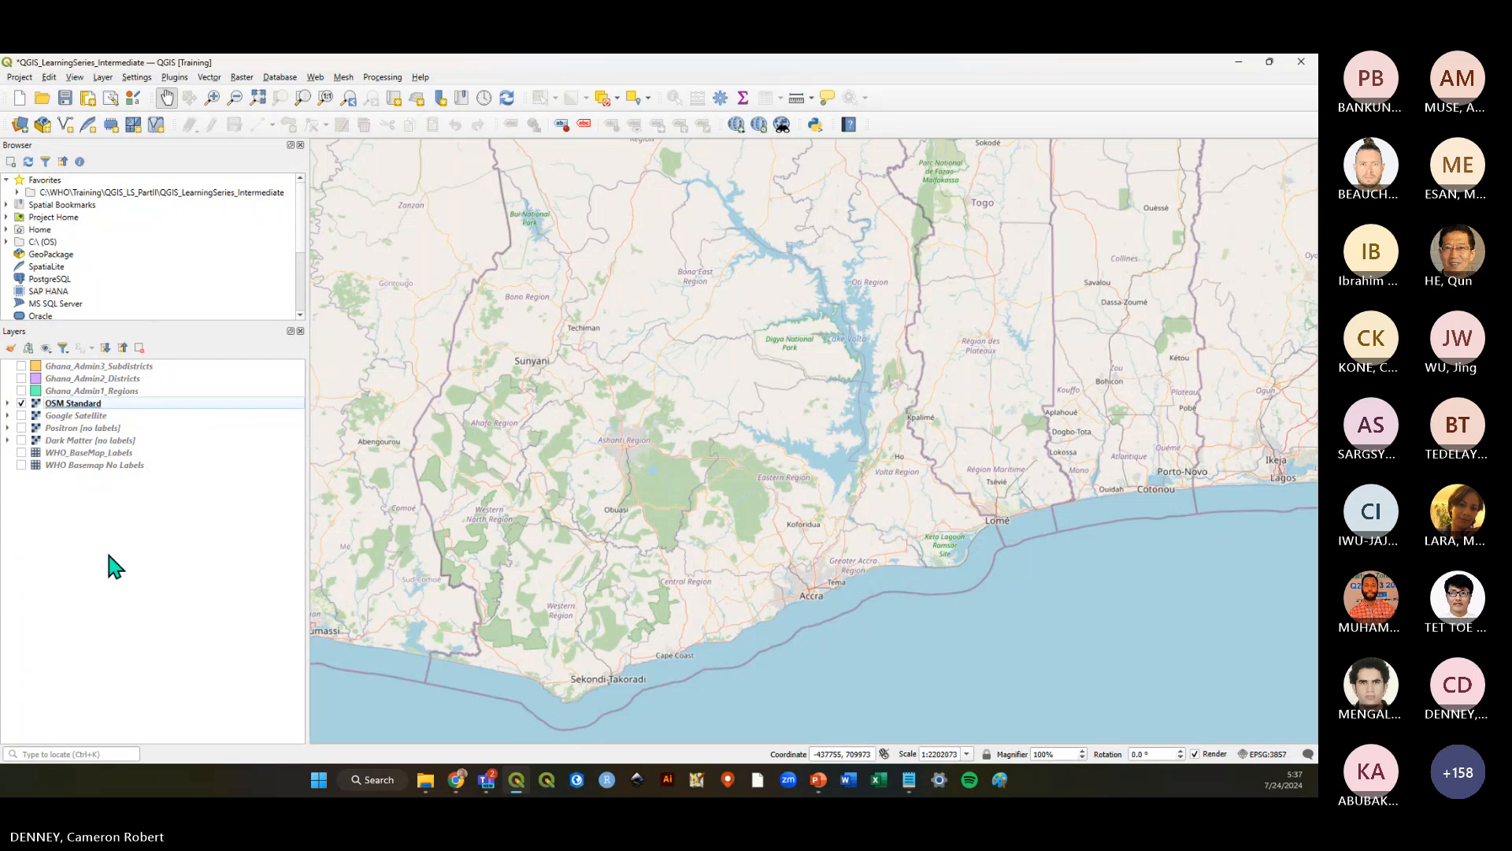
{"action": "left_click", "coordinate": [20, 403]}
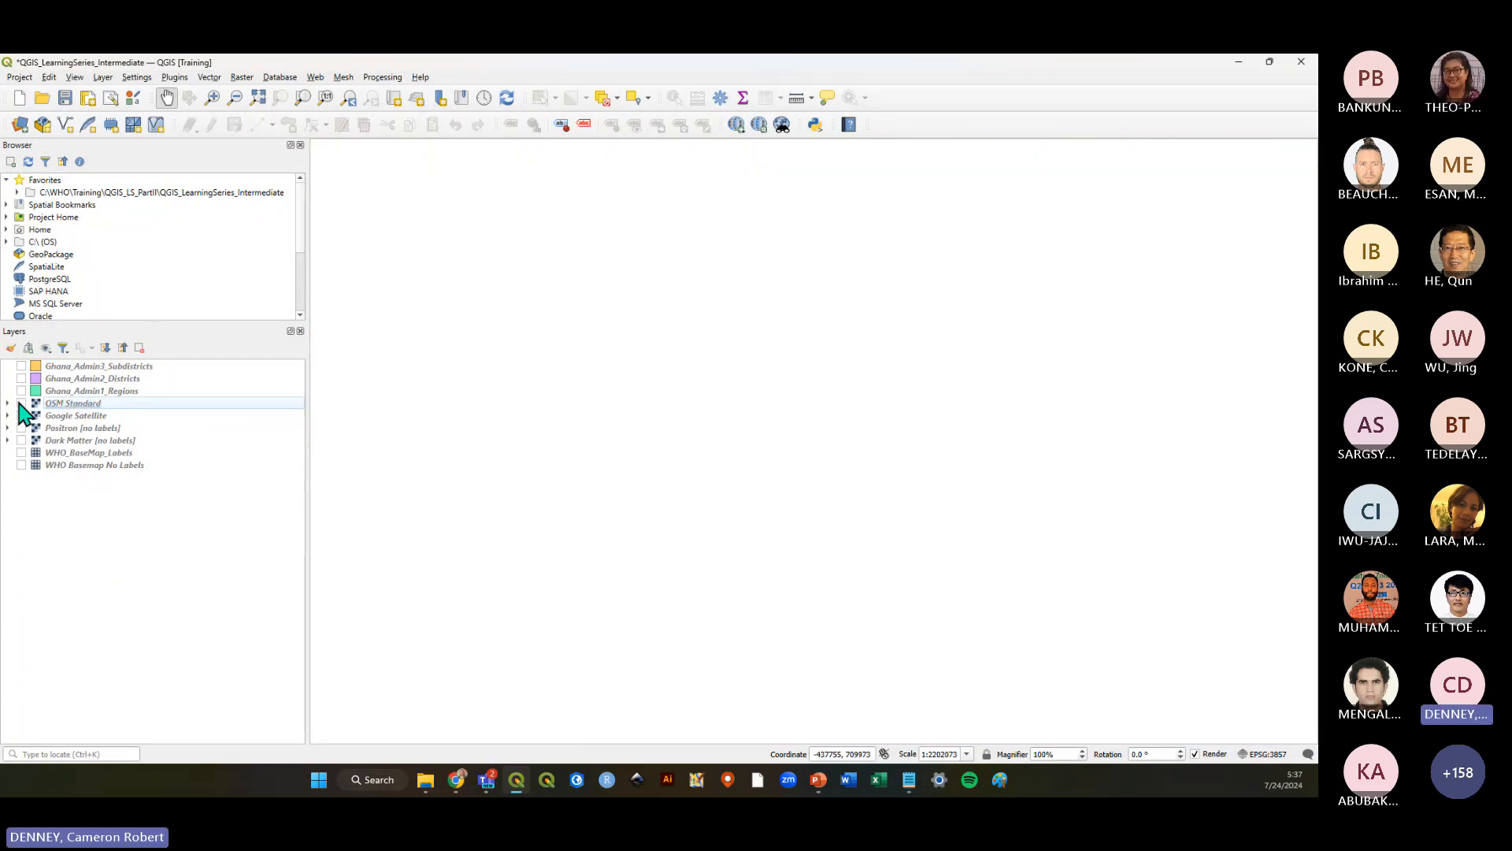
{"action": "left_click", "coordinate": [21, 404]}
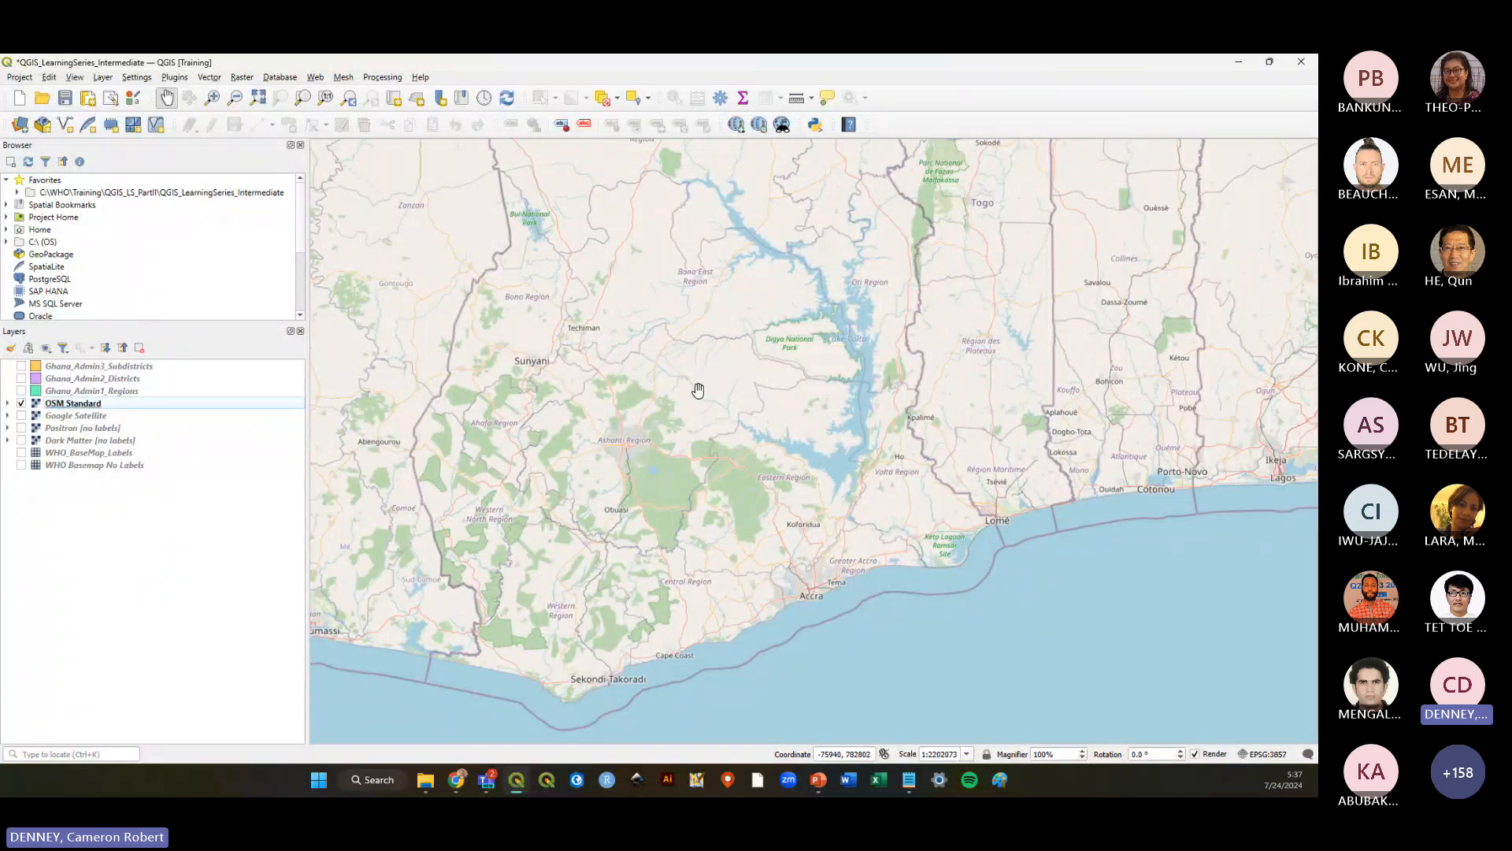
Switch from OSM Standard to Google Satellite over southern Ghana and back to compare the two basemaps
{"action": "left_click", "coordinate": [20, 403]}
{"action": "left_click", "coordinate": [21, 416]}
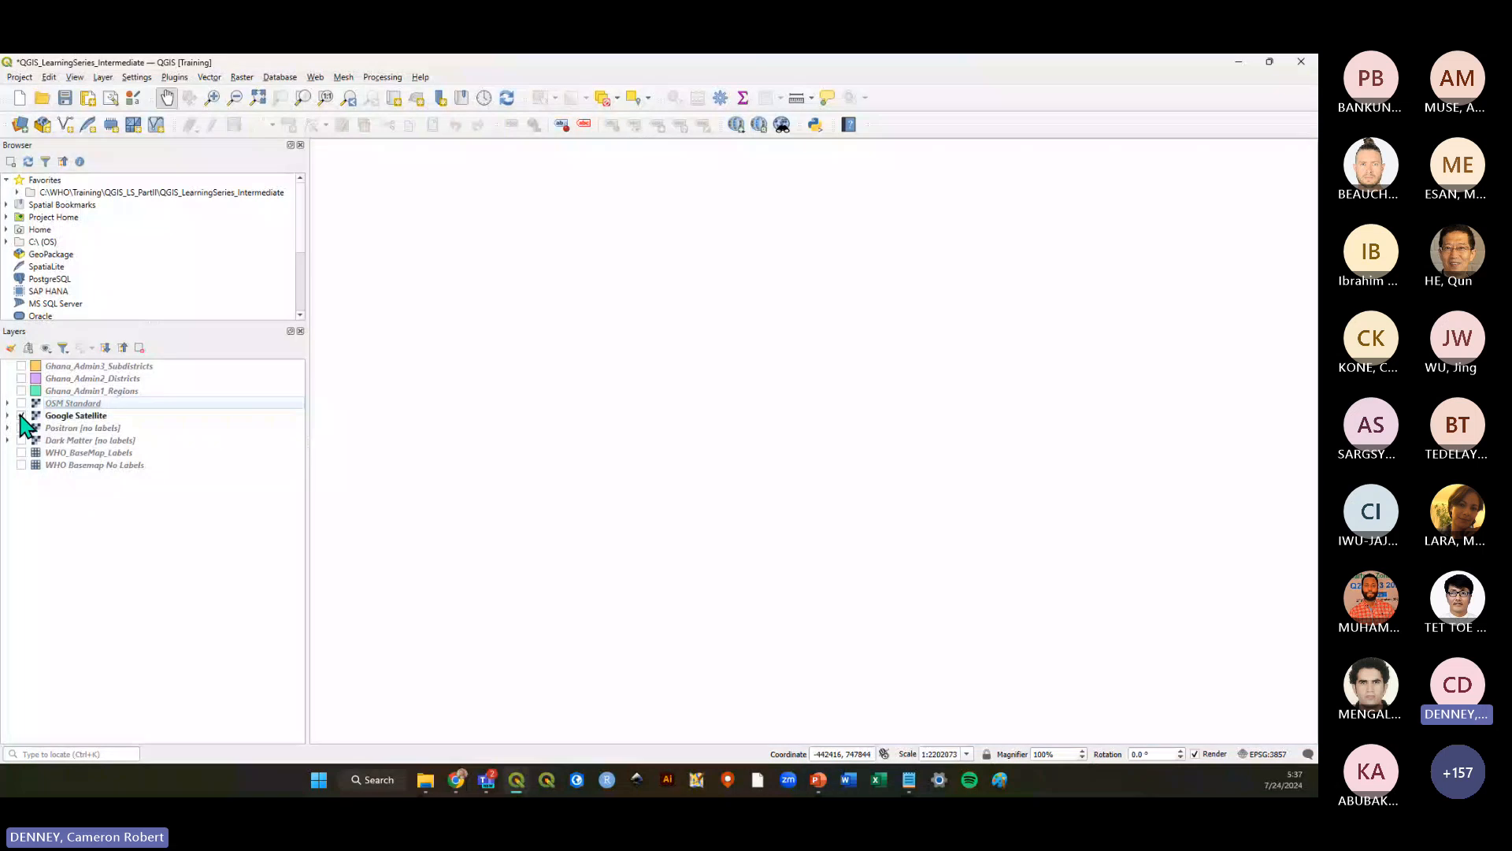
{"action": "left_click", "coordinate": [72, 416]}
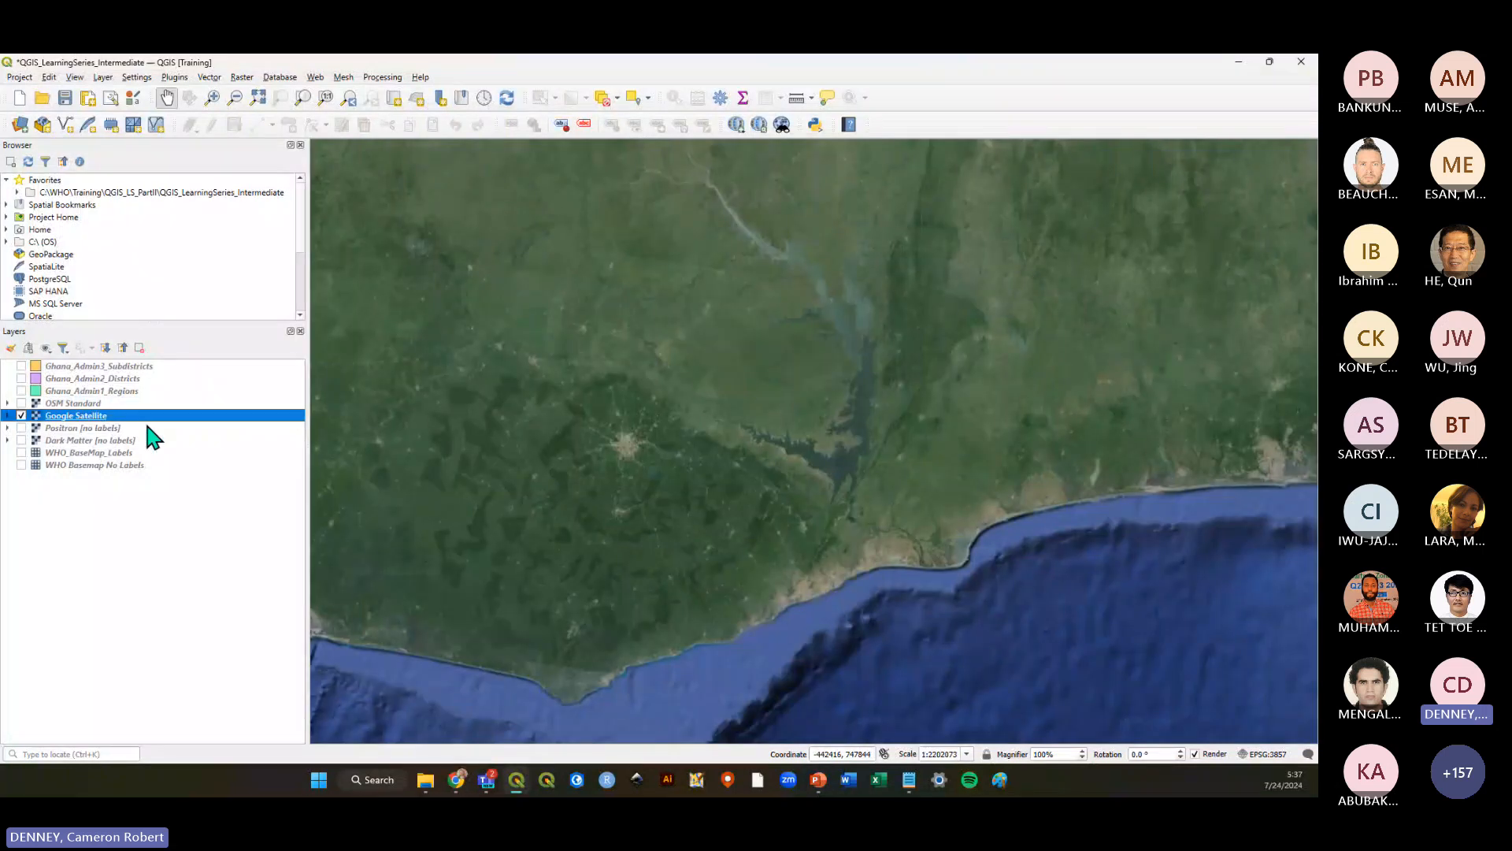
{"action": "left_click", "coordinate": [20, 416]}
{"action": "left_click", "coordinate": [20, 403]}
{"action": "left_click", "coordinate": [102, 403]}
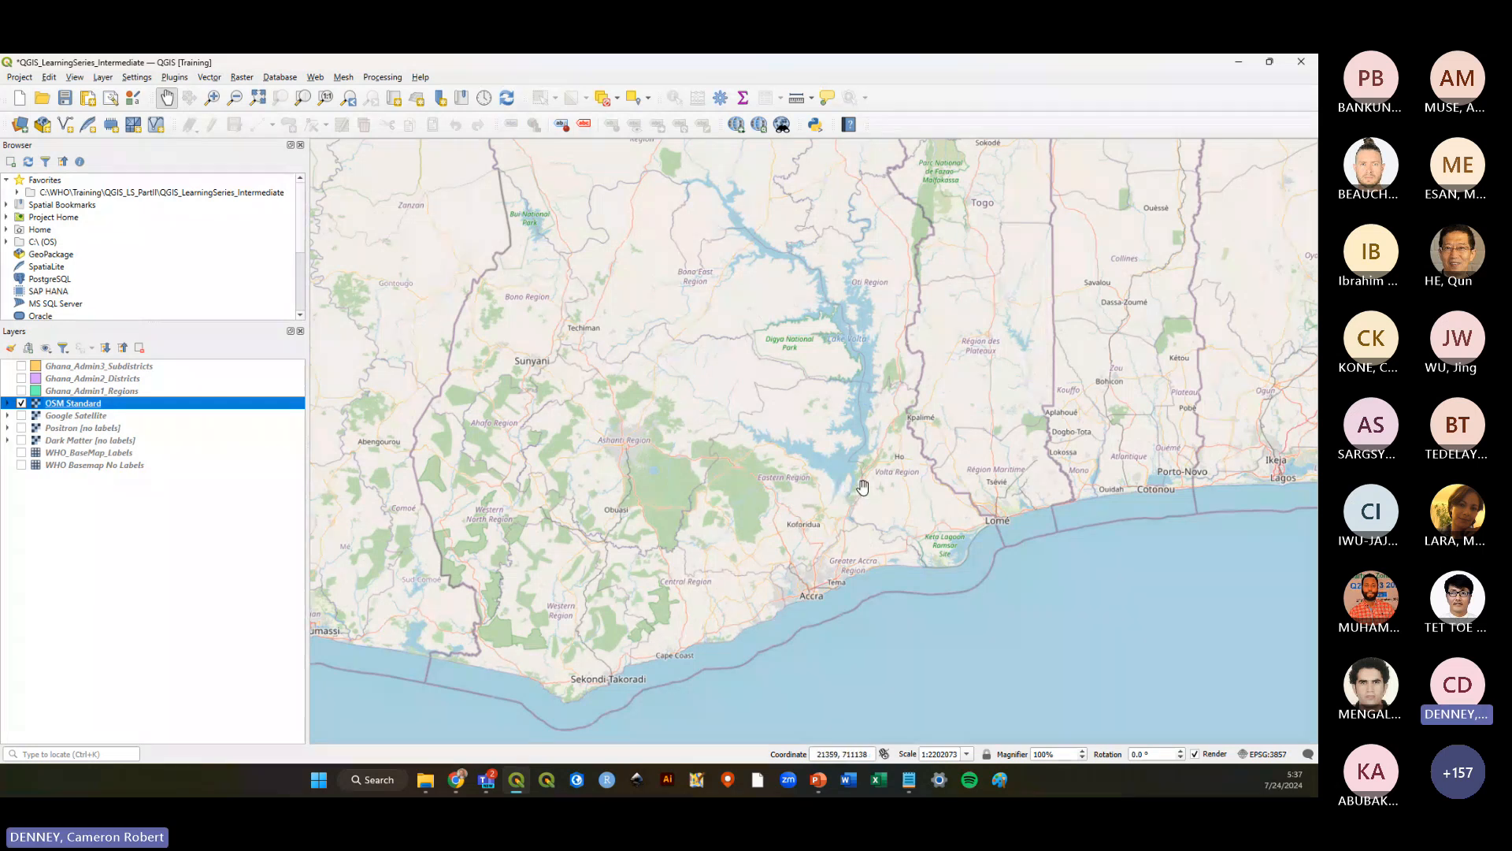
{"action": "left_click", "coordinate": [68, 541]}
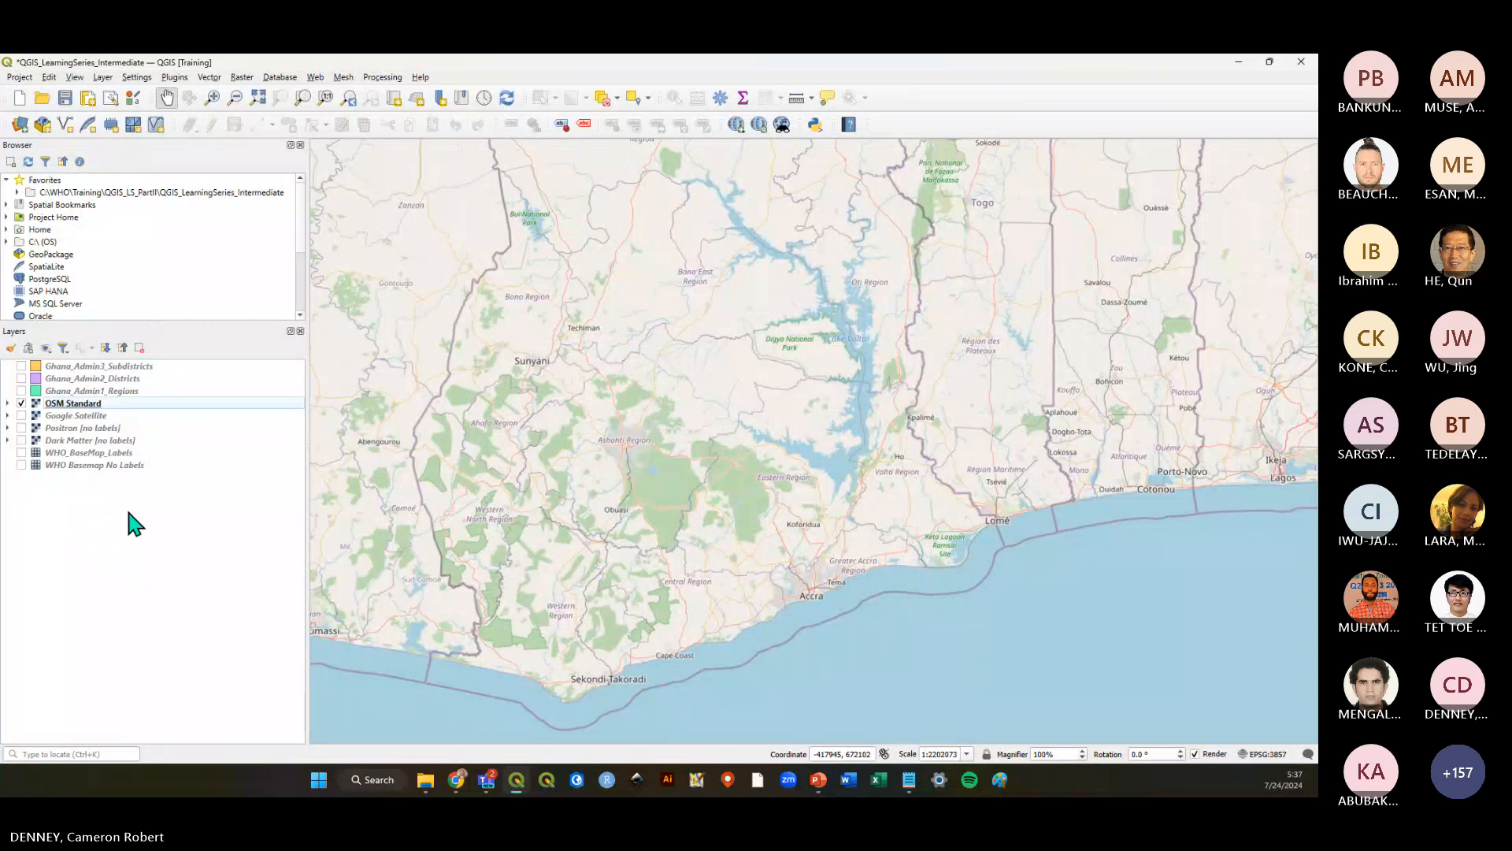
Hide OSM Standard and briefly show Google Satellite and Positron [no labels] in turn, leaving both hidden
{"action": "left_click", "coordinate": [21, 403]}
{"action": "left_click", "coordinate": [22, 416]}
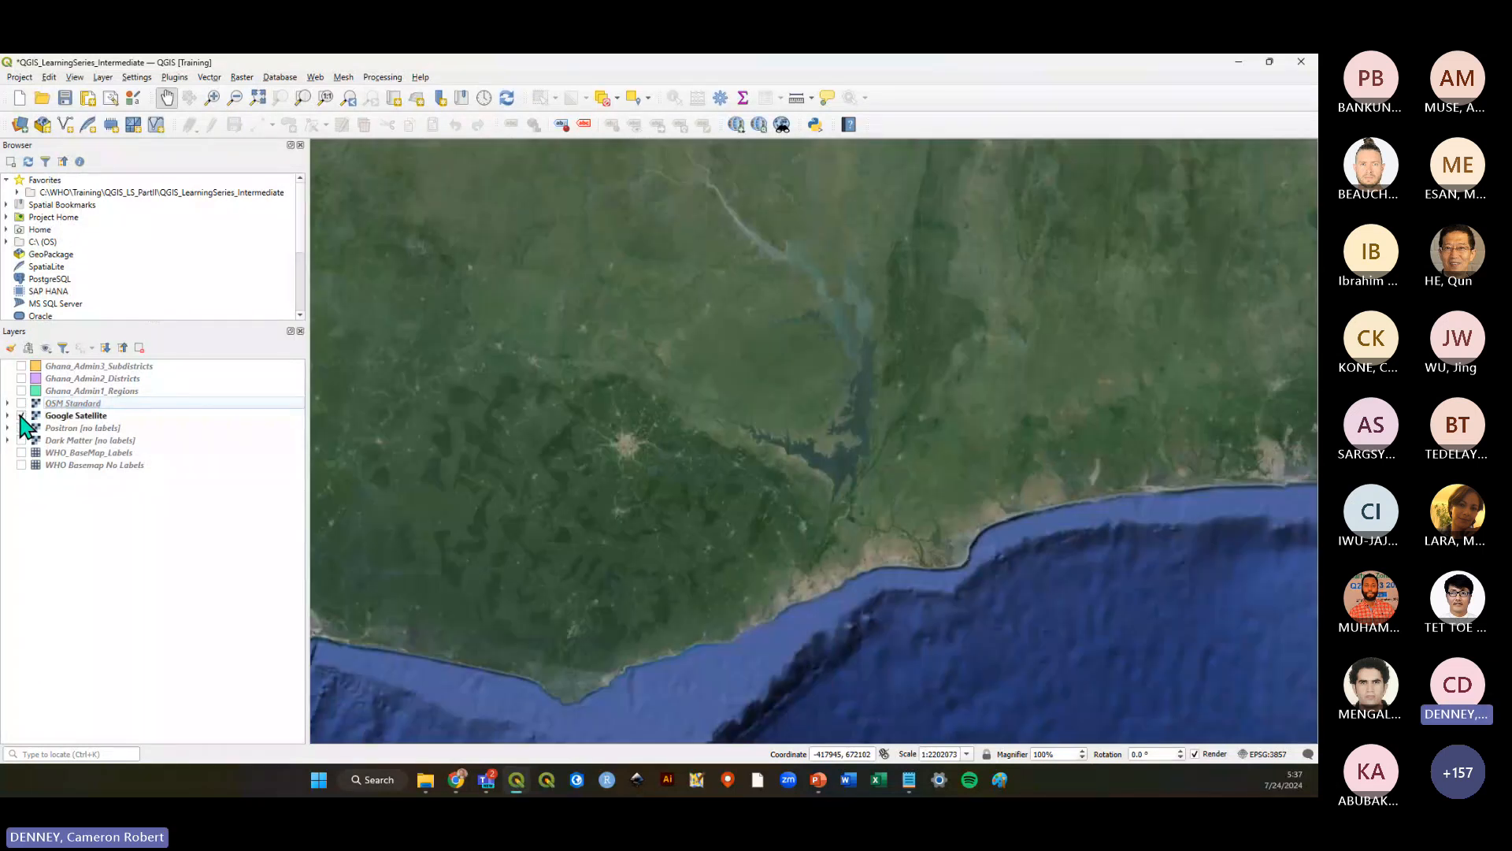
{"action": "left_click", "coordinate": [21, 416]}
{"action": "left_click", "coordinate": [21, 427]}
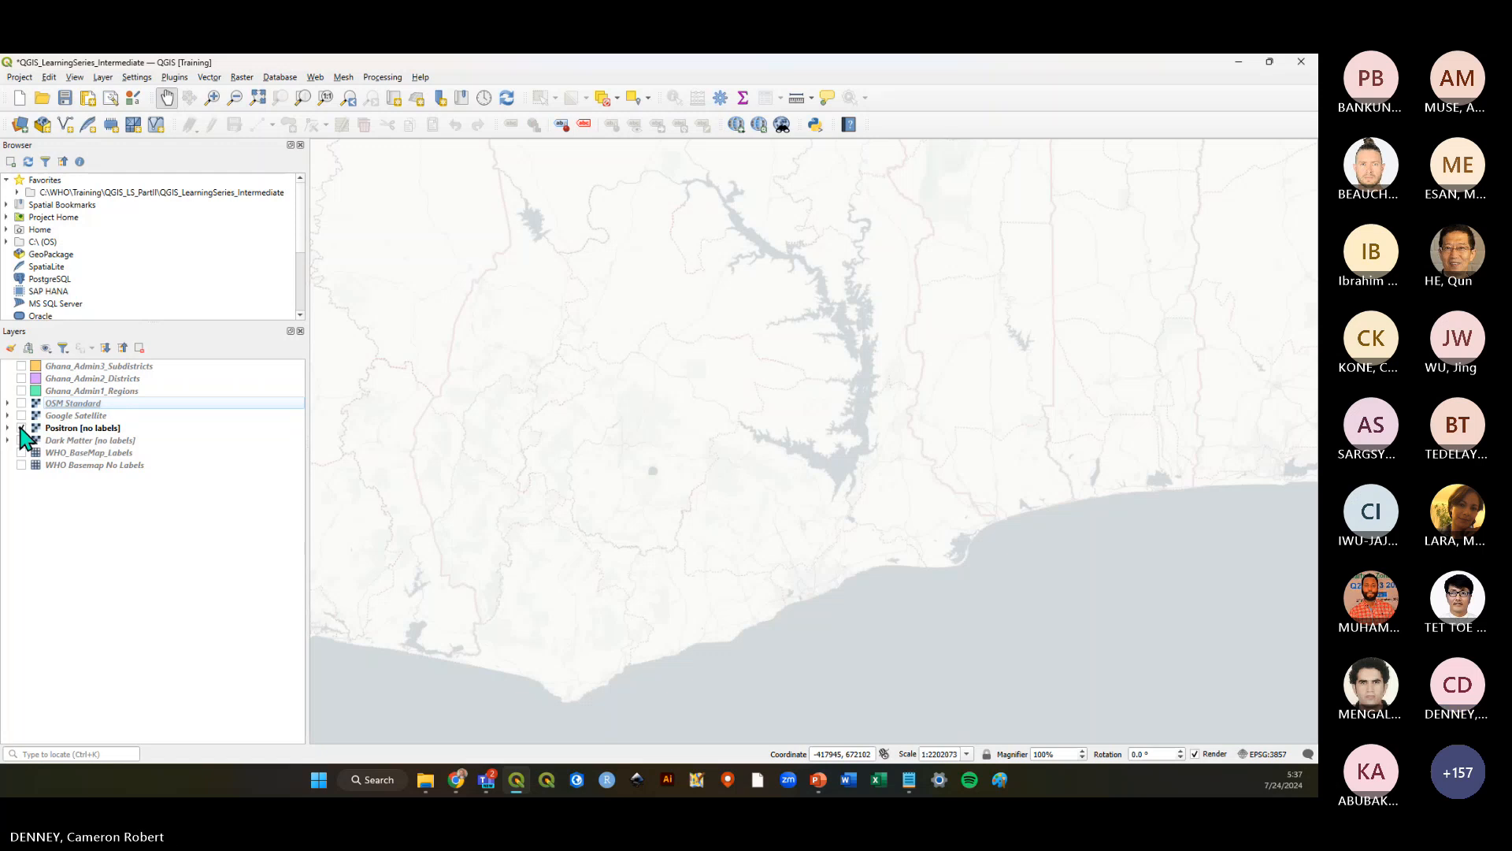
{"action": "left_click", "coordinate": [21, 428]}
Show only WHO Basemap No Labels with all of Ghana in view, and save the project
{"action": "left_click", "coordinate": [21, 464]}
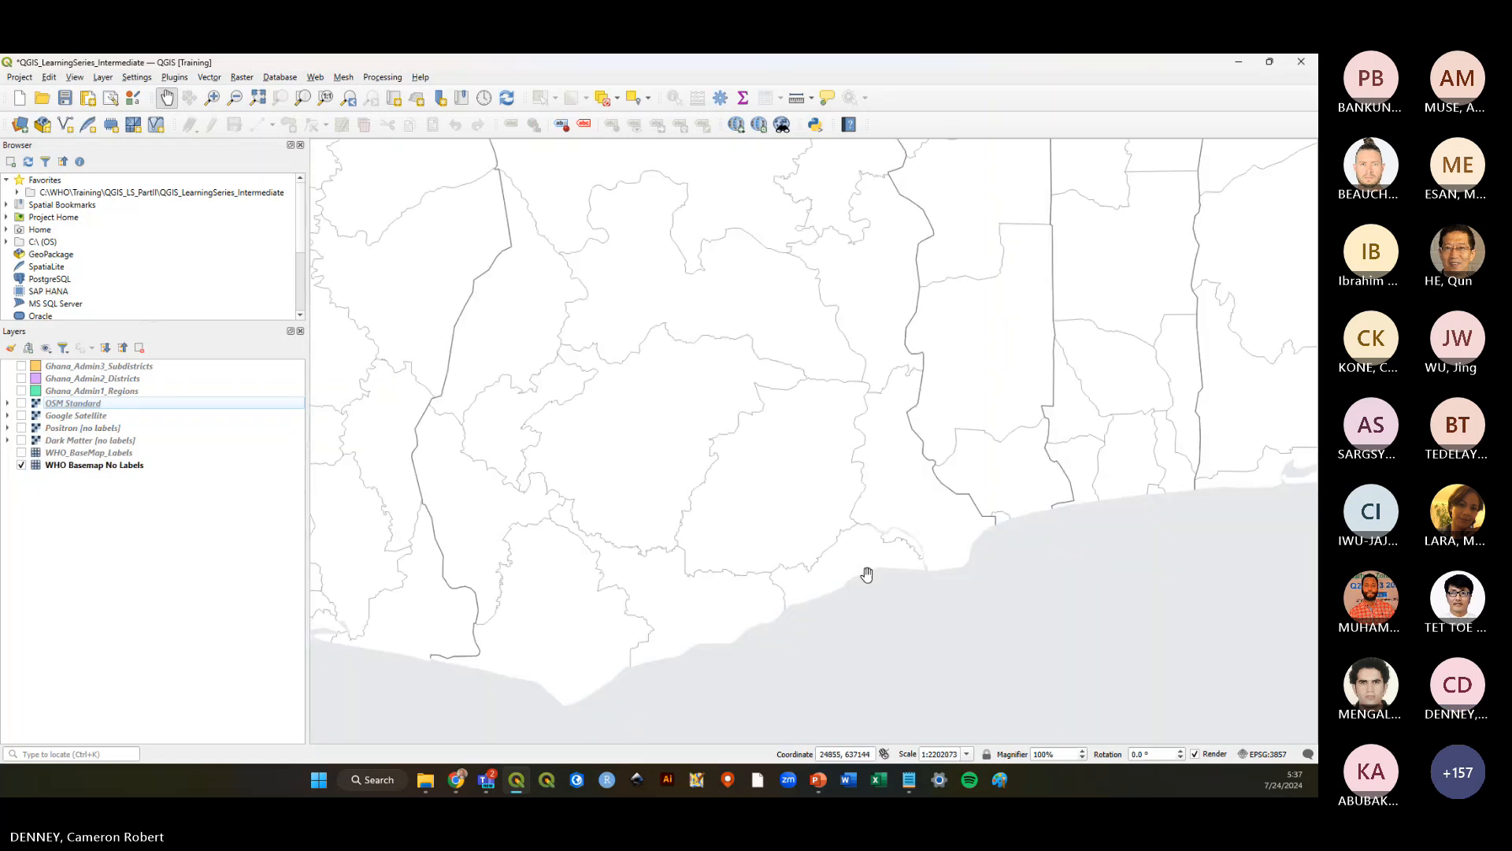
{"action": "scroll", "coordinate": [868, 574], "scroll_direction": "down", "scroll_amount": 1}
{"action": "left_click_drag", "start_coordinate": [805, 486], "coordinate": [811, 507]}
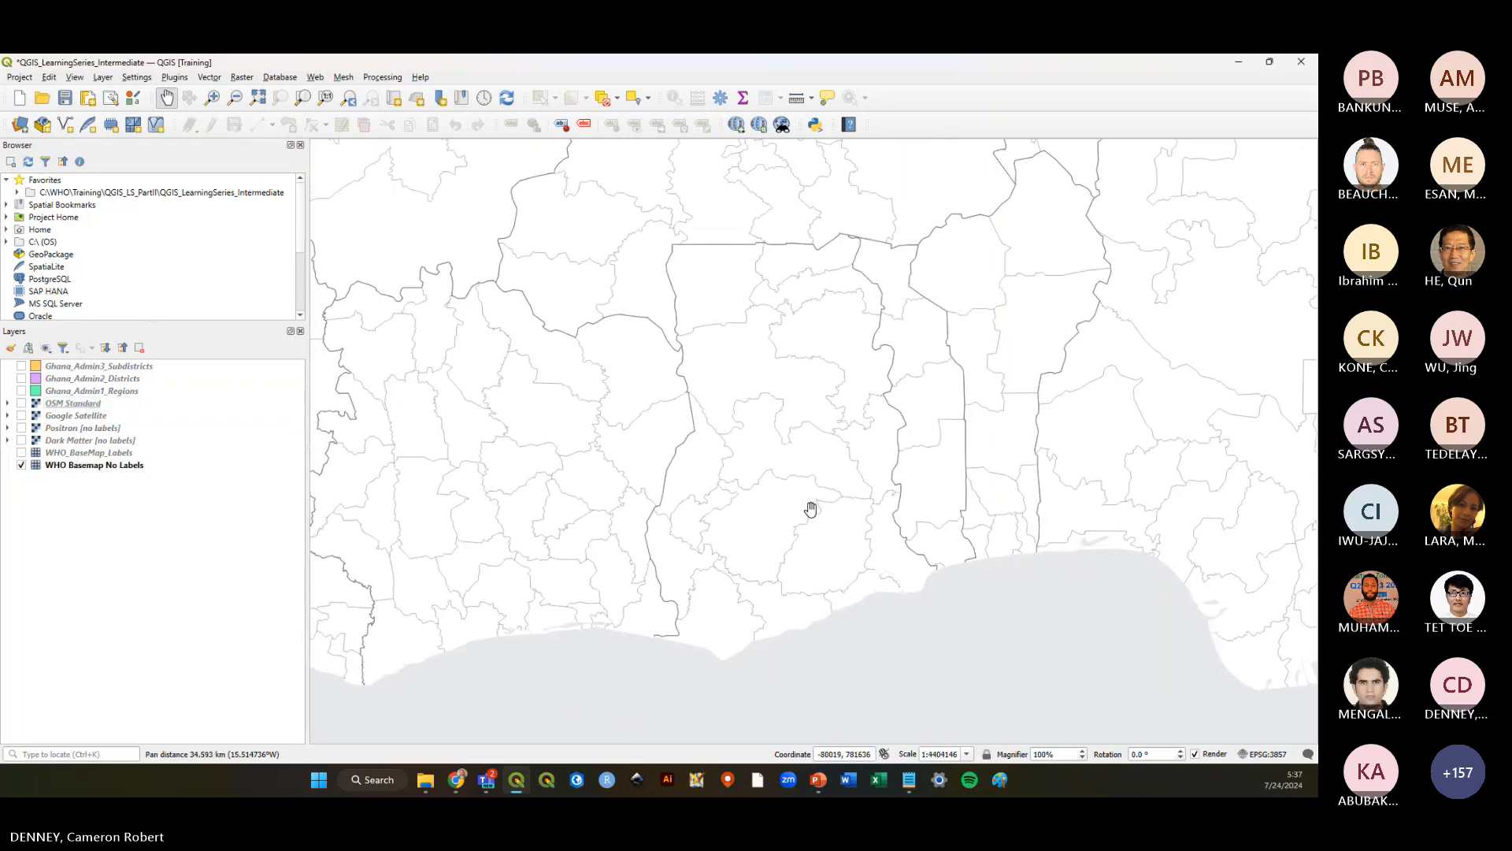
{"action": "left_click", "coordinate": [66, 99]}
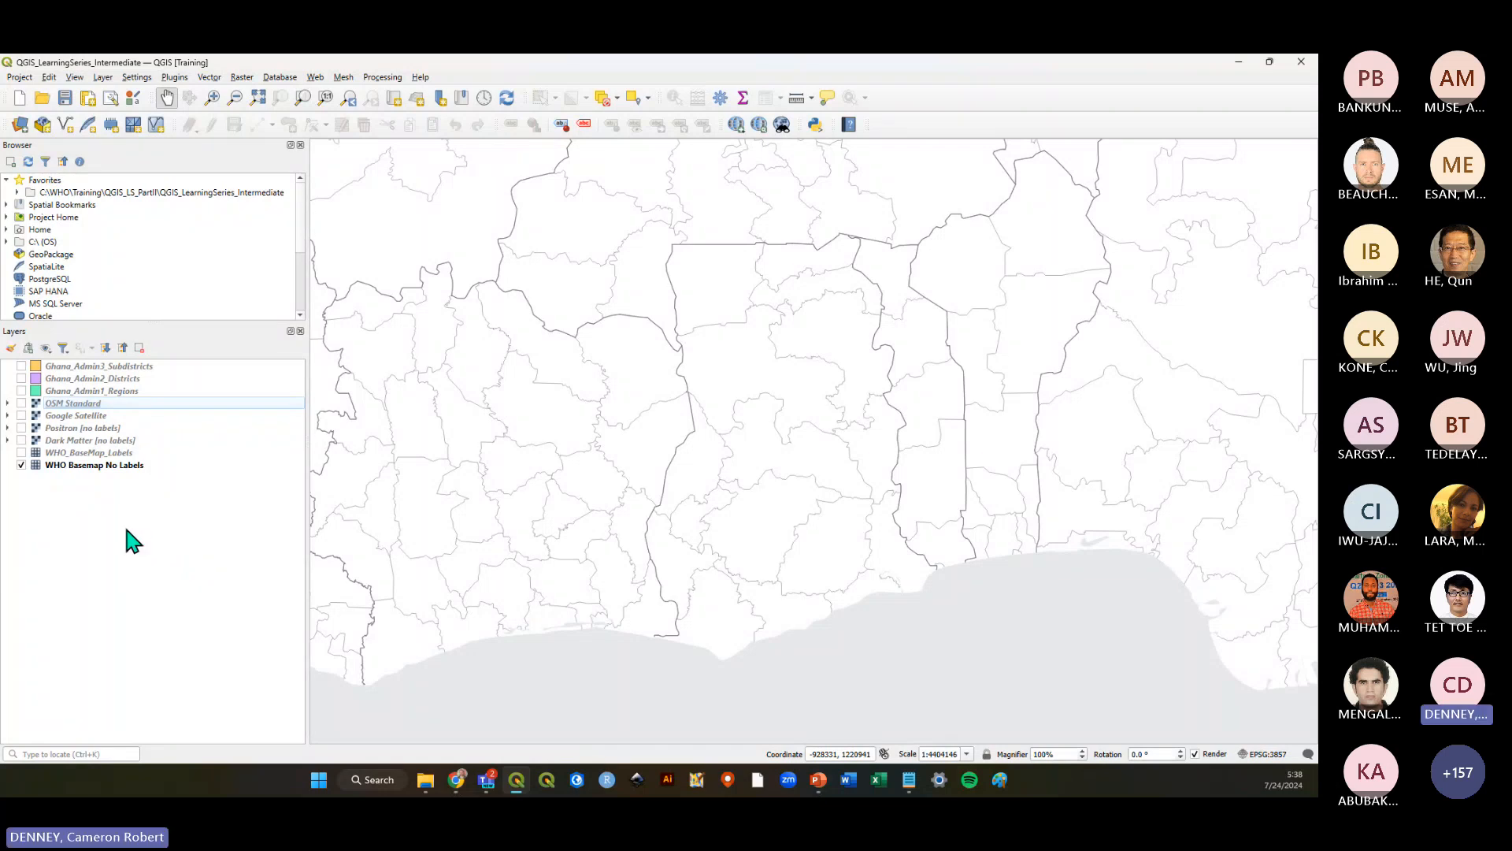
Show WHO_BaseMap_Labels and Ghana_Admin1_Regions, hide WHO Basemap No Labels, and save the project
{"action": "left_click", "coordinate": [22, 452]}
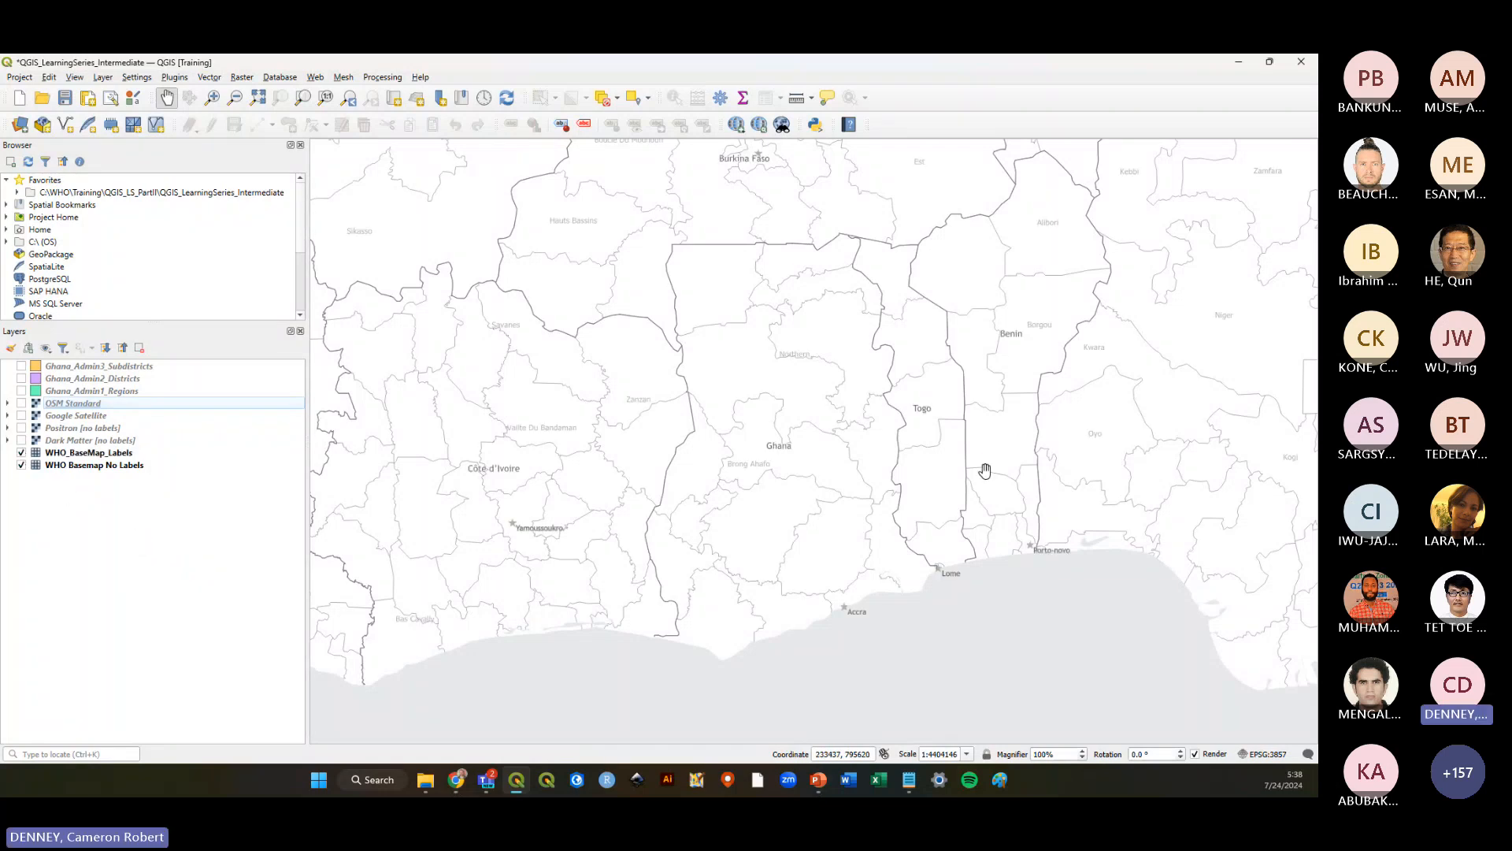
{"action": "left_click", "coordinate": [22, 390]}
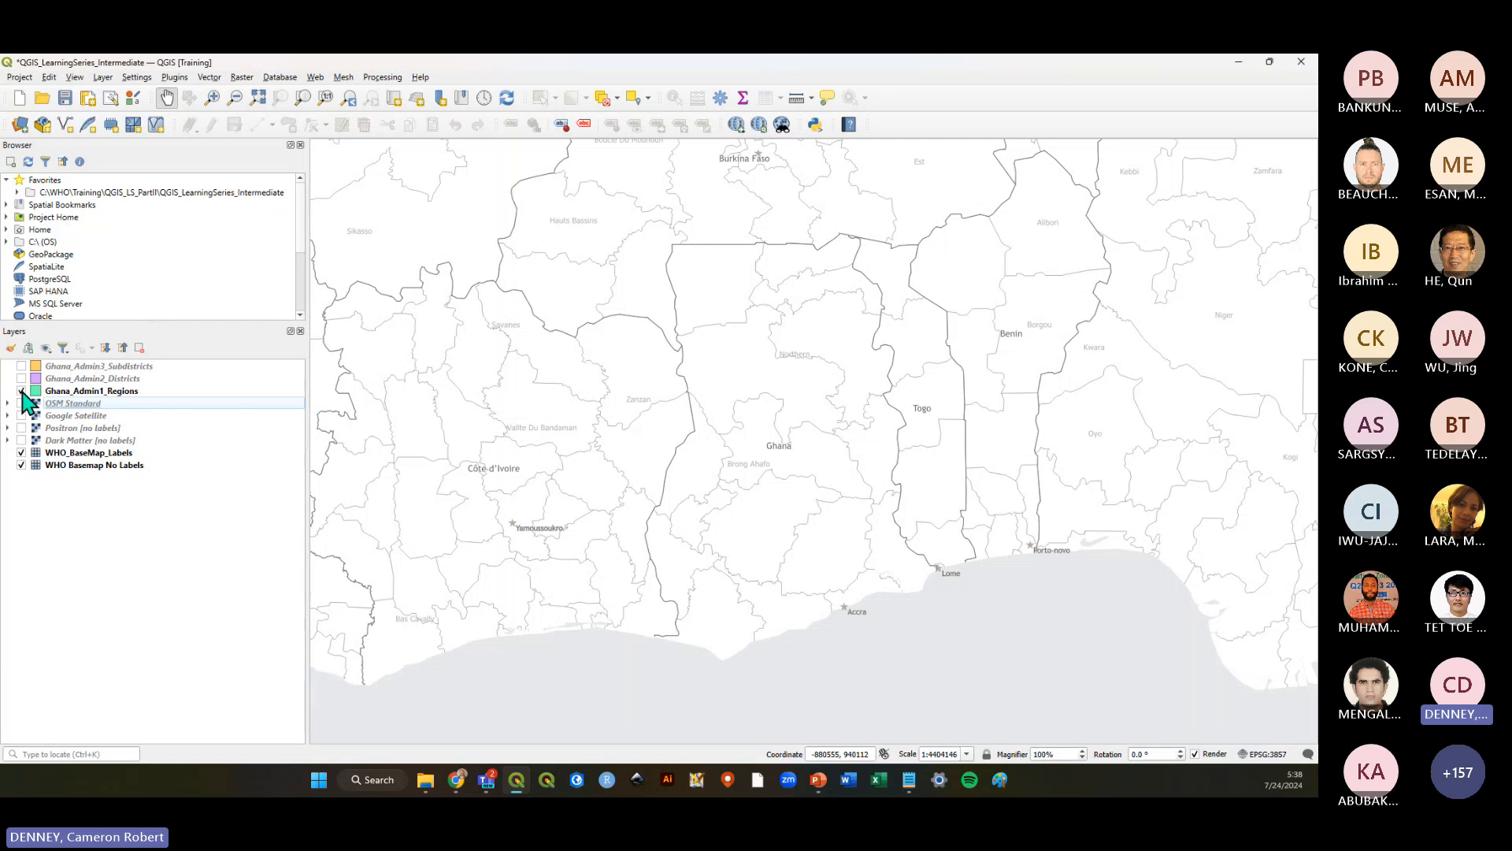
{"action": "left_click", "coordinate": [21, 465]}
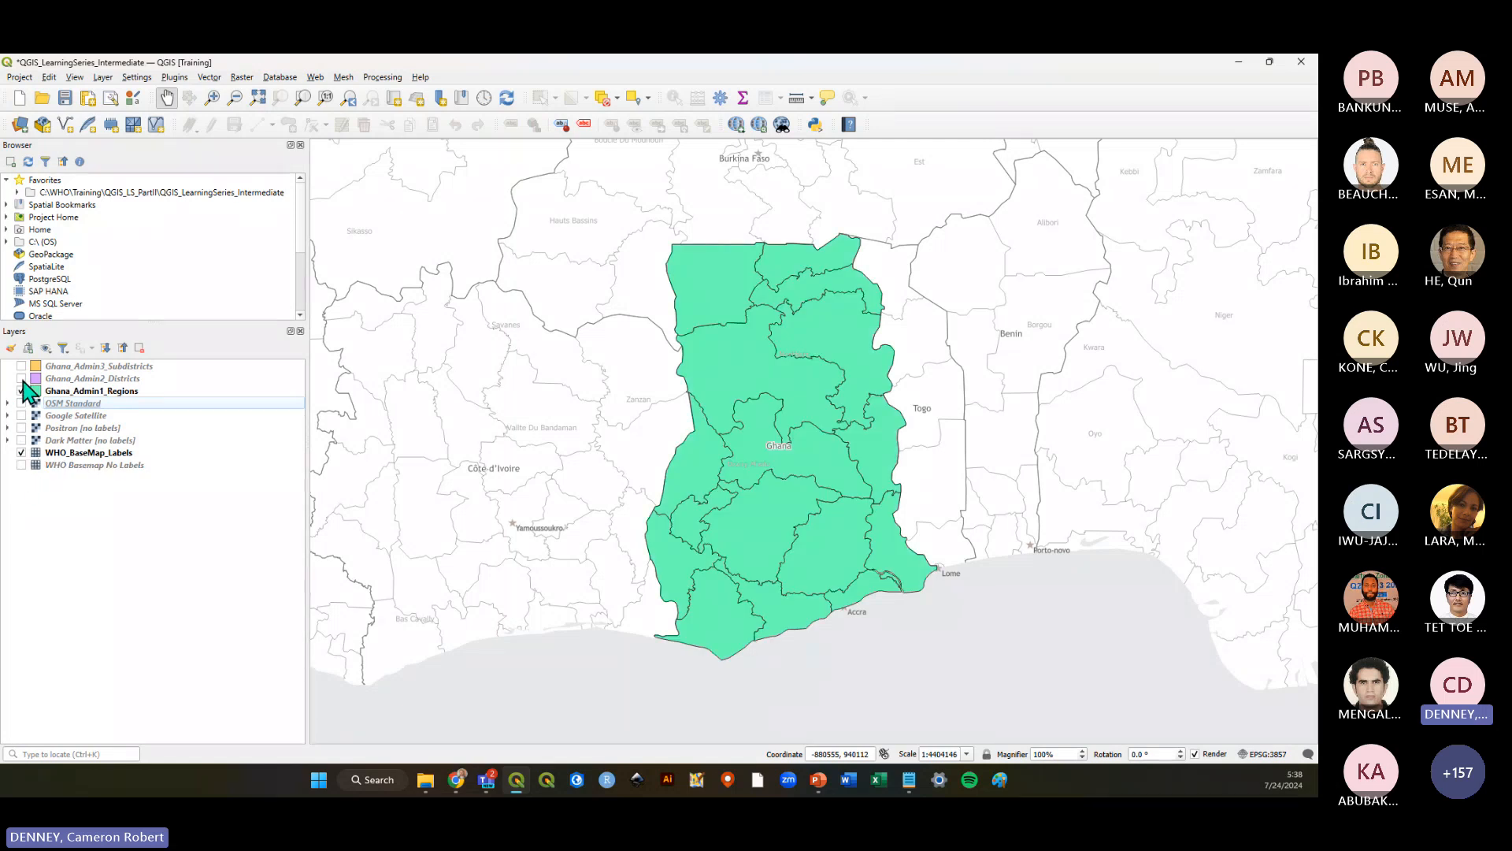
{"action": "left_click", "coordinate": [181, 453]}
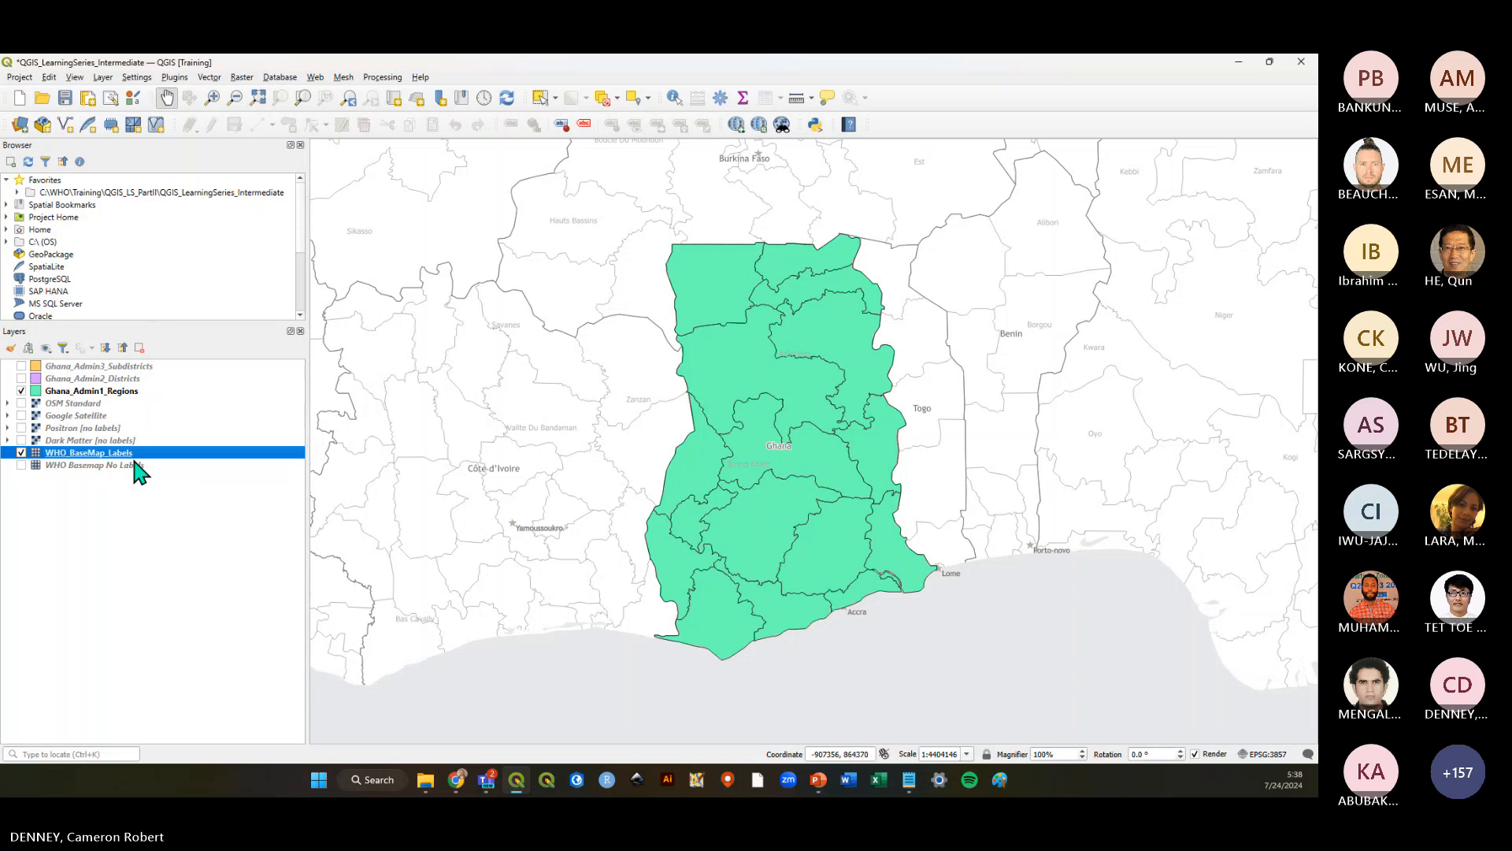
{"action": "left_click", "coordinate": [78, 531]}
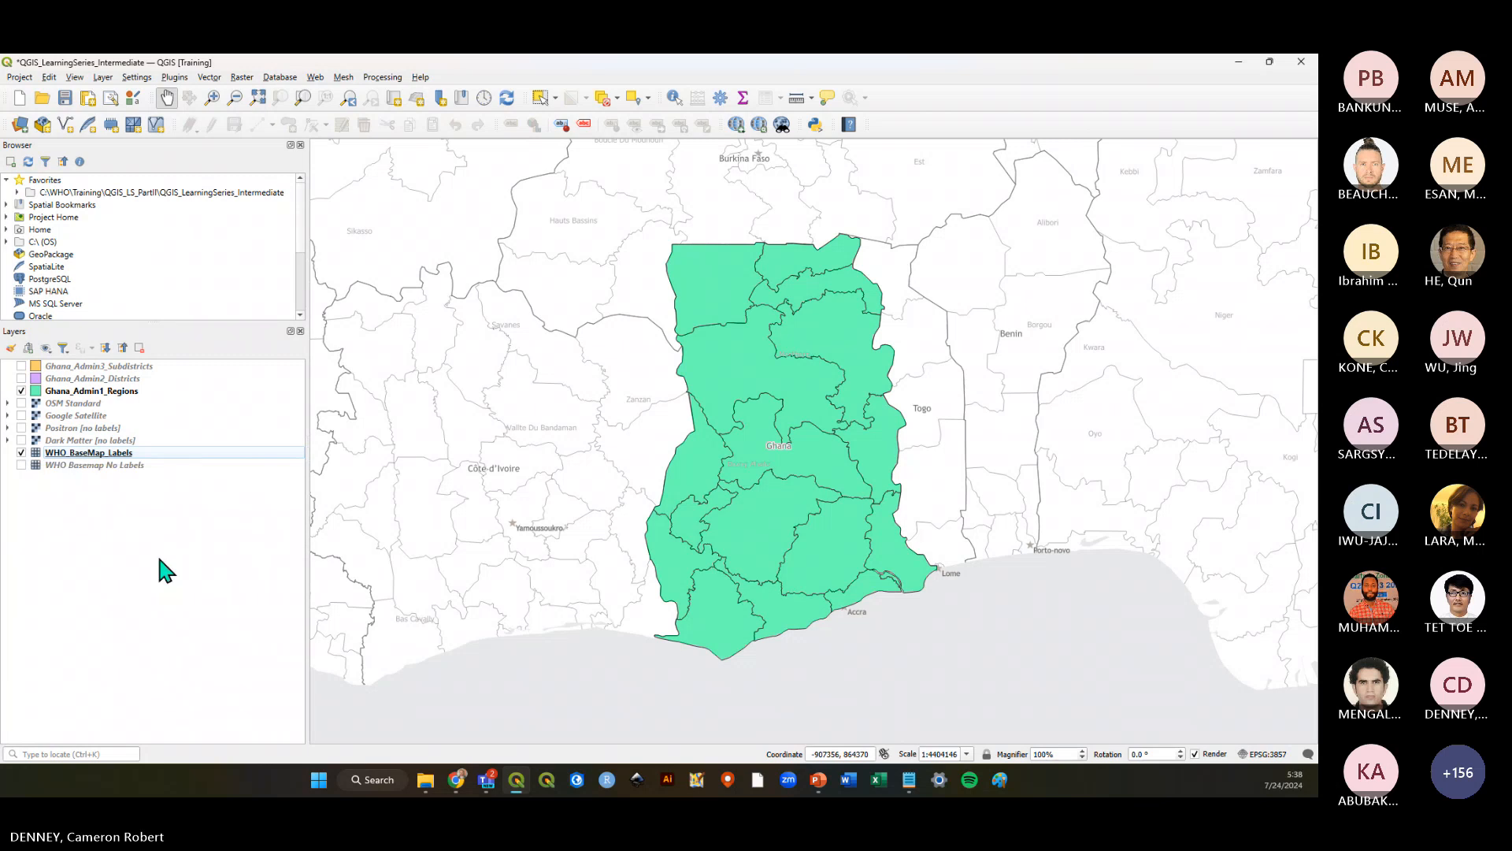
{"action": "left_click", "coordinate": [65, 98]}
Review which panels and toolbars are enabled, checking the Browser panel entry in particular
{"action": "left_click", "coordinate": [78, 79]}
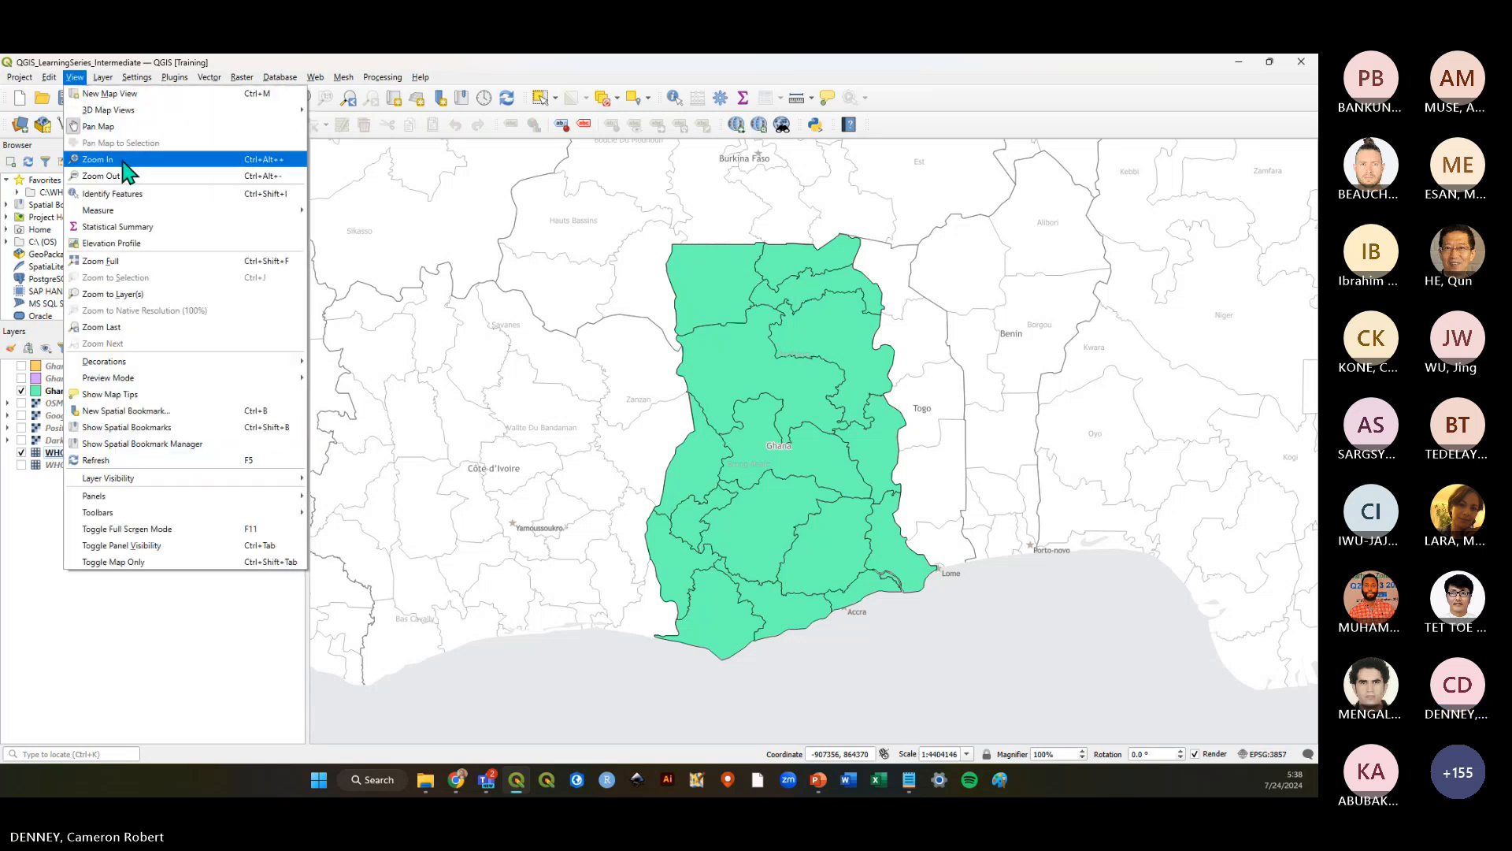
{"action": "mouse_move", "coordinate": [258, 500]}
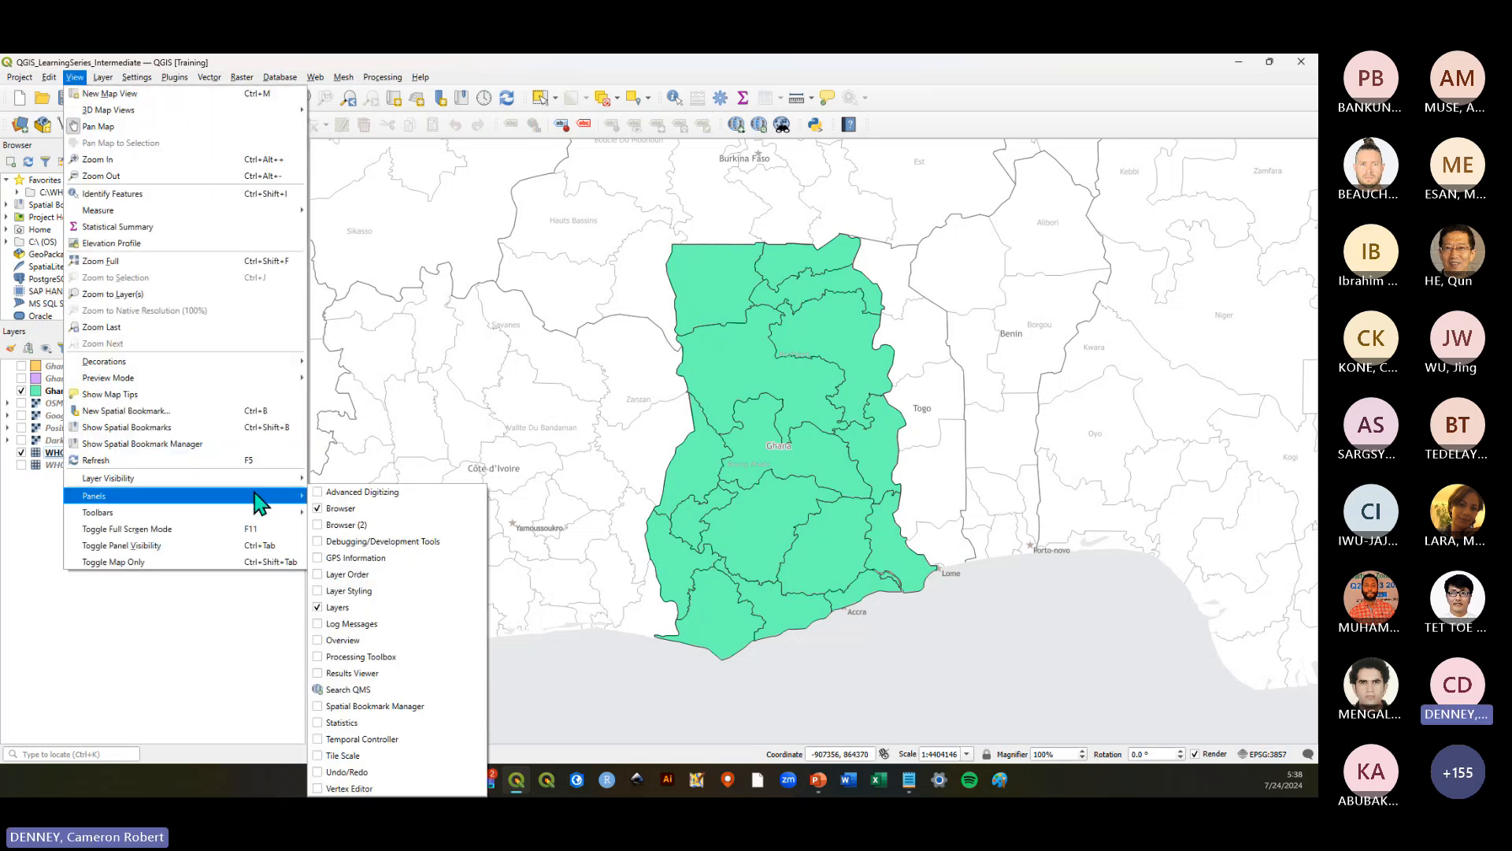
{"action": "left_click", "coordinate": [355, 509]}
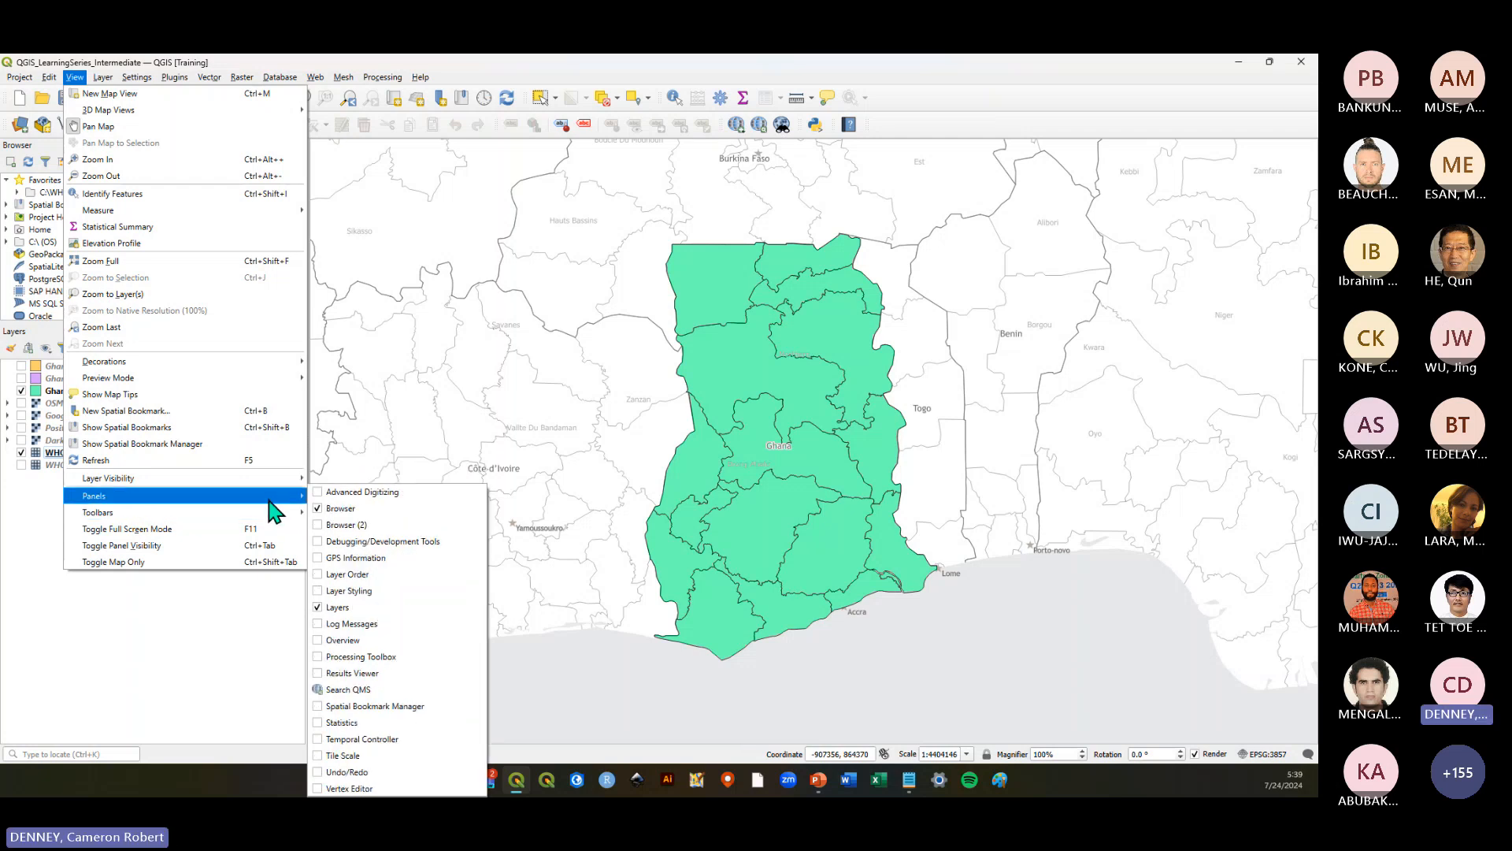
{"action": "mouse_move", "coordinate": [265, 513]}
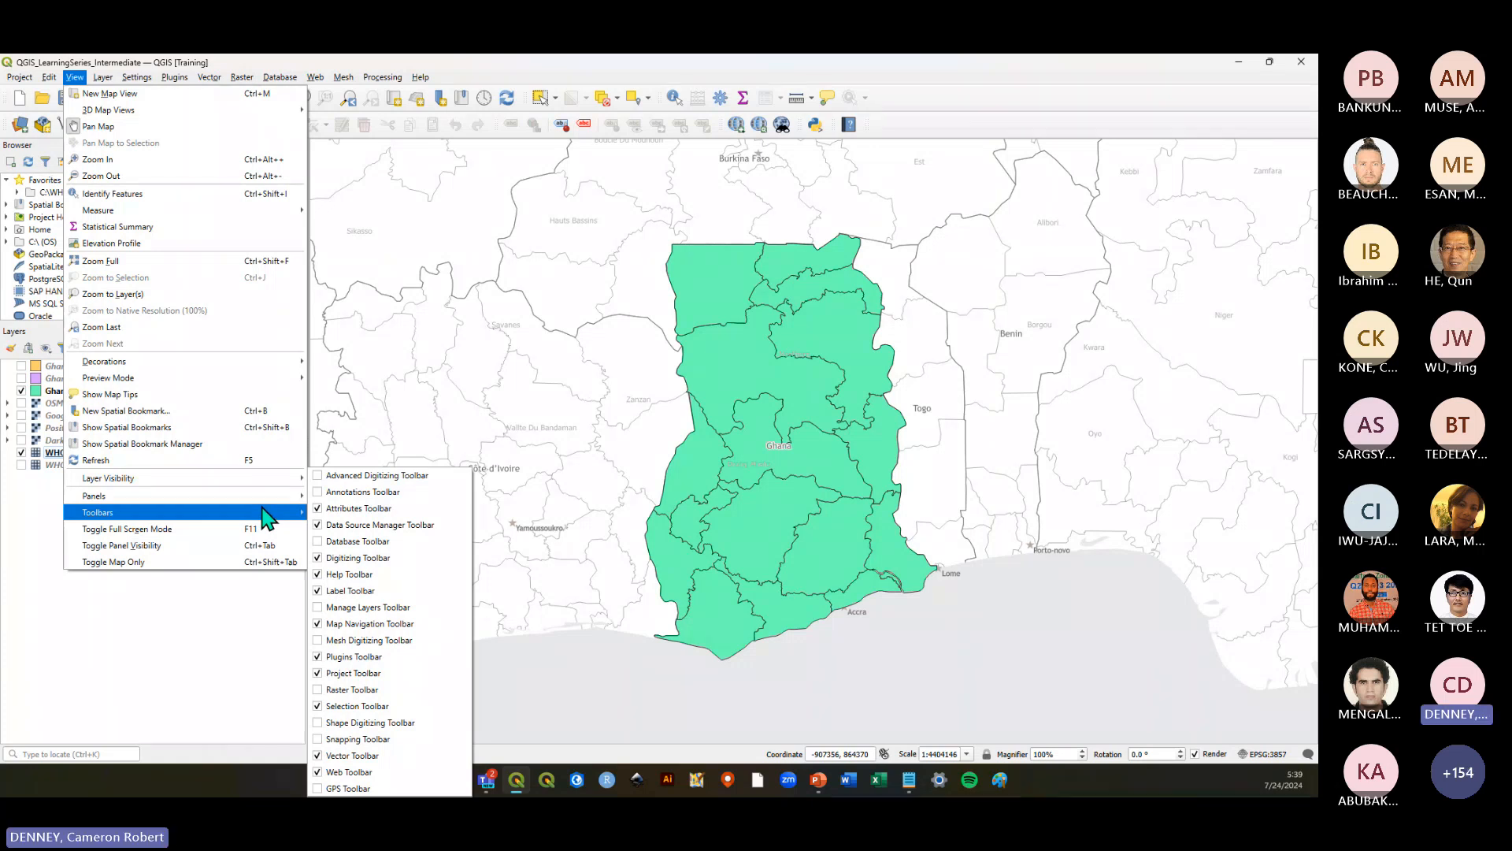
{"action": "left_click", "coordinate": [187, 627]}
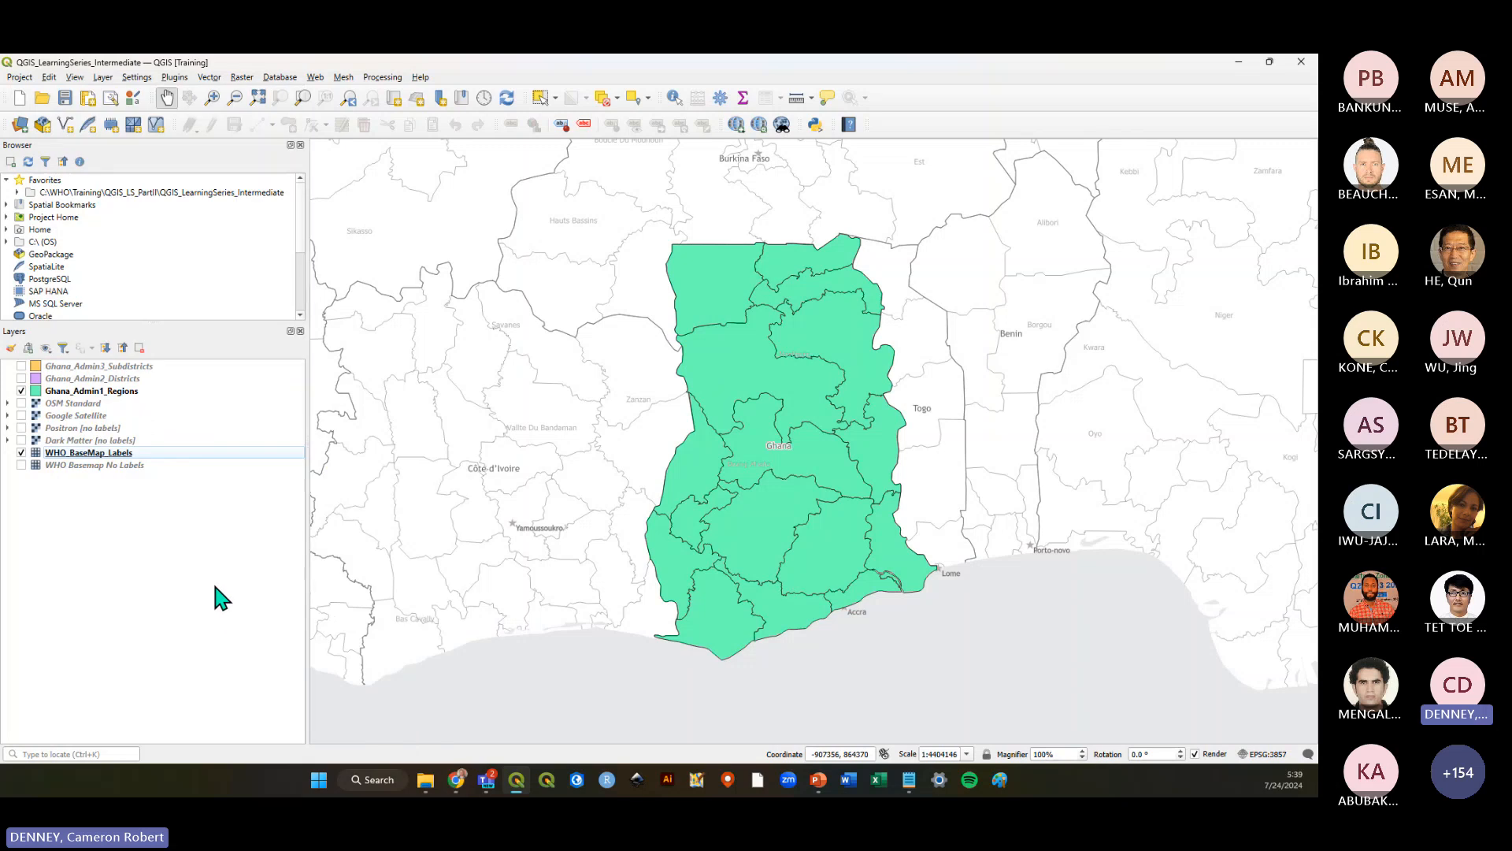
{"action": "left_click", "coordinate": [75, 76]}
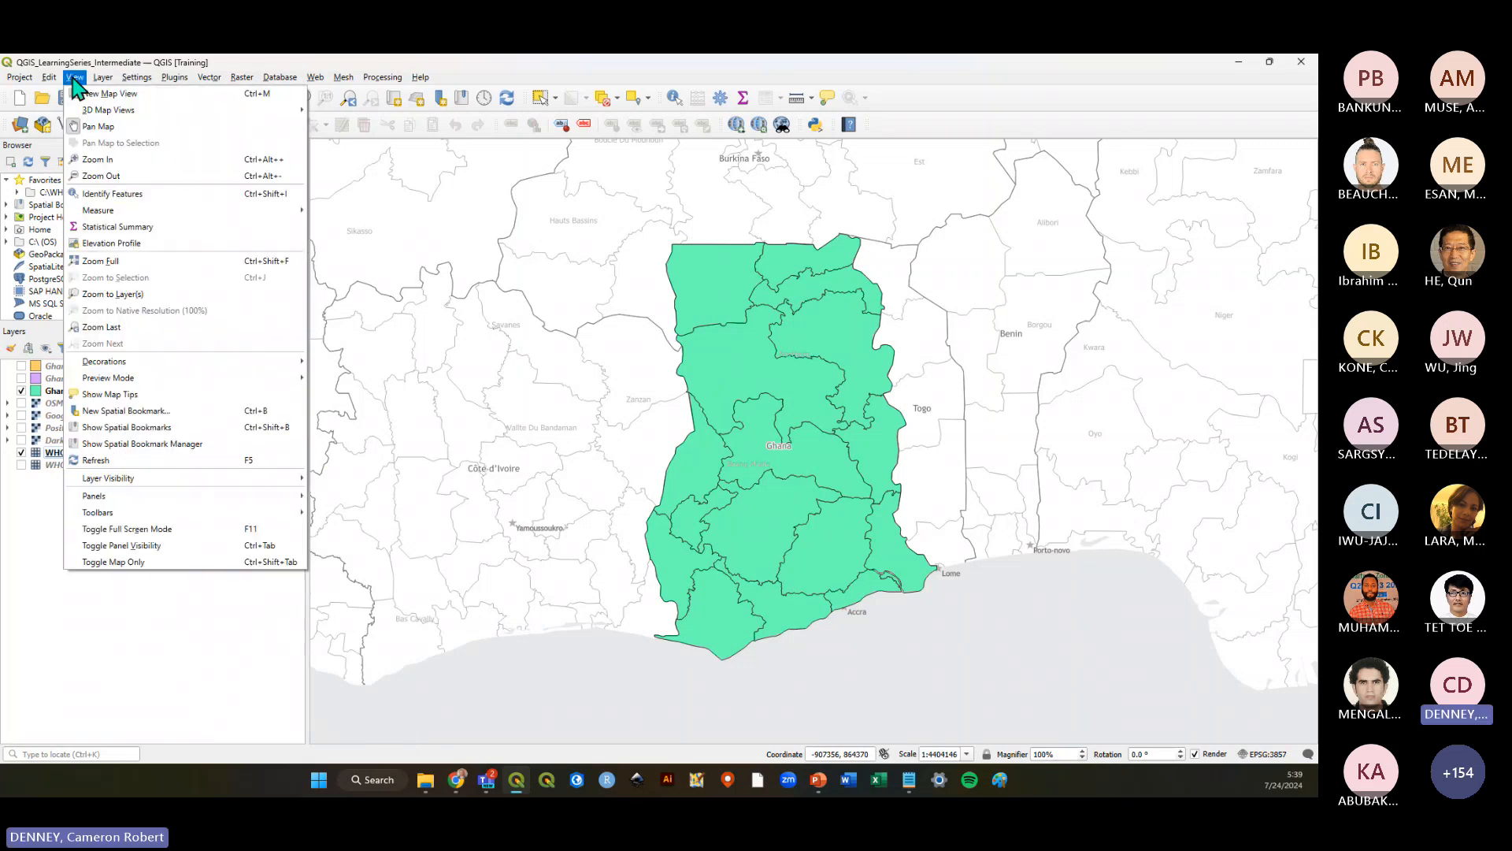
{"action": "mouse_move", "coordinate": [196, 510]}
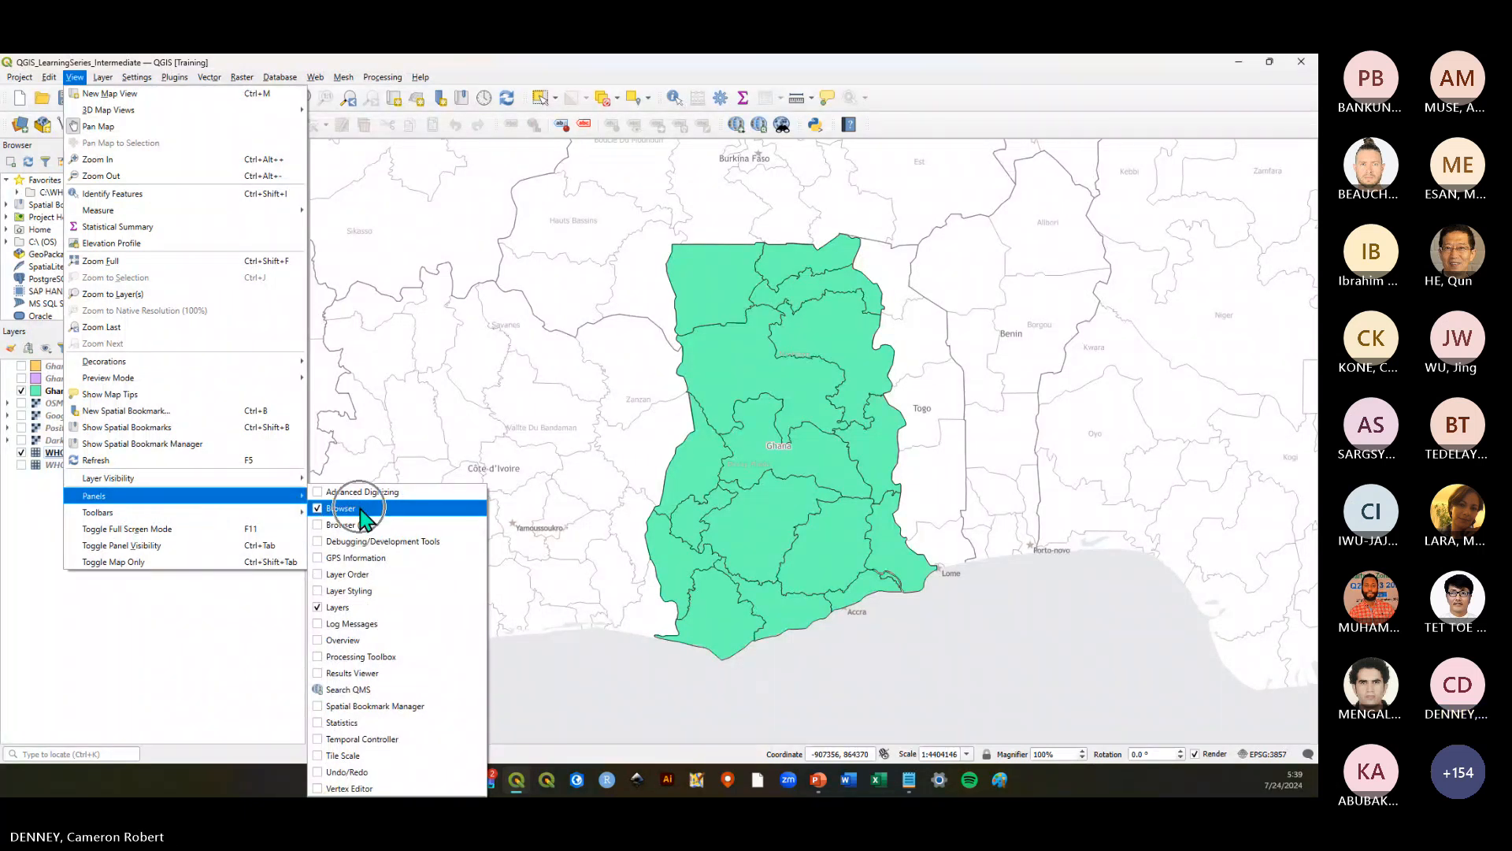
{"action": "left_click", "coordinate": [191, 618]}
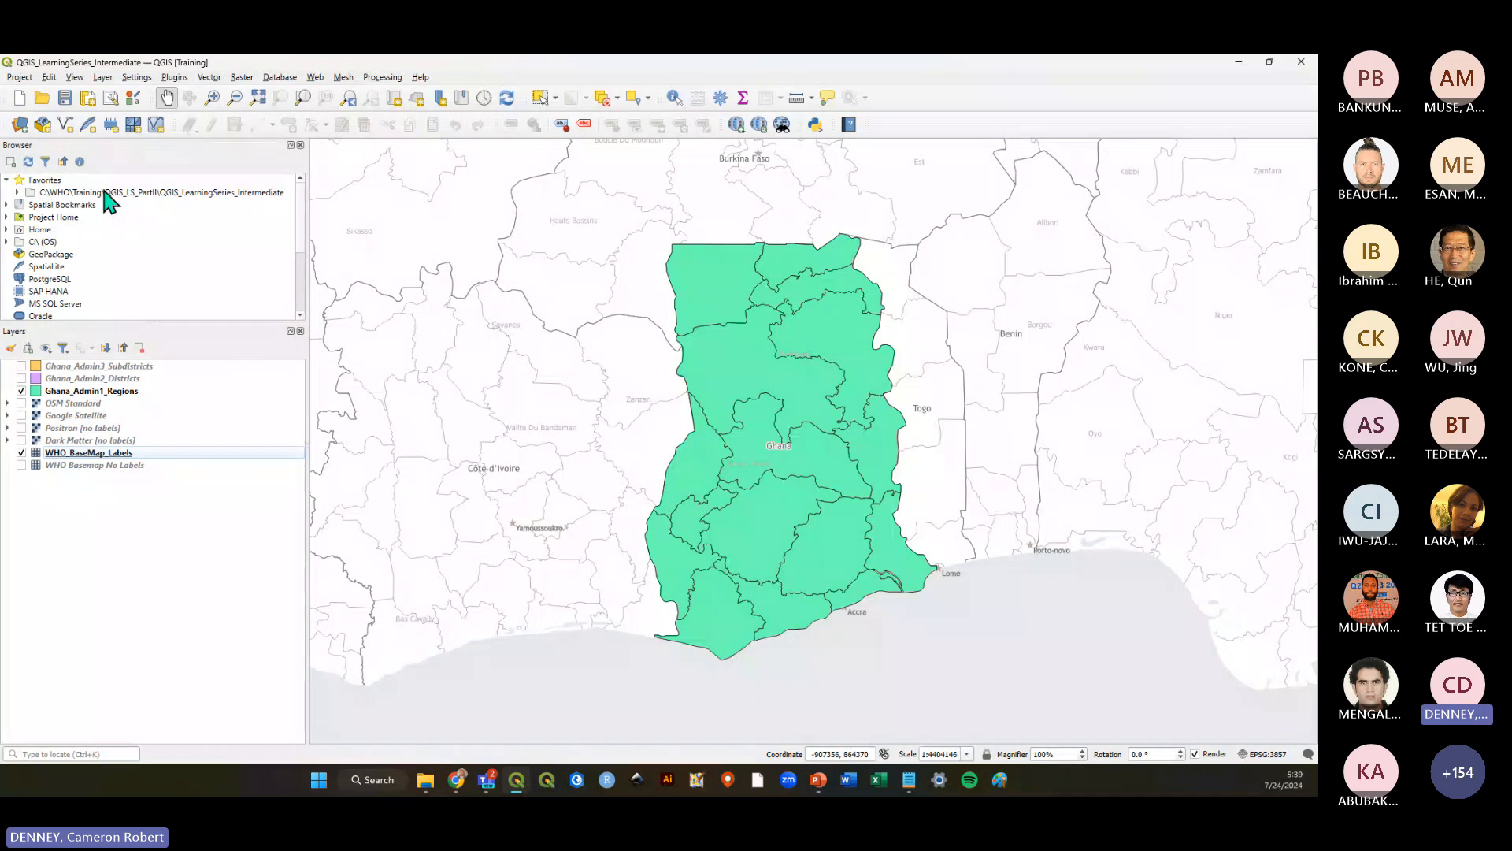
Examine the options available for the favourite data folder and for the Favorites group, look over the data sources, and collapse Favorites
{"action": "right_click", "coordinate": [167, 193]}
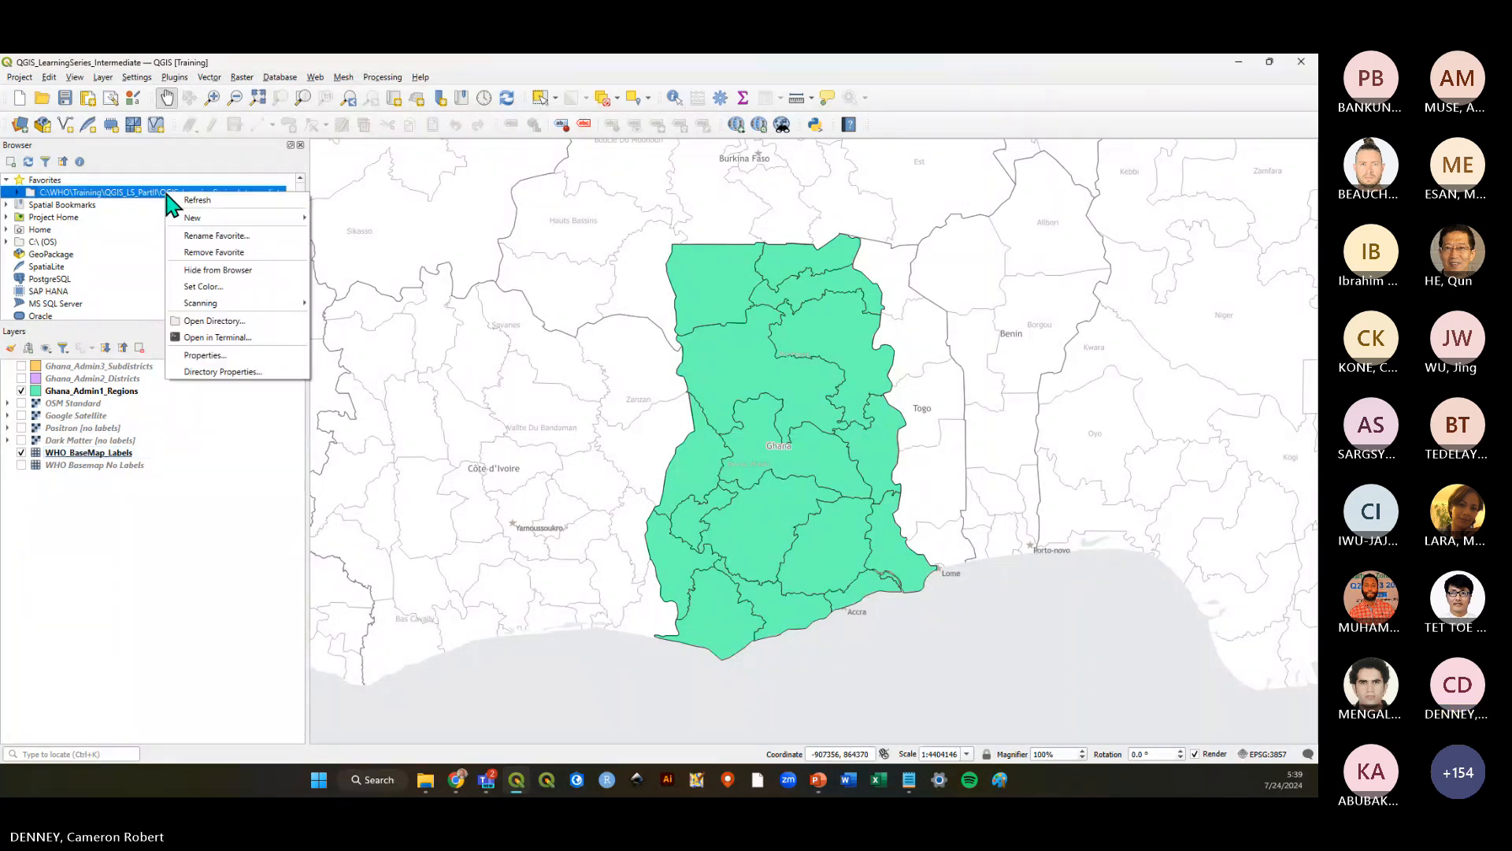
{"action": "left_click", "coordinate": [91, 181]}
{"action": "scroll", "coordinate": [174, 246], "scroll_direction": "down", "scroll_amount": 3}
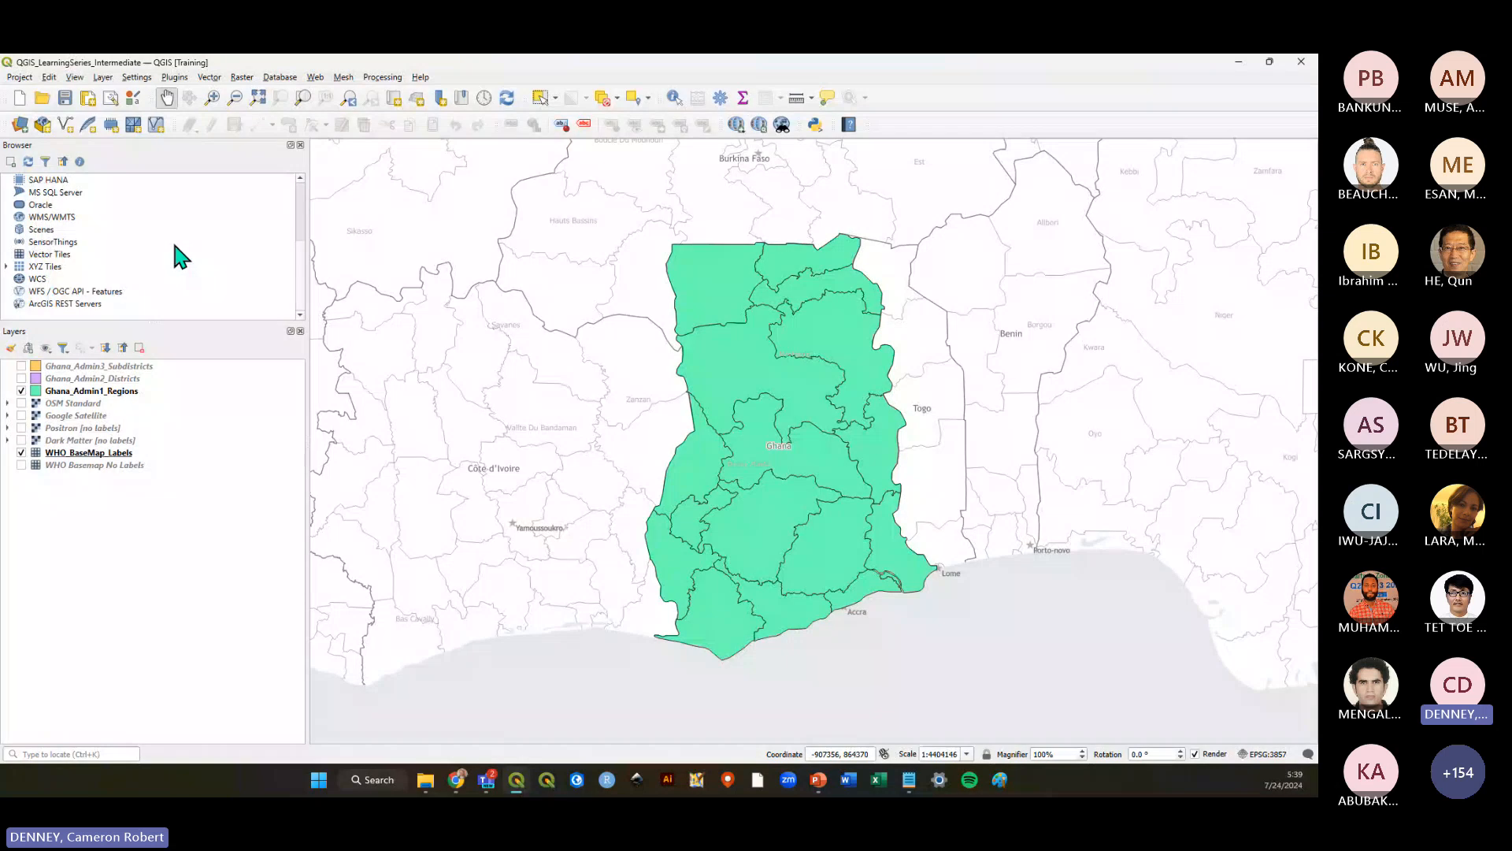
{"action": "scroll", "coordinate": [155, 266], "scroll_direction": "up", "scroll_amount": 3}
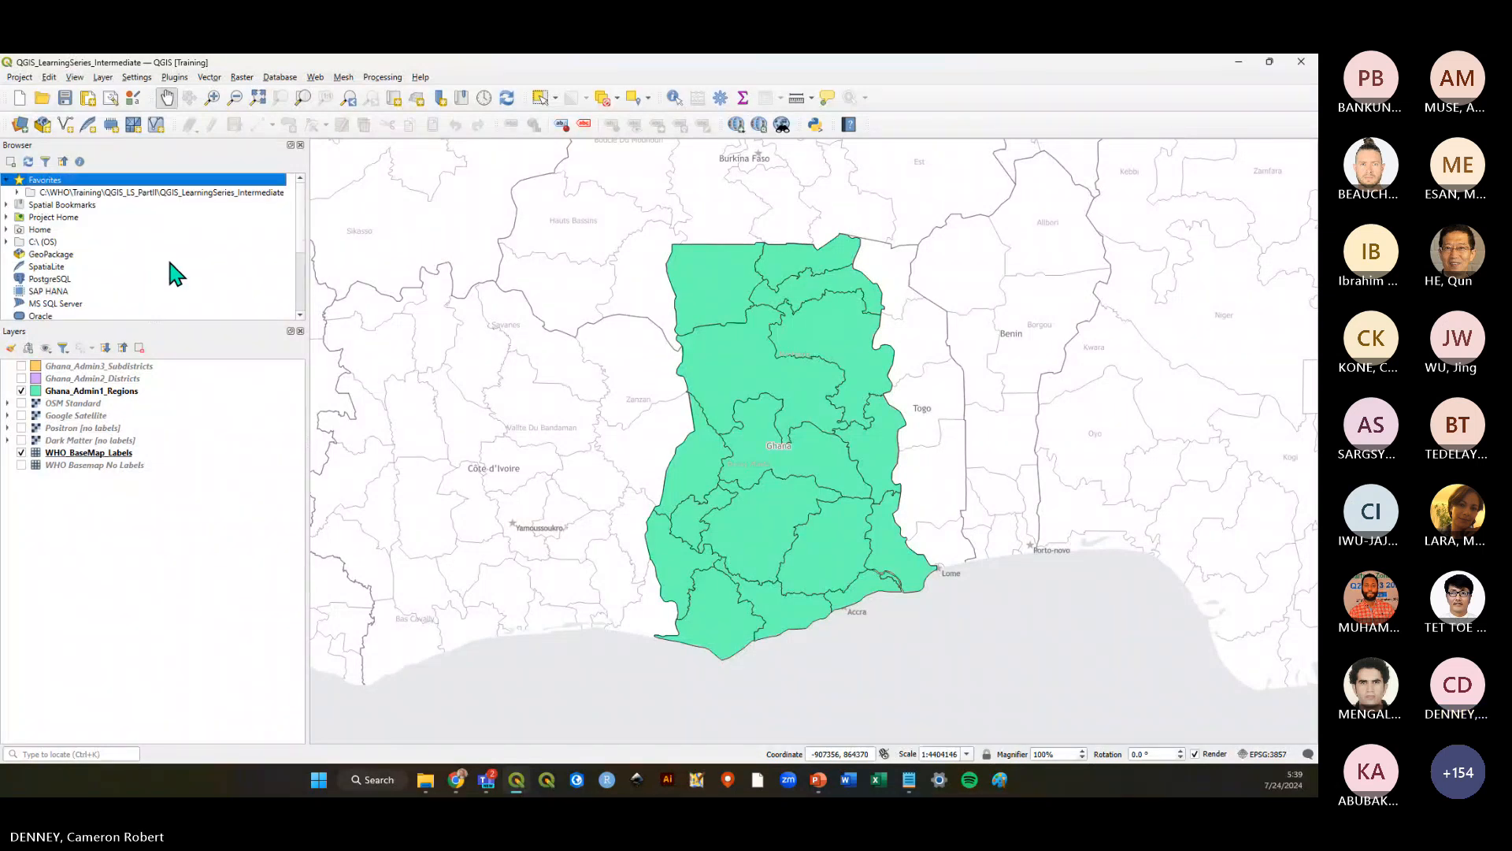
{"action": "right_click", "coordinate": [62, 180]}
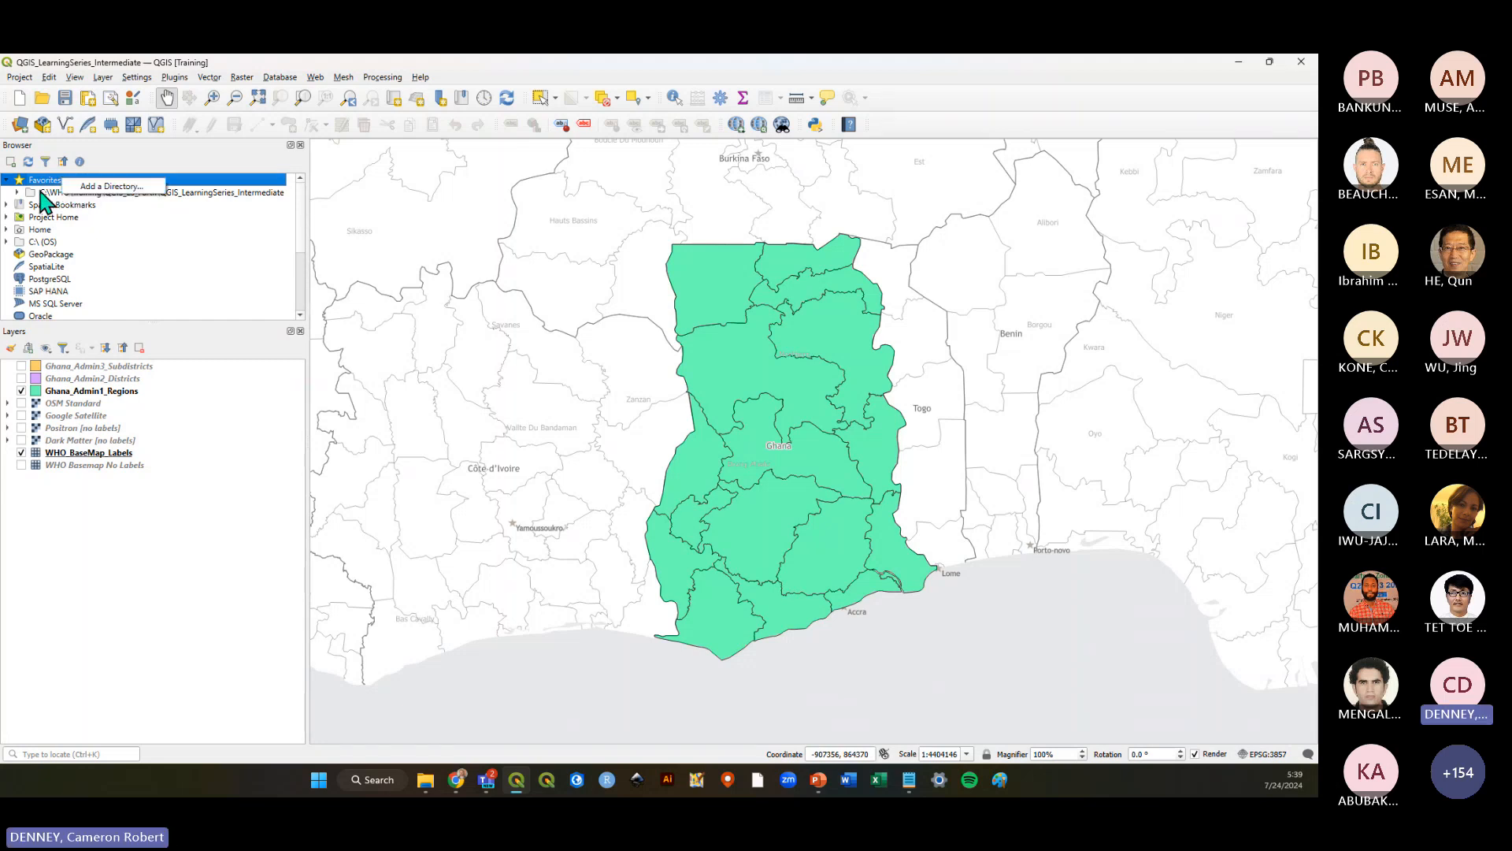
{"action": "left_click", "coordinate": [40, 182]}
{"action": "left_click", "coordinate": [6, 180]}
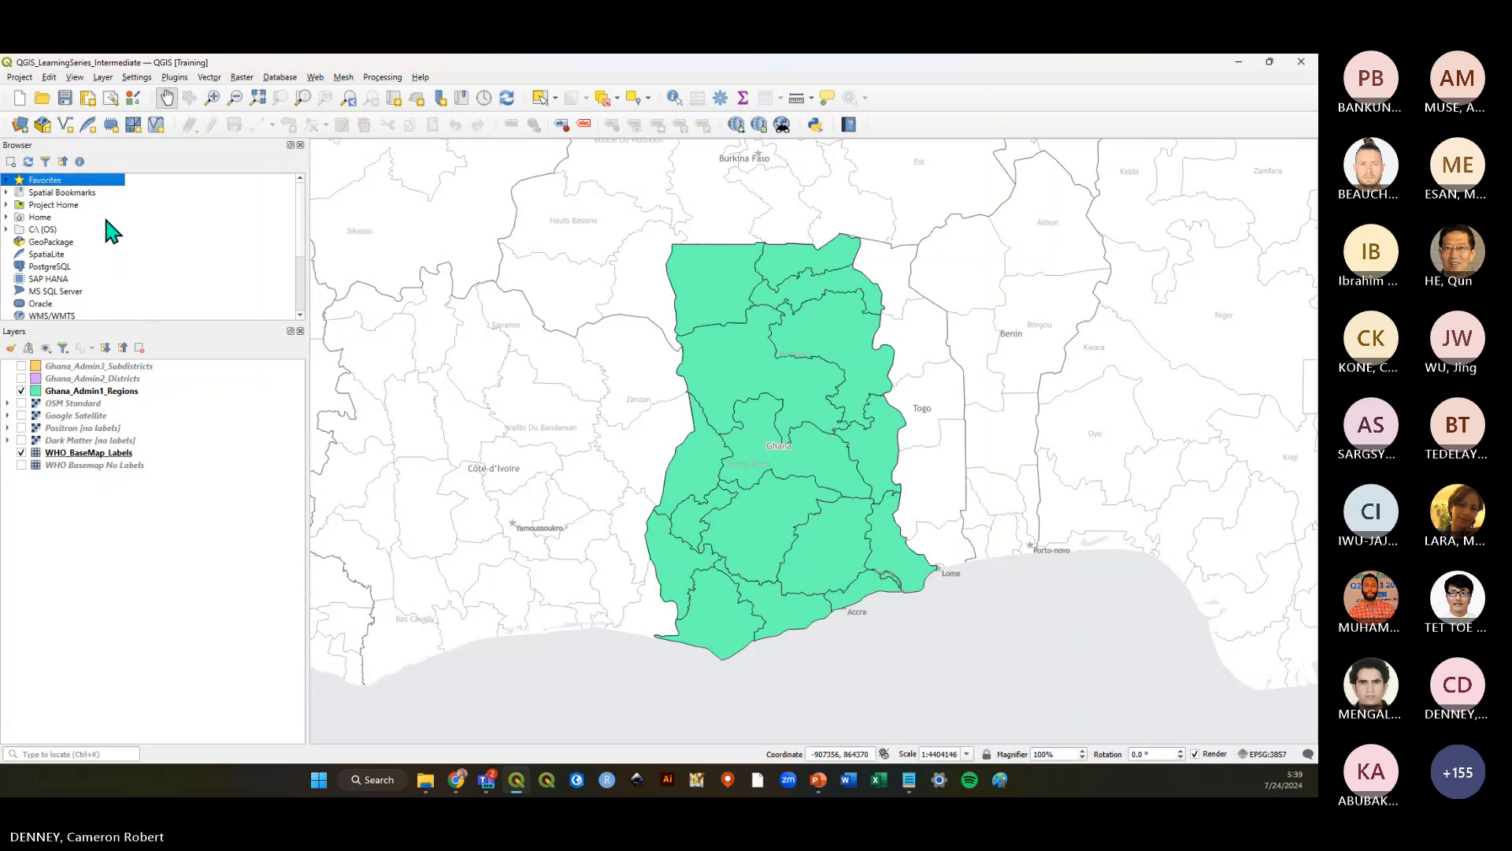
Add the QGIS_LearningSeries_Intermediate folder from C:\WHO\Training\QGIS_LS_PartII as a directory under Favorites
{"action": "right_click", "coordinate": [67, 184]}
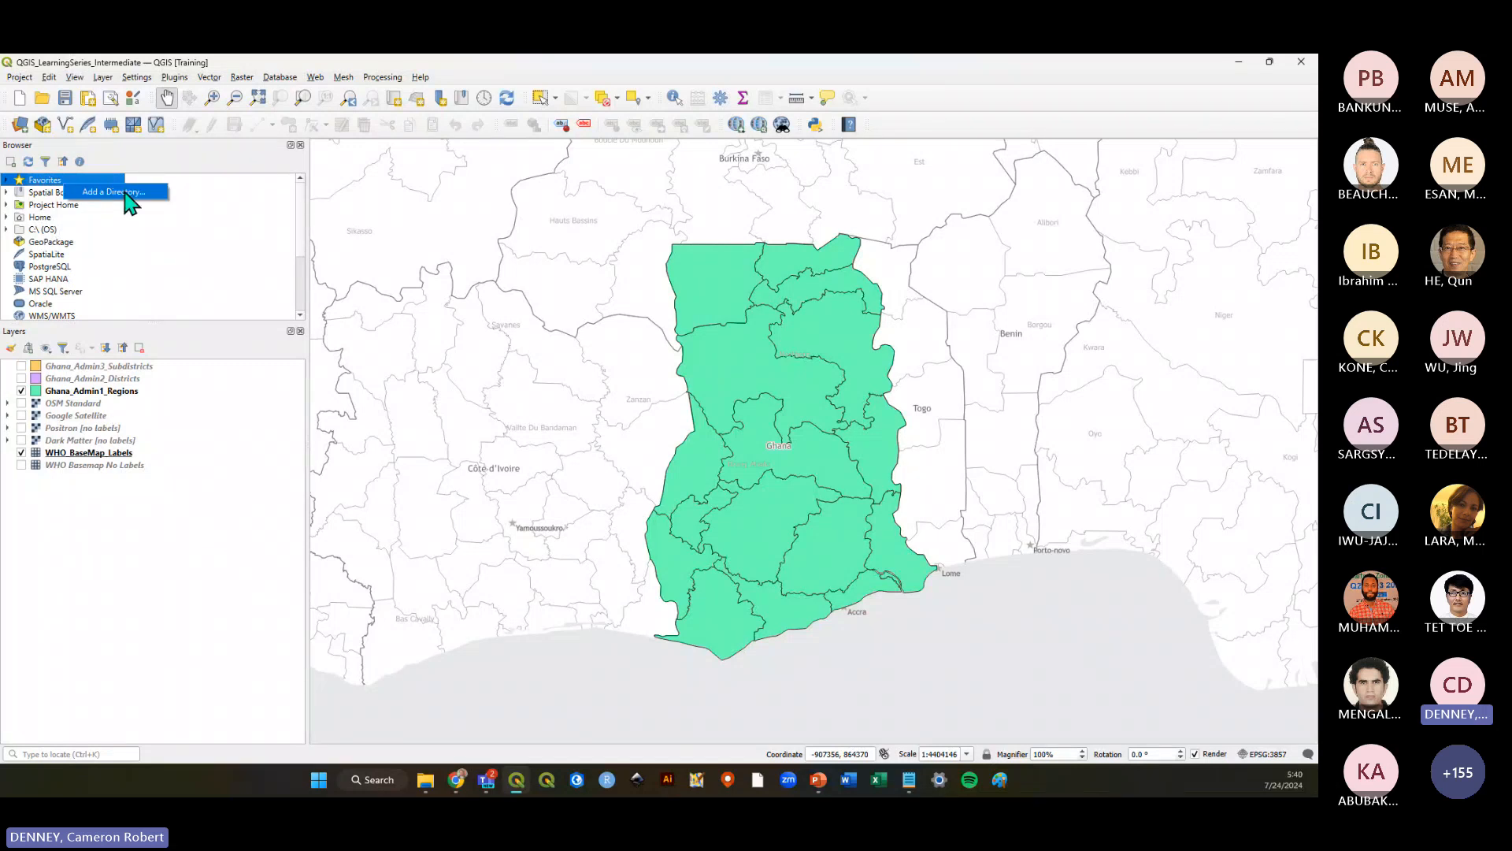
{"action": "left_click", "coordinate": [124, 193]}
{"action": "left_click_drag", "start_coordinate": [317, 66], "coordinate": [463, 153]}
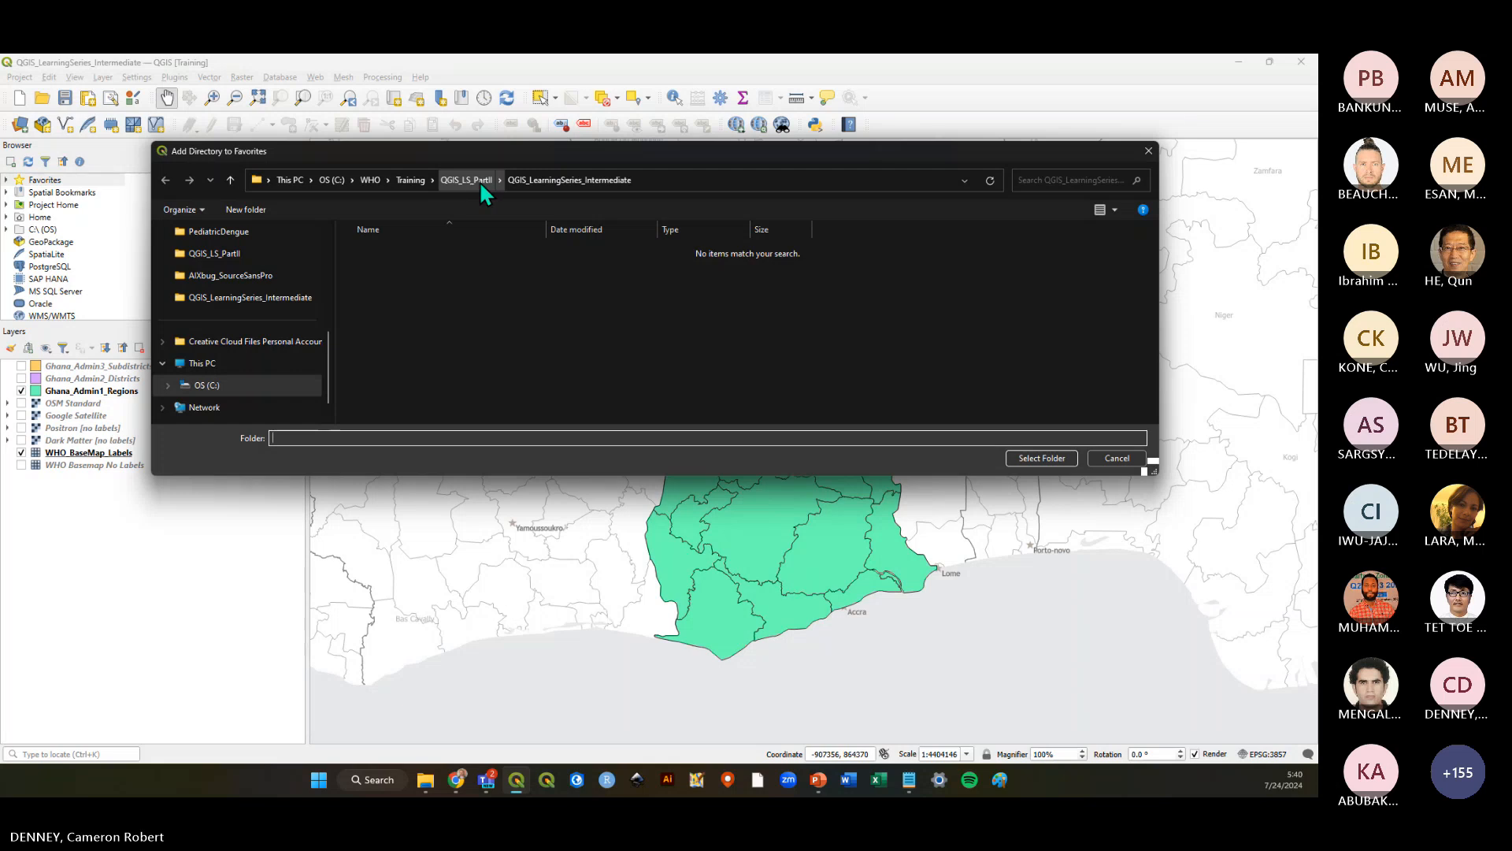
{"action": "left_click", "coordinate": [479, 181]}
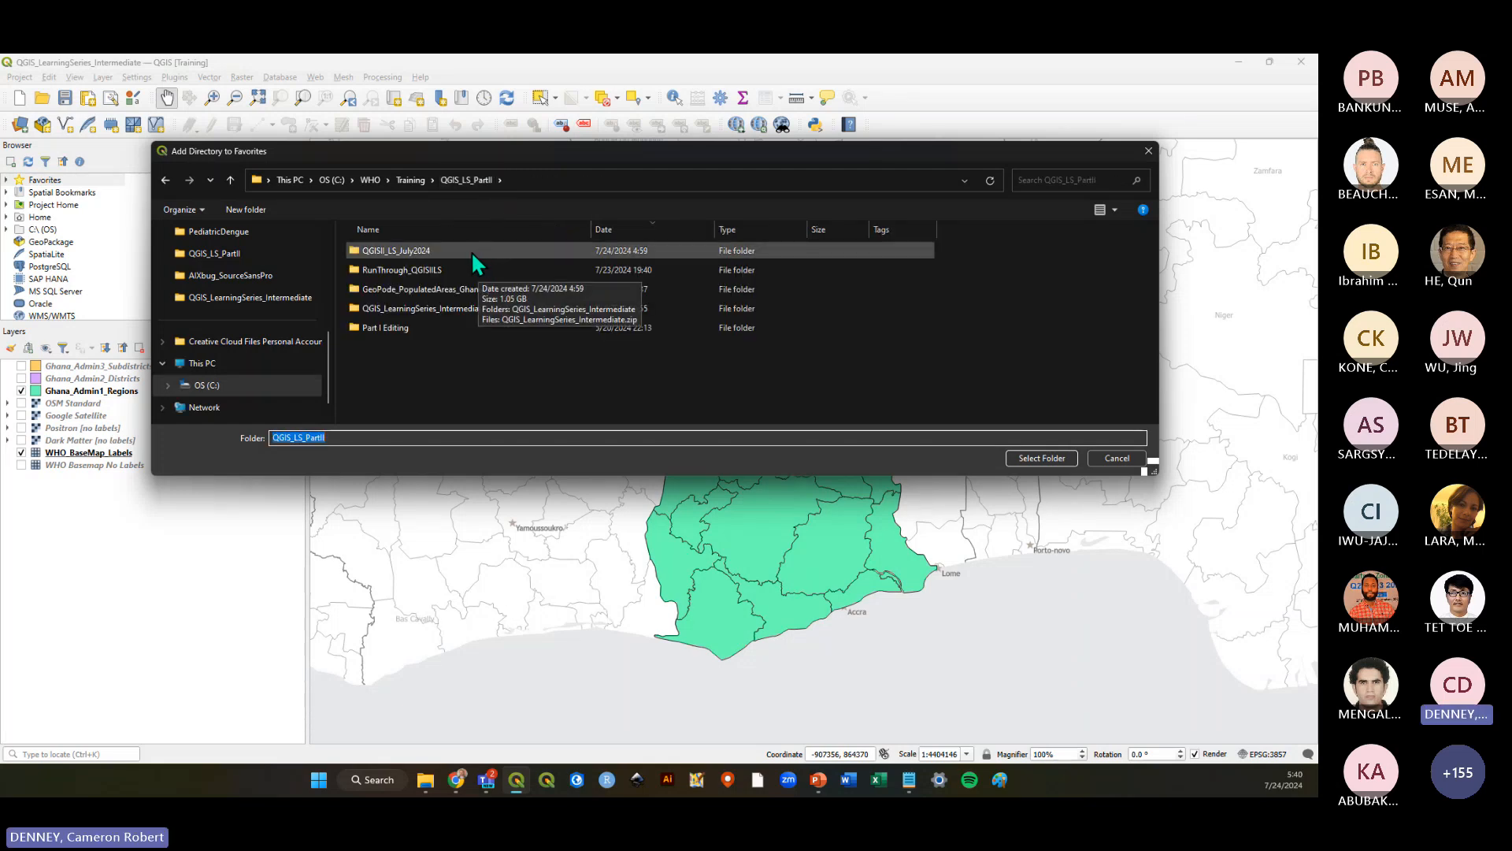
{"action": "left_click", "coordinate": [462, 308]}
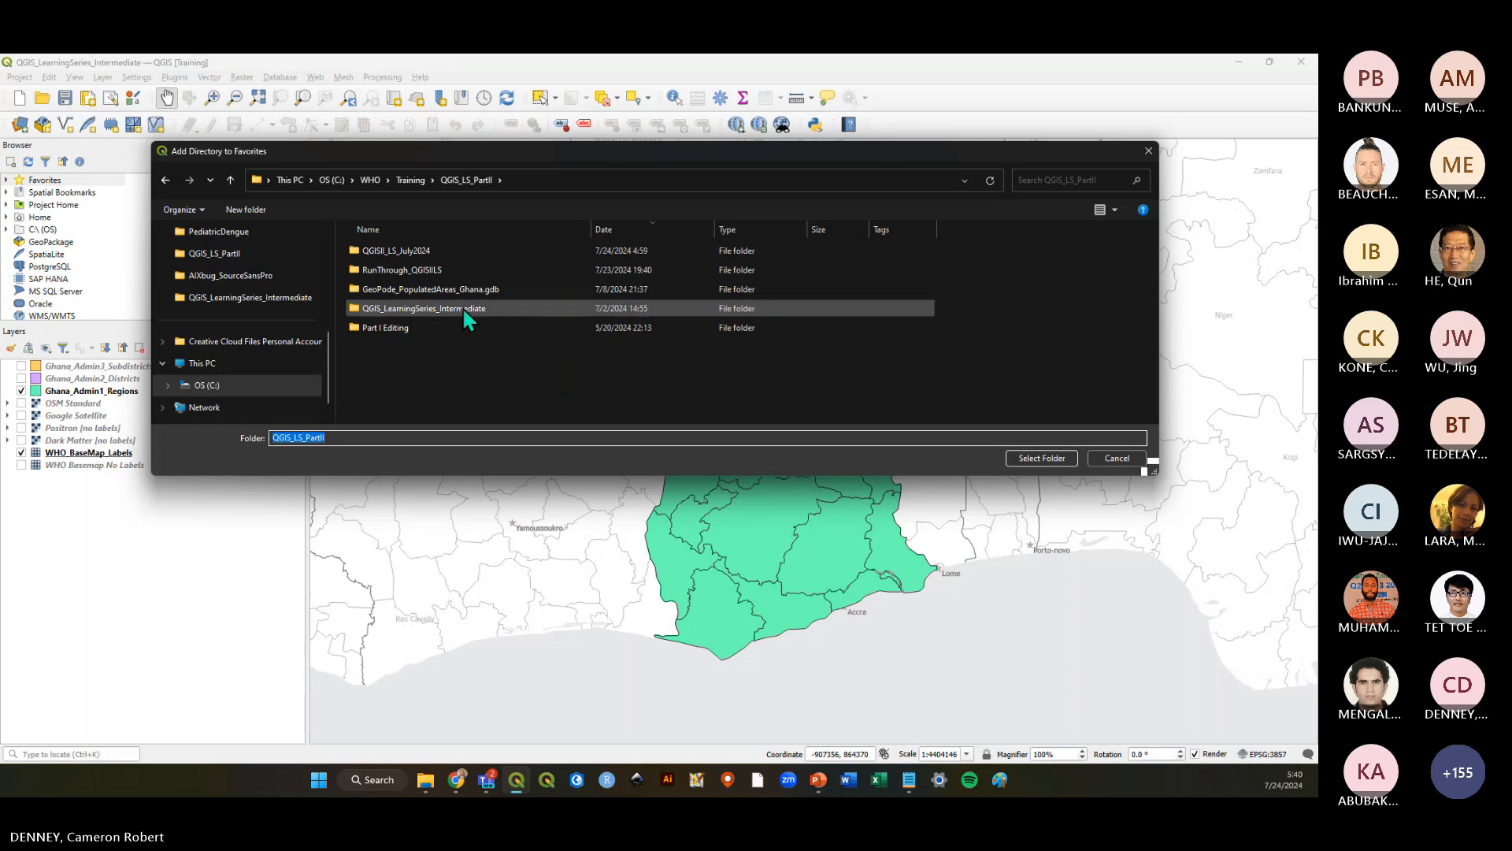
{"action": "double_click", "coordinate": [465, 308]}
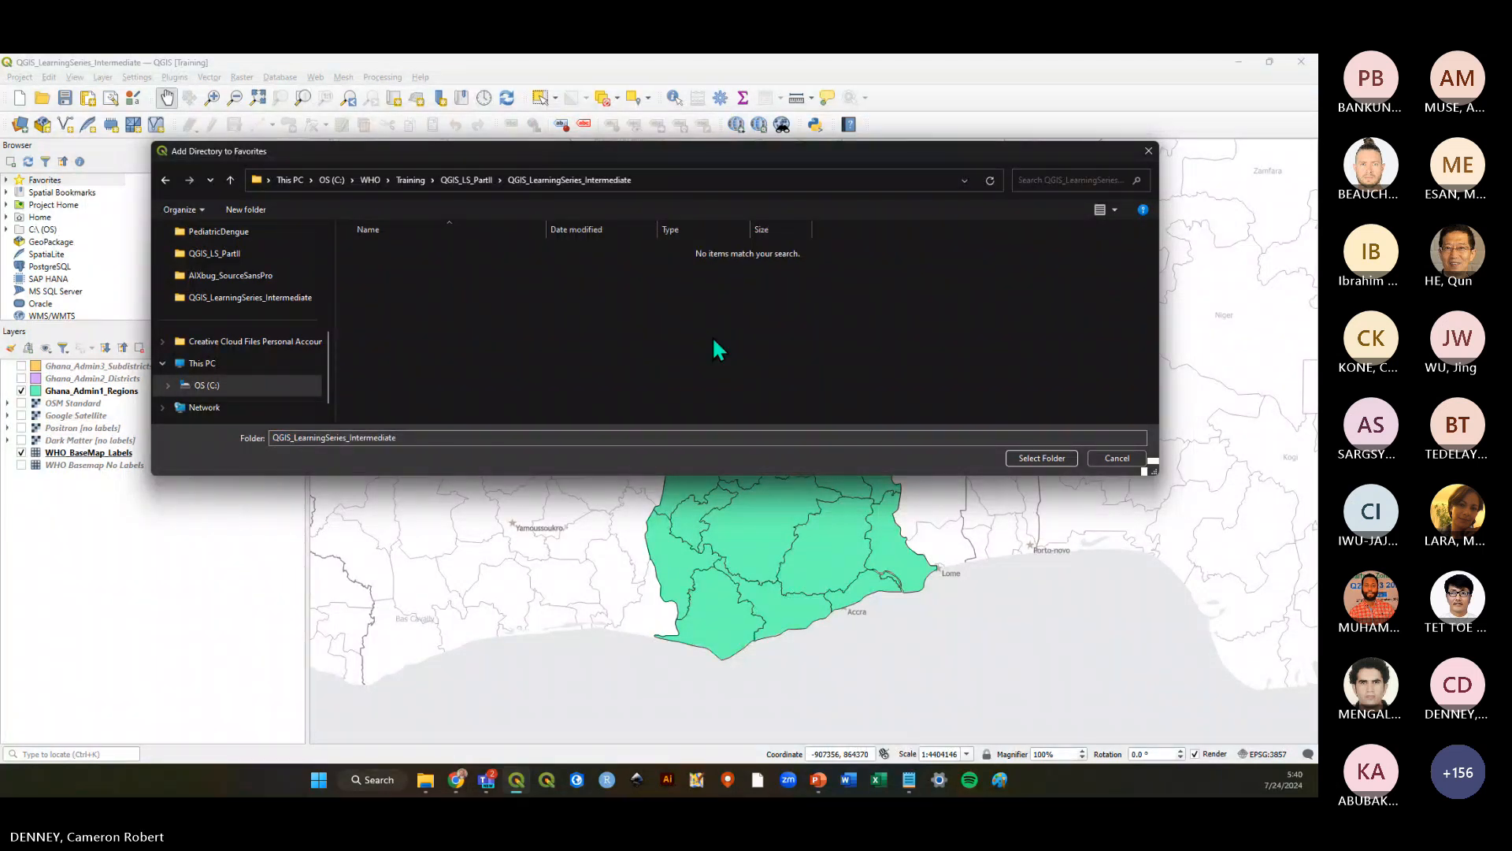
{"action": "left_click", "coordinate": [1038, 460]}
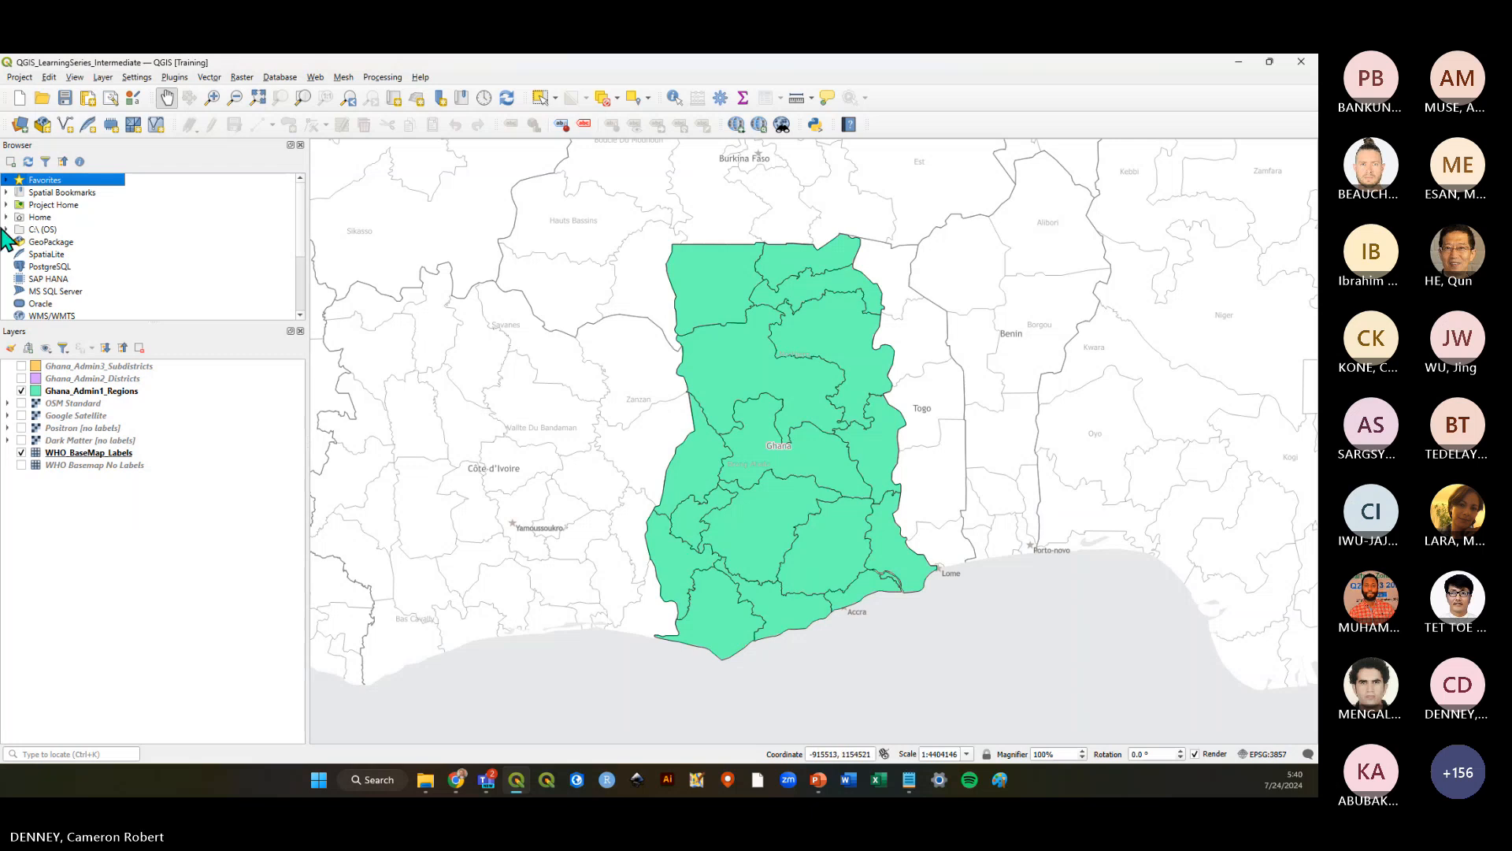
Expand Favorites, widen the Browser panel, and remove the second, duplicate QGIS_LearningSeries_Intermediate favourite
{"action": "left_click", "coordinate": [7, 180]}
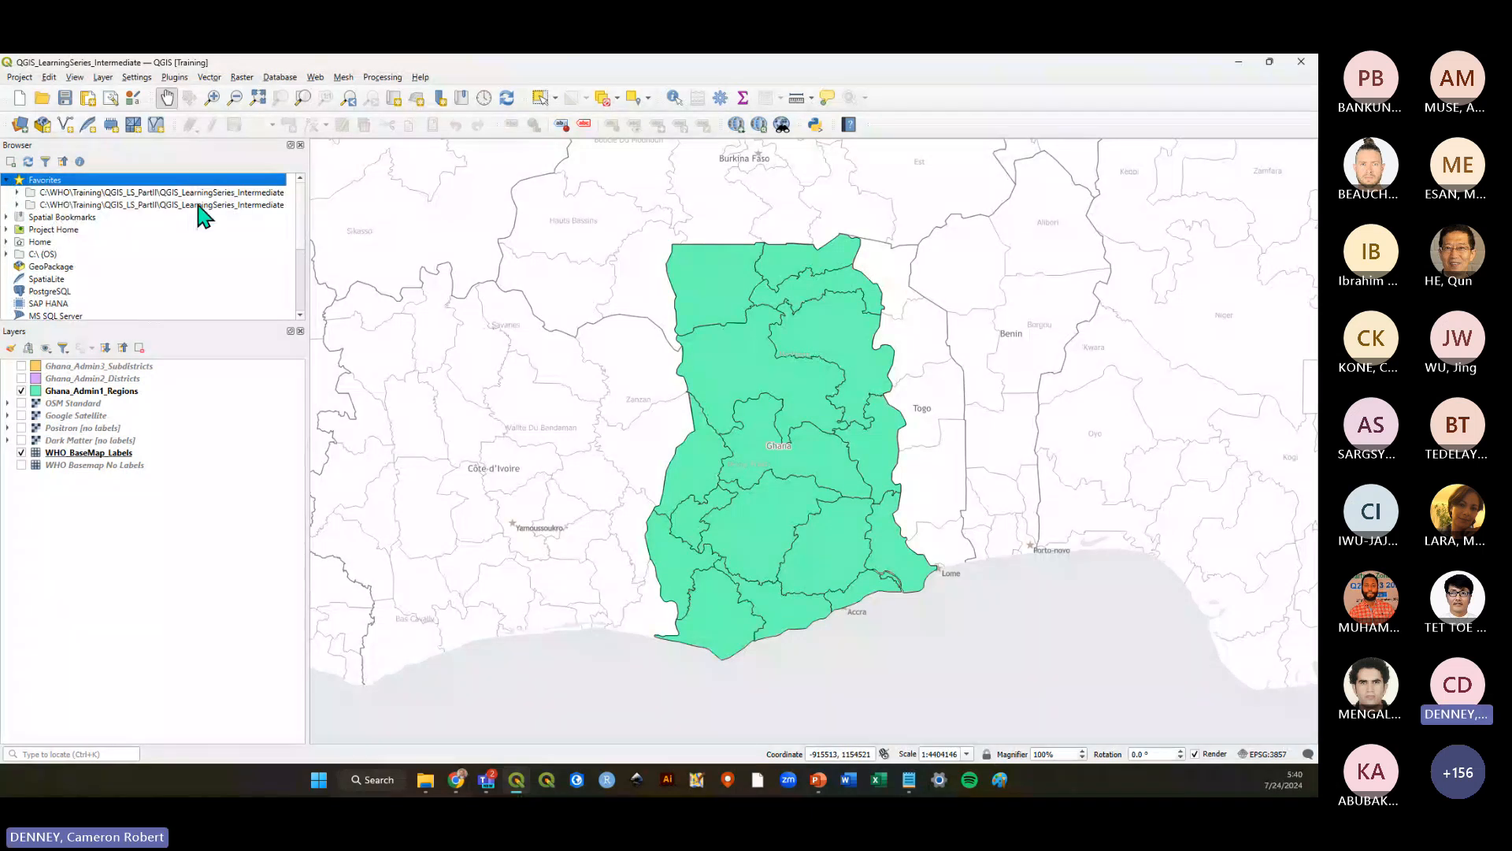
{"action": "left_click_drag", "start_coordinate": [288, 213], "coordinate": [337, 211]}
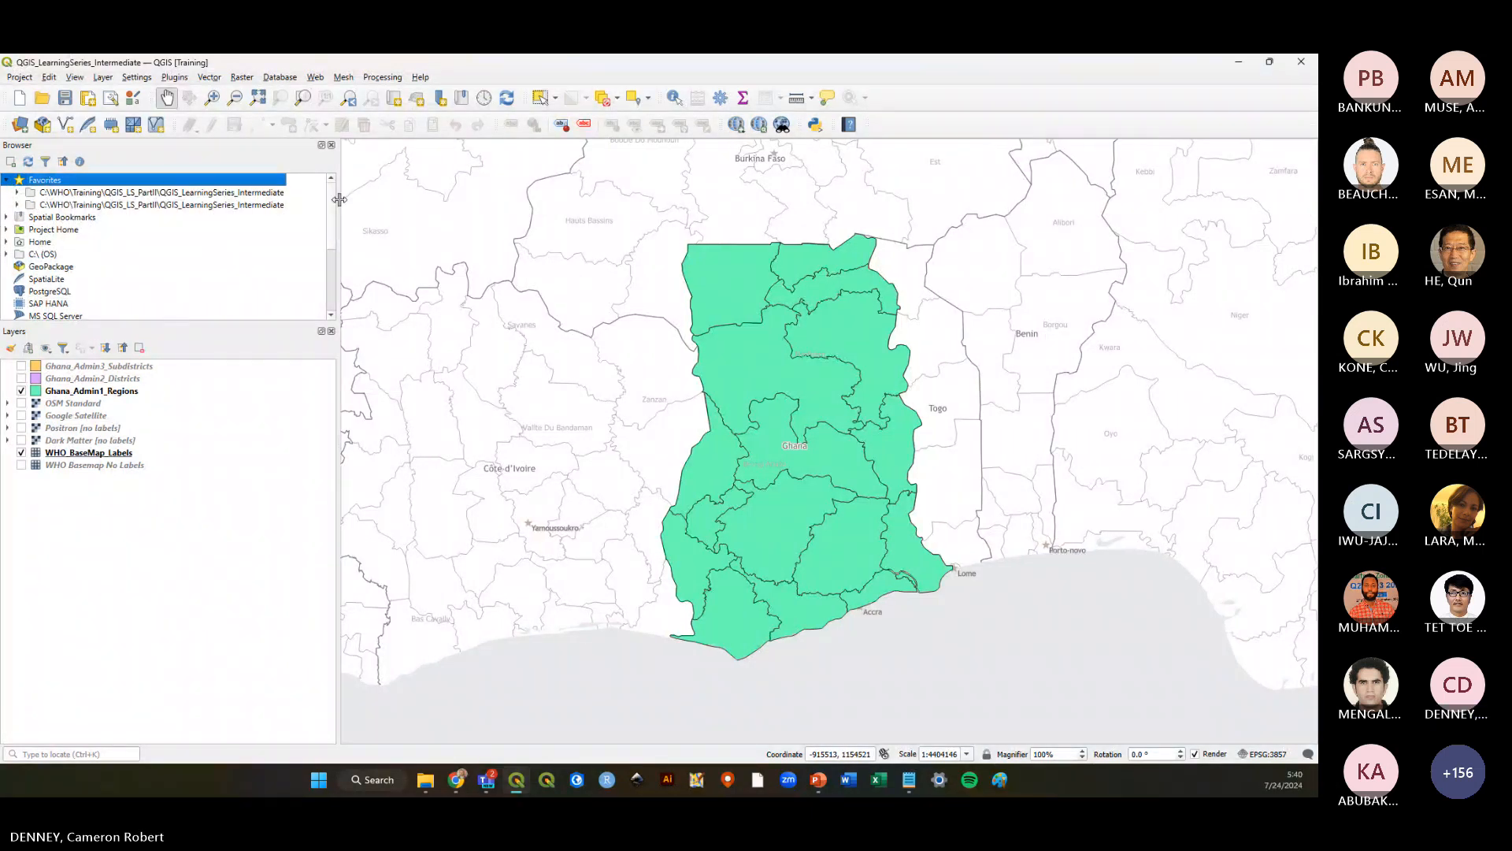
{"action": "left_click", "coordinate": [229, 206]}
{"action": "right_click", "coordinate": [228, 206]}
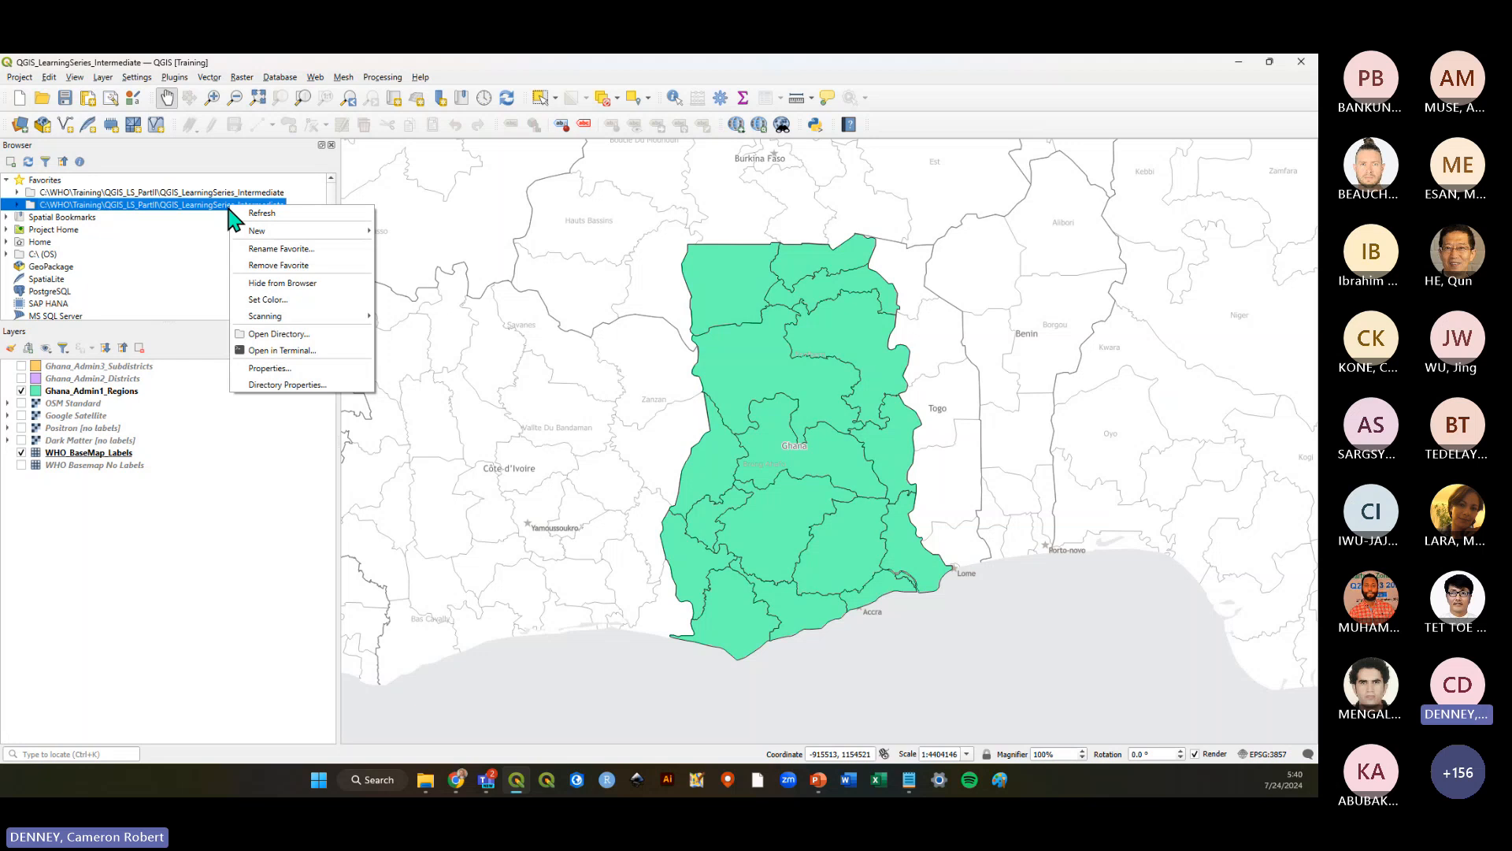
{"action": "left_click", "coordinate": [252, 260]}
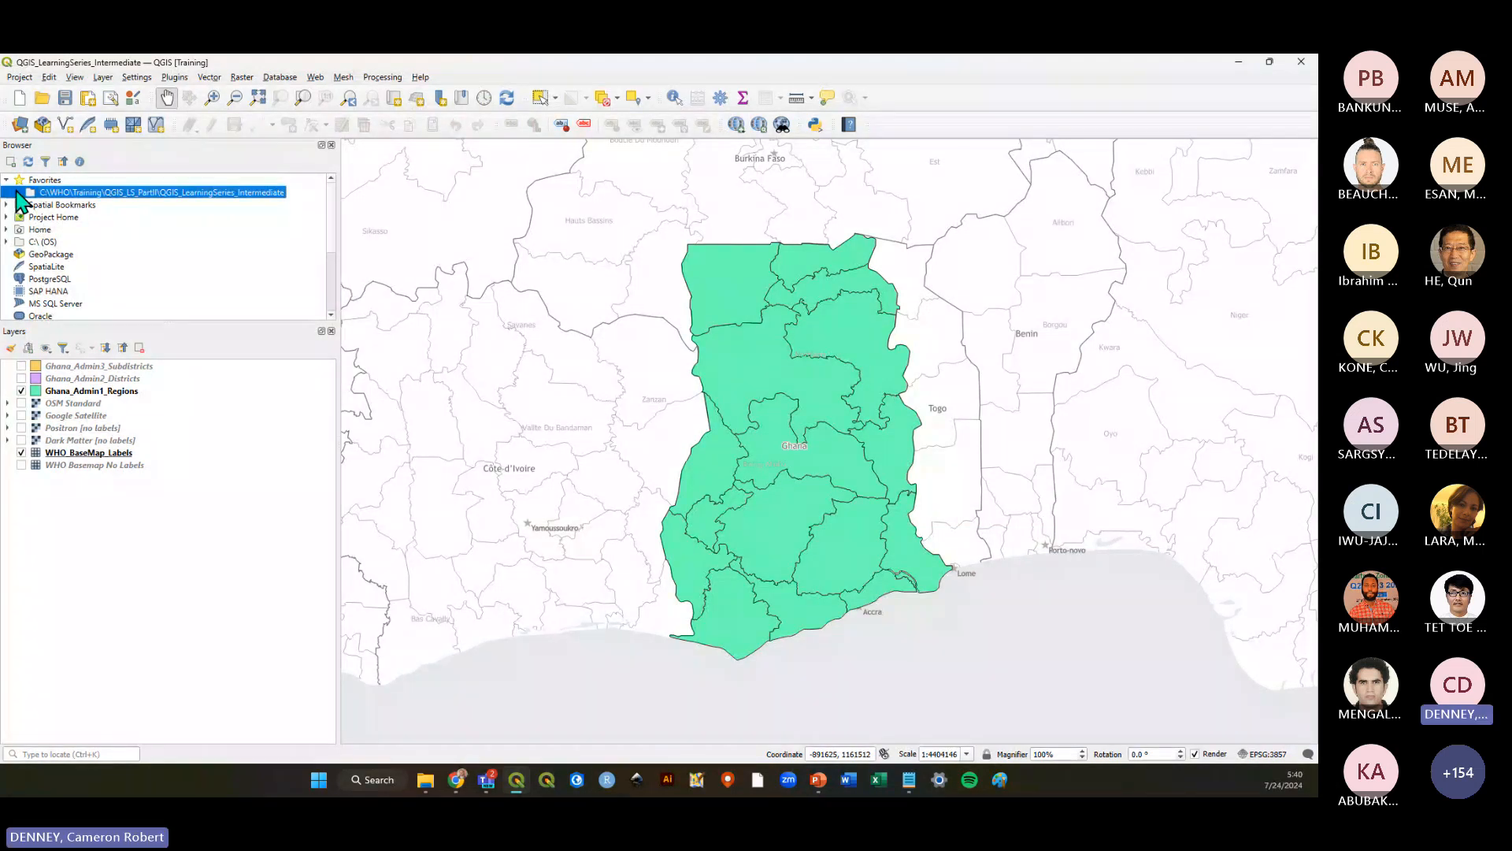
Examine the contents of the favourite QGIS_LearningSeries_Intermediate folder, including the layers inside GhanaLSdata.gpkg, leaving the geopackage collapsed
{"action": "left_click", "coordinate": [17, 192]}
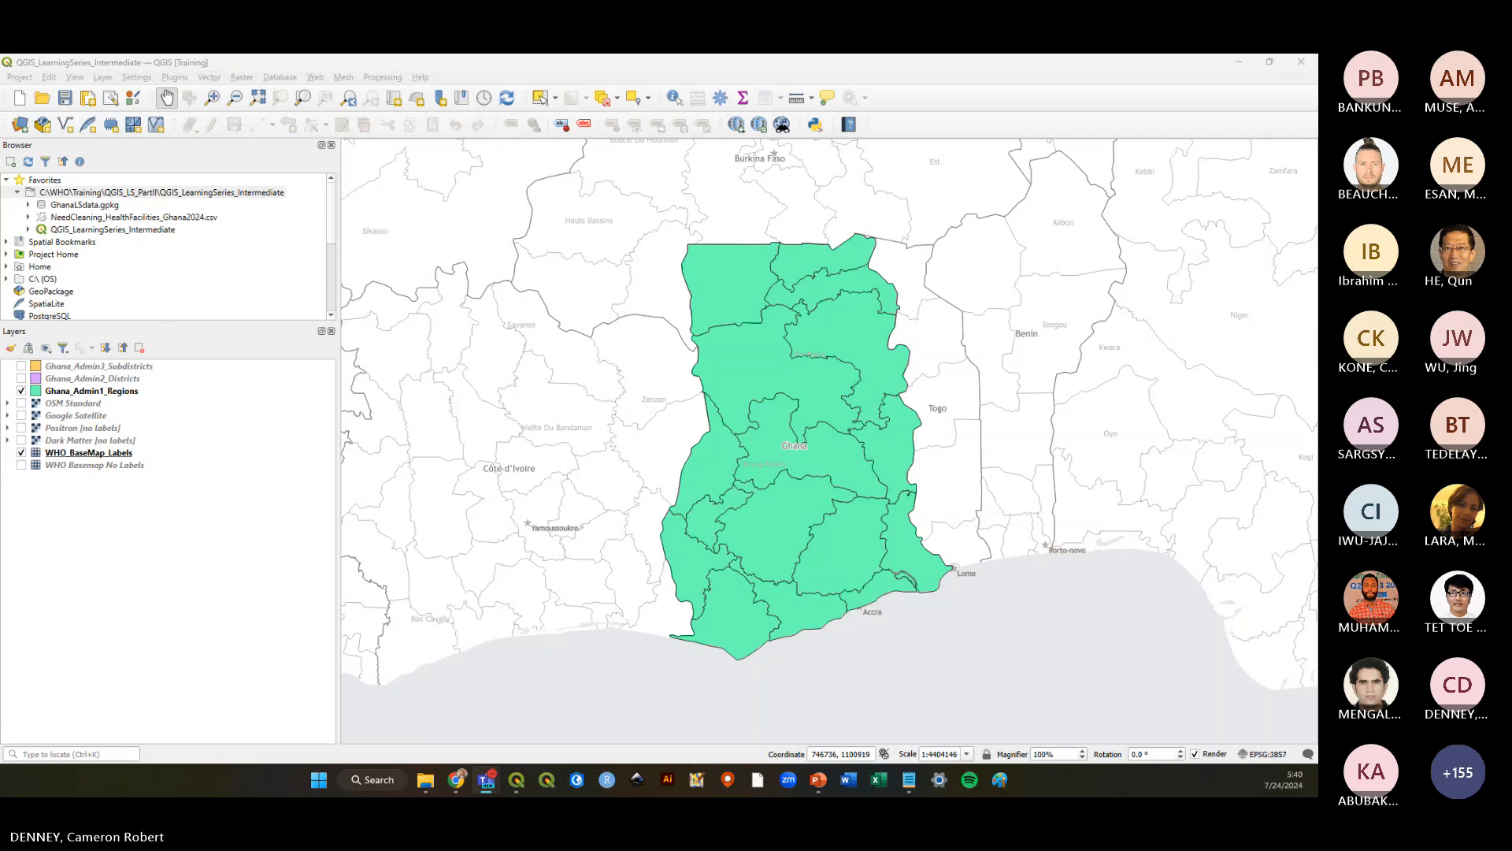
{"action": "left_click", "coordinate": [68, 183]}
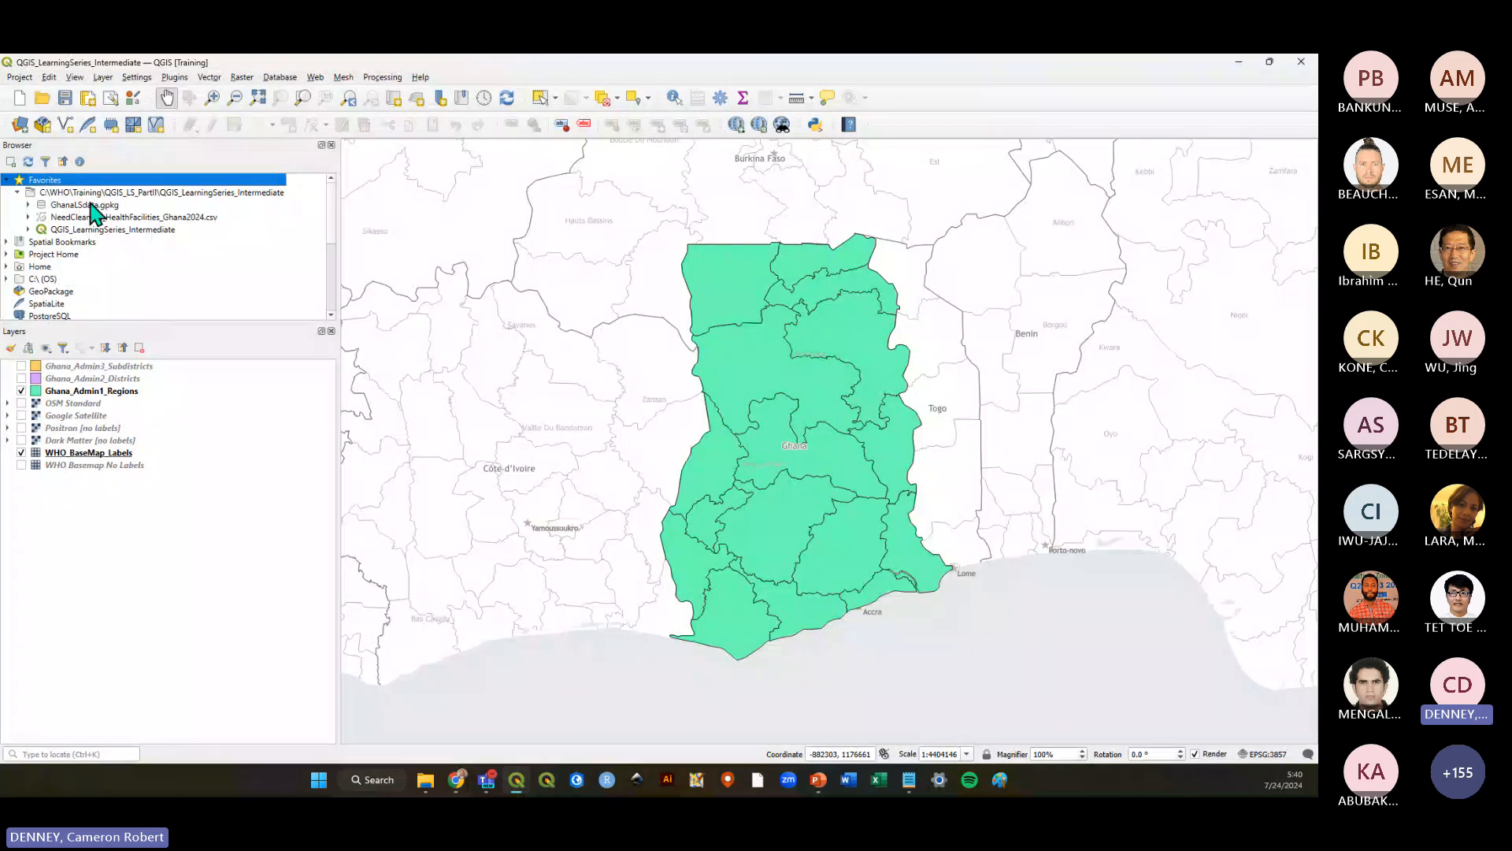
{"action": "left_click", "coordinate": [28, 205]}
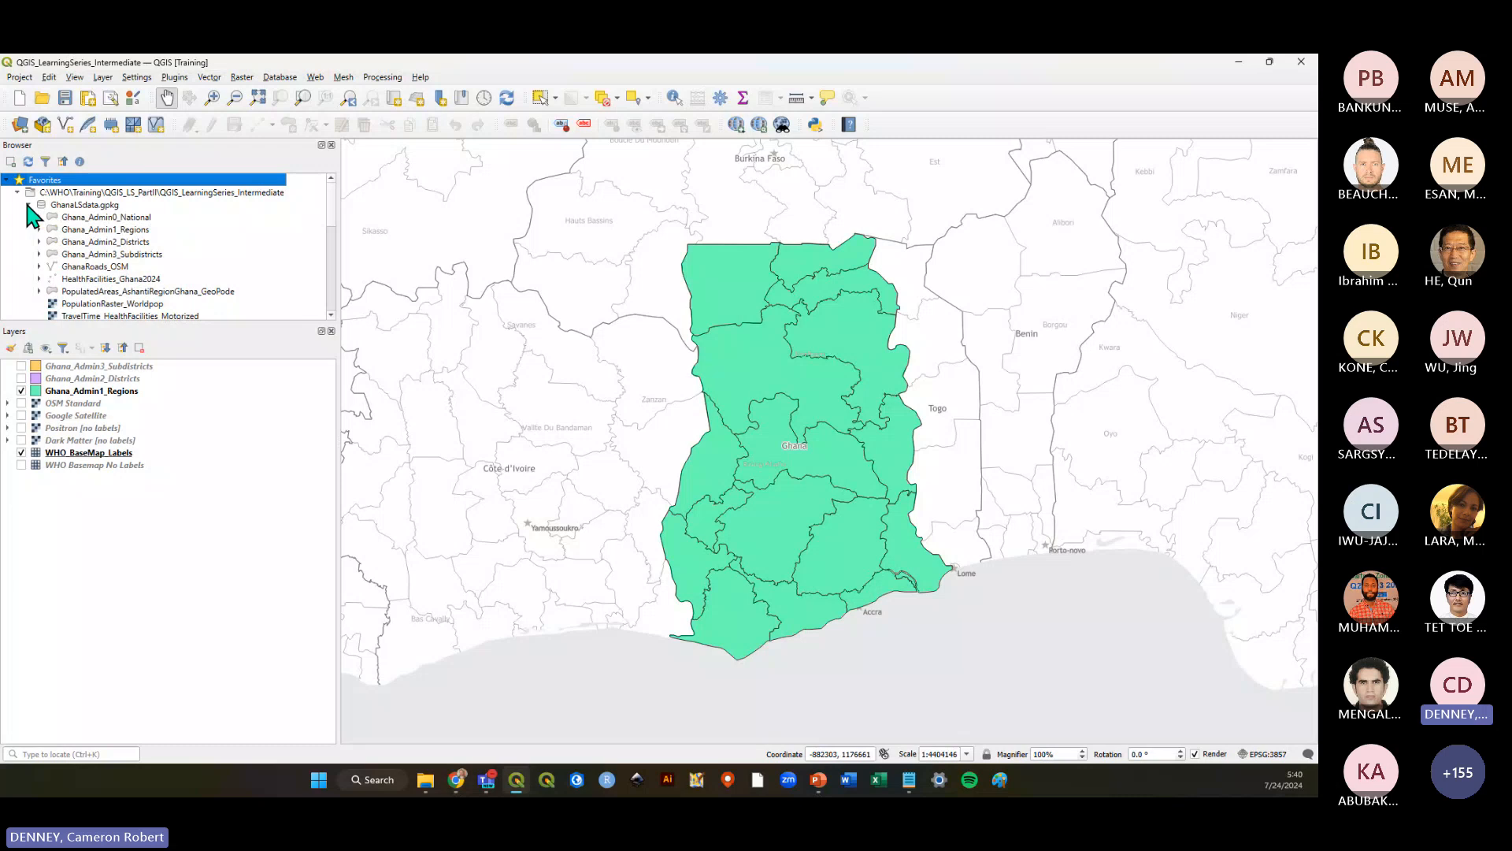
{"action": "scroll", "coordinate": [107, 272], "scroll_direction": "down", "scroll_amount": 1}
{"action": "scroll", "coordinate": [127, 266], "scroll_direction": "up", "scroll_amount": 1}
{"action": "left_click", "coordinate": [26, 206]}
{"action": "left_click", "coordinate": [82, 194]}
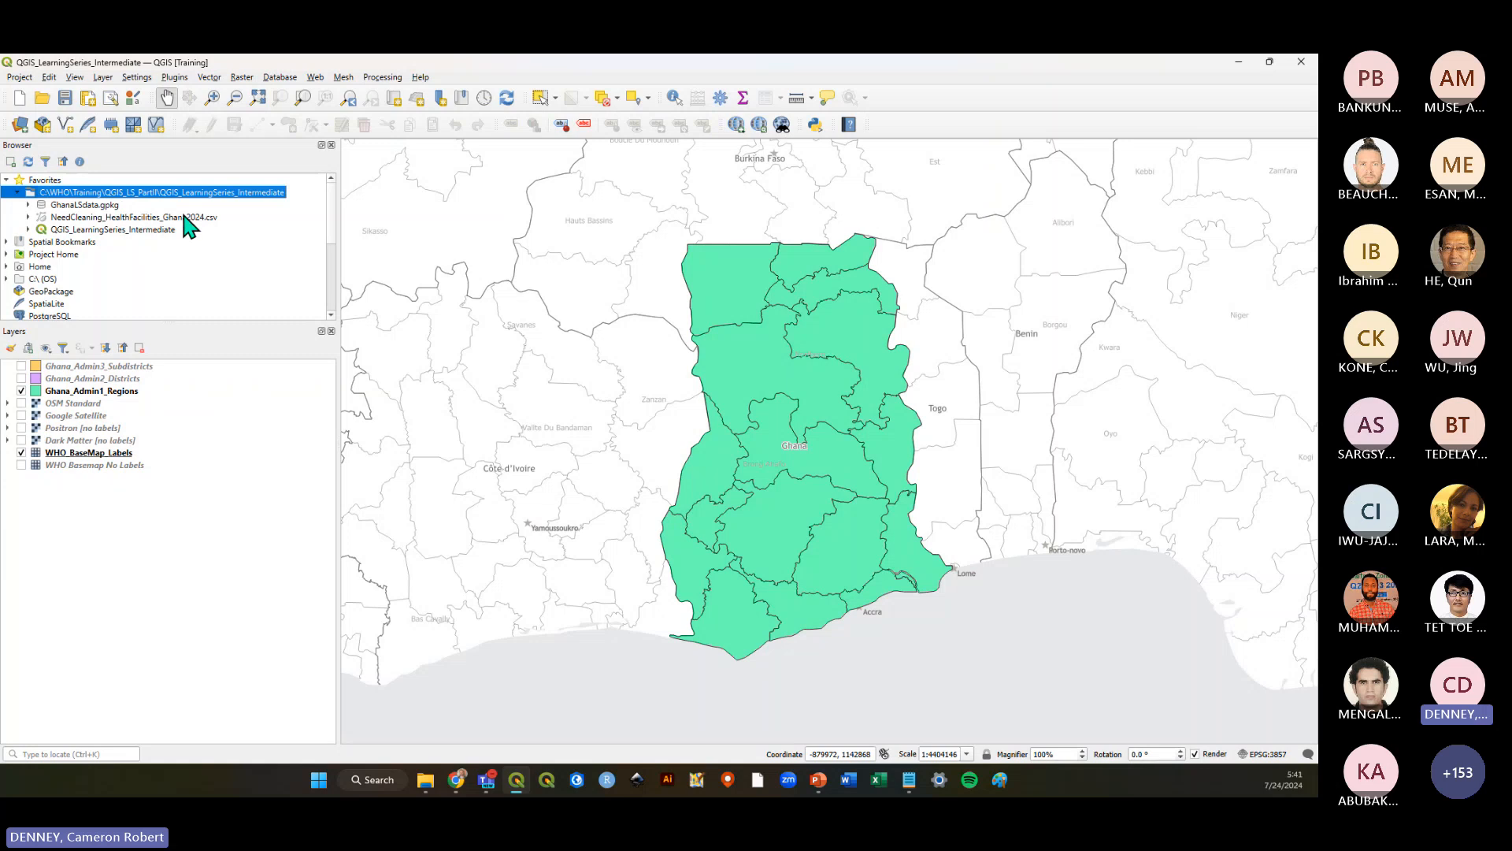
{"action": "left_click", "coordinate": [156, 607]}
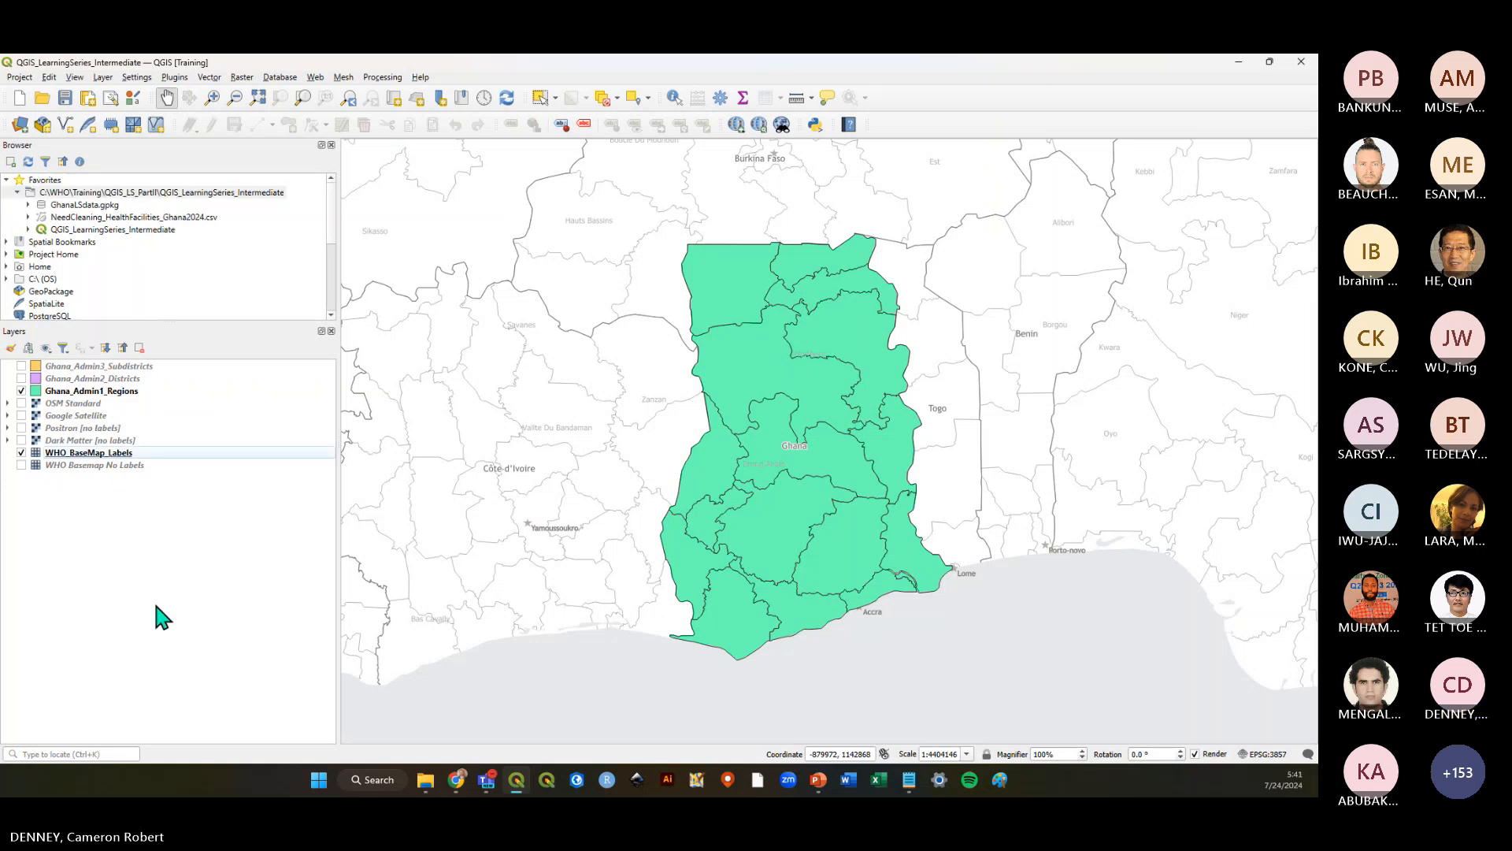
Show WHO Basemap No Labels instead of WHO_BaseMap_Labels, saving the project before and after the change
{"action": "left_click", "coordinate": [65, 98]}
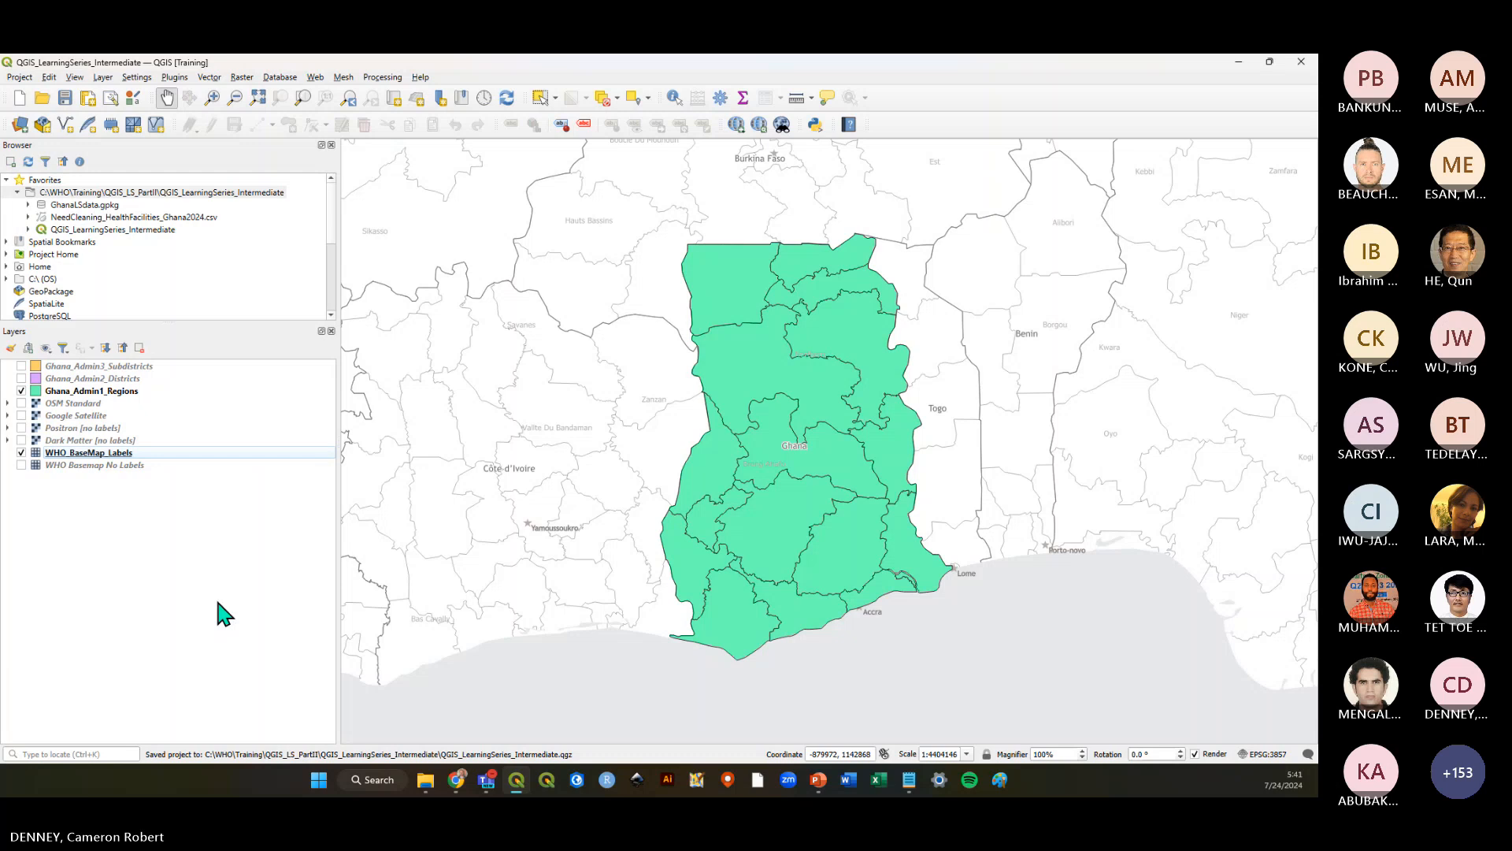
{"action": "left_click", "coordinate": [22, 465]}
{"action": "left_click", "coordinate": [21, 452]}
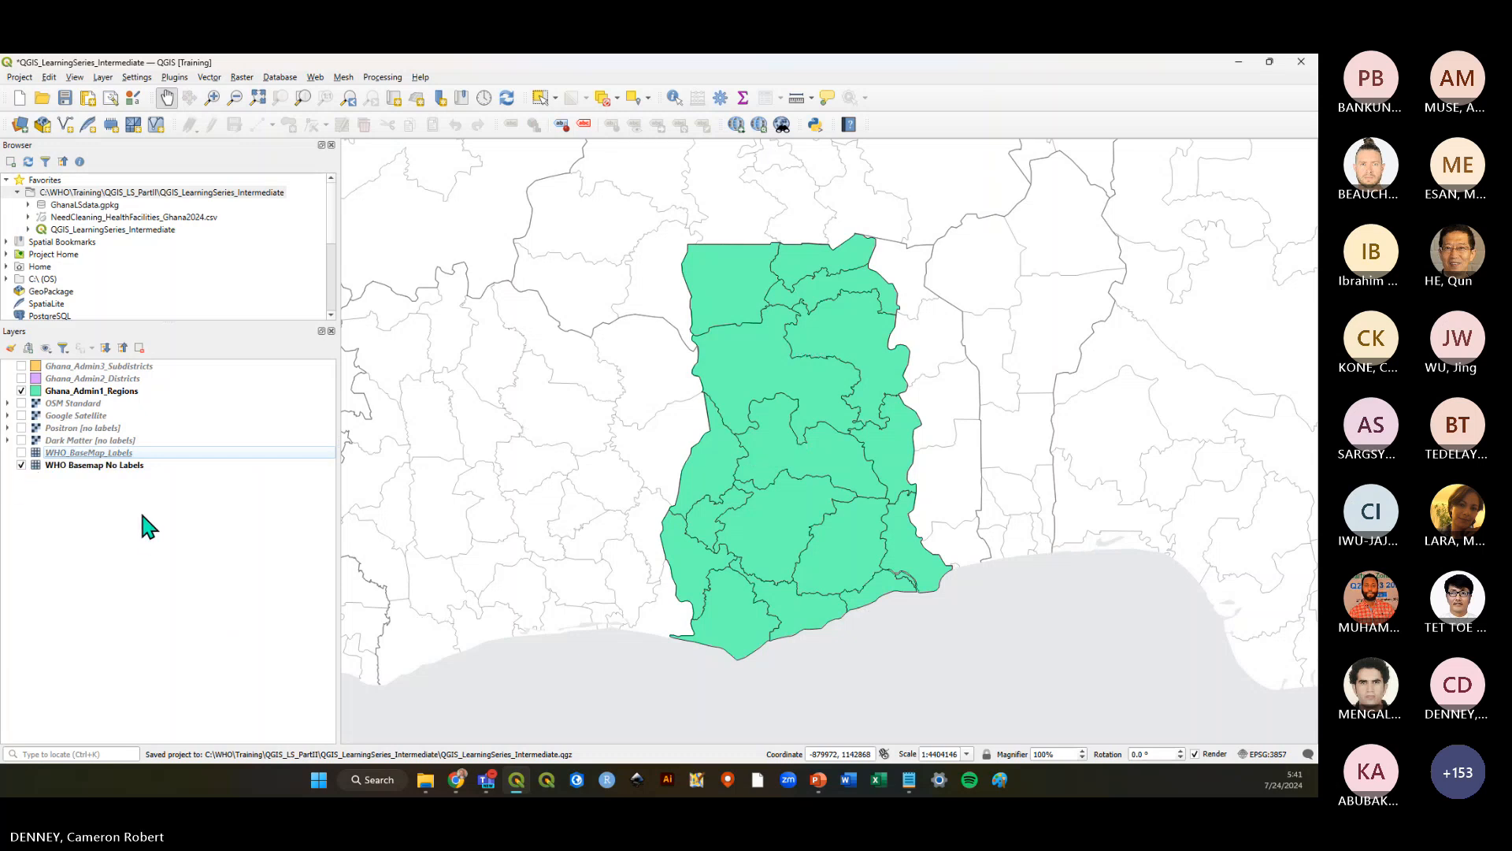
{"action": "left_click", "coordinate": [65, 98]}
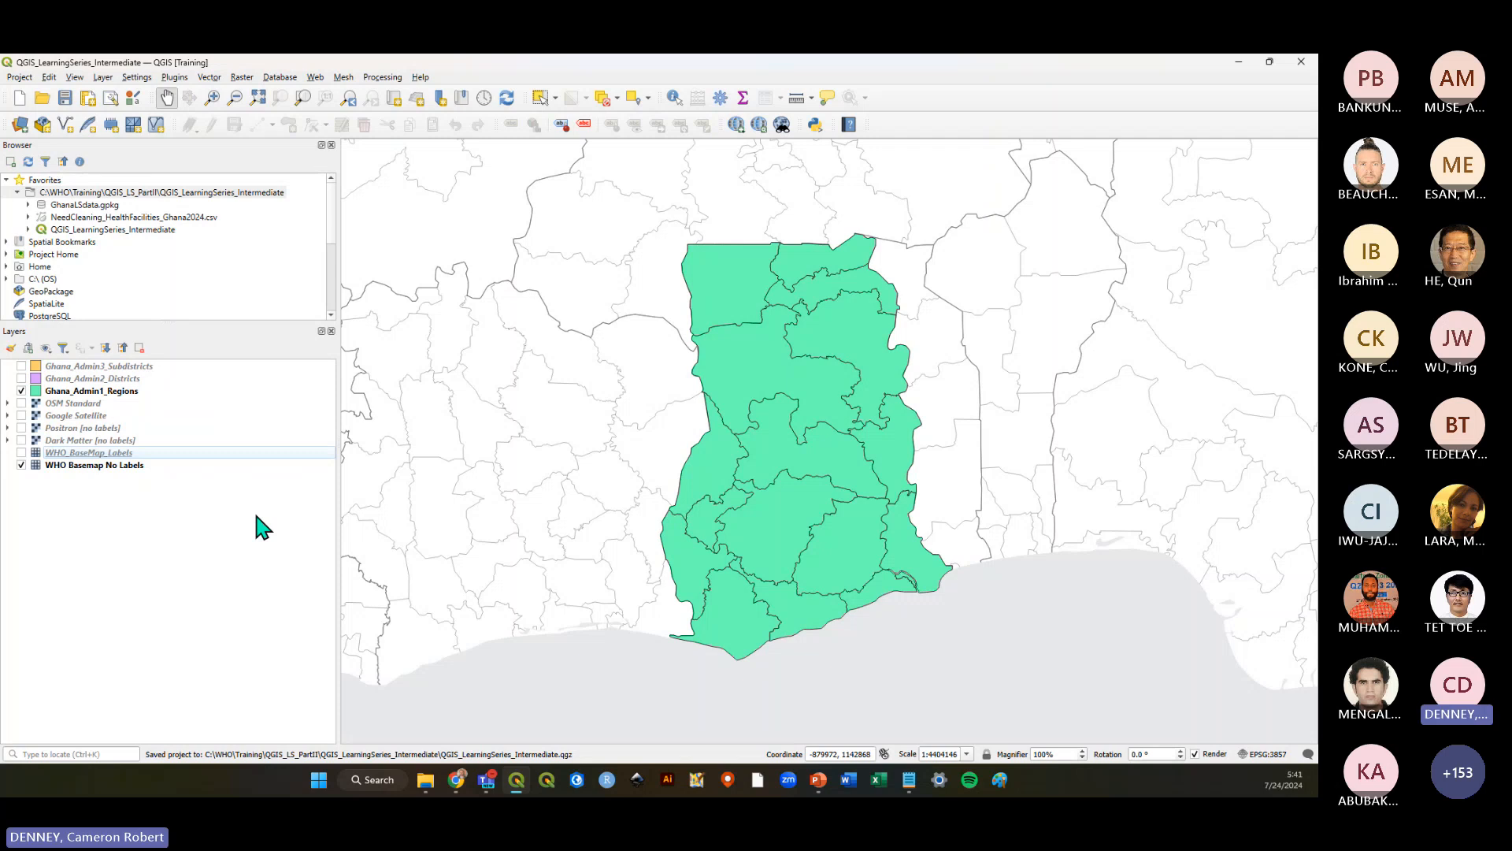
Switch to Chrome, read Module 1 steps 1 to 4 in QGISII_LearningSeriesTutorial.pdf, and return to QGIS
{"action": "key", "text": "alt+Tab"}
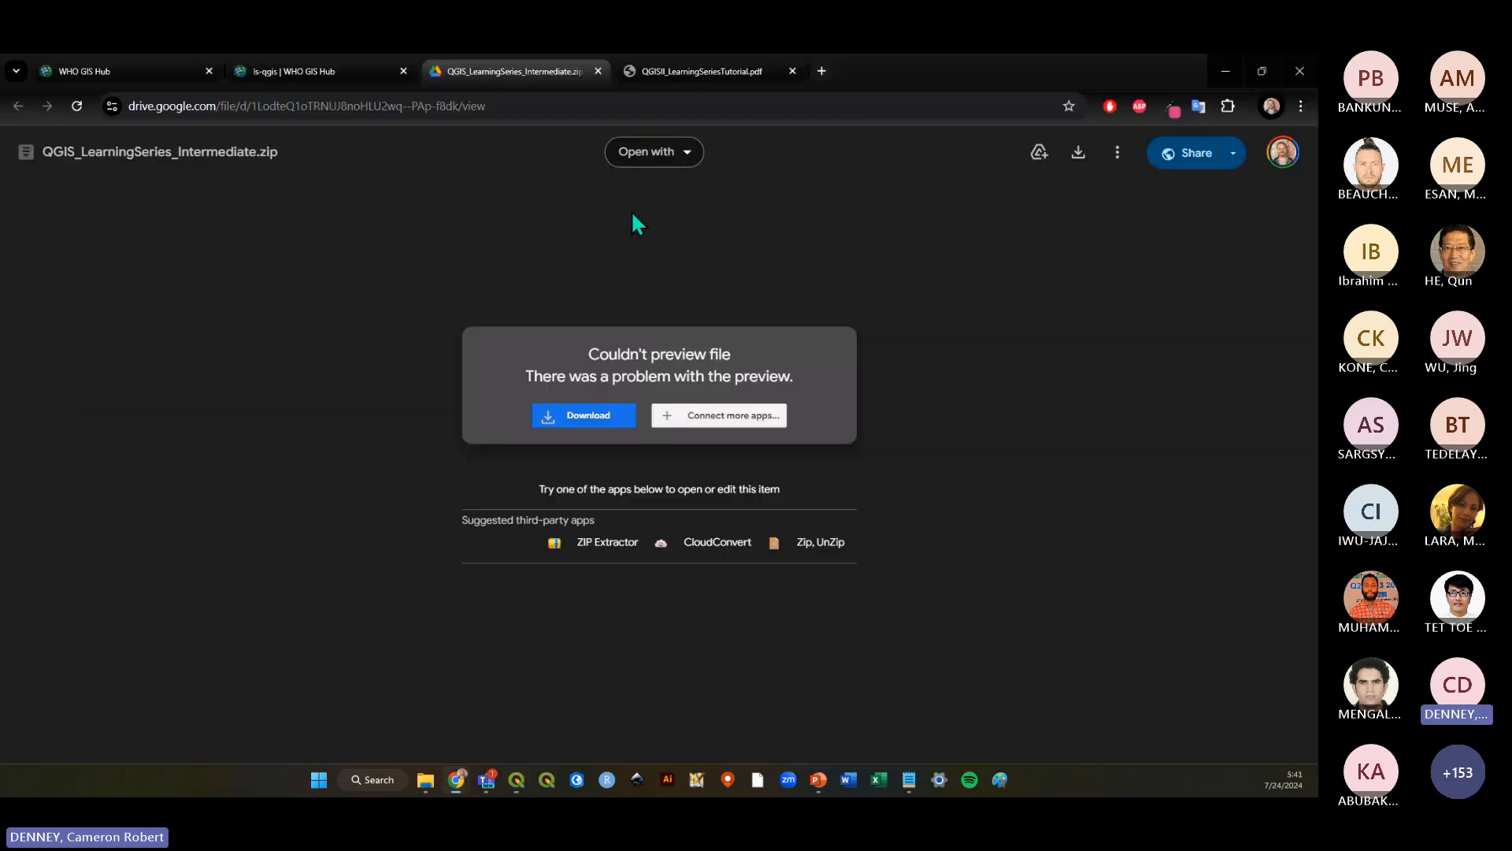
{"action": "left_click", "coordinate": [773, 78]}
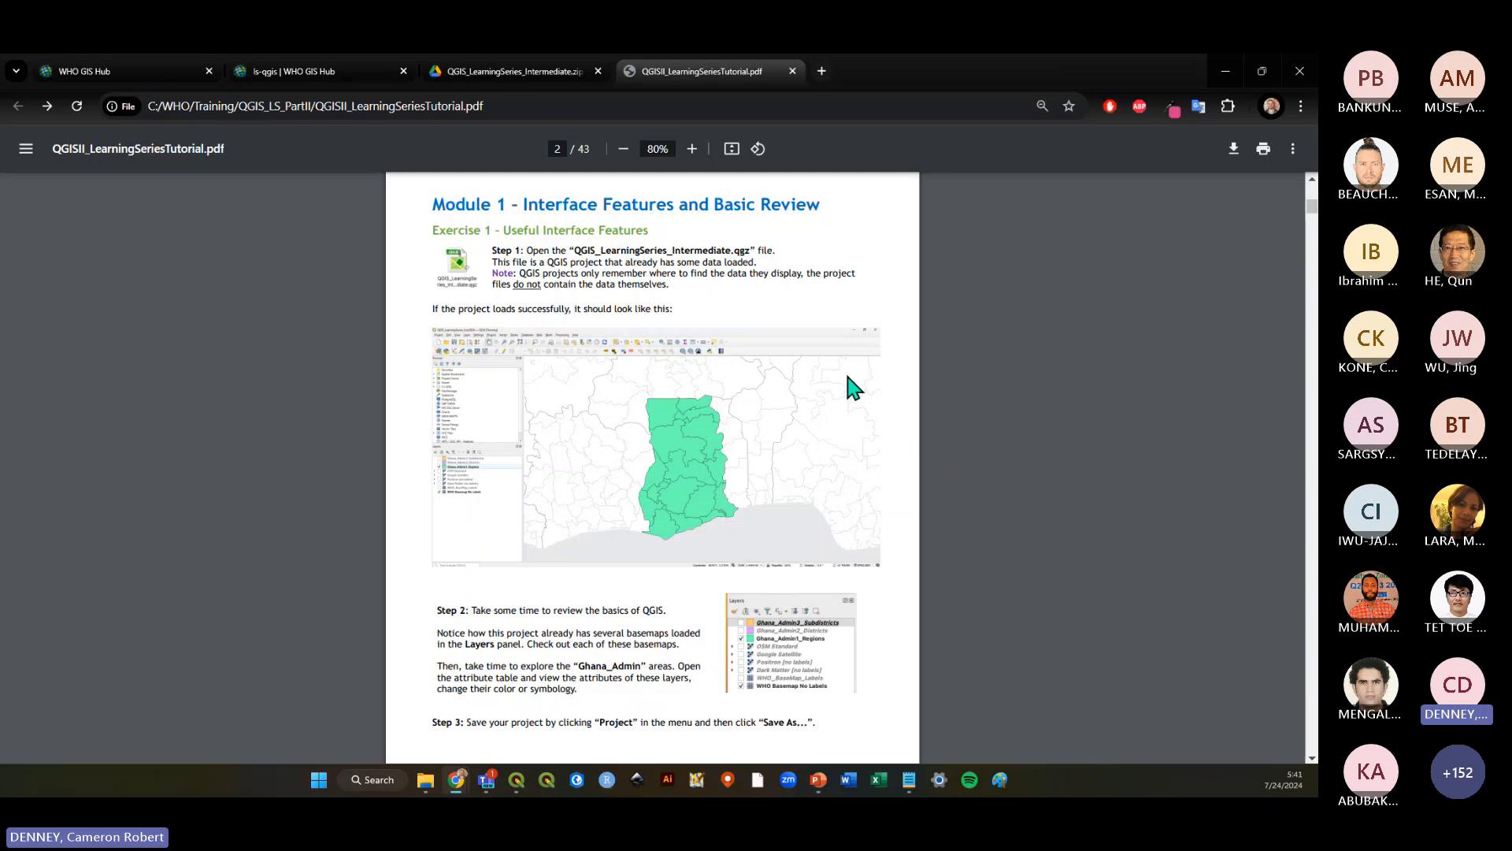
{"action": "scroll", "coordinate": [985, 469], "scroll_direction": "down", "scroll_amount": 6}
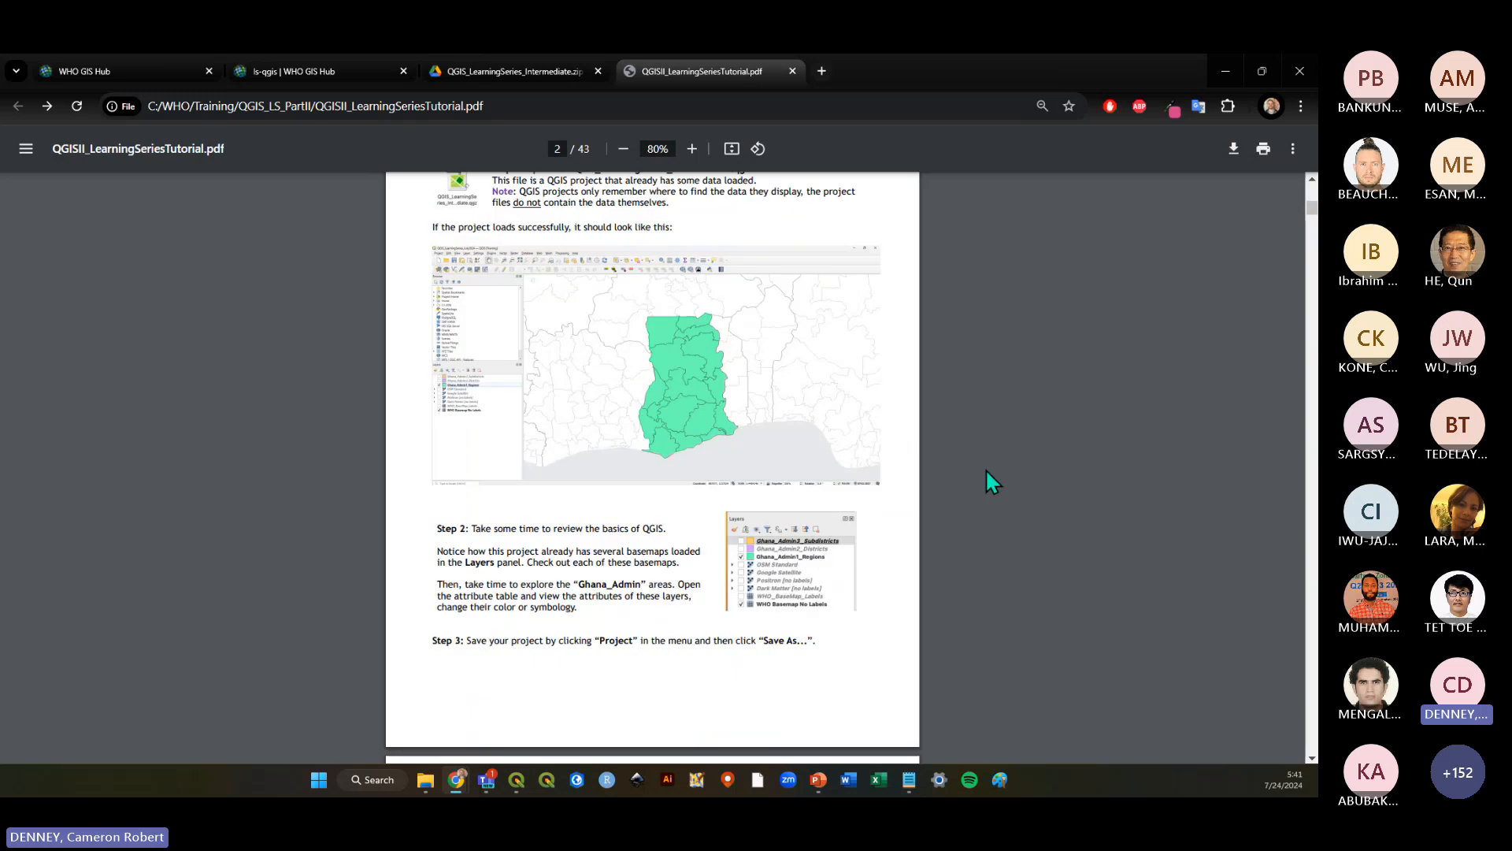
{"action": "scroll", "coordinate": [985, 469], "scroll_direction": "down", "scroll_amount": 3}
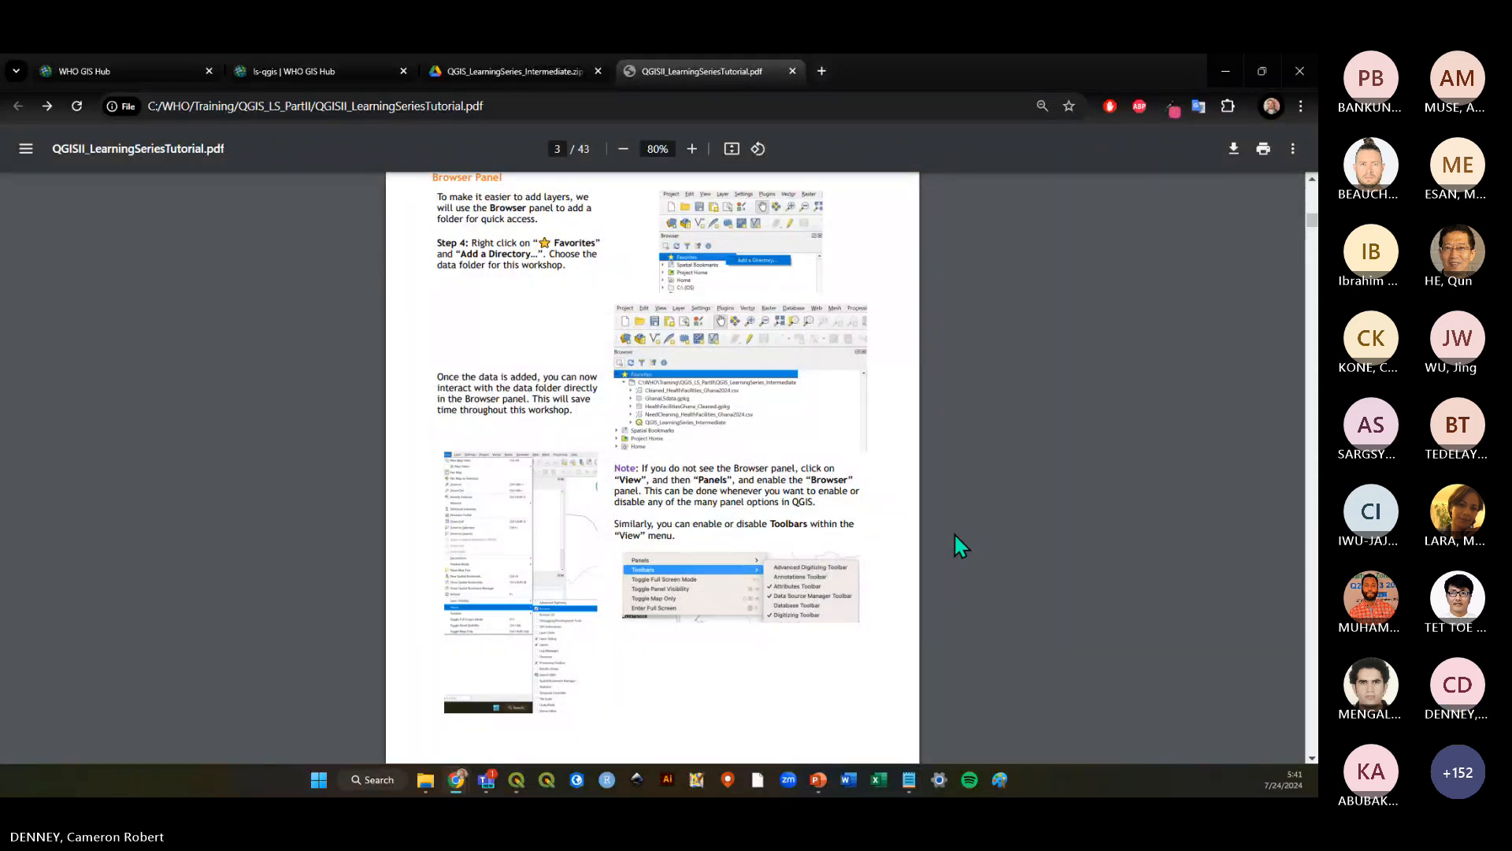
{"action": "key", "text": "alt+Tab"}
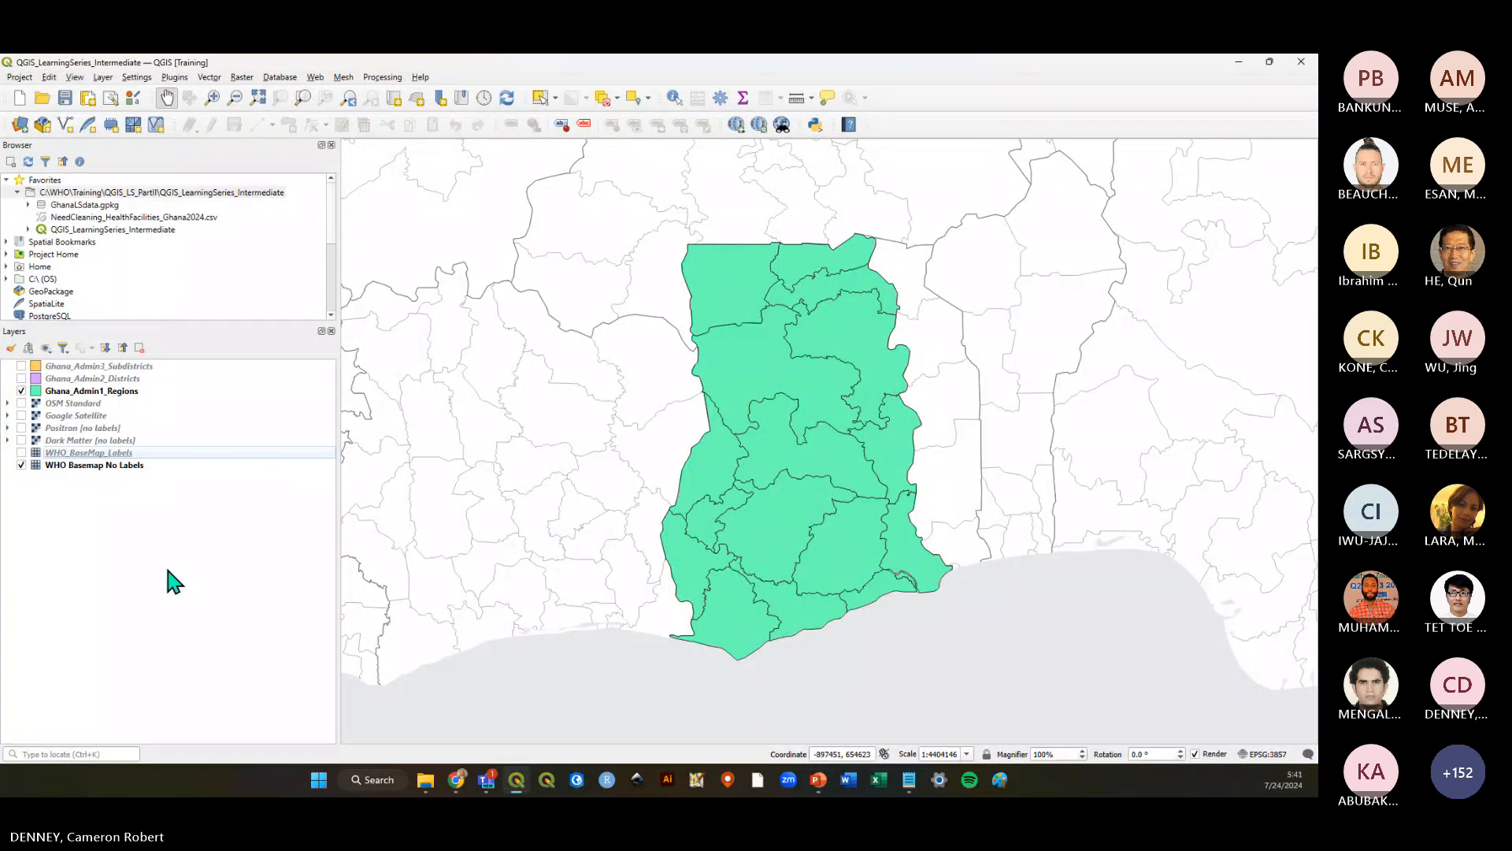
Recheck the Favorites Add a Directory option and the layers in GhanaLSdata.gpkg, collapse the geopackage, and save the project
{"action": "right_click", "coordinate": [79, 181]}
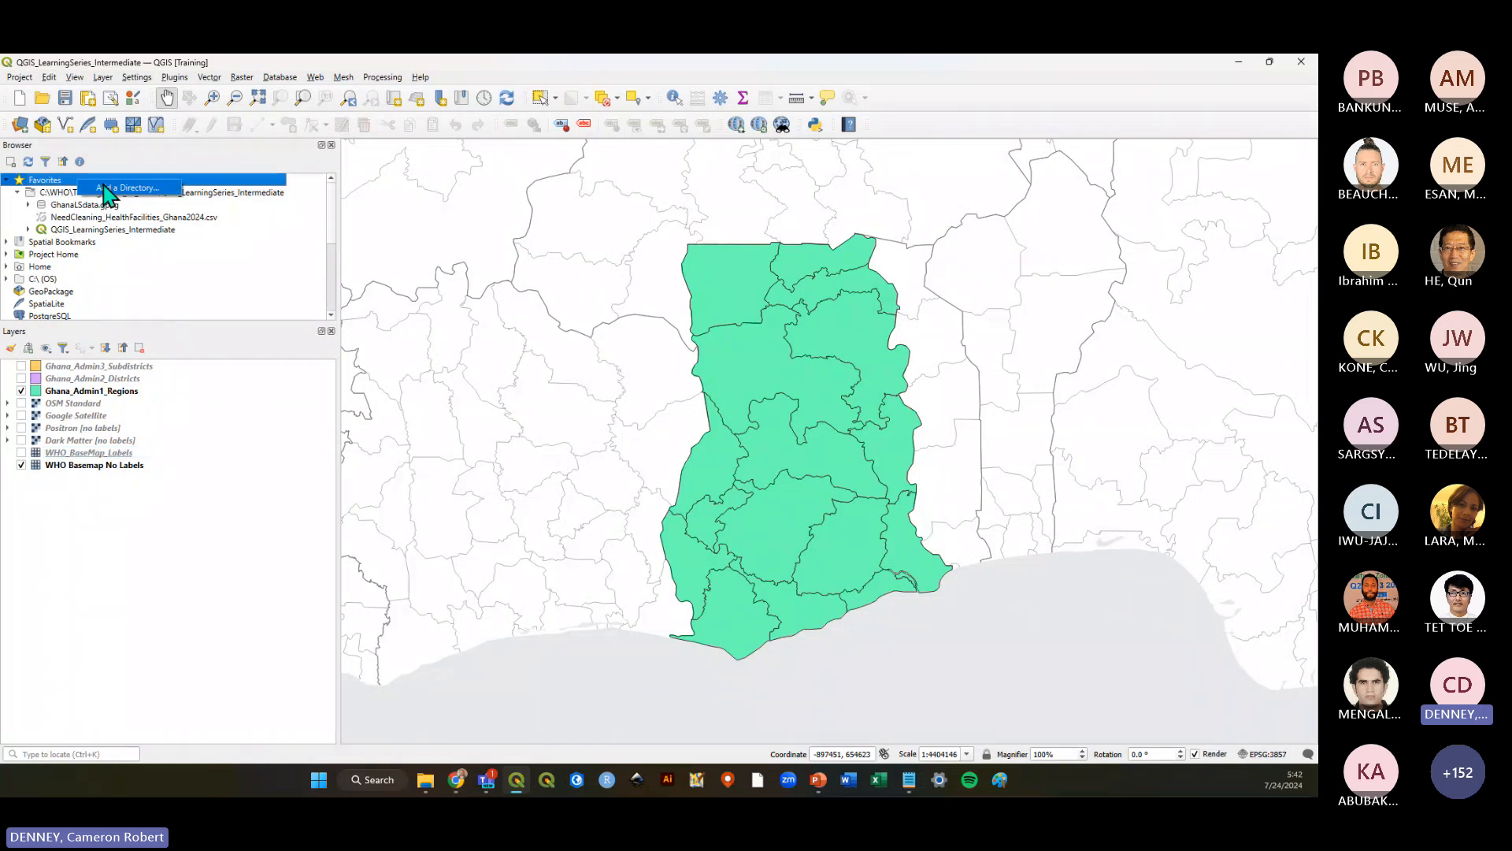
{"action": "left_click", "coordinate": [61, 193]}
{"action": "left_click", "coordinate": [61, 193]}
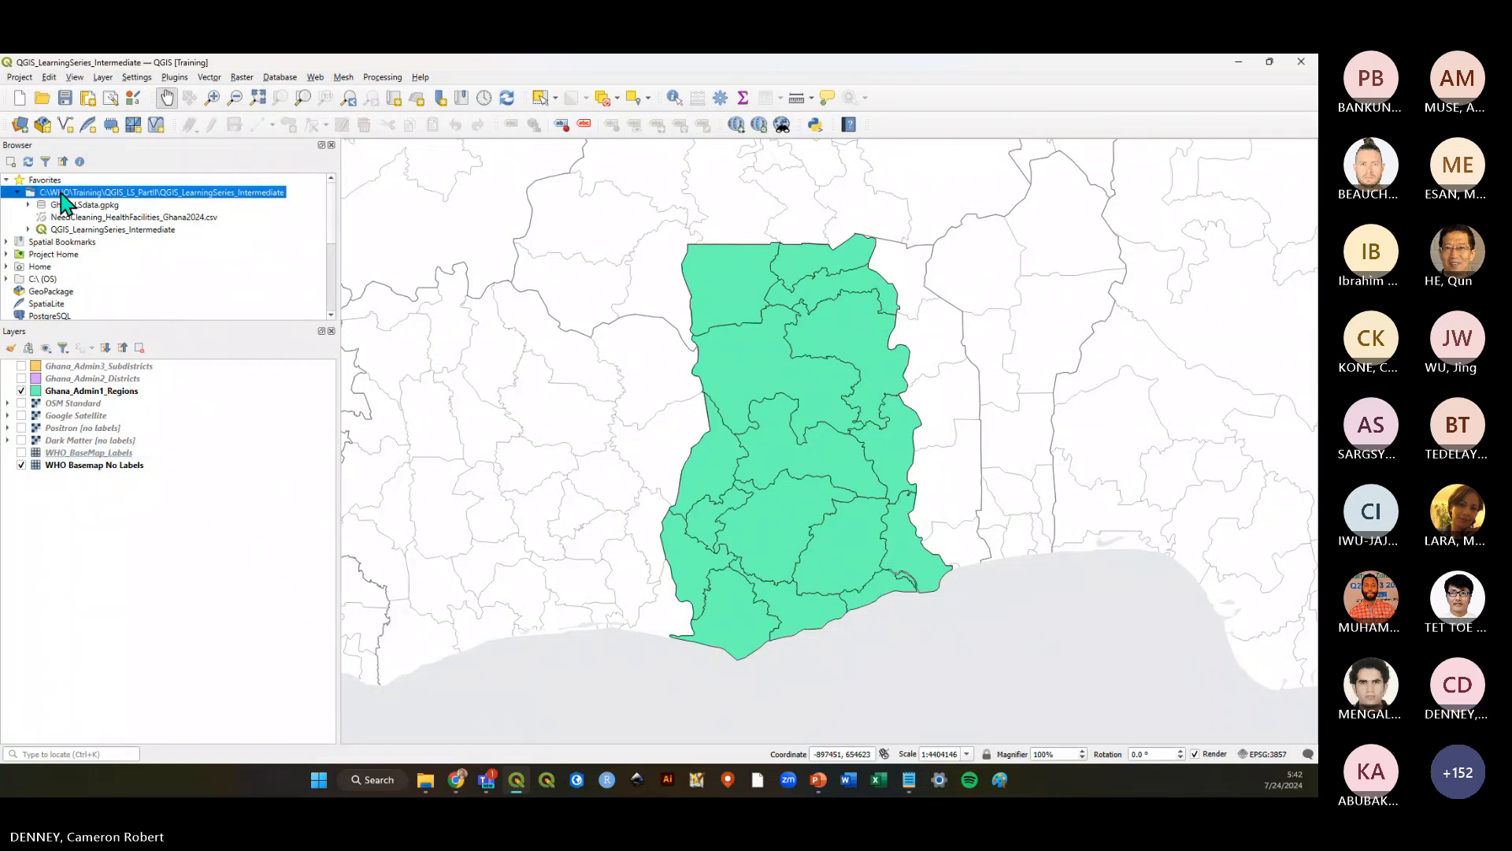
{"action": "left_click", "coordinate": [94, 206]}
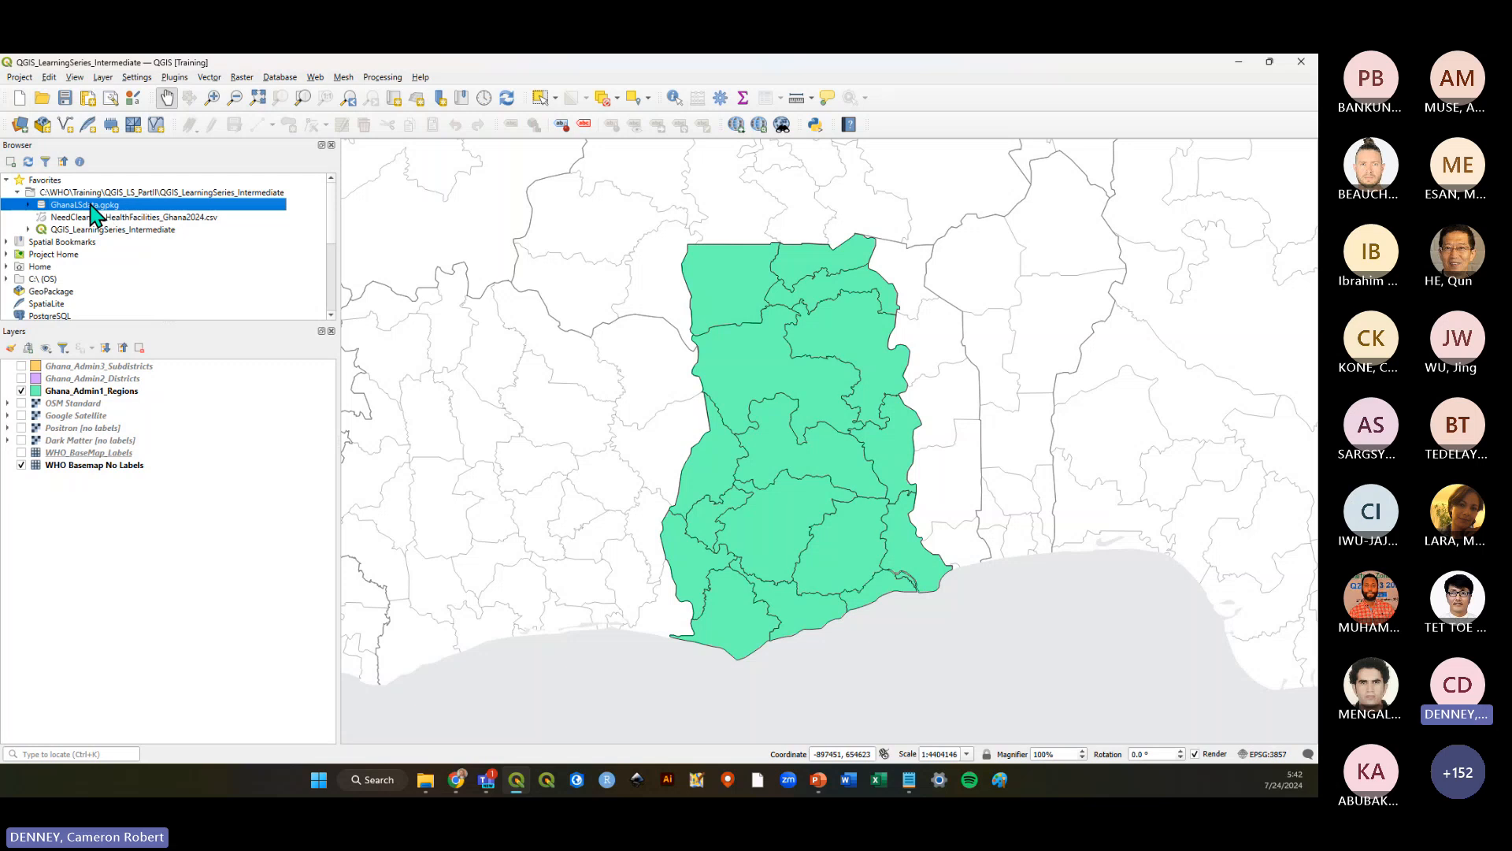
{"action": "left_click", "coordinate": [29, 205]}
{"action": "scroll", "coordinate": [130, 211], "scroll_direction": "down", "scroll_amount": 1}
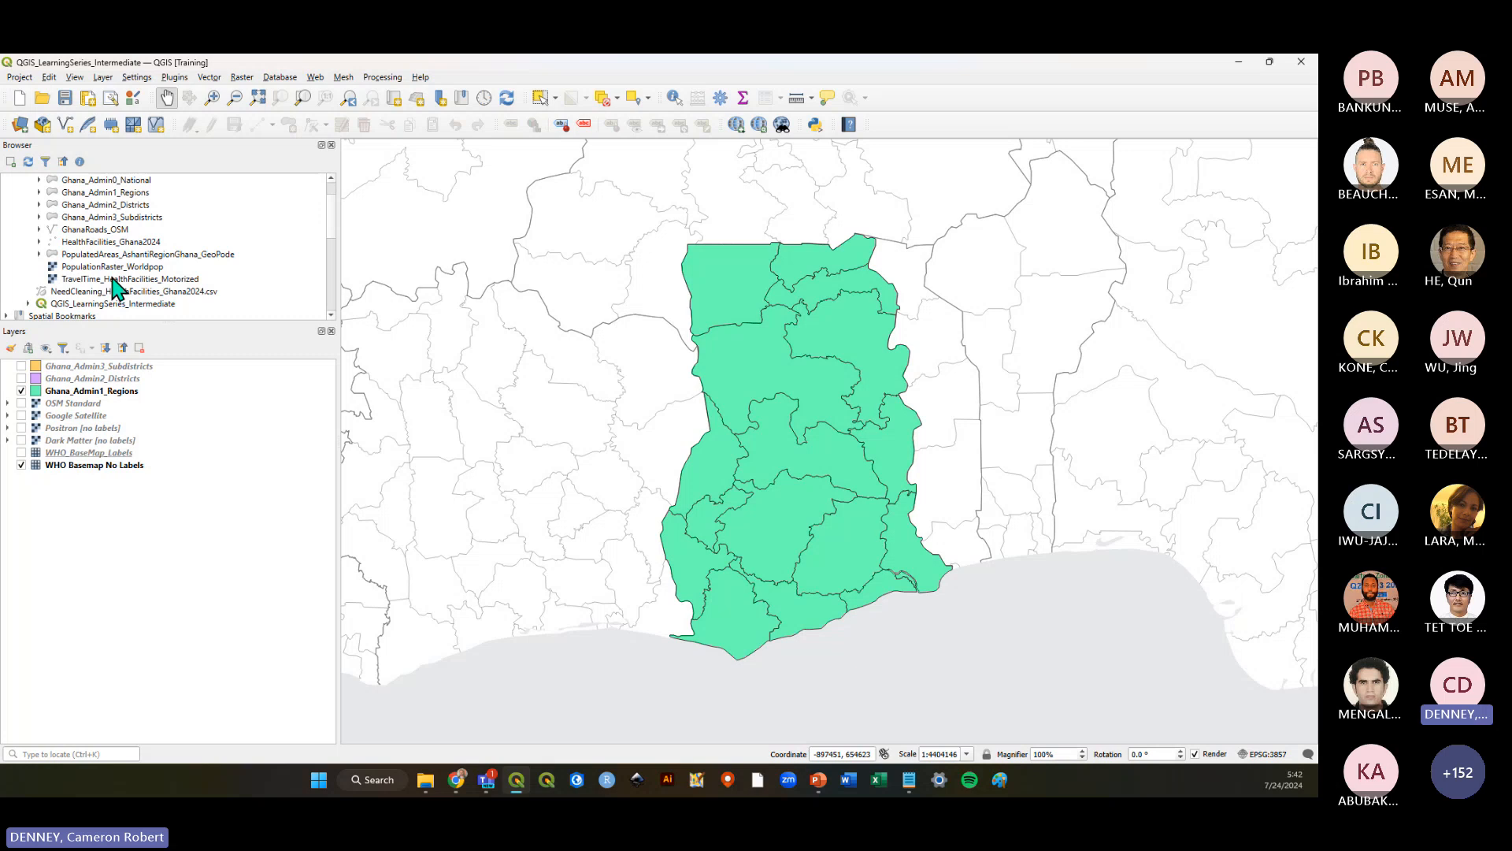
{"action": "scroll", "coordinate": [118, 285], "scroll_direction": "up", "scroll_amount": 1}
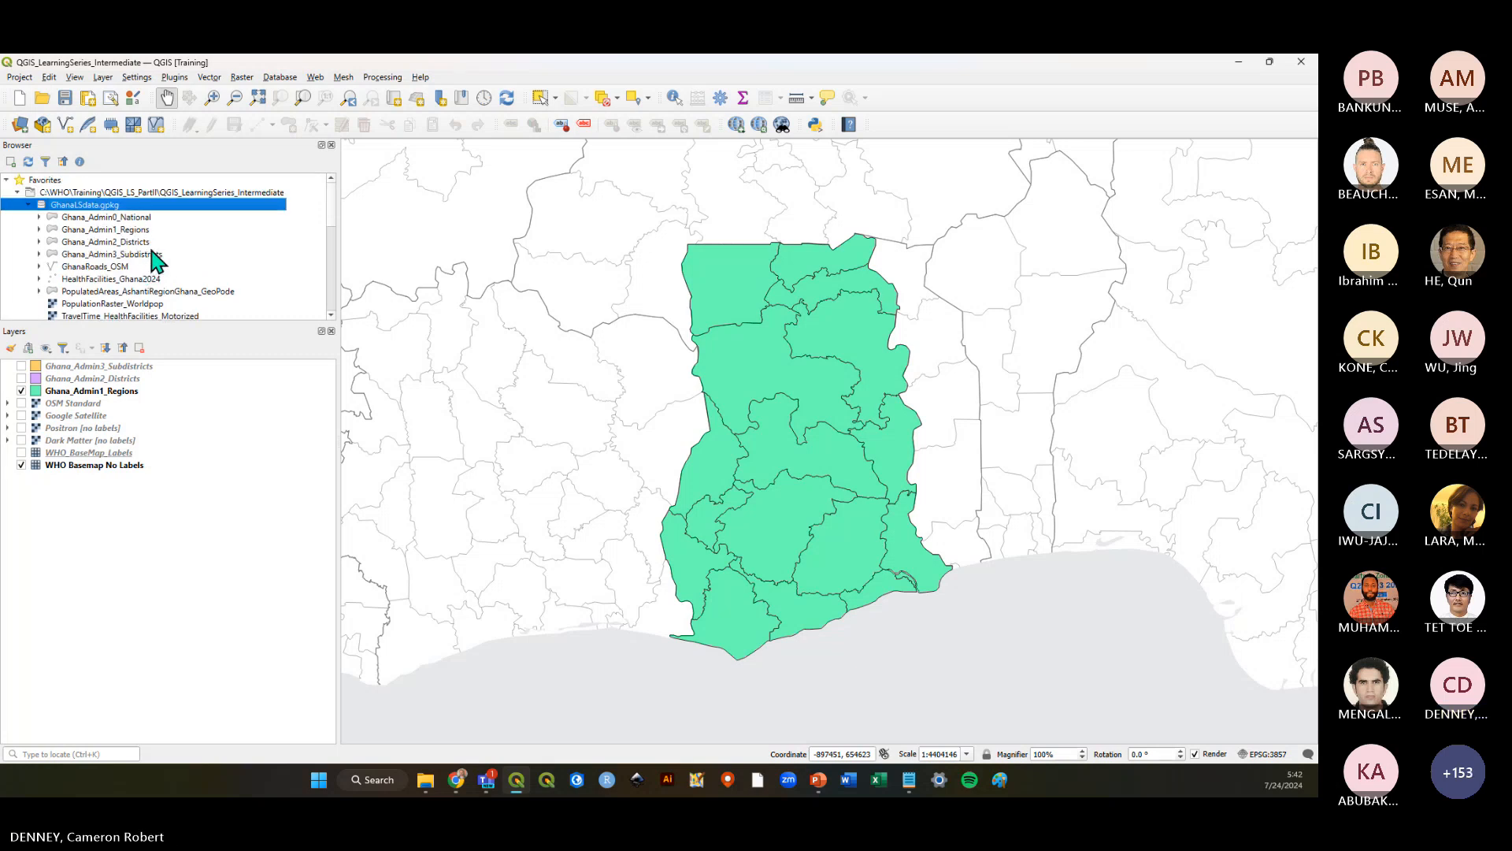
{"action": "left_click", "coordinate": [142, 488]}
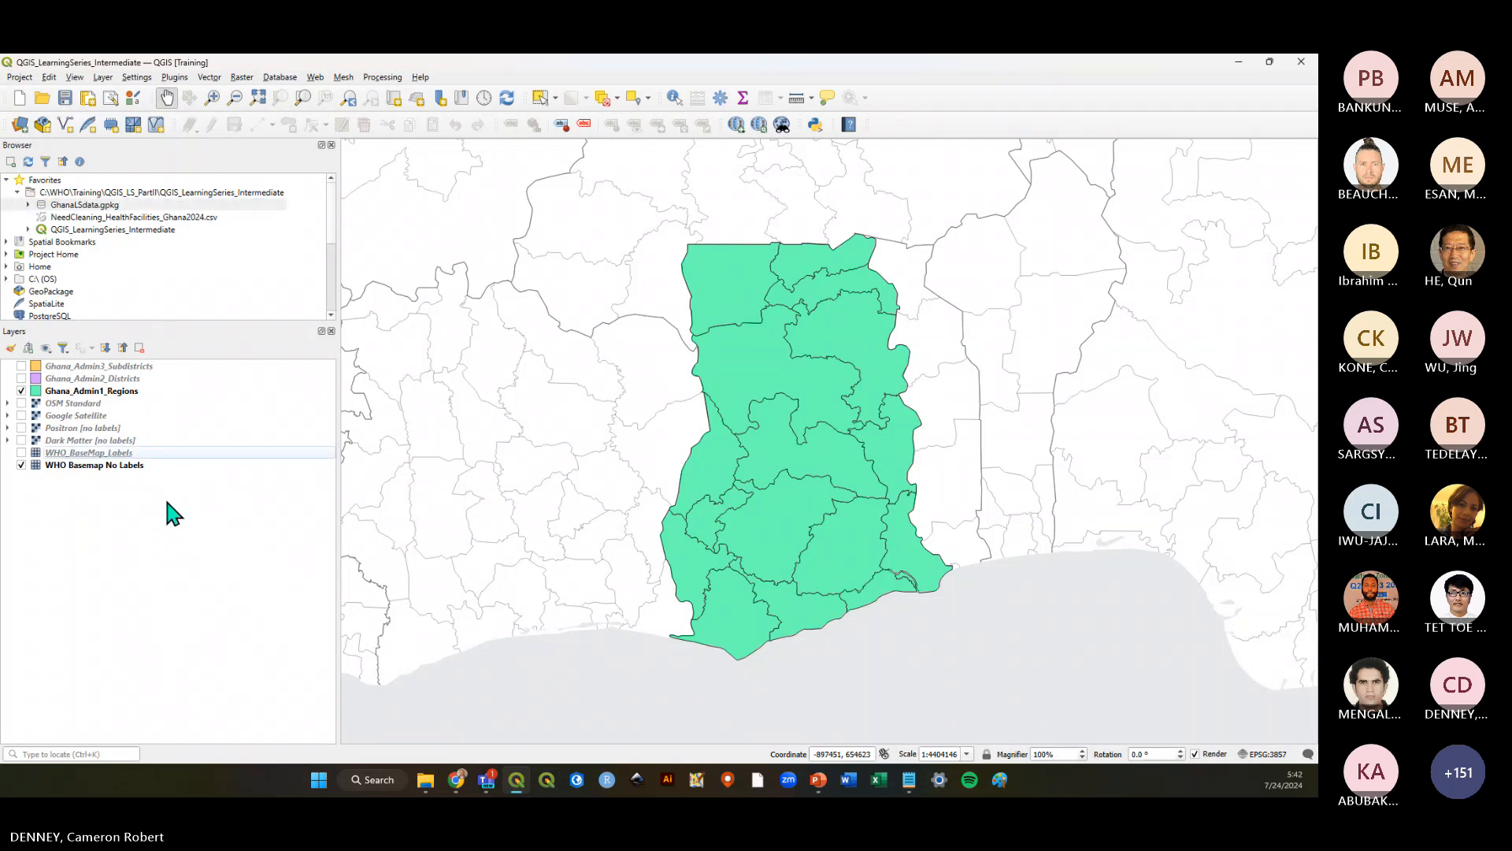
{"action": "left_click", "coordinate": [65, 98]}
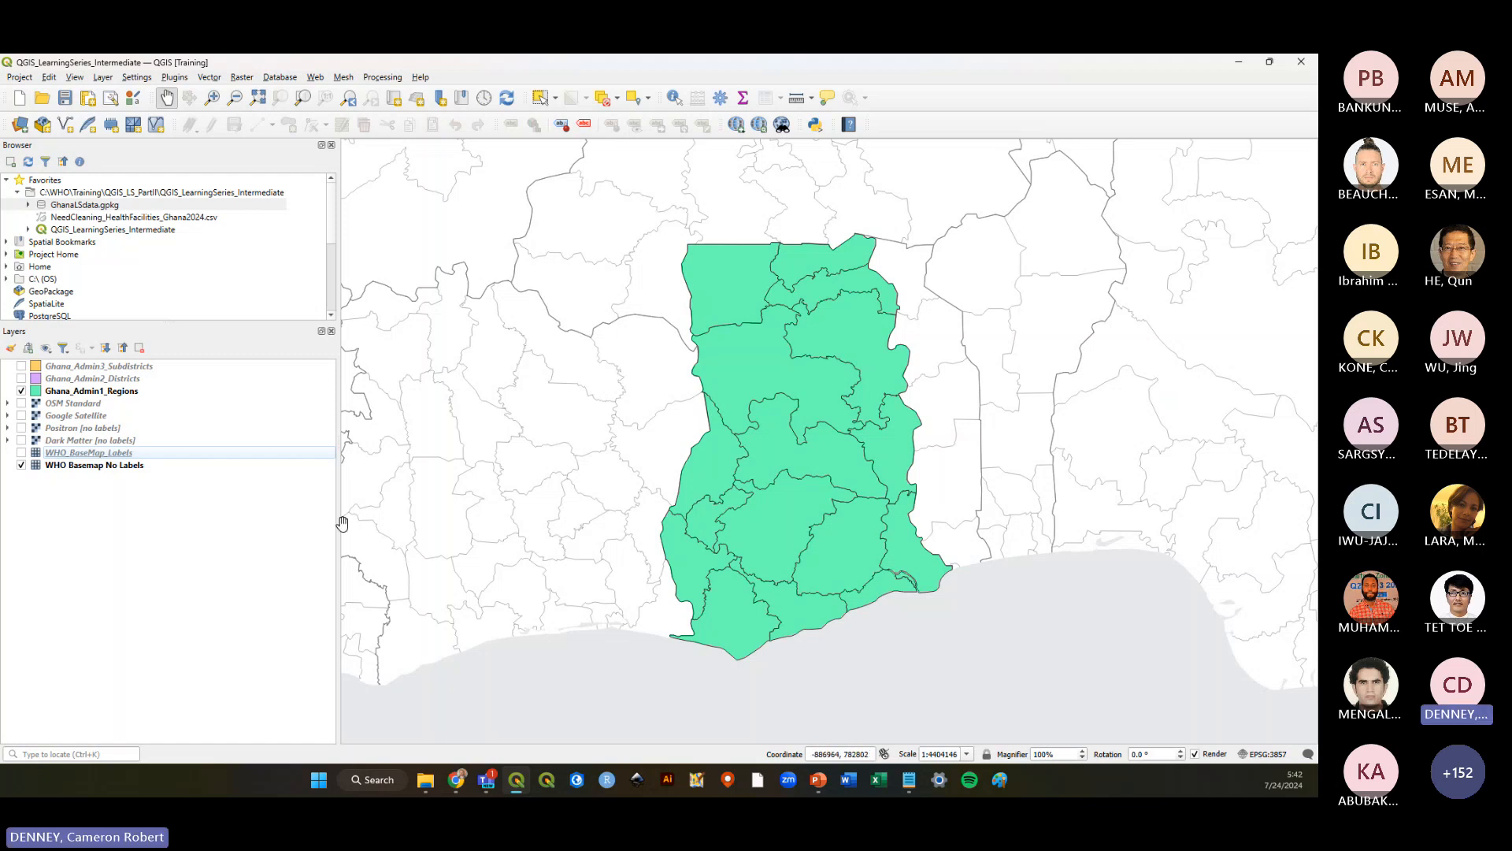
Review the locator bar's search categories, search it for "clip", and clear the search
{"action": "left_click", "coordinate": [83, 753]}
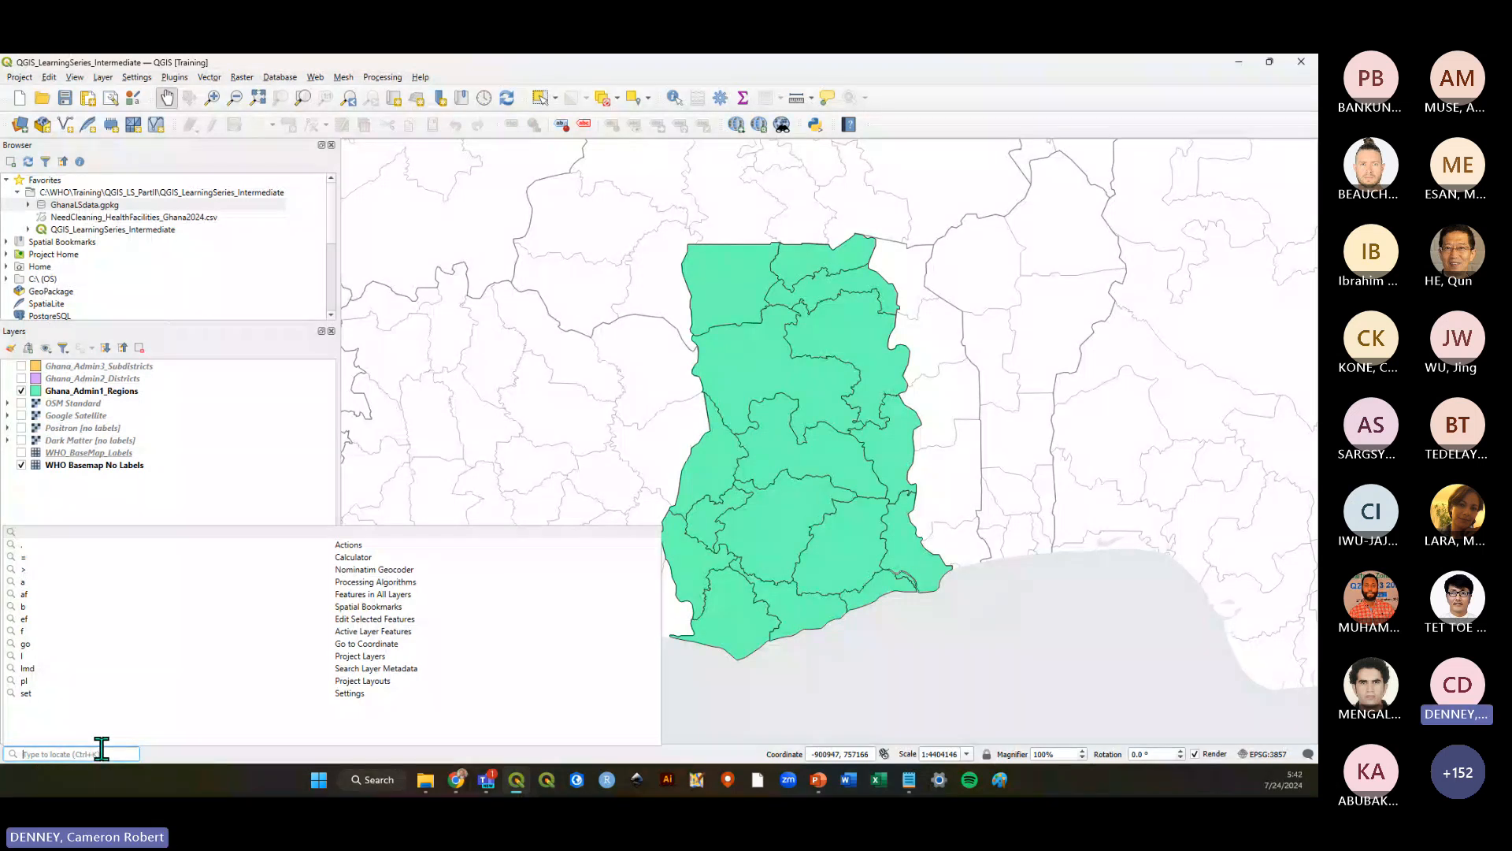
{"action": "left_click", "coordinate": [155, 517]}
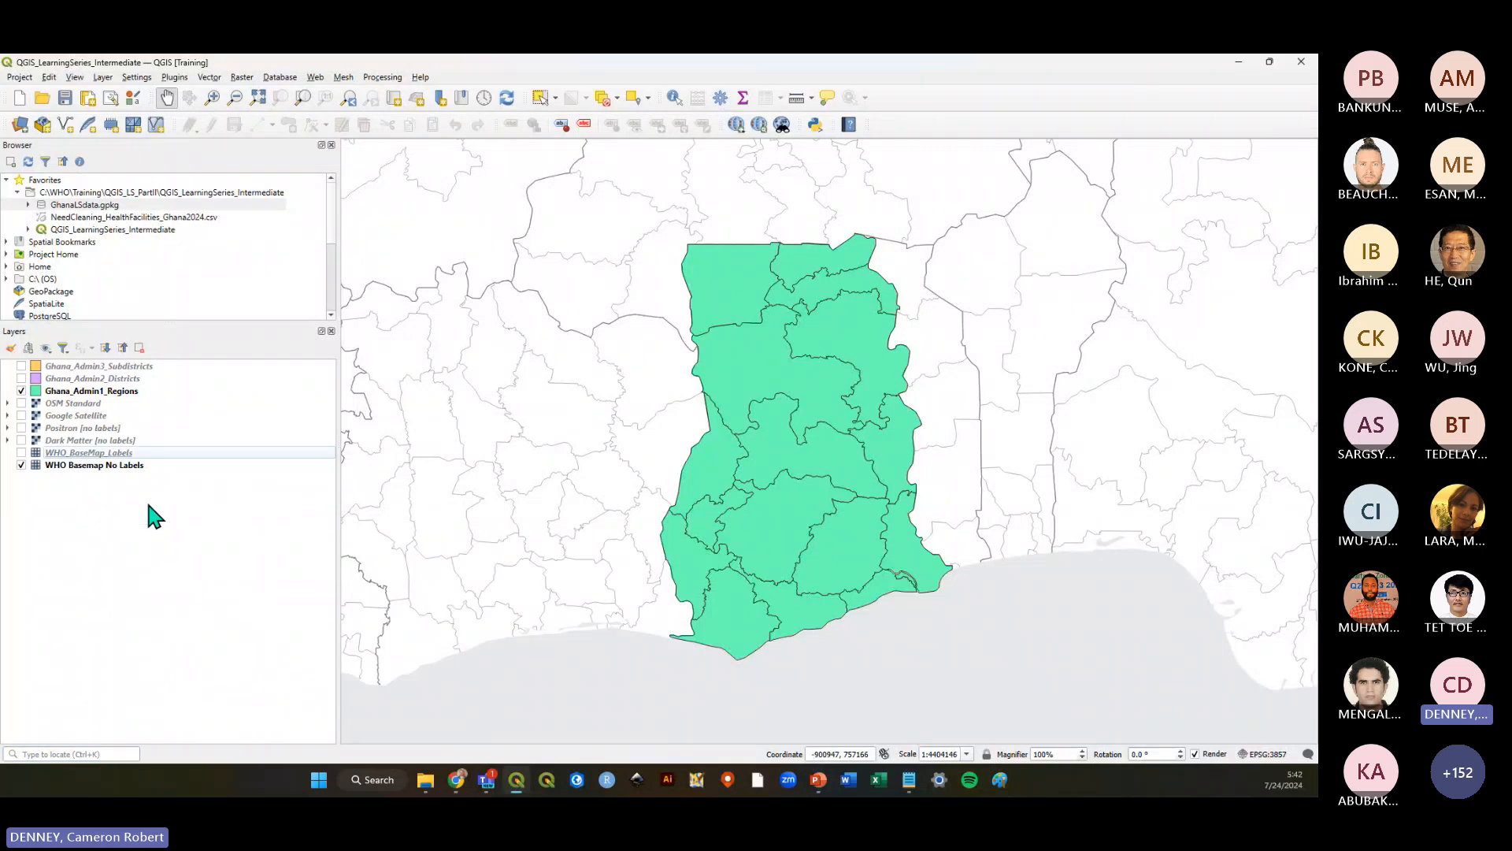
{"action": "key", "text": "ctrl+k"}
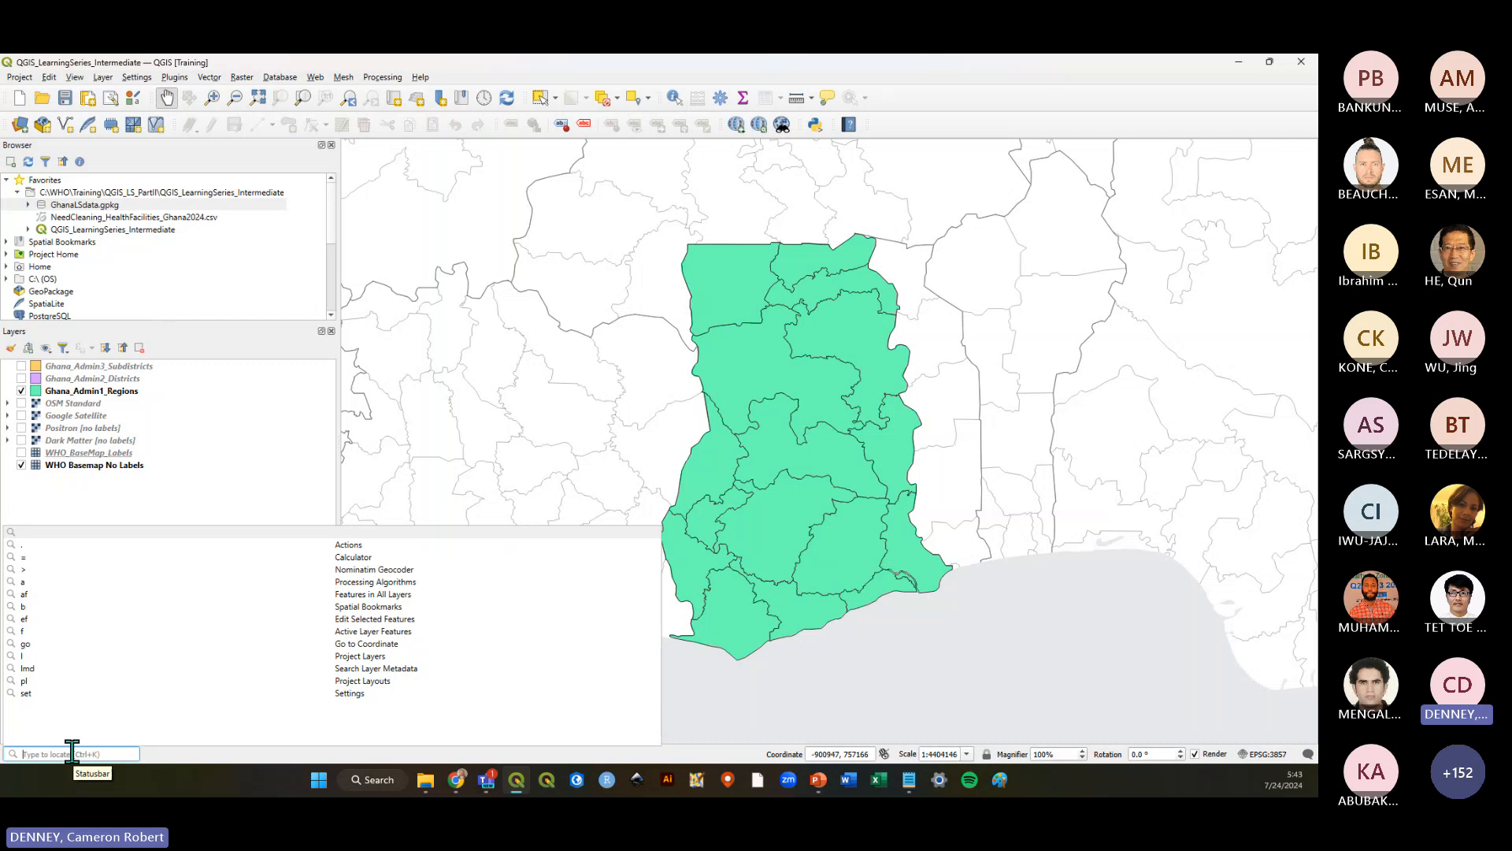
{"action": "type", "text": "clip"}
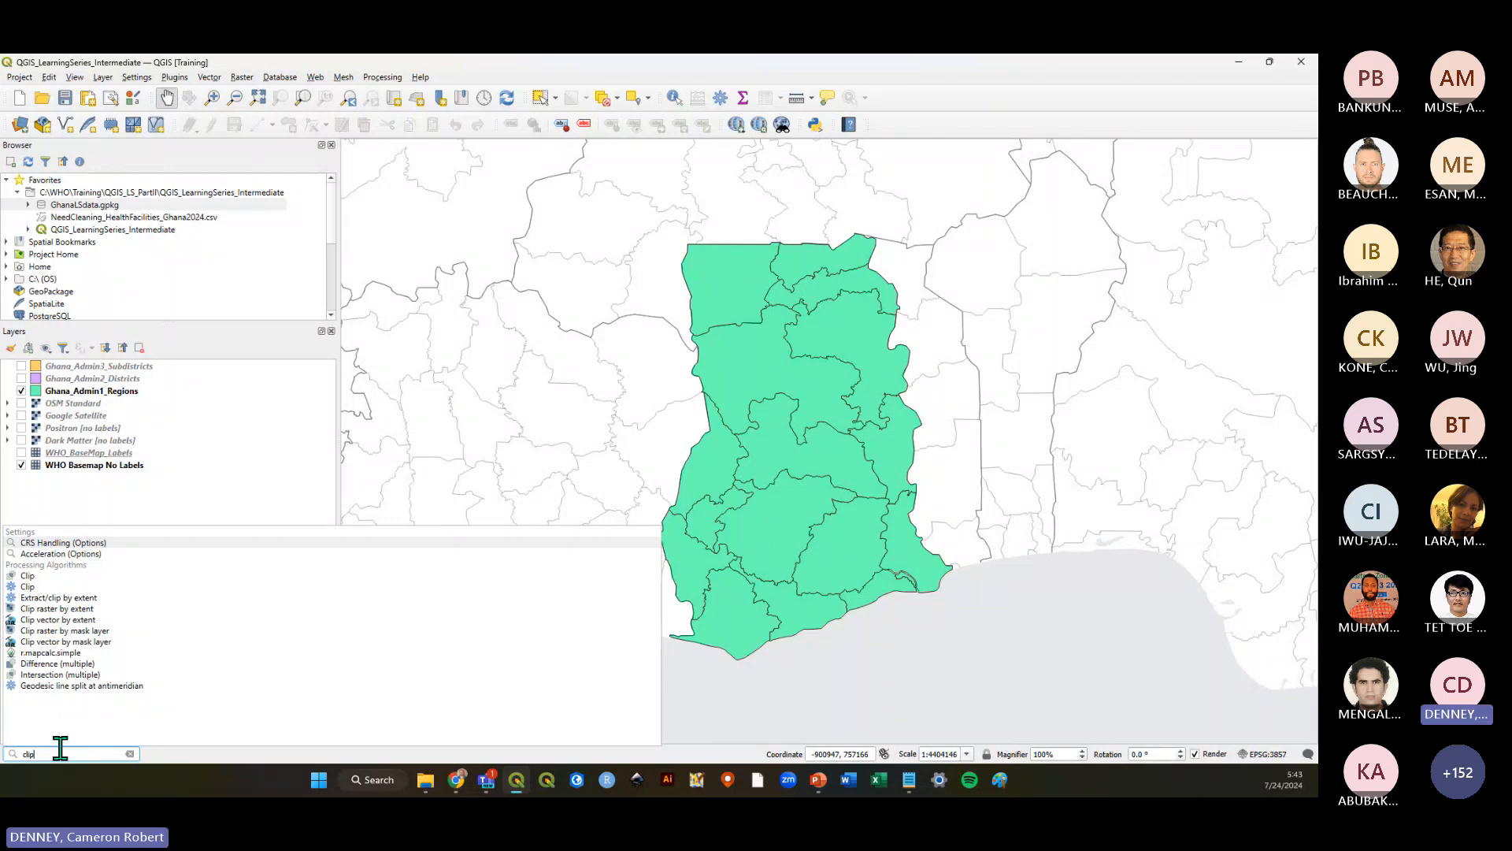
{"action": "key", "text": "BackSpace"}
{"action": "key", "text": "BackSpace"}
{"action": "key", "text": "BackSpace"}
{"action": "key", "text": "BackSpace"}
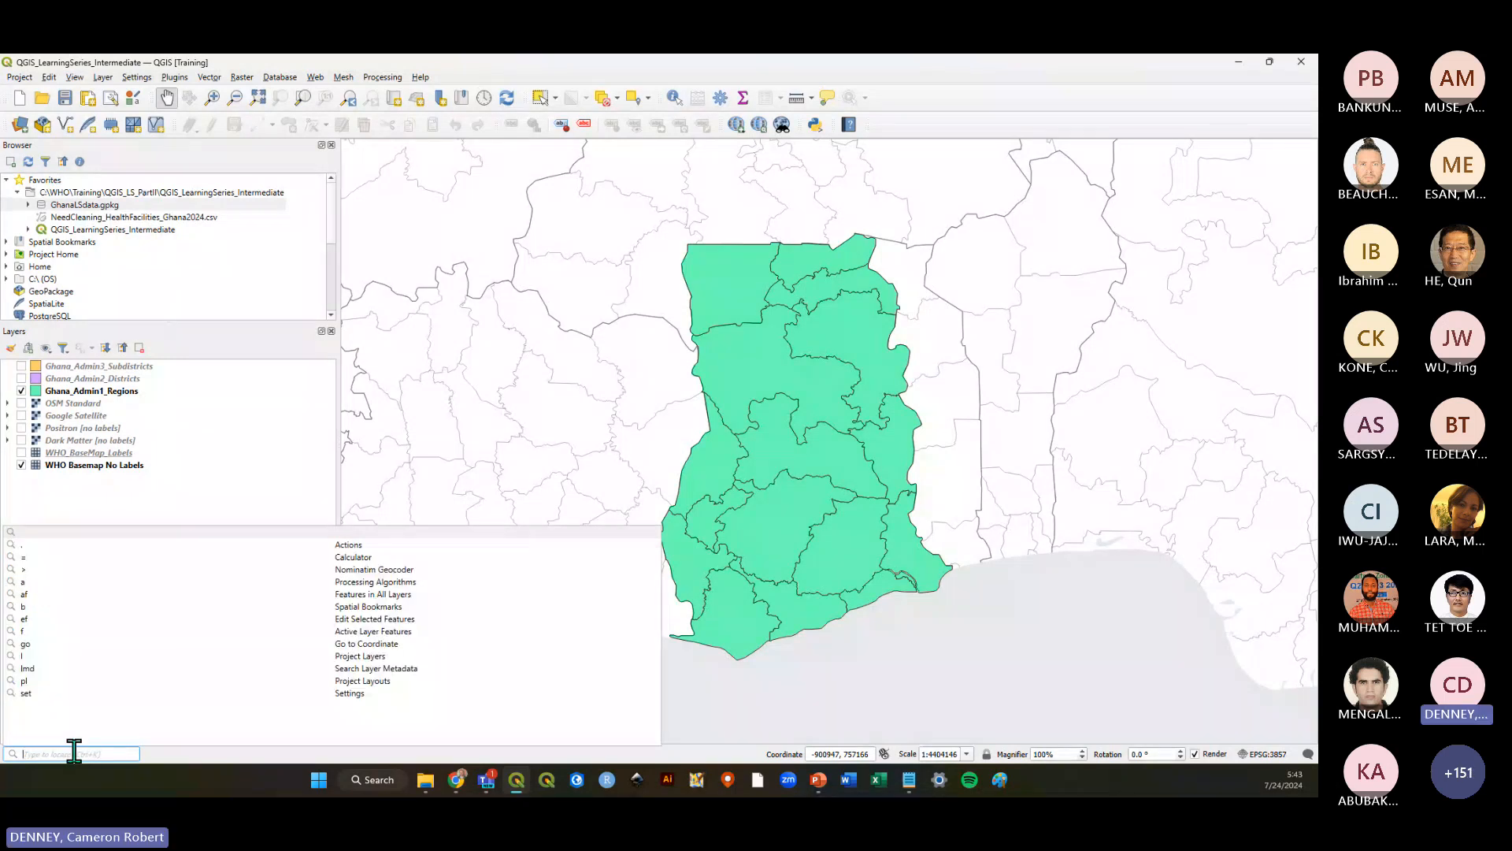
Search the locator bar for "ghana" to see matching project layers and algorithms, leaving the search cleared
{"action": "type", "text": "ghana"}
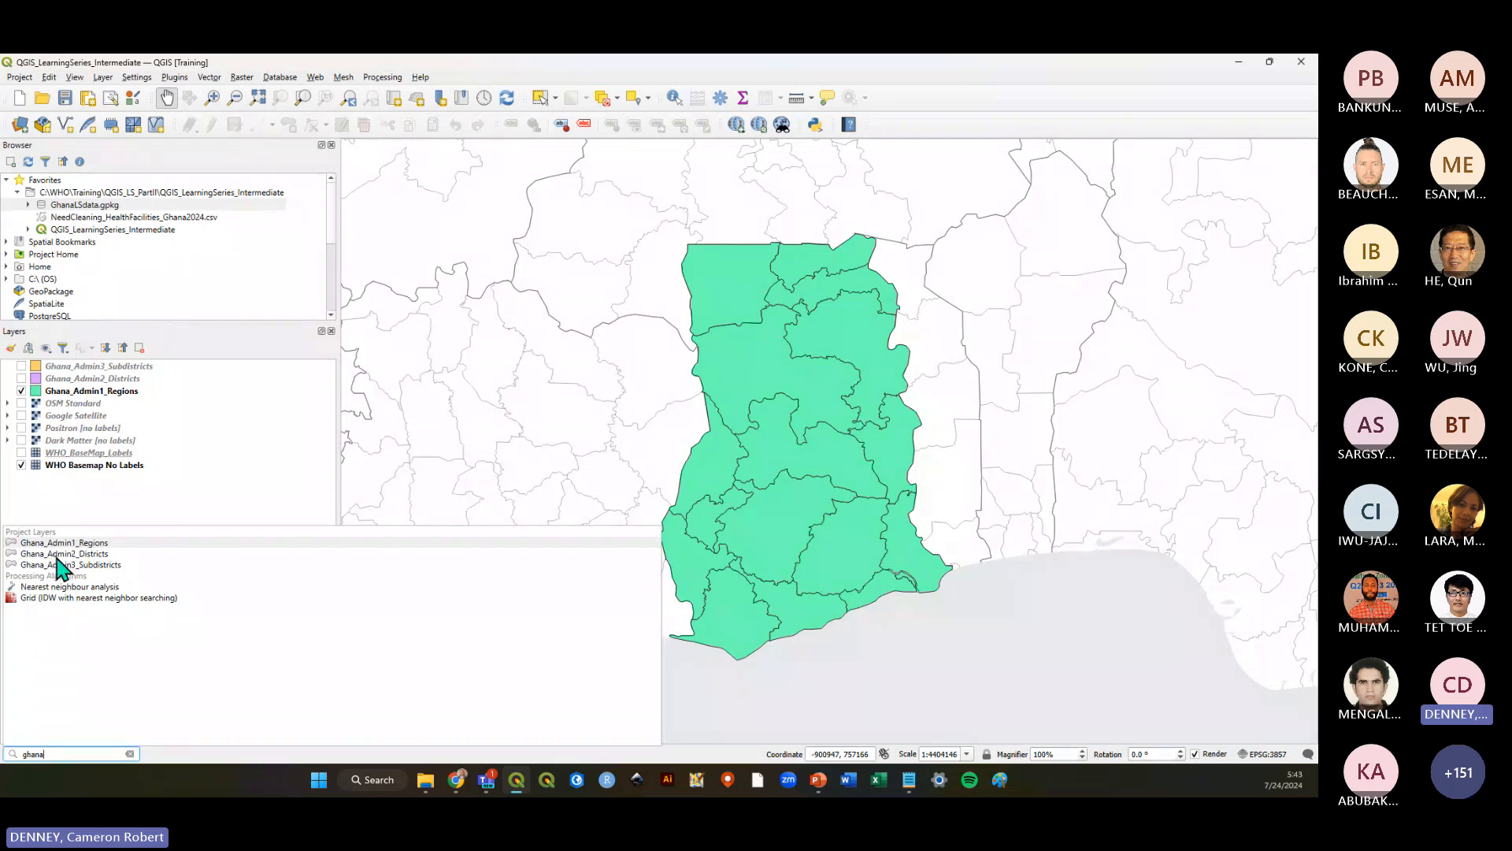
{"action": "left_click", "coordinate": [55, 753]}
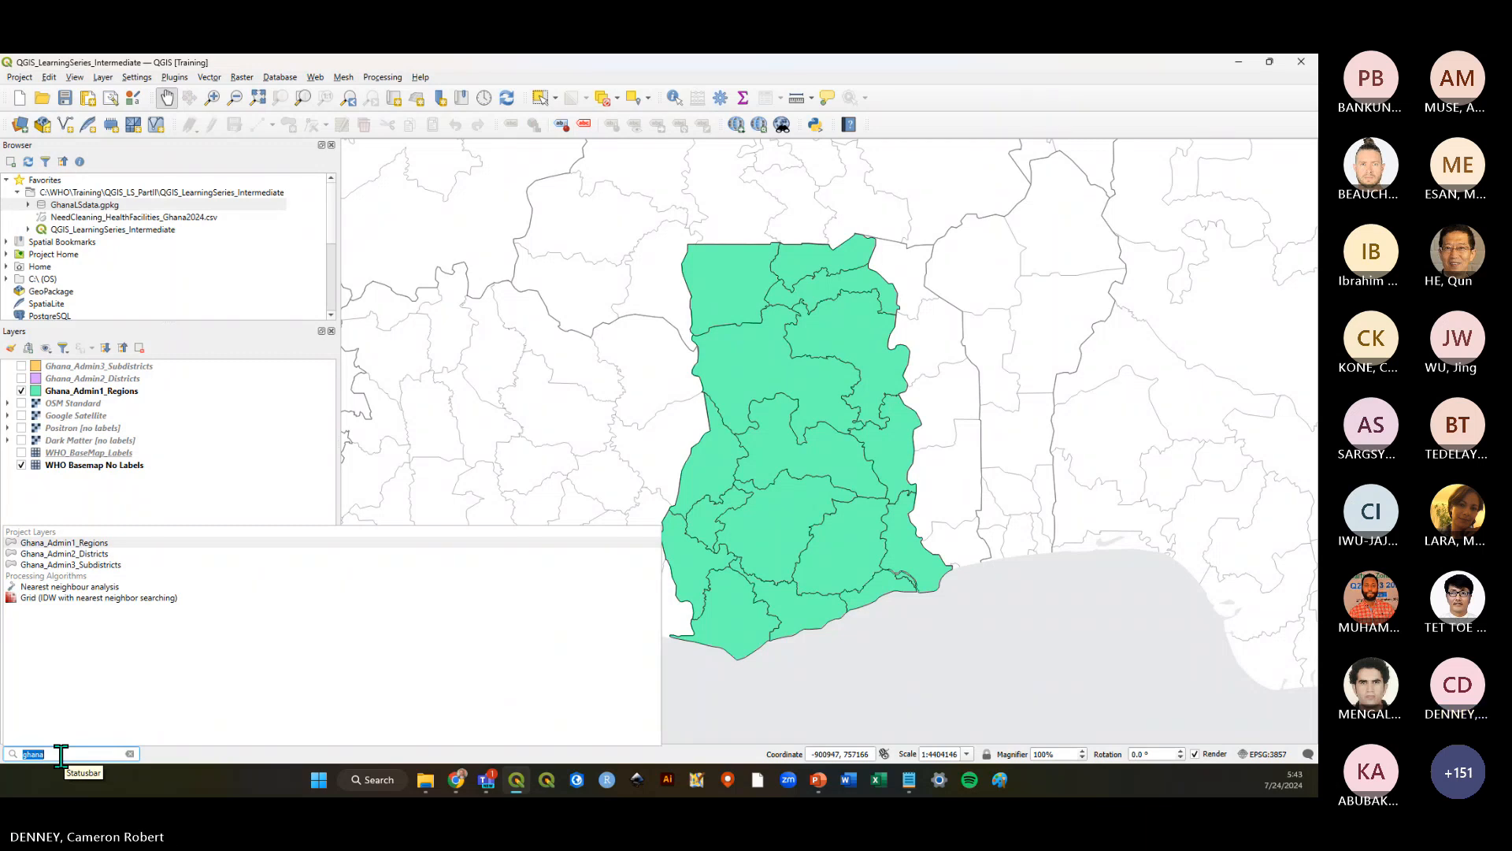
{"action": "key", "text": "BackSpace"}
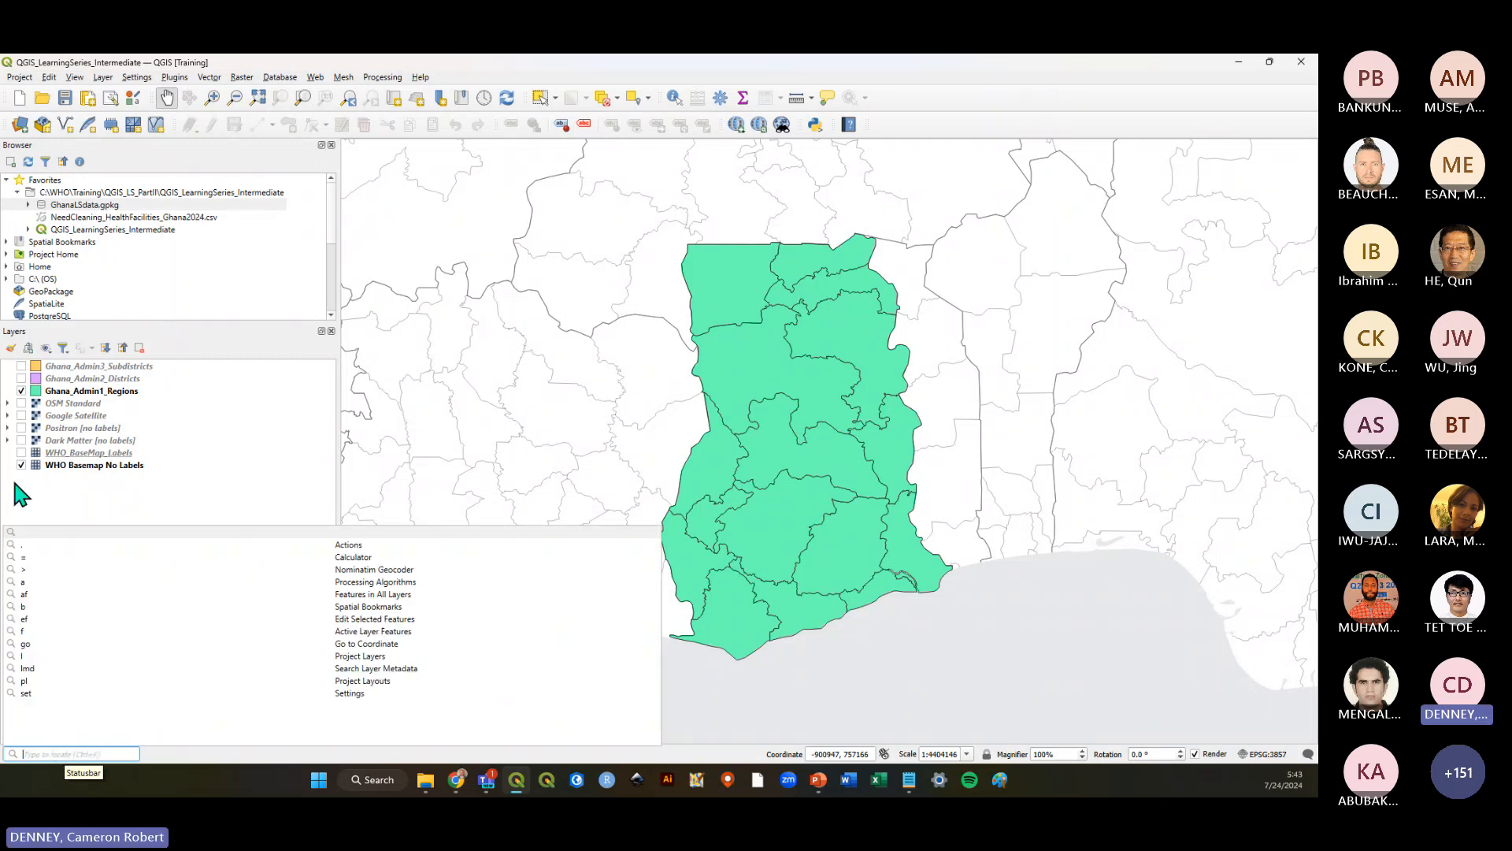
Show Google Satellite instead of Ghana_Admin1_Regions and look up "volta hotel" with the locator's Nominatim Geocoder (prefix >)
{"action": "left_click", "coordinate": [21, 391]}
{"action": "left_click", "coordinate": [21, 415]}
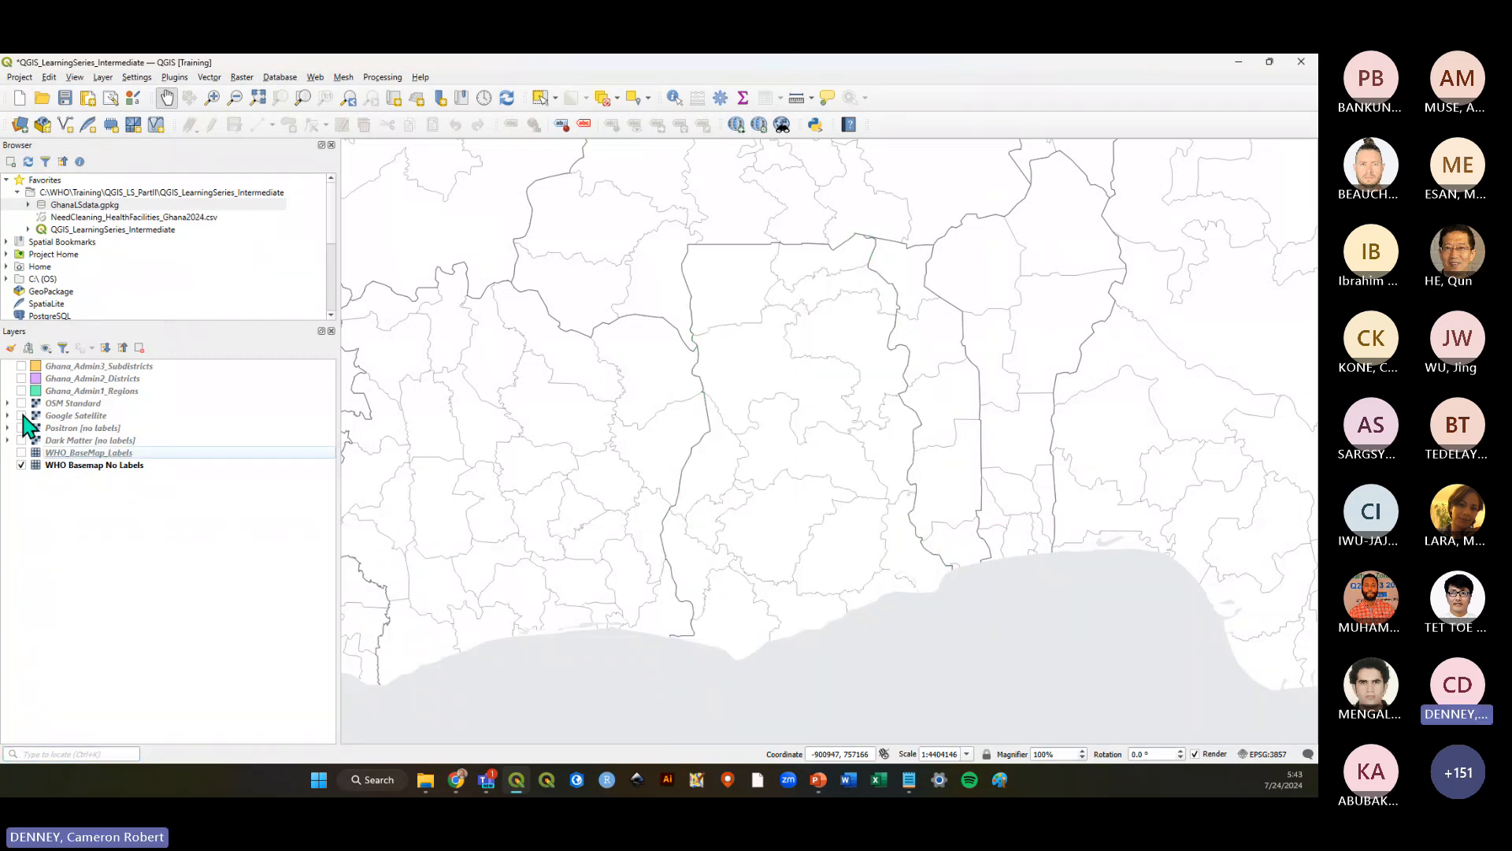
{"action": "left_click", "coordinate": [75, 754]}
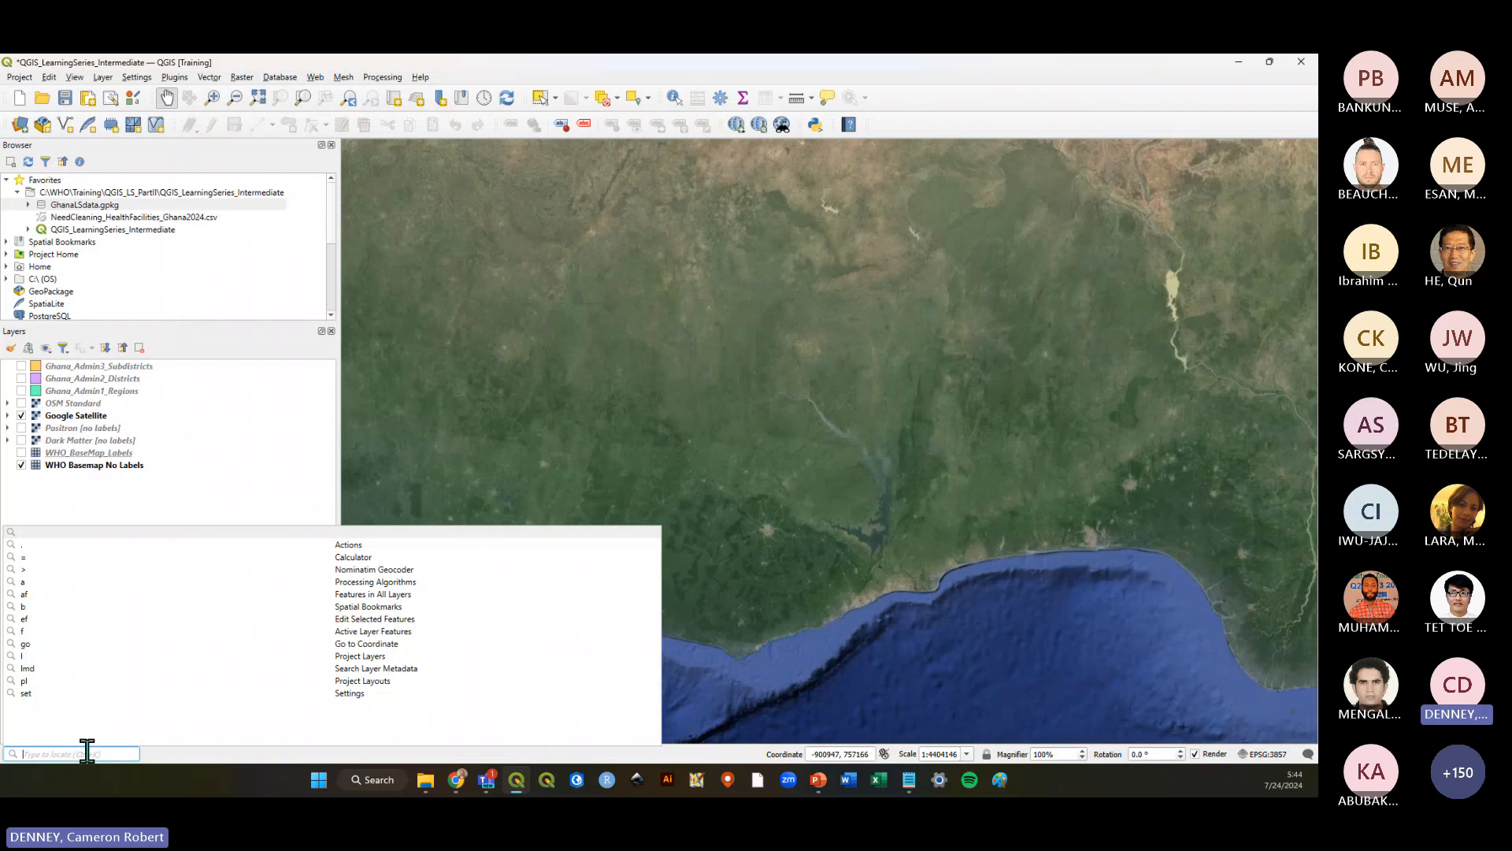
{"action": "type", "text": ">"}
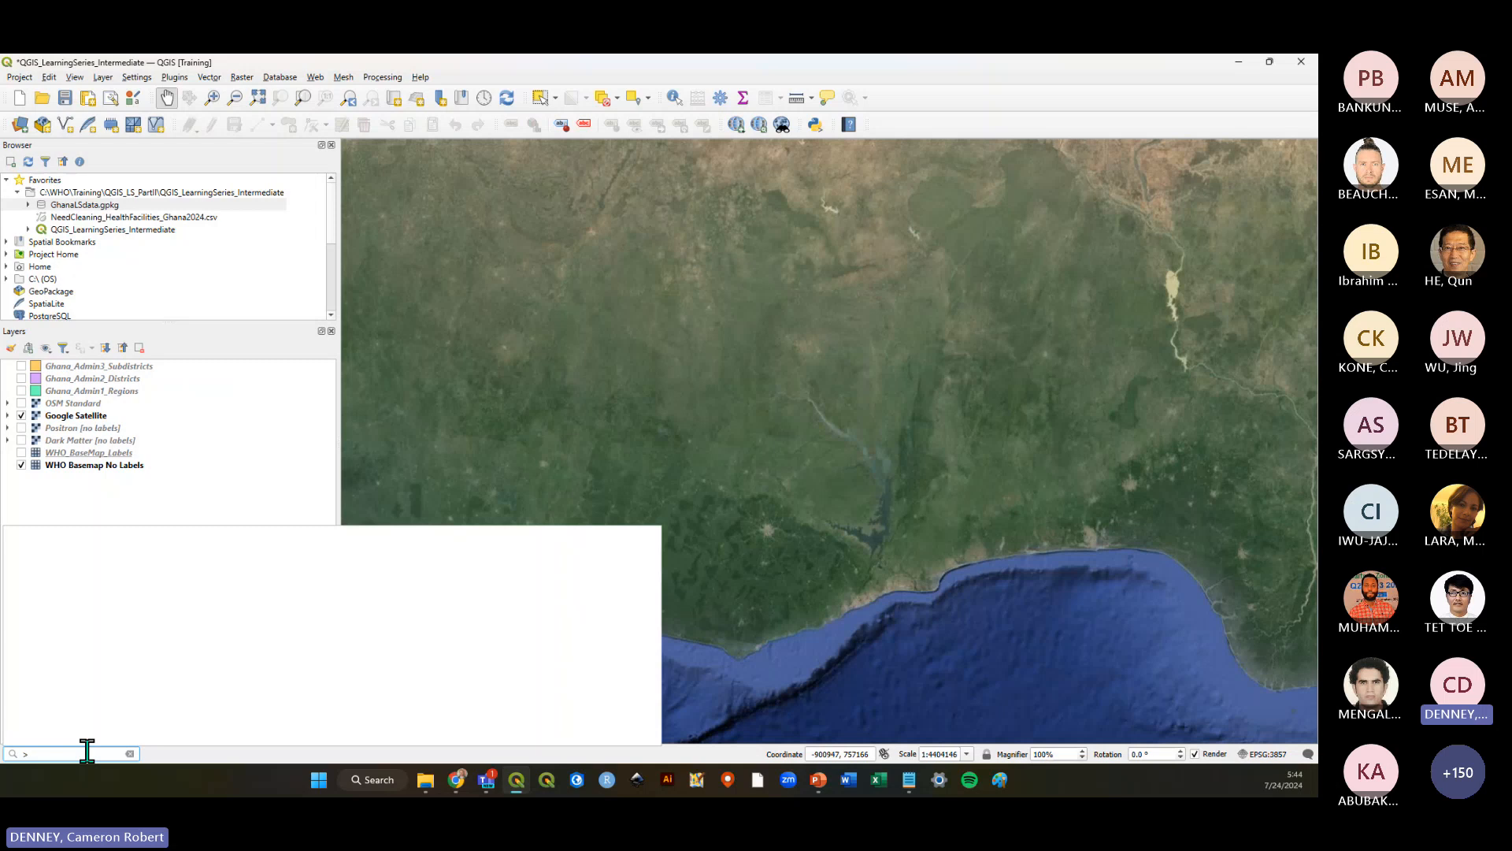
{"action": "type", "text": "volta hotel"}
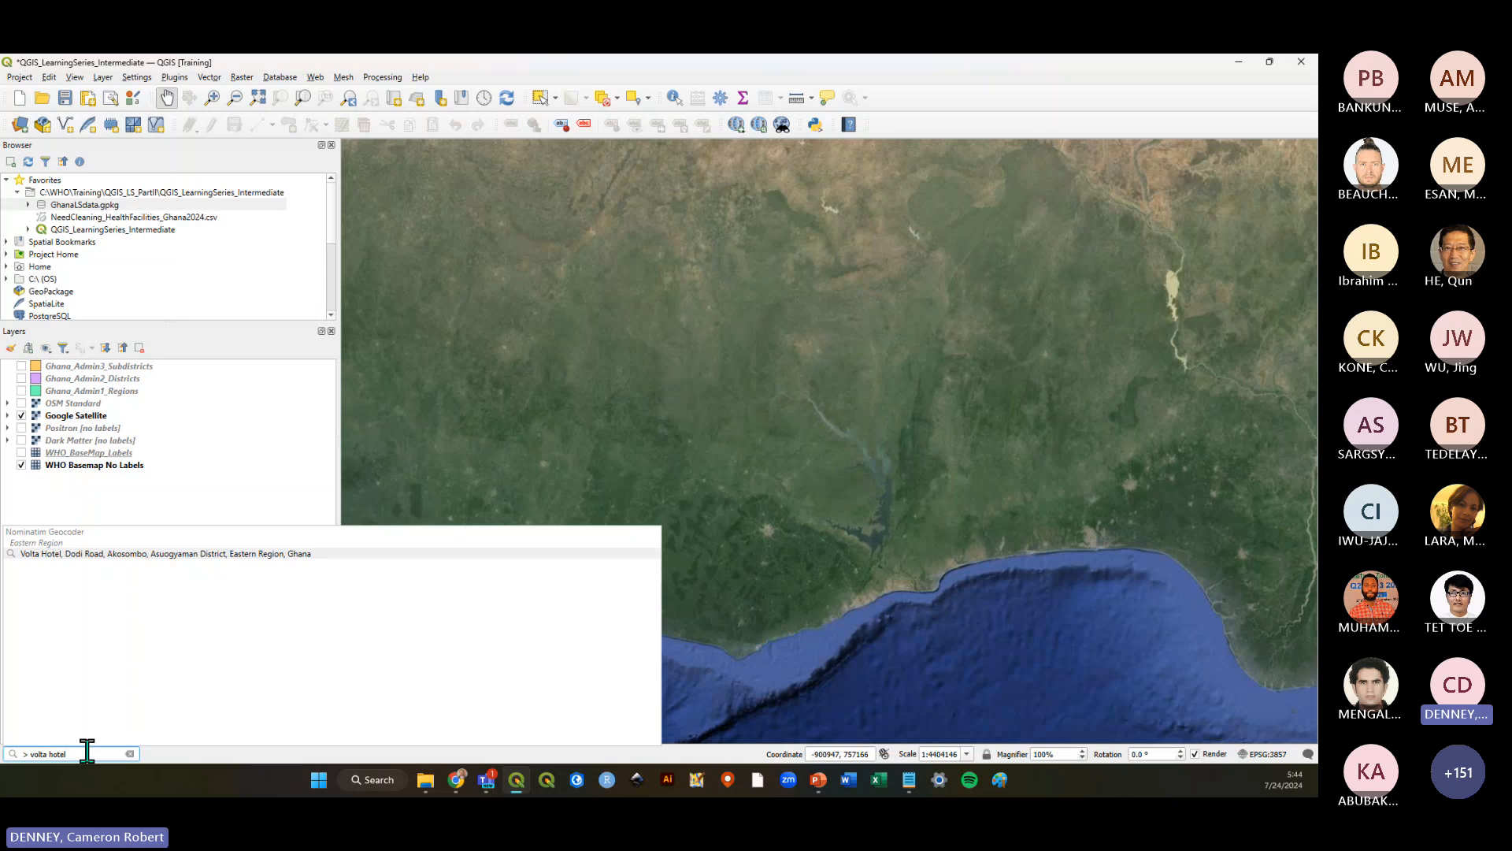
Geocode "akosombo dam" with the Nominatim Geocoder and view the dam on the map
{"action": "left_click_drag", "start_coordinate": [87, 751], "coordinate": [30, 754]}
{"action": "type", "text": "akosombo dam"}
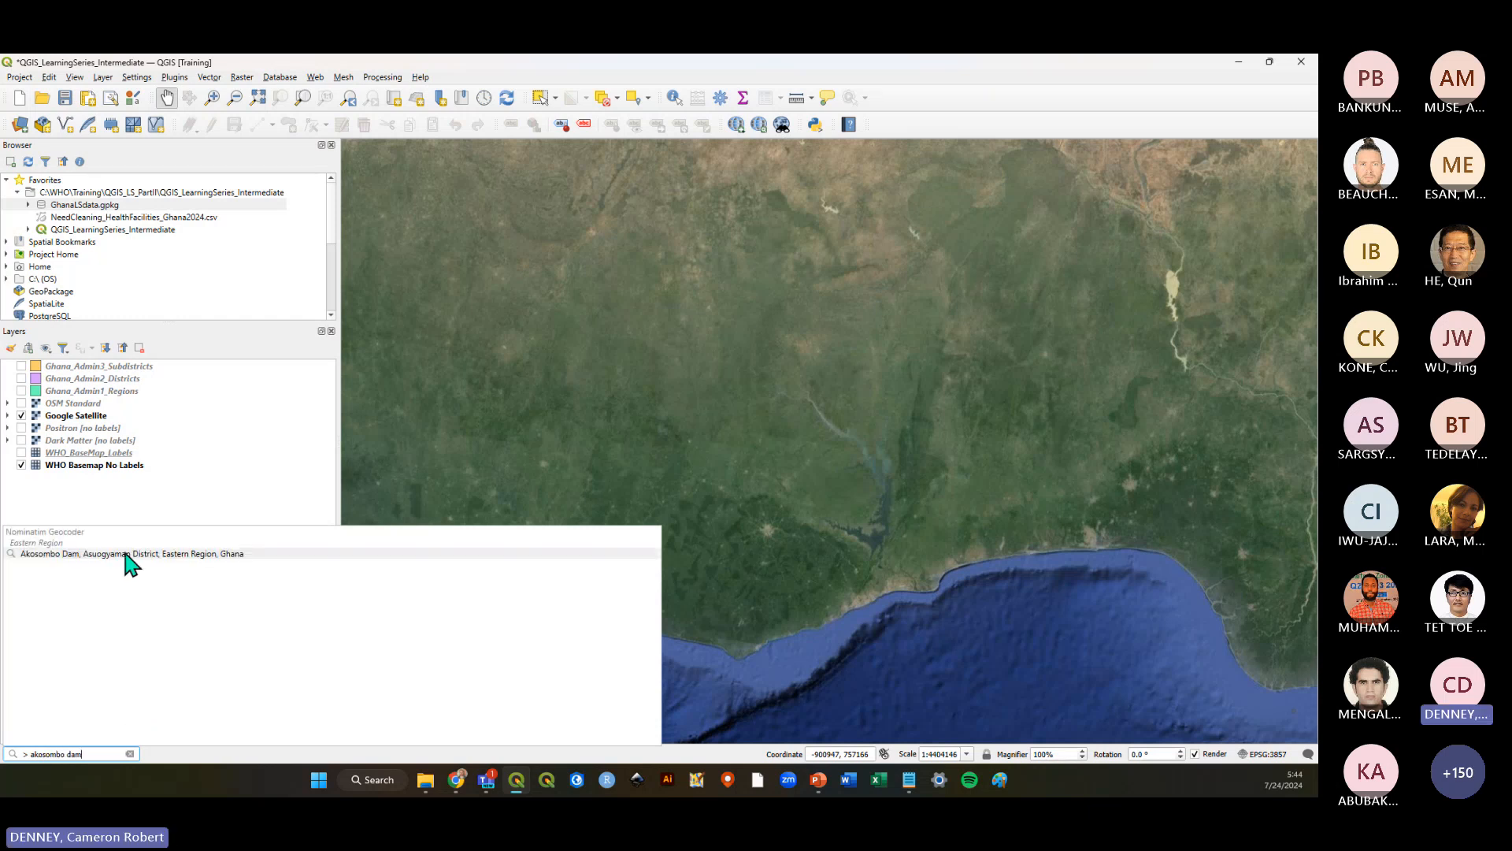
{"action": "left_click", "coordinate": [126, 554]}
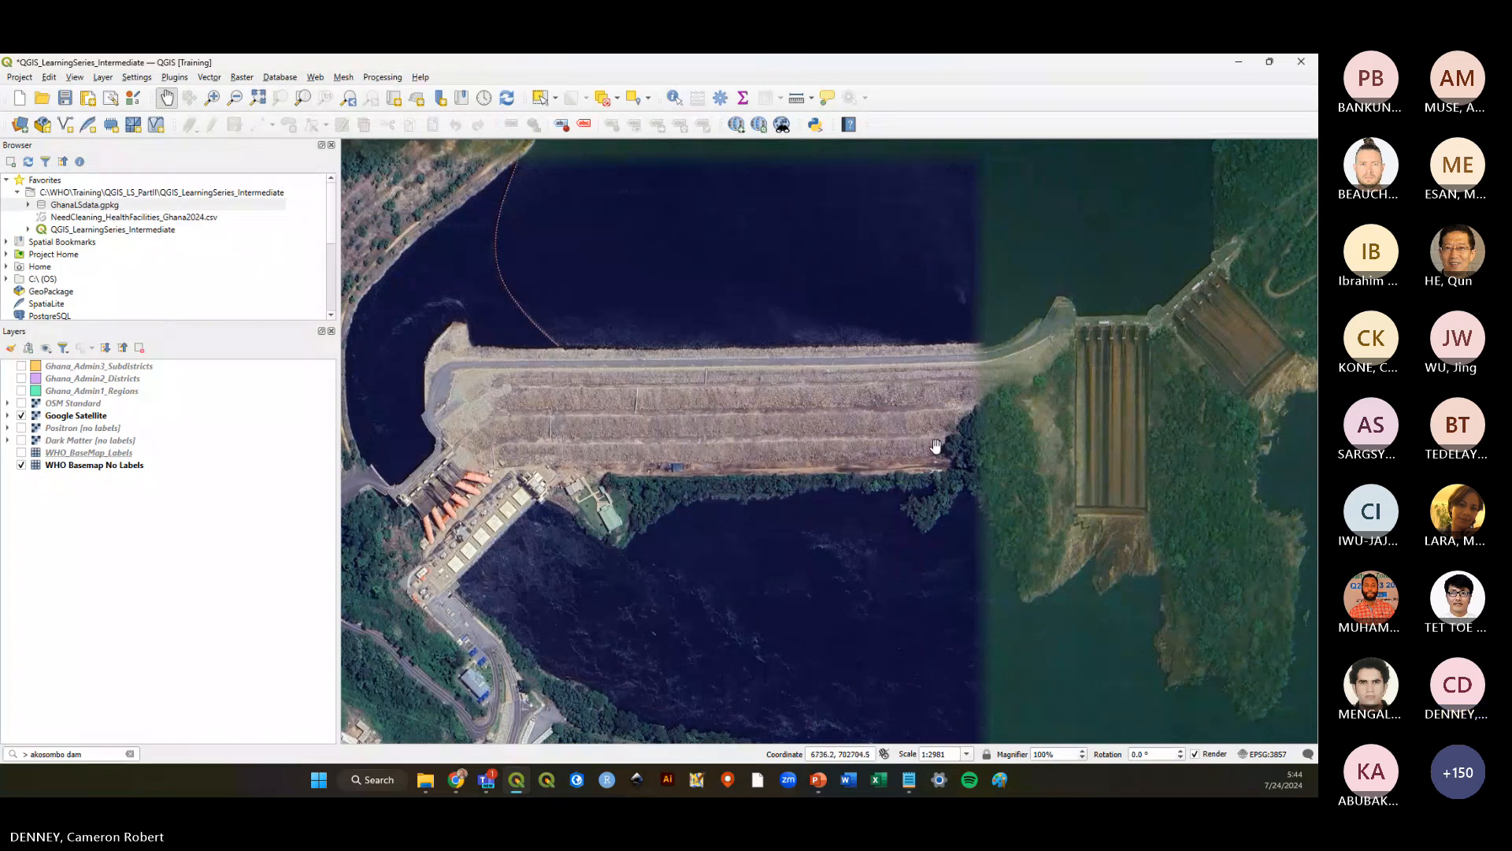
{"action": "left_click_drag", "start_coordinate": [824, 484], "coordinate": [867, 502]}
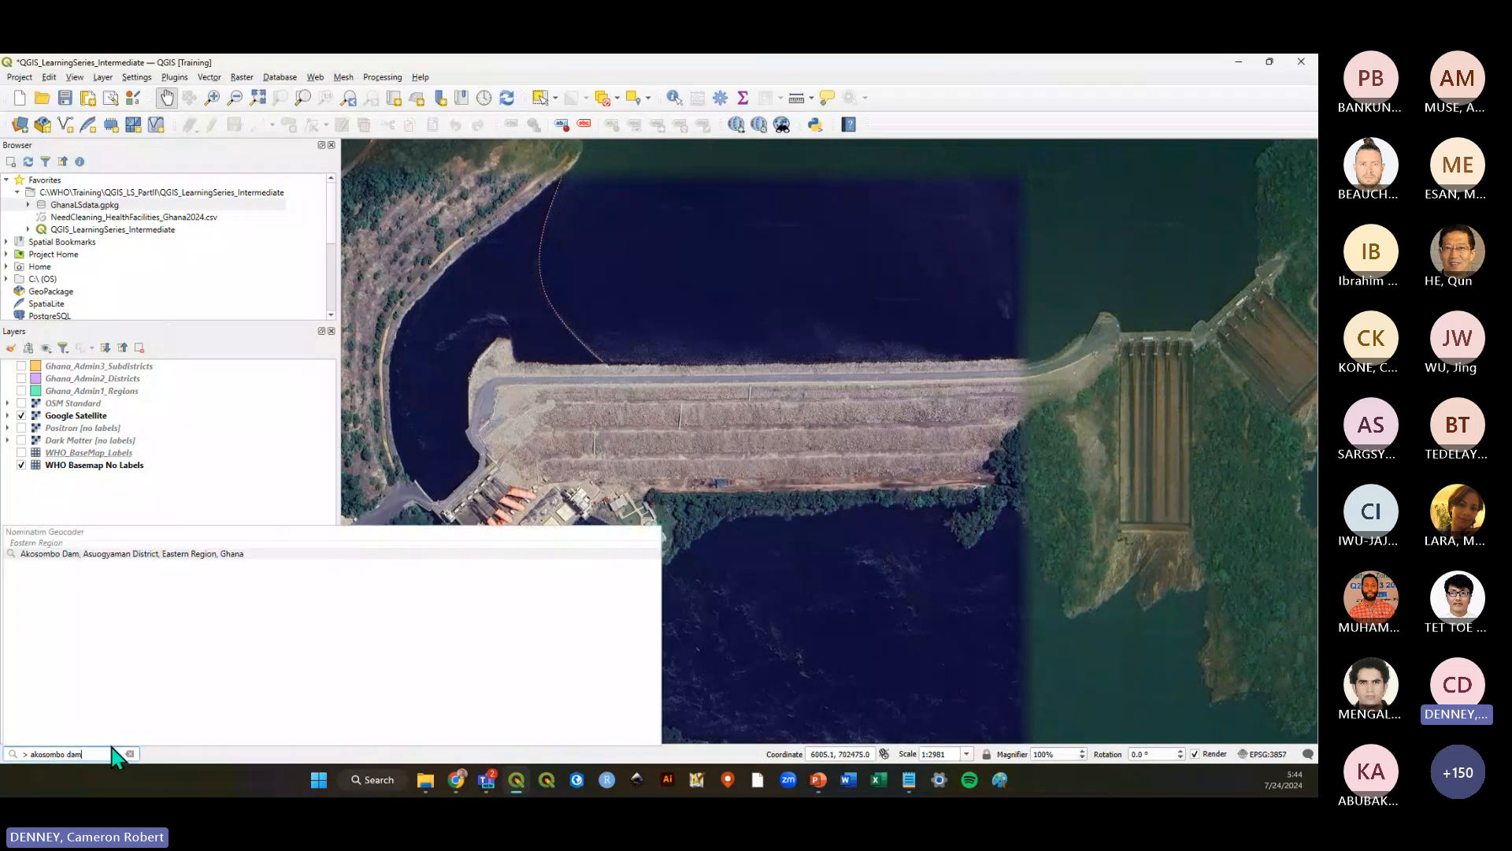
{"action": "left_click_drag", "start_coordinate": [111, 752], "coordinate": [18, 753]}
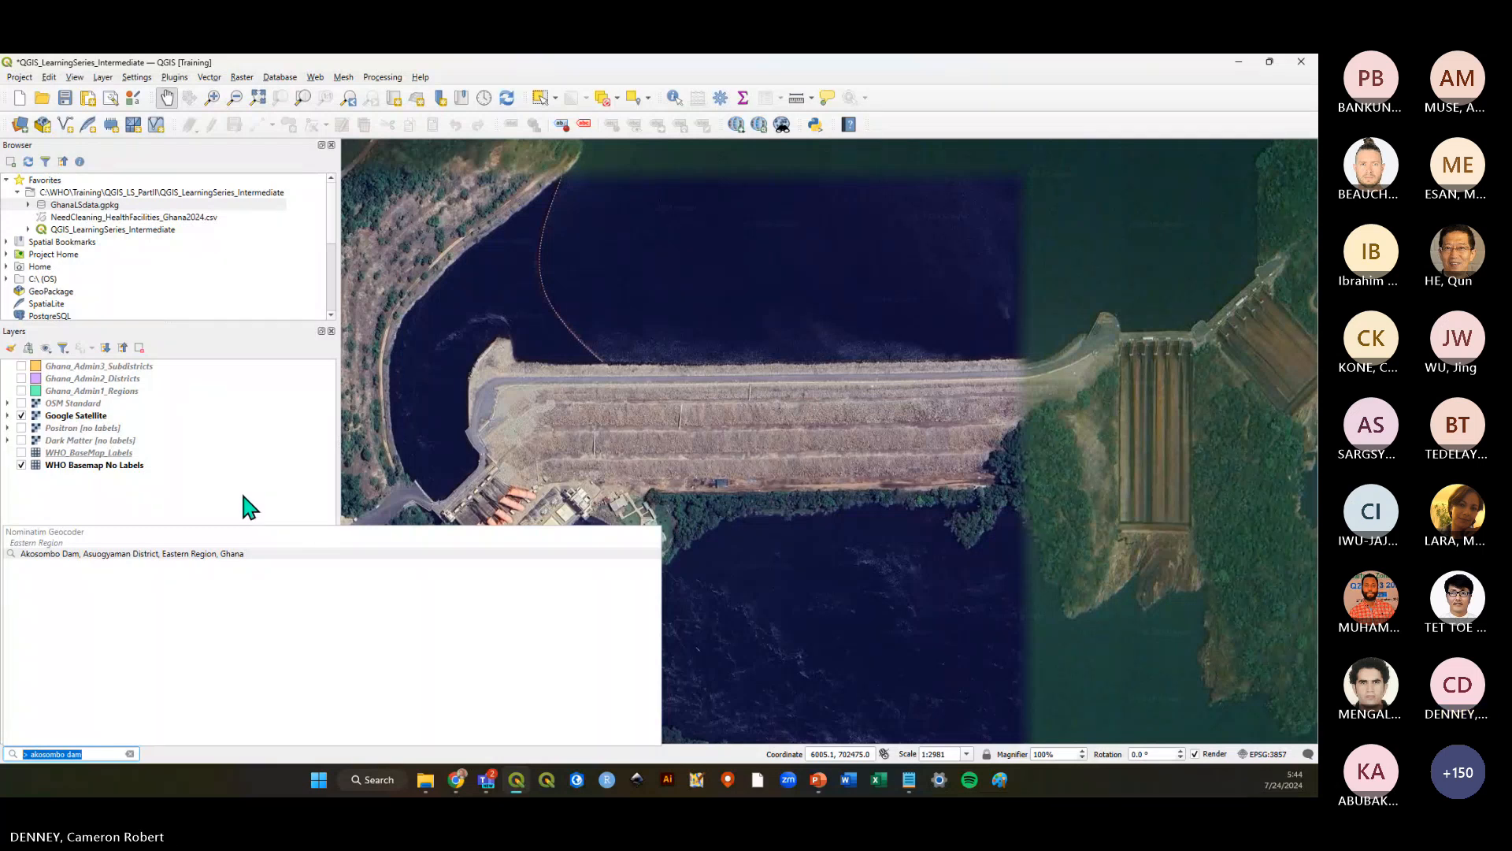
Return the map to West Africa with Google Satellite hidden and Ghana_Admin1_Regions shown, and save the project
{"action": "scroll", "coordinate": [878, 438], "scroll_direction": "down", "scroll_amount": 6}
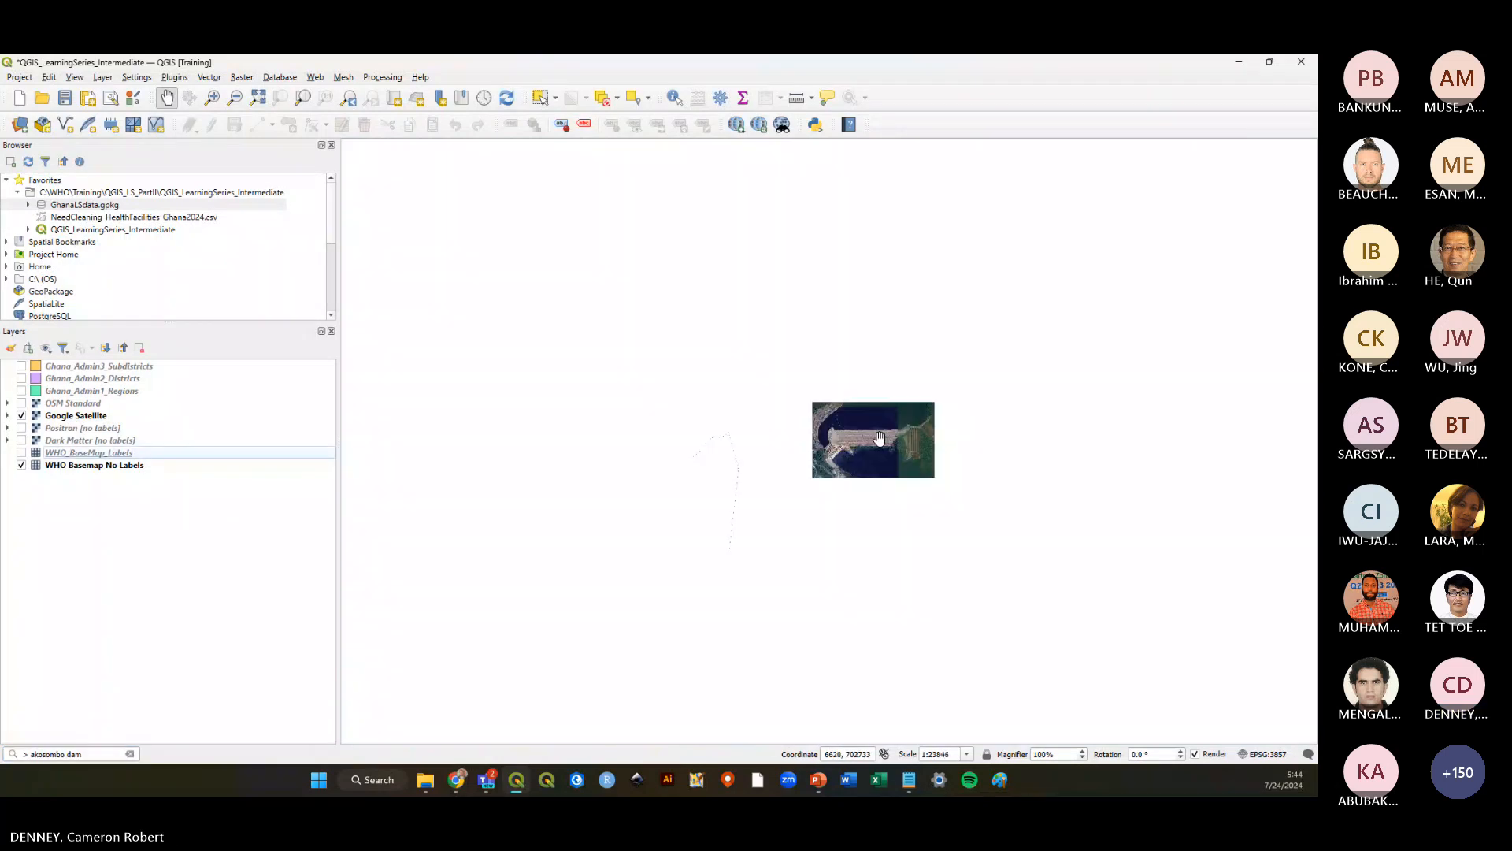
{"action": "scroll", "coordinate": [878, 438], "scroll_direction": "down", "scroll_amount": 6}
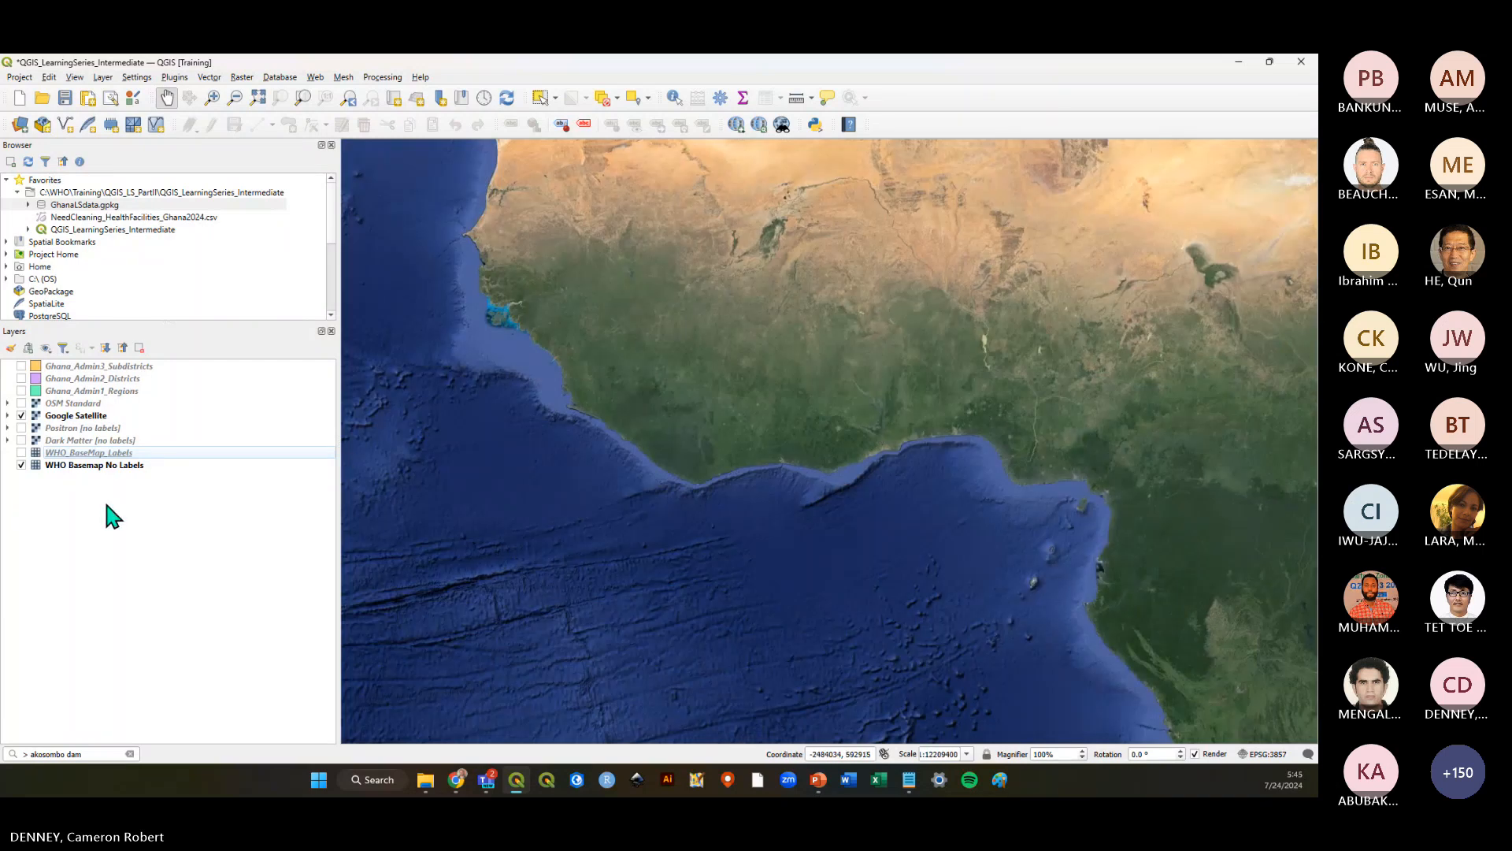
{"action": "left_click", "coordinate": [21, 415]}
{"action": "left_click", "coordinate": [21, 390]}
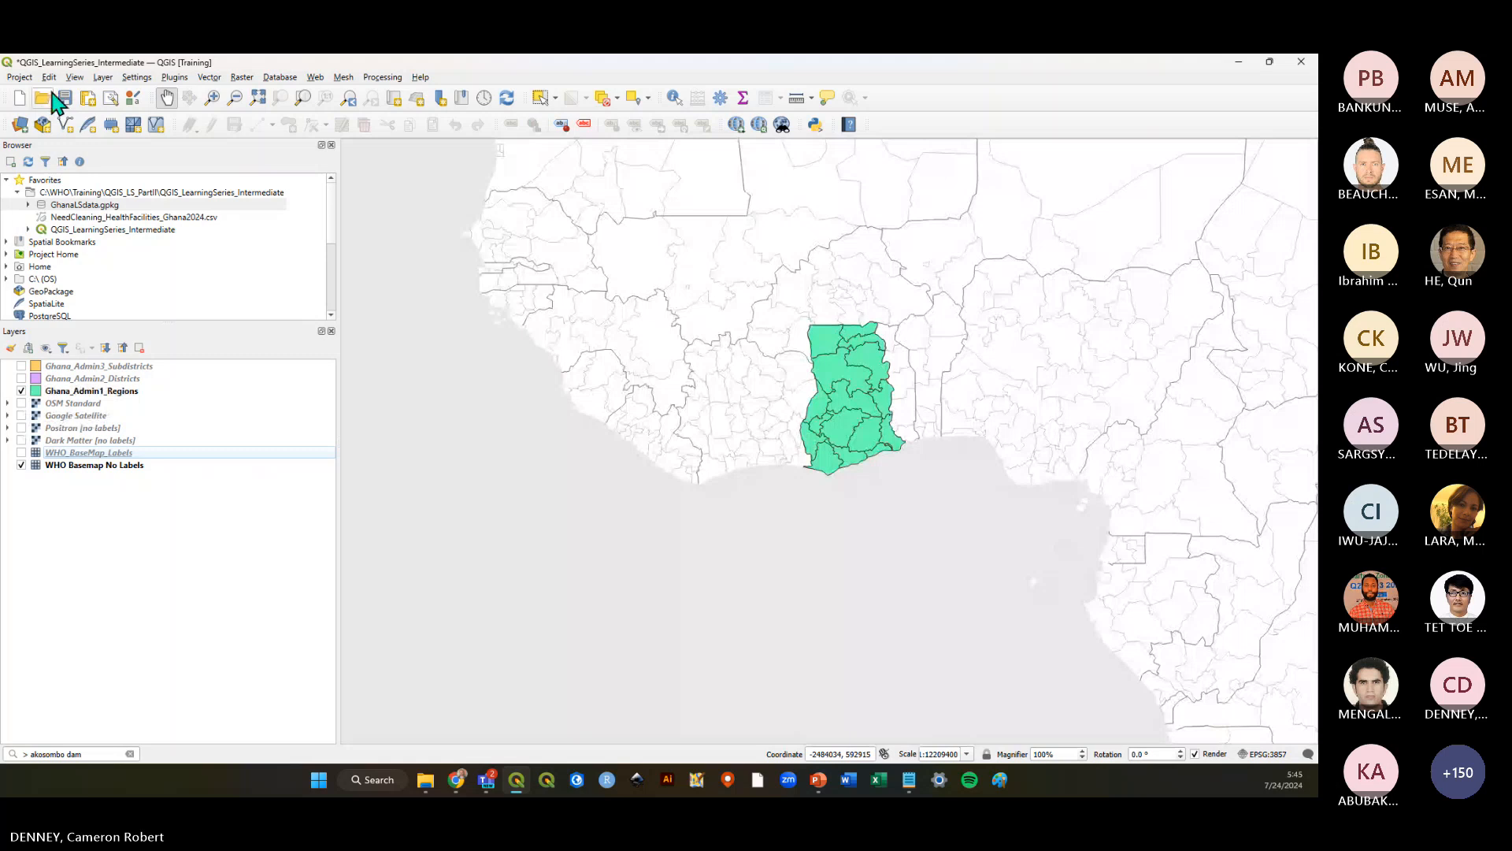
{"action": "left_click", "coordinate": [63, 98]}
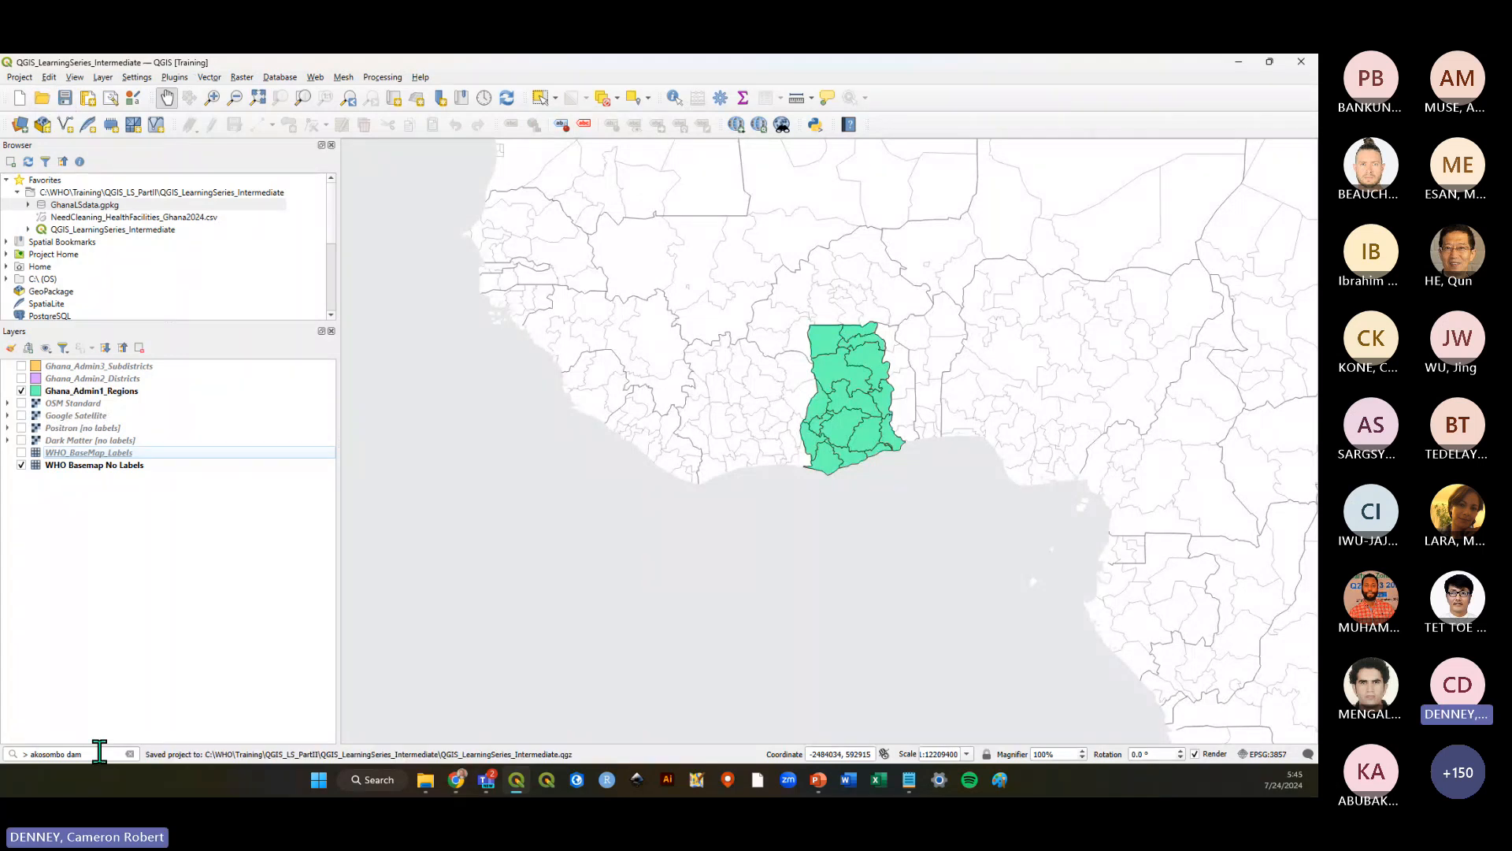
{"action": "left_click", "coordinate": [25, 747]}
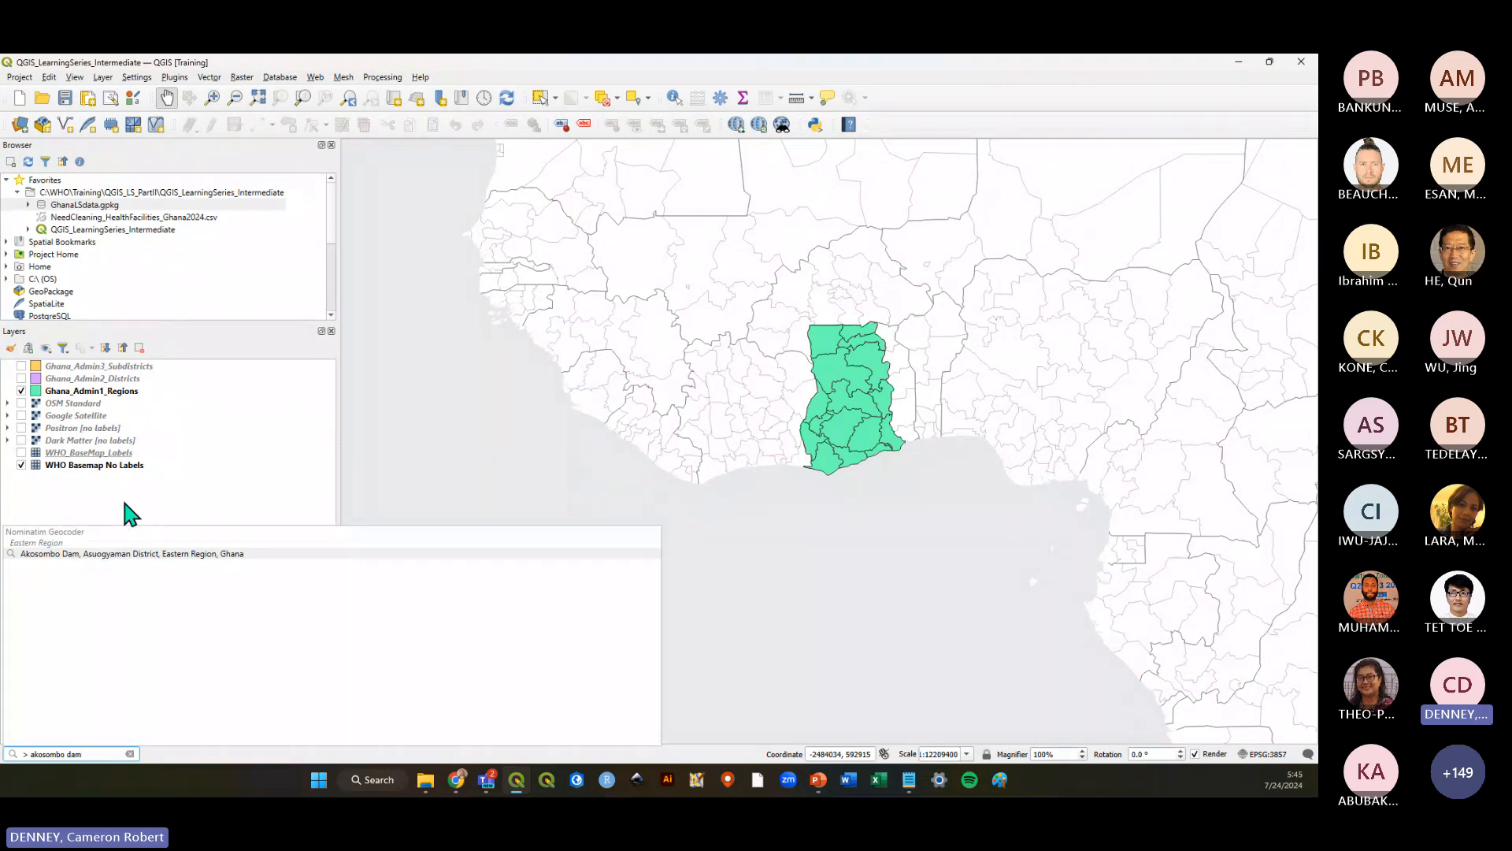
{"action": "left_click", "coordinate": [107, 379]}
{"action": "left_click", "coordinate": [103, 368]}
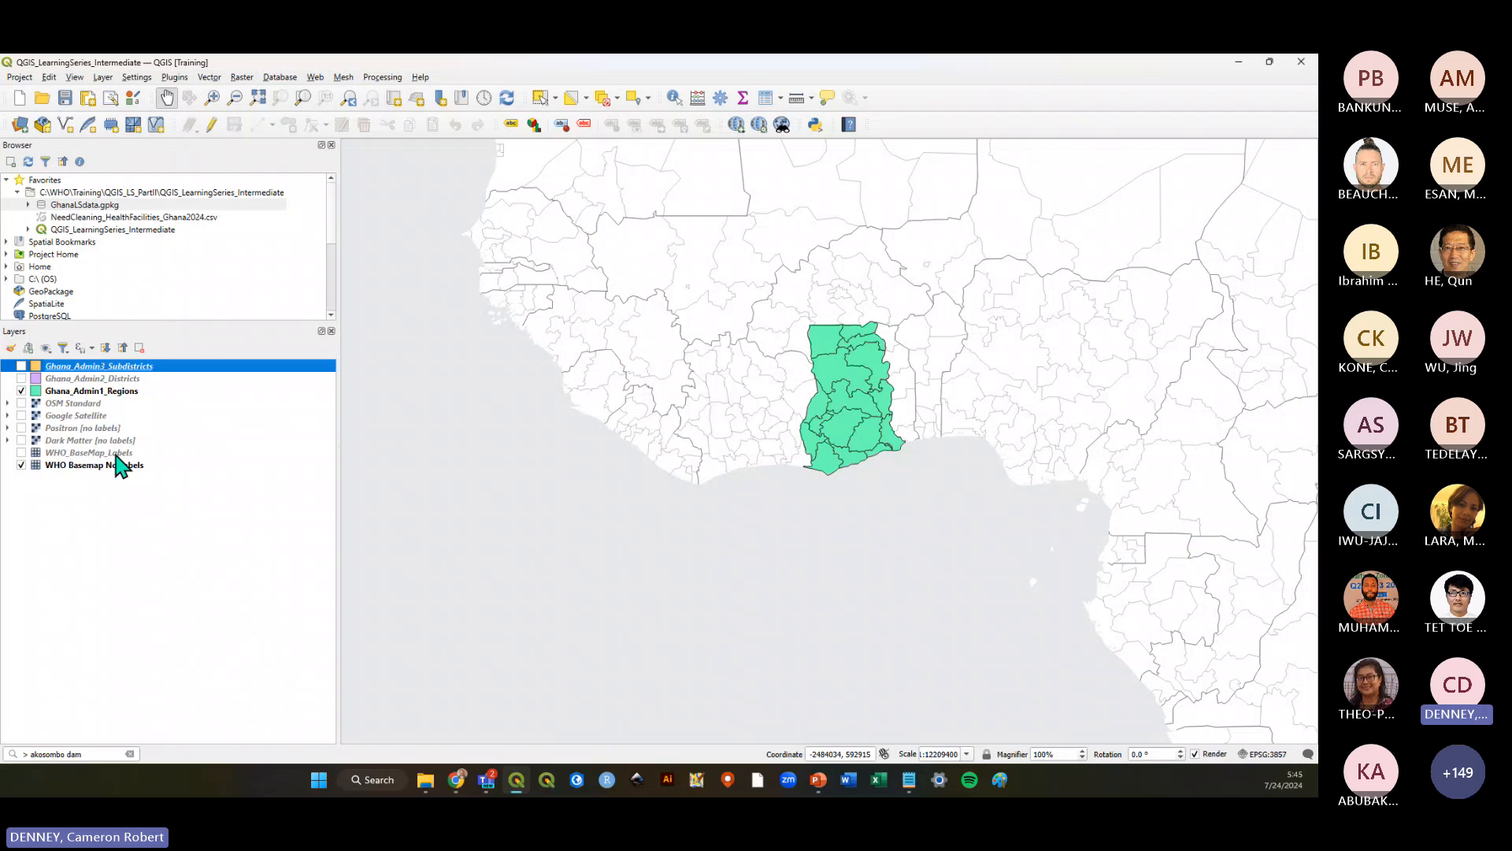
{"action": "left_click", "coordinate": [115, 508]}
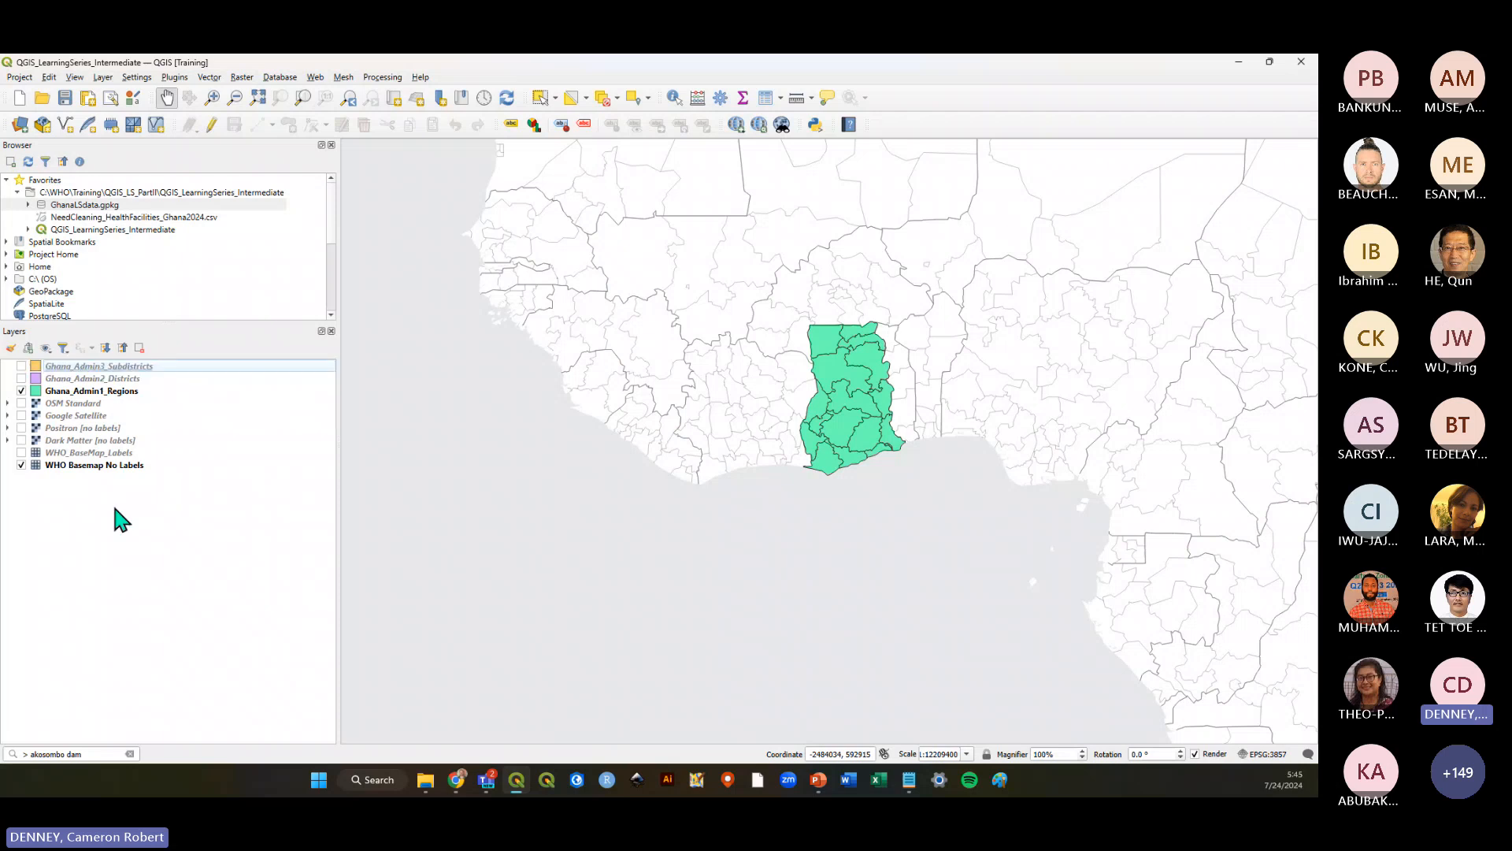
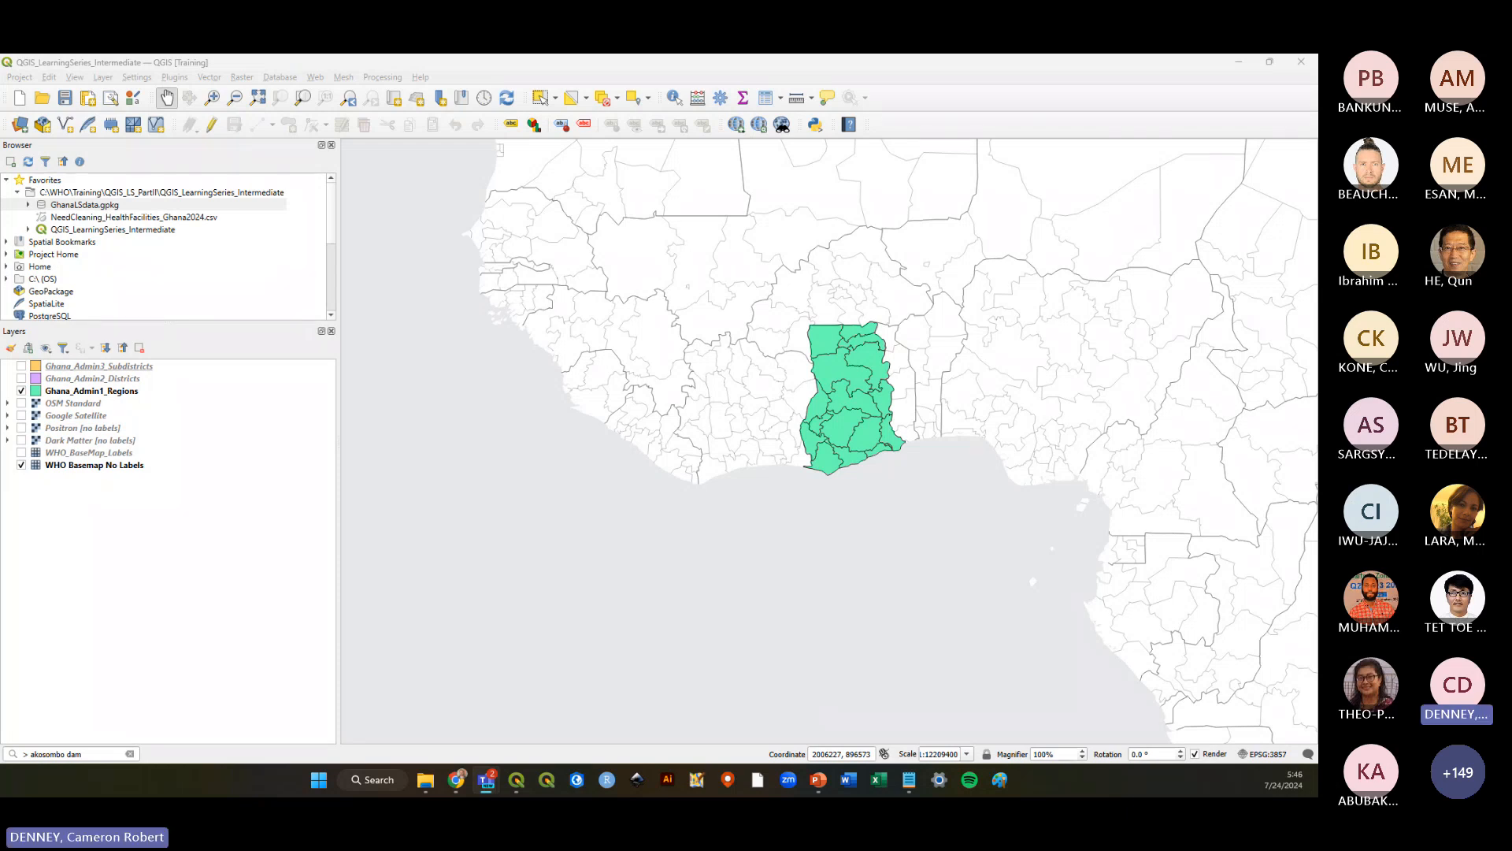
{"action": "left_click", "coordinate": [64, 752]}
{"action": "left_click_drag", "start_coordinate": [83, 752], "coordinate": [59, 752]}
{"action": "left_click", "coordinate": [60, 476]}
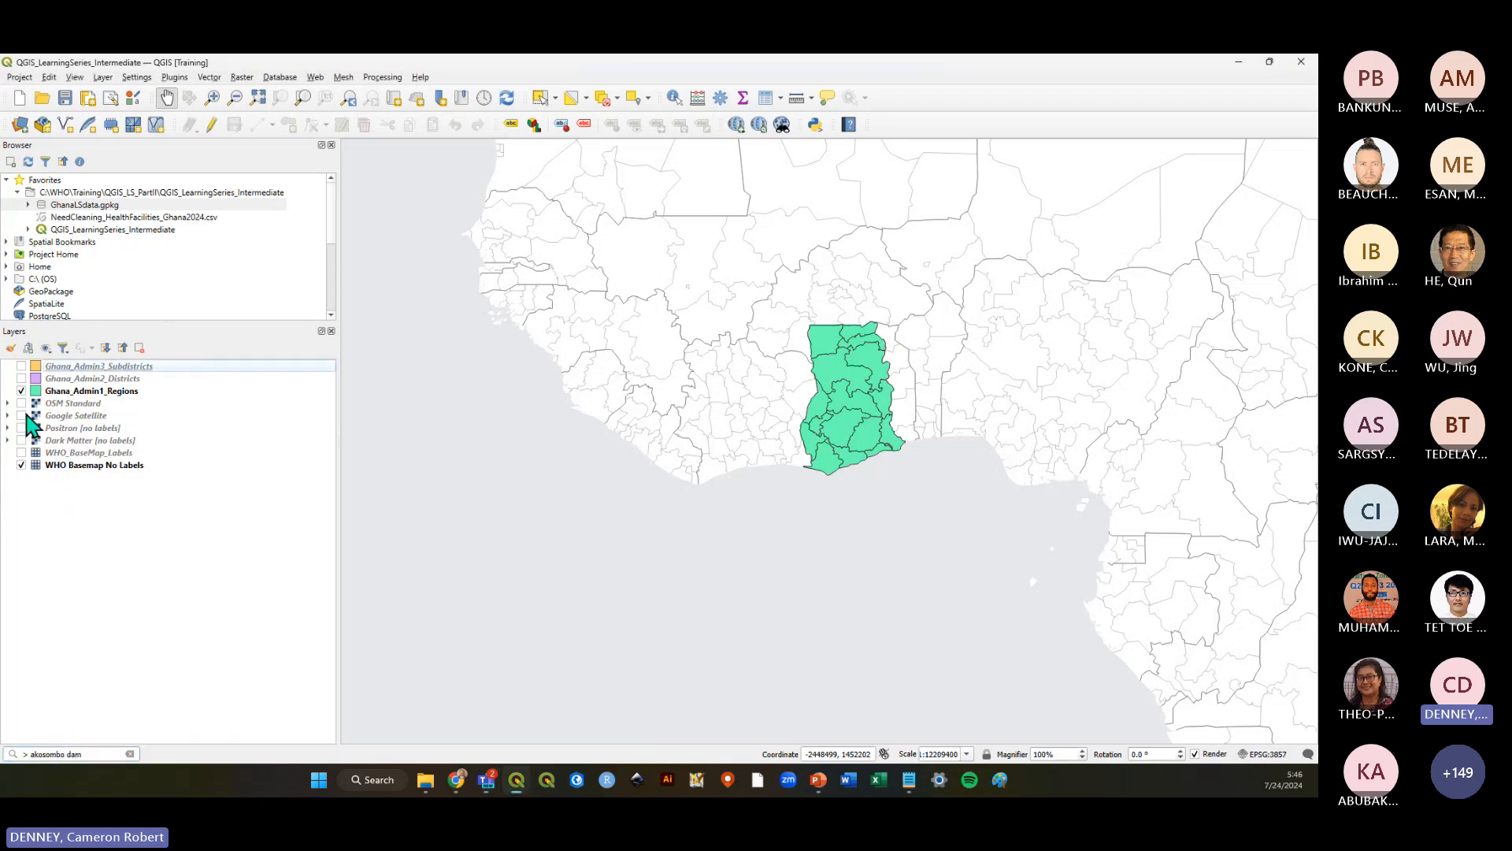
Show Google Satellite and hide both Ghana_Admin1_Regions and WHO Basemap No Labels
{"action": "left_click", "coordinate": [21, 416]}
{"action": "left_click", "coordinate": [21, 391]}
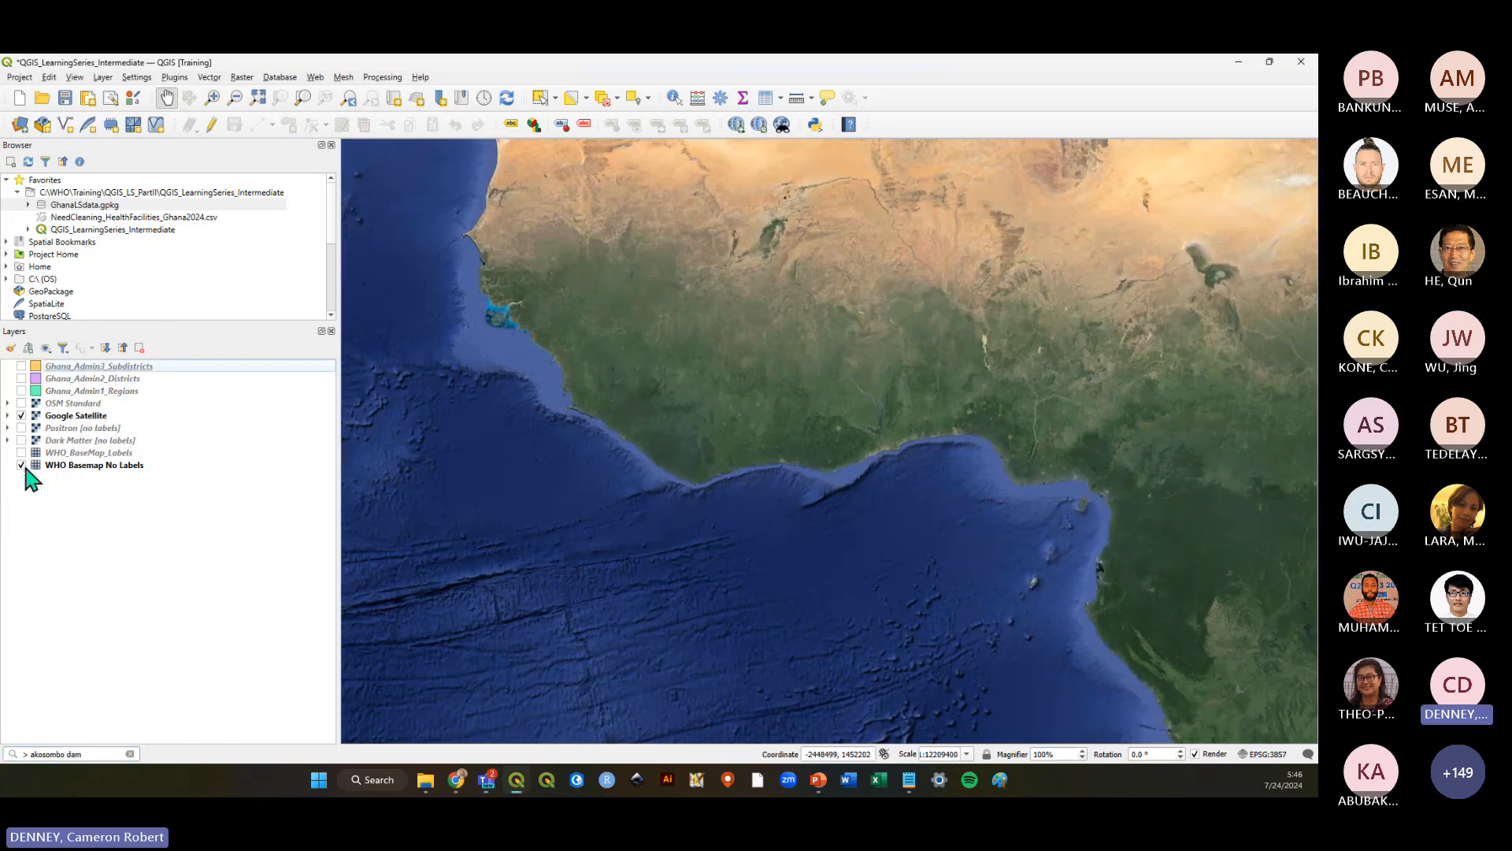
{"action": "left_click", "coordinate": [21, 465]}
Geocode "golden gate bridge" with the Nominatim Geocoder, view the Marin County result on the map, and clear the search
{"action": "left_click", "coordinate": [82, 754]}
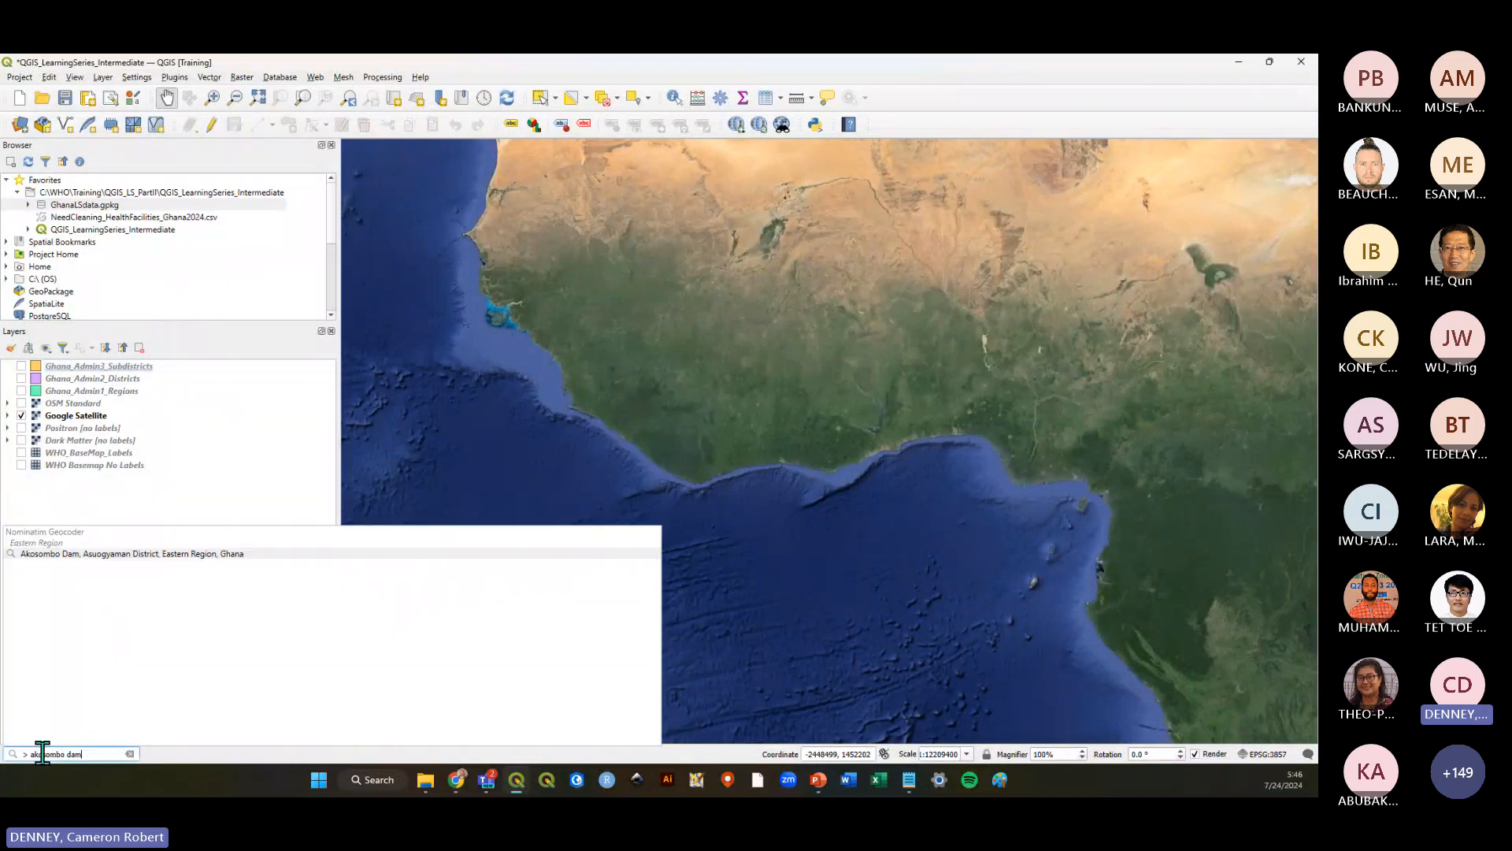
{"action": "left_click_drag", "start_coordinate": [34, 752], "coordinate": [77, 750]}
{"action": "type", "text": "golden gate bridge"}
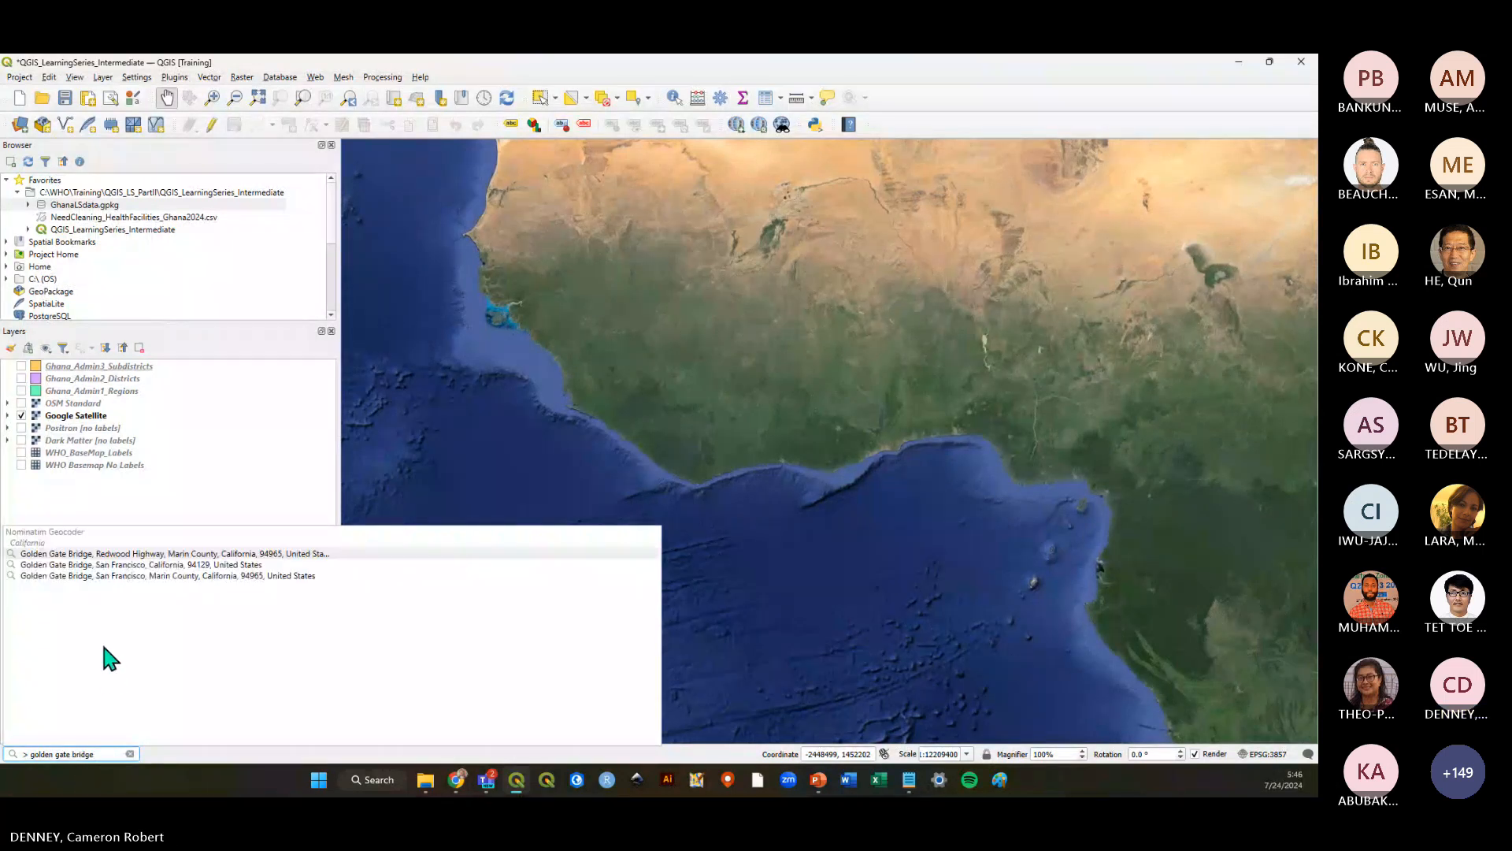
{"action": "left_click", "coordinate": [139, 555]}
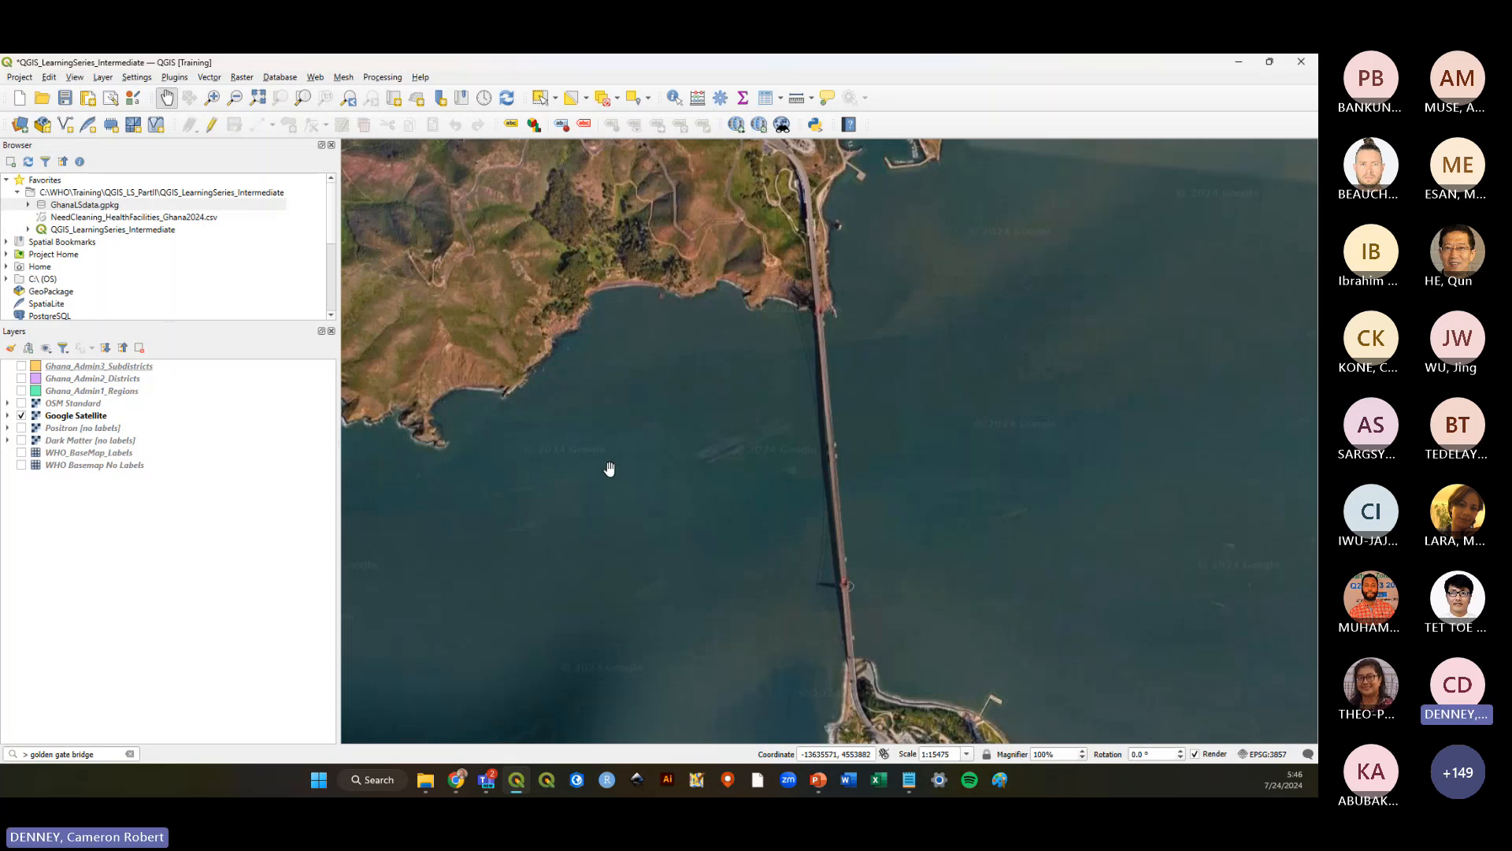
{"action": "scroll", "coordinate": [602, 463], "scroll_direction": "down", "scroll_amount": 2}
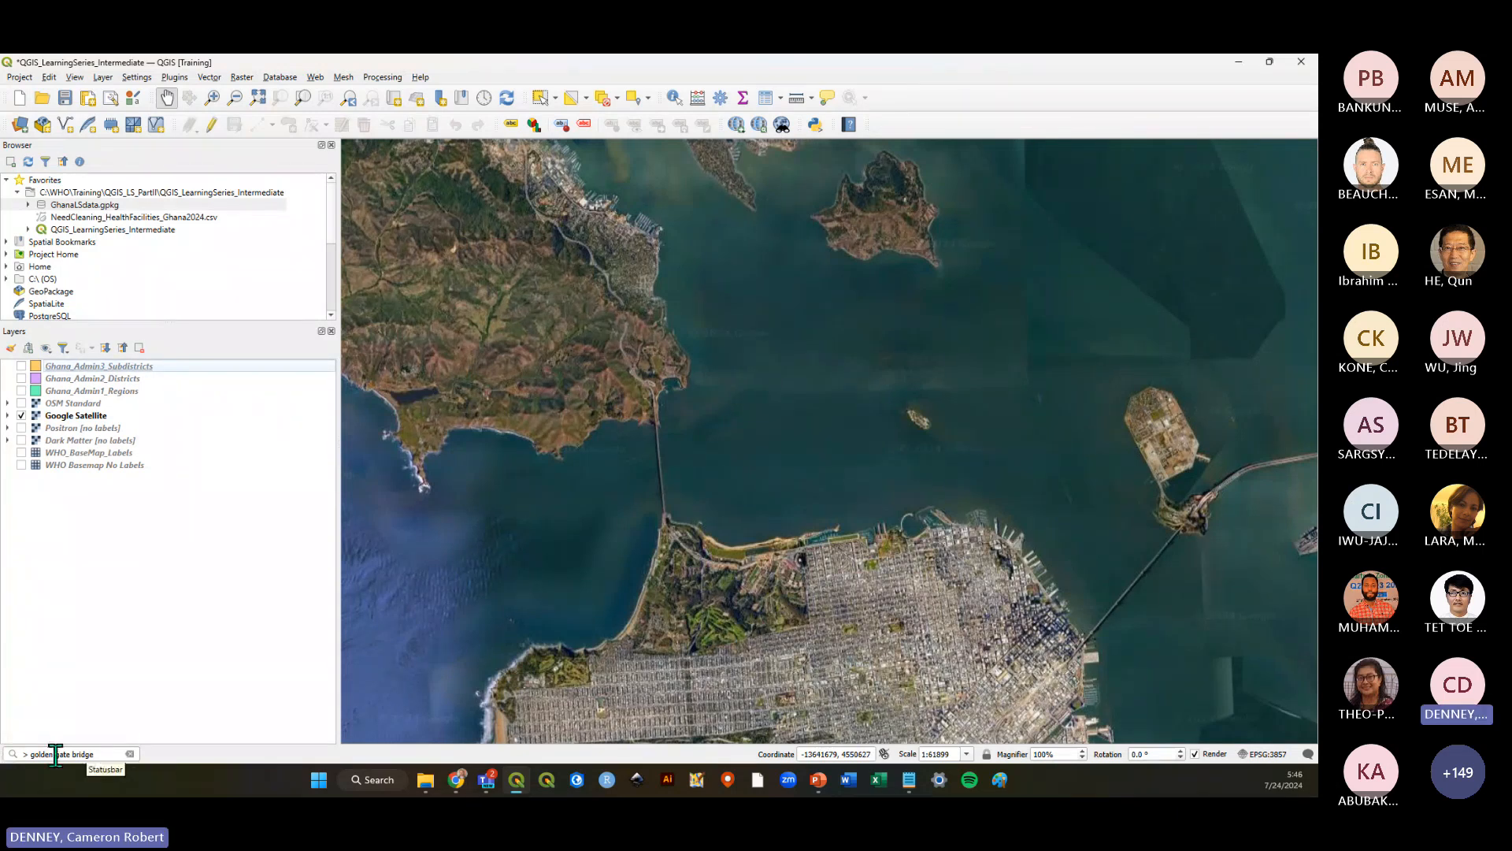
{"action": "left_click", "coordinate": [130, 755]}
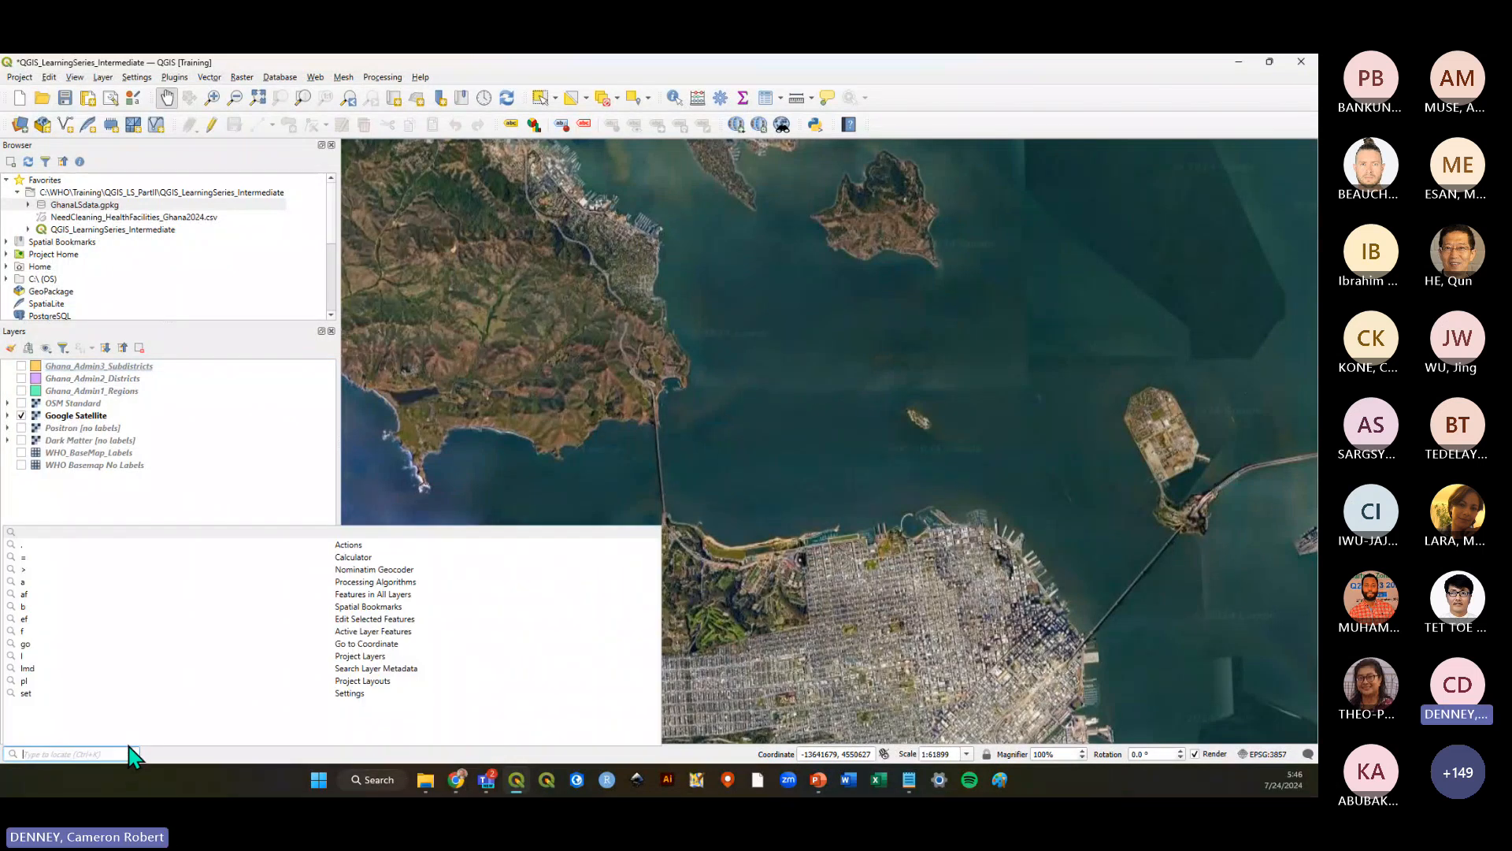
Show WHO Basemap No Labels and Ghana_Admin1_Regions, hide Google Satellite, and bring the map back to Ghana
{"action": "left_click", "coordinate": [21, 464]}
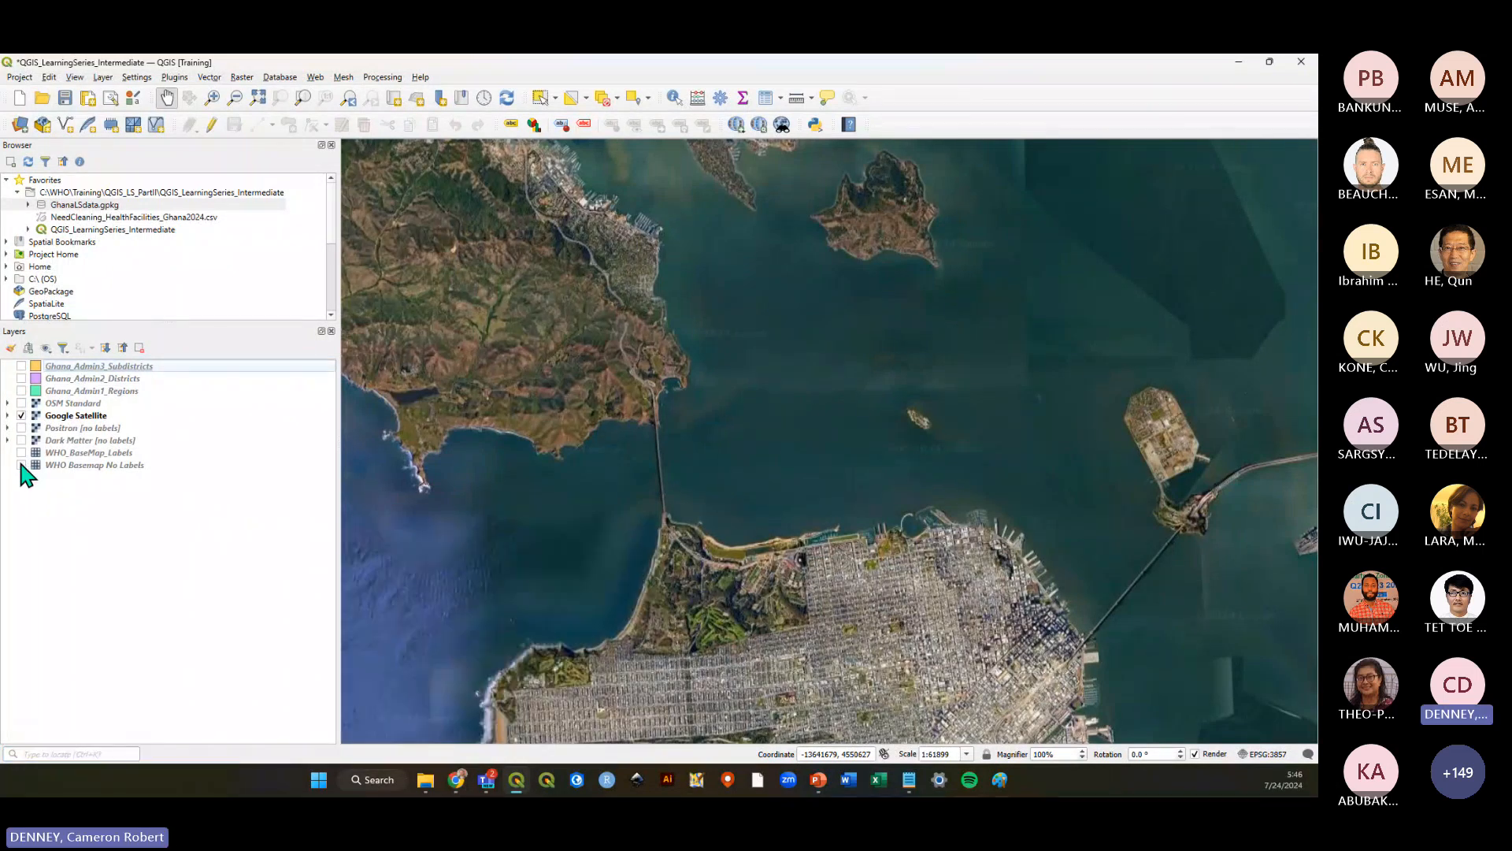
{"action": "left_click", "coordinate": [21, 415]}
{"action": "left_click", "coordinate": [21, 391]}
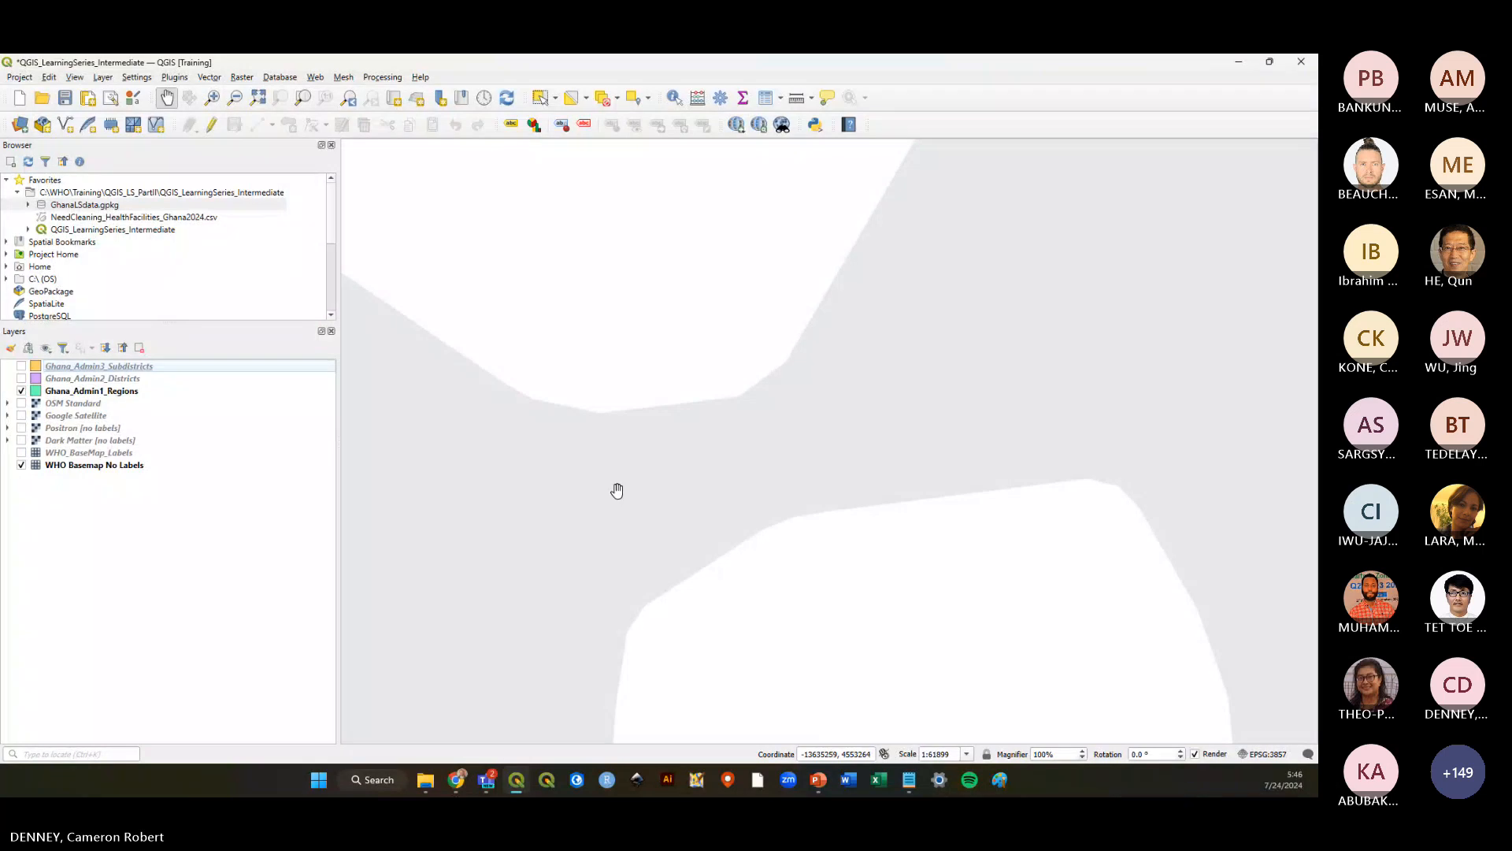
{"action": "scroll", "coordinate": [460, 485], "scroll_direction": "up", "scroll_amount": 8}
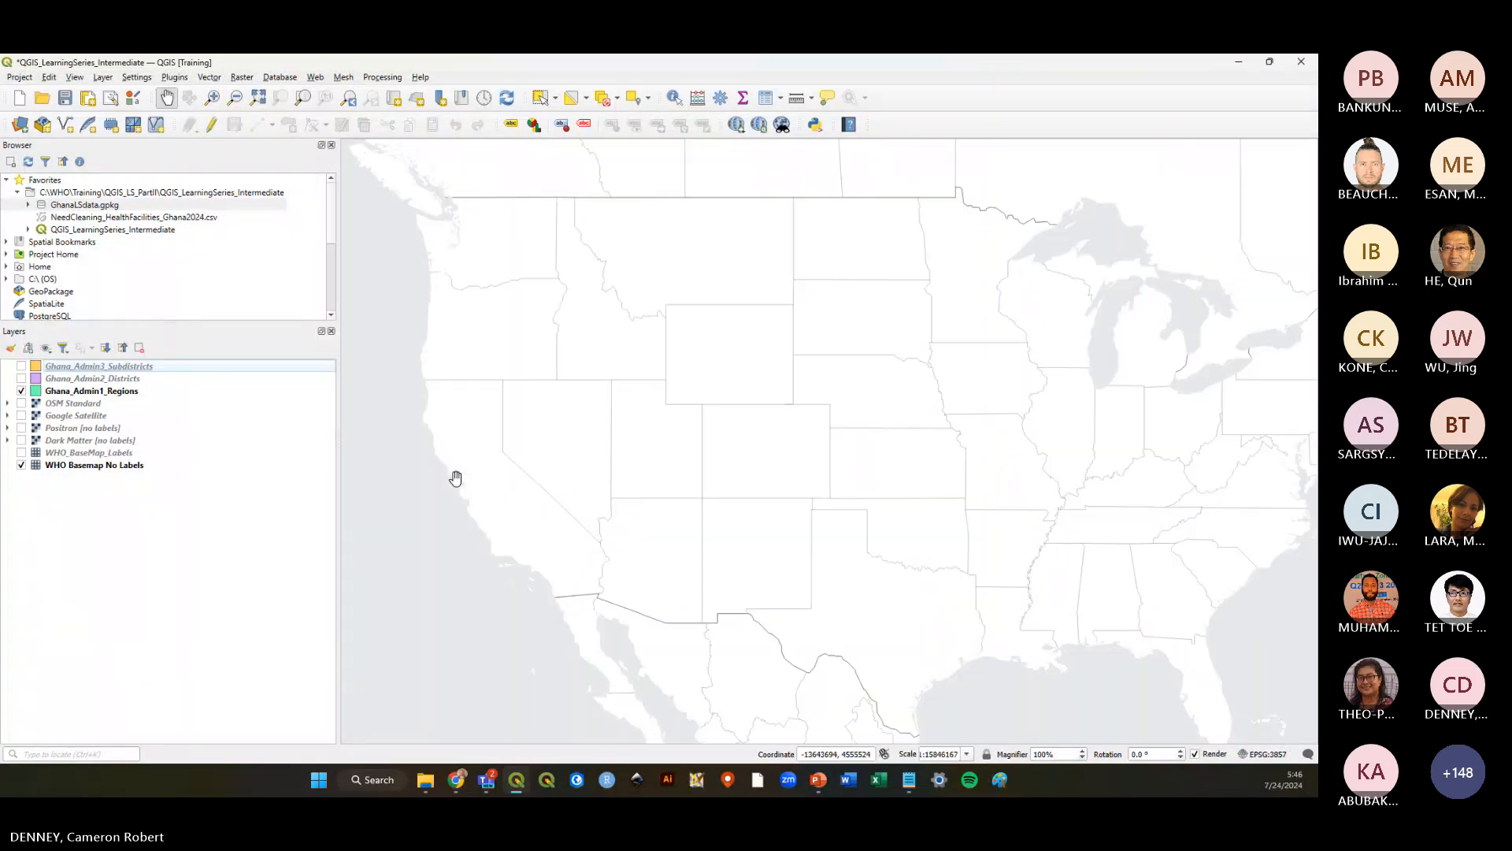
{"action": "scroll", "coordinate": [456, 478], "scroll_direction": "down", "scroll_amount": 2}
{"action": "scroll", "coordinate": [1142, 678], "scroll_direction": "up", "scroll_amount": 2}
{"action": "scroll", "coordinate": [936, 612], "scroll_direction": "up", "scroll_amount": 1}
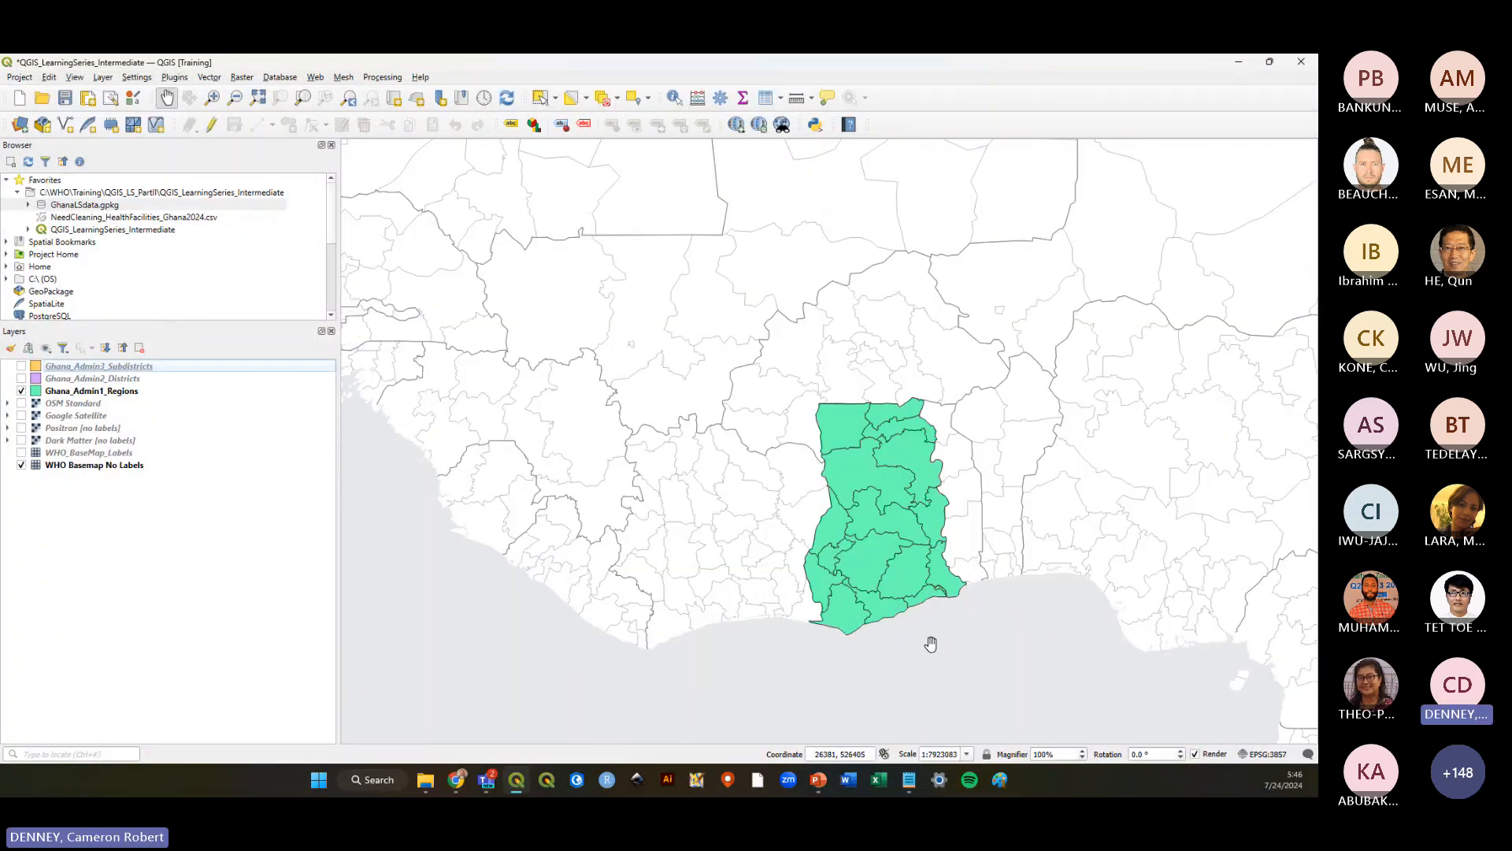
Shift the map so Ghana sits near the centre of the canvas and save the project
{"action": "left_click_drag", "start_coordinate": [931, 643], "coordinate": [812, 581]}
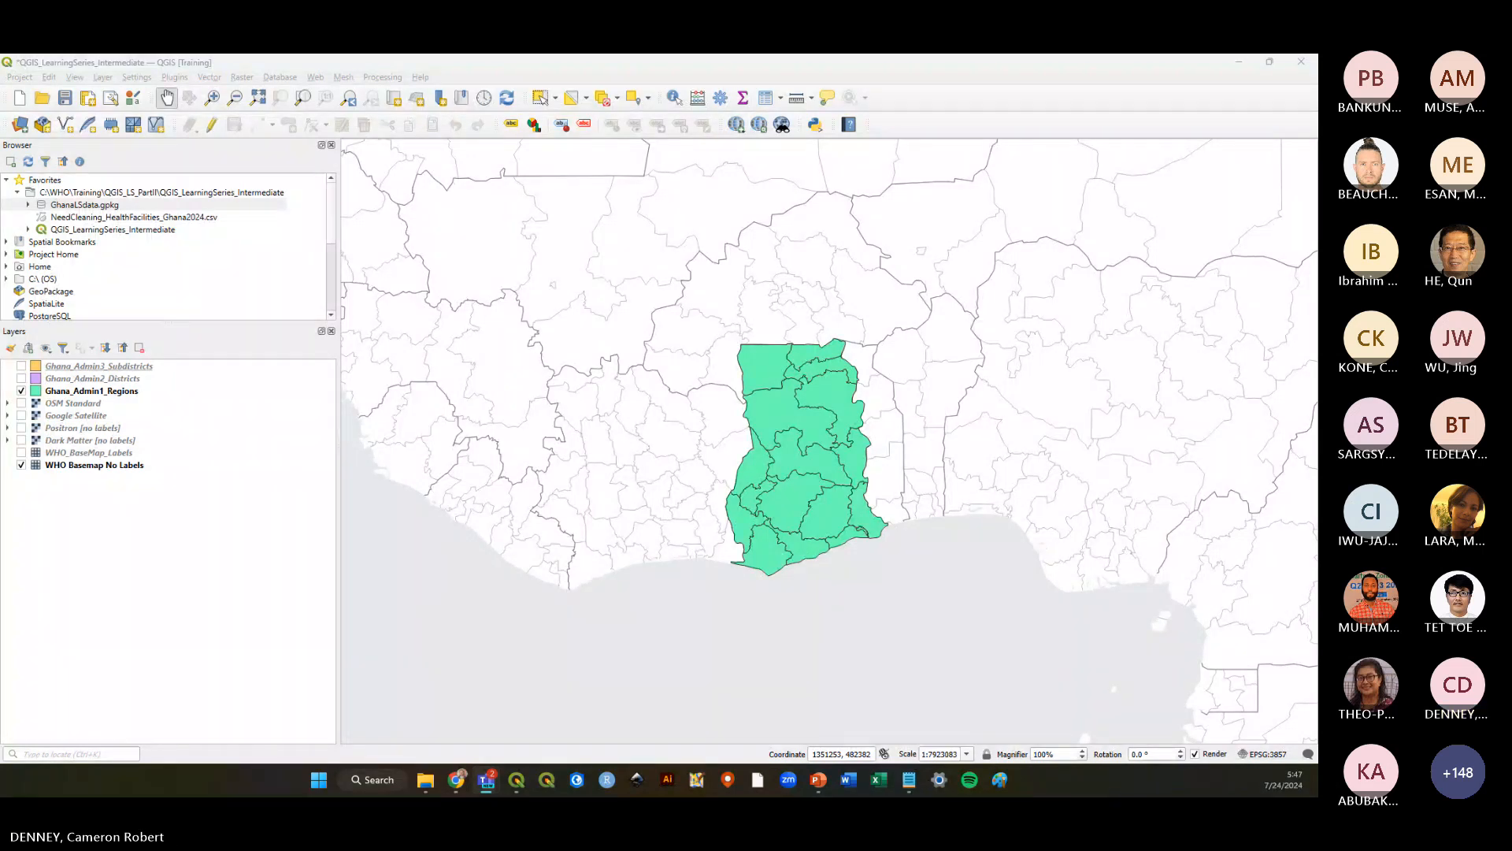
{"action": "left_click", "coordinate": [59, 753]}
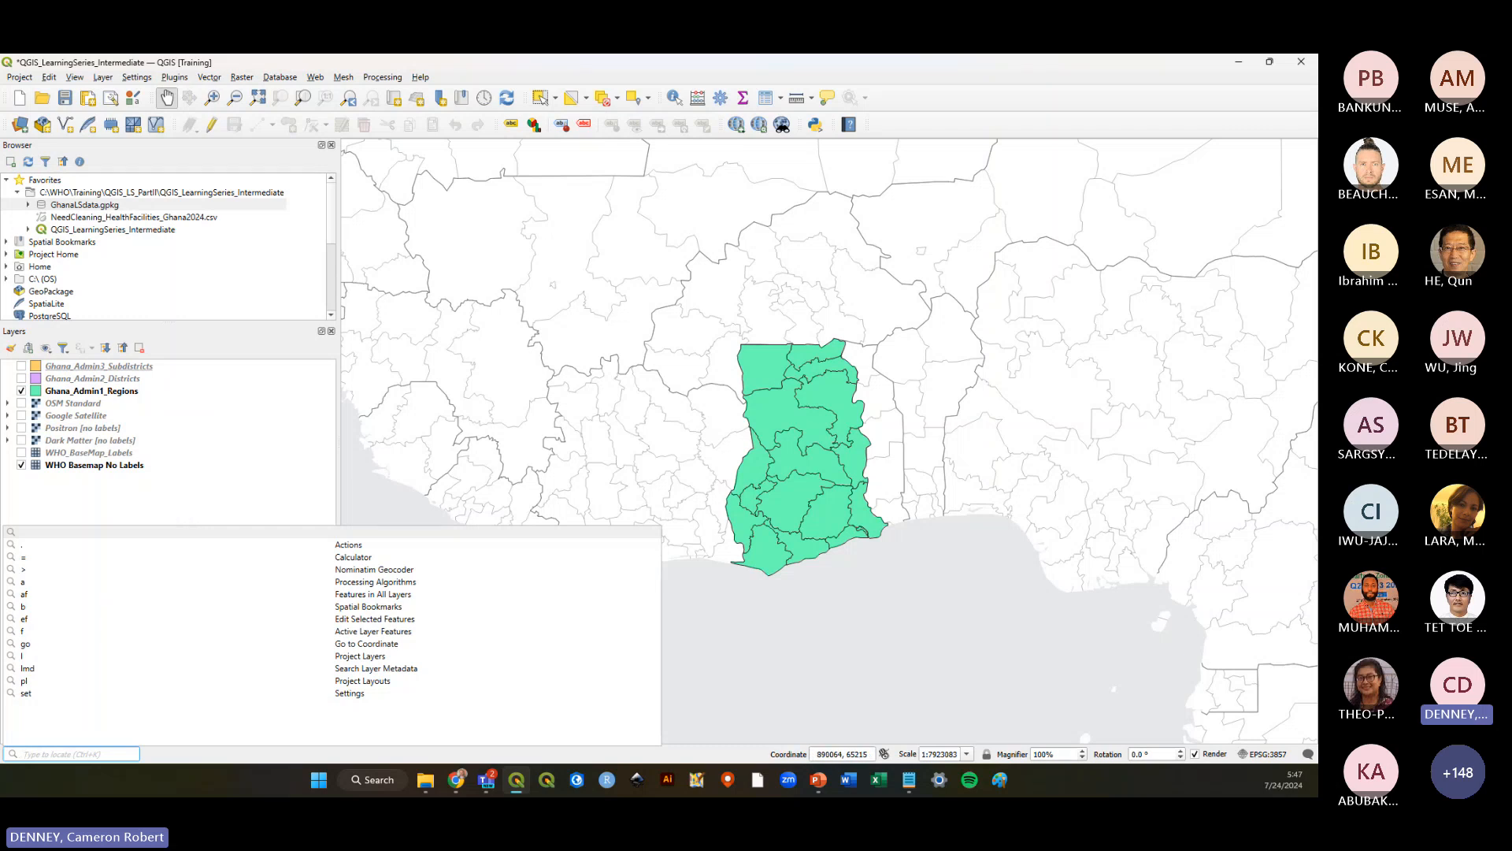
{"action": "key", "text": "alt+Tab"}
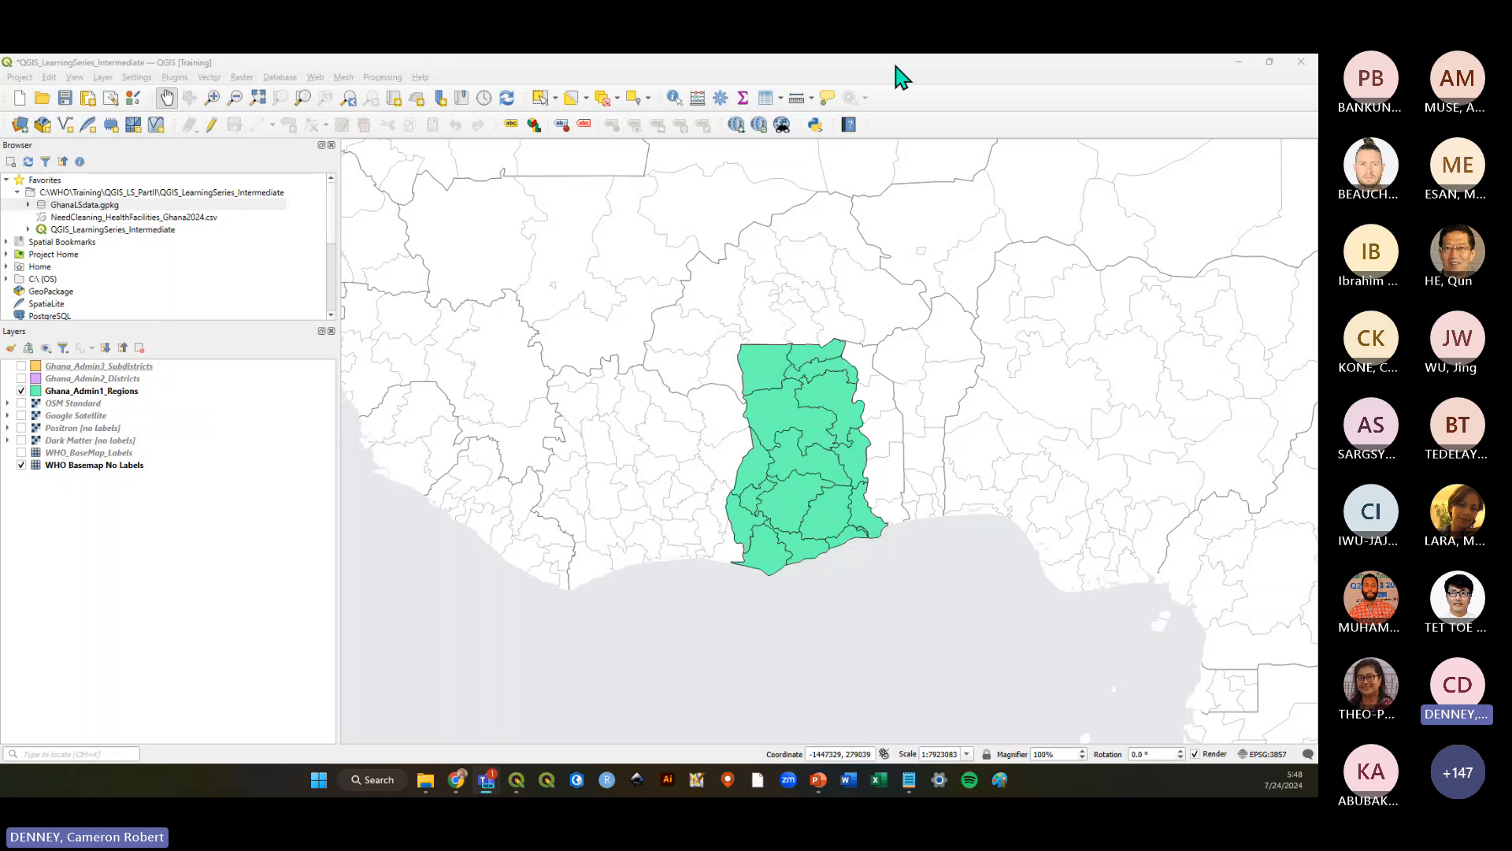
{"action": "key", "text": "ctrl+k"}
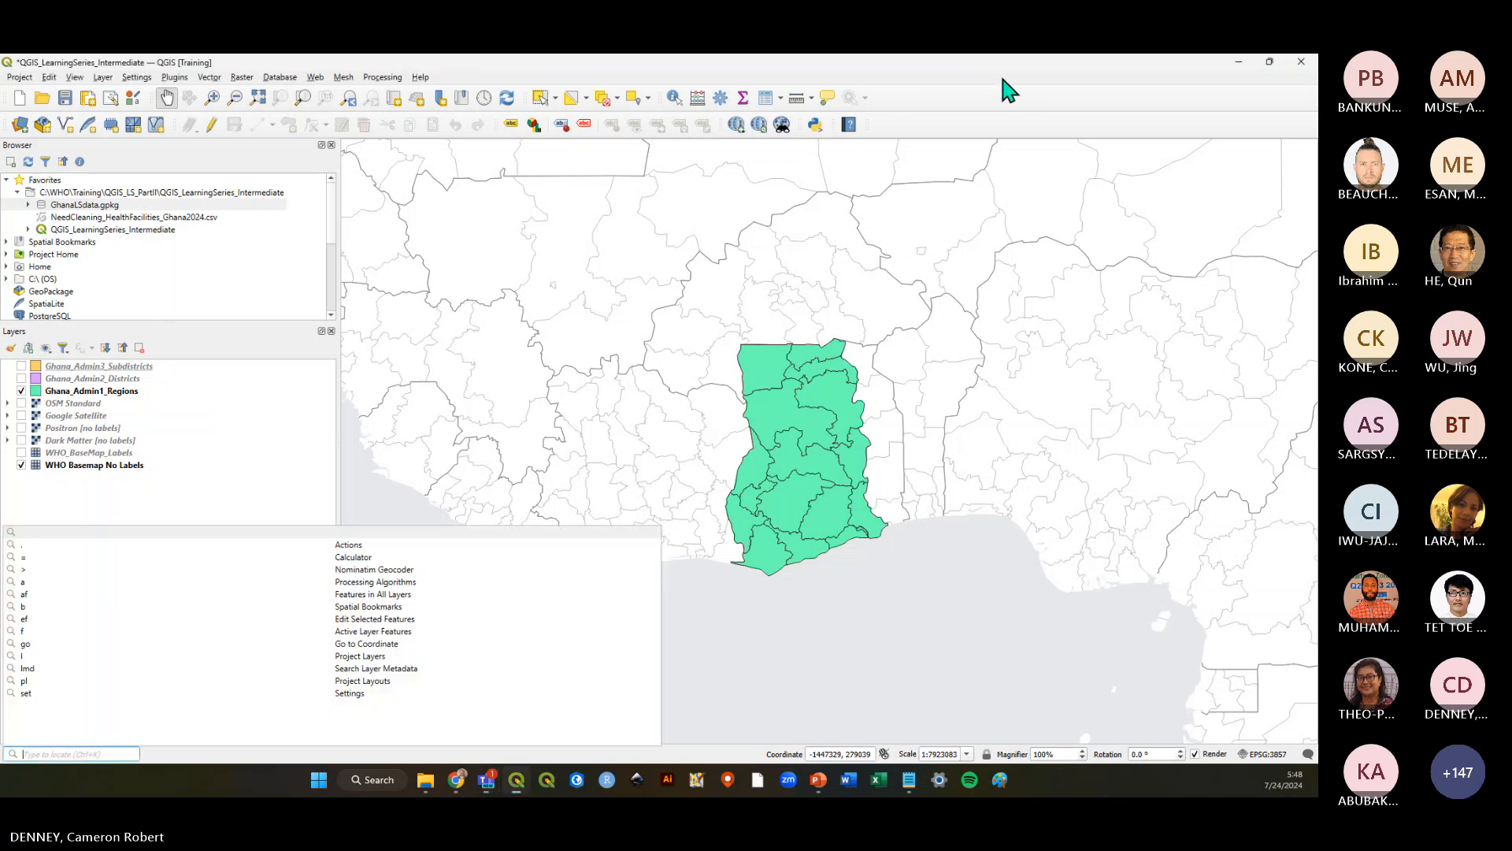
{"action": "key", "text": "Escape"}
{"action": "key", "text": "ctrl+s"}
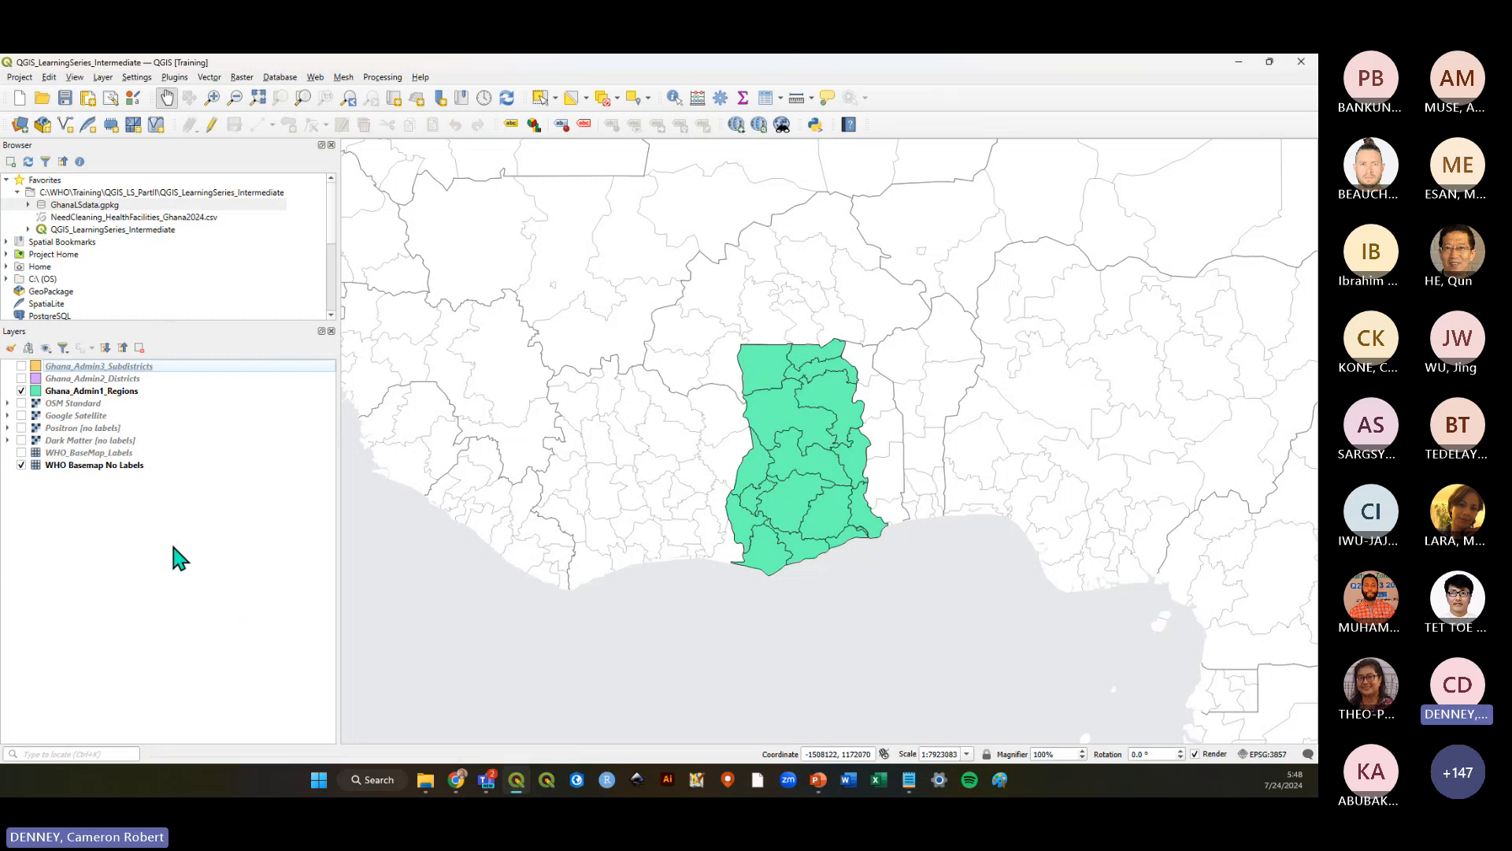
{"action": "left_click", "coordinate": [71, 193]}
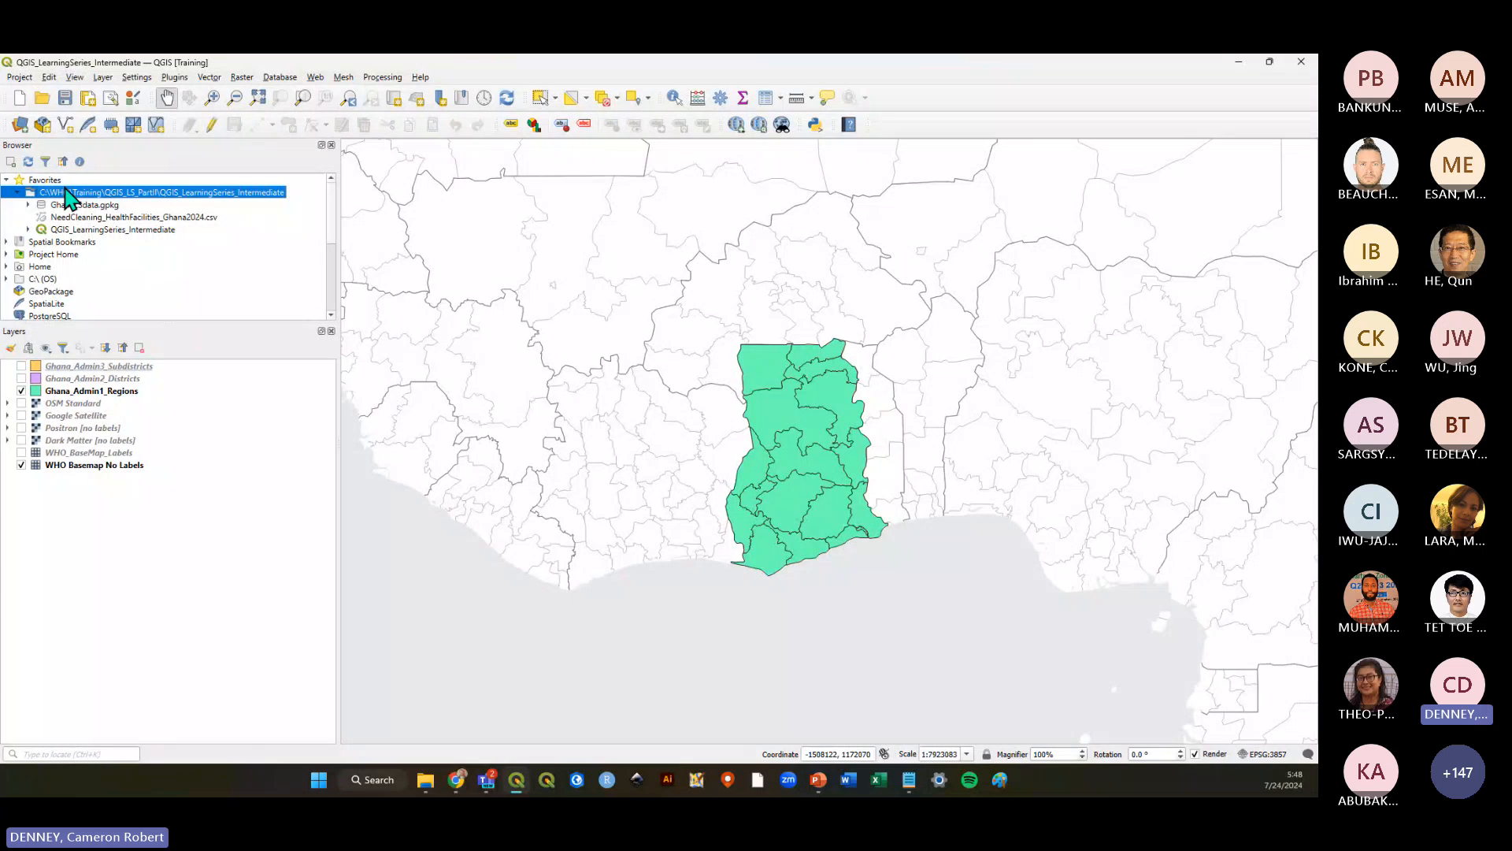
{"action": "left_click", "coordinate": [64, 754]}
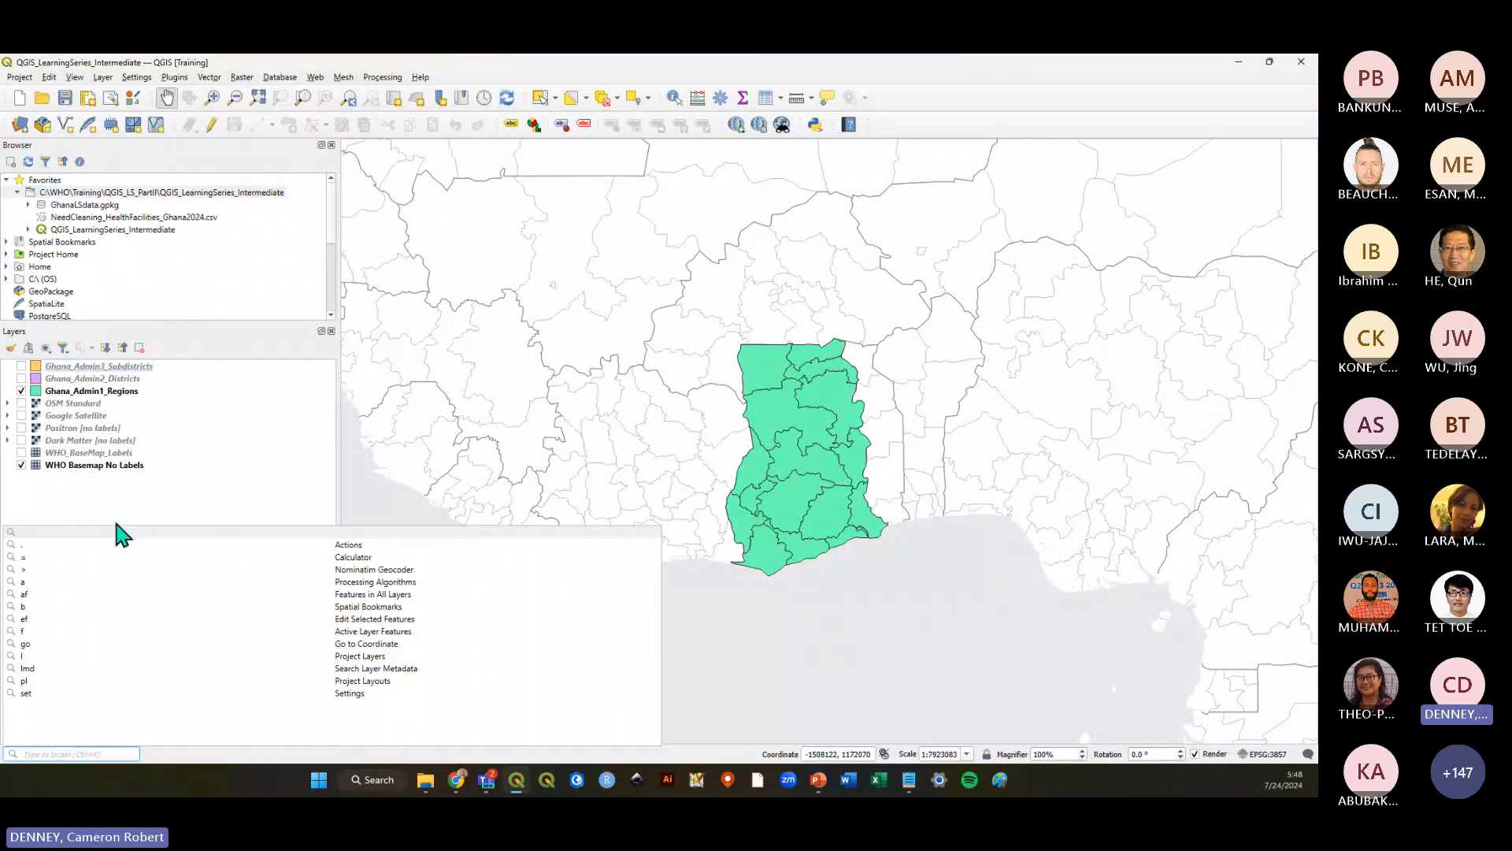
{"action": "left_click", "coordinate": [117, 504]}
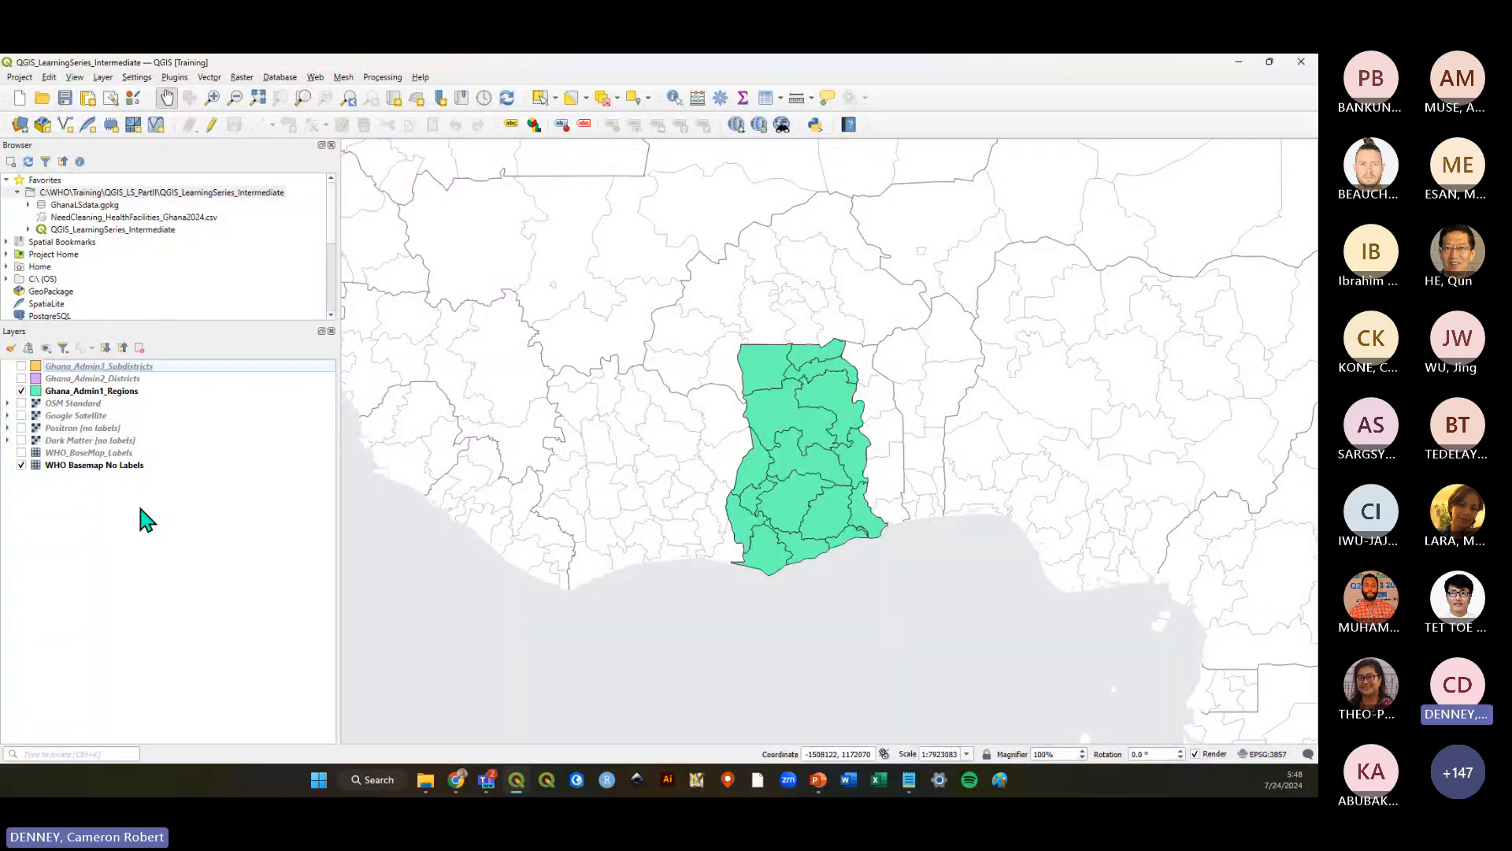
{"action": "left_click", "coordinate": [124, 393]}
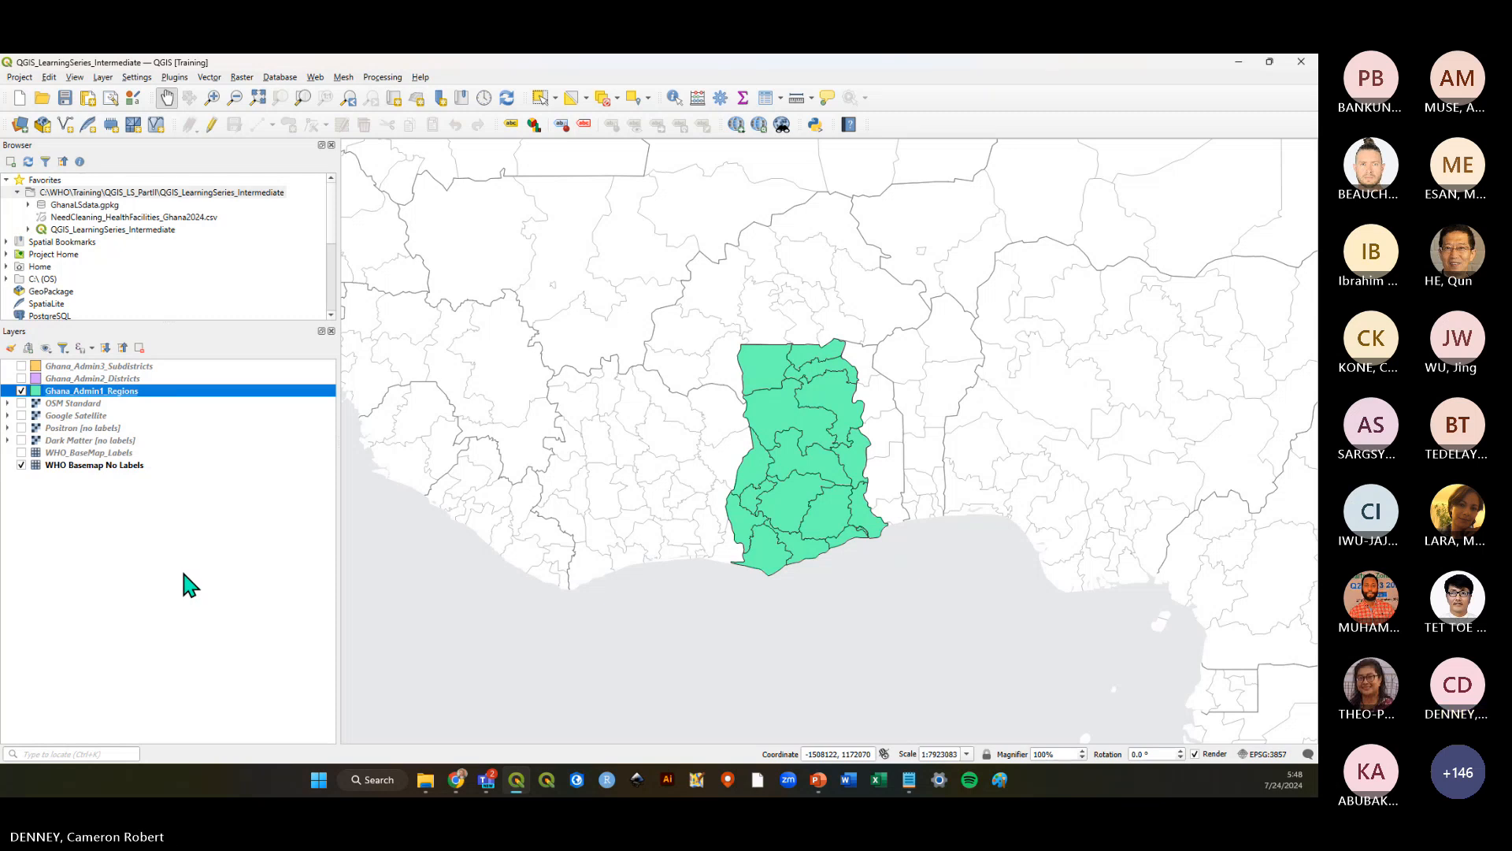
{"action": "left_click", "coordinate": [183, 574]}
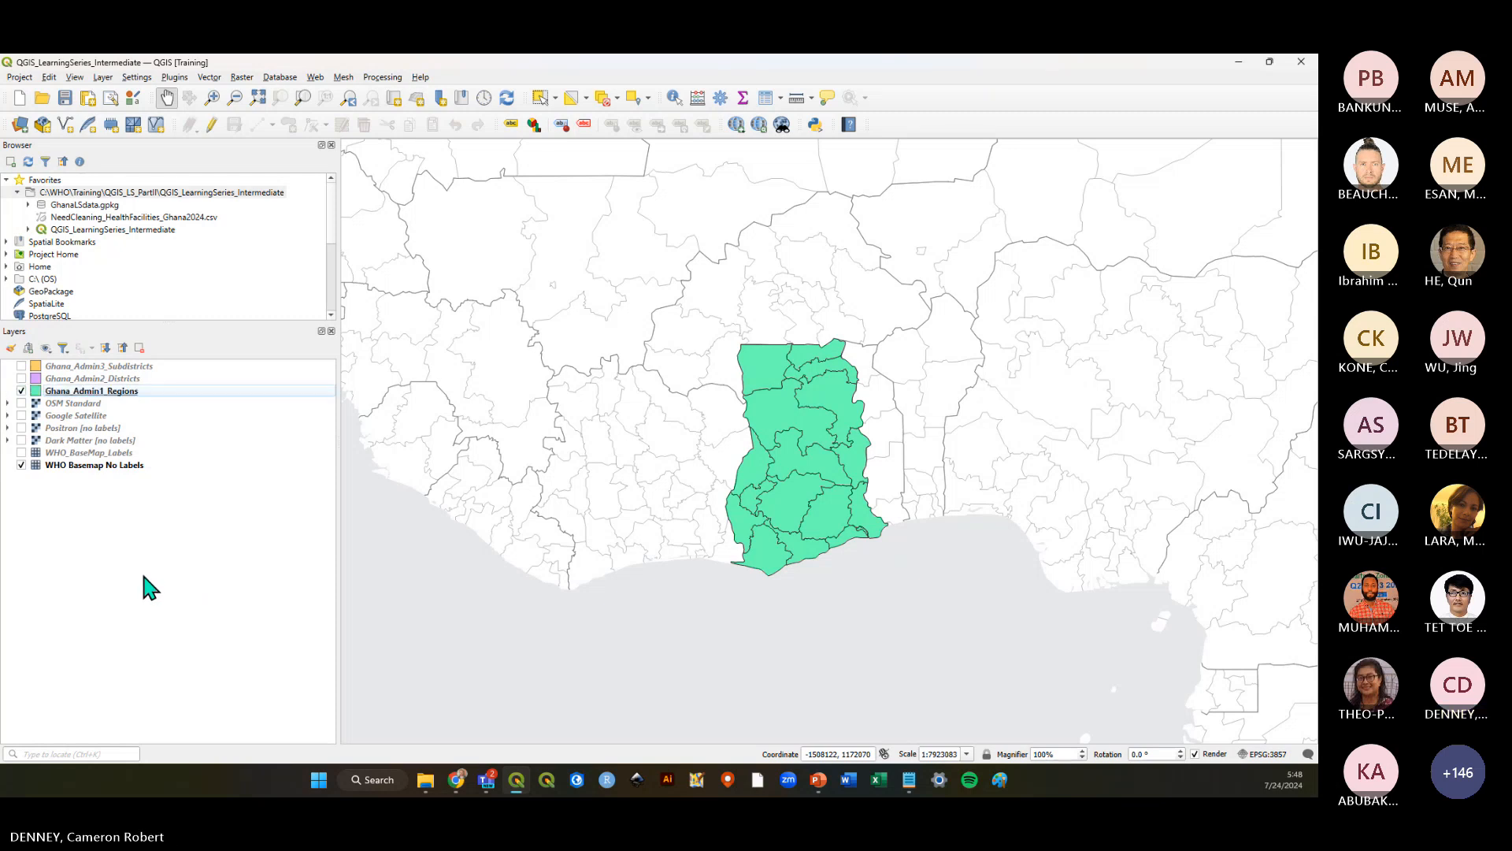
Make Ghana_Admin1_Regions the active layer and save the project again
{"action": "left_click", "coordinate": [124, 391]}
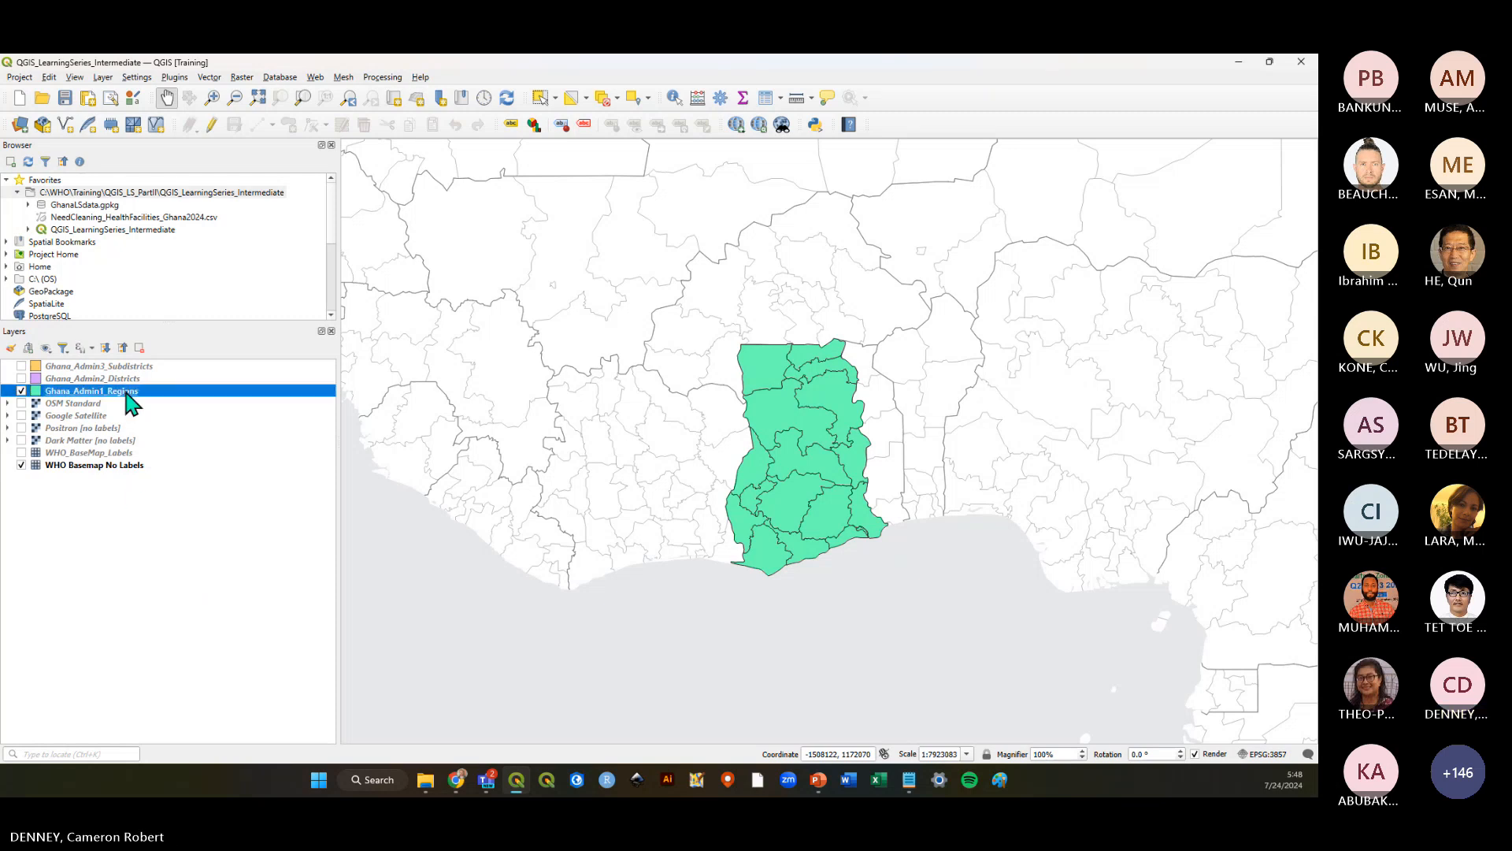
{"action": "left_click", "coordinate": [65, 98]}
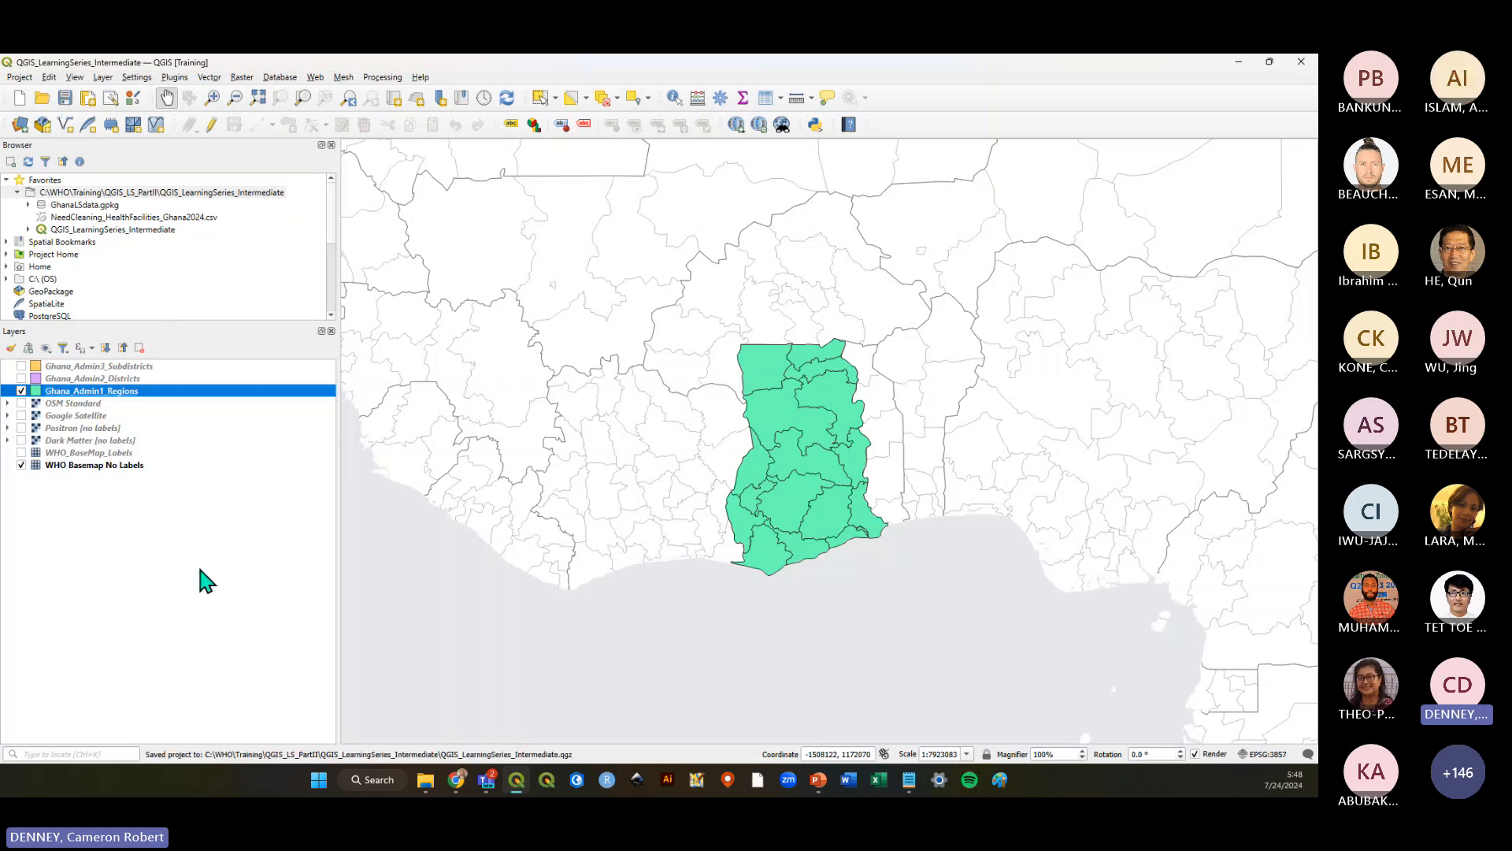
{"action": "left_click", "coordinate": [199, 571]}
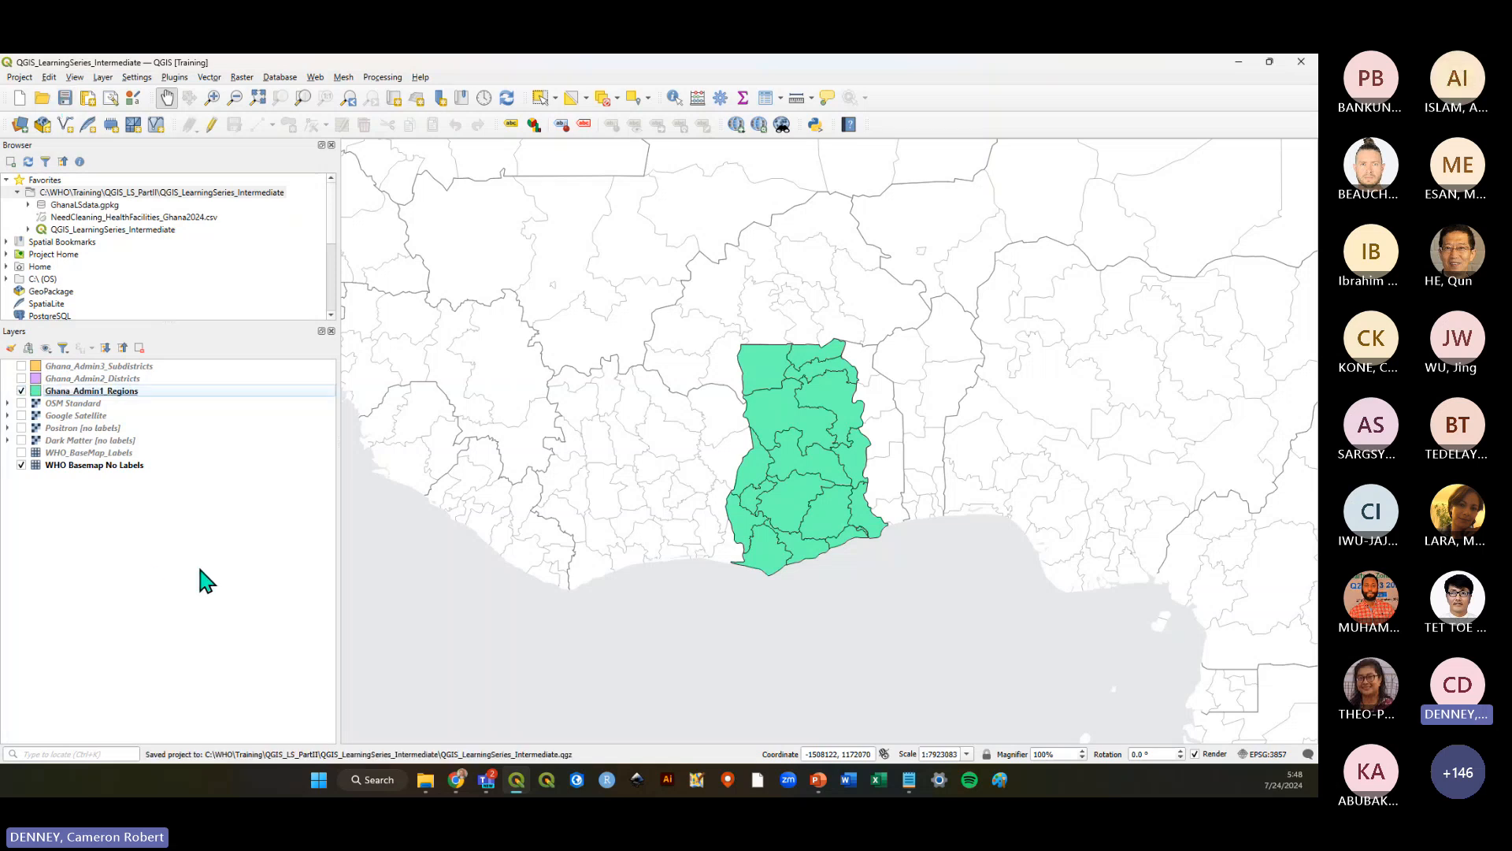
{"action": "left_click", "coordinate": [89, 394]}
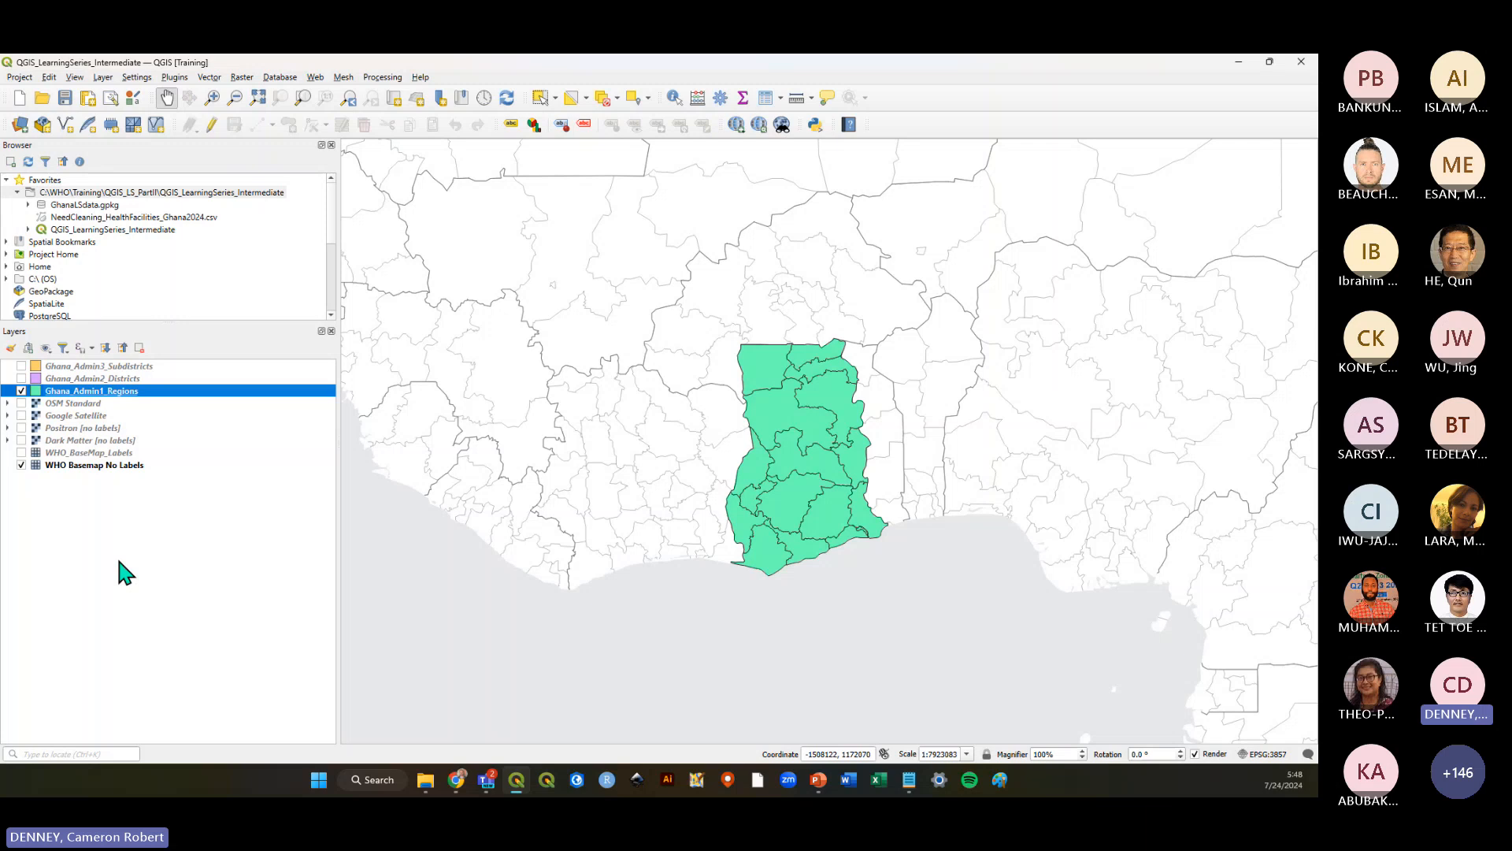
{"action": "left_click", "coordinate": [82, 467]}
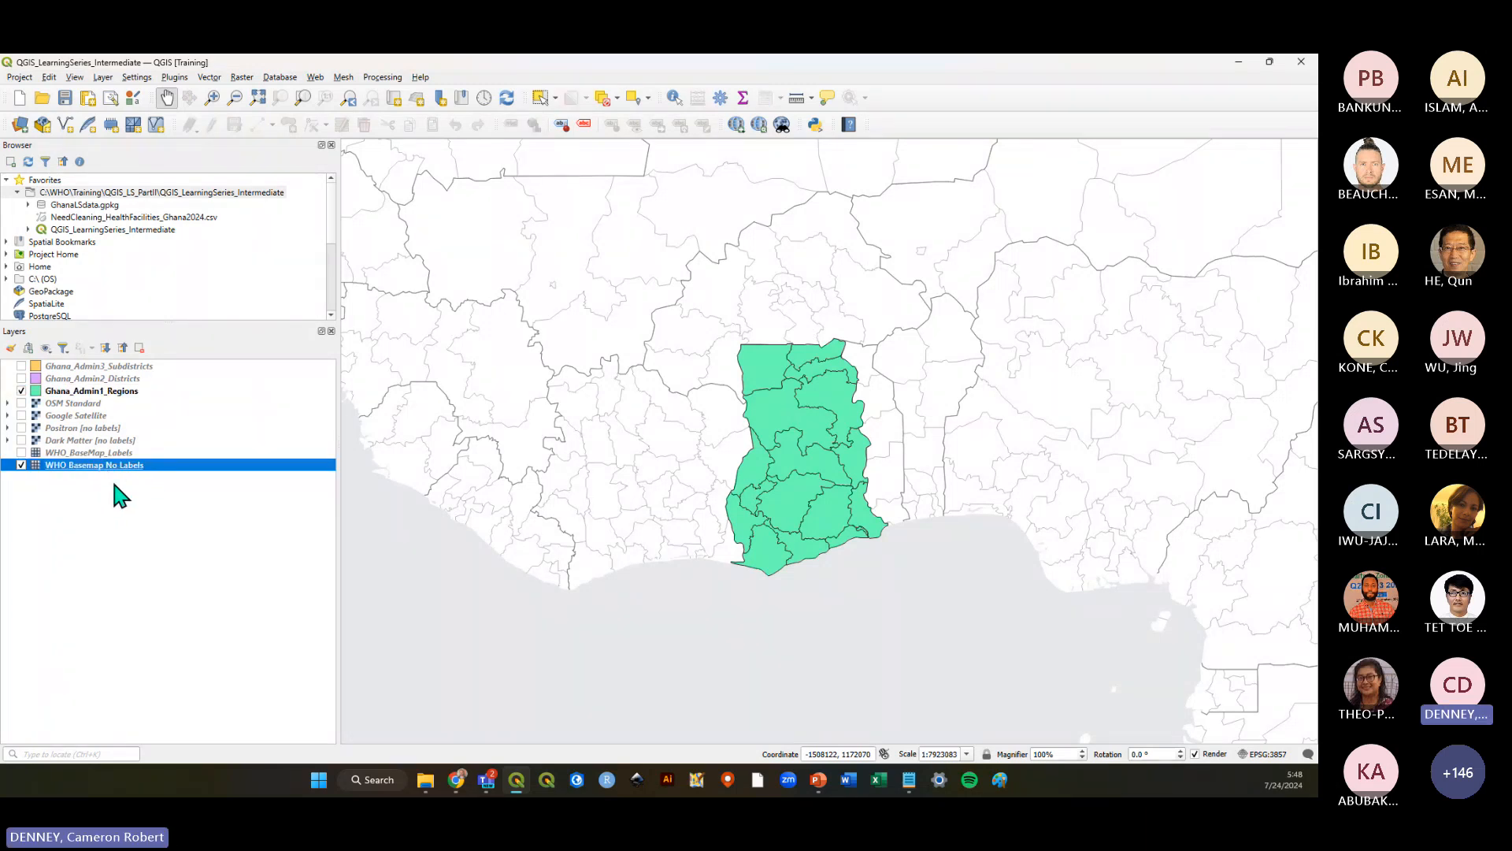
{"action": "left_click", "coordinate": [172, 568]}
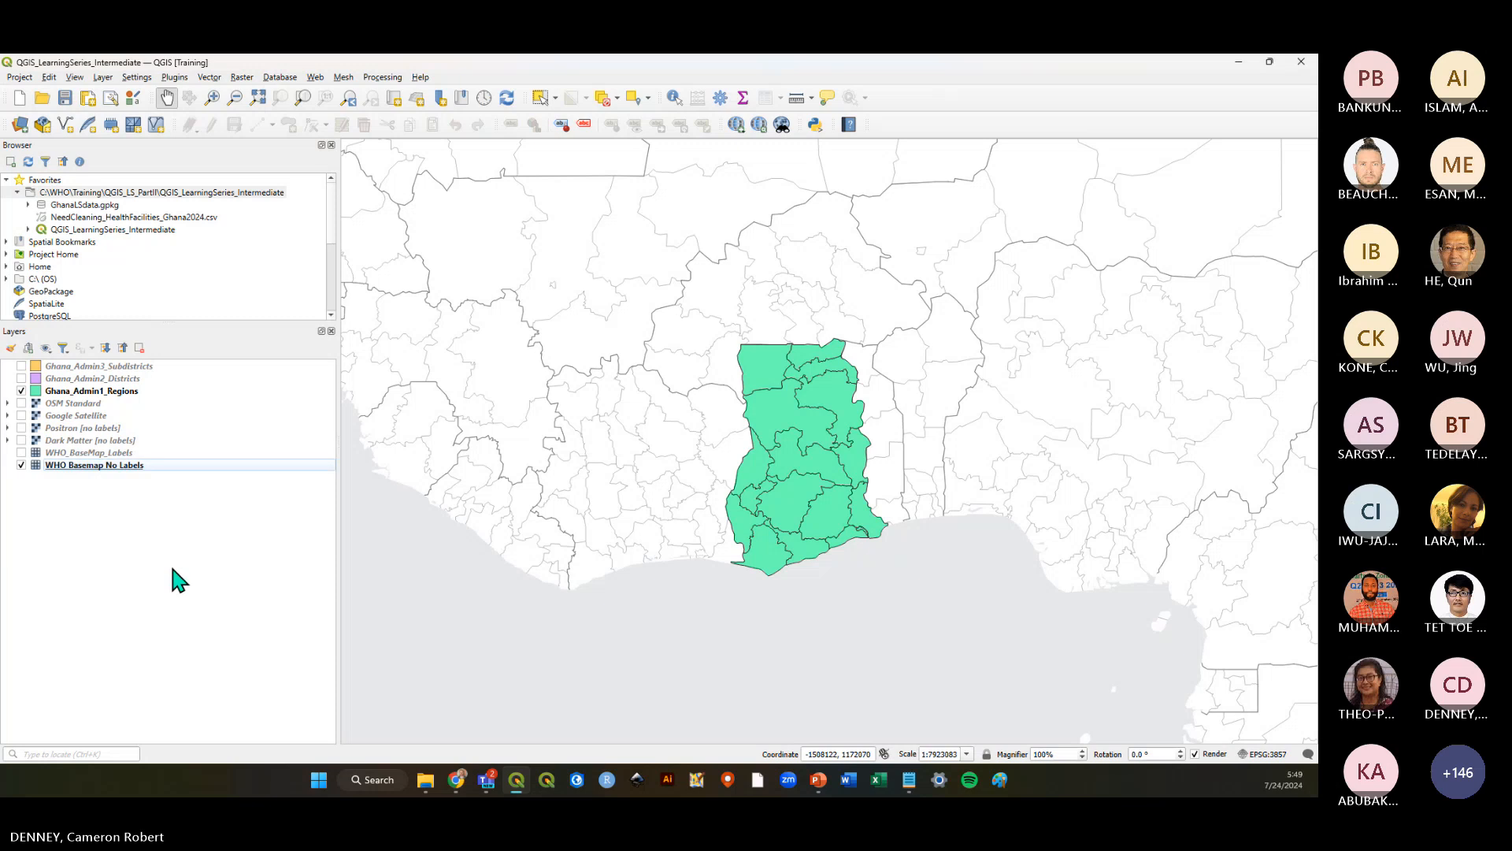
Open Layer Styling for Ghana_Admin1_Regions and change its fill color to lime green using the color wheel
{"action": "left_click", "coordinate": [113, 392]}
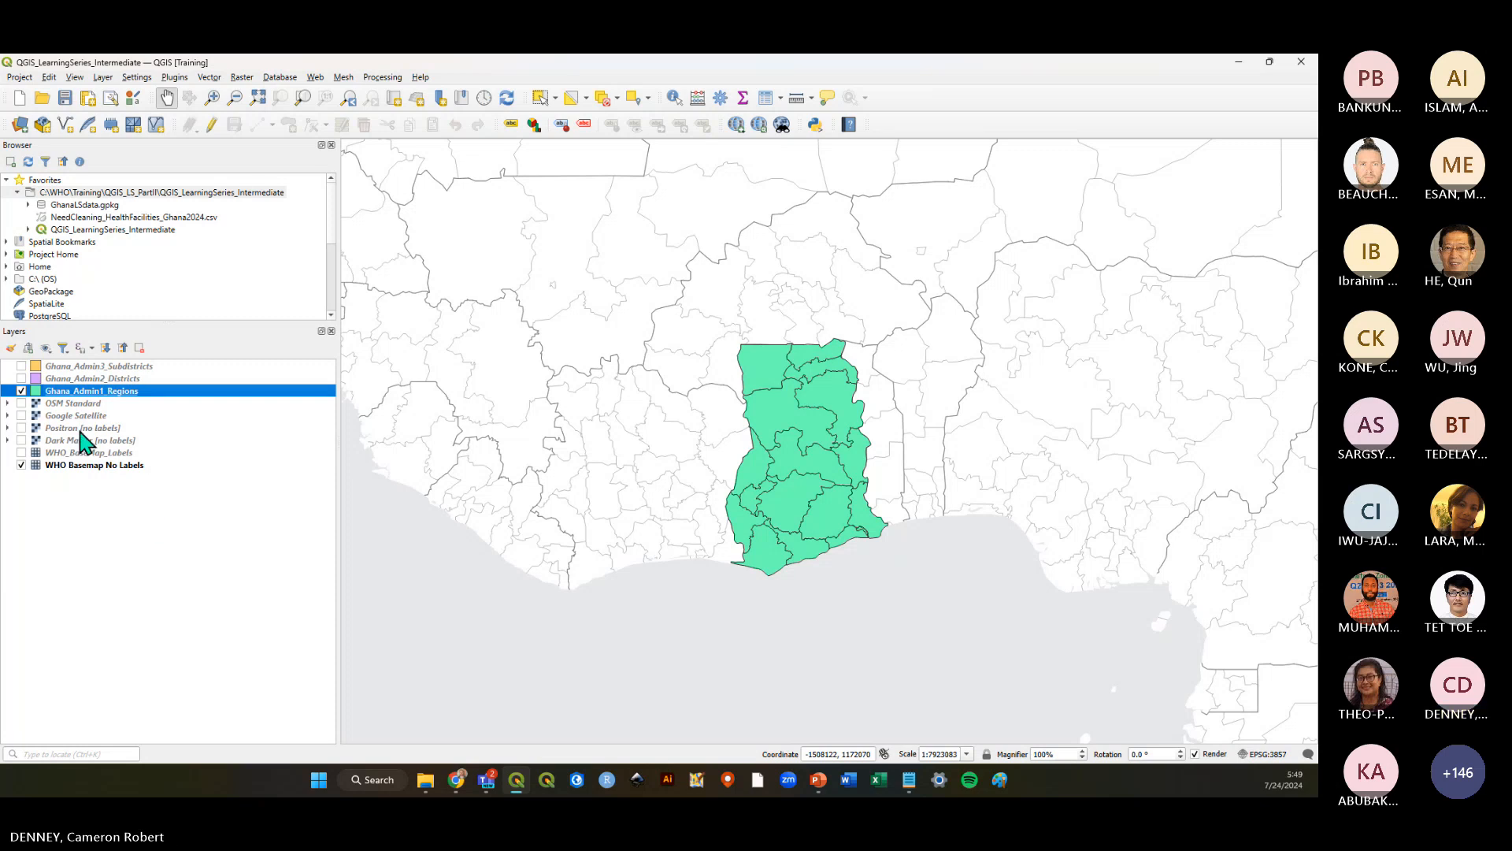
{"action": "left_click", "coordinate": [11, 348]}
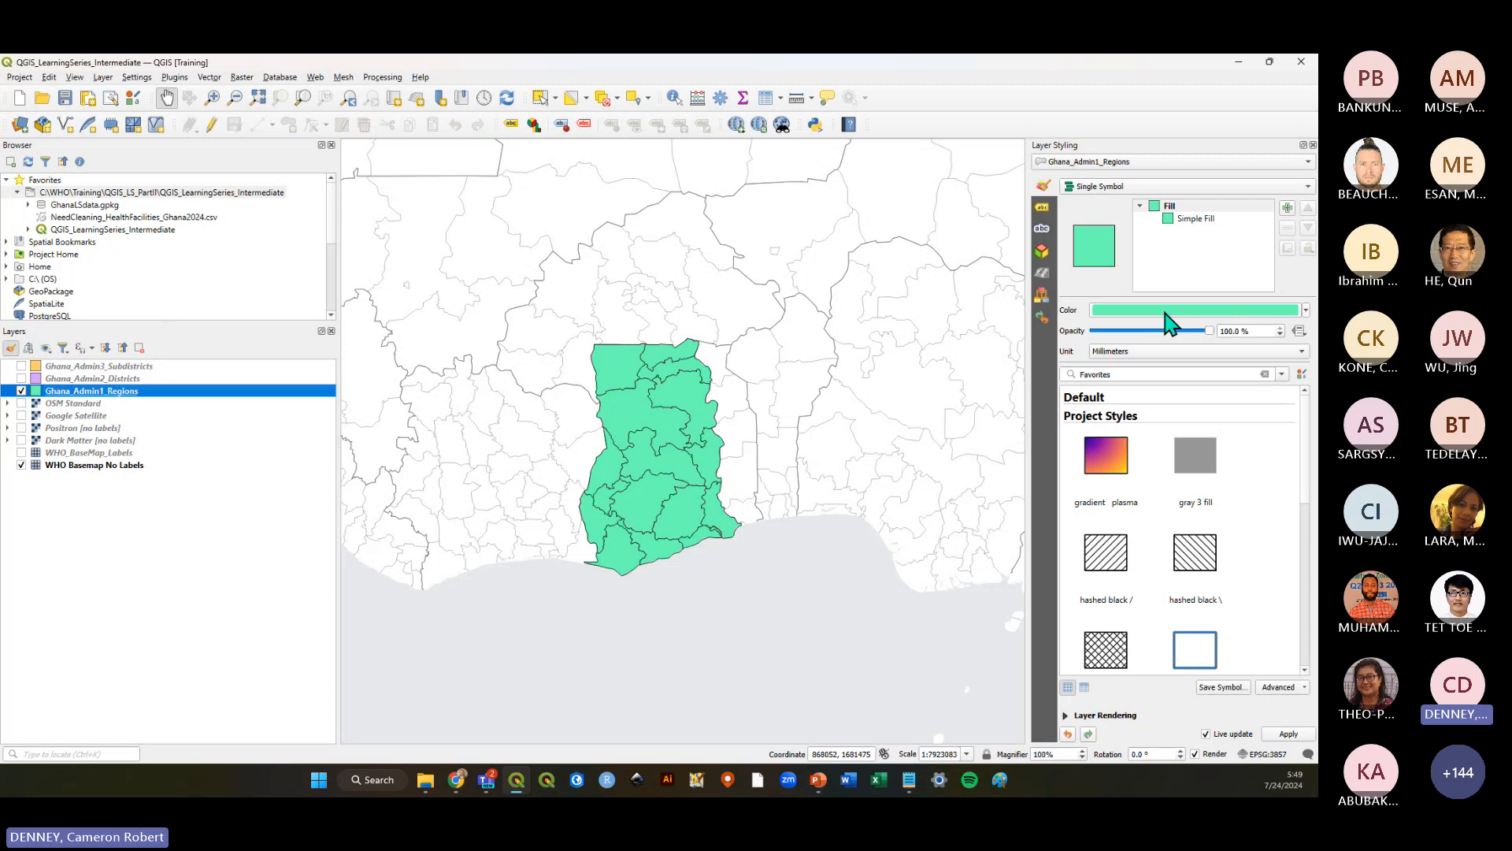
{"action": "mouse_move", "coordinate": [1169, 314]}
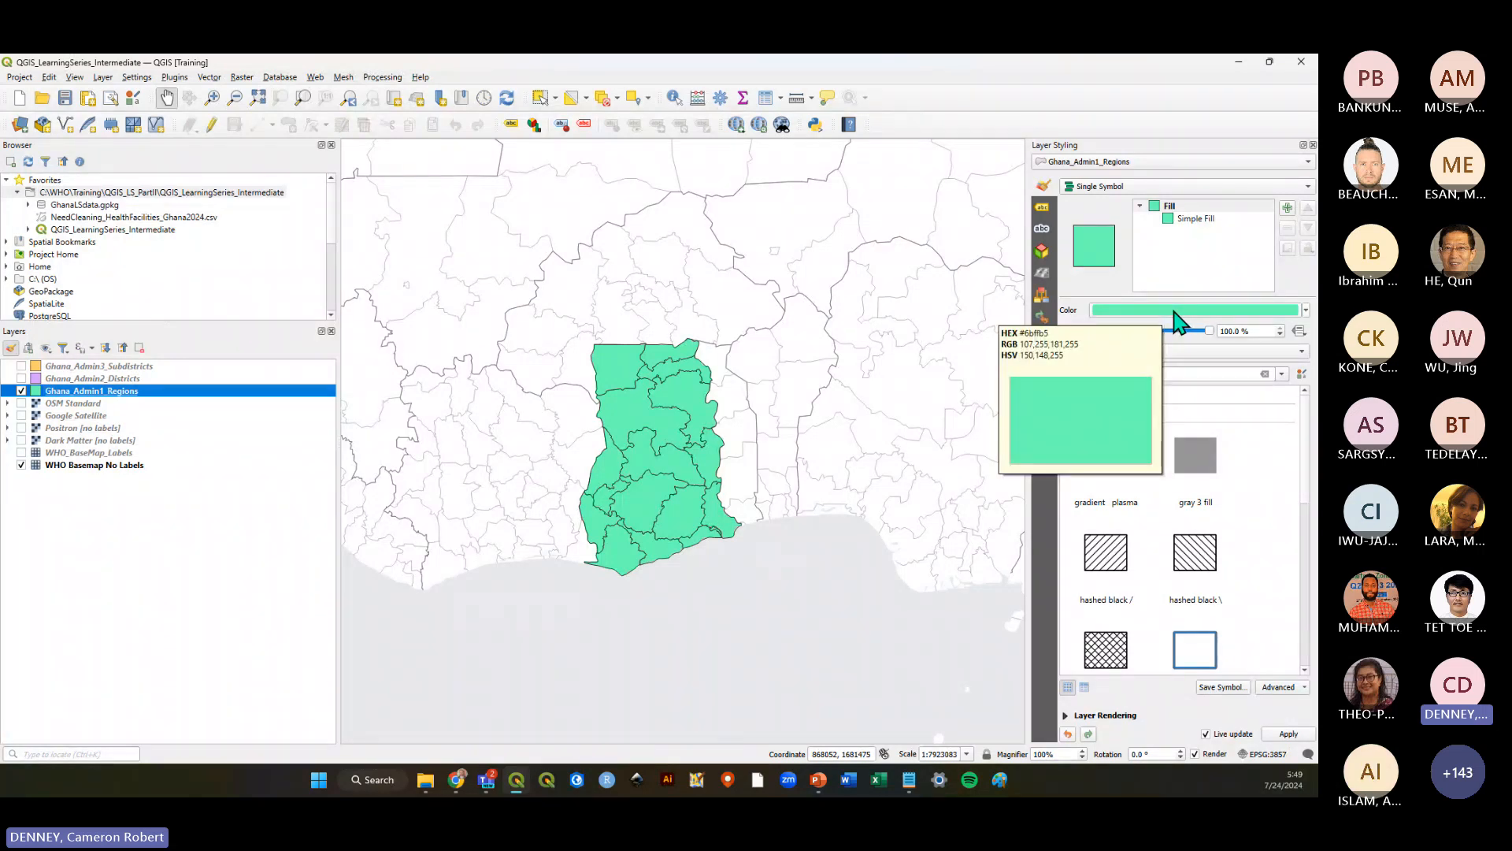
{"action": "left_click", "coordinate": [1179, 320]}
{"action": "mouse_move", "coordinate": [1246, 252]}
{"action": "left_mouse_down"}
{"action": "mouse_move", "coordinate": [1220, 241]}
{"action": "mouse_move", "coordinate": [1269, 285]}
{"action": "mouse_move", "coordinate": [1260, 352]}
{"action": "mouse_move", "coordinate": [1179, 340]}
{"action": "mouse_move", "coordinate": [1252, 349]}
{"action": "mouse_move", "coordinate": [1204, 380]}
{"action": "mouse_move", "coordinate": [1090, 304]}
{"action": "mouse_move", "coordinate": [1161, 324]}
{"action": "mouse_move", "coordinate": [1119, 272]}
{"action": "mouse_move", "coordinate": [1172, 244]}
{"action": "mouse_move", "coordinate": [1236, 240]}
{"action": "mouse_move", "coordinate": [1264, 305]}
{"action": "left_mouse_up"}
{"action": "left_click", "coordinate": [1198, 320]}
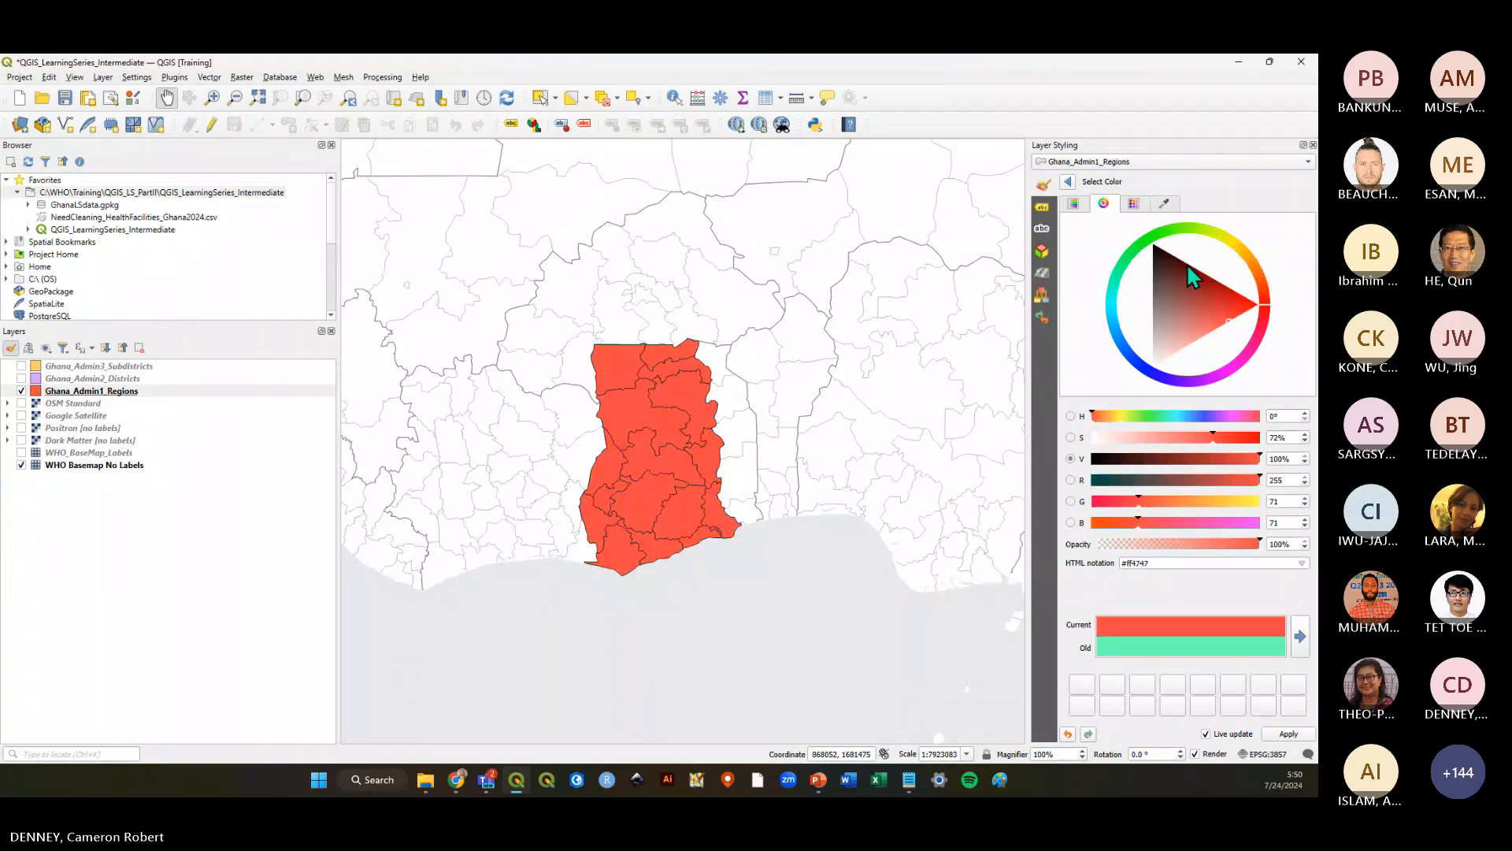
{"action": "left_click", "coordinate": [1226, 244]}
{"action": "left_click_drag", "start_coordinate": [1226, 243], "coordinate": [1205, 229]}
{"action": "left_click", "coordinate": [1069, 182]}
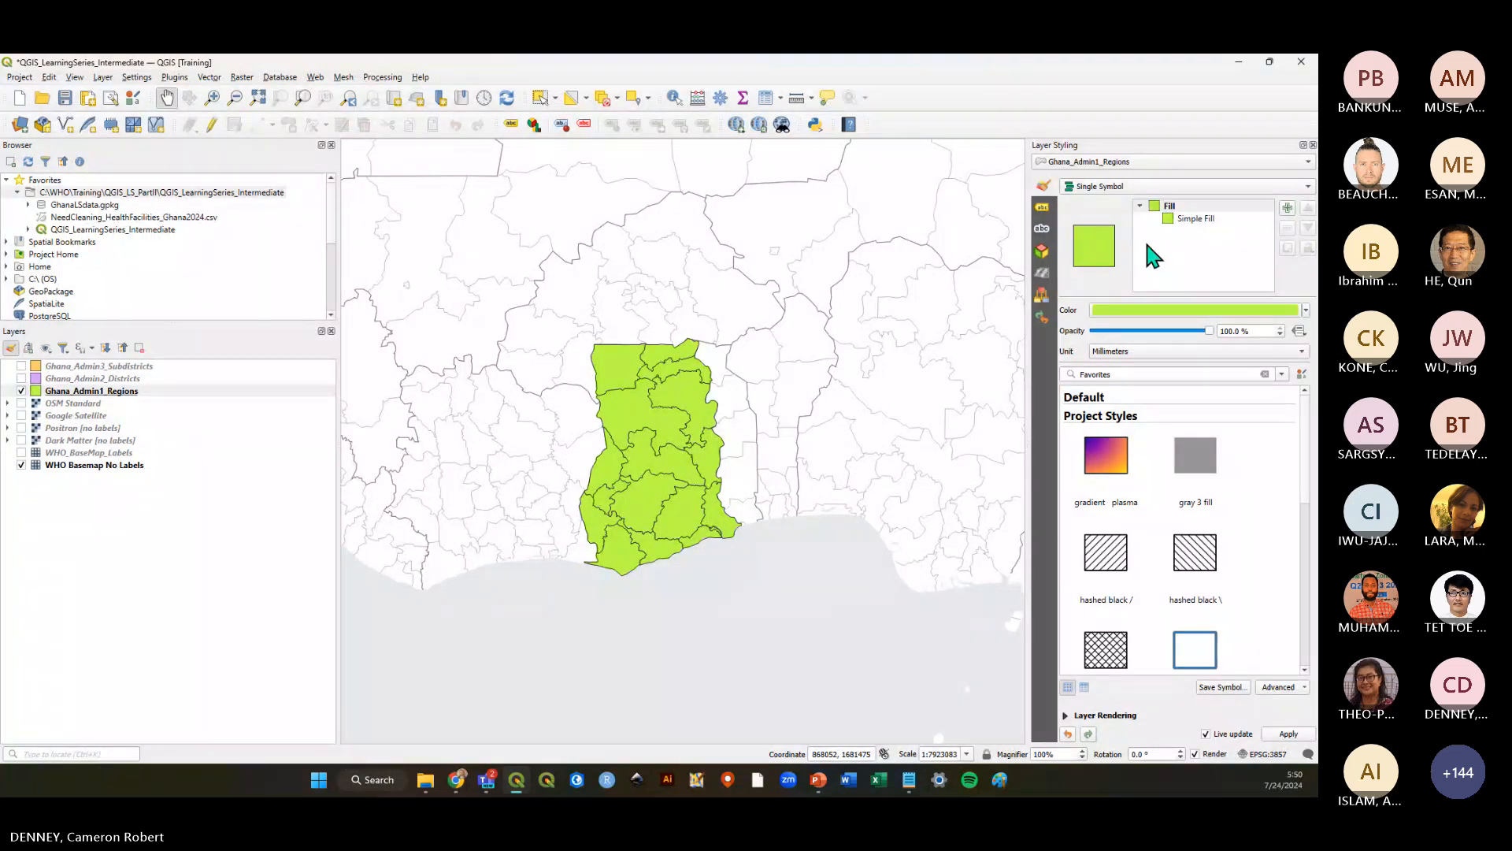
Switch the Ghana_Admin1_Regions symbology from Single Symbol to Categorized and look through the fields offered for its value
{"action": "left_click", "coordinate": [1127, 197]}
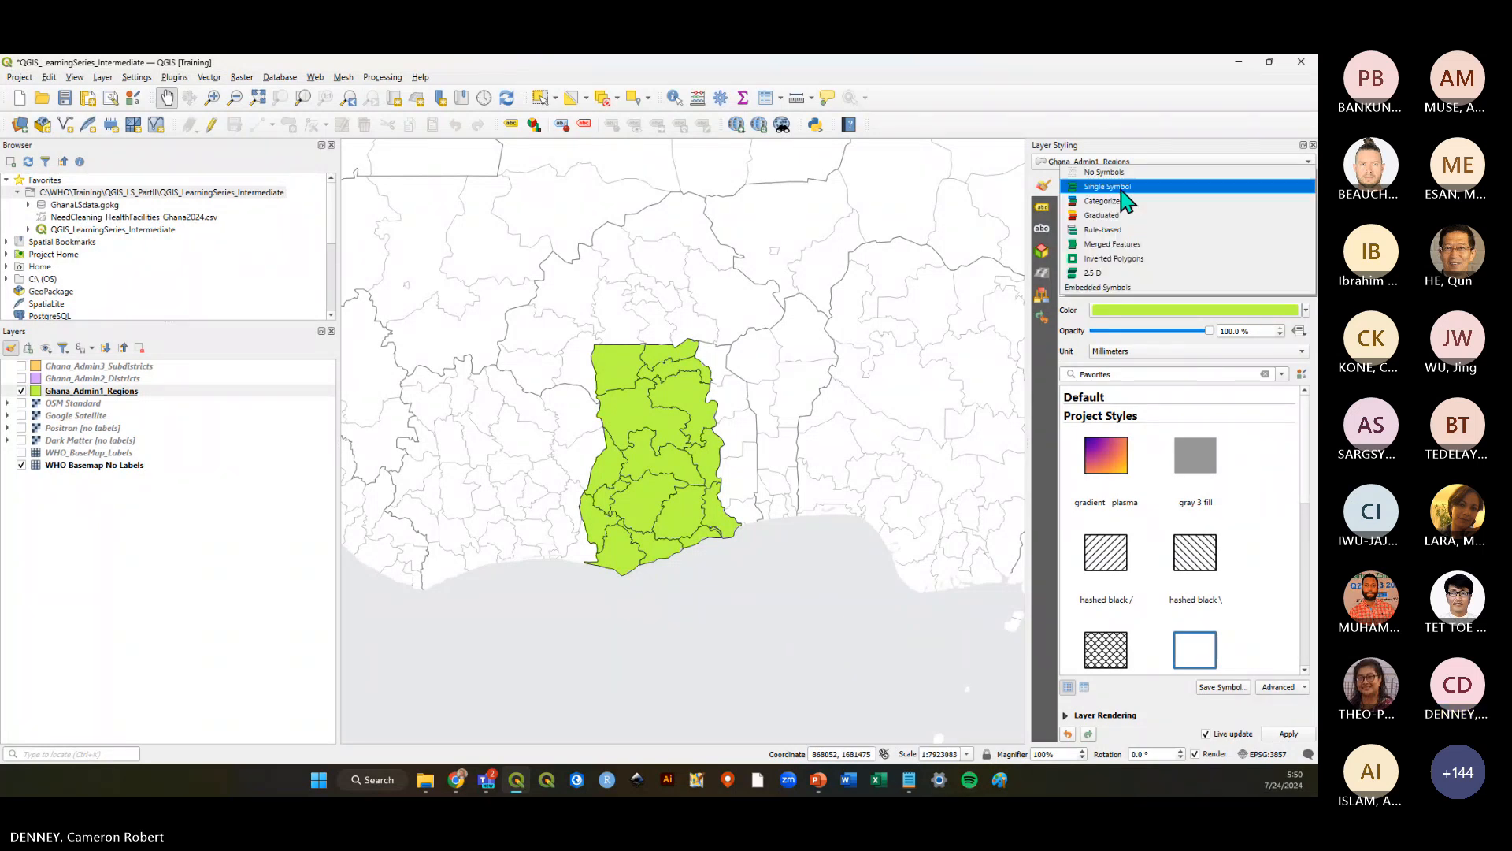
{"action": "left_click", "coordinate": [1144, 153]}
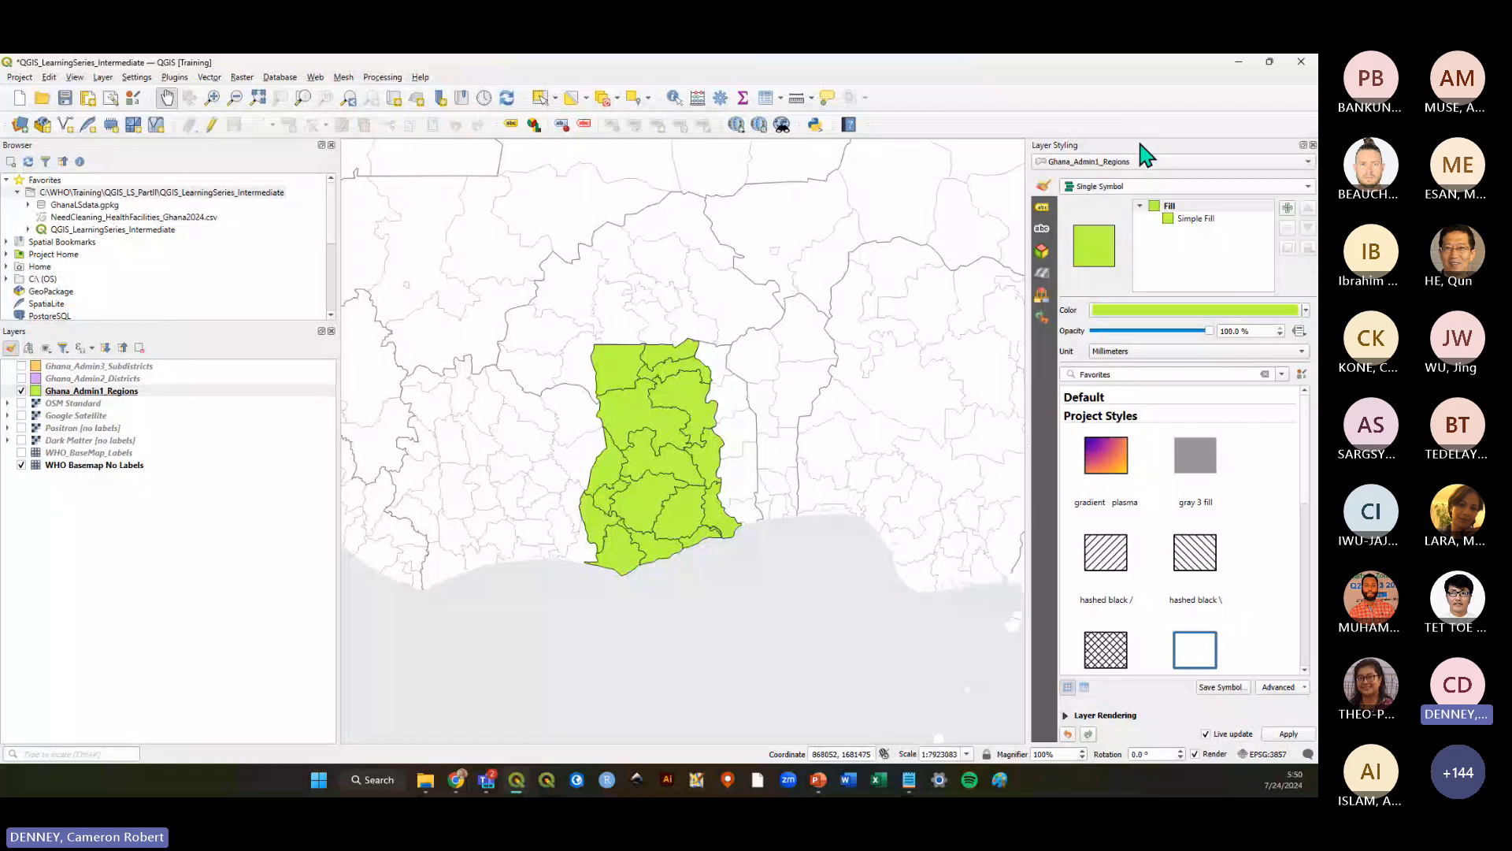
{"action": "left_click", "coordinate": [1104, 186]}
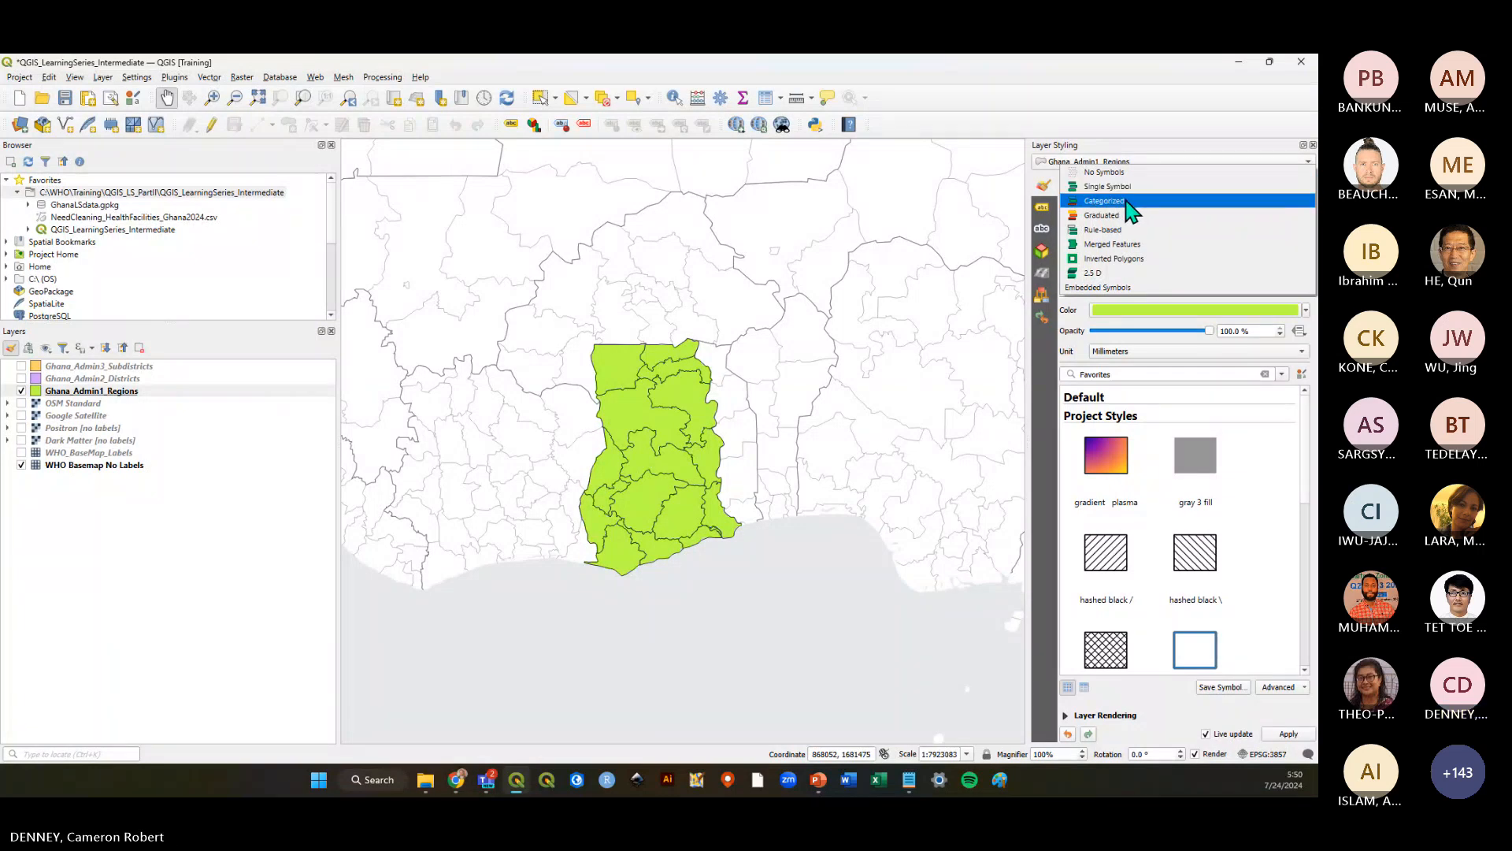
{"action": "left_click", "coordinate": [1140, 204]}
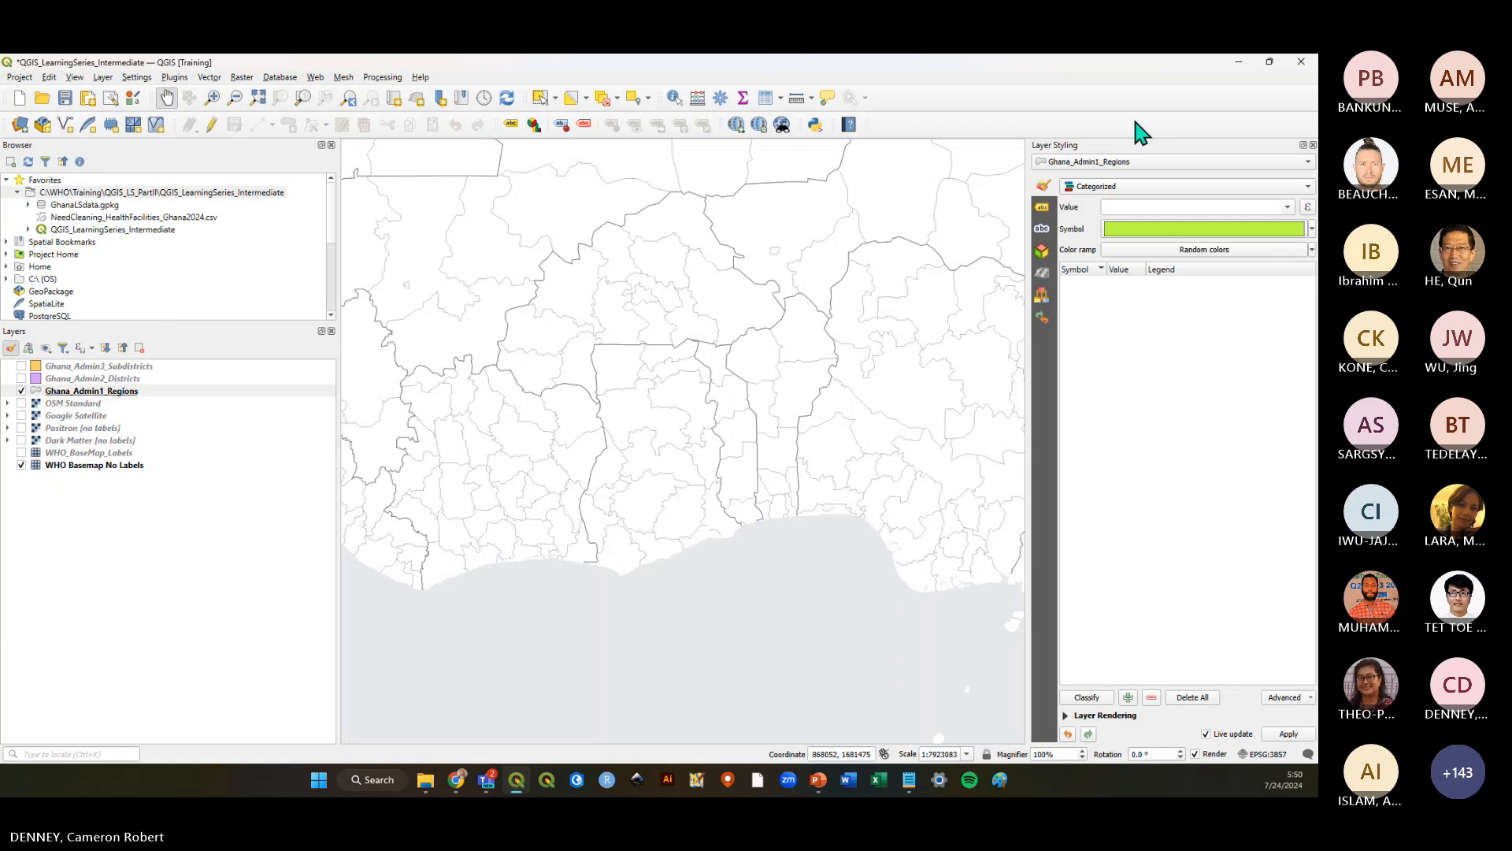
{"action": "left_click", "coordinate": [1288, 206]}
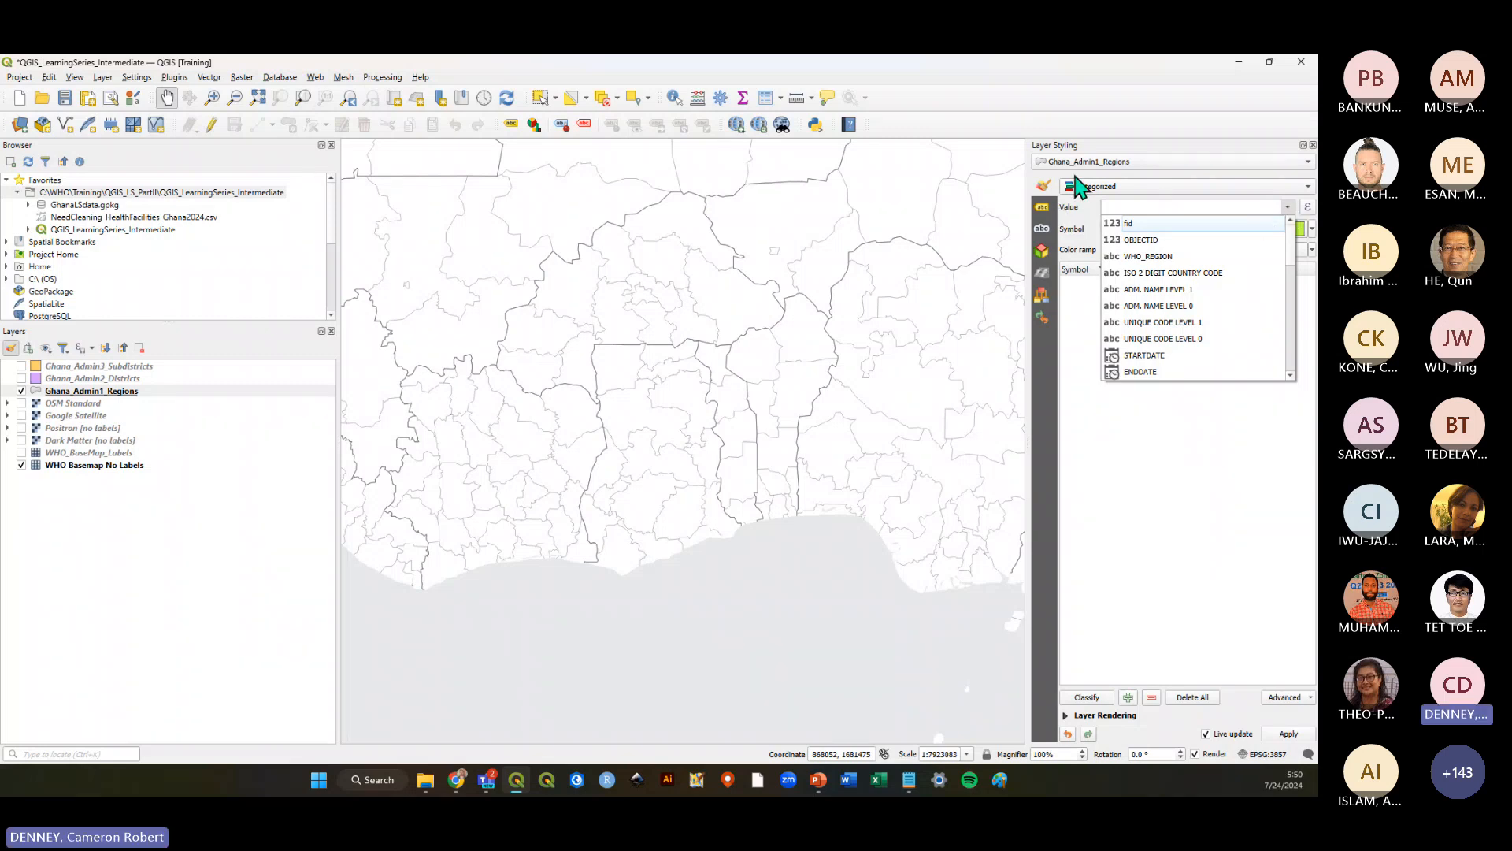
{"action": "left_click", "coordinate": [1128, 122]}
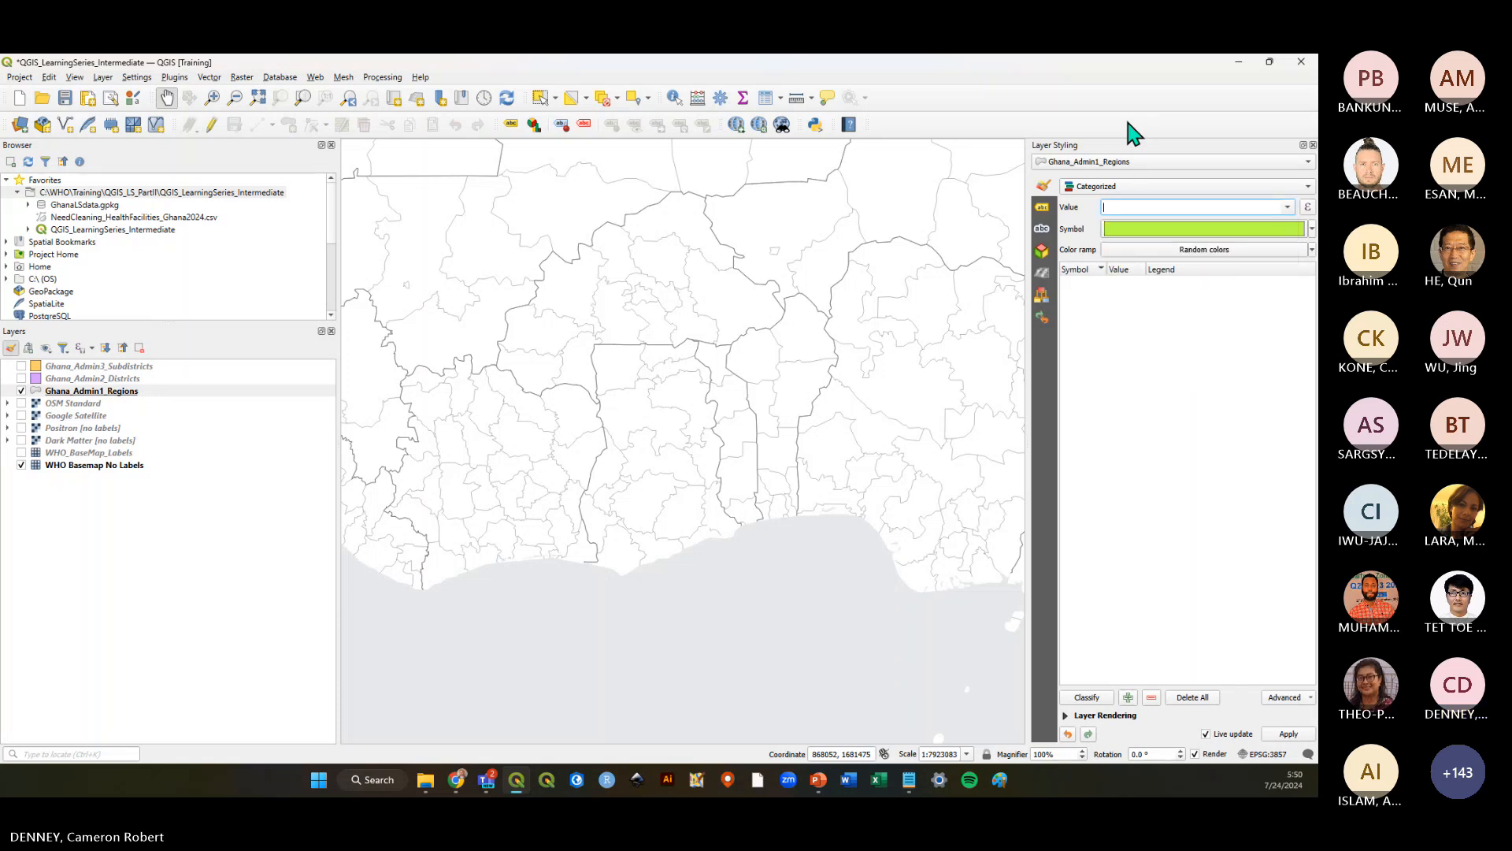
Open the attribute table of Ghana_Admin1_Regions and reposition its window to look over the rows
{"action": "right_click", "coordinate": [130, 393]}
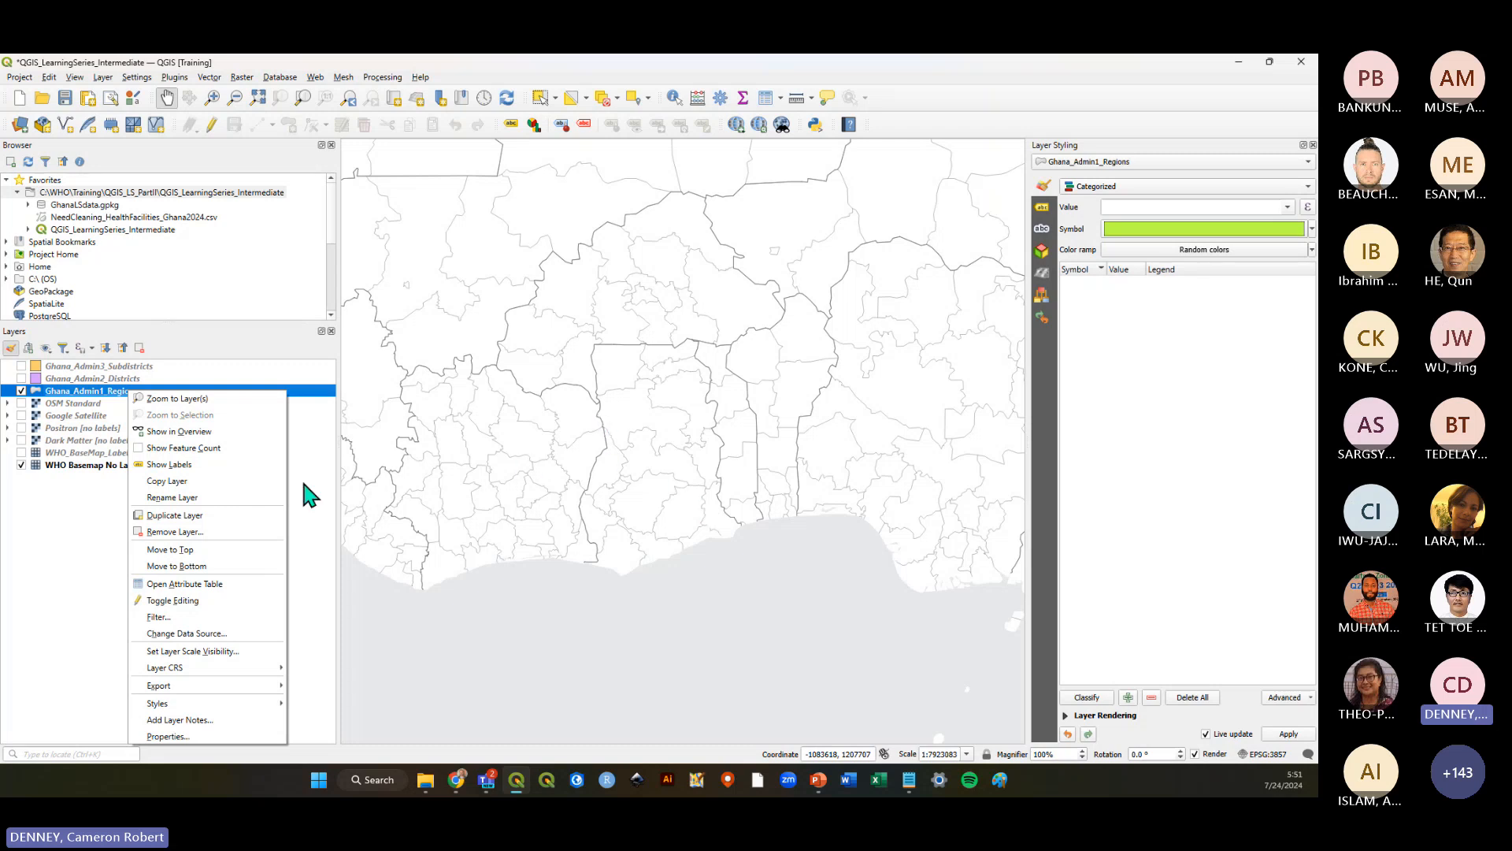
{"action": "left_click", "coordinate": [58, 543]}
{"action": "right_click", "coordinate": [104, 392]}
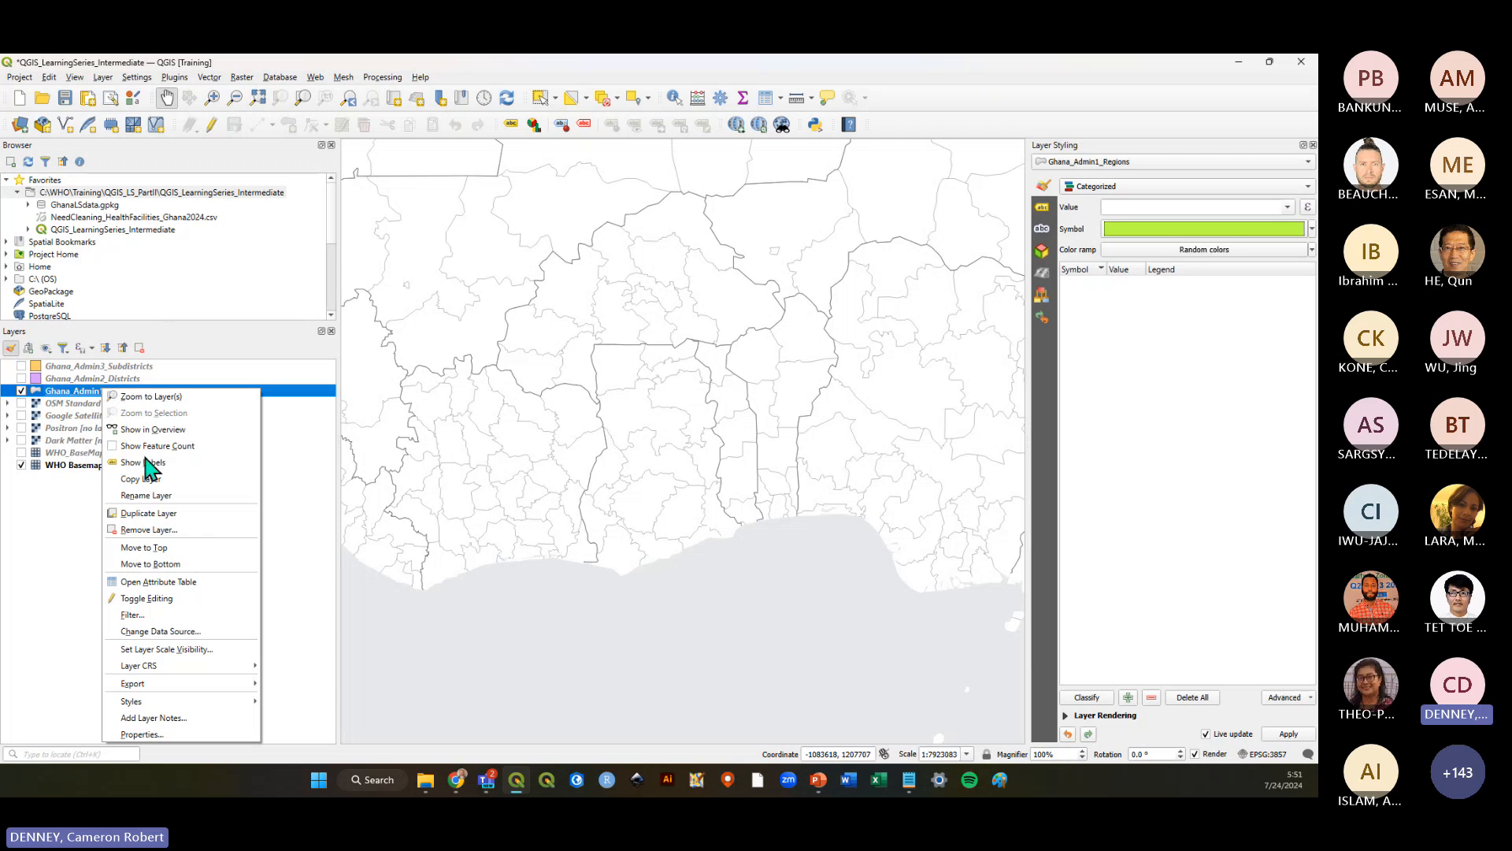
{"action": "left_click", "coordinate": [158, 582]}
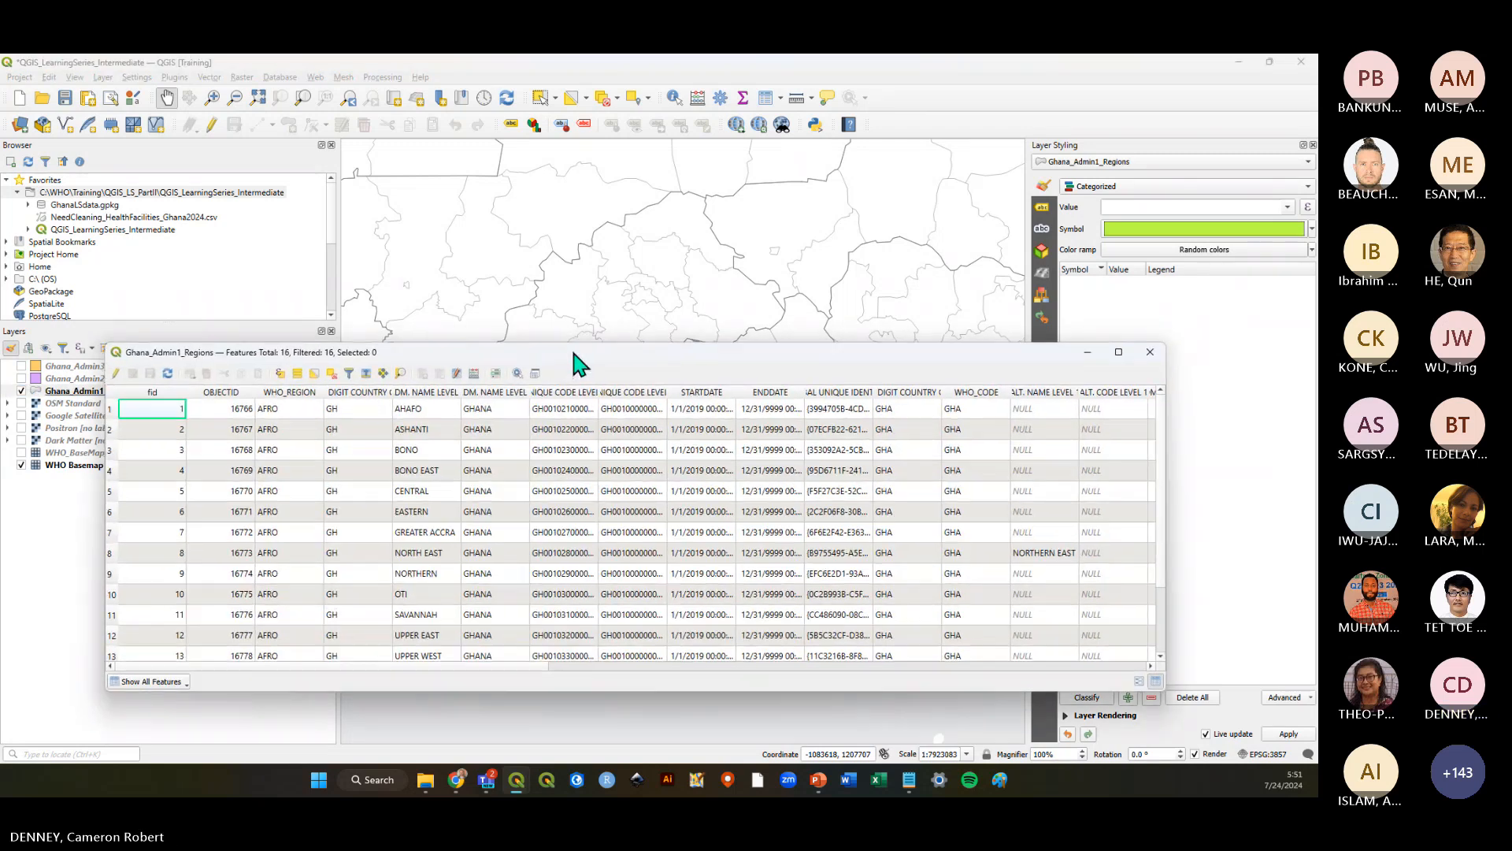
{"action": "left_click_drag", "start_coordinate": [573, 355], "coordinate": [626, 267]}
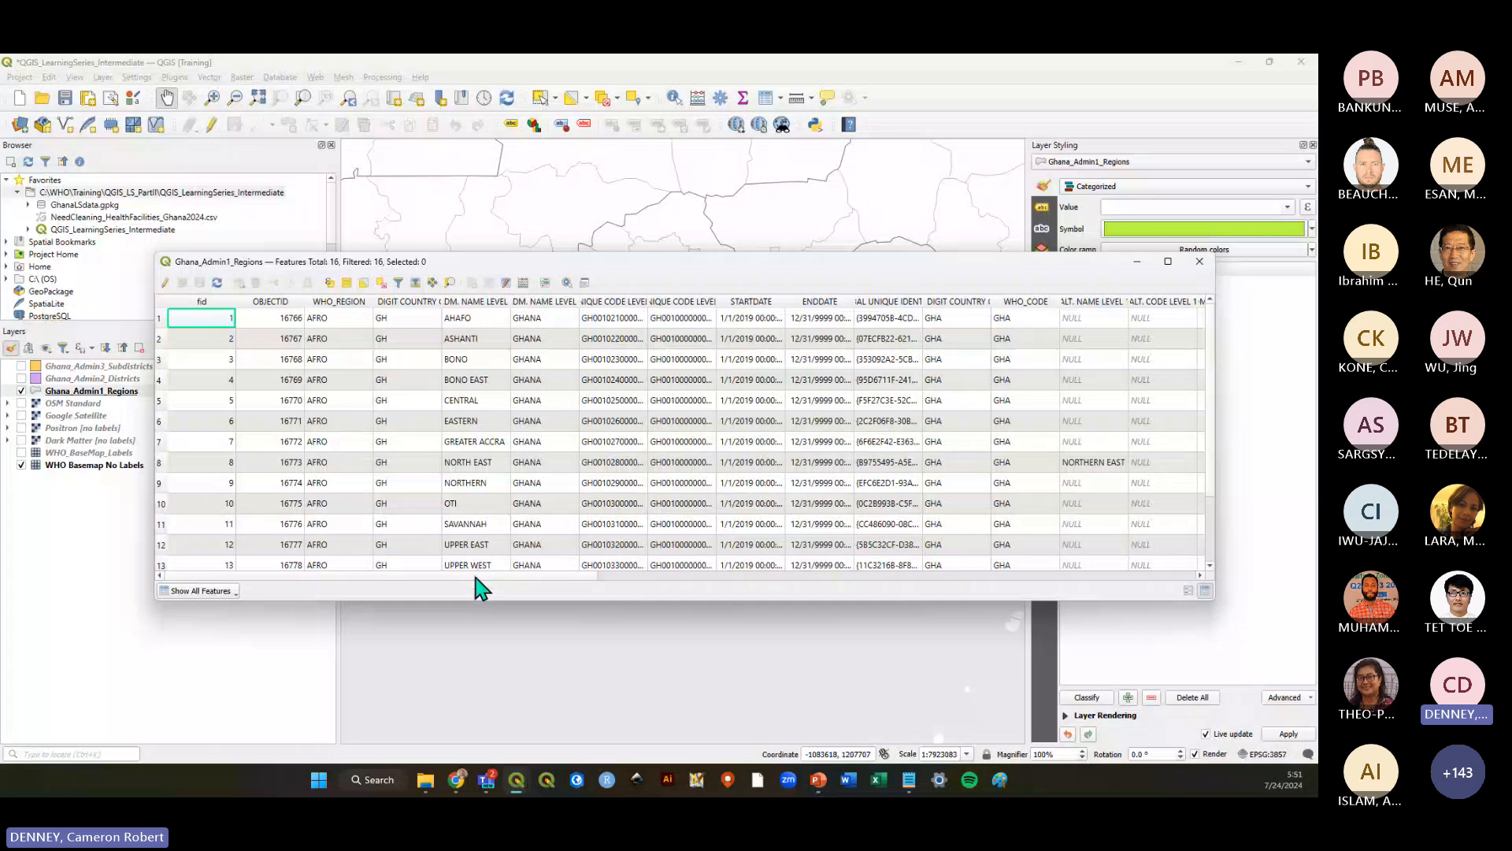
{"action": "scroll", "coordinate": [476, 511], "scroll_direction": "down", "scroll_amount": 1}
{"action": "scroll", "coordinate": [476, 553], "scroll_direction": "up", "scroll_amount": 1}
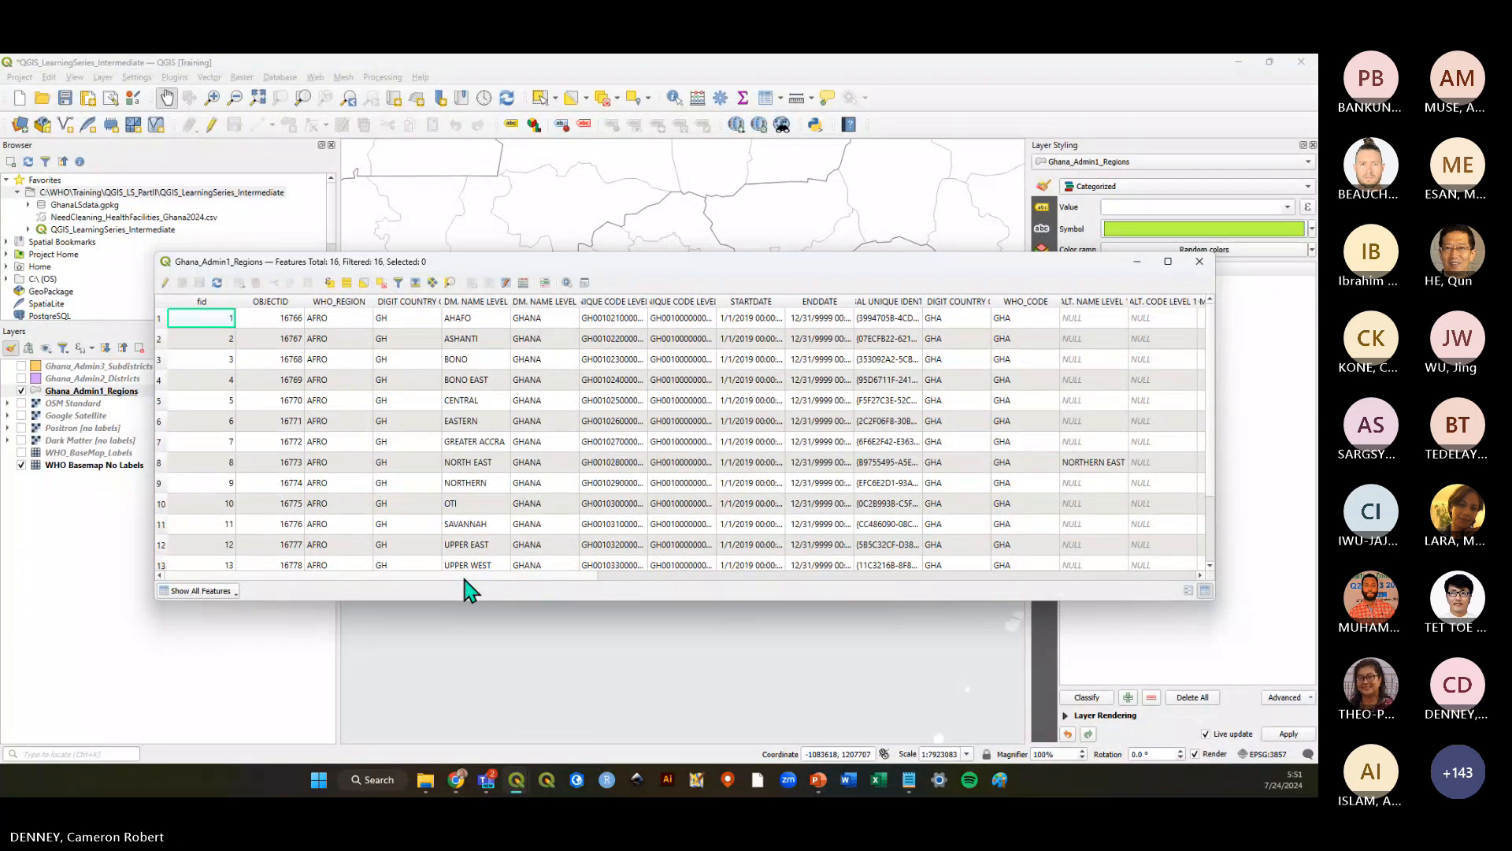
Highlight the EASTERN, NORTH EAST and OTI records one at a time in the regions attribute table
{"action": "left_click", "coordinate": [159, 381]}
{"action": "left_click", "coordinate": [160, 421]}
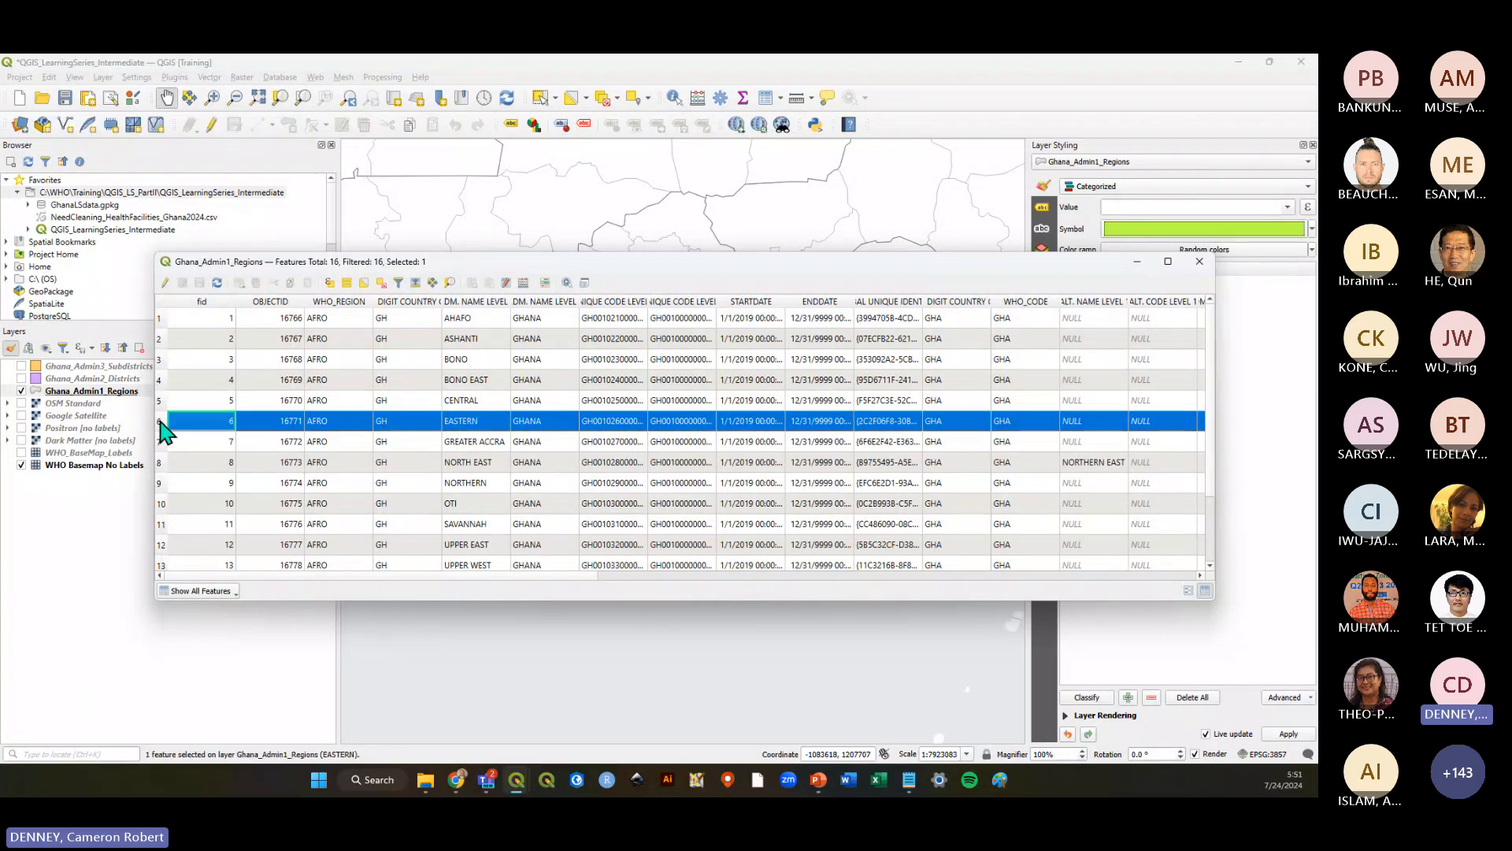
{"action": "left_click", "coordinate": [161, 462], "text": "ctrl"}
{"action": "left_click", "coordinate": [161, 463]}
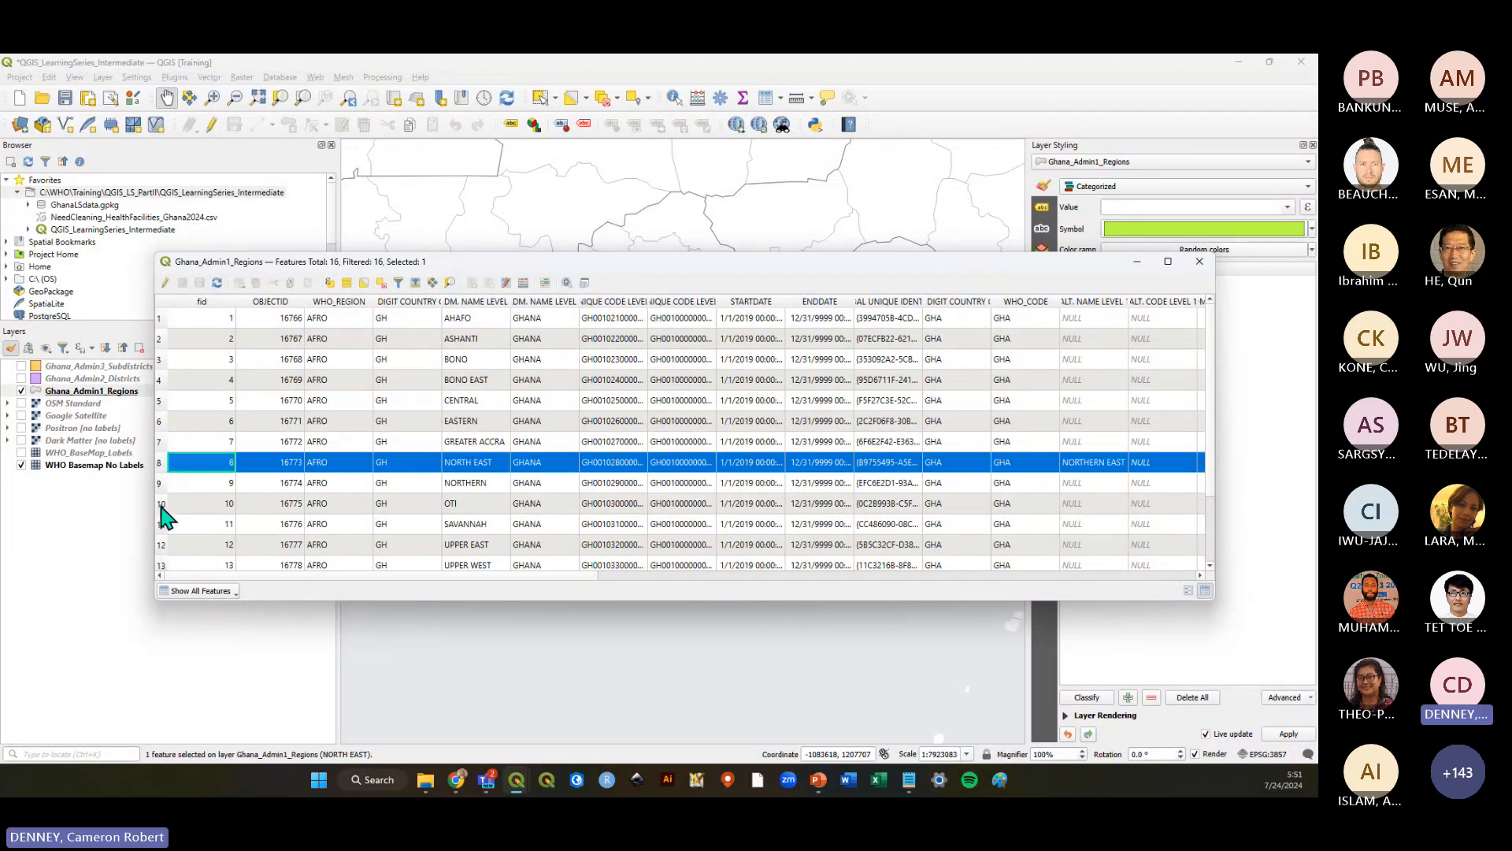
{"action": "left_click", "coordinate": [161, 504]}
{"action": "left_click_drag", "start_coordinate": [482, 577], "coordinate": [435, 568]}
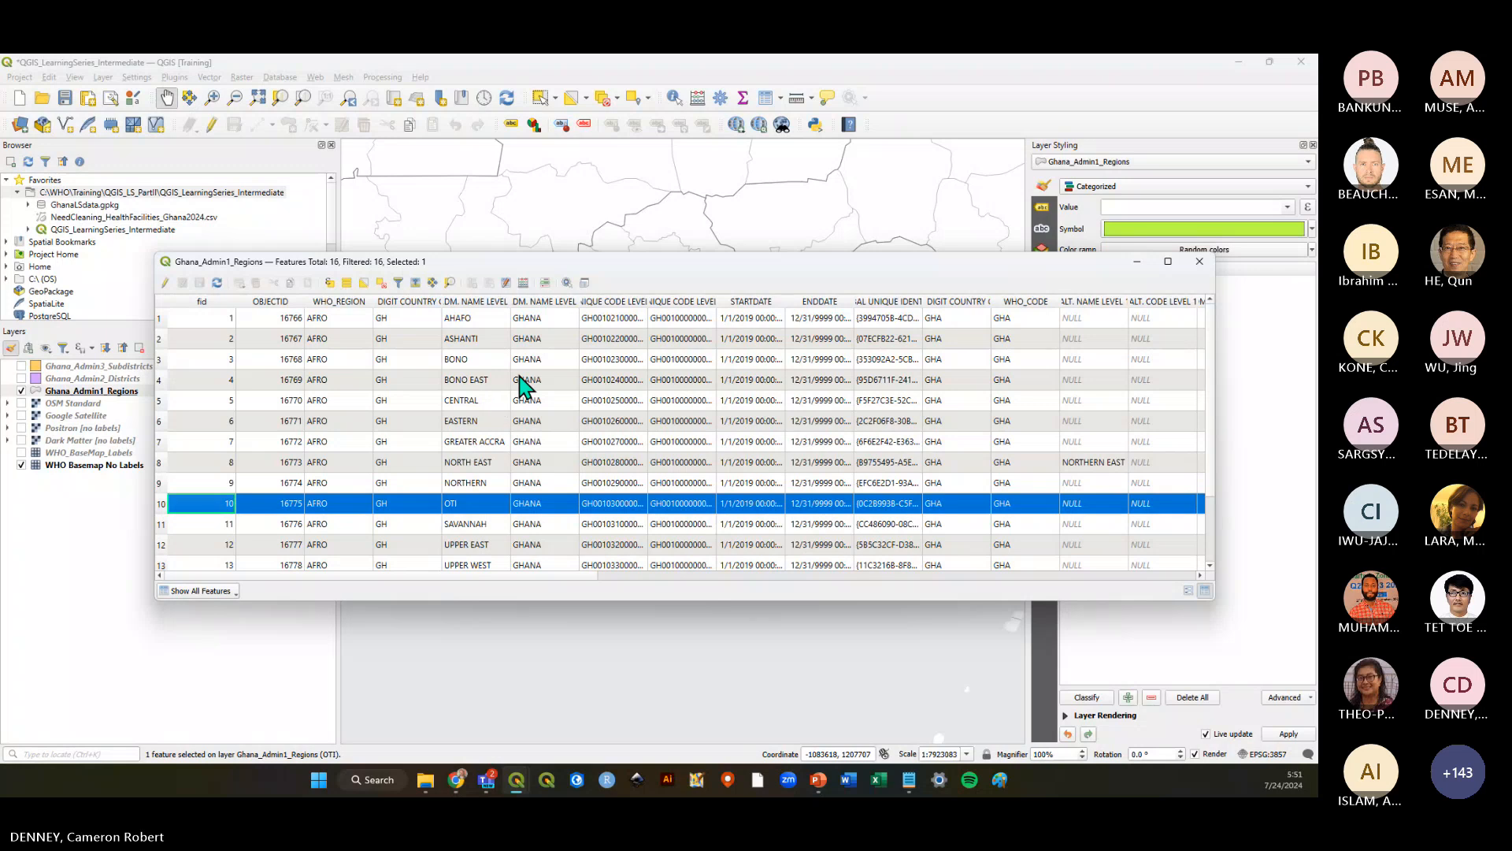
Widen the ADM. NAME LEVEL 1 column to read its full heading and close the regions attribute table
{"action": "left_click_drag", "start_coordinate": [510, 303], "coordinate": [579, 314]}
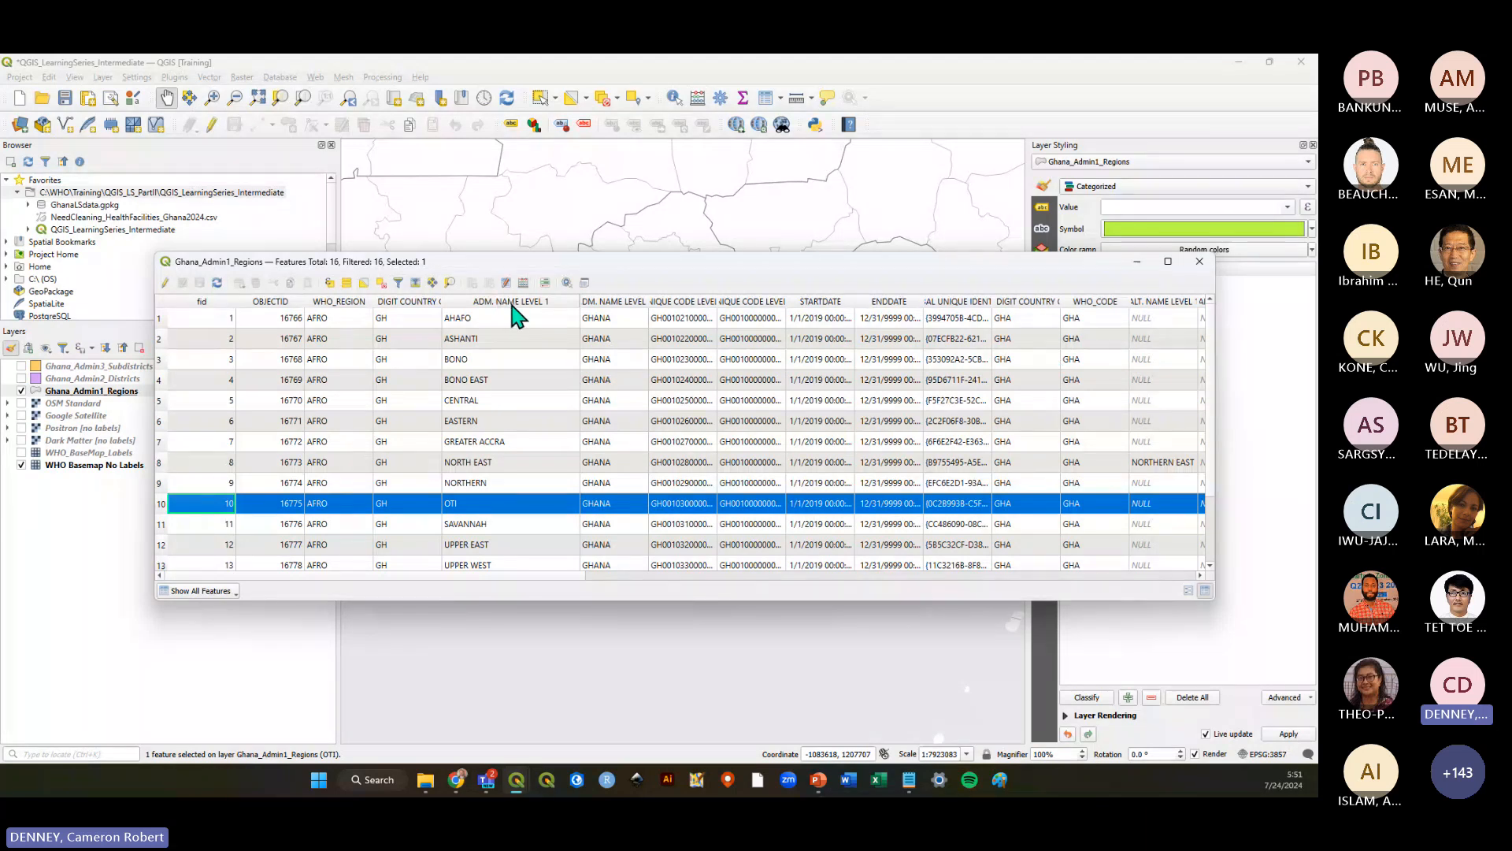
{"action": "left_click", "coordinate": [1199, 260]}
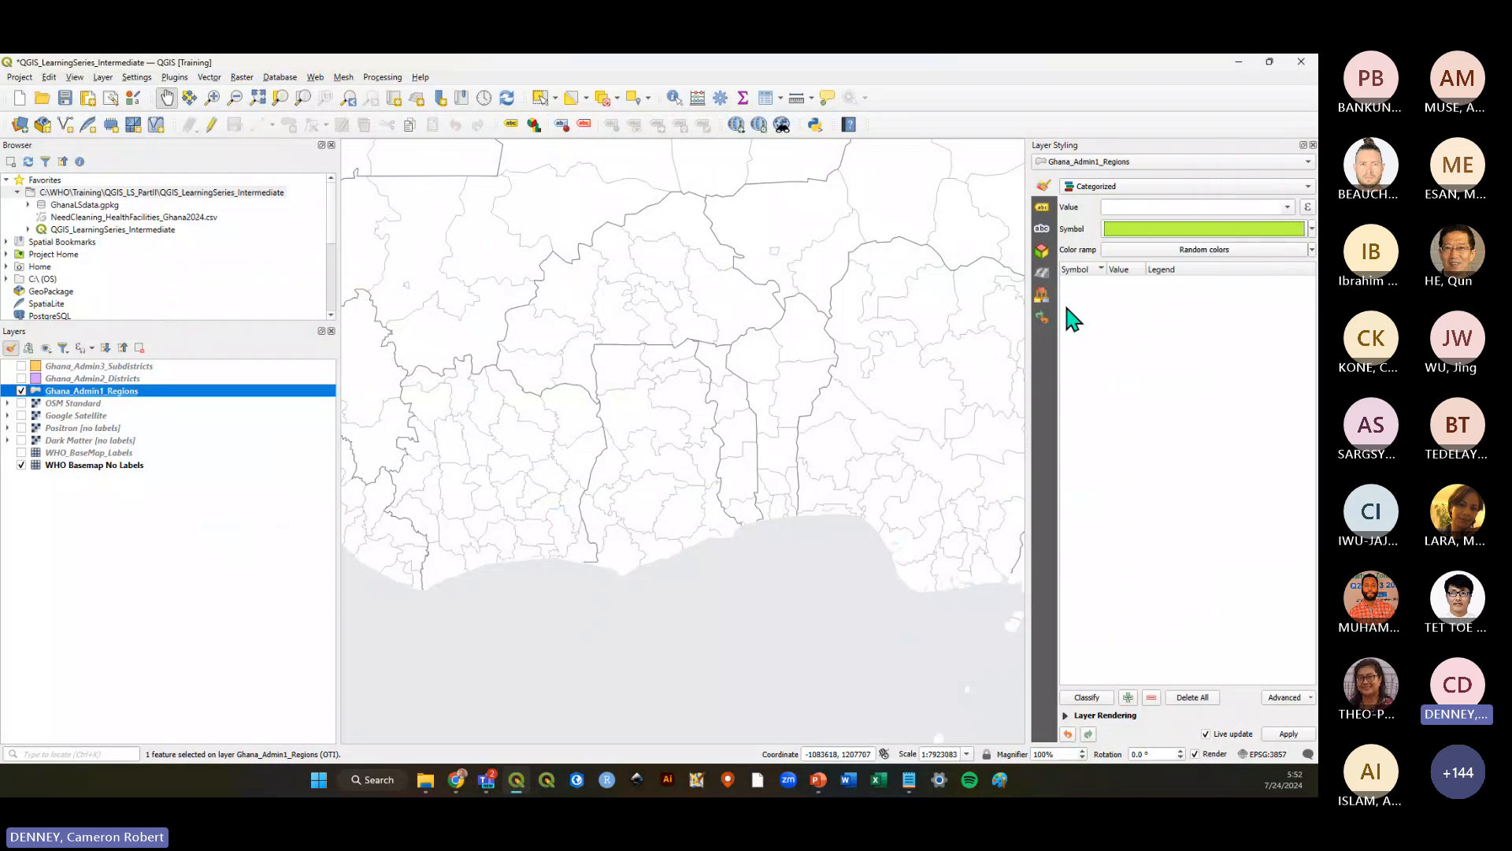
Classify Ghana_Admin1_Regions by the ADM. NAME LEVEL 1 field (ADM1_NAME) with random colors and save the project
{"action": "left_click", "coordinate": [1290, 207]}
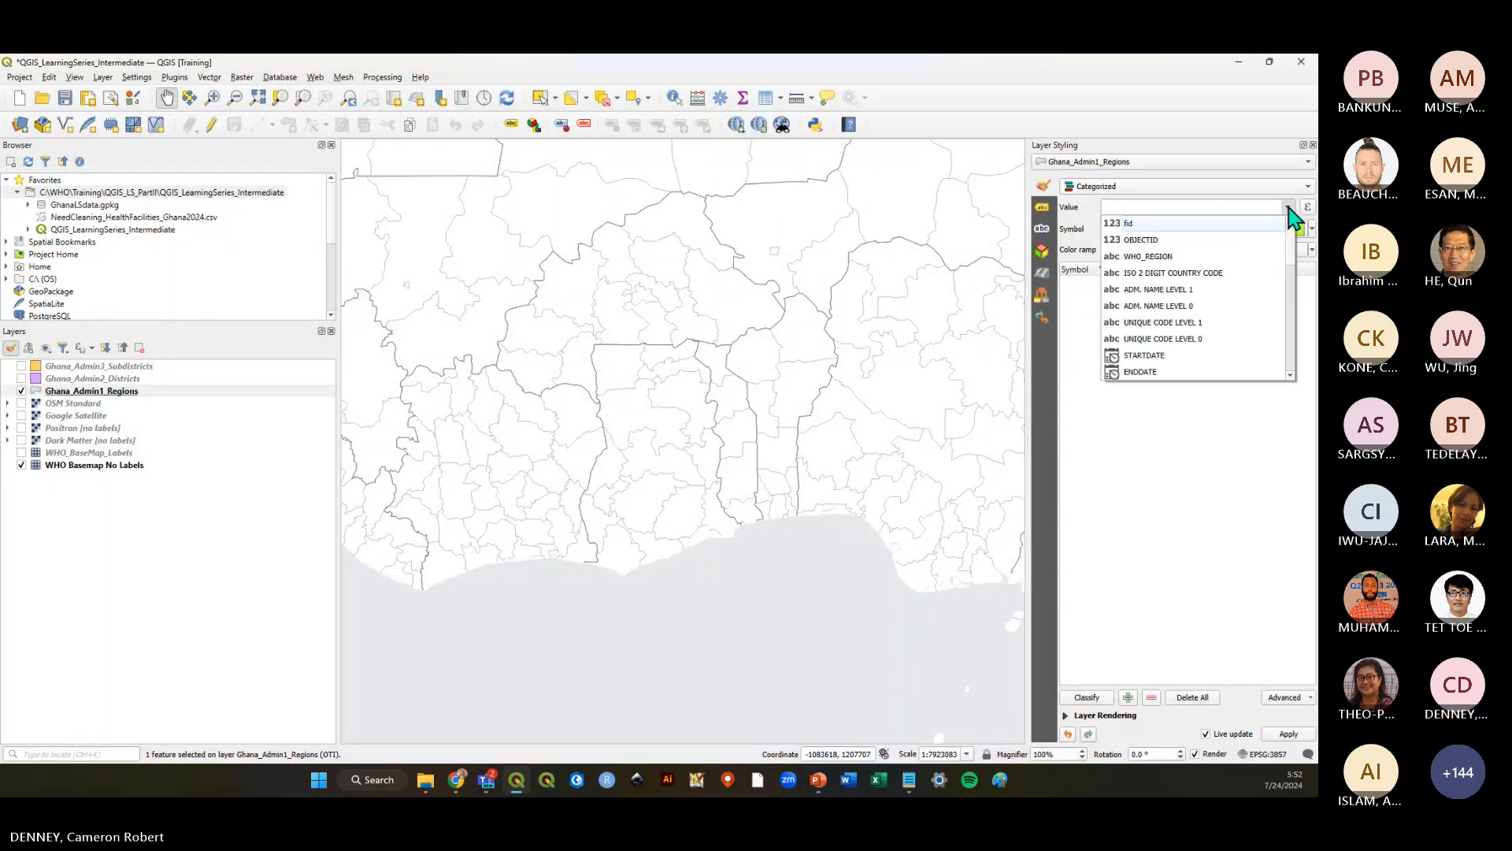
{"action": "left_click", "coordinate": [1163, 291]}
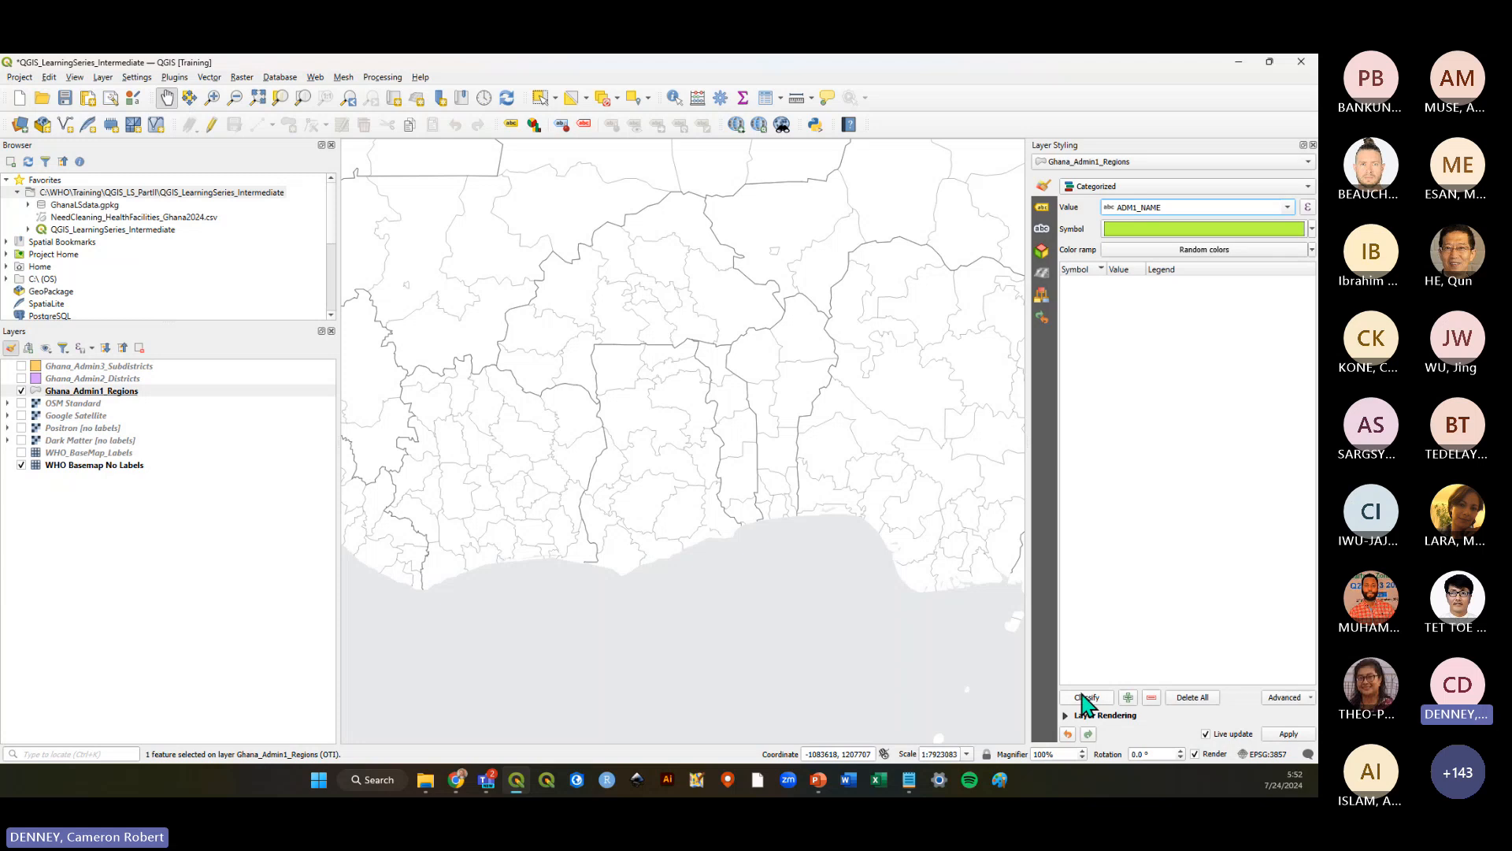
{"action": "left_click", "coordinate": [1085, 698]}
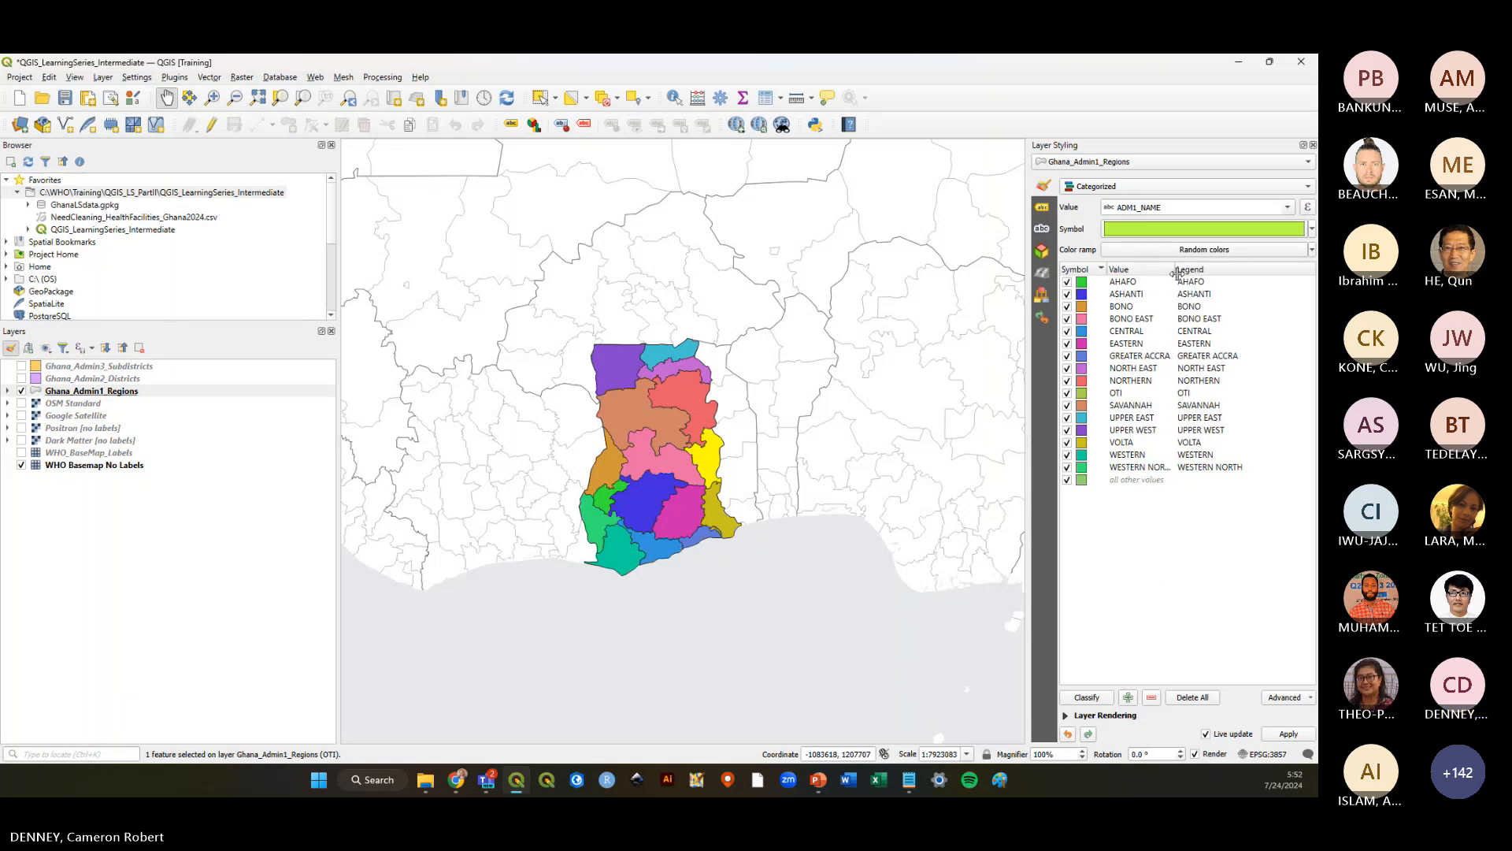
{"action": "left_click_drag", "start_coordinate": [1145, 269], "coordinate": [1174, 269]}
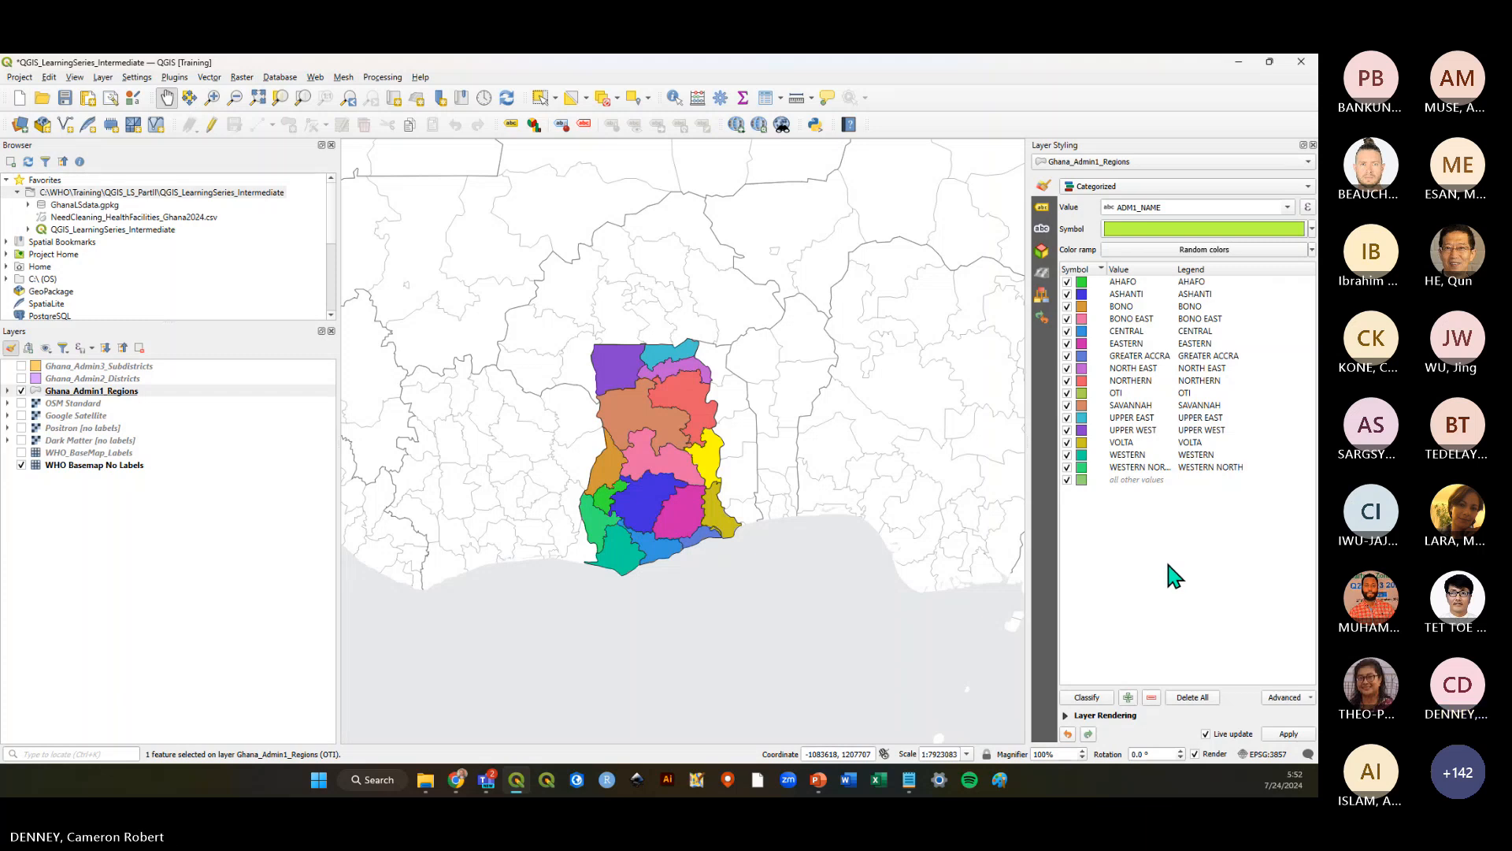
{"action": "left_click", "coordinate": [65, 98]}
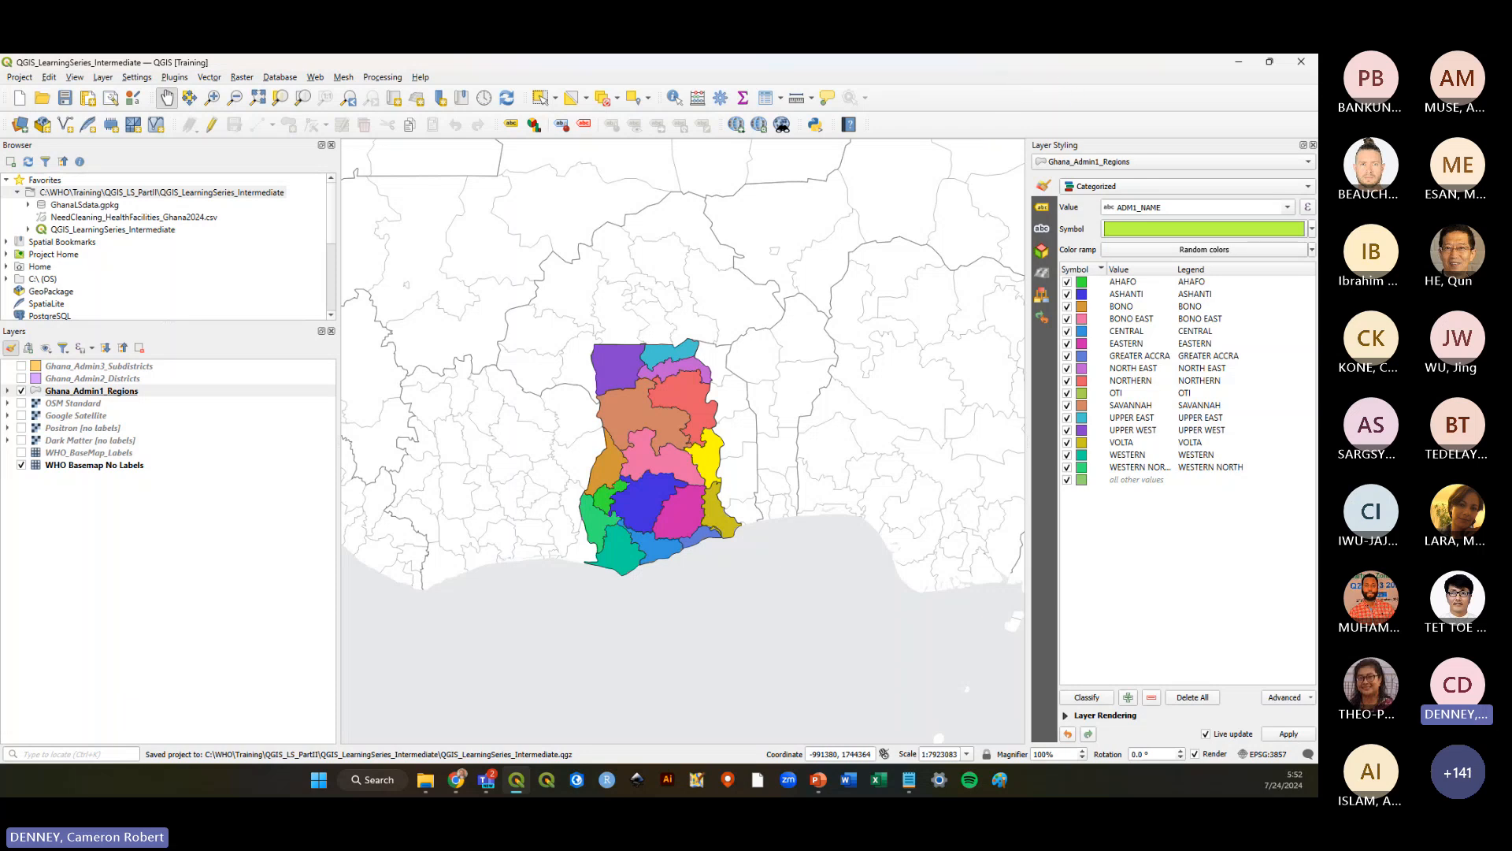
Look at the label settings of Ghana_Admin1_Regions, return to its symbology and save the project again
{"action": "key", "text": "alt+Tab"}
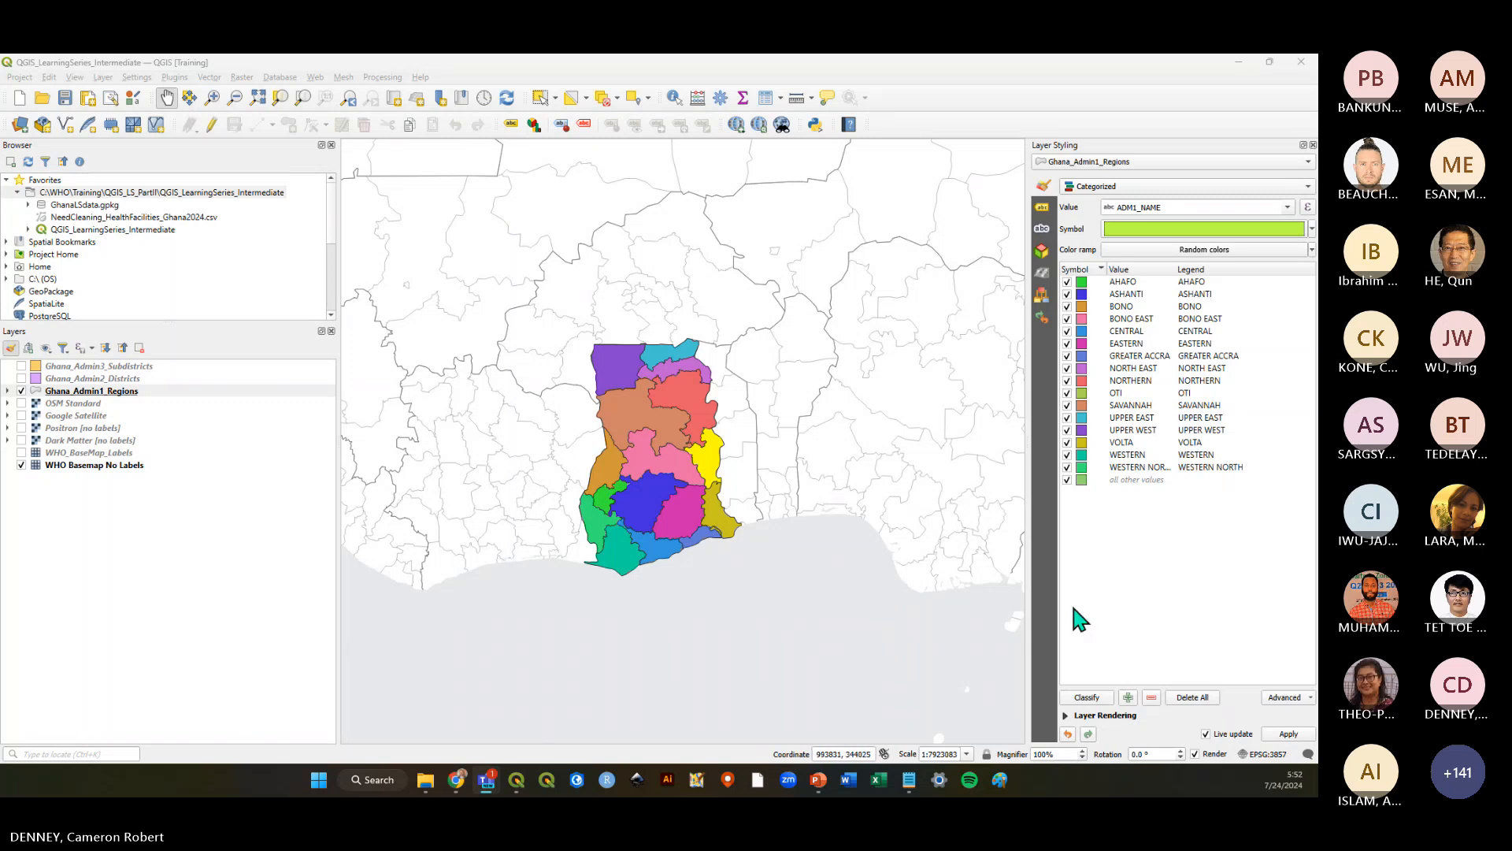
{"action": "left_click", "coordinate": [1153, 587]}
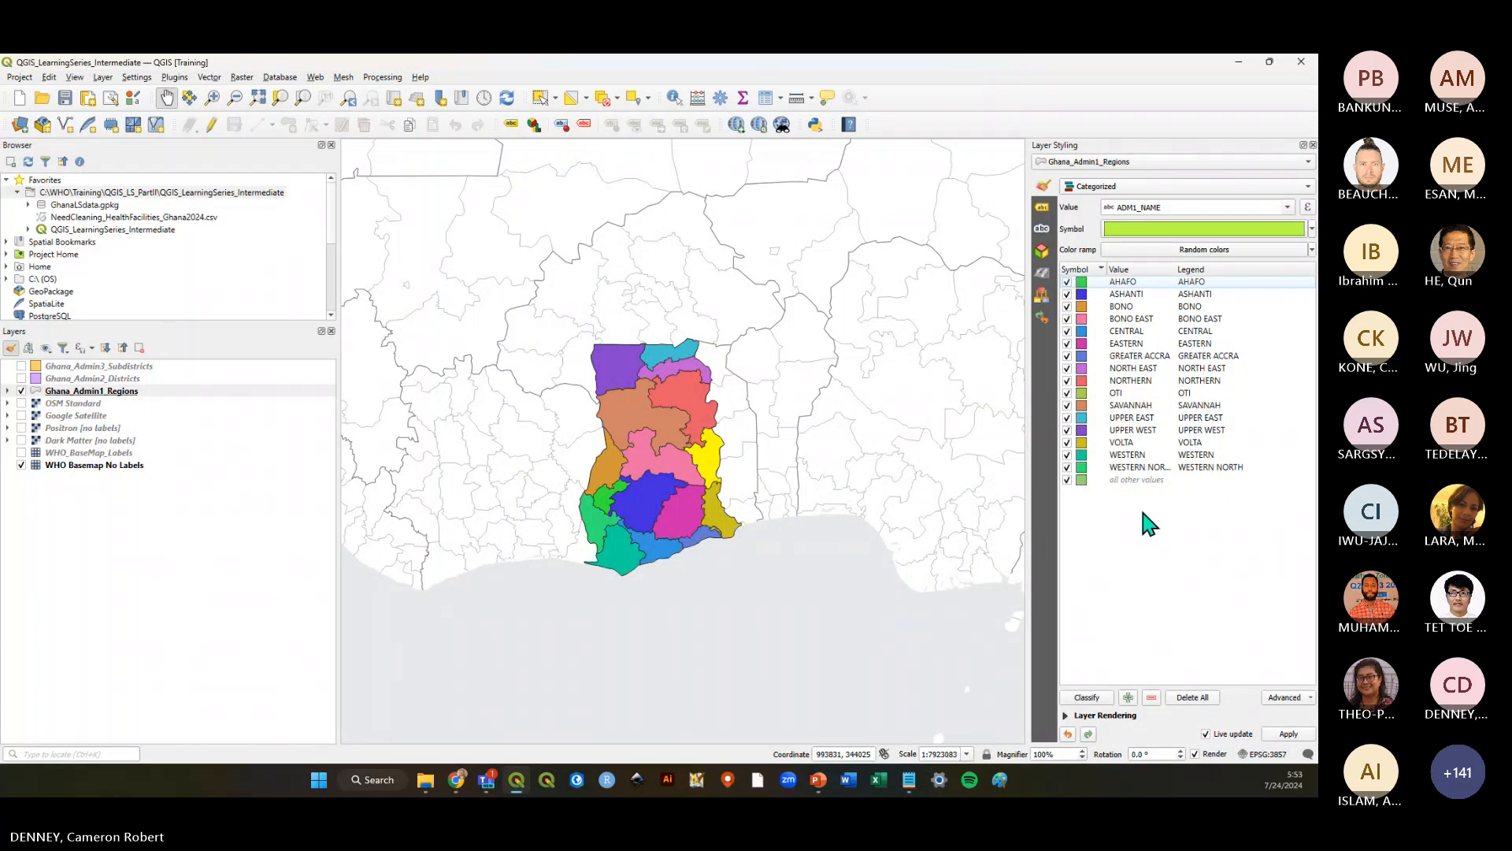
{"action": "left_click", "coordinate": [1042, 208]}
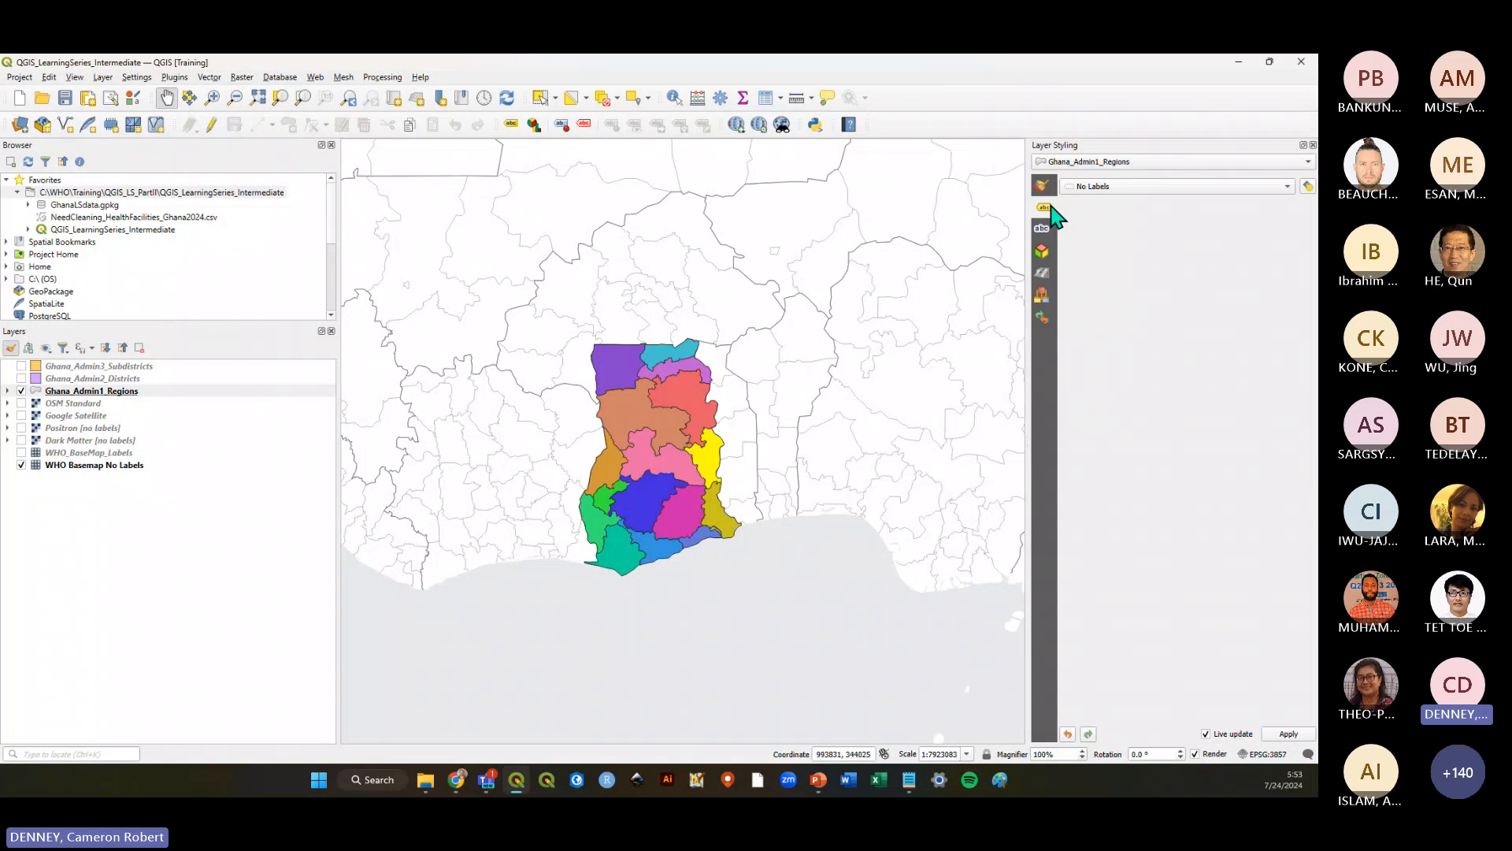
{"action": "left_click", "coordinate": [1043, 186]}
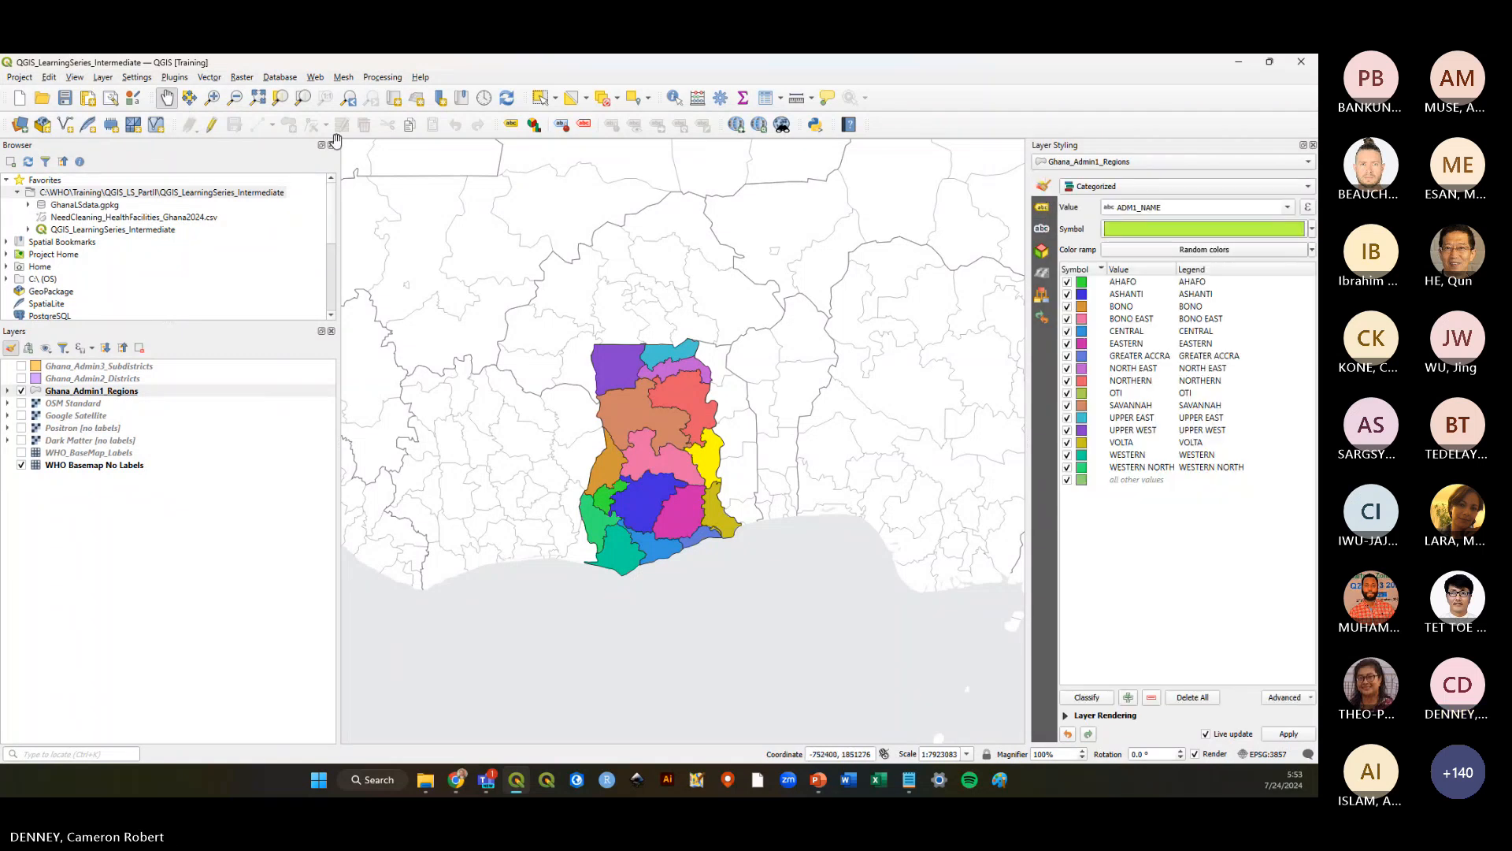
{"action": "left_click", "coordinate": [65, 97]}
{"action": "left_click", "coordinate": [169, 575]}
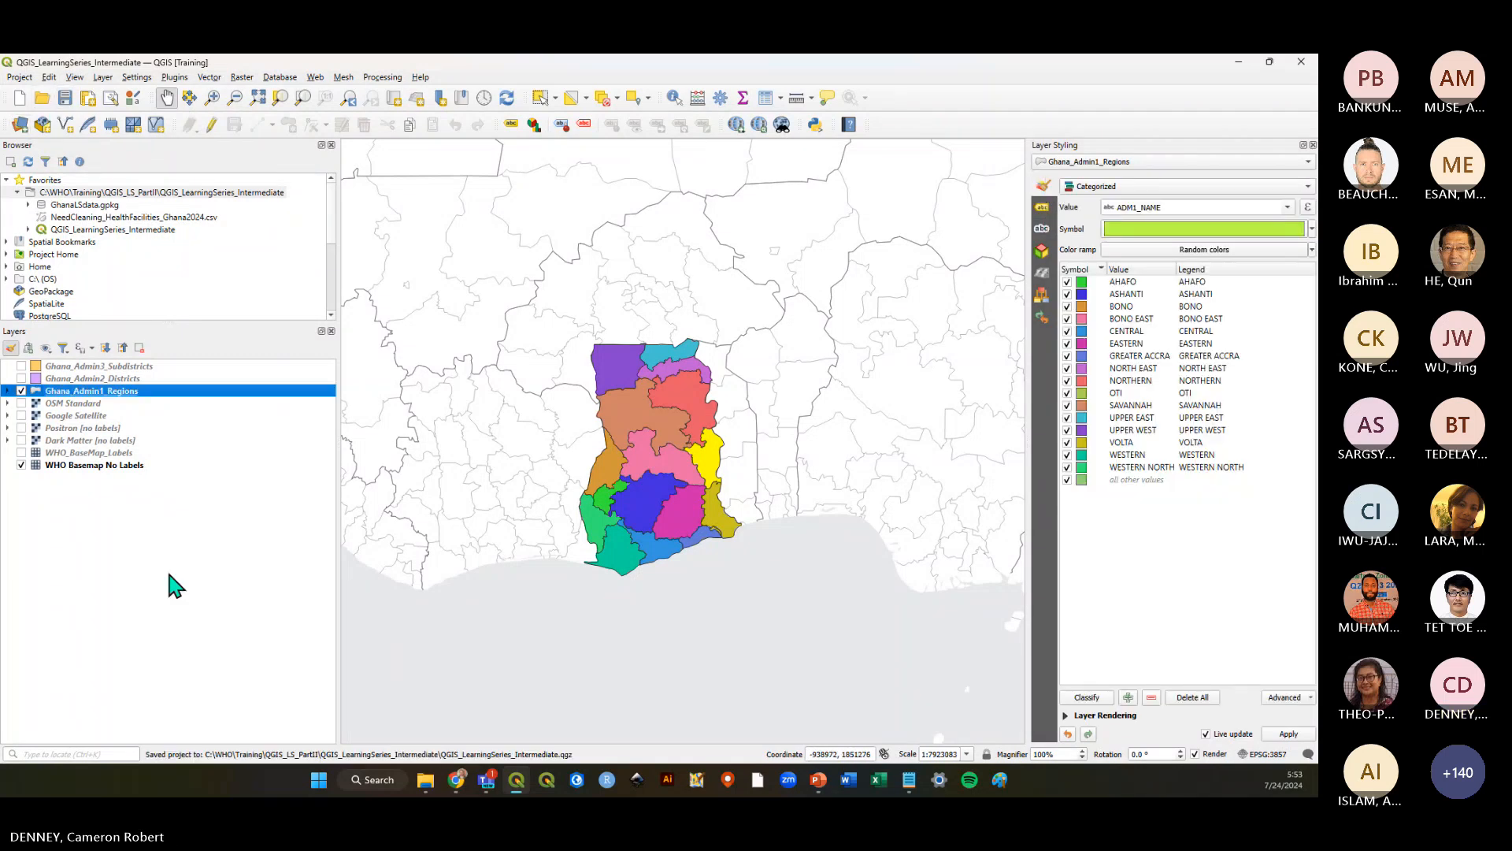
{"action": "left_click", "coordinate": [175, 585]}
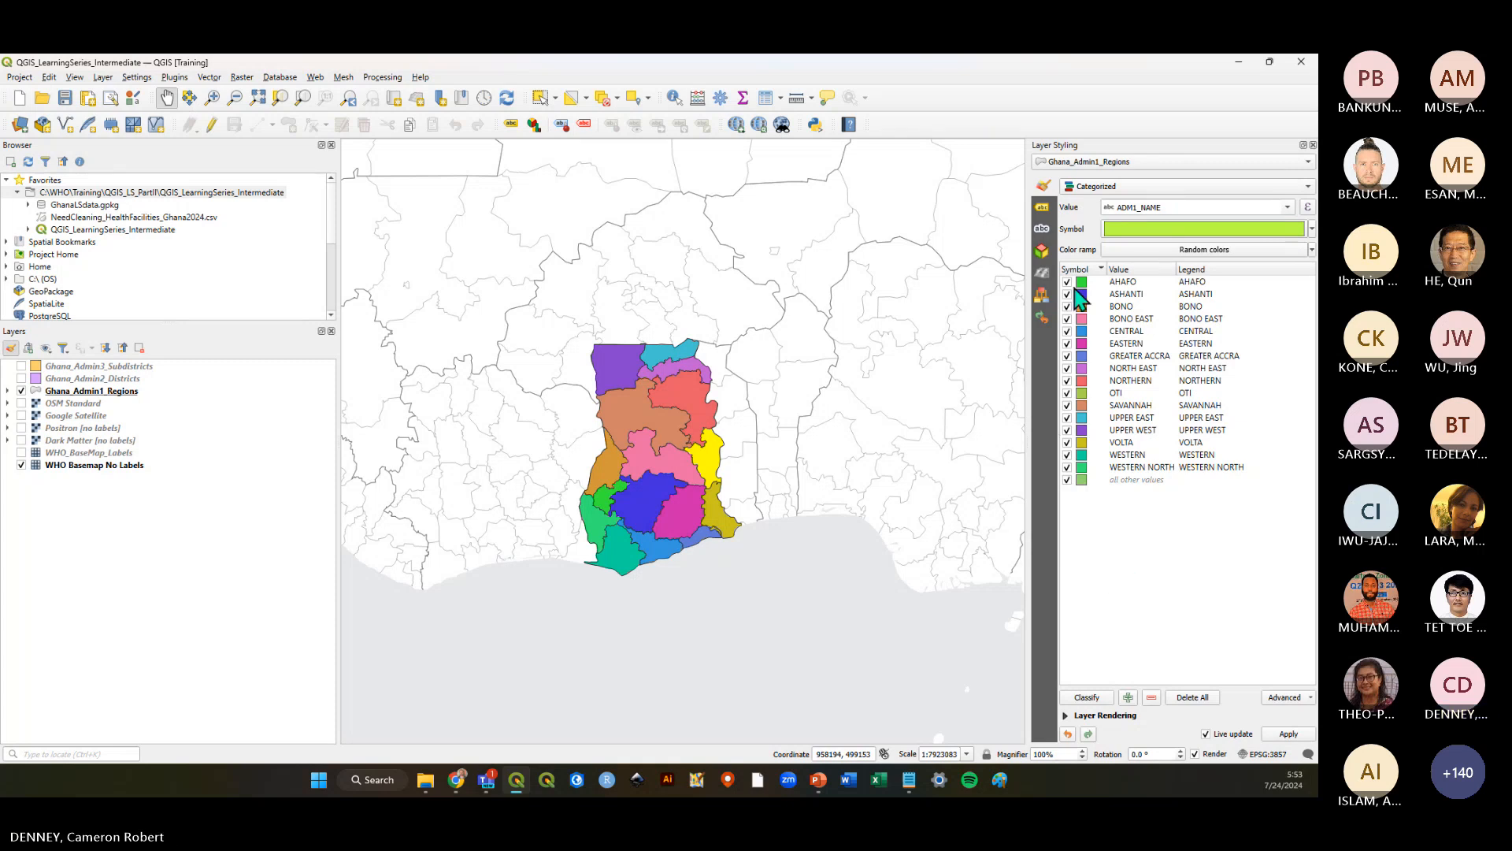
Turn on Single Labels for Ghana_Admin1_Regions with ADM1_NAME as the label value
{"action": "left_click", "coordinate": [1043, 208]}
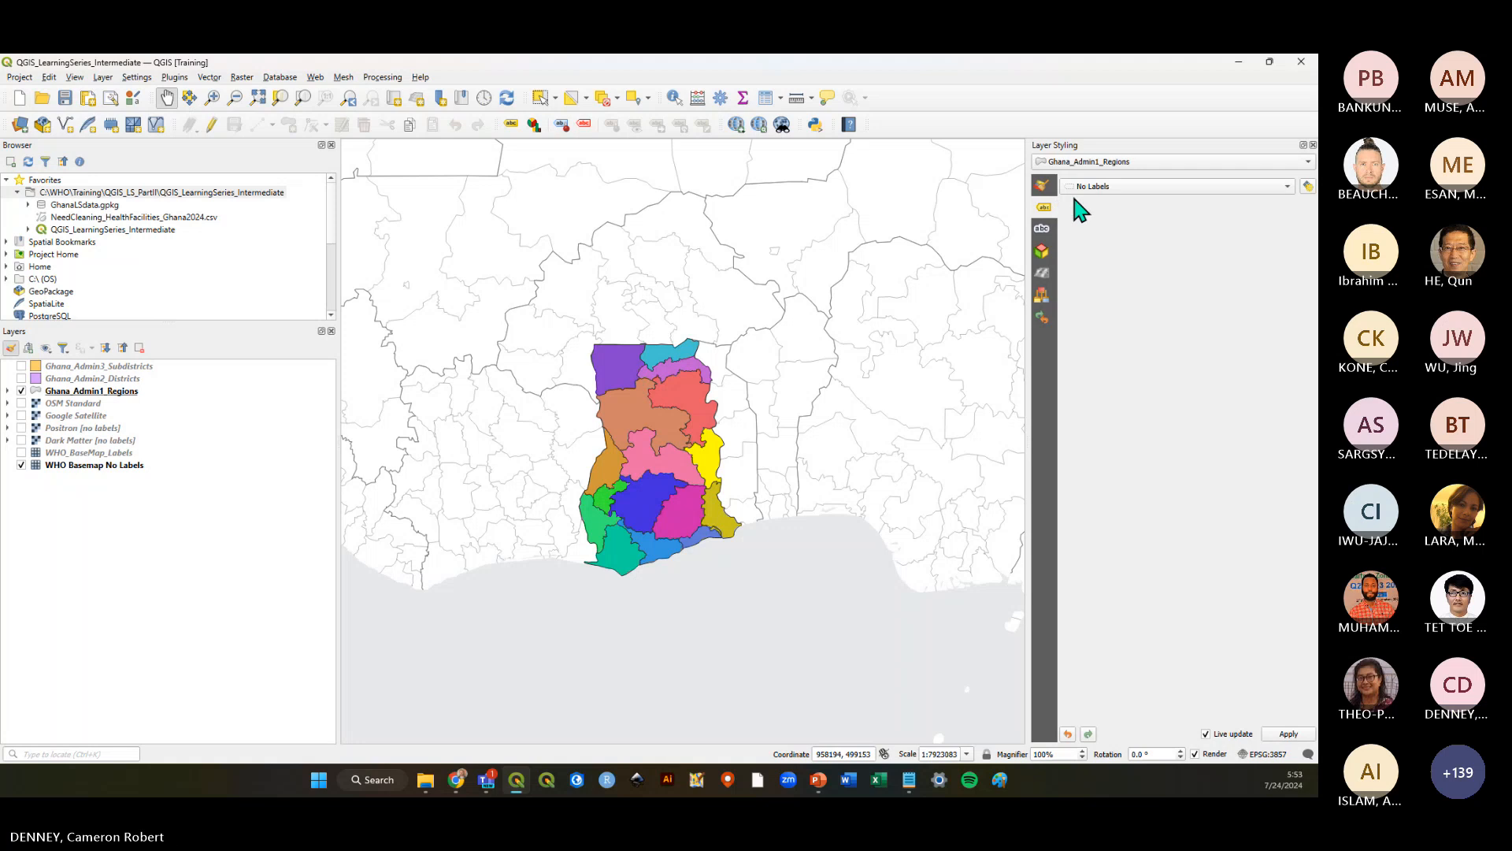
{"action": "left_click", "coordinate": [1118, 187]}
{"action": "left_click", "coordinate": [1121, 201]}
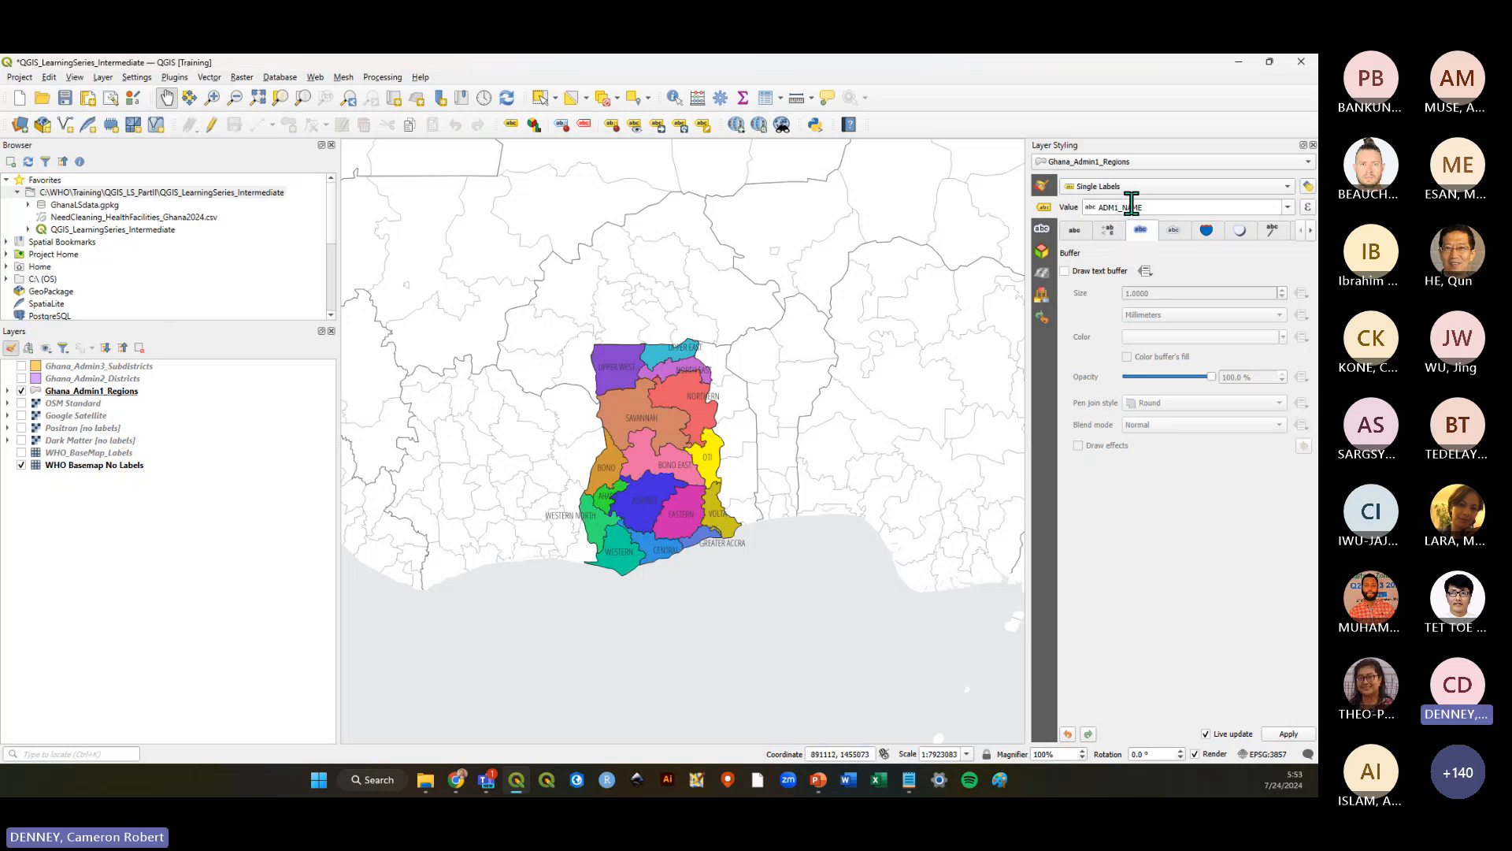
Try a label text size of 12 points for the region names and set it back to 10
{"action": "left_click", "coordinate": [1073, 230]}
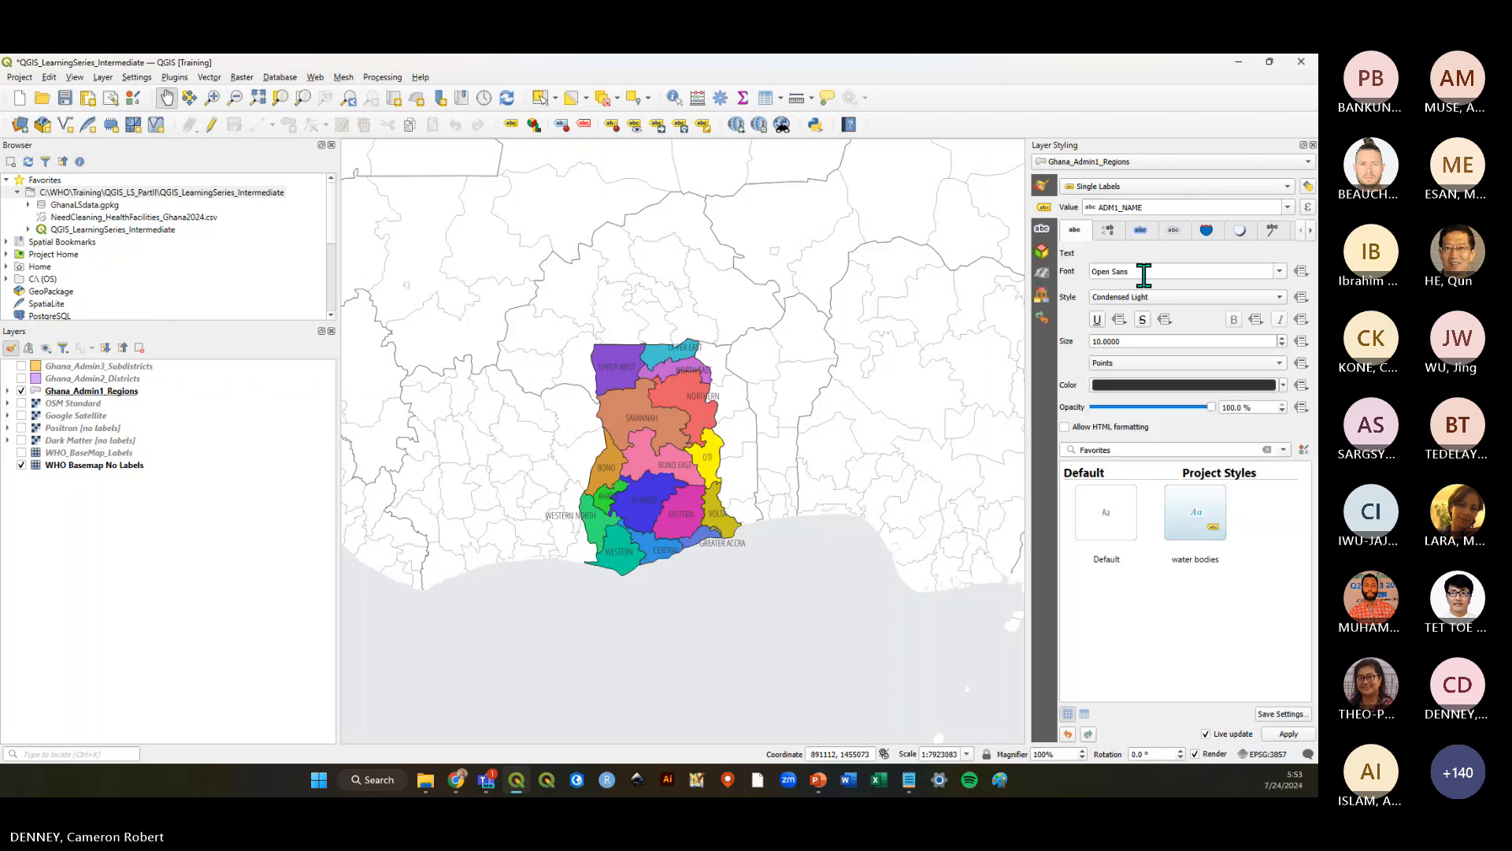
{"action": "scroll", "coordinate": [666, 512], "scroll_direction": "up", "scroll_amount": 1}
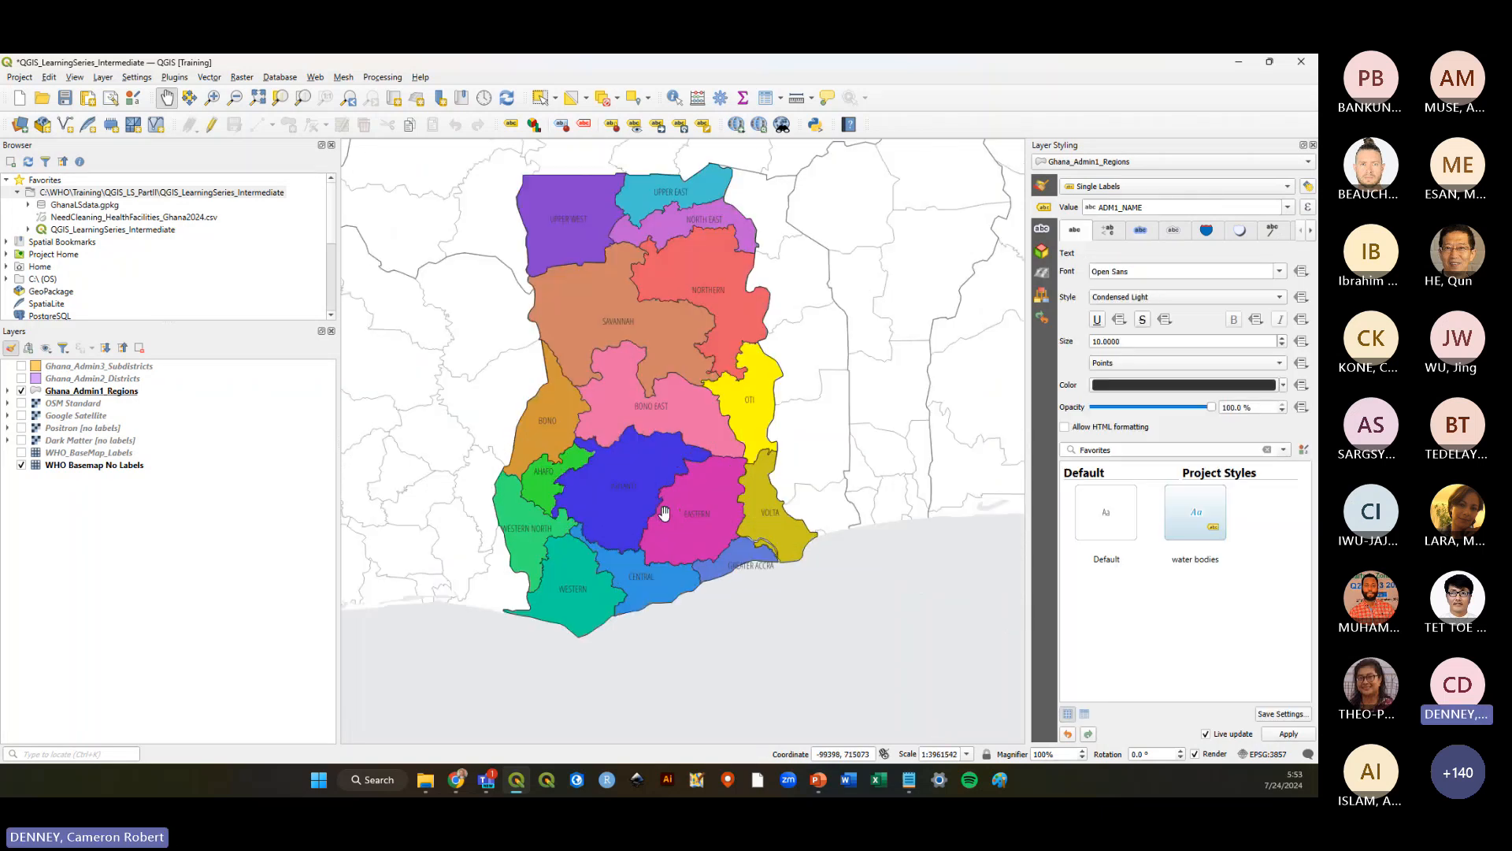
{"action": "left_click_drag", "start_coordinate": [714, 500], "coordinate": [735, 493]}
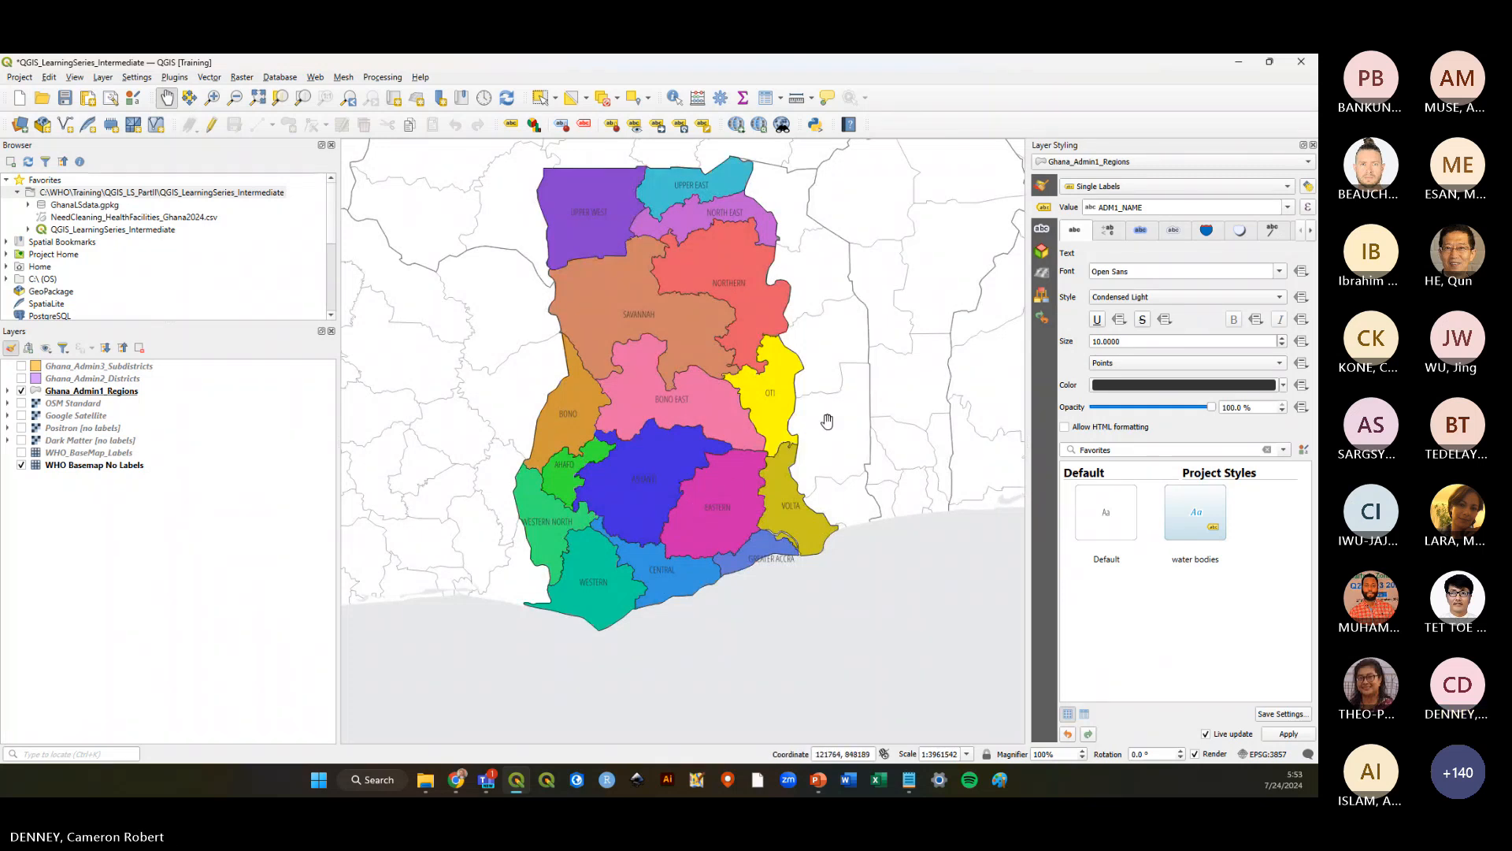
{"action": "scroll", "coordinate": [730, 468], "scroll_direction": "down", "scroll_amount": 1}
{"action": "scroll", "coordinate": [714, 414], "scroll_direction": "up", "scroll_amount": 1}
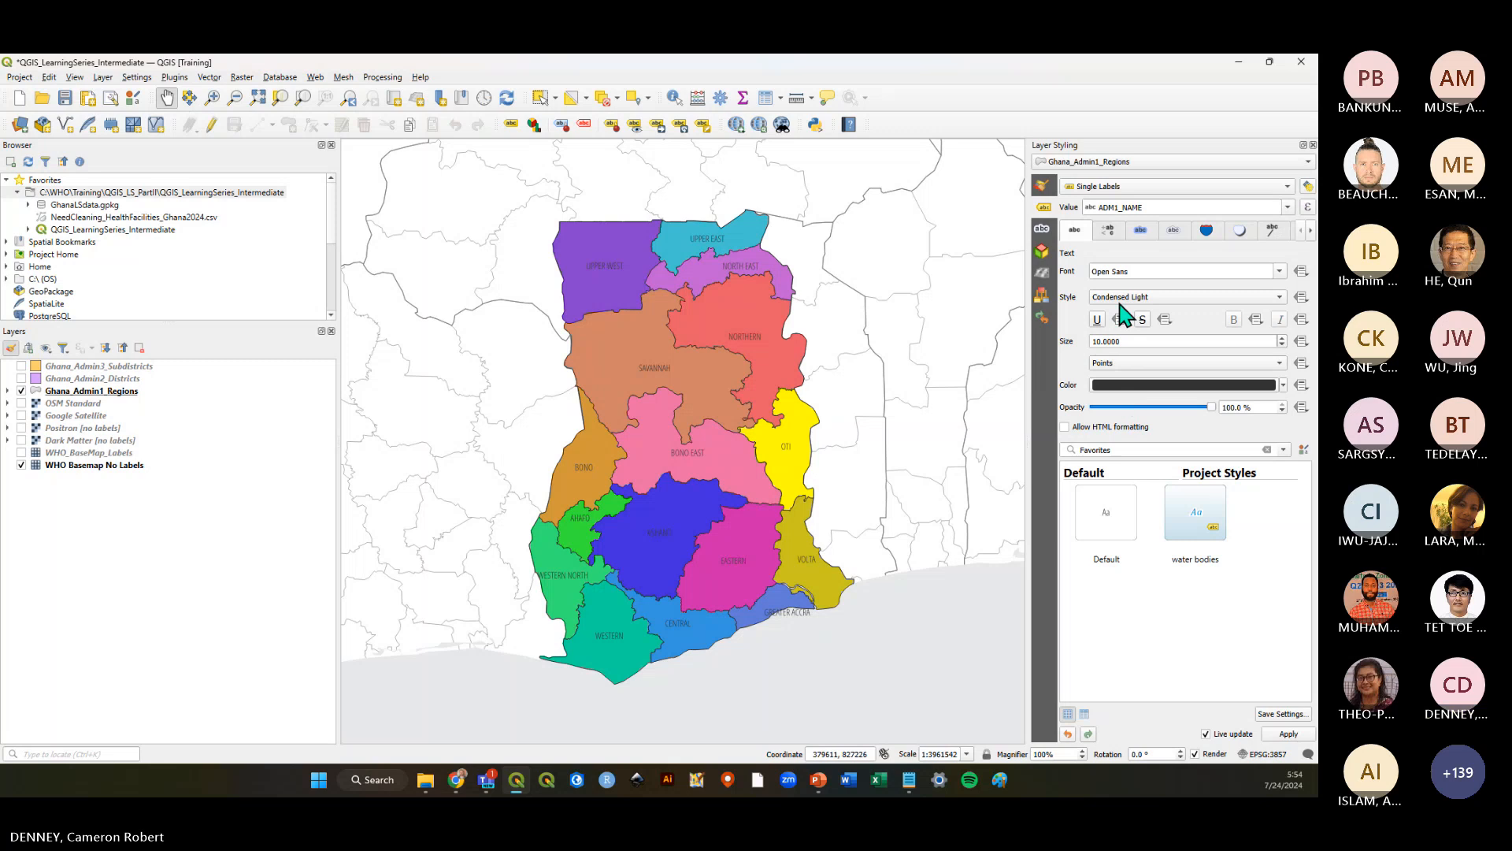
{"action": "double_click", "coordinate": [1281, 340]}
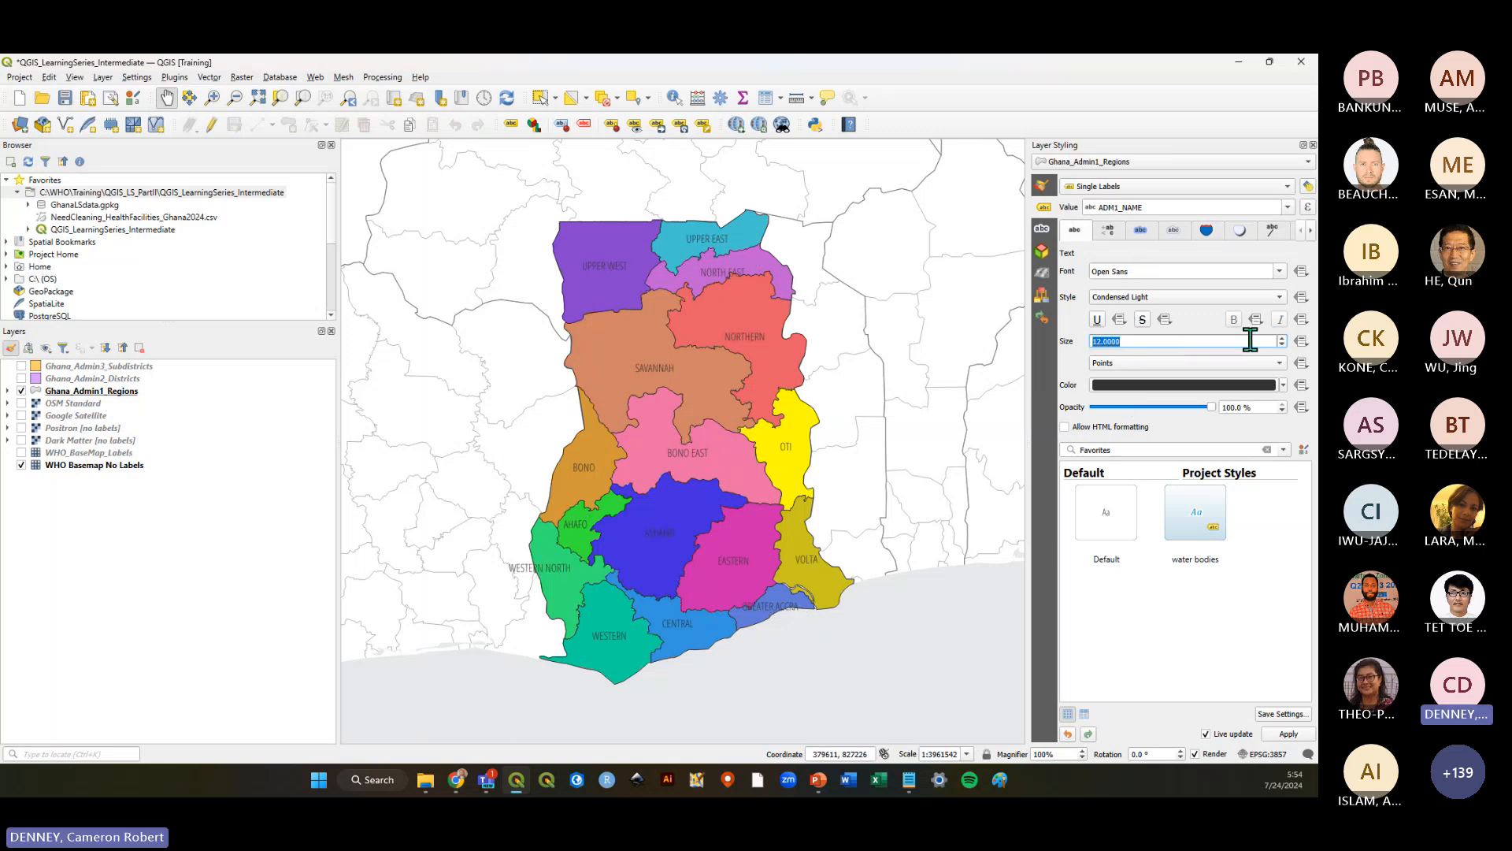
{"action": "double_click", "coordinate": [1281, 346]}
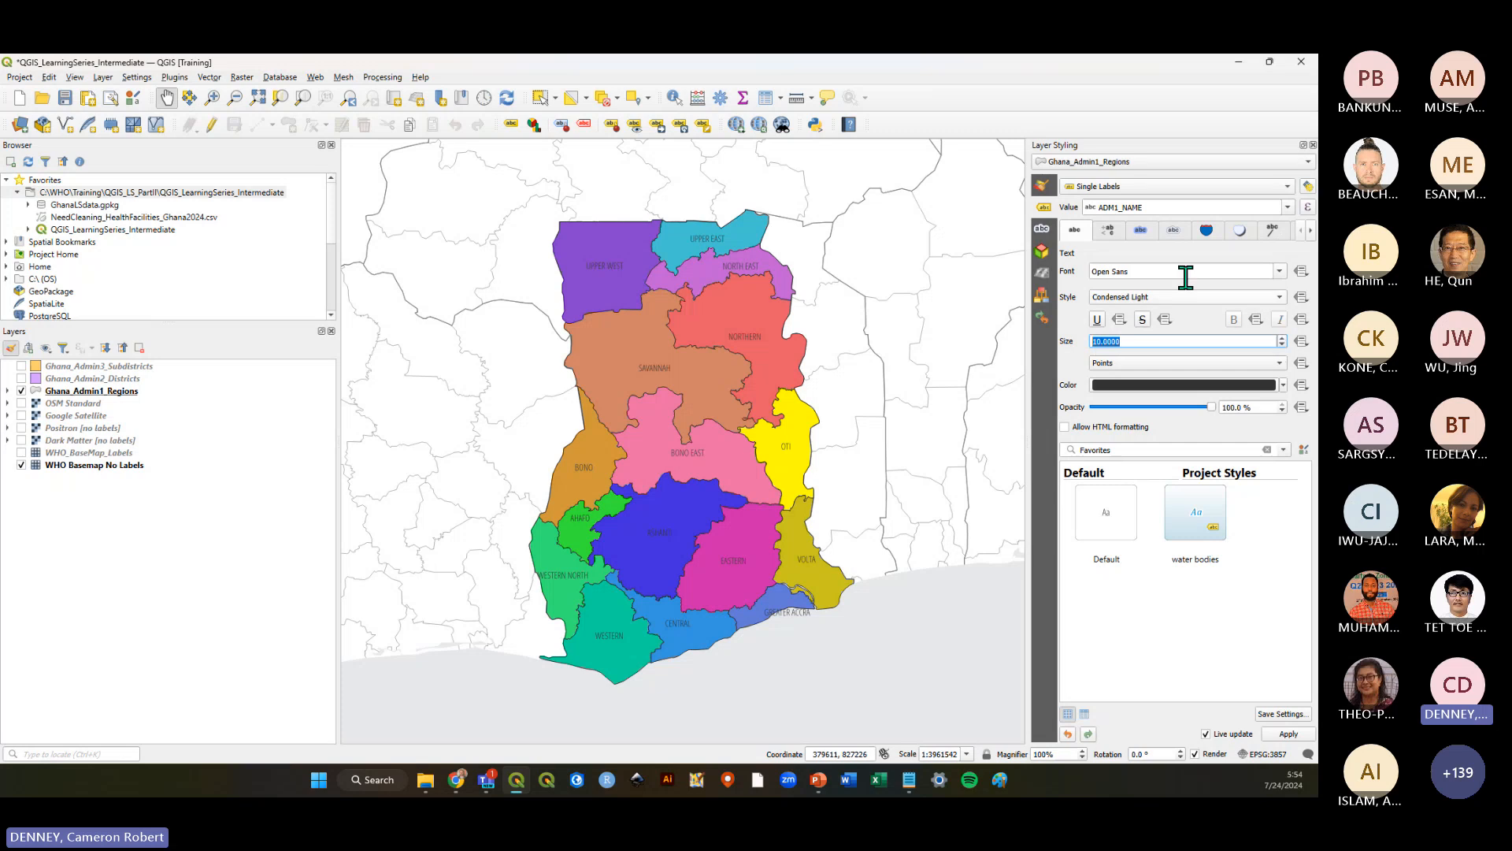
Look through the buffer, mask, background, shadow, callout and formatting settings of the region labels
{"action": "left_click", "coordinate": [1142, 231]}
{"action": "left_click", "coordinate": [1181, 232]}
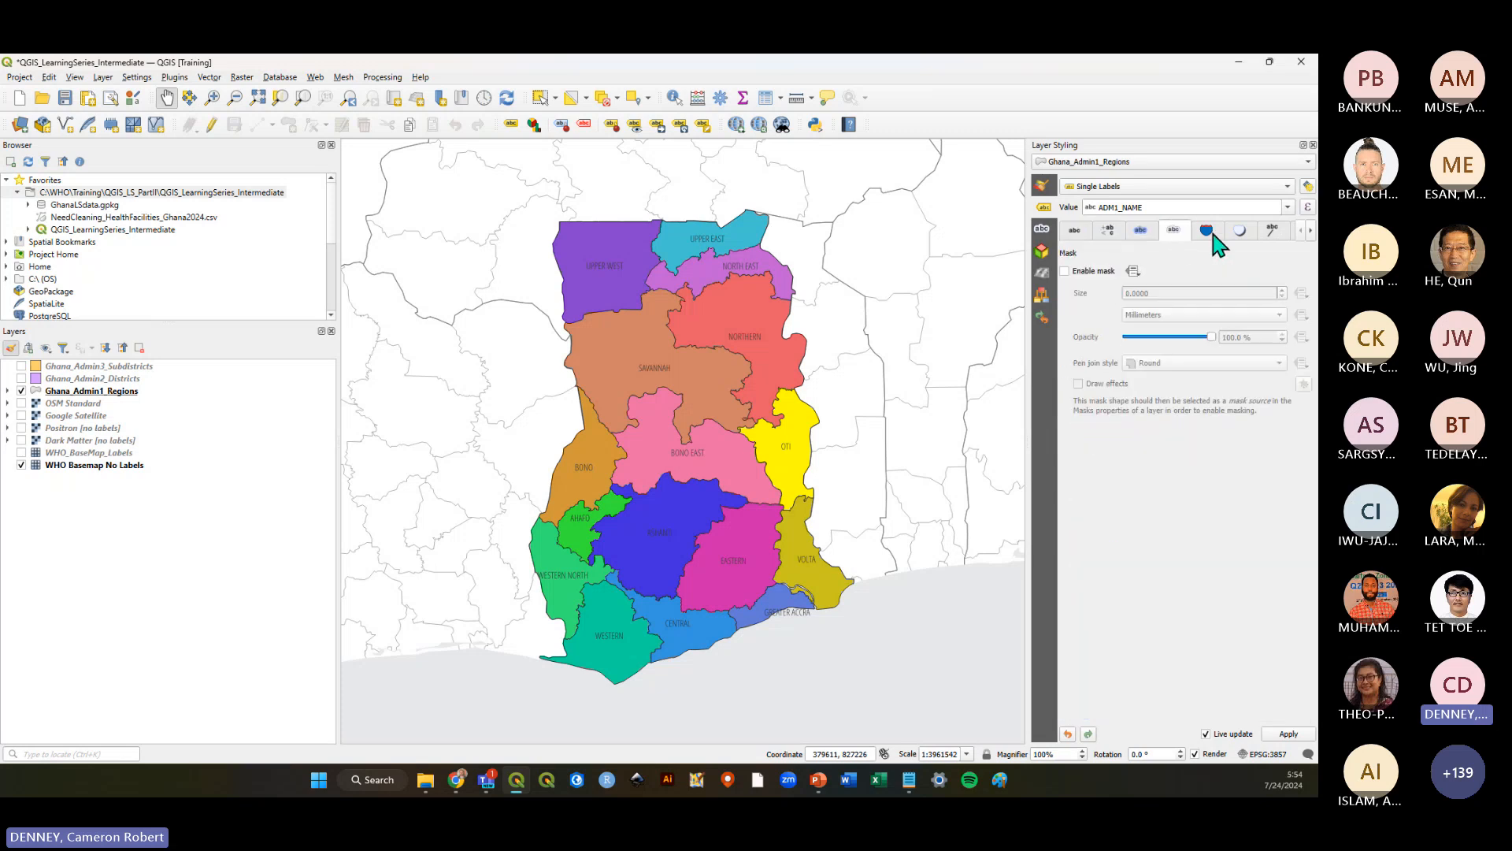
{"action": "left_click", "coordinate": [1213, 234]}
{"action": "left_click", "coordinate": [1239, 232]}
{"action": "left_click", "coordinate": [1273, 232]}
{"action": "left_click", "coordinate": [1109, 232]}
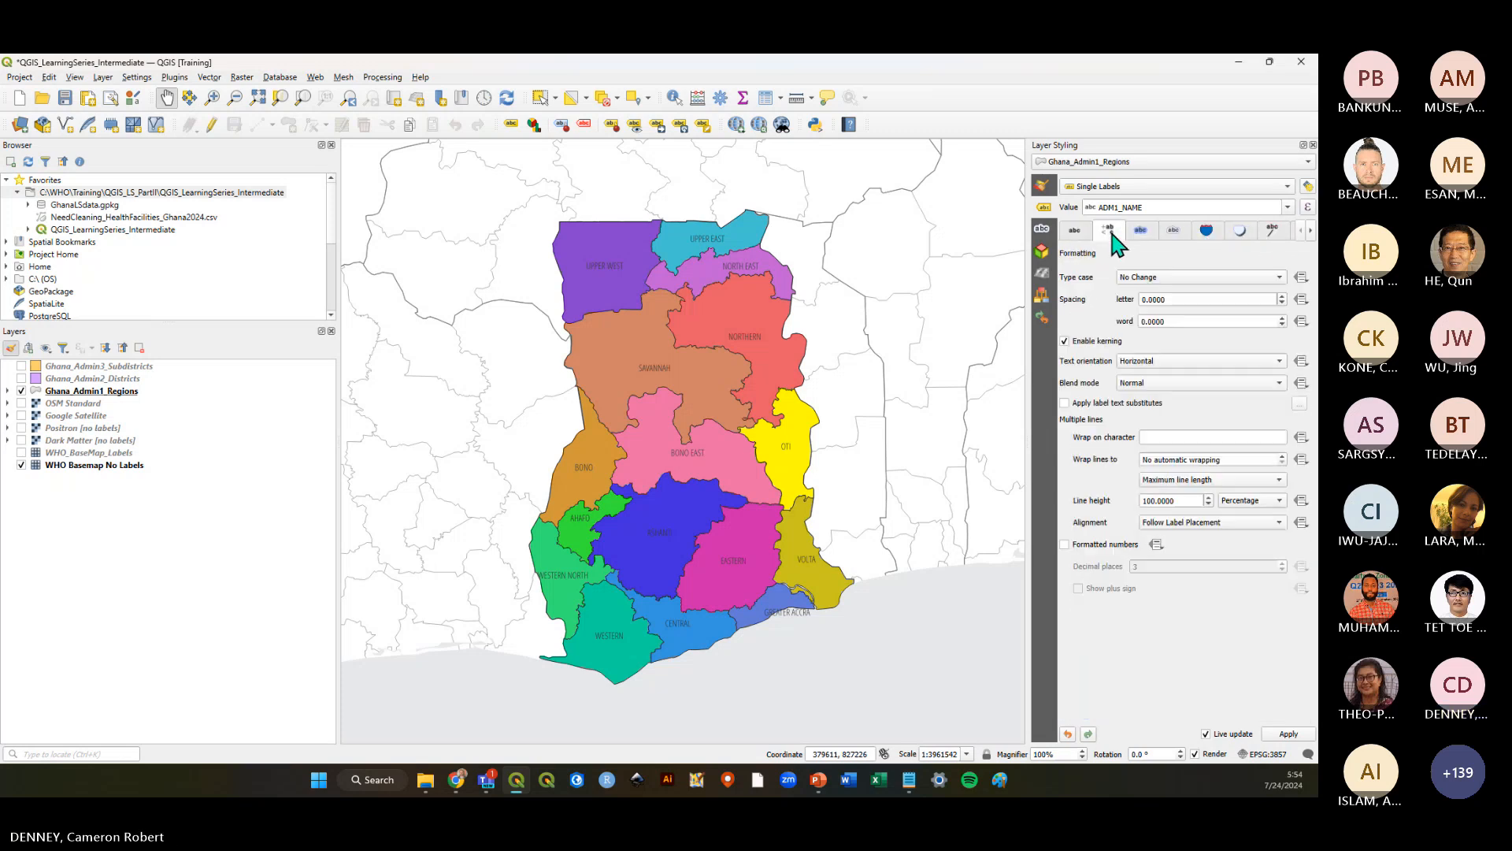
Enable a text buffer around the region labels and save the project
{"action": "left_click", "coordinate": [1141, 230]}
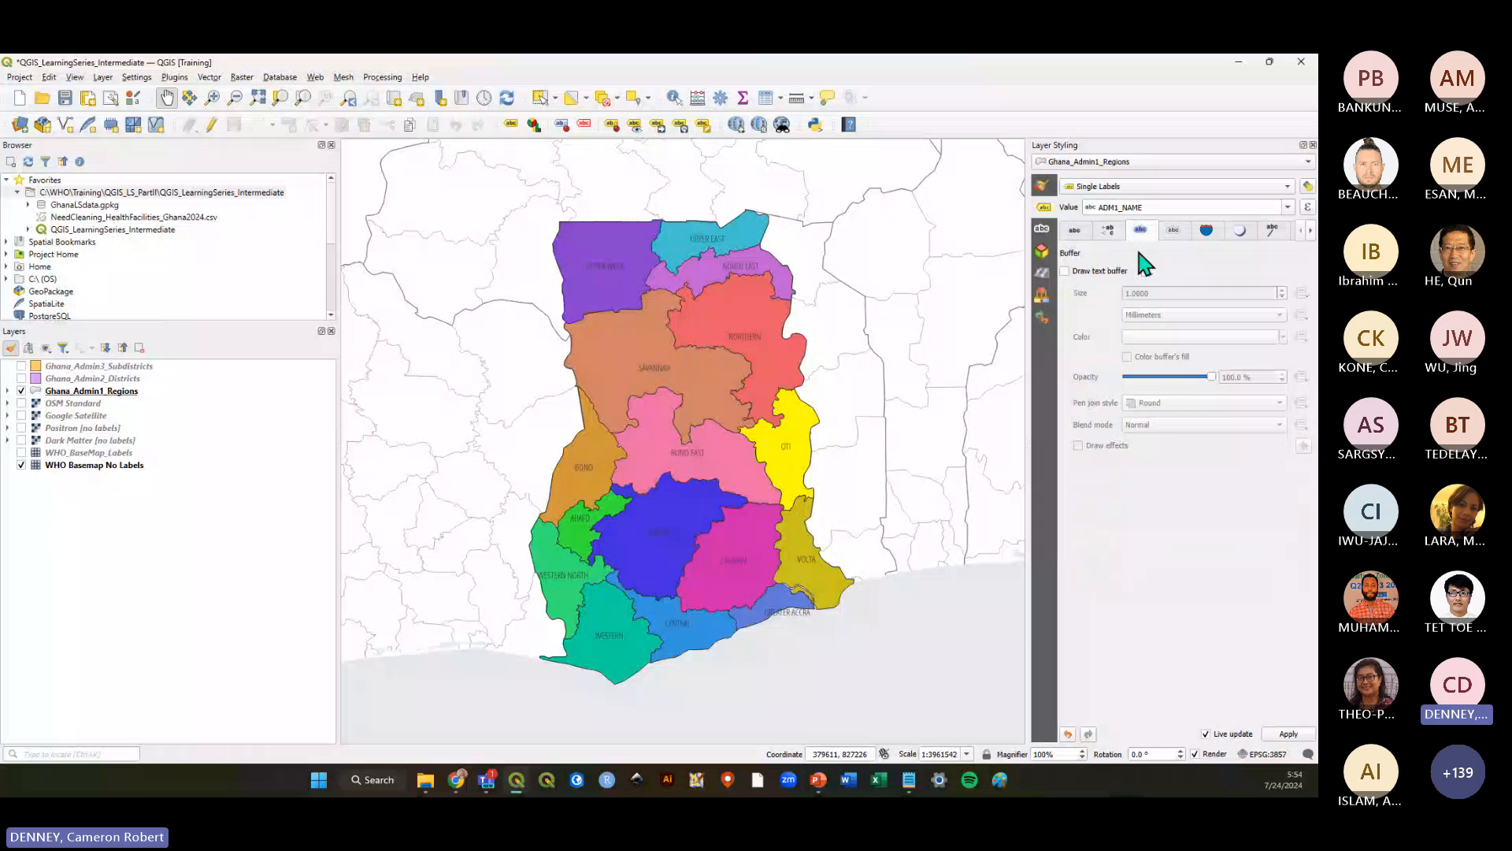
{"action": "left_click", "coordinate": [1065, 271]}
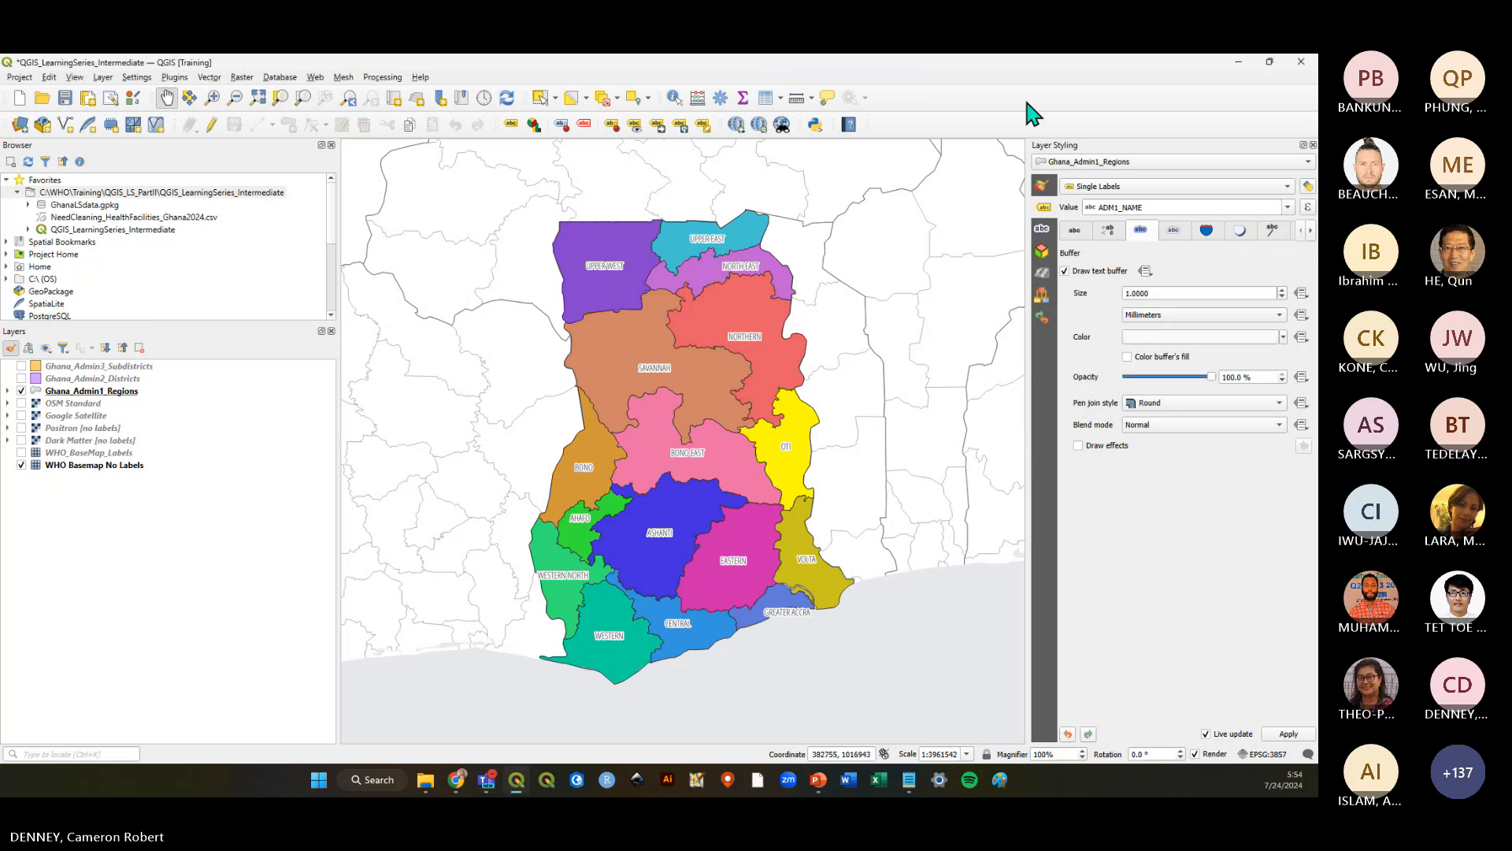
{"action": "left_click", "coordinate": [1042, 186]}
{"action": "key", "text": "ctrl+s"}
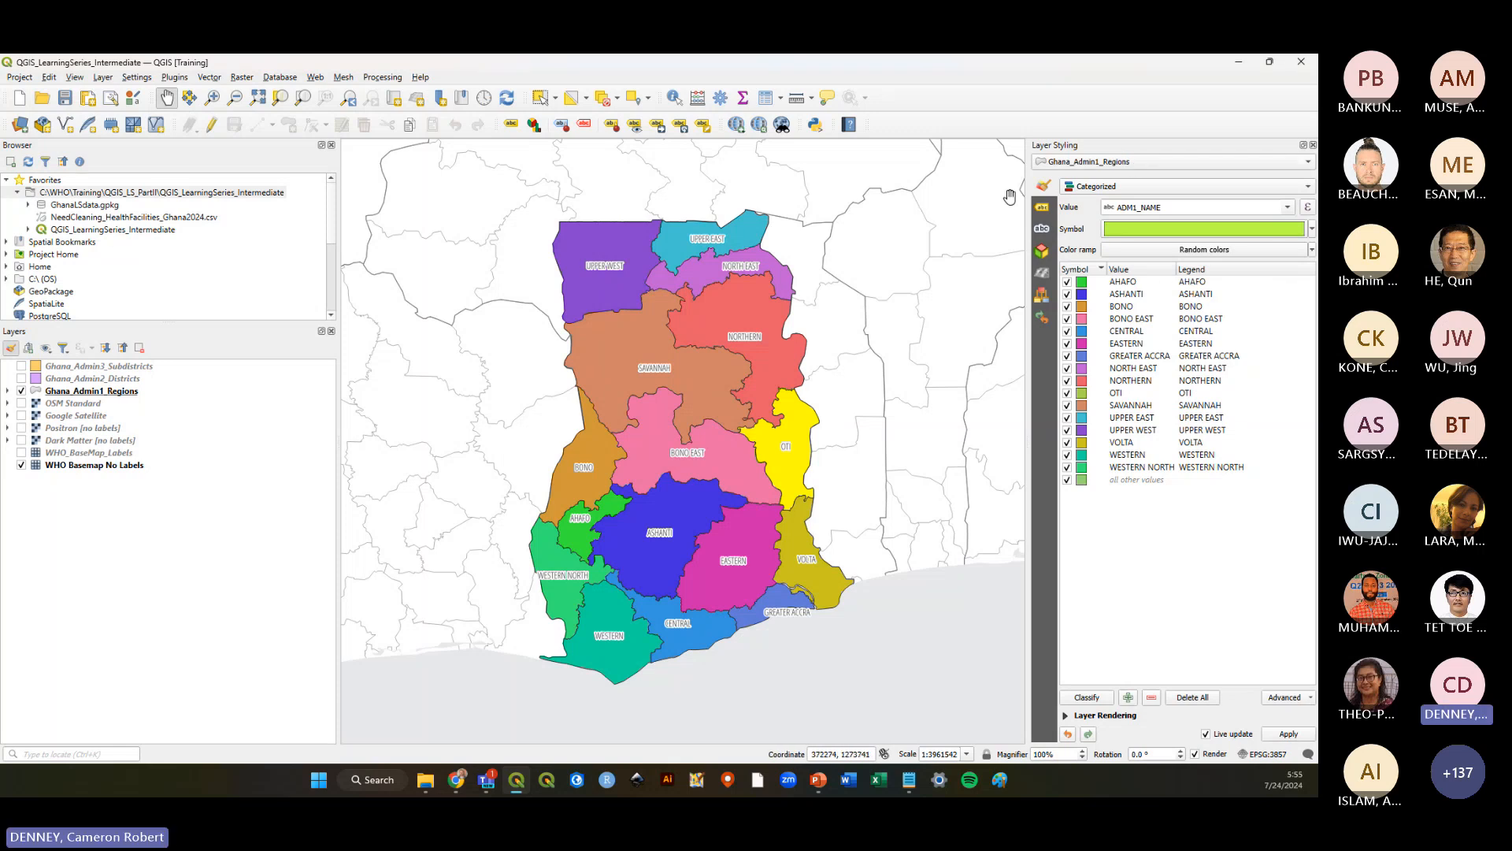
Review the Categorized renderer choice and the Single Labels text and buffer settings of Ghana_Admin1_Regions
{"action": "left_click", "coordinate": [1113, 187]}
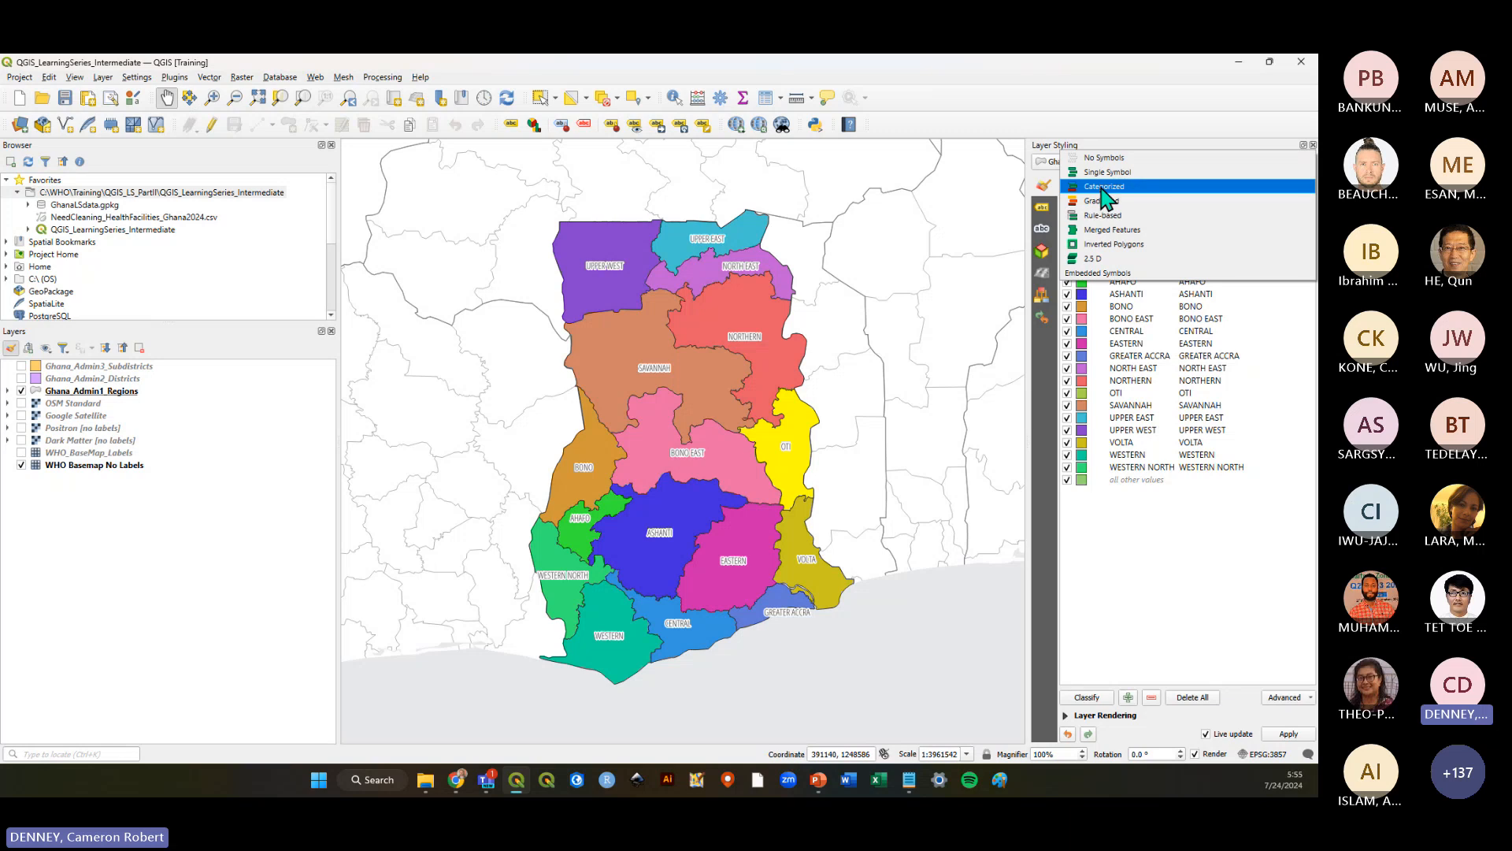
{"action": "left_click", "coordinate": [1113, 189]}
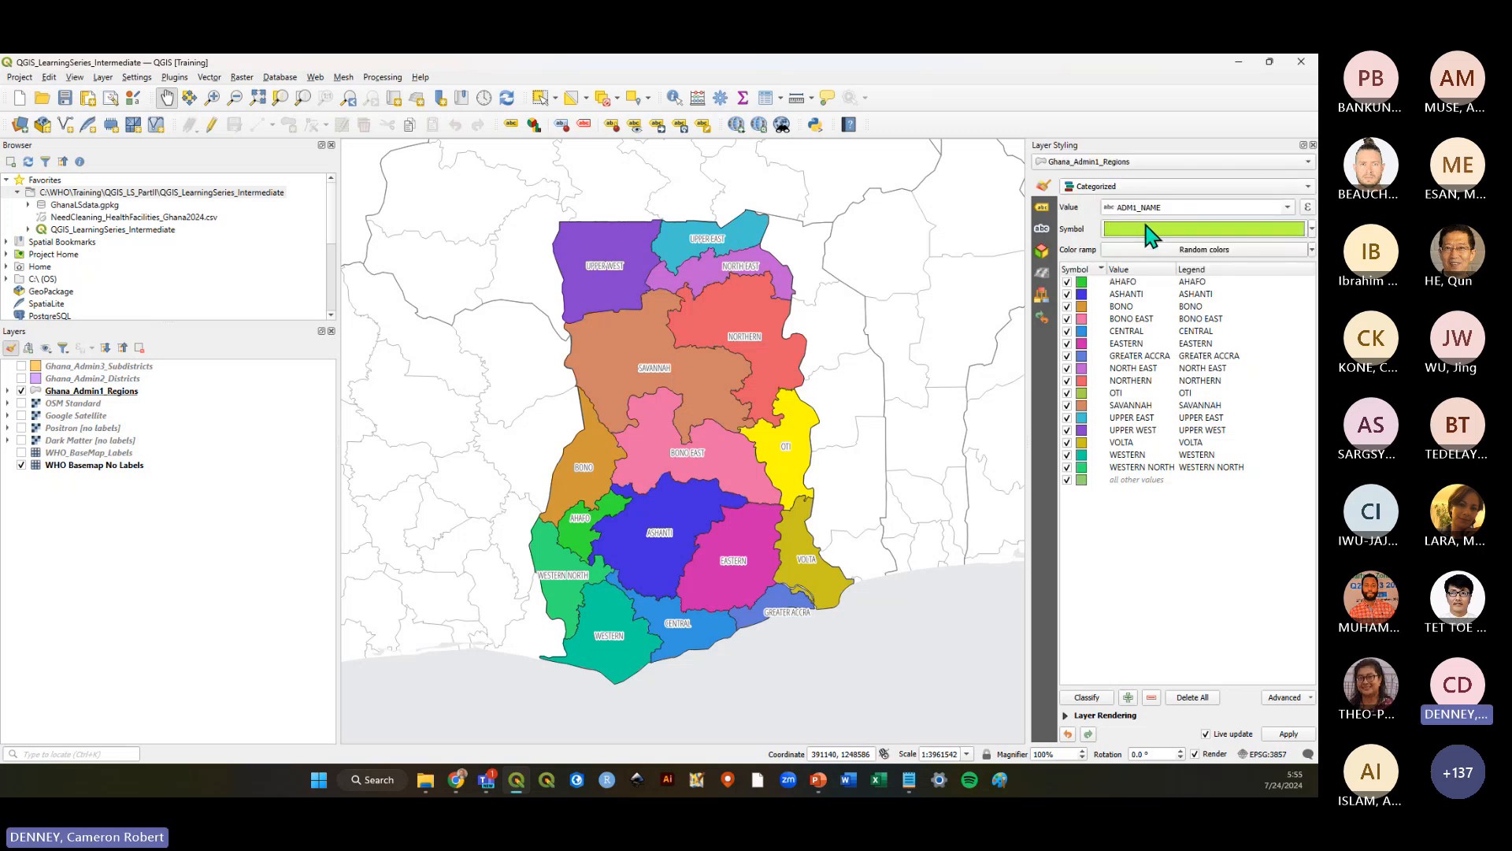
{"action": "left_click", "coordinate": [1042, 229]}
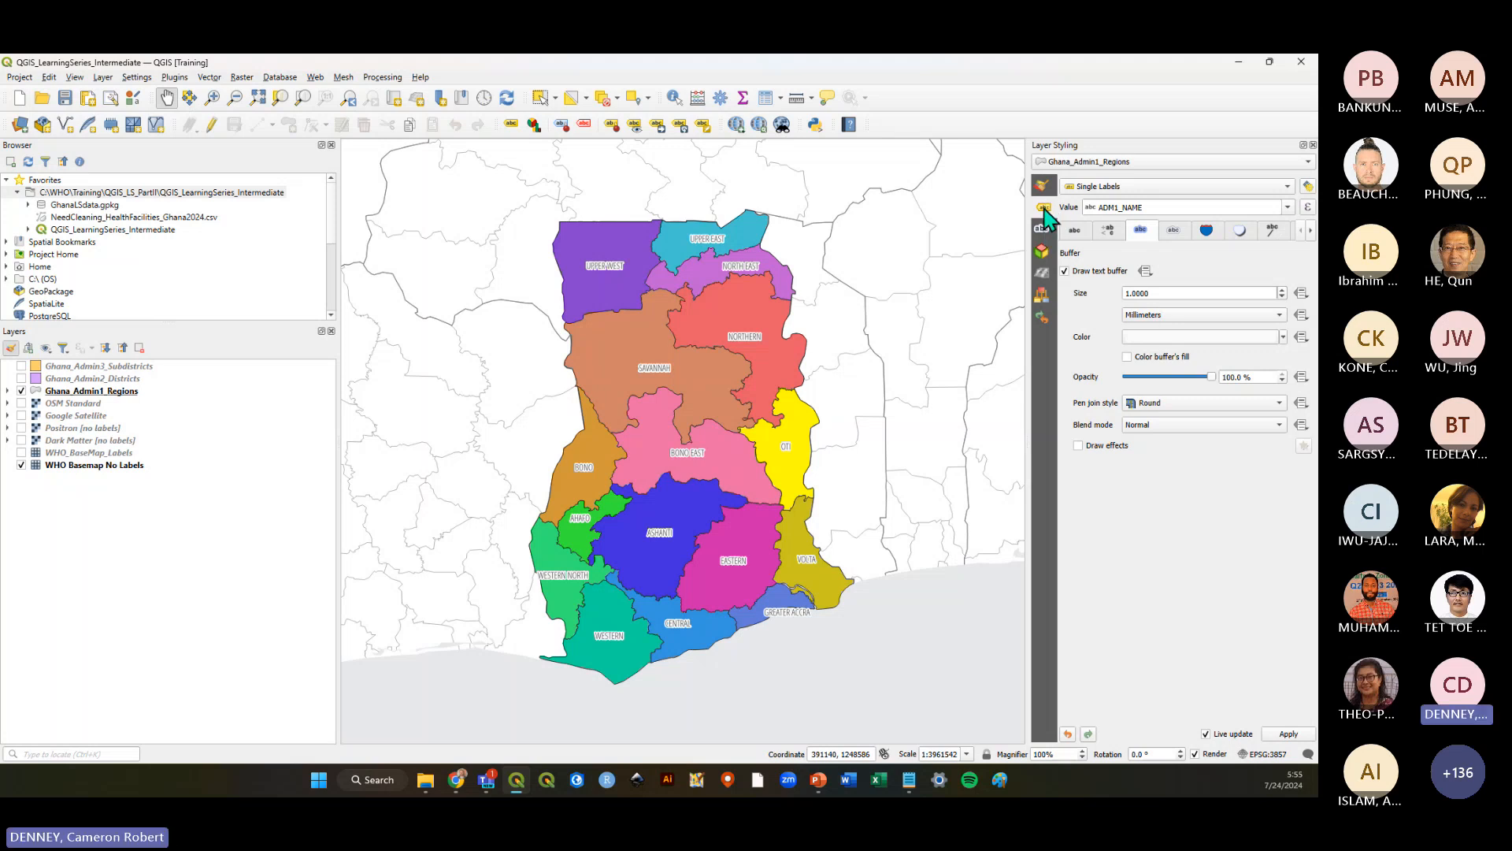
{"action": "left_click", "coordinate": [1126, 188]}
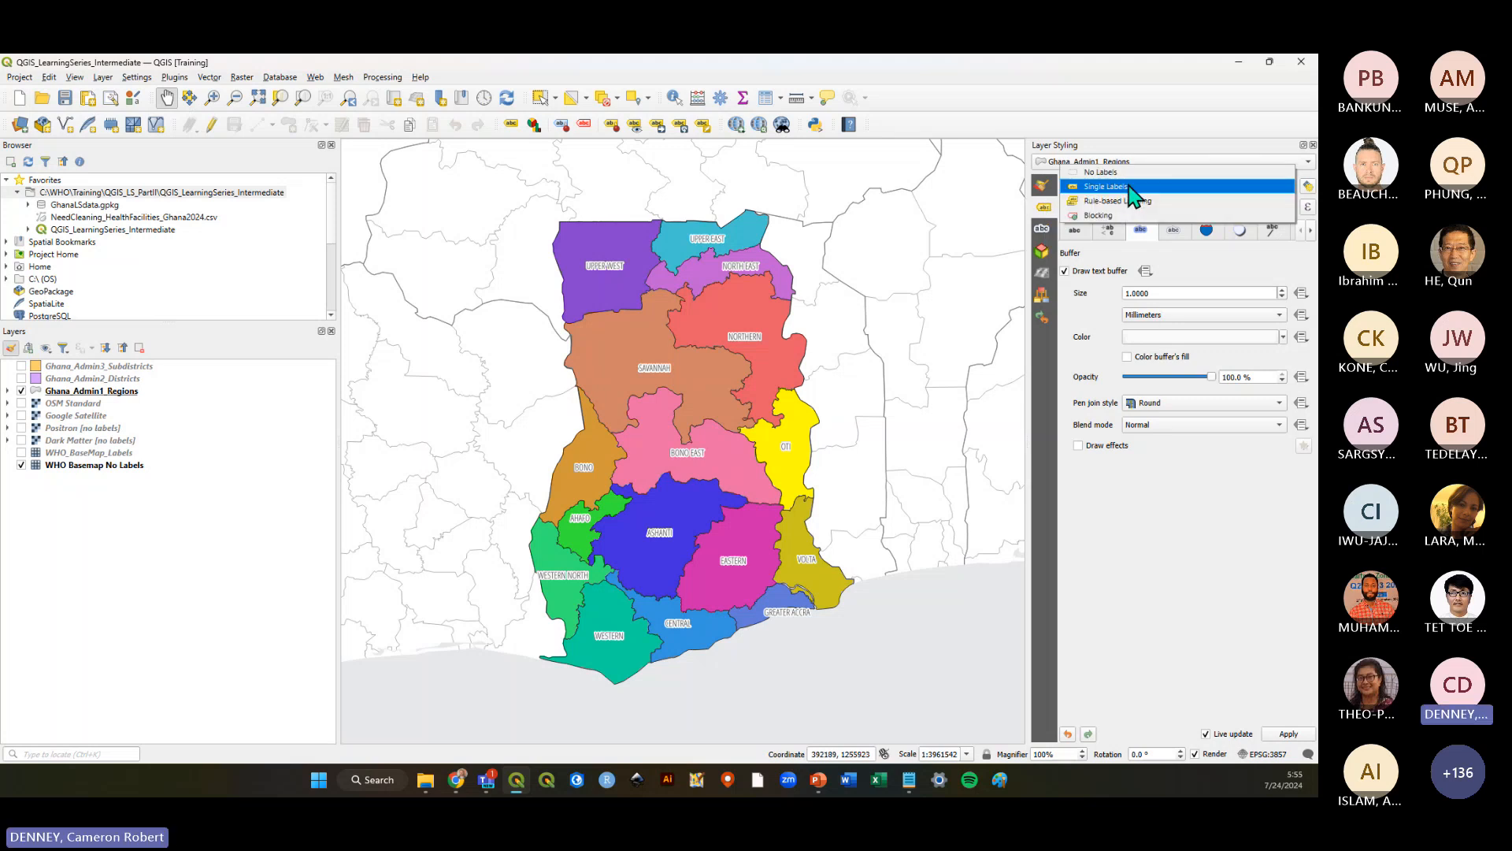
{"action": "left_click", "coordinate": [1131, 193]}
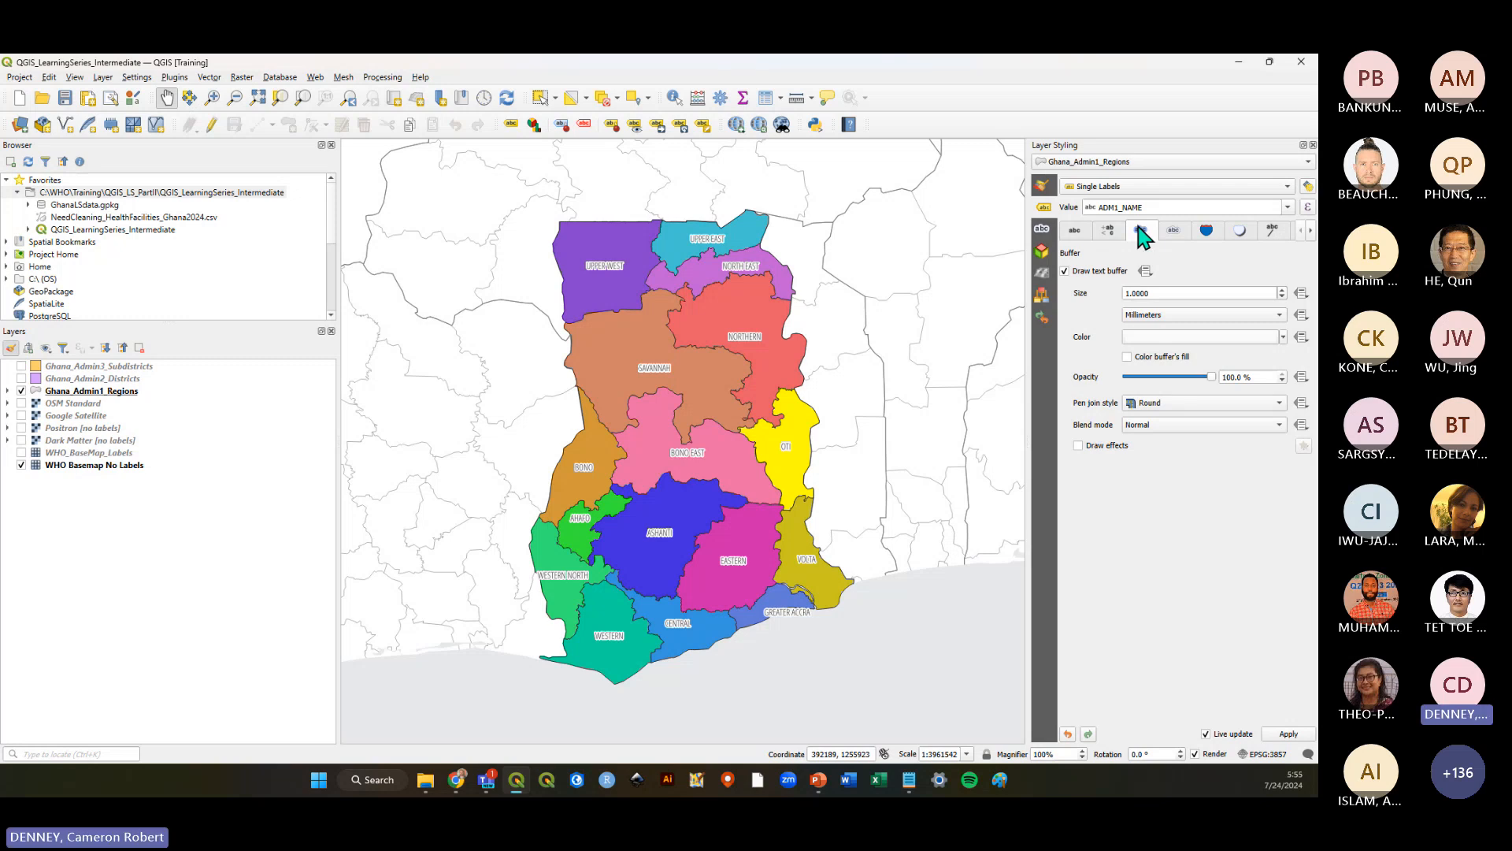
{"action": "left_click", "coordinate": [1078, 233]}
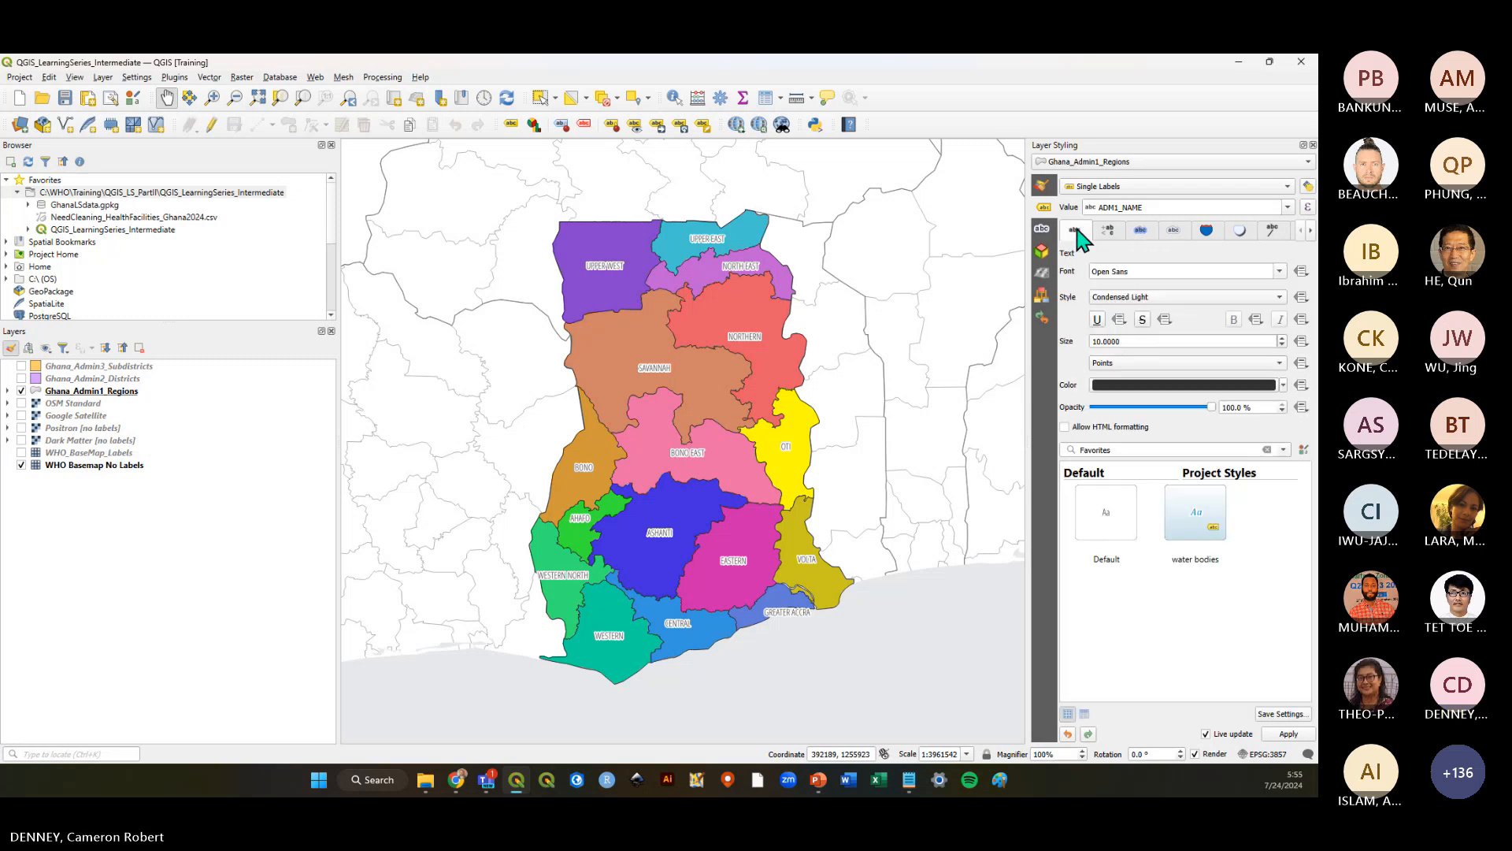
{"action": "left_click", "coordinate": [1140, 233]}
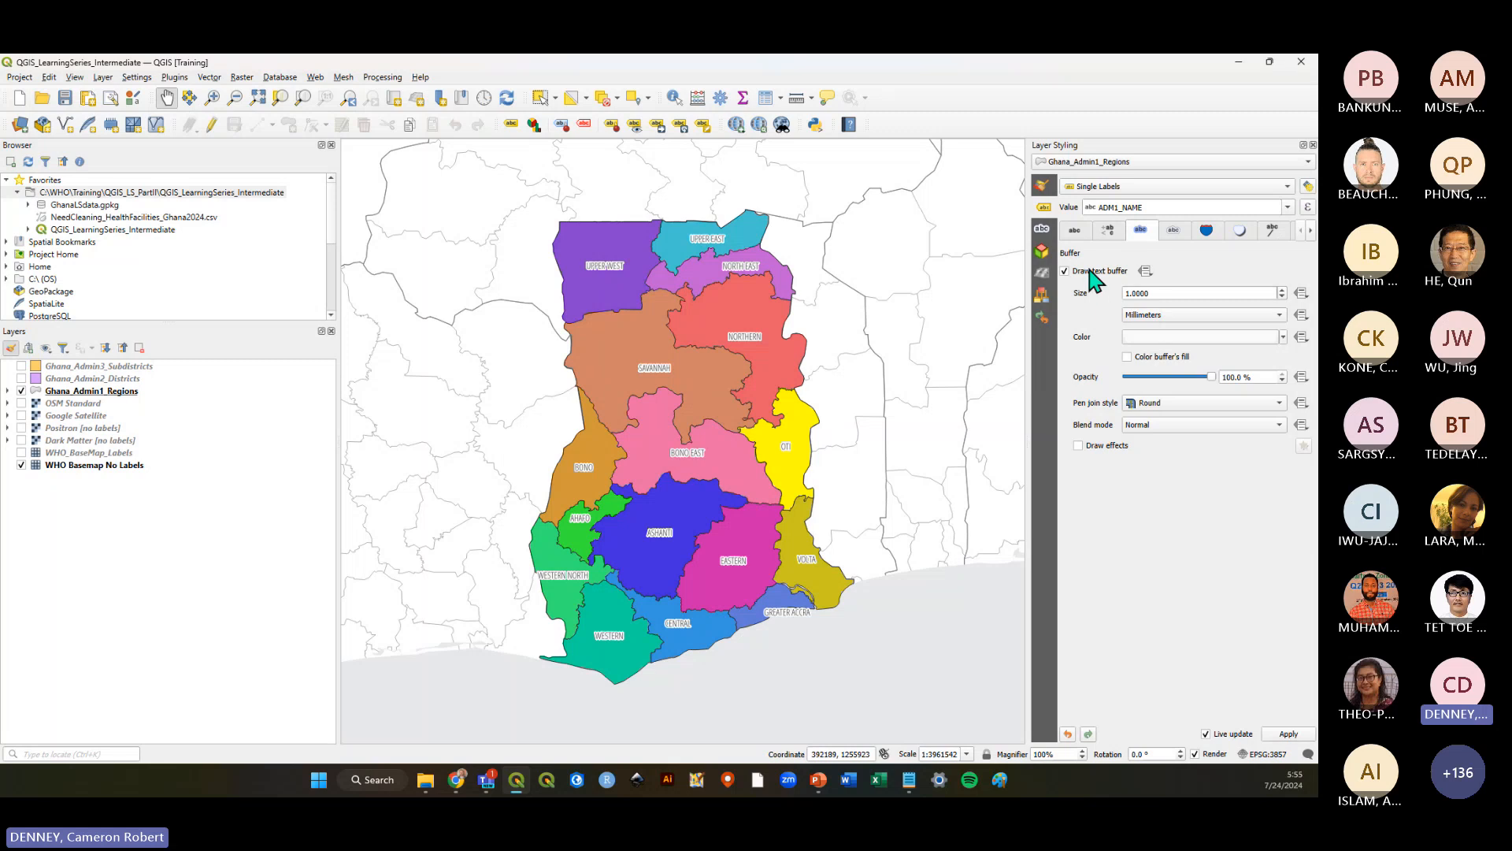
{"action": "left_click", "coordinate": [1085, 235]}
{"action": "left_click", "coordinate": [1140, 234]}
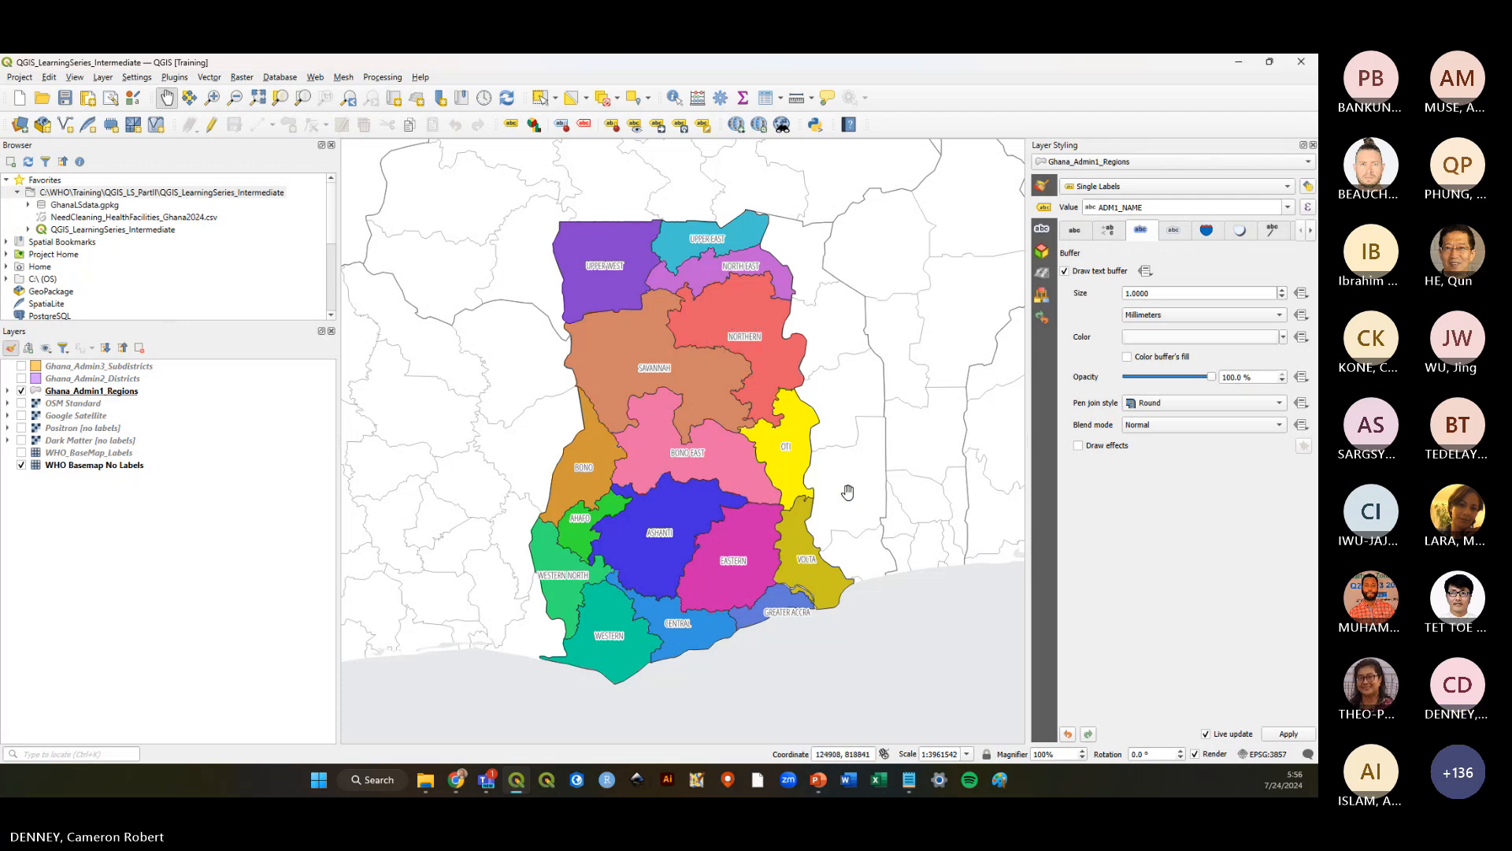
{"action": "left_click", "coordinate": [1043, 186]}
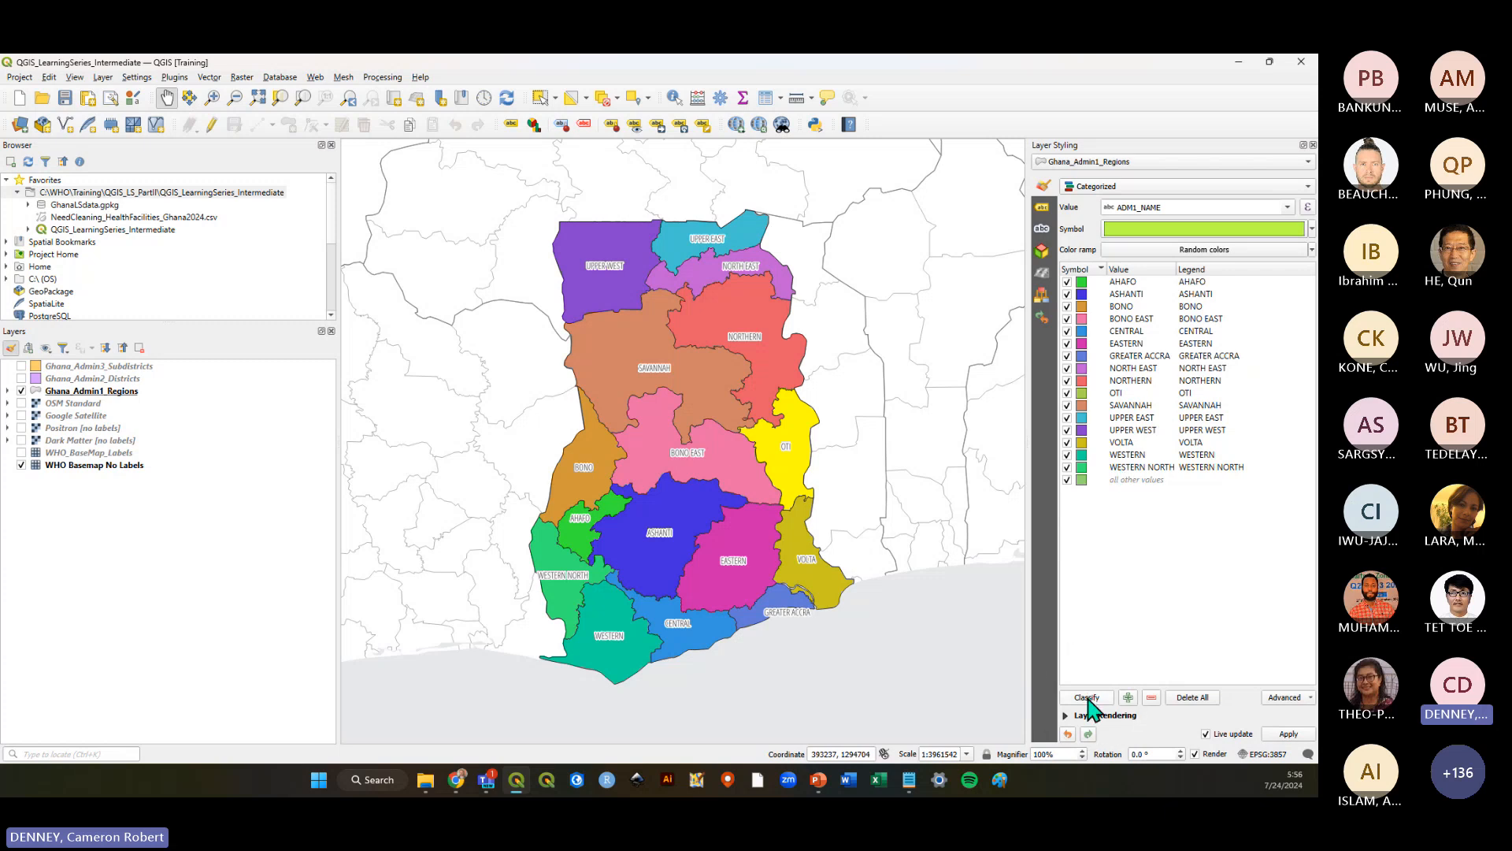
Delete all categories of Ghana_Admin1_Regions, classify the regions again by ADM1_NAME with random colors and save the project
{"action": "left_click", "coordinate": [1087, 698]}
{"action": "left_click", "coordinate": [1087, 699]}
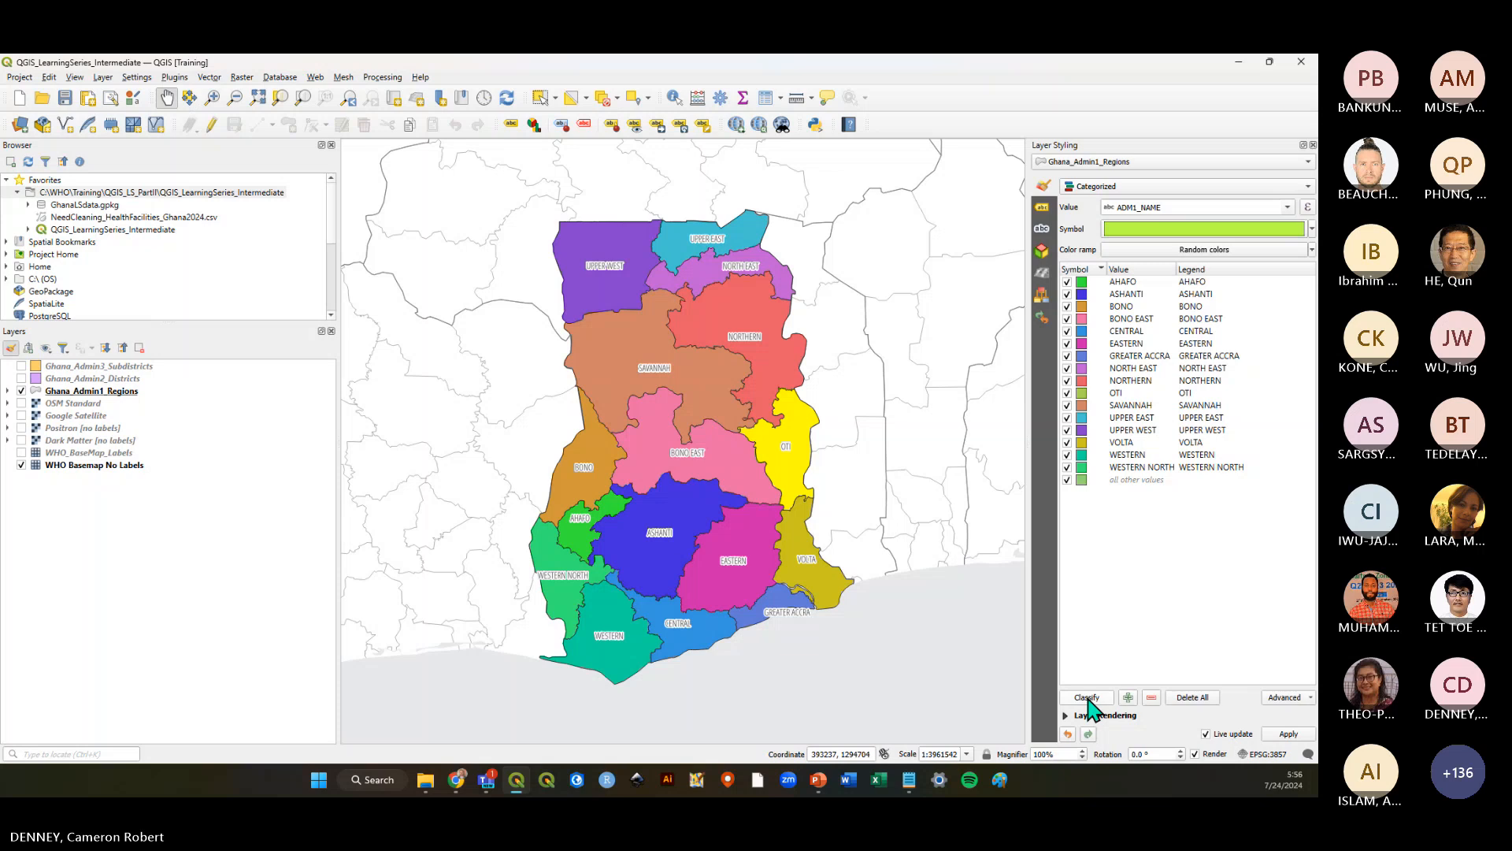
{"action": "left_click", "coordinate": [1193, 698]}
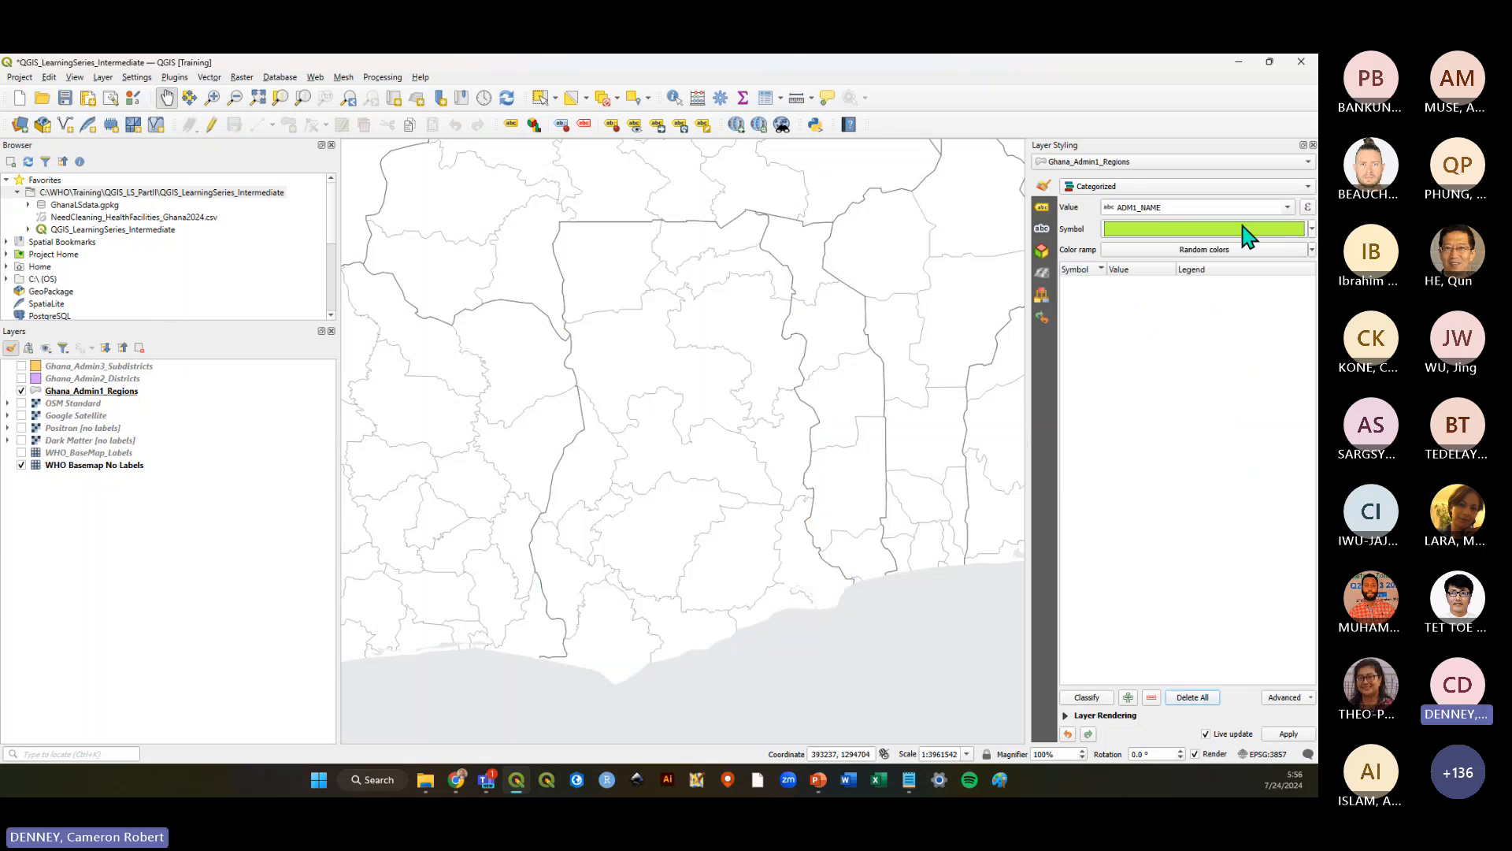
{"action": "left_click", "coordinate": [1087, 698]}
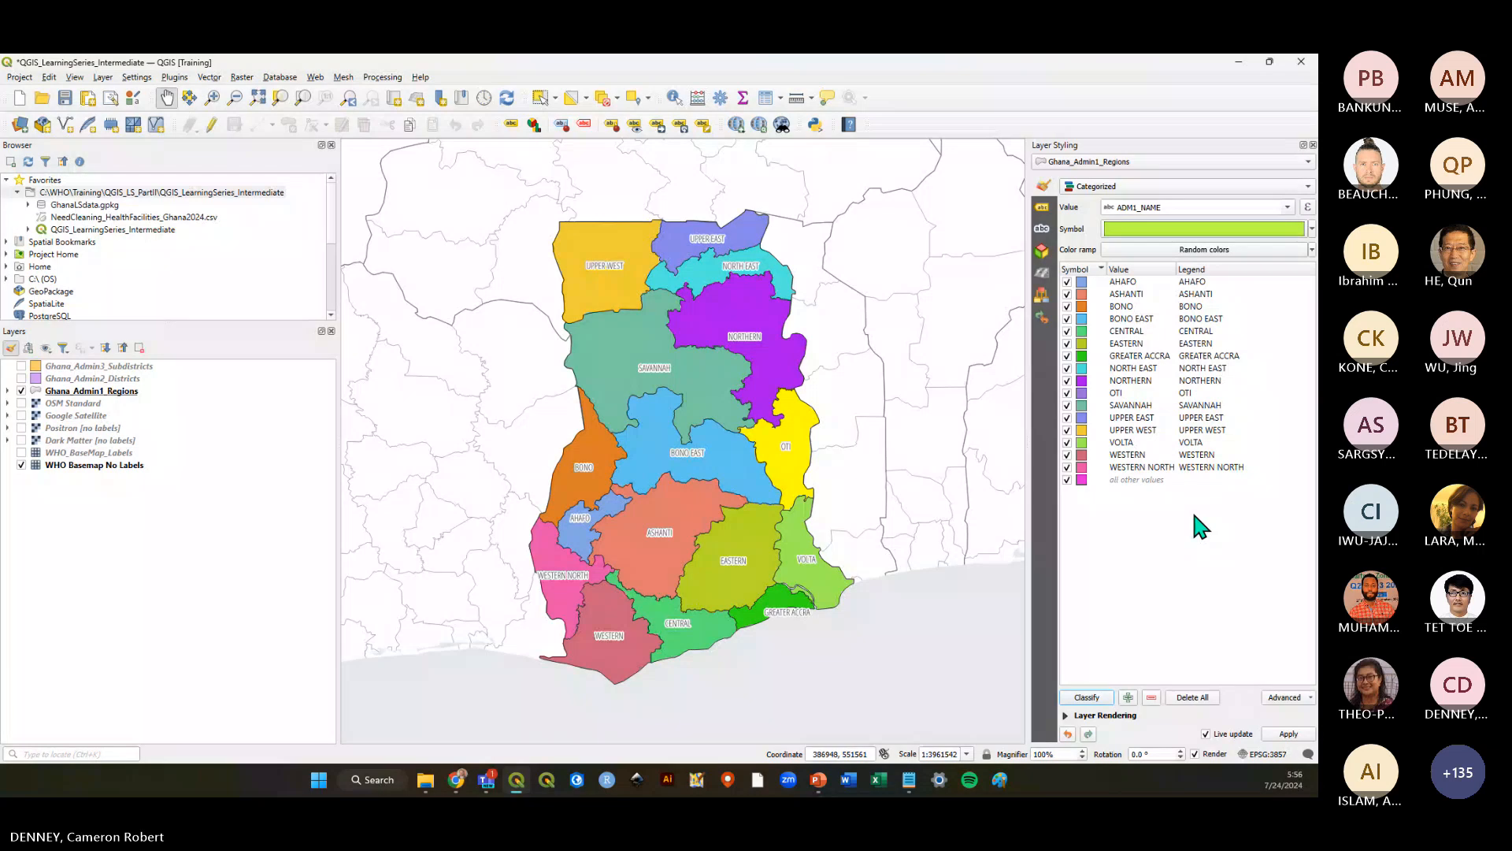
{"action": "left_click", "coordinate": [65, 97]}
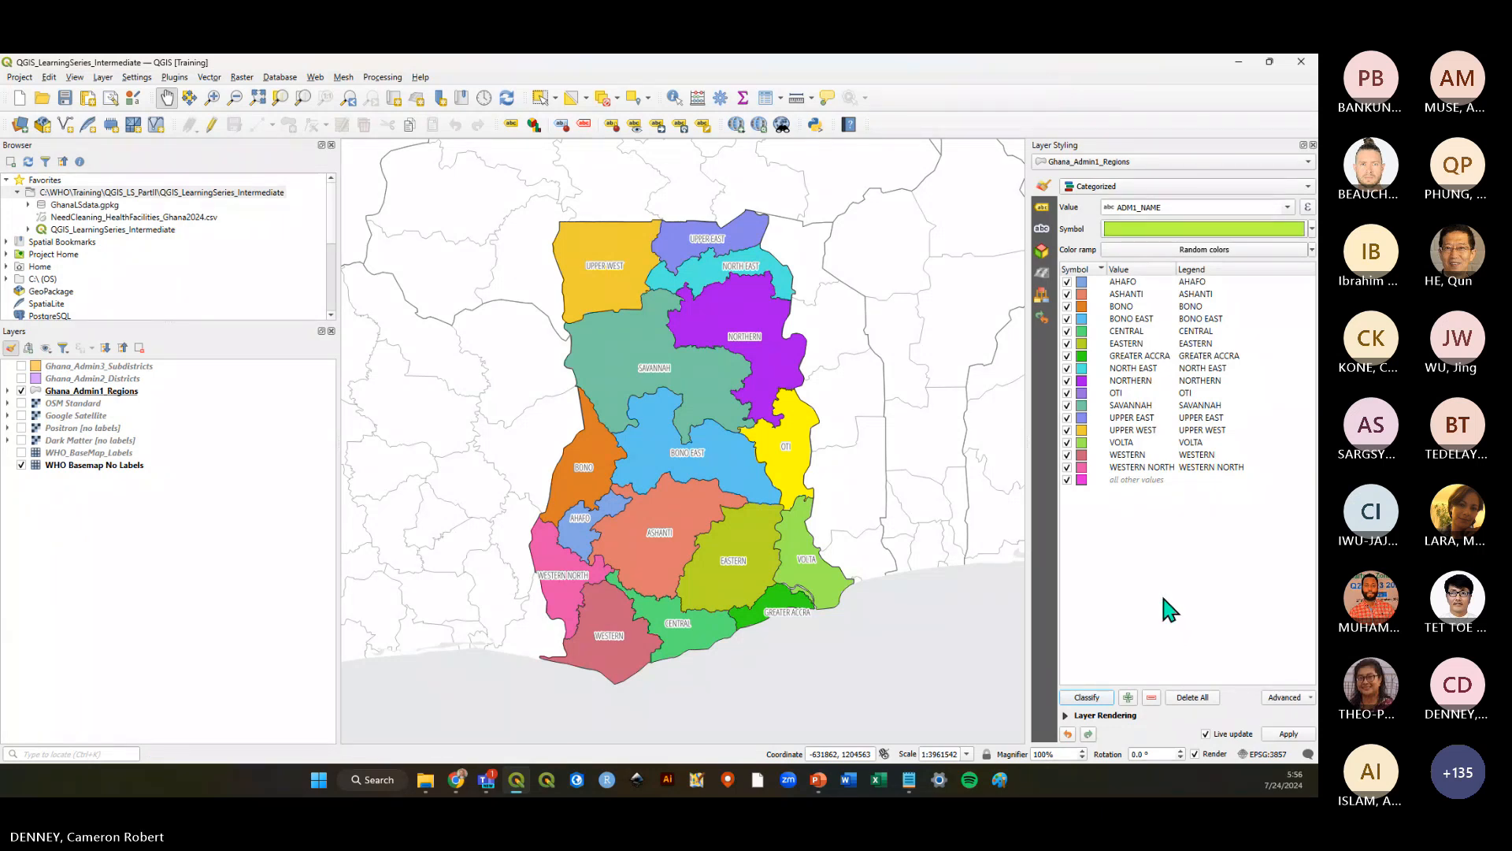
{"action": "left_click", "coordinate": [118, 515]}
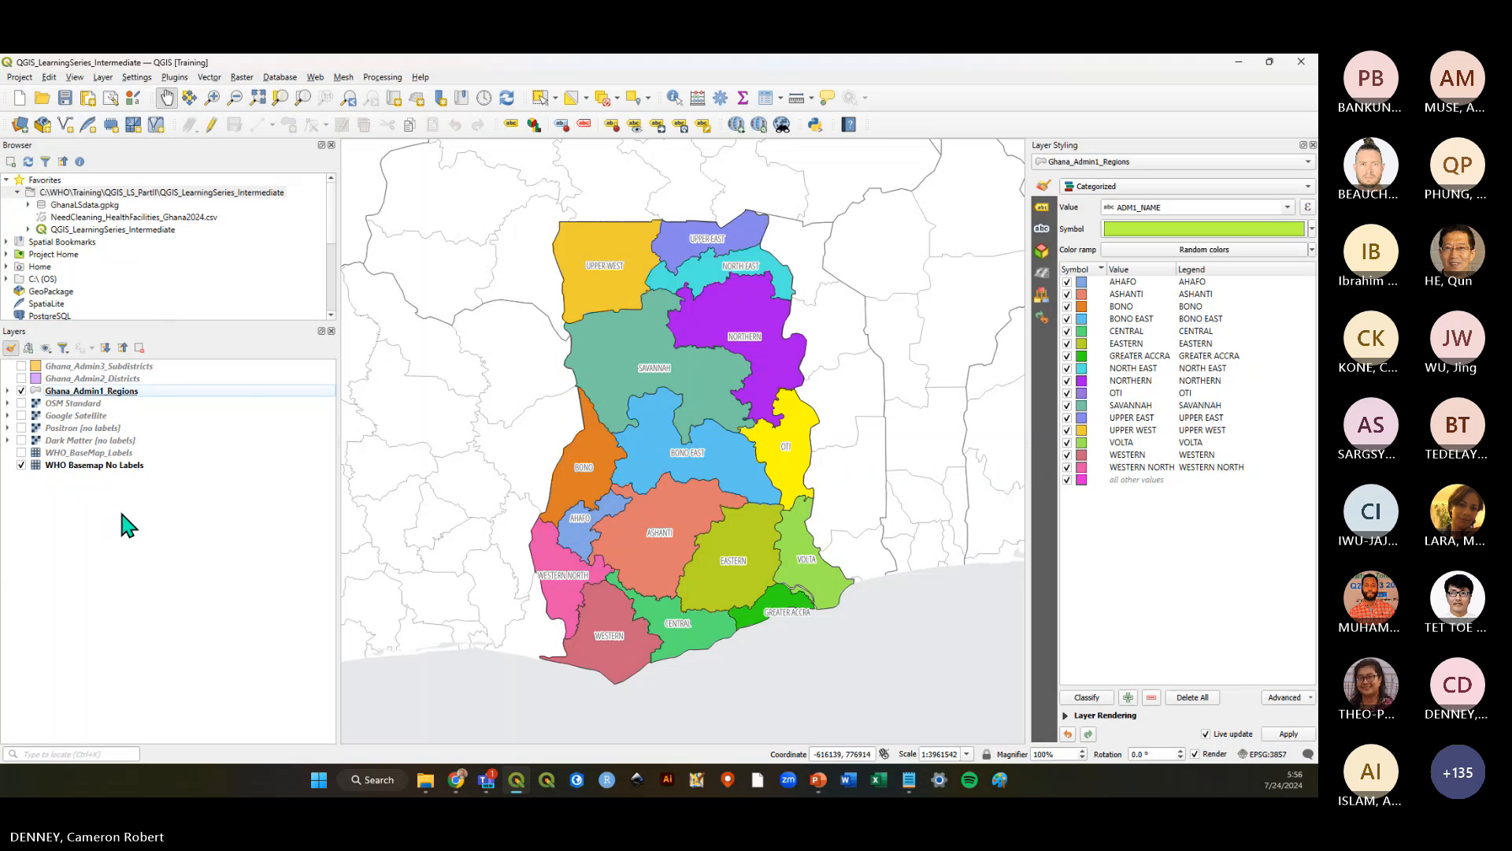
{"action": "left_click", "coordinate": [66, 98]}
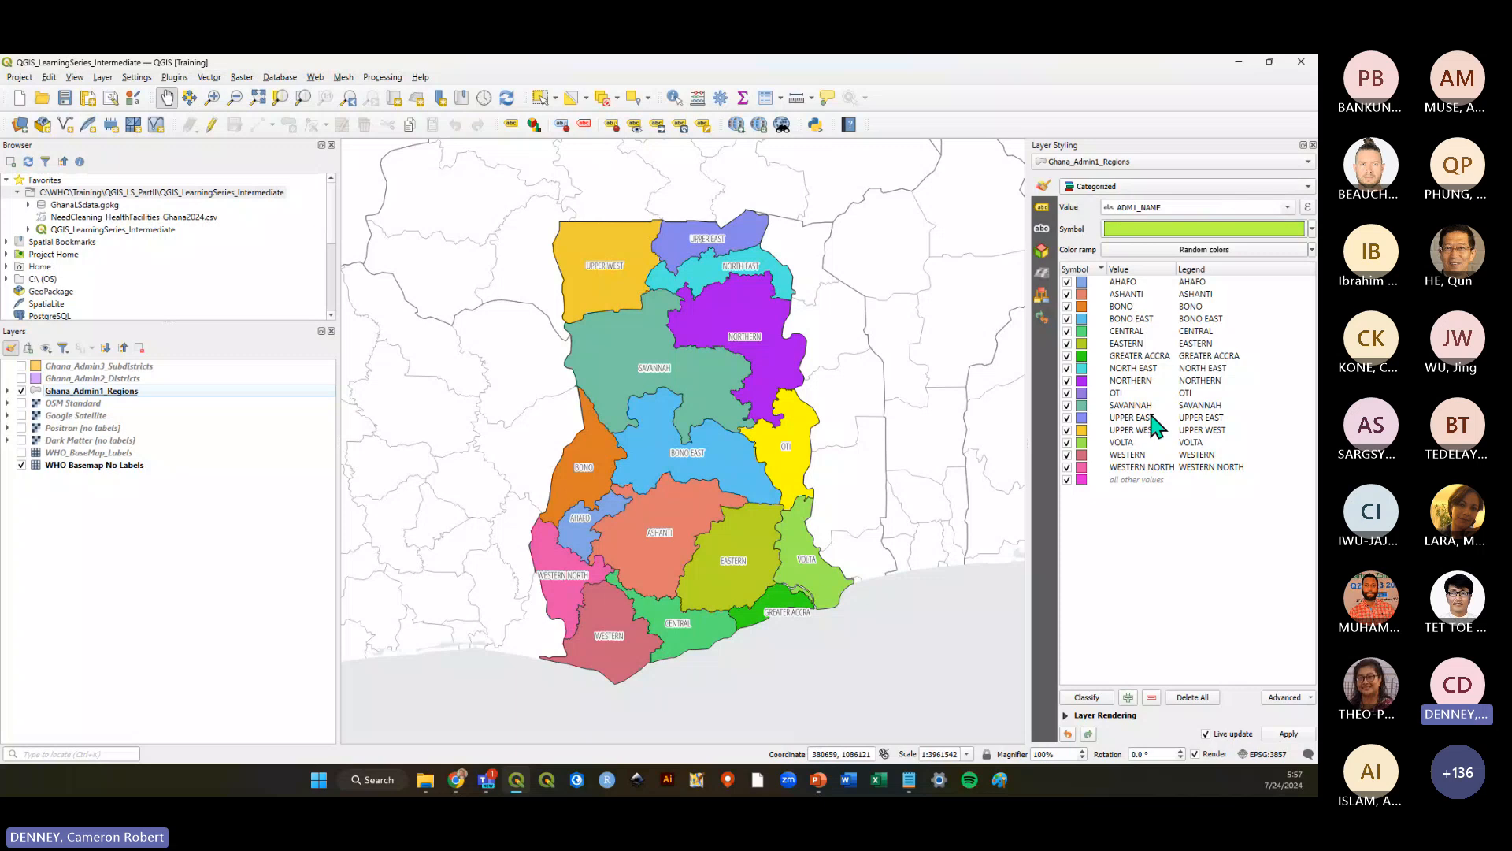
{"action": "left_click", "coordinate": [65, 98]}
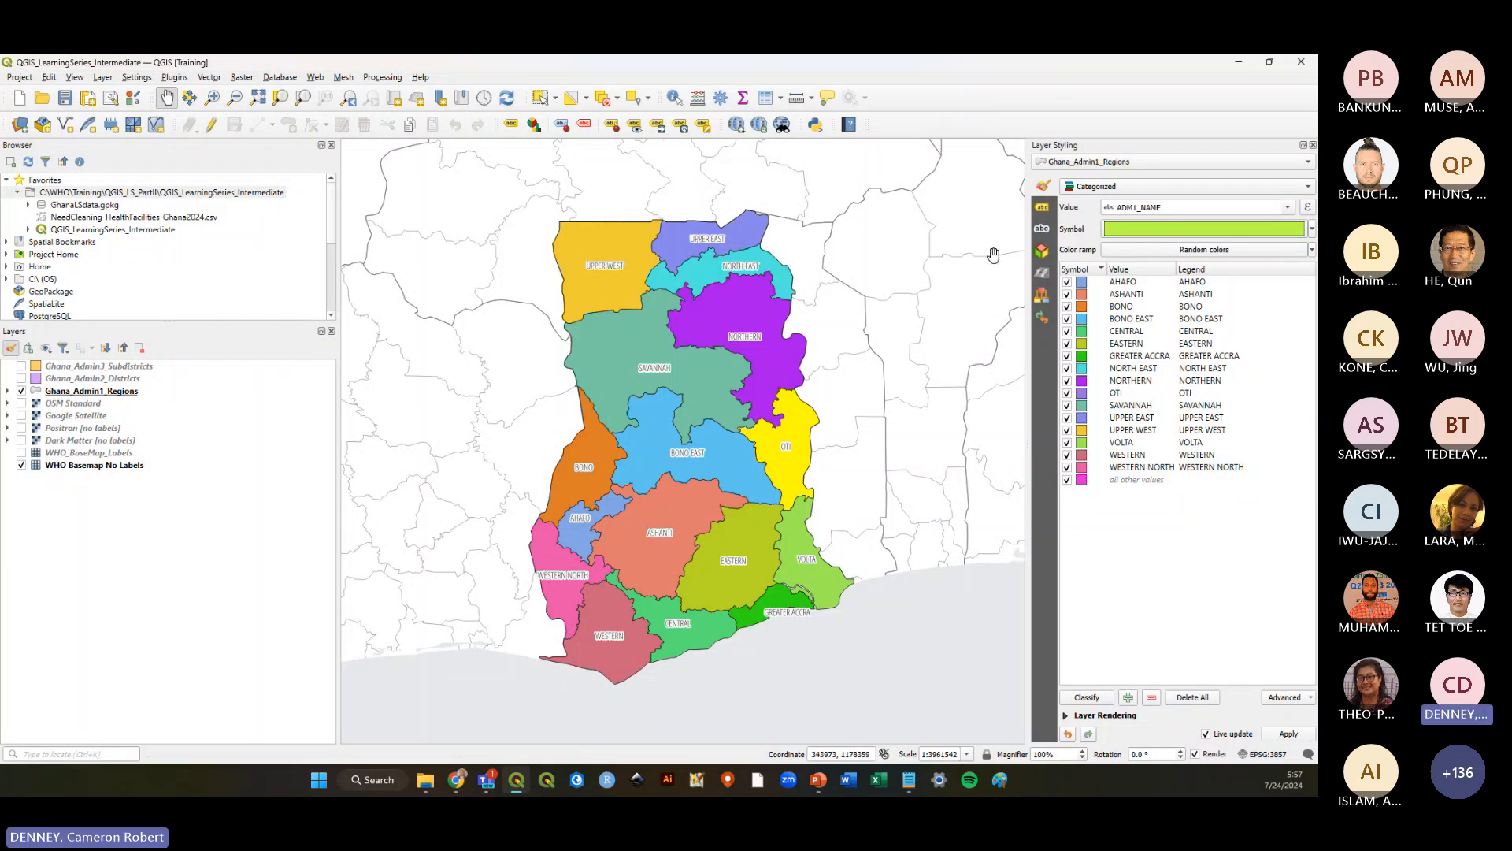
Review the text, formatting, buffer and mask settings of the Ghana_Admin1_Regions labels
{"action": "left_click", "coordinate": [1043, 208]}
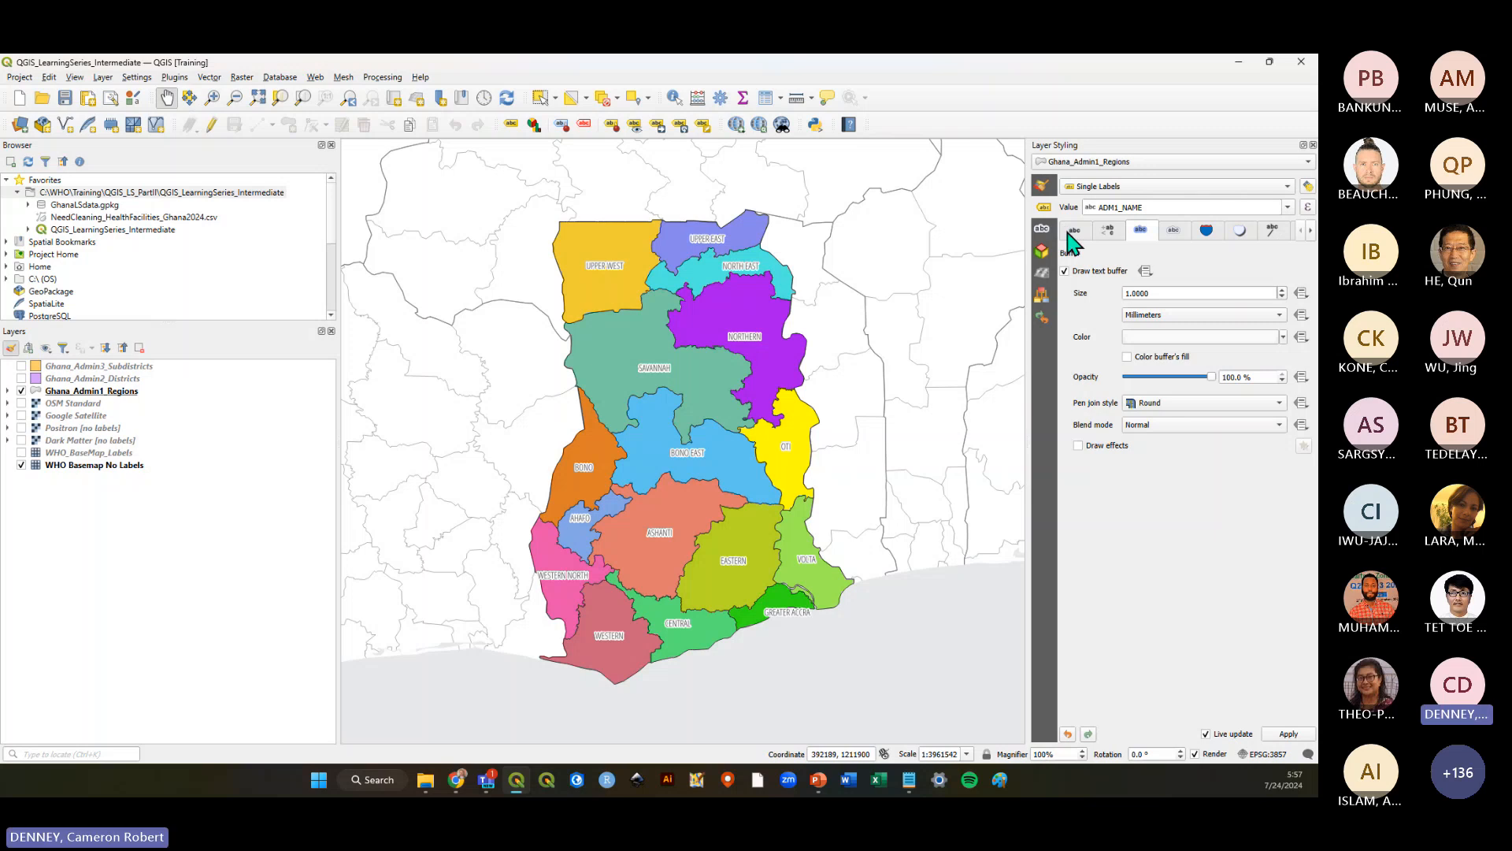
{"action": "left_click", "coordinate": [1043, 189]}
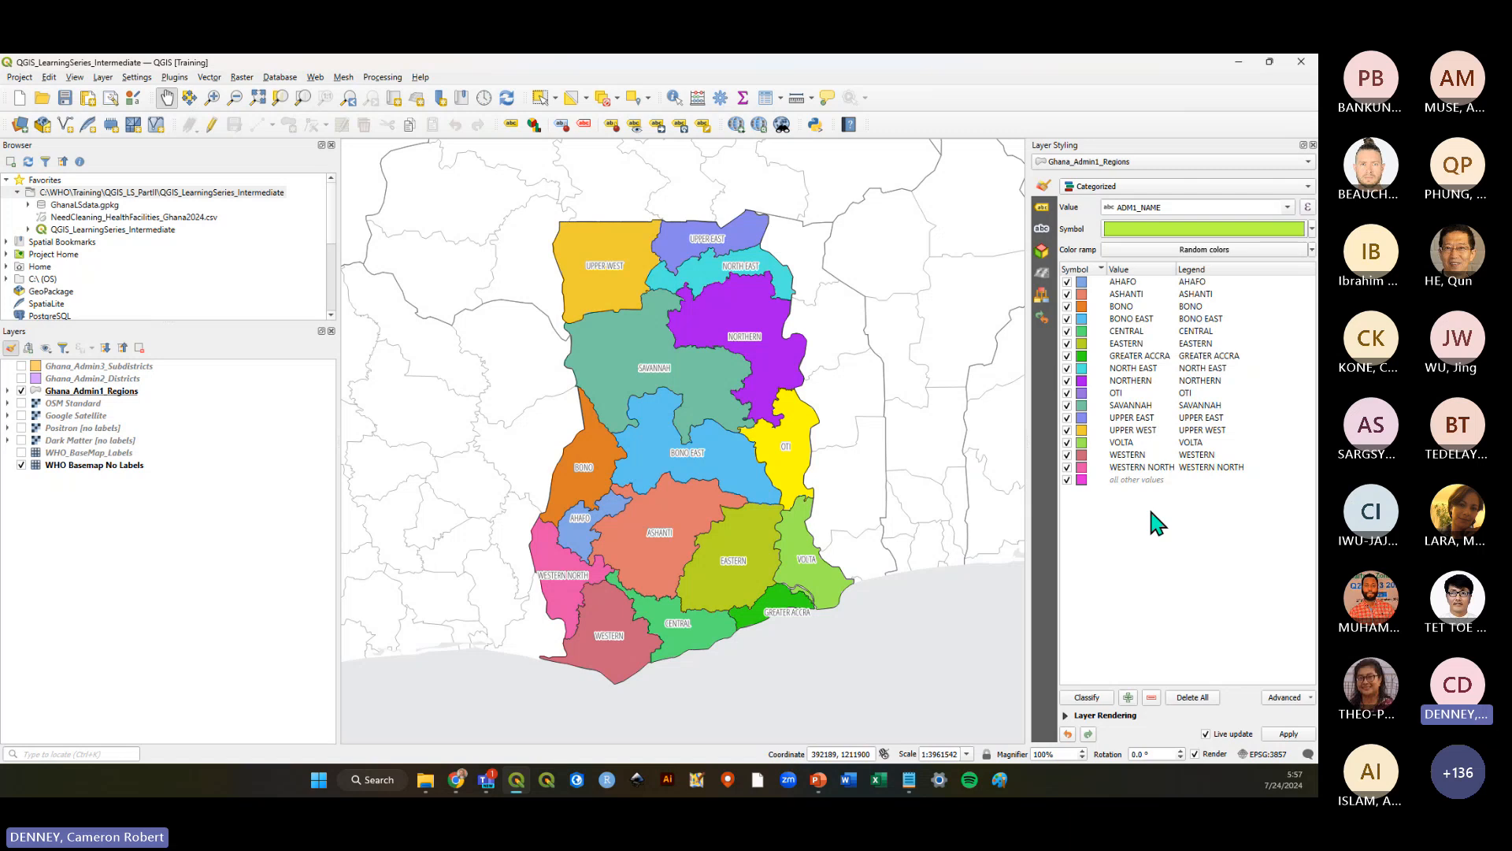
{"action": "left_click", "coordinate": [1043, 207]}
{"action": "left_click", "coordinate": [1108, 235]}
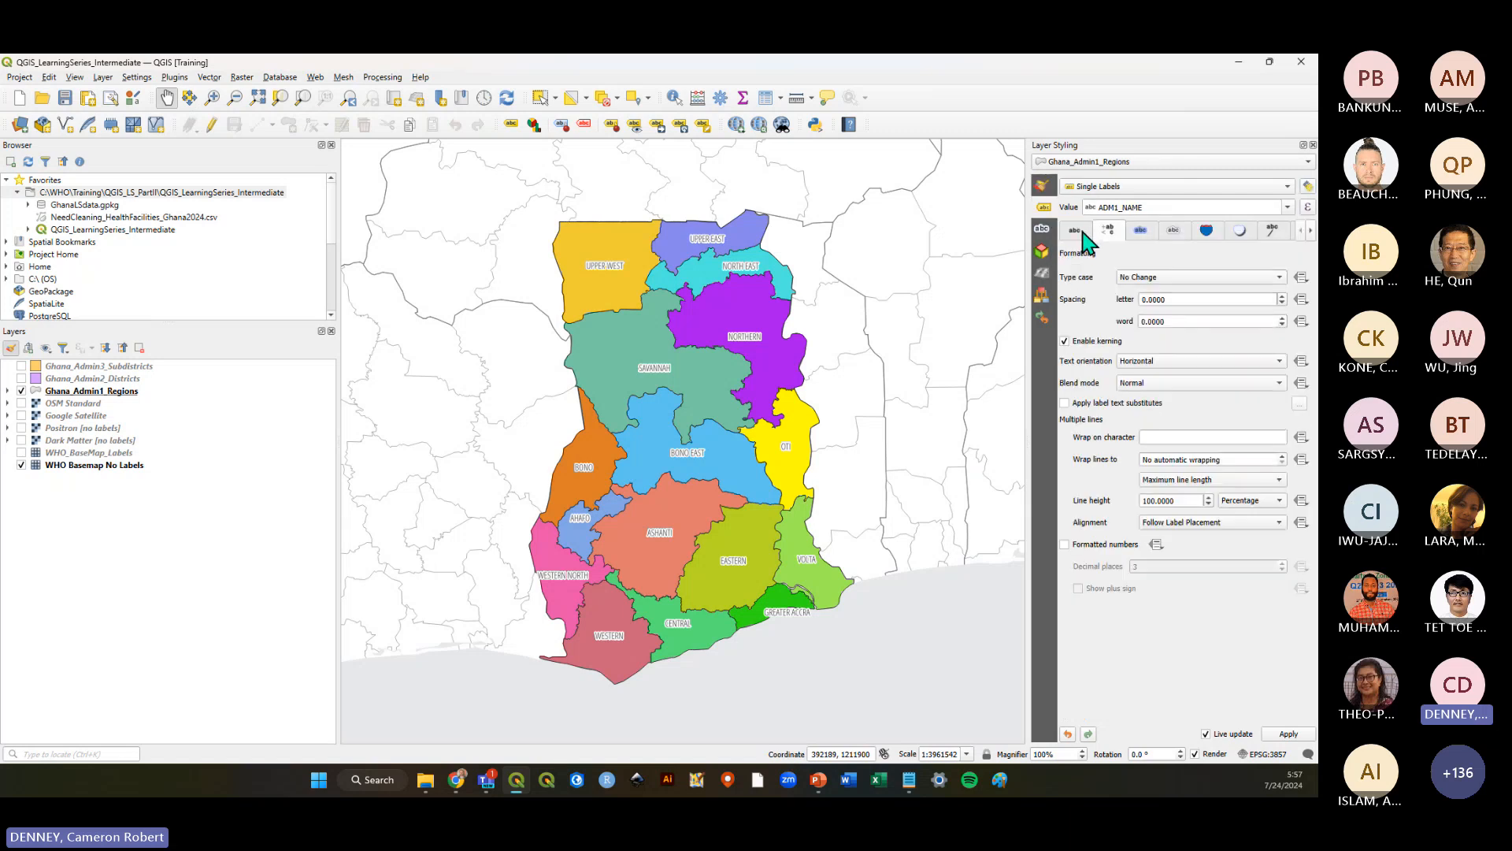
{"action": "left_click", "coordinate": [1086, 234]}
{"action": "left_click", "coordinate": [1112, 235]}
{"action": "left_click", "coordinate": [1140, 231]}
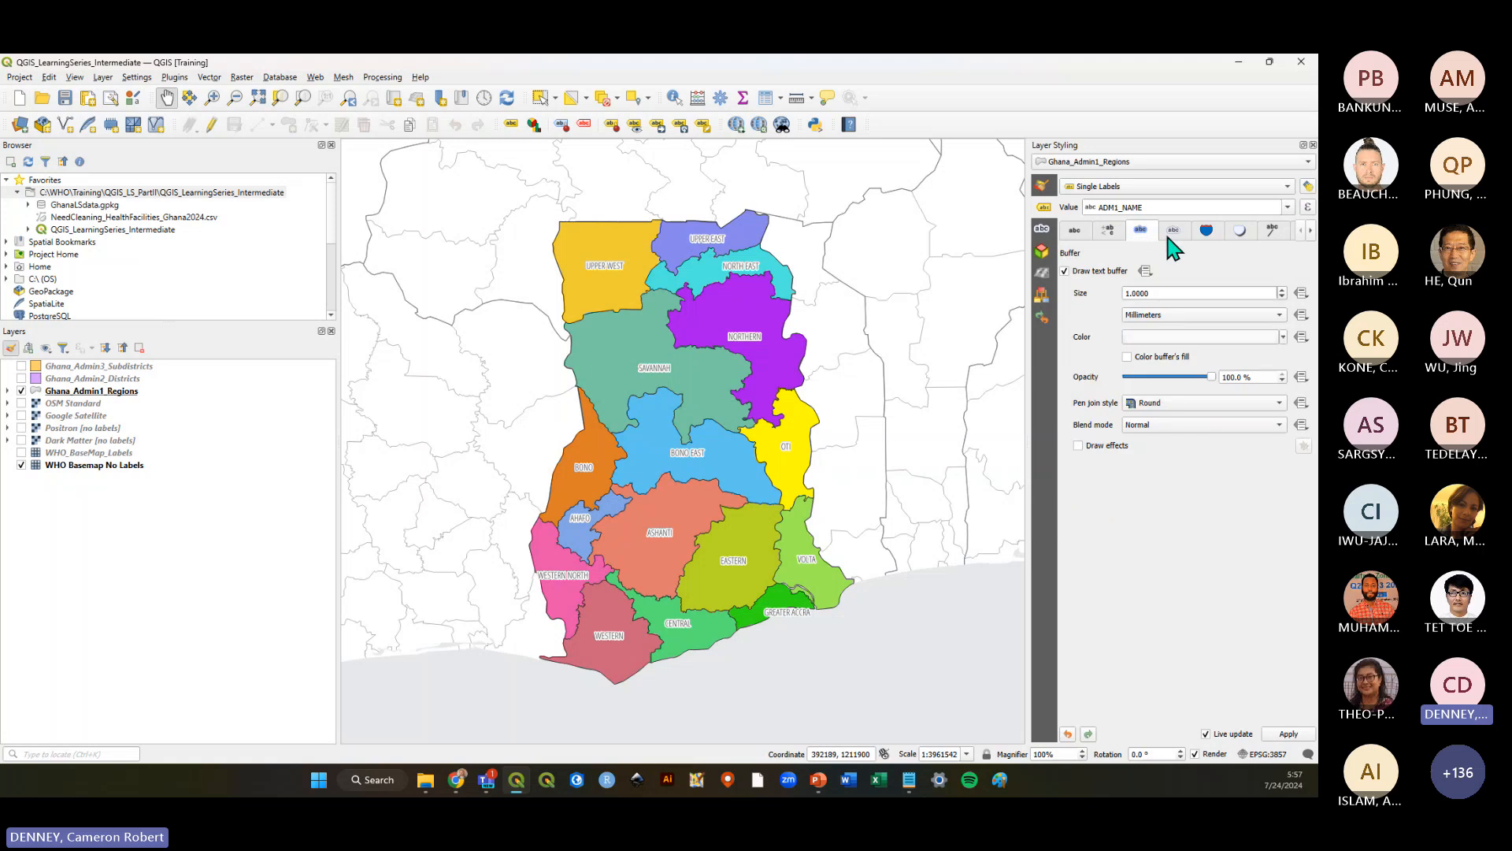
{"action": "left_click", "coordinate": [1206, 232]}
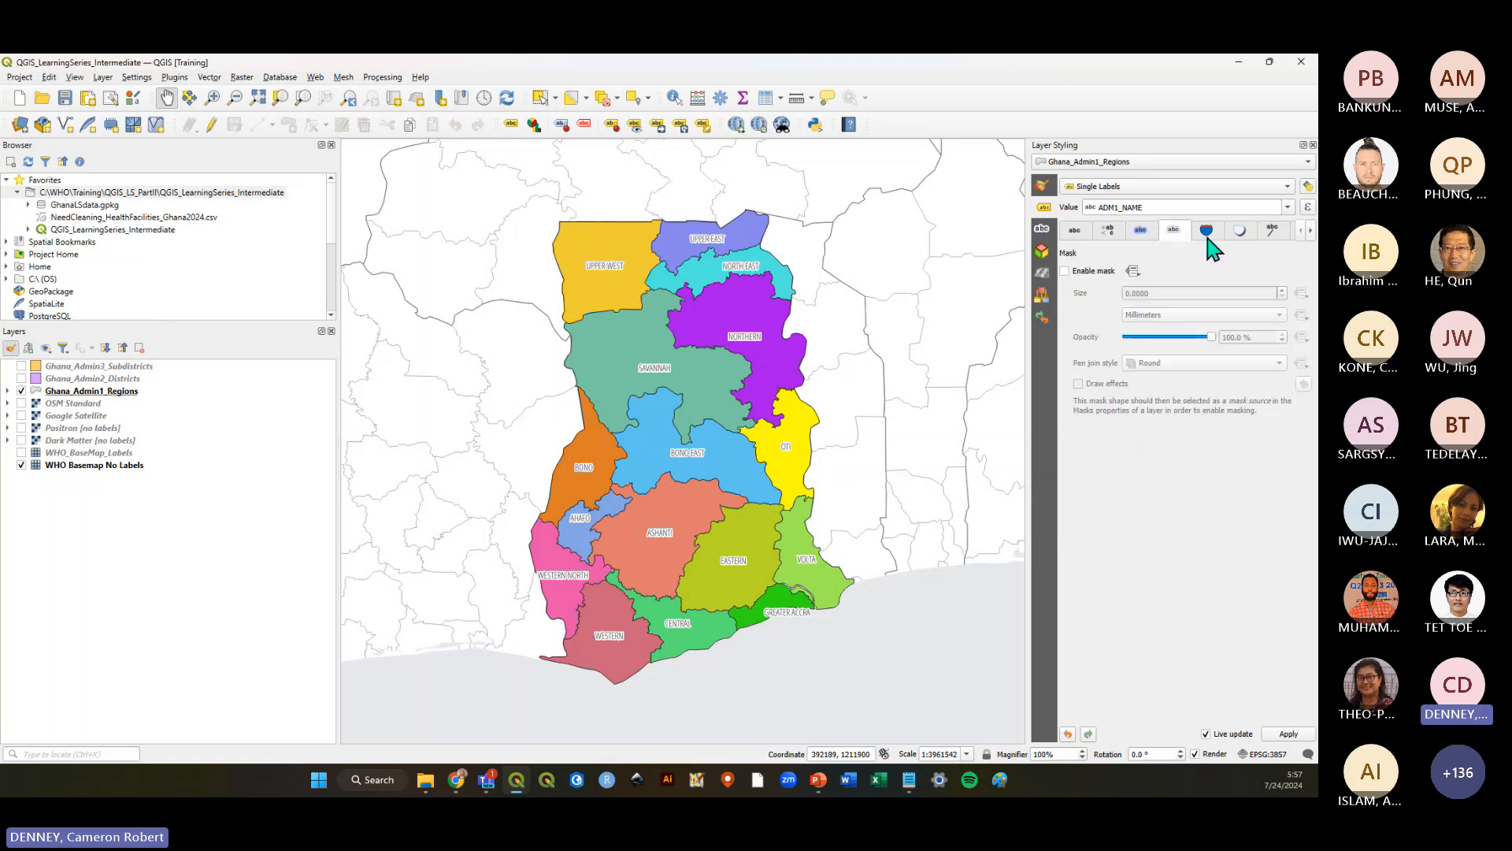
{"action": "left_click", "coordinate": [1074, 231]}
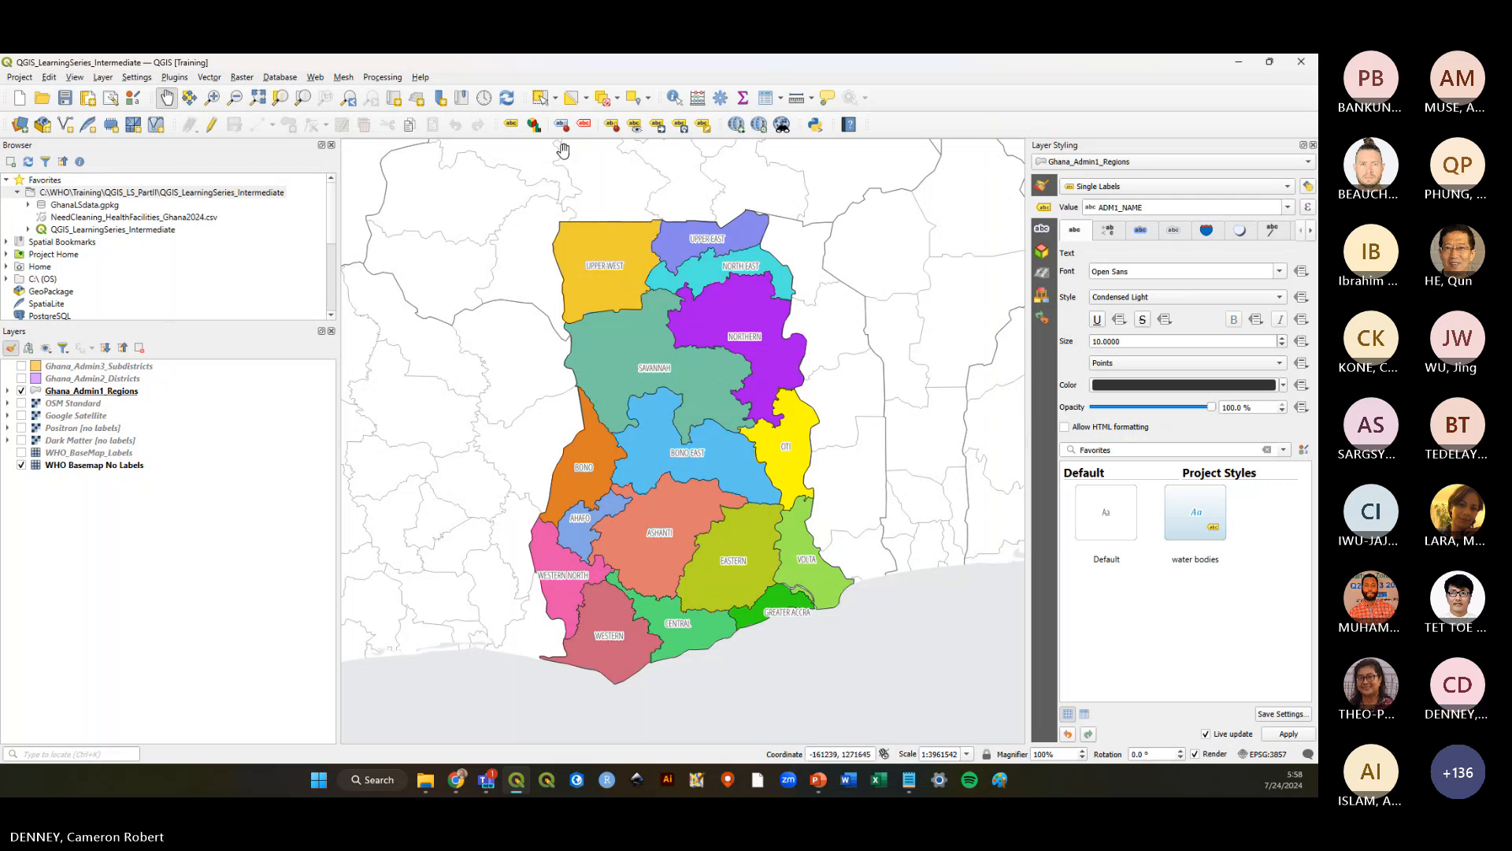
Save the project and return to the symbology settings of Ghana_Admin1_Regions
{"action": "left_click", "coordinate": [65, 97]}
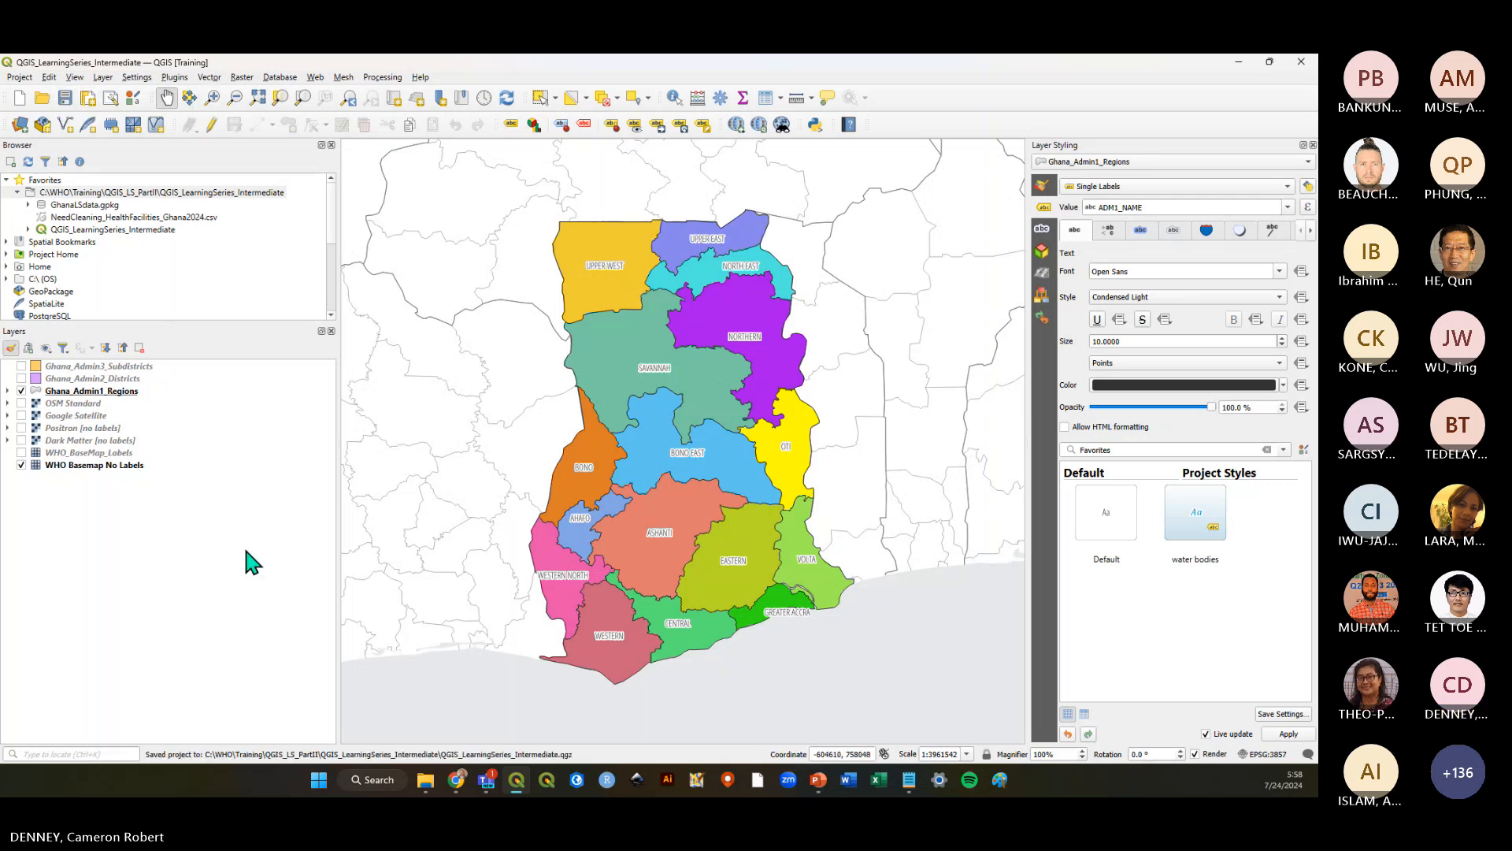
{"action": "left_click", "coordinate": [179, 561]}
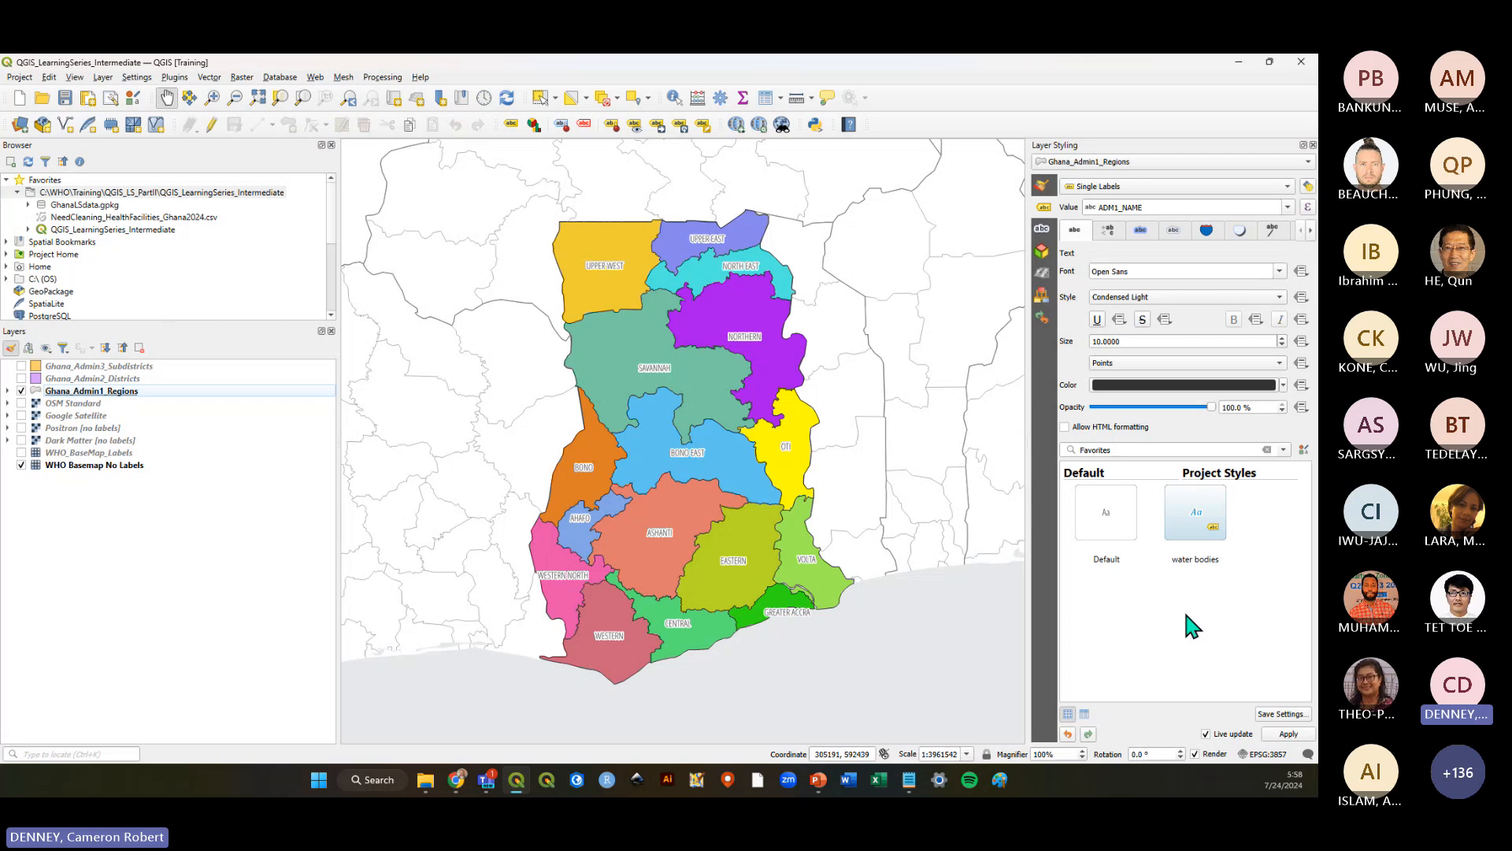
{"action": "left_click", "coordinate": [1042, 185]}
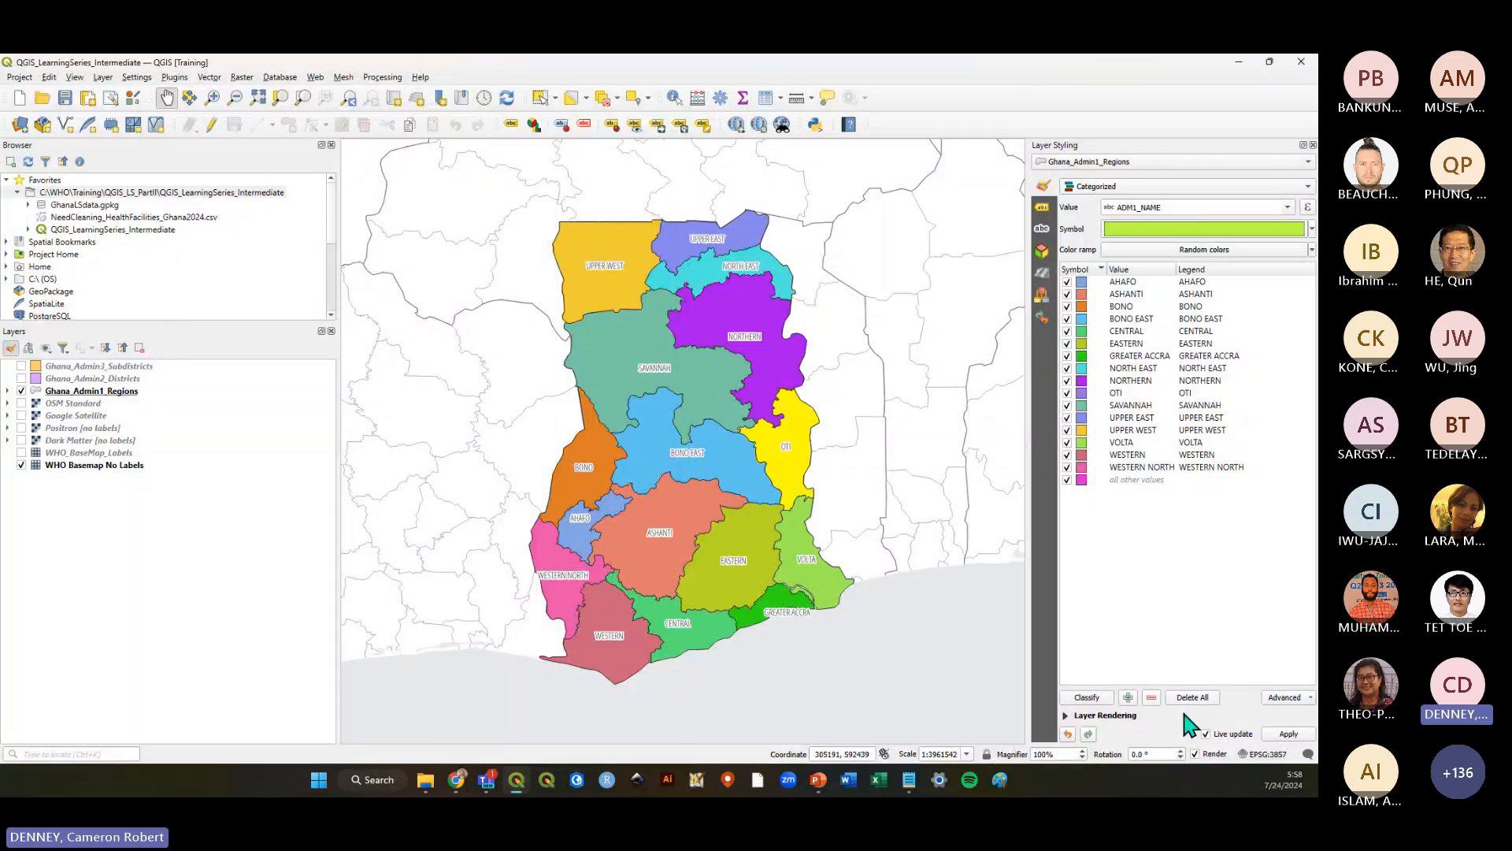
Open the attribute table of Ghana_Admin1_Regions, dock it below the map and enlarge it to show about eight rows
{"action": "right_click", "coordinate": [91, 391]}
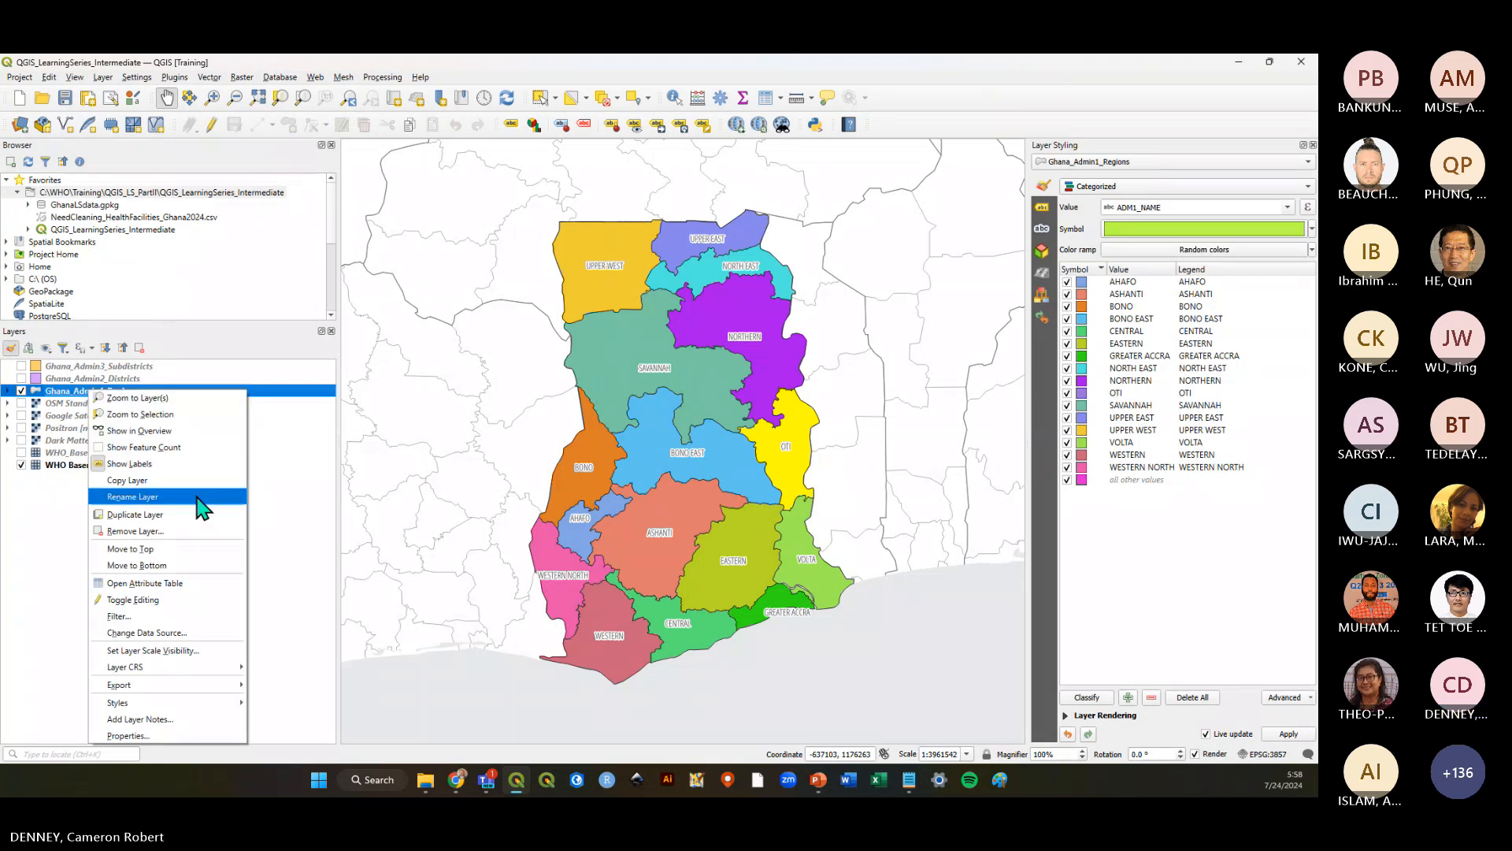
{"action": "left_click", "coordinate": [180, 585]}
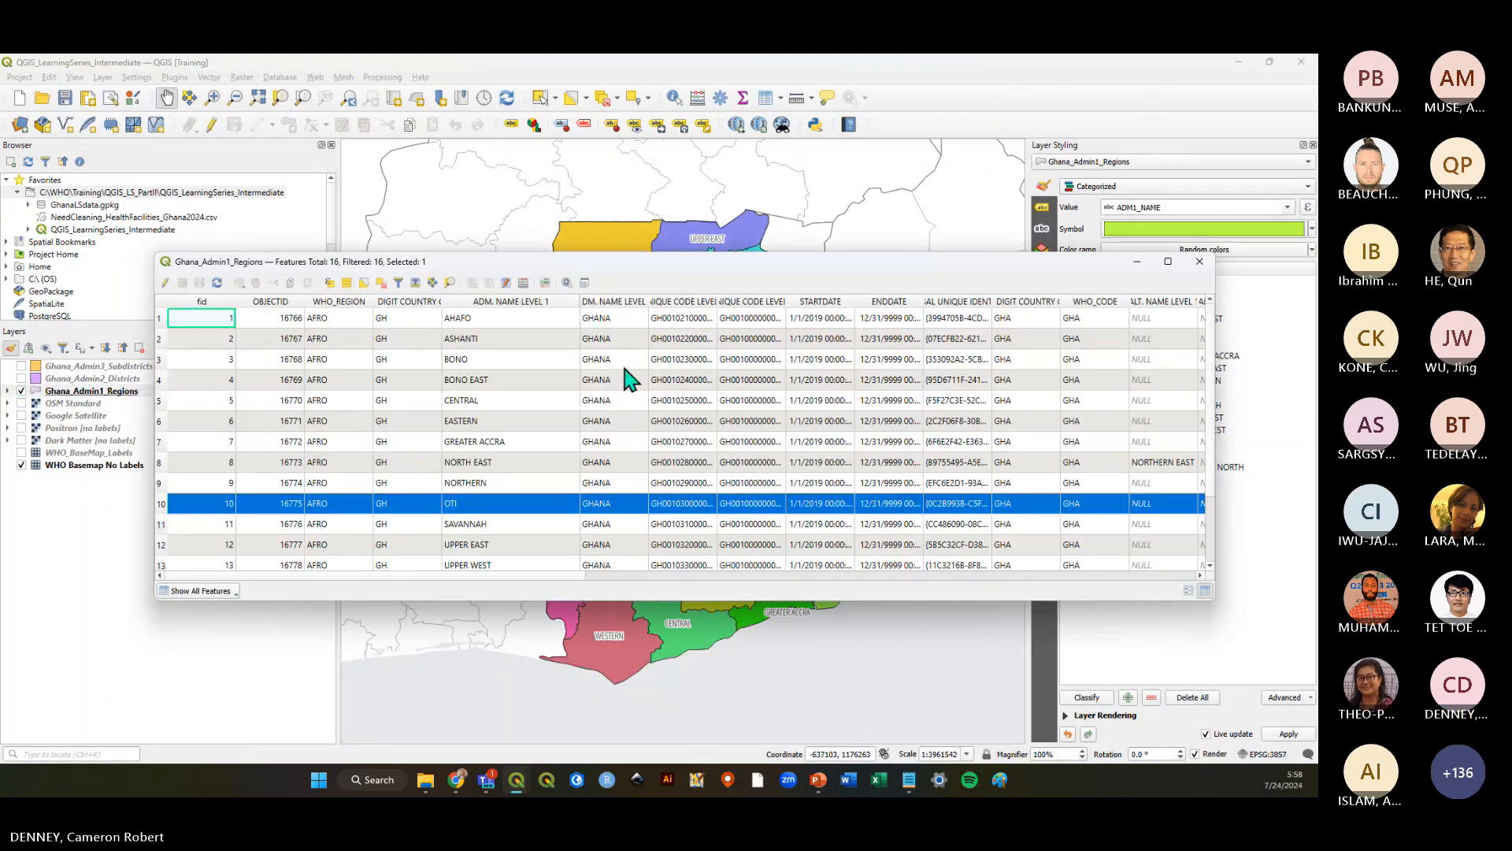
{"action": "left_click_drag", "start_coordinate": [682, 260], "coordinate": [724, 294]}
{"action": "left_click_drag", "start_coordinate": [615, 281], "coordinate": [696, 236]}
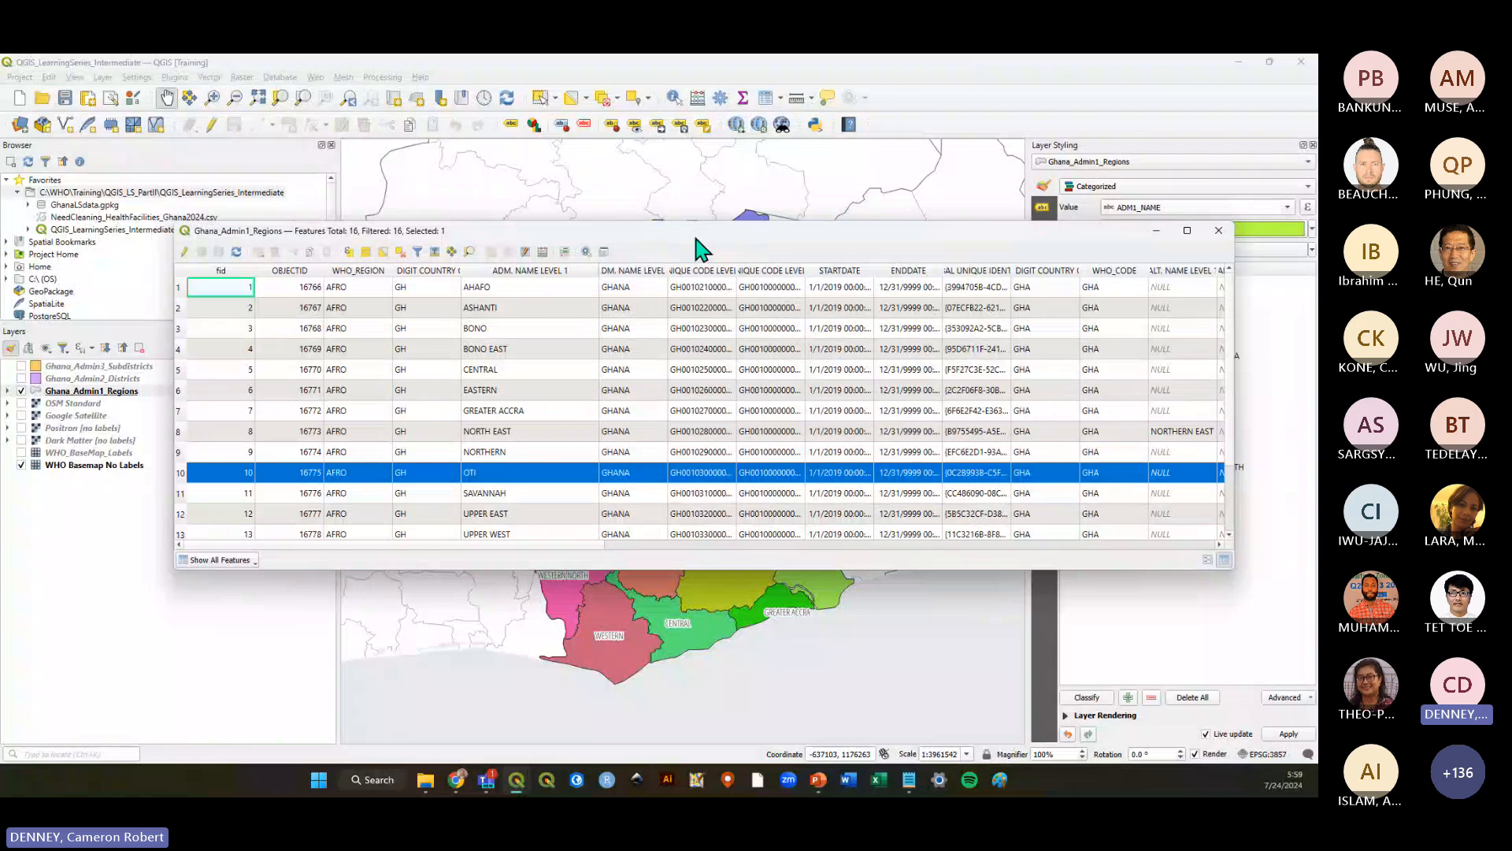
{"action": "left_click", "coordinate": [603, 252]}
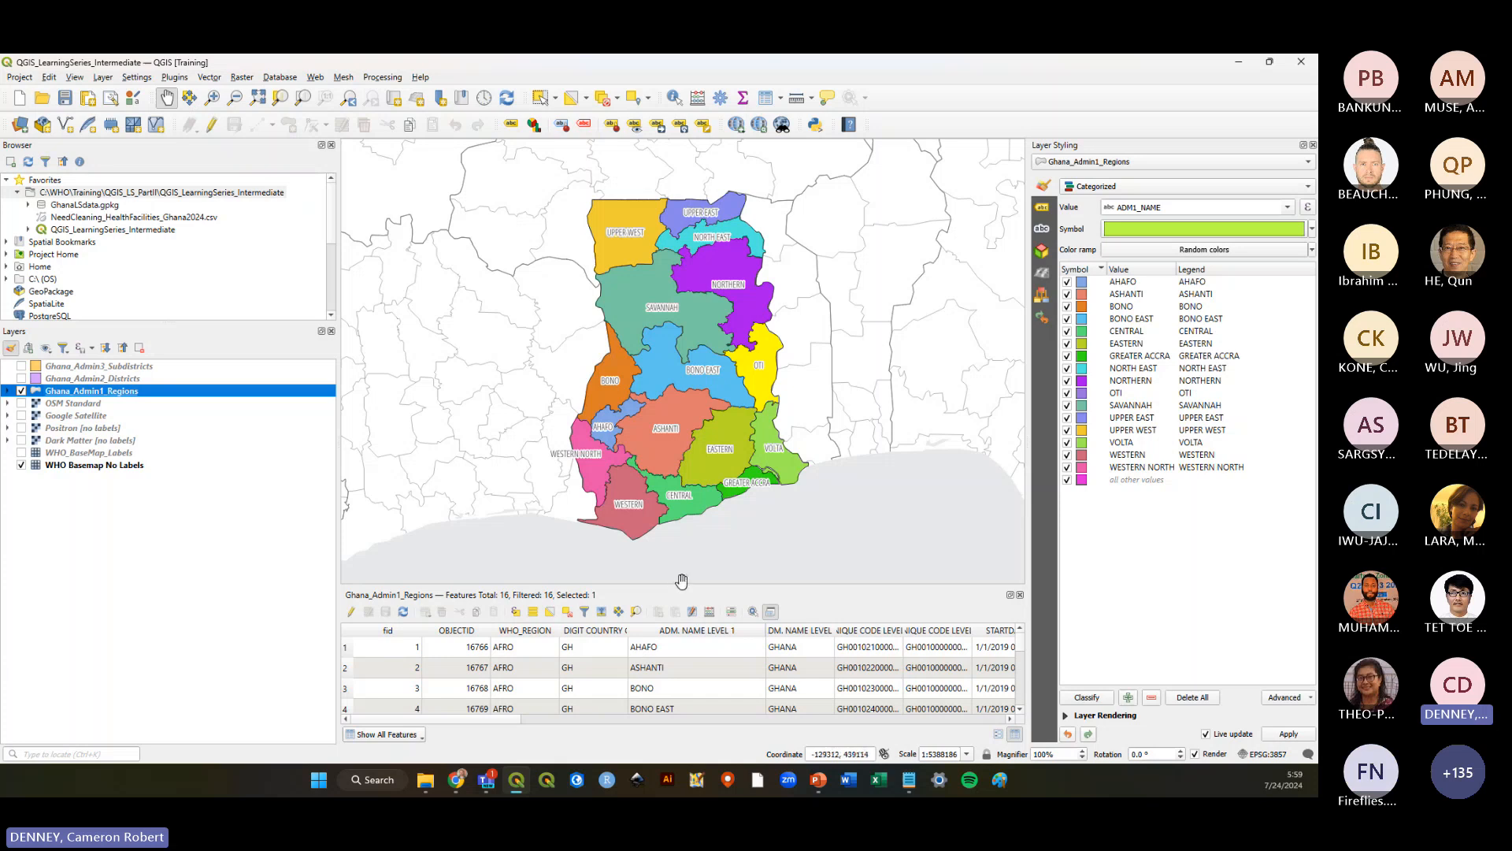
{"action": "left_click_drag", "start_coordinate": [679, 584], "coordinate": [682, 496]}
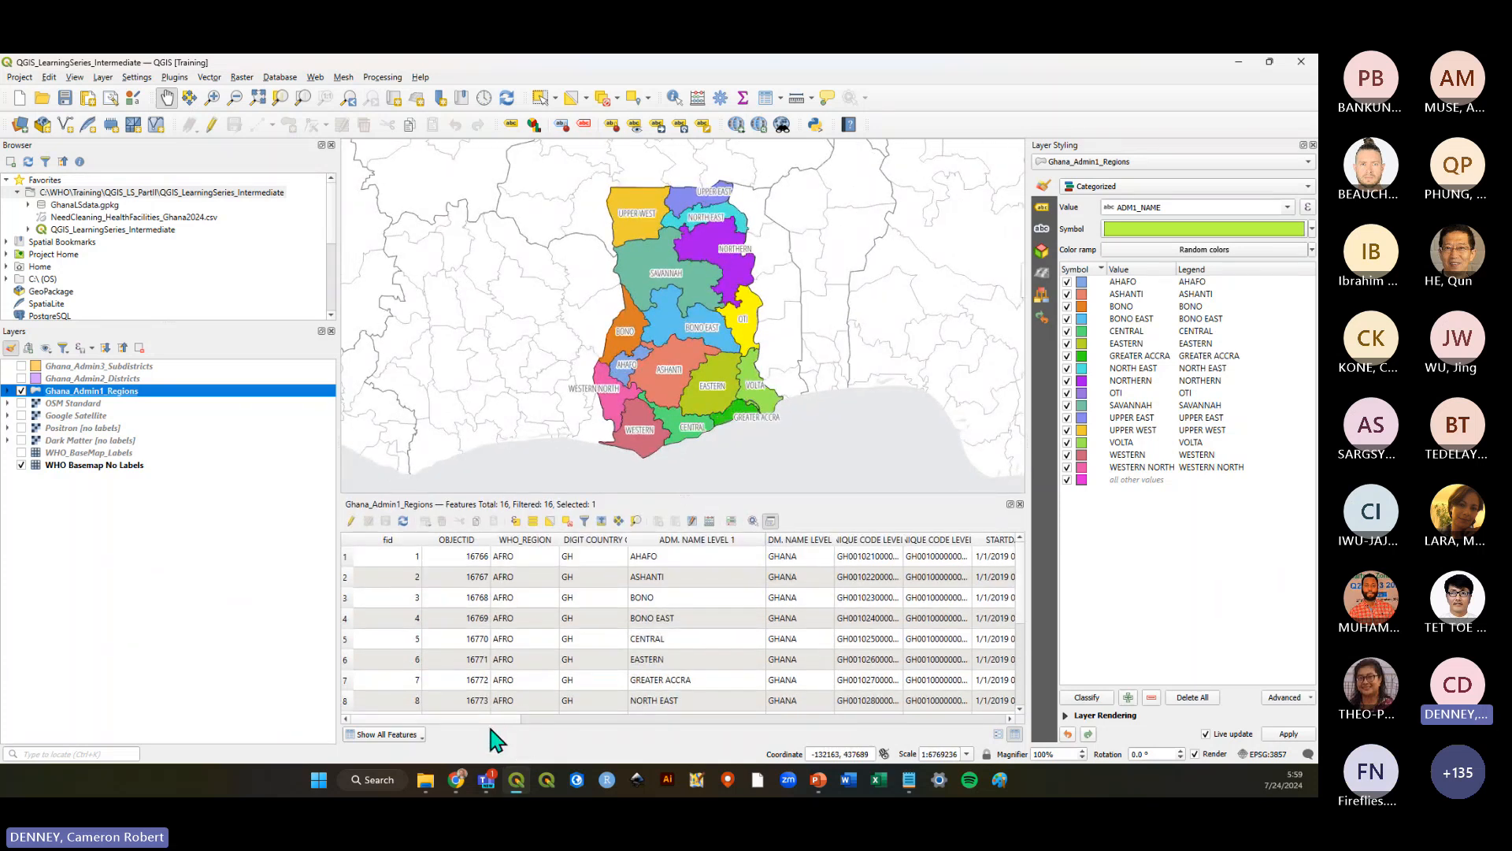
{"action": "right_click", "coordinate": [148, 390]}
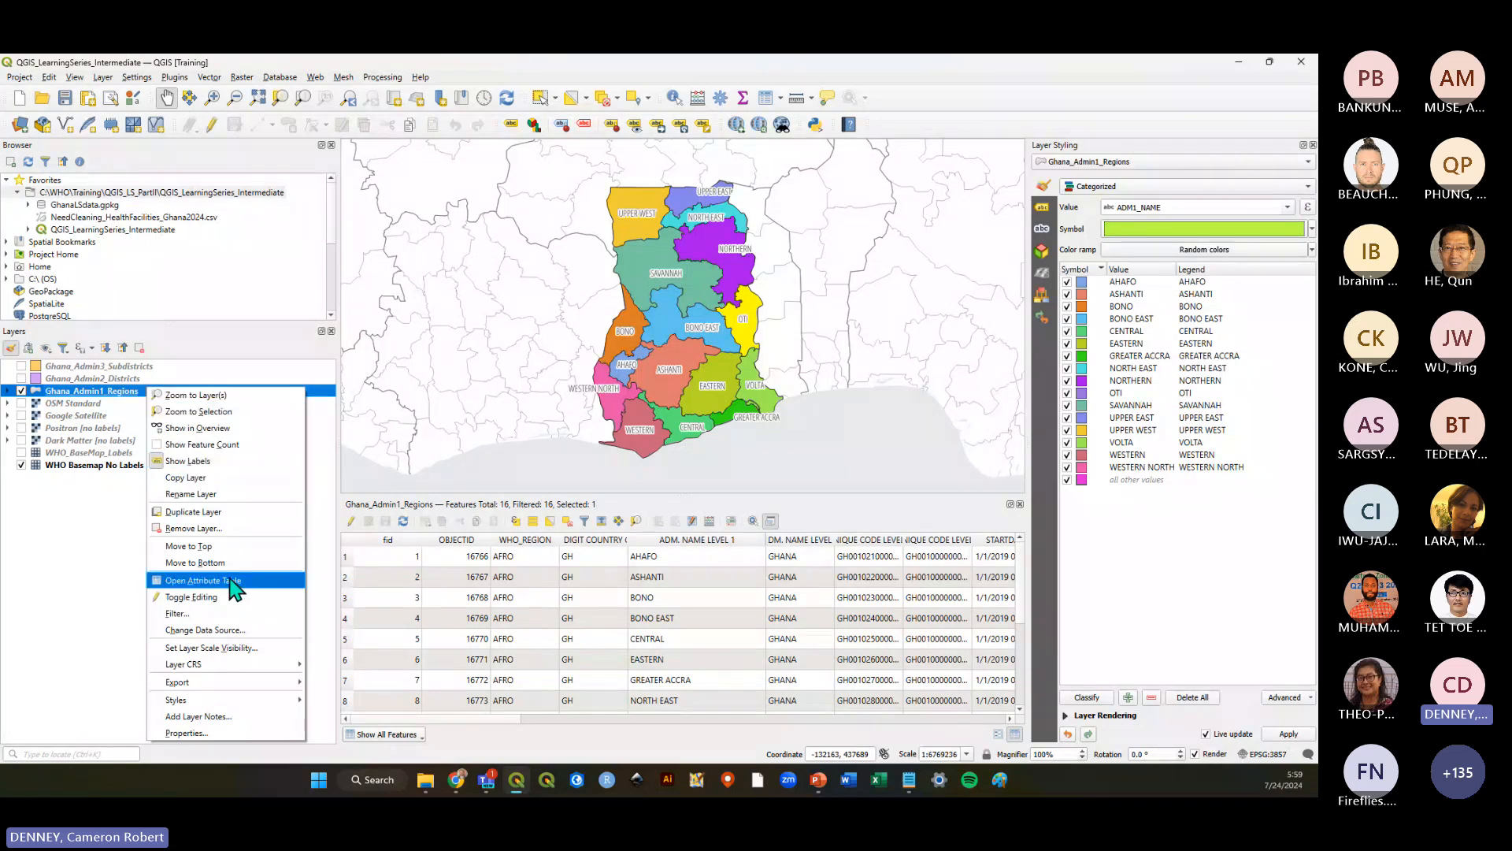
{"action": "left_click", "coordinate": [100, 564]}
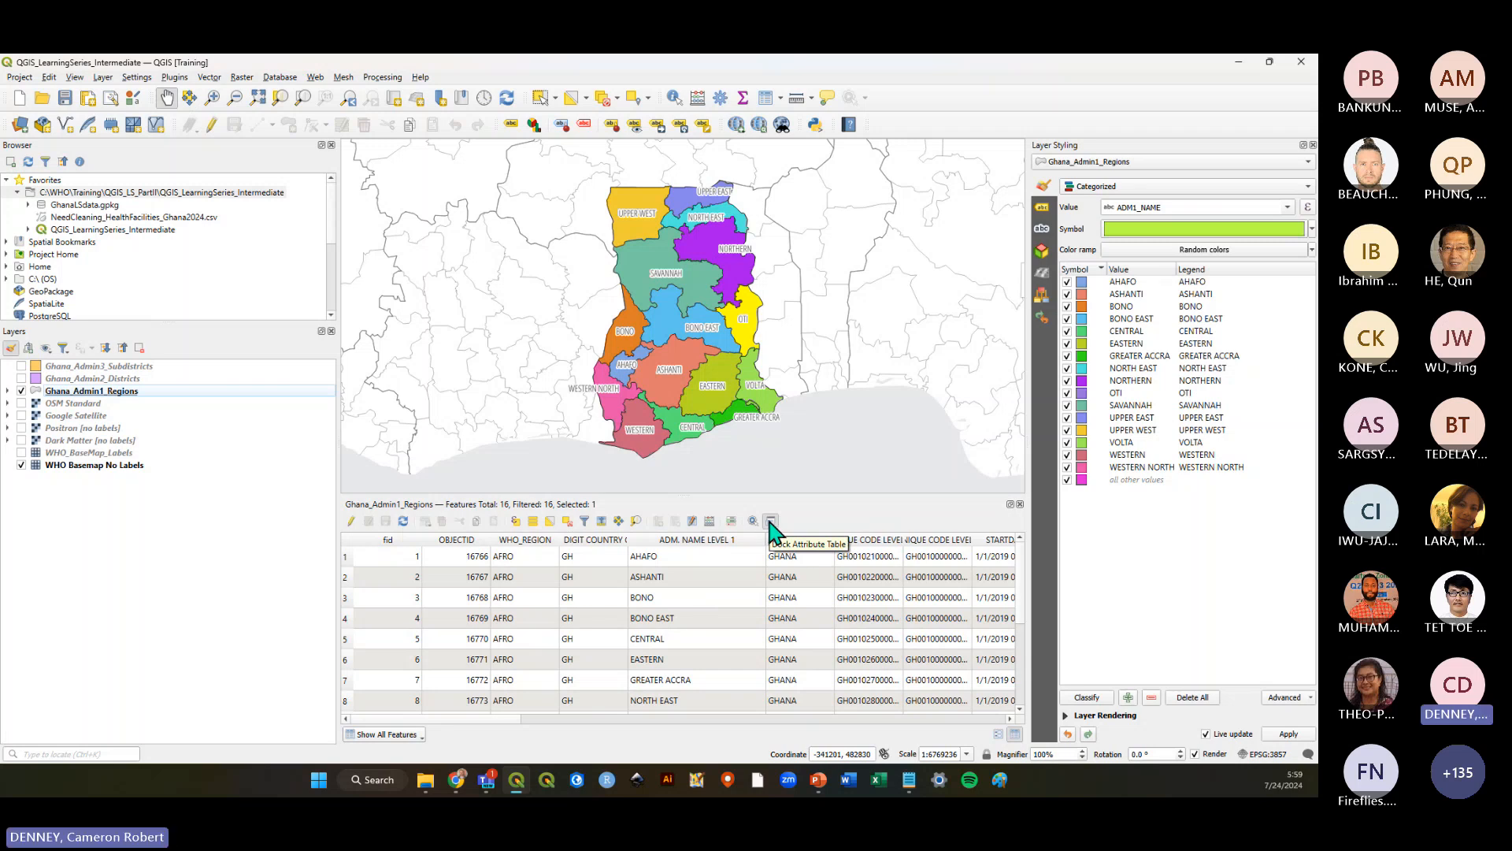
Widen the TotalPopulation_2020 and PopulationDensity columns at the end of the attribute table so their names and values fit
{"action": "left_click_drag", "start_coordinate": [507, 719], "coordinate": [1007, 718]}
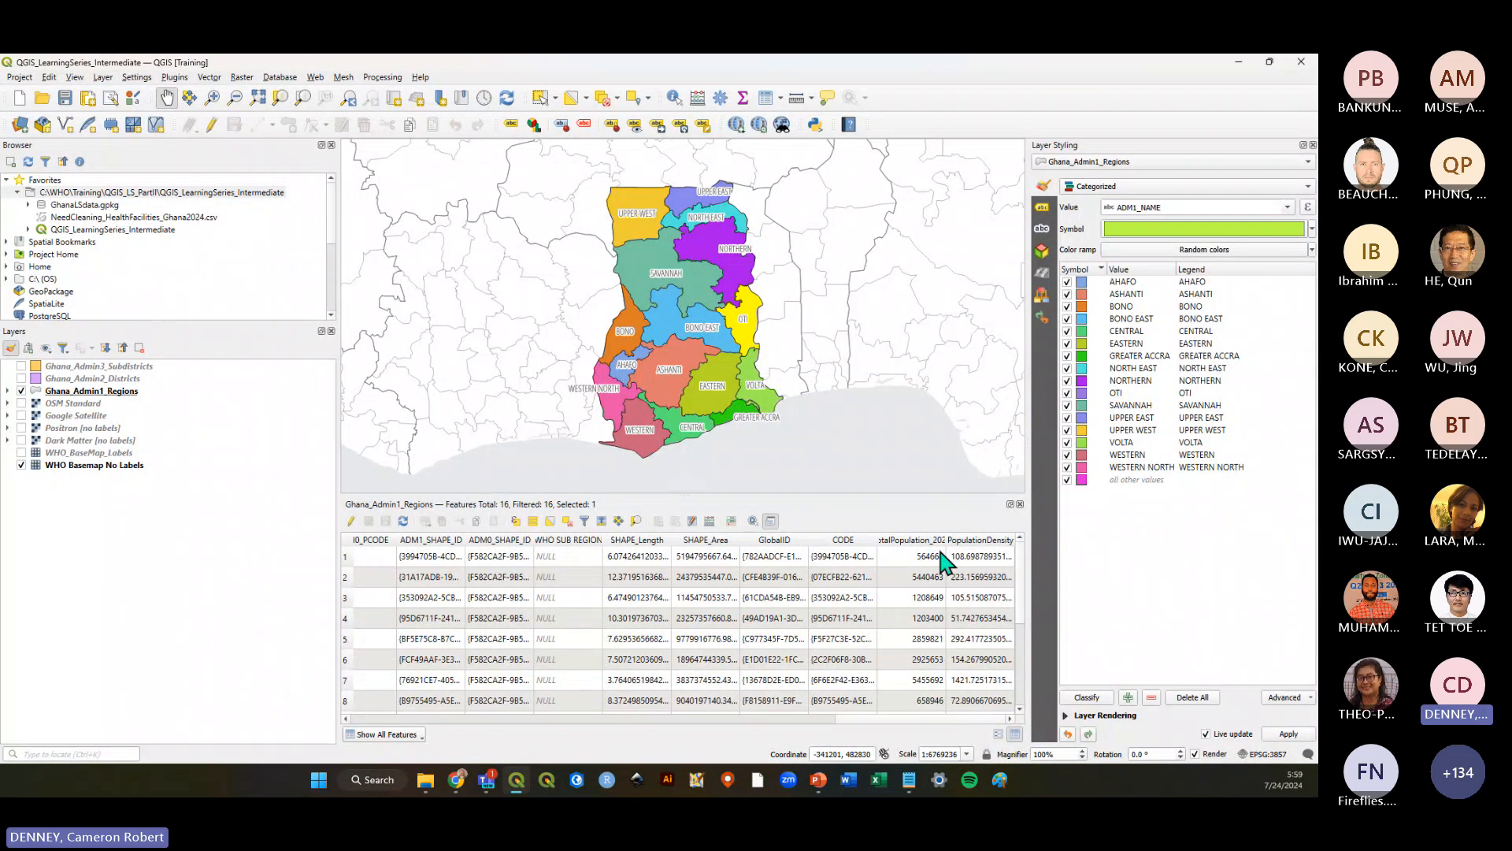
{"action": "left_click_drag", "start_coordinate": [945, 540], "coordinate": [985, 541]}
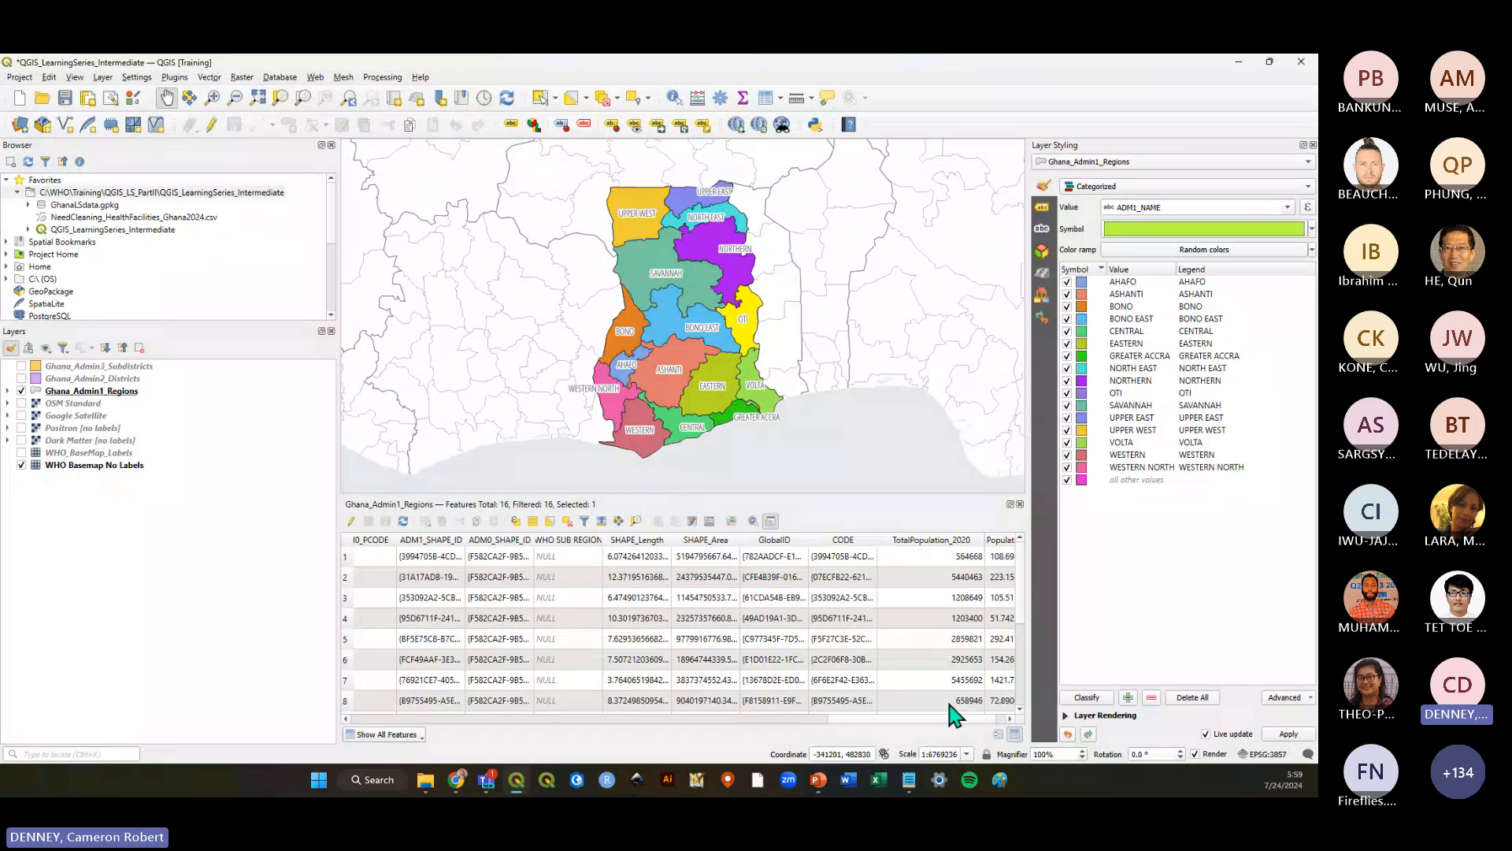
{"action": "left_click_drag", "start_coordinate": [938, 717], "coordinate": [1010, 719]}
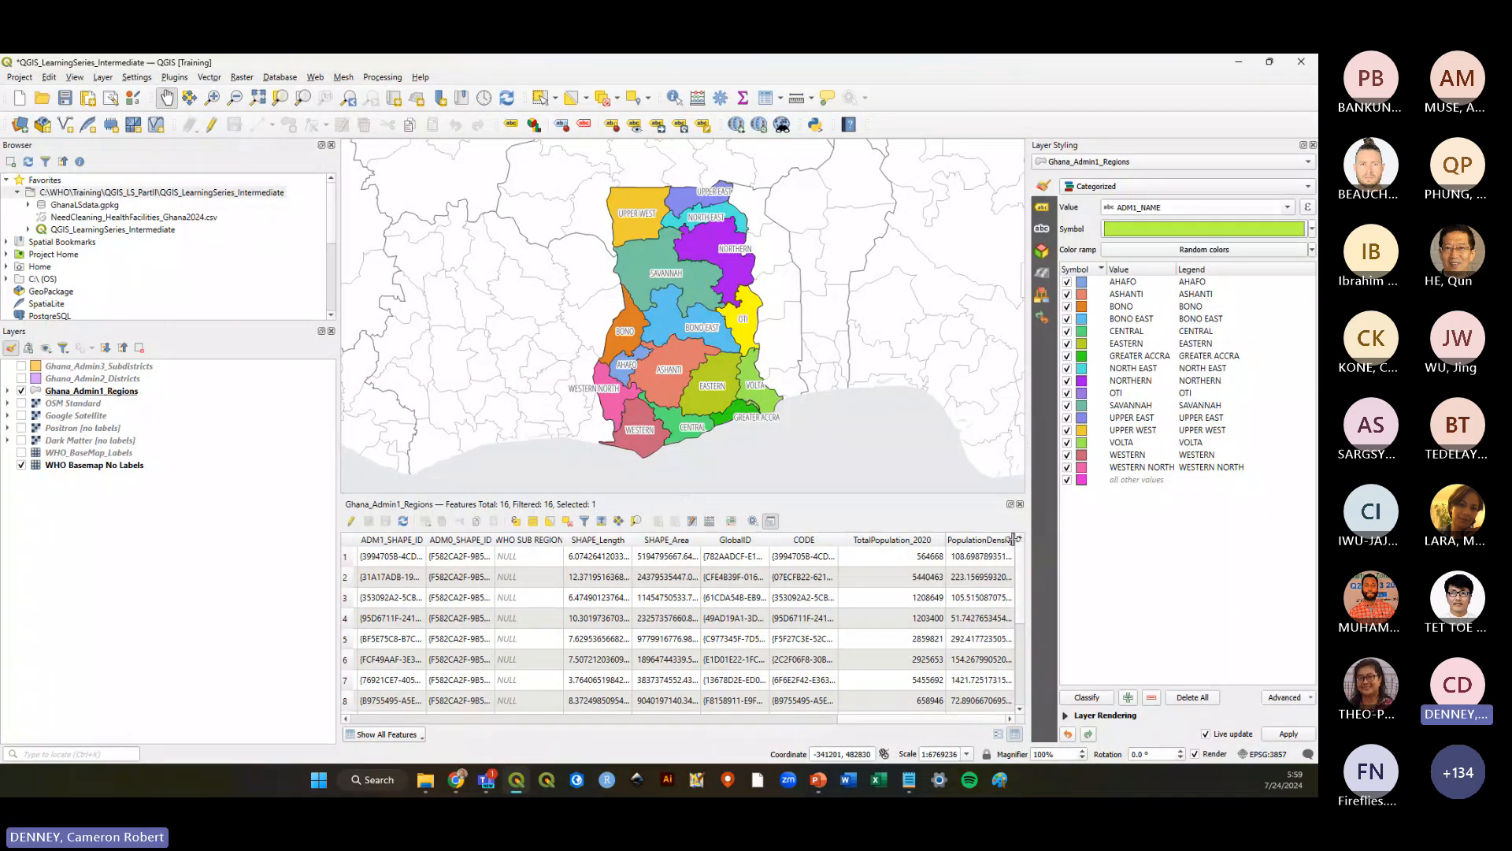
{"action": "left_click_drag", "start_coordinate": [1013, 540], "coordinate": [1049, 541]}
{"action": "left_click_drag", "start_coordinate": [945, 718], "coordinate": [988, 719]}
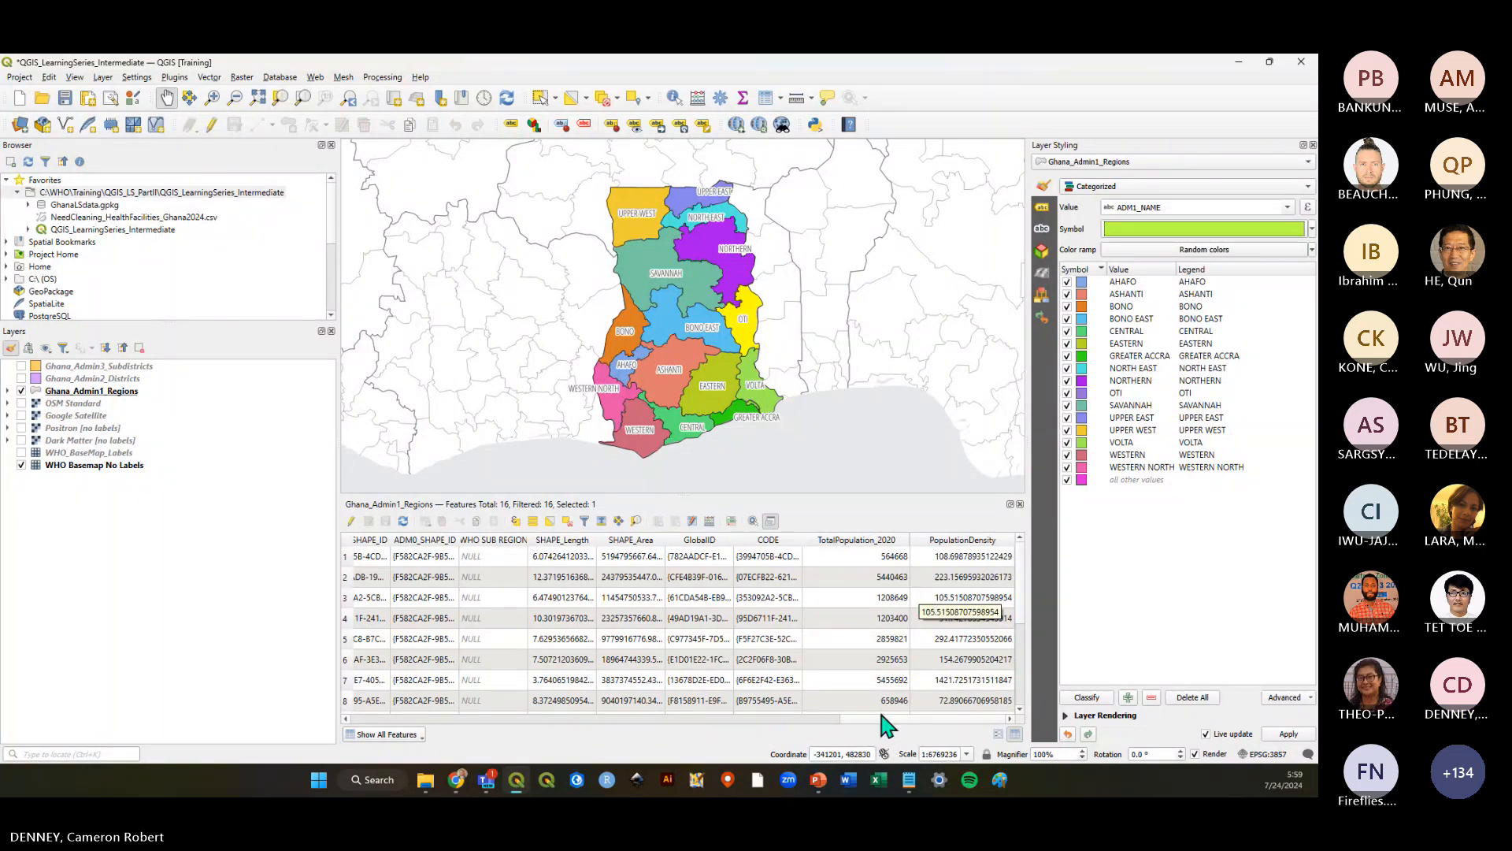
{"action": "left_click_drag", "start_coordinate": [890, 719], "coordinate": [940, 716]}
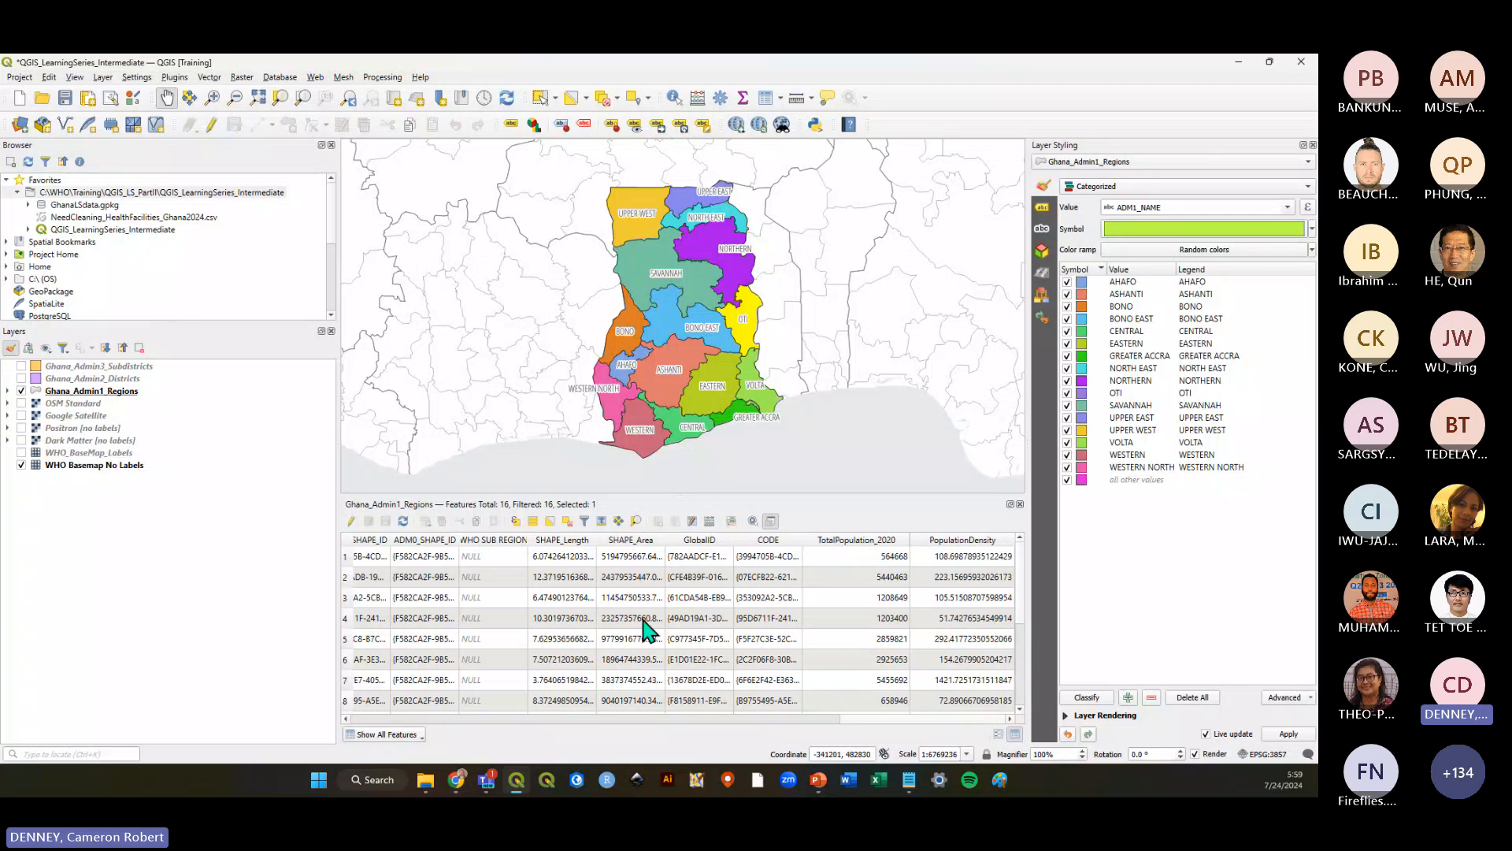
{"action": "left_click", "coordinate": [140, 392]}
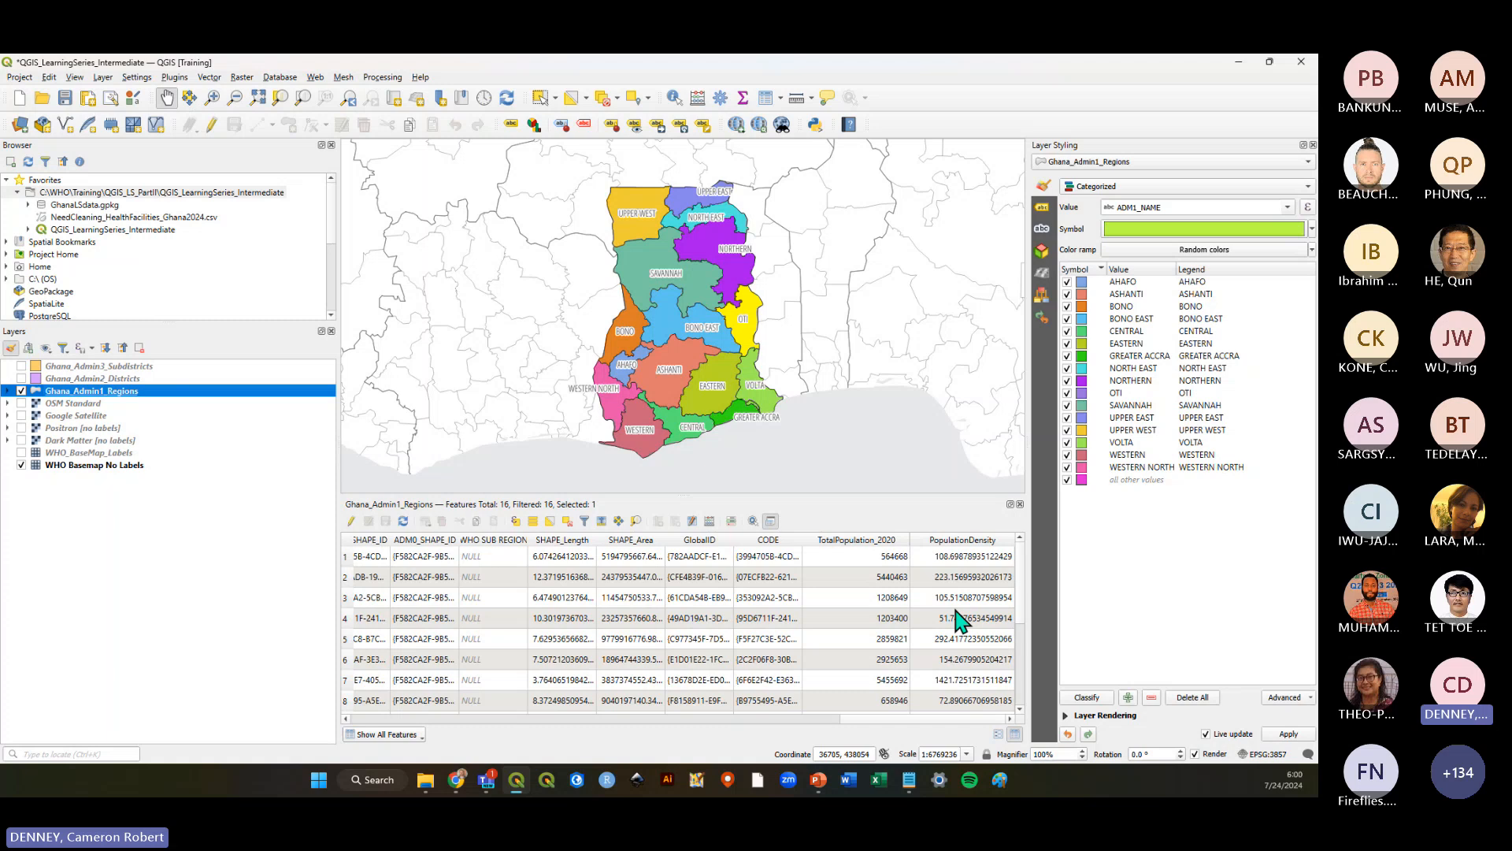
{"action": "left_click", "coordinate": [943, 719]}
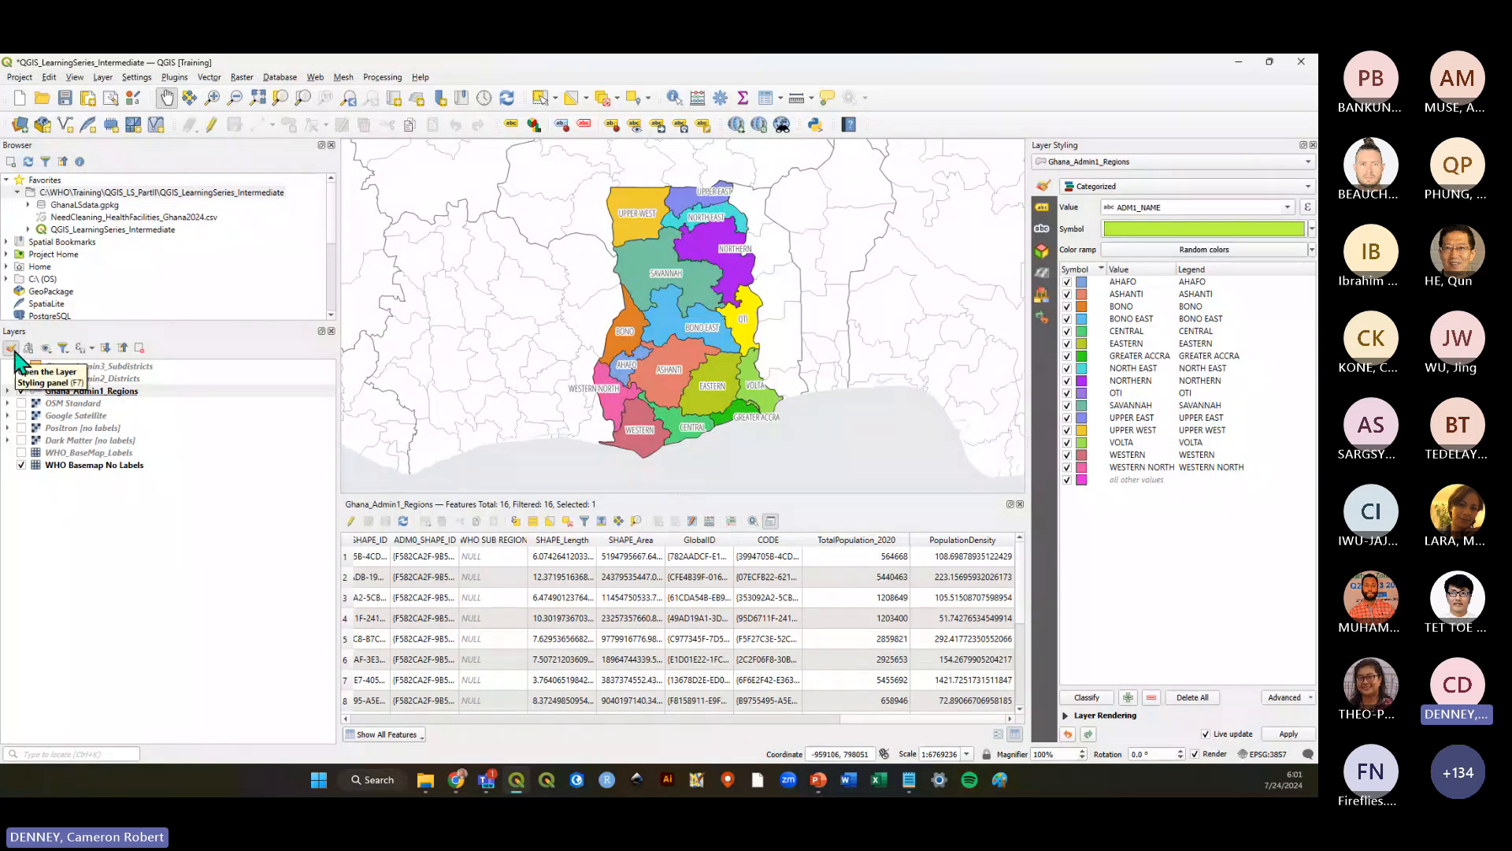
Switch the symbology of Ghana_Admin1_Regions to the Graduated renderer
{"action": "left_click", "coordinate": [79, 392]}
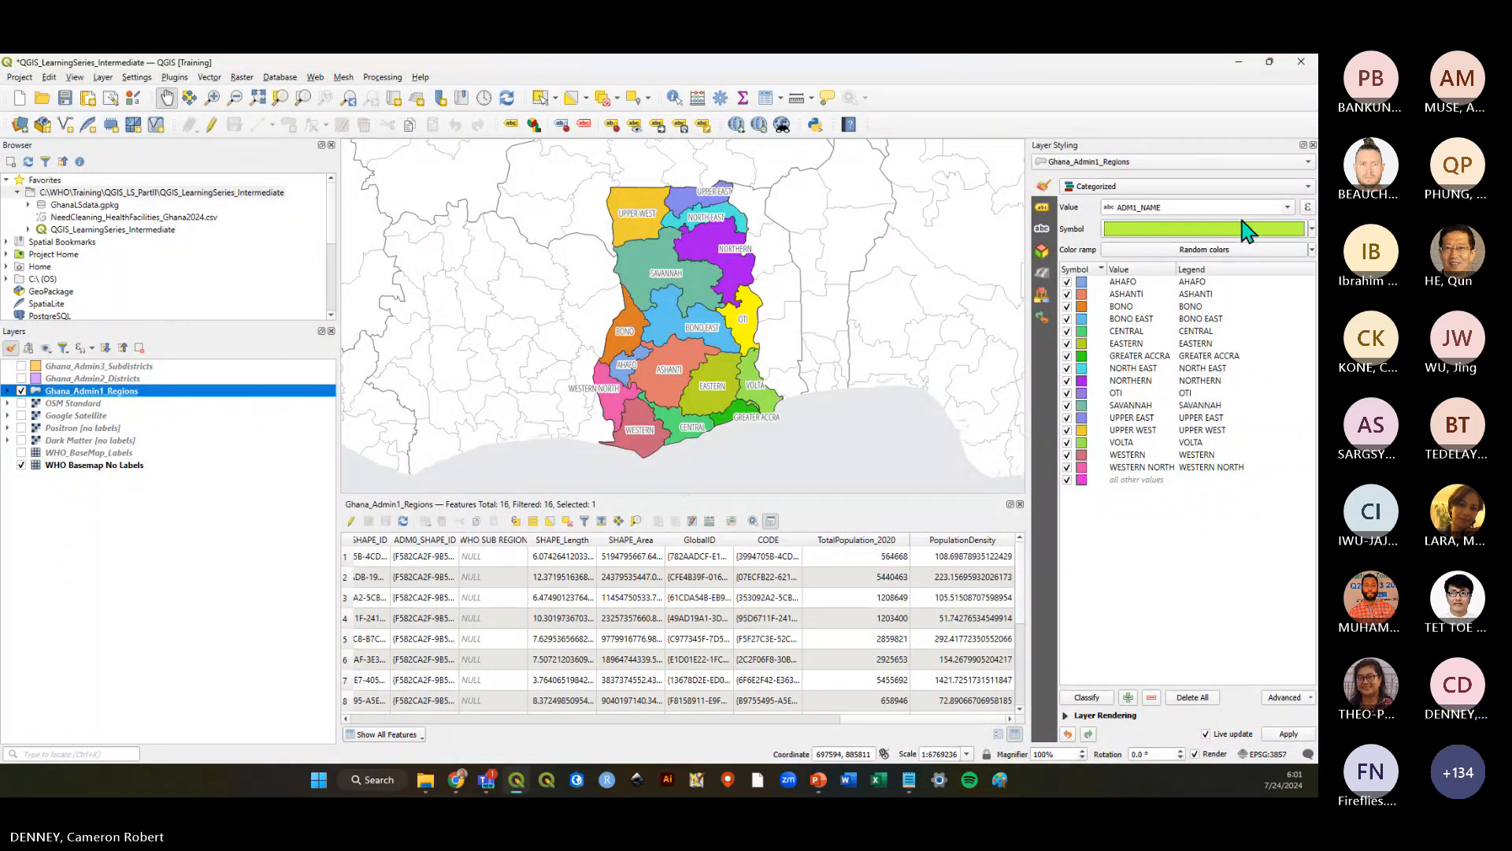
{"action": "left_click", "coordinate": [1296, 189]}
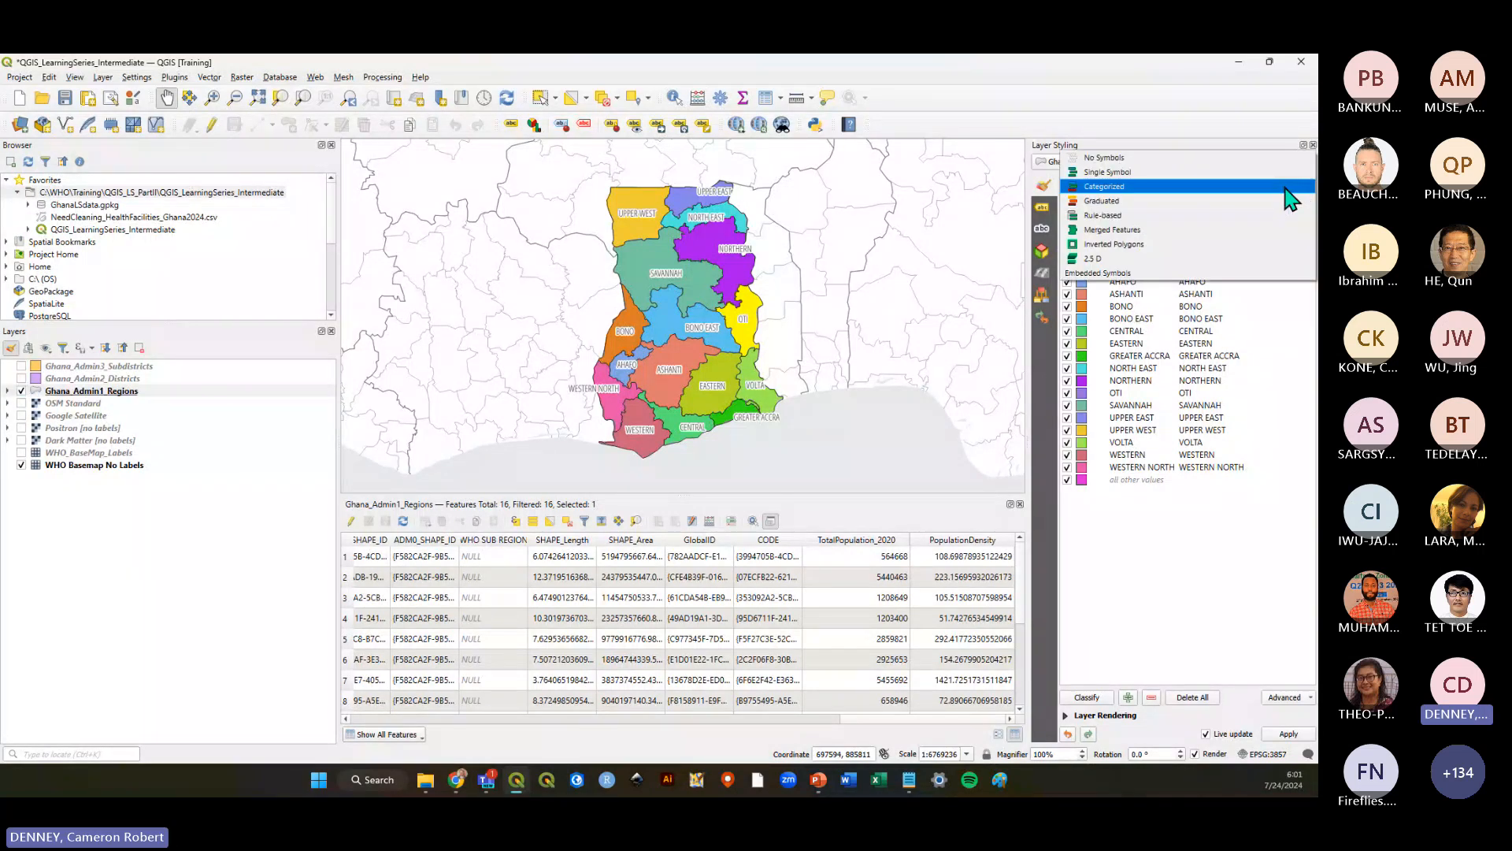
{"action": "left_click", "coordinate": [1139, 212]}
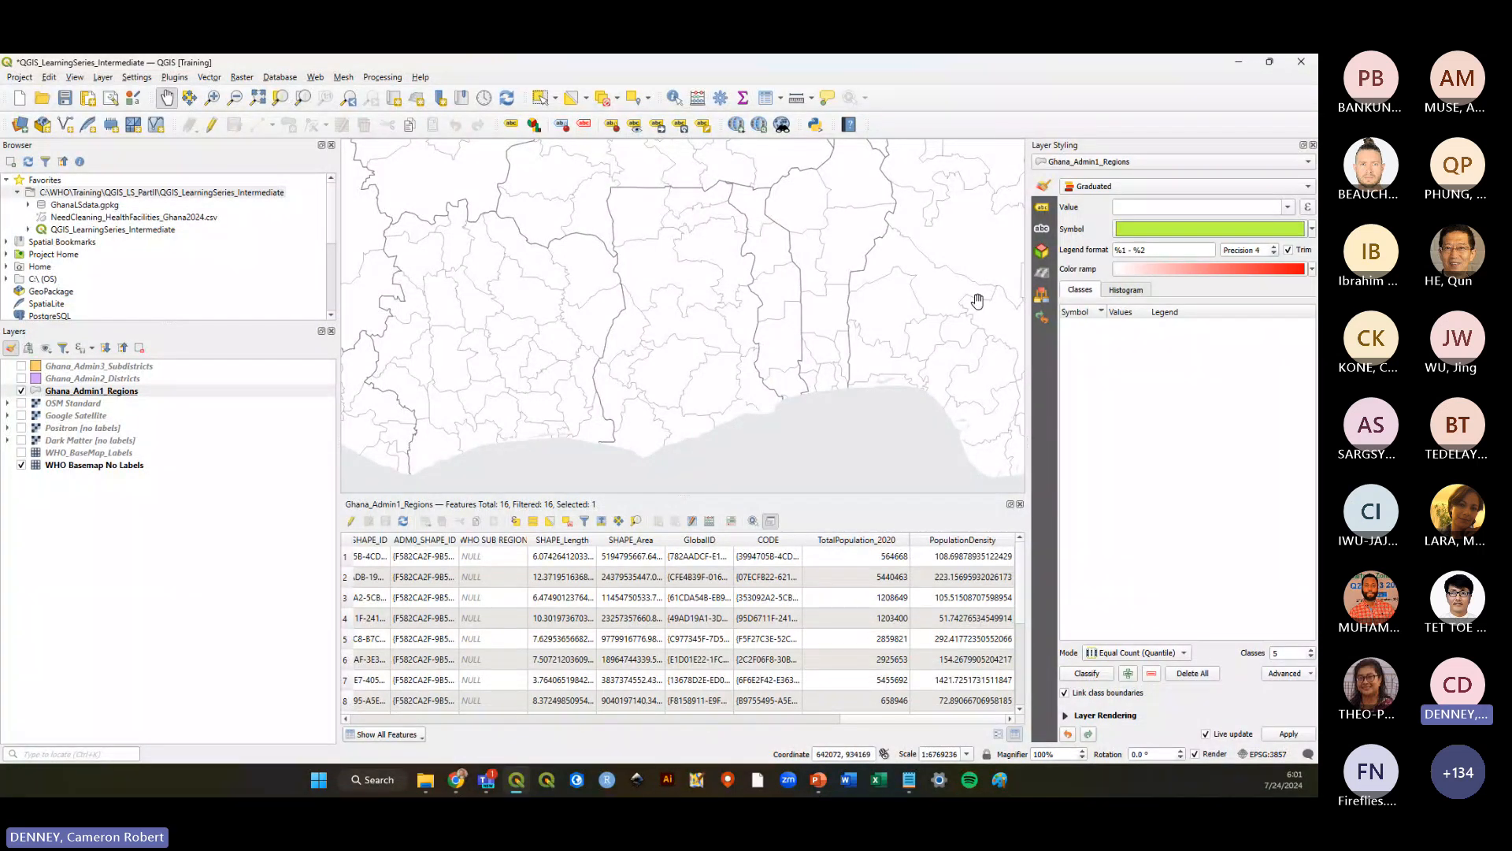
Classify the graduated Ghana_Admin1_Regions layer by TotalPopulation_2020 into five Equal Count (Quantile) classes and clear the feature selection
{"action": "left_click", "coordinate": [1288, 208]}
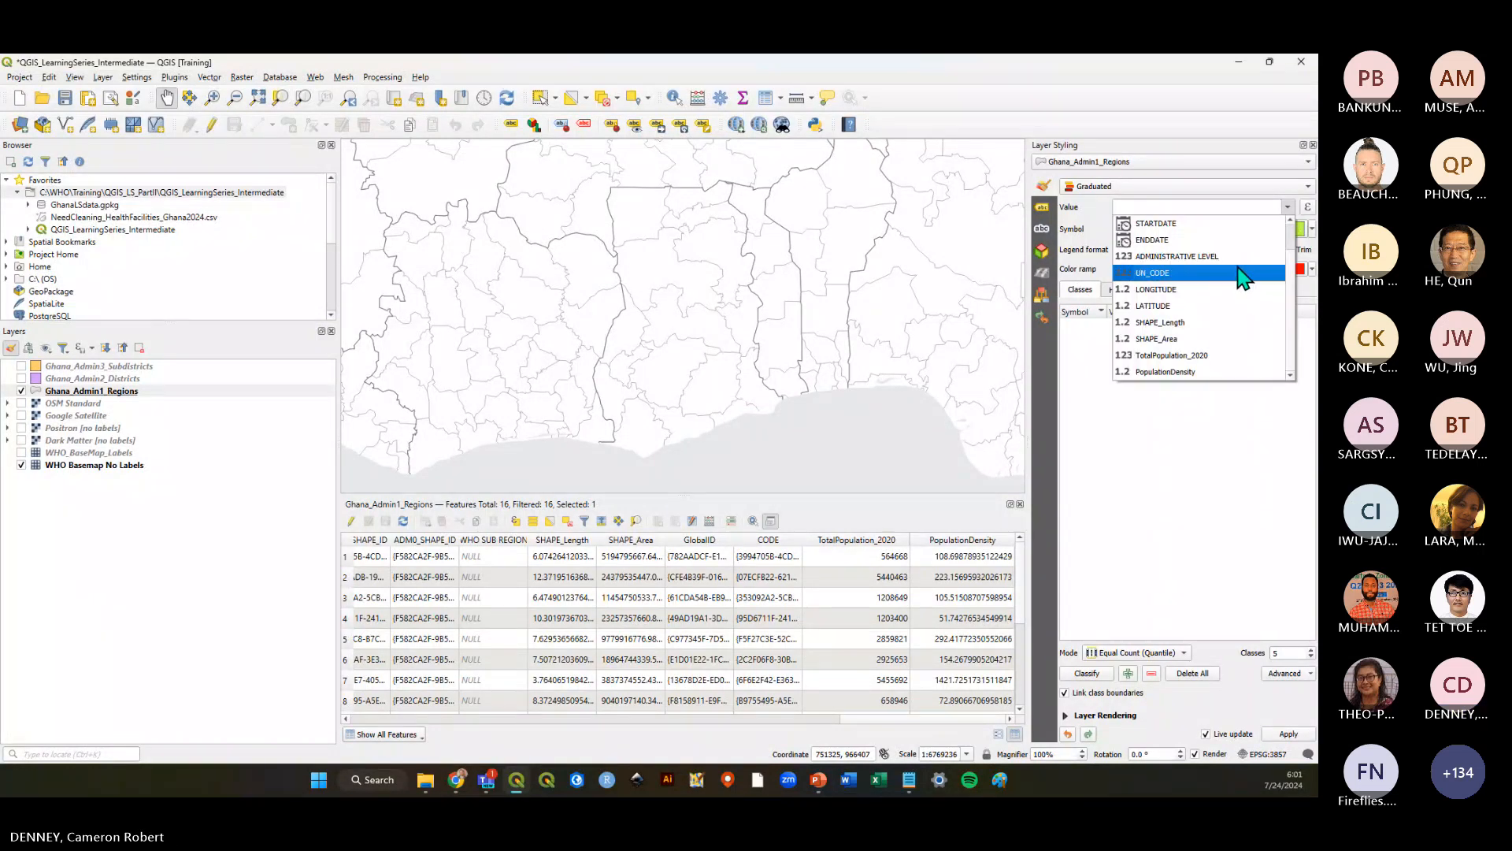
{"action": "left_click", "coordinate": [1168, 356]}
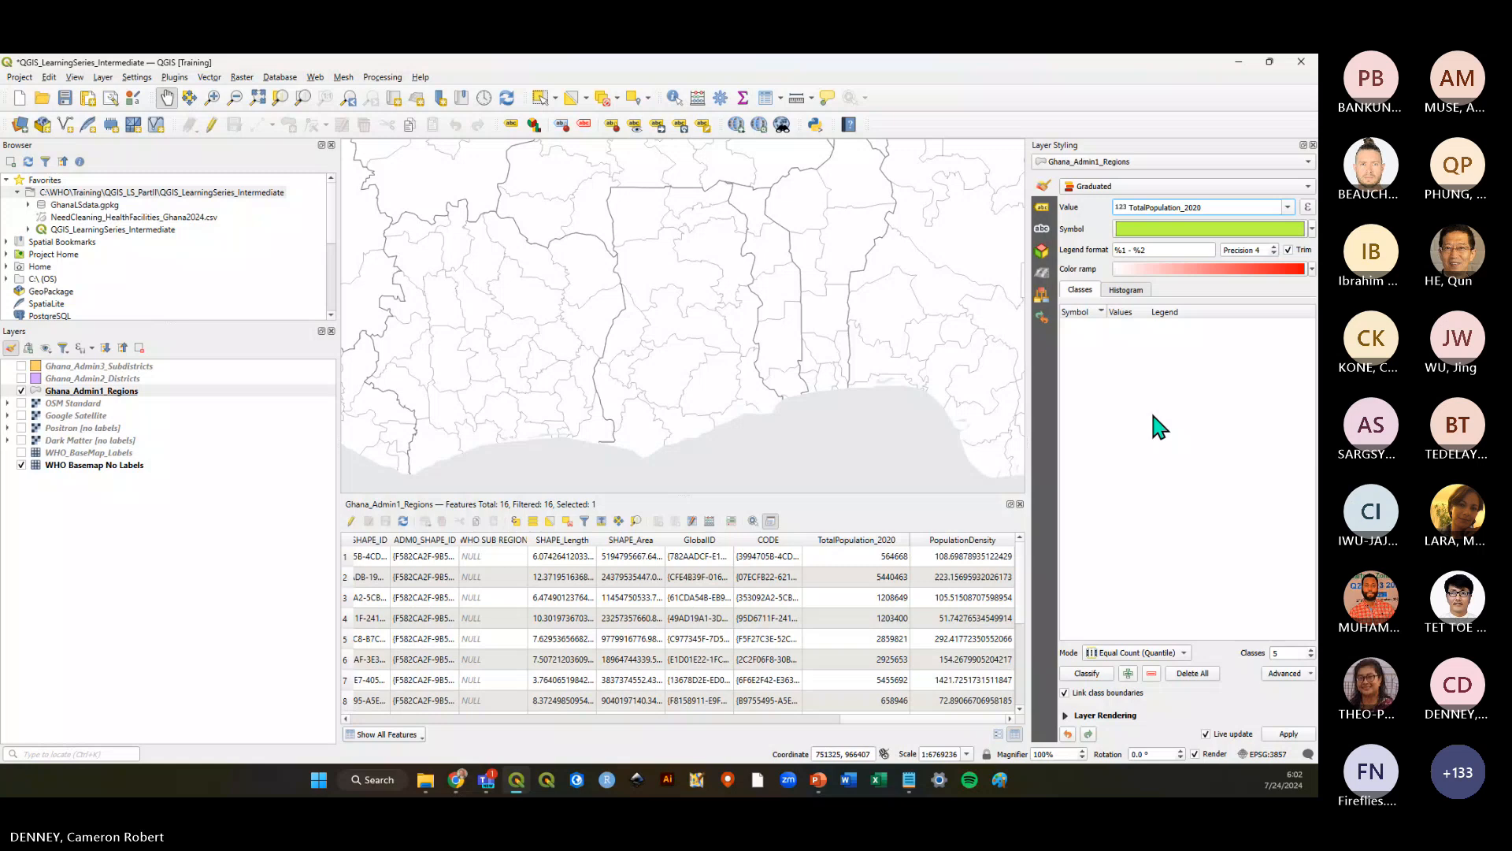
{"action": "left_click", "coordinate": [1090, 673]}
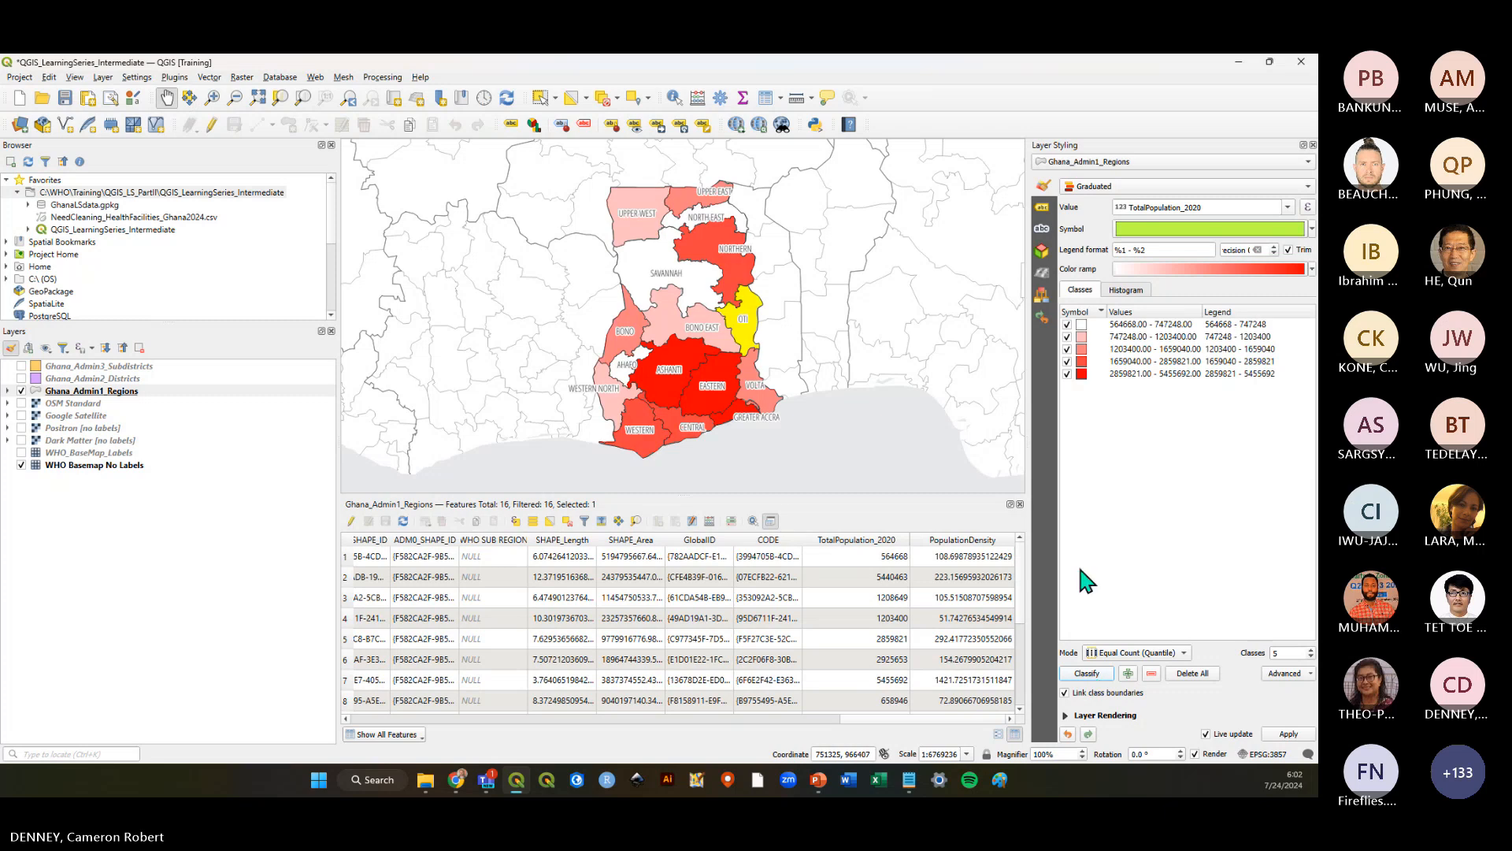
{"action": "left_click", "coordinate": [598, 99]}
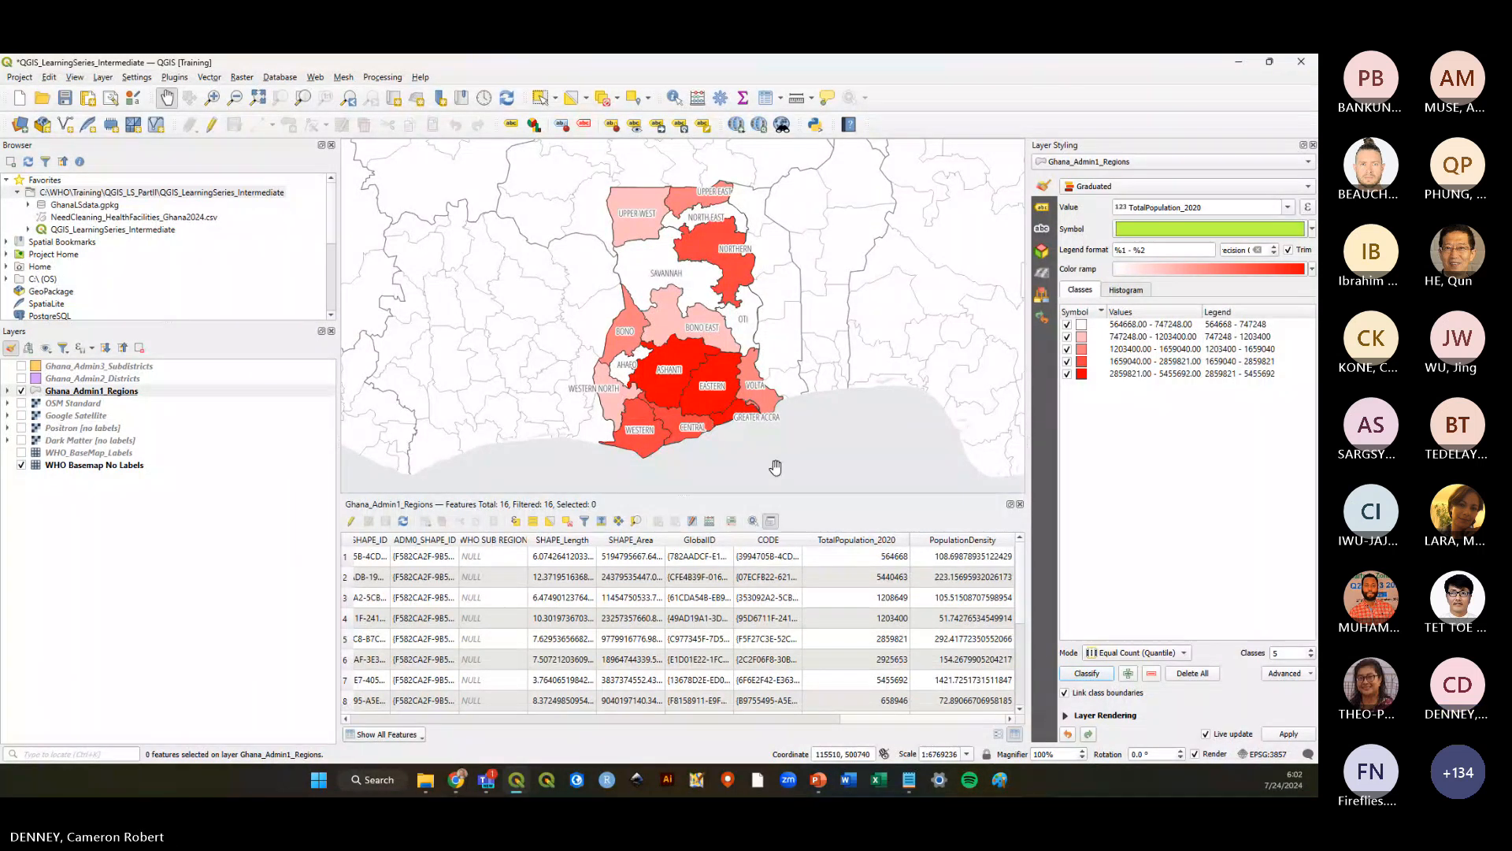
{"action": "left_click_drag", "start_coordinate": [778, 446], "coordinate": [774, 447]}
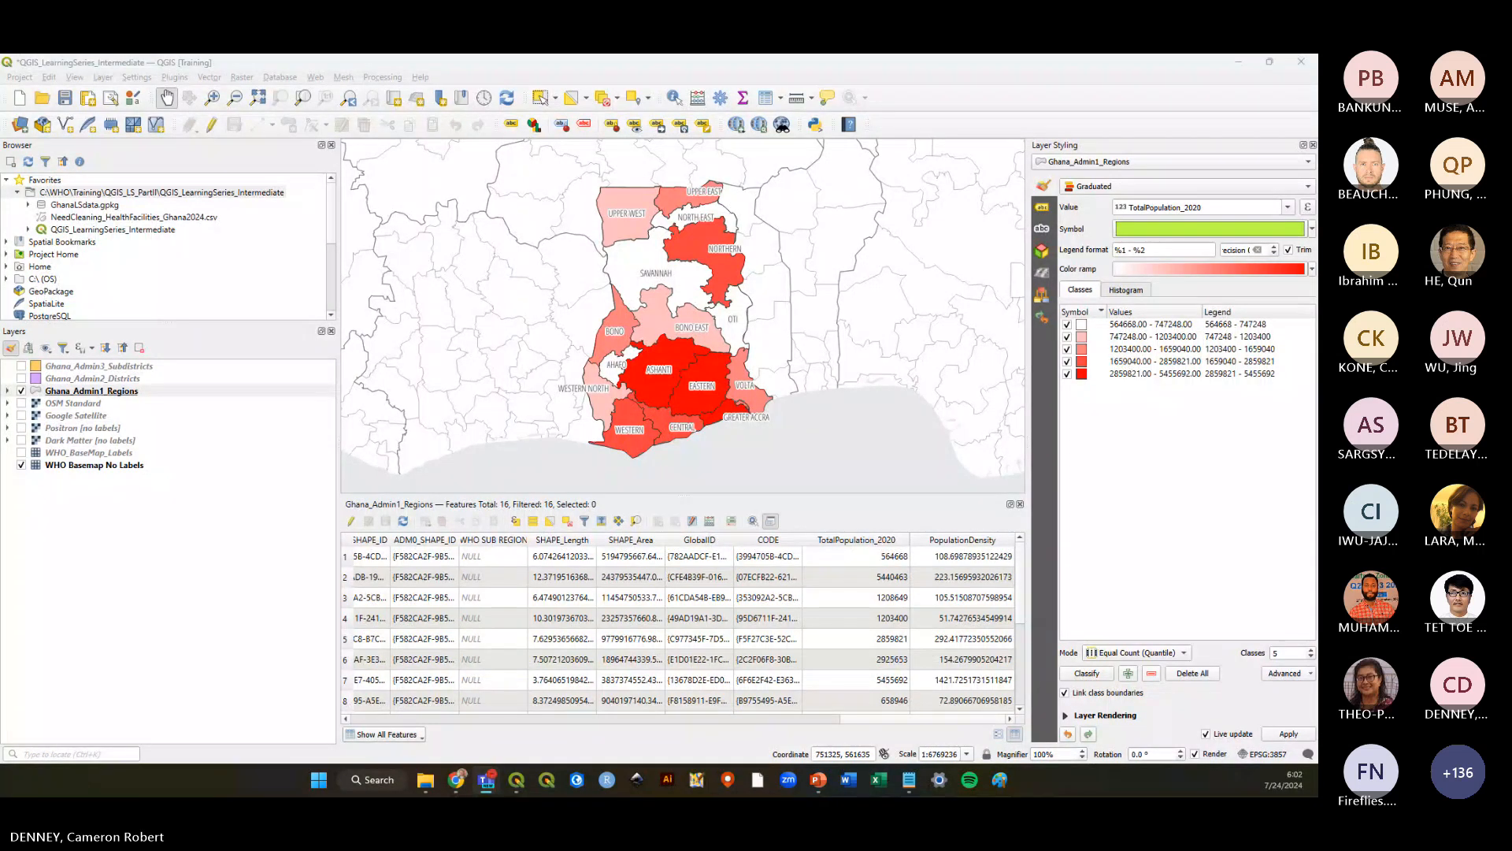
Reclassify the regions with the Graduated renderer and TotalPopulation_2020 kept, and save the project
{"action": "left_click", "coordinate": [1175, 432]}
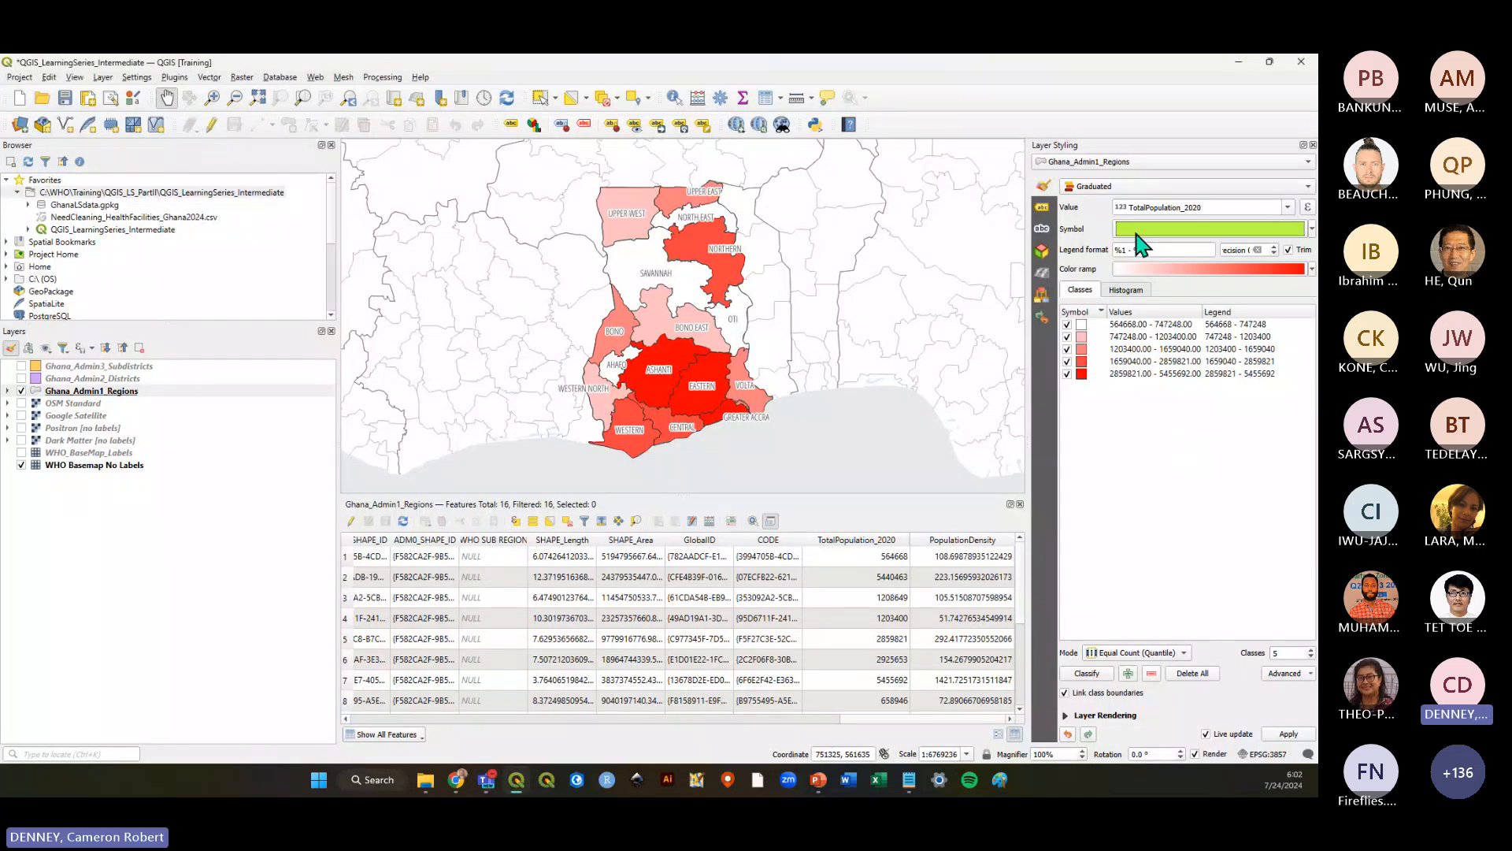
{"action": "left_click", "coordinate": [1113, 187]}
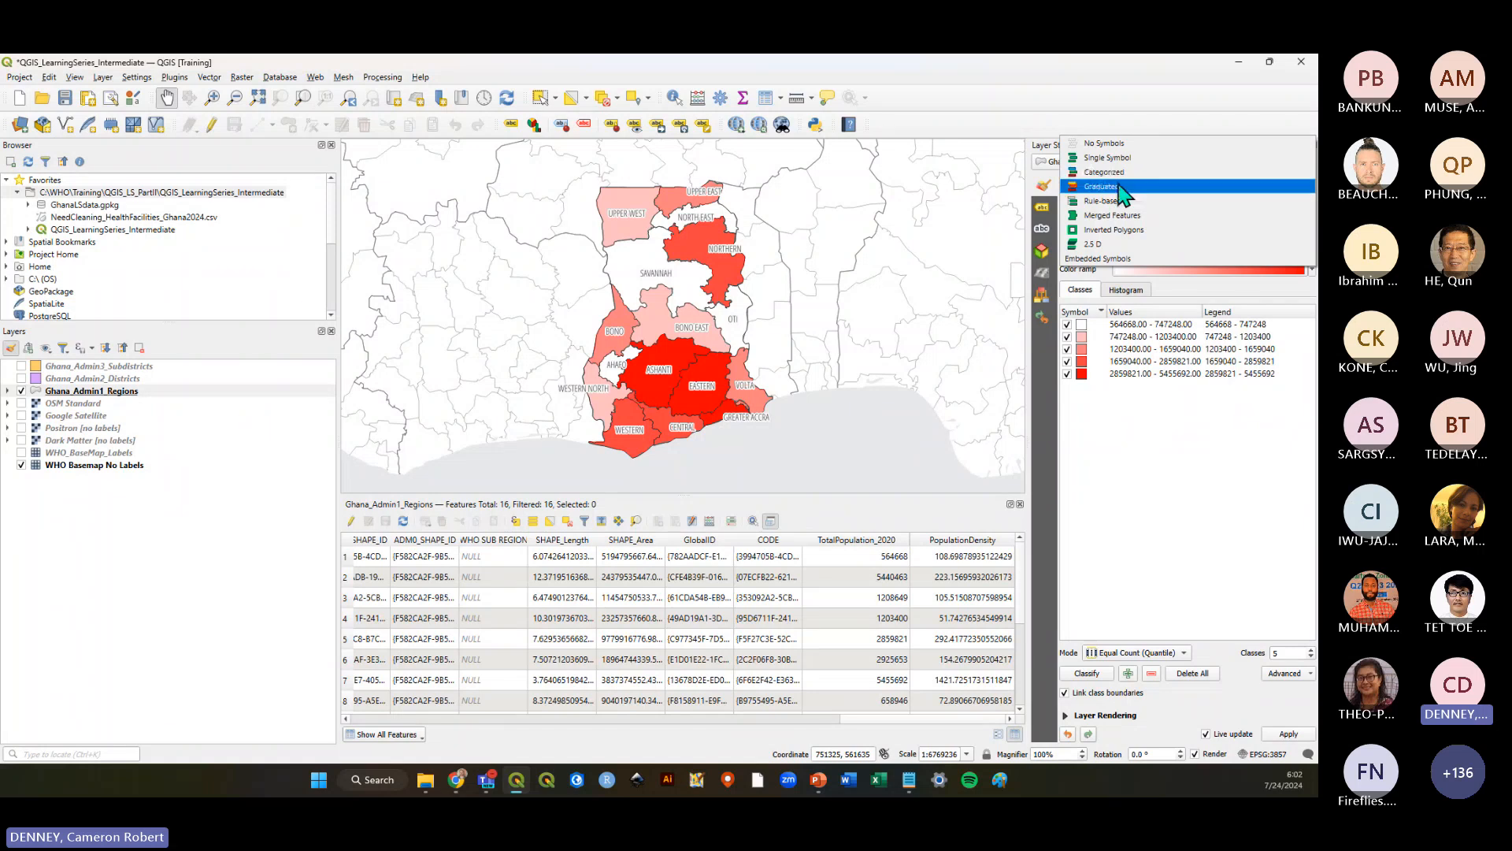
{"action": "left_click", "coordinate": [1119, 187]}
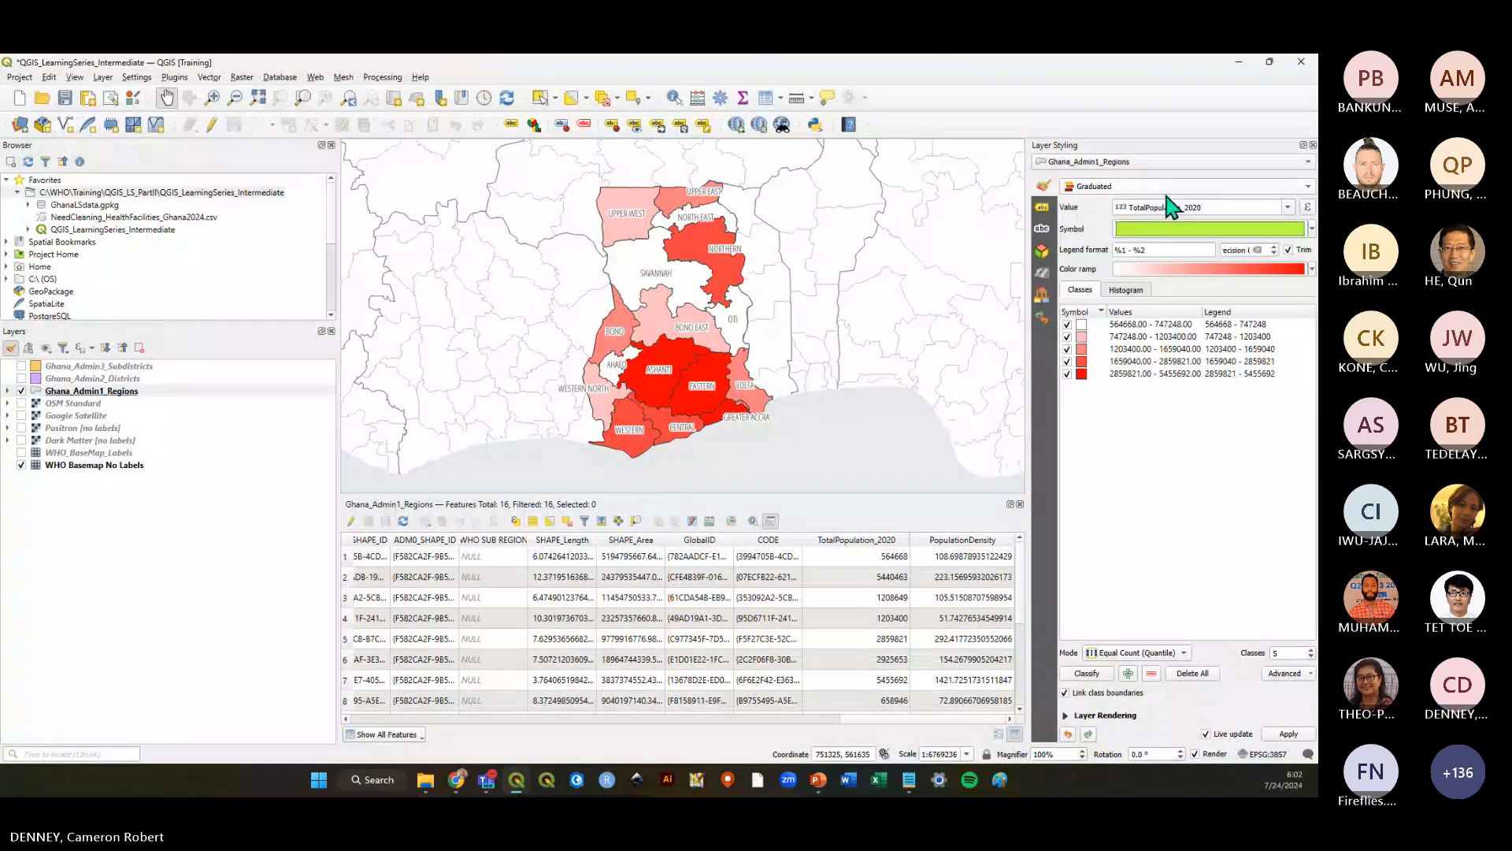
{"action": "left_click", "coordinate": [1289, 207]}
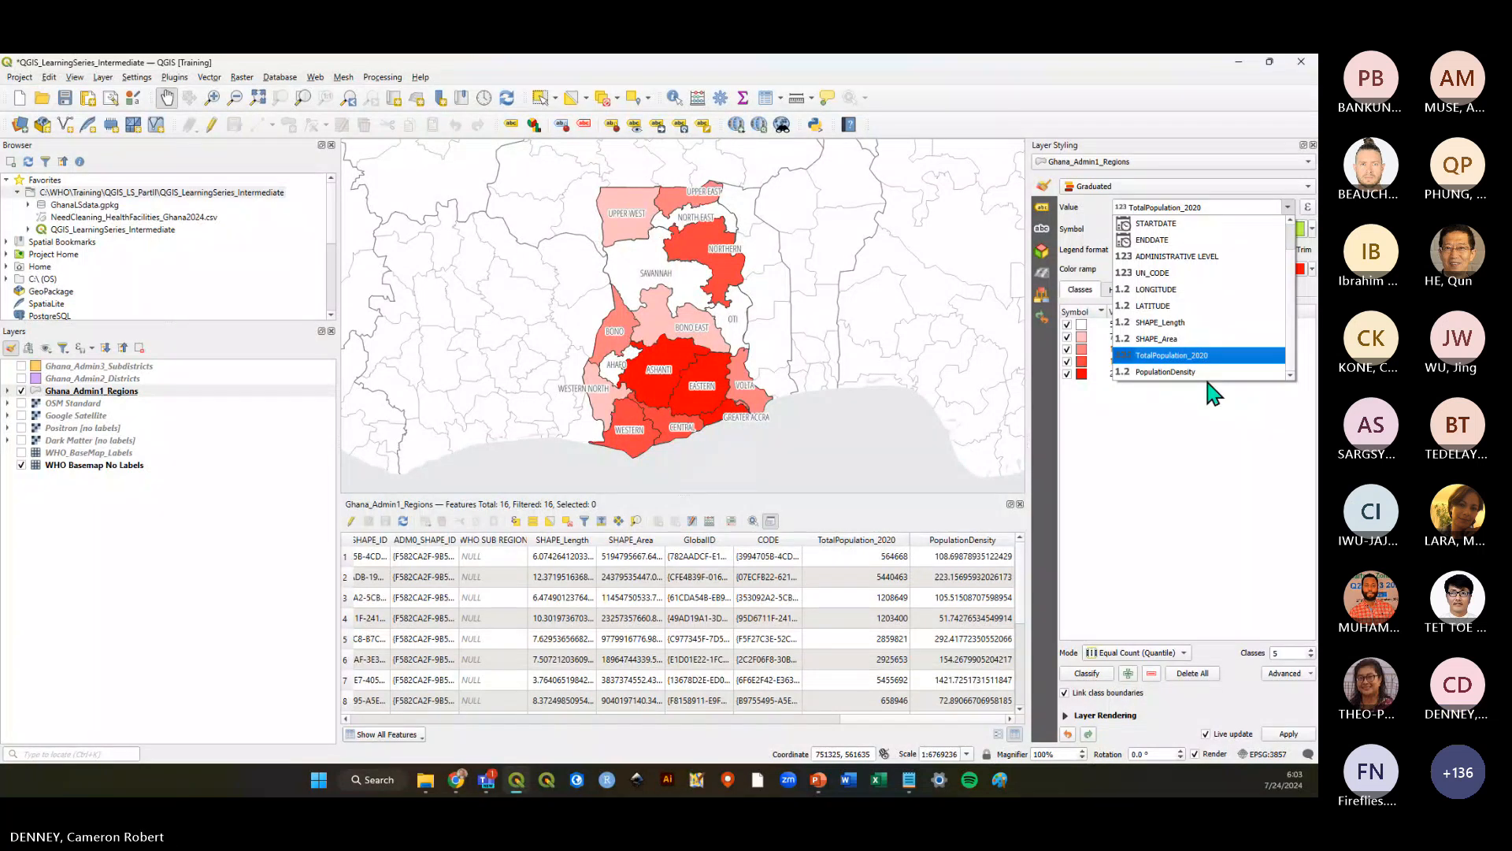
{"action": "left_click", "coordinate": [1187, 435]}
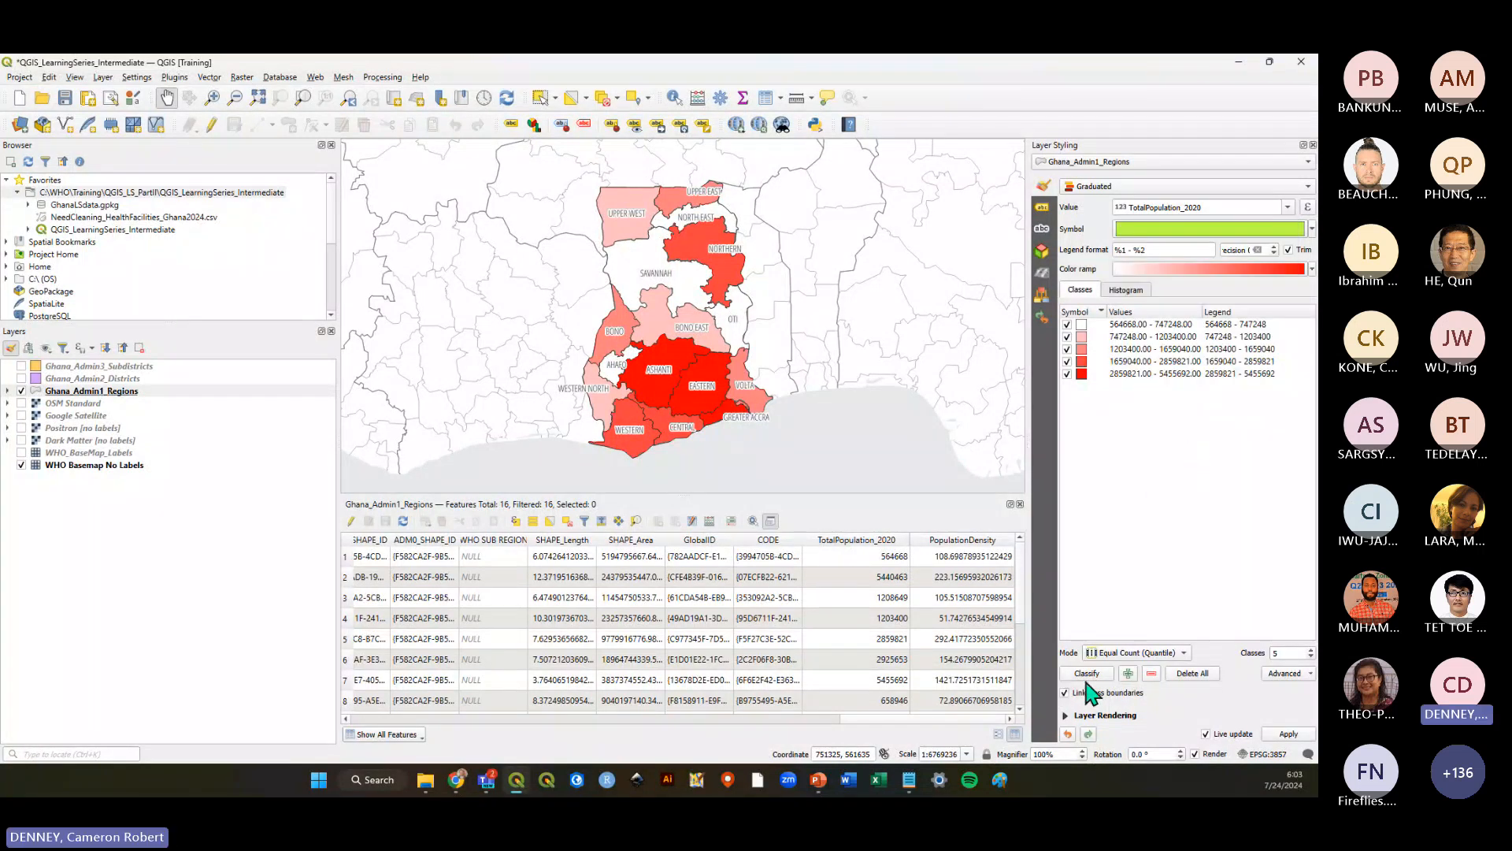
{"action": "left_click", "coordinate": [1087, 674]}
{"action": "left_click", "coordinate": [64, 99]}
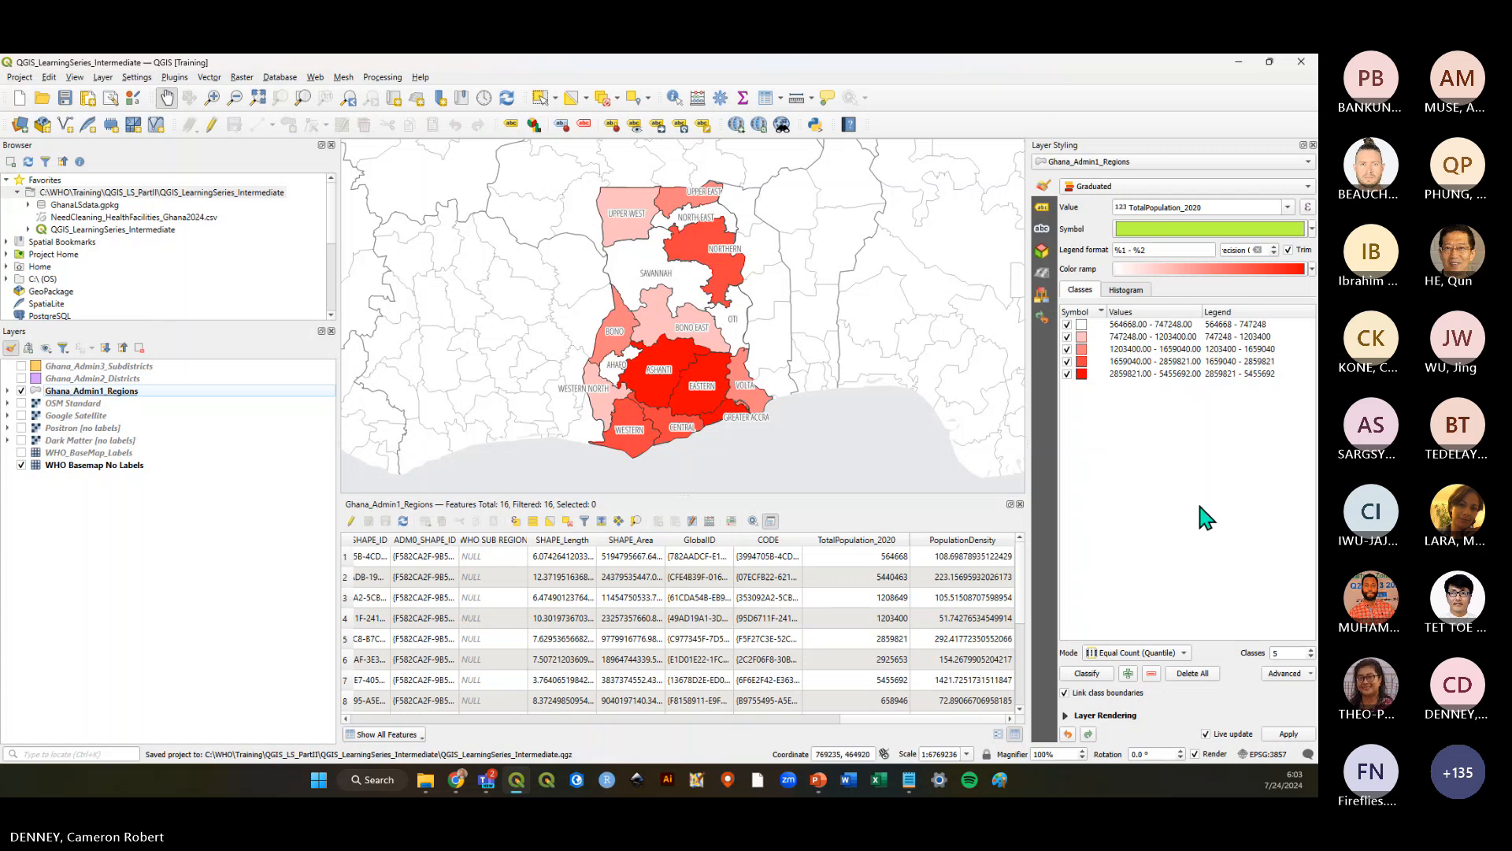
Select the North East region on the map, and select individual region records in the attribute table, ending with row 4
{"action": "left_click", "coordinate": [540, 98]}
{"action": "left_click", "coordinate": [709, 224]}
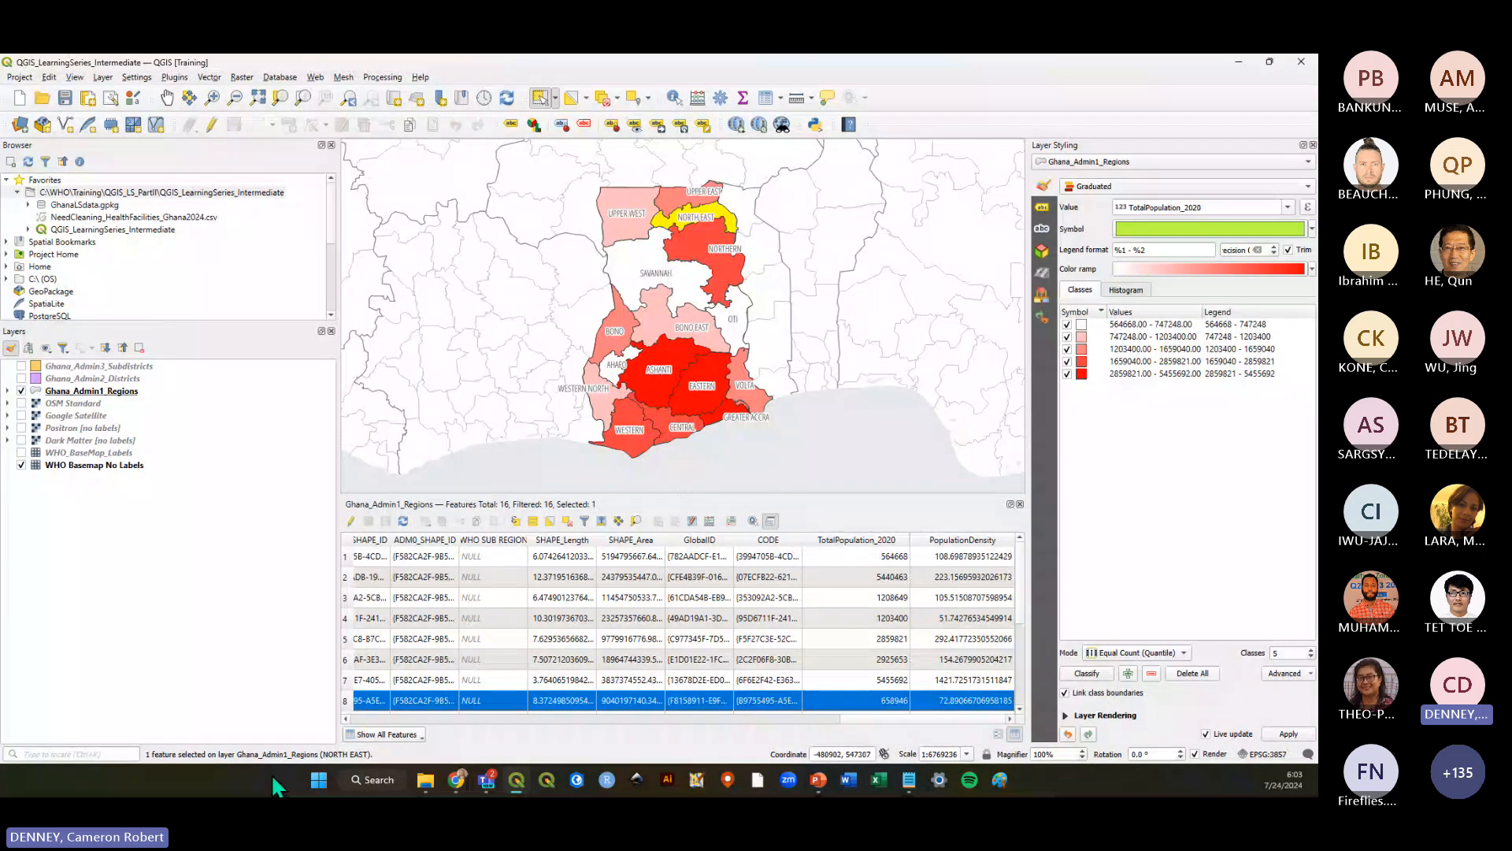
{"action": "left_click", "coordinate": [345, 680]}
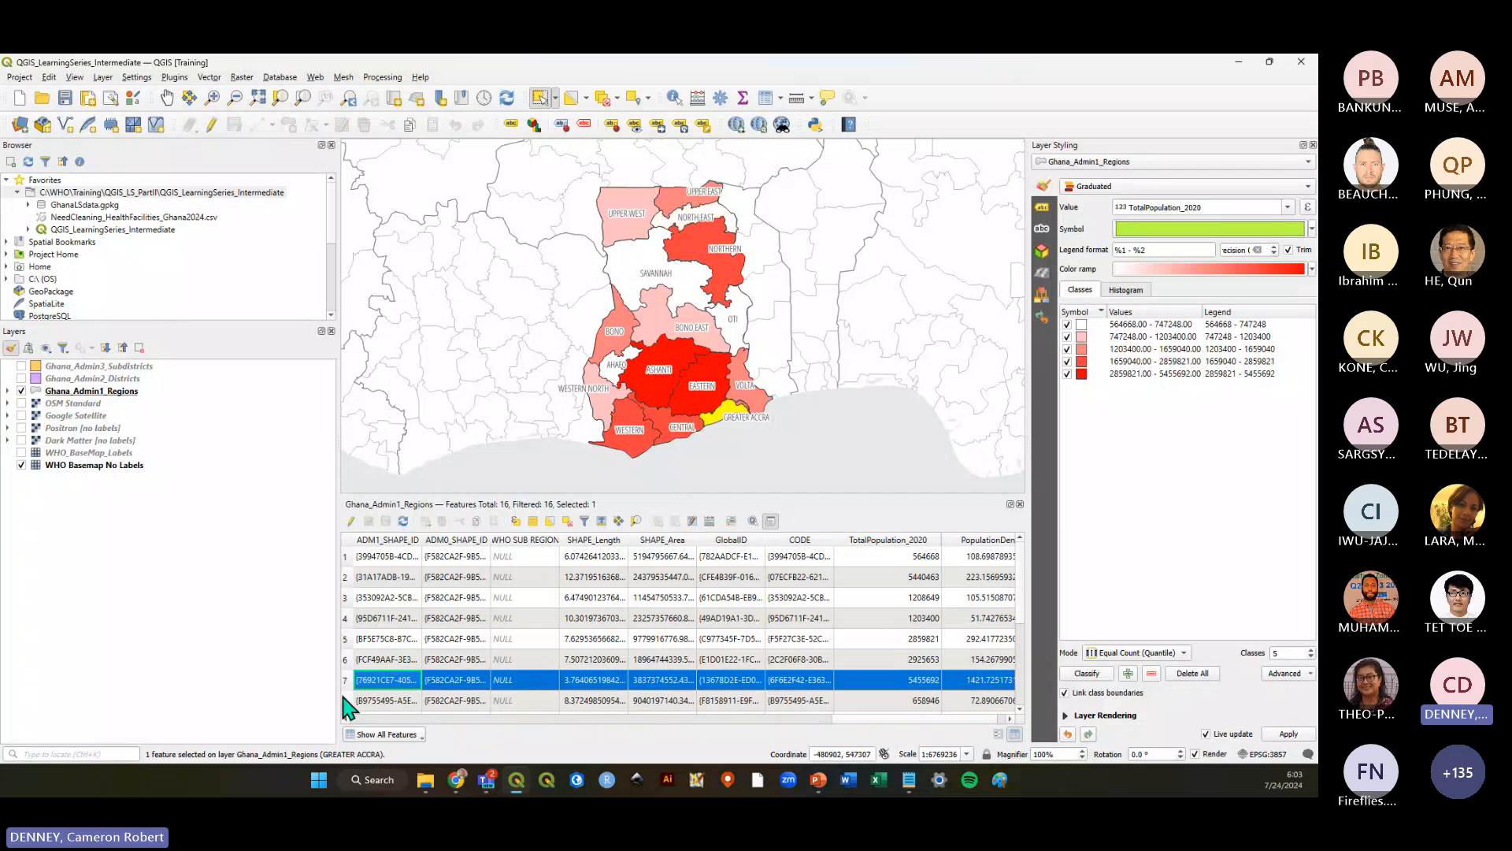
{"action": "left_click", "coordinate": [345, 700], "text": "ctrl"}
{"action": "left_click", "coordinate": [345, 700]}
{"action": "left_click", "coordinate": [345, 659]}
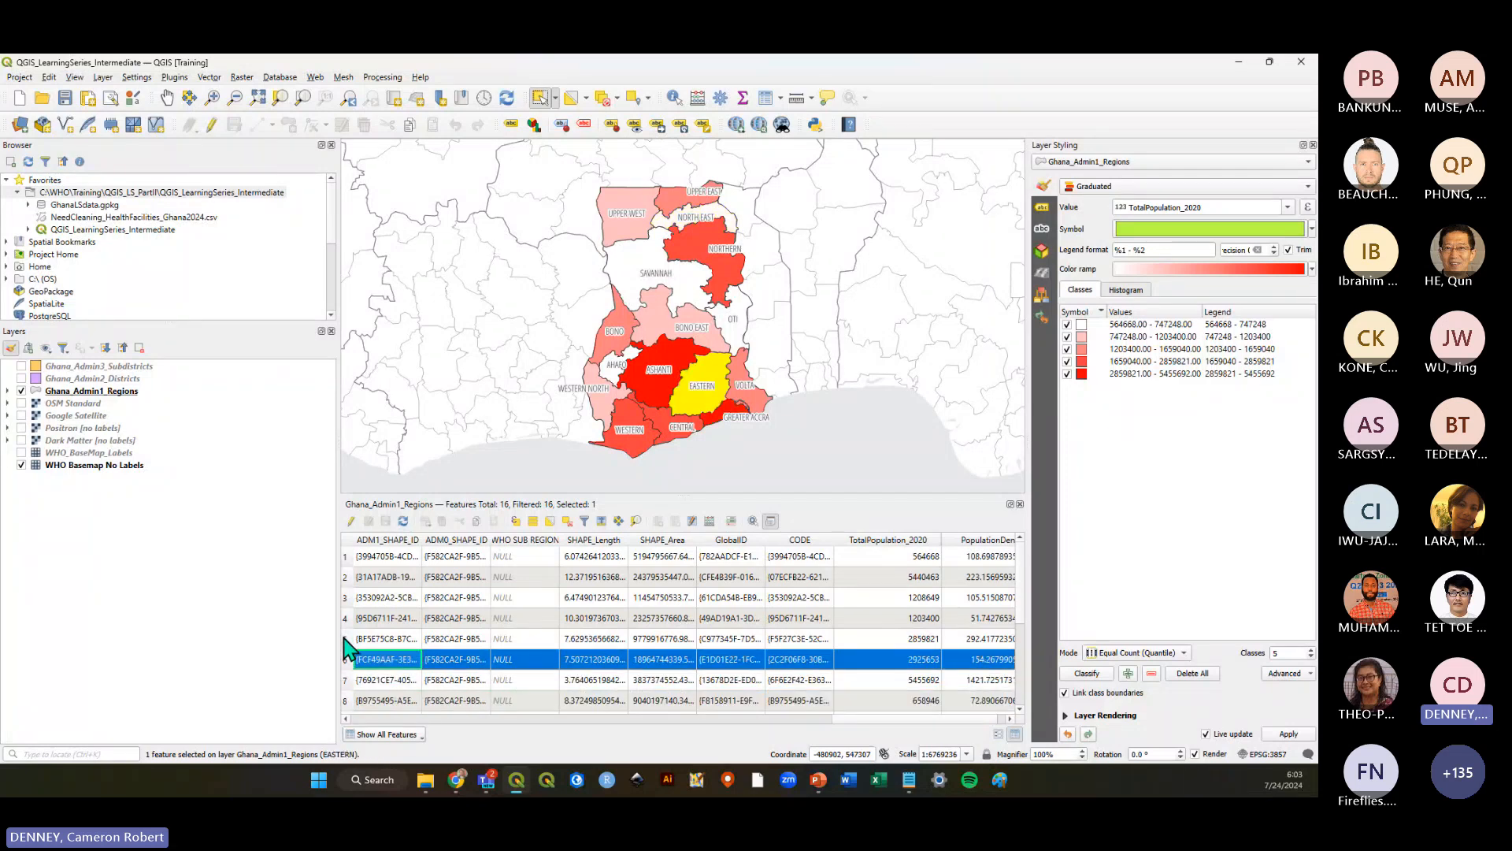
{"action": "left_click", "coordinate": [346, 639]}
{"action": "left_click", "coordinate": [348, 618]}
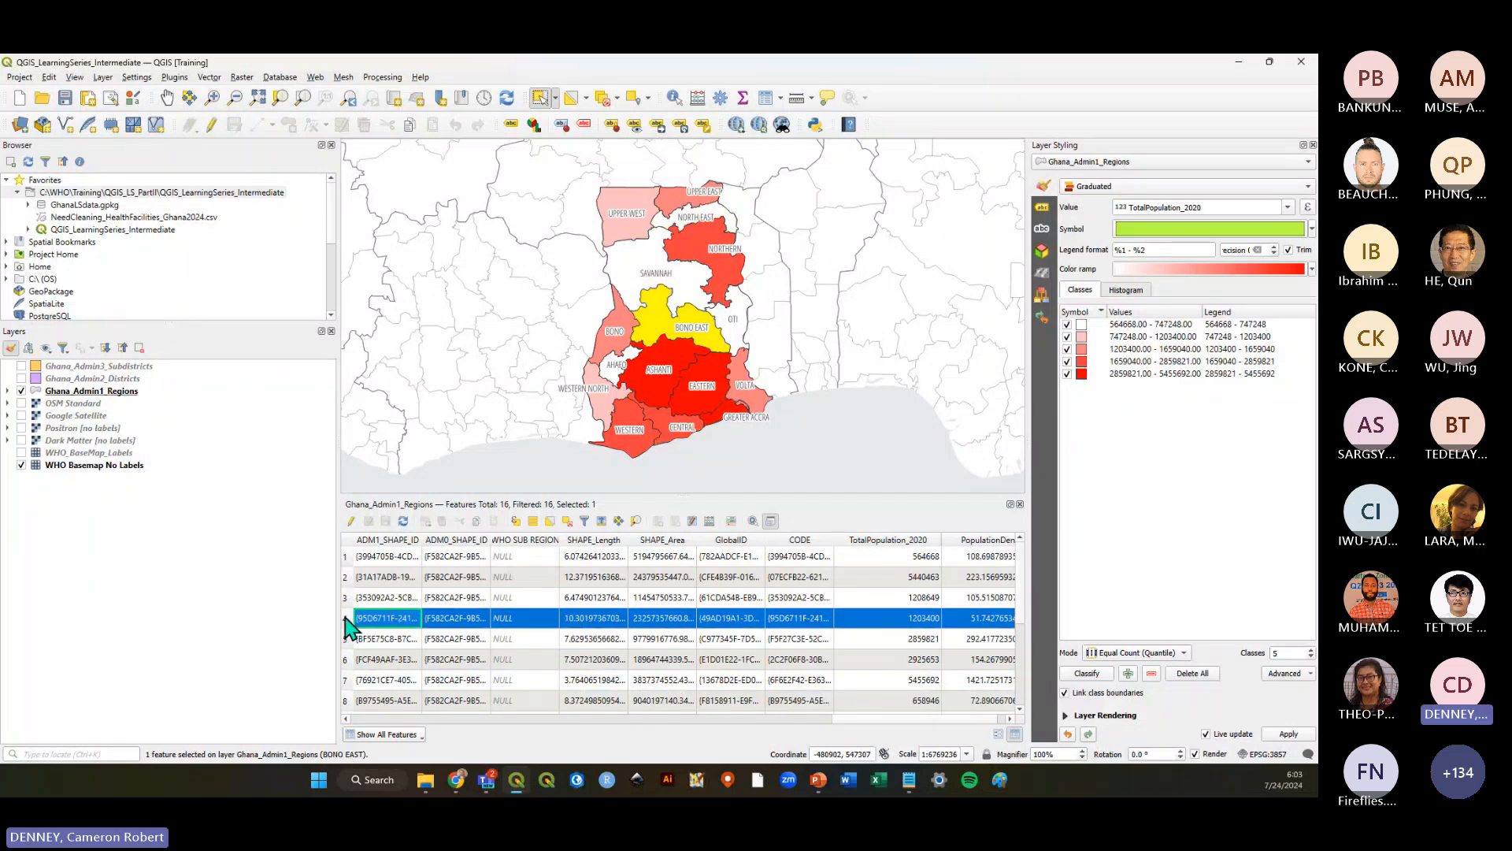
Select several adjacent attribute table records at once, including rows 3 to 6, and reduce the selection to row 4
{"action": "left_click_drag", "start_coordinate": [347, 597], "coordinate": [351, 584]}
{"action": "left_click", "coordinate": [345, 557]}
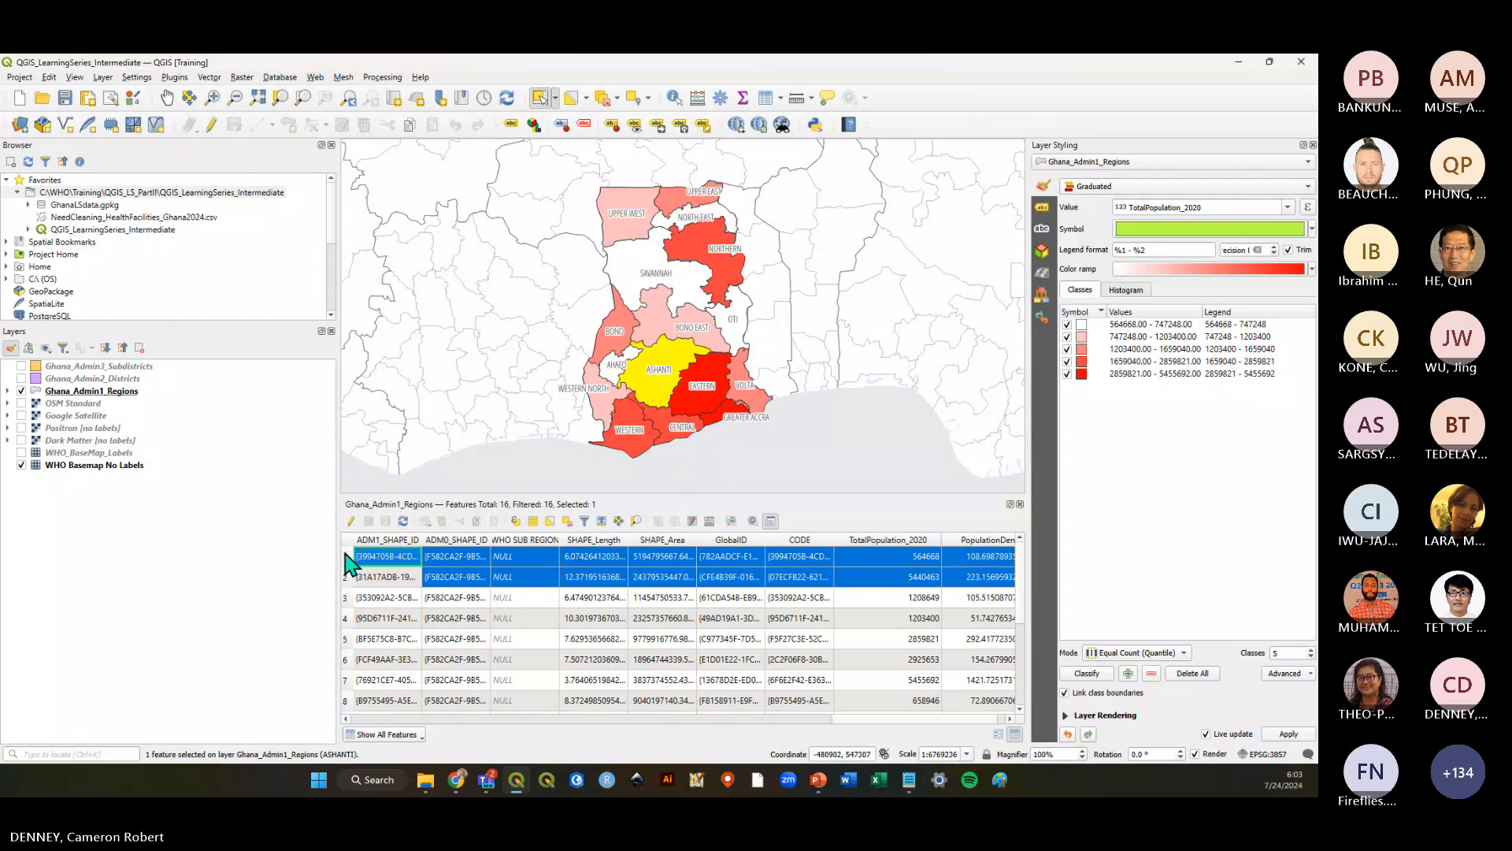
{"action": "left_click", "coordinate": [344, 599]}
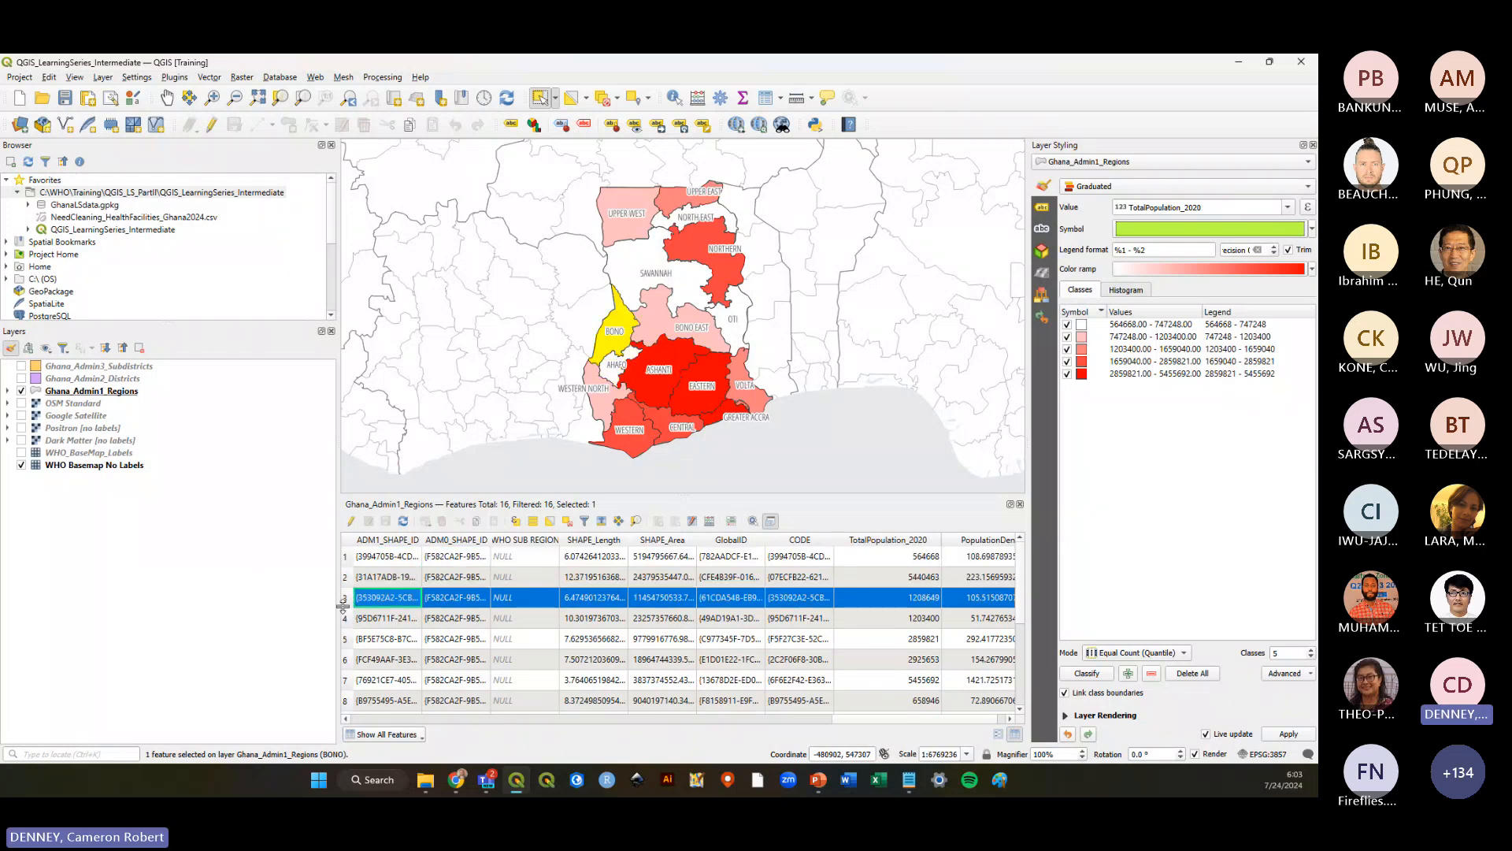
{"action": "left_click_drag", "start_coordinate": [345, 600], "coordinate": [345, 658]}
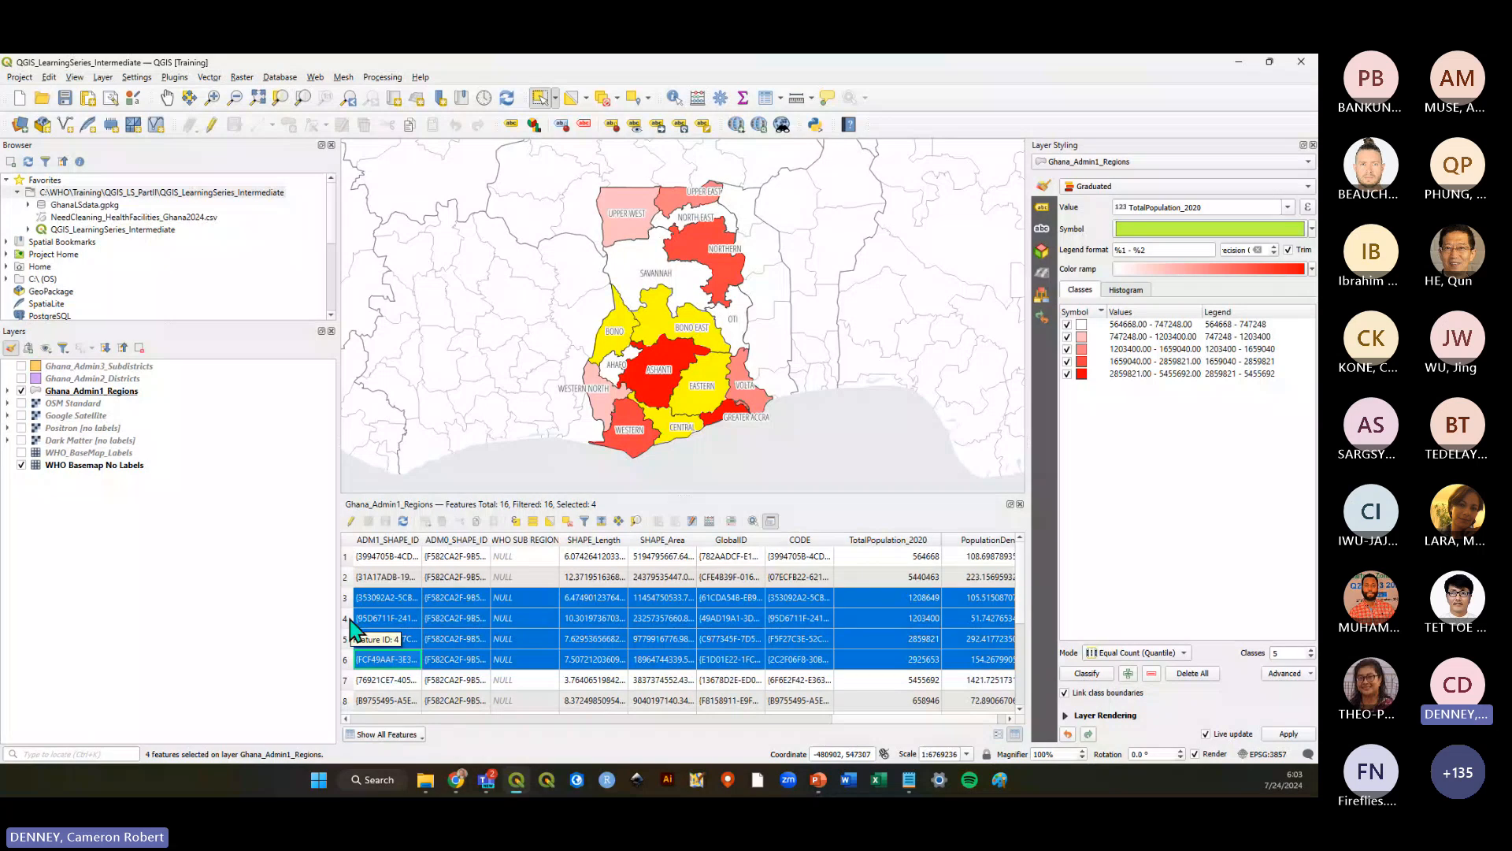
{"action": "left_click", "coordinate": [347, 618]}
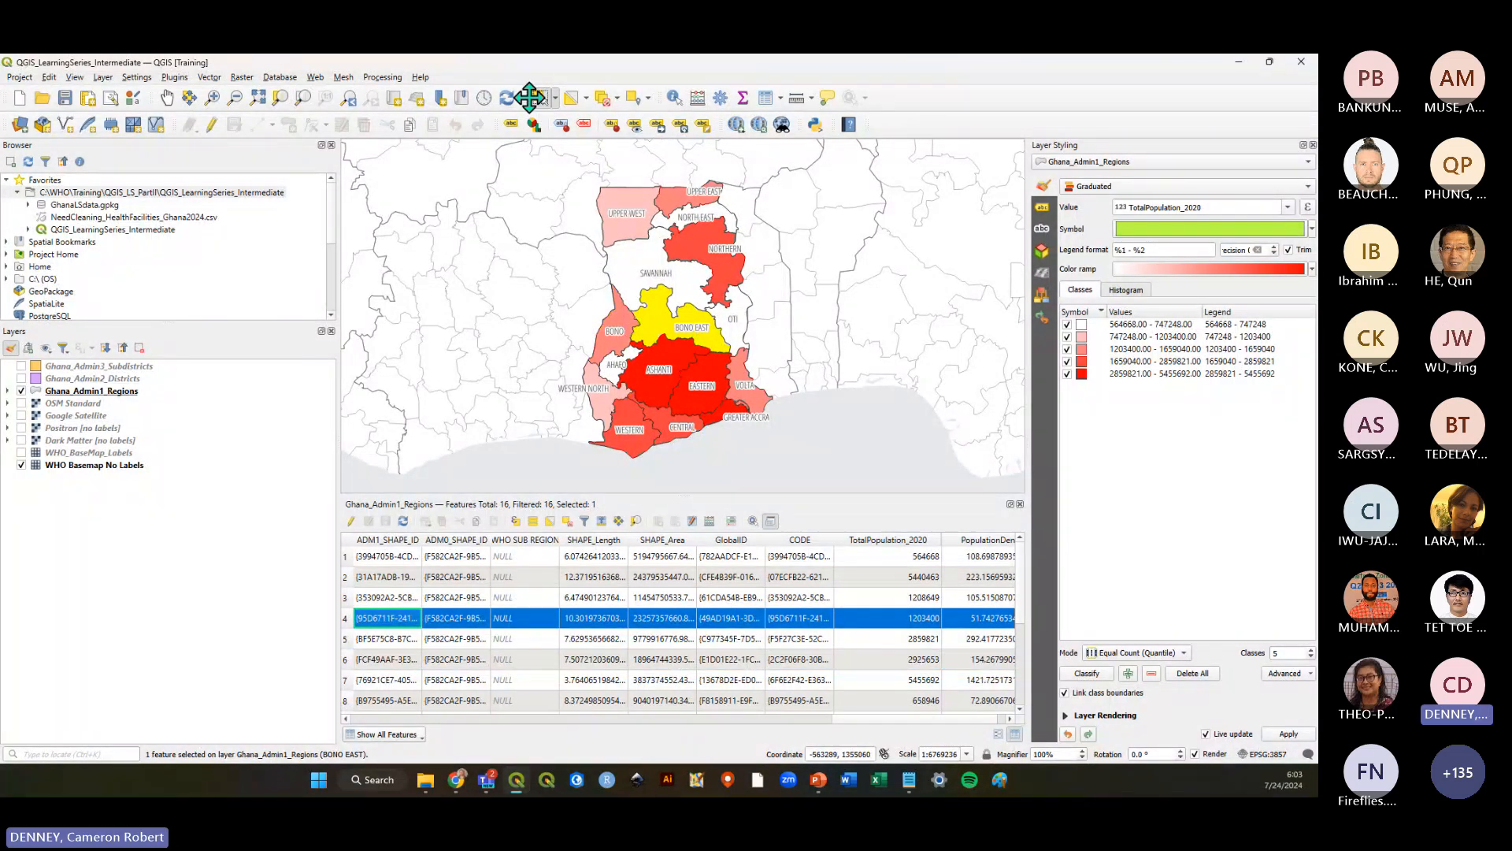
Select Upper East on the map, replace it with an area selection of Ashanti and Eastern, and check their attribute table rows
{"action": "key", "text": "ctrl"}
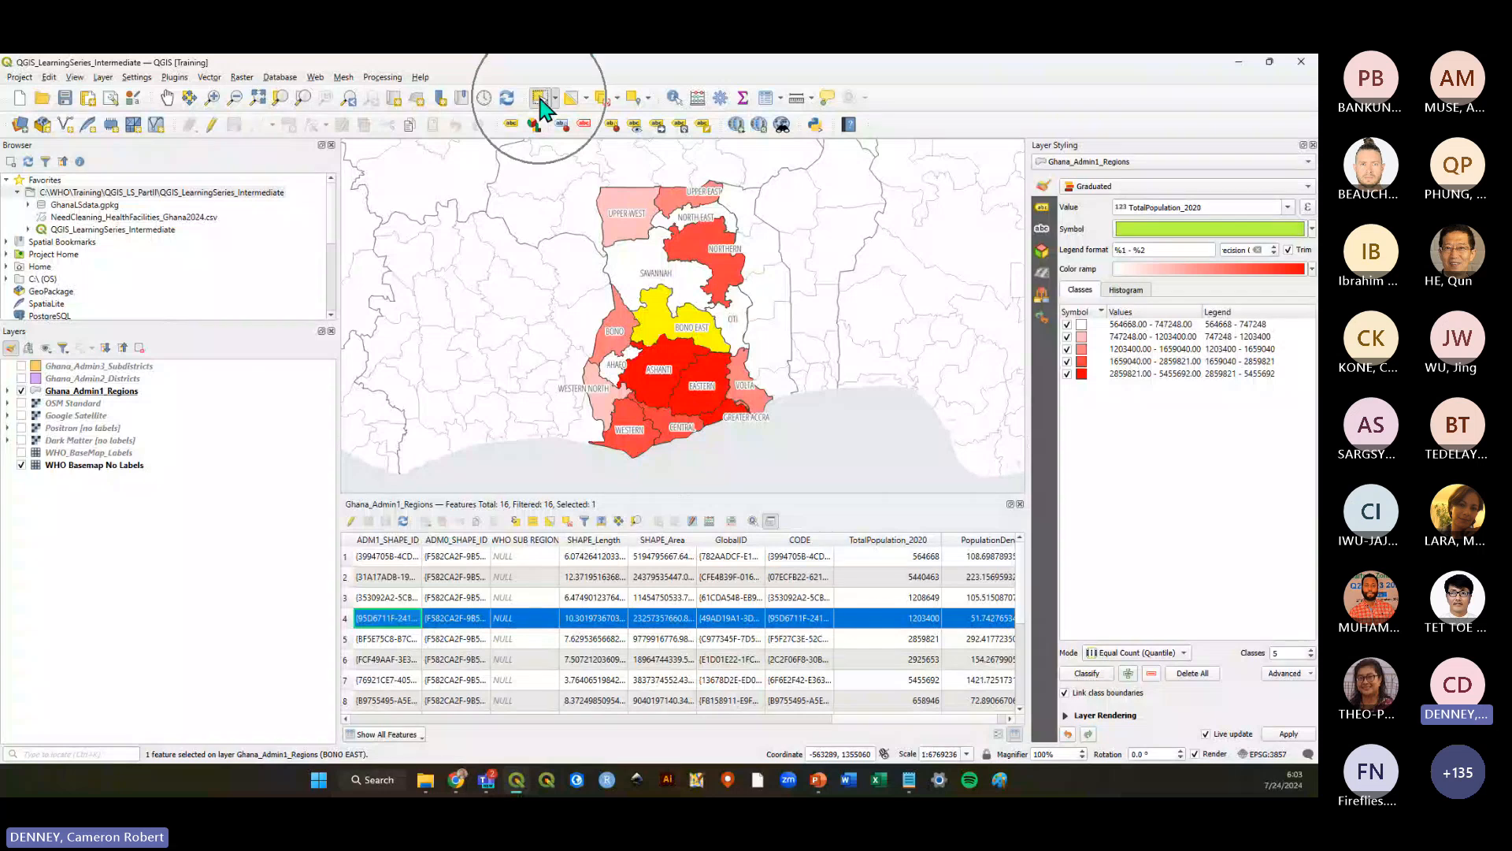
{"action": "key", "text": "ctrl"}
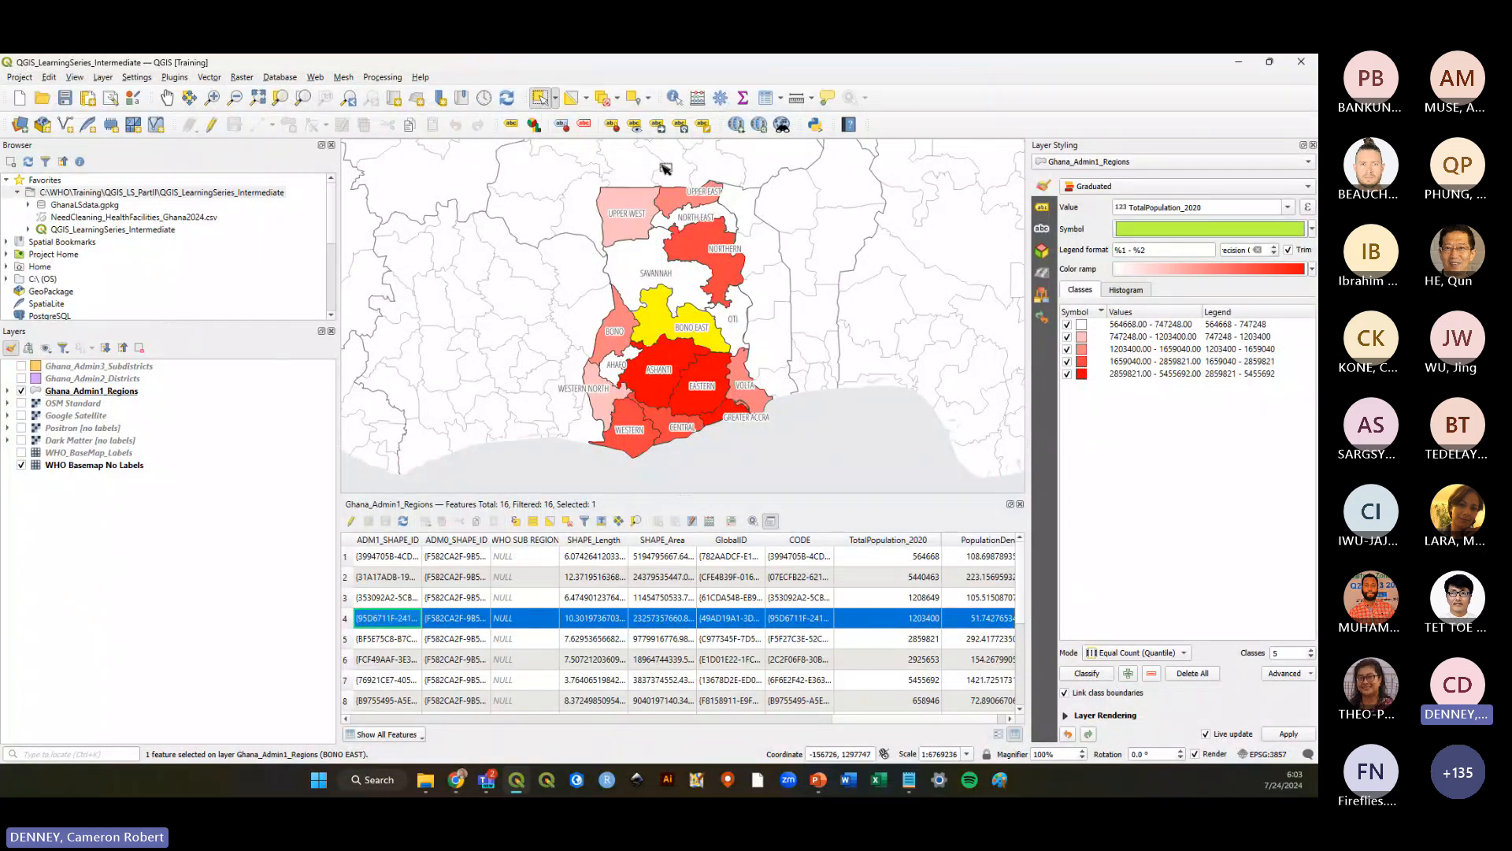
{"action": "left_click", "coordinate": [676, 198]}
{"action": "scroll", "coordinate": [592, 621], "scroll_direction": "down", "scroll_amount": 3}
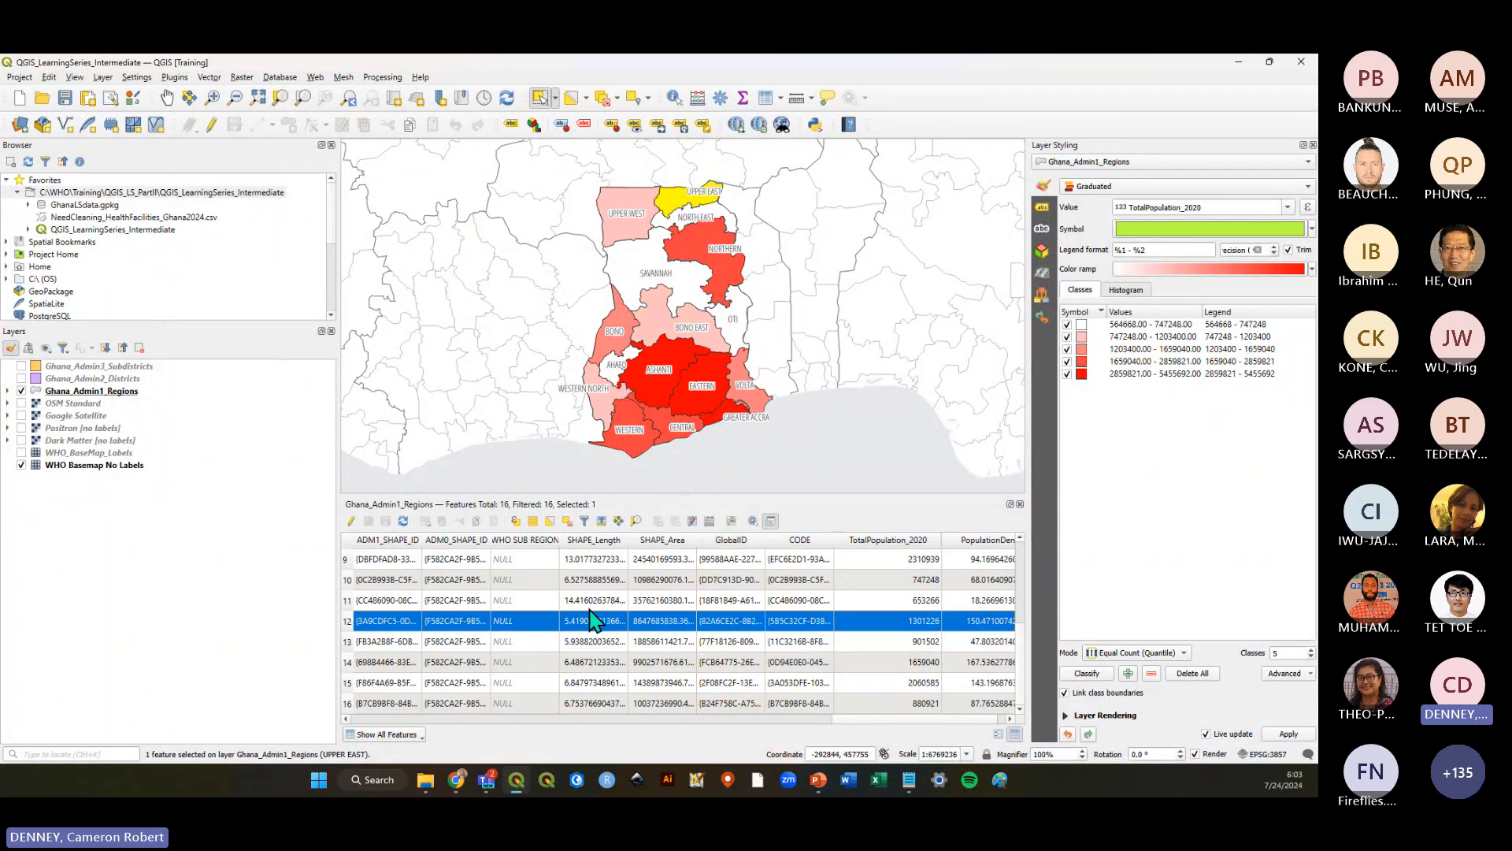
{"action": "left_click_drag", "start_coordinate": [674, 365], "coordinate": [701, 381]}
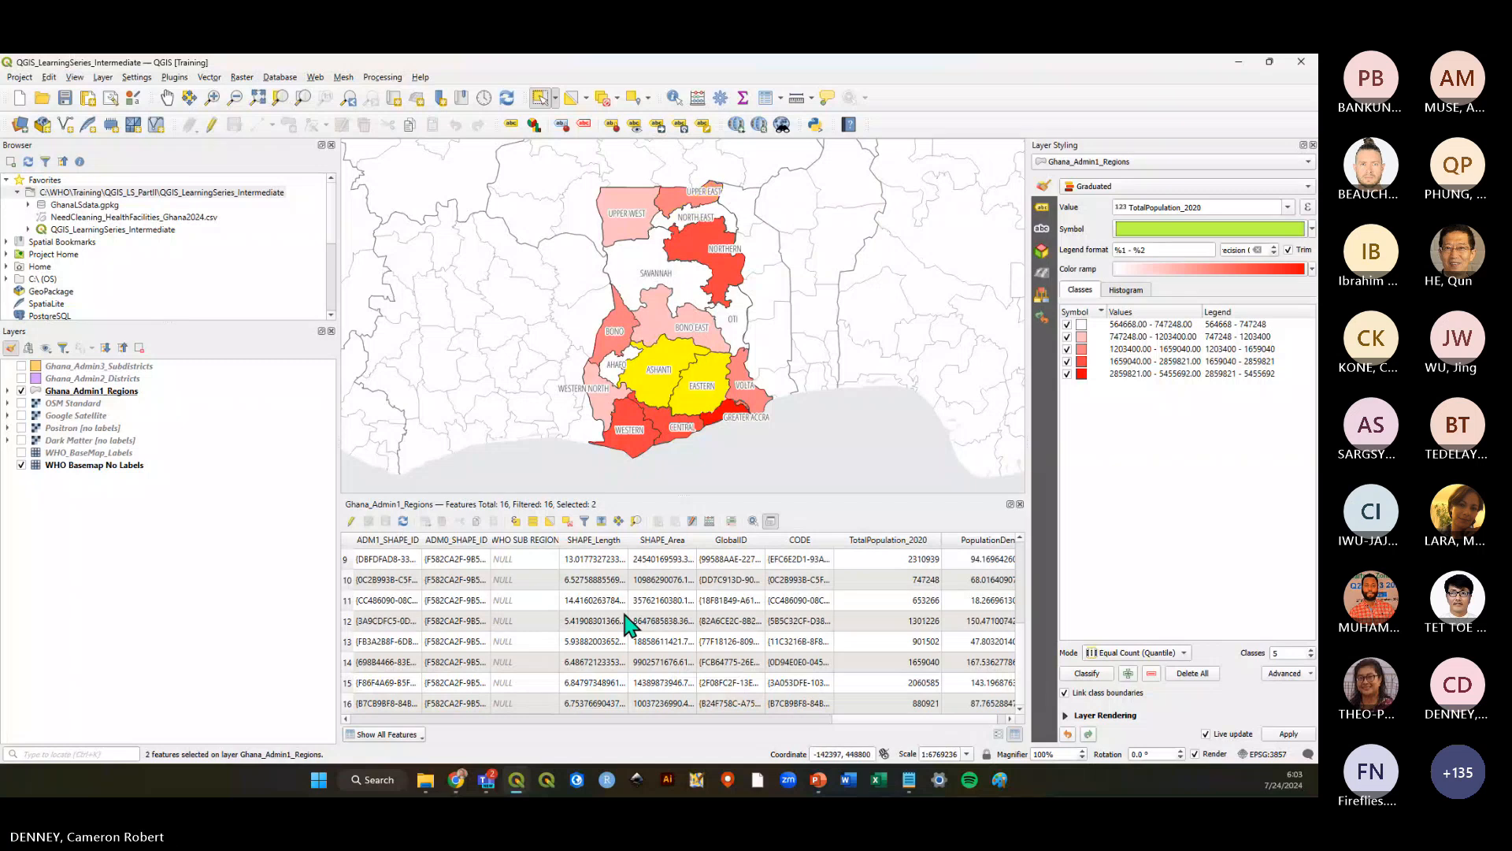
{"action": "scroll", "coordinate": [626, 625], "scroll_direction": "up", "scroll_amount": 3}
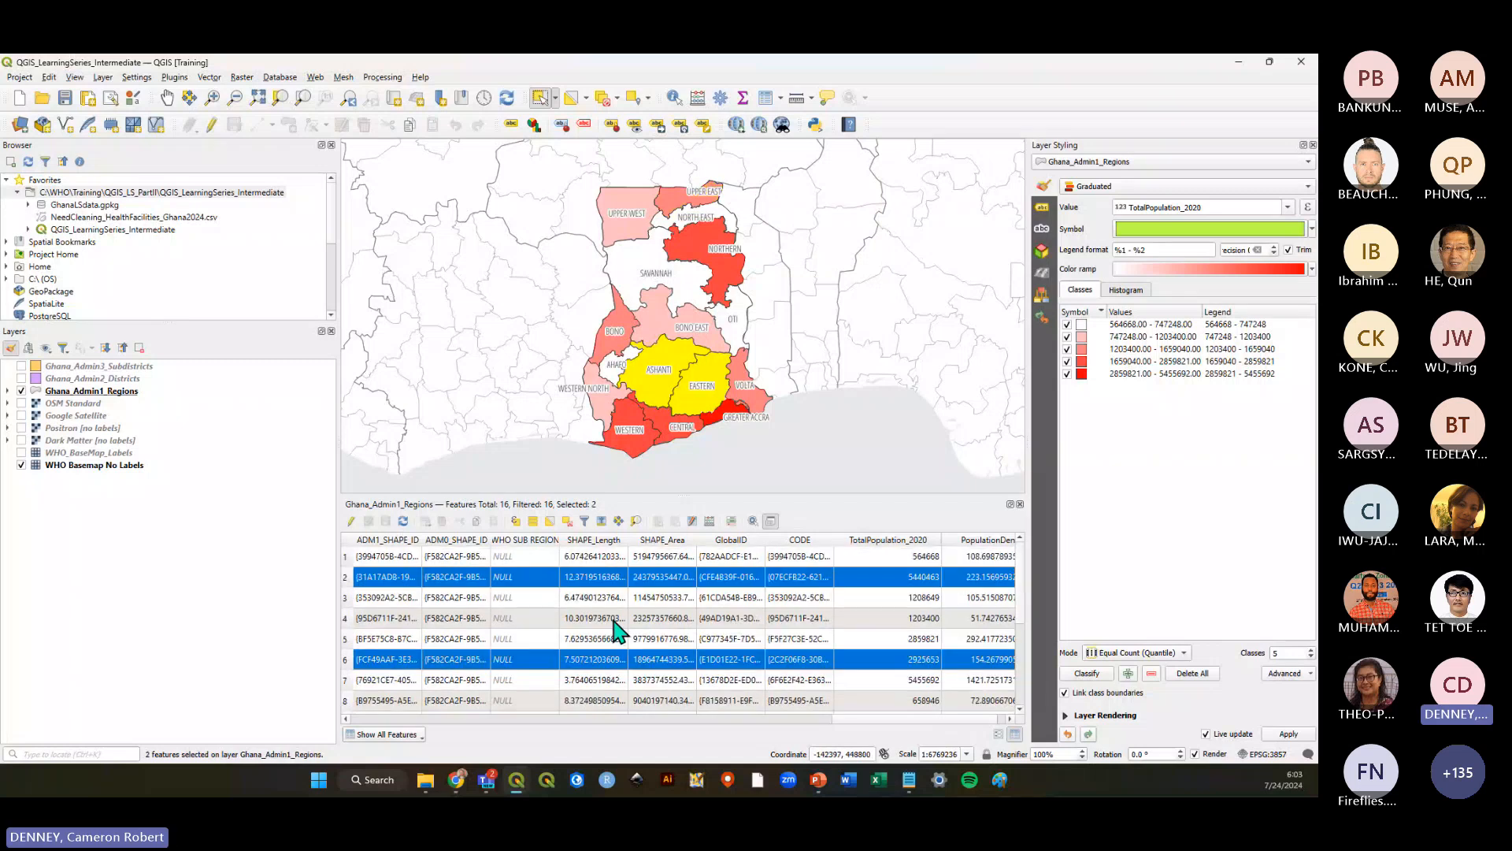
Select Ashanti, Eastern, Central and Greater Accra with one selection area, then only Greater Accra, and clear the selection
{"action": "left_click", "coordinate": [732, 434]}
{"action": "left_click_drag", "start_coordinate": [666, 394], "coordinate": [714, 433]}
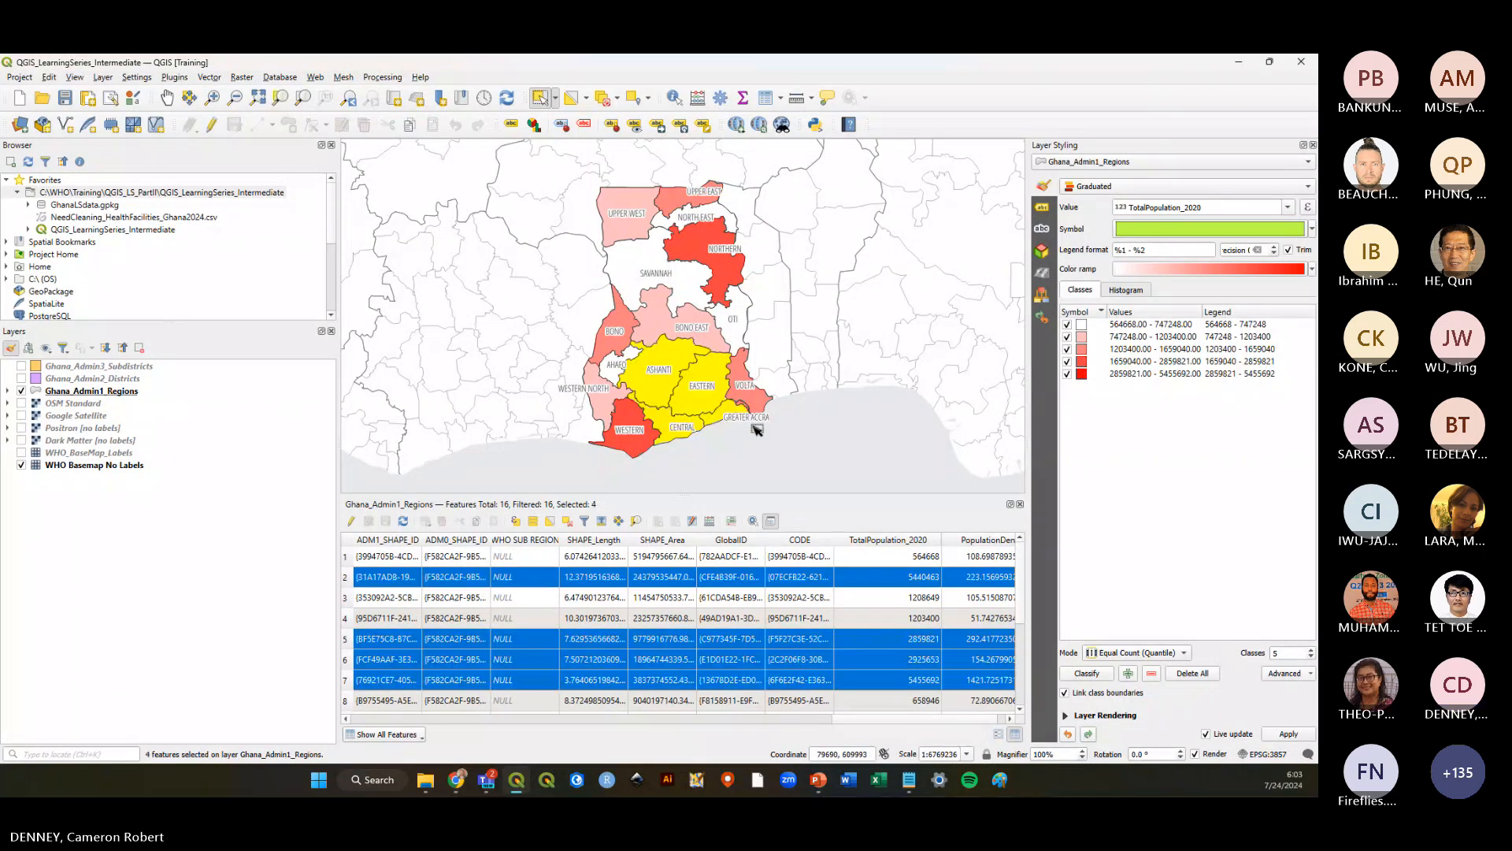
{"action": "left_click", "coordinate": [764, 445]}
{"action": "left_click", "coordinate": [724, 422]}
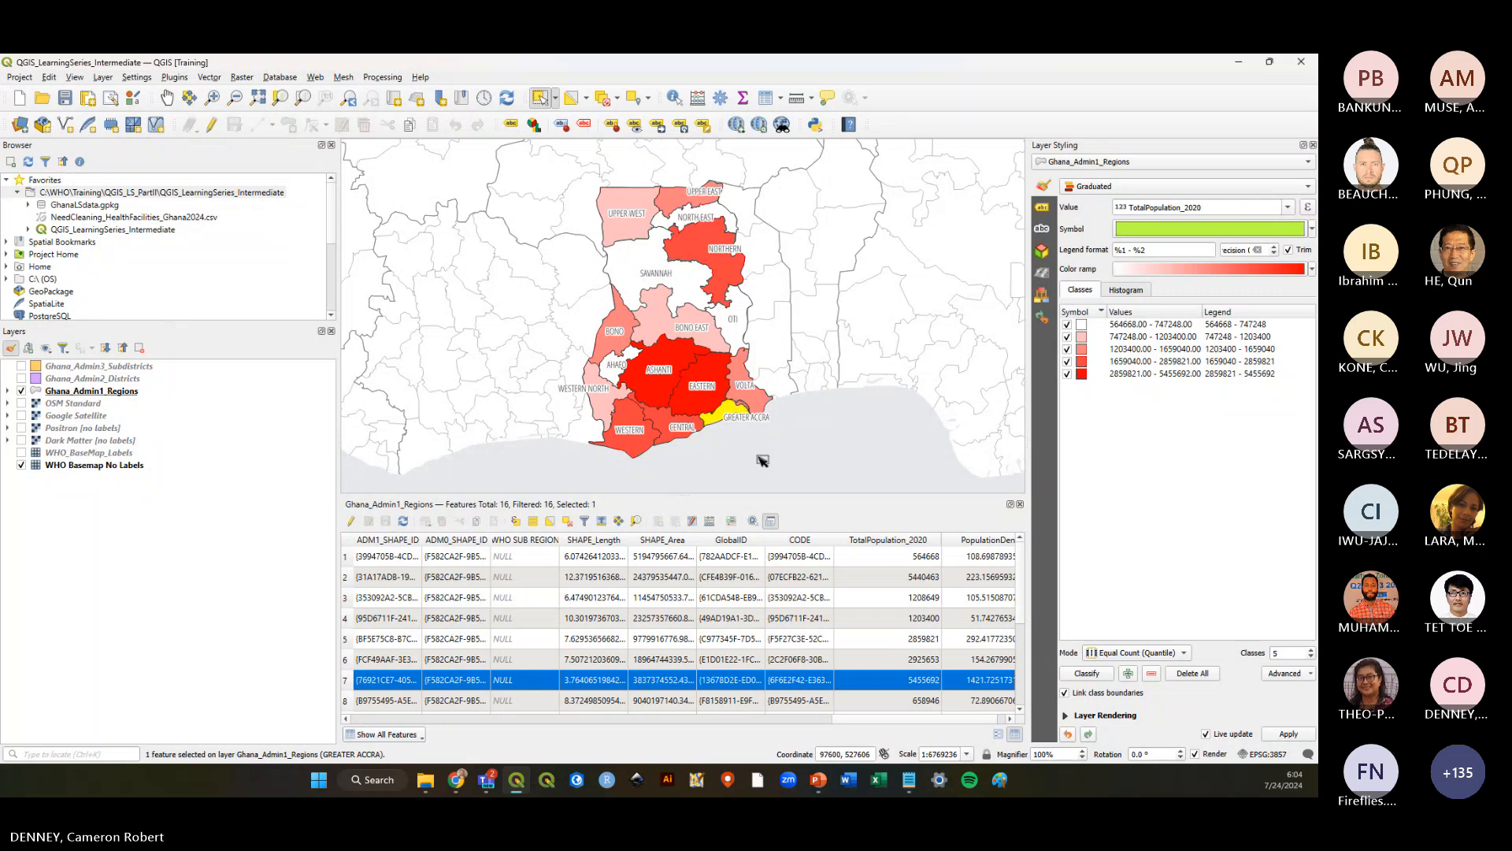
{"action": "left_click", "coordinate": [758, 450]}
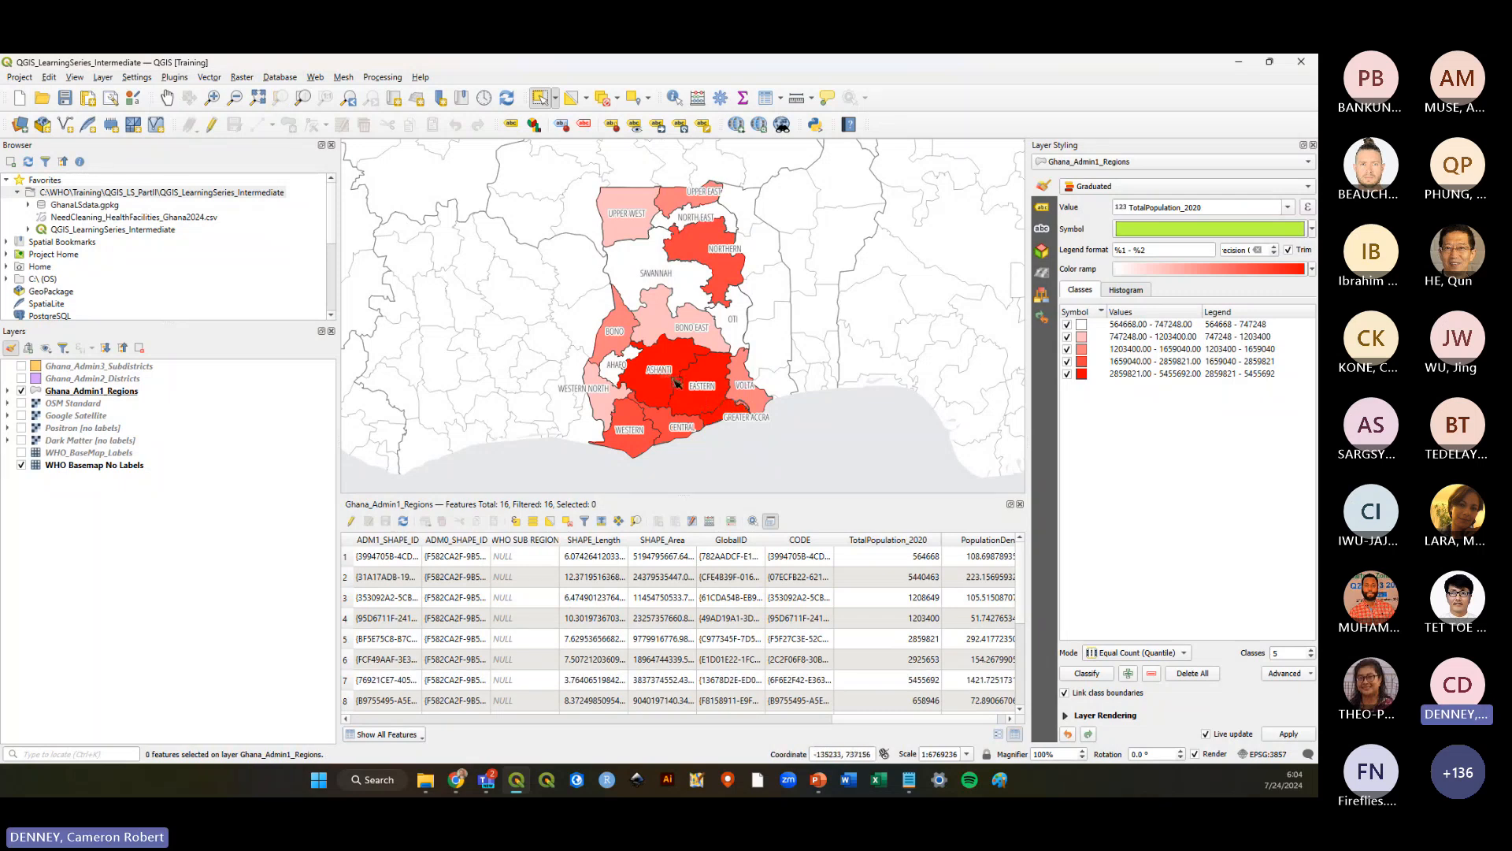
Try area selections across neighbouring central and northern regions, ending with Ashanti and Eastern, and clear the selection
{"action": "left_click_drag", "start_coordinate": [675, 379], "coordinate": [693, 396]}
{"action": "left_click_drag", "start_coordinate": [641, 270], "coordinate": [692, 308]}
{"action": "left_click_drag", "start_coordinate": [660, 225], "coordinate": [684, 313]}
{"action": "left_click_drag", "start_coordinate": [674, 375], "coordinate": [693, 392]}
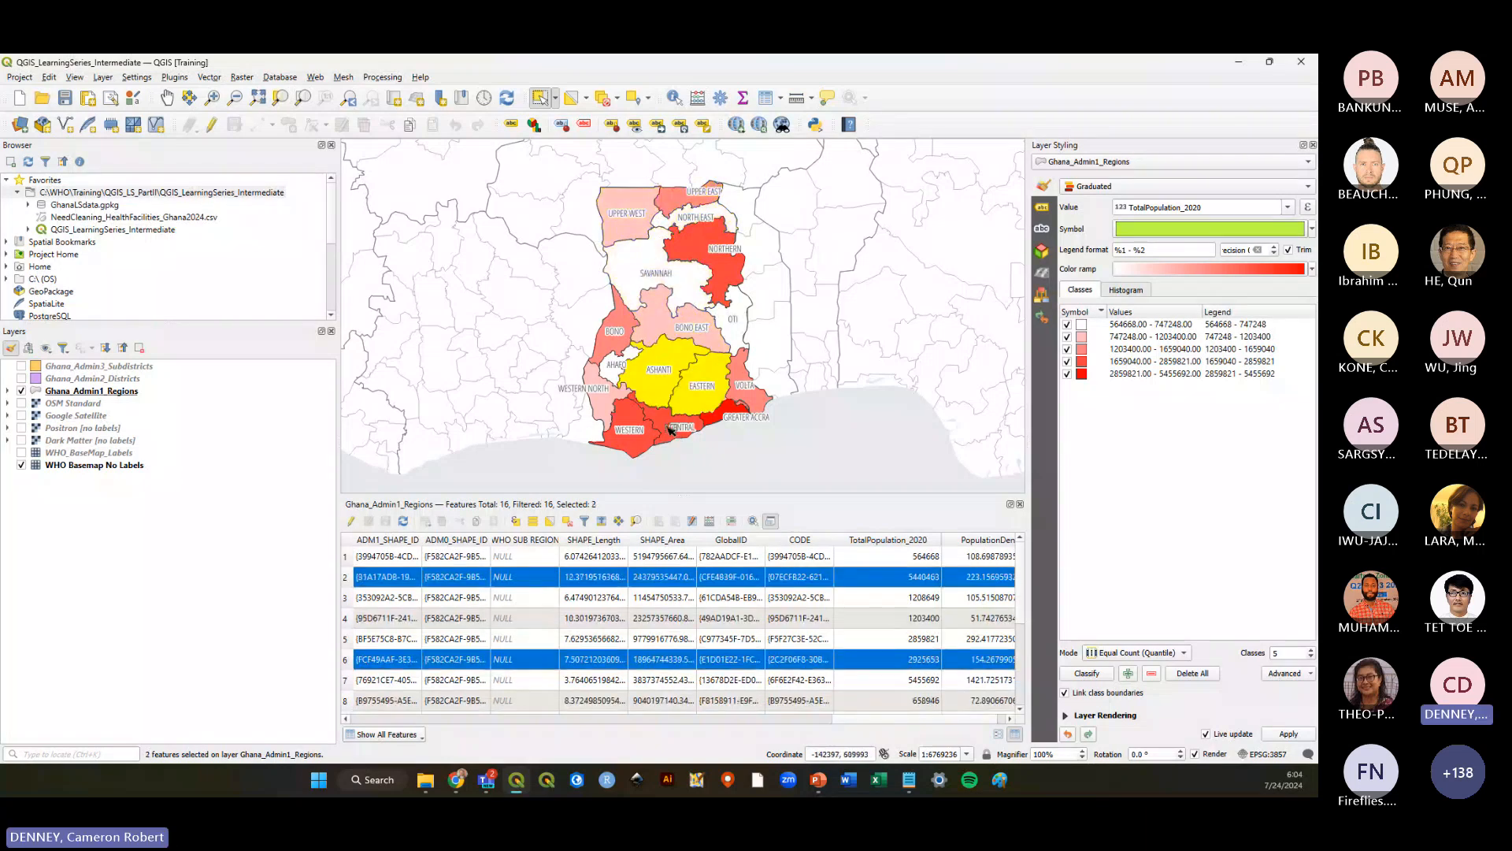
{"action": "left_click", "coordinate": [673, 426]}
{"action": "left_click", "coordinate": [707, 450]}
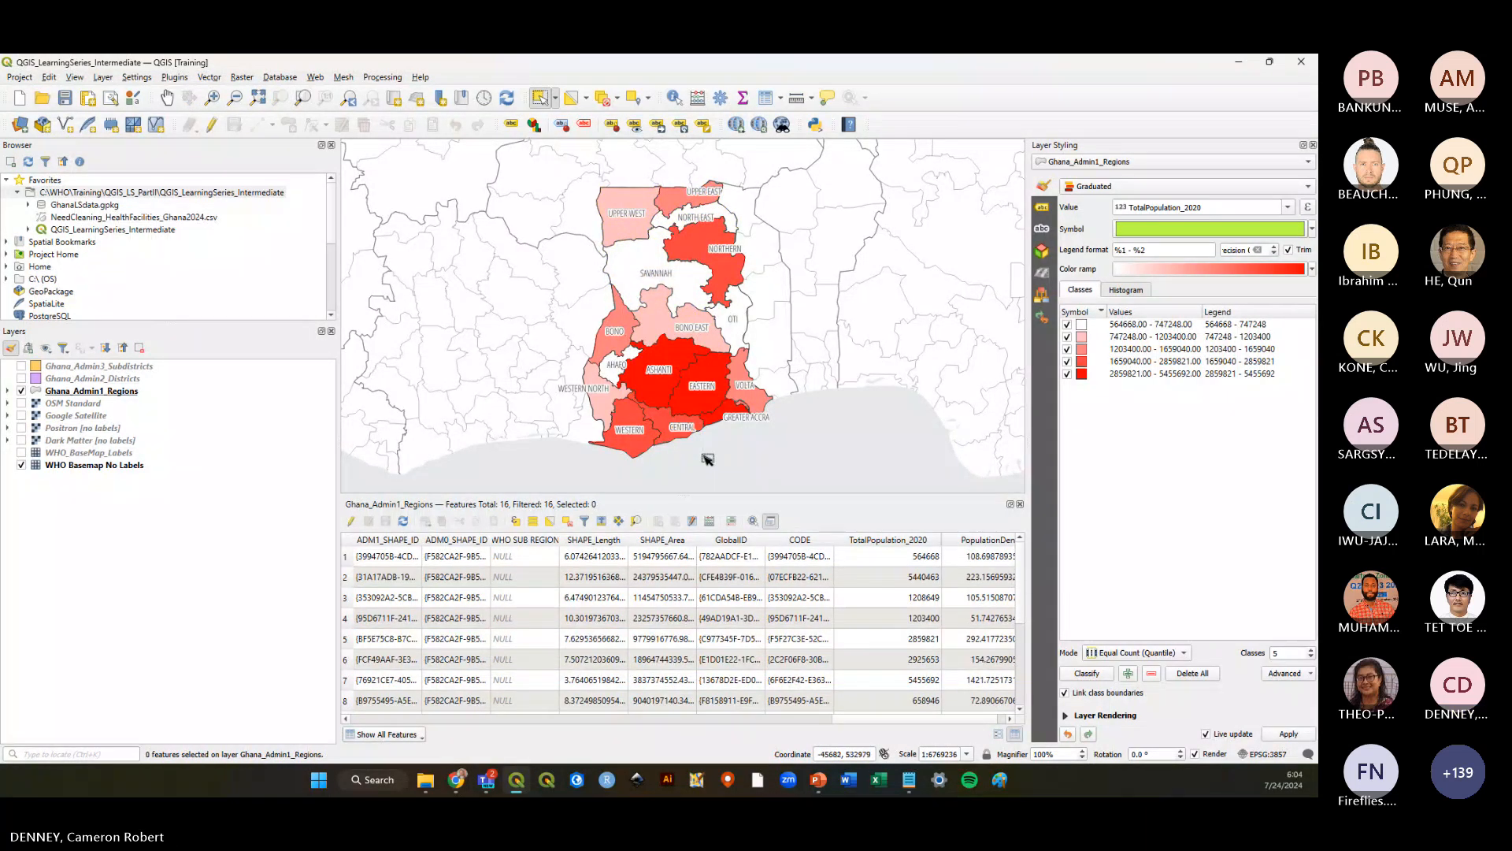
Select Greater Accra, Eastern and Ashanti one at a time on the map, and deselect all features
{"action": "left_click", "coordinate": [719, 416]}
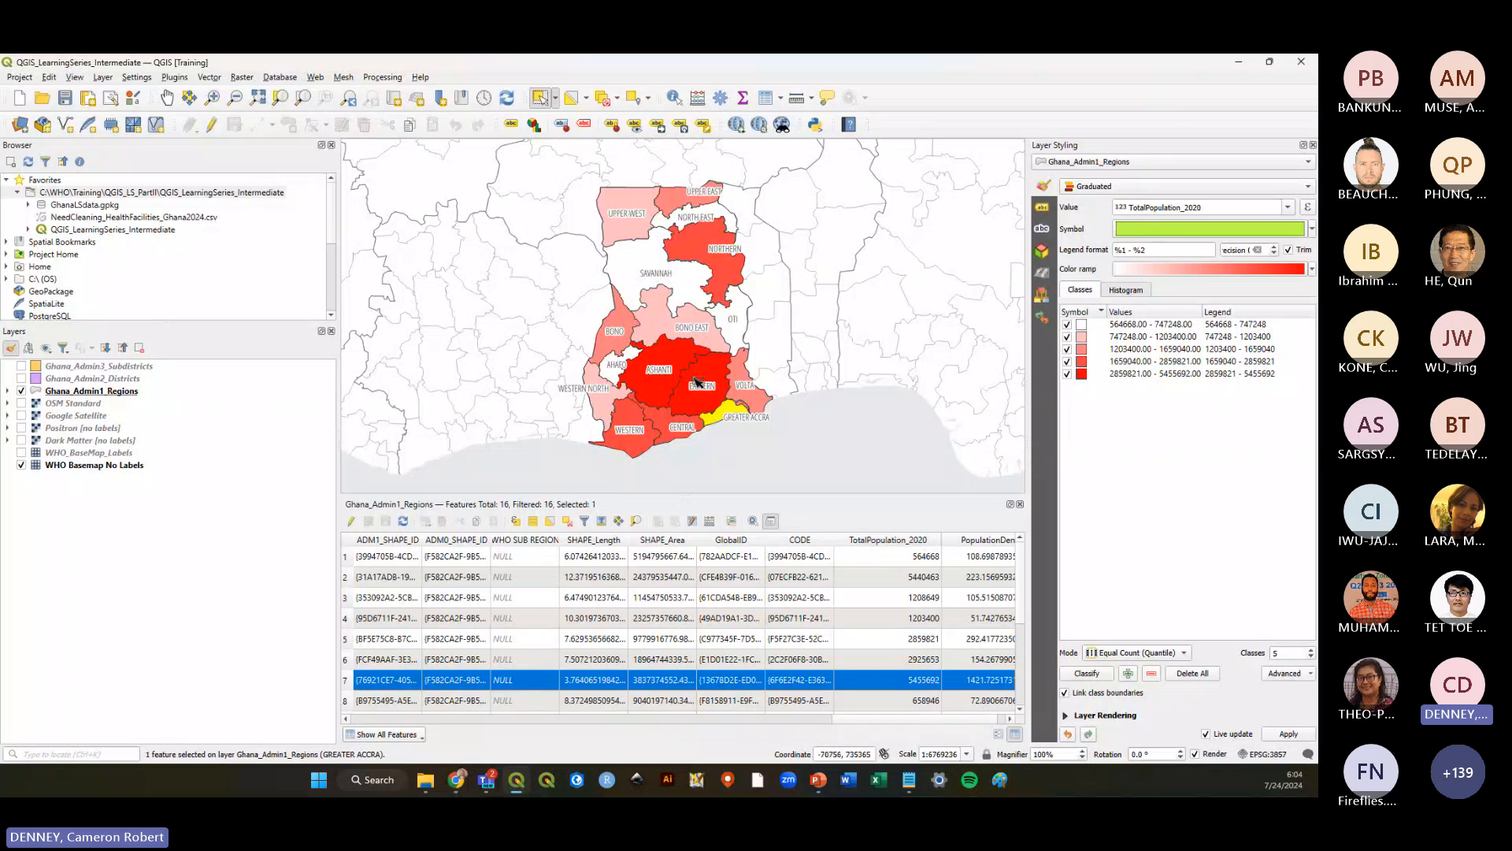
{"action": "left_click", "coordinate": [697, 381]}
{"action": "left_click", "coordinate": [678, 380]}
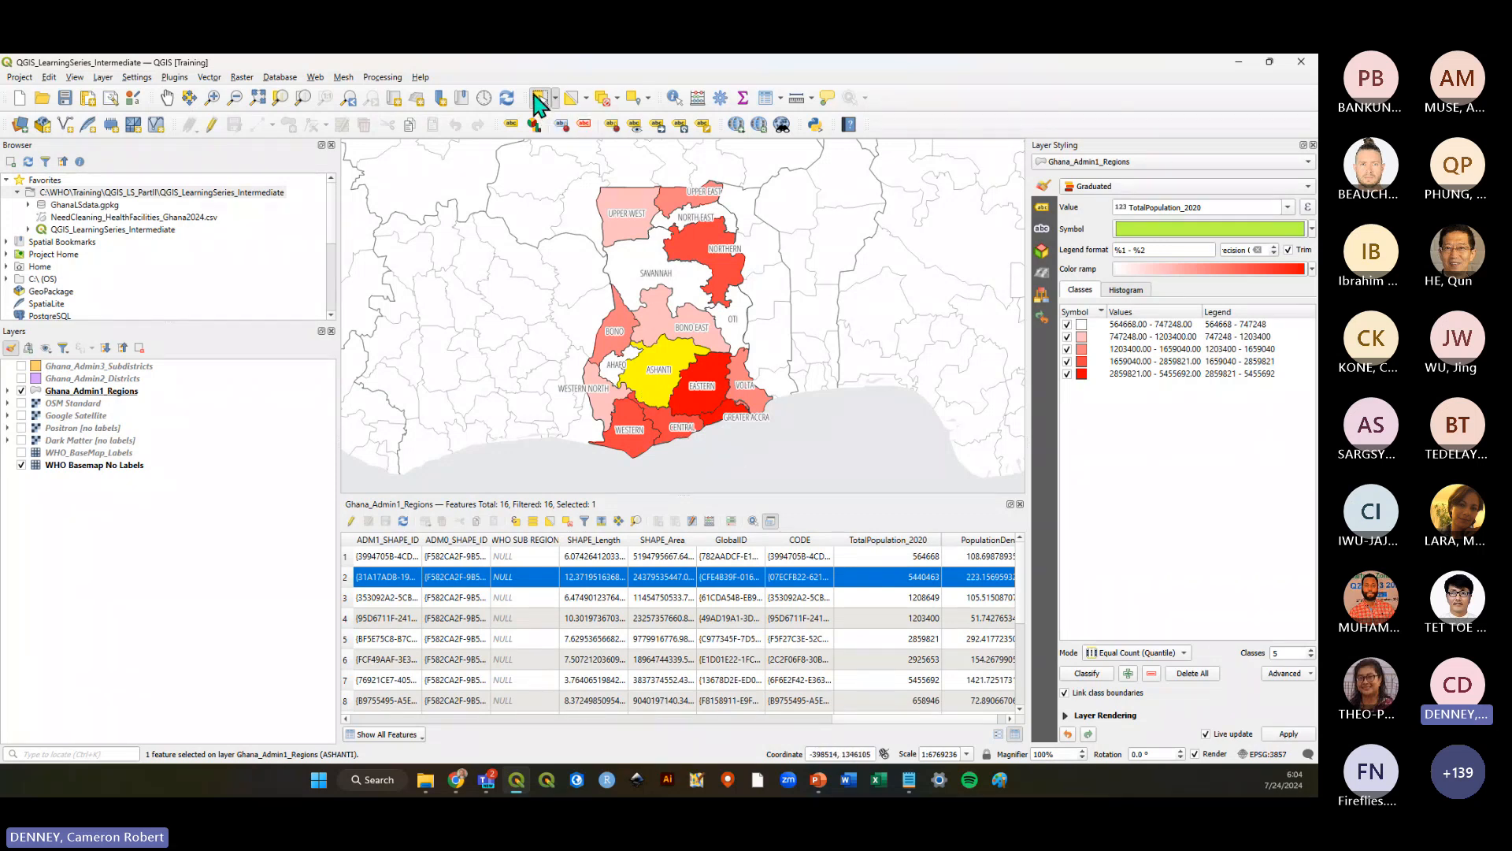
{"action": "left_click", "coordinate": [788, 463]}
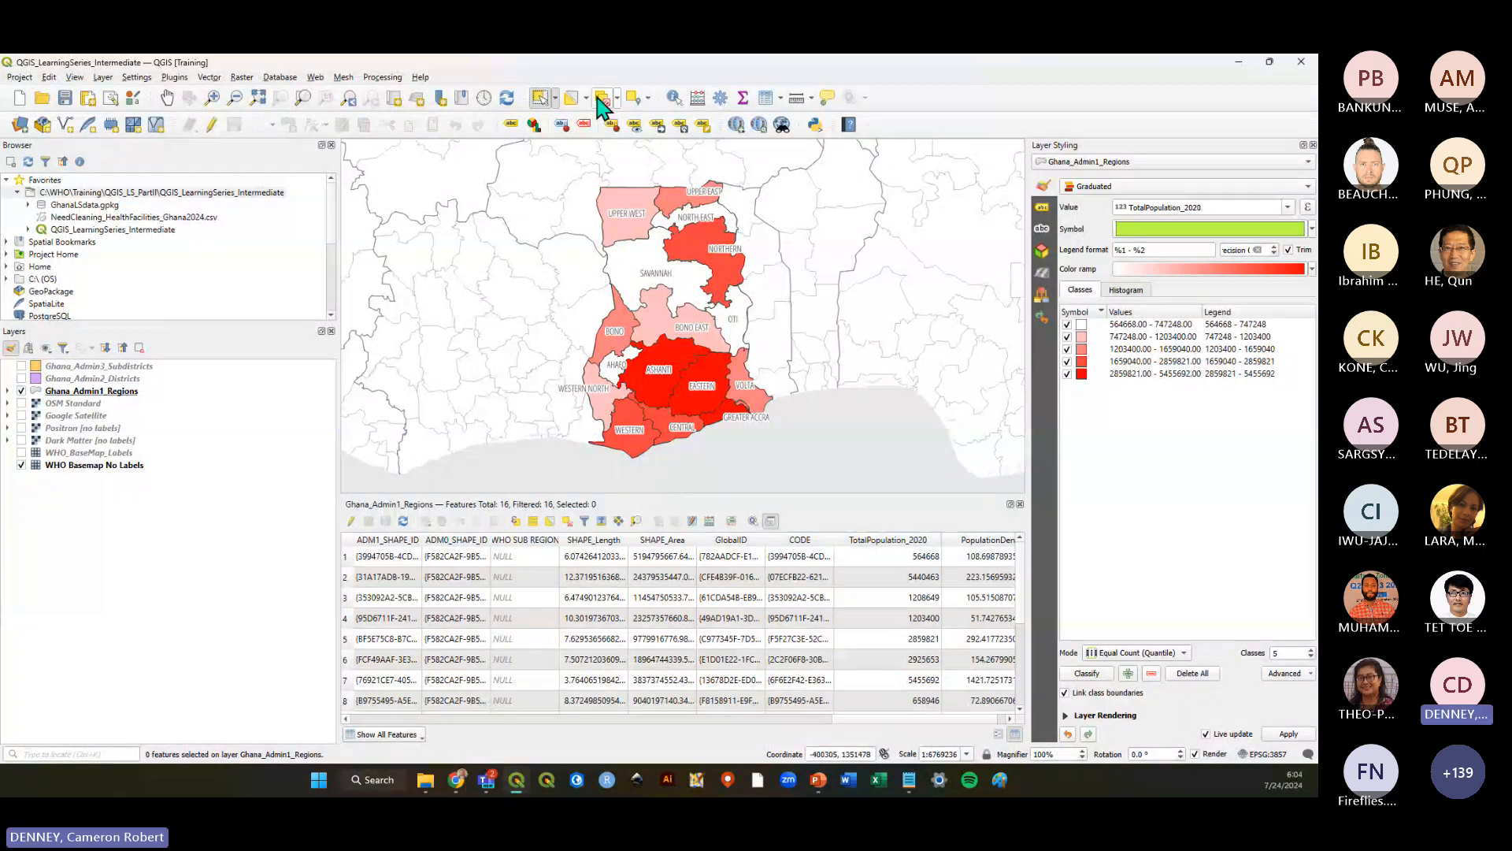
Save the project and bring the full PopulationDensity column of the attribute table into view
{"action": "key", "text": "ctrl"}
{"action": "key", "text": "ctrl"}
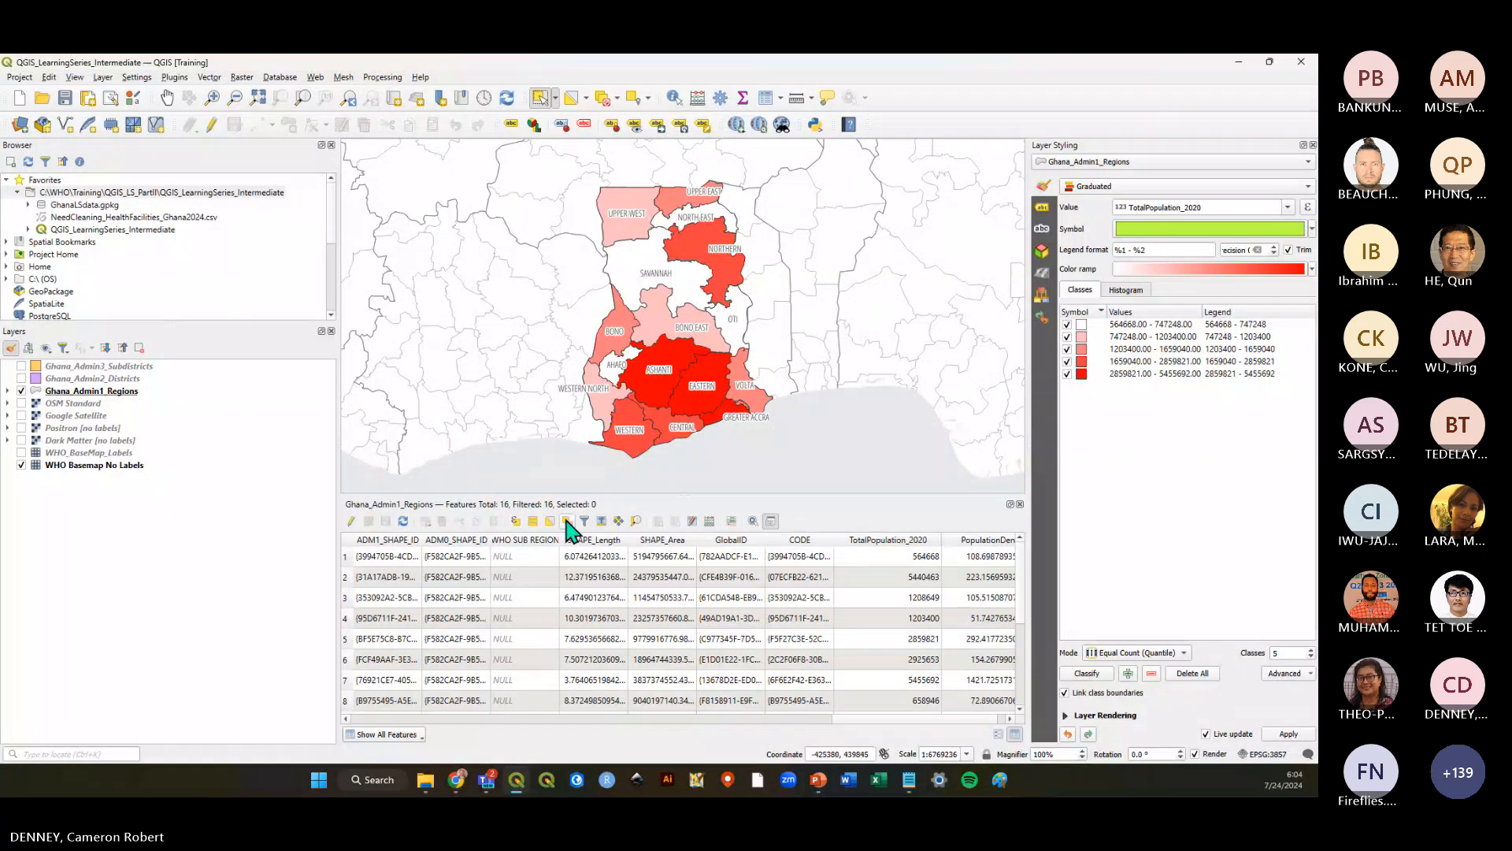
{"action": "key", "text": "ctrl"}
{"action": "key", "text": "ctrl+s"}
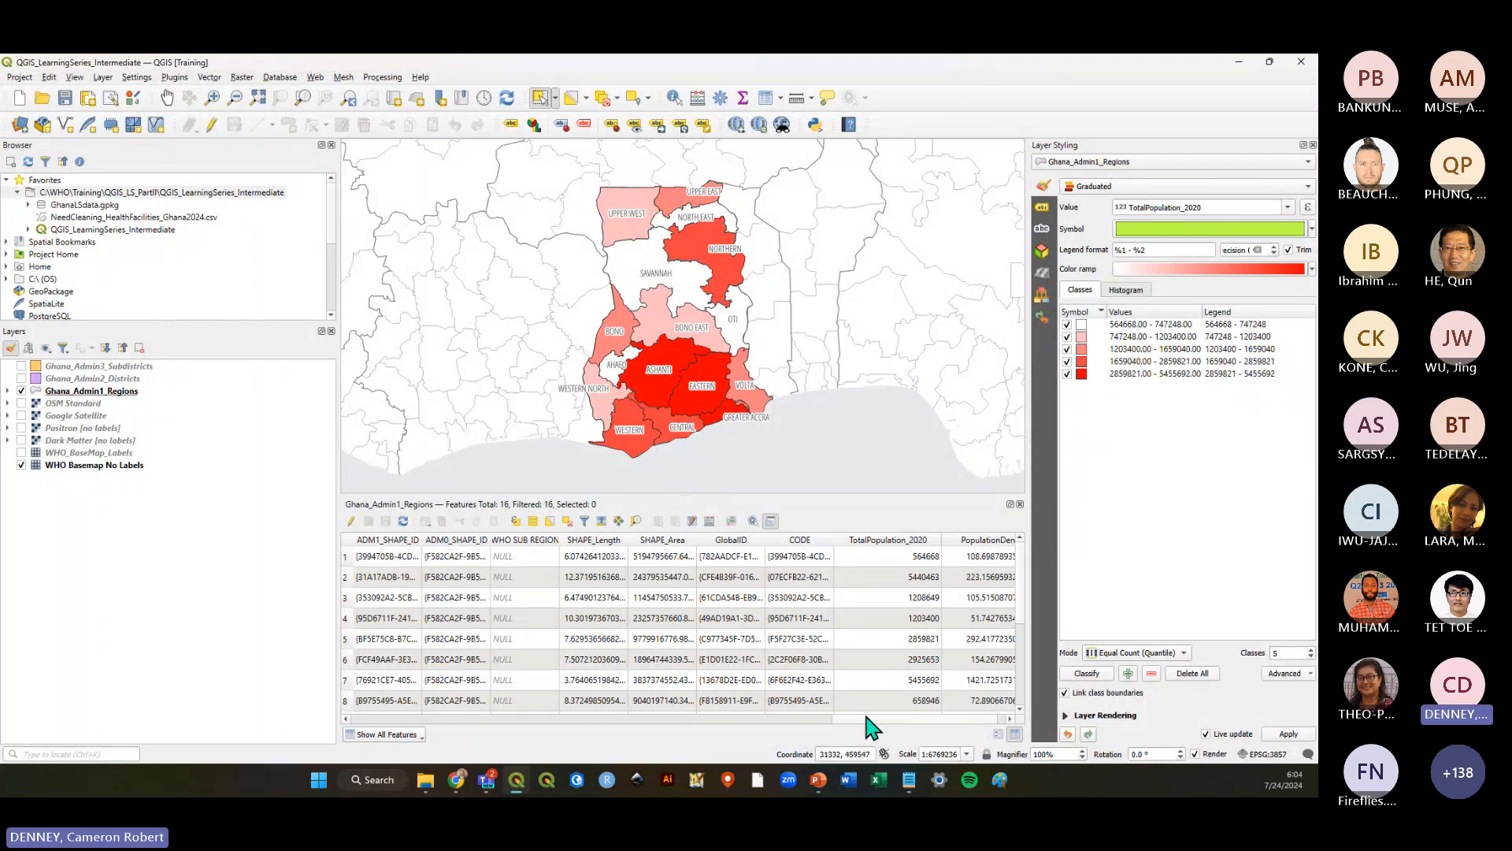
{"action": "scroll", "coordinate": [882, 721], "scroll_direction": "right", "scroll_amount": 1}
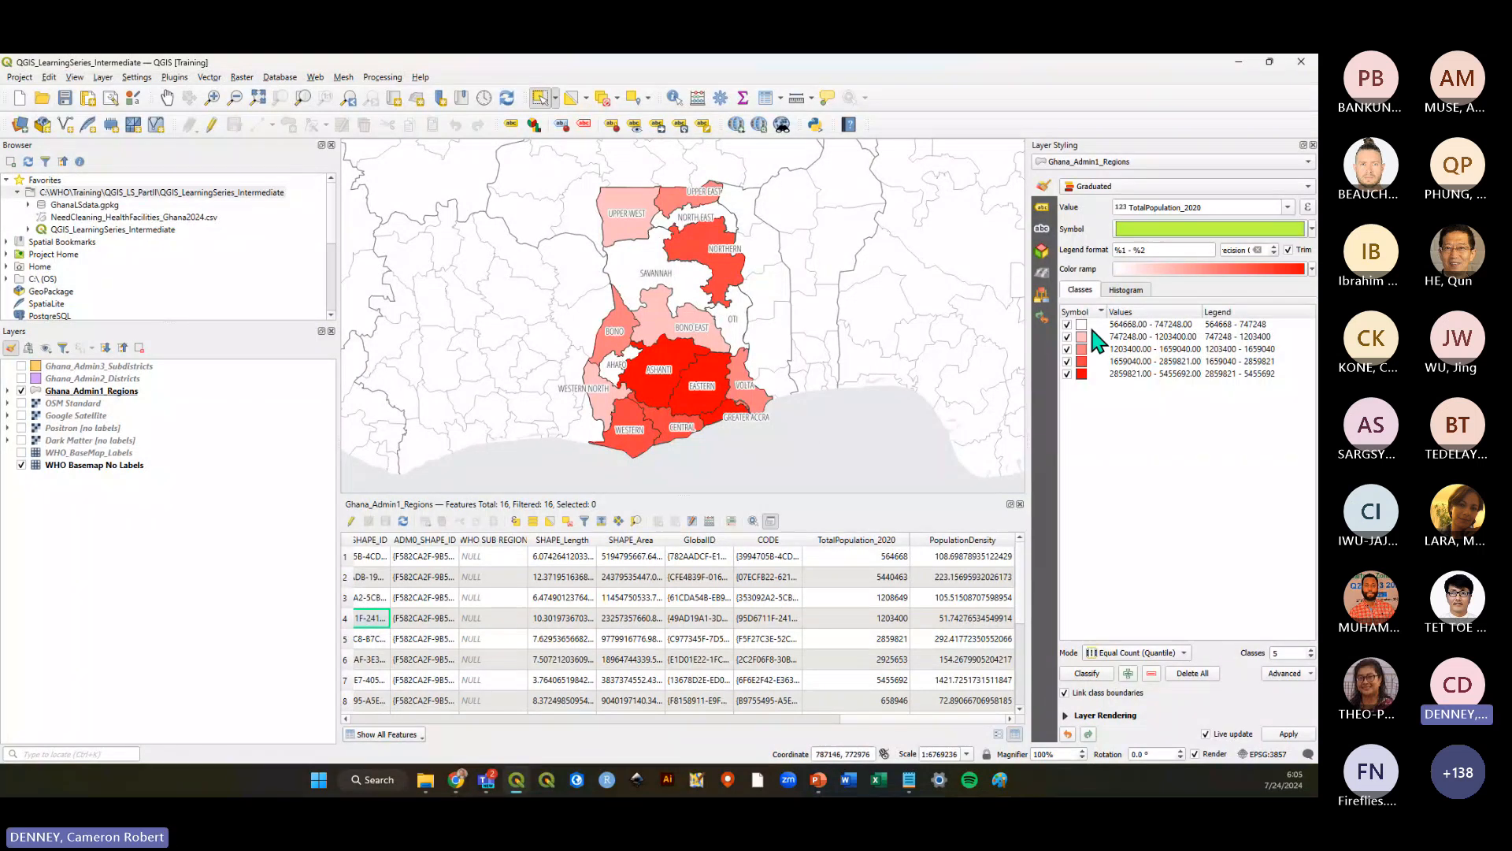
Set the graduated value of Ghana_Admin1_Regions to PopulationDensity, classify the layer, and save the project
{"action": "left_click", "coordinate": [1291, 210]}
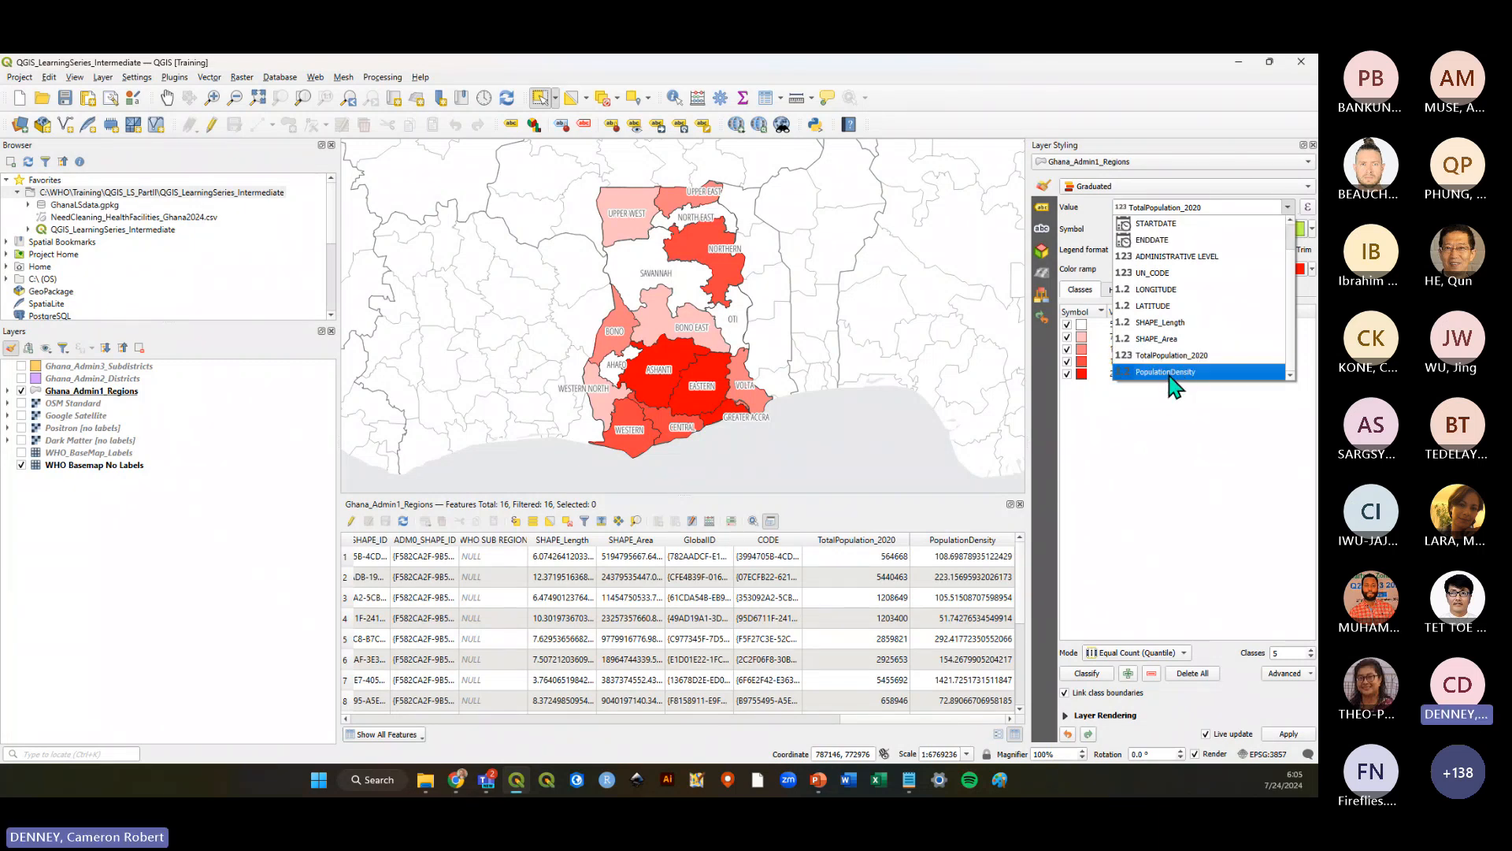
{"action": "left_click", "coordinate": [1155, 524]}
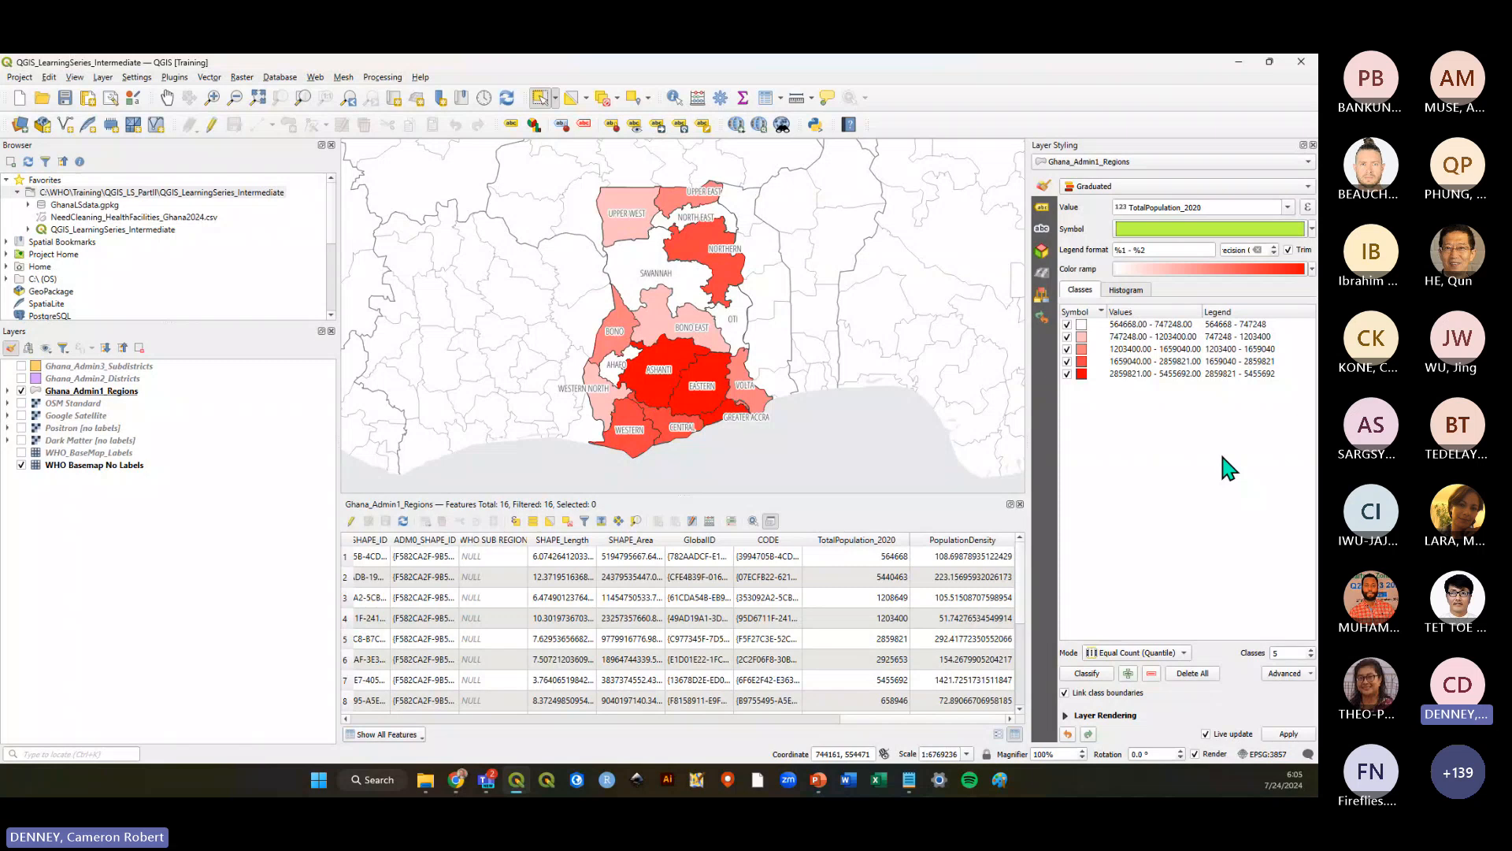
{"action": "left_click", "coordinate": [1288, 209]}
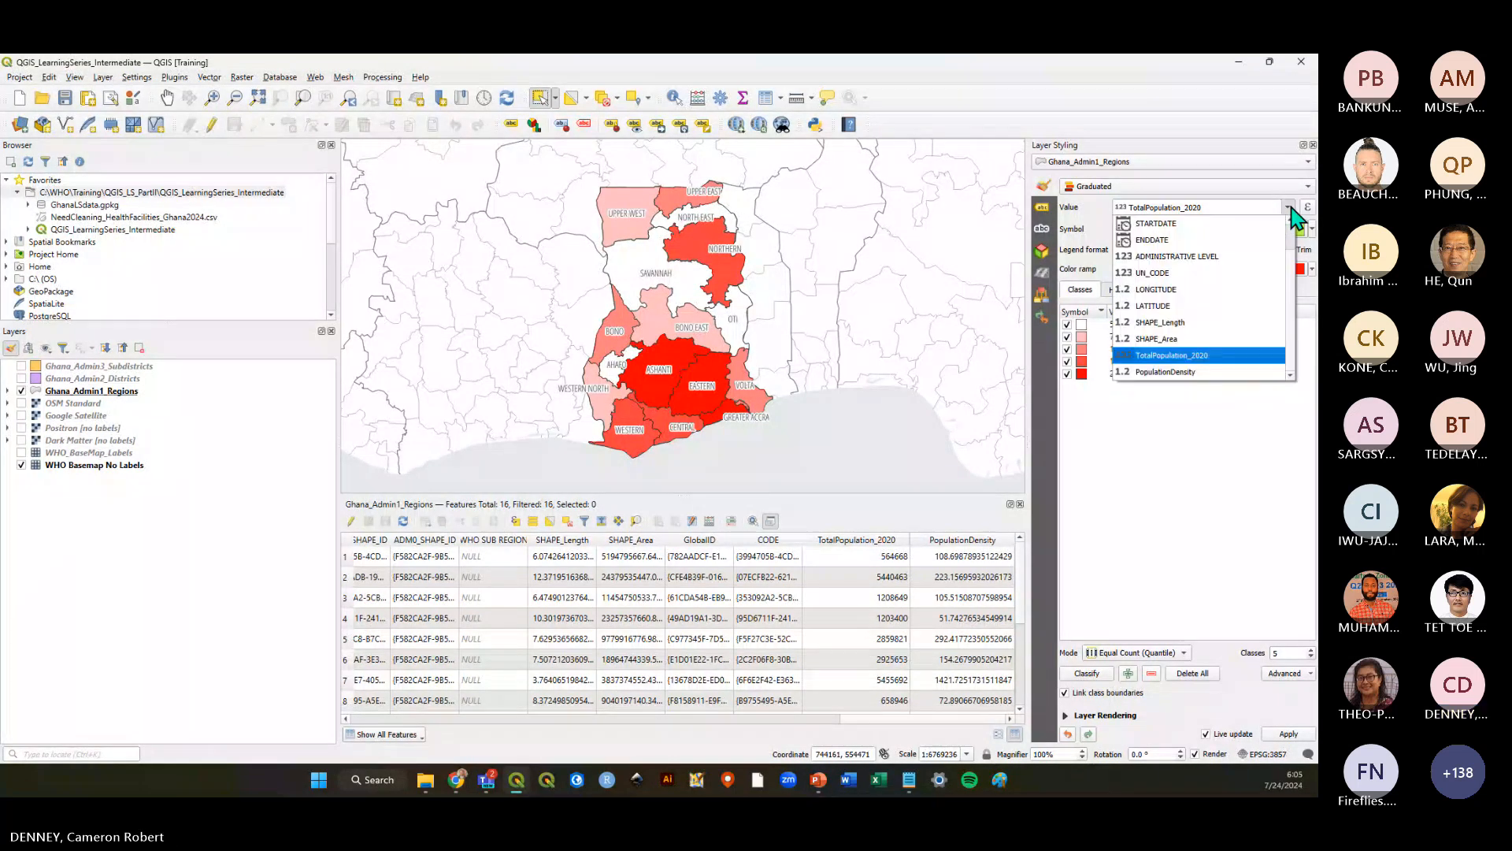
{"action": "left_click", "coordinate": [1185, 376]}
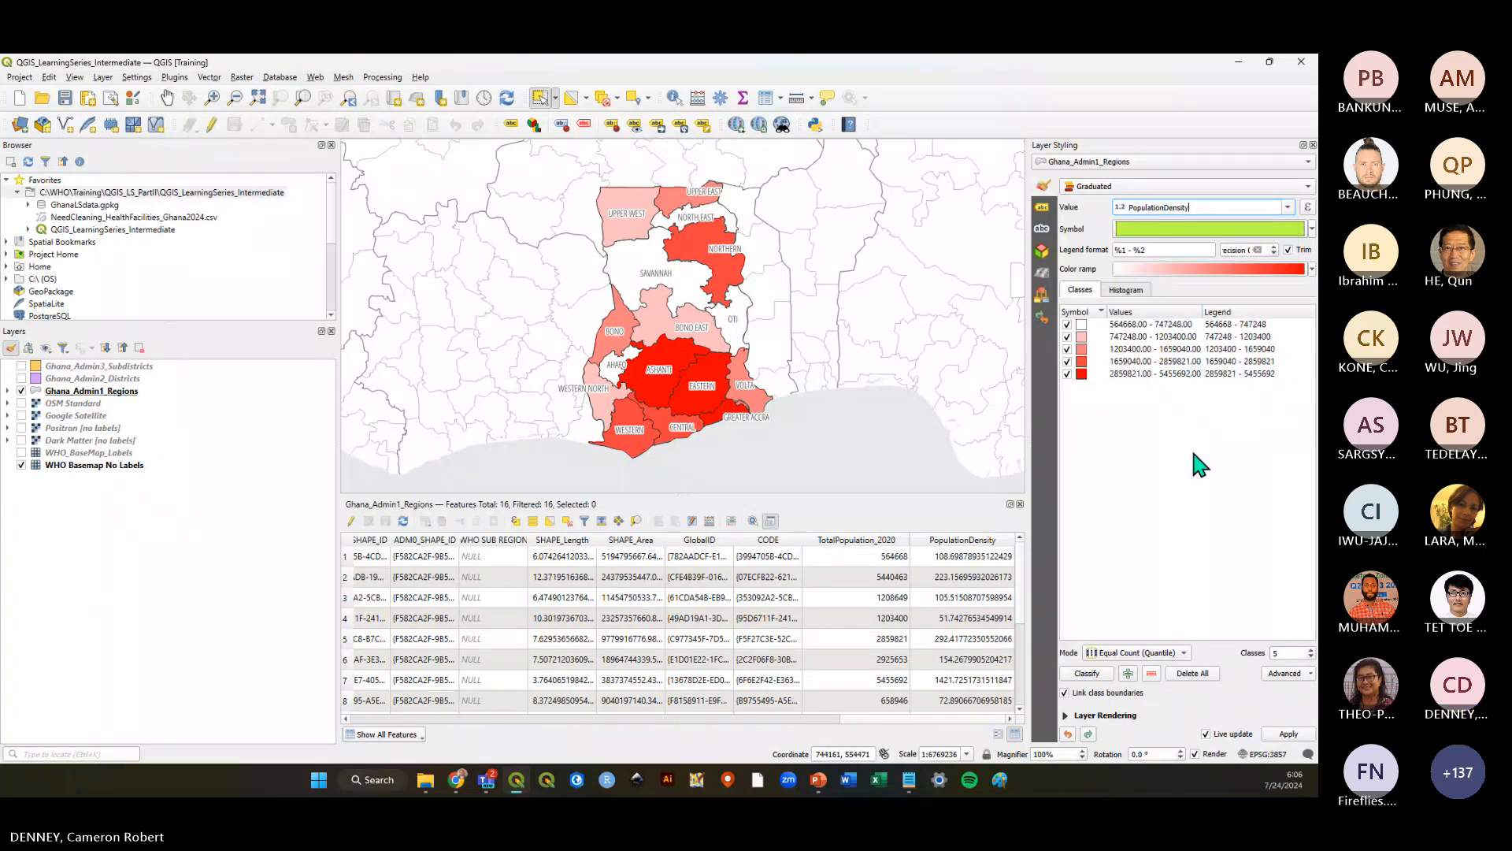
{"action": "left_click", "coordinate": [1088, 676]}
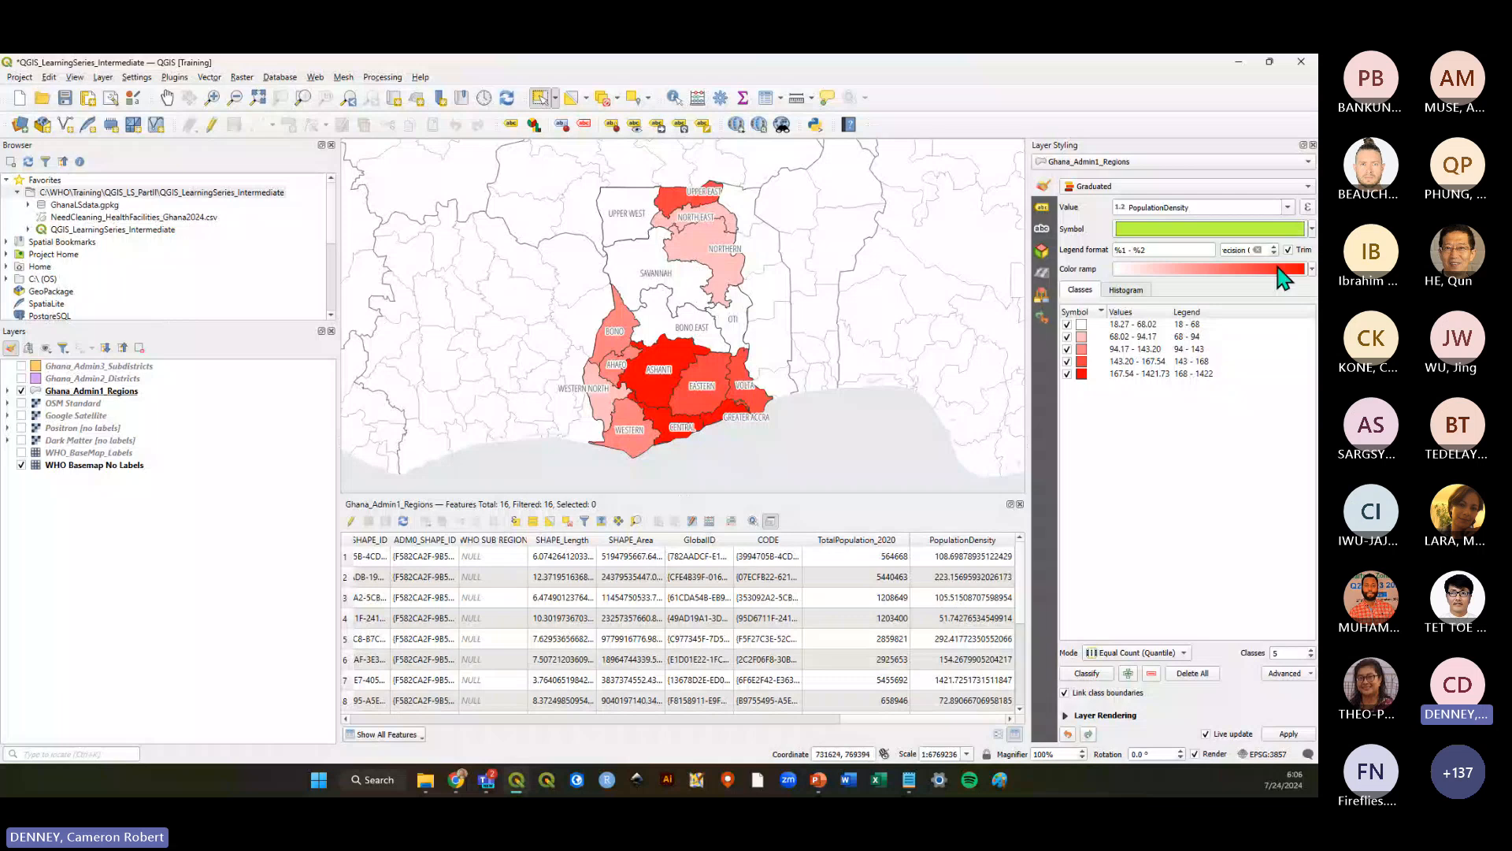
{"action": "left_click", "coordinate": [1288, 207]}
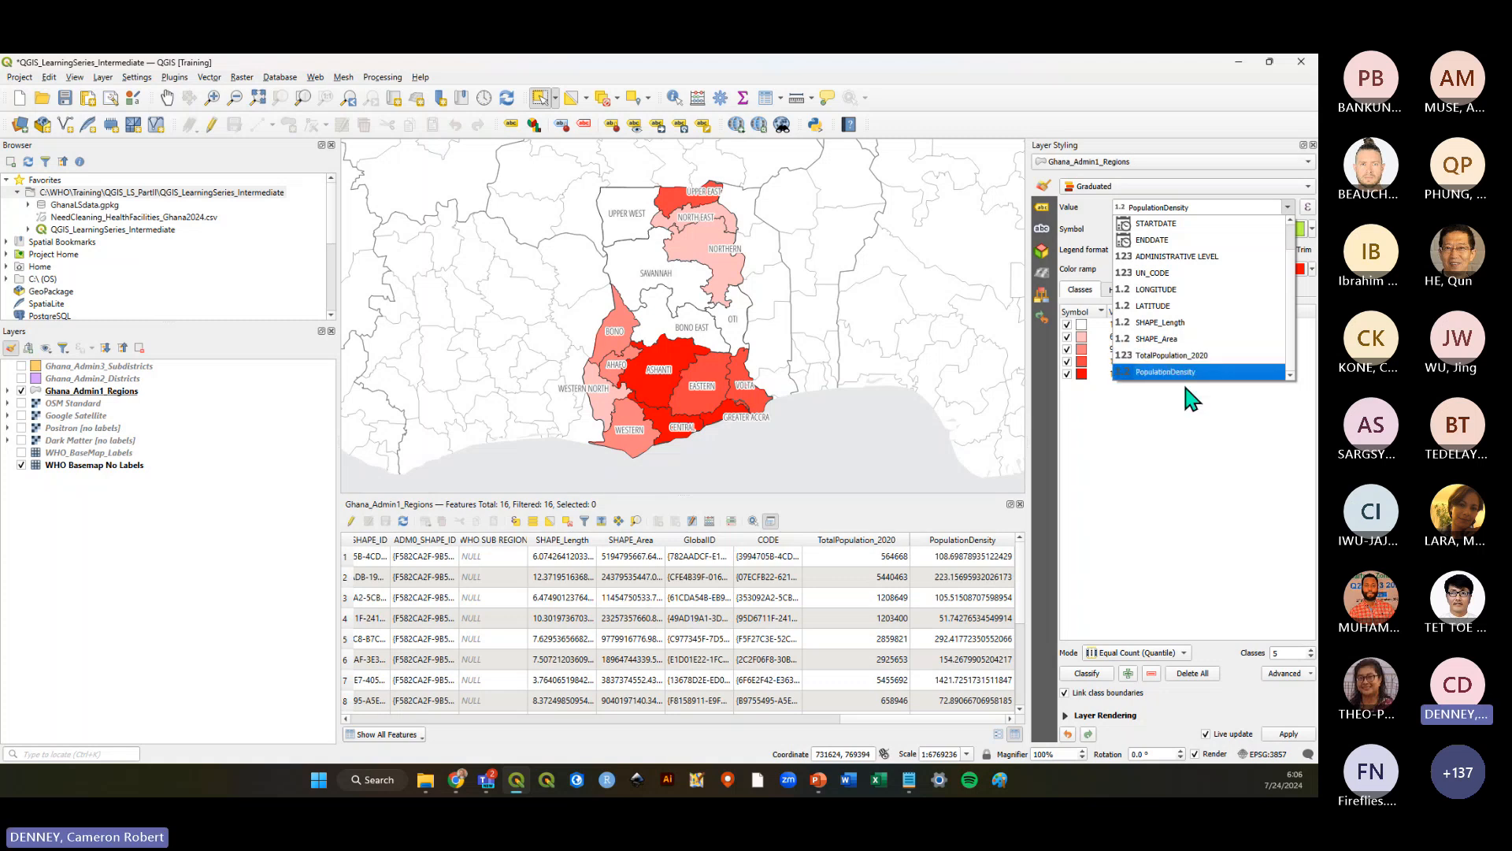
{"action": "left_click", "coordinate": [1173, 437]}
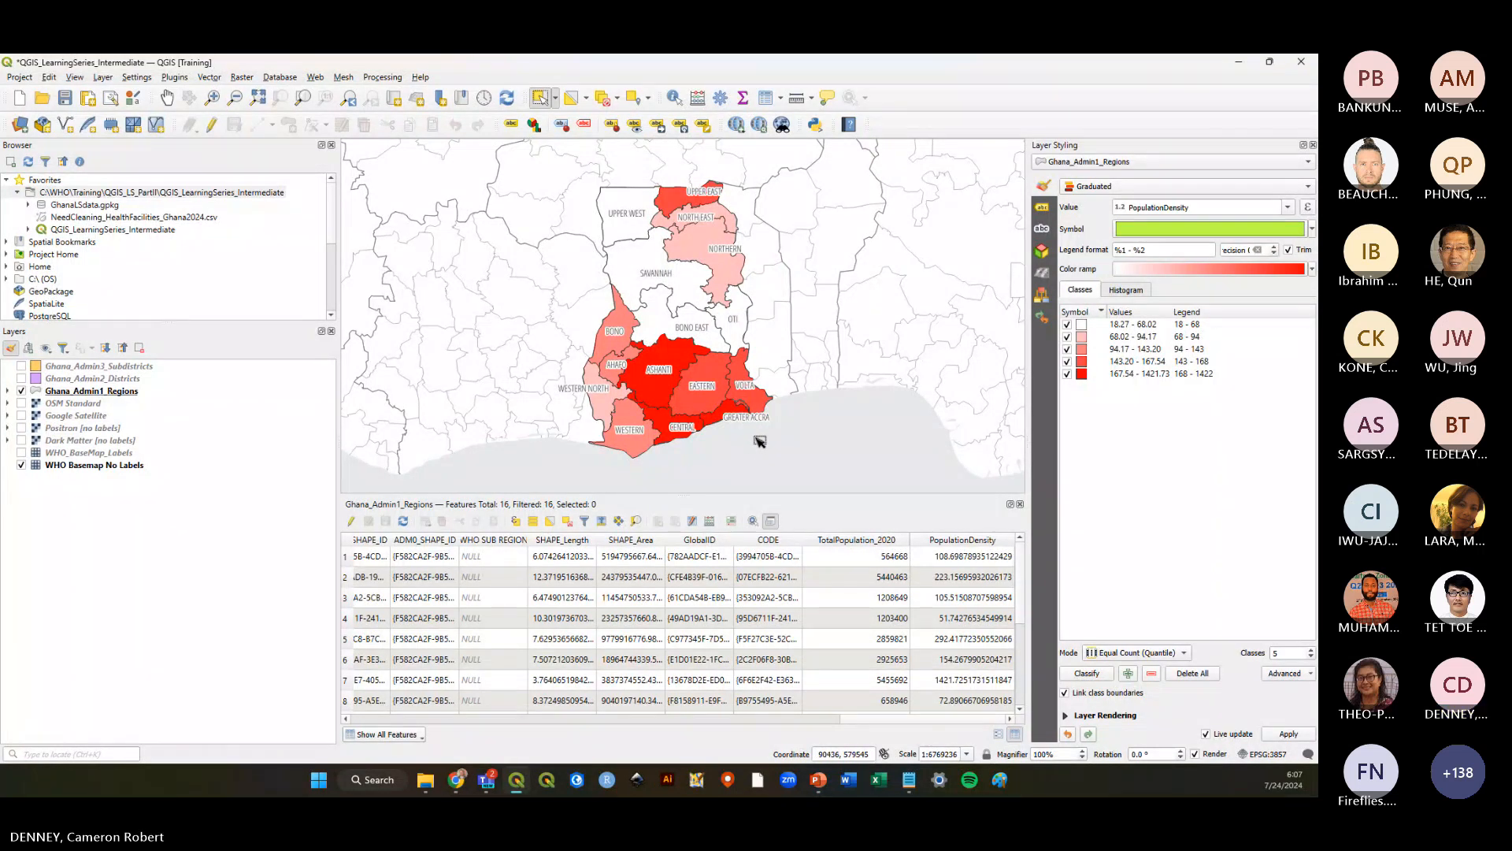
{"action": "left_click", "coordinate": [64, 97]}
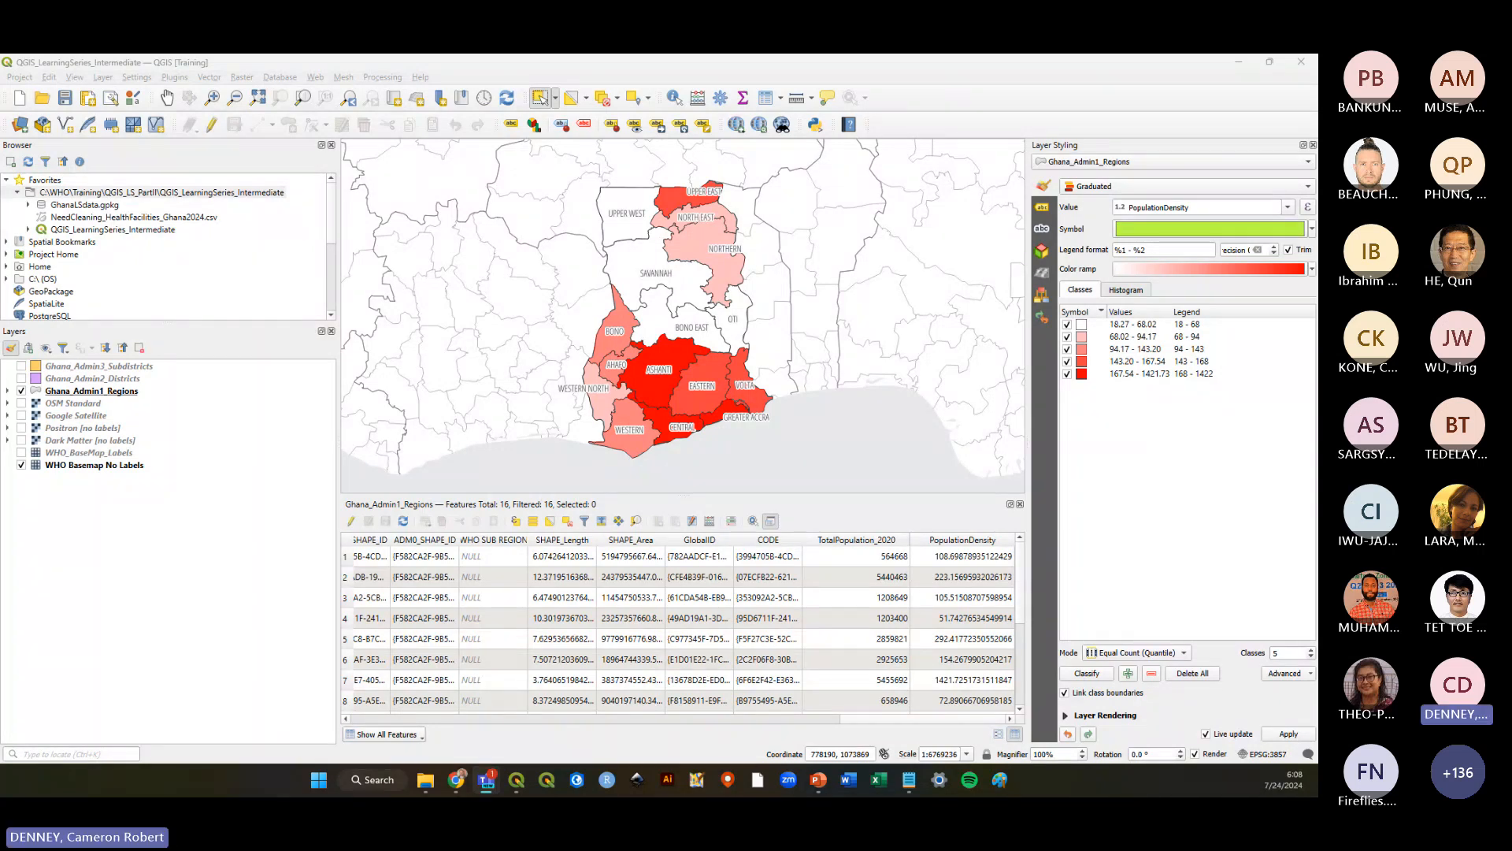
Browse the full list of color ramps available for the regions layer, keeping the current ramp
{"action": "left_click", "coordinate": [1157, 454]}
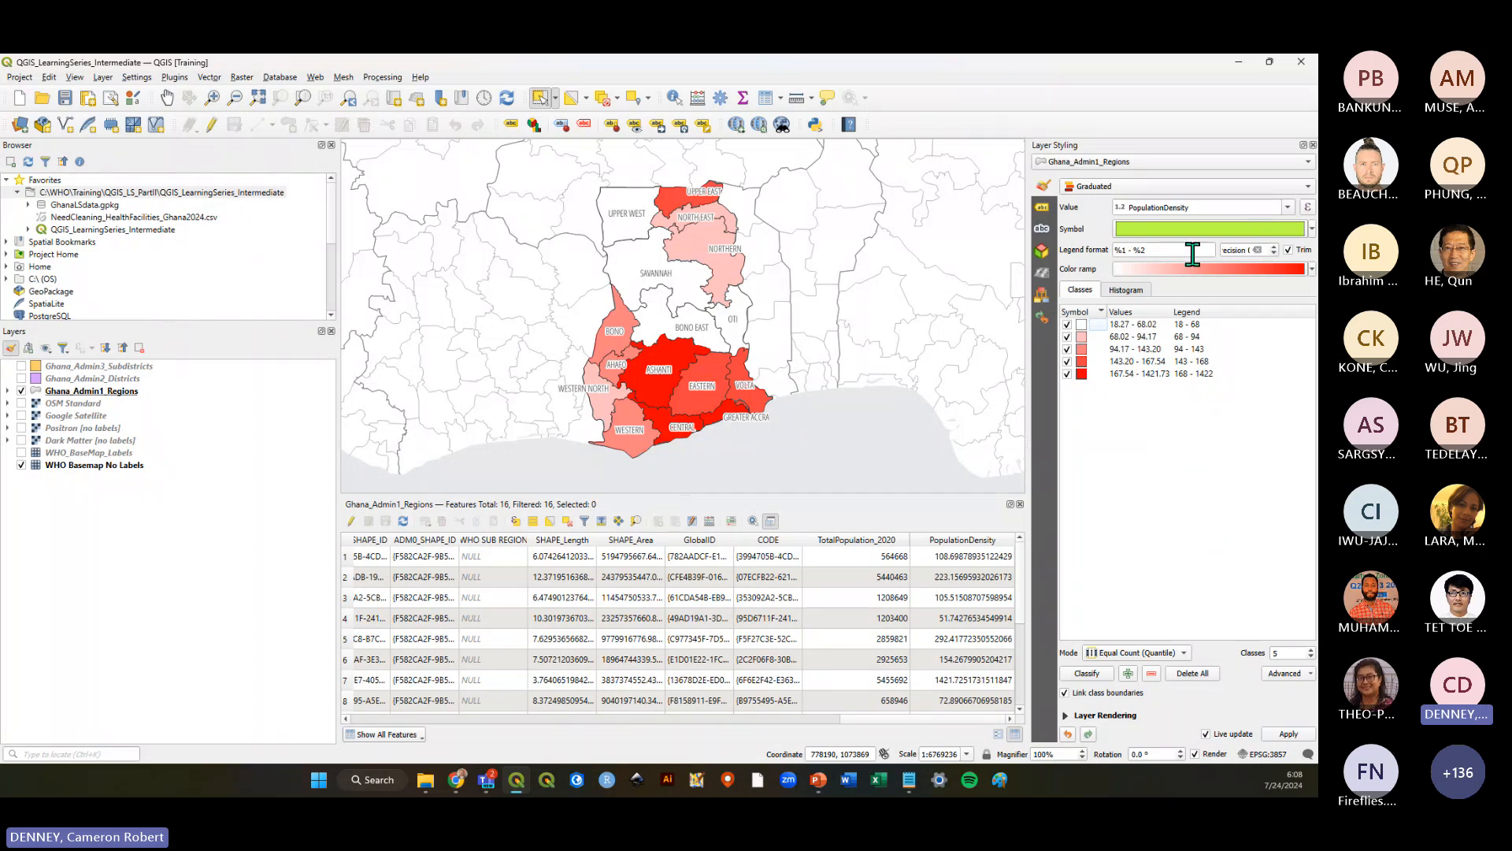
{"action": "left_click", "coordinate": [1312, 269]}
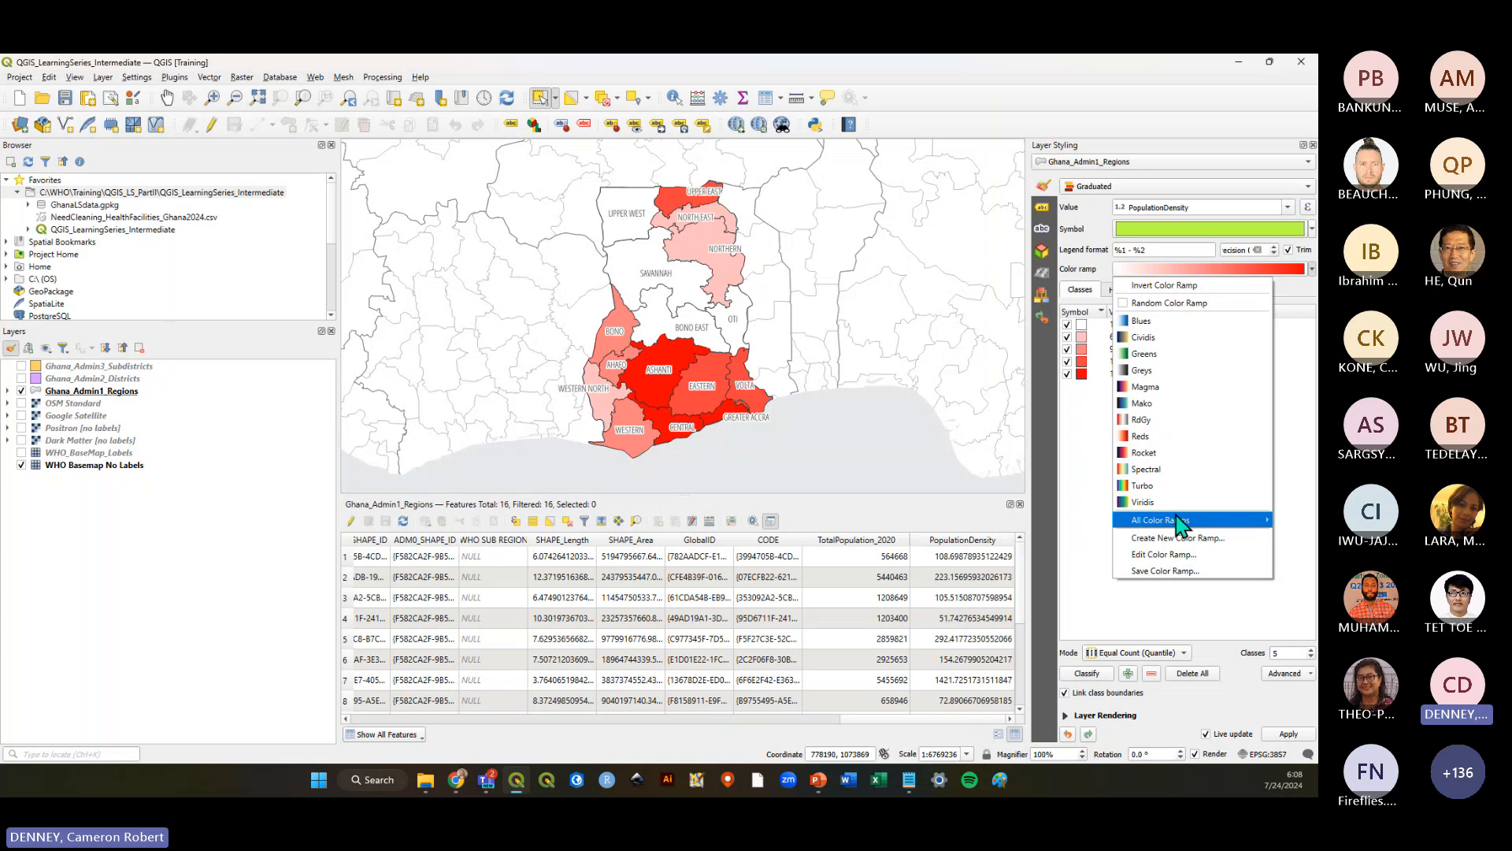
{"action": "mouse_move", "coordinate": [1181, 528]}
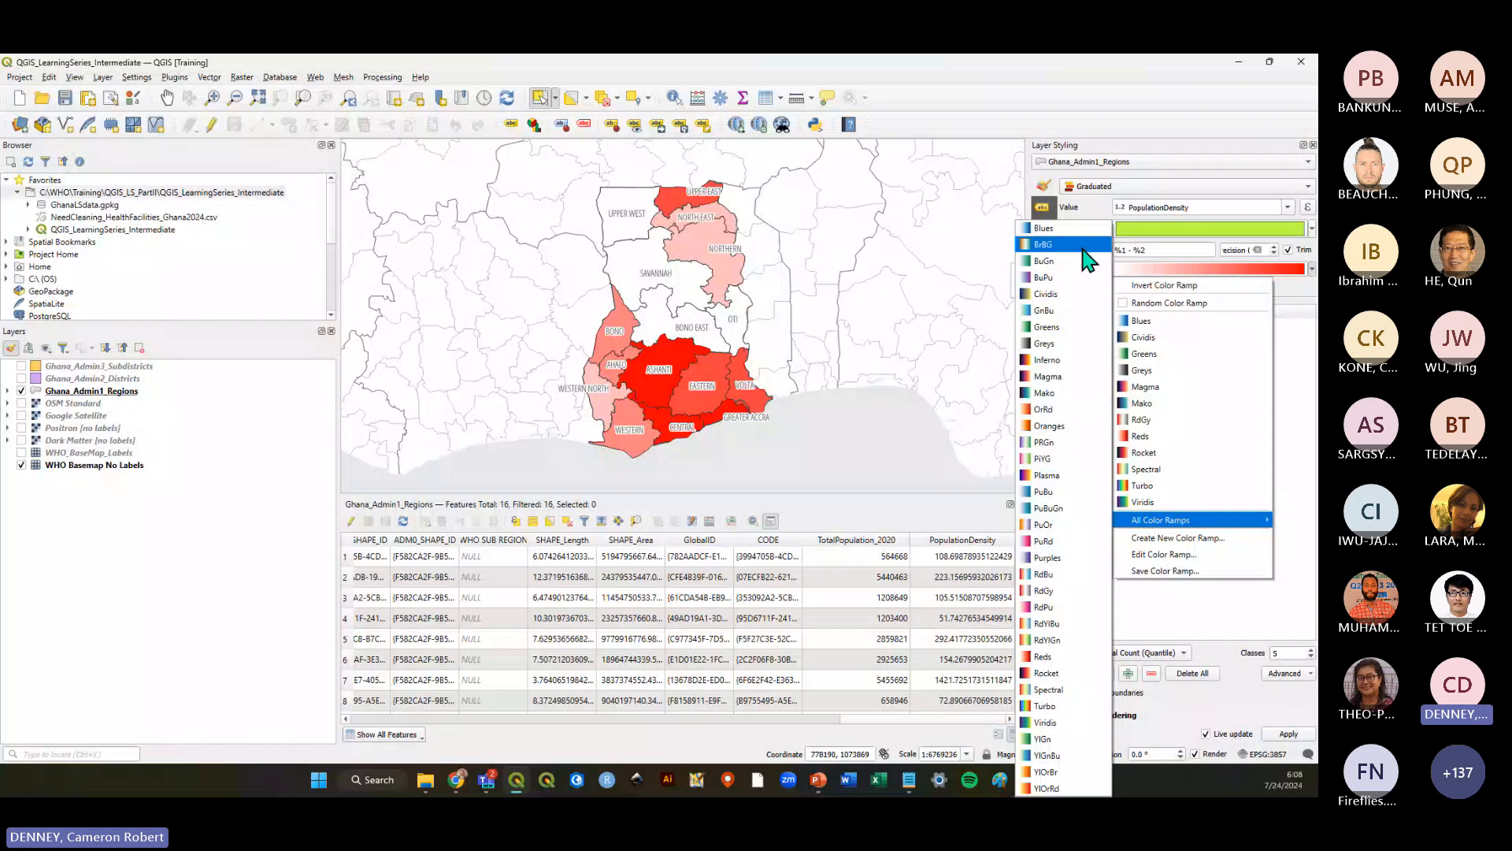
{"action": "left_click", "coordinate": [1301, 471]}
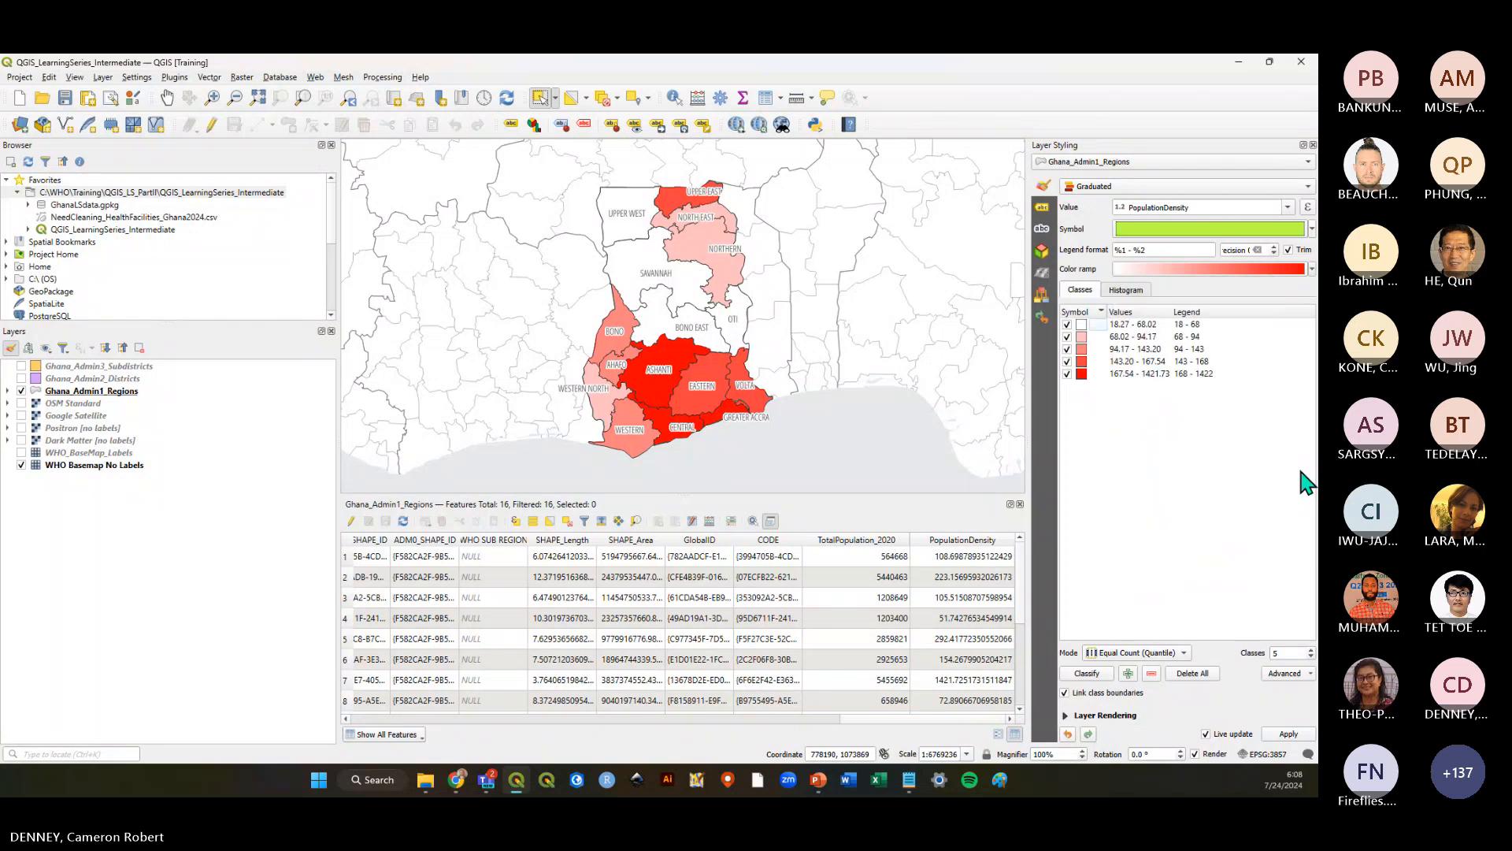
Examine the regions layer's Simple Fill symbol settings and its histogram view, and save the project
{"action": "left_click", "coordinate": [1176, 230]}
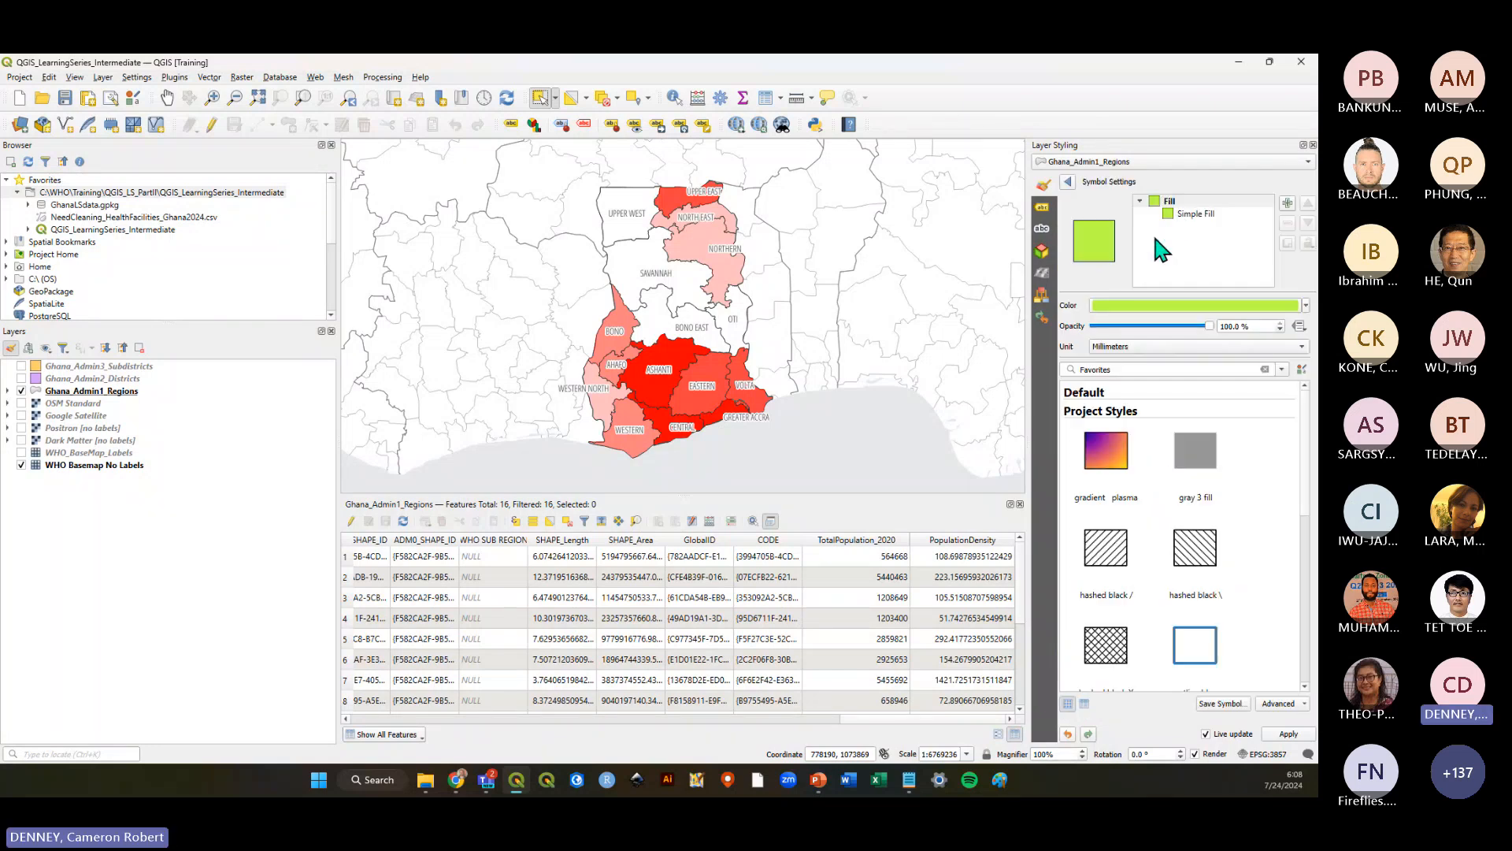
{"action": "left_click", "coordinate": [1197, 215]}
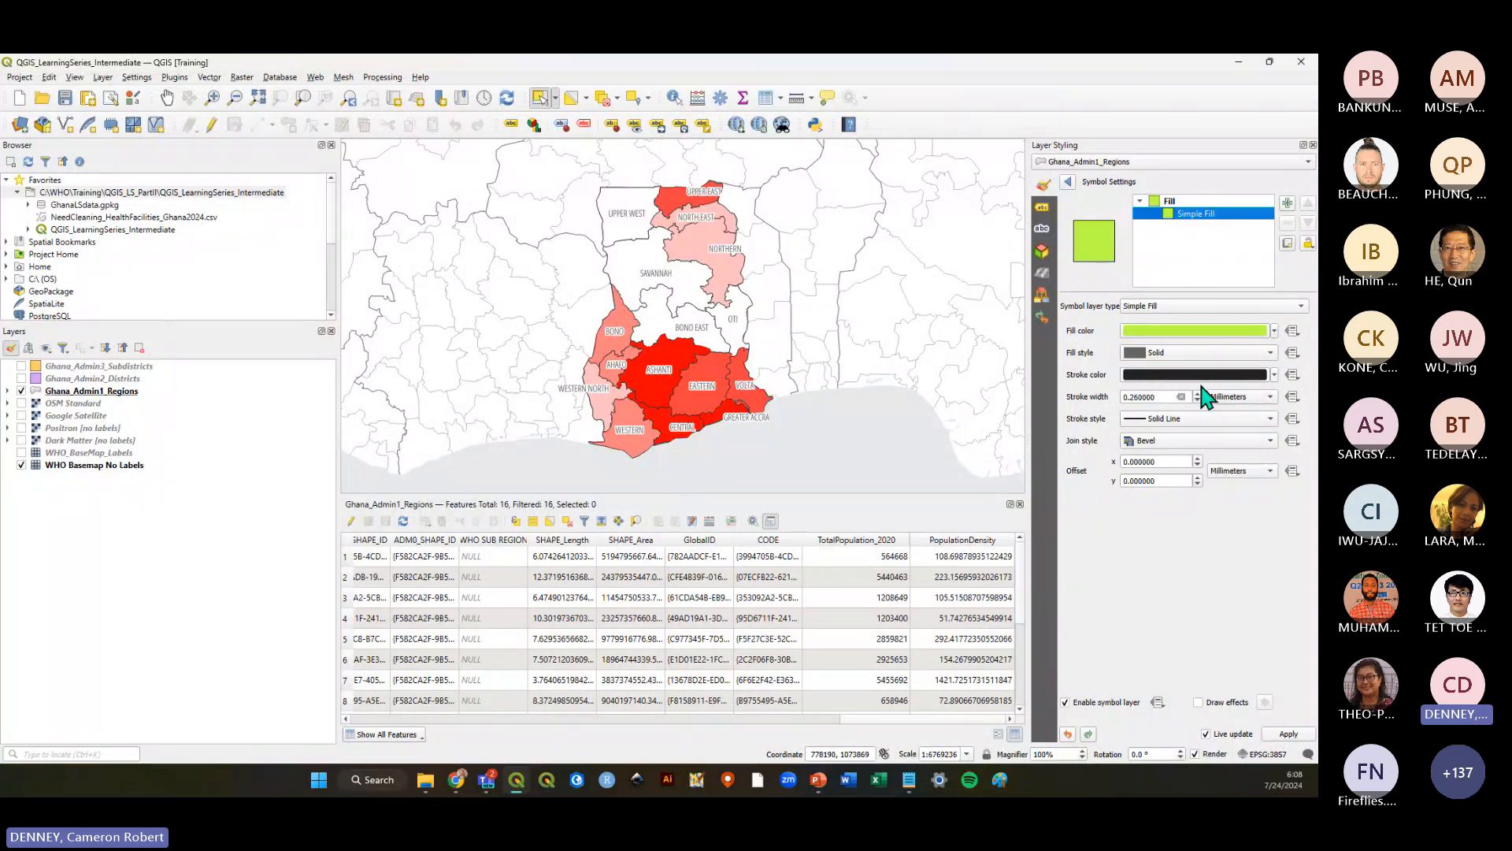
{"action": "left_click", "coordinate": [1069, 182]}
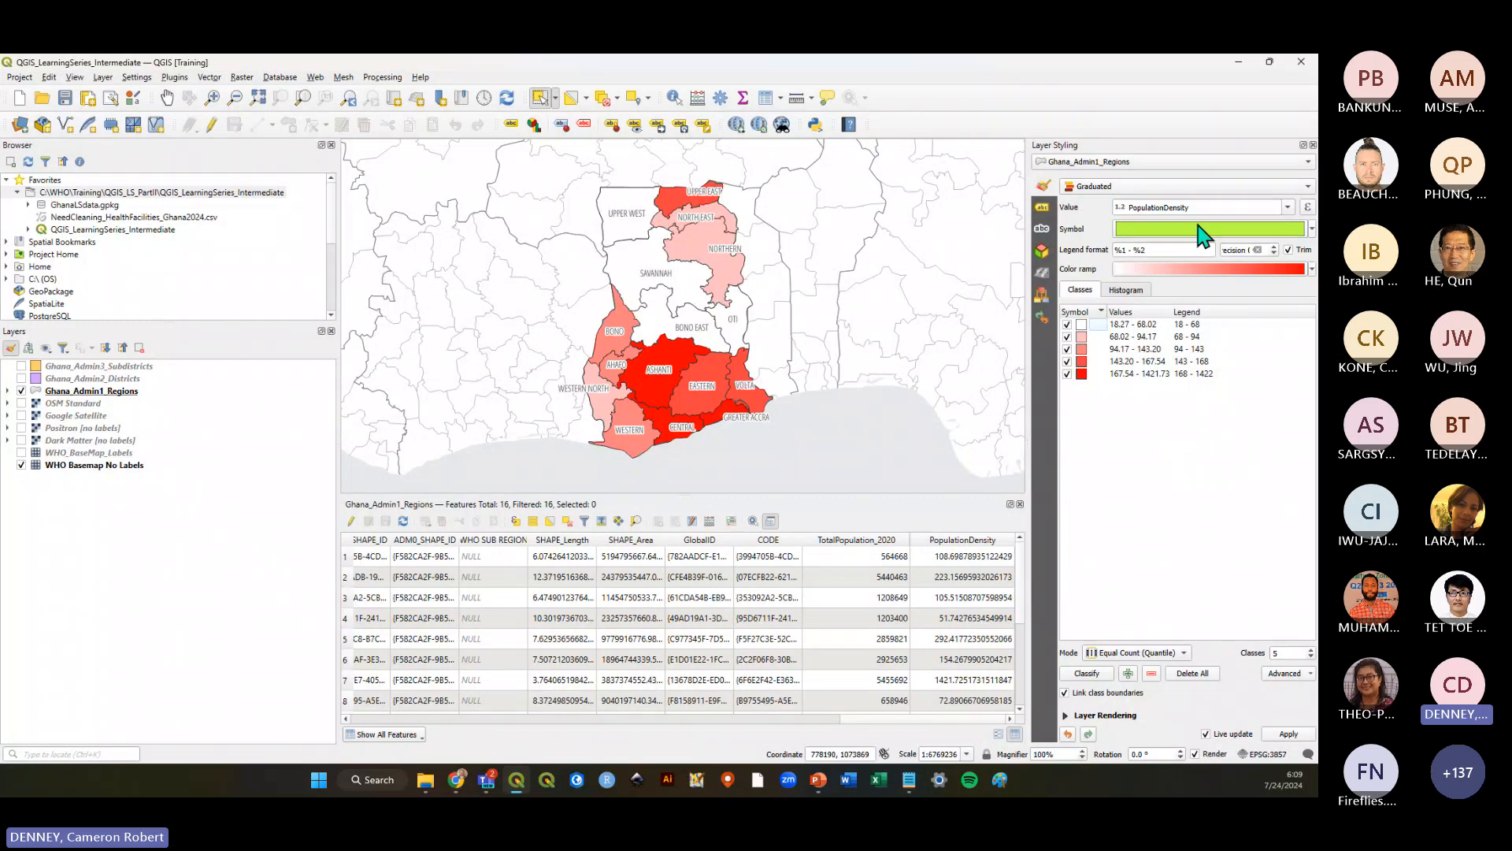
{"action": "left_click", "coordinate": [1118, 293]}
{"action": "left_click", "coordinate": [1080, 290]}
{"action": "left_click", "coordinate": [66, 99]}
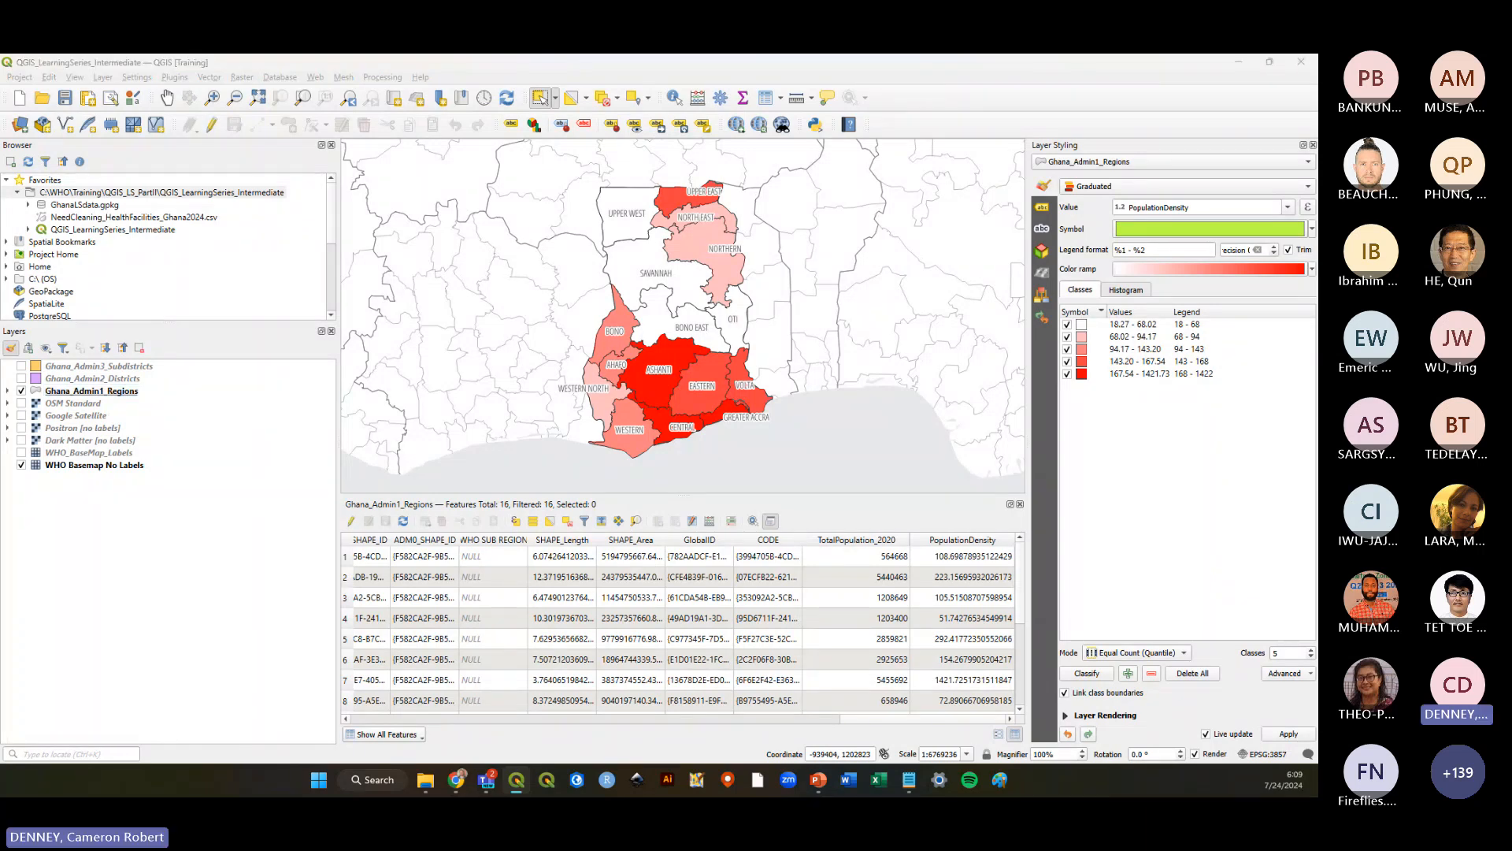
In the tutorial PDF in Chrome, go past the Module 1 exercises to the Module 2 - Data Cleaning and Editing heading
{"action": "scroll", "coordinate": [782, 419], "scroll_direction": "down", "scroll_amount": 15}
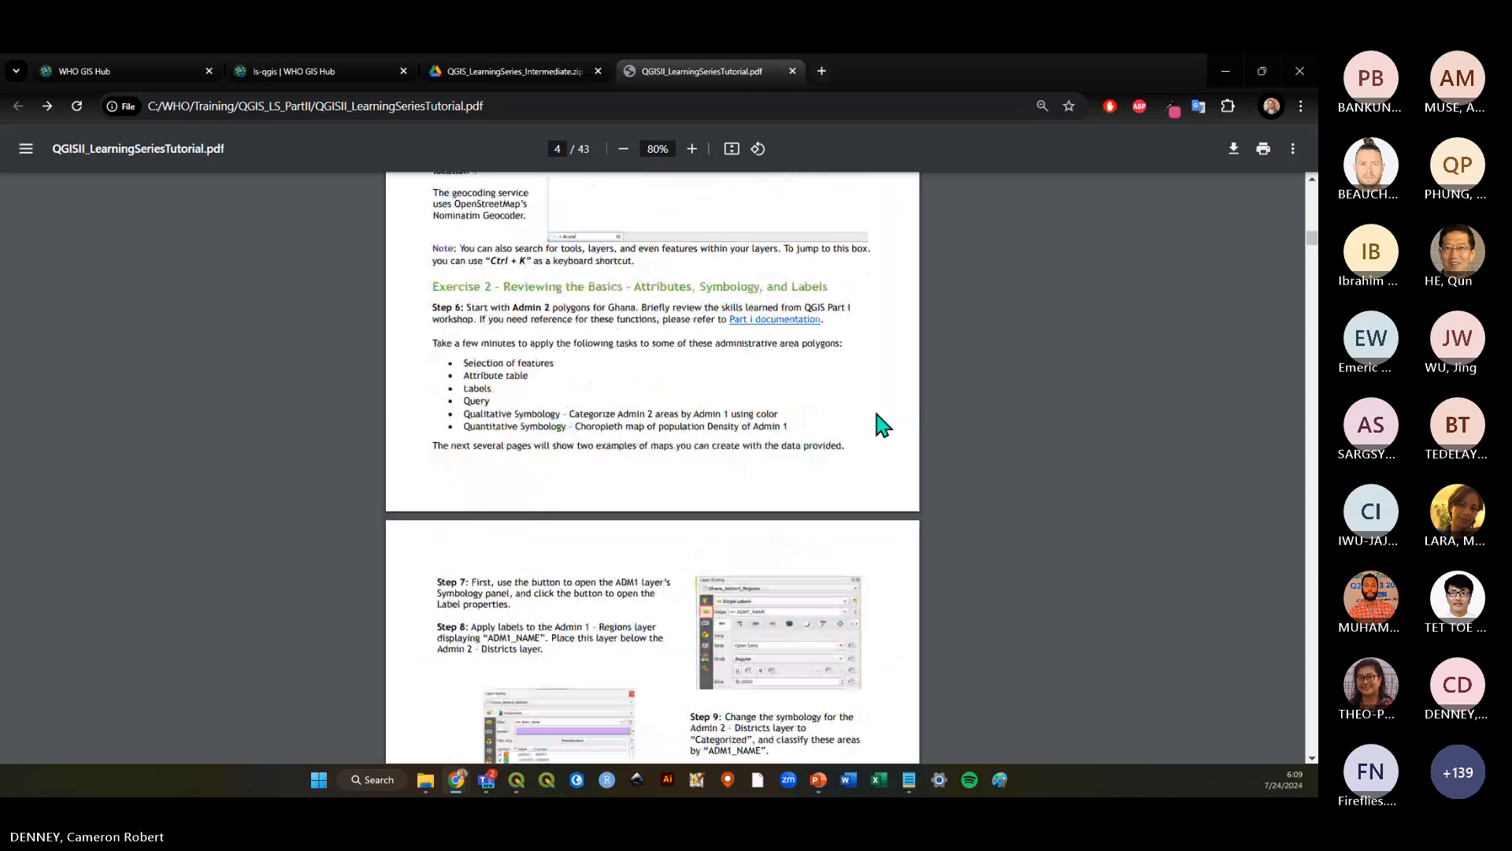
{"action": "scroll", "coordinate": [880, 416], "scroll_direction": "down", "scroll_amount": 20}
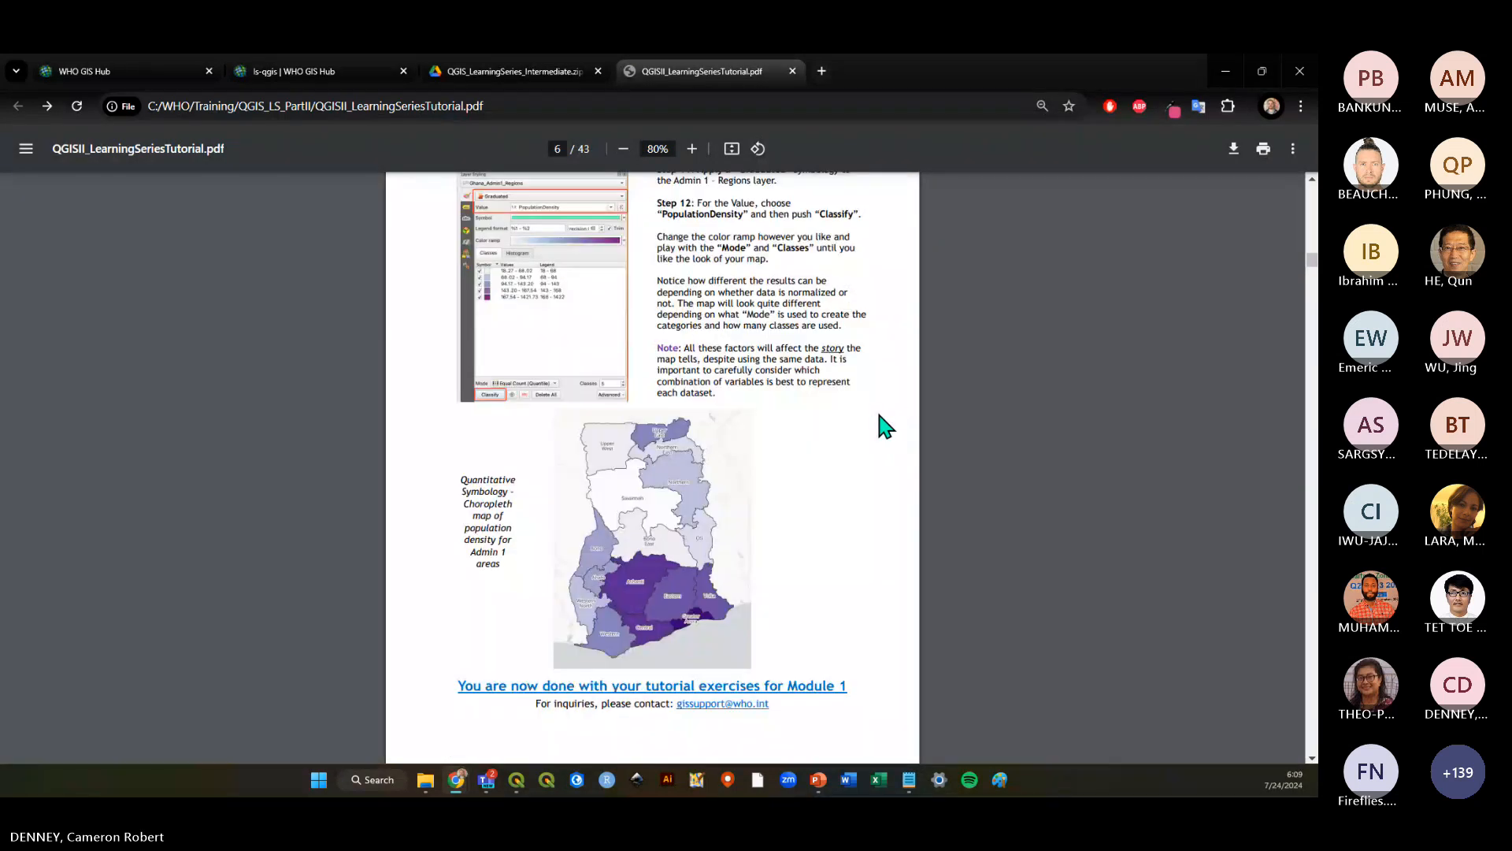
{"action": "scroll", "coordinate": [880, 421], "scroll_direction": "down", "scroll_amount": 2}
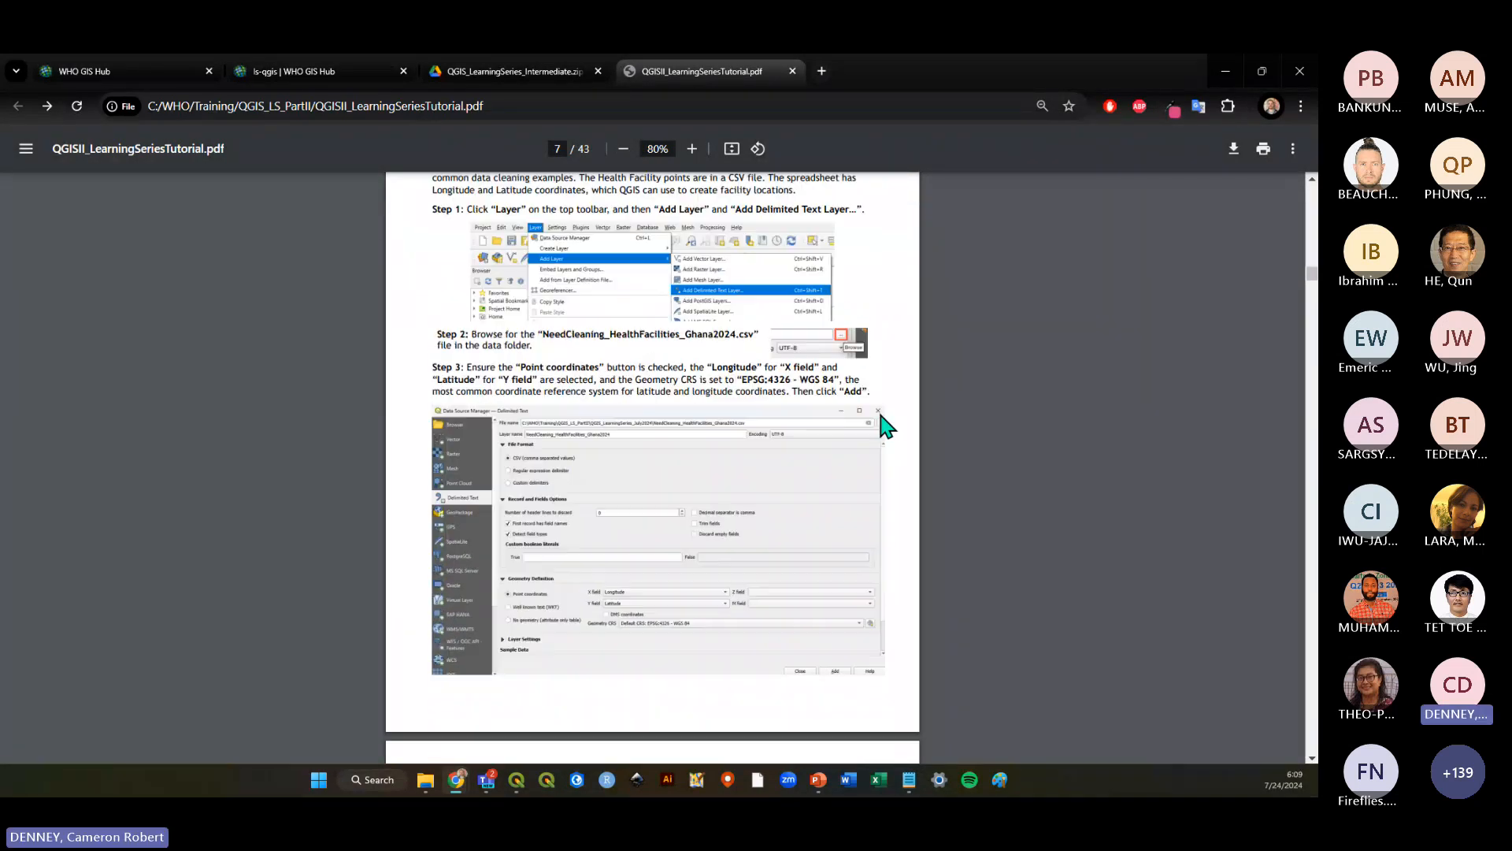
{"action": "scroll", "coordinate": [877, 418], "scroll_direction": "up", "scroll_amount": 1}
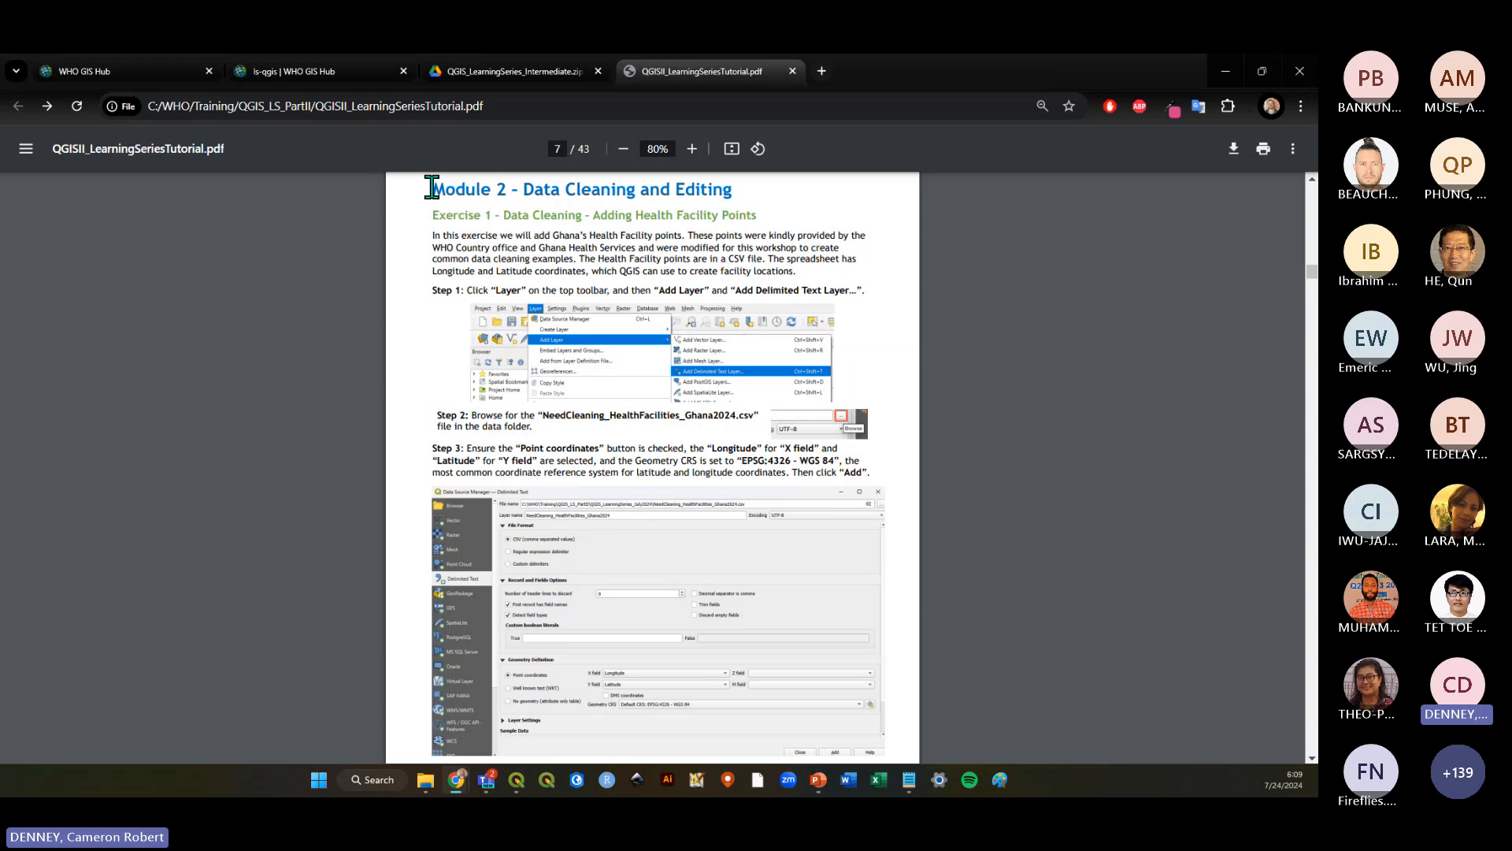
{"action": "left_click_drag", "start_coordinate": [433, 188], "coordinate": [513, 189]}
{"action": "left_click", "coordinate": [807, 267]}
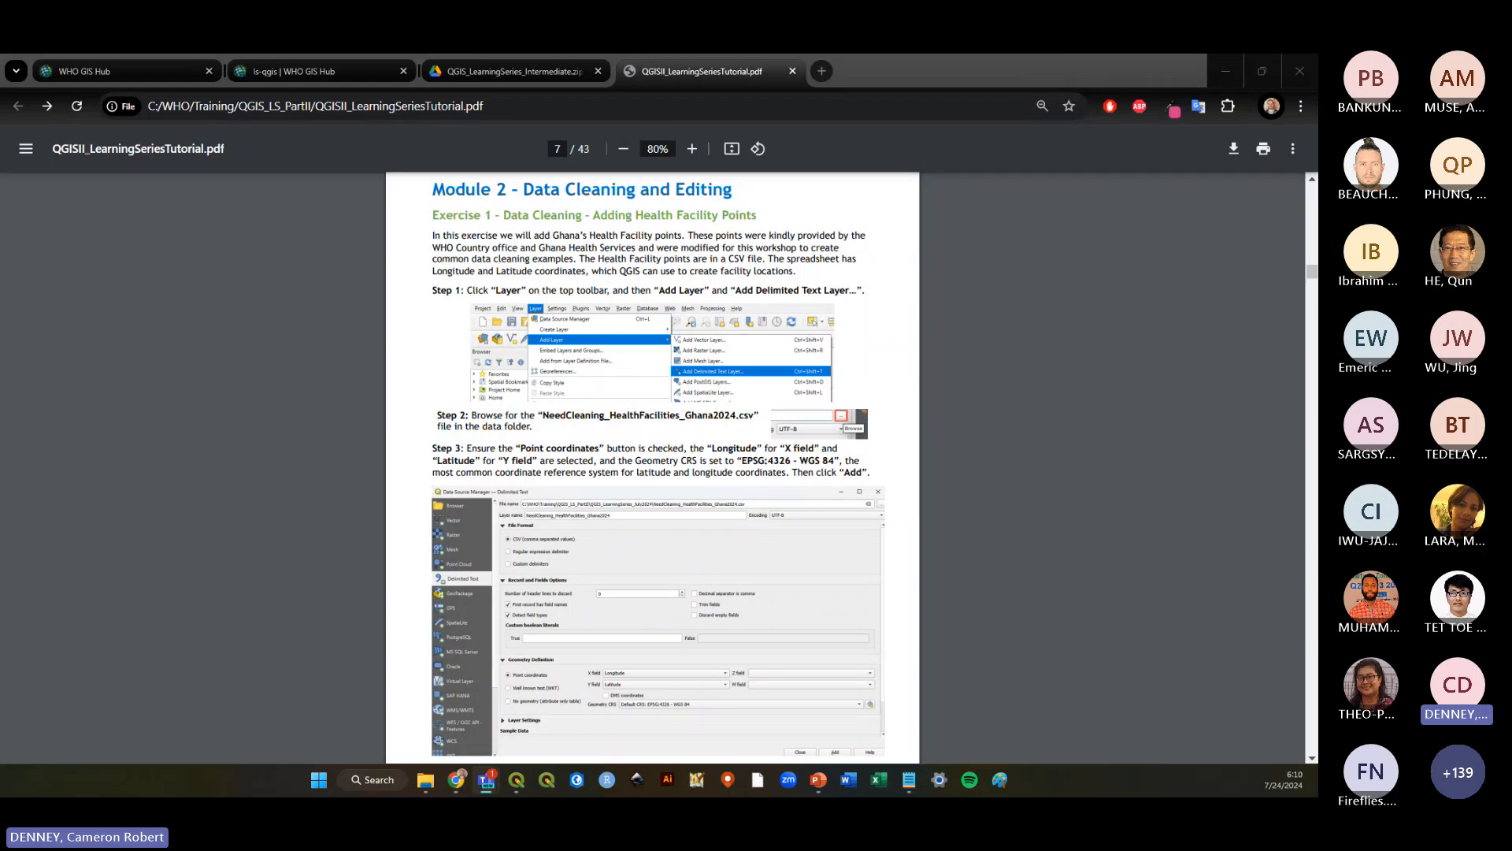
Switch to PowerPoint, view the Map Layouts slide at the end of the presentation, and return to QGIS
{"action": "left_click", "coordinate": [820, 782]}
{"action": "left_click", "coordinate": [89, 687]}
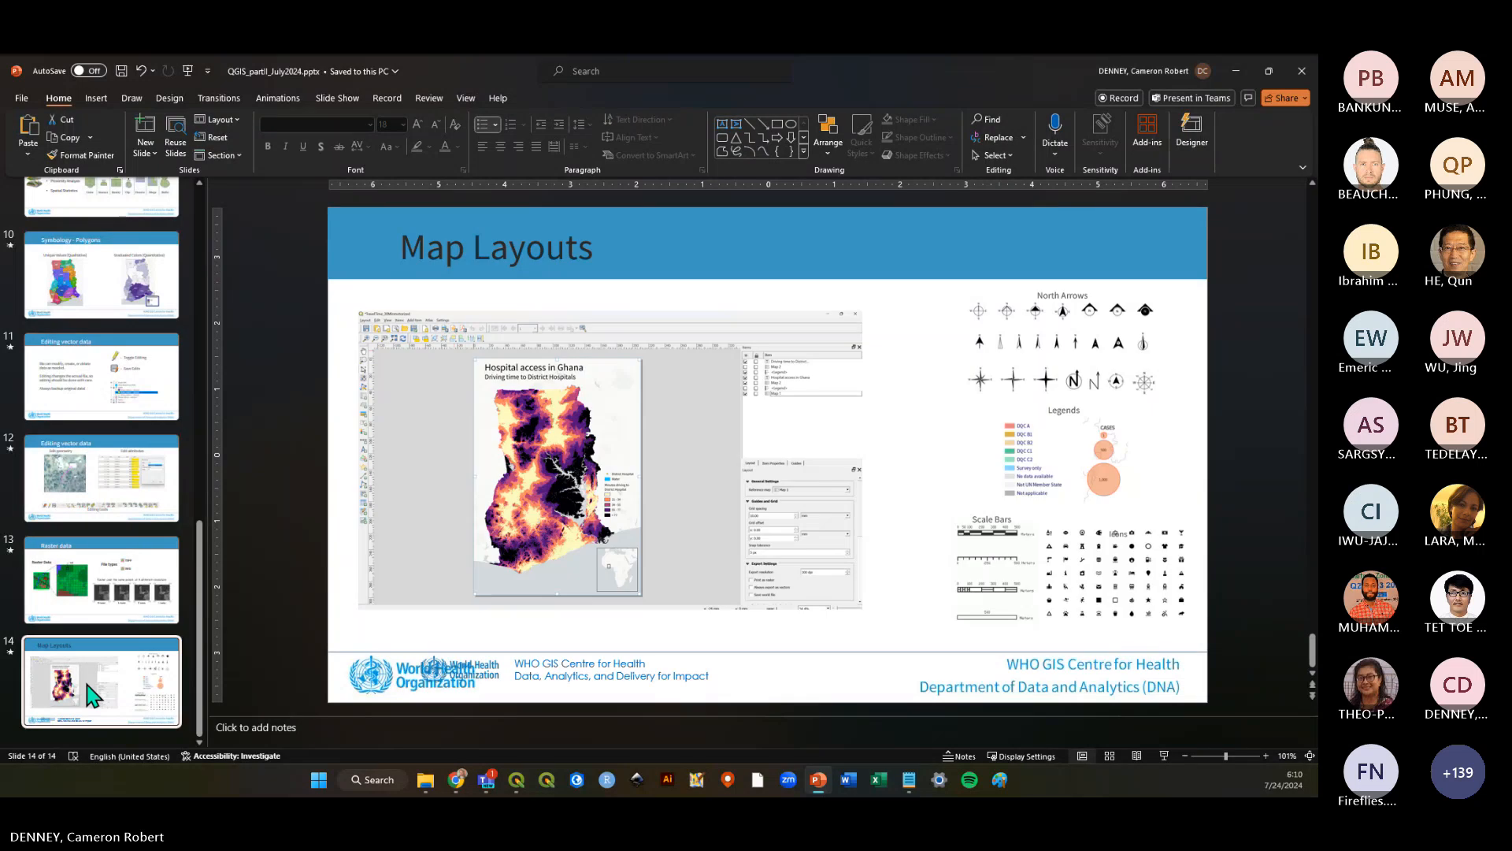
{"action": "mouse_move", "coordinate": [201, 649]}
{"action": "left_mouse_down"}
{"action": "mouse_move", "coordinate": [198, 282]}
{"action": "mouse_move", "coordinate": [210, 641]}
{"action": "left_mouse_up"}
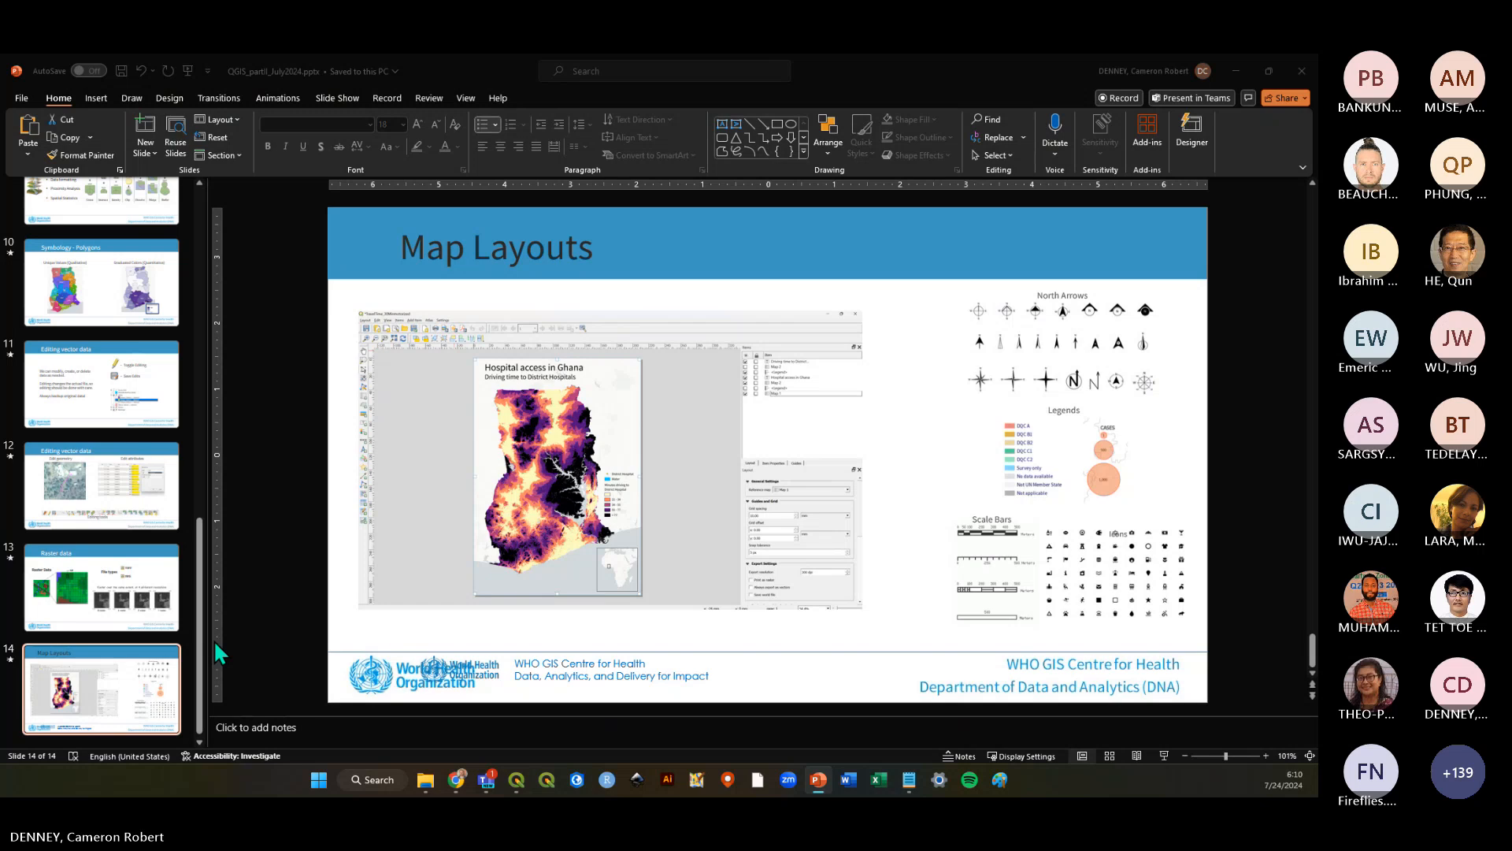
{"action": "key", "text": "alt+Tab"}
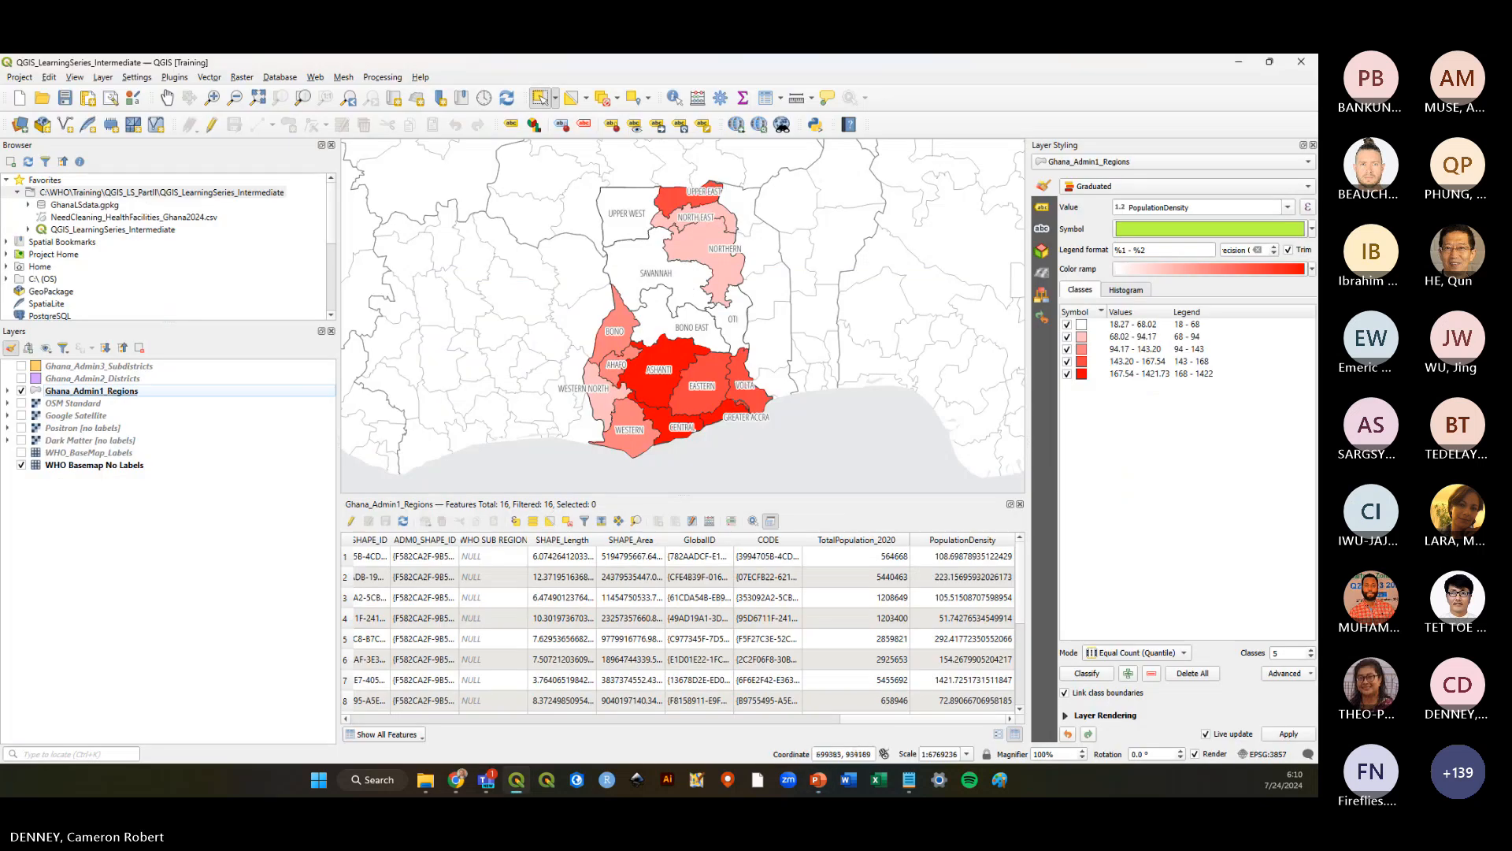
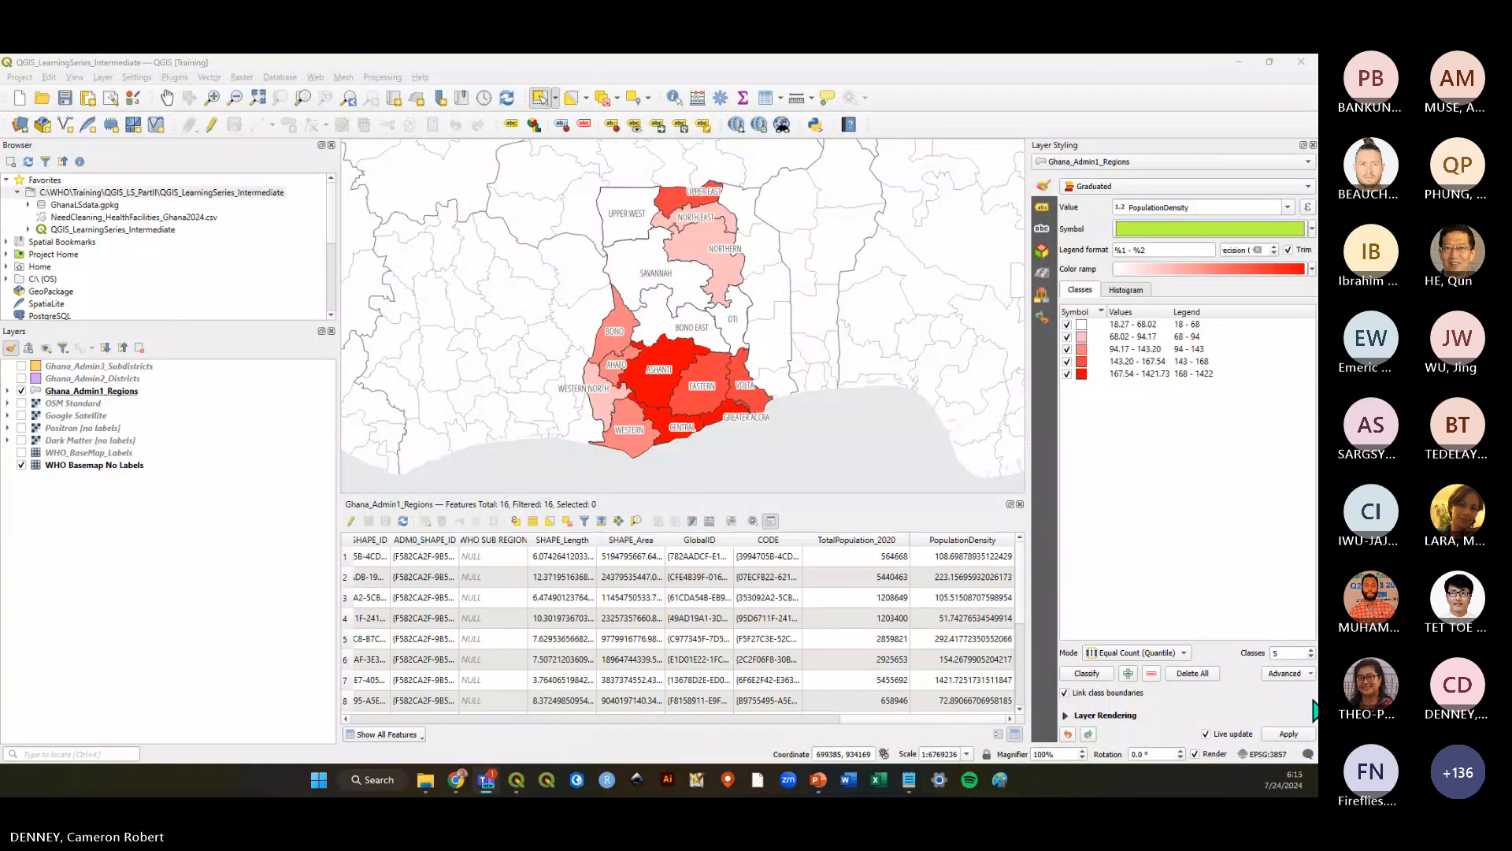
Capture a screenshot of the Layer Styling settings for the population density map and save the project
{"action": "key", "text": "super+shift+s"}
{"action": "left_click_drag", "start_coordinate": [1025, 140], "coordinate": [1316, 748]}
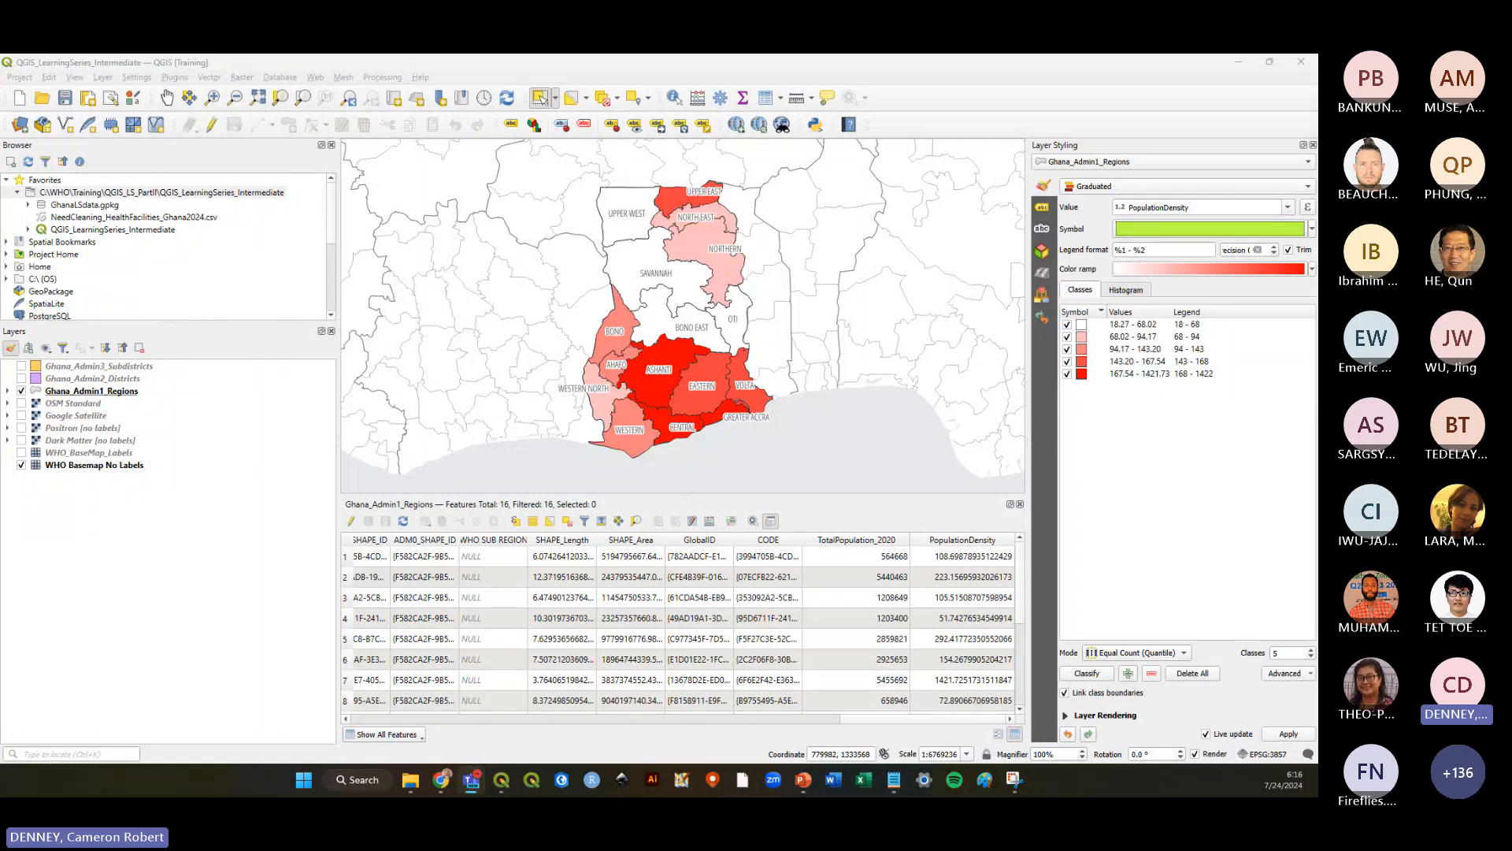
{"action": "left_click", "coordinate": [299, 529]}
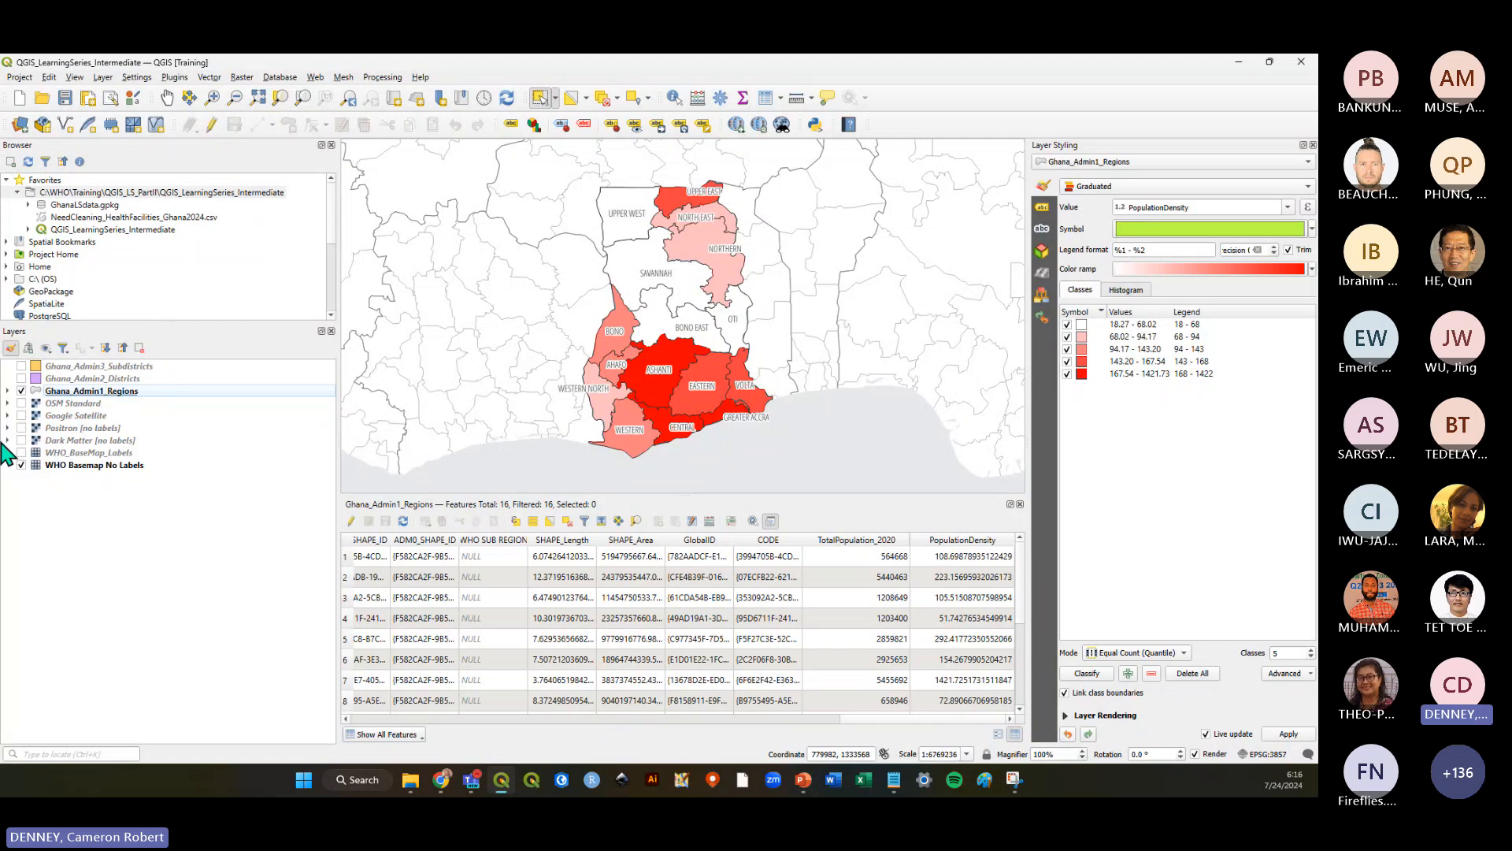
{"action": "left_click", "coordinate": [66, 98]}
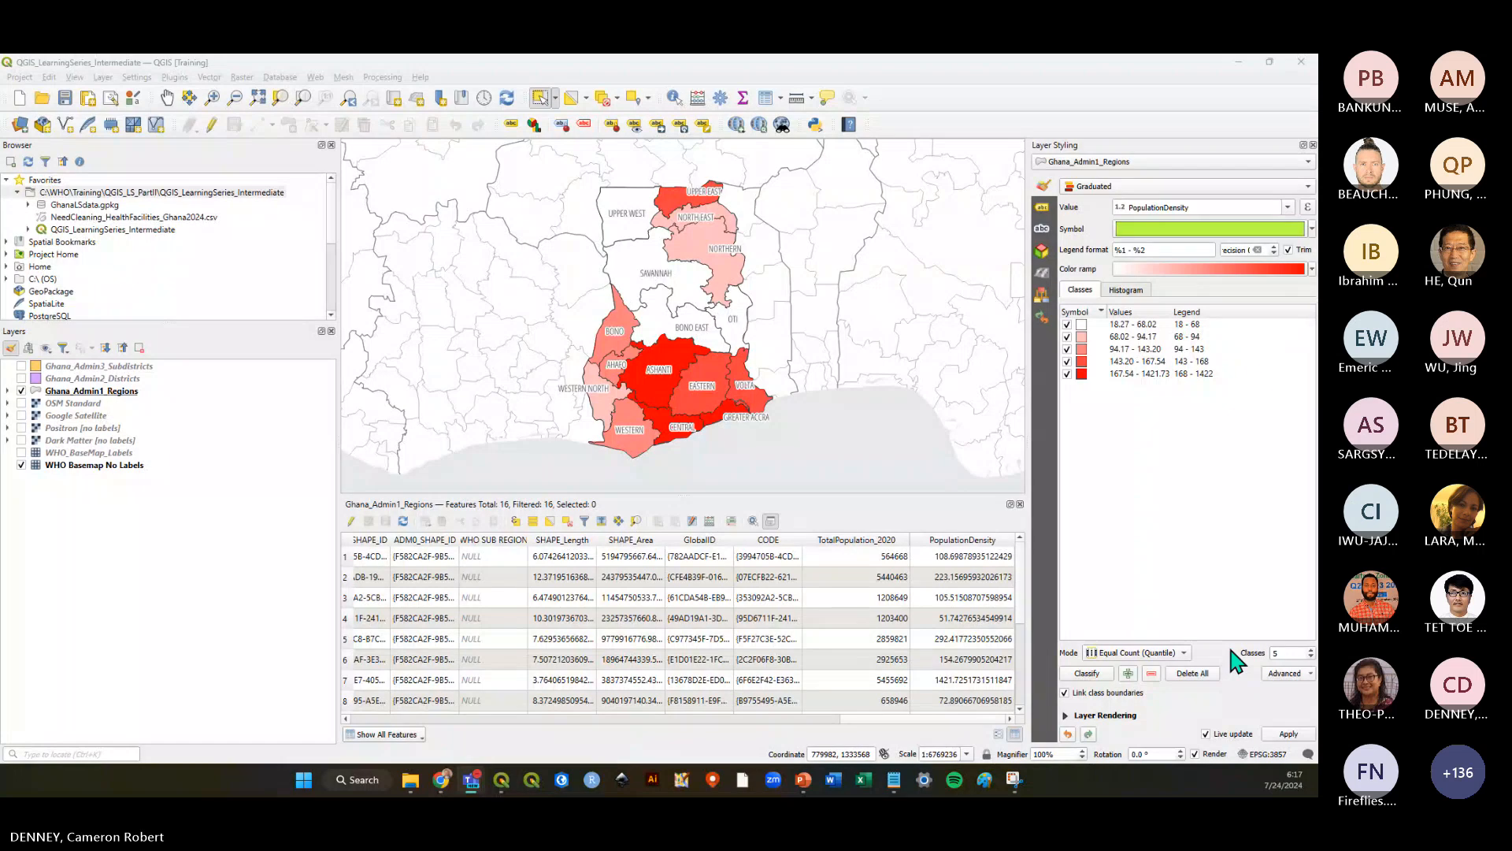
Switch to the tutorial PDF and review Module 2 Exercise 1 on adding the health facility points
{"action": "key", "text": "alt+Tab"}
{"action": "scroll", "coordinate": [1151, 585], "scroll_direction": "up", "scroll_amount": 1}
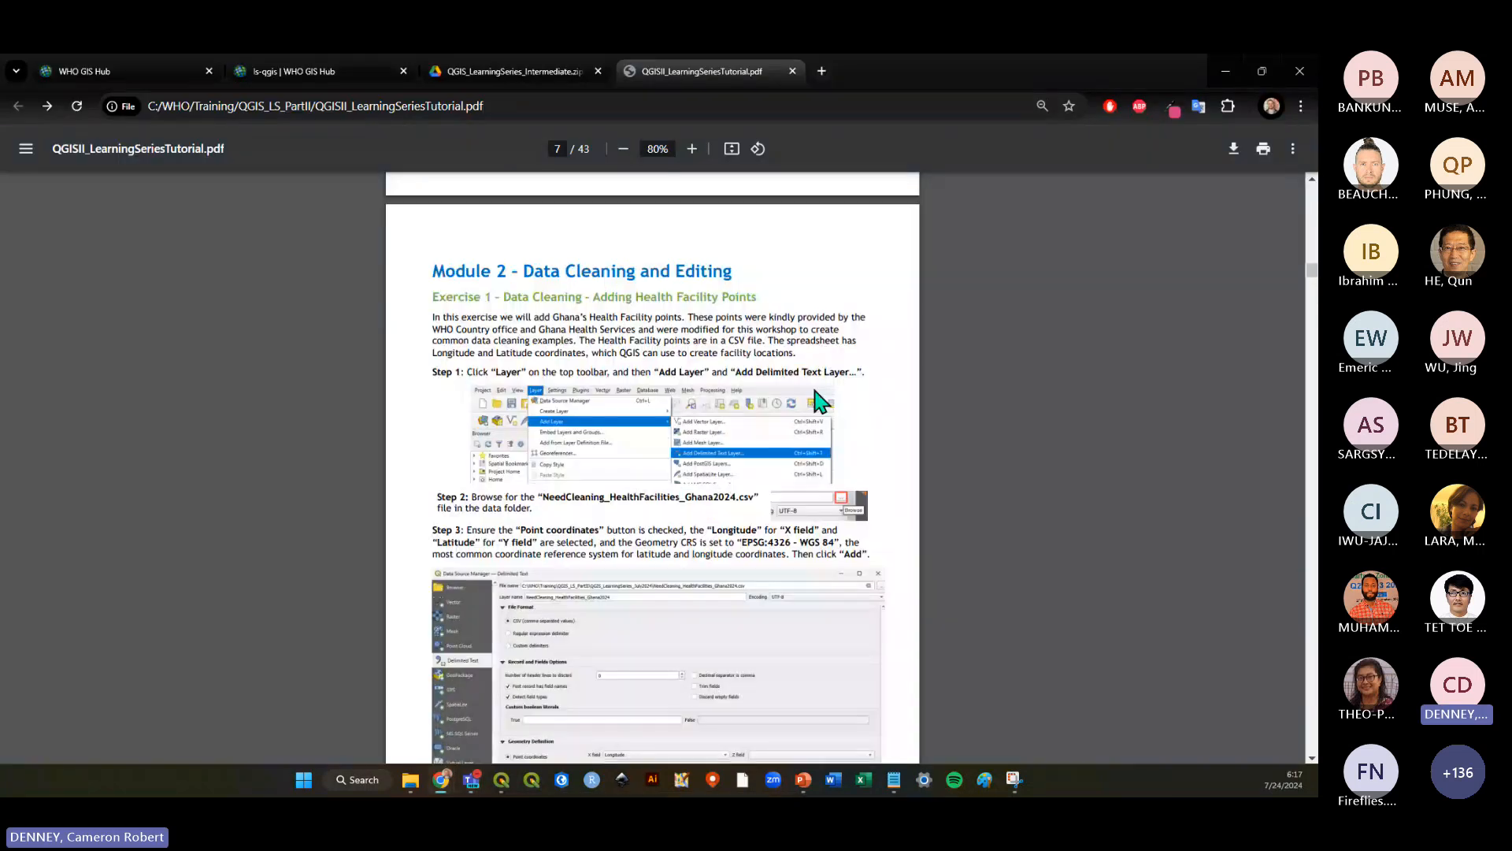
{"action": "left_click_drag", "start_coordinate": [438, 266], "coordinate": [803, 287]}
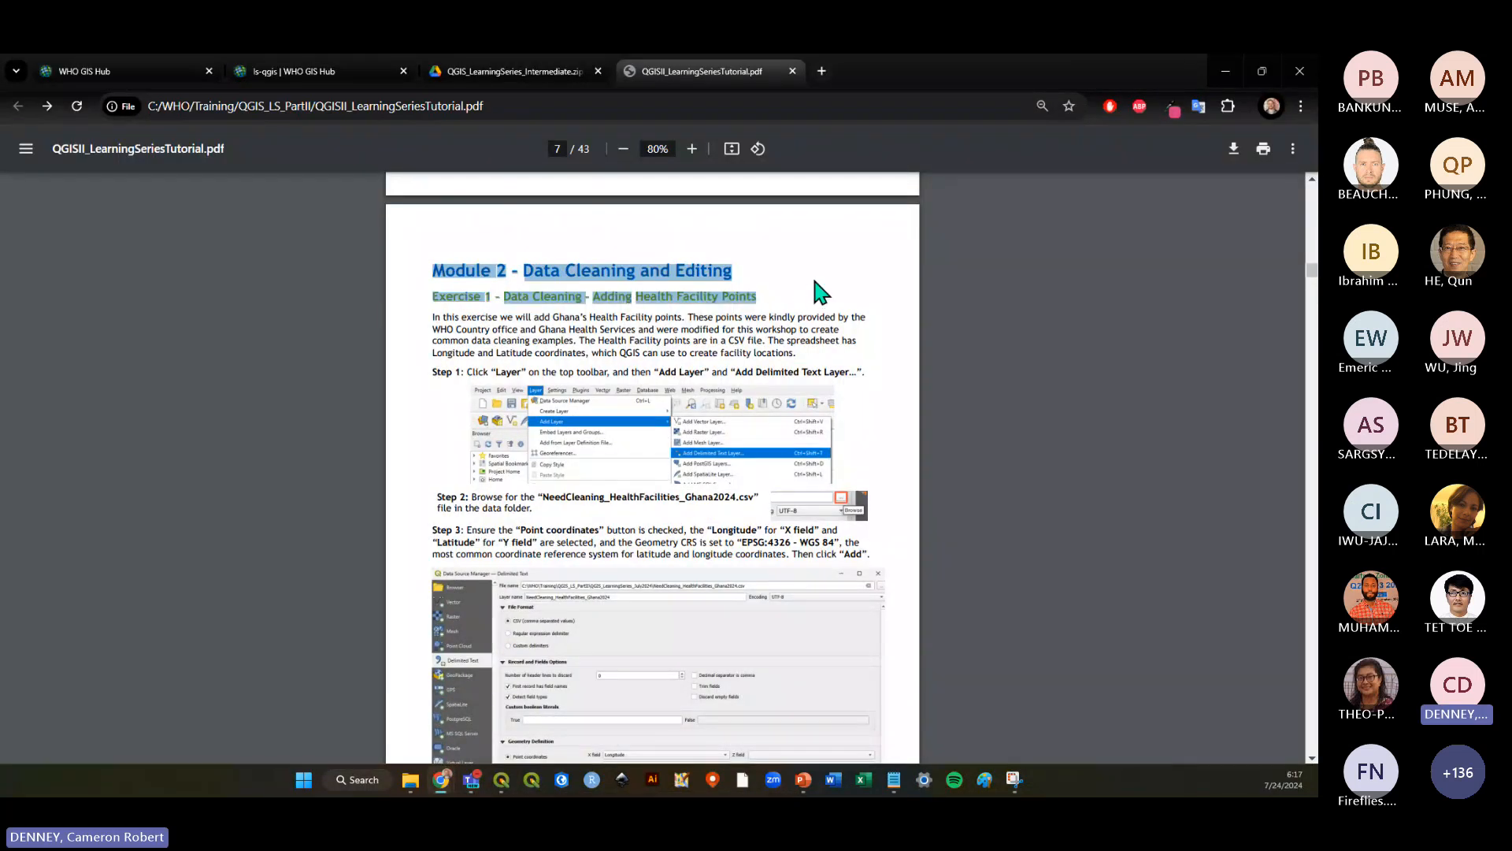
{"action": "left_click", "coordinate": [817, 293]}
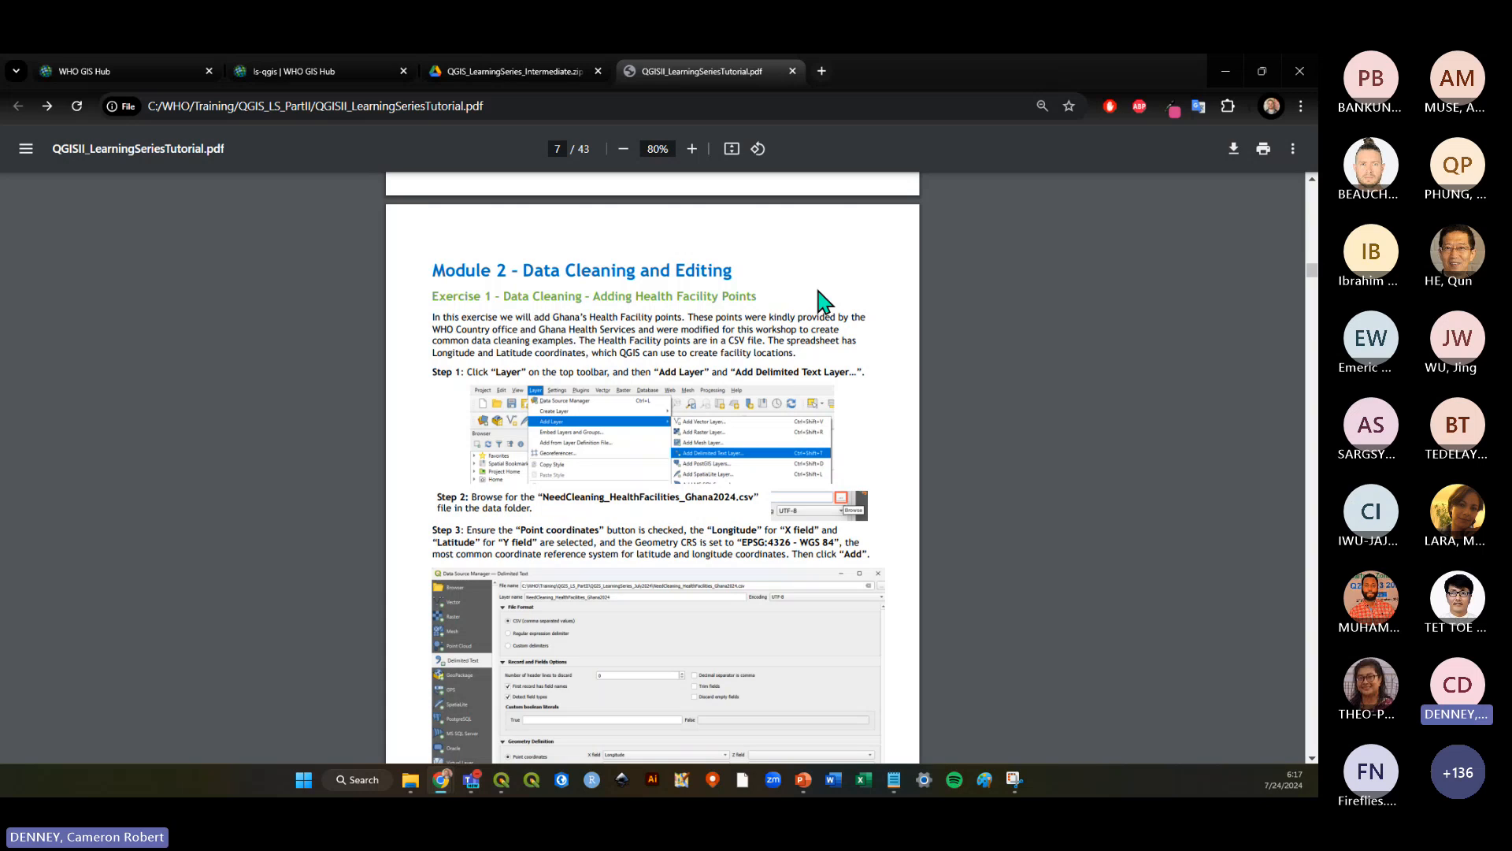
{"action": "scroll", "coordinate": [998, 334], "scroll_direction": "down", "scroll_amount": 1}
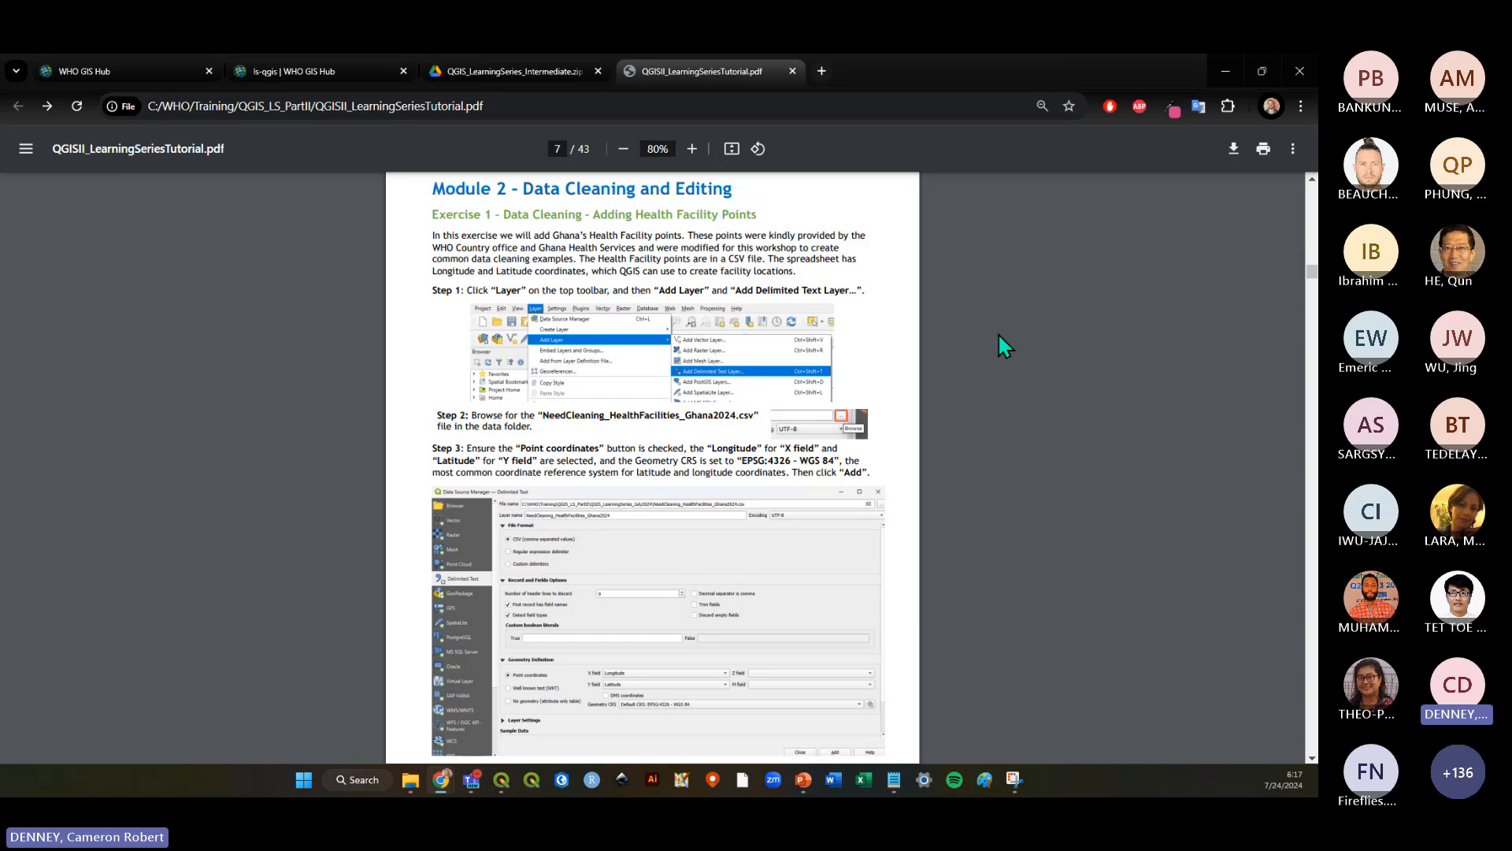
Return to QGIS and add NeedCleaning_HealthFacilities_Ghana2024.csv from the project folder directly to the map
{"action": "key", "text": "alt+Tab"}
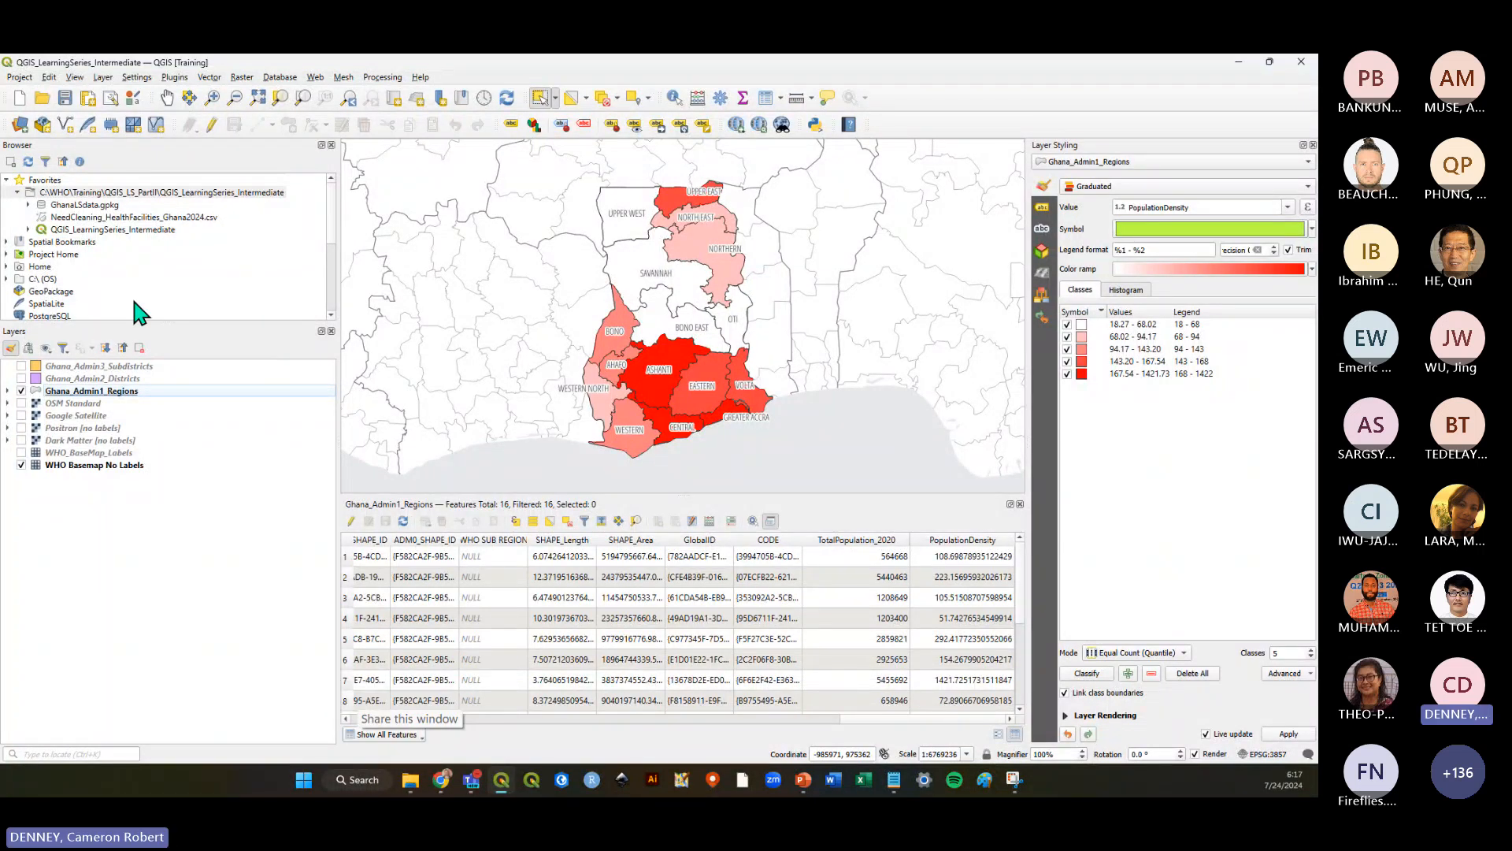
{"action": "left_click", "coordinate": [111, 218]}
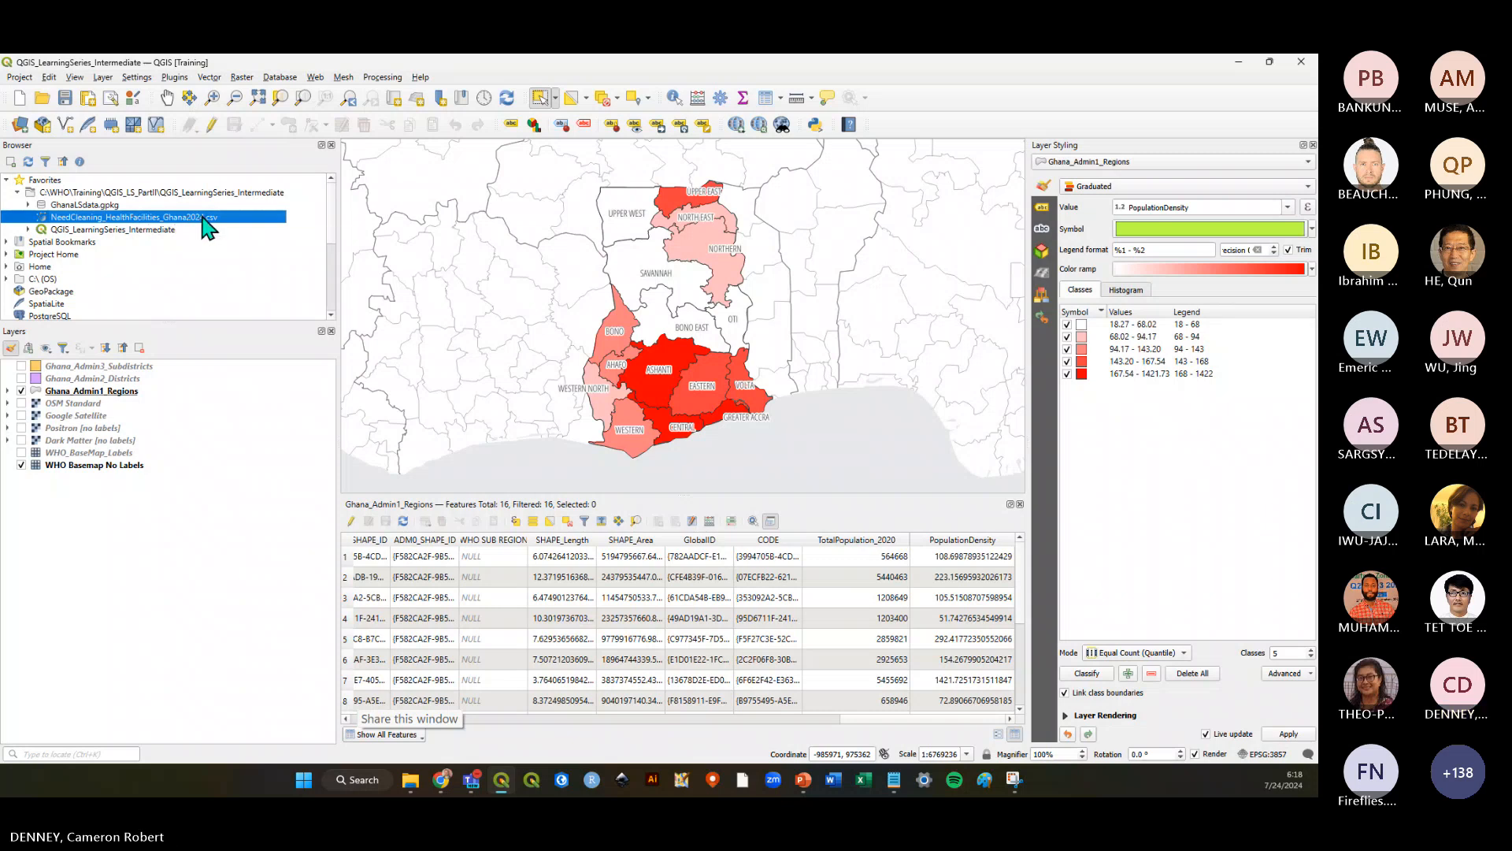
{"action": "left_click_drag", "start_coordinate": [203, 224], "coordinate": [661, 330]}
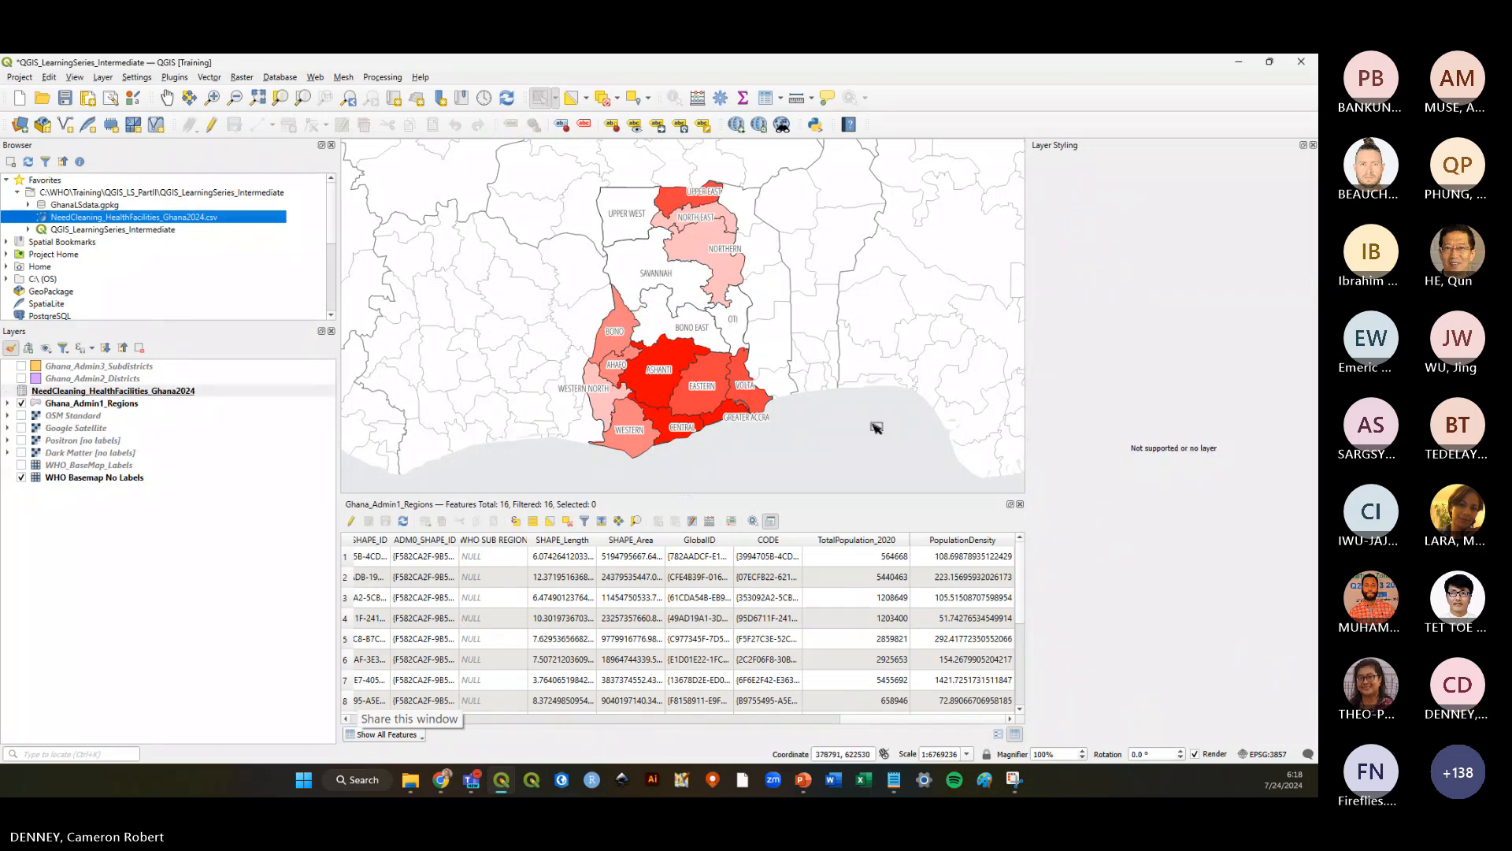
Close the regions attribute table and hide the Ghana_Admin1_Regions layer on the map
{"action": "left_click", "coordinate": [1020, 504]}
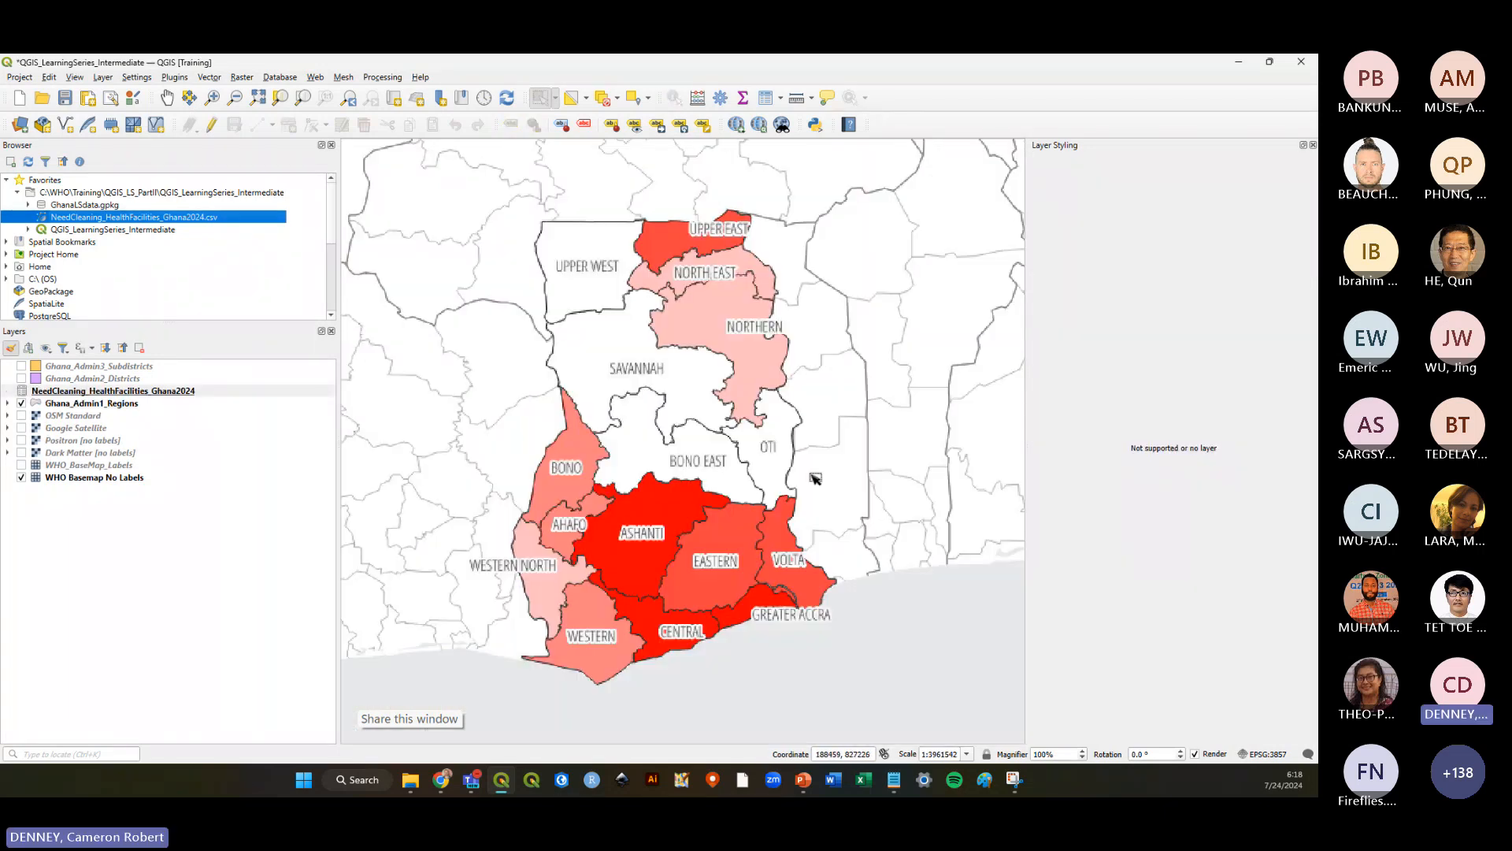
{"action": "left_click", "coordinate": [21, 403]}
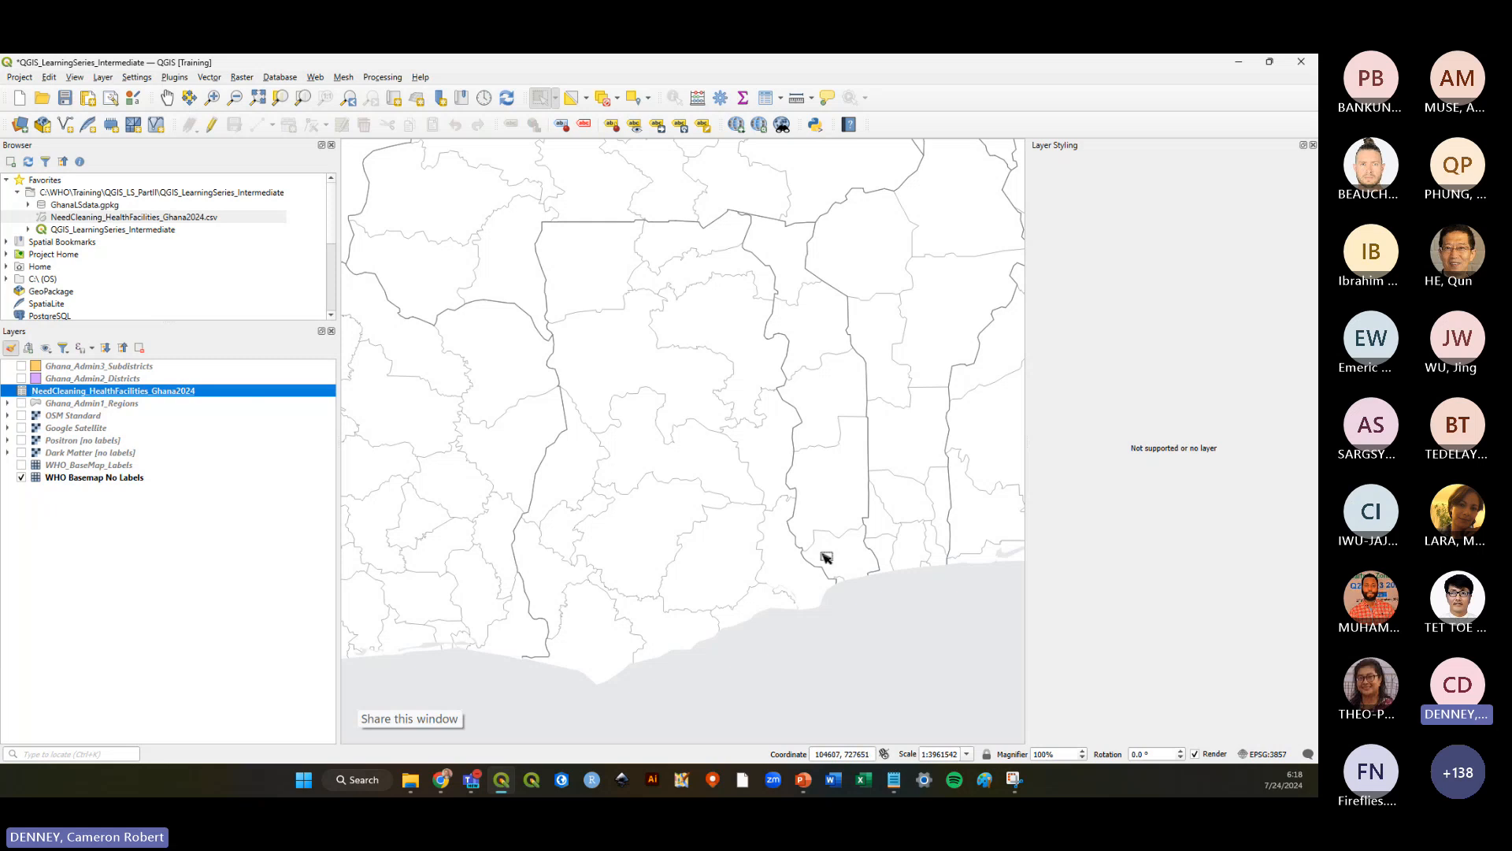
{"action": "left_click", "coordinate": [67, 523]}
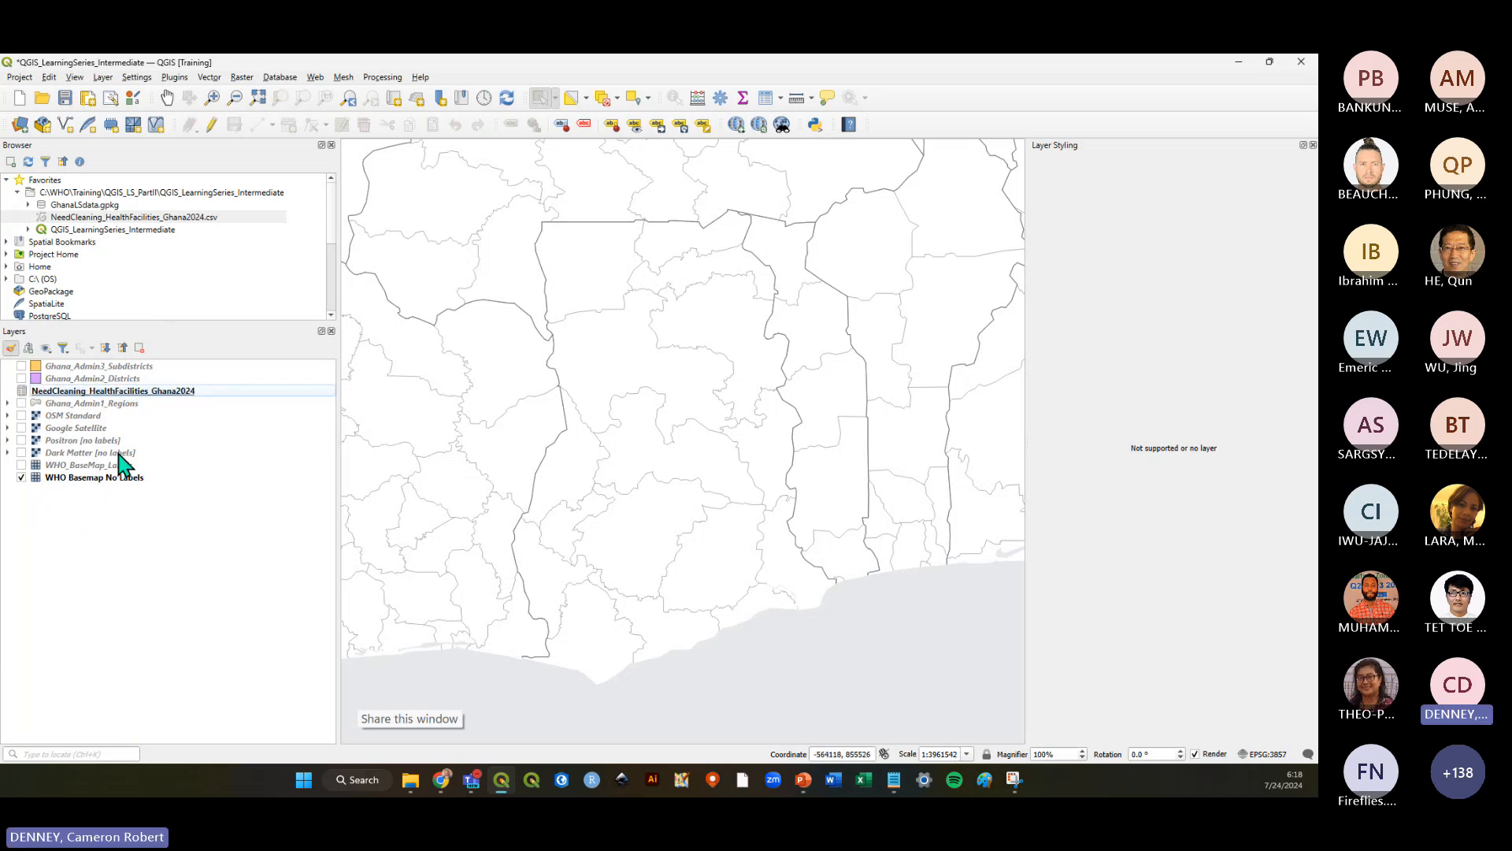
Remove the NeedCleaning_HealthFacilities_Ghana2024 layer from the project and save the project
{"action": "left_click", "coordinate": [68, 394]}
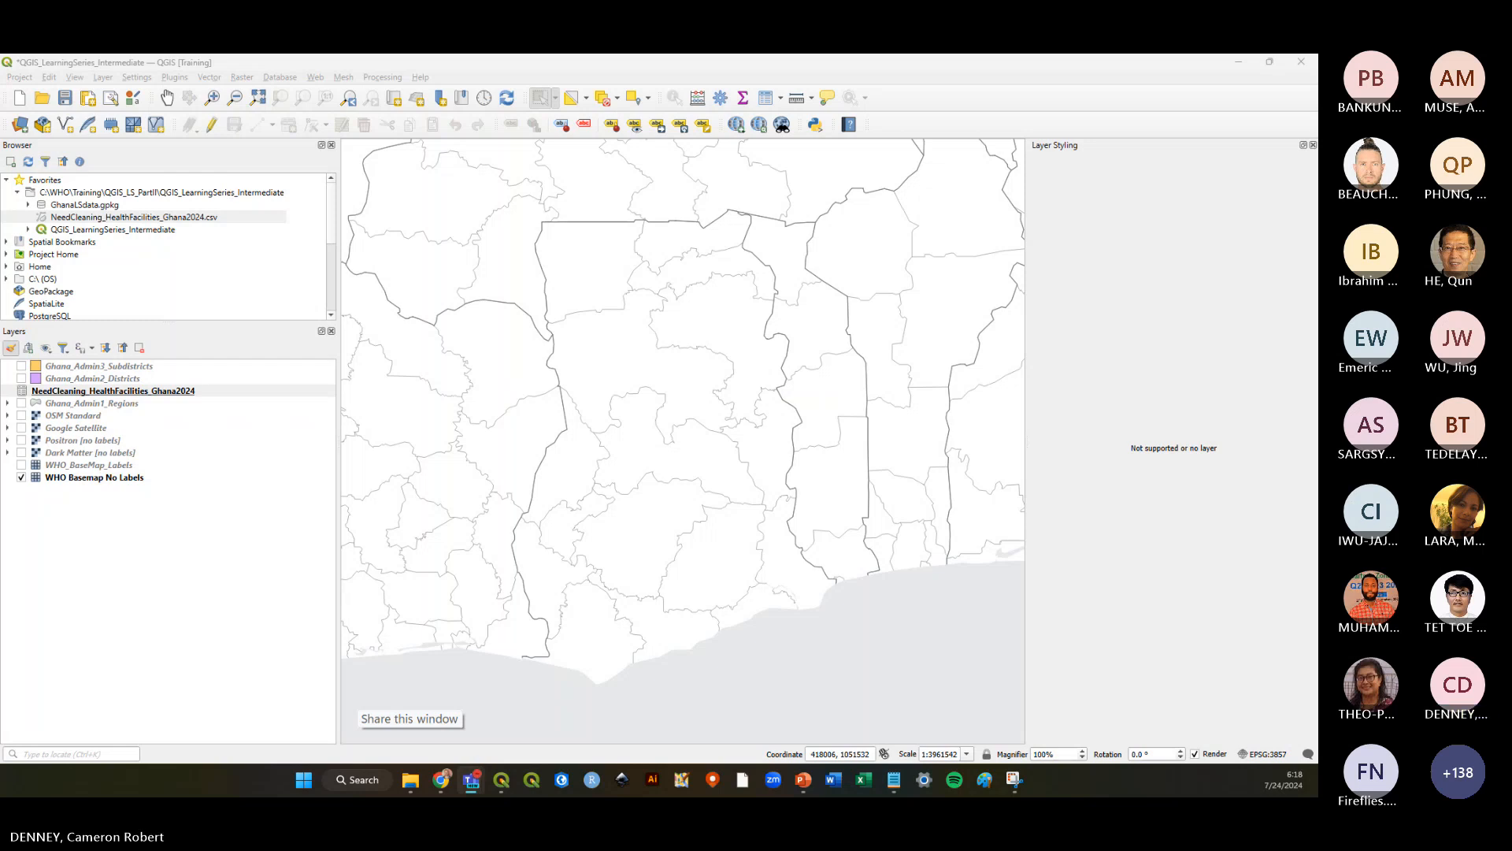
{"action": "left_click", "coordinate": [86, 529]}
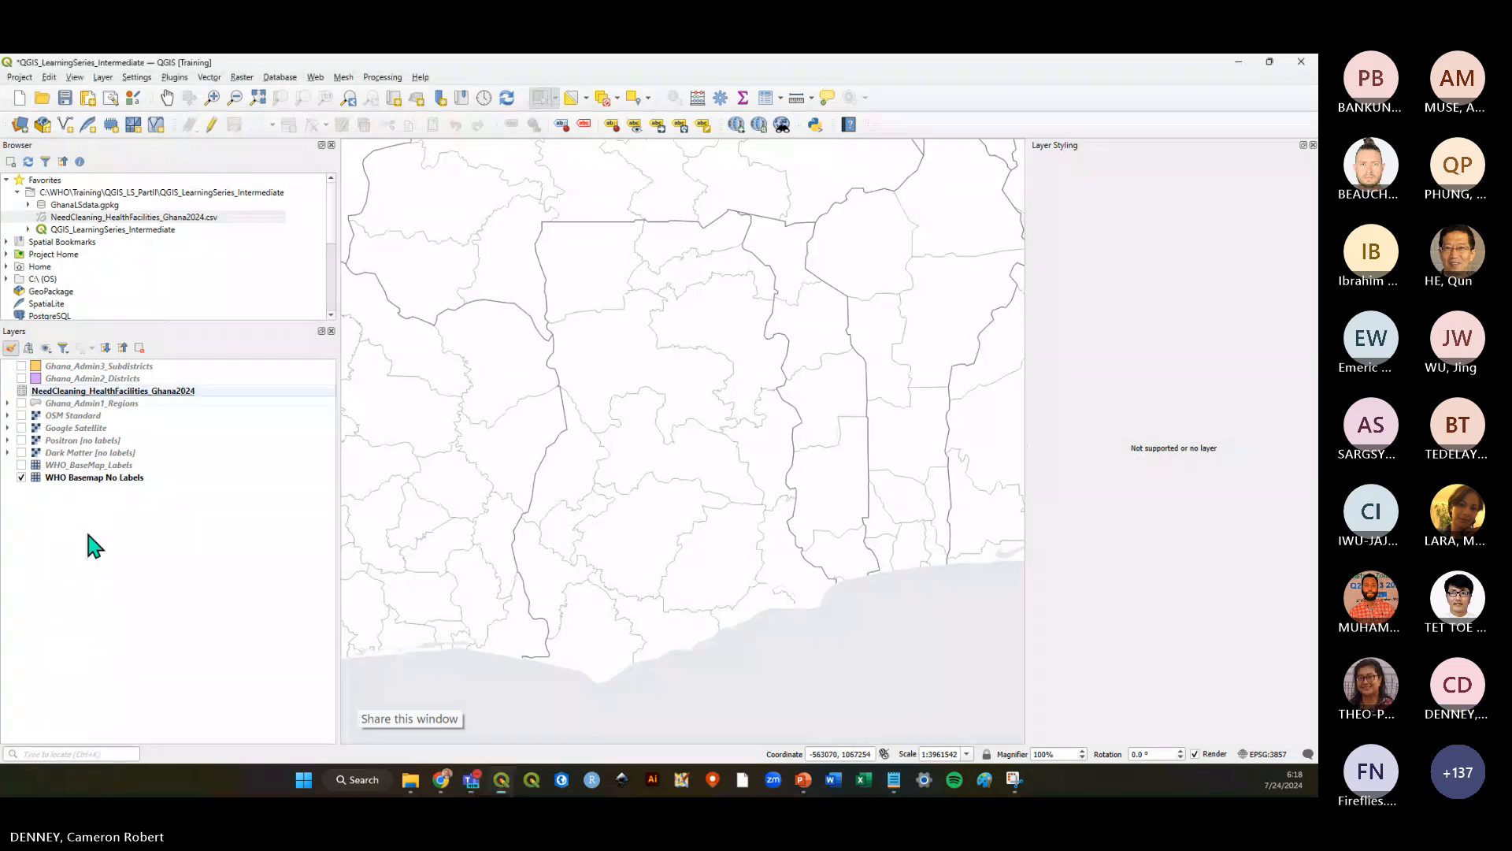
{"action": "left_click", "coordinate": [72, 393]}
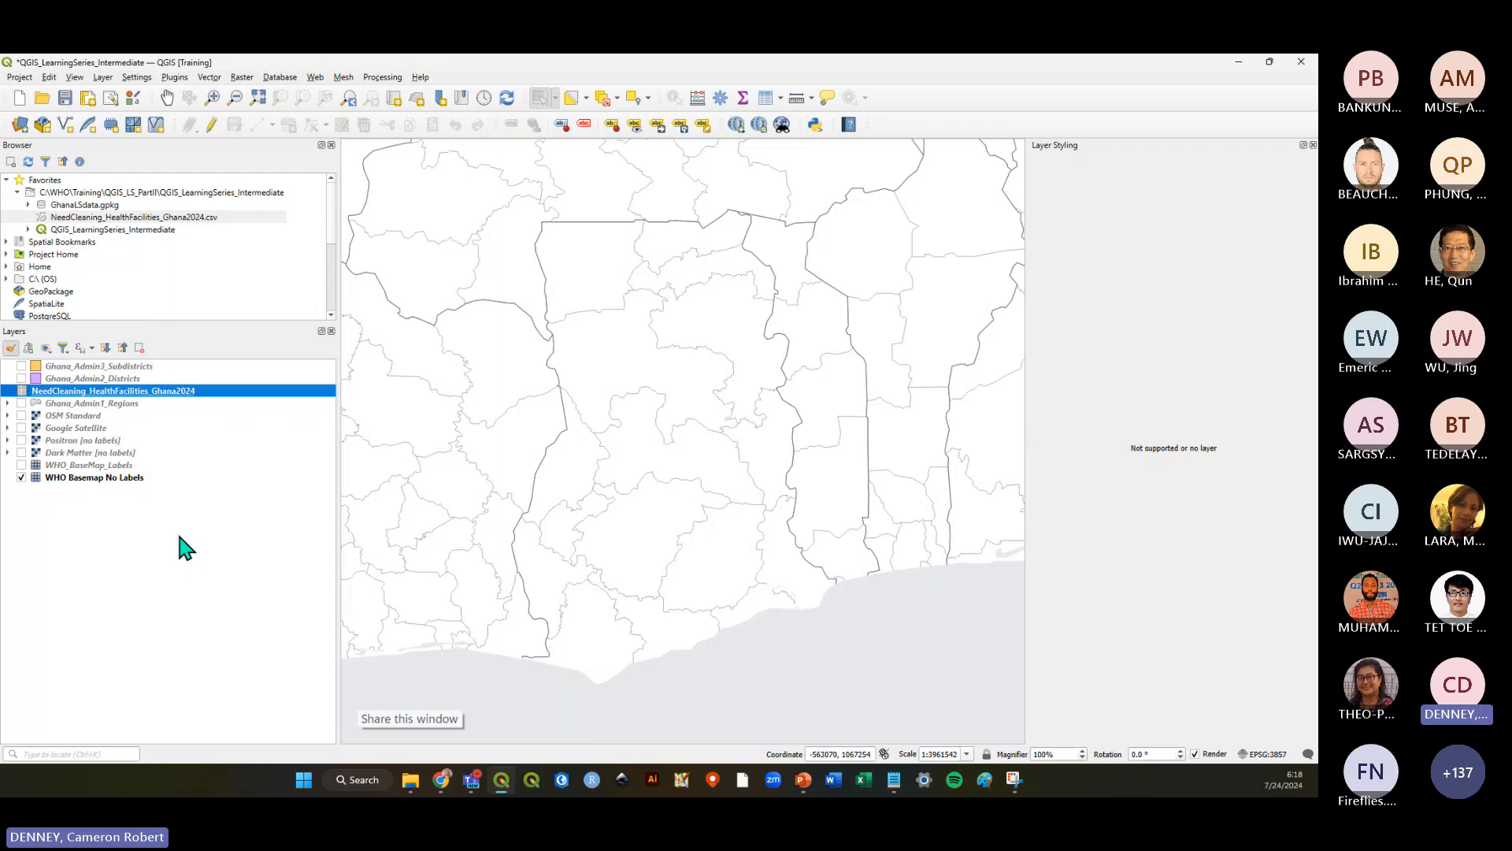
{"action": "right_click", "coordinate": [135, 394]}
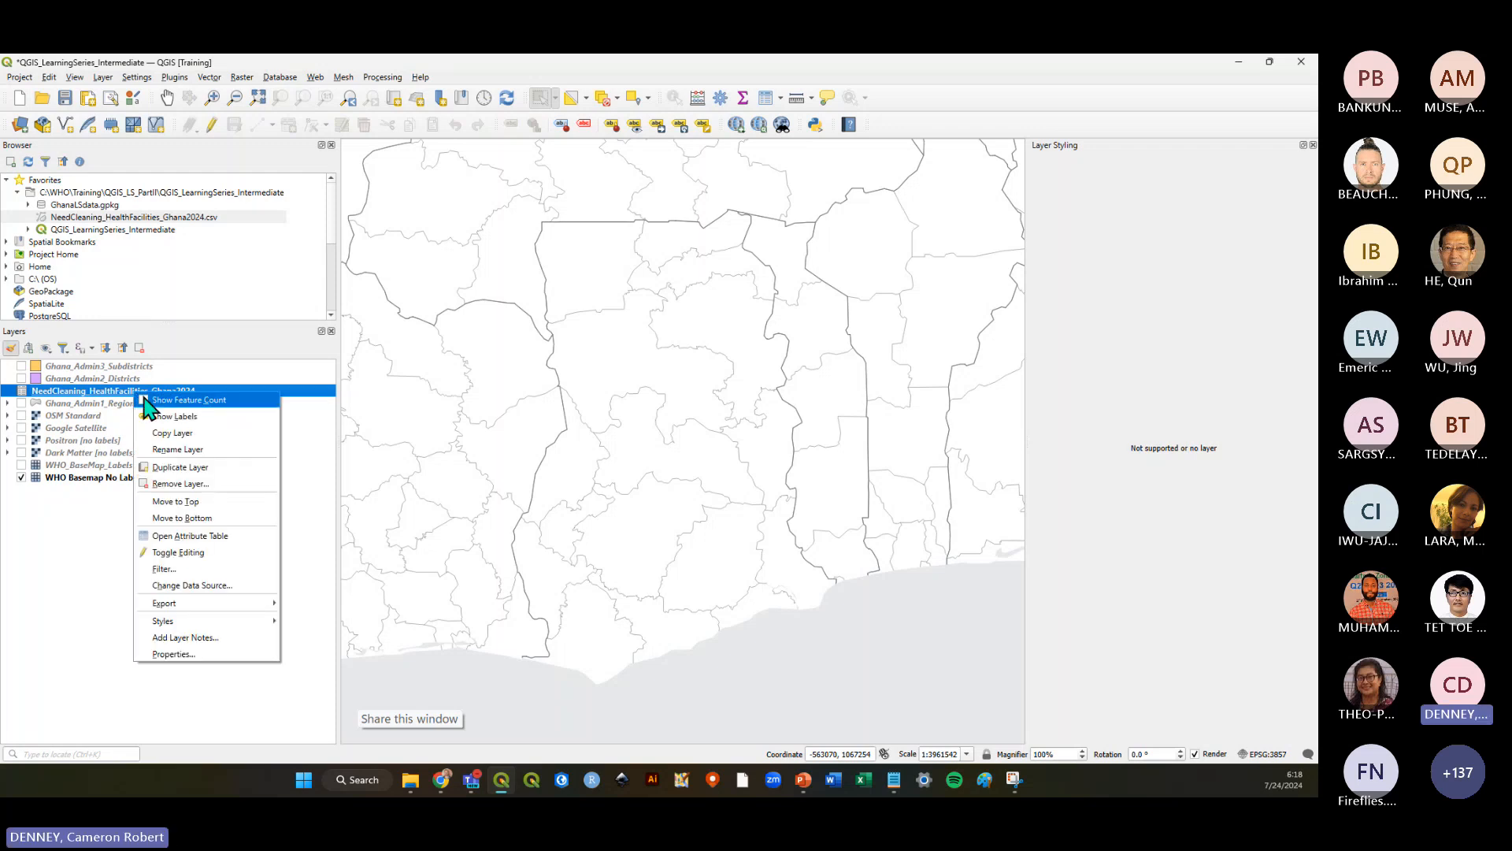
{"action": "left_click", "coordinate": [184, 483]}
{"action": "left_click", "coordinate": [635, 433]}
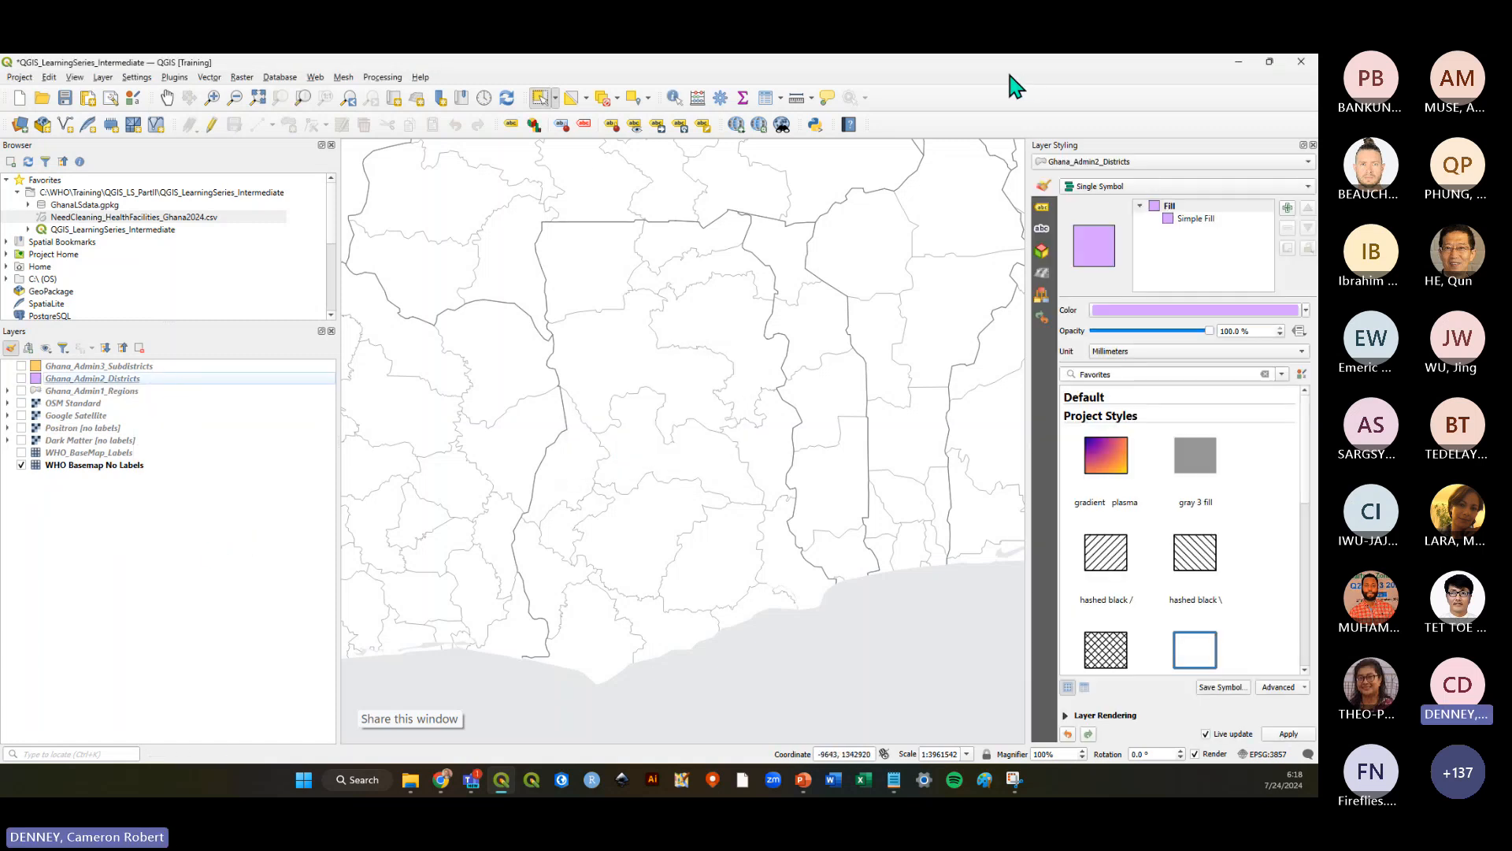
{"action": "left_click", "coordinate": [65, 99]}
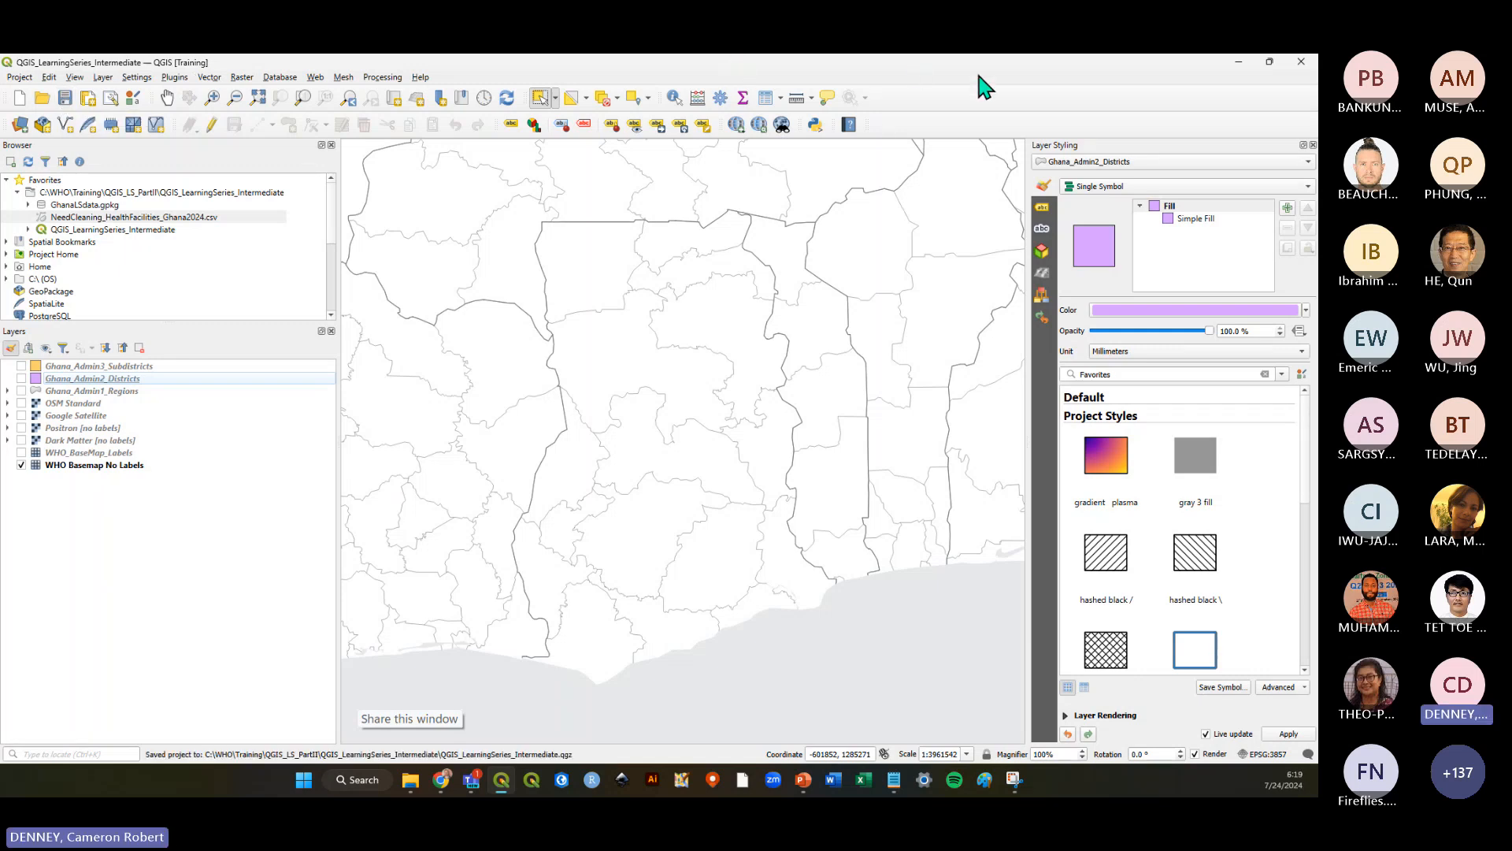
Switch to File Explorer and open NeedCleaning_HealthFacilities_Ghana2024.csv from the QGIS_LearningSeries_Intermediate folder in Excel
{"action": "left_click", "coordinate": [411, 780]}
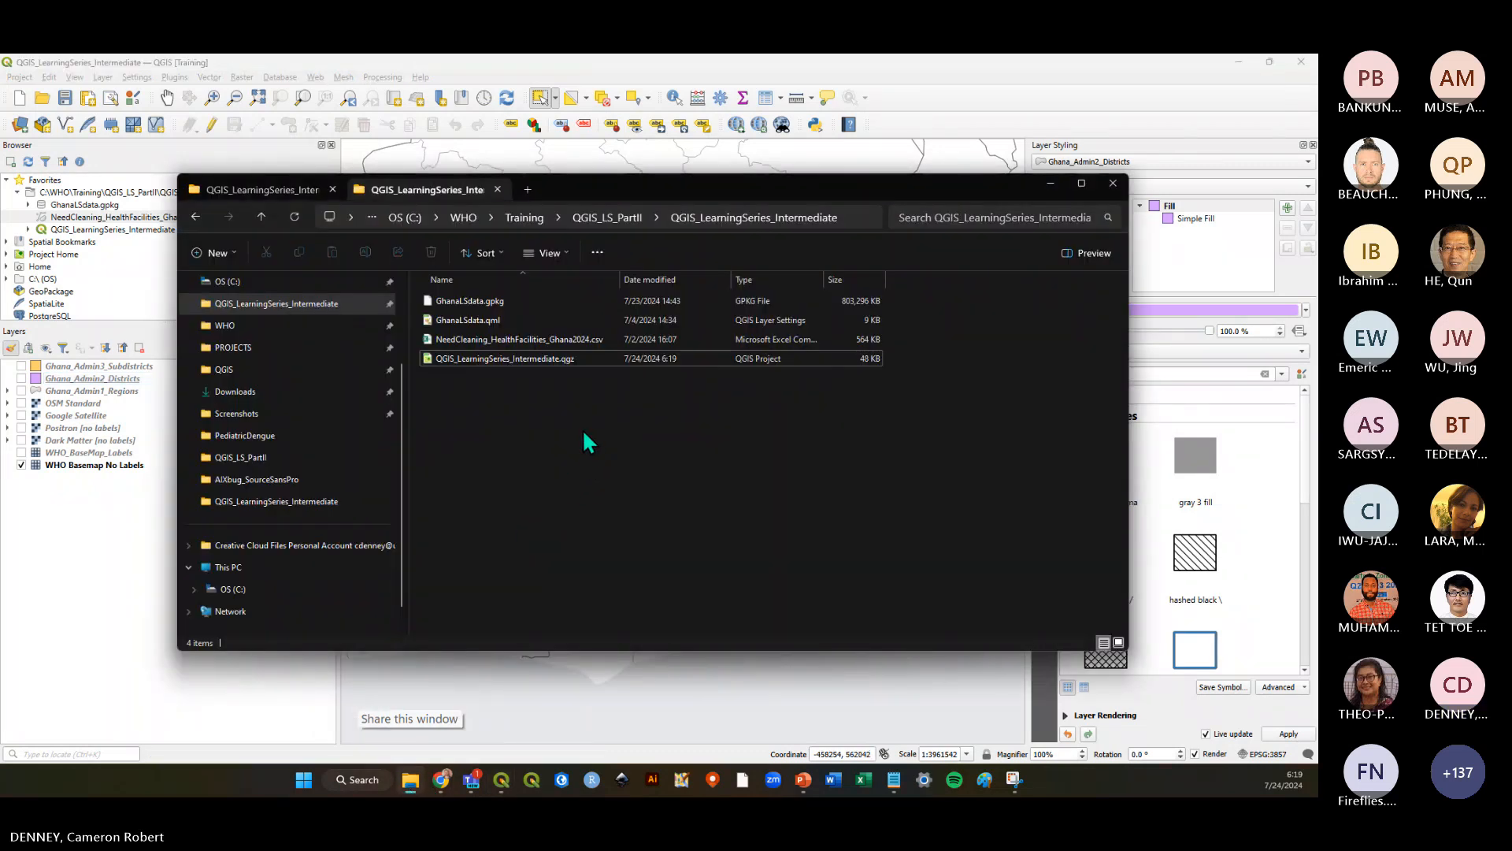
{"action": "left_click", "coordinate": [334, 189]}
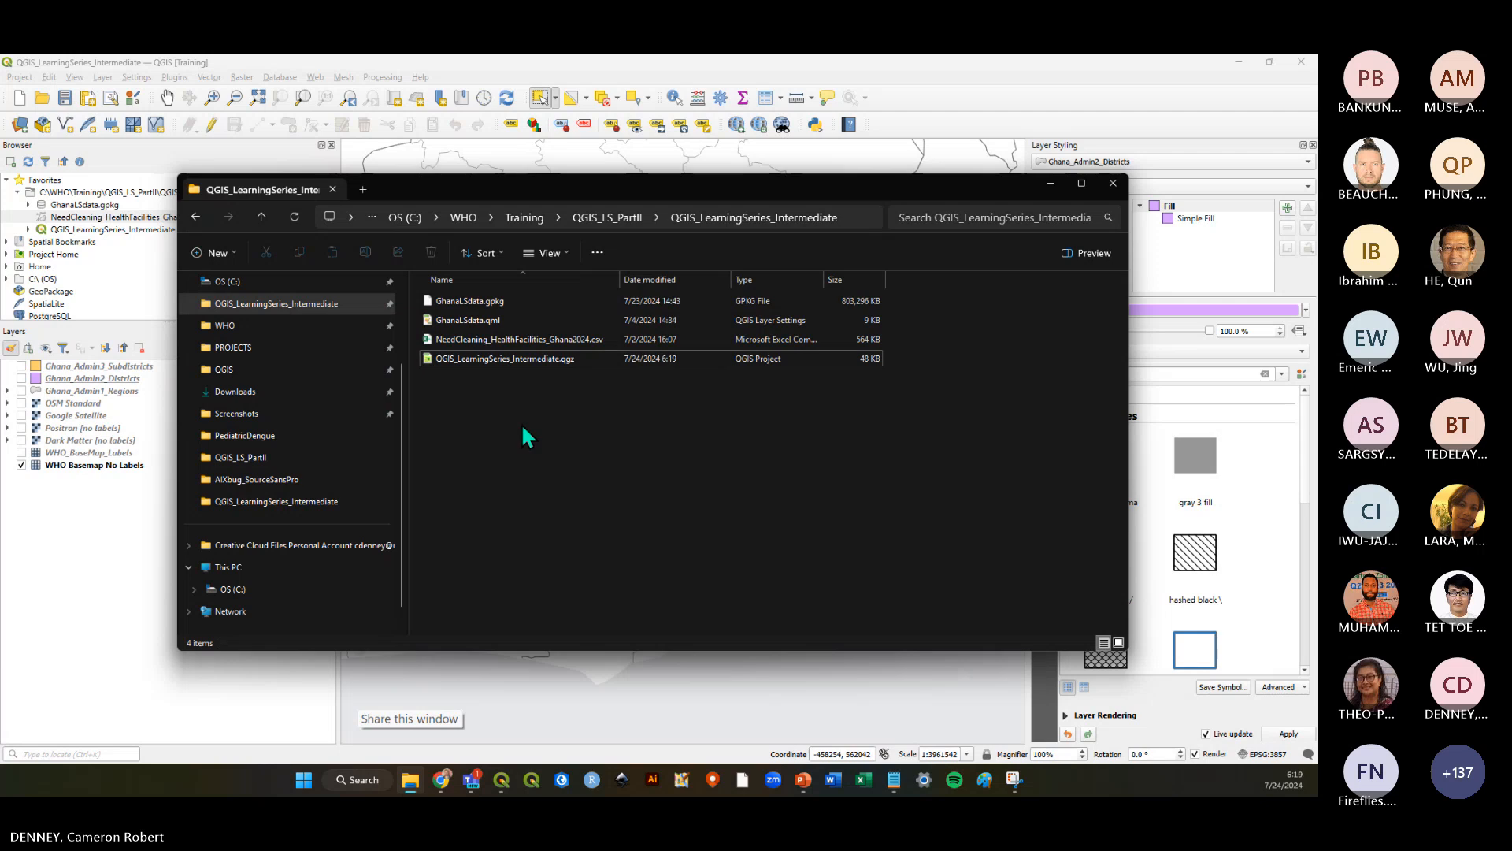
{"action": "left_click", "coordinate": [556, 339]}
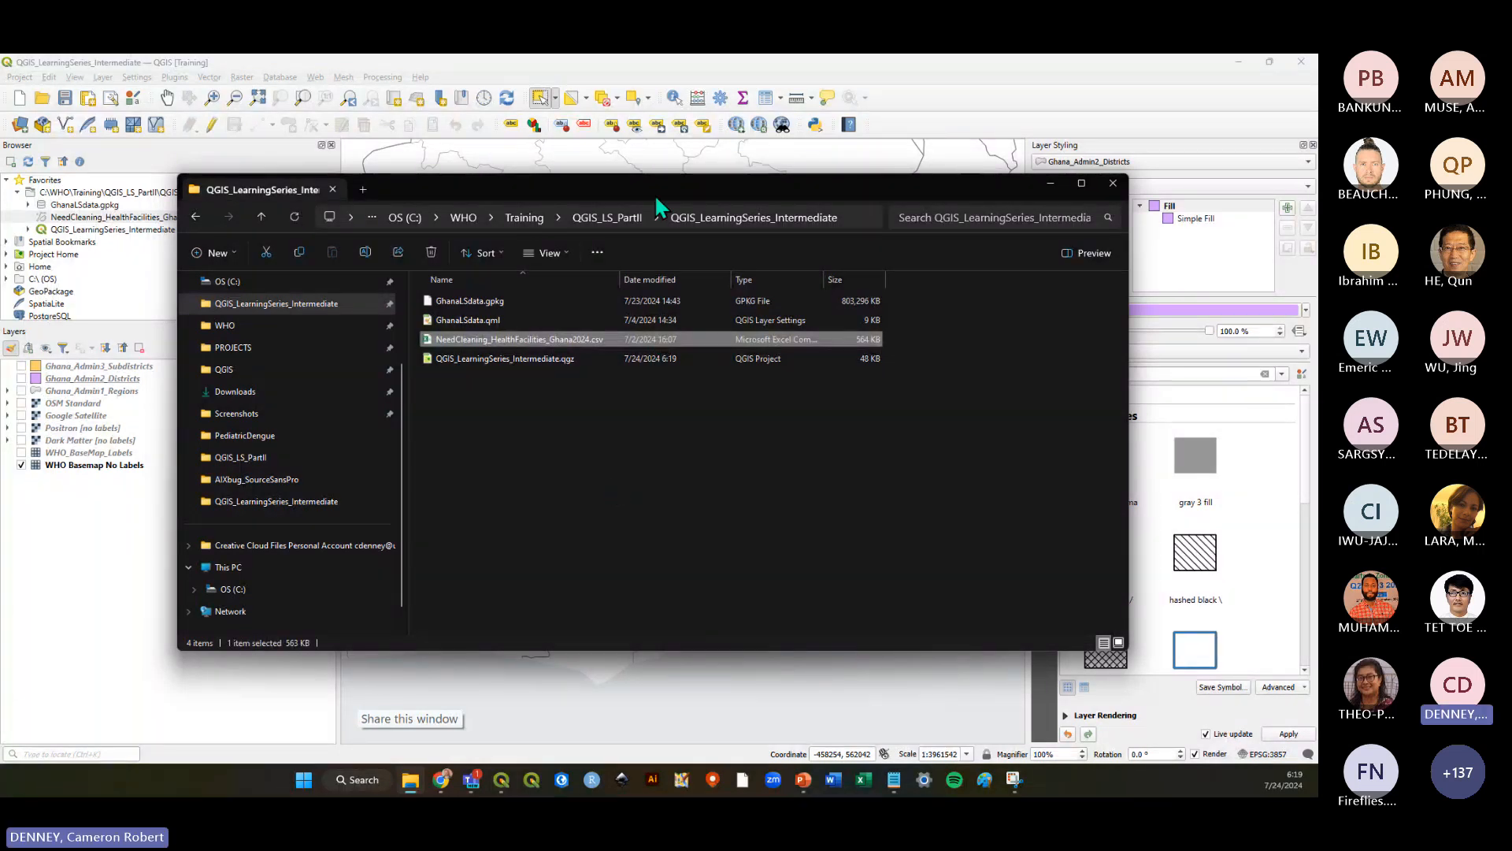
{"action": "left_click_drag", "start_coordinate": [654, 189], "coordinate": [691, 187]}
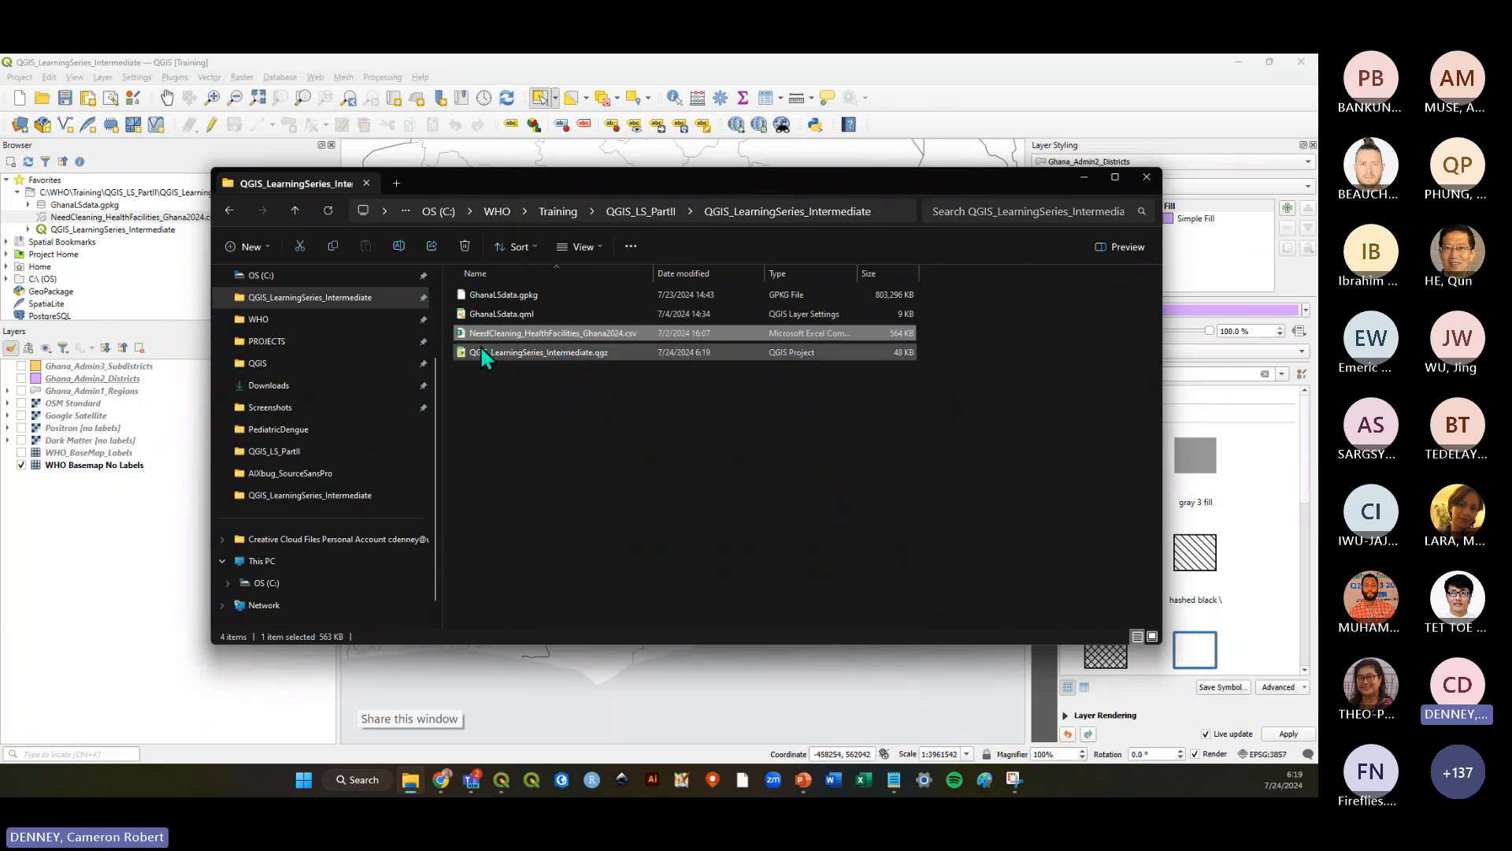
{"action": "double_click", "coordinate": [623, 334]}
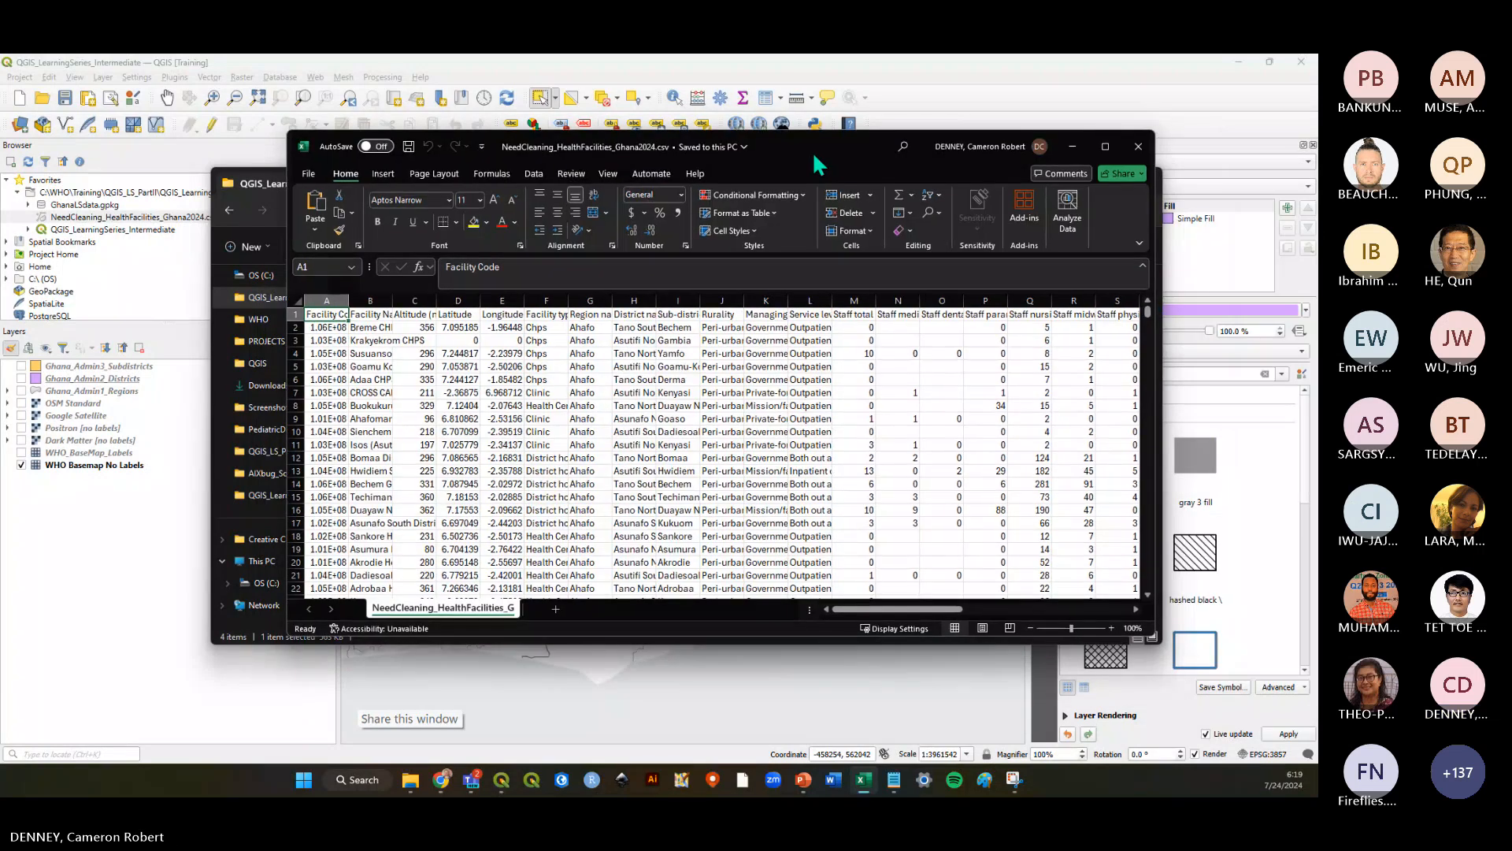
Maximize the spreadsheet and look through the health facility records from the first row to the last
{"action": "double_click", "coordinate": [813, 155]}
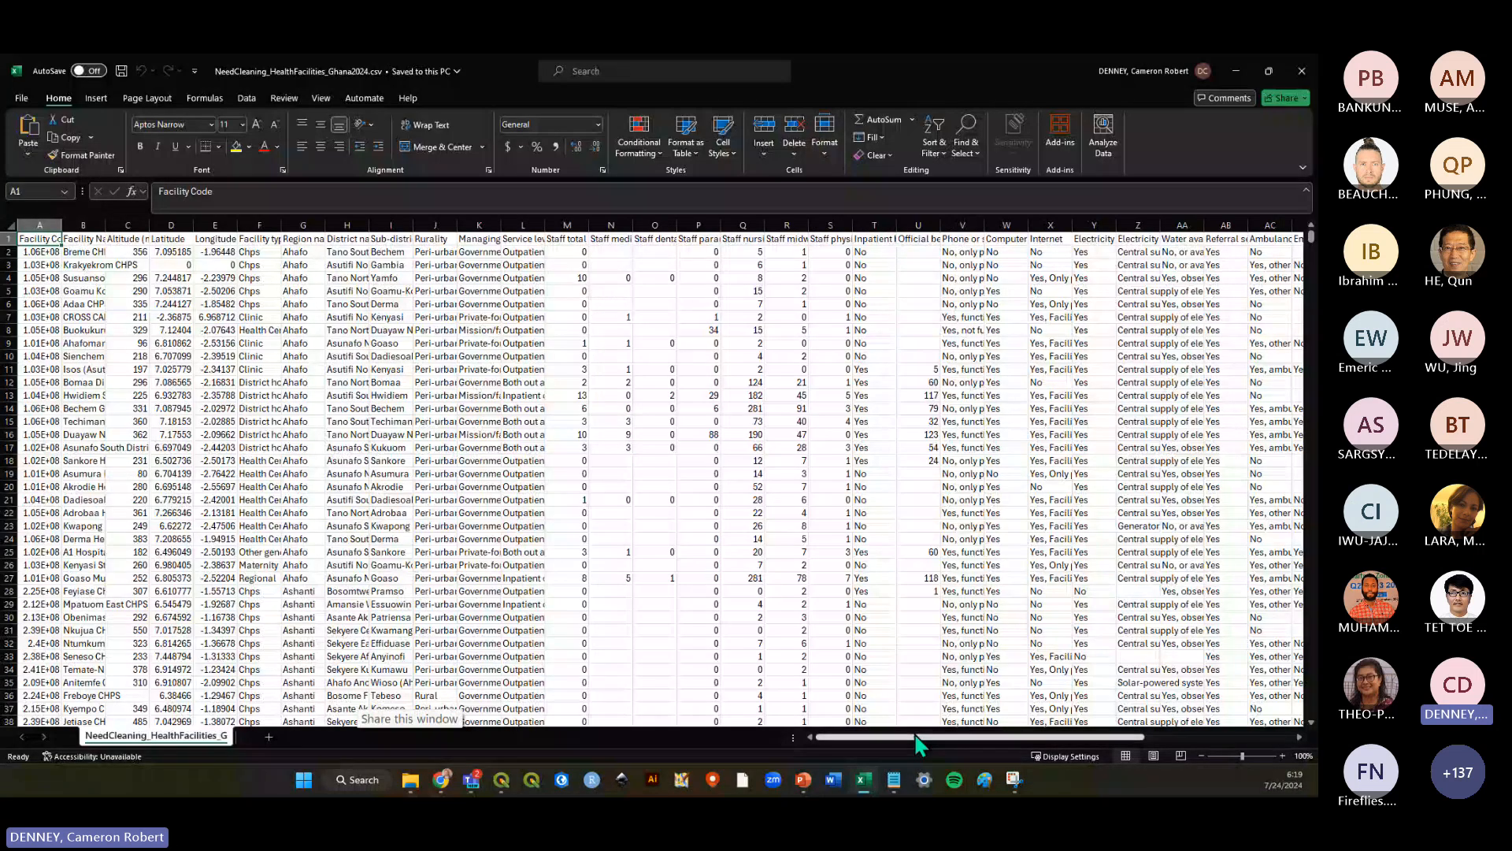
{"action": "mouse_move", "coordinate": [918, 741]}
{"action": "left_mouse_down"}
{"action": "mouse_move", "coordinate": [1048, 740]}
{"action": "mouse_move", "coordinate": [906, 737]}
{"action": "left_mouse_up"}
{"action": "left_click_drag", "start_coordinate": [1311, 236], "coordinate": [1316, 723]}
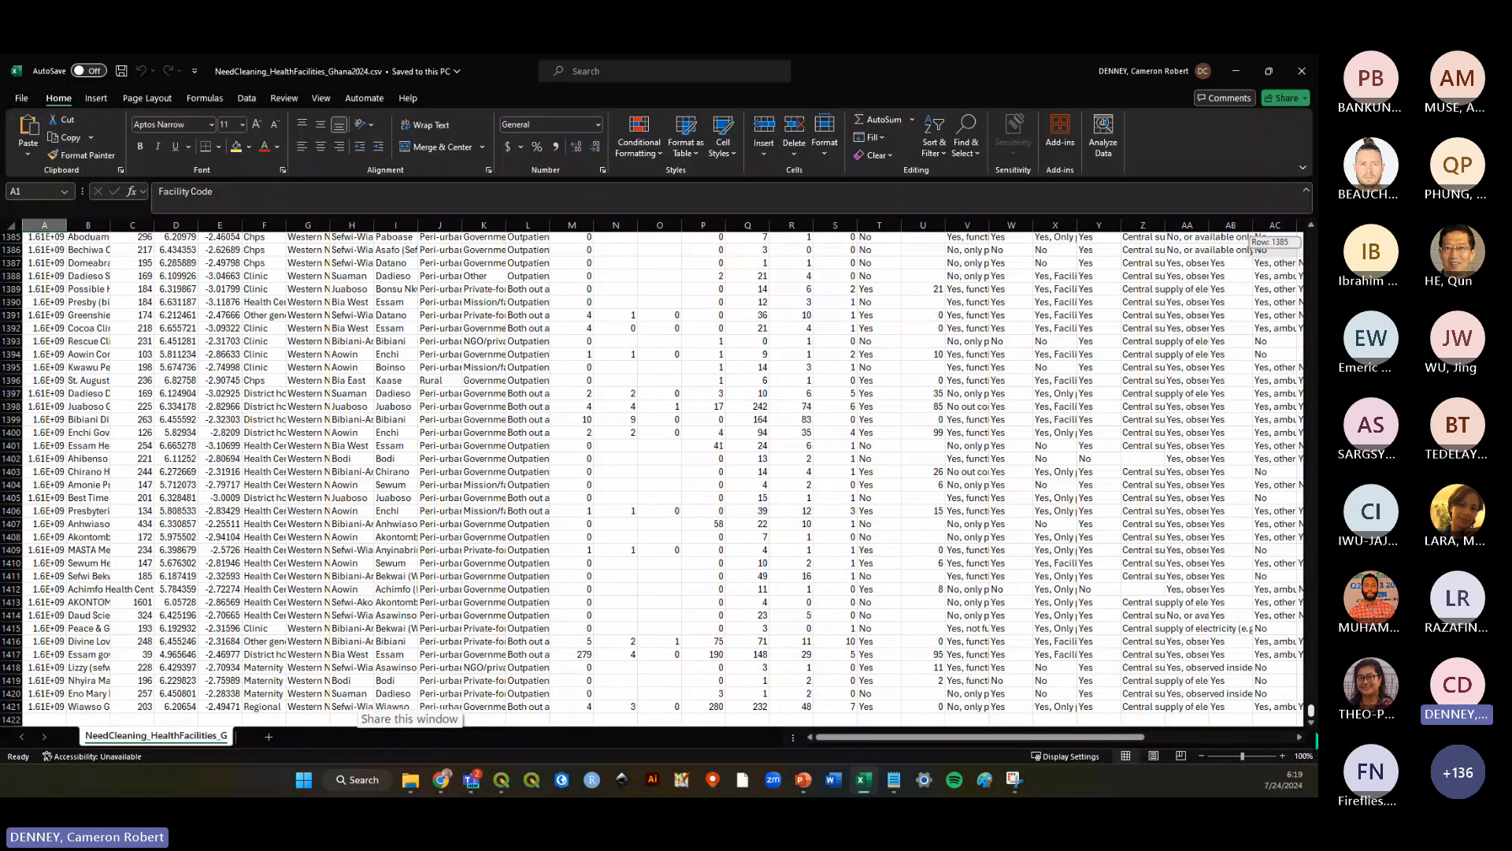
{"action": "left_click_drag", "start_coordinate": [1312, 711], "coordinate": [1301, 236]}
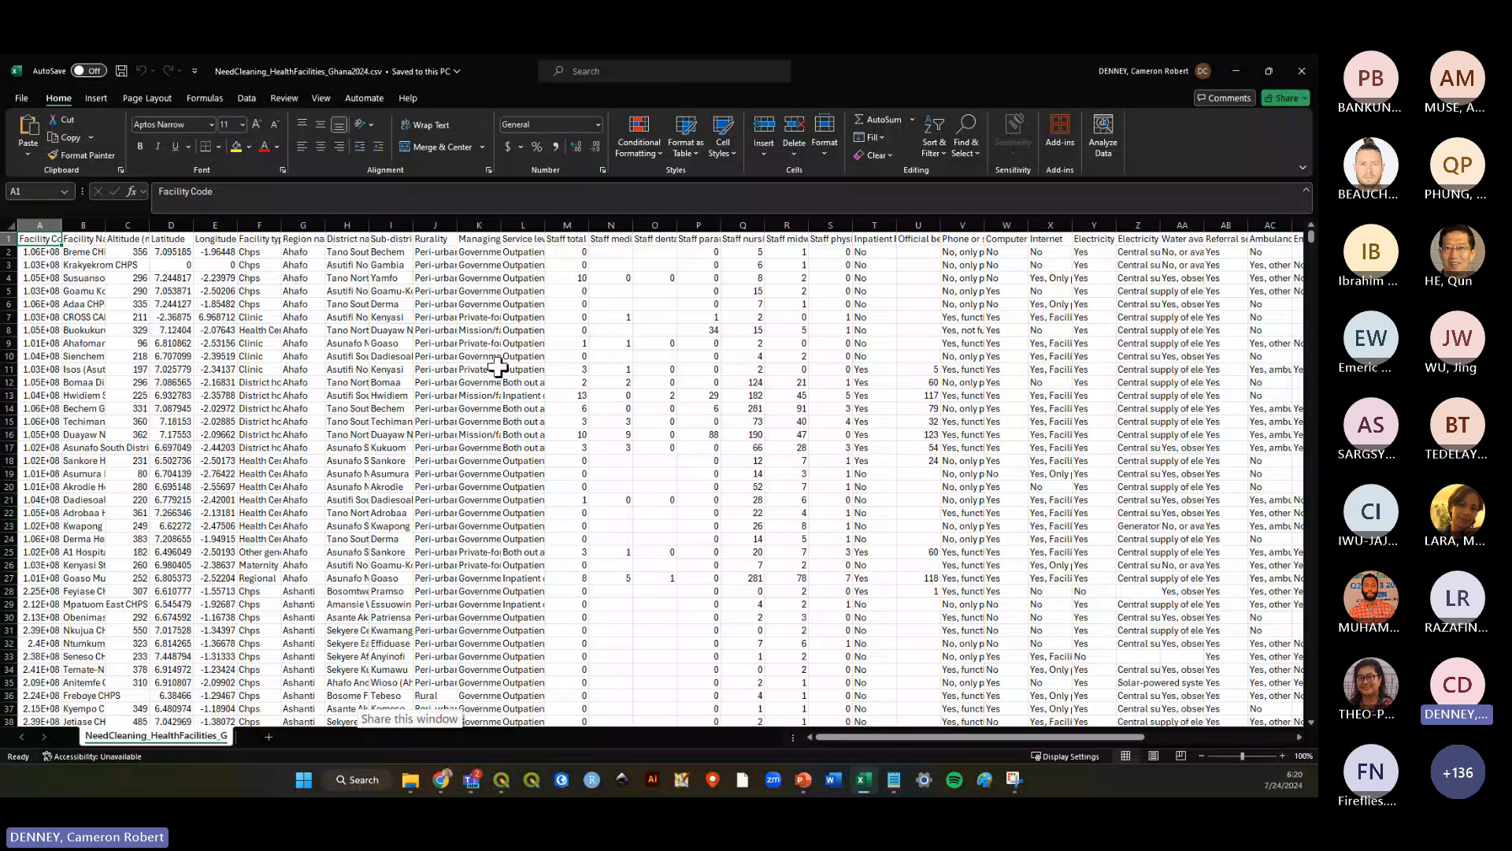
Widen the Latitude, Longitude and Facility Name columns to read their full contents
{"action": "left_click_drag", "start_coordinate": [193, 225], "coordinate": [390, 225]}
{"action": "left_click", "coordinate": [187, 226]}
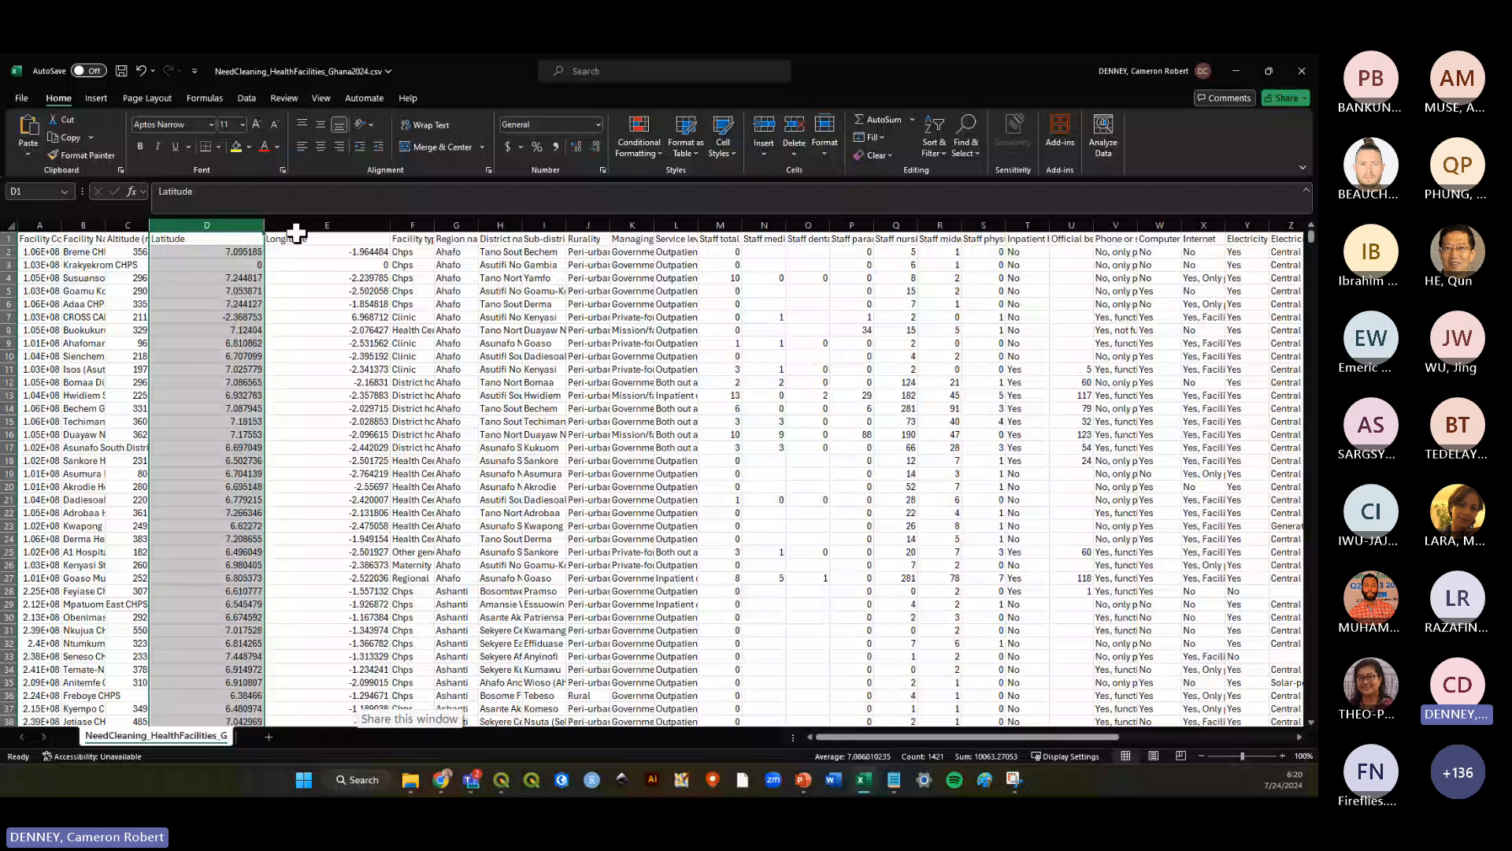
{"action": "left_click", "coordinate": [301, 226]}
{"action": "left_click", "coordinate": [211, 226]}
{"action": "left_click", "coordinate": [316, 226]}
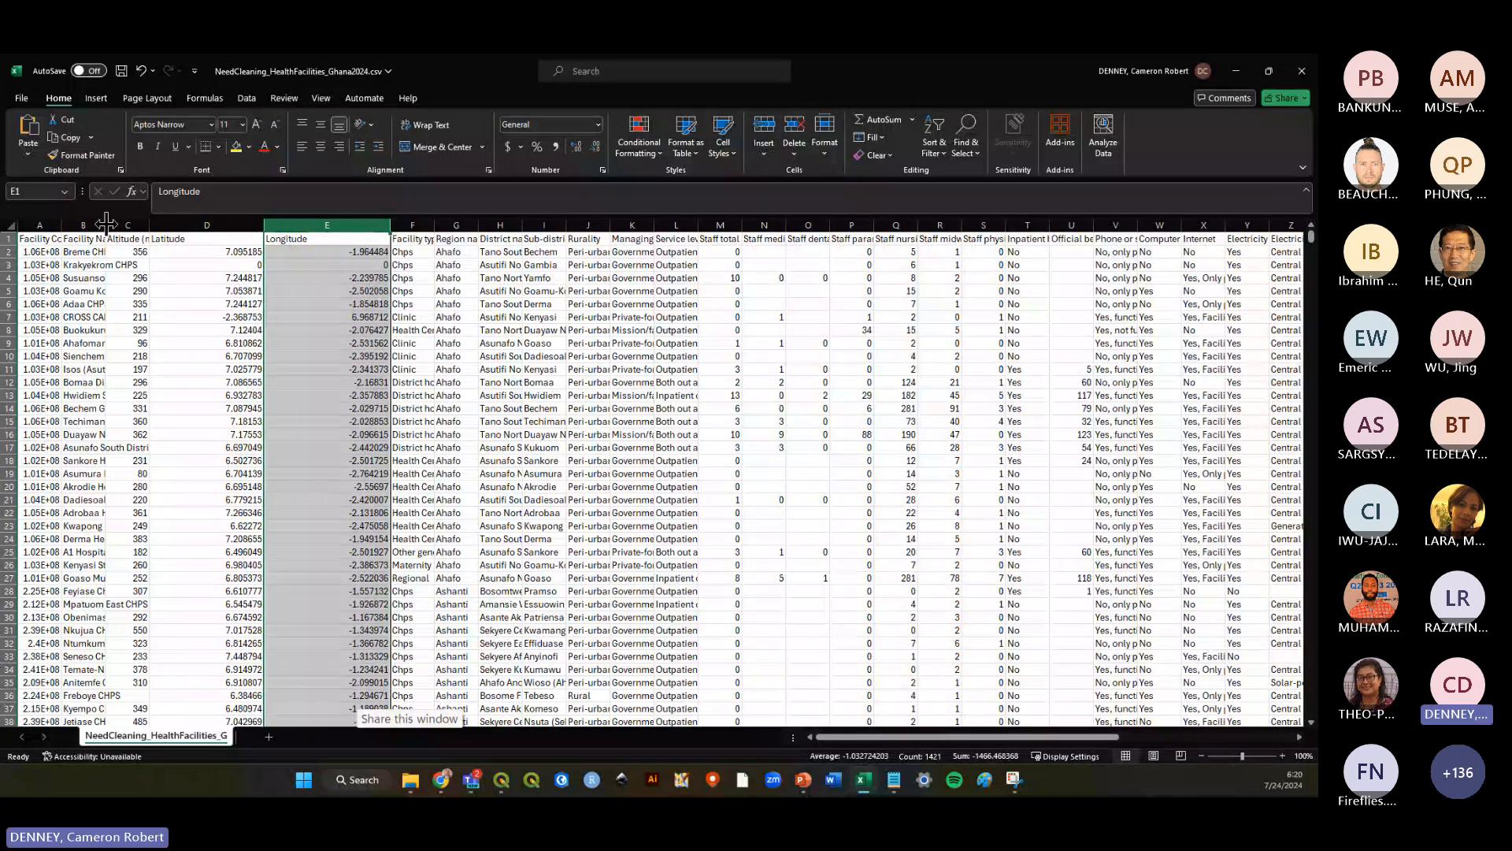
{"action": "left_click_drag", "start_coordinate": [105, 225], "coordinate": [198, 225]}
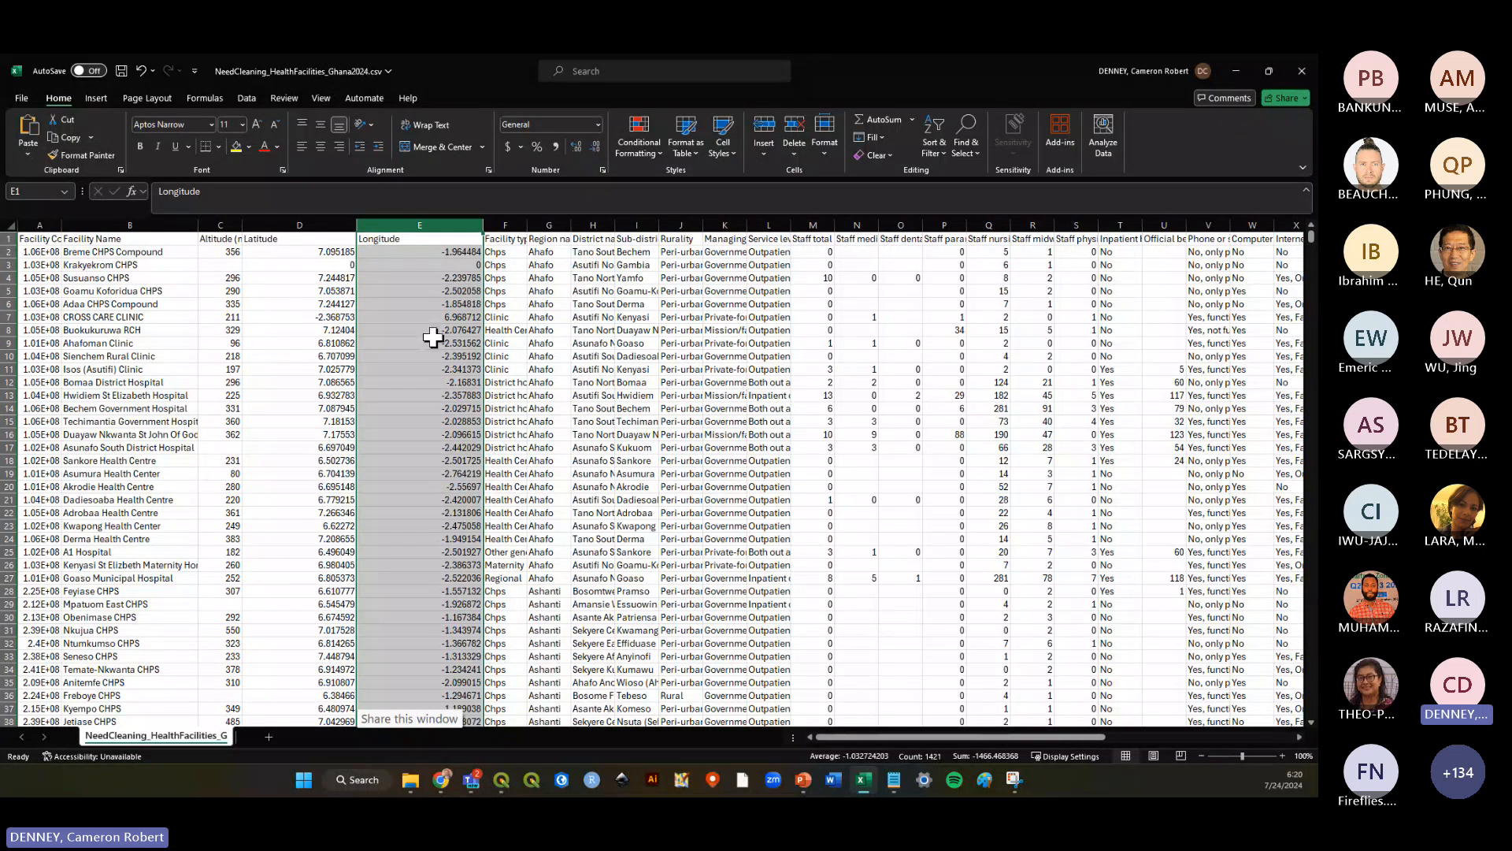
Examine the Longitude cell for Krakyekrom CHPS and compare the Latitude and Longitude columns
{"action": "left_click", "coordinate": [403, 266]}
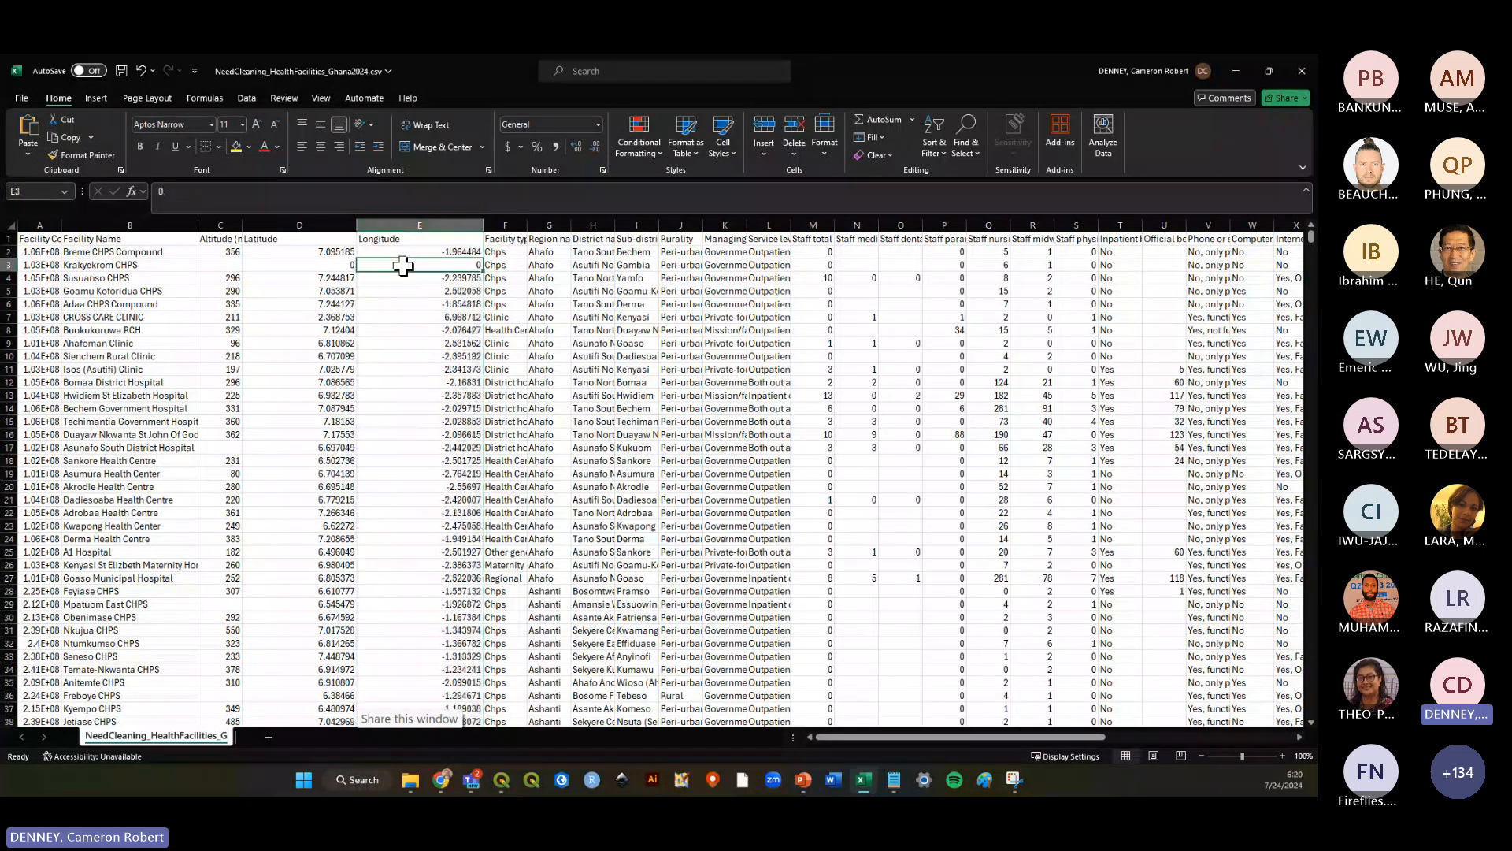
{"action": "left_click", "coordinate": [308, 222]}
{"action": "left_click", "coordinate": [411, 224]}
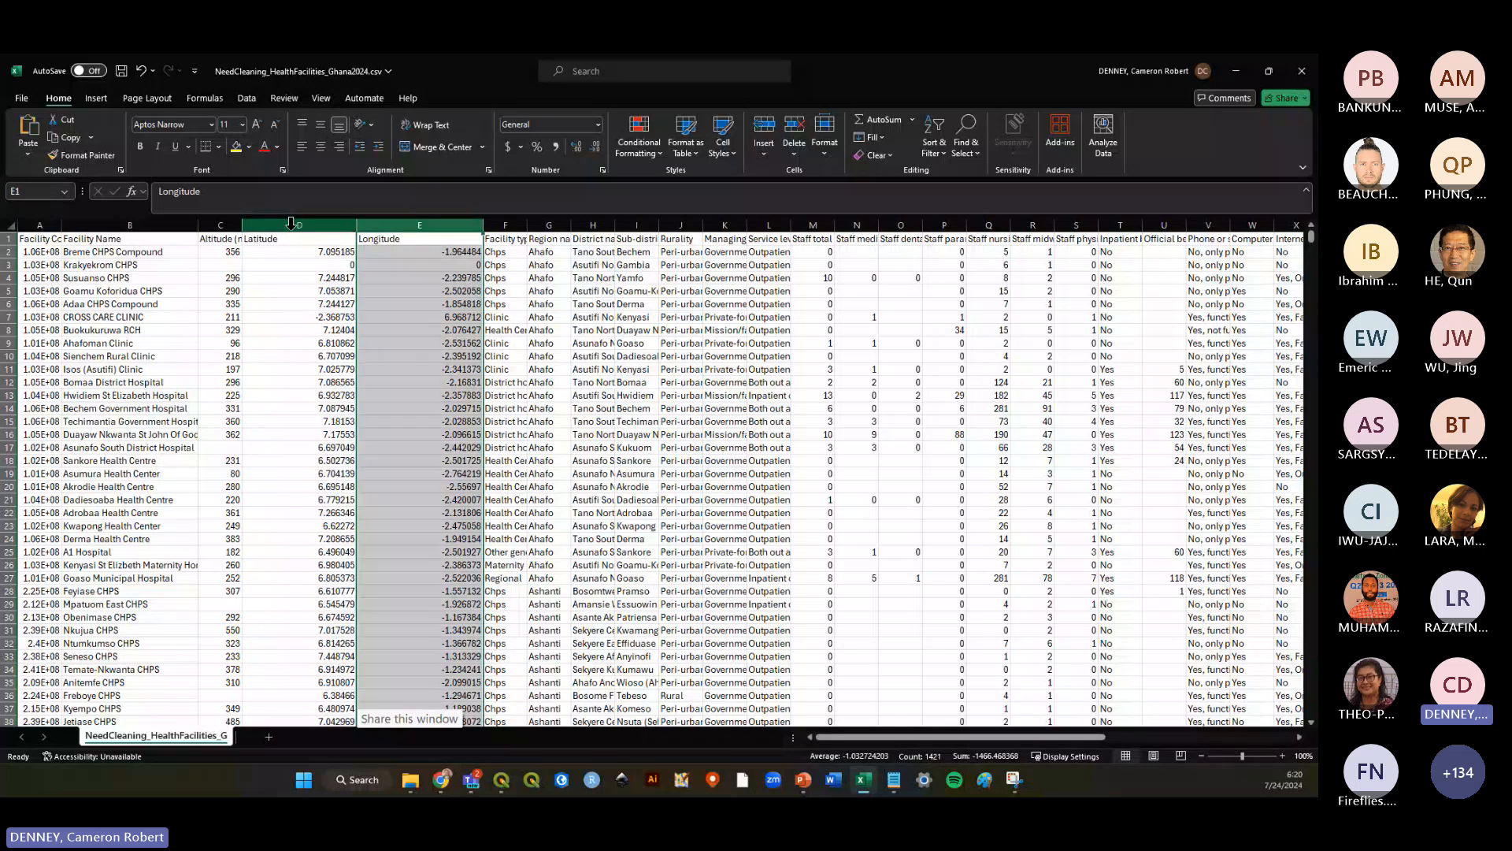
{"action": "left_click", "coordinate": [332, 225]}
{"action": "left_click", "coordinate": [411, 224]}
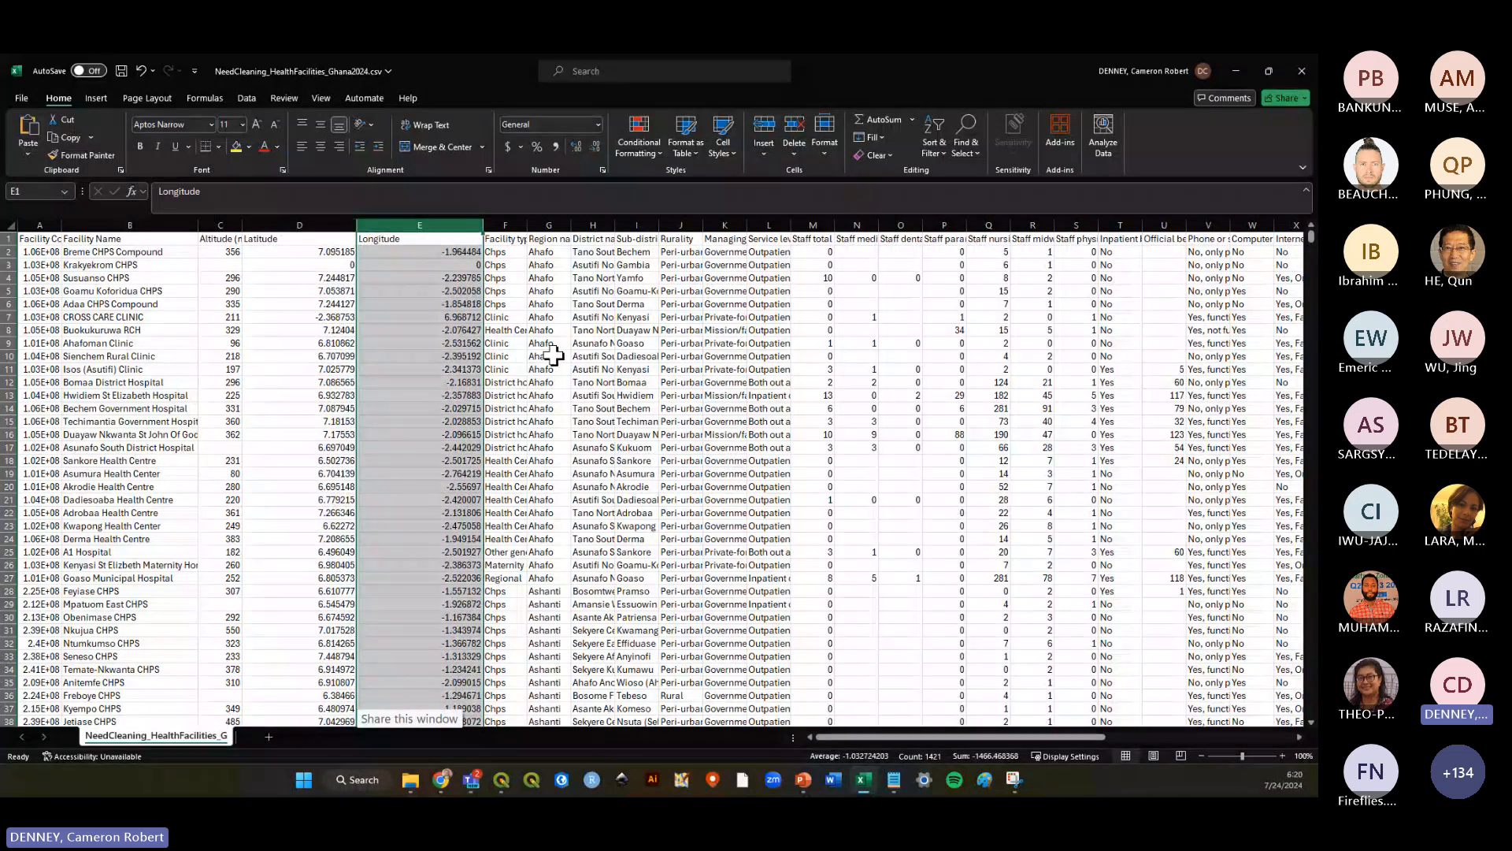
{"action": "left_click", "coordinate": [583, 290]}
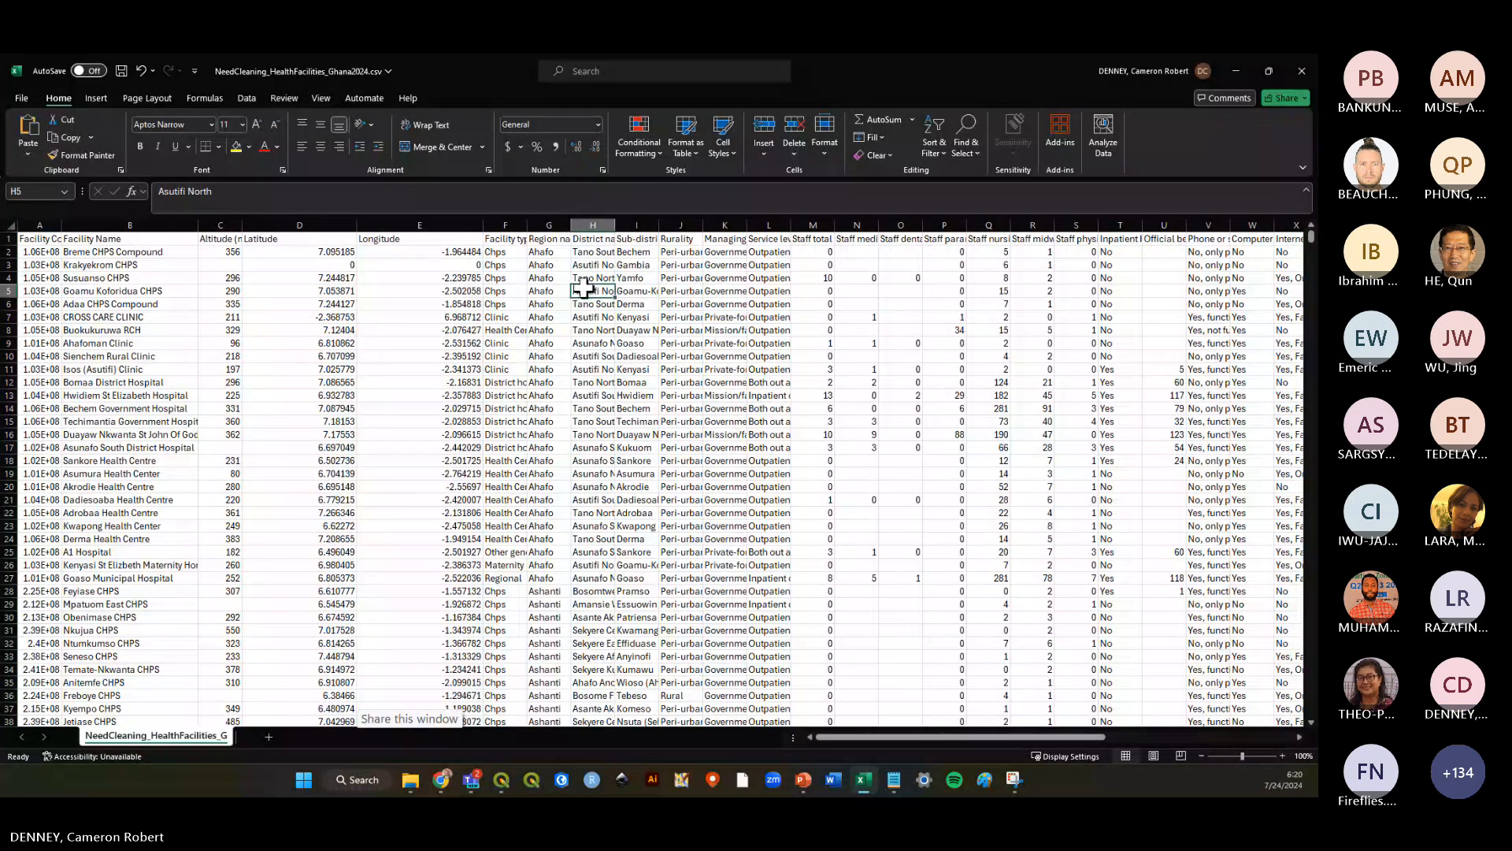
Close the CSV without saving its changes, then return to QGIS and save the project
{"action": "left_click", "coordinate": [1299, 71]}
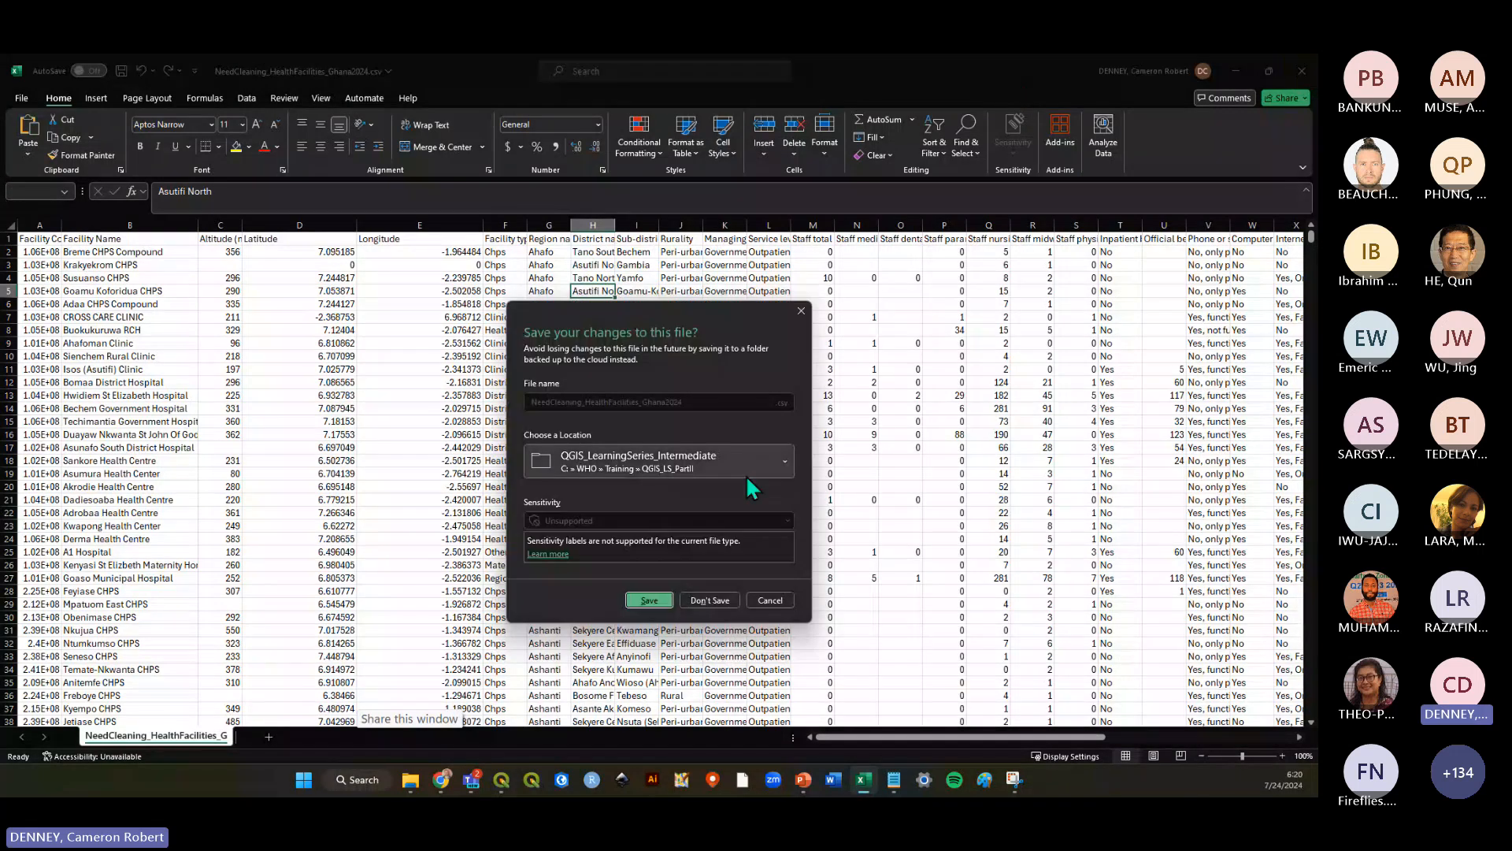
{"action": "left_click", "coordinate": [707, 600]}
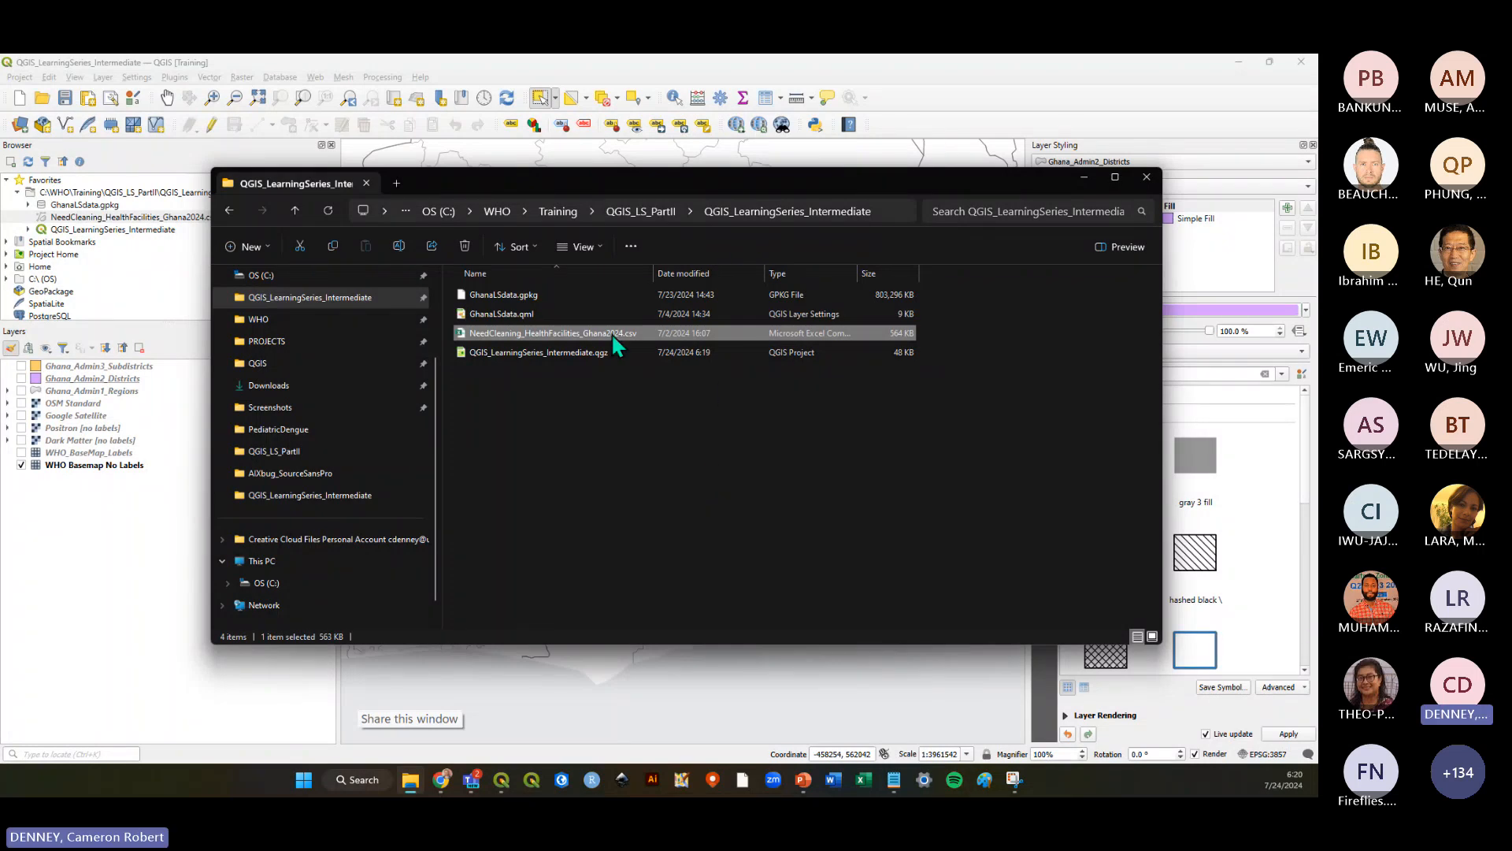
{"action": "left_click", "coordinate": [945, 69]}
{"action": "left_click", "coordinate": [65, 98]}
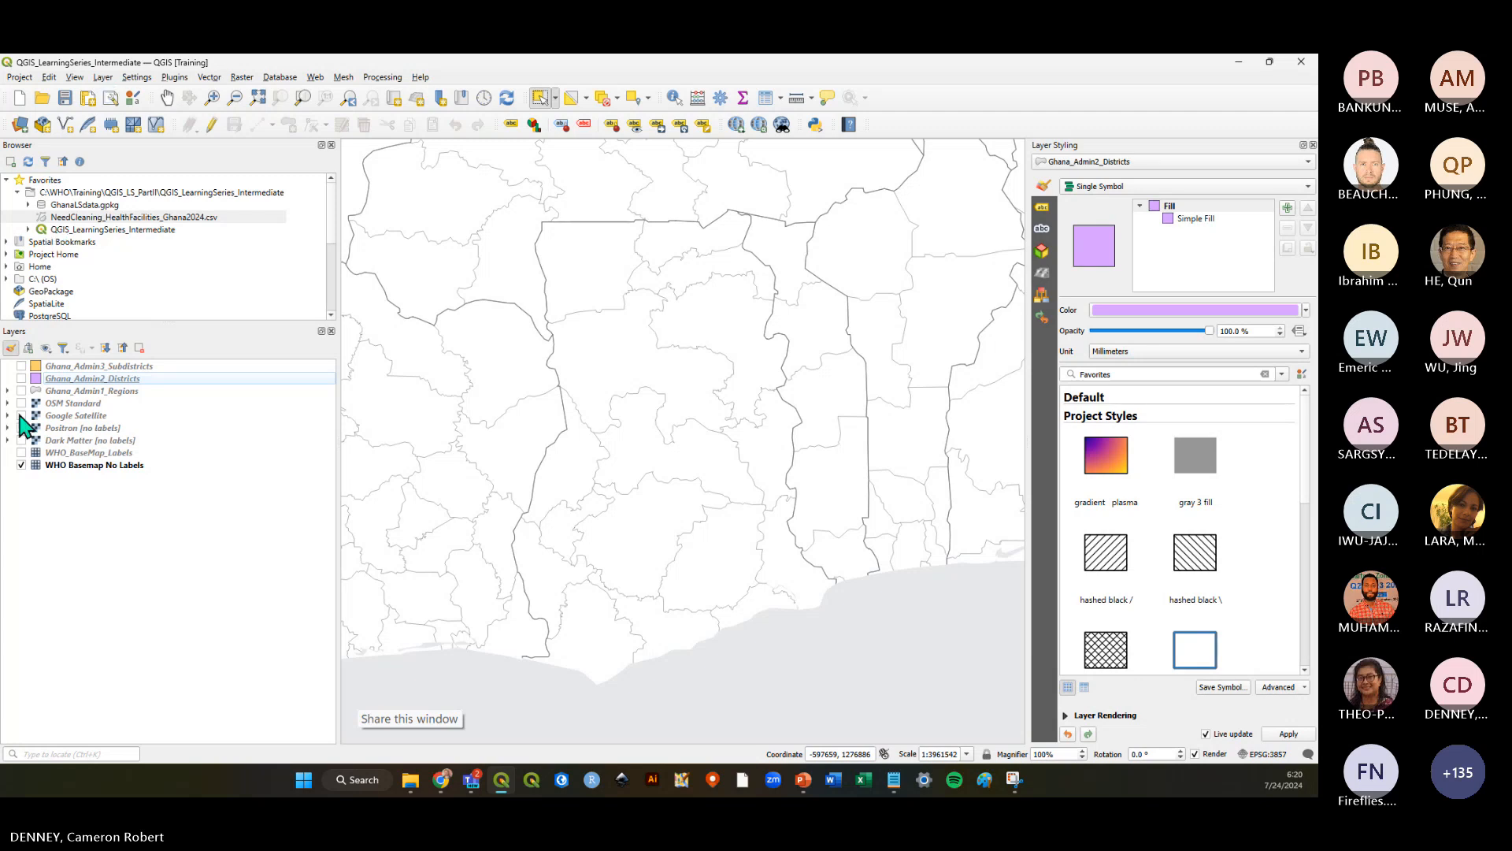
Select the Ghana_Admin1_Regions layer and start adding a delimited text layer above it
{"action": "left_click", "coordinate": [65, 466]}
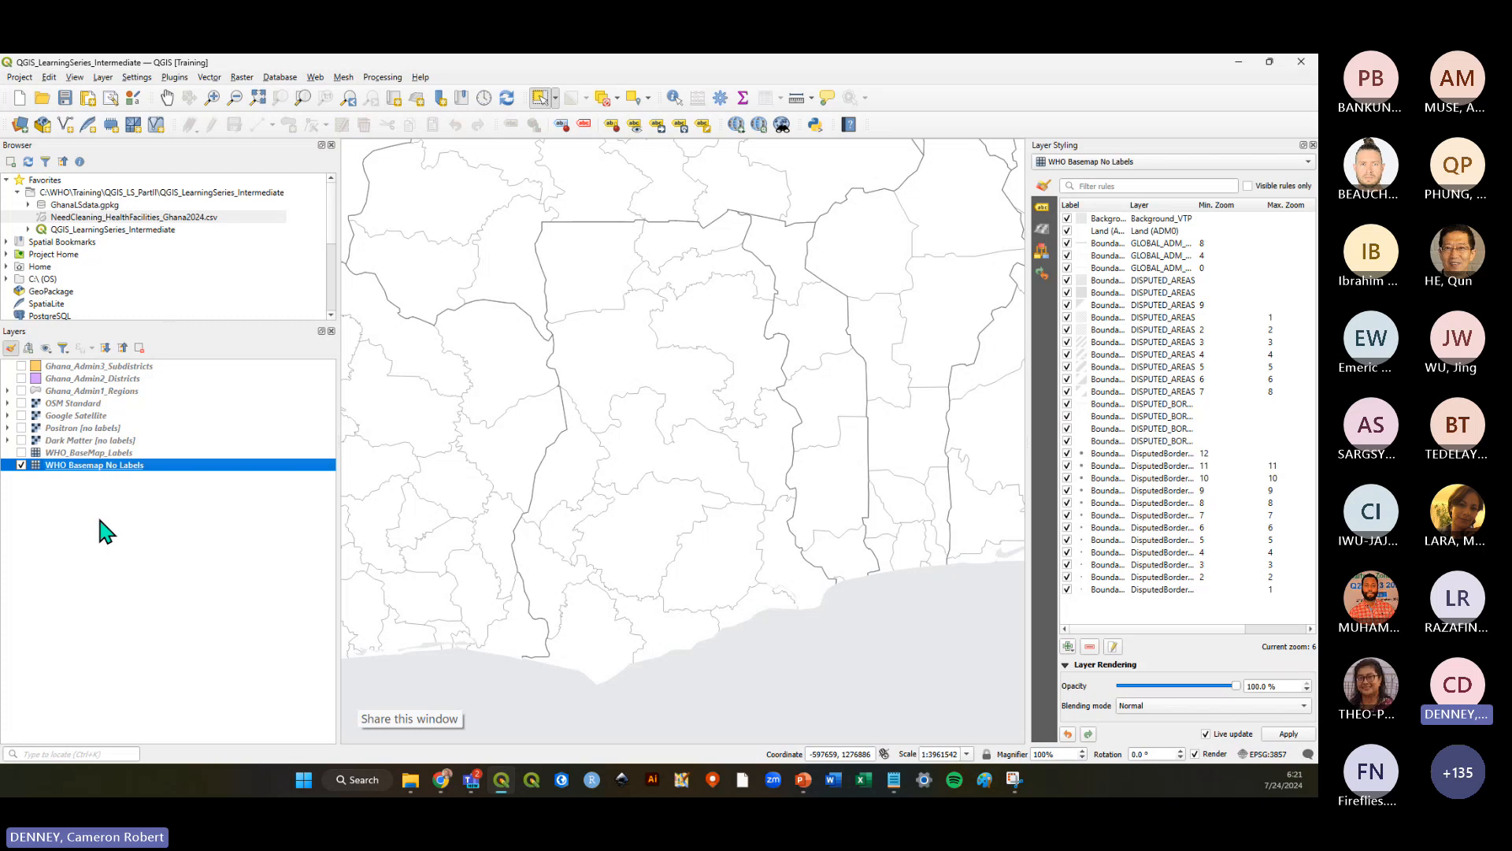
{"action": "left_click", "coordinate": [110, 392]}
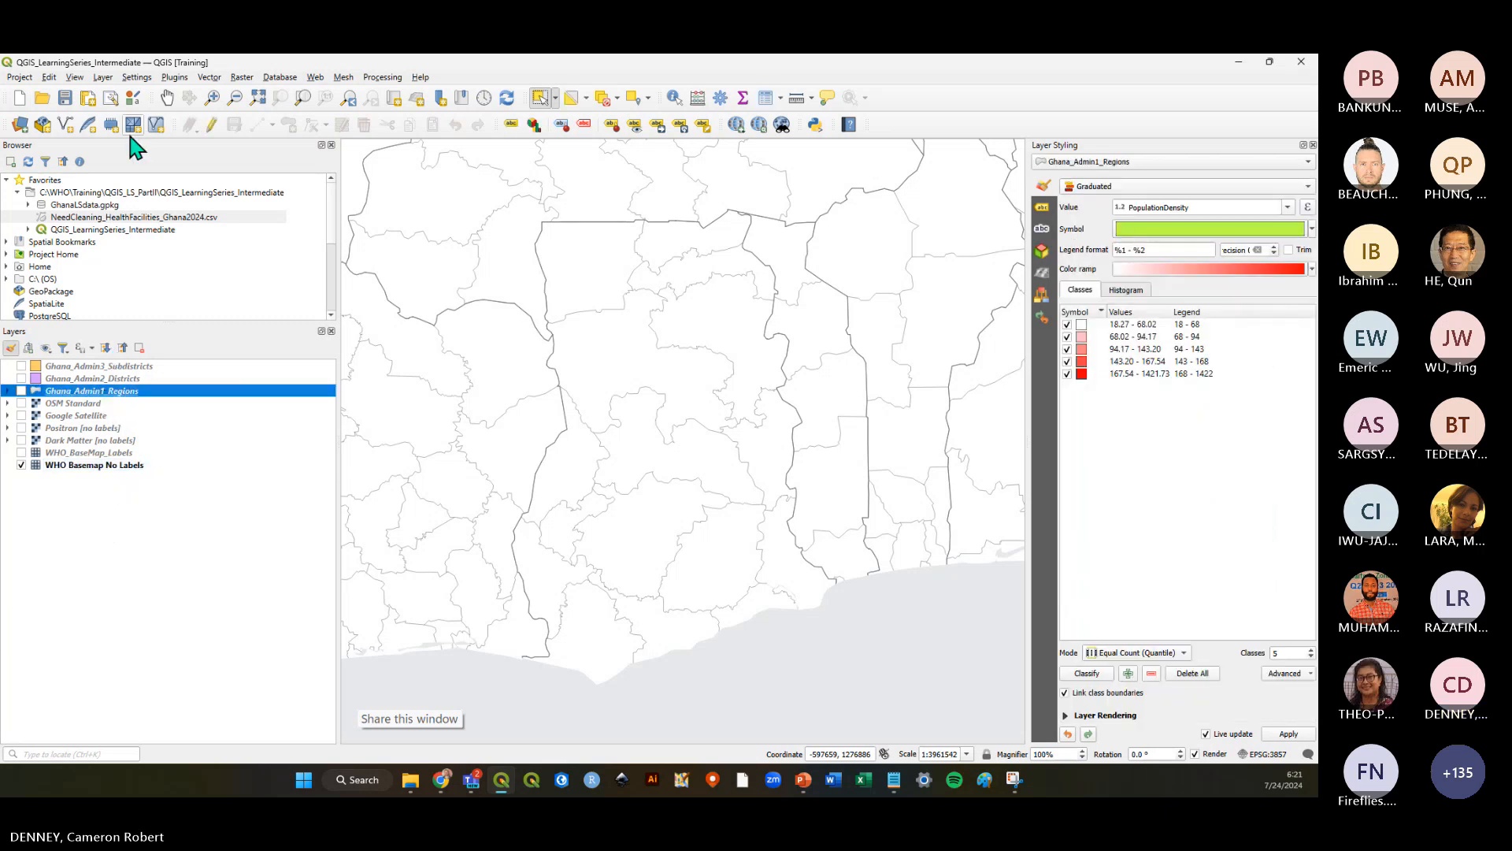
{"action": "left_click", "coordinate": [105, 78]}
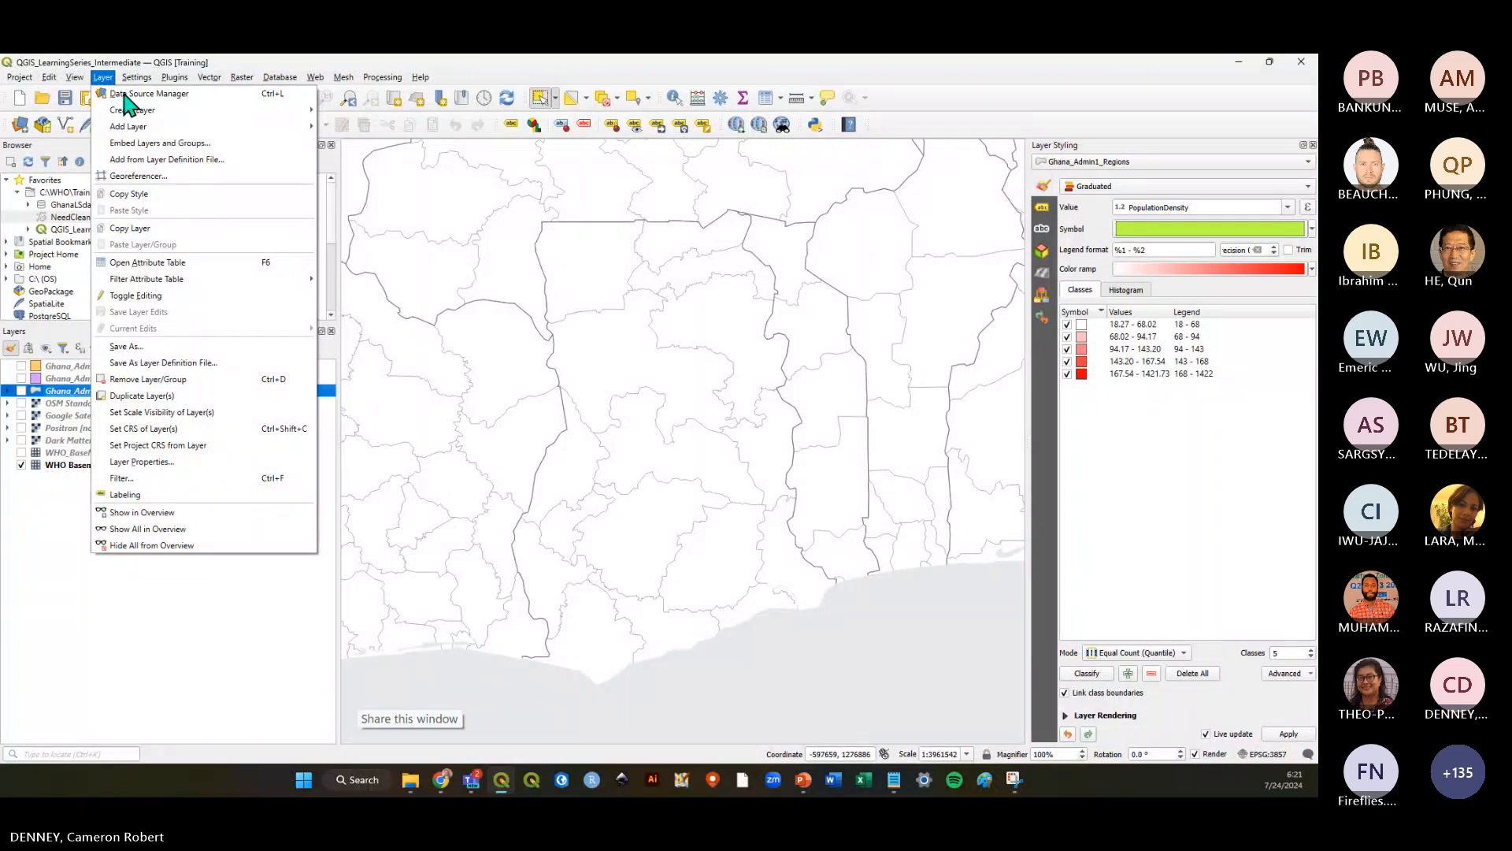
{"action": "mouse_move", "coordinate": [208, 128]}
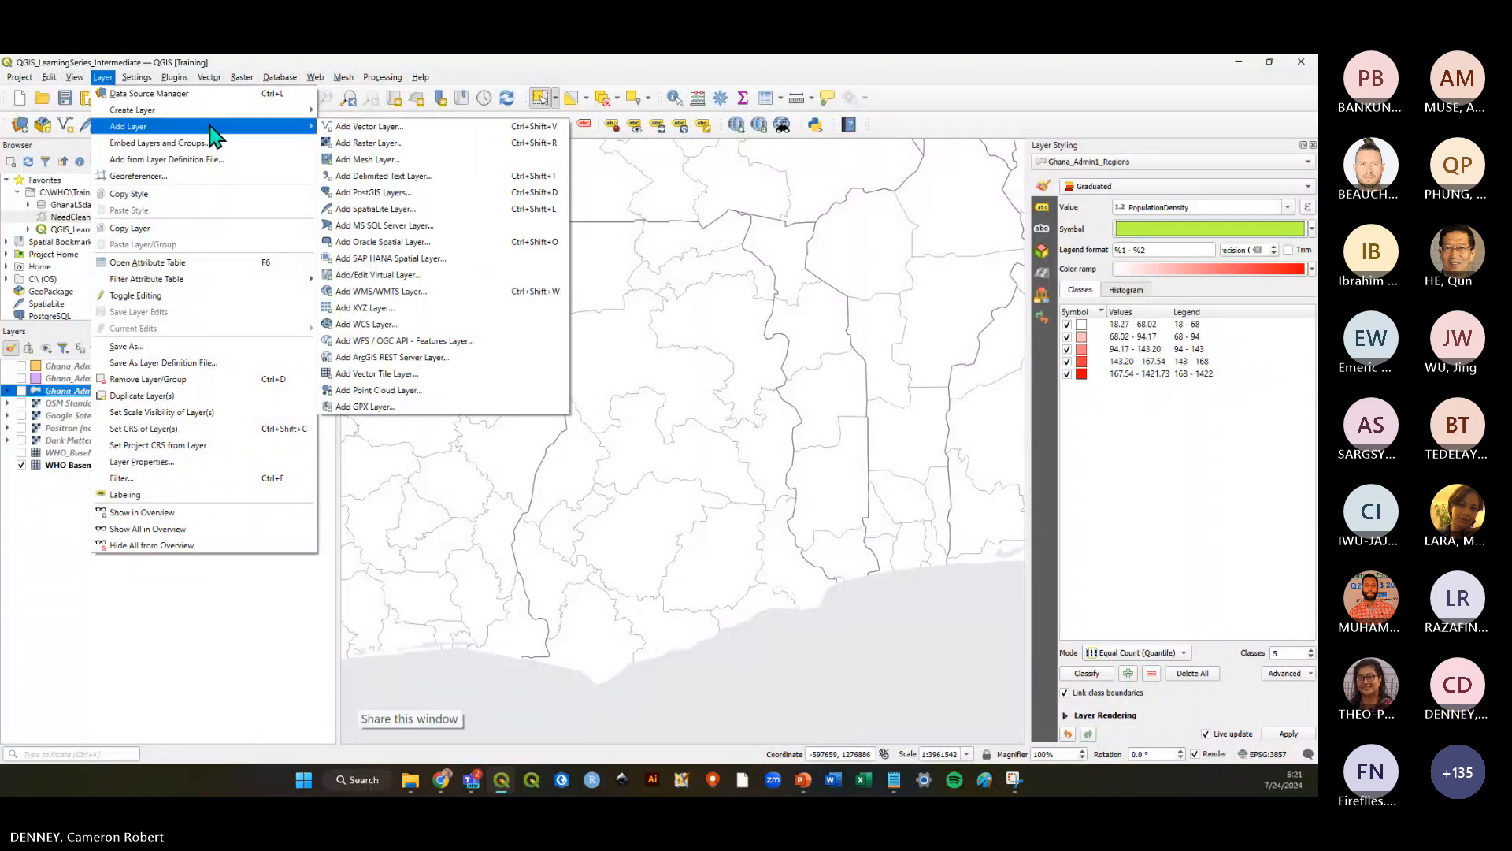
{"action": "left_click", "coordinate": [455, 183]}
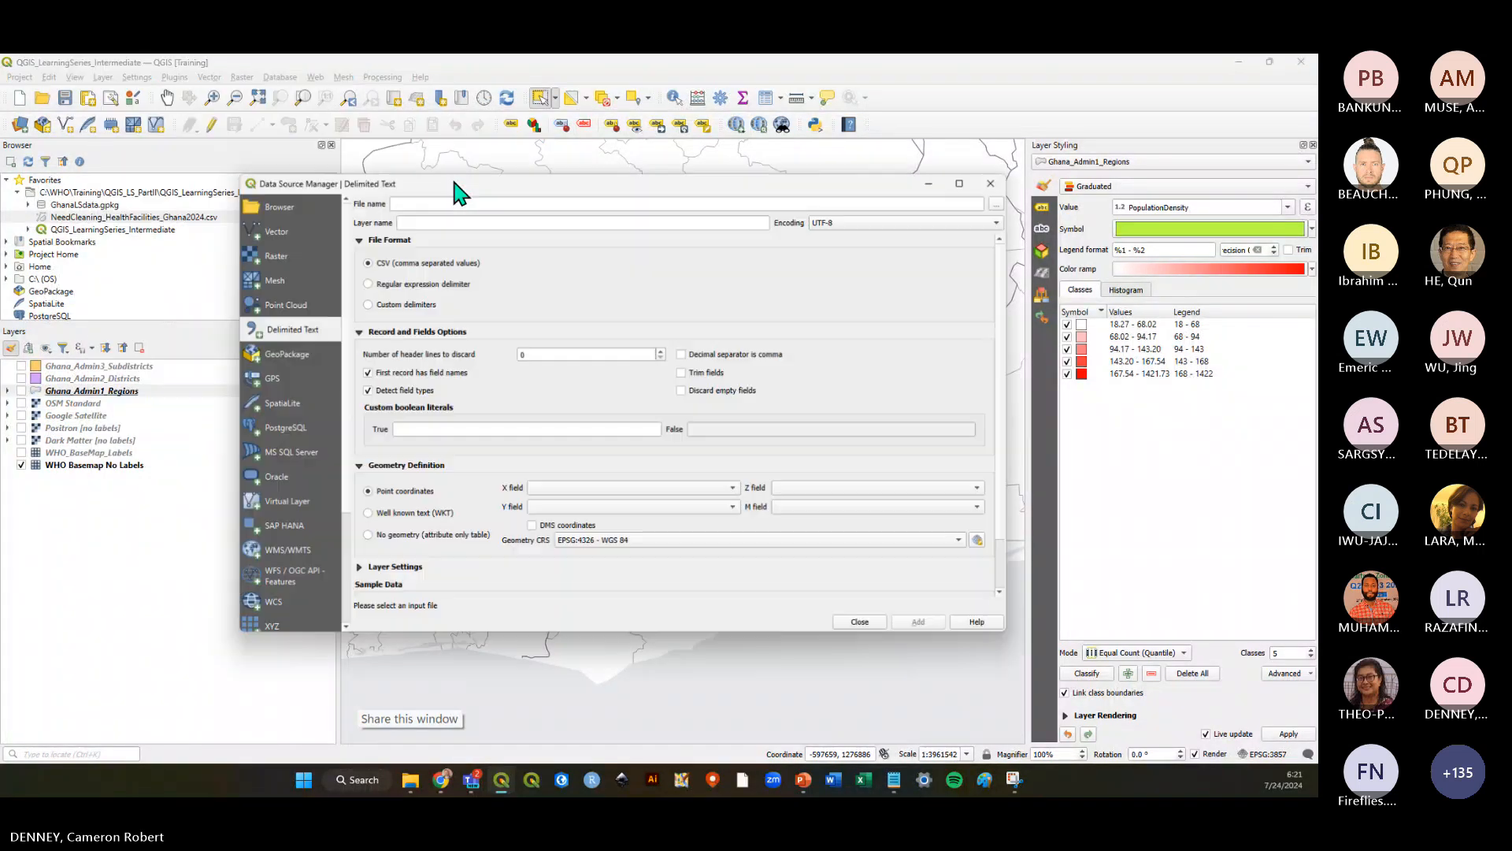
{"action": "left_click_drag", "start_coordinate": [508, 185], "coordinate": [643, 198]}
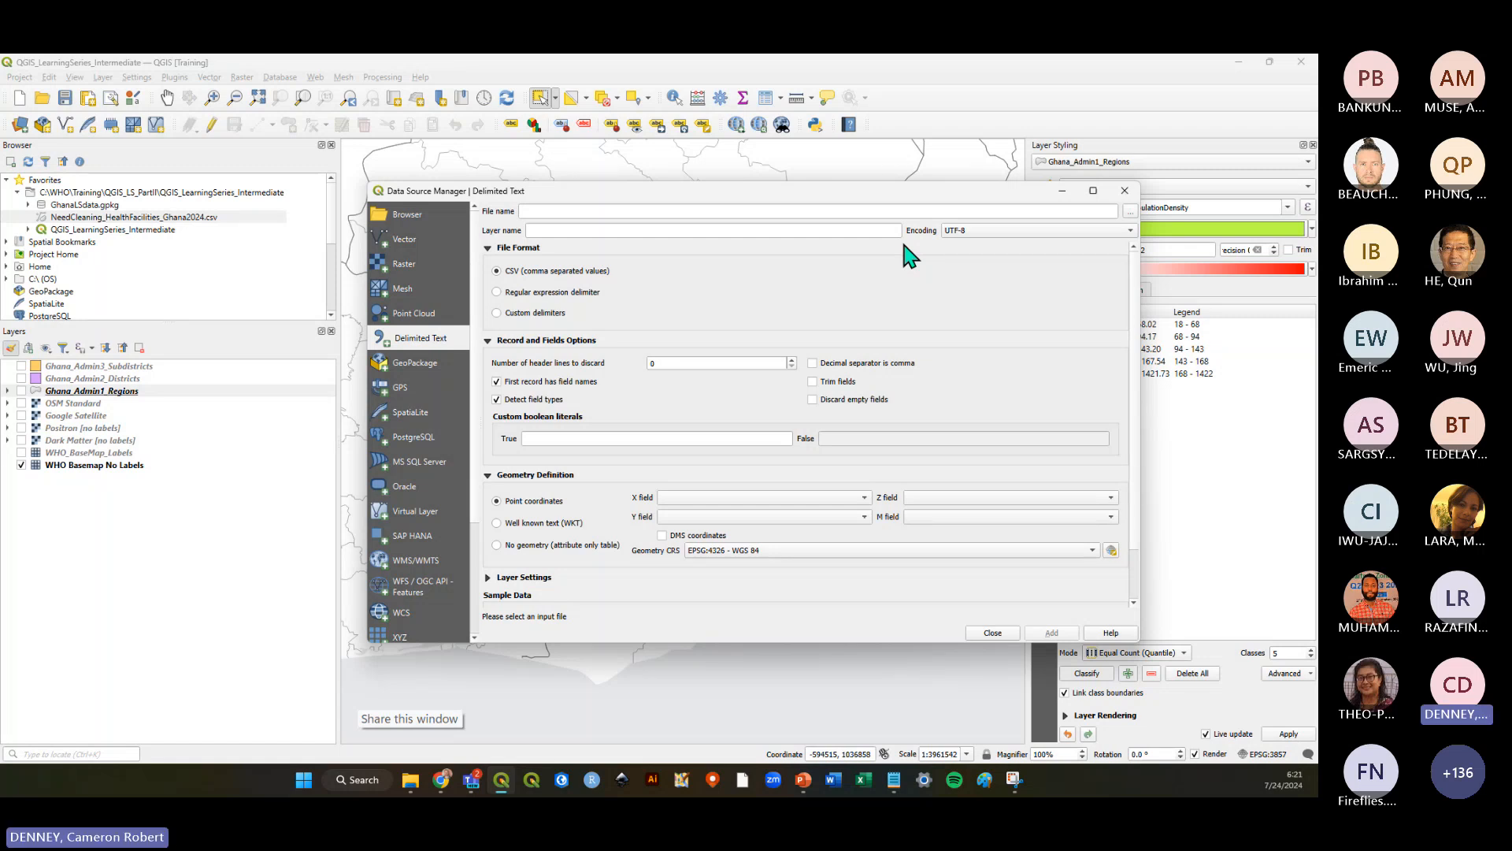
{"action": "left_click_drag", "start_coordinate": [877, 191], "coordinate": [869, 189]}
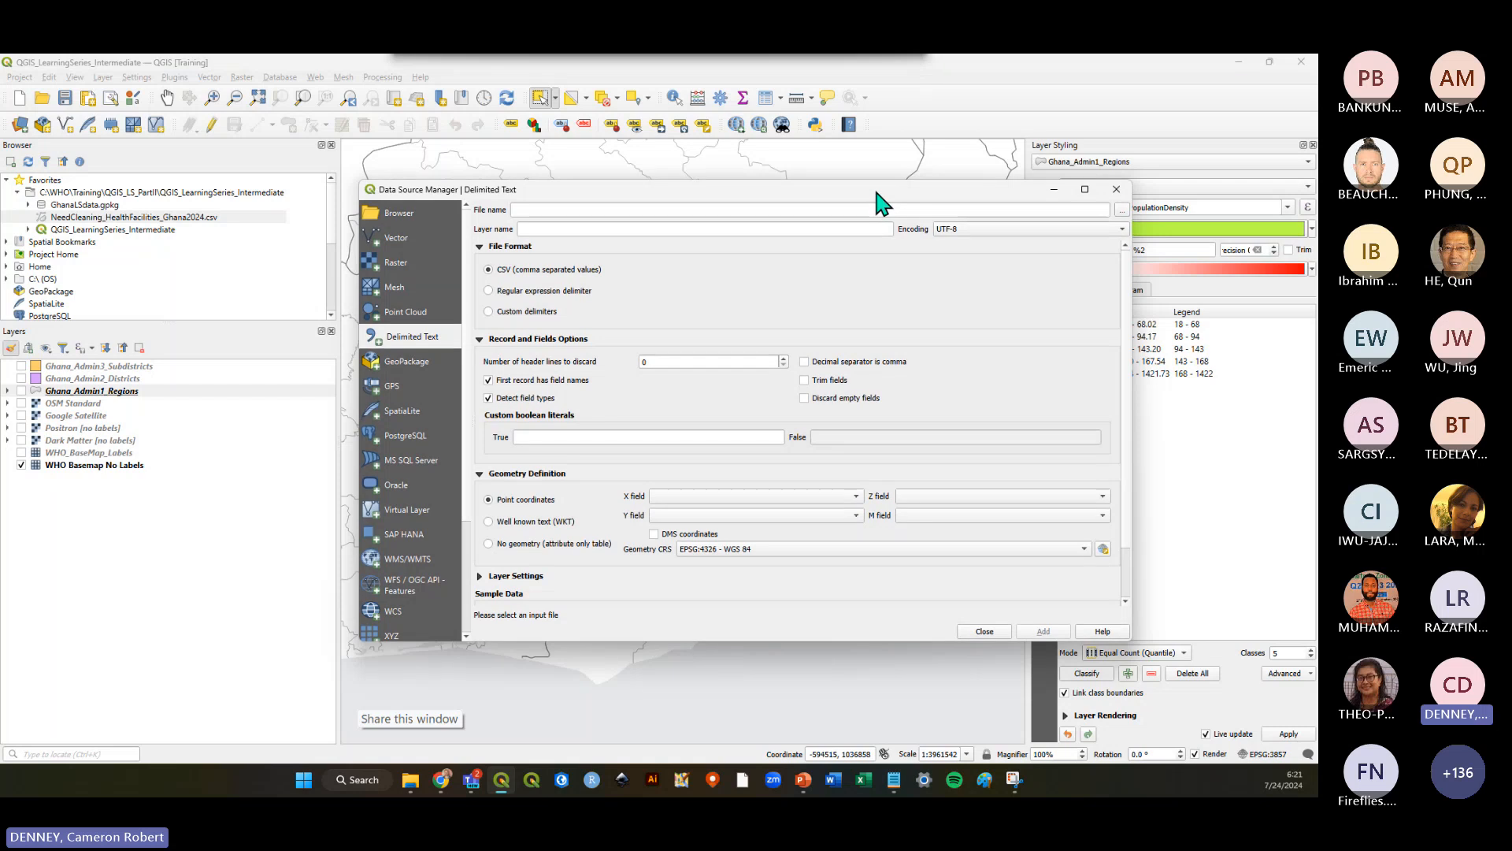
Choose NeedCleaning_HealthFacilities_Ghana2024.csv from the QGIS_LS_PartII\QGIS_LearningSeries_Intermediate folder as the delimited text source
{"action": "left_click", "coordinate": [1123, 211]}
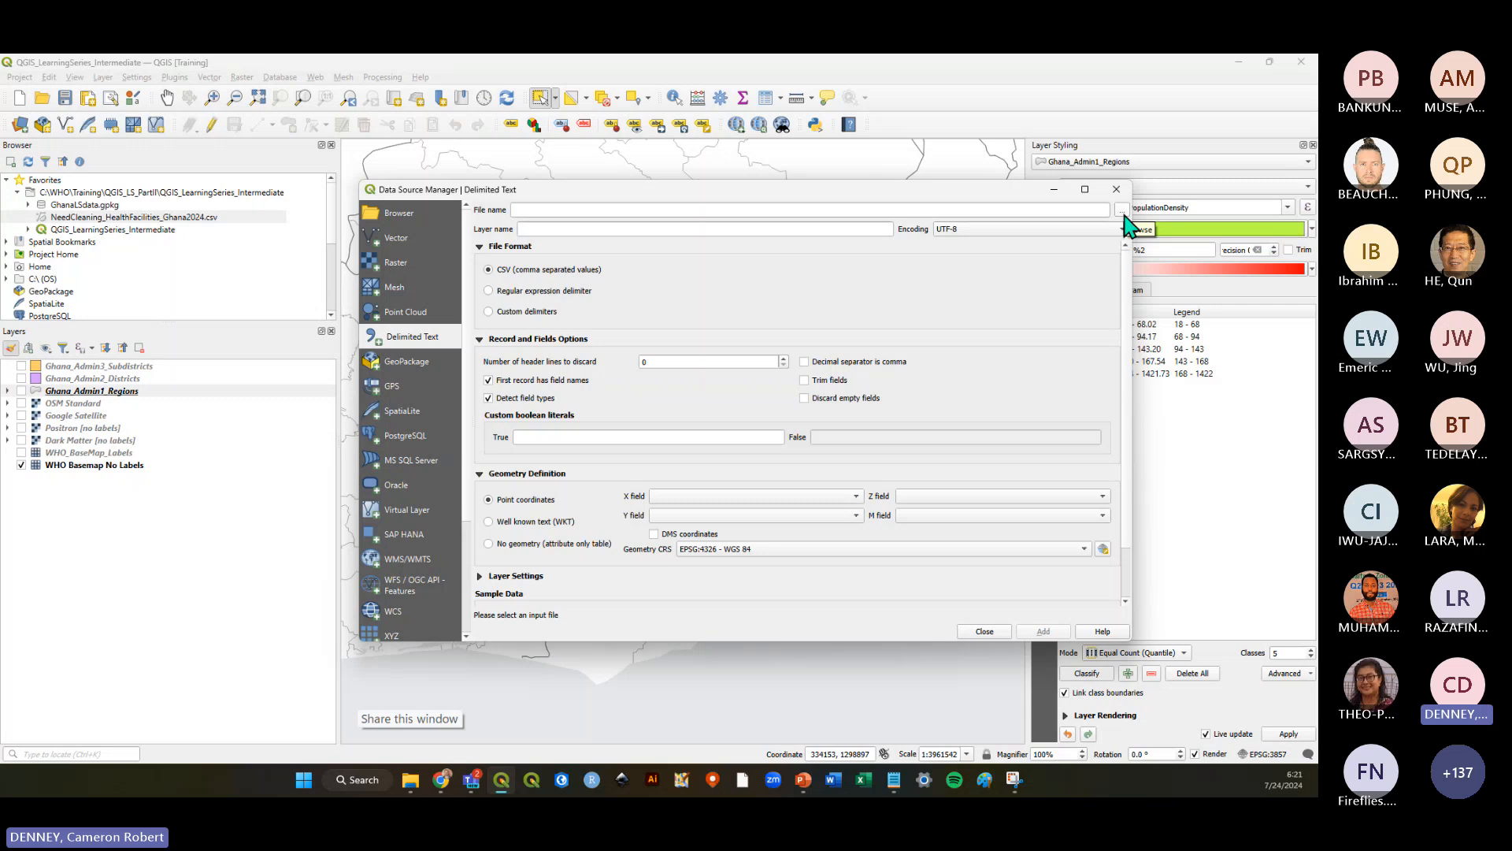
{"action": "left_click", "coordinate": [1122, 211]}
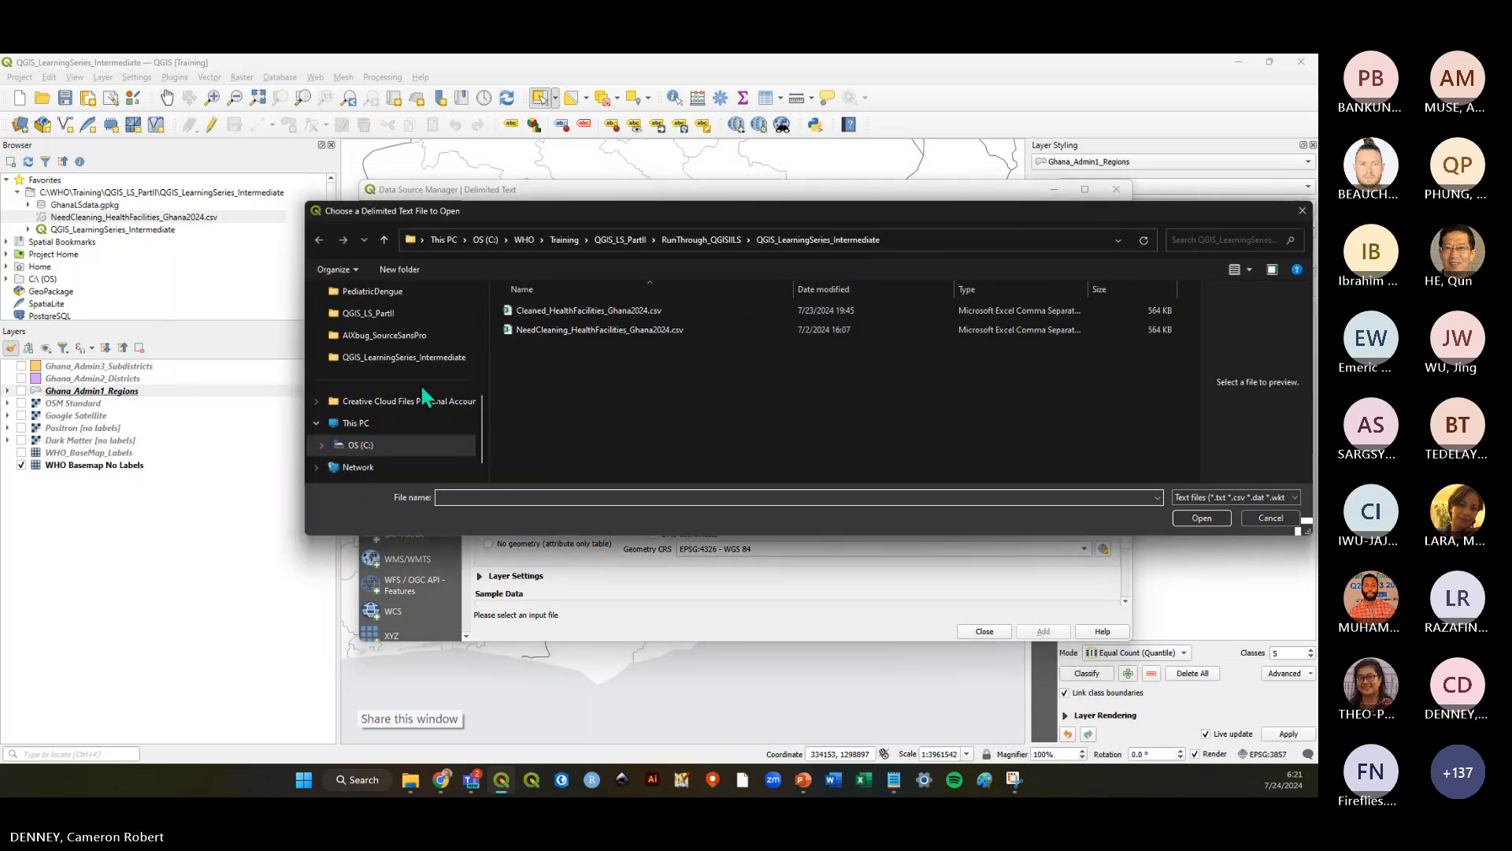
{"action": "scroll", "coordinate": [418, 378], "scroll_direction": "up", "scroll_amount": 5}
{"action": "left_click", "coordinate": [411, 358]}
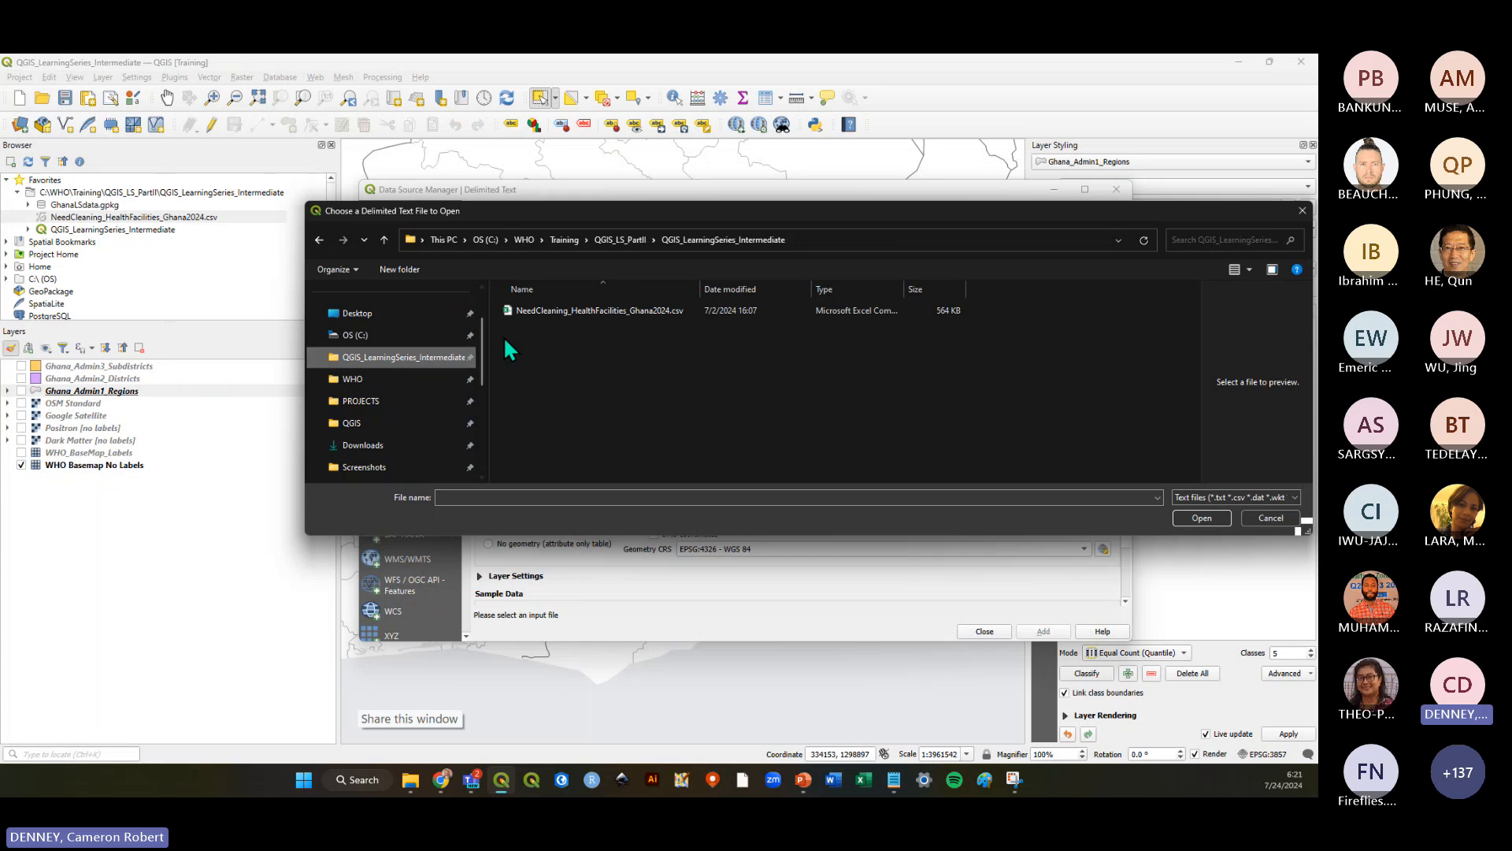
{"action": "left_click_drag", "start_coordinate": [899, 215], "coordinate": [791, 198]}
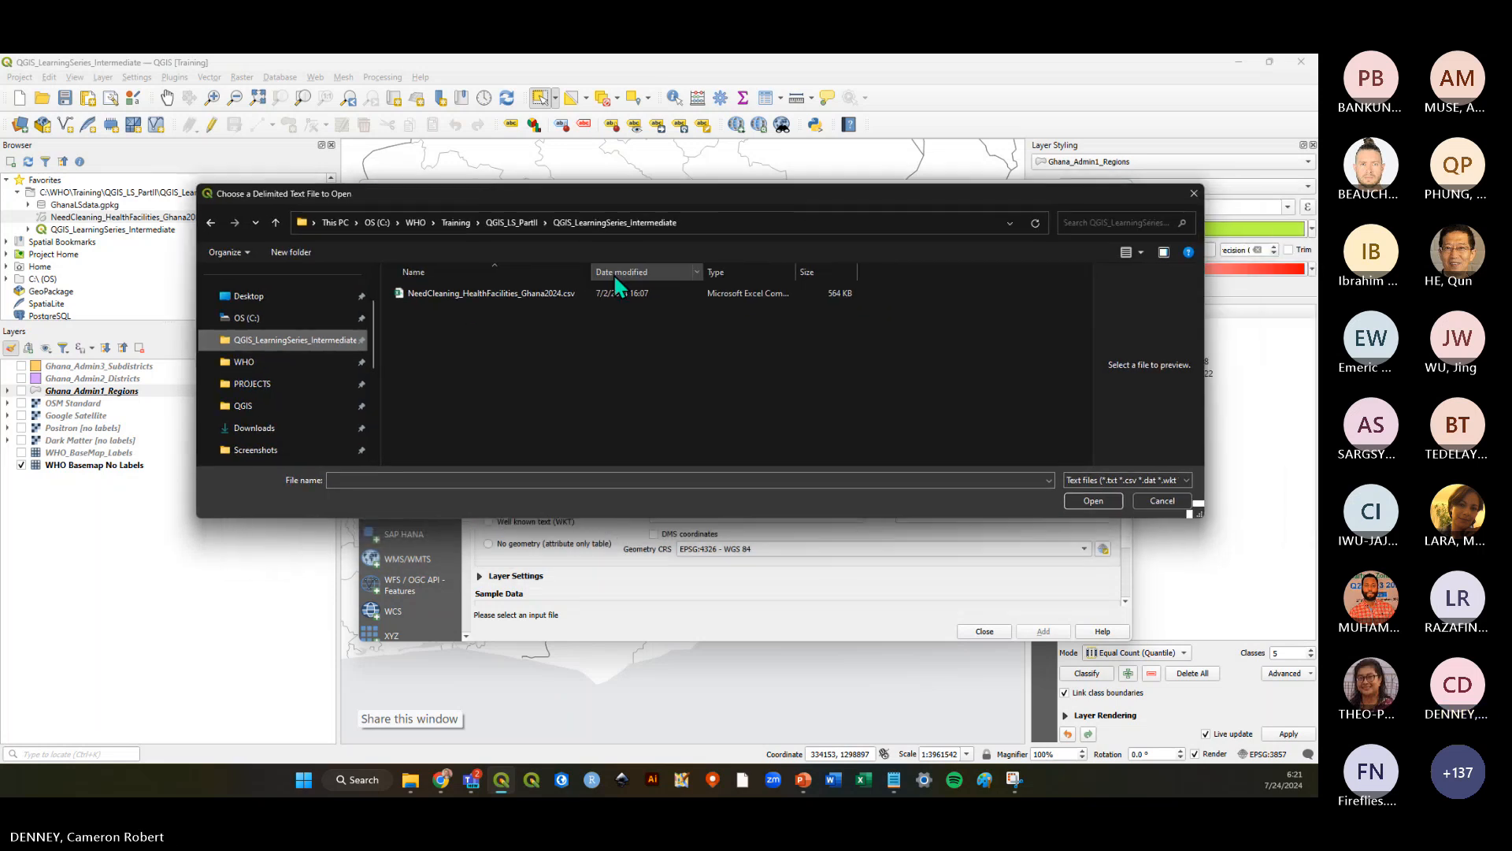
{"action": "left_click", "coordinate": [503, 296]}
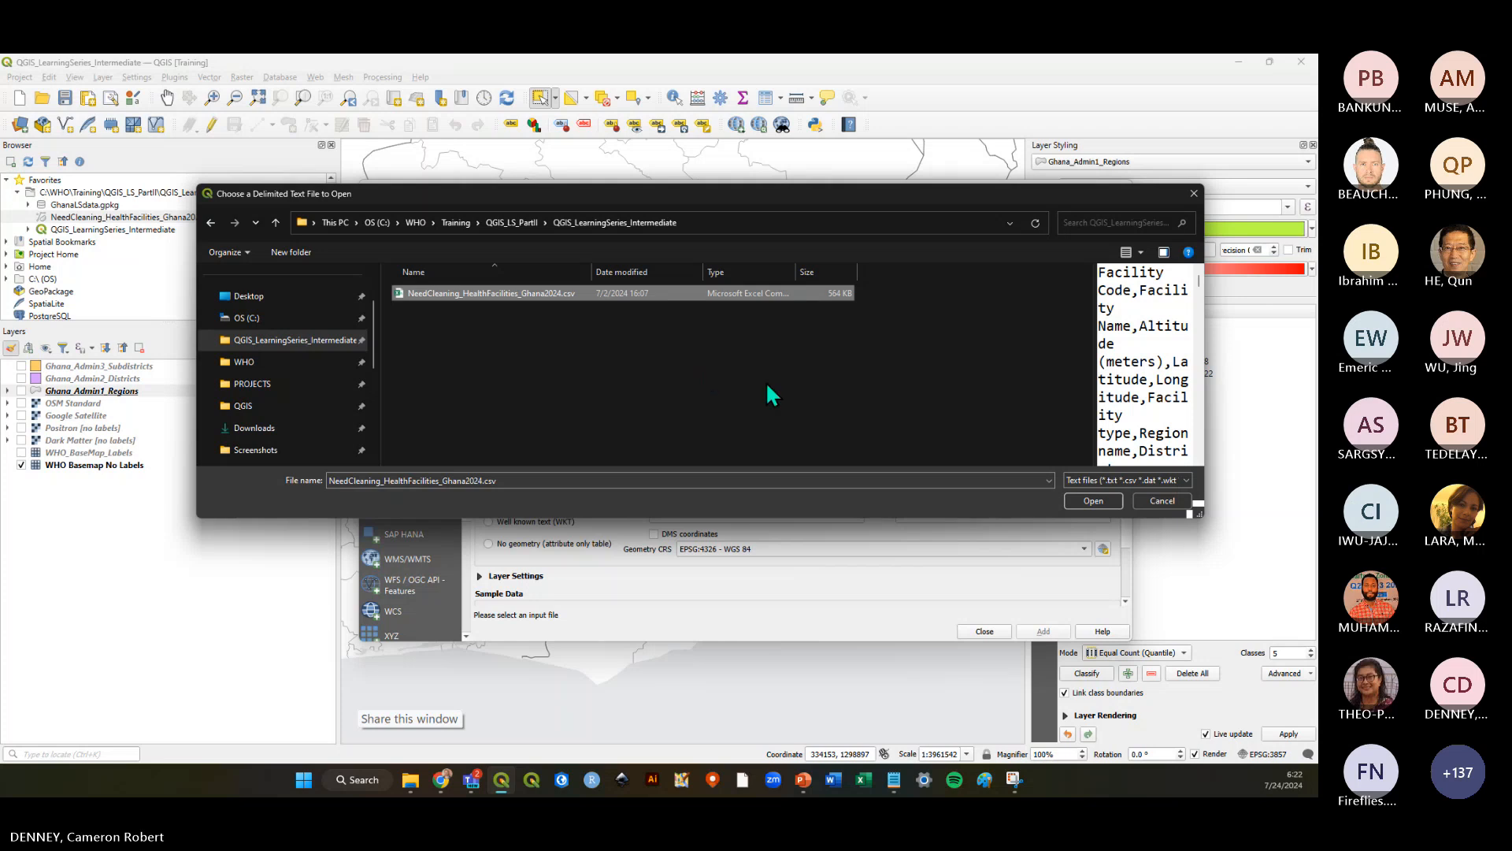
{"action": "left_click", "coordinate": [1092, 501]}
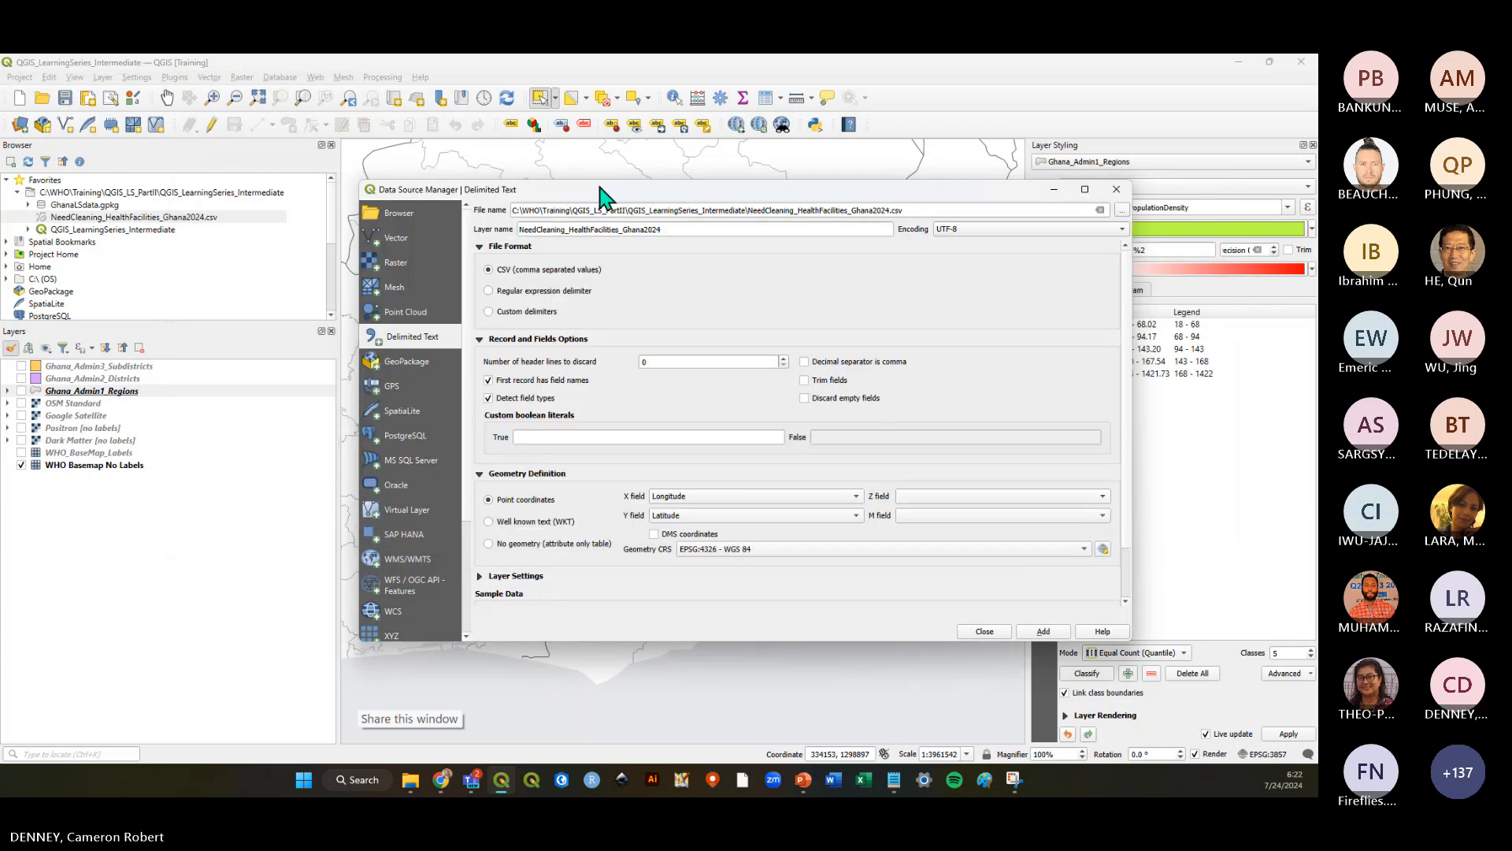
Enlarge the Data Source Manager window to review the geometry definition and the sample data of the CSV
{"action": "left_click_drag", "start_coordinate": [603, 197], "coordinate": [511, 161]}
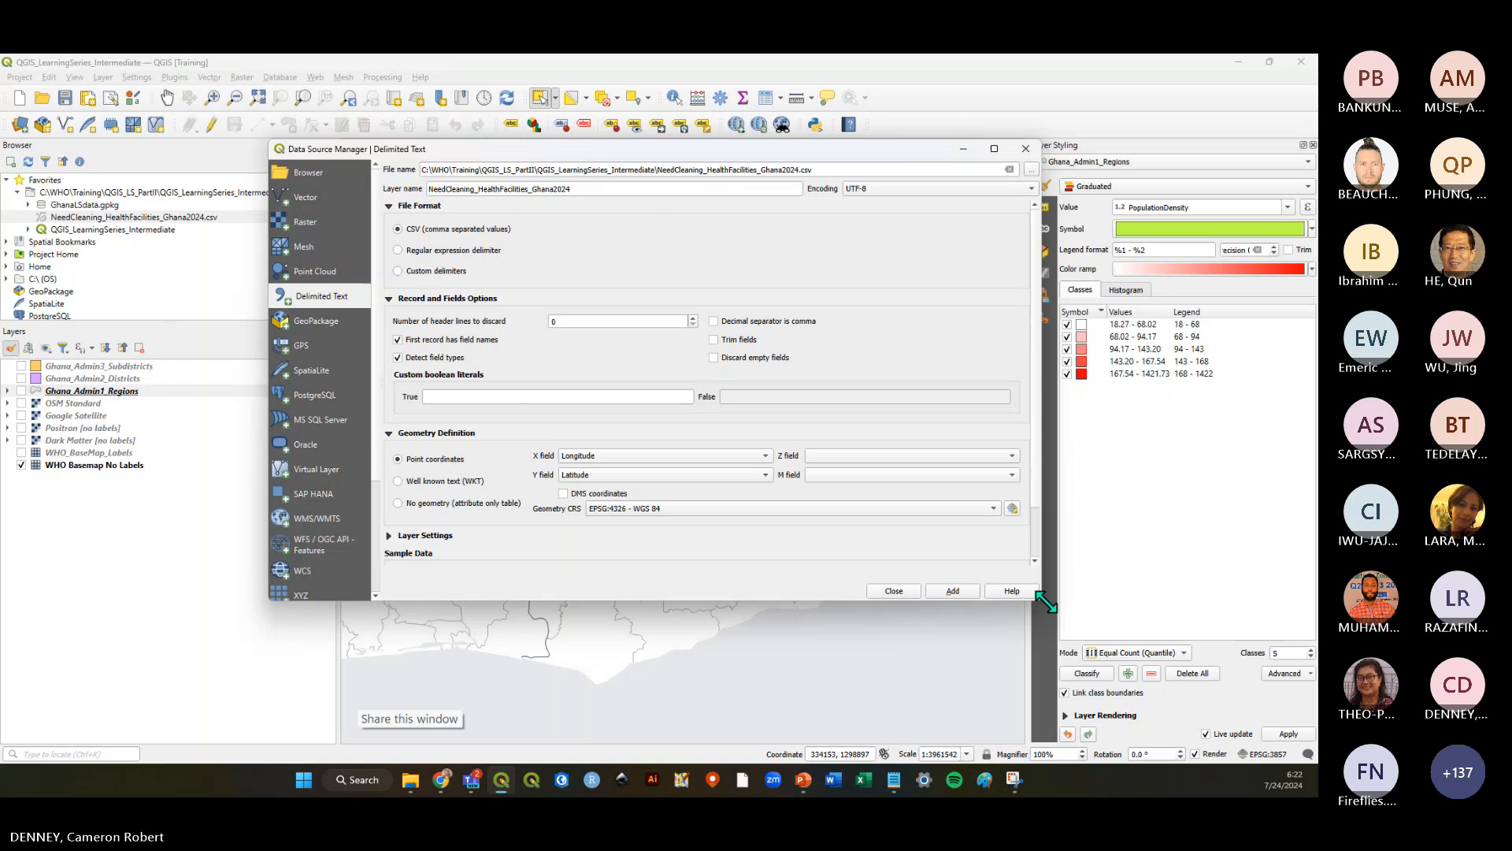
{"action": "left_click_drag", "start_coordinate": [1046, 602], "coordinate": [1153, 728]}
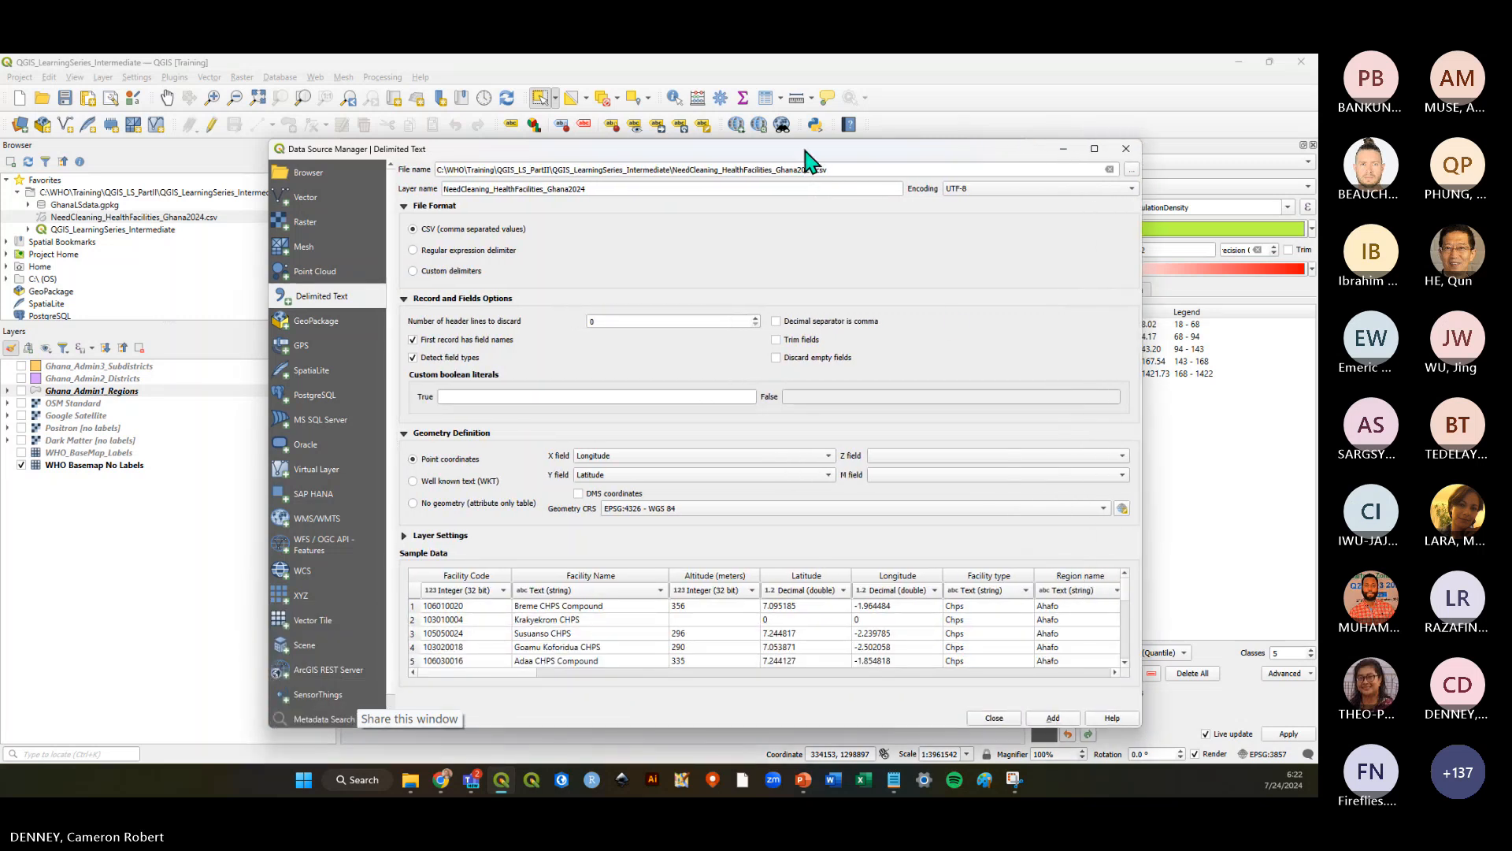
{"action": "left_click_drag", "start_coordinate": [805, 153], "coordinate": [759, 111]}
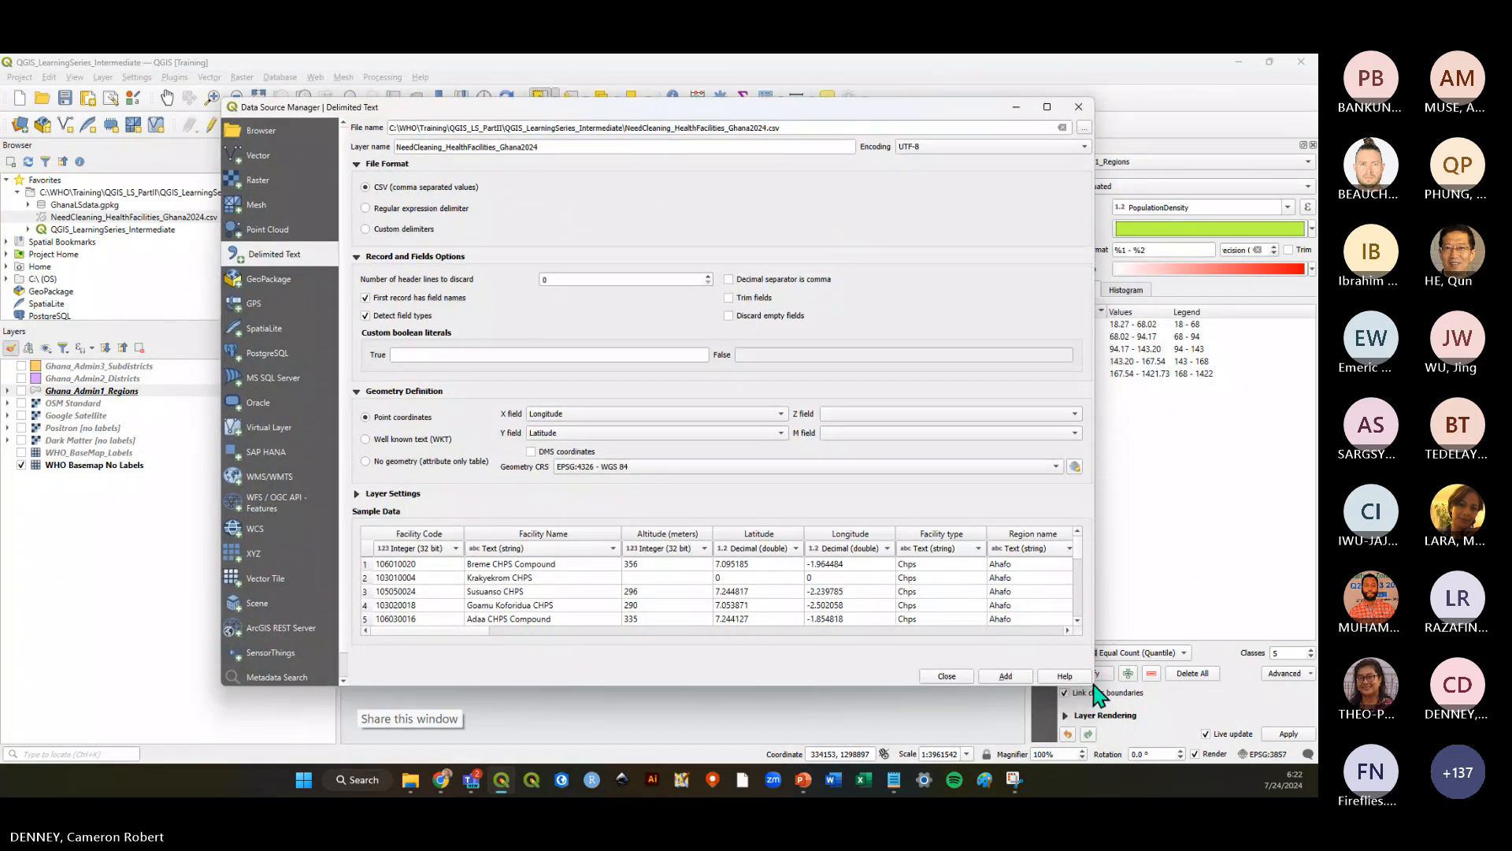
{"action": "left_click_drag", "start_coordinate": [1094, 687], "coordinate": [1119, 713]}
{"action": "left_click_drag", "start_coordinate": [818, 108], "coordinate": [814, 99]}
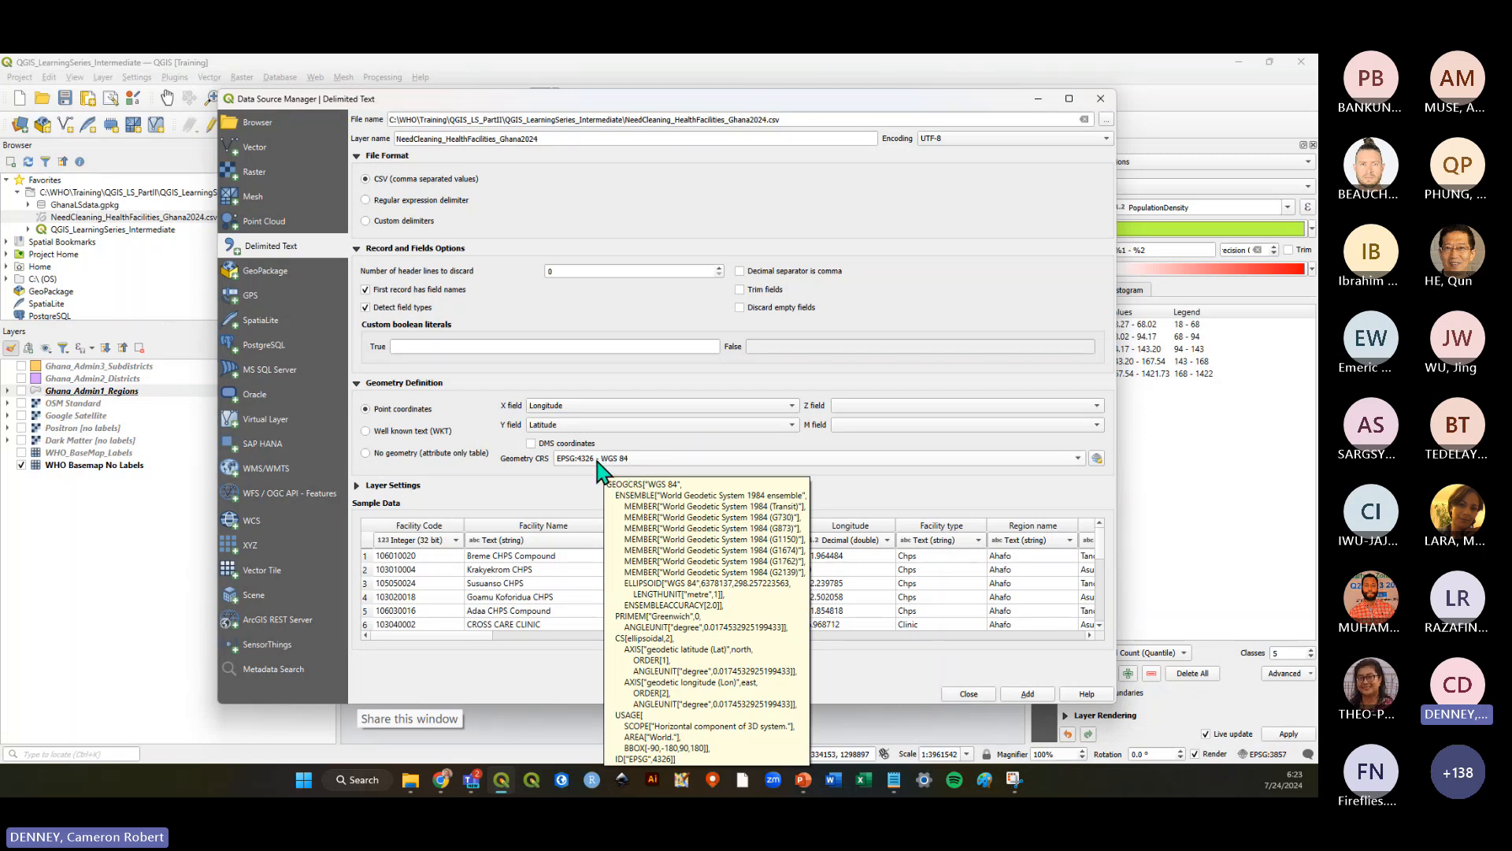
{"action": "key", "text": "ctrl"}
{"action": "key", "text": "ctrl"}
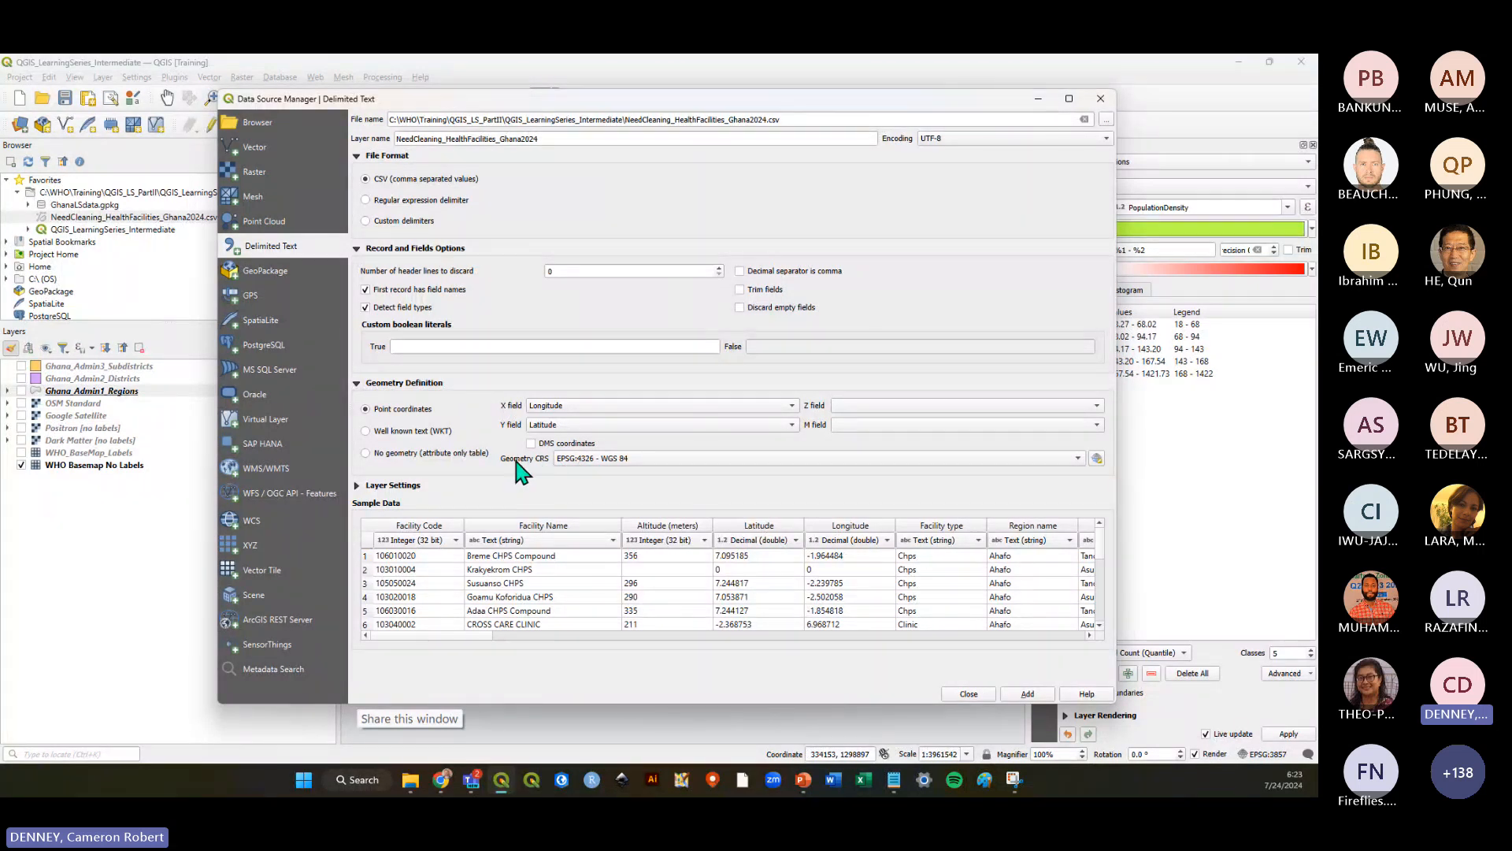
Keep EPSG:4326 - WGS 84 as the geometry CRS, add the health facilities layer and close the Data Source Manager
{"action": "left_click", "coordinate": [1078, 459]}
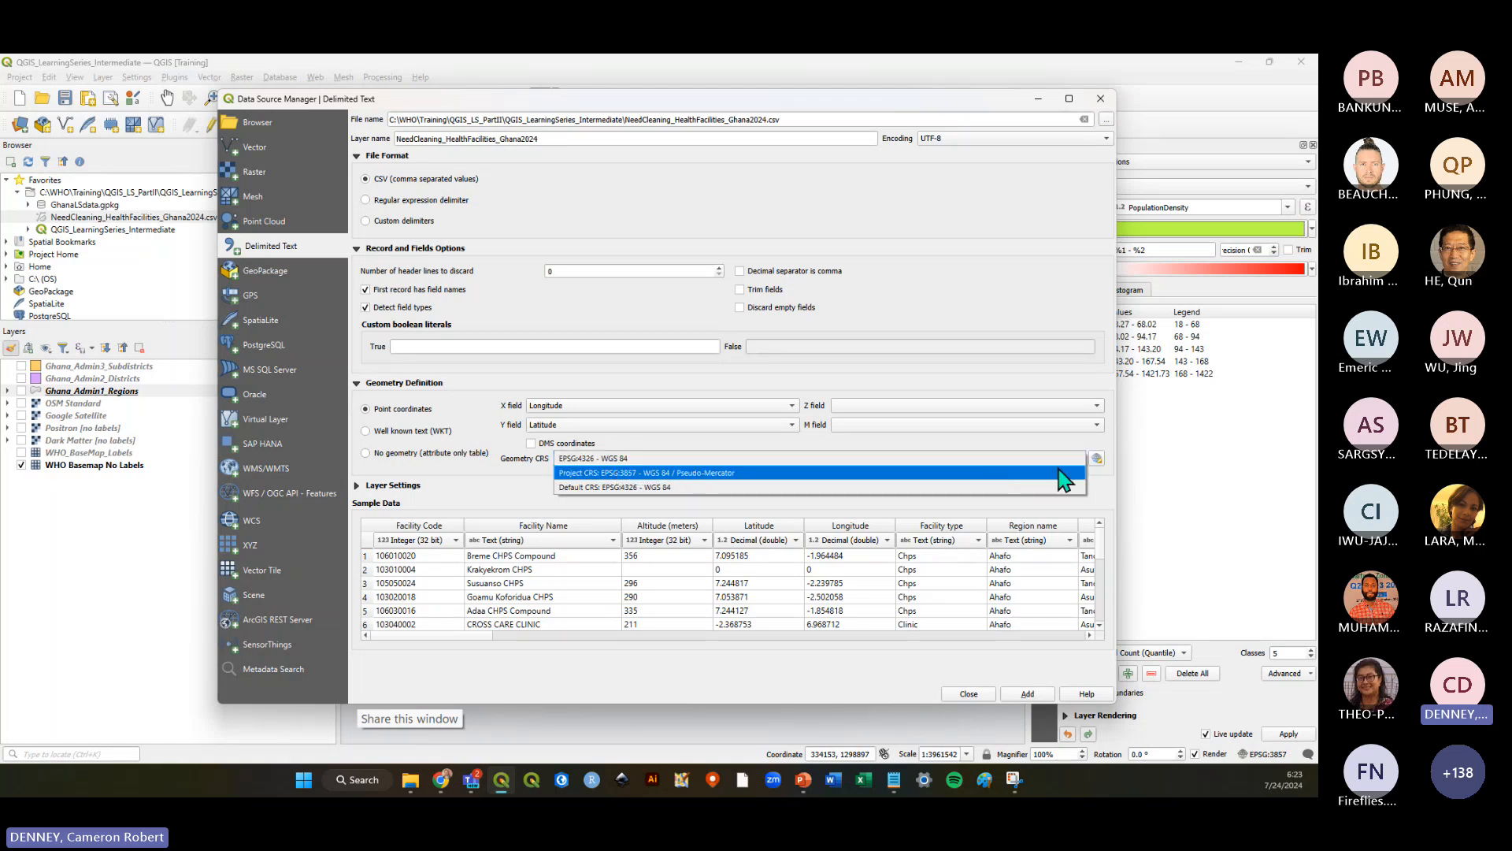
{"action": "left_click", "coordinate": [629, 460]}
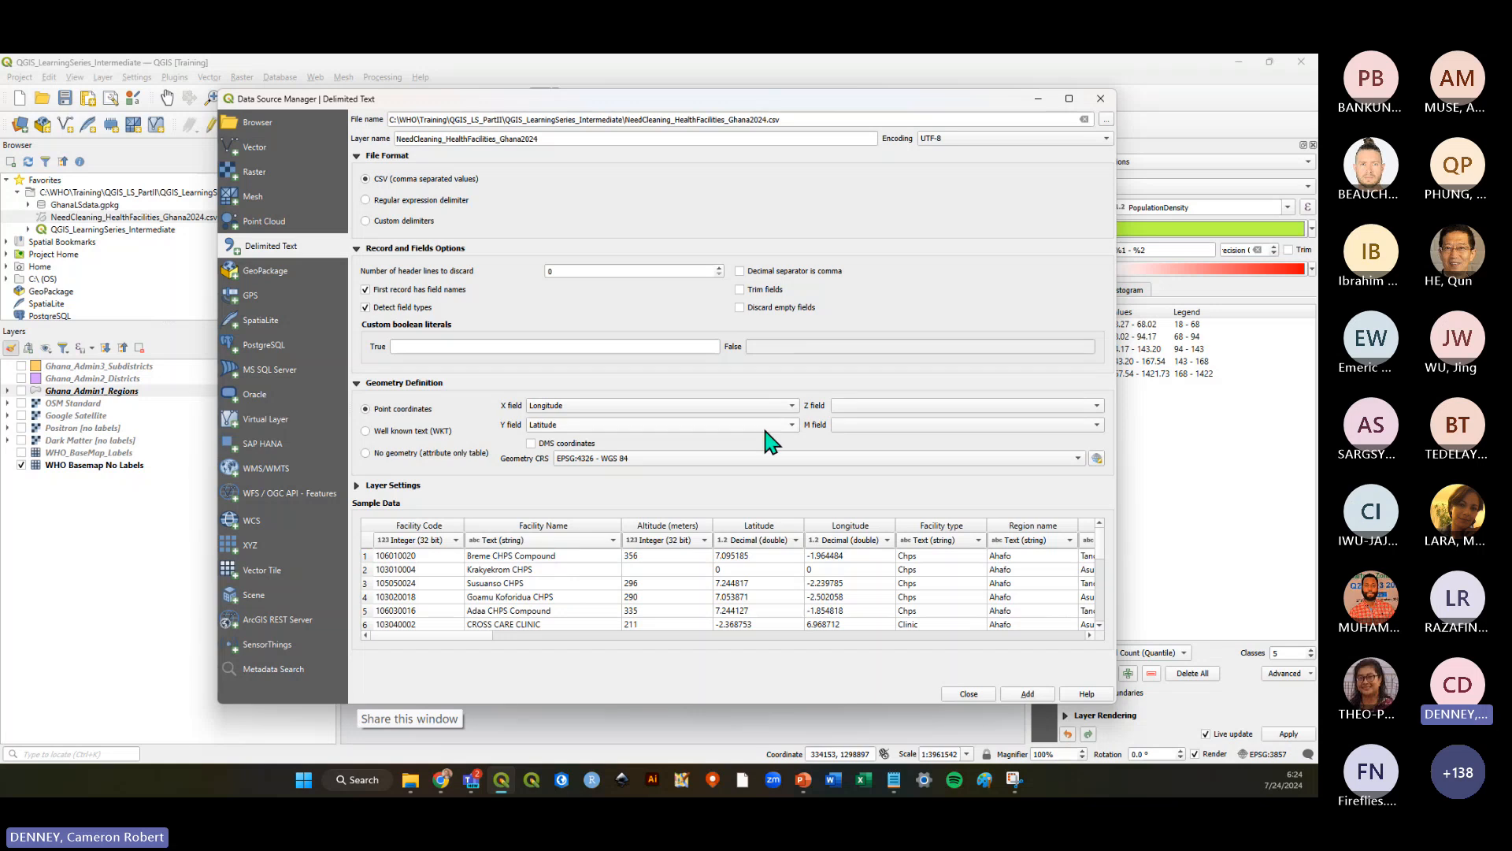
{"action": "left_click", "coordinate": [1018, 693]}
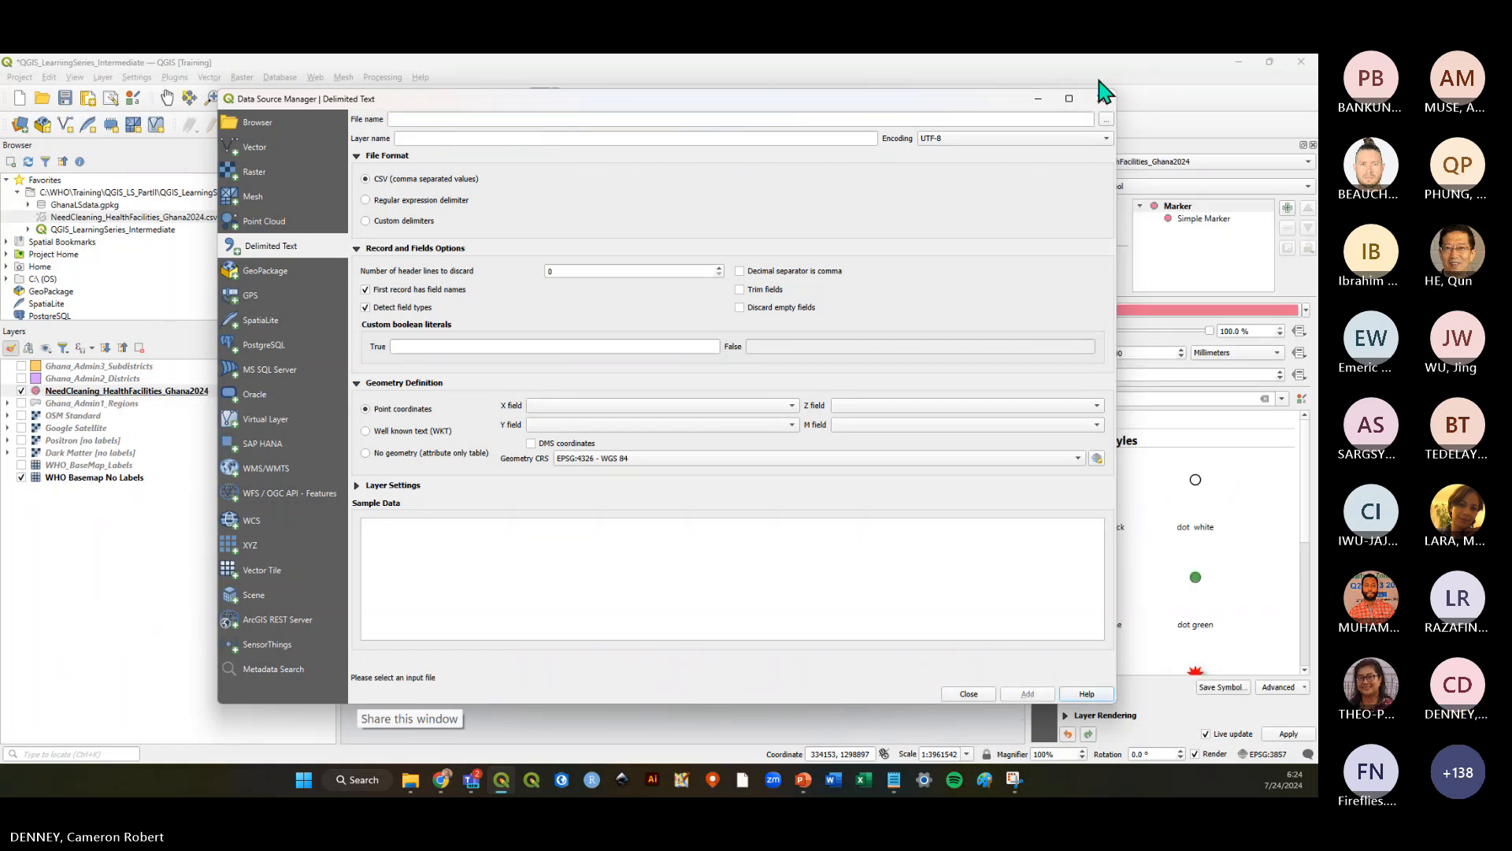
{"action": "left_click", "coordinate": [1099, 101]}
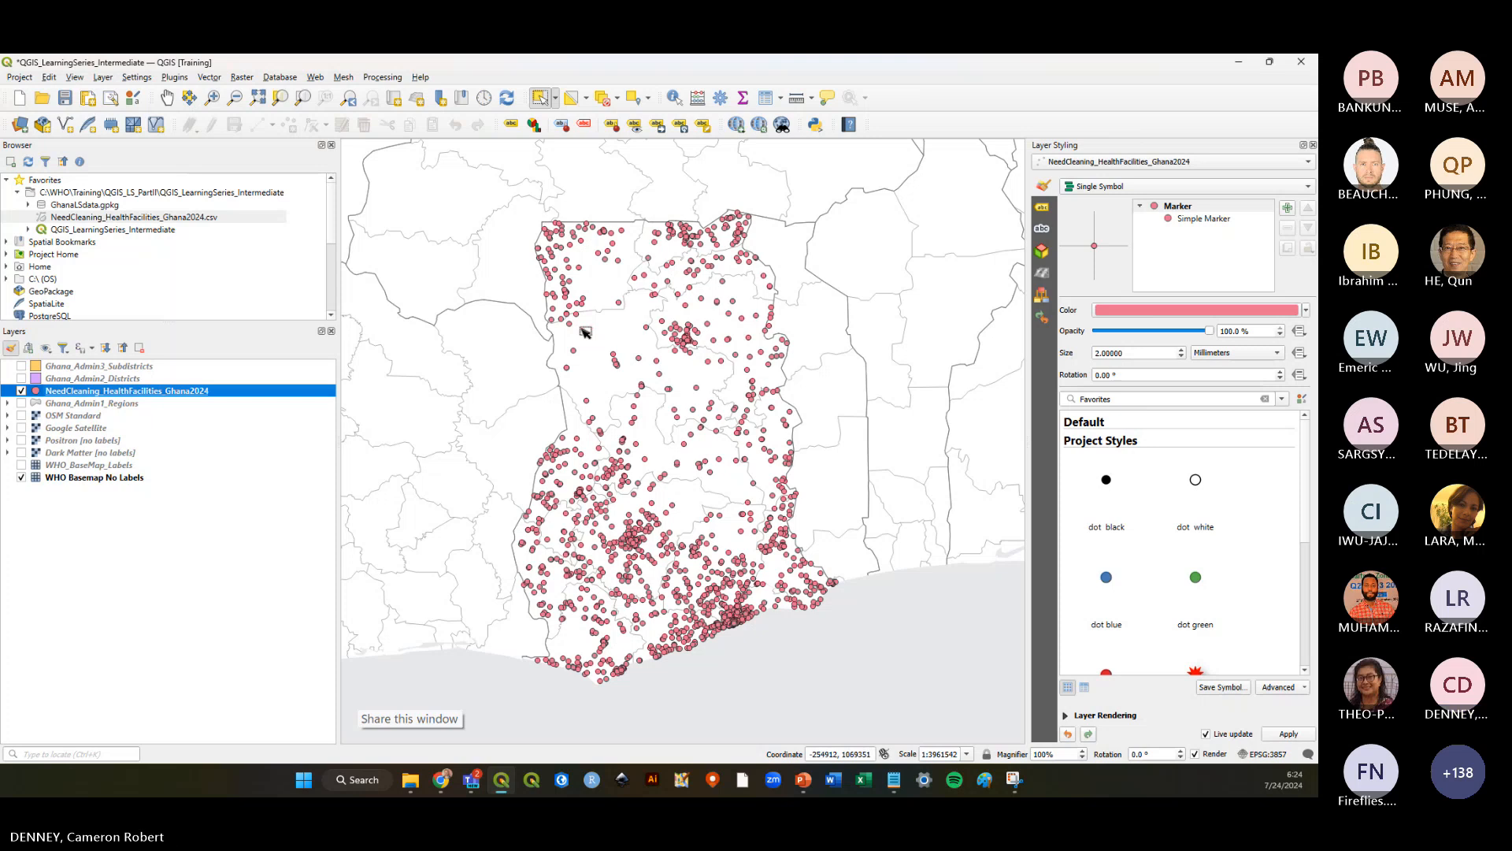
Examine where the health facility points fall across Ghana and the ocean south of it
{"action": "scroll", "coordinate": [606, 363], "scroll_direction": "down", "scroll_amount": 2}
{"action": "scroll", "coordinate": [603, 358], "scroll_direction": "up", "scroll_amount": 1}
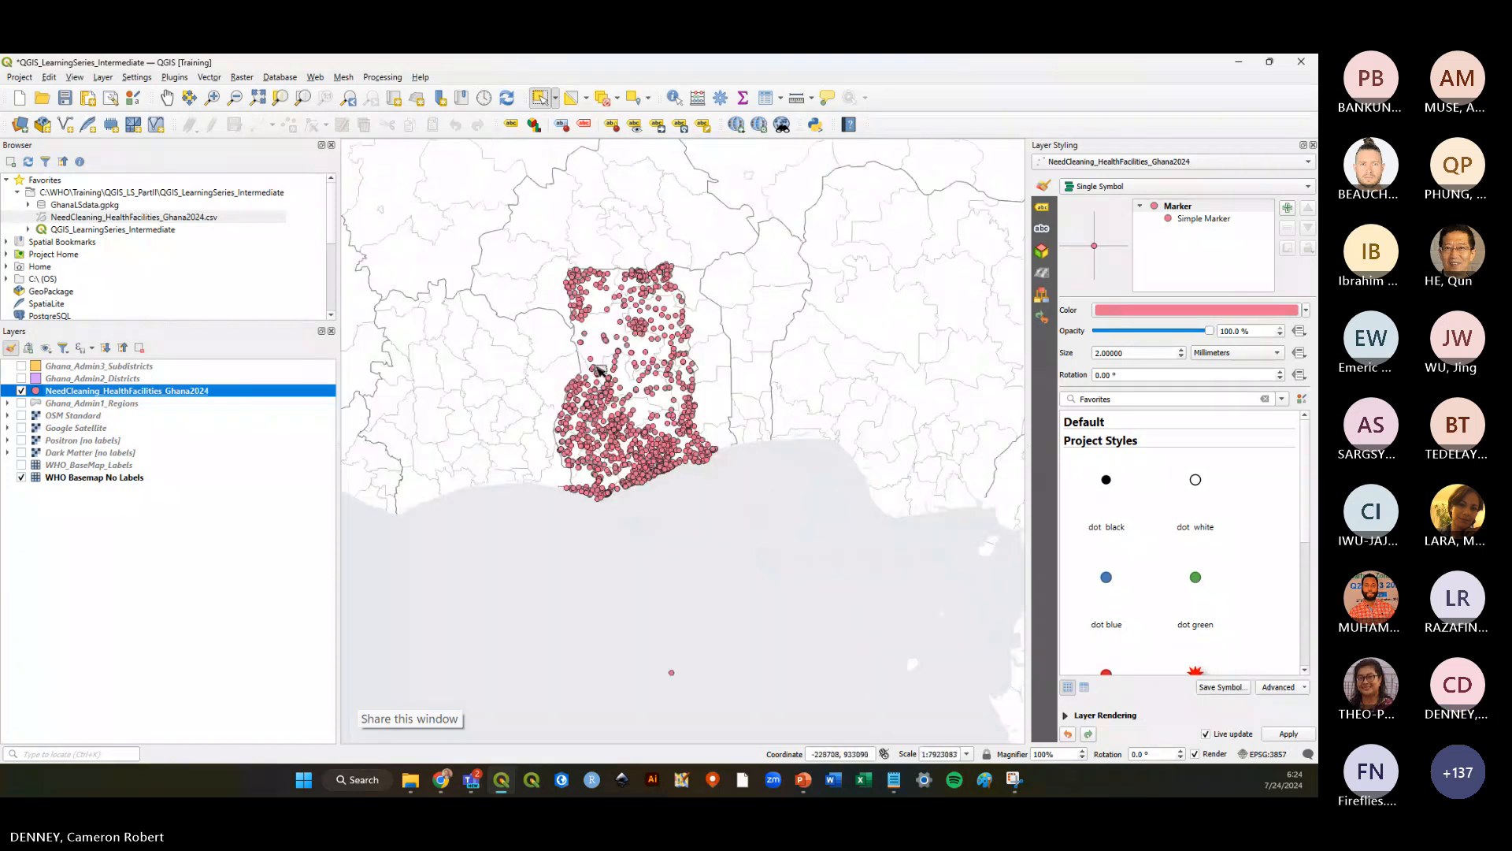
{"action": "scroll", "coordinate": [596, 329], "scroll_direction": "up", "scroll_amount": 1}
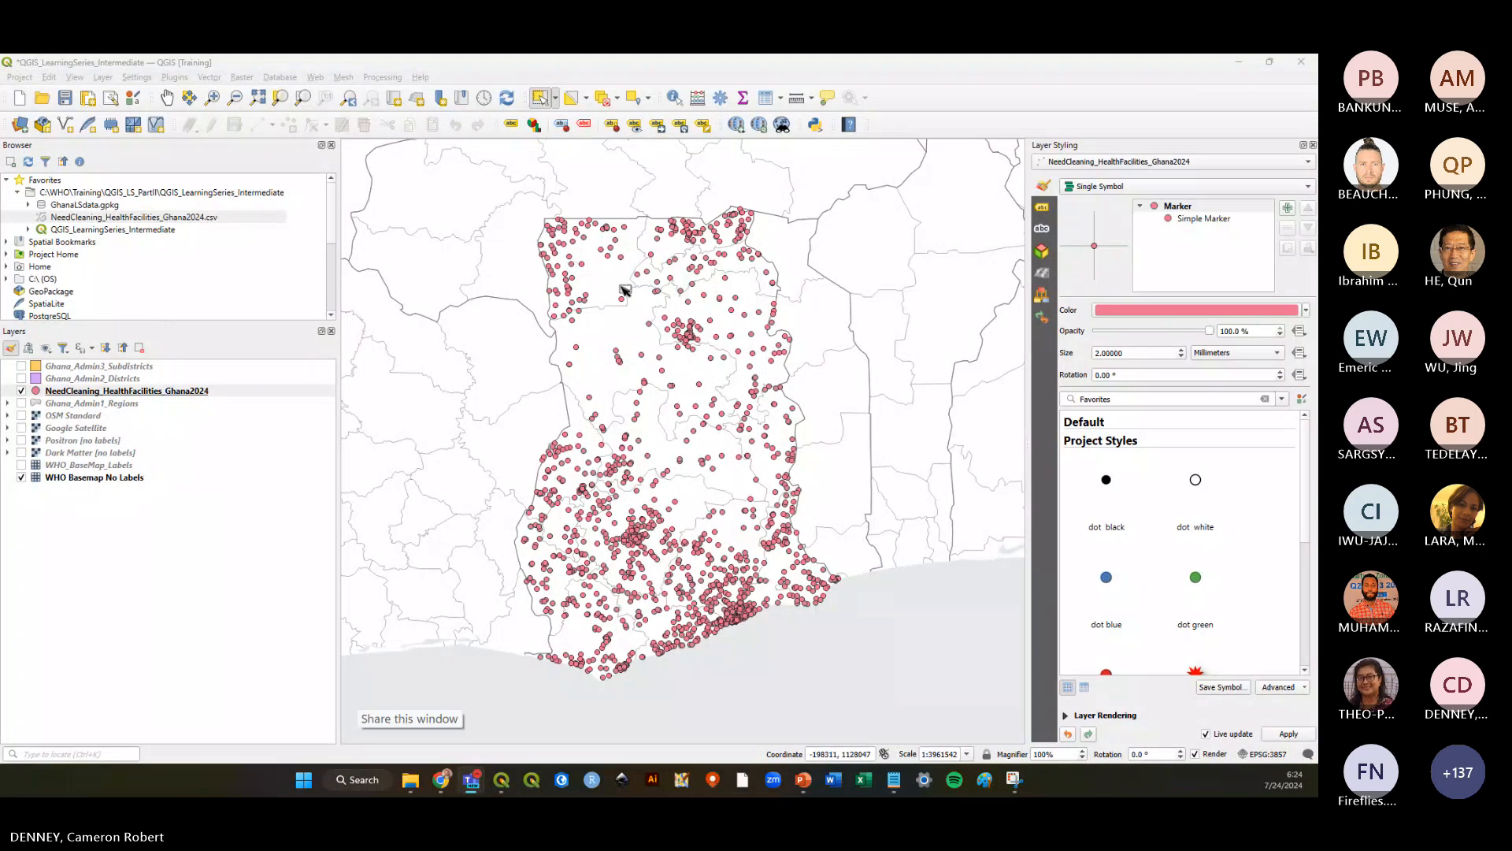
{"action": "left_click", "coordinate": [156, 632]}
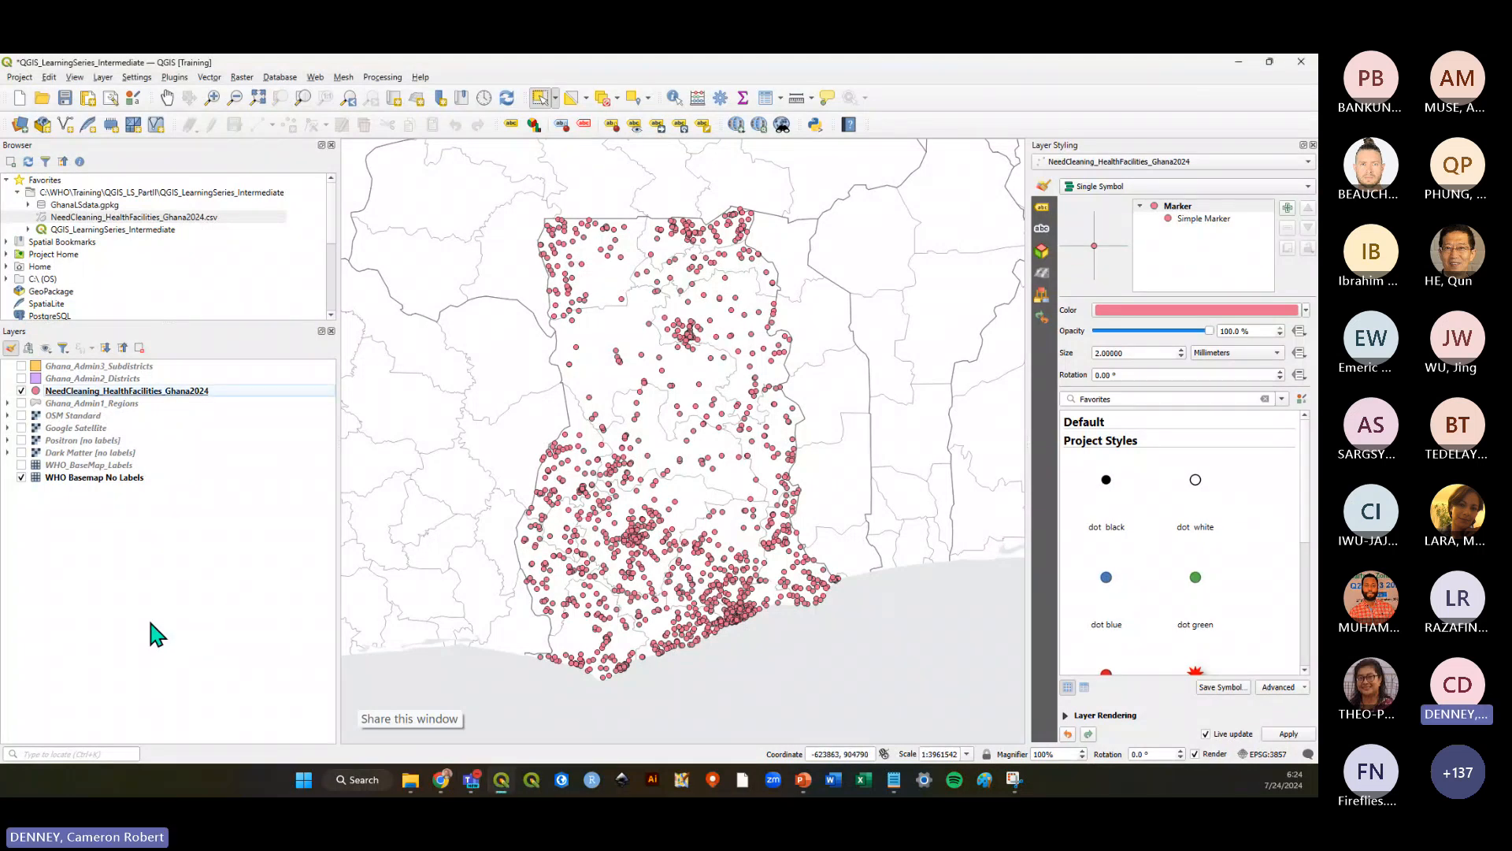
Select the NeedCleaning_HealthFacilities_Ghana2024 layer and save the project
{"action": "left_click", "coordinate": [189, 219]}
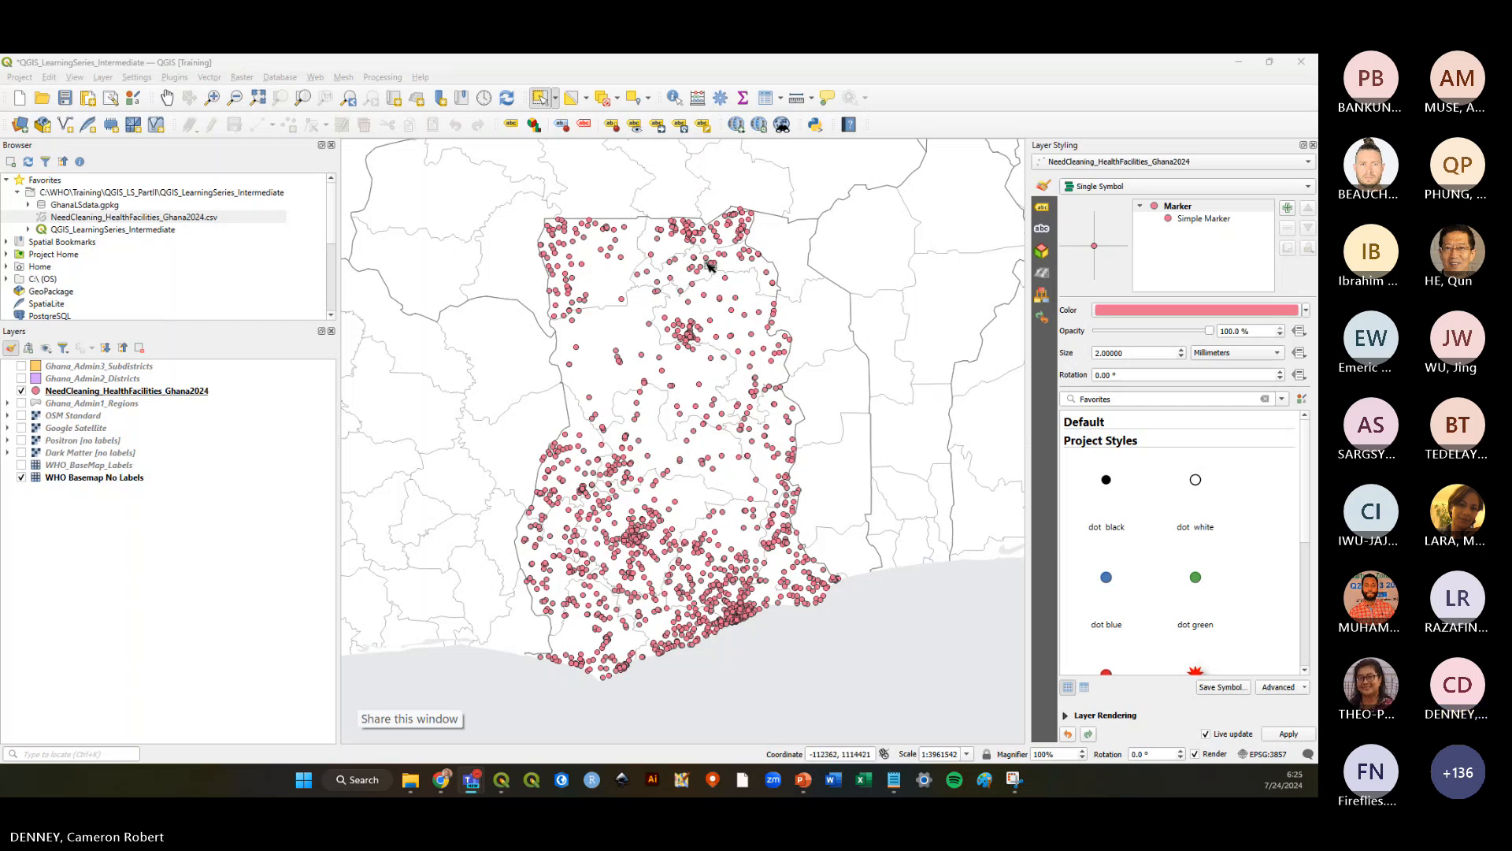
{"action": "left_click", "coordinate": [173, 394]}
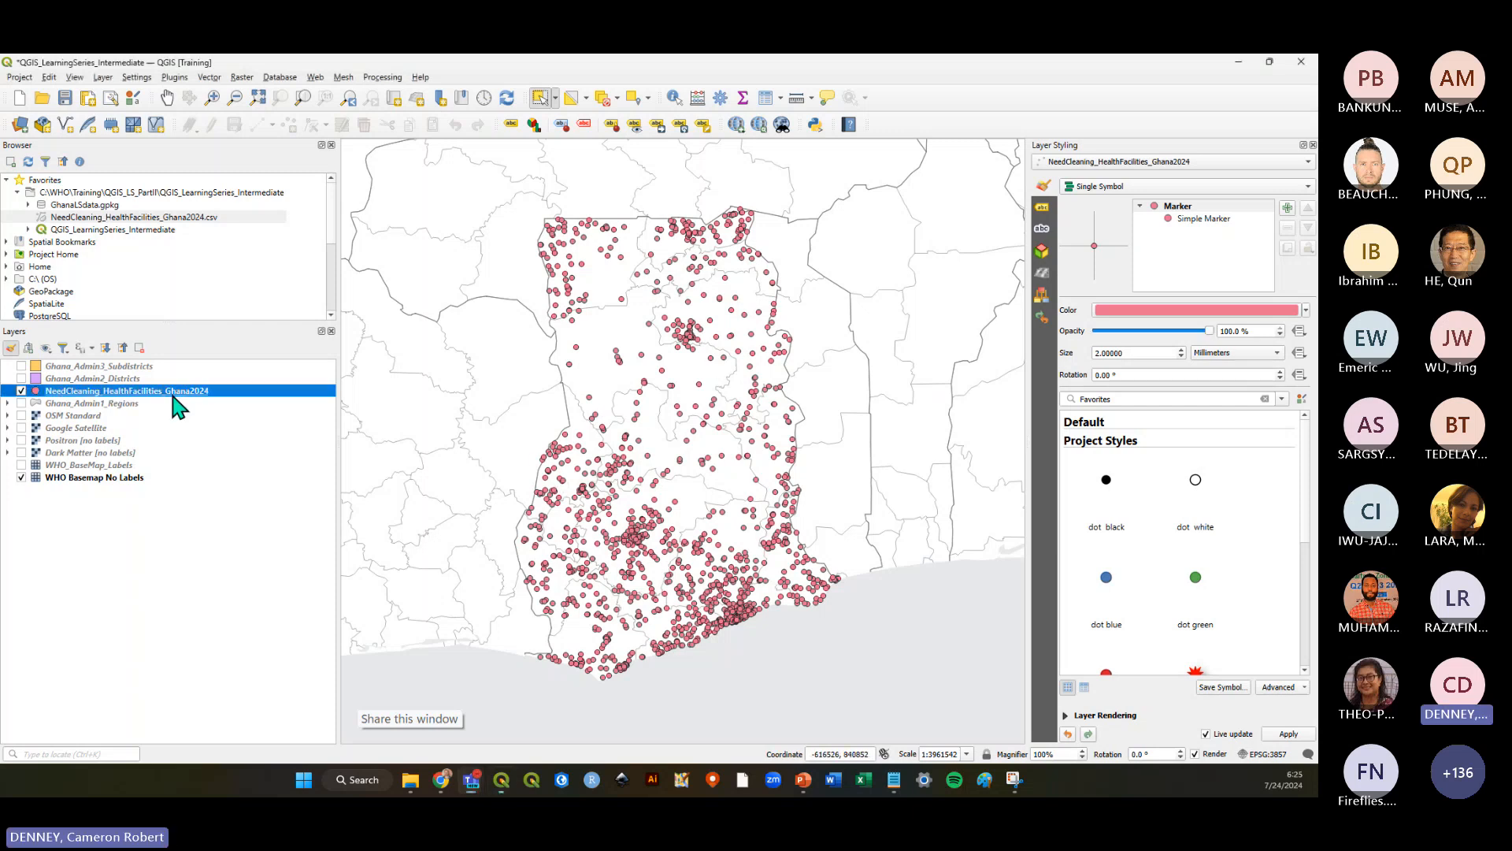
{"action": "left_click", "coordinate": [64, 98]}
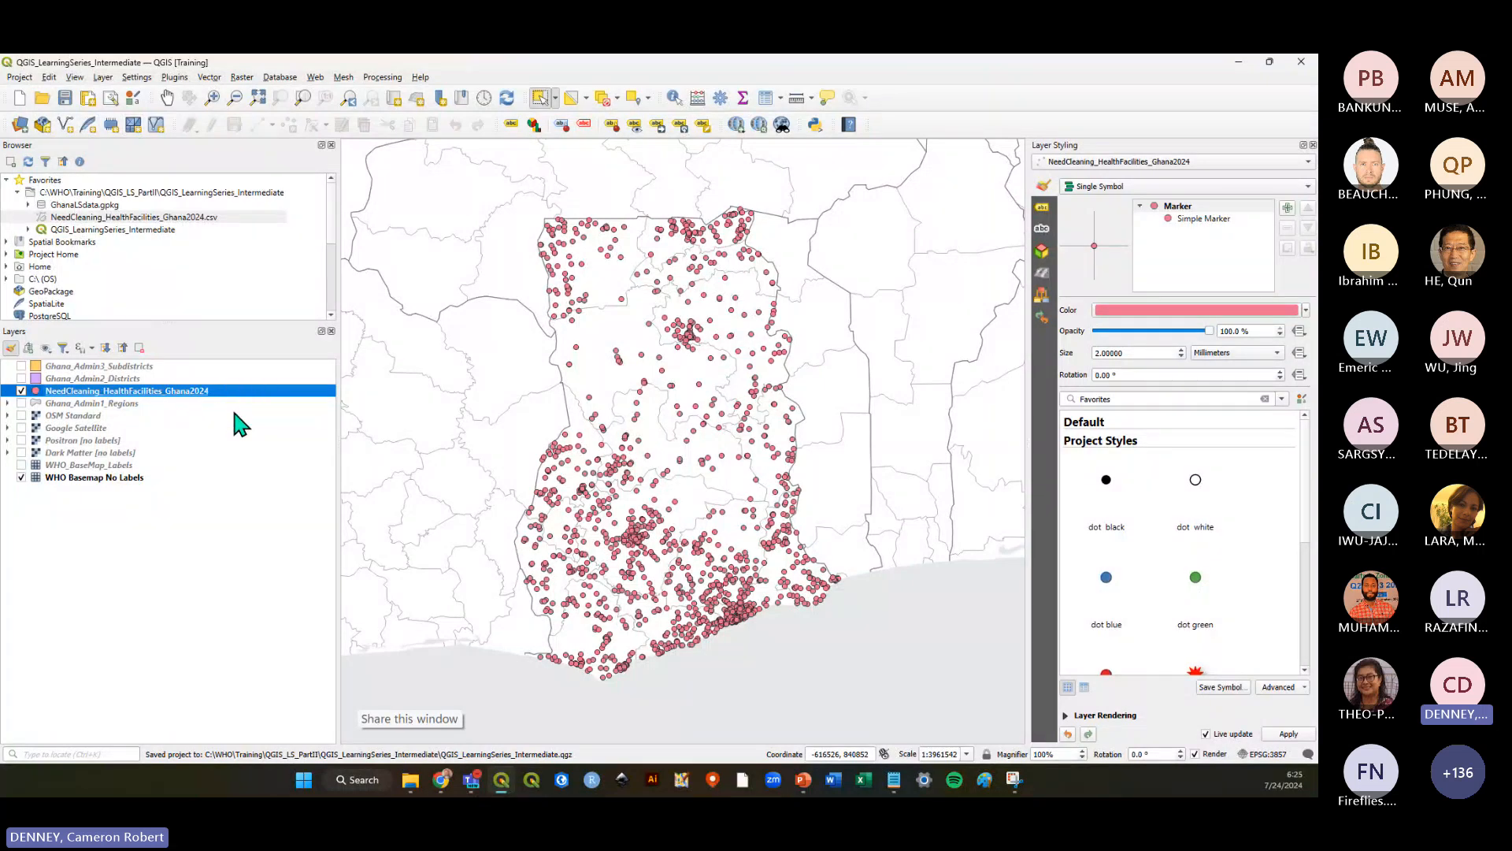
Switch to the tutorial PDF in the browser, read Steps 3 and 4 of the health facility exercise, and return to QGIS
{"action": "key", "text": "F6"}
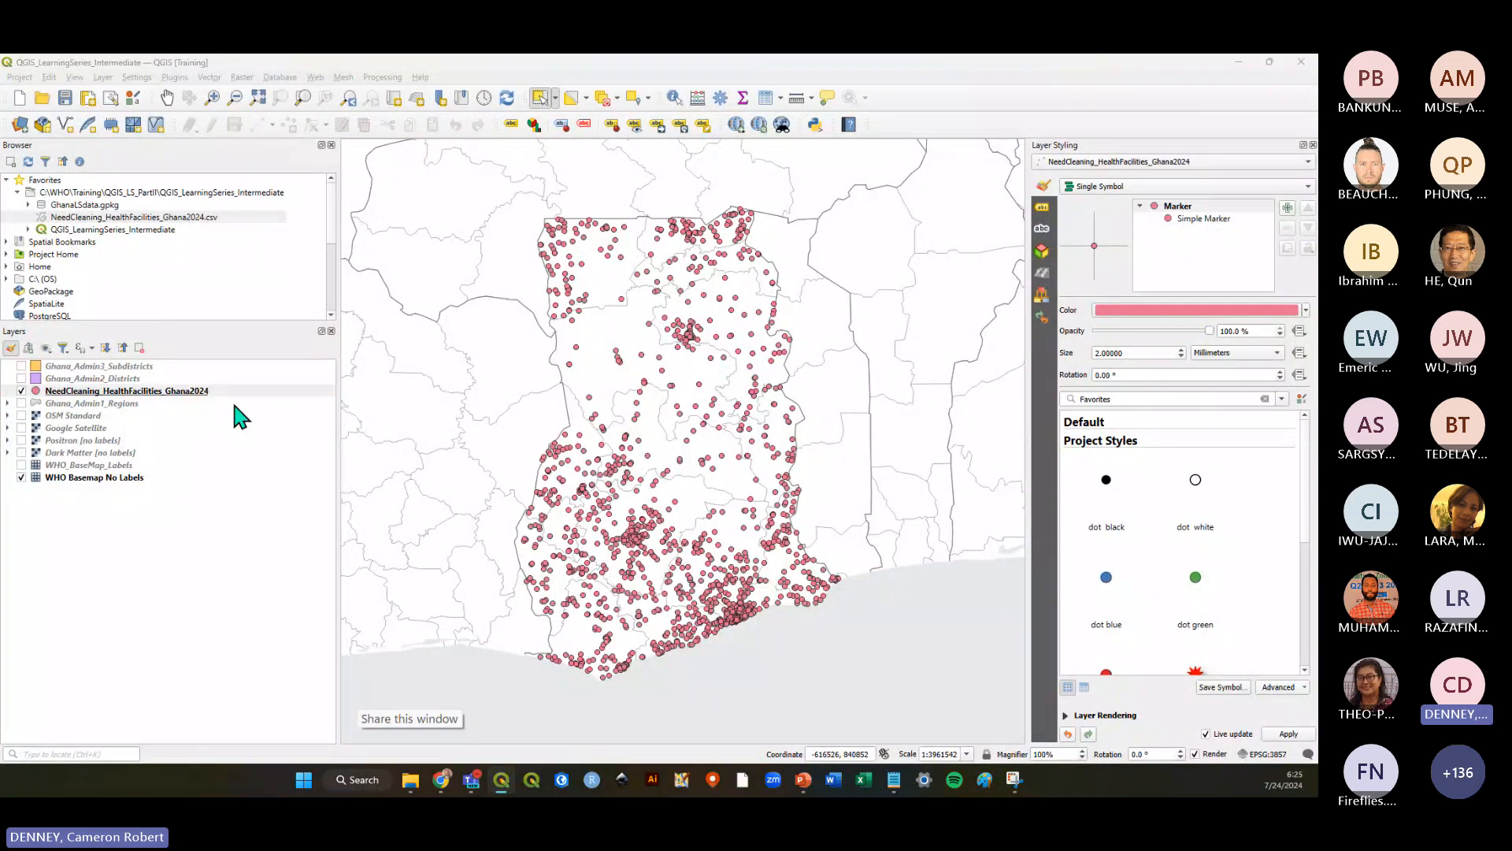
{"action": "key", "text": "alt+Tab"}
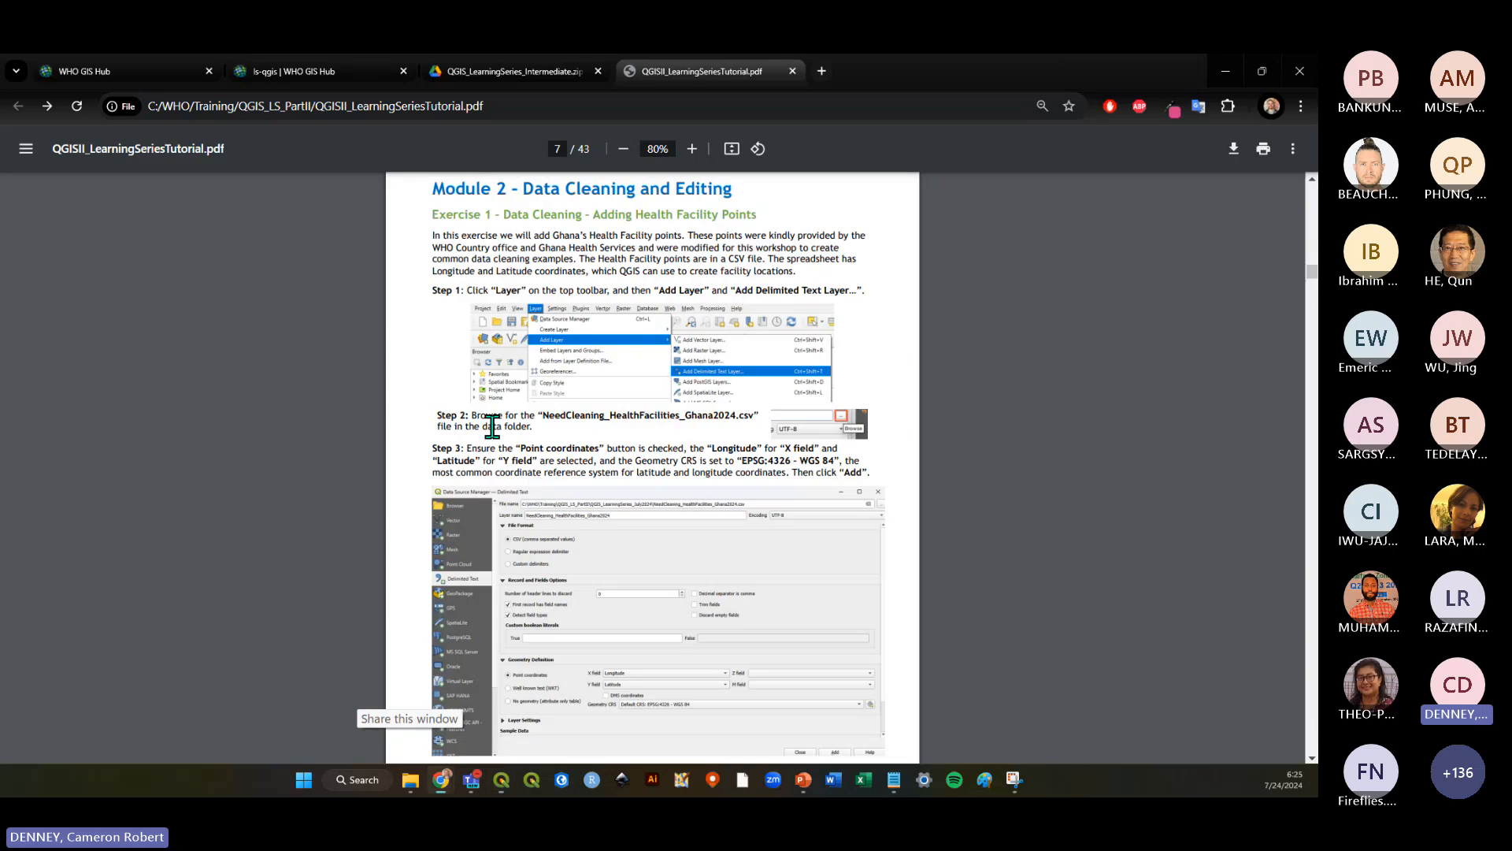
{"action": "scroll", "coordinate": [381, 346], "scroll_direction": "down", "scroll_amount": 5}
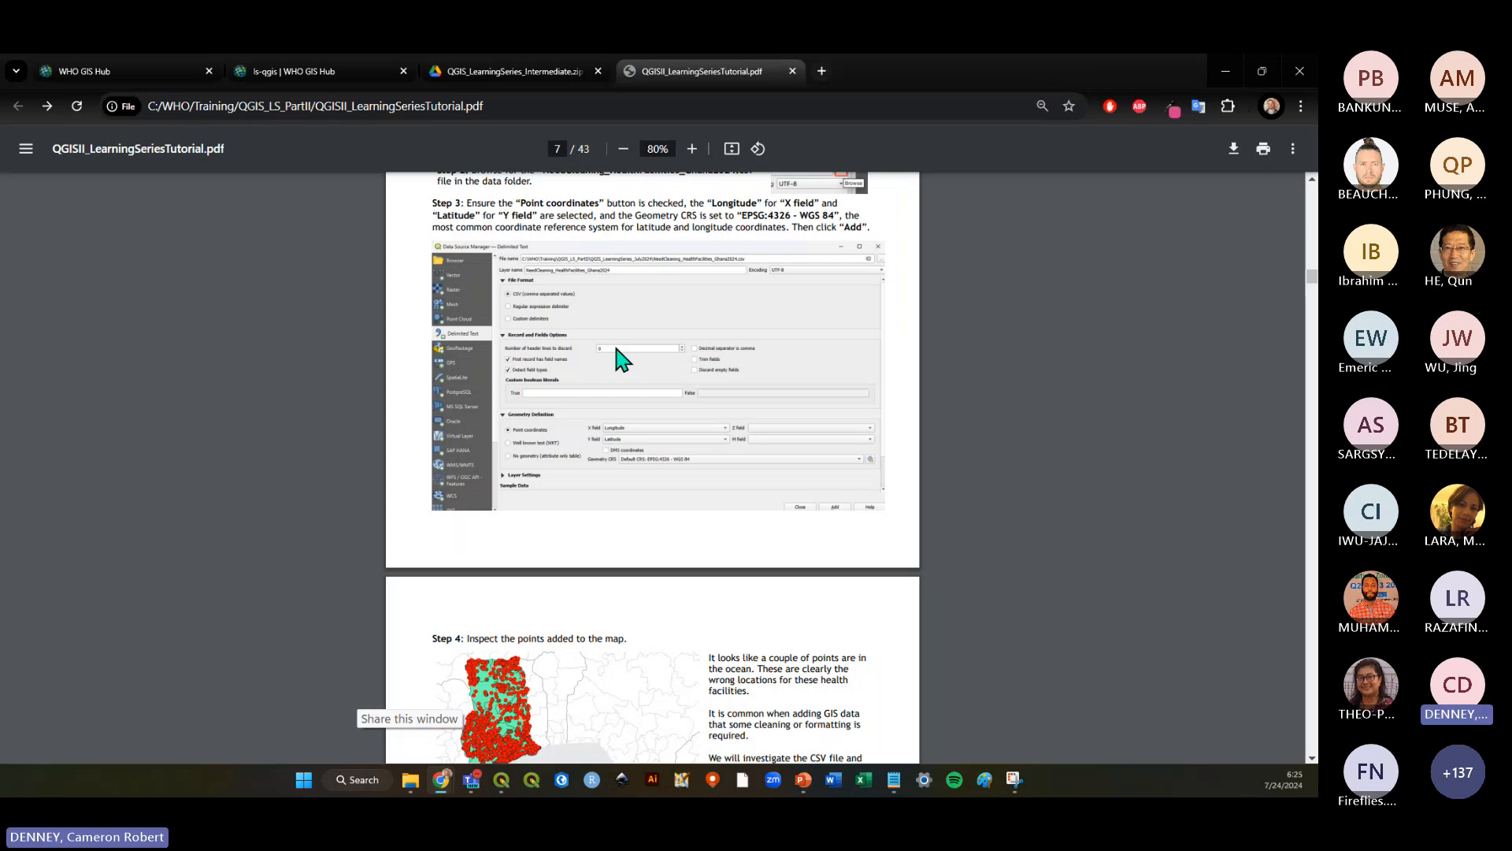
{"action": "scroll", "coordinate": [626, 393], "scroll_direction": "down", "scroll_amount": 2}
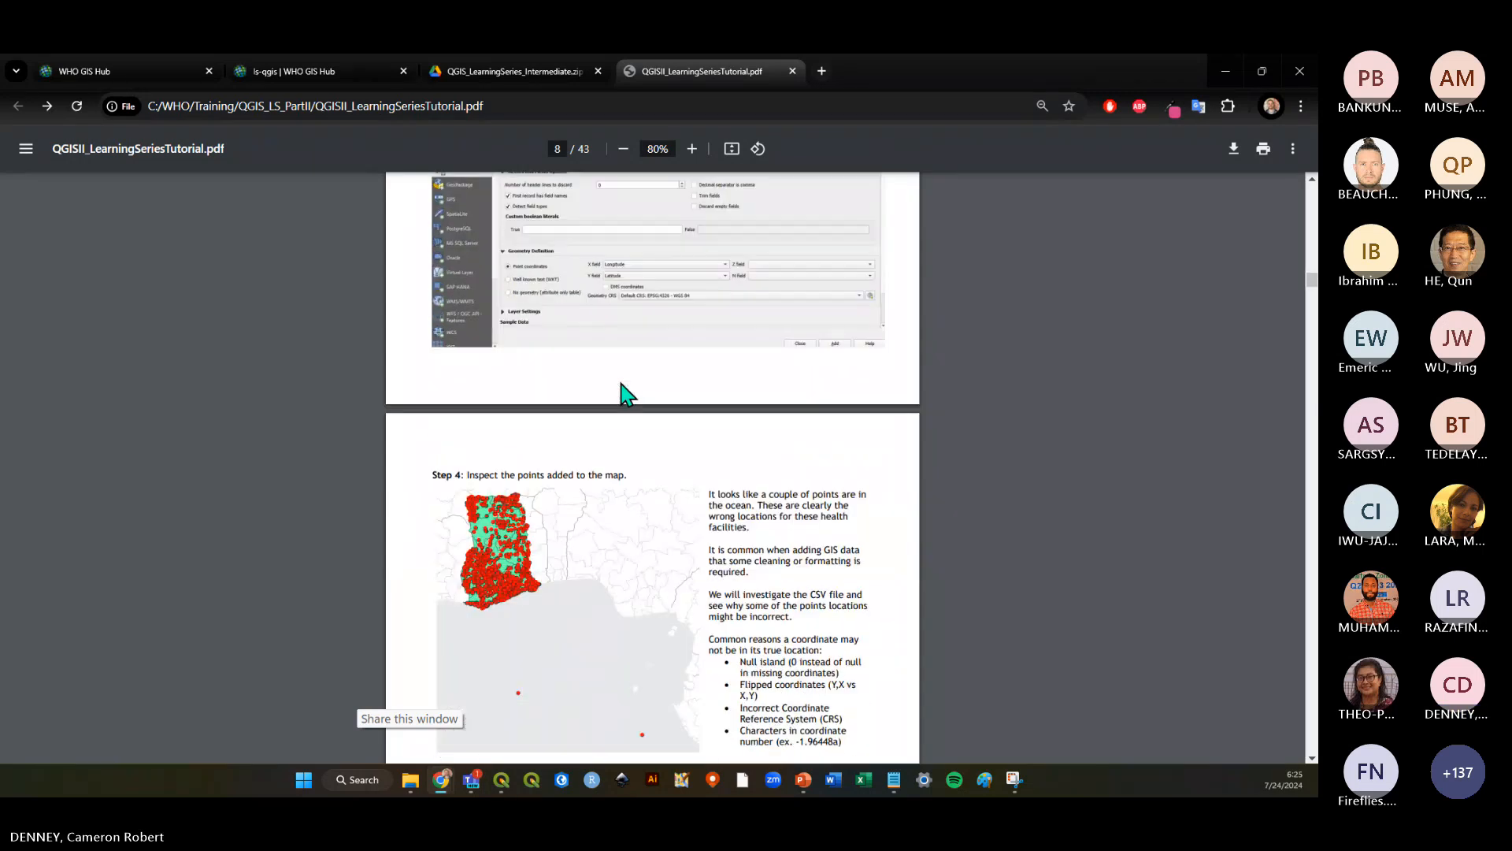
{"action": "key", "text": "alt+Tab"}
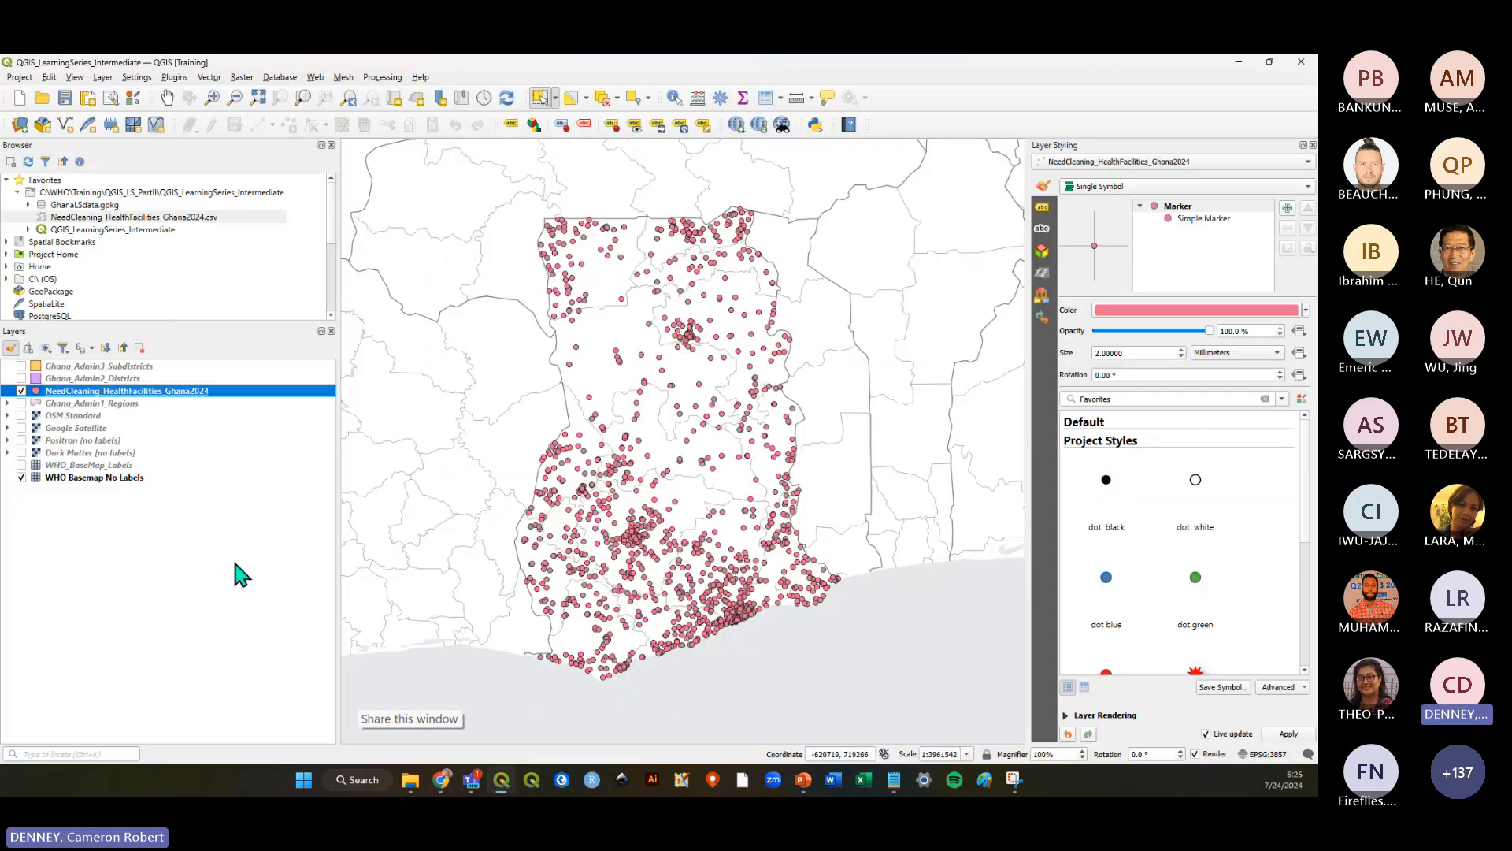
Zoom the map to the full extent of the NeedCleaning_HealthFacilities_Ghana2024 layer
{"action": "left_click", "coordinate": [189, 393]}
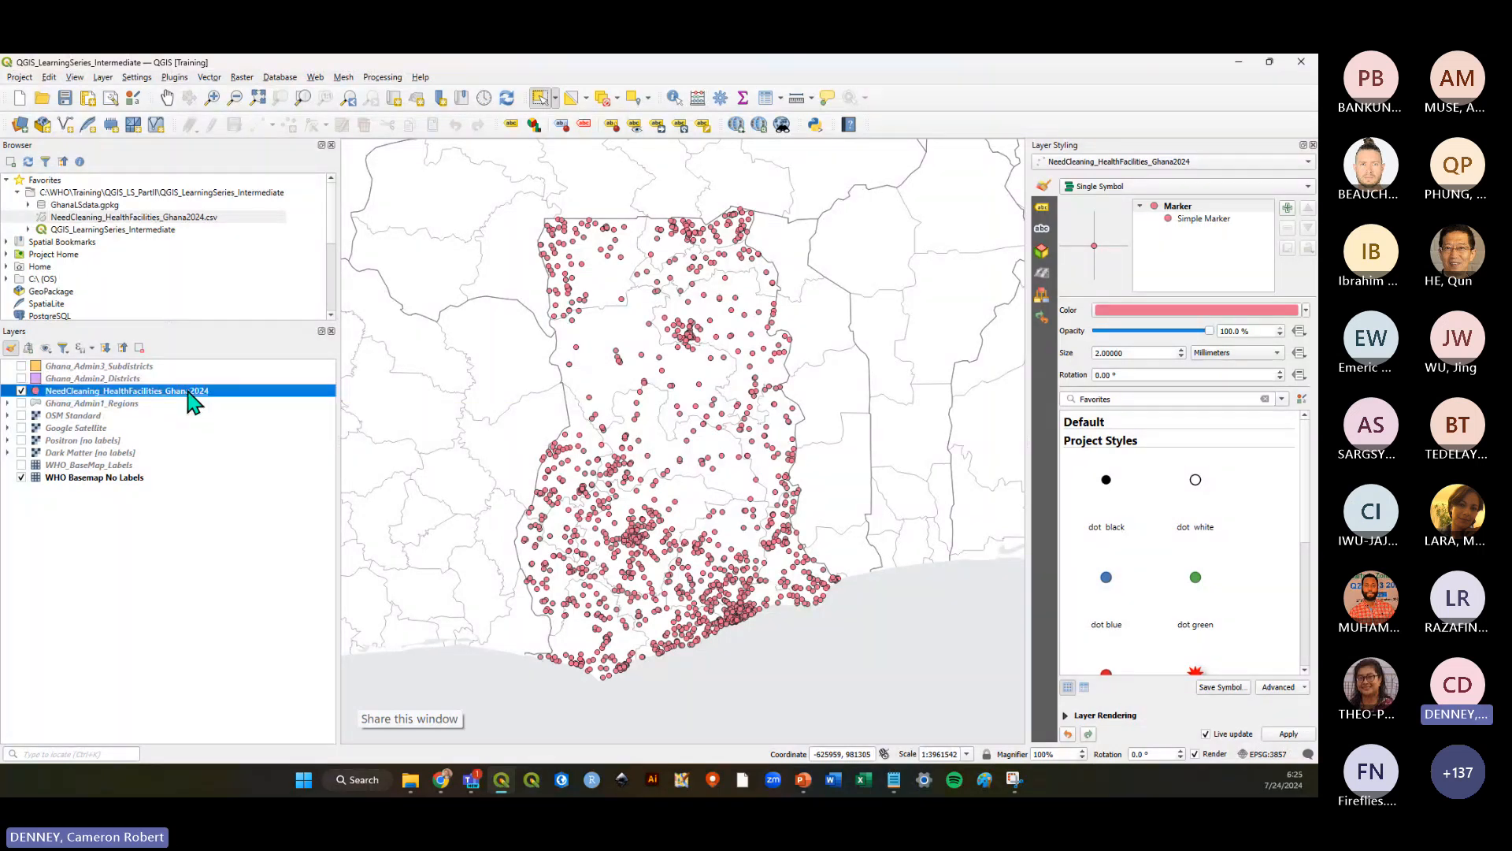
{"action": "right_click", "coordinate": [153, 394]}
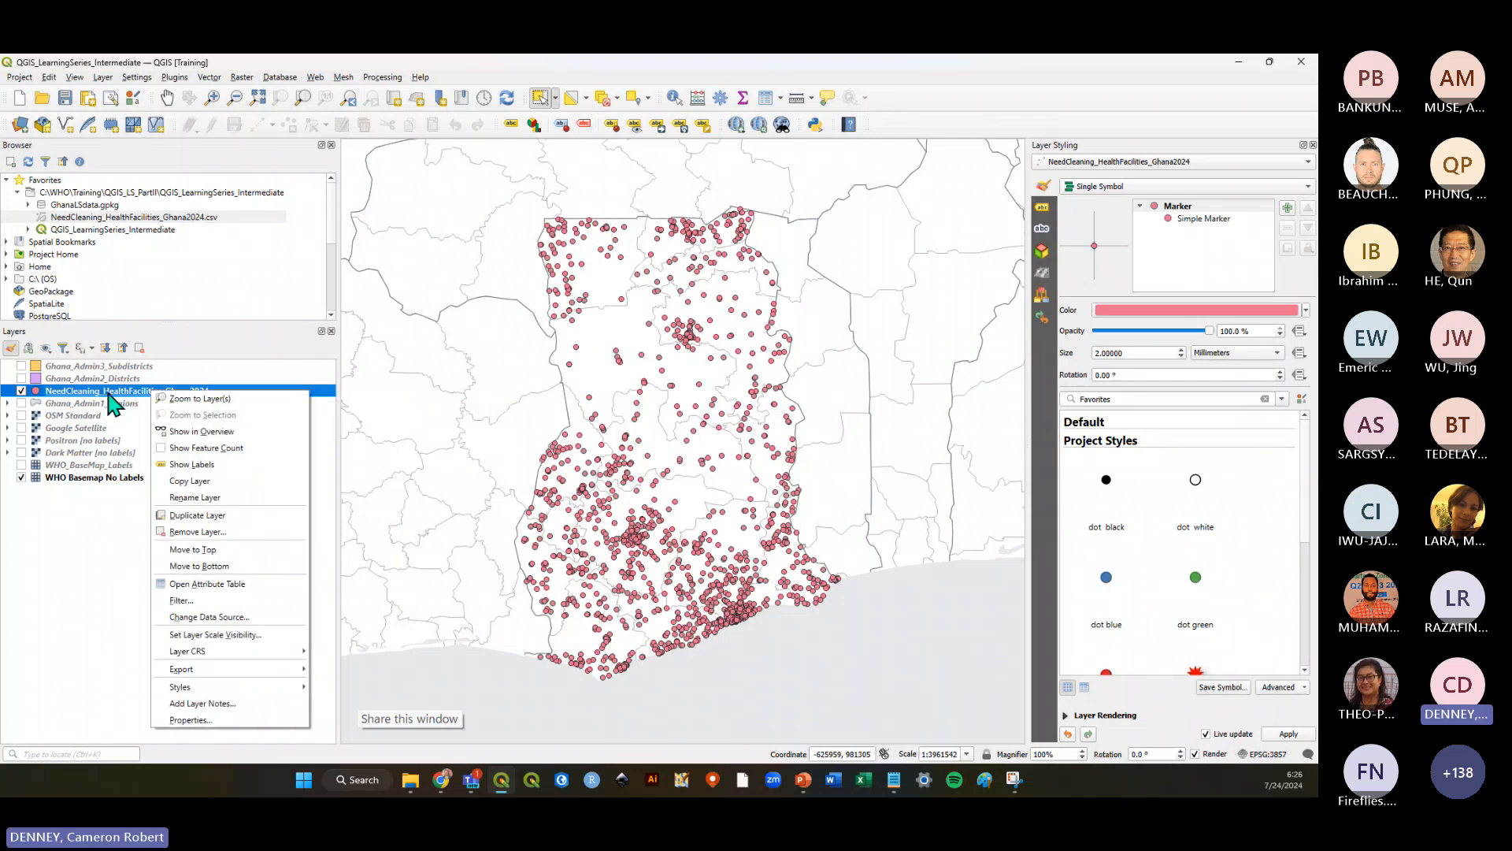
{"action": "left_click", "coordinate": [197, 399]}
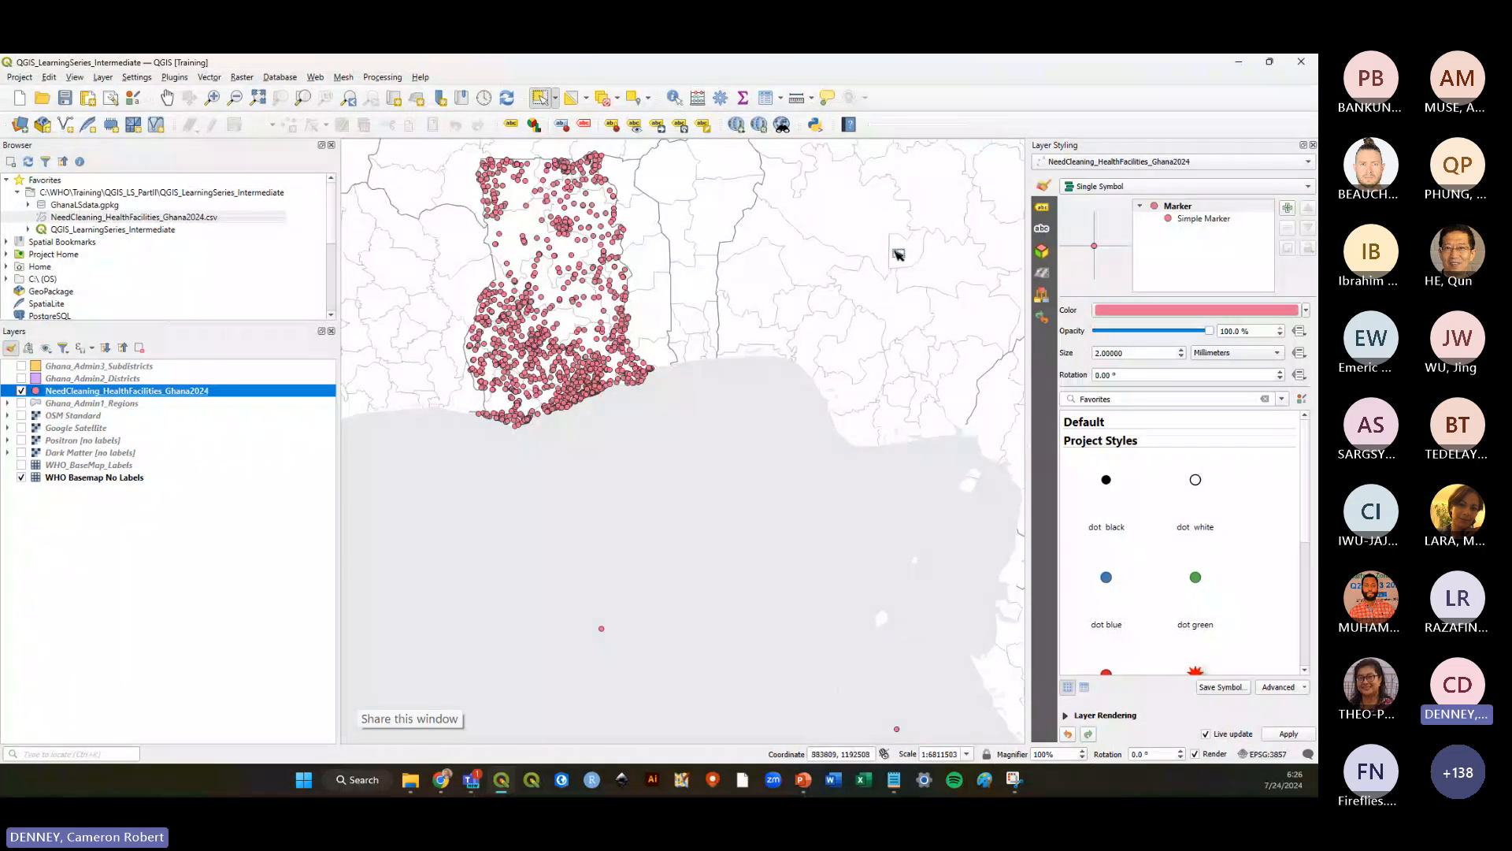
{"action": "scroll", "coordinate": [787, 520], "scroll_direction": "down", "scroll_amount": 1}
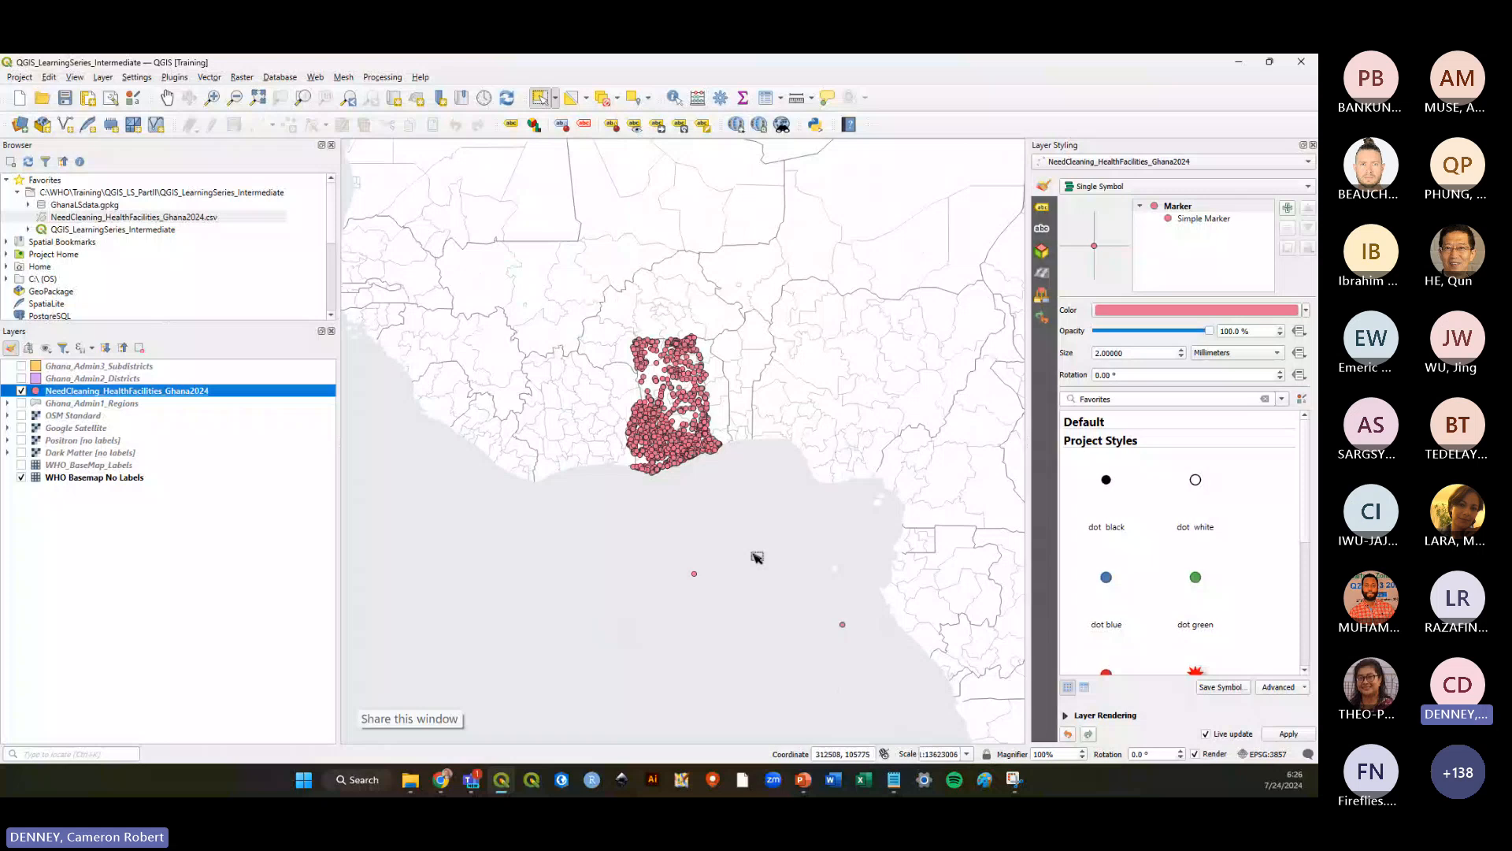
Try selecting the stray health facility points in the ocean south of Ghana and clear the selection
{"action": "left_click", "coordinate": [756, 557]}
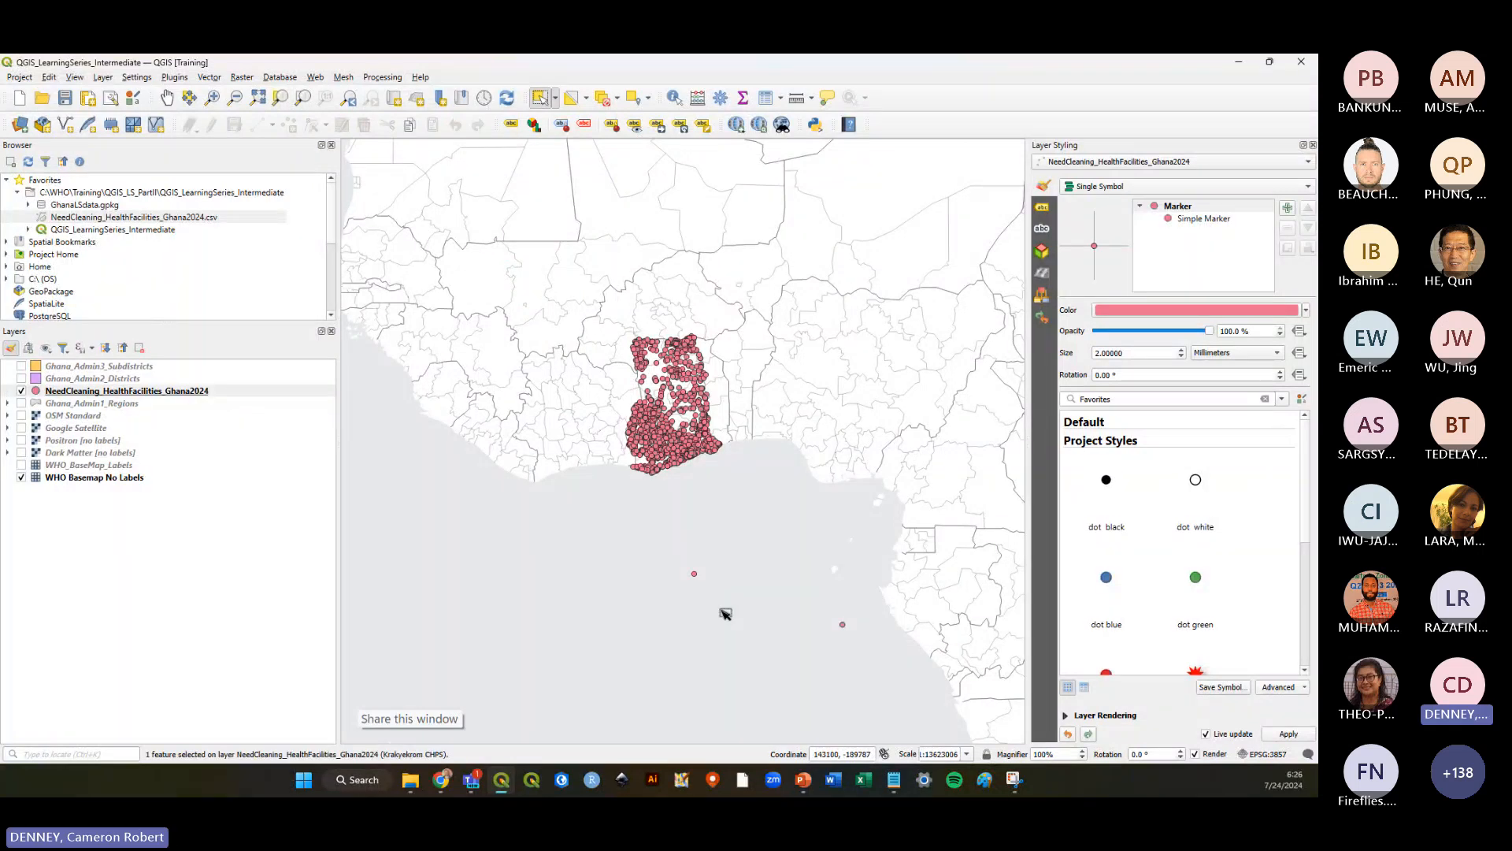
{"action": "left_click_drag", "start_coordinate": [787, 588], "coordinate": [868, 649]}
{"action": "scroll", "coordinate": [798, 523], "scroll_direction": "down", "scroll_amount": 1}
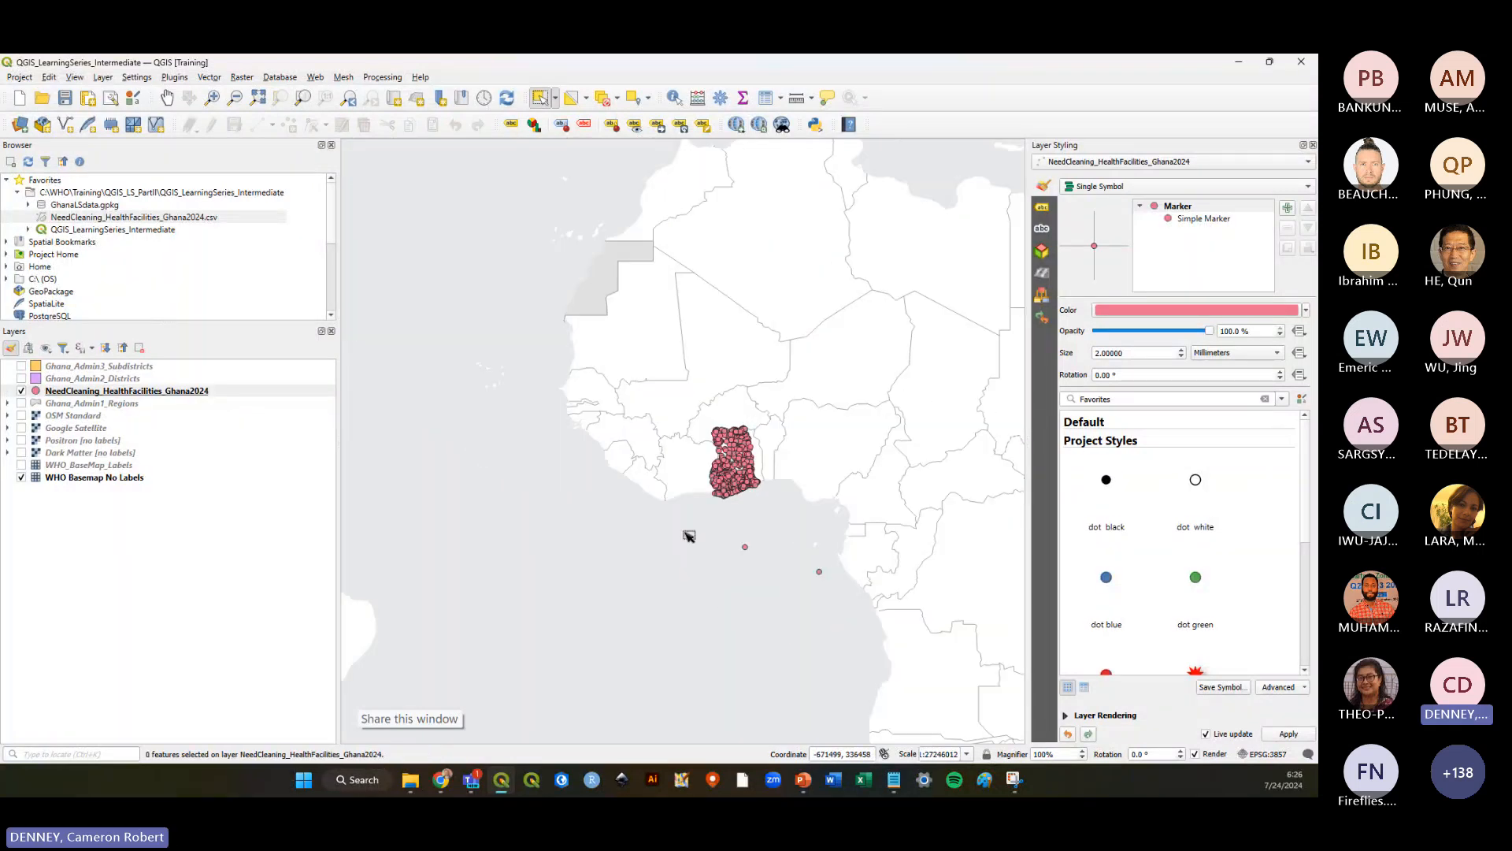
{"action": "scroll", "coordinate": [850, 583], "scroll_direction": "up", "scroll_amount": 1}
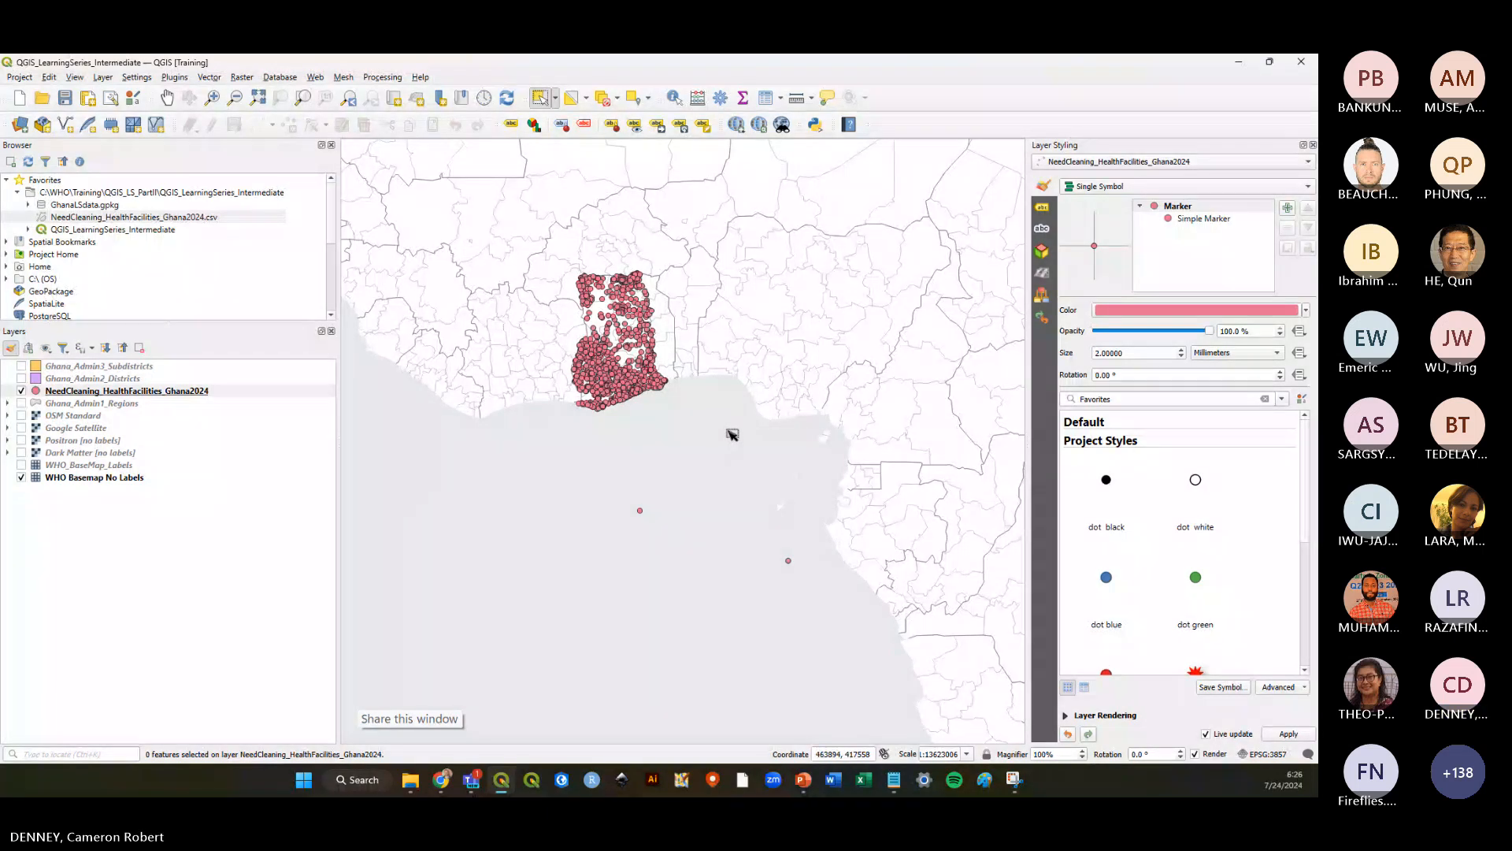
Save the project and look through the favorite marker symbols offered for the health facilities layer
{"action": "key", "text": "ctrl+s"}
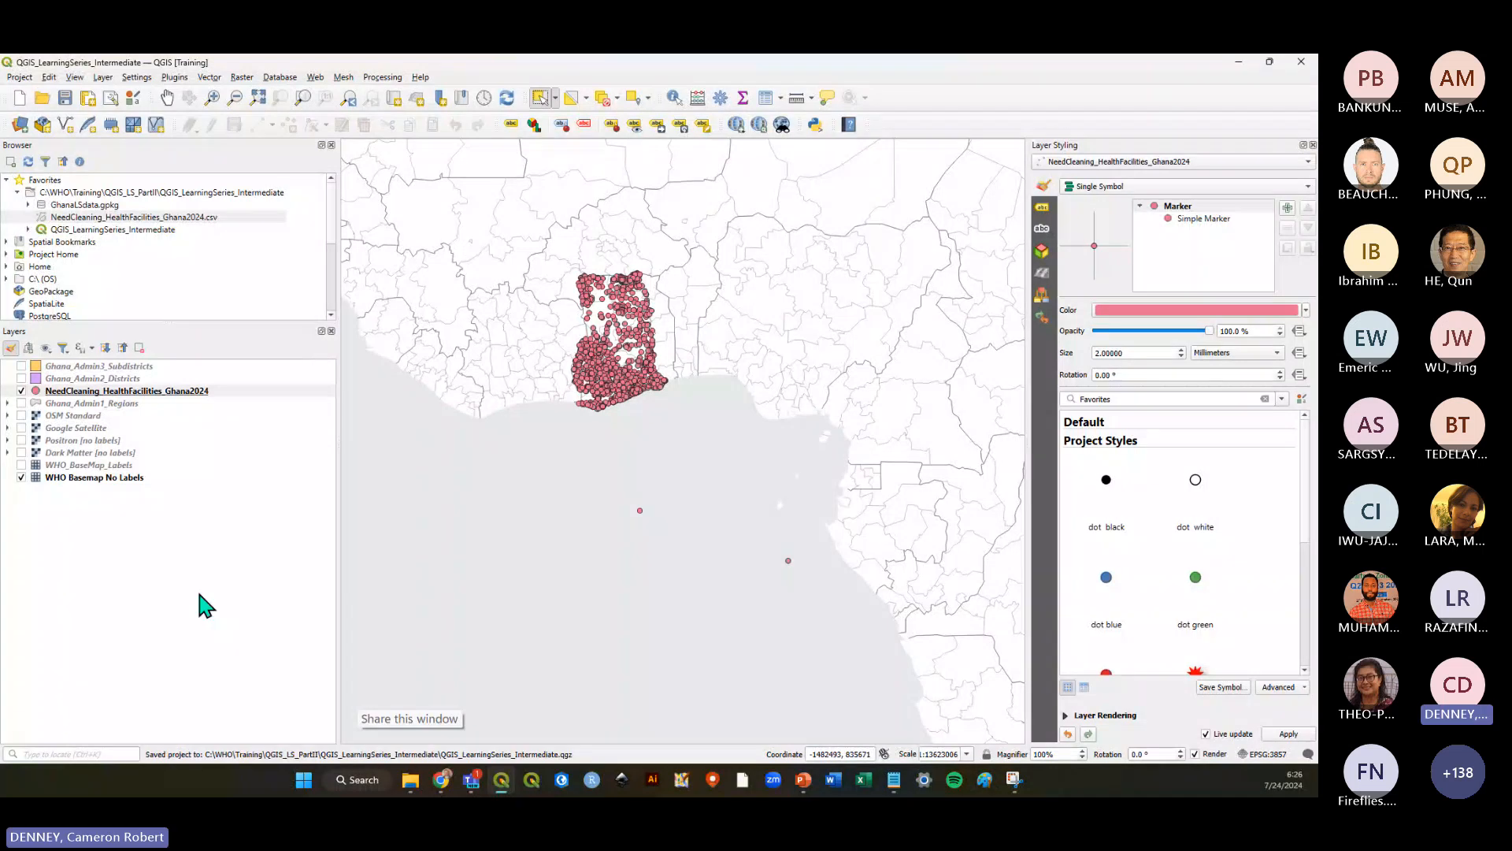
{"action": "left_click", "coordinate": [223, 394]}
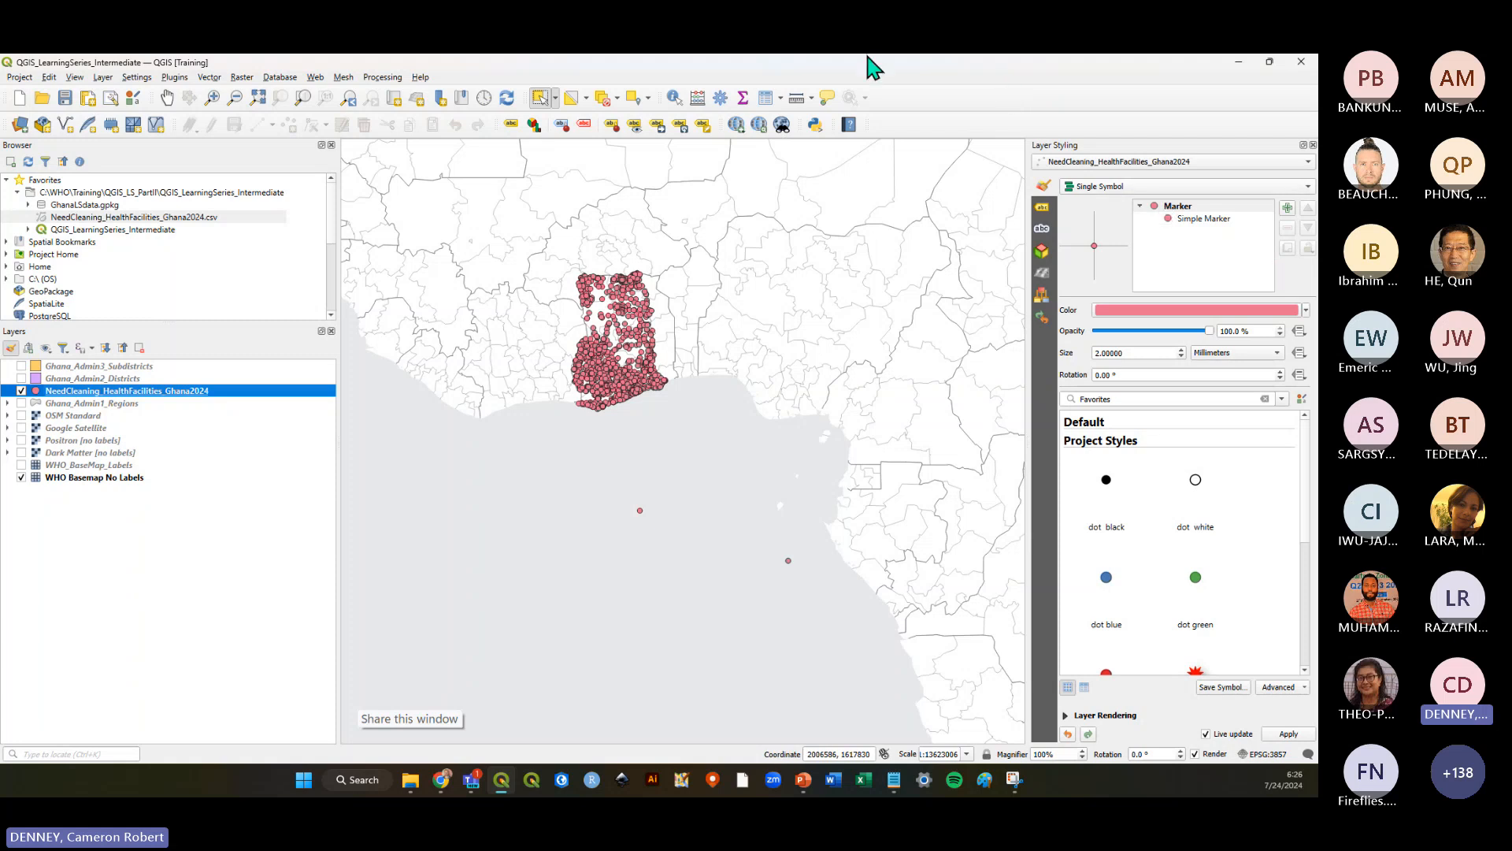
{"action": "scroll", "coordinate": [1264, 556], "scroll_direction": "down", "scroll_amount": 1}
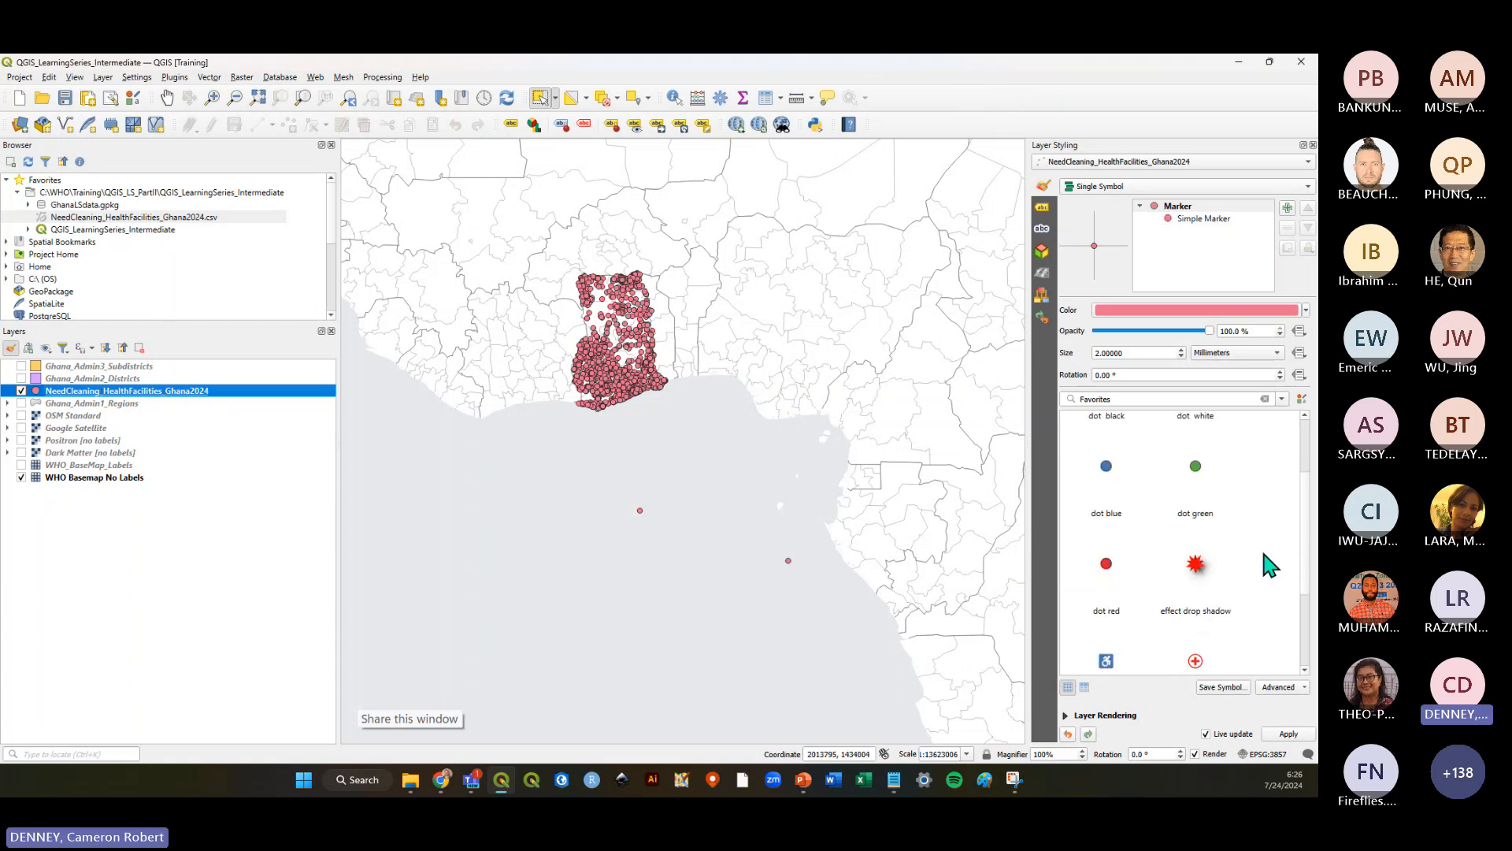
{"action": "scroll", "coordinate": [1264, 555], "scroll_direction": "up", "scroll_amount": 2}
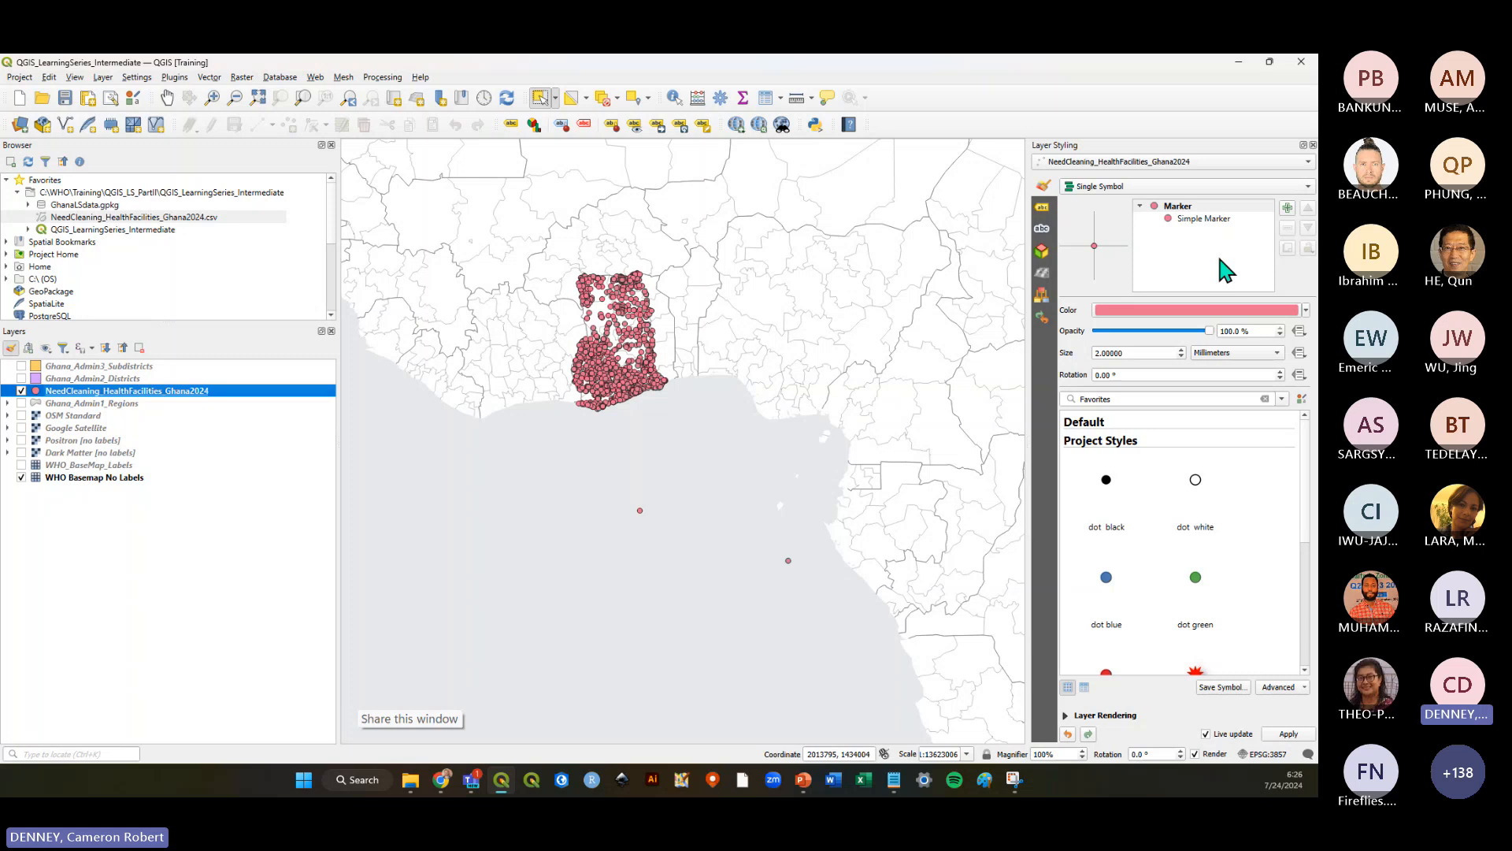
{"action": "scroll", "coordinate": [1229, 544], "scroll_direction": "down", "scroll_amount": 1}
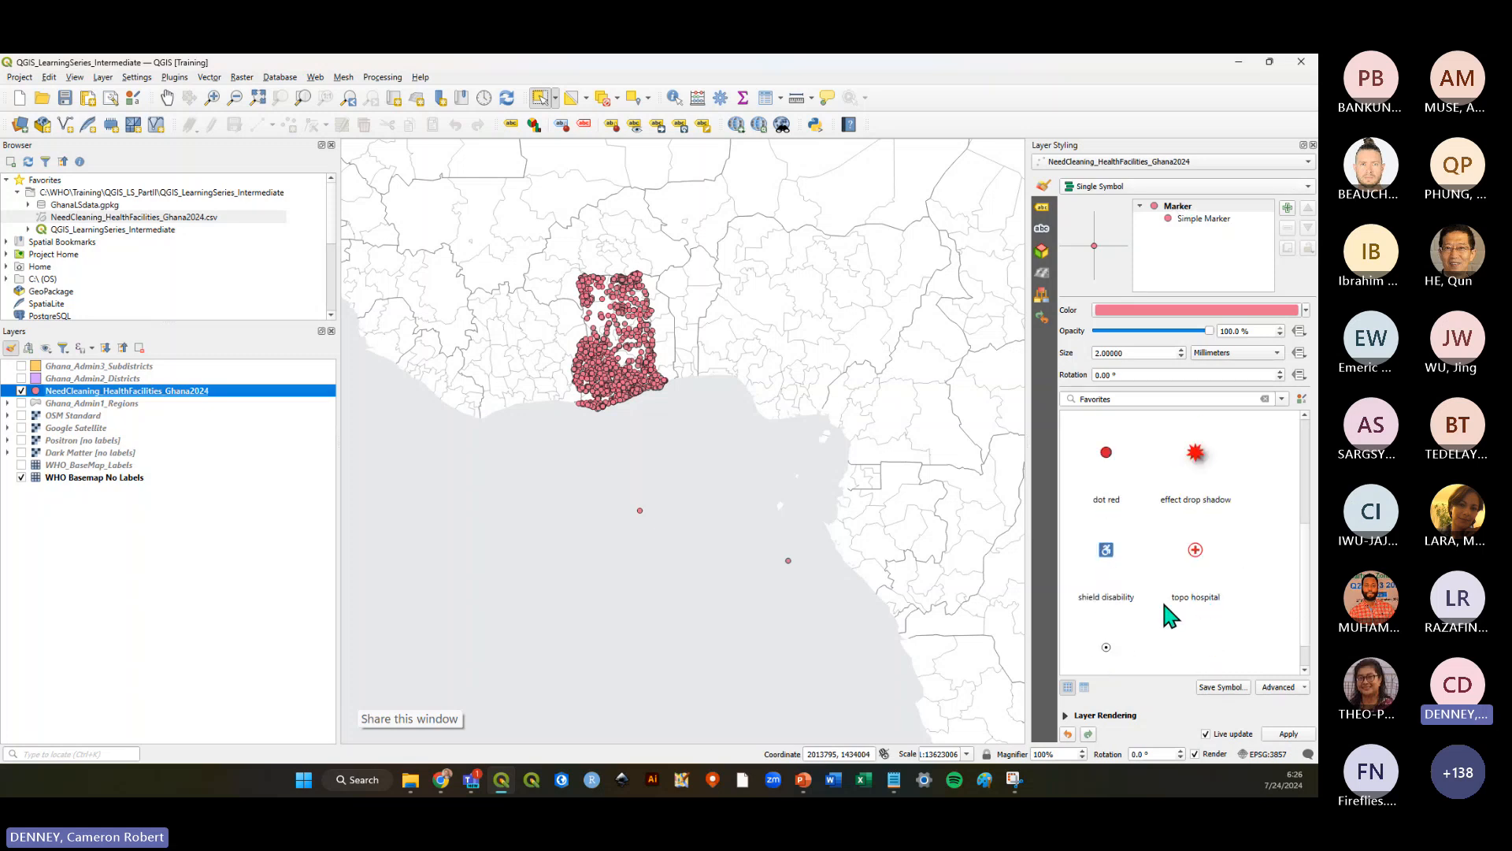
{"action": "scroll", "coordinate": [1213, 583], "scroll_direction": "up", "scroll_amount": 2}
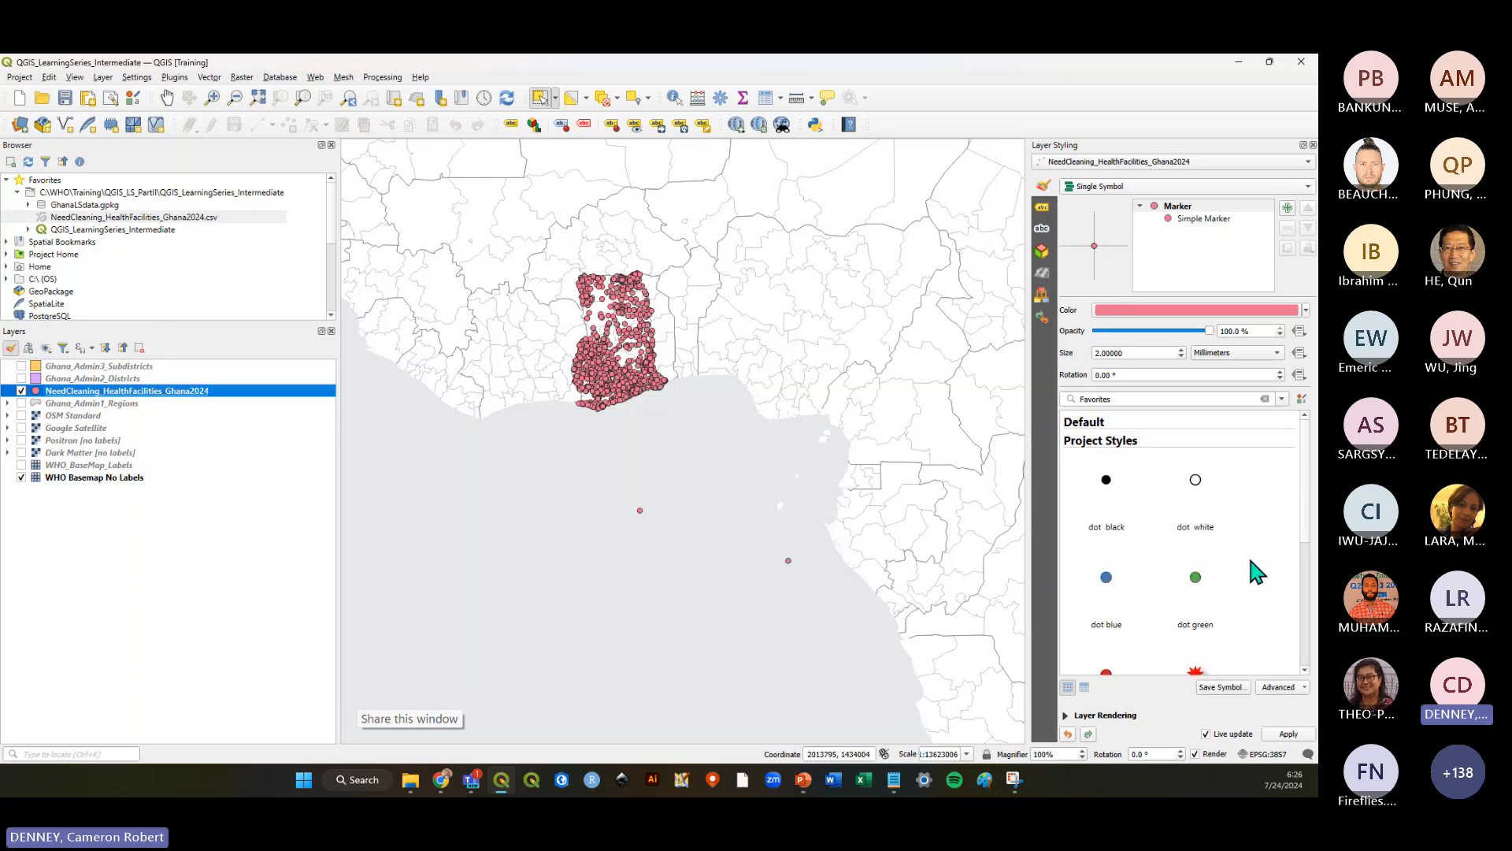
{"action": "scroll", "coordinate": [1241, 567], "scroll_direction": "down", "scroll_amount": 2}
{"action": "scroll", "coordinate": [1244, 571], "scroll_direction": "up", "scroll_amount": 3}
{"action": "left_click", "coordinate": [63, 98]}
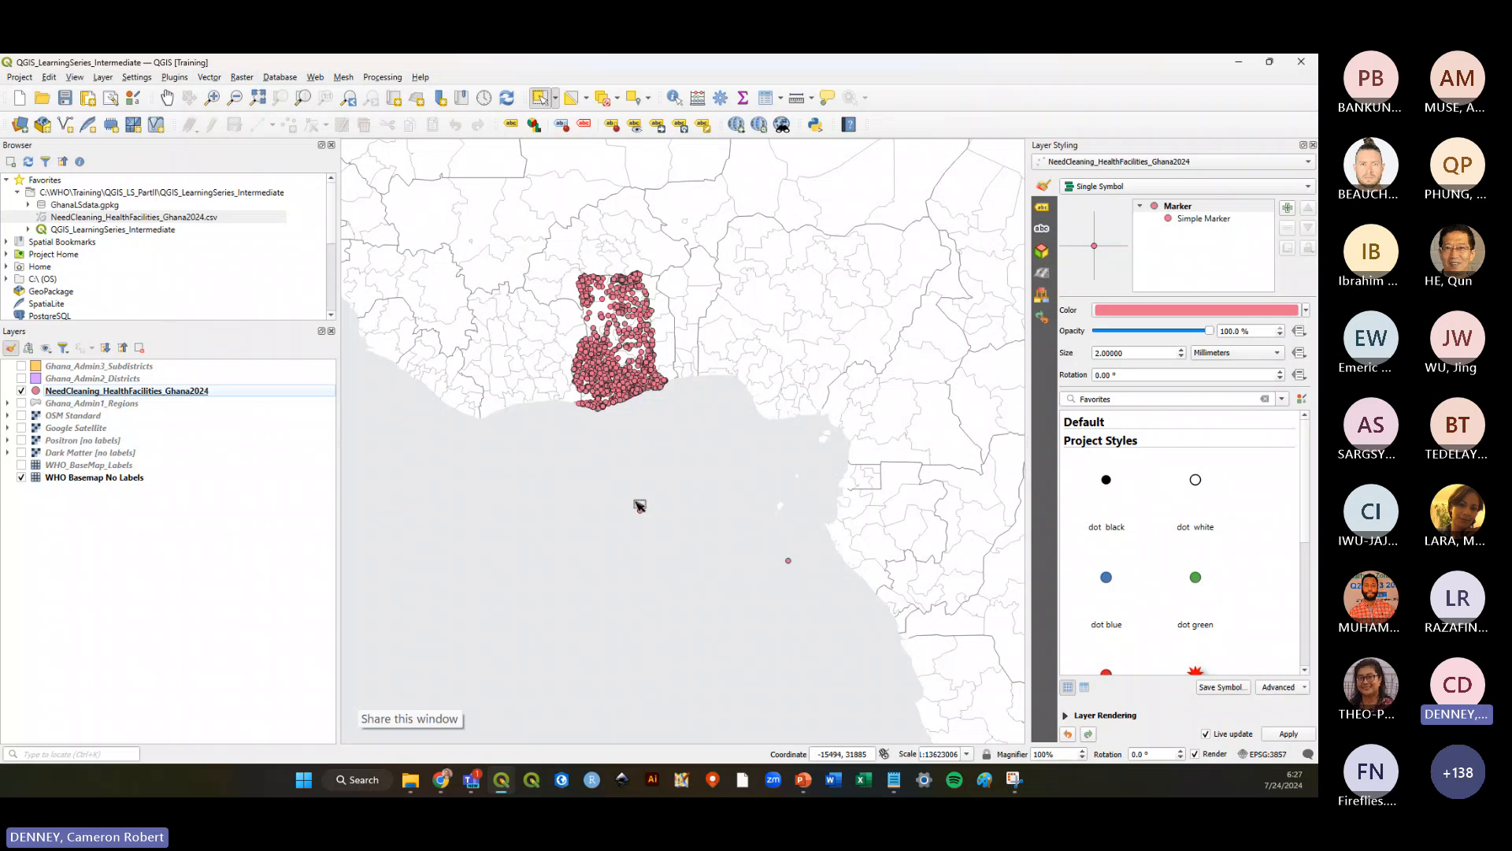
Select only the stray health facility point in the ocean directly south of Ghana
{"action": "left_click", "coordinate": [639, 510]}
{"action": "left_click_drag", "start_coordinate": [756, 543], "coordinate": [821, 598]}
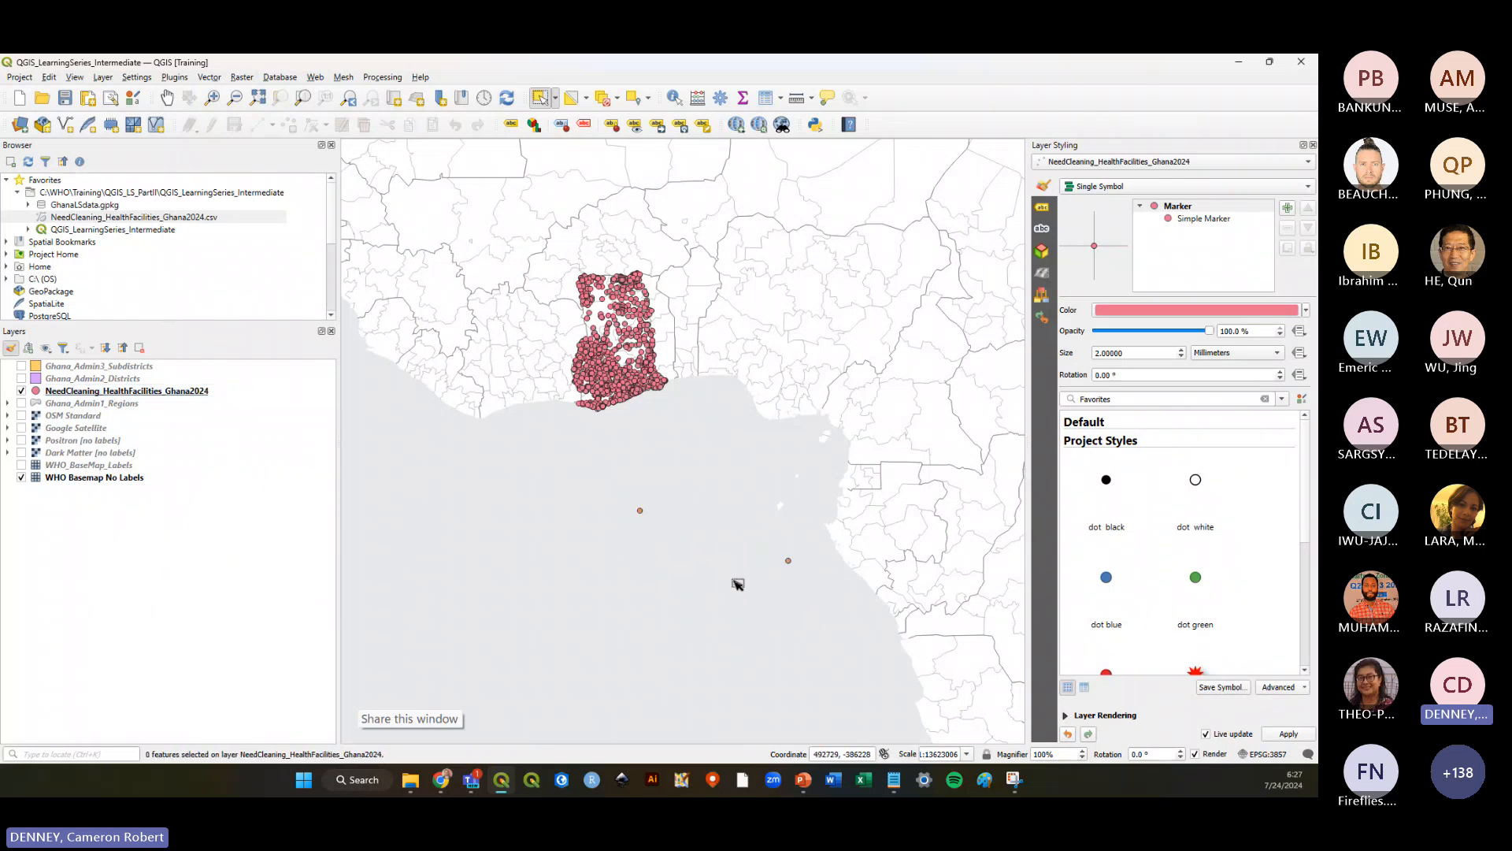
{"action": "left_click_drag", "start_coordinate": [749, 540], "coordinate": [823, 587]}
{"action": "left_click_drag", "start_coordinate": [761, 533], "coordinate": [826, 602]}
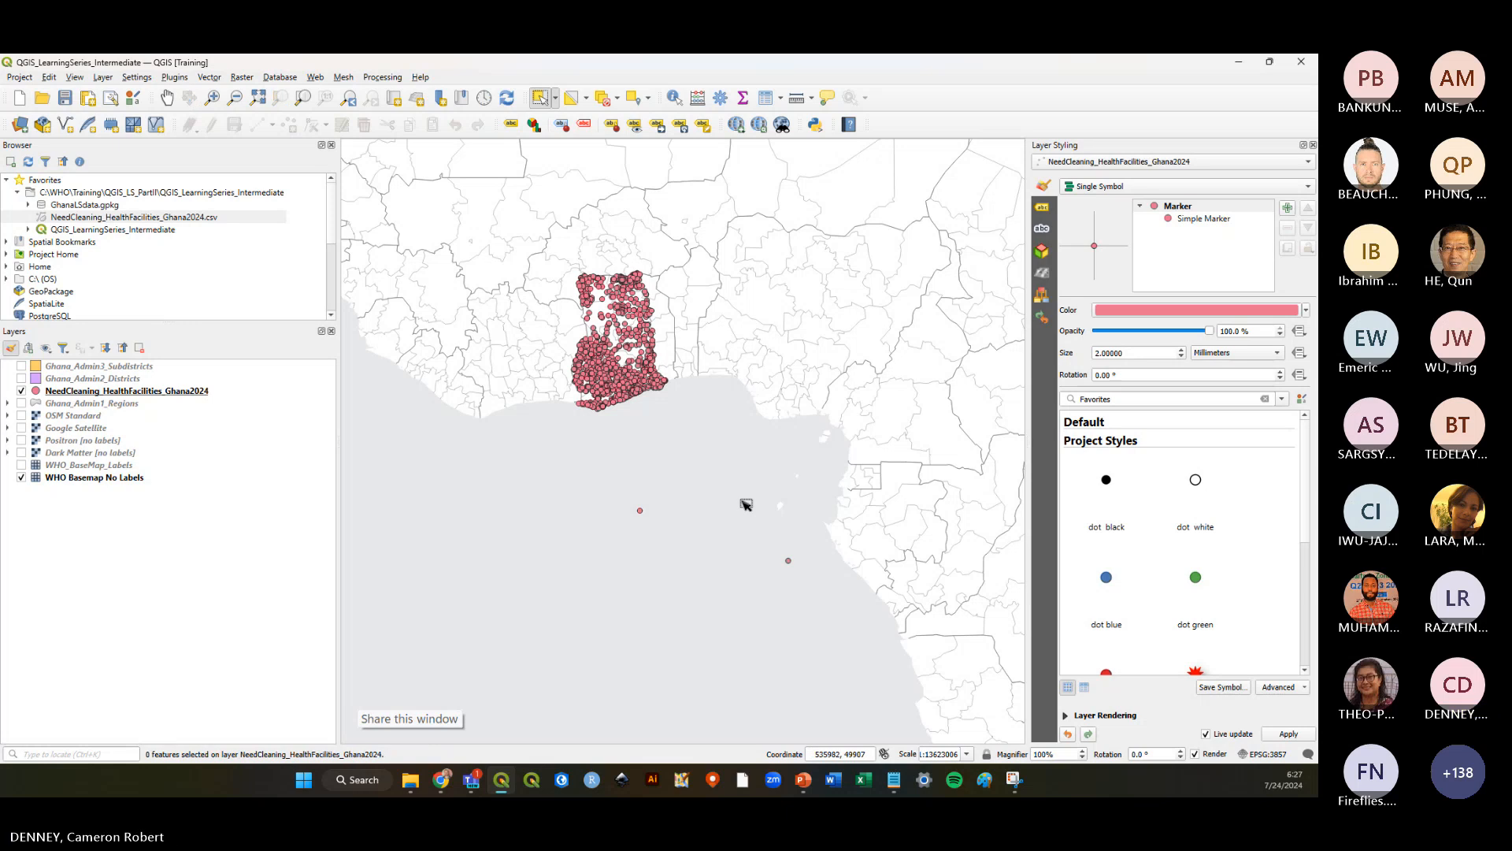
{"action": "scroll", "coordinate": [751, 503], "scroll_direction": "down", "scroll_amount": 1}
{"action": "scroll", "coordinate": [751, 502], "scroll_direction": "up", "scroll_amount": 1}
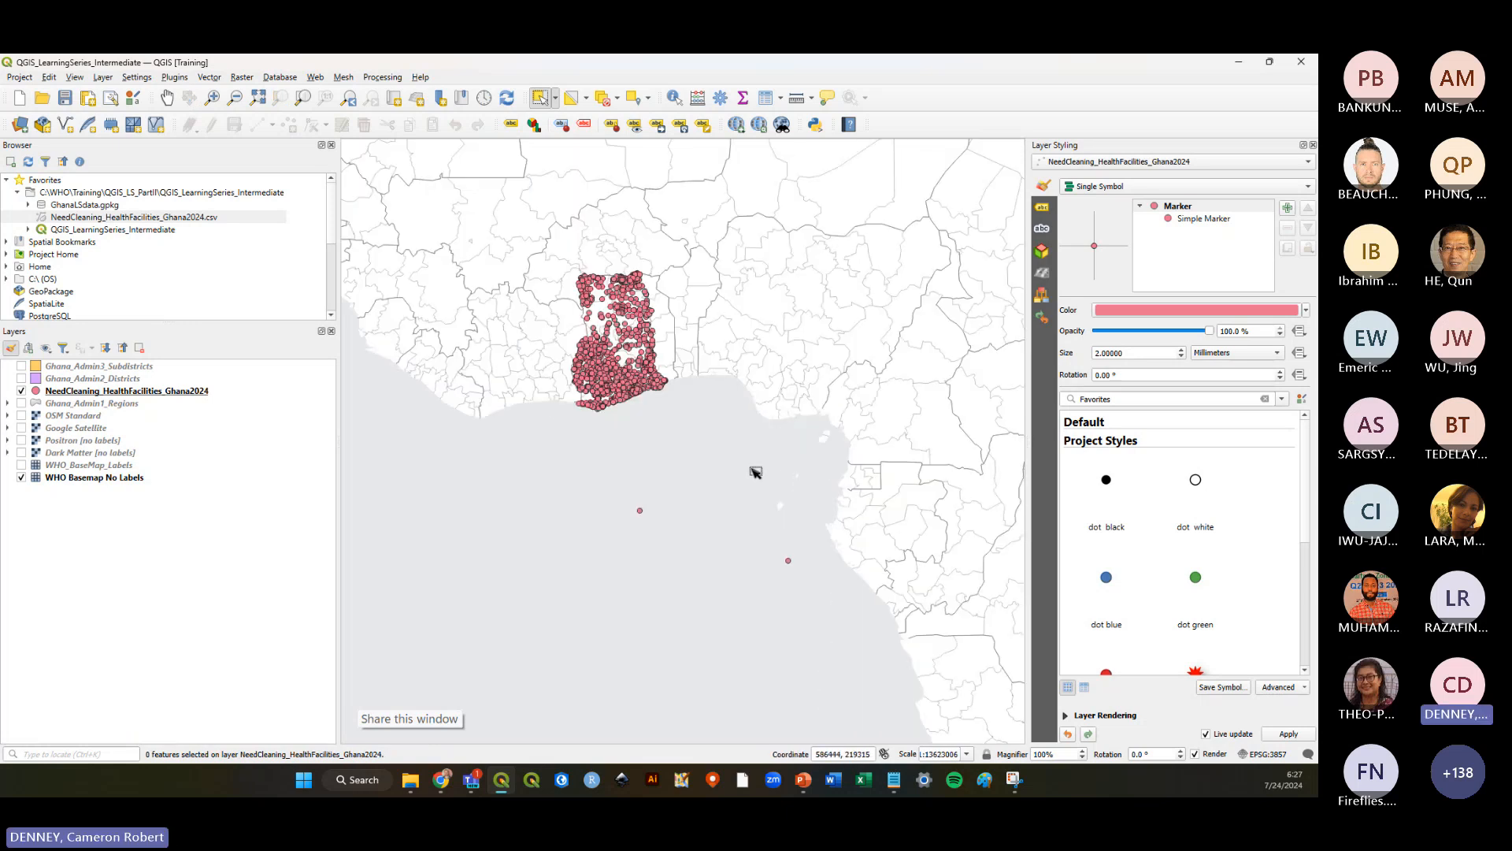
{"action": "left_click_drag", "start_coordinate": [633, 498], "coordinate": [667, 545]}
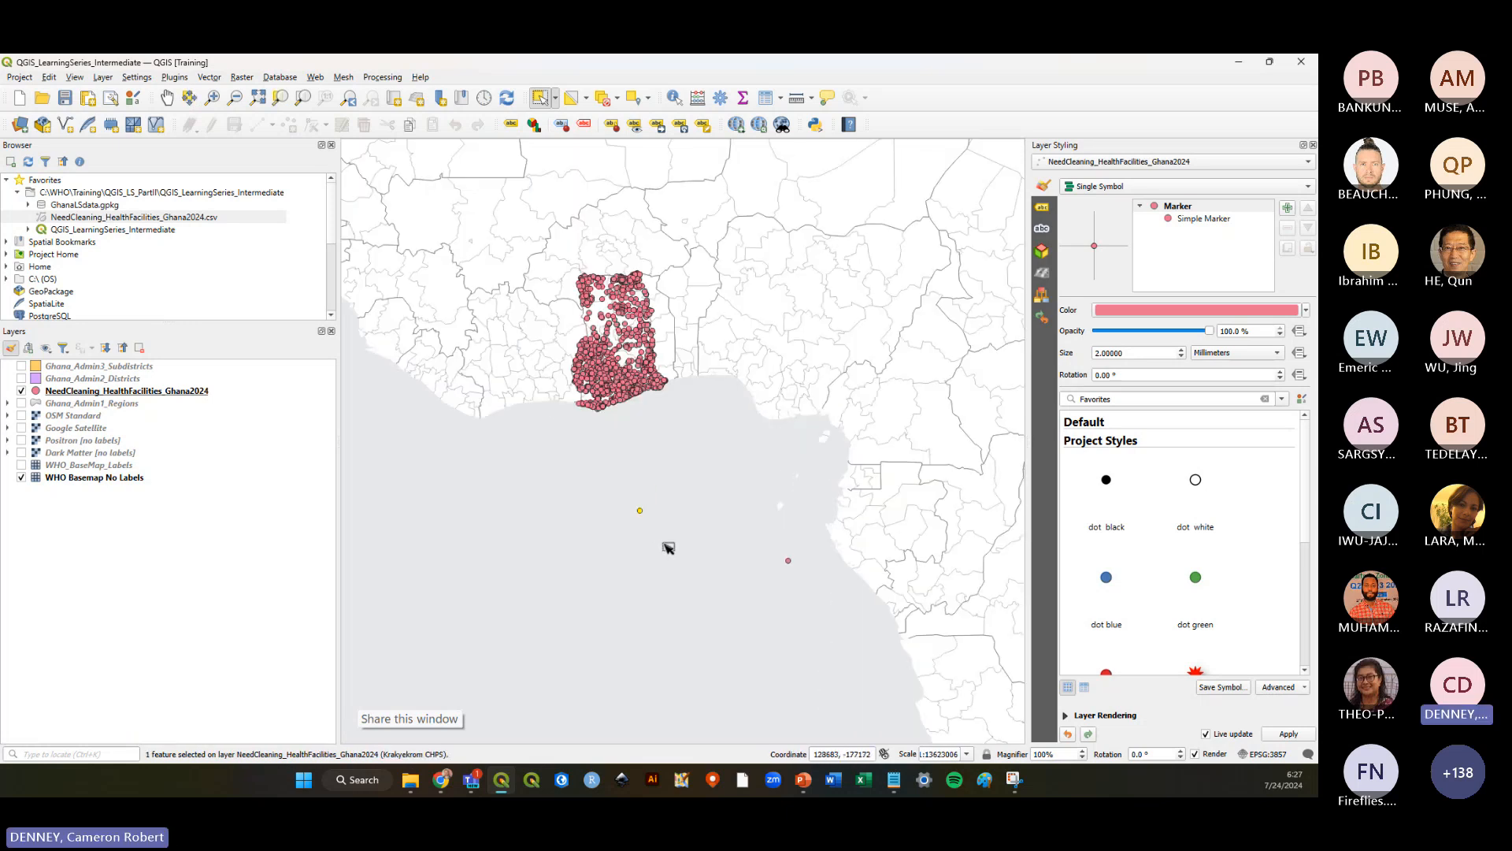
Open the attribute table of the health facilities layer and dock it beneath the map
{"action": "right_click", "coordinate": [89, 392]}
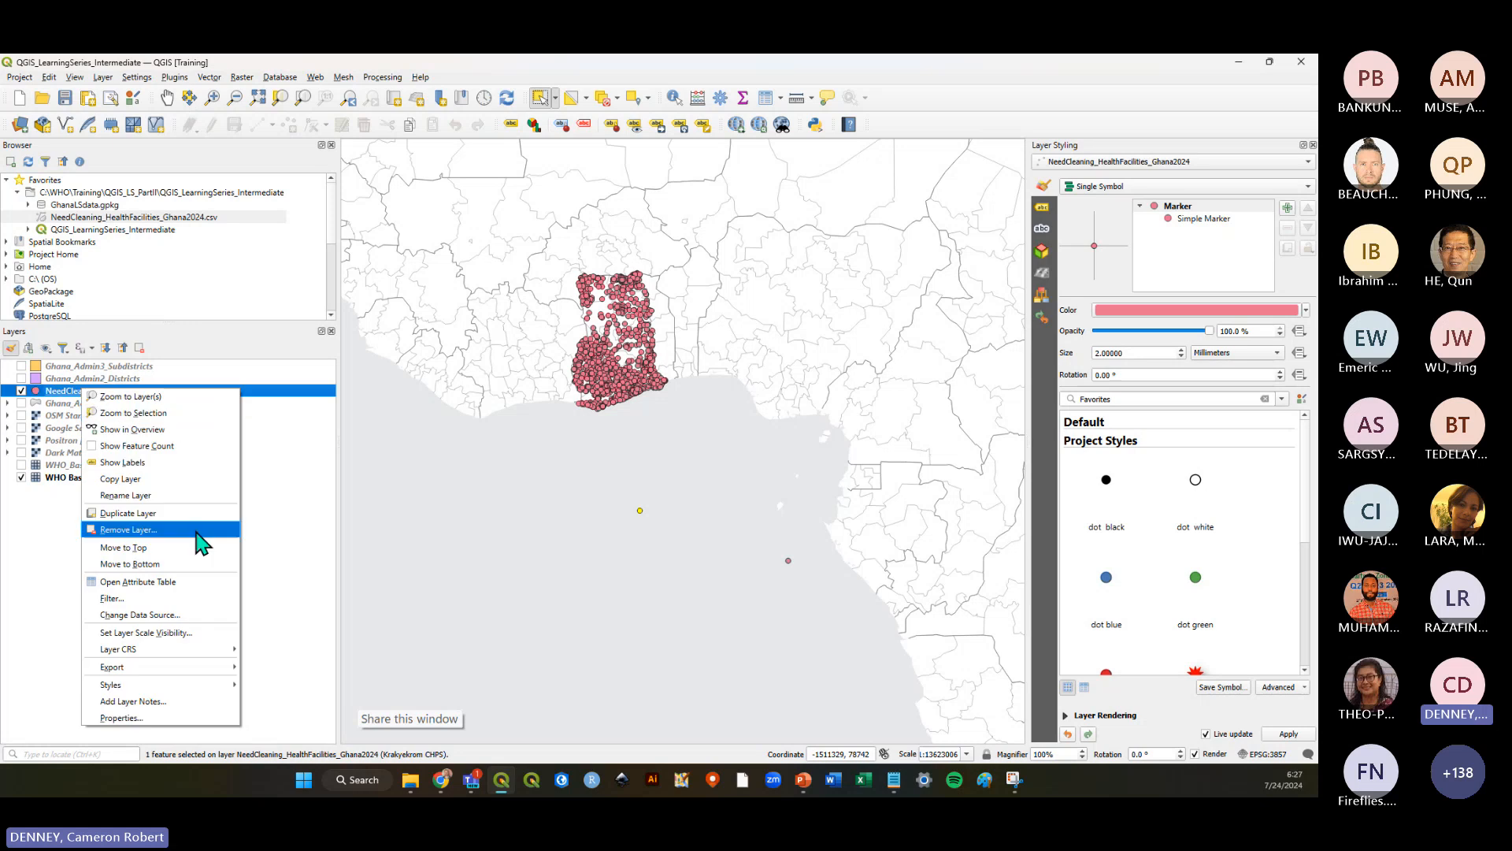
{"action": "left_click", "coordinate": [138, 582]}
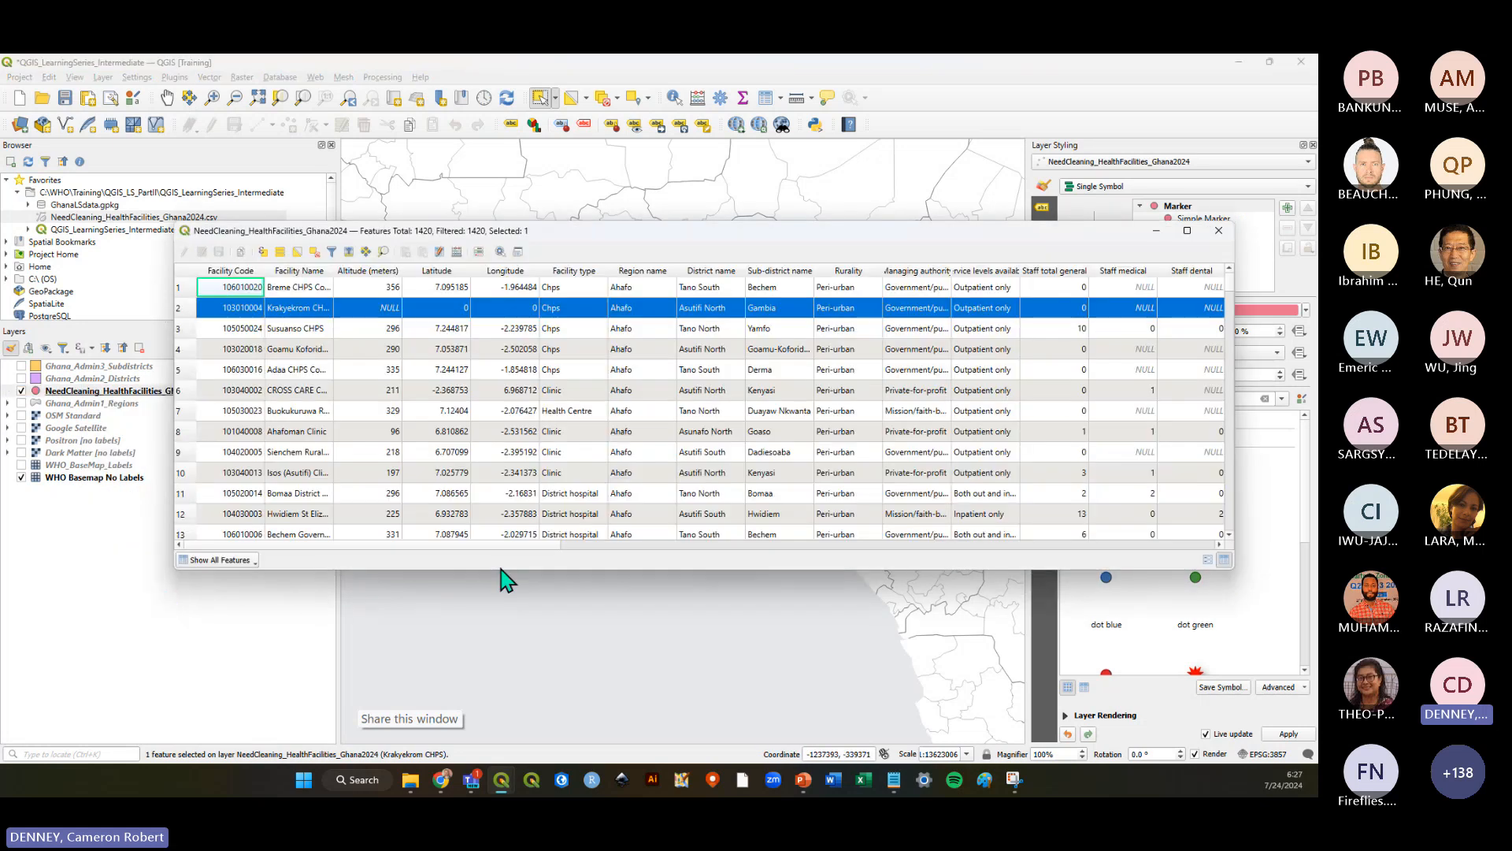
{"action": "left_click_drag", "start_coordinate": [652, 225], "coordinate": [661, 521]}
{"action": "left_click", "coordinate": [526, 547]}
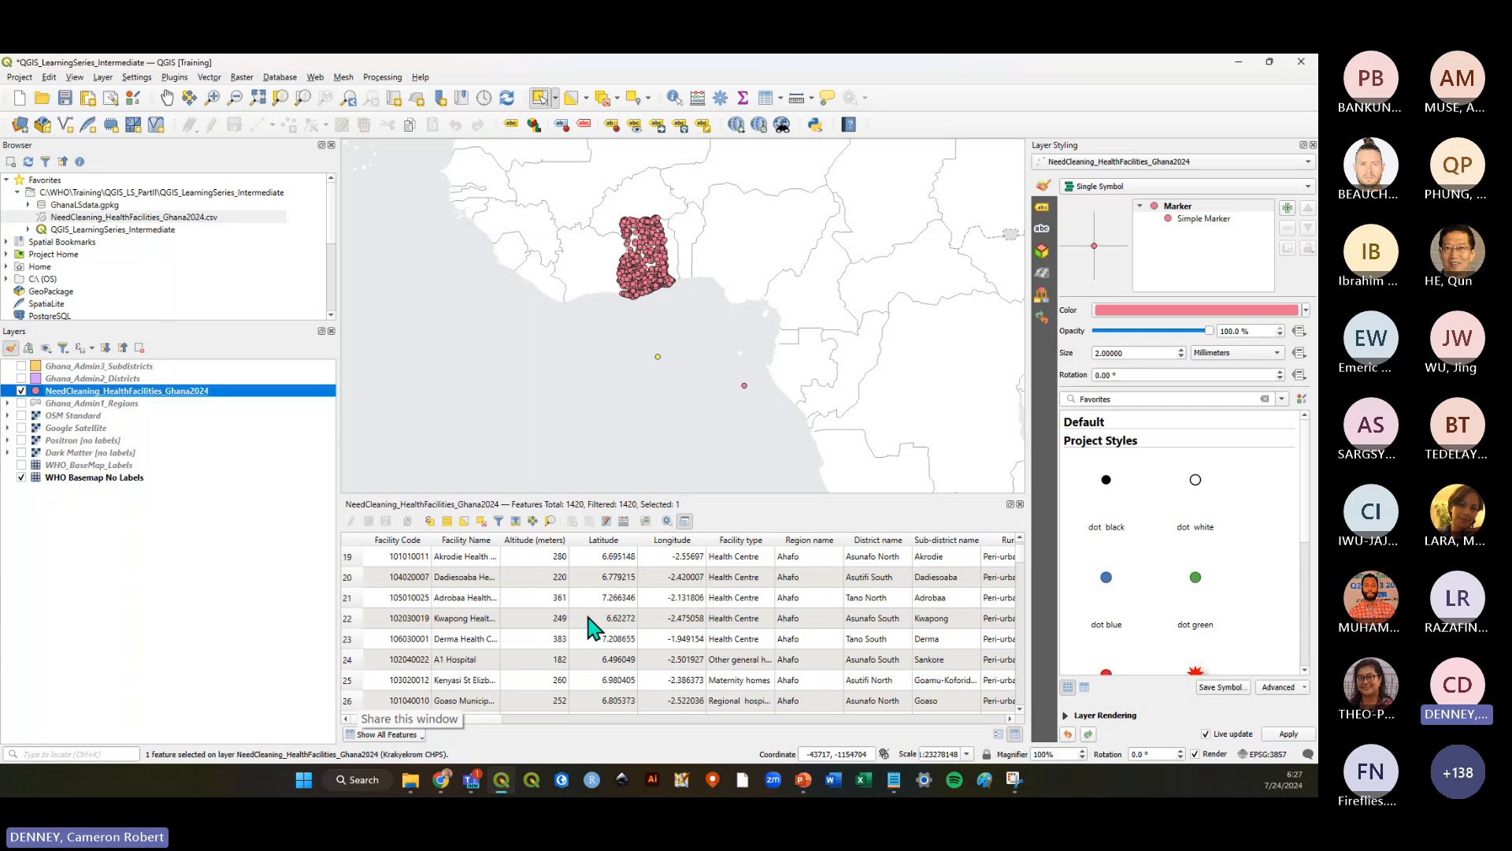
Limit the attribute table to the selected features and shrink it to give the map more room
{"action": "left_click", "coordinate": [403, 735]}
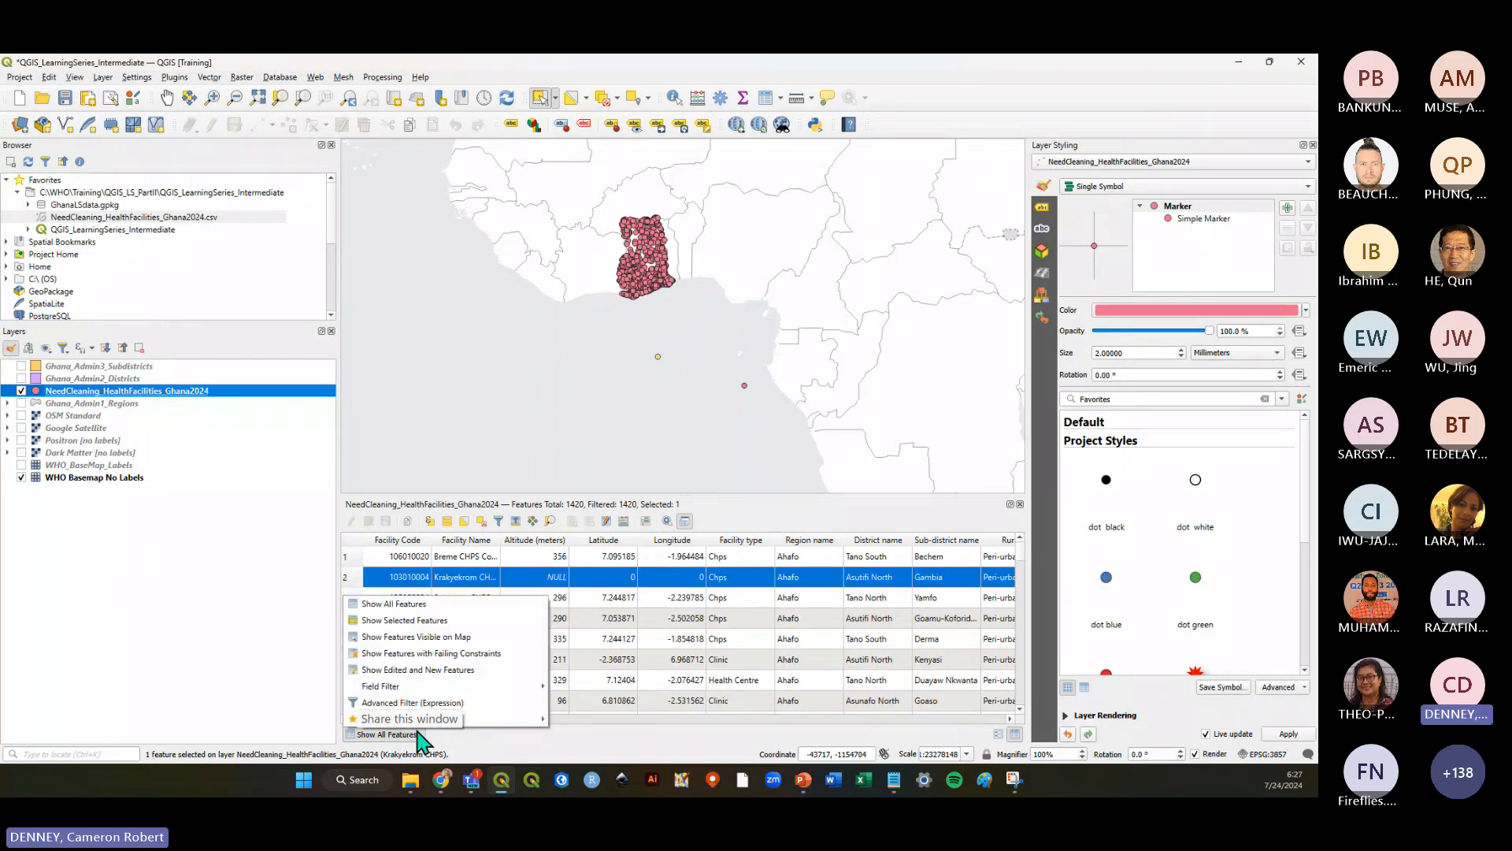
{"action": "left_click", "coordinate": [415, 622]}
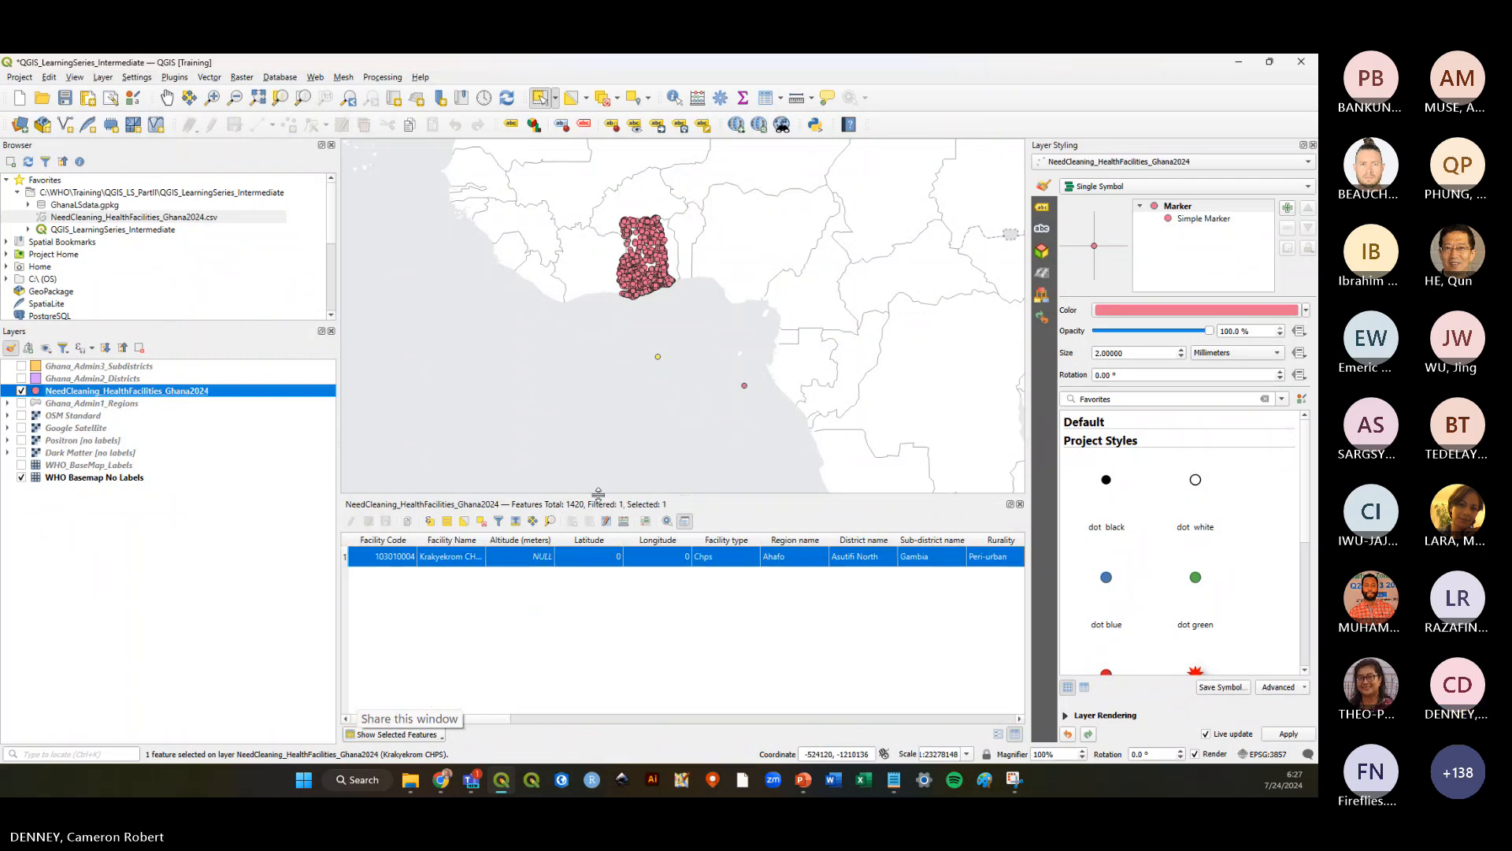
{"action": "left_click_drag", "start_coordinate": [596, 496], "coordinate": [595, 546]}
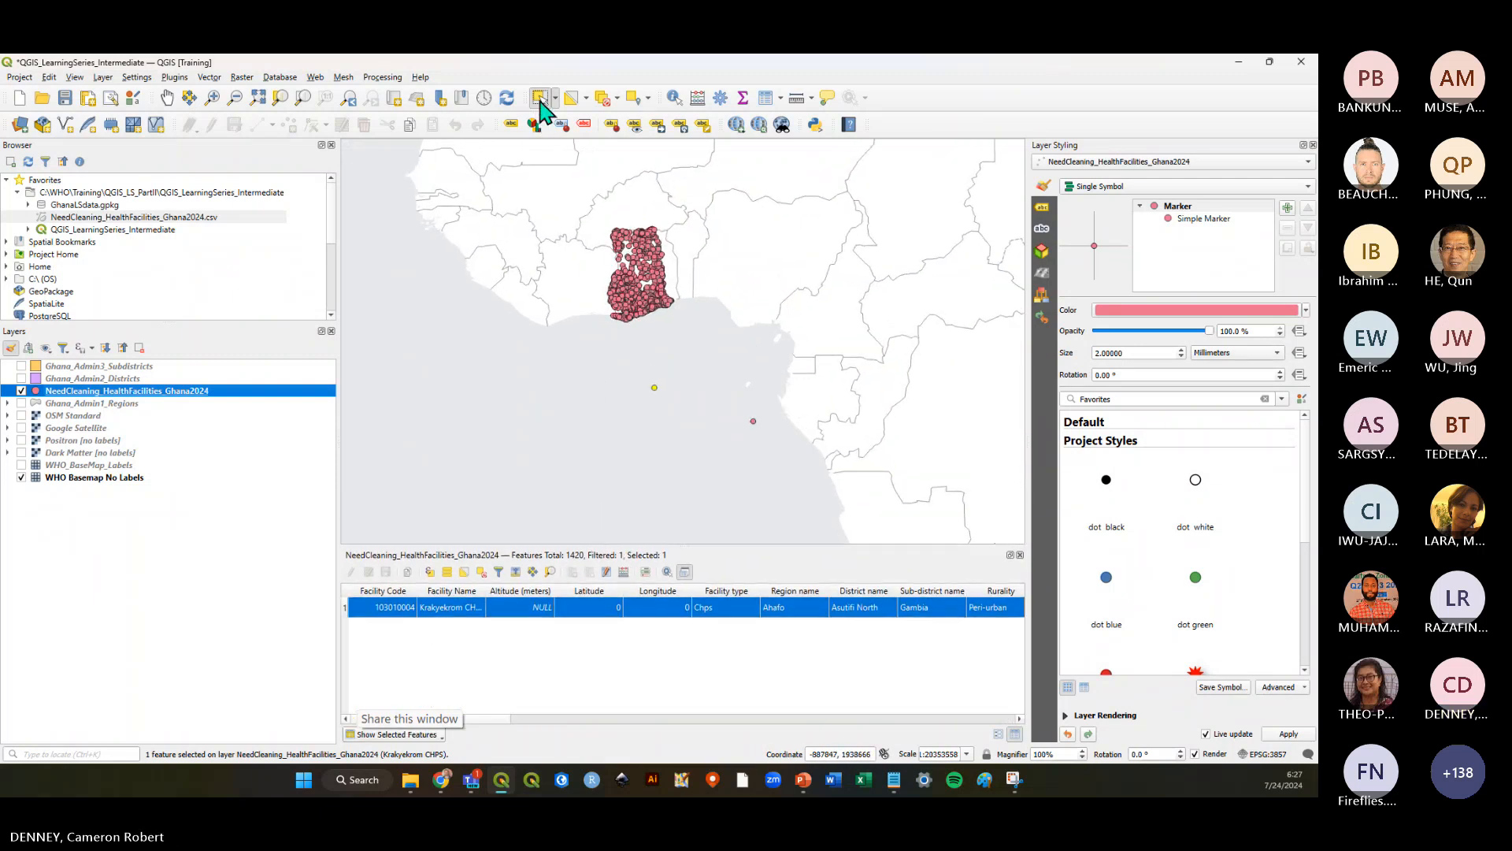
Select both stray ocean points together and compare their records in the attribute table limited to selected features
{"action": "left_click", "coordinate": [541, 101]}
{"action": "left_click_drag", "start_coordinate": [622, 369], "coordinate": [824, 483]}
{"action": "left_click_drag", "start_coordinate": [569, 359], "coordinate": [807, 482]}
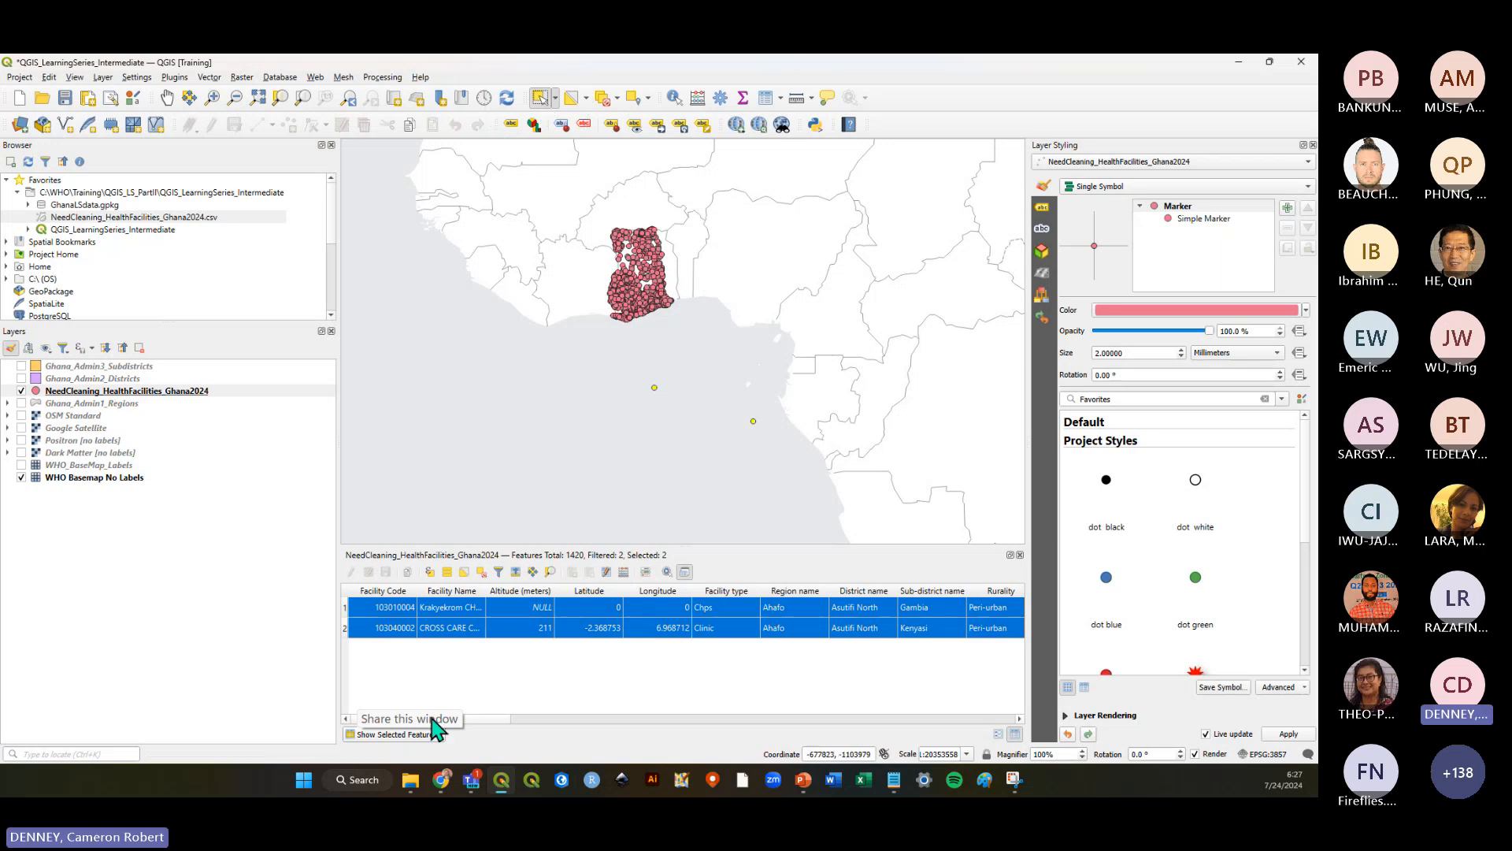
{"action": "left_click", "coordinate": [394, 734]}
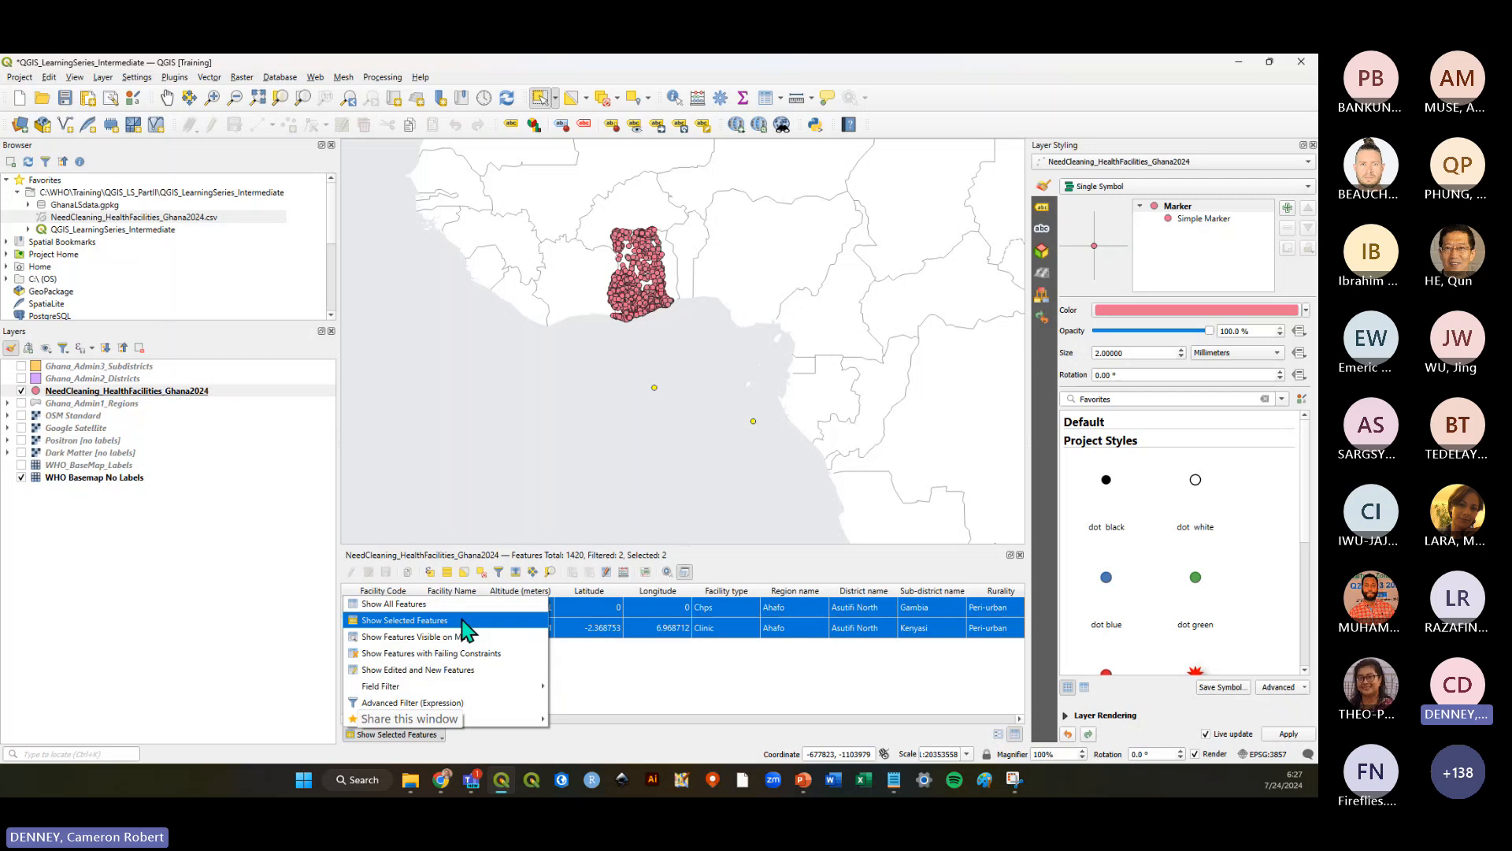
{"action": "left_click", "coordinate": [635, 465]}
{"action": "left_click_drag", "start_coordinate": [586, 326], "coordinate": [808, 466]}
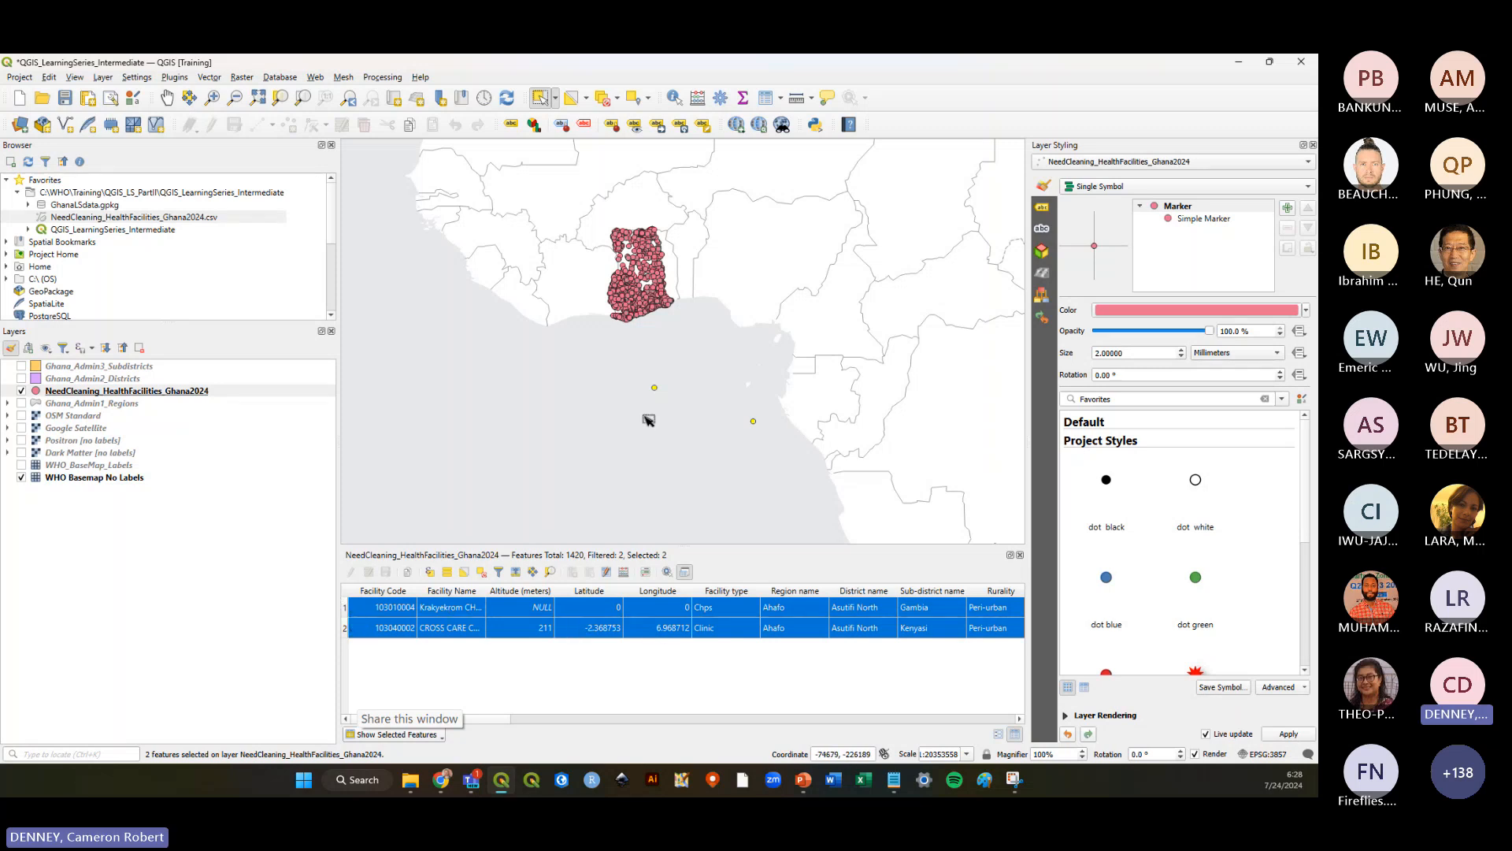
Select only the stray point with latitude and longitude 0 and view its location on the world map
{"action": "left_click_drag", "start_coordinate": [634, 378], "coordinate": [683, 419]}
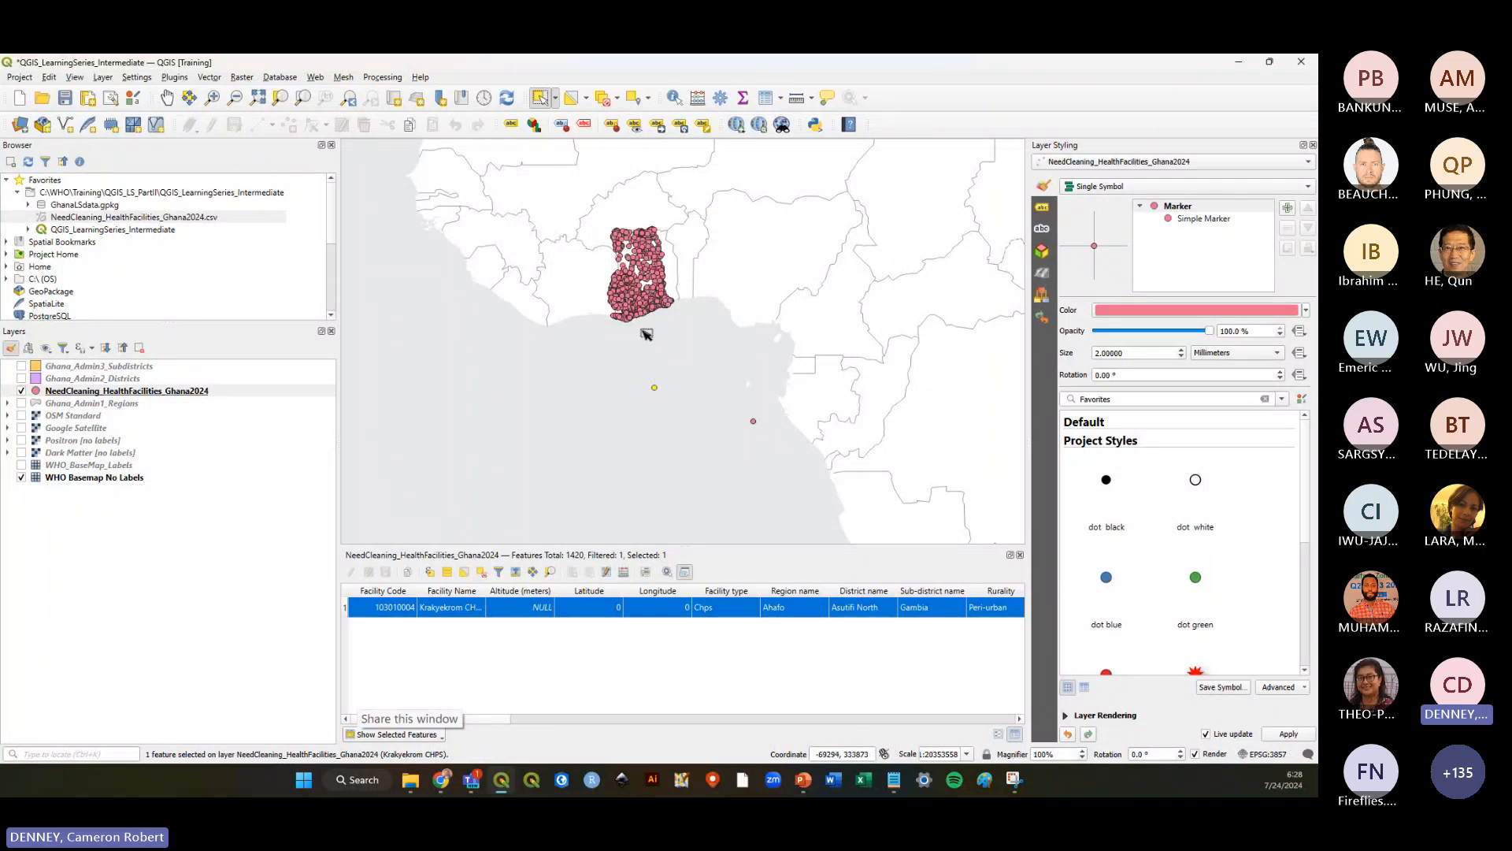
{"action": "scroll", "coordinate": [691, 381], "scroll_direction": "down", "scroll_amount": 2}
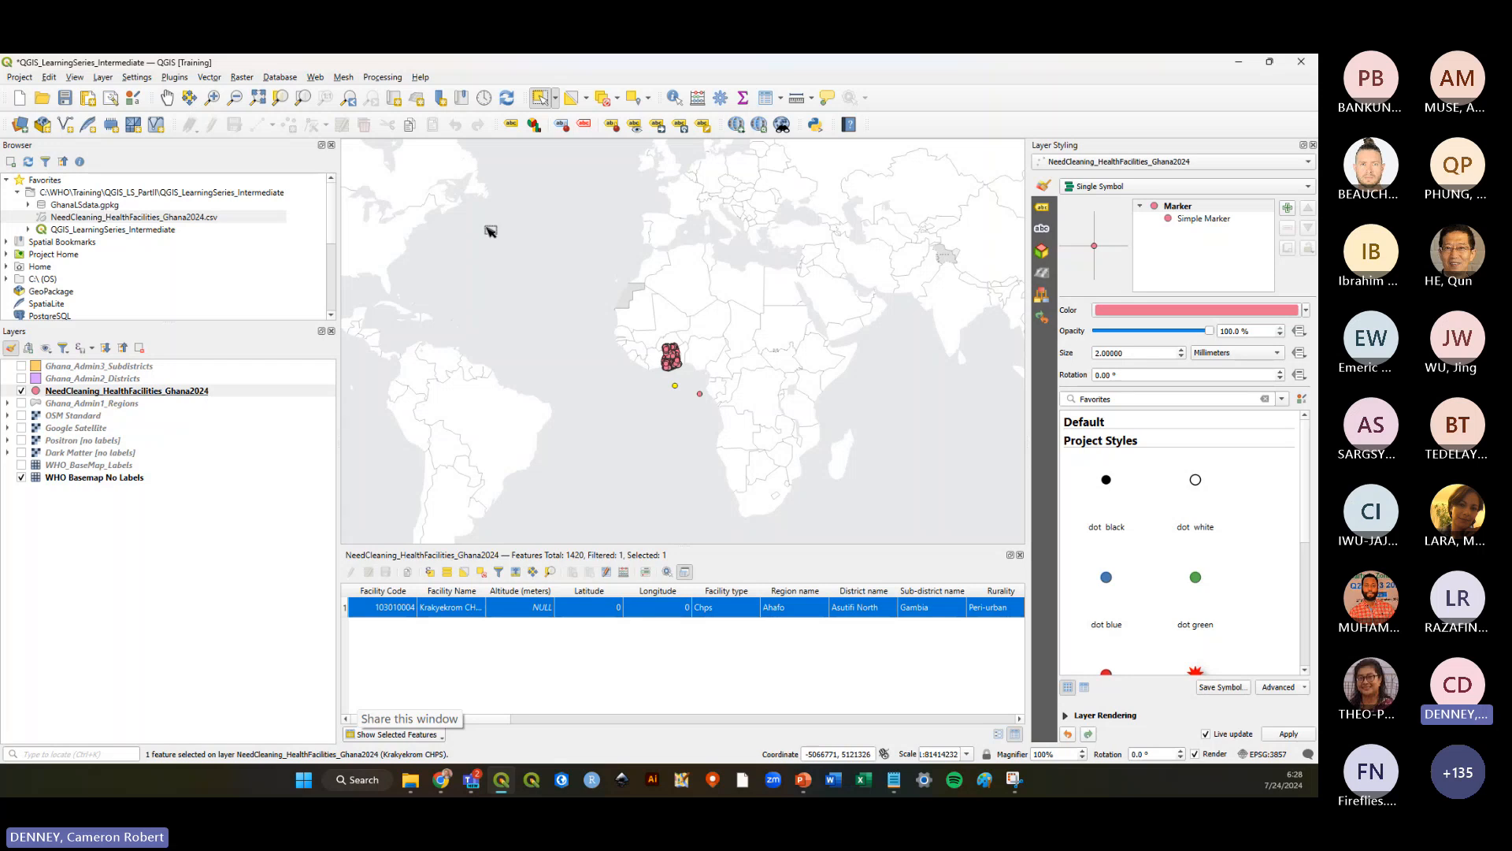
{"action": "scroll", "coordinate": [682, 385], "scroll_direction": "up", "scroll_amount": 2}
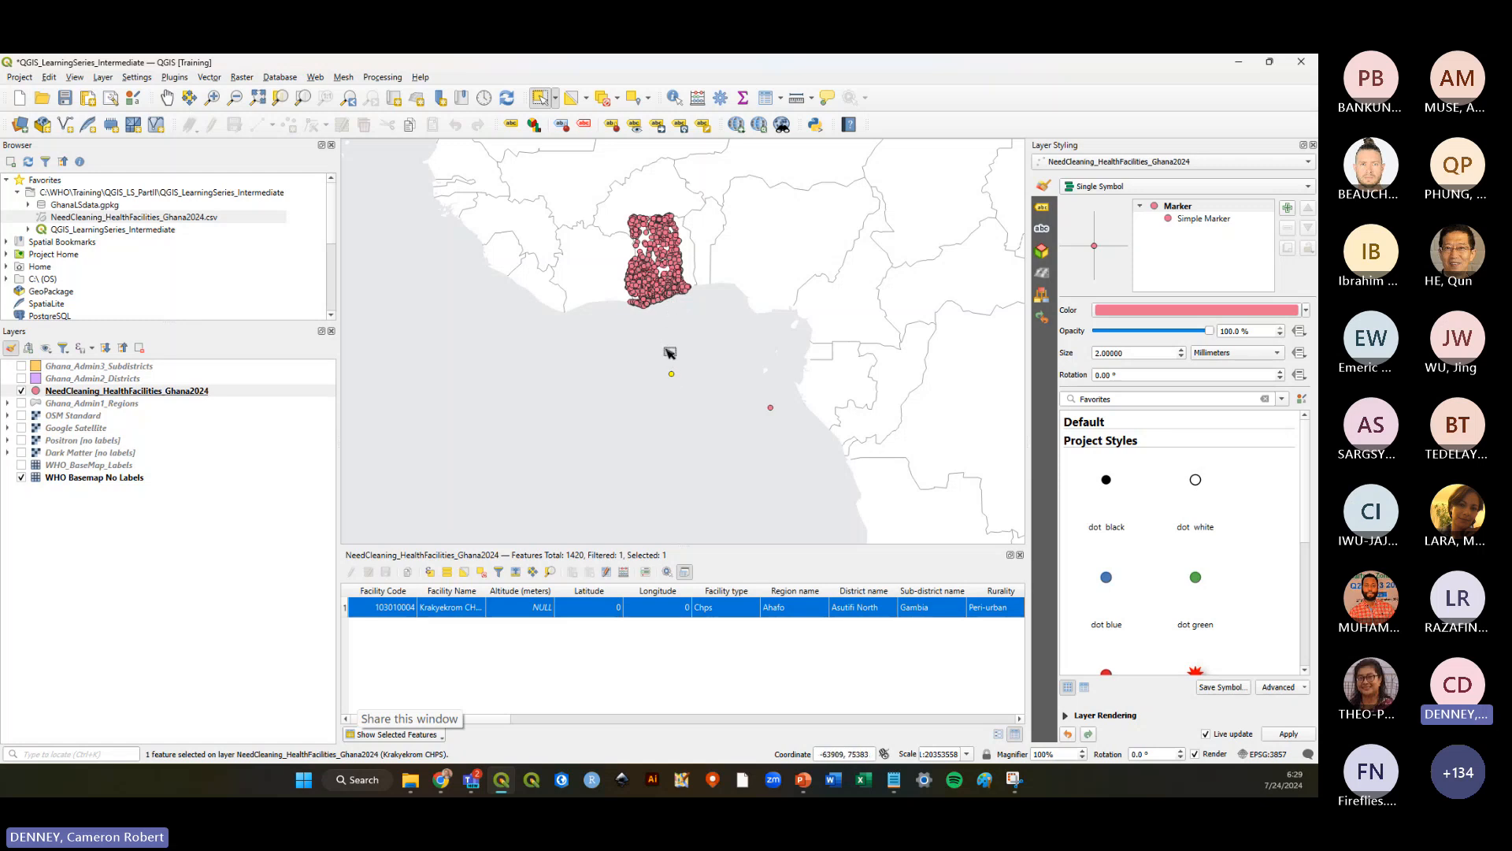
Select the stray point off the Central African coast, inspect its latitude and longitude, and clear the selection
{"action": "left_click", "coordinate": [676, 388]}
{"action": "left_click_drag", "start_coordinate": [653, 352], "coordinate": [693, 403]}
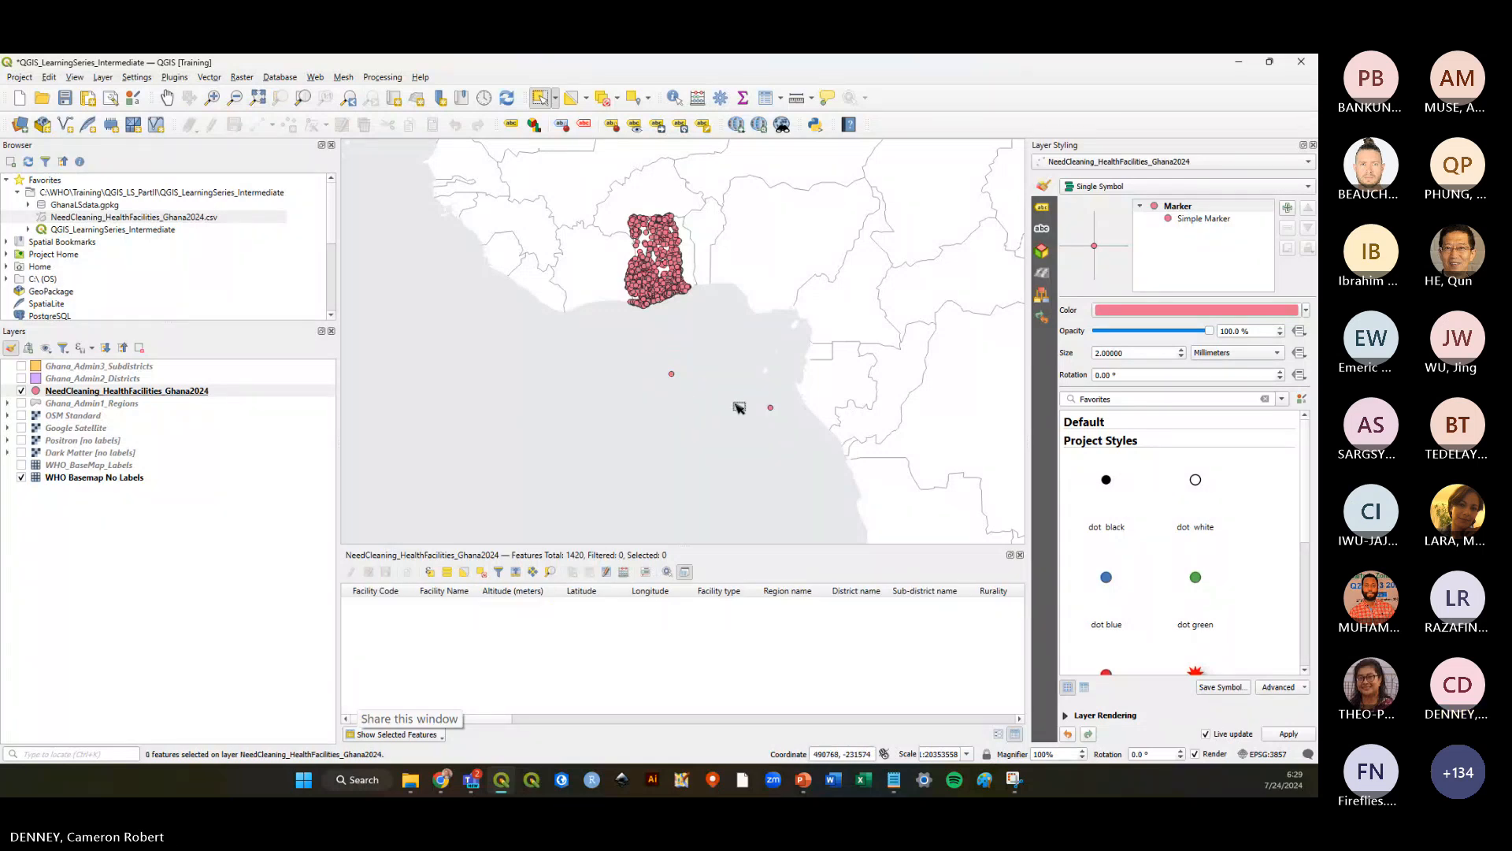
{"action": "left_click_drag", "start_coordinate": [745, 395], "coordinate": [782, 446]}
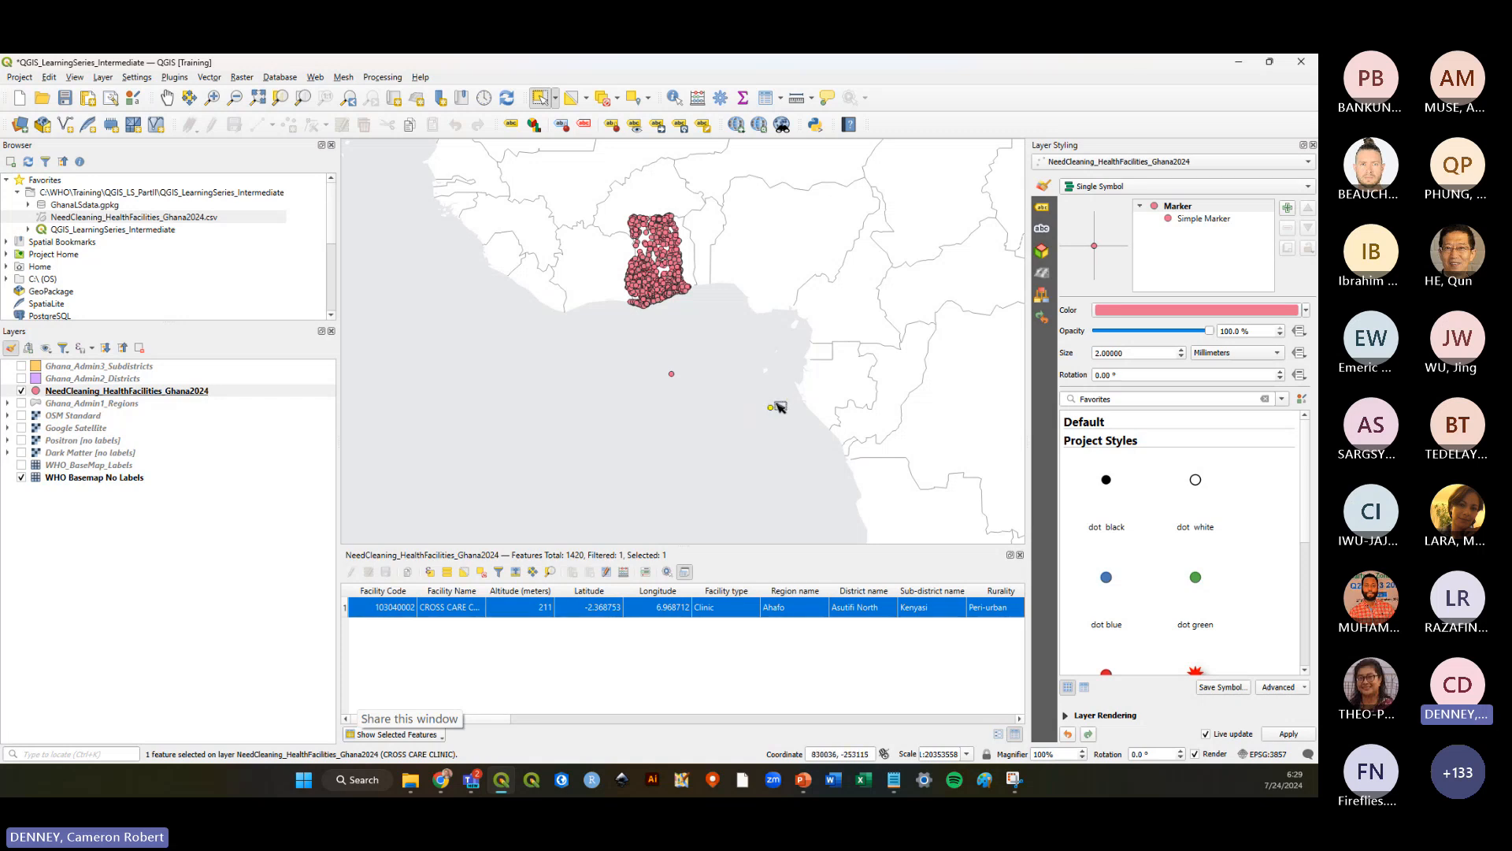
{"action": "left_click", "coordinate": [721, 437]}
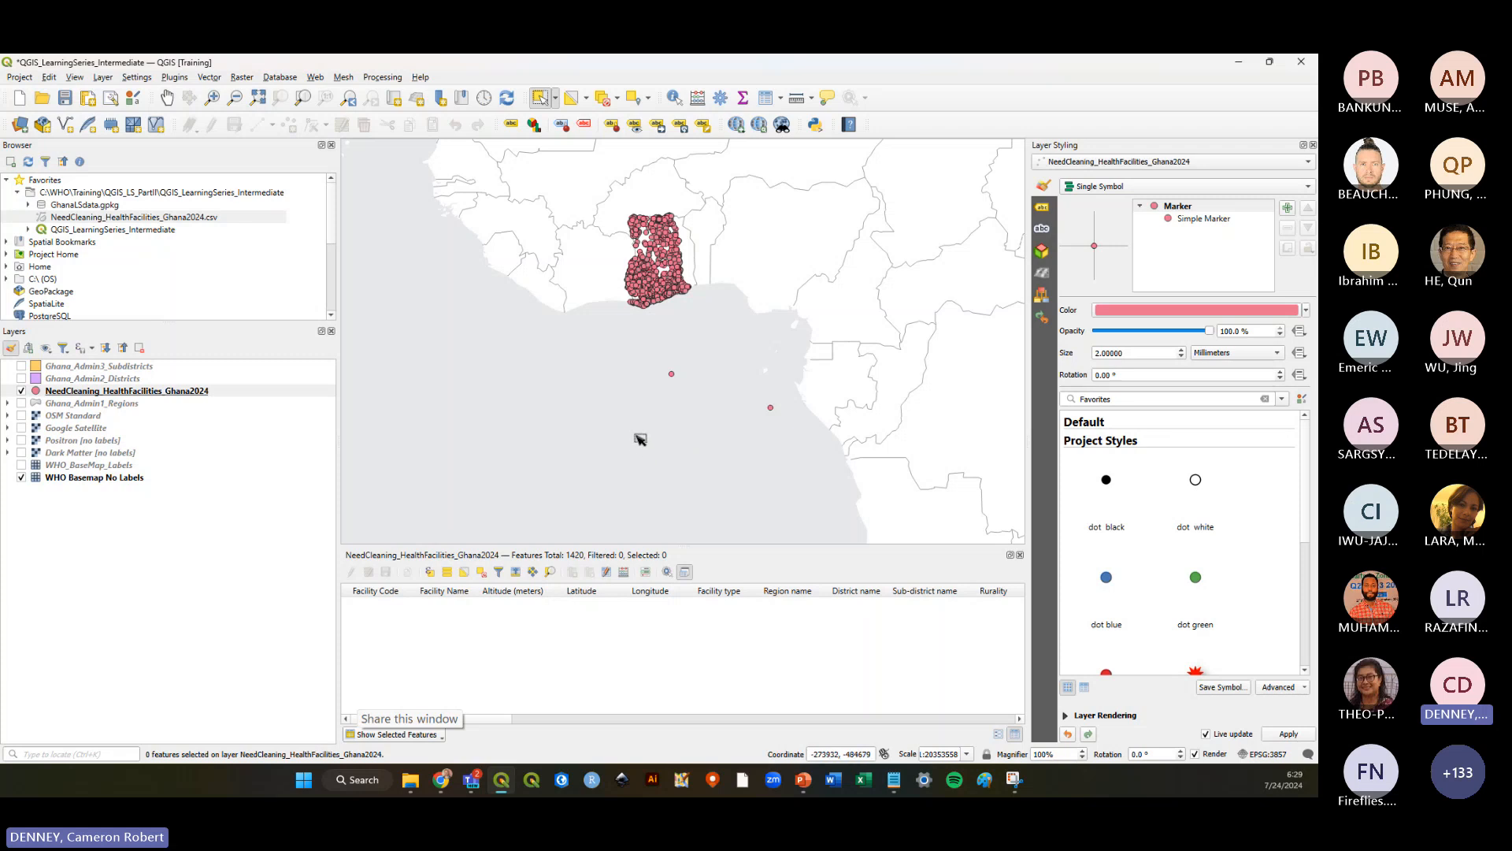
Switch to File Explorer at the QGIS_LearningSeries_Intermediate folder and deselect the health facilities CSV
{"action": "left_click", "coordinate": [412, 782]}
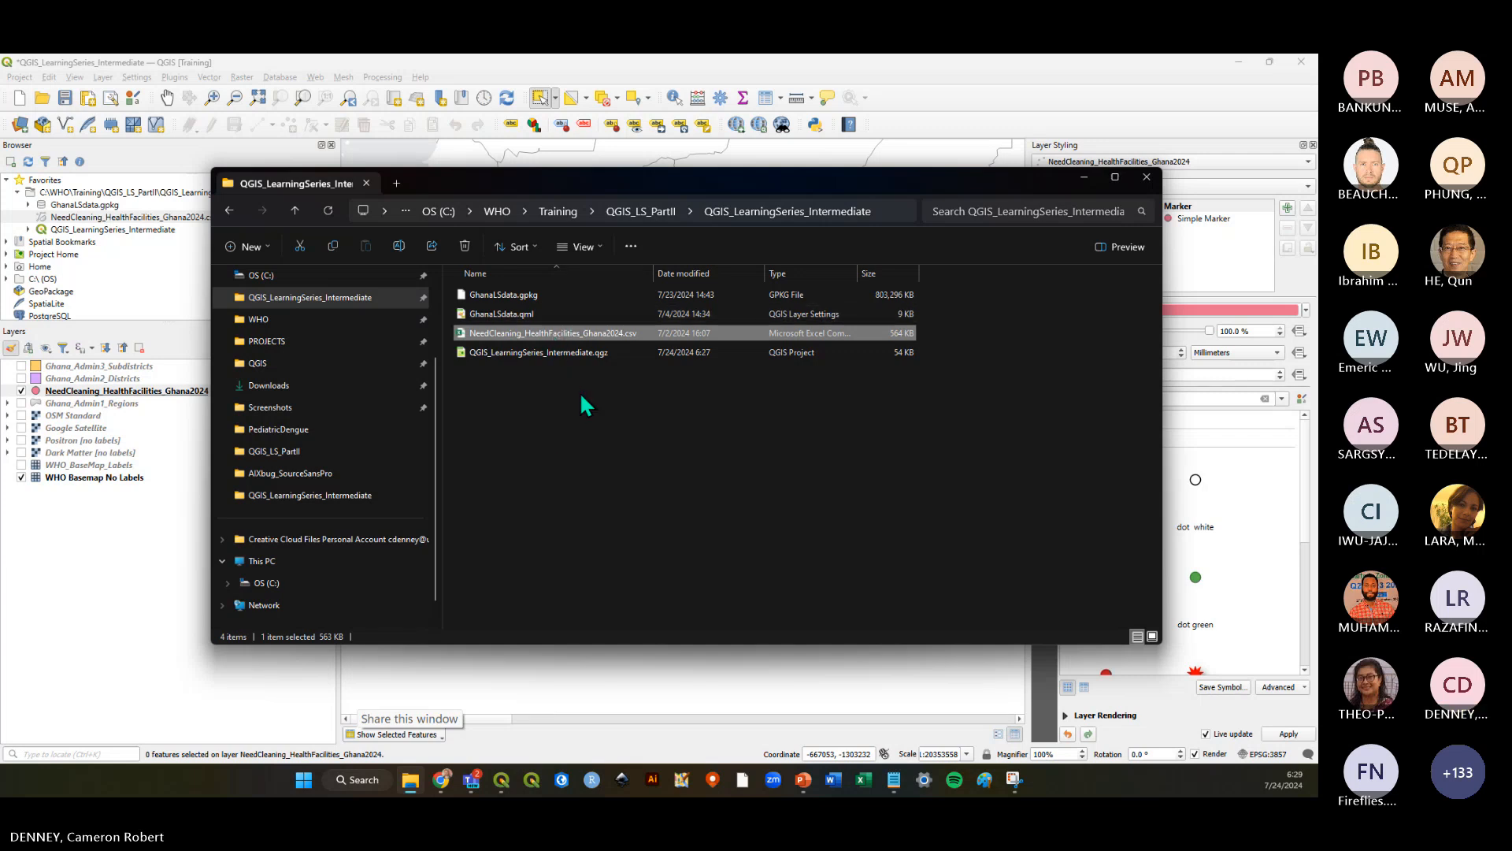
{"action": "left_click", "coordinate": [589, 444]}
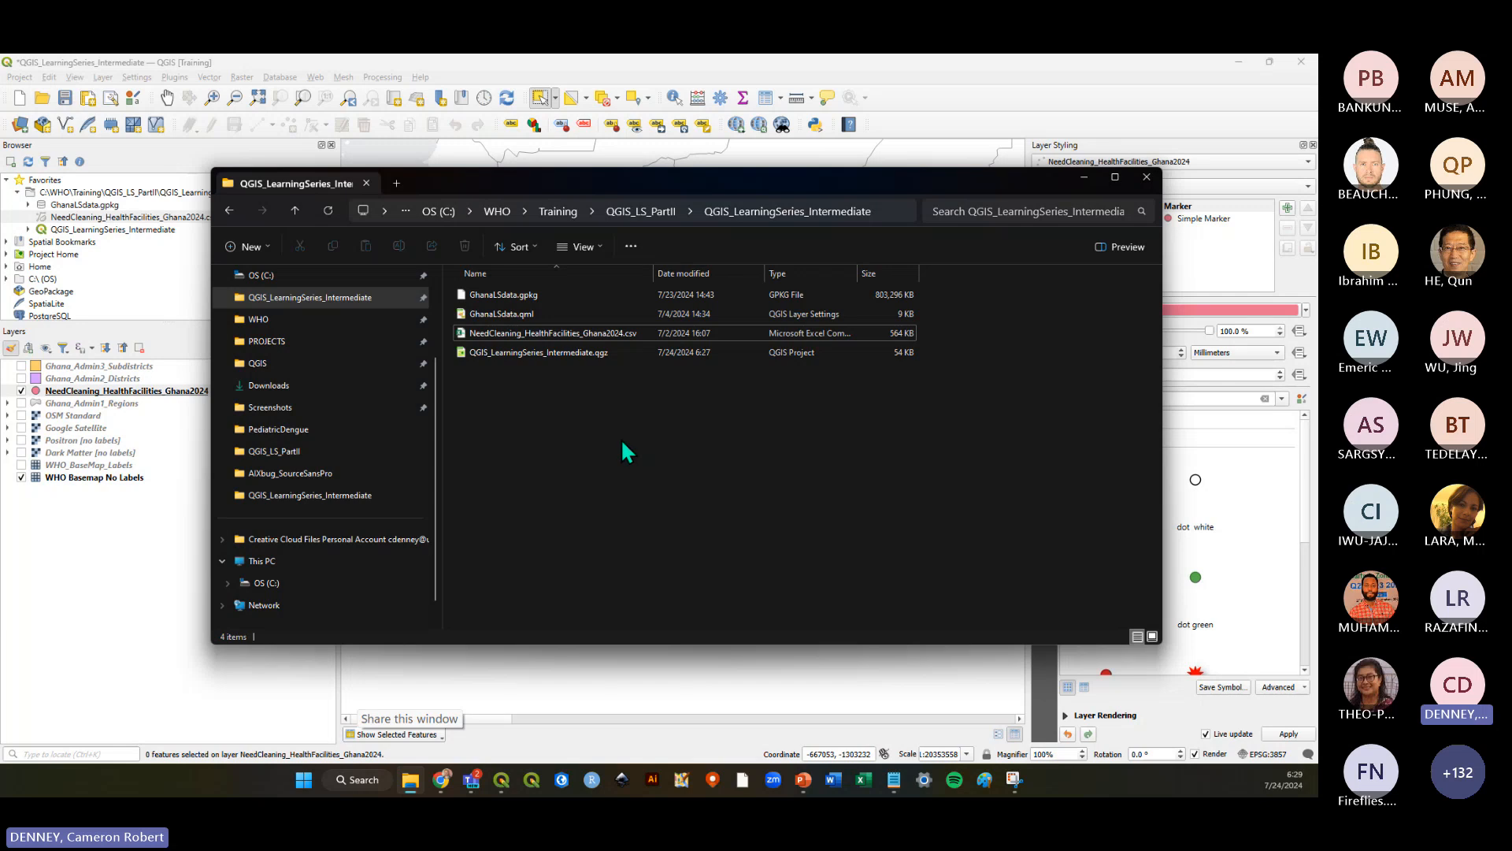
Open NeedCleaning_HealthFacilities_Ghana2024.csv in Excel and widen the Facility Name, Latitude and Longitude columns
{"action": "left_click", "coordinate": [595, 333]}
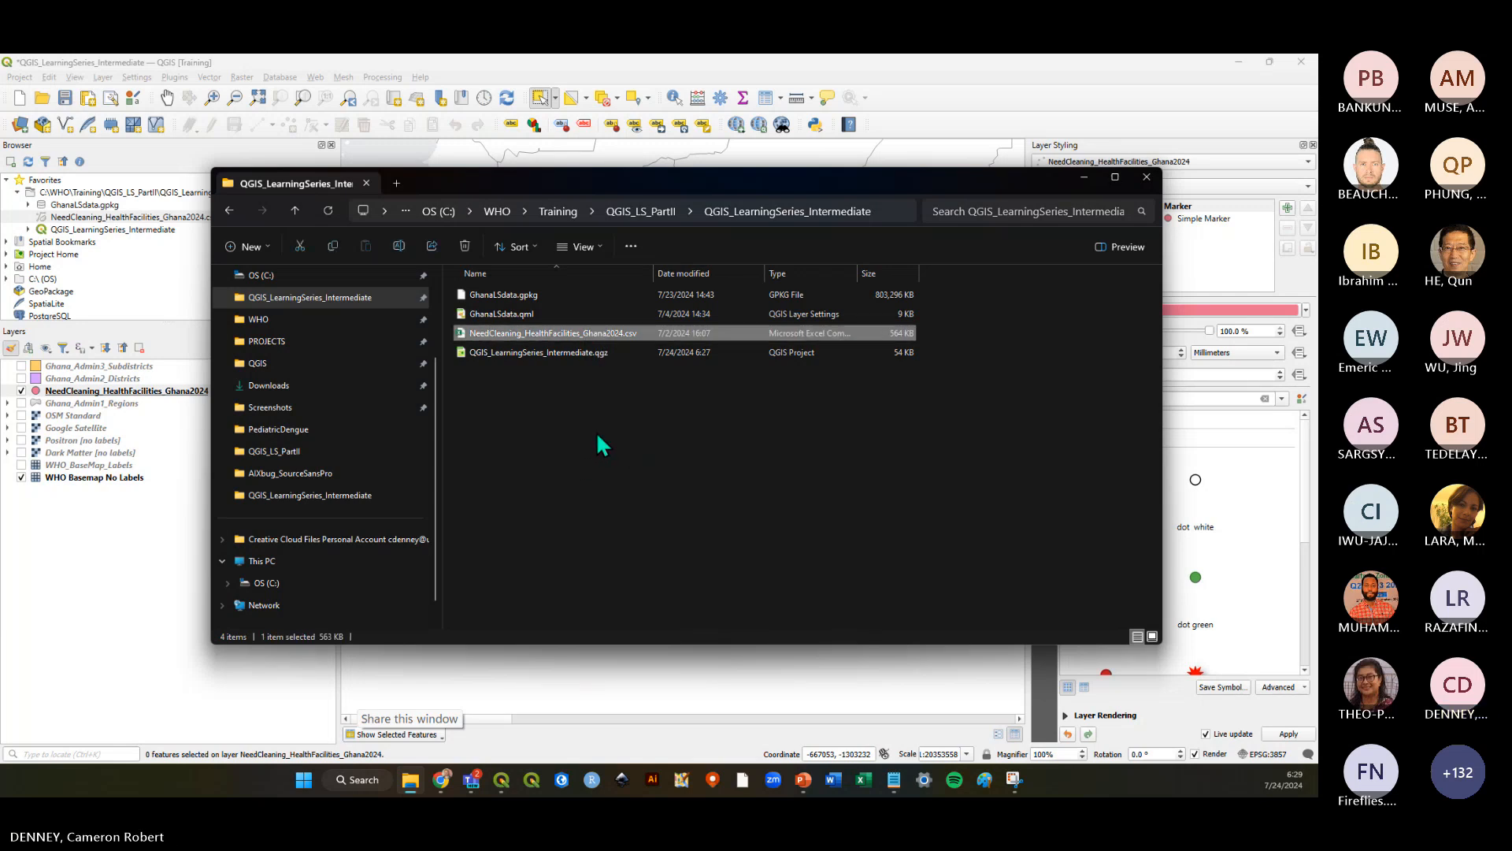
{"action": "double_click", "coordinate": [585, 333]}
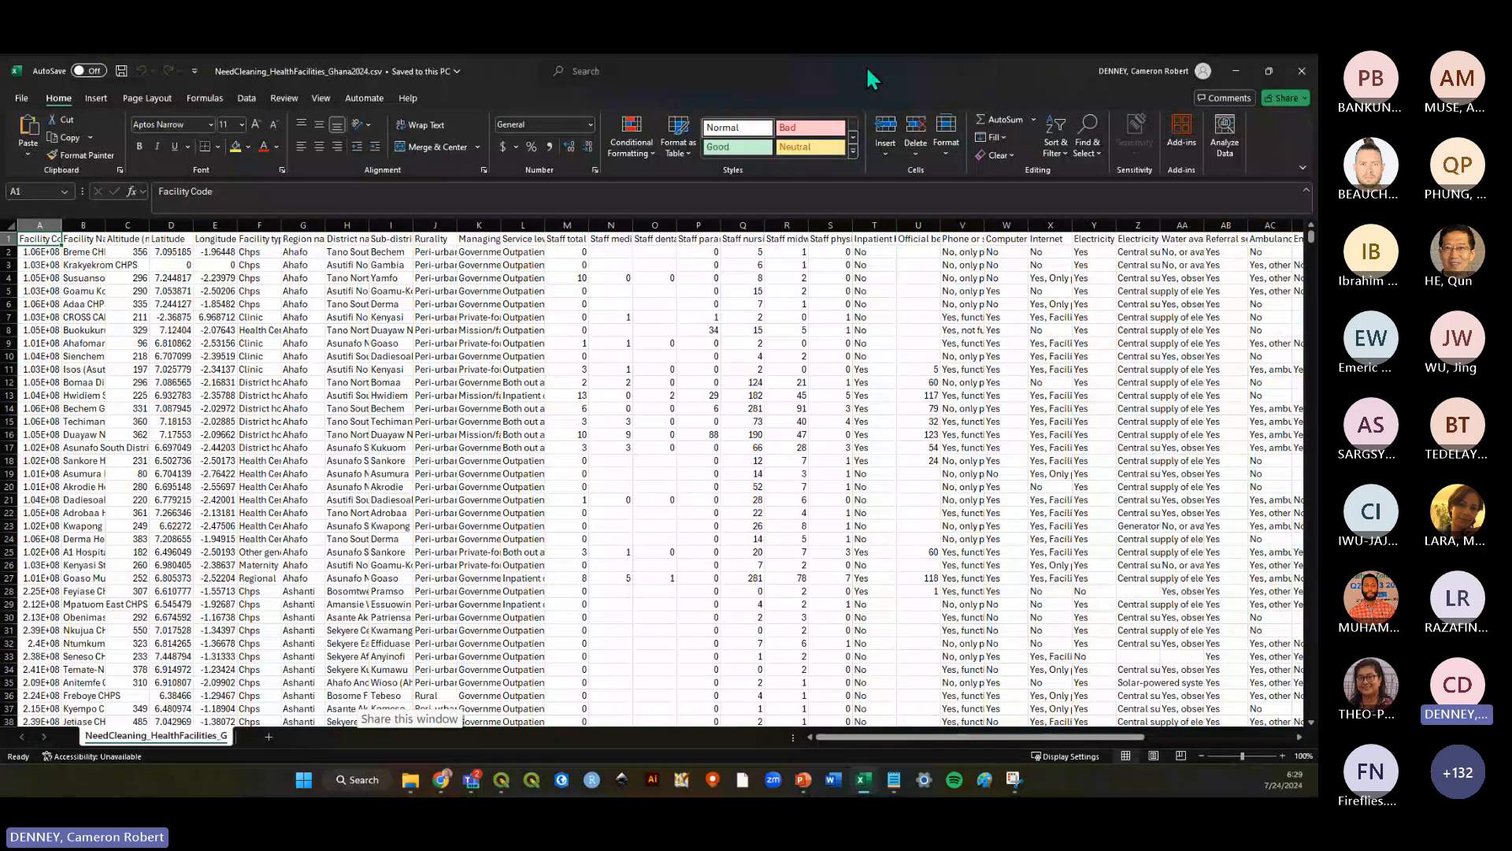
{"action": "double_click", "coordinate": [247, 229]}
{"action": "left_click_drag", "start_coordinate": [264, 235], "coordinate": [299, 235]}
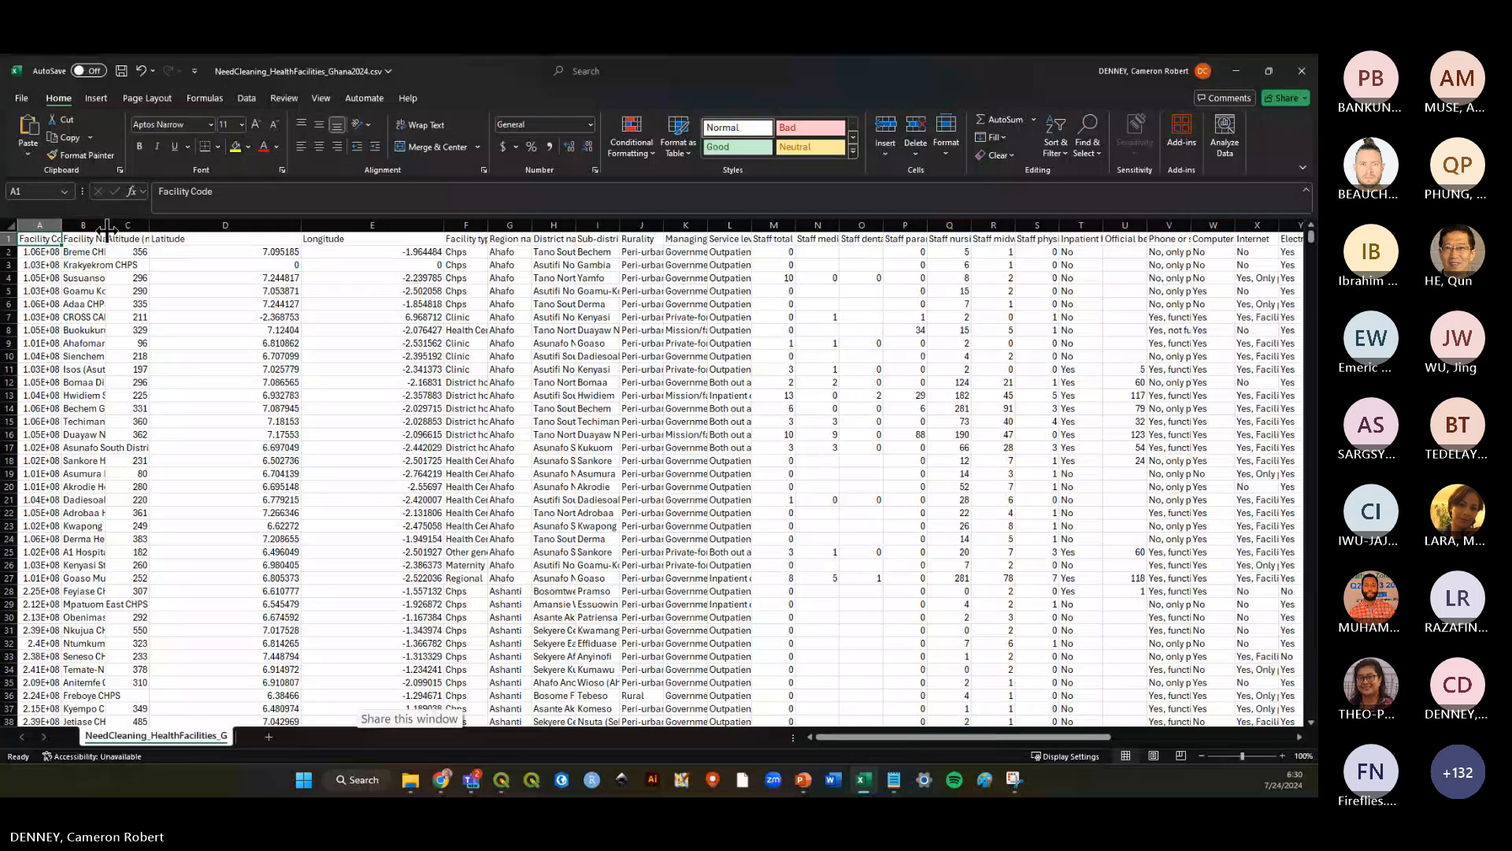
{"action": "left_click_drag", "start_coordinate": [105, 235], "coordinate": [167, 233]}
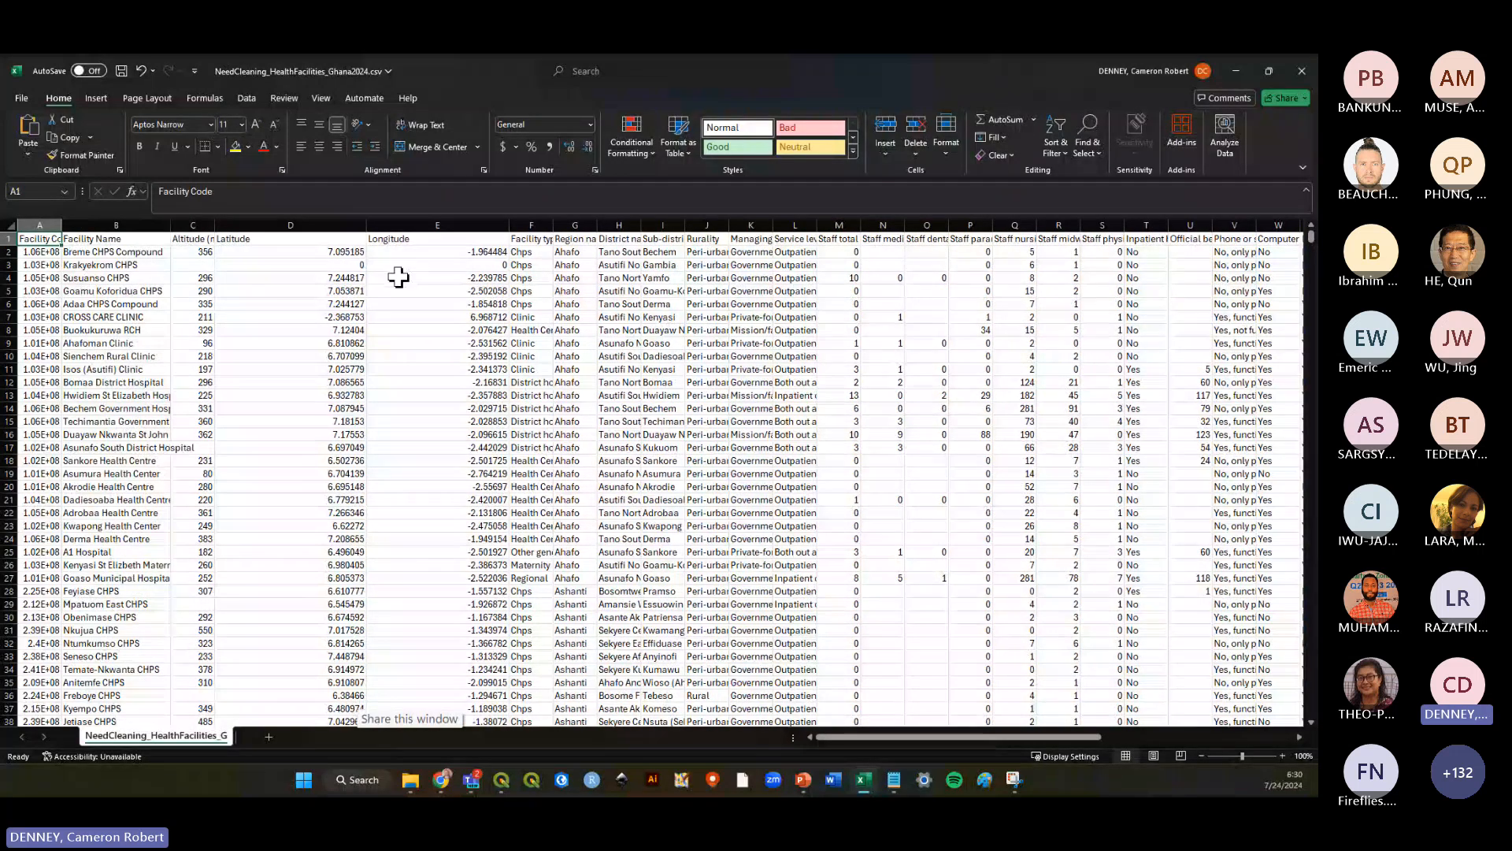
Delete the entire Krakyekrom CHPS row, whose latitude and longitude are both 0
{"action": "left_click", "coordinate": [310, 264]}
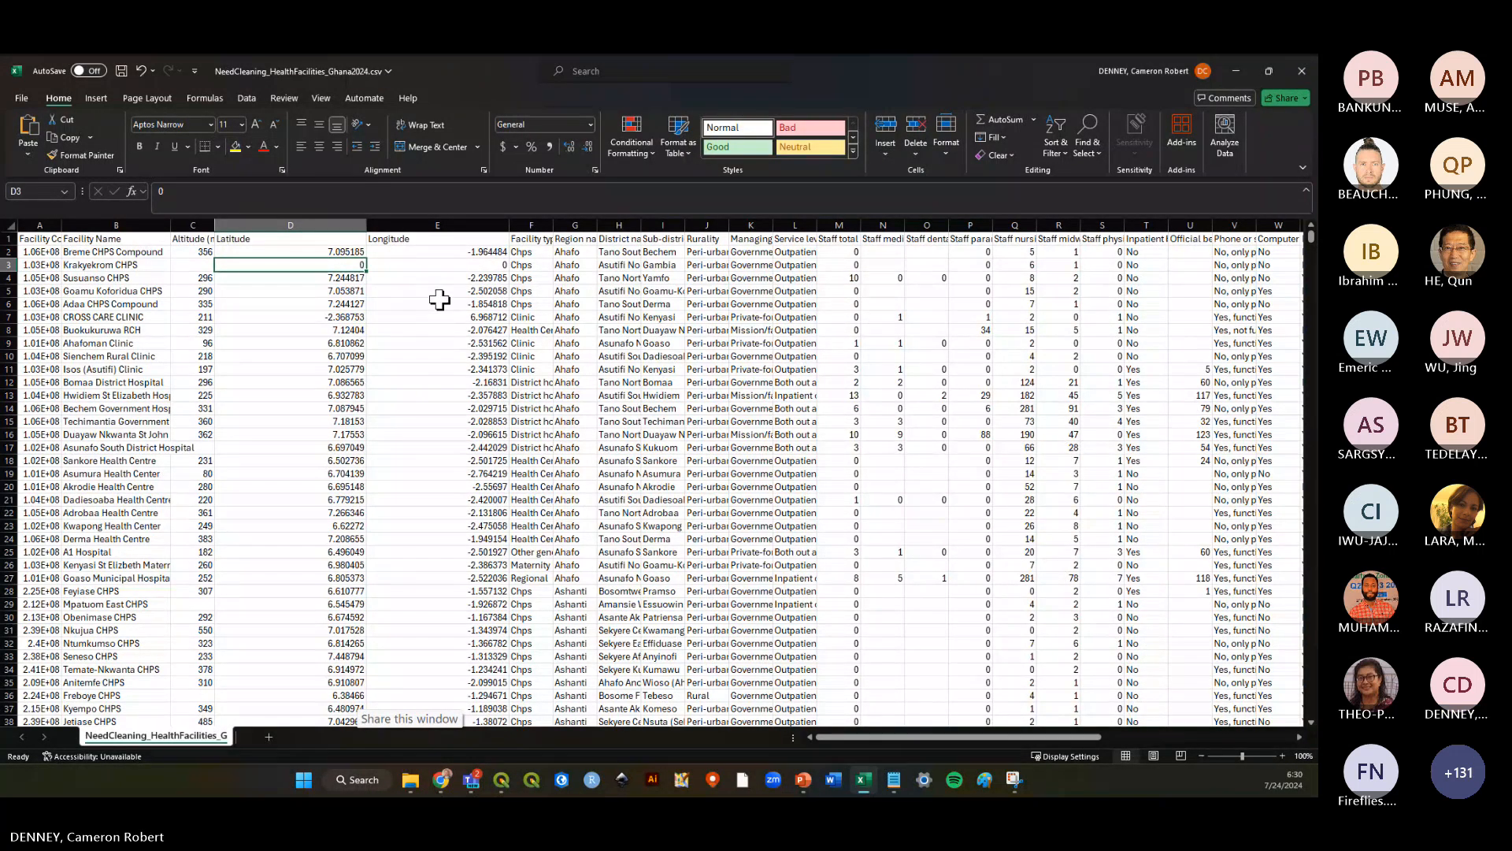
{"action": "left_click", "coordinate": [426, 268]}
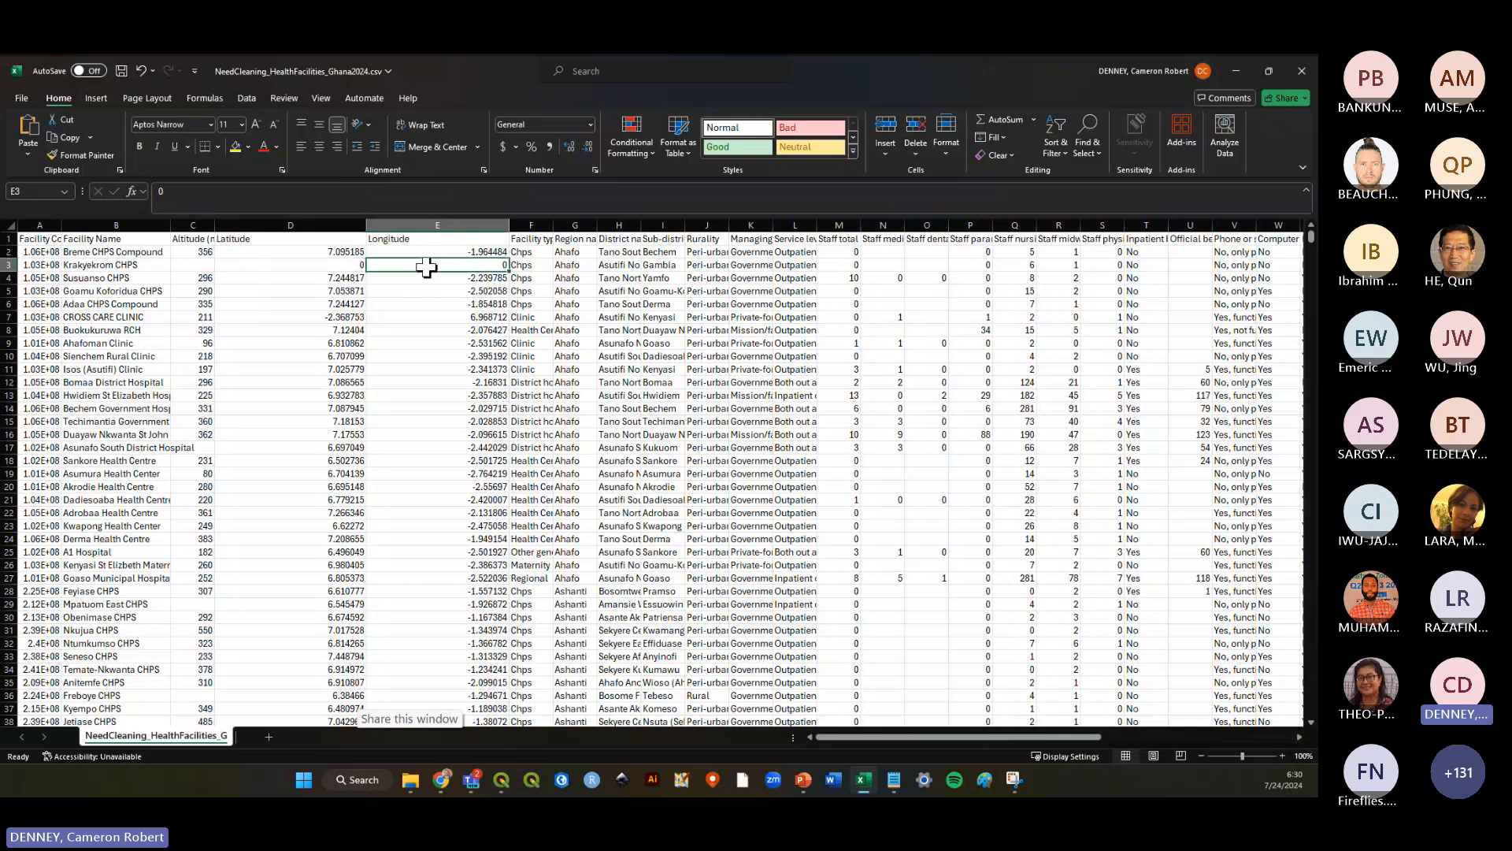
{"action": "left_click", "coordinate": [7, 268]}
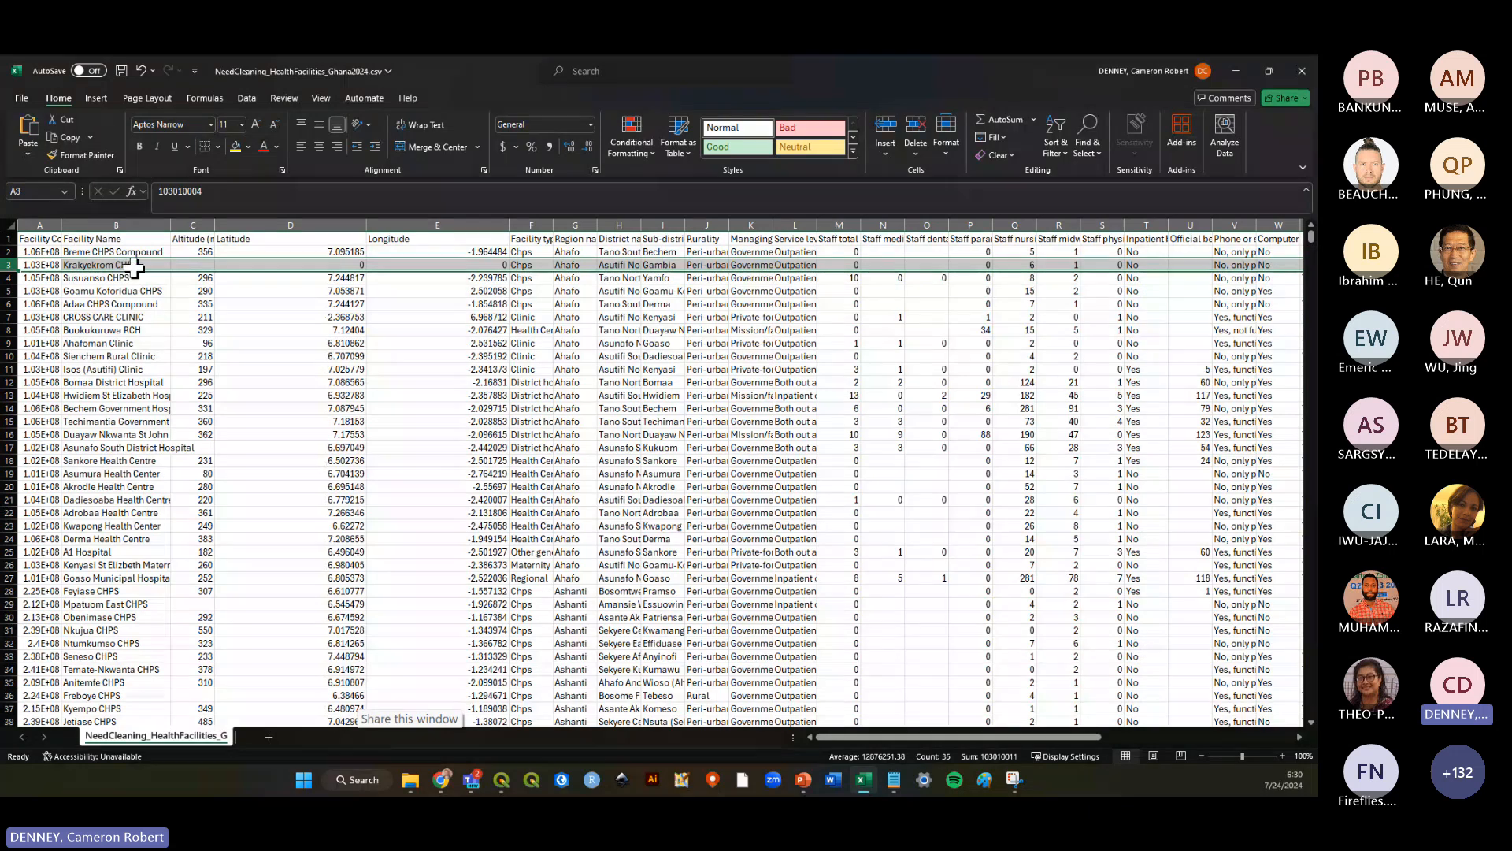
{"action": "right_click", "coordinate": [8, 265]}
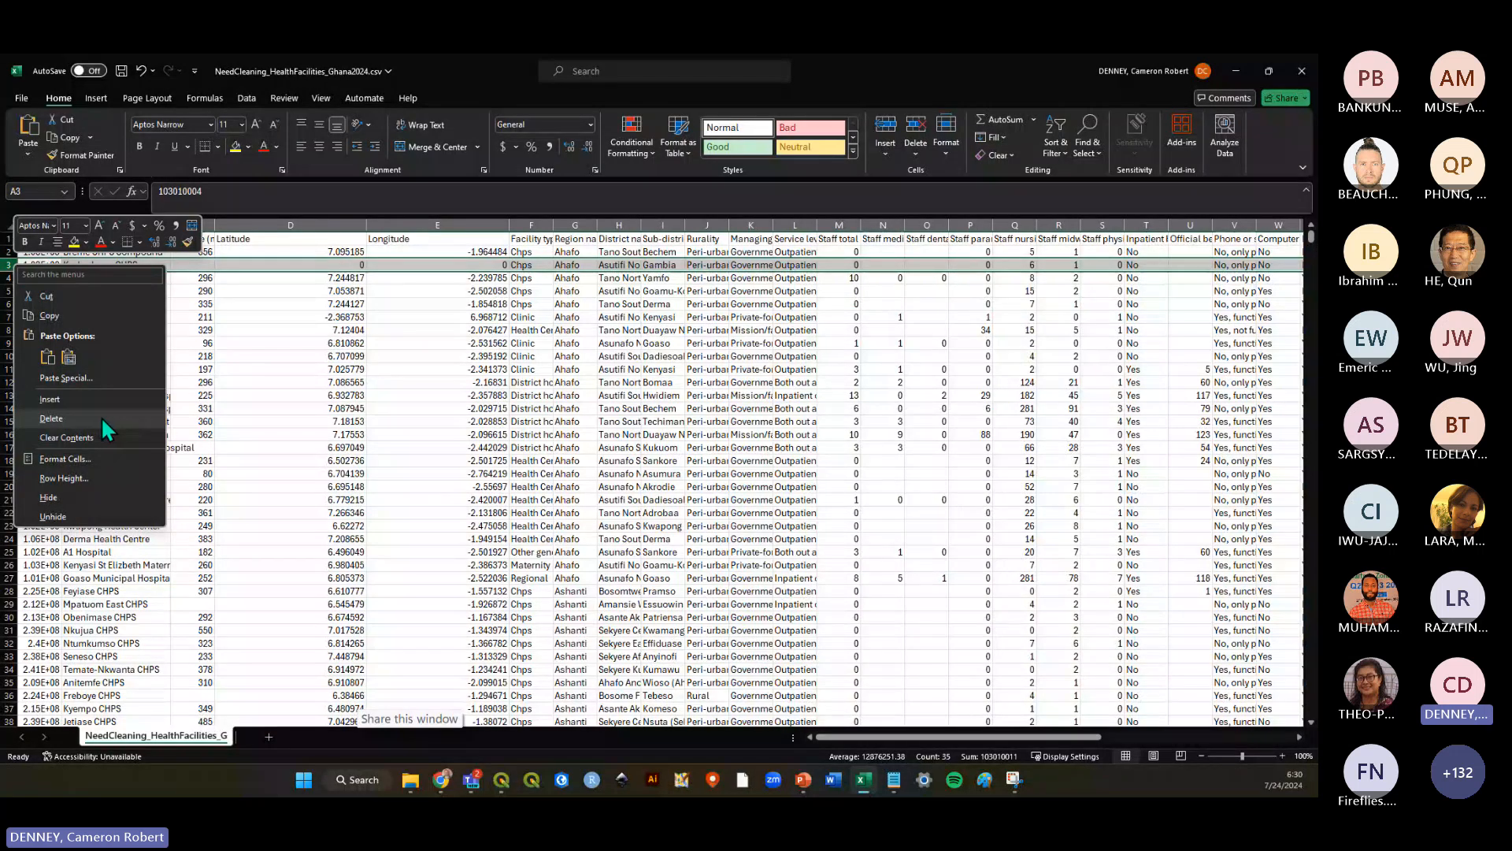
{"action": "left_click", "coordinate": [99, 418]}
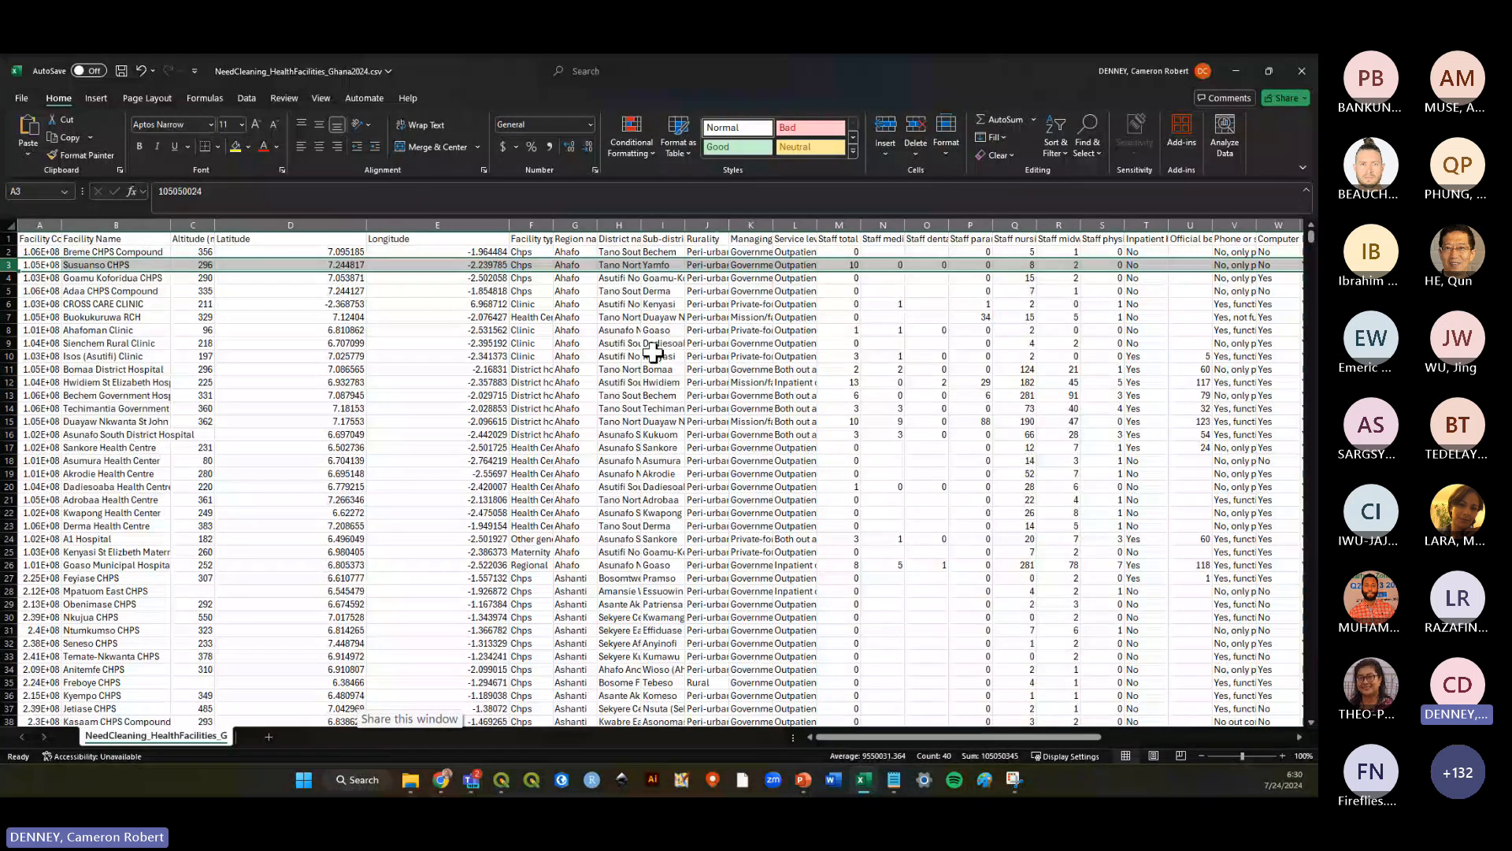
Examine the CROSS CARE CLINIC latitude and longitude against the neighbouring facilities' values in both coordinate columns
{"action": "left_click", "coordinate": [465, 302]}
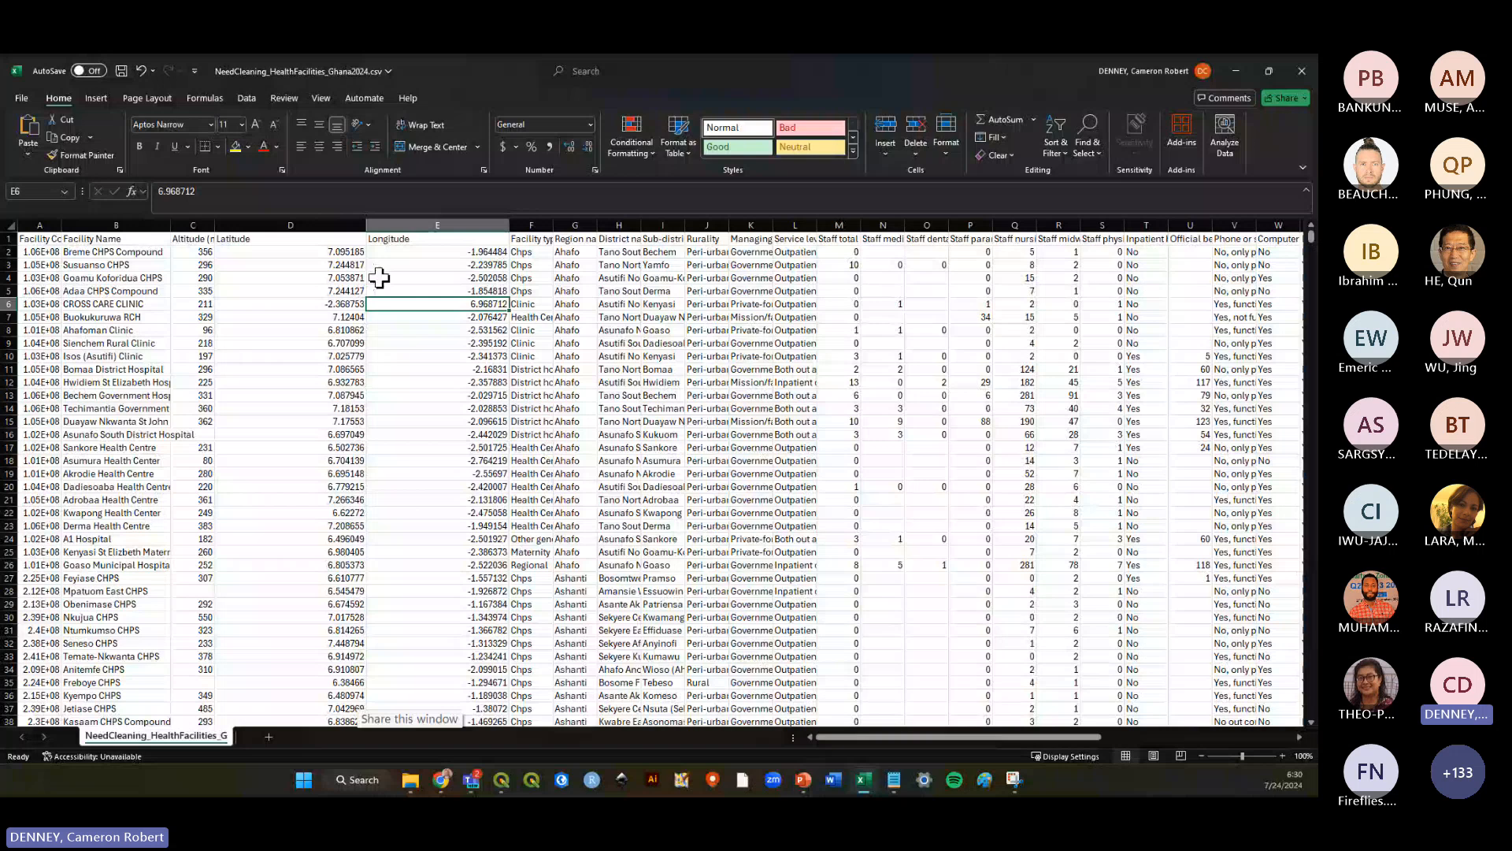
{"action": "left_click", "coordinate": [417, 330]}
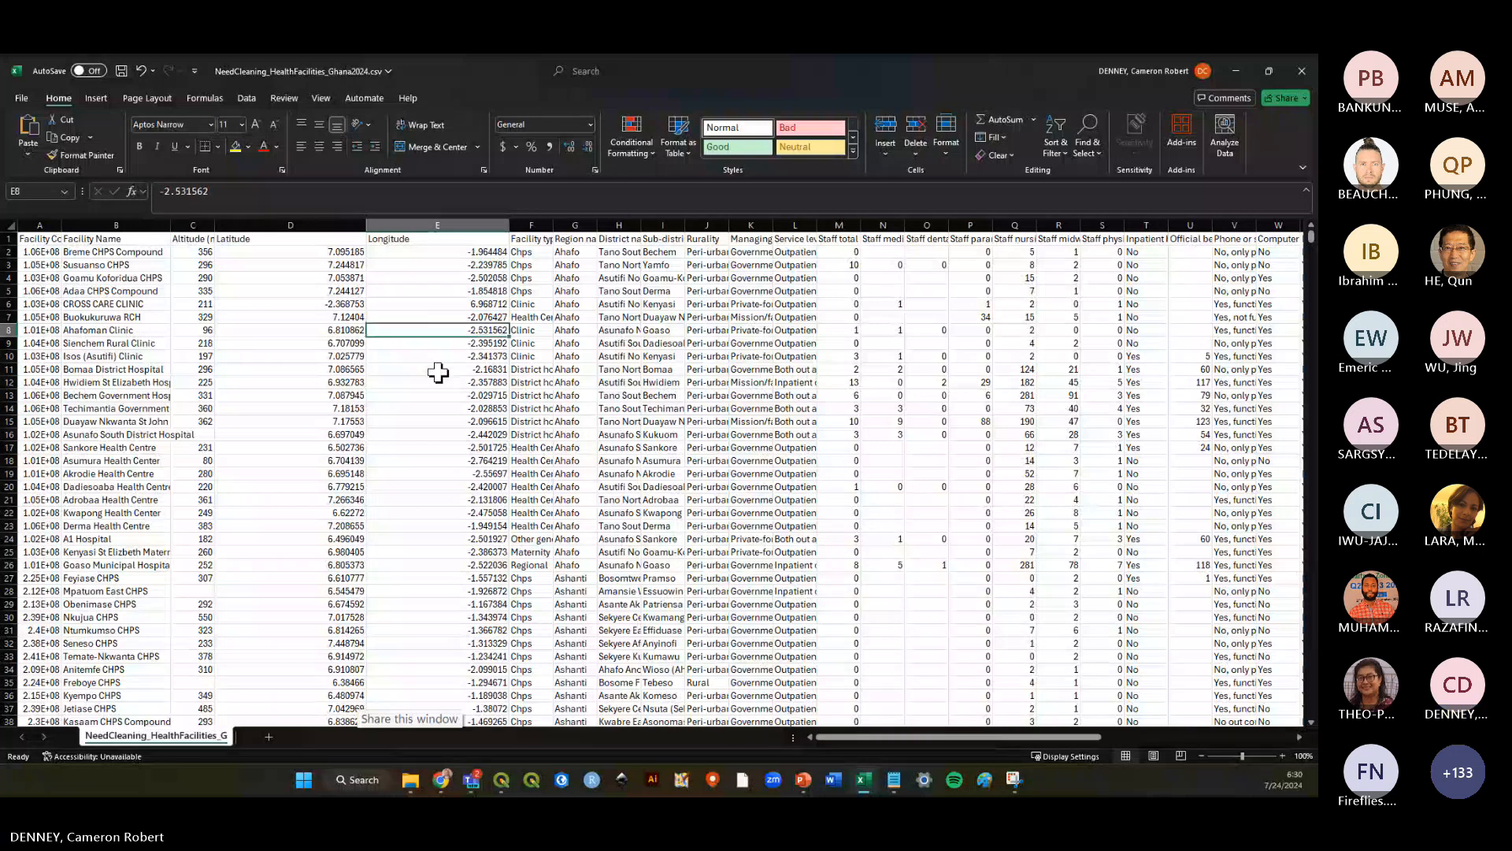
{"action": "left_click", "coordinate": [351, 305]}
{"action": "left_click", "coordinate": [393, 305]}
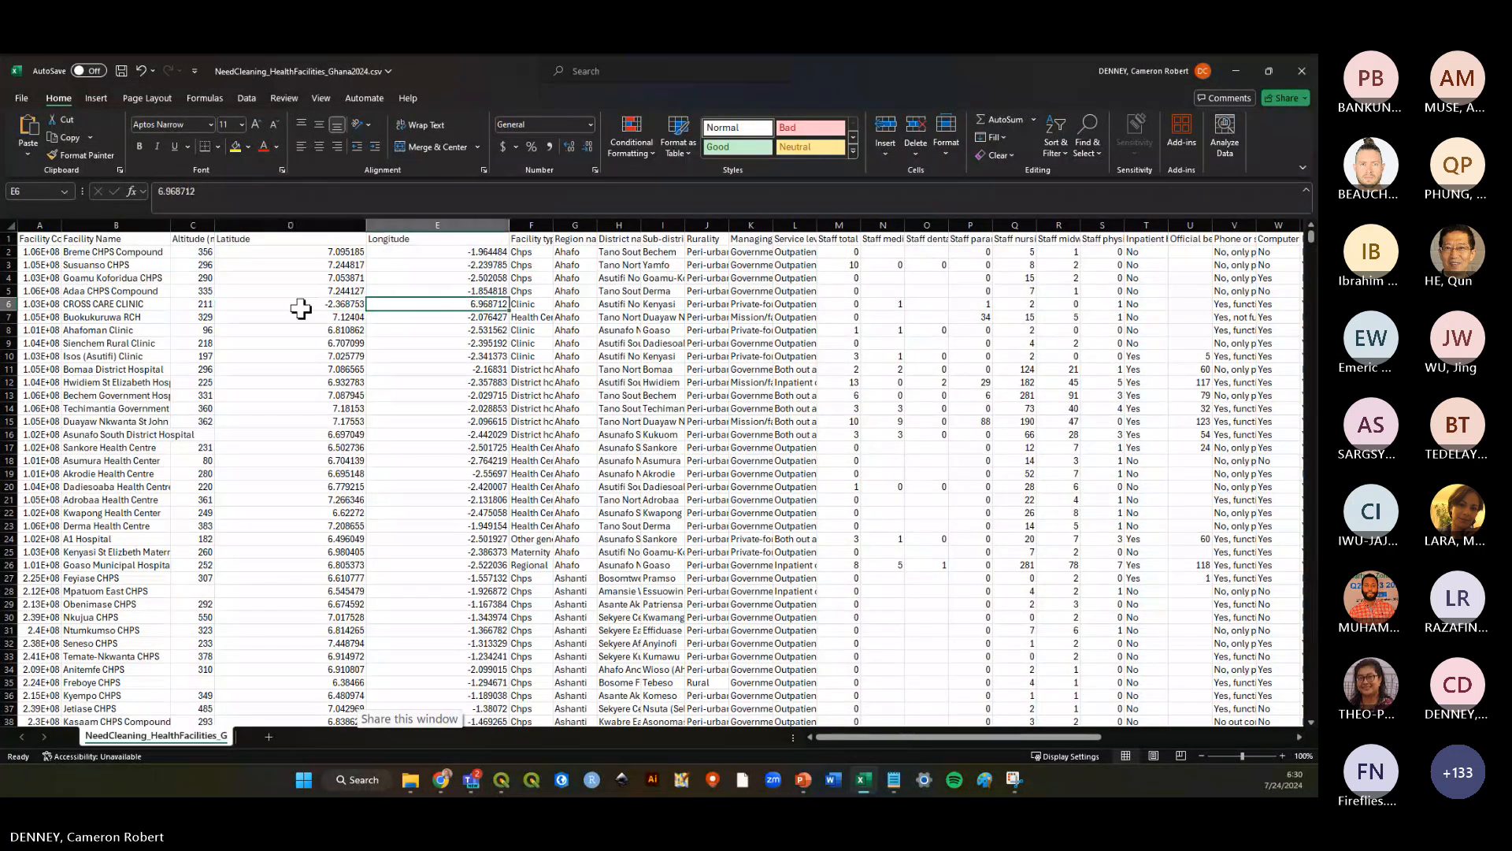
{"action": "left_click", "coordinate": [8, 304]}
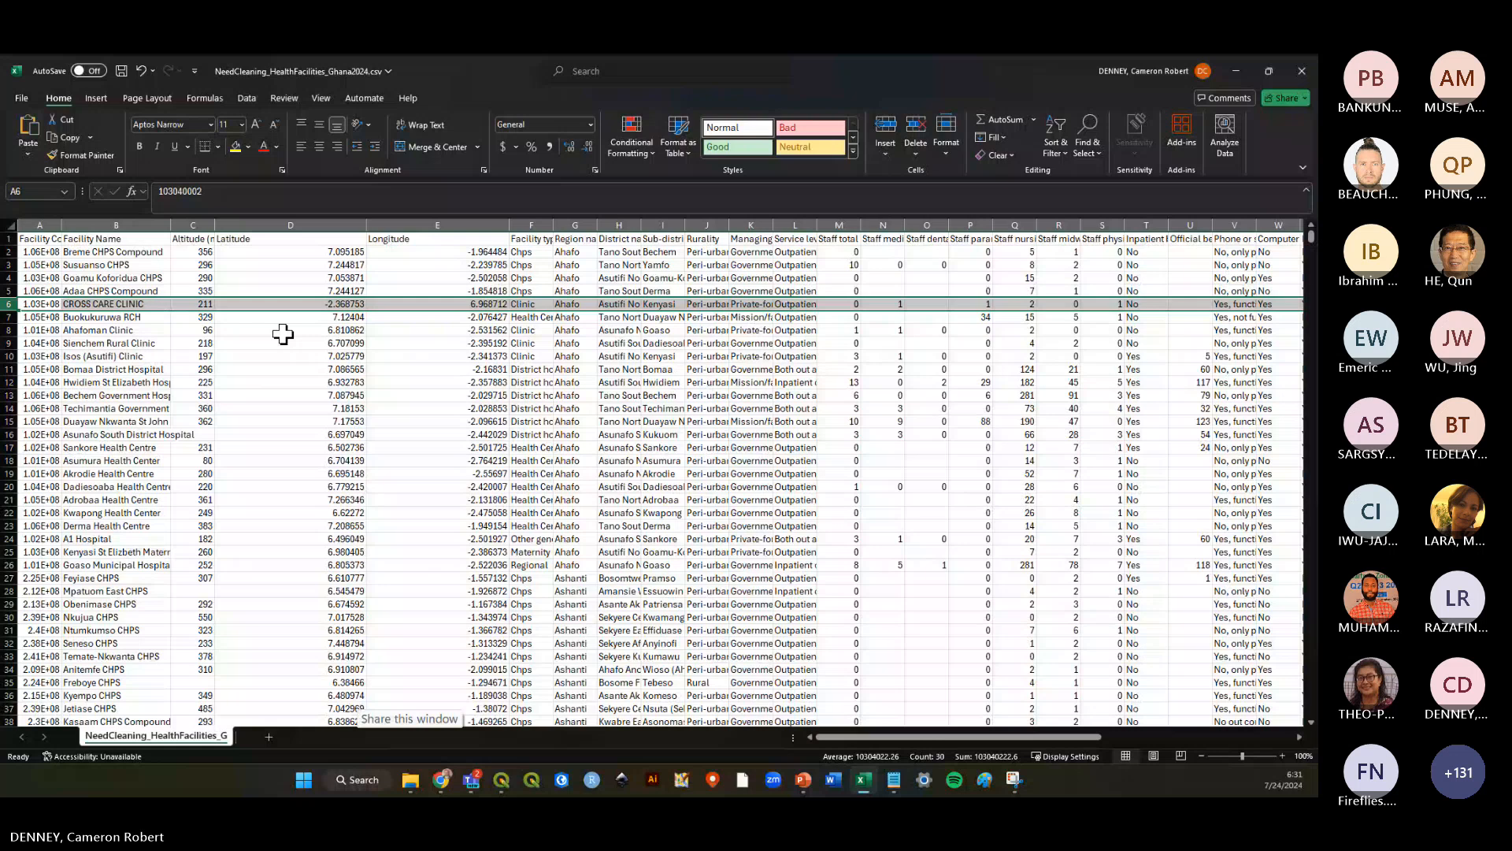
{"action": "left_click", "coordinate": [441, 304]}
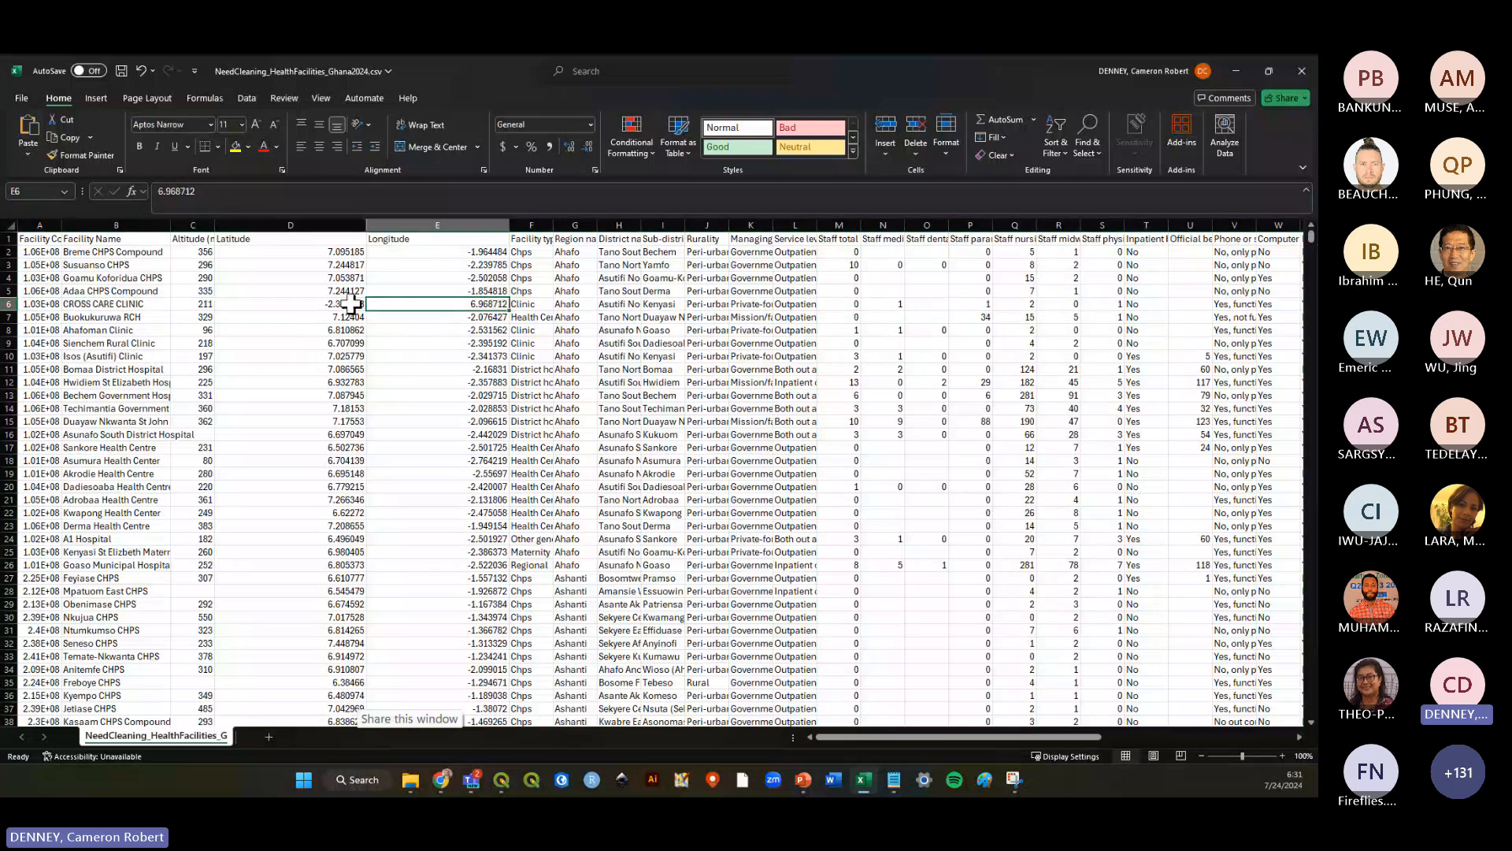
{"action": "left_click", "coordinate": [319, 220]}
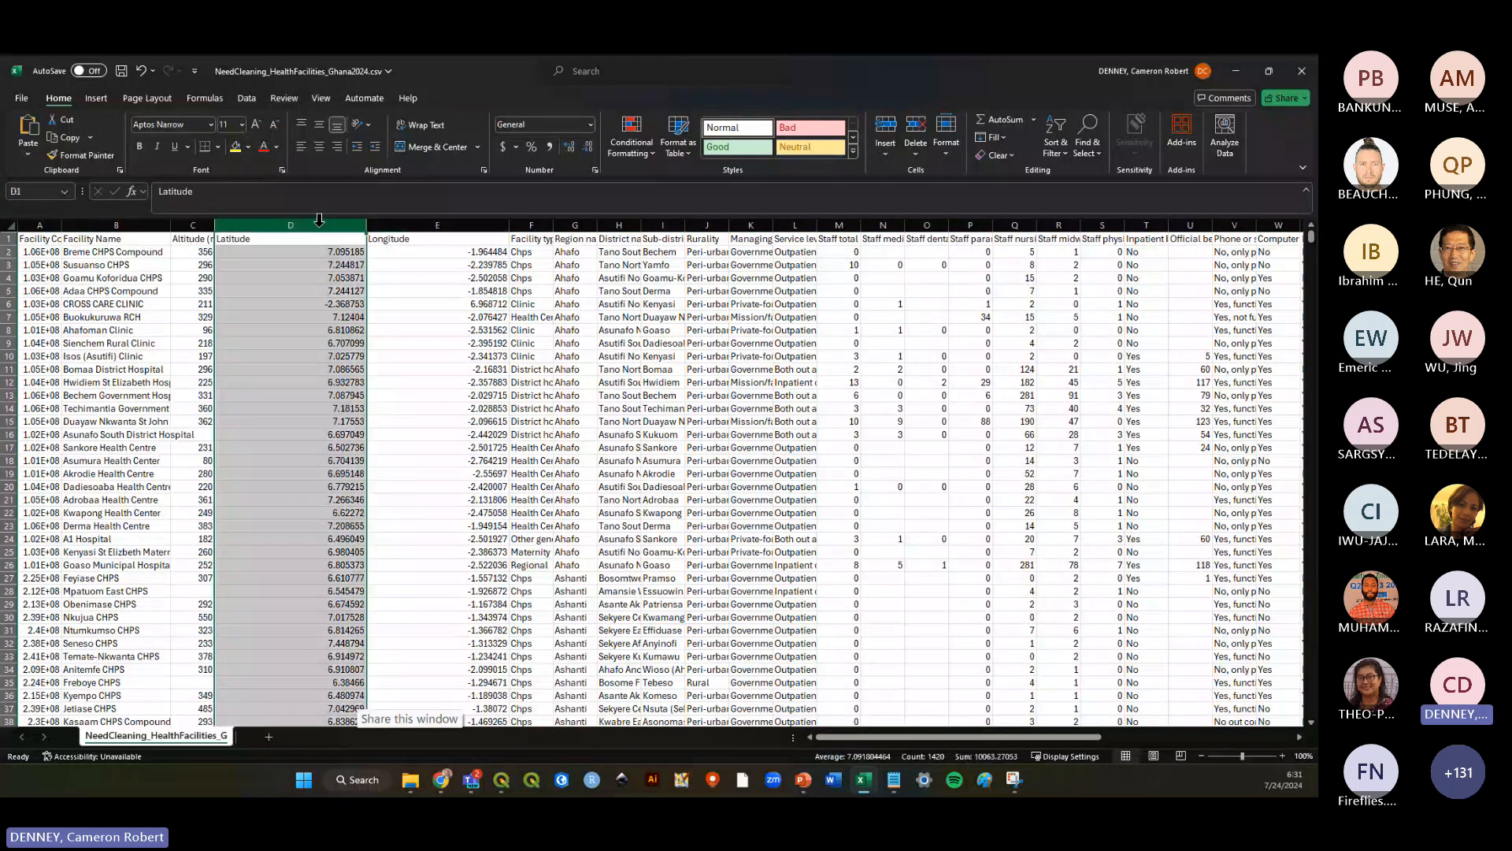
{"action": "left_click", "coordinate": [438, 356]}
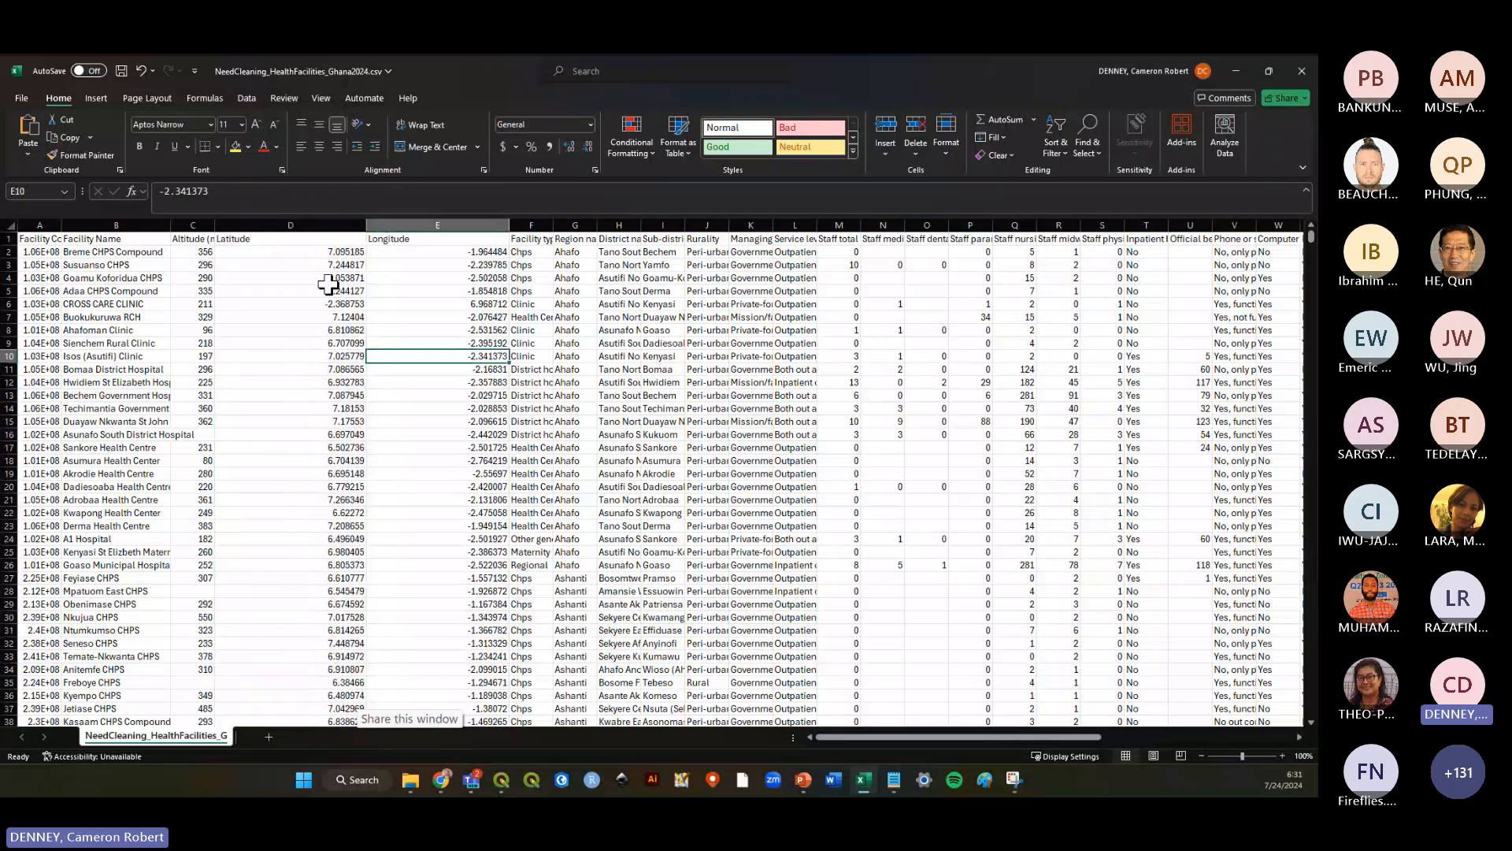
{"action": "left_click", "coordinate": [21, 304]}
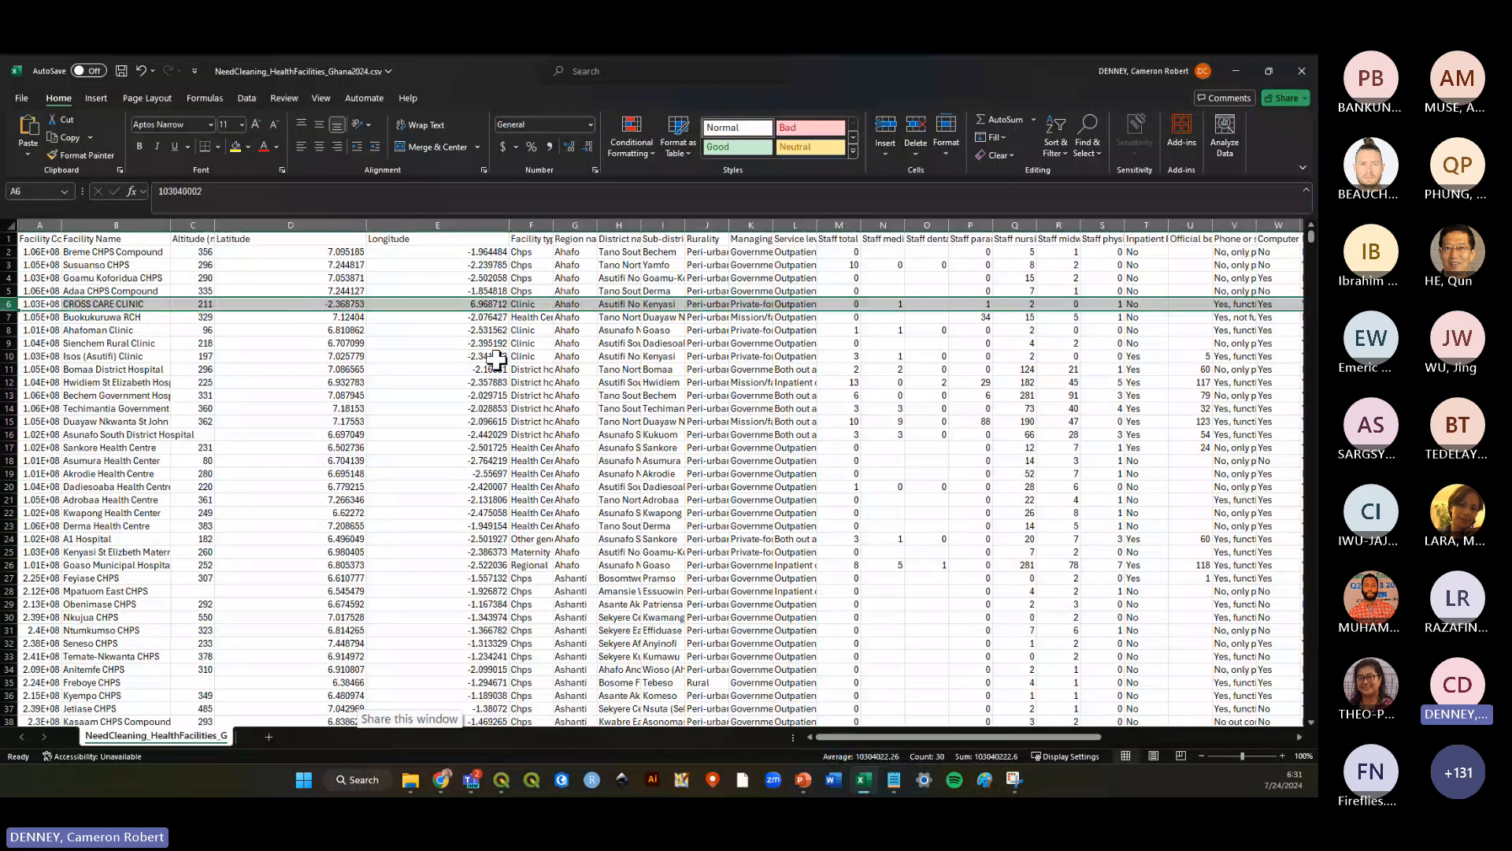
{"action": "left_click", "coordinate": [457, 224]}
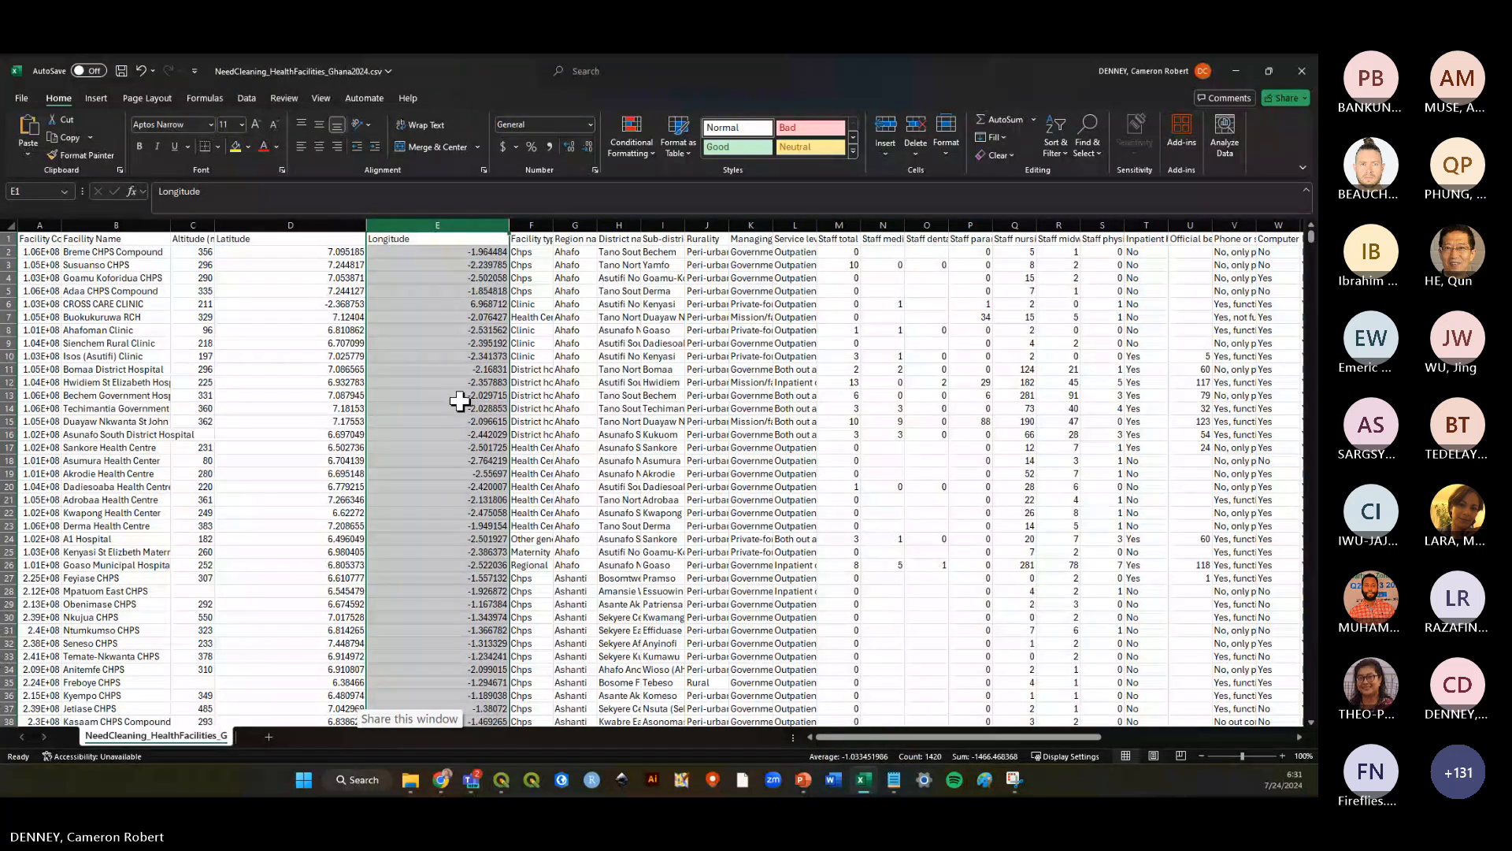
{"action": "left_click", "coordinate": [467, 303]}
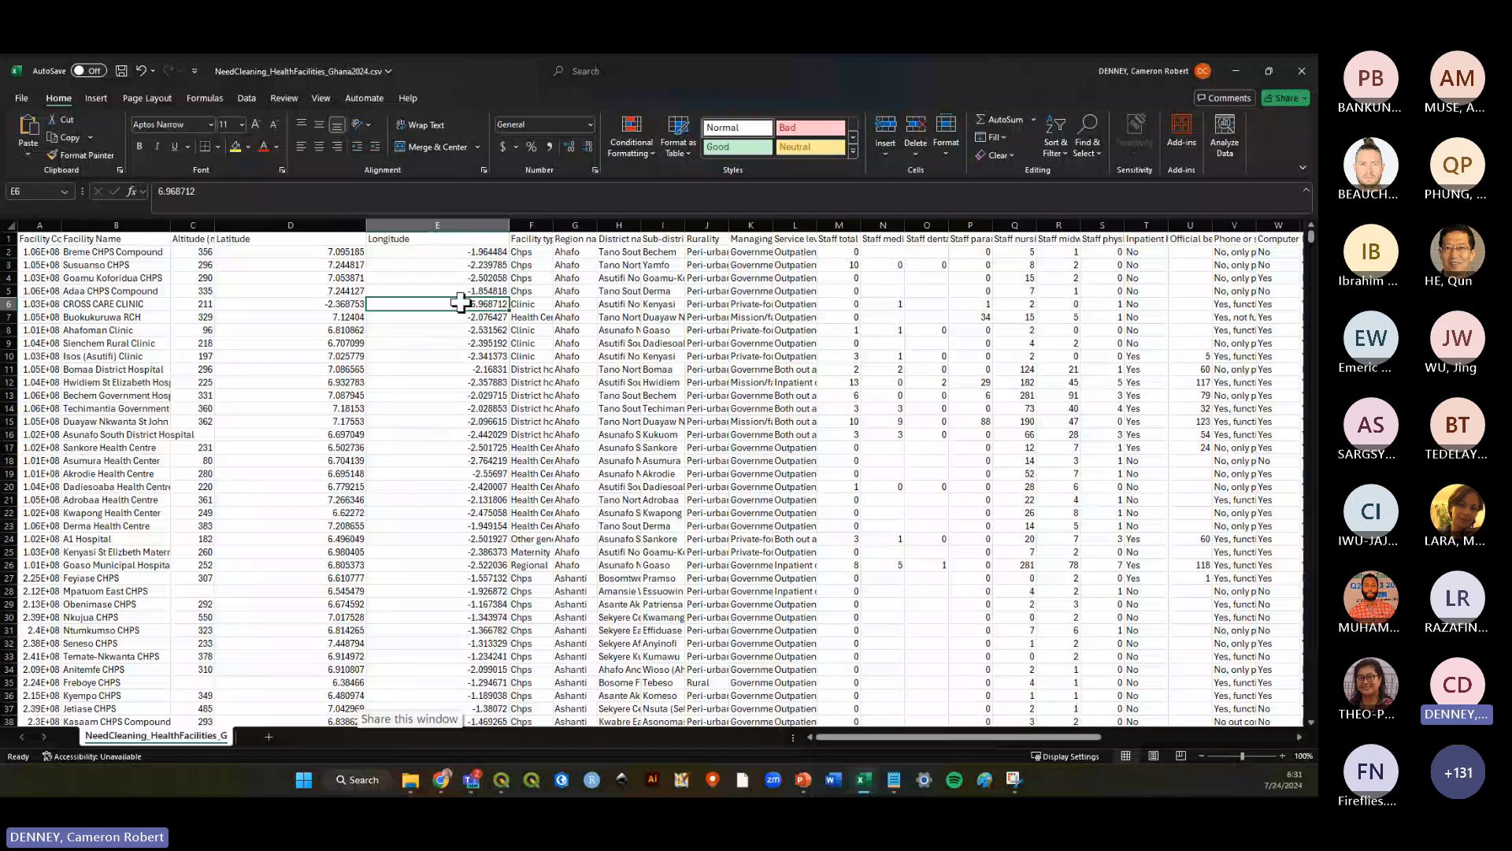
{"action": "left_click", "coordinate": [338, 304]}
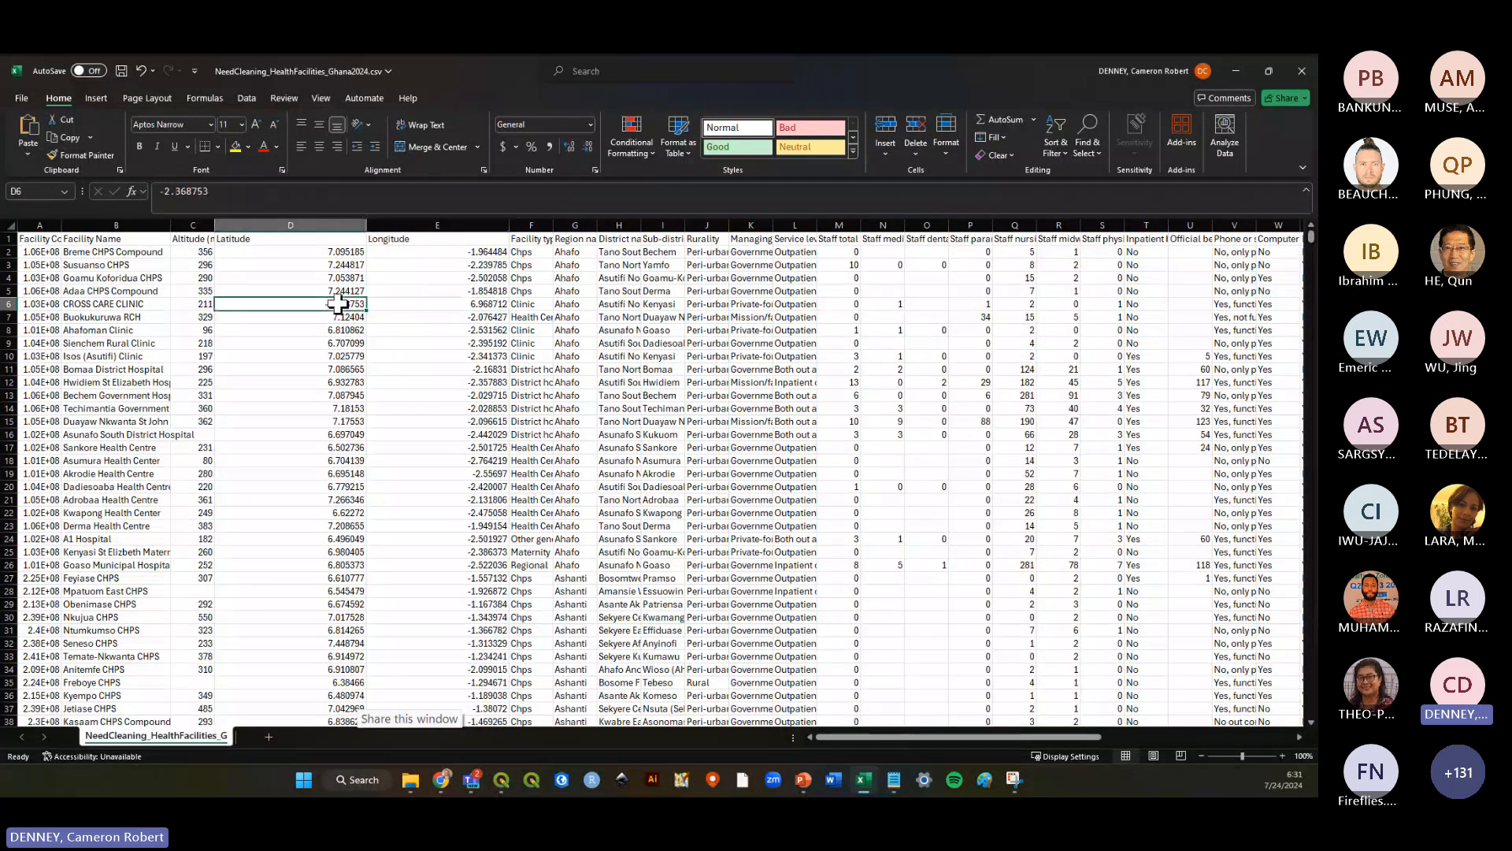
{"action": "left_click", "coordinate": [418, 304]}
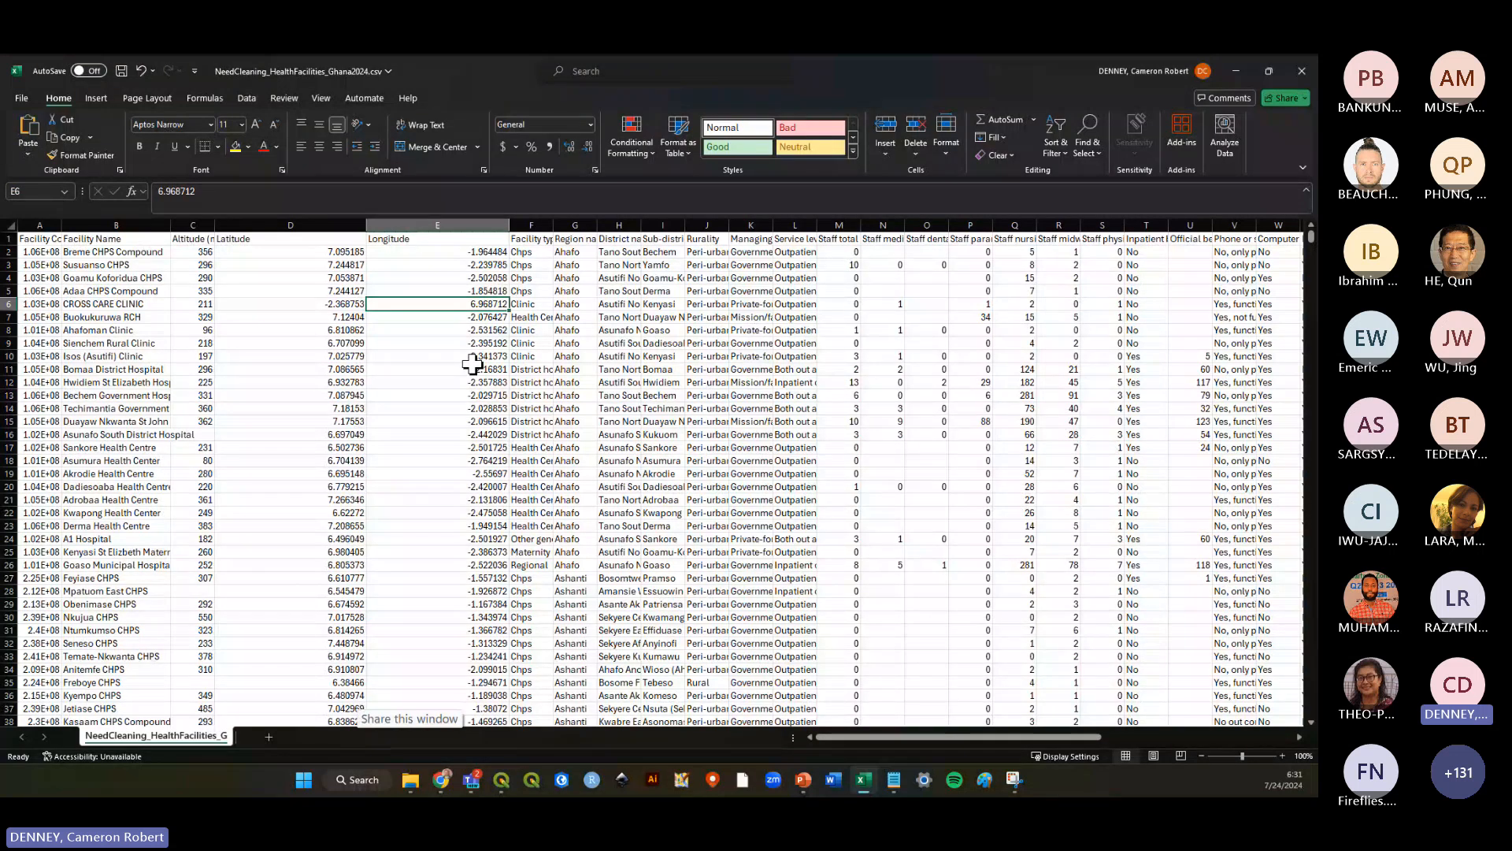
{"action": "left_click", "coordinate": [473, 358]}
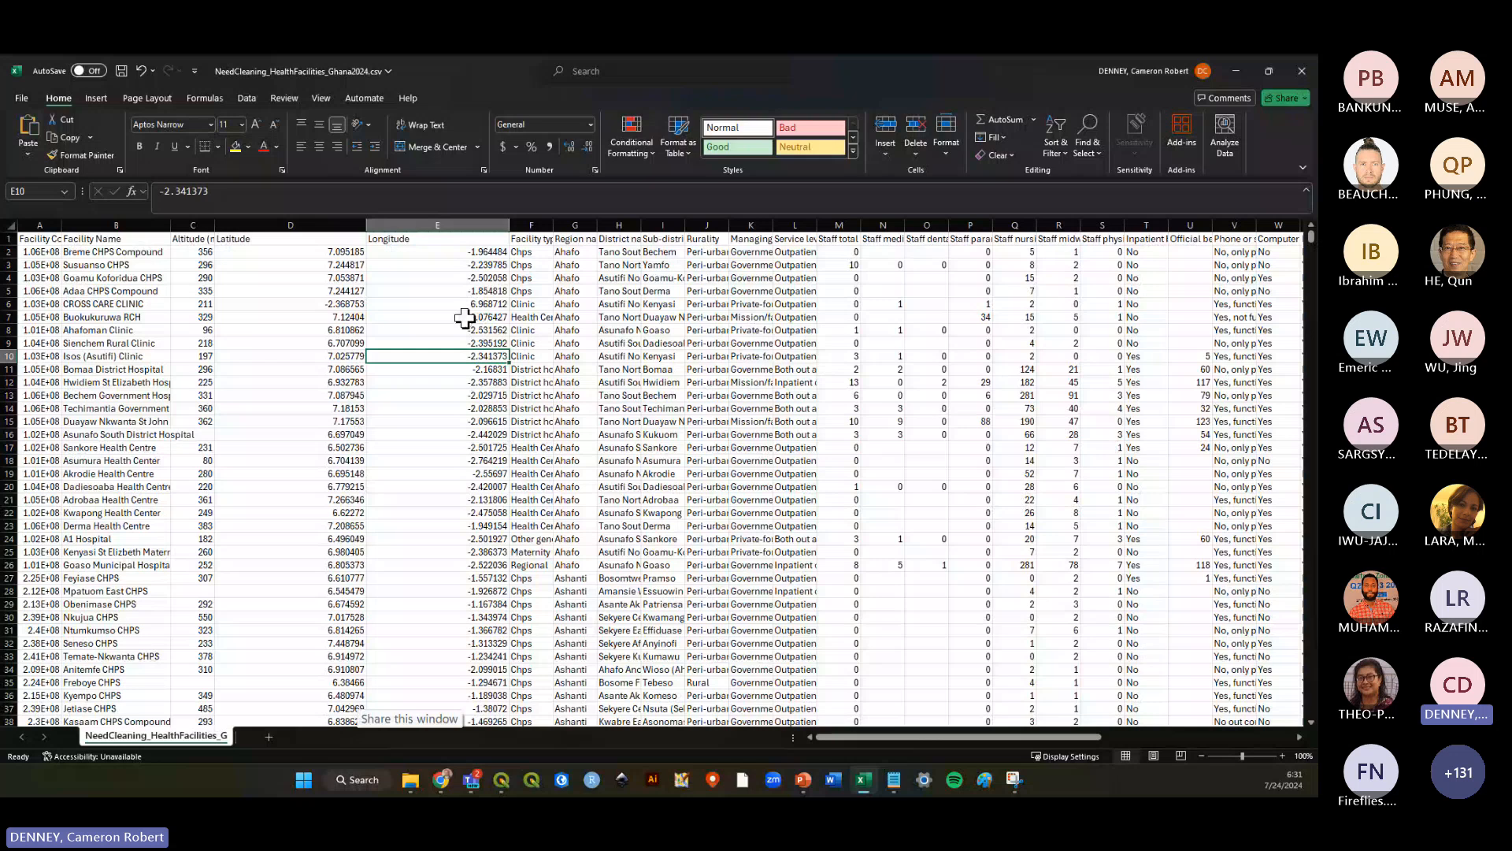
{"action": "left_click", "coordinate": [349, 318]}
{"action": "left_click", "coordinate": [351, 278]}
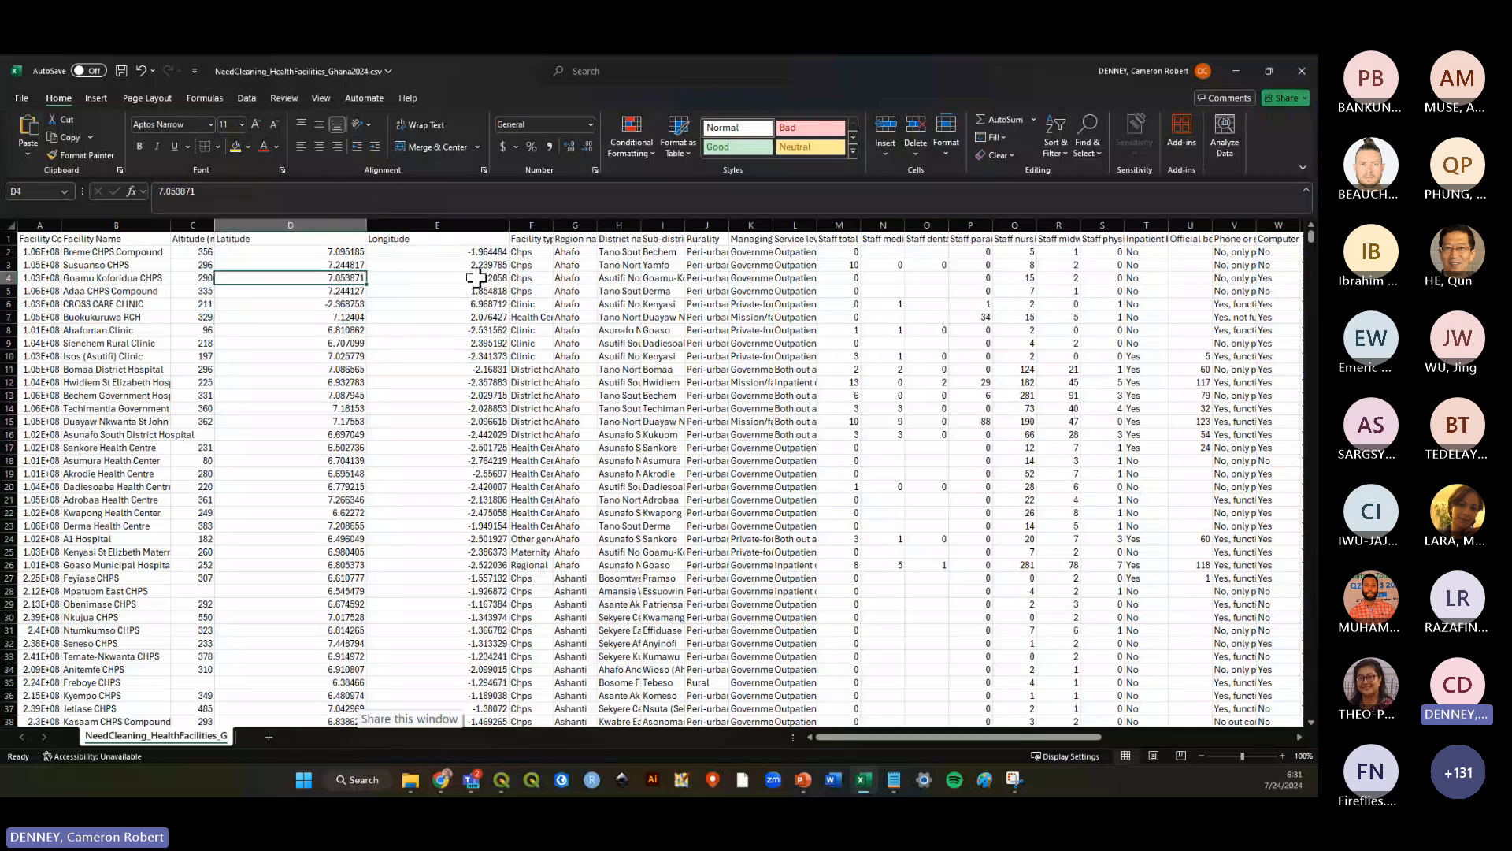
Park a copy of CROSS CARE CLINIC's longitude 6.968712 in cell N5, and overwrite that longitude with its latitude value -2.368753
{"action": "left_click", "coordinate": [441, 305]}
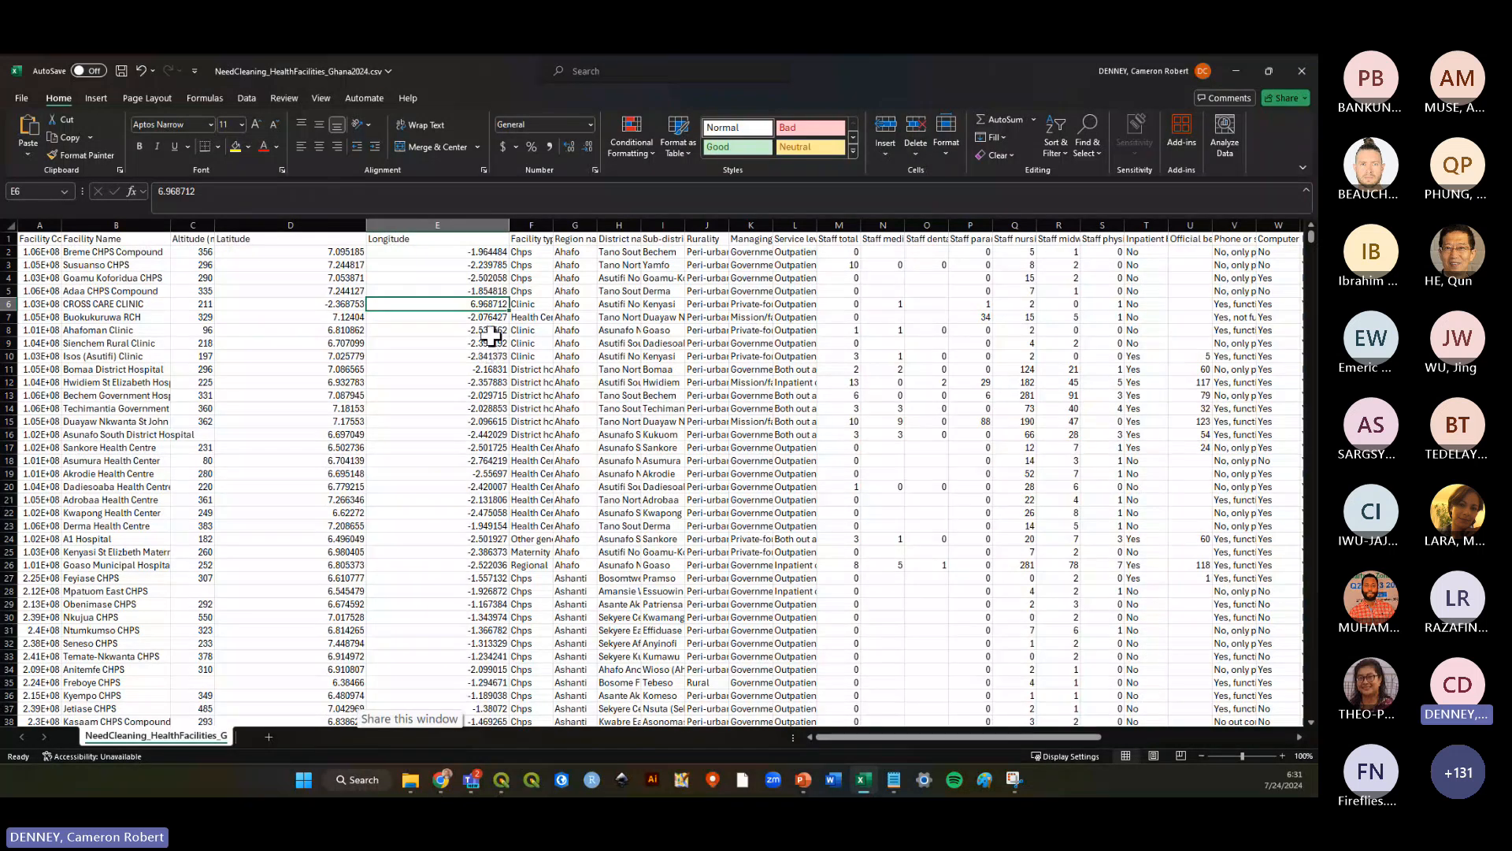
{"action": "key", "text": "ctrl+c"}
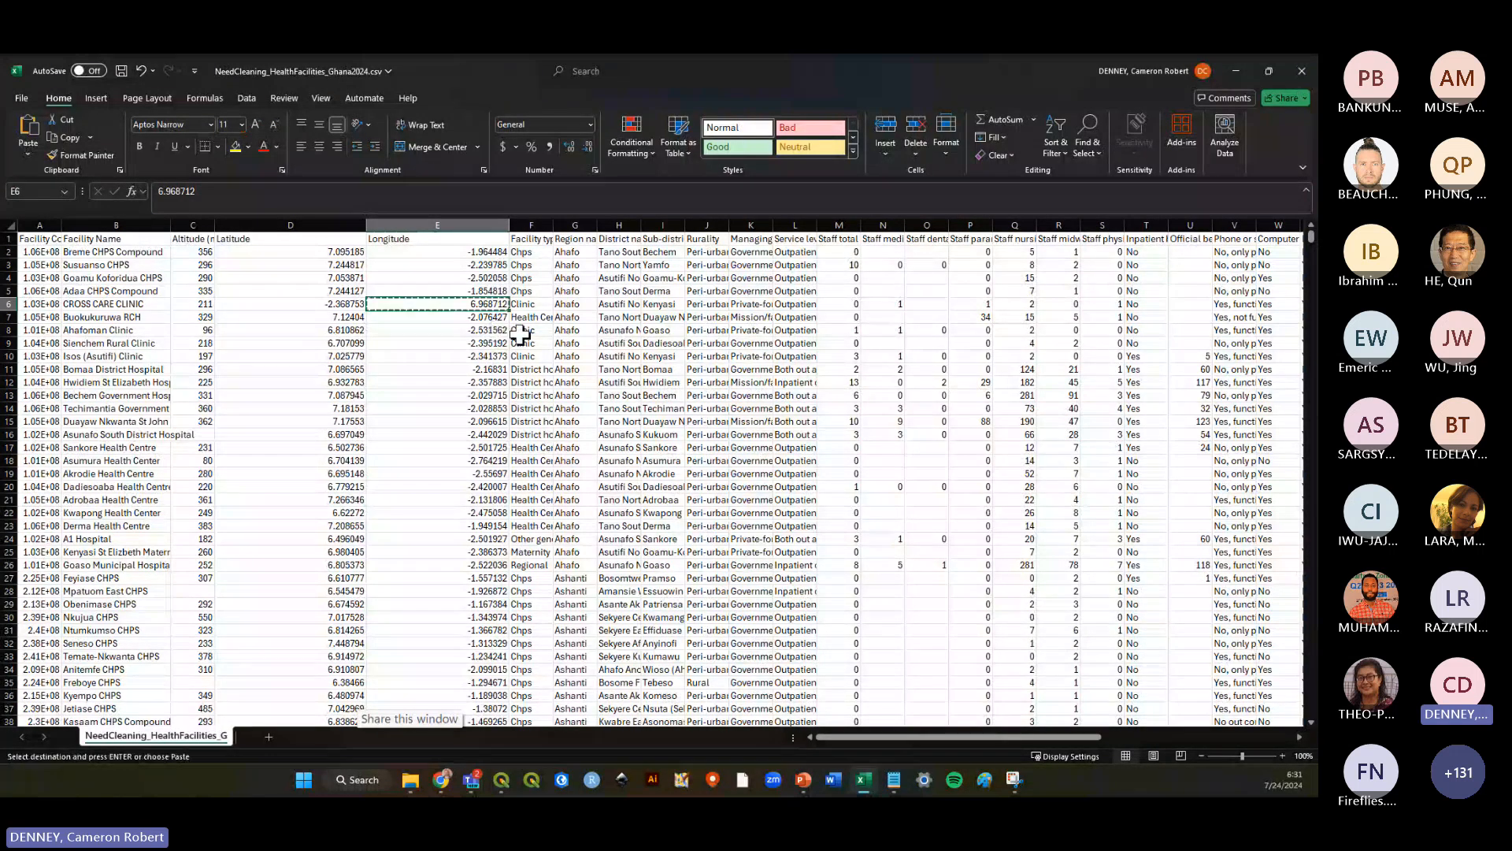
{"action": "left_click", "coordinate": [890, 292]}
{"action": "key", "text": "ctrl+v"}
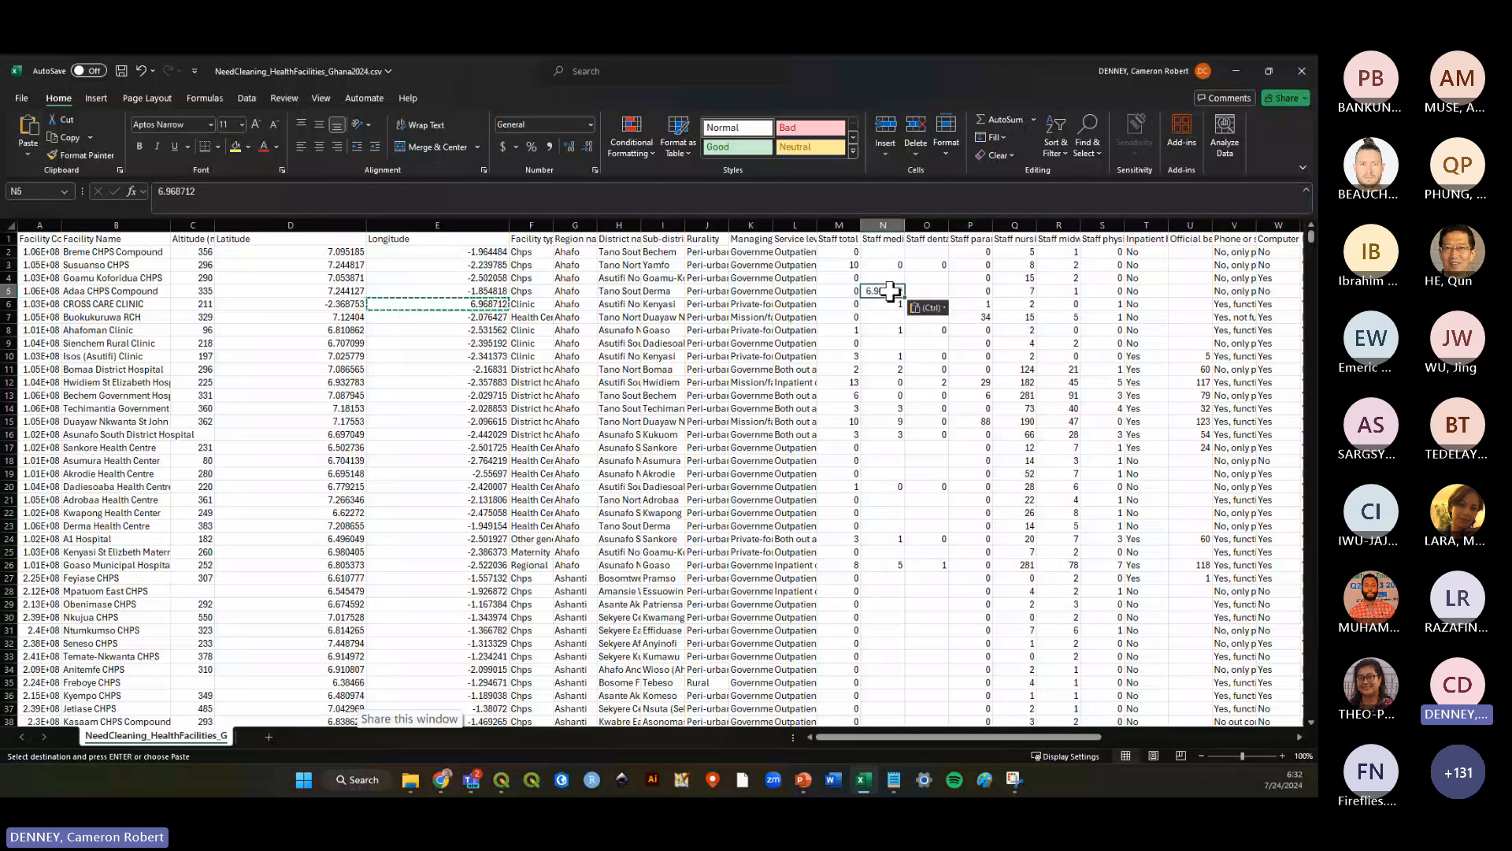
{"action": "left_click", "coordinate": [336, 303]}
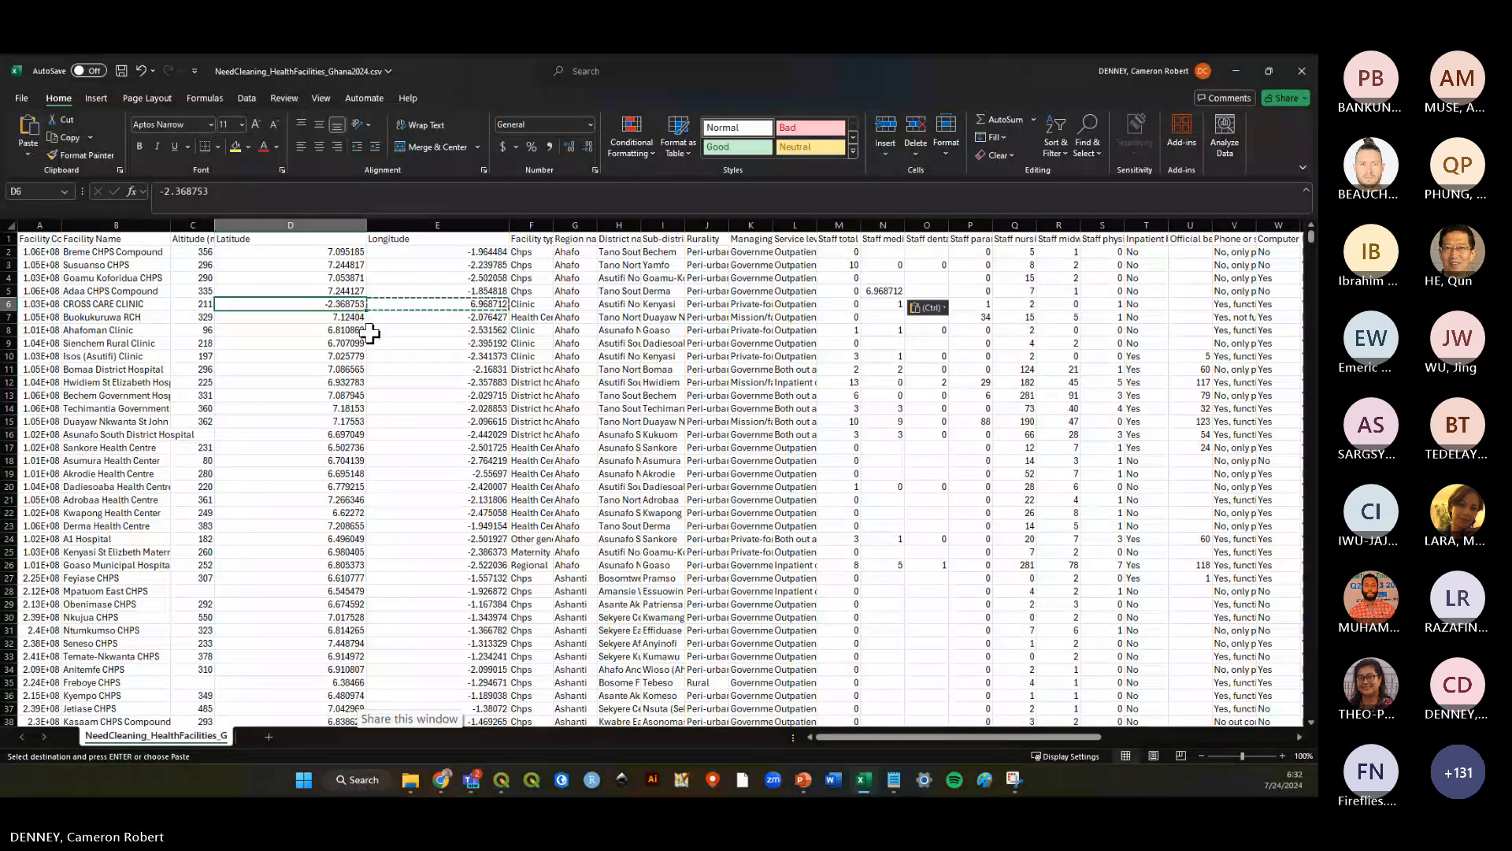
{"action": "key", "text": "ctrl+c"}
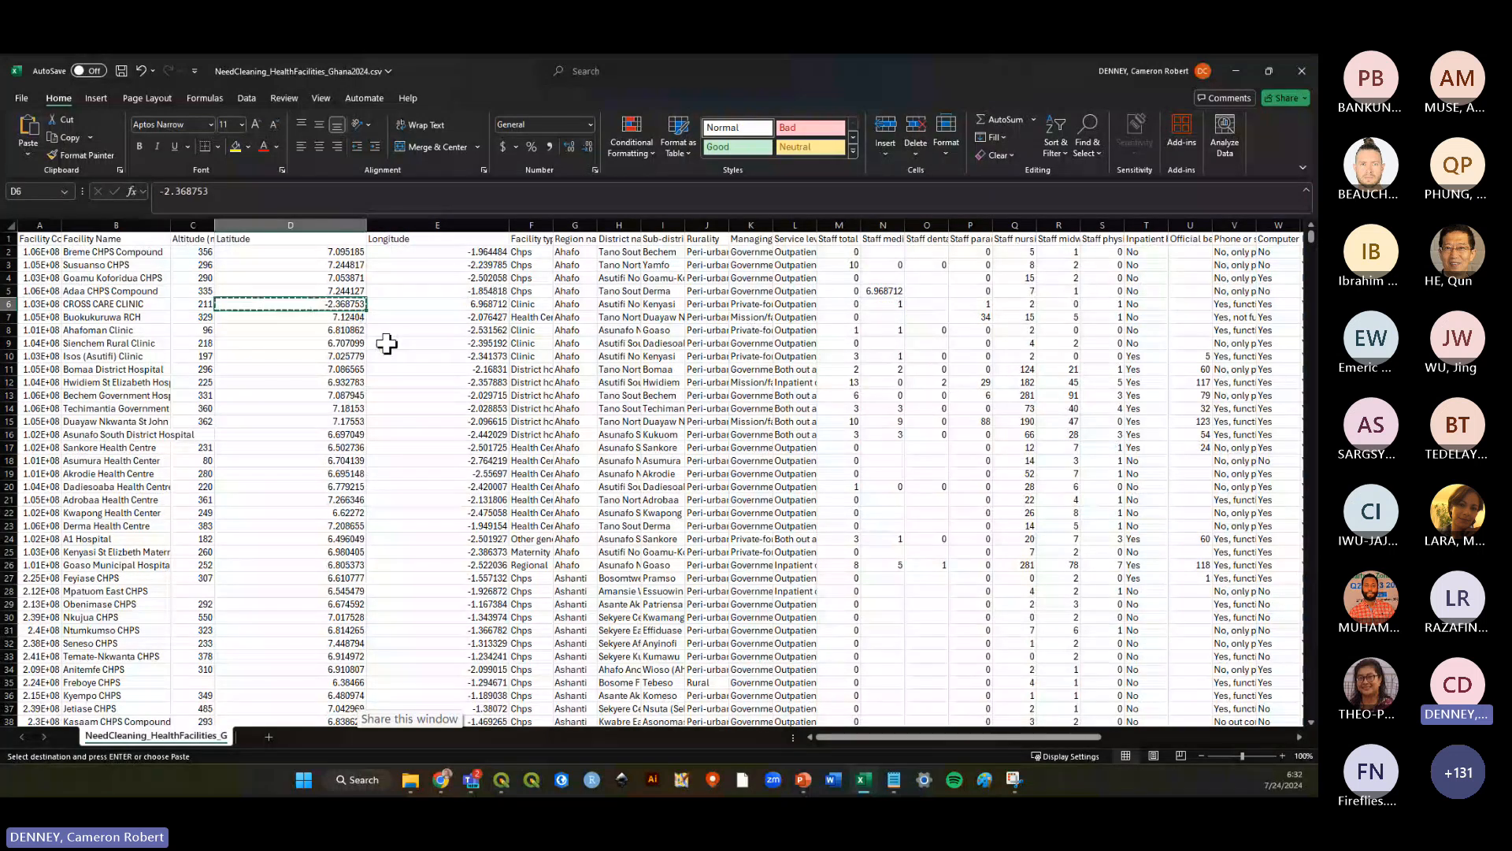
{"action": "left_click", "coordinate": [451, 306]}
{"action": "key", "text": "ctrl+v"}
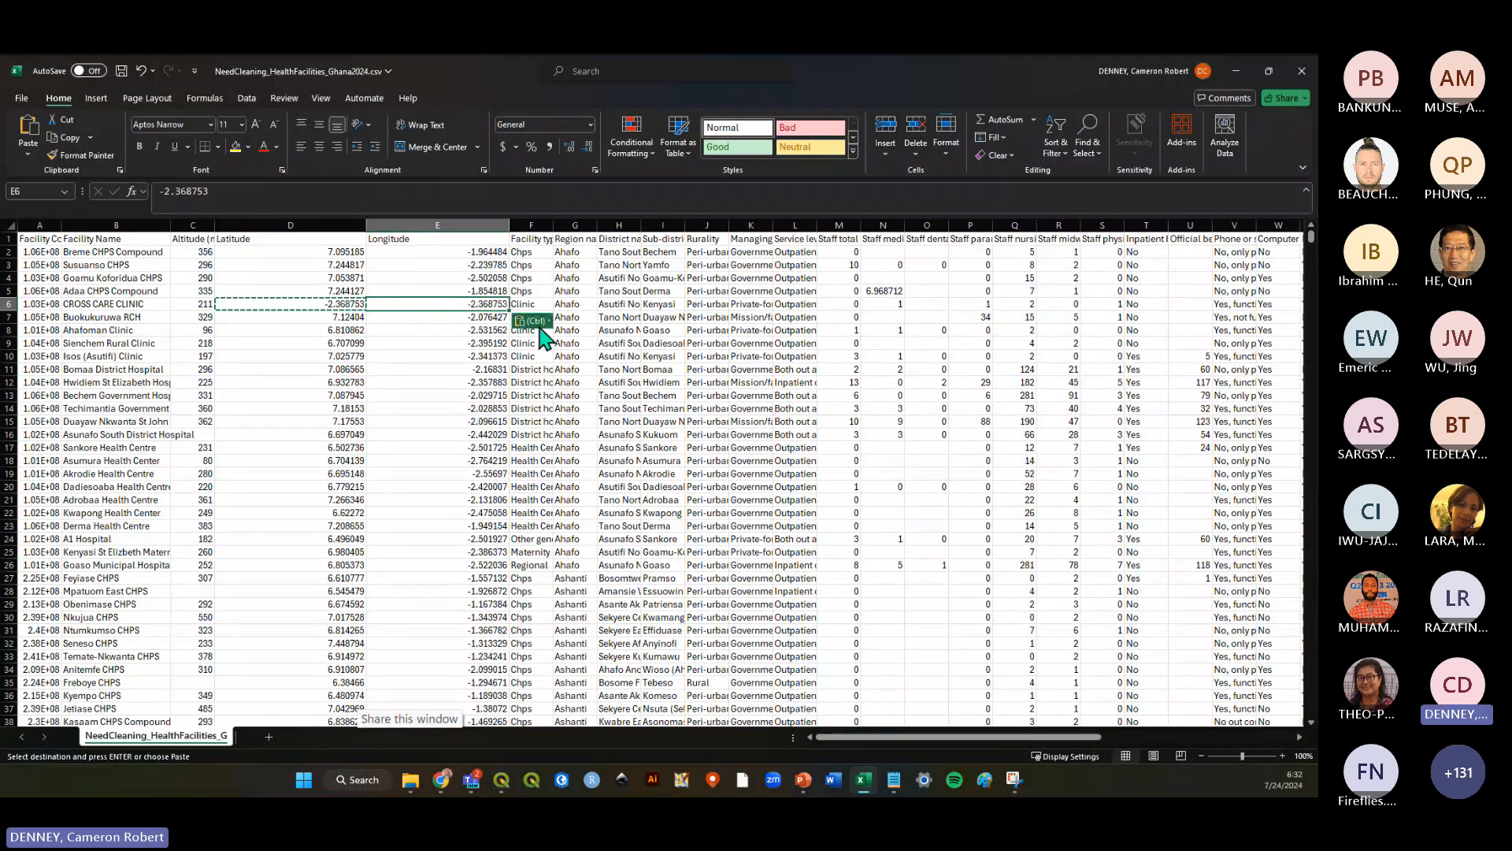
Copy the parked value 6.968712 from N5 into CROSS CARE CLINIC's latitude and clear the temporary cell
{"action": "left_click", "coordinate": [880, 291]}
{"action": "key", "text": "ctrl+c"}
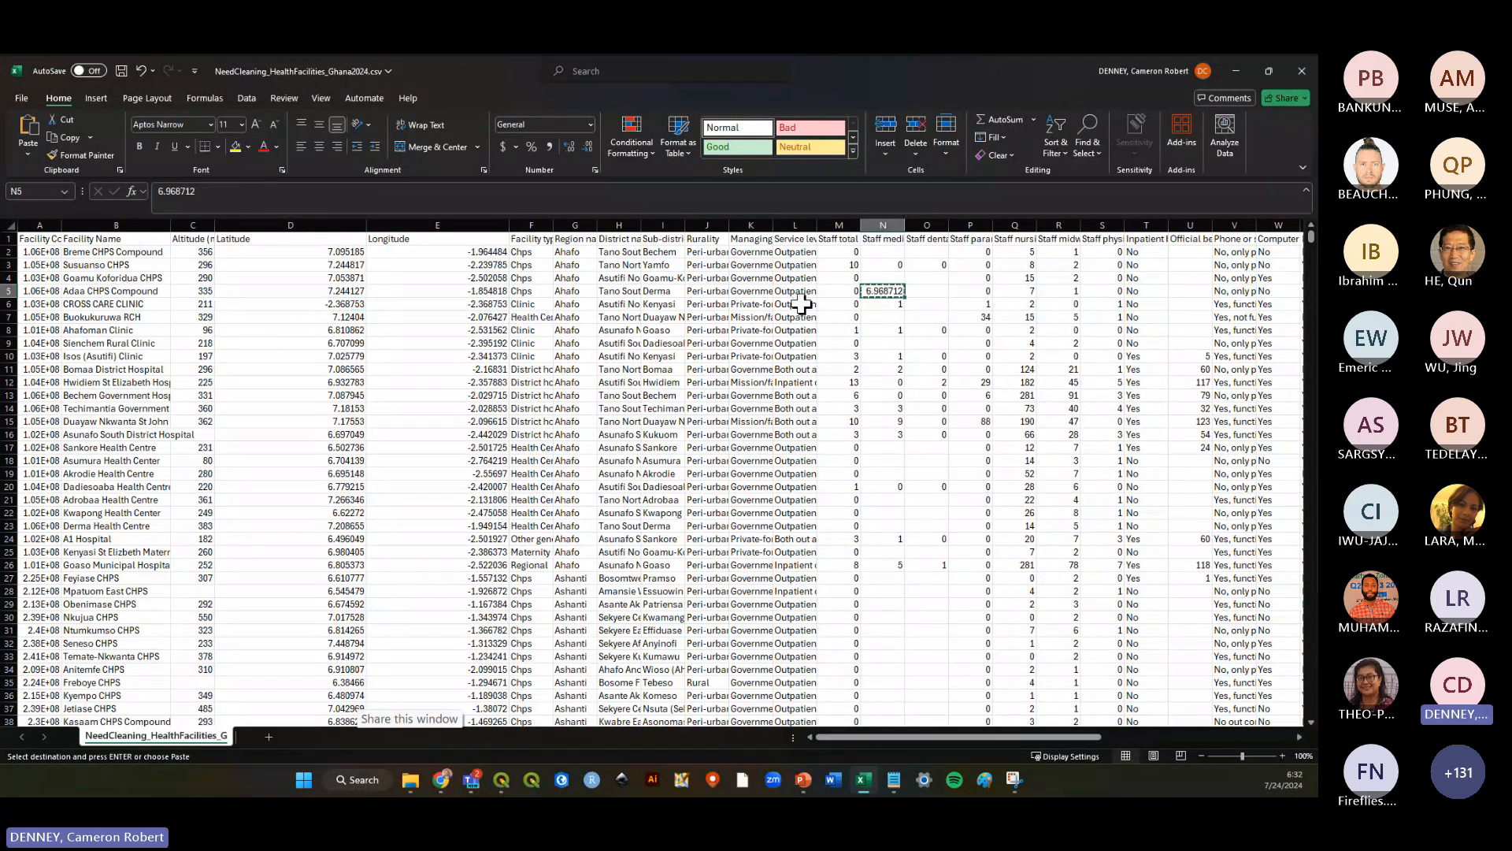
{"action": "left_click", "coordinate": [337, 304]}
{"action": "key", "text": "ctrl+v"}
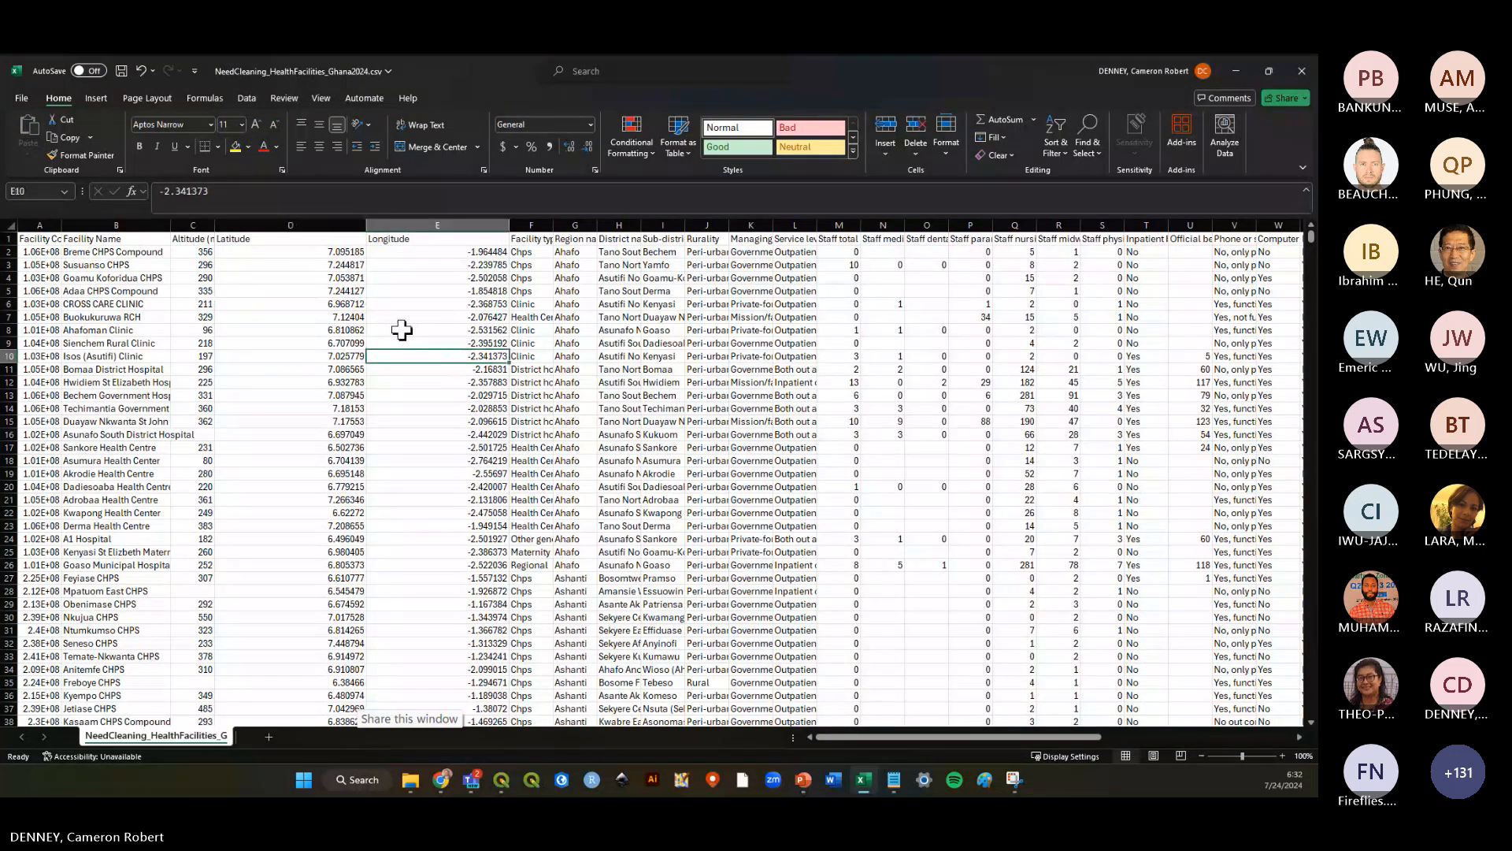
Compare the latitudes and the longitudes in rows 3 to 13 for consistency
{"action": "left_click_drag", "start_coordinate": [323, 266], "coordinate": [320, 395]}
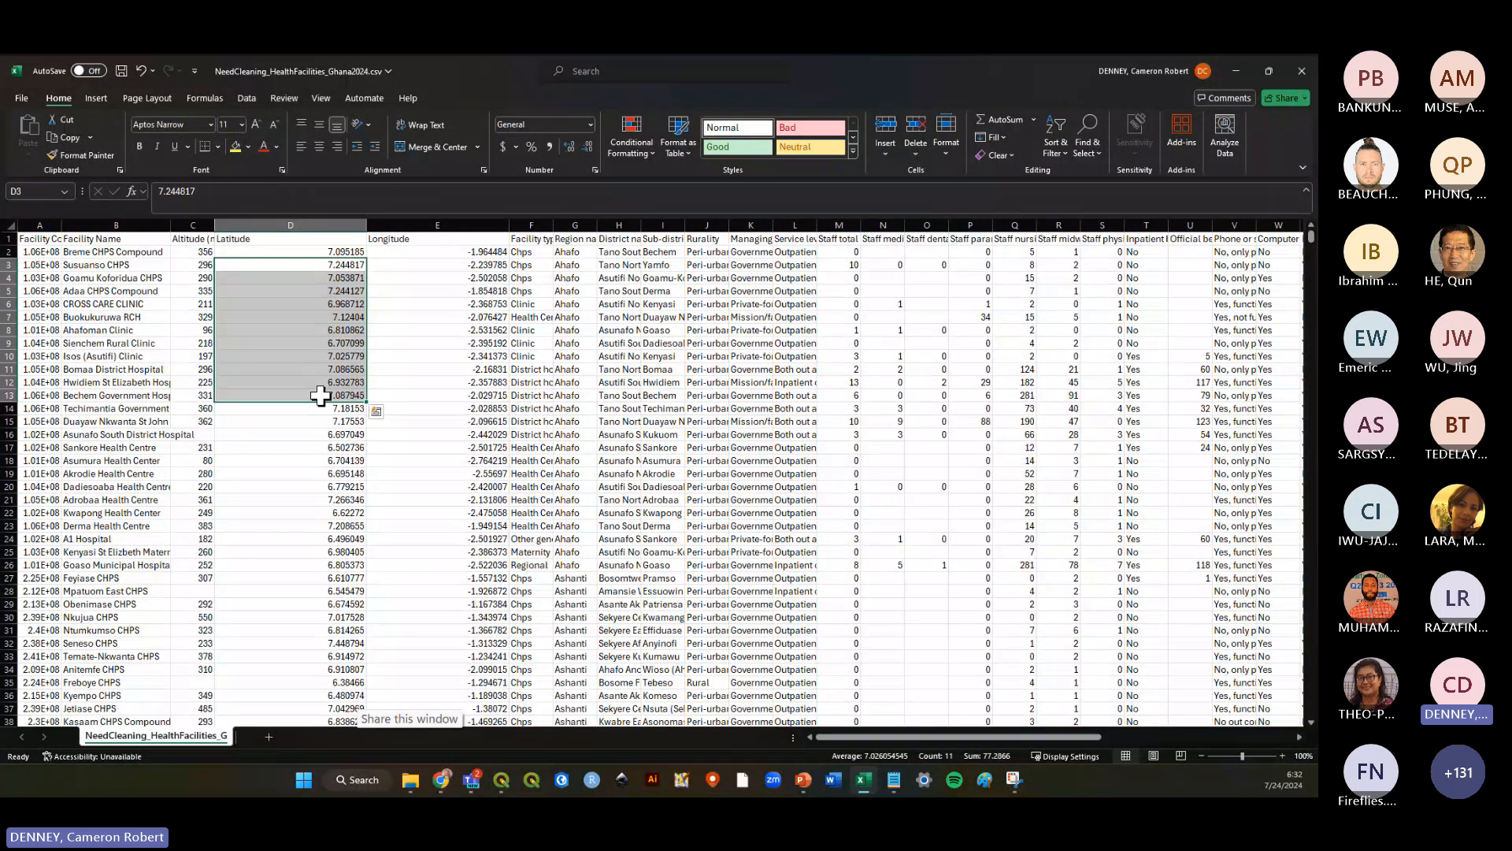
{"action": "left_click_drag", "start_coordinate": [472, 266], "coordinate": [466, 397]}
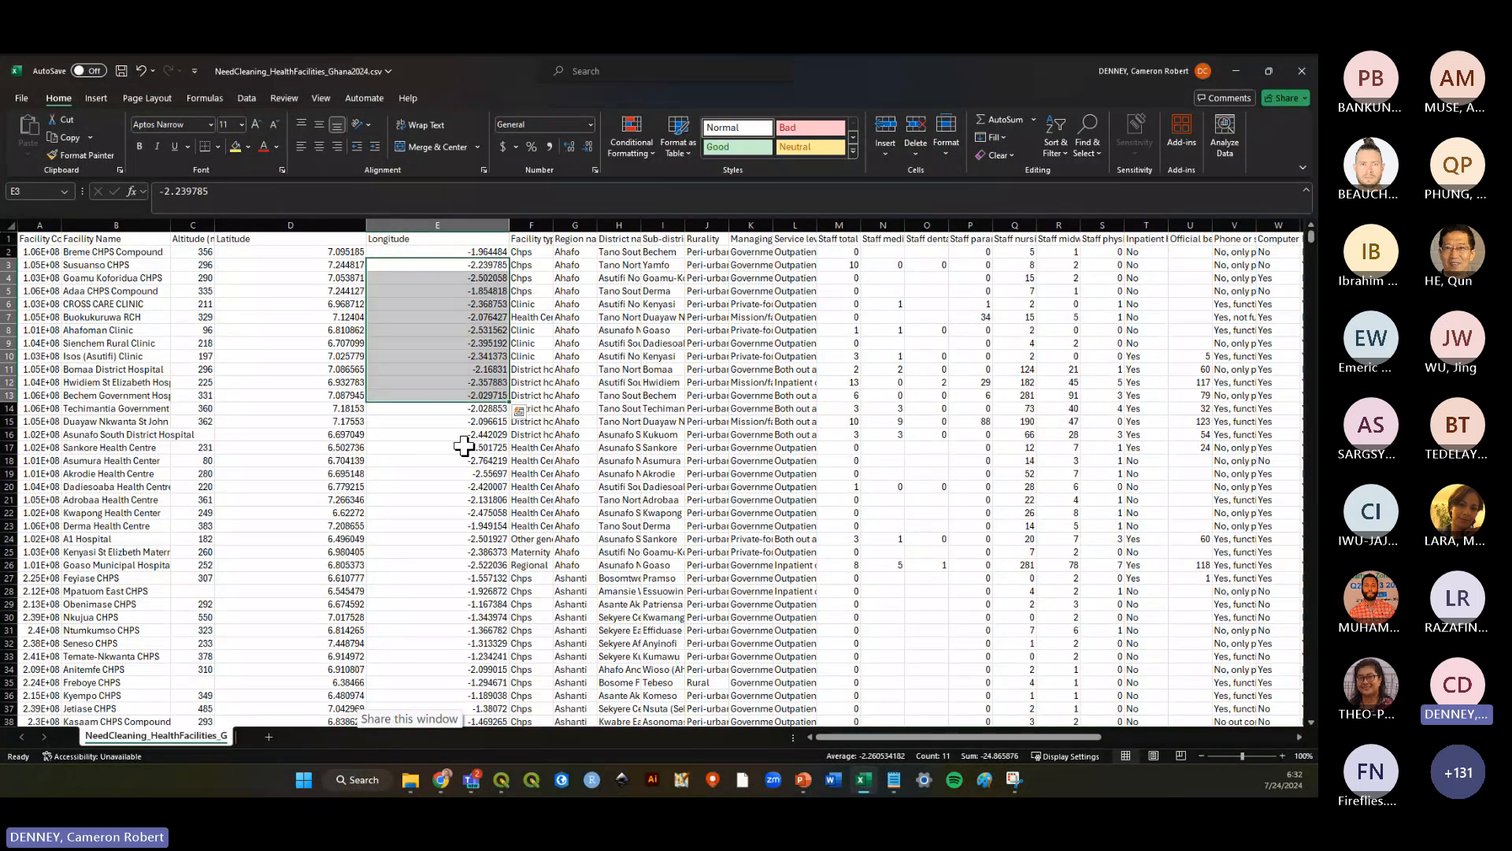
Switch back to QGIS and select both stray ocean points to view their records in the attribute table
{"action": "key", "text": "alt+Tab"}
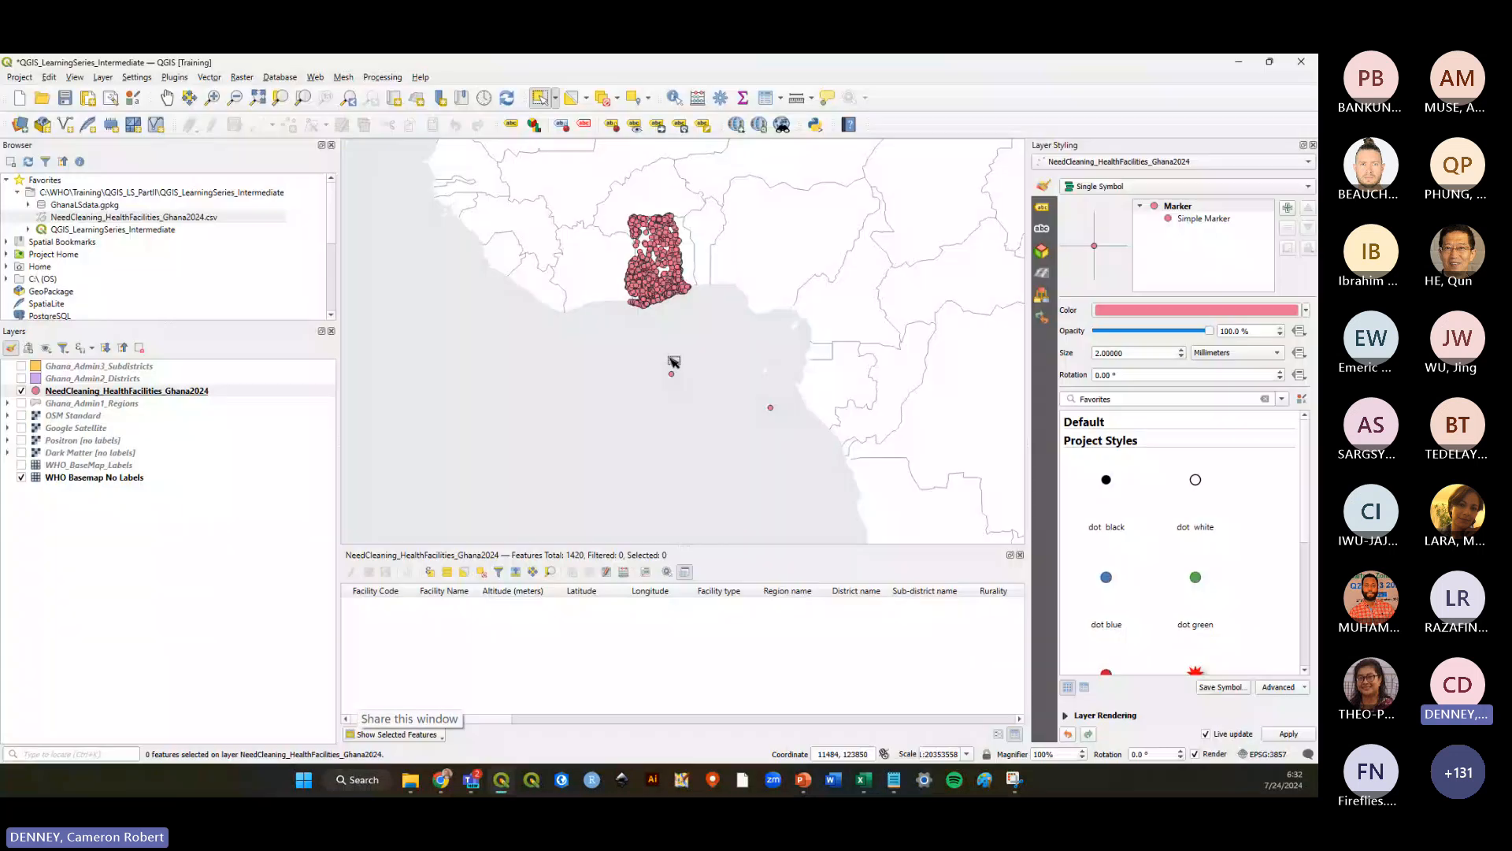
{"action": "left_click_drag", "start_coordinate": [642, 356], "coordinate": [809, 439]}
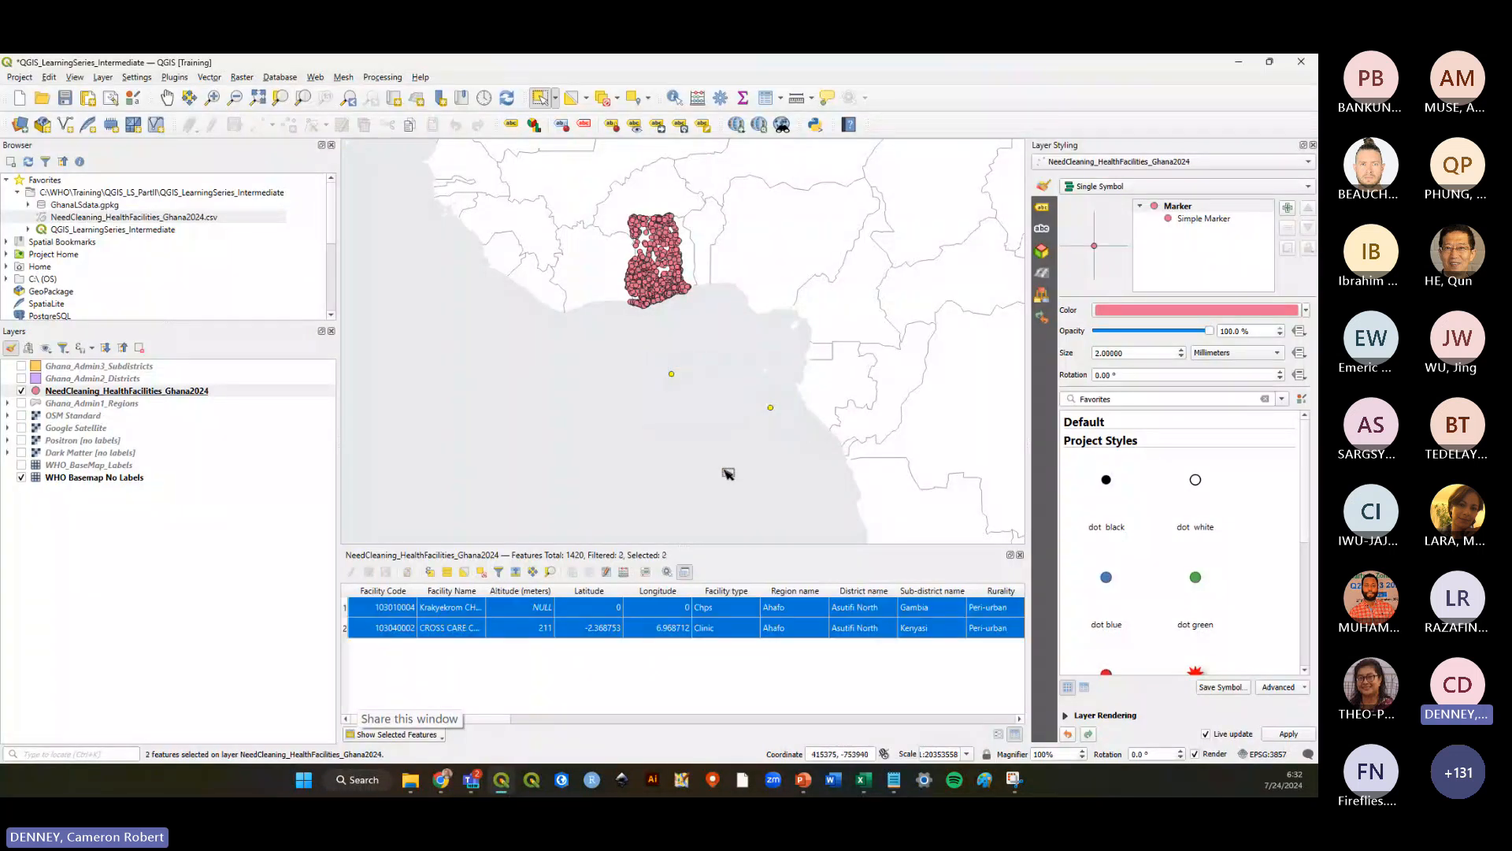
Recheck the two stray ocean points in QGIS, and return to the health facilities spreadsheet in Excel
{"action": "left_click_drag", "start_coordinate": [635, 359], "coordinate": [829, 435]}
{"action": "left_click_drag", "start_coordinate": [636, 359], "coordinate": [828, 437]}
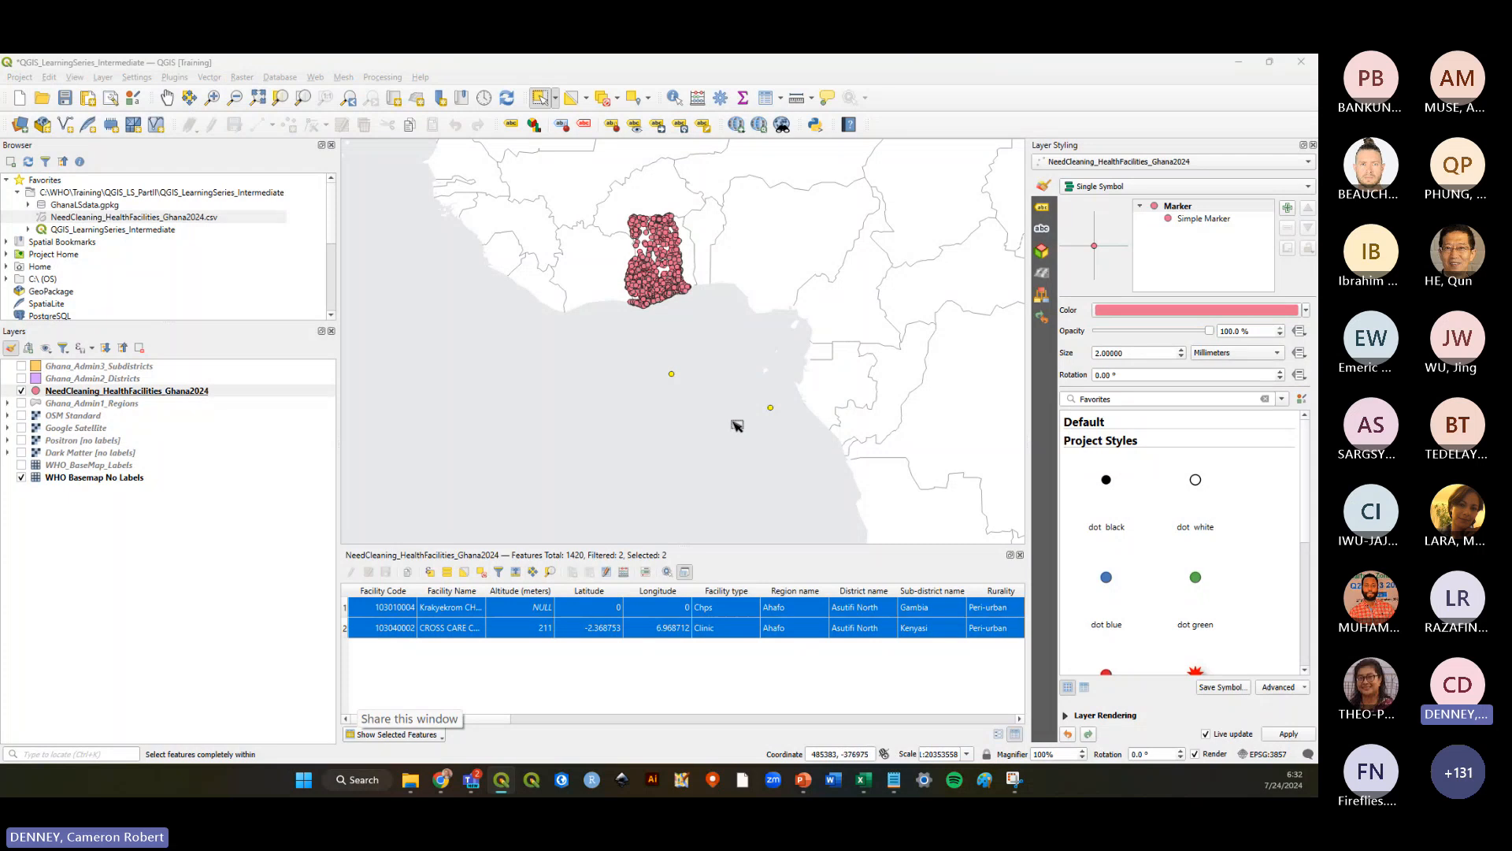
{"action": "key", "text": "alt+Tab"}
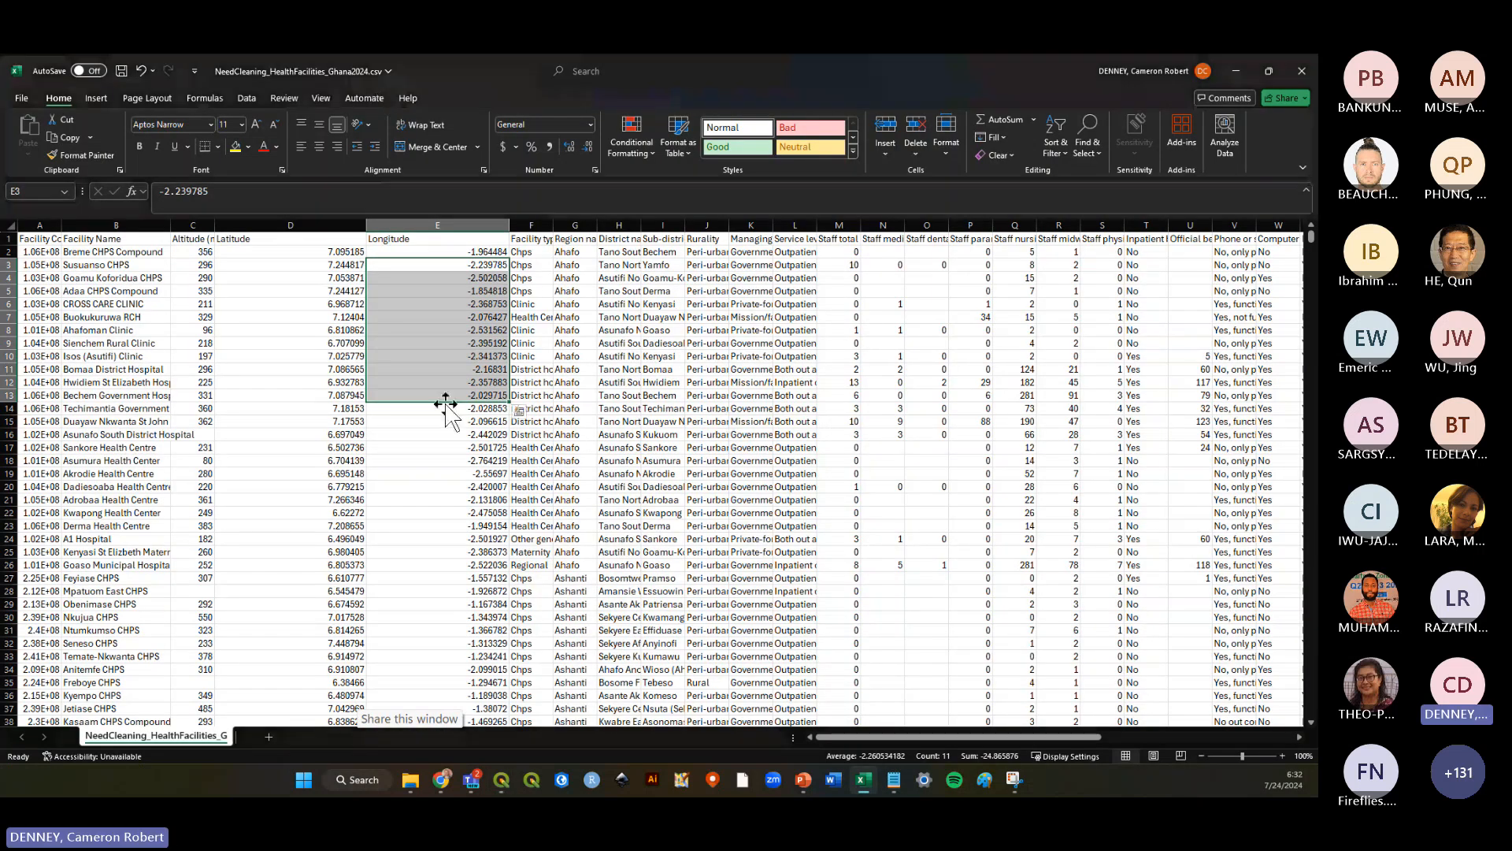
{"action": "left_click", "coordinate": [412, 447]}
{"action": "left_click", "coordinate": [334, 427]}
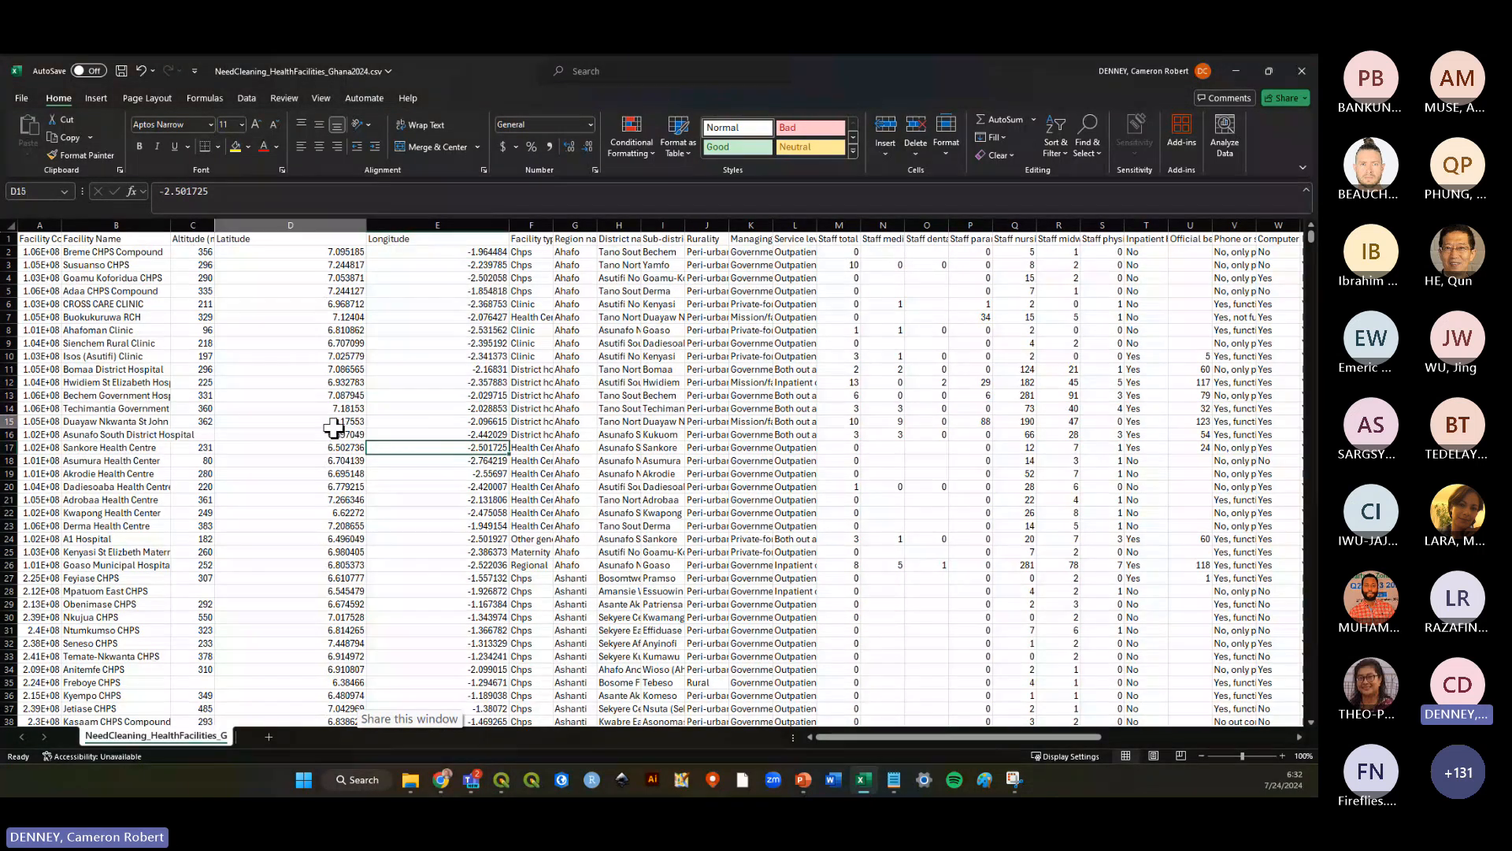
{"action": "key", "text": "alt+Tab"}
{"action": "key", "text": "alt+Tab"}
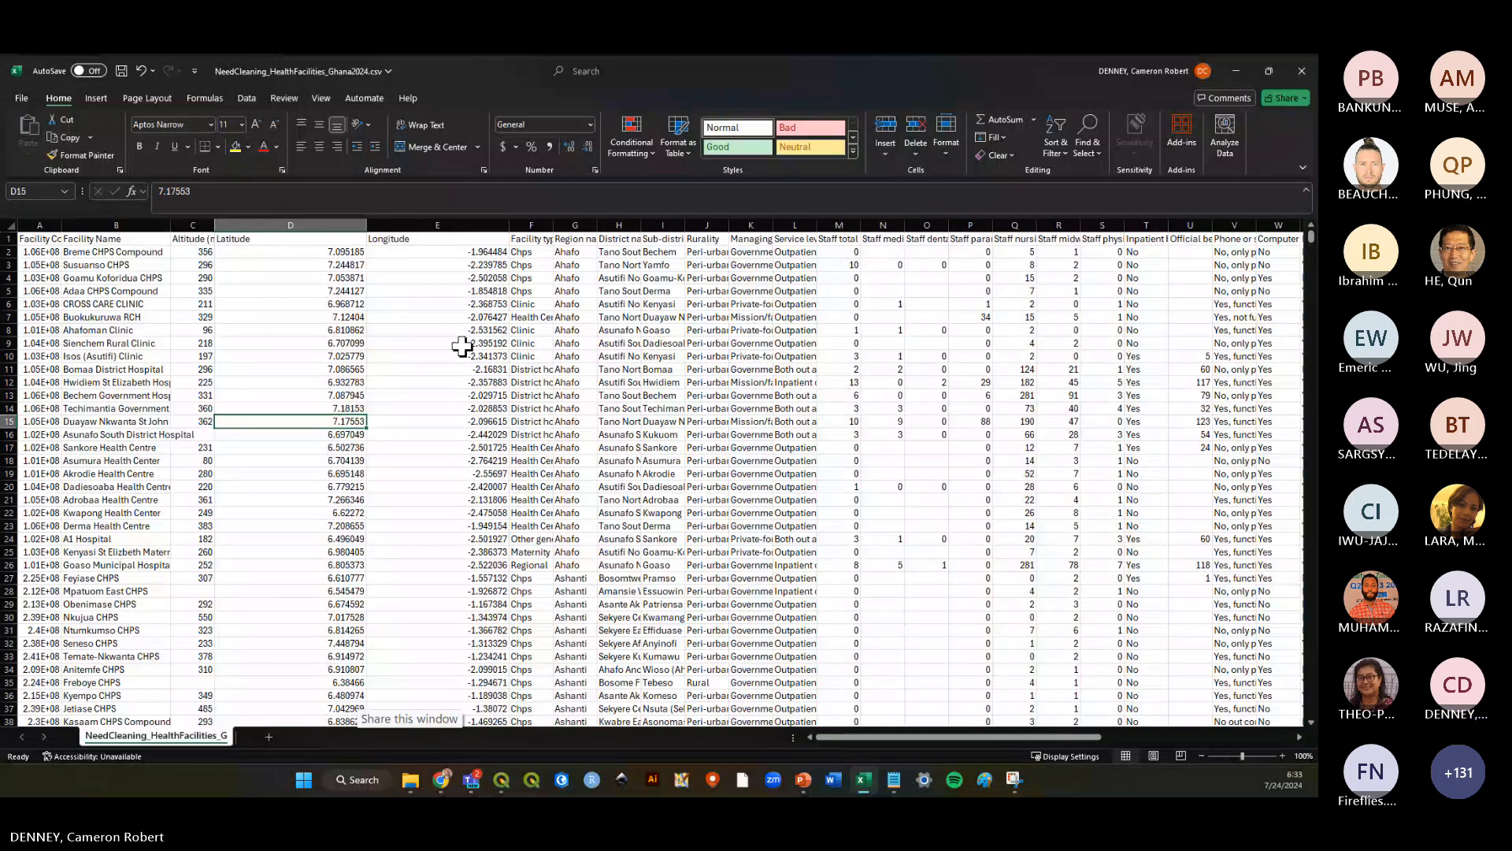
Save a copy of the edited spreadsheet as Cleaned_HealthFacilities_Ghana2024 in CSV UTF-8 format in the same folder, and close Excel
{"action": "left_click", "coordinate": [21, 101]}
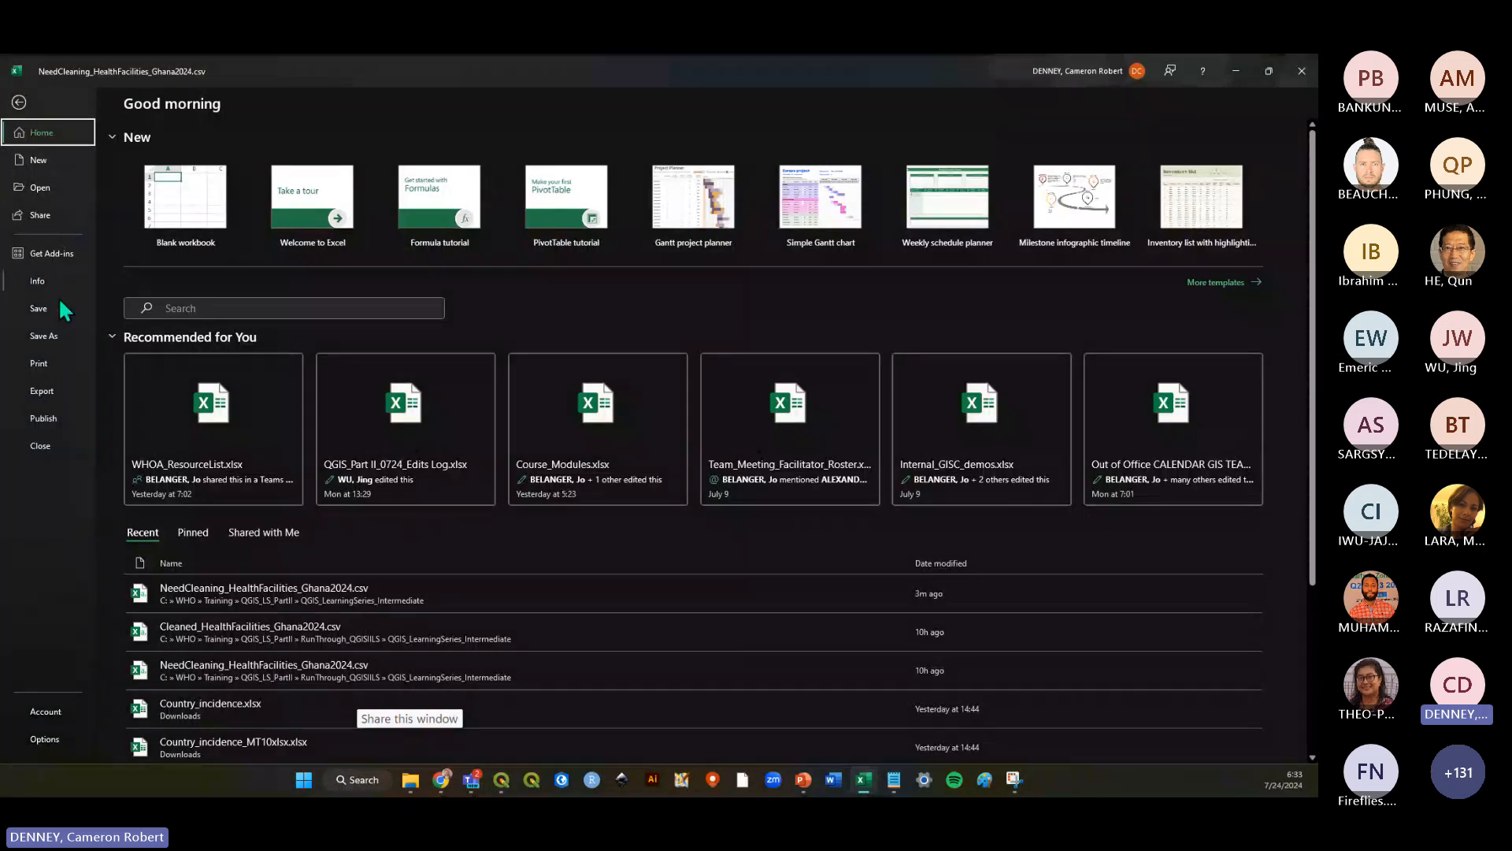
{"action": "left_click", "coordinate": [55, 337]}
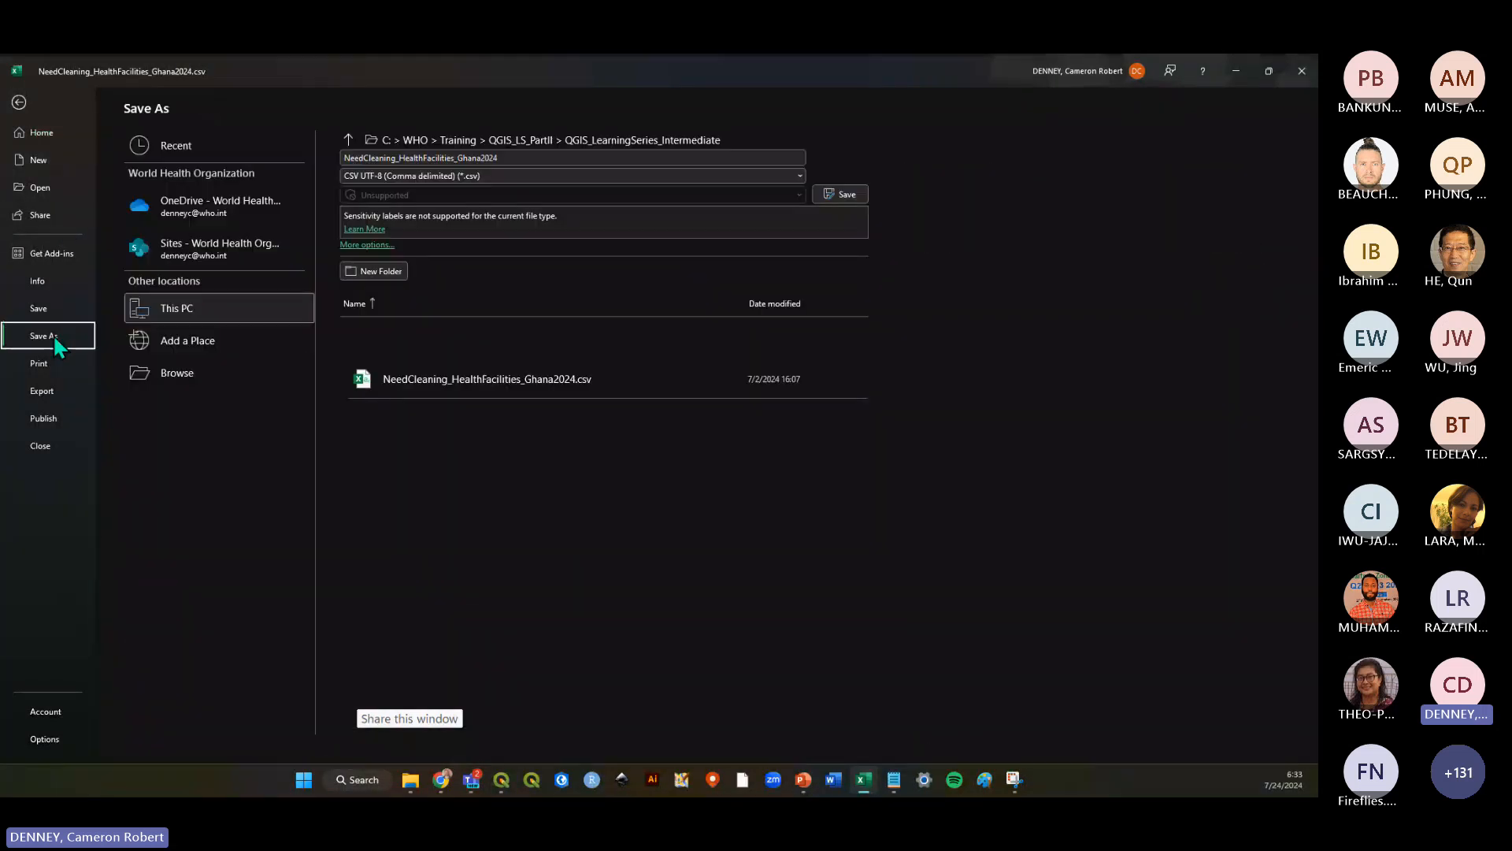
{"action": "left_click", "coordinate": [348, 158]}
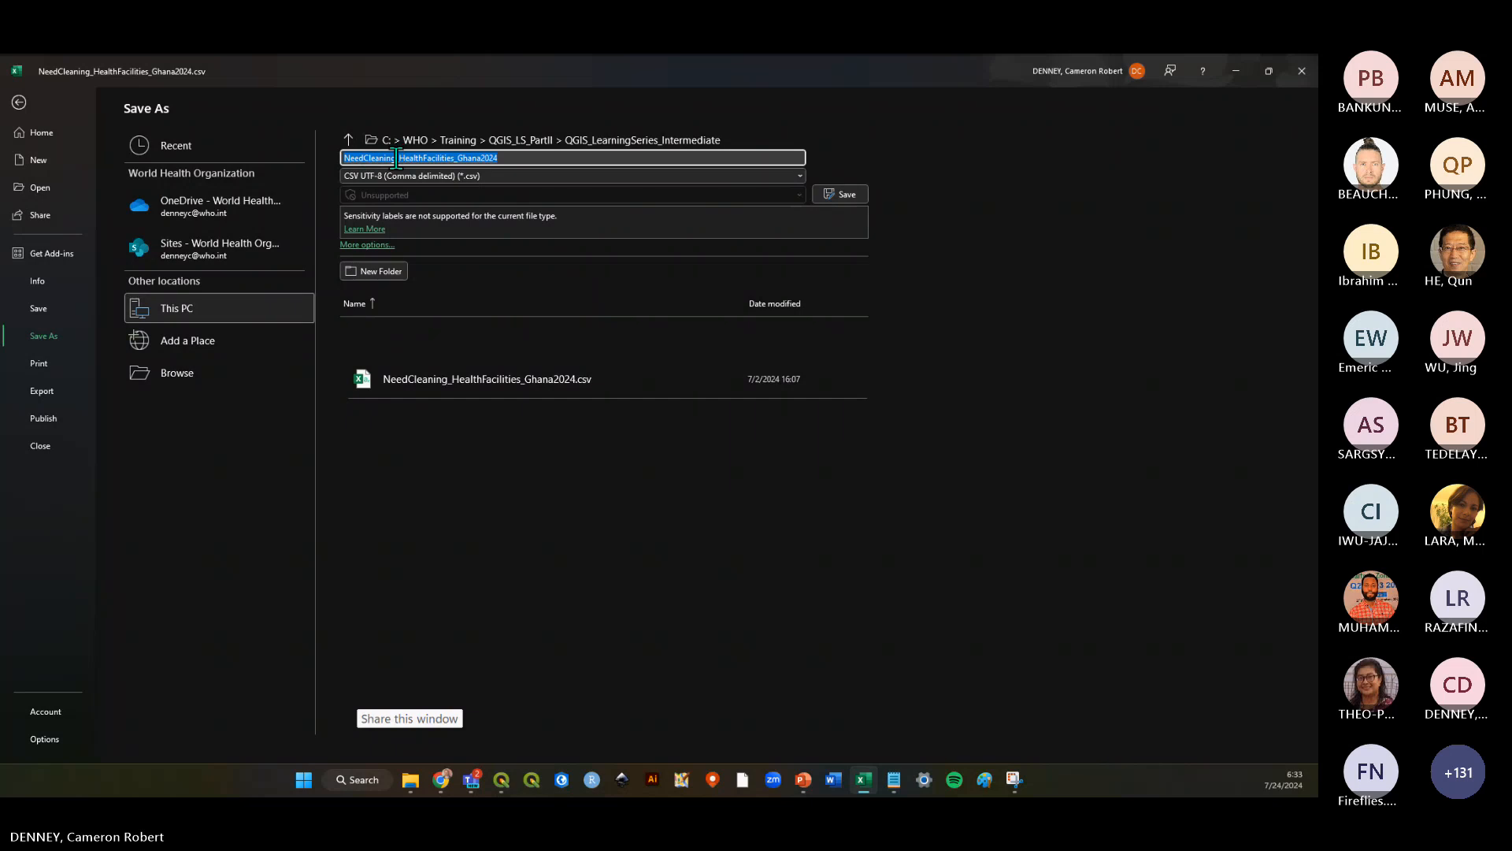
{"action": "left_click_drag", "start_coordinate": [395, 158], "coordinate": [362, 158]}
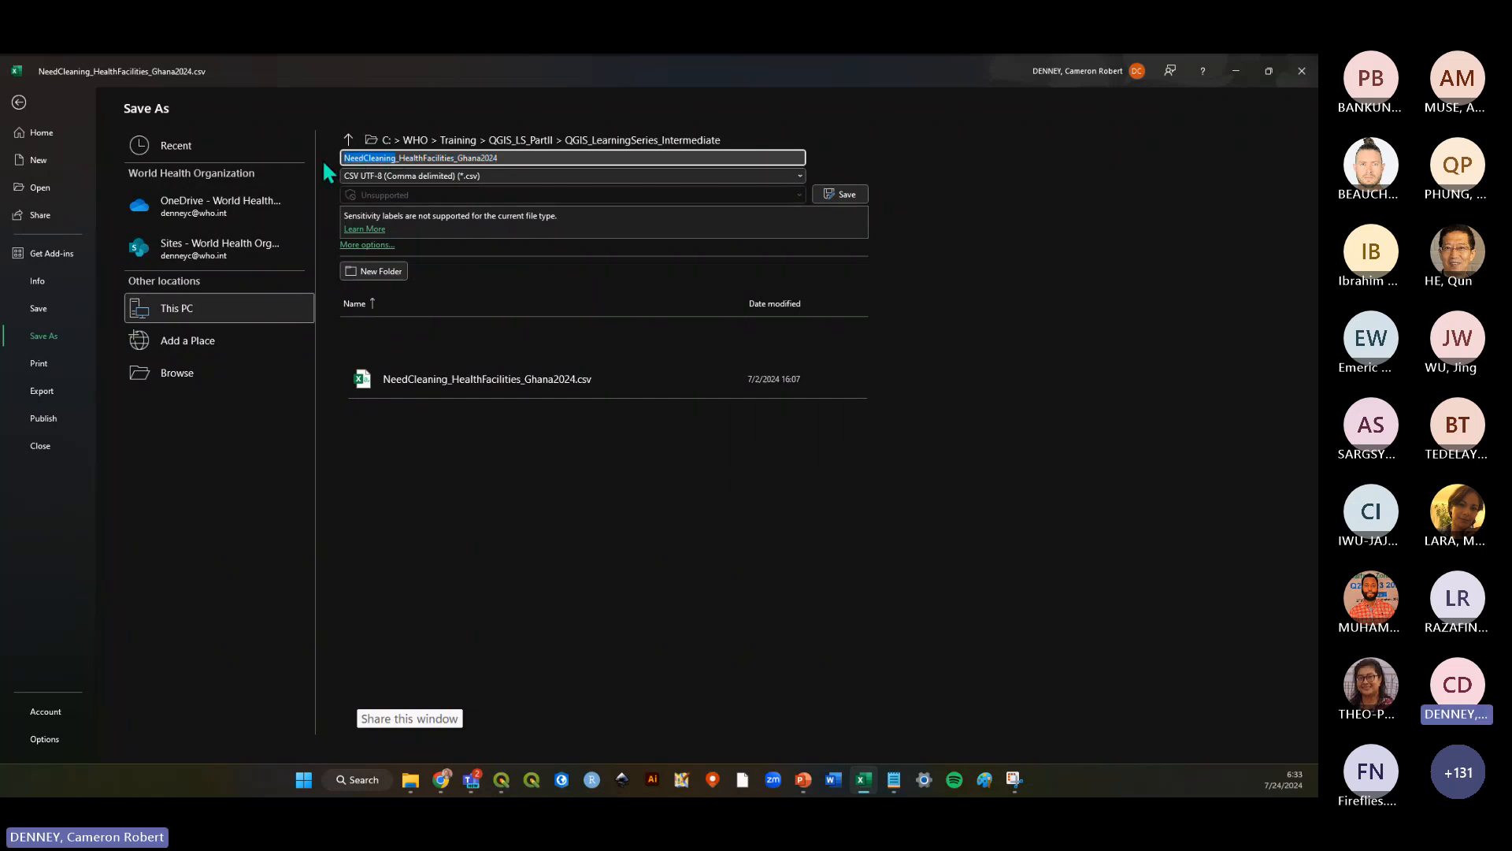
{"action": "type", "text": "Cleaned"}
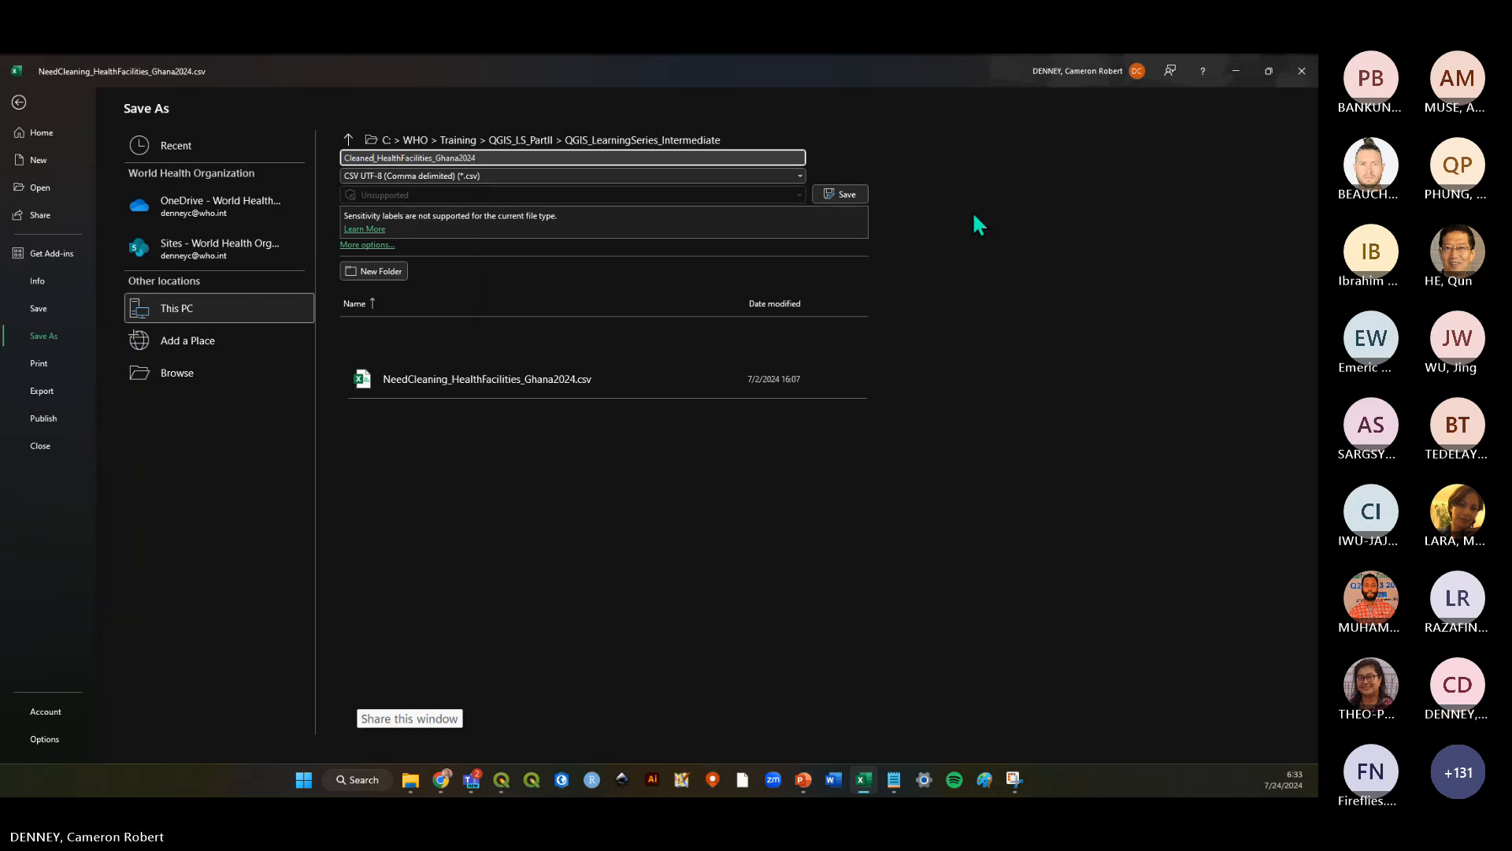
{"action": "left_click", "coordinate": [840, 192]}
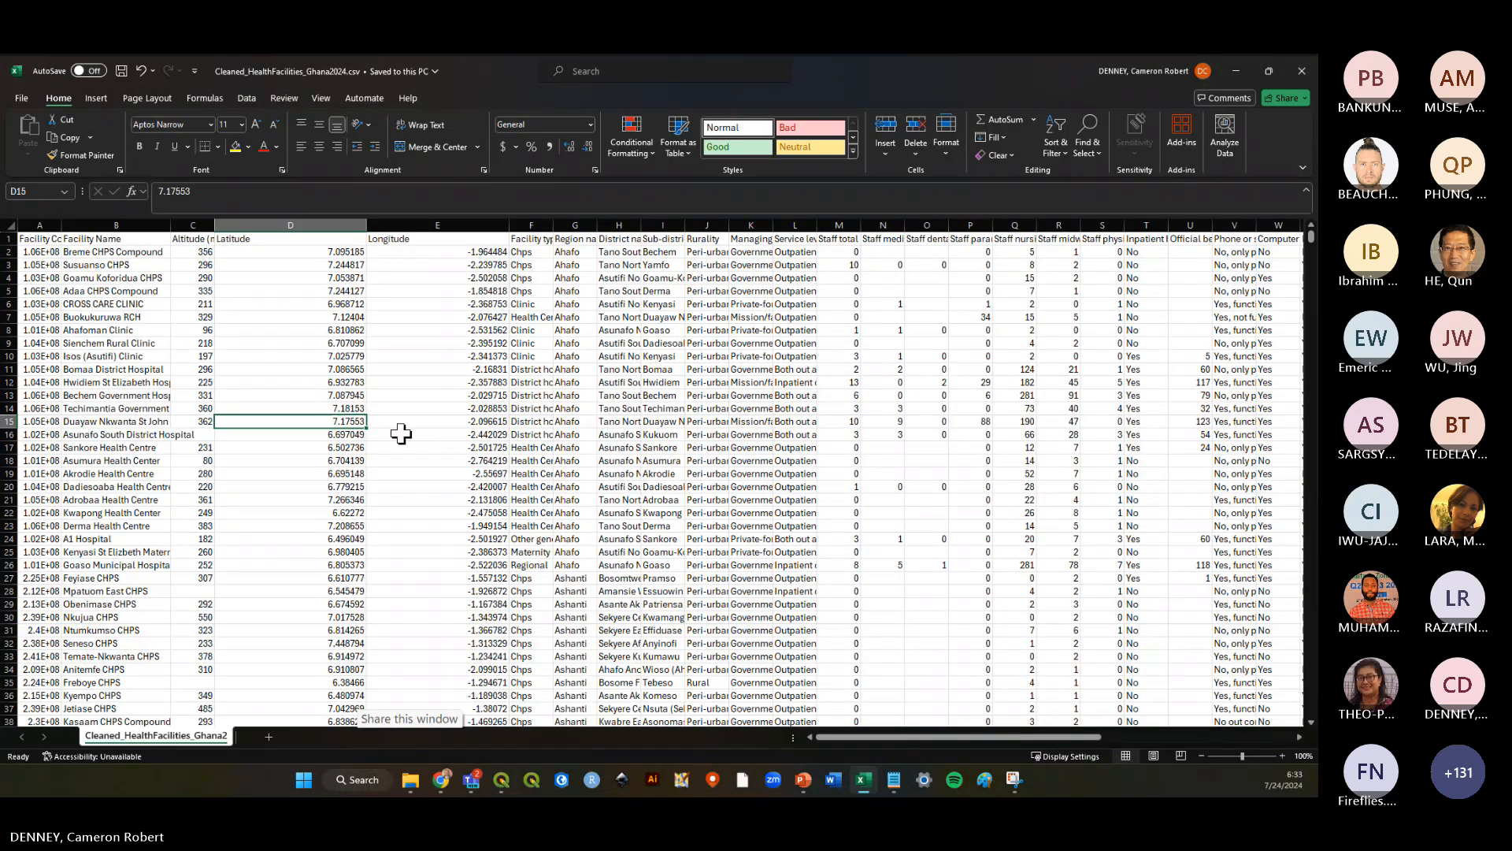
{"action": "left_click", "coordinate": [434, 460]}
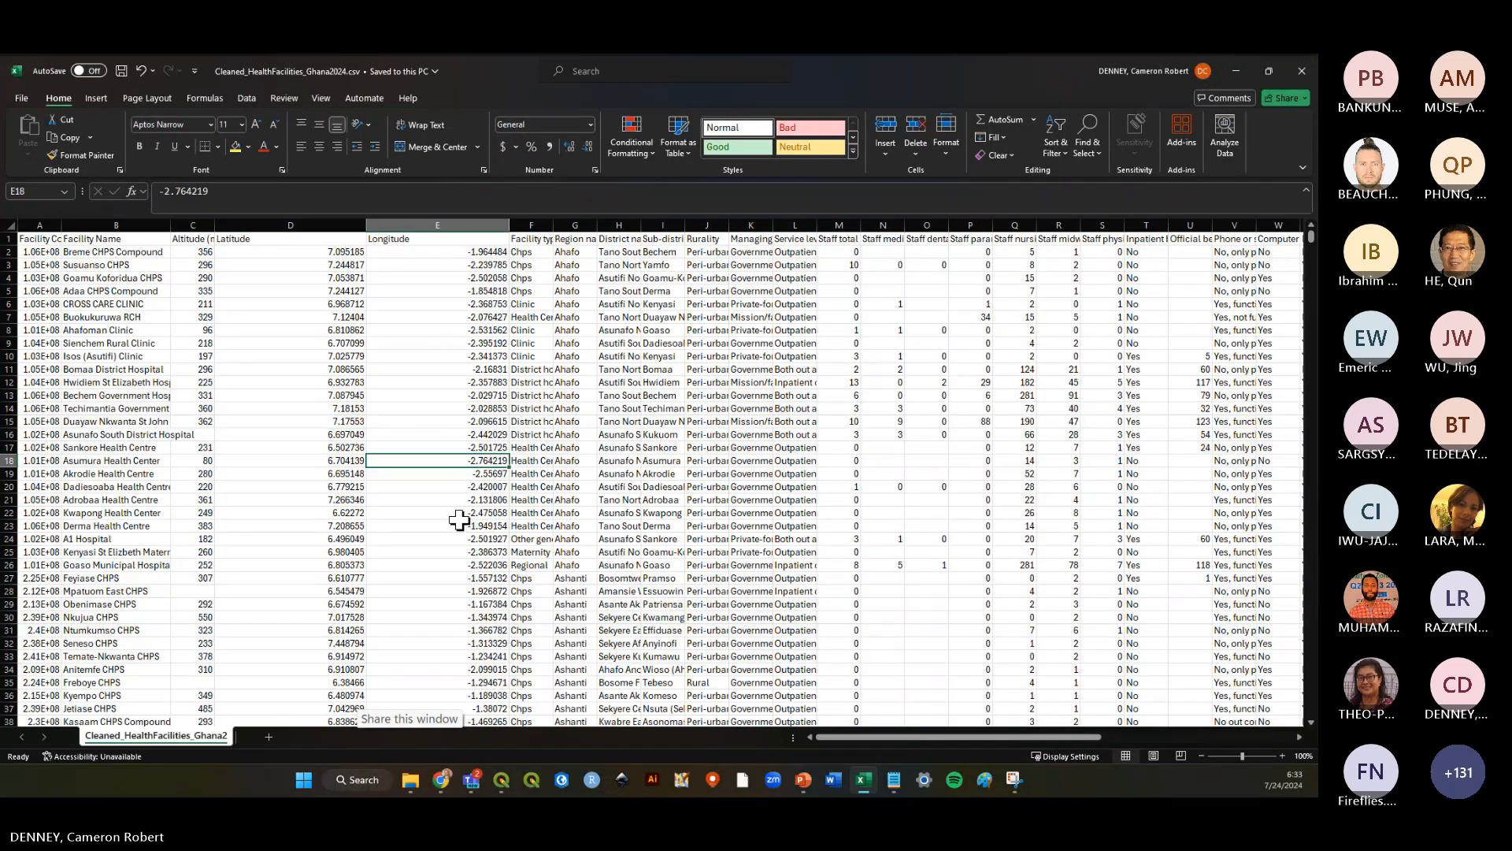
{"action": "left_click", "coordinate": [1301, 70]}
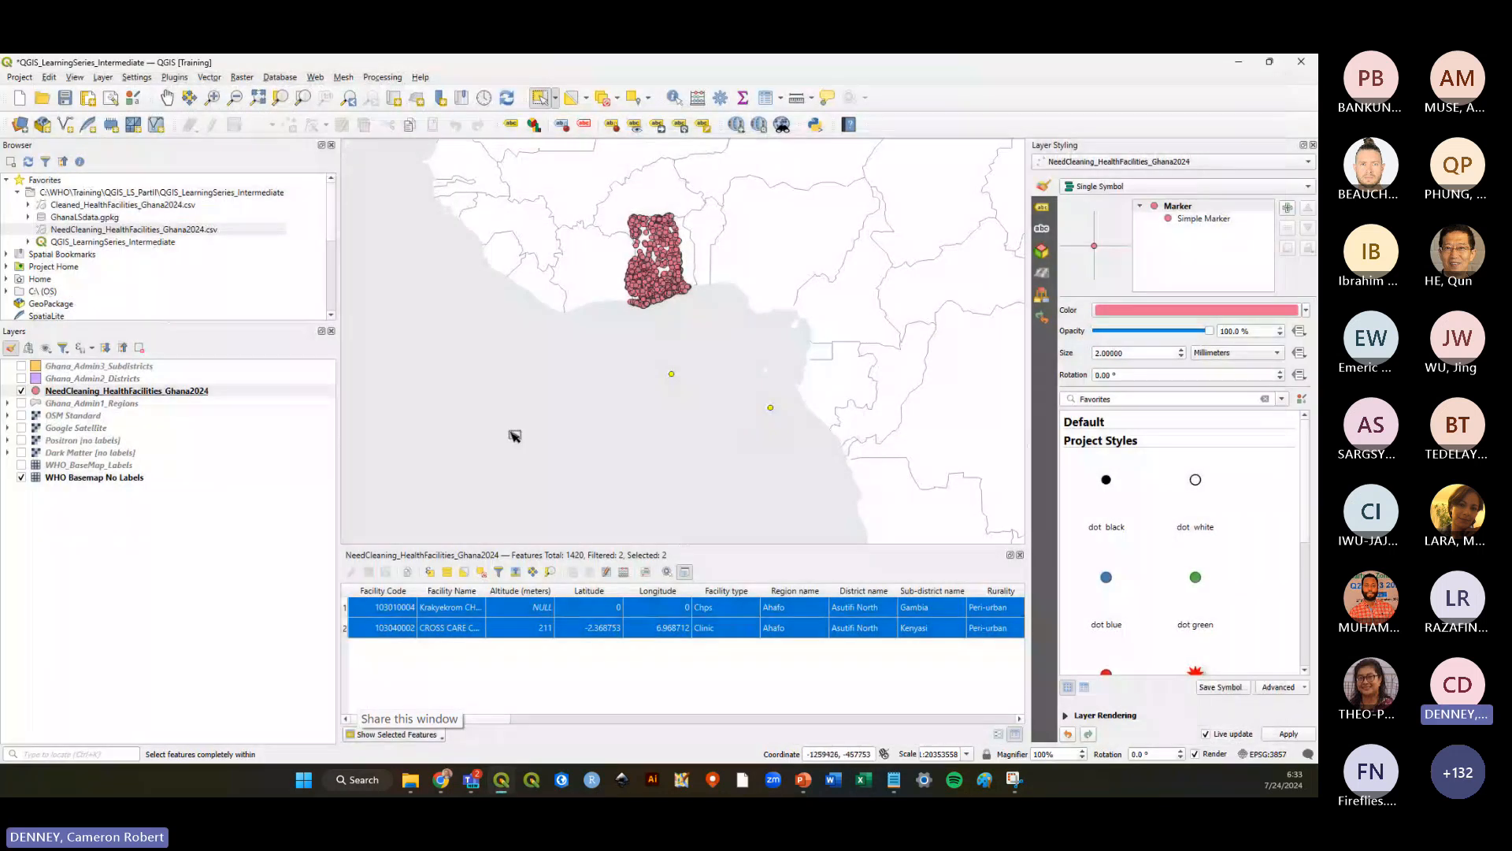
Clear the selection of the two ocean points in QGIS and close the attribute table
{"action": "left_click", "coordinate": [515, 436]}
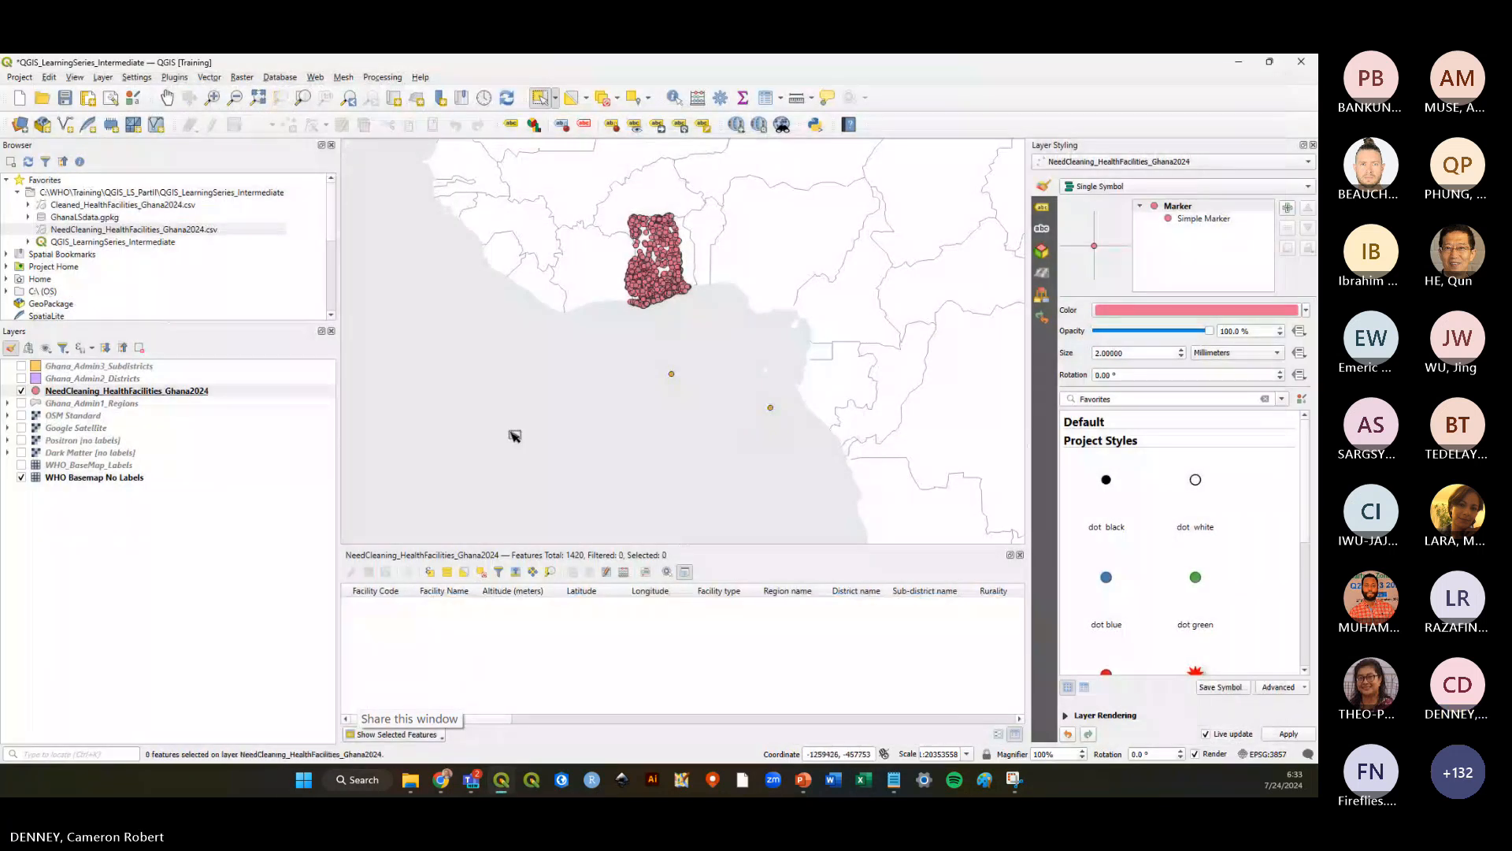
{"action": "left_click", "coordinate": [1020, 555]}
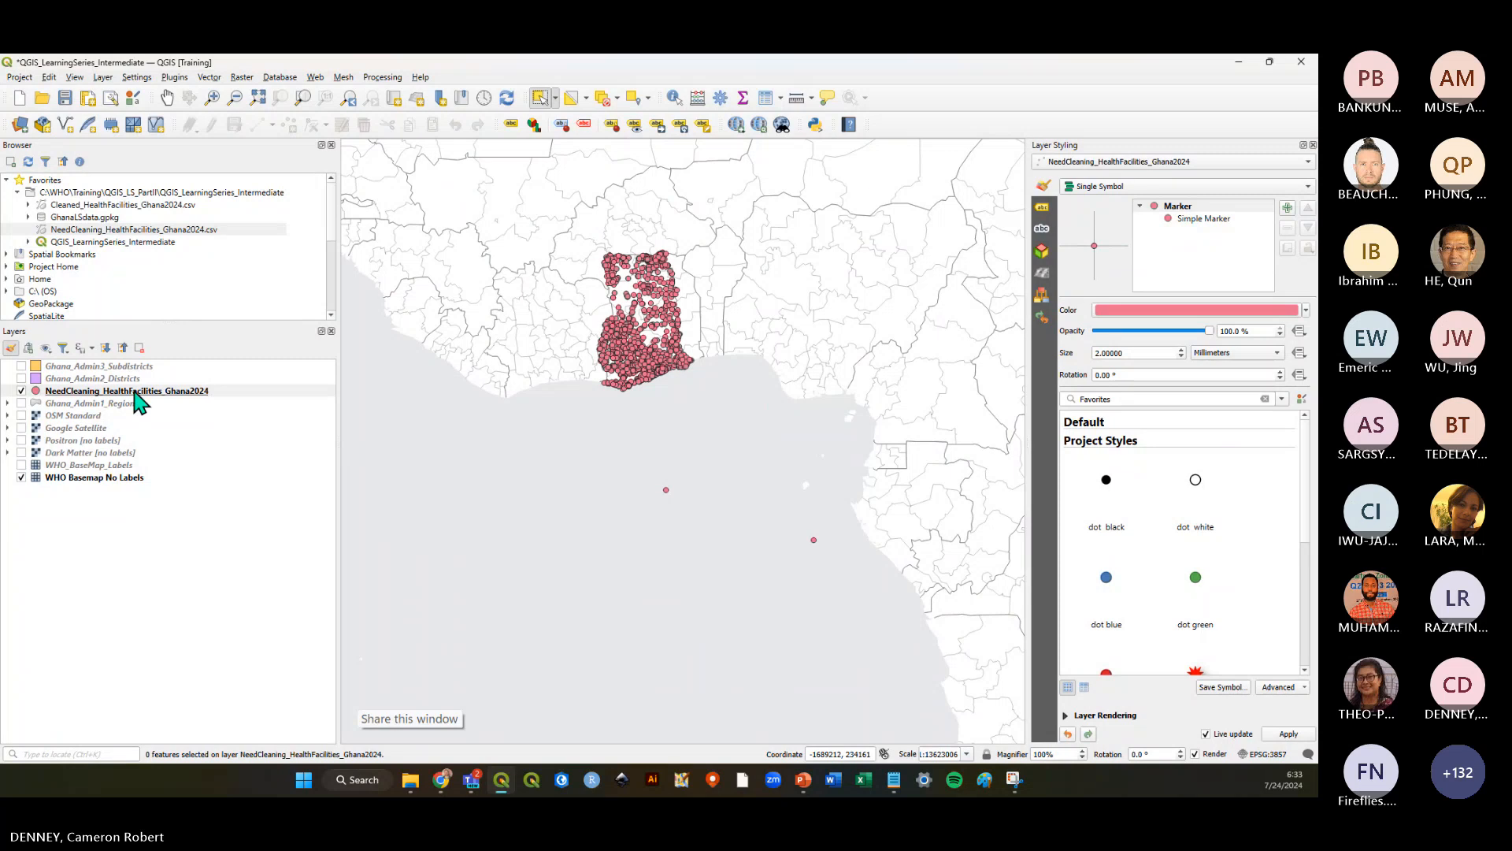
{"action": "left_click", "coordinate": [139, 391]}
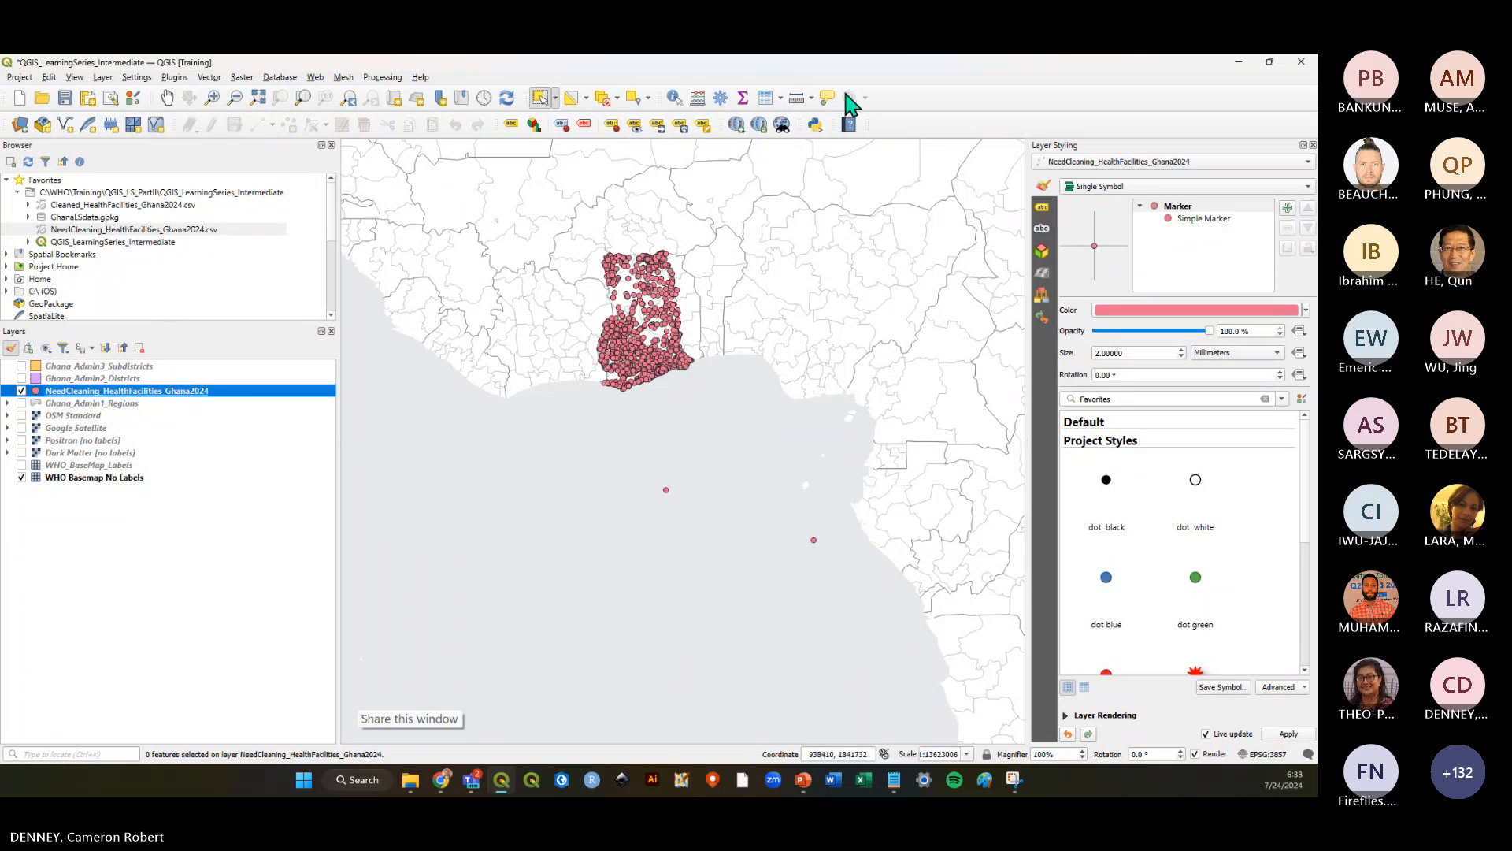
Save the project and load Cleaned_HealthFacilities_Ghana2024.csv as the source for a new delimited text layer
{"action": "left_click", "coordinate": [65, 99]}
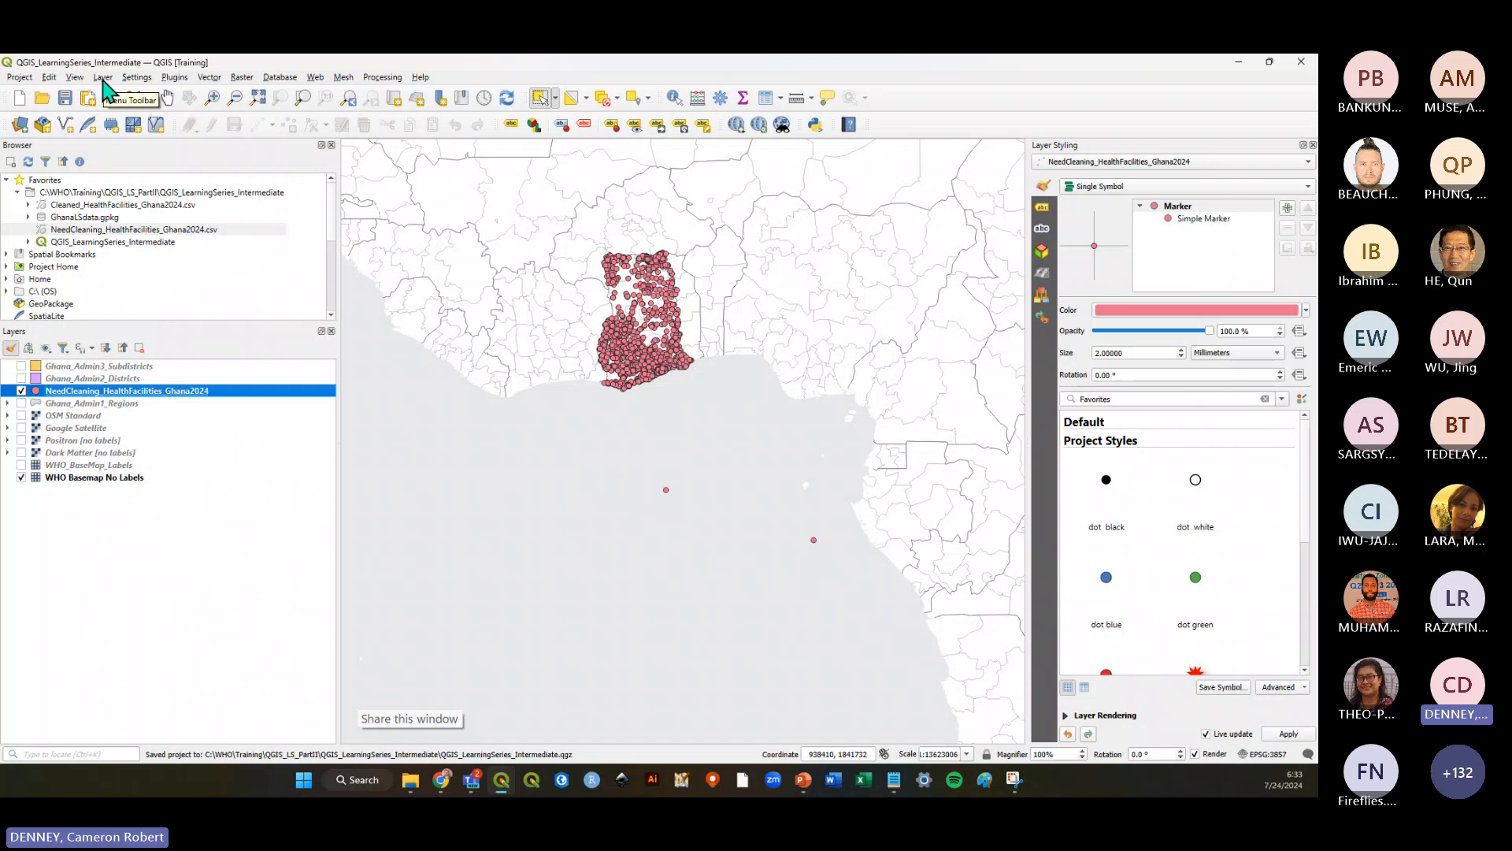
{"action": "left_click", "coordinate": [103, 79]}
{"action": "mouse_move", "coordinate": [176, 128]}
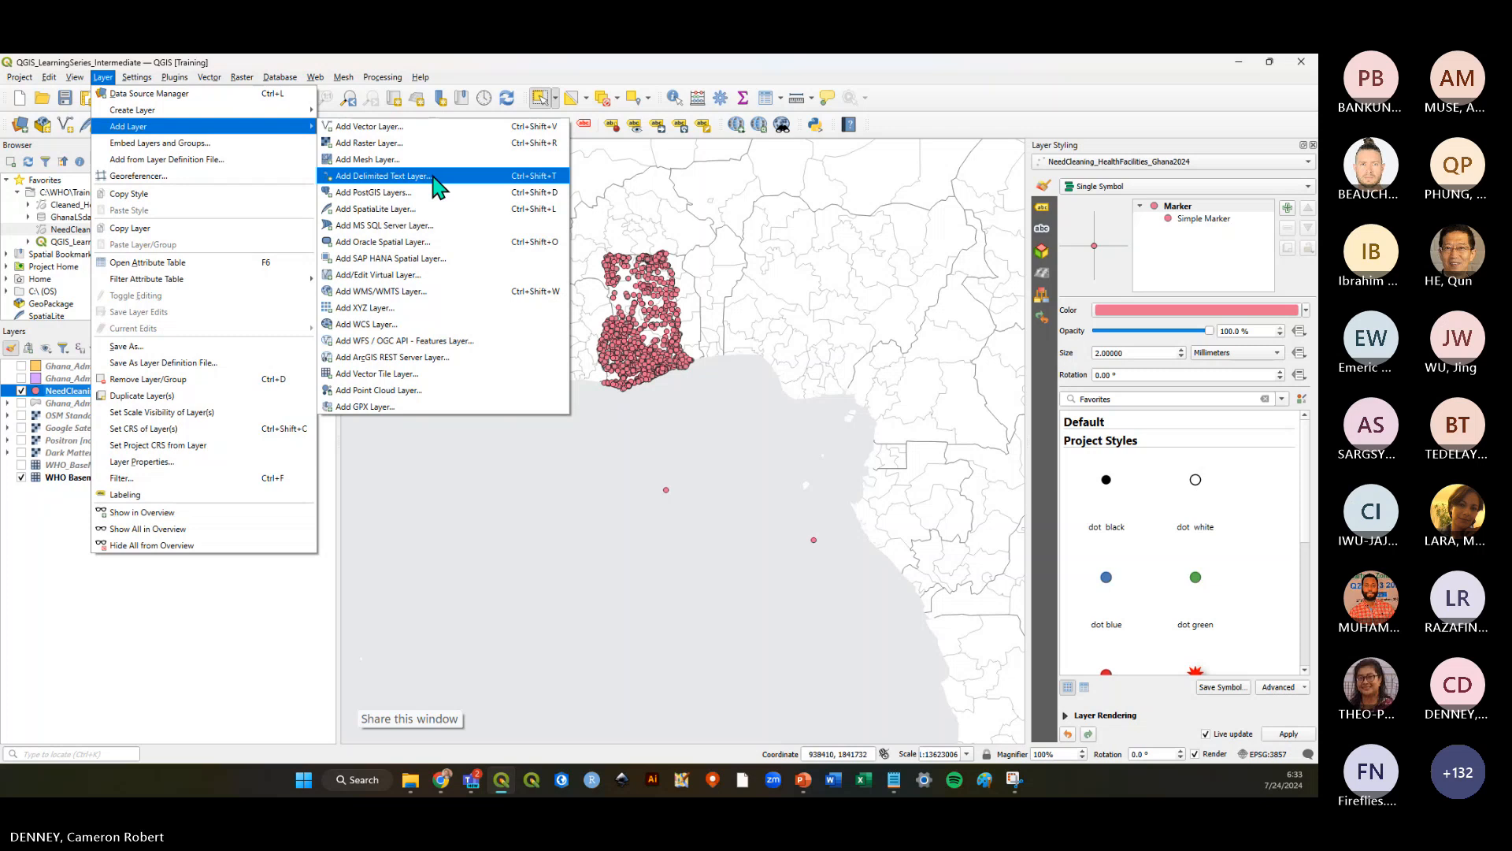
{"action": "key", "text": "ctrl"}
{"action": "key", "text": "ctrl"}
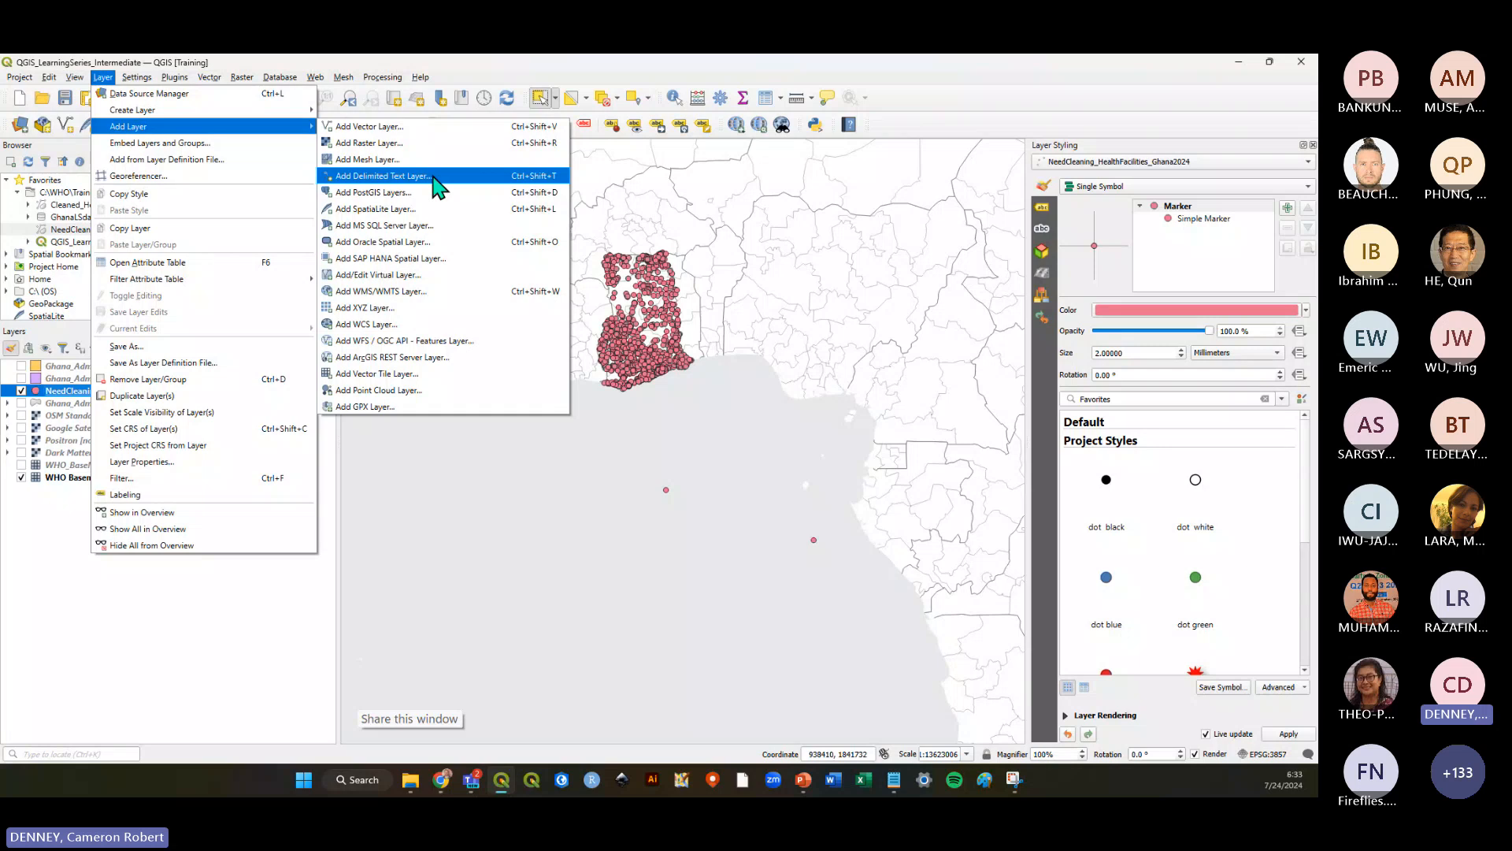
{"action": "left_click", "coordinate": [435, 178]}
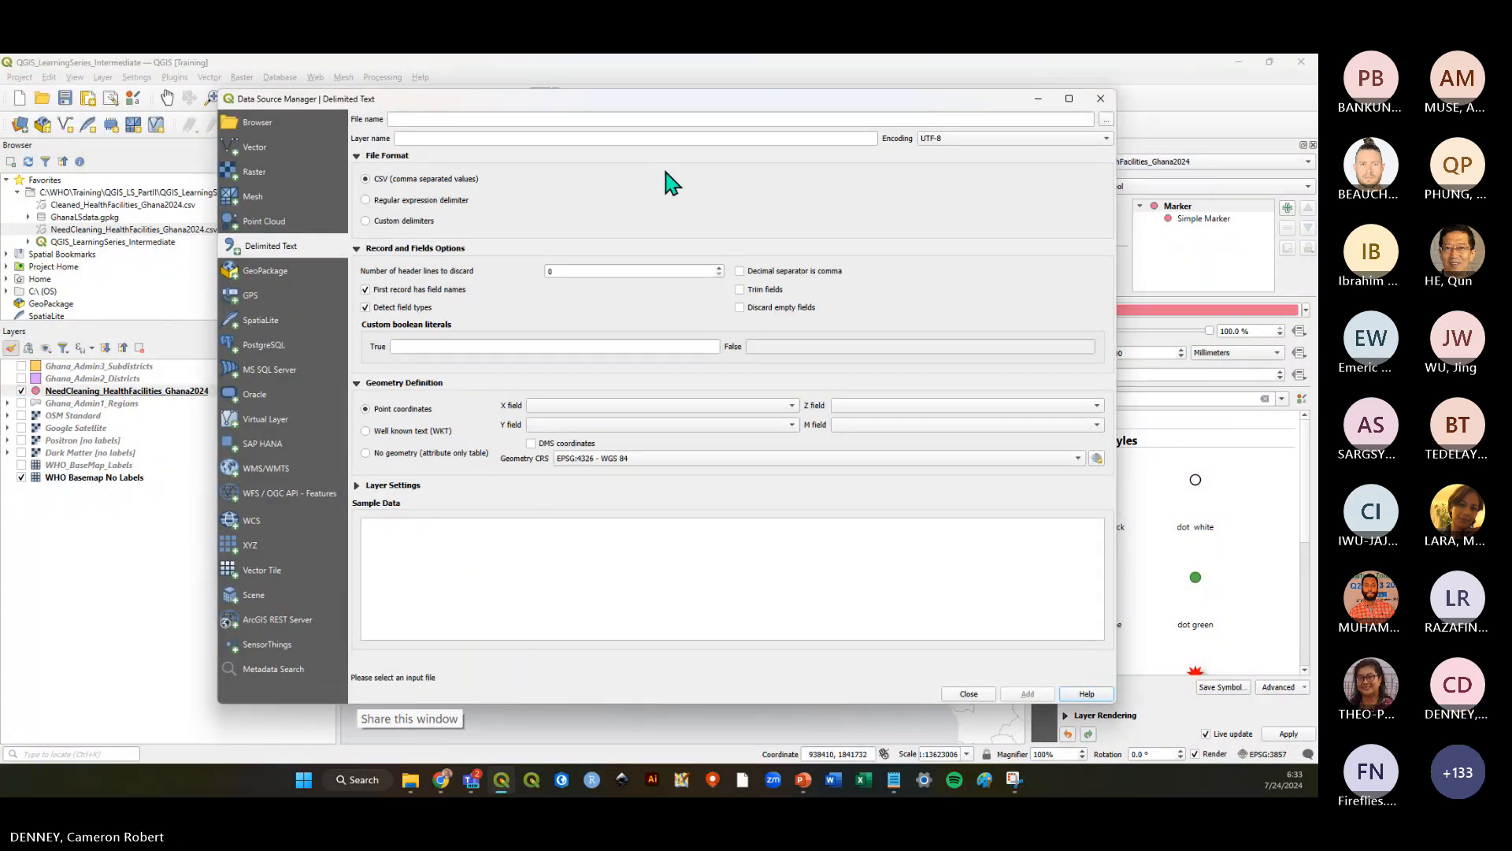
{"action": "left_click", "coordinate": [1105, 119]}
{"action": "left_click", "coordinate": [492, 223]}
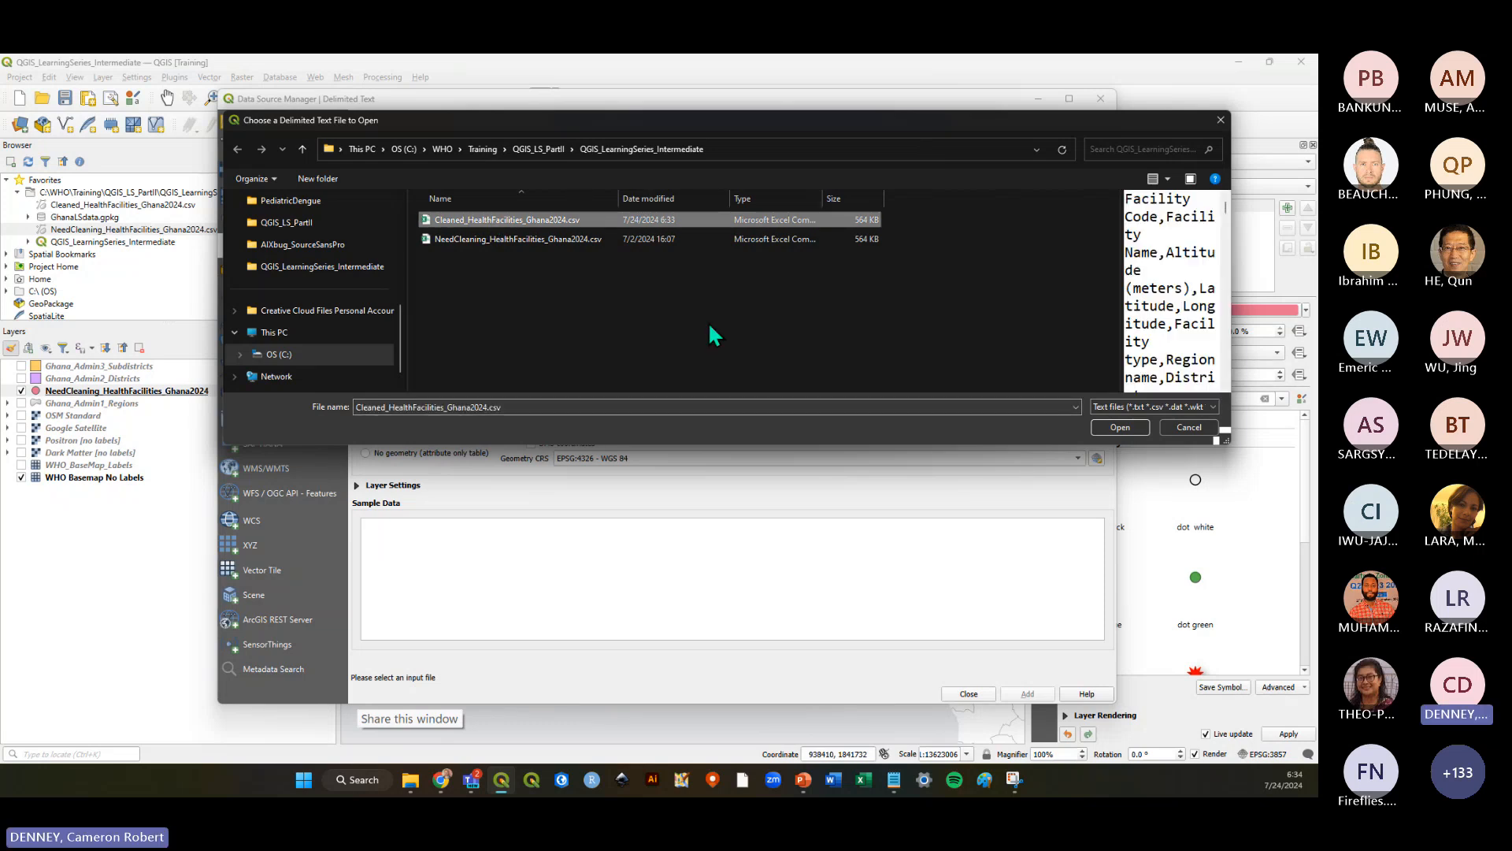
{"action": "left_click", "coordinate": [1120, 424]}
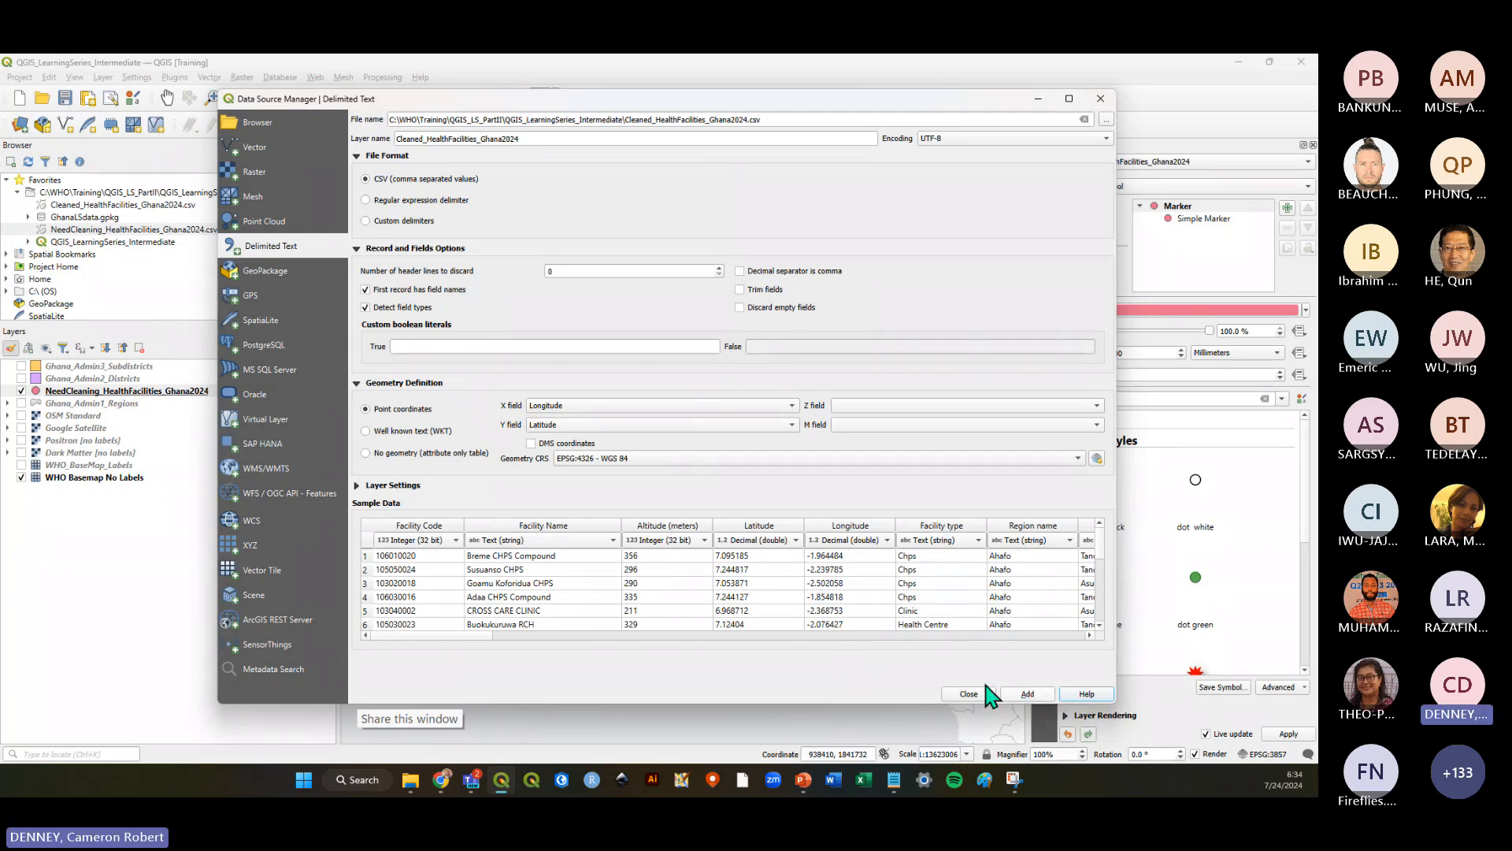
Add the cleaned facilities as a point layer using Longitude as X, Latitude as Y and EPSG:4326, and save the project
{"action": "left_click", "coordinate": [1027, 694]}
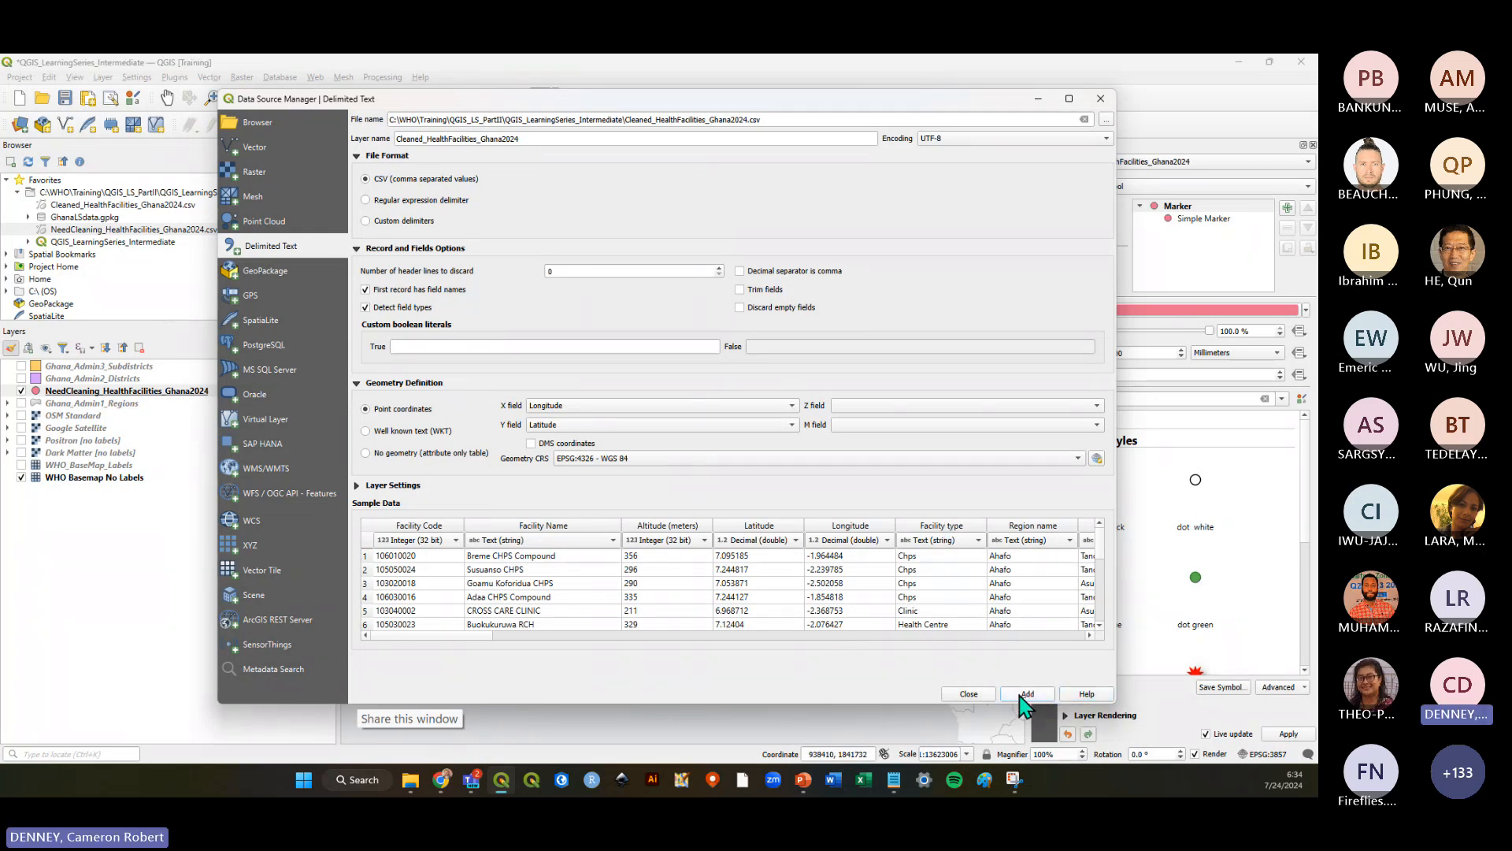
{"action": "left_click", "coordinate": [967, 696]}
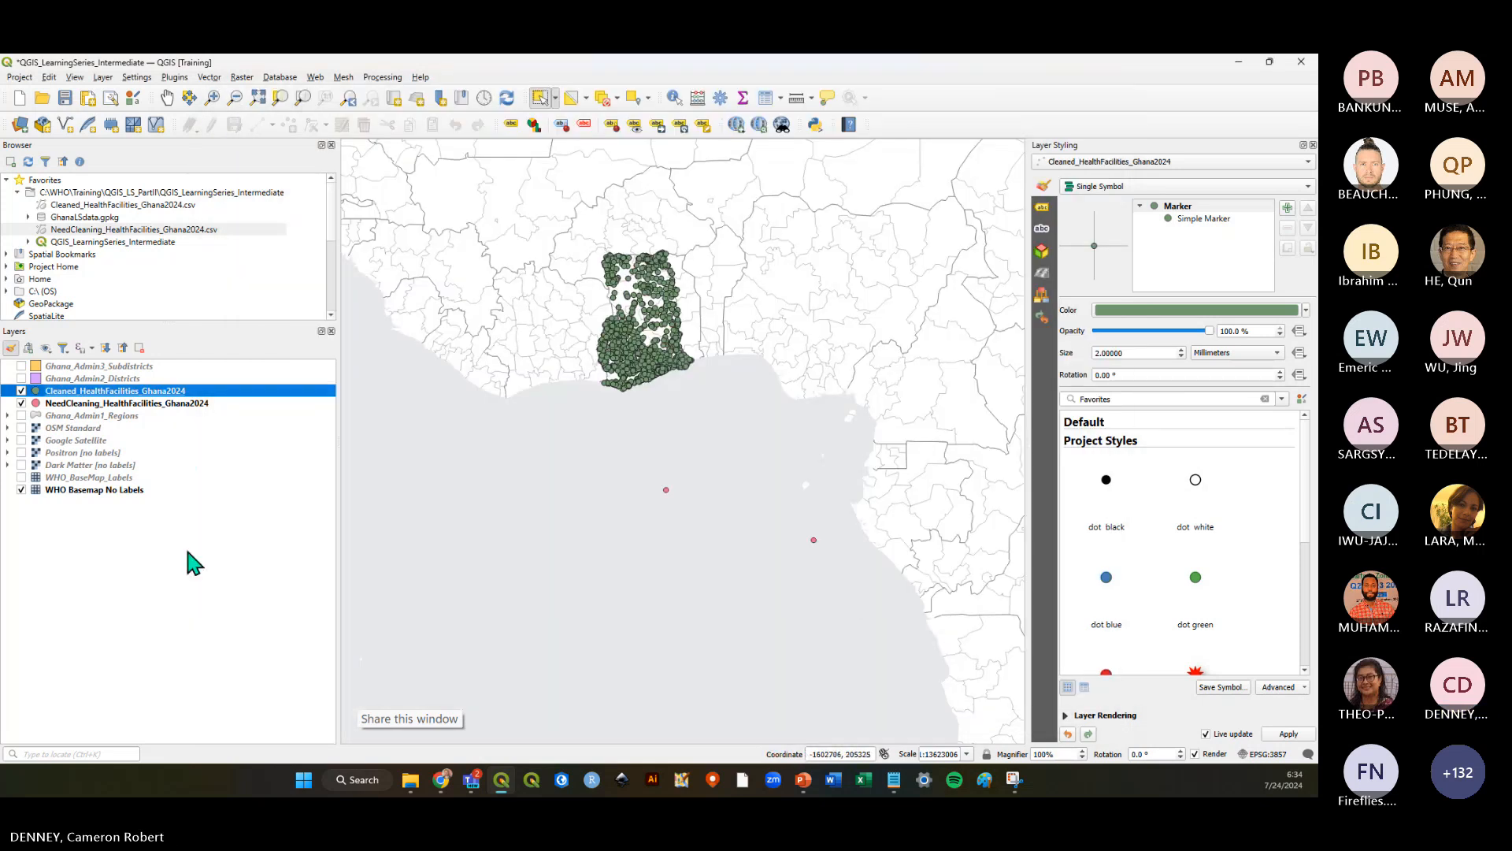
{"action": "left_click", "coordinate": [66, 98]}
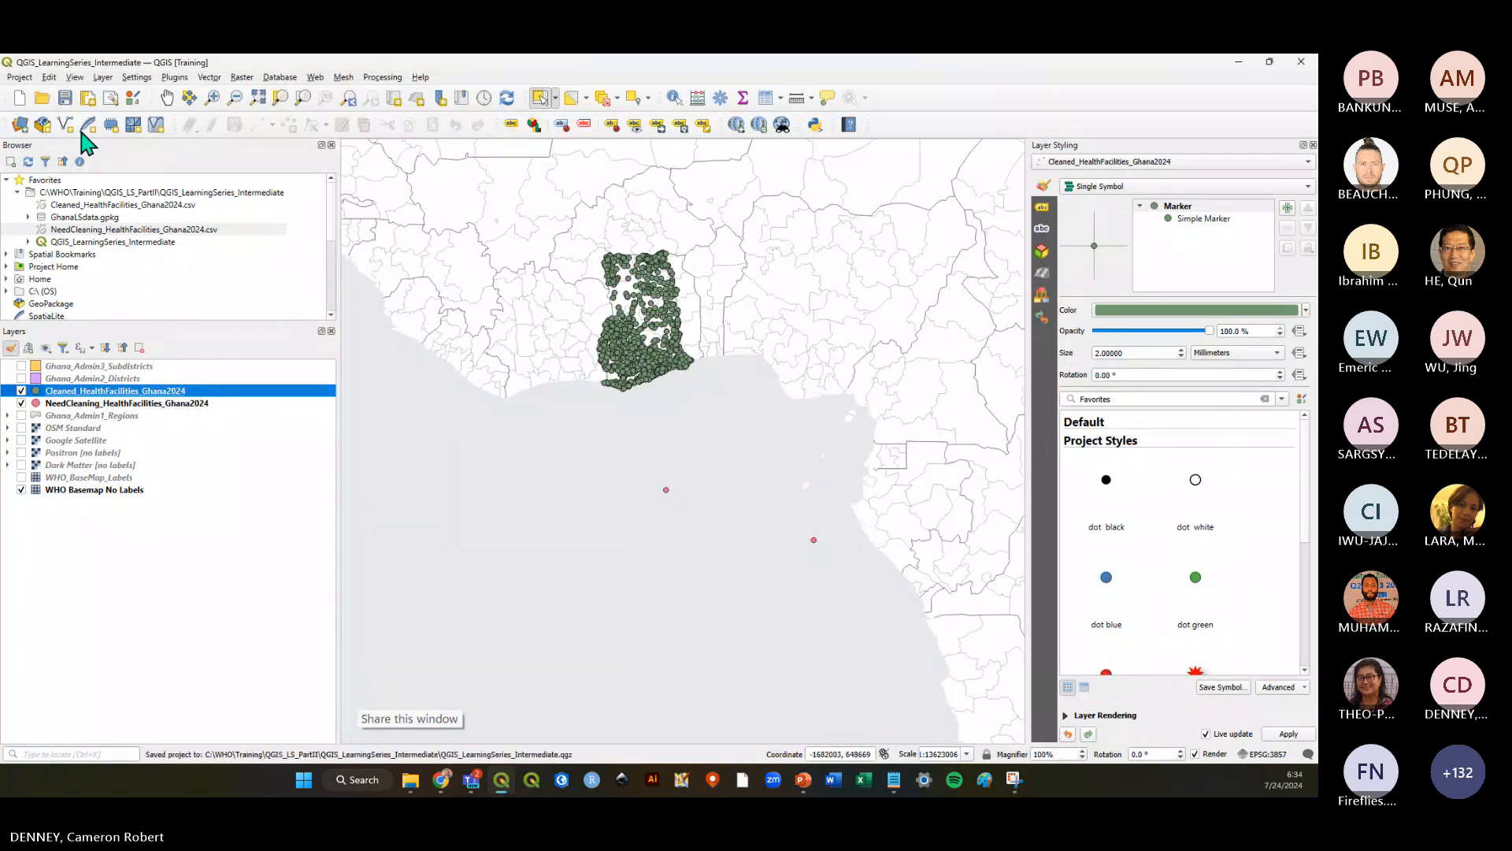
Switch the cleaned and uncleaned facility layers off and on to compare their points in the ocean
{"action": "left_click", "coordinate": [21, 390]}
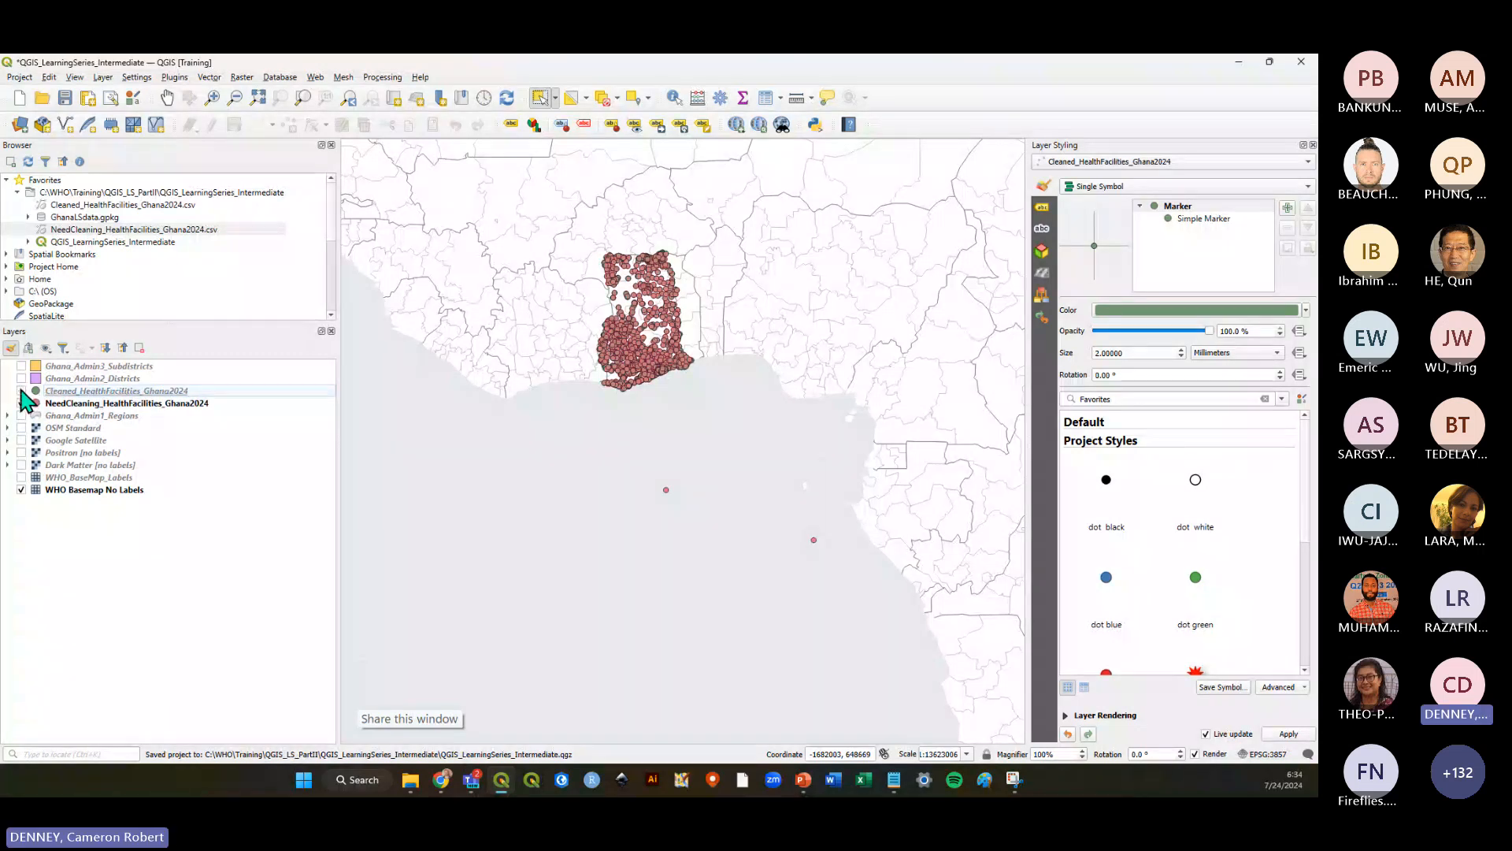
{"action": "left_click", "coordinate": [22, 391]}
{"action": "left_click", "coordinate": [21, 402]}
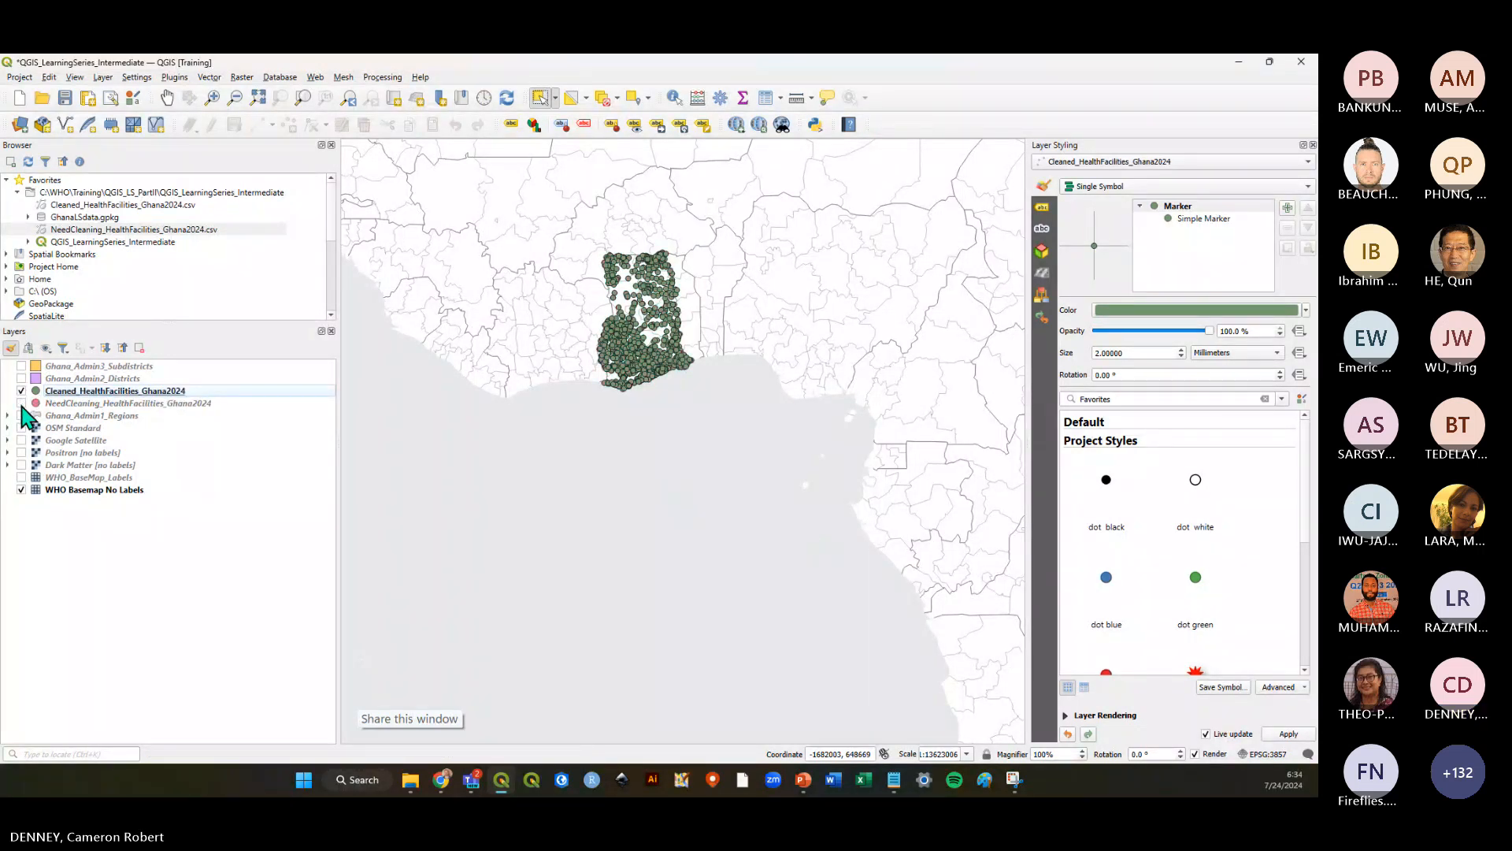
{"action": "left_click", "coordinate": [21, 402]}
{"action": "left_click", "coordinate": [22, 403]}
{"action": "left_click", "coordinate": [21, 402]}
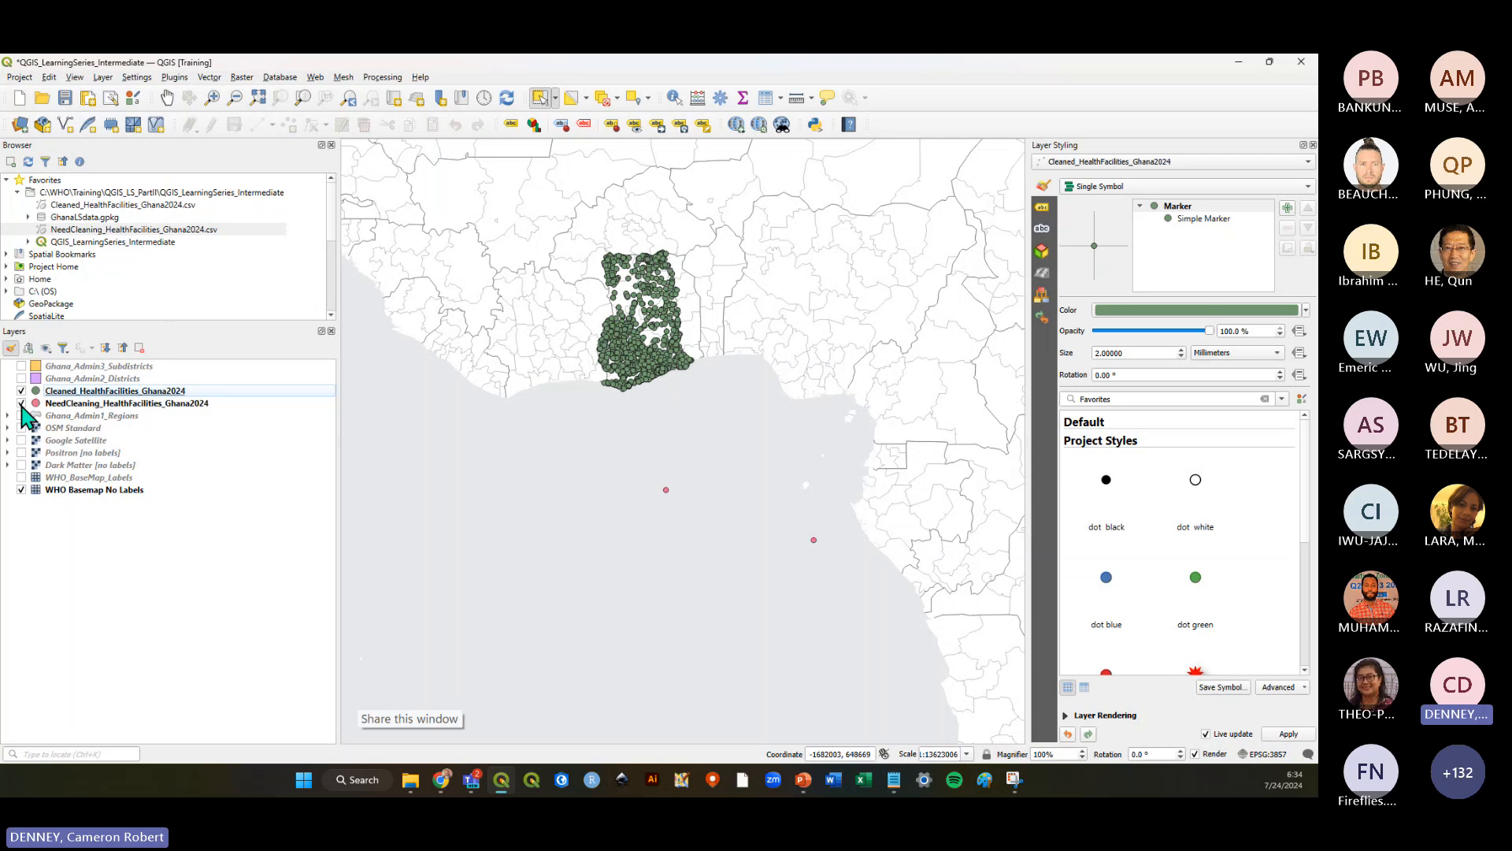
Hide the NeedCleaning_HealthFacilities_Ghana2024 layer and keep Cleaned_HealthFacilities_Ghana2024 as the active, visible facility layer
{"action": "left_click", "coordinate": [66, 404]}
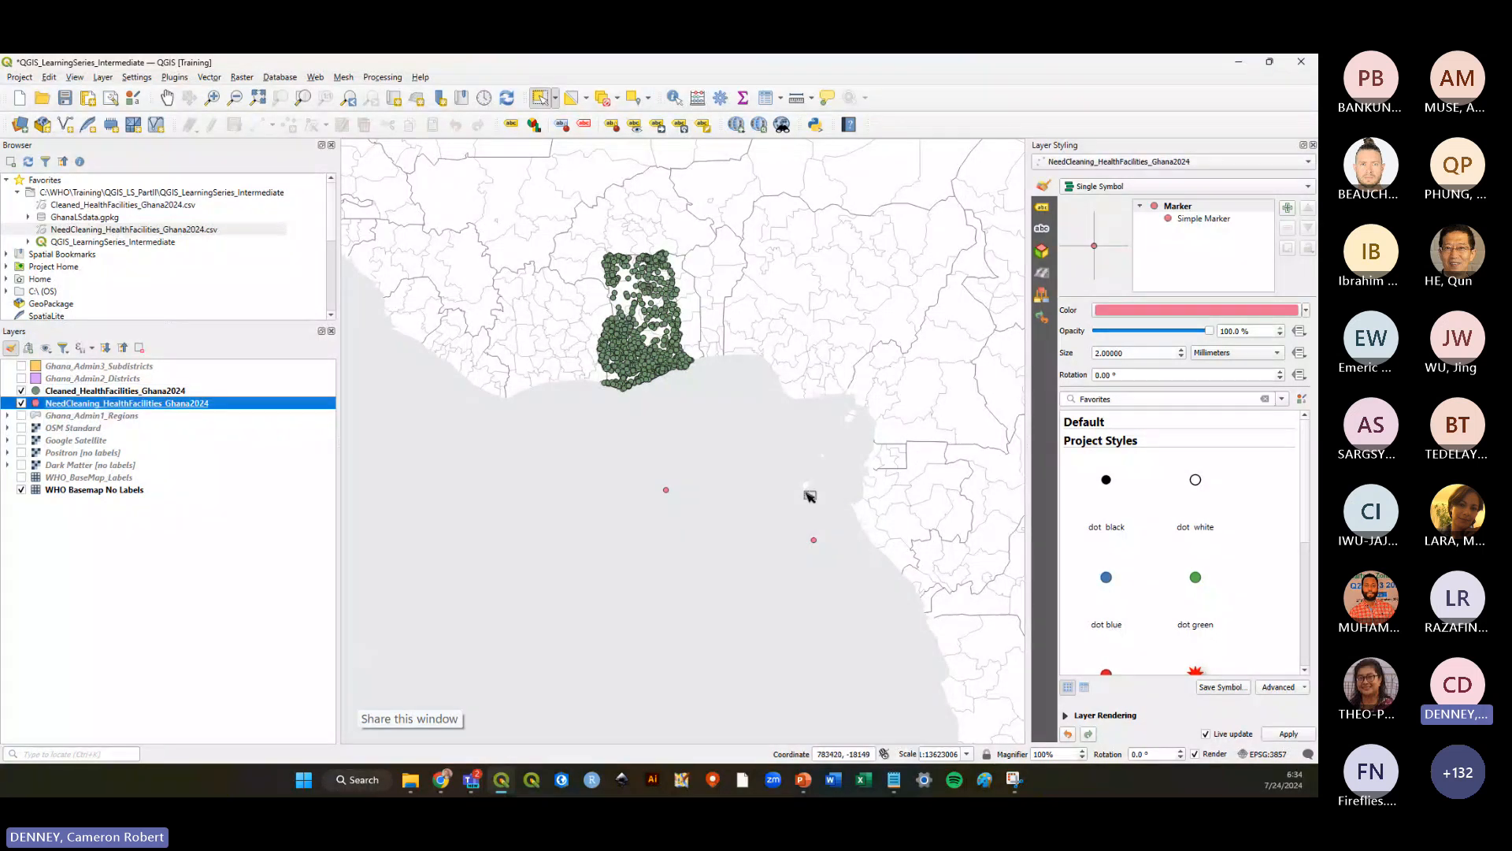
{"action": "left_click", "coordinate": [661, 481]}
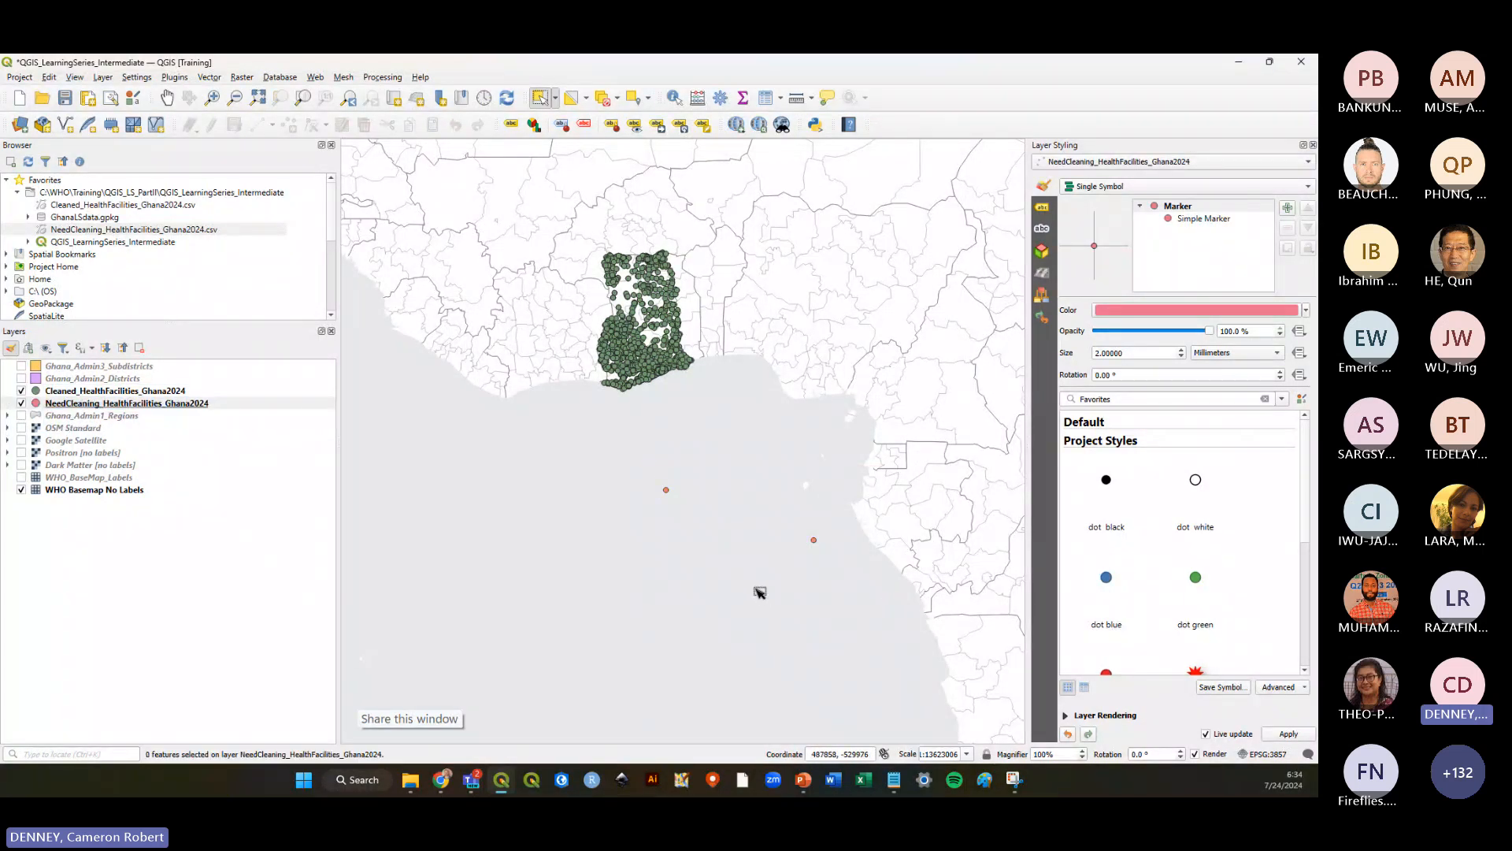
{"action": "left_click", "coordinate": [21, 403]}
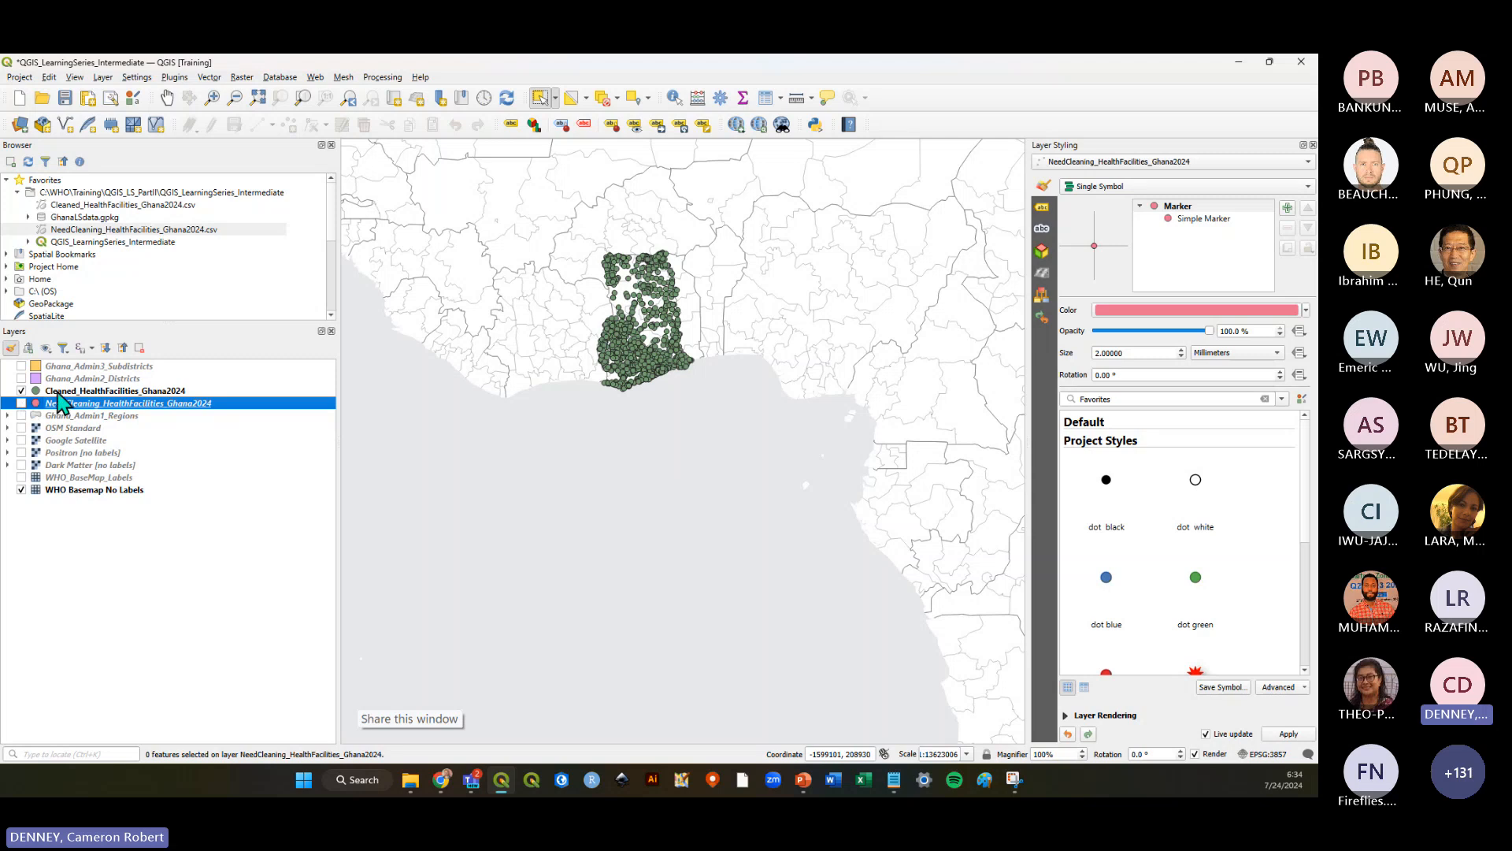
{"action": "left_click", "coordinate": [20, 392]}
{"action": "left_click", "coordinate": [21, 391]}
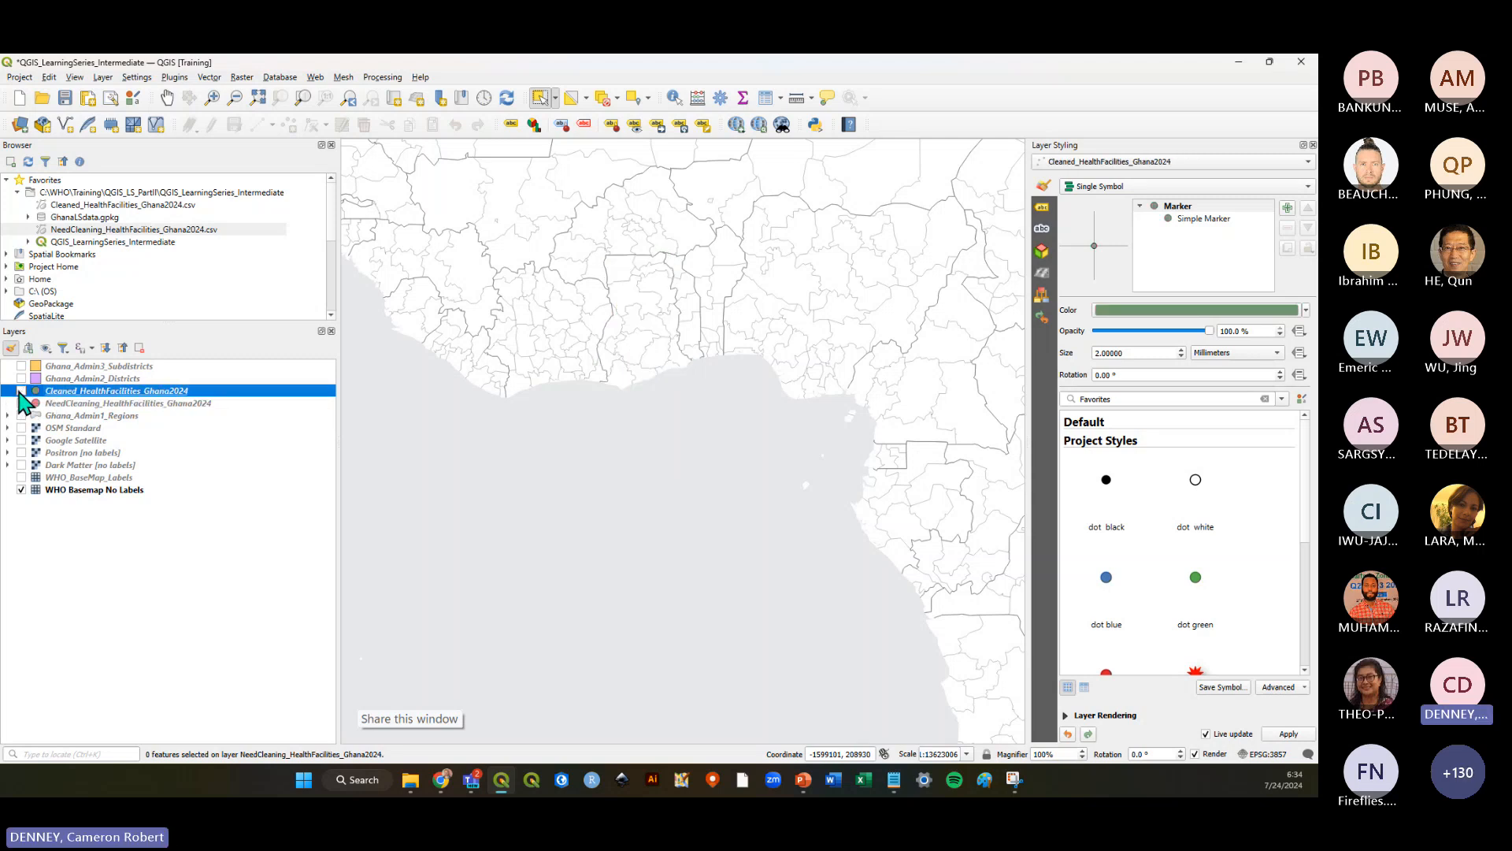
{"action": "left_click", "coordinate": [22, 391]}
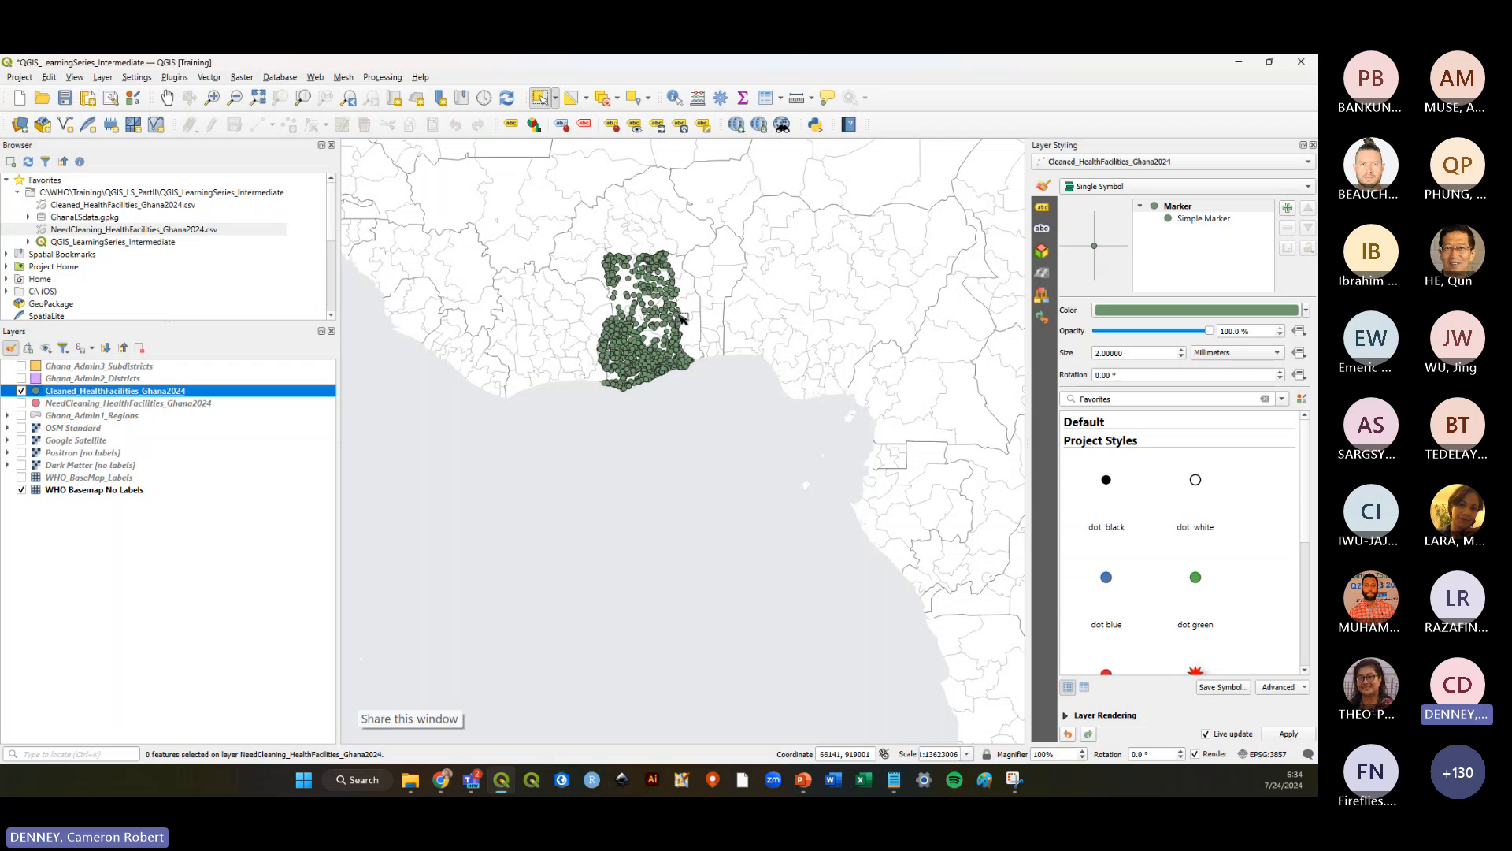
Examine the cleaned facility points across Ghana and the surrounding ocean for remaining outliers
{"action": "scroll", "coordinate": [654, 292], "scroll_direction": "up", "scroll_amount": 1}
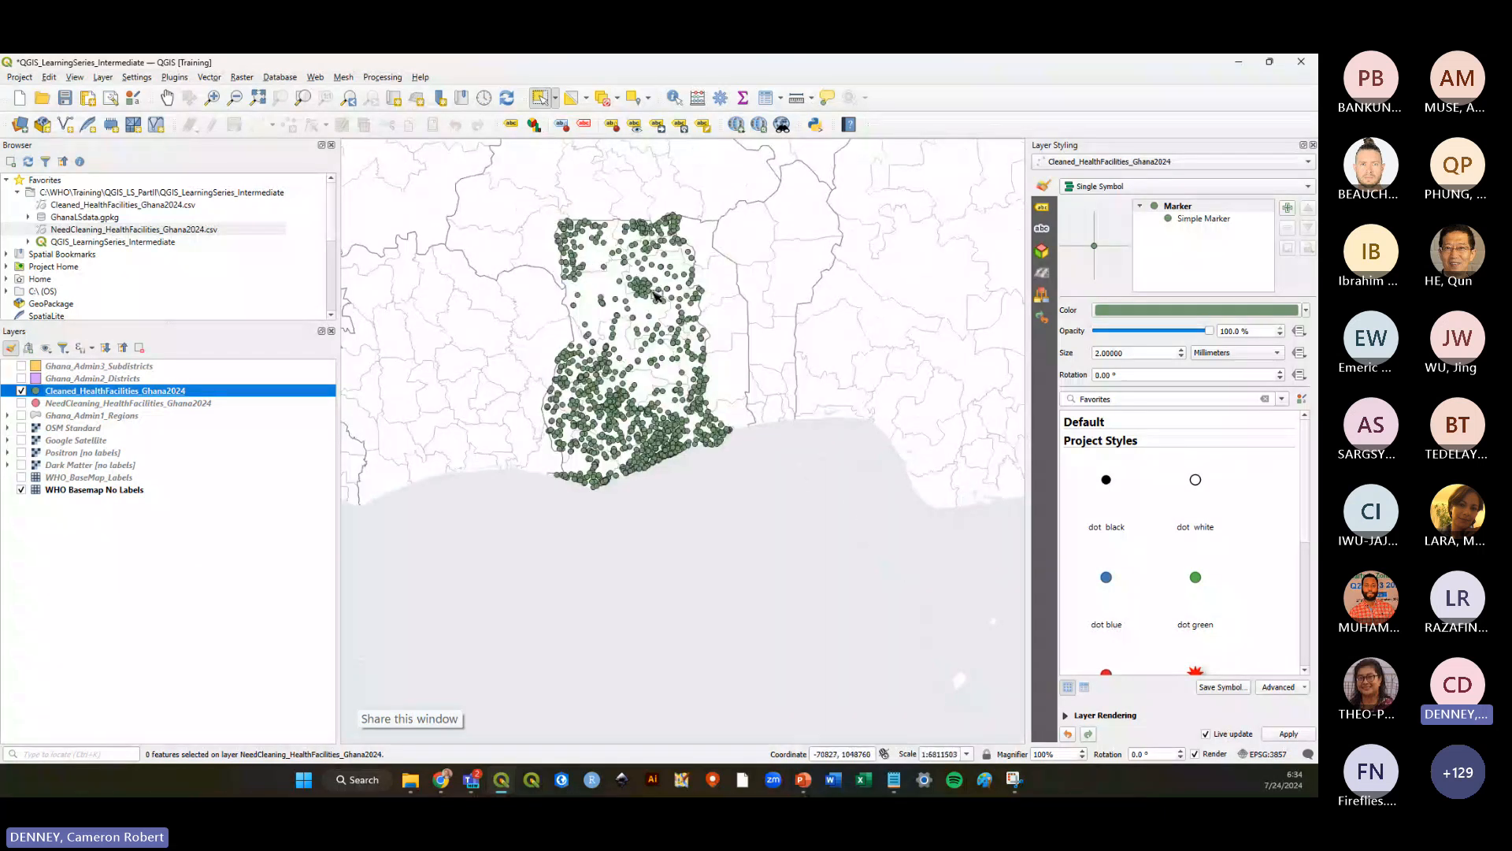
{"action": "scroll", "coordinate": [604, 331], "scroll_direction": "down", "scroll_amount": 1}
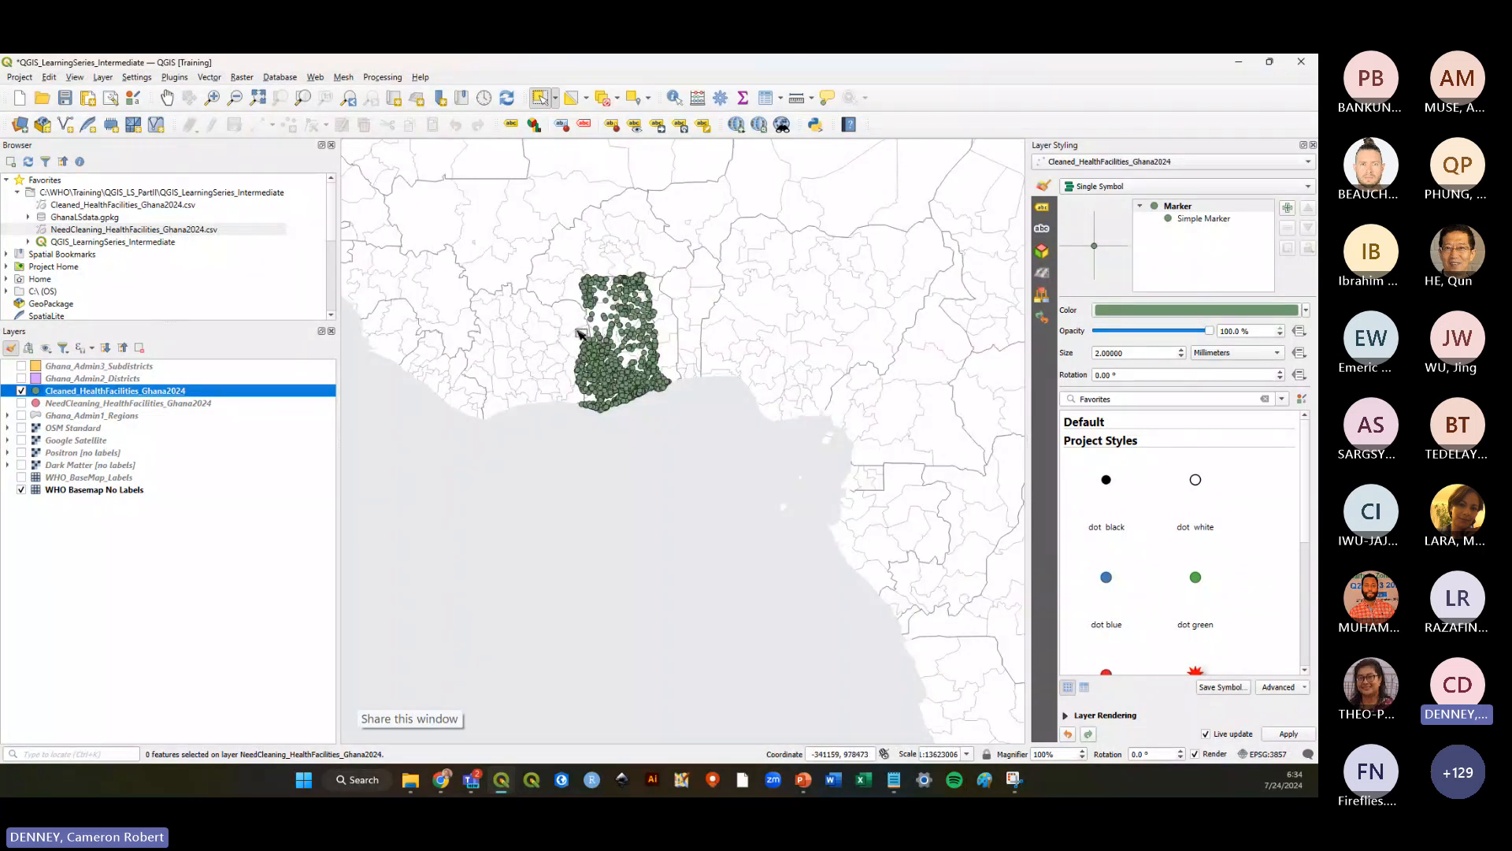
{"action": "left_click", "coordinate": [616, 314]}
{"action": "left_click", "coordinate": [641, 436]}
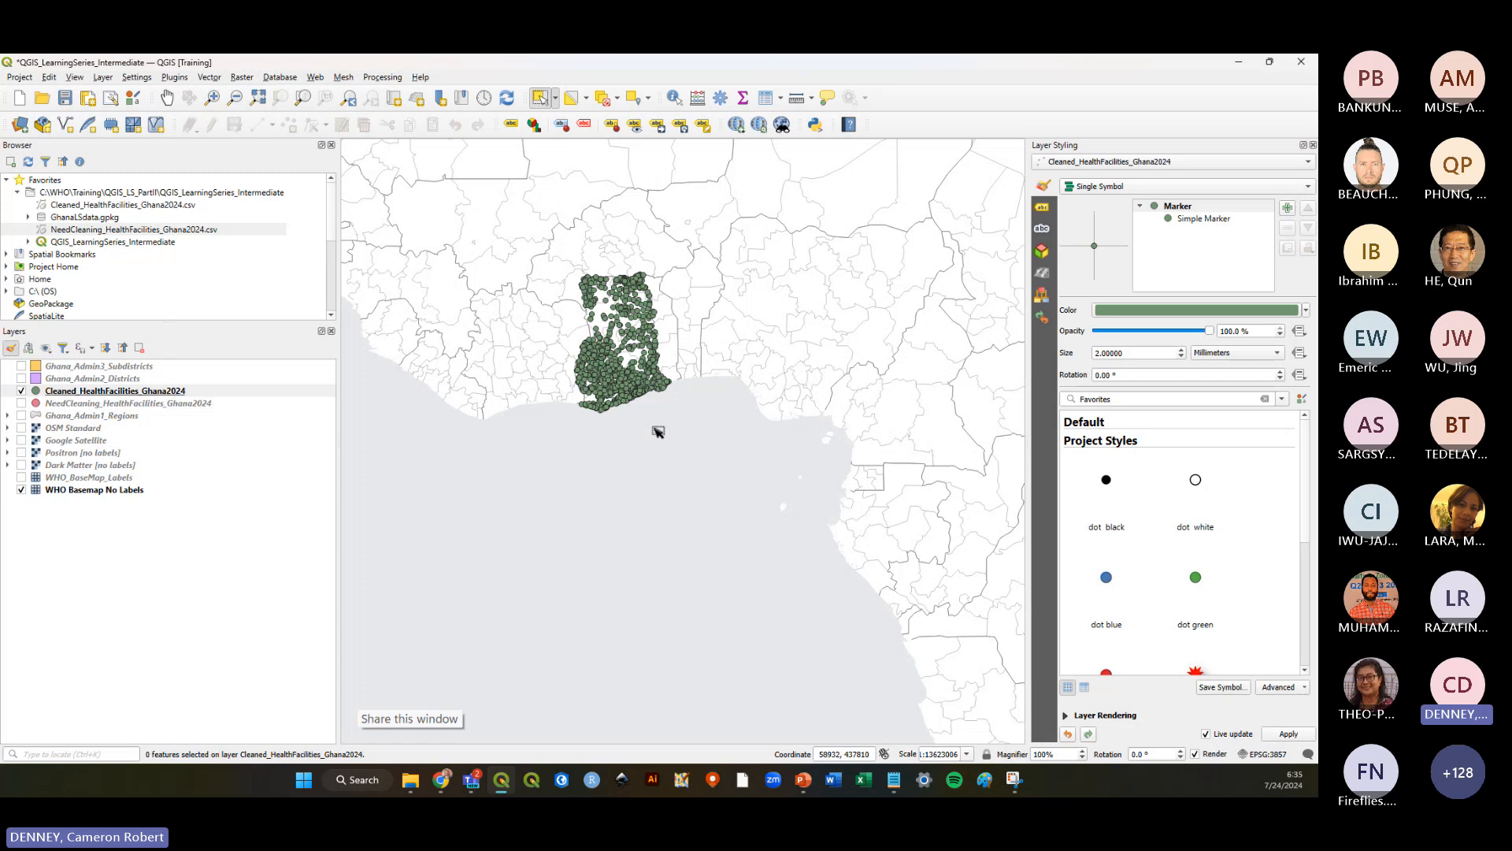
Save the project and select the Cleaned_HealthFacilities_Ghana2024 layer to view its points across Ghana
{"action": "left_click", "coordinate": [65, 98]}
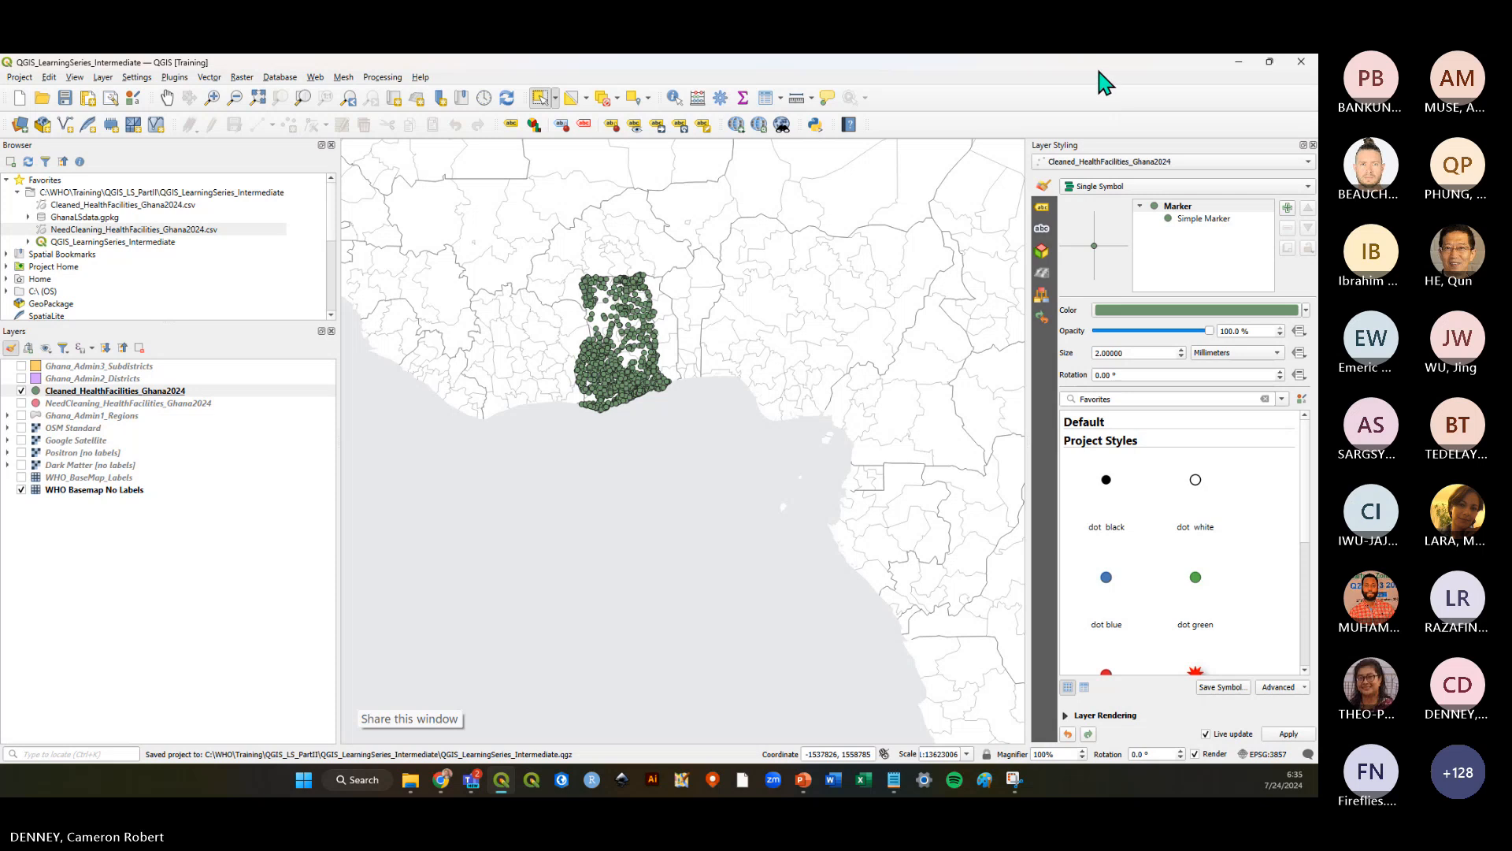
{"action": "left_click", "coordinate": [260, 392]}
{"action": "scroll", "coordinate": [606, 337], "scroll_direction": "up", "scroll_amount": 2}
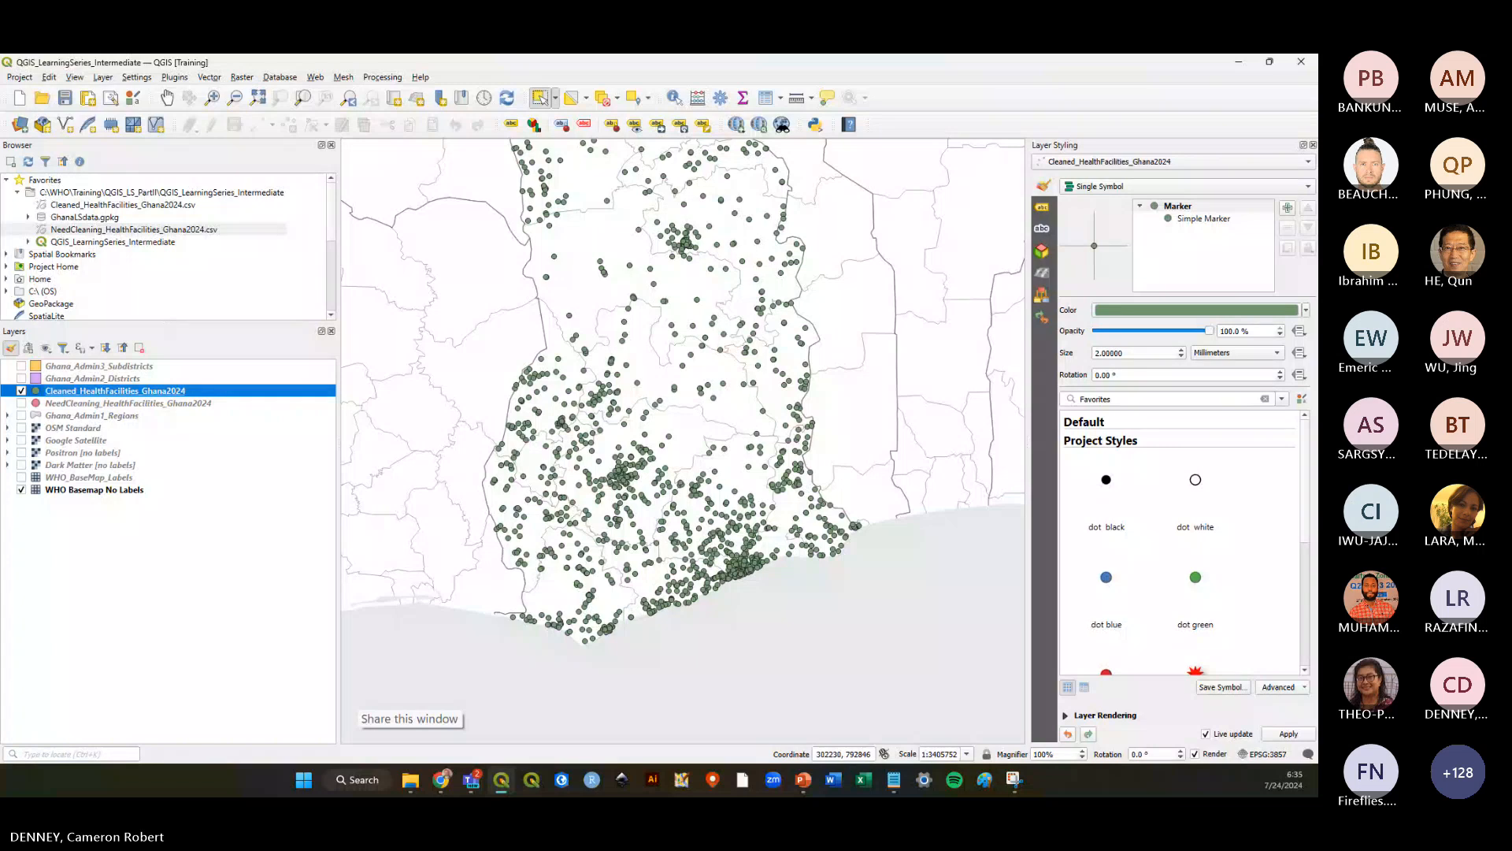
{"action": "scroll", "coordinate": [561, 484], "scroll_direction": "down", "scroll_amount": 1}
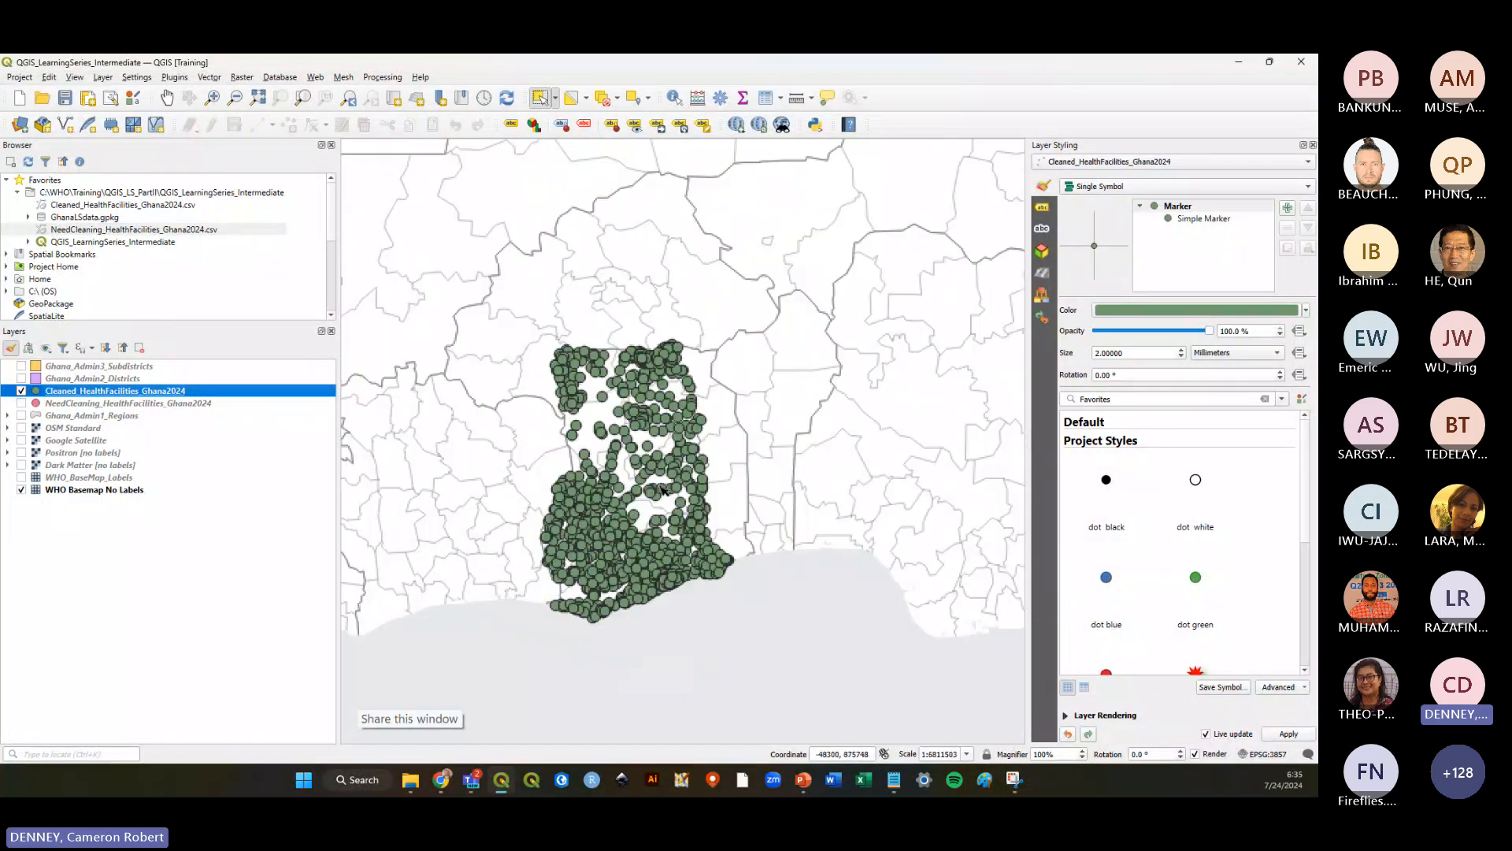
Show the NeedCleaning_HealthFacilities_Ghana2024 layer briefly to compare its ocean points with the cleaned layer, hide it again, and save the project
{"action": "left_click", "coordinate": [21, 402]}
{"action": "scroll", "coordinate": [619, 384], "scroll_direction": "down", "scroll_amount": 1}
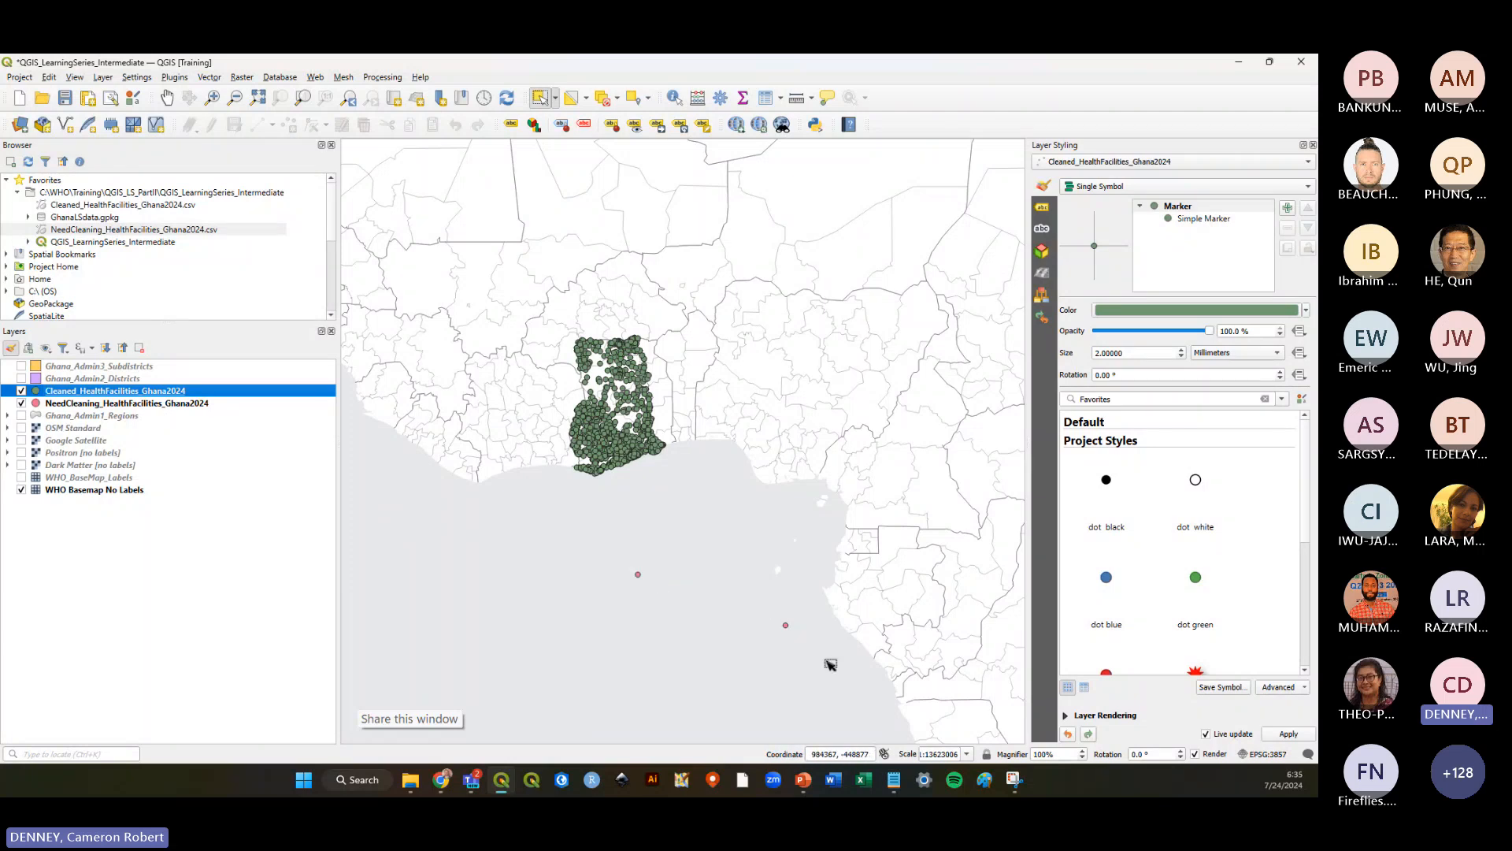
{"action": "scroll", "coordinate": [595, 409], "scroll_direction": "up", "scroll_amount": 1}
{"action": "left_click", "coordinate": [21, 403]}
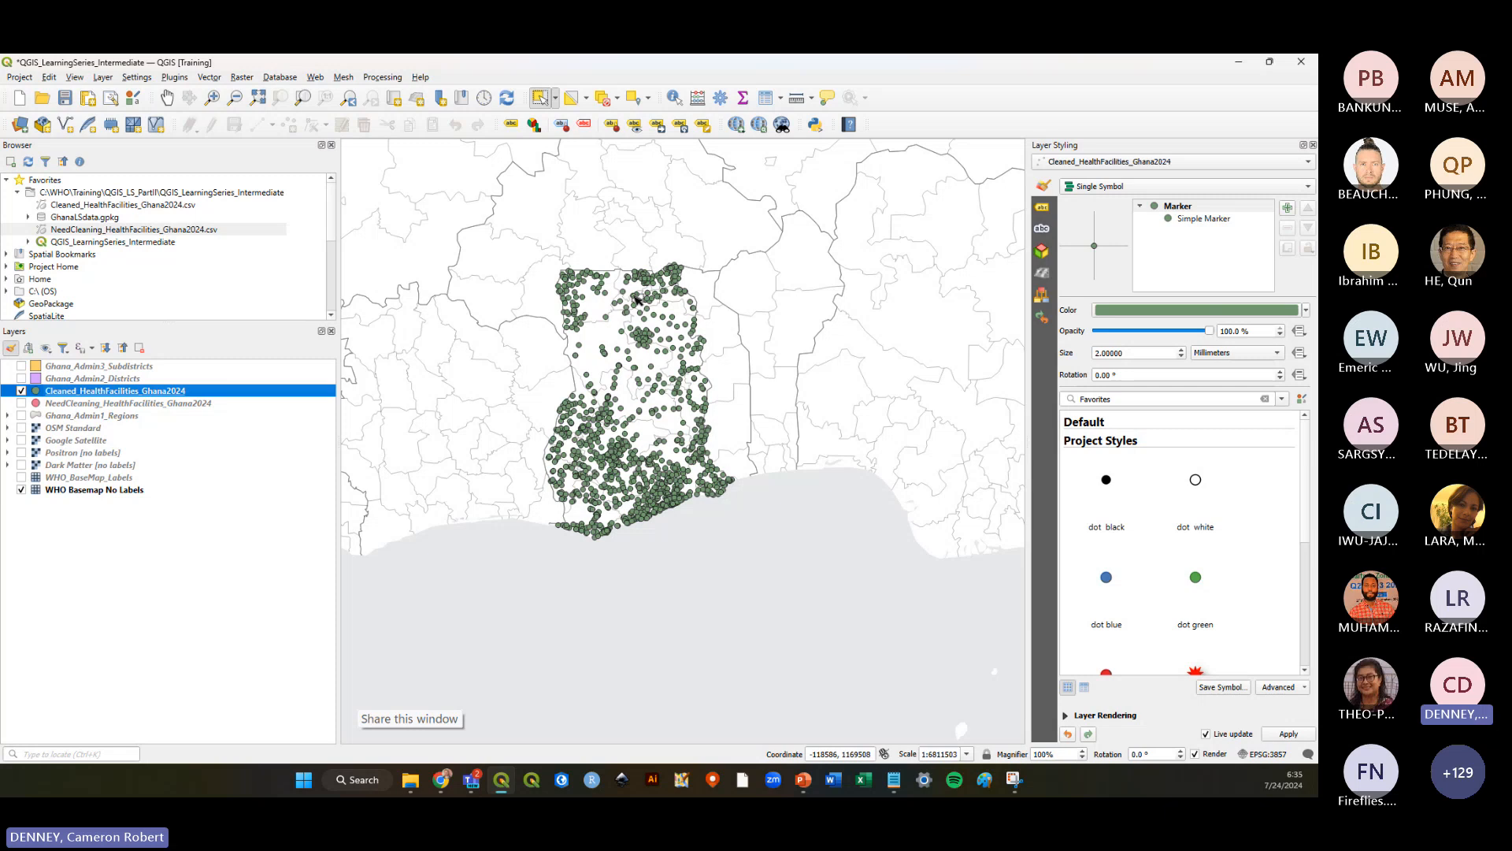
{"action": "left_click", "coordinate": [65, 98]}
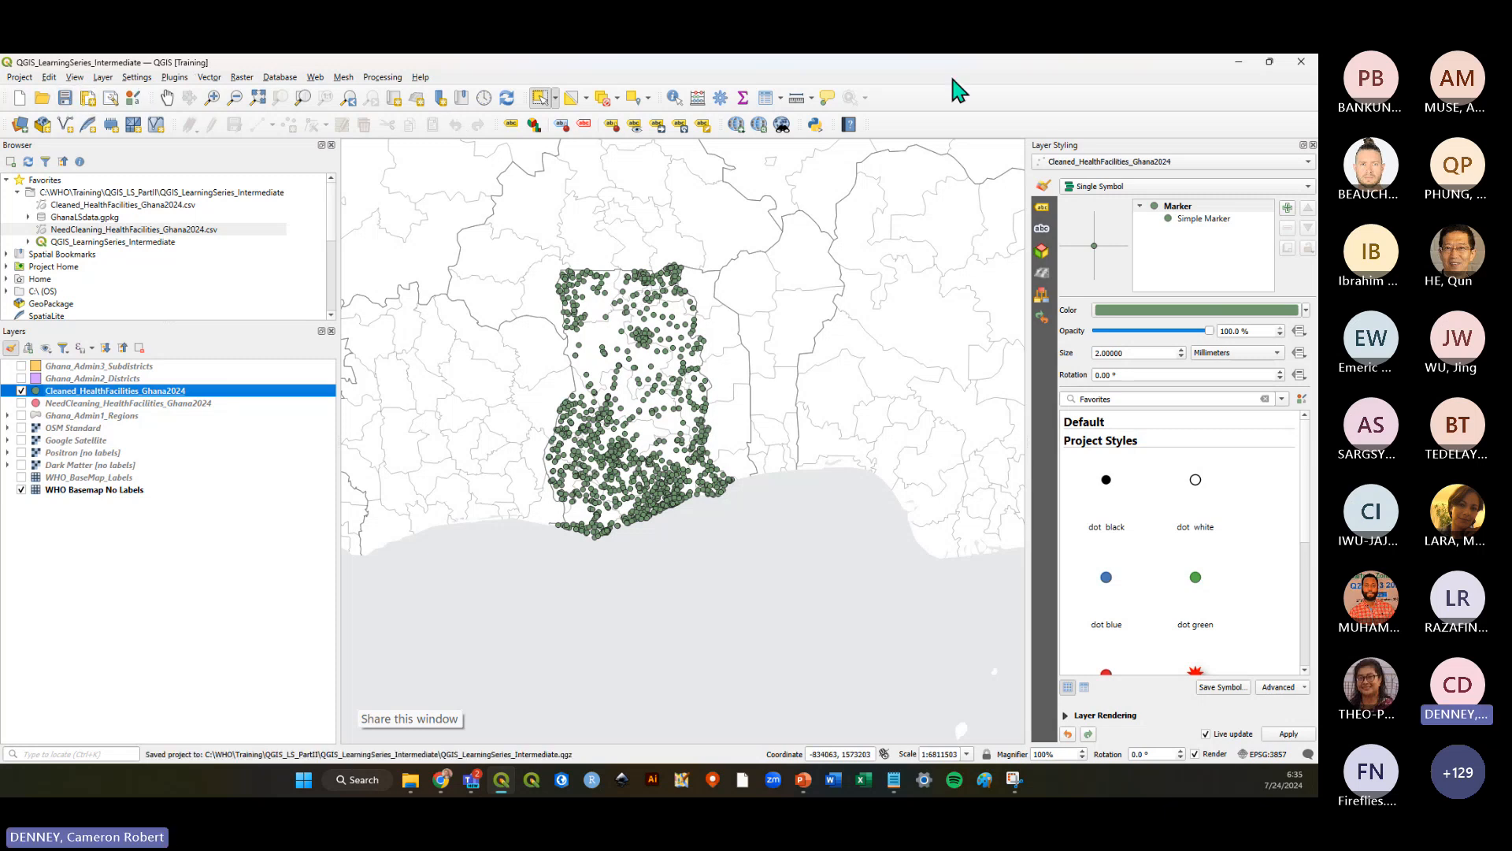
{"action": "scroll", "coordinate": [920, 581], "scroll_direction": "down", "scroll_amount": 1}
{"action": "scroll", "coordinate": [820, 532], "scroll_direction": "up", "scroll_amount": 1}
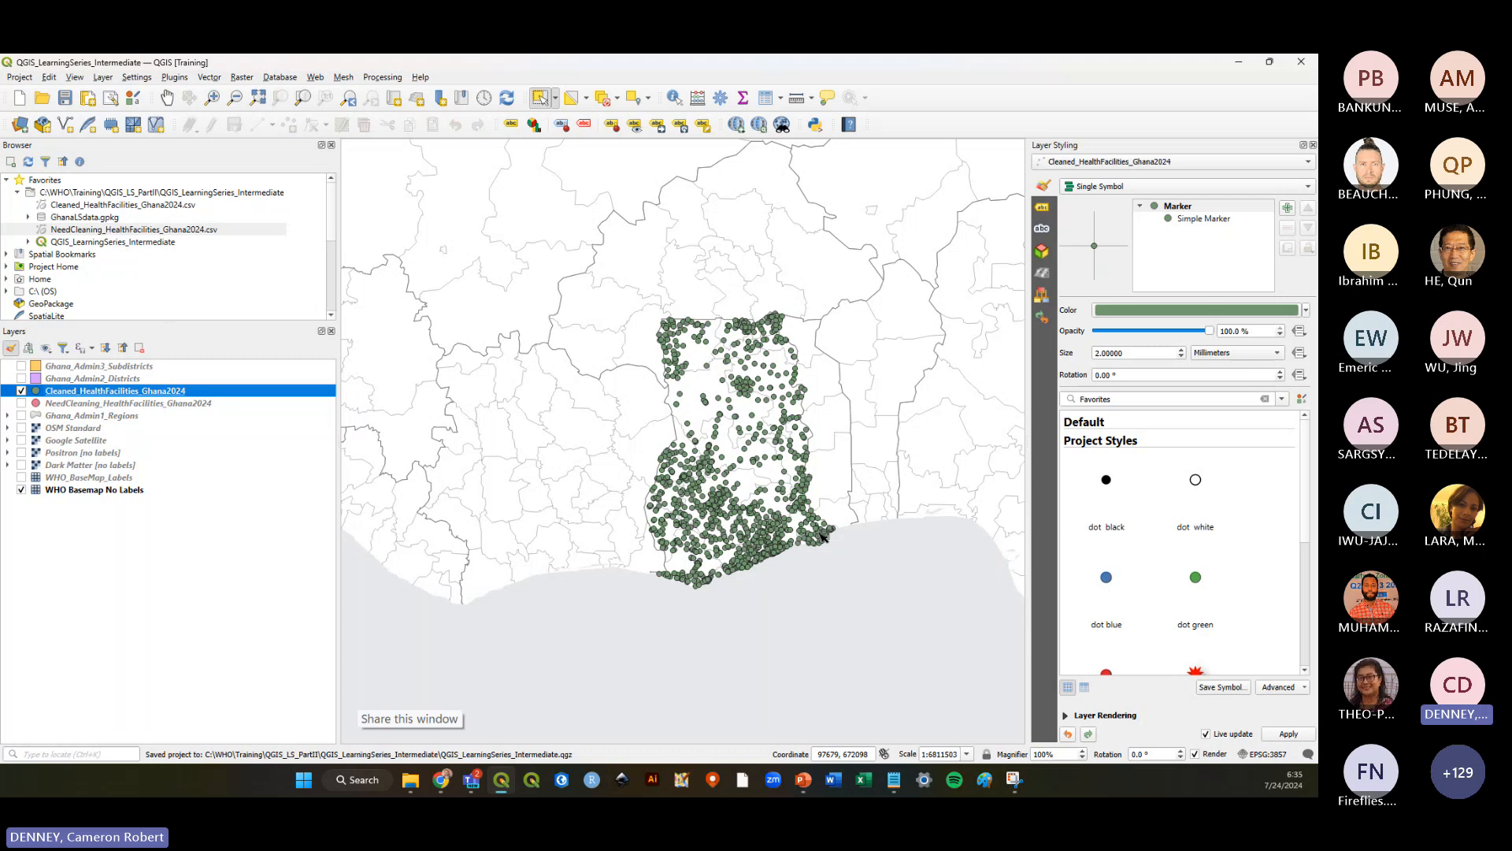
Switch to QGISII_LearningSeriesTutorial.pdf in the browser, review Step 4 on inspecting the added points and Step 5, and return to QGIS
{"action": "key", "text": "alt+Tab"}
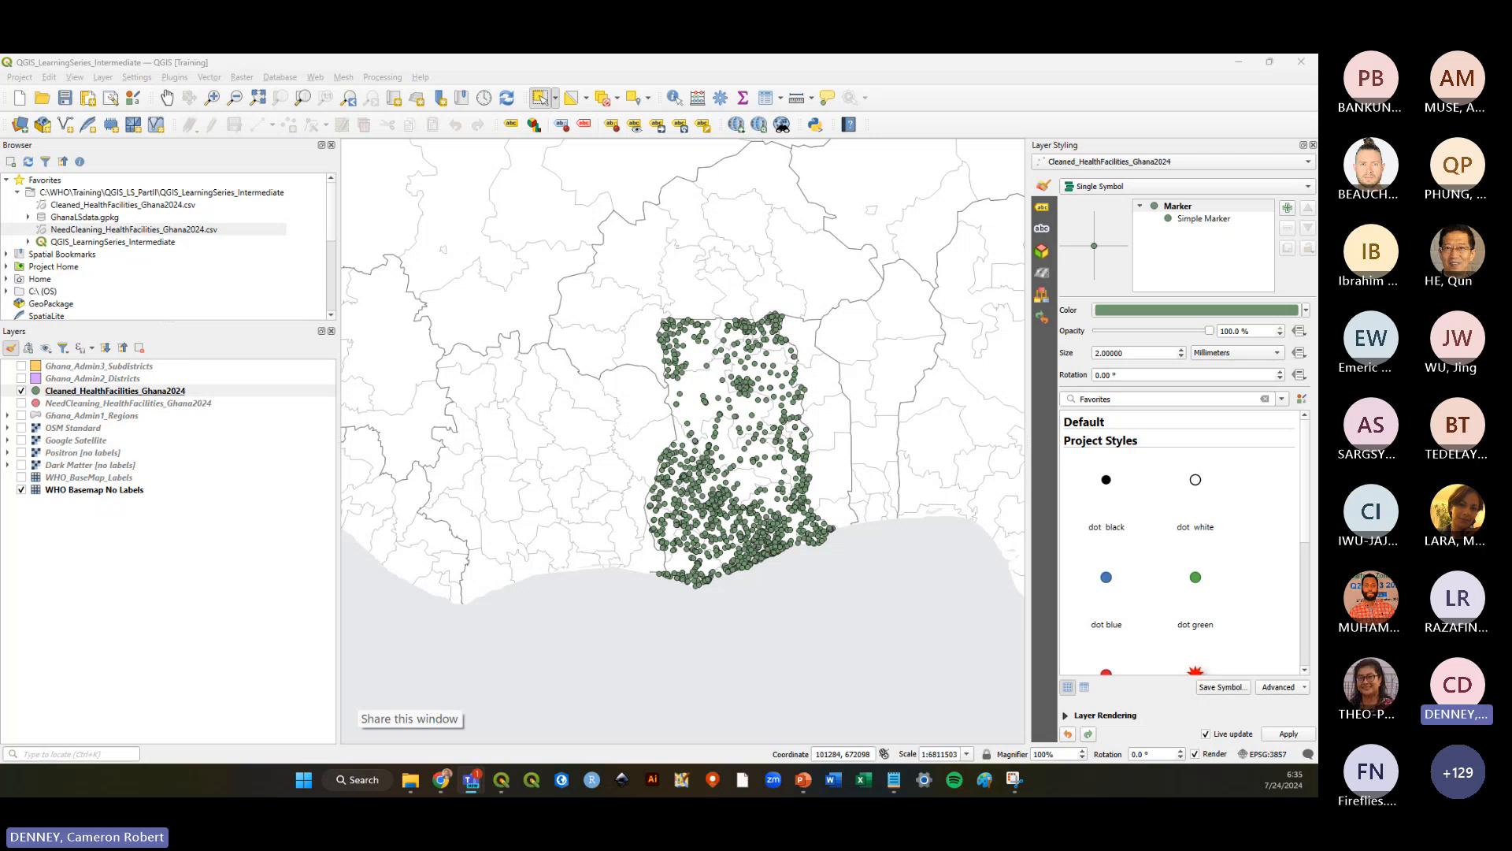
{"action": "key", "text": "alt+Tab"}
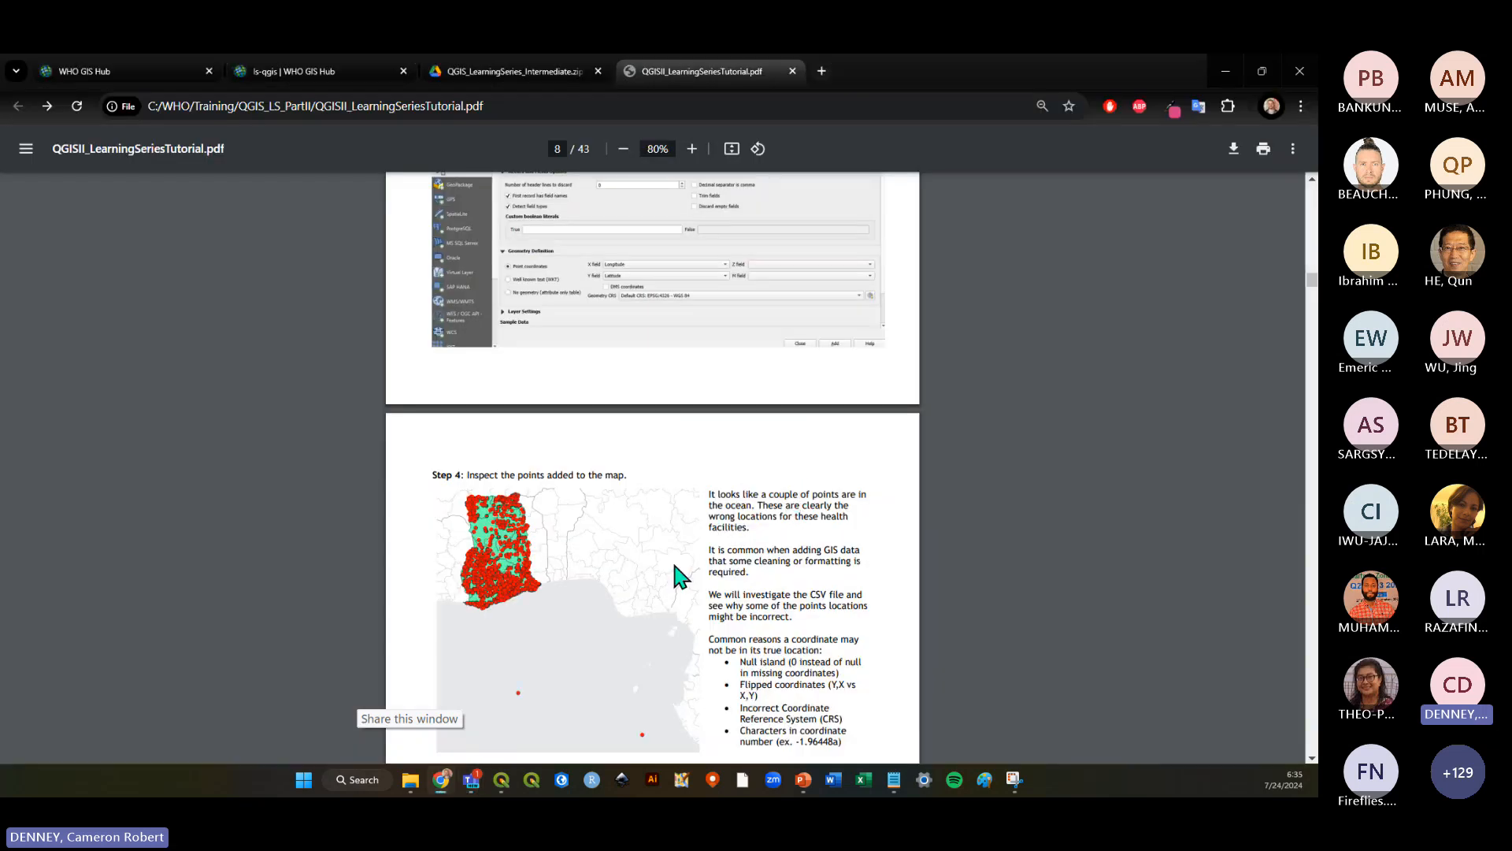
{"action": "scroll", "coordinate": [674, 565], "scroll_direction": "down", "scroll_amount": 1}
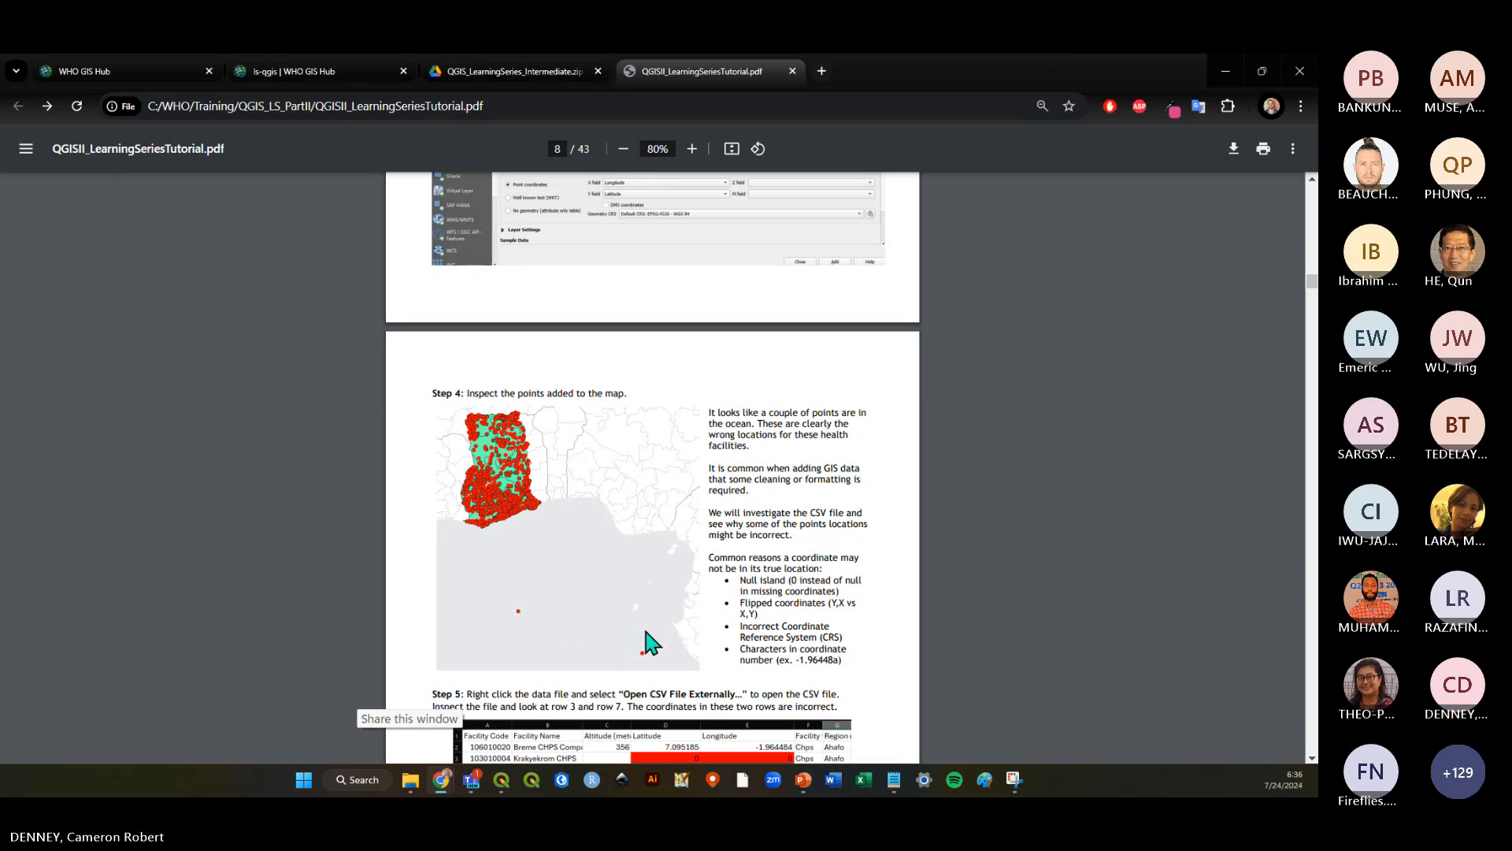
{"action": "scroll", "coordinate": [675, 575], "scroll_direction": "down", "scroll_amount": 1}
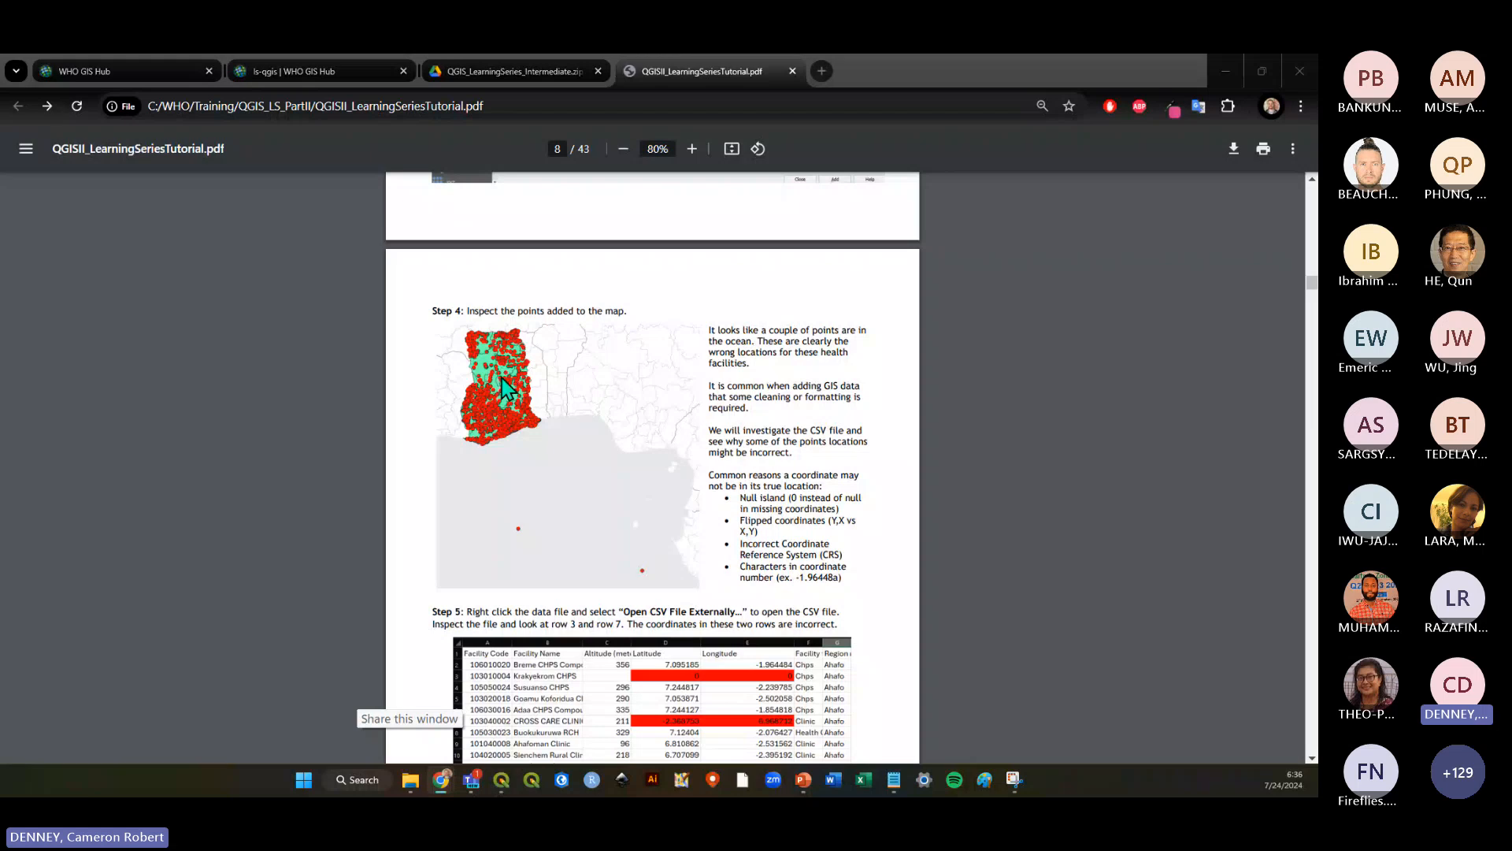
{"action": "key", "text": "alt+Tab"}
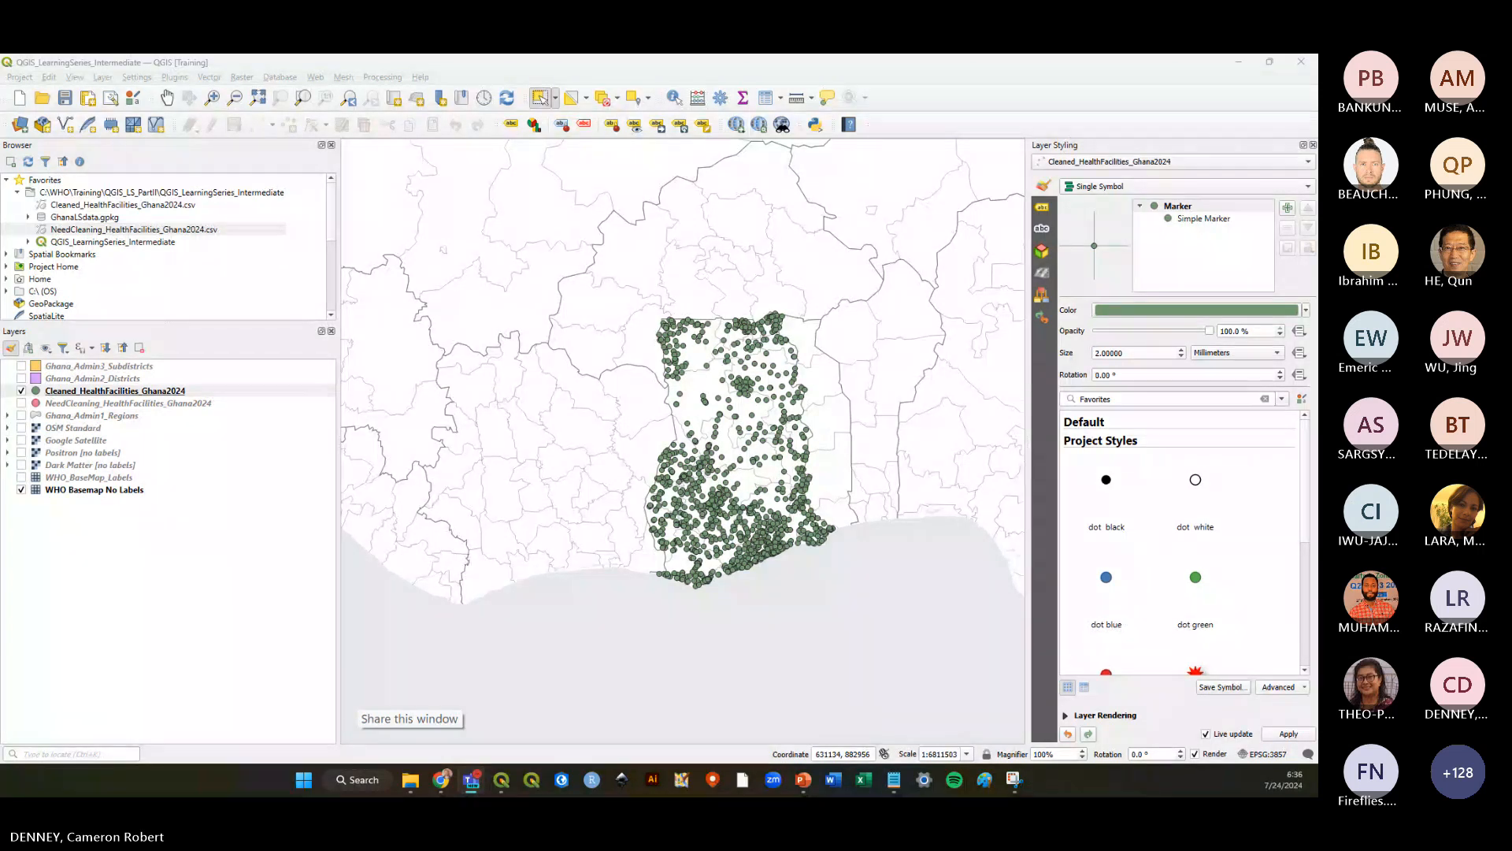
Save the QGIS_LearningSeries_Intermediate project again with the cleaned facilities layer displayed
{"action": "scroll", "coordinate": [803, 483], "scroll_direction": "up", "scroll_amount": 1}
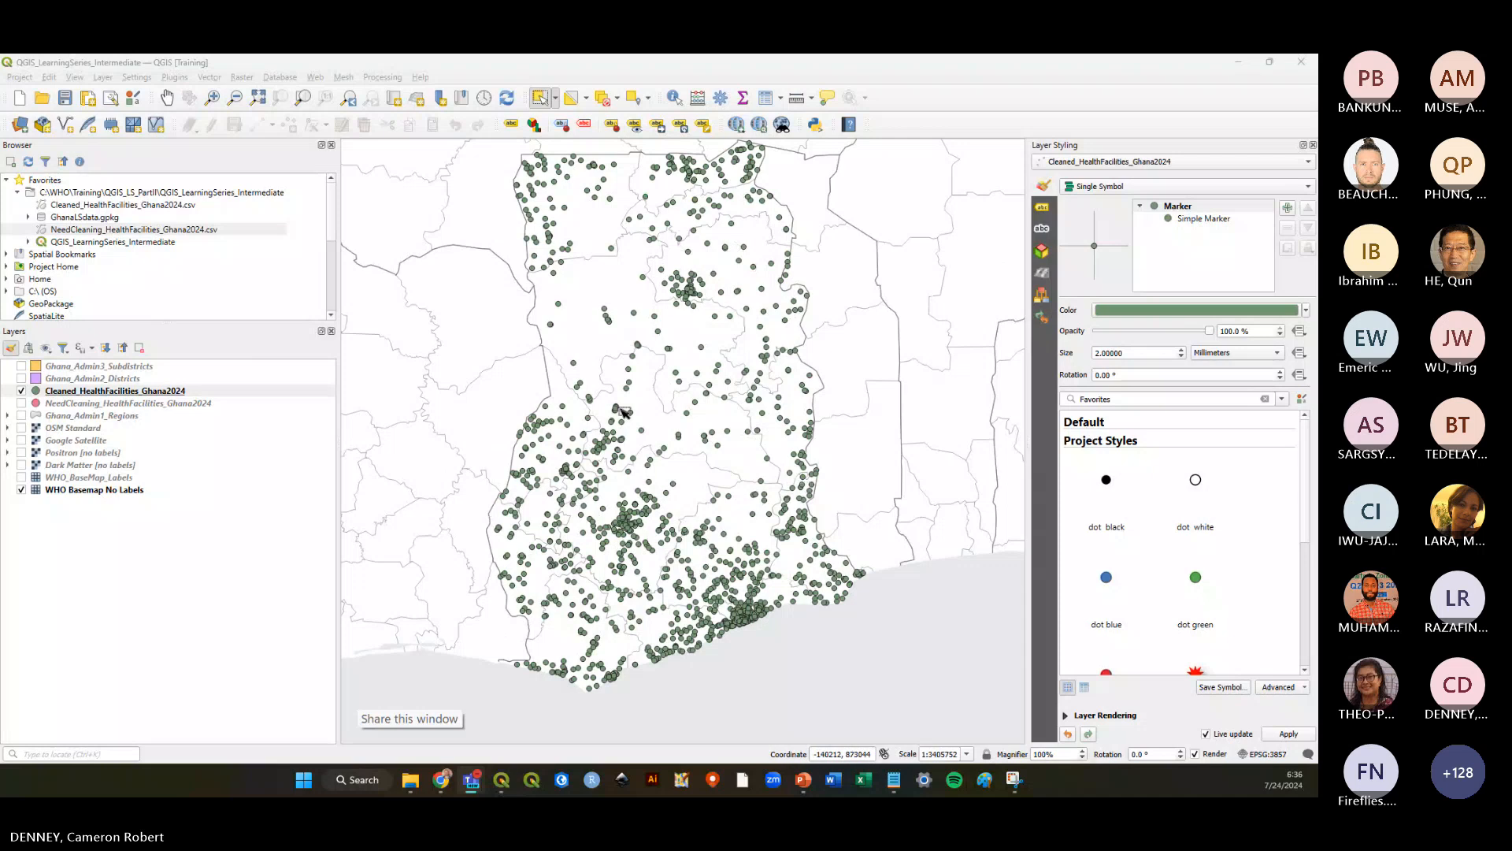
{"action": "left_click", "coordinate": [65, 99]}
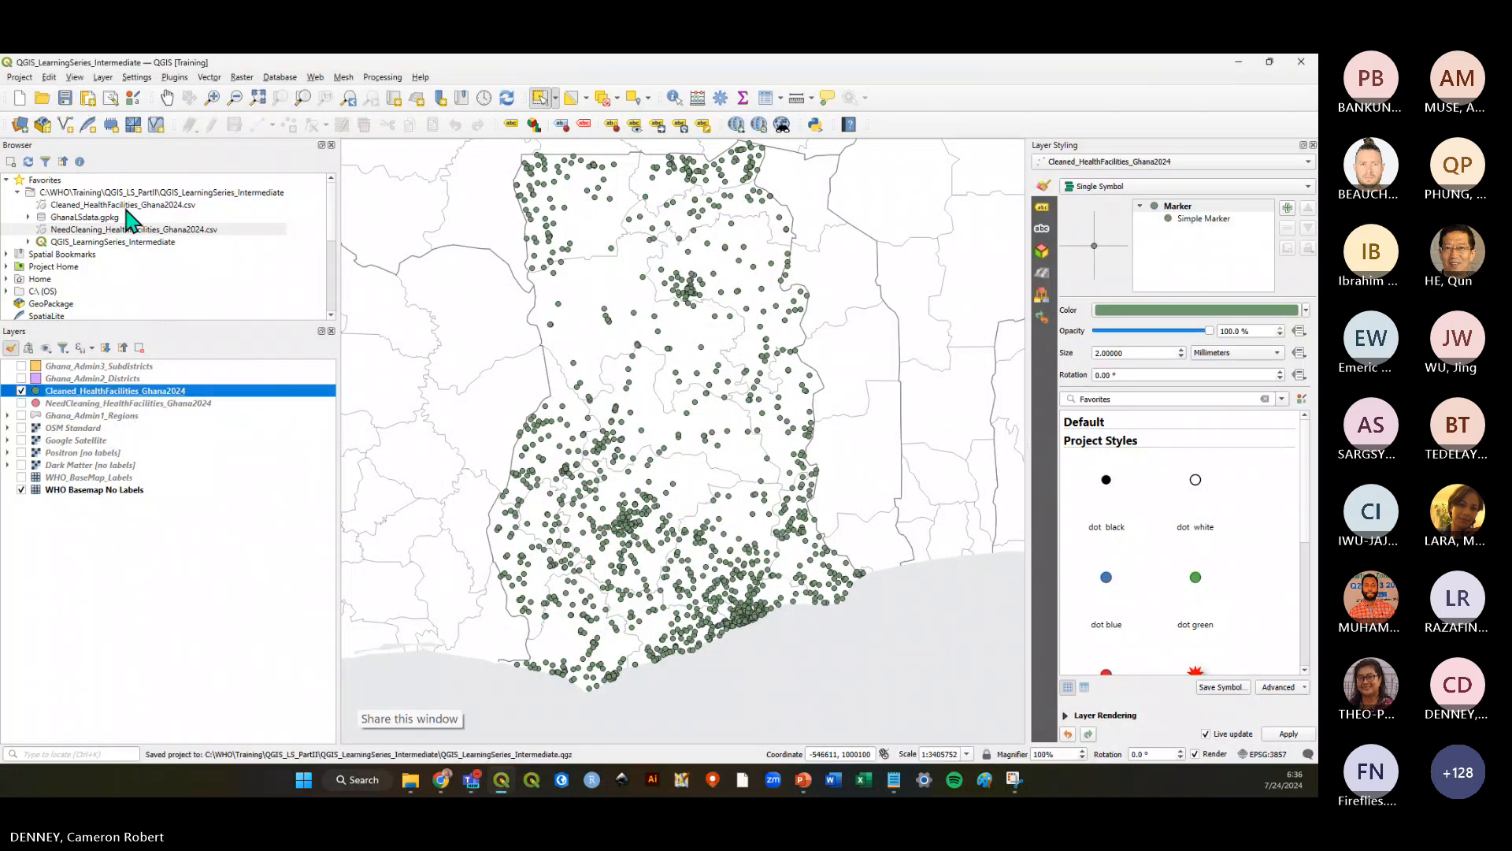
{"action": "left_click", "coordinate": [237, 564]}
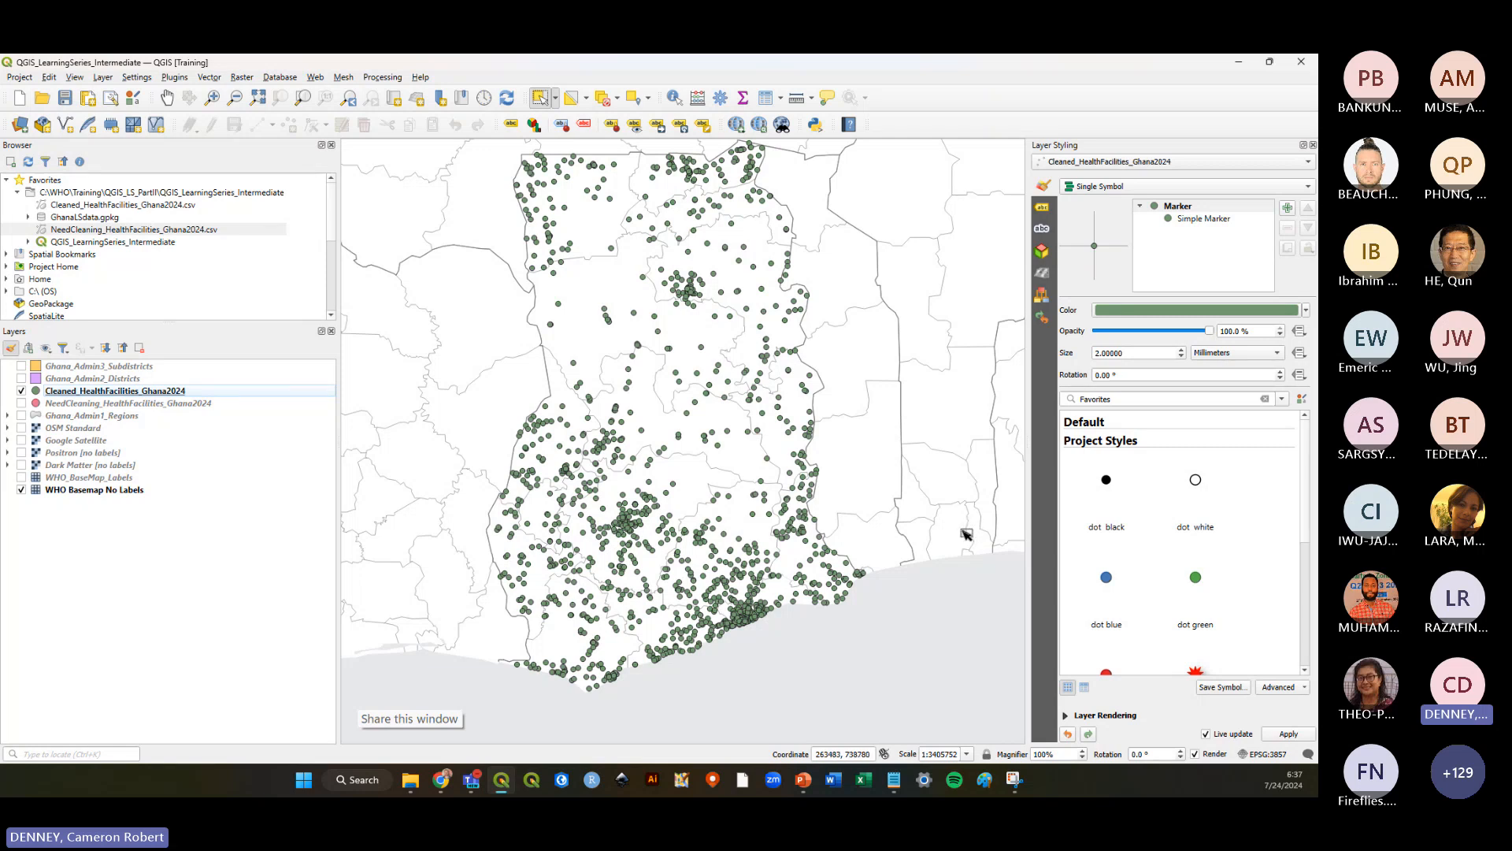
{"action": "left_click", "coordinate": [66, 100]}
{"action": "right_click", "coordinate": [197, 392]}
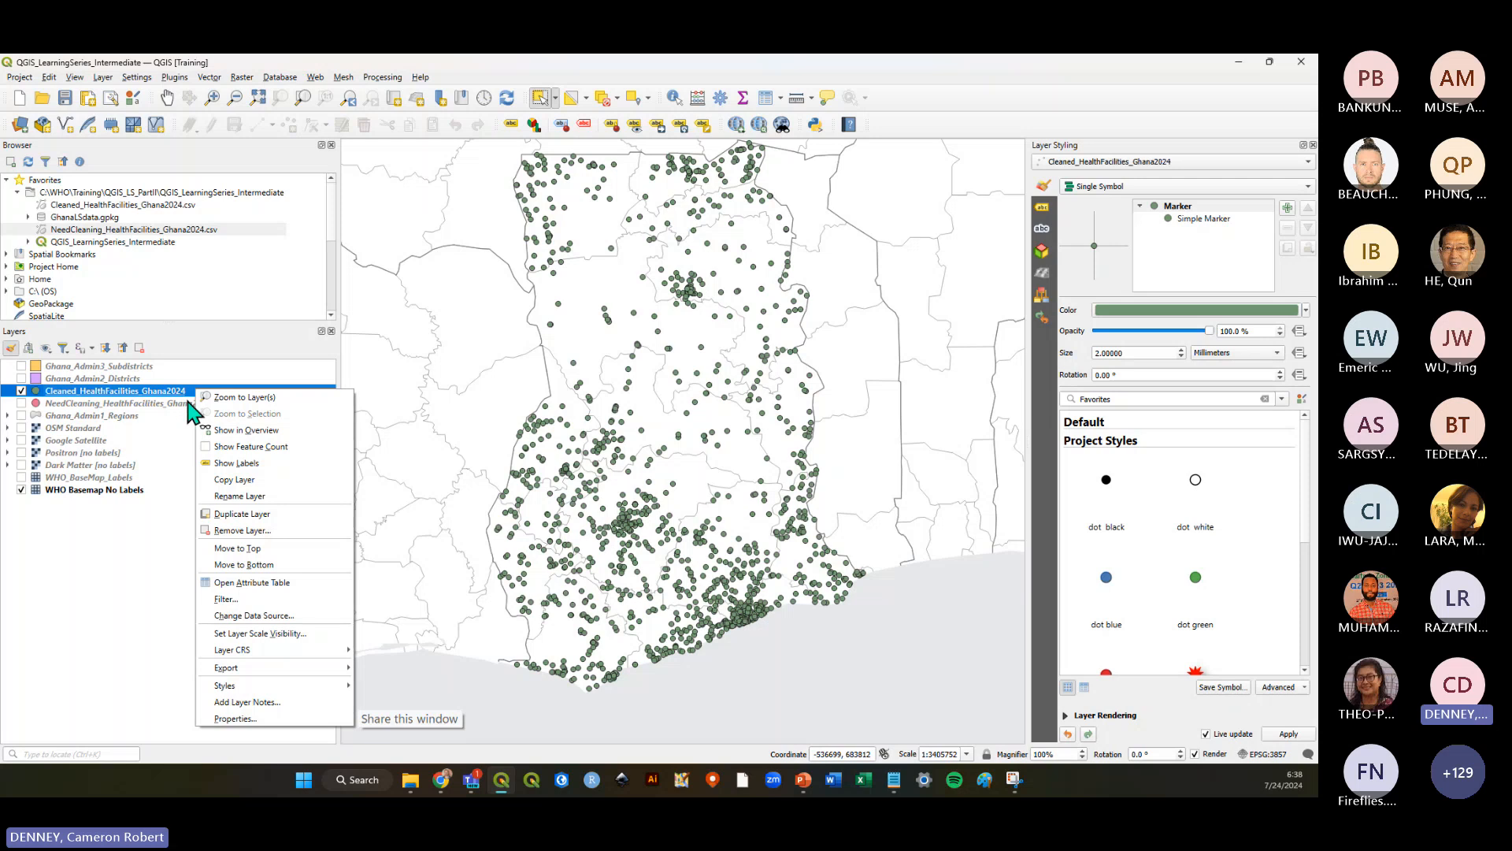
{"action": "left_click", "coordinate": [140, 395]}
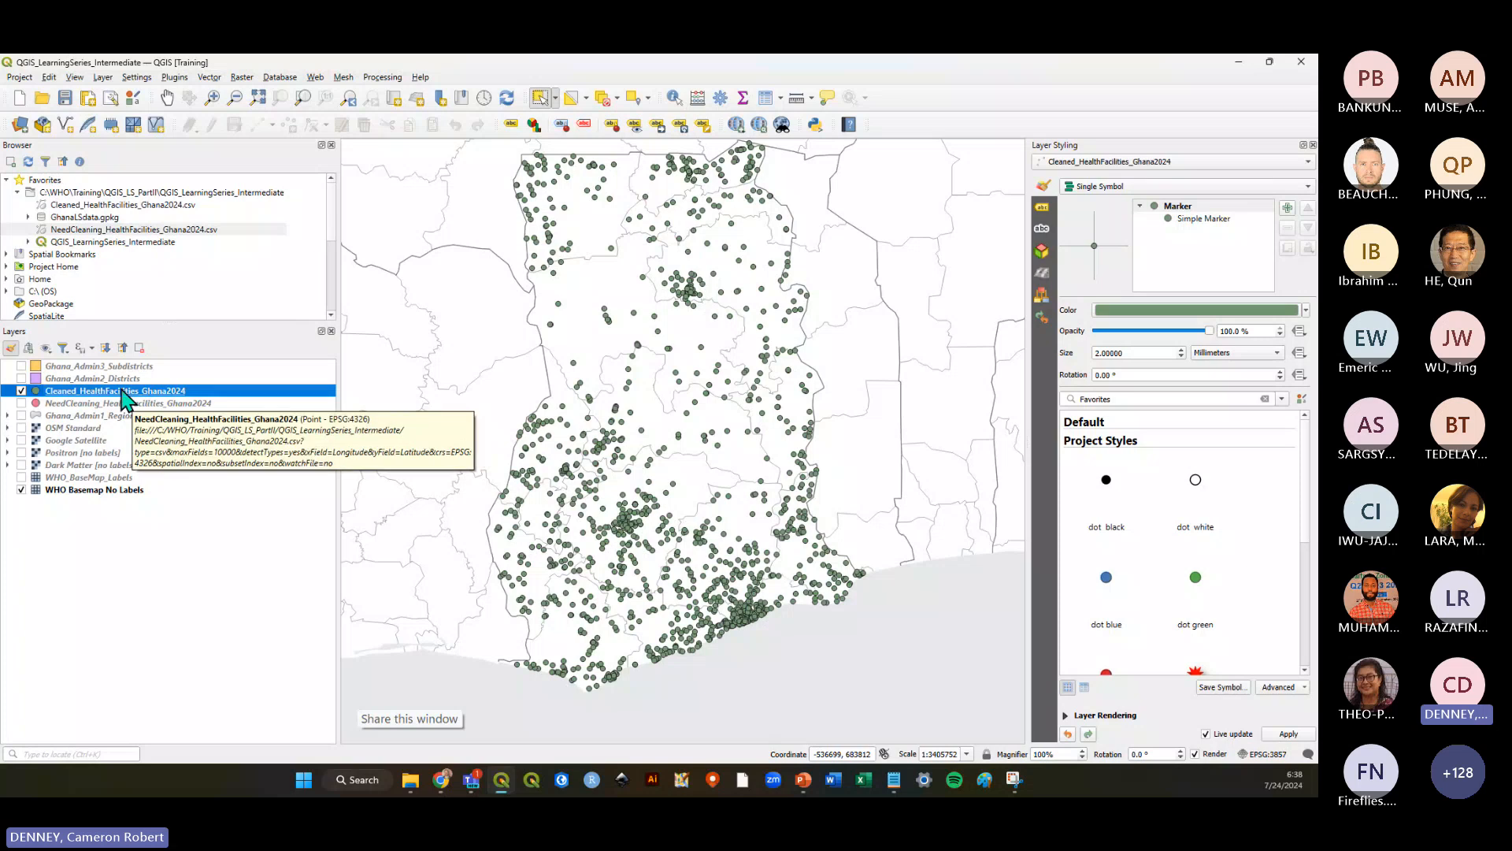
{"action": "scroll", "coordinate": [590, 463], "scroll_direction": "down", "scroll_amount": 1}
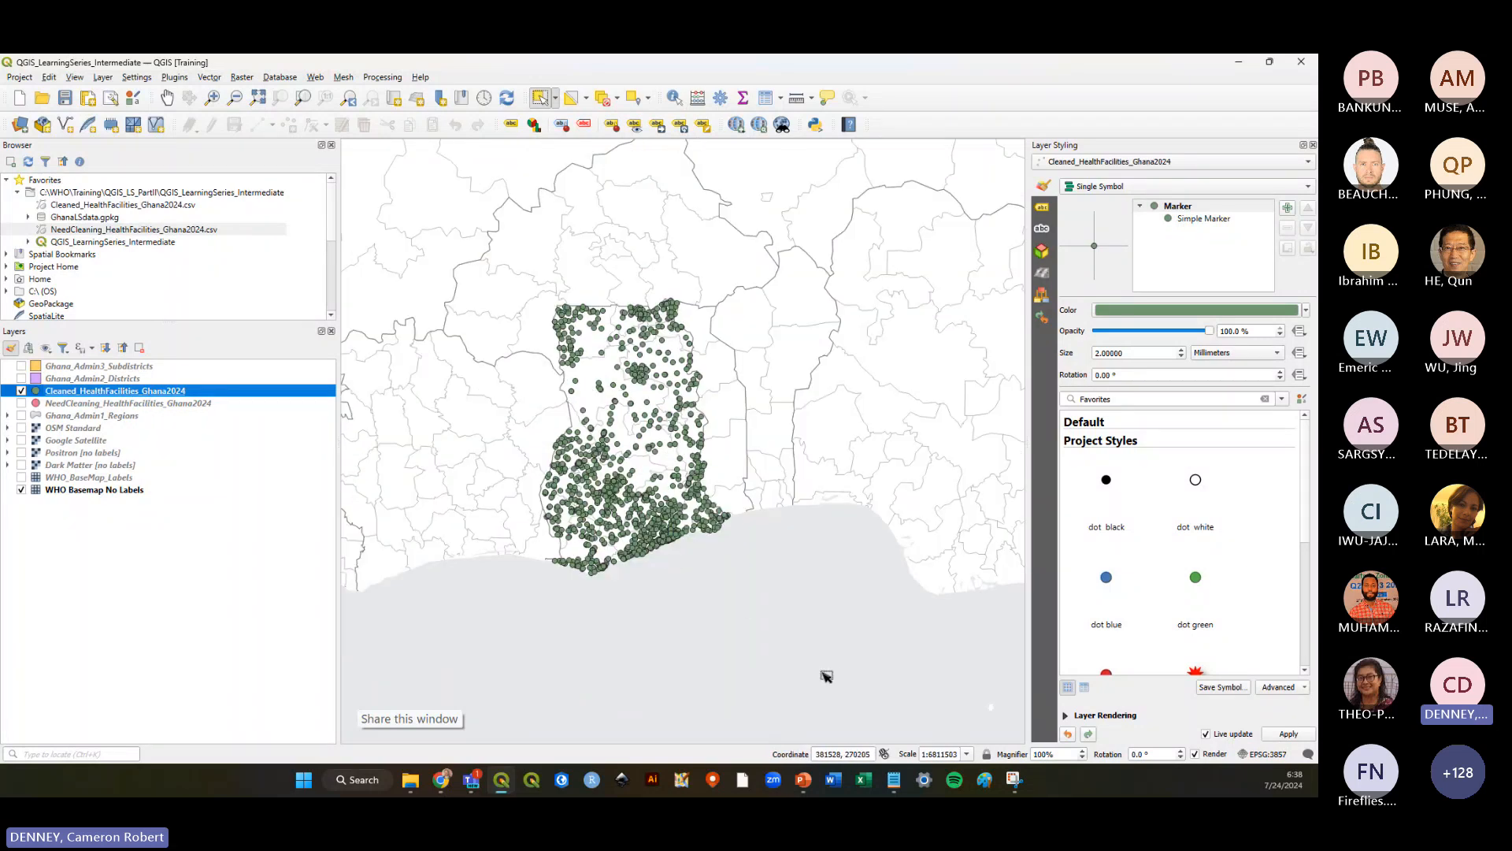
{"action": "scroll", "coordinate": [571, 433], "scroll_direction": "up", "scroll_amount": 1}
Start exporting the features of Cleaned_HealthFacilities_Ghana2024 to a new file, with GeoPackage as the format
{"action": "right_click", "coordinate": [107, 390]}
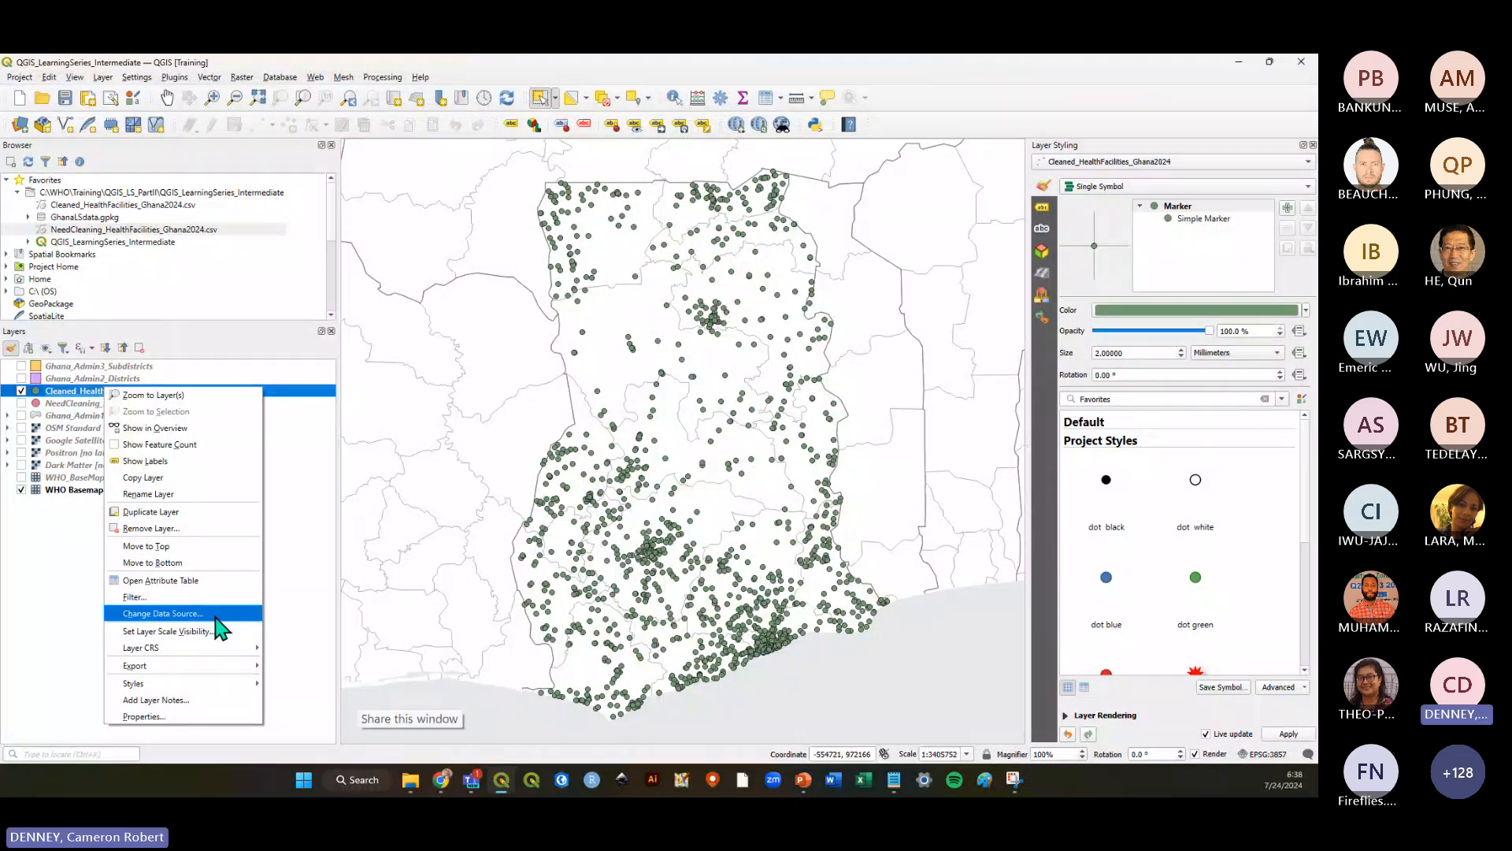
{"action": "mouse_move", "coordinate": [209, 667]}
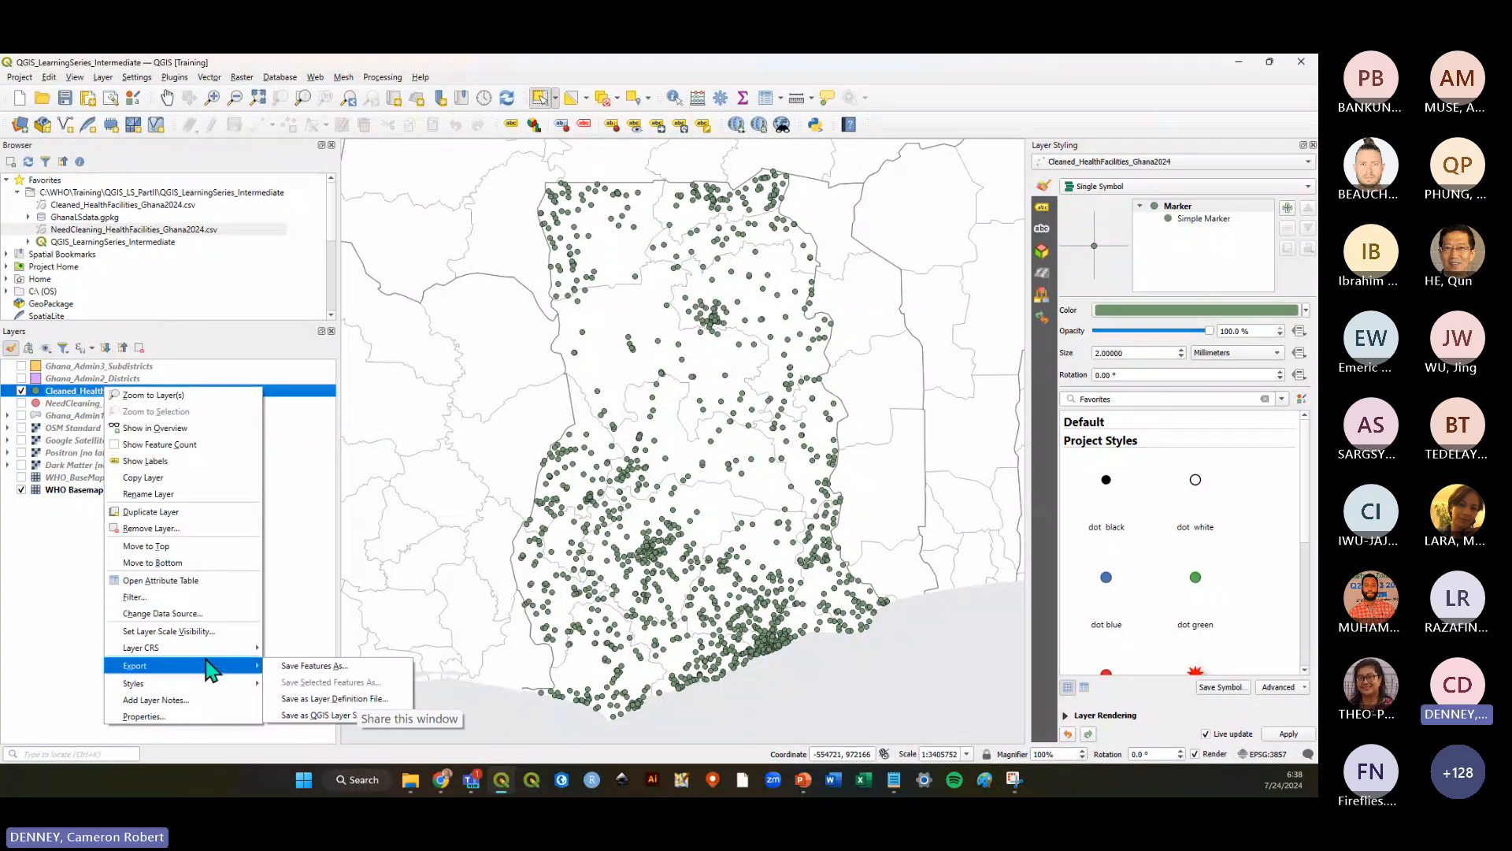
{"action": "left_click", "coordinate": [358, 666]}
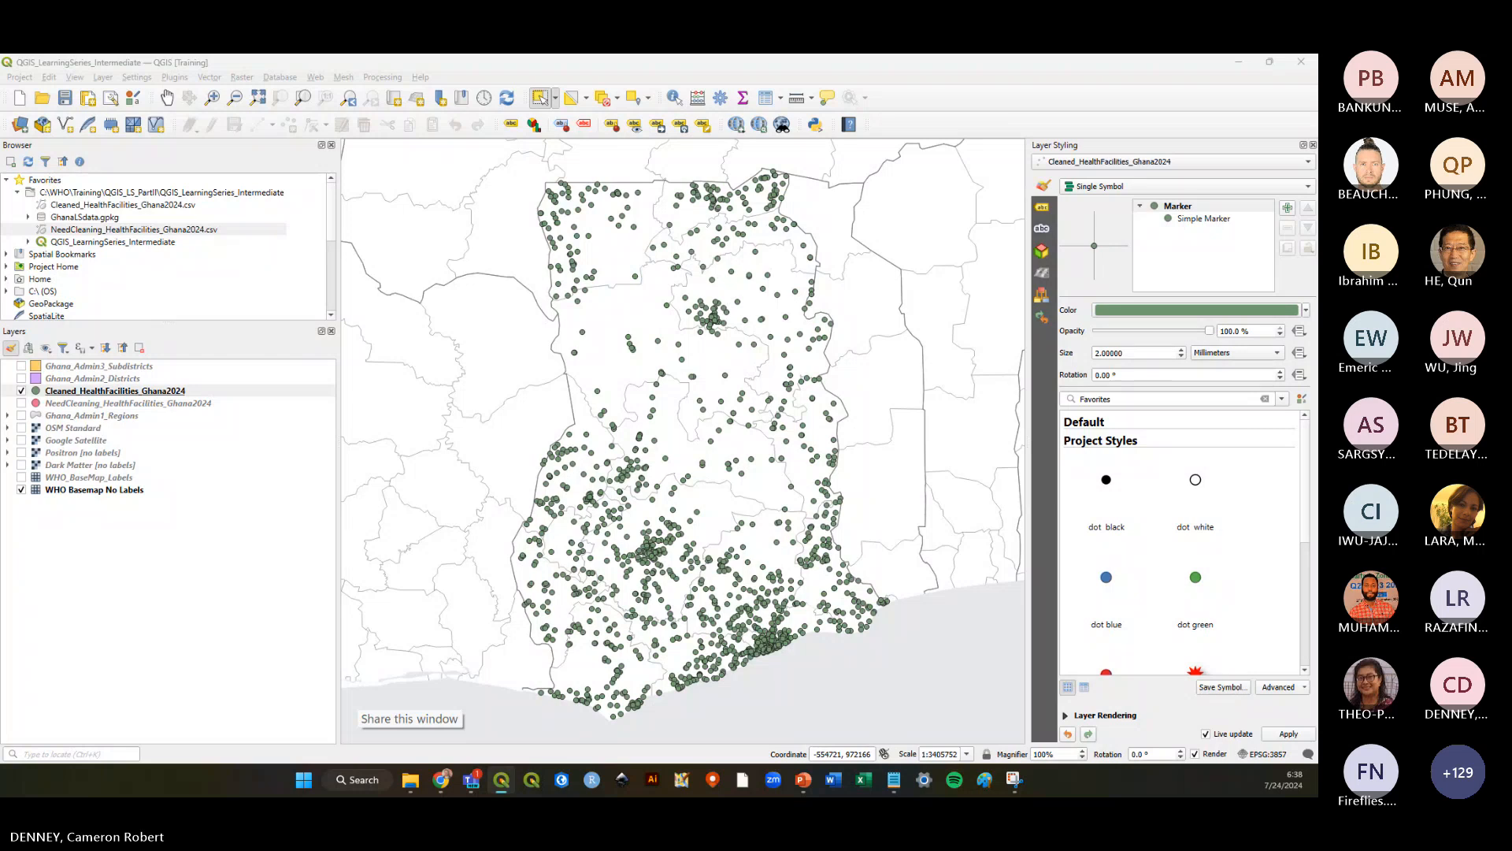
{"action": "left_click_drag", "start_coordinate": [520, 55], "coordinate": [335, 137]}
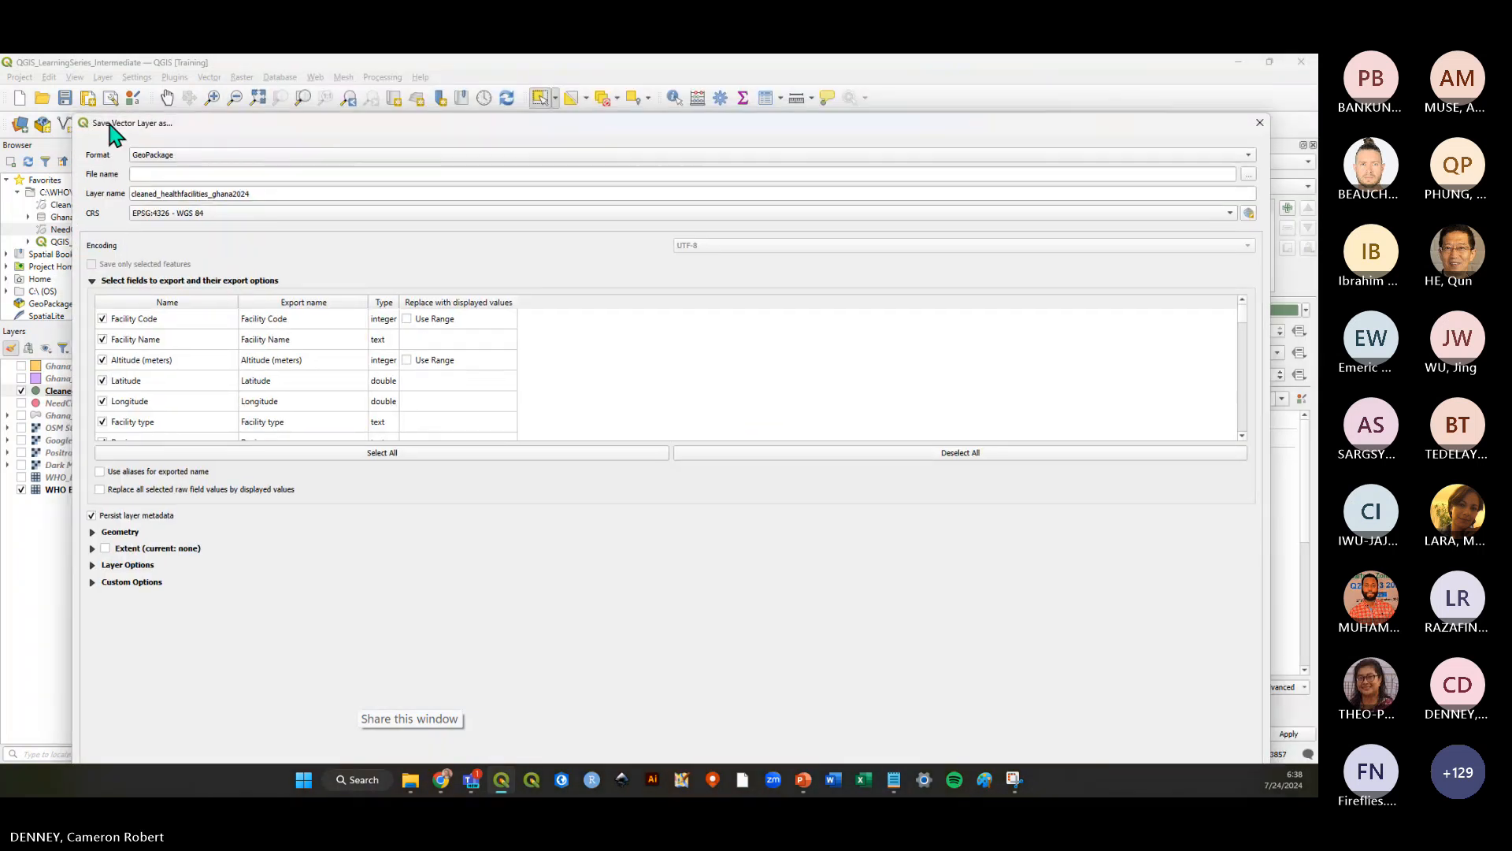
{"action": "left_click_drag", "start_coordinate": [78, 115], "coordinate": [598, 304]}
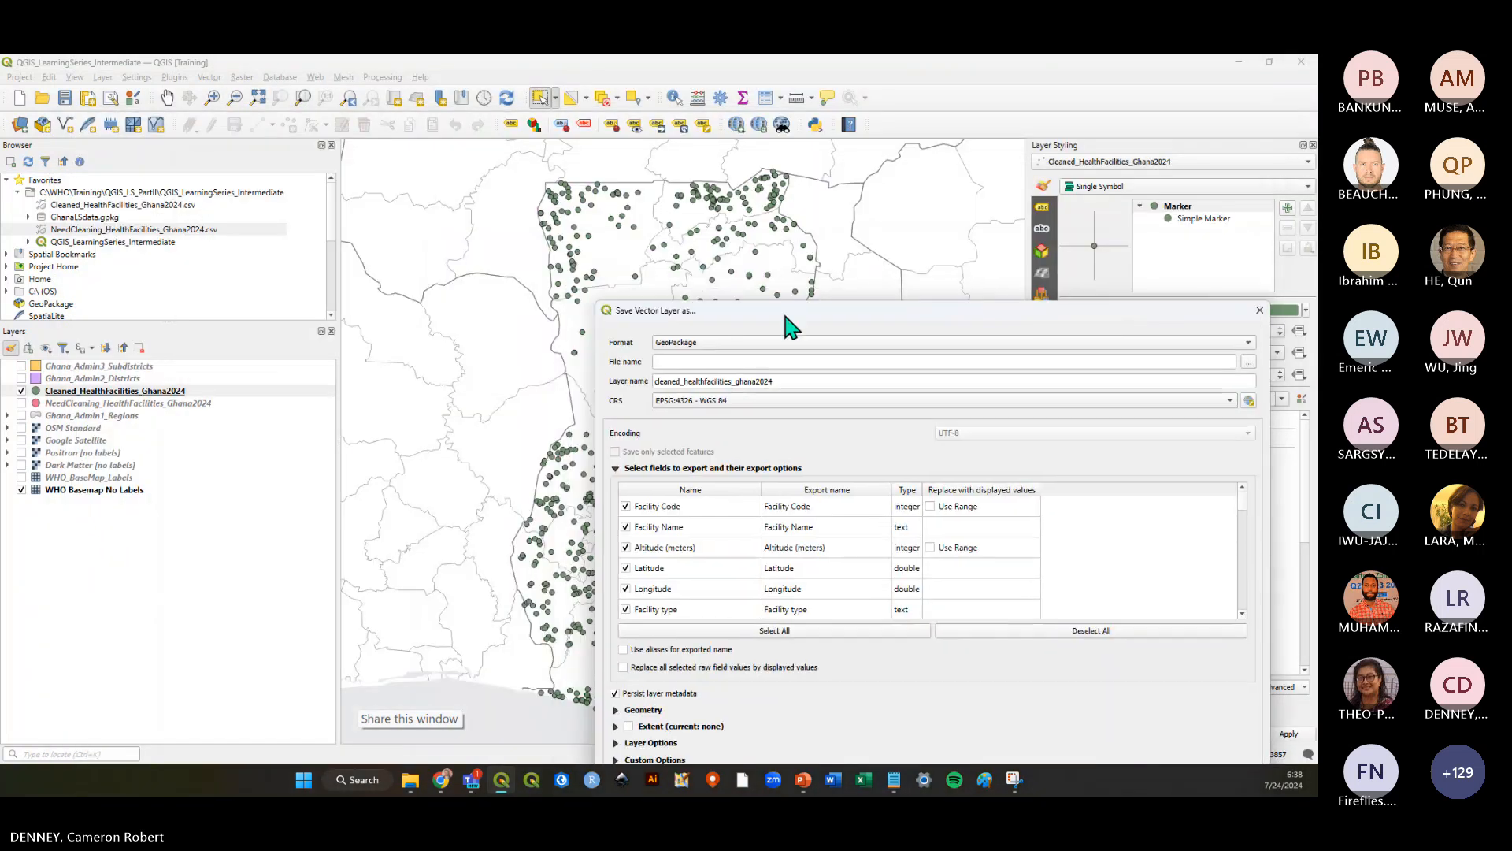
{"action": "left_click_drag", "start_coordinate": [787, 323], "coordinate": [532, 141]}
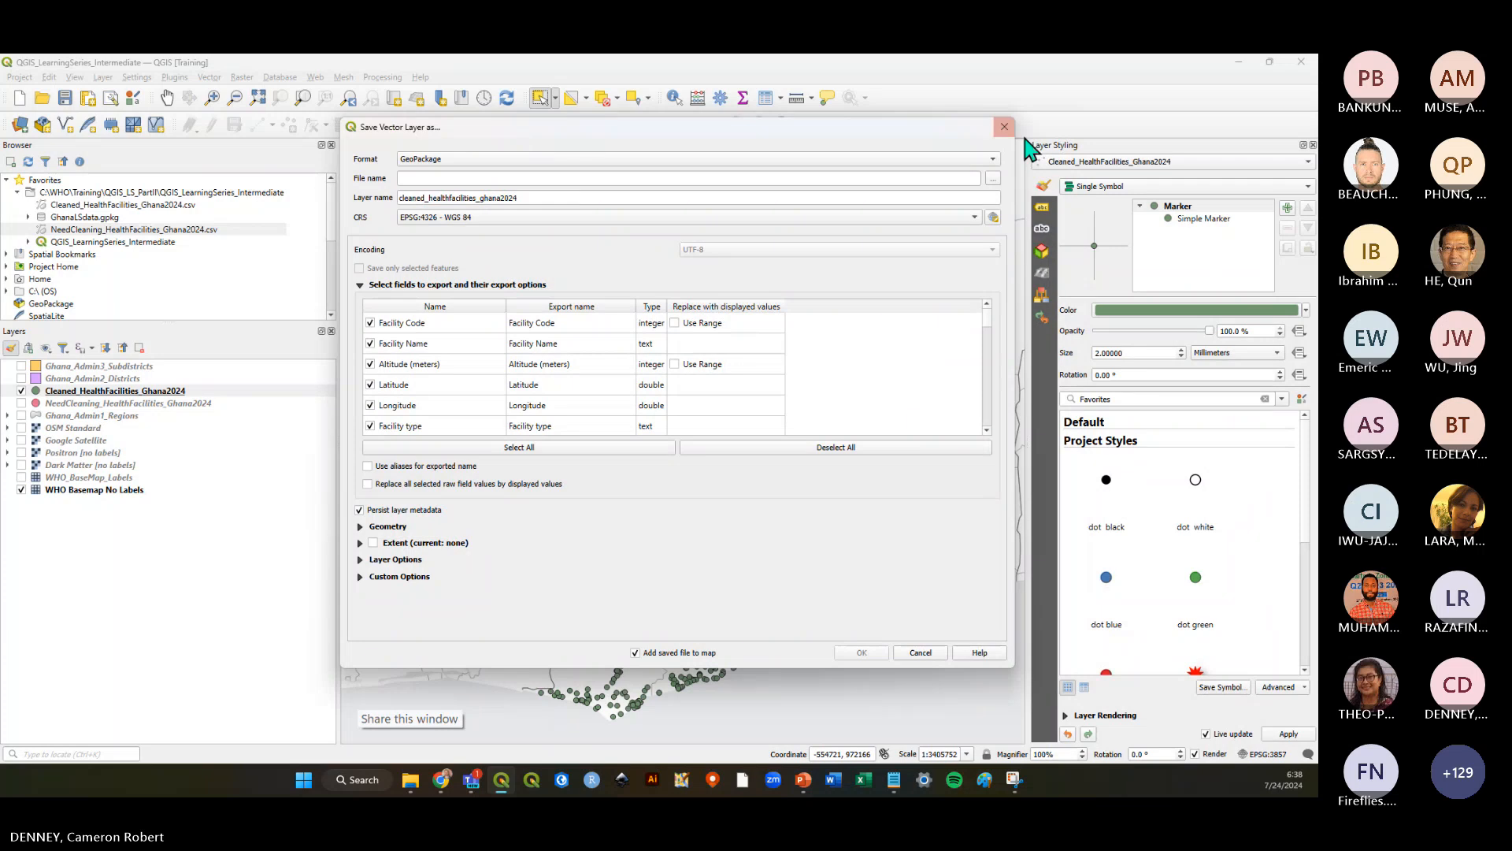
{"action": "left_click_drag", "start_coordinate": [749, 135], "coordinate": [713, 141]}
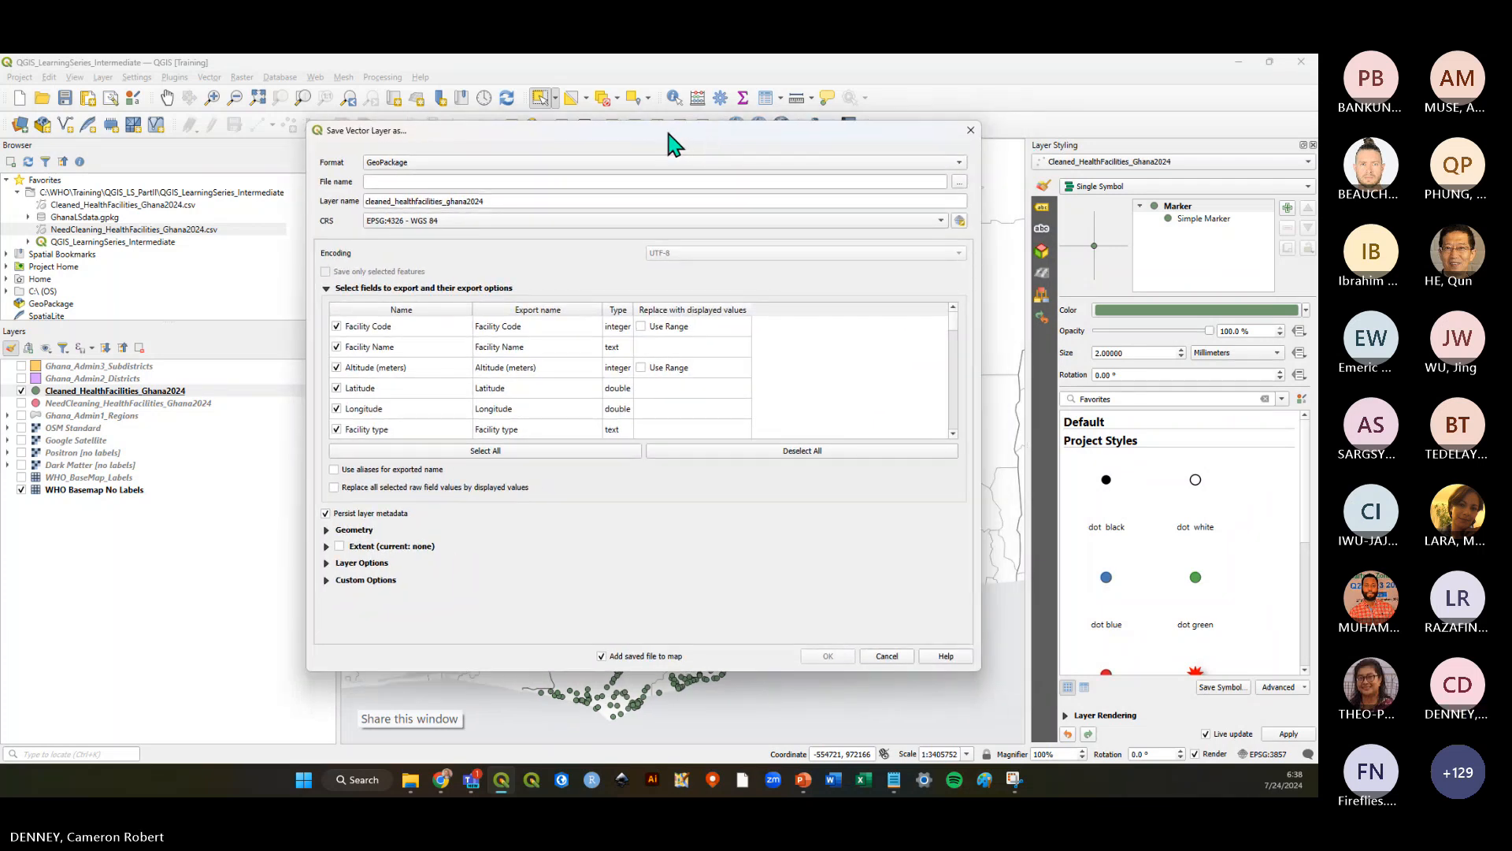
{"action": "left_click", "coordinate": [391, 167]}
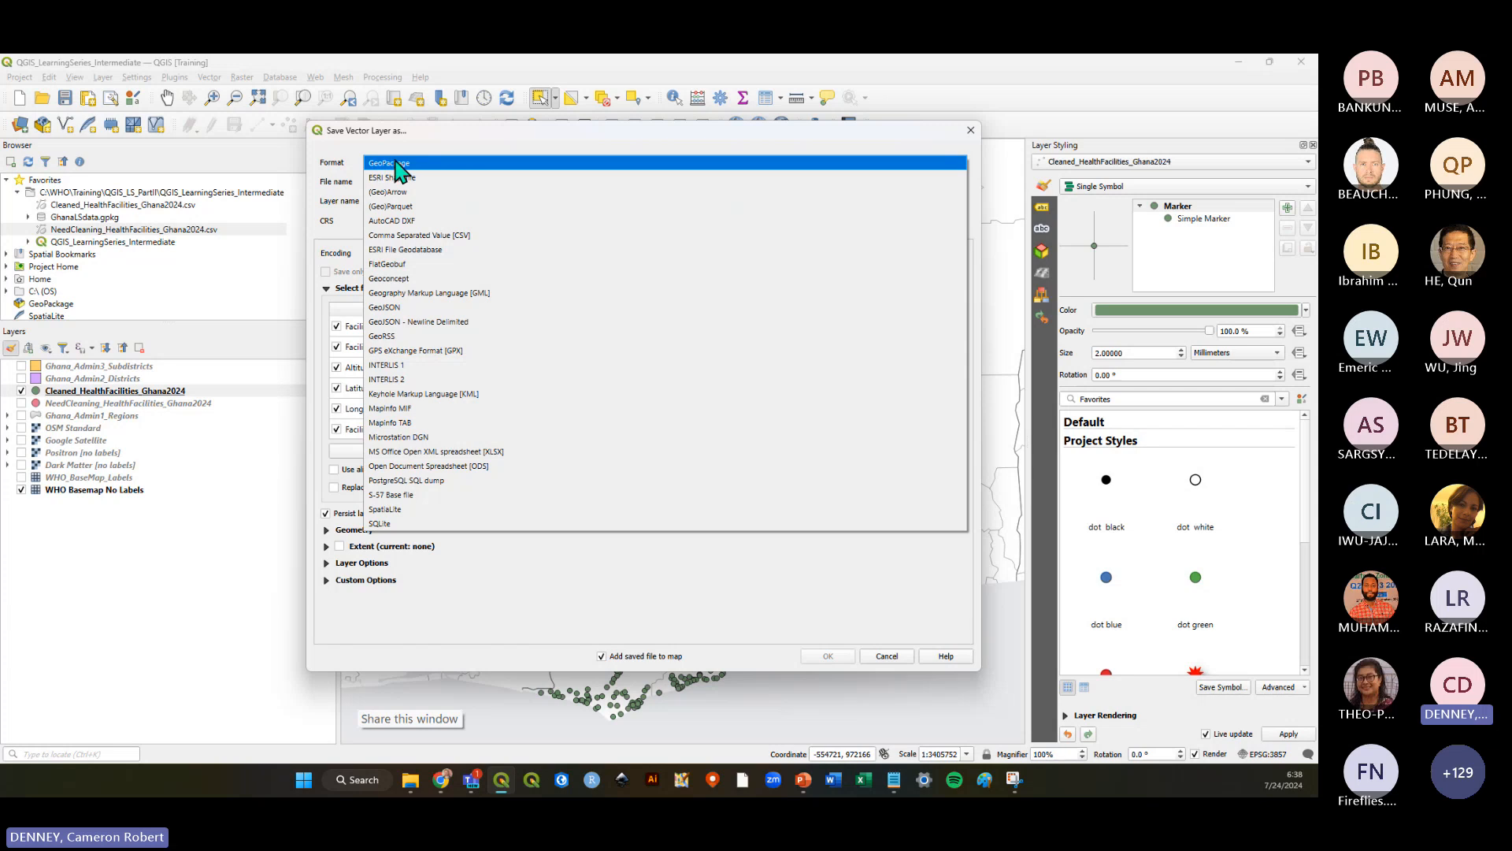
{"action": "left_click", "coordinate": [396, 163]}
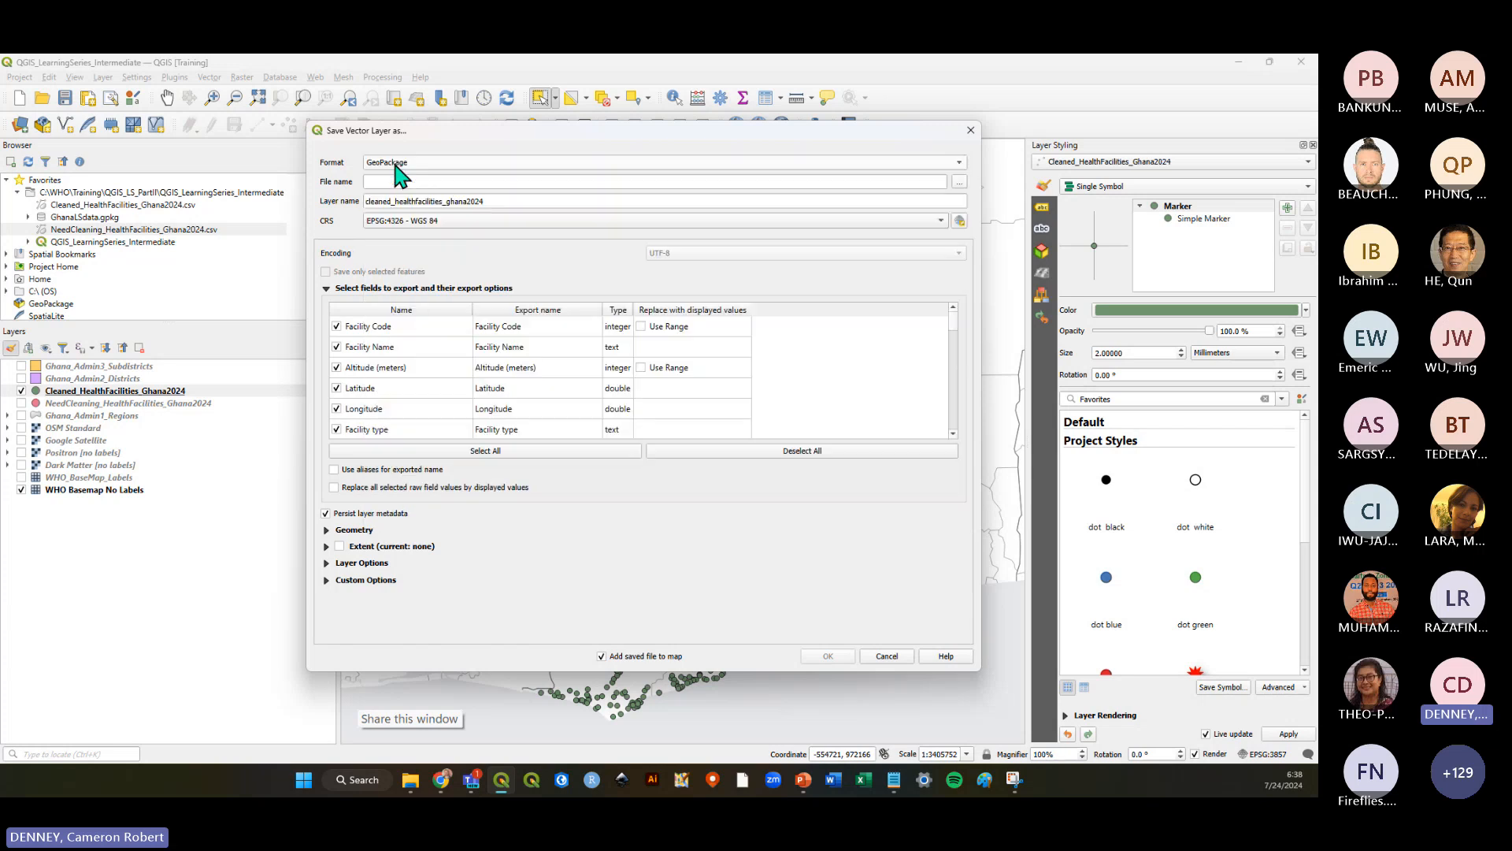
Export the layer as the GeoPackage CleanedHealthFacilities_Ghana in the QGIS_LearningSeries_Intermediate folder, adding the saved file to the map
{"action": "left_click", "coordinate": [961, 184]}
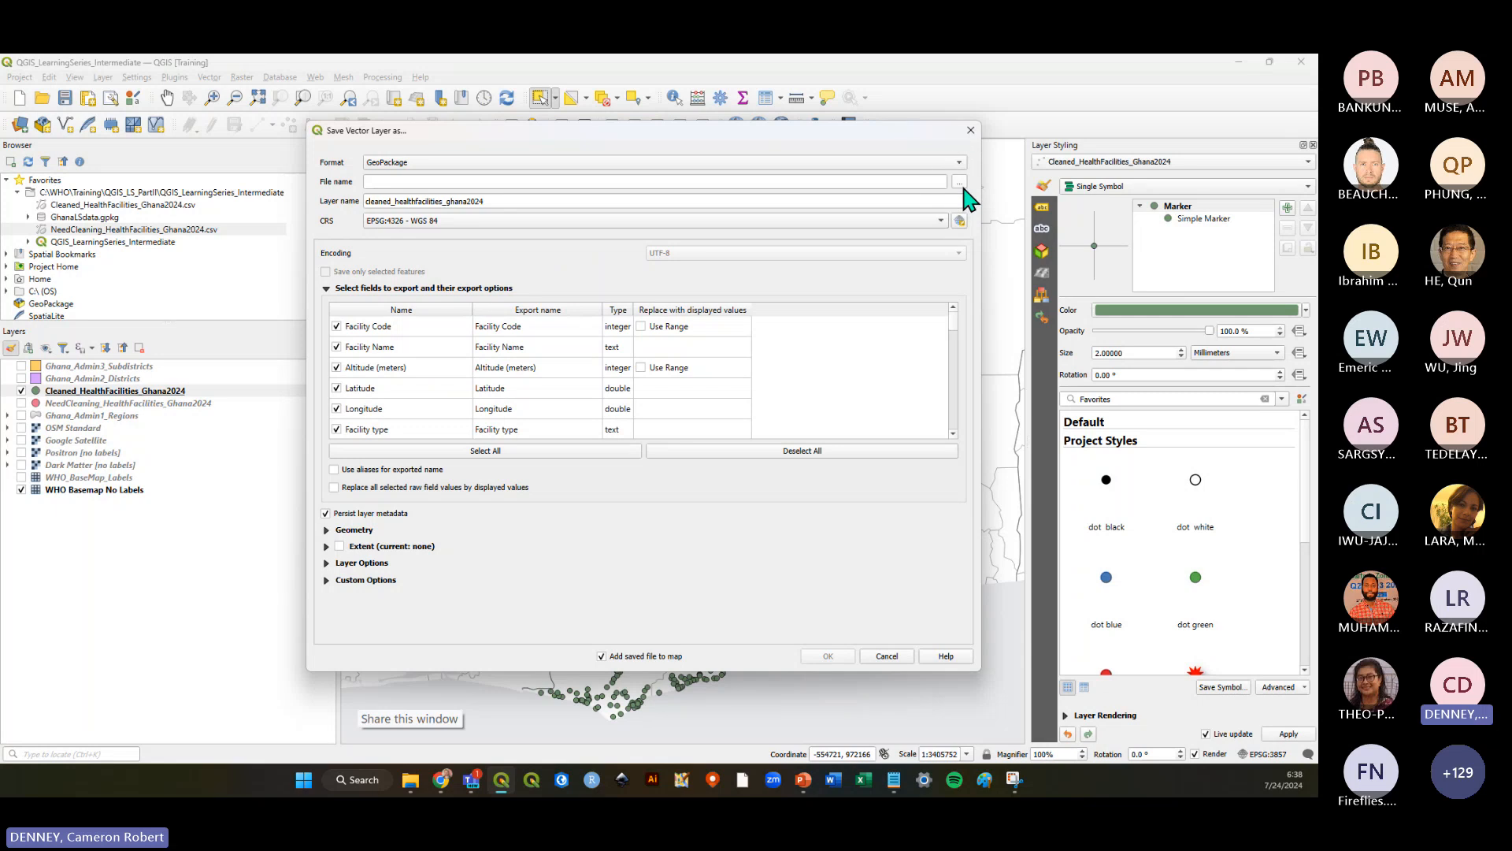
{"action": "left_click", "coordinate": [962, 185]}
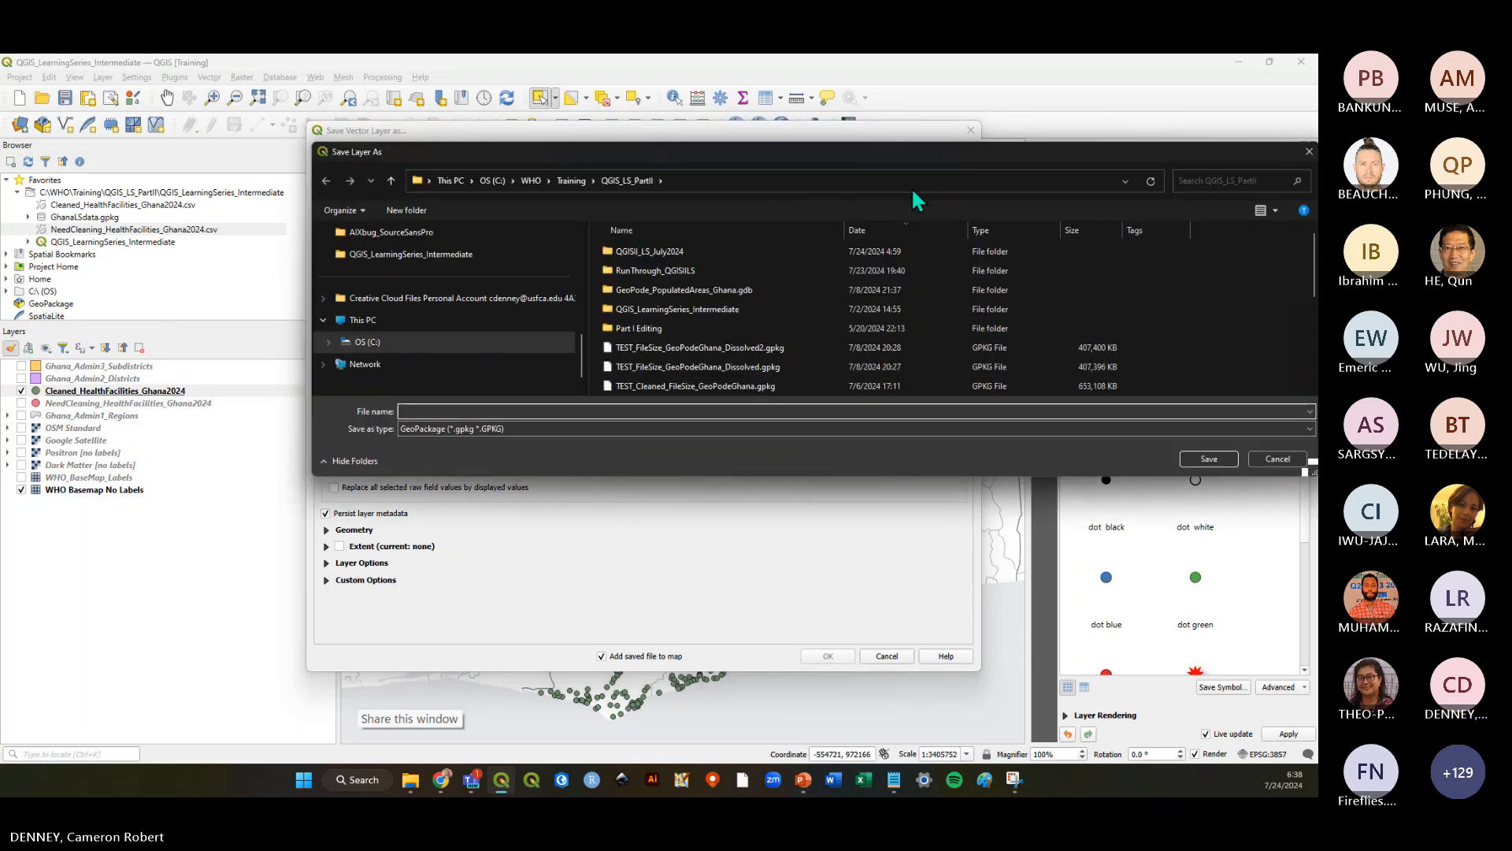
{"action": "scroll", "coordinate": [407, 307], "scroll_direction": "up", "scroll_amount": 2}
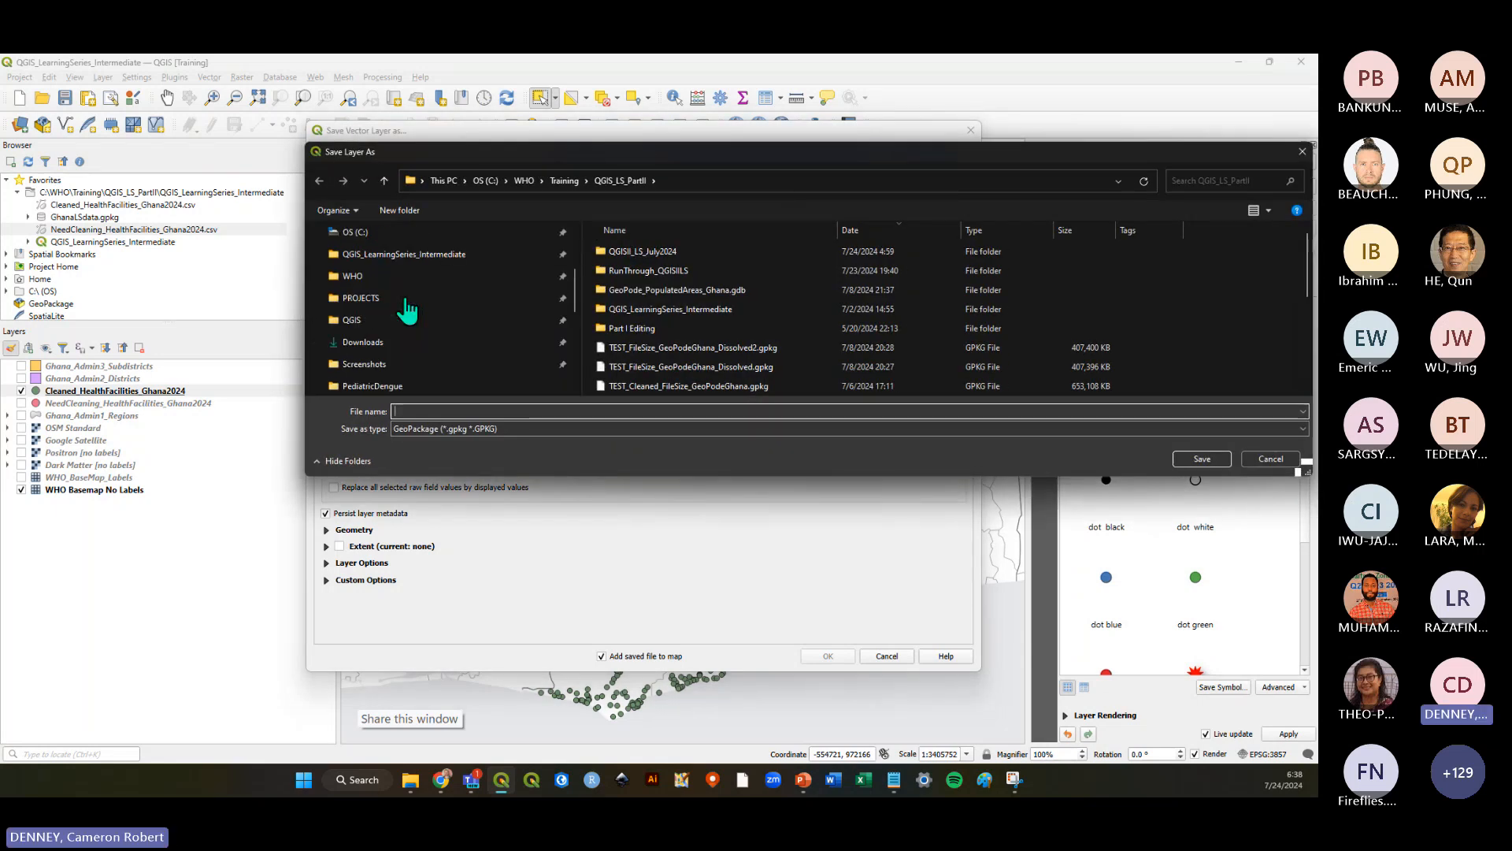
{"action": "left_click", "coordinate": [408, 255]}
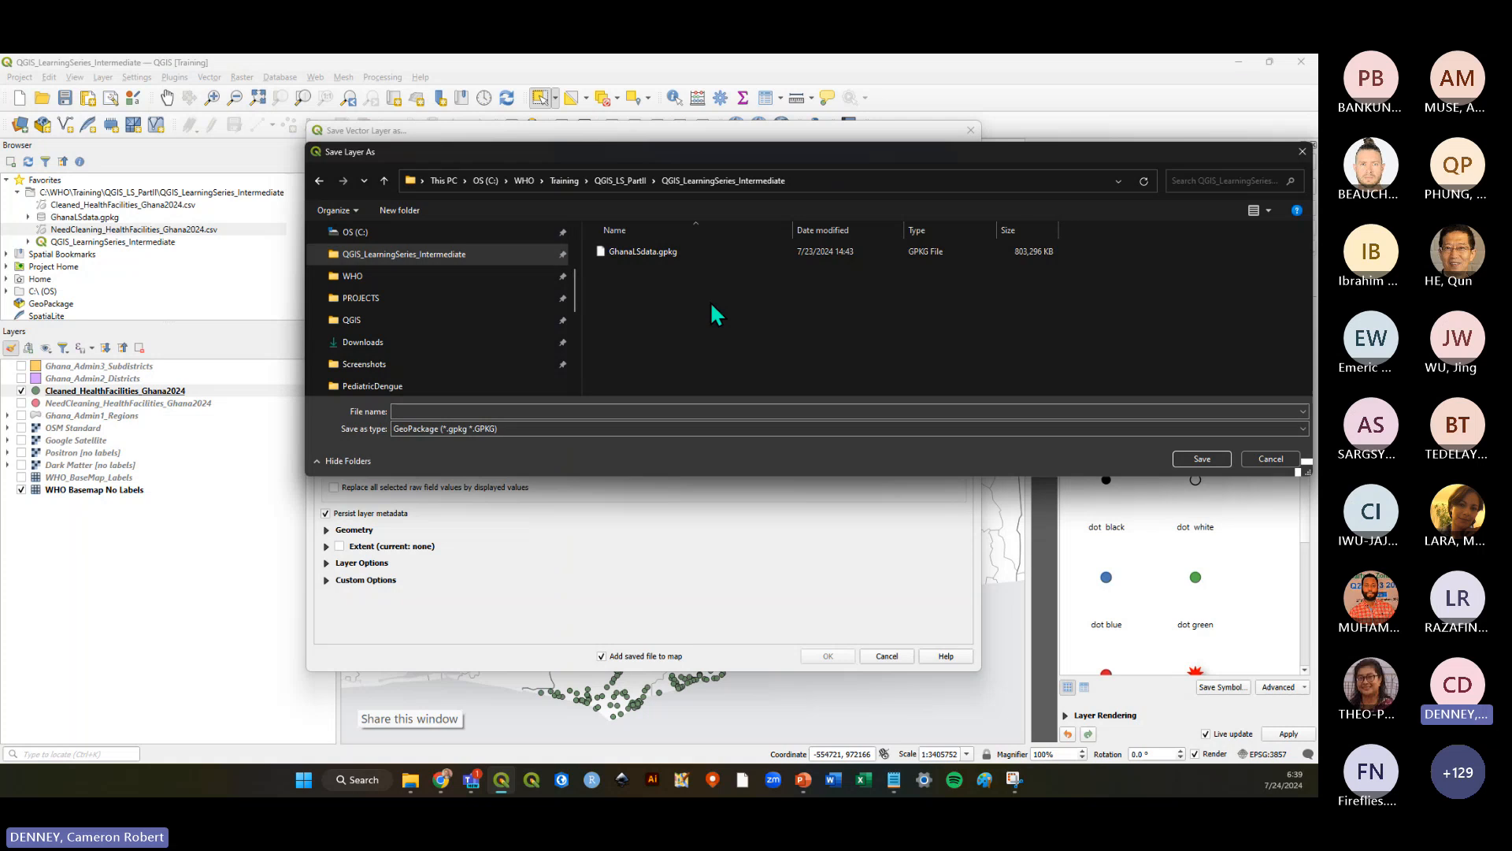
{"action": "left_click", "coordinate": [598, 411]}
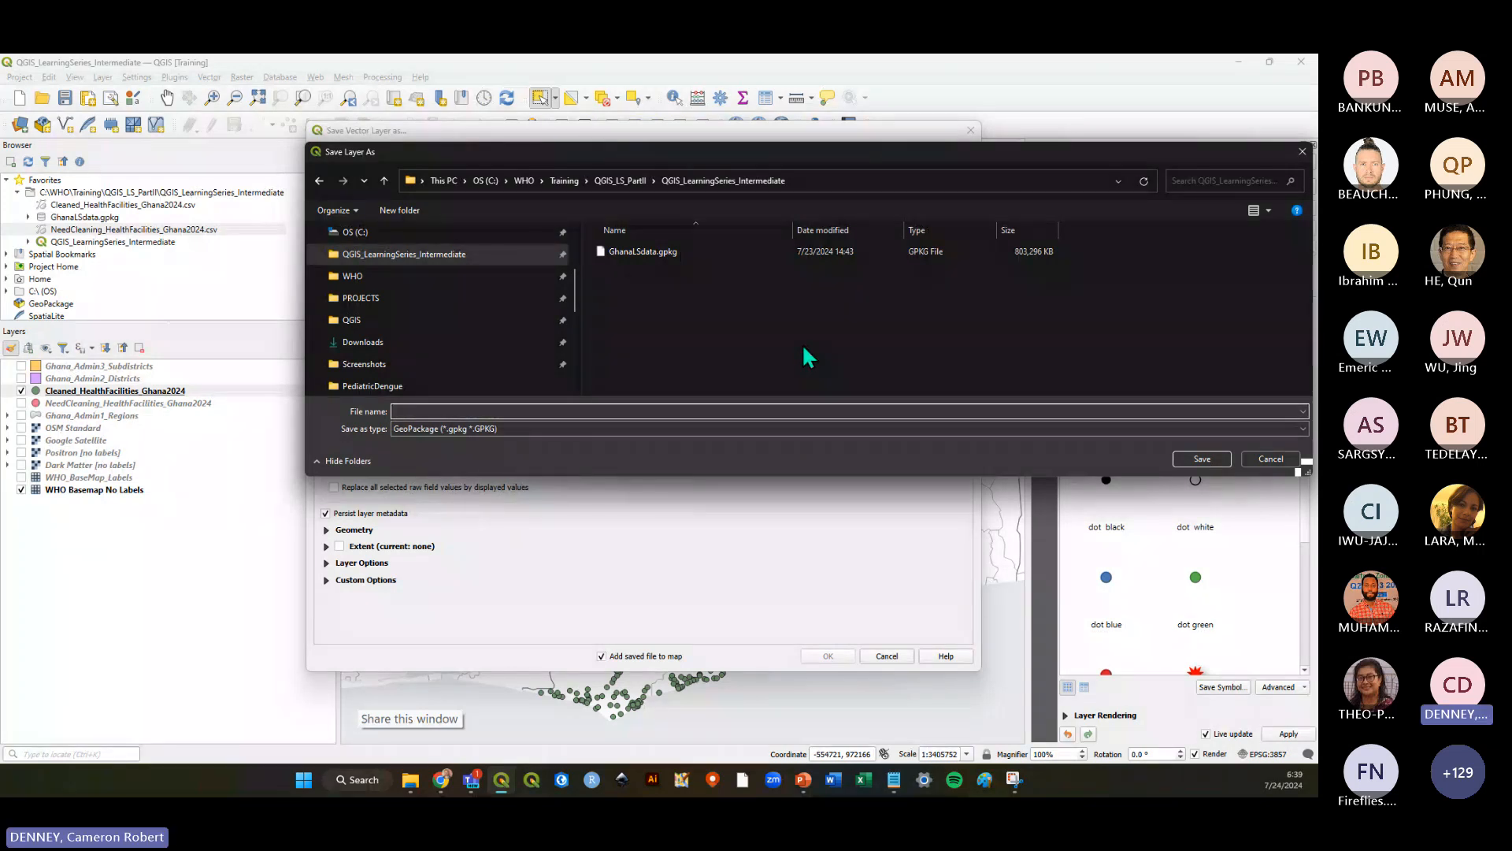
{"action": "type", "text": "Clean"}
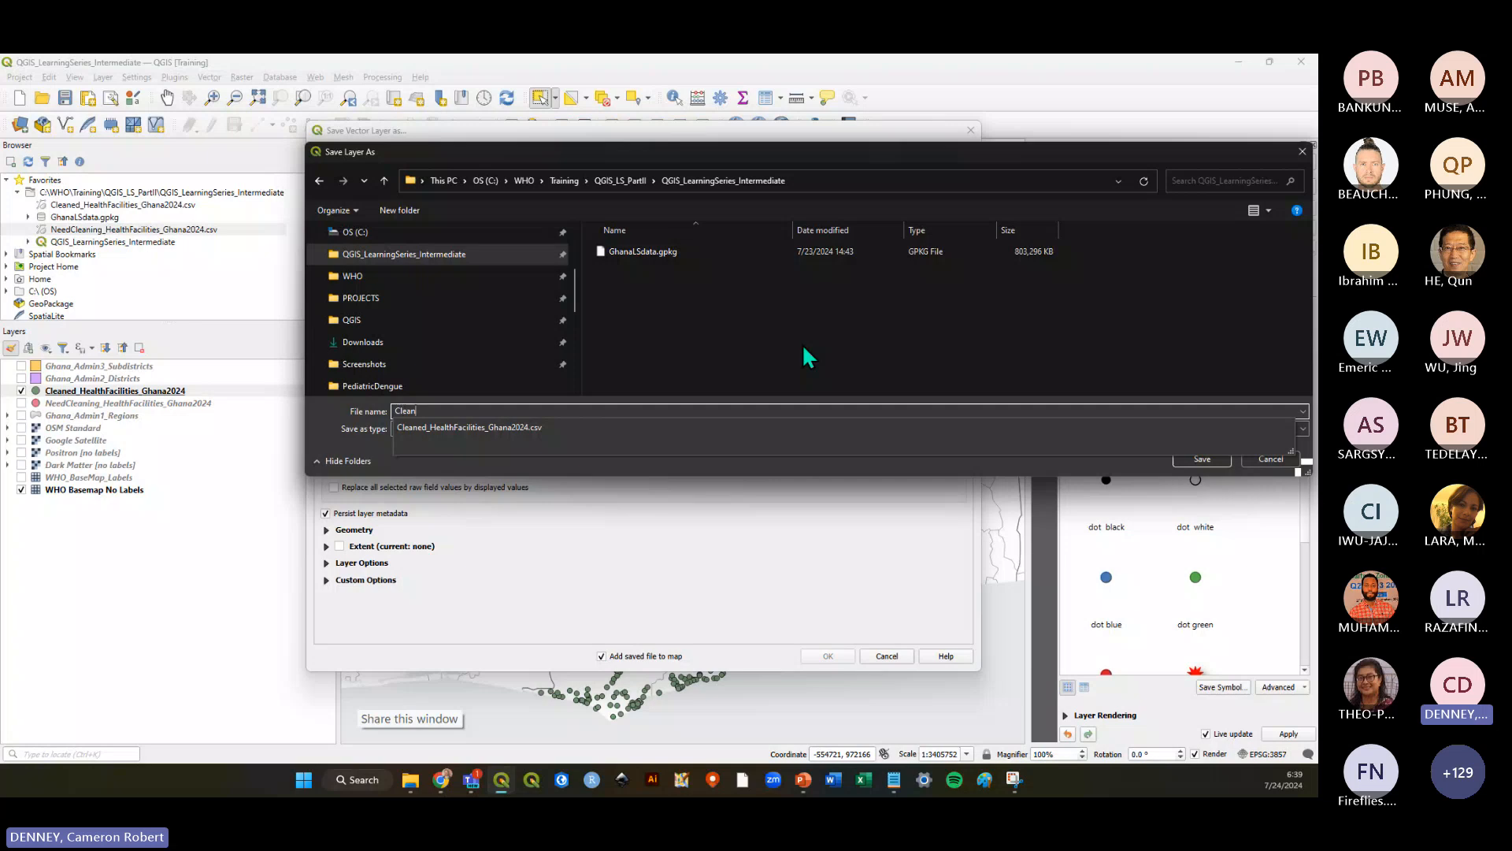
{"action": "type", "text": "edHealthFac"}
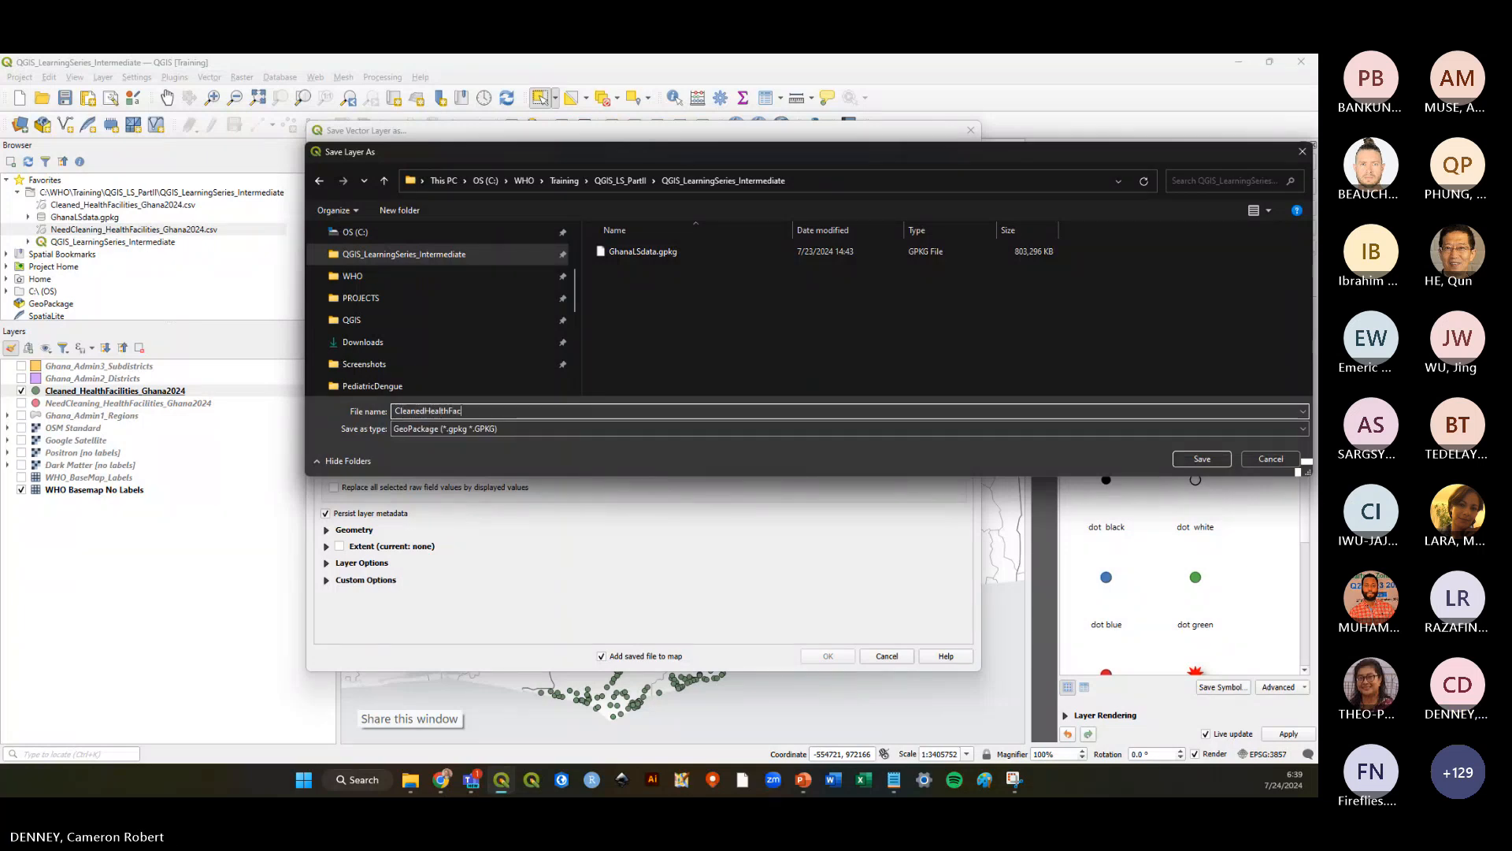
{"action": "type", "text": "ilities_Ghana"}
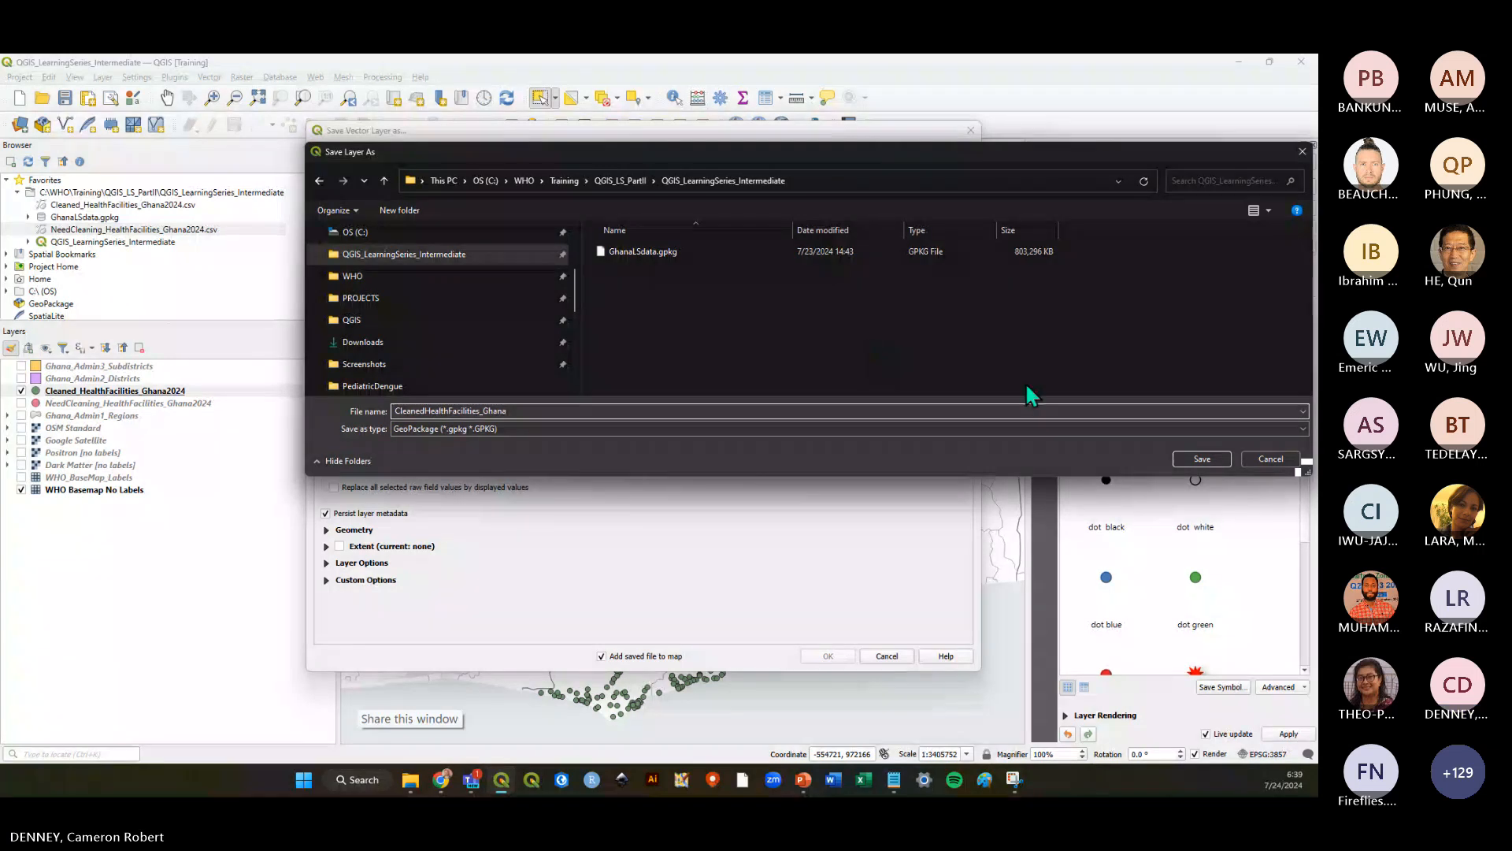
{"action": "left_click", "coordinate": [1198, 460]}
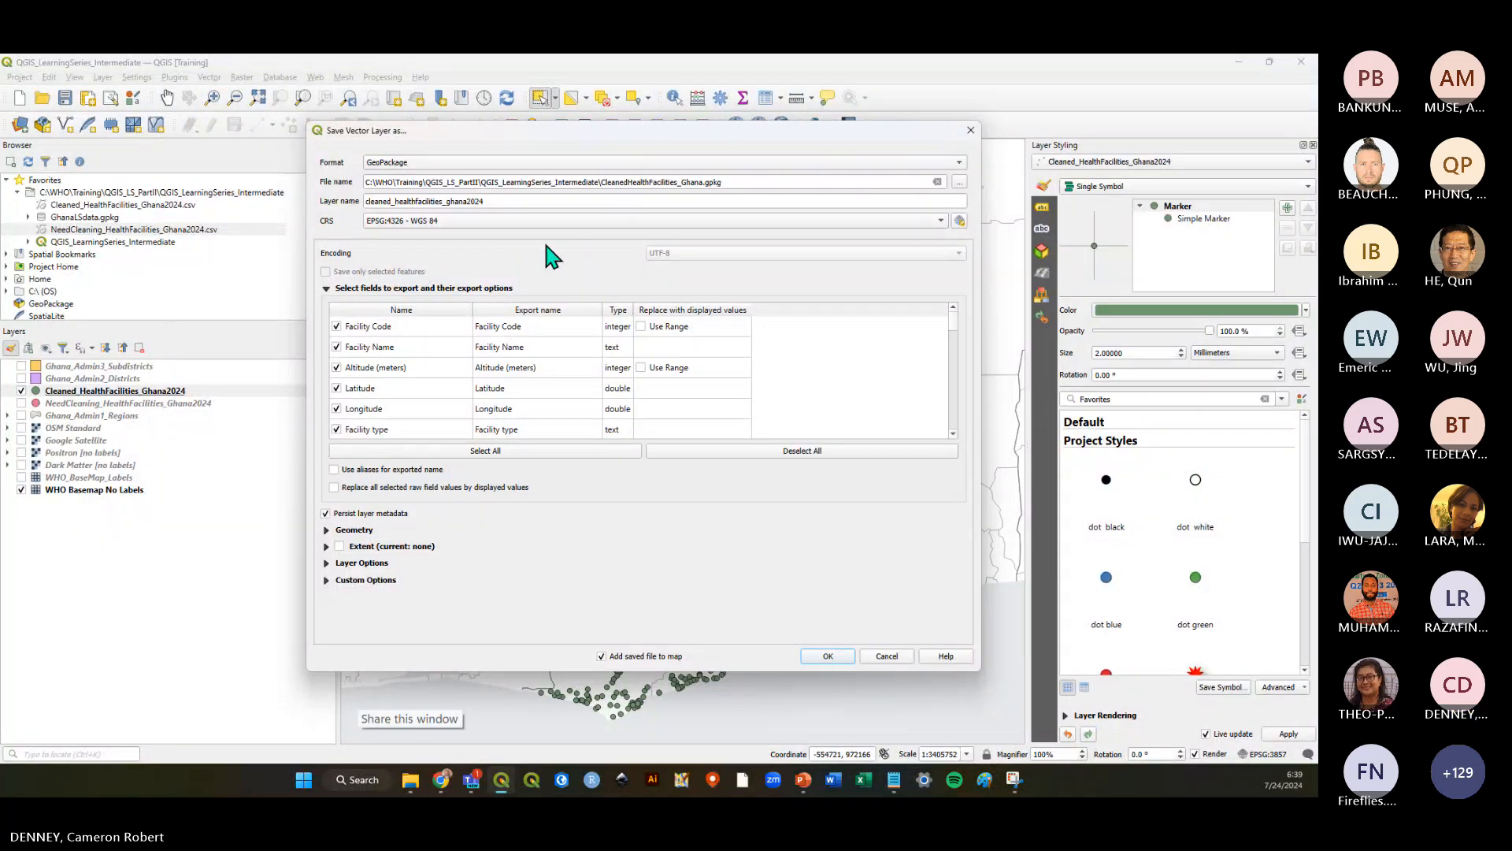
{"action": "left_click", "coordinate": [827, 657]}
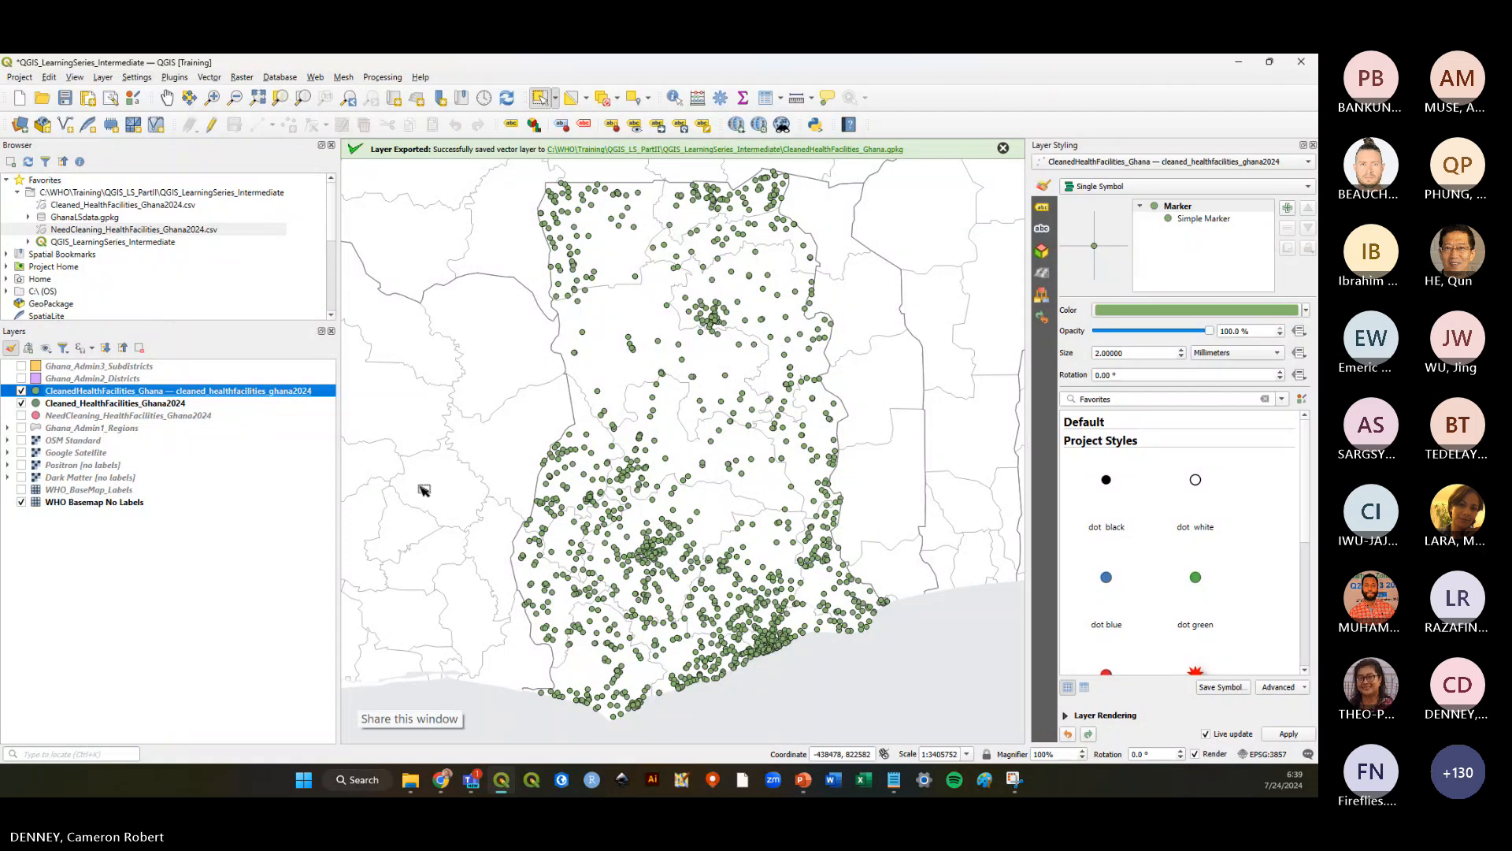
Compare the exported CleanedHealthFacilities_Ghana layer with the original Cleaned_HealthFacilities_Ghana2024 layer by showing them one at a time
{"action": "left_click", "coordinate": [22, 402]}
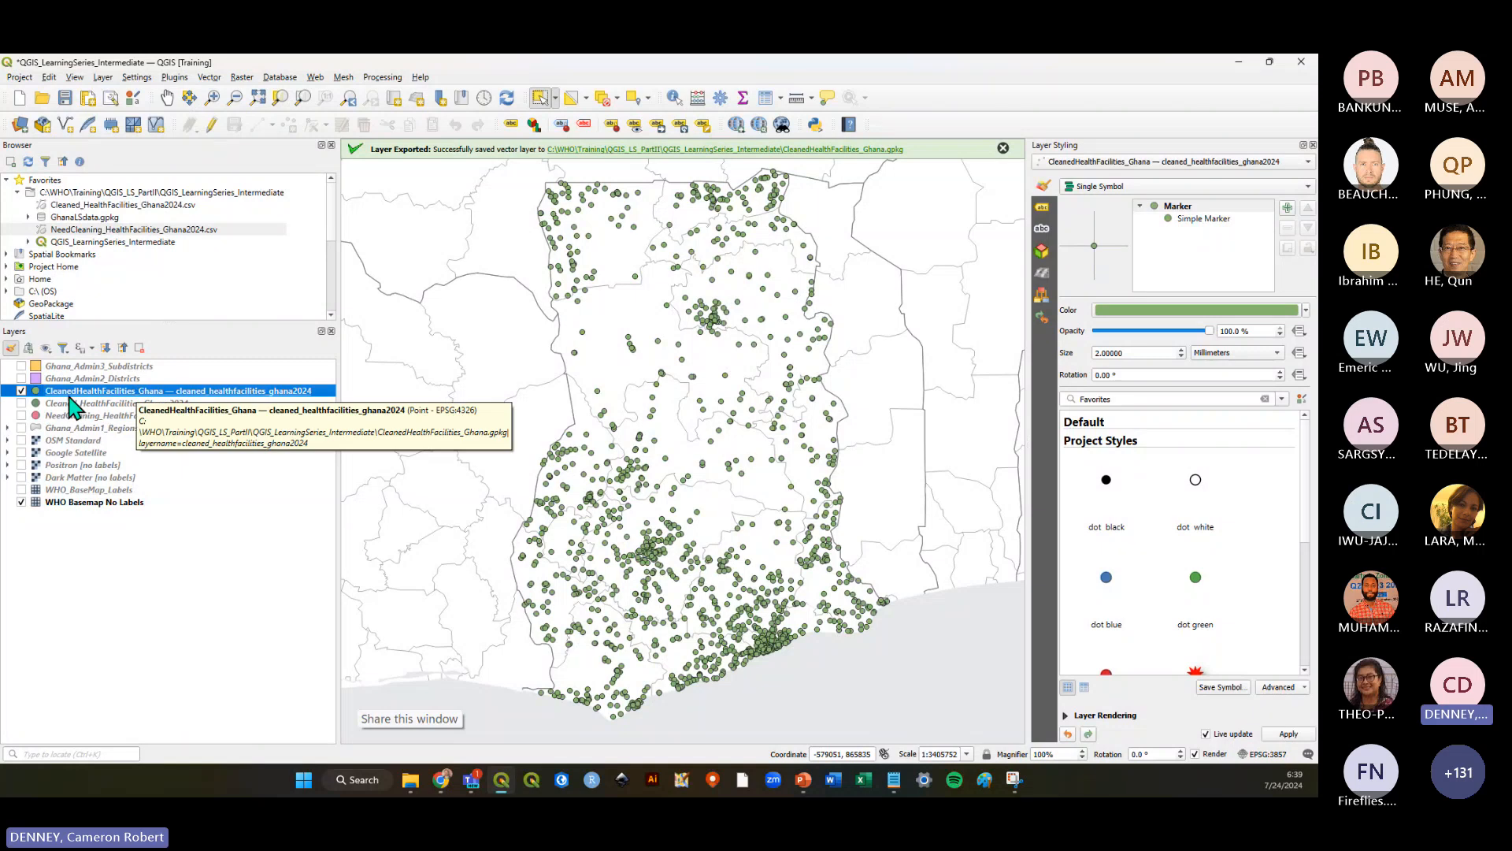
{"action": "left_click", "coordinate": [121, 403]}
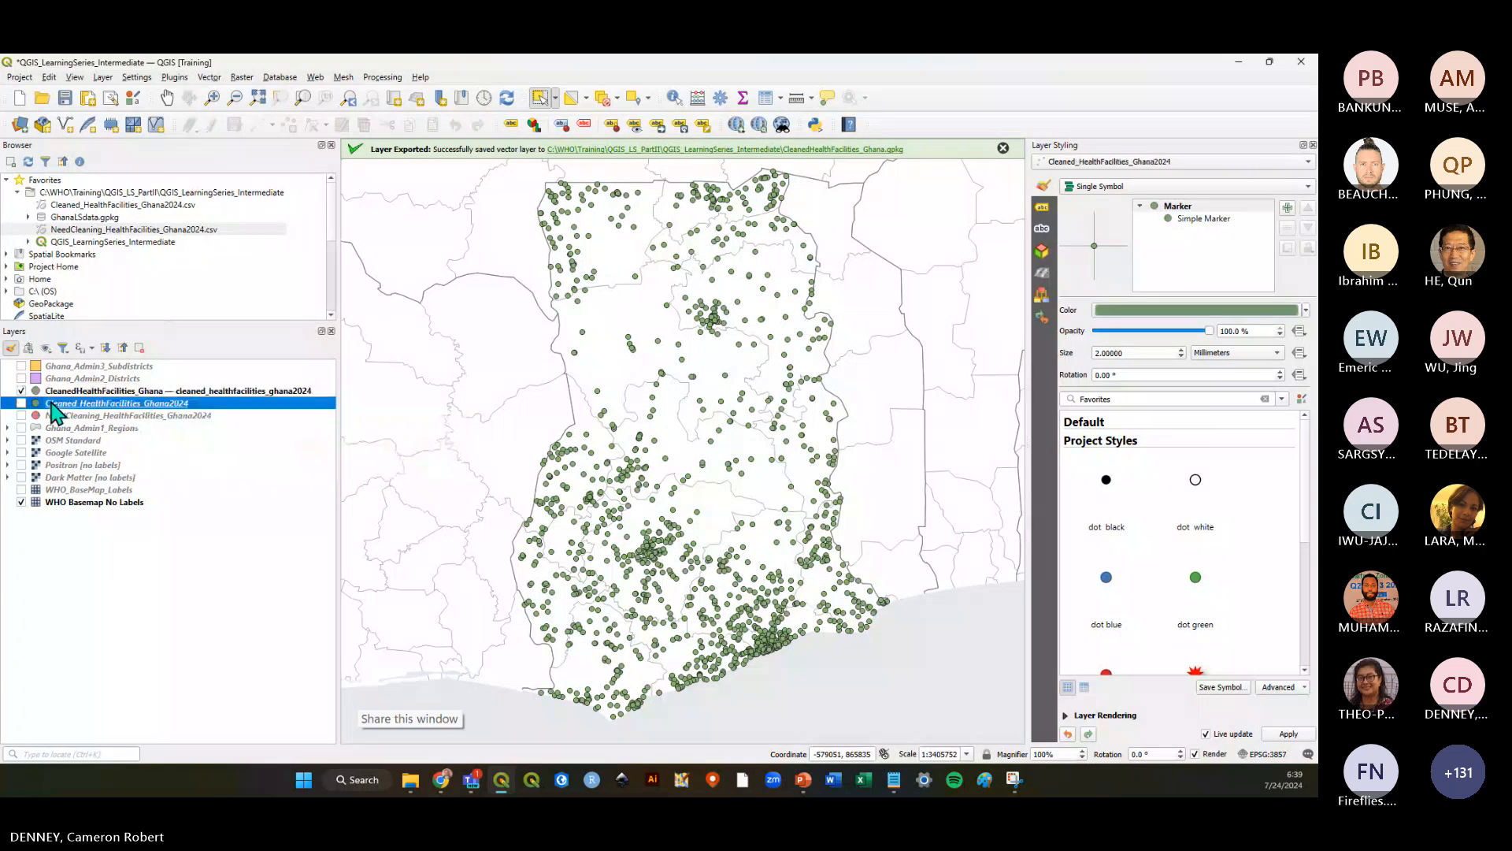
{"action": "left_click", "coordinate": [21, 391]}
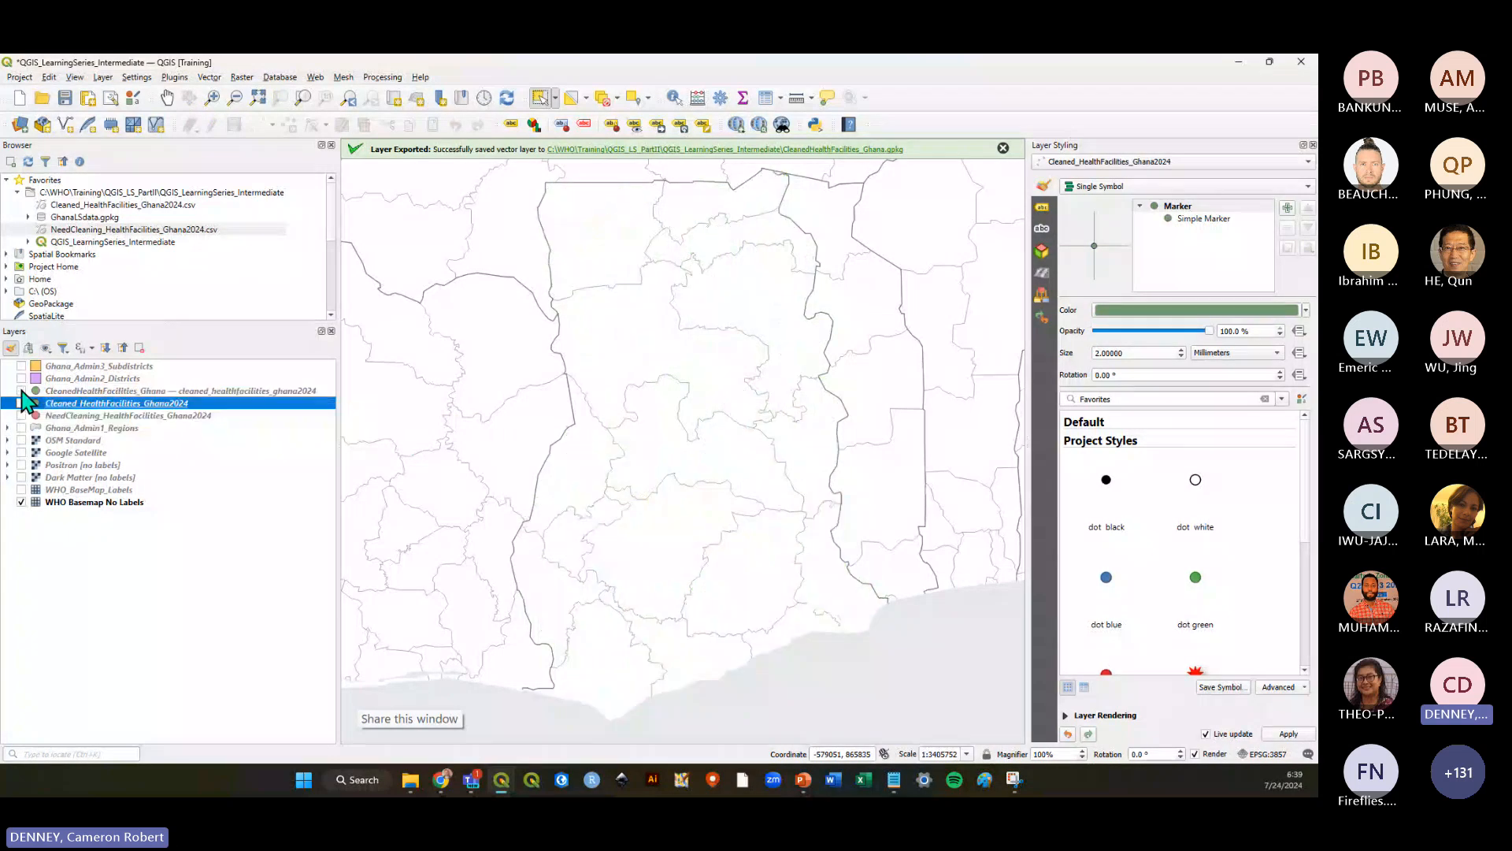
{"action": "left_click", "coordinate": [21, 404]}
{"action": "right_click", "coordinate": [73, 407]}
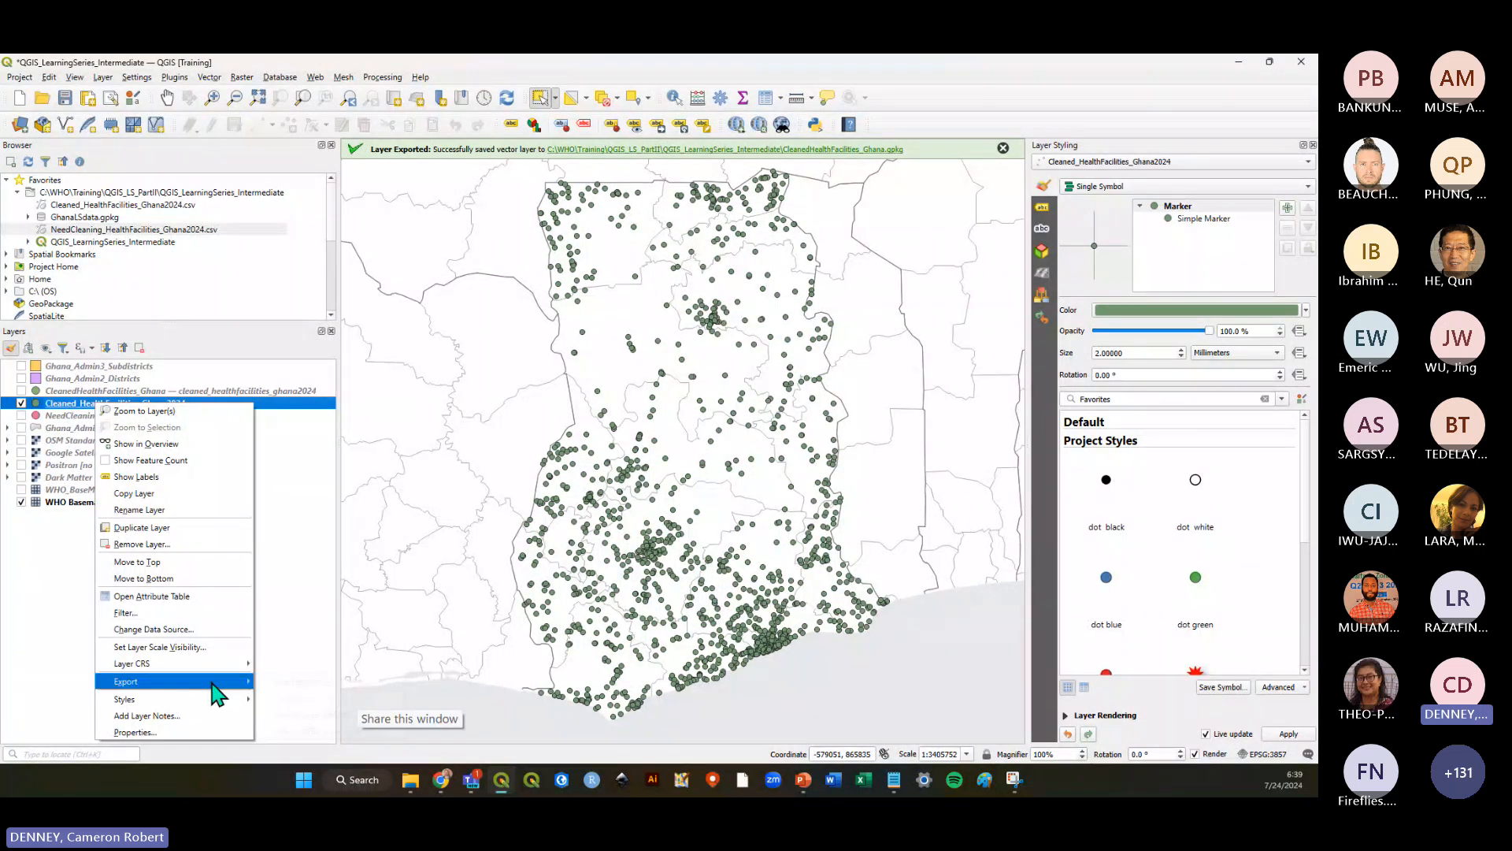
{"action": "mouse_move", "coordinate": [212, 680]}
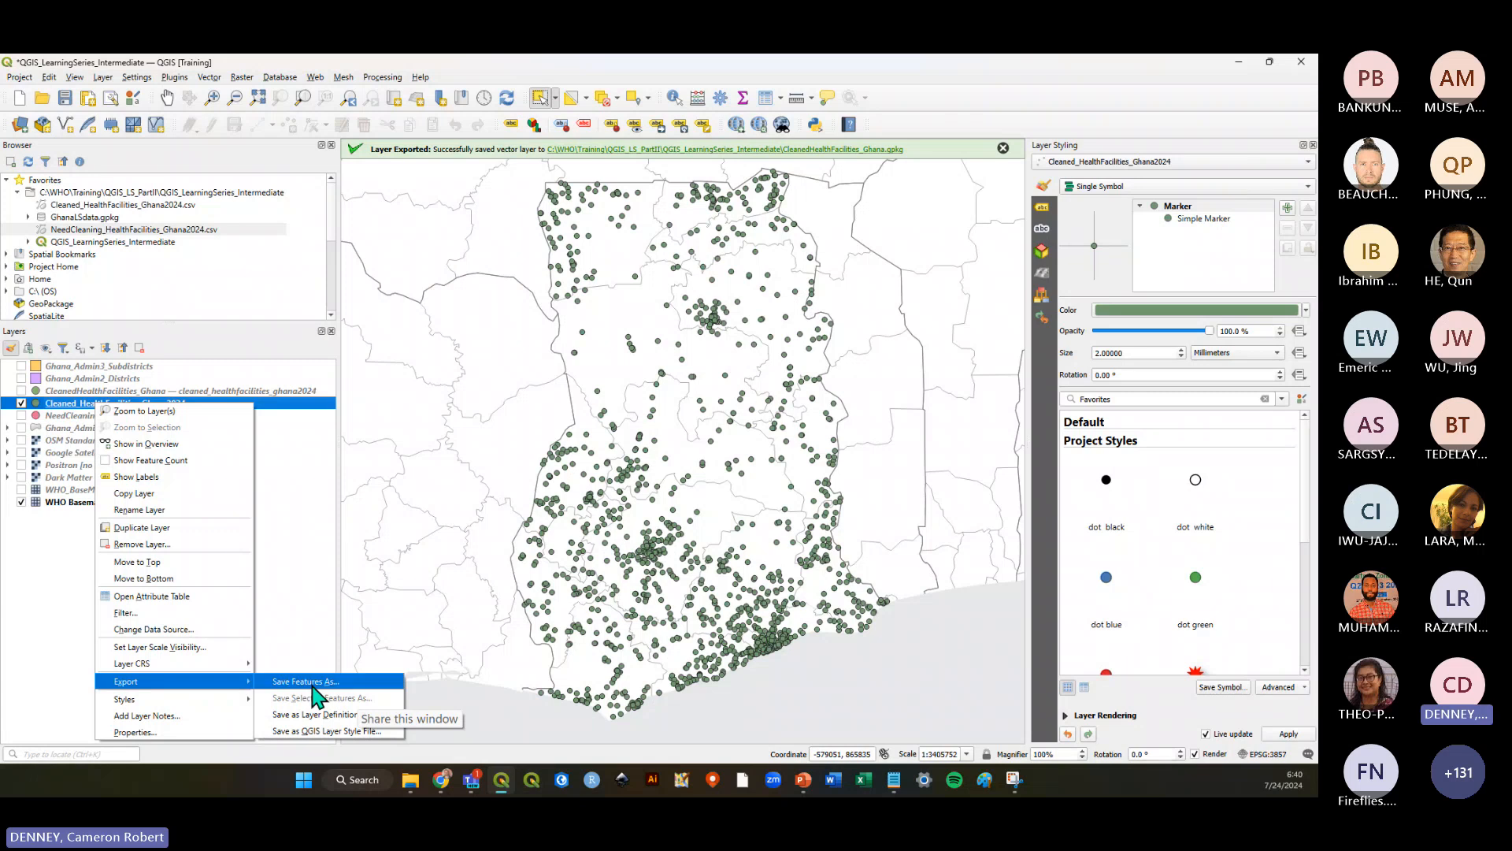
{"action": "left_click", "coordinate": [344, 681]}
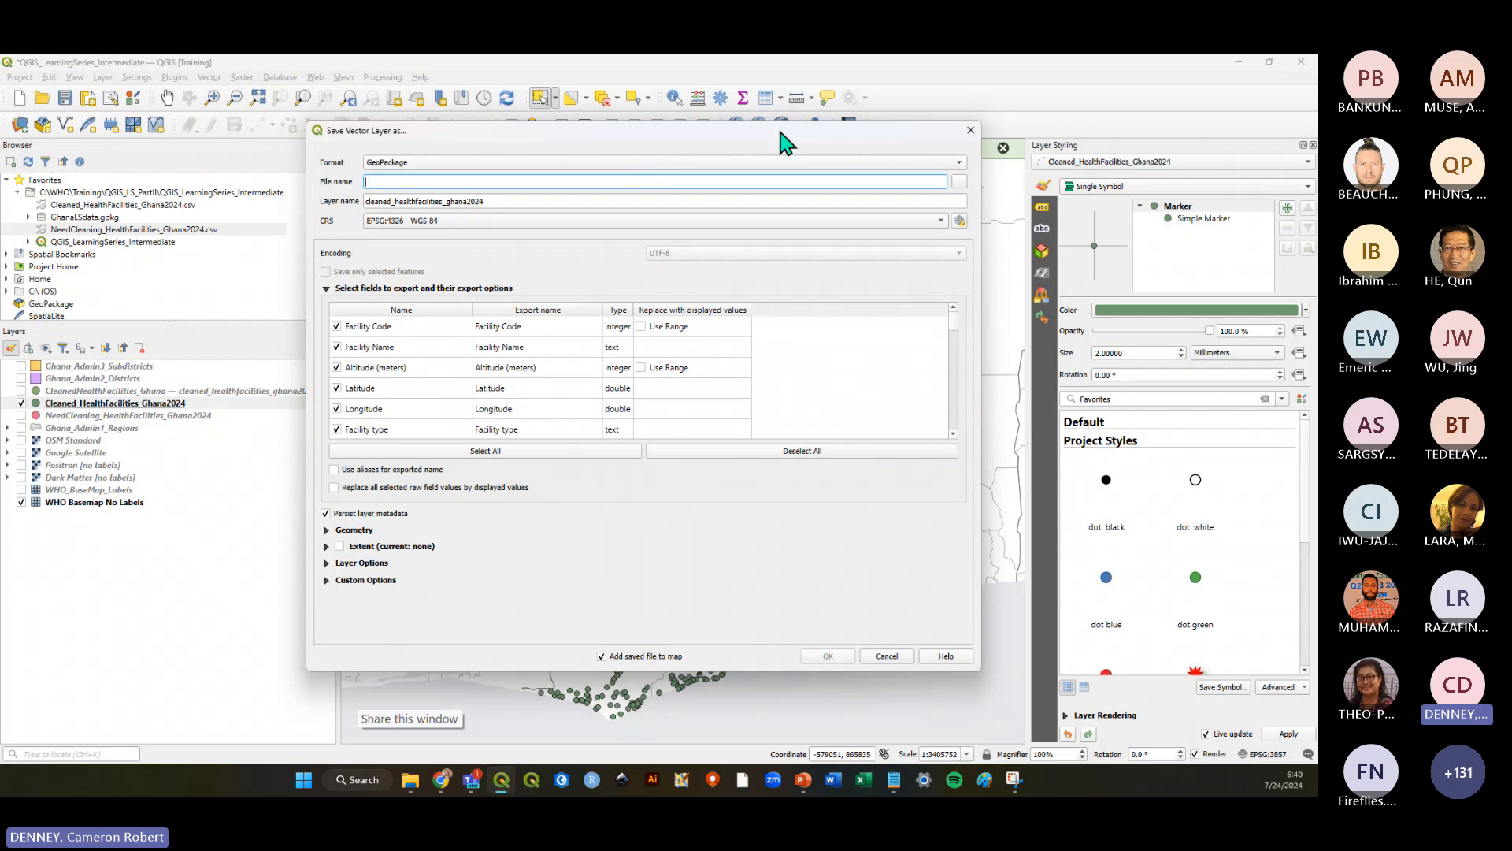
{"action": "left_click_drag", "start_coordinate": [780, 132], "coordinate": [804, 146]}
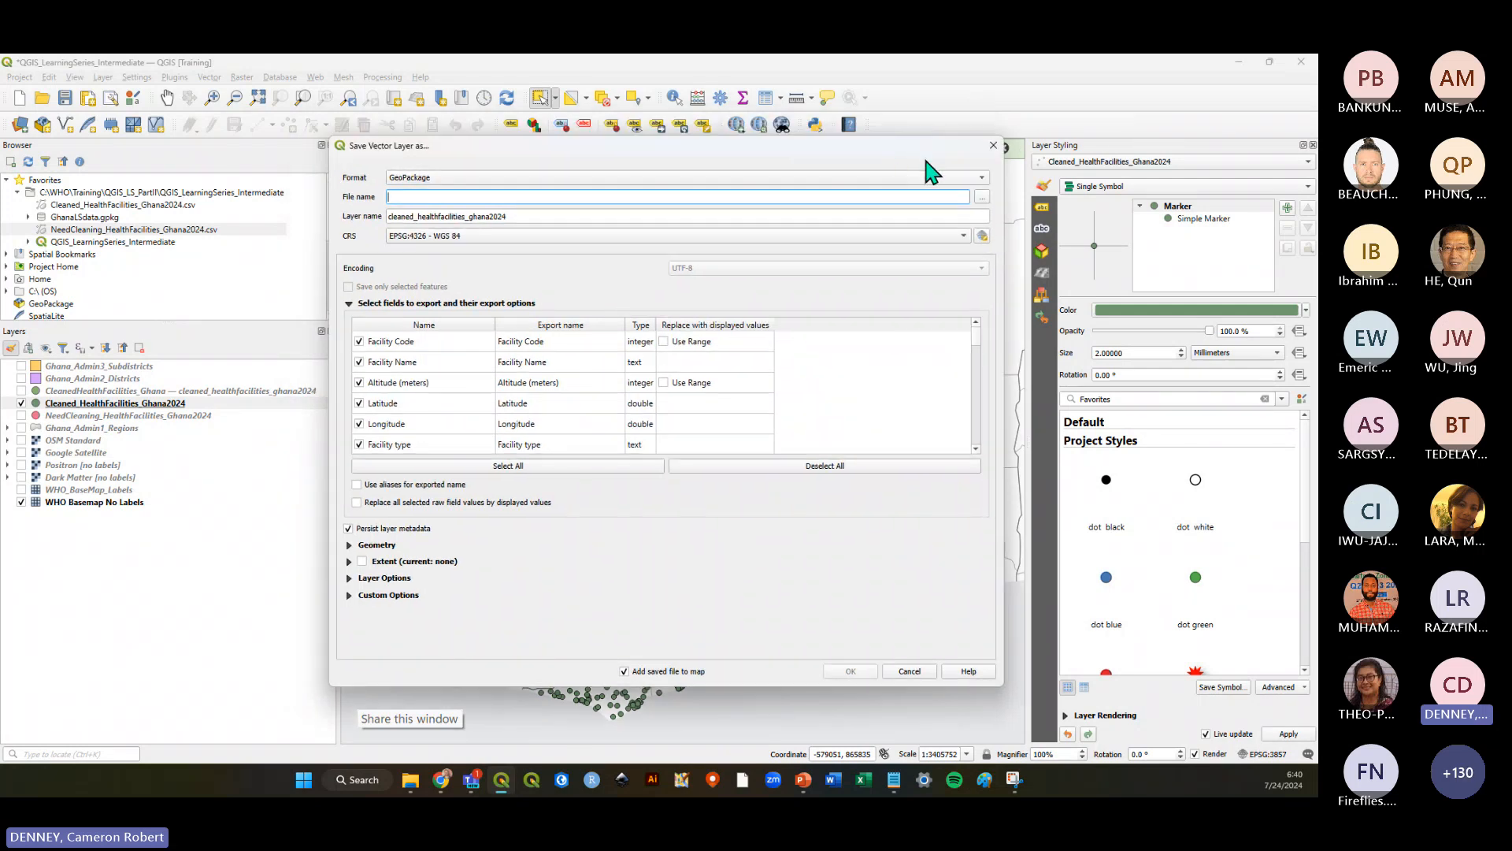
{"action": "left_click", "coordinate": [985, 199]}
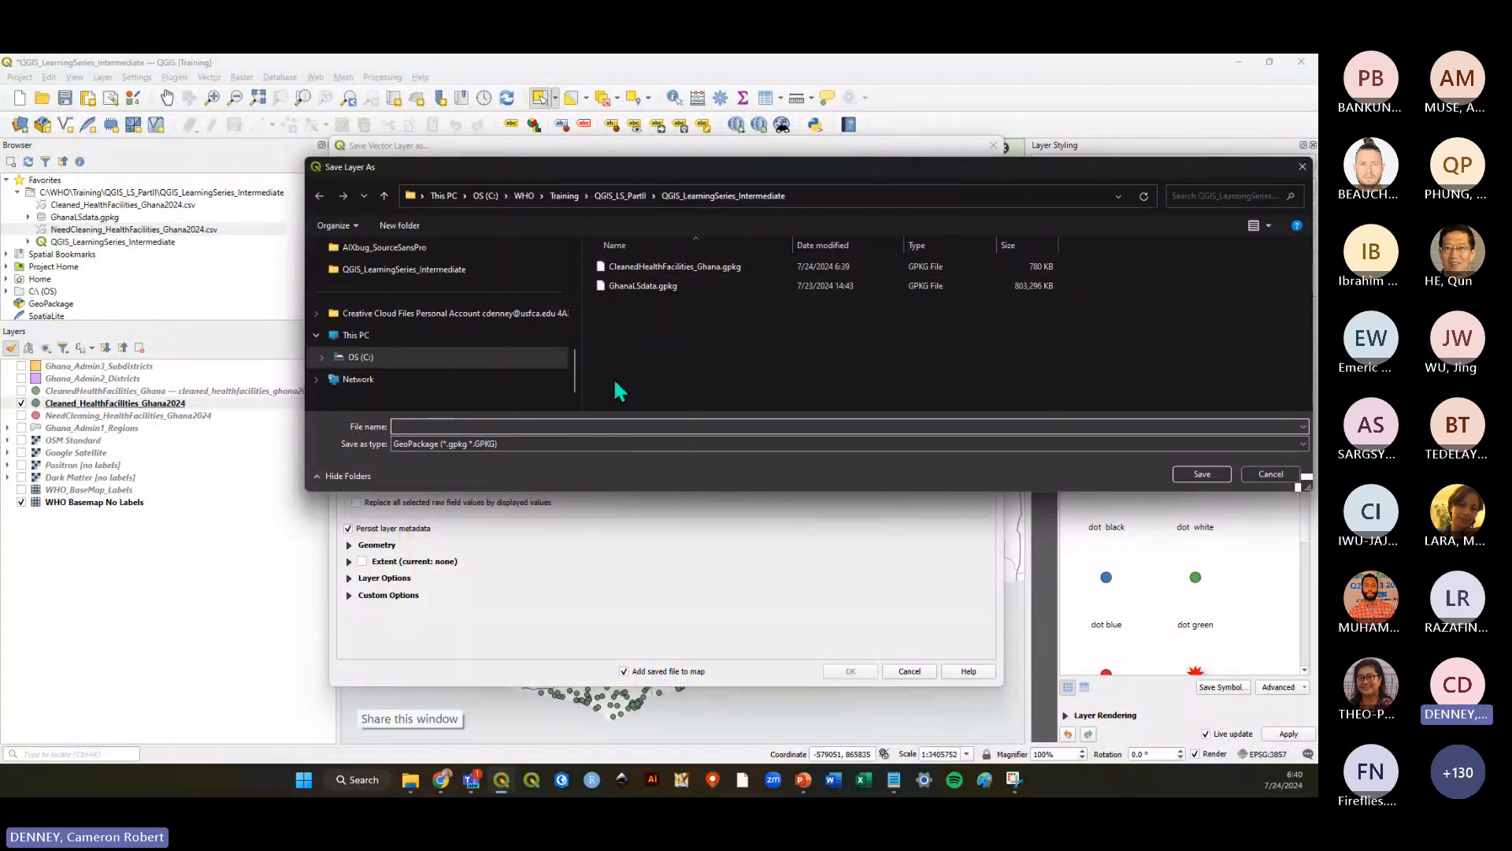
{"action": "type", "text": "Clean"}
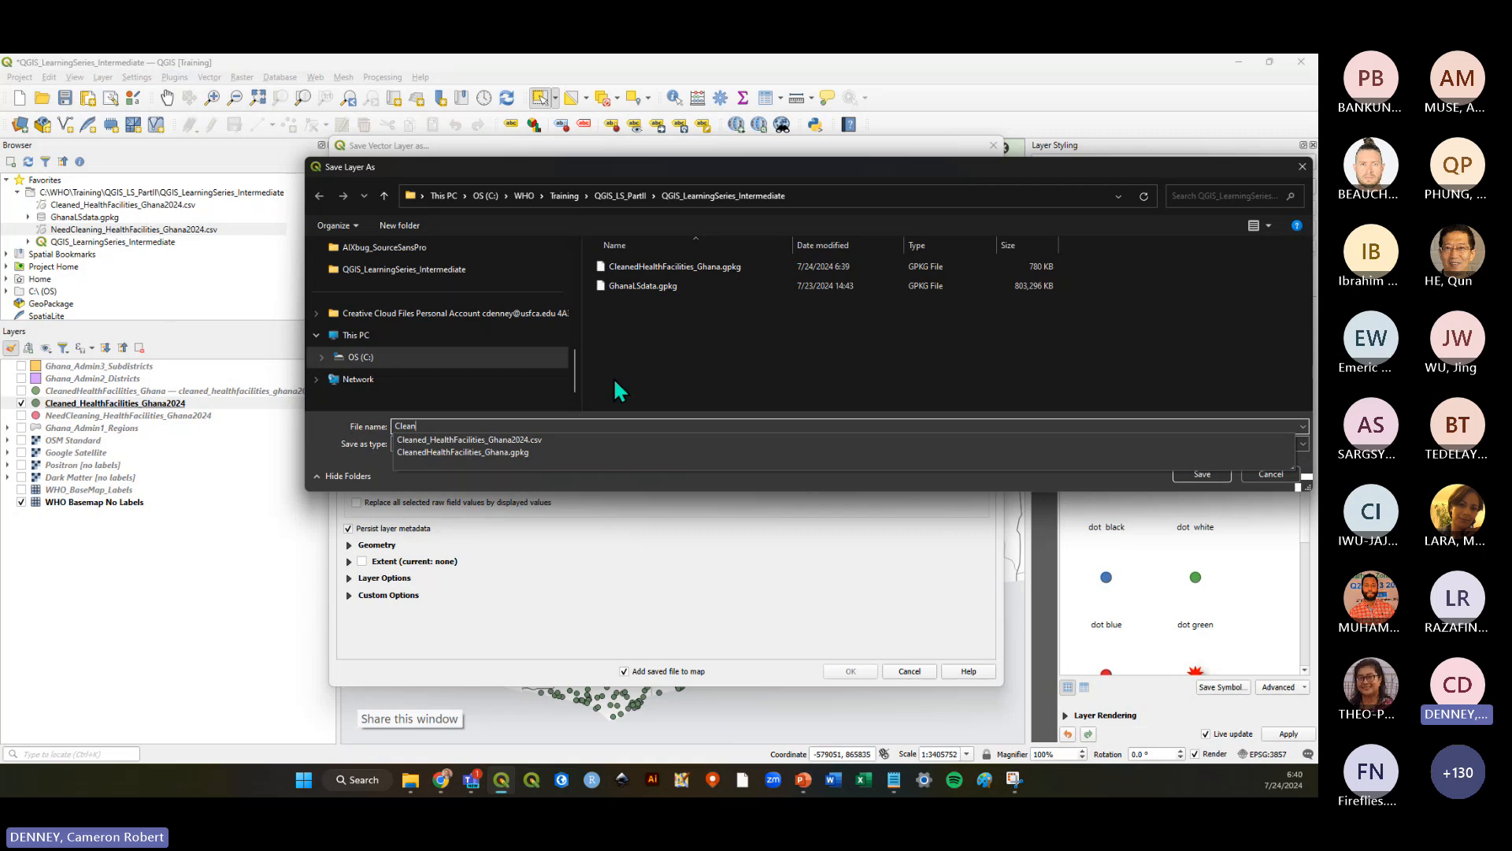
{"action": "type", "text": "Deaht"}
{"action": "key", "text": "BackSpace"}
{"action": "key", "text": "BackSpace"}
{"action": "key", "text": "BackSpace"}
{"action": "key", "text": "BackSpace"}
{"action": "key", "text": "BackSpace"}
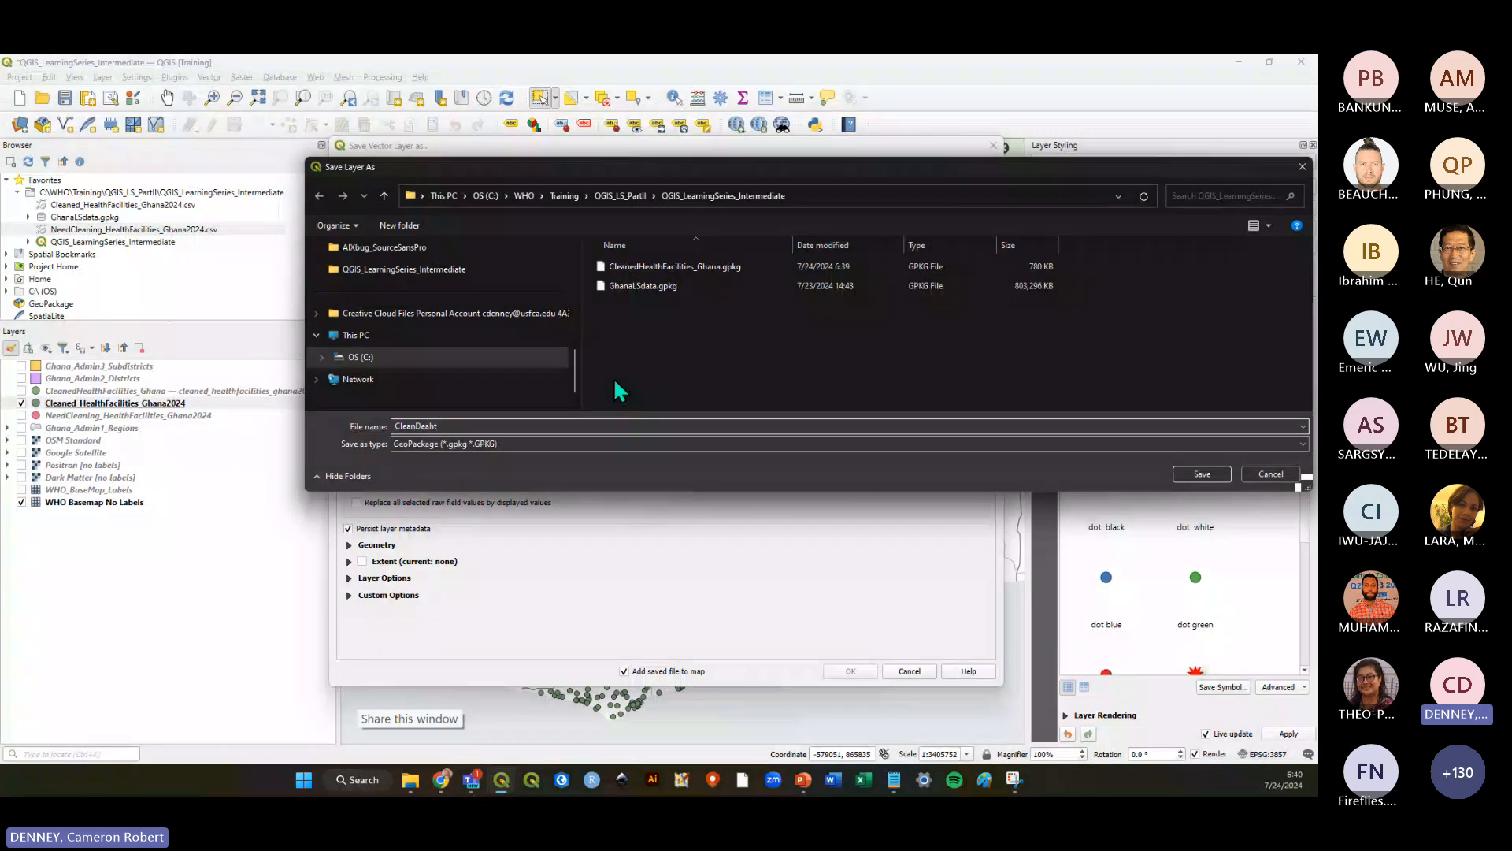
{"action": "type", "text": "HealthFacilities"}
{"action": "left_click", "coordinate": [1203, 471]}
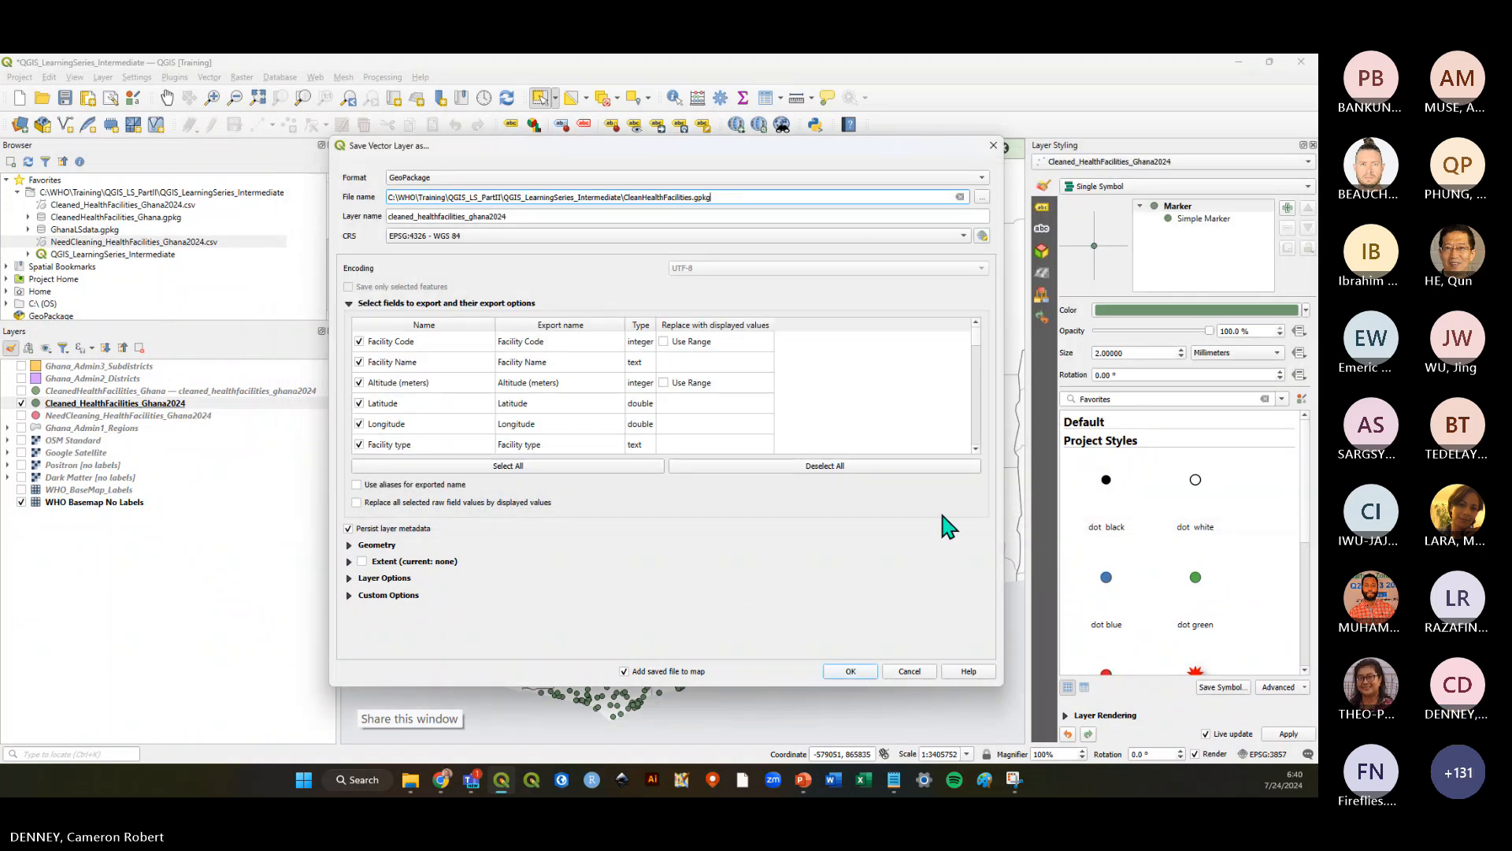
{"action": "left_click", "coordinate": [994, 147]}
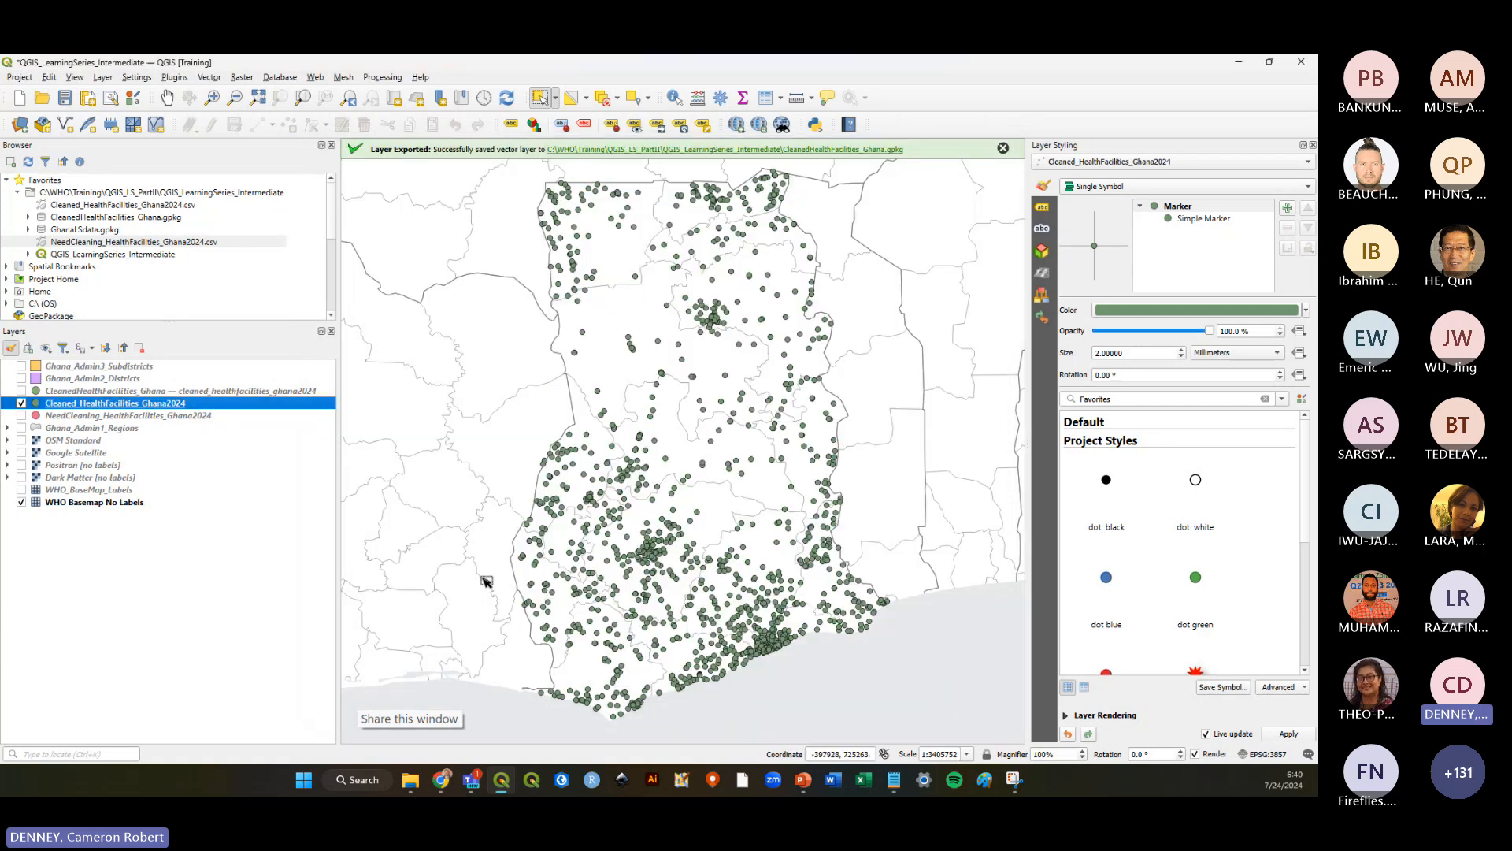
Locate CleanedHealthFacilities_Ghana.gpkg in the favourite project folder and show its layer on the map again
{"action": "left_click", "coordinate": [103, 218]}
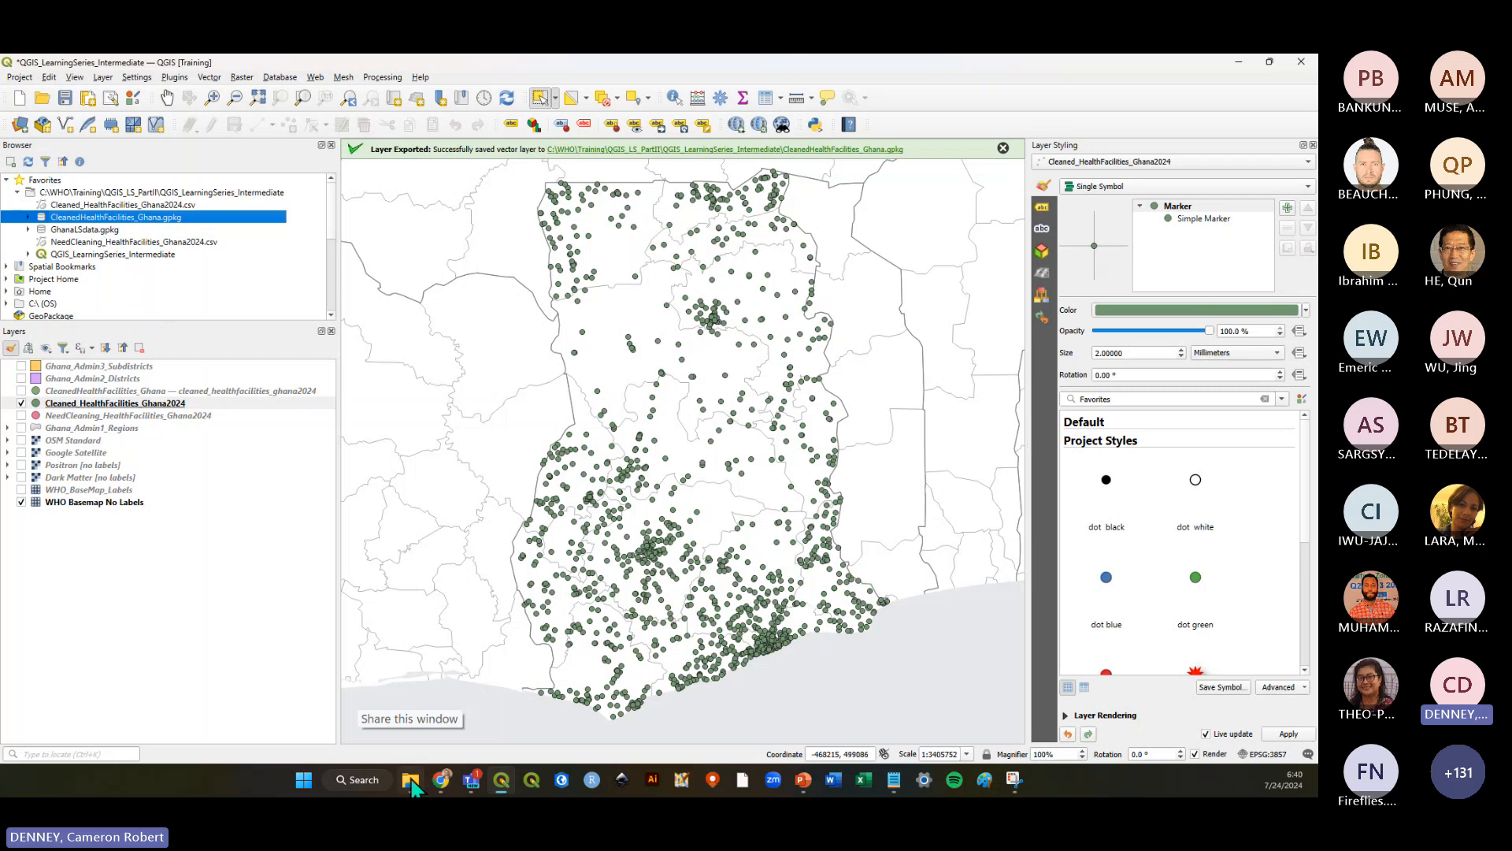
{"action": "mouse_move", "coordinate": [411, 782]}
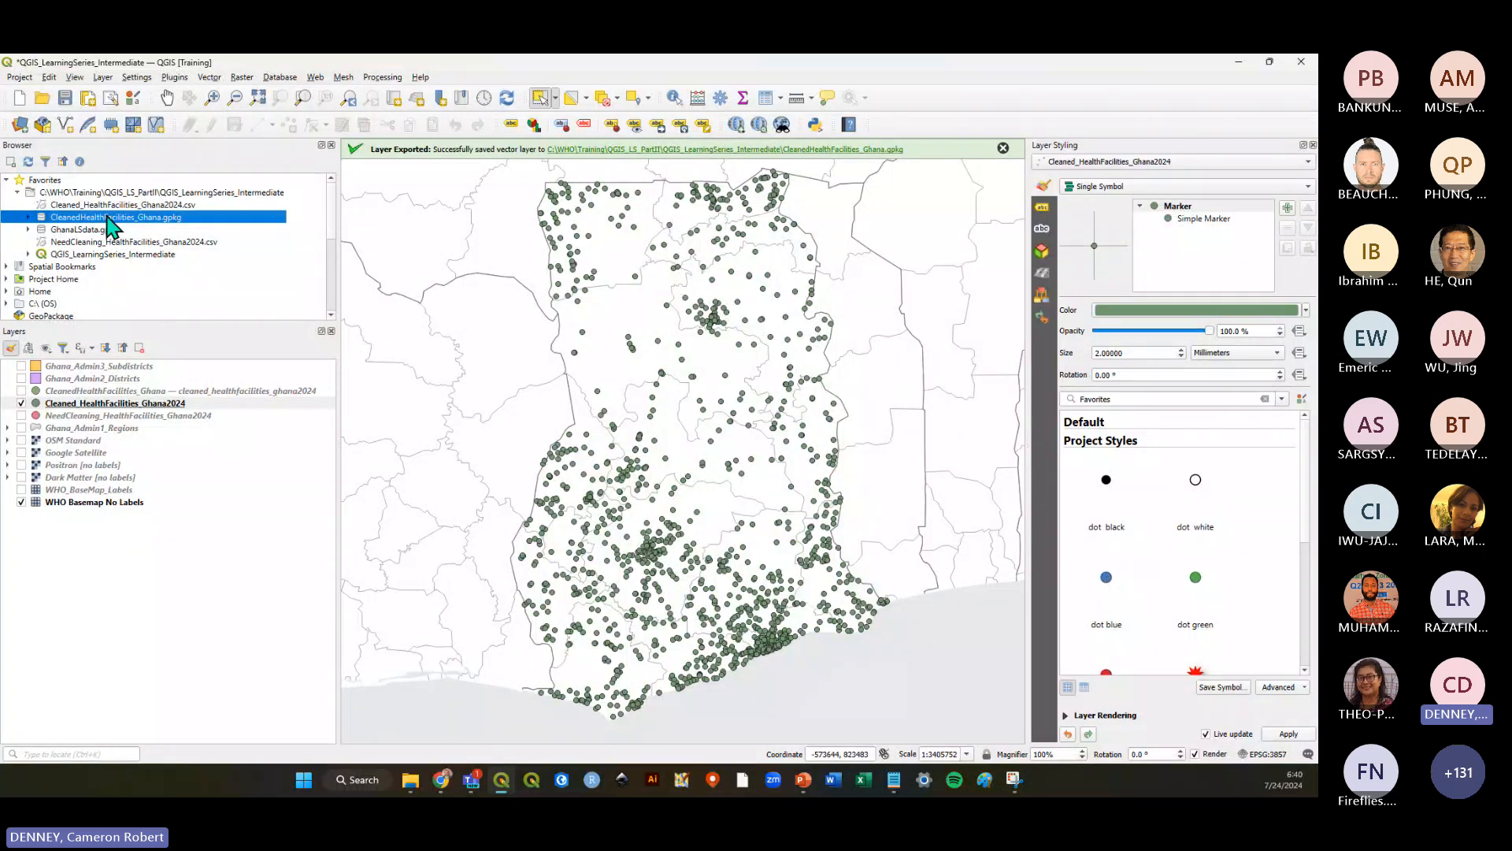
{"action": "left_click", "coordinate": [66, 391]}
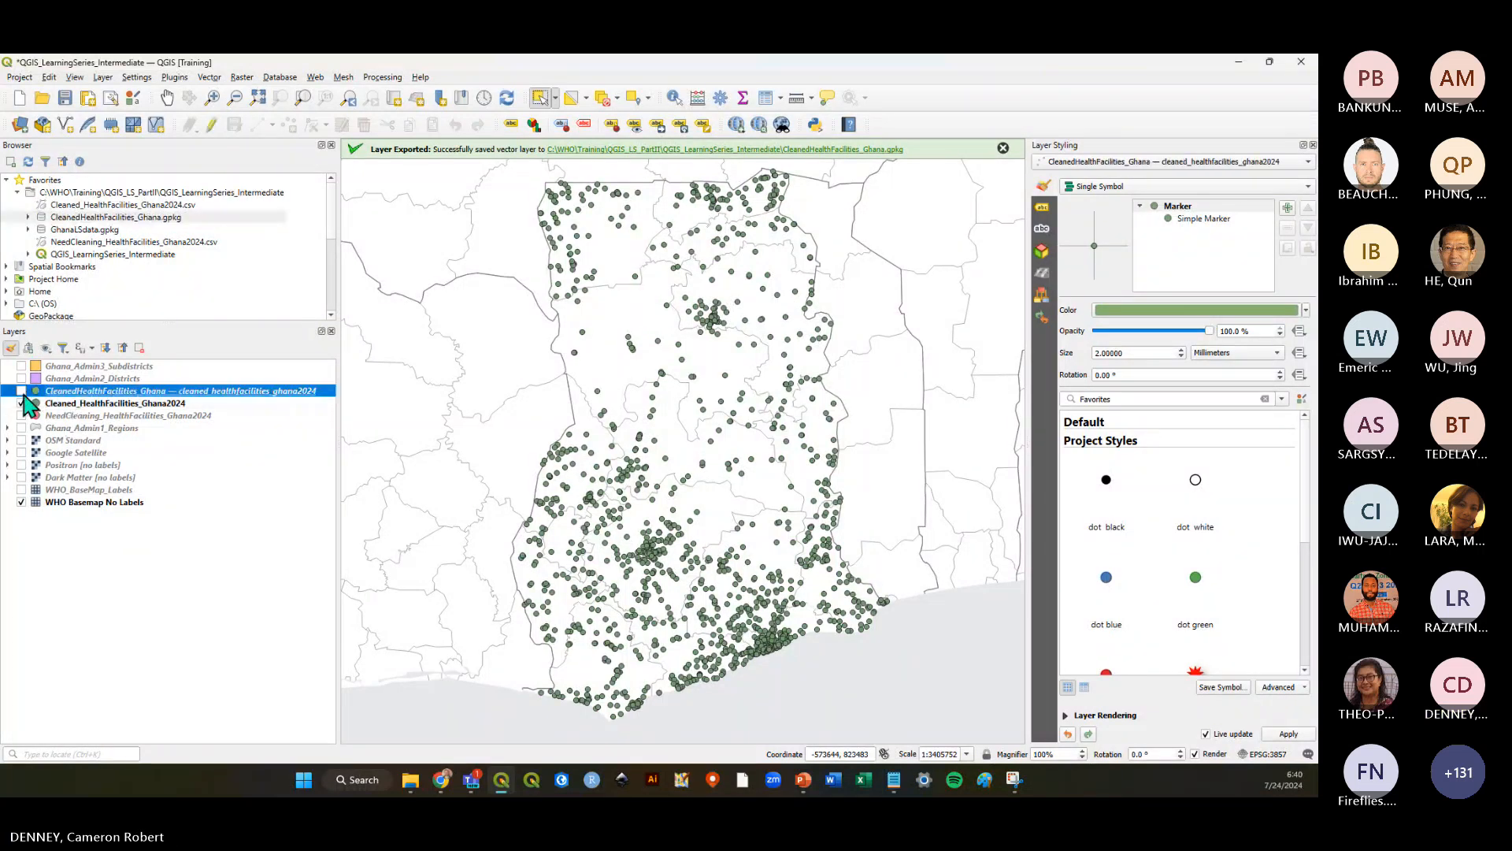
Remove the CSV-based layers Cleaned_HealthFacilities_Ghana2024 and NeedCleaning_HealthFacilities_Ghana2024 from the project together
{"action": "left_click", "coordinate": [52, 404]}
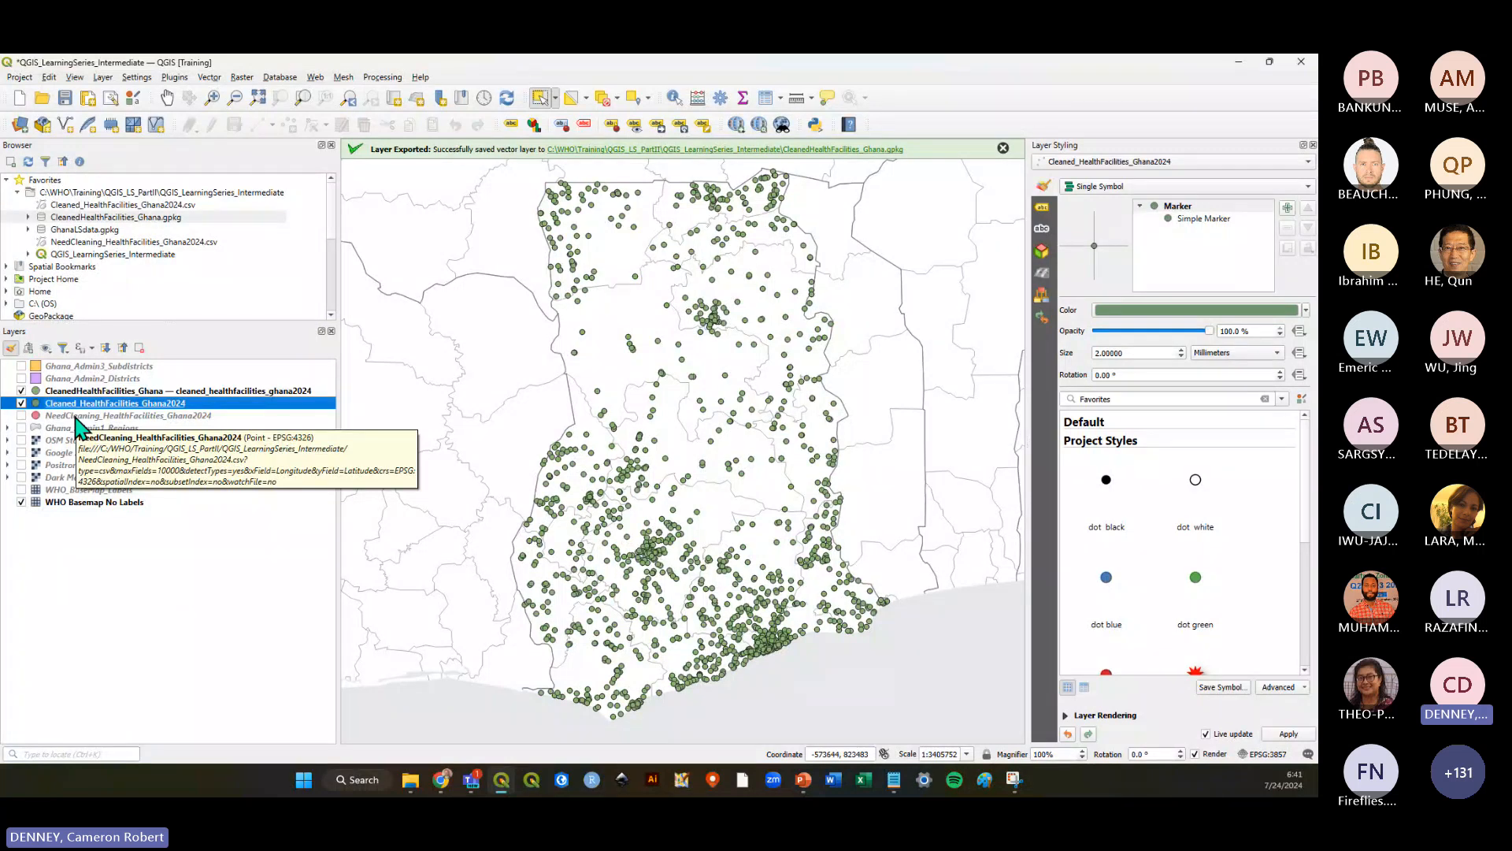
{"action": "left_click", "coordinate": [102, 417], "text": "ctrl"}
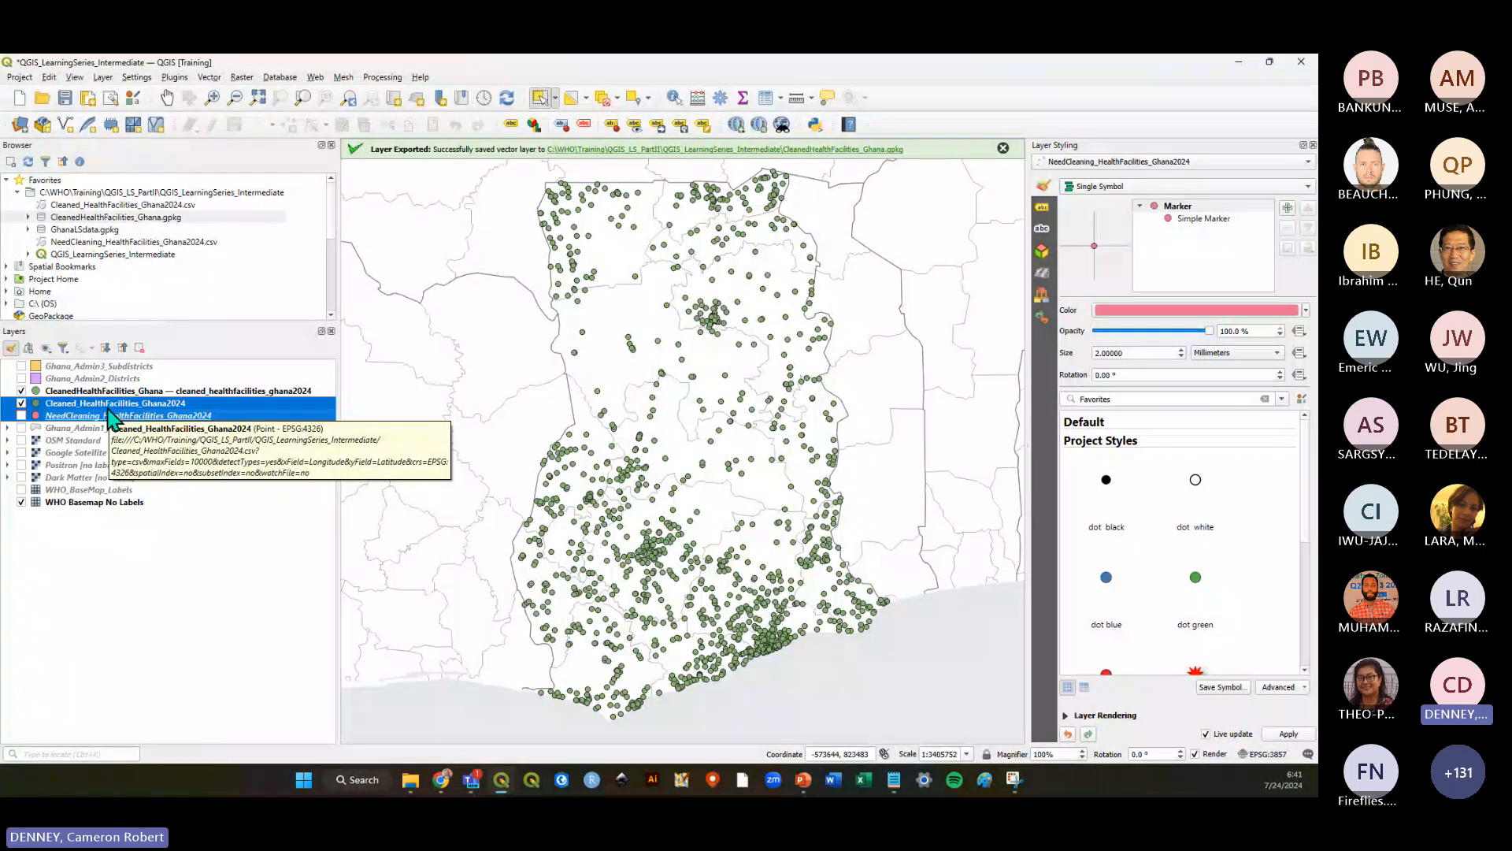
{"action": "right_click", "coordinate": [102, 406]}
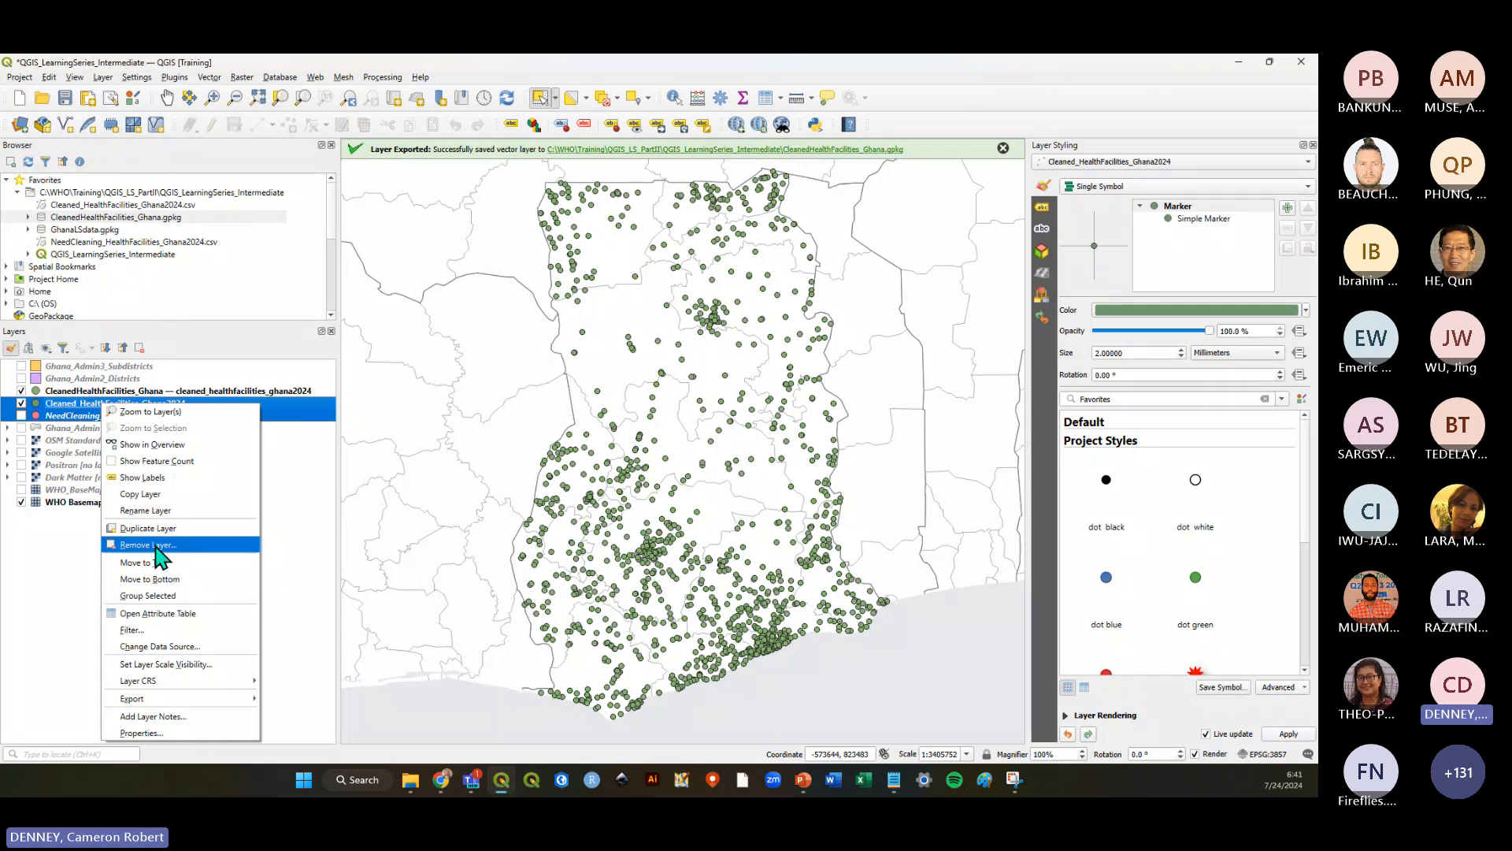
{"action": "left_click", "coordinate": [148, 544]}
Make the CleanedHealthFacilities_Ghana layer the active layer and save the QGIS_LearningSeries_Intermediate project
{"action": "left_click", "coordinate": [84, 391]}
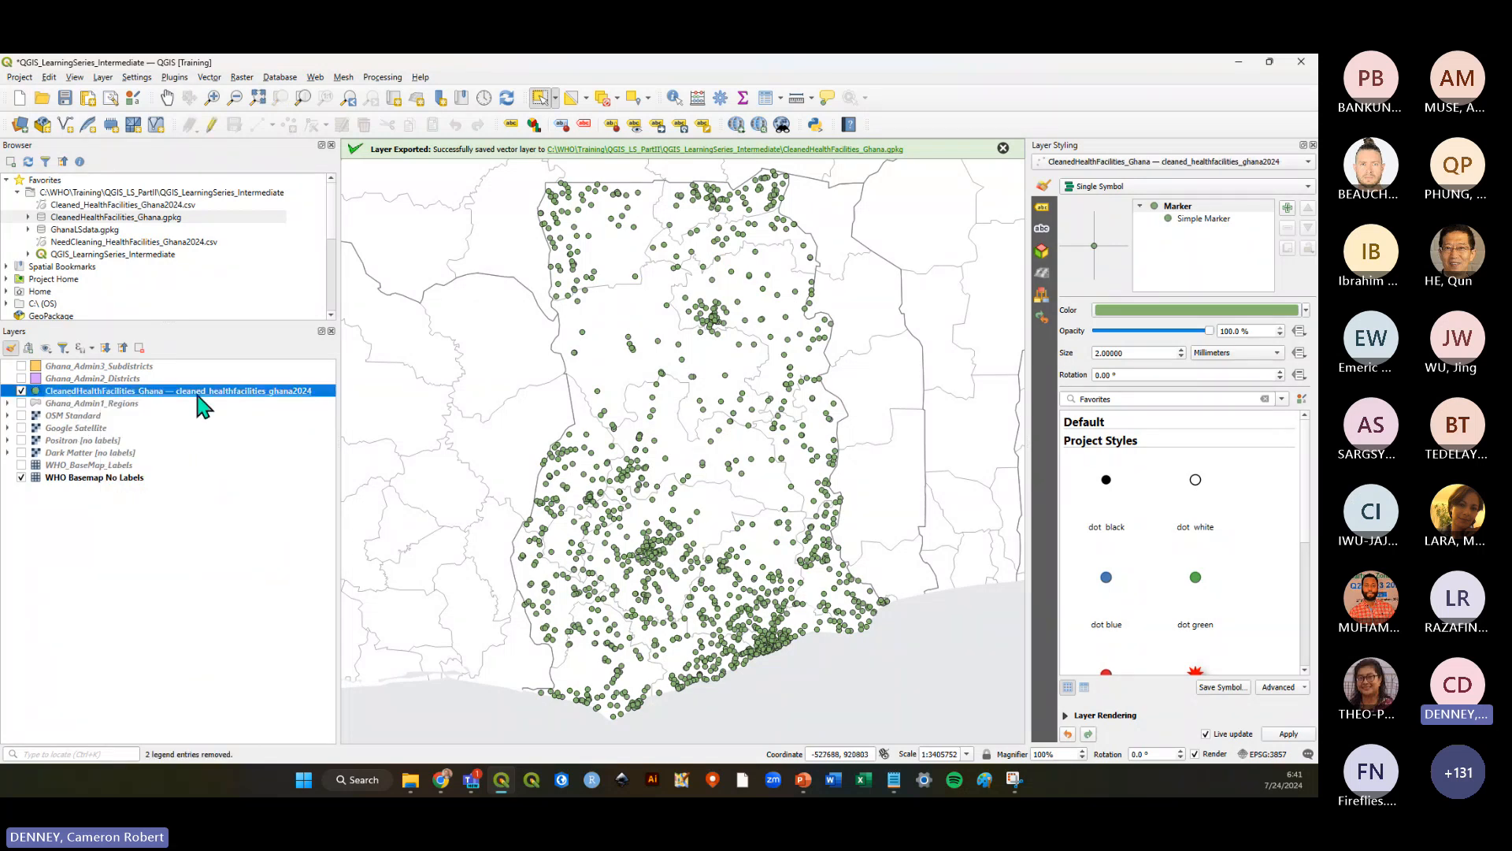
{"action": "left_click", "coordinate": [164, 522]}
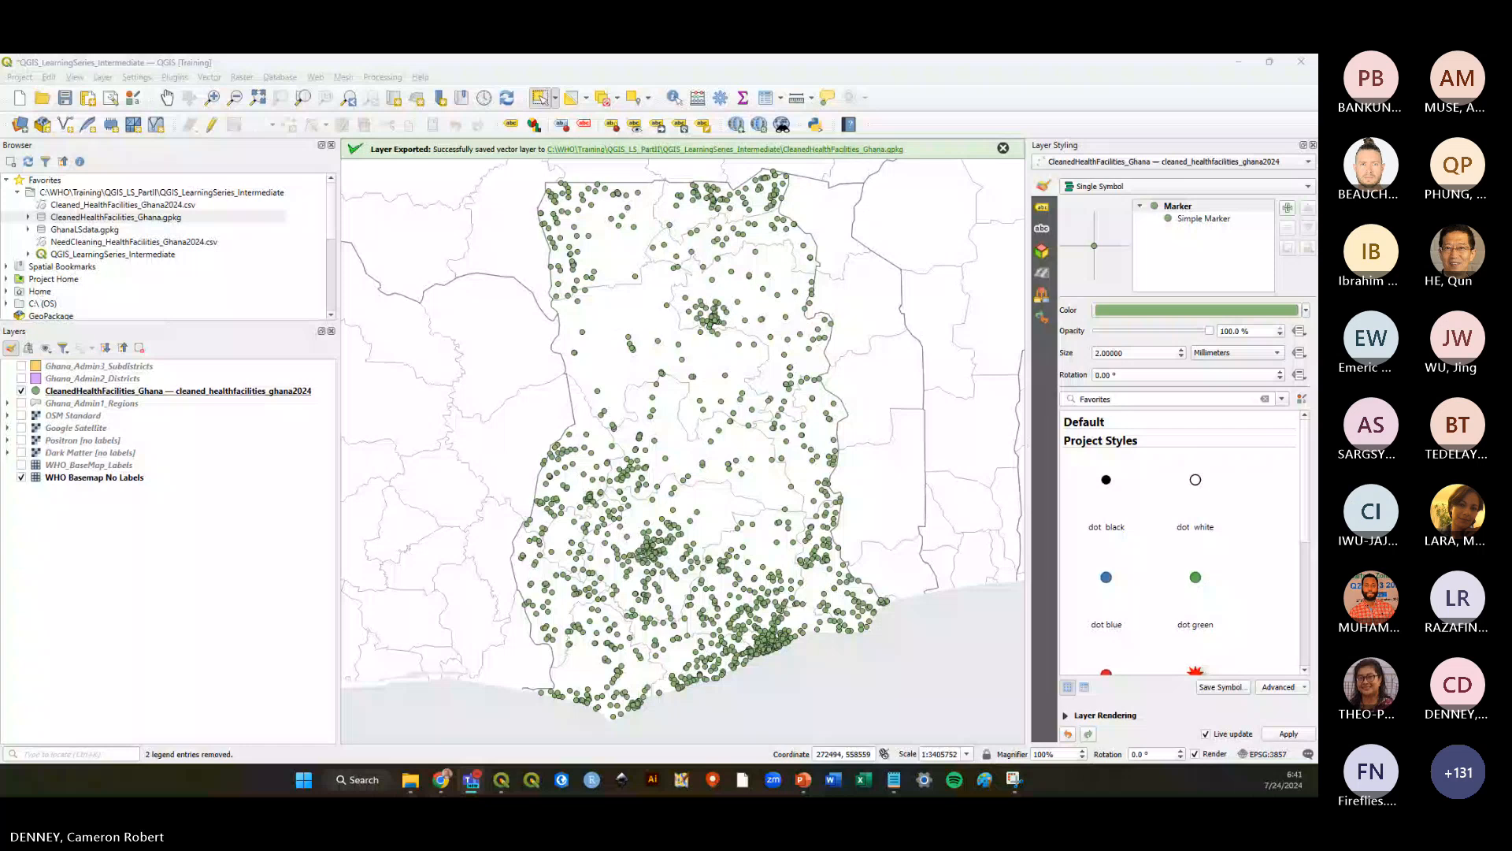
{"action": "key", "text": "ctrl+s"}
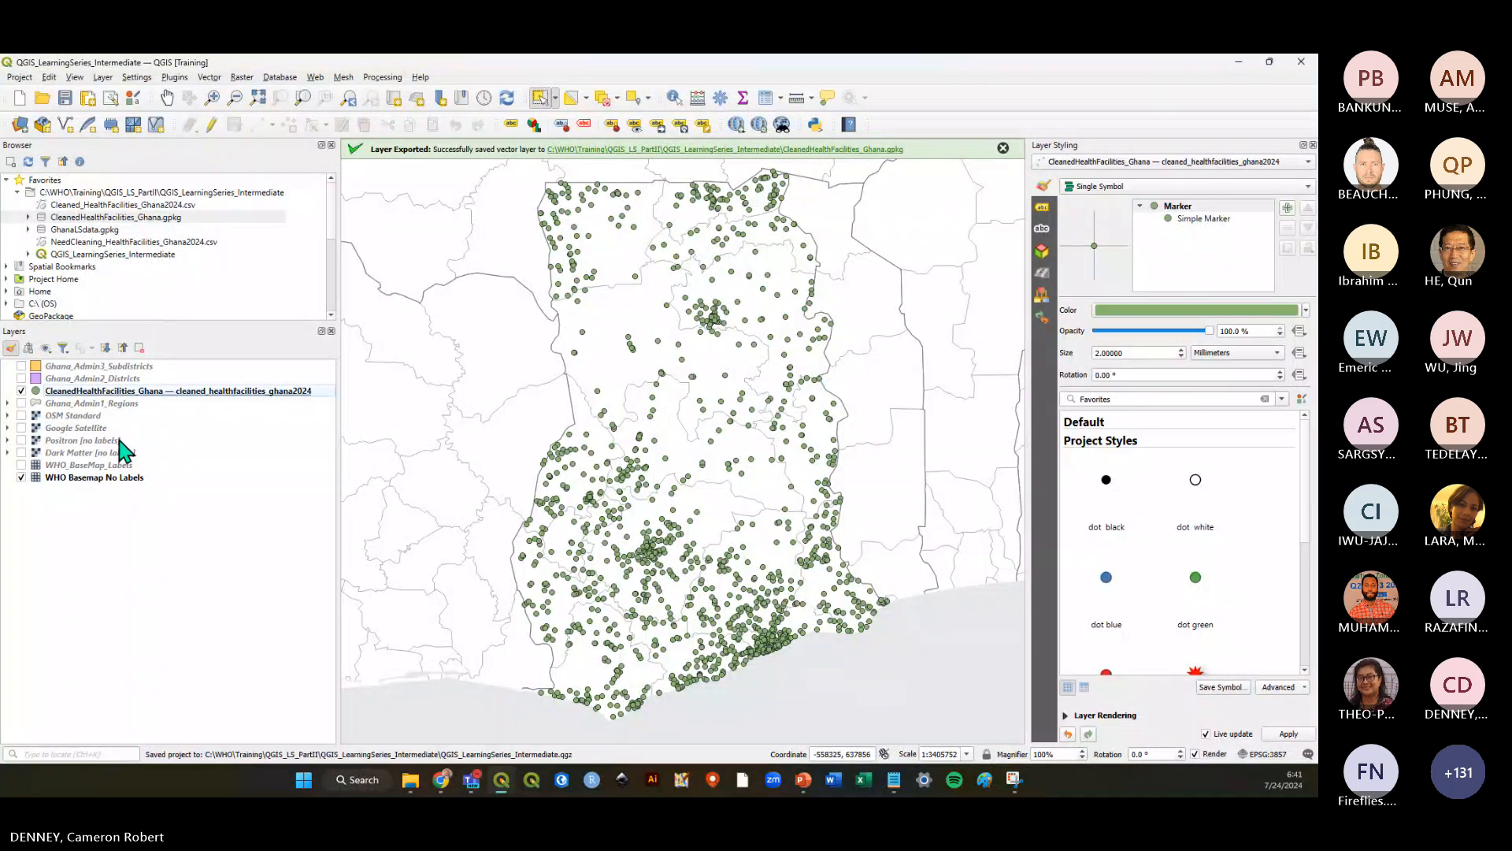
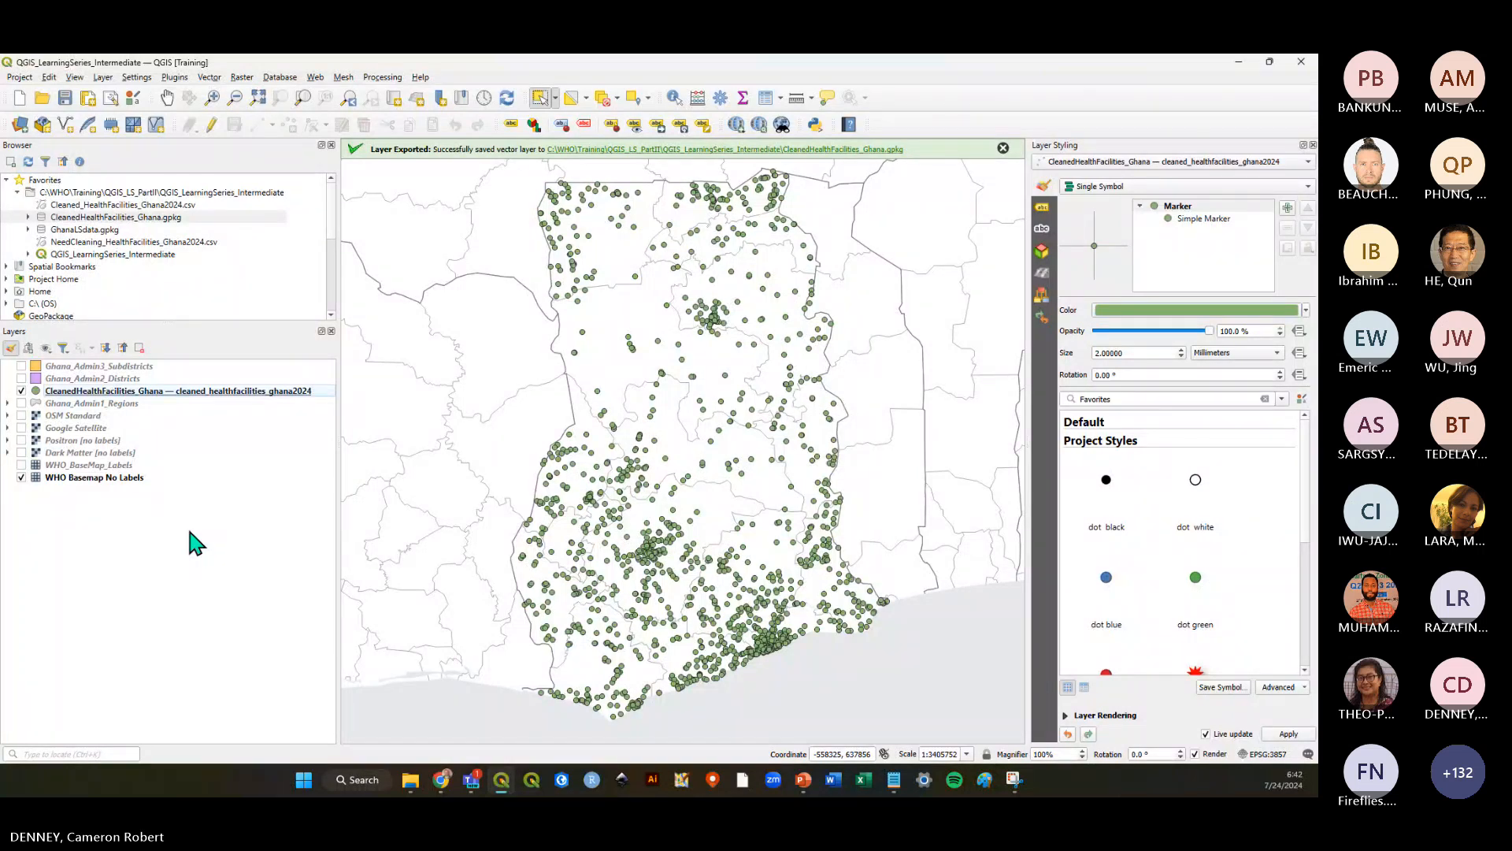
{"action": "left_click", "coordinate": [65, 98]}
Show the Google Satellite imagery as the background beneath the CleanedHealthFacilities_Ghana points
{"action": "left_click", "coordinate": [70, 391]}
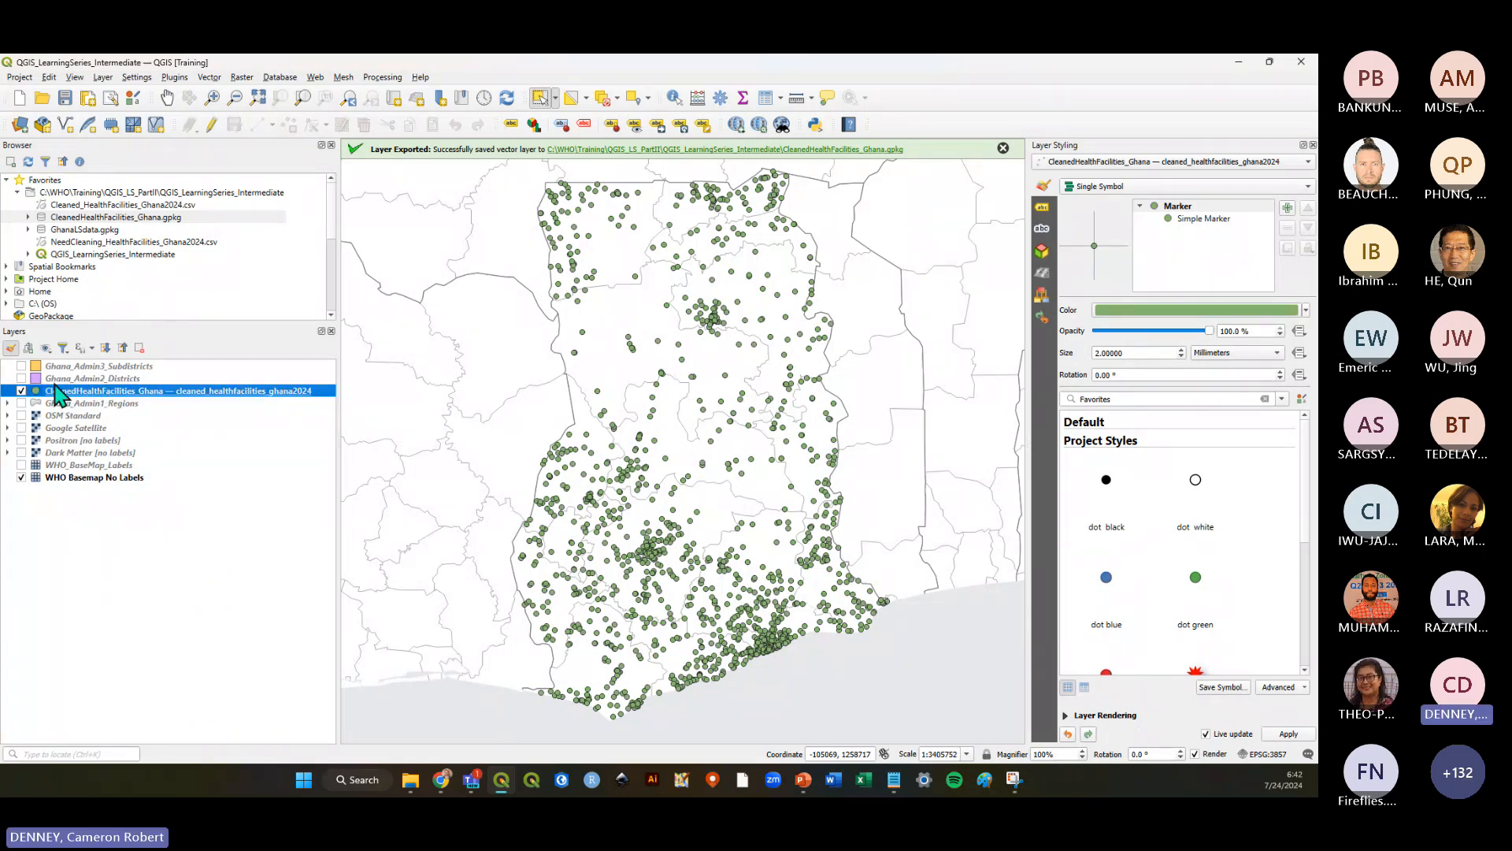
{"action": "left_click", "coordinate": [67, 501]}
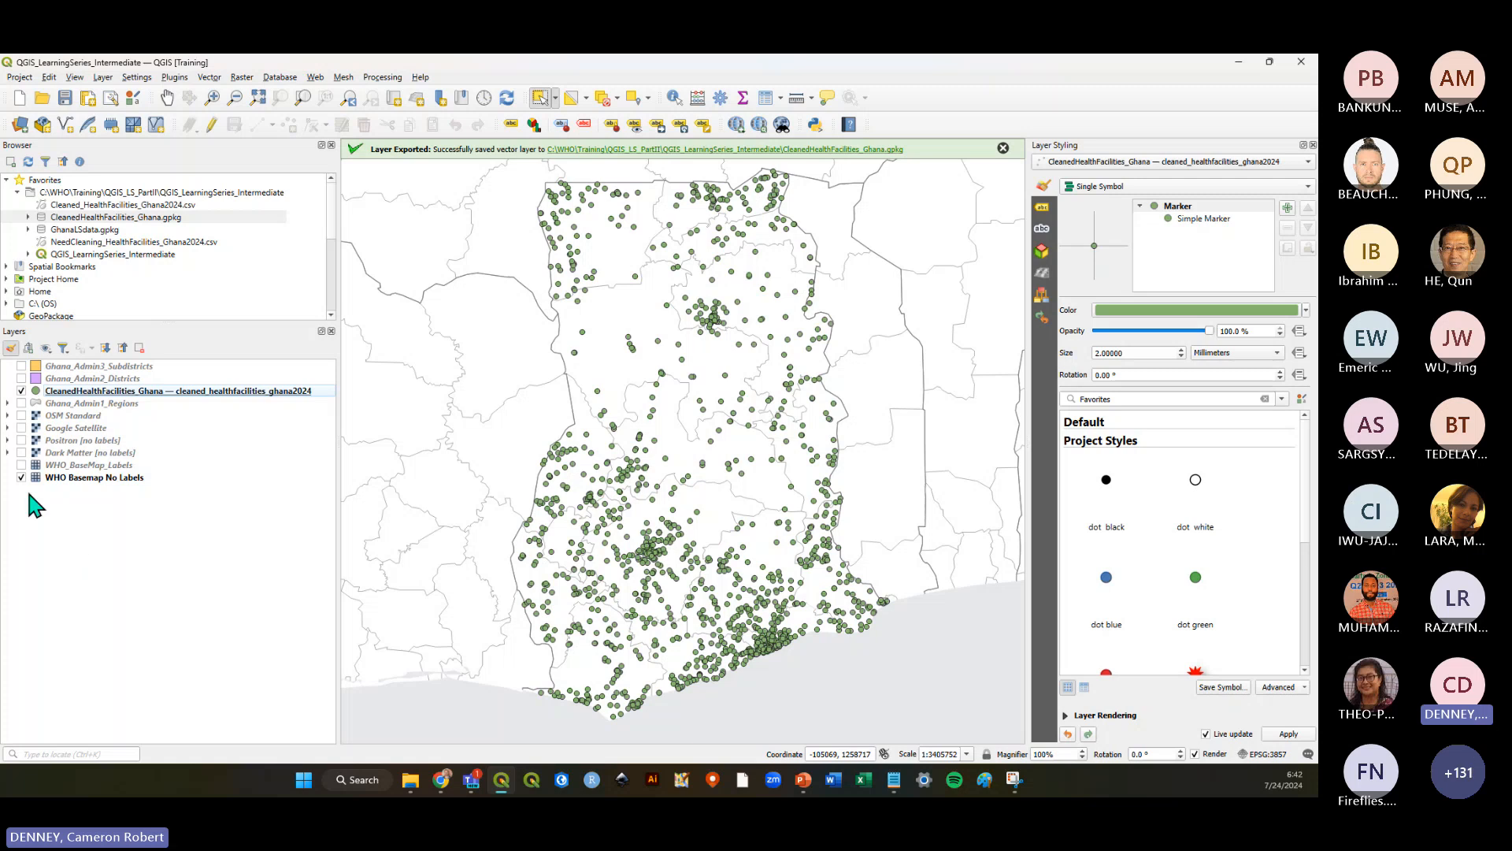
{"action": "left_click", "coordinate": [21, 427]}
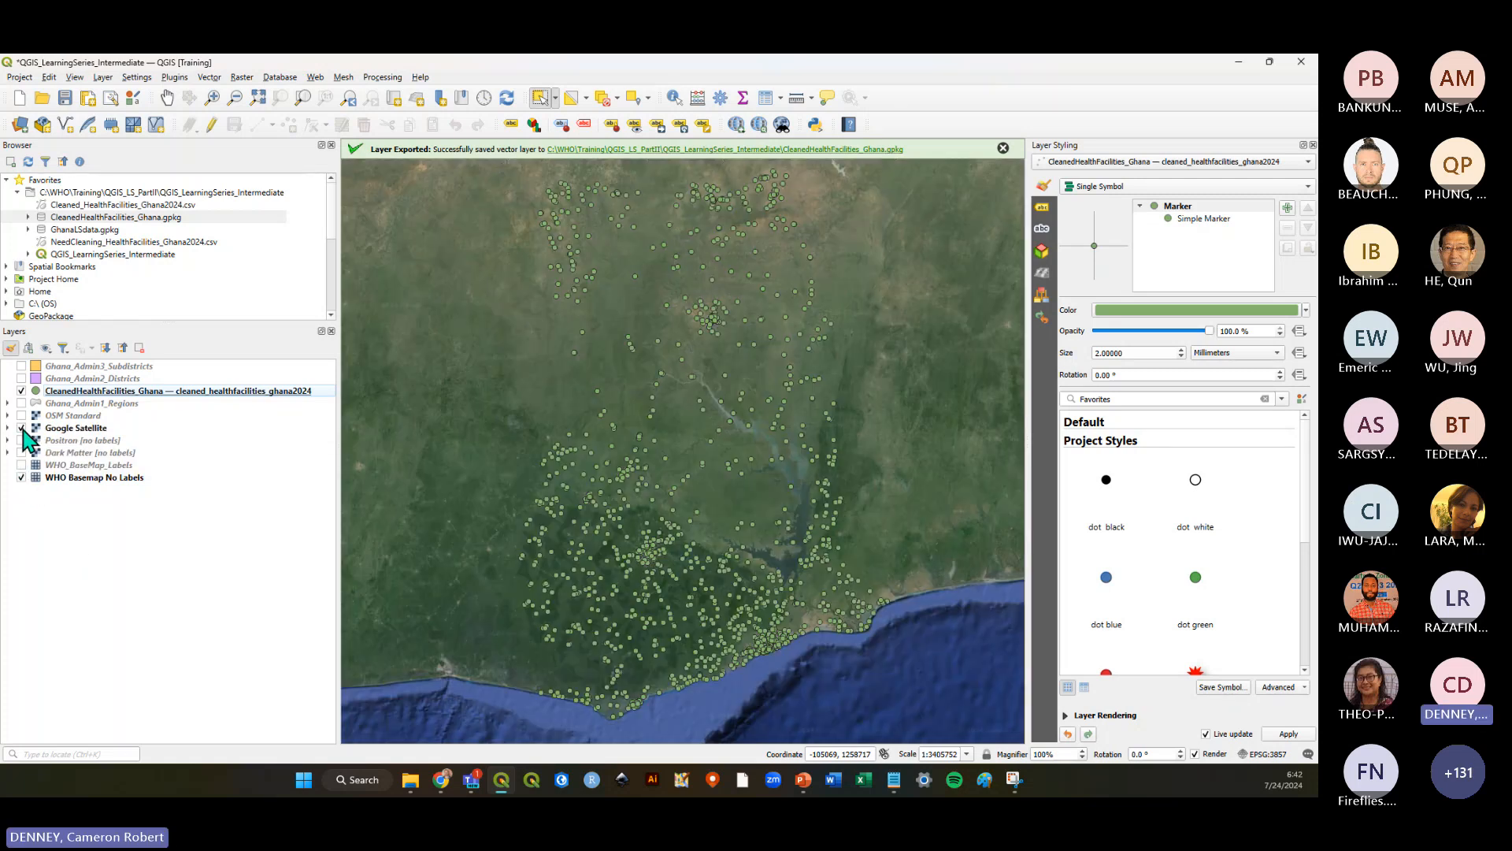
Make Google Satellite the active layer and save the QGIS_LearningSeries_Intermediate project
{"action": "left_click", "coordinate": [76, 428]}
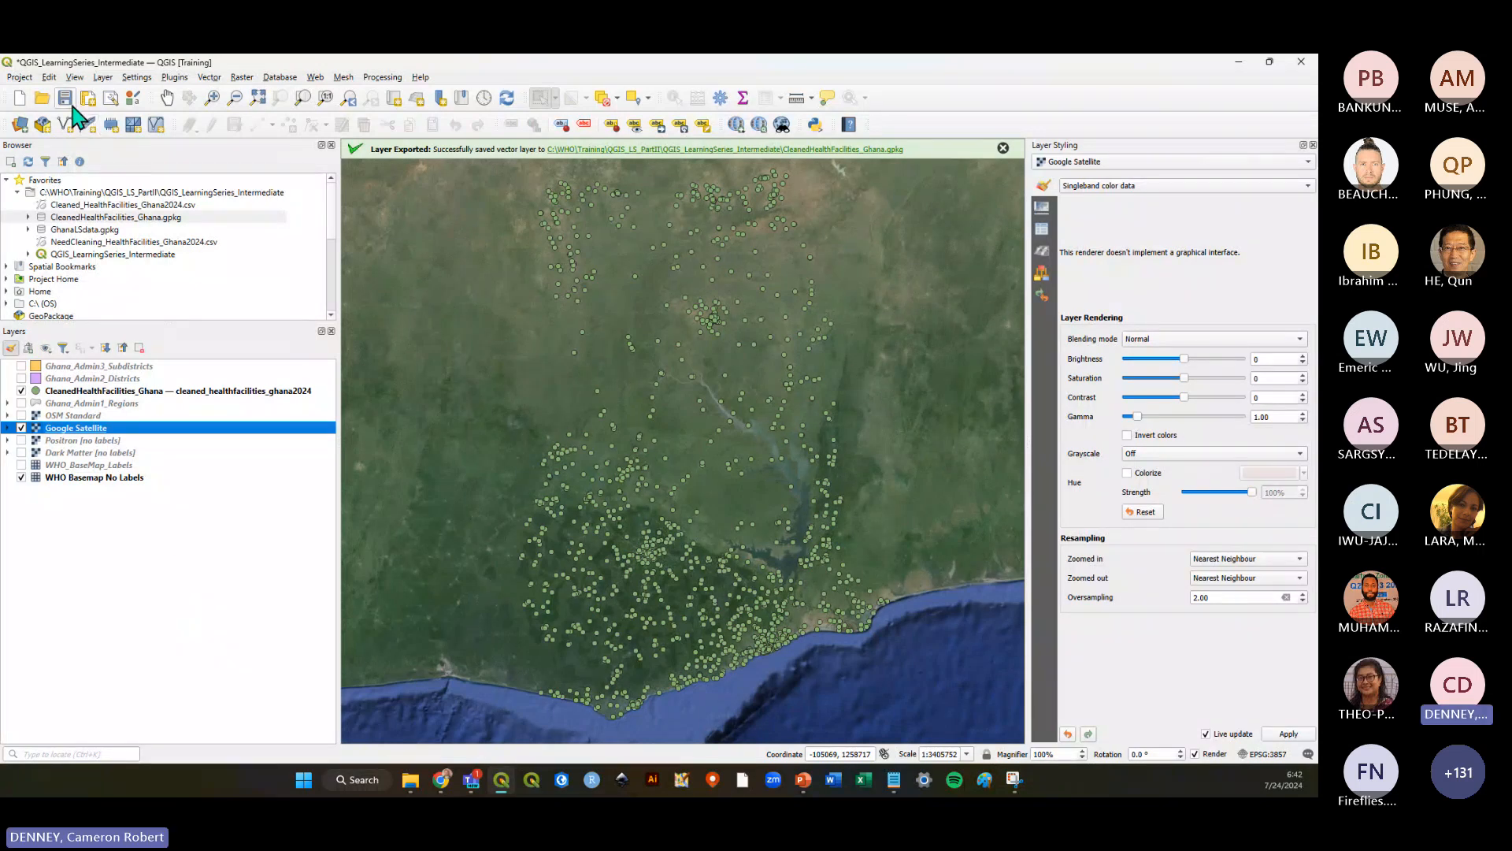
{"action": "key", "text": "ctrl+s"}
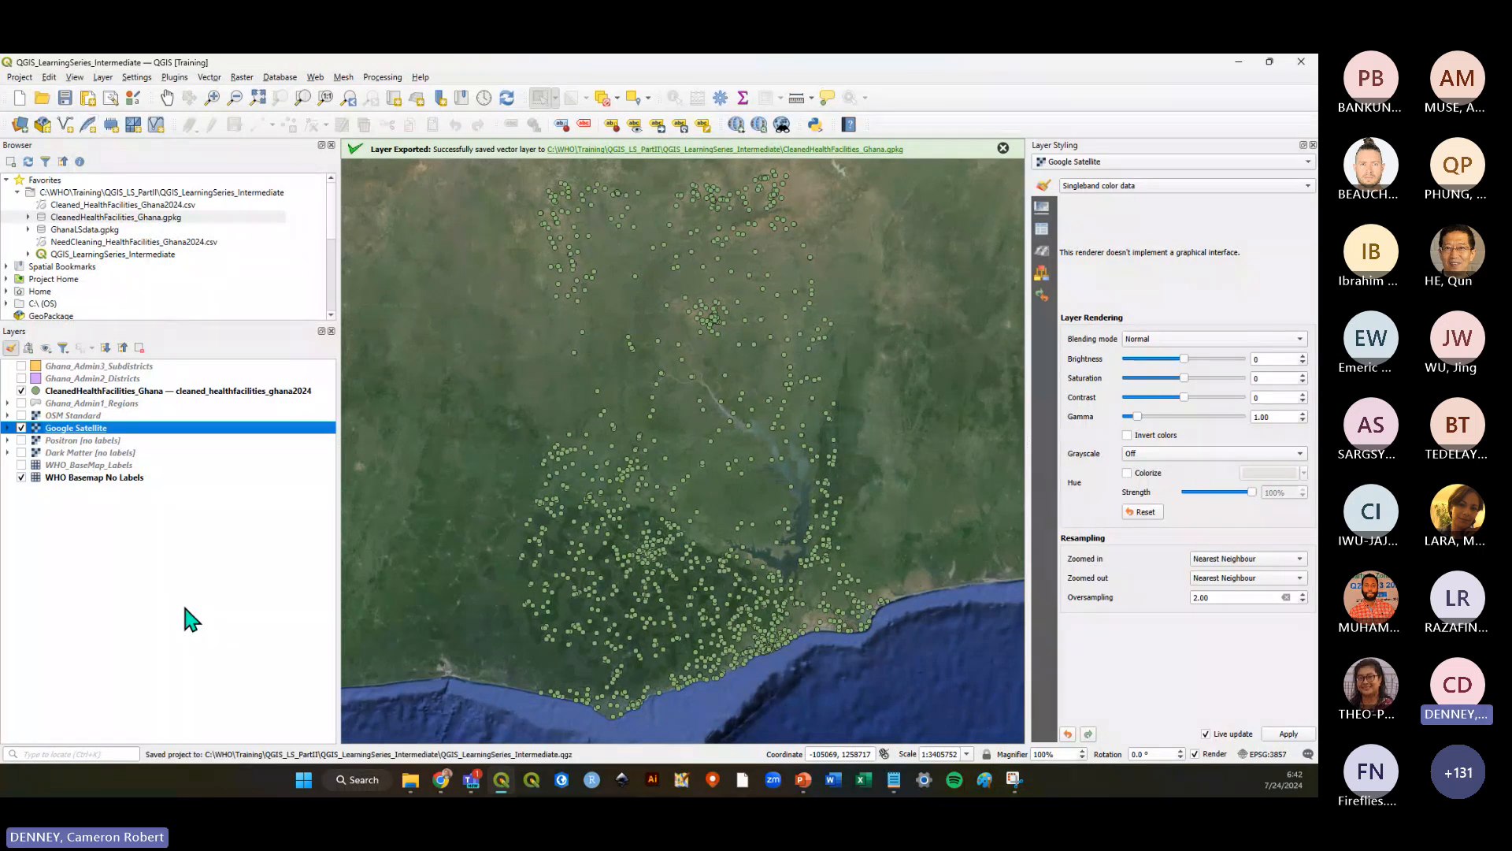
{"action": "key", "text": "alt+Tab"}
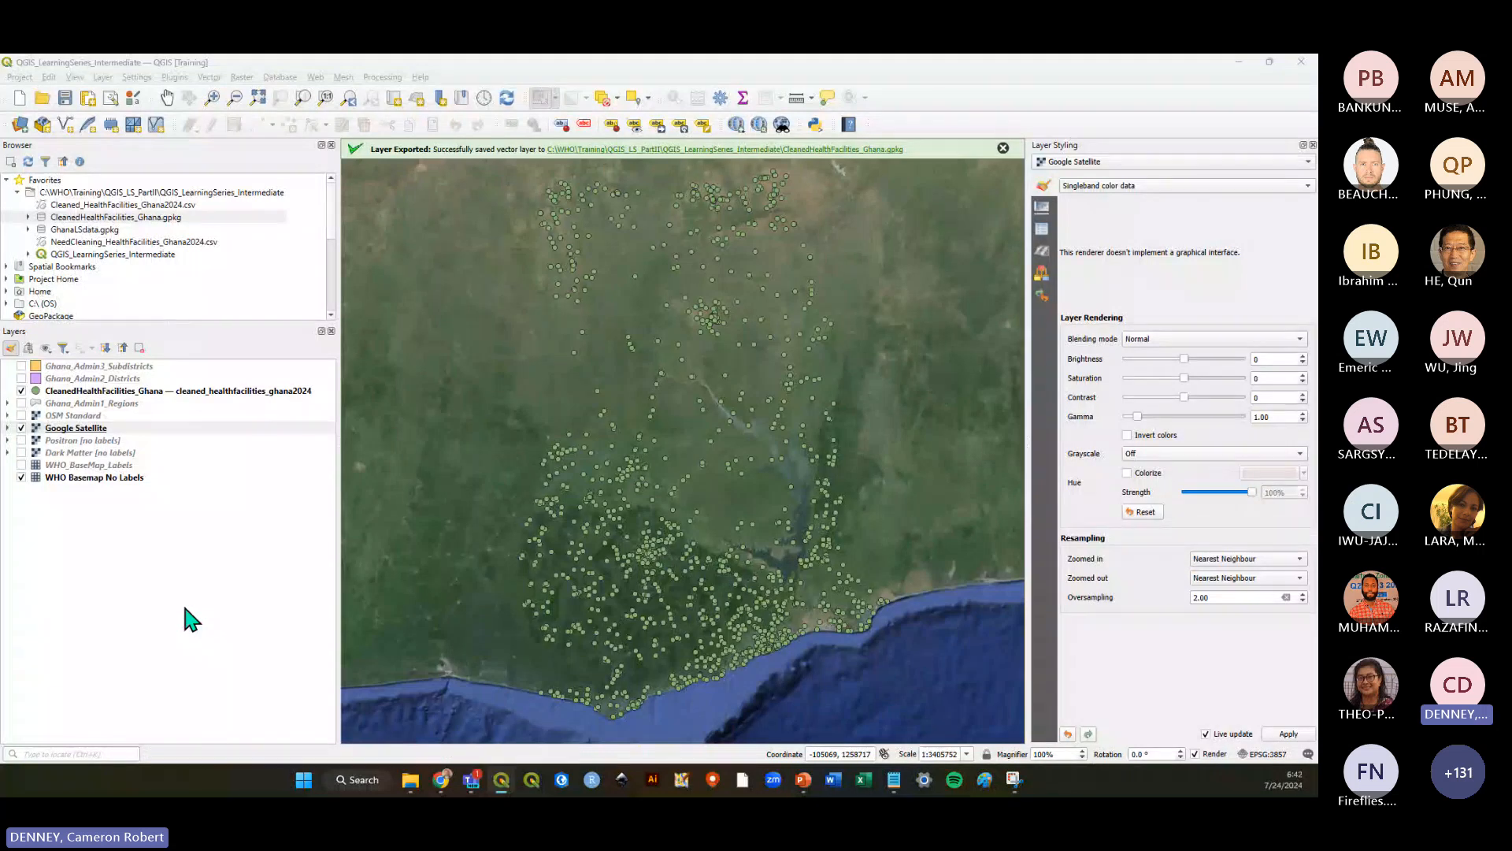
{"action": "left_click", "coordinate": [740, 512]}
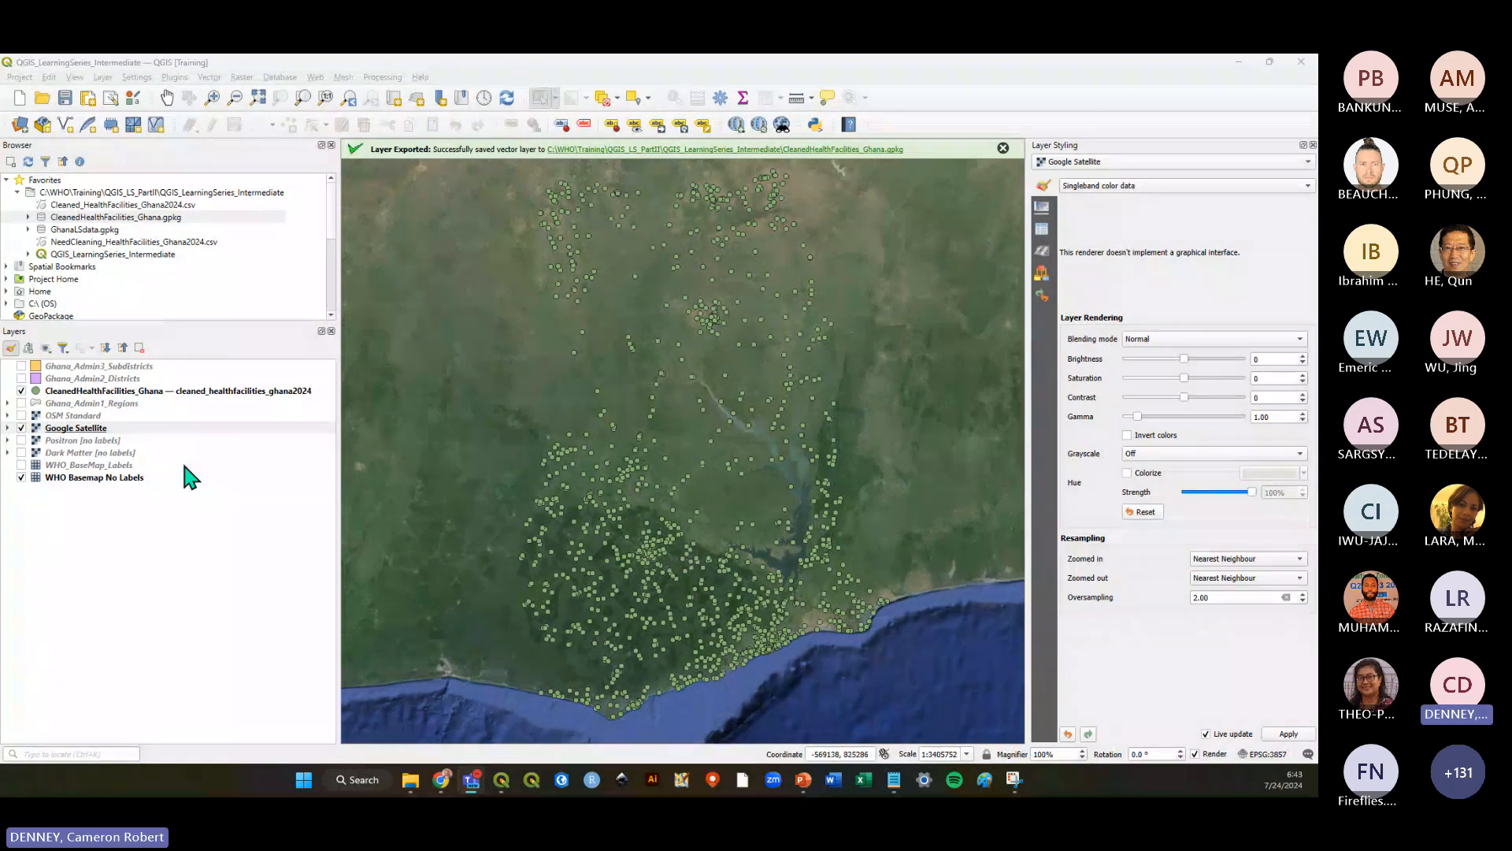
Compare the facility points over OSM Standard and Google Satellite, and examine one northern facility closely against the satellite imagery
{"action": "left_click", "coordinate": [21, 415]}
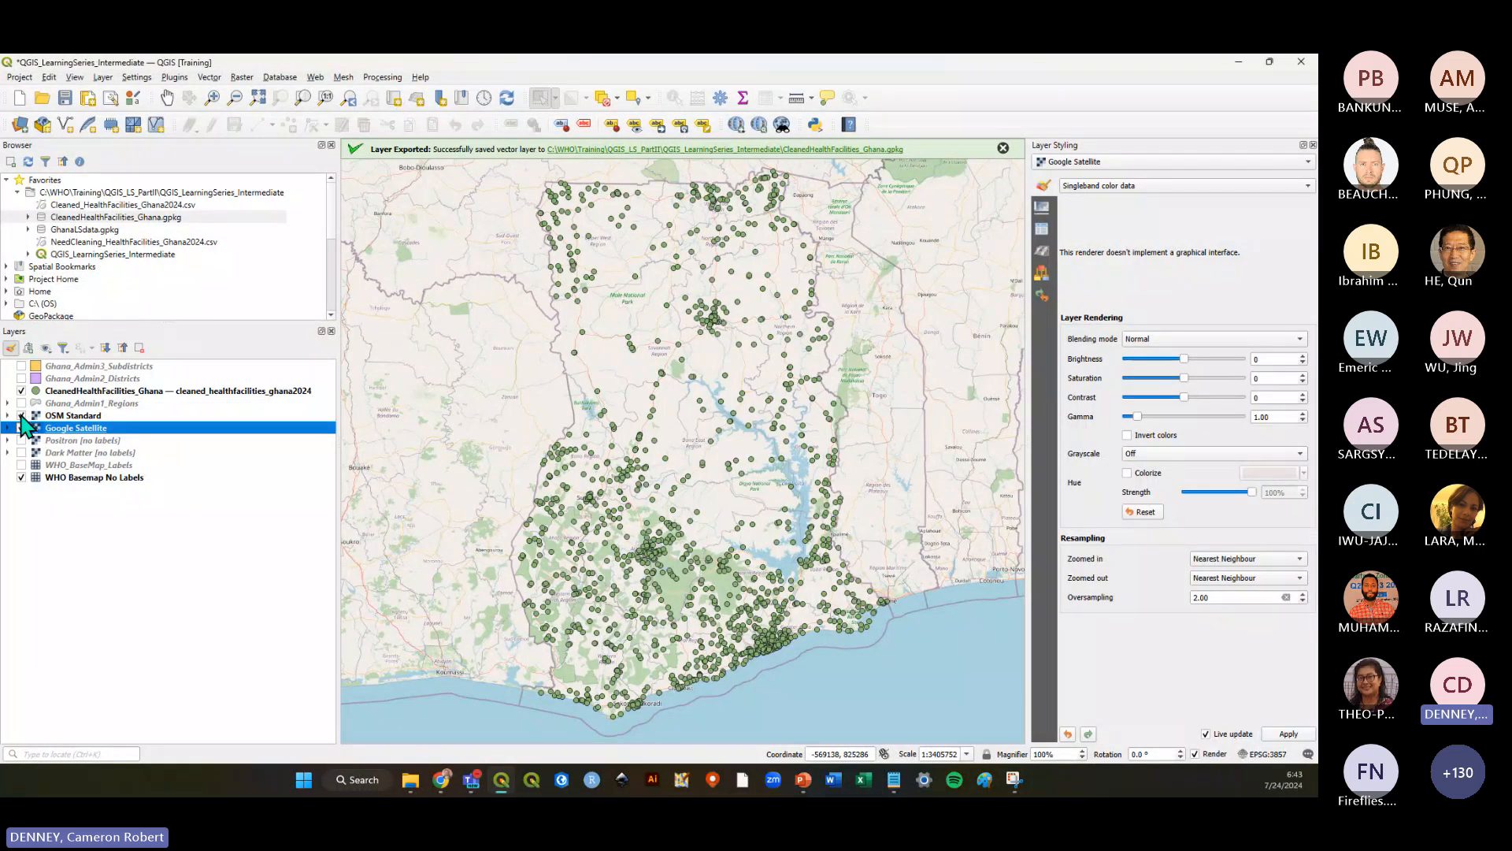
{"action": "left_click", "coordinate": [21, 415]}
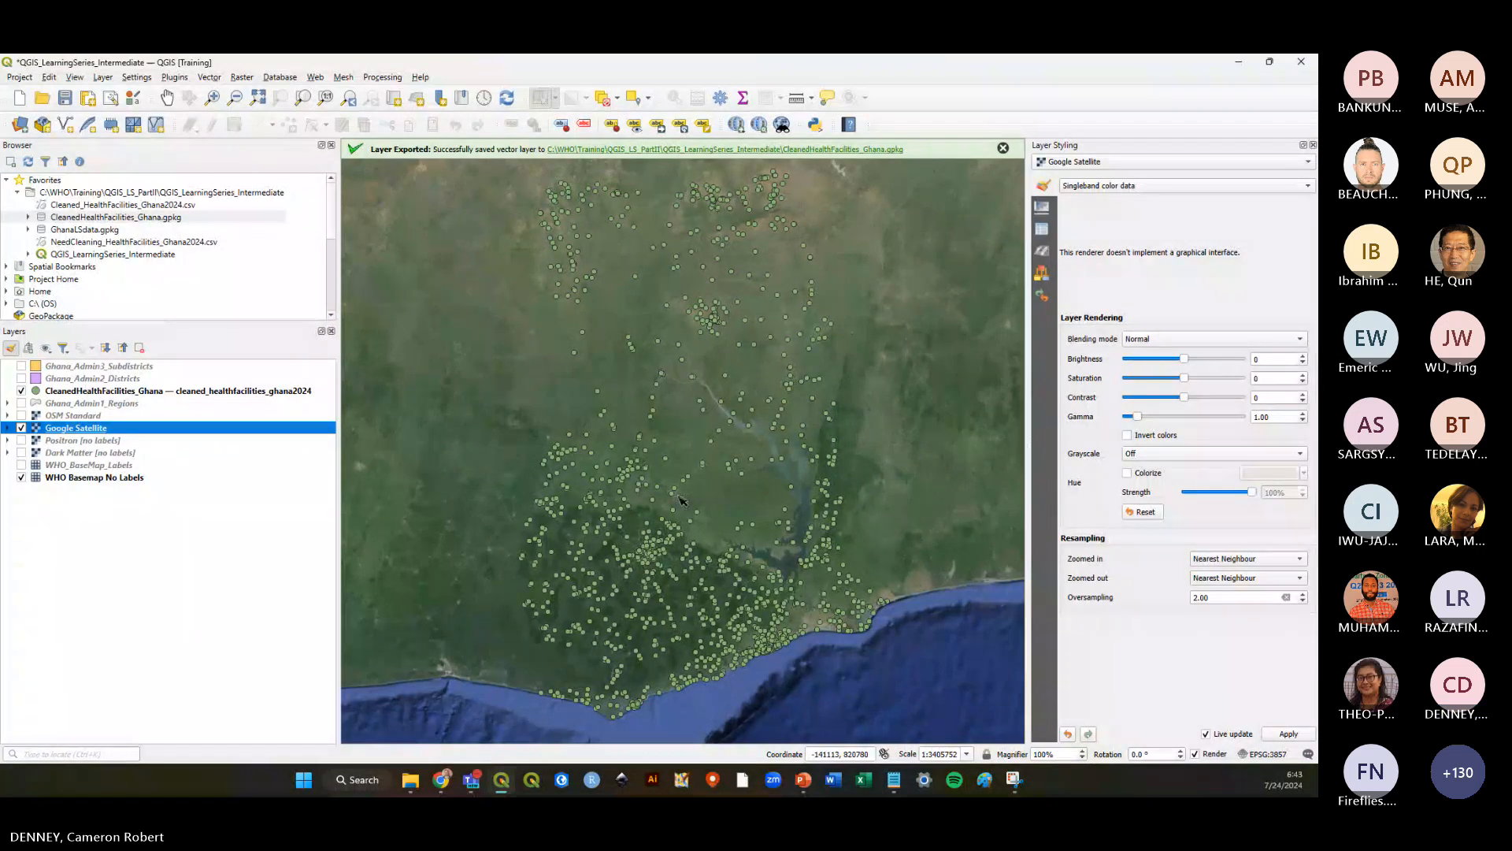
{"action": "scroll", "coordinate": [768, 320], "scroll_direction": "up", "scroll_amount": 1}
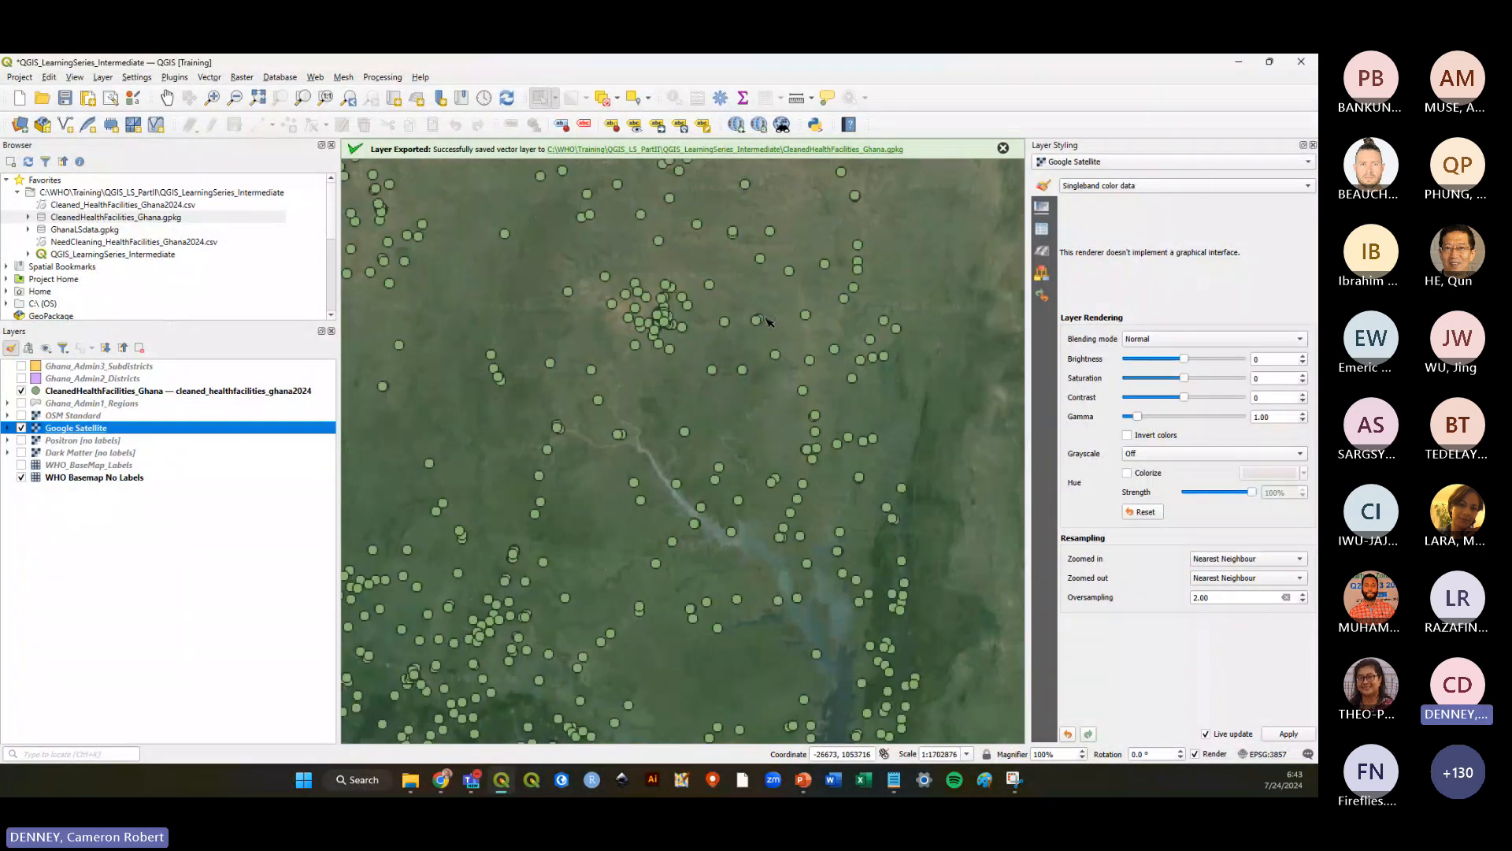
{"action": "scroll", "coordinate": [752, 319], "scroll_direction": "up", "scroll_amount": 1}
{"action": "scroll", "coordinate": [755, 330], "scroll_direction": "up", "scroll_amount": 4}
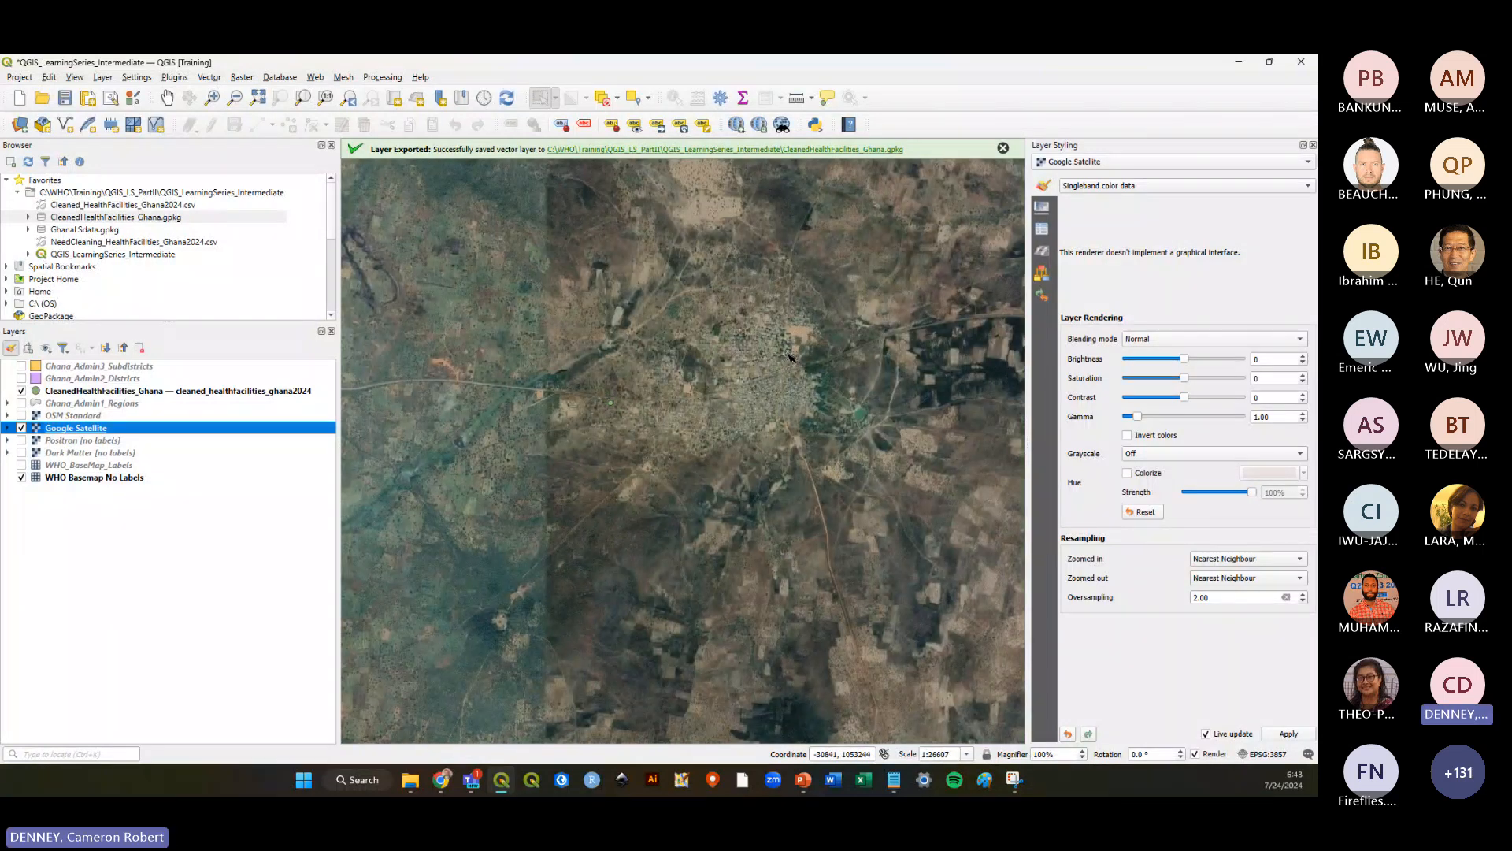
{"action": "scroll", "coordinate": [788, 362], "scroll_direction": "up", "scroll_amount": 2}
{"action": "scroll", "coordinate": [787, 363], "scroll_direction": "up", "scroll_amount": 3}
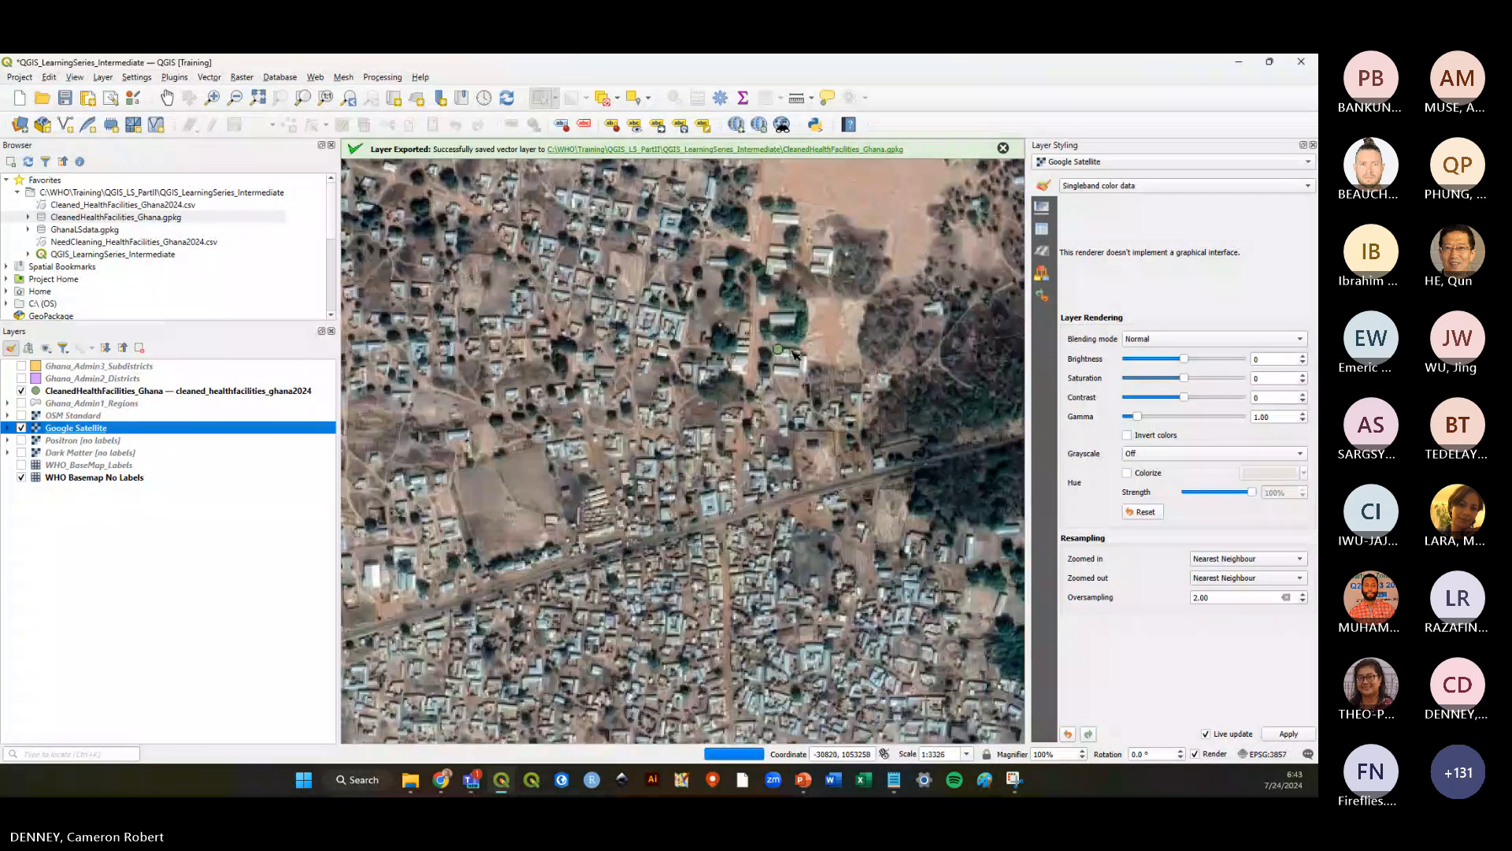
{"action": "scroll", "coordinate": [791, 353], "scroll_direction": "up", "scroll_amount": 1}
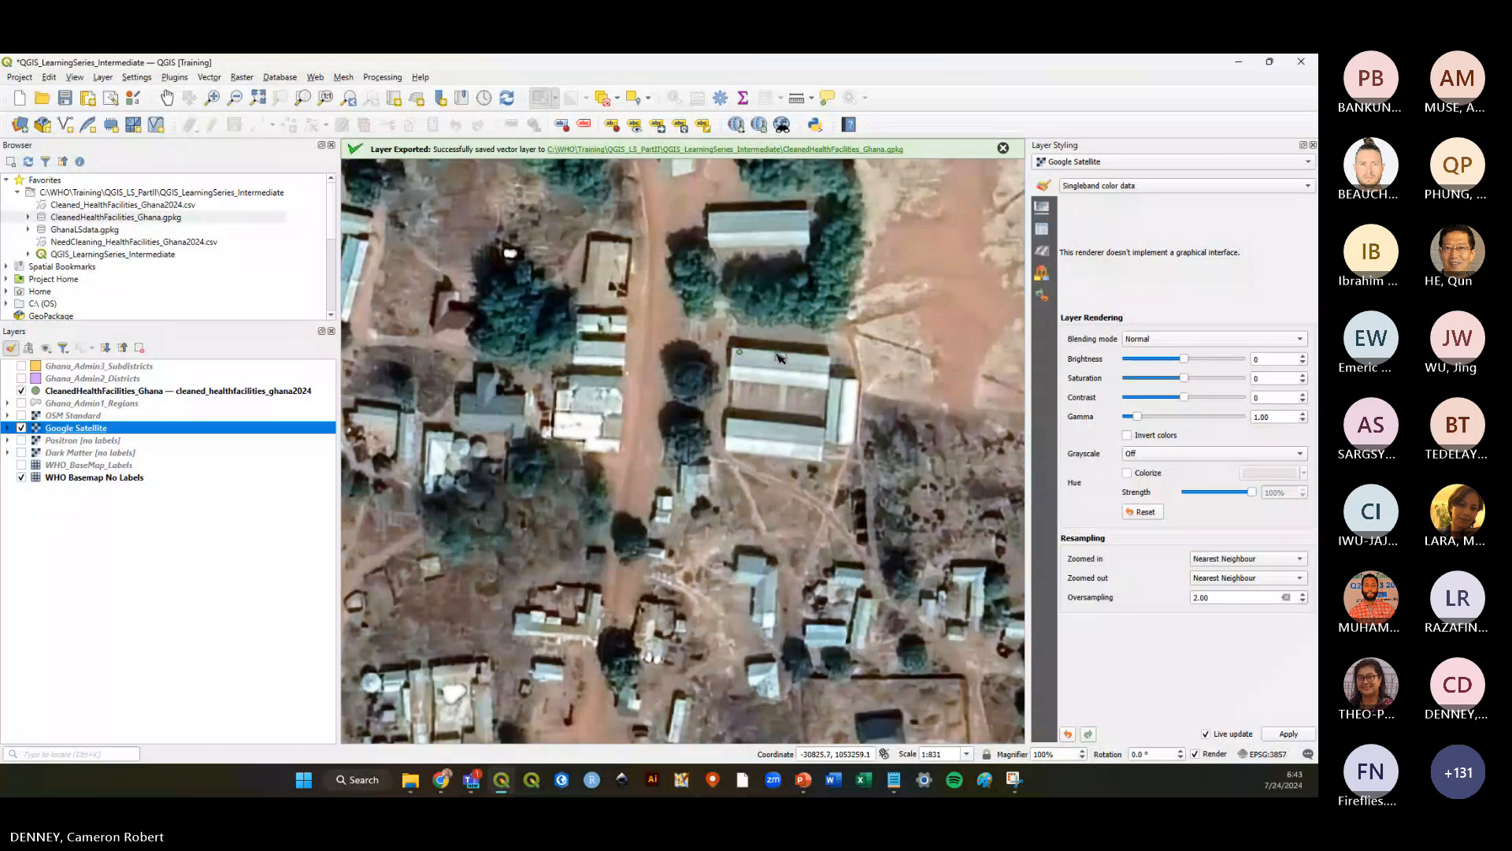
{"action": "scroll", "coordinate": [776, 358], "scroll_direction": "down", "scroll_amount": 1}
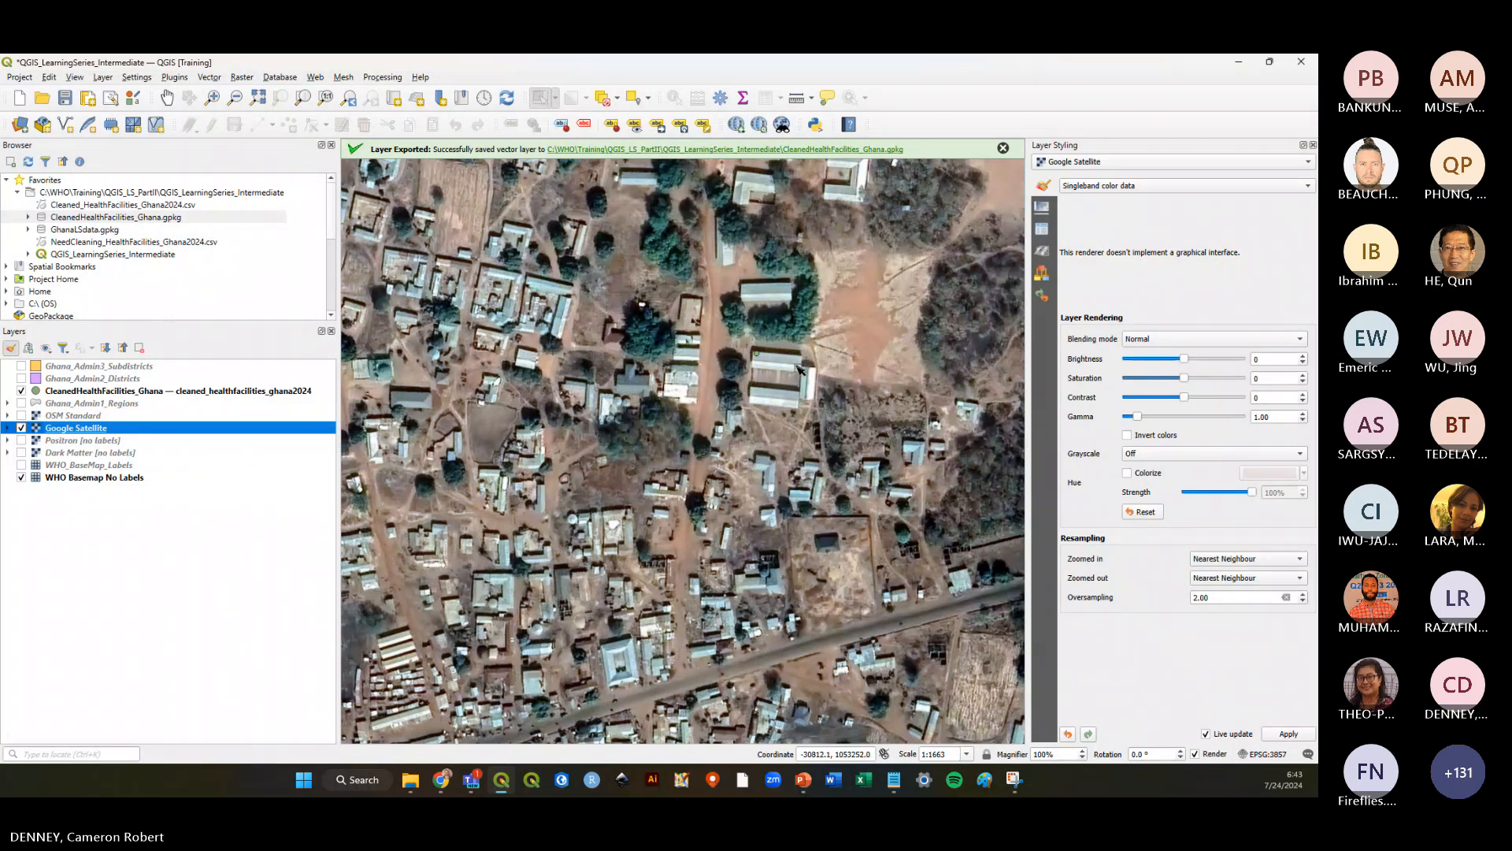
{"action": "left_click", "coordinate": [797, 370]}
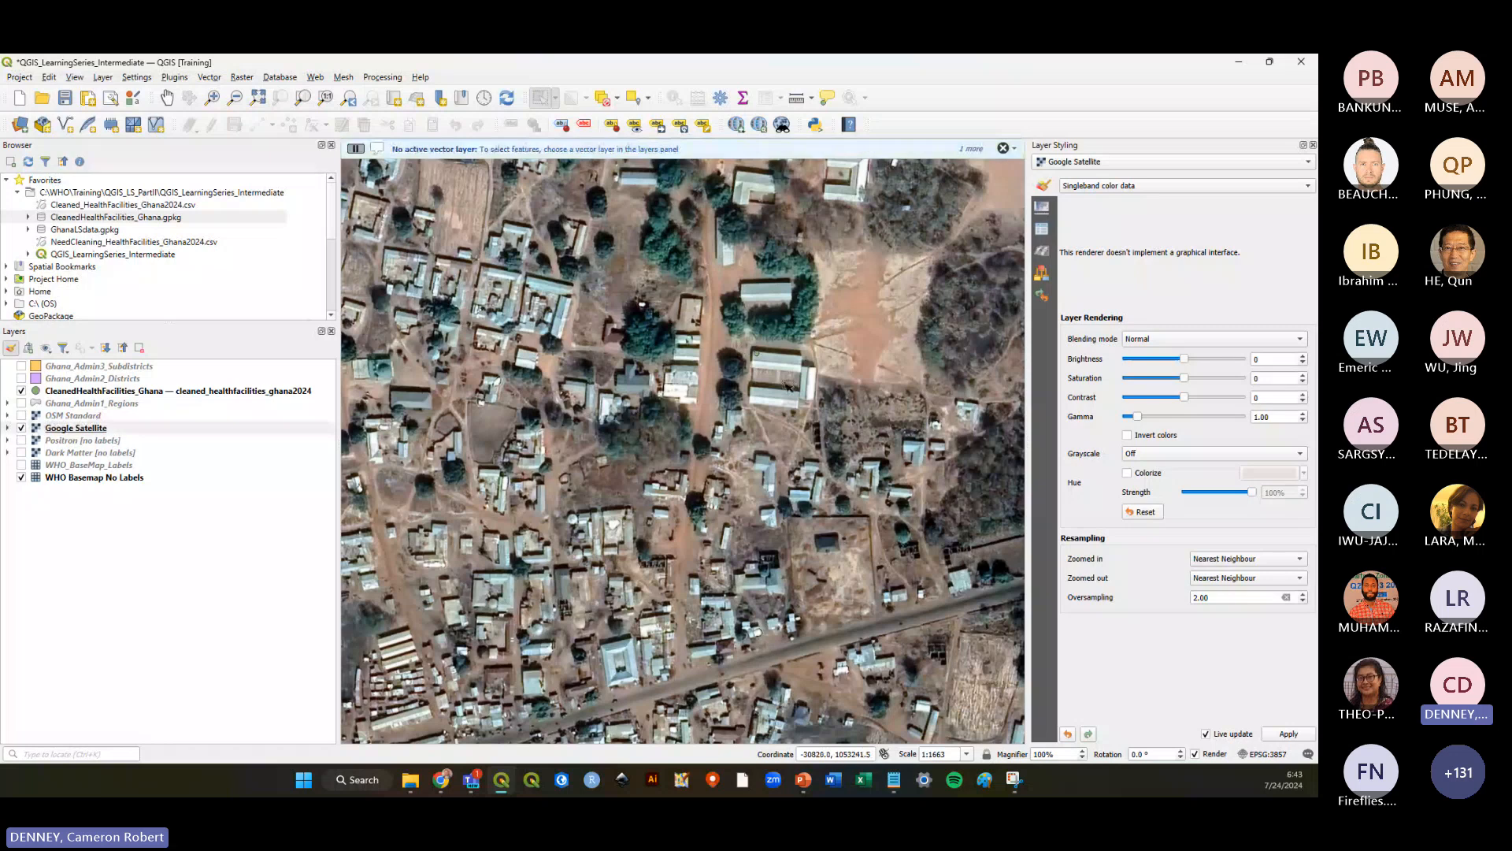
Set the fill colour of the CleanedHealthFacilities_Ghana simple marker to bright orange, #ff7a15
{"action": "left_click", "coordinate": [131, 389]}
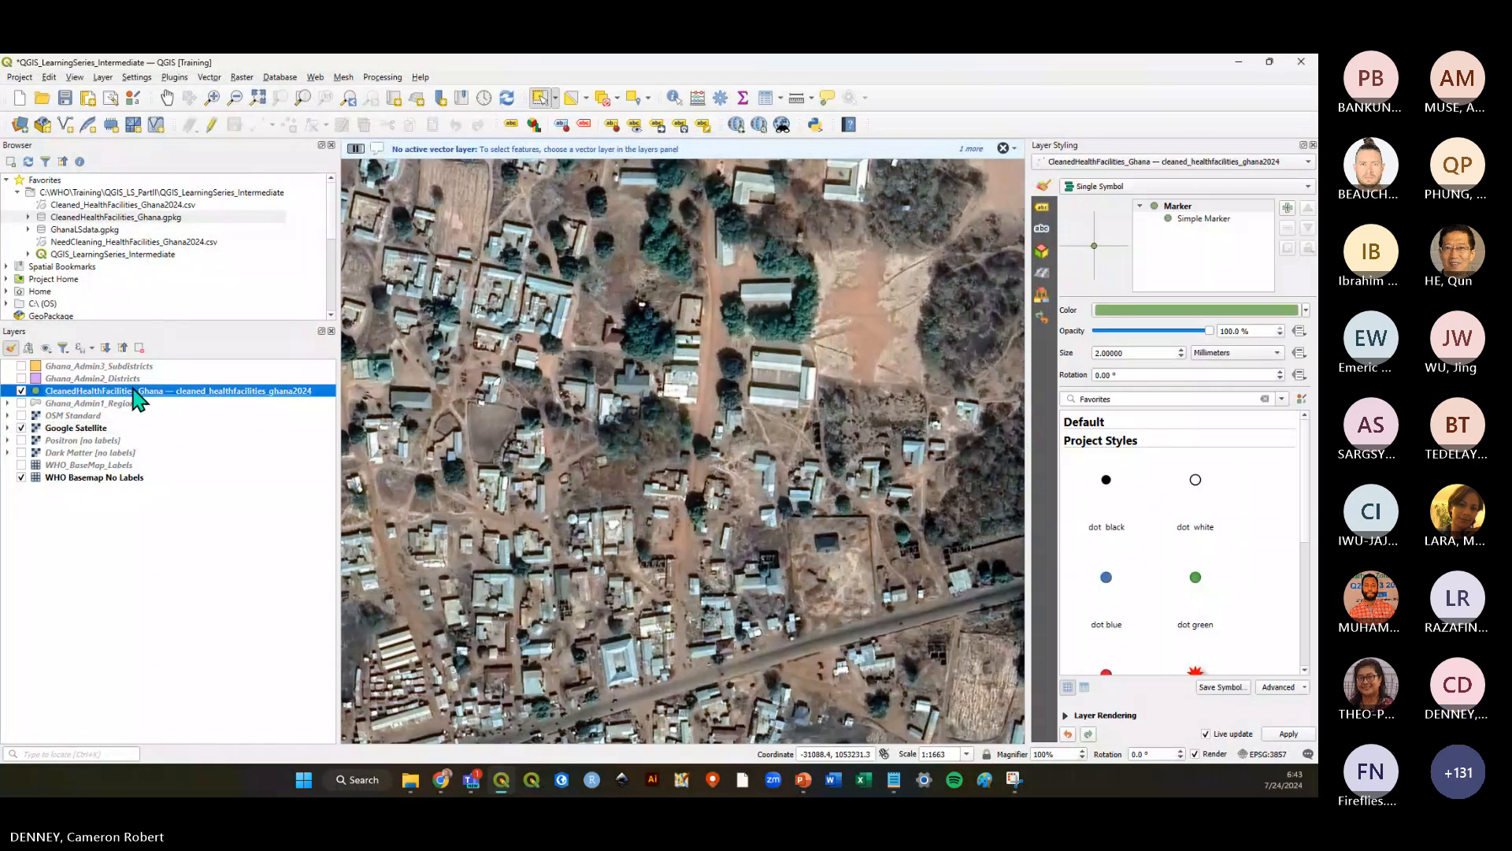
{"action": "left_click", "coordinate": [1200, 219]}
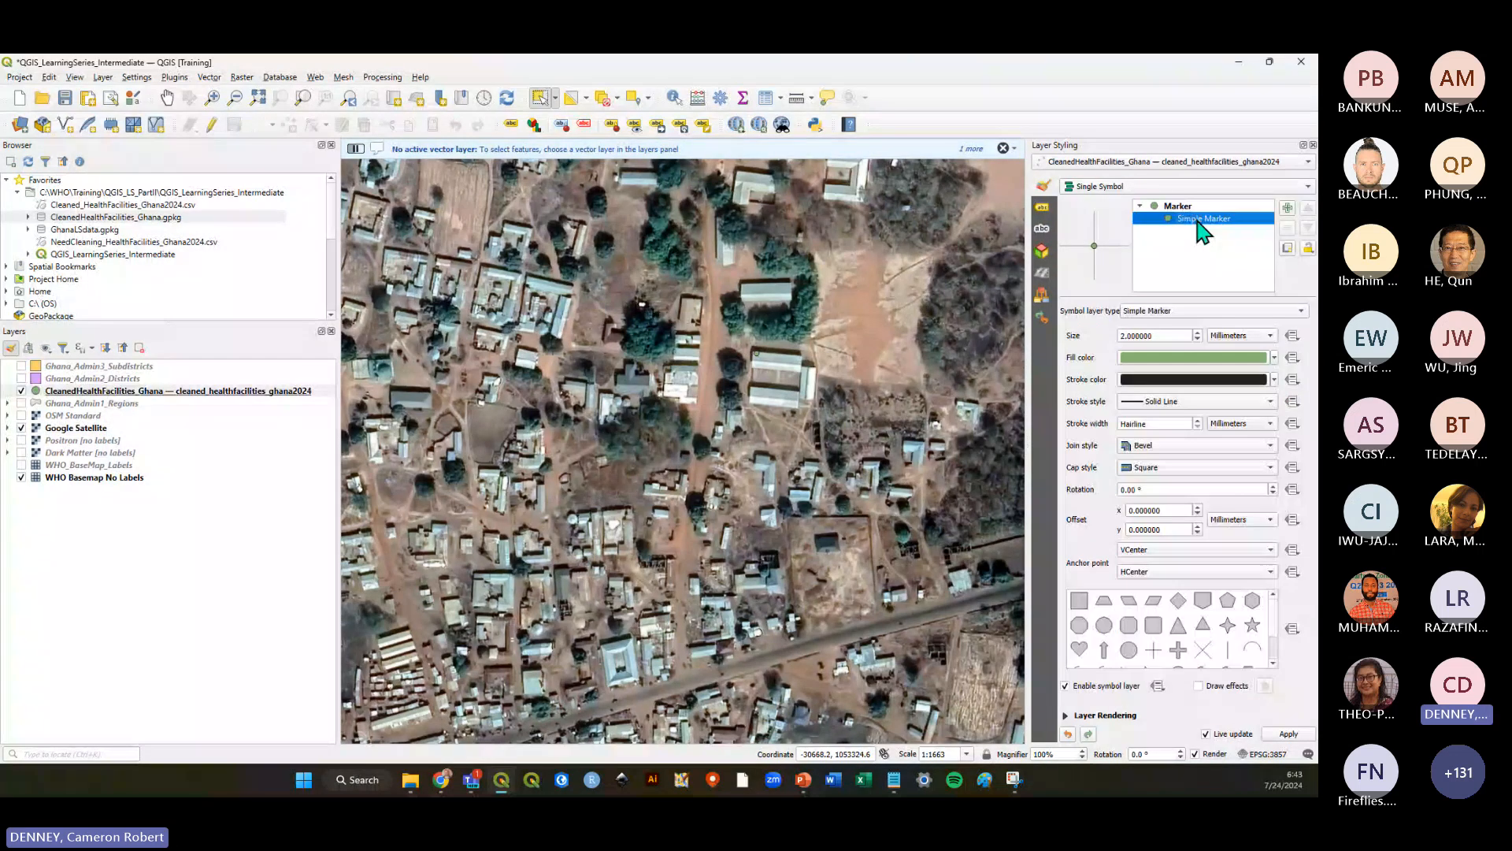
{"action": "left_click", "coordinate": [1176, 362]}
{"action": "left_click", "coordinate": [1257, 270]}
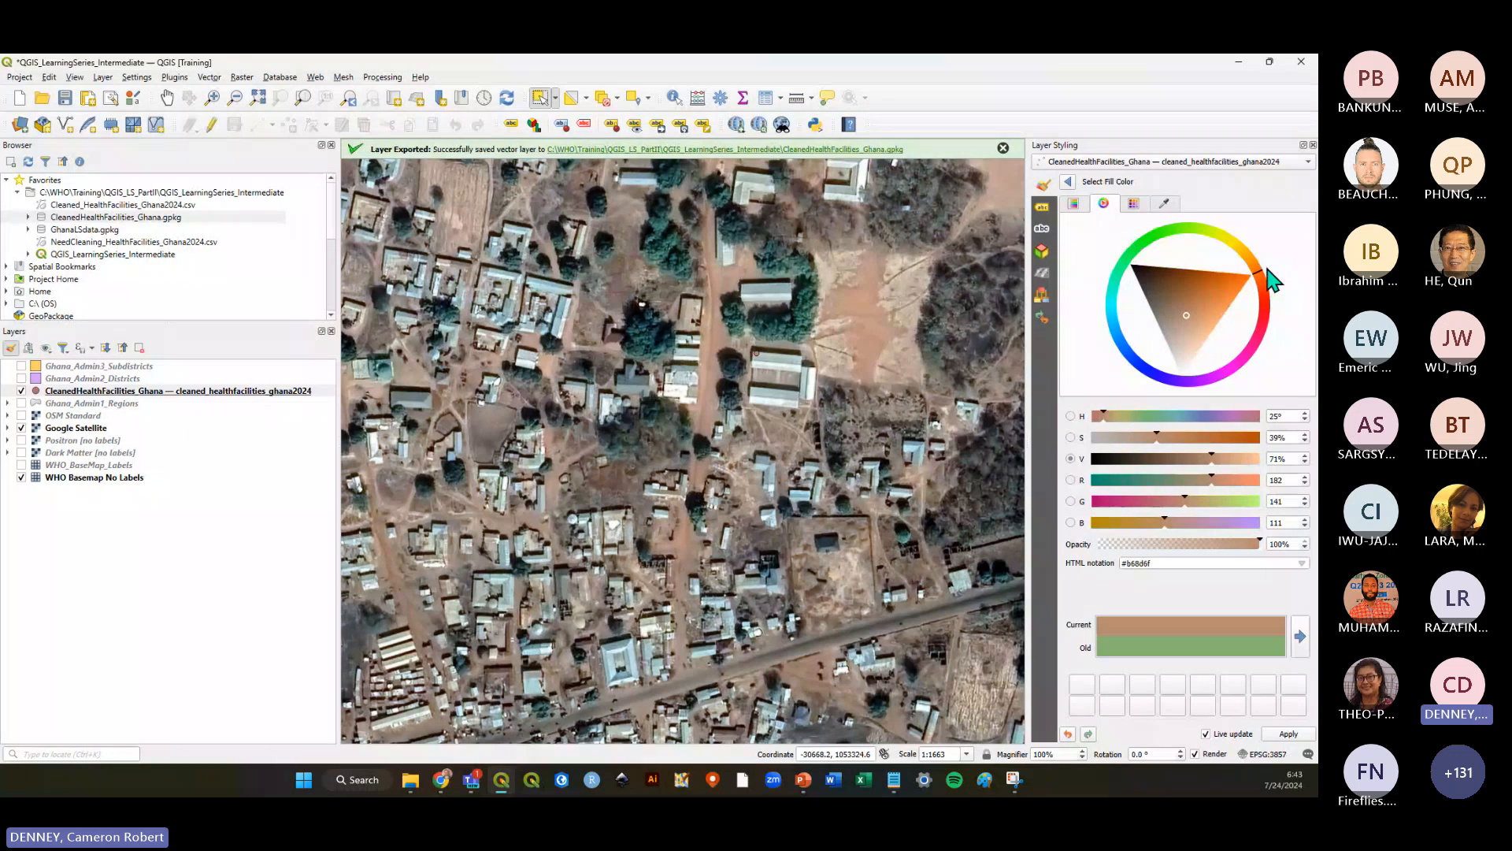
{"action": "left_click_drag", "start_coordinate": [1206, 296], "coordinate": [1247, 275]}
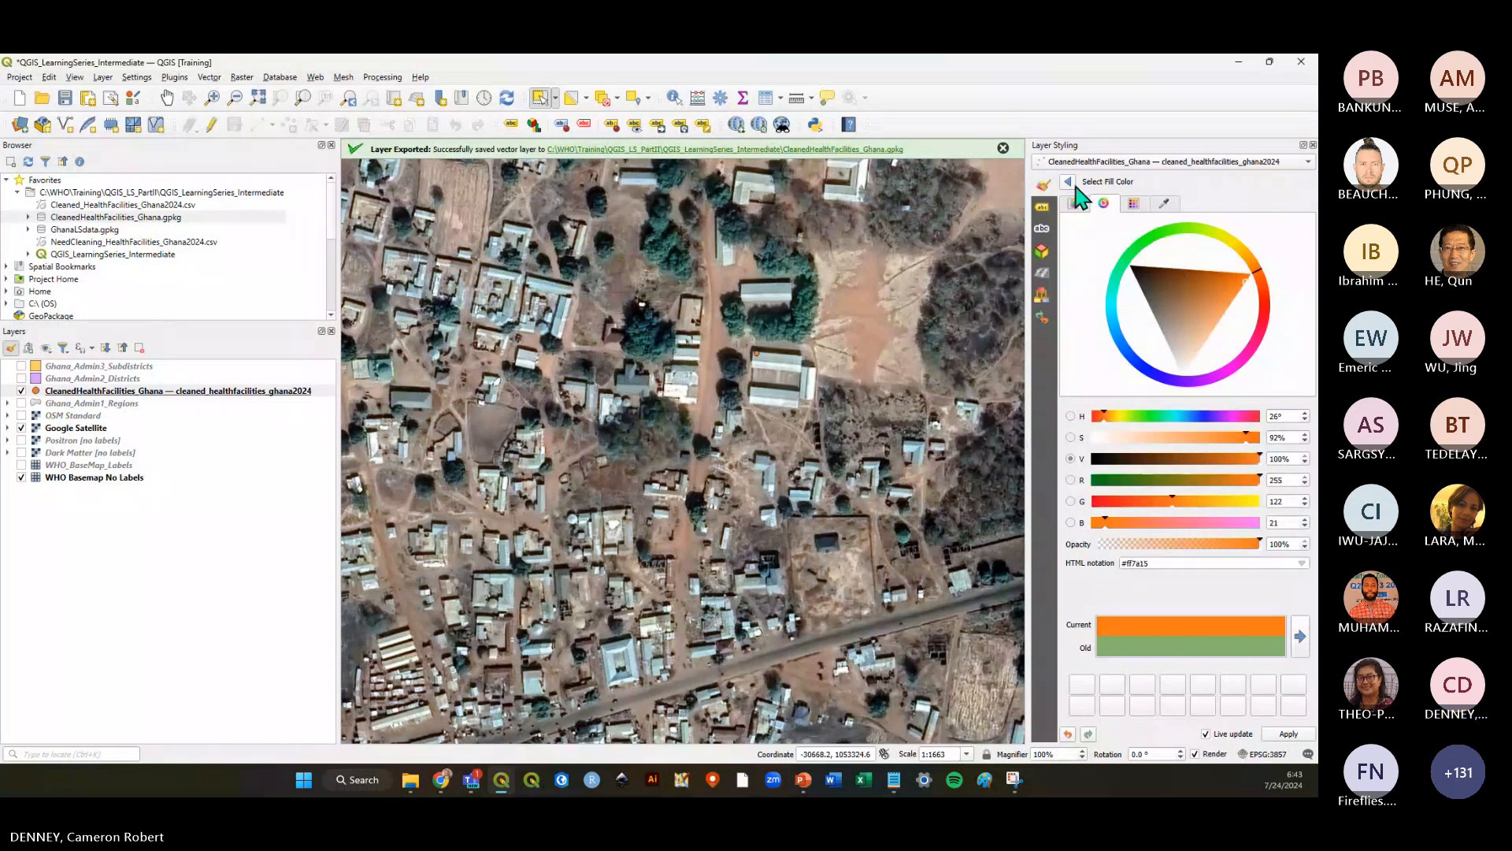
{"action": "left_click", "coordinate": [1068, 182]}
Set the stroke colour of the health facilities marker to bright magenta pink
{"action": "left_click", "coordinate": [1191, 381]}
{"action": "left_click_drag", "start_coordinate": [1258, 339], "coordinate": [1239, 362]}
{"action": "left_click_drag", "start_coordinate": [1213, 338], "coordinate": [1227, 388]}
{"action": "left_click", "coordinate": [1068, 182]}
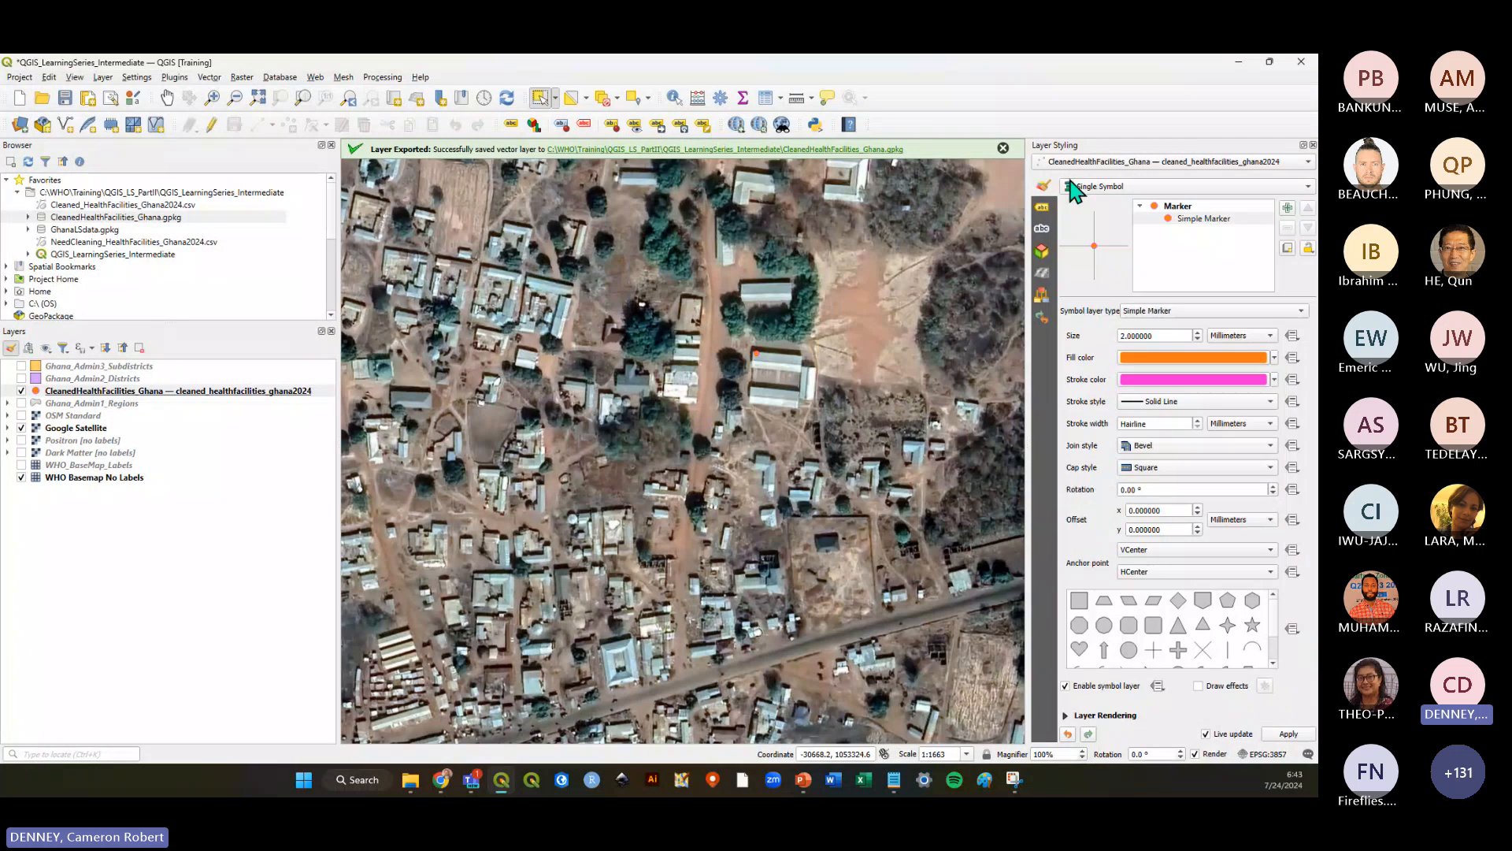
Set the health facilities marker's size to 7 mm and its stroke width to 0.6 mm
{"action": "left_click", "coordinate": [1166, 332]}
{"action": "scroll", "coordinate": [1166, 332], "scroll_direction": "up", "scroll_amount": 6}
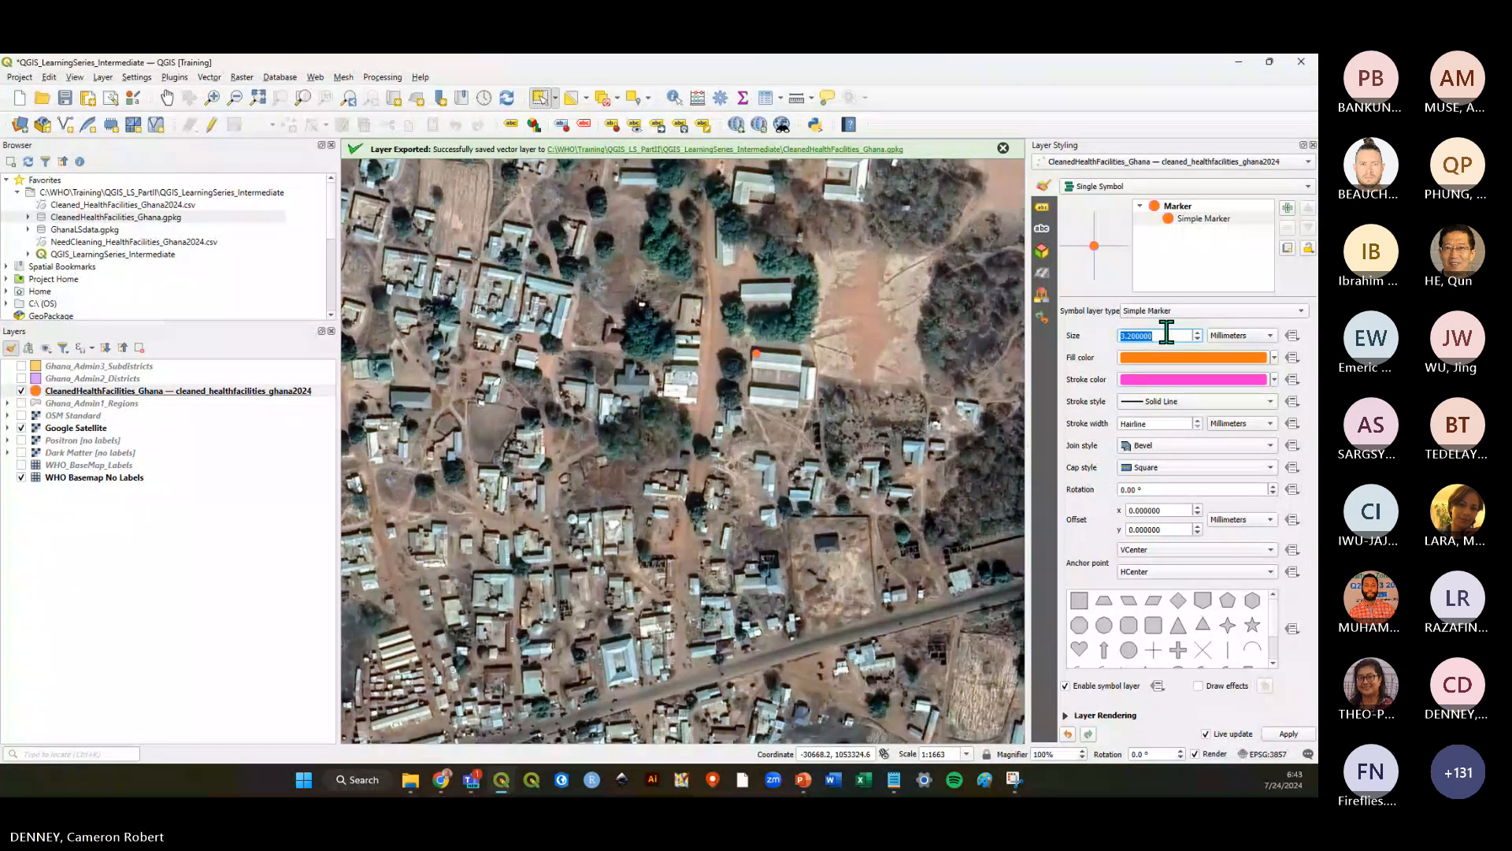
{"action": "scroll", "coordinate": [1166, 333], "scroll_direction": "up", "scroll_amount": 9}
{"action": "left_click", "coordinate": [1160, 425]}
{"action": "scroll", "coordinate": [1159, 426], "scroll_direction": "up", "scroll_amount": 7}
{"action": "scroll", "coordinate": [1159, 425], "scroll_direction": "down", "scroll_amount": 8}
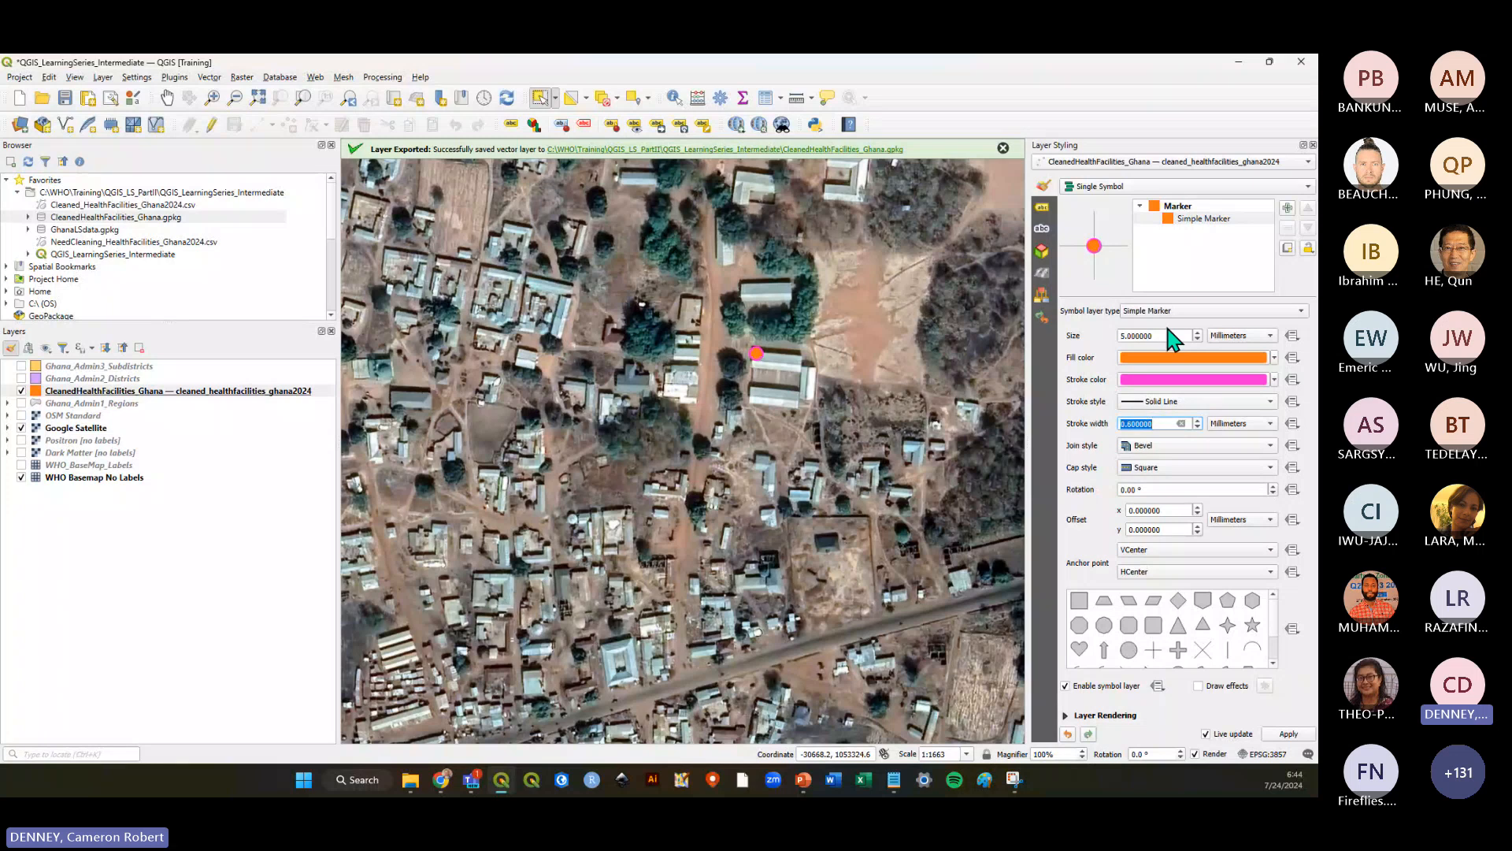
{"action": "scroll", "coordinate": [1165, 335], "scroll_direction": "up", "scroll_amount": 6}
{"action": "scroll", "coordinate": [1166, 334], "scroll_direction": "up", "scroll_amount": 7}
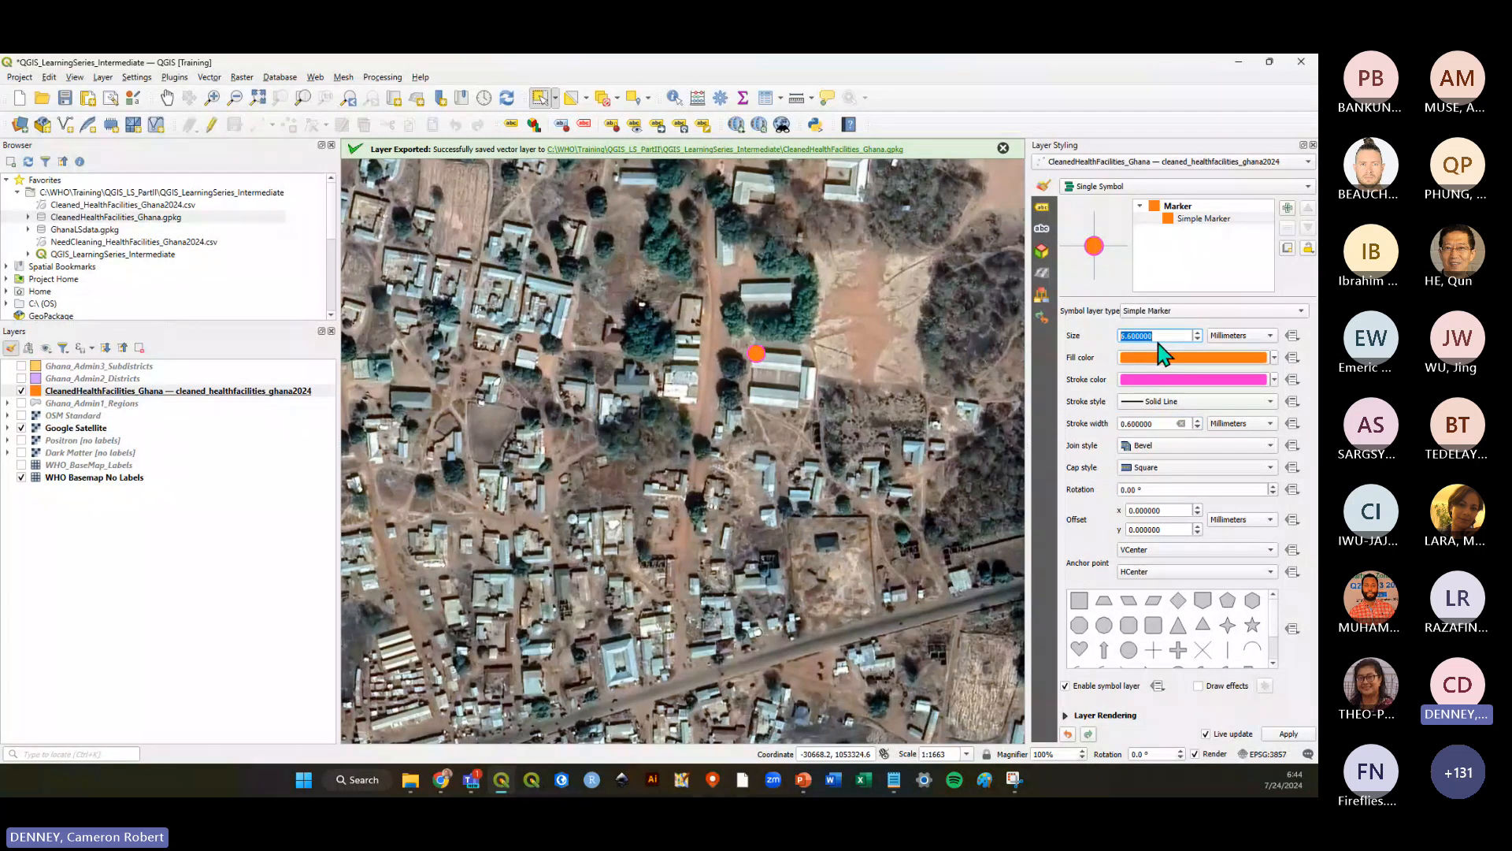
Select the single health facility point at the corner of the long building on the satellite image
{"action": "left_click", "coordinate": [130, 584]}
{"action": "left_click", "coordinate": [73, 392]}
{"action": "left_click", "coordinate": [753, 353]}
{"action": "left_click", "coordinate": [821, 413]}
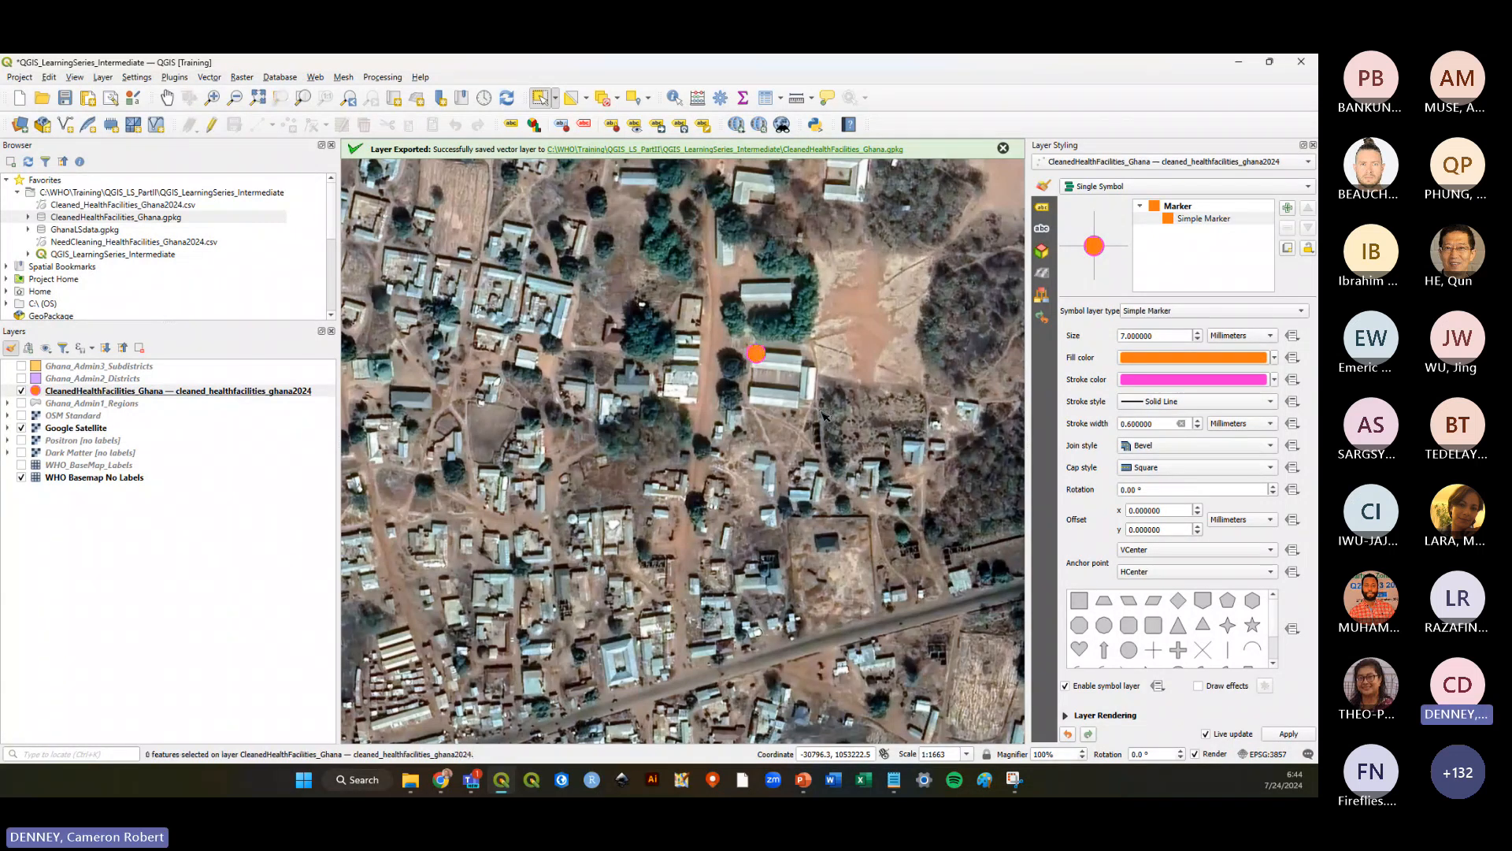
{"action": "left_click_drag", "start_coordinate": [718, 330], "coordinate": [804, 389]}
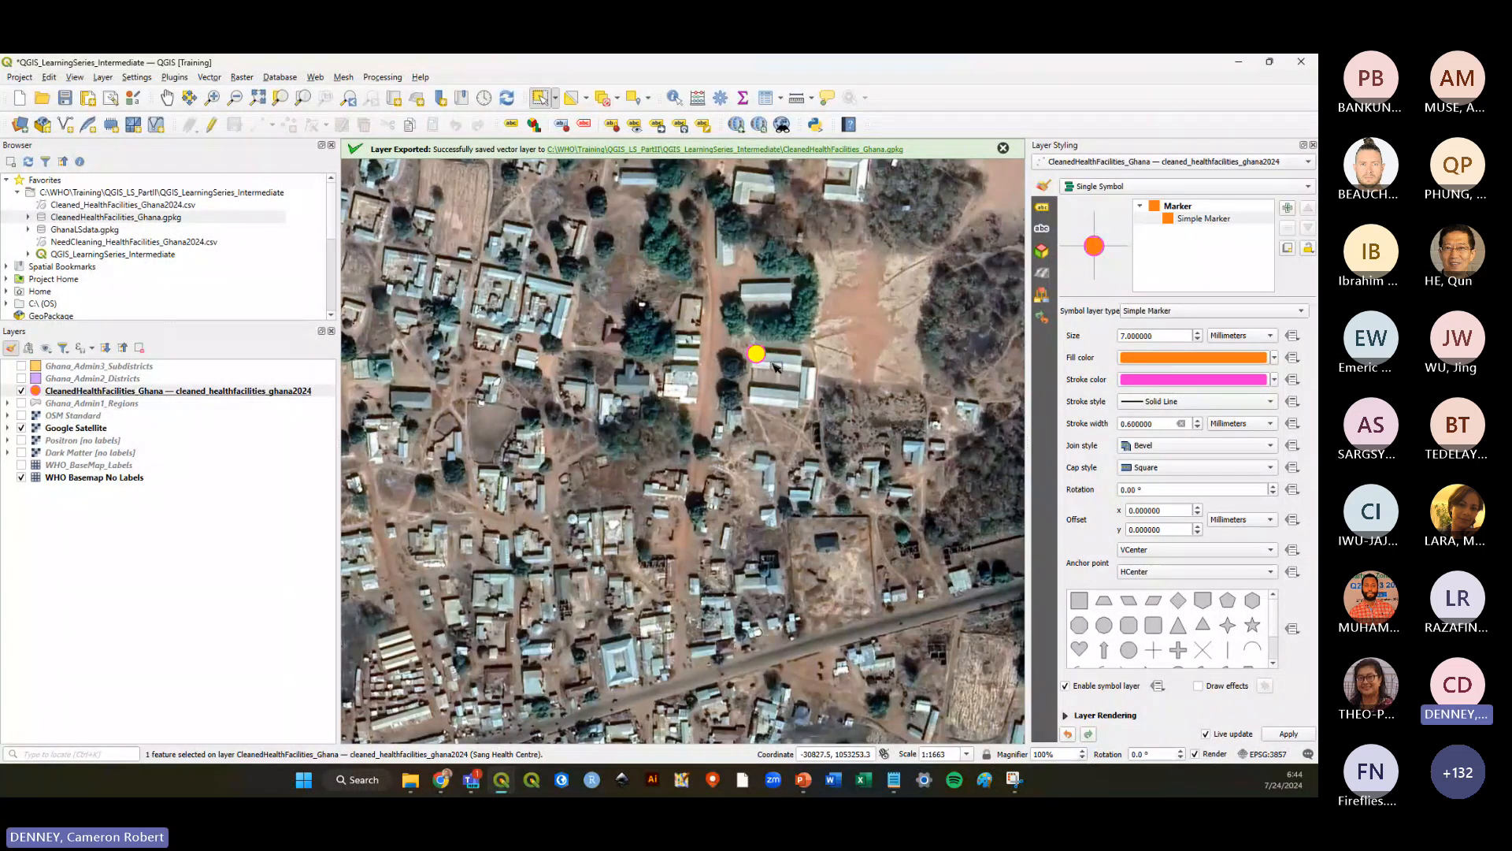
Compare the selected facility's position on the satellite imagery with the OSM Standard building footprints, and clear the selection
{"action": "scroll", "coordinate": [772, 366], "scroll_direction": "up", "scroll_amount": 1}
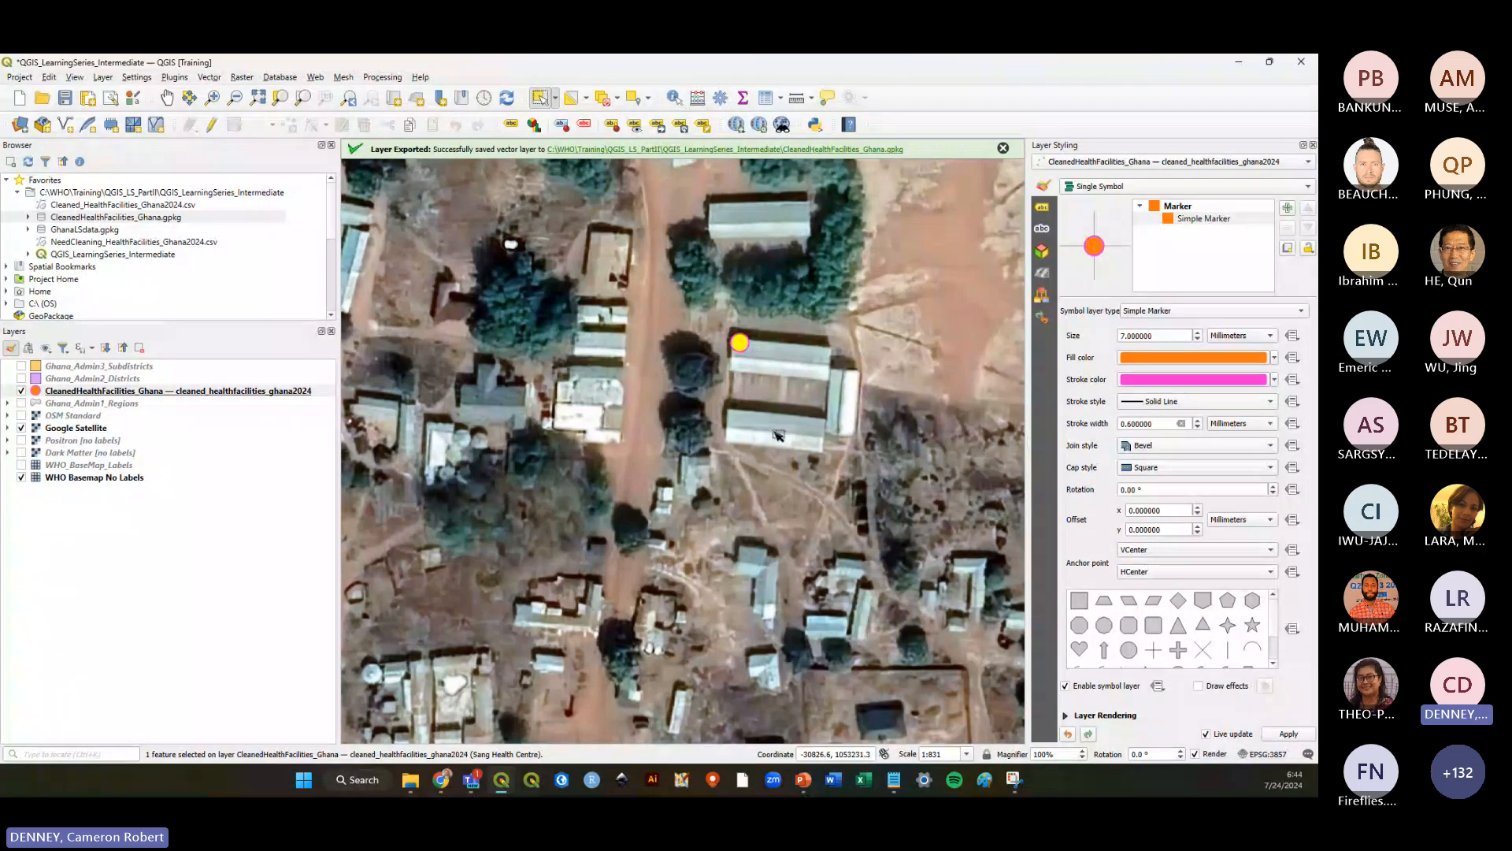
{"action": "left_click", "coordinate": [21, 416]}
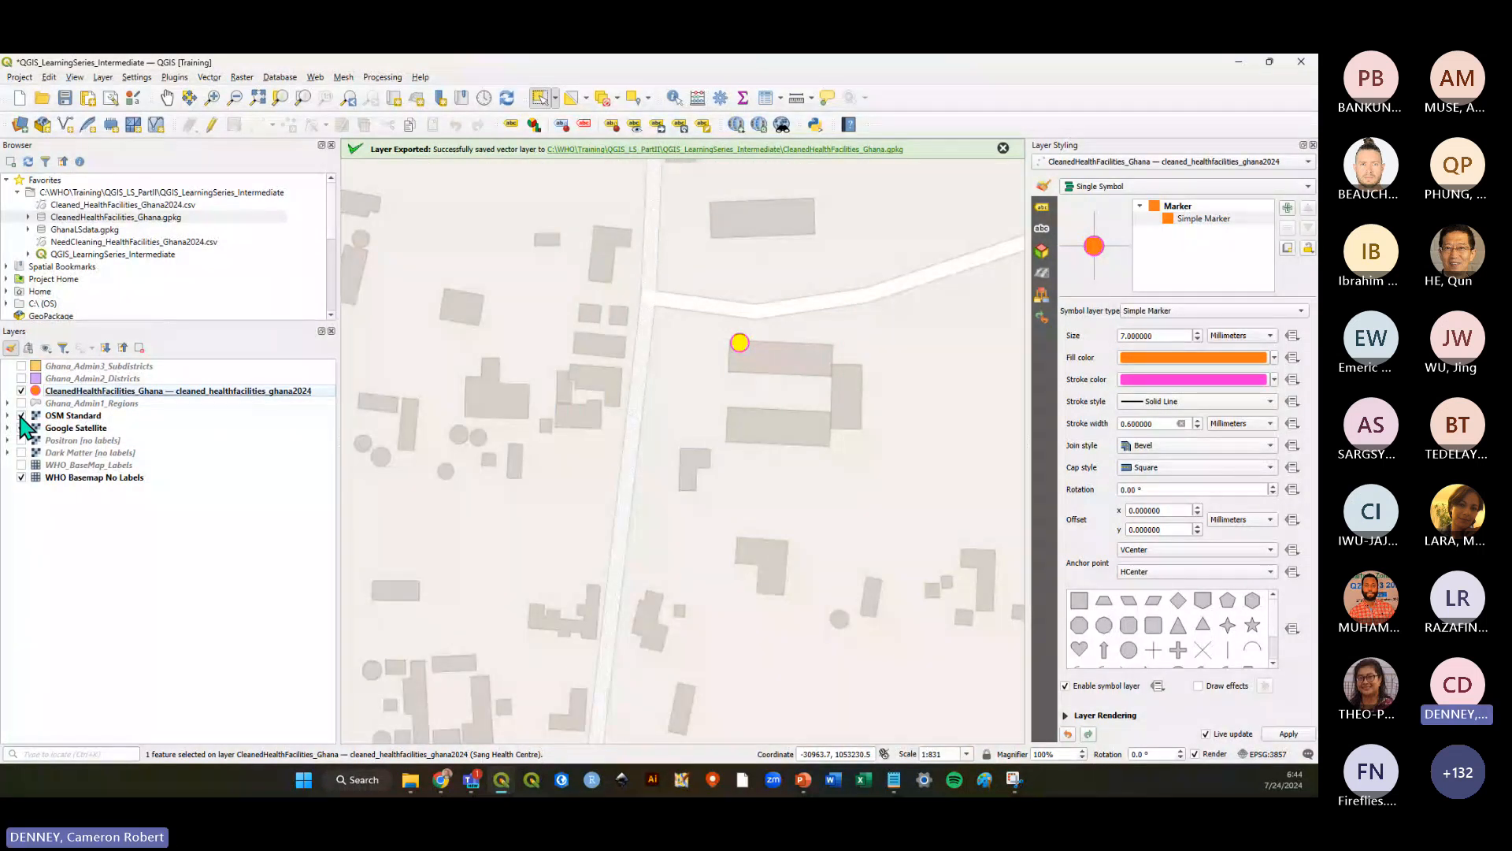
{"action": "left_click", "coordinate": [22, 415]}
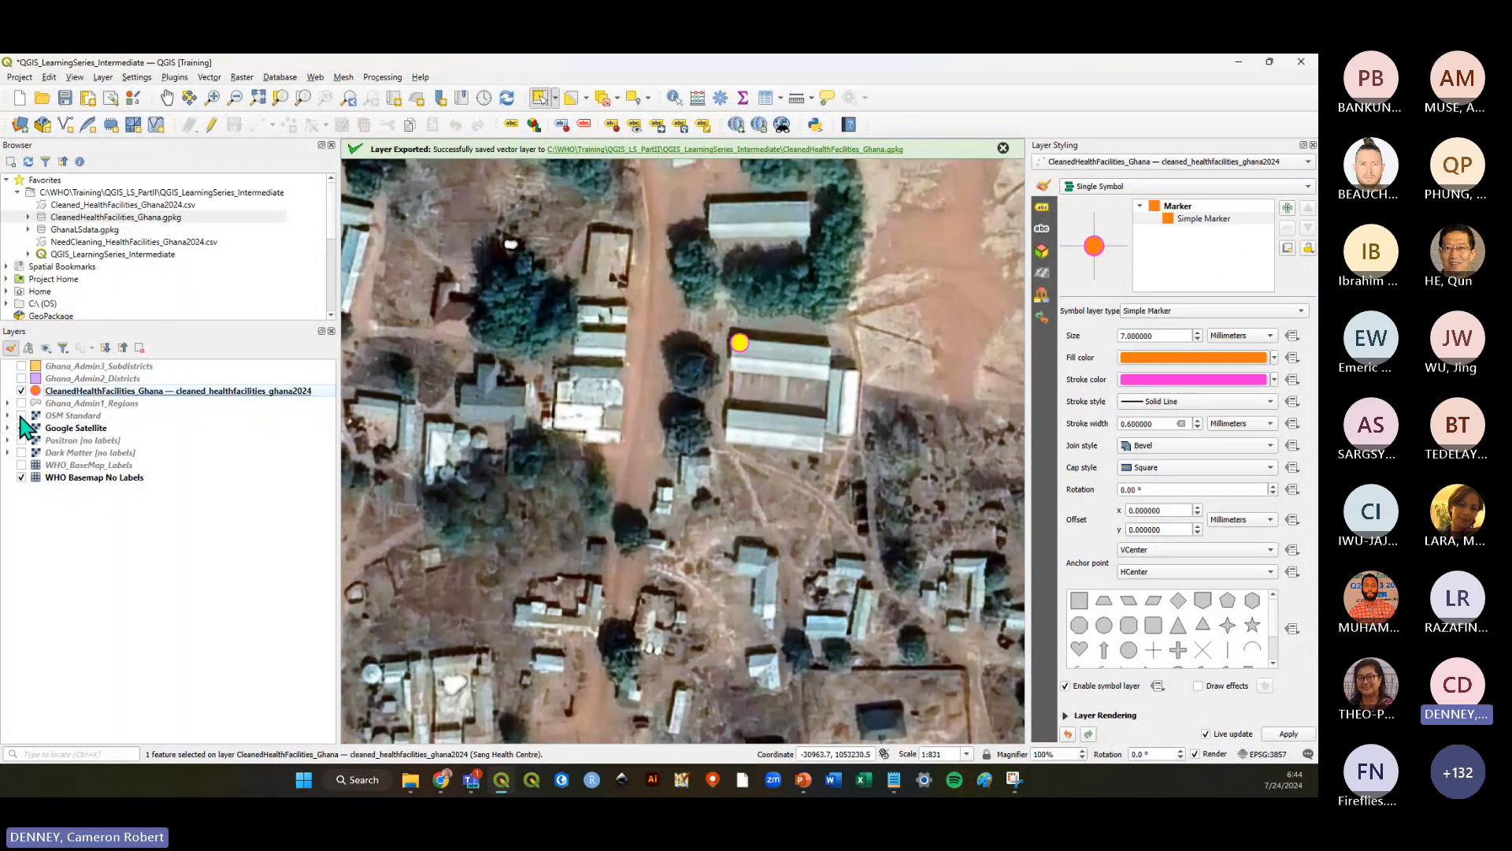
{"action": "left_click", "coordinate": [766, 418]}
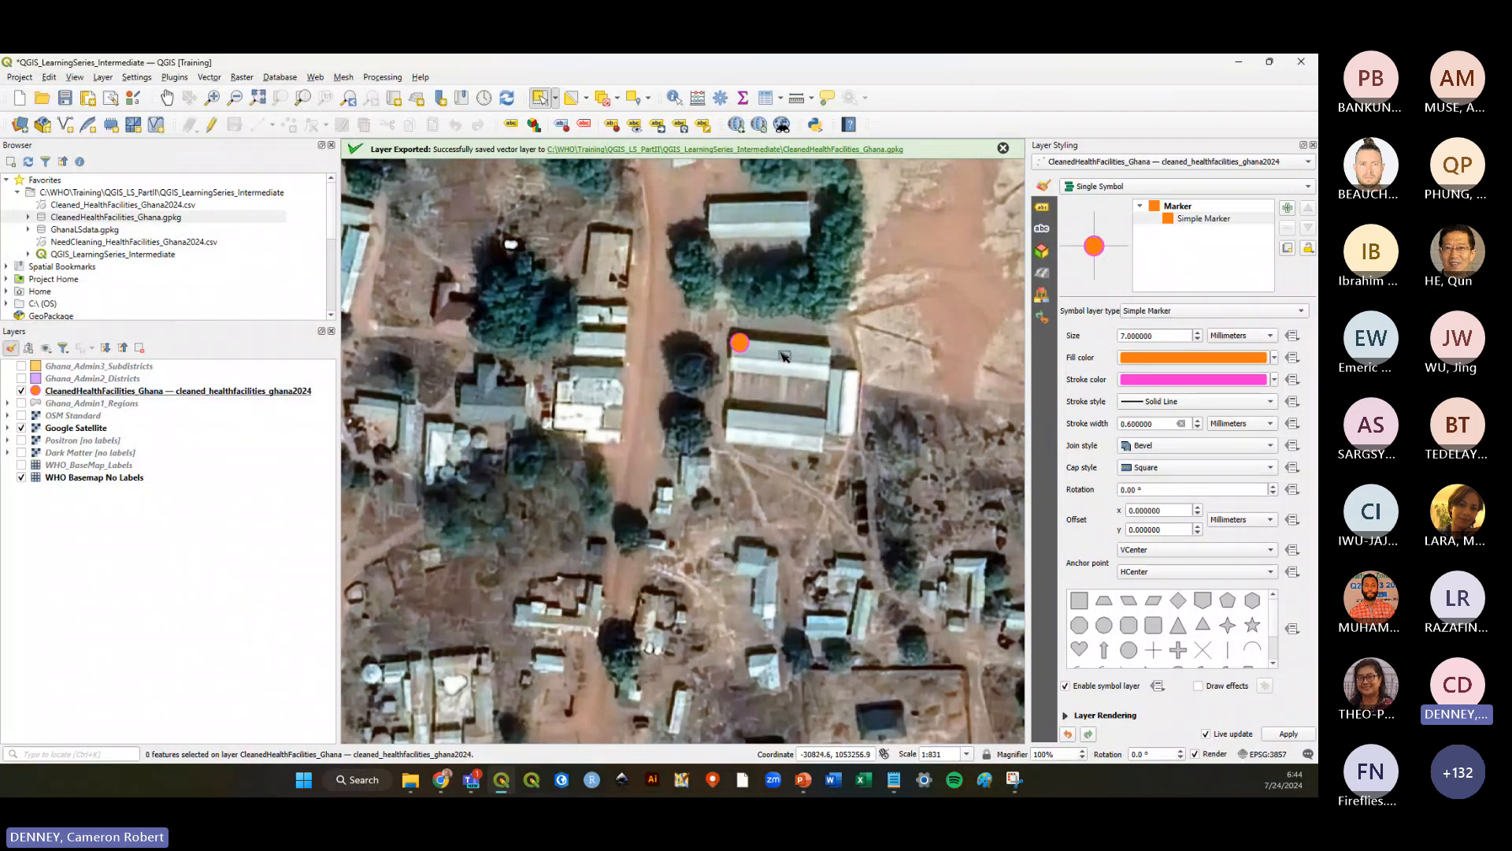
Select the health facility point among the densely packed city blocks close to Ghana's southern coast
{"action": "scroll", "coordinate": [783, 356], "scroll_direction": "down", "scroll_amount": 7}
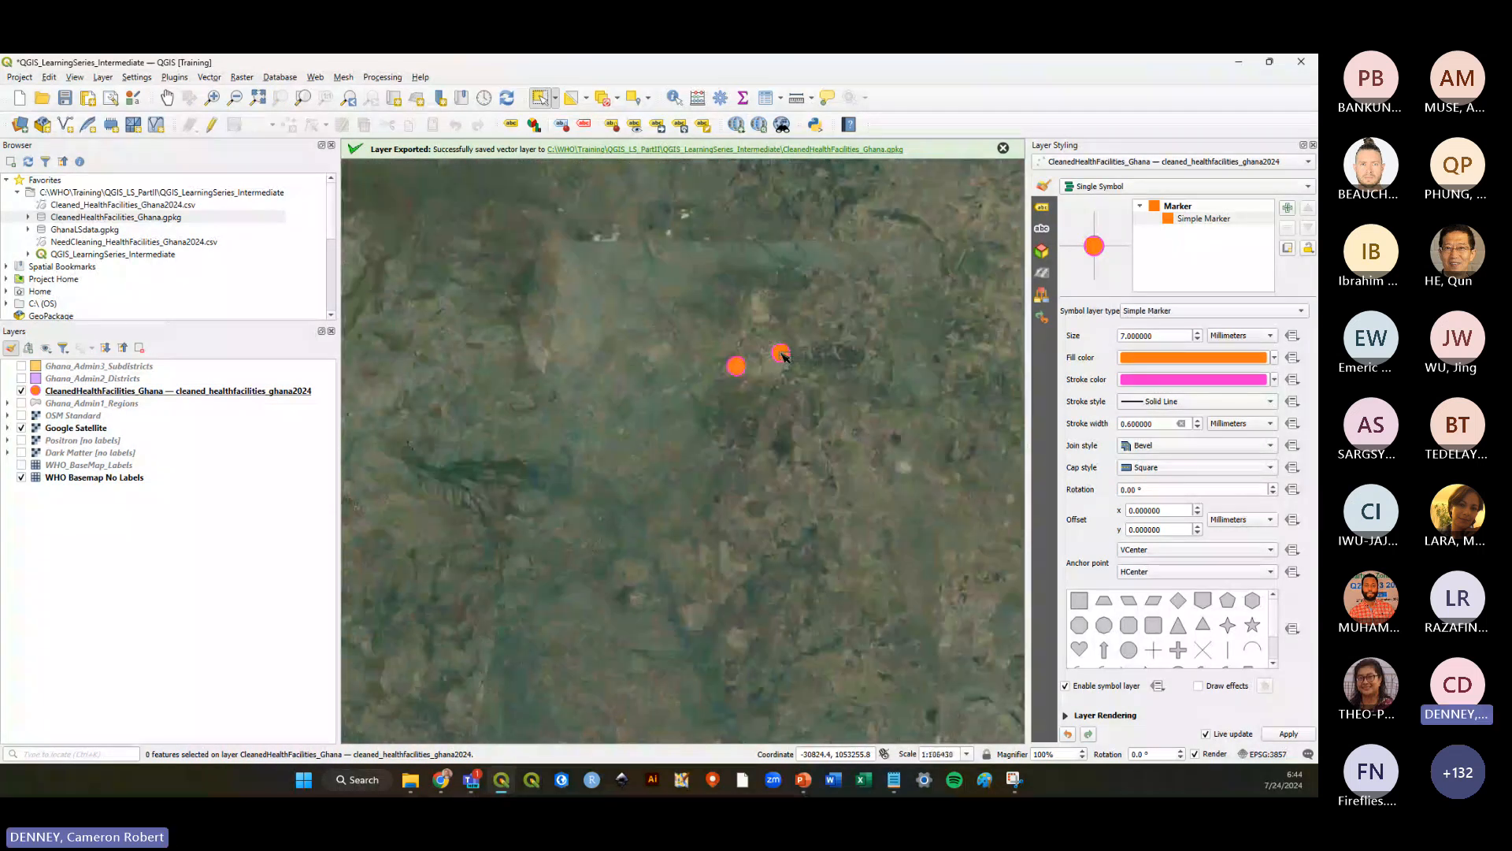
{"action": "scroll", "coordinate": [784, 356], "scroll_direction": "down", "scroll_amount": 5}
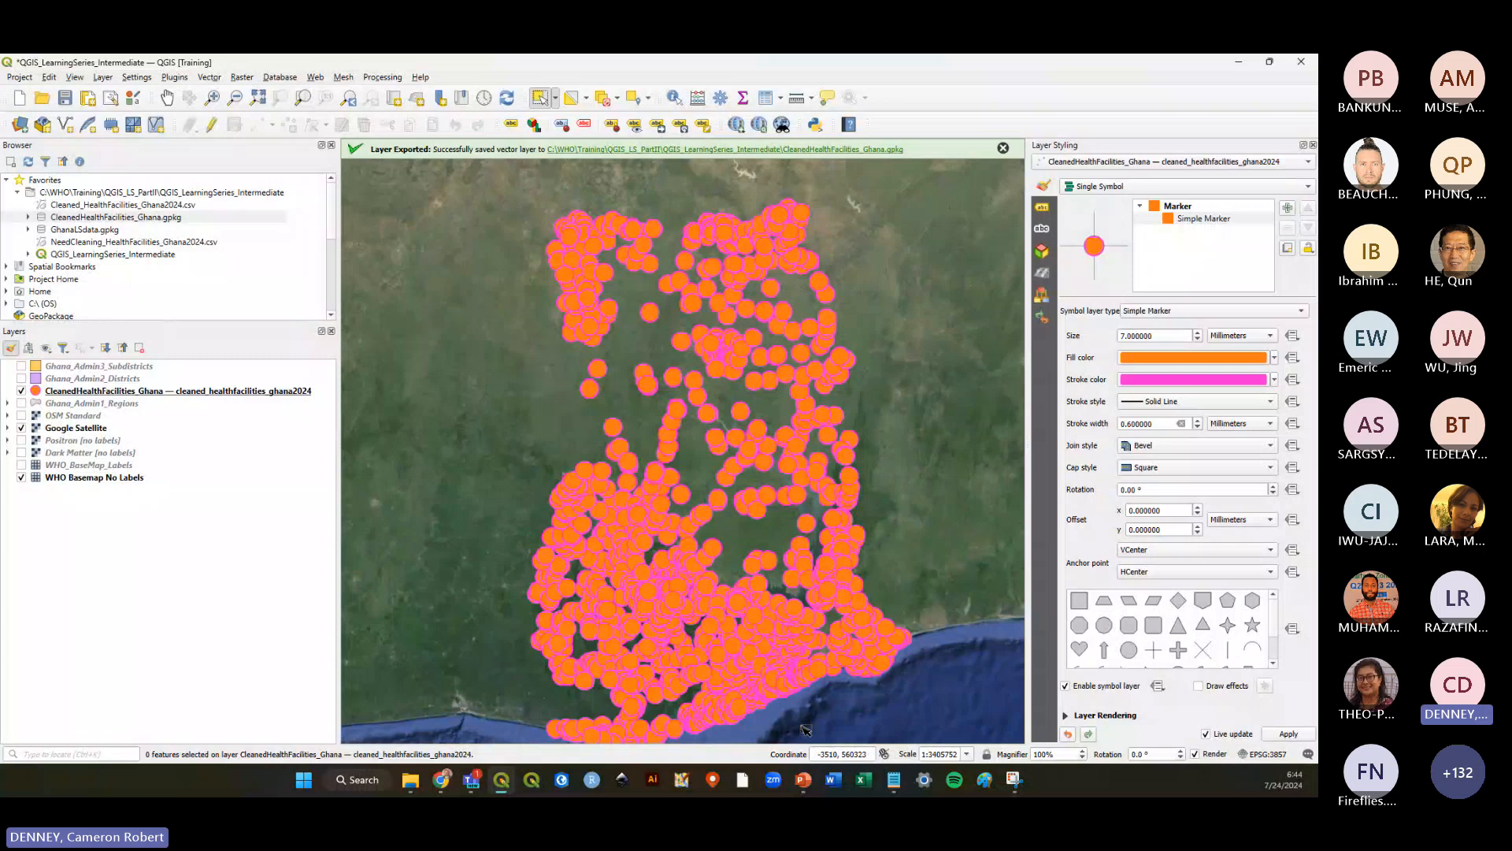
{"action": "scroll", "coordinate": [805, 729], "scroll_direction": "up", "scroll_amount": 6}
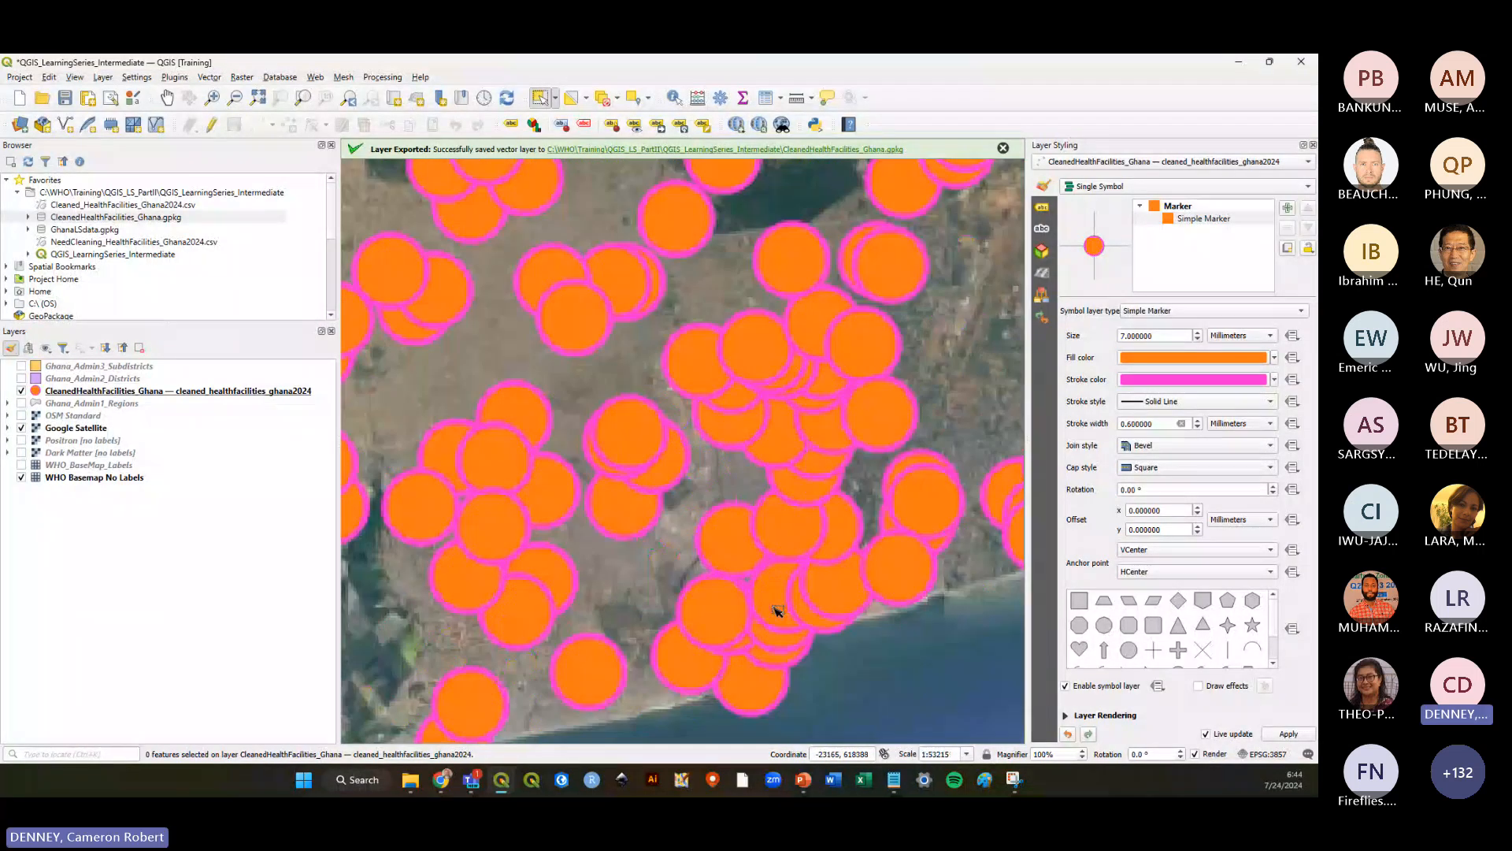
{"action": "scroll", "coordinate": [776, 610], "scroll_direction": "up", "scroll_amount": 5}
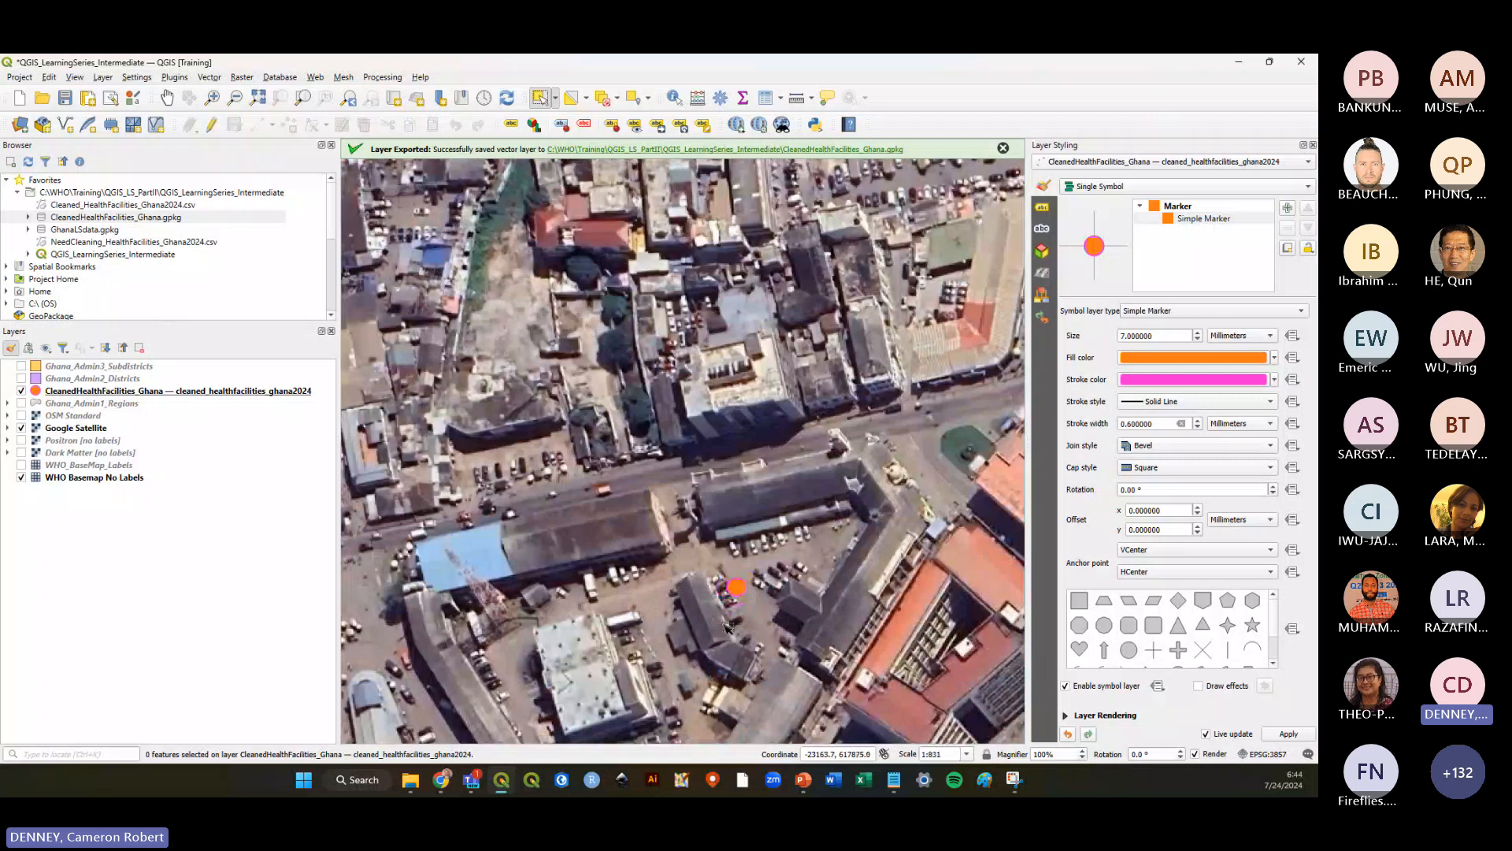
{"action": "left_click", "coordinate": [750, 570]}
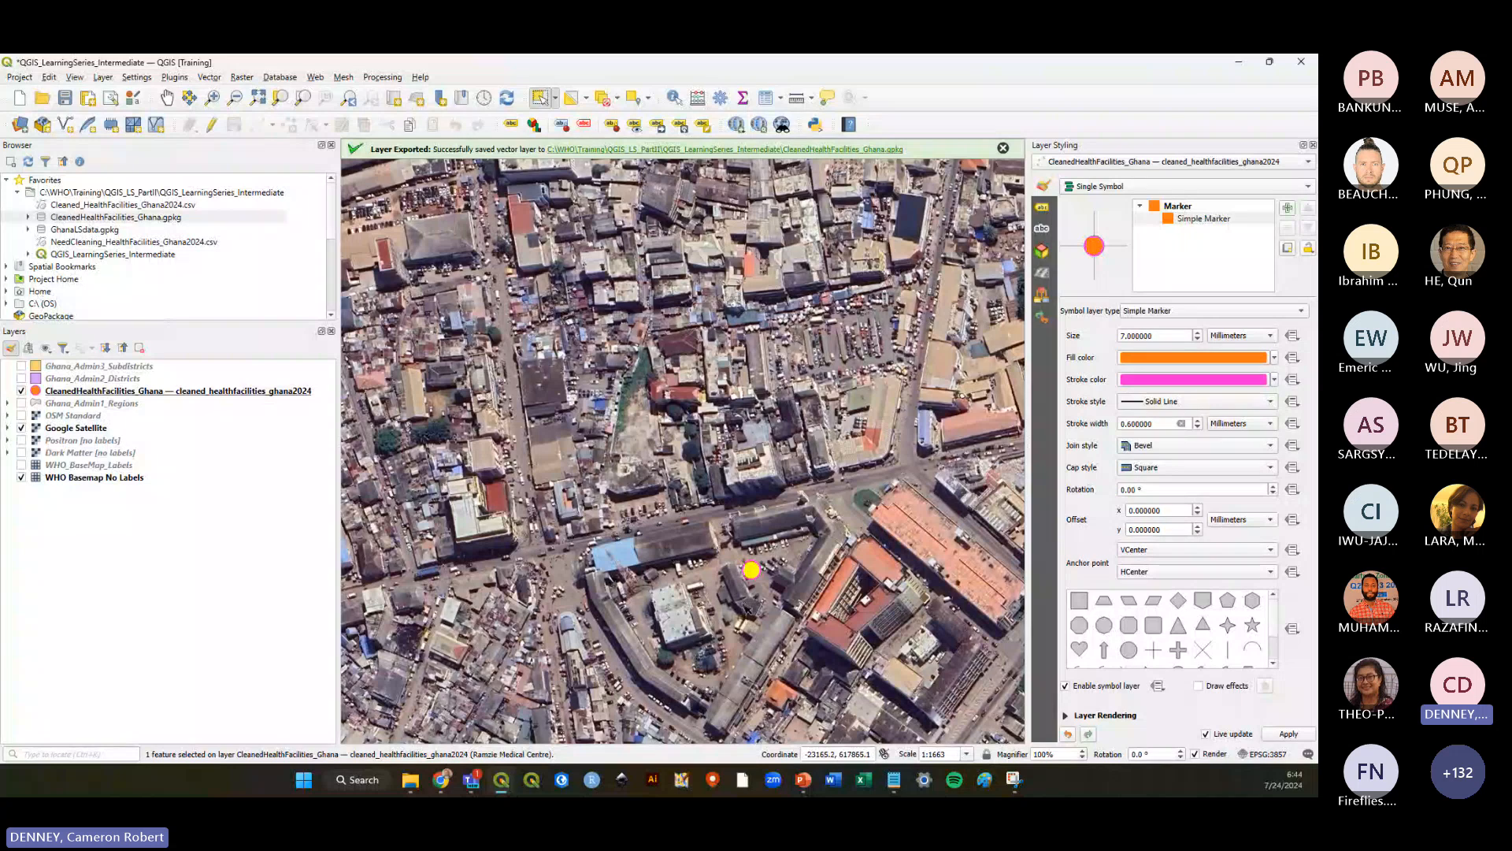
Show OSM Standard around the facility point at Korle Bu Policlinic, west of the waterway, to check its location
{"action": "scroll", "coordinate": [804, 592], "scroll_direction": "down", "scroll_amount": 2}
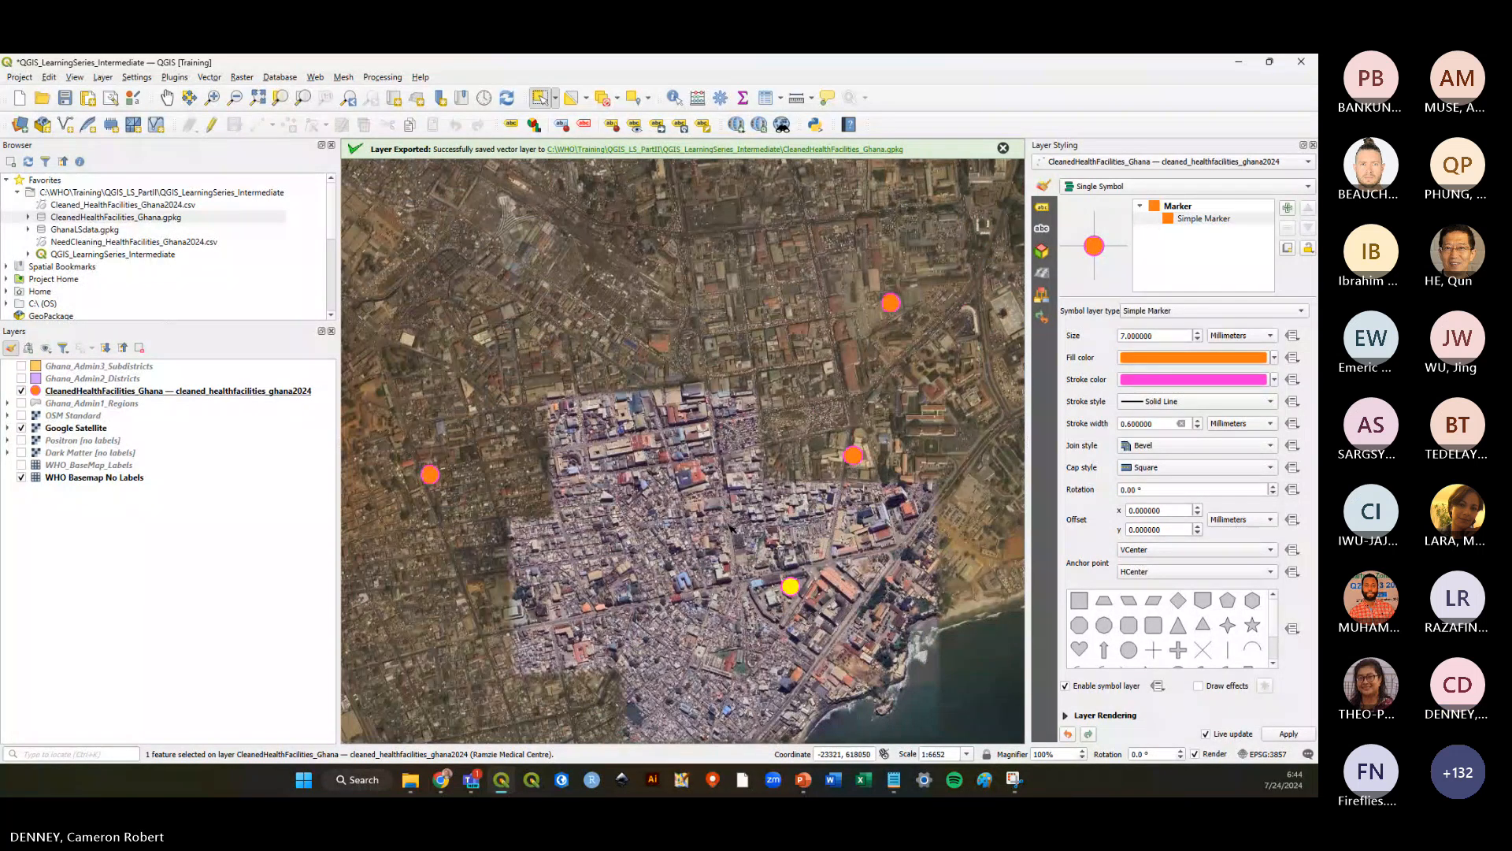
{"action": "scroll", "coordinate": [729, 528], "scroll_direction": "down", "scroll_amount": 1}
{"action": "scroll", "coordinate": [729, 528], "scroll_direction": "down", "scroll_amount": 1}
{"action": "scroll", "coordinate": [599, 591], "scroll_direction": "up", "scroll_amount": 4}
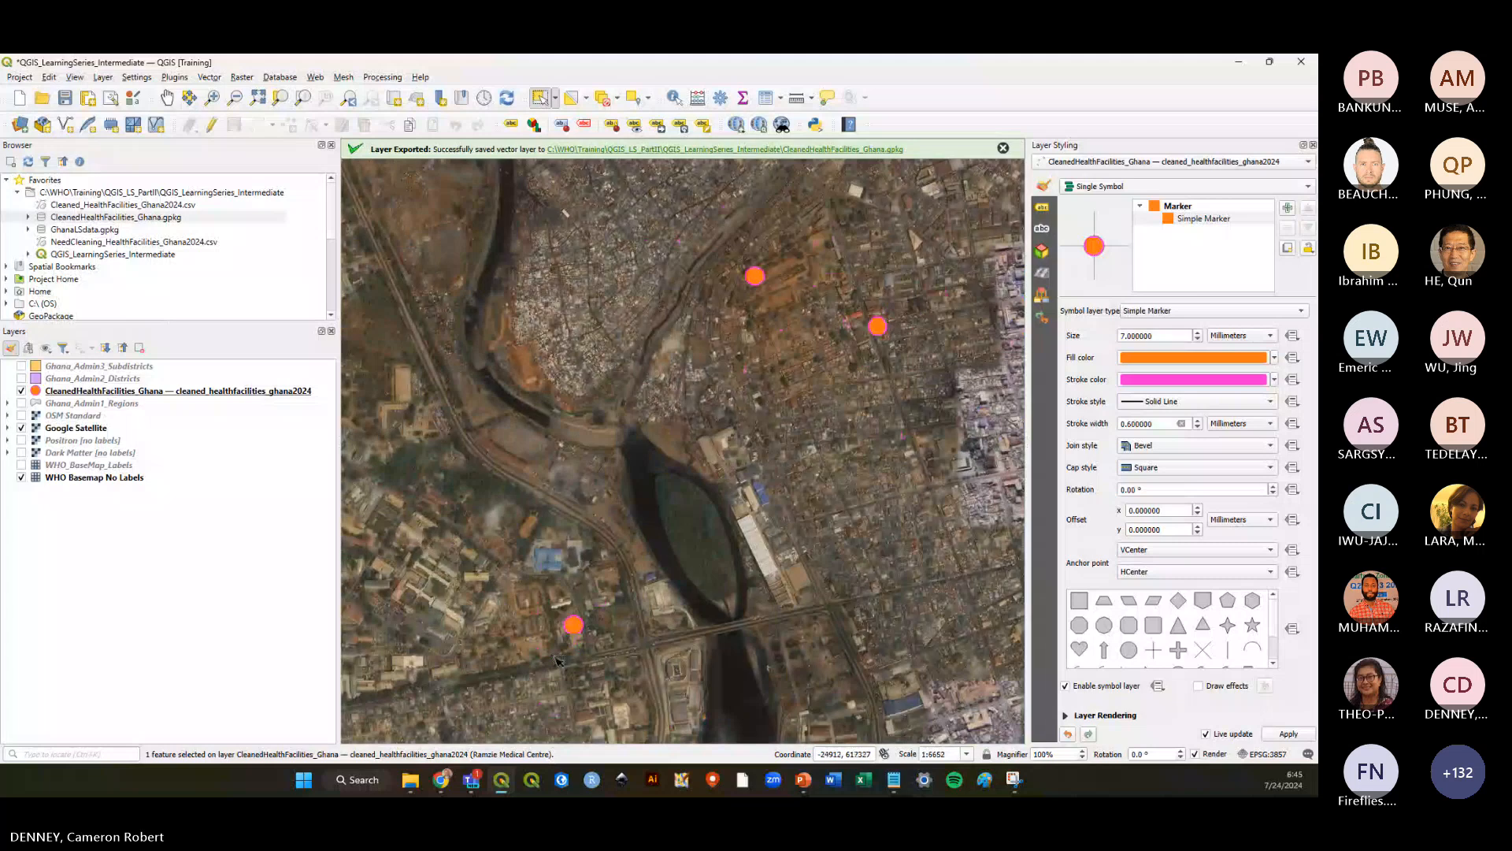
{"action": "scroll", "coordinate": [606, 562], "scroll_direction": "up", "scroll_amount": 1}
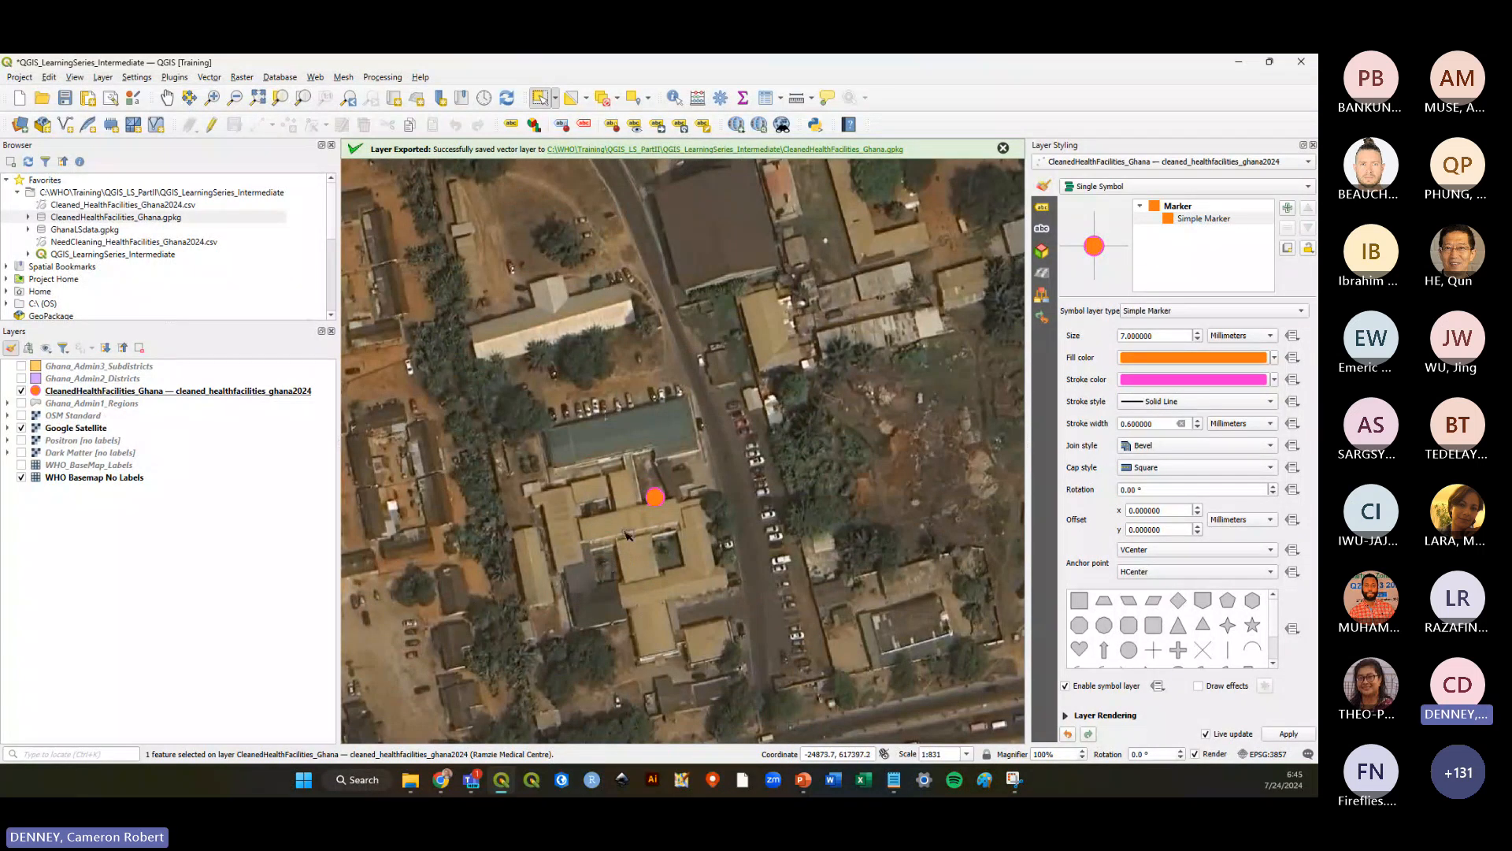
{"action": "left_click", "coordinate": [21, 415]}
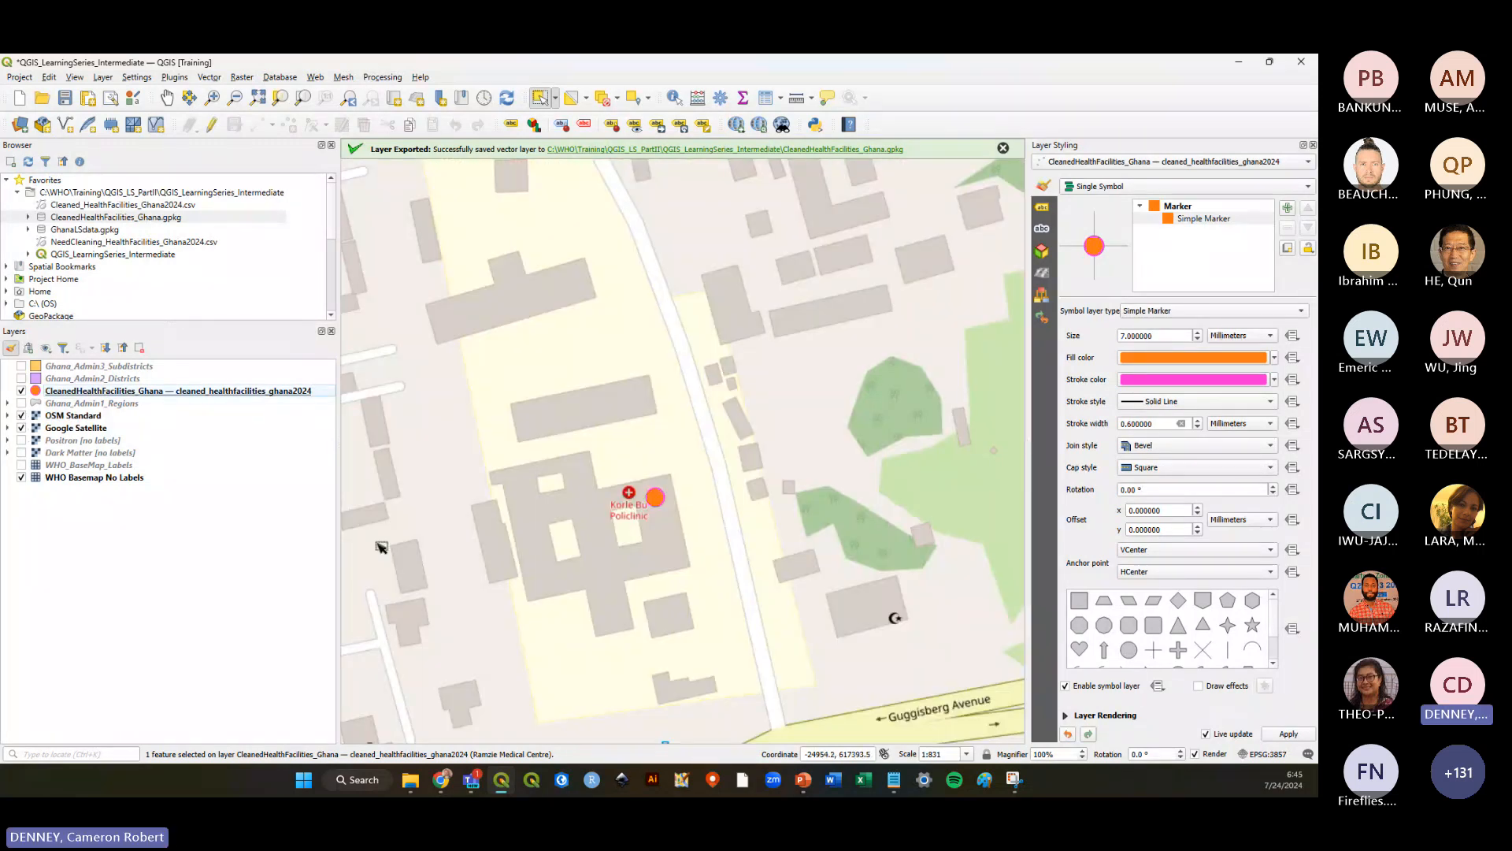
Compare the facility point with the Korle Bu Policlinic symbol on OSM Standard, and clear the selection in the cleaned health facilities layer
{"action": "left_click", "coordinate": [72, 415]}
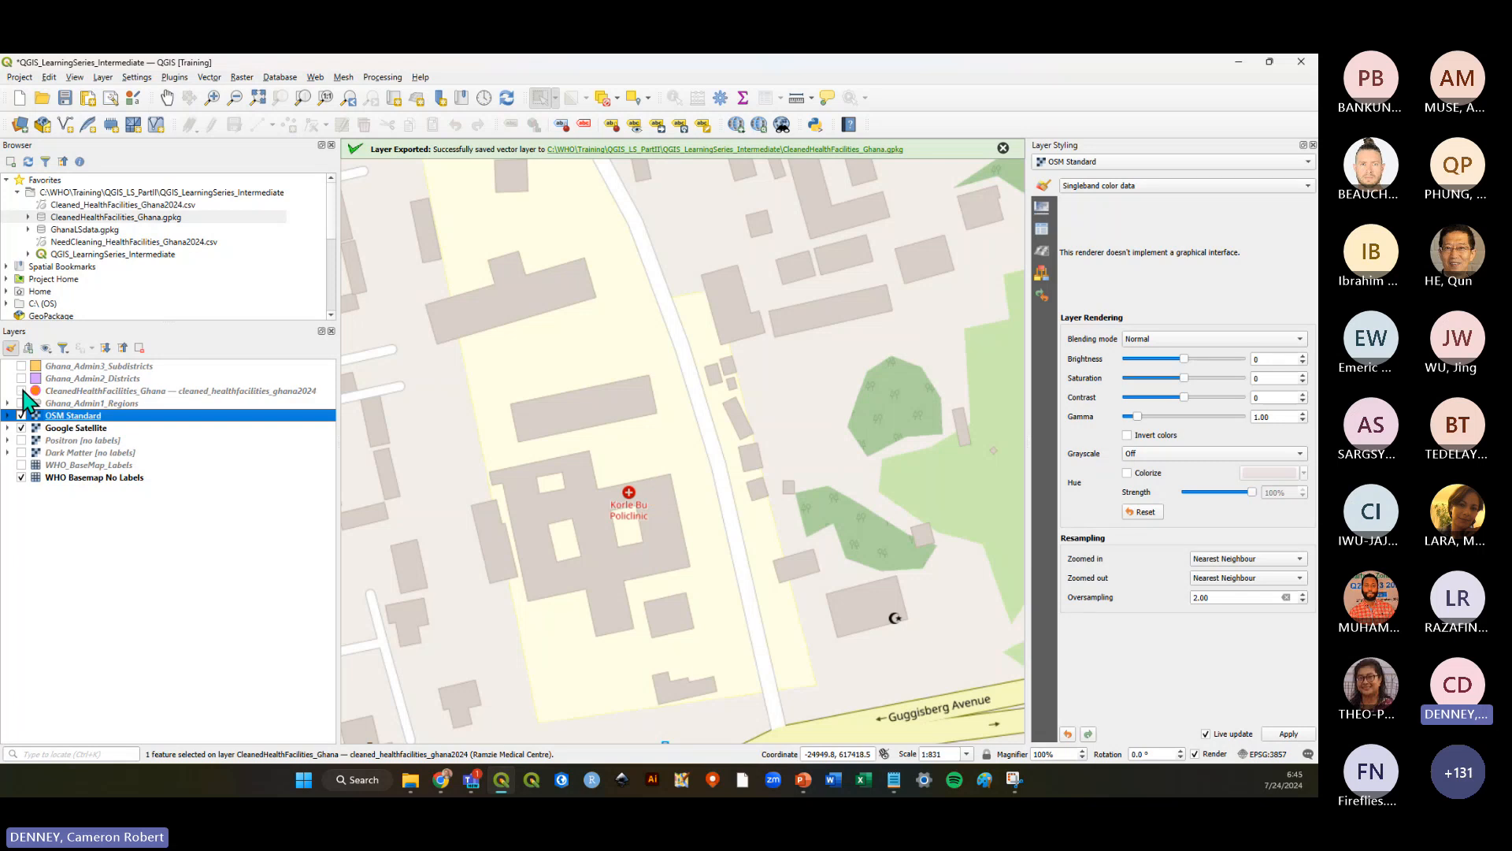
{"action": "left_click", "coordinate": [653, 495]}
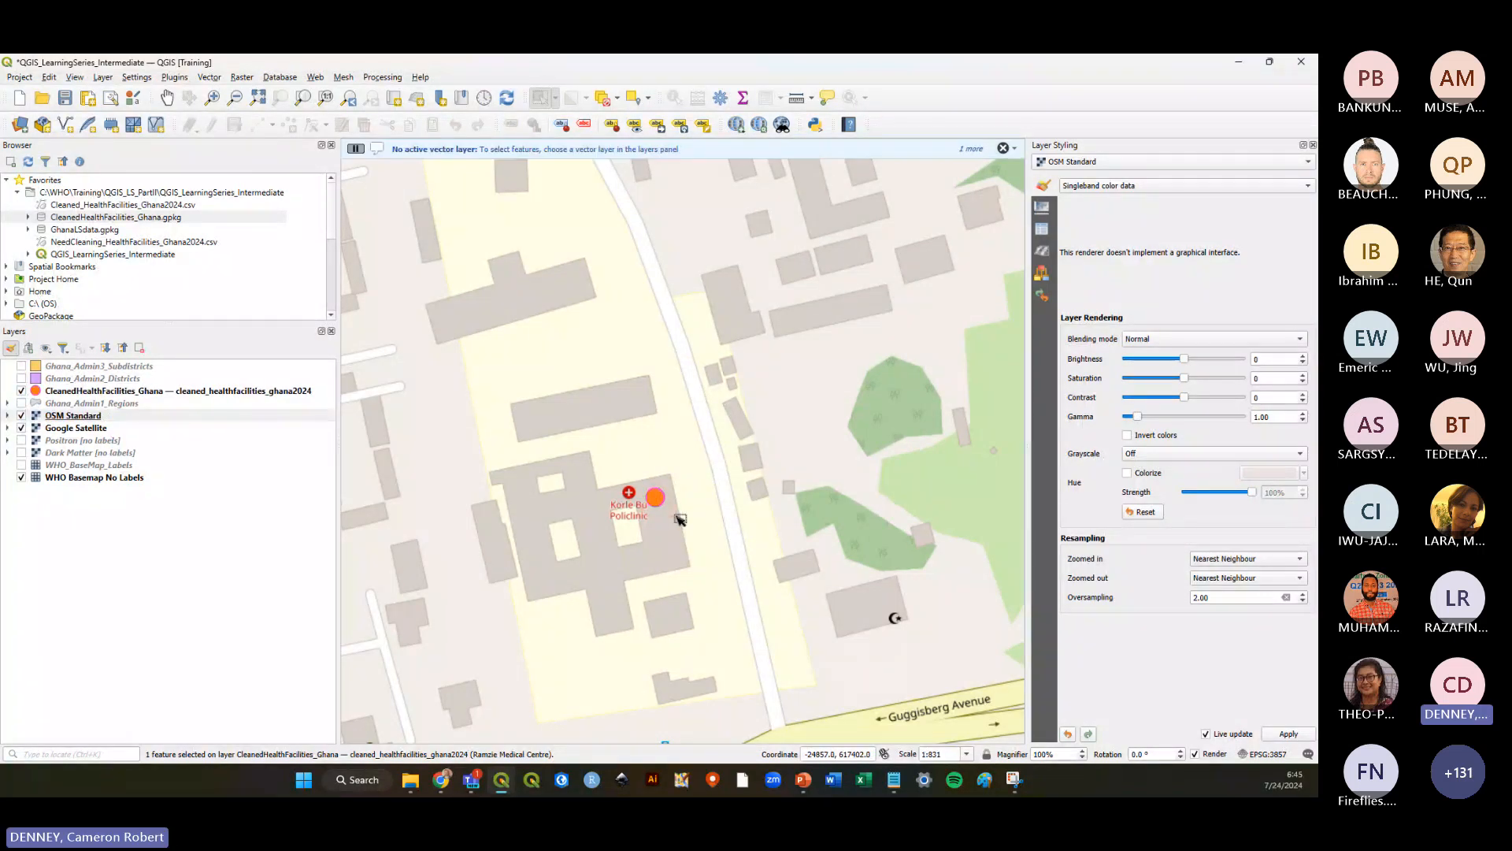
{"action": "left_click", "coordinate": [236, 391]}
{"action": "left_click", "coordinate": [653, 496]}
{"action": "left_click", "coordinate": [669, 548]}
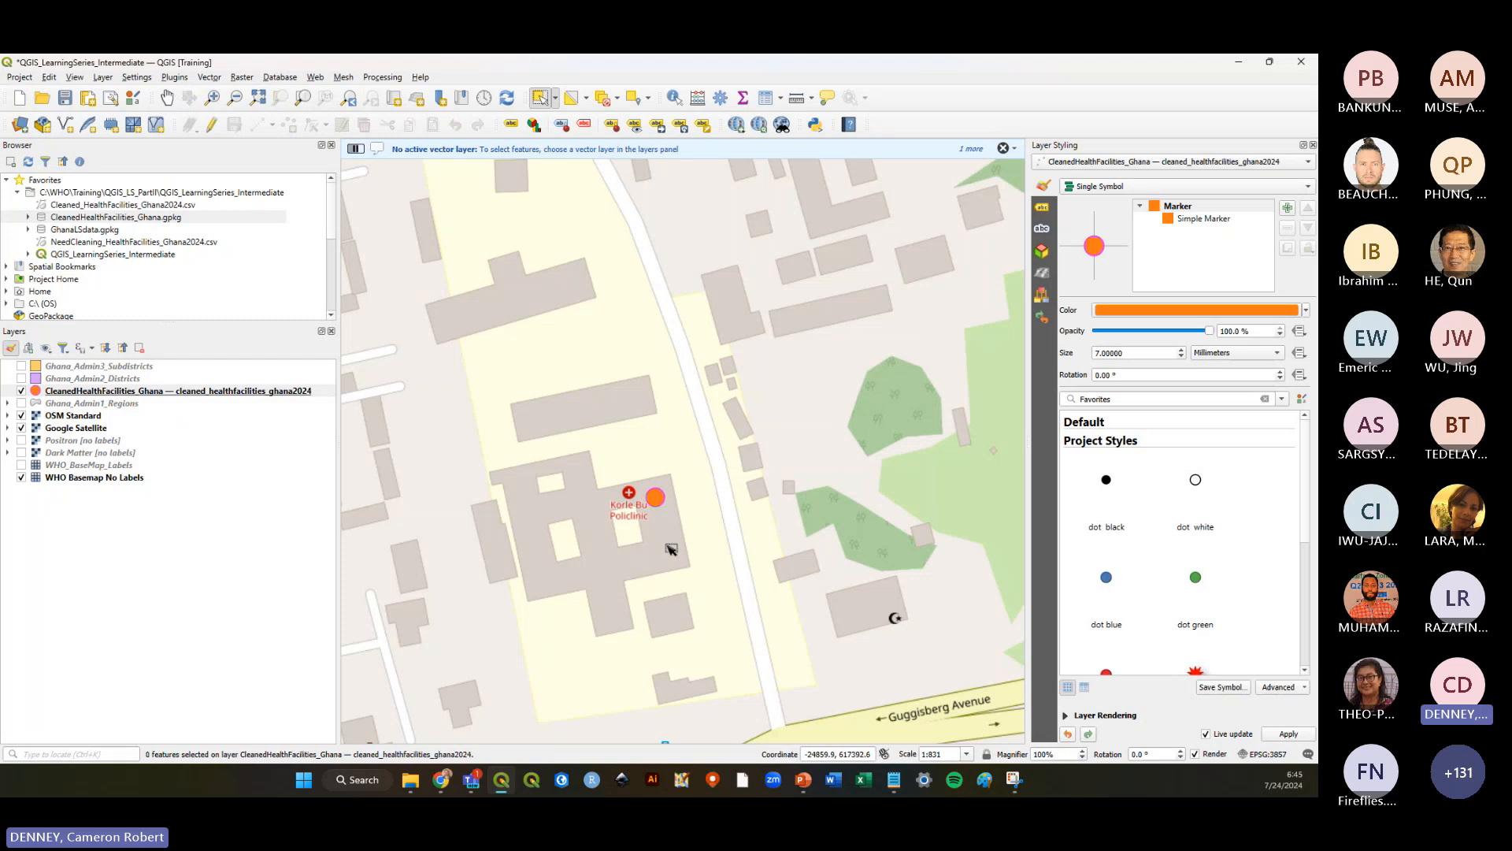
Hide the OSM Standard layer and check the facility point beside the diagonal street west of Korle Bu Policlinic on the satellite imagery
{"action": "scroll", "coordinate": [668, 548], "scroll_direction": "down", "scroll_amount": 1}
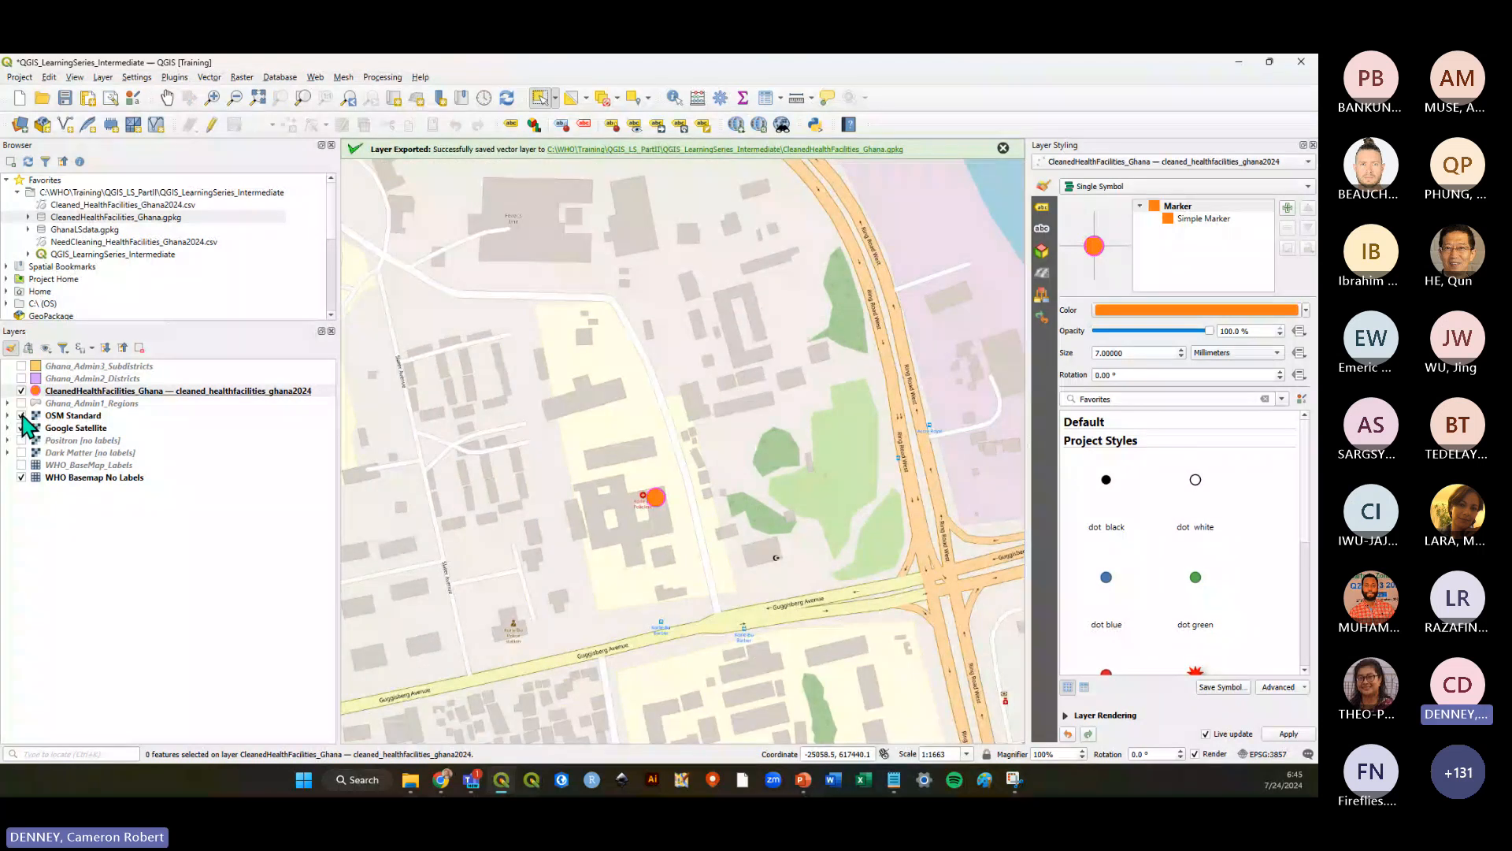
{"action": "left_click", "coordinate": [22, 415]}
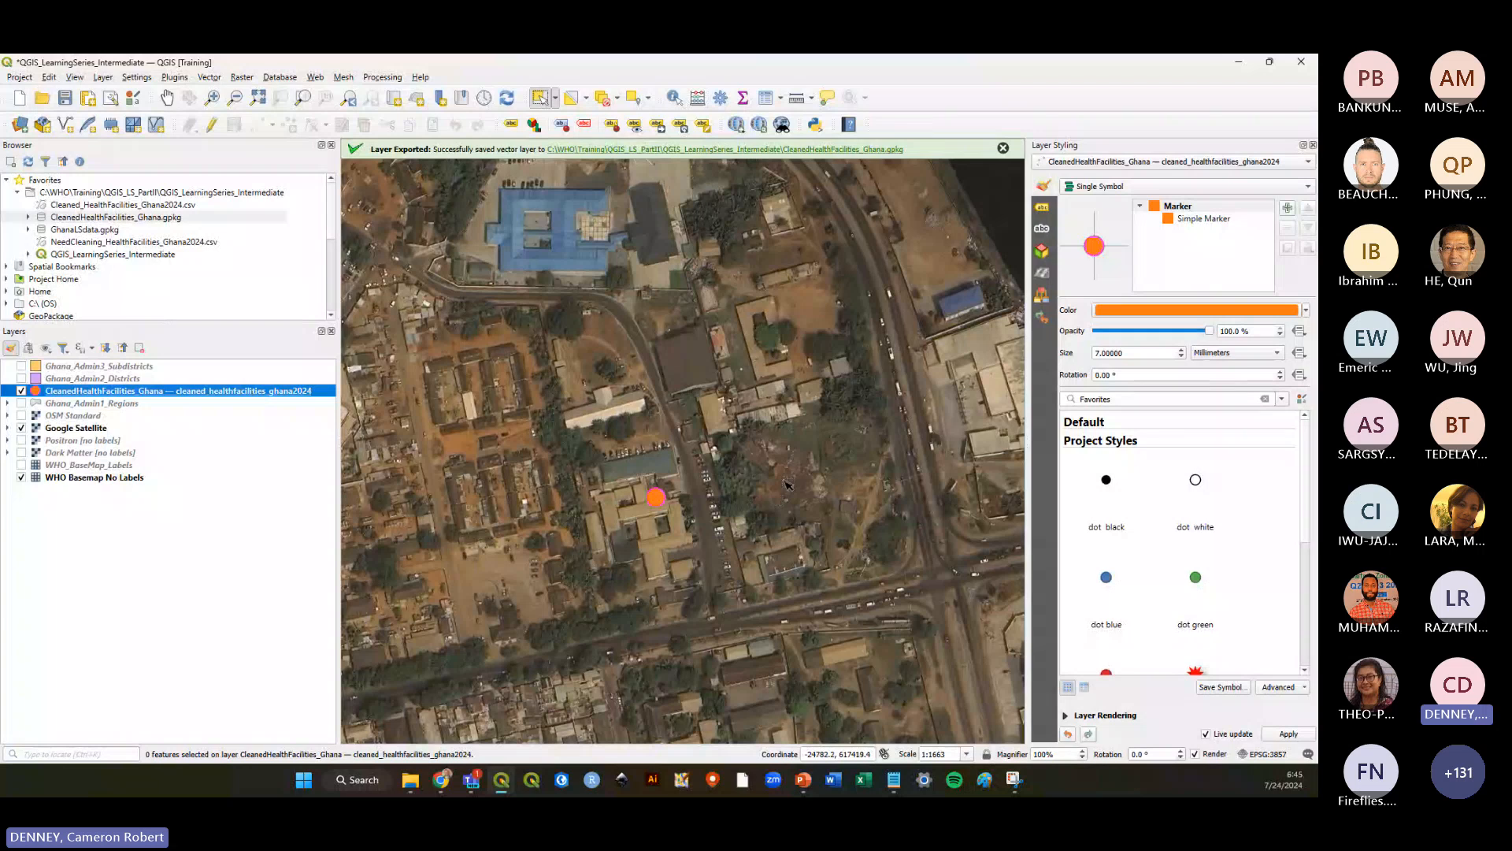
{"action": "scroll", "coordinate": [795, 464], "scroll_direction": "down", "scroll_amount": 3}
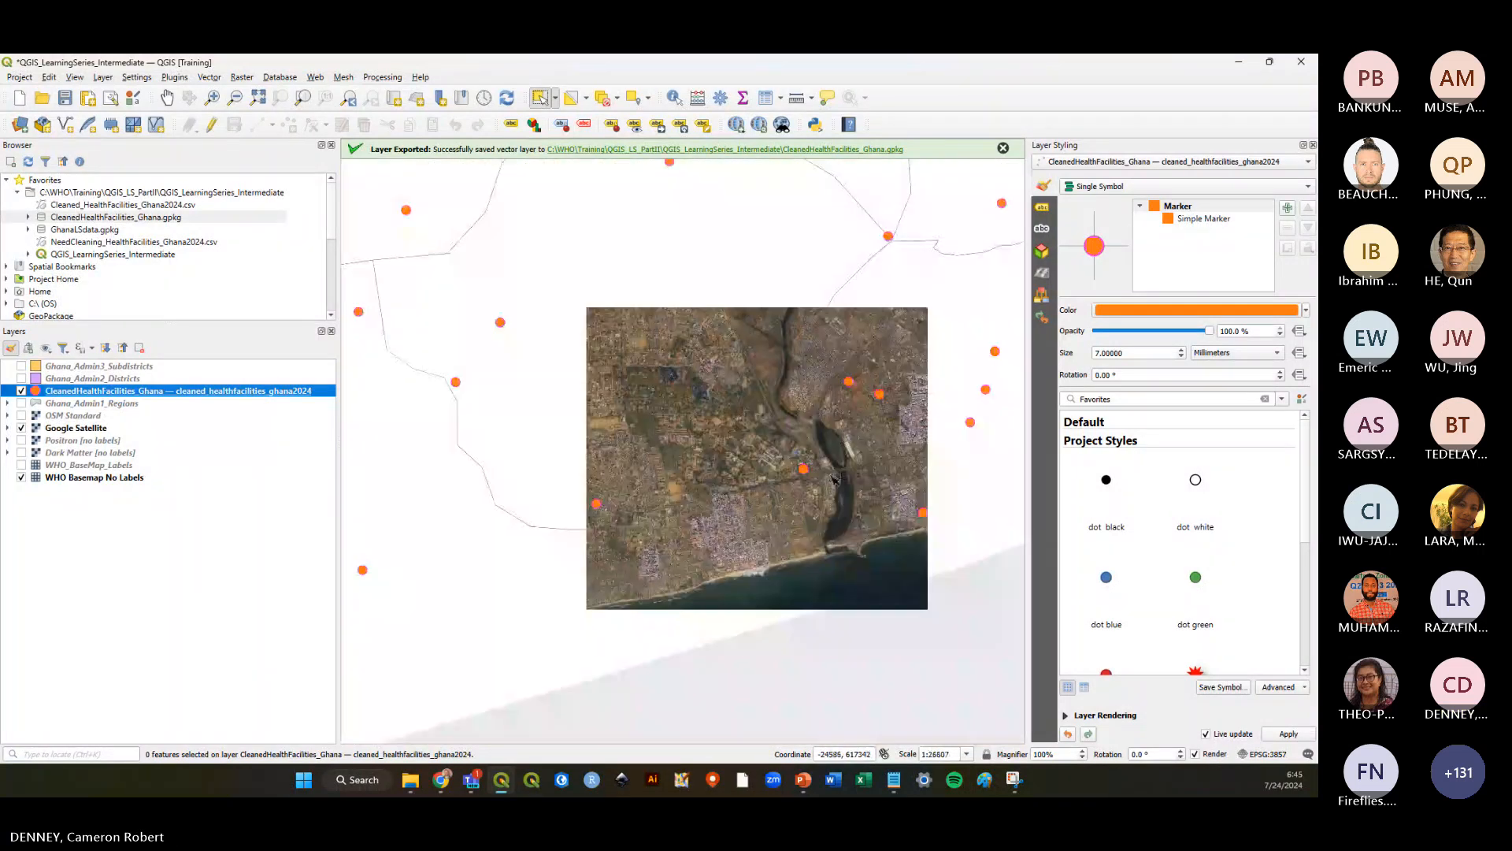
{"action": "scroll", "coordinate": [598, 534], "scroll_direction": "up", "scroll_amount": 2}
{"action": "scroll", "coordinate": [598, 534], "scroll_direction": "up", "scroll_amount": 4}
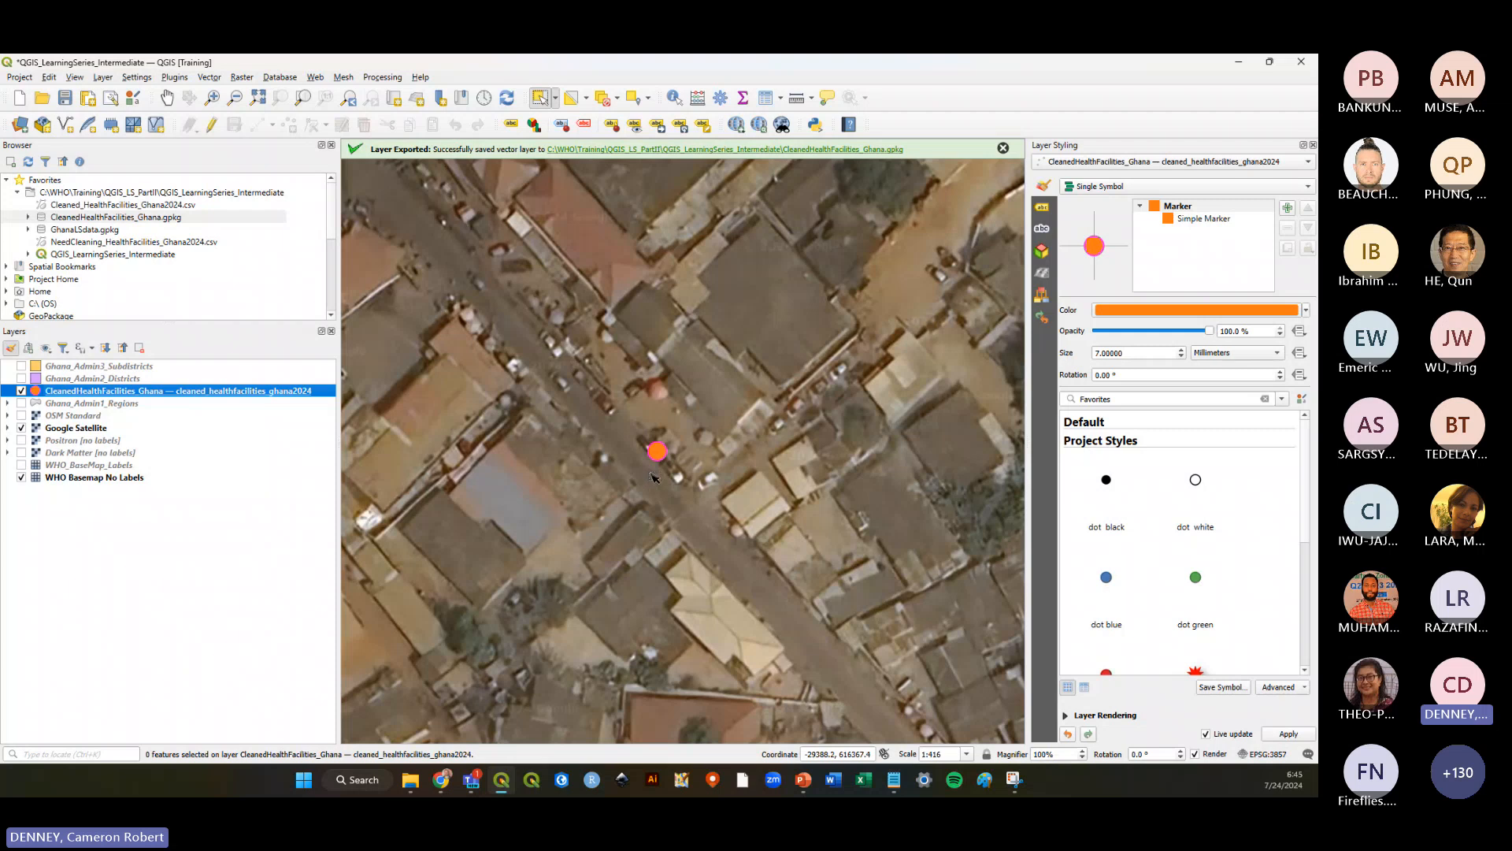
Examine how health facility points sit relative to settlements on the satellite imagery, from Ghana's southern coast to inland towns
{"action": "scroll", "coordinate": [652, 477], "scroll_direction": "down", "scroll_amount": 5}
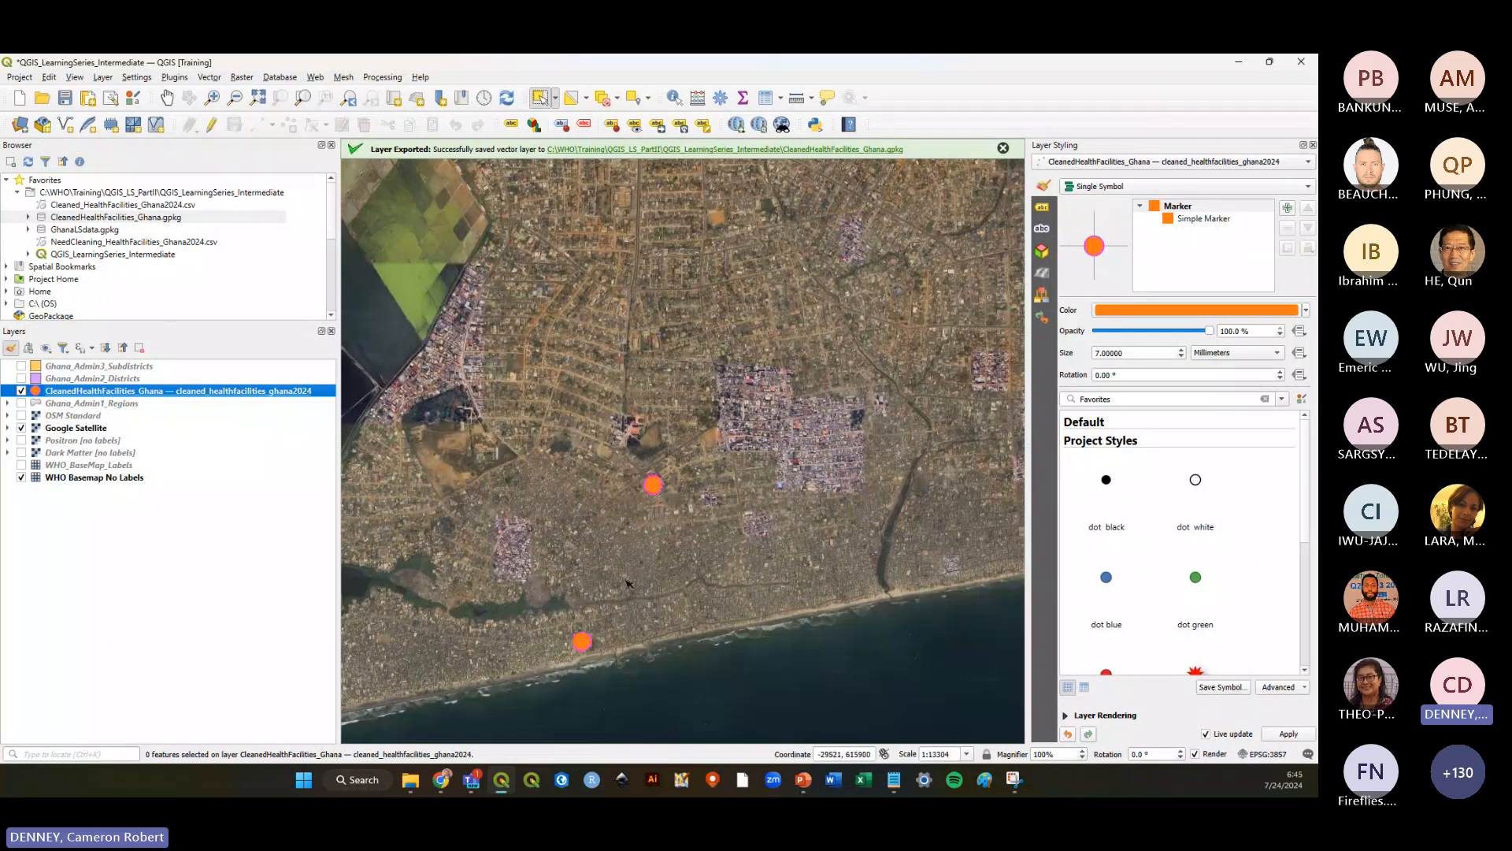
{"action": "scroll", "coordinate": [709, 538], "scroll_direction": "down", "scroll_amount": 2}
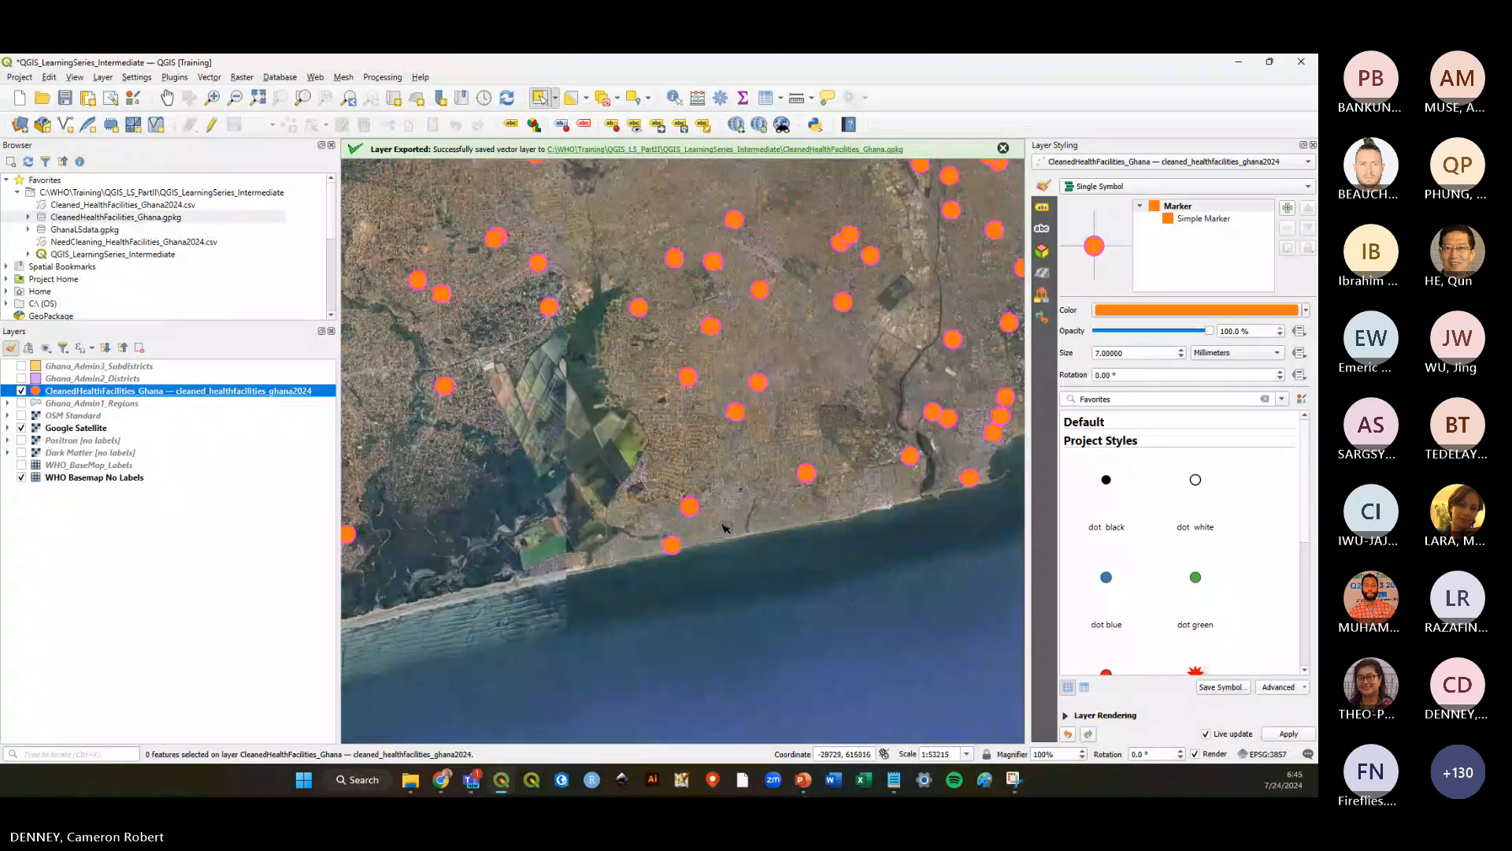
{"action": "scroll", "coordinate": [473, 235], "scroll_direction": "up", "scroll_amount": 3}
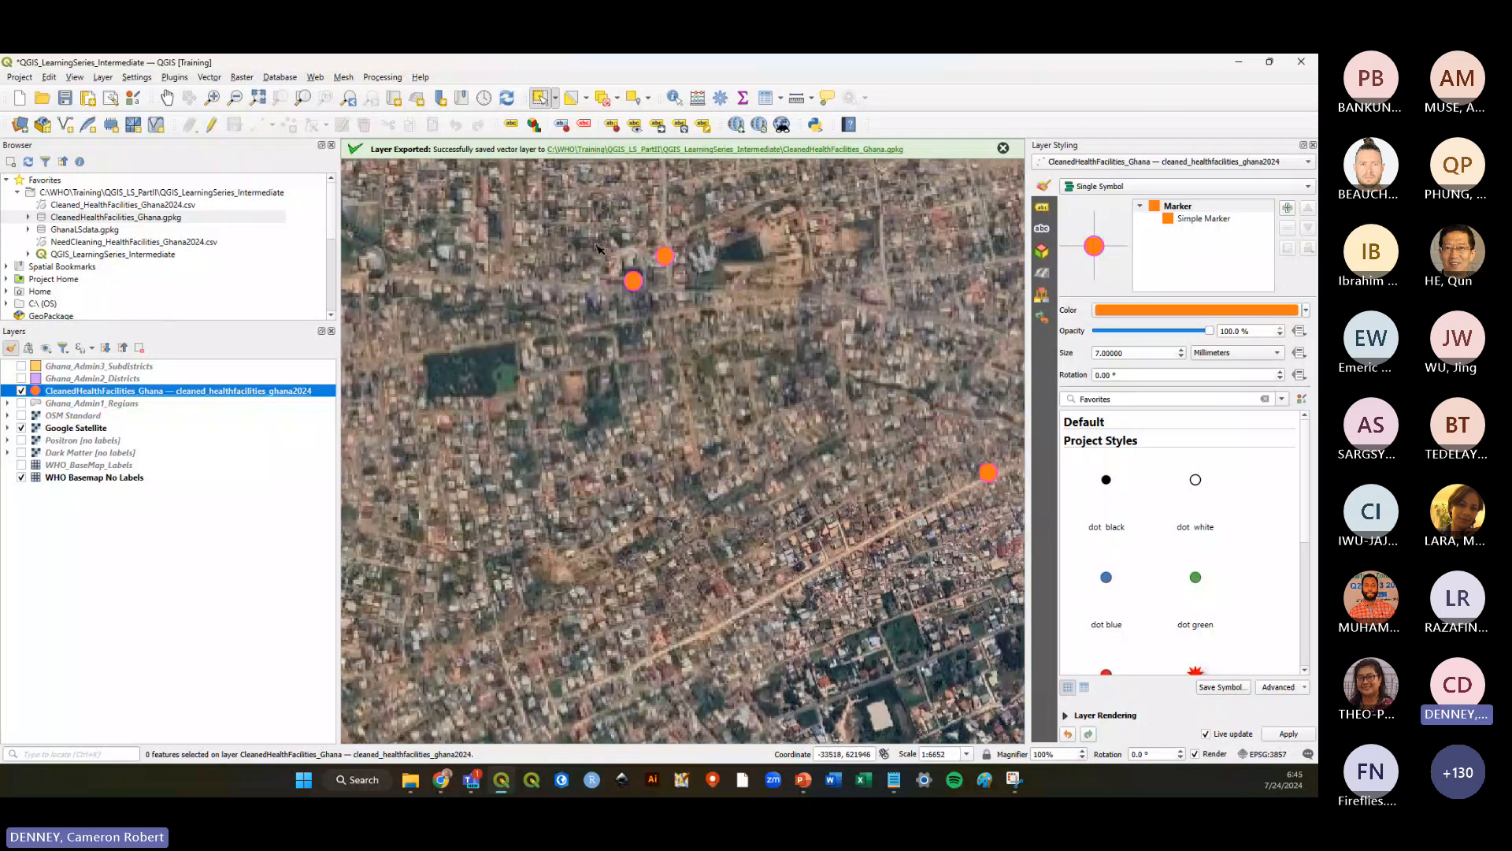
{"action": "scroll", "coordinate": [596, 249], "scroll_direction": "down", "scroll_amount": 8}
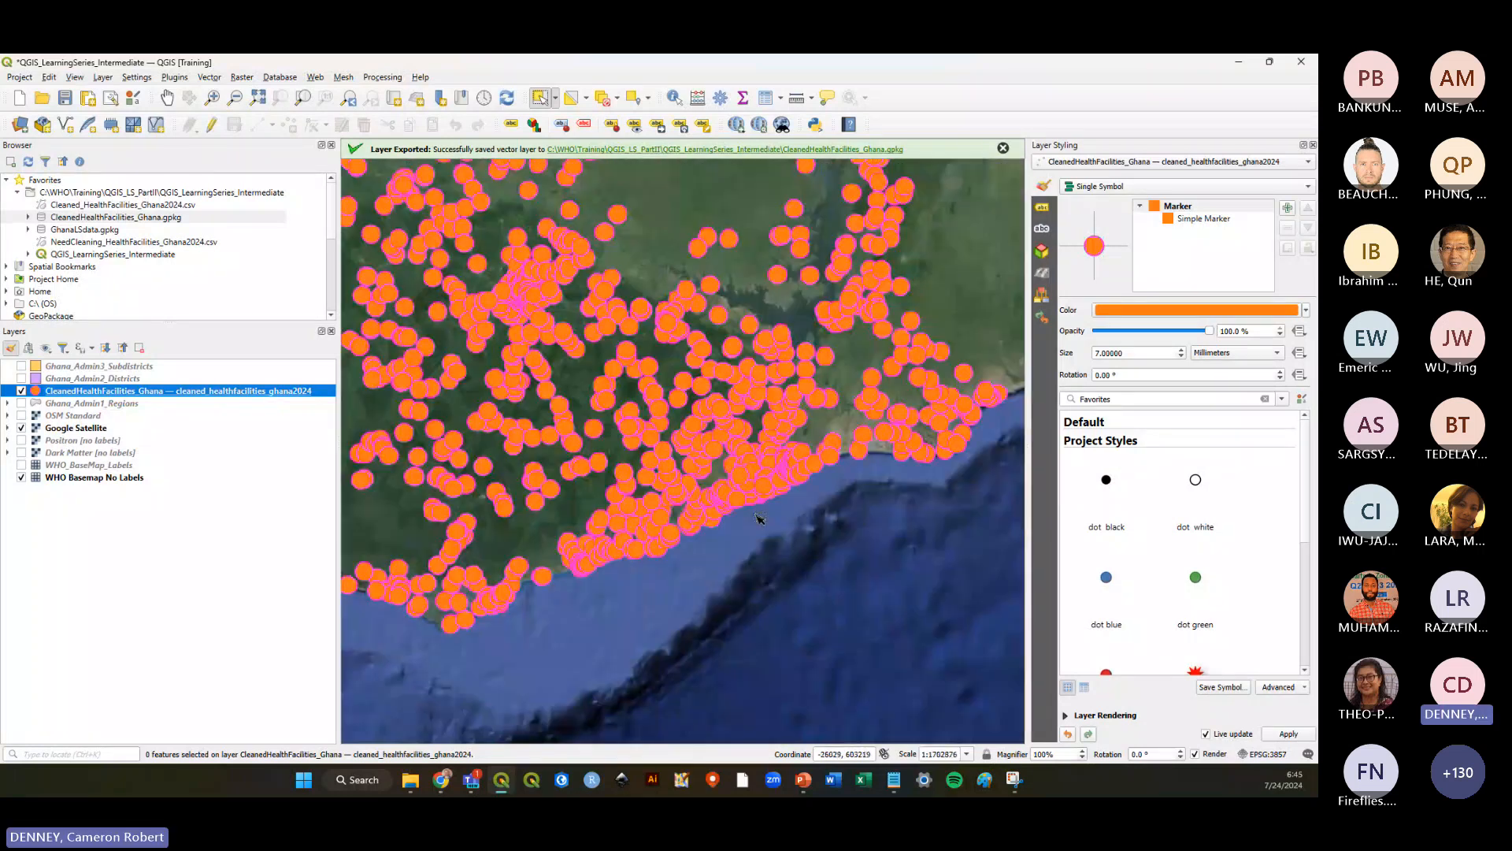
{"action": "scroll", "coordinate": [528, 263], "scroll_direction": "up", "scroll_amount": 6}
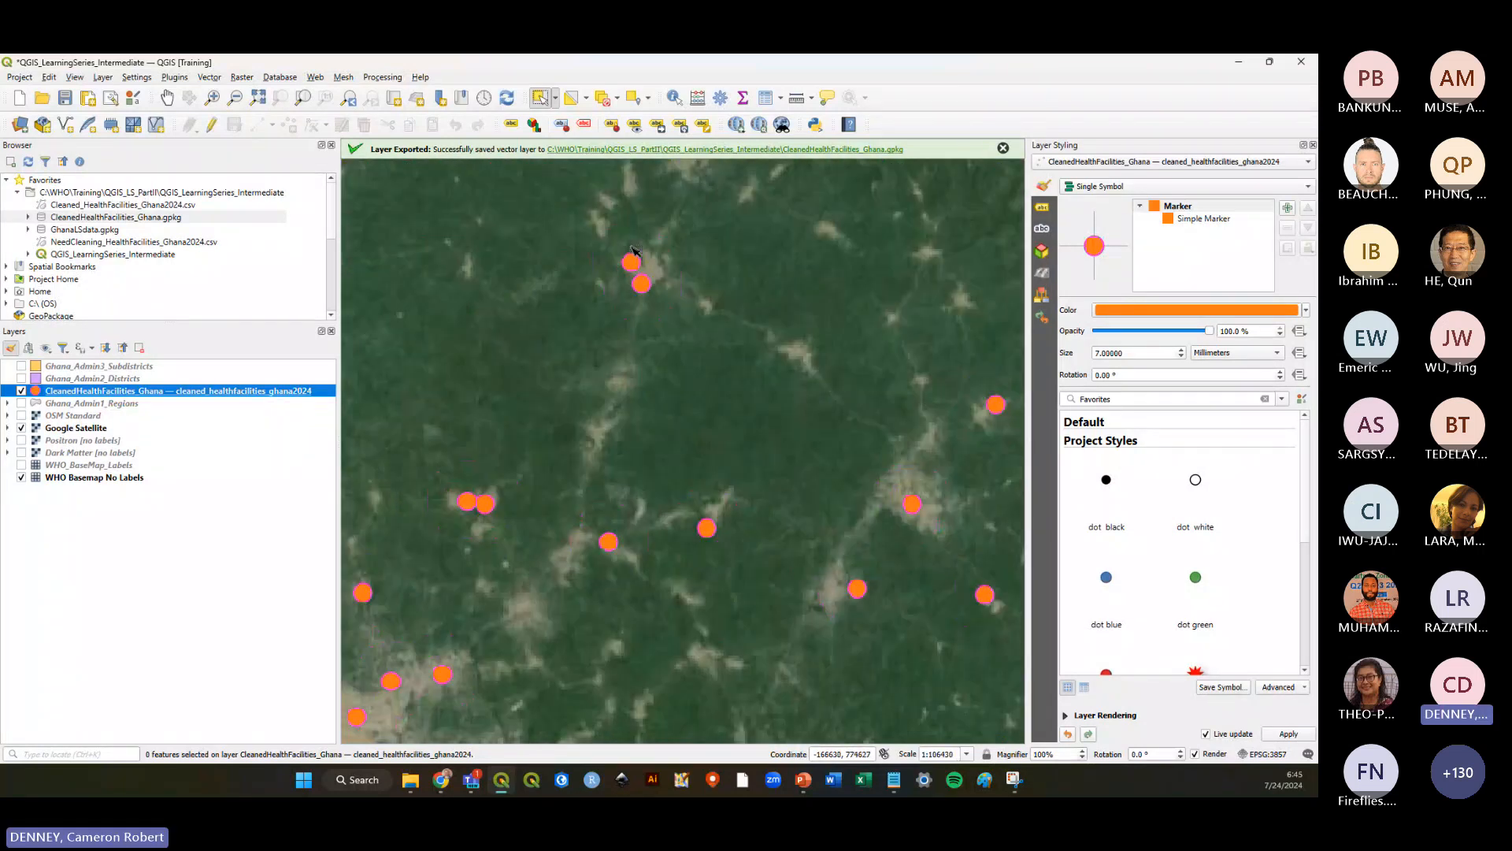
{"action": "scroll", "coordinate": [636, 304], "scroll_direction": "up", "scroll_amount": 2}
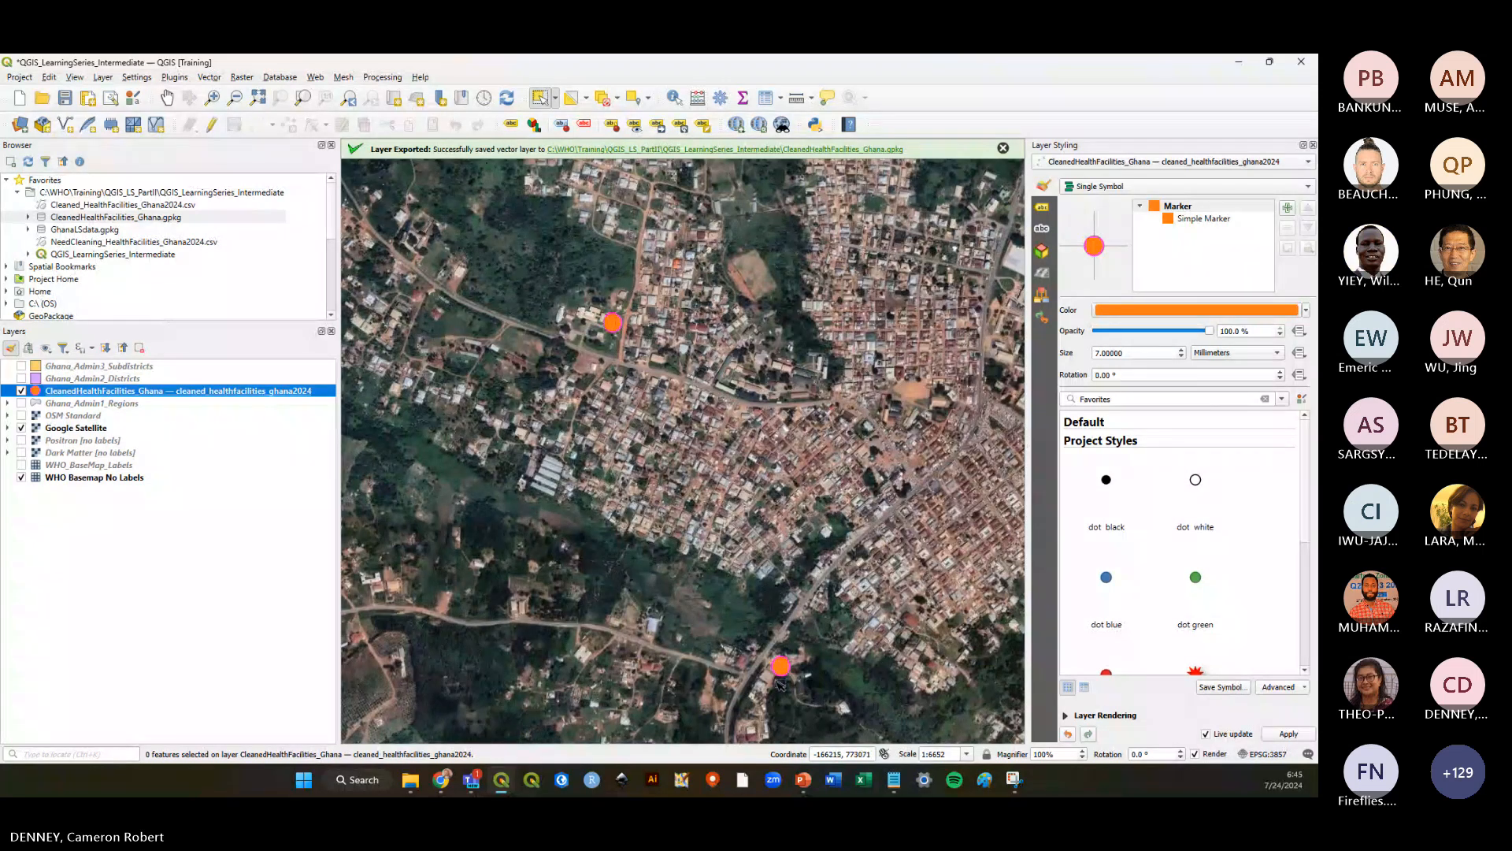
{"action": "scroll", "coordinate": [761, 470], "scroll_direction": "down", "scroll_amount": 5}
{"action": "scroll", "coordinate": [556, 322], "scroll_direction": "up", "scroll_amount": 3}
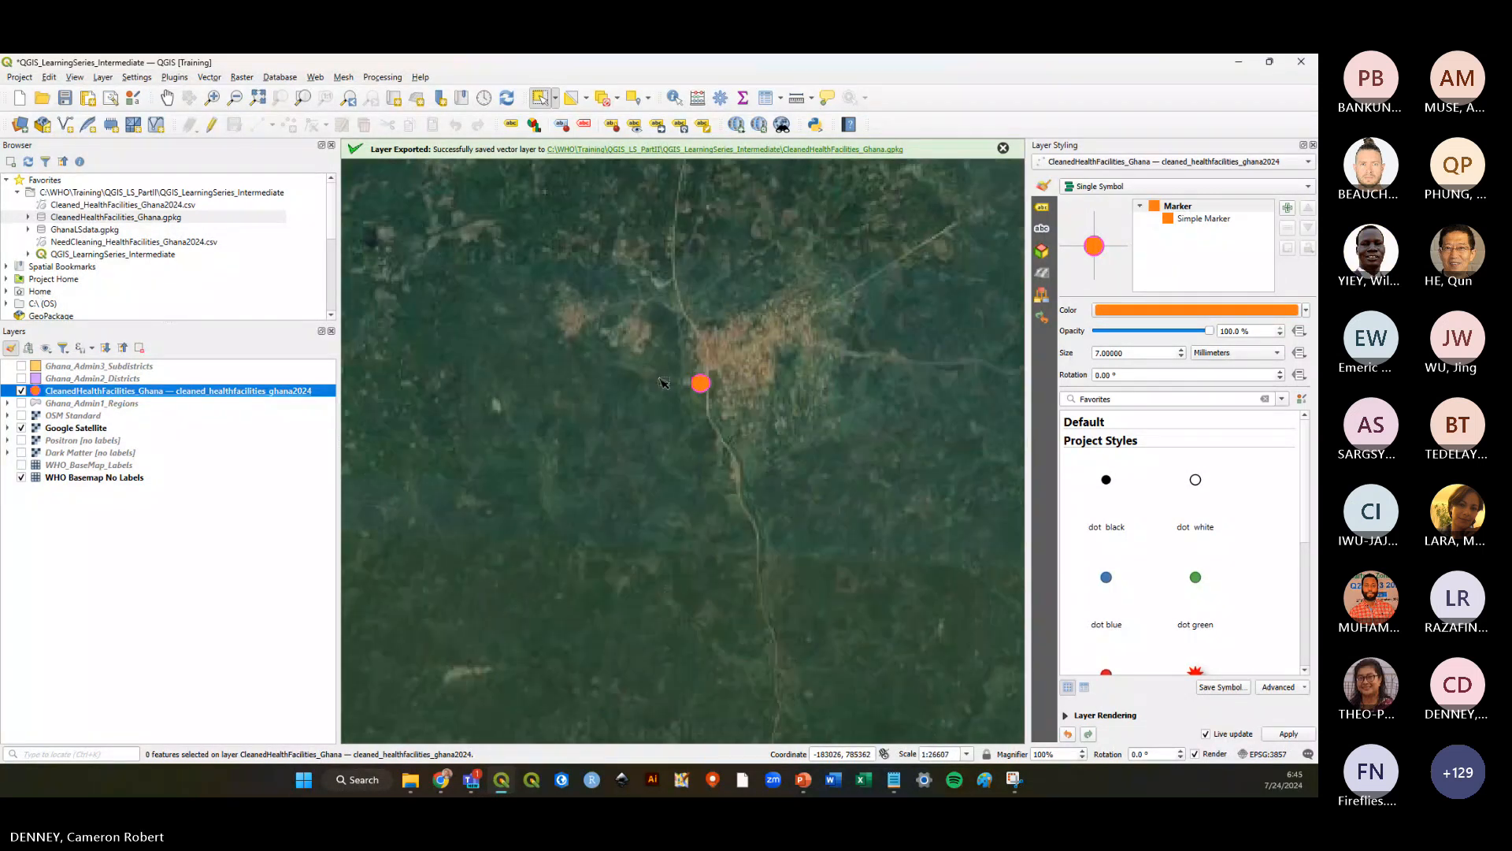
Save the project with the satellite map focused on the isolated health facility point west of the road
{"action": "scroll", "coordinate": [699, 388], "scroll_direction": "up", "scroll_amount": 2}
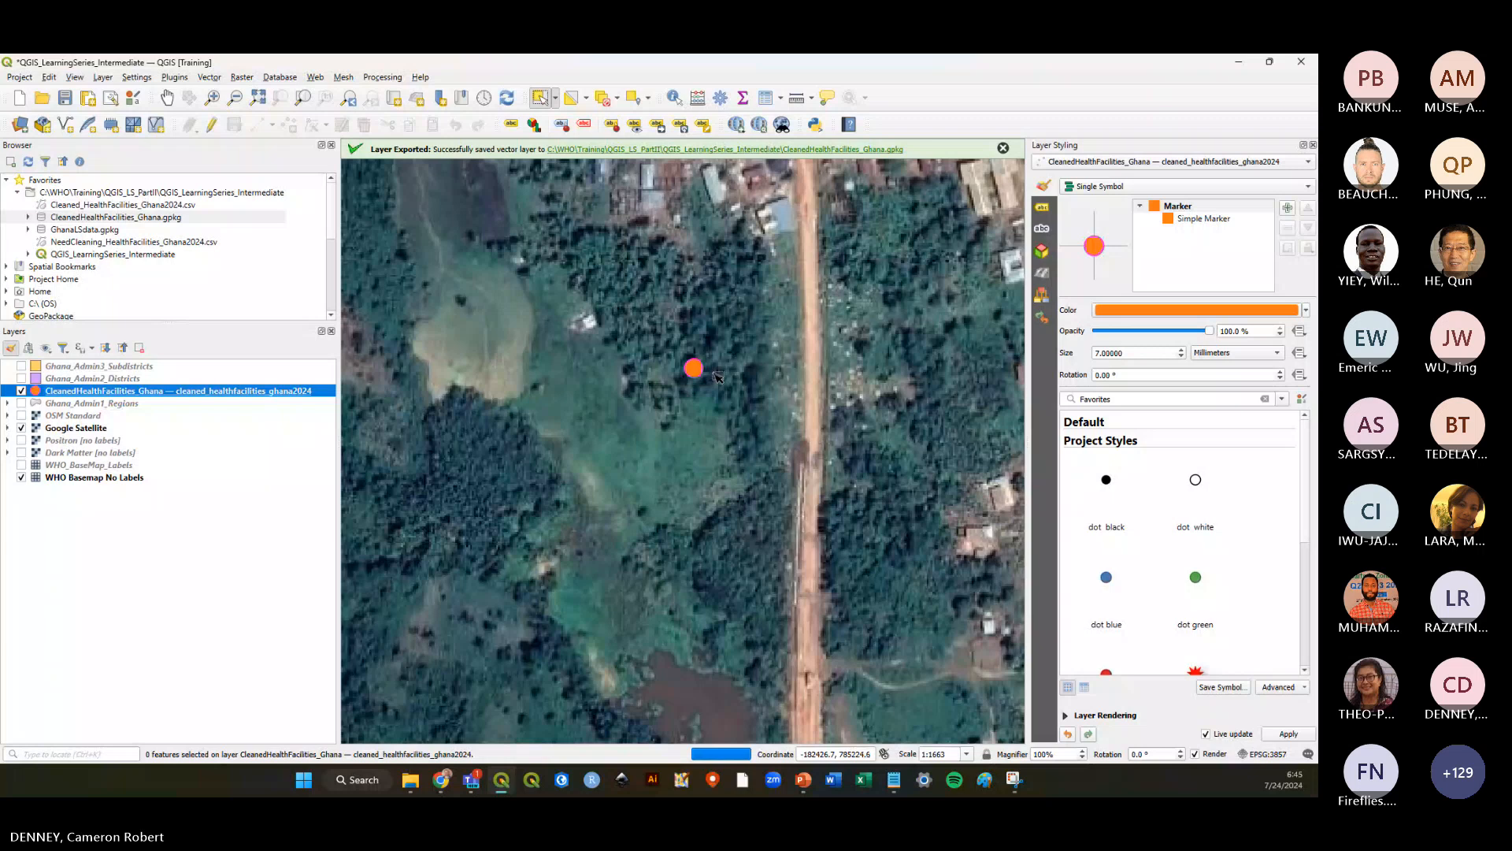
{"action": "scroll", "coordinate": [712, 344], "scroll_direction": "up", "scroll_amount": 2}
{"action": "left_click_drag", "start_coordinate": [647, 430], "coordinate": [704, 477]}
{"action": "scroll", "coordinate": [668, 510], "scroll_direction": "down", "scroll_amount": 1}
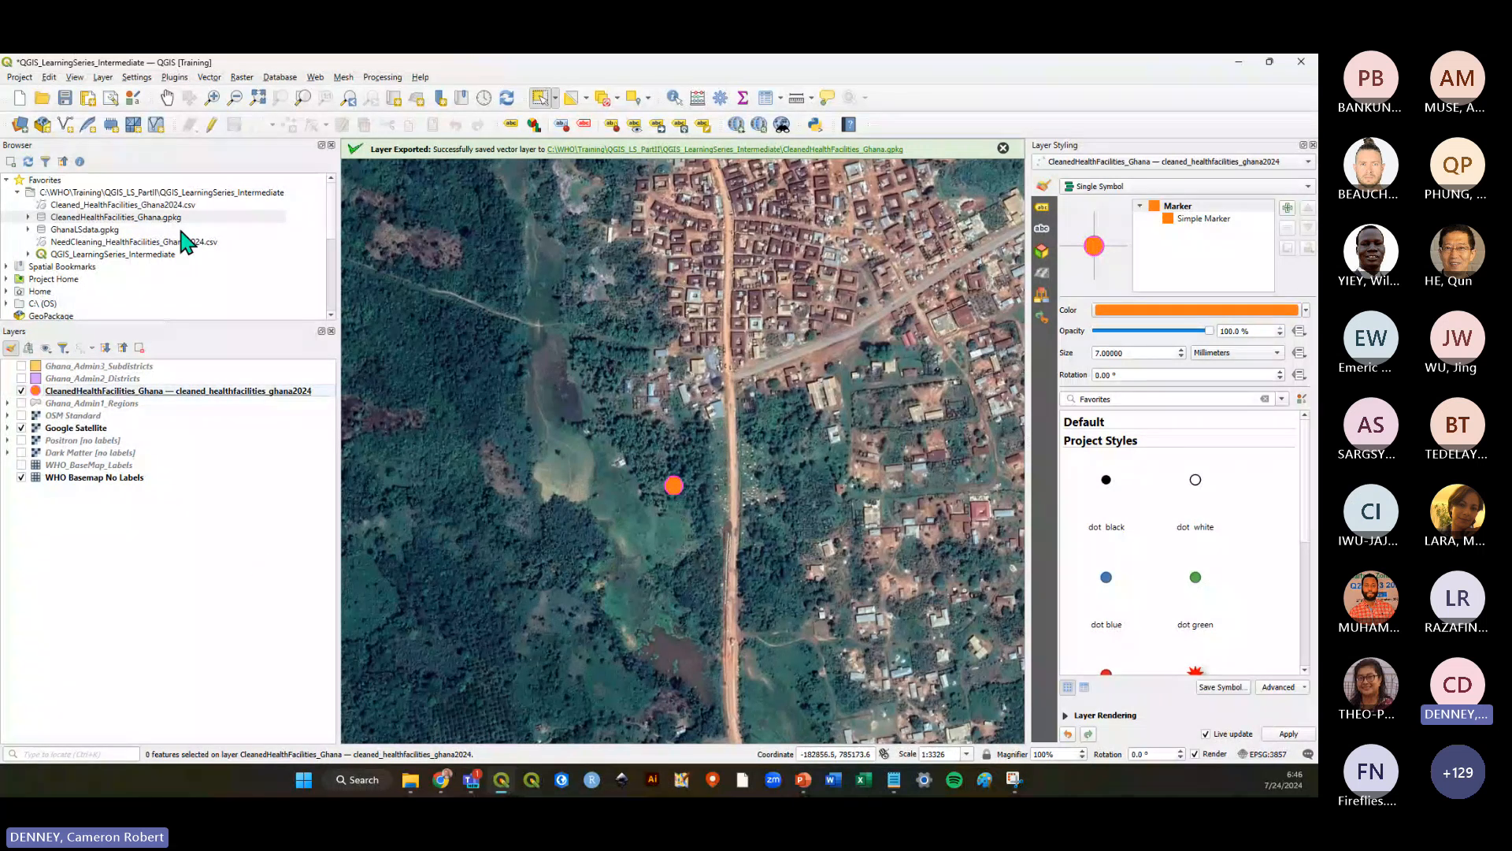
{"action": "left_click", "coordinate": [65, 97]}
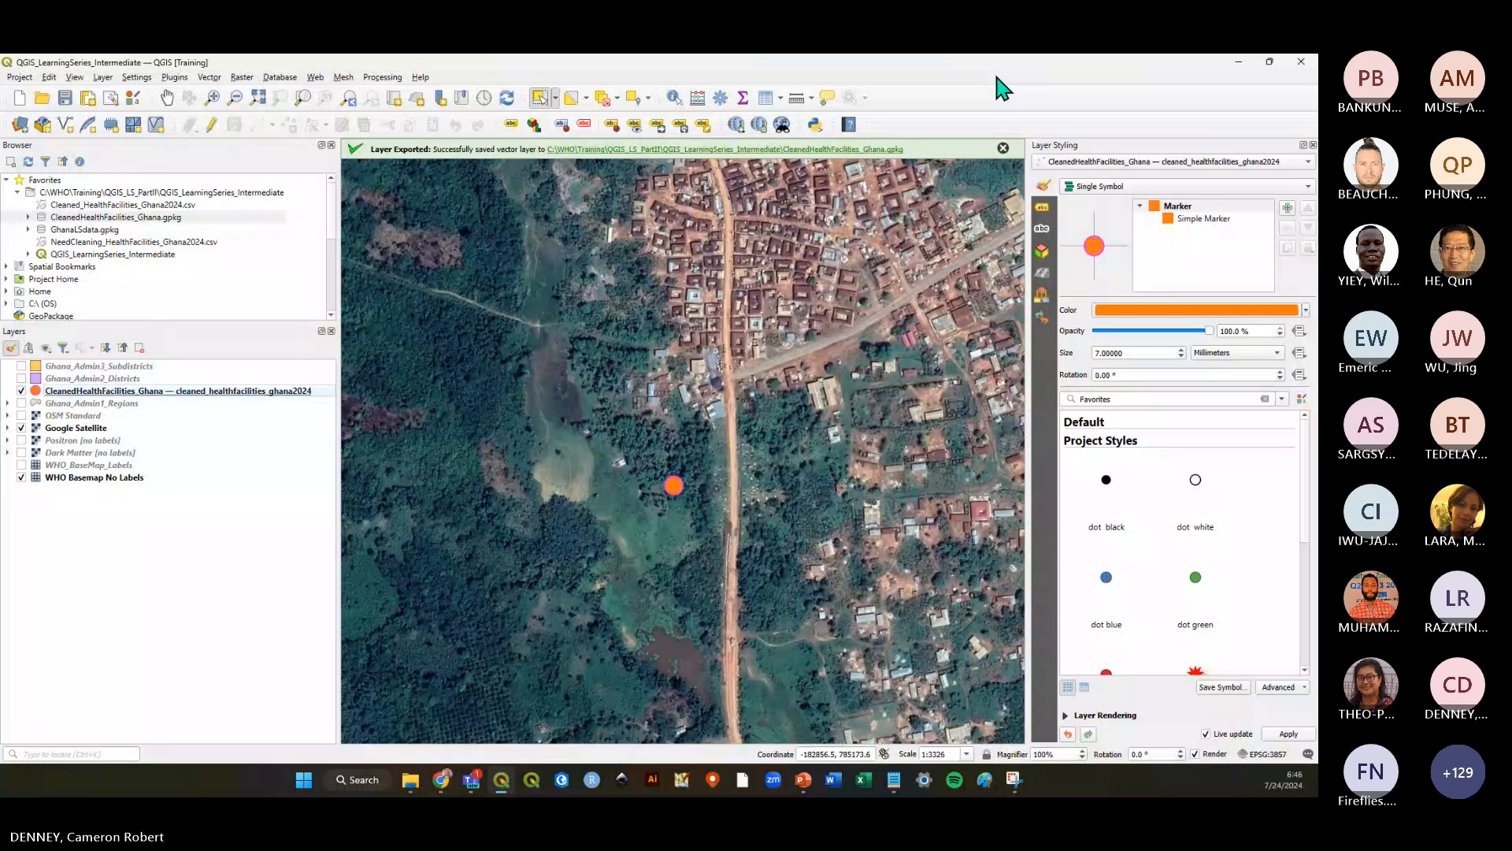
{"action": "left_click", "coordinate": [65, 98]}
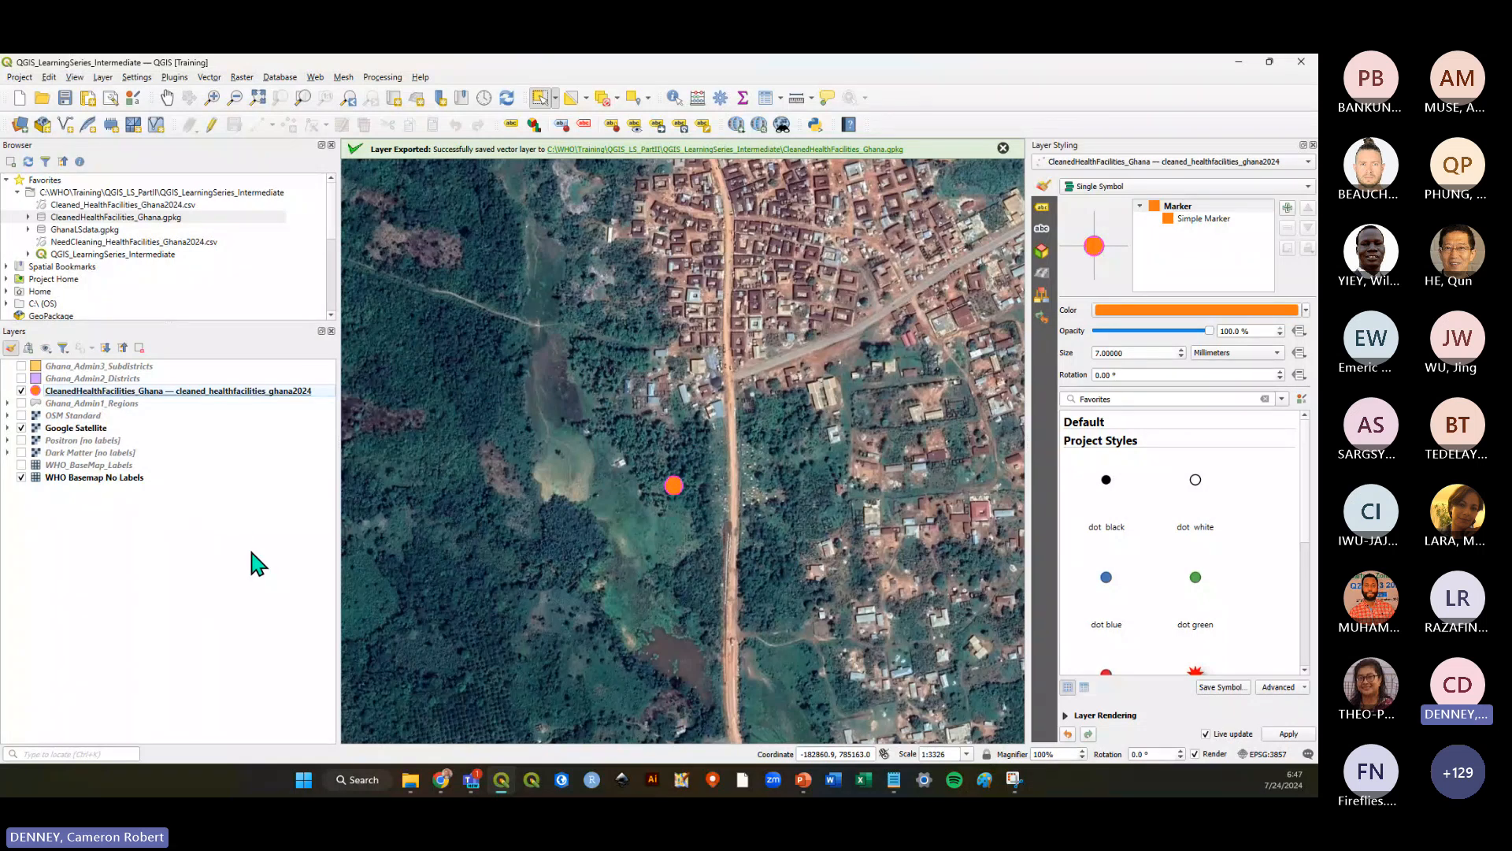
Select the health facility point west of the road and clear the selection again
{"action": "left_click", "coordinate": [673, 485]}
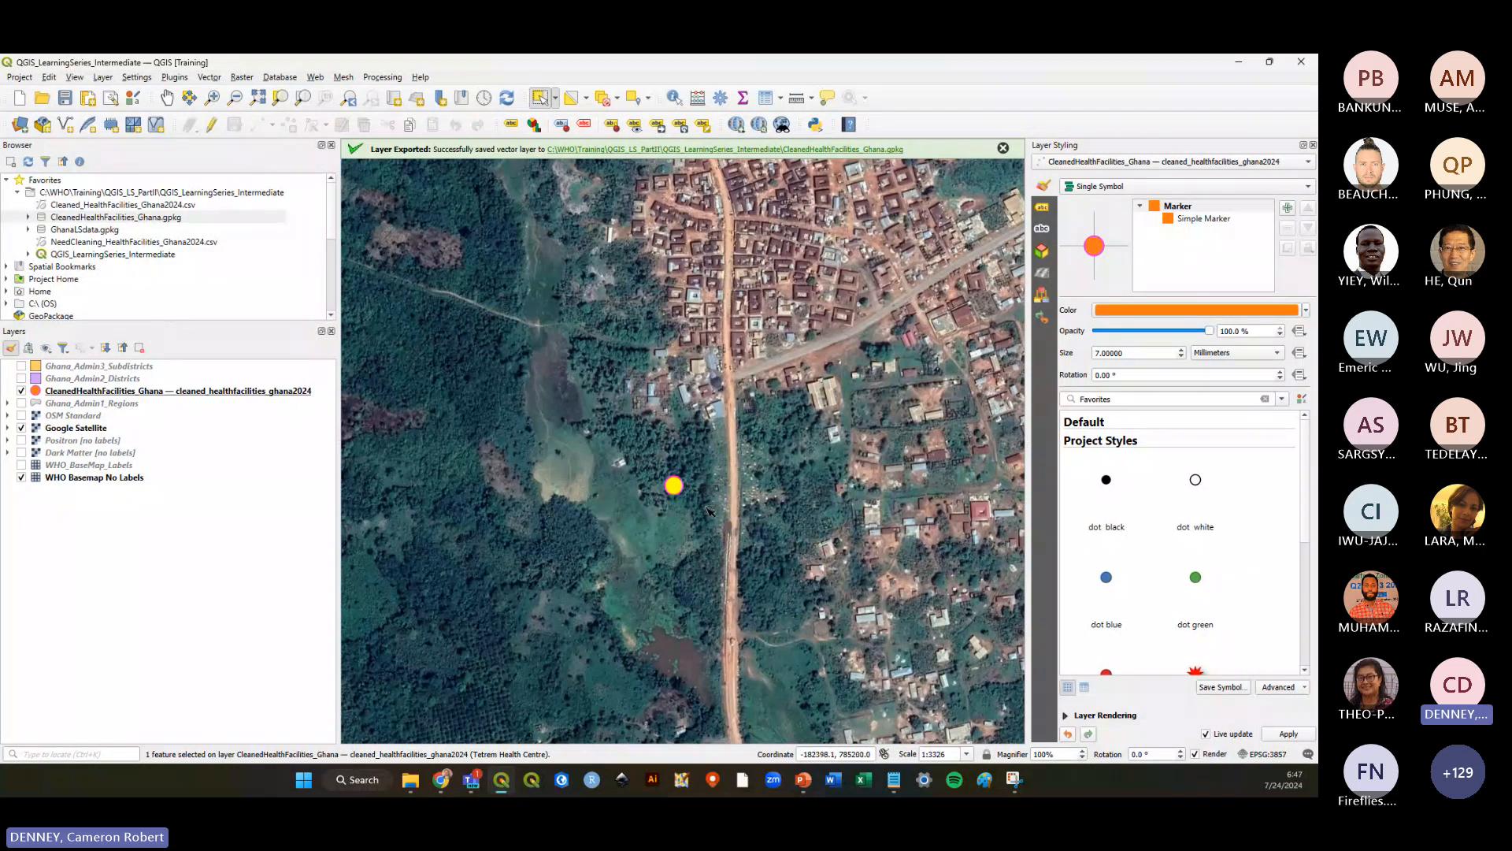
{"action": "left_click", "coordinate": [708, 511]}
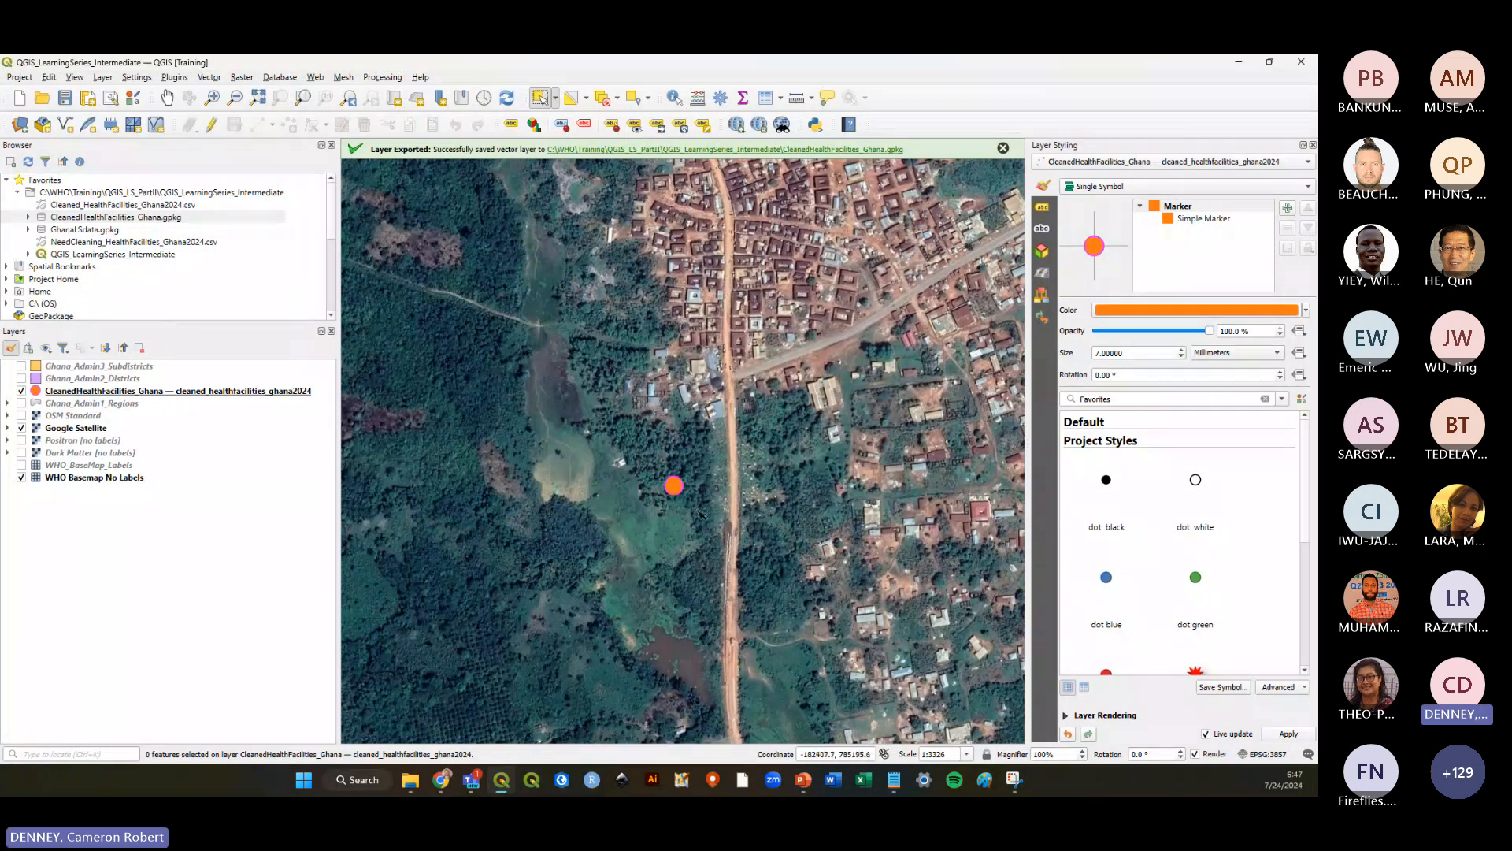
{"action": "scroll", "coordinate": [688, 502], "scroll_direction": "up", "scroll_amount": 1}
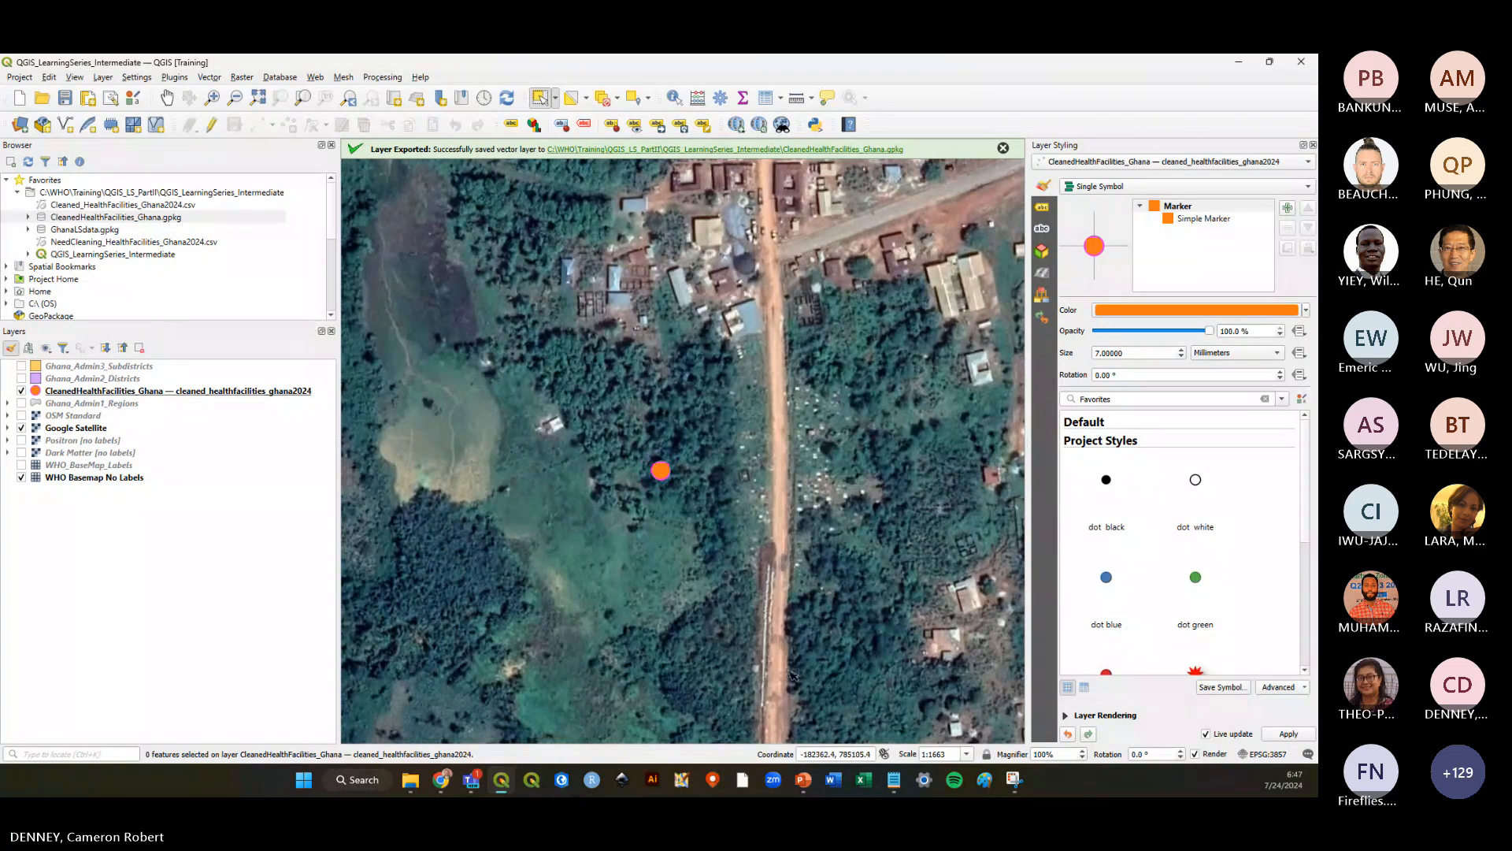
Examine the map coordinate read-out at several locations and scales, from the single facility to the wider country
{"action": "left_click", "coordinate": [824, 754]}
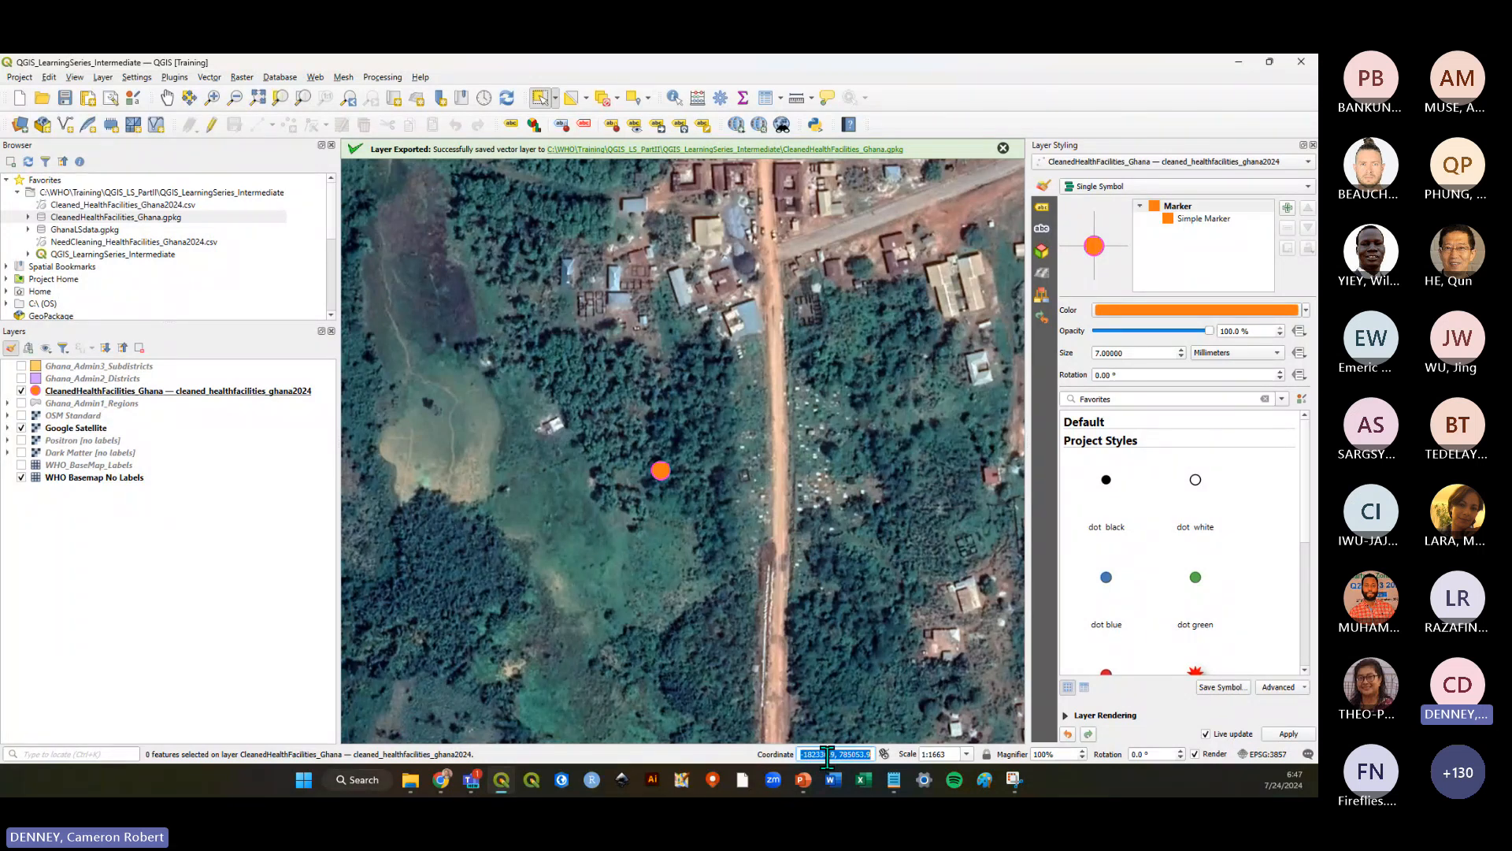
{"action": "key", "text": "alt+Tab"}
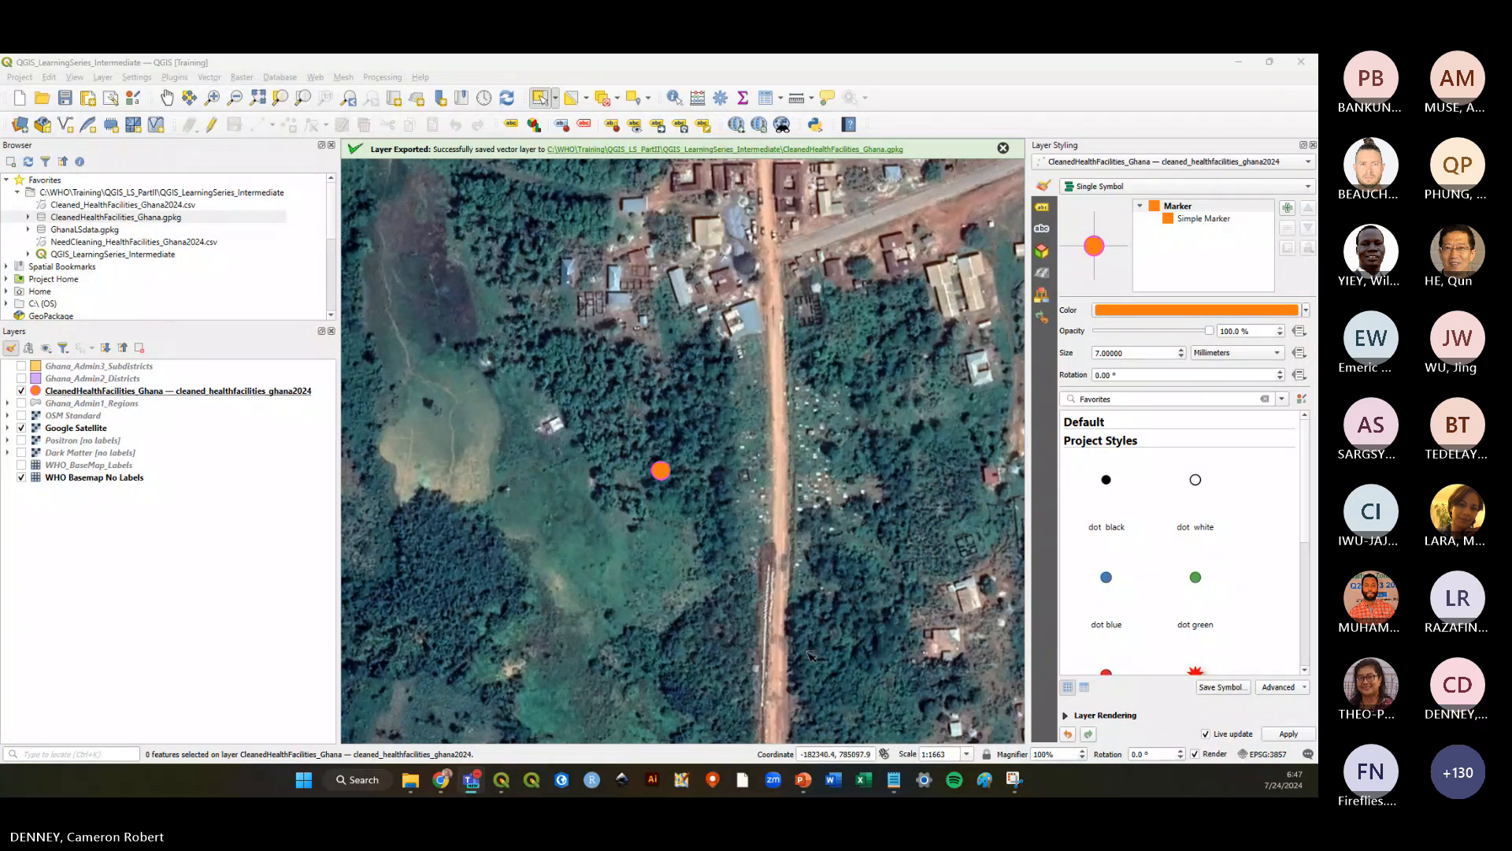
{"action": "triple_click", "coordinate": [838, 753]}
{"action": "left_click", "coordinate": [838, 754]}
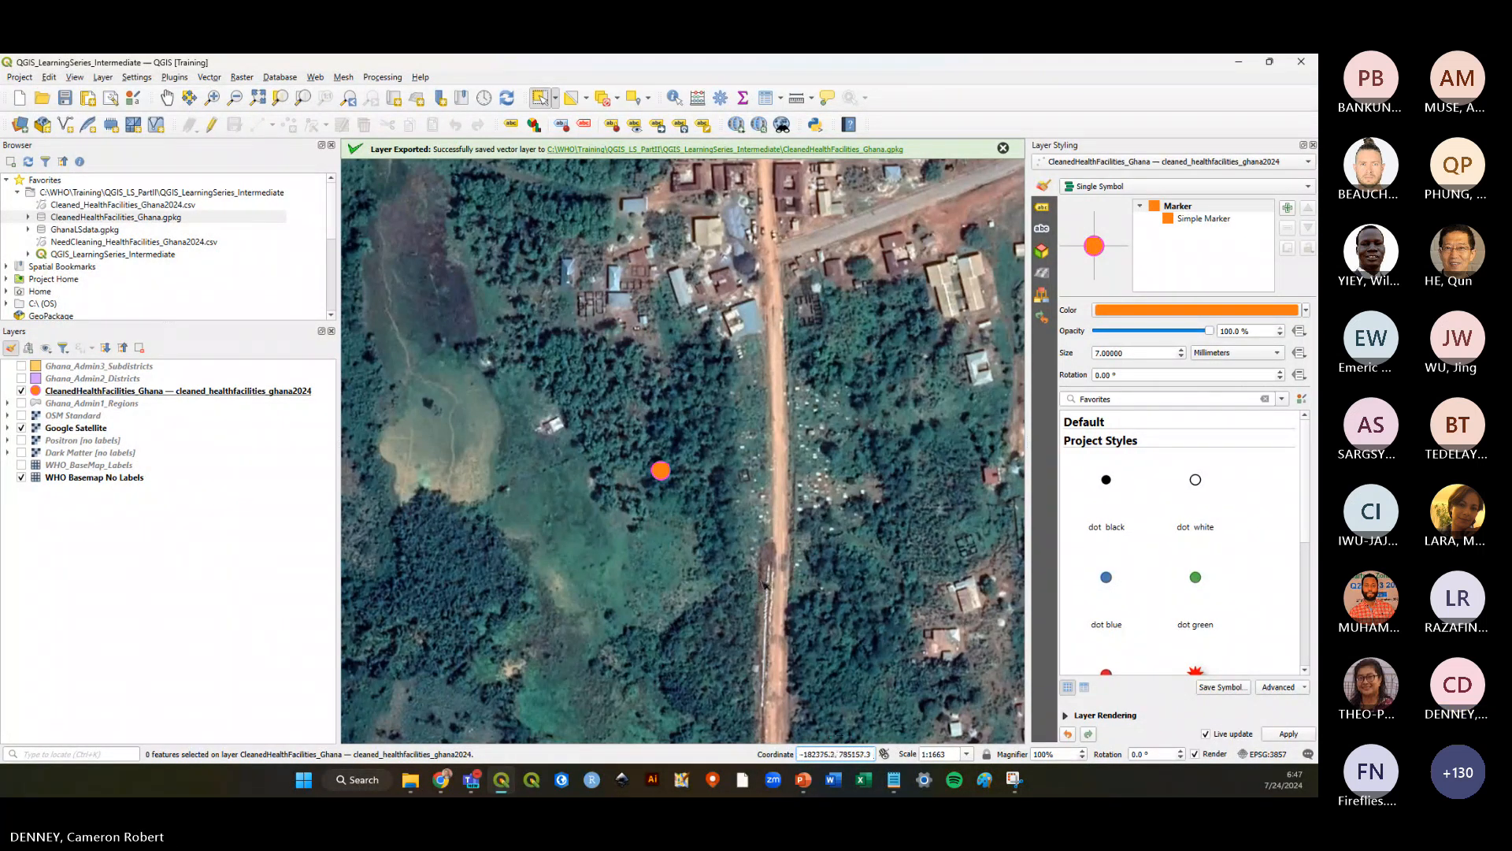
{"action": "scroll", "coordinate": [694, 498], "scroll_direction": "down", "scroll_amount": 9}
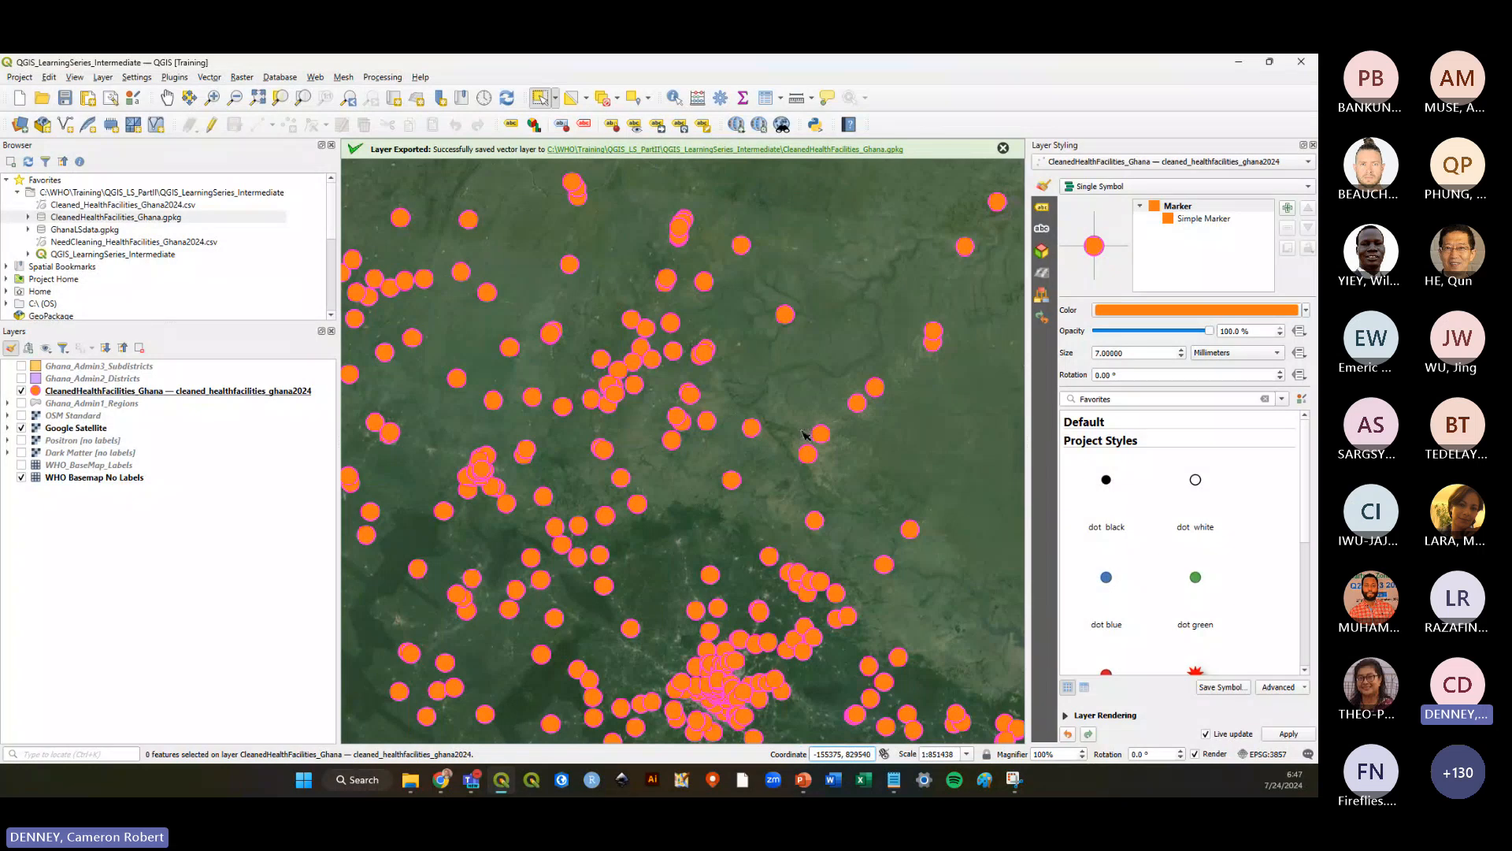
{"action": "scroll", "coordinate": [655, 647], "scroll_direction": "down", "scroll_amount": 1}
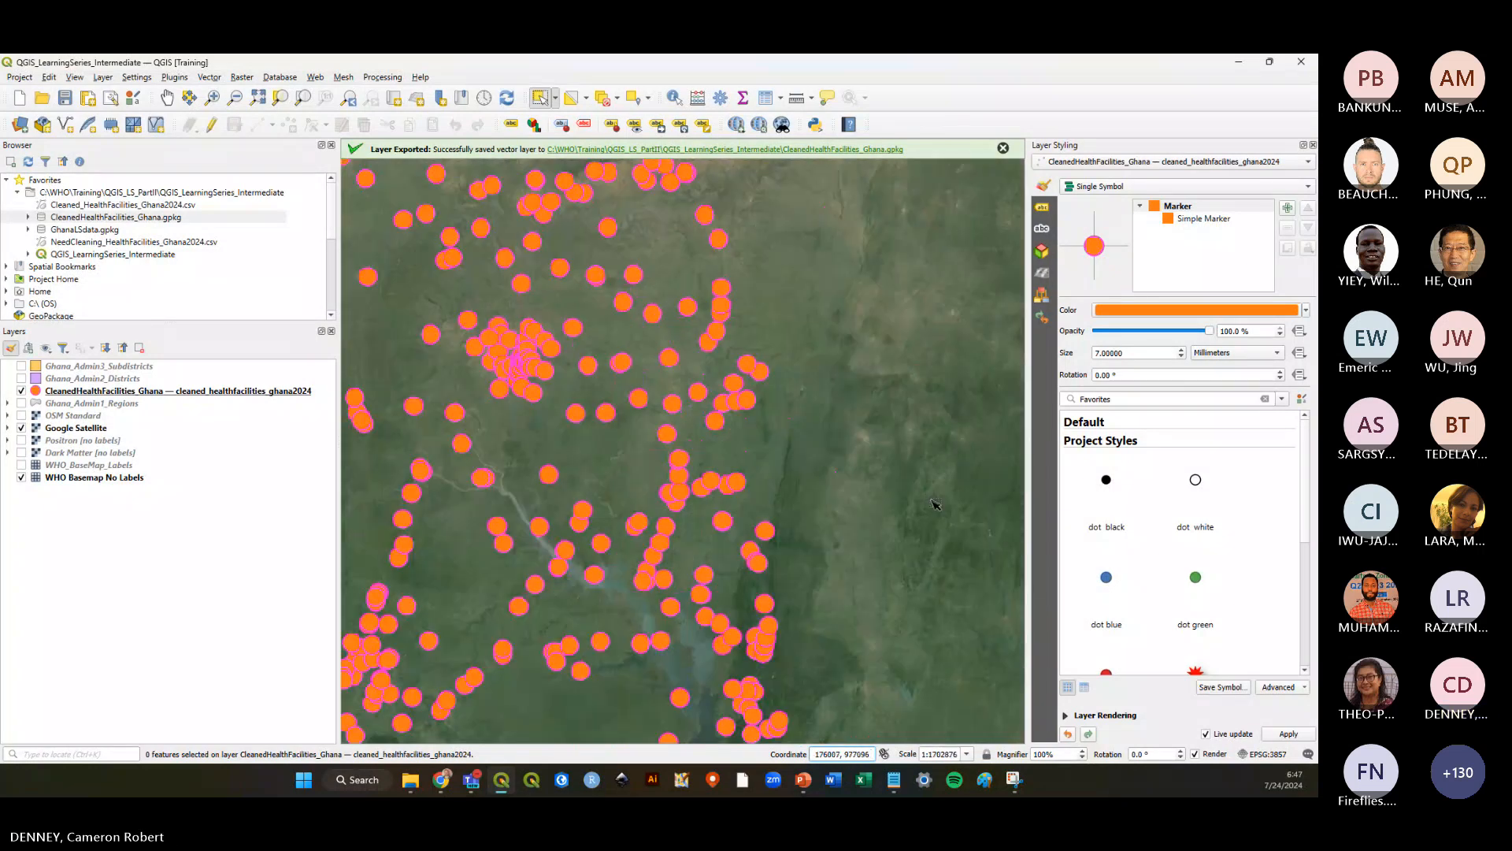
{"action": "scroll", "coordinate": [934, 504], "scroll_direction": "up", "scroll_amount": 8}
{"action": "left_click", "coordinate": [852, 754]}
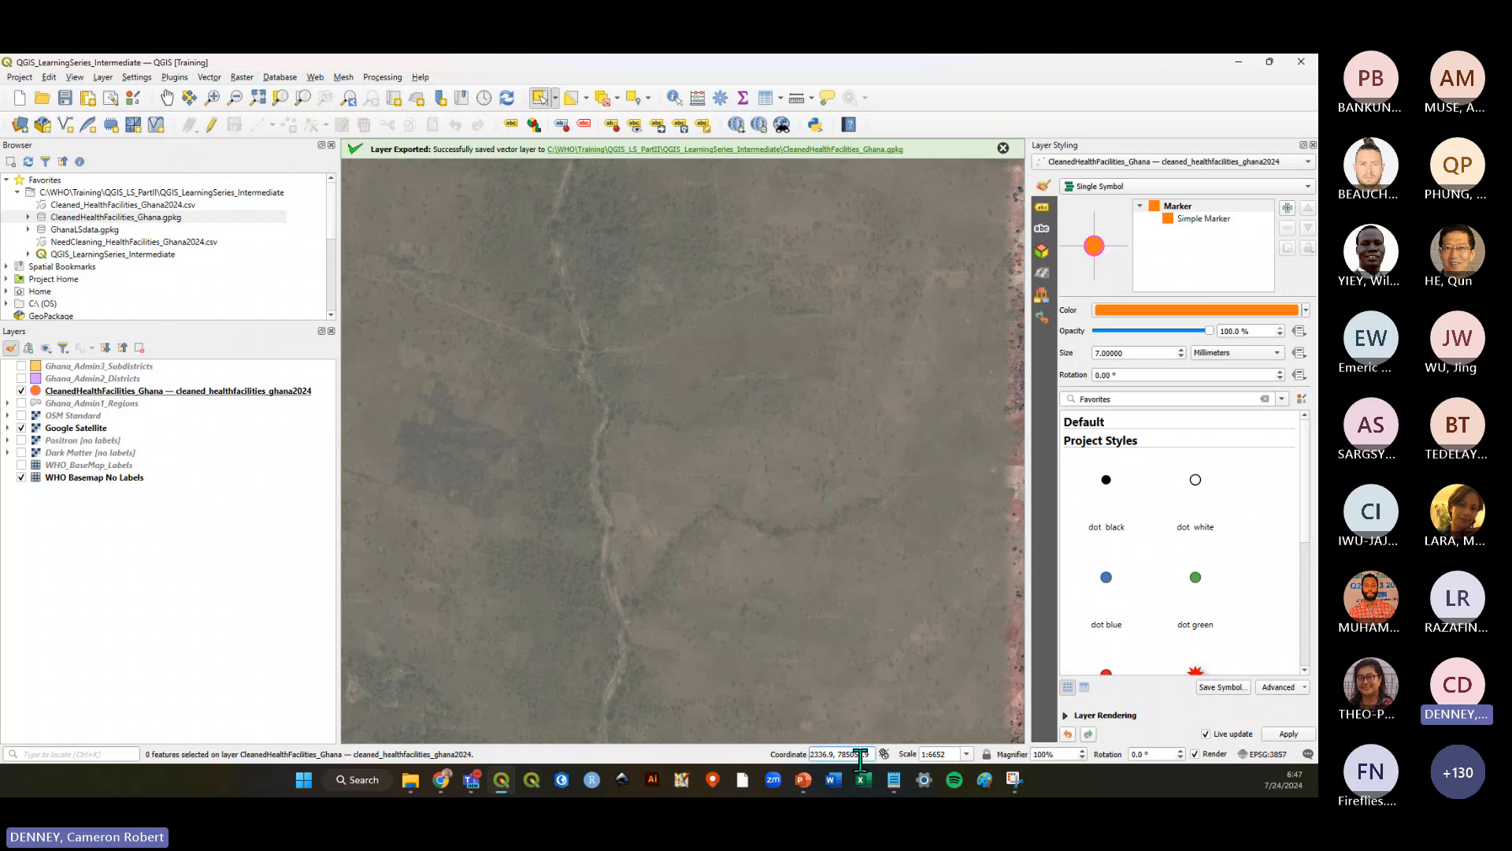
{"action": "key", "text": "BackSpace"}
{"action": "scroll", "coordinate": [871, 512], "scroll_direction": "down", "scroll_amount": 9}
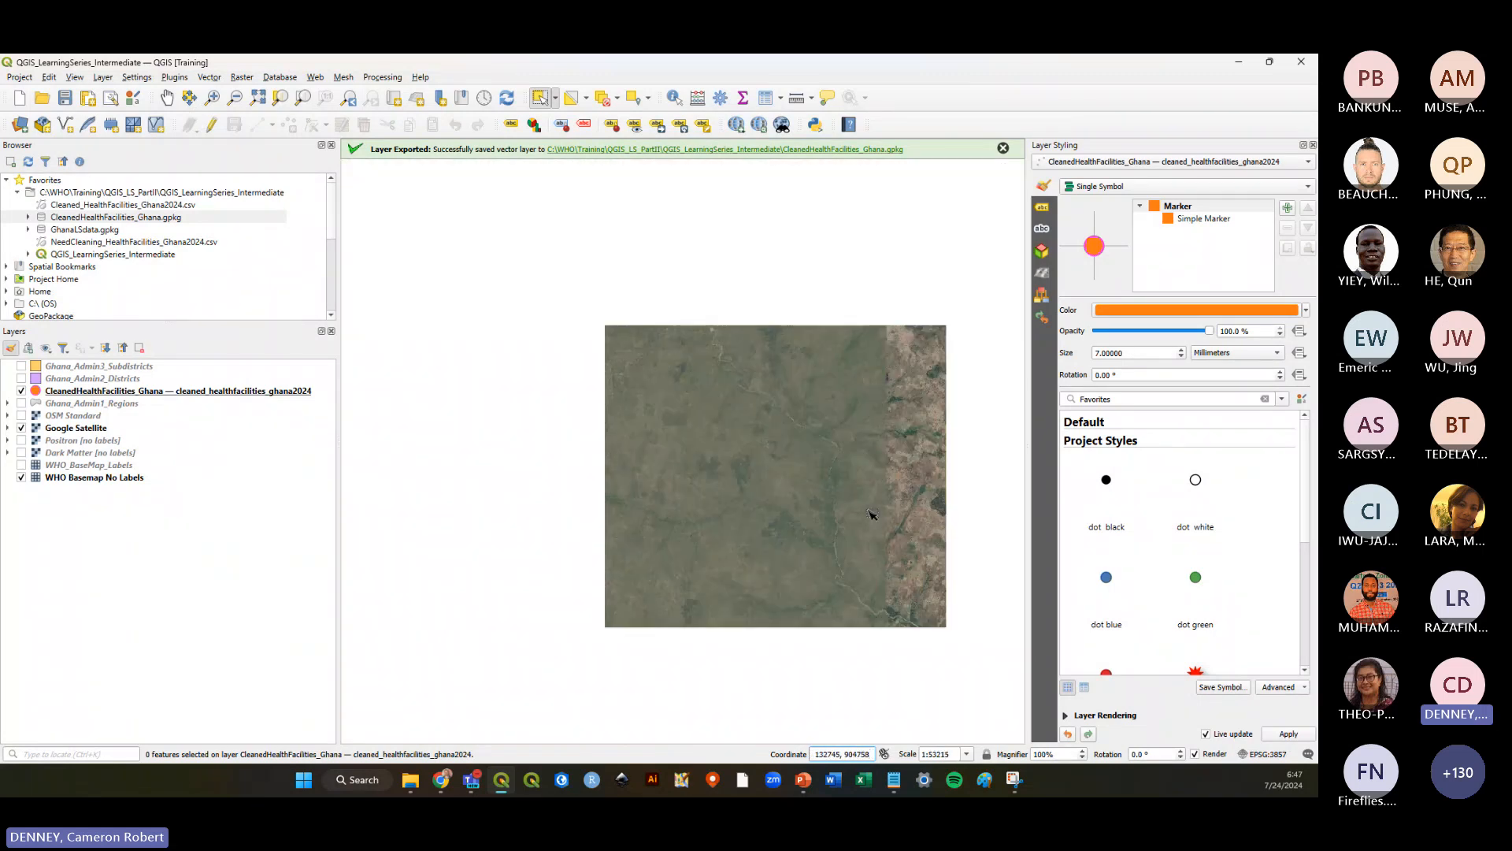
{"action": "scroll", "coordinate": [871, 513], "scroll_direction": "up", "scroll_amount": 1}
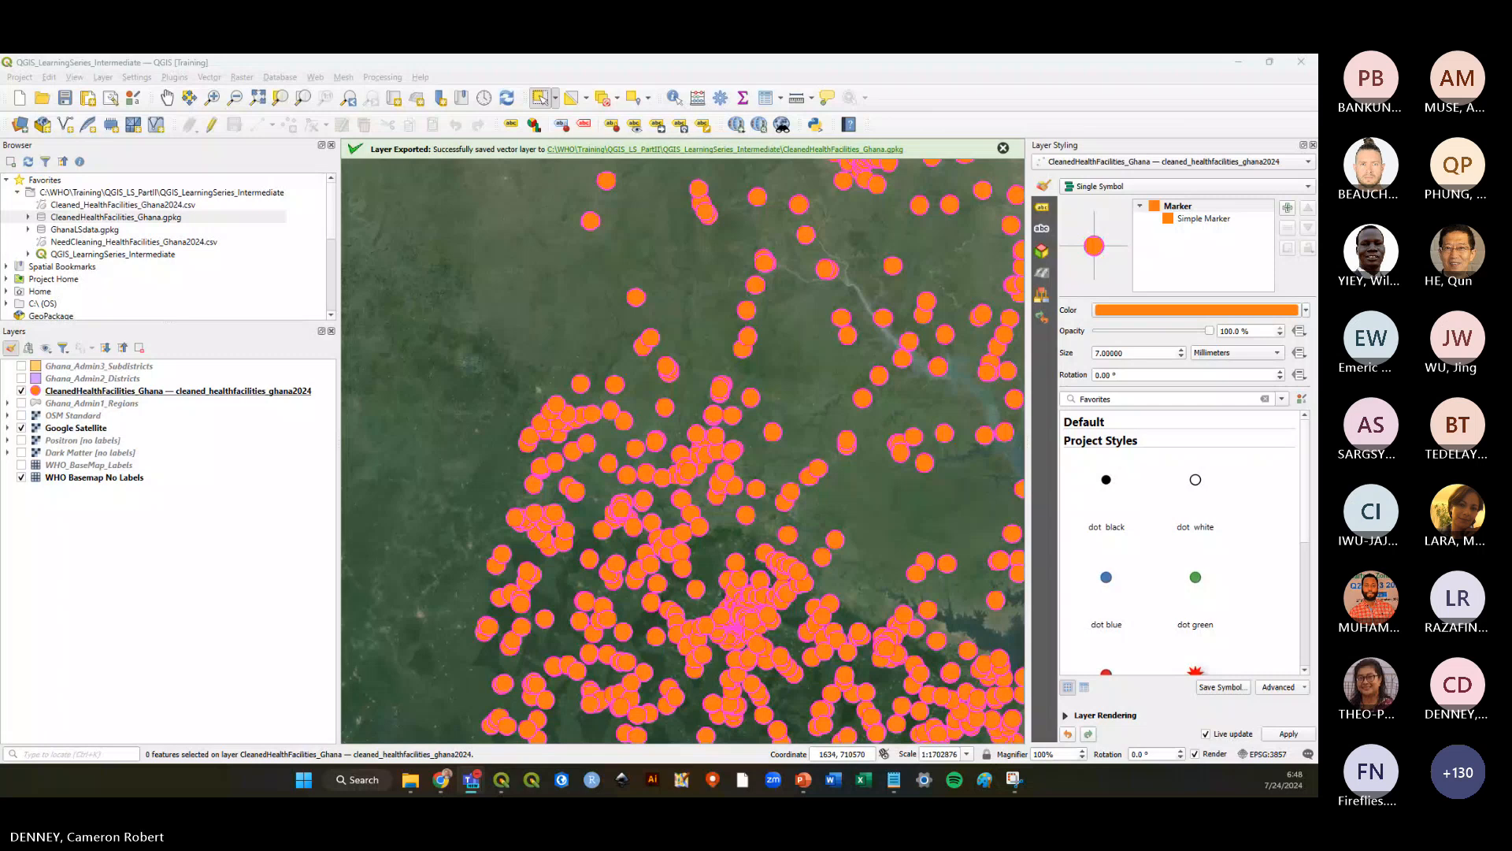
Centre the map on coordinate 0,0 and inspect where it lies relative to Ghana's health facilities
{"action": "left_click", "coordinate": [845, 755]}
{"action": "type", "text": "0,0"}
{"action": "key", "text": "Return"}
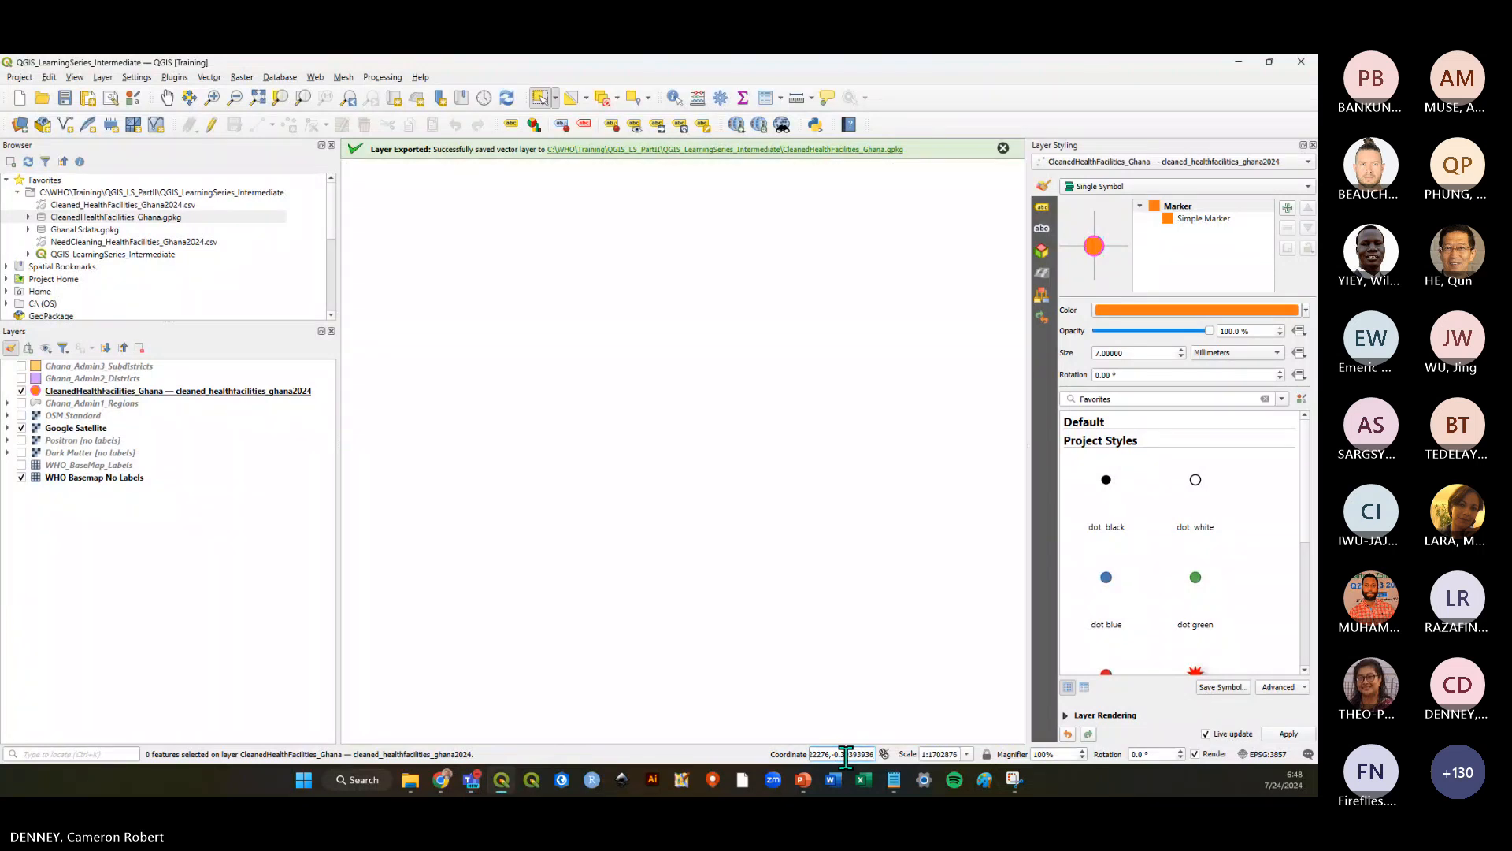
{"action": "scroll", "coordinate": [819, 606], "scroll_direction": "down", "scroll_amount": 2}
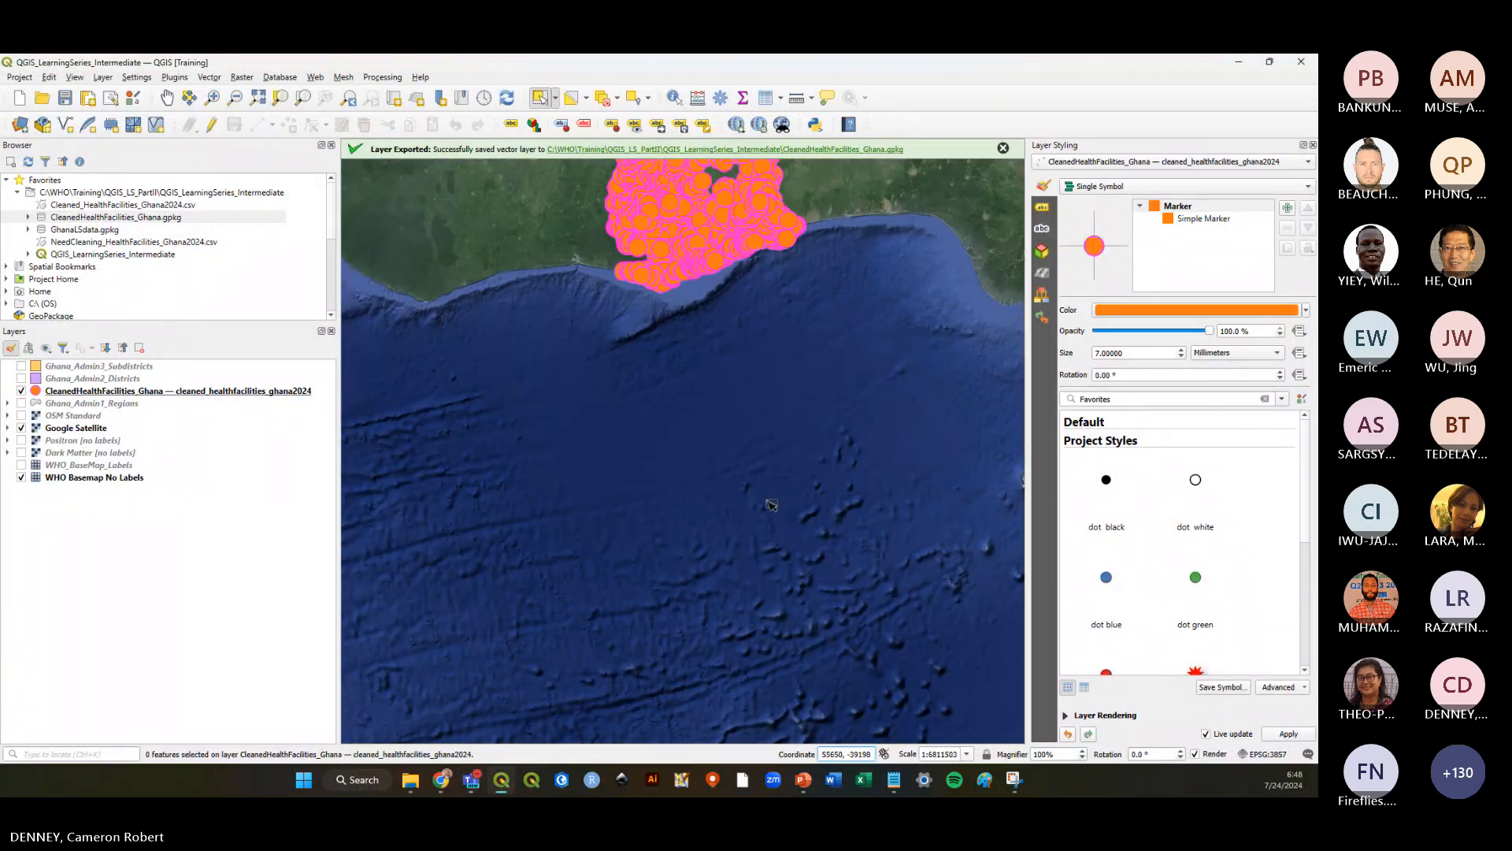
{"action": "scroll", "coordinate": [771, 504], "scroll_direction": "down", "scroll_amount": 2}
{"action": "scroll", "coordinate": [761, 430], "scroll_direction": "up", "scroll_amount": 4}
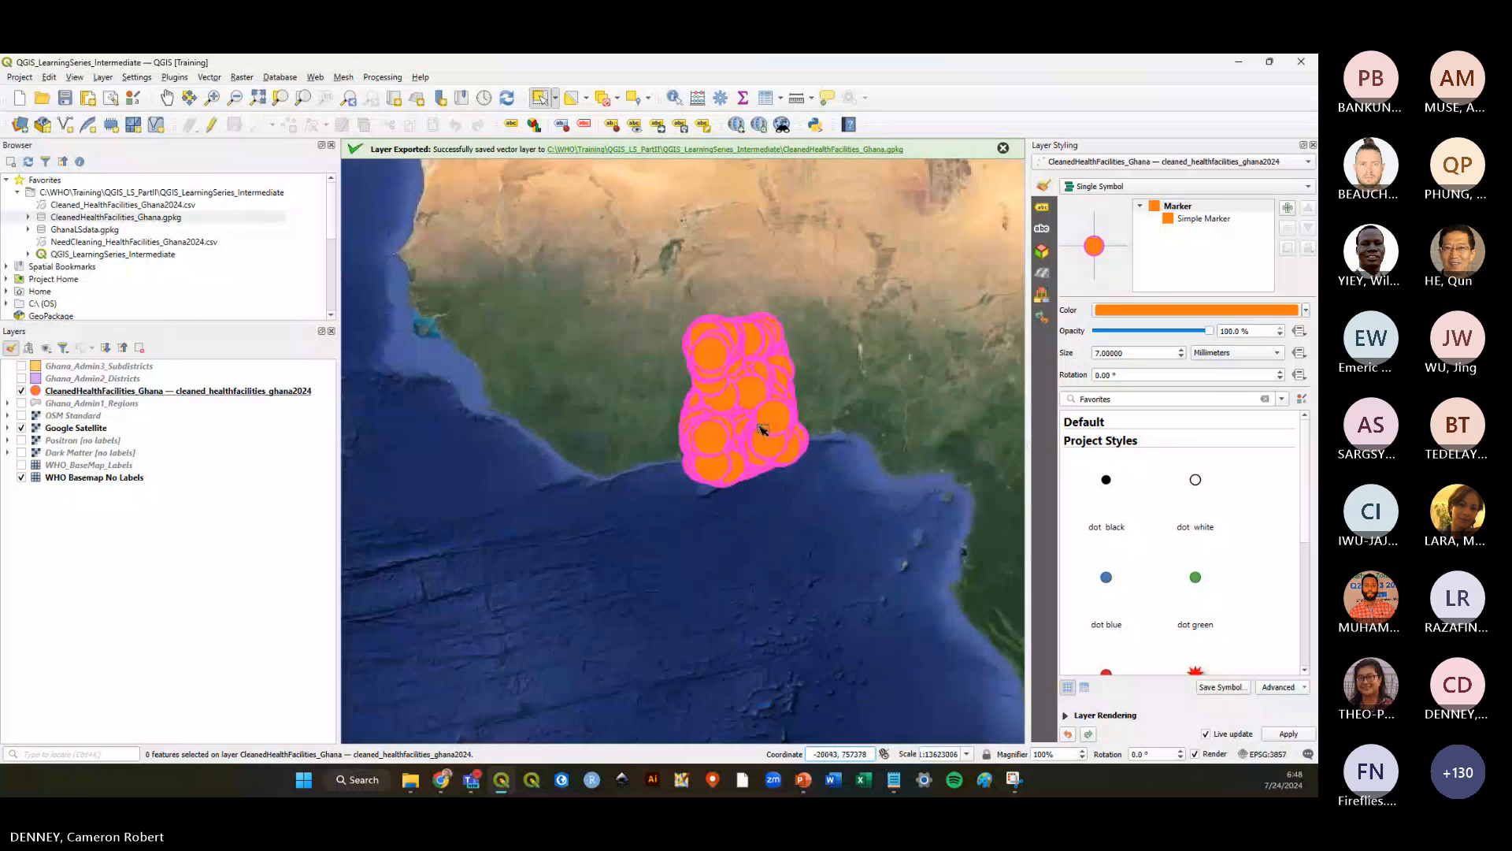
{"action": "scroll", "coordinate": [687, 443], "scroll_direction": "up", "scroll_amount": 2}
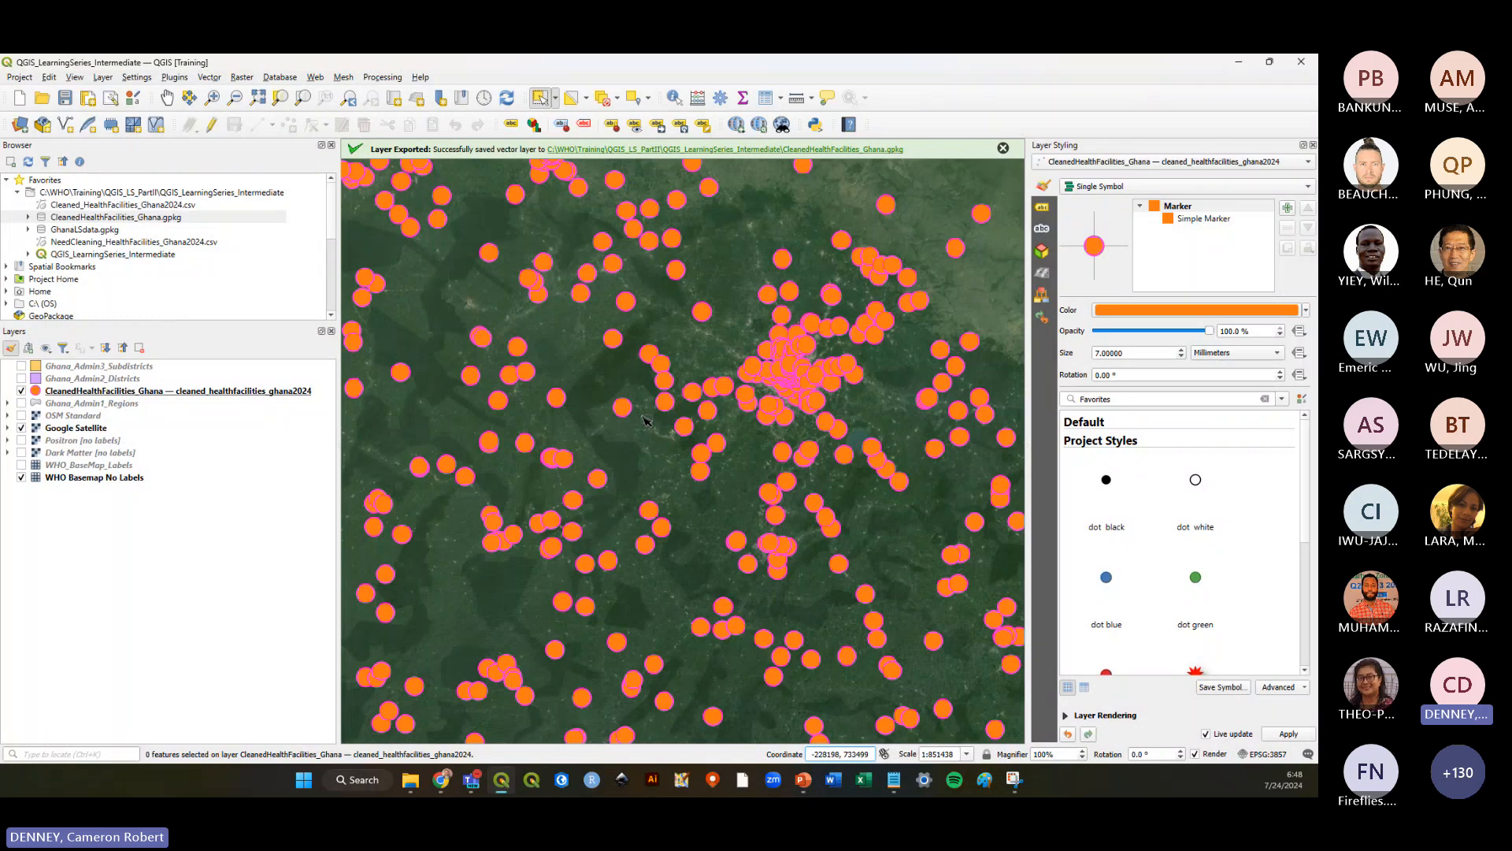
Switch the status read-out between map extents and pointer coordinates, and check facility points against the satellite imagery
{"action": "left_click", "coordinate": [885, 754]}
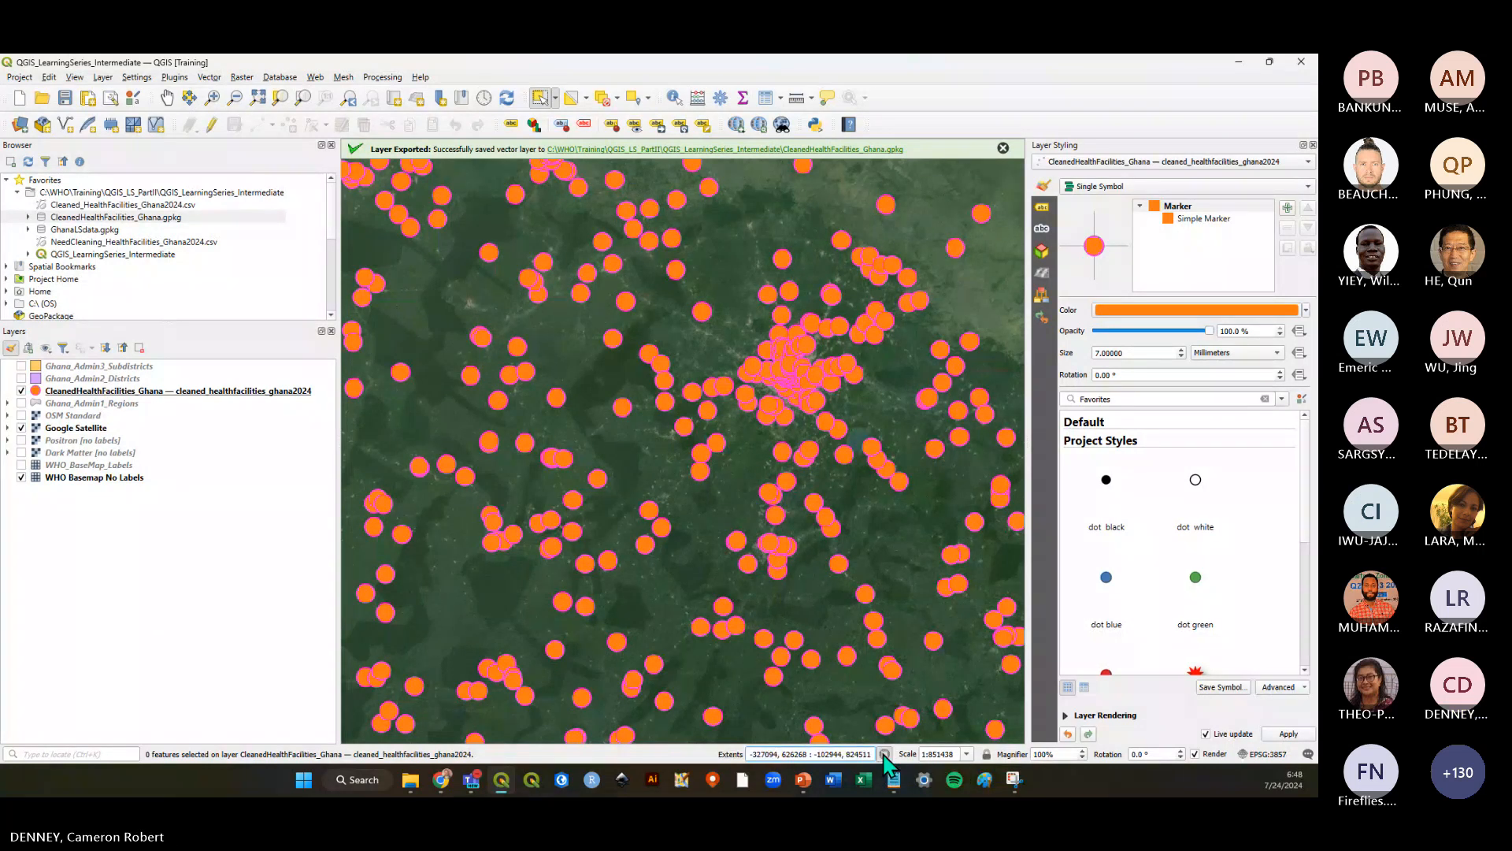
{"action": "left_click", "coordinate": [884, 755]}
{"action": "left_click", "coordinate": [885, 755]}
{"action": "left_click", "coordinate": [884, 754]}
{"action": "scroll", "coordinate": [691, 423], "scroll_direction": "up", "scroll_amount": 3}
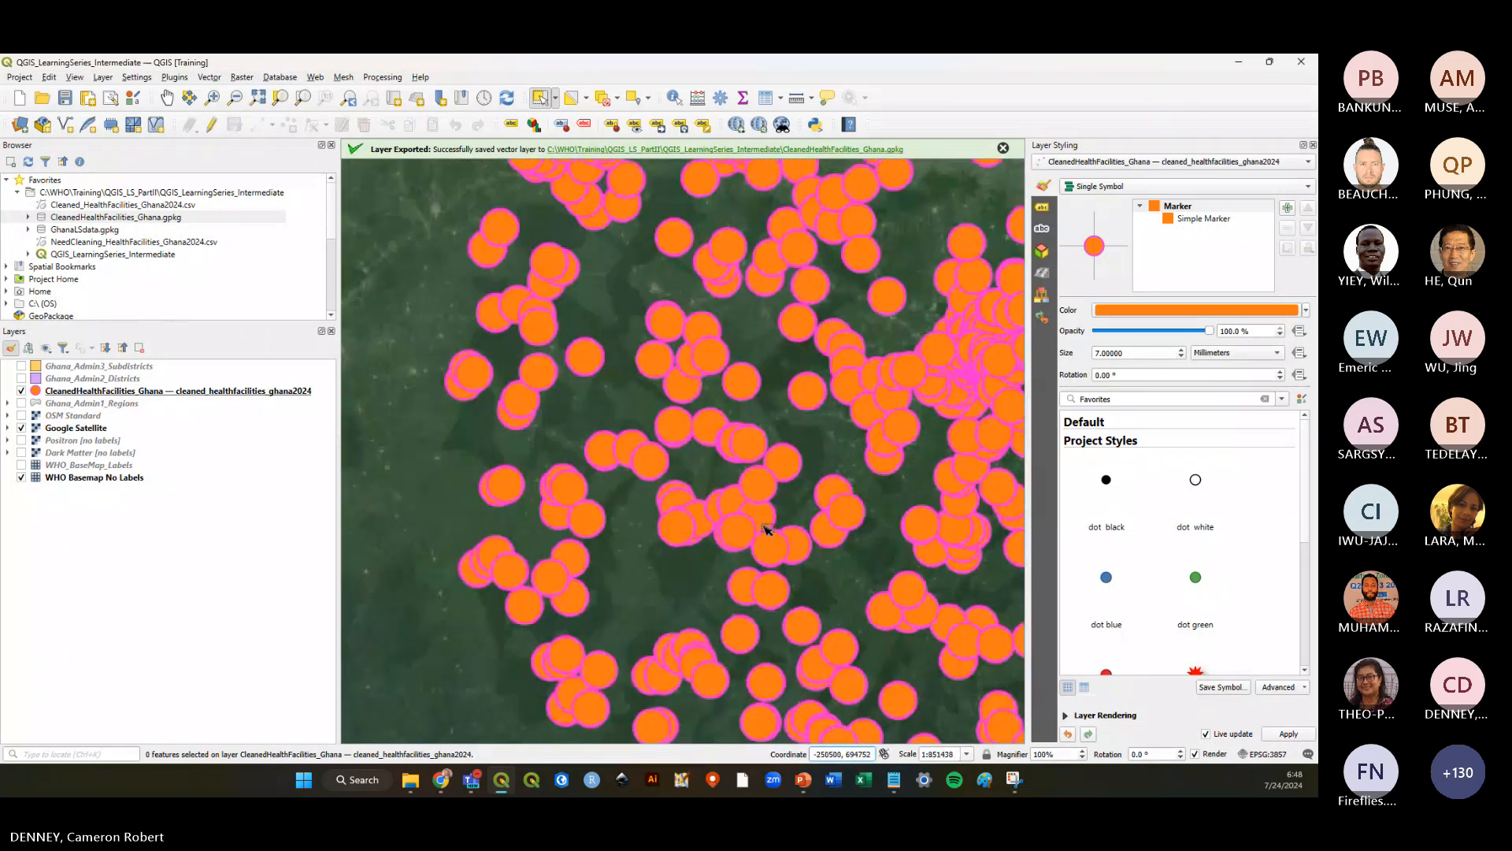
{"action": "scroll", "coordinate": [691, 423], "scroll_direction": "up", "scroll_amount": 3}
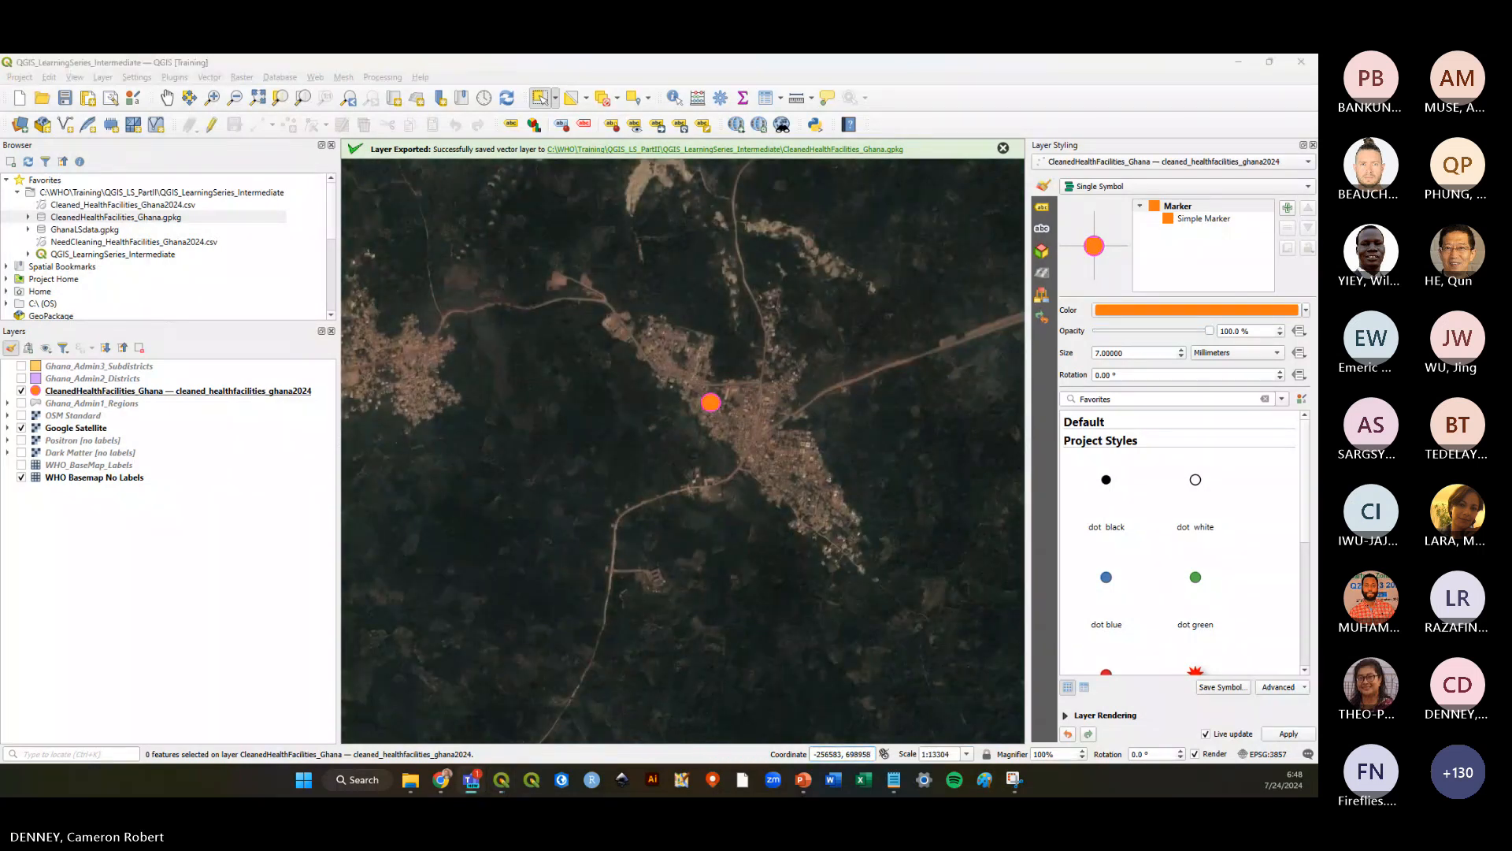
{"action": "scroll", "coordinate": [670, 468], "scroll_direction": "down", "scroll_amount": 3}
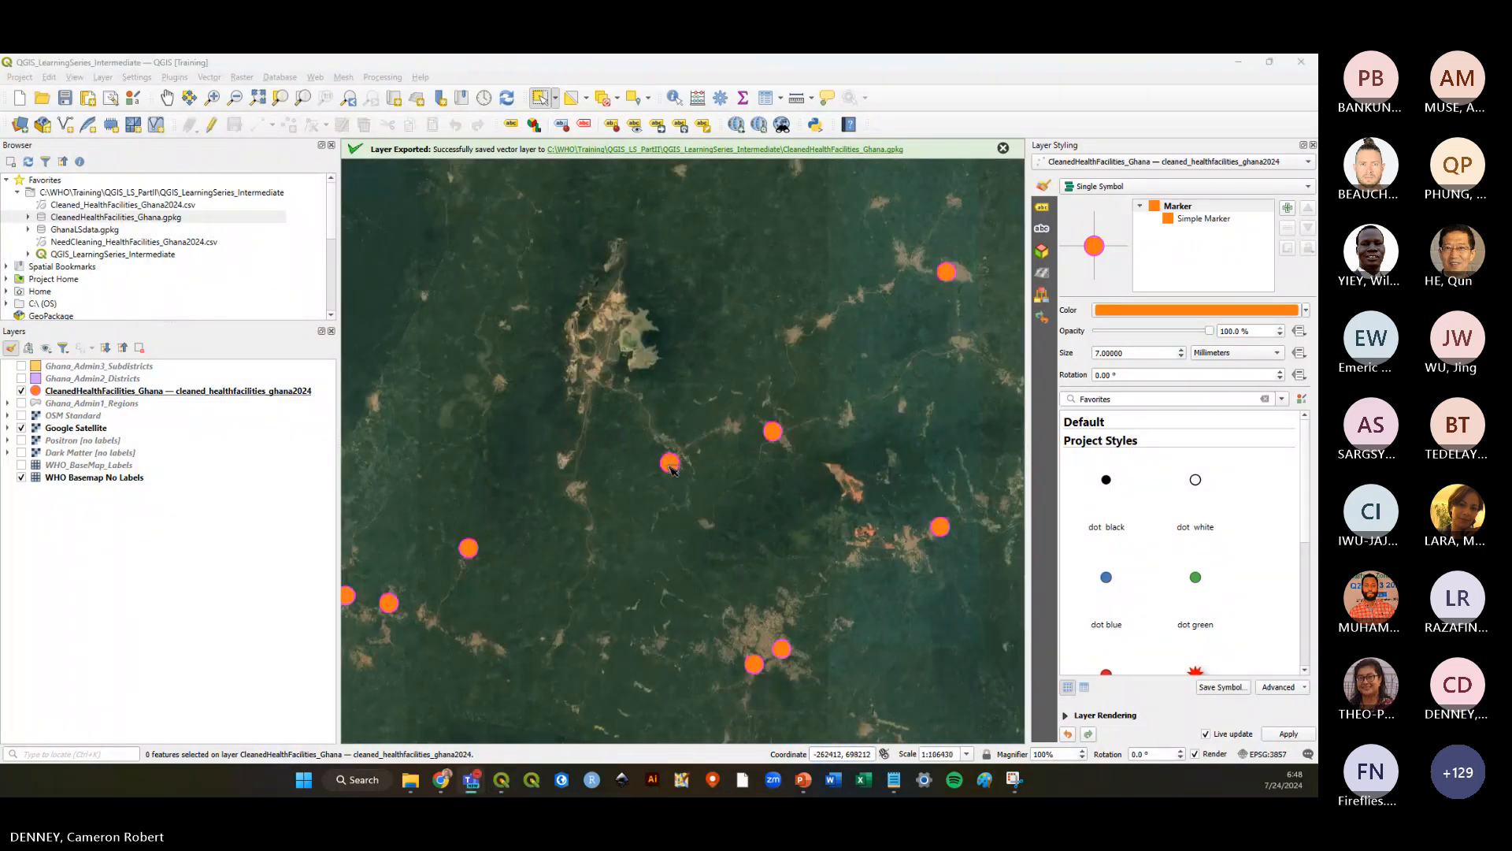
{"action": "scroll", "coordinate": [670, 468], "scroll_direction": "up", "scroll_amount": 3}
{"action": "scroll", "coordinate": [674, 470], "scroll_direction": "down", "scroll_amount": 7}
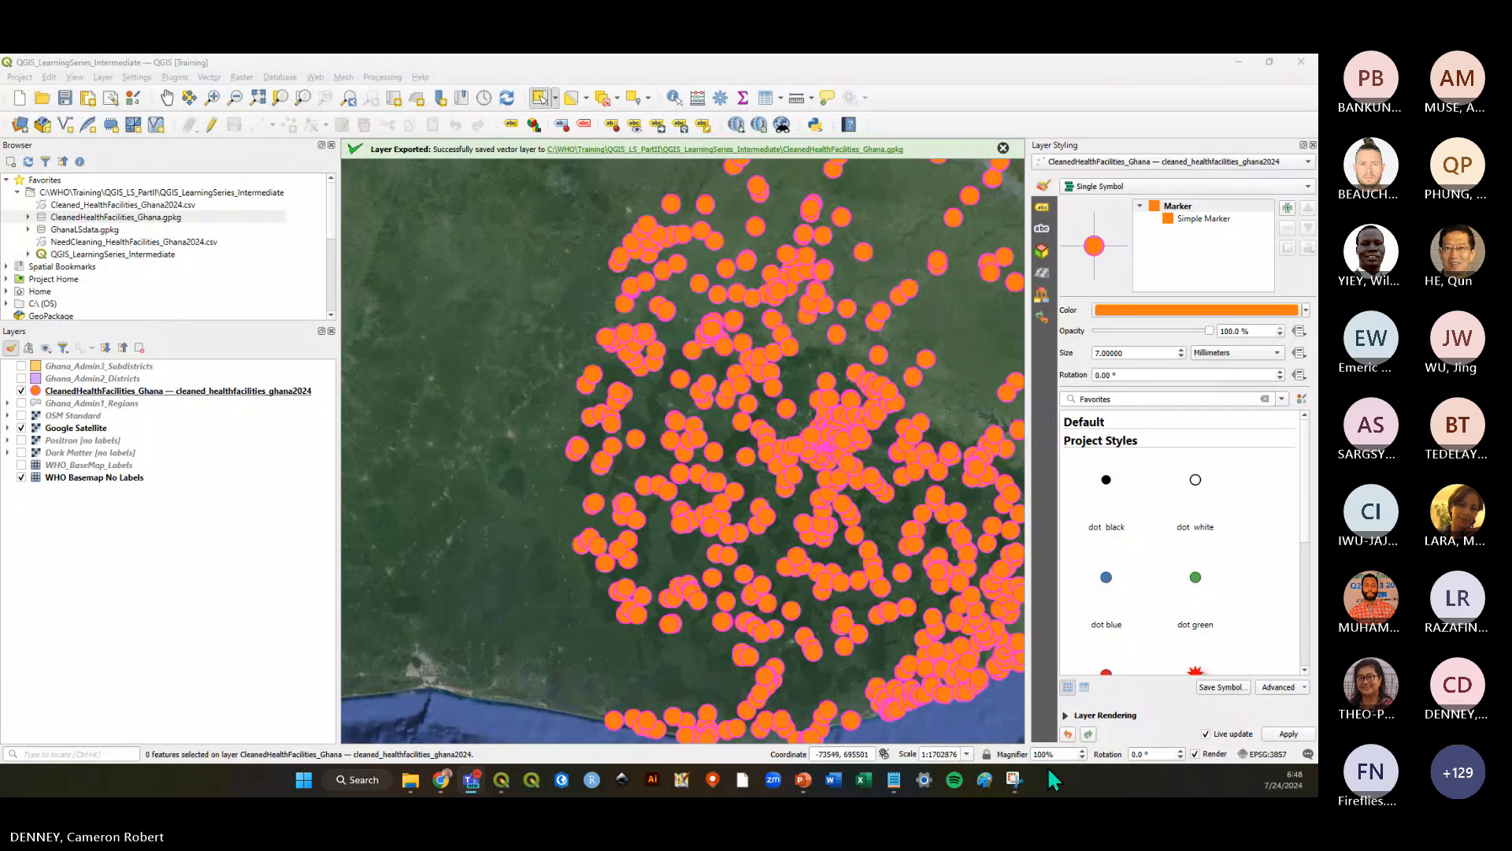
Compare the map extents display with the pointer coordinate display again, ending on coordinates
{"action": "right_click", "coordinate": [844, 753]}
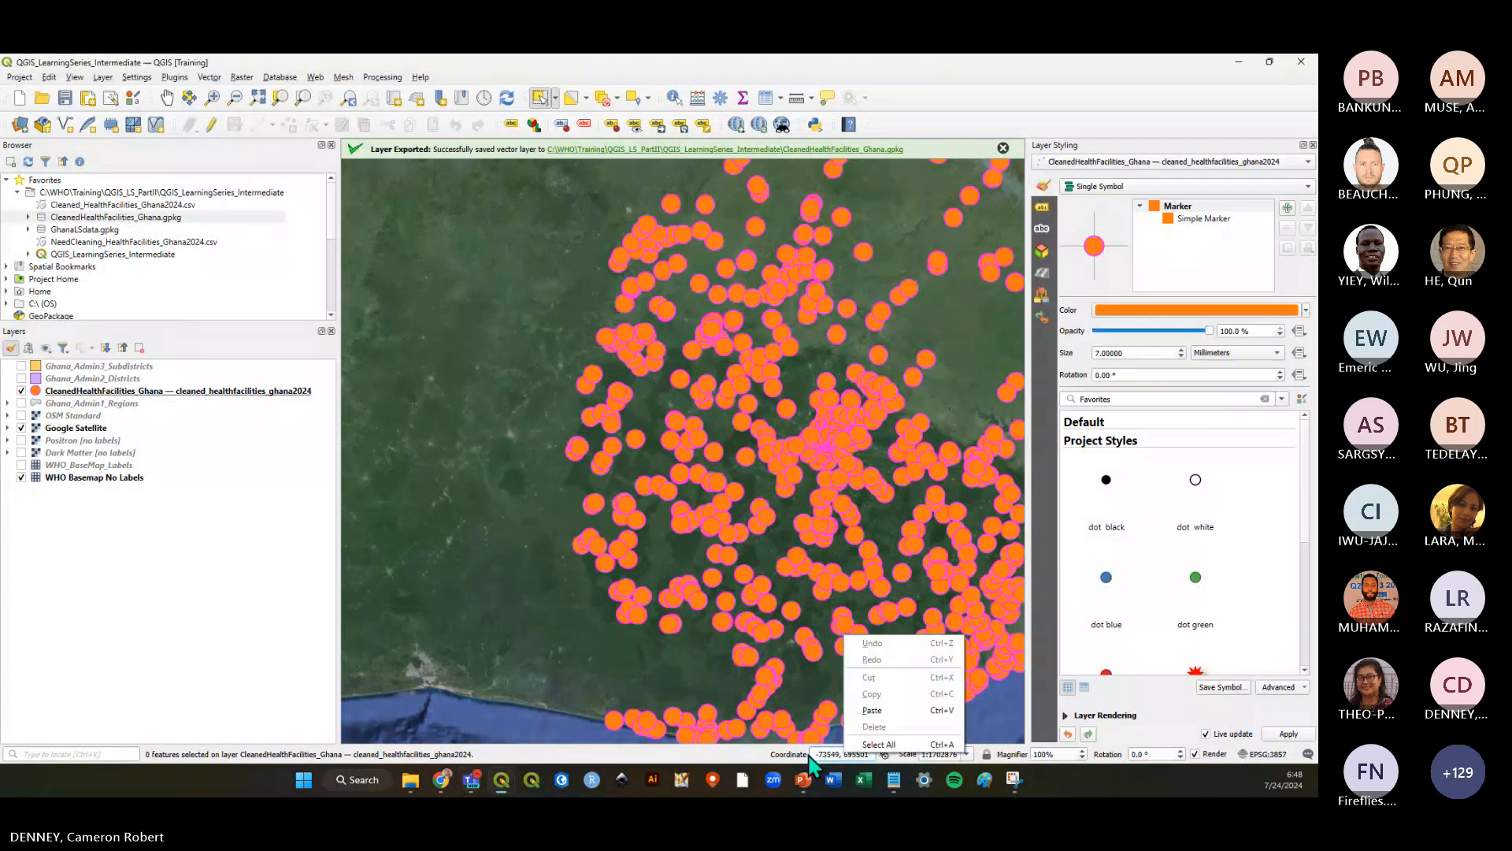
{"action": "left_click", "coordinate": [798, 756]}
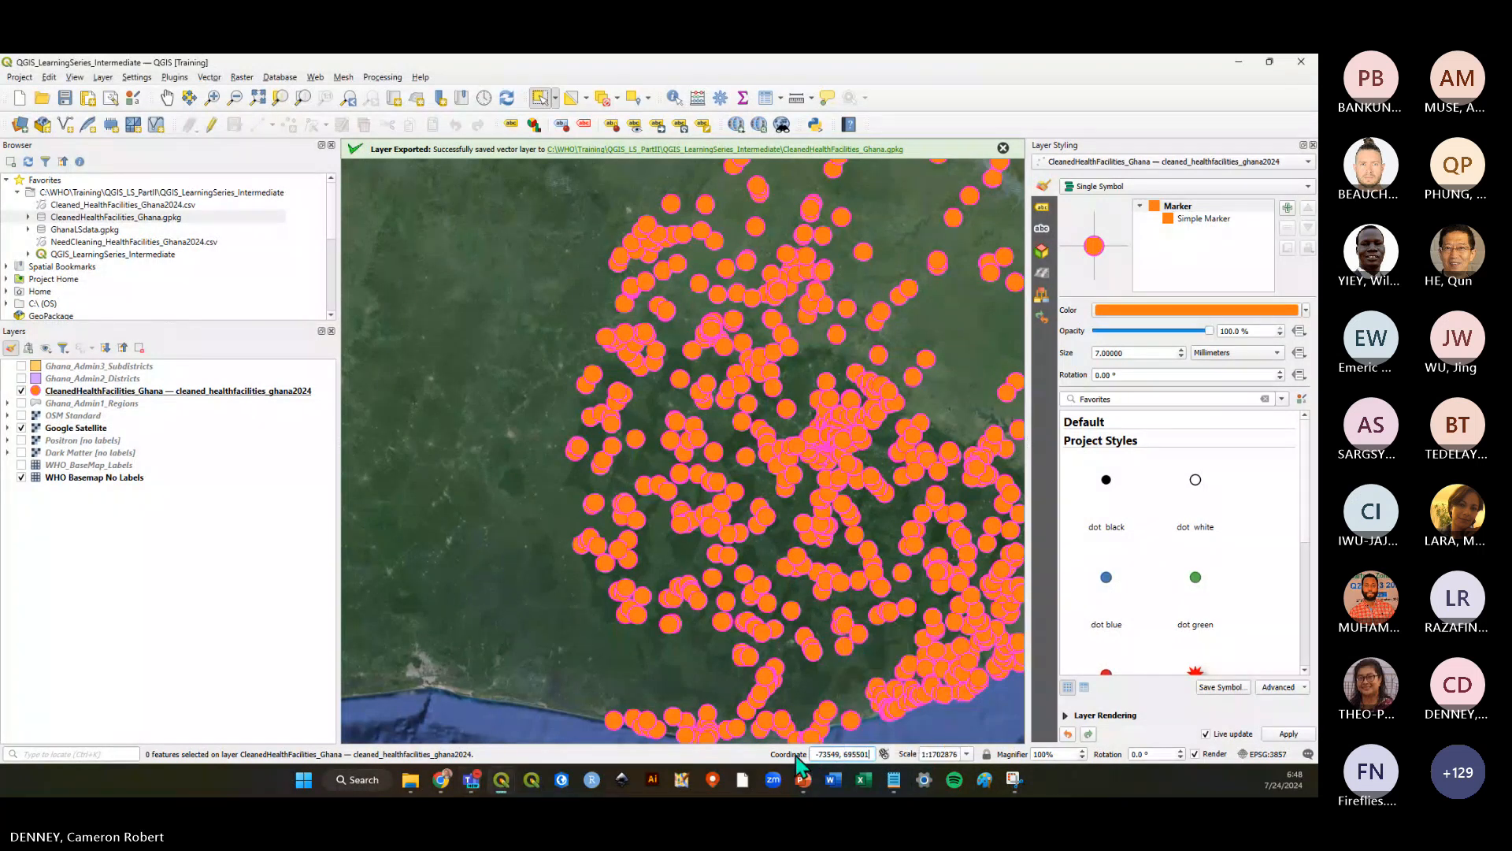
{"action": "left_click", "coordinate": [886, 755]}
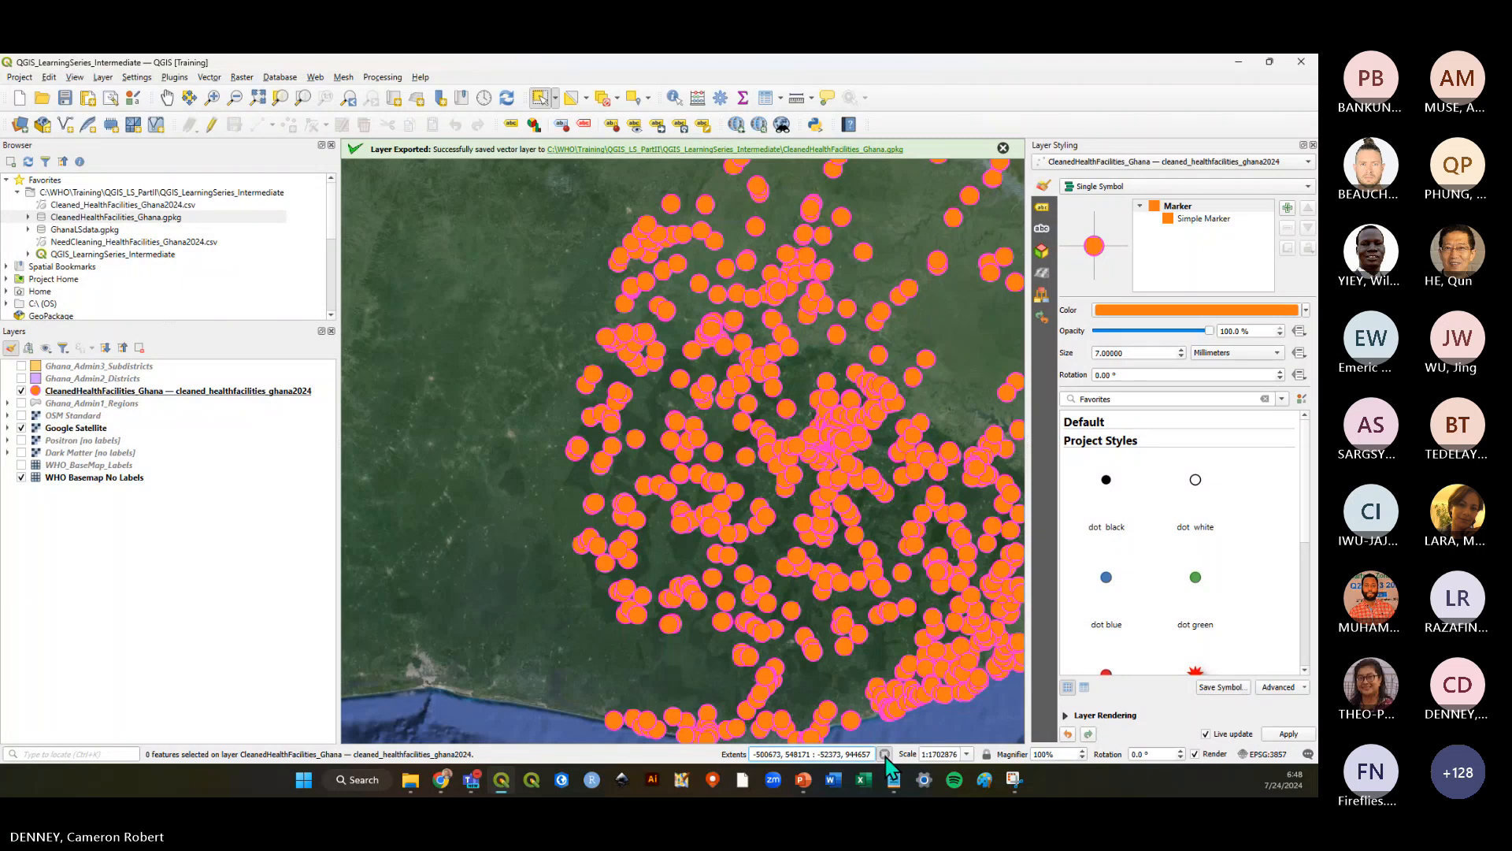
{"action": "left_click", "coordinate": [885, 755]}
{"action": "left_click", "coordinate": [885, 755]}
{"action": "left_click", "coordinate": [885, 754]}
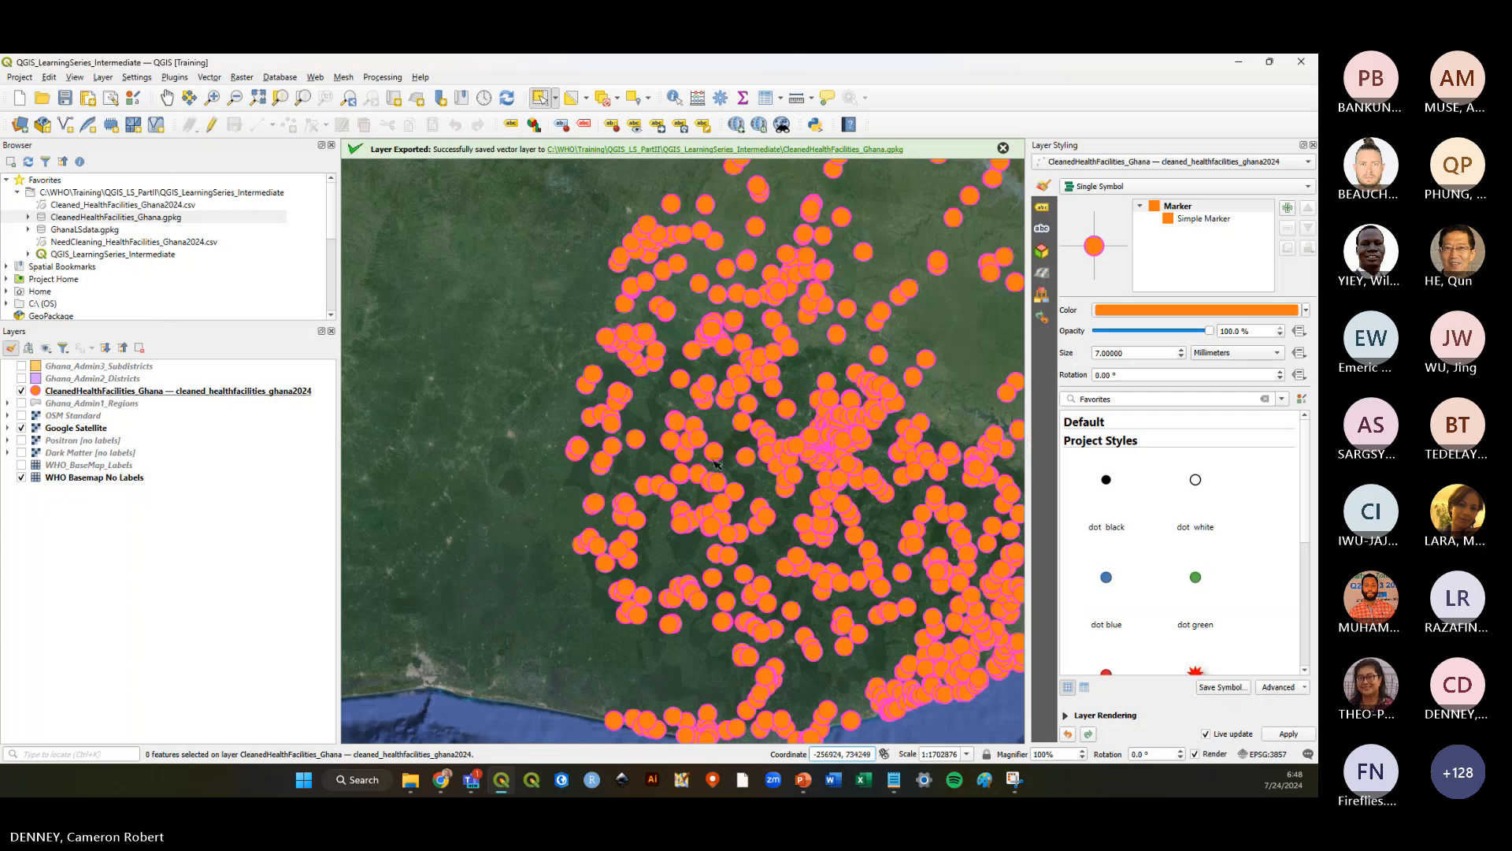
Examine the position of a health facility near a village road junction against the buildings in the satellite imagery
{"action": "scroll", "coordinate": [715, 464], "scroll_direction": "up", "scroll_amount": 1}
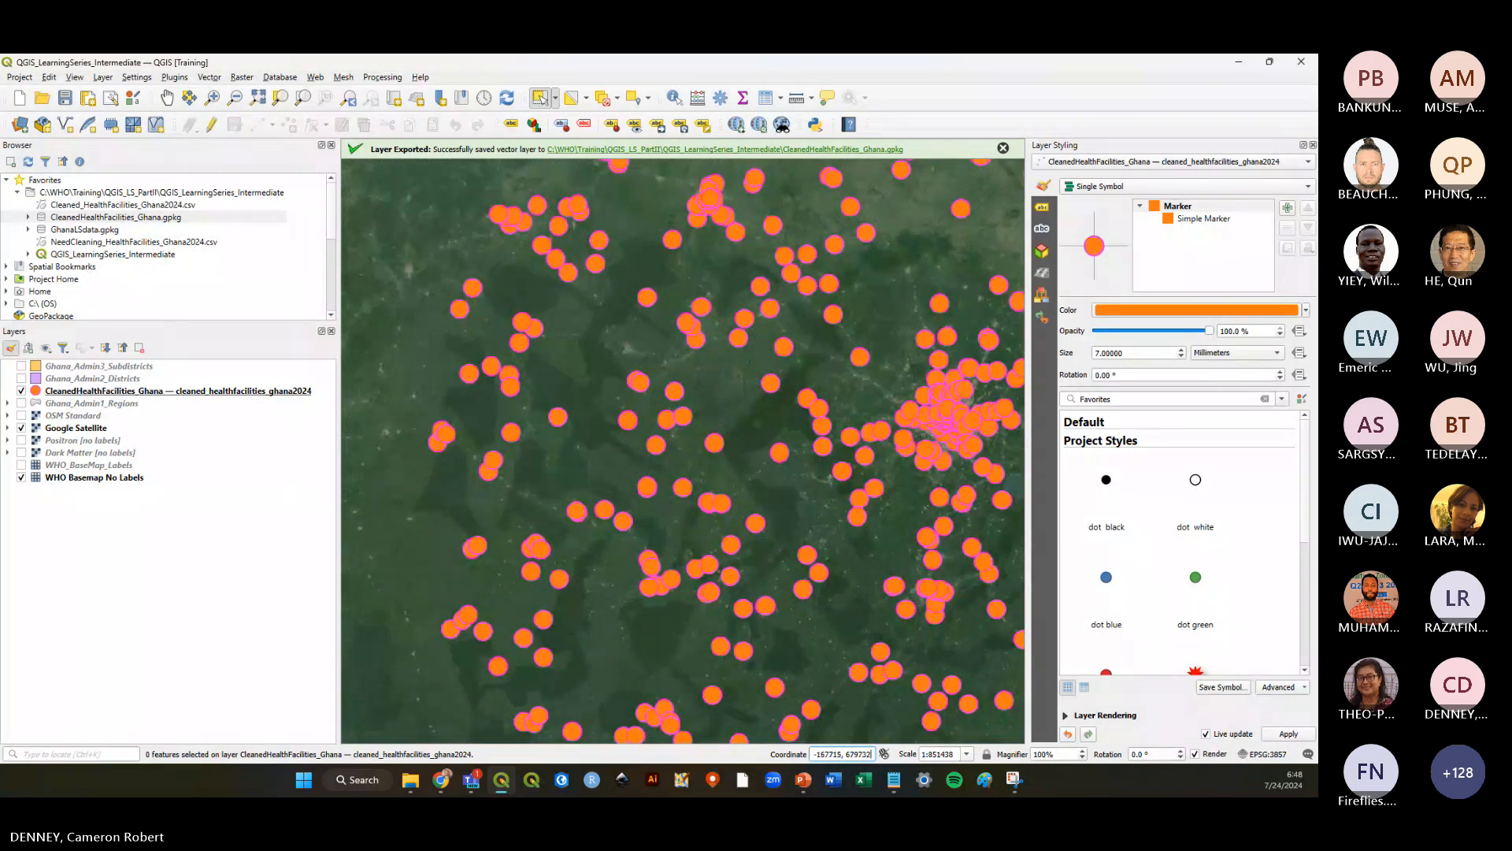
{"action": "key", "text": "alt+Tab"}
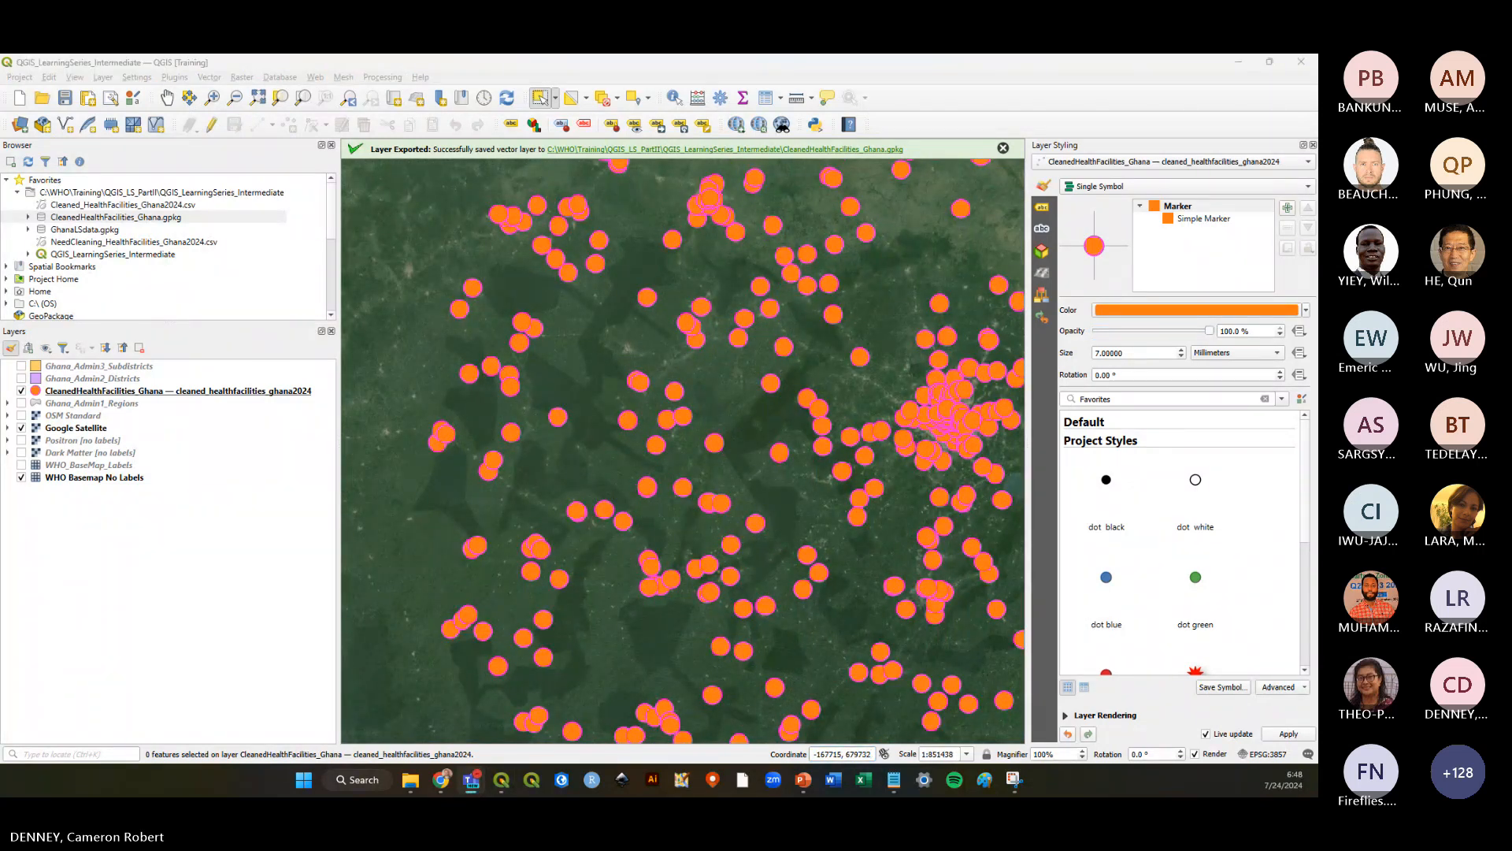
{"action": "left_click", "coordinate": [848, 754]}
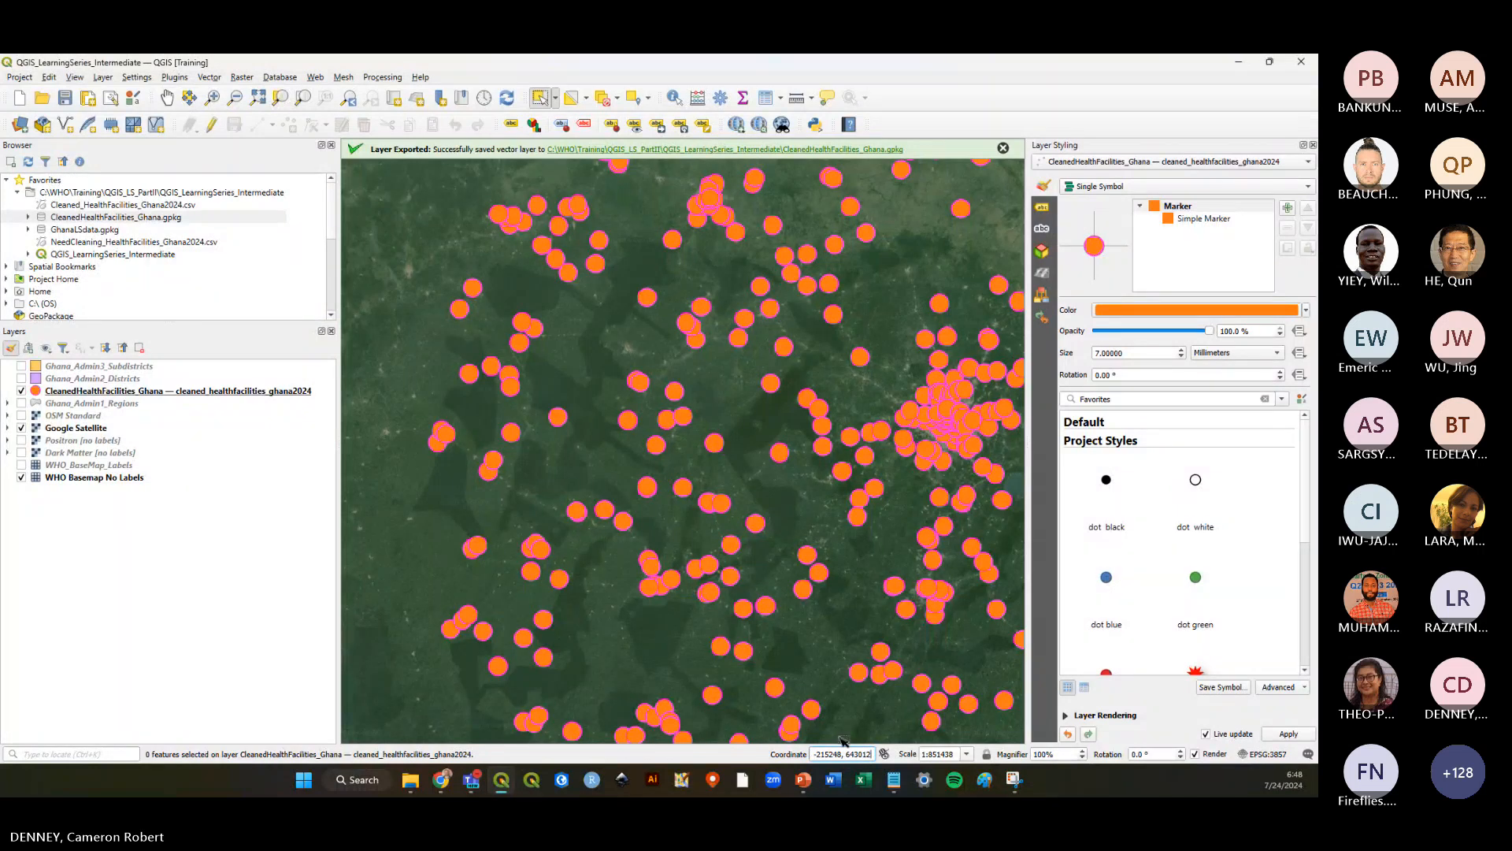
{"action": "scroll", "coordinate": [723, 484], "scroll_direction": "up", "scroll_amount": 2}
{"action": "scroll", "coordinate": [747, 494], "scroll_direction": "up", "scroll_amount": 7}
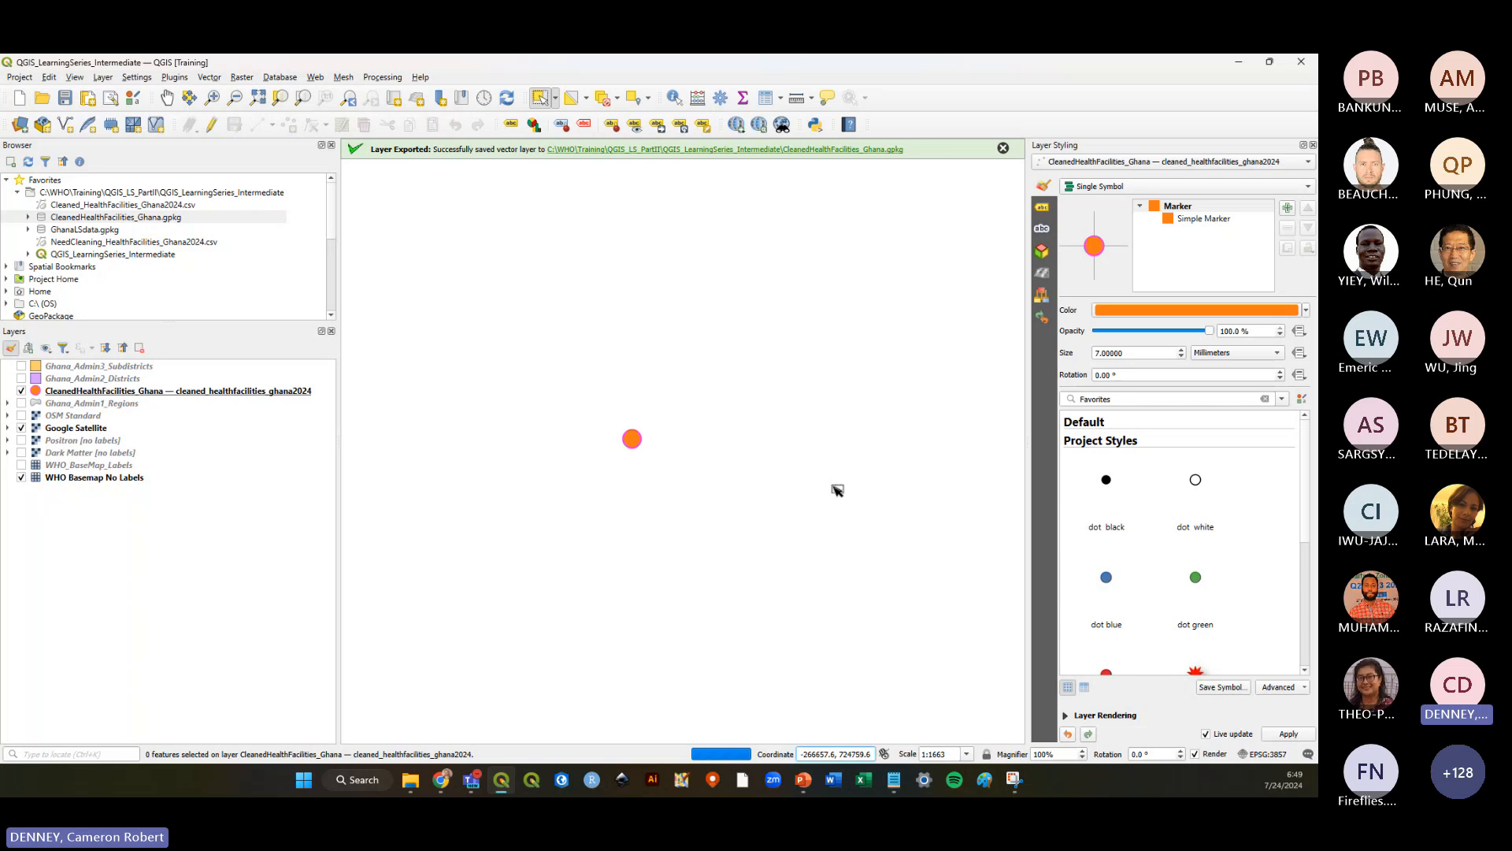
{"action": "scroll", "coordinate": [867, 468], "scroll_direction": "down", "scroll_amount": 1}
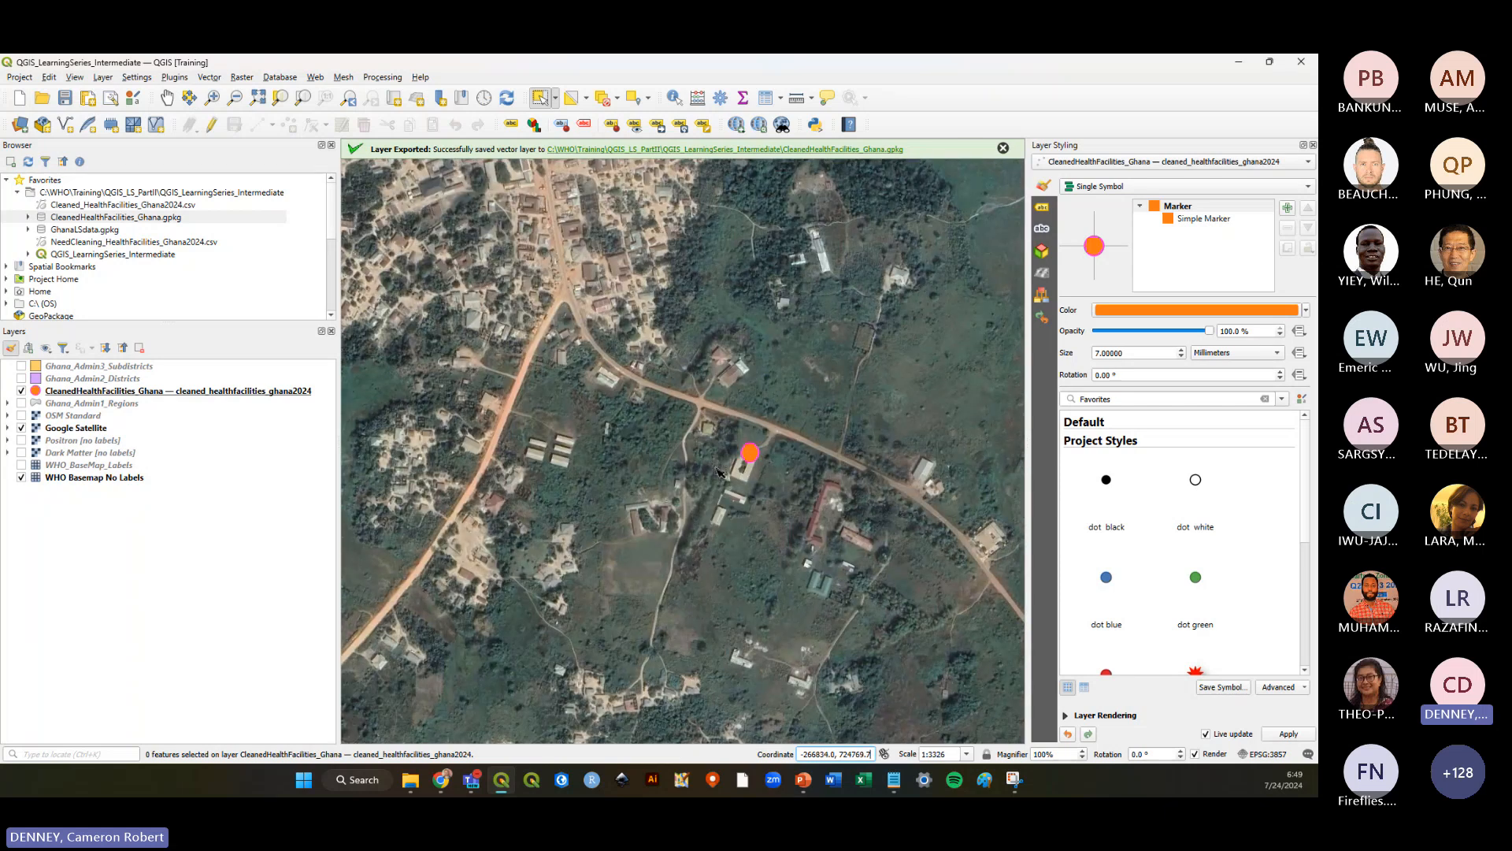
{"action": "scroll", "coordinate": [721, 459], "scroll_direction": "up", "scroll_amount": 1}
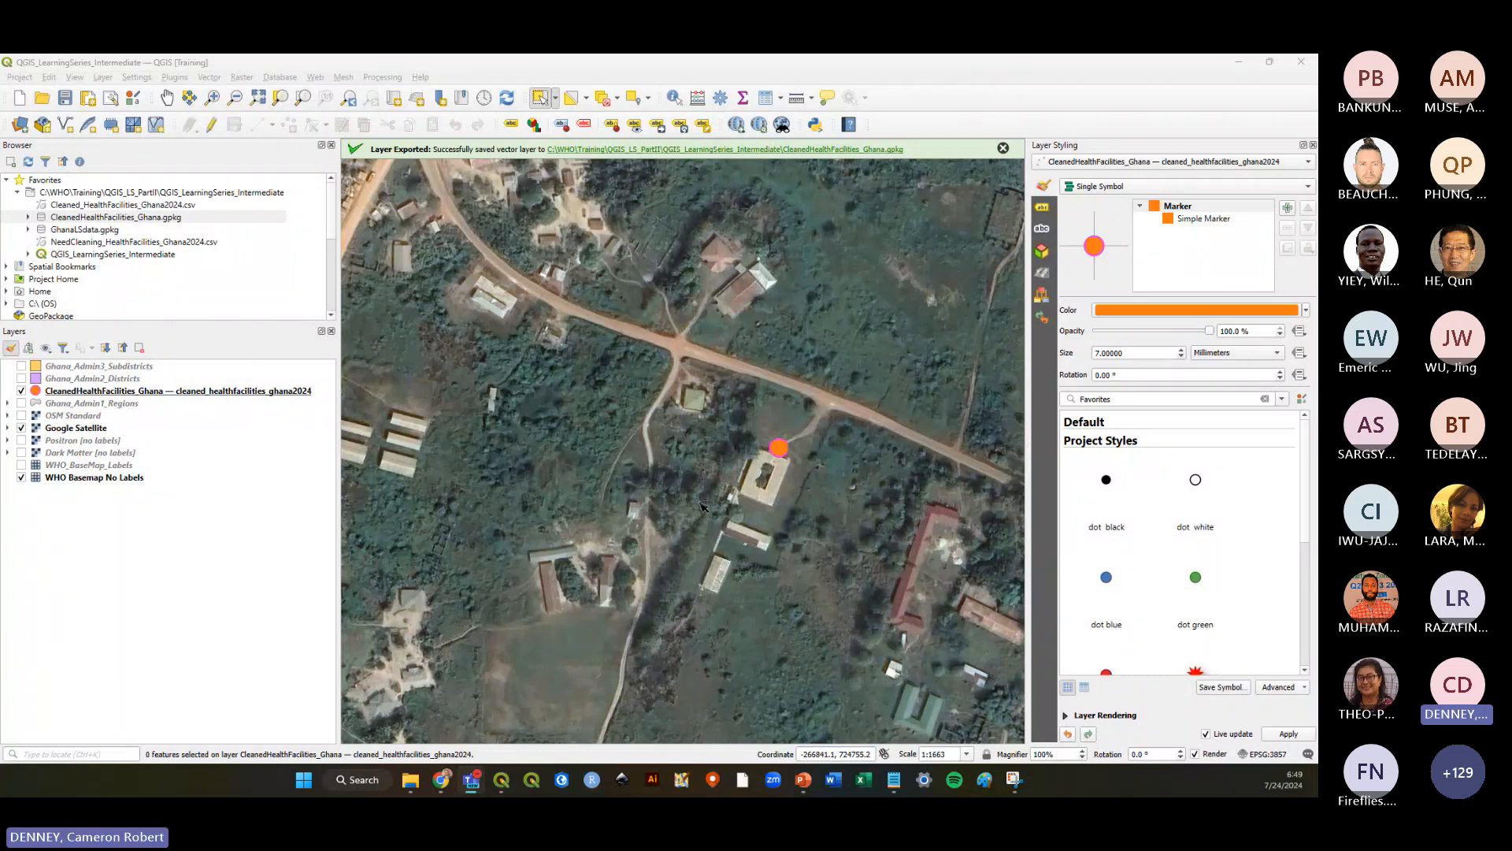
{"action": "scroll", "coordinate": [703, 498], "scroll_direction": "down", "scroll_amount": 2}
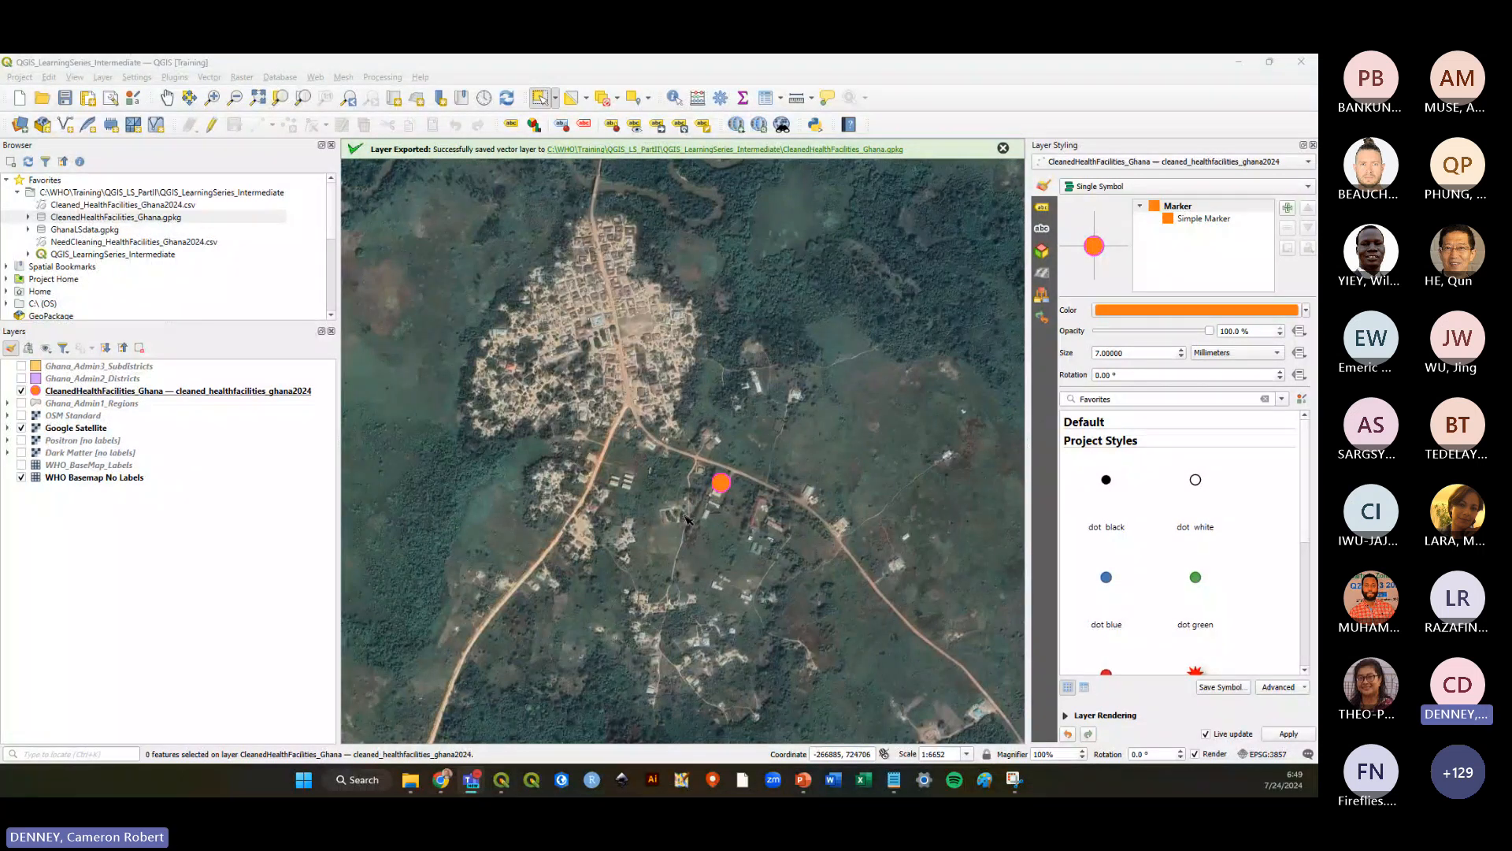
Check another health facility beside a rural road bend against the buildings in the satellite imagery
{"action": "scroll", "coordinate": [706, 504], "scroll_direction": "down", "scroll_amount": 2}
{"action": "scroll", "coordinate": [814, 552], "scroll_direction": "down", "scroll_amount": 3}
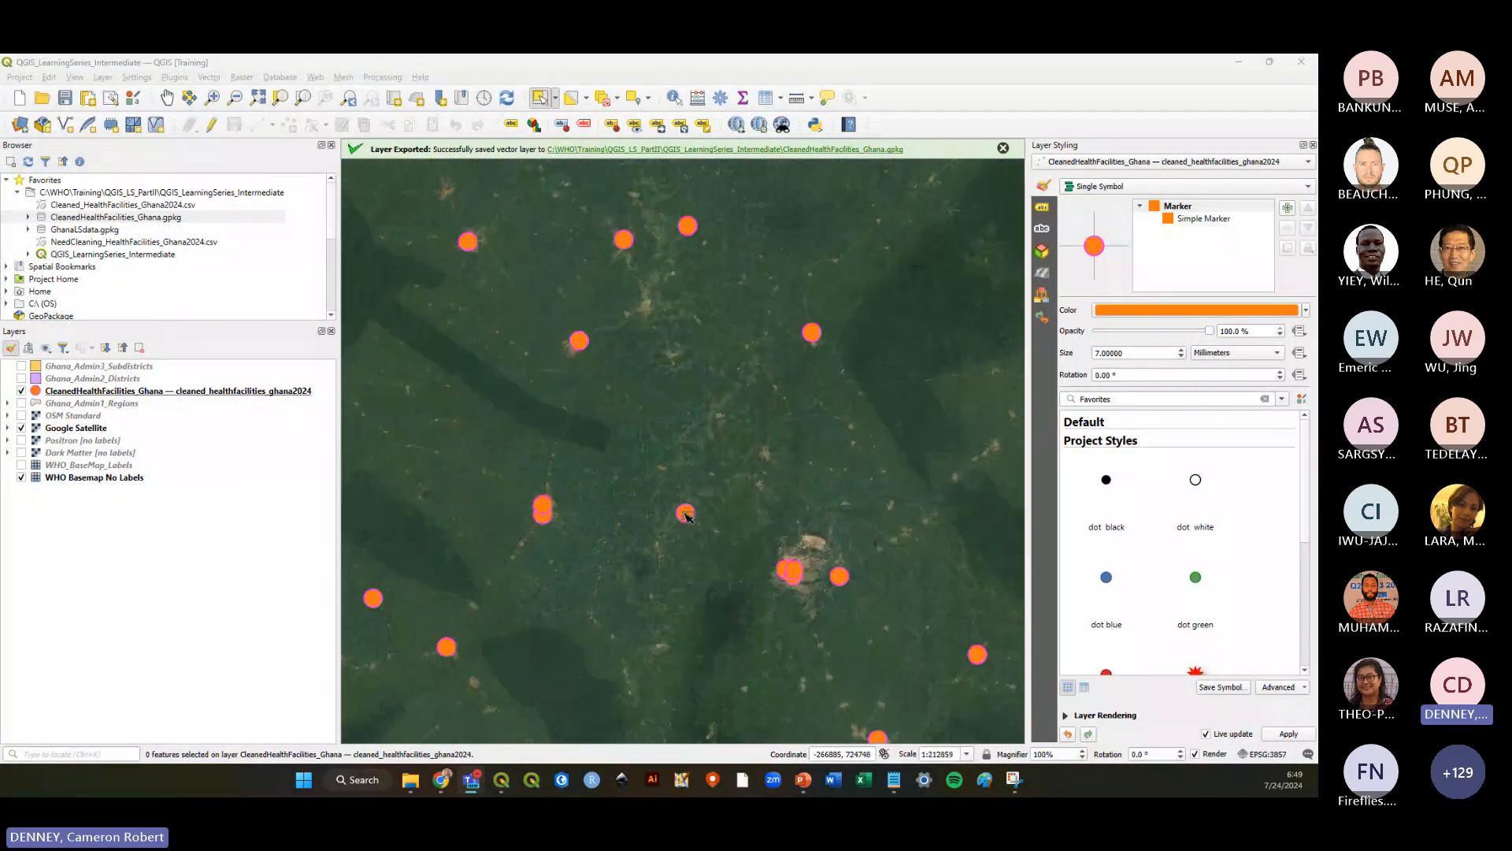
{"action": "scroll", "coordinate": [814, 334], "scroll_direction": "up", "scroll_amount": 3}
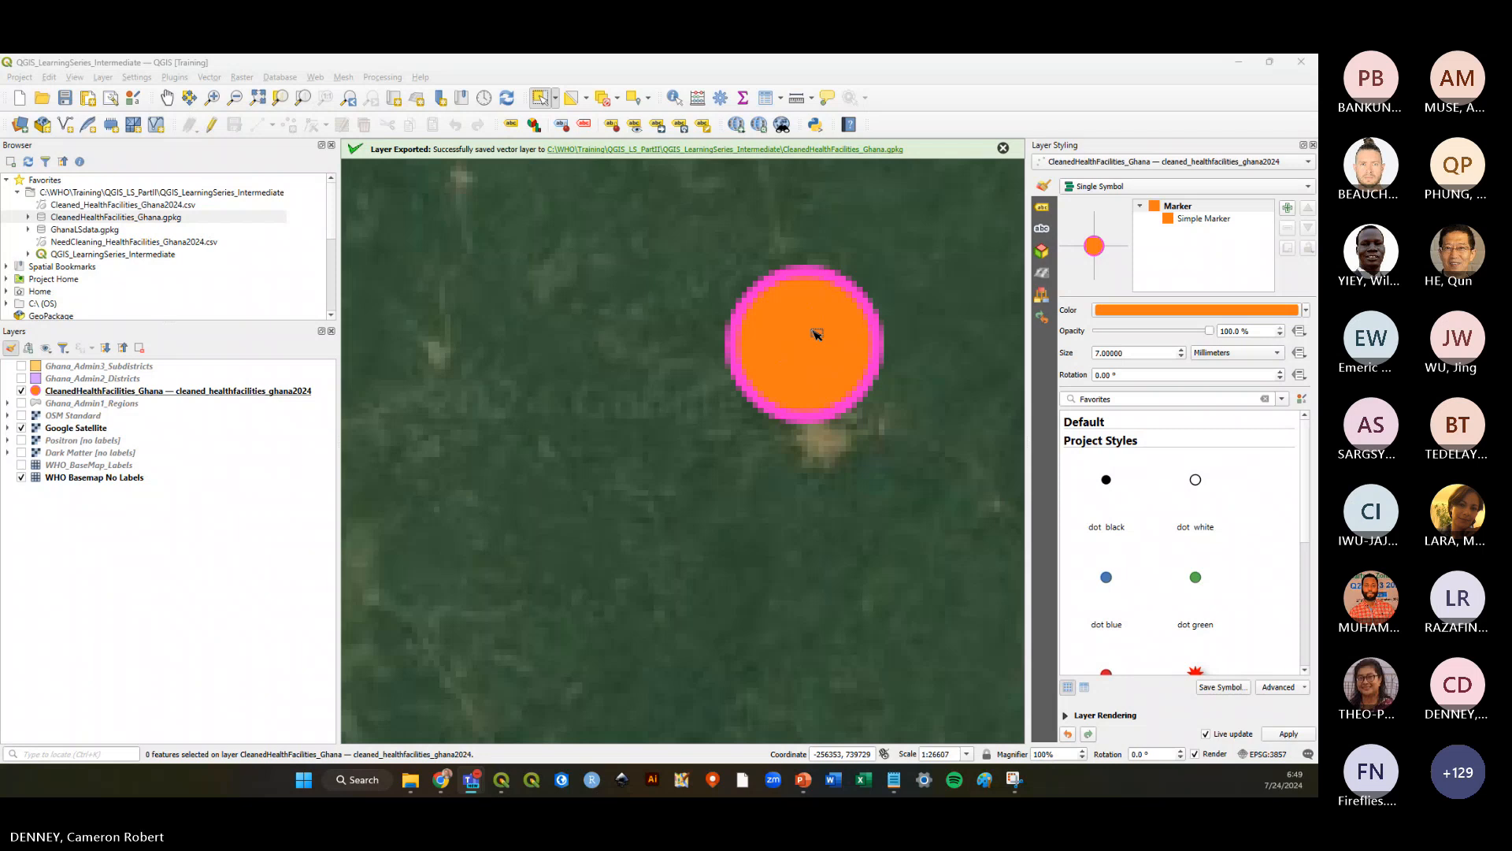
{"action": "scroll", "coordinate": [814, 334], "scroll_direction": "up", "scroll_amount": 3}
{"action": "scroll", "coordinate": [791, 358], "scroll_direction": "up", "scroll_amount": 1}
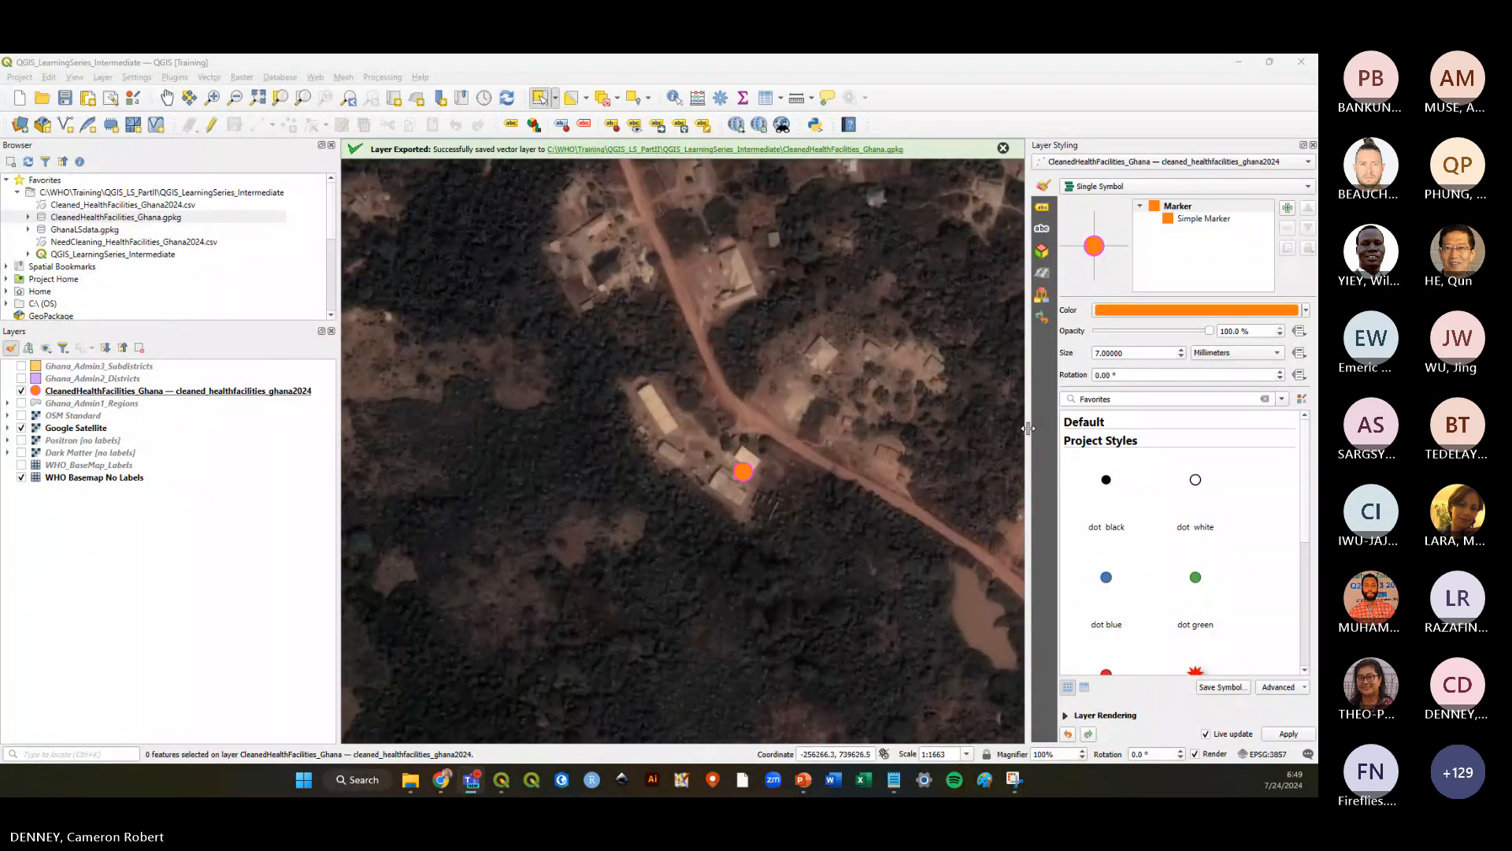
Widen the map canvas by narrowing the layer styling area, and view the health facilities across the surrounding region
{"action": "left_click_drag", "start_coordinate": [1027, 451], "coordinate": [1105, 451]}
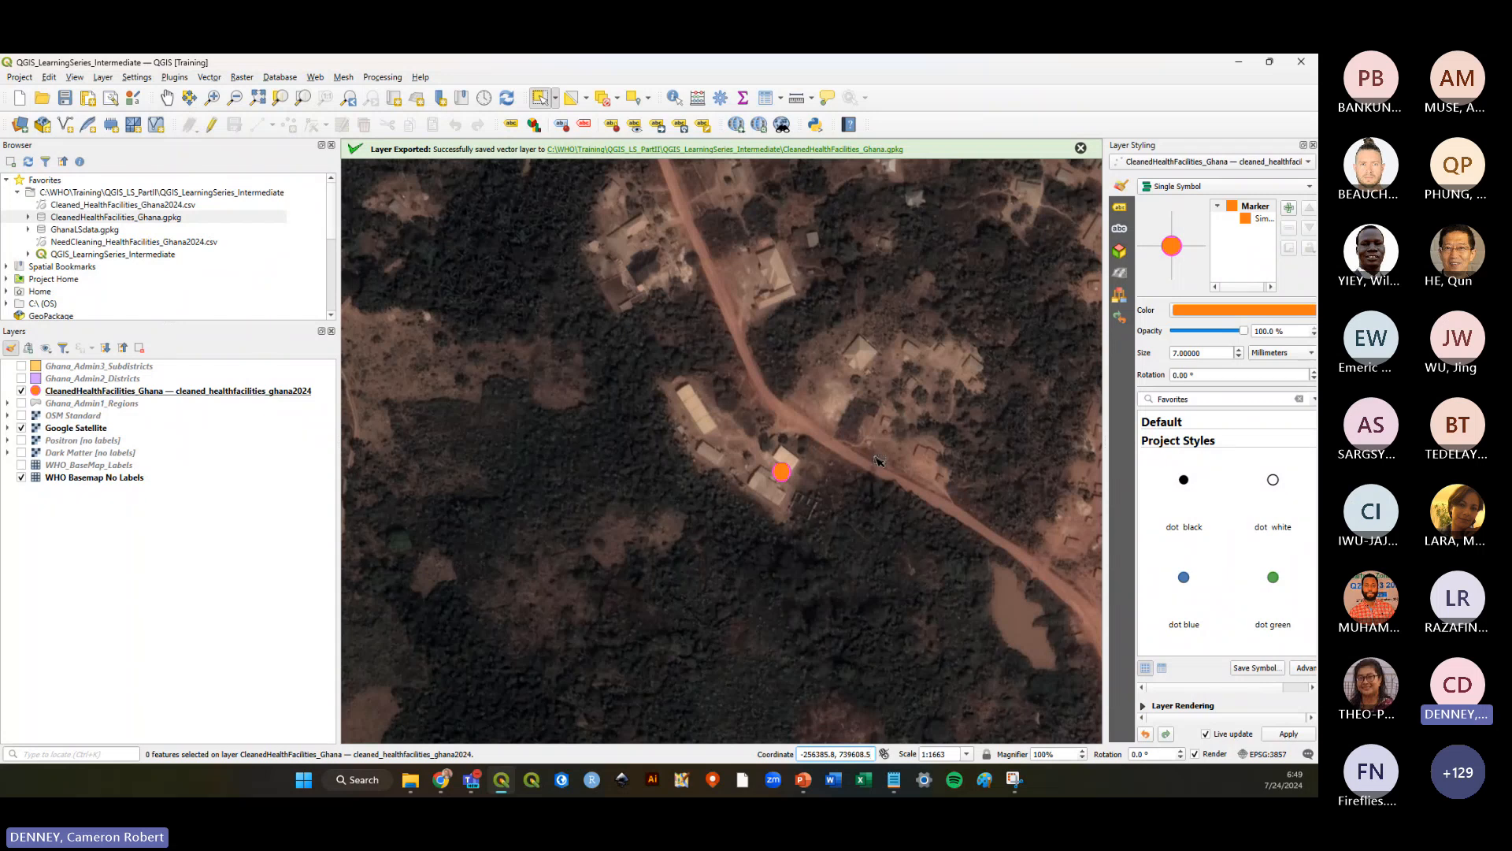
{"action": "scroll", "coordinate": [876, 449], "scroll_direction": "down", "scroll_amount": 7}
{"action": "scroll", "coordinate": [871, 430], "scroll_direction": "down", "scroll_amount": 2}
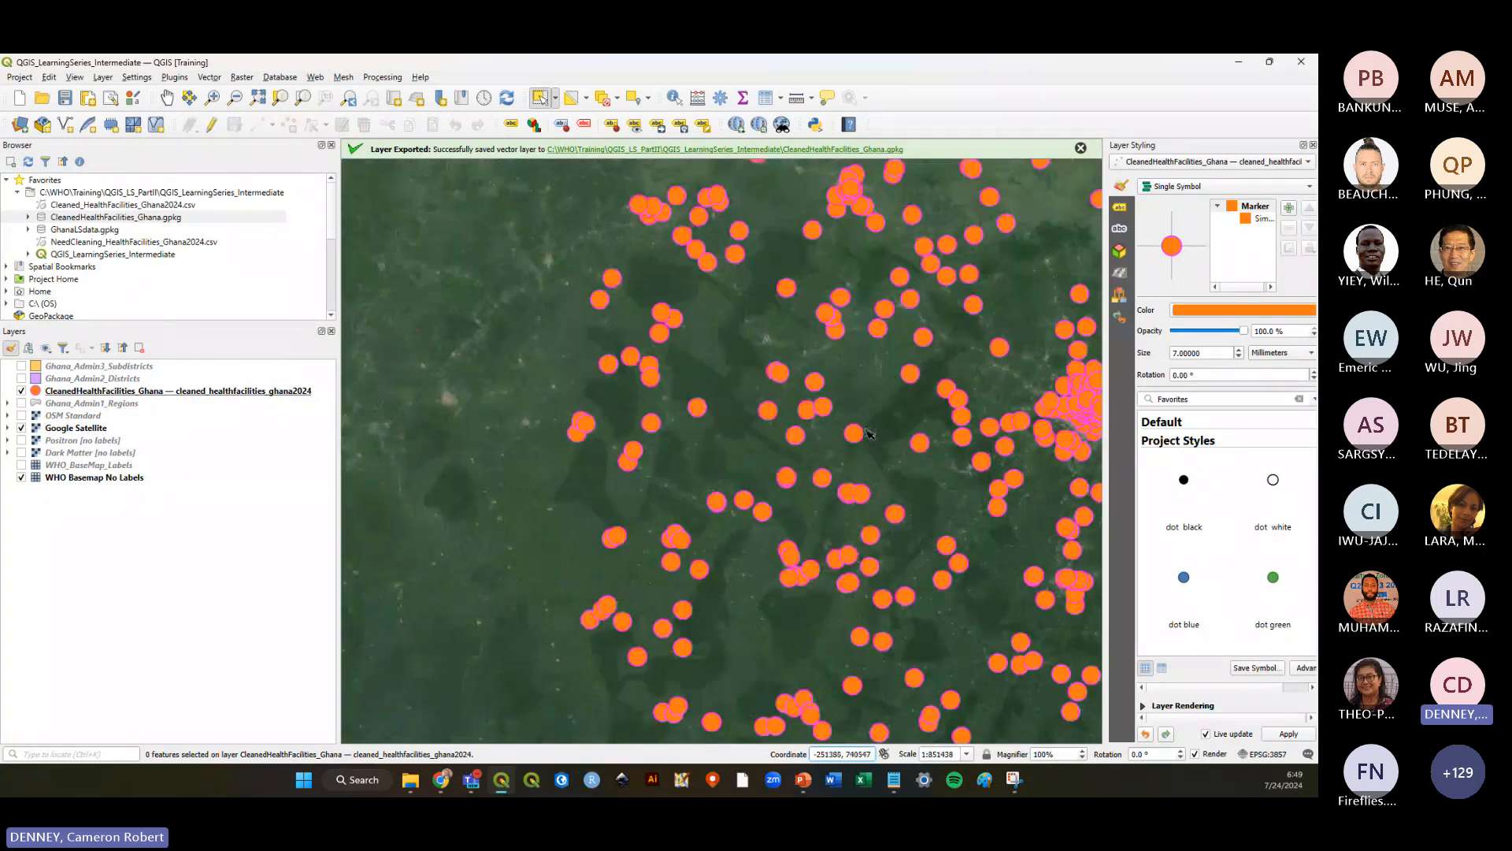
{"action": "scroll", "coordinate": [782, 366], "scroll_direction": "up", "scroll_amount": 2}
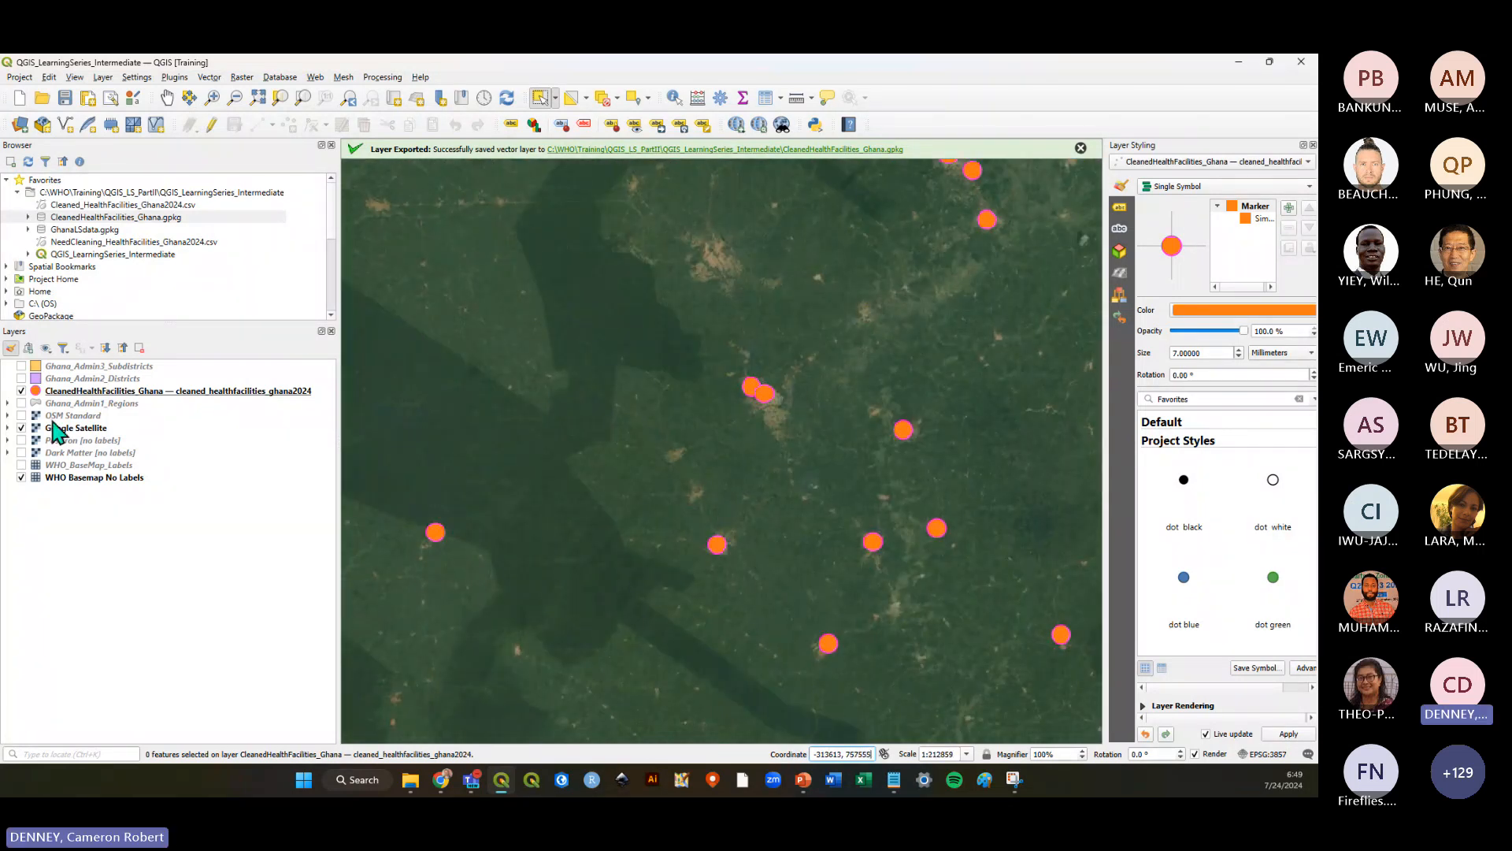
Look over facilities around Goaso and the towns to its northeast with the OSM Standard basemap on, and hide that basemap again
{"action": "left_click", "coordinate": [21, 415]}
{"action": "scroll", "coordinate": [764, 386], "scroll_direction": "up", "scroll_amount": 2}
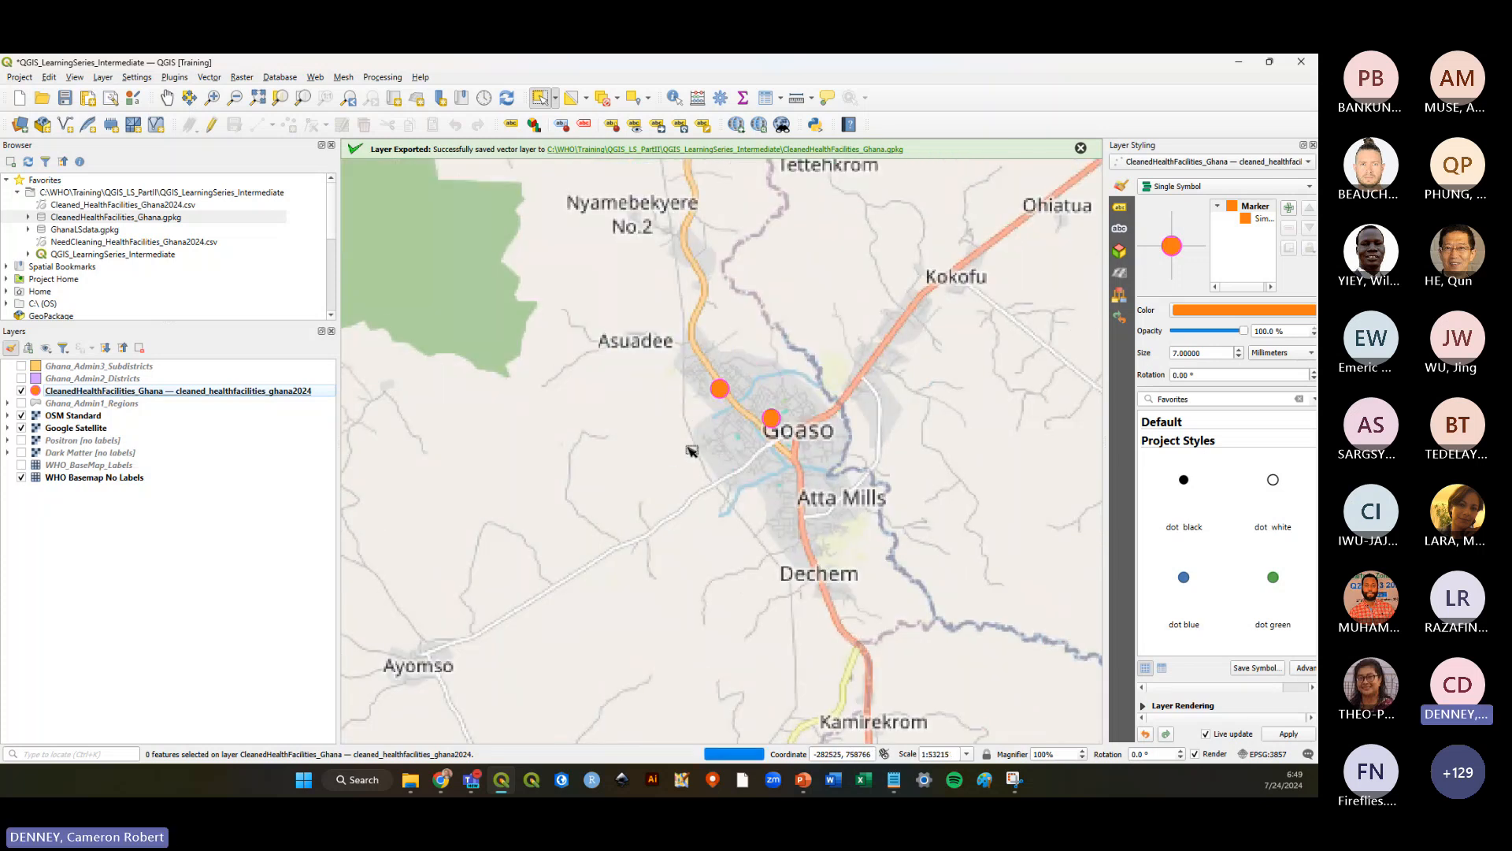
{"action": "scroll", "coordinate": [658, 461], "scroll_direction": "down", "scroll_amount": 3}
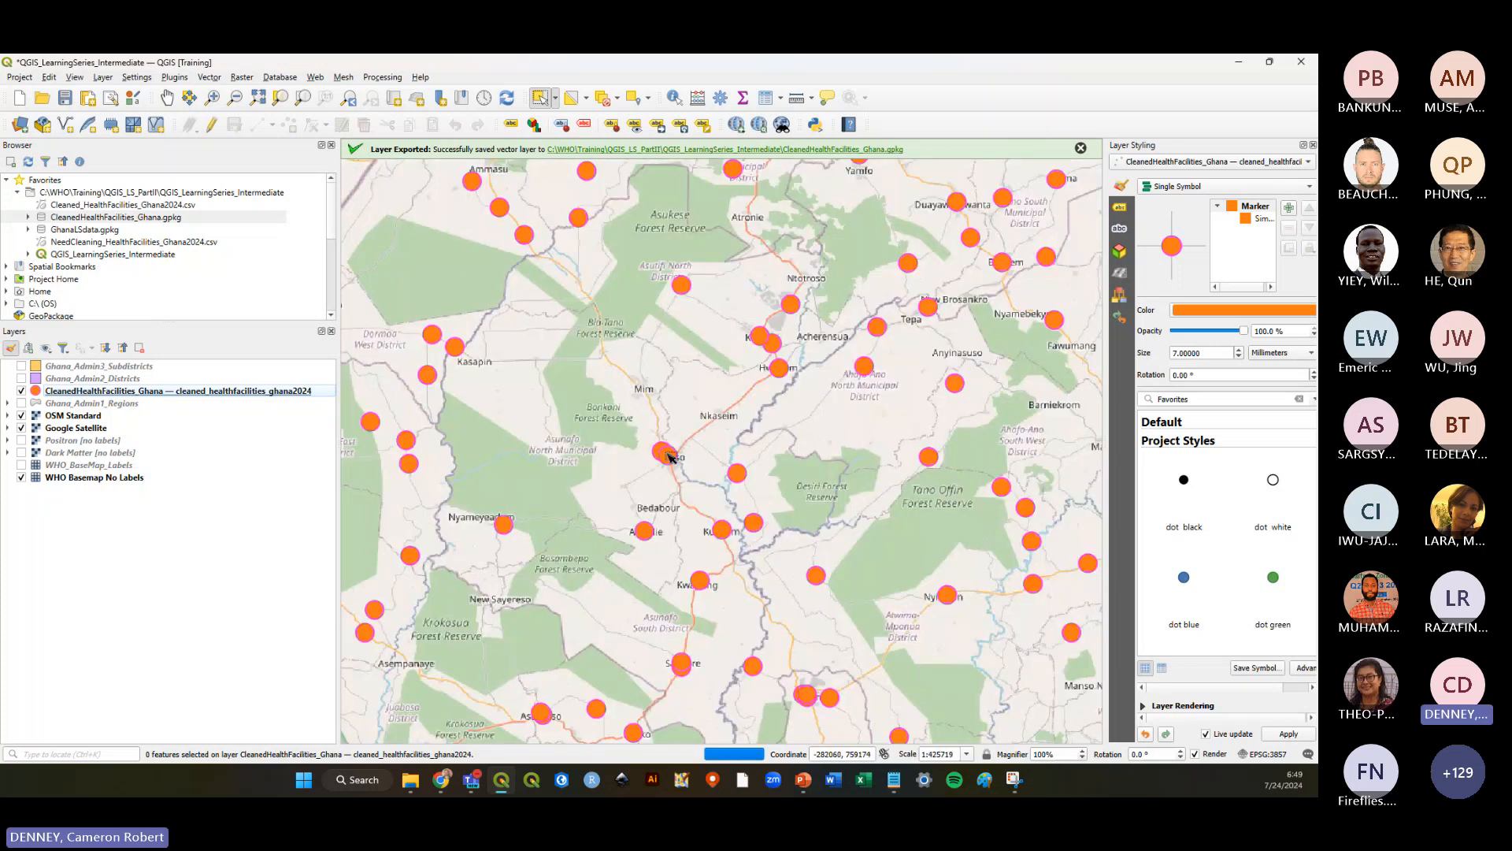
{"action": "scroll", "coordinate": [774, 331], "scroll_direction": "up", "scroll_amount": 2}
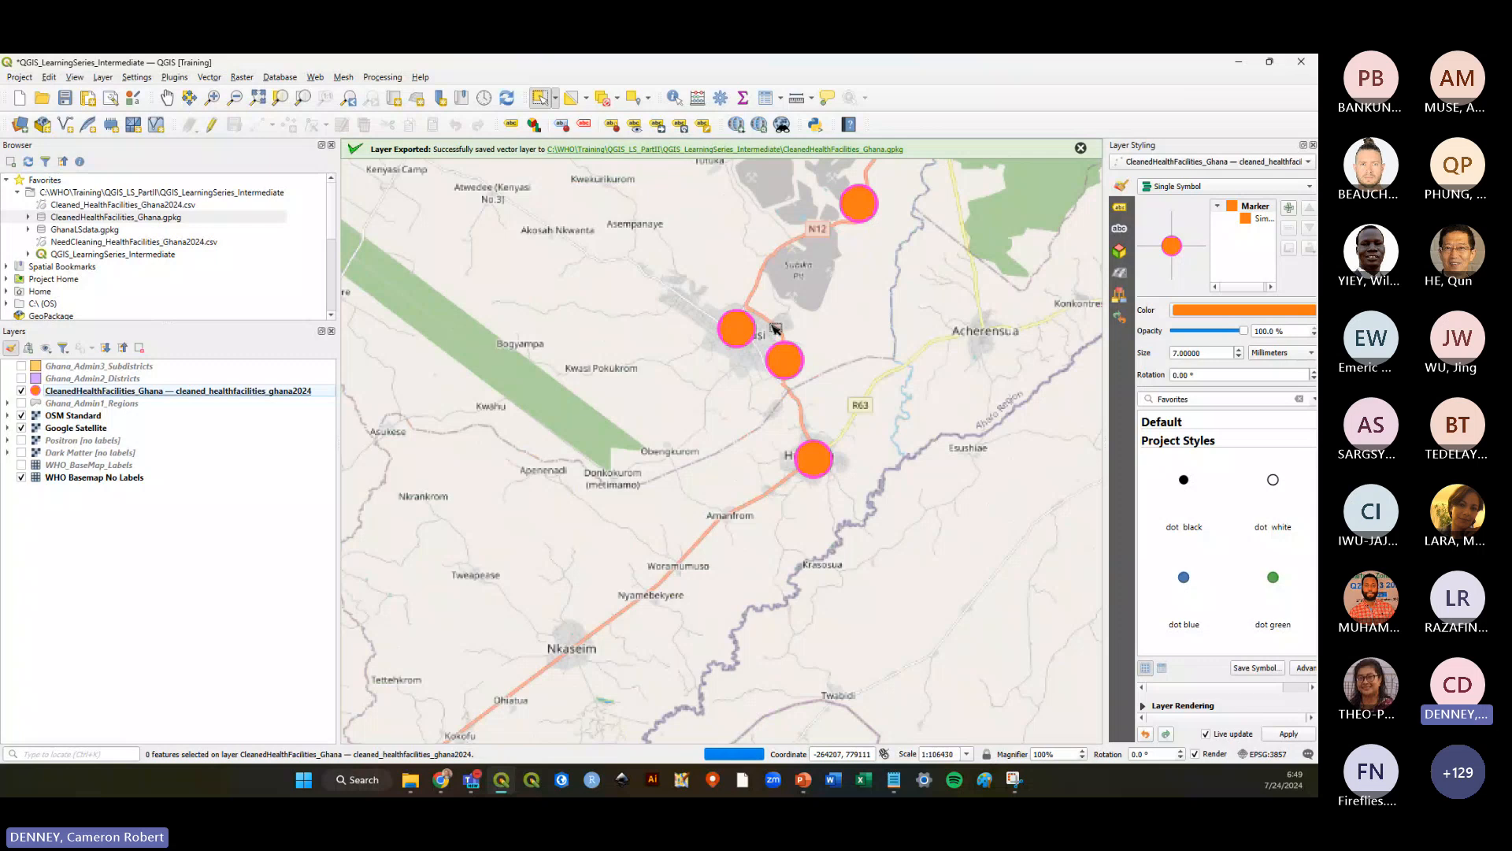
{"action": "scroll", "coordinate": [748, 389], "scroll_direction": "down", "scroll_amount": 2}
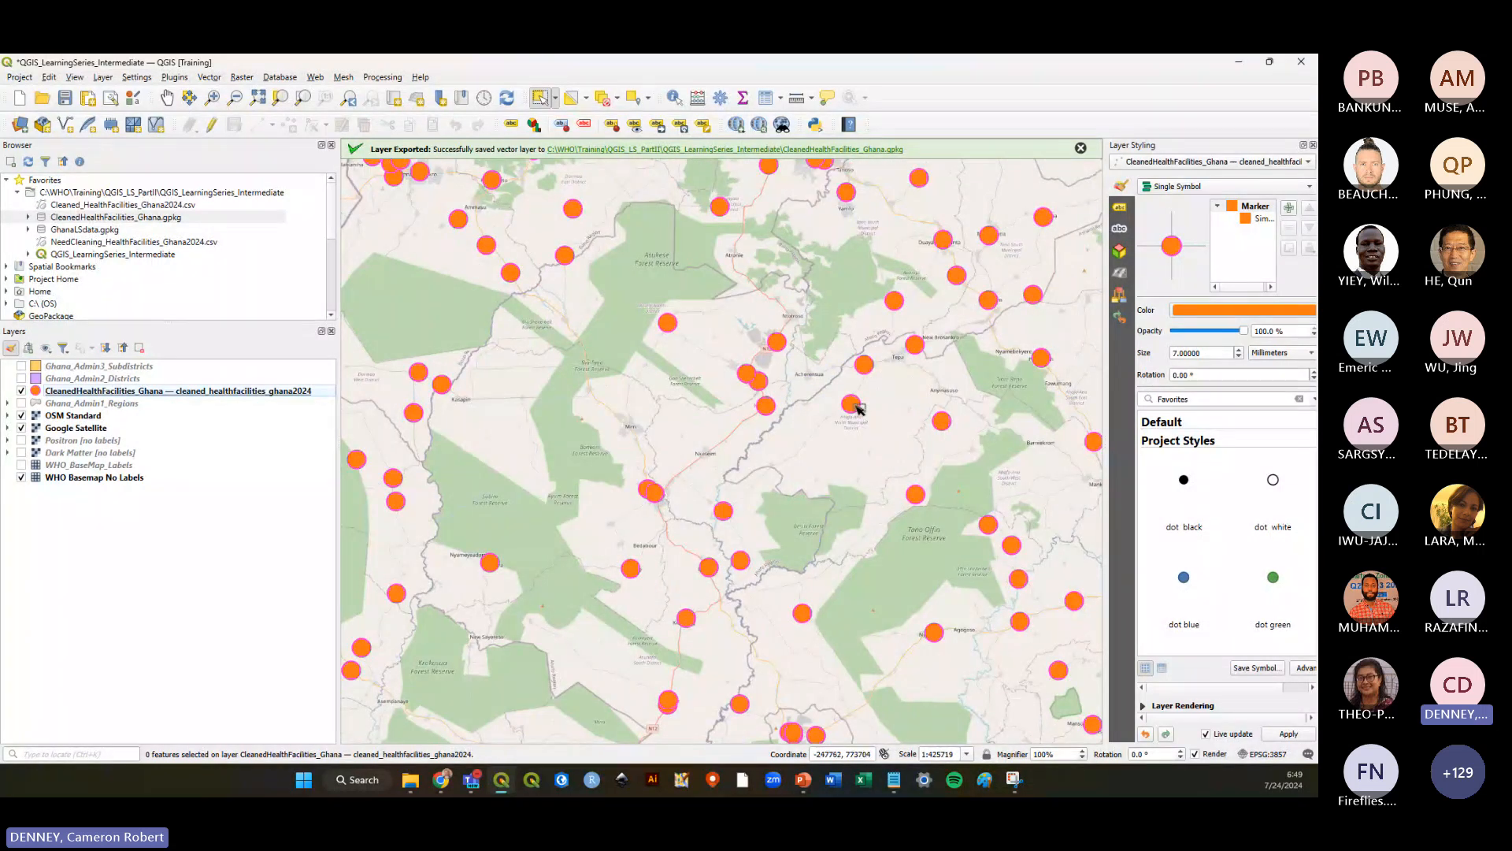
{"action": "scroll", "coordinate": [858, 408], "scroll_direction": "up", "scroll_amount": 6}
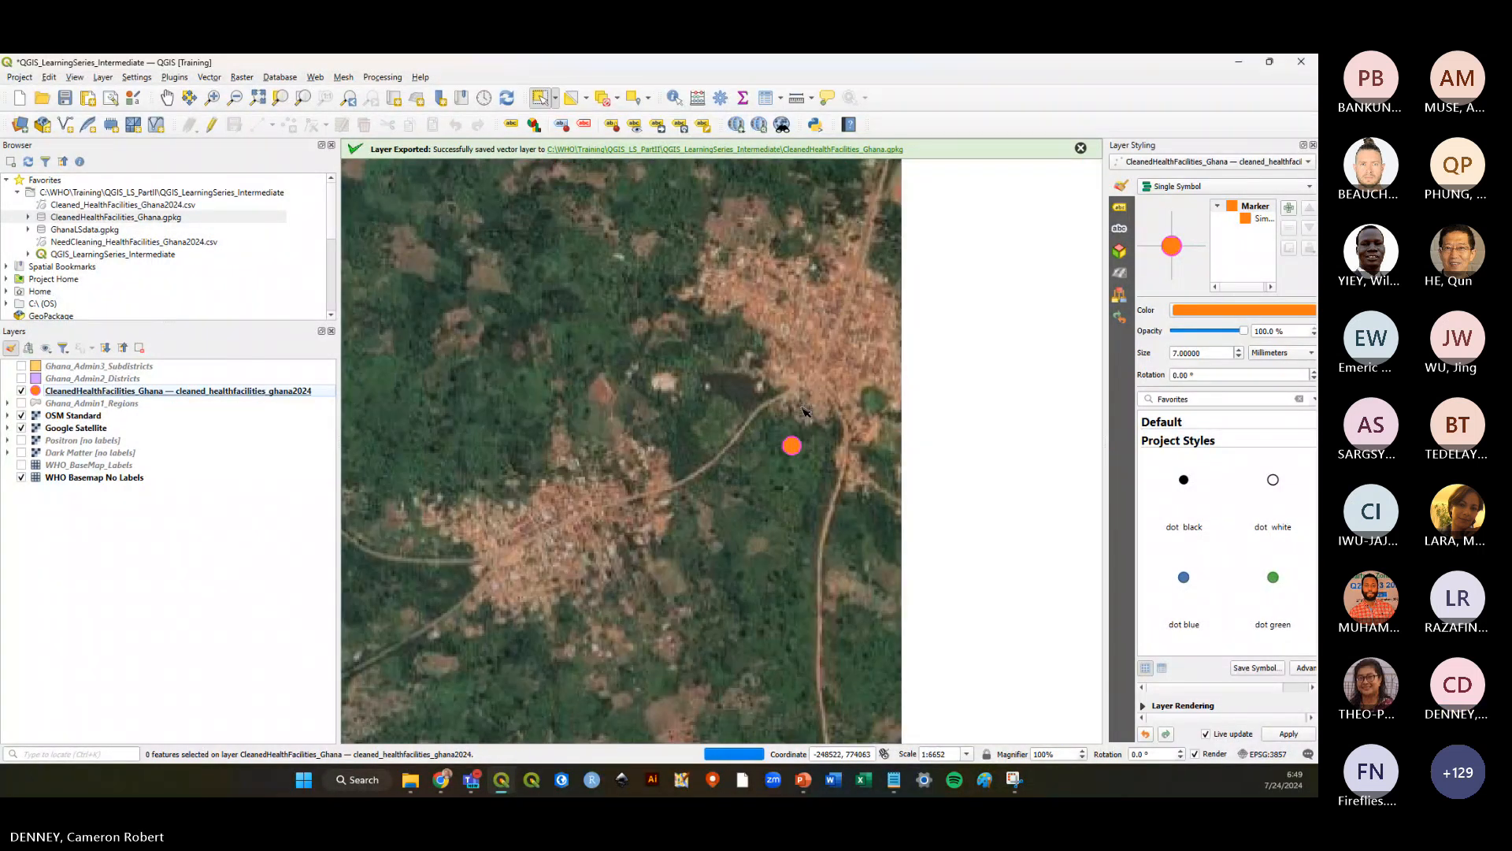
{"action": "scroll", "coordinate": [805, 410], "scroll_direction": "up", "scroll_amount": 2}
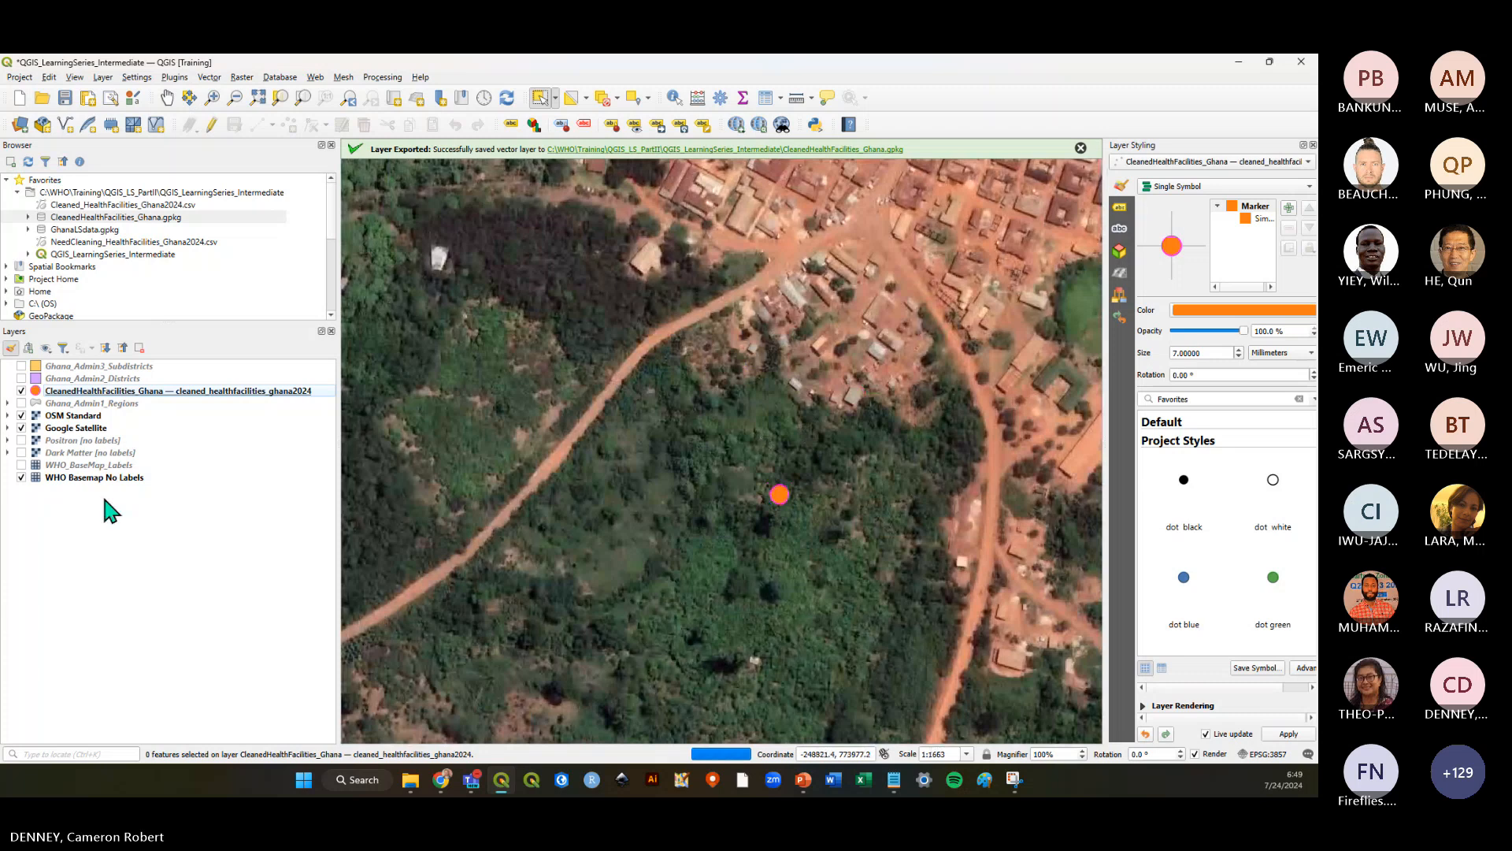
{"action": "left_click", "coordinate": [21, 415]}
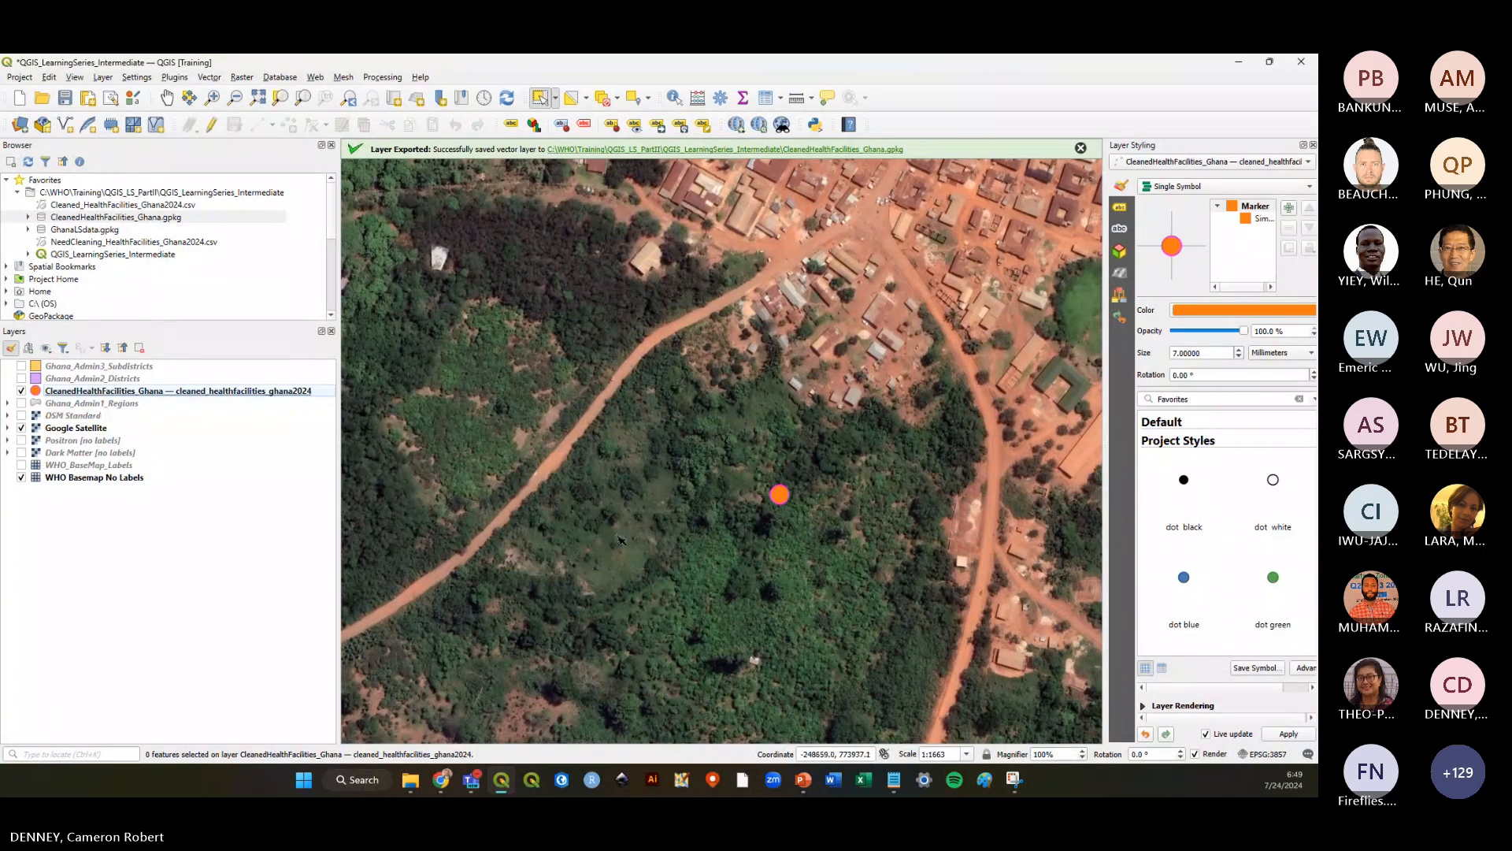
Examine the facility point in the vegetation between the two roads south of the town, and save the project
{"action": "left_click", "coordinate": [791, 504]}
{"action": "left_click", "coordinate": [816, 538]}
{"action": "left_click_drag", "start_coordinate": [810, 508], "coordinate": [733, 496]}
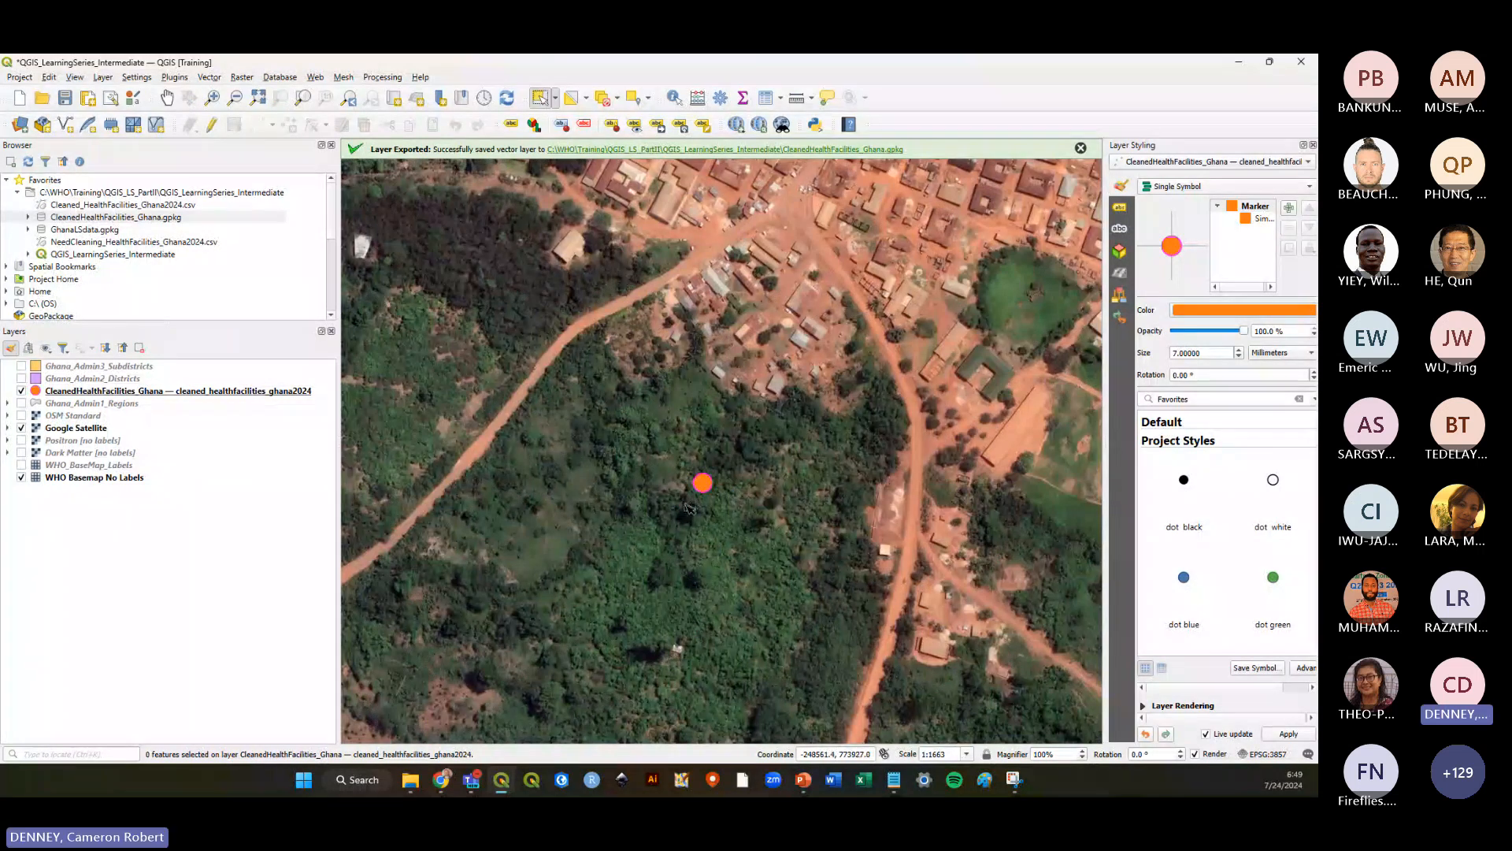
{"action": "scroll", "coordinate": [678, 479], "scroll_direction": "up", "scroll_amount": 2}
{"action": "scroll", "coordinate": [669, 485], "scroll_direction": "down", "scroll_amount": 2}
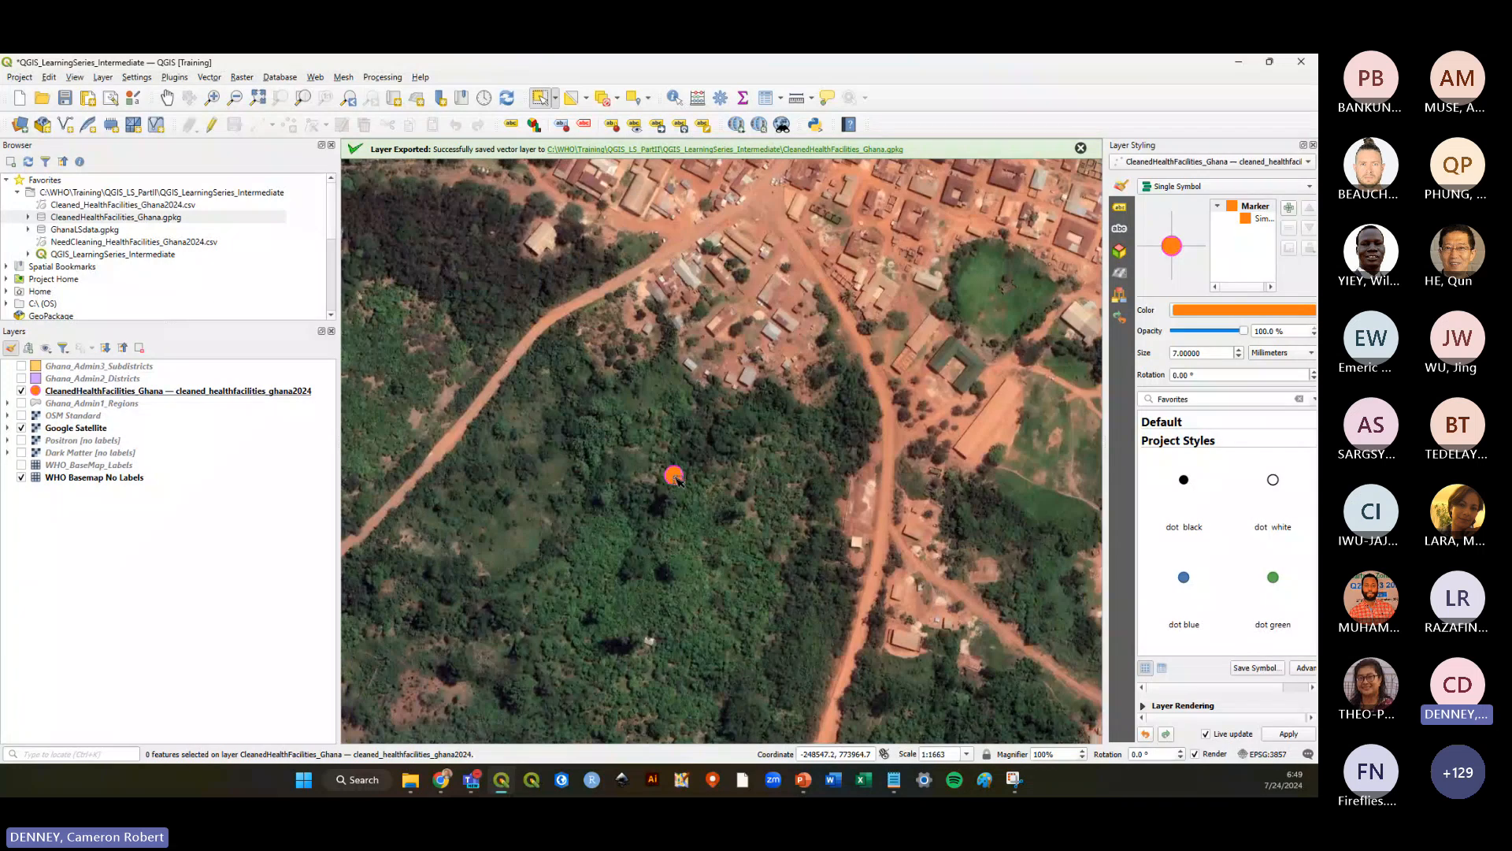
{"action": "left_click", "coordinate": [68, 99]}
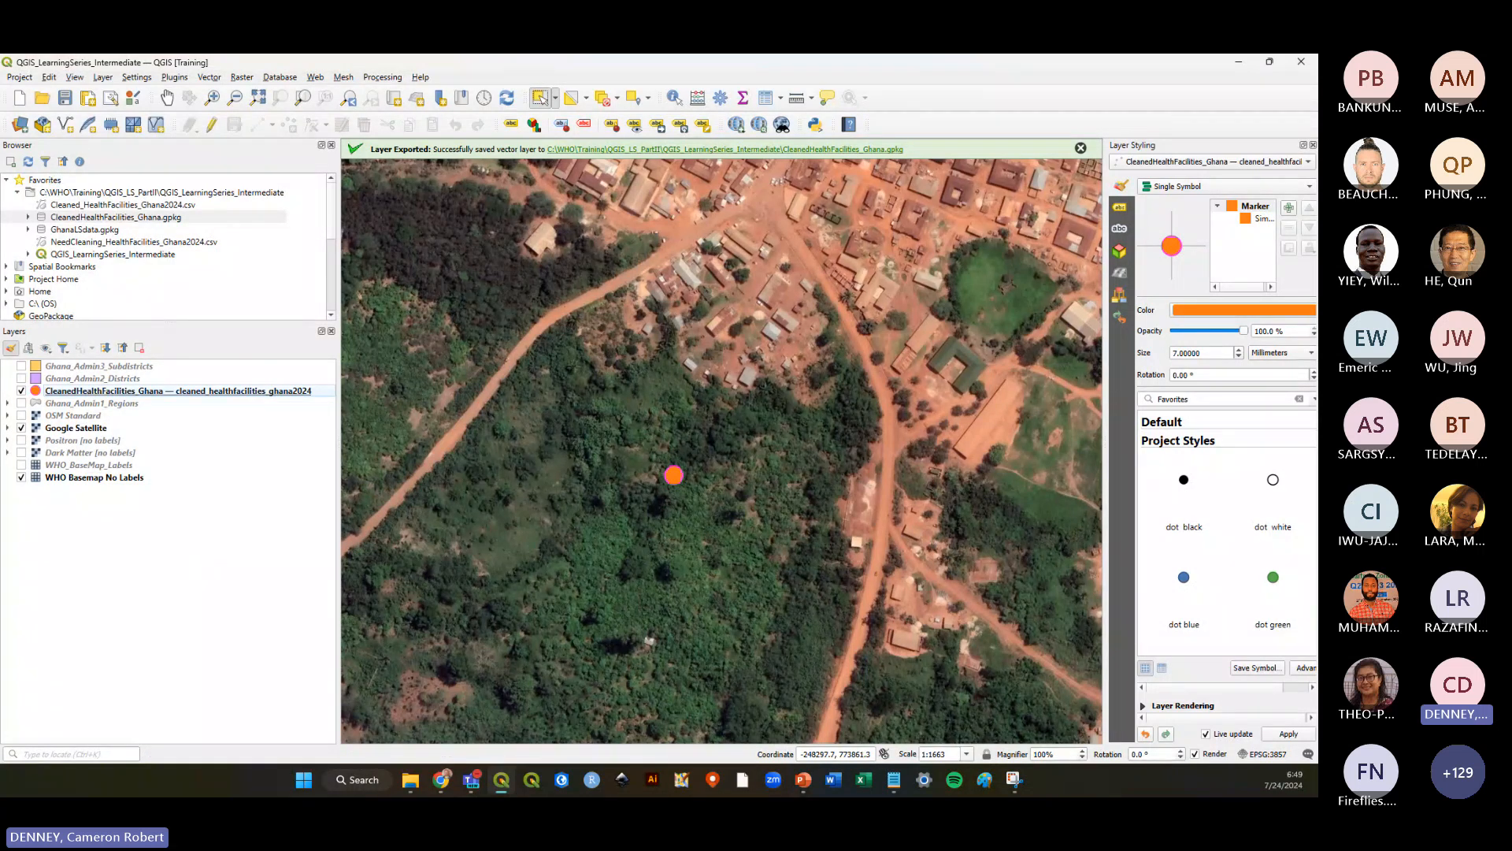
View the facility point together with the neighbouring settlements and save the project again
{"action": "key", "text": "alt+Tab"}
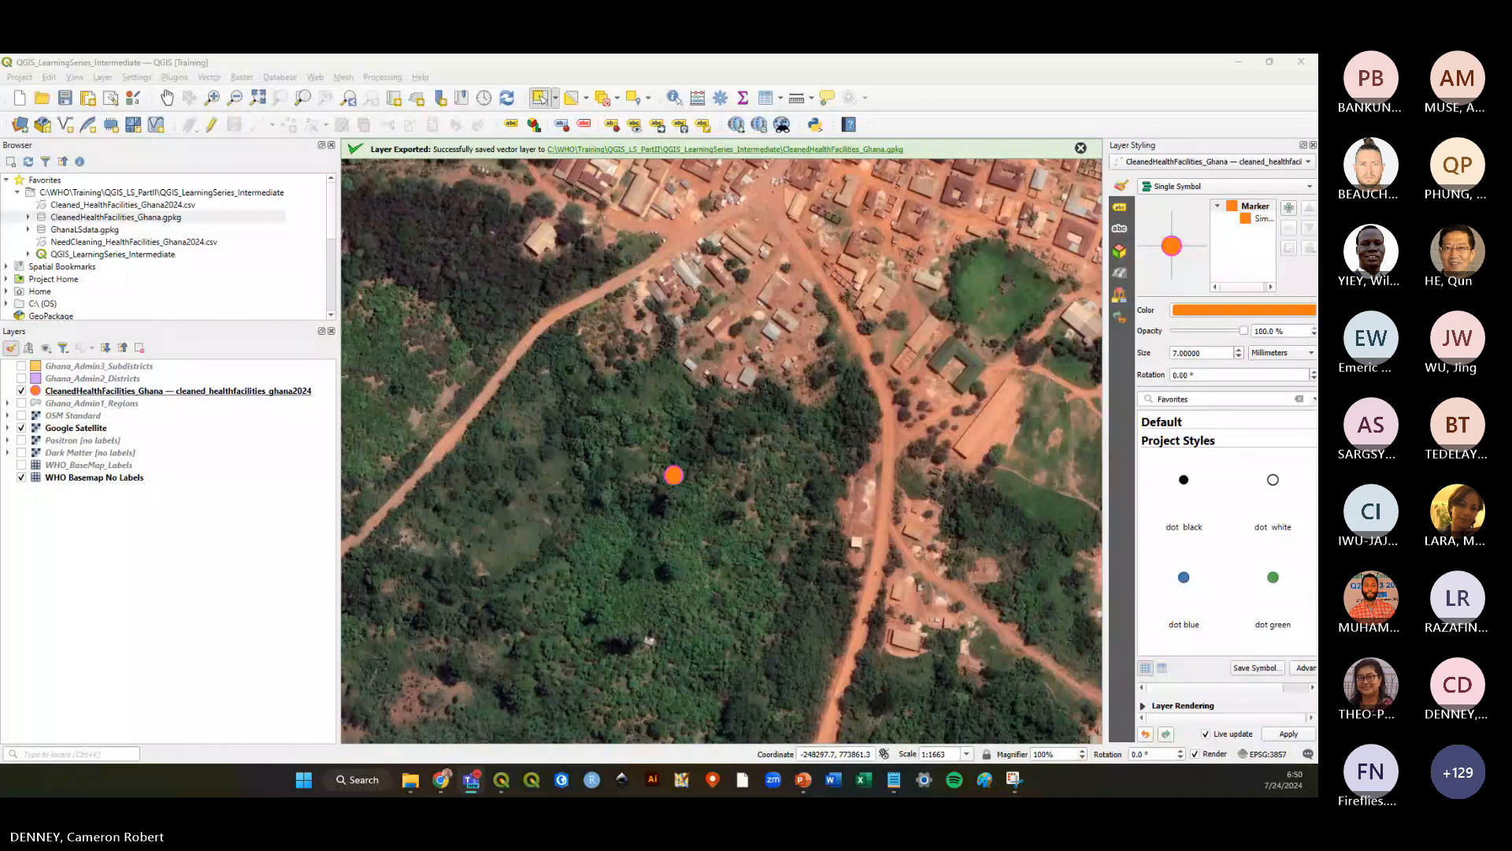
{"action": "scroll", "coordinate": [930, 500], "scroll_direction": "down", "scroll_amount": 1}
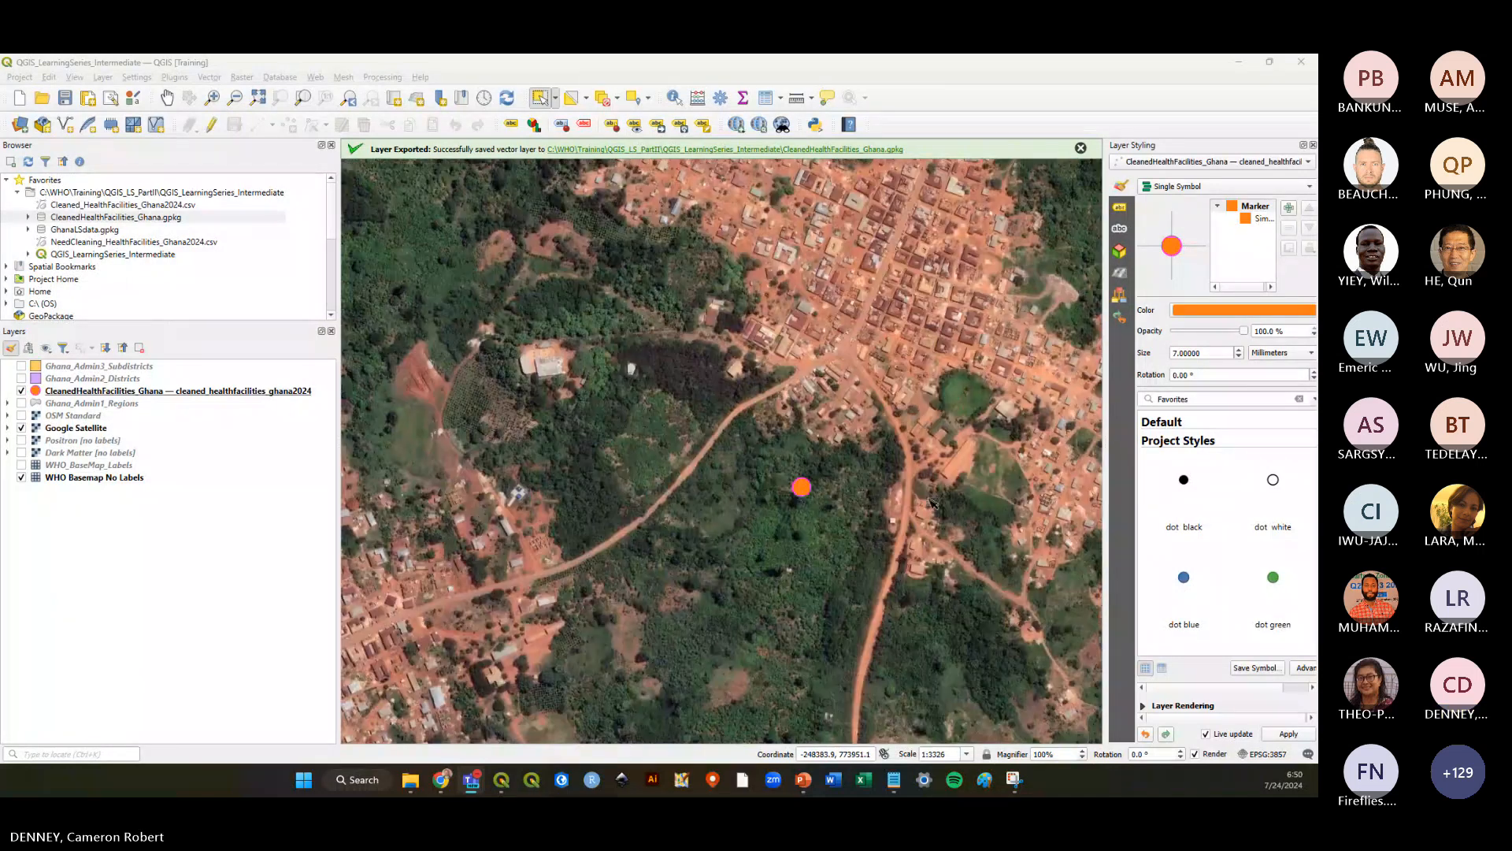
{"action": "key", "text": "super+shift+s"}
{"action": "left_click_drag", "start_coordinate": [514, 274], "coordinate": [1075, 583]}
{"action": "left_click", "coordinate": [65, 97]}
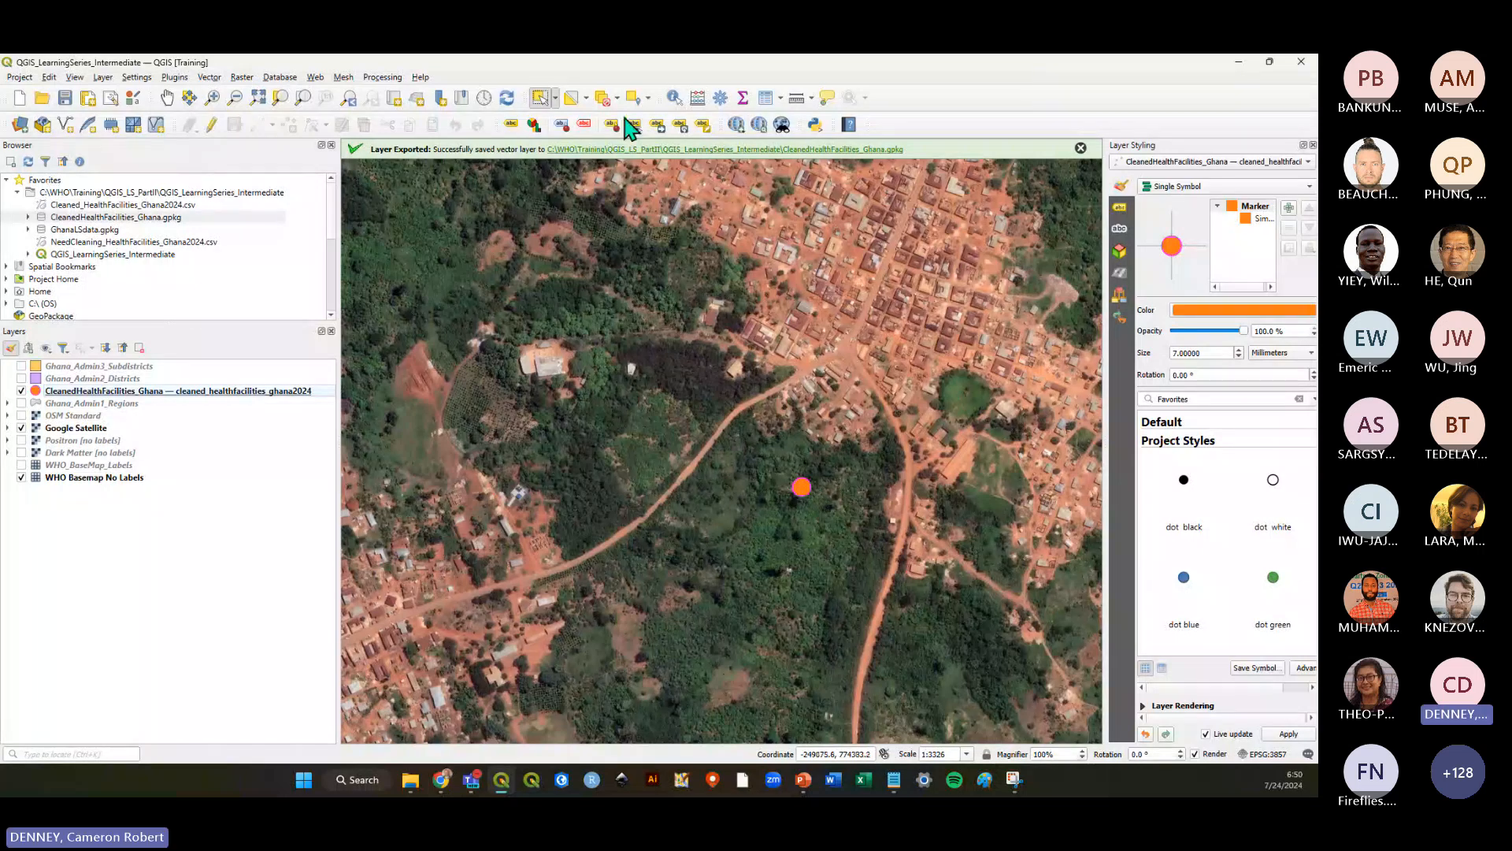
{"action": "left_click", "coordinate": [66, 98]}
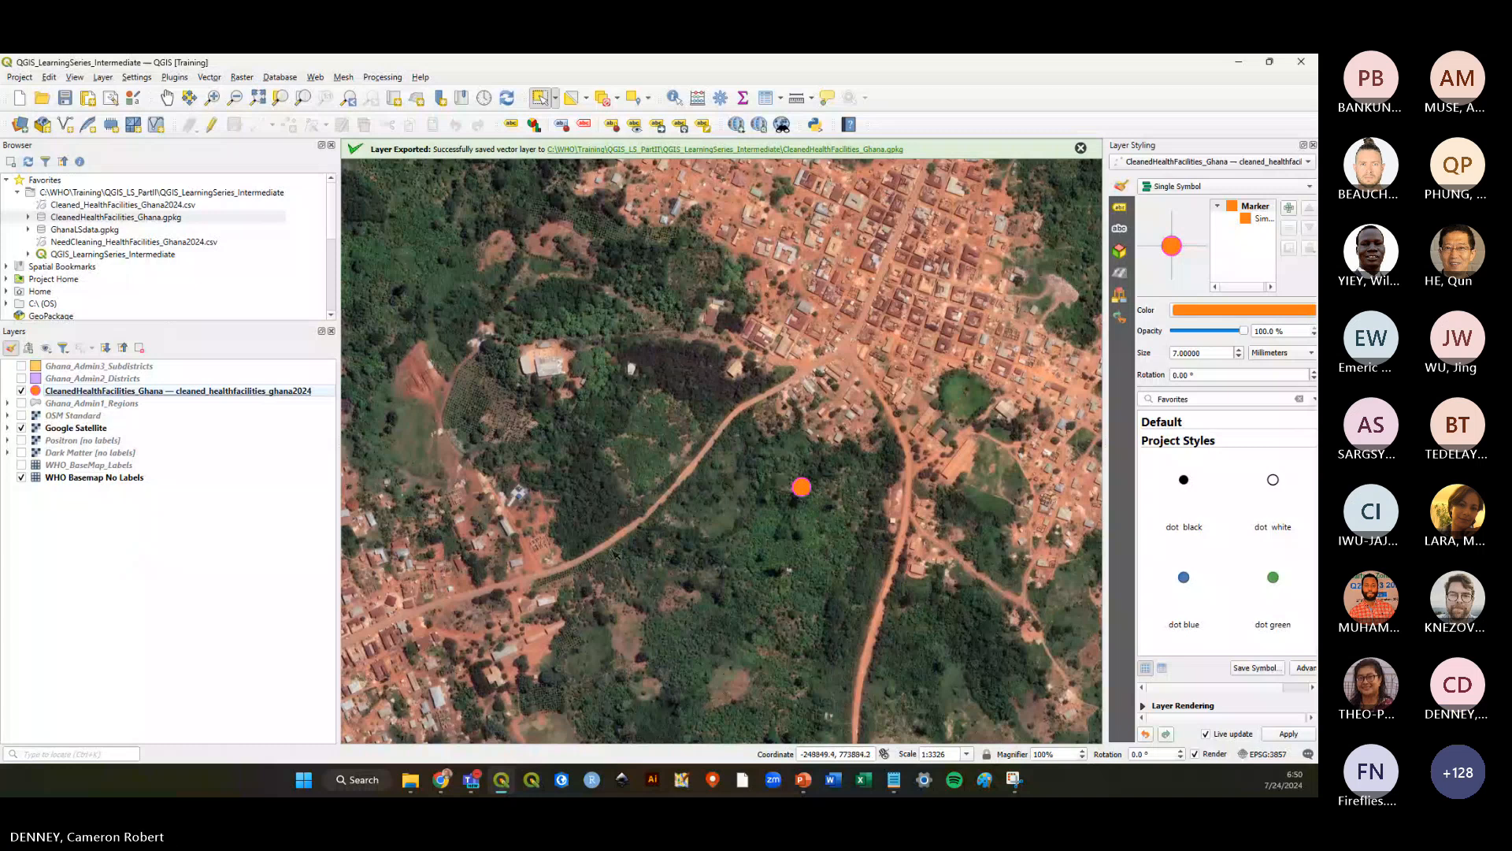
Select the health facility point in the vegetation between the two roads, and clear the selection
{"action": "scroll", "coordinate": [903, 498], "scroll_direction": "up", "scroll_amount": 1}
{"action": "scroll", "coordinate": [715, 511], "scroll_direction": "down", "scroll_amount": 1}
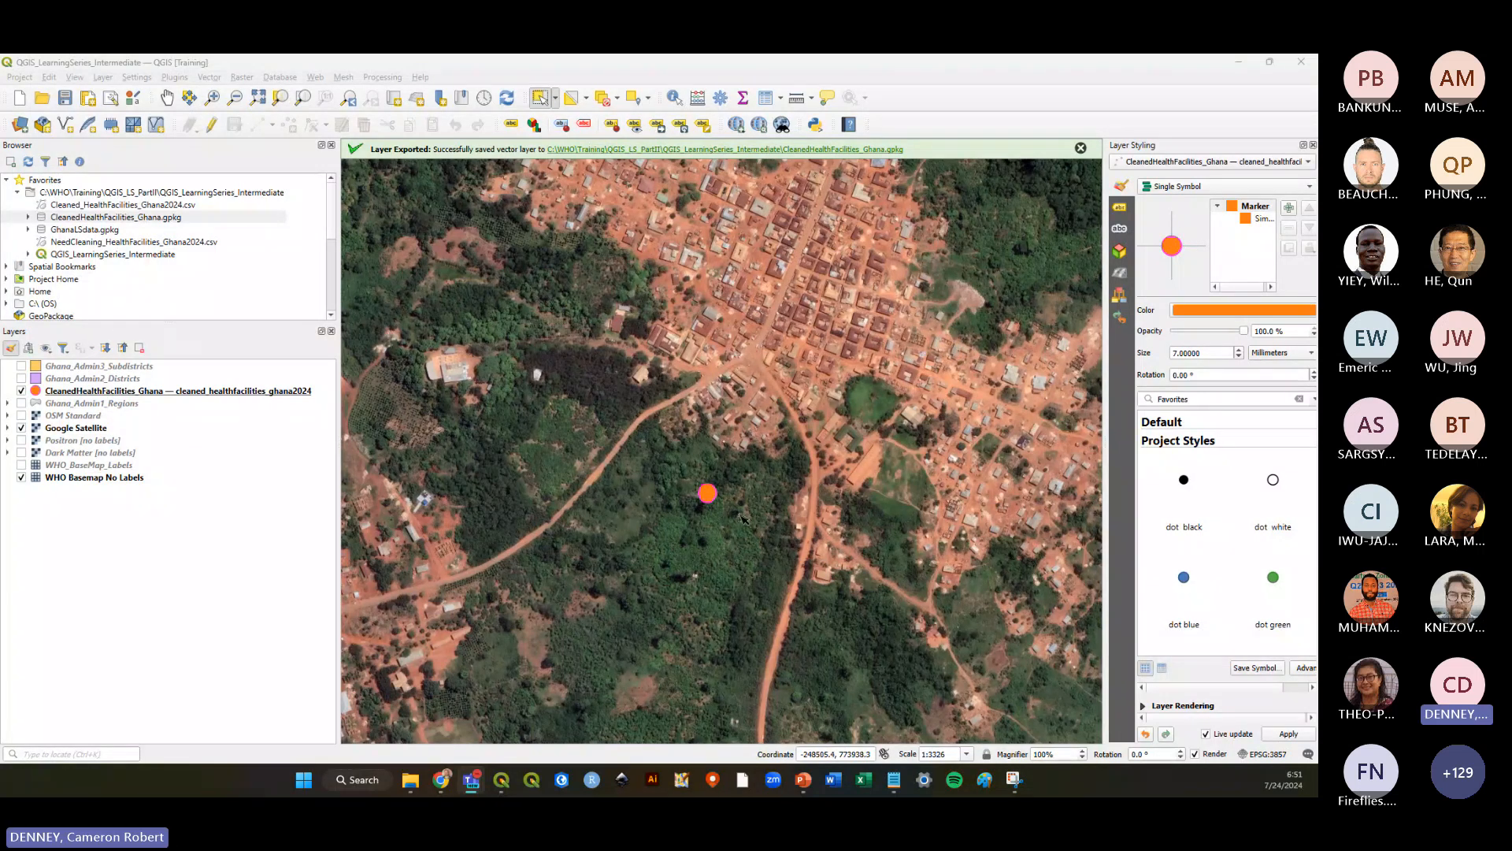
{"action": "scroll", "coordinate": [741, 514], "scroll_direction": "up", "scroll_amount": 1}
{"action": "scroll", "coordinate": [740, 514], "scroll_direction": "down", "scroll_amount": 1}
{"action": "left_click_drag", "start_coordinate": [653, 461], "coordinate": [716, 517]}
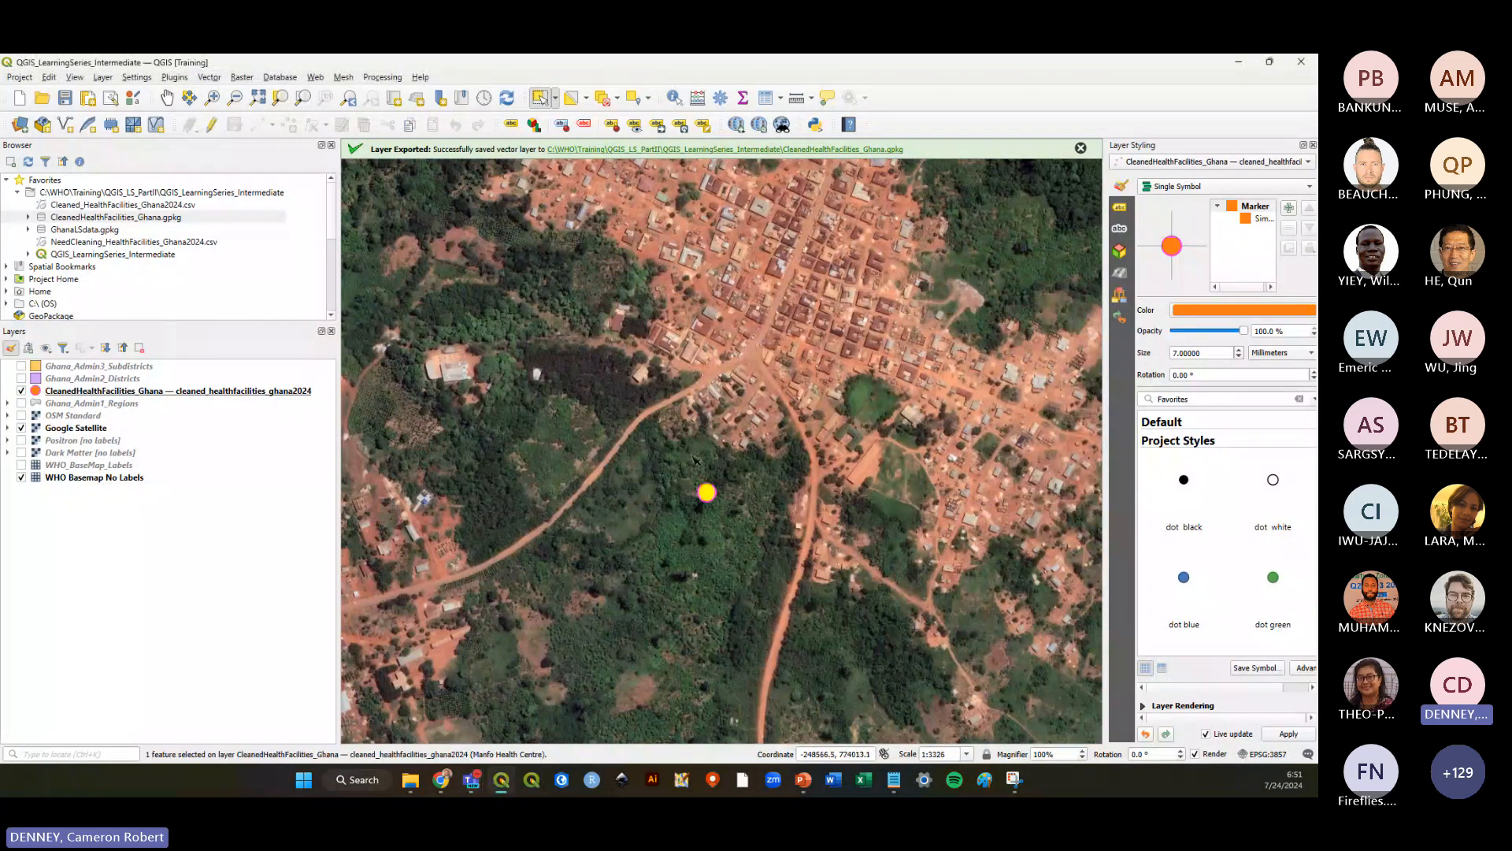
{"action": "left_click", "coordinate": [653, 478]}
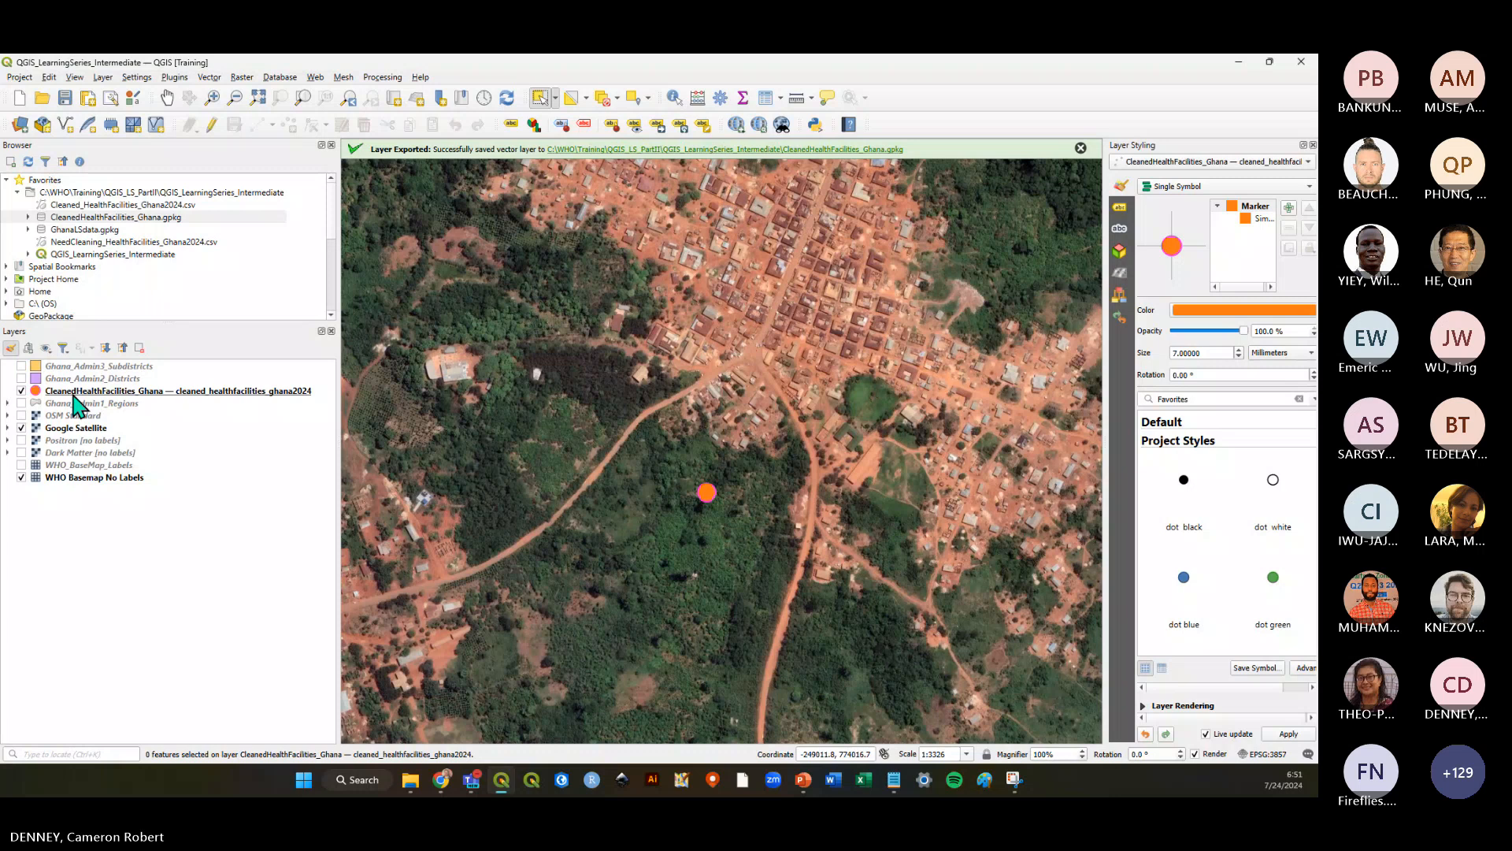
Save the project and select the Manfo Health Centre point on the map
{"action": "key", "text": "ctrl+s"}
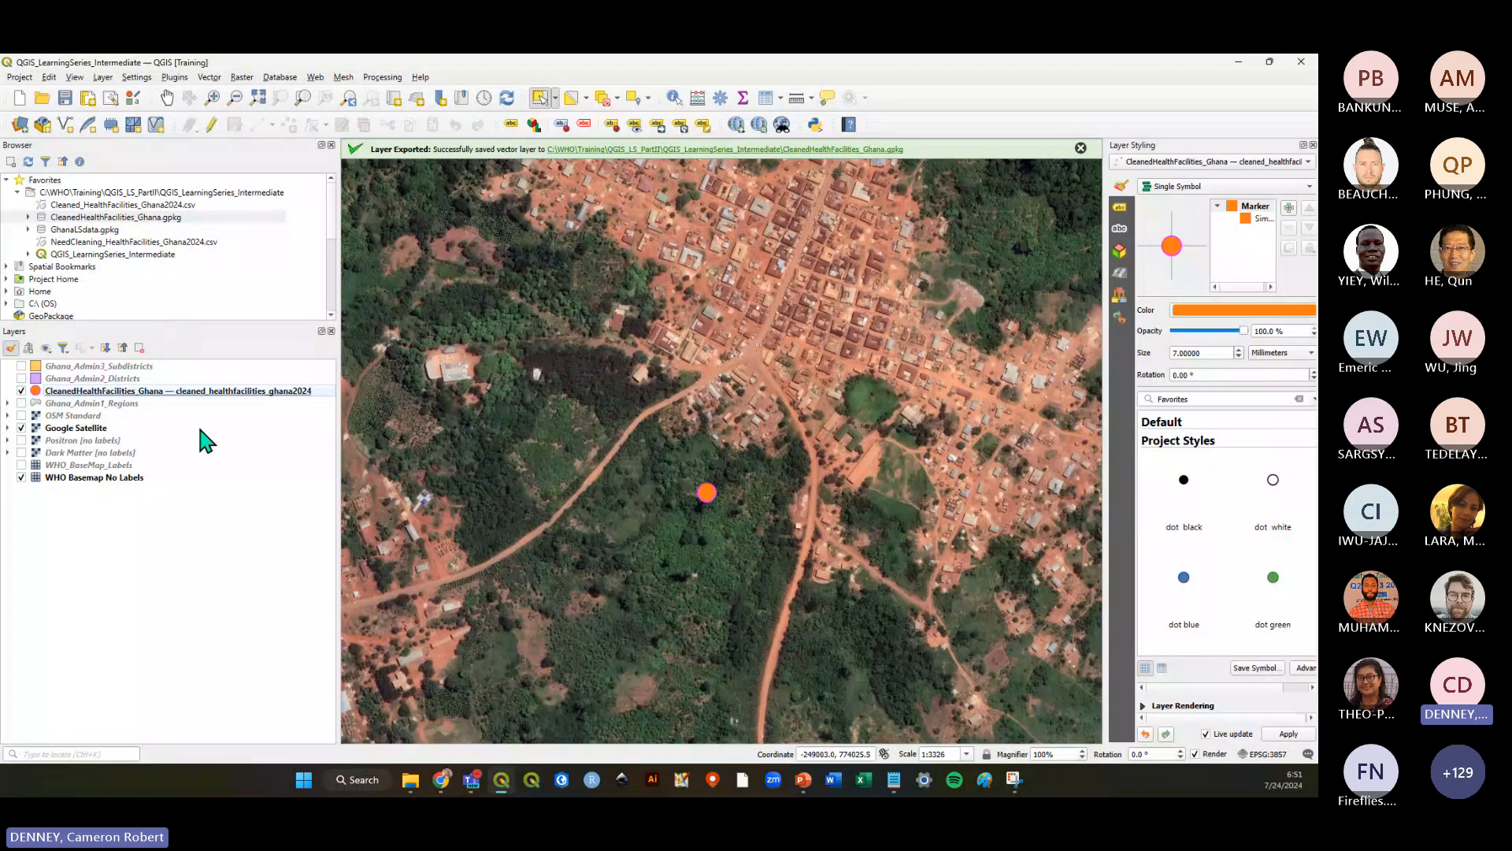
{"action": "left_click", "coordinate": [544, 97]}
{"action": "left_click_drag", "start_coordinate": [682, 469], "coordinate": [728, 524]}
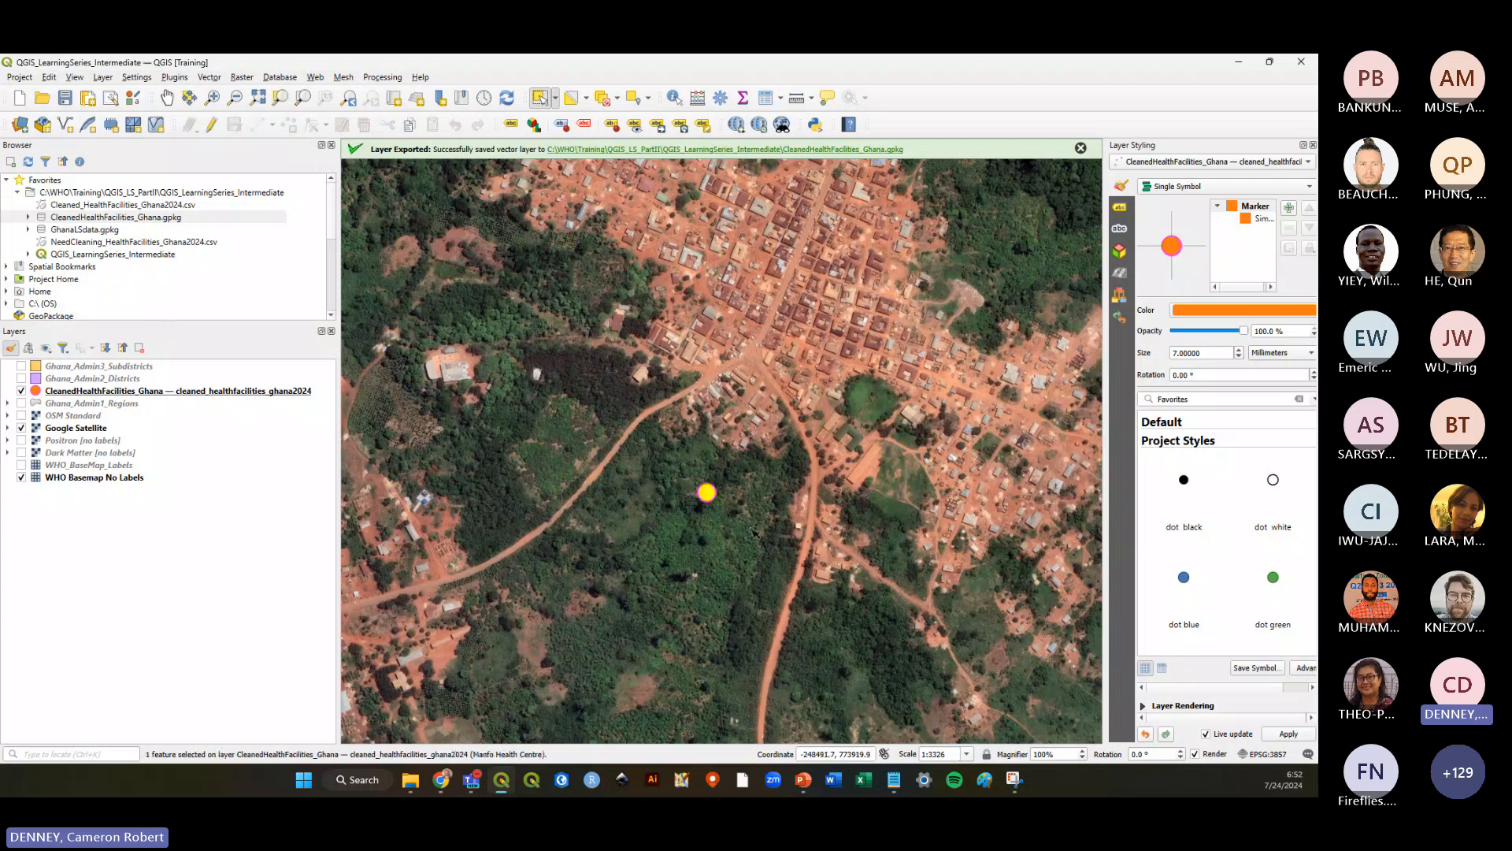
{"action": "left_click", "coordinate": [711, 543]}
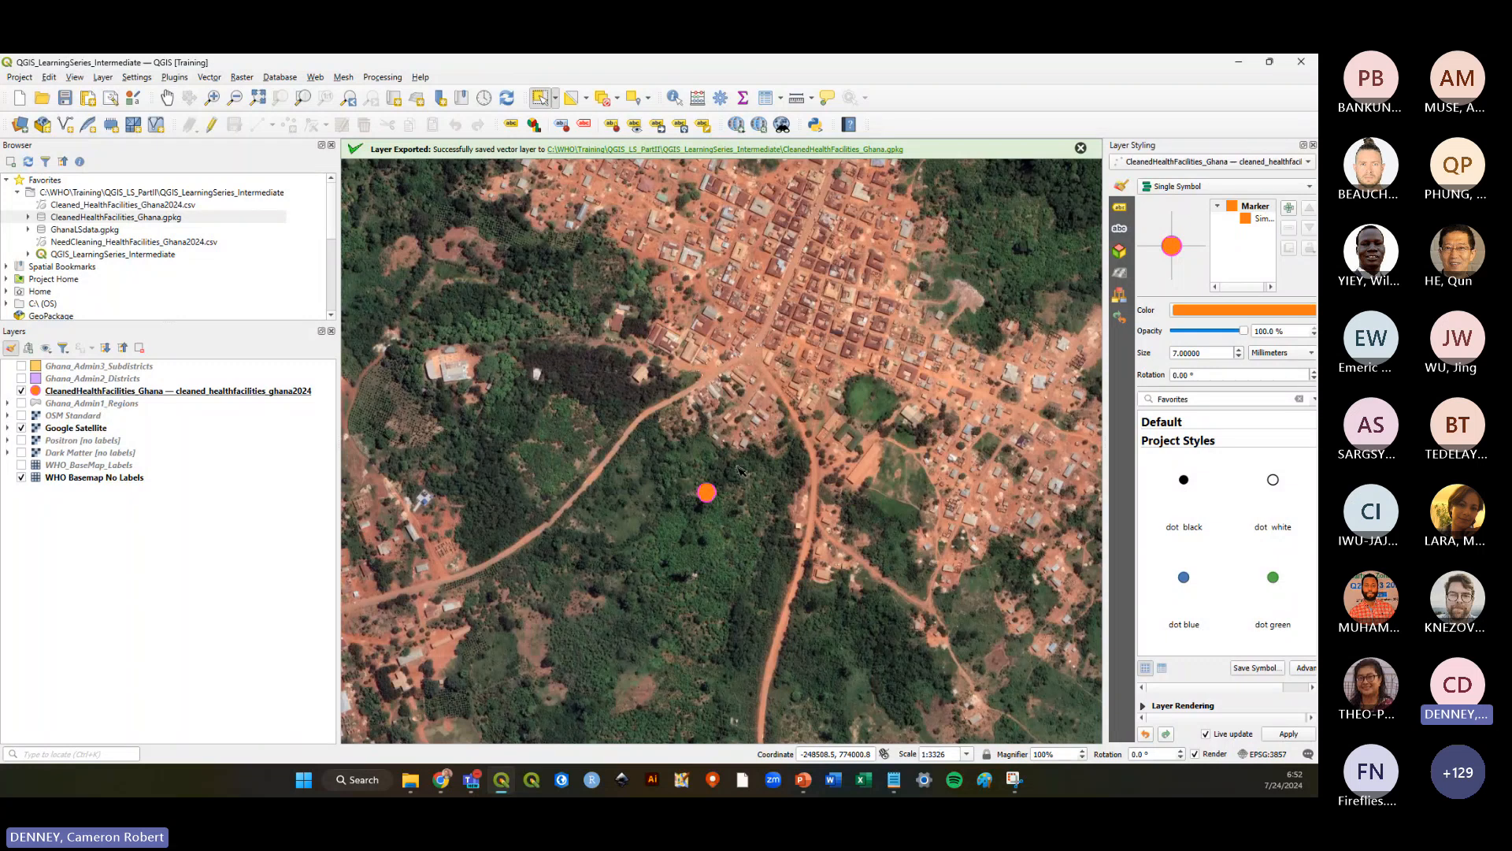
{"action": "left_click", "coordinate": [707, 493]}
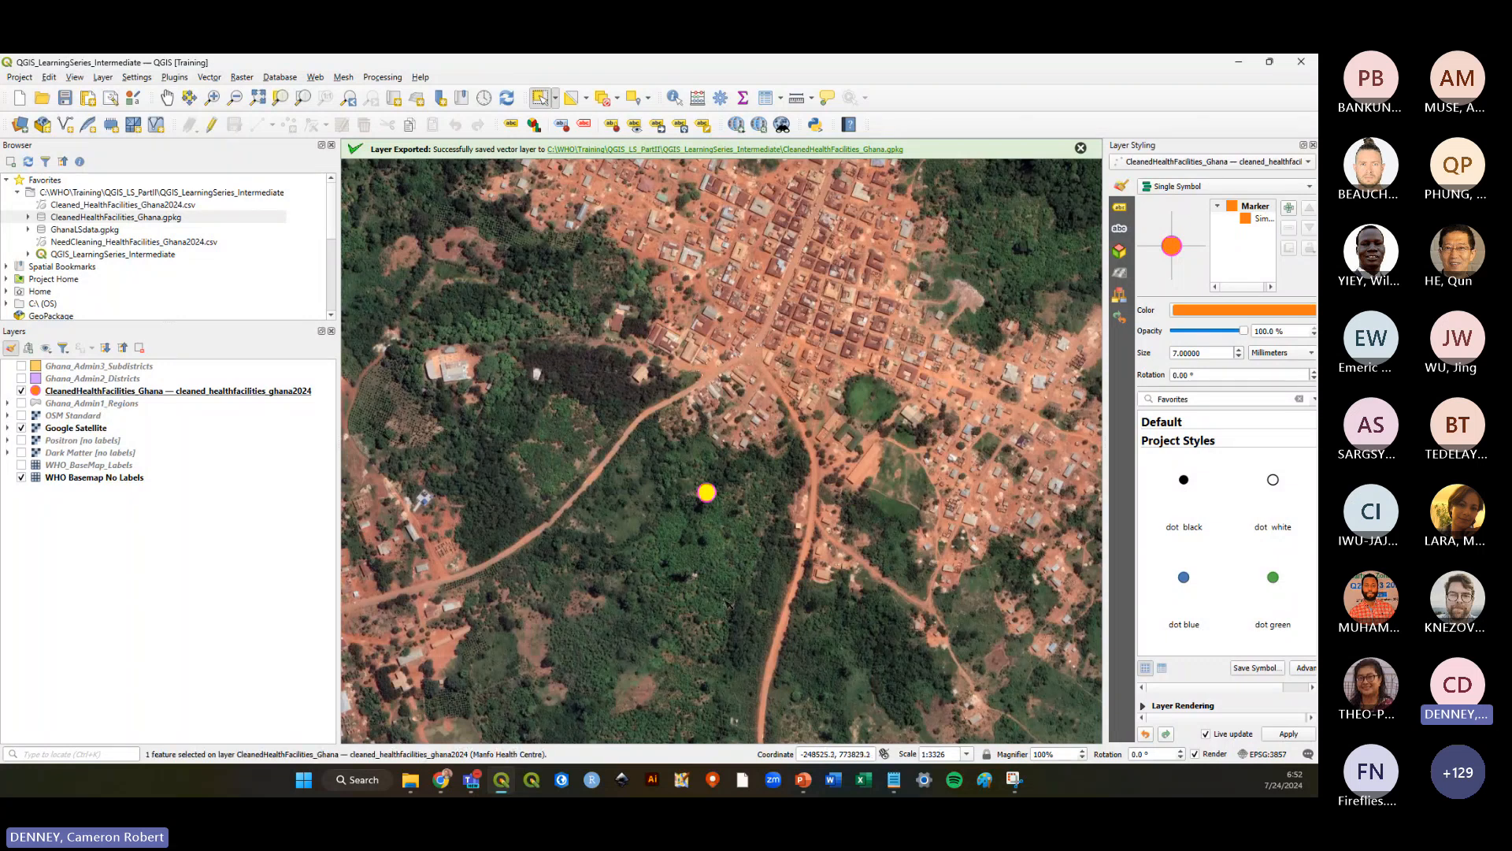
Make the CleanedHealthFacilities_Ghana layer active and turn on its editing mode
{"action": "left_click", "coordinate": [189, 390]}
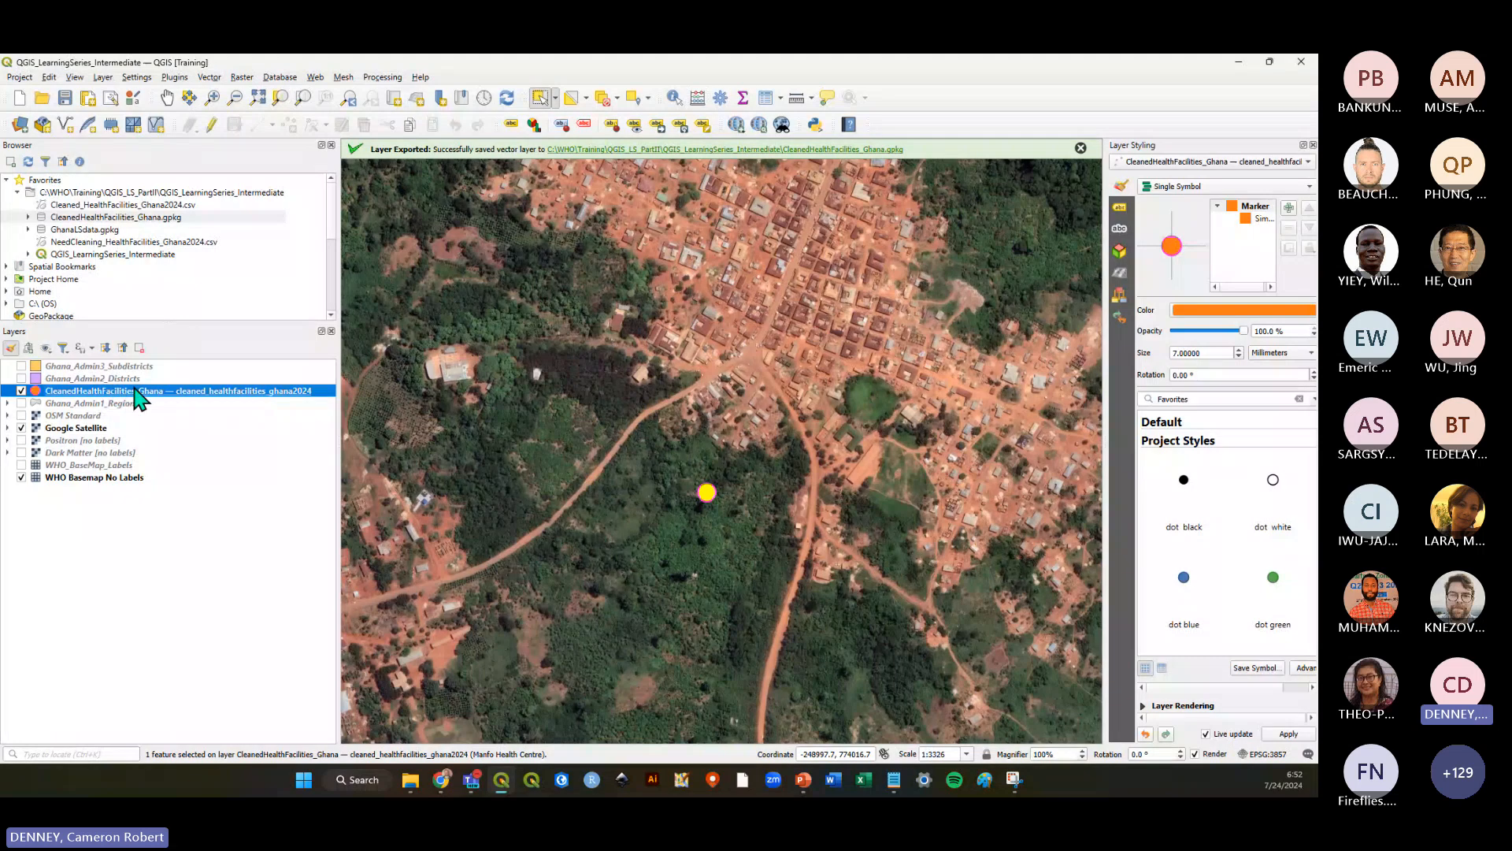
{"action": "mouse_move", "coordinate": [152, 403]}
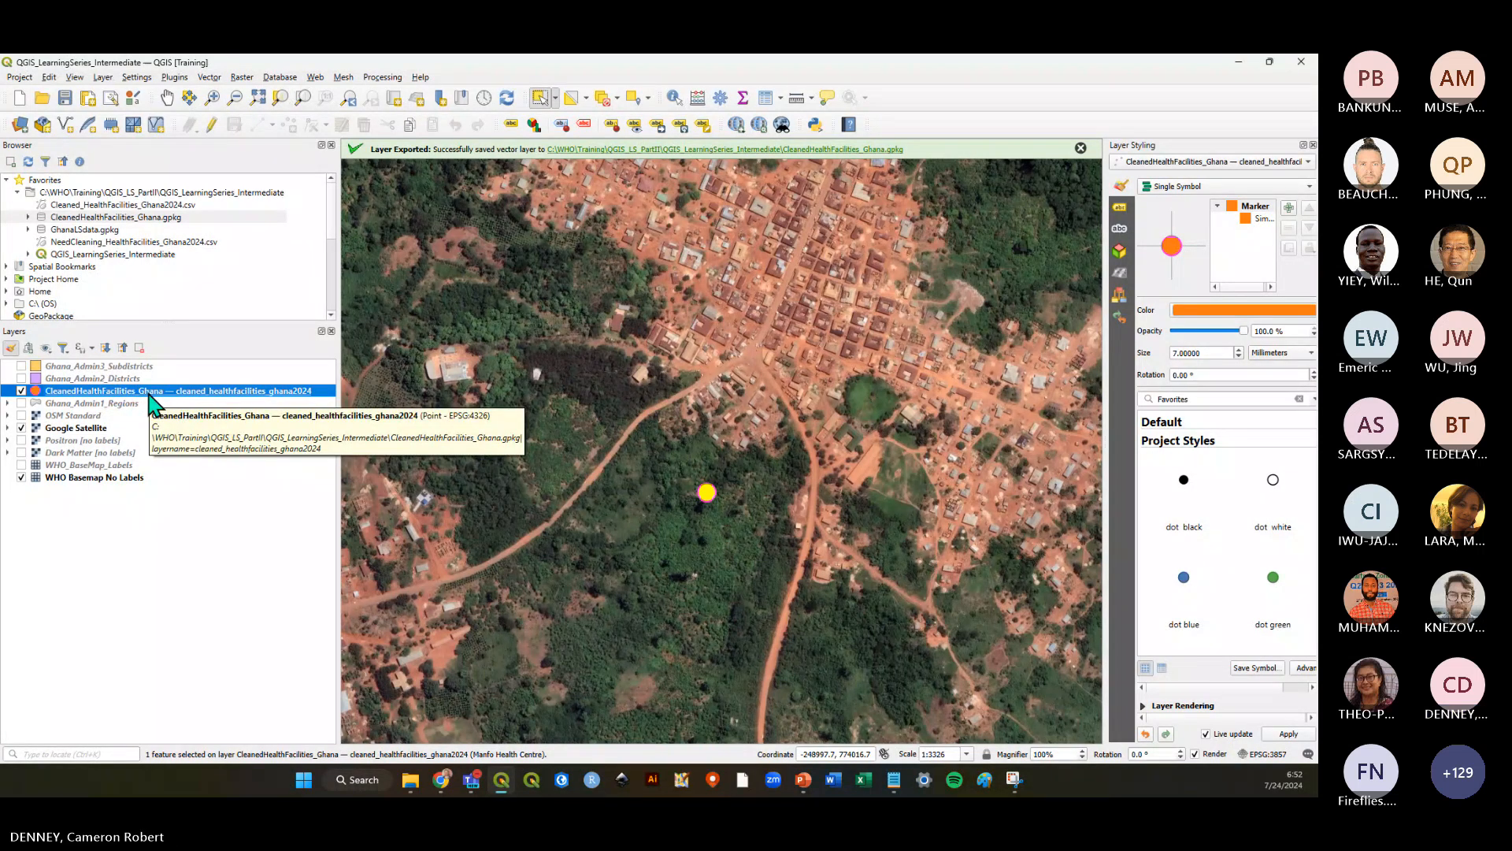
{"action": "left_click", "coordinate": [214, 128]}
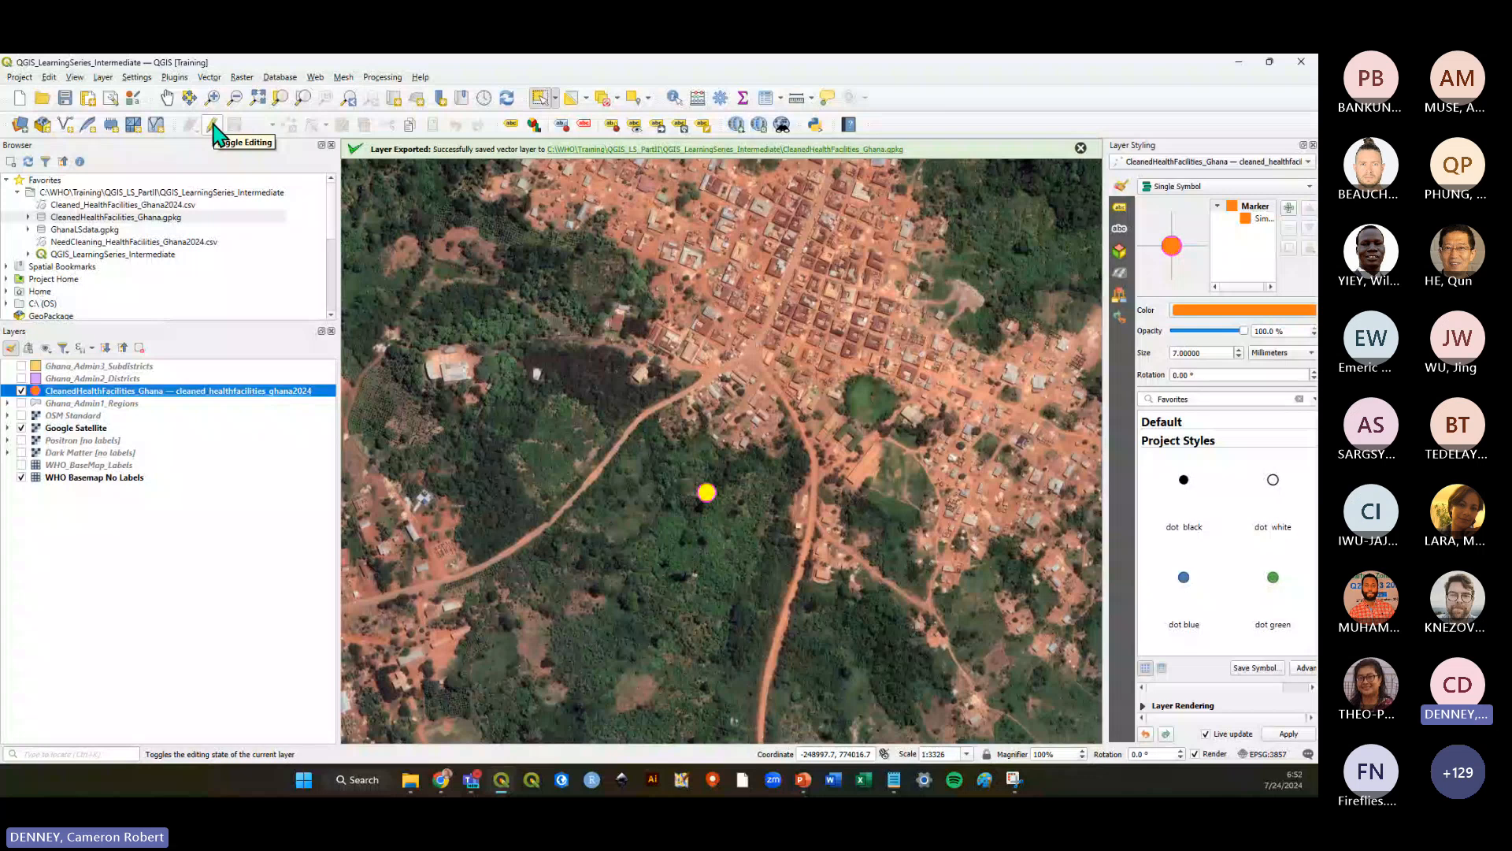
{"action": "left_click", "coordinate": [216, 131]}
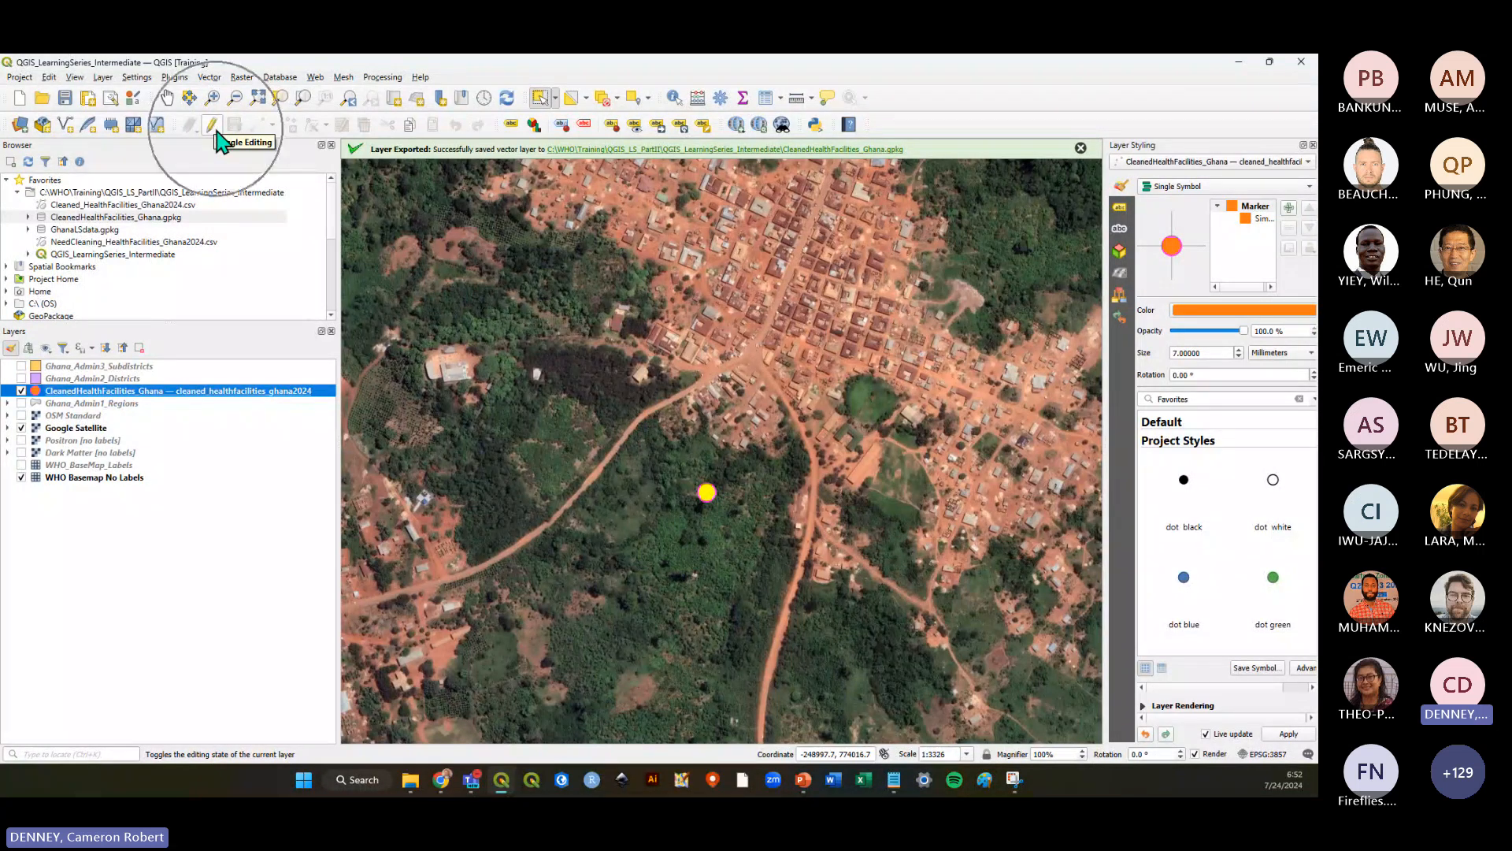
{"action": "left_click", "coordinate": [215, 130]}
{"action": "left_click", "coordinate": [216, 131]}
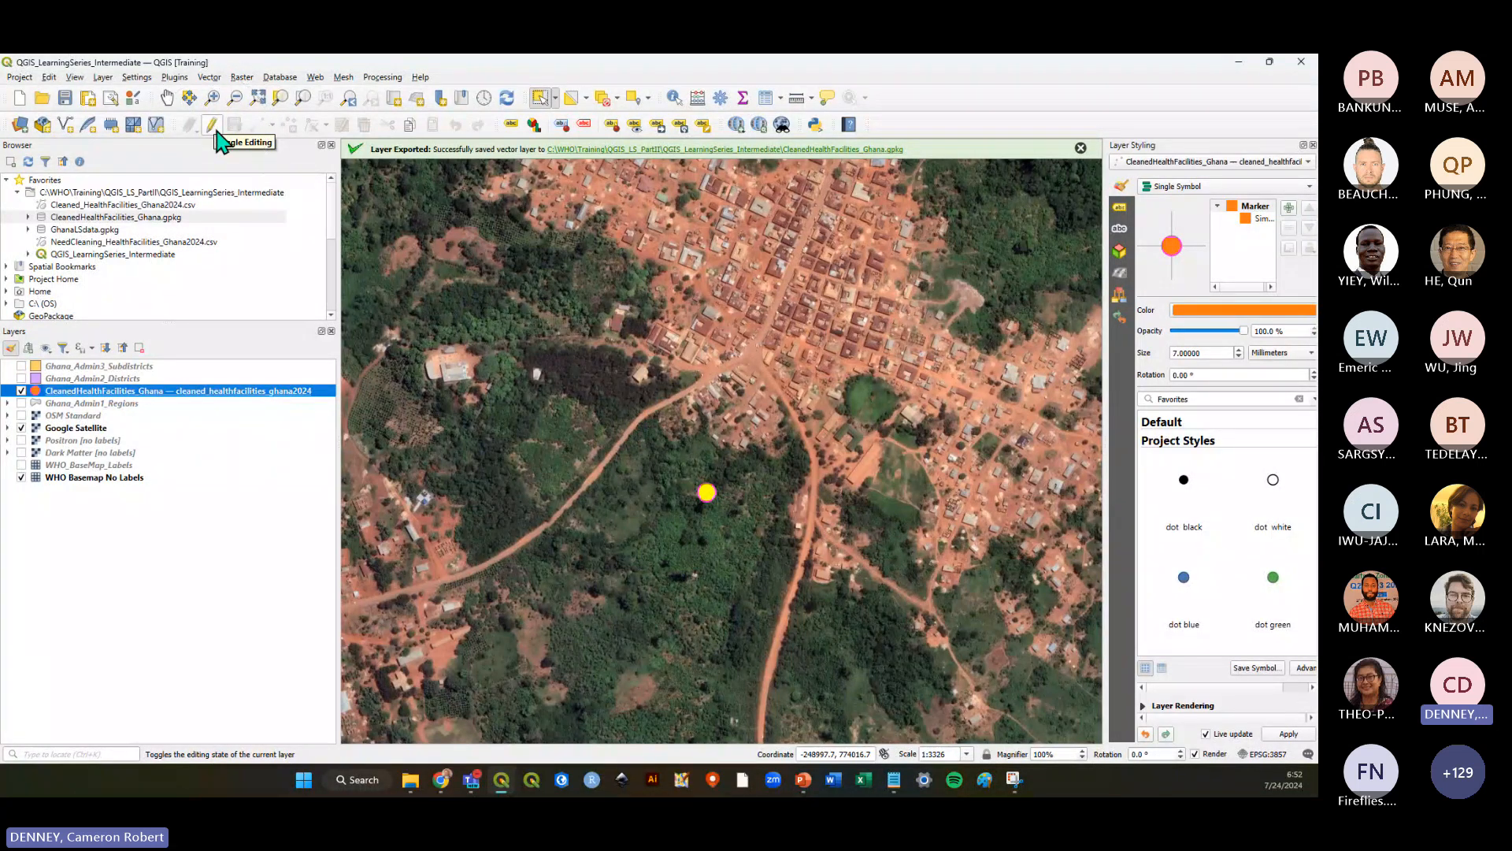
{"action": "left_click", "coordinate": [215, 132]}
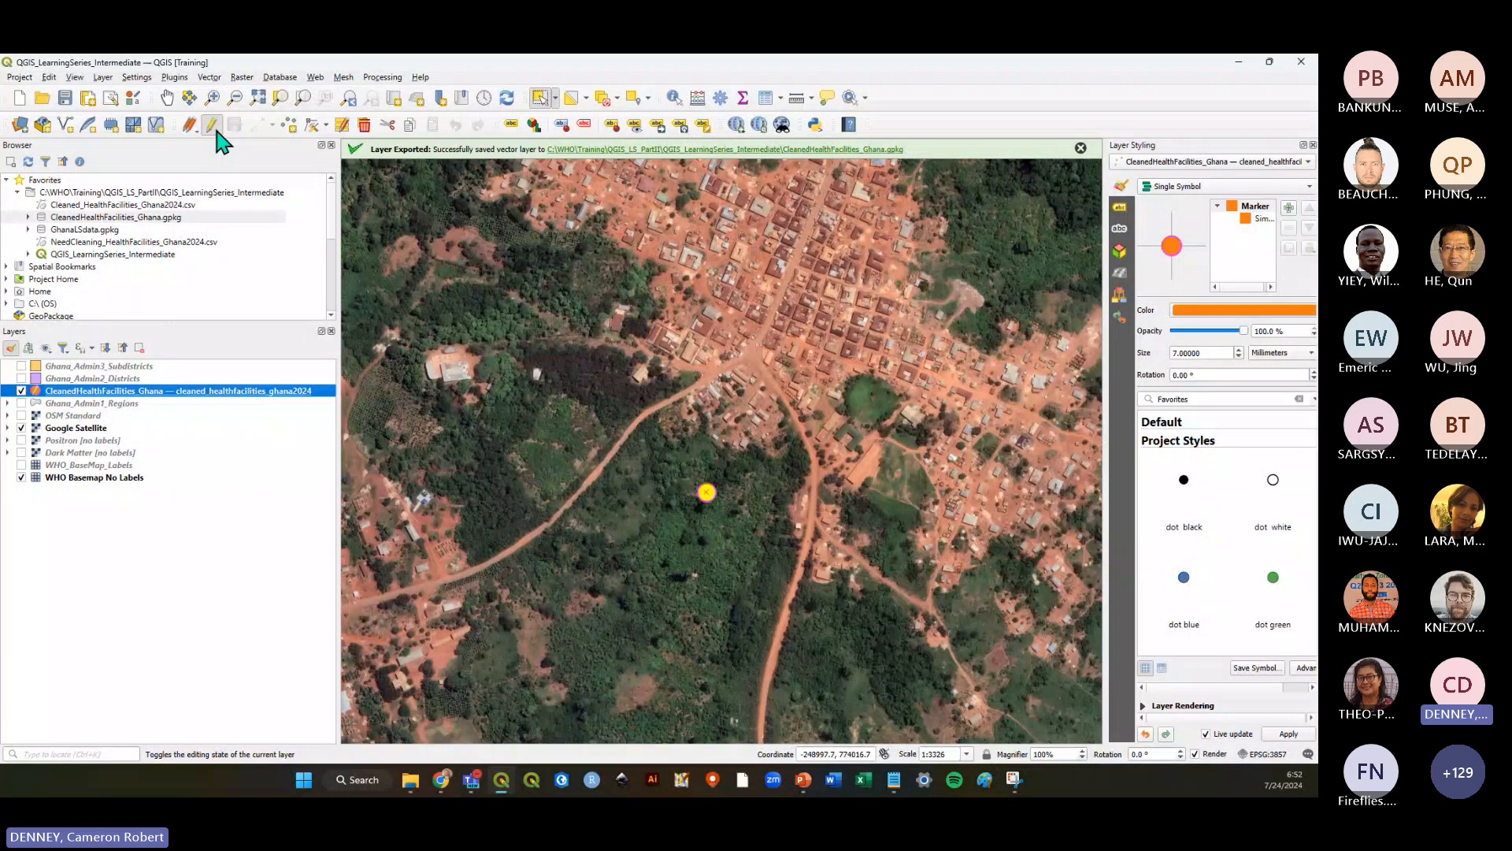
{"action": "left_click", "coordinate": [219, 139]}
Activate Ghana_Admin1_Regions, the health facilities layer and Google Satellite in turn to compare their editing state
{"action": "left_click", "coordinate": [40, 398]}
{"action": "left_click", "coordinate": [66, 380]}
{"action": "left_click", "coordinate": [69, 391]}
{"action": "left_click", "coordinate": [122, 403]}
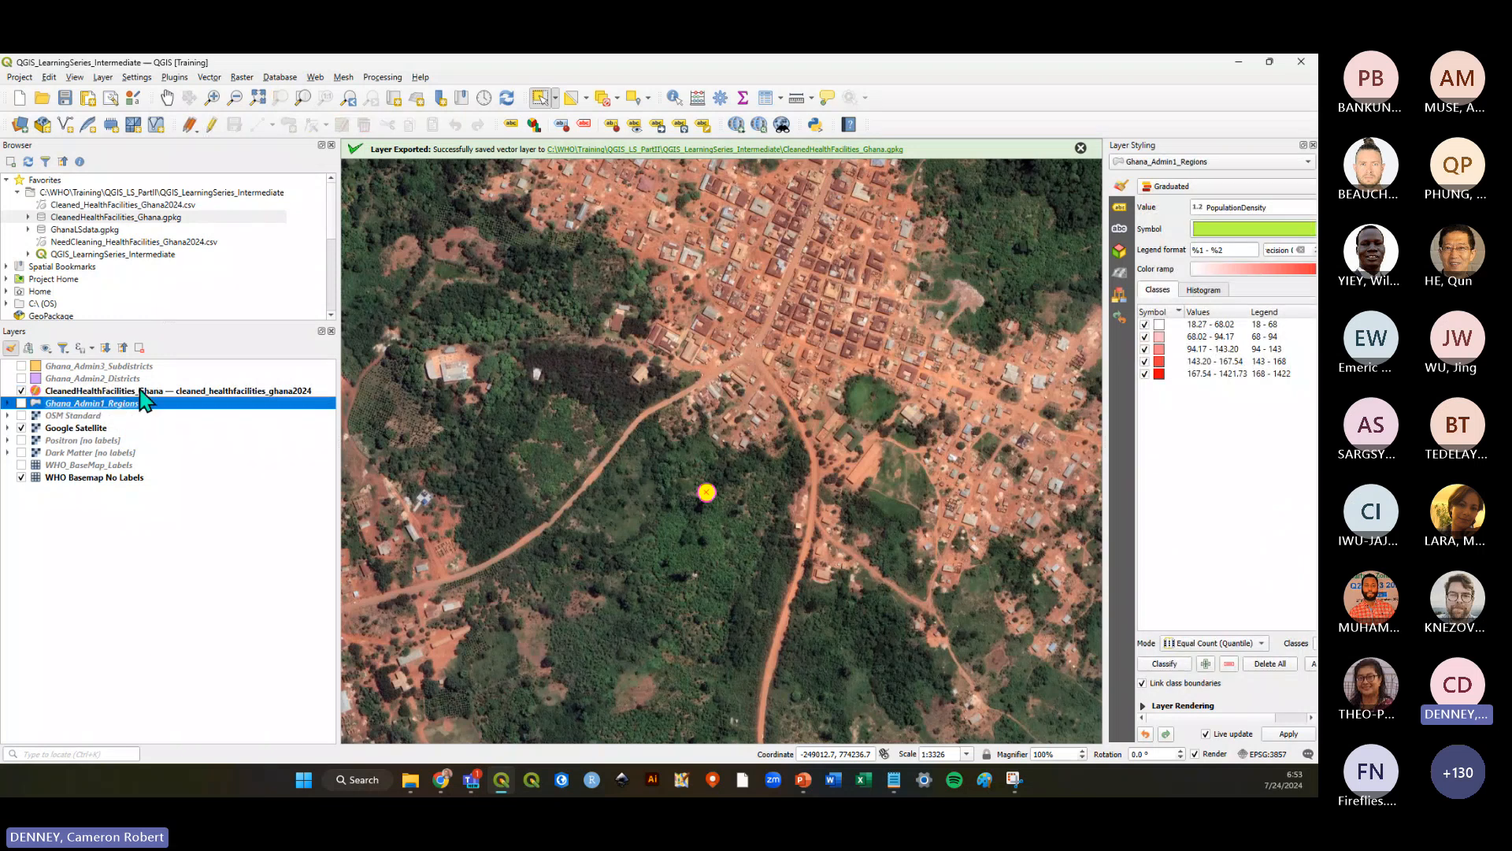
{"action": "left_click", "coordinate": [140, 390]}
{"action": "left_click", "coordinate": [105, 427]}
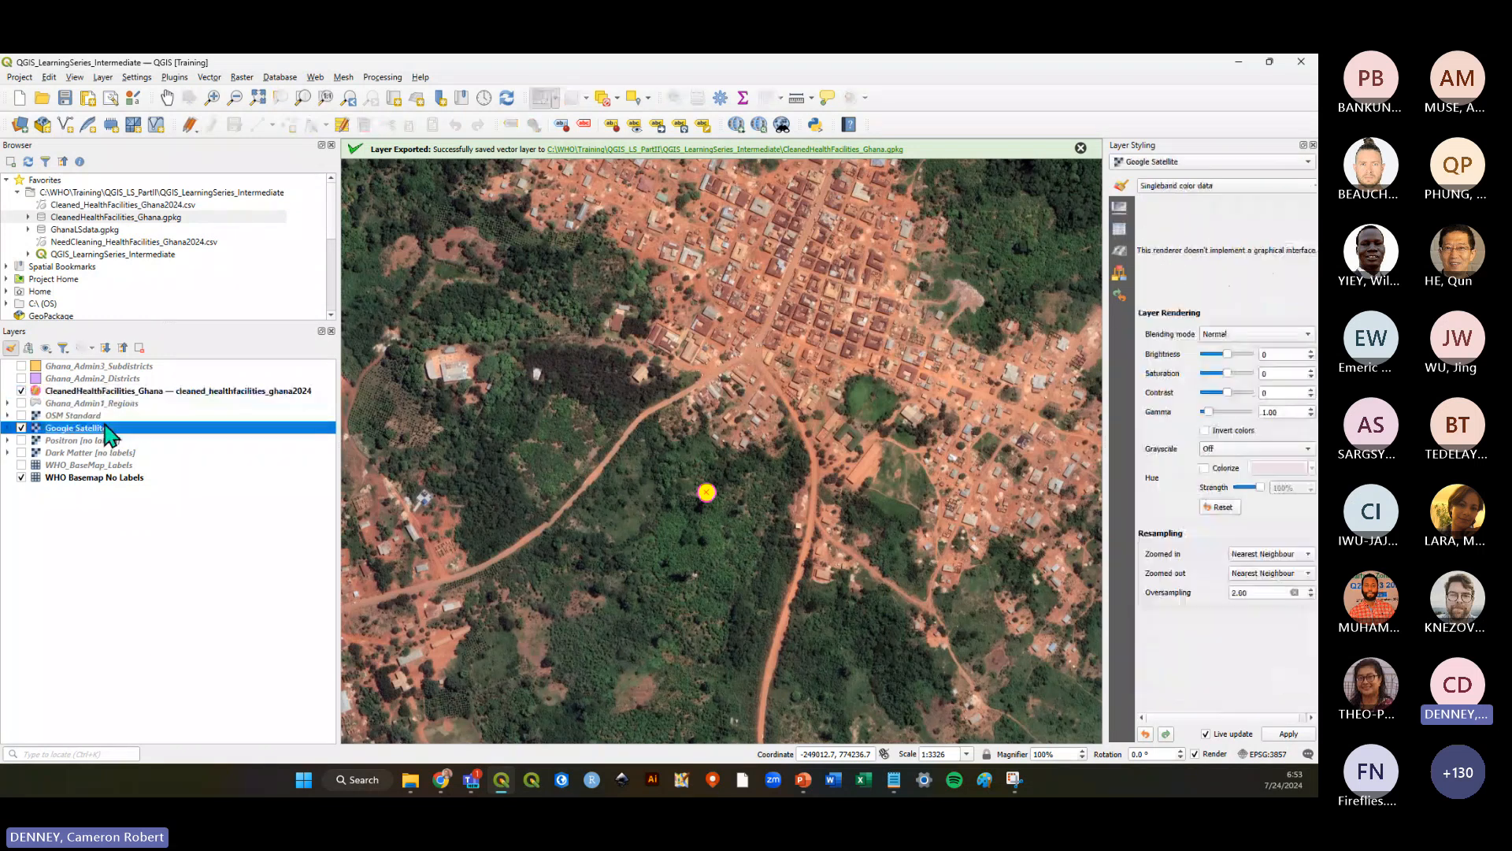
Compare the editing state of Google Satellite and CleanedHealthFacilities_Ghana, leaving the facilities layer active, and dismiss the export message
{"action": "left_click", "coordinate": [117, 392]}
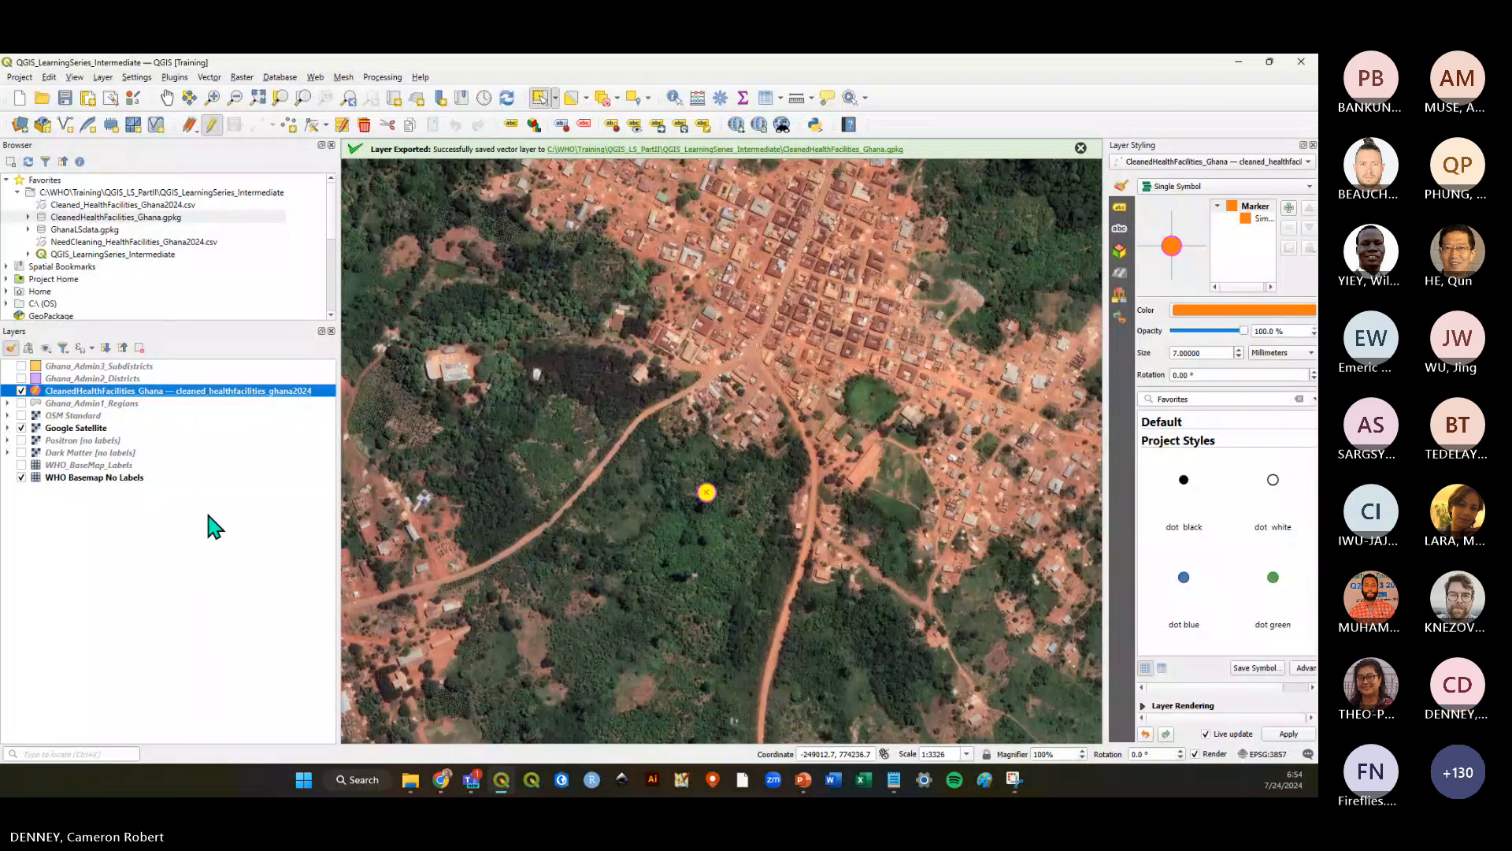
{"action": "left_click", "coordinate": [111, 428]}
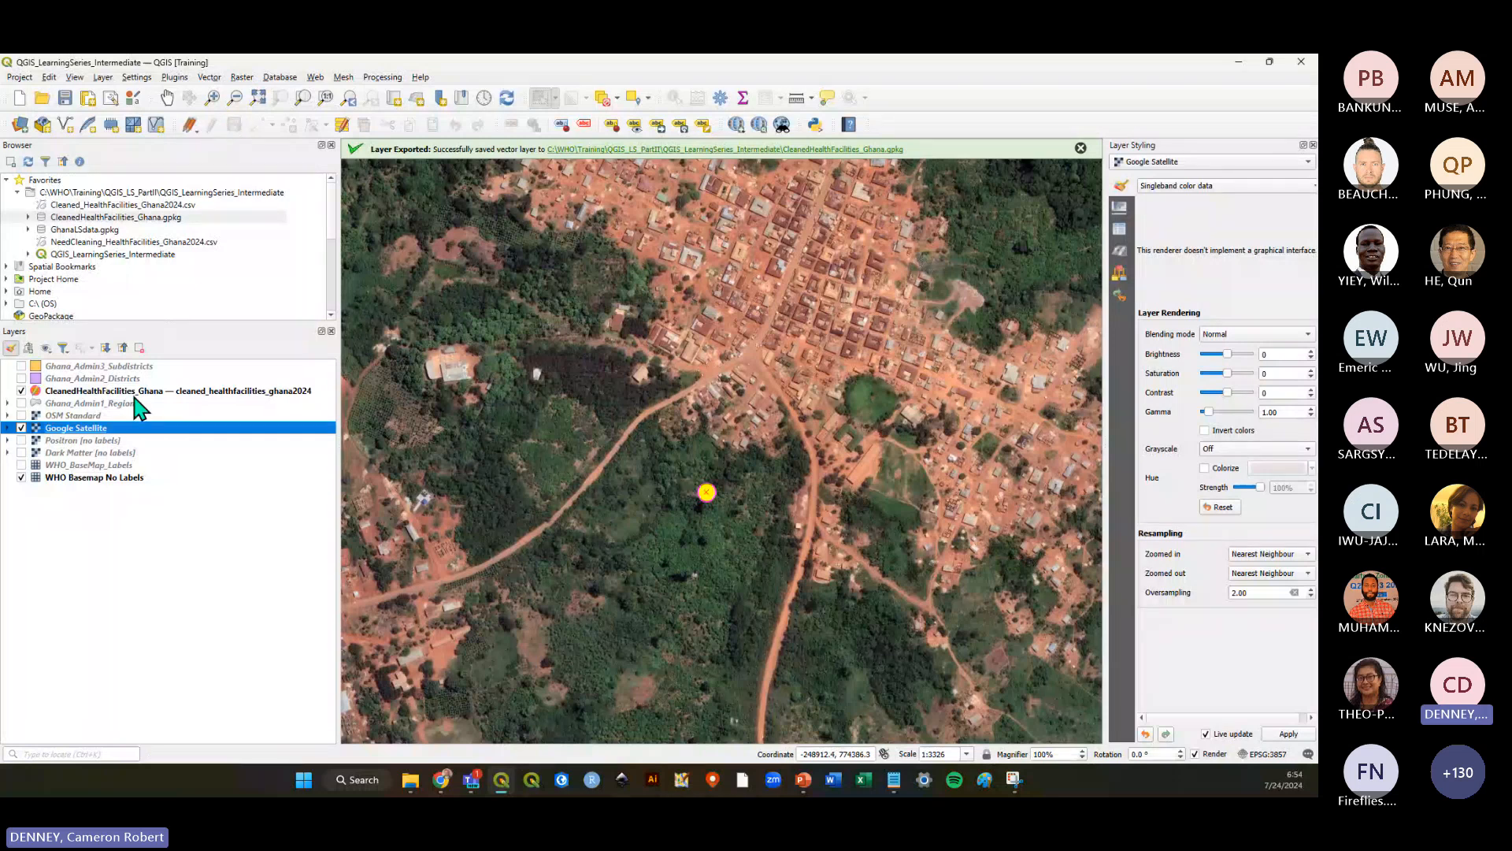
{"action": "left_click", "coordinate": [102, 392]}
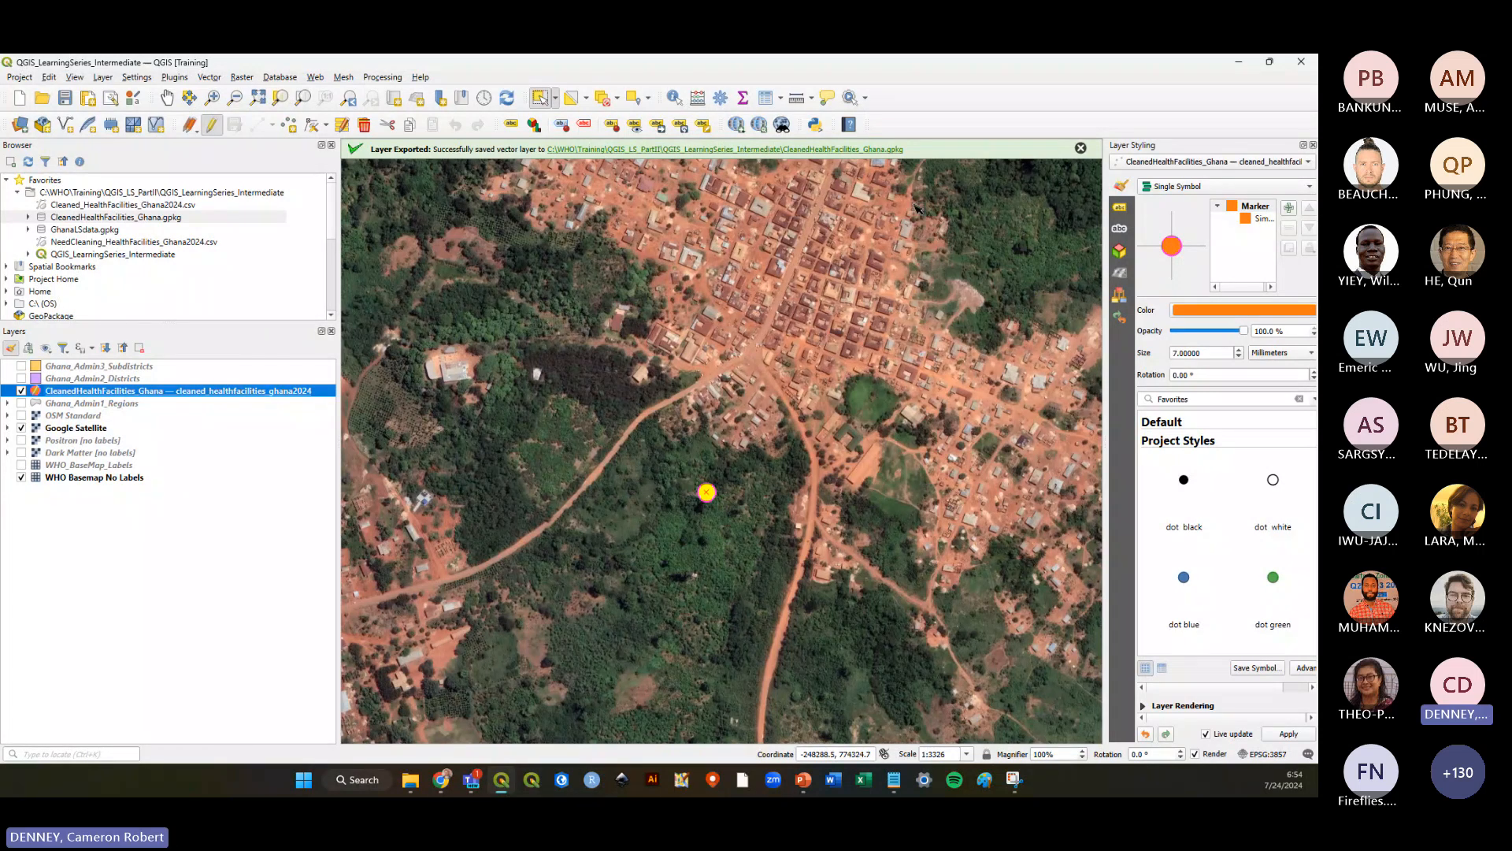
{"action": "left_click", "coordinate": [1080, 148]}
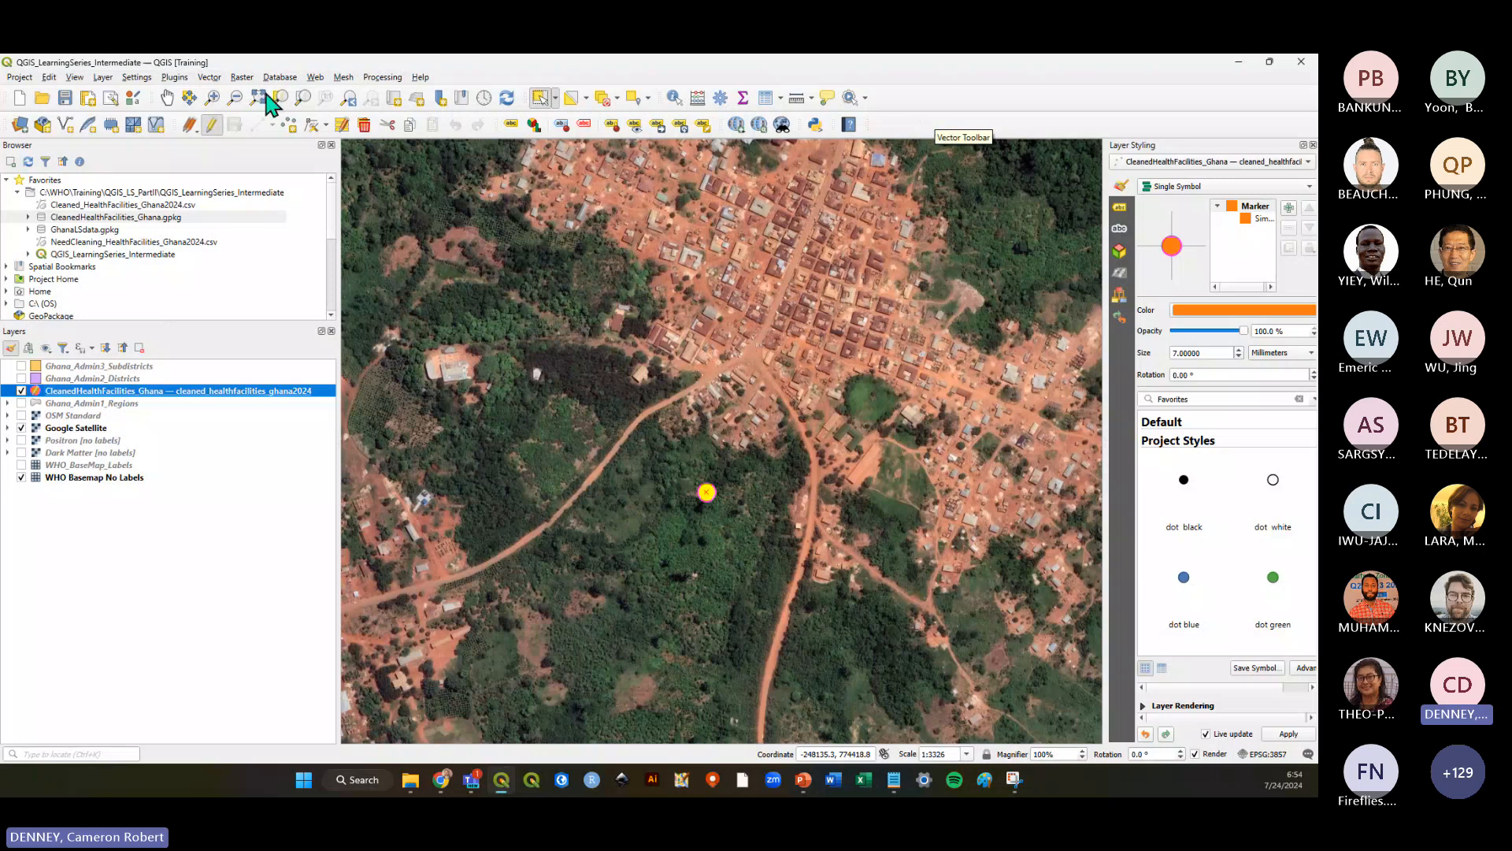
Show the Advanced Digitizing Toolbar and review its entry in the list of available toolbars
{"action": "left_click", "coordinate": [74, 77]}
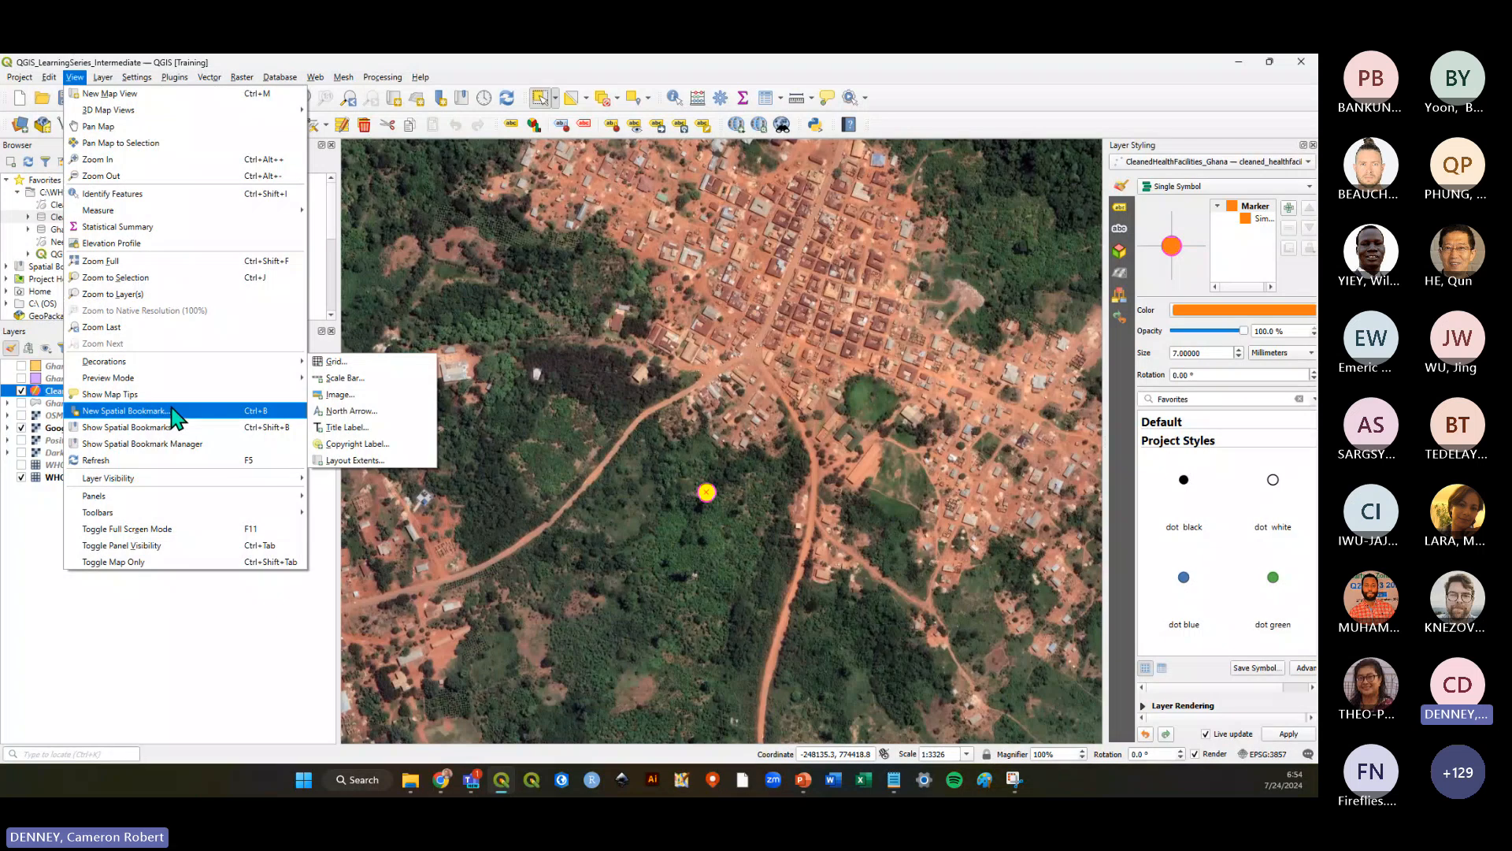
{"action": "mouse_move", "coordinate": [193, 514]}
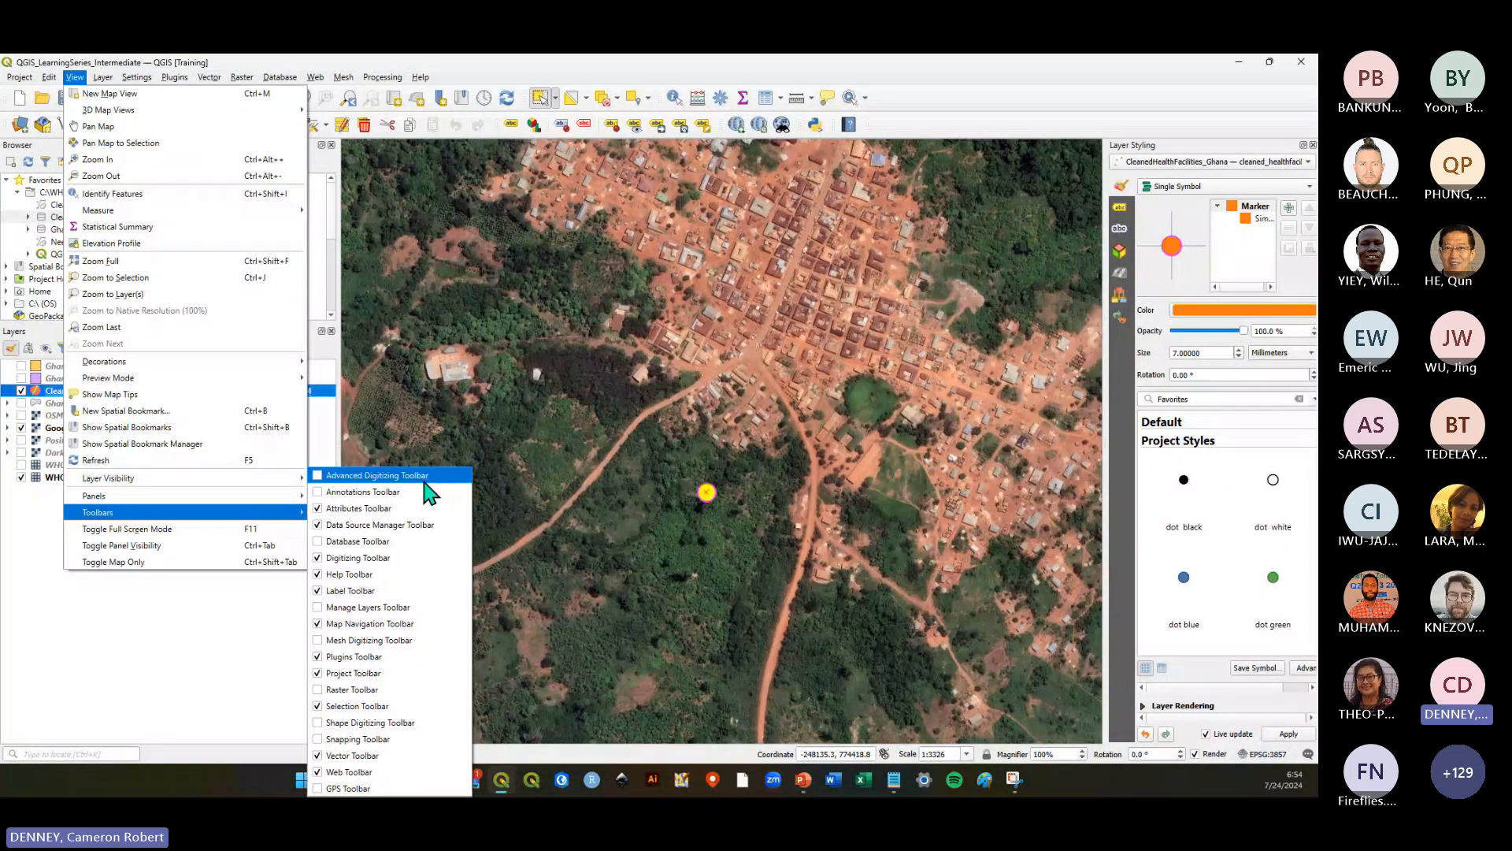
{"action": "key", "text": "ctrl"}
{"action": "left_click", "coordinate": [356, 478]}
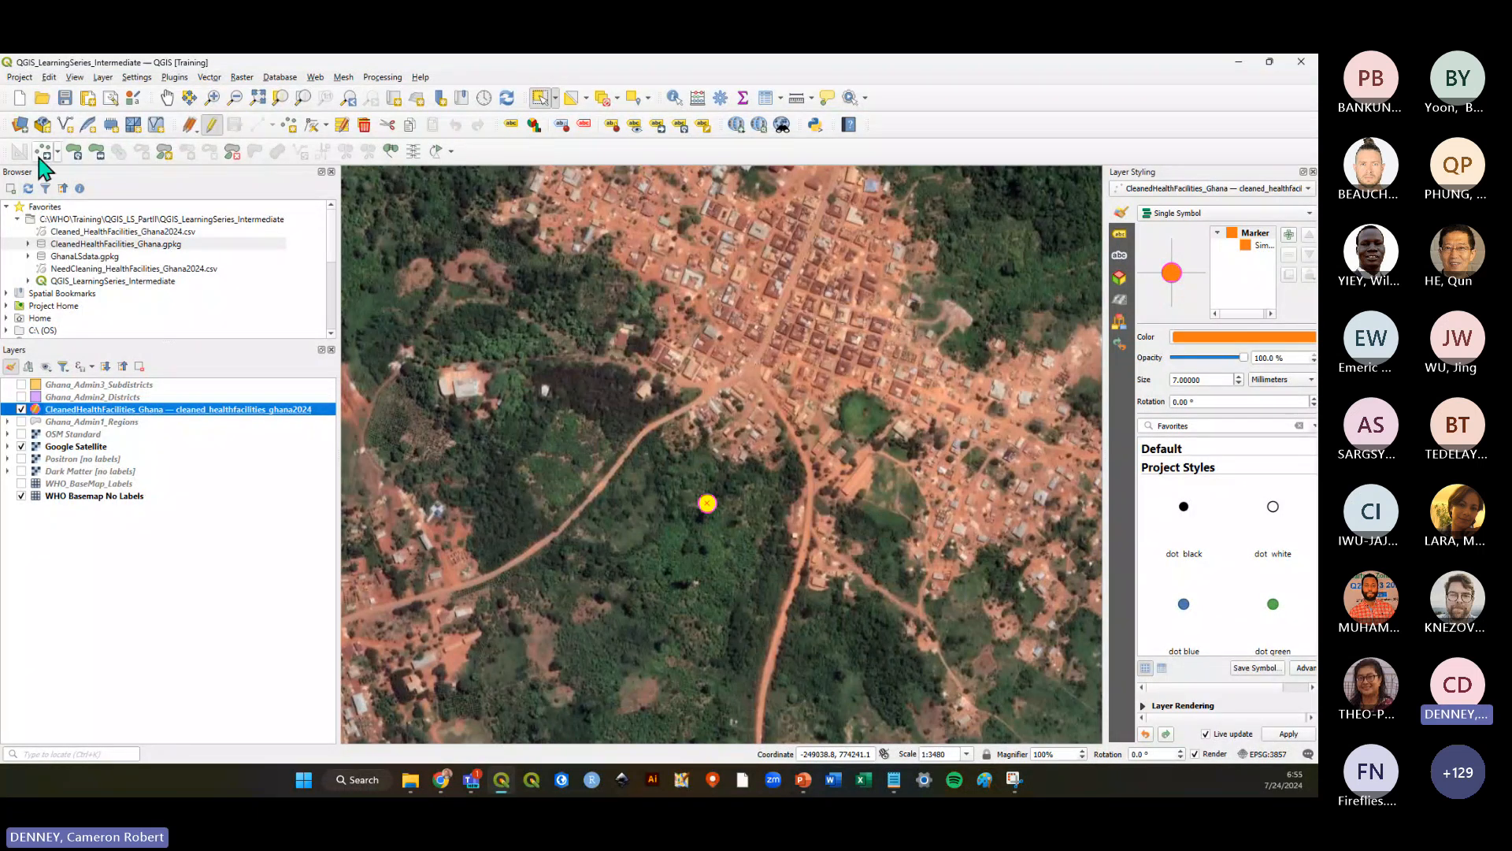
{"action": "left_click", "coordinate": [76, 78]}
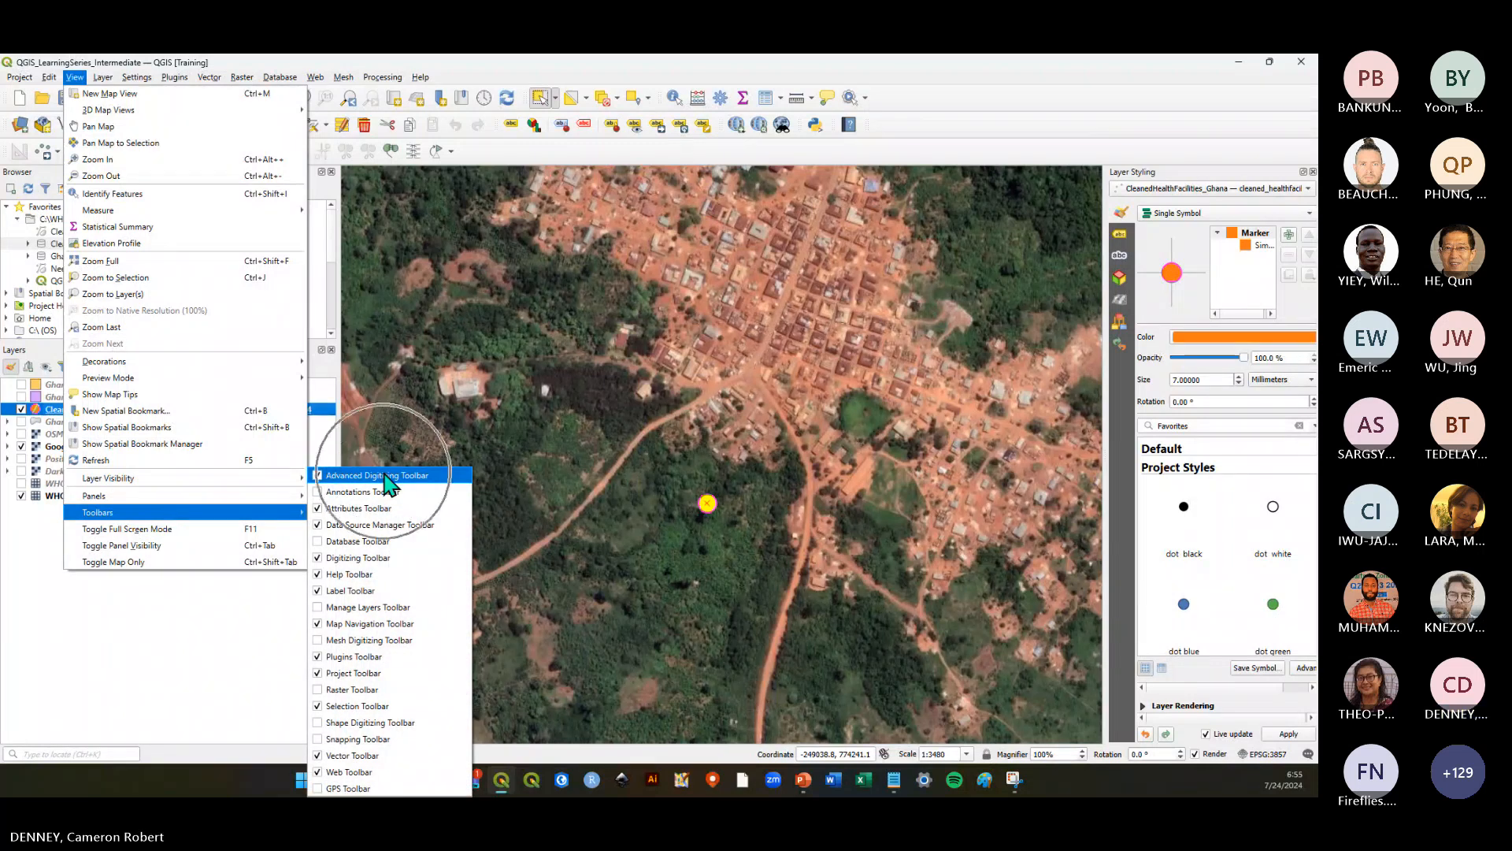
{"action": "left_click", "coordinate": [180, 594]}
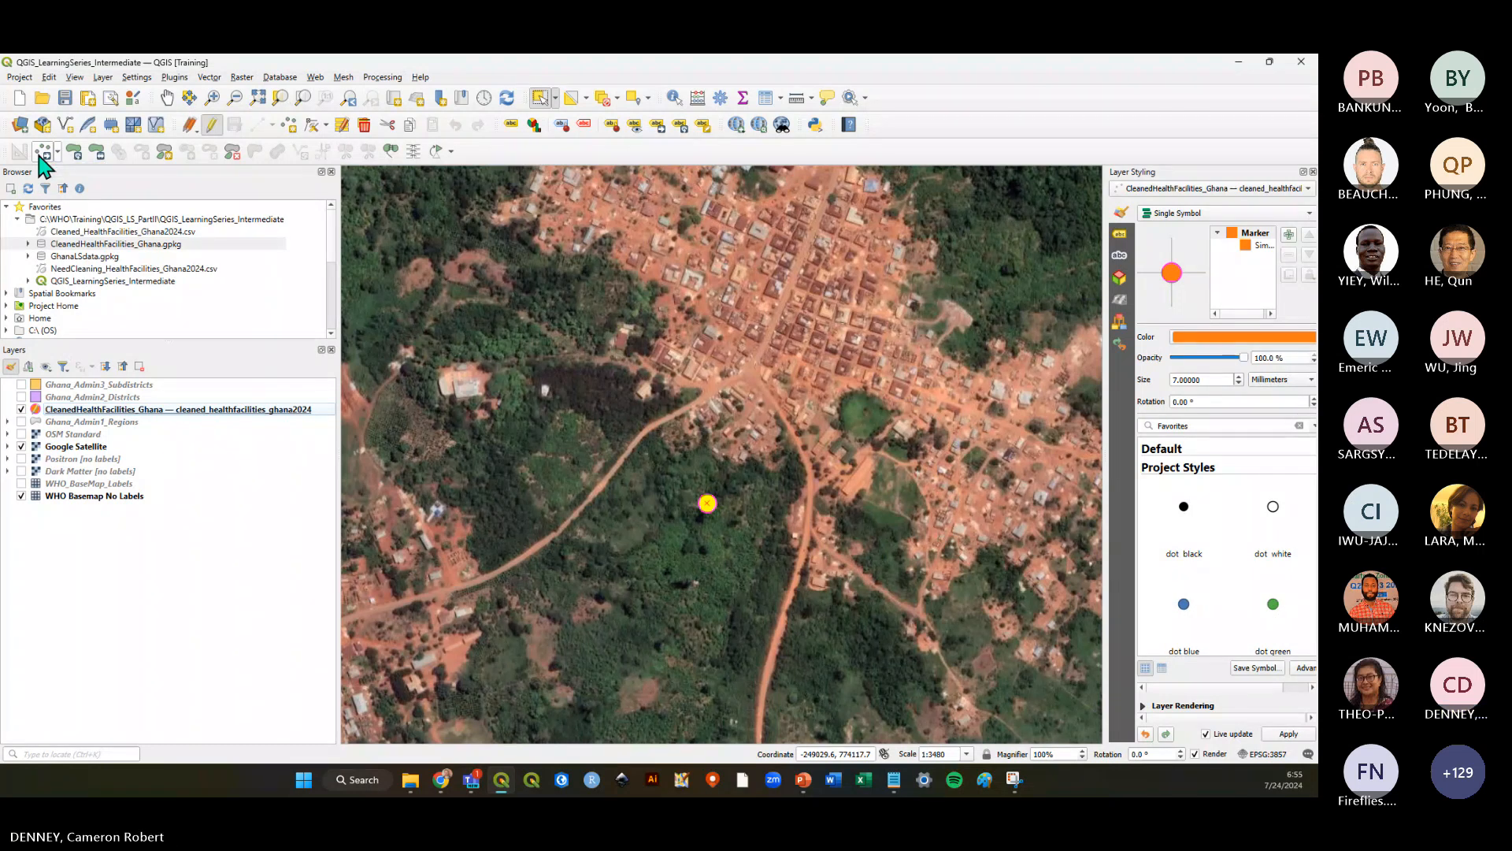
Select the Manfo Health Centre point and move it to several trial spots in the vegetation between the two roads
{"action": "left_click_drag", "start_coordinate": [676, 477], "coordinate": [747, 564]}
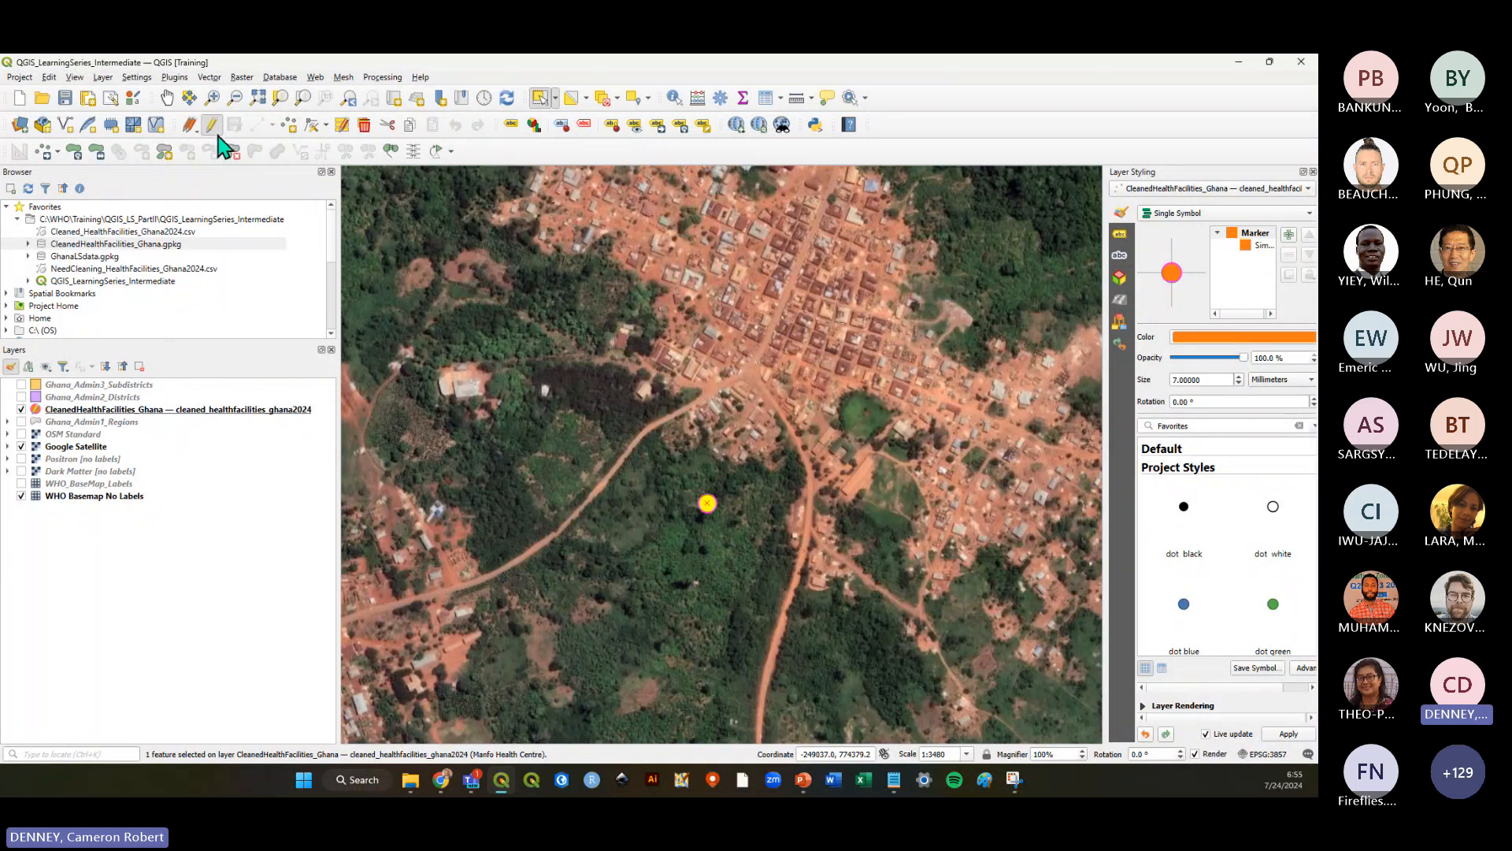
{"action": "left_click", "coordinate": [43, 155]}
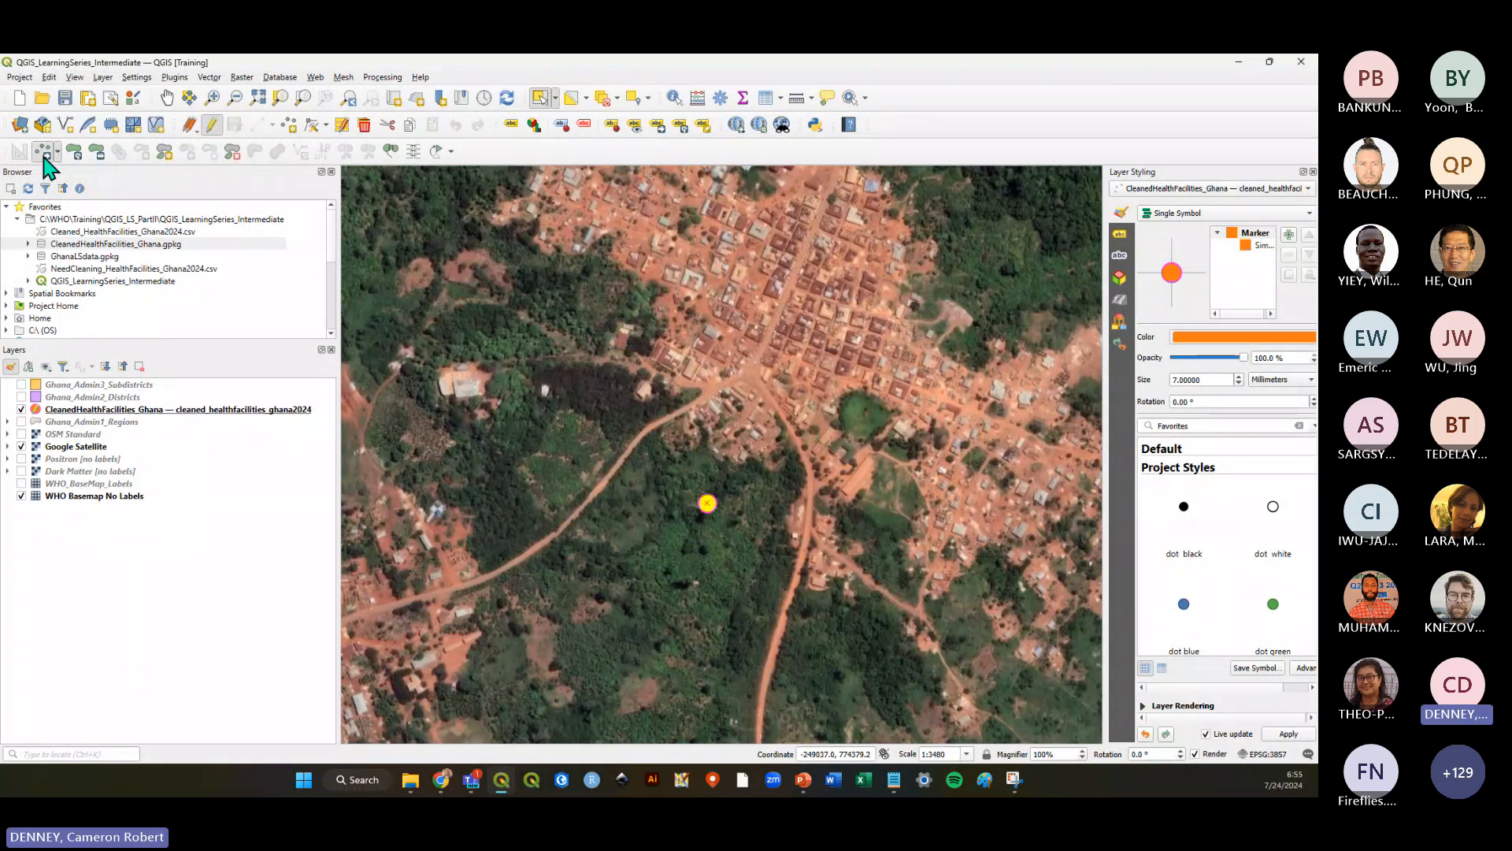
{"action": "left_click", "coordinate": [770, 523]}
{"action": "left_click", "coordinate": [709, 544]}
{"action": "left_click", "coordinate": [649, 549]}
{"action": "left_click", "coordinate": [650, 537]}
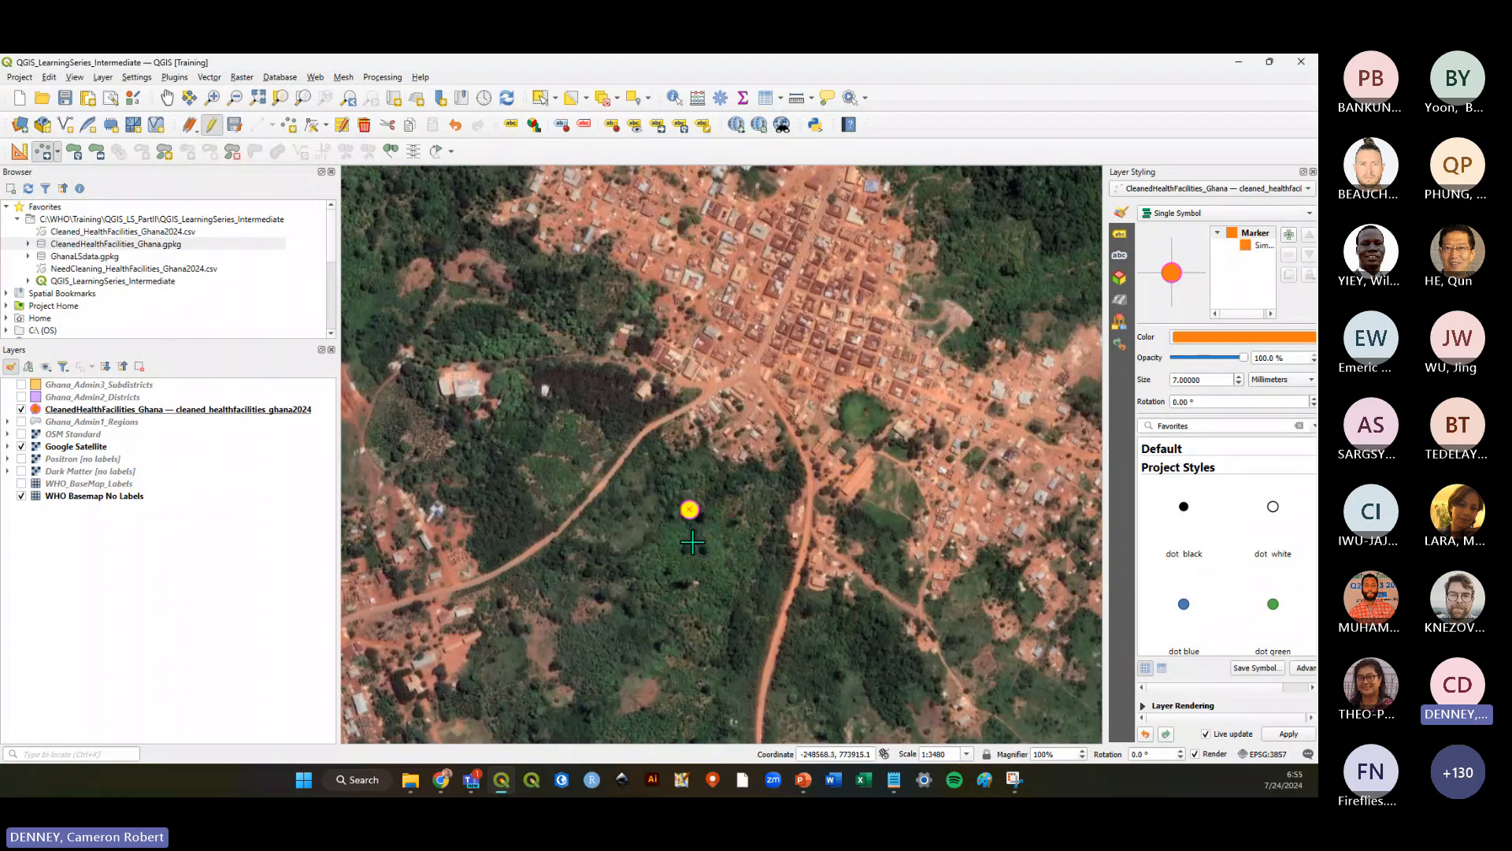
{"action": "left_click", "coordinate": [692, 544]}
{"action": "left_click", "coordinate": [763, 522]}
{"action": "left_click", "coordinate": [733, 537]}
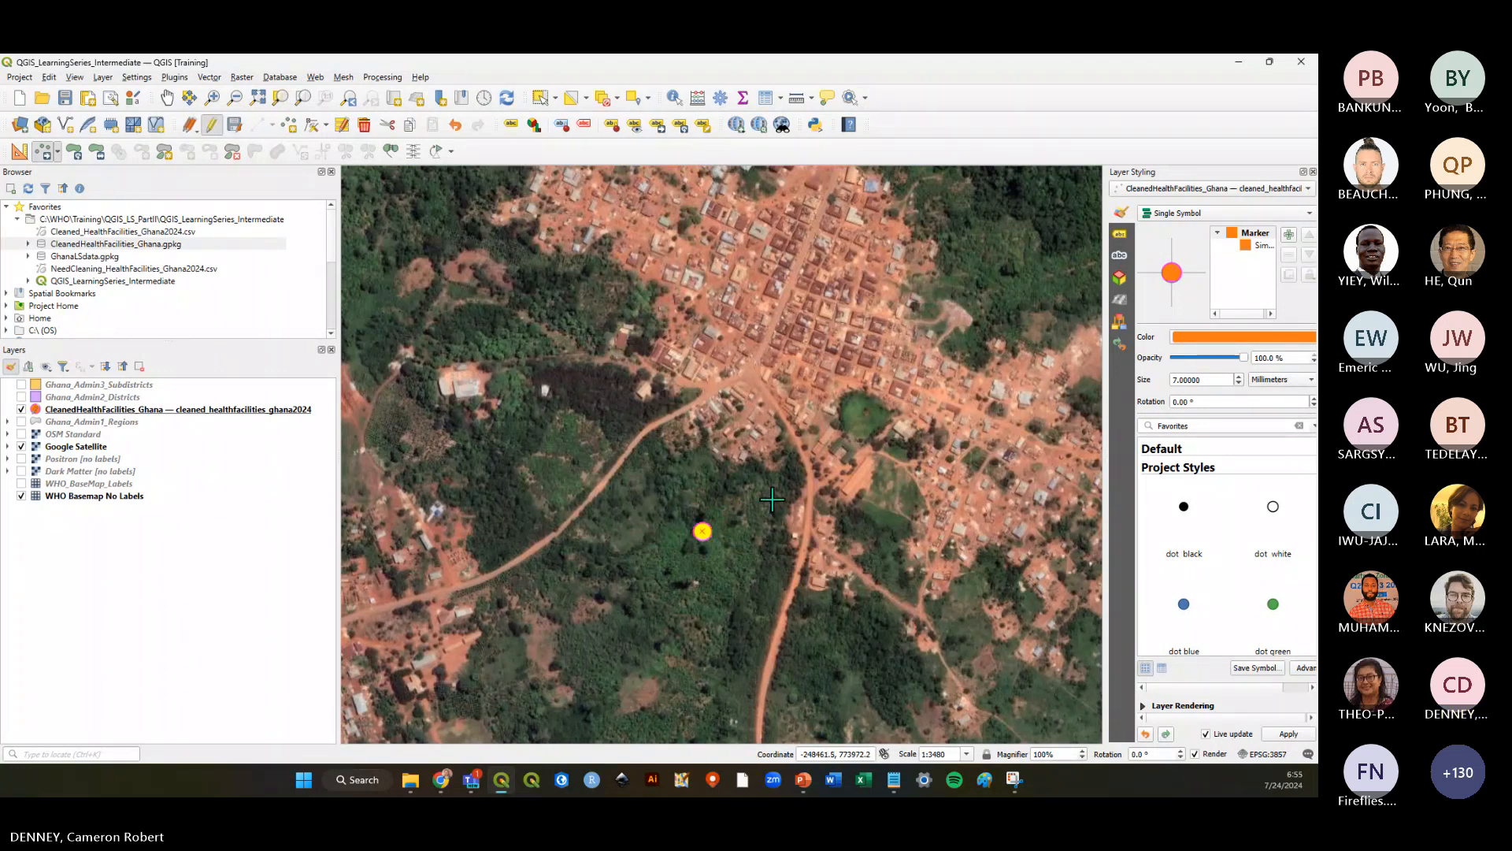
{"action": "left_click", "coordinate": [770, 512]}
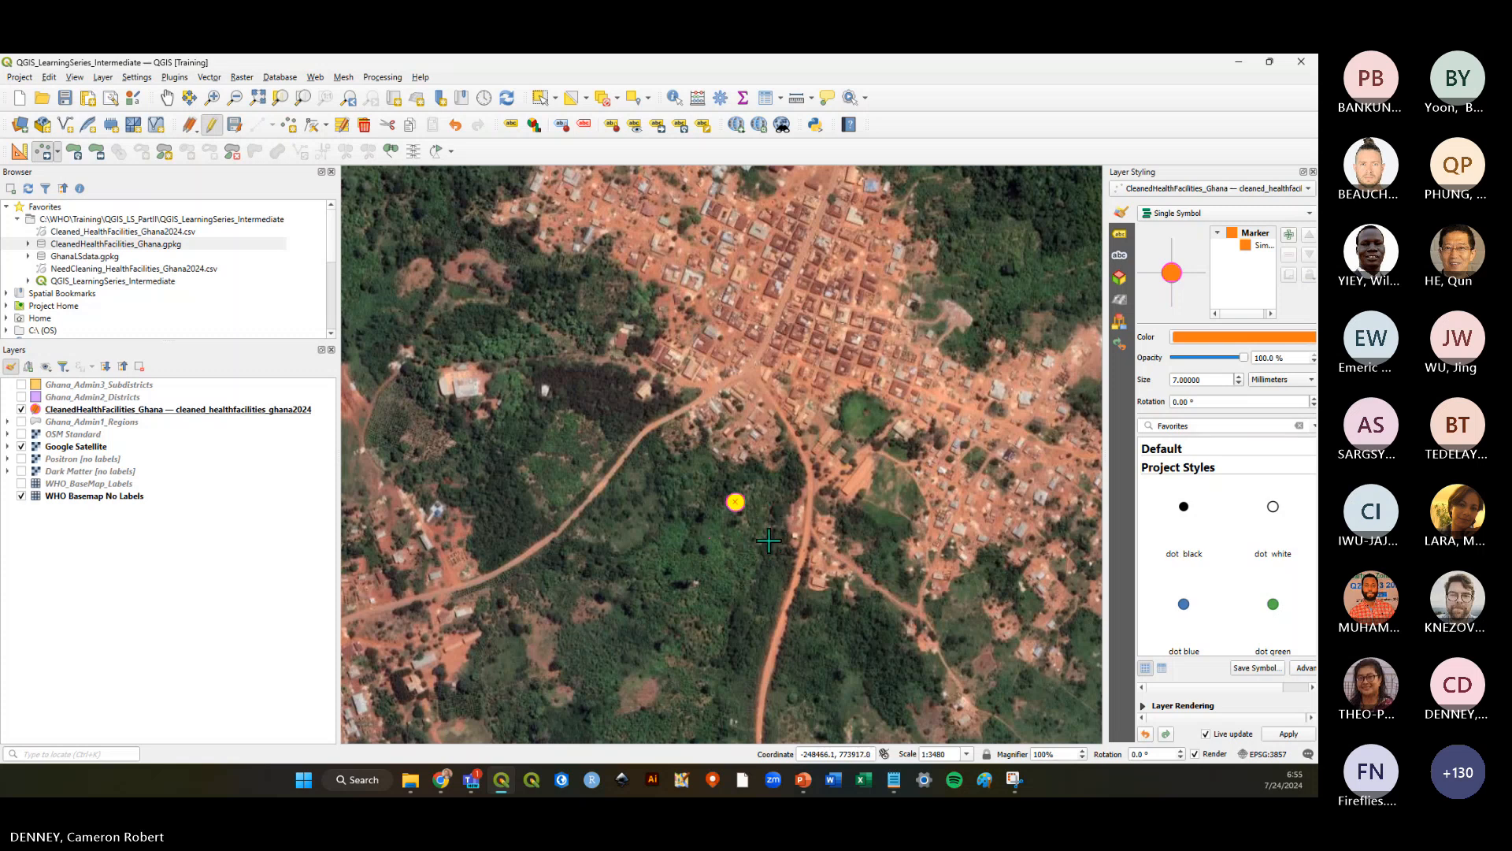
Move the Manfo Health Centre point a little further west within the vegetation
{"action": "scroll", "coordinate": [769, 520], "scroll_direction": "up", "scroll_amount": 1}
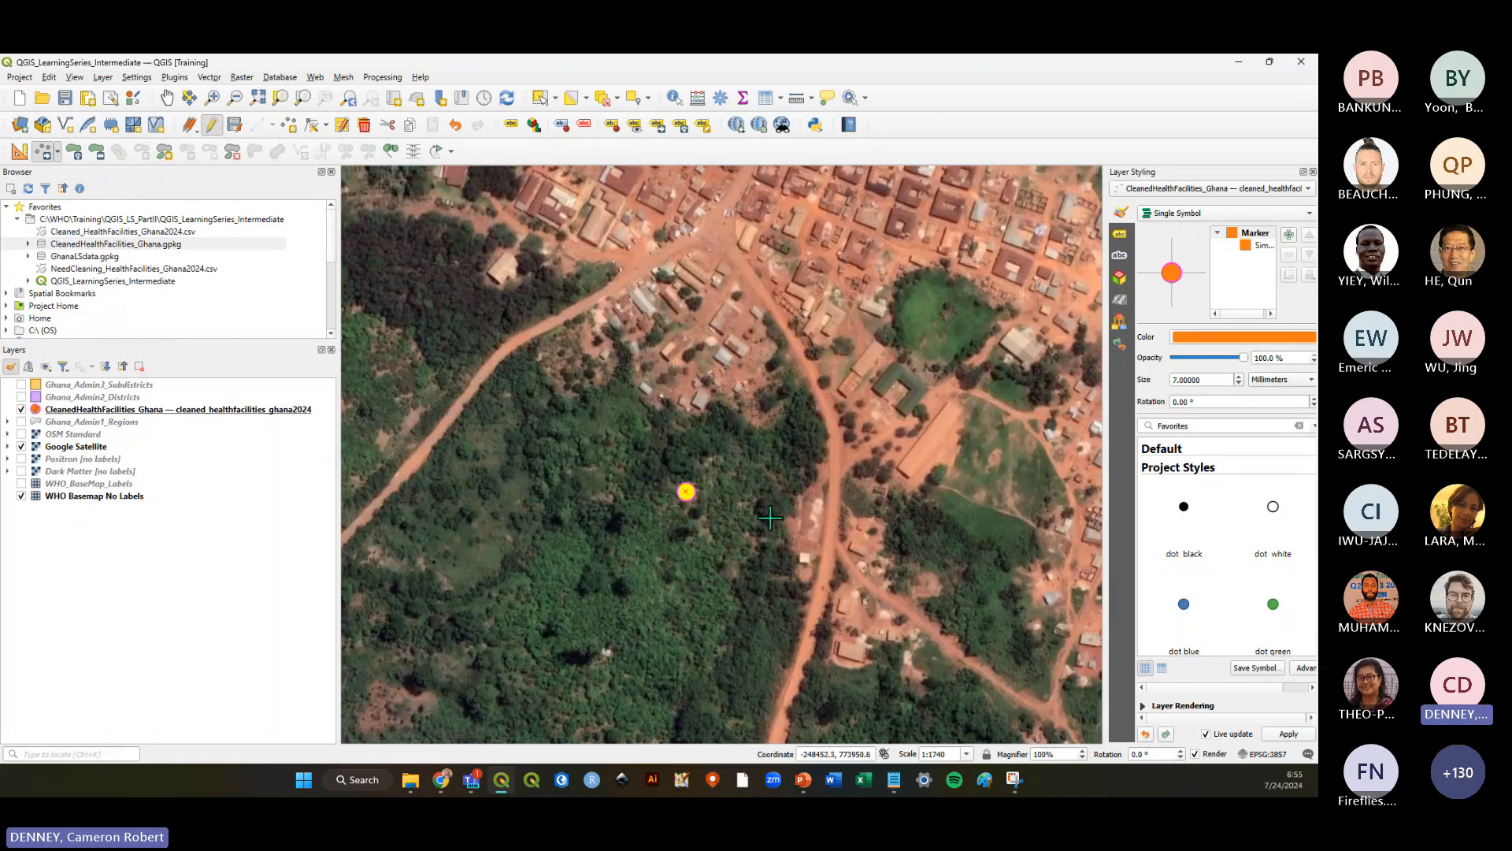
{"action": "left_click", "coordinate": [713, 530]}
{"action": "left_click", "coordinate": [723, 440]}
{"action": "left_click", "coordinate": [674, 534]}
Try to move the facility point while OSM Standard is the active layer
{"action": "left_click", "coordinate": [21, 434]}
{"action": "left_click", "coordinate": [21, 434]}
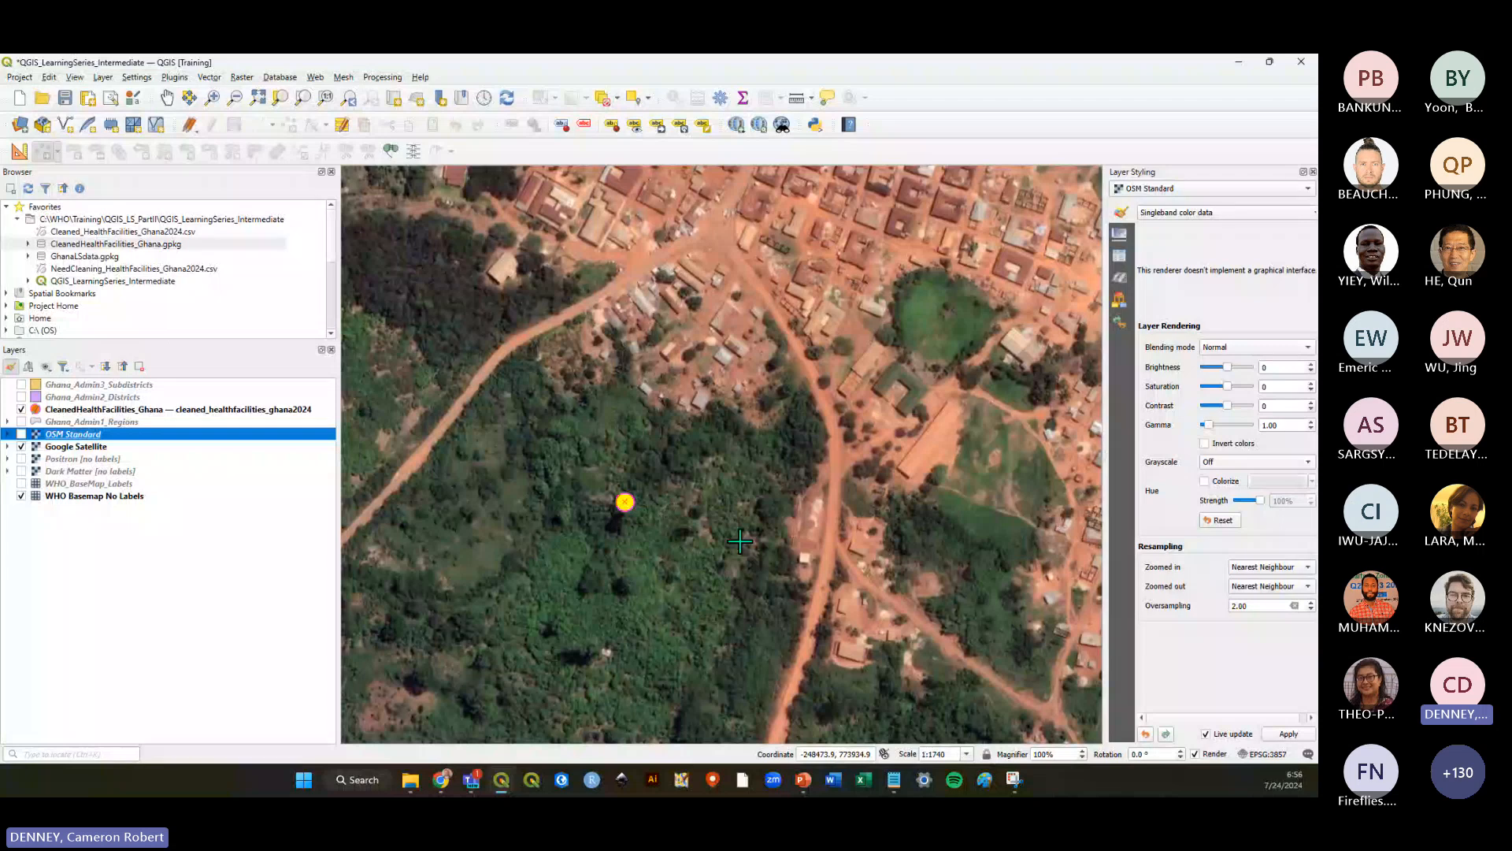
{"action": "left_click", "coordinate": [613, 525]}
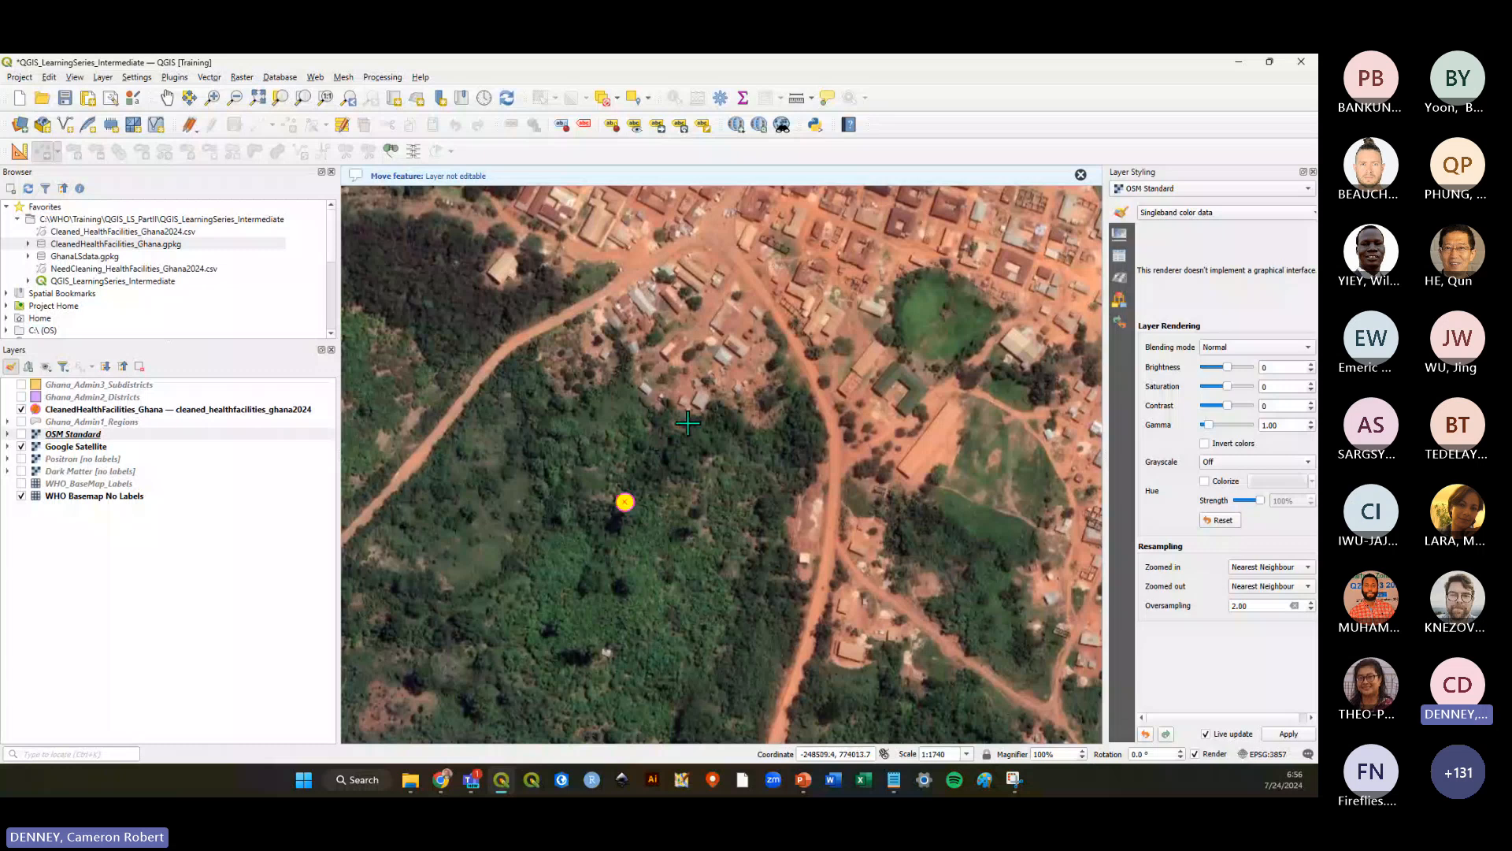
Reactivate the CleanedHealthFacilities_Ghana layer and move the point to the buildings at the northern edge of the vegetation
{"action": "left_click", "coordinate": [106, 409]}
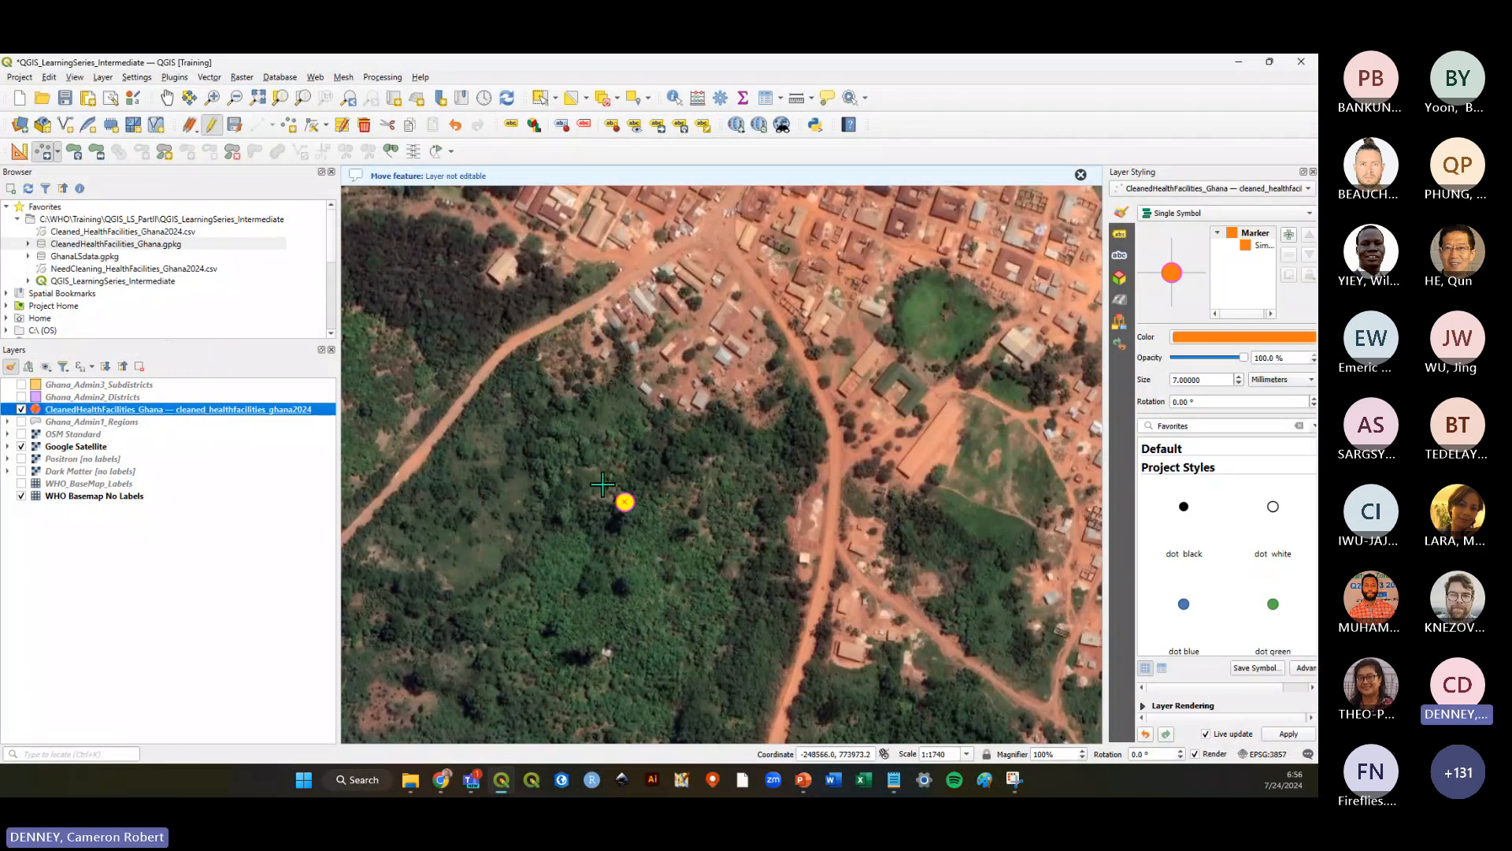
{"action": "left_click", "coordinate": [666, 531]}
{"action": "left_click", "coordinate": [740, 431]}
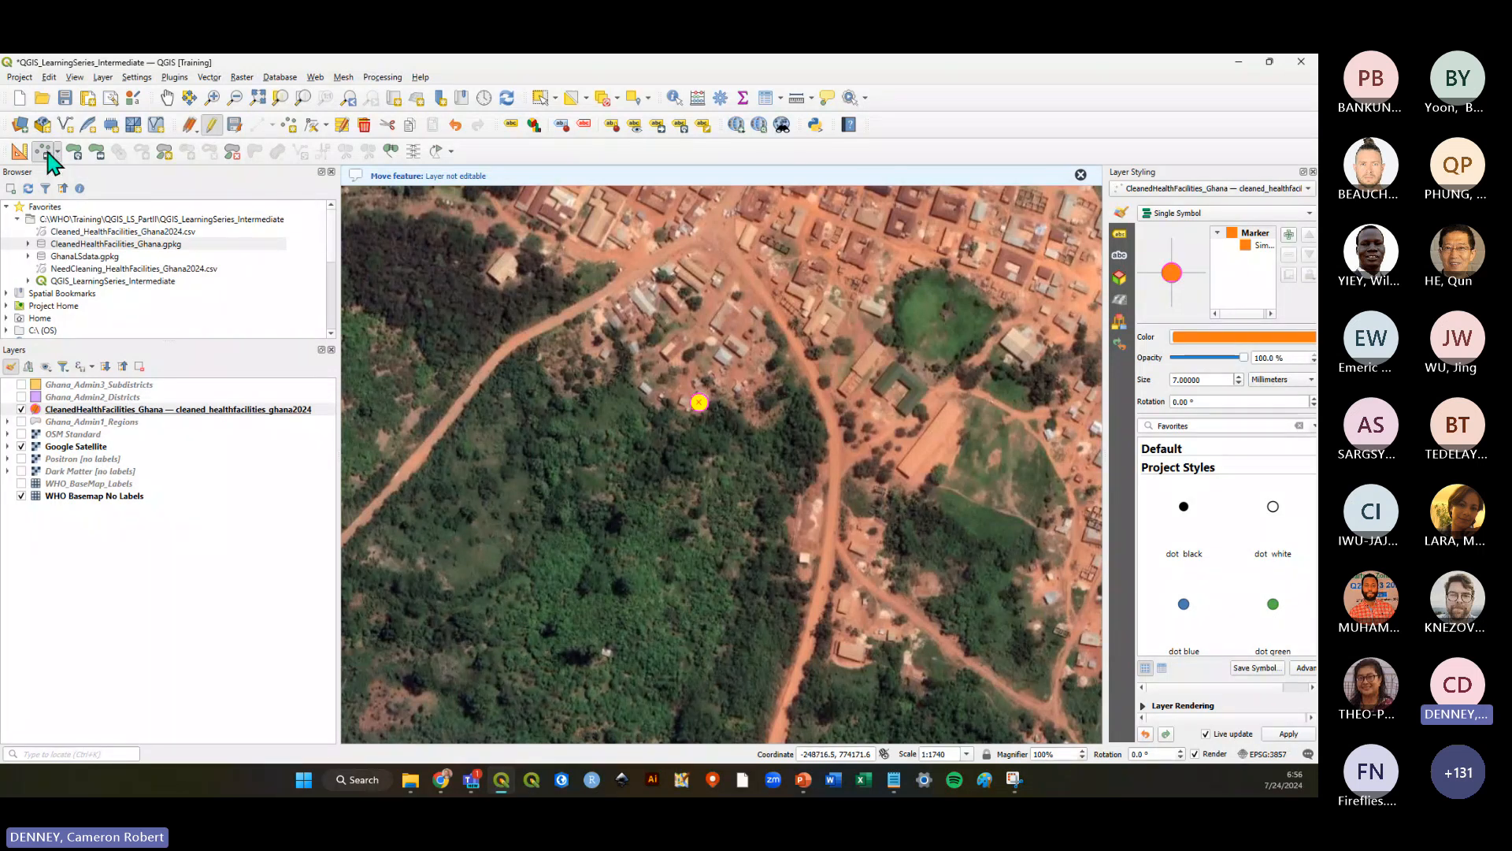
Undo the extra trial move, and reselect the Manfo Health Centre point with the CleanedHealthFacilities_Ghana layer active
{"action": "left_click_drag", "start_coordinate": [746, 412], "coordinate": [717, 474]}
{"action": "key", "text": "ctrl+z"}
{"action": "left_click", "coordinate": [85, 408]}
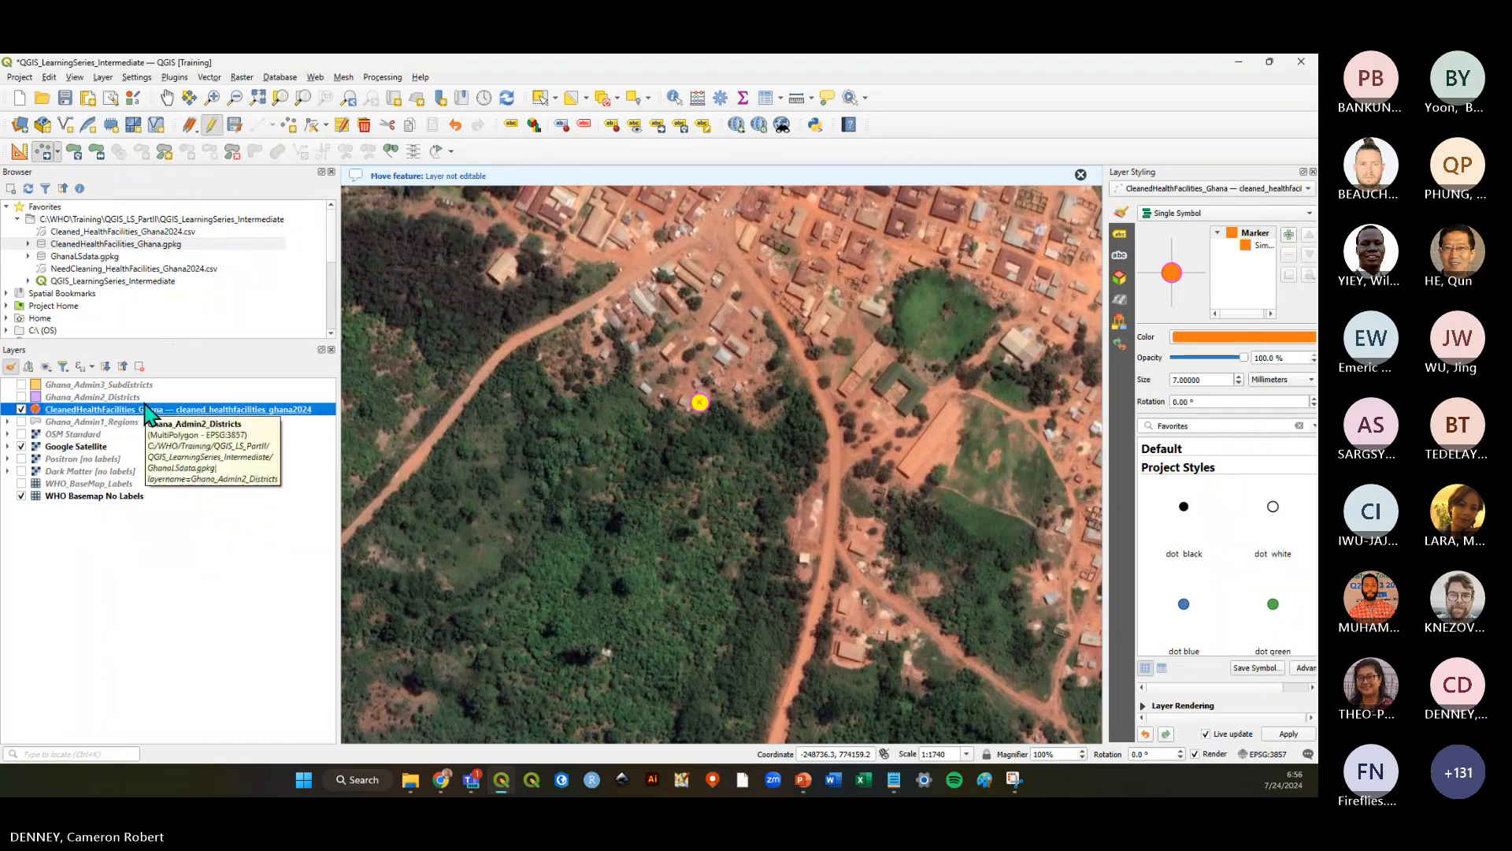
{"action": "left_click", "coordinate": [542, 102]}
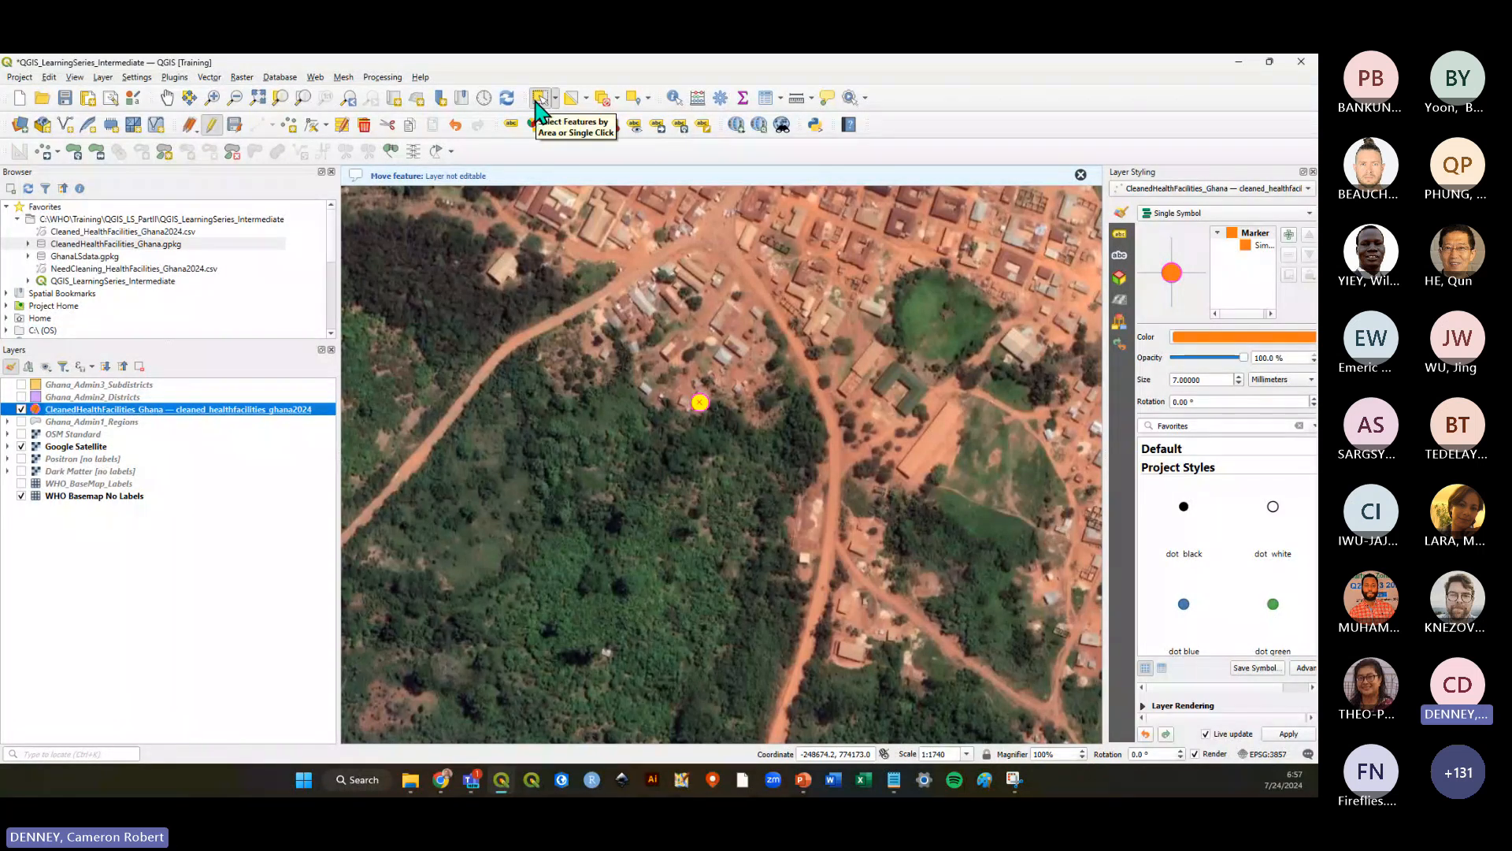
{"action": "left_click_drag", "start_coordinate": [668, 377], "coordinate": [770, 467]}
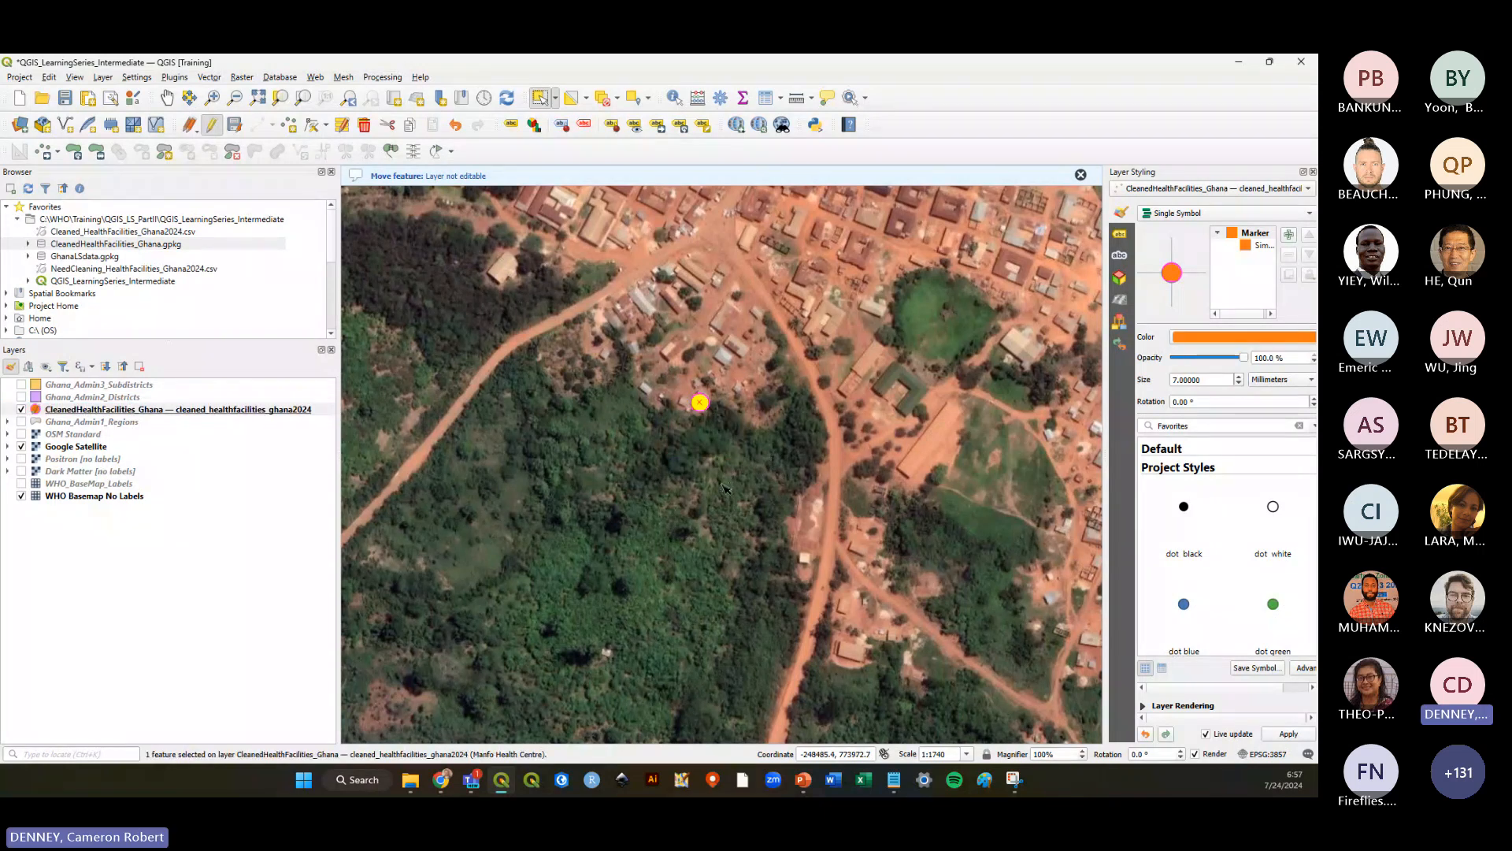
Move the selected point into the vegetation and back to the buildings at its northern edge with Move Feature
{"action": "left_click", "coordinate": [41, 149]}
{"action": "left_click", "coordinate": [740, 475]}
{"action": "left_click", "coordinate": [685, 553]}
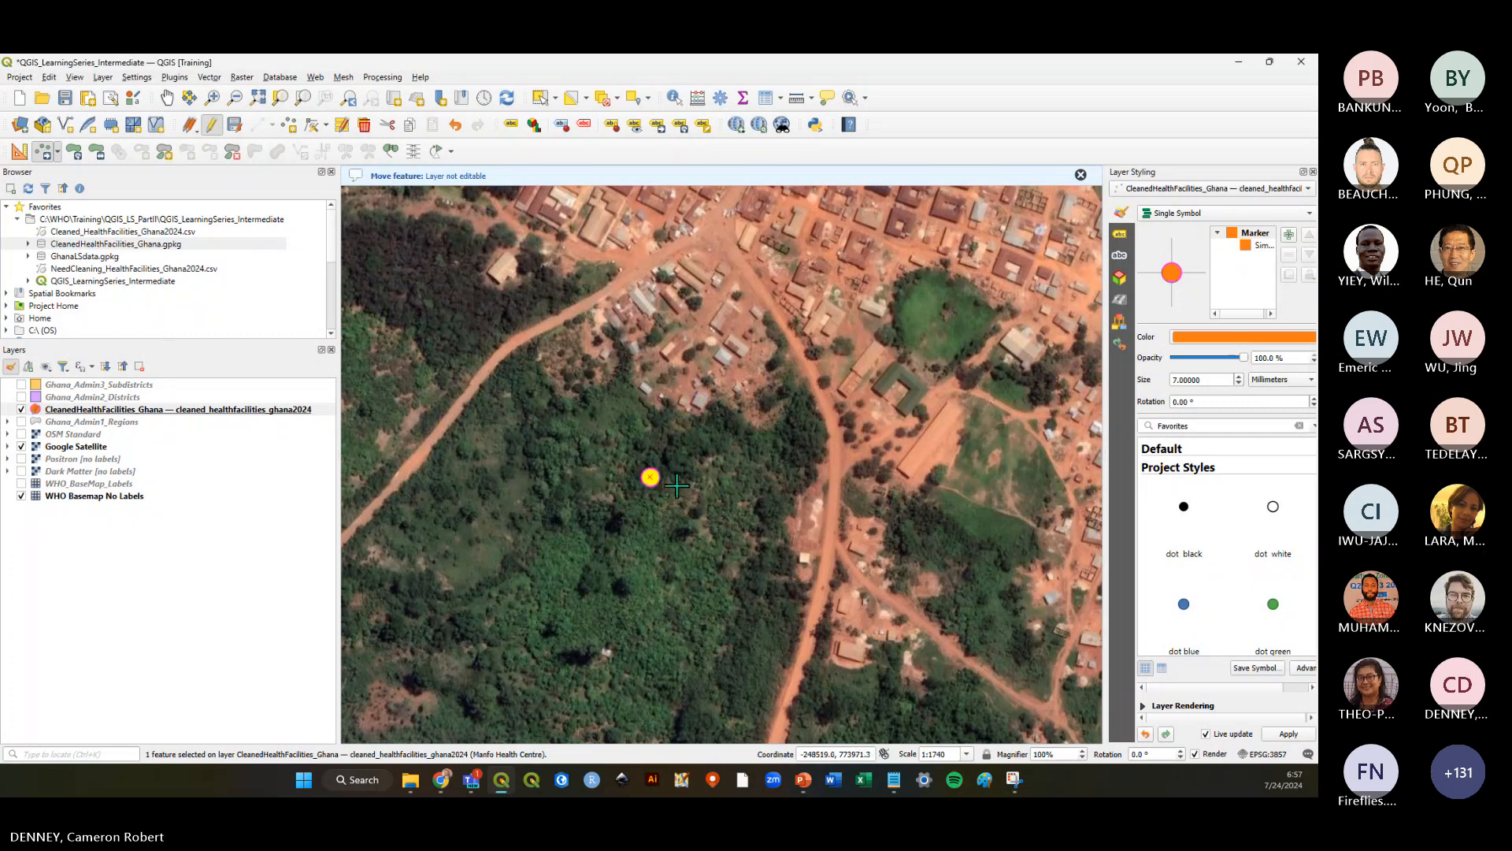
{"action": "left_click", "coordinate": [684, 486]}
{"action": "left_click", "coordinate": [734, 408]}
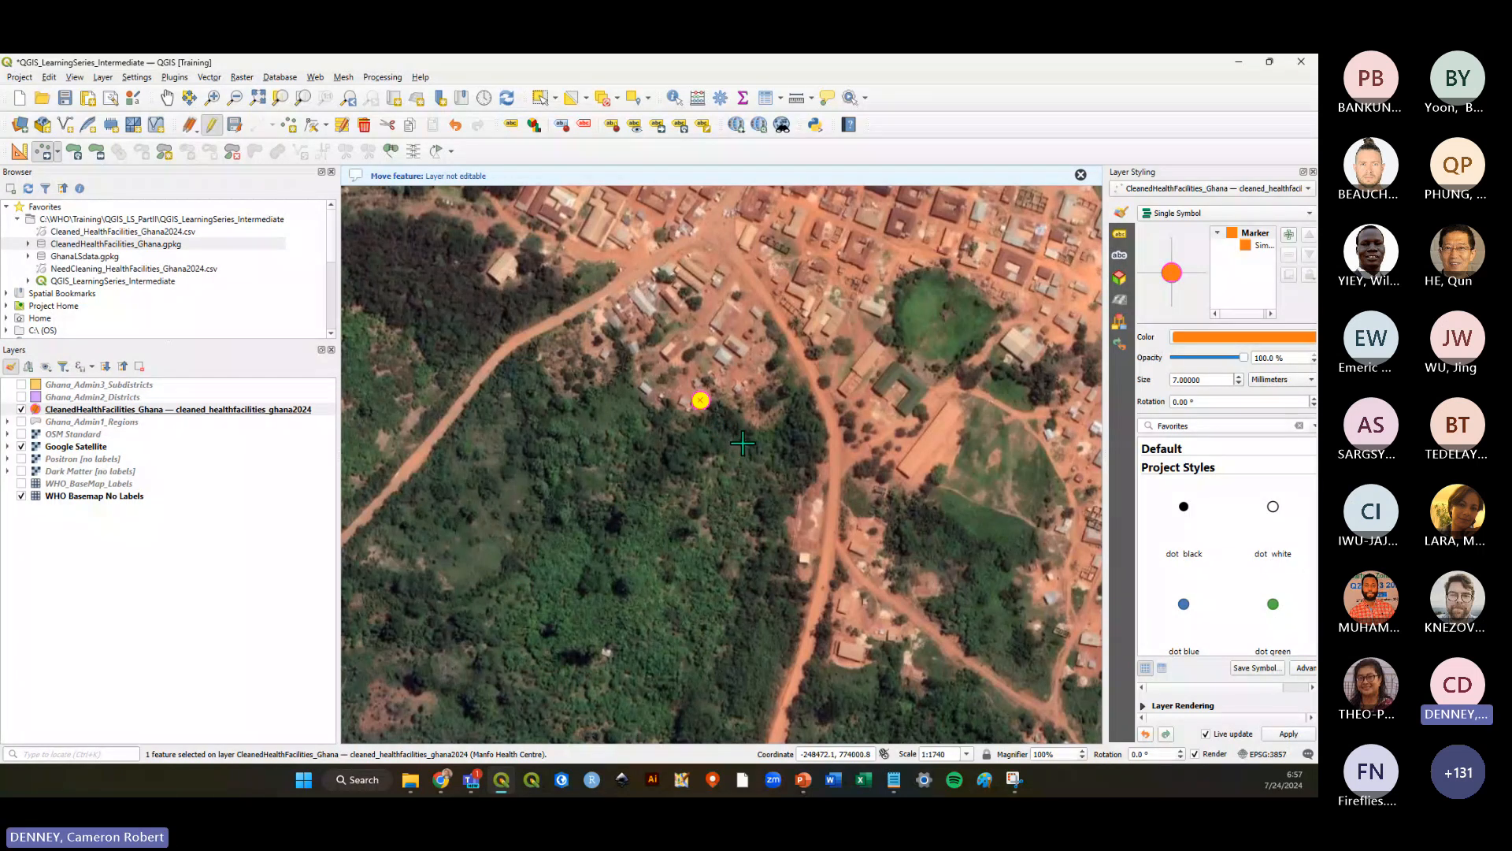
Stop editing the CleanedHealthFacilities_Ghana layer, saving its changes, and clear the point selection
{"action": "scroll", "coordinate": [743, 444], "scroll_direction": "down", "scroll_amount": 1}
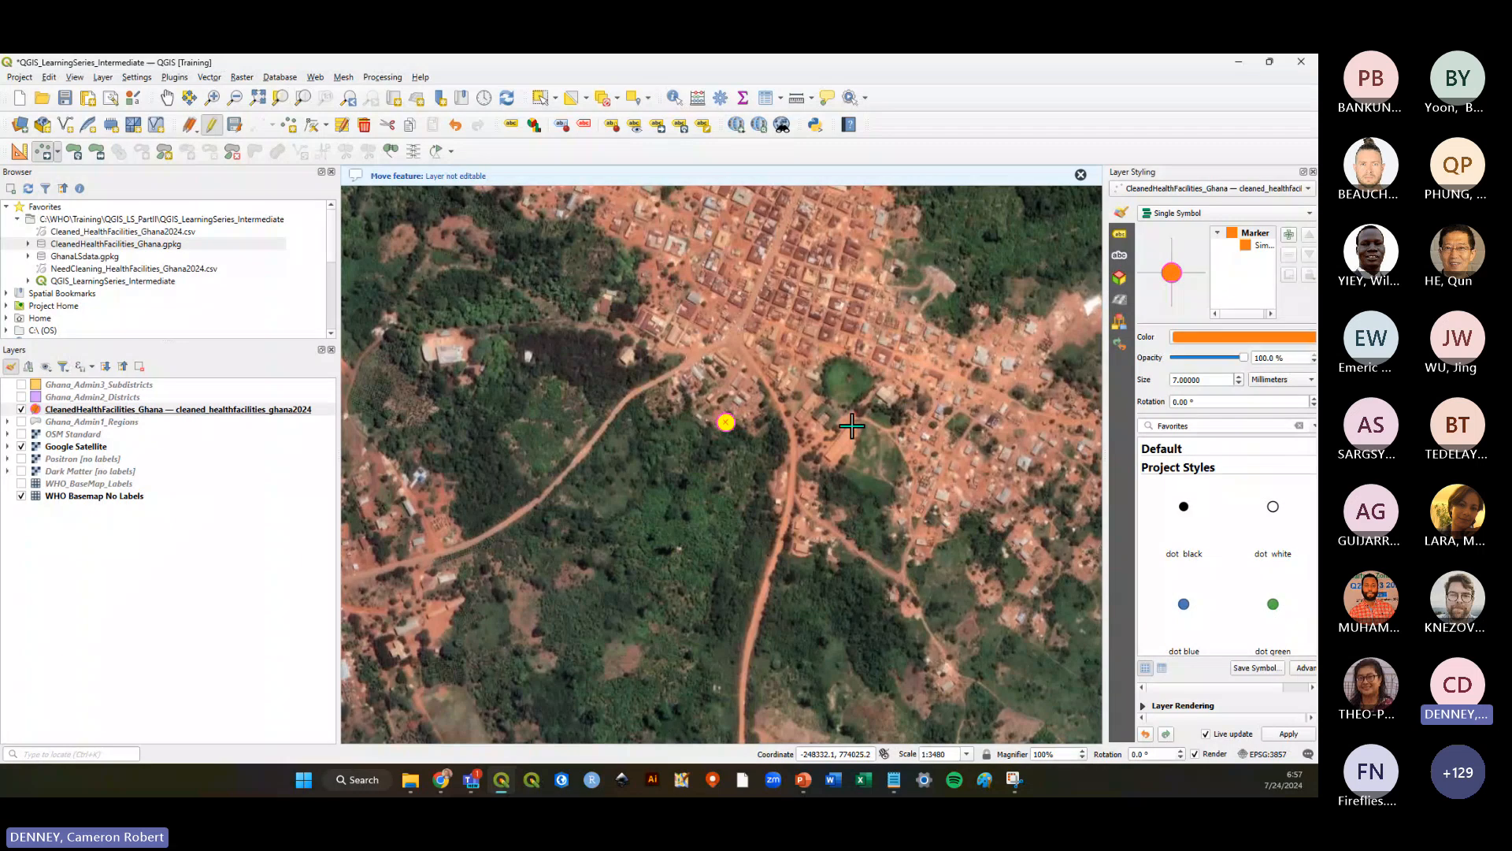
{"action": "left_click", "coordinate": [211, 126]}
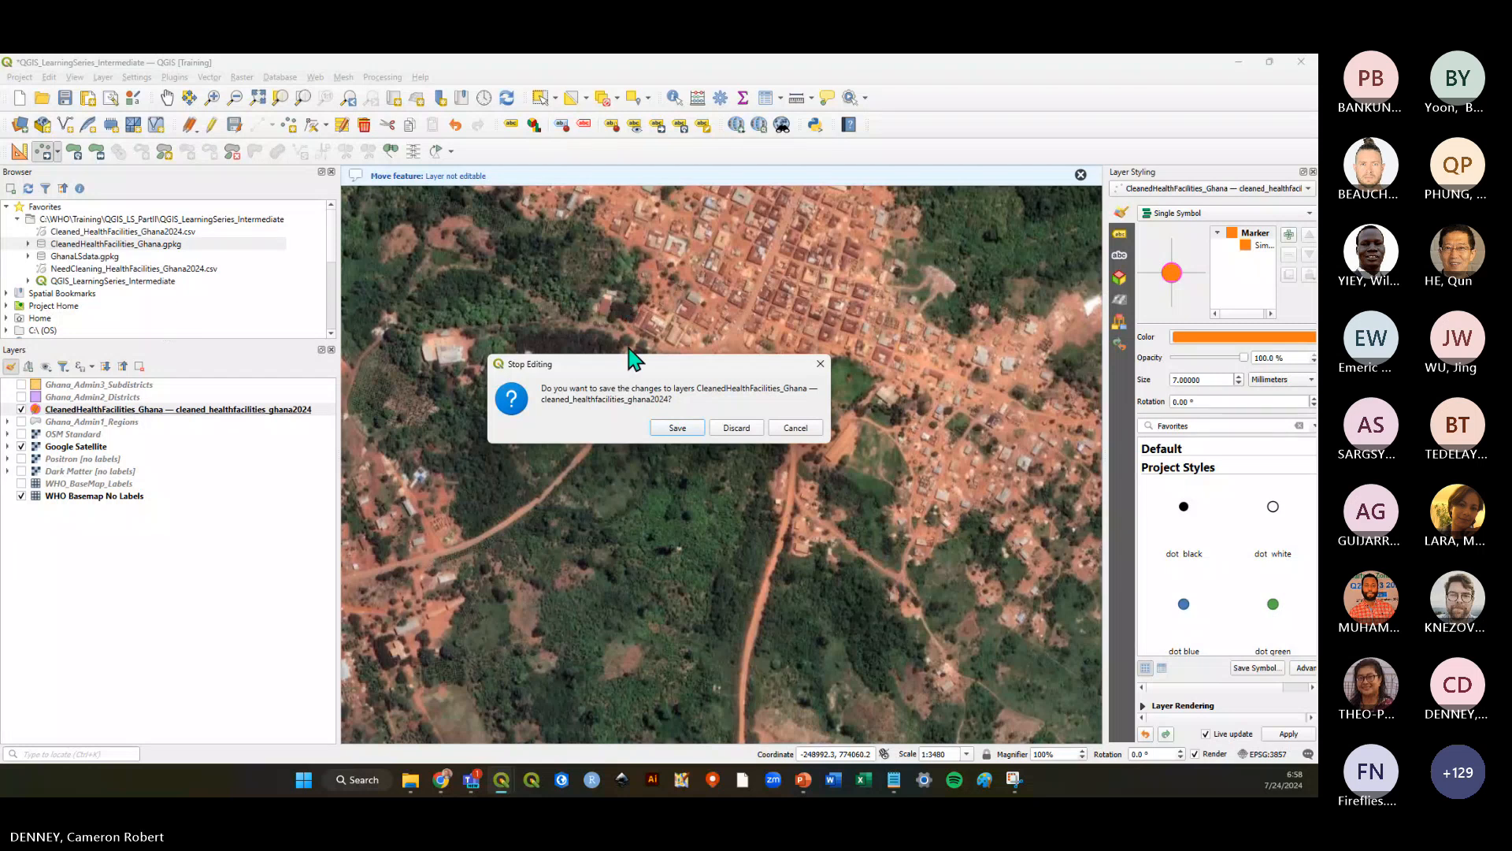
{"action": "left_click_drag", "start_coordinate": [628, 366], "coordinate": [723, 287]}
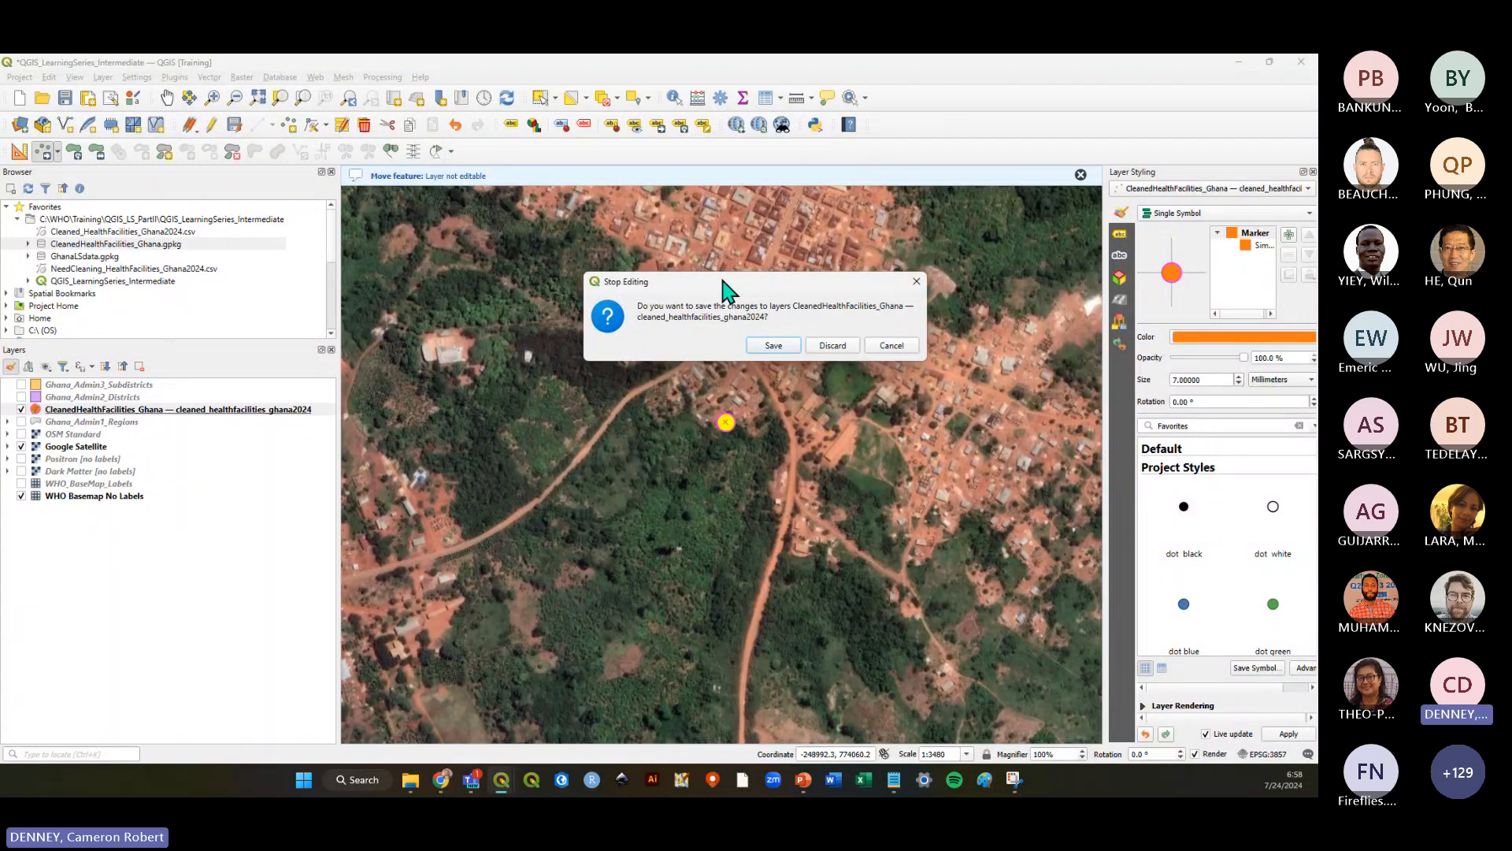
{"action": "left_click_drag", "start_coordinate": [741, 281], "coordinate": [714, 278]}
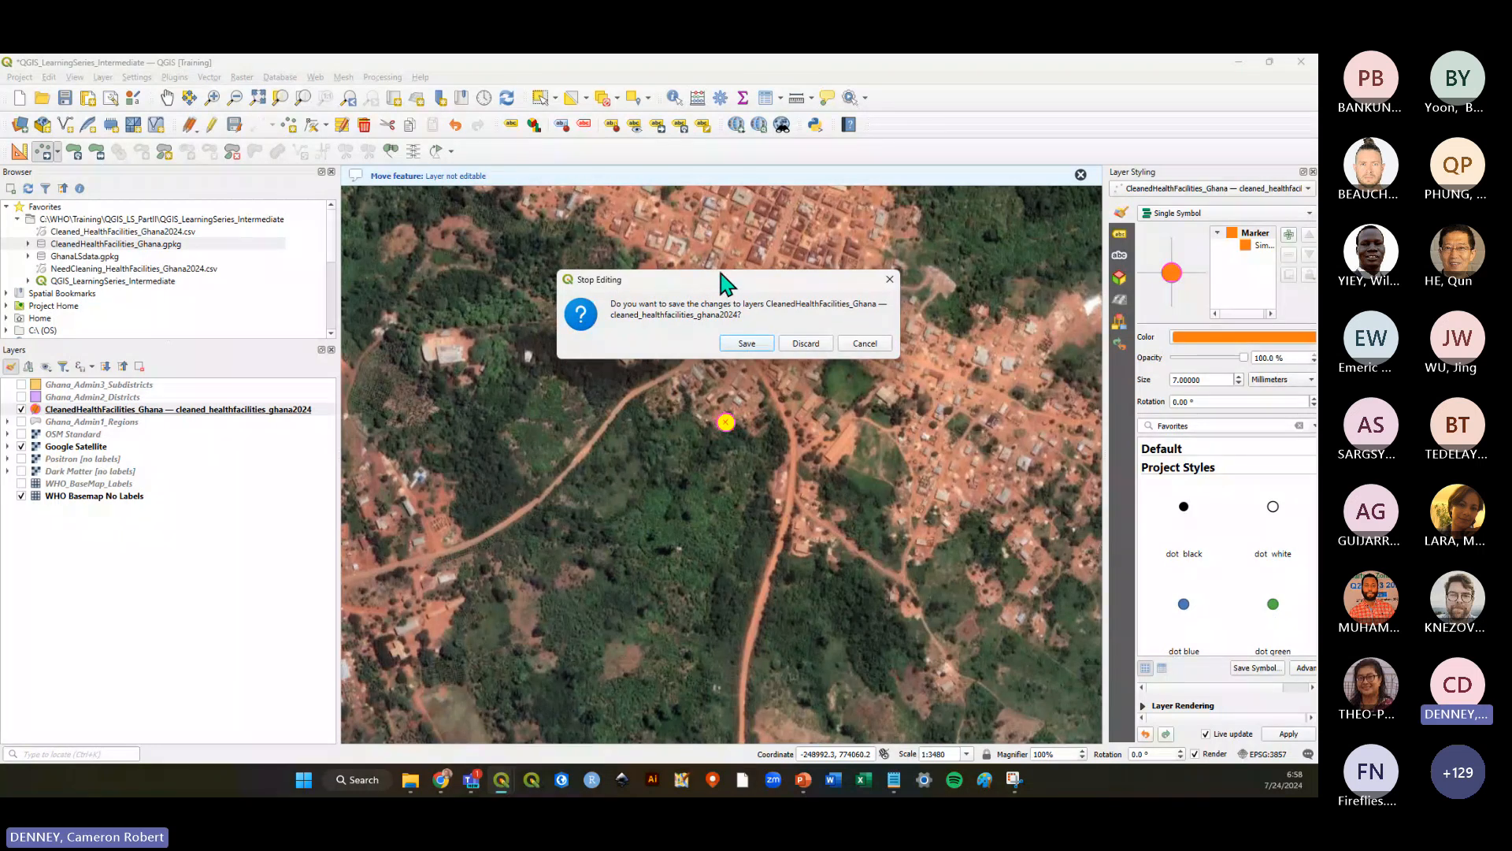
{"action": "left_click_drag", "start_coordinate": [675, 281], "coordinate": [628, 300]}
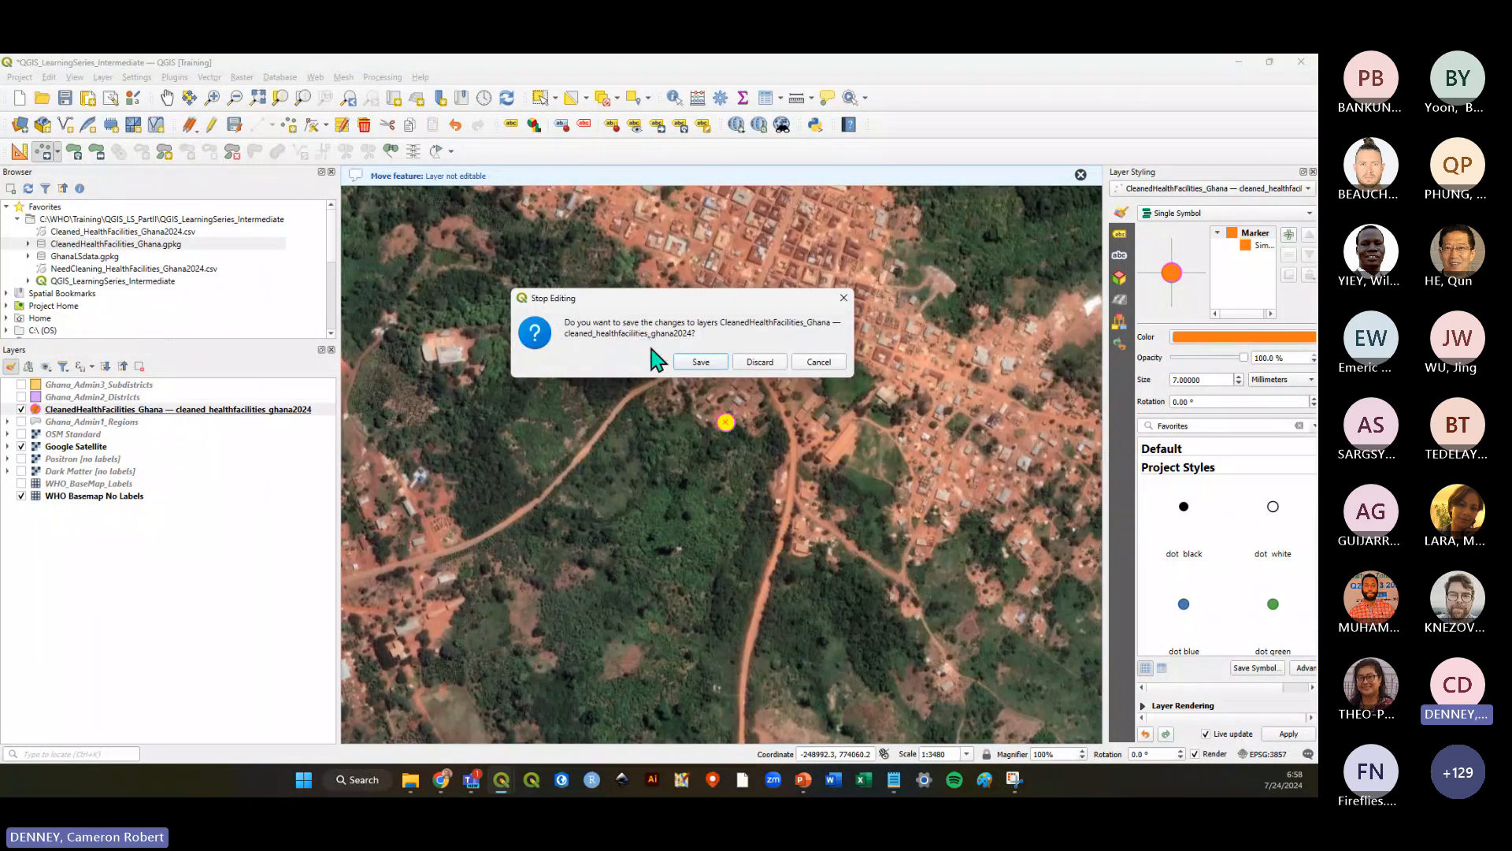
{"action": "left_click", "coordinate": [700, 364]}
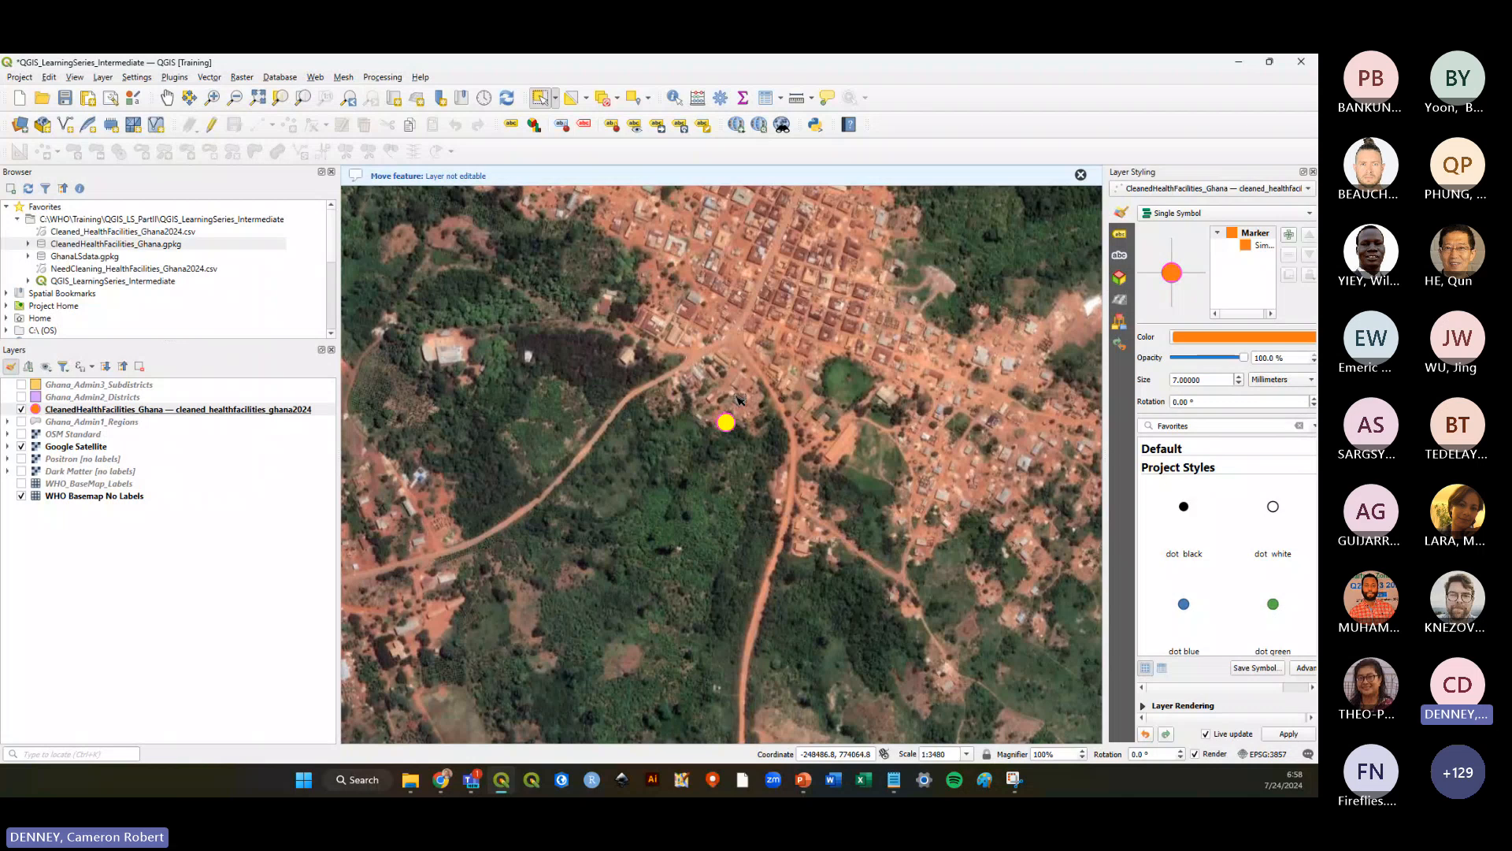
{"action": "left_click", "coordinate": [679, 463]}
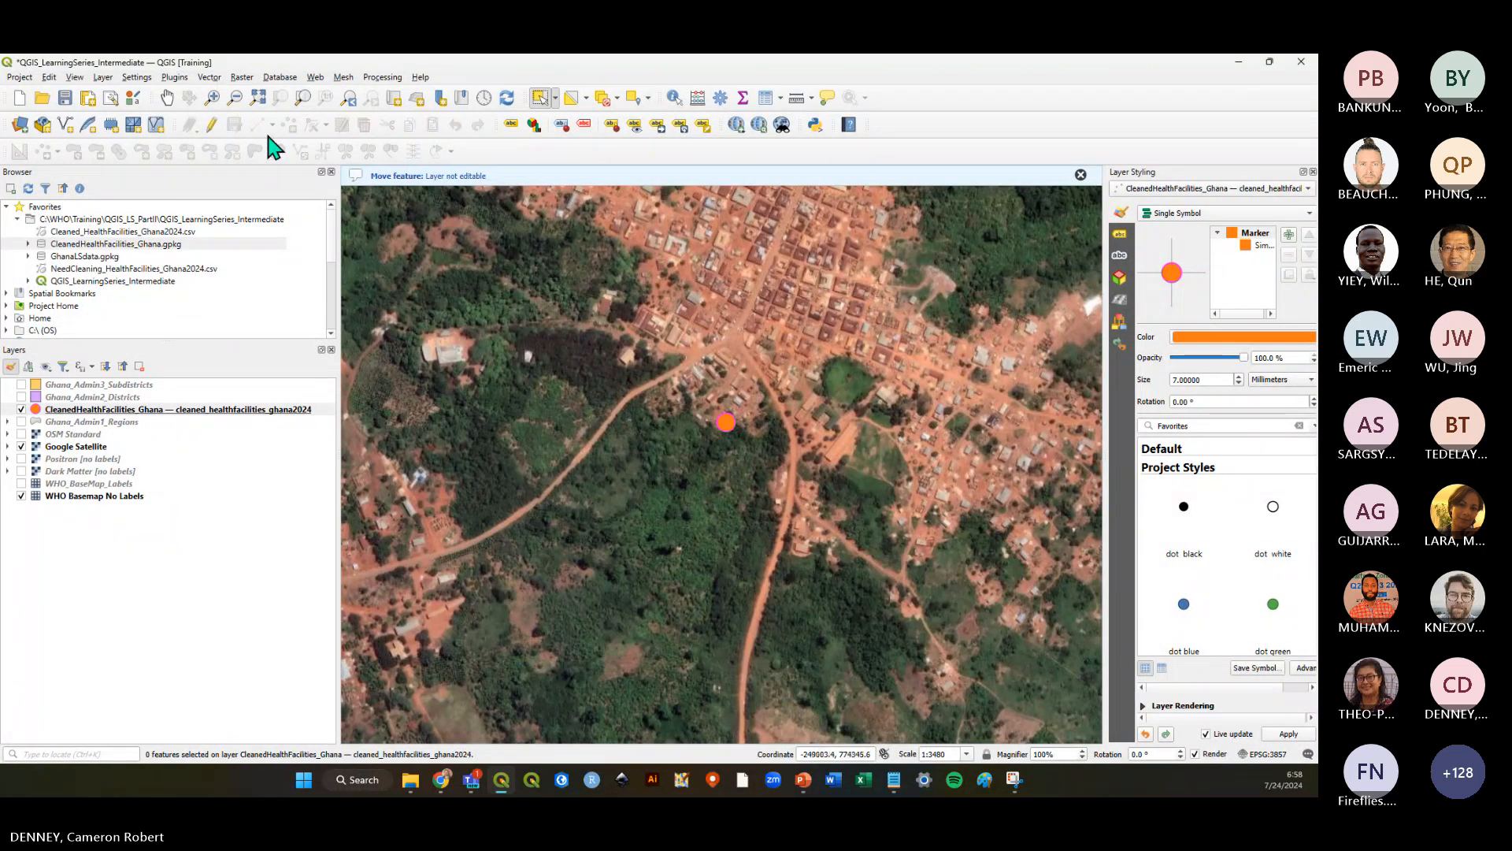
Turn editing back on for CleanedHealthFacilities_Ghana and reselect the relocated health centre point
{"action": "left_click", "coordinate": [212, 128]}
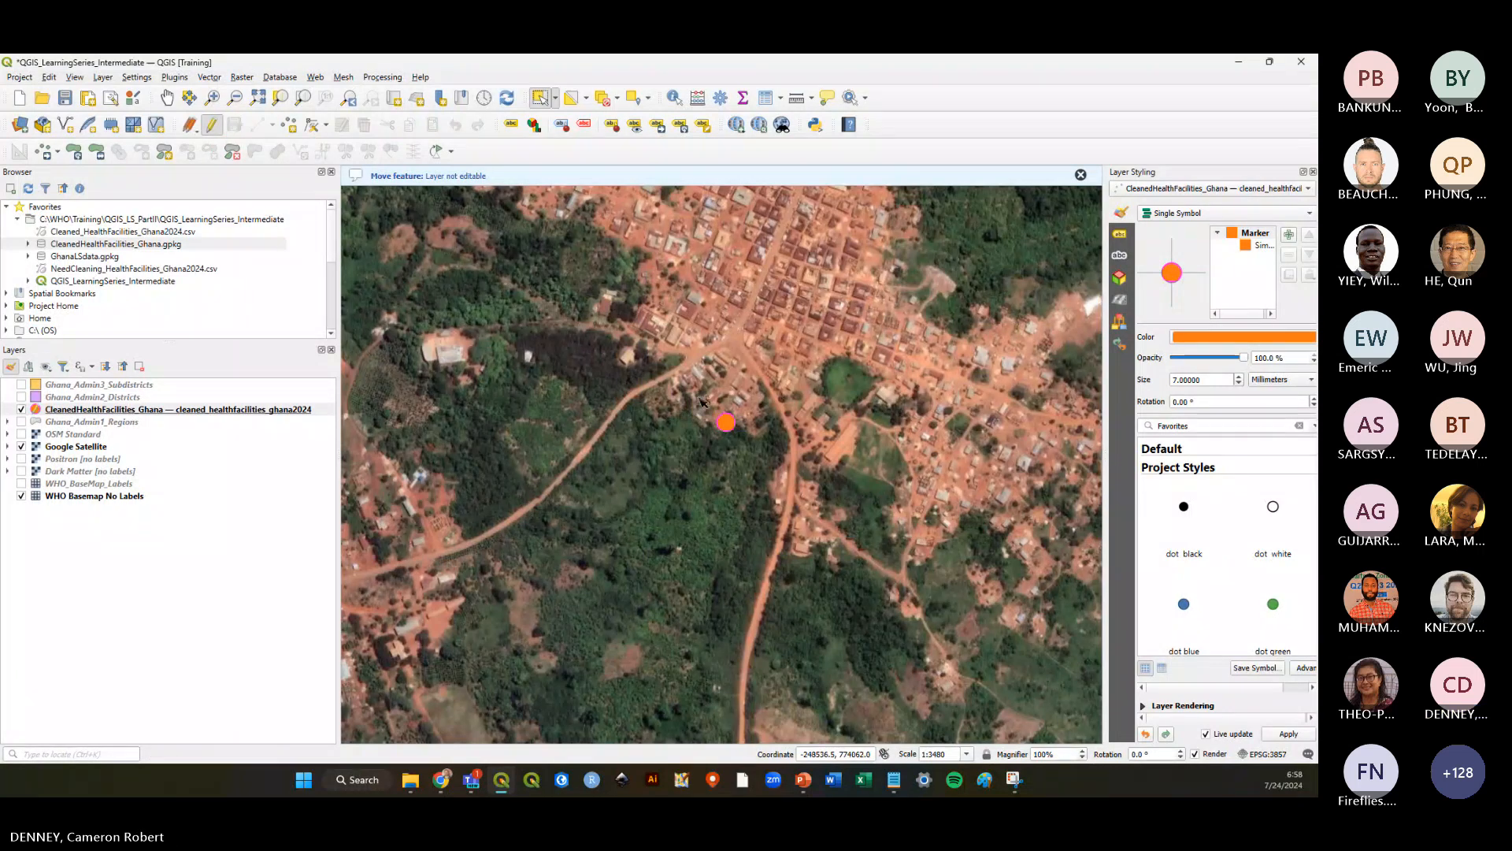
{"action": "left_click_drag", "start_coordinate": [699, 398], "coordinate": [763, 453]}
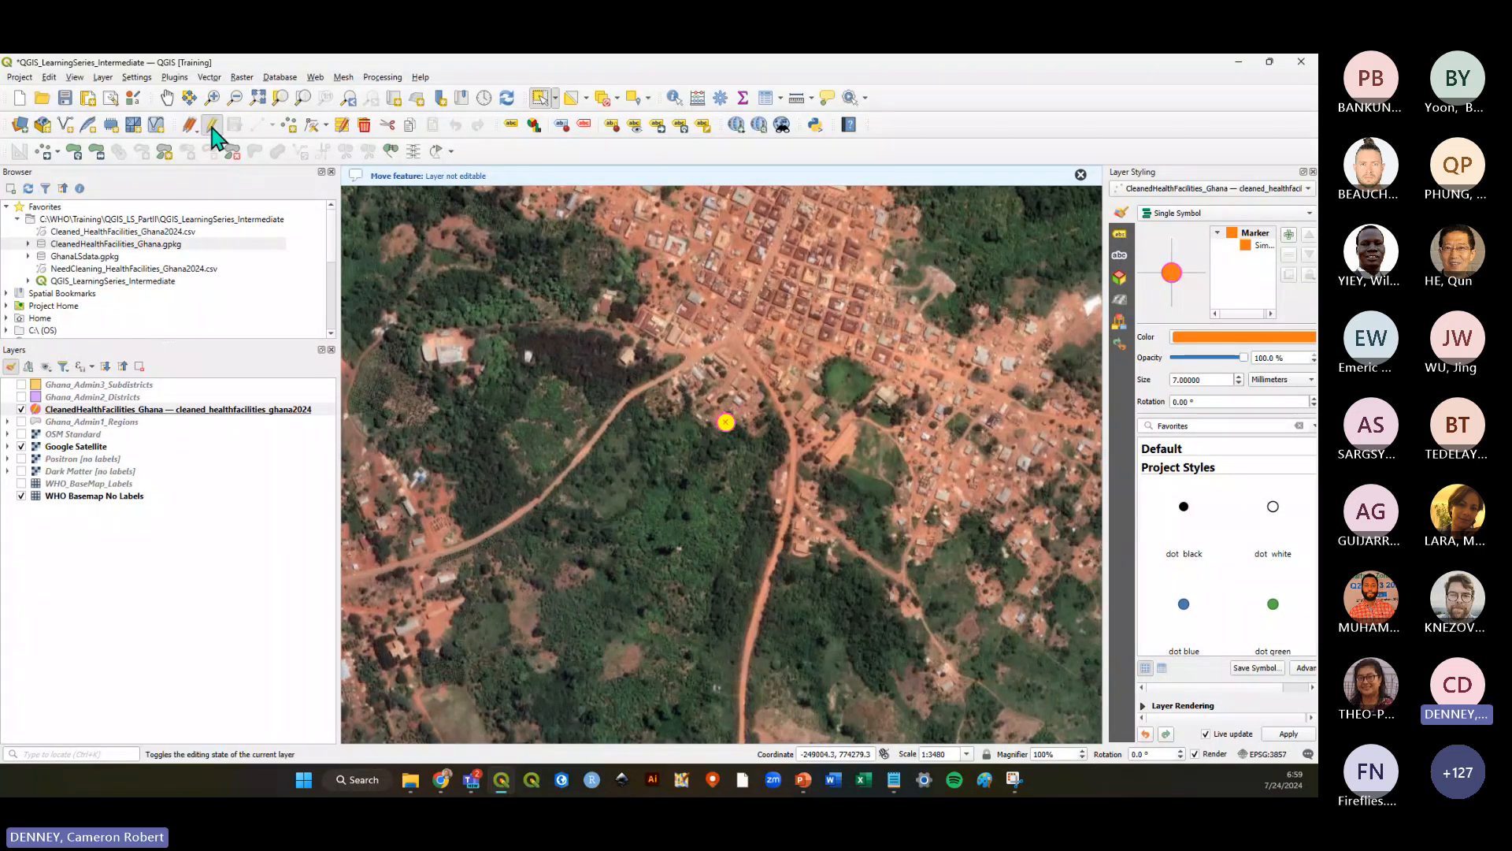
{"action": "left_click", "coordinate": [89, 410]}
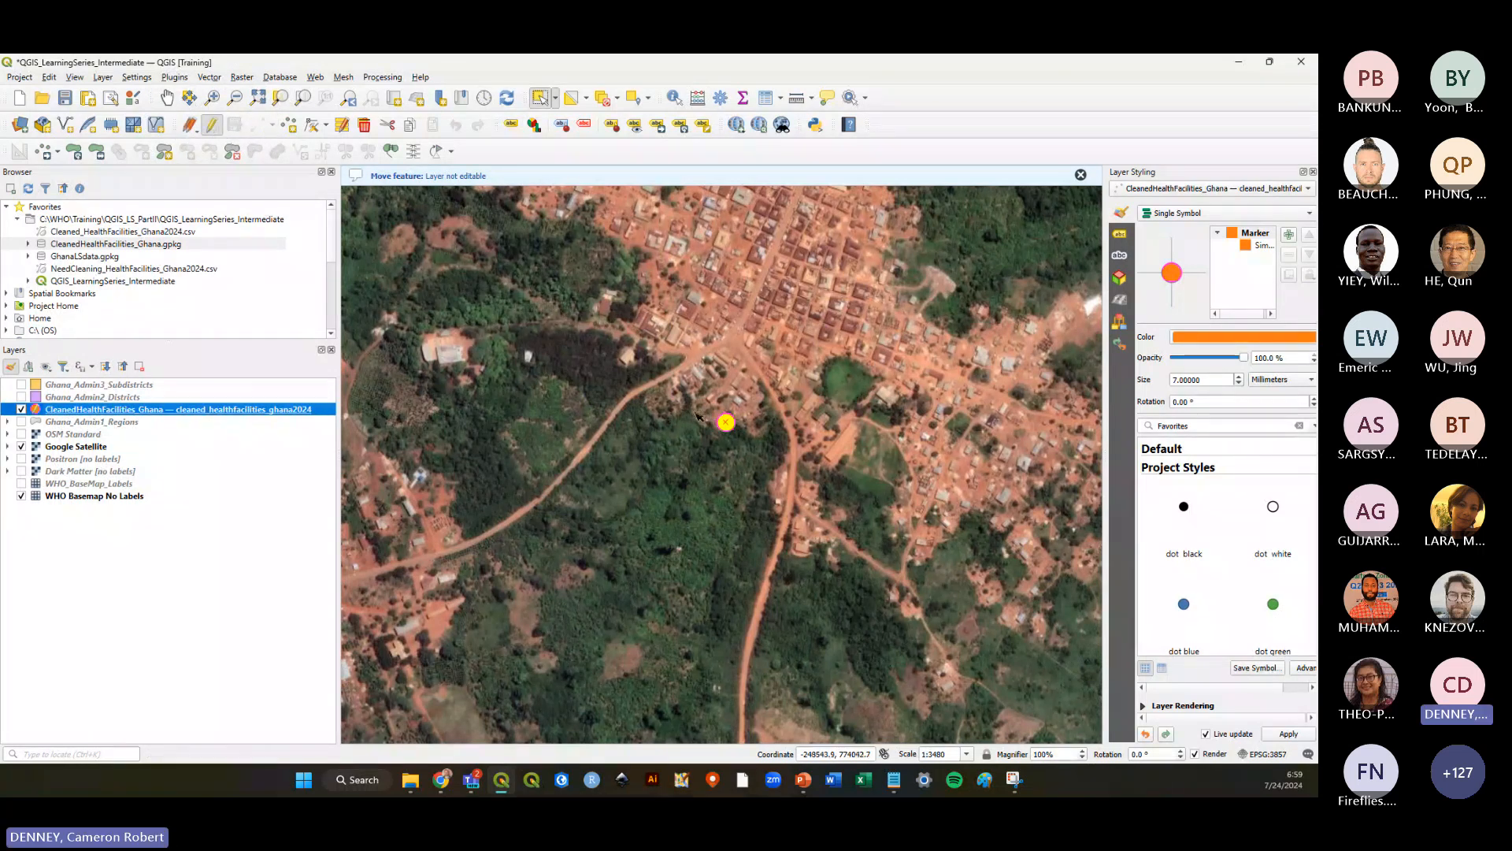
{"action": "left_click_drag", "start_coordinate": [696, 415], "coordinate": [775, 468]}
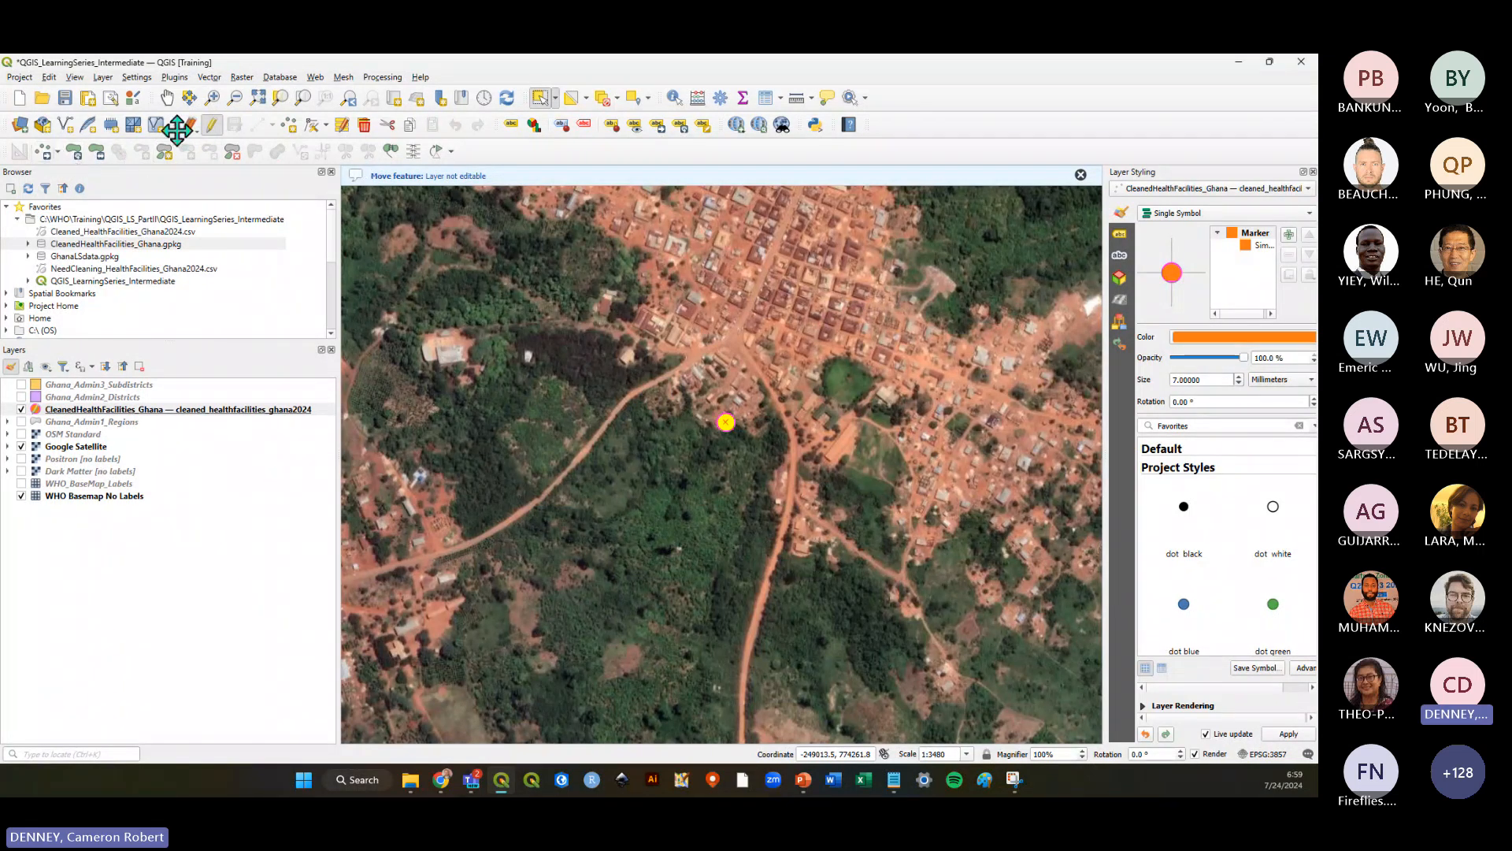
Turn off editing on CleanedHealthFacilities_Ghana and clear the point selection
{"action": "left_click", "coordinate": [211, 125]}
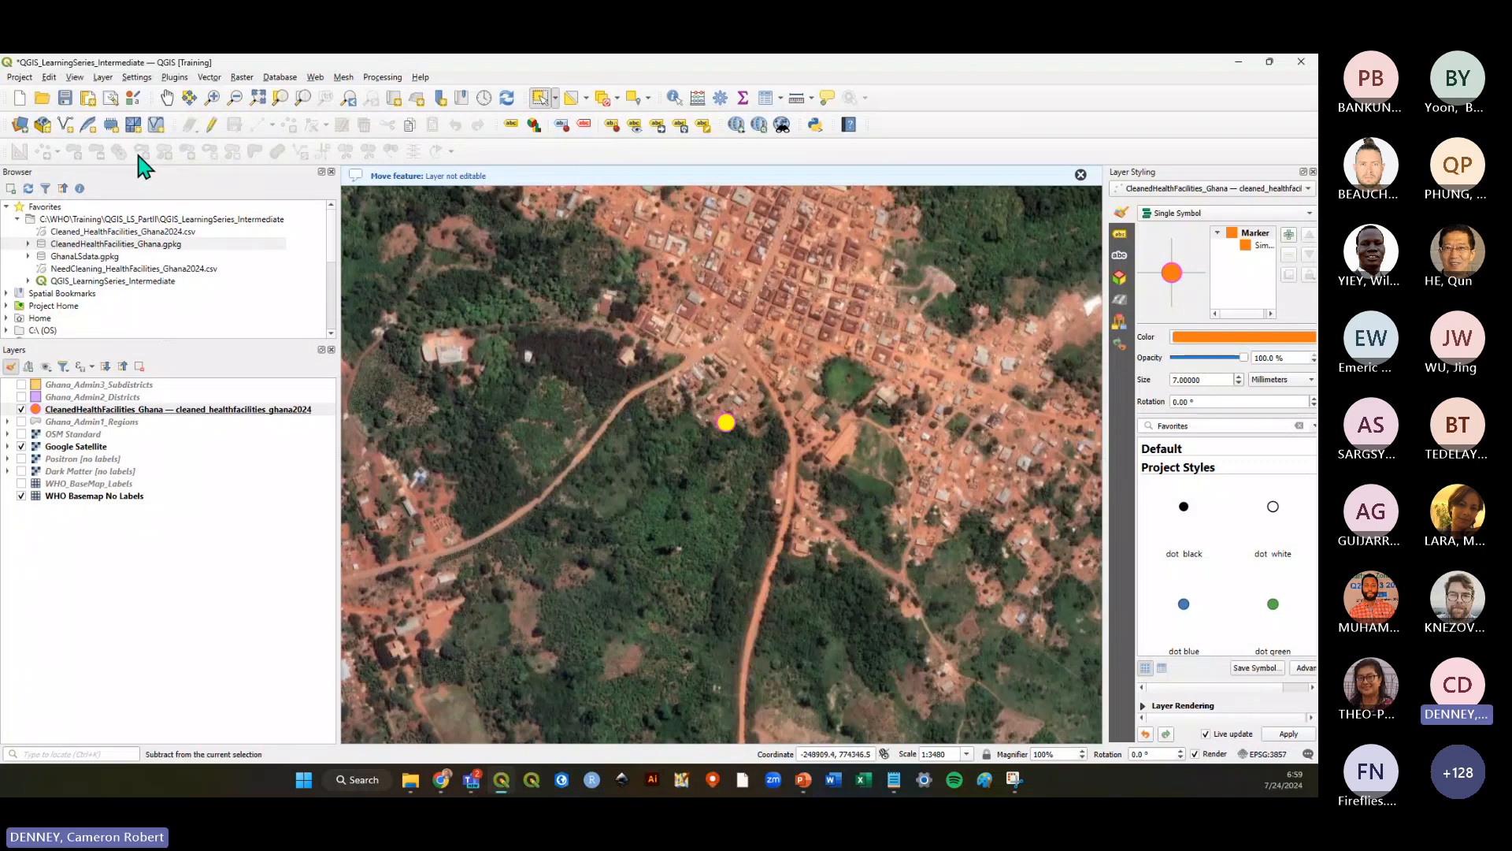
{"action": "key", "text": "ctrl"}
{"action": "key", "text": "ctrl"}
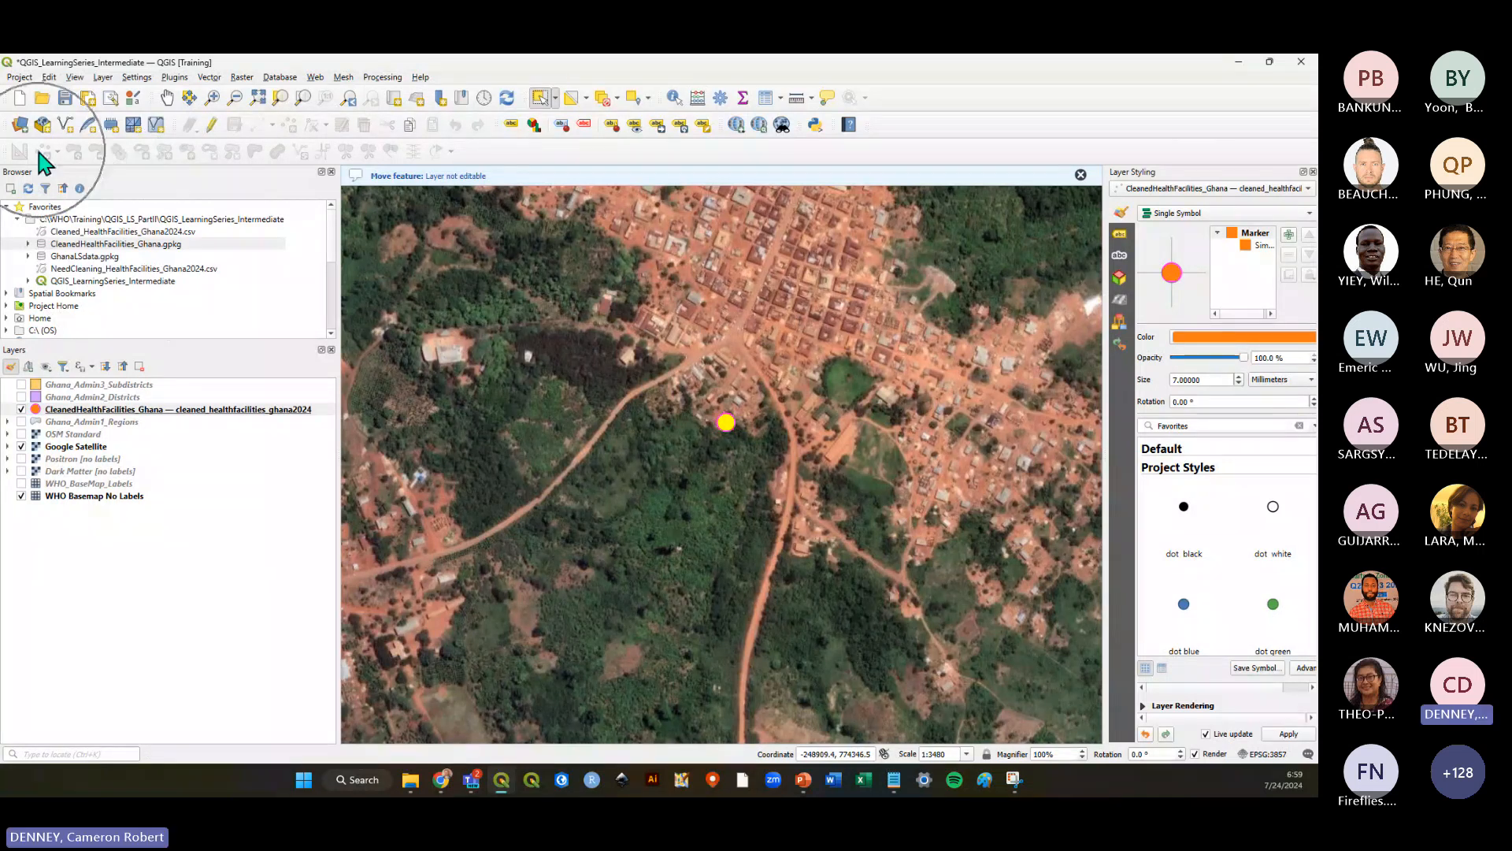
{"action": "key", "text": "ctrl"}
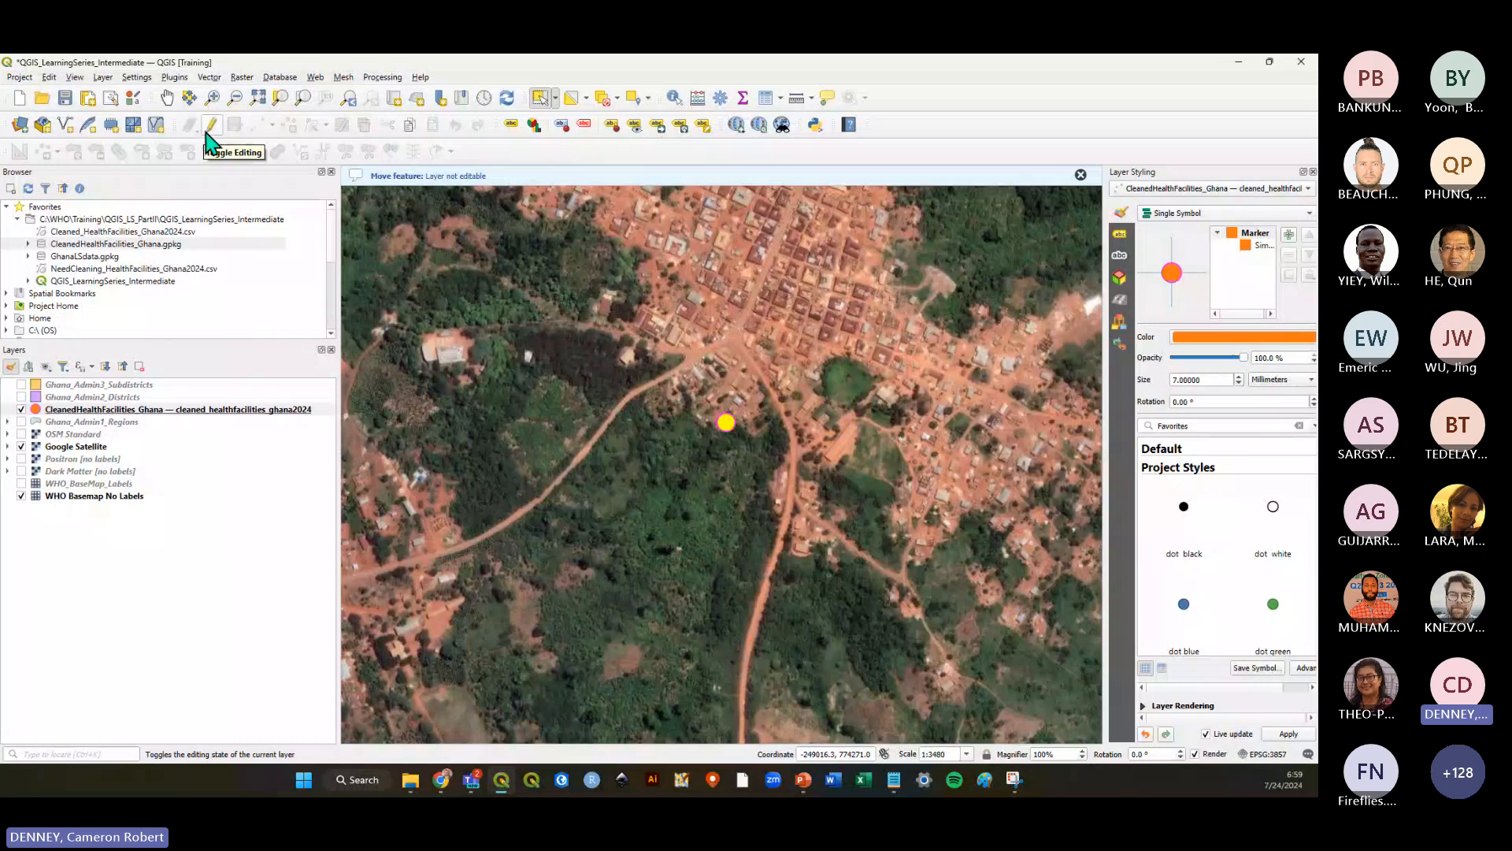
{"action": "left_click", "coordinate": [747, 461]}
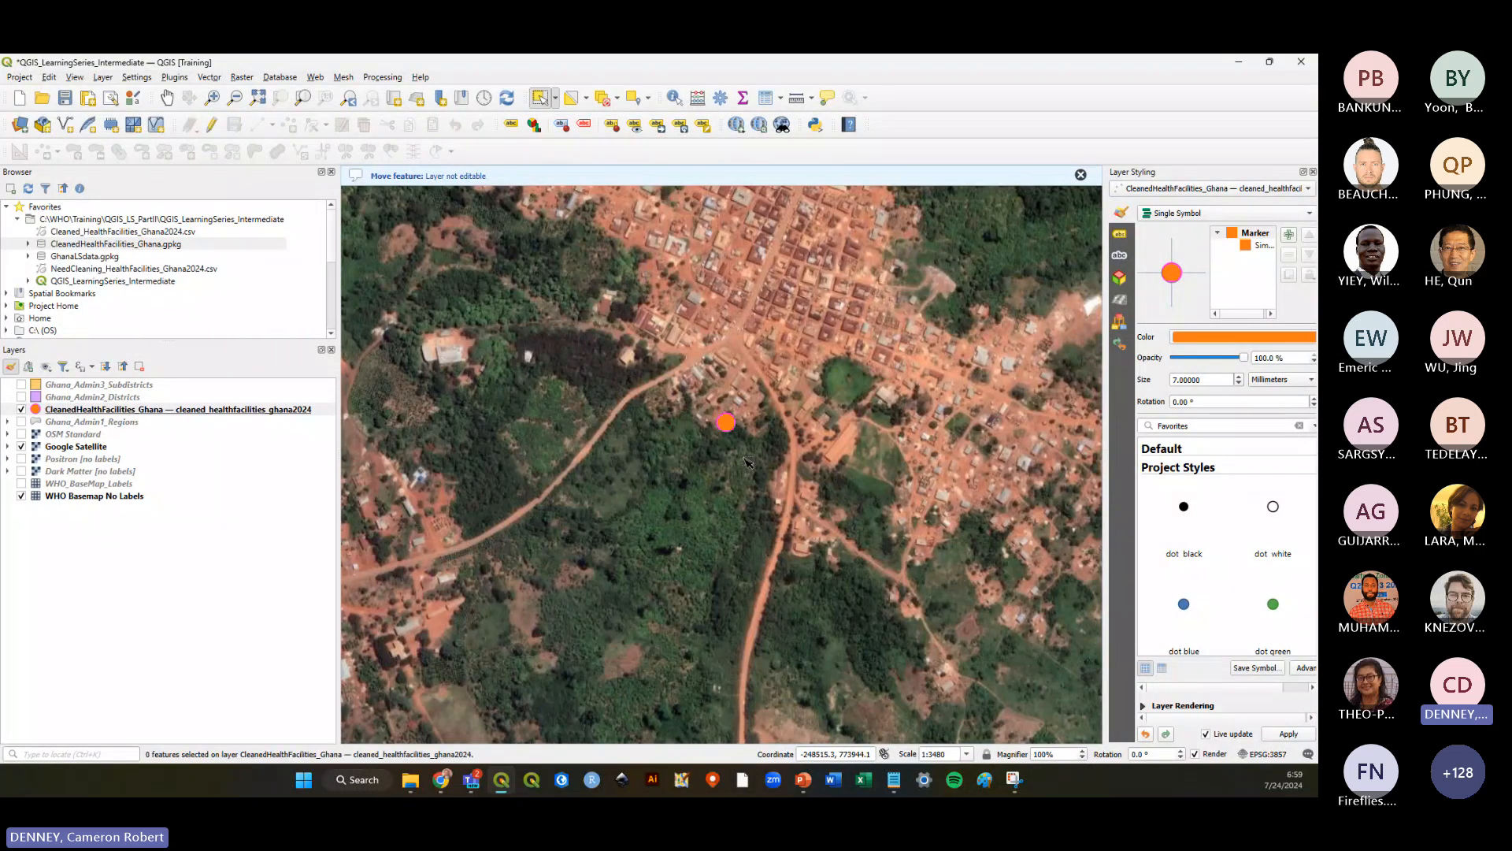
Find the Anitemfe CHPS point beside the village road on the satellite imagery and select it
{"action": "scroll", "coordinate": [747, 460], "scroll_direction": "down", "scroll_amount": 5}
{"action": "scroll", "coordinate": [866, 432], "scroll_direction": "up", "scroll_amount": 5}
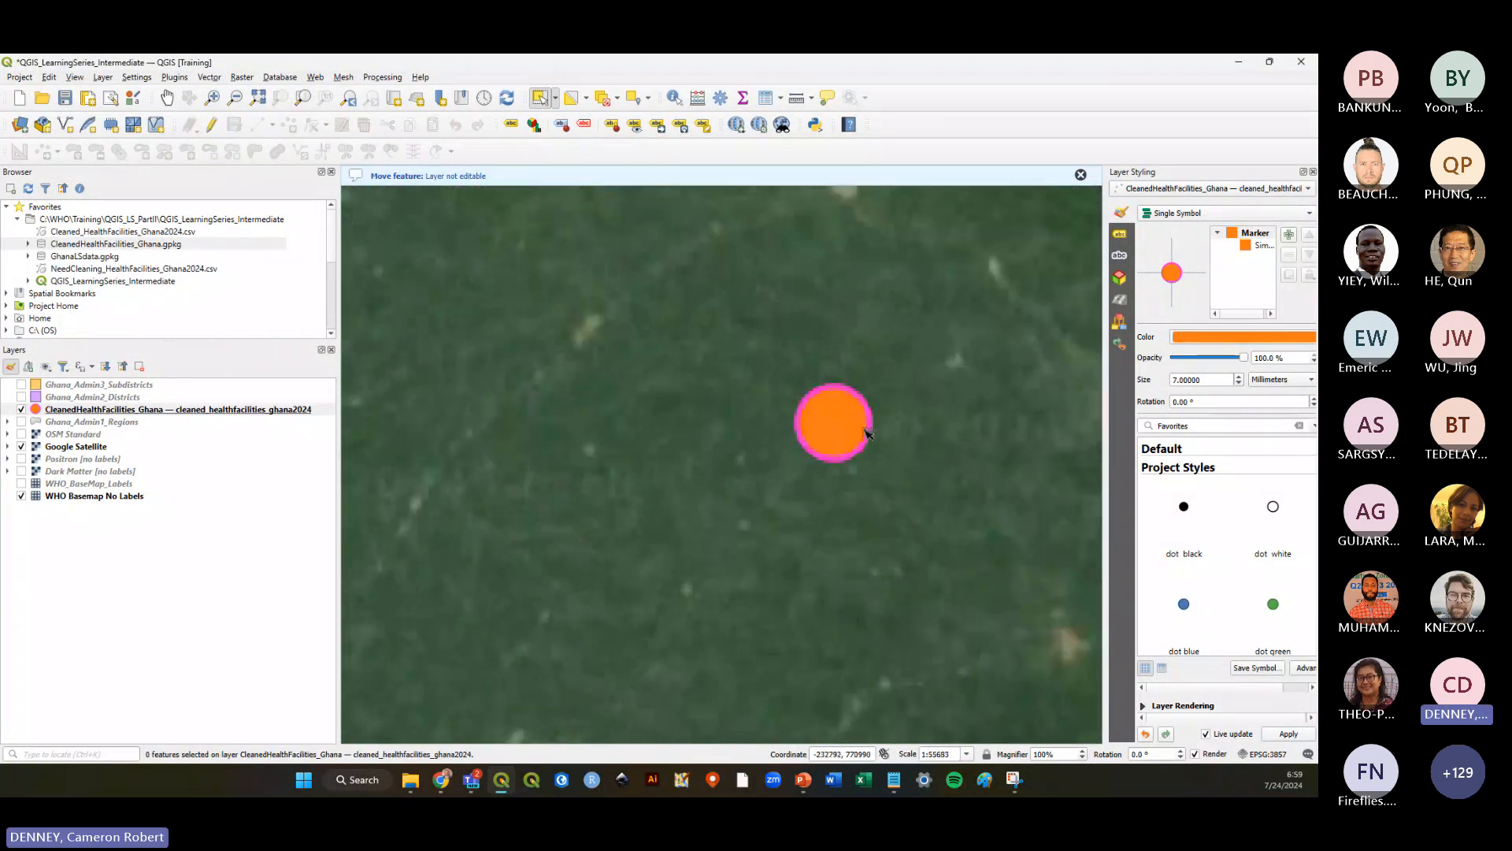
{"action": "scroll", "coordinate": [867, 431], "scroll_direction": "up", "scroll_amount": 3}
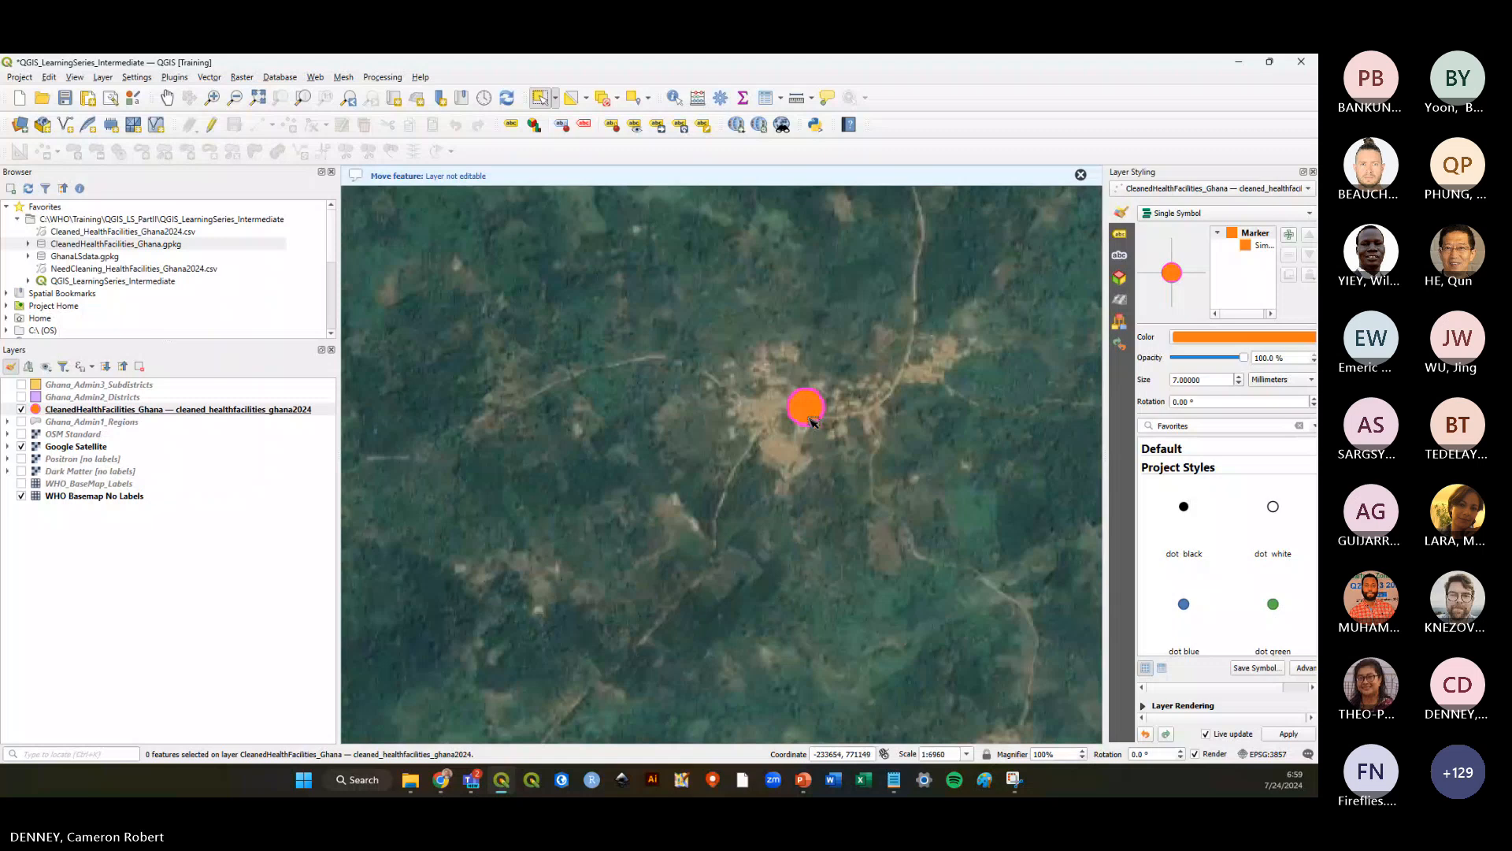
{"action": "scroll", "coordinate": [810, 419], "scroll_direction": "up", "scroll_amount": 3}
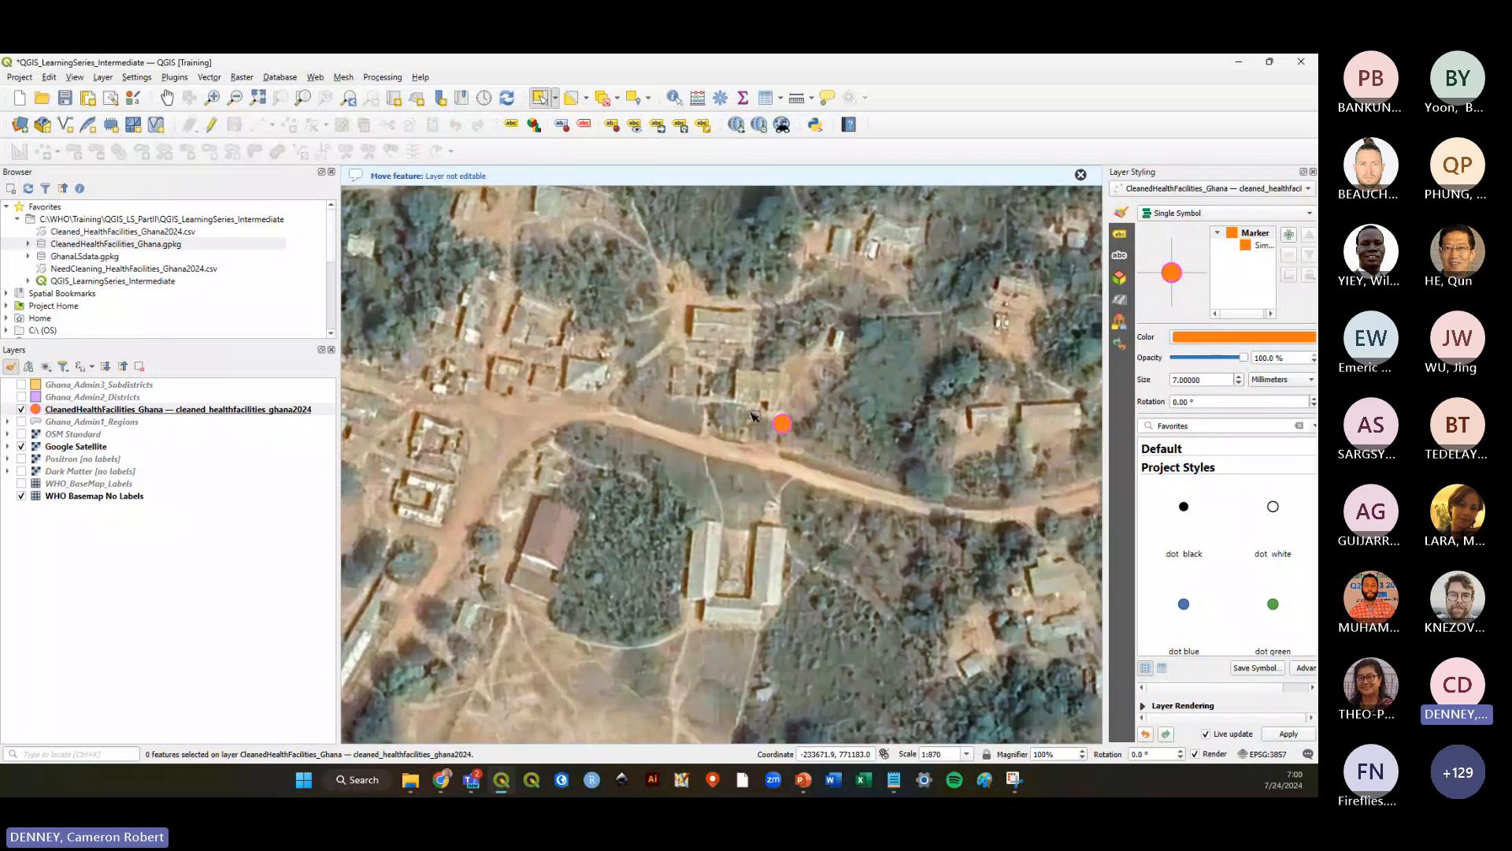
{"action": "left_click_drag", "start_coordinate": [749, 371], "coordinate": [847, 483]}
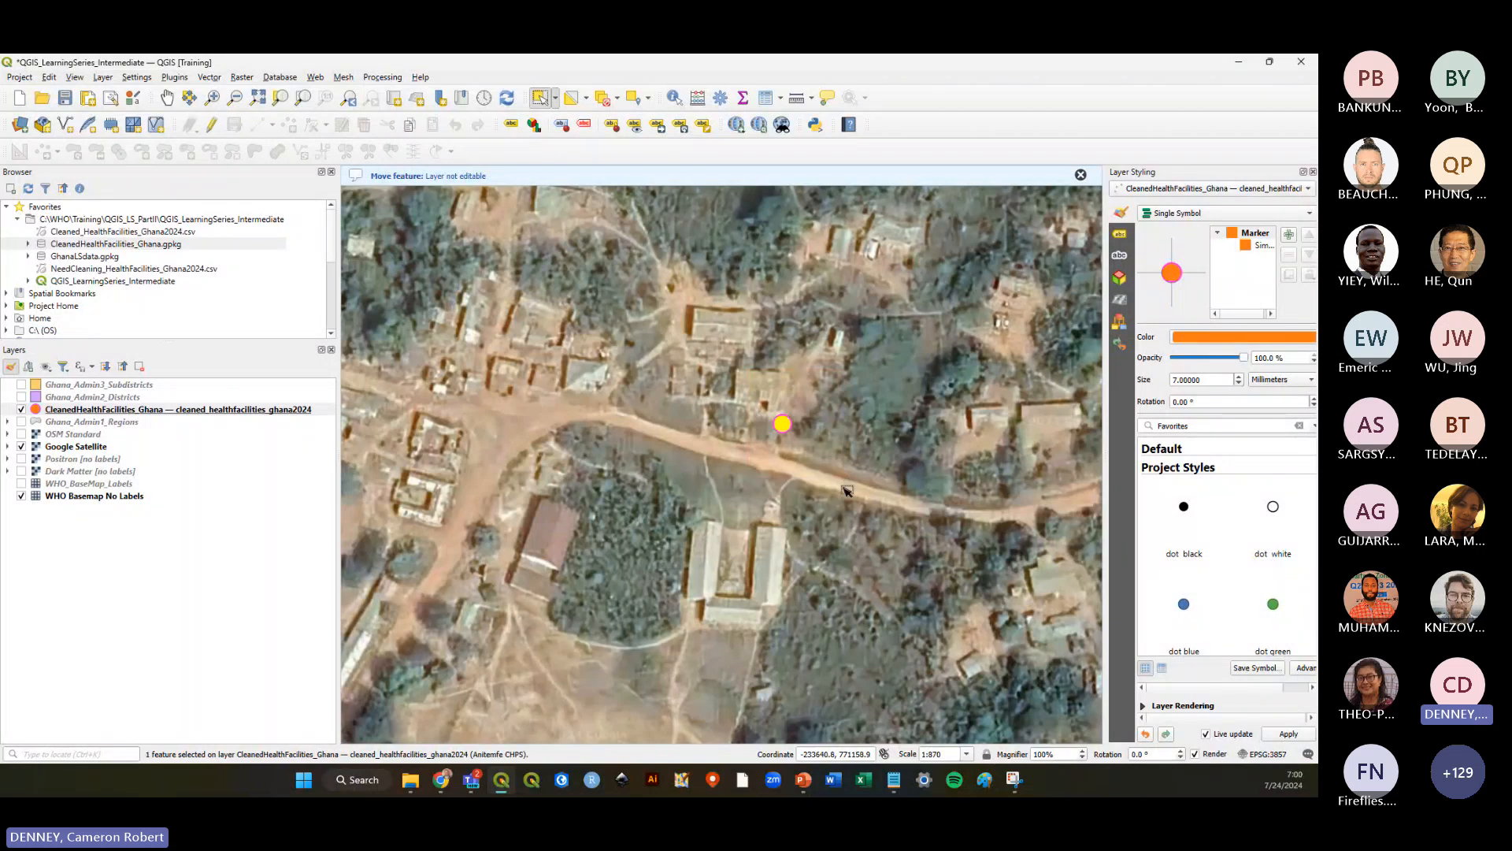
Turn on editing and move the Anitemfe CHPS point onto the adjacent building north of the road with Move Feature
{"action": "left_click", "coordinate": [210, 128]}
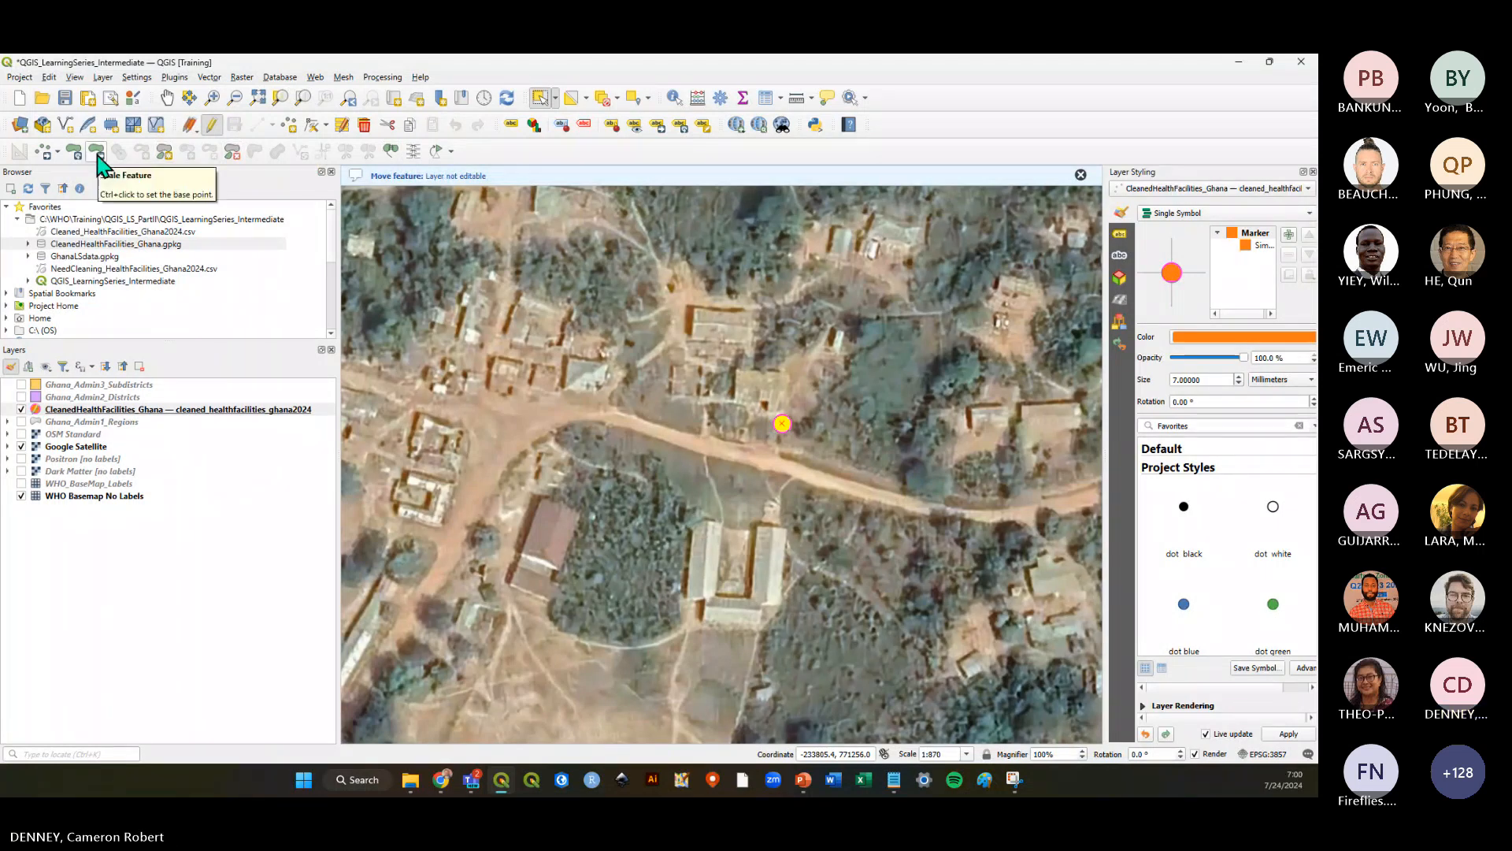
{"action": "left_click", "coordinate": [45, 150]}
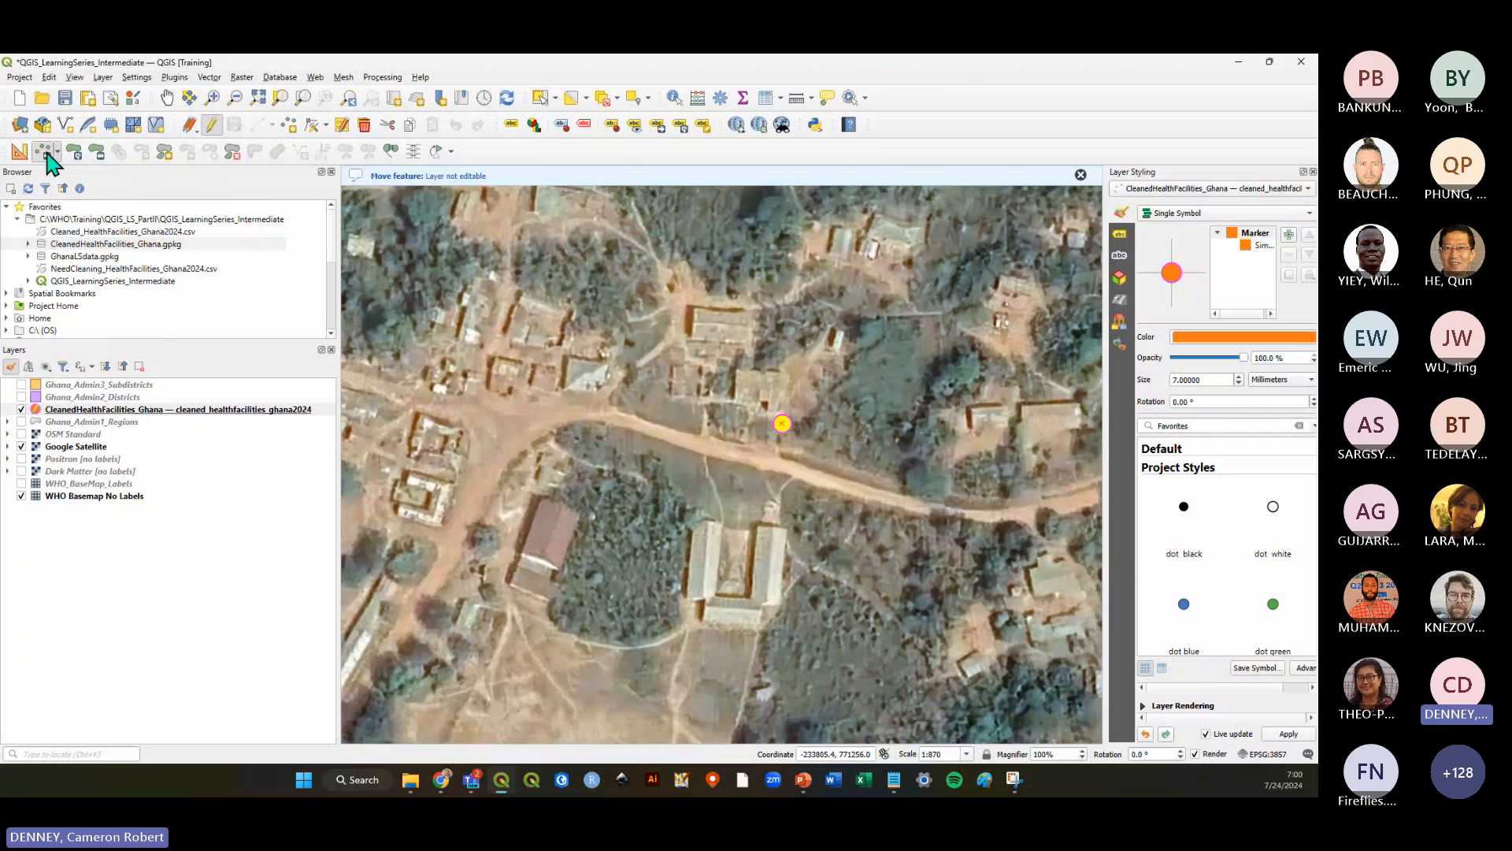
{"action": "left_click", "coordinate": [816, 443]}
{"action": "left_click", "coordinate": [799, 409]}
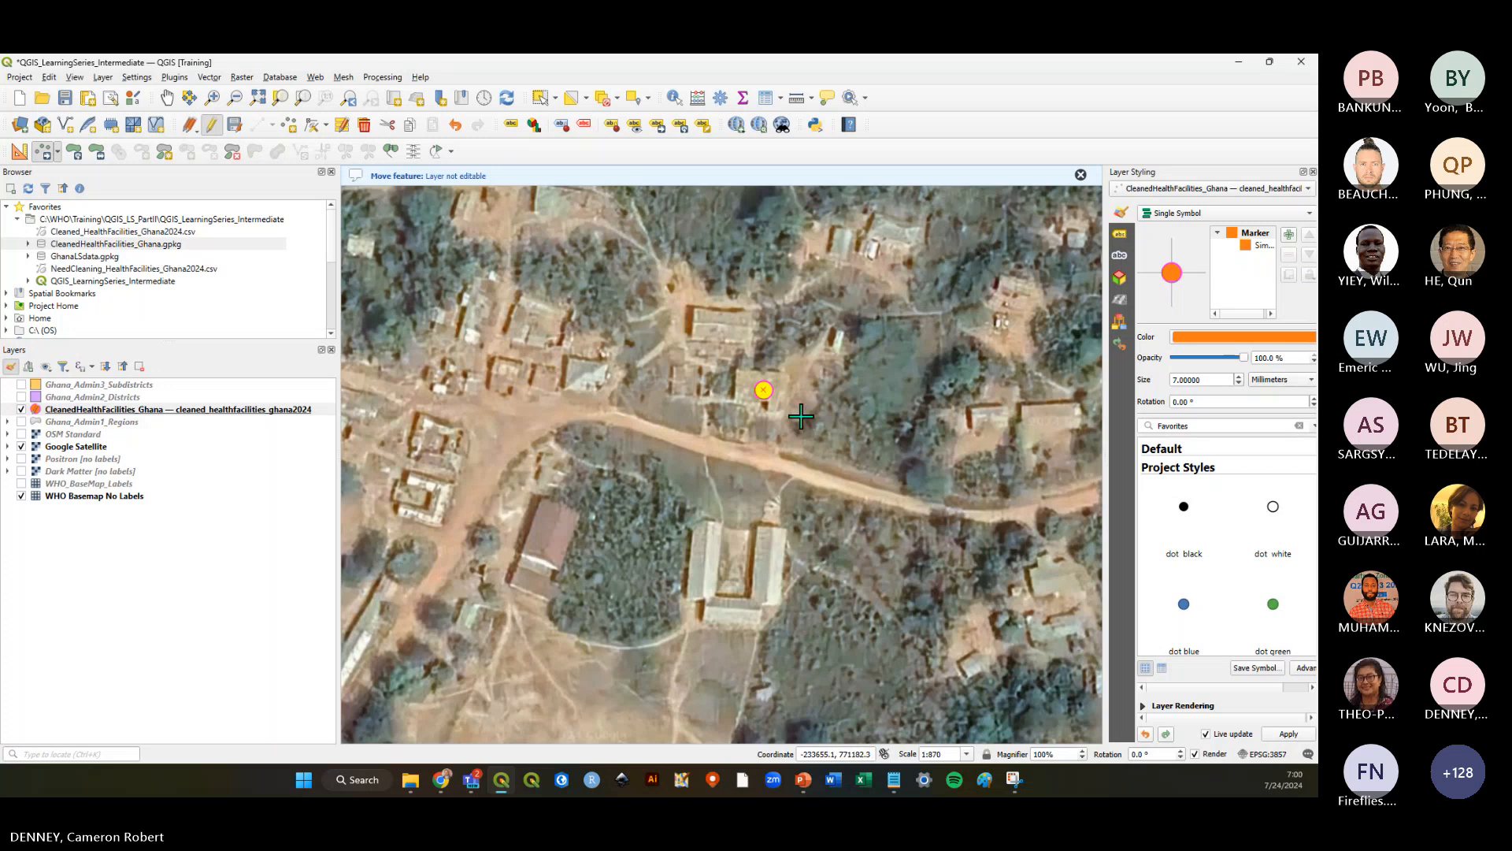
Stop editing CleanedHealthFacilities_Ghana, saving the moved point, and clear the selection
{"action": "left_click", "coordinate": [211, 126]}
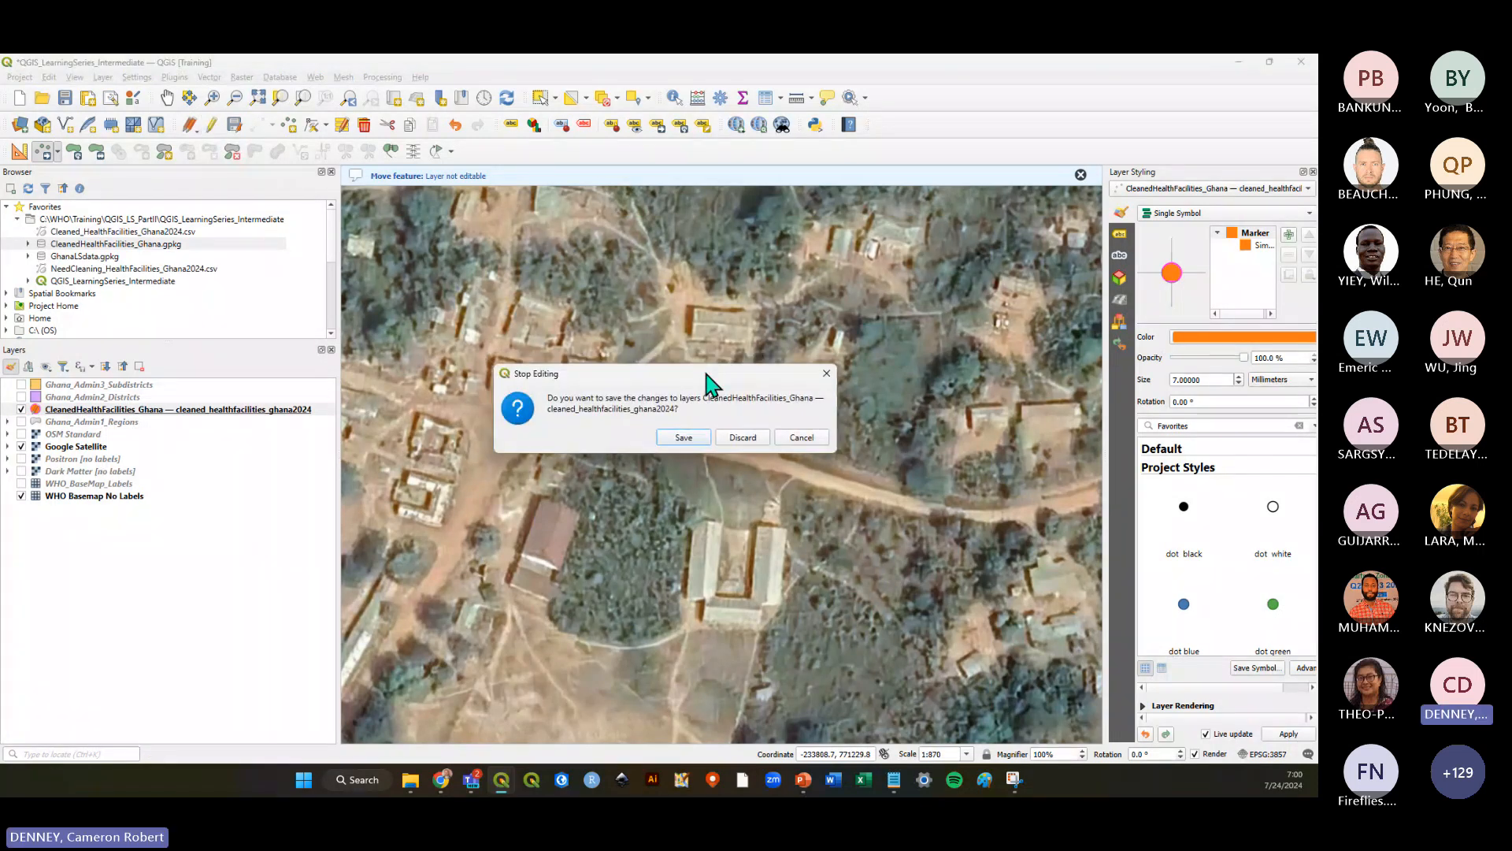
{"action": "left_click_drag", "start_coordinate": [707, 375], "coordinate": [789, 271]}
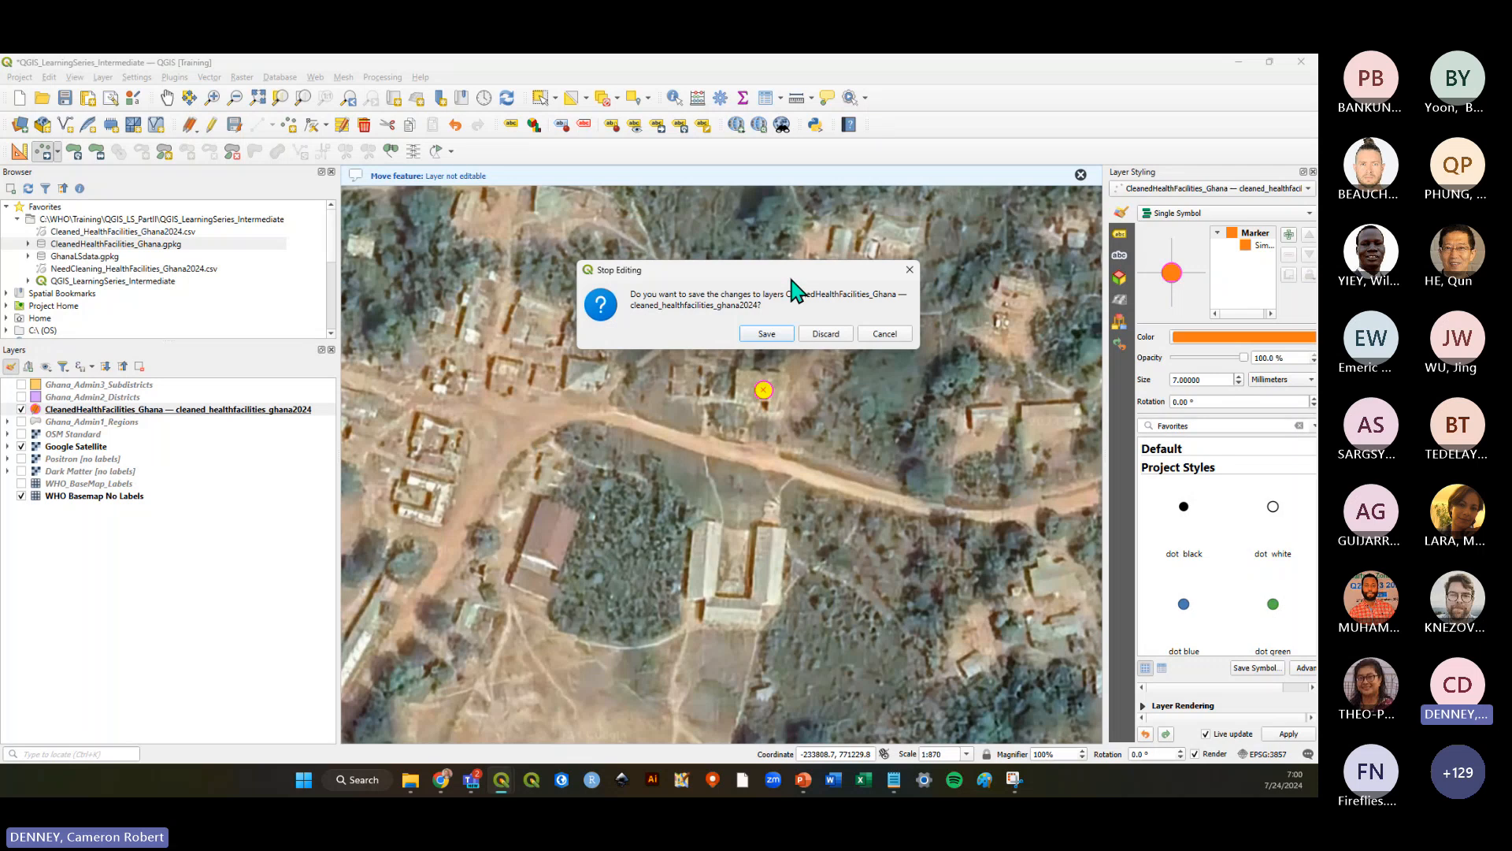
{"action": "left_click", "coordinate": [768, 334]}
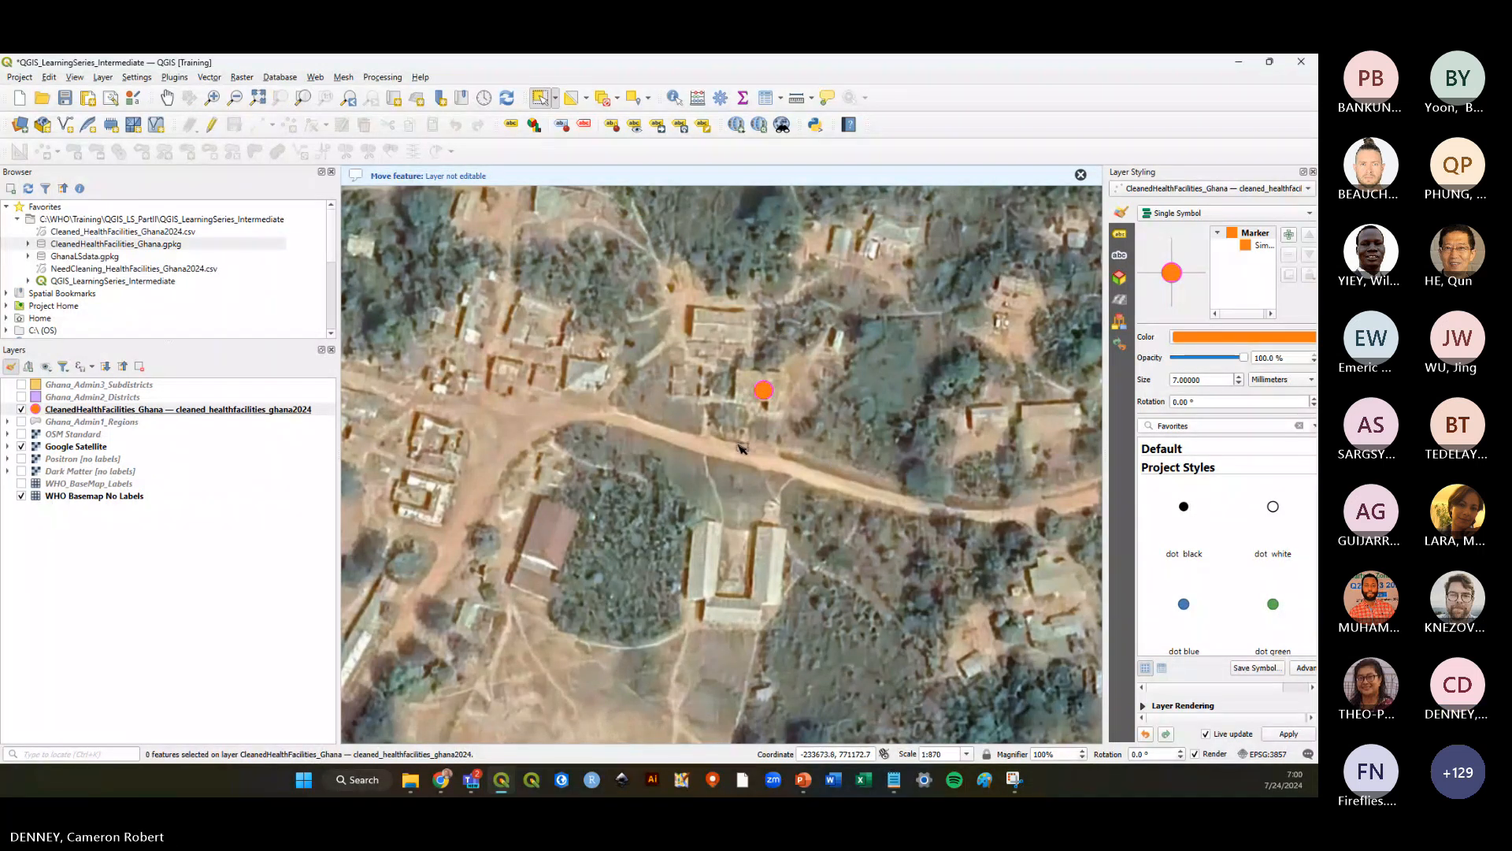
Reselect the relocated Anitemfe CHPS point on the map
{"action": "scroll", "coordinate": [713, 435], "scroll_direction": "down", "scroll_amount": 1}
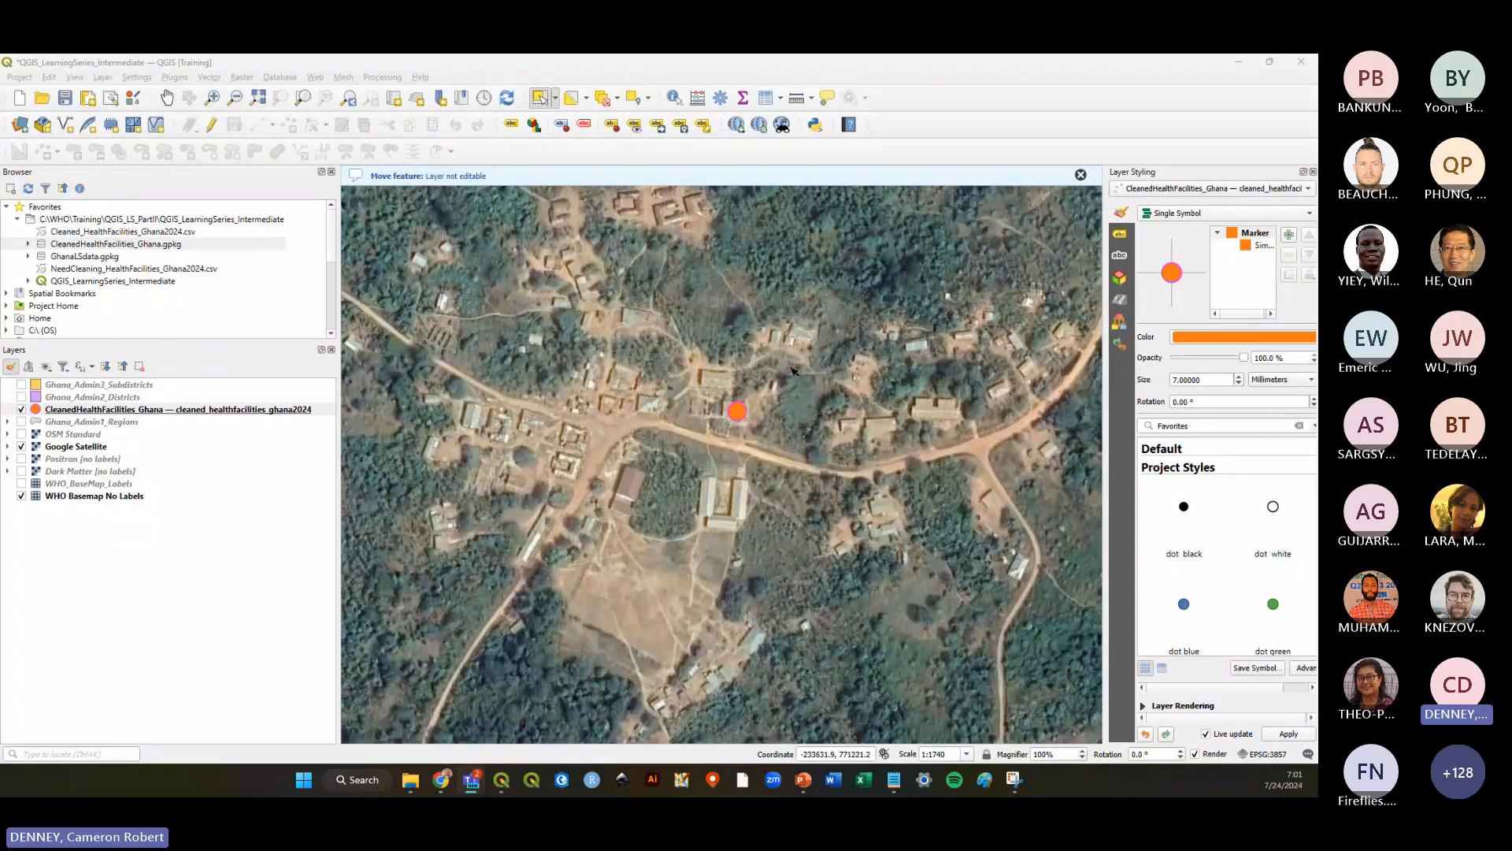
{"action": "left_click", "coordinate": [736, 410]}
{"action": "left_click", "coordinate": [262, 607]}
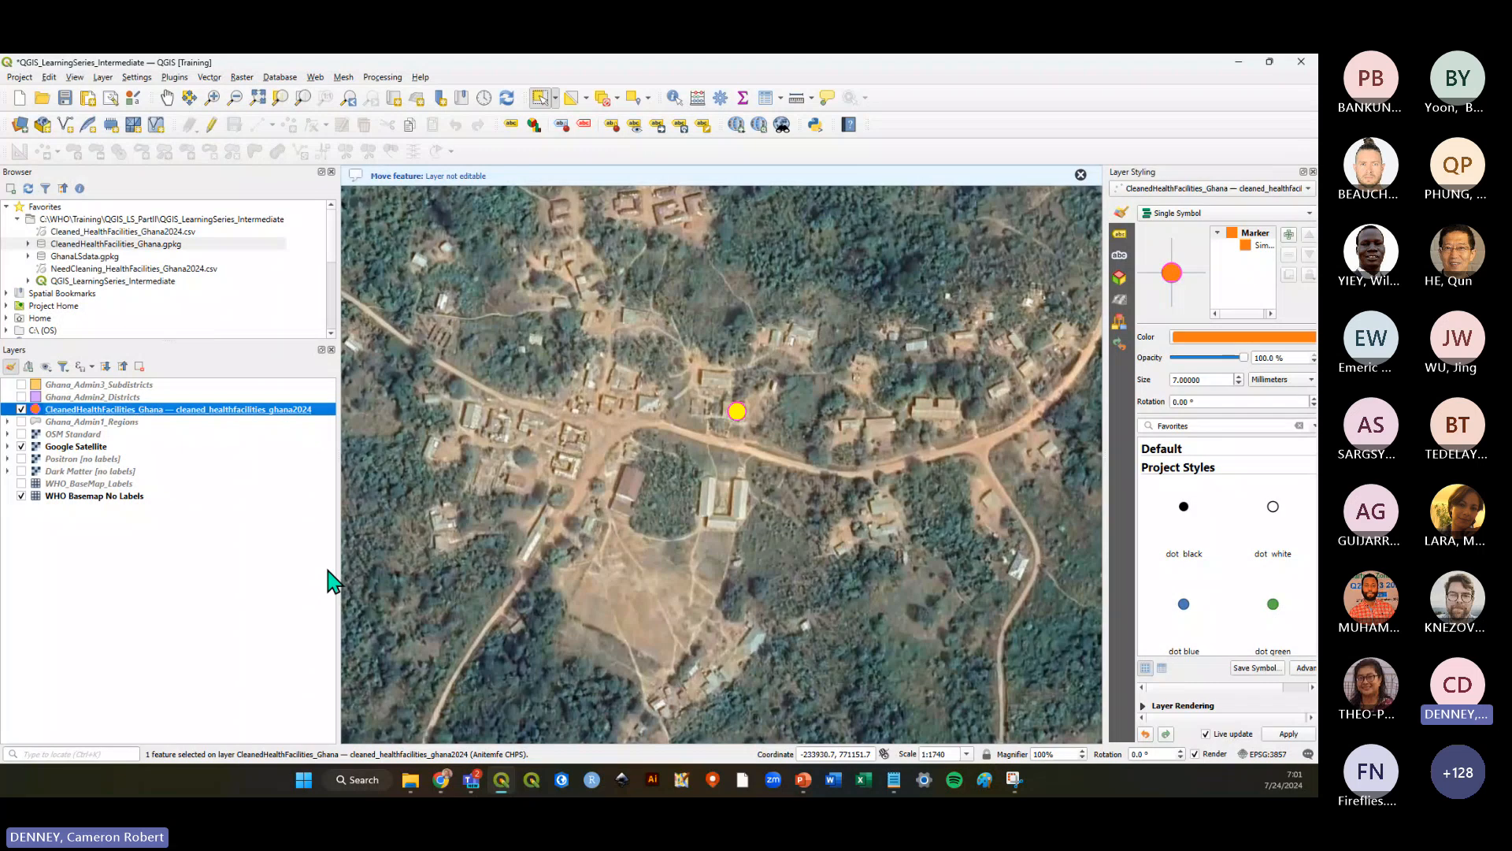
{"action": "left_click", "coordinate": [224, 585]}
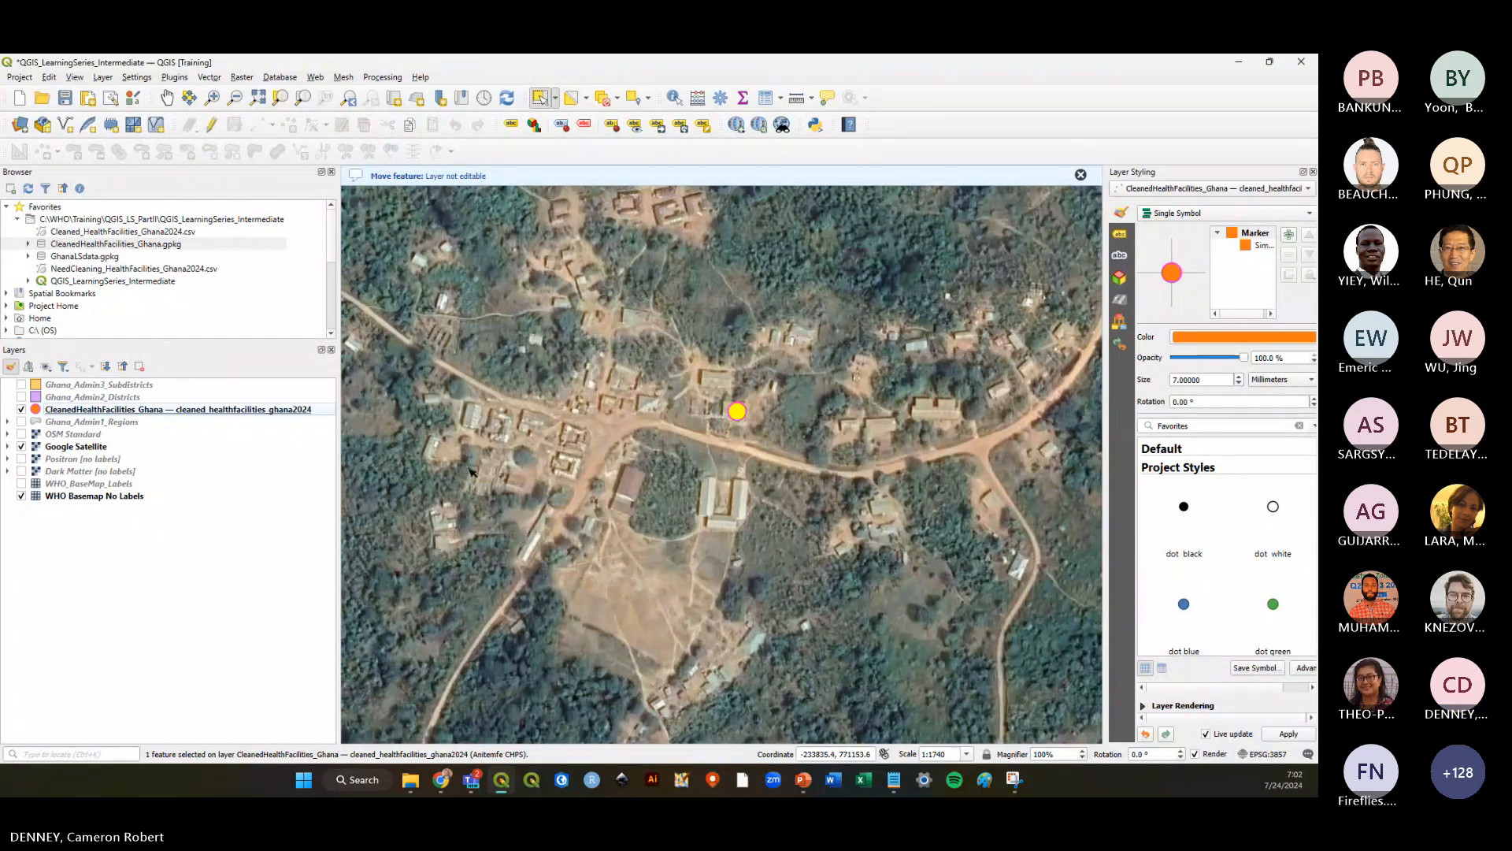
Examine the selected facility's record in the docked attribute table showing only selected features, and close the table and clear the selection
{"action": "right_click", "coordinate": [260, 409]}
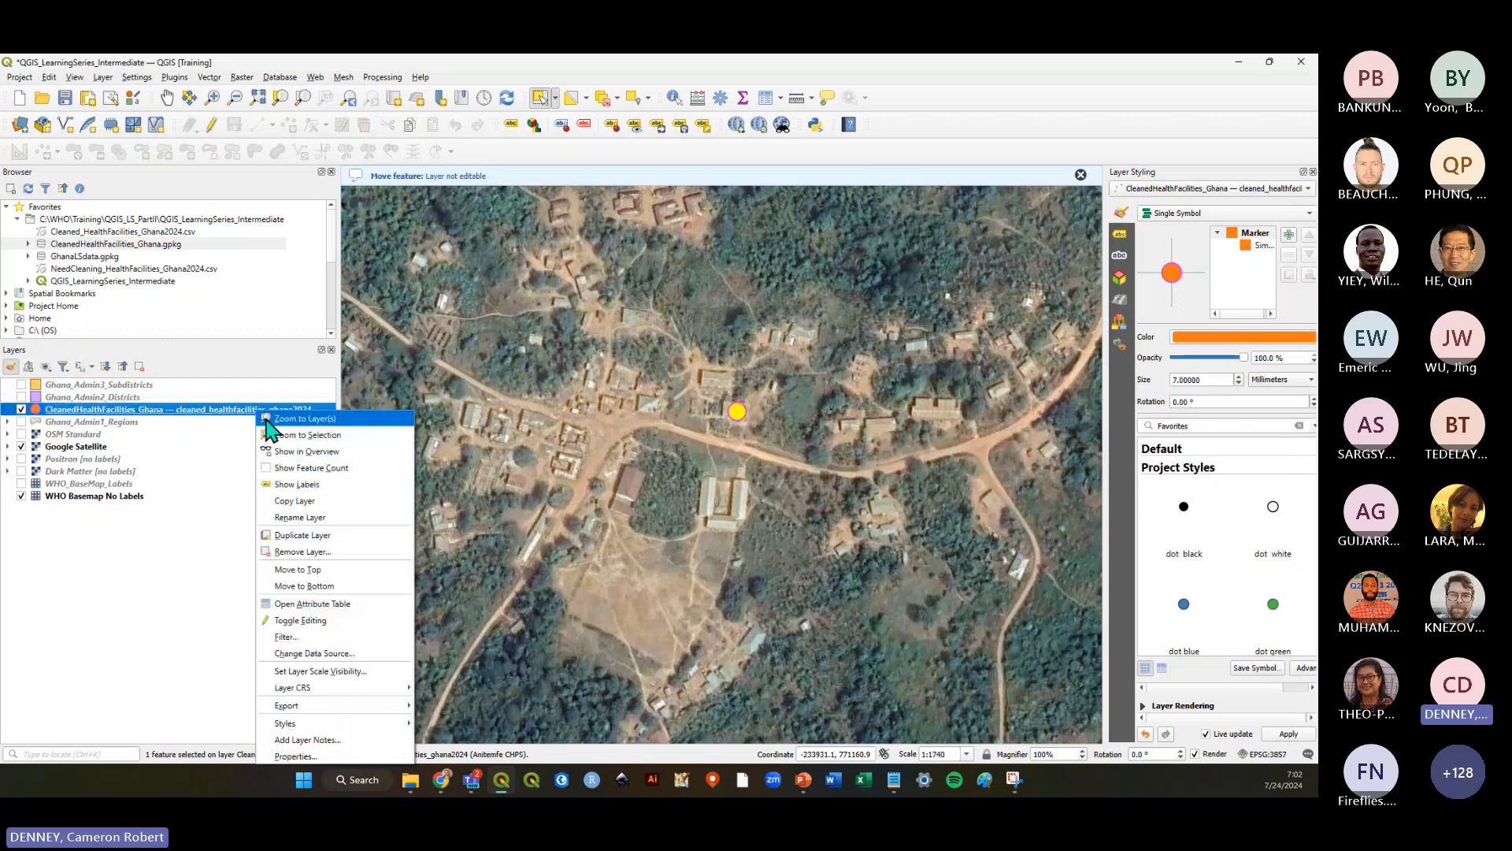
{"action": "left_click", "coordinate": [312, 603]}
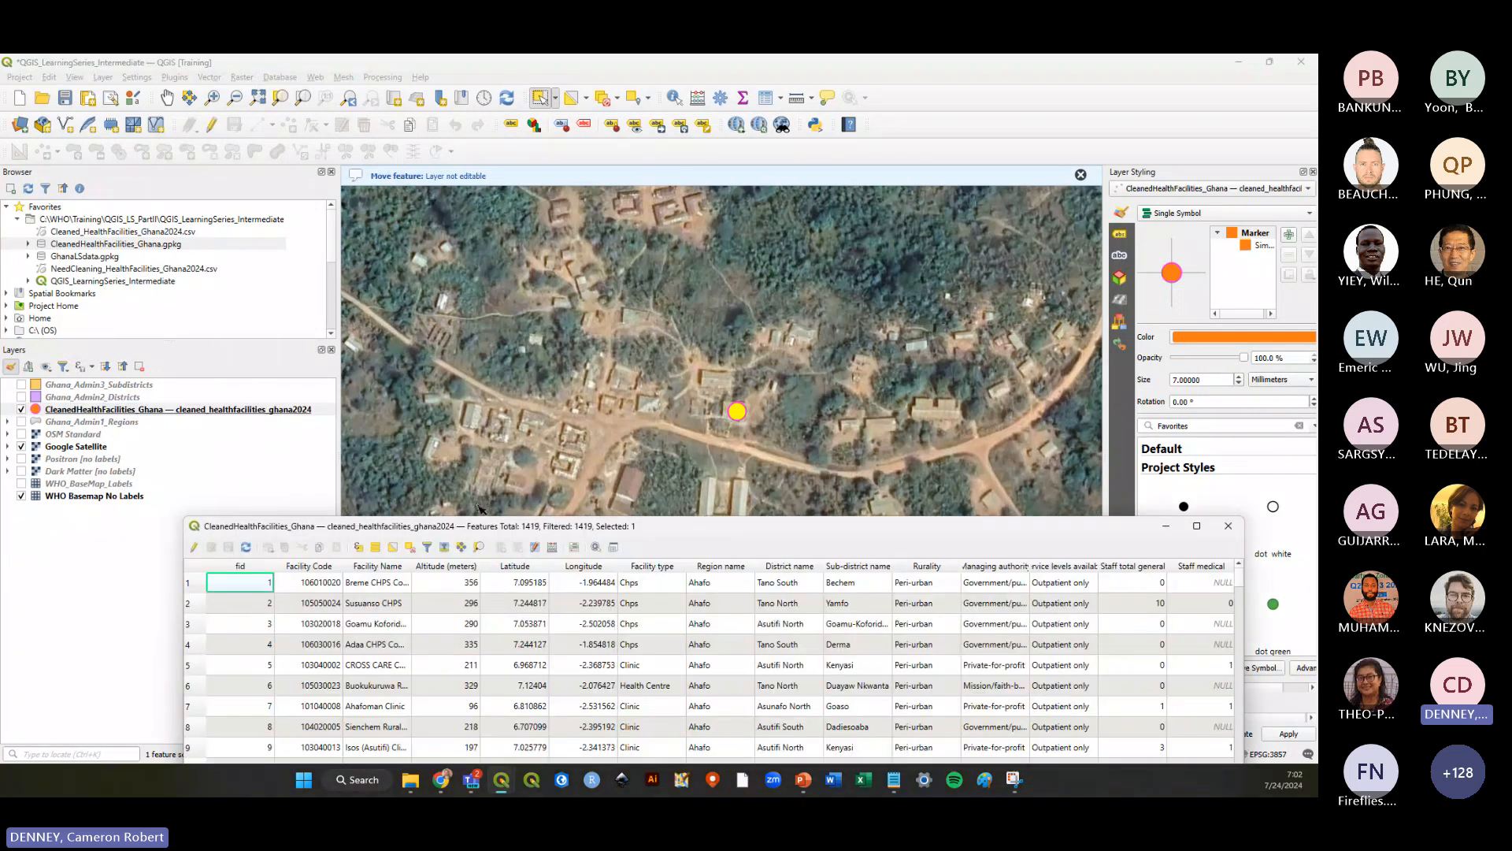
{"action": "left_click", "coordinate": [613, 547]}
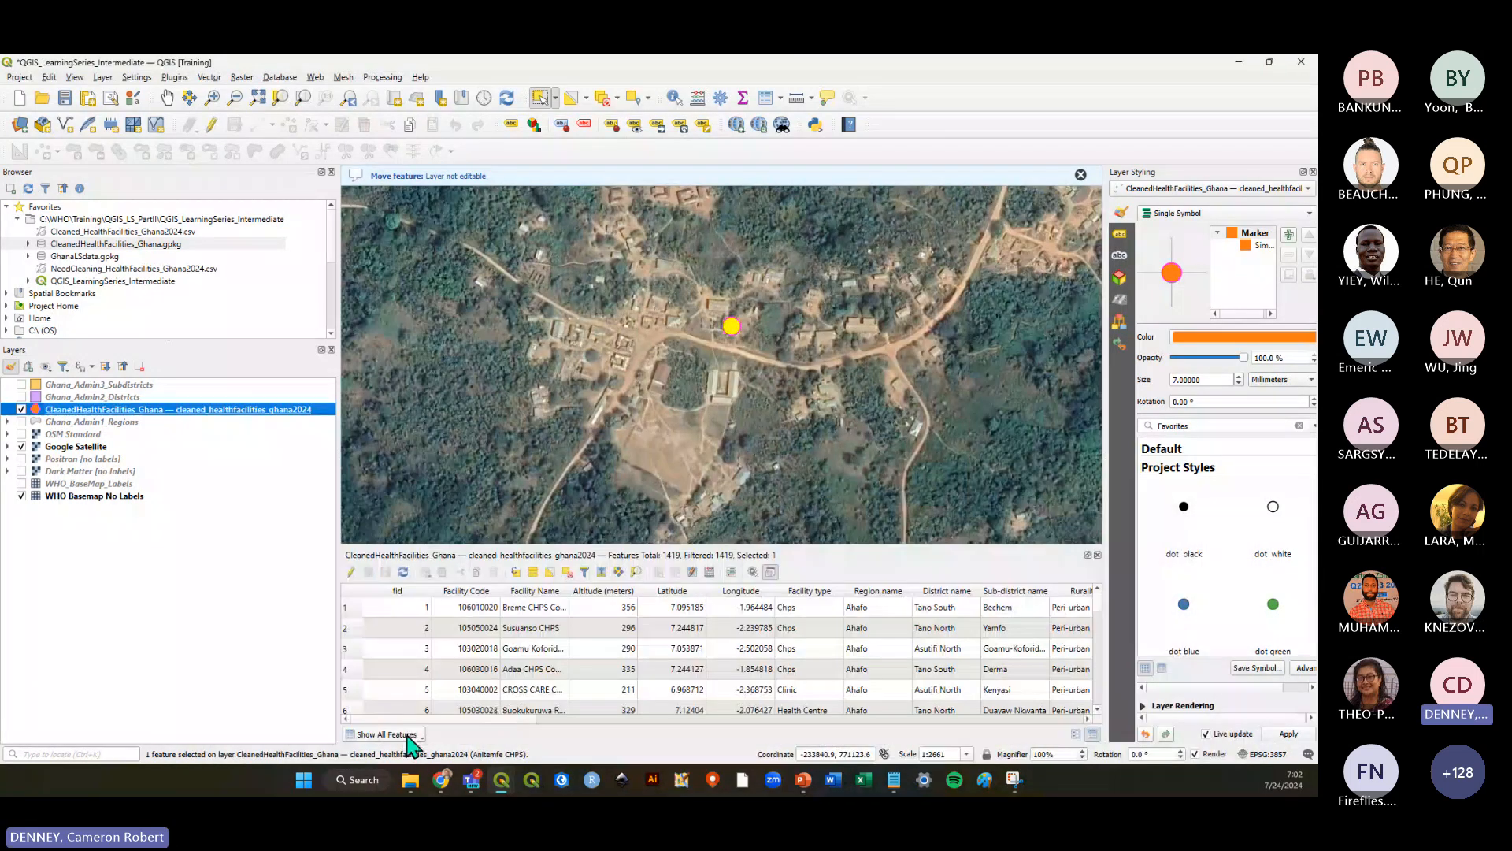
{"action": "left_click", "coordinate": [398, 736]}
{"action": "left_click", "coordinate": [409, 621]}
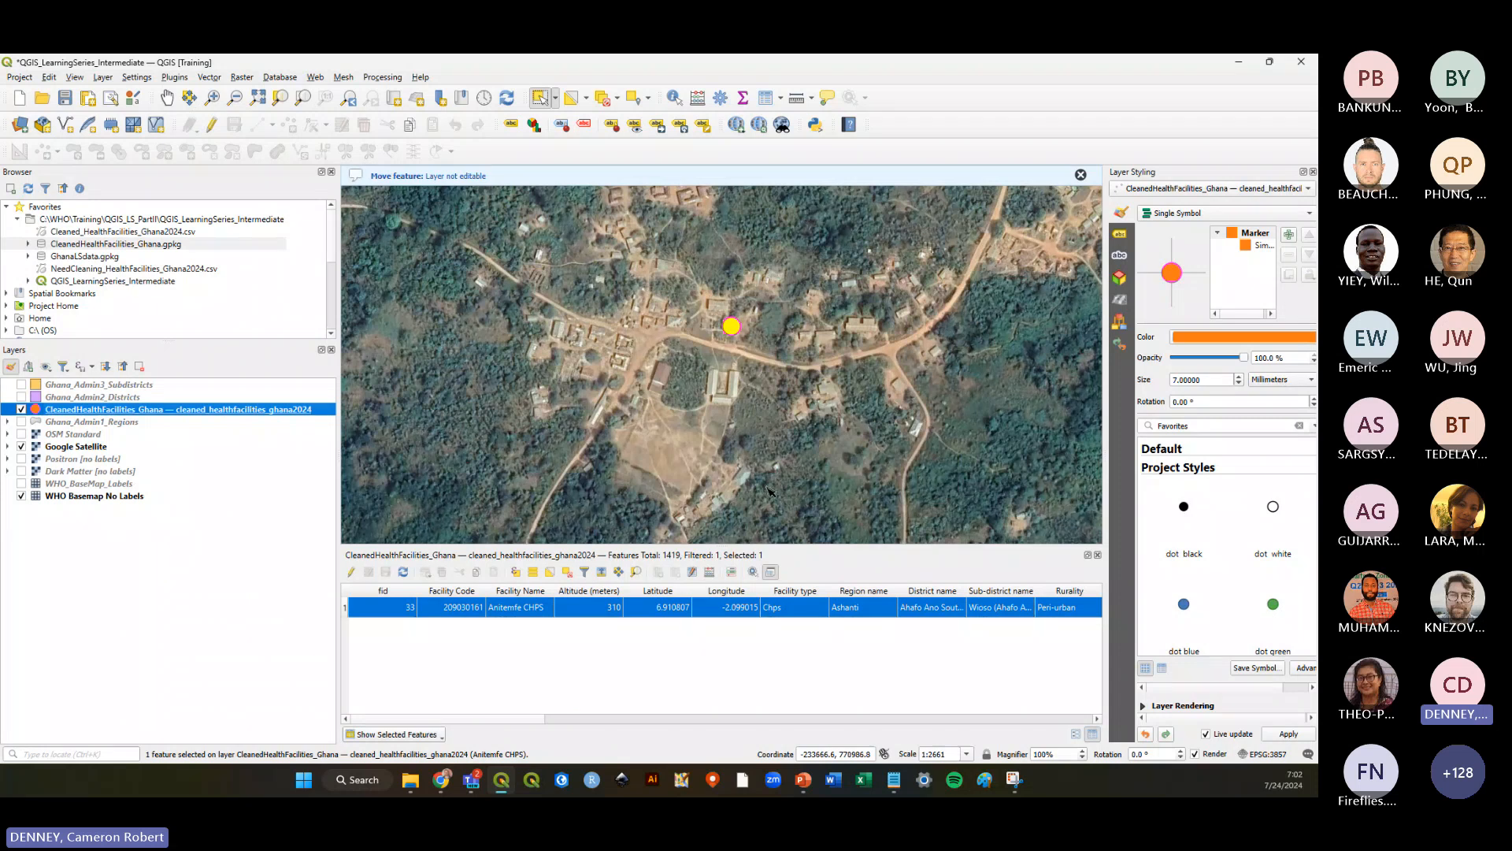
{"action": "scroll", "coordinate": [770, 492], "scroll_direction": "up", "scroll_amount": 1}
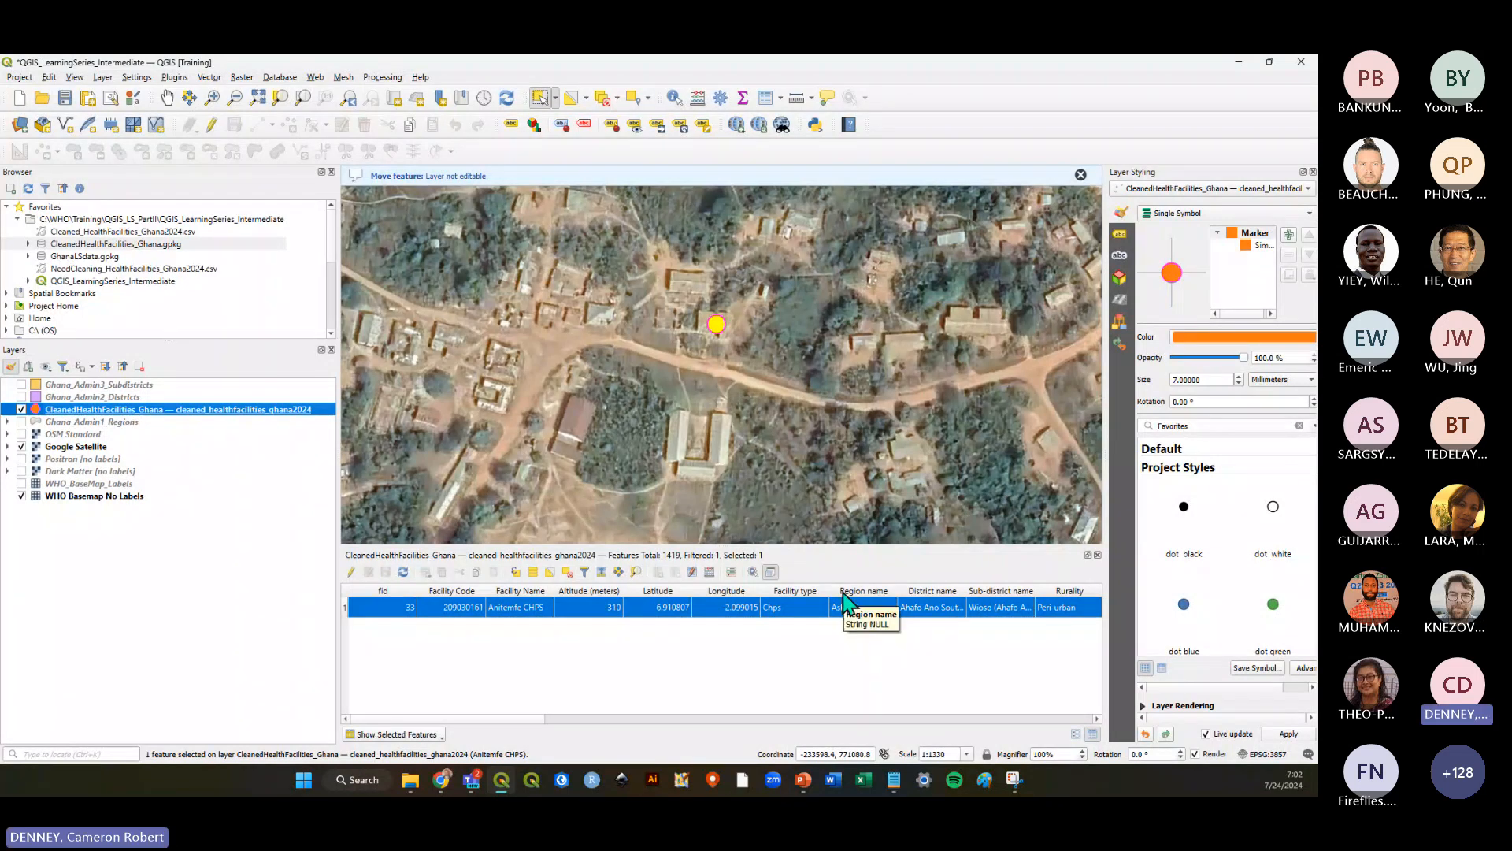
{"action": "left_click", "coordinate": [1098, 554]}
{"action": "left_click", "coordinate": [725, 422]}
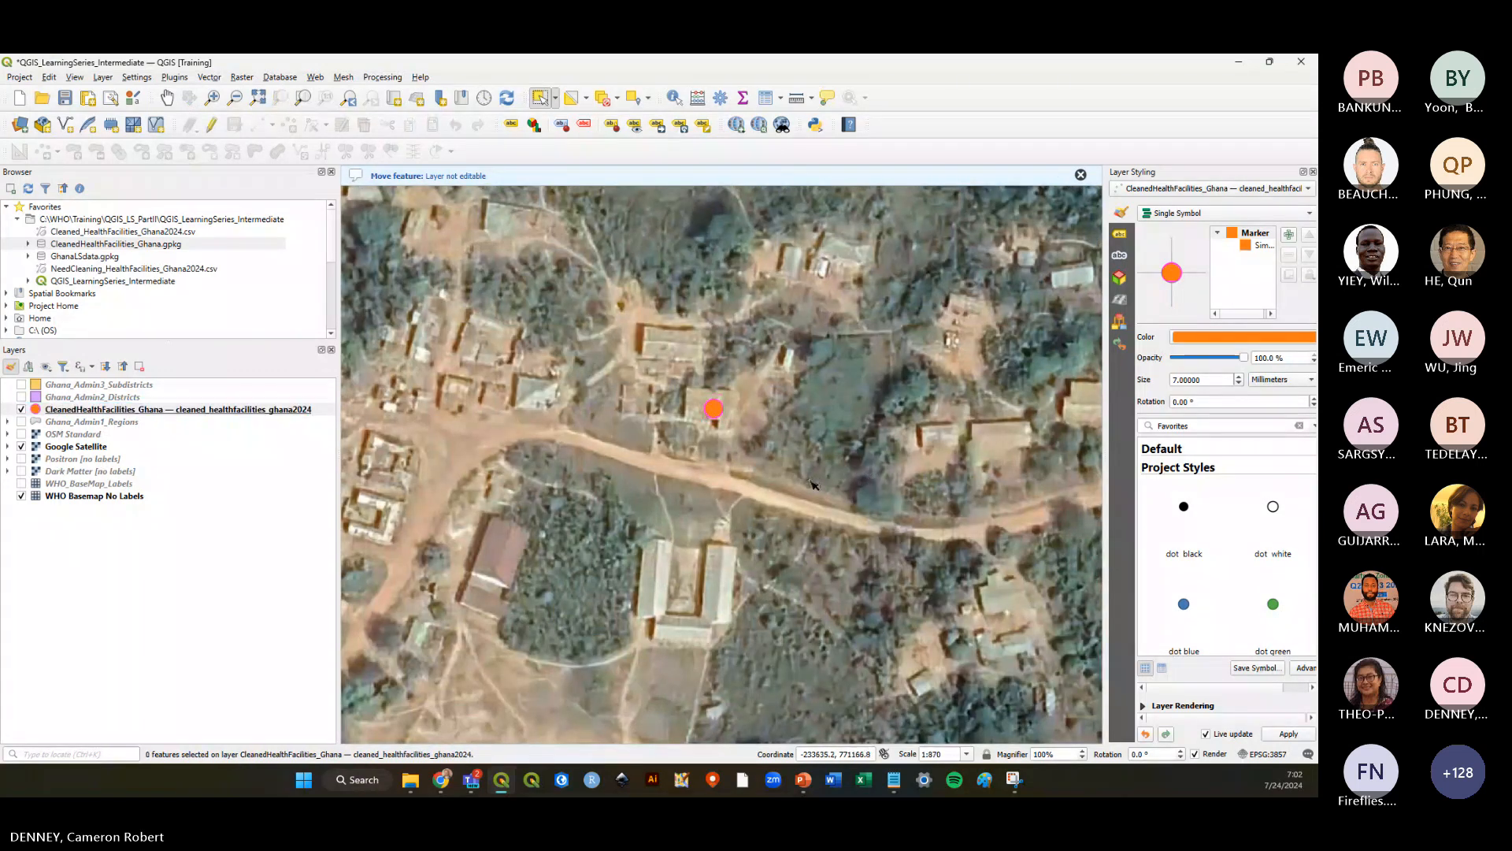
Save the QGIS_LearningSeries_Intermediate project with the relocated facility in view
{"action": "left_click", "coordinate": [65, 98]}
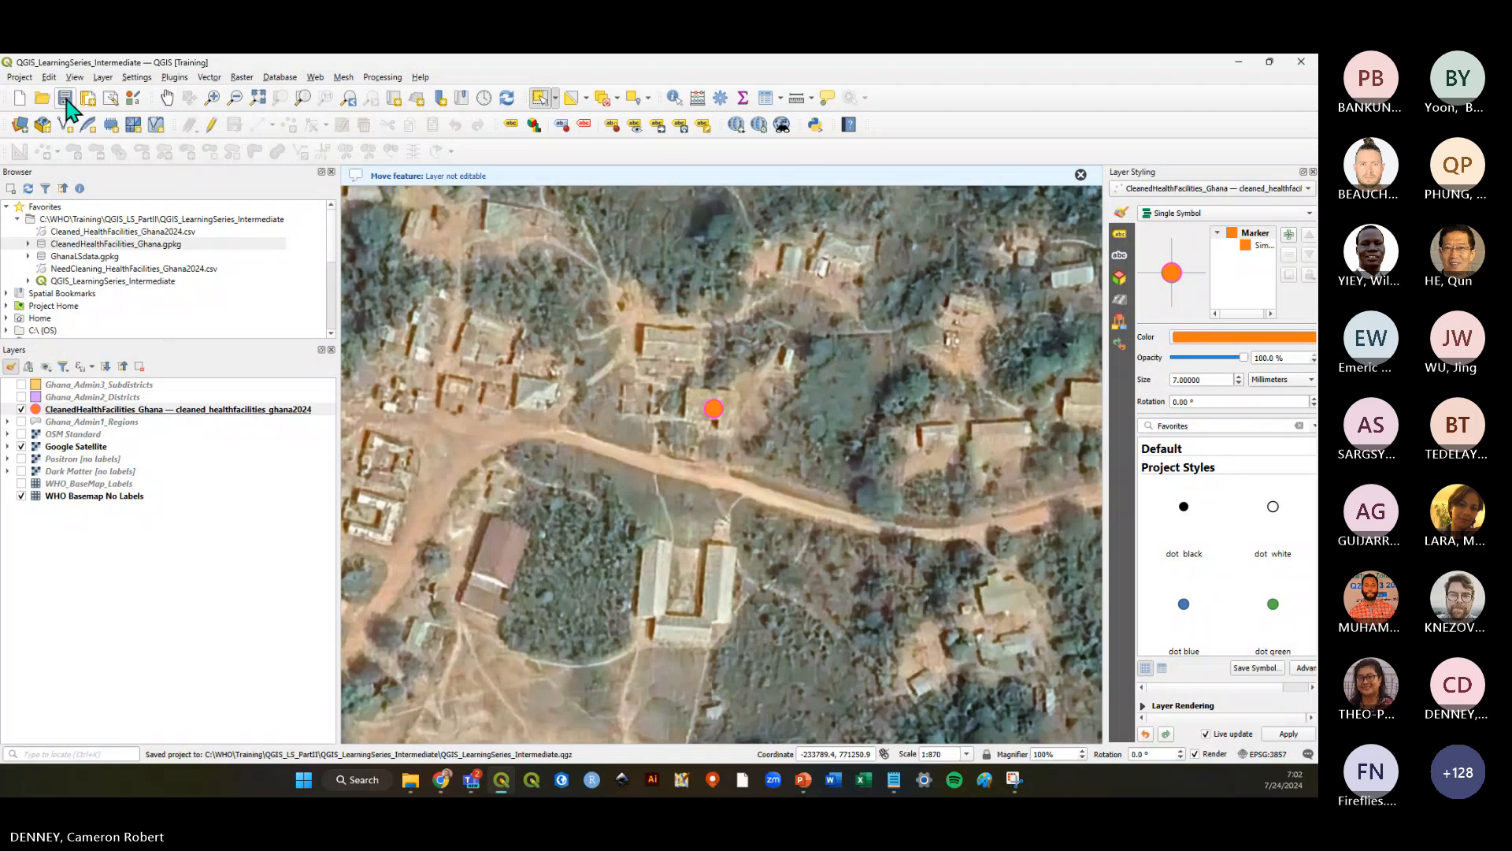
{"action": "scroll", "coordinate": [754, 445], "scroll_direction": "down", "scroll_amount": 1}
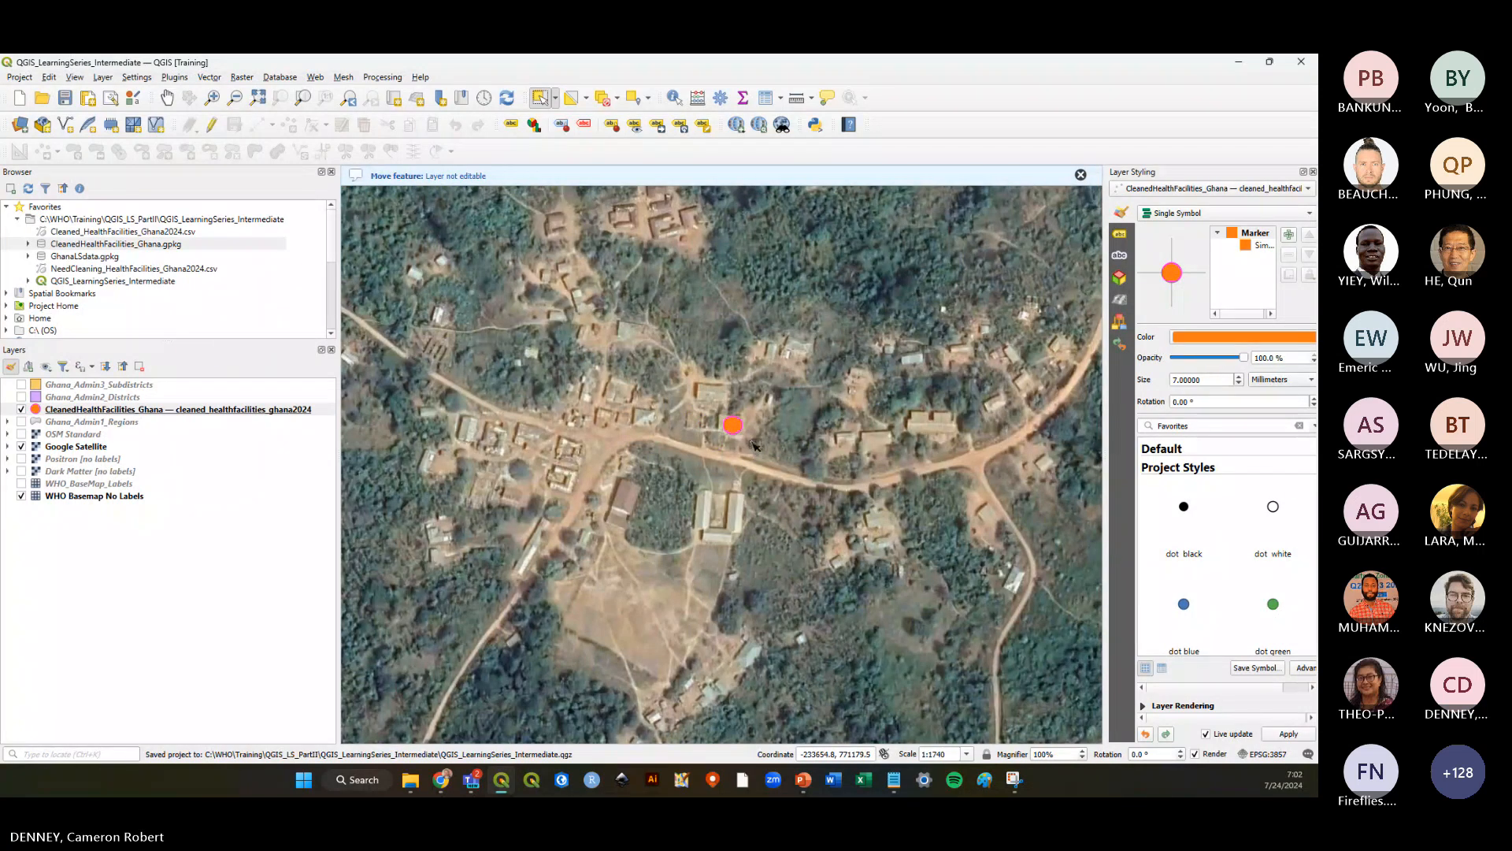
{"action": "scroll", "coordinate": [754, 445], "scroll_direction": "down", "scroll_amount": 1}
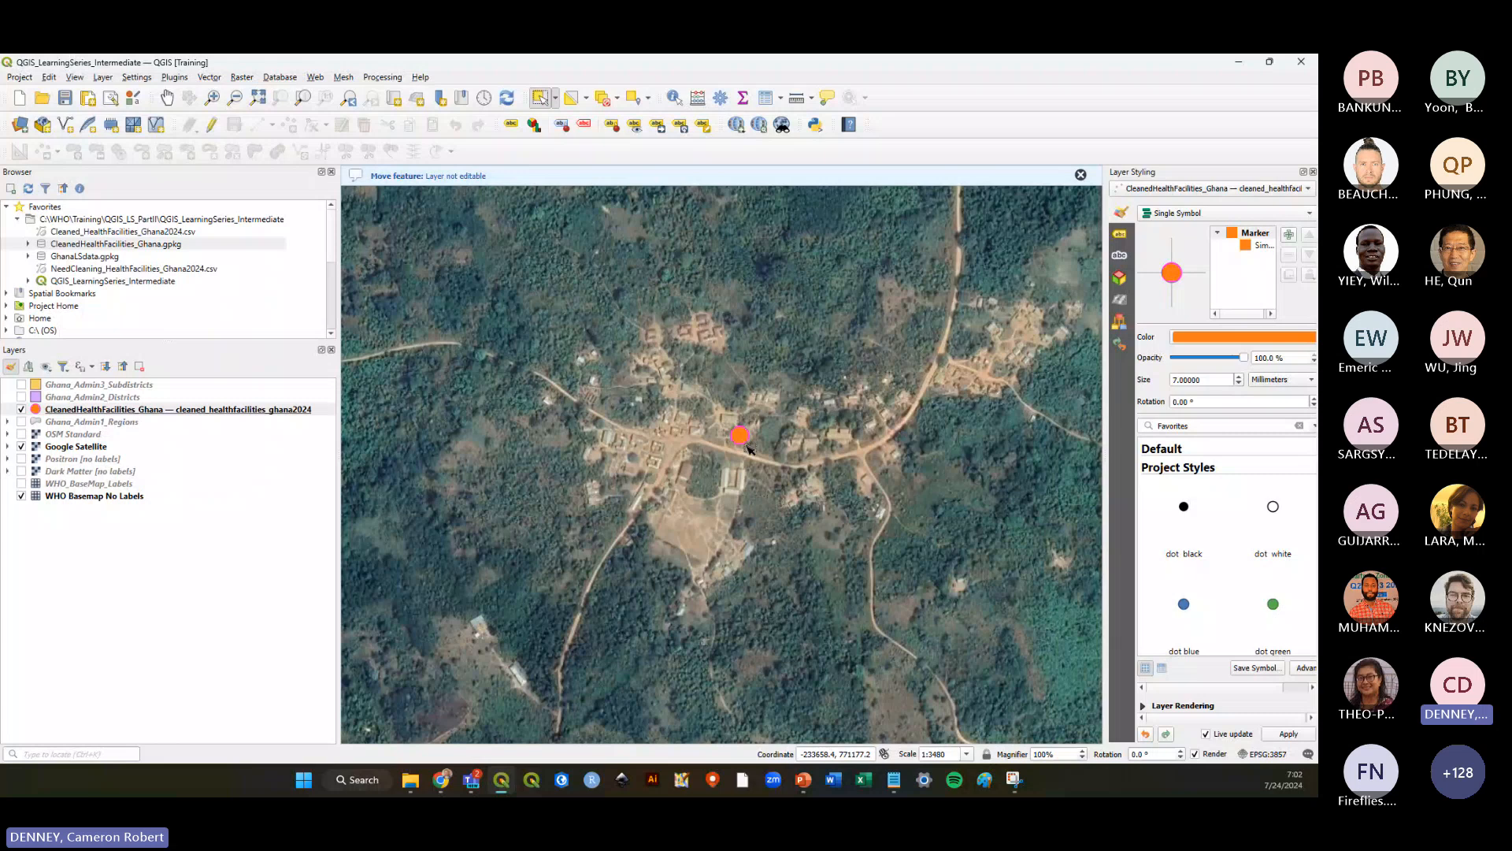
{"action": "left_click", "coordinate": [65, 97]}
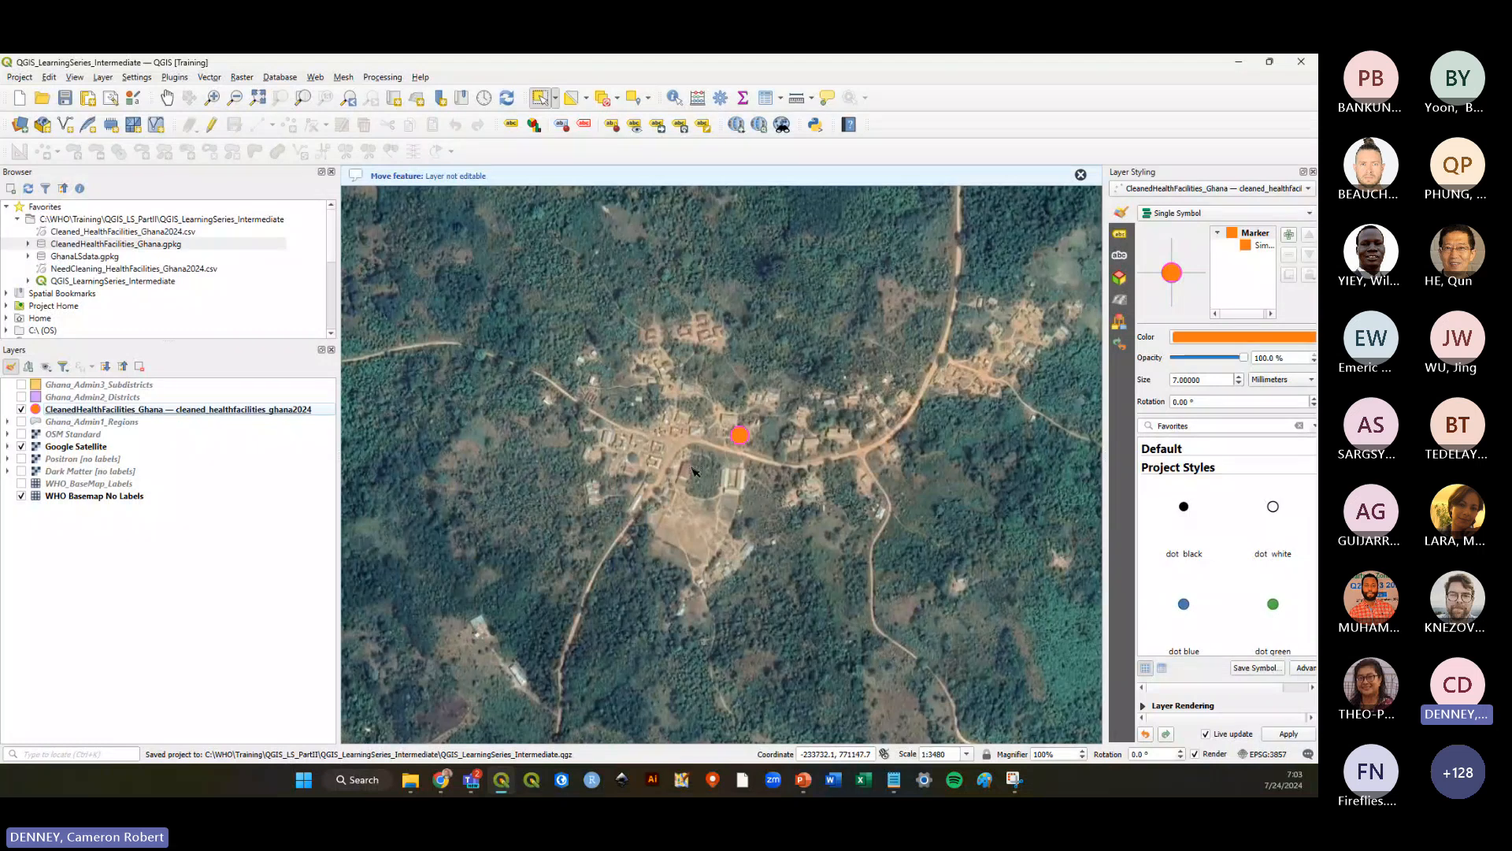
{"action": "scroll", "coordinate": [693, 471], "scroll_direction": "down", "scroll_amount": 1}
{"action": "left_click", "coordinate": [64, 97]}
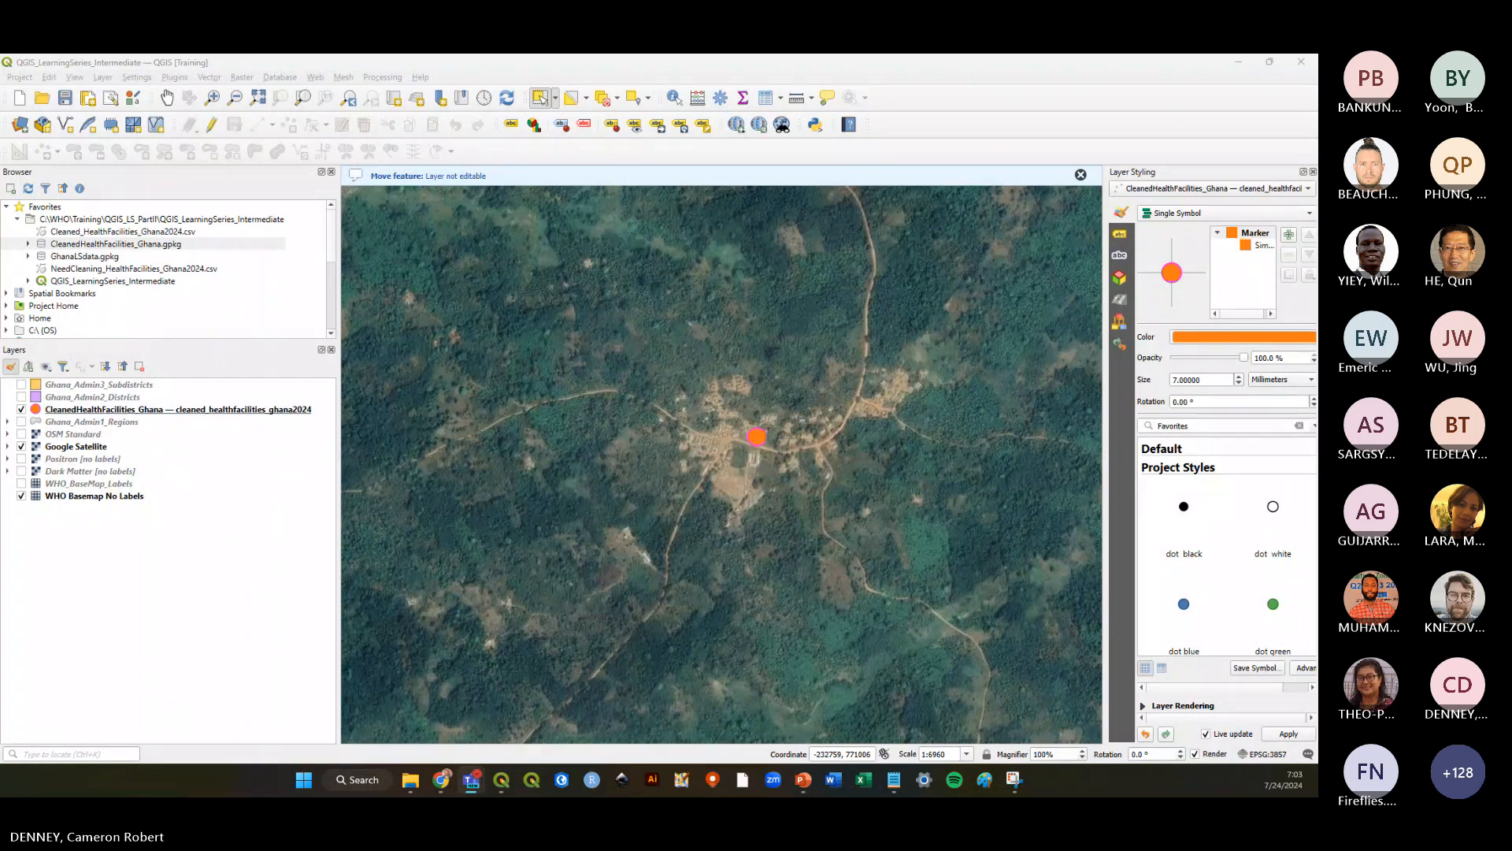
{"action": "left_click", "coordinate": [102, 567]}
{"action": "key", "text": "ctrl+s"}
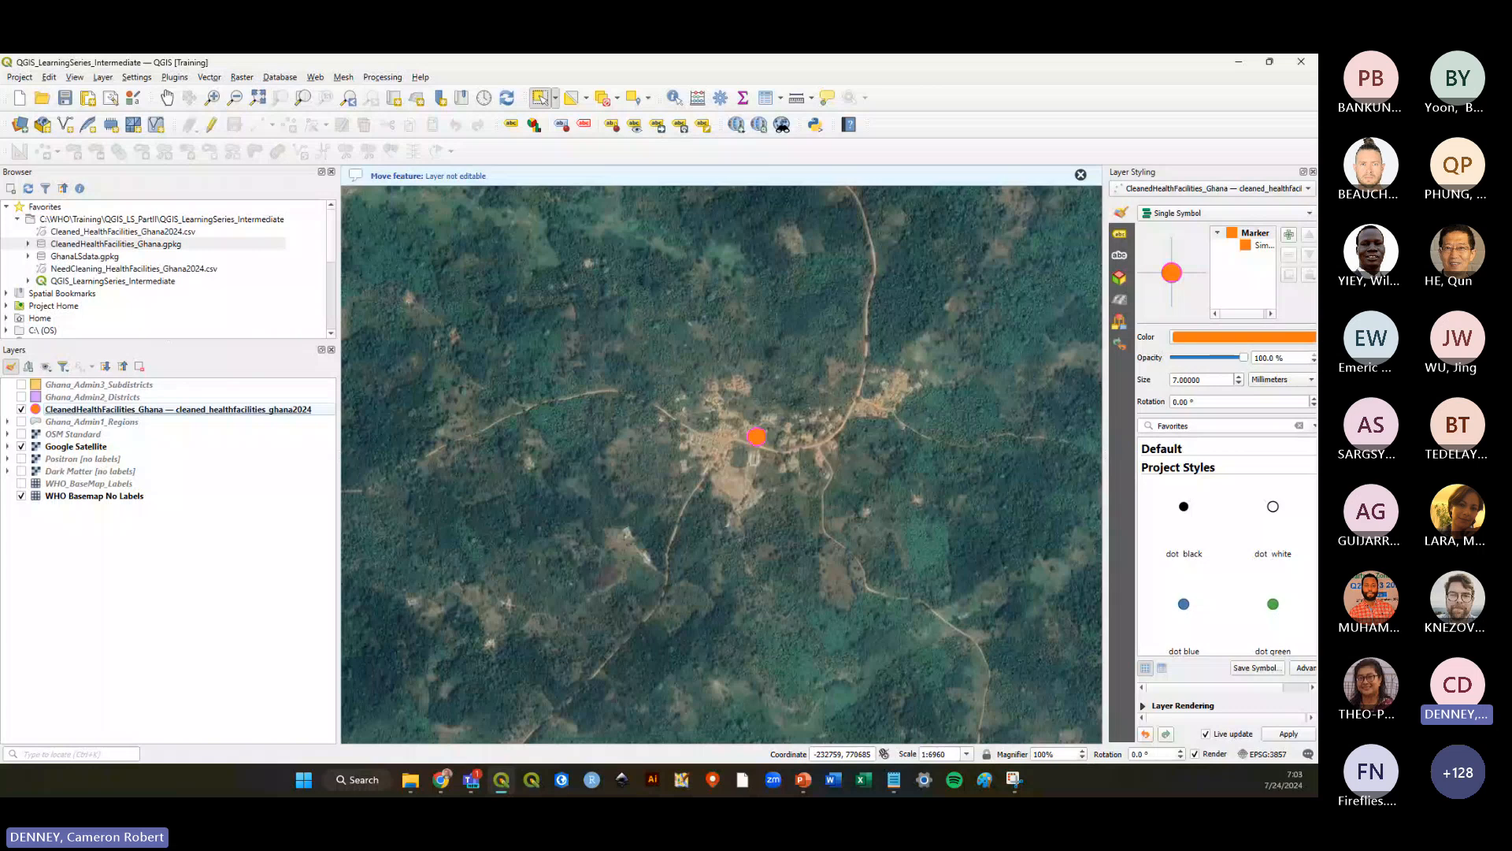
View the full attribute table of CleanedHealthFacilities_Ghana and close it again
{"action": "right_click", "coordinate": [101, 417]}
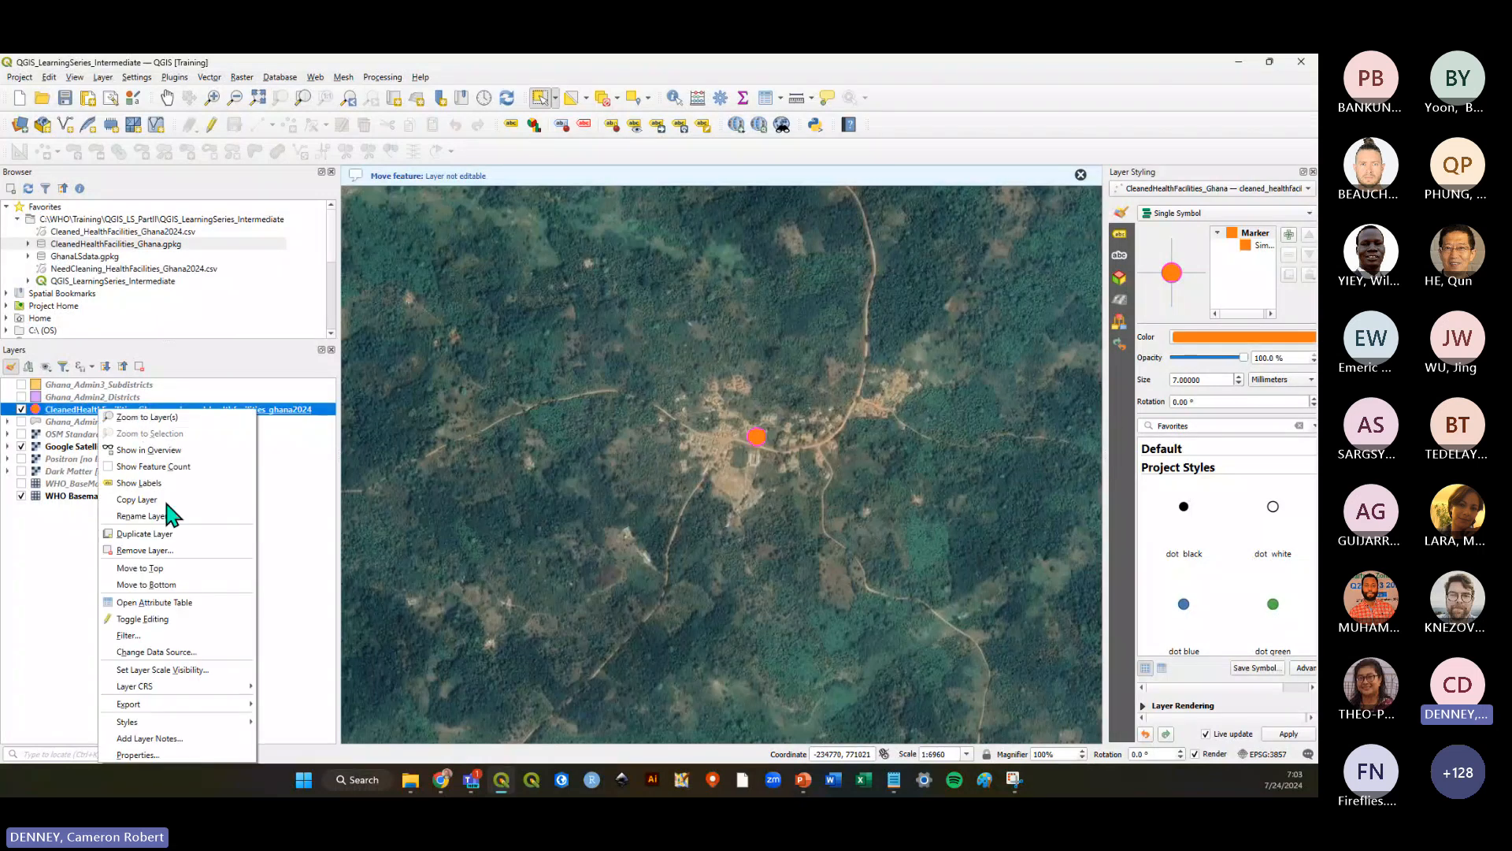
{"action": "left_click", "coordinate": [189, 607]}
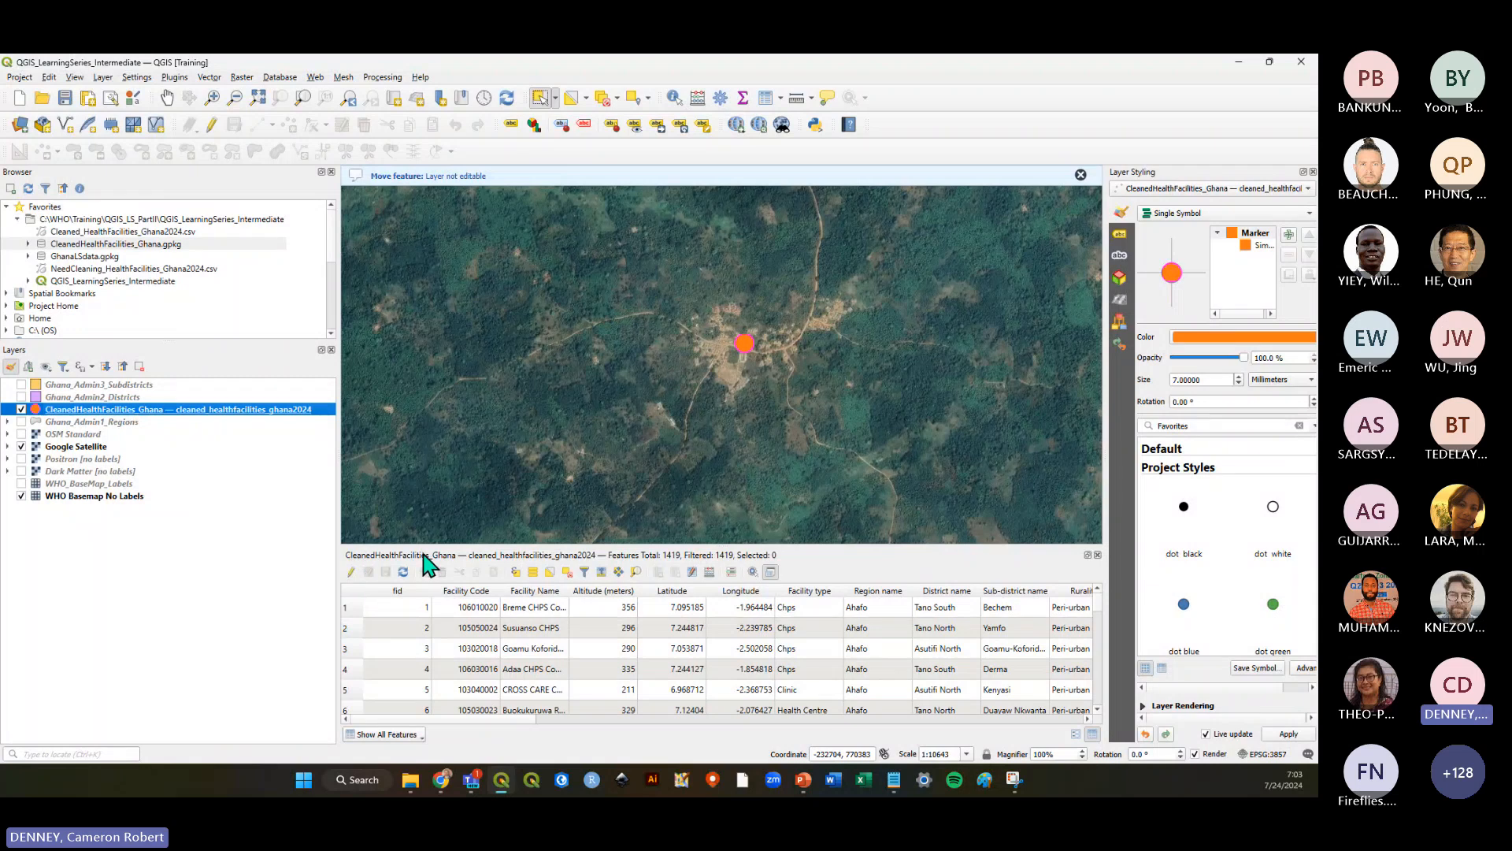
{"action": "left_click", "coordinate": [1097, 555]}
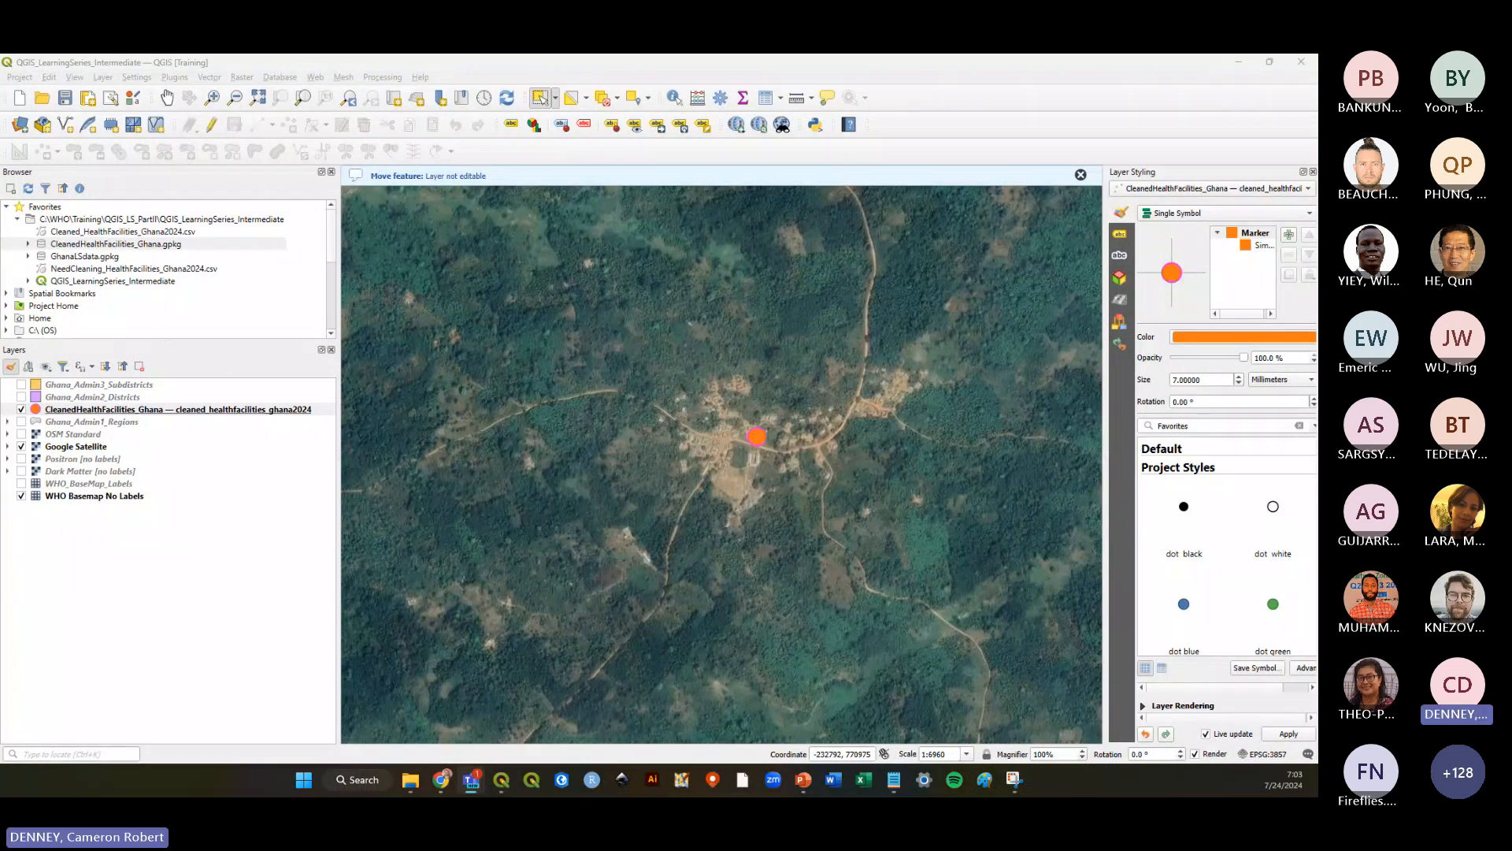
Show the Ghana_Admin1_Regions layer beneath the health facility points across the Ahafo and Ashanti regions
{"action": "left_click", "coordinate": [21, 422]}
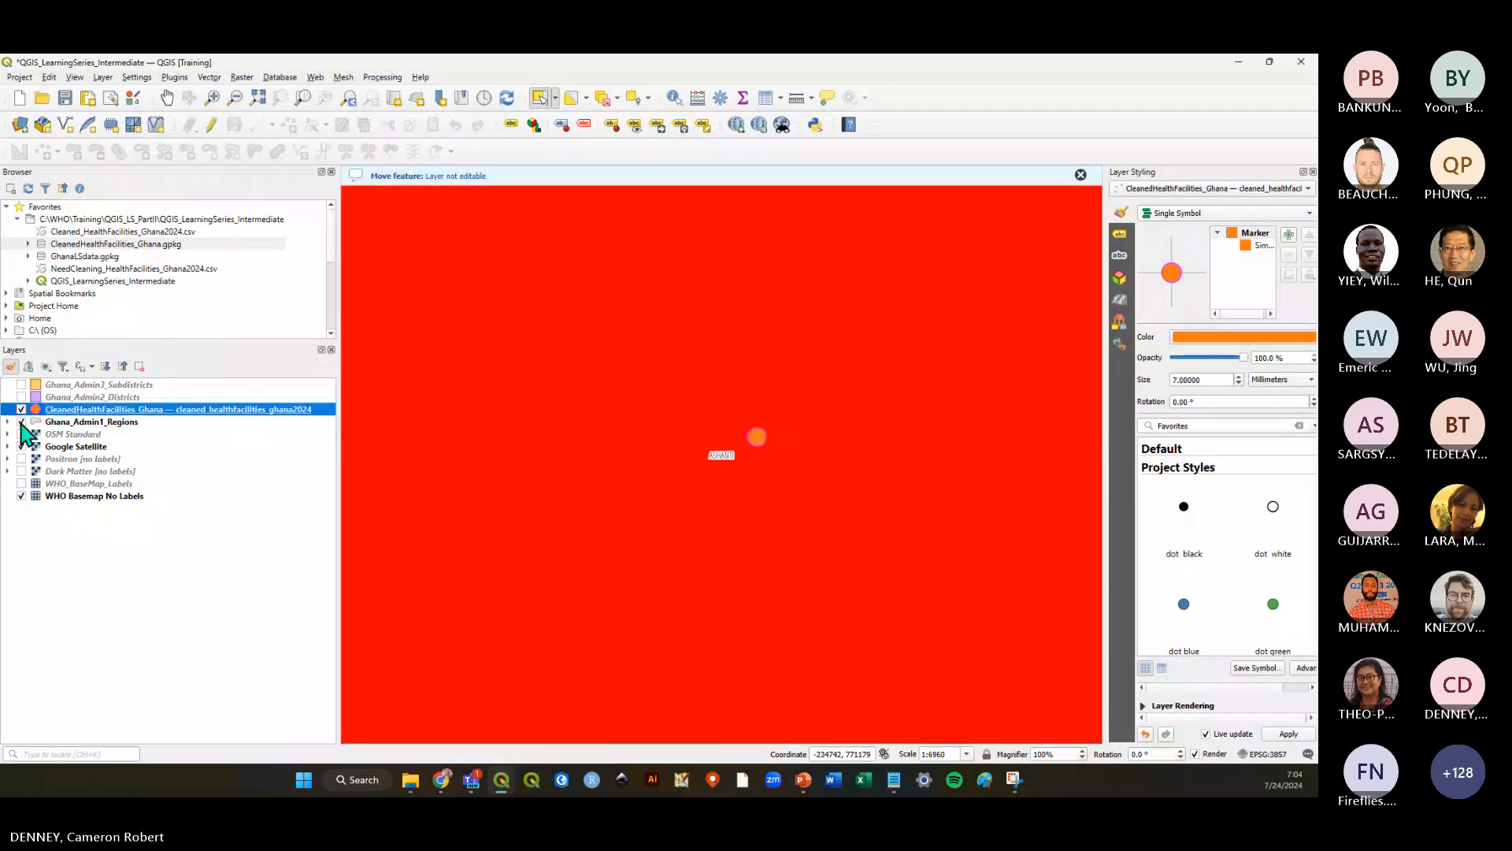
{"action": "scroll", "coordinate": [790, 476], "scroll_direction": "down", "scroll_amount": 4}
{"action": "scroll", "coordinate": [790, 476], "scroll_direction": "down", "scroll_amount": 3}
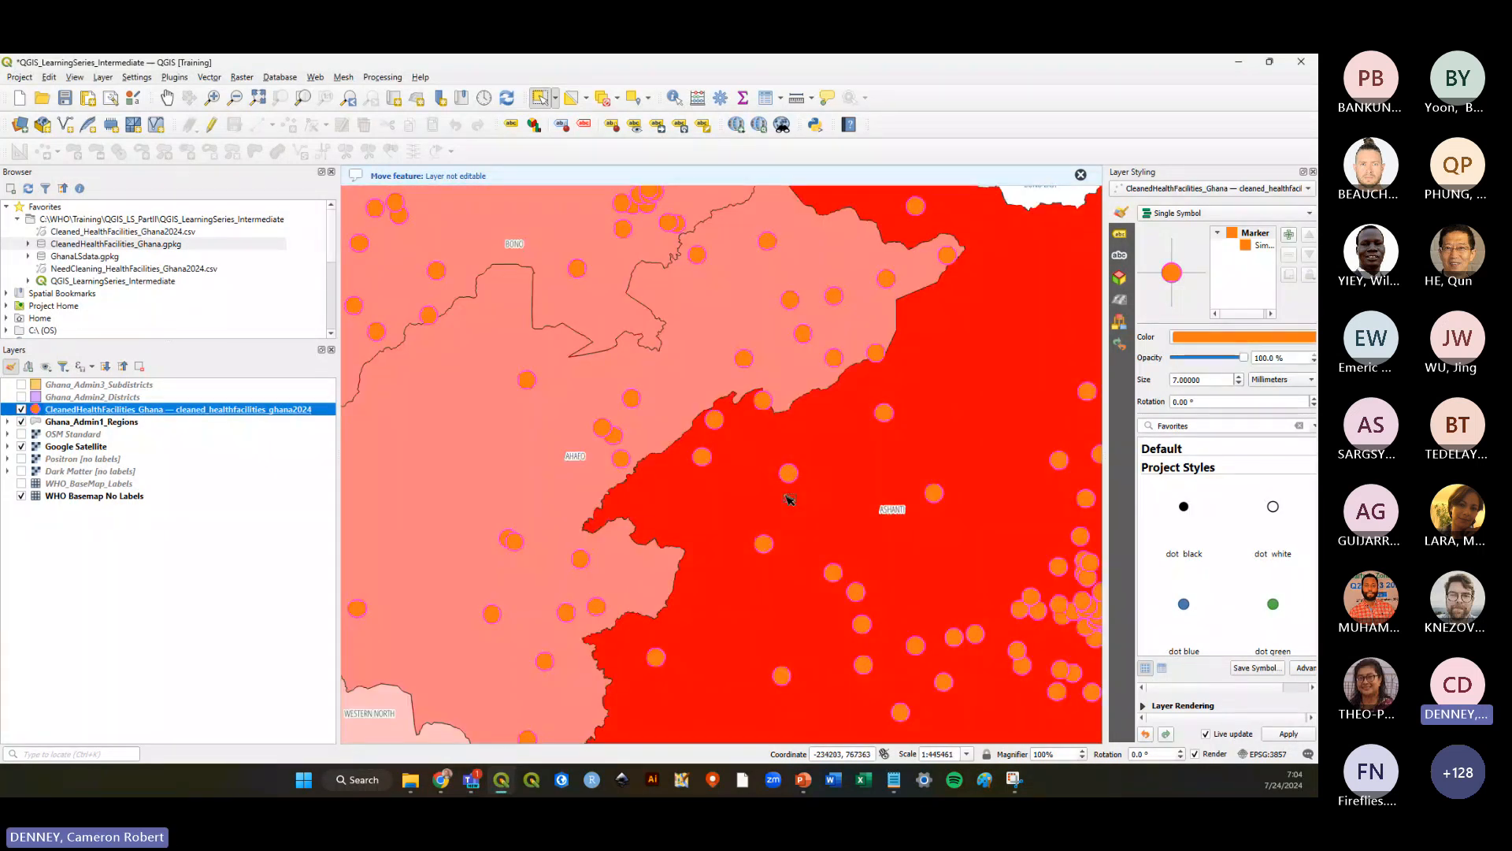
{"action": "scroll", "coordinate": [857, 513], "scroll_direction": "up", "scroll_amount": 1}
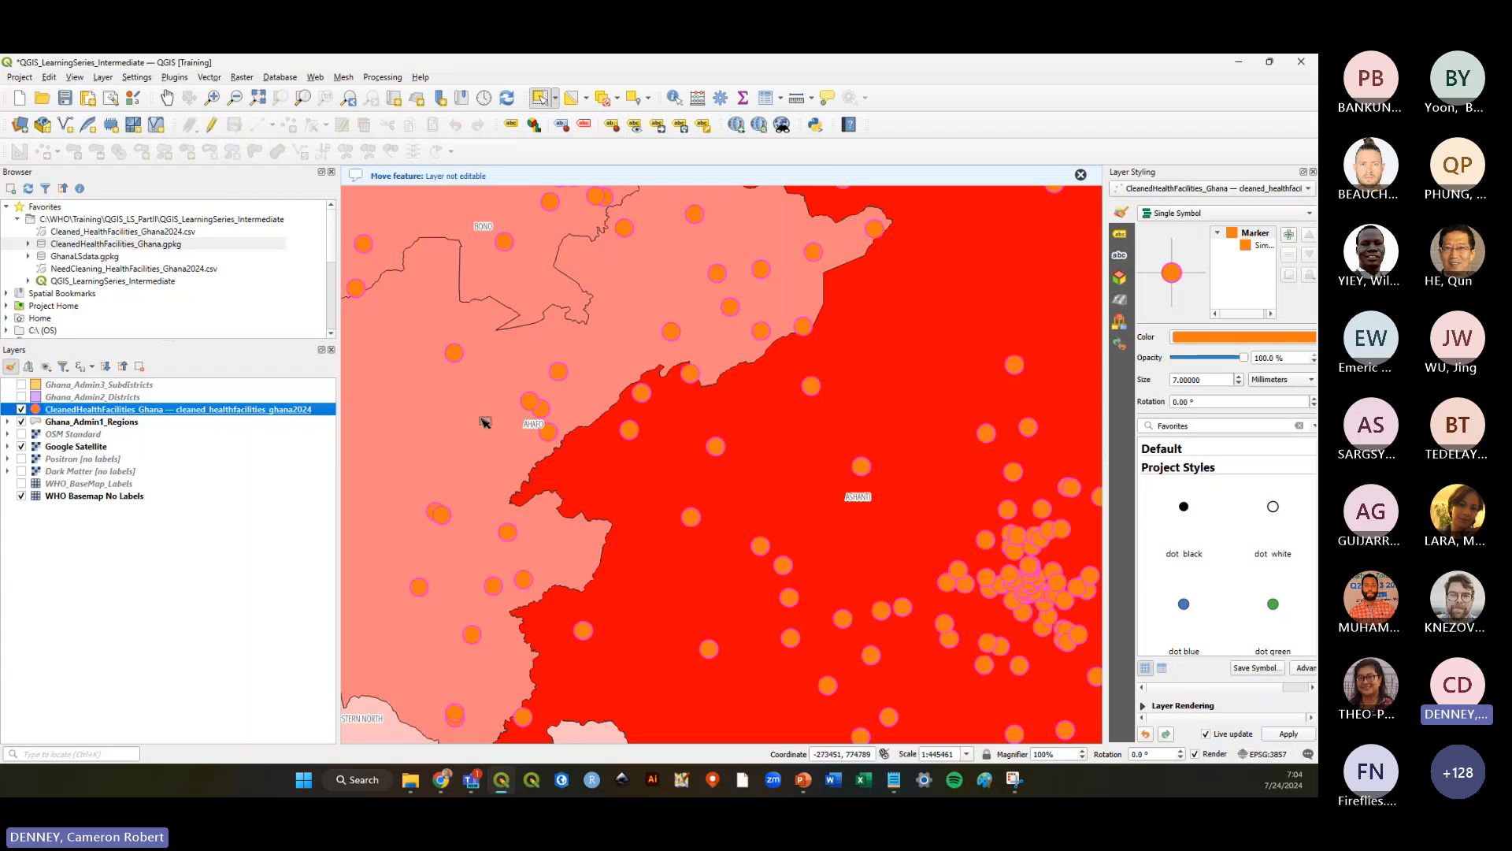
Hide the Ghana_Admin1_Regions layer and keep the health facility points displayed over the Google Satellite imagery
{"action": "left_click", "coordinate": [21, 409]}
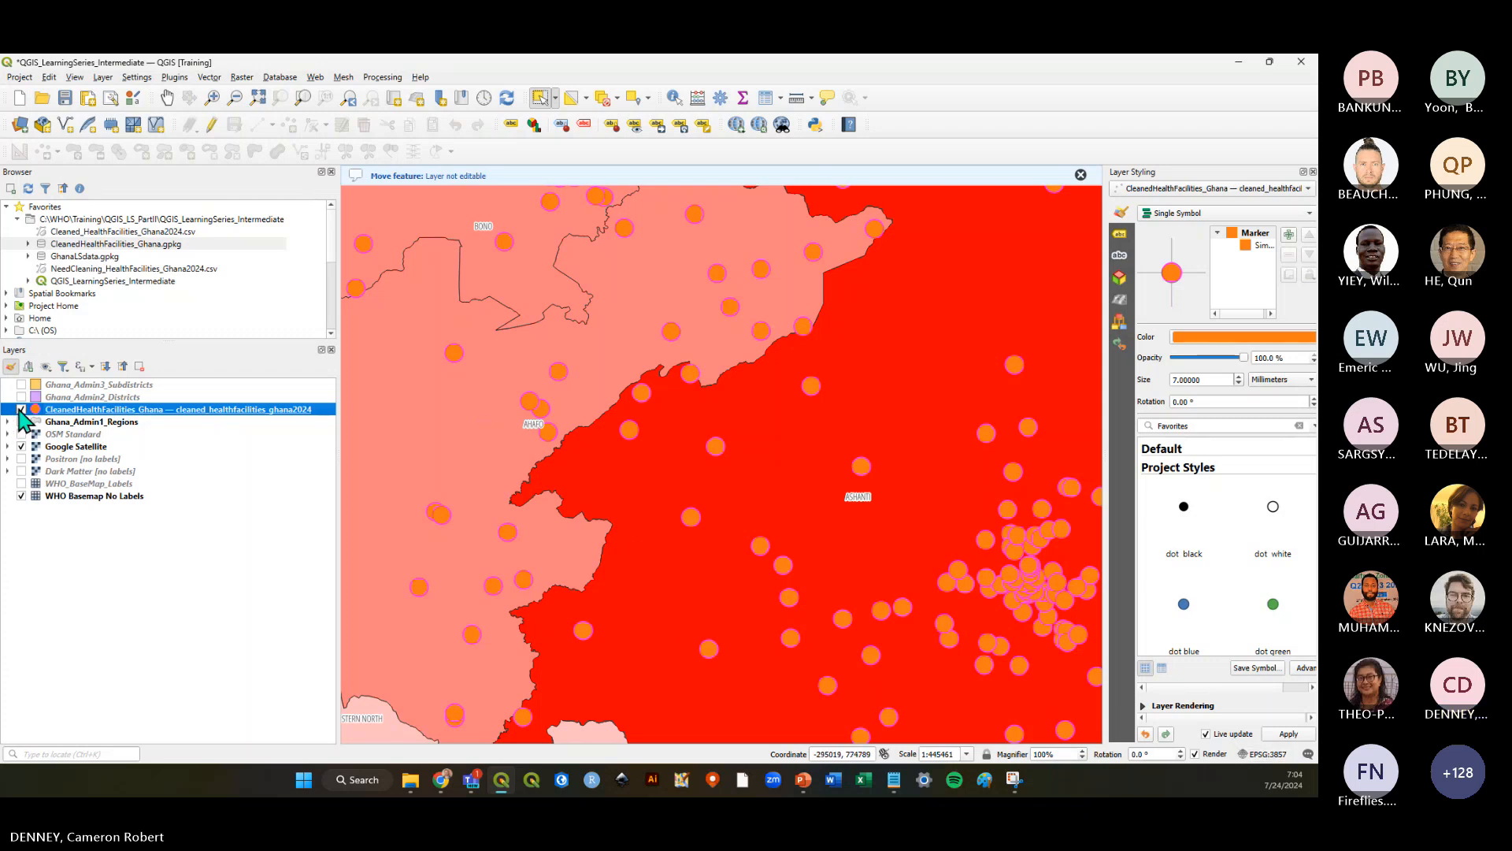
{"action": "left_click", "coordinate": [21, 421]}
{"action": "left_click", "coordinate": [21, 409]}
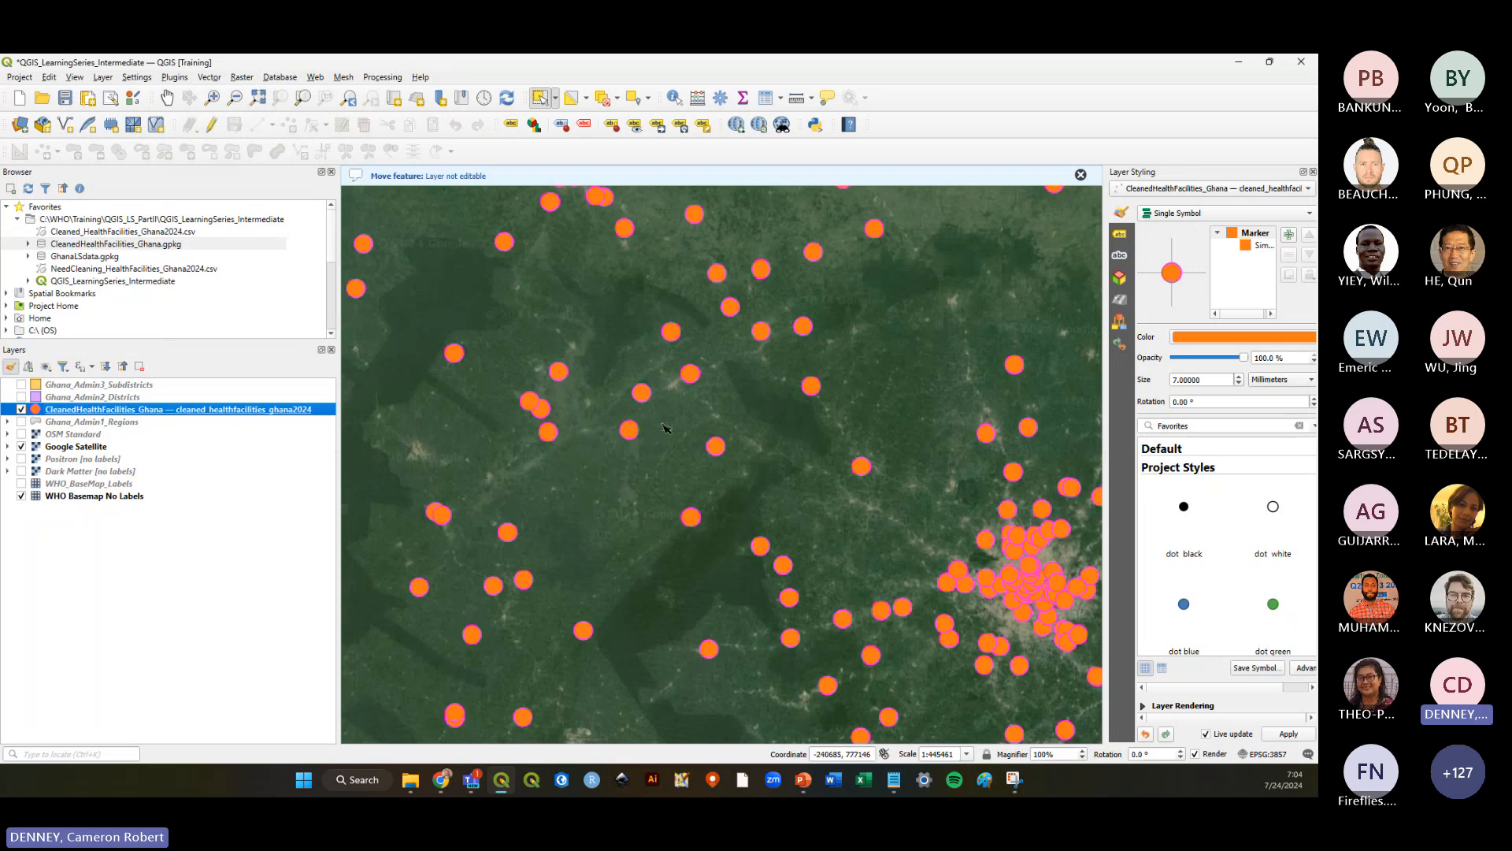
Move the CleanedHealthFacilities_Ghana layer above all admin layers, check it over Ghana_Admin2_Districts, hide the districts again, and save the project
{"action": "left_click", "coordinate": [21, 396]}
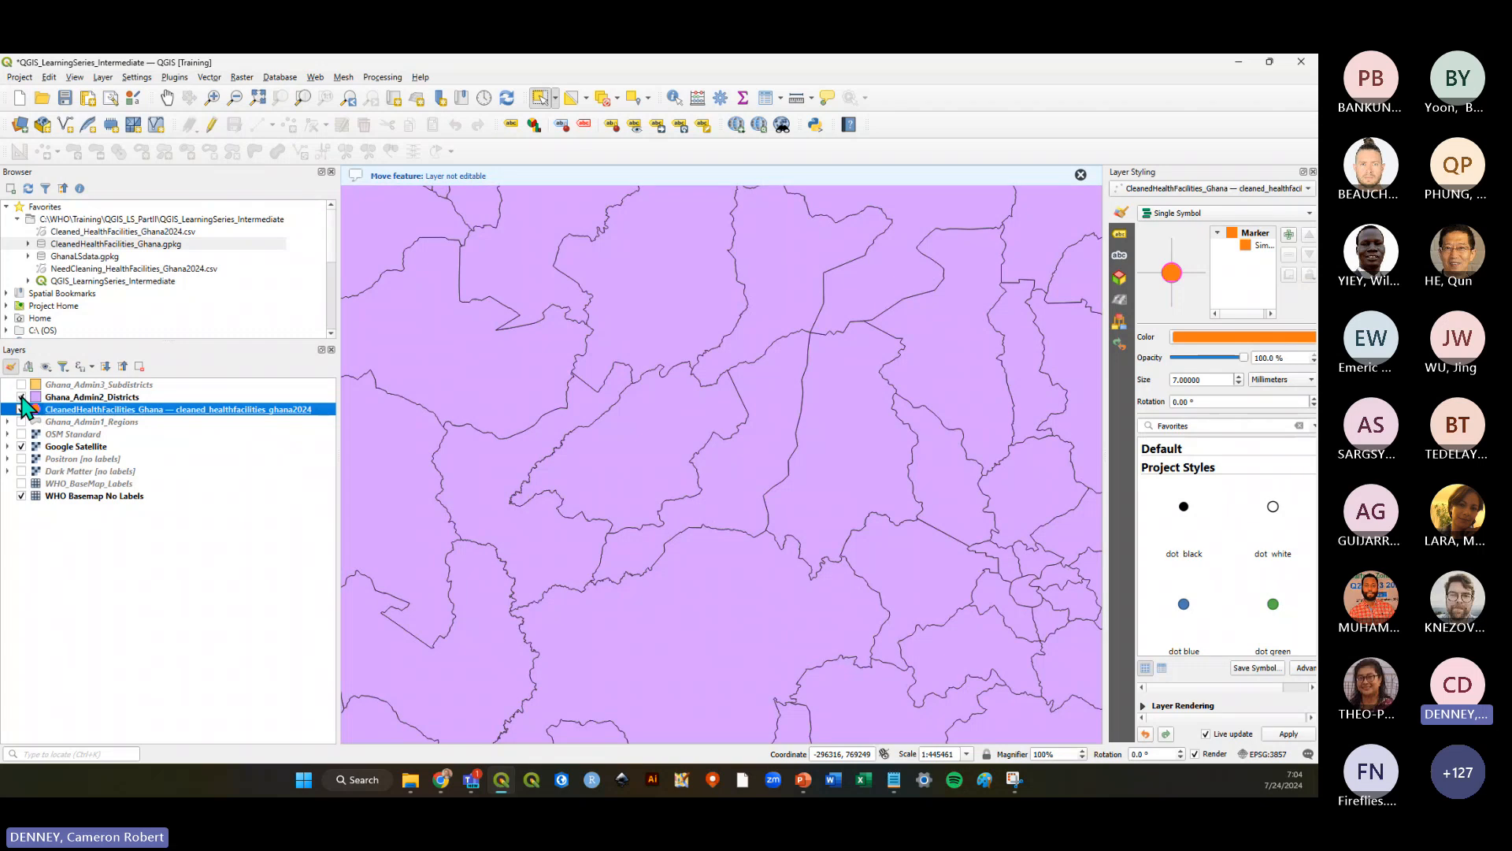
{"action": "left_click_drag", "start_coordinate": [63, 417], "coordinate": [71, 384]}
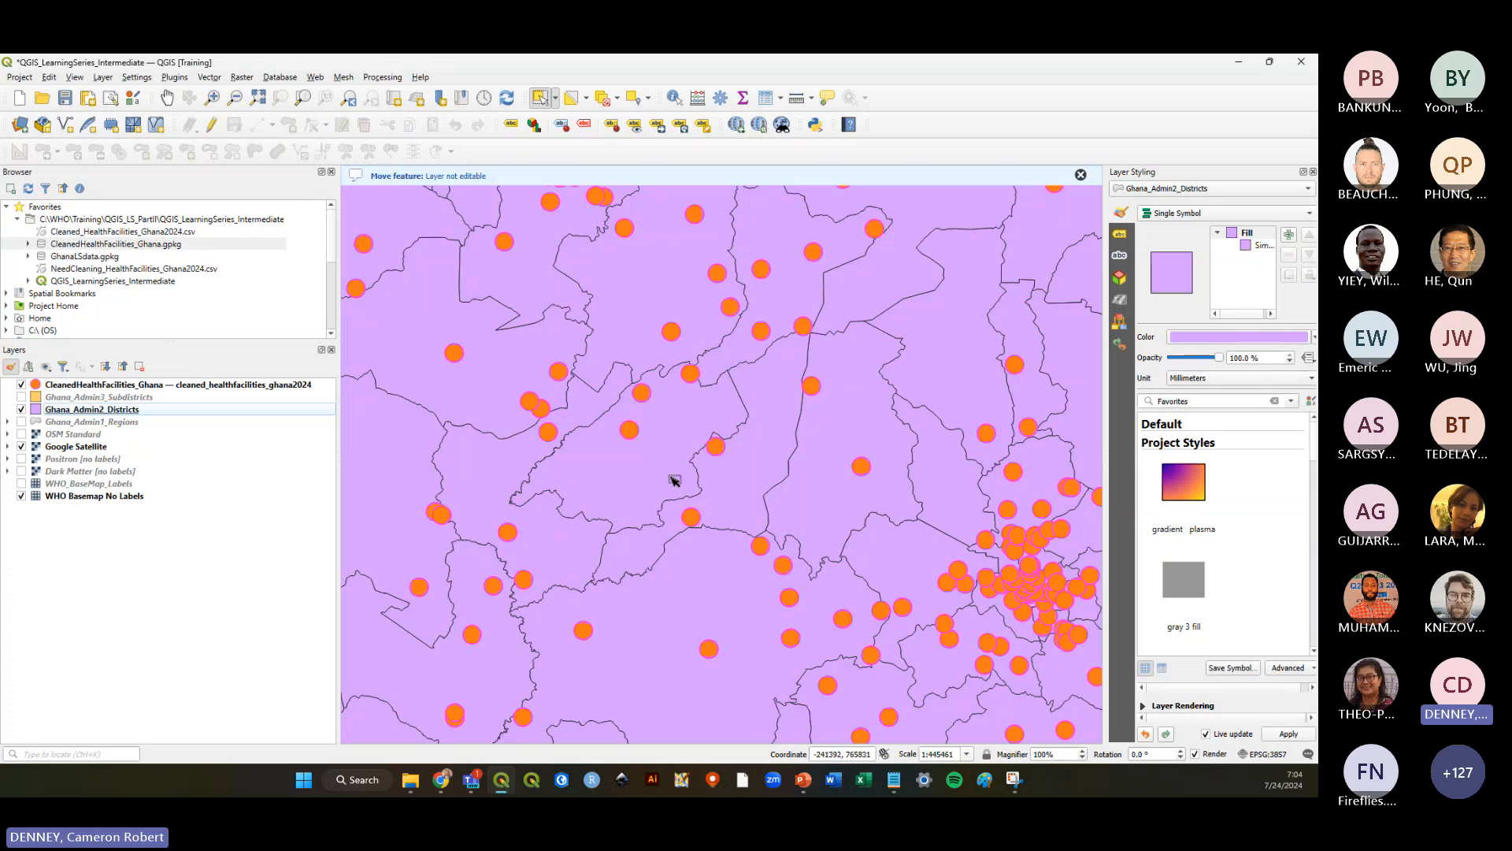
{"action": "left_click", "coordinate": [21, 409]}
{"action": "left_click", "coordinate": [106, 386]}
{"action": "left_click", "coordinate": [64, 99]}
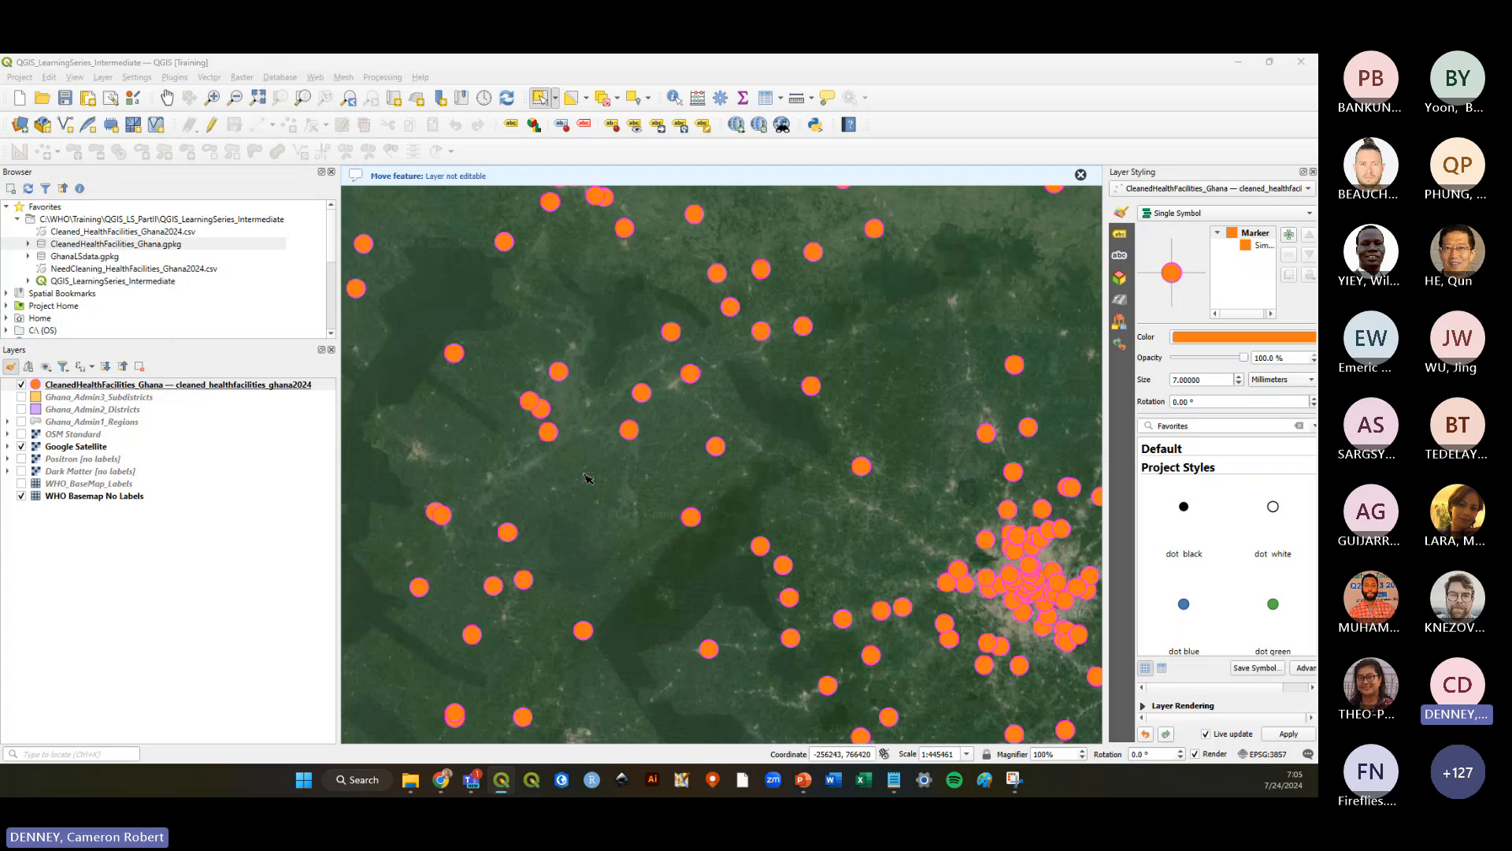
Switch to QGISII_LearningSeriesTutorial.pdf in the browser and examine the Module 3 exercises on counting points by area and facilities per capita
{"action": "key", "text": "alt+Tab"}
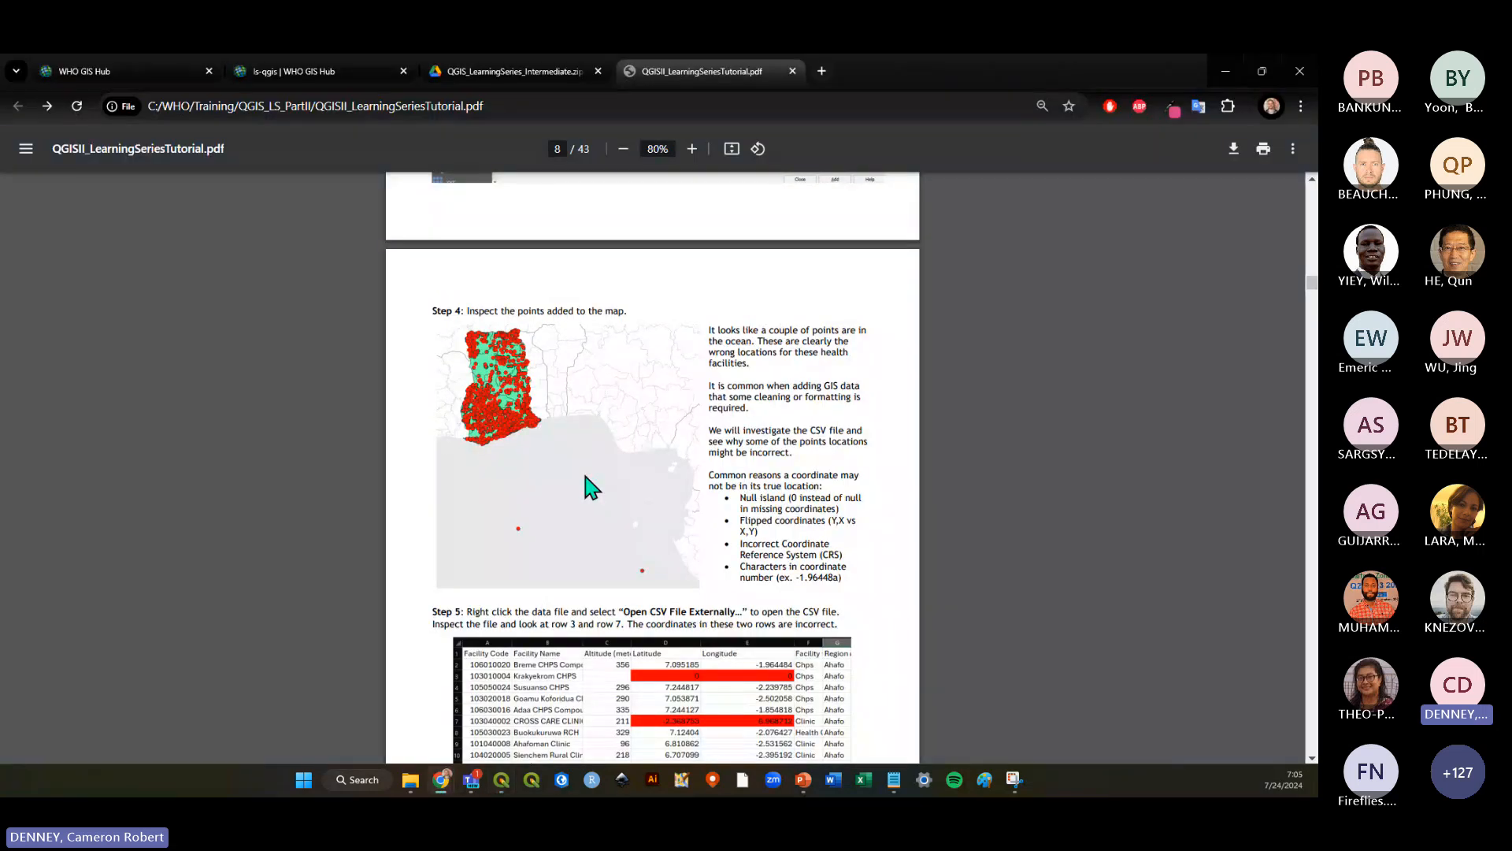
{"action": "scroll", "coordinate": [651, 506], "scroll_direction": "down", "scroll_amount": 15}
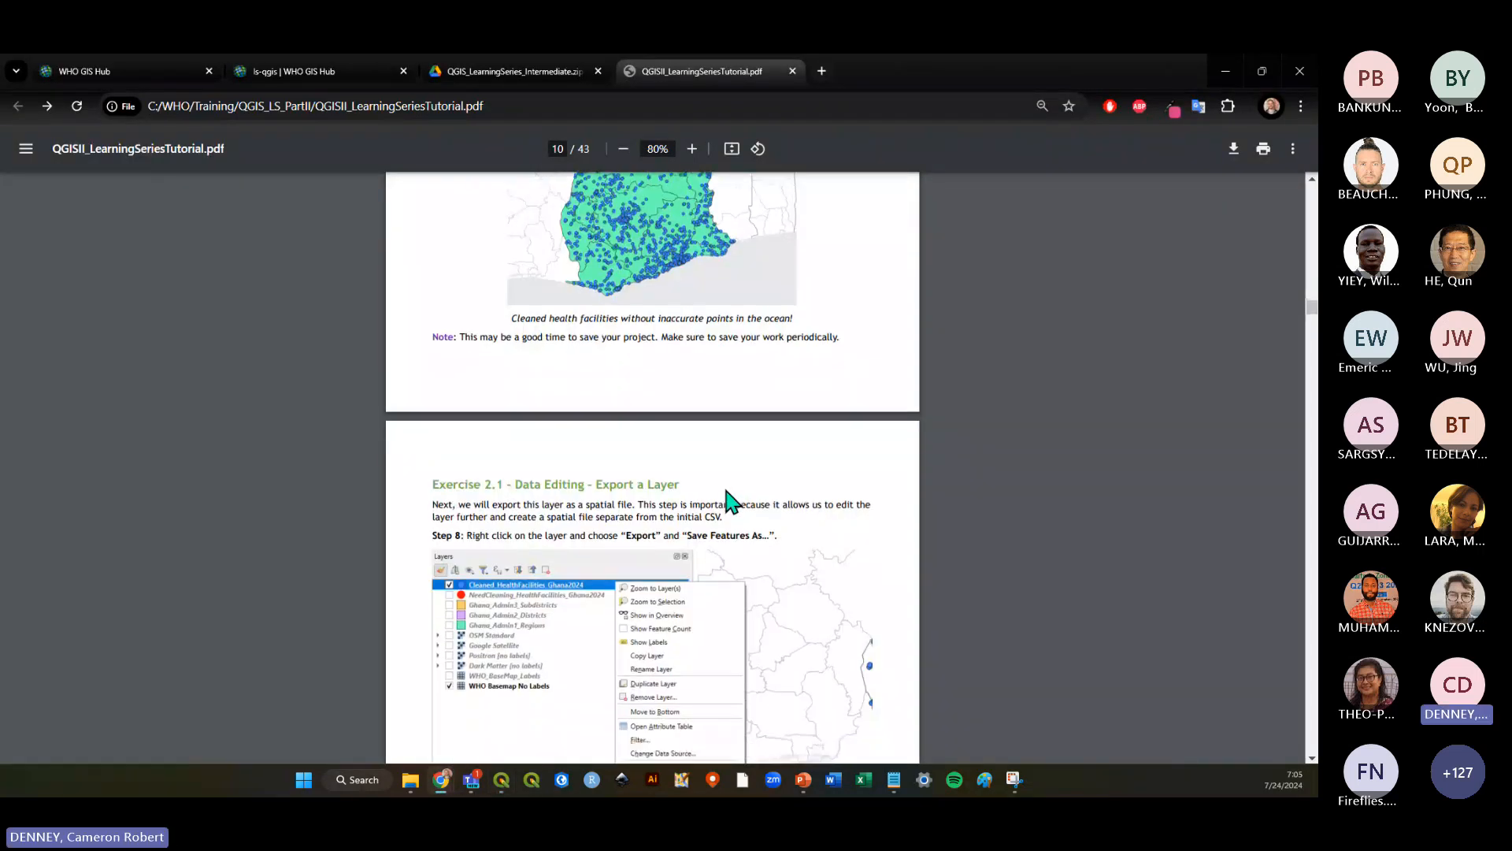
{"action": "scroll", "coordinate": [732, 500], "scroll_direction": "down", "scroll_amount": 20}
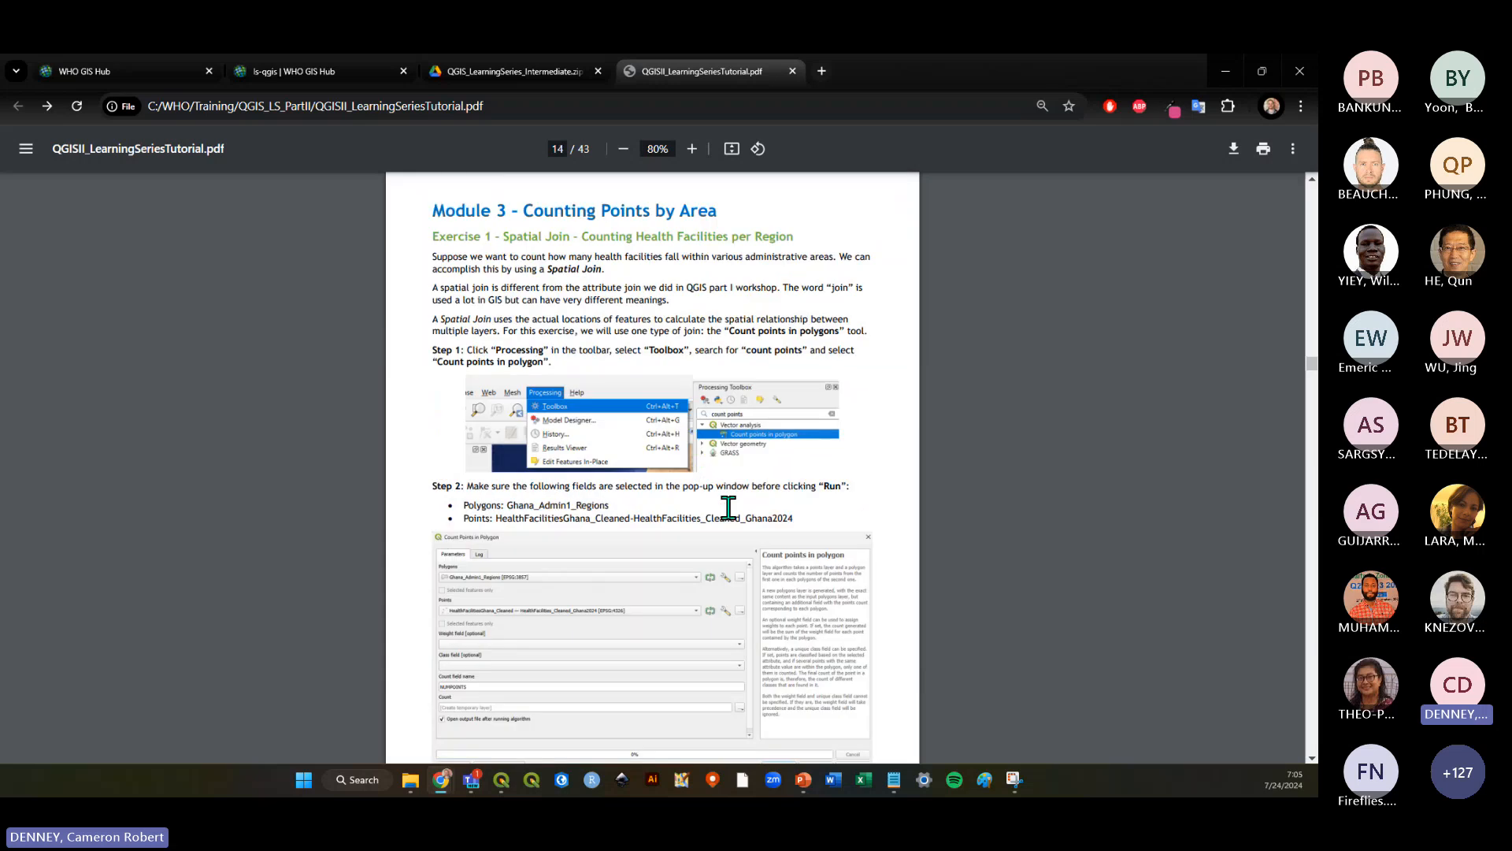
{"action": "scroll", "coordinate": [728, 508], "scroll_direction": "up", "scroll_amount": 1}
{"action": "left_click_drag", "start_coordinate": [434, 264], "coordinate": [738, 265]}
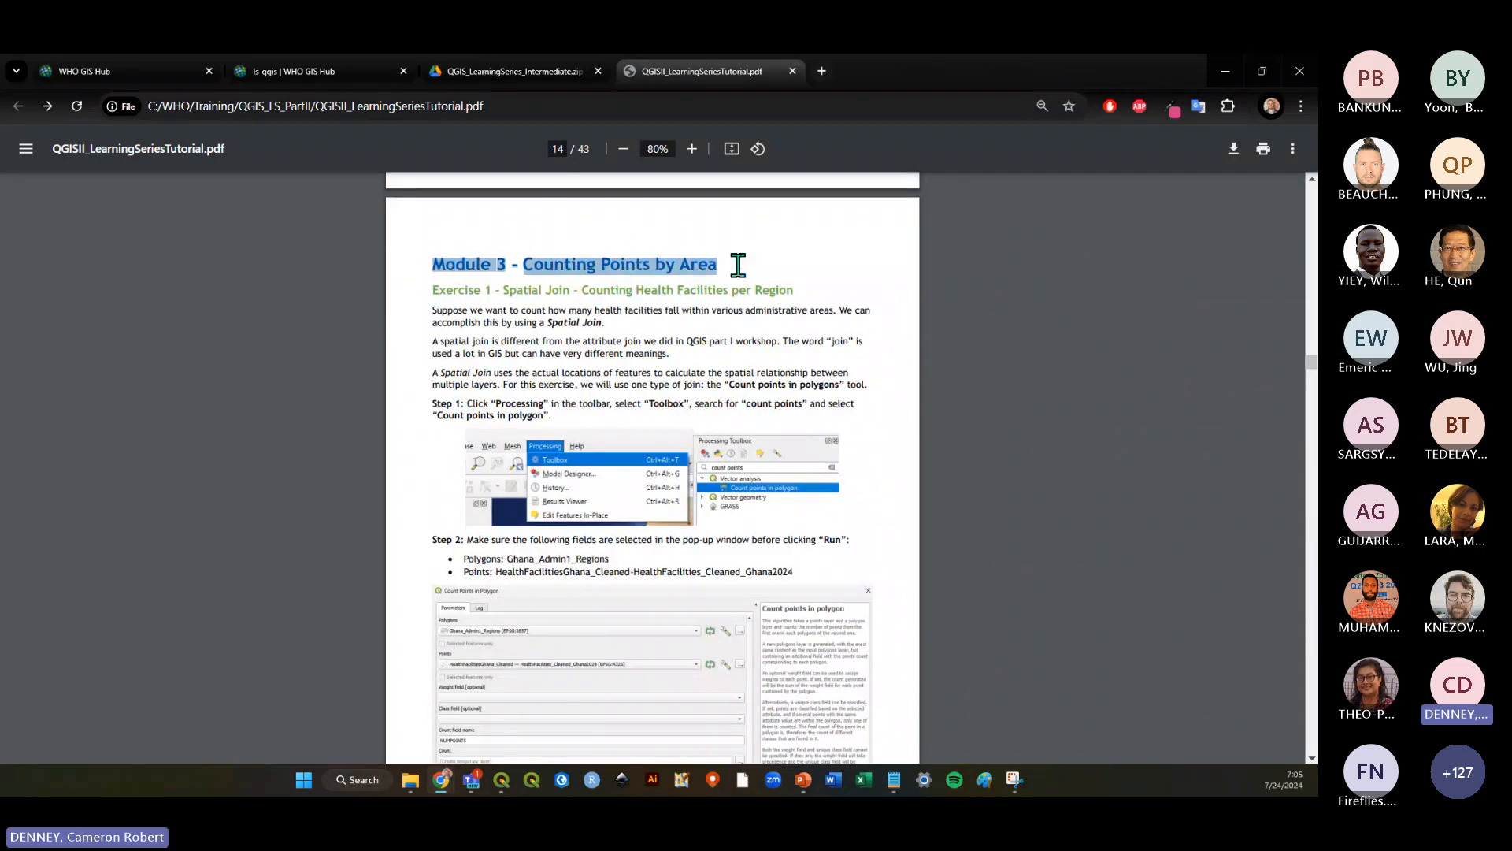
{"action": "left_click_drag", "start_coordinate": [432, 289], "coordinate": [738, 287]}
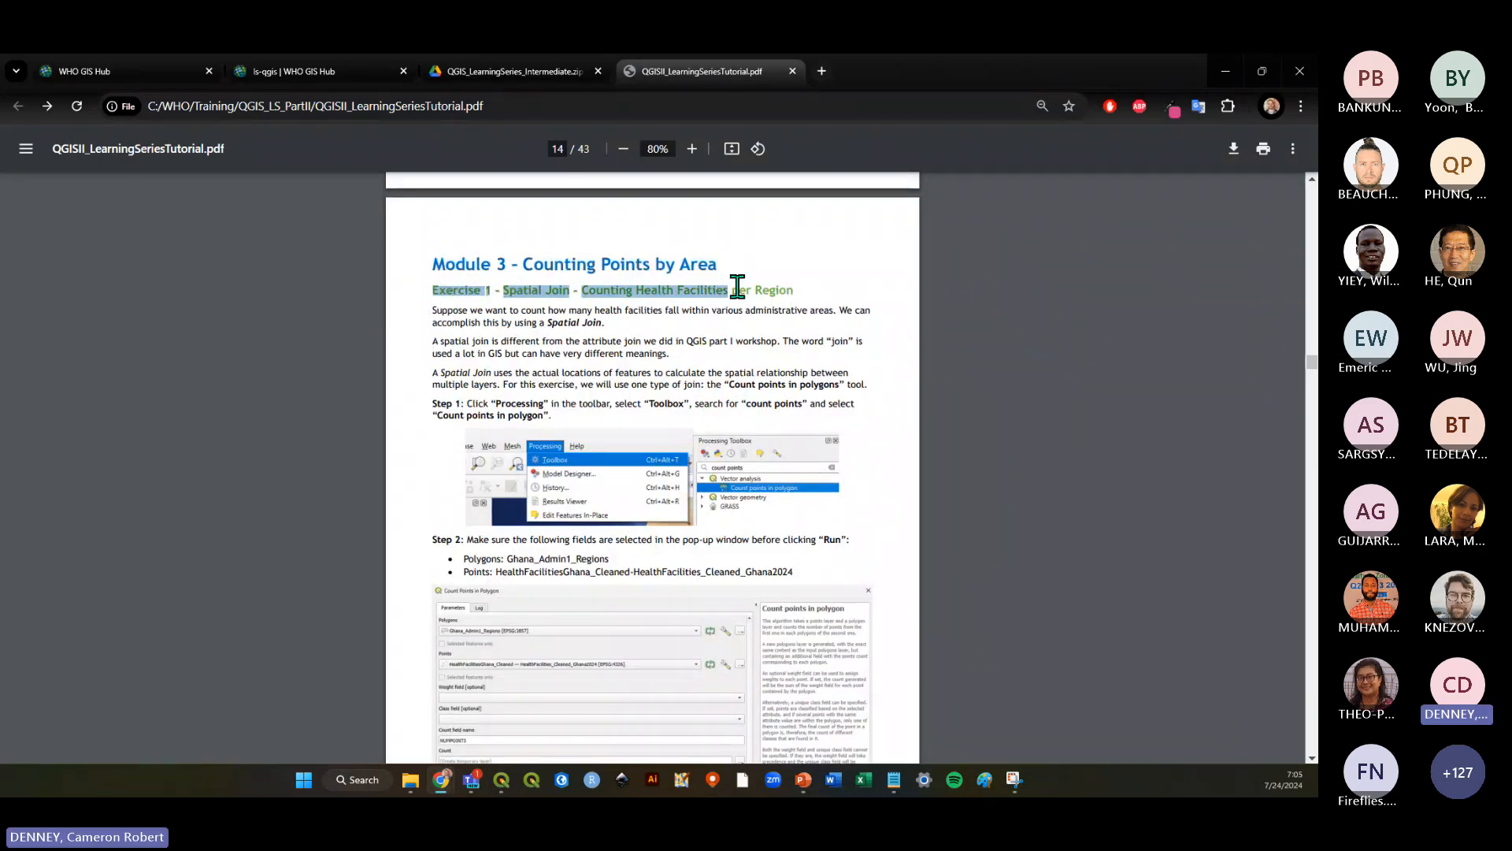
{"action": "left_click", "coordinate": [737, 271]}
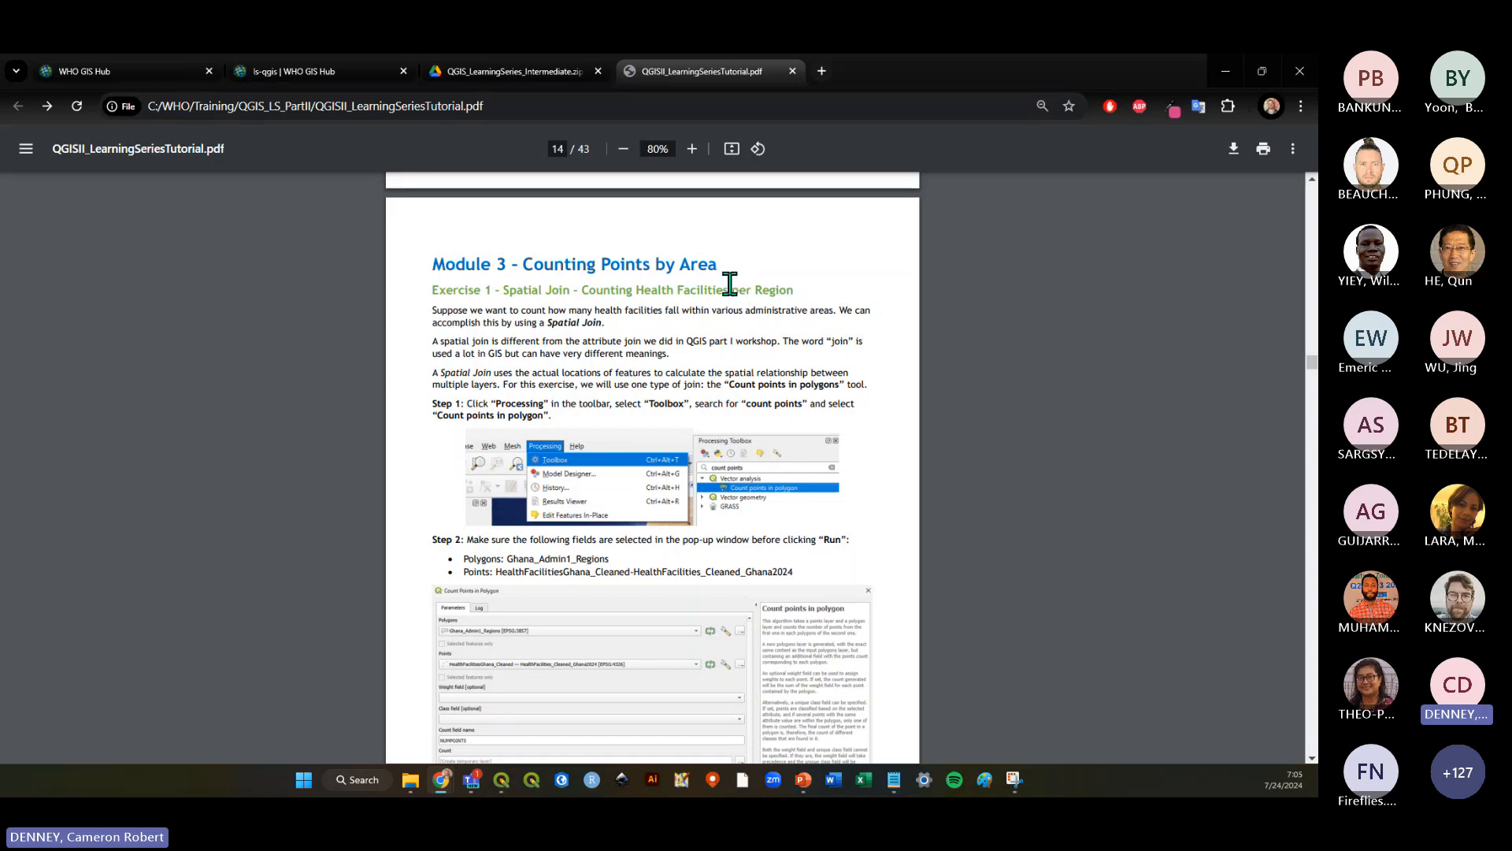
{"action": "scroll", "coordinate": [730, 284], "scroll_direction": "down", "scroll_amount": 7}
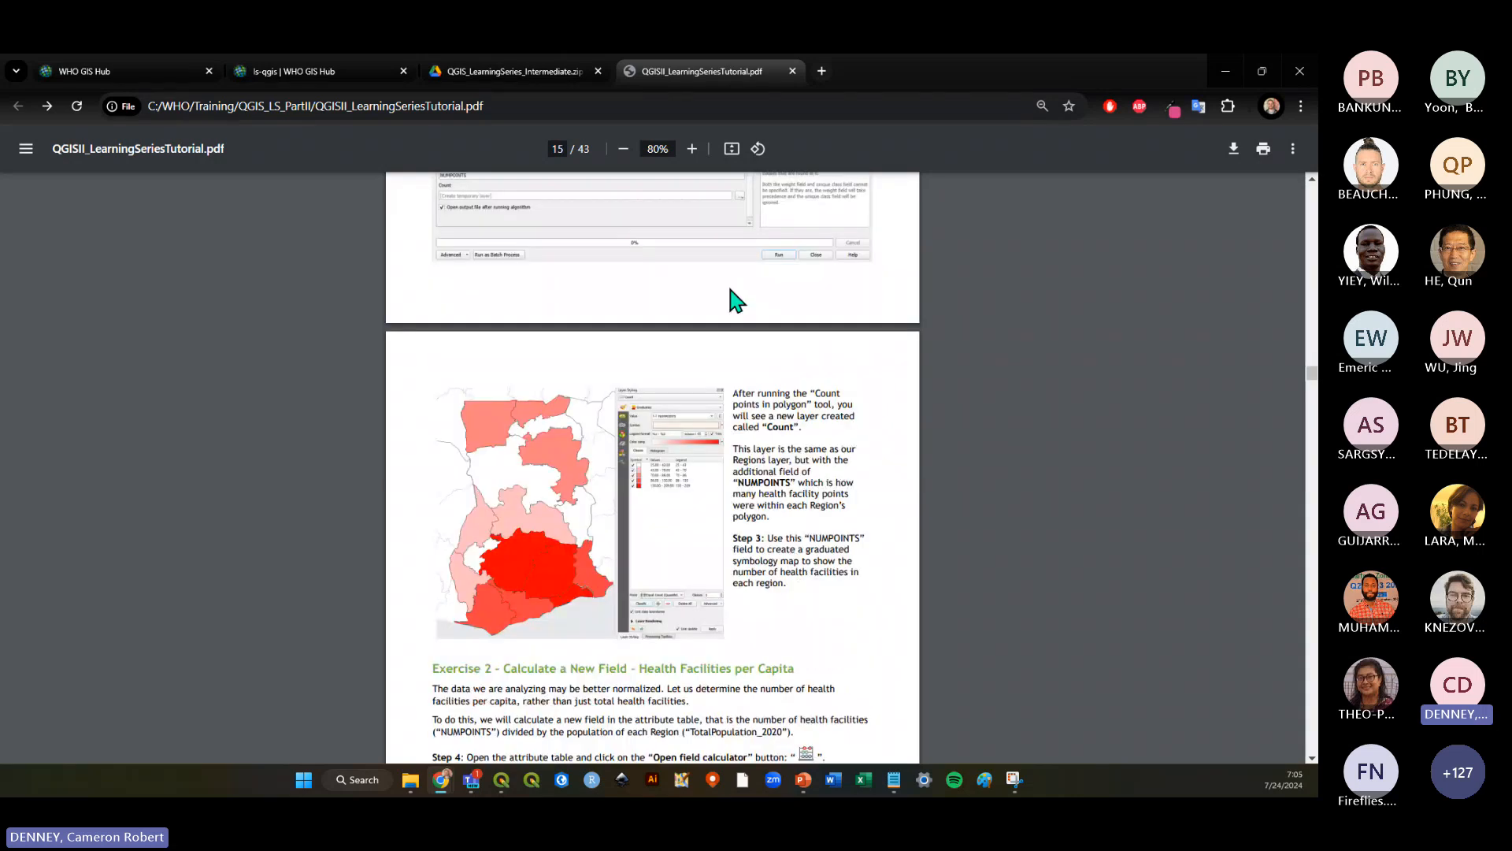
{"action": "scroll", "coordinate": [730, 292], "scroll_direction": "down", "scroll_amount": 9}
{"action": "scroll", "coordinate": [730, 291], "scroll_direction": "up", "scroll_amount": 6}
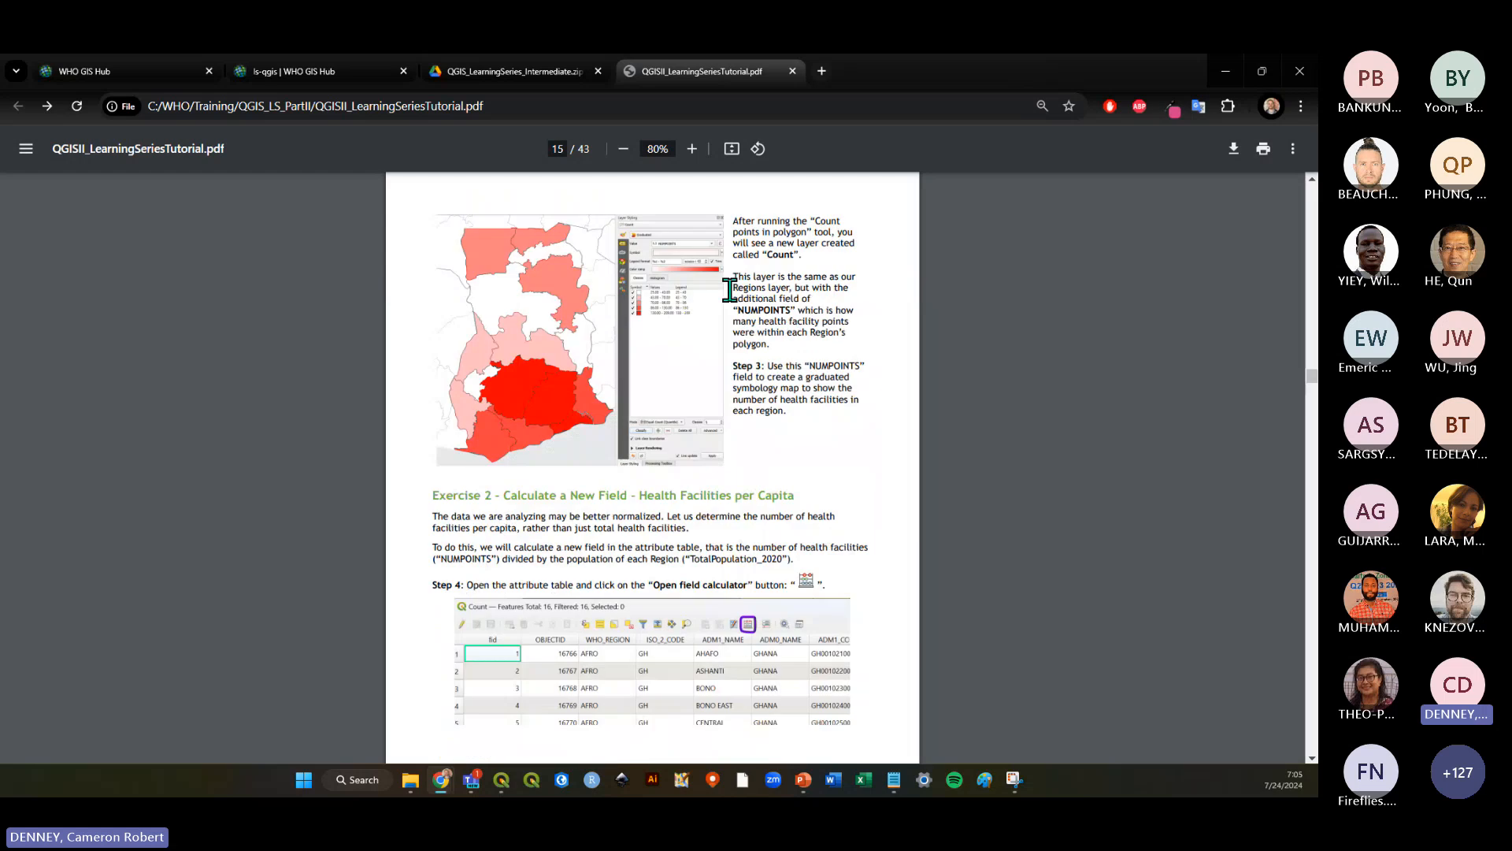
{"action": "scroll", "coordinate": [730, 290], "scroll_direction": "up", "scroll_amount": 9}
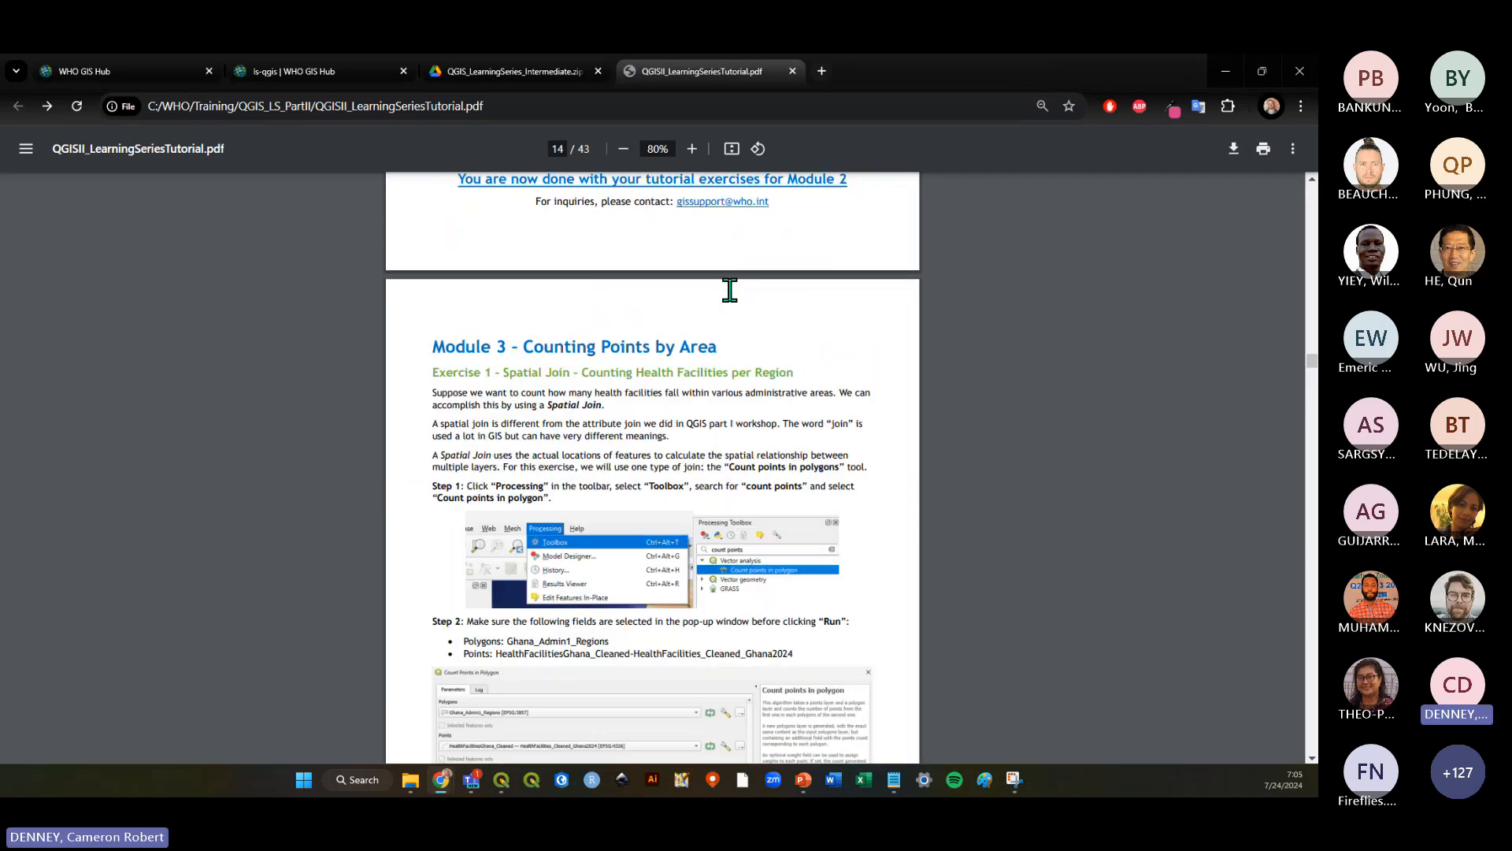
{"action": "scroll", "coordinate": [731, 289], "scroll_direction": "down", "scroll_amount": 1}
{"action": "left_click_drag", "start_coordinate": [432, 264], "coordinate": [726, 260]}
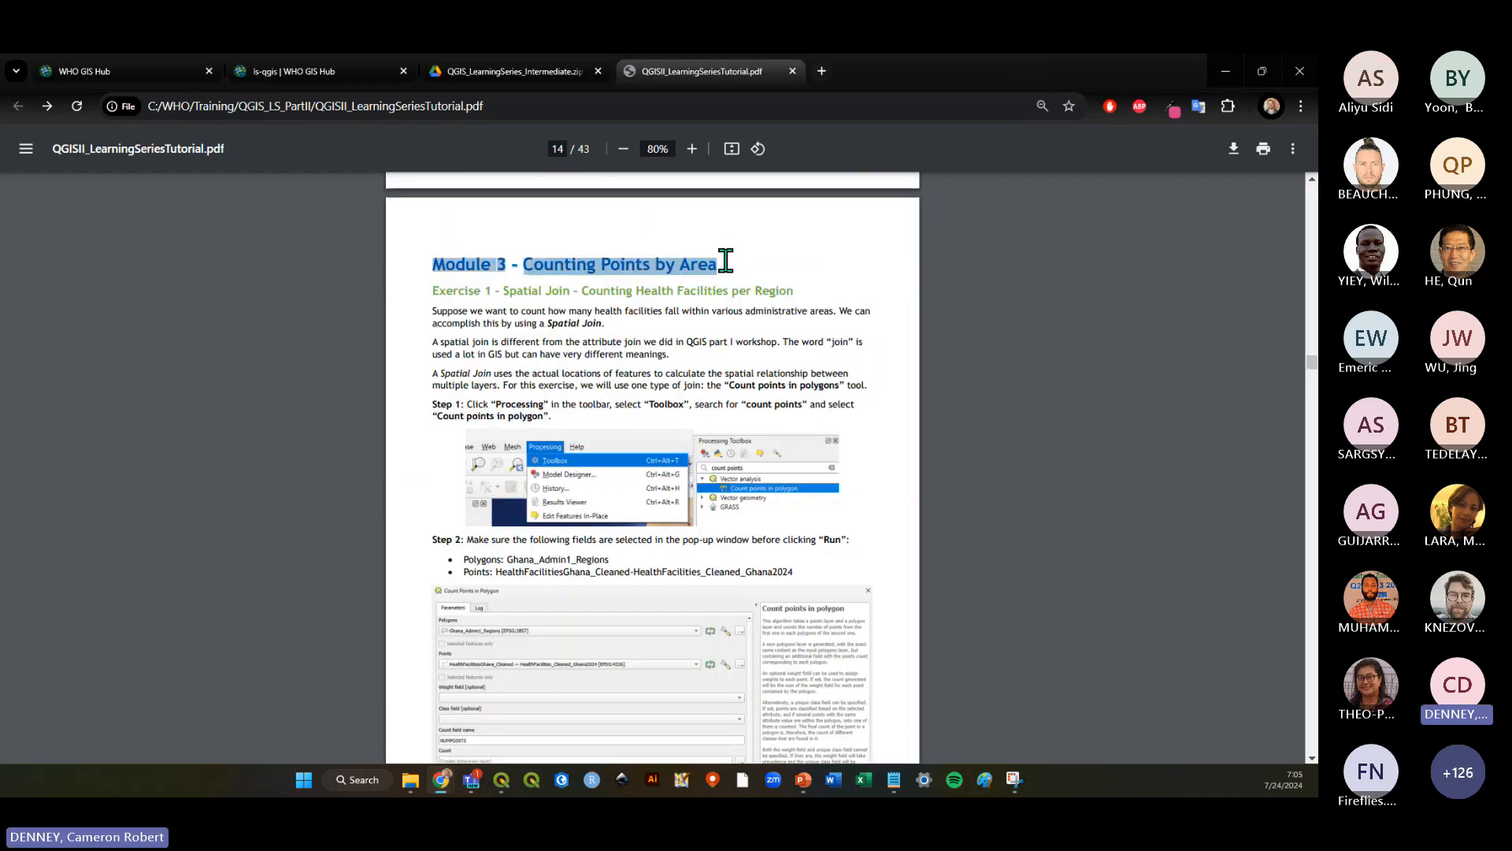
{"action": "left_click", "coordinate": [741, 281]}
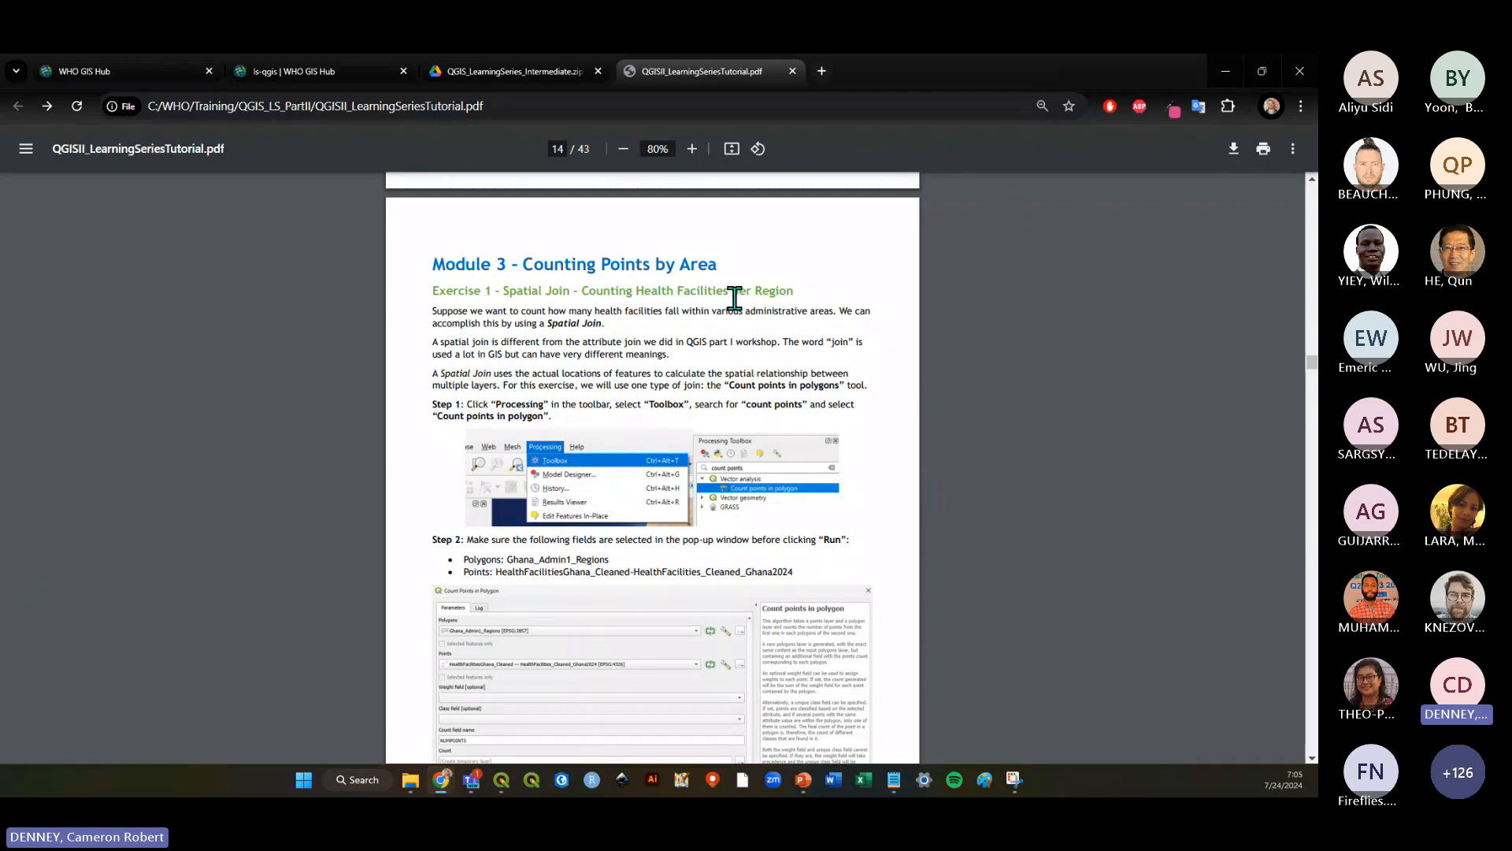
Switch back to QGIS and save the QGIS_LearningSeries_Intermediate project
{"action": "key", "text": "alt+Tab"}
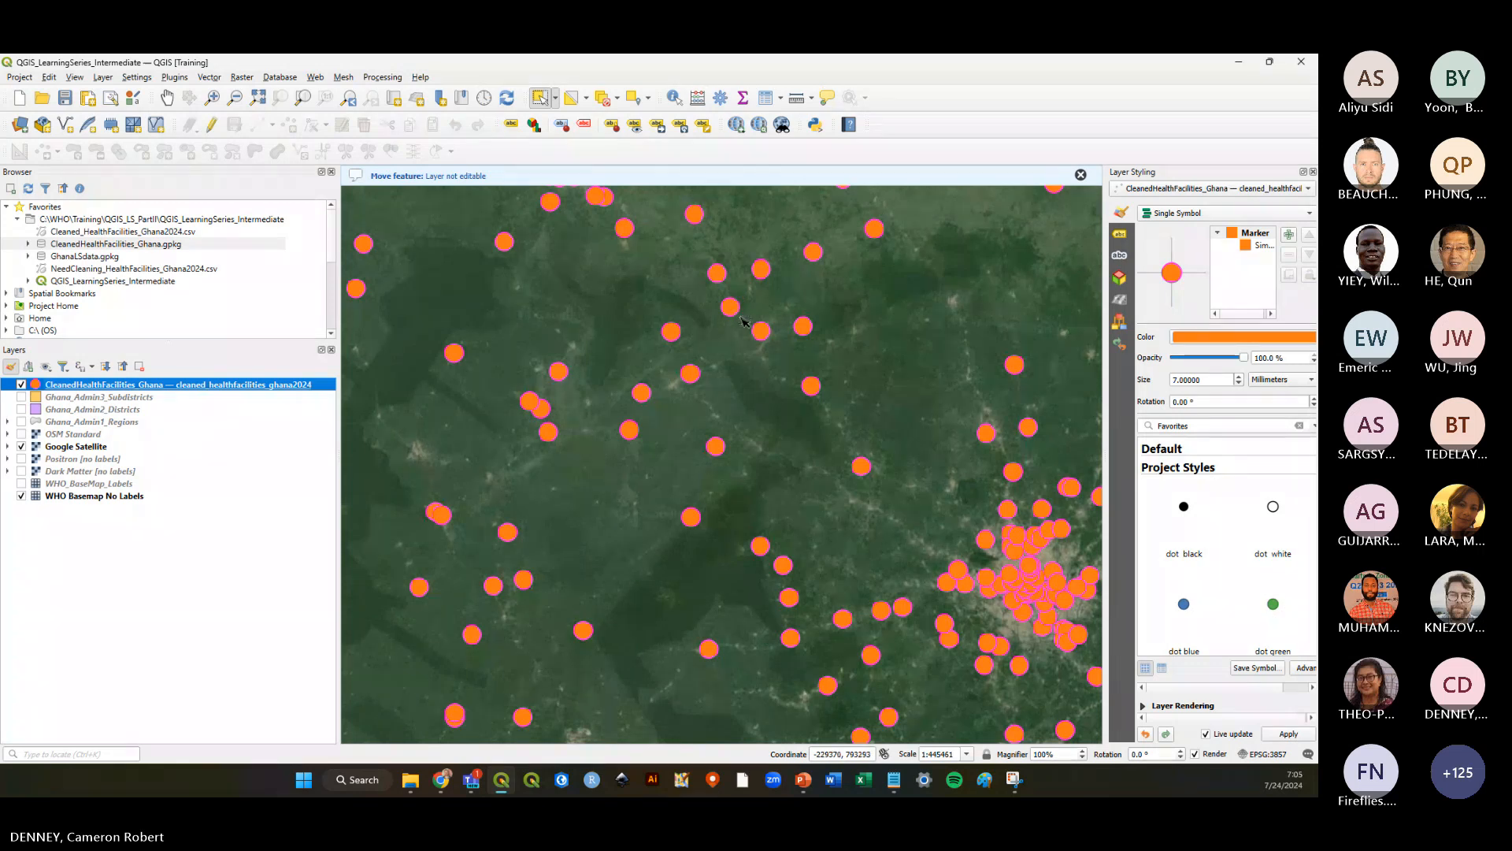
{"action": "left_click", "coordinate": [65, 97]}
{"action": "left_click", "coordinate": [175, 540]}
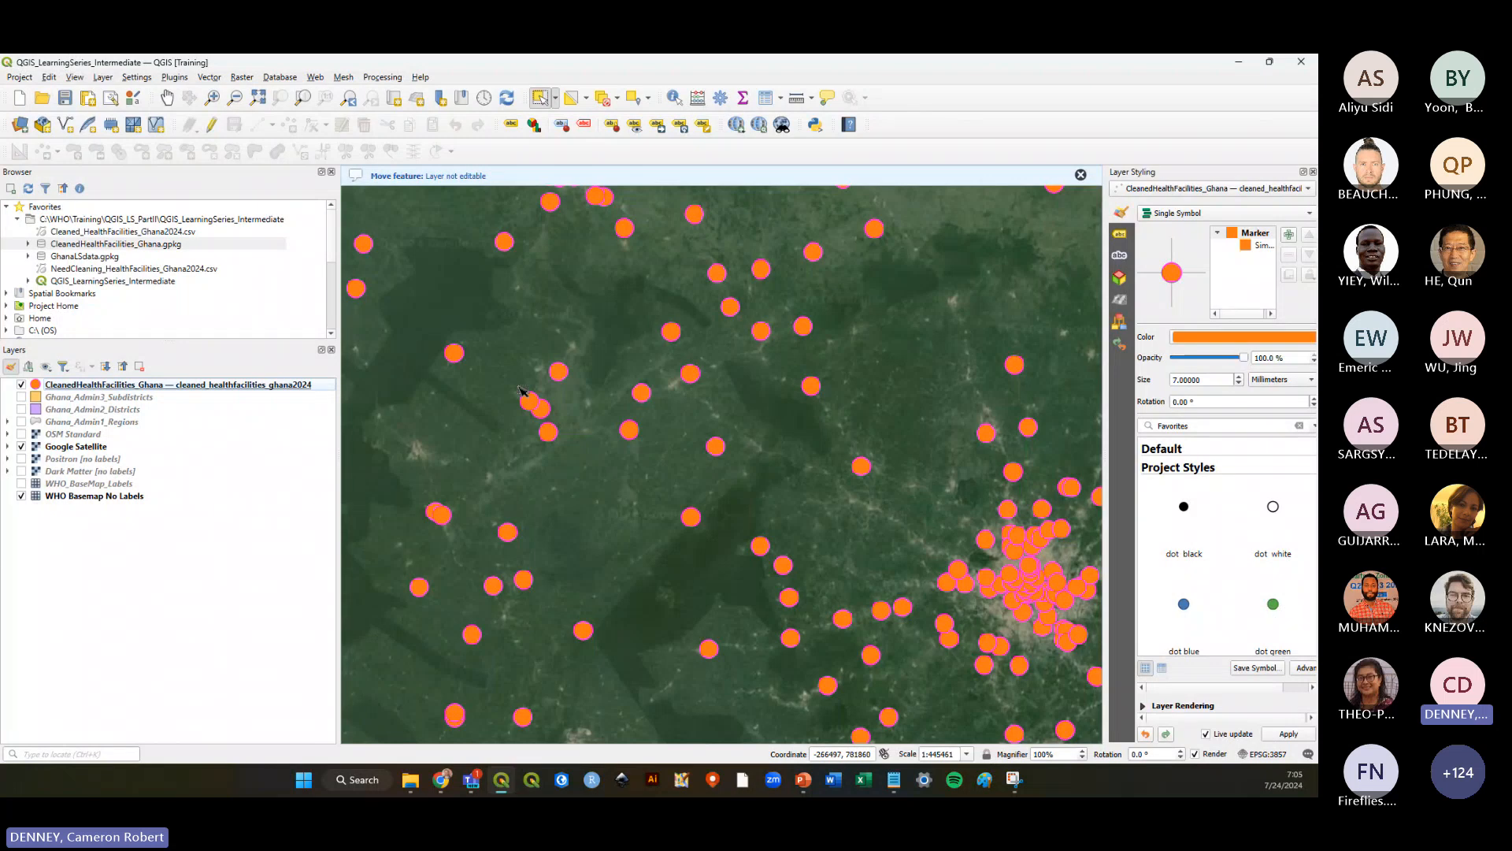
Reduce the health facility marker size to 2 millimetres and bring the country's facility points into view
{"action": "scroll", "coordinate": [599, 478], "scroll_direction": "down", "scroll_amount": 2}
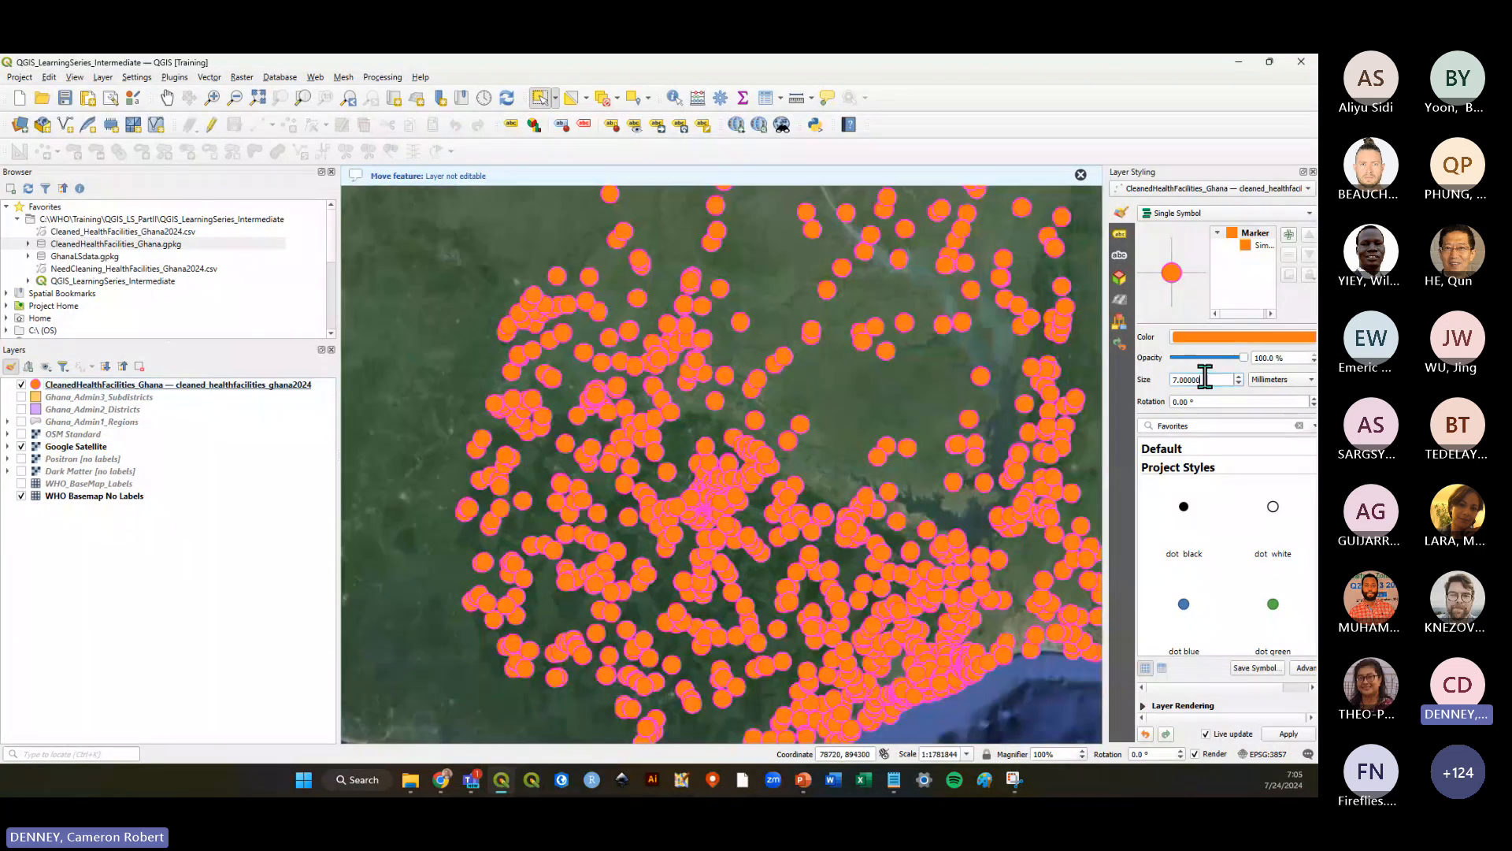
{"action": "scroll", "coordinate": [1205, 379], "scroll_direction": "down", "scroll_amount": 1}
{"action": "scroll", "coordinate": [1205, 379], "scroll_direction": "down", "scroll_amount": 4}
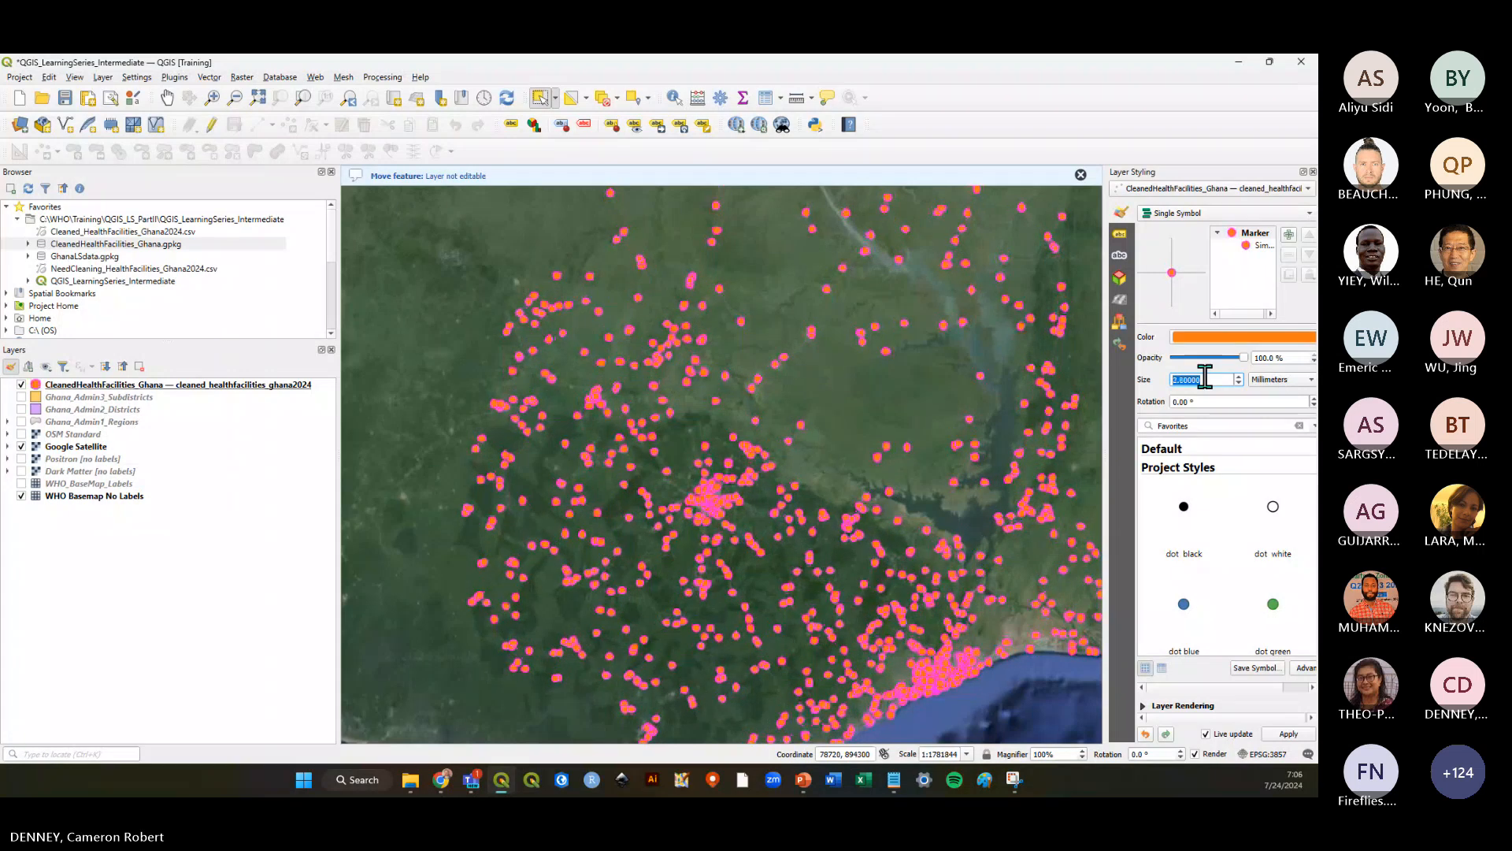
{"action": "scroll", "coordinate": [1205, 379], "scroll_direction": "down", "scroll_amount": 3}
{"action": "scroll", "coordinate": [636, 490], "scroll_direction": "down", "scroll_amount": 2}
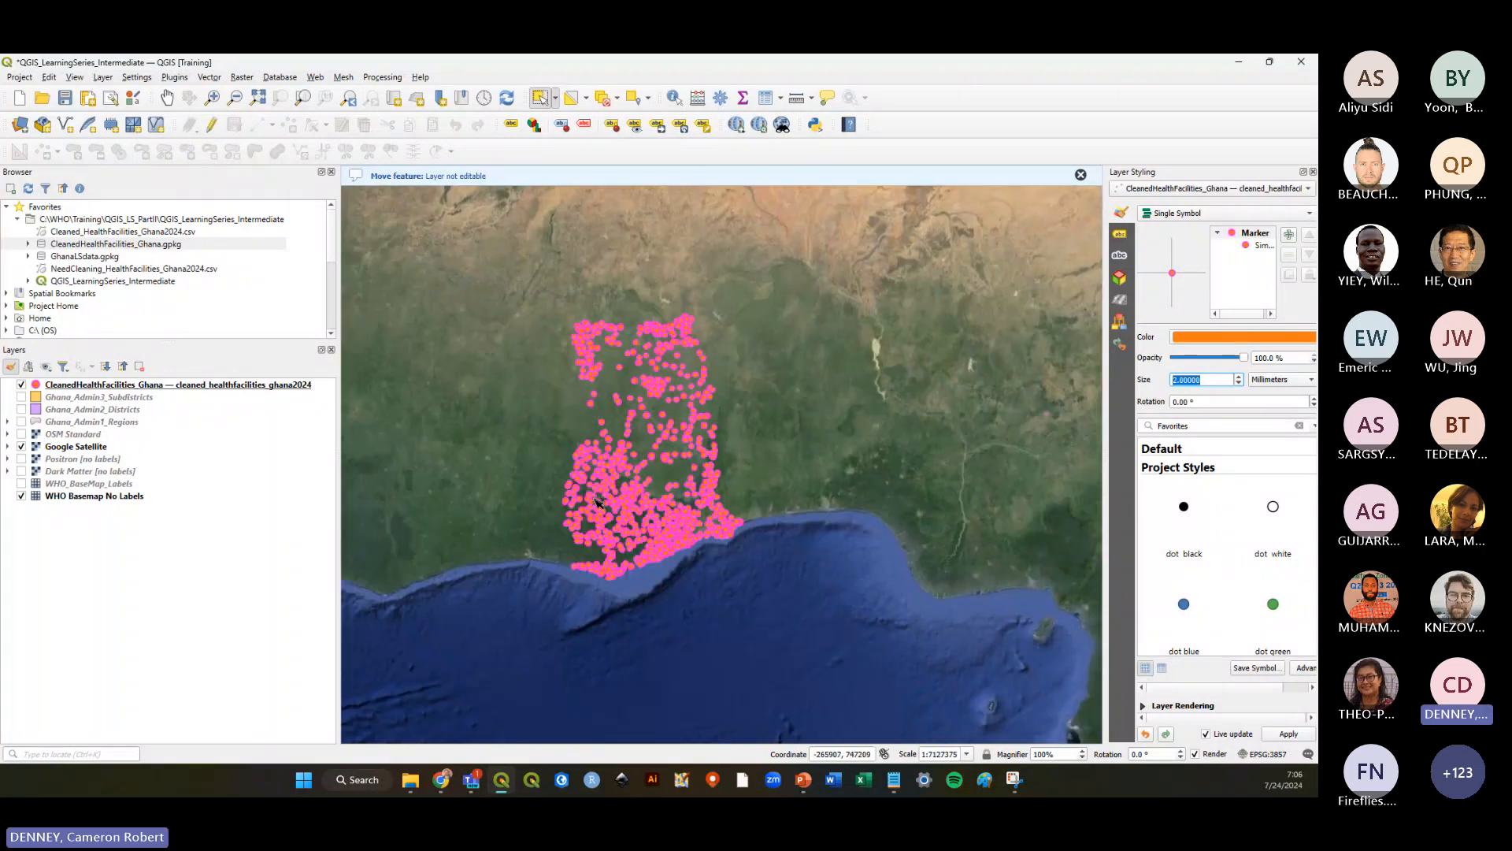
{"action": "scroll", "coordinate": [637, 490], "scroll_direction": "up", "scroll_amount": 1}
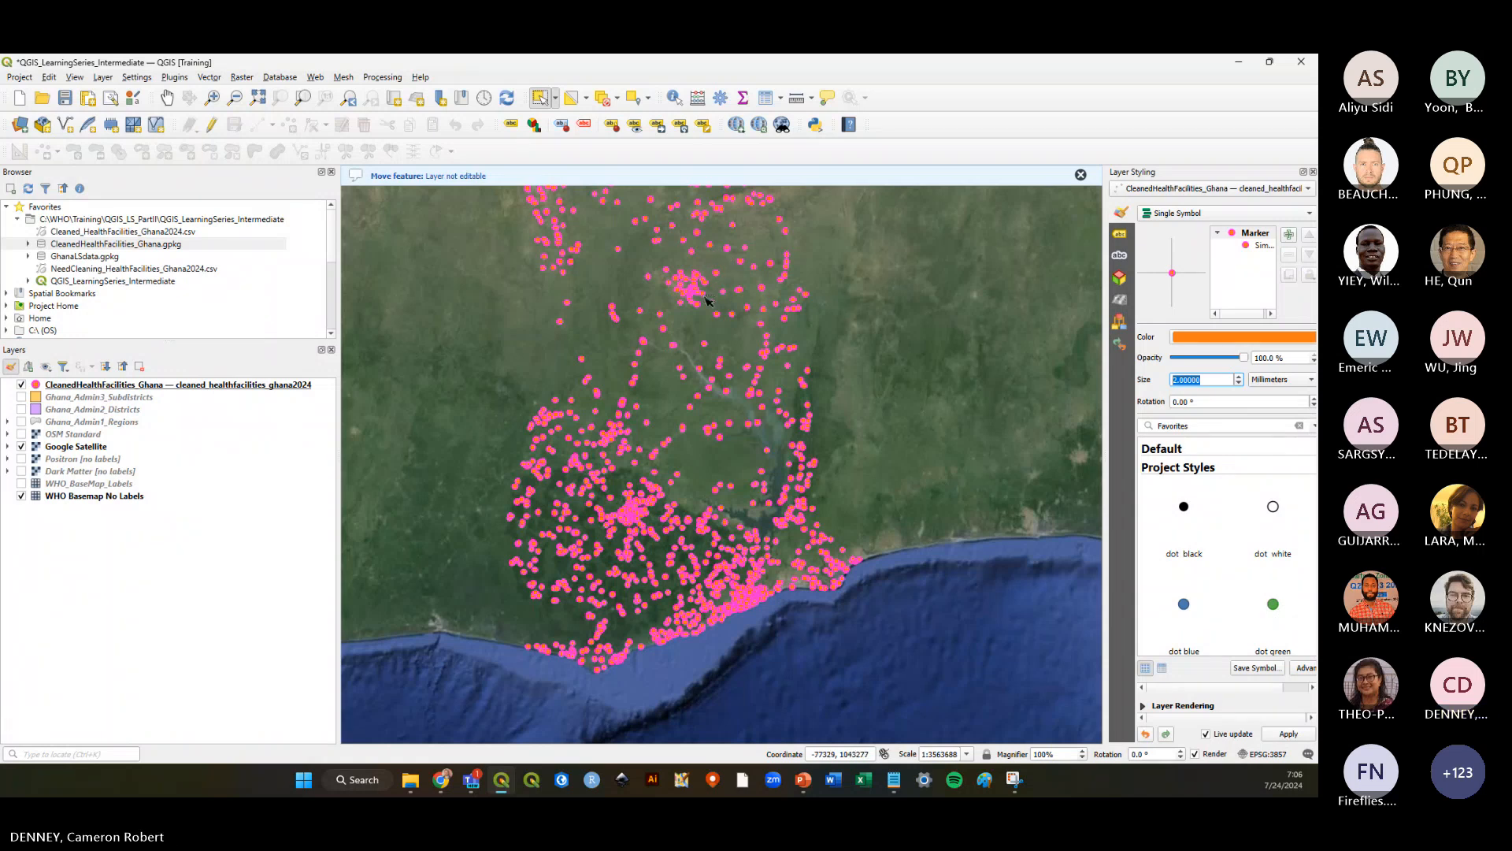
Start an edit session on the CleanedHealthFacilities_Ghana layer and open its attribute table
{"action": "left_click", "coordinate": [118, 386]}
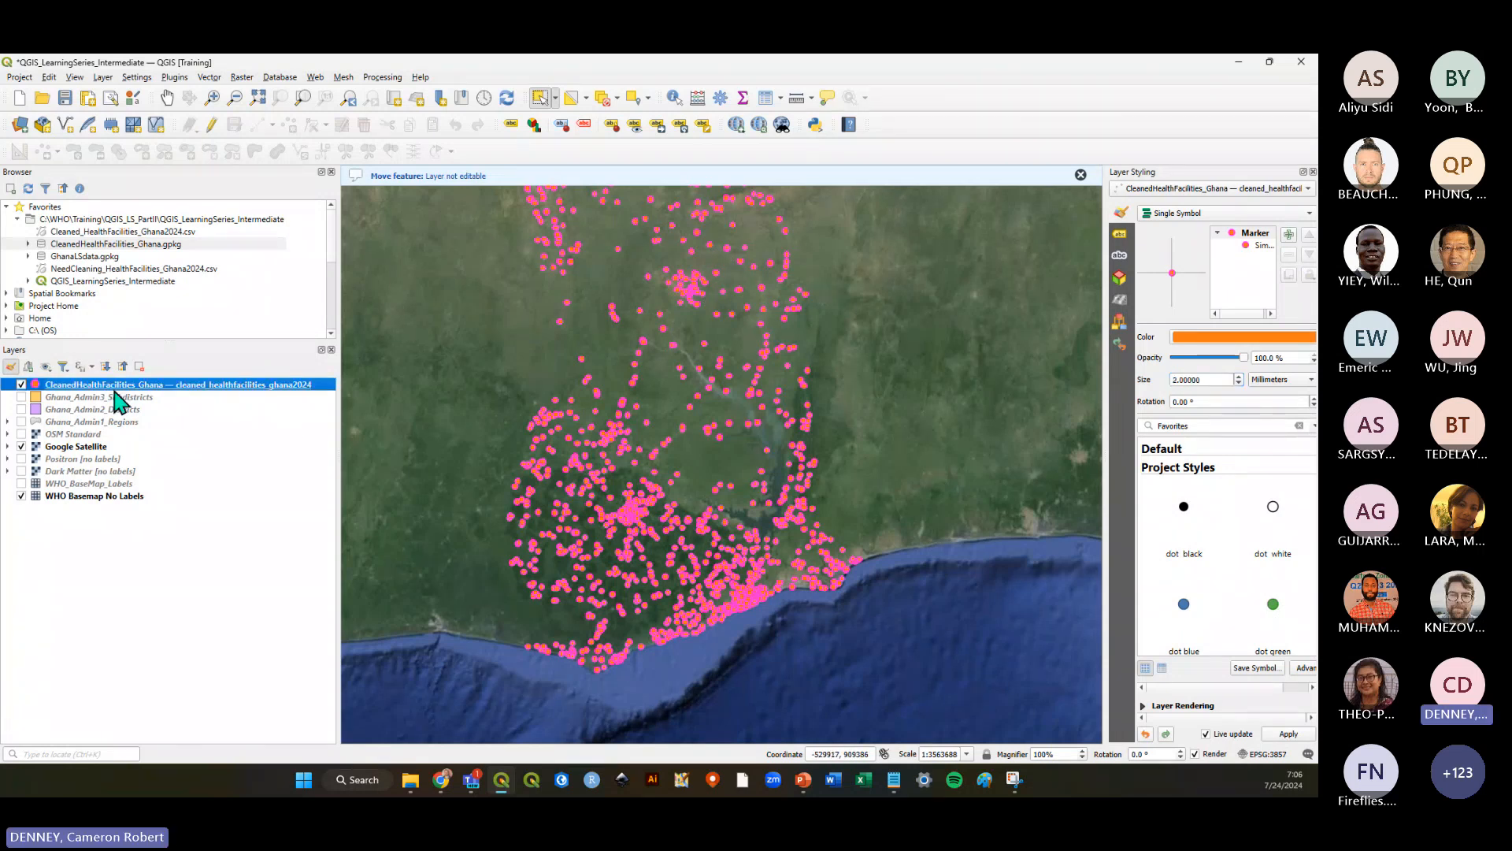
{"action": "left_click", "coordinate": [211, 128]}
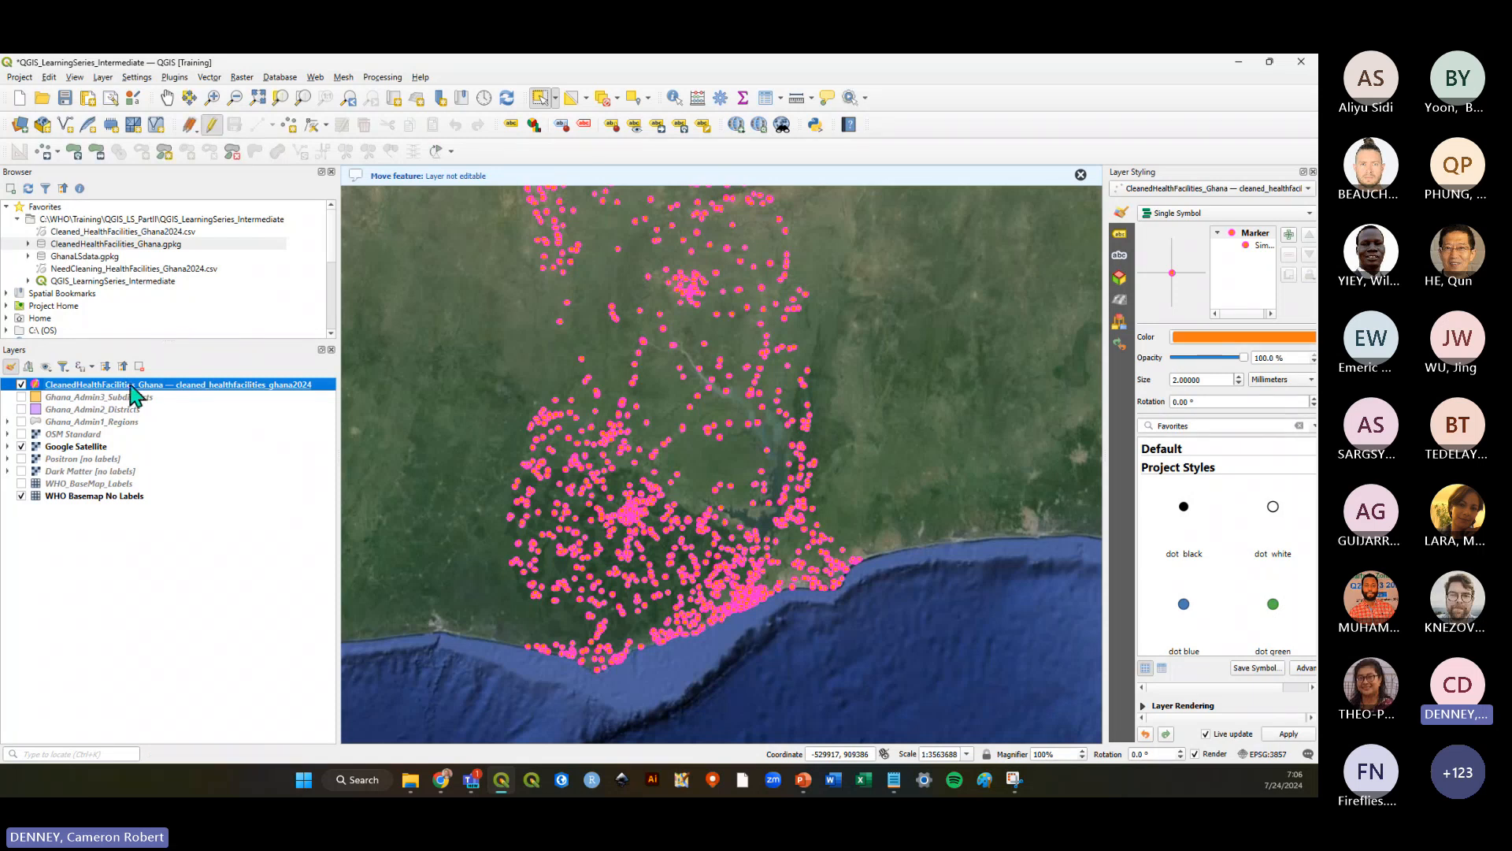
{"action": "right_click", "coordinate": [136, 394]}
{"action": "left_click", "coordinate": [196, 557]}
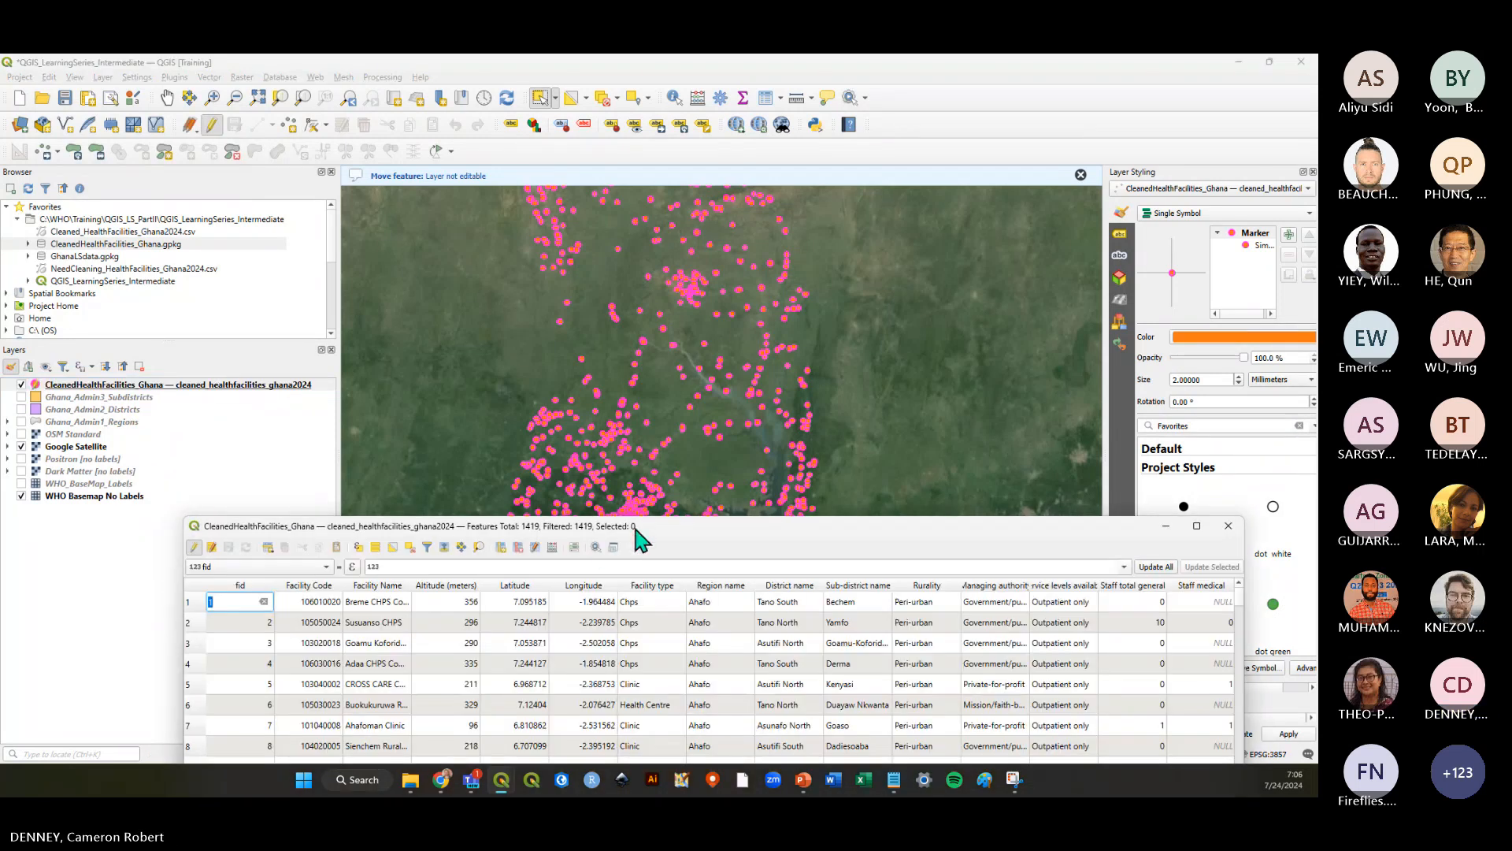
{"action": "left_click_drag", "start_coordinate": [636, 529], "coordinate": [701, 286]}
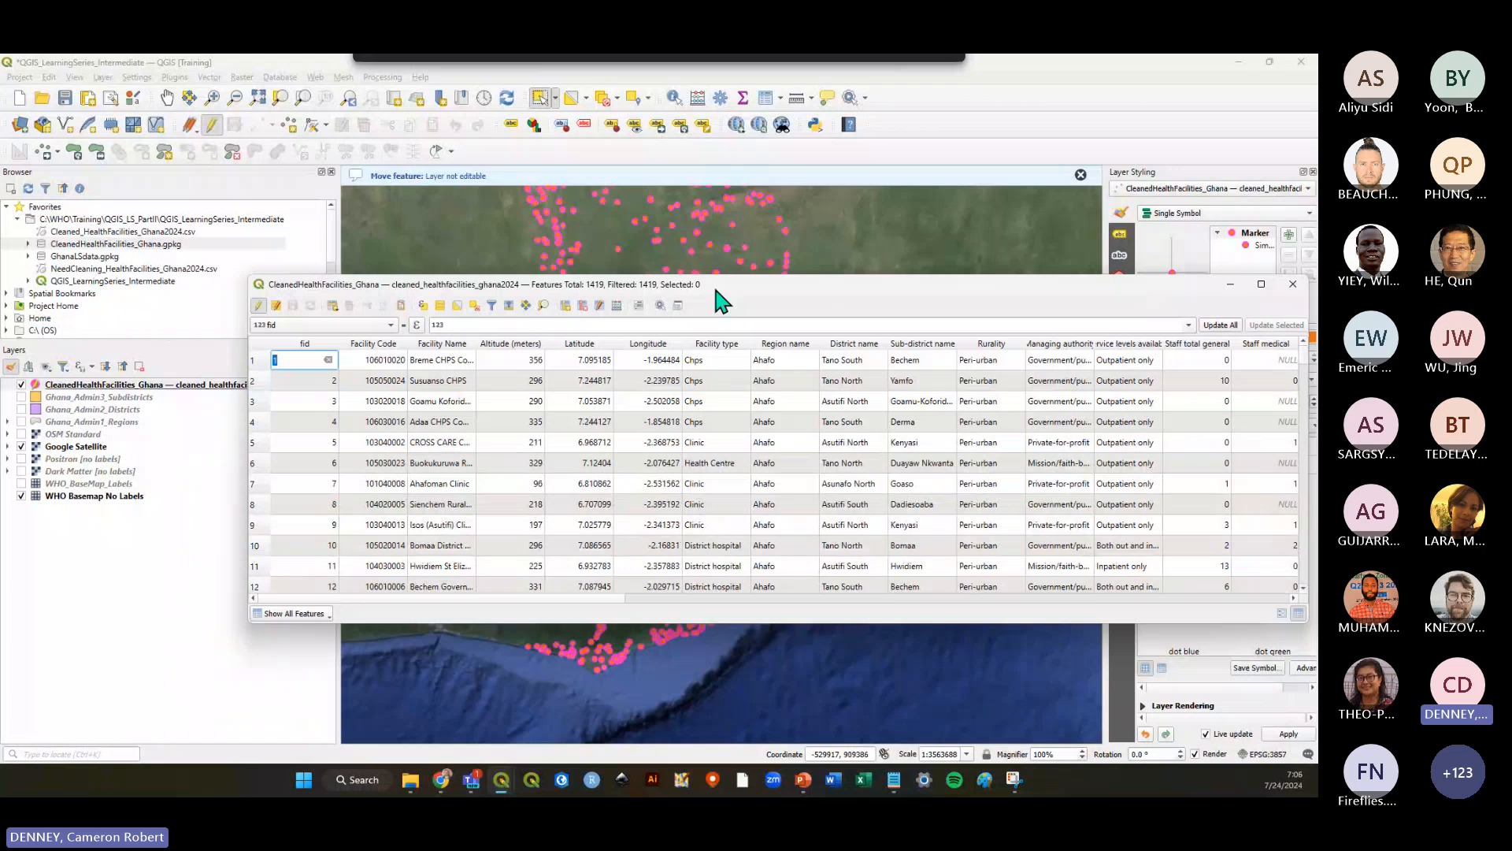
Overwrite the Facility Name of the first record with the test text "fdfdfdfdf" and replace that with "dsdsd"
{"action": "double_click", "coordinate": [439, 360]}
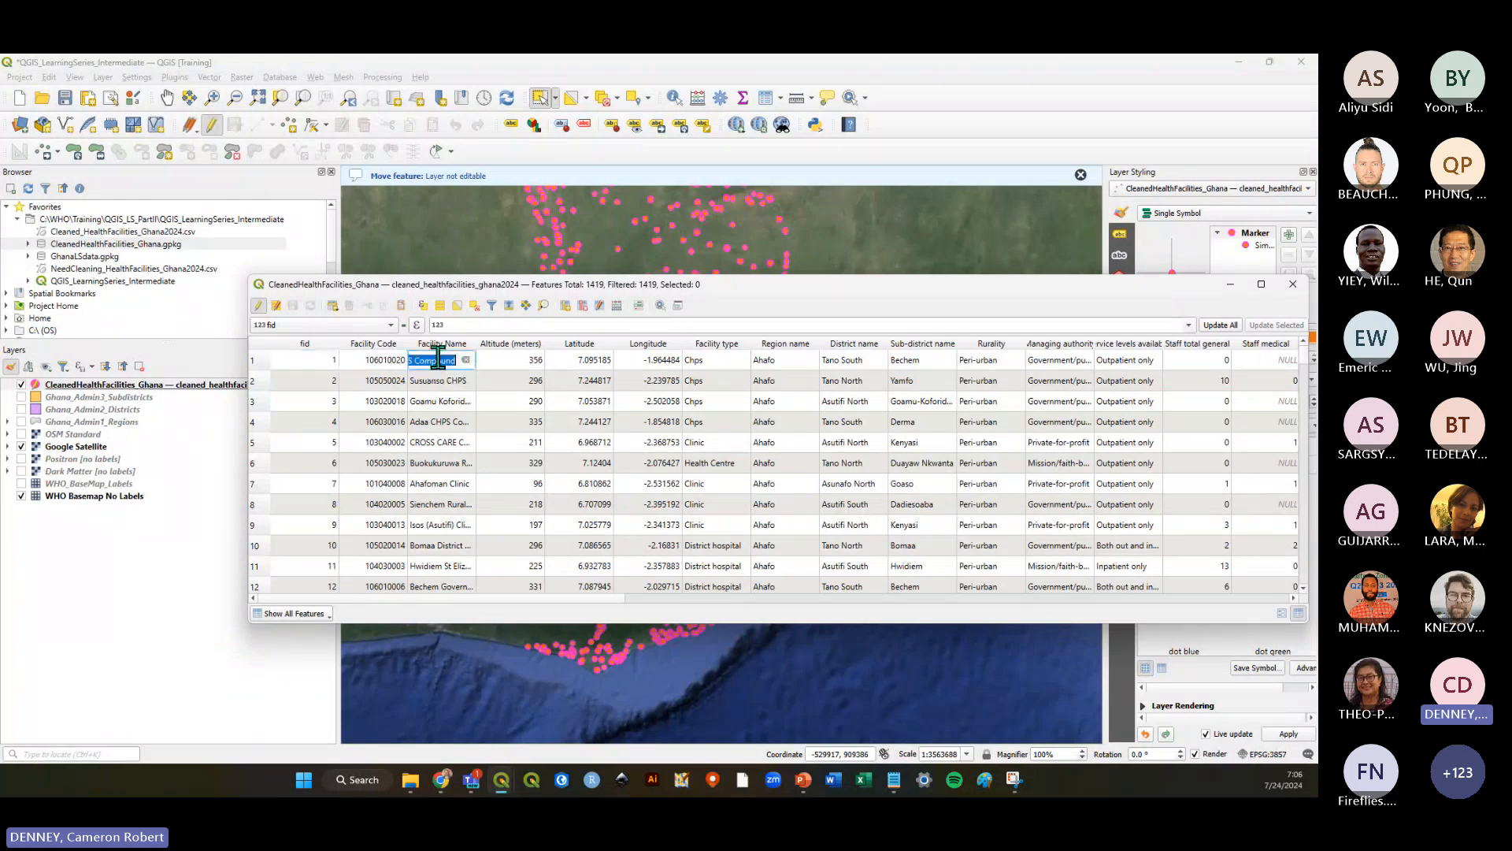
{"action": "type", "text": "fdfdfdfdf"}
{"action": "key", "text": "Return"}
{"action": "double_click", "coordinate": [438, 364]}
{"action": "type", "text": "dsdsd"}
Stop editing the facilities layer, discard the test changes, and close the attribute table
{"action": "left_click", "coordinate": [258, 307]}
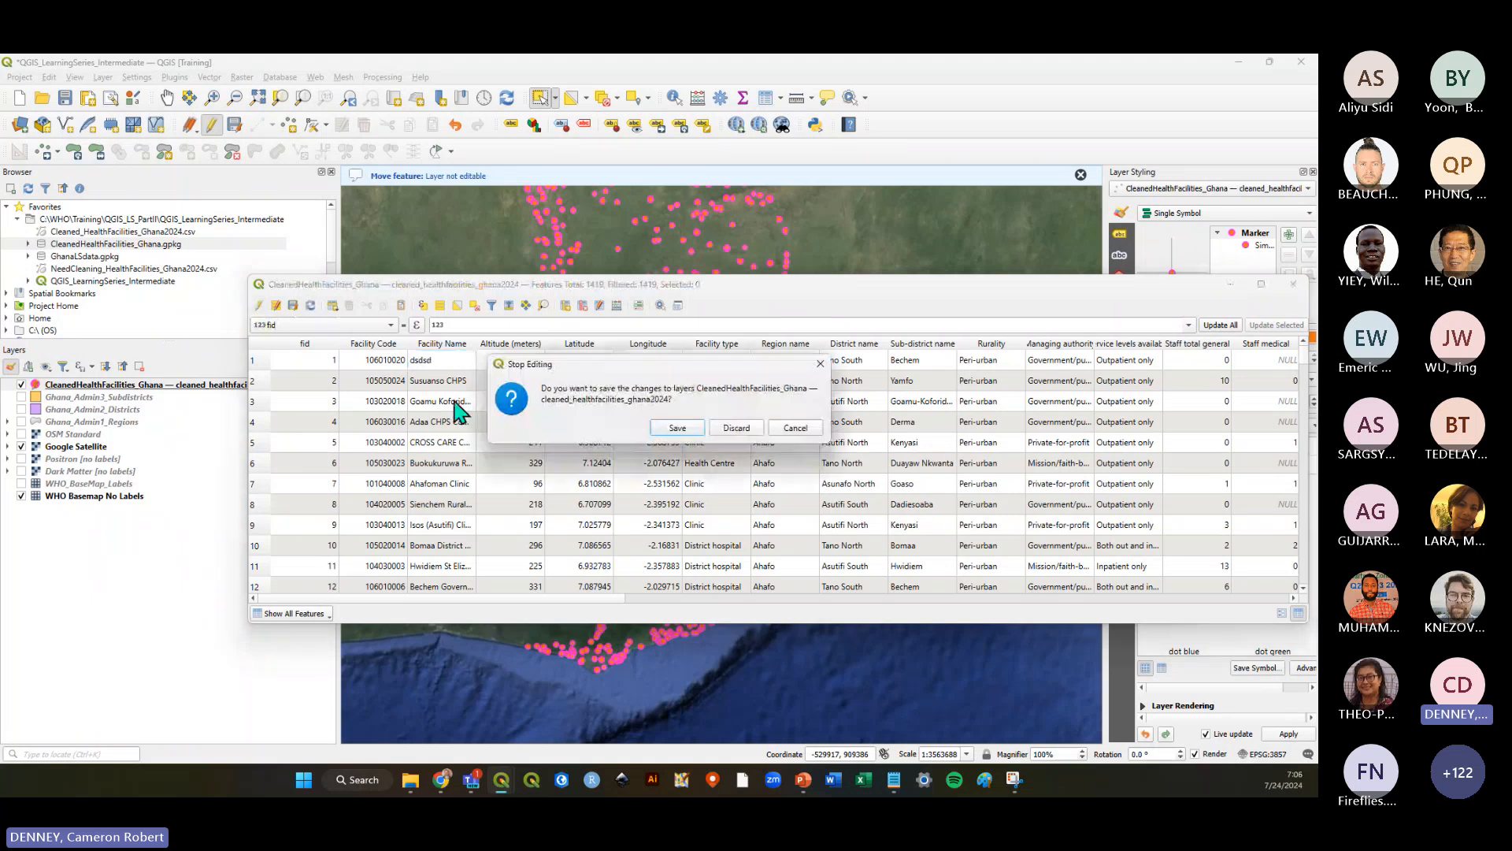
{"action": "left_click", "coordinate": [744, 433]}
{"action": "left_click_drag", "start_coordinate": [854, 292], "coordinate": [623, 282]}
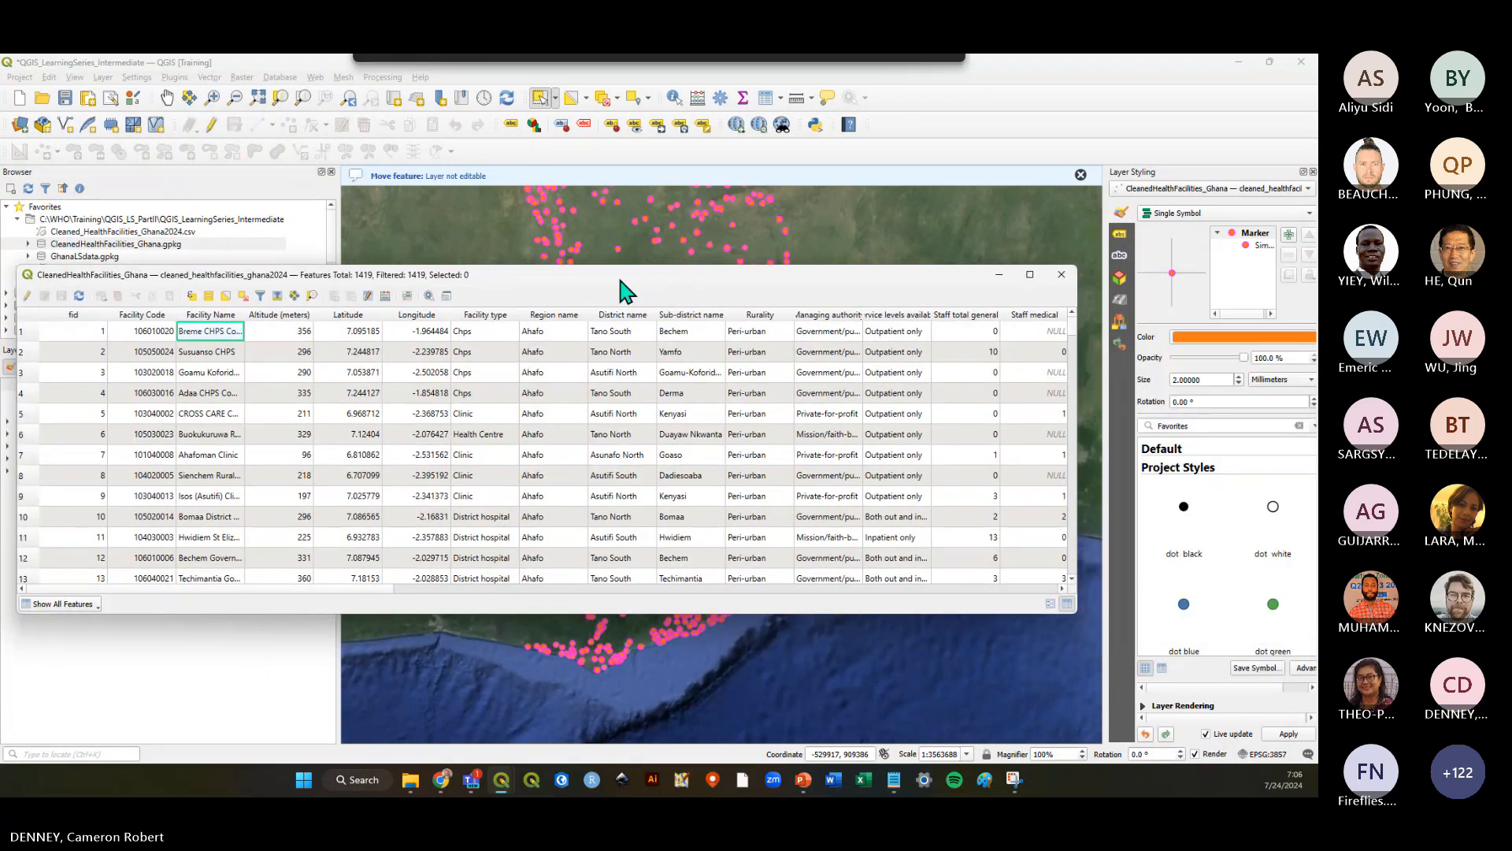
{"action": "left_click", "coordinate": [1061, 275]}
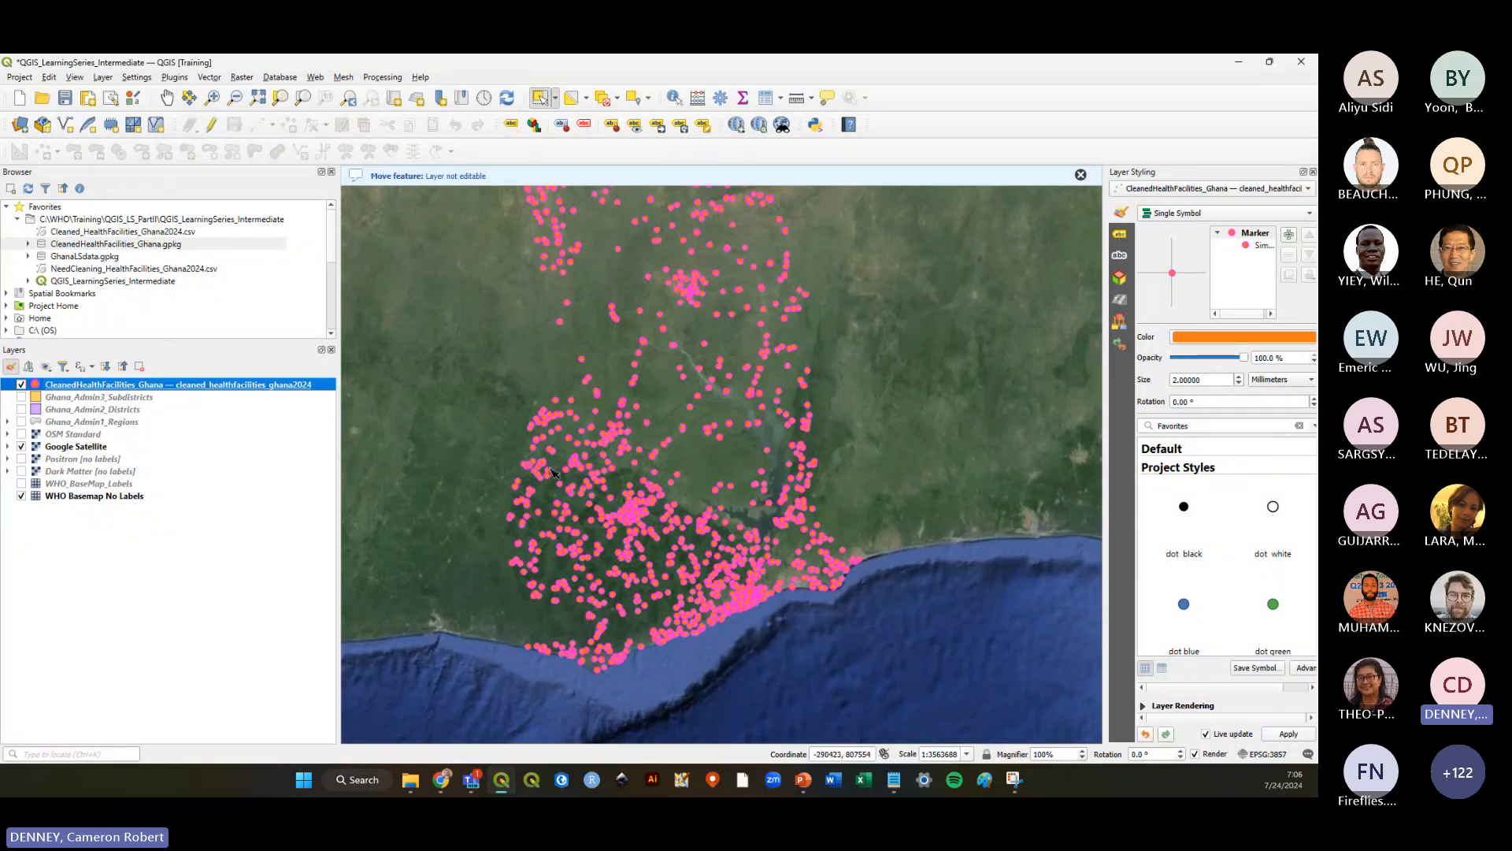
Clear the layer selection and save the project with the smaller facility markers
{"action": "left_click", "coordinate": [215, 576]}
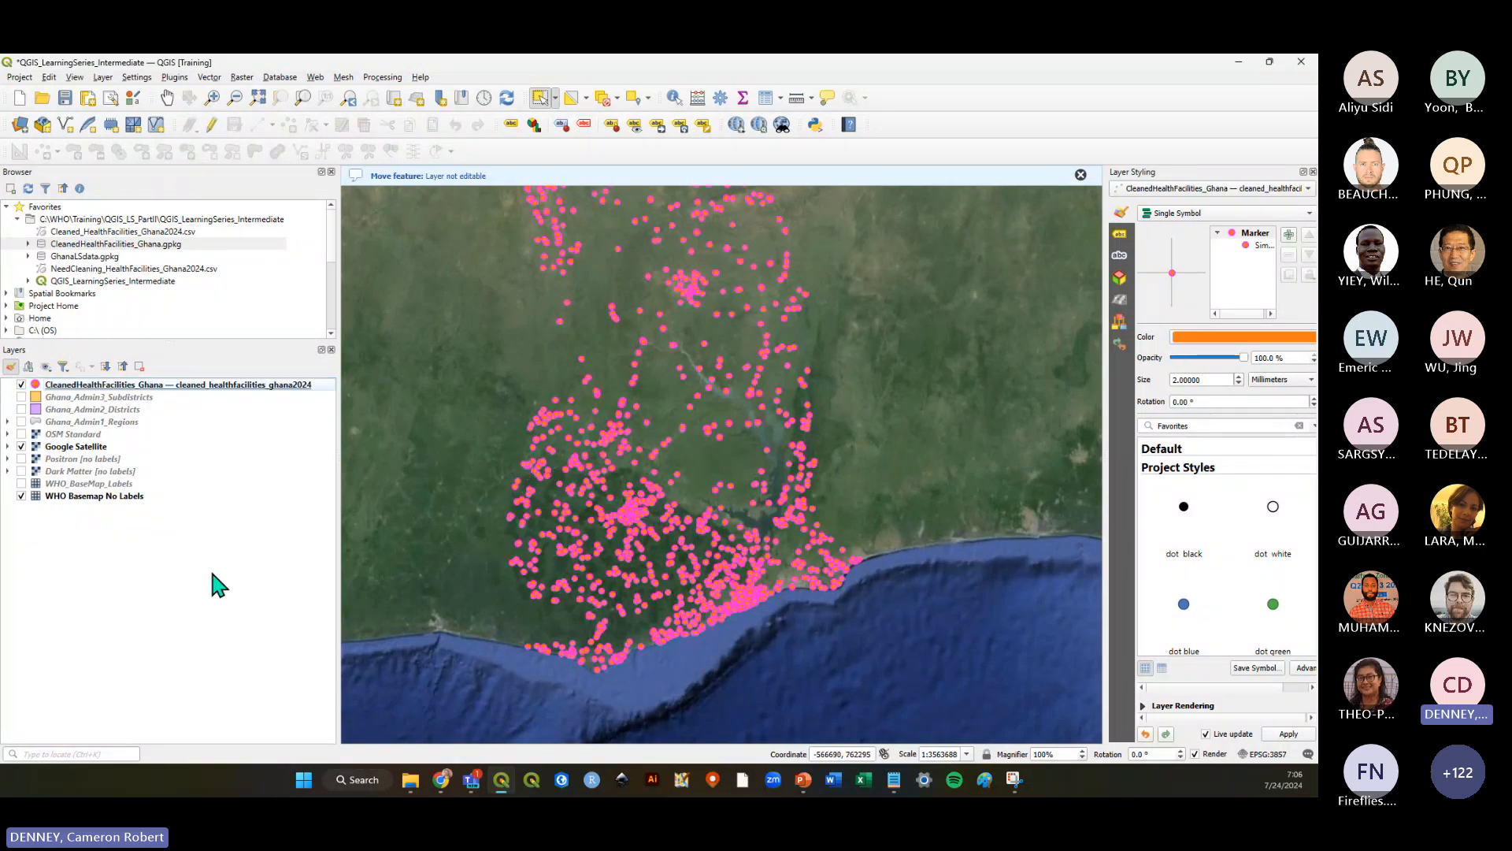
{"action": "left_click", "coordinate": [66, 98]}
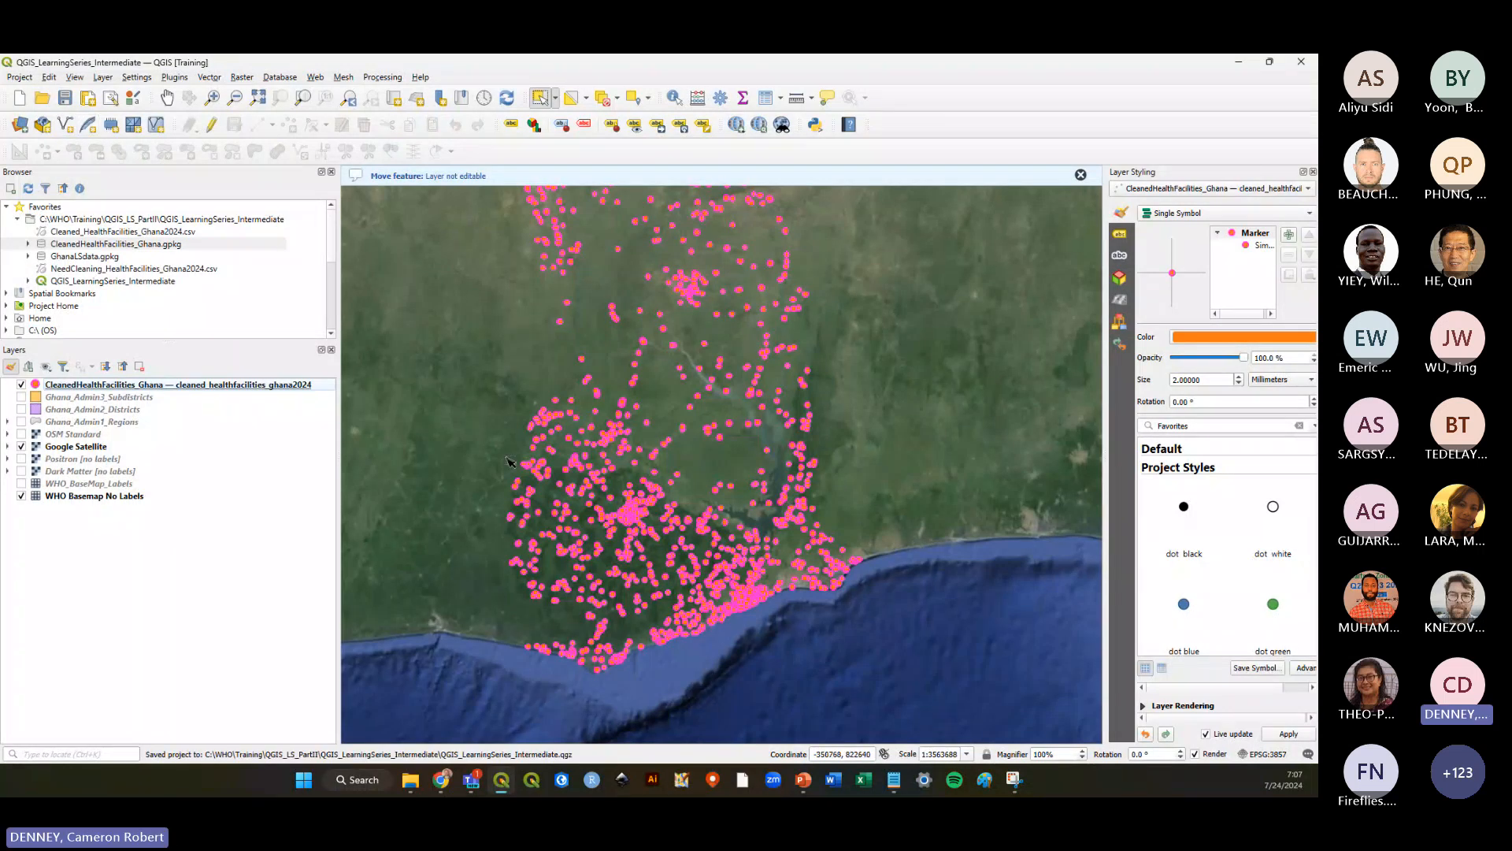
Show the Ghana_Admin1_Regions layer, switch its symbology from Graduated to Single Symbol, and save the project
{"action": "left_click", "coordinate": [21, 421]}
{"action": "left_click", "coordinate": [95, 423]}
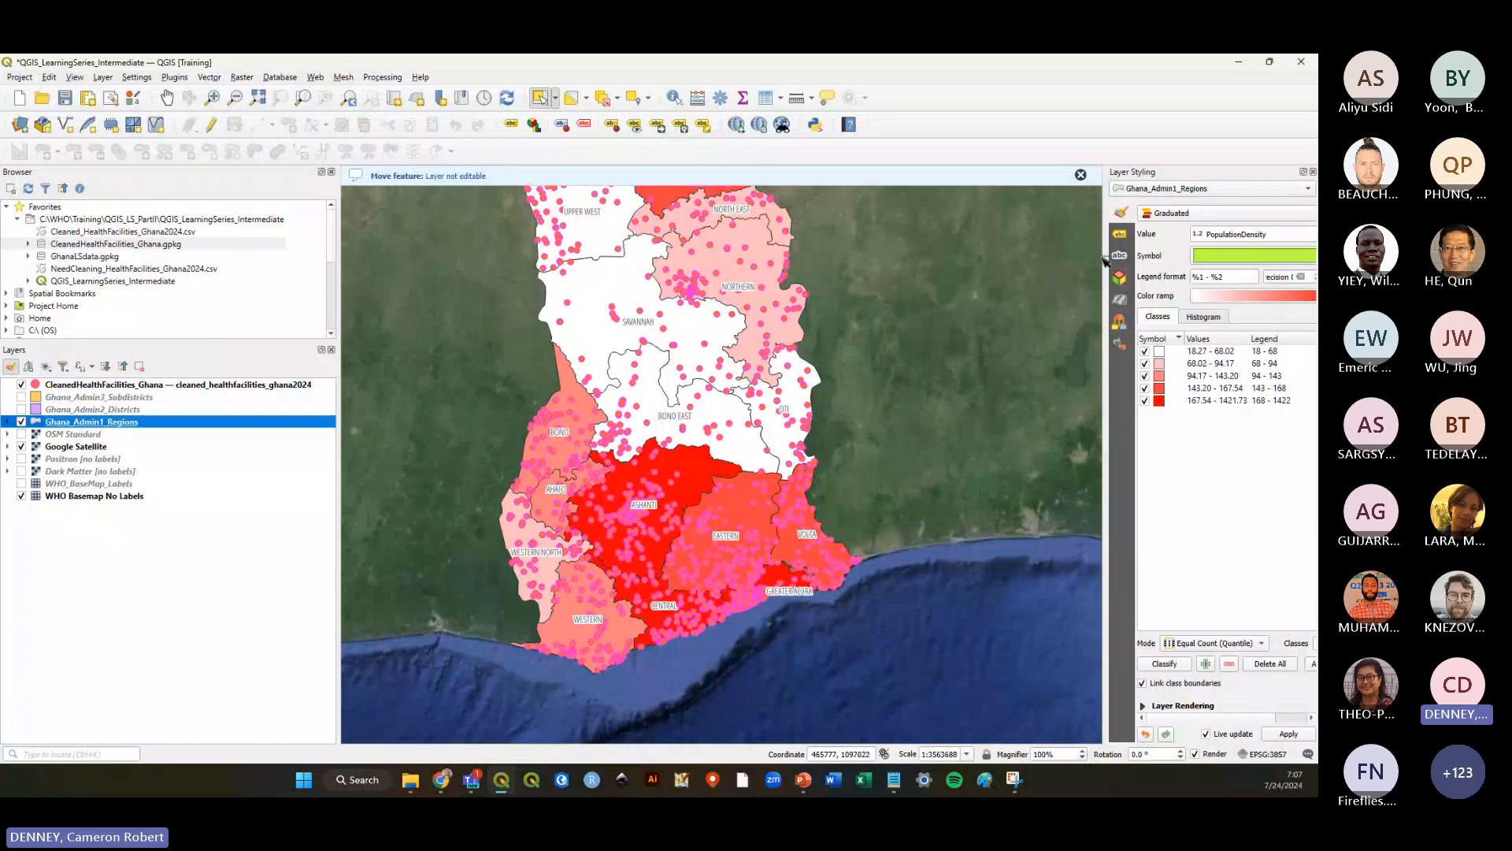
{"action": "left_click_drag", "start_coordinate": [1105, 260], "coordinate": [1006, 244]}
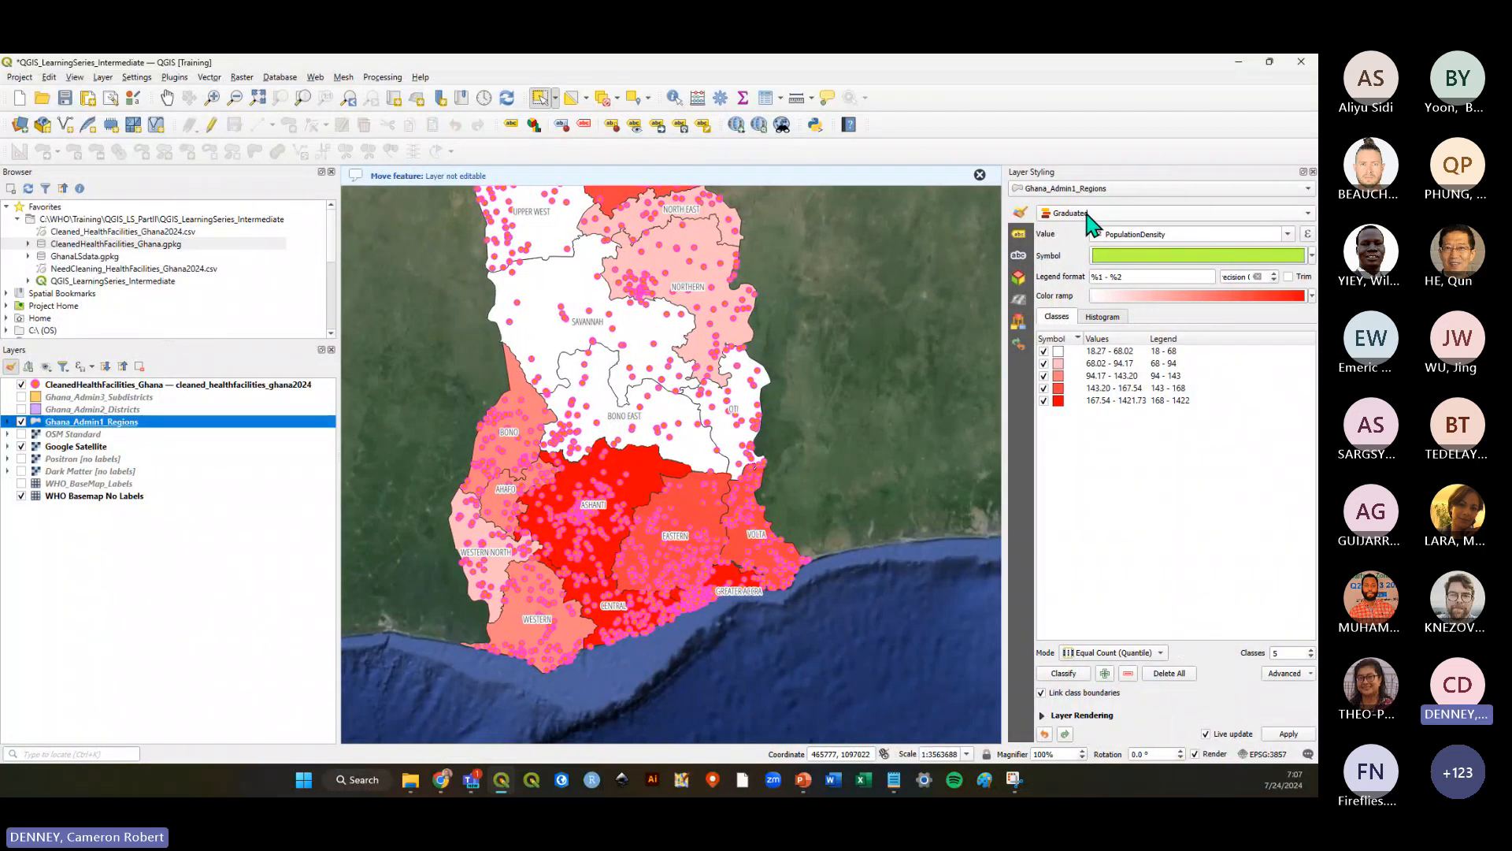
{"action": "left_click", "coordinate": [1091, 224]}
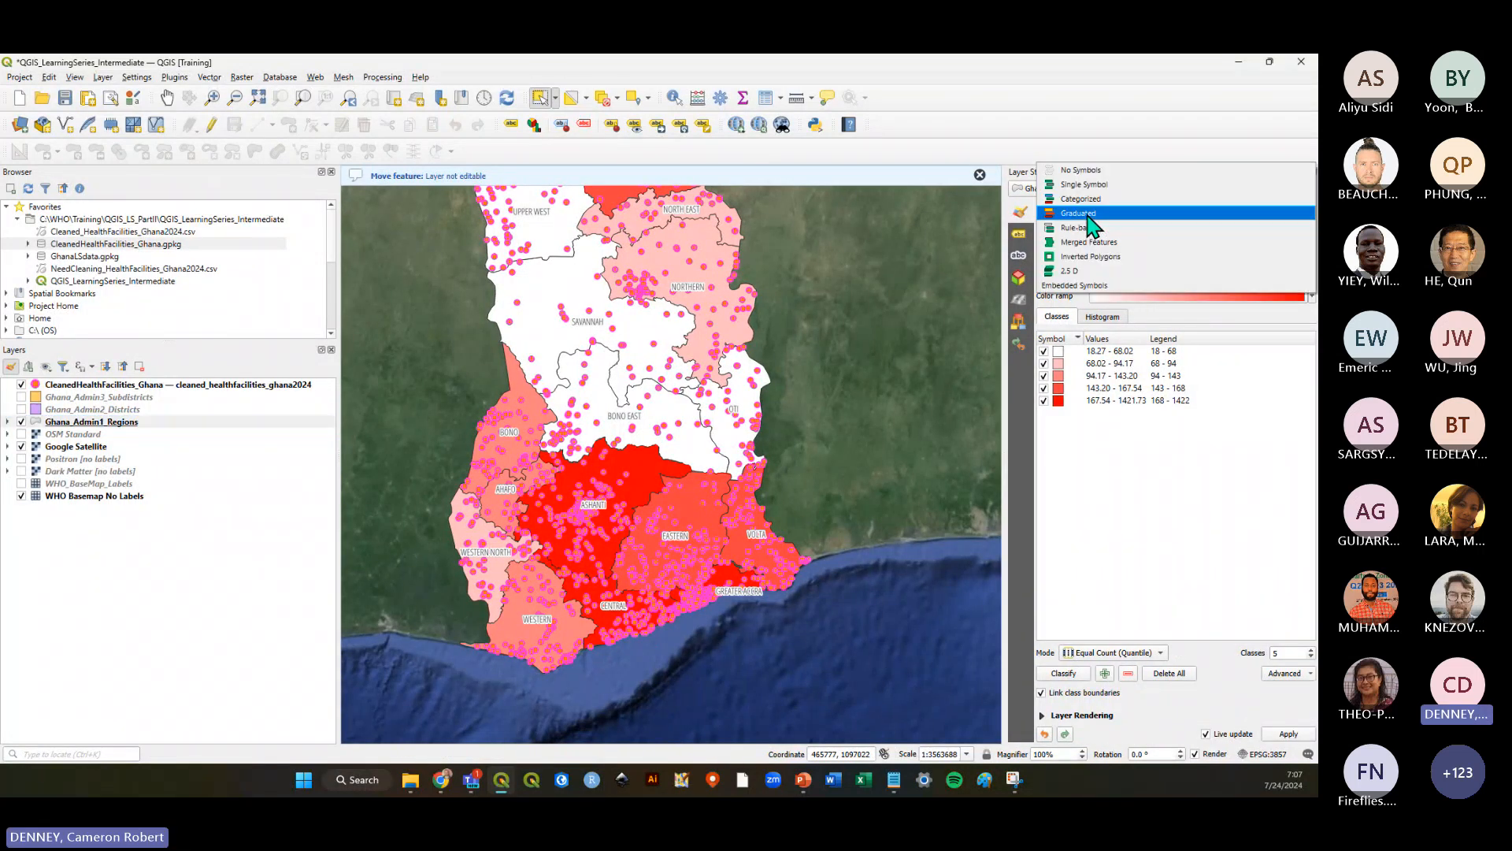
{"action": "left_click", "coordinate": [1090, 187]}
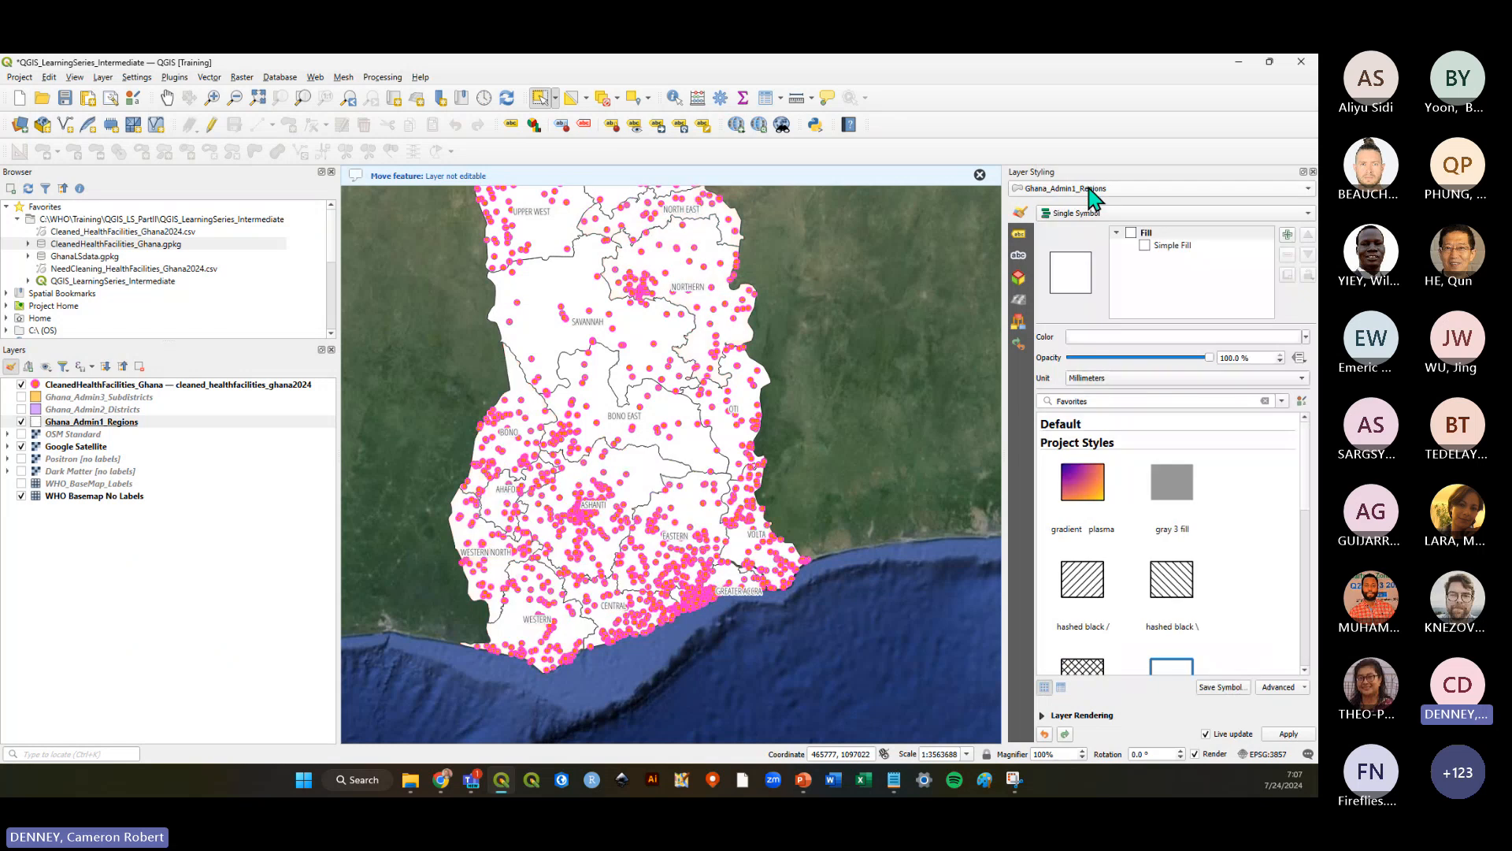
{"action": "scroll", "coordinate": [927, 537], "scroll_direction": "down", "scroll_amount": 1}
{"action": "scroll", "coordinate": [851, 482], "scroll_direction": "up", "scroll_amount": 1}
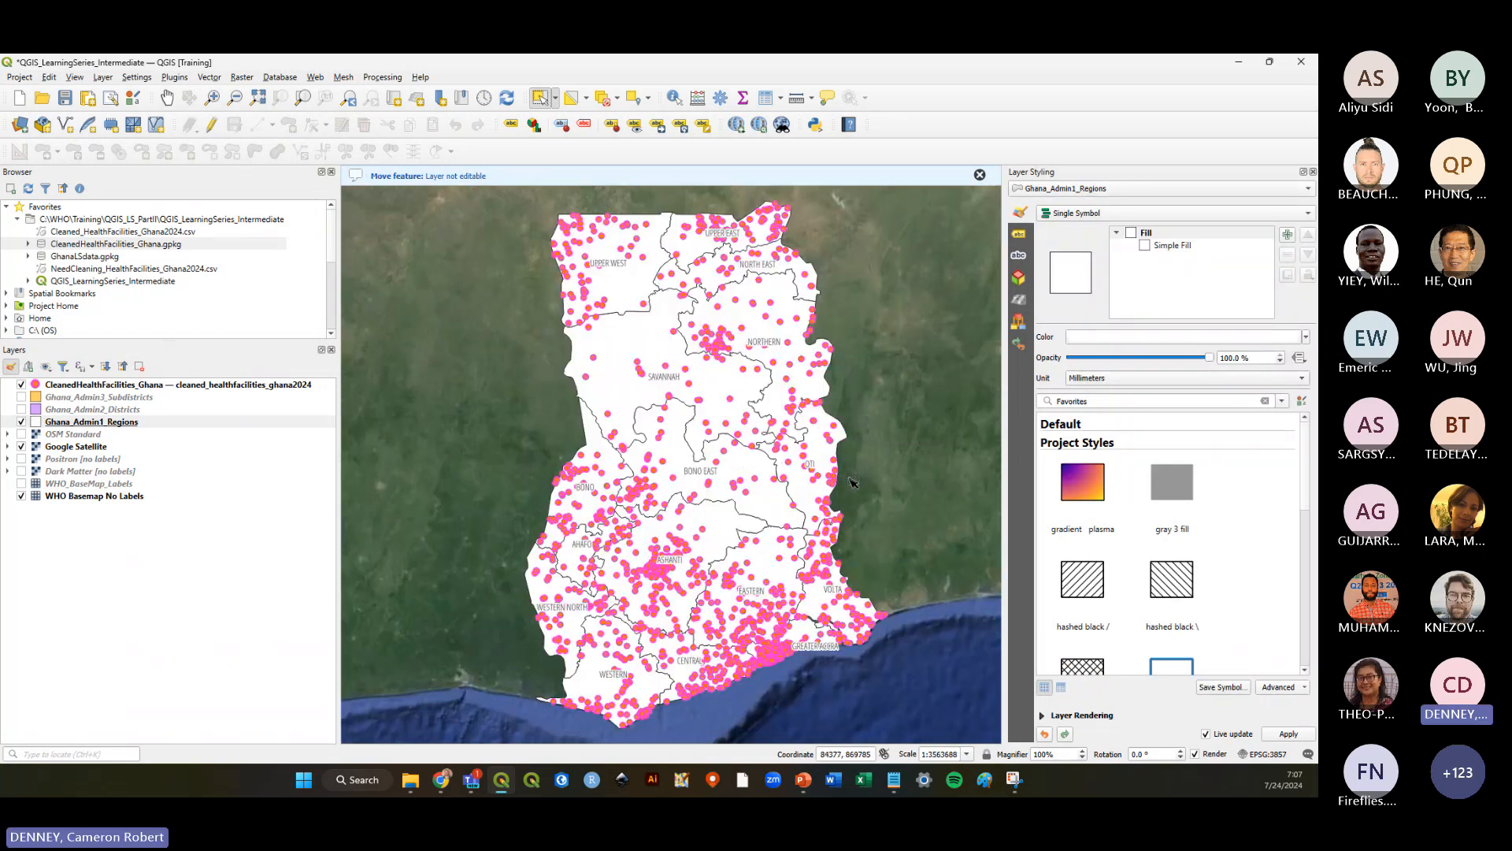
{"action": "left_click", "coordinate": [65, 97]}
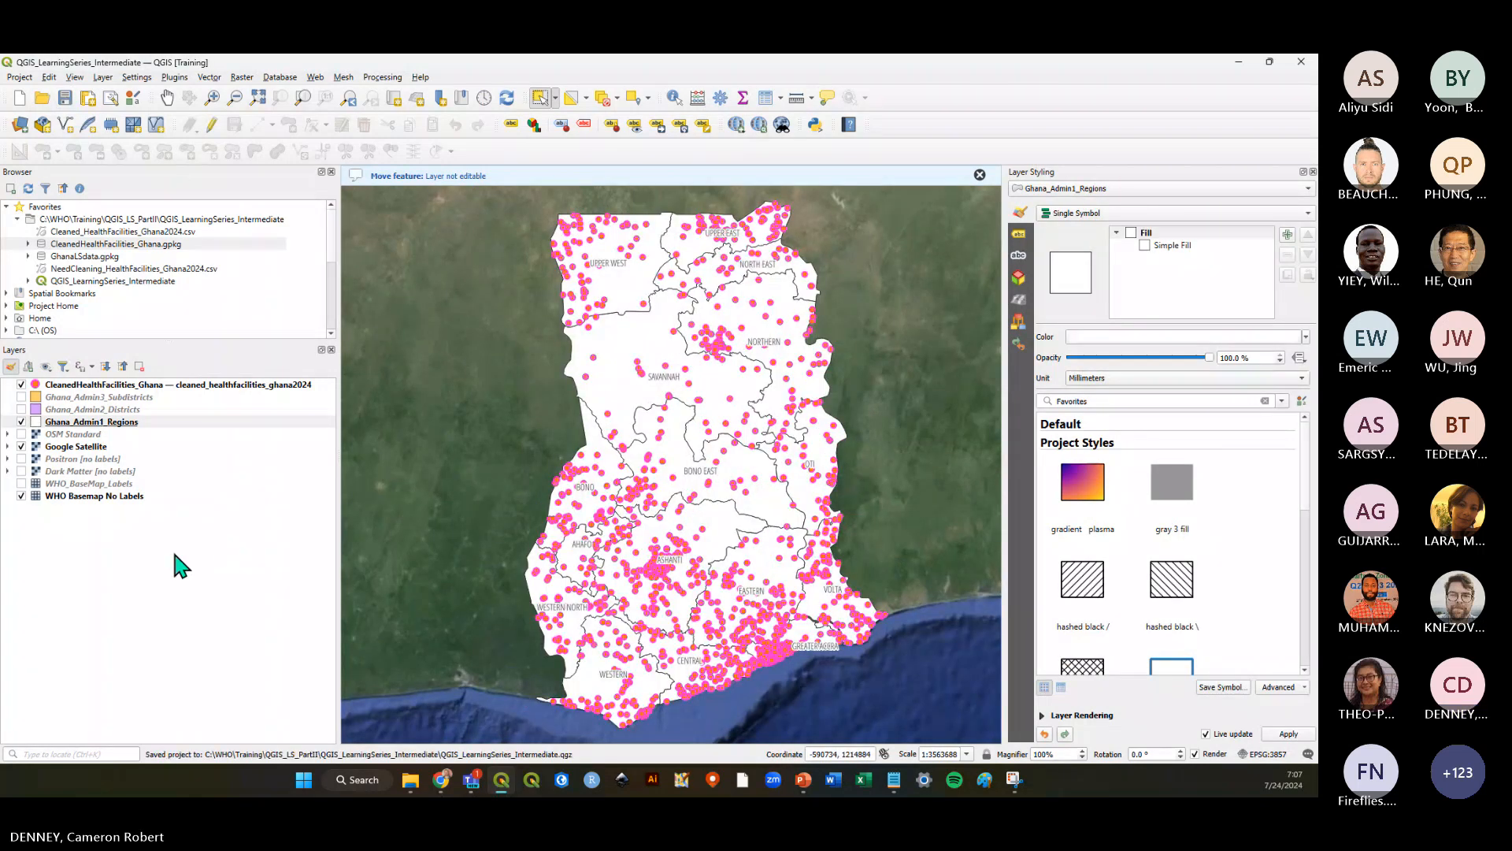
Hide the Google Satellite basemap and set the Ghana_Admin1_Regions fill color to pale yellow #fff0c5
{"action": "left_click", "coordinate": [21, 446]}
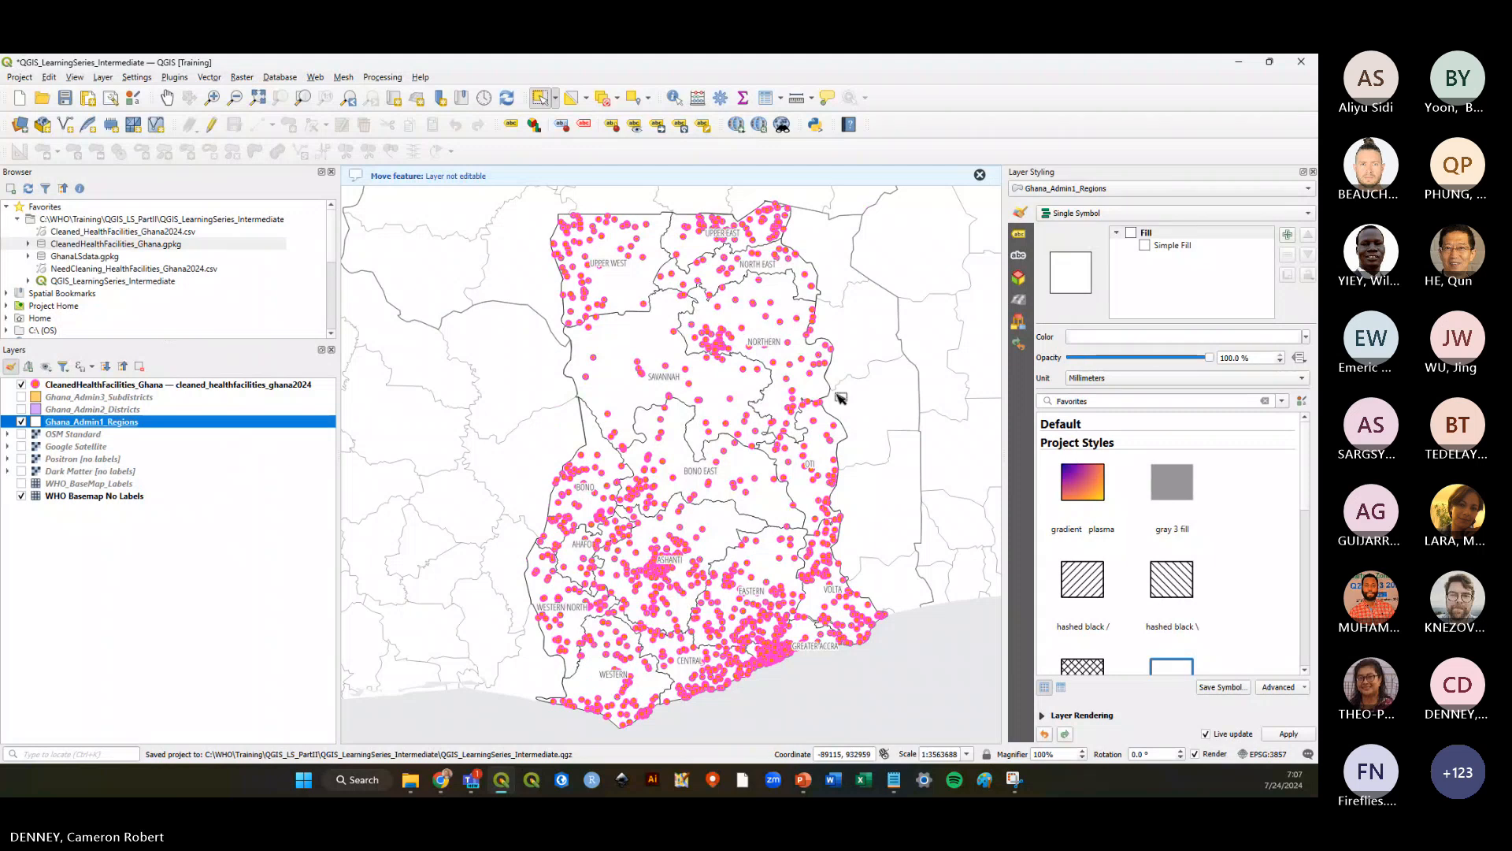
{"action": "left_click", "coordinate": [1182, 245]}
{"action": "left_click", "coordinate": [1168, 365]}
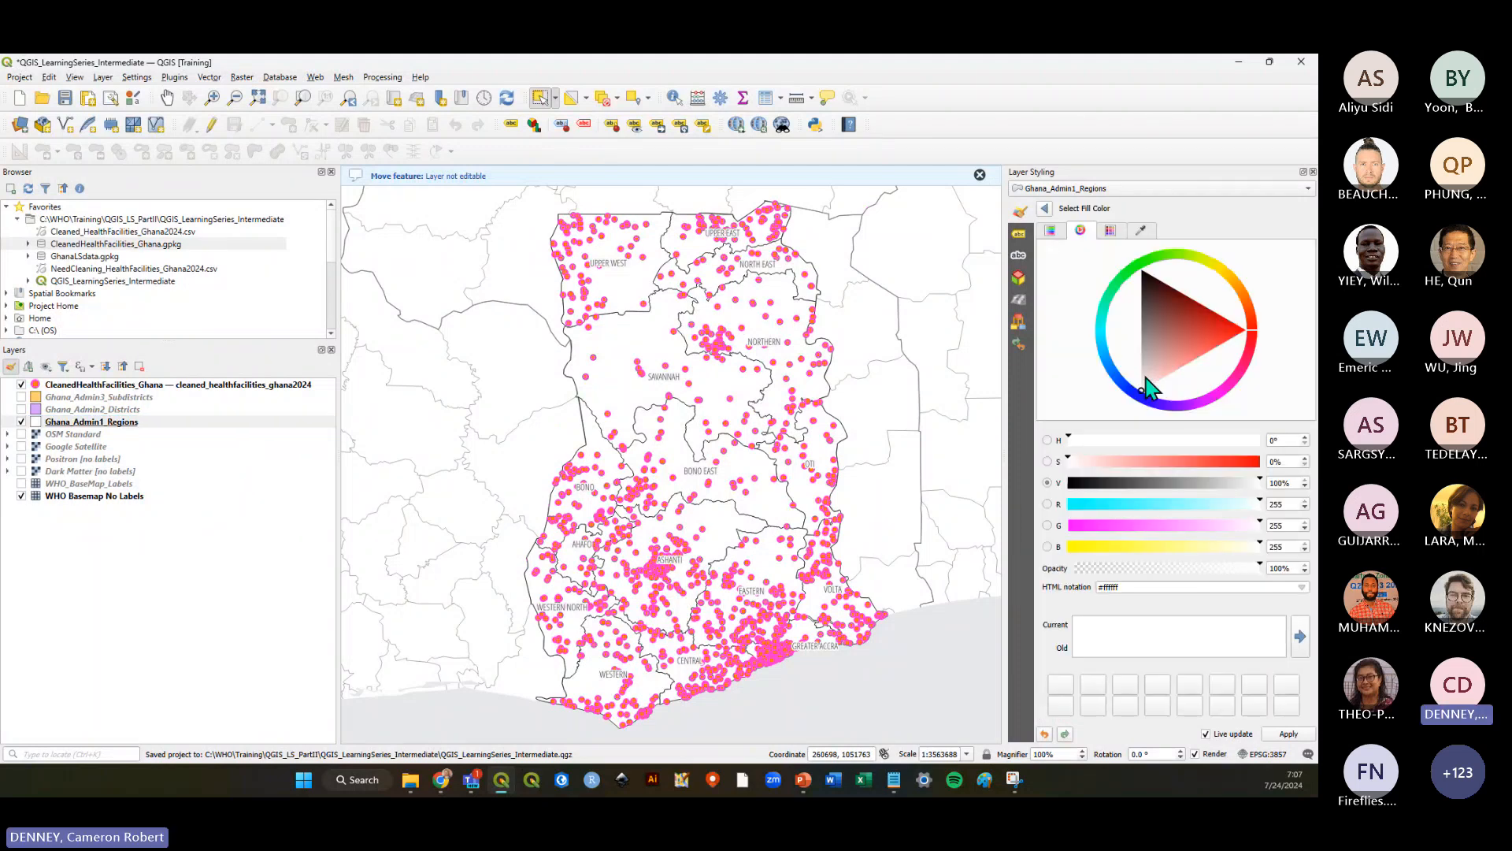
{"action": "left_click", "coordinate": [1176, 371]}
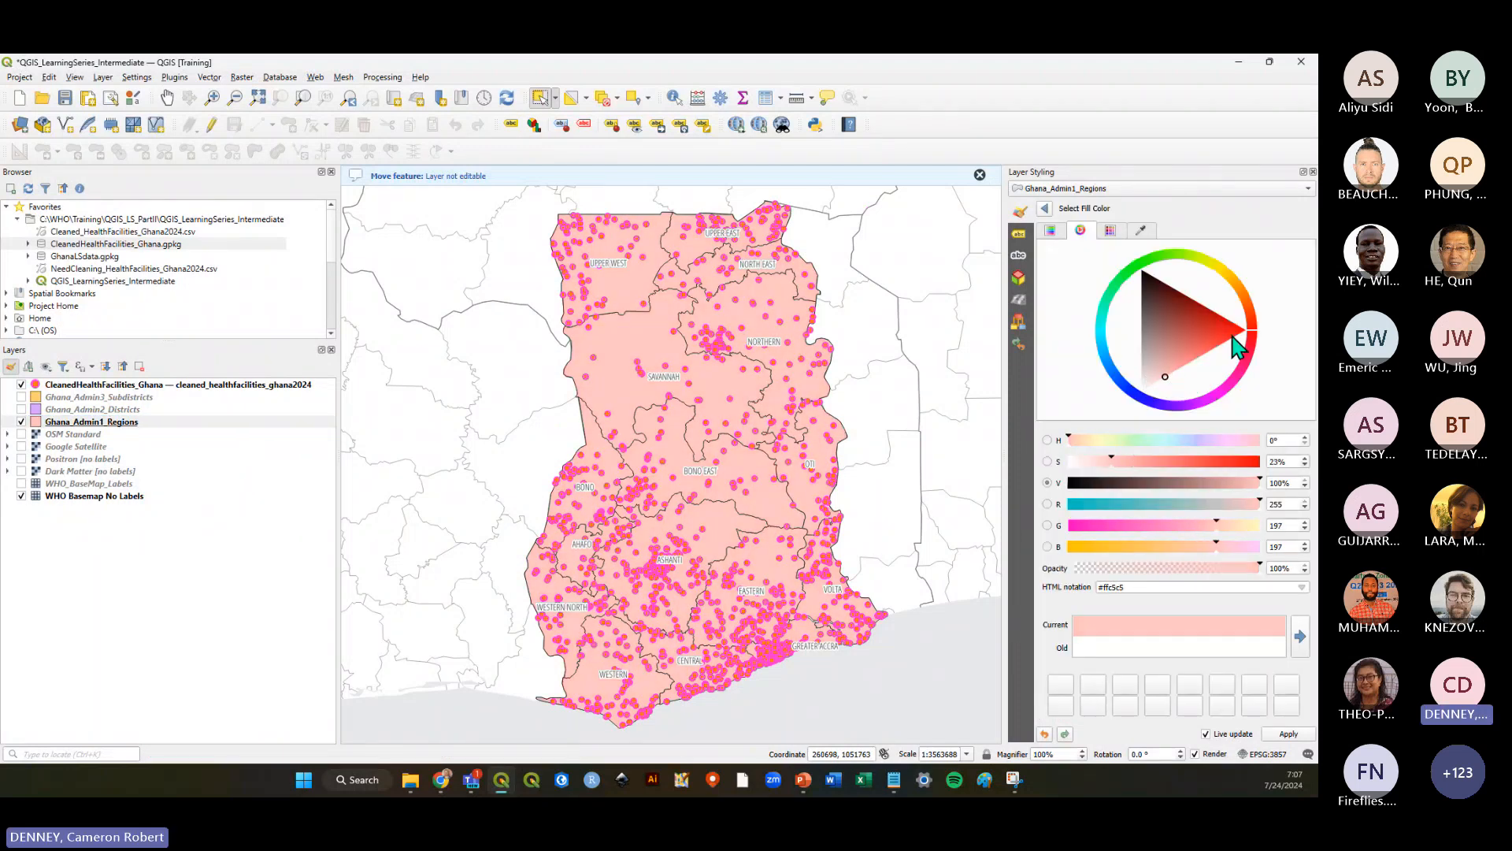
{"action": "left_click_drag", "start_coordinate": [1251, 334], "coordinate": [1238, 282]}
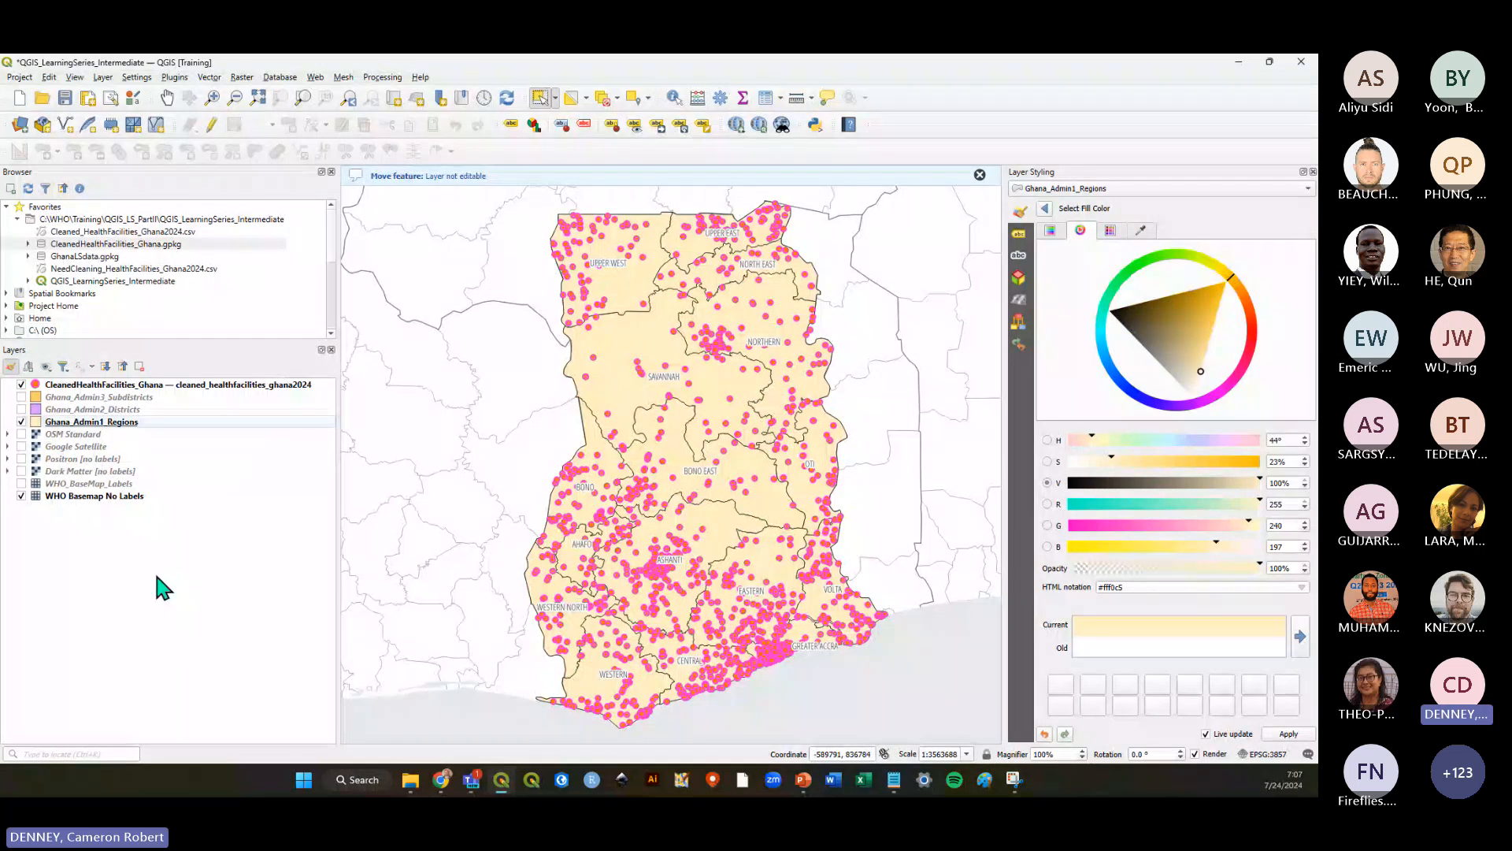
Hide the health facilities layer to check the regions alone, show it again, and save the project
{"action": "left_click", "coordinate": [21, 385]}
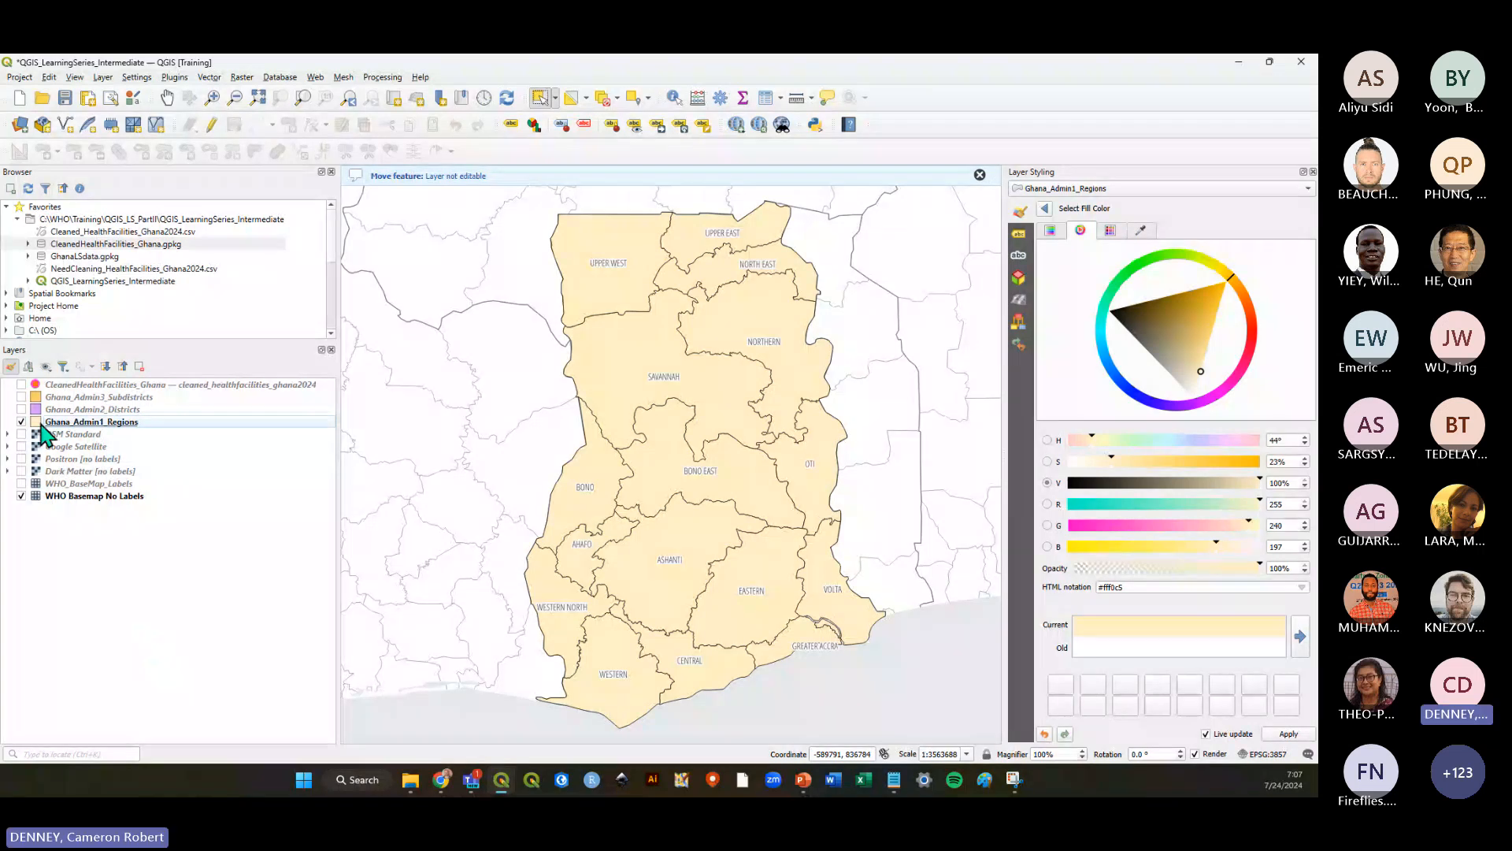
{"action": "left_click", "coordinate": [21, 384]}
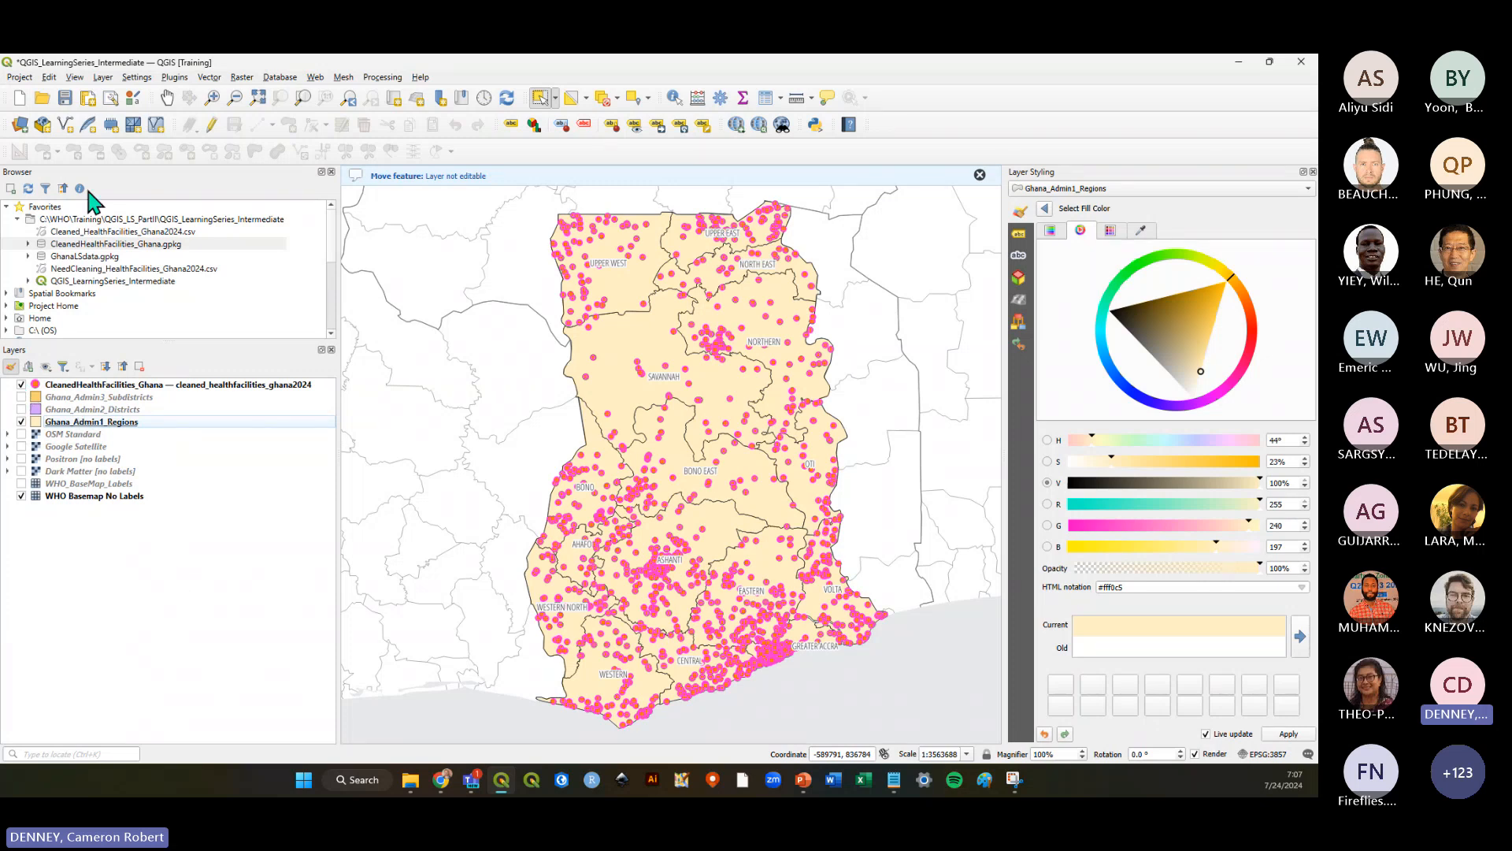
{"action": "left_click", "coordinate": [65, 98]}
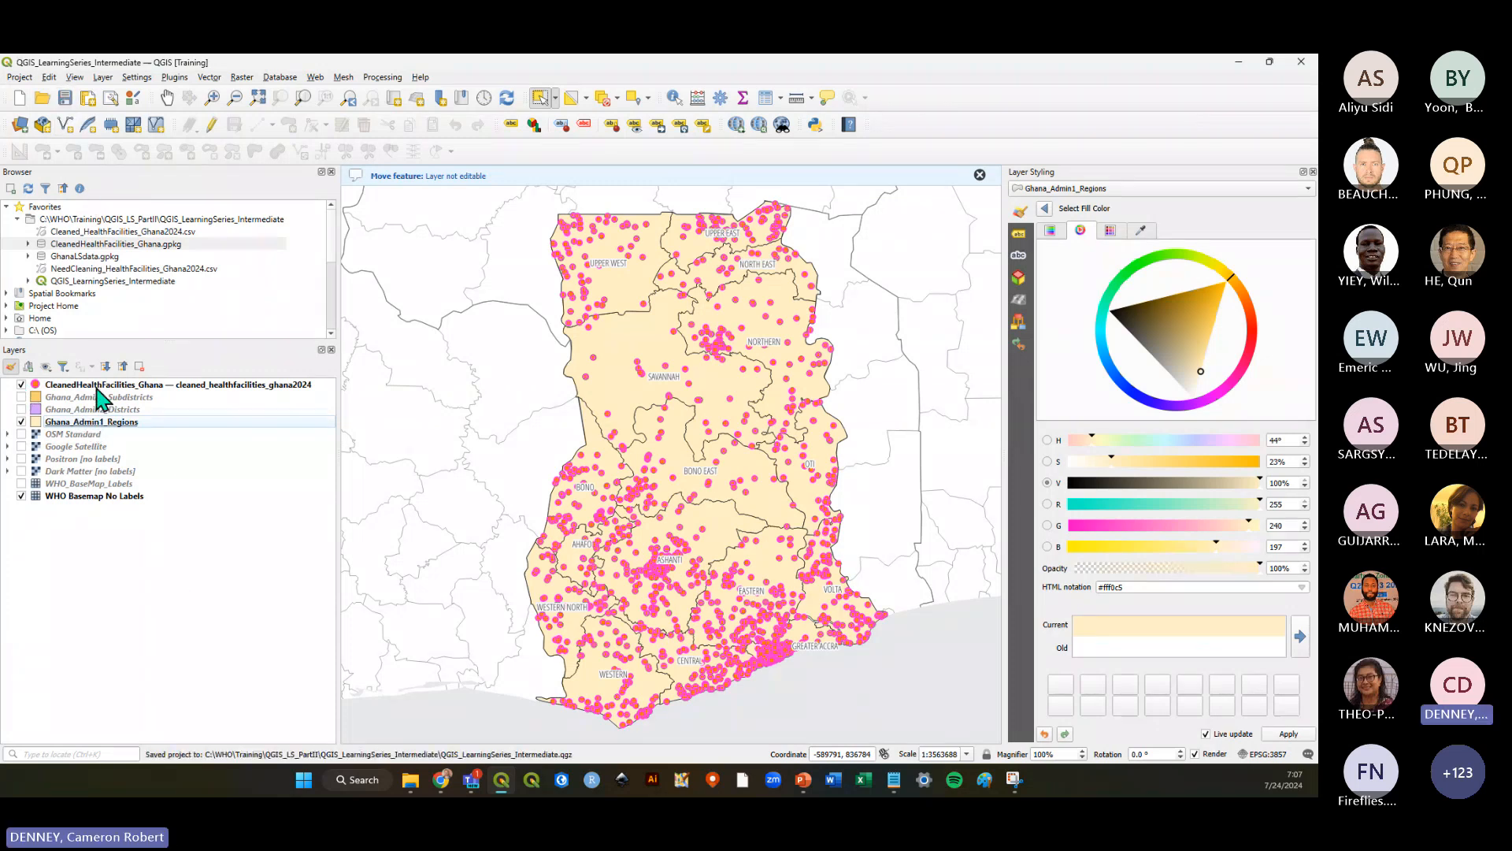
Select the CleanedHealthFacilities_Ghana layer, dismiss the Move feature message over the map, and save the project
{"action": "left_click", "coordinate": [101, 385]}
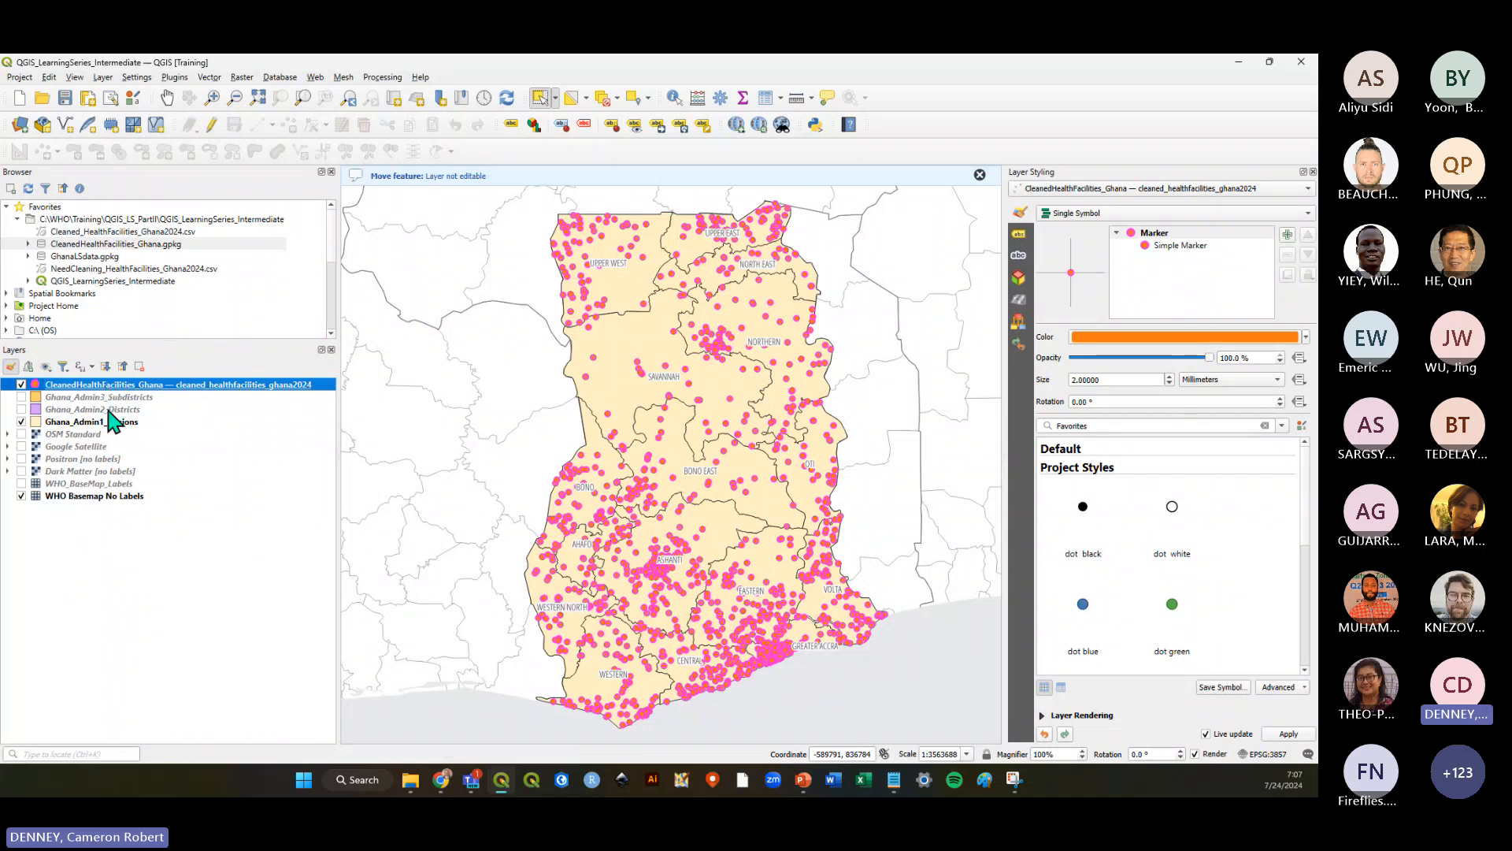
{"action": "left_click", "coordinate": [175, 552]}
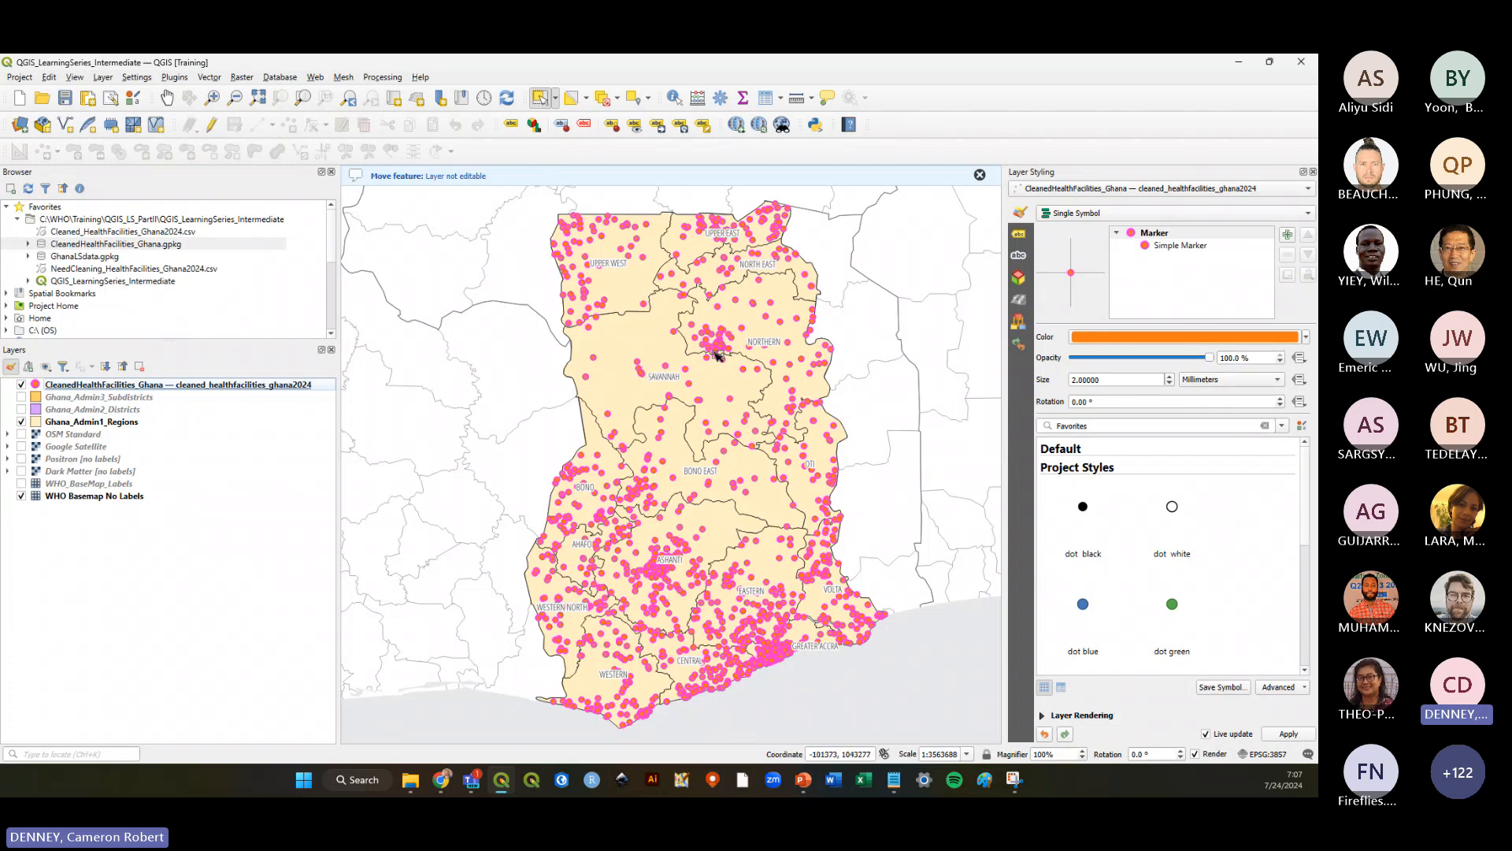
{"action": "scroll", "coordinate": [715, 337], "scroll_direction": "up", "scroll_amount": 1}
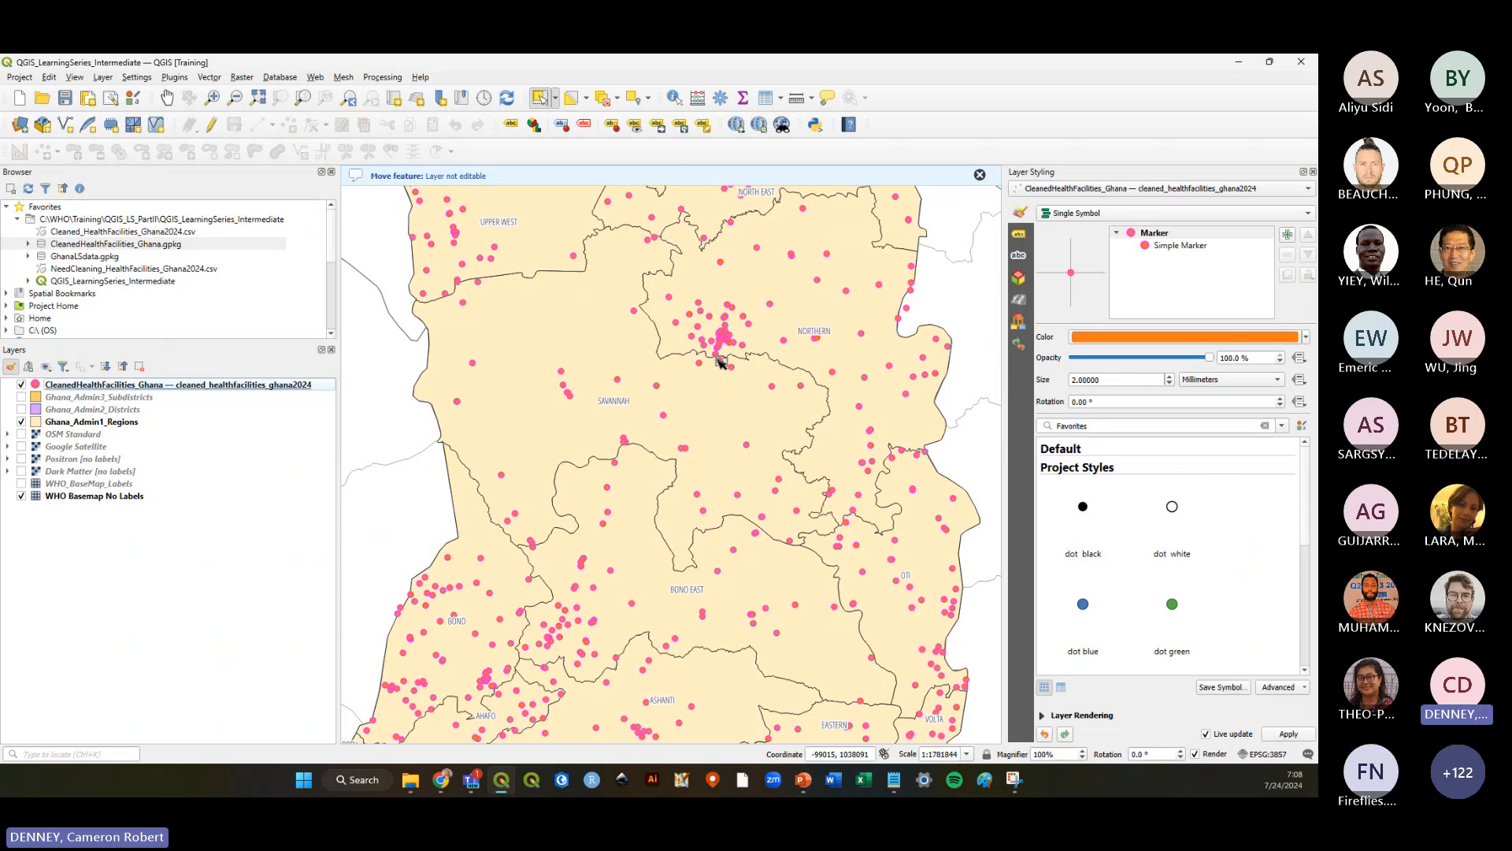
{"action": "scroll", "coordinate": [719, 362], "scroll_direction": "down", "scroll_amount": 1}
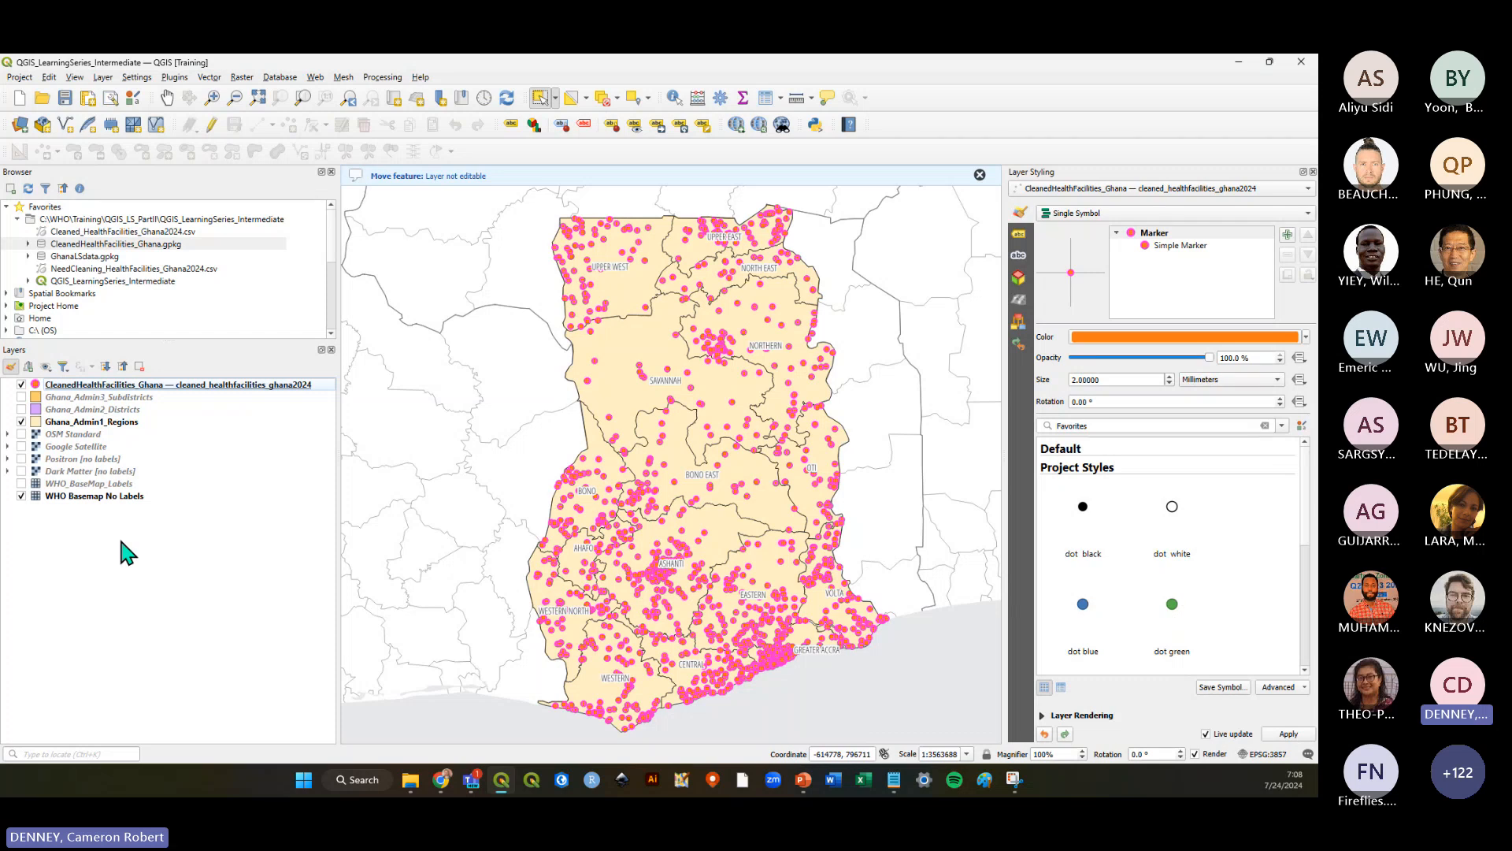
{"action": "left_click", "coordinate": [65, 98]}
{"action": "left_click", "coordinate": [979, 174]}
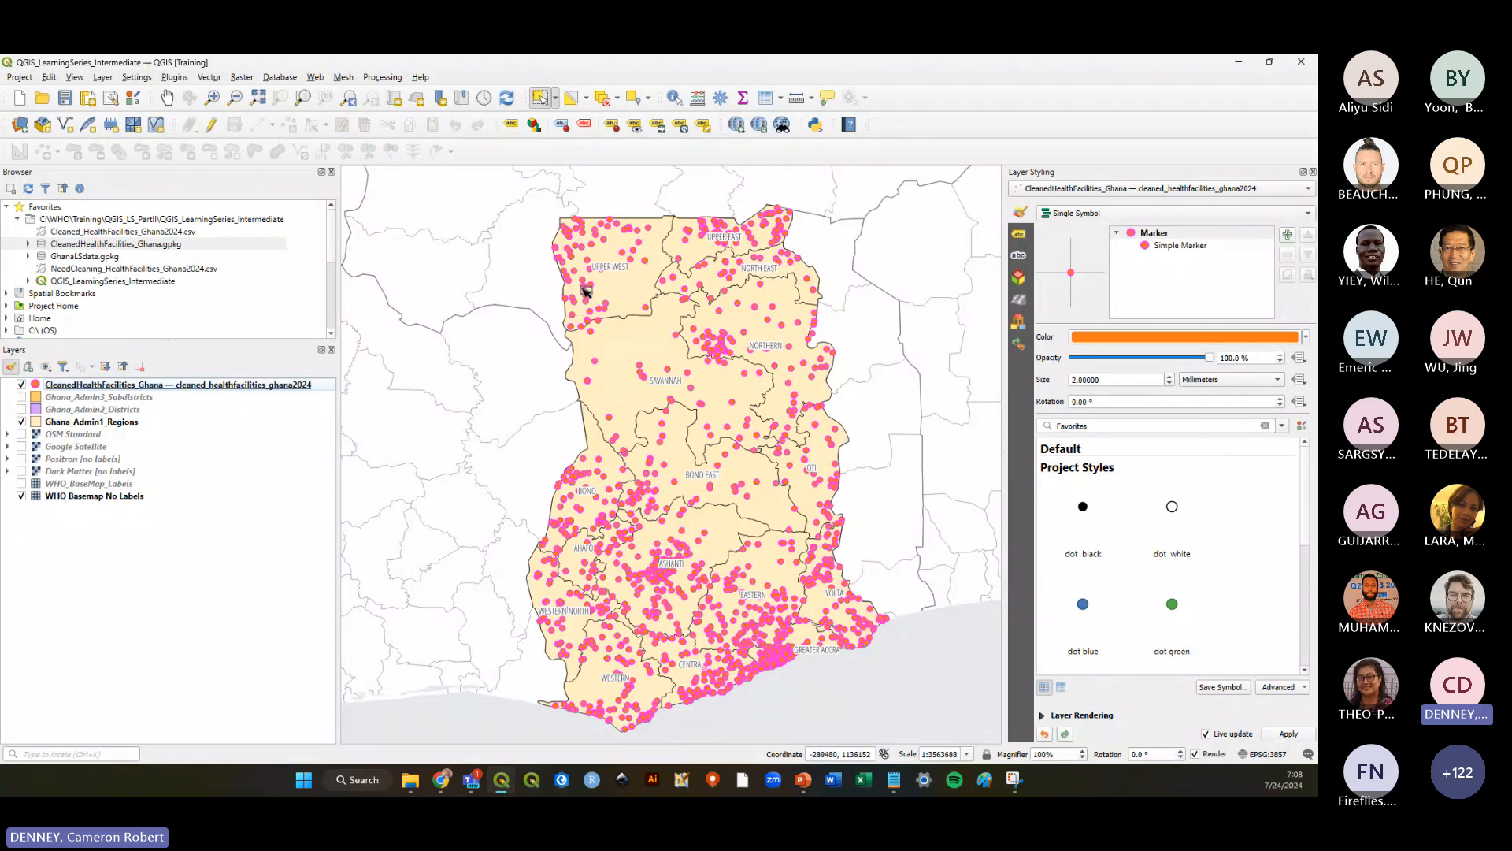
{"action": "left_click", "coordinate": [74, 100]}
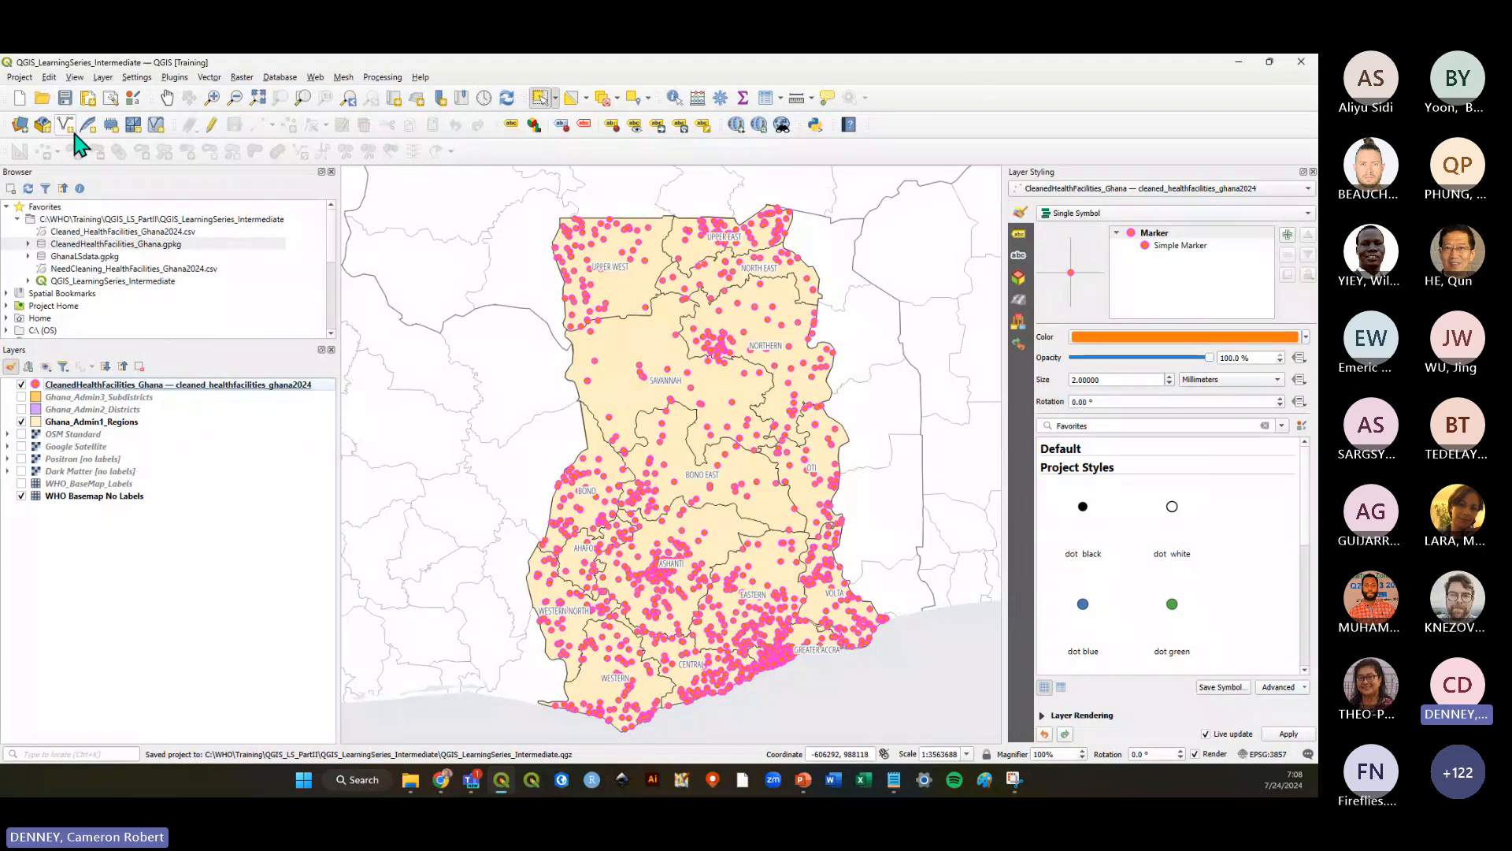
{"action": "left_click", "coordinate": [103, 386]}
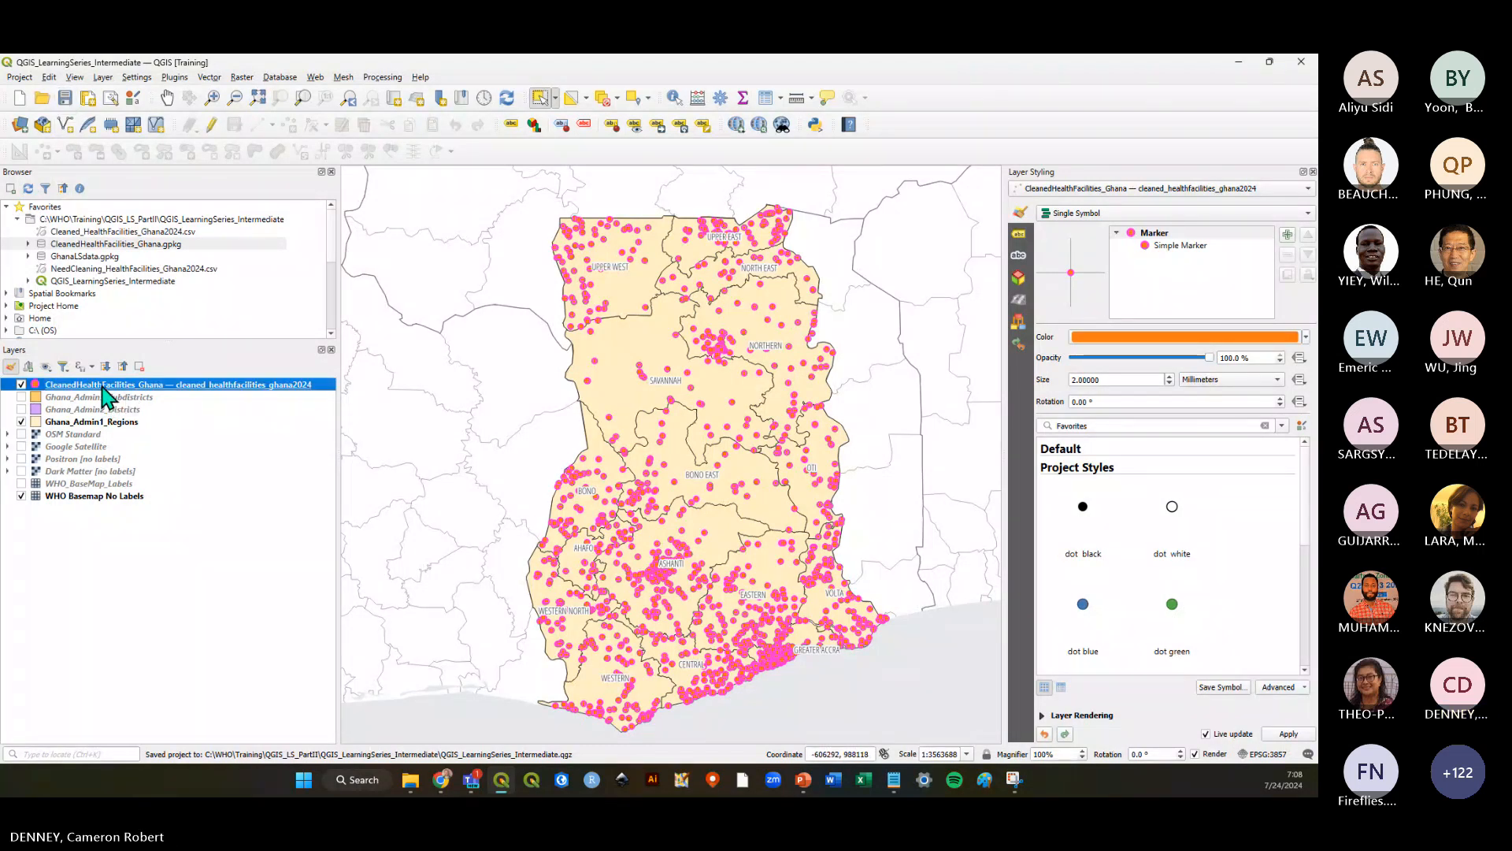
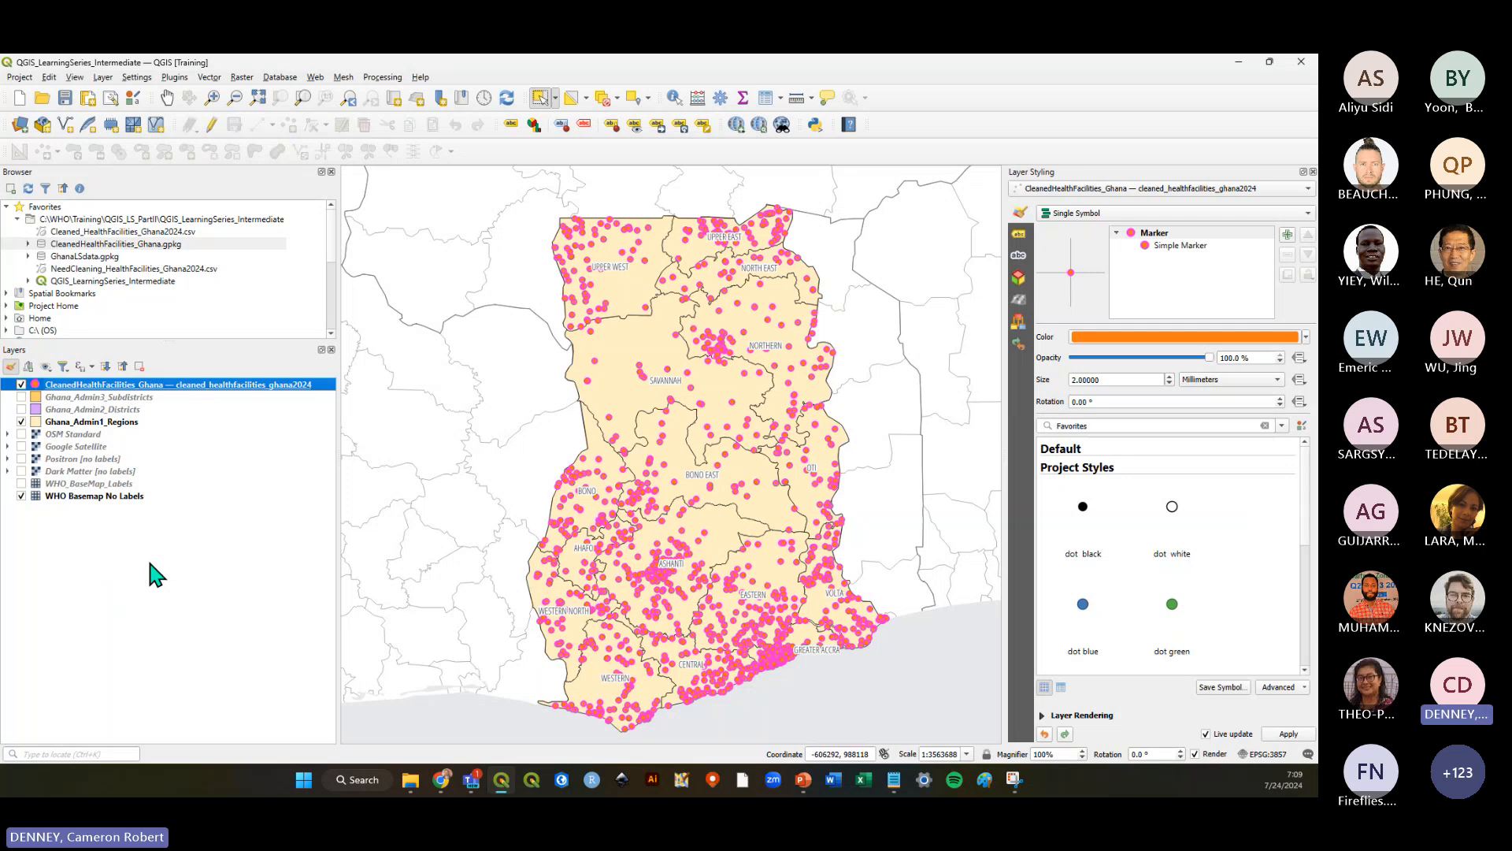
{"action": "left_click", "coordinate": [150, 564]}
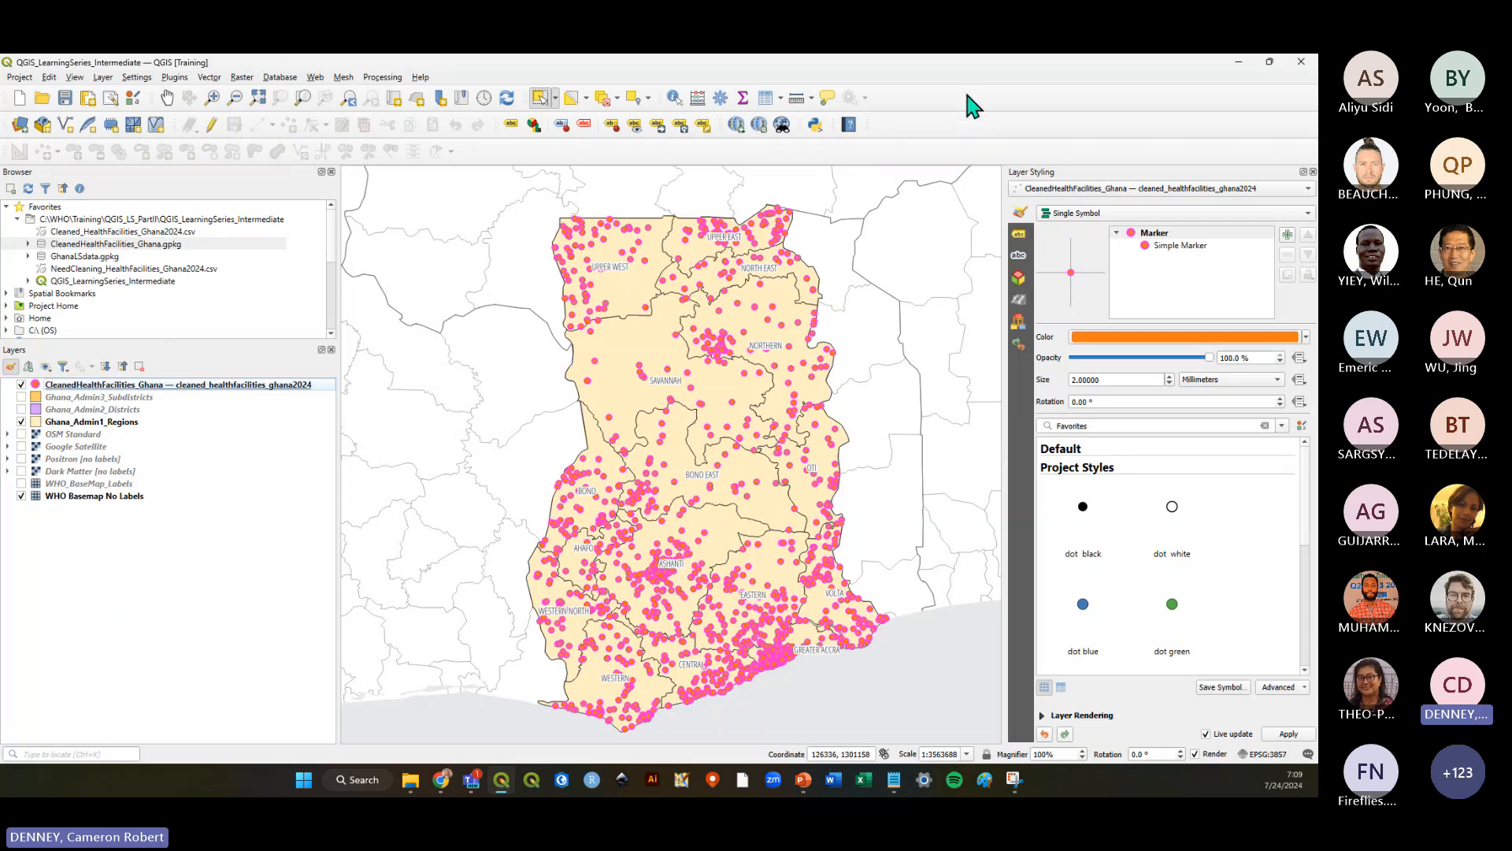
Switch to the tutorial PDF in Chrome and read Module 3, Exercise 1 on counting health facilities per region
{"action": "key", "text": "alt+Tab"}
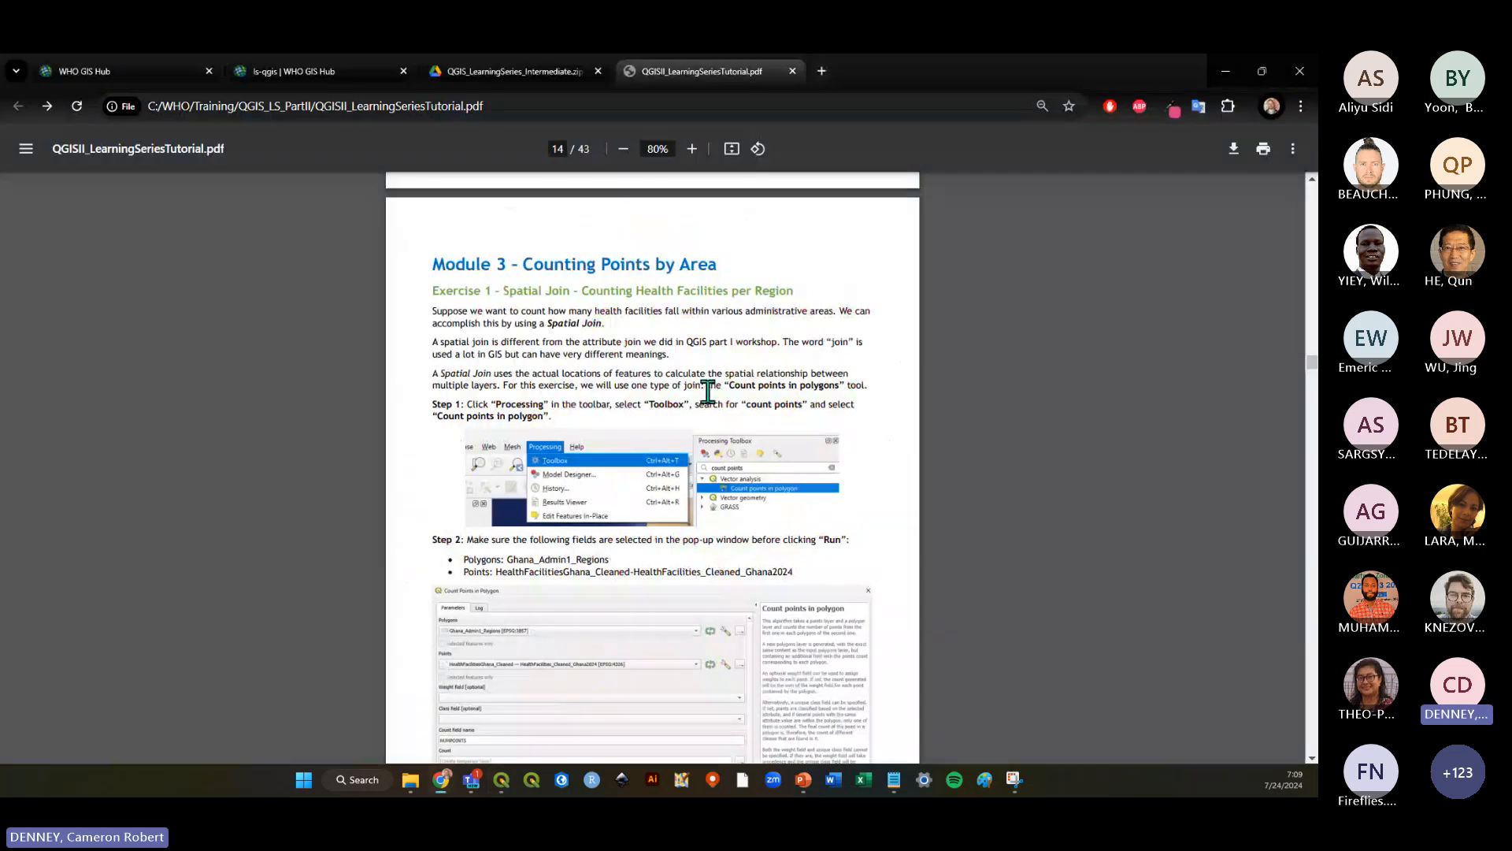
{"action": "left_click_drag", "start_coordinate": [432, 264], "coordinate": [713, 267]}
{"action": "left_click", "coordinate": [701, 335]}
{"action": "left_click_drag", "start_coordinate": [523, 263], "coordinate": [749, 263]}
{"action": "left_click", "coordinate": [682, 335]}
{"action": "scroll", "coordinate": [680, 334], "scroll_direction": "down", "scroll_amount": 2}
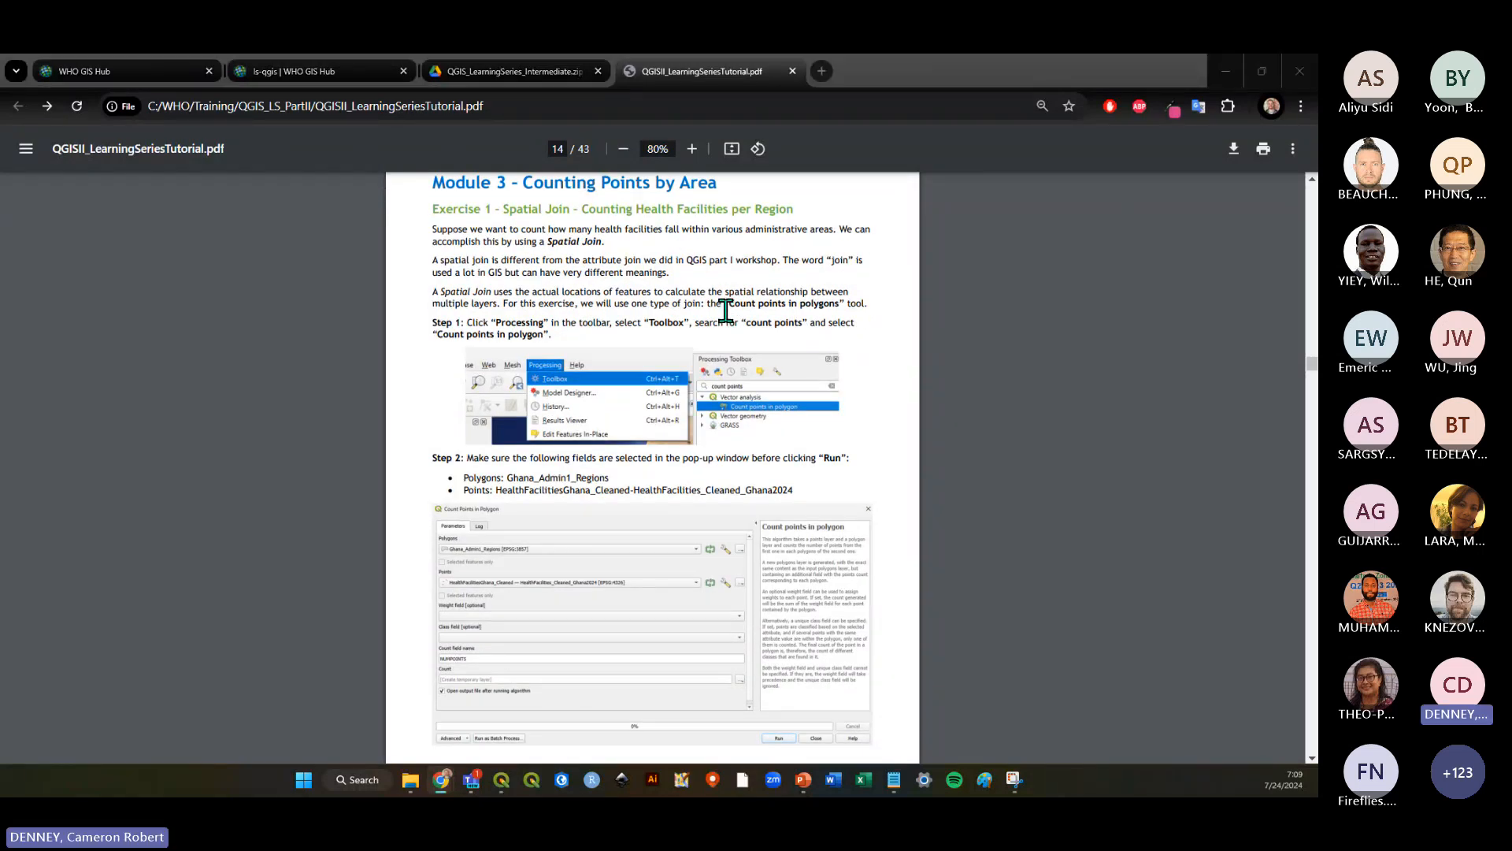
Return to QGIS and save the project before starting the spatial join exercise
{"action": "key", "text": "alt+Tab"}
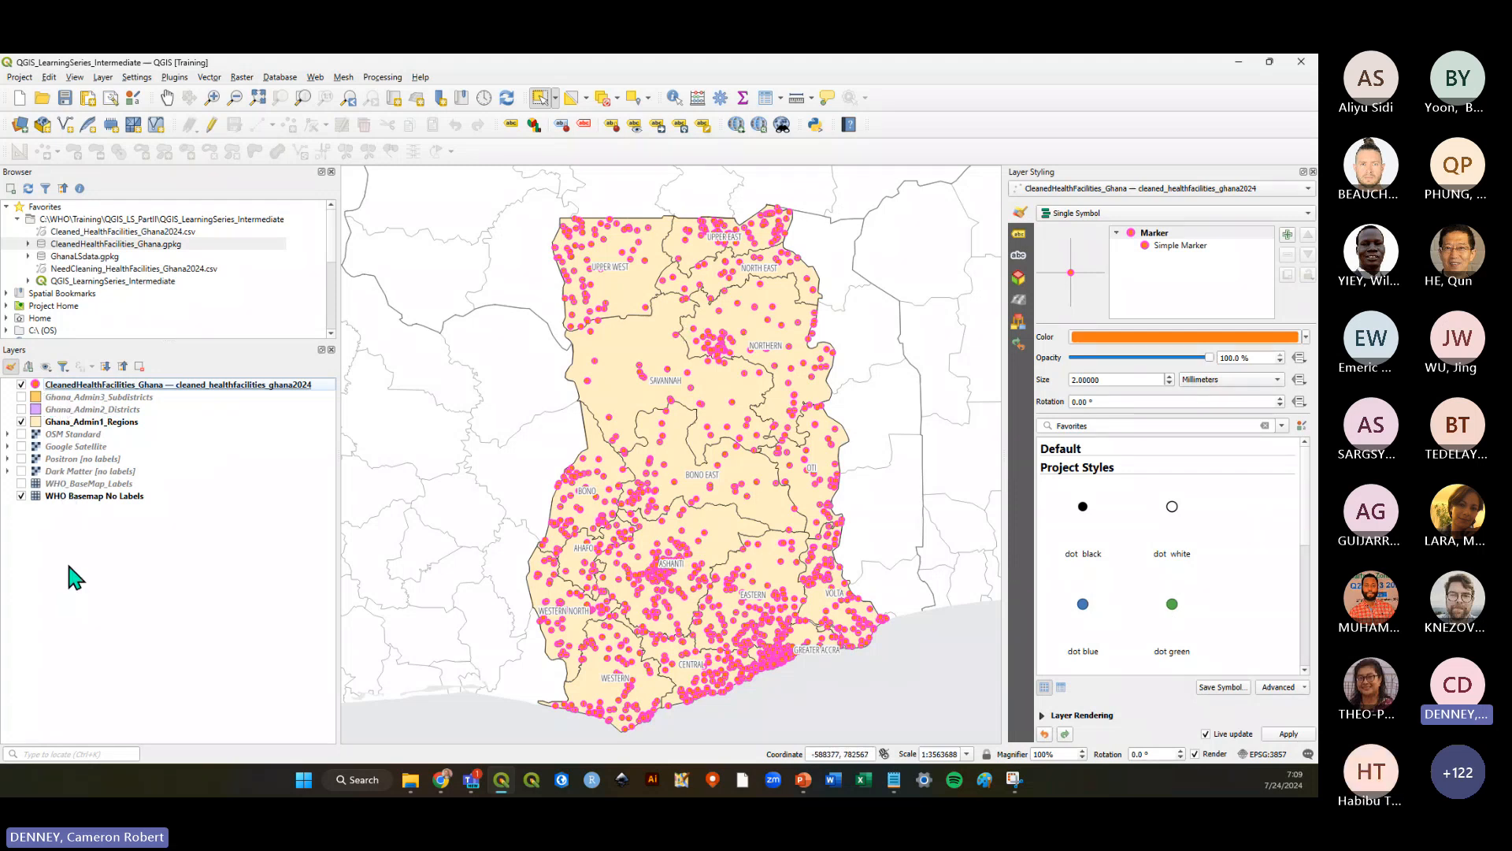
{"action": "left_click", "coordinate": [65, 99]}
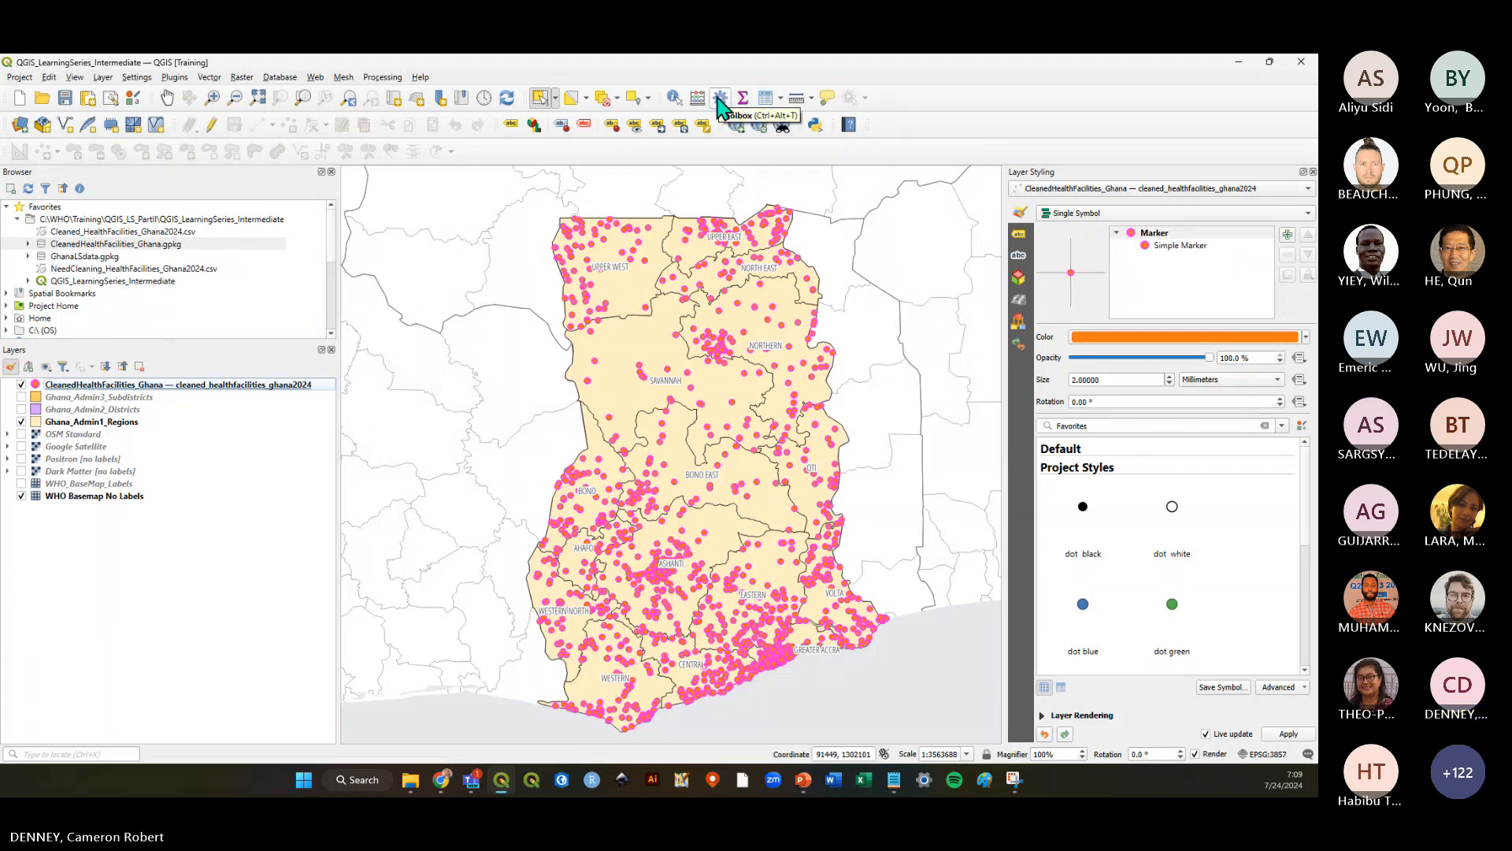
{"action": "left_click", "coordinate": [383, 77]}
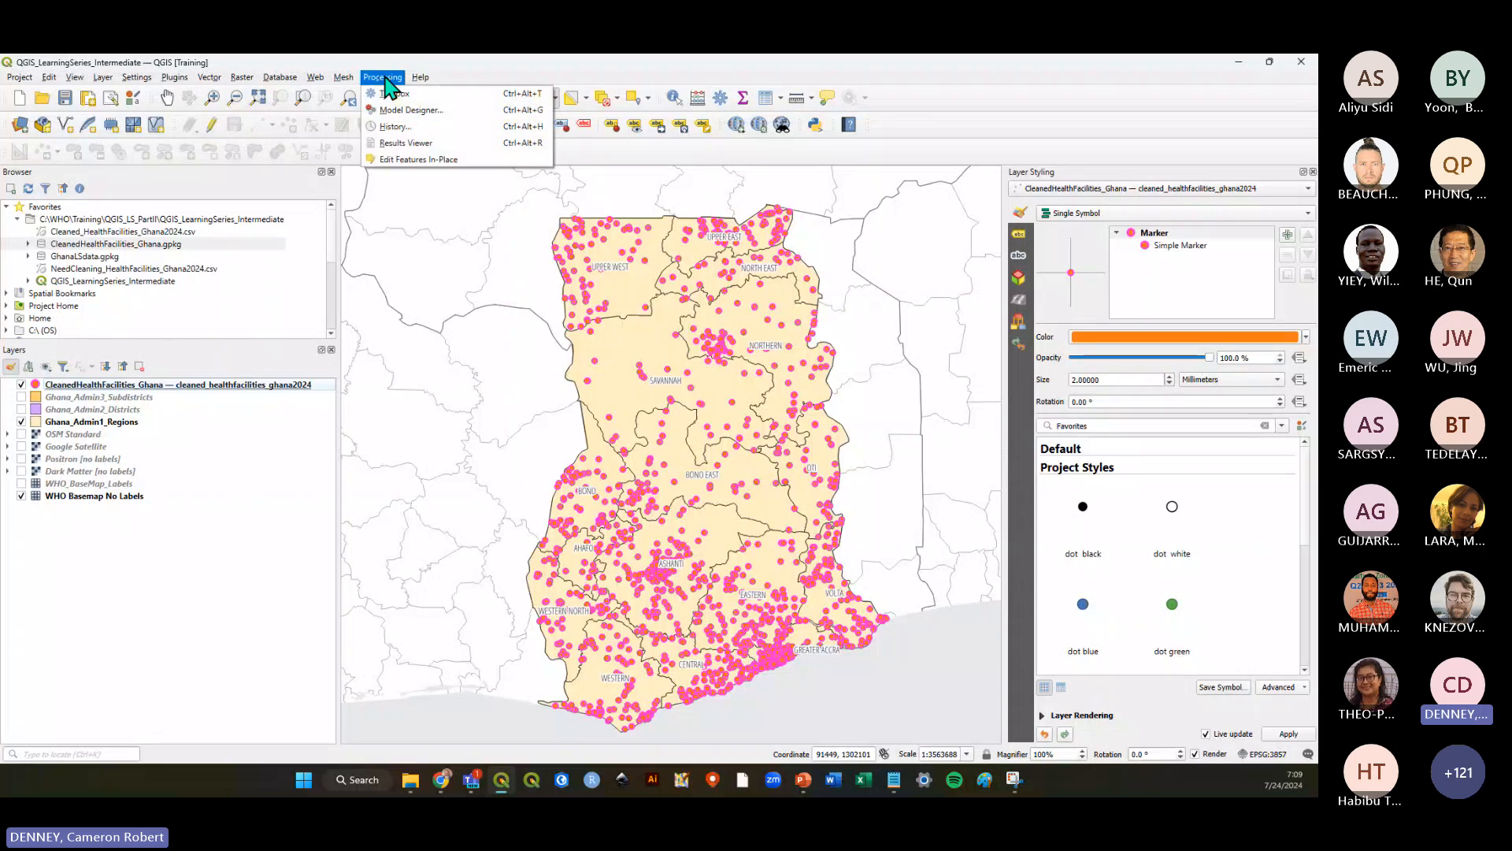
{"action": "left_click", "coordinate": [437, 96]}
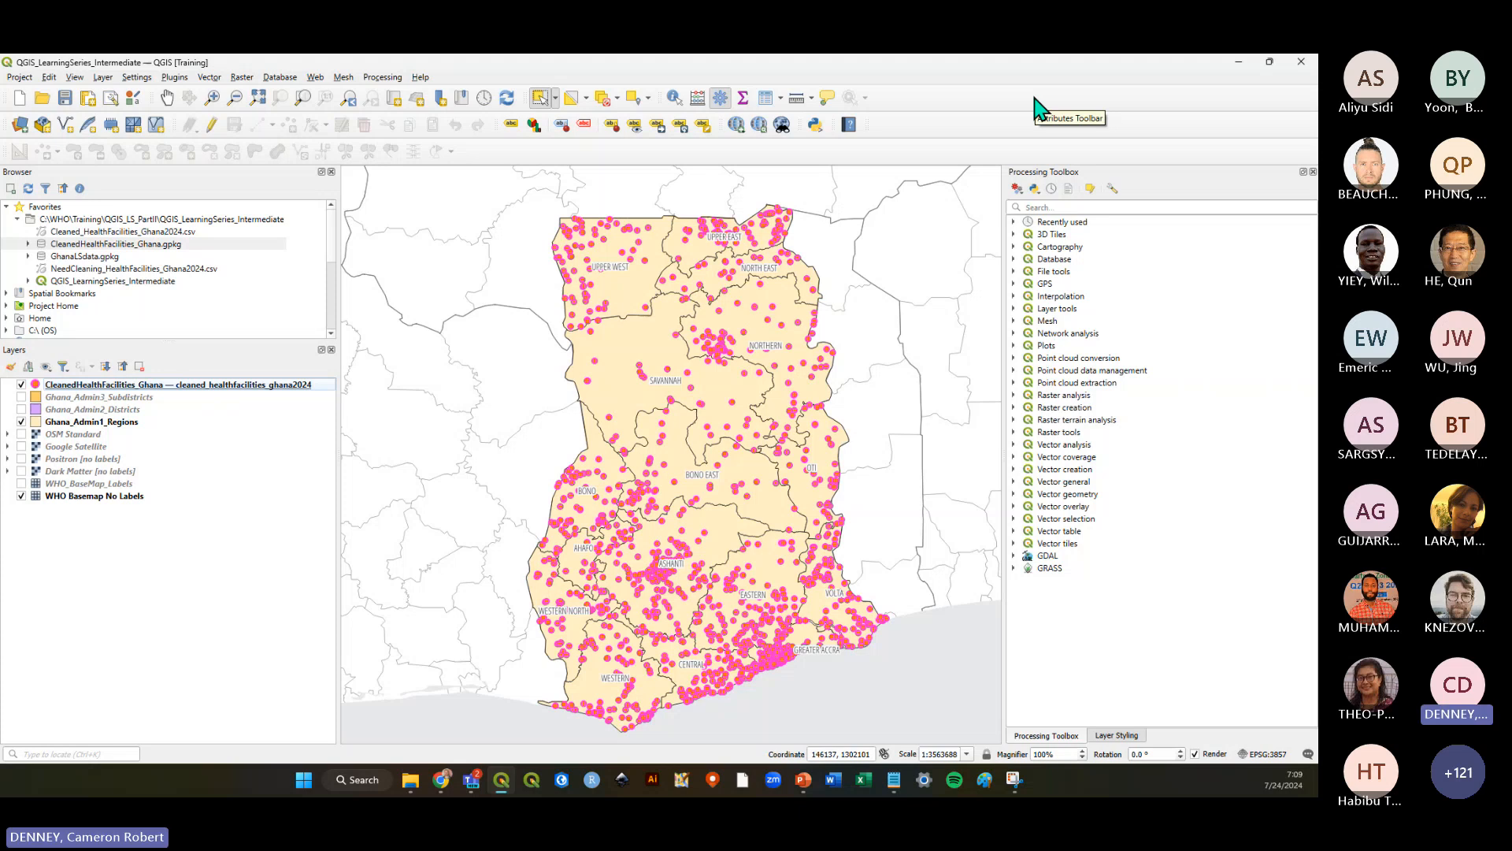
{"action": "left_click", "coordinate": [382, 76]}
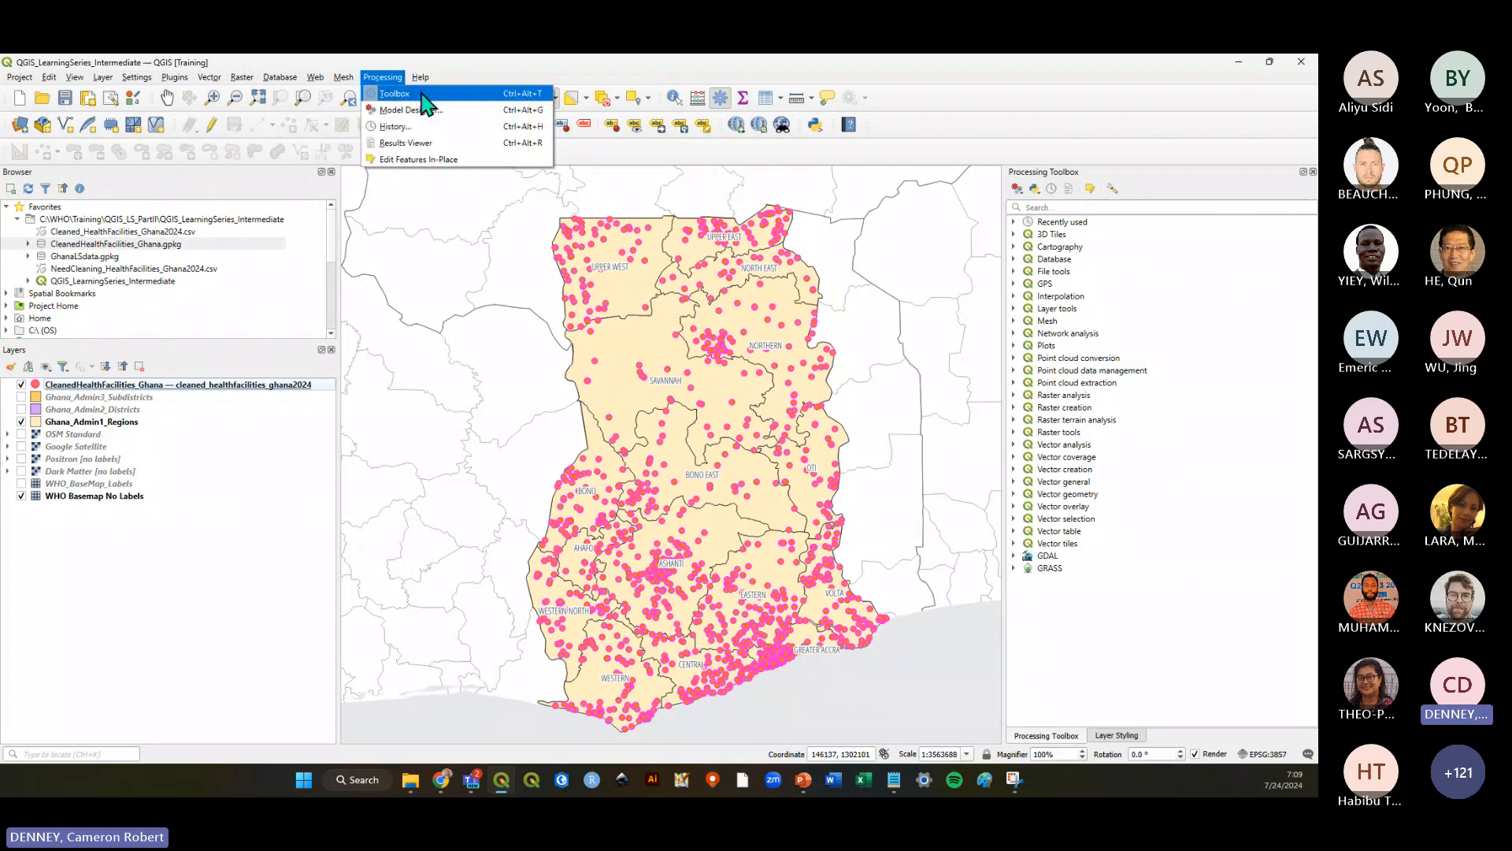
{"action": "left_click", "coordinate": [423, 101]}
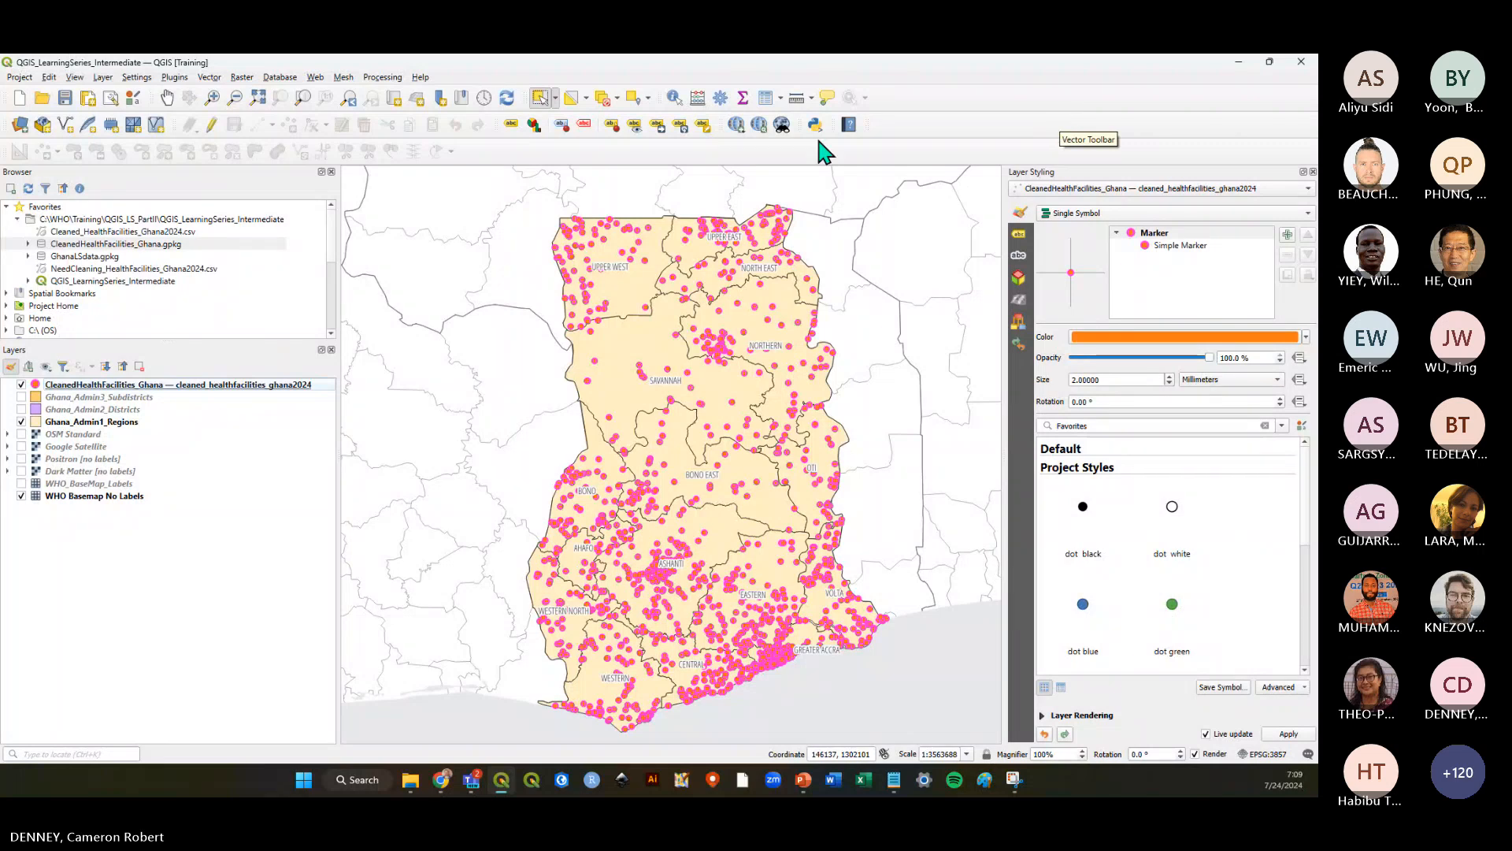
Open the Processing Toolbox and search it for "count points in polygon"
{"action": "left_click", "coordinate": [382, 77]}
{"action": "left_click", "coordinate": [391, 94]}
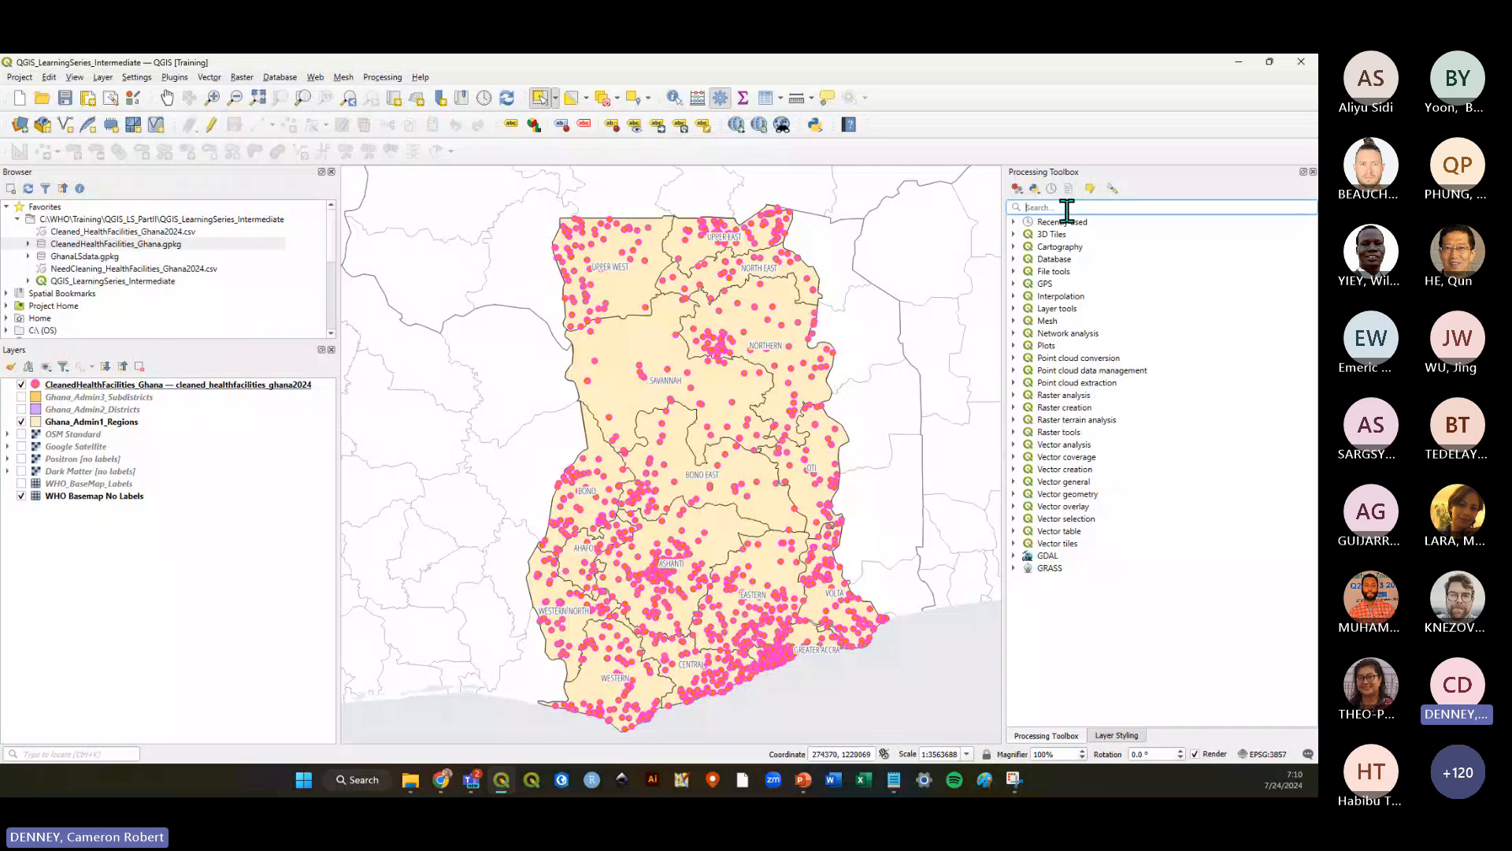
{"action": "type", "text": "count po"}
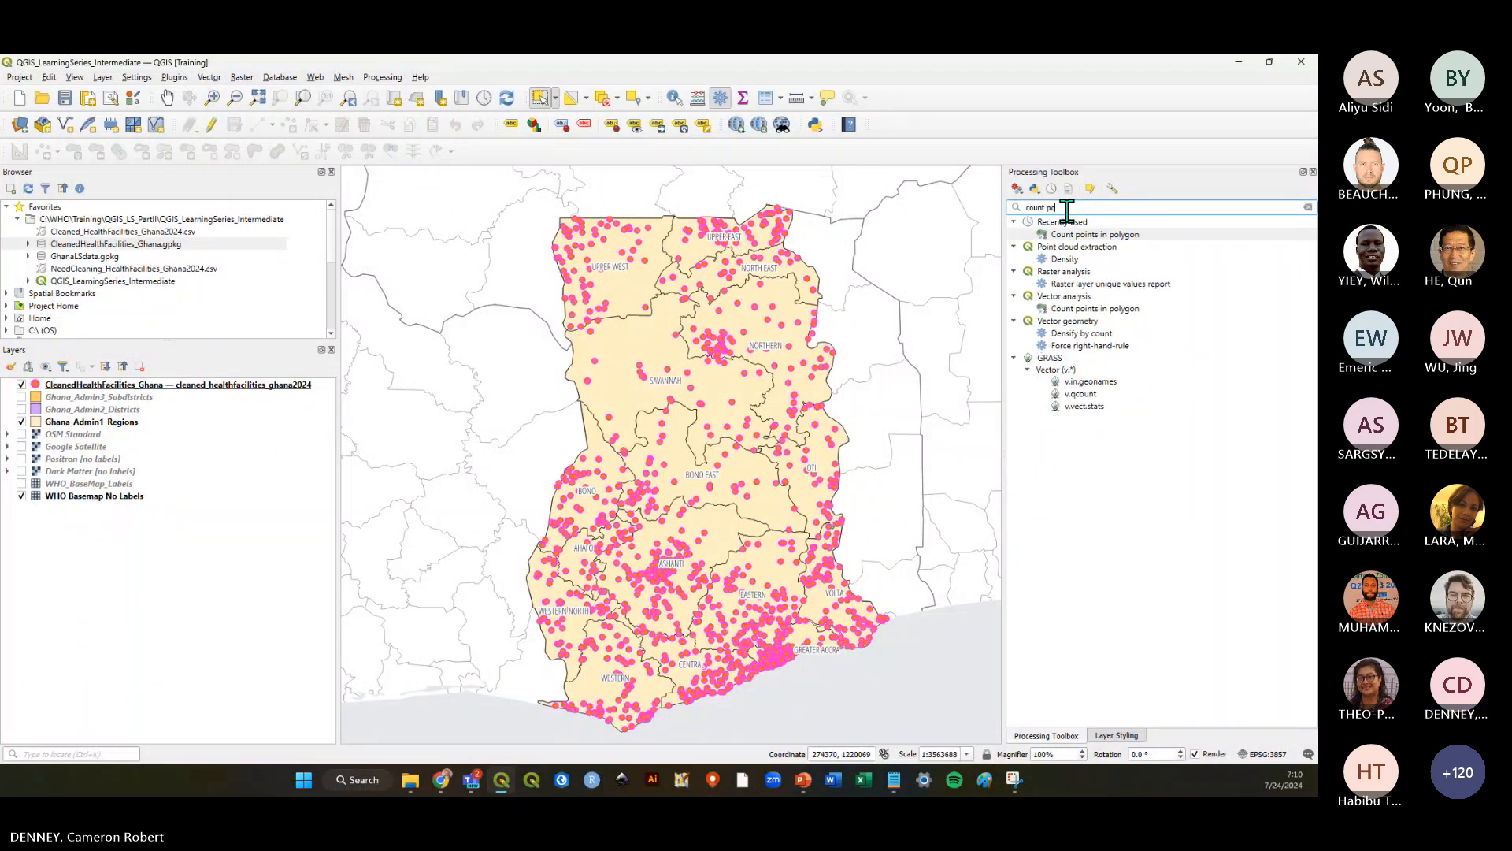
{"action": "type", "text": "int"}
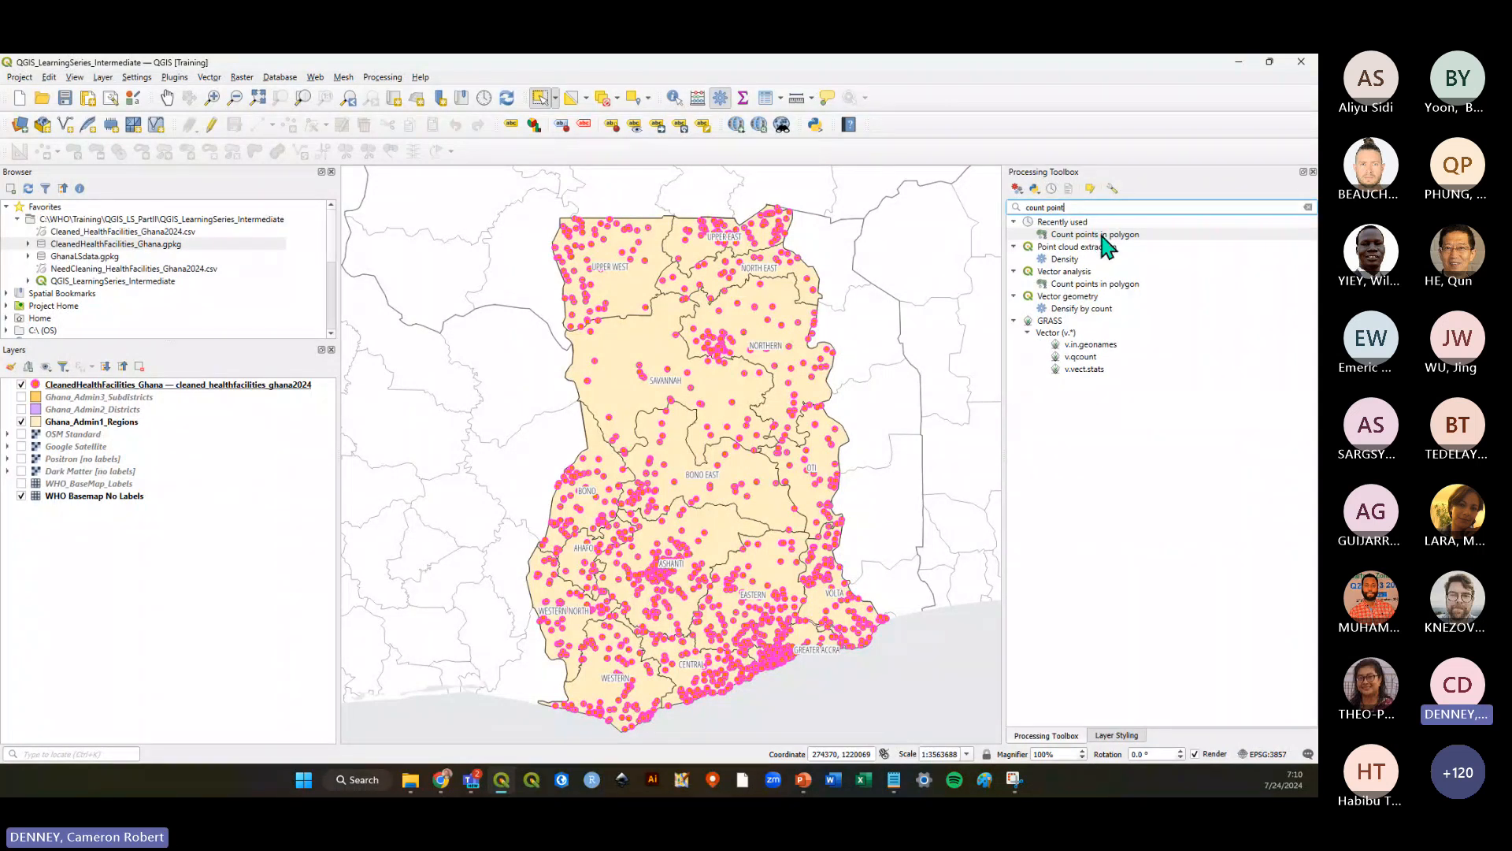
{"action": "type", "text": "s in"}
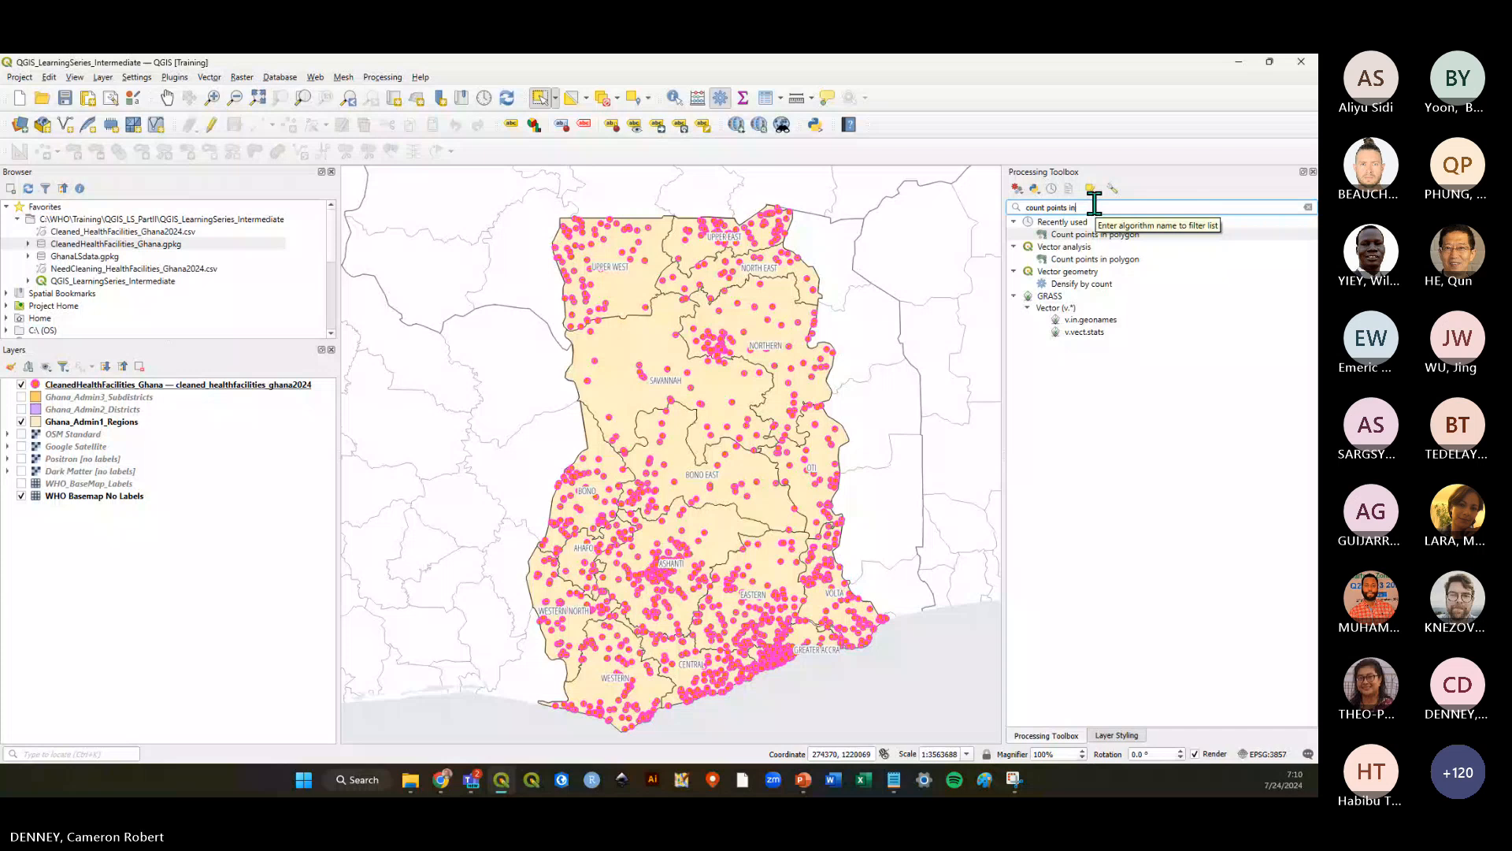
{"action": "type", "text": " polygon"}
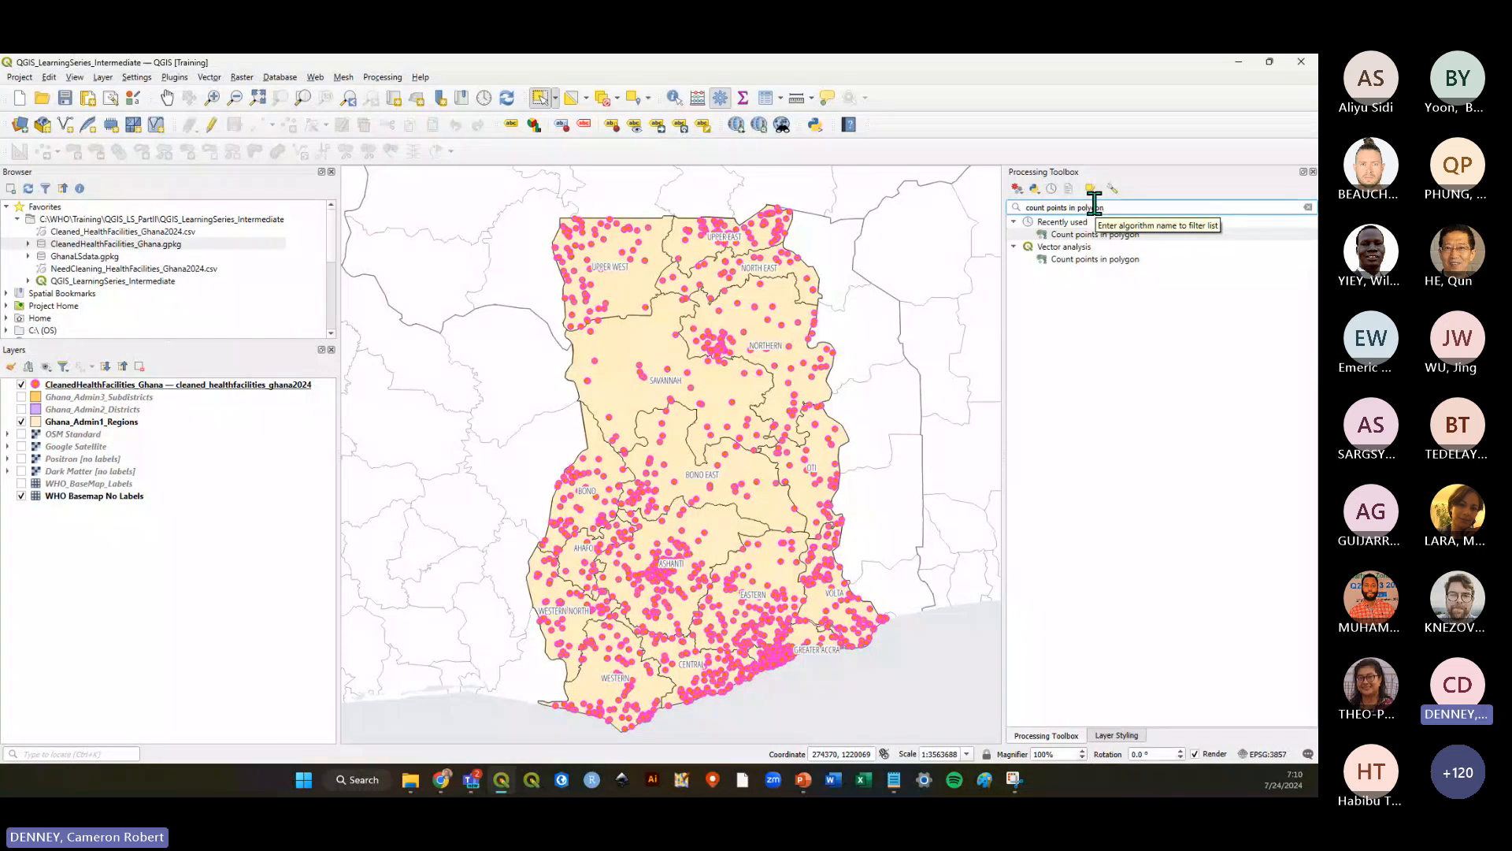
Open the Count points in polygon tool and enlarge its dialog to show all parameters
{"action": "left_click_drag", "start_coordinate": [1106, 205], "coordinate": [1007, 205]}
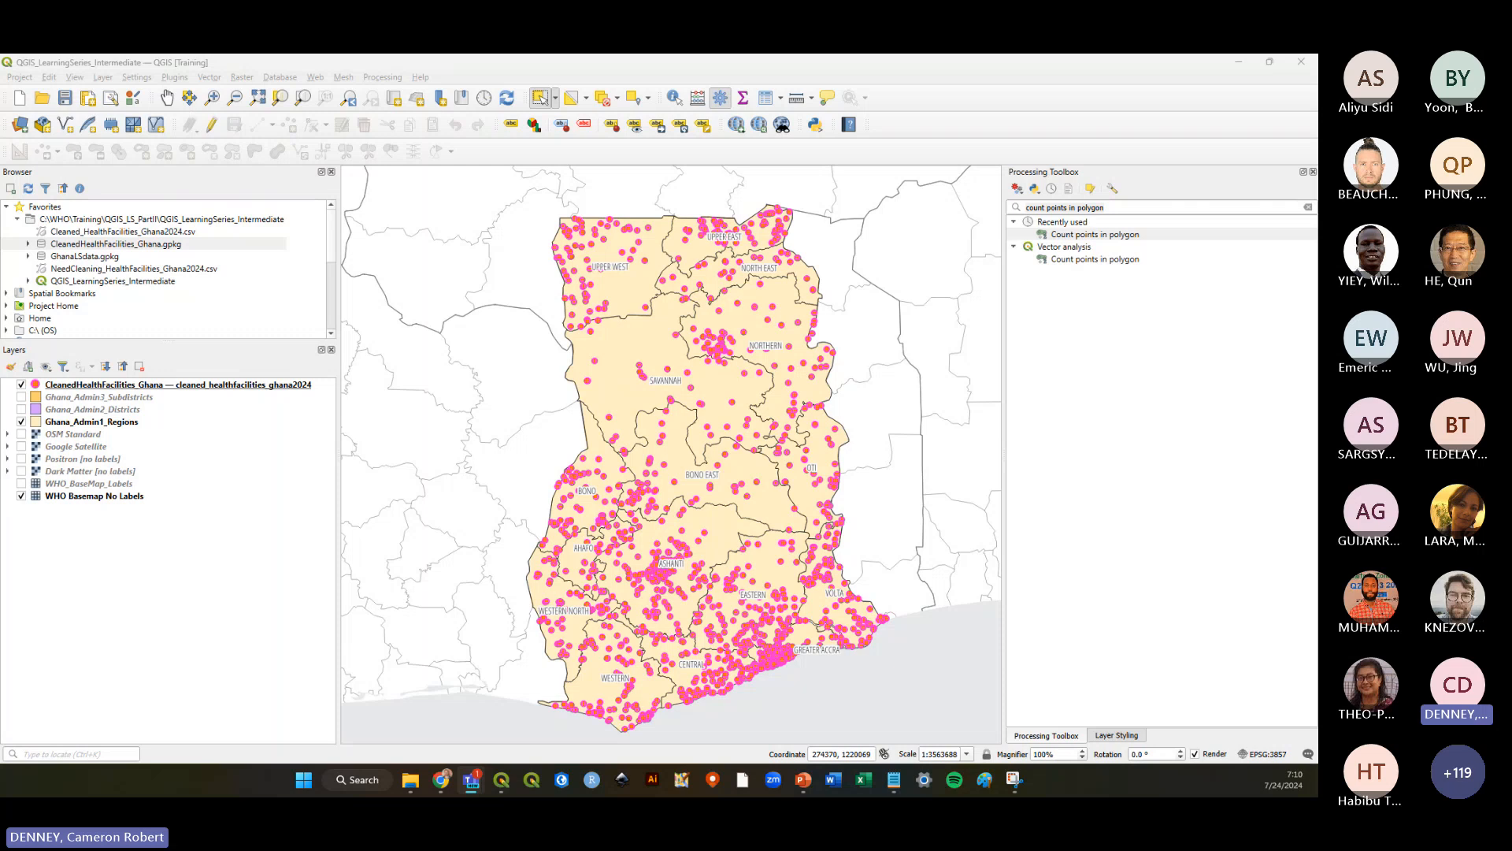
{"action": "left_click", "coordinate": [1107, 235]}
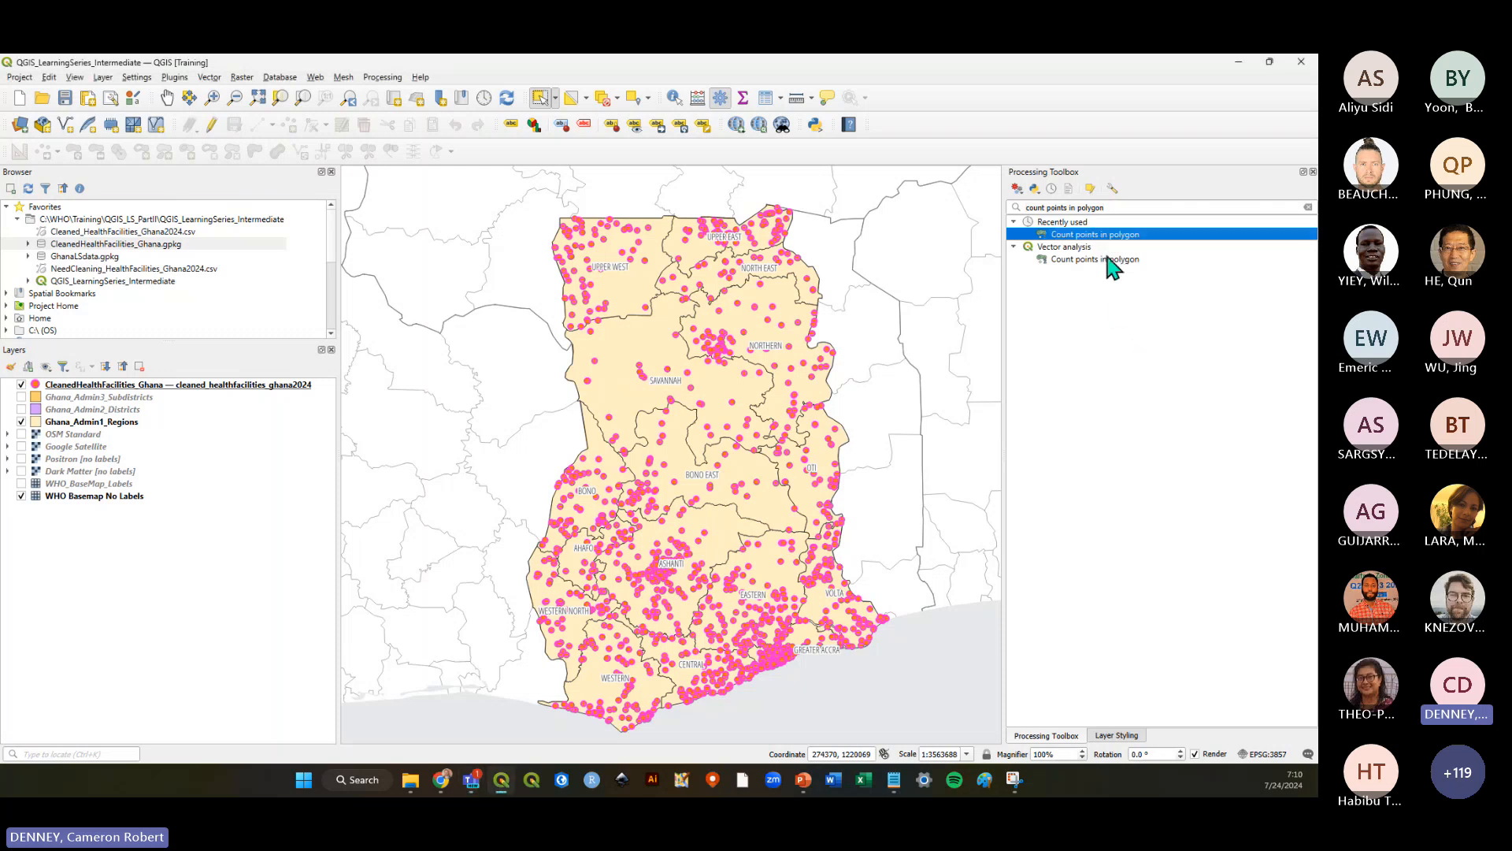
{"action": "left_click", "coordinate": [1111, 260]}
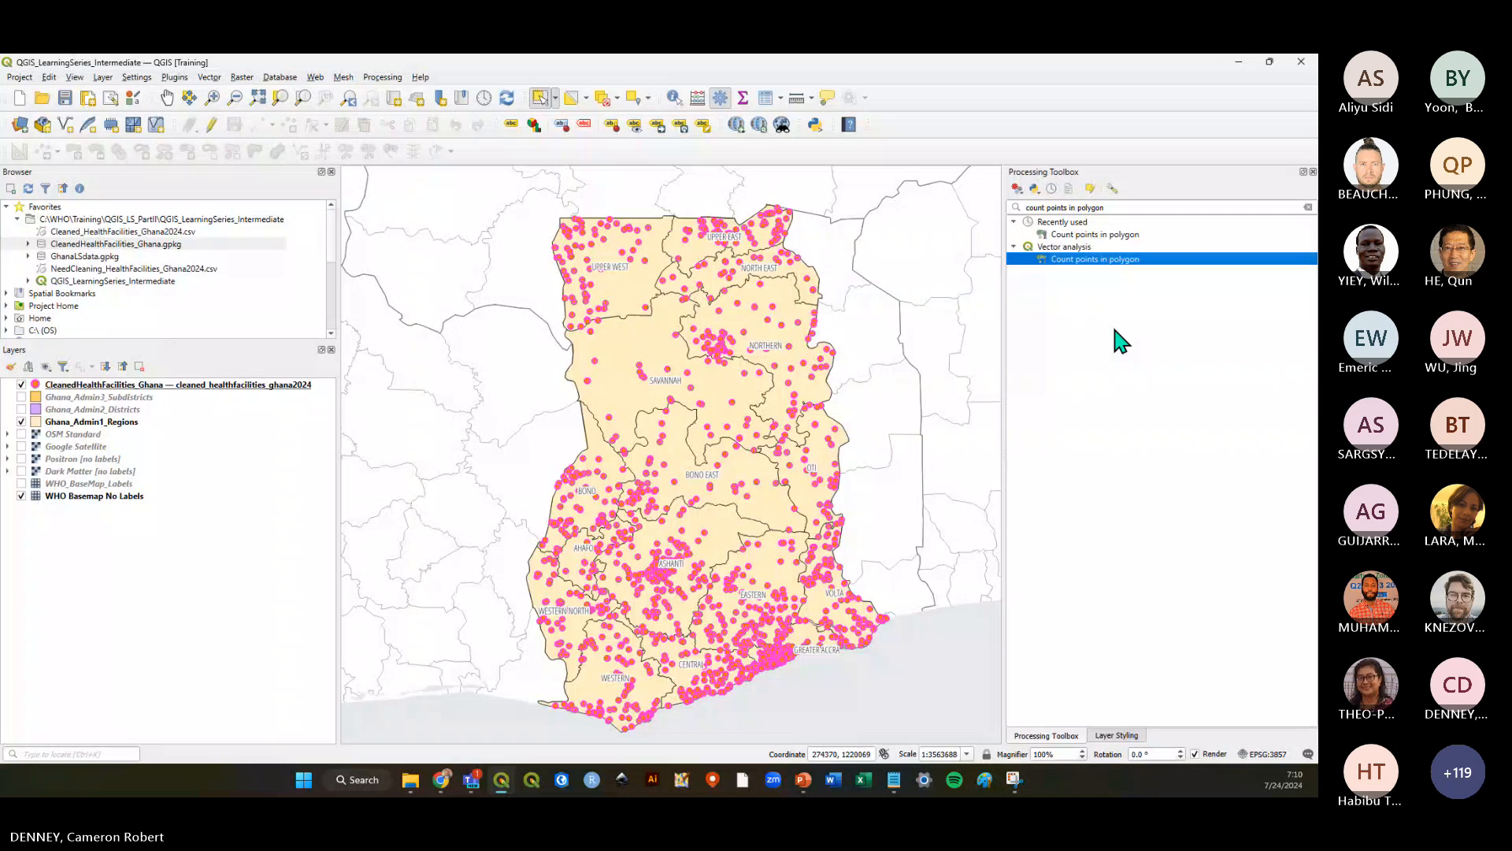
{"action": "double_click", "coordinate": [1094, 262]}
{"action": "left_click_drag", "start_coordinate": [557, 209], "coordinate": [603, 232]}
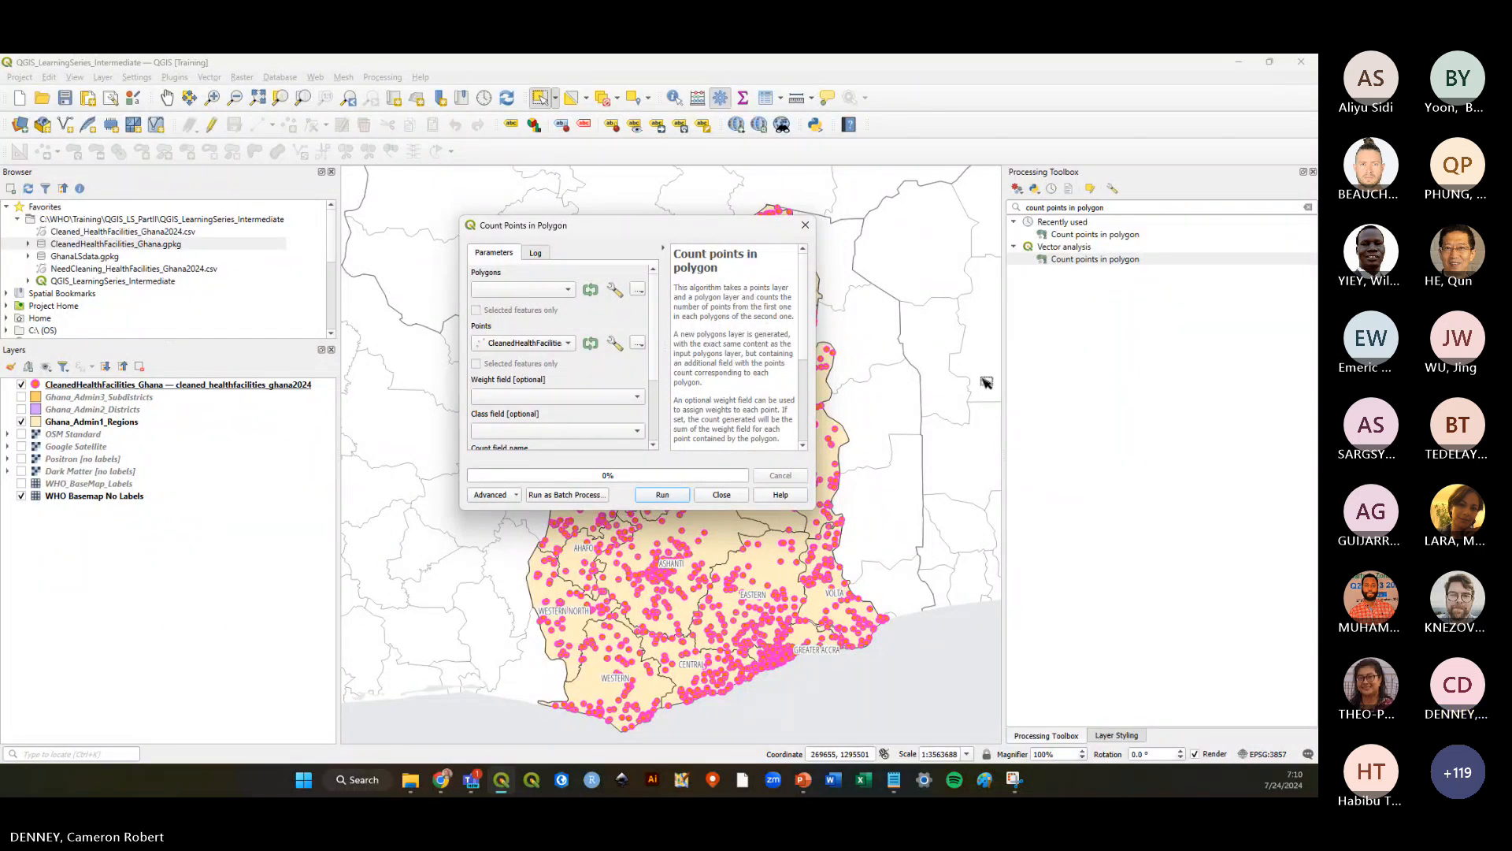
{"action": "left_click_drag", "start_coordinate": [595, 230], "coordinate": [611, 233]}
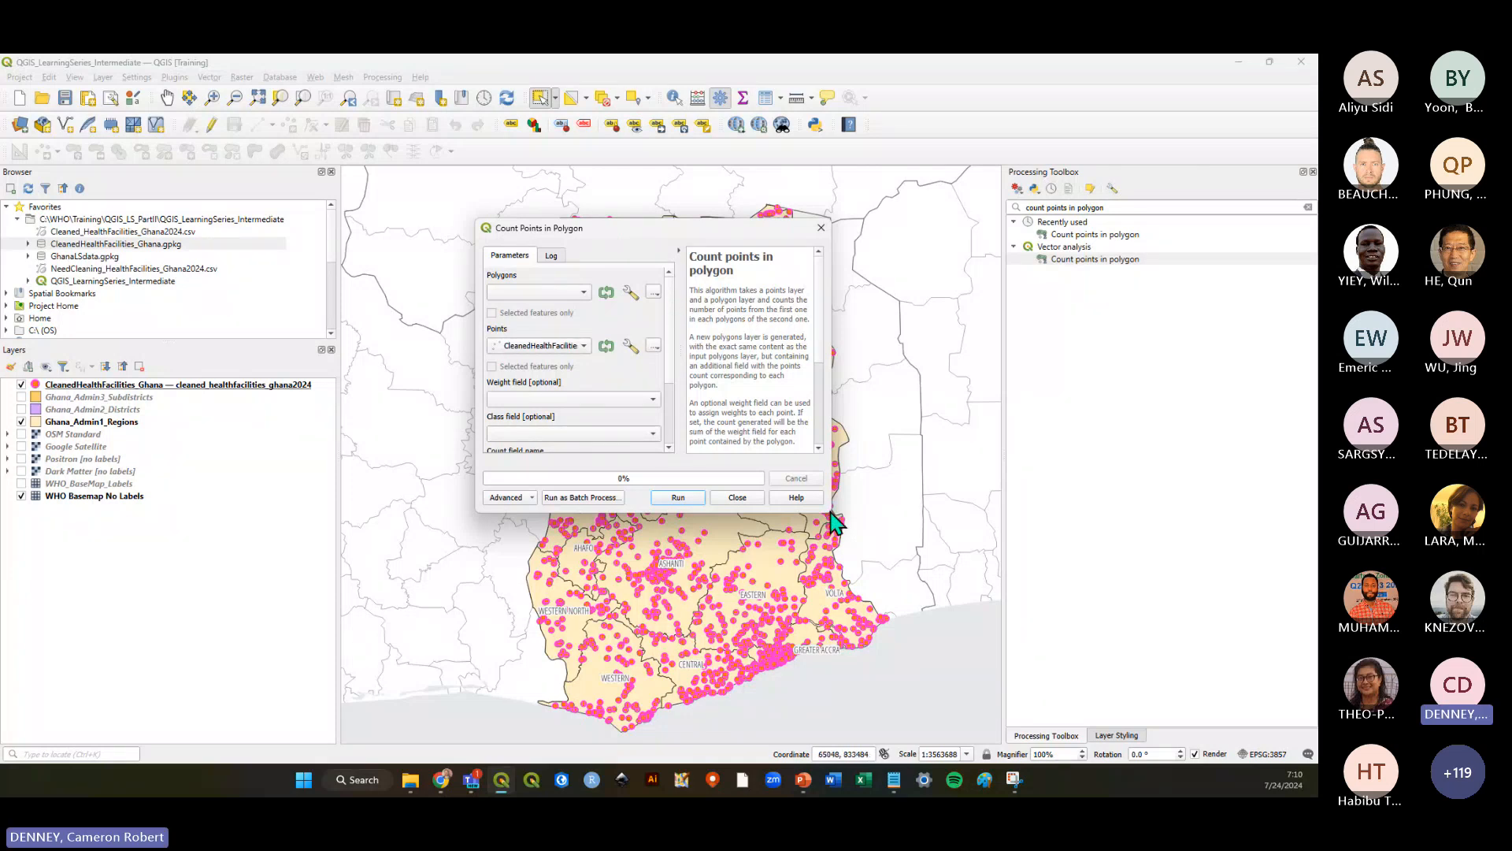
{"action": "left_click_drag", "start_coordinate": [832, 516], "coordinate": [989, 624]}
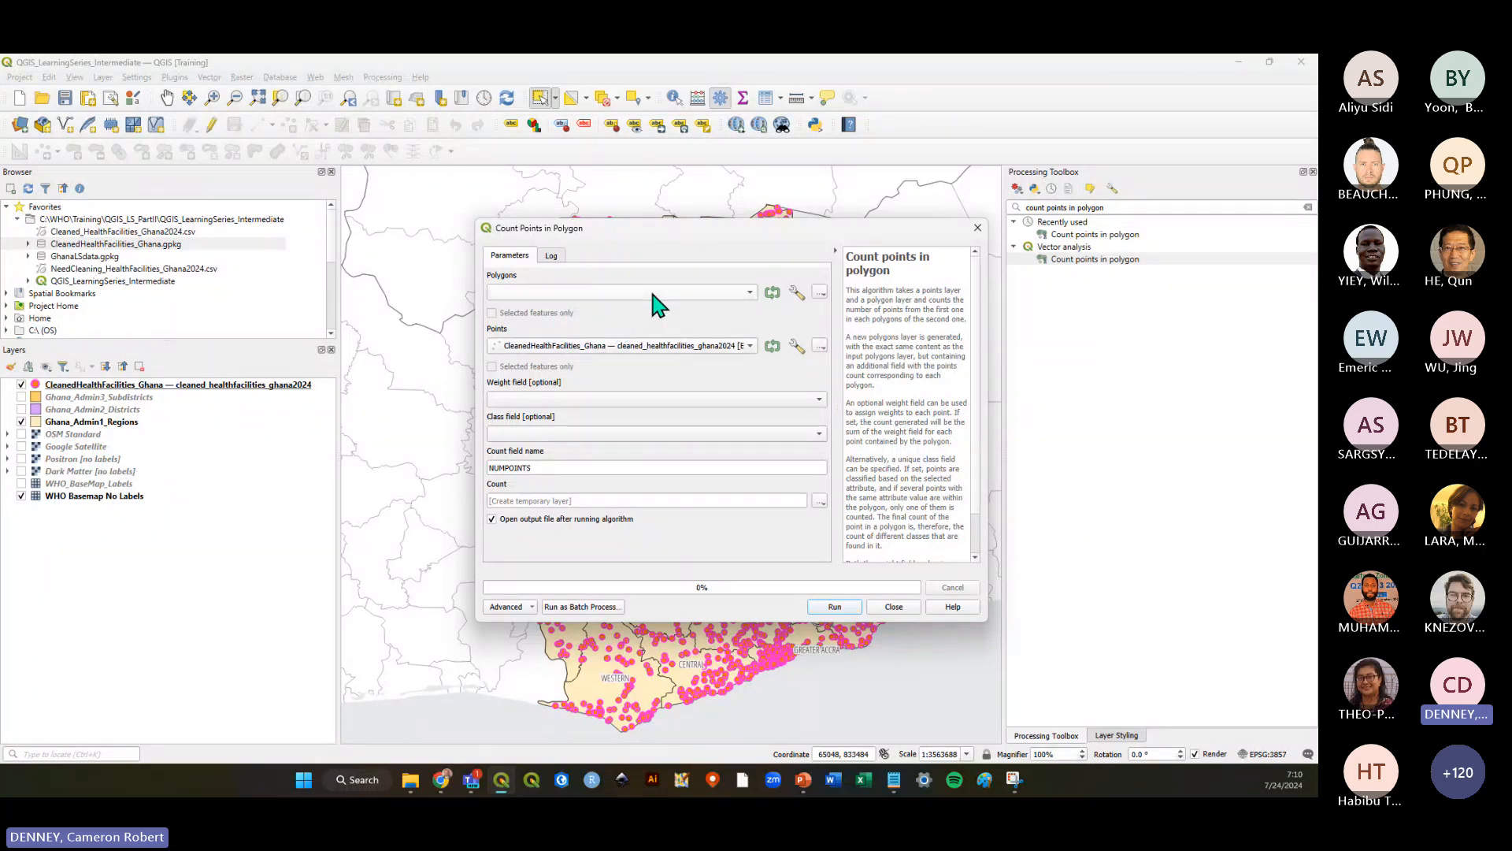
Choose Ghana_Admin1_Regions as the polygon layer, keep NUMPOINTS as the count field name, and run the point count to a temporary layer
{"action": "left_click", "coordinate": [751, 292]}
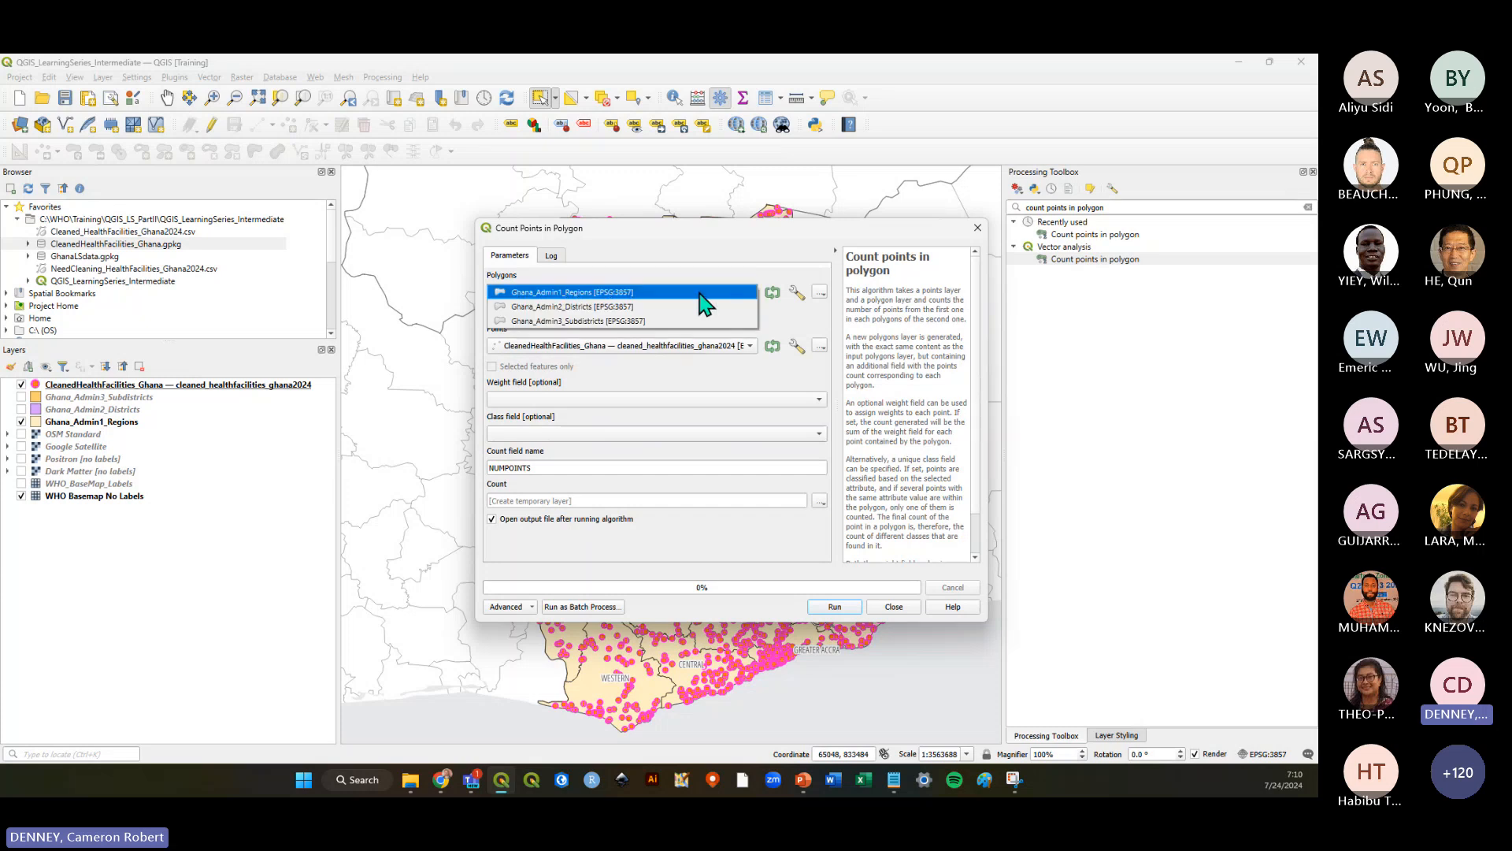
{"action": "left_click", "coordinate": [607, 292]}
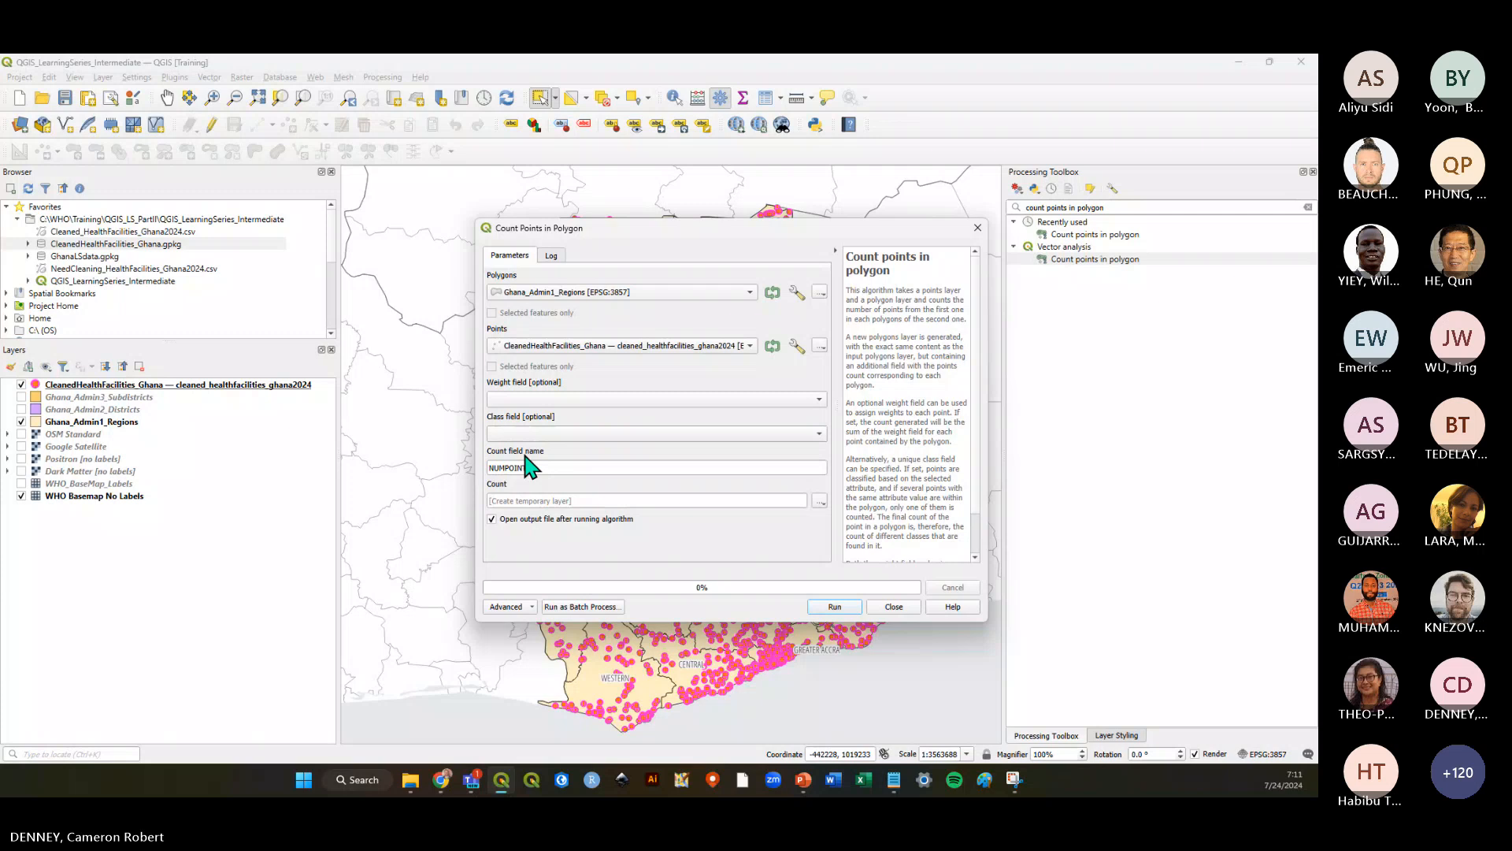
{"action": "left_click_drag", "start_coordinate": [528, 468], "coordinate": [484, 470]}
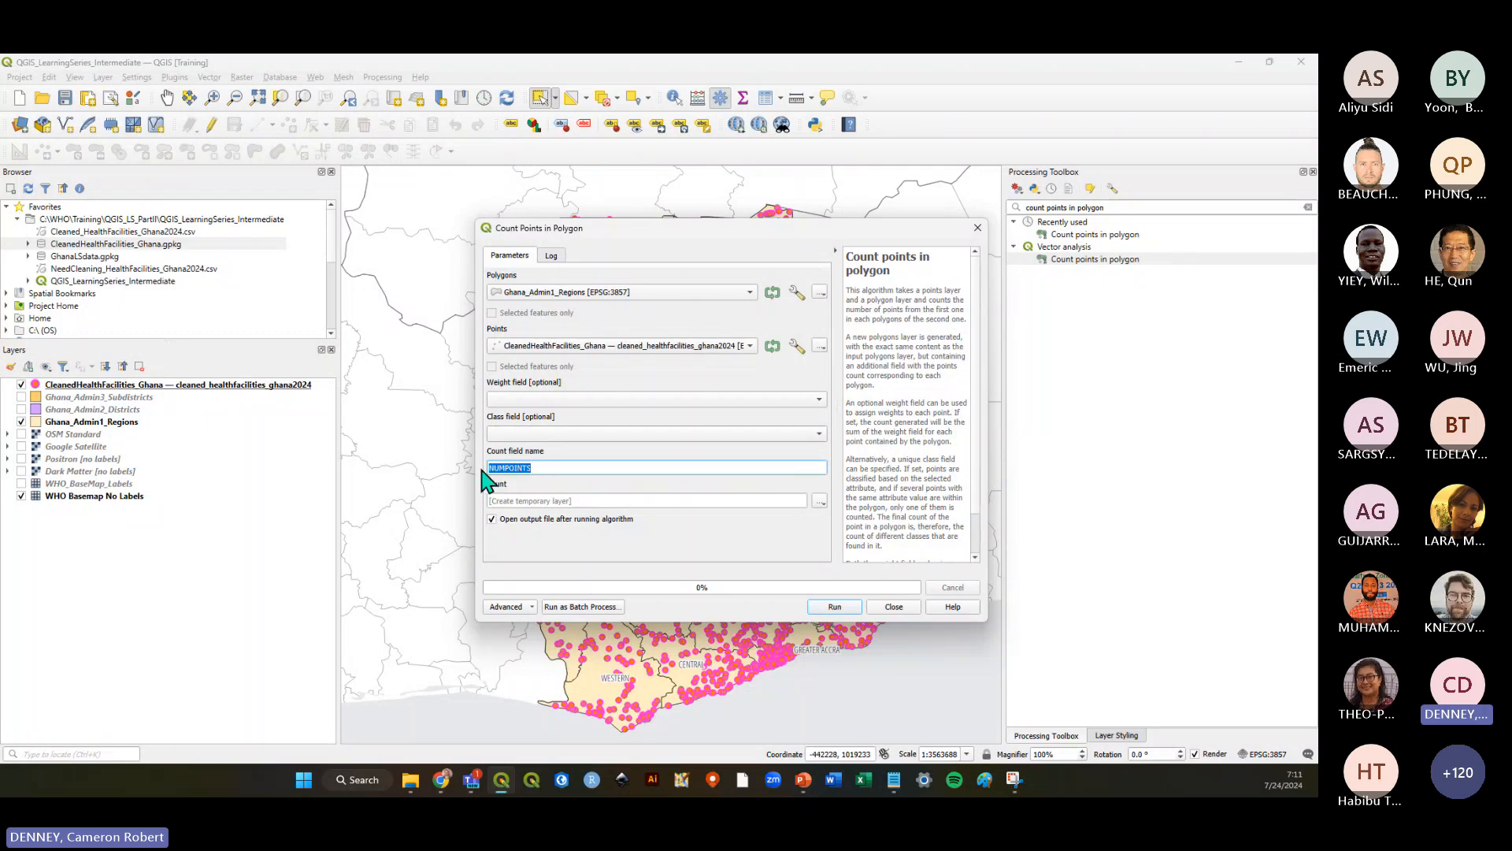
{"action": "left_click", "coordinate": [561, 467]}
{"action": "left_click_drag", "start_coordinate": [671, 230], "coordinate": [641, 253]}
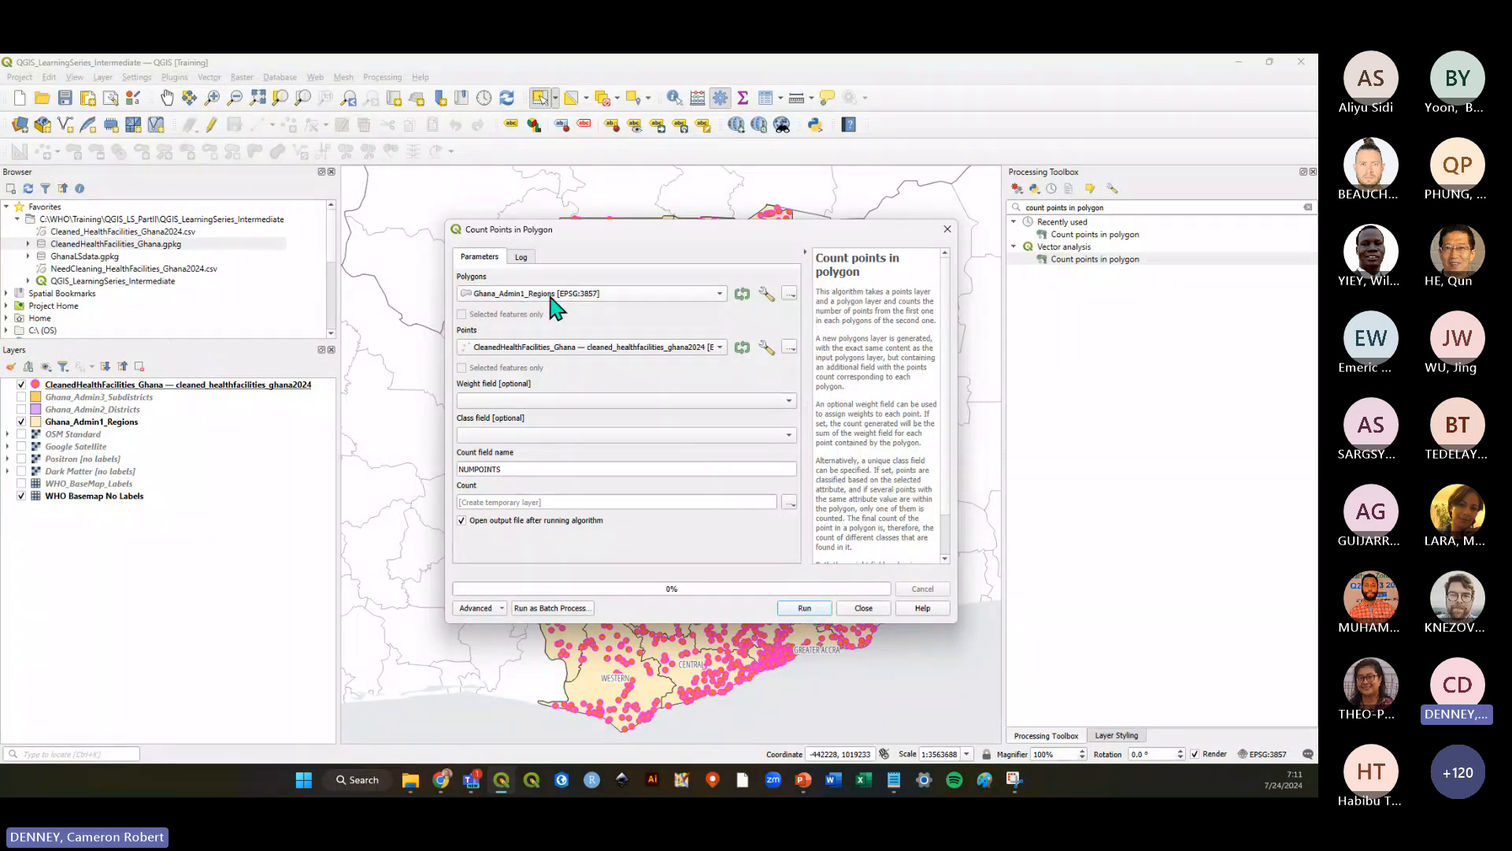
{"action": "left_click", "coordinate": [804, 608]}
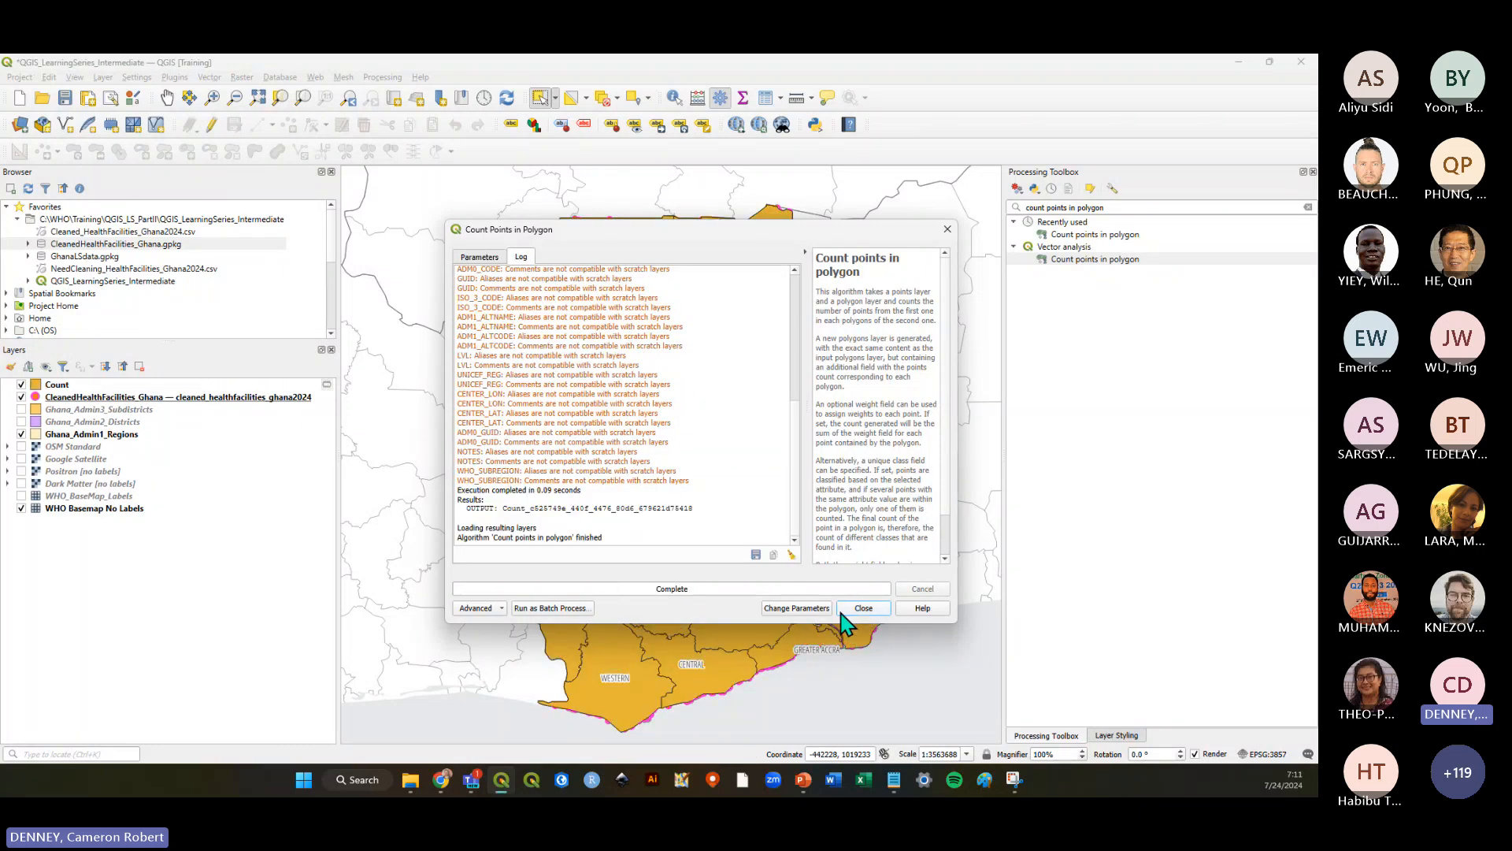
Review the Count Points in Polygon execution log from input parameters to results, and close the dialog
{"action": "scroll", "coordinate": [614, 449], "scroll_direction": "up", "scroll_amount": 6}
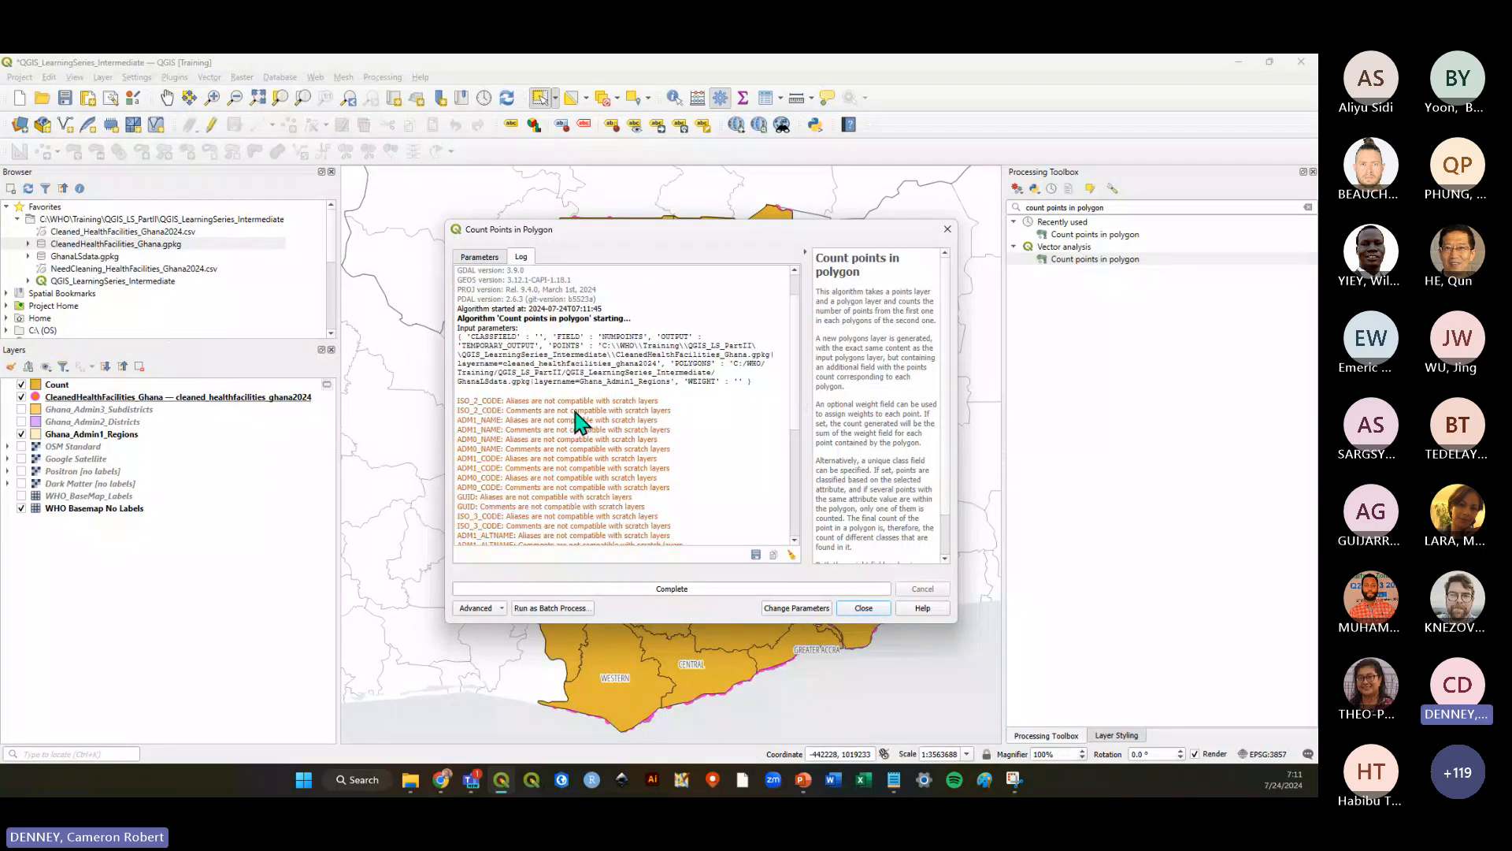
{"action": "scroll", "coordinate": [662, 448], "scroll_direction": "down", "scroll_amount": 5}
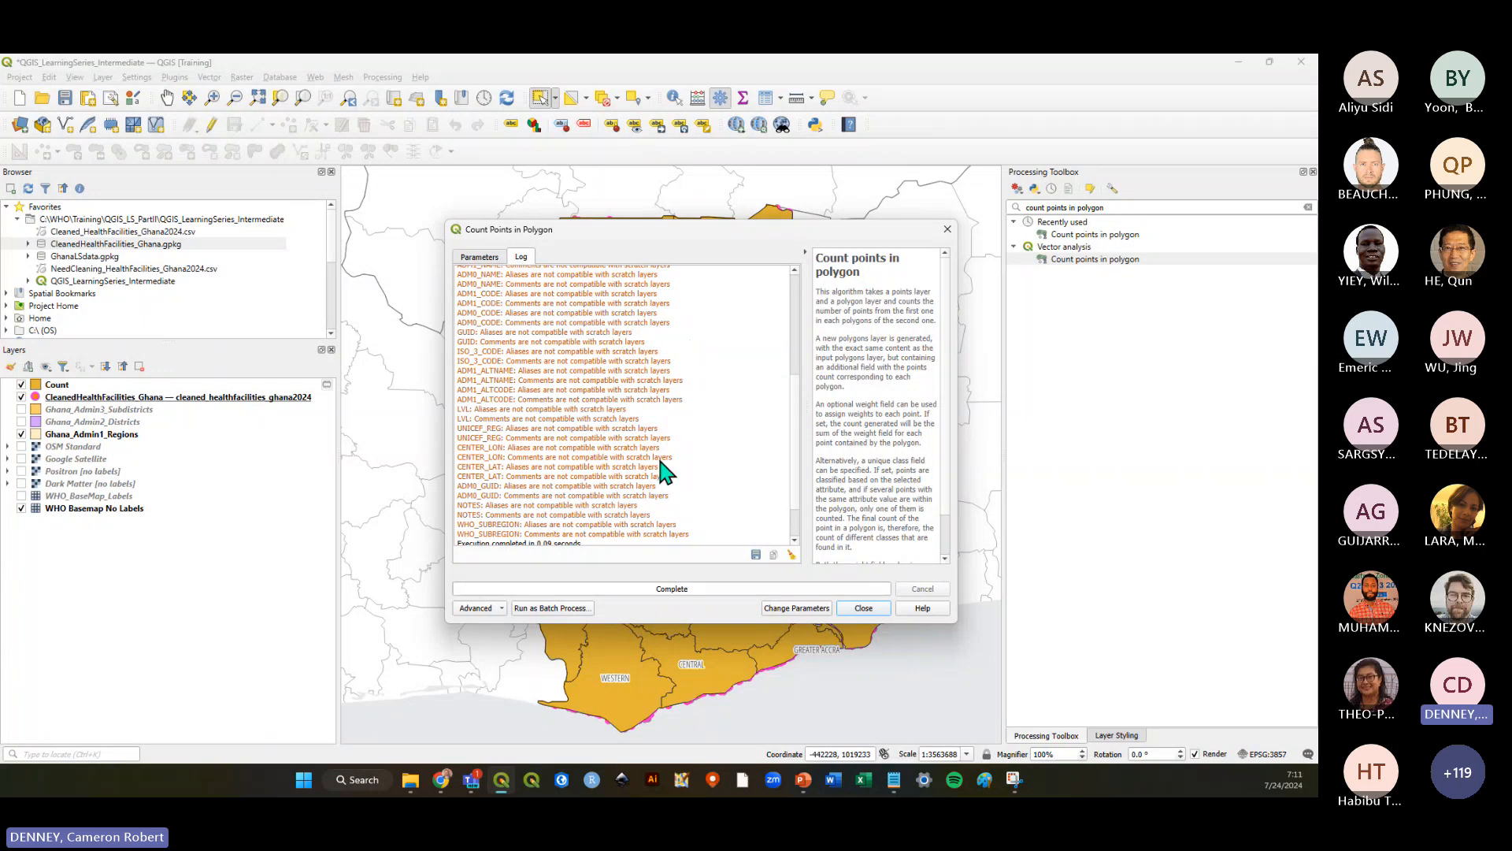
{"action": "scroll", "coordinate": [661, 469], "scroll_direction": "up", "scroll_amount": 3}
{"action": "scroll", "coordinate": [615, 417], "scroll_direction": "down", "scroll_amount": 6}
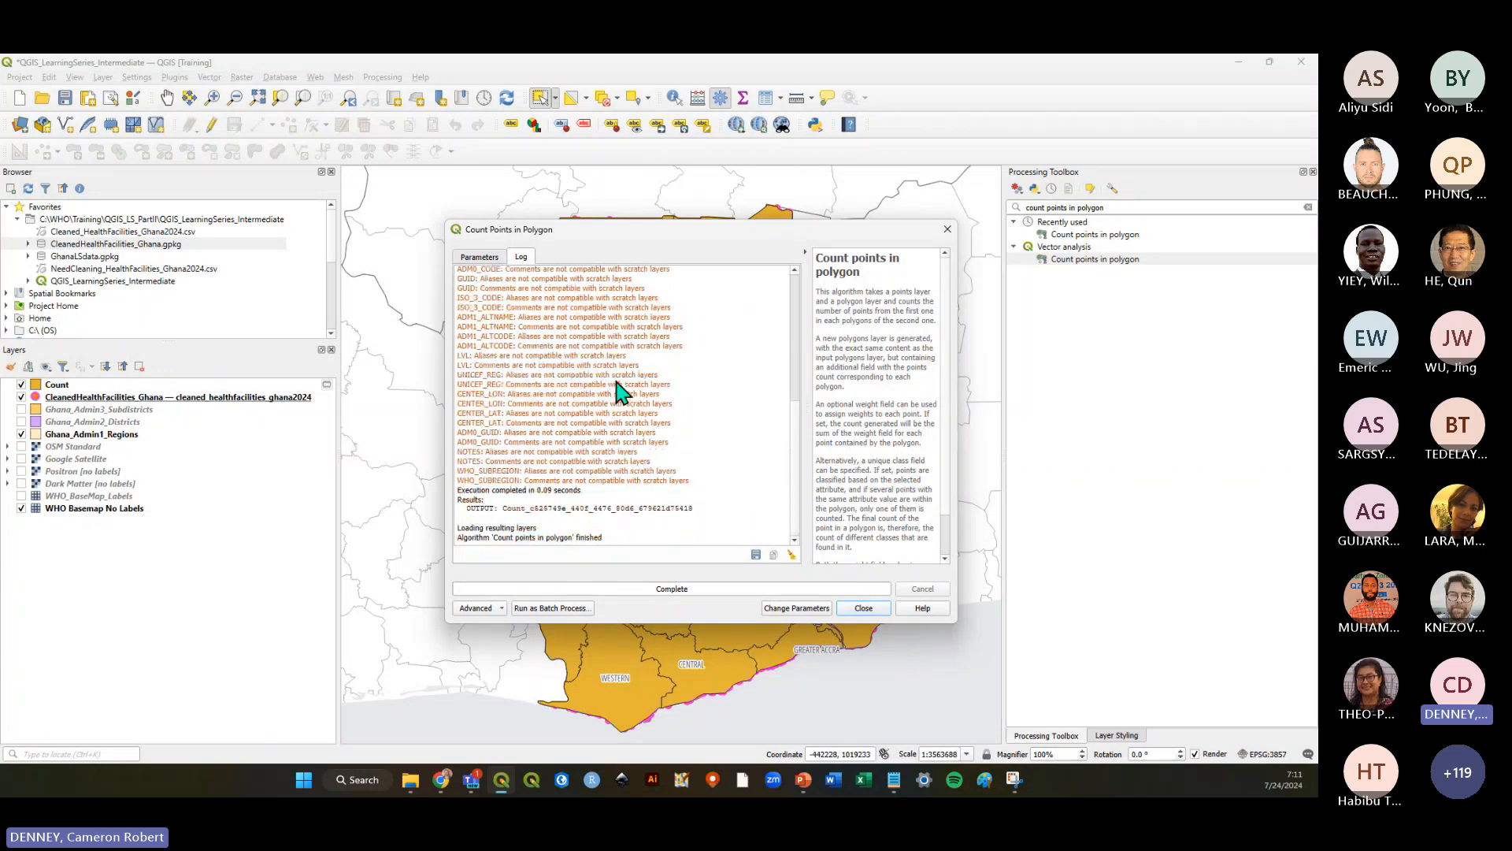
{"action": "scroll", "coordinate": [559, 441], "scroll_direction": "up", "scroll_amount": 6}
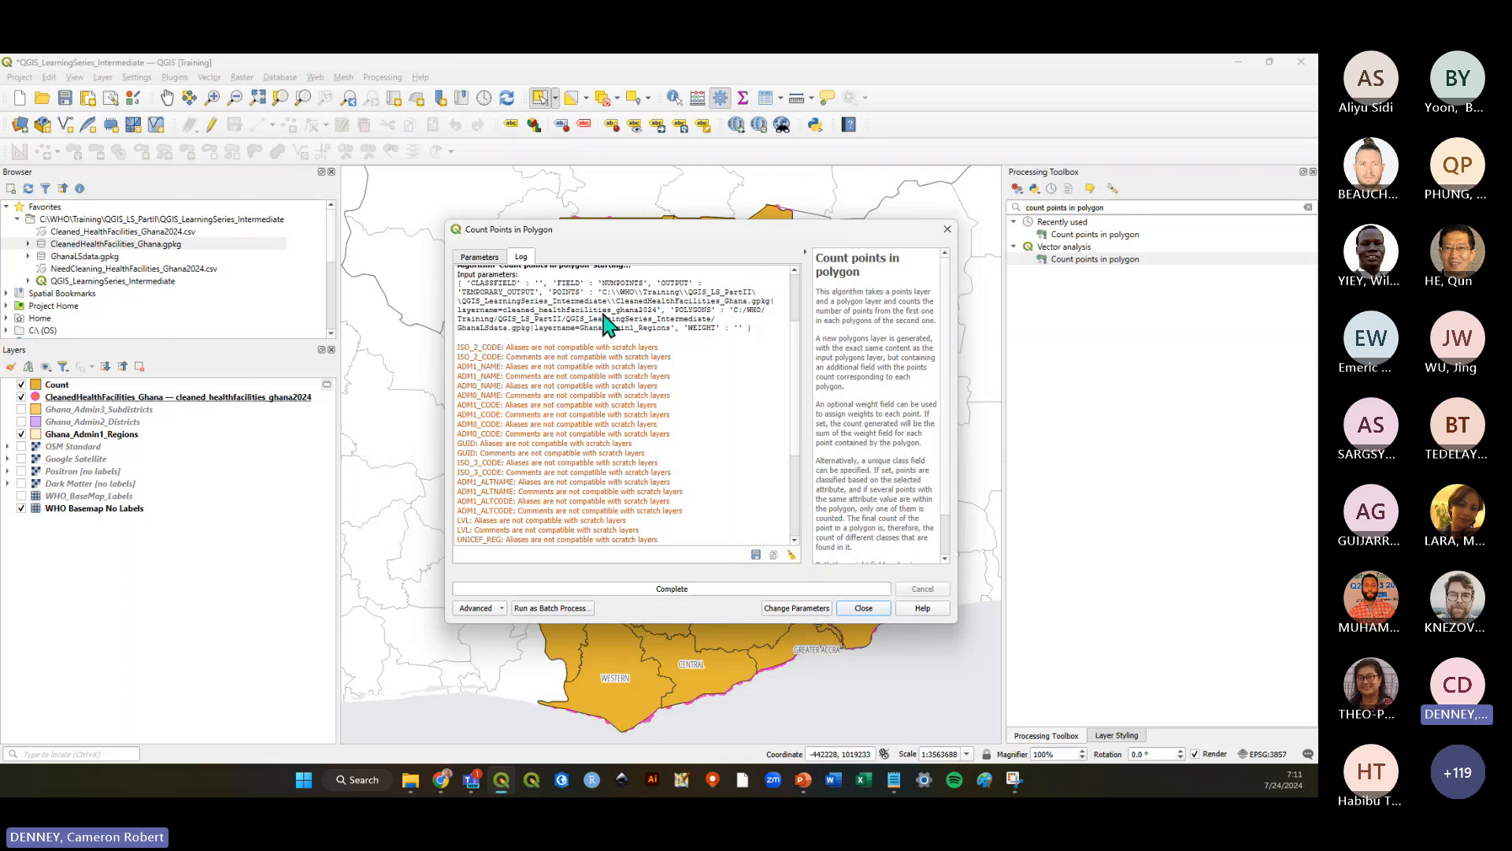
{"action": "scroll", "coordinate": [625, 390], "scroll_direction": "down", "scroll_amount": 6}
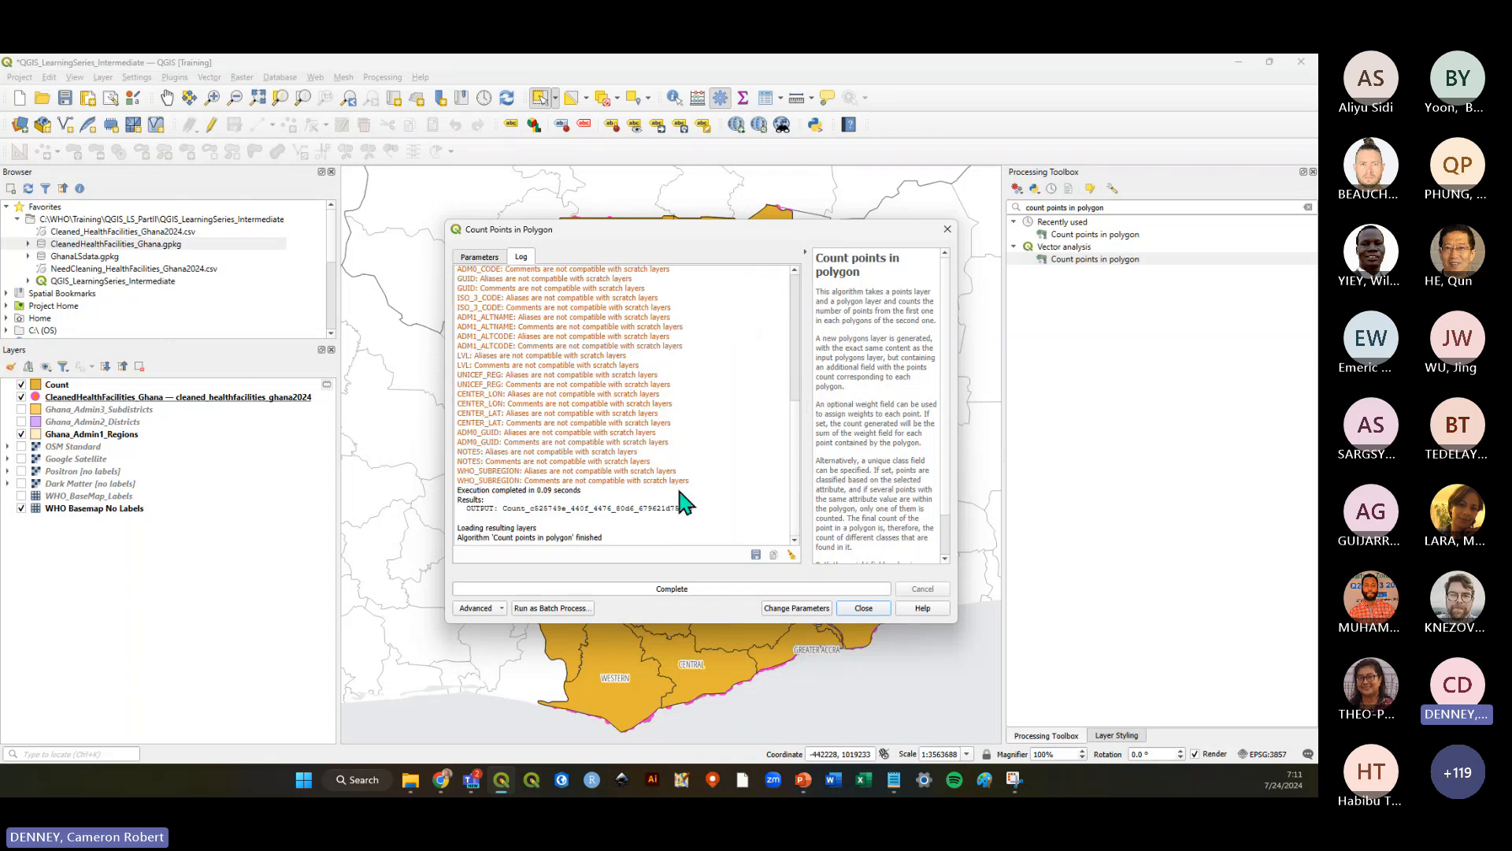
{"action": "left_click", "coordinate": [864, 609]}
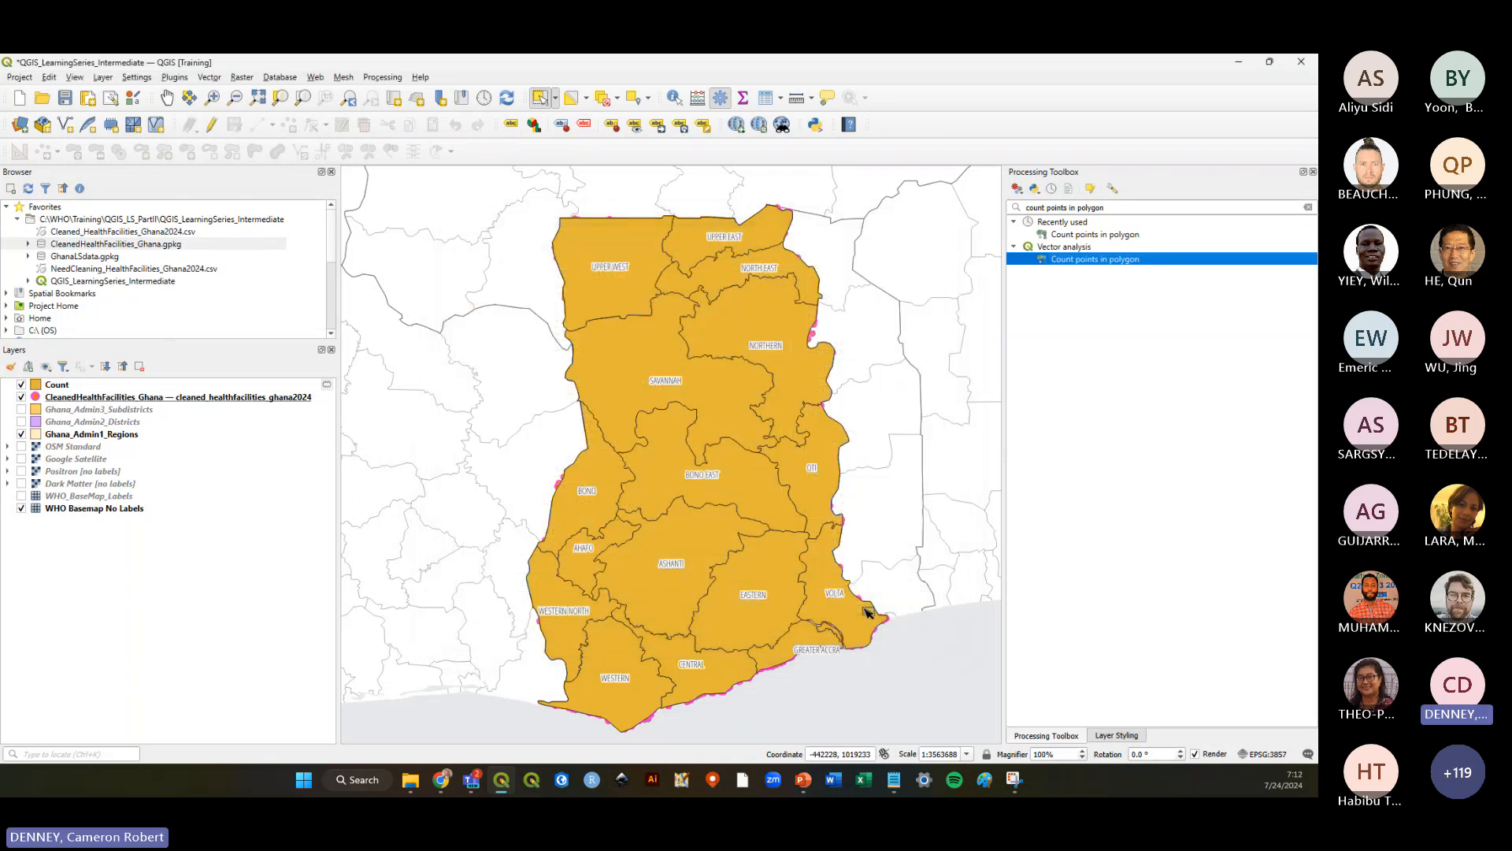
Hide the CleanedHealthFacilities_Ghana and Ghana_Admin1_Regions layers so only Count shows over the basemap, and save the project
{"action": "left_click", "coordinate": [21, 397]}
{"action": "left_click", "coordinate": [21, 434]}
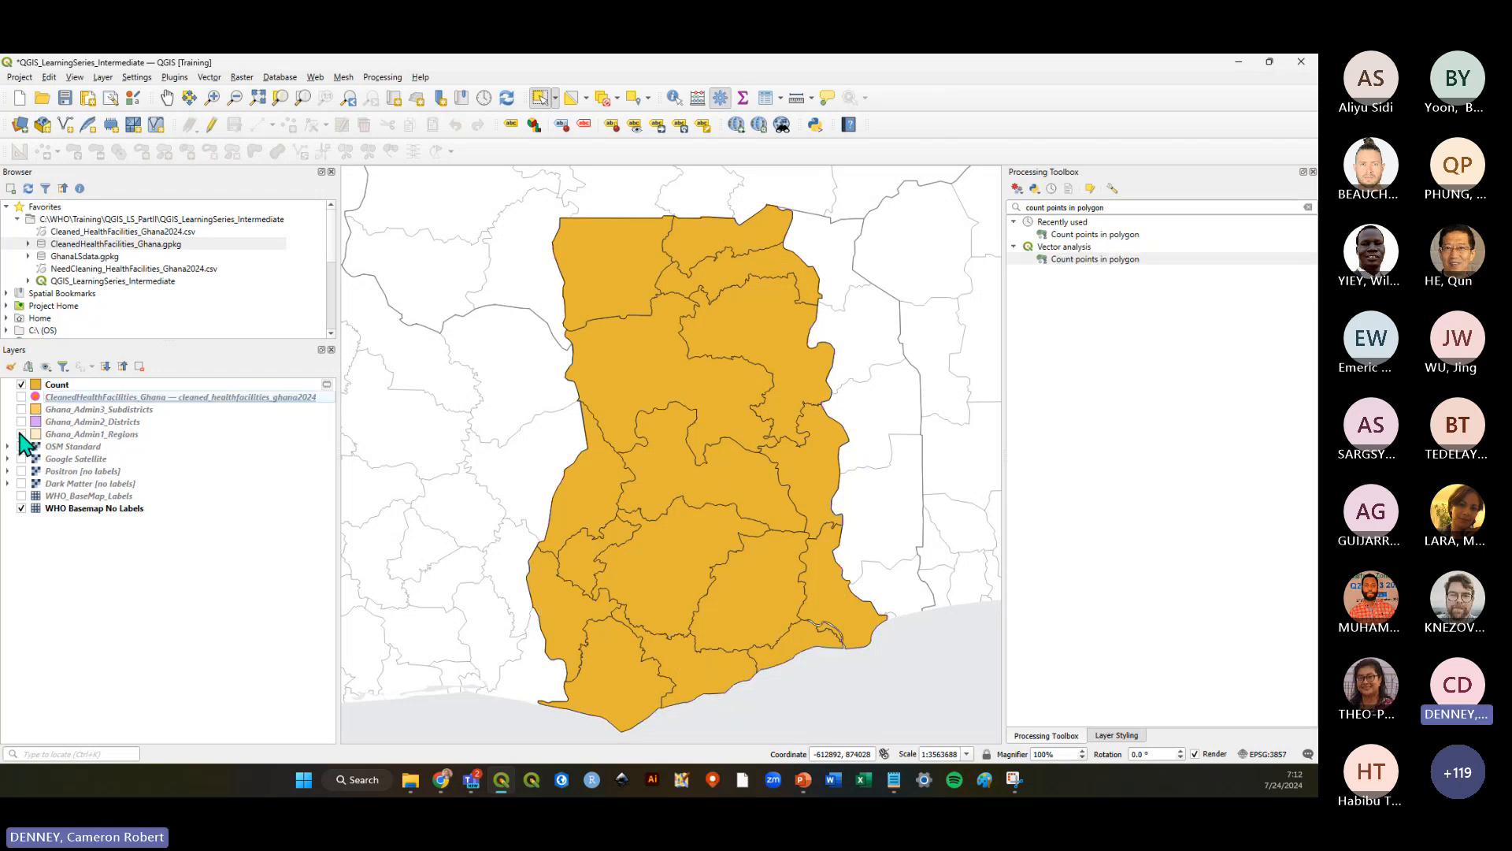
{"action": "left_click", "coordinate": [63, 385]}
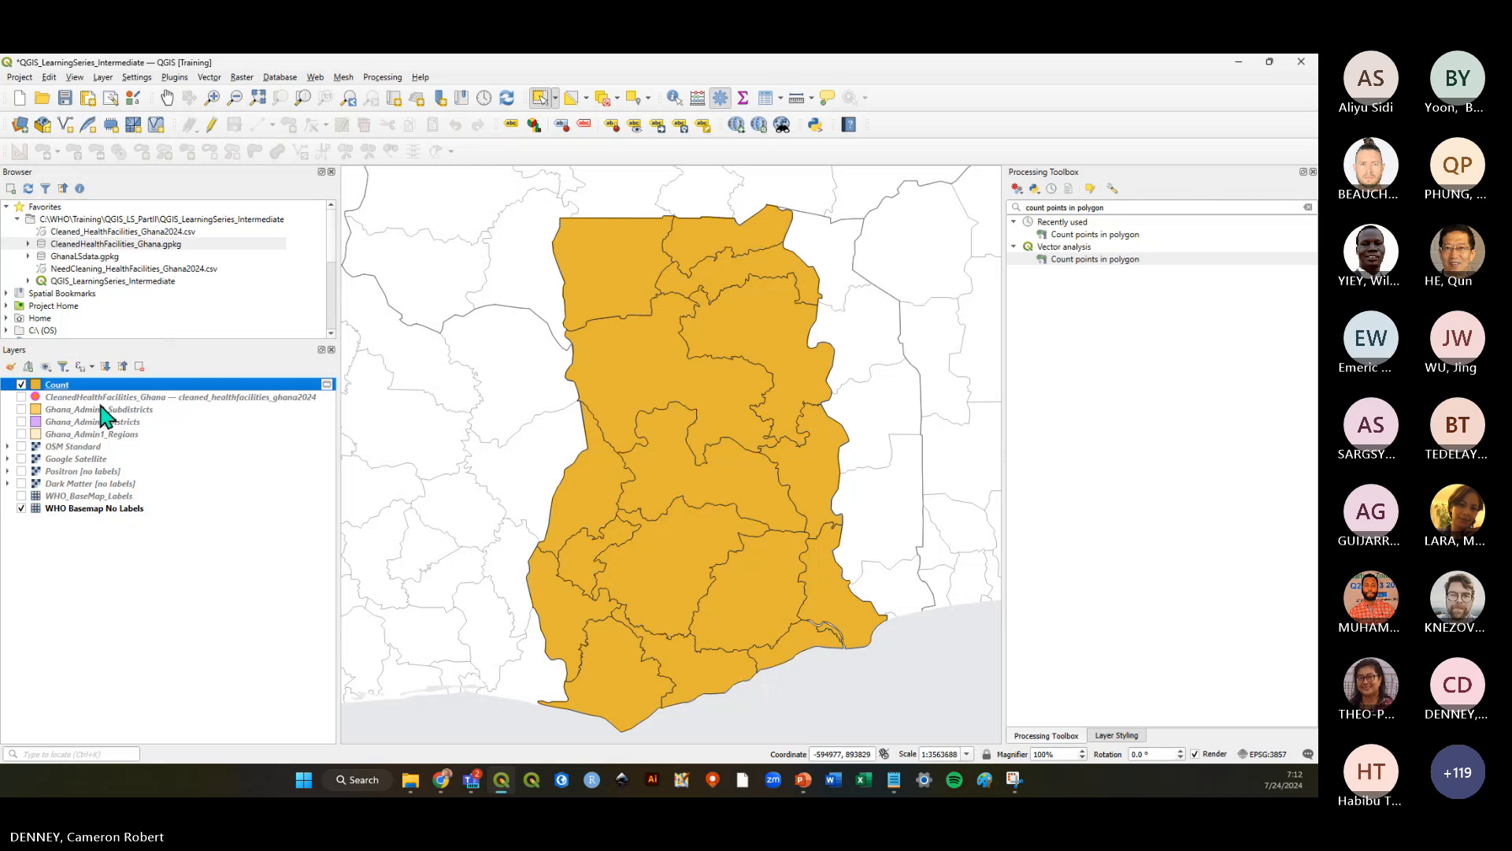
{"action": "left_click", "coordinate": [65, 98]}
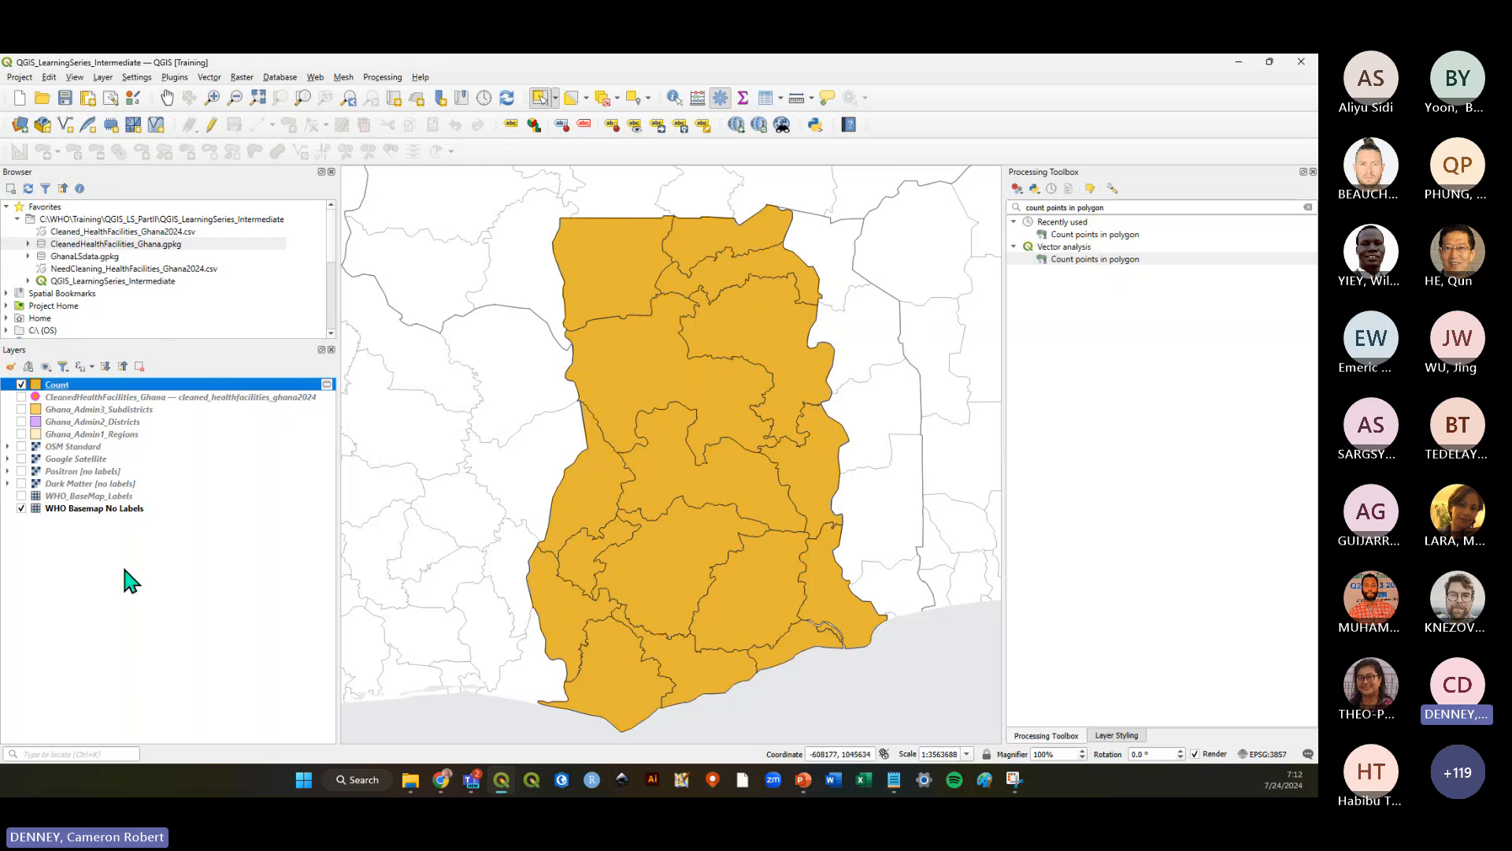
{"action": "left_click", "coordinate": [159, 587]}
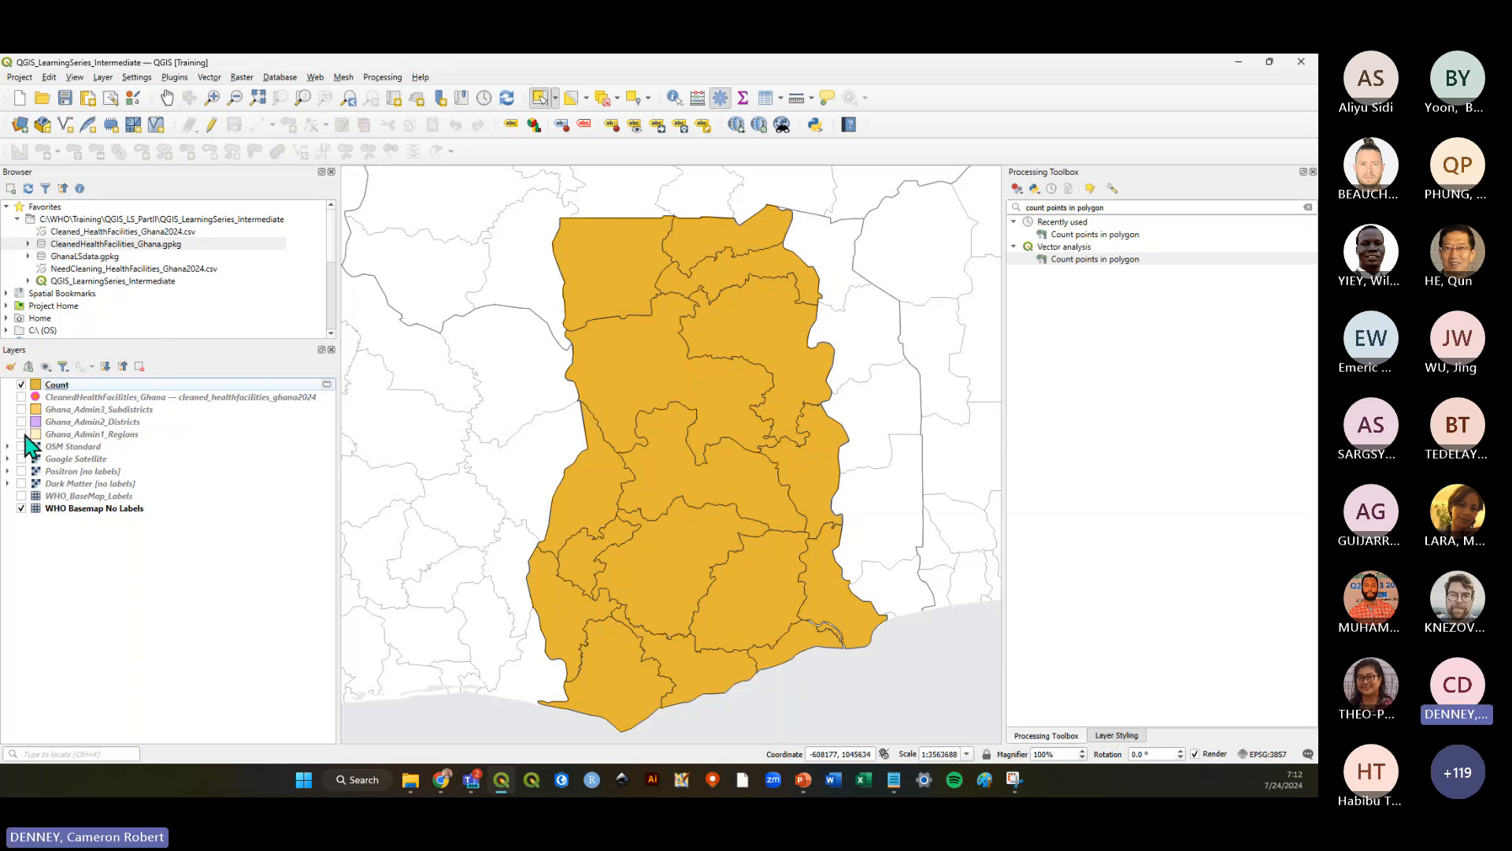
Open the attribute table of the Count layer and widen it to show the NUMPOINTS column
{"action": "left_click", "coordinate": [55, 385]}
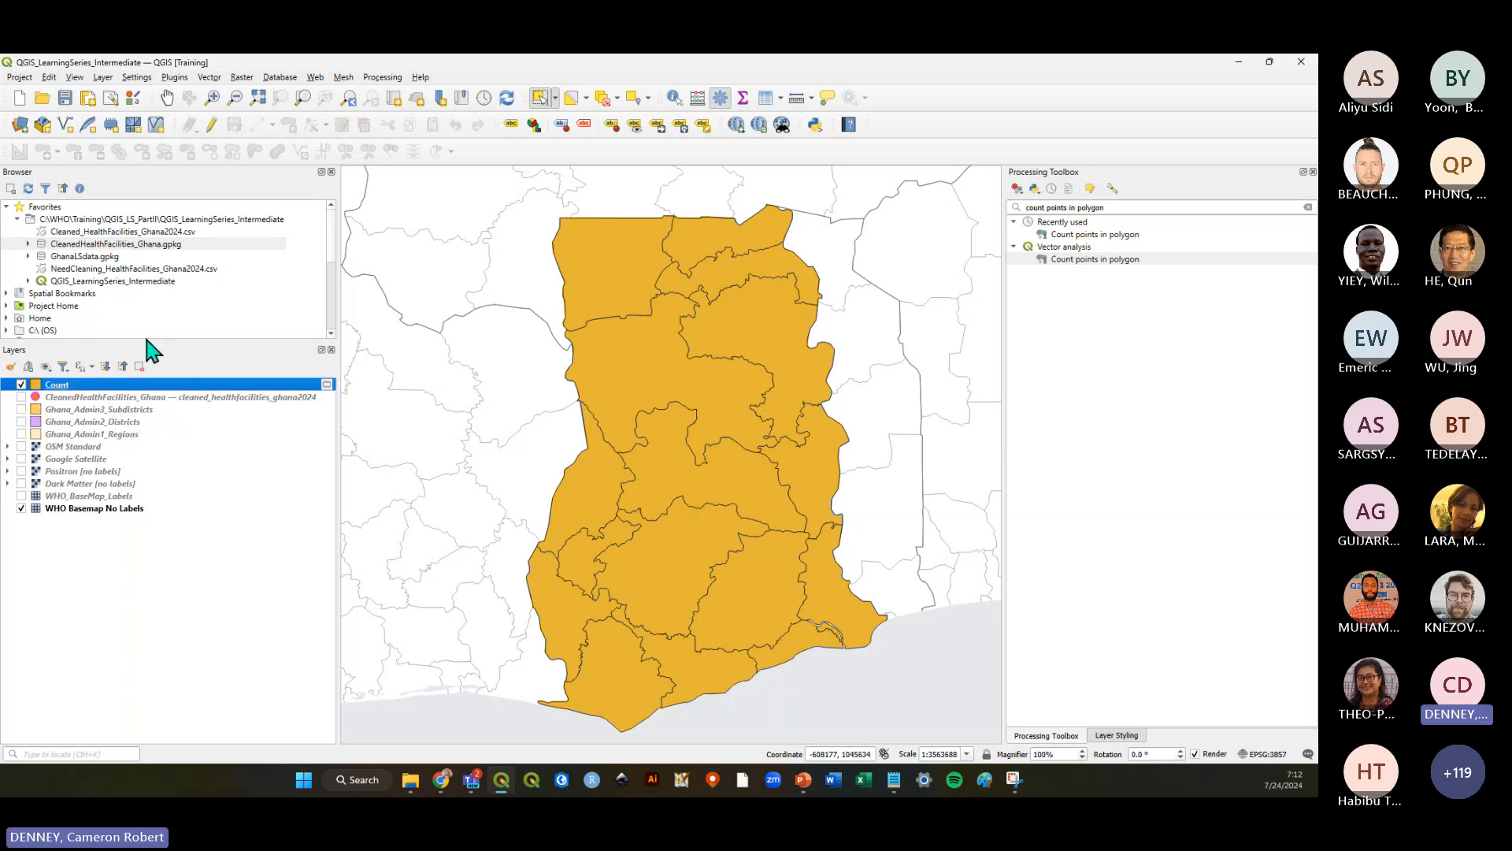
{"action": "left_click_drag", "start_coordinate": [142, 341], "coordinate": [142, 310]}
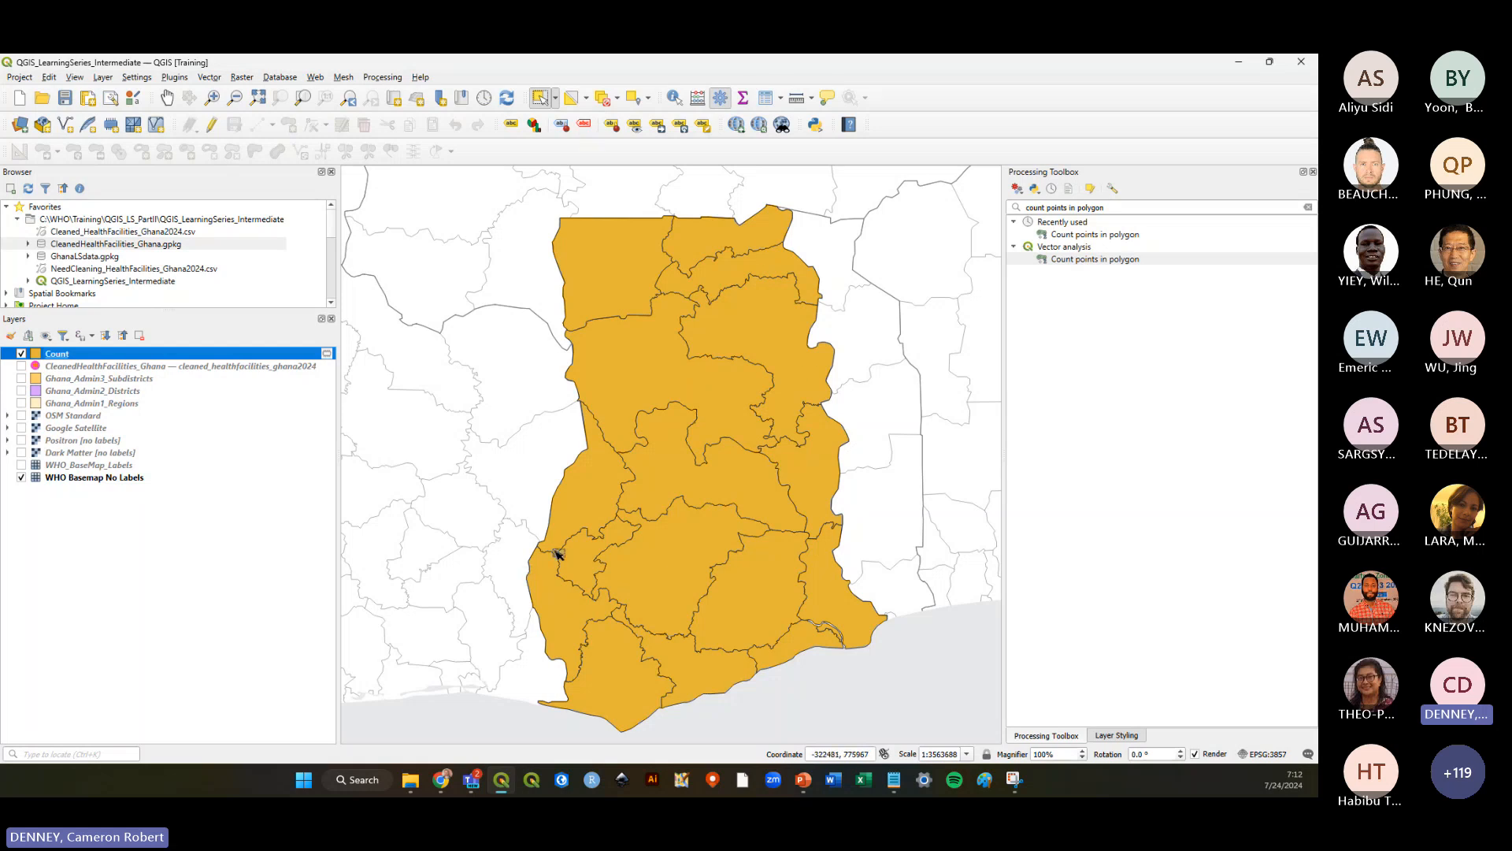
{"action": "right_click", "coordinate": [111, 353]}
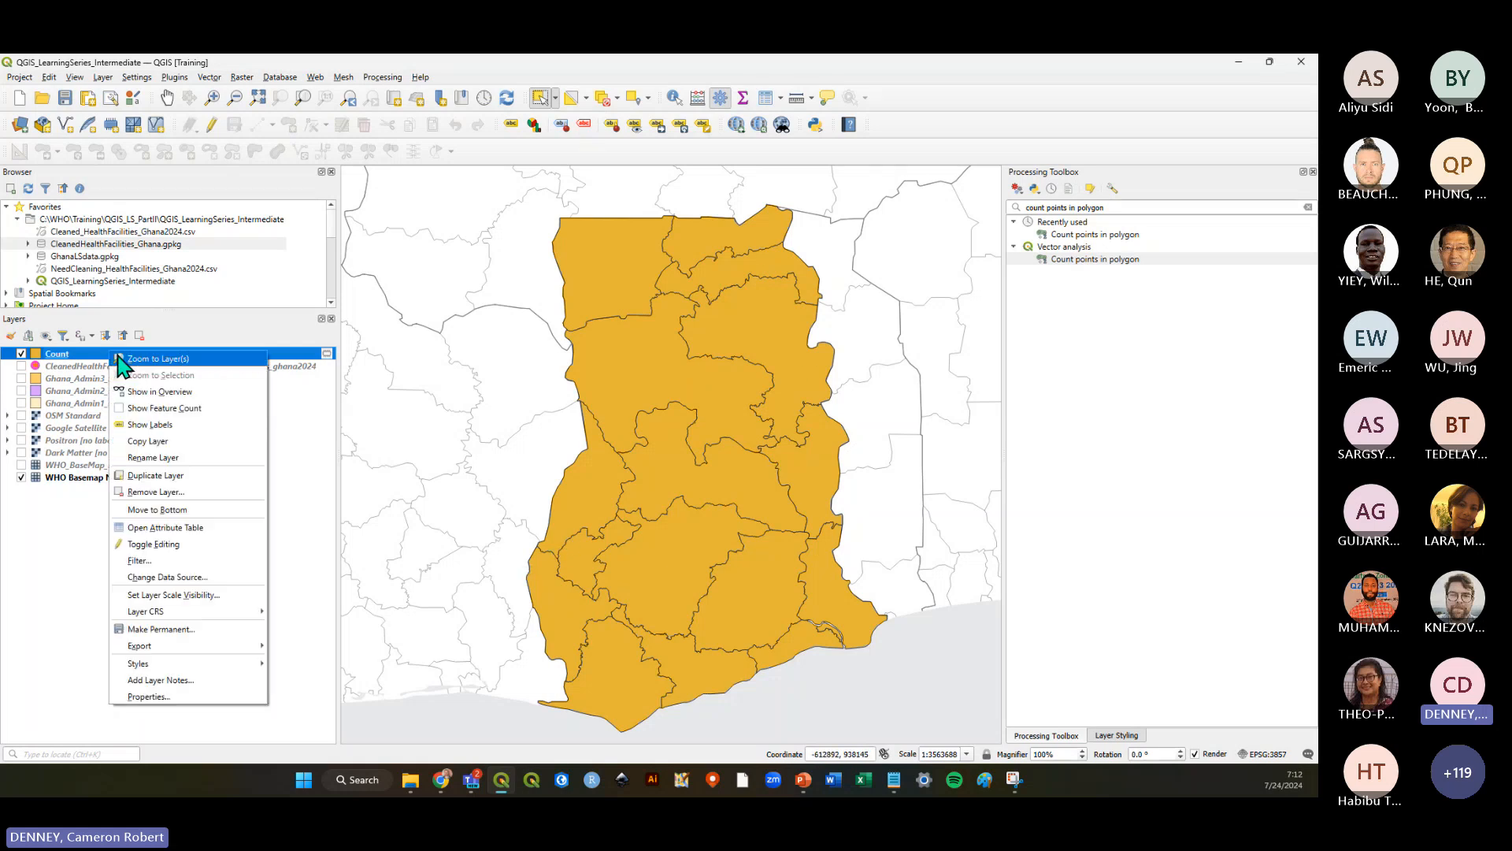
{"action": "left_click", "coordinate": [167, 528]}
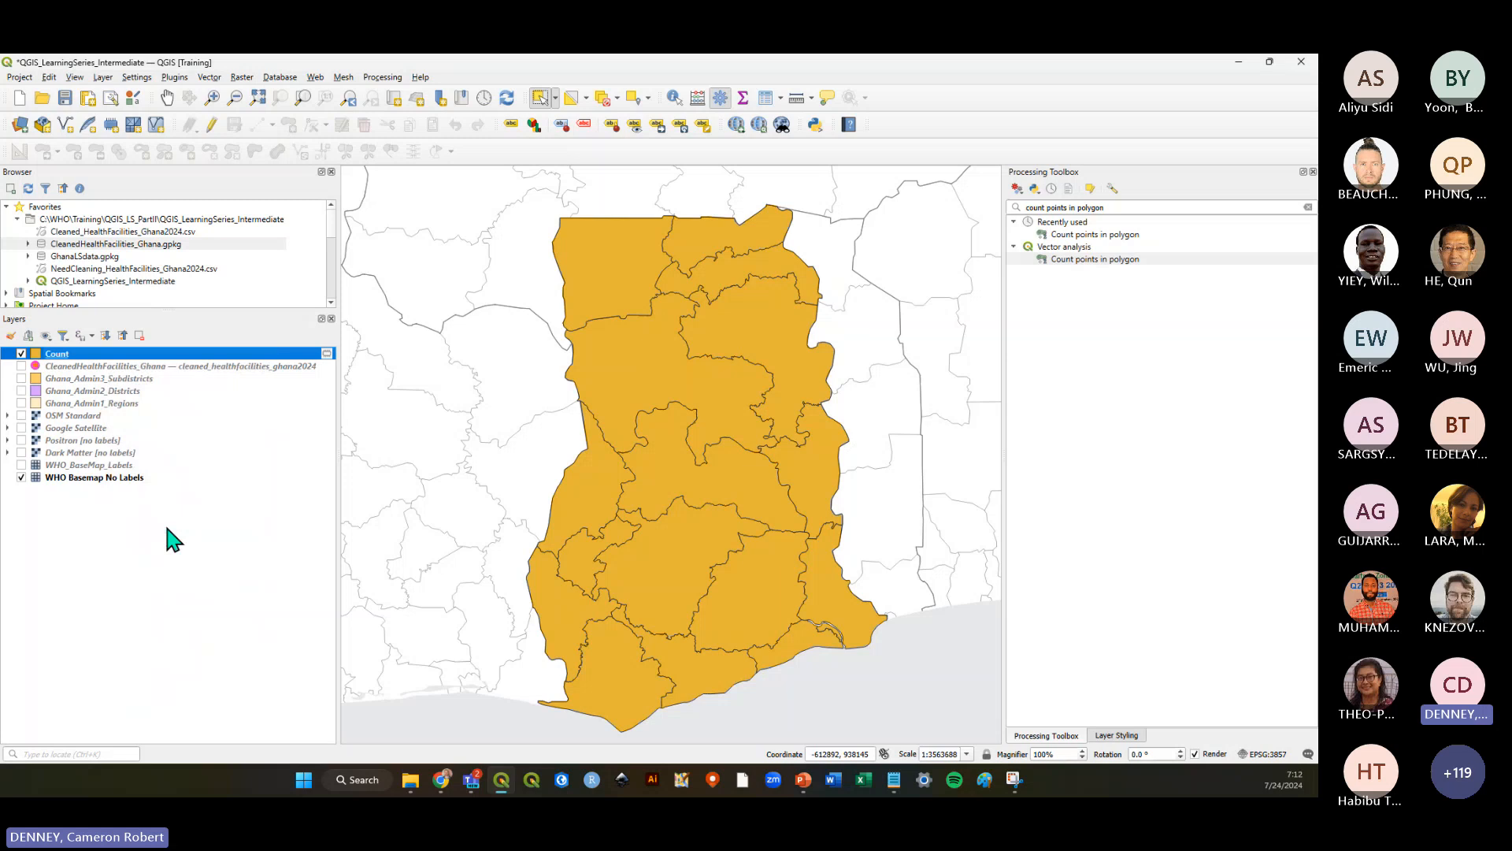
{"action": "left_click_drag", "start_coordinate": [404, 589], "coordinate": [1186, 564]}
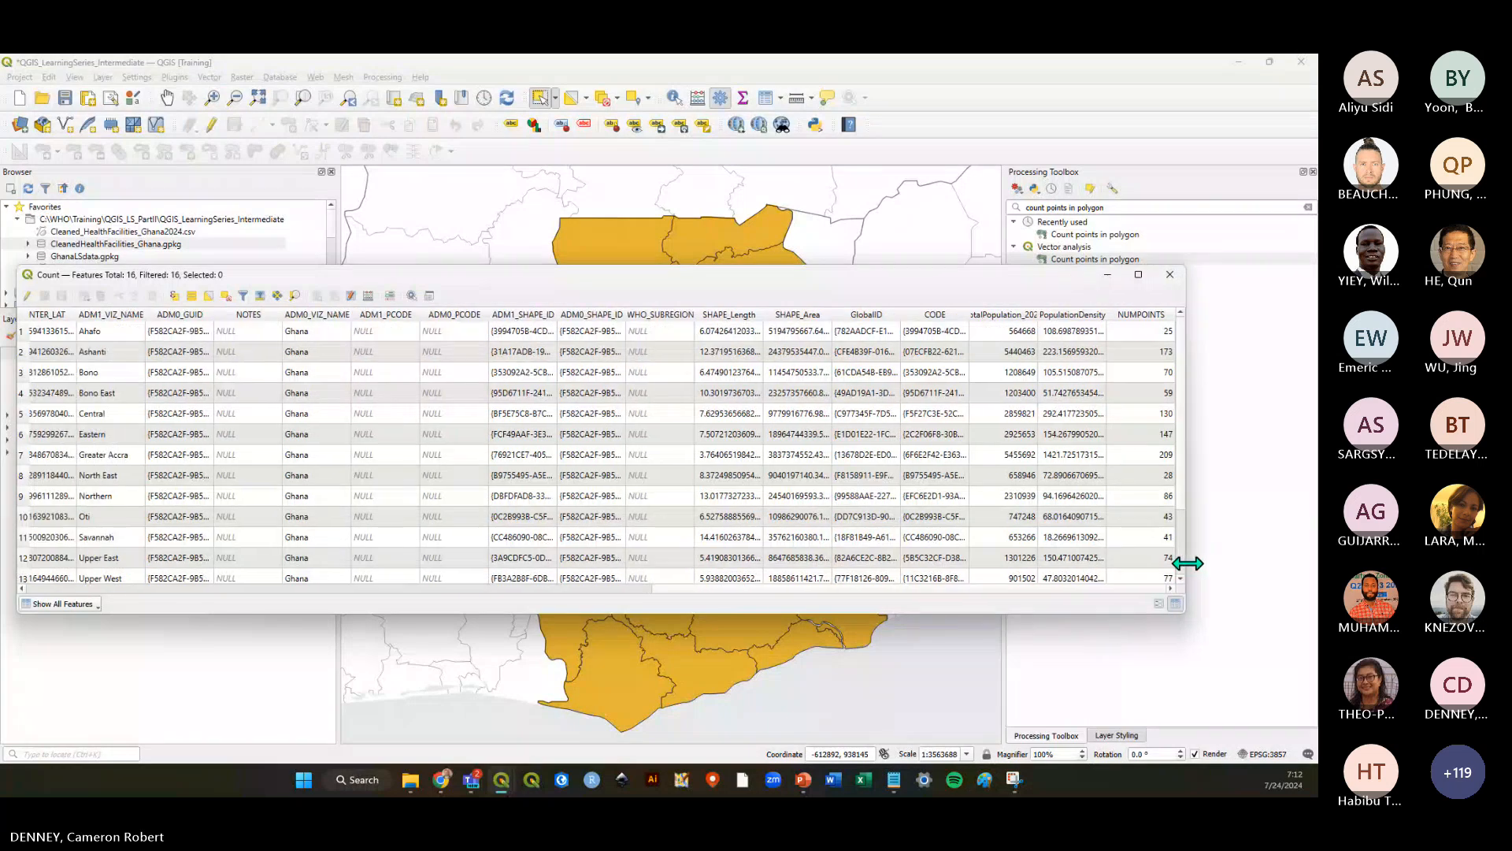
Examine the NUMPOINTS values for every region in the Count attribute table, and close the table
{"action": "left_click_drag", "start_coordinate": [652, 291], "coordinate": [754, 295]}
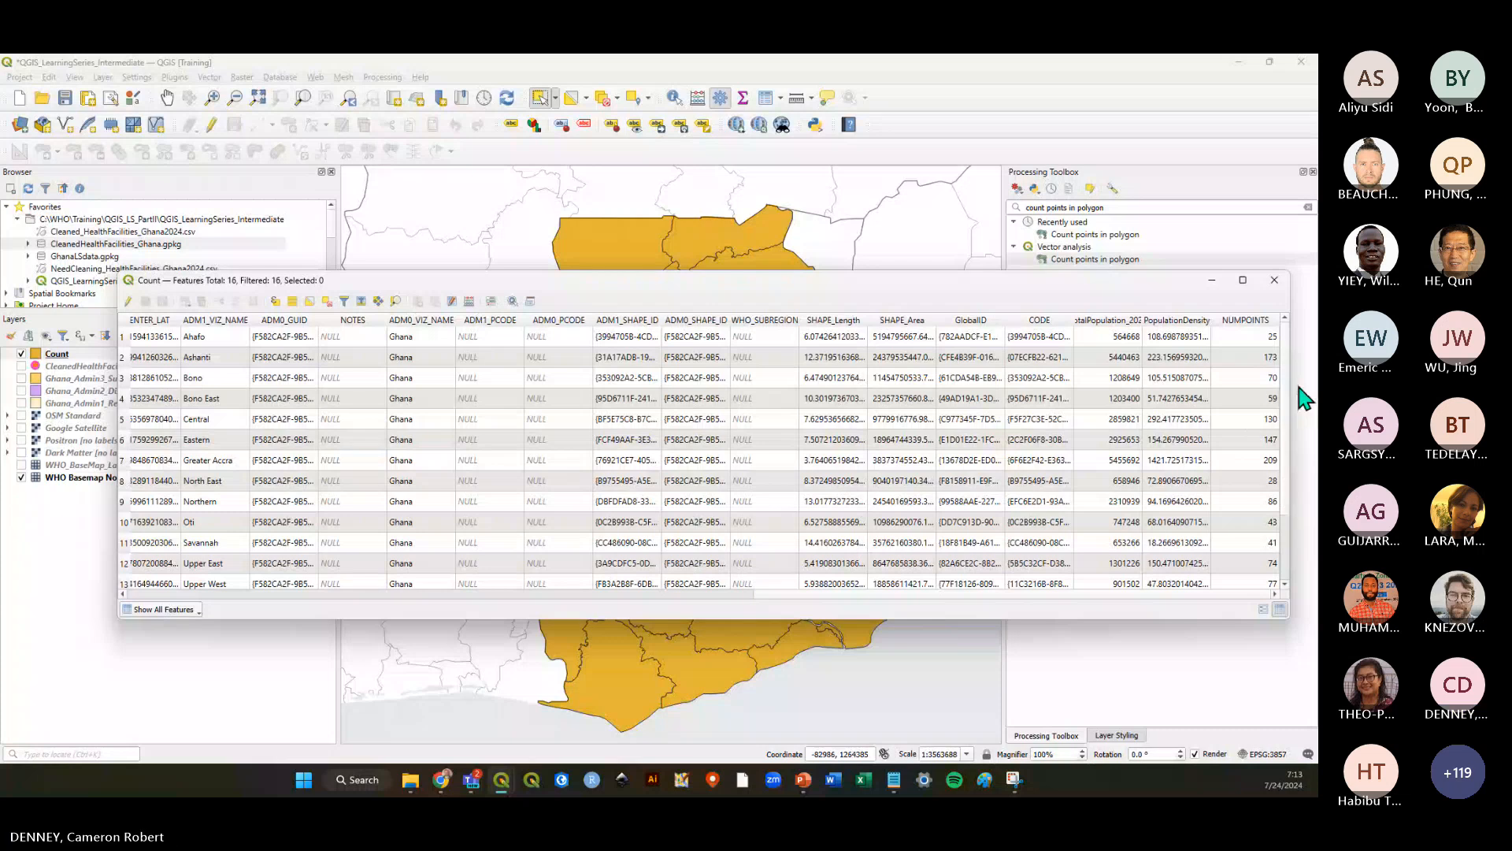
{"action": "scroll", "coordinate": [1287, 390], "scroll_direction": "down", "scroll_amount": 3}
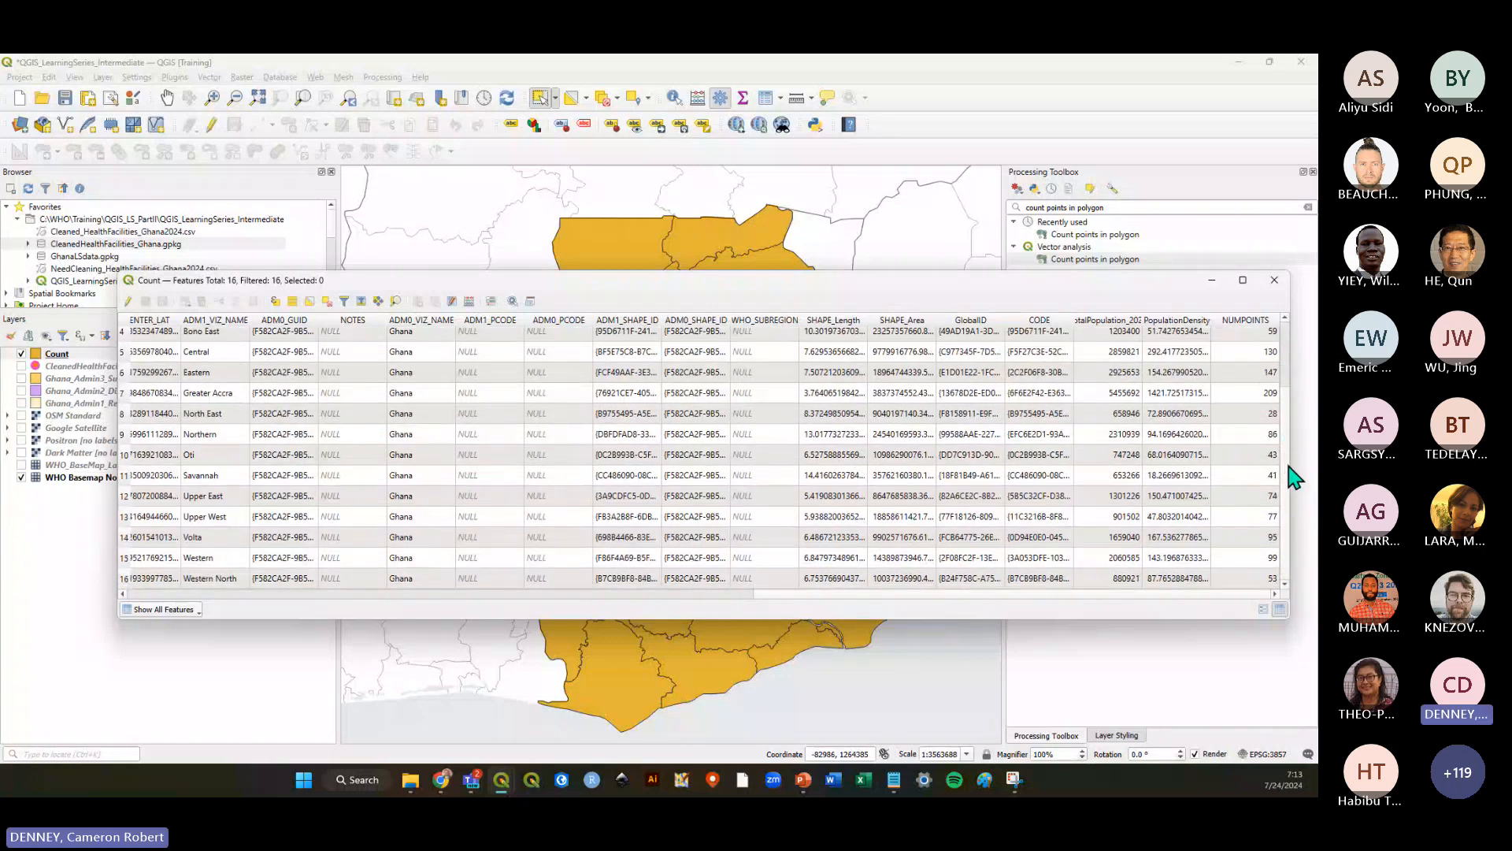
{"action": "scroll", "coordinate": [1286, 388], "scroll_direction": "up", "scroll_amount": 3}
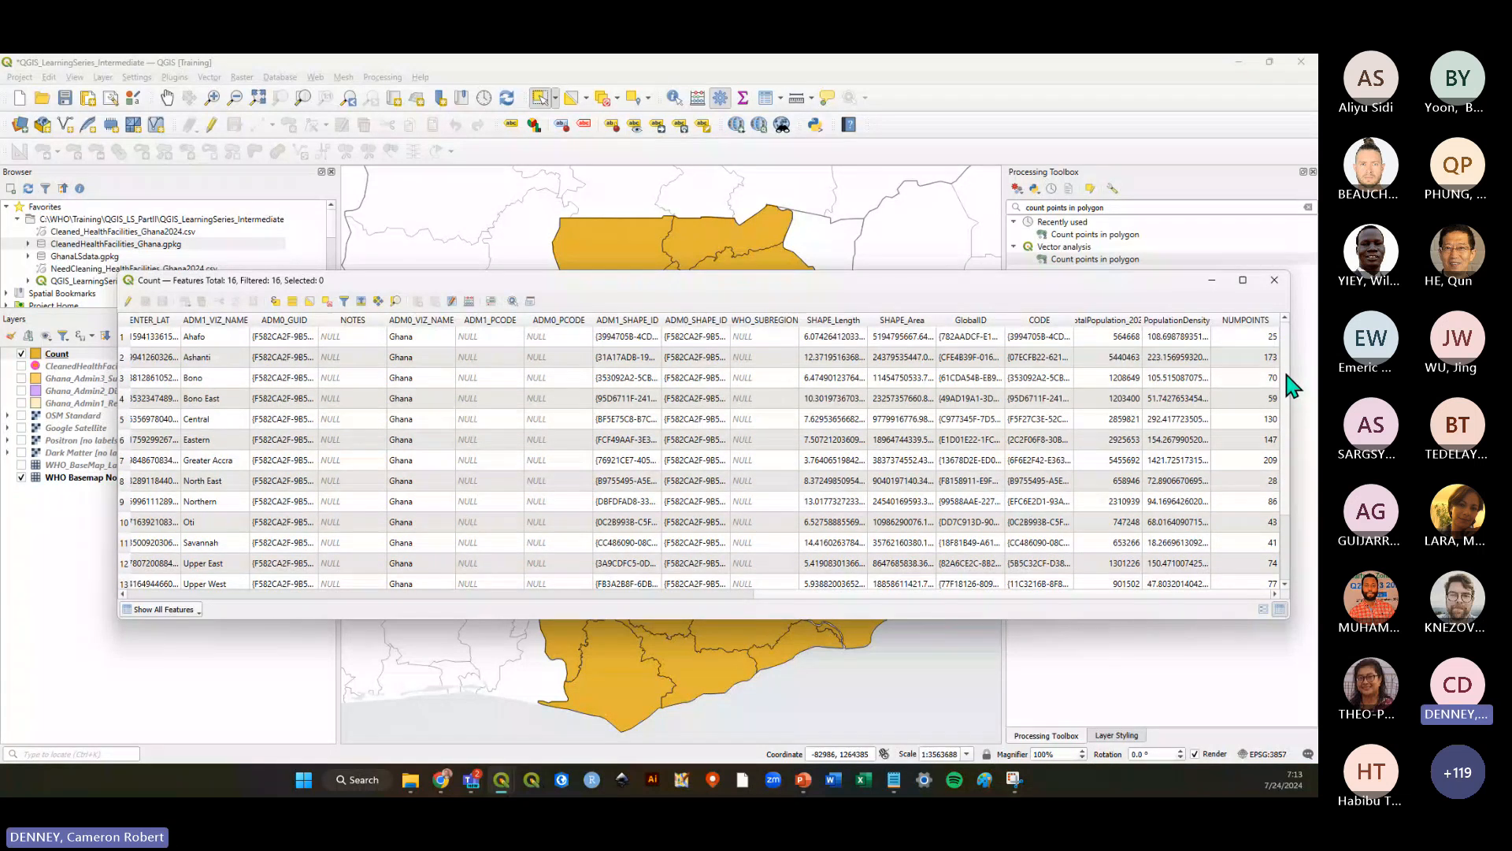
{"action": "scroll", "coordinate": [1285, 426], "scroll_direction": "down", "scroll_amount": 3}
{"action": "scroll", "coordinate": [1284, 409], "scroll_direction": "up", "scroll_amount": 3}
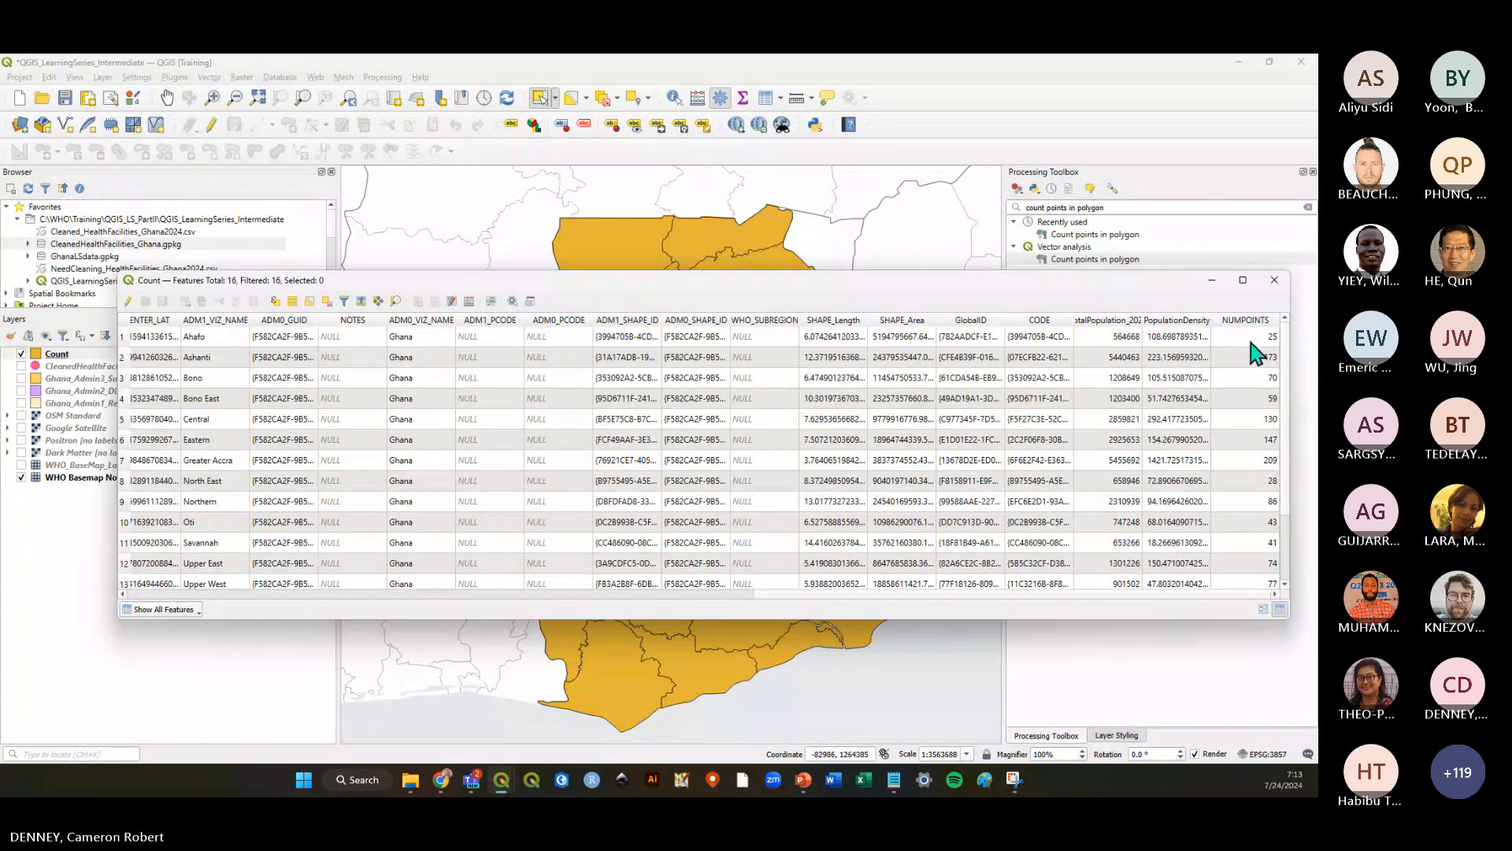
{"action": "scroll", "coordinate": [1254, 368], "scroll_direction": "down", "scroll_amount": 3}
{"action": "scroll", "coordinate": [1254, 369], "scroll_direction": "up", "scroll_amount": 2}
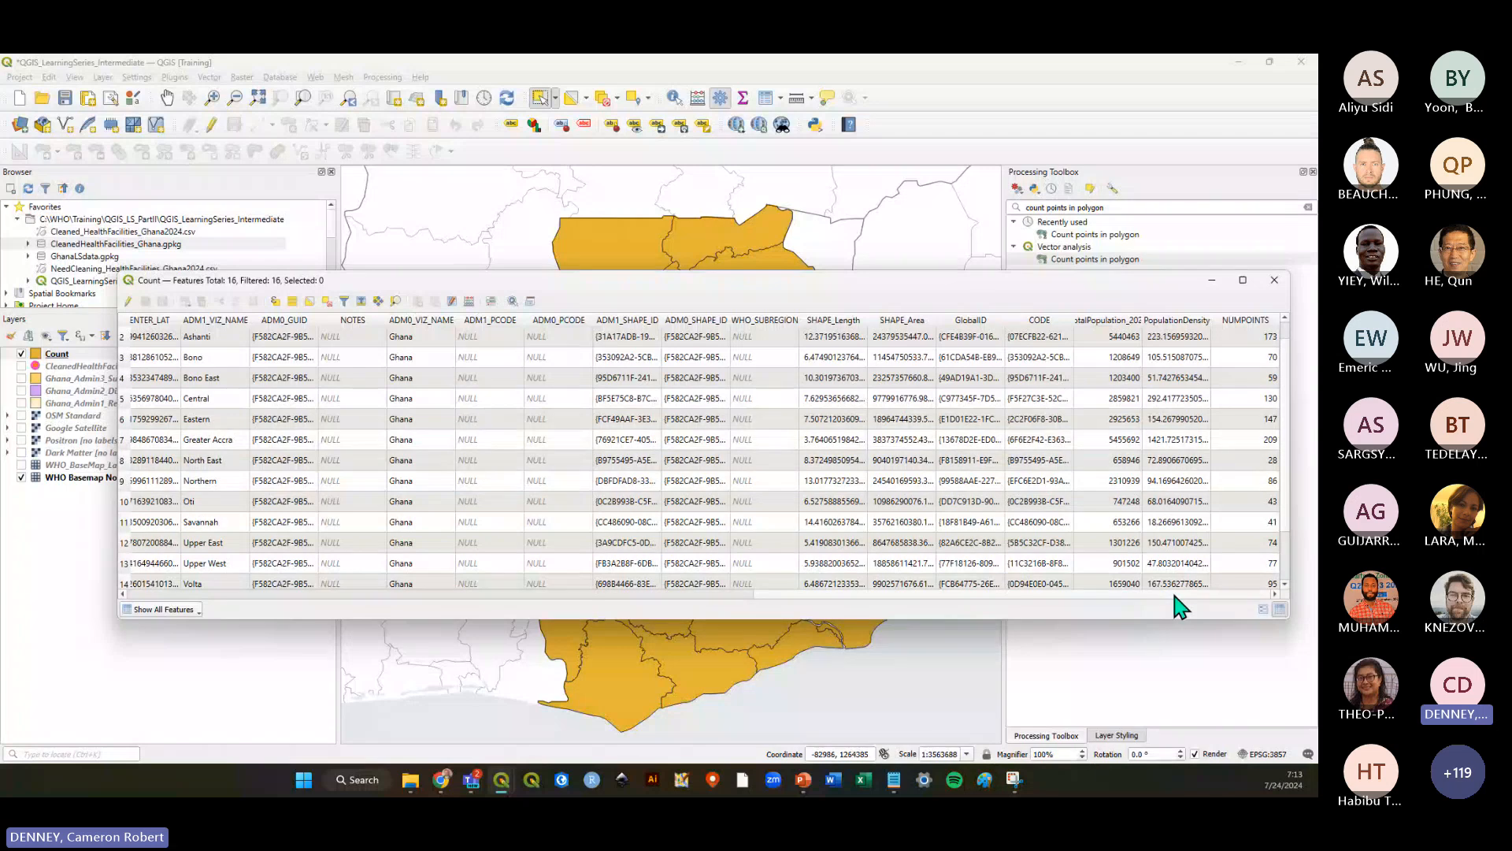
{"action": "left_click_drag", "start_coordinate": [1182, 598], "coordinate": [1269, 594]}
{"action": "left_click", "coordinate": [1268, 324]}
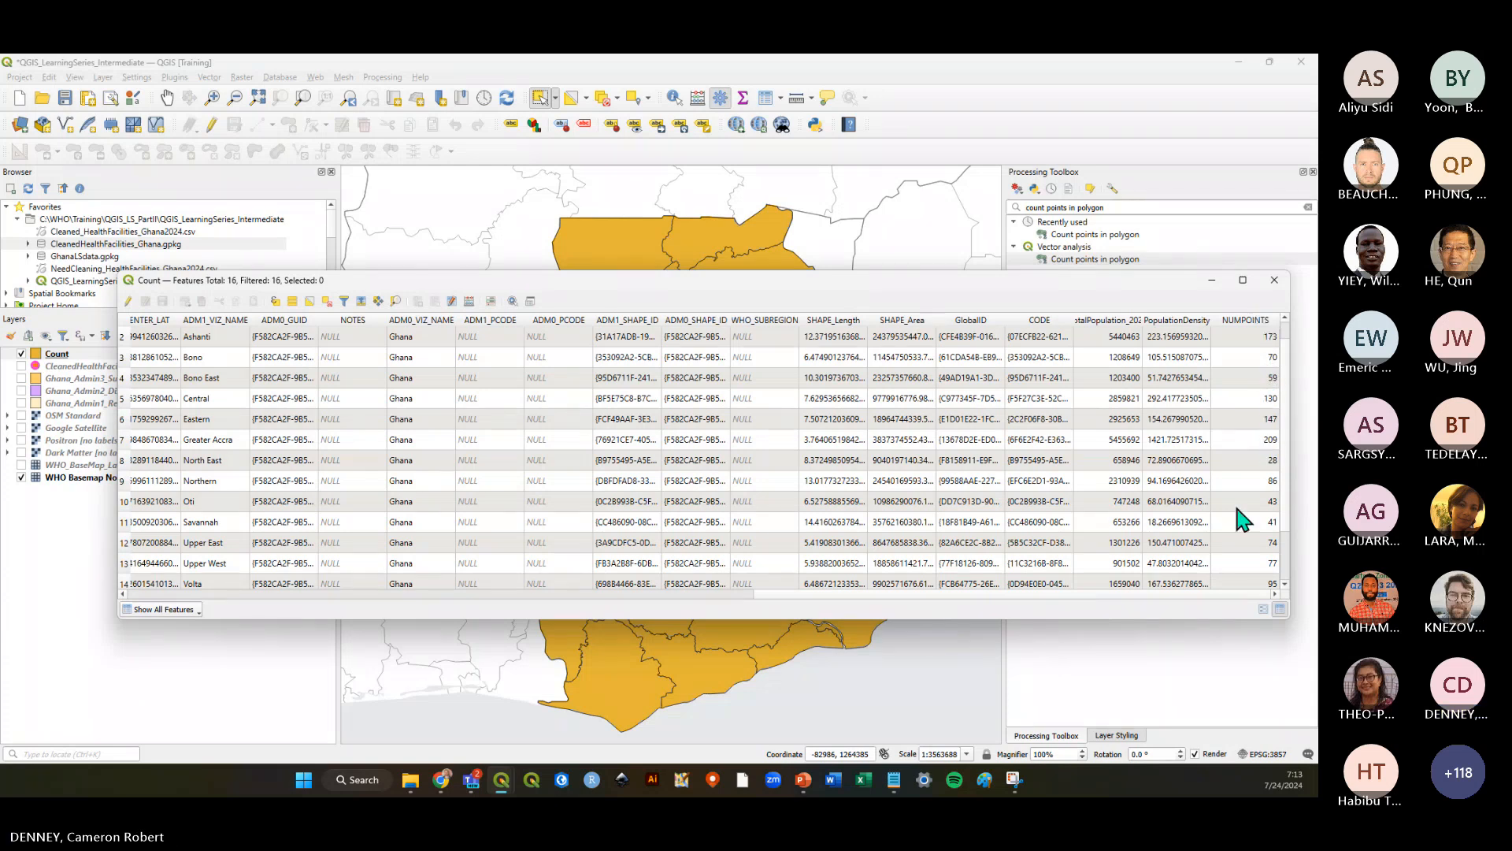
{"action": "scroll", "coordinate": [1240, 511], "scroll_direction": "down", "scroll_amount": 1}
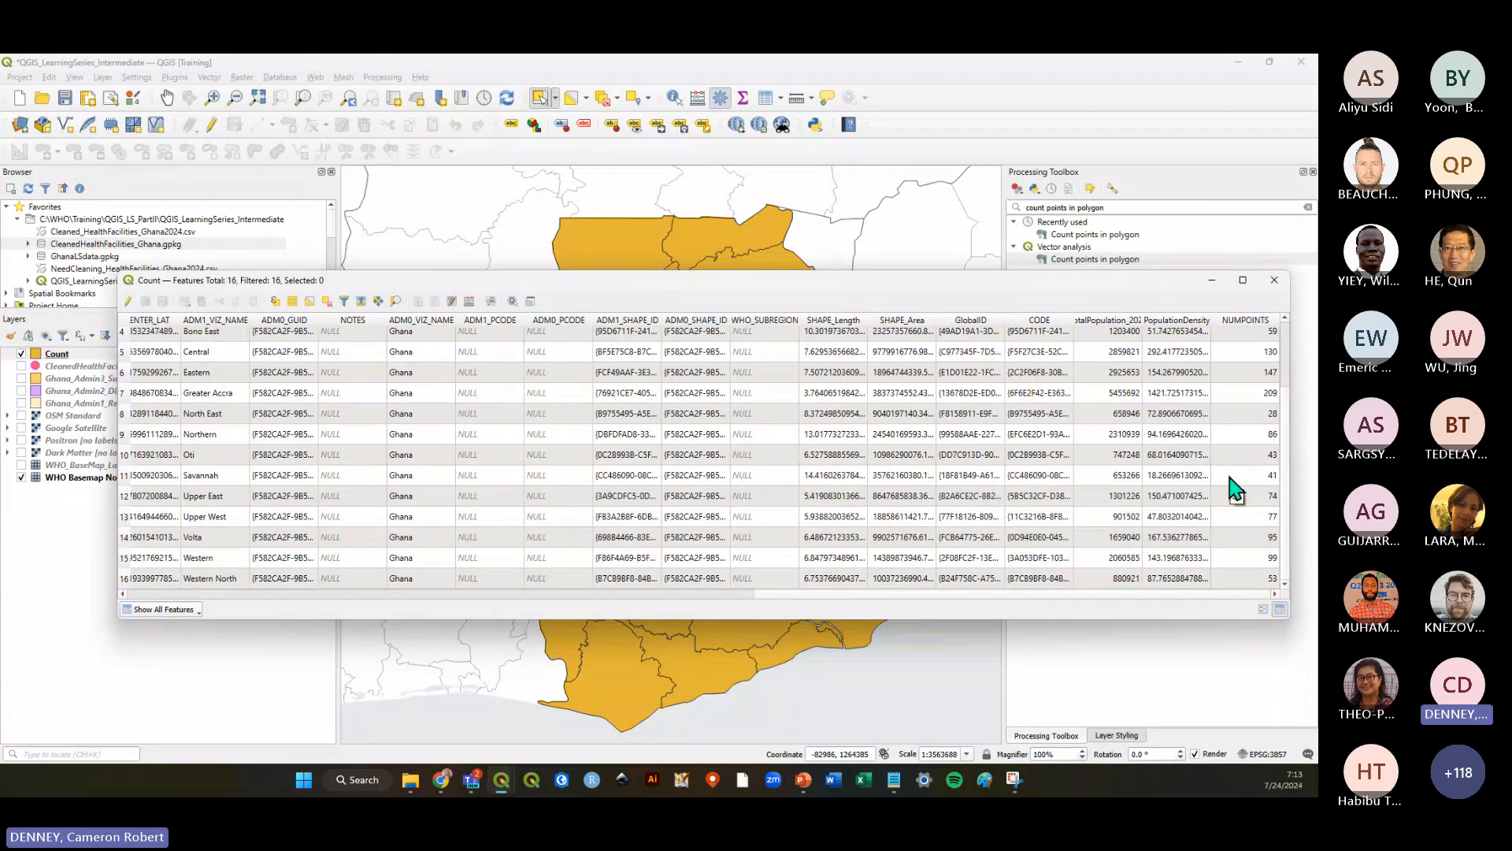
{"action": "left_click", "coordinate": [1276, 282]}
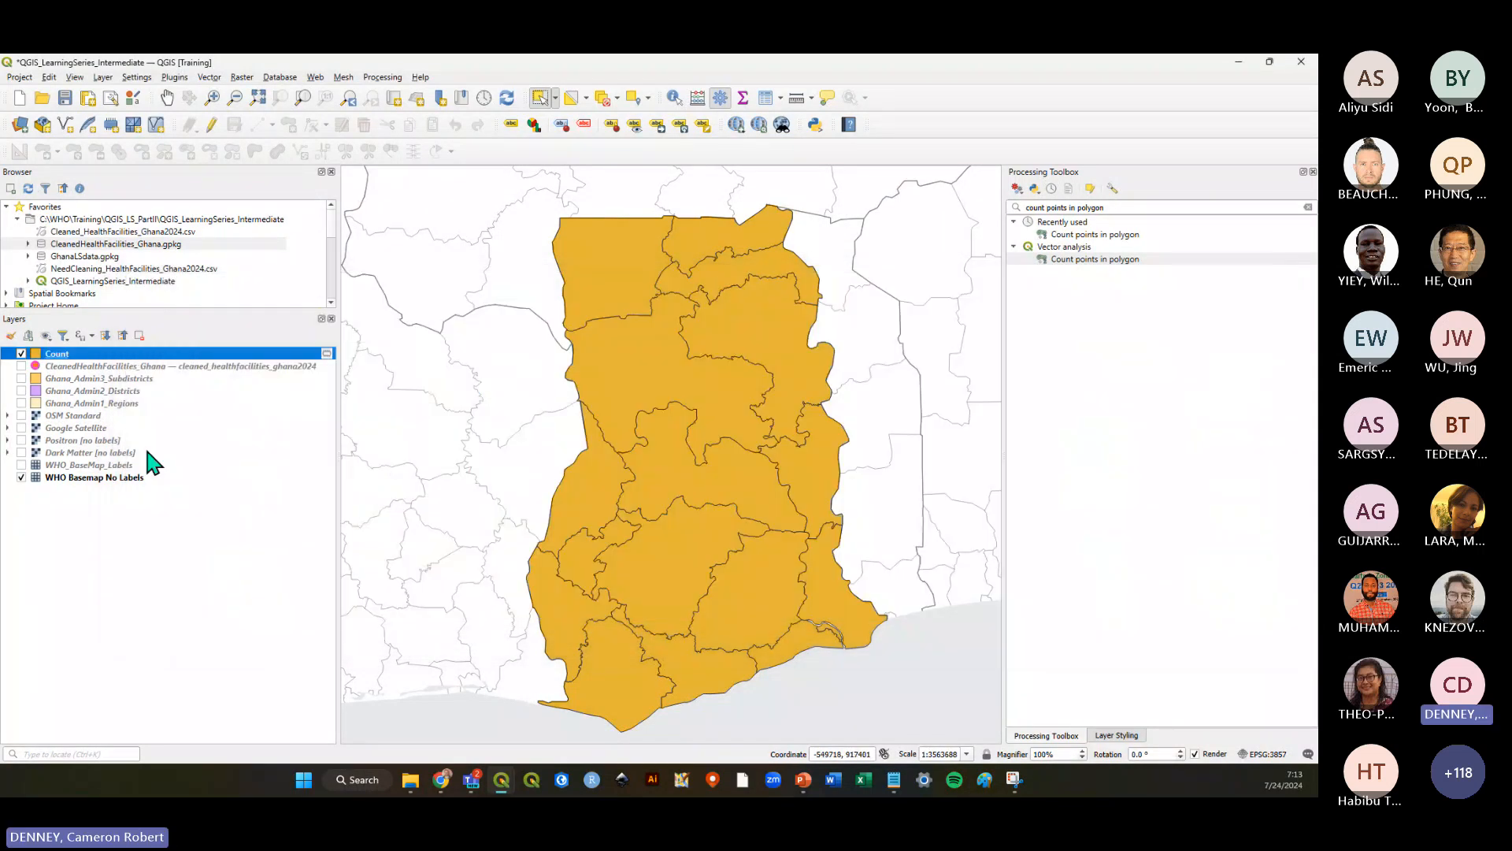
Place the CleanedHealthFacilities_Ghana layer above Count in the layer order and make it visible
{"action": "left_click", "coordinate": [55, 367]}
{"action": "left_click_drag", "start_coordinate": [55, 367], "coordinate": [75, 351]}
{"action": "left_click", "coordinate": [22, 355]}
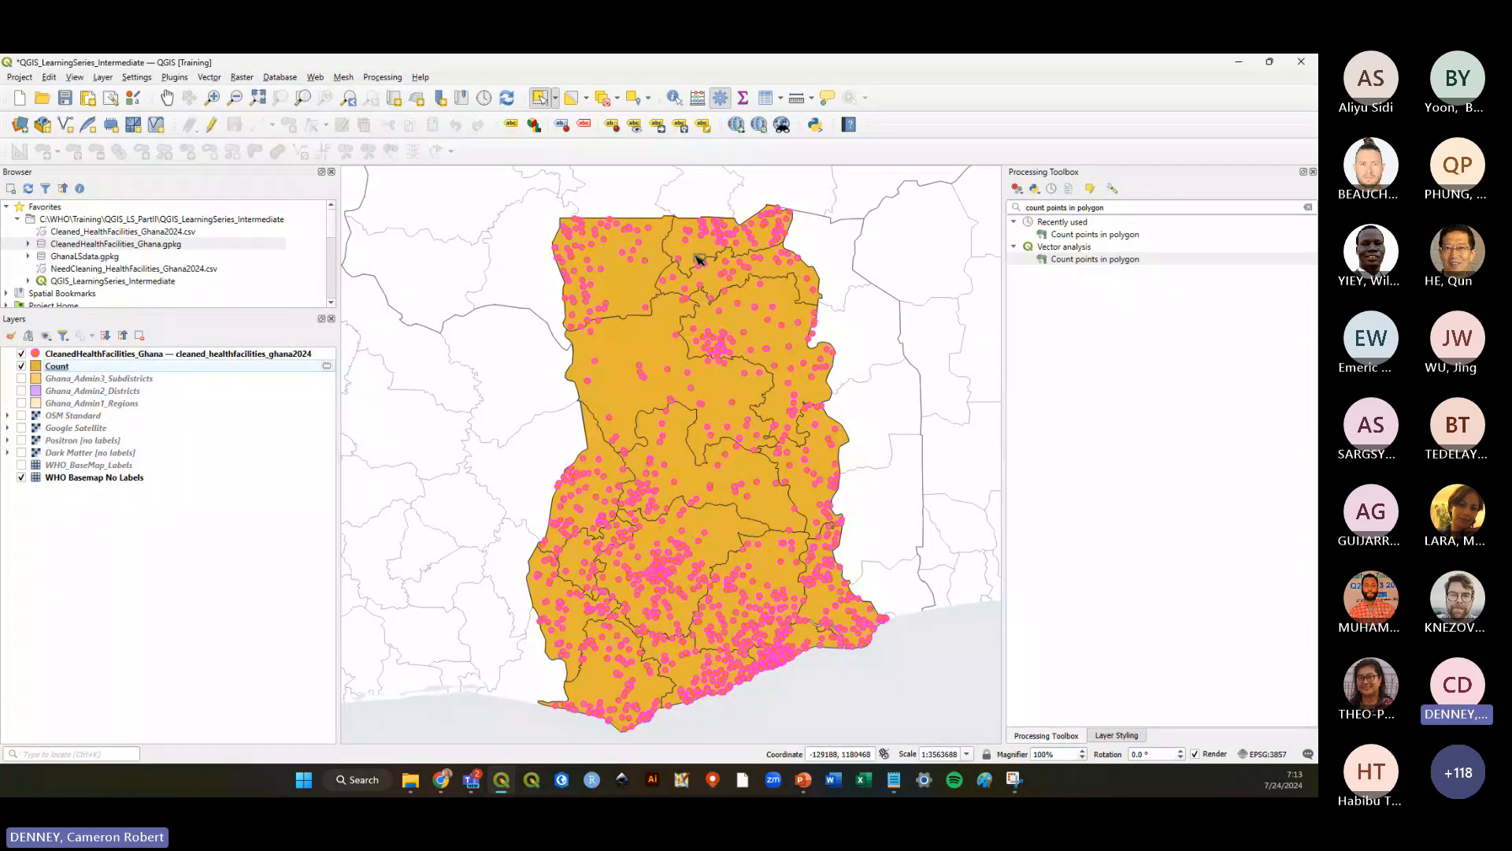
Hide the CleanedHealthFacilities_Ghana layer, save the project, and keep the Count layer selected
{"action": "left_click", "coordinate": [21, 354]}
{"action": "left_click", "coordinate": [79, 367]}
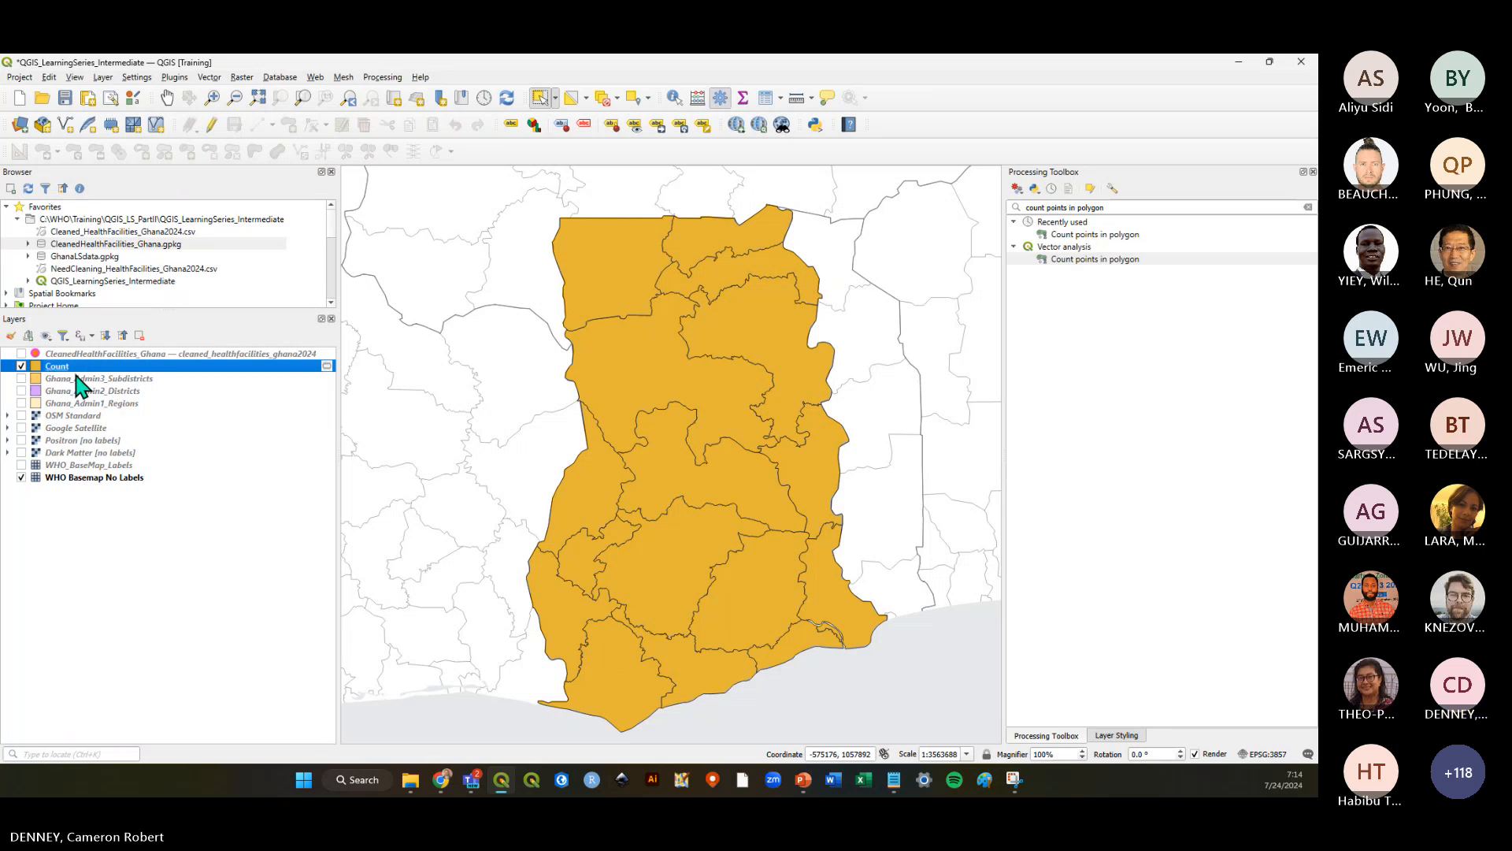
{"action": "left_click", "coordinate": [108, 553]}
{"action": "left_click", "coordinate": [1093, 408]}
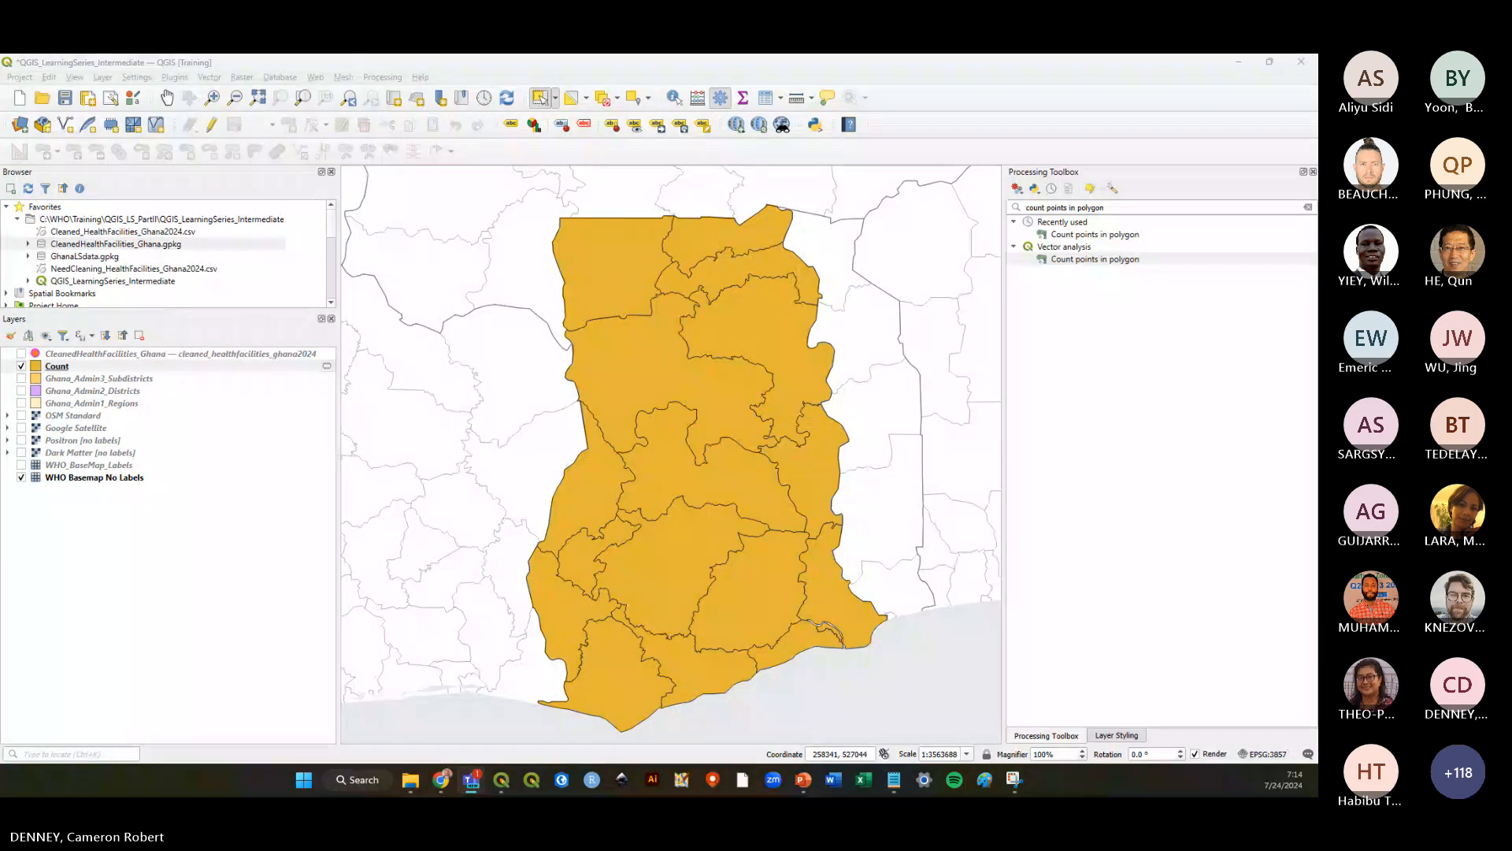
{"action": "left_click", "coordinate": [1155, 344]}
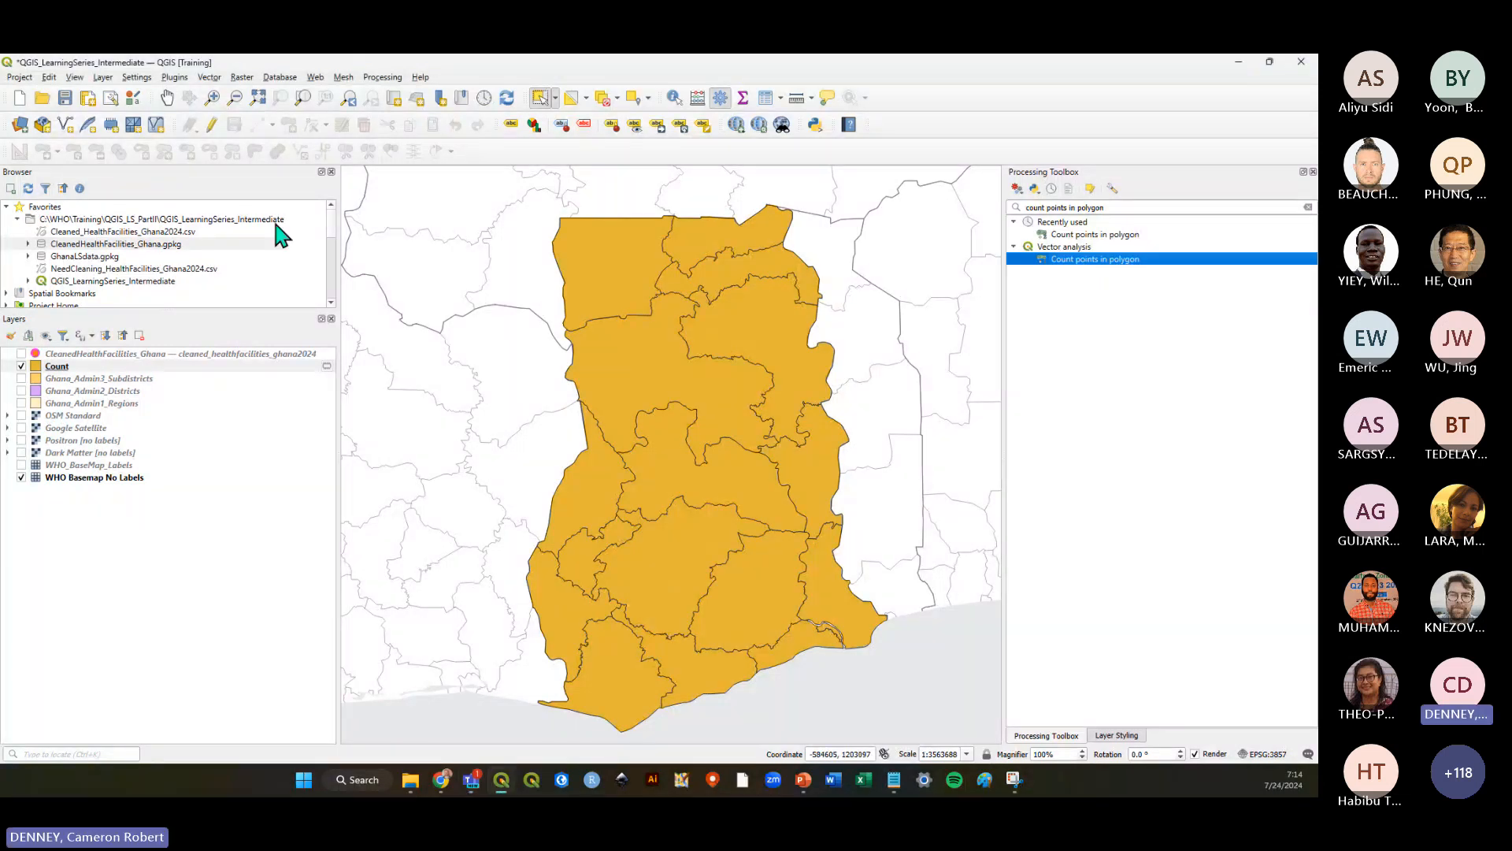
{"action": "left_click", "coordinate": [66, 97]}
{"action": "left_click", "coordinate": [63, 368]}
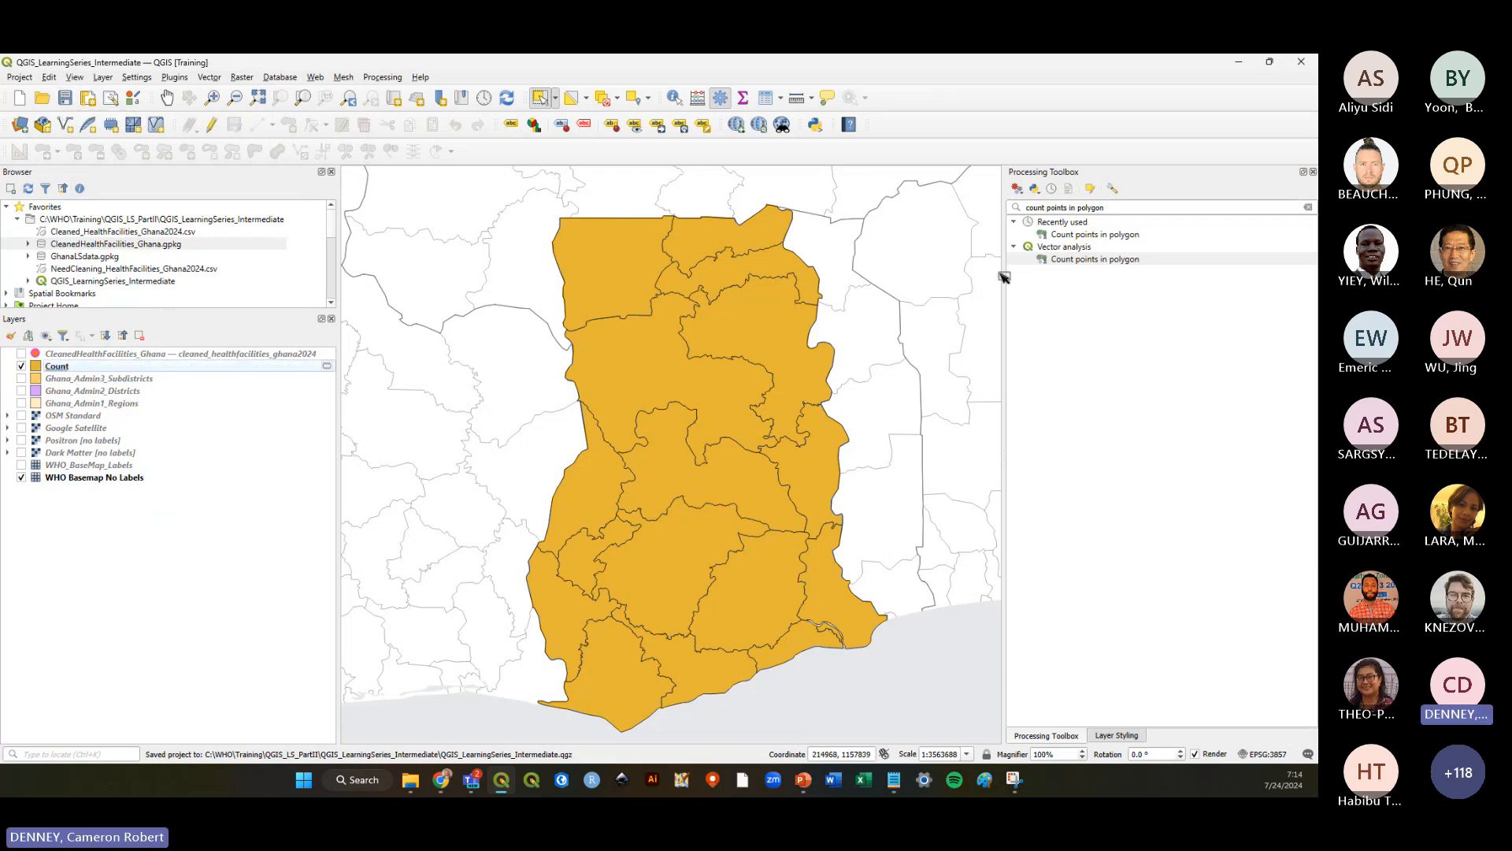
{"action": "left_click", "coordinate": [1144, 336]}
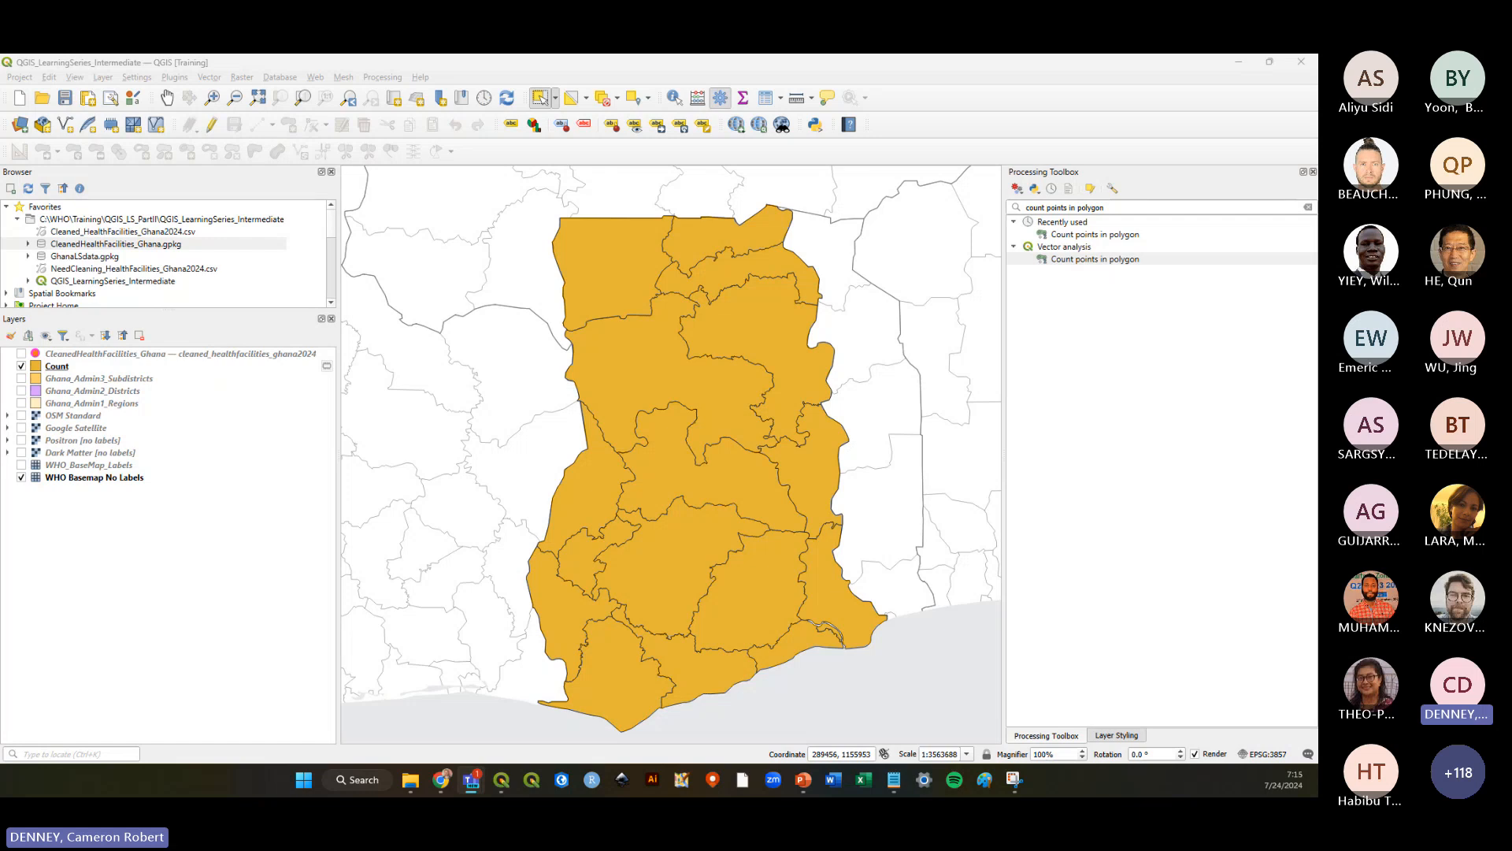
{"action": "left_click", "coordinate": [383, 77]}
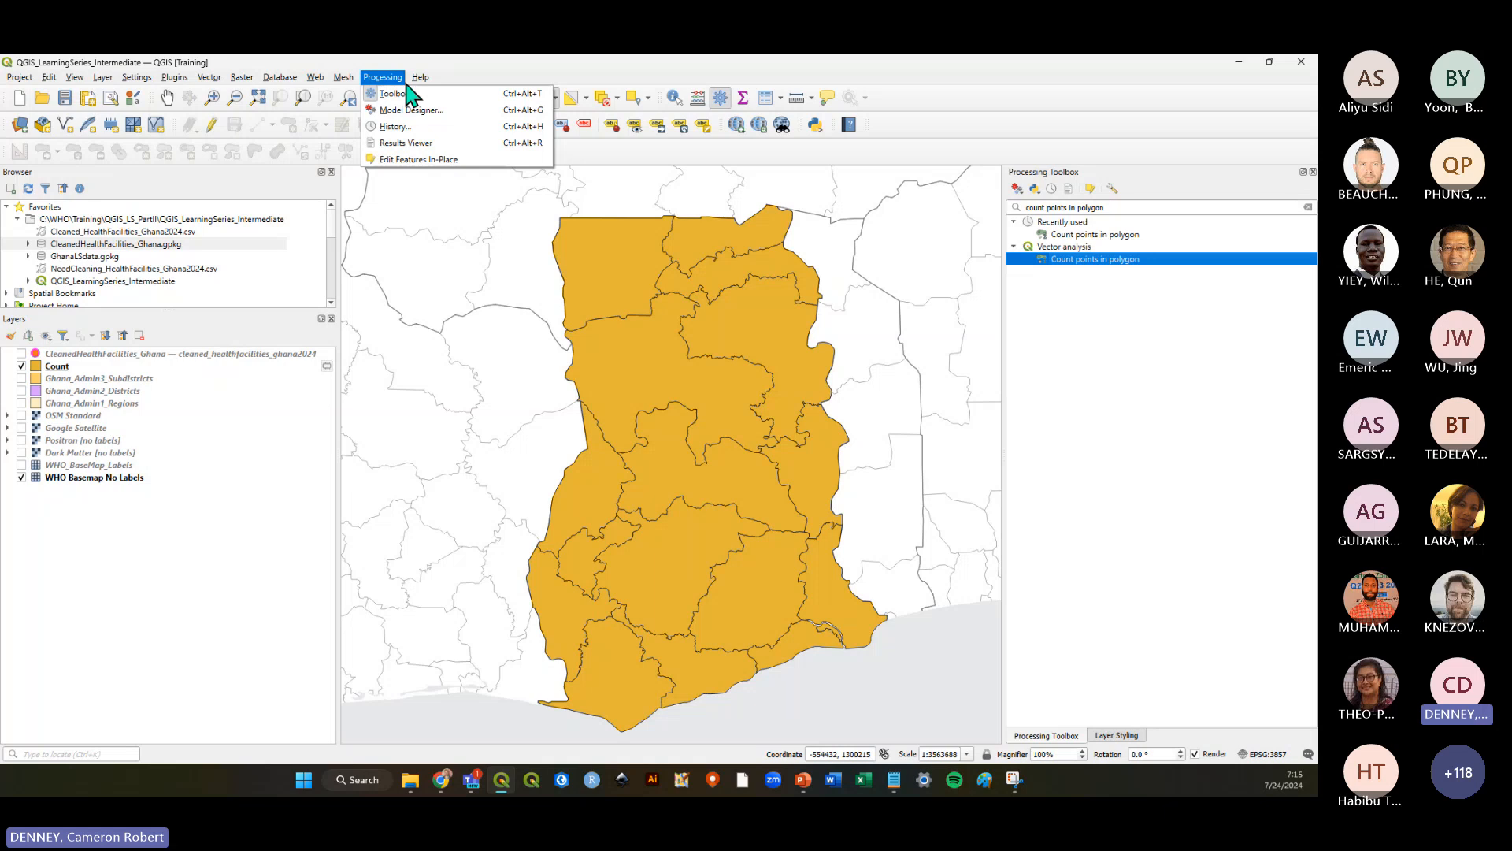
{"action": "left_click", "coordinate": [985, 89]}
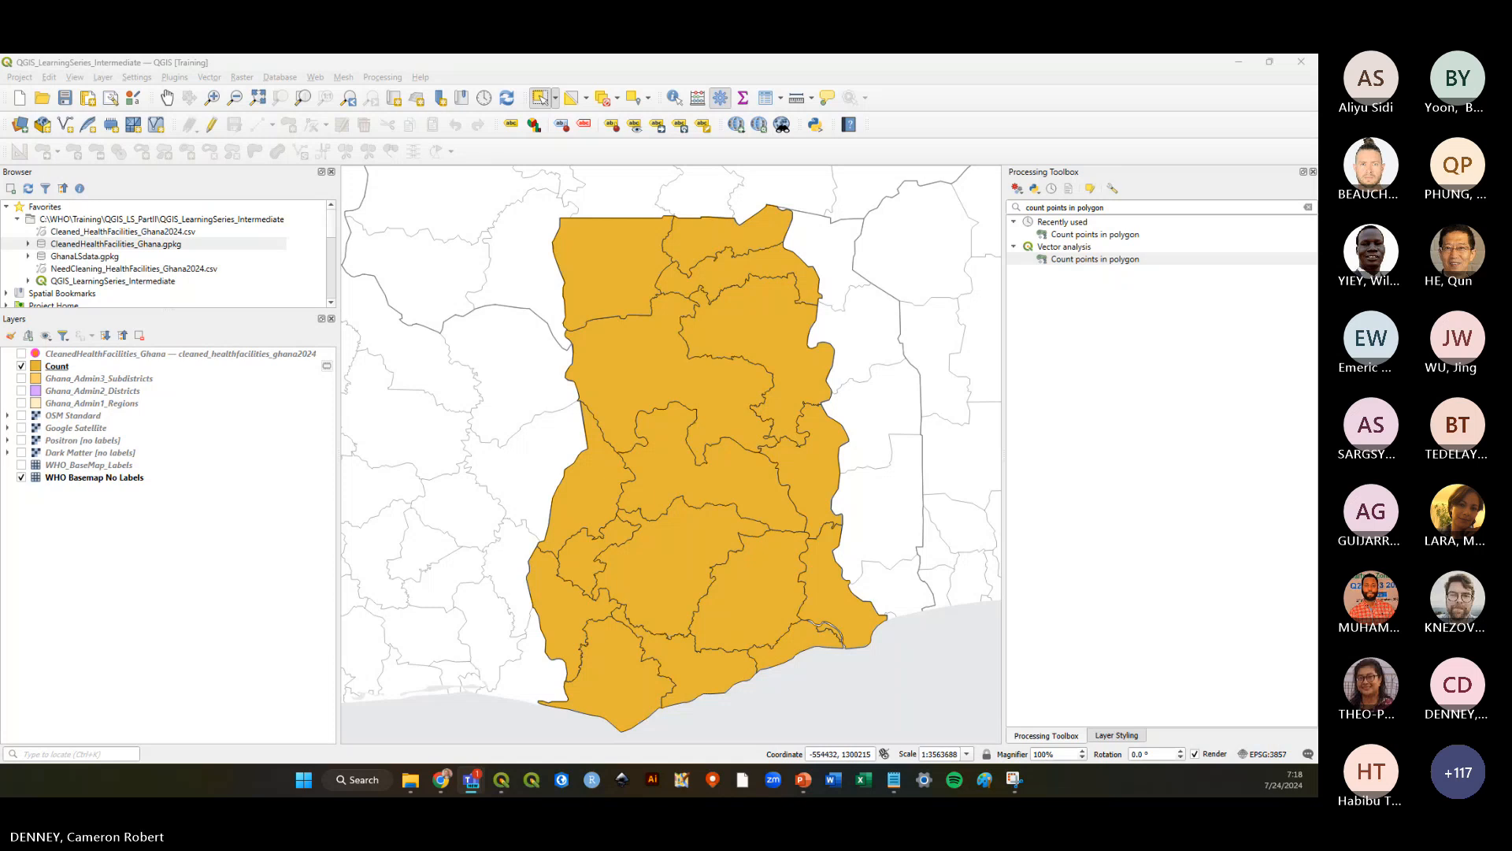
List the installed plugins in the plugin manager, capture the list as a screenshot, and close the manager
{"action": "left_click", "coordinate": [175, 77]}
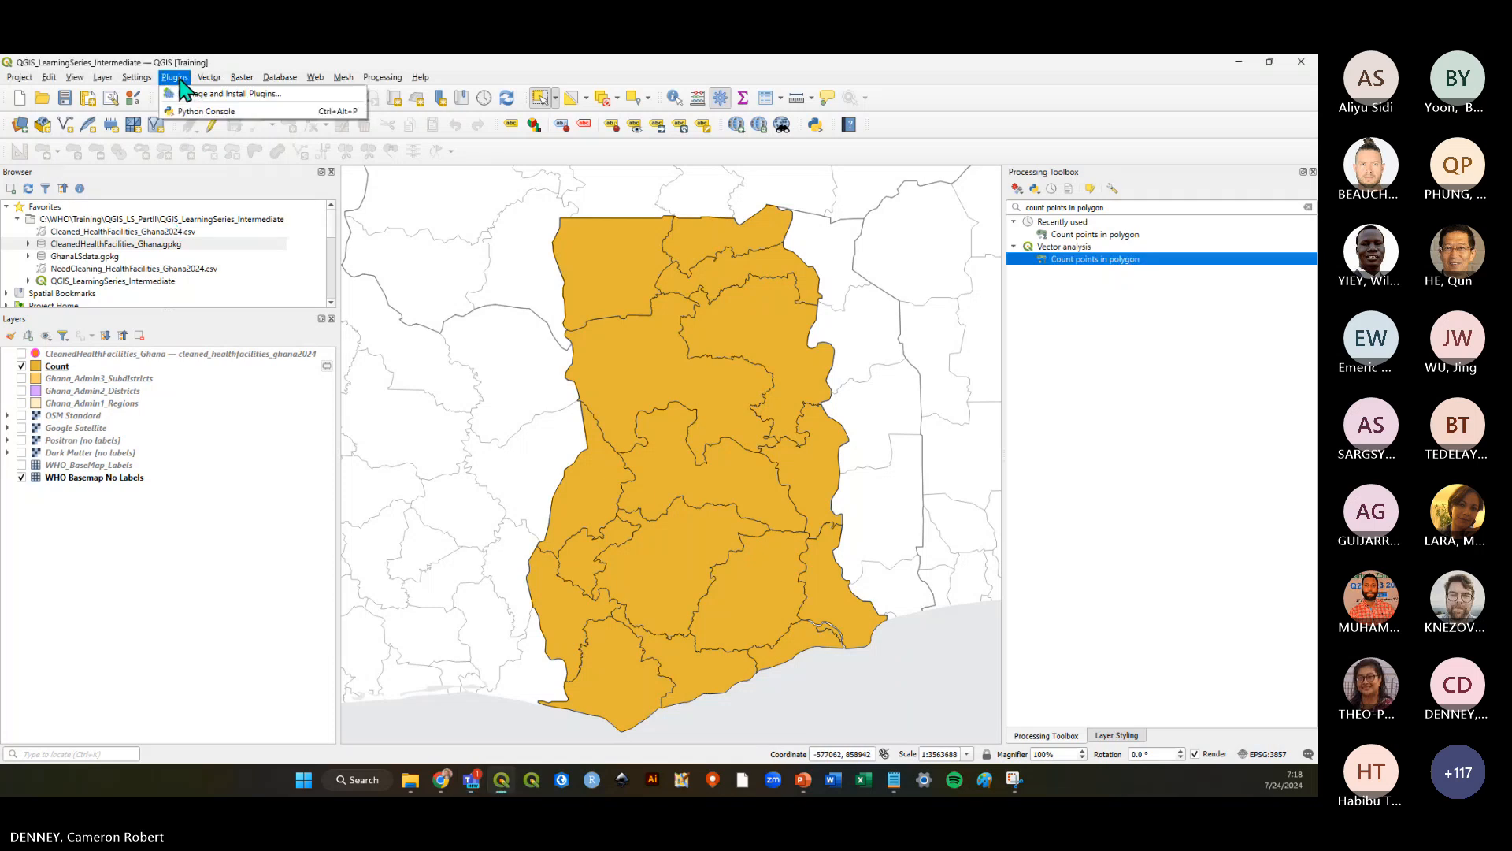
{"action": "left_click", "coordinate": [201, 94]}
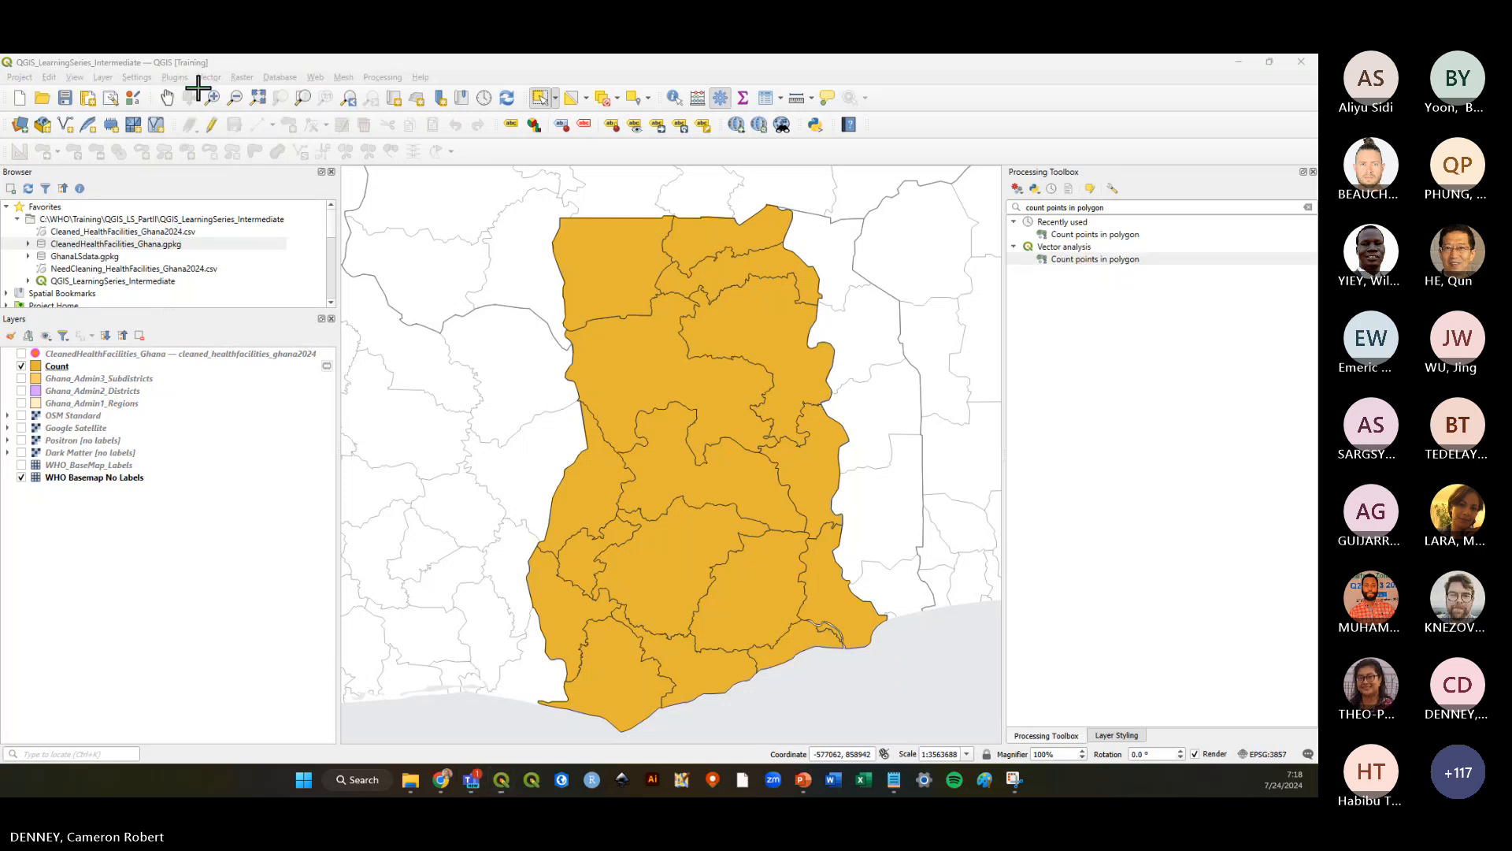
{"action": "left_click_drag", "start_coordinate": [106, 62], "coordinate": [379, 144]}
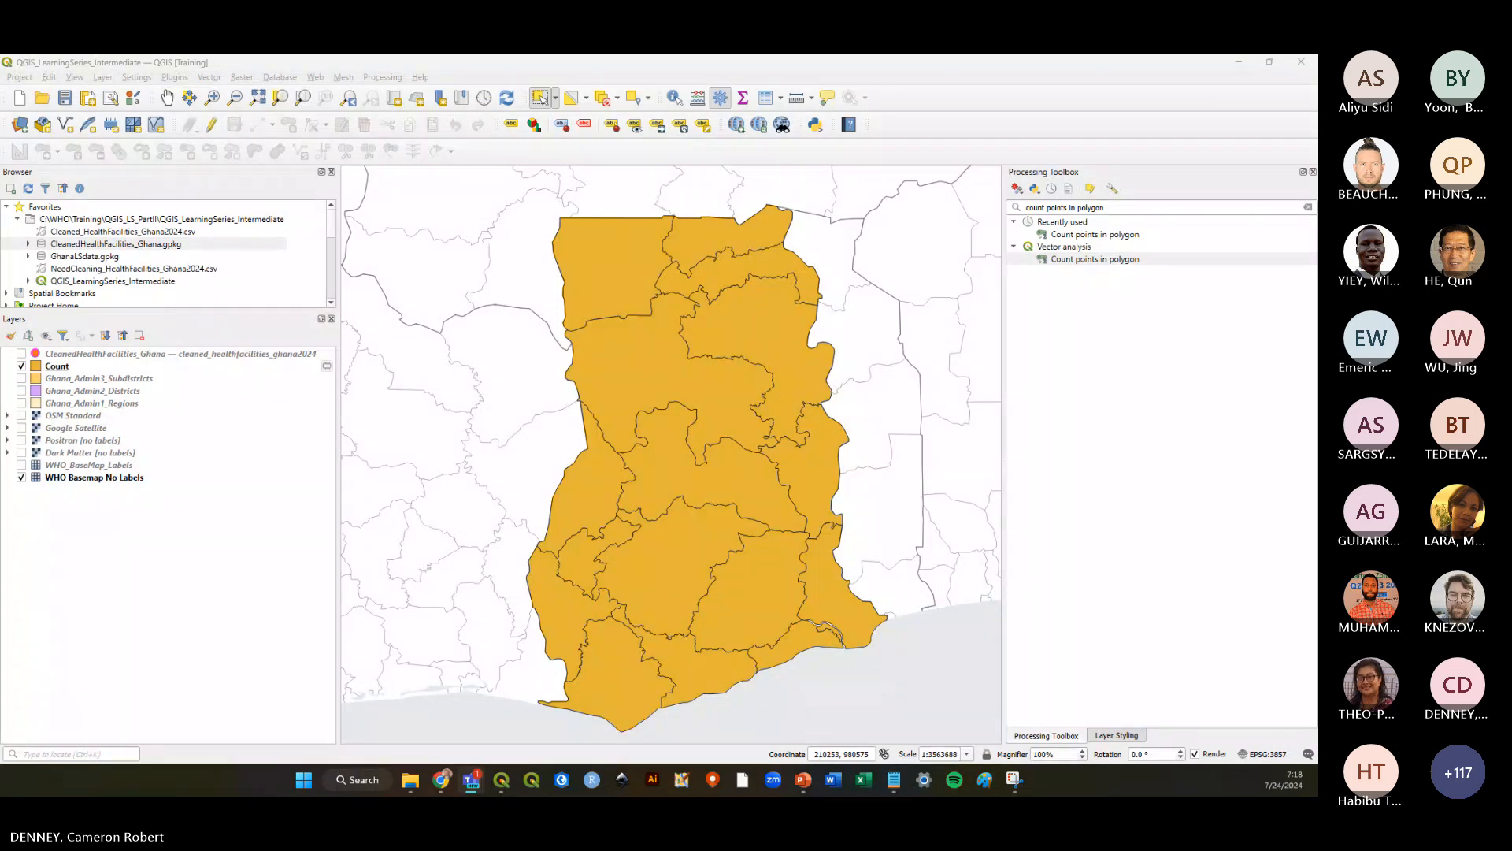
{"action": "left_click", "coordinate": [192, 94]}
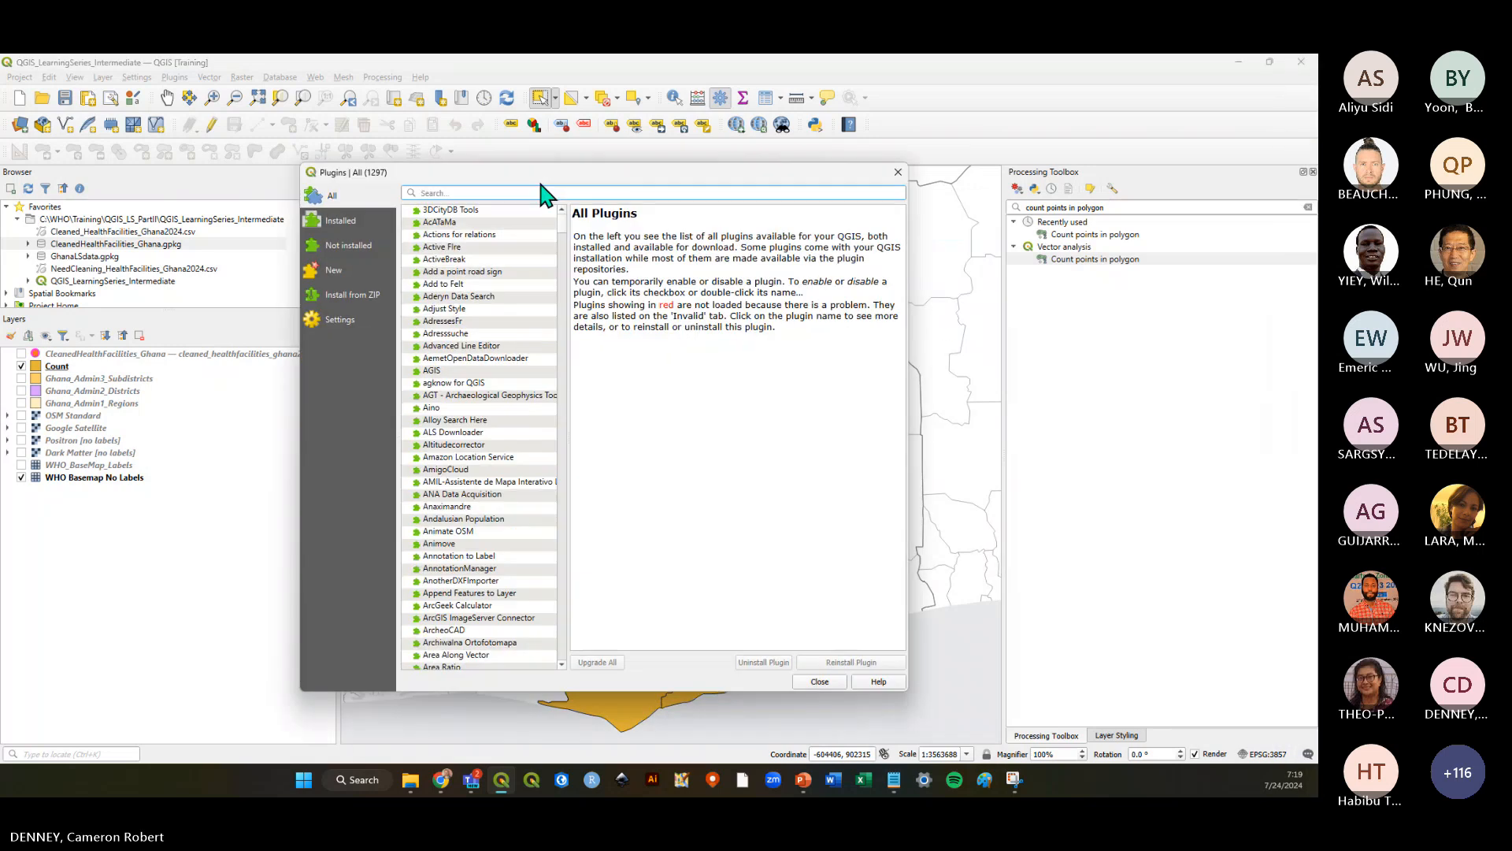
{"action": "left_click", "coordinate": [335, 215]}
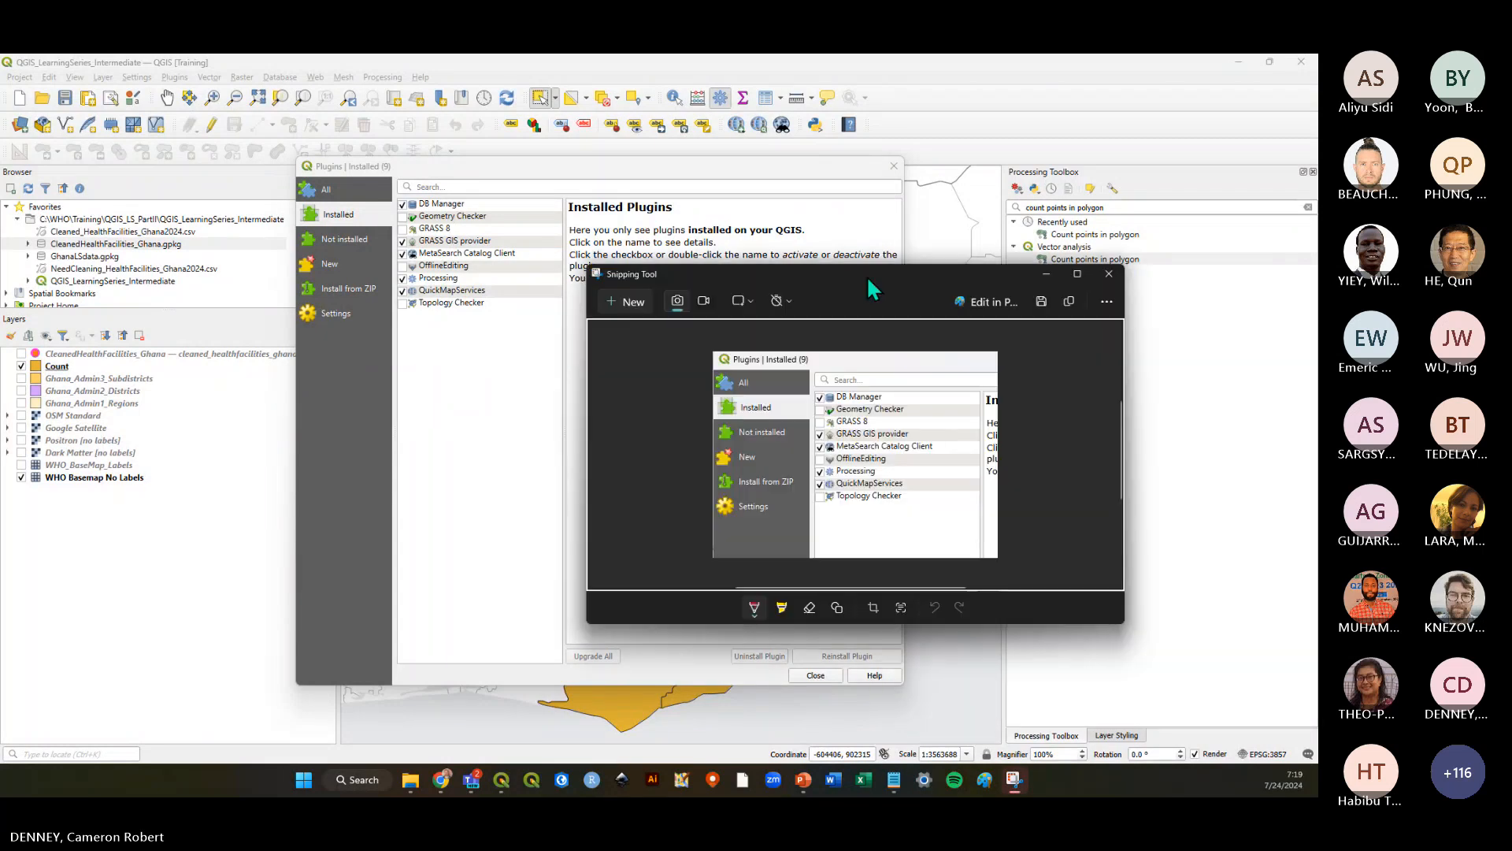
{"action": "left_click_drag", "start_coordinate": [868, 277], "coordinate": [1316, 277]}
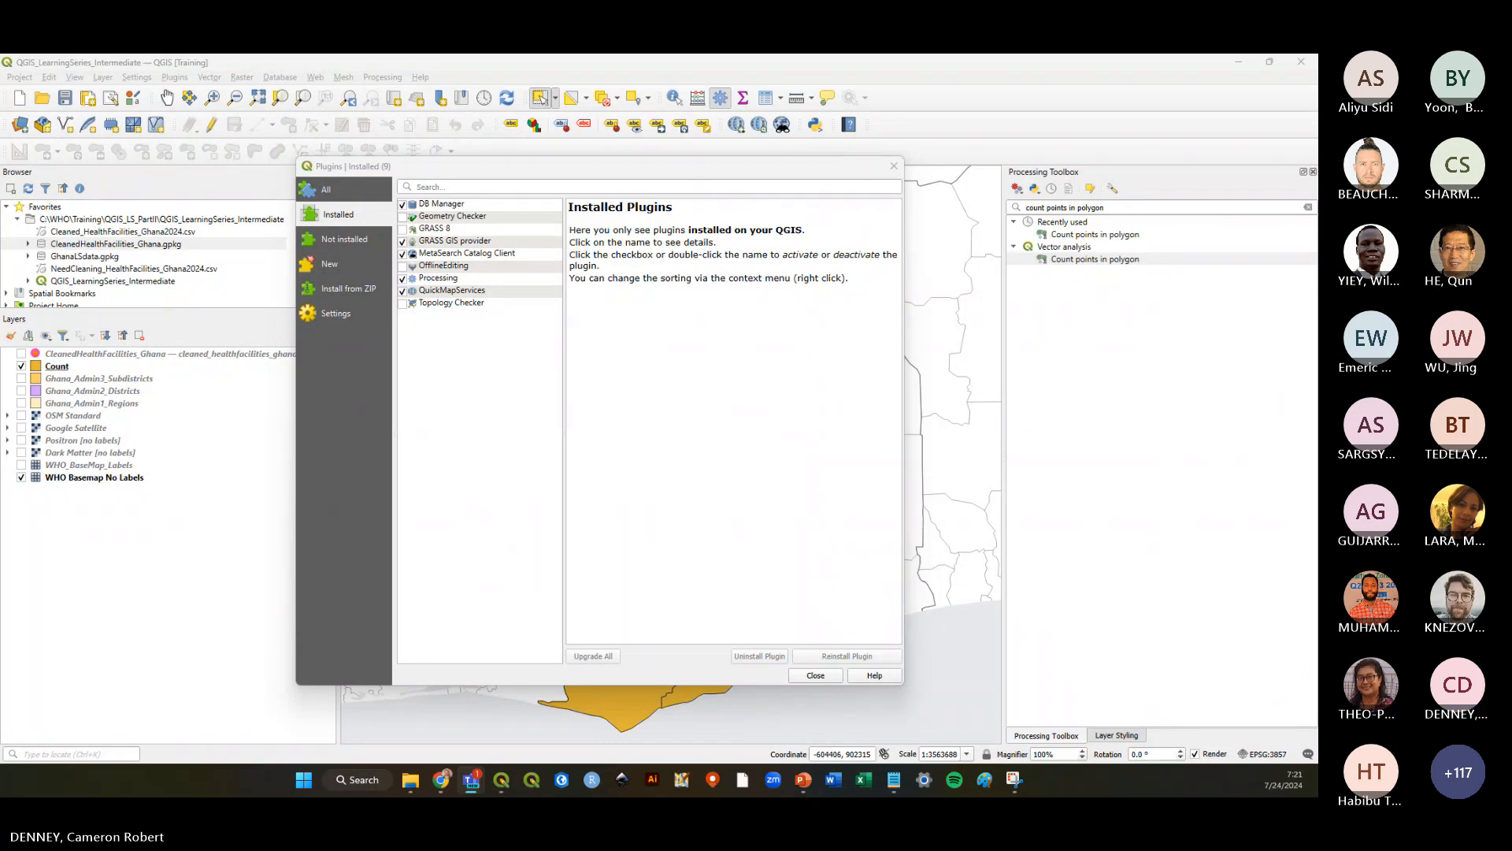
{"action": "left_click", "coordinate": [893, 166]}
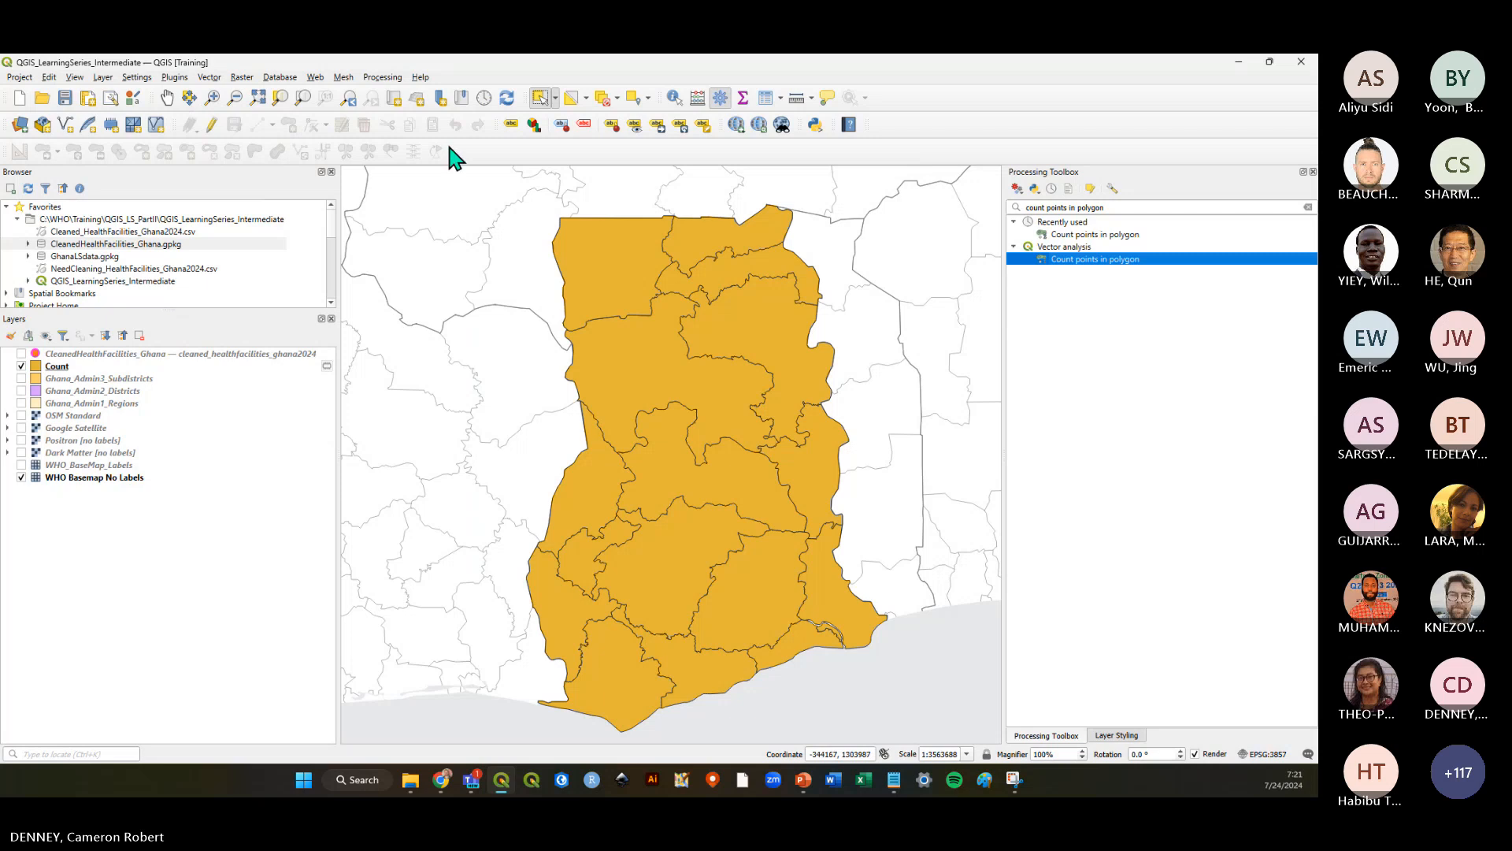
Check in the installed plugins list whether Processing is enabled, close the plugin manager, and look at the Processing commands
{"action": "left_click", "coordinate": [384, 77]}
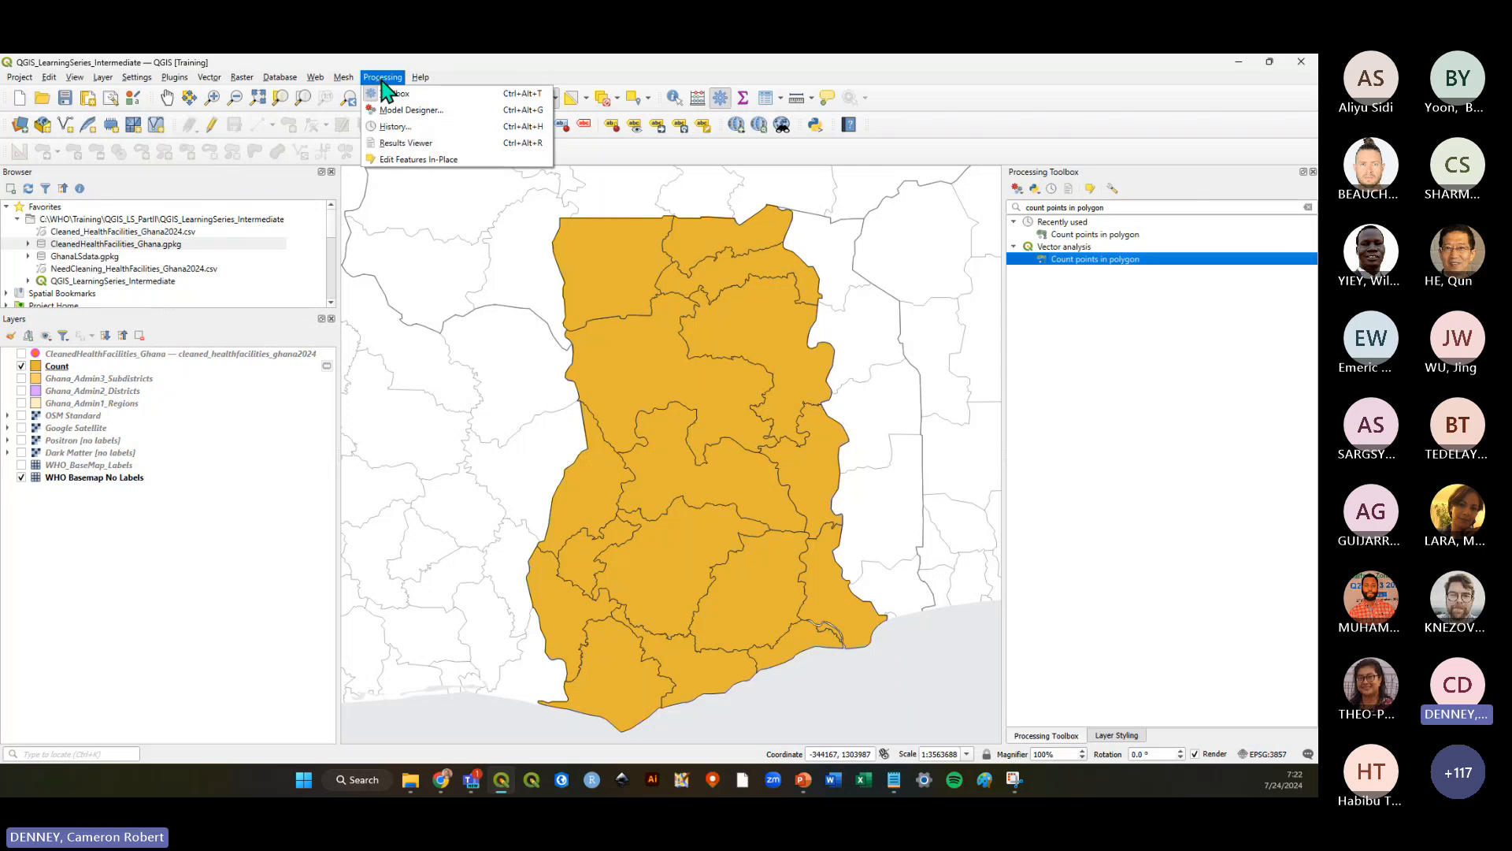
{"action": "left_click", "coordinate": [478, 75]}
{"action": "left_click", "coordinate": [174, 77]}
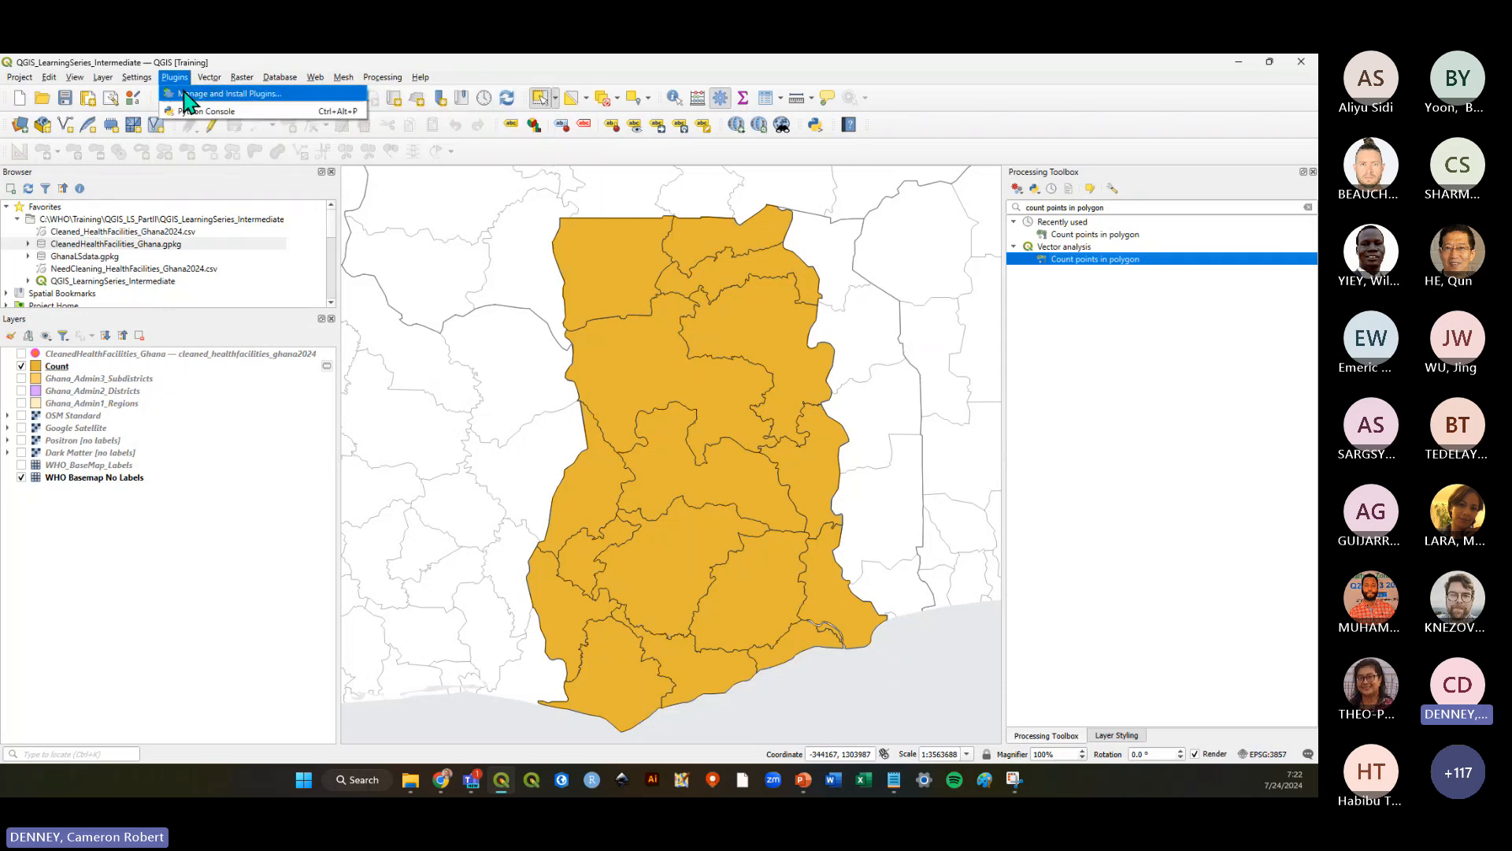
{"action": "left_click", "coordinate": [183, 91]}
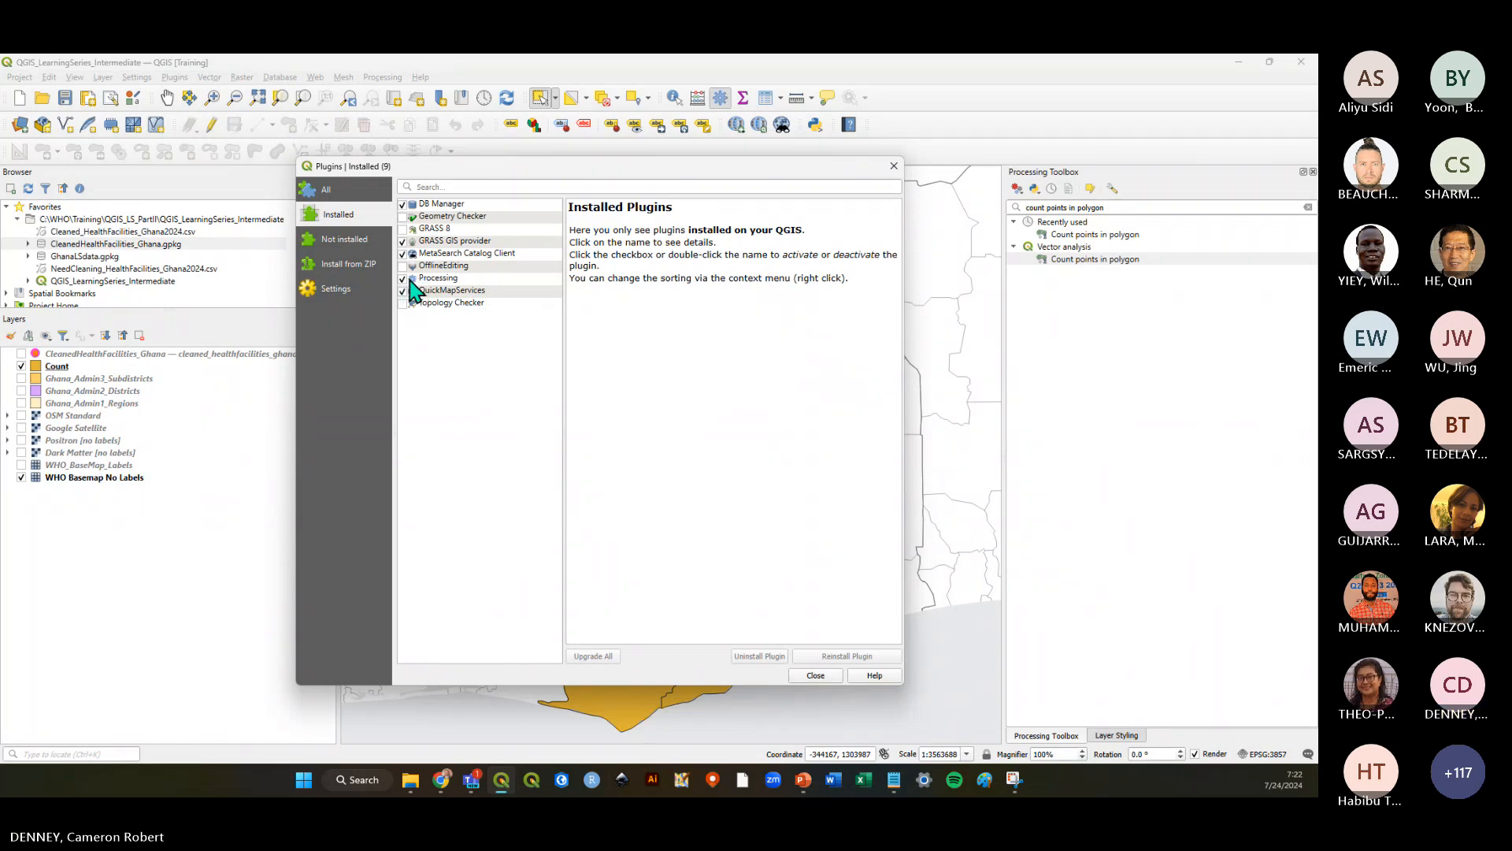
{"action": "left_click", "coordinate": [894, 165]}
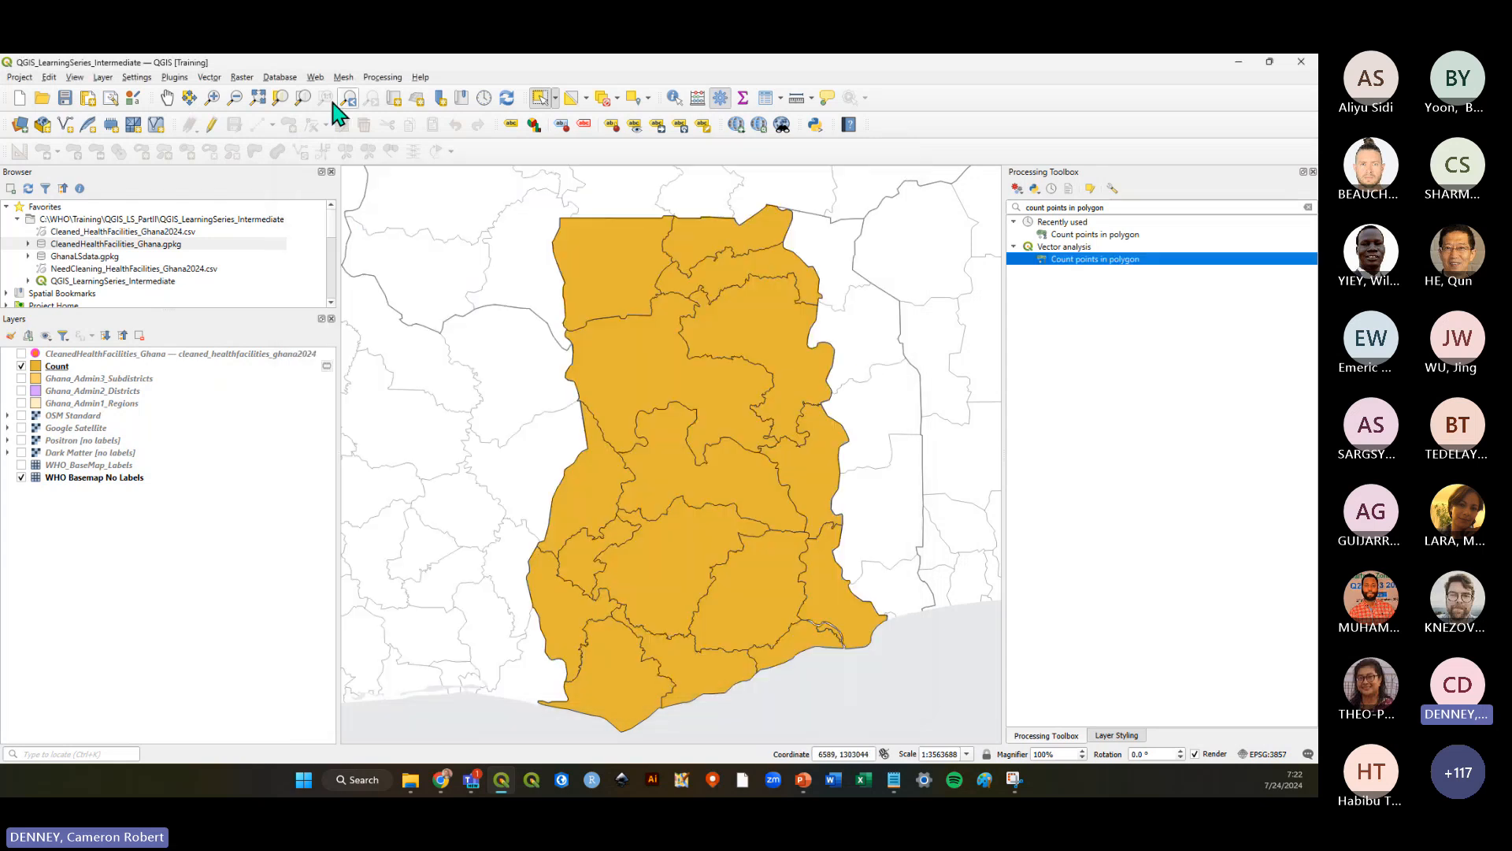
{"action": "left_click", "coordinate": [382, 77]}
{"action": "left_click", "coordinate": [990, 73]}
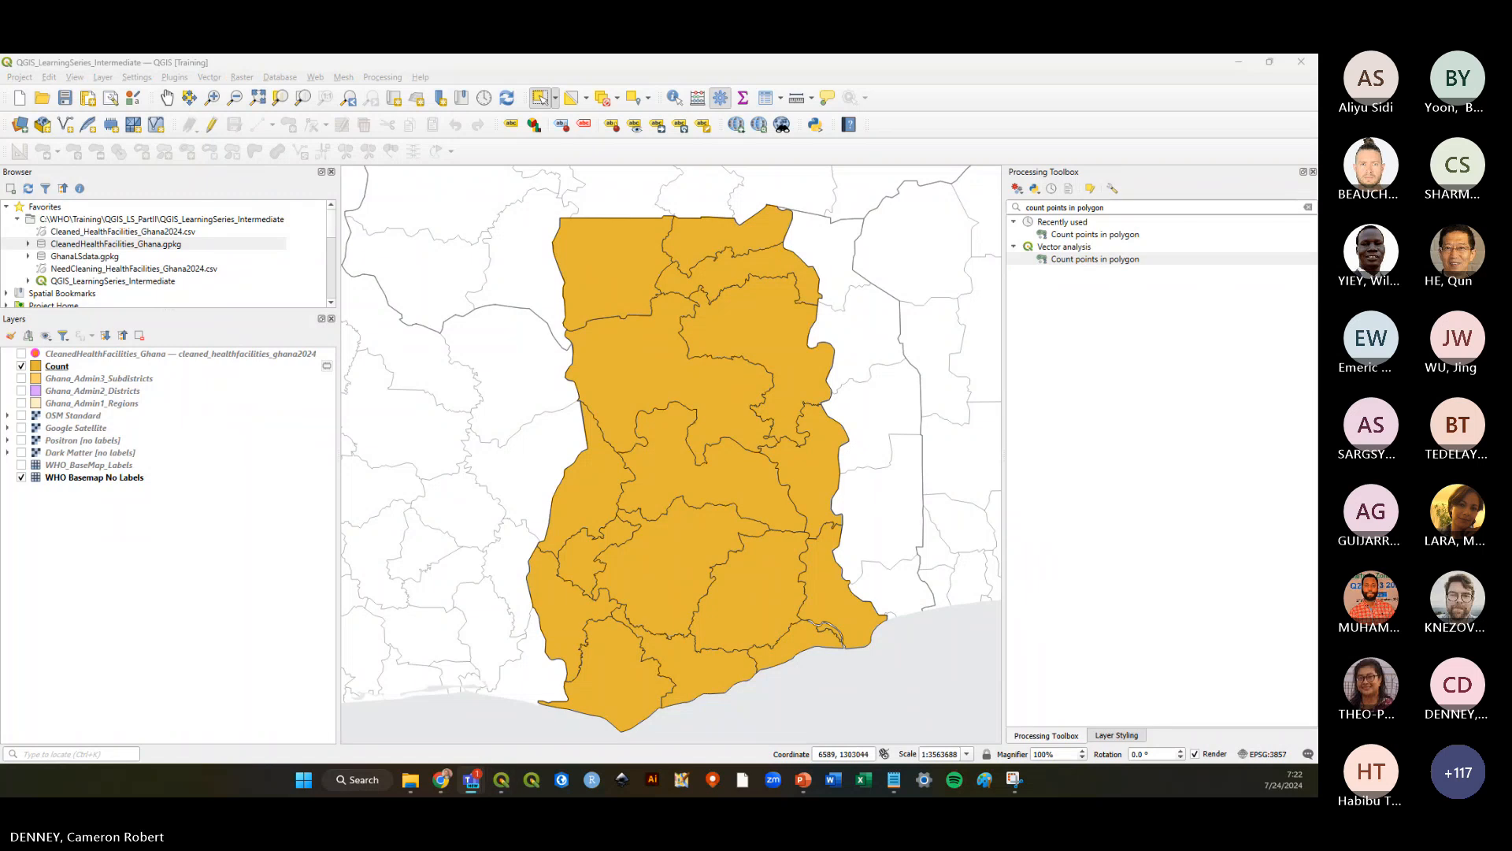
{"action": "left_click", "coordinate": [1032, 129]}
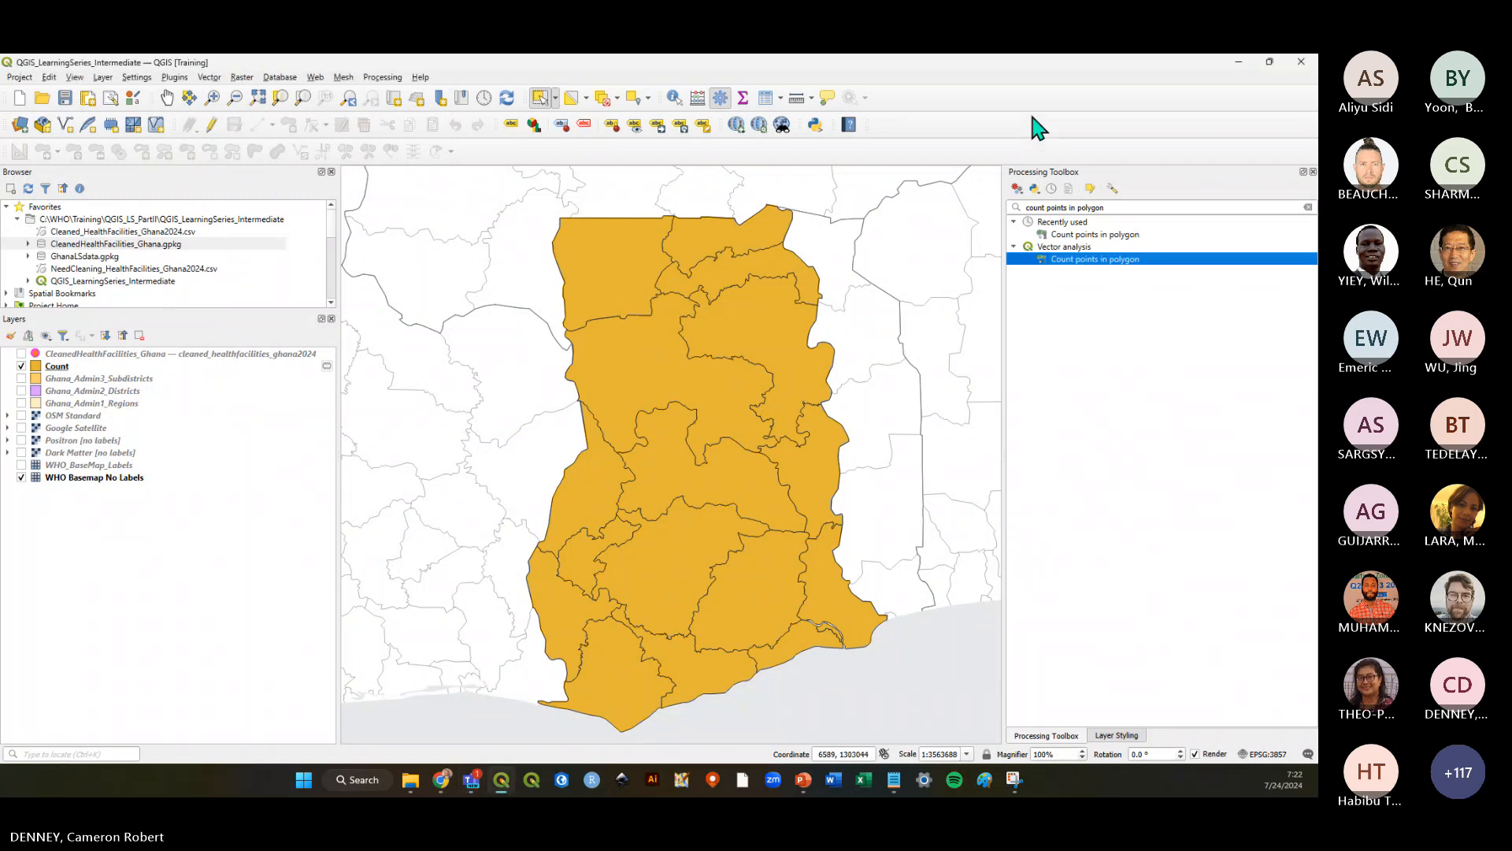
Show the CleanedHealthFacilities_Ghana points briefly over the Count layer, hide them again, and save the project
{"action": "left_click", "coordinate": [65, 98]}
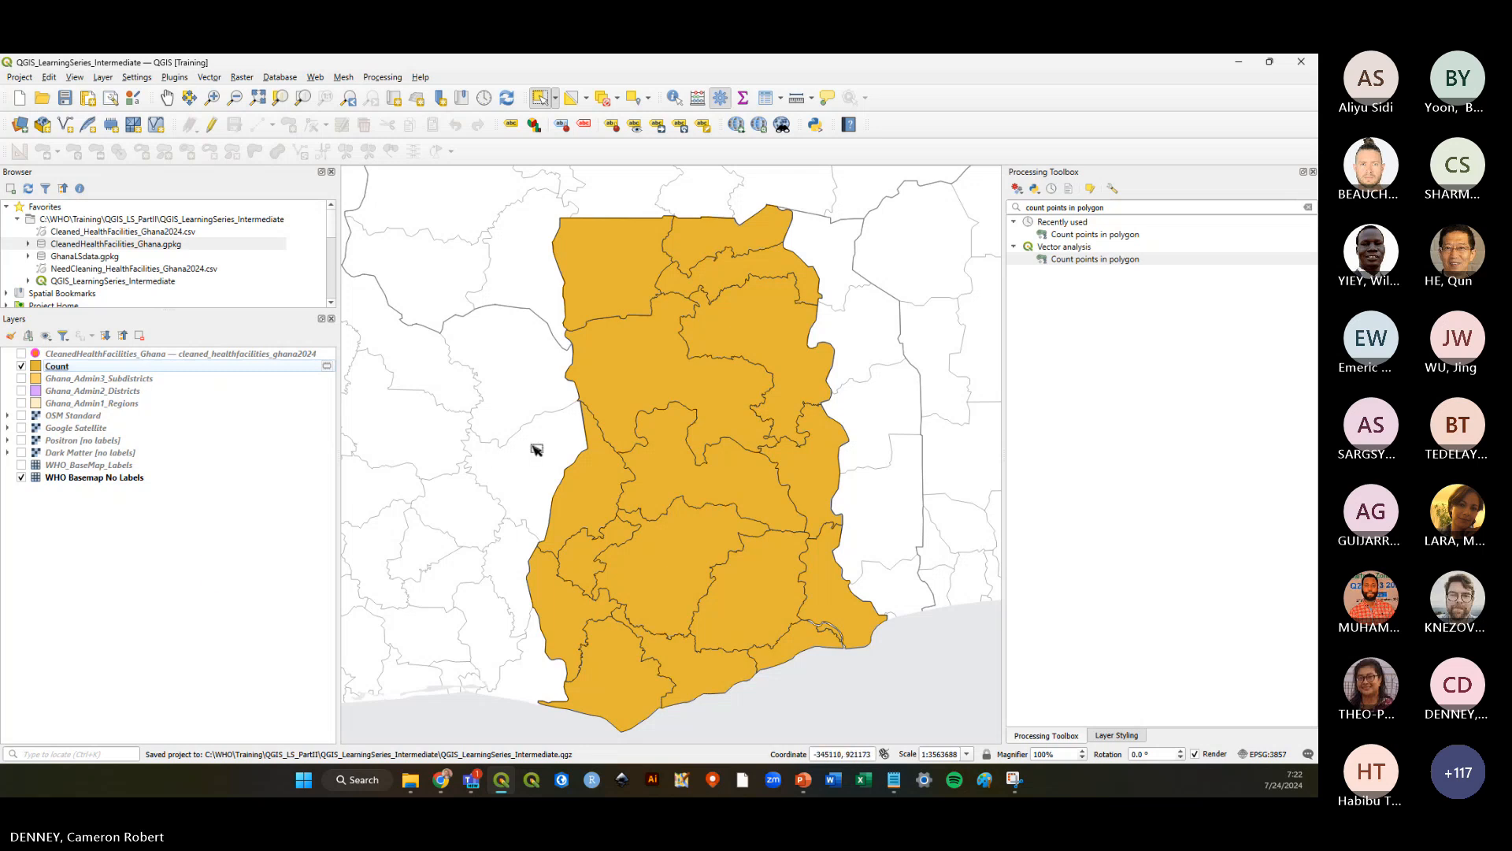
{"action": "left_click", "coordinate": [138, 366]}
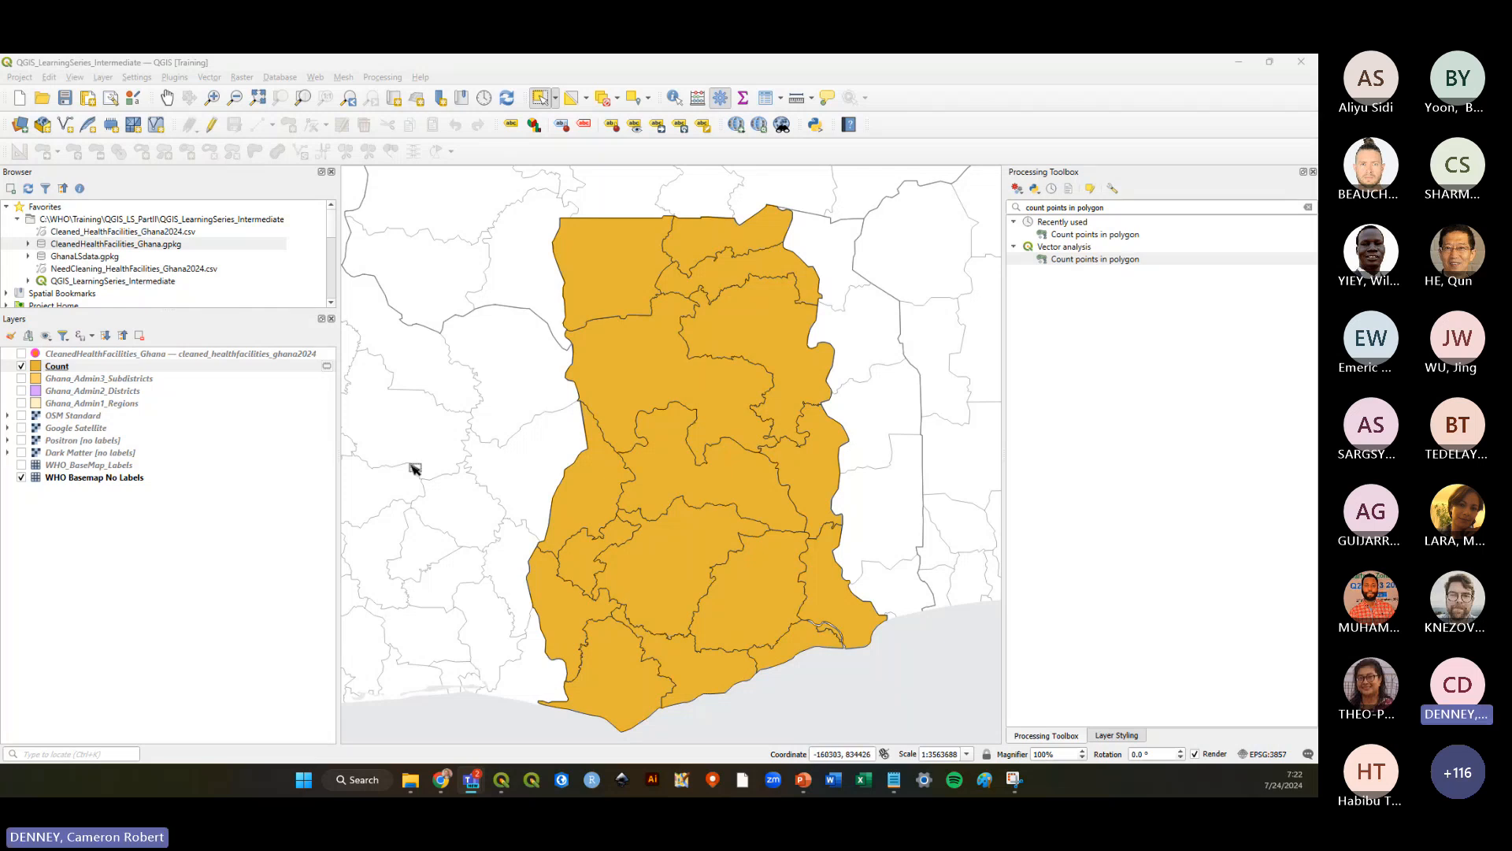
{"action": "left_click", "coordinate": [21, 354]}
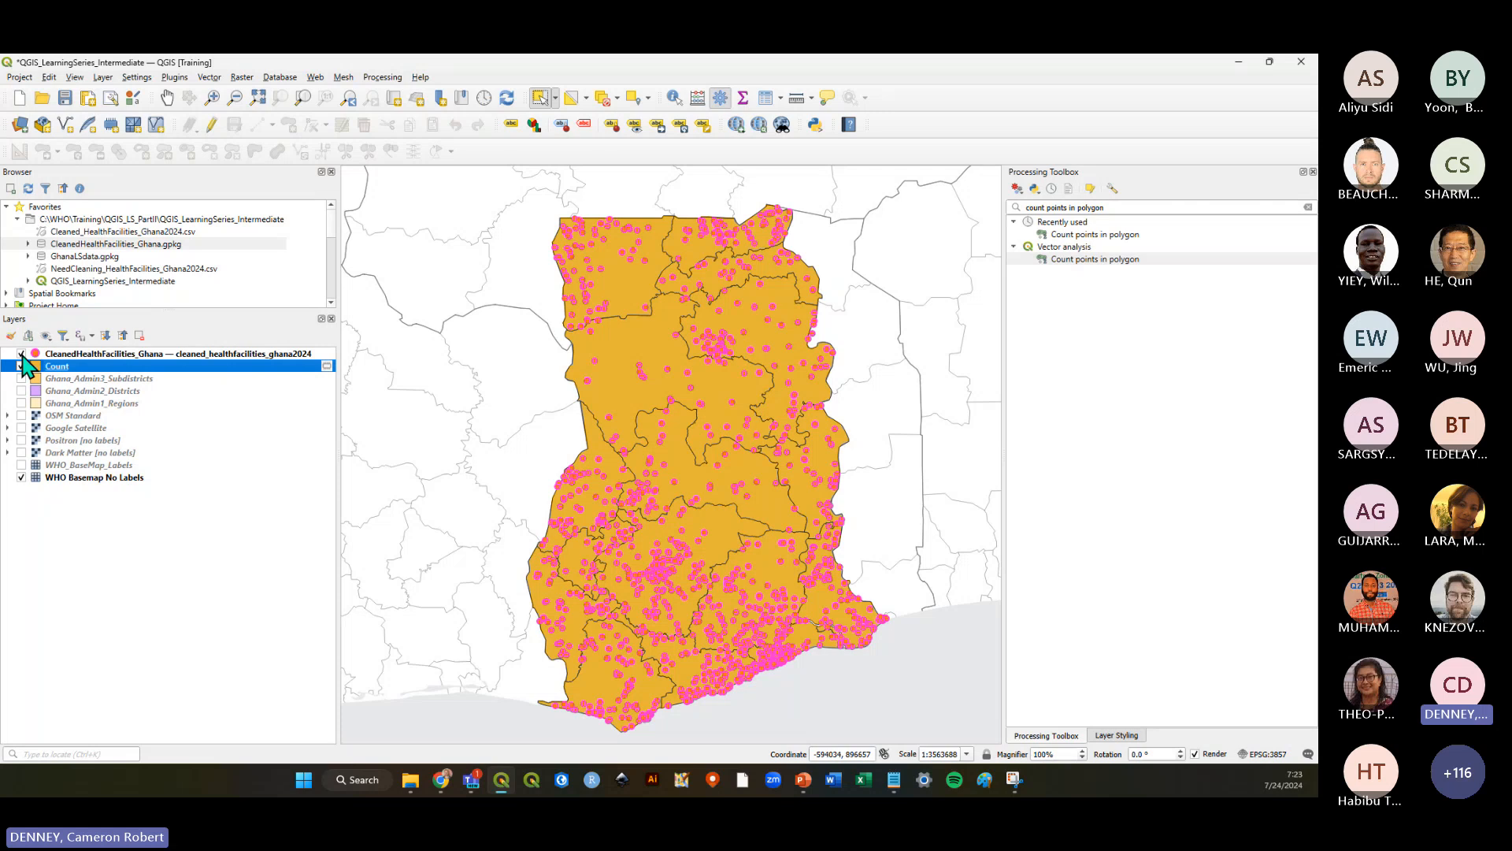
{"action": "left_click", "coordinate": [21, 354]}
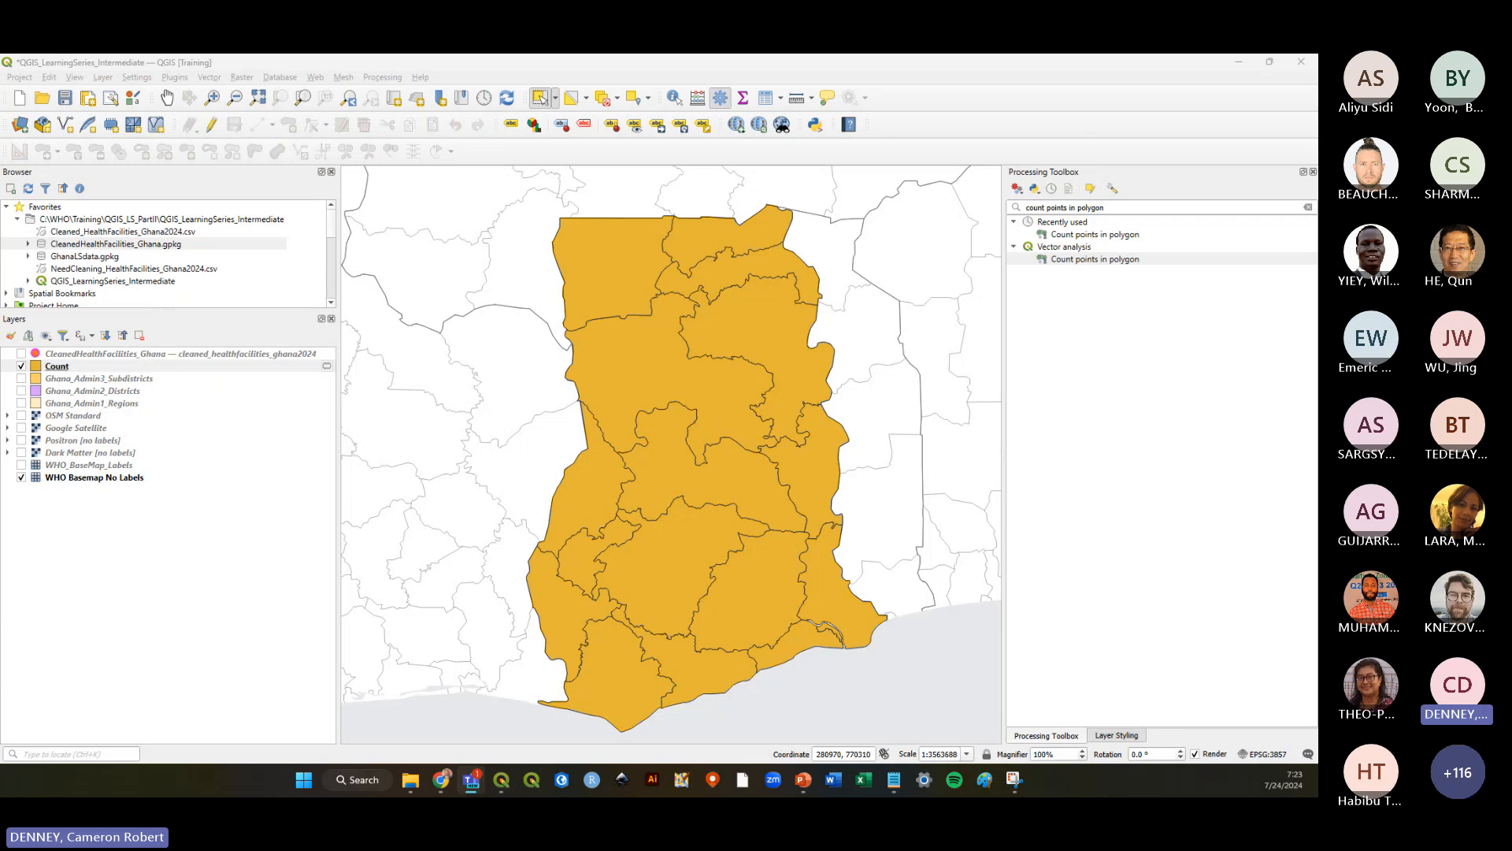
{"action": "left_click", "coordinate": [64, 98]}
{"action": "left_click", "coordinate": [250, 582]}
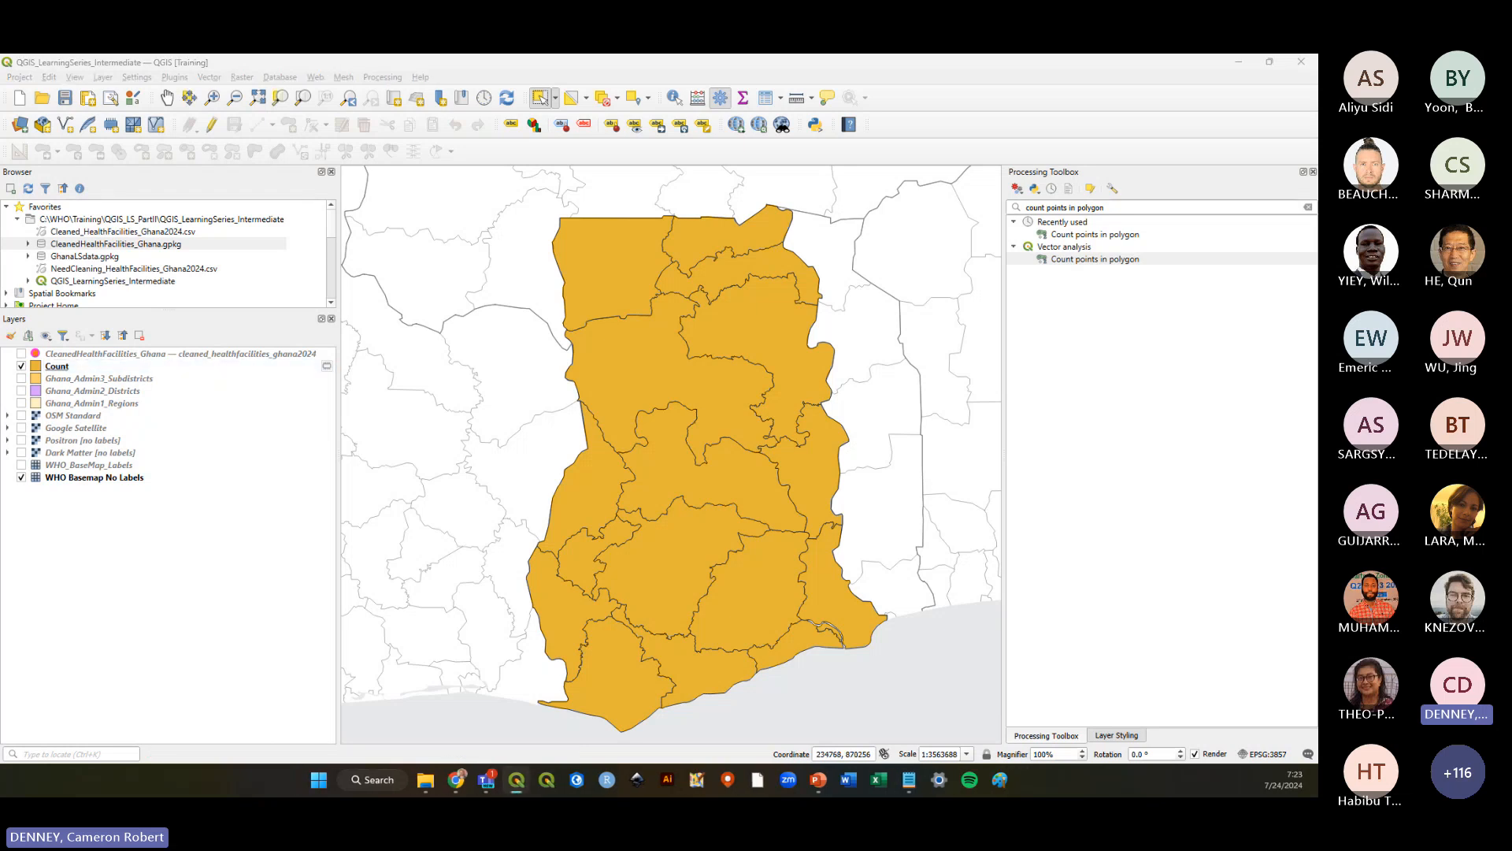
Switch to QGISII_LearningSeriesTutorial.pdf in the browser and review the Count points in polygon instructions on pages 14 and 15
{"action": "key", "text": "alt+Tab"}
{"action": "scroll", "coordinate": [898, 536], "scroll_direction": "up", "scroll_amount": 1}
{"action": "scroll", "coordinate": [894, 492], "scroll_direction": "down", "scroll_amount": 2}
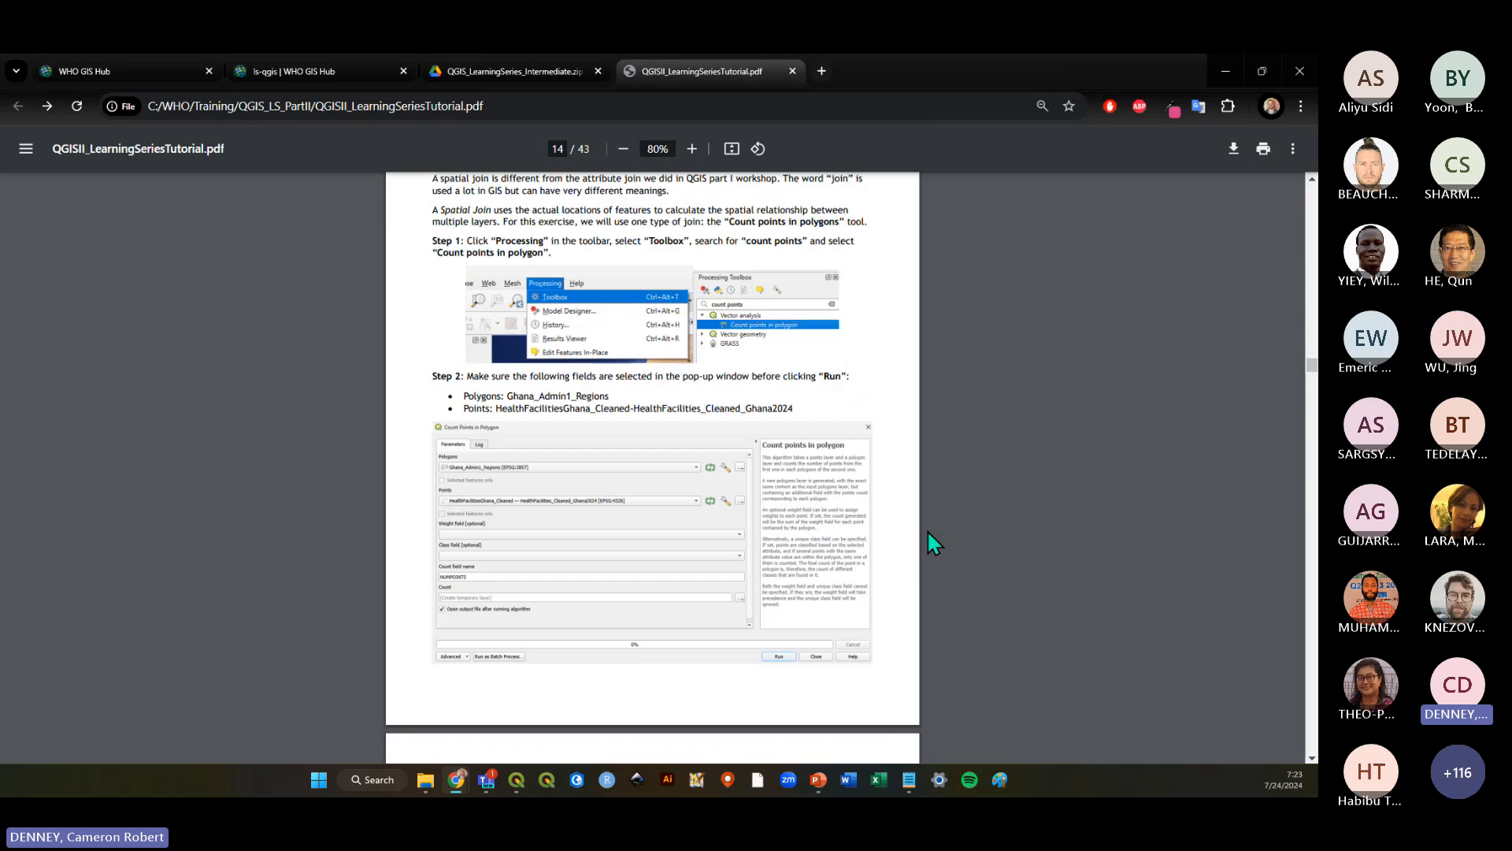
{"action": "scroll", "coordinate": [959, 600], "scroll_direction": "down", "scroll_amount": 10}
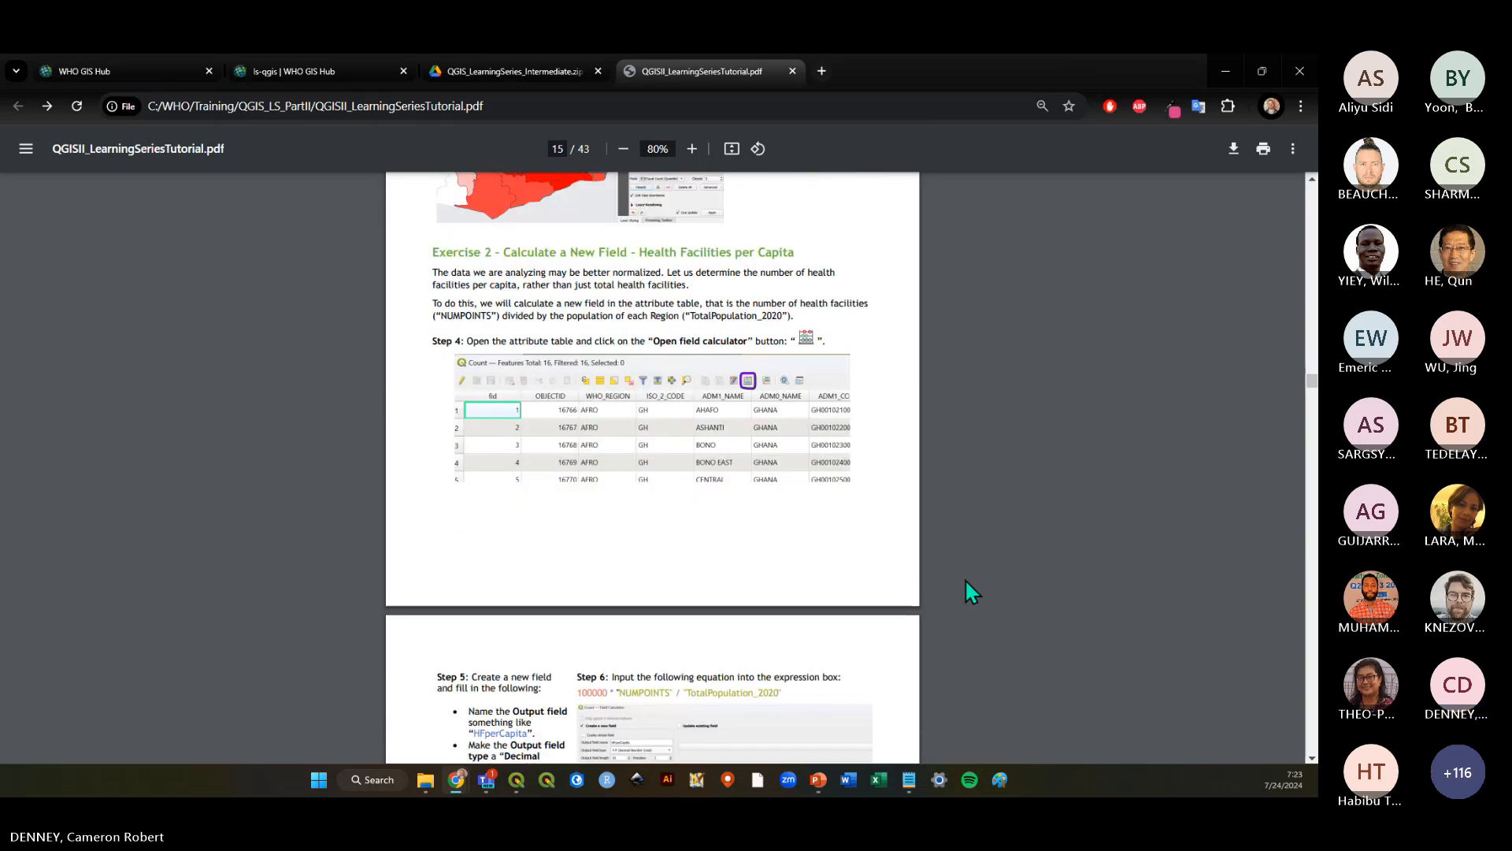
{"action": "scroll", "coordinate": [965, 590], "scroll_direction": "down", "scroll_amount": 1}
{"action": "scroll", "coordinate": [966, 589], "scroll_direction": "up", "scroll_amount": 2}
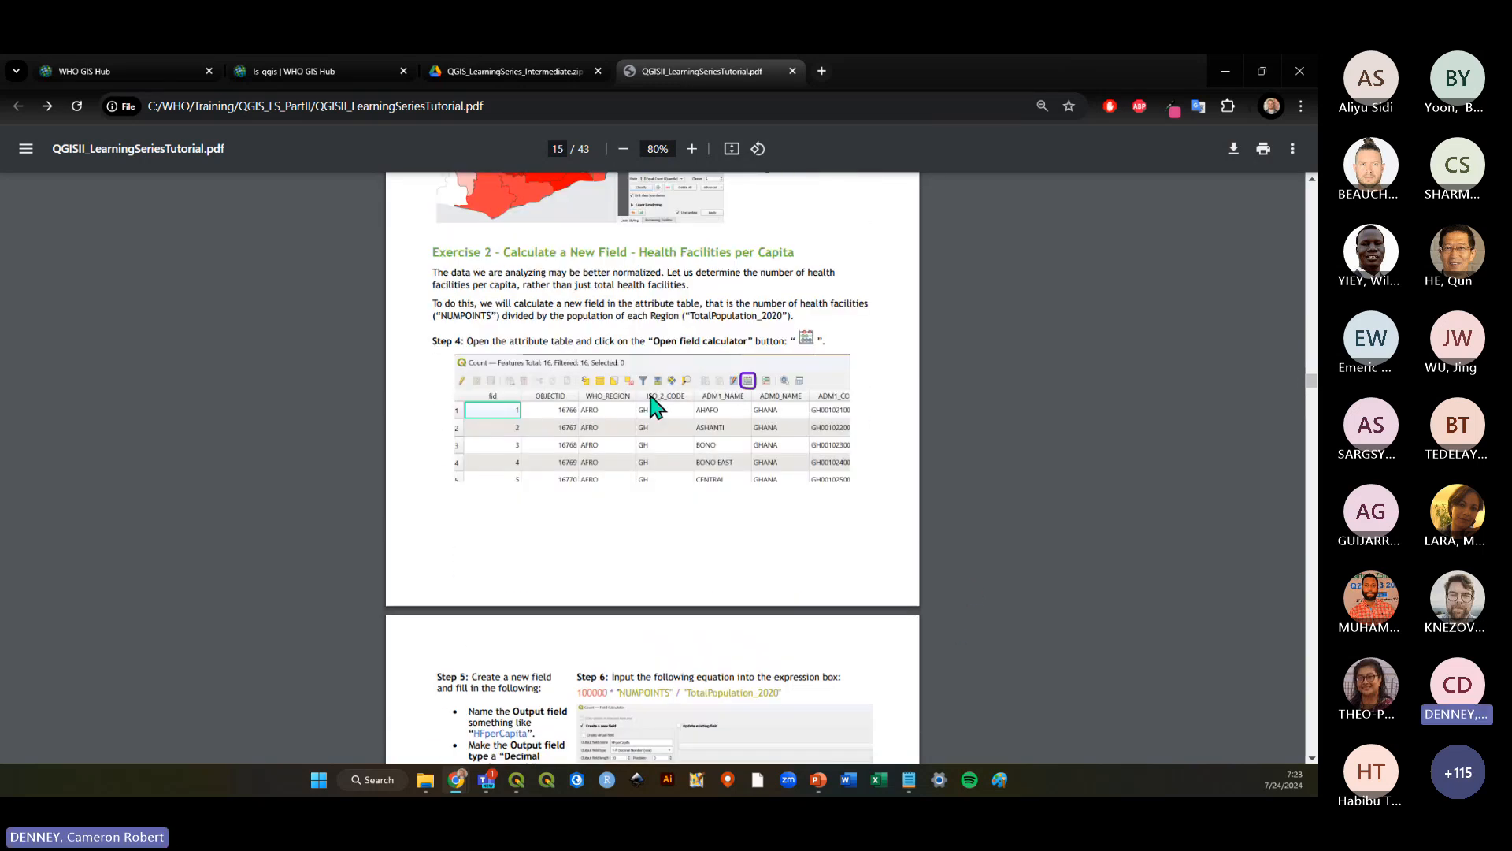
{"action": "scroll", "coordinate": [756, 489], "scroll_direction": "up", "scroll_amount": 1}
{"action": "scroll", "coordinate": [756, 489], "scroll_direction": "up", "scroll_amount": 8}
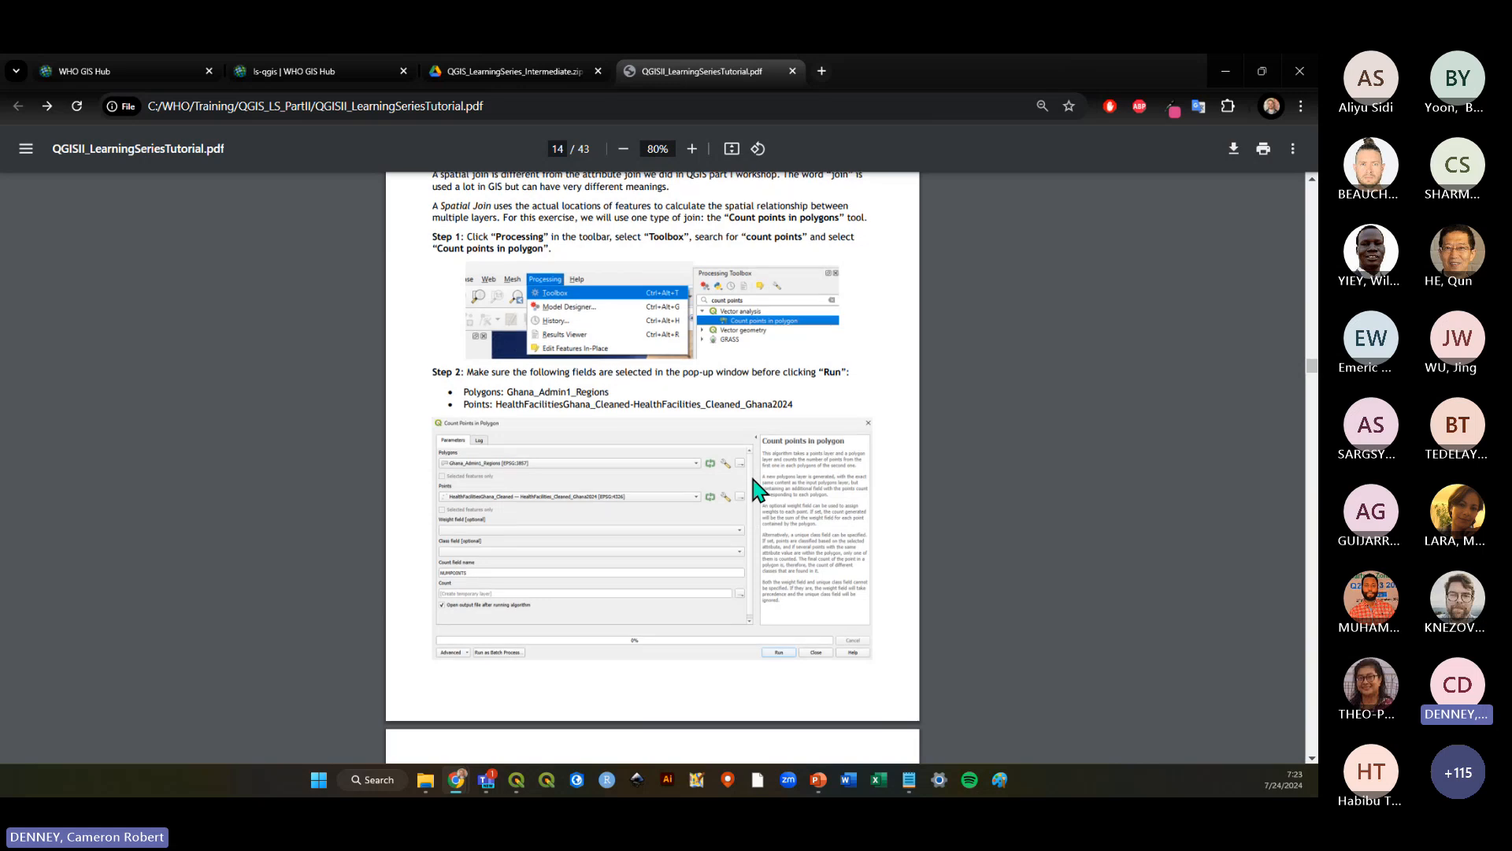
{"action": "scroll", "coordinate": [756, 488], "scroll_direction": "down", "scroll_amount": 4}
{"action": "scroll", "coordinate": [755, 482], "scroll_direction": "down", "scroll_amount": 3}
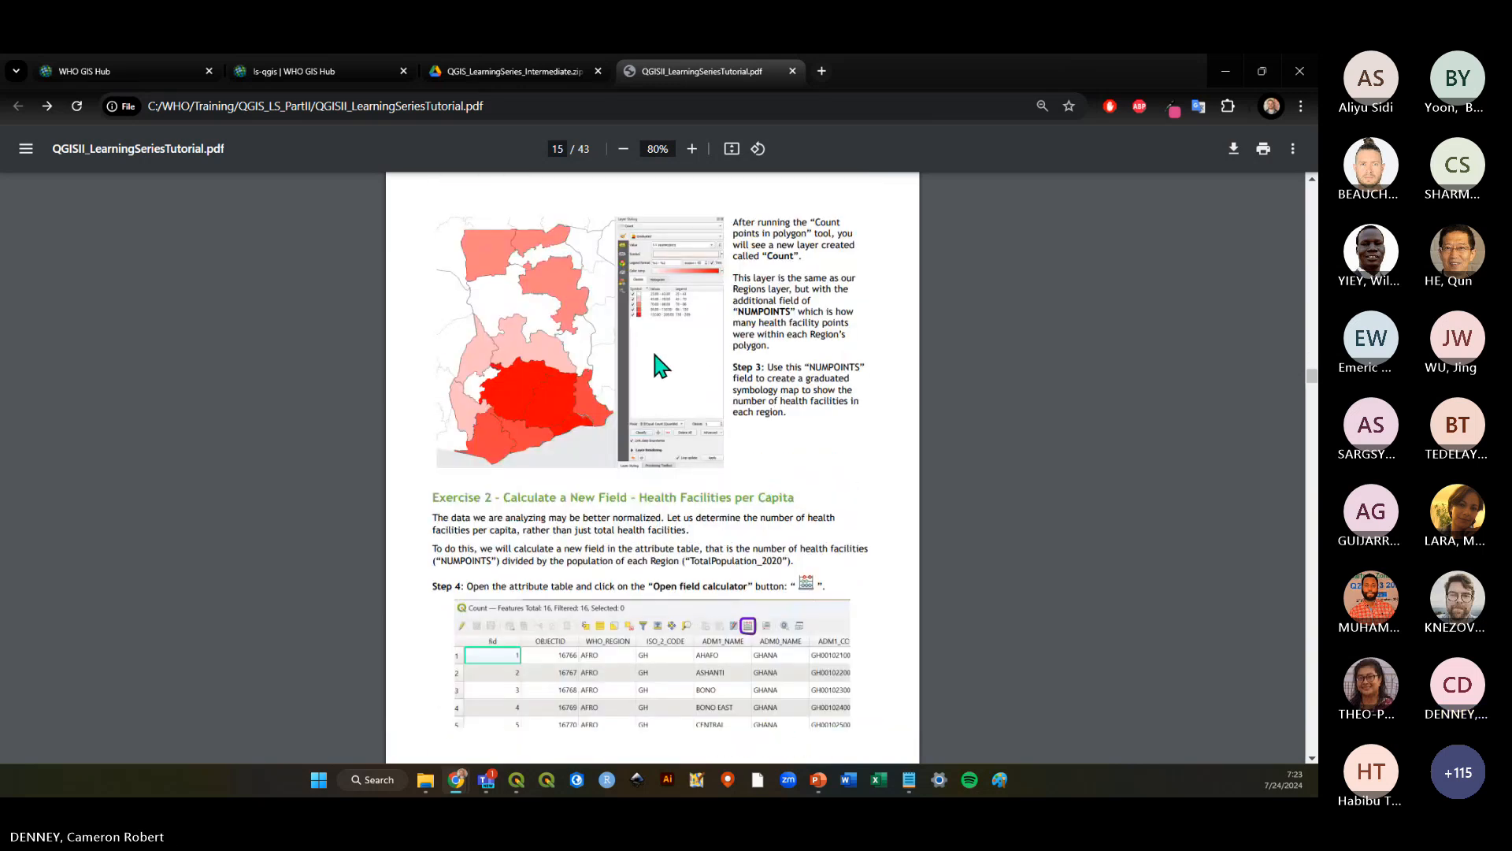
Read Step 3 on graduated symbology and the Exercise 2 introduction on health facilities per capita, and switch back to QGIS
{"action": "scroll", "coordinate": [771, 378], "scroll_direction": "down", "scroll_amount": 1}
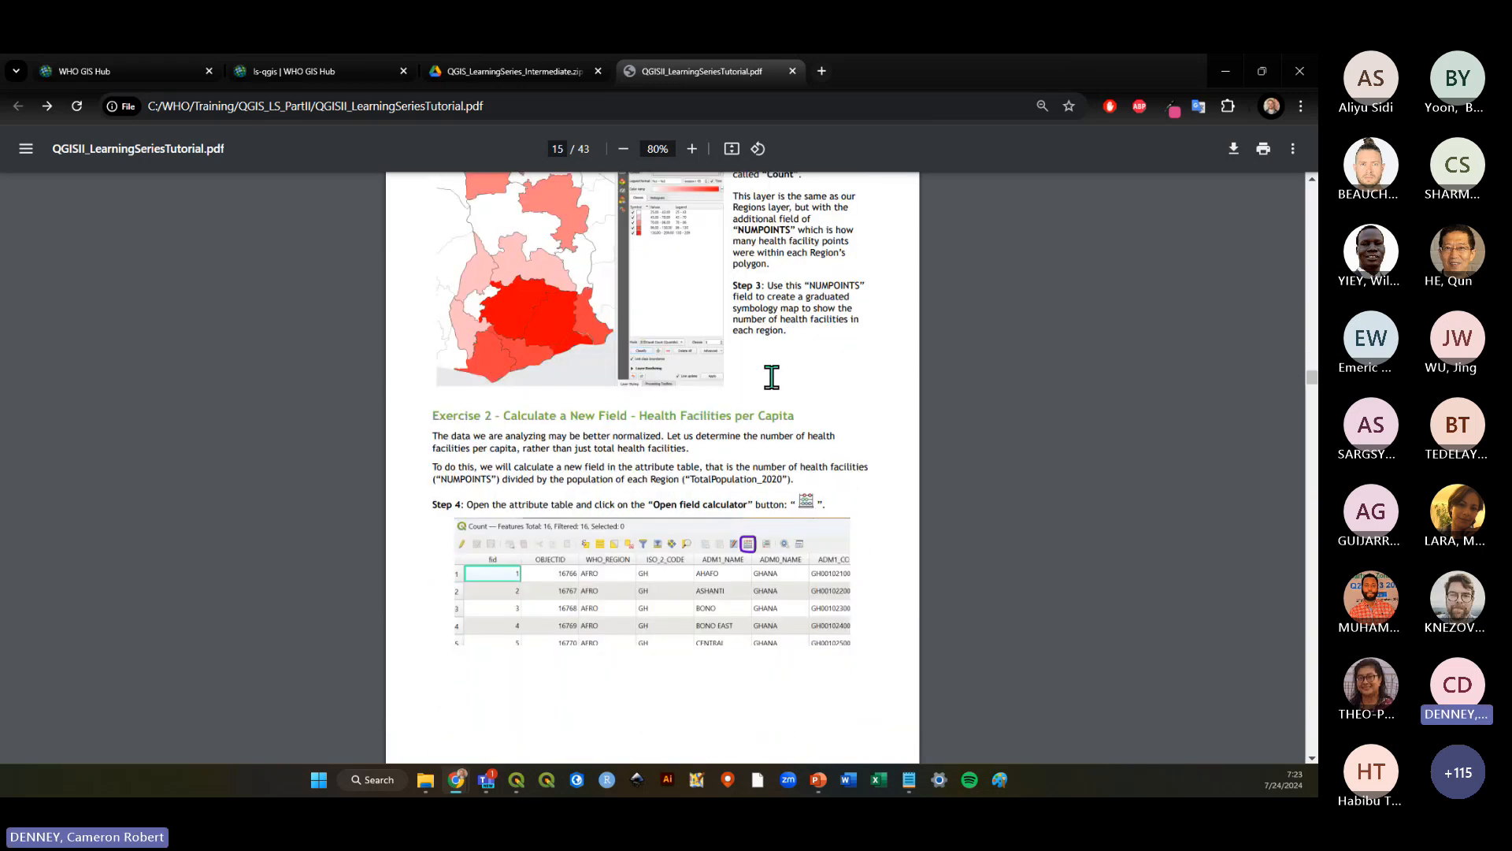
{"action": "scroll", "coordinate": [770, 378], "scroll_direction": "up", "scroll_amount": 1}
{"action": "scroll", "coordinate": [784, 440], "scroll_direction": "down", "scroll_amount": 1}
{"action": "left_click_drag", "start_coordinate": [432, 416], "coordinate": [801, 412]}
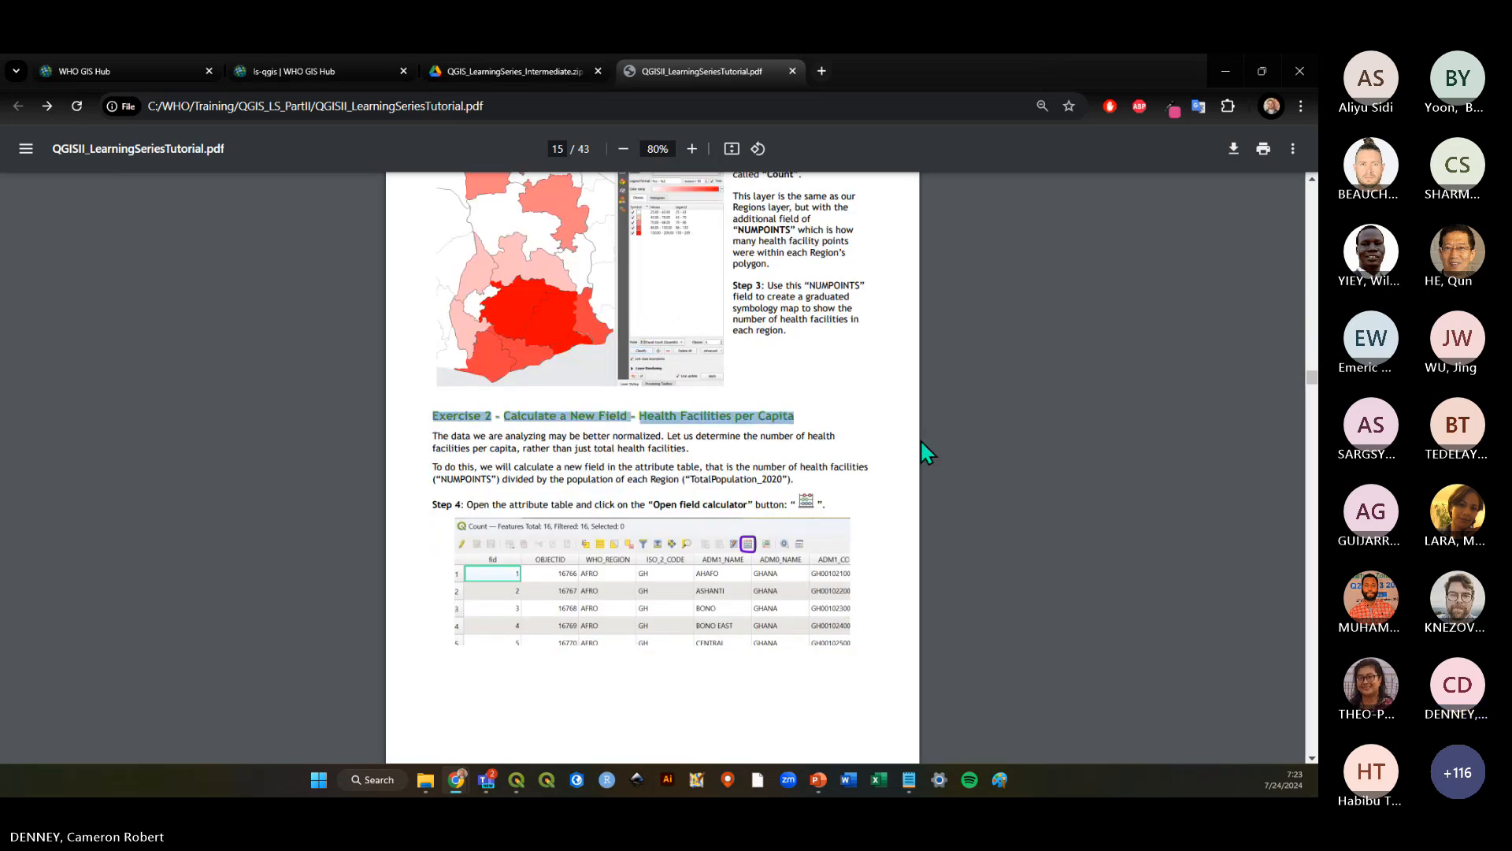
{"action": "left_click", "coordinate": [1002, 448]}
{"action": "scroll", "coordinate": [1002, 448], "scroll_direction": "down", "scroll_amount": 1}
{"action": "scroll", "coordinate": [1001, 450], "scroll_direction": "up", "scroll_amount": 1}
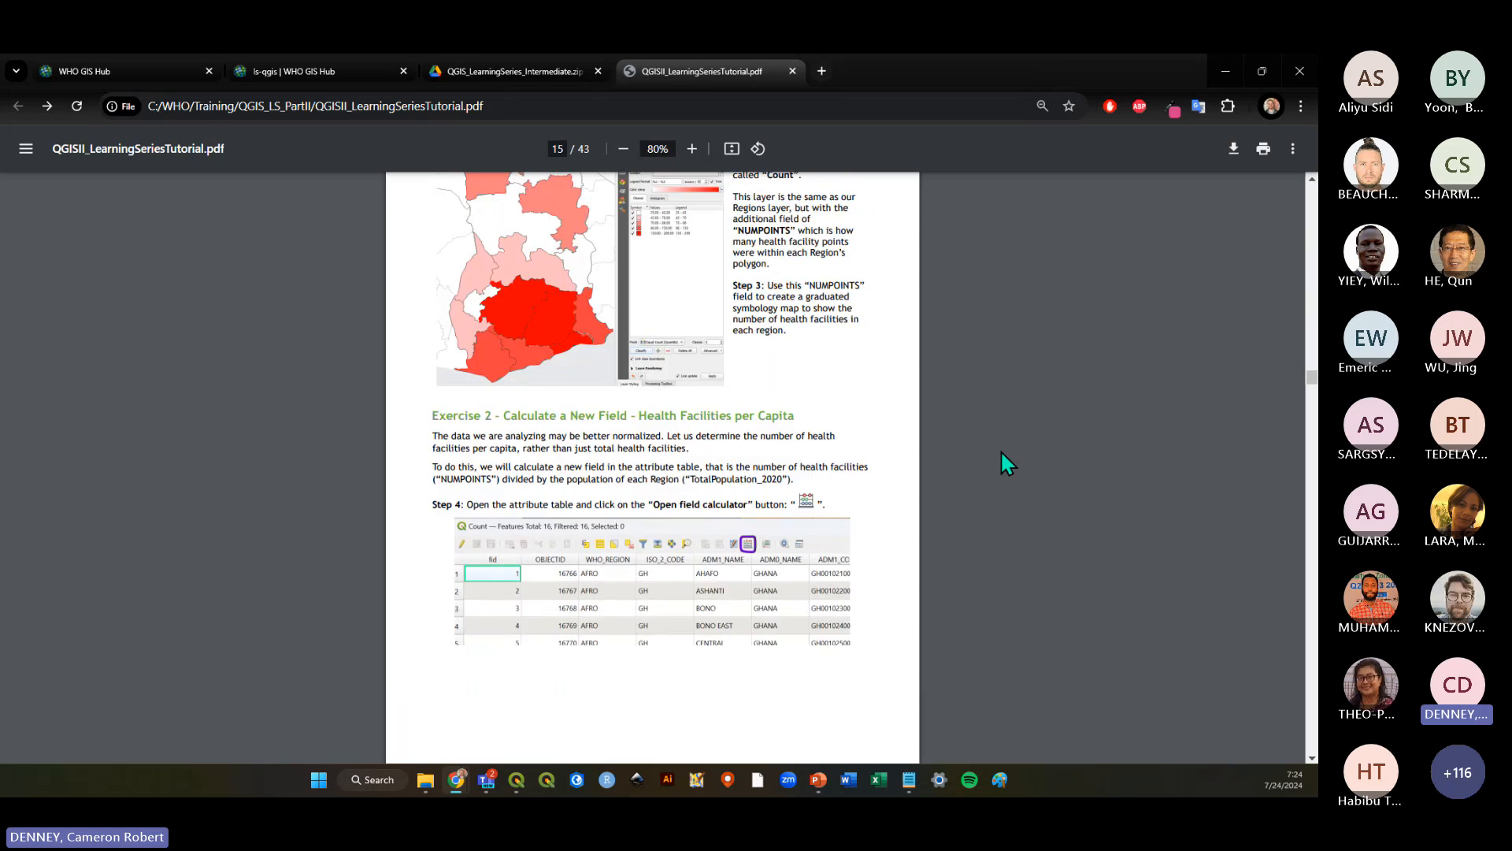
{"action": "scroll", "coordinate": [989, 462], "scroll_direction": "down", "scroll_amount": 1}
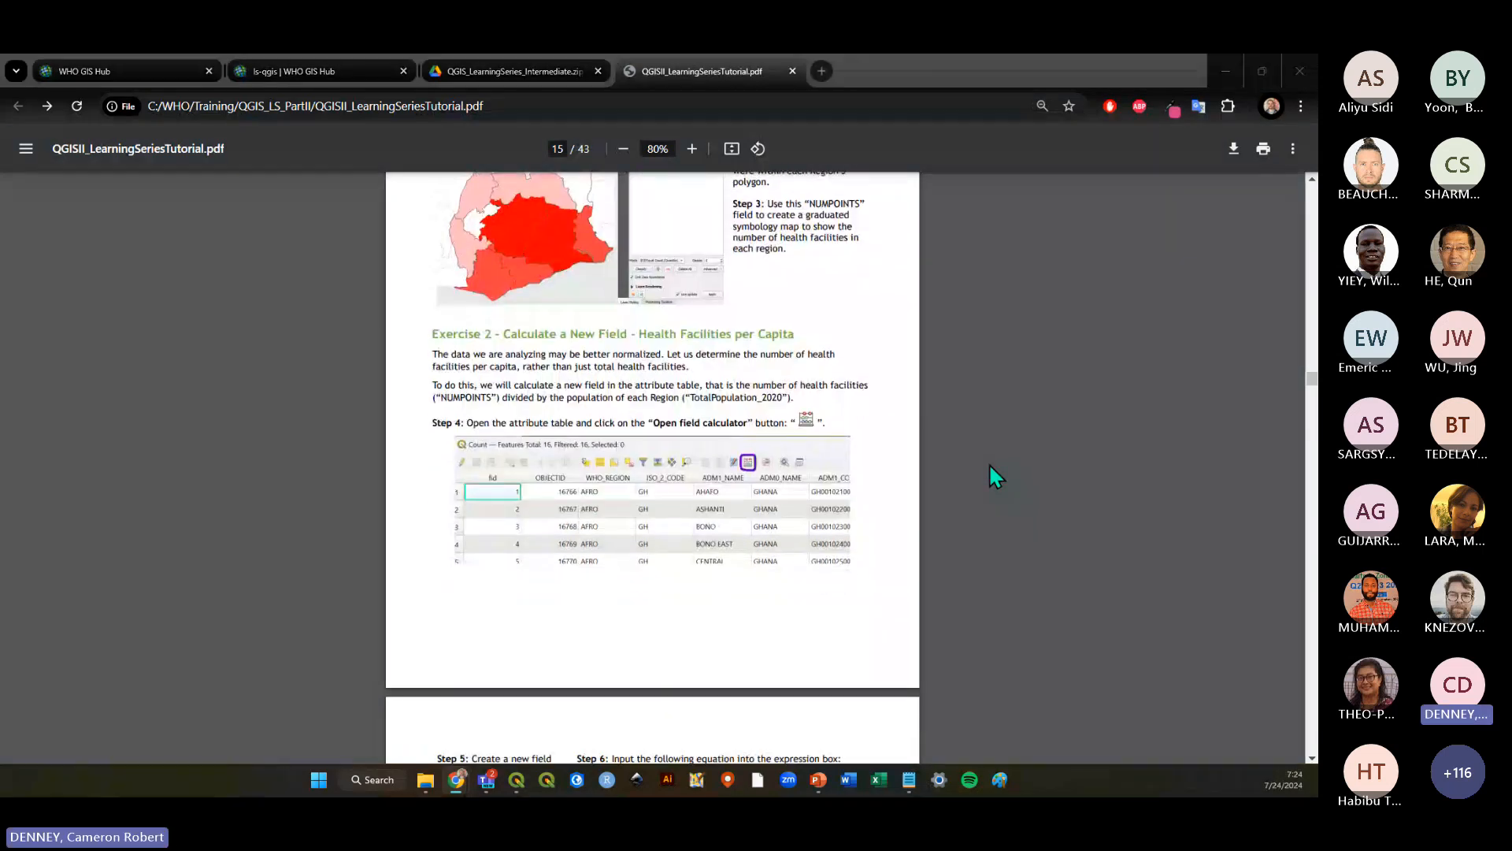
{"action": "key", "text": "alt+Tab"}
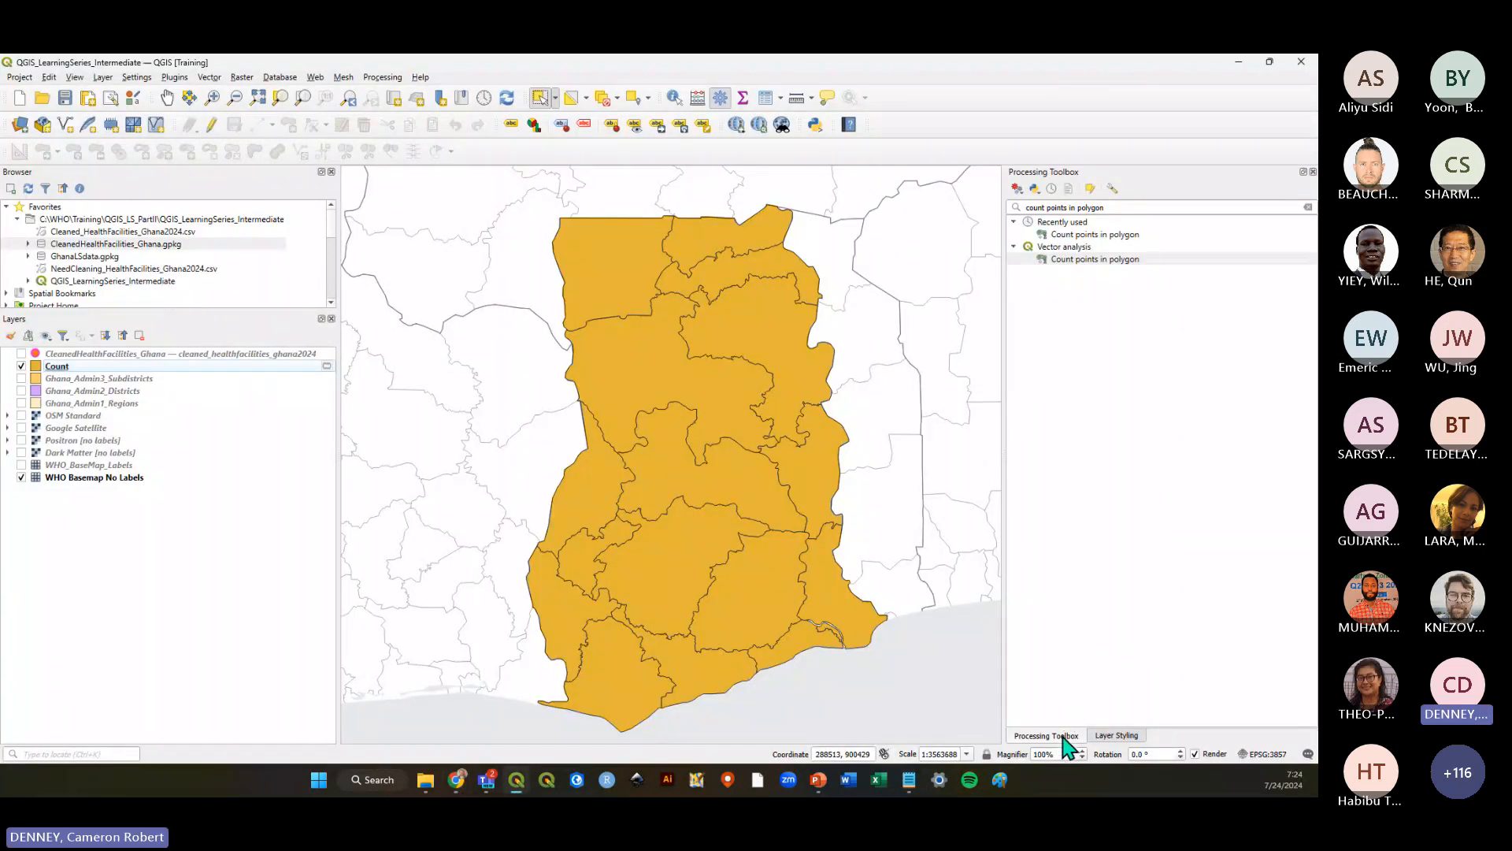
Style the Count layer with graduated symbology on NUMPOINTS, classified into 5 Equal Count (Quantile) classes with the white-to-red ramp
{"action": "left_click", "coordinate": [1115, 735]}
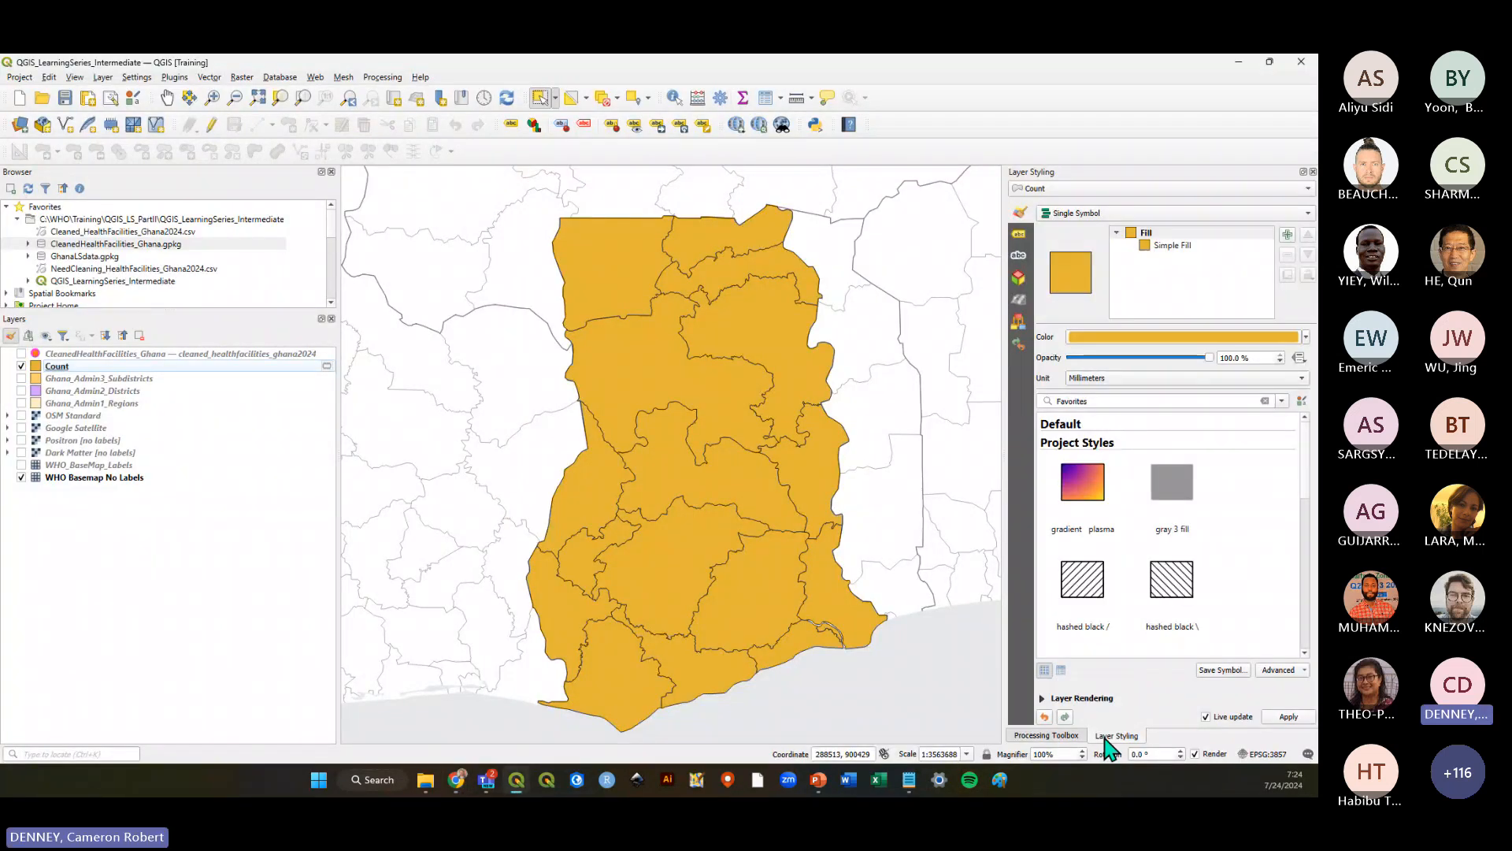
{"action": "left_click", "coordinate": [1086, 213]}
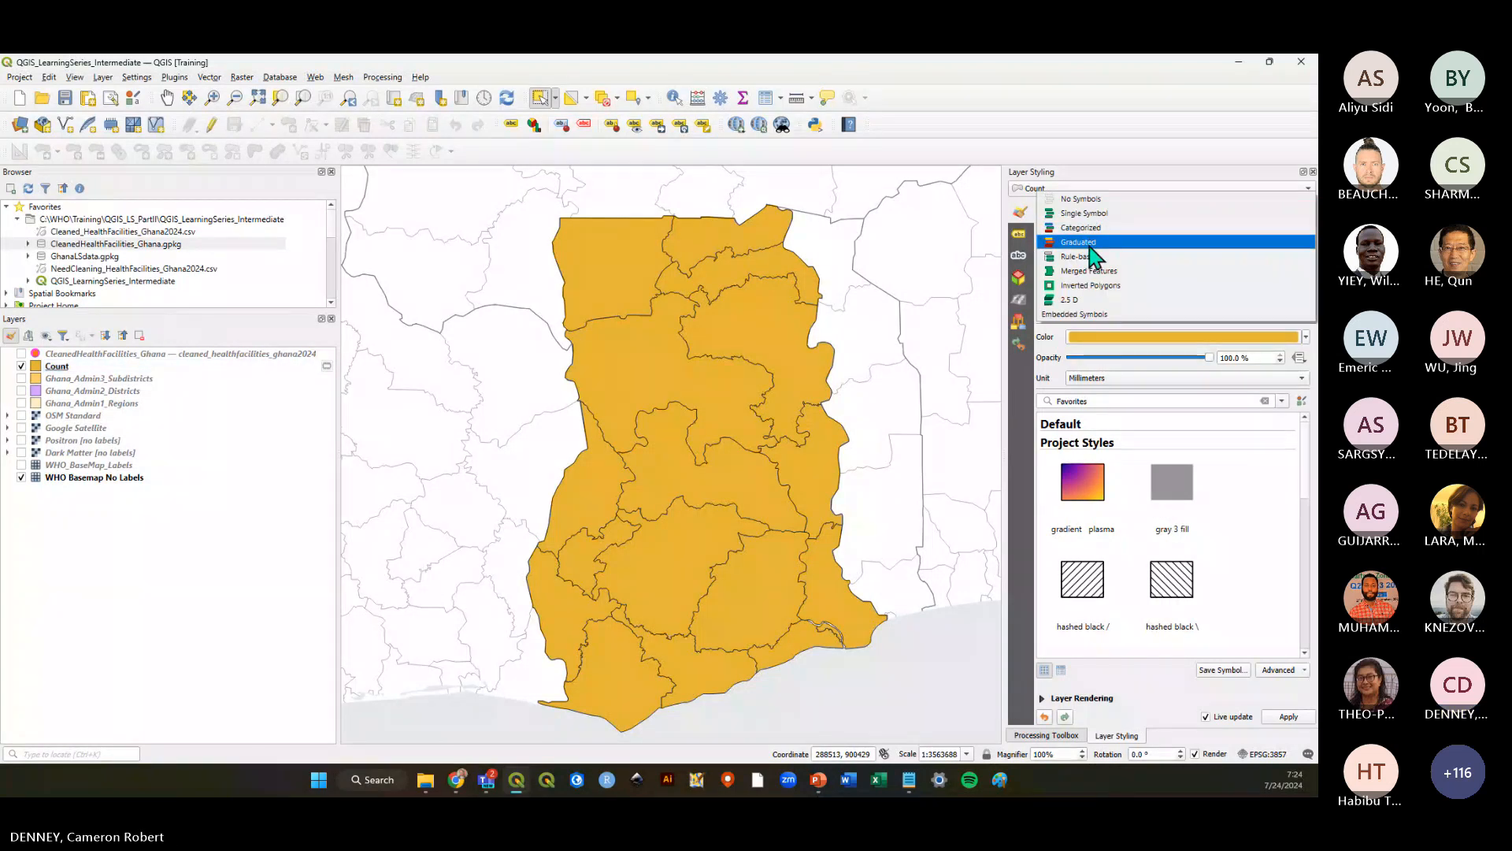
{"action": "left_click", "coordinate": [1090, 244]}
{"action": "left_click", "coordinate": [1287, 234]}
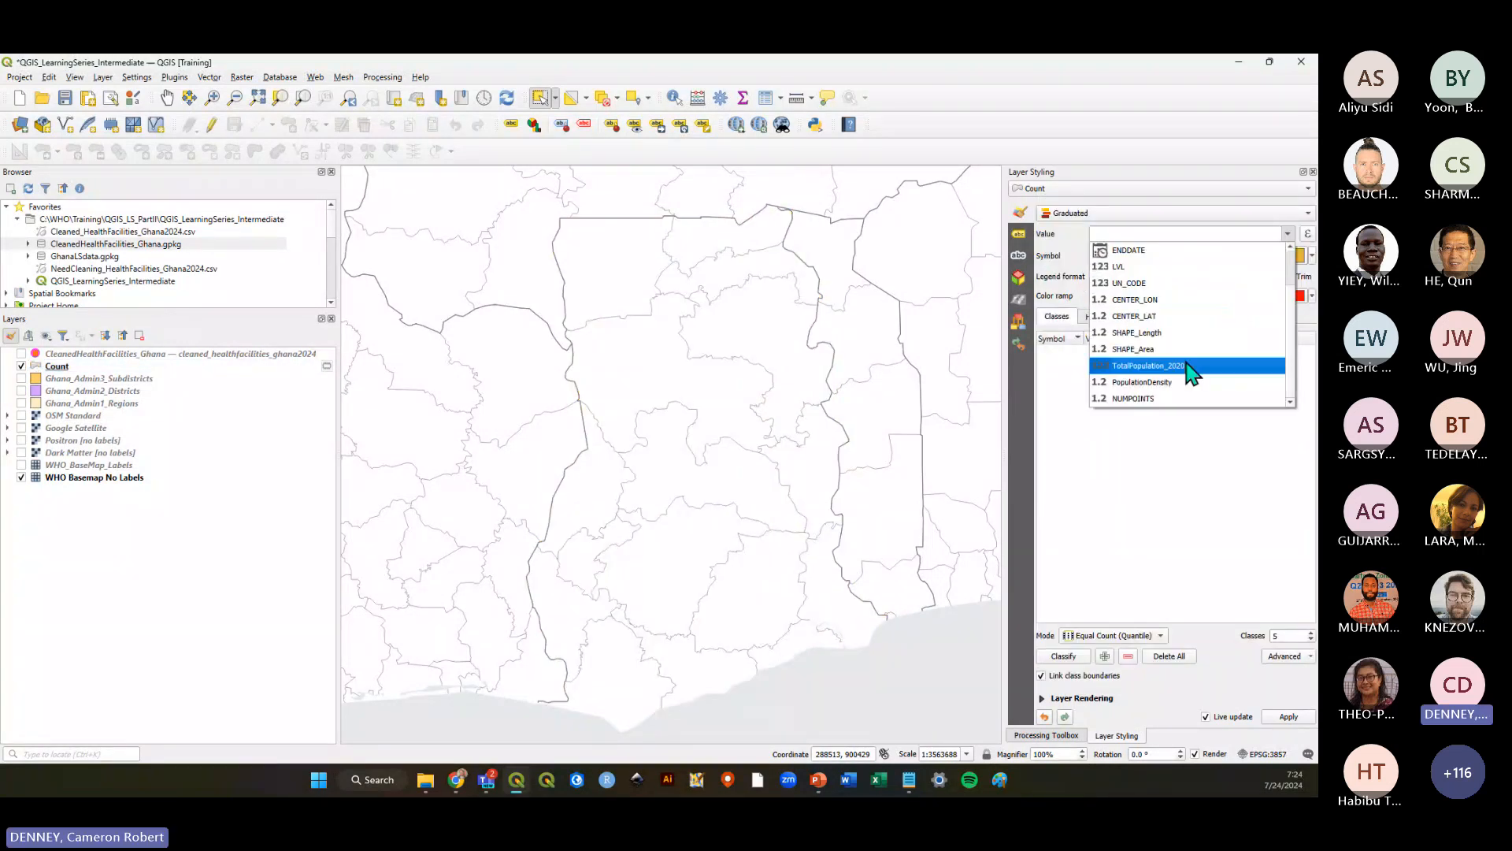
{"action": "left_click", "coordinate": [1133, 396]}
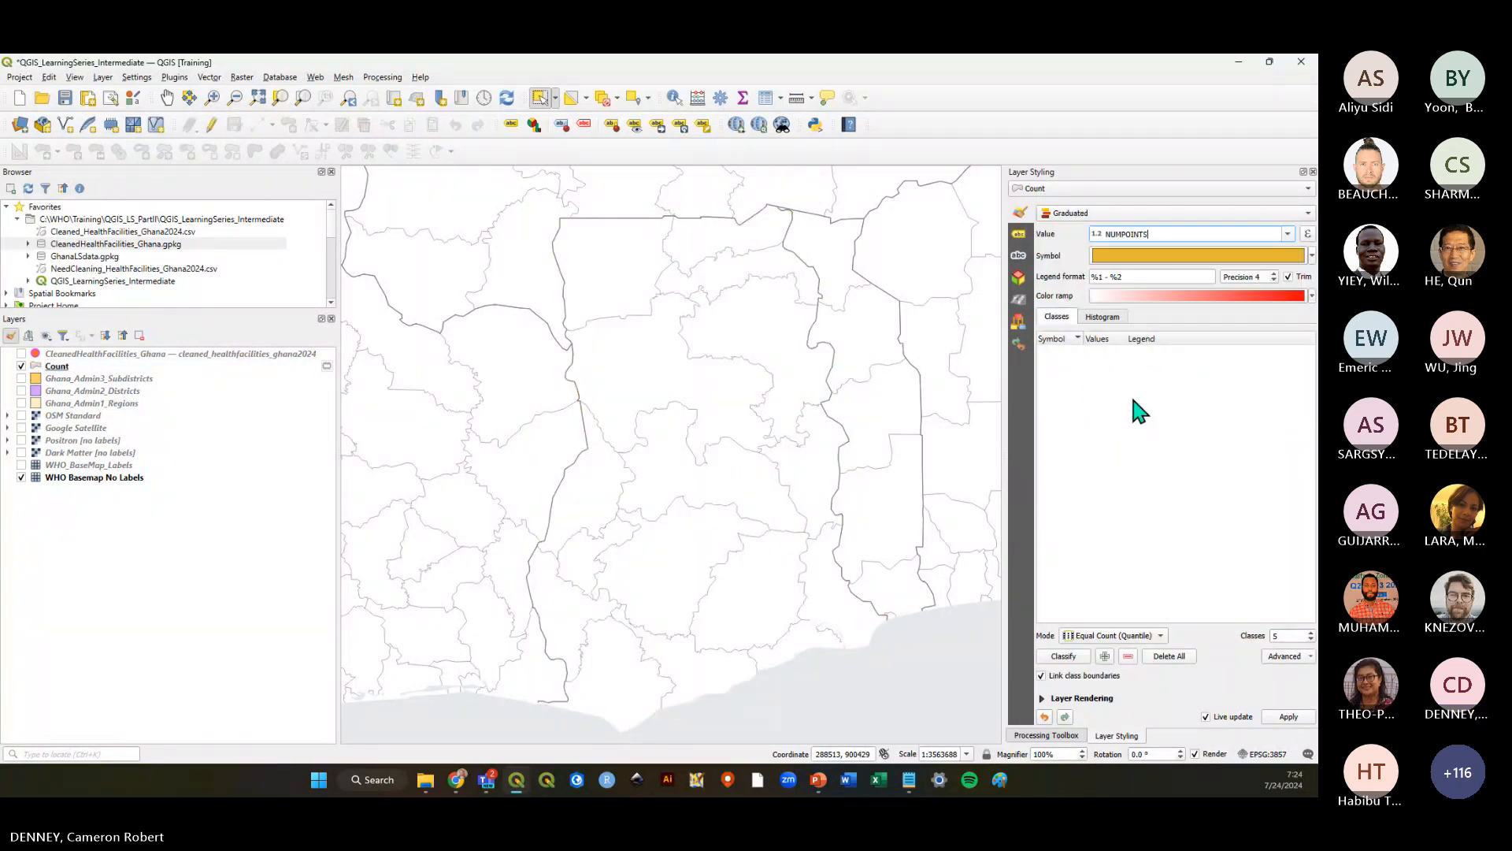
{"action": "left_click", "coordinate": [1069, 657]}
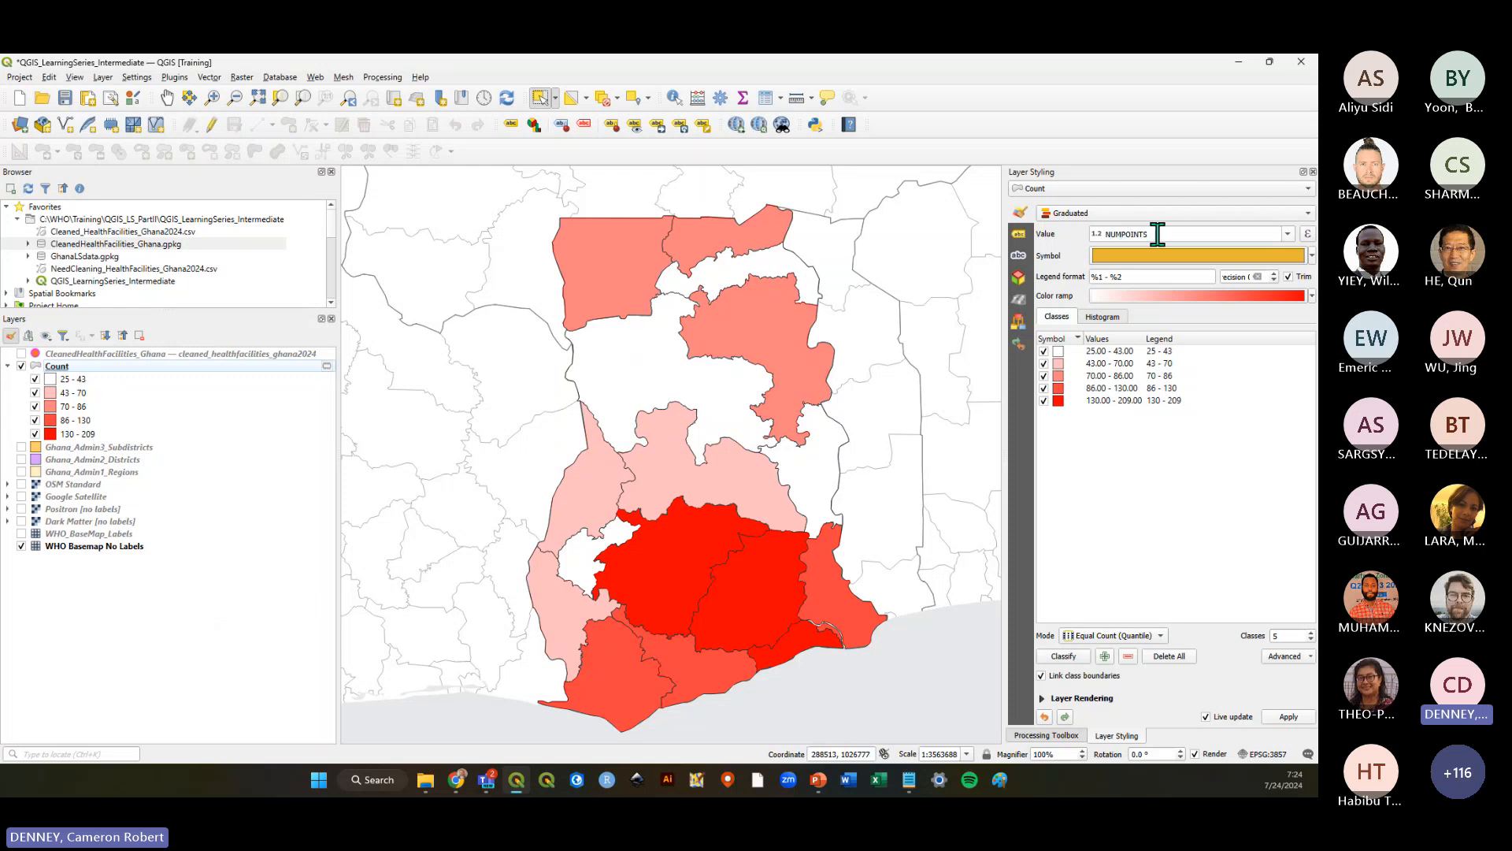
{"action": "left_click_drag", "start_coordinate": [1106, 234], "coordinate": [1158, 234]}
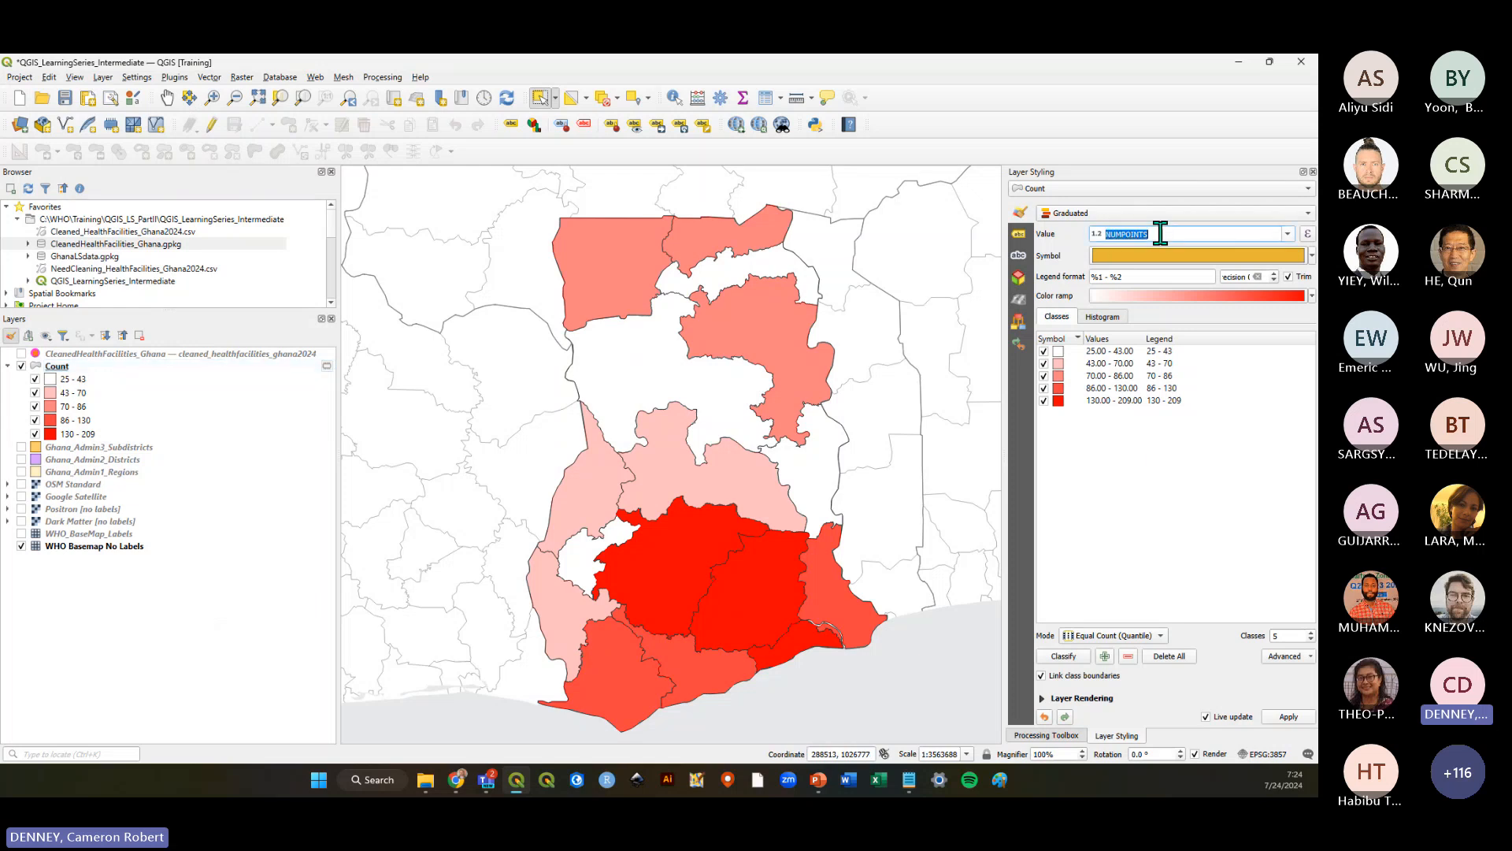
{"action": "left_click", "coordinate": [1154, 453]}
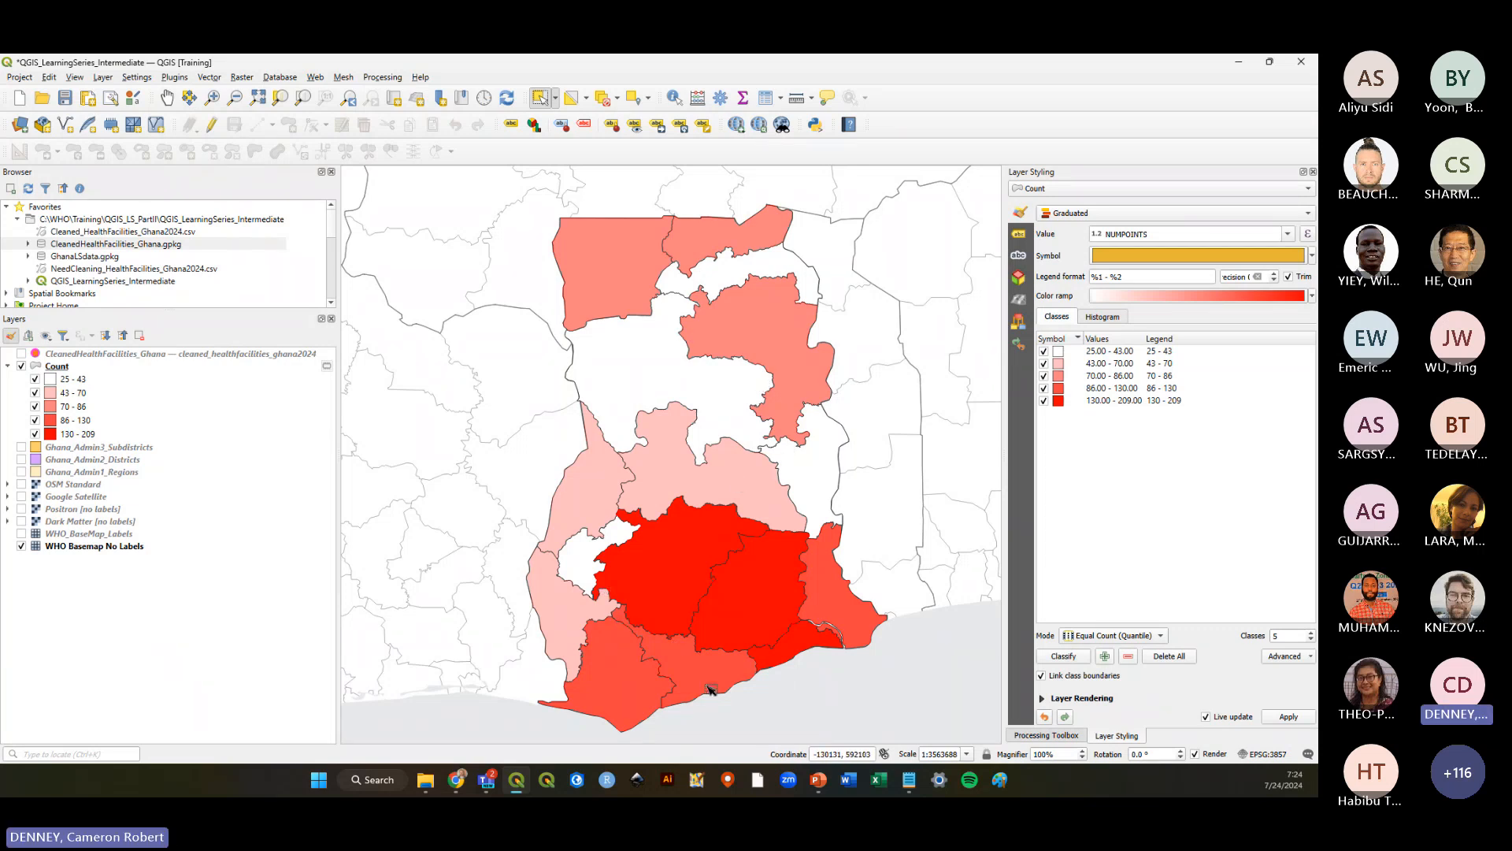
Highlight the darkest red regions, class 130 - 209, by selecting them on the map, and clear the selection
{"action": "left_click_drag", "start_coordinate": [797, 673], "coordinate": [777, 631]}
{"action": "left_click", "coordinate": [671, 572], "text": "shift"}
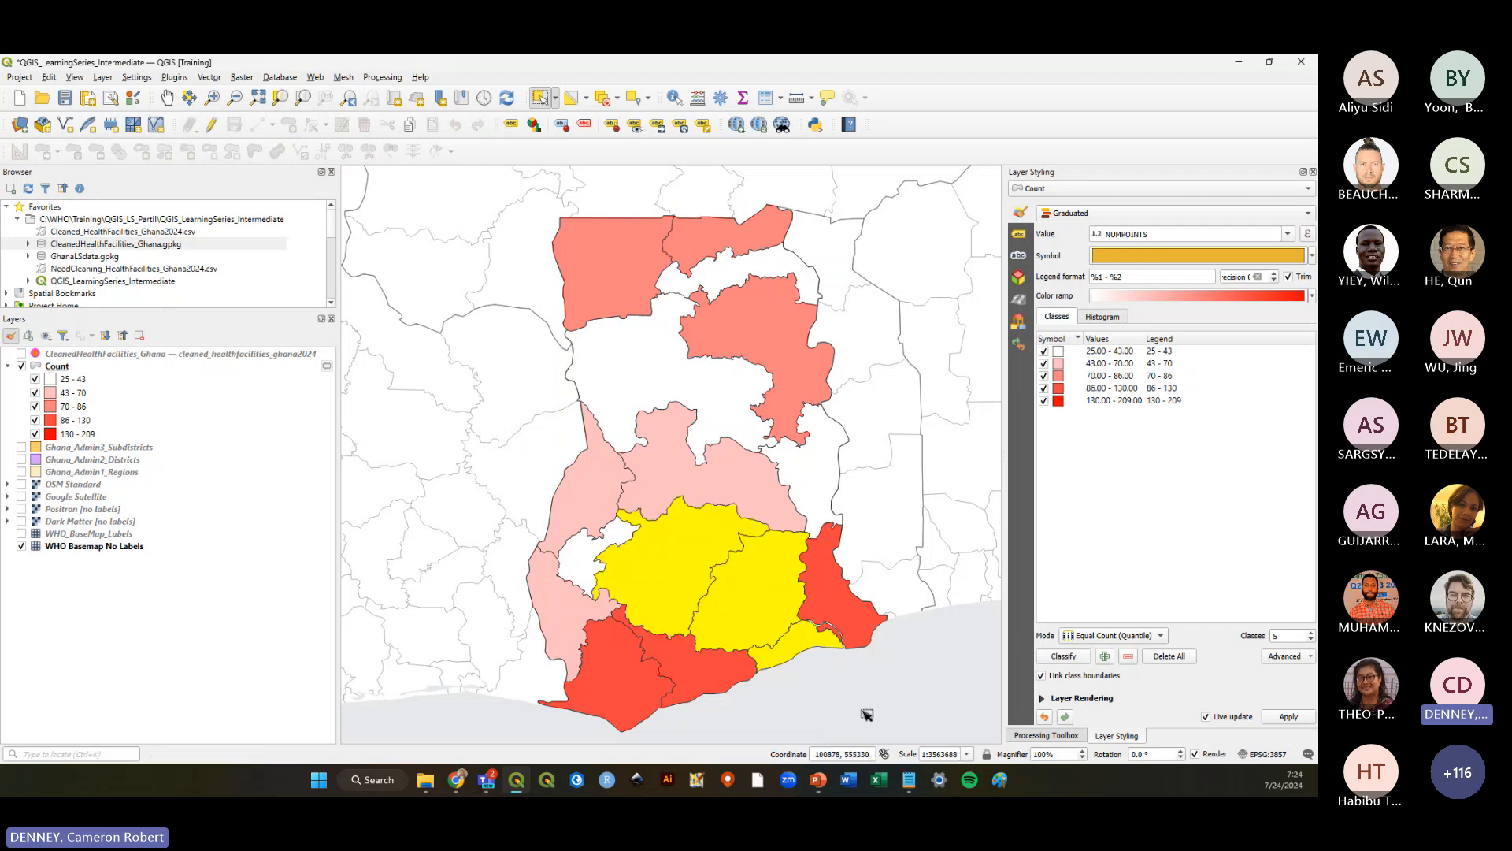
{"action": "left_click", "coordinate": [819, 686]}
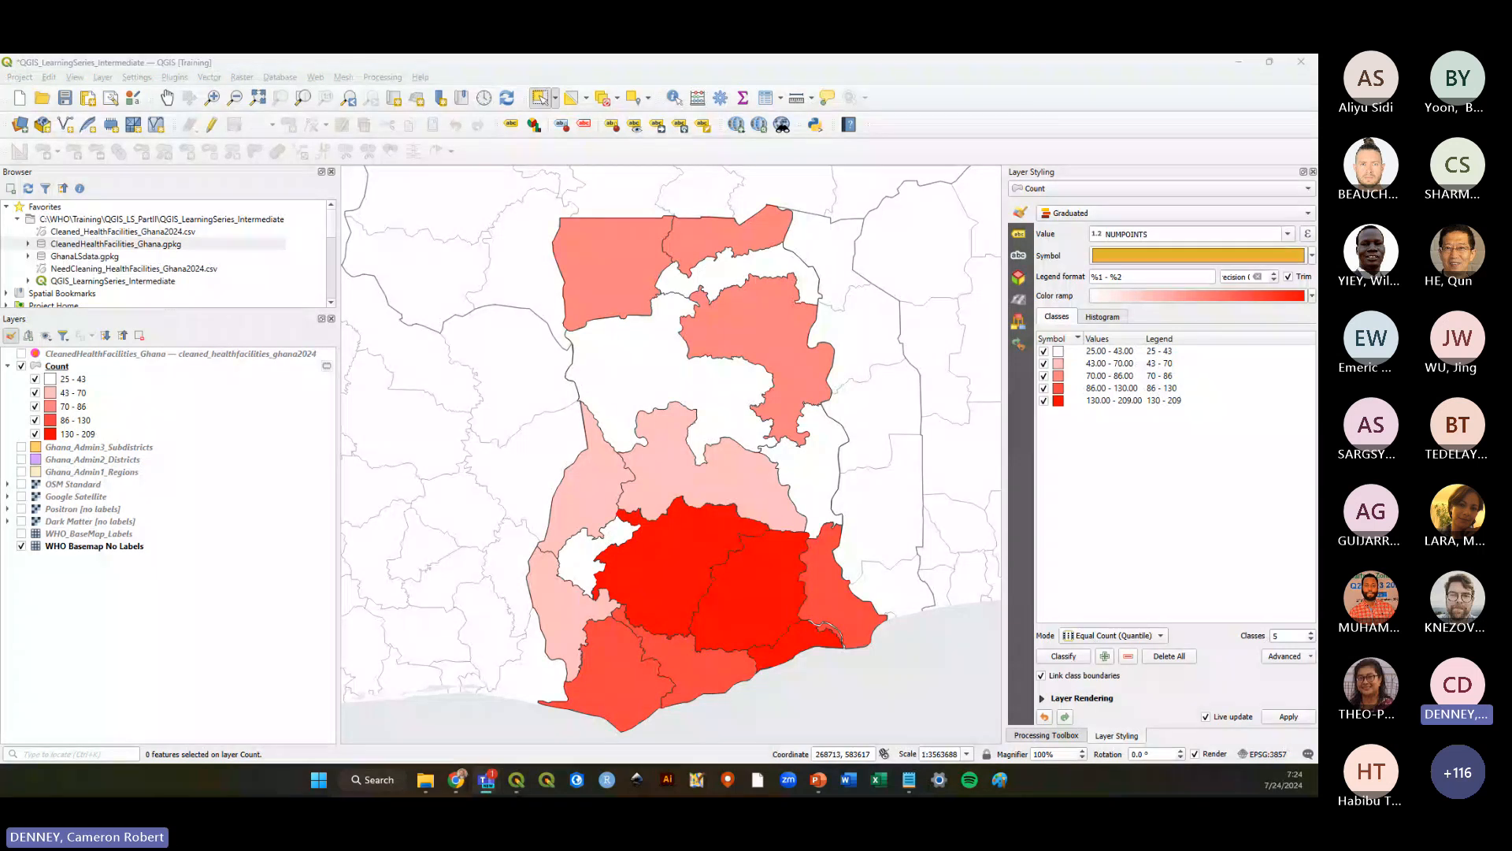
{"action": "left_click", "coordinate": [796, 647]}
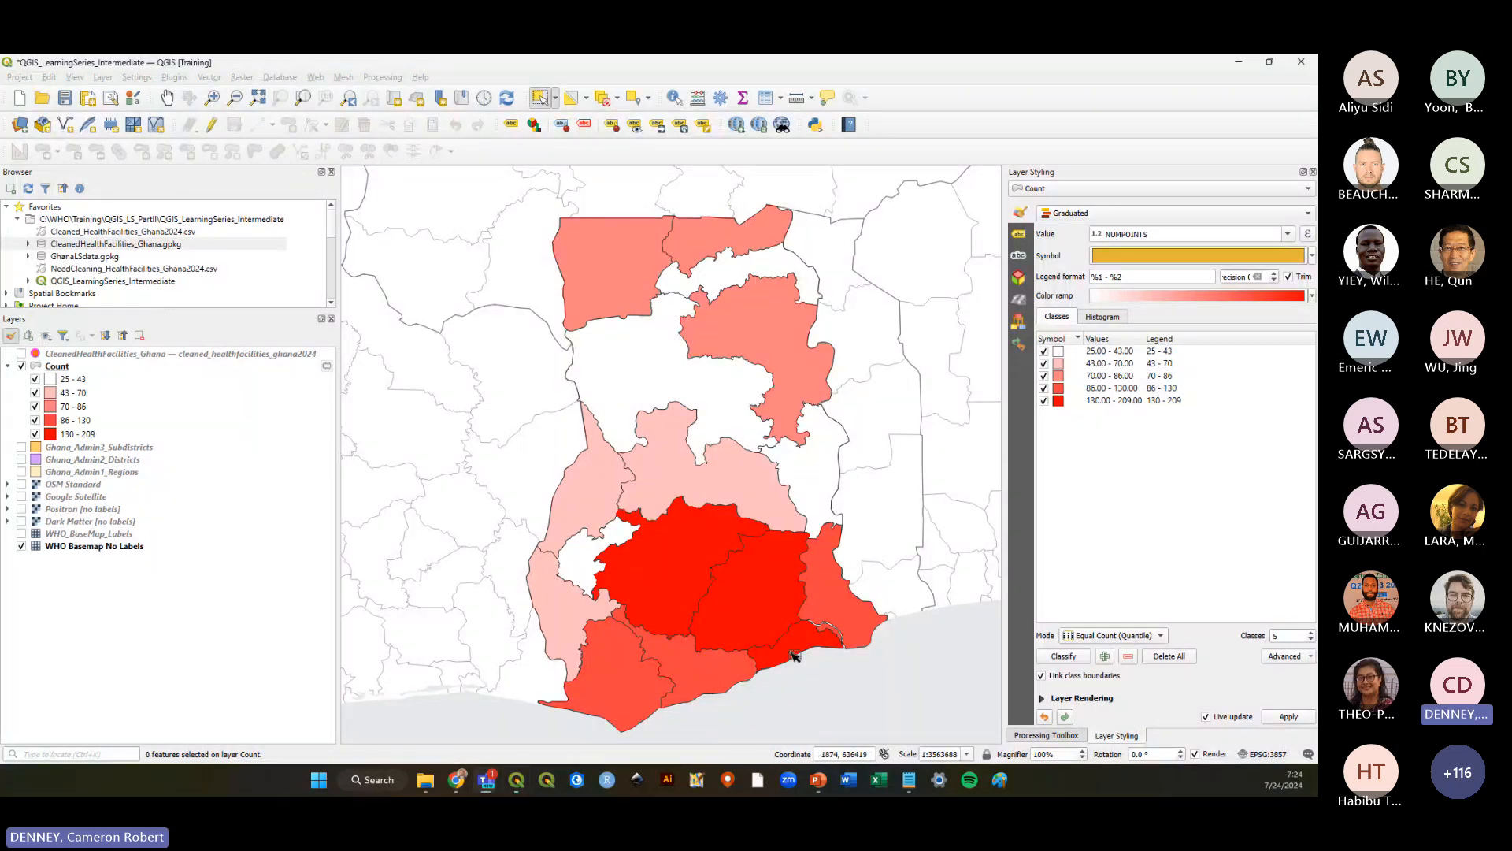
{"action": "left_click", "coordinate": [821, 702]}
{"action": "left_click", "coordinate": [672, 572]}
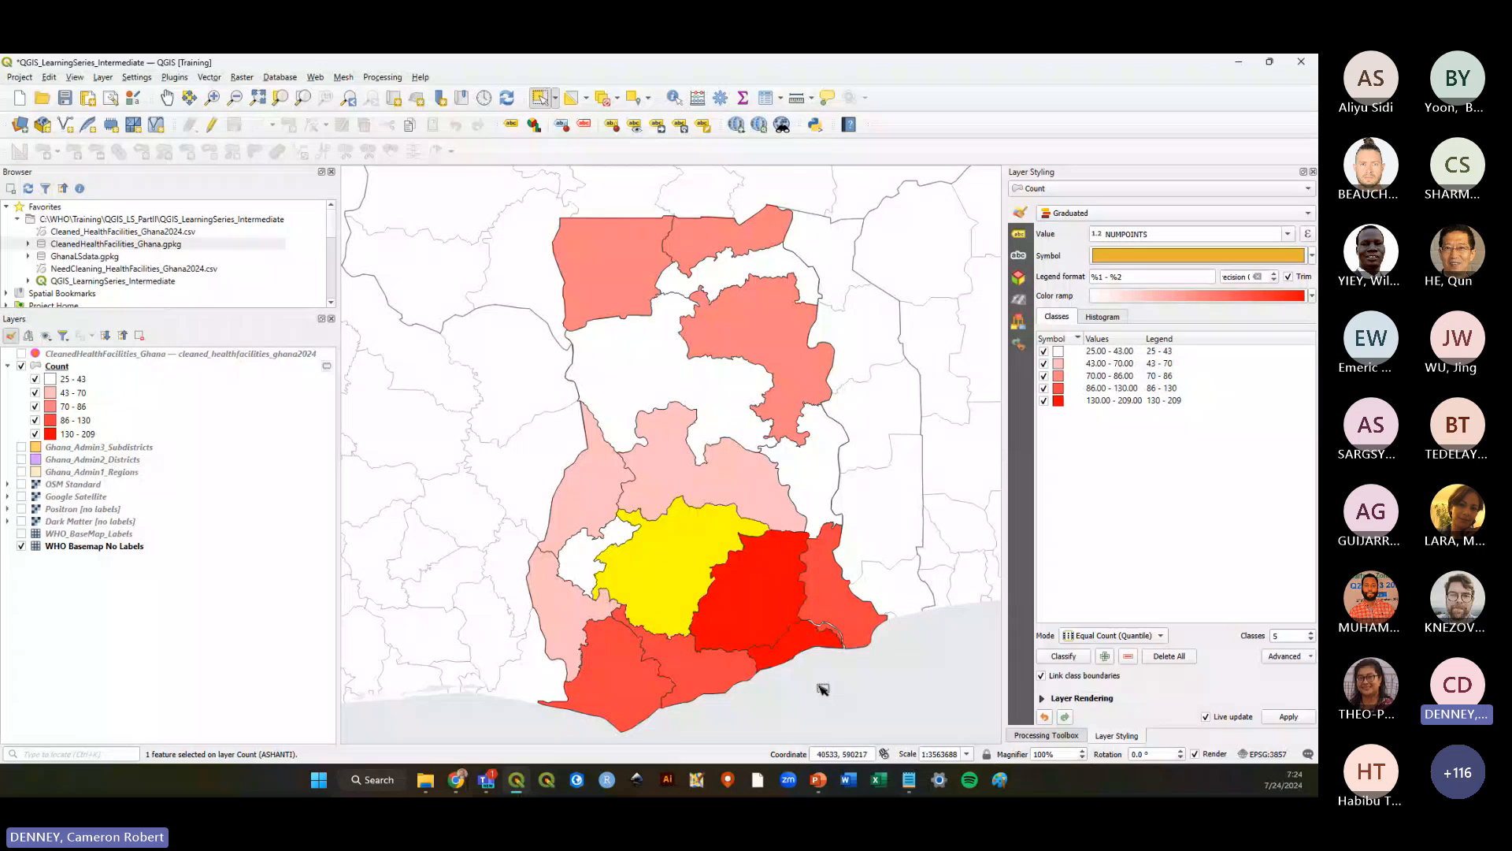
{"action": "left_click", "coordinate": [820, 690]}
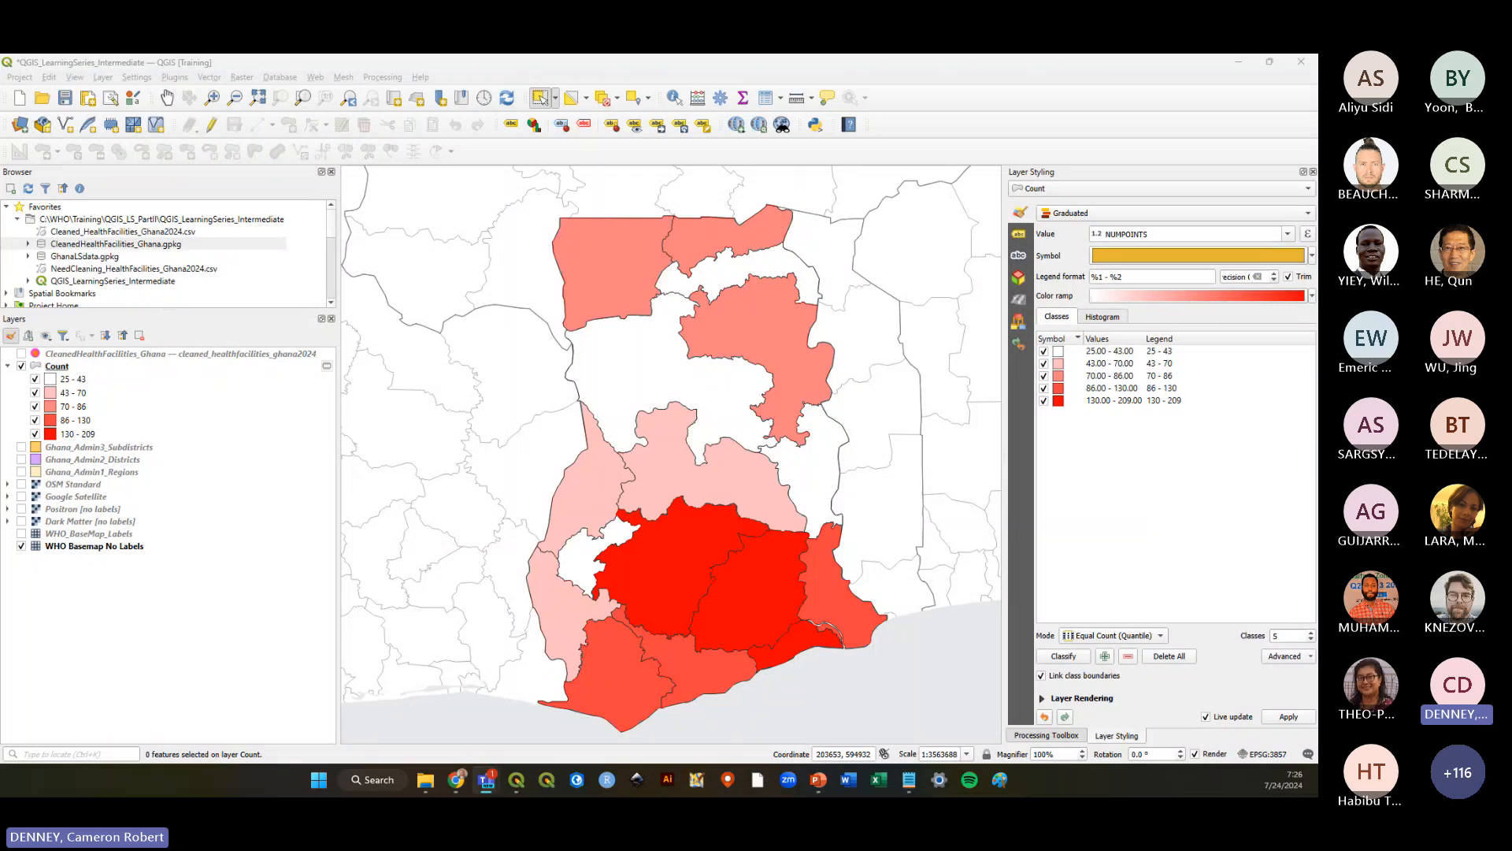
Switch to QGISII_LearningSeriesTutorial.pdf in the browser, read Exercise 2 on health facilities per capita through Step 6, and switch back to QGIS
{"action": "key", "text": "alt+Tab"}
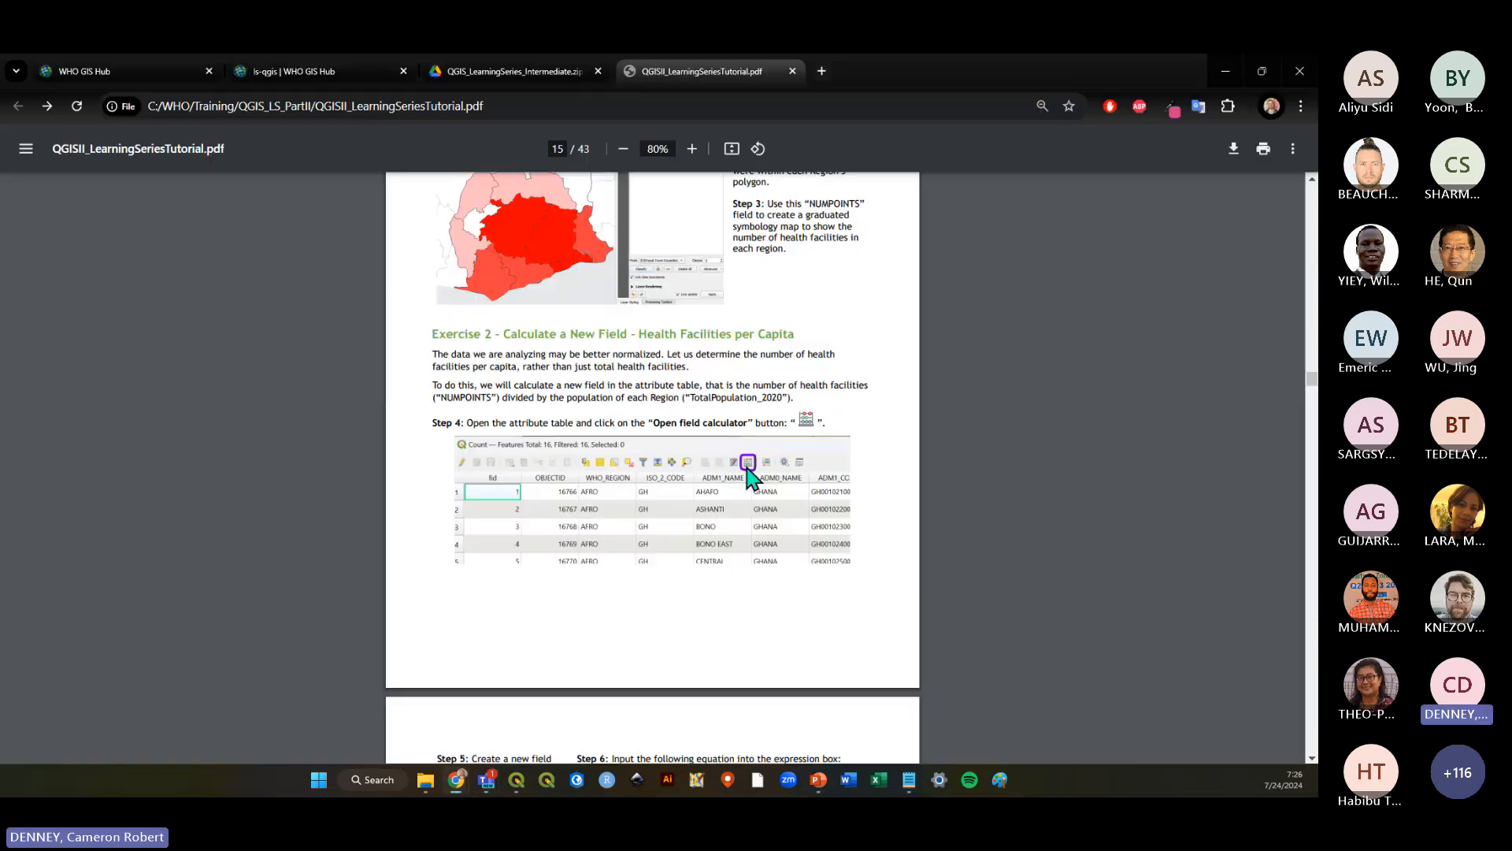
{"action": "mouse_move", "coordinate": [473, 334]}
{"action": "left_mouse_down"}
{"action": "mouse_move", "coordinate": [820, 341]}
{"action": "mouse_move", "coordinate": [638, 331]}
{"action": "left_mouse_up"}
{"action": "left_click", "coordinate": [815, 347]}
{"action": "left_click", "coordinate": [594, 332]}
{"action": "left_click_drag", "start_coordinate": [639, 334], "coordinate": [790, 334]}
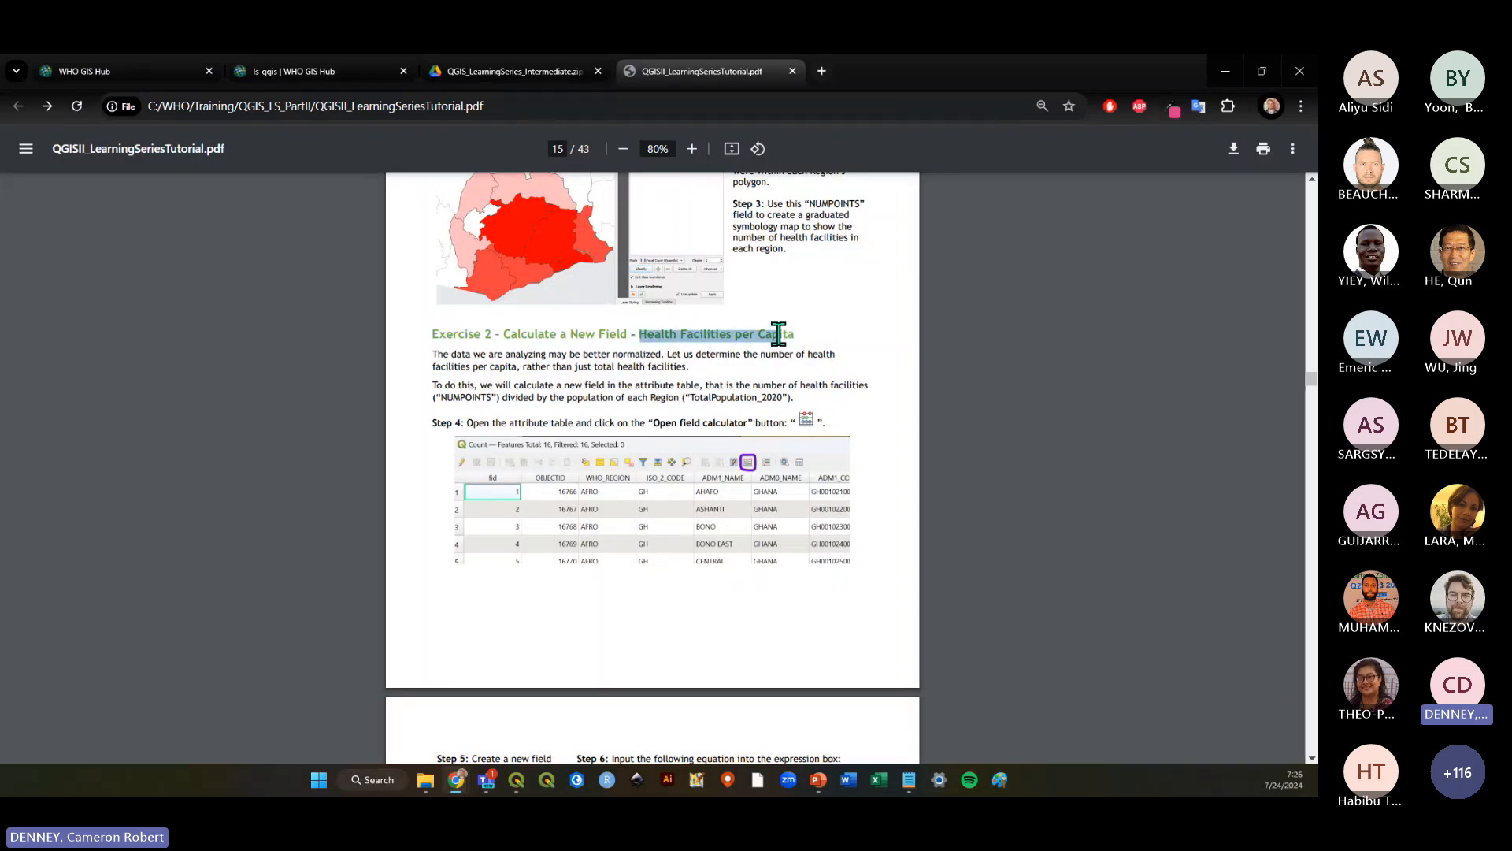
{"action": "left_click", "coordinate": [767, 364]}
{"action": "scroll", "coordinate": [780, 418], "scroll_direction": "down", "scroll_amount": 3}
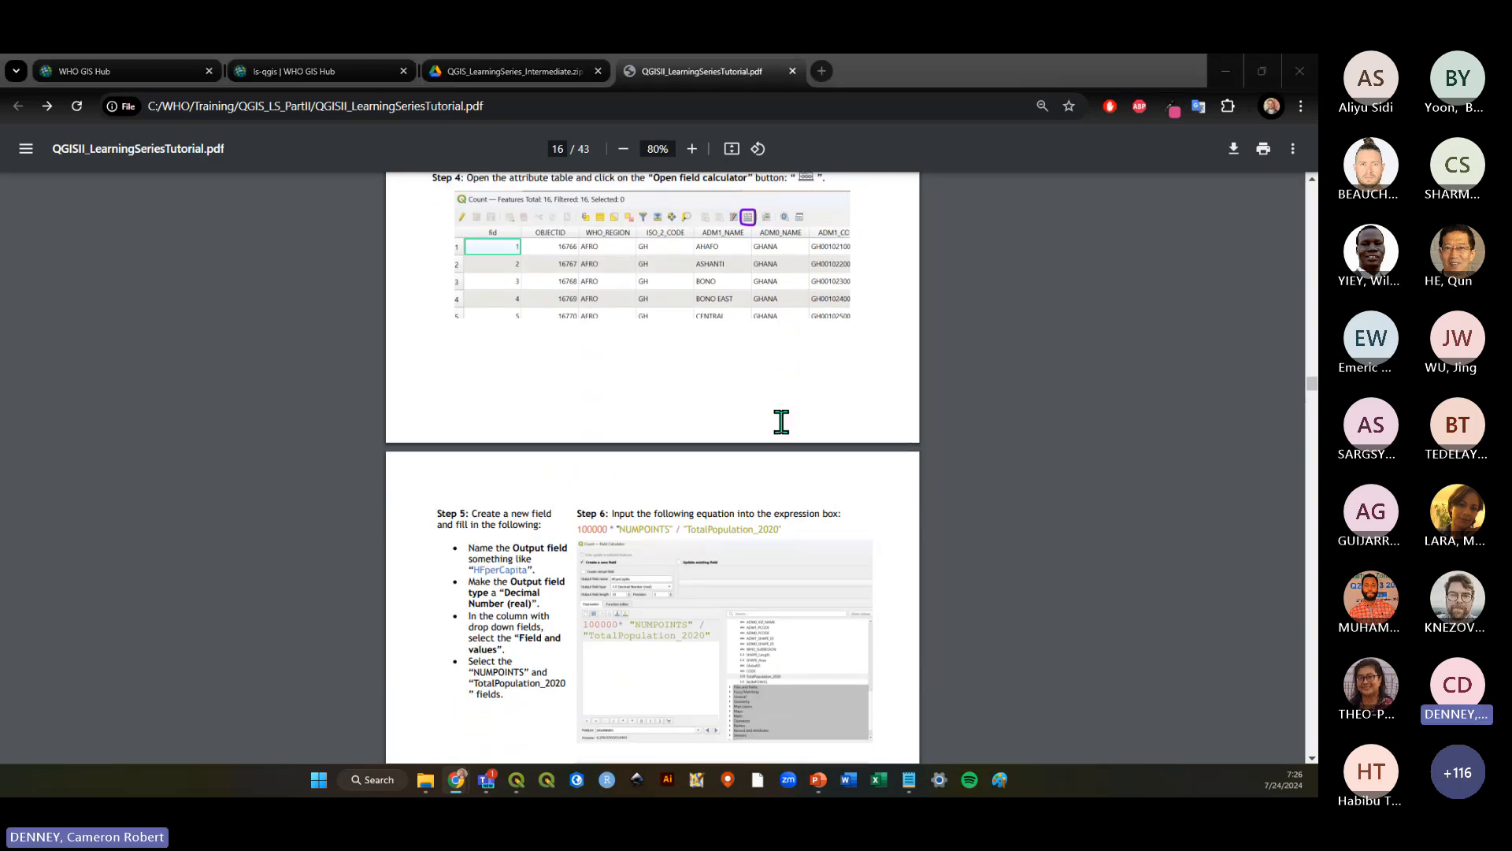
{"action": "key", "text": "alt+Tab"}
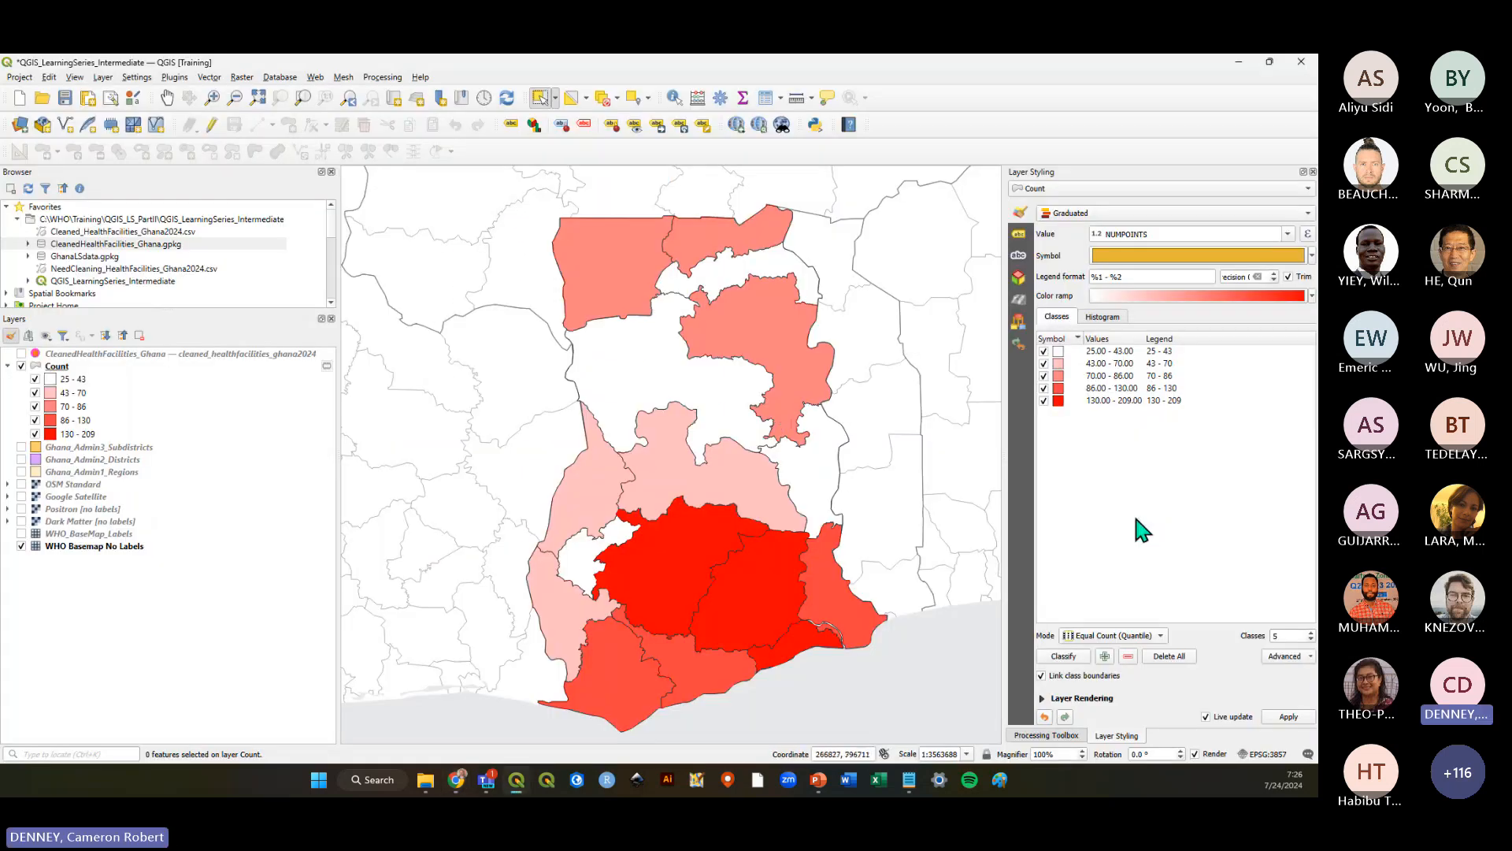
Save the project and open the Count layer's attribute table docked below the map
{"action": "left_click", "coordinate": [65, 98]}
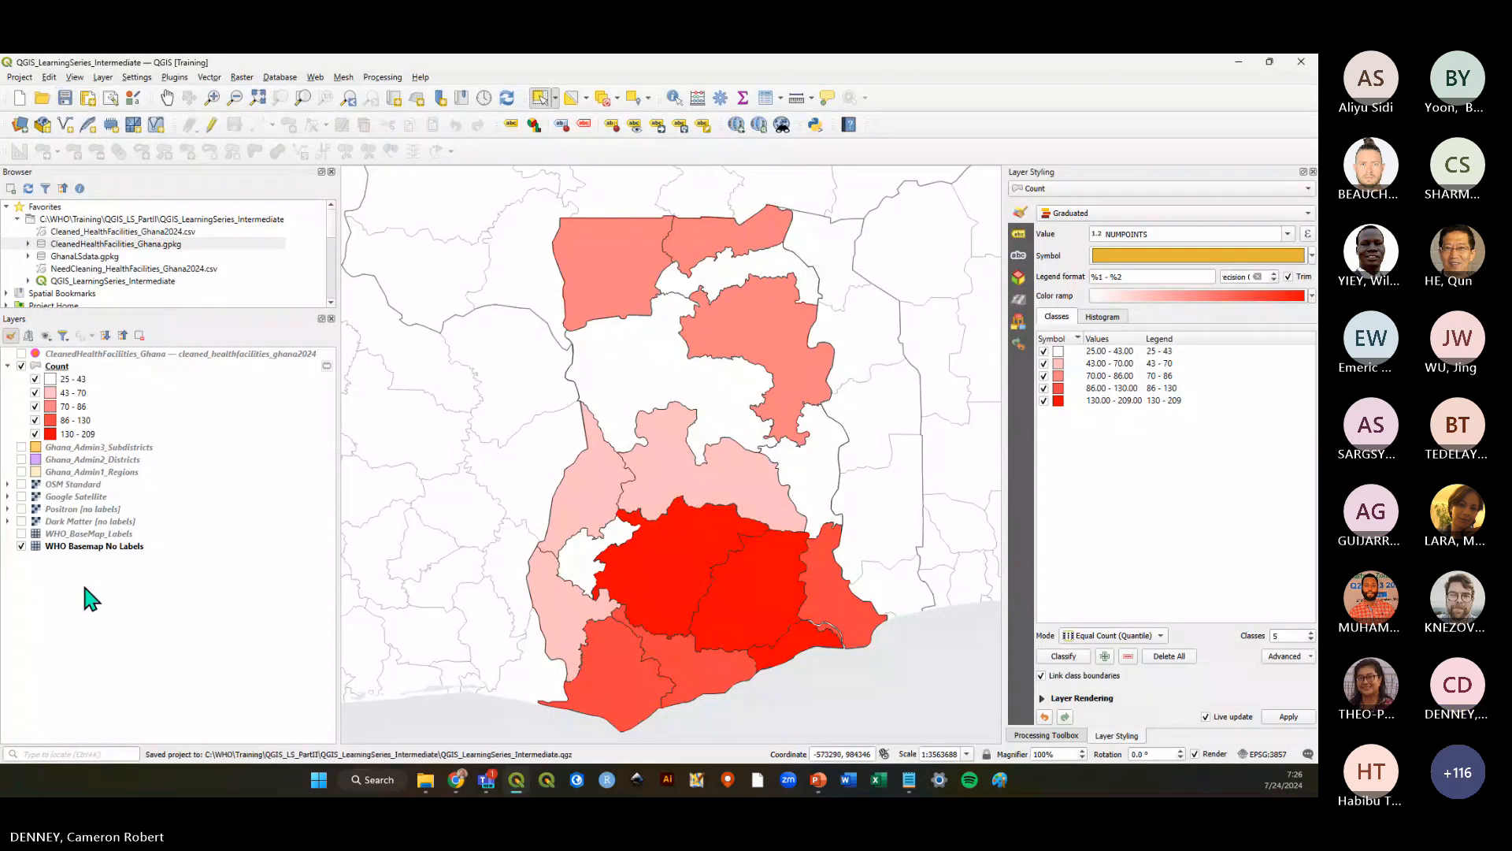
{"action": "left_click", "coordinate": [63, 367]}
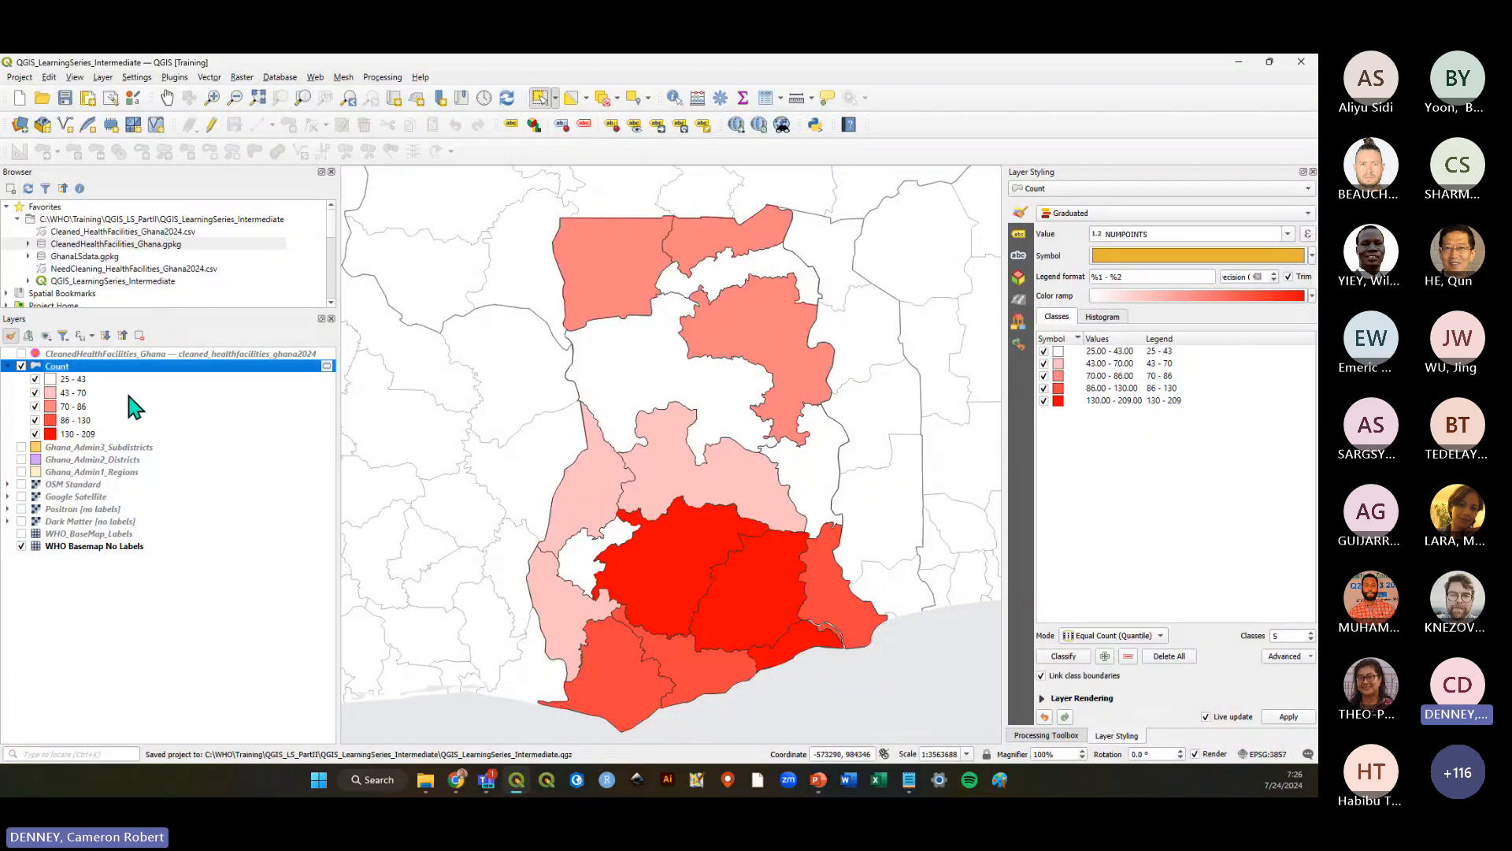
{"action": "right_click", "coordinate": [71, 367]}
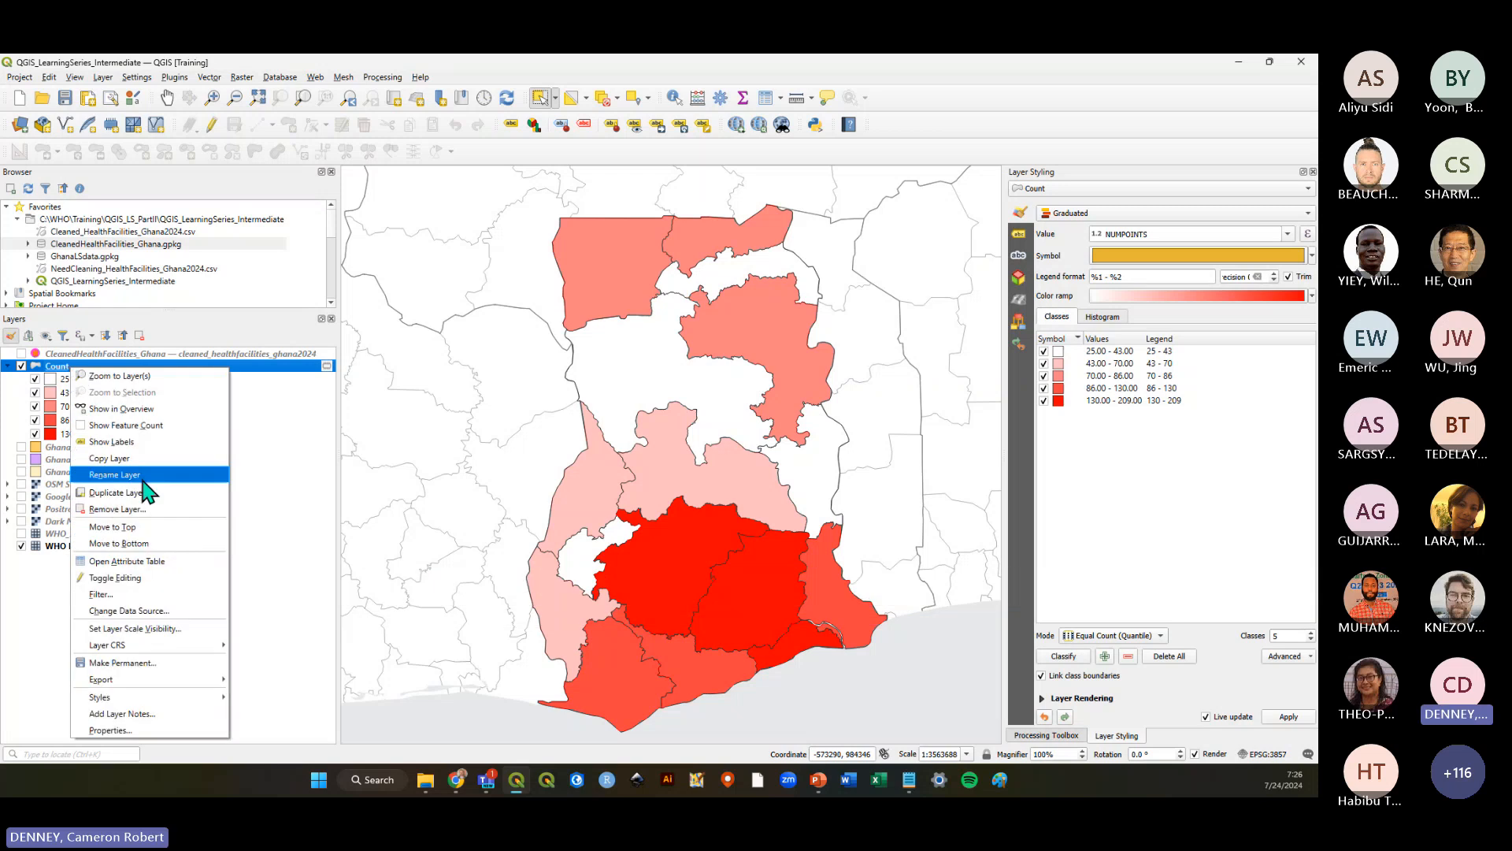
{"action": "left_click", "coordinate": [126, 560]}
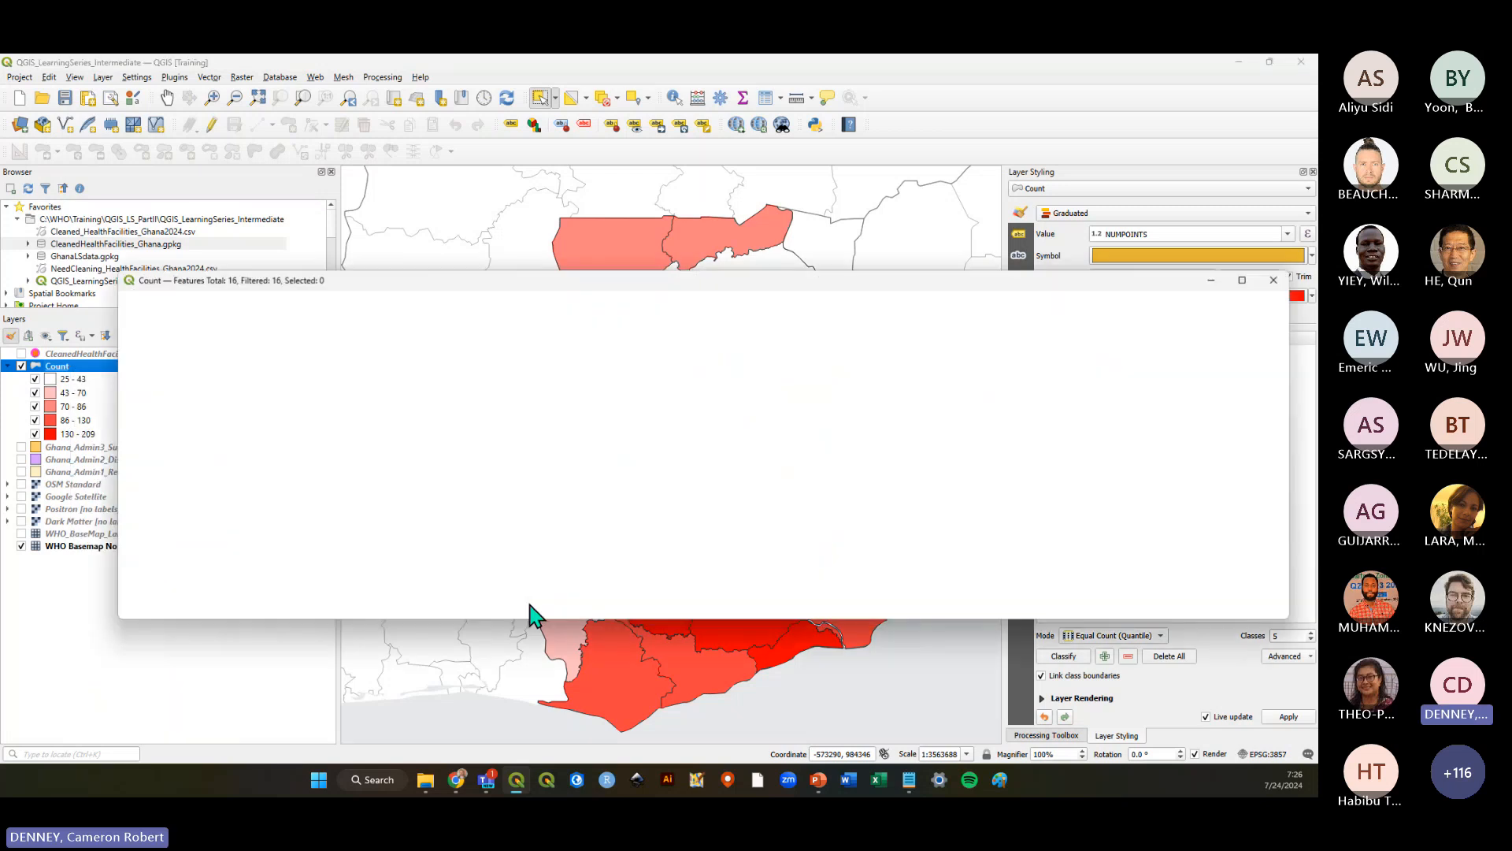
{"action": "left_click", "coordinate": [530, 301]}
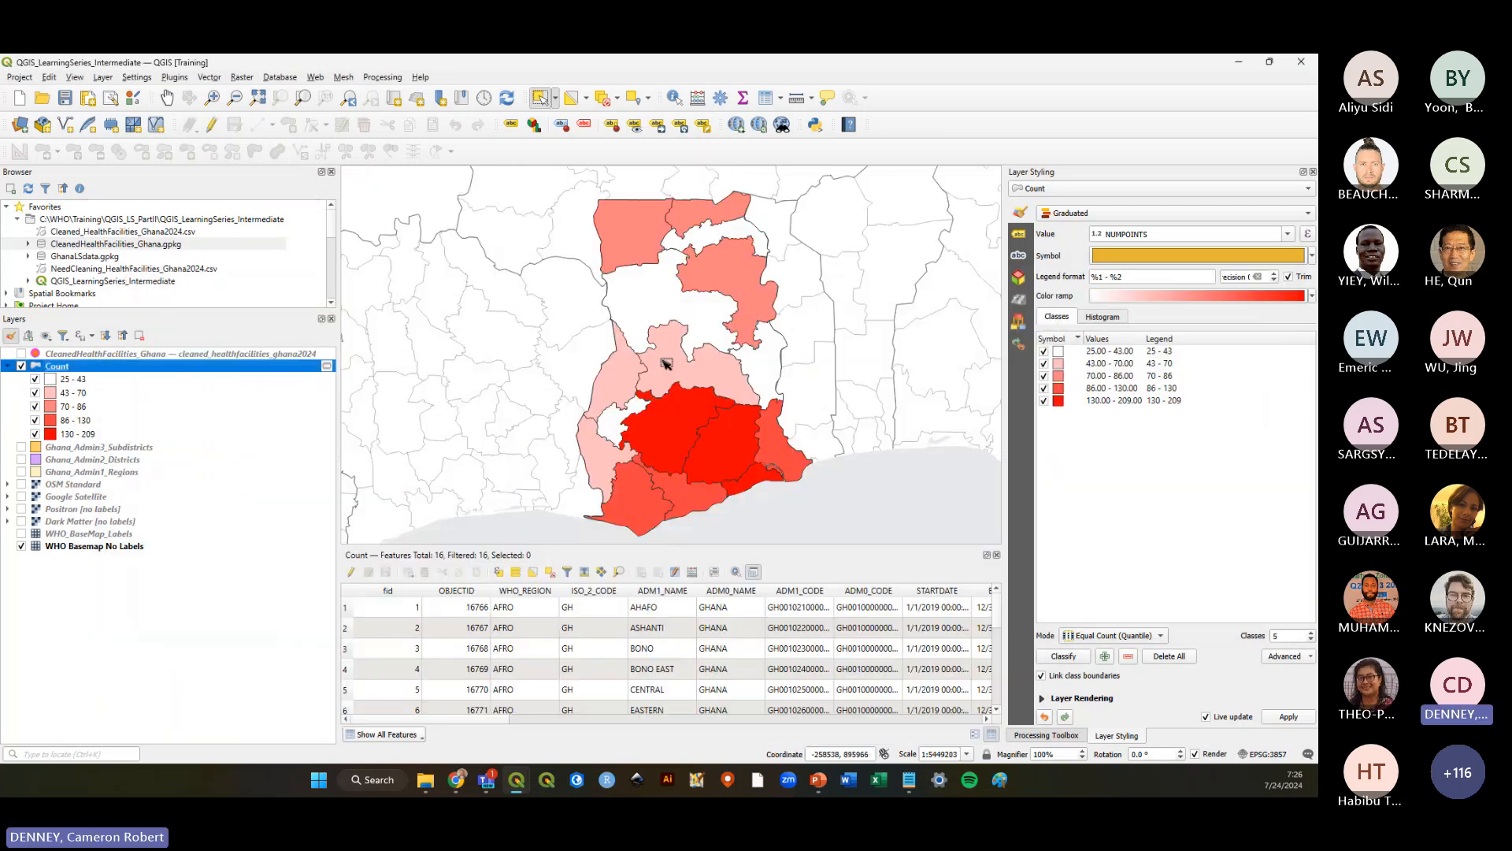
Close the Layer Styling and Processing Toolbox panels, and enlarge the docked attribute table to fit all region rows
{"action": "left_click", "coordinate": [1313, 172]}
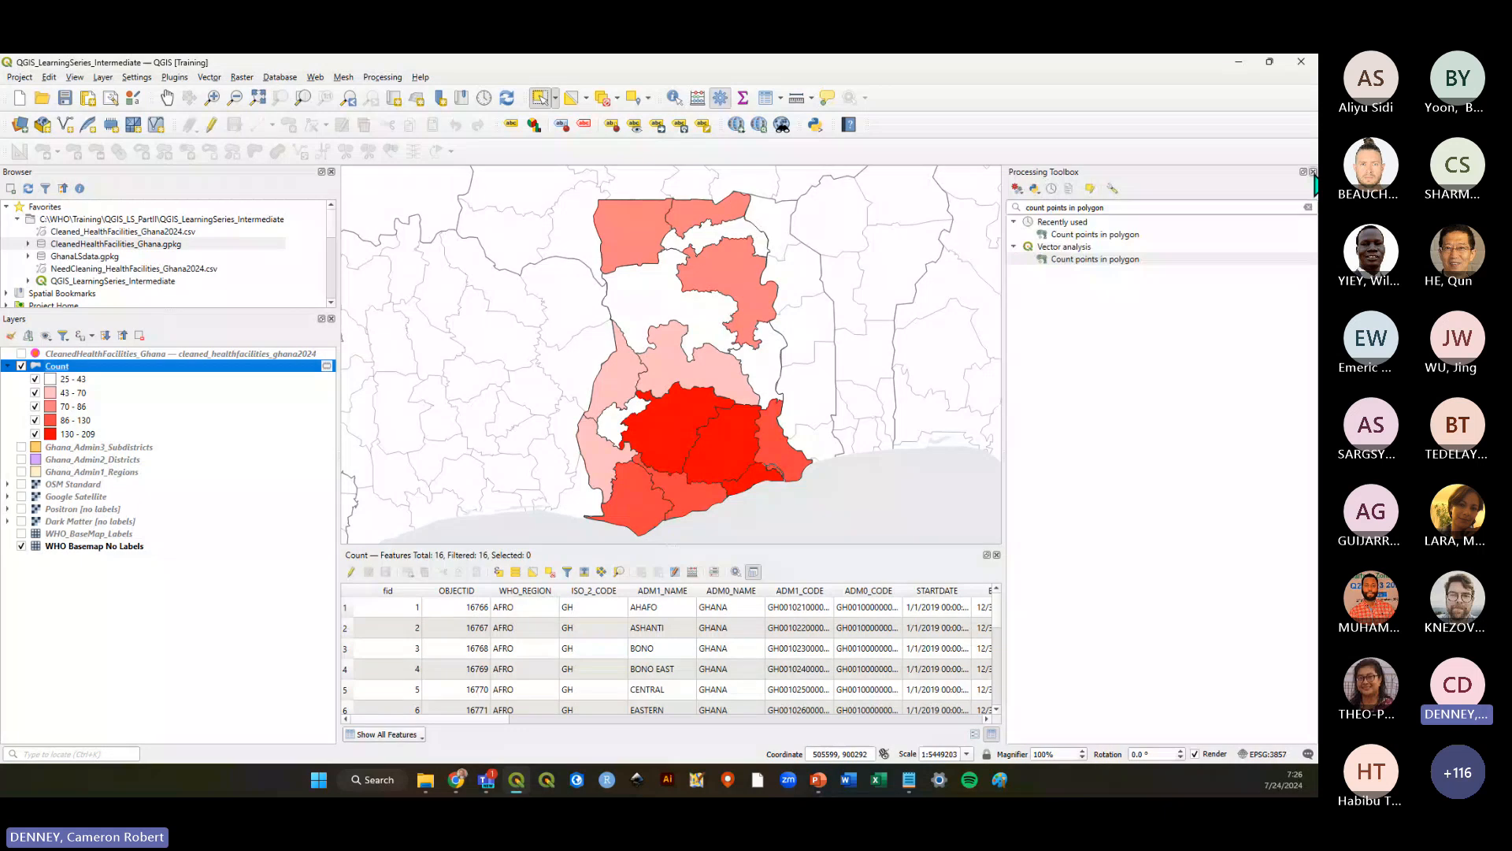
{"action": "left_click", "coordinate": [1313, 172]}
{"action": "left_click_drag", "start_coordinate": [780, 543], "coordinate": [785, 420]}
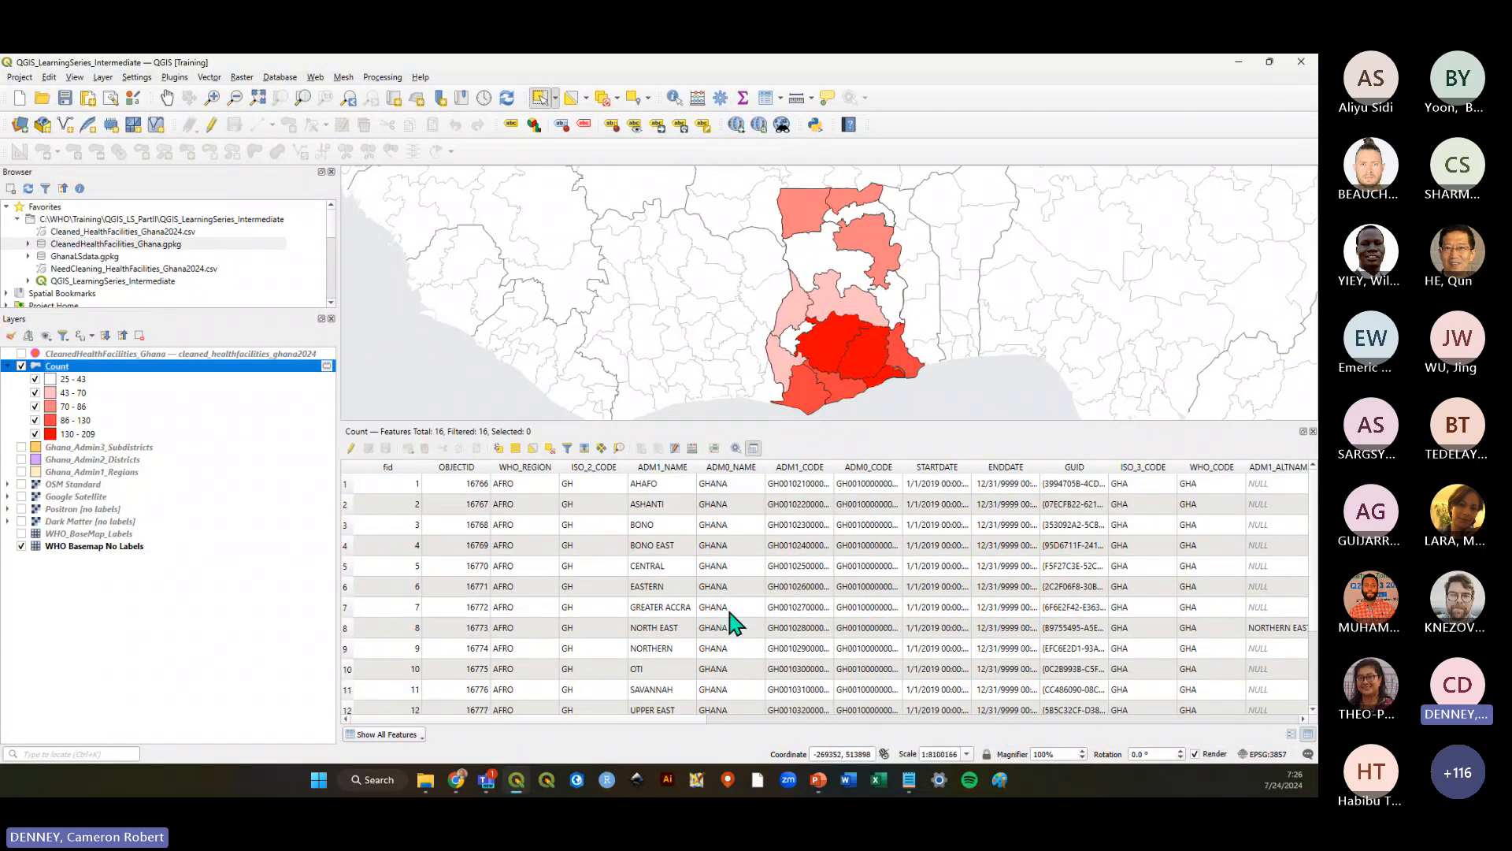
{"action": "left_click", "coordinate": [633, 715]}
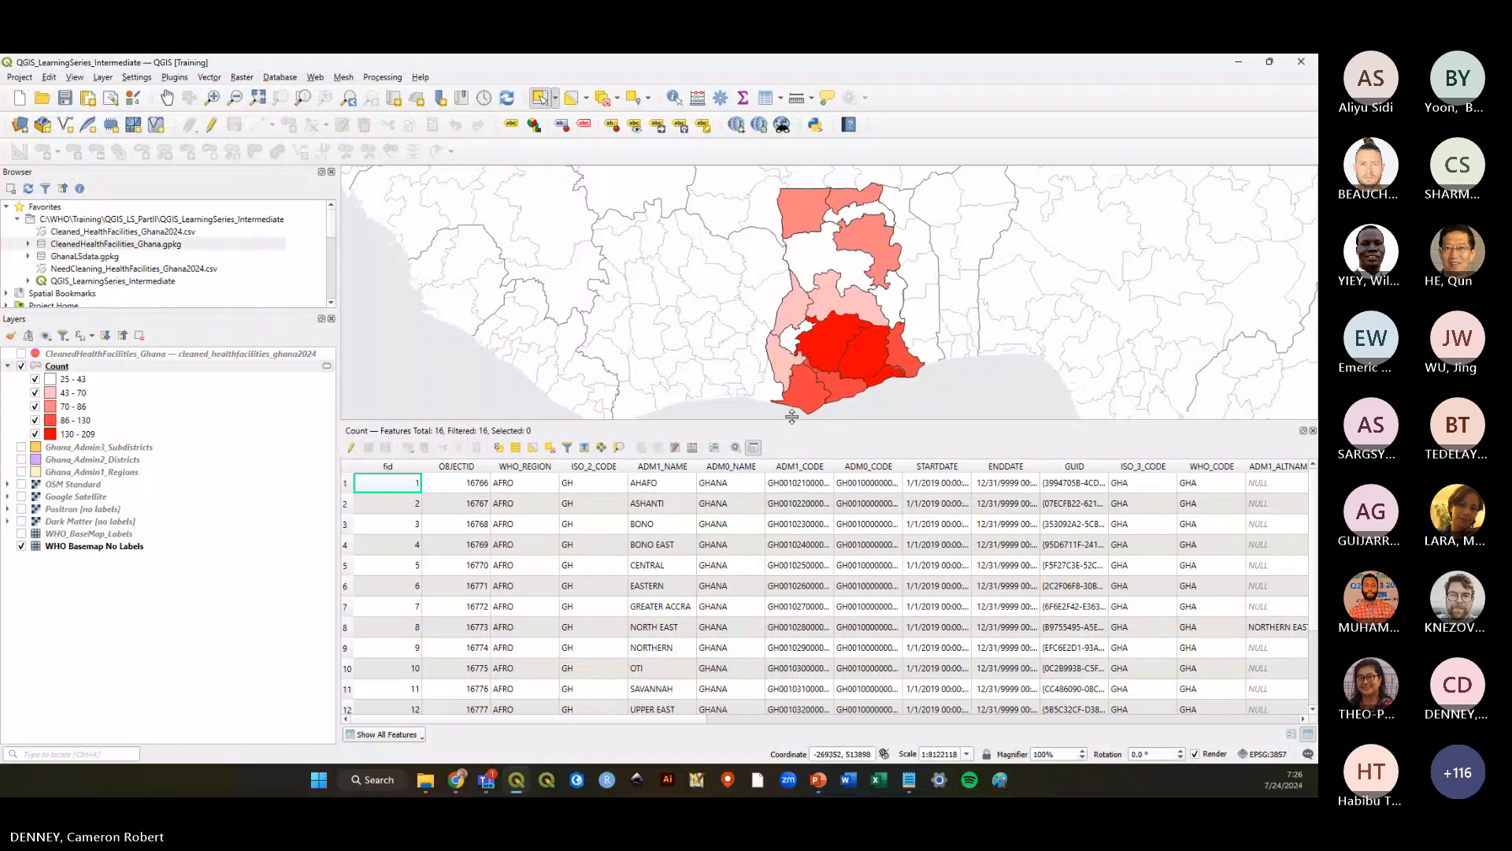
{"action": "left_click_drag", "start_coordinate": [784, 423], "coordinate": [784, 332]}
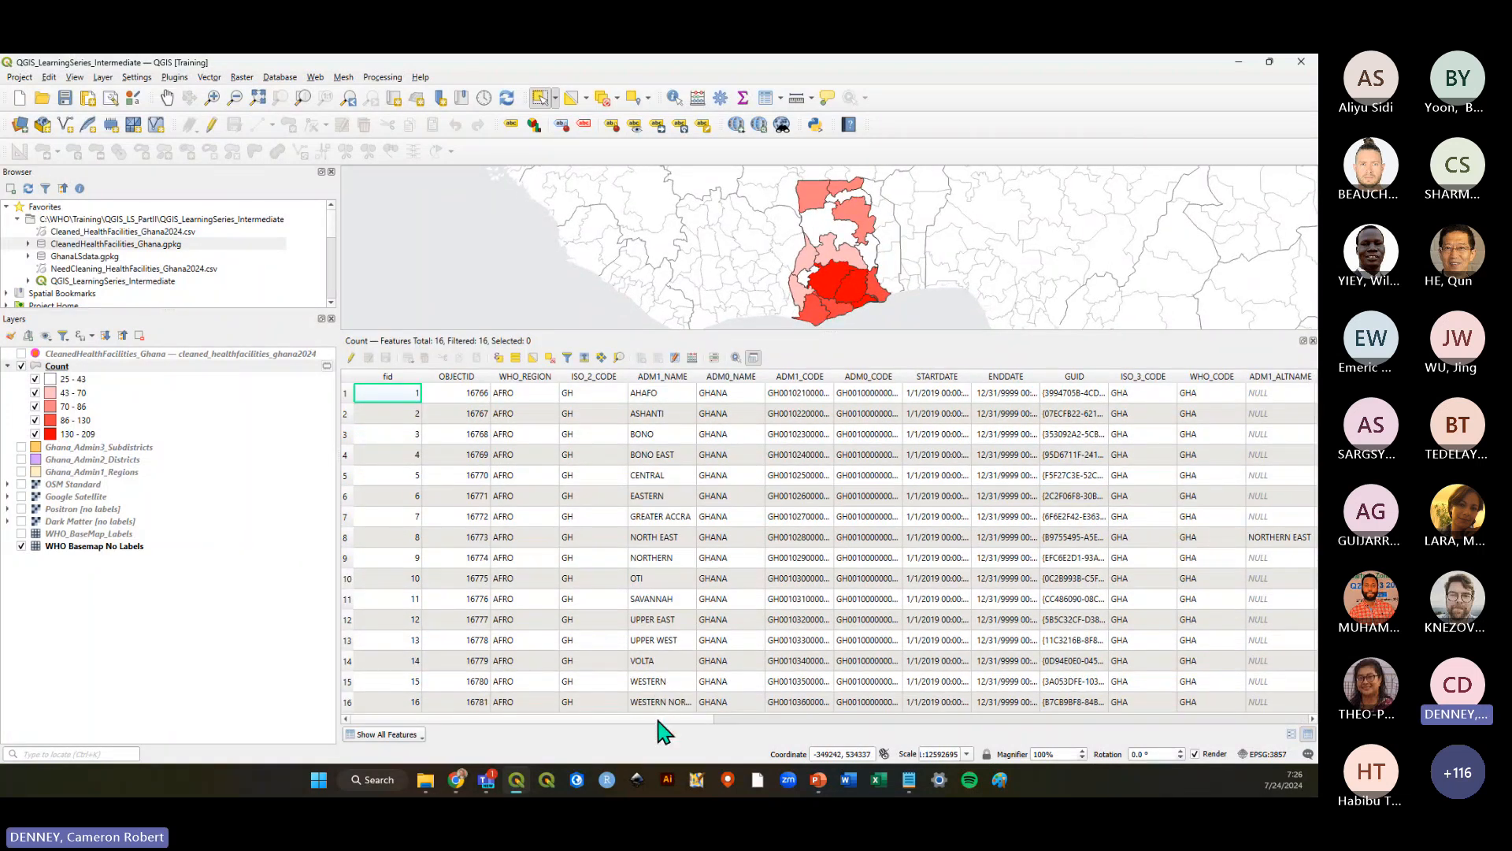
Save the project and widen the Count table's TotalPopulation_2020 column so its full name shows near NUMPOINTS
{"action": "left_click_drag", "start_coordinate": [659, 720], "coordinate": [665, 720]}
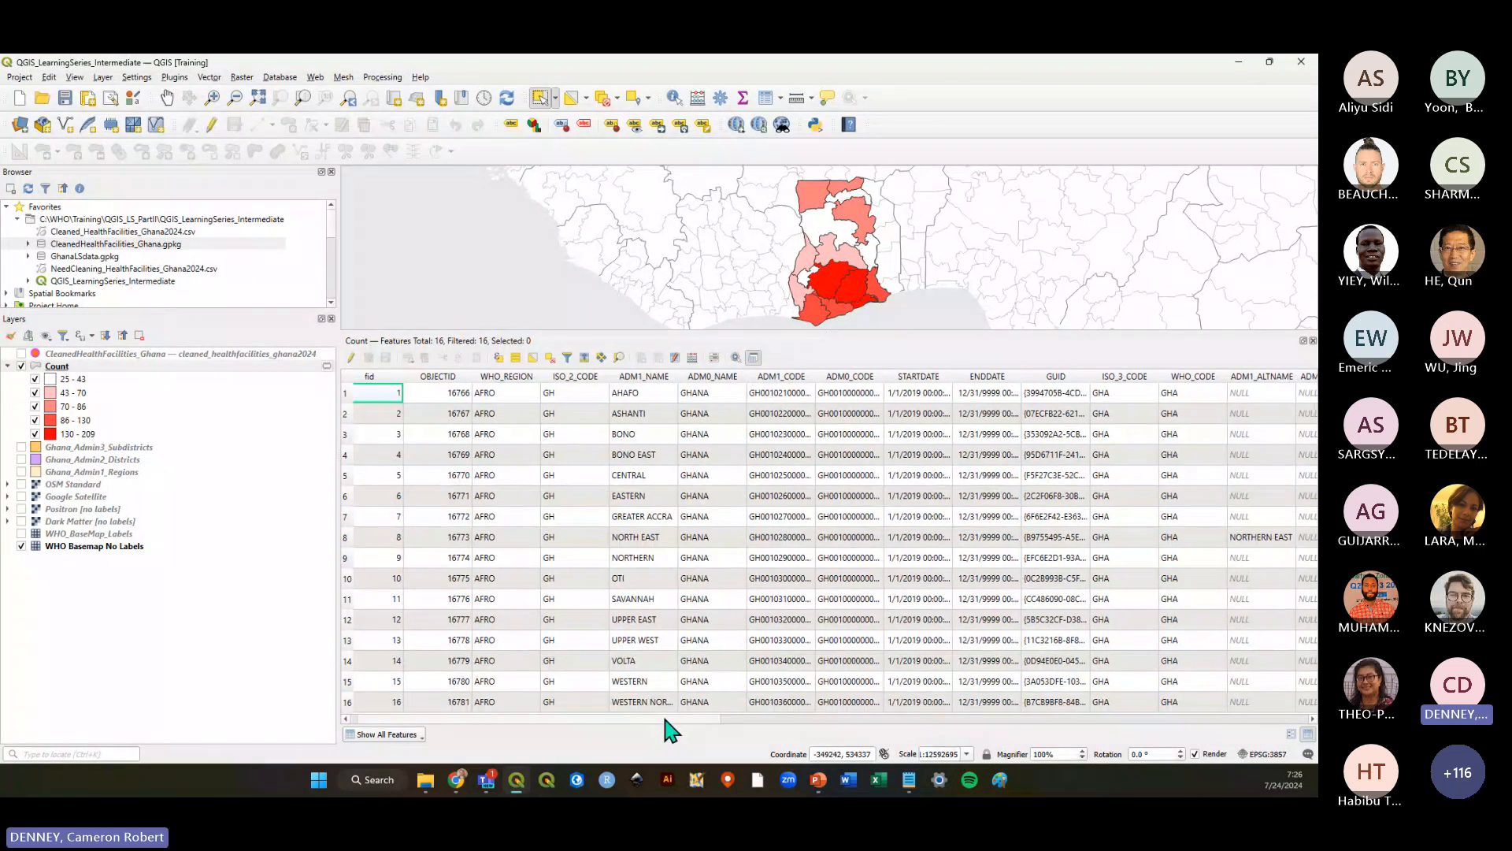
{"action": "left_click", "coordinate": [76, 365]}
{"action": "key", "text": "ctrl"}
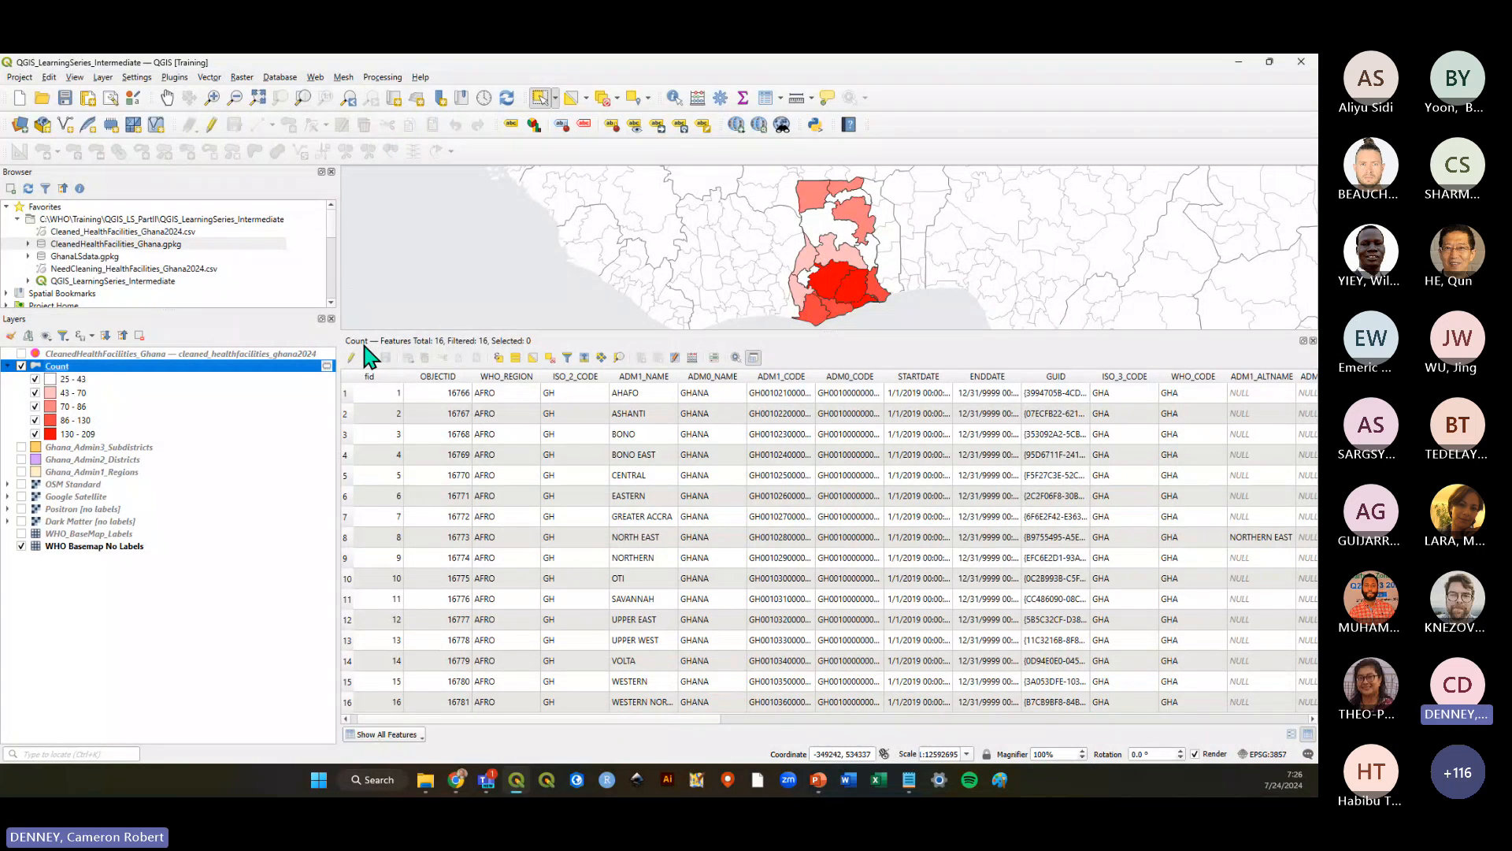
{"action": "left_click_drag", "start_coordinate": [668, 720], "coordinate": [1268, 756]}
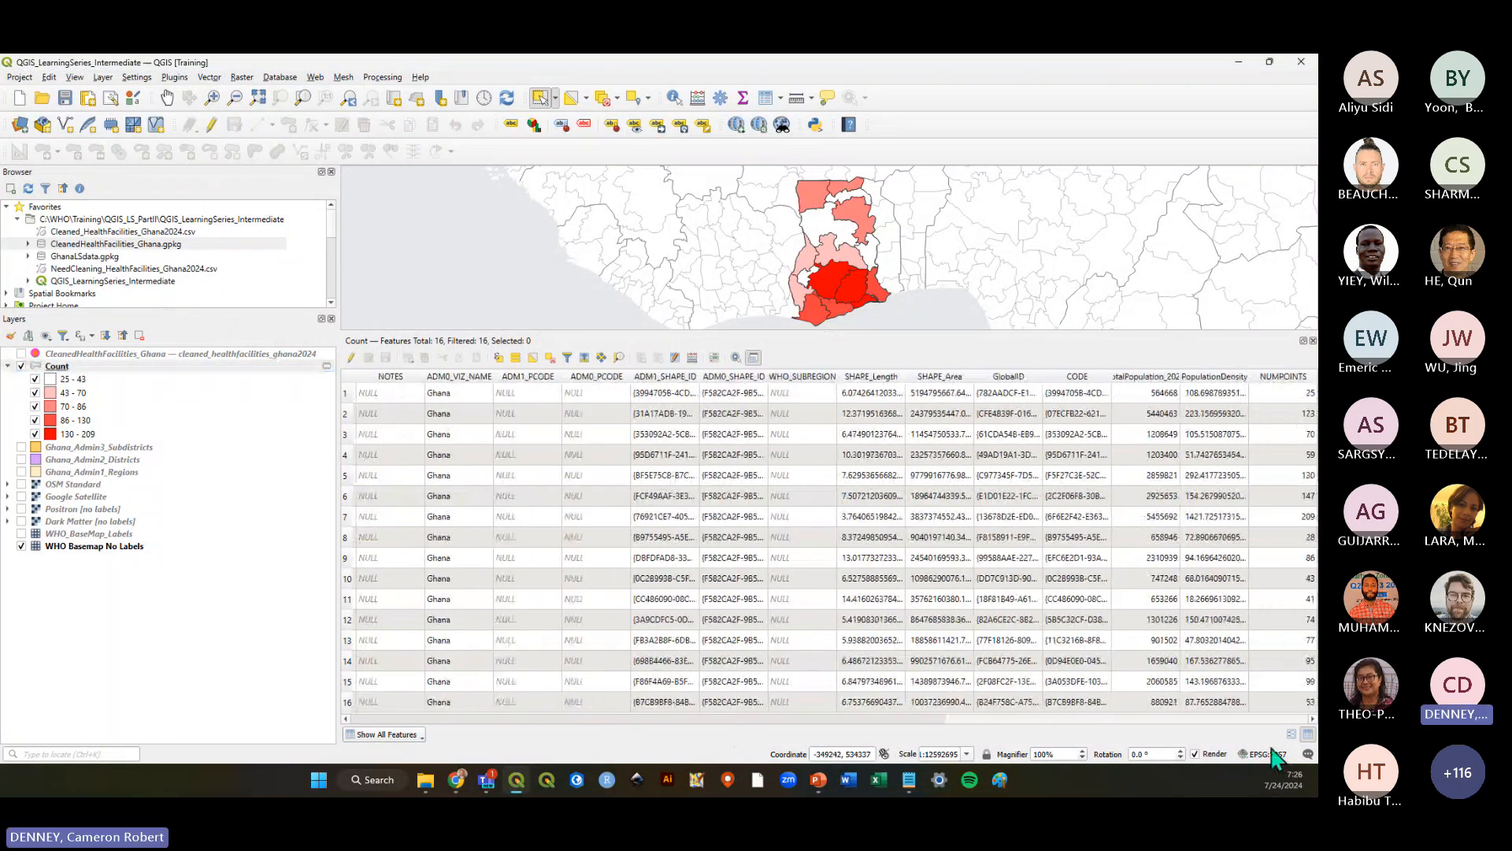
{"action": "left_click", "coordinate": [66, 99]}
{"action": "left_click_drag", "start_coordinate": [1180, 377], "coordinate": [1209, 376]}
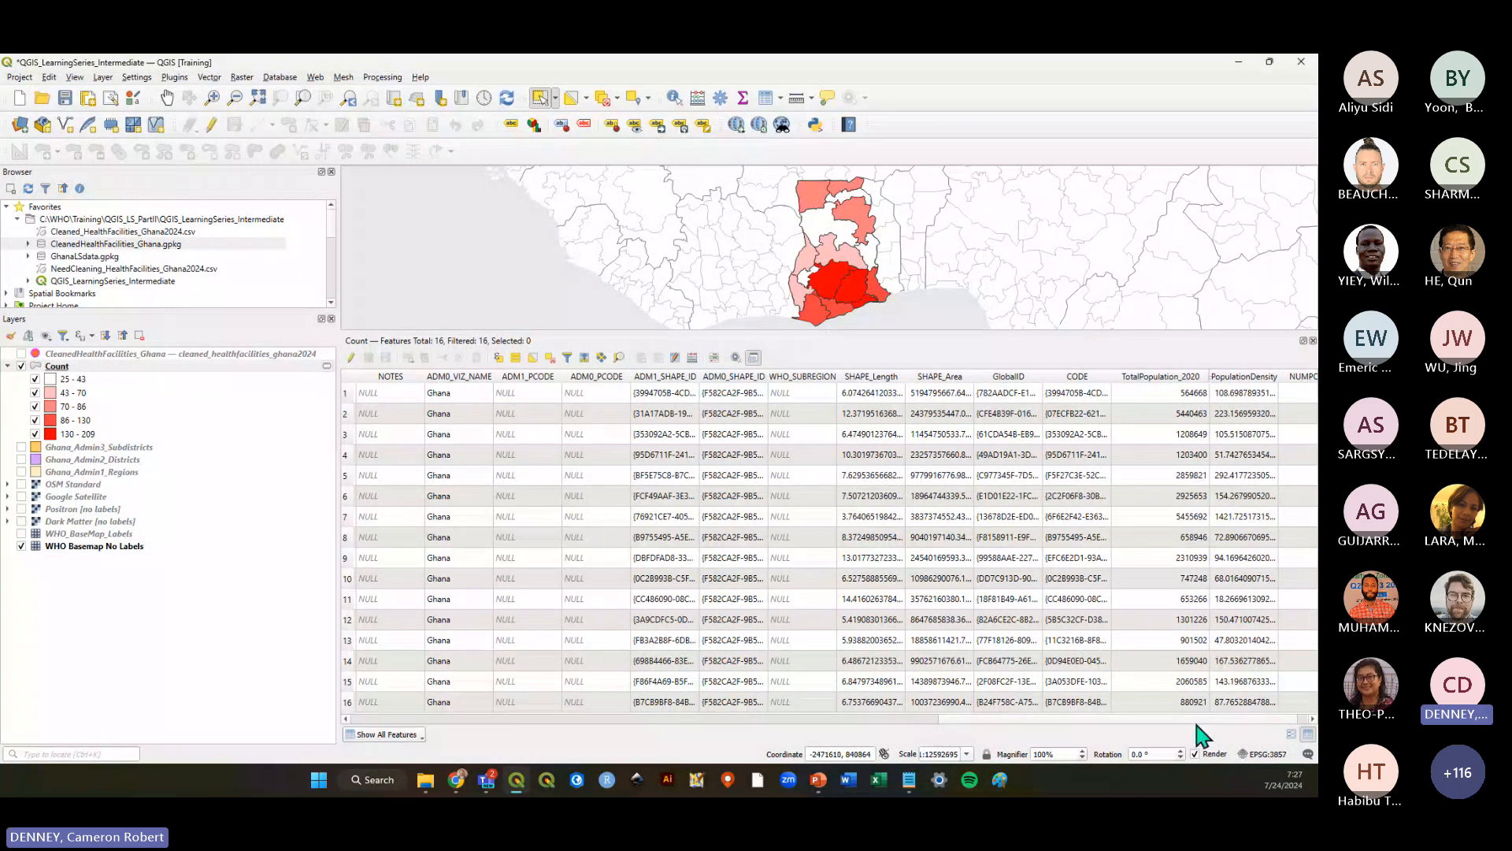
{"action": "scroll", "coordinate": [1199, 718], "scroll_direction": "right", "scroll_amount": 1}
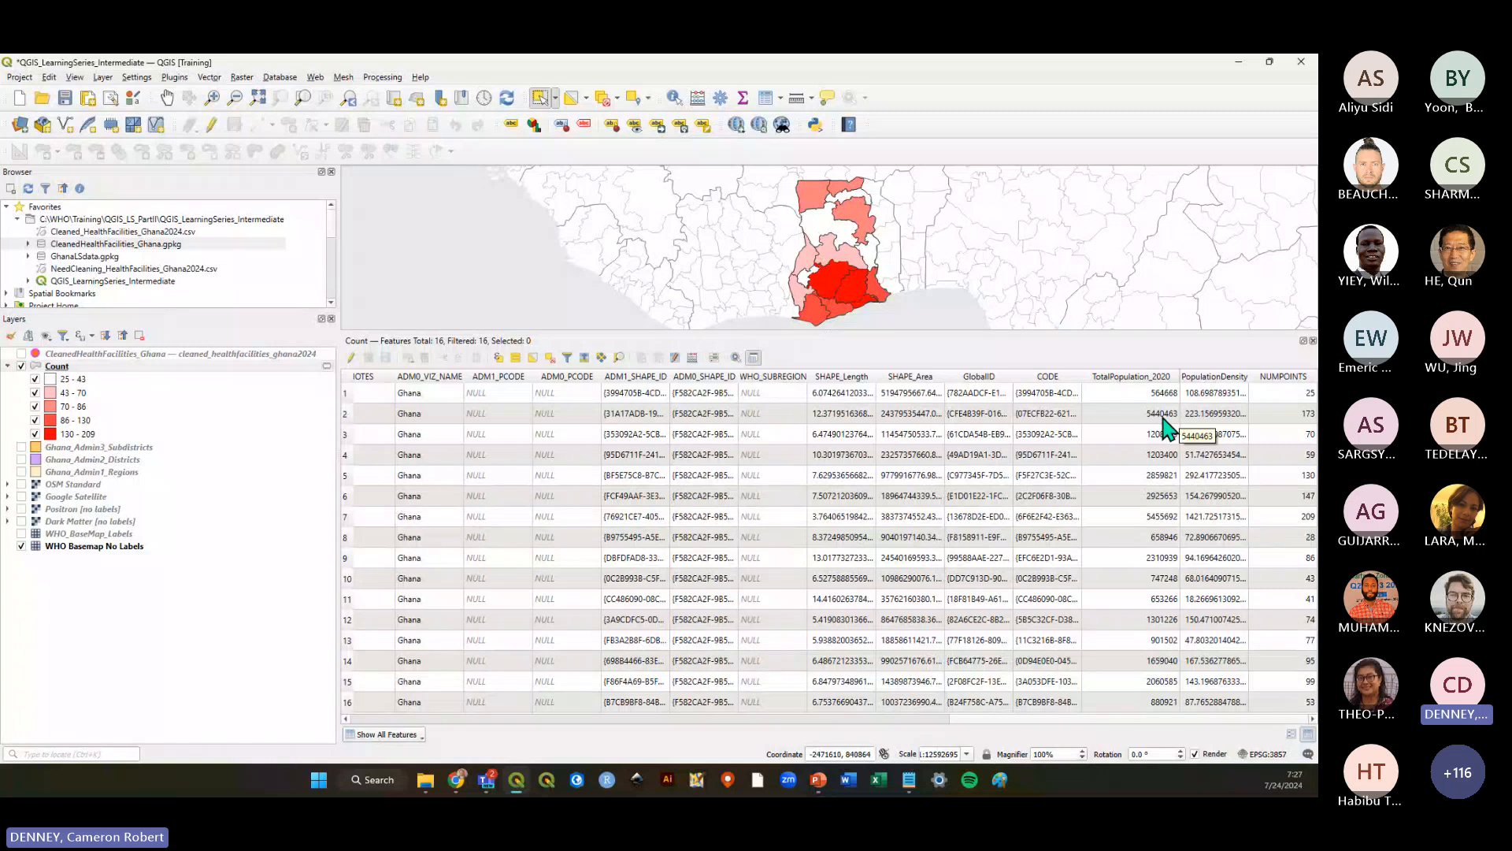
Open the Field Calculator for the Count layer and define a new field named HFperCapita with type Decimal Number (real)
{"action": "left_click", "coordinate": [693, 360]}
{"action": "key", "text": "ctrl"}
{"action": "key", "text": "ctrl"}
{"action": "left_click", "coordinate": [694, 360]}
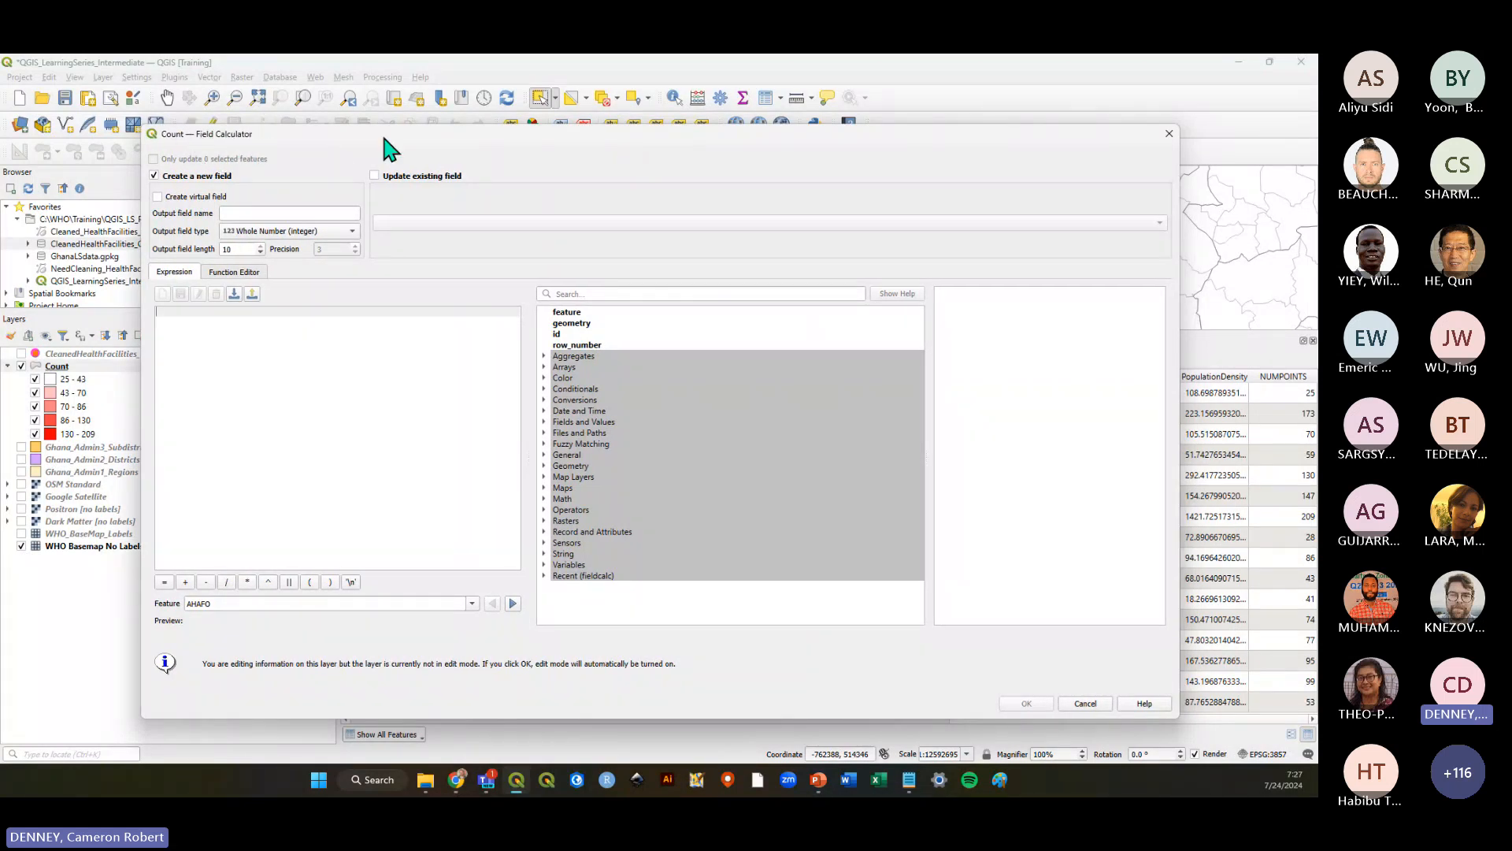
{"action": "left_click_drag", "start_coordinate": [384, 139], "coordinate": [420, 141]}
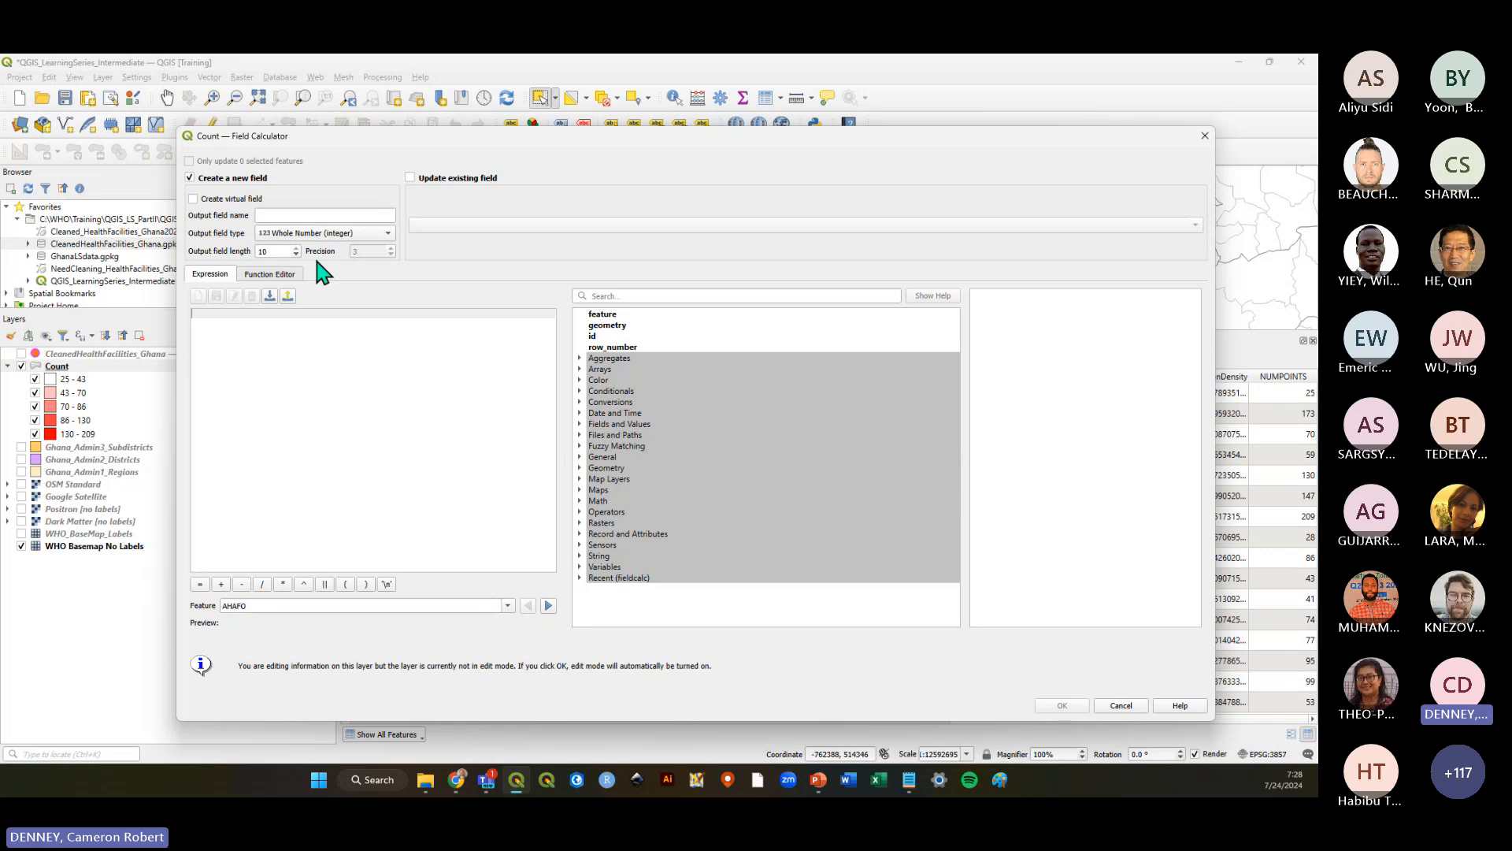
{"action": "left_click", "coordinate": [334, 215]}
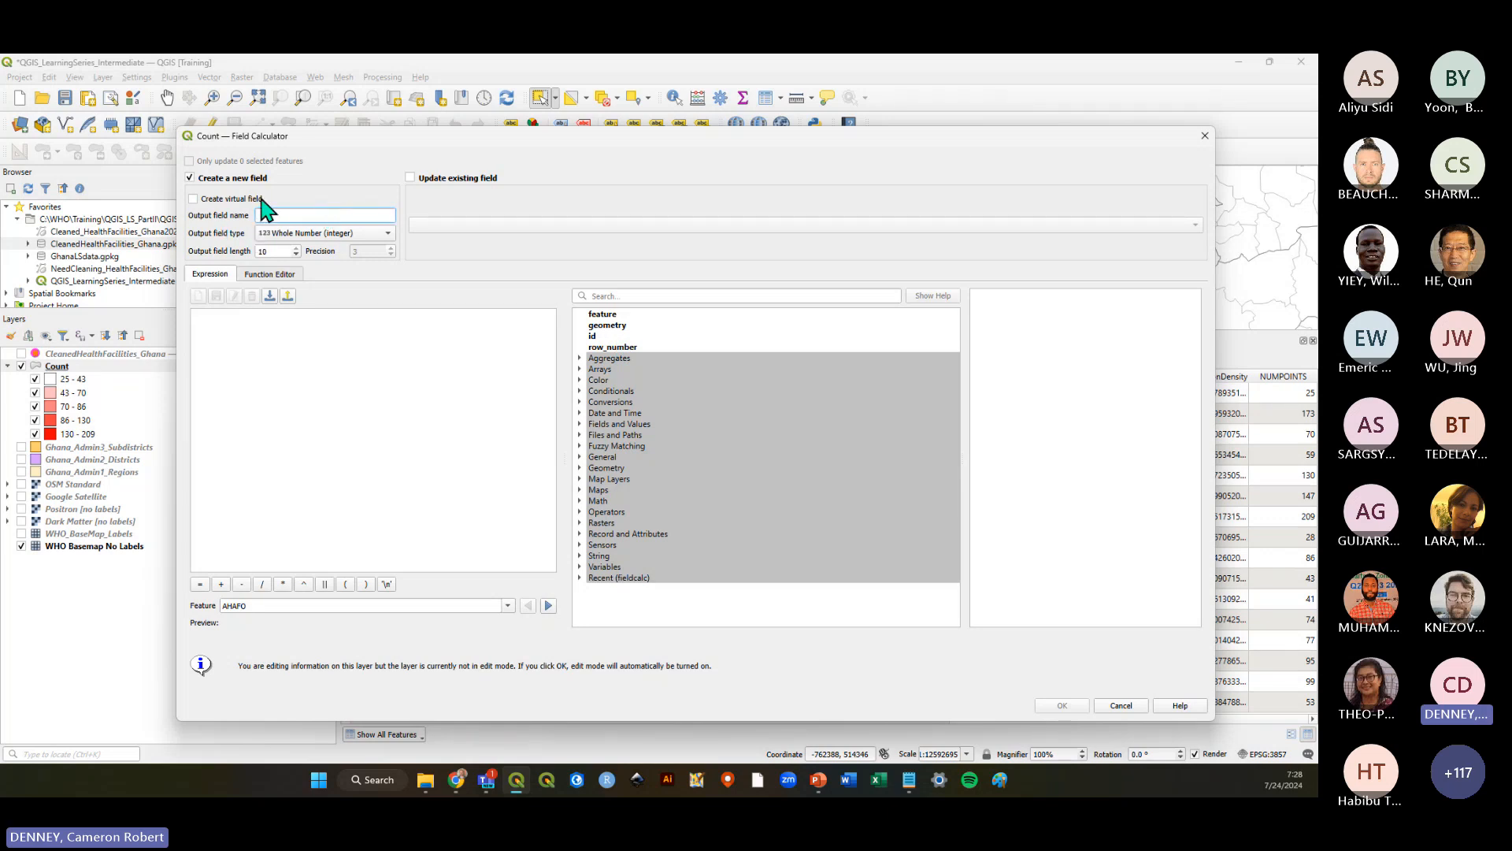
{"action": "type", "text": "H"}
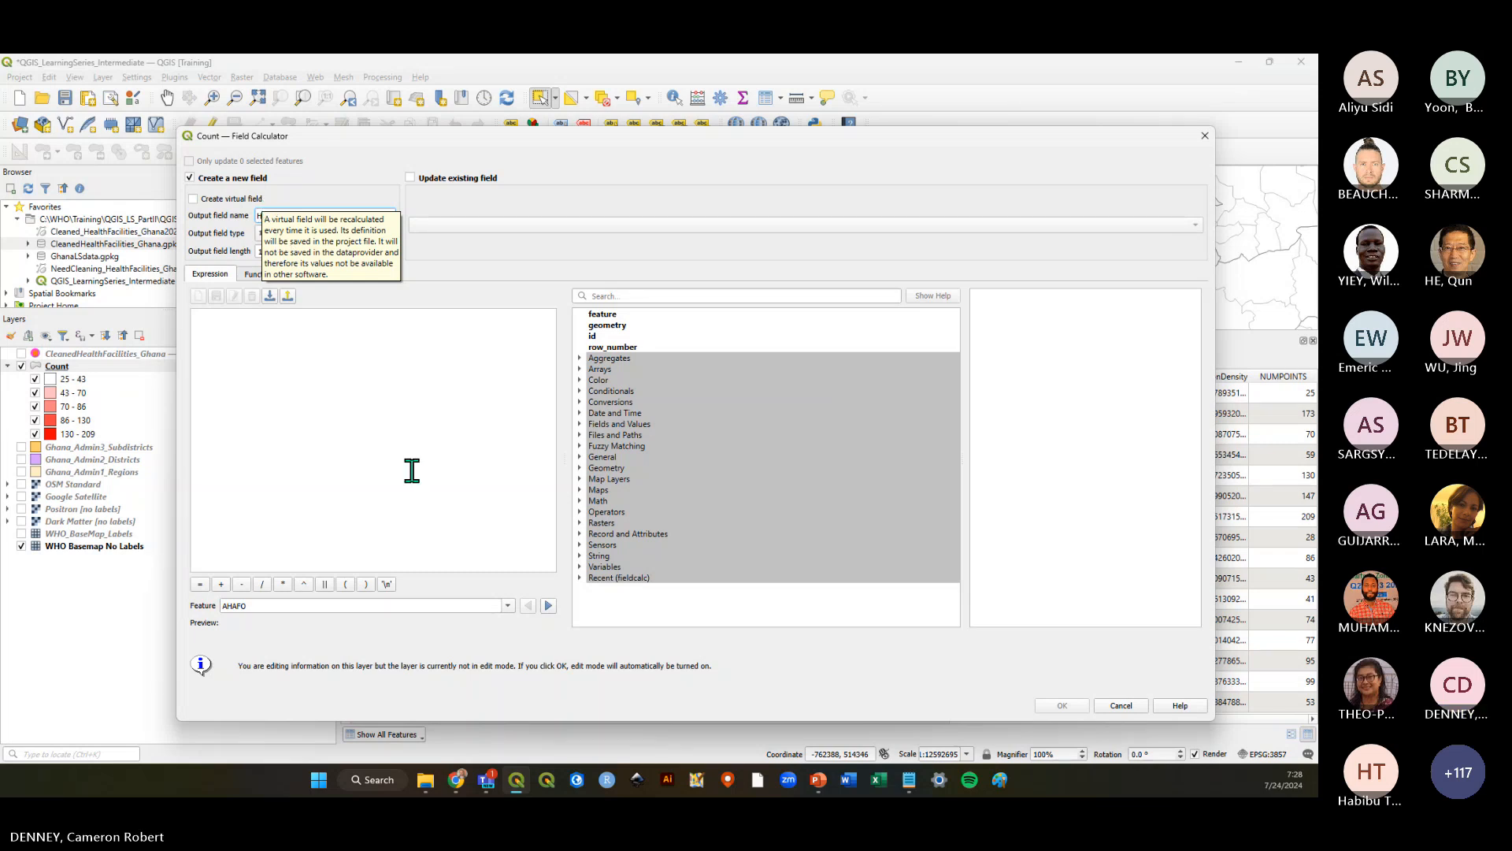
{"action": "left_click", "coordinate": [411, 447]}
{"action": "left_click", "coordinate": [367, 235]}
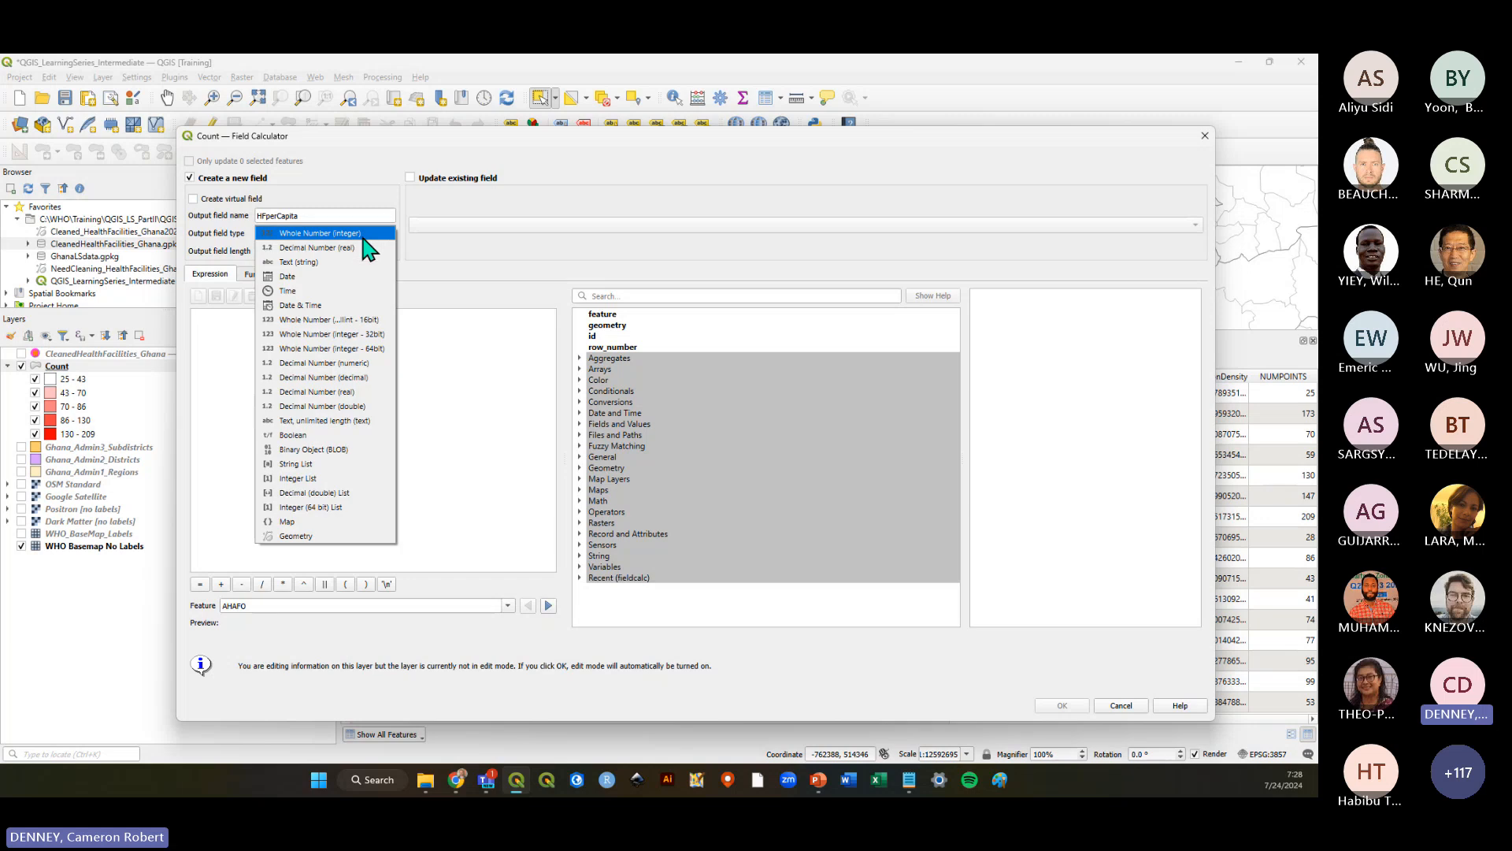
{"action": "left_click", "coordinate": [352, 250]}
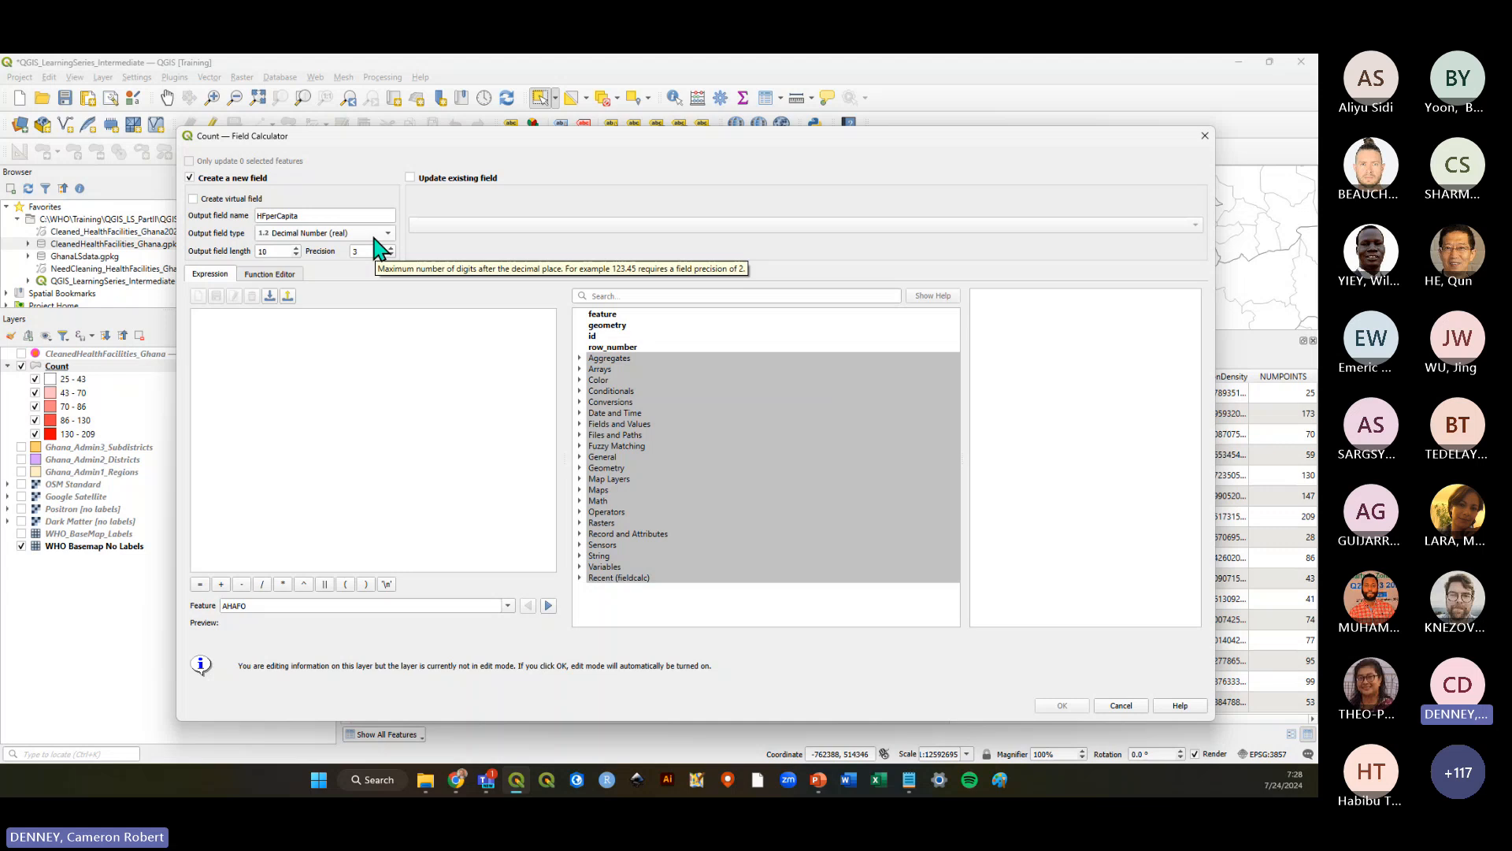
Insert the NUMPOINTS field from Fields and Values into the empty calculator expression
{"action": "left_click", "coordinate": [388, 372]}
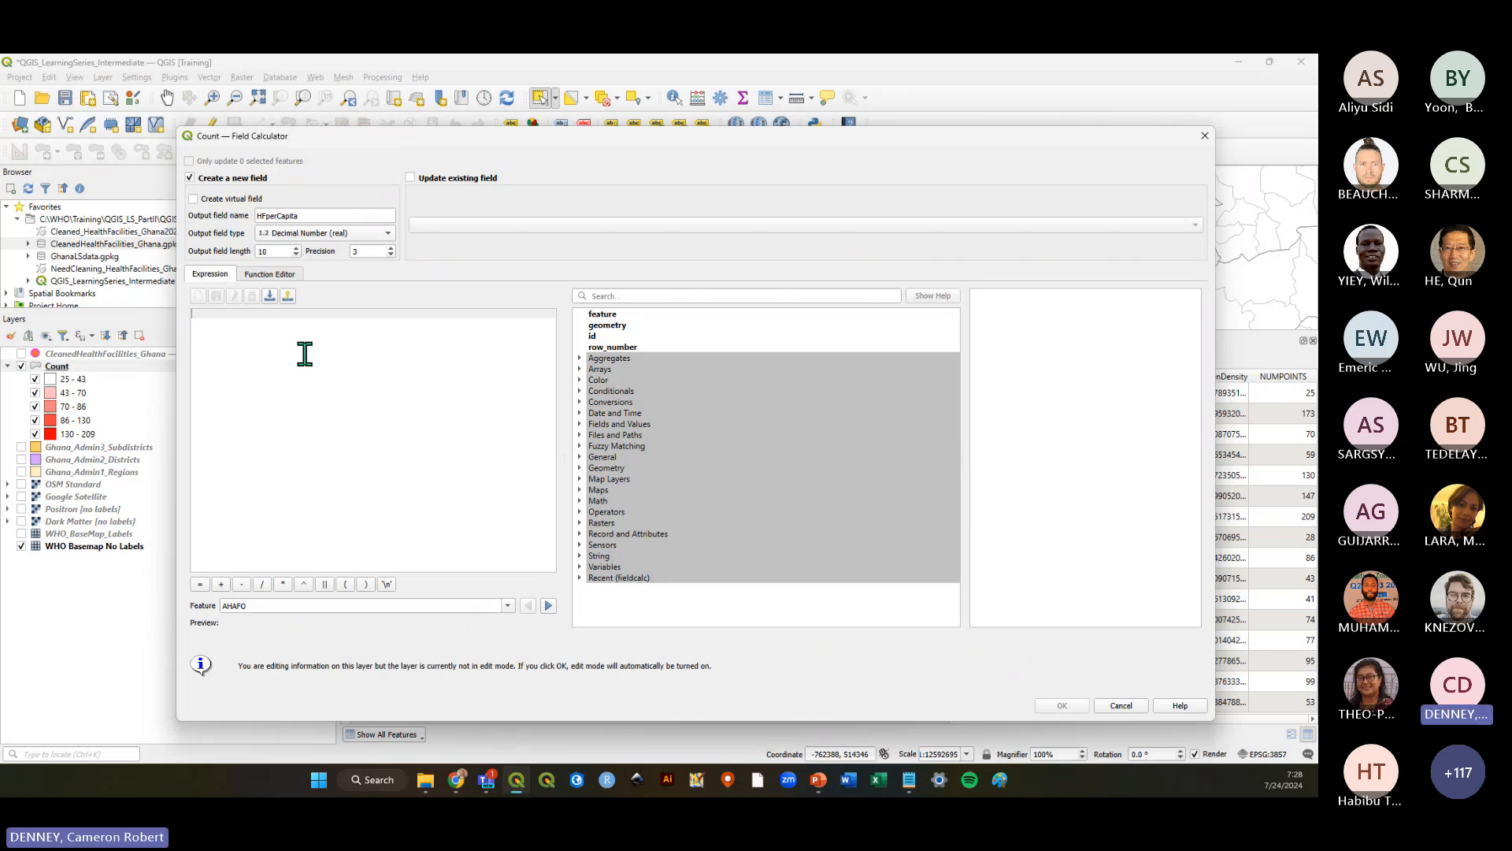
{"action": "left_click", "coordinate": [581, 425]}
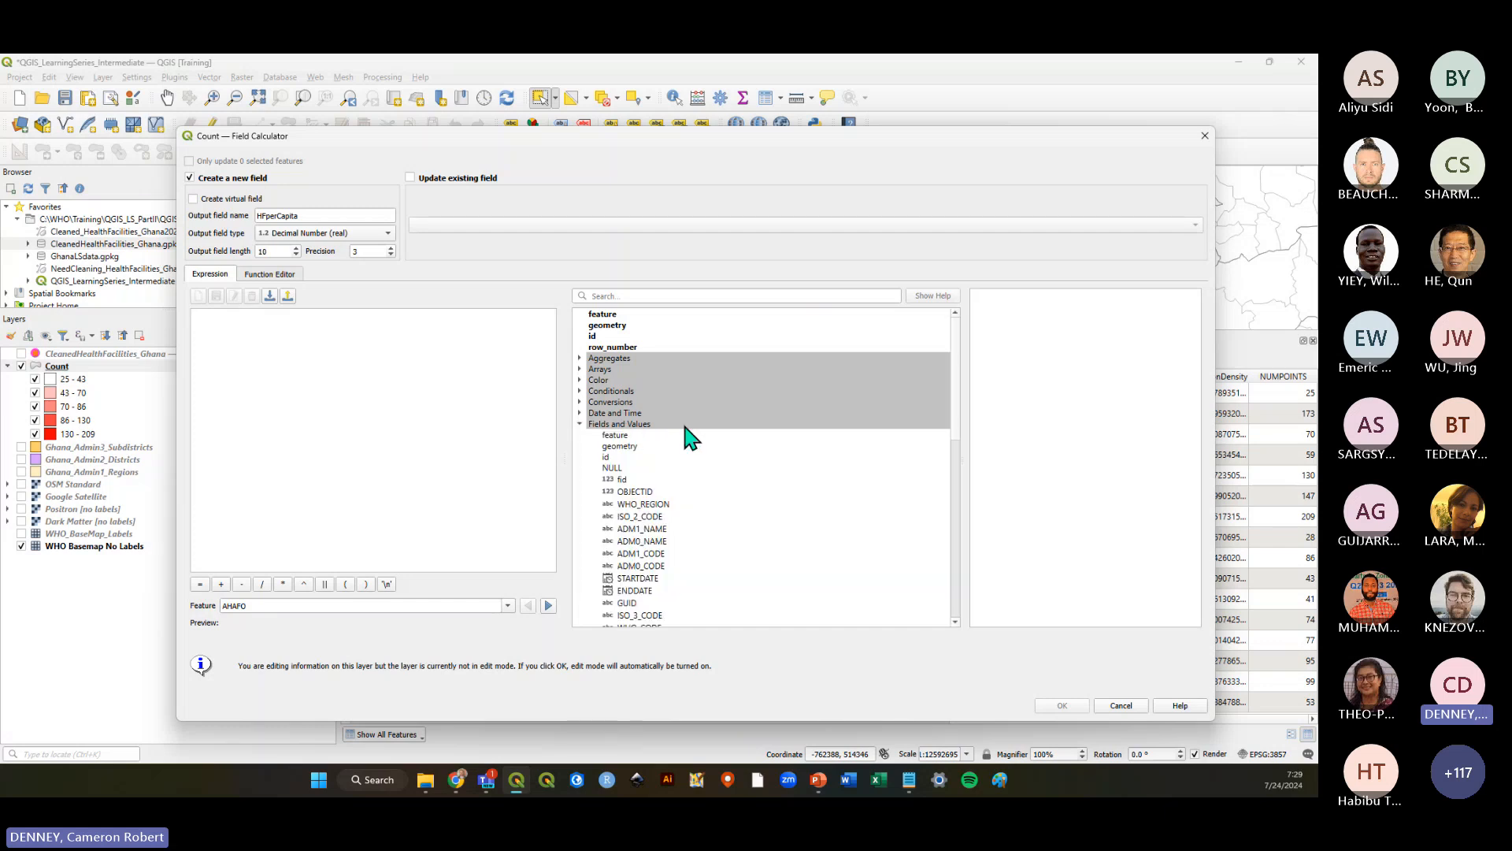
{"action": "scroll", "coordinate": [682, 435], "scroll_direction": "down", "scroll_amount": 4}
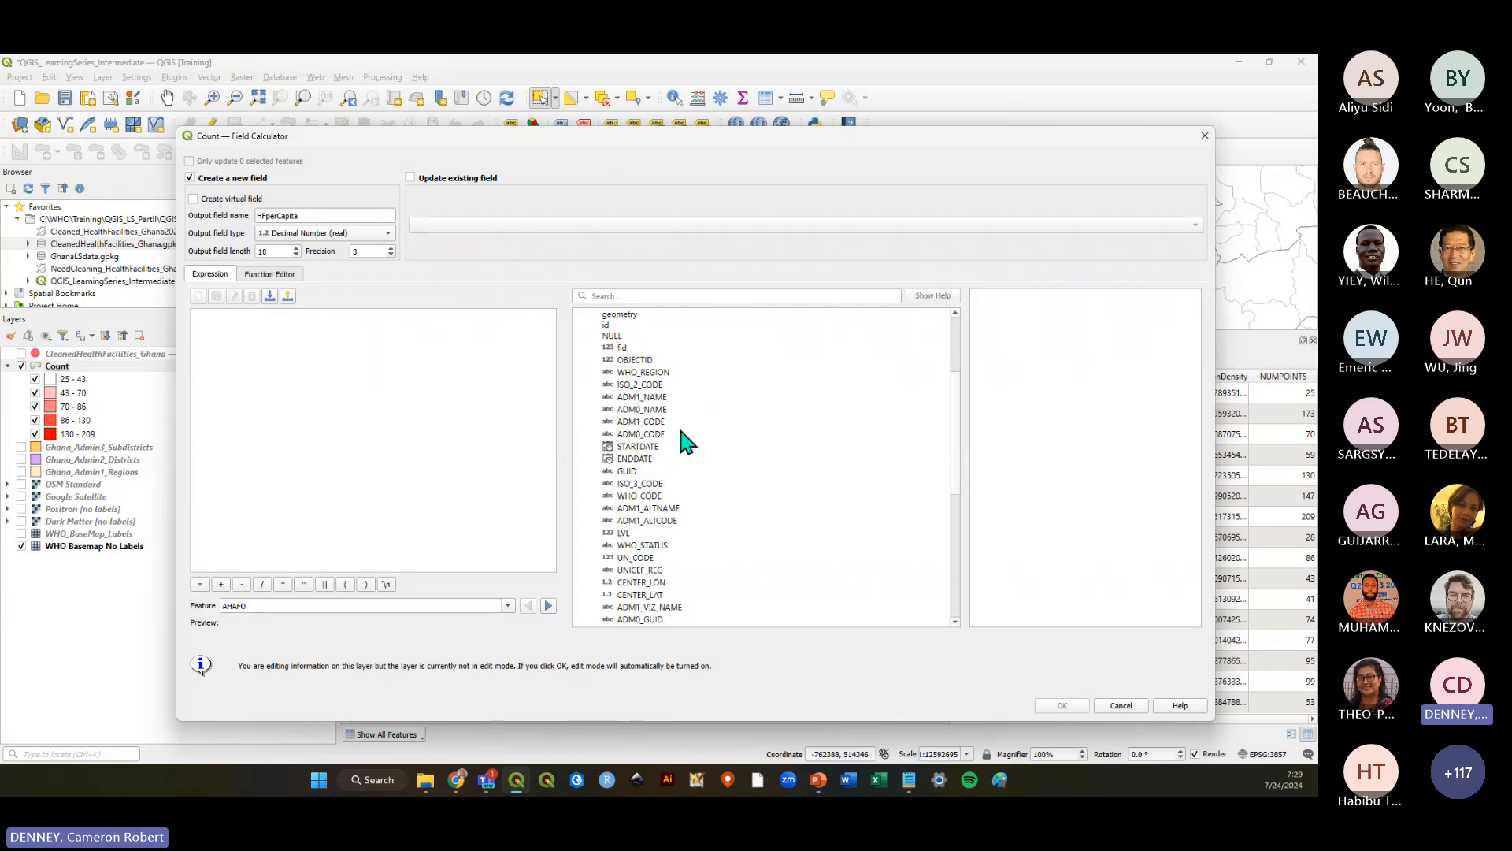
{"action": "scroll", "coordinate": [681, 430], "scroll_direction": "down", "scroll_amount": 4}
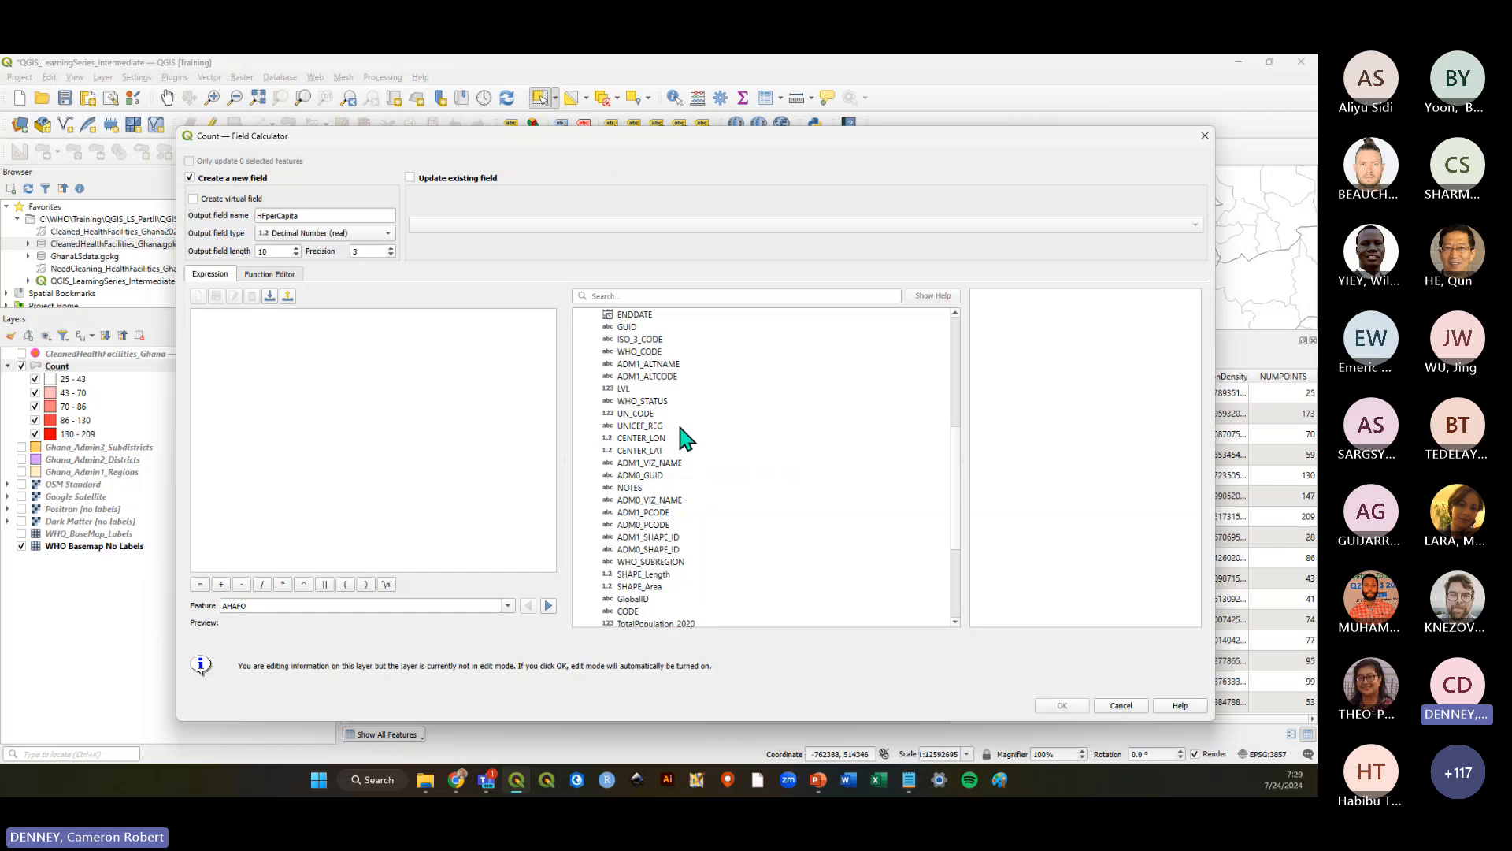
{"action": "scroll", "coordinate": [680, 426], "scroll_direction": "down", "scroll_amount": 3}
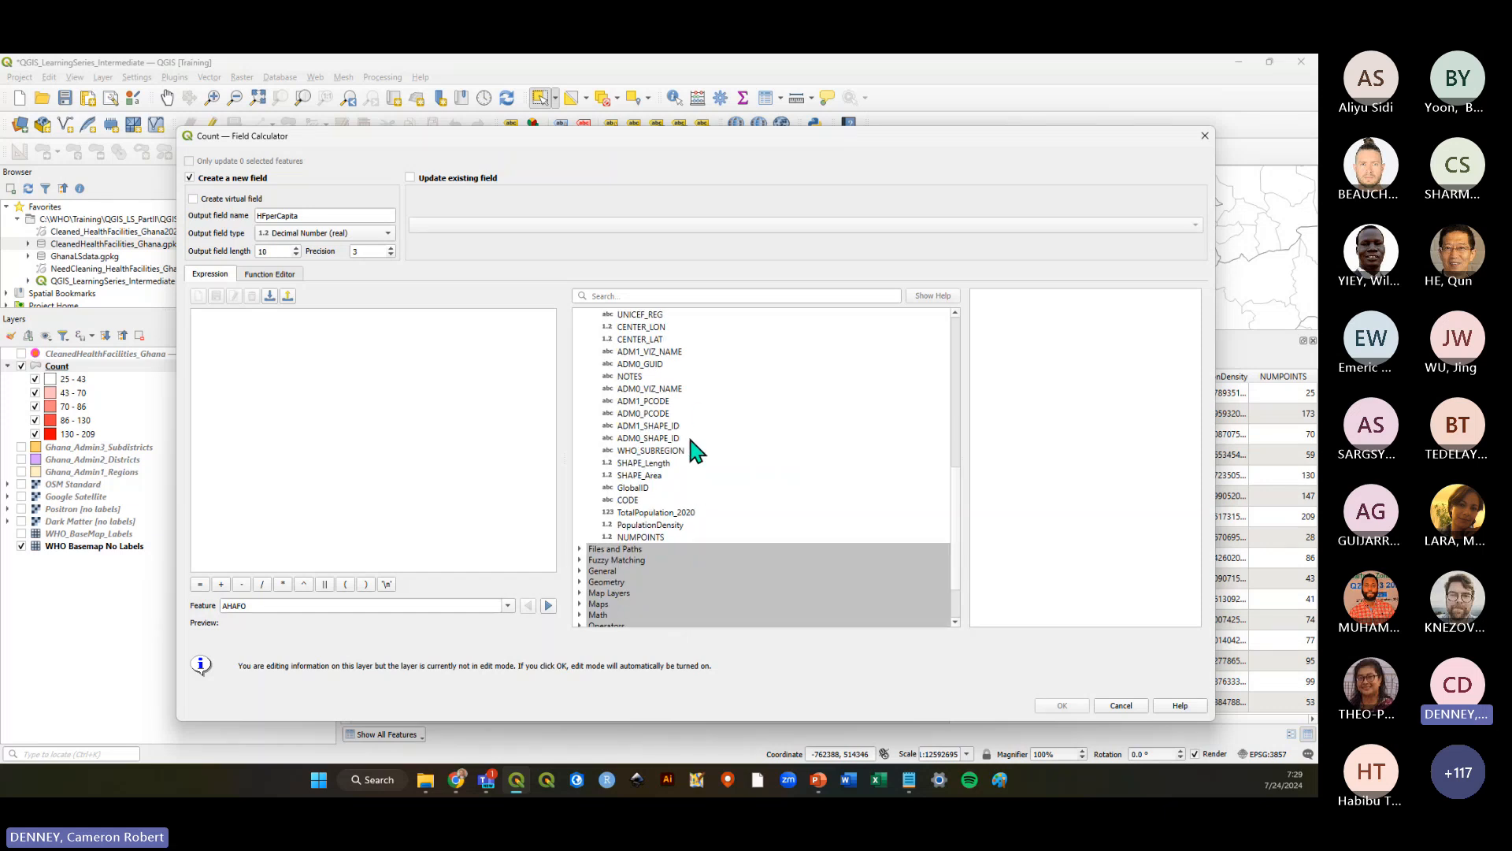
{"action": "left_click", "coordinate": [657, 538]}
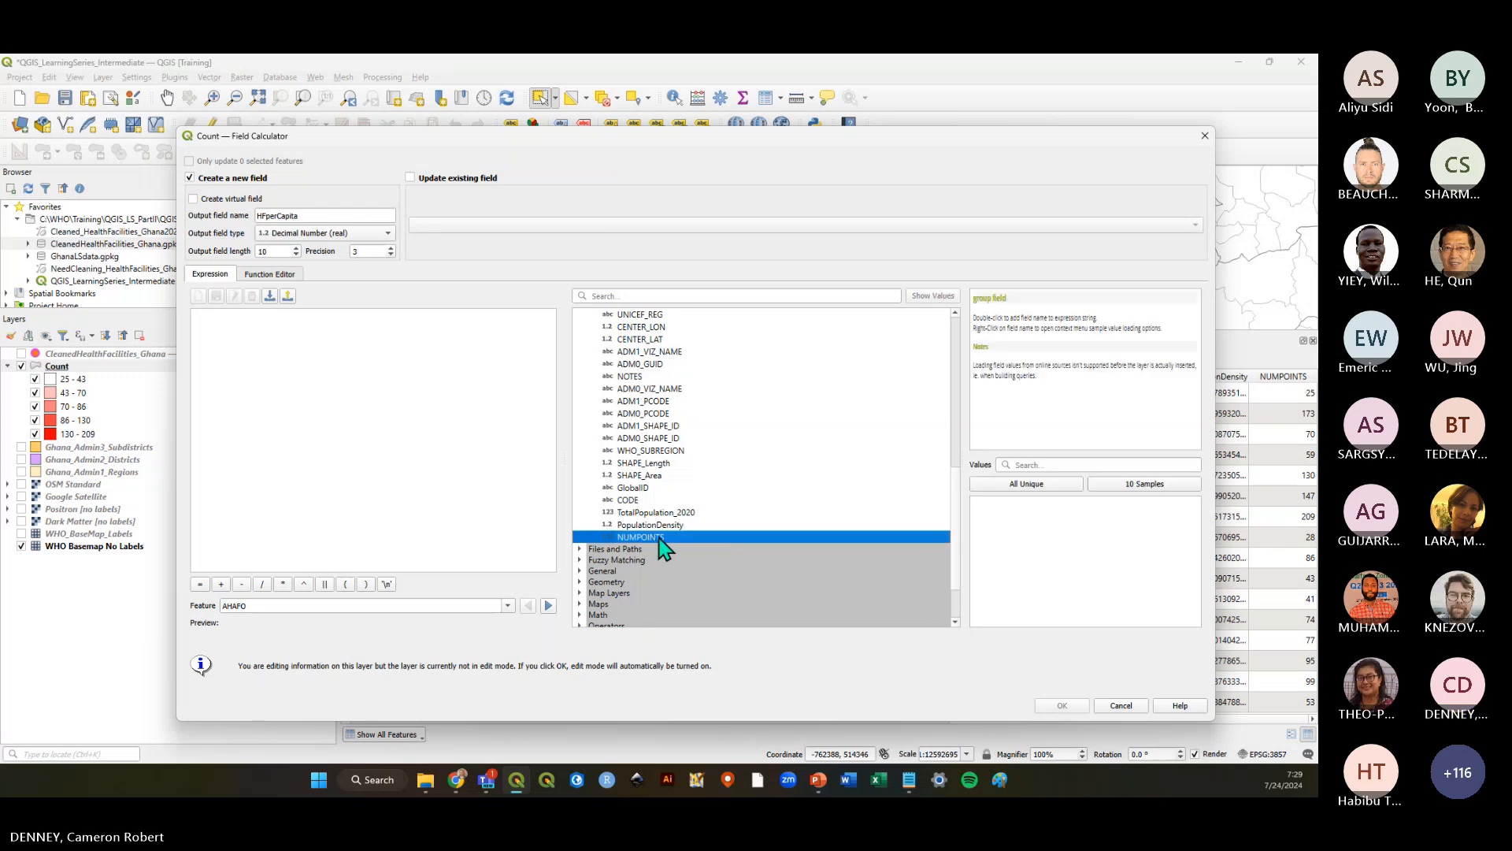
{"action": "double_click", "coordinate": [655, 539]}
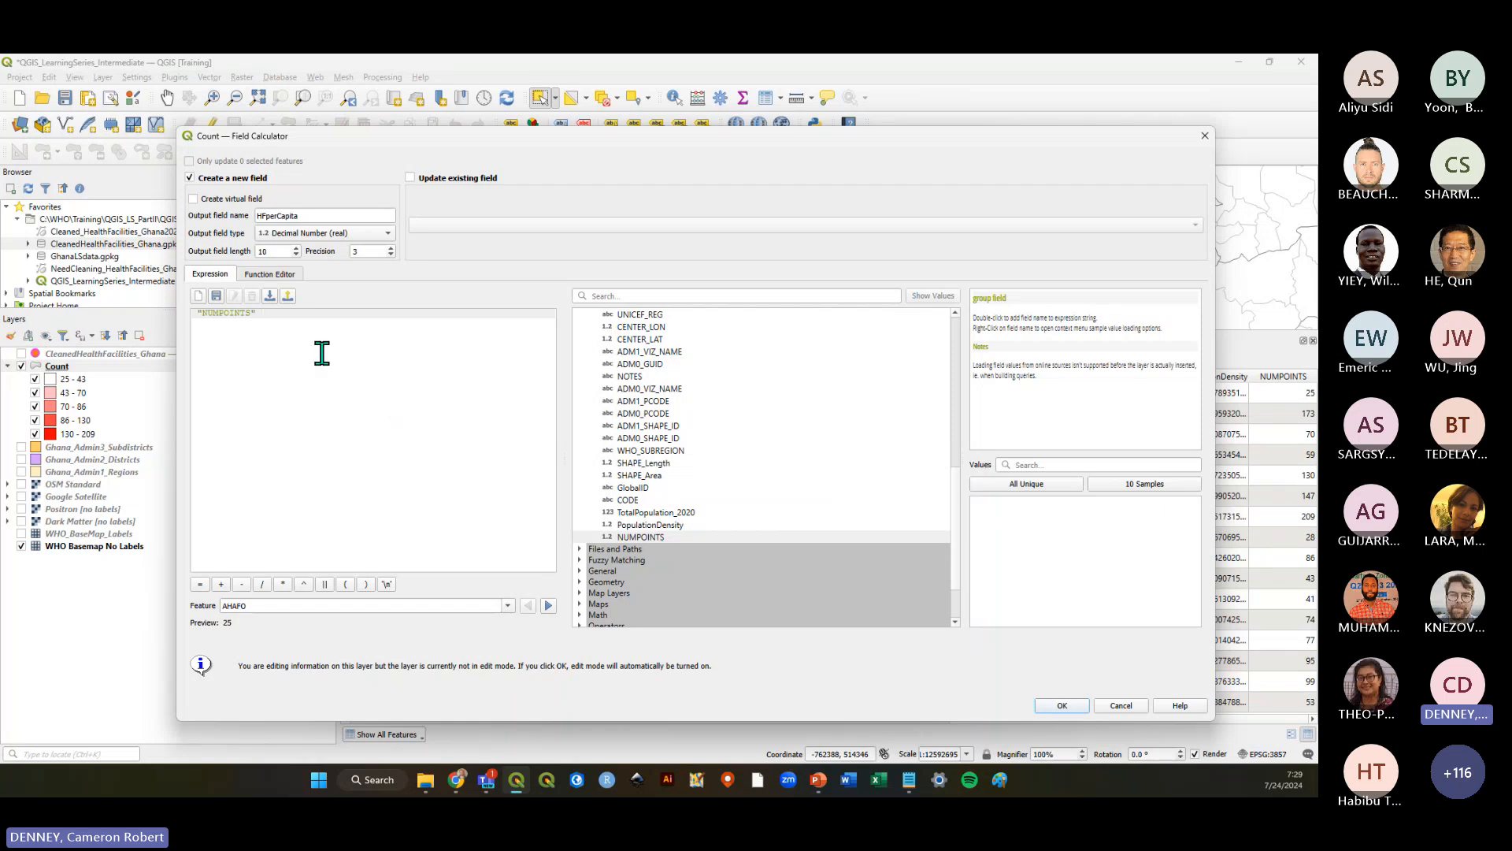
Enlarge the expression text and divide "NUMPOINTS" by the "TotalPopulation_2020" field
{"action": "scroll", "coordinate": [322, 354], "scroll_direction": "up", "scroll_amount": 3, "text": "ctrl"}
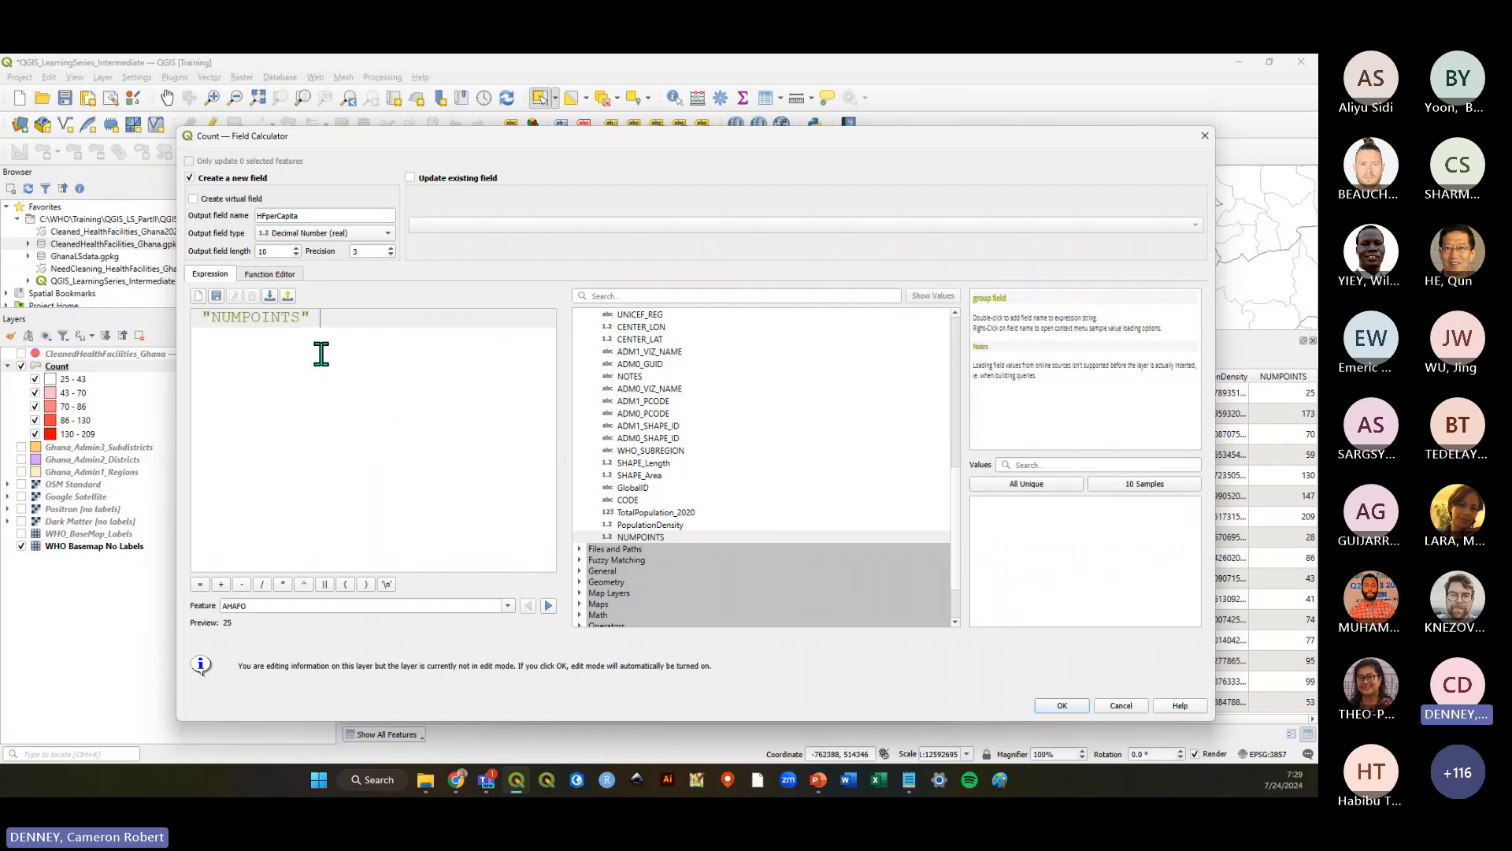
{"action": "scroll", "coordinate": [321, 353], "scroll_direction": "up", "scroll_amount": 2, "text": "ctrl"}
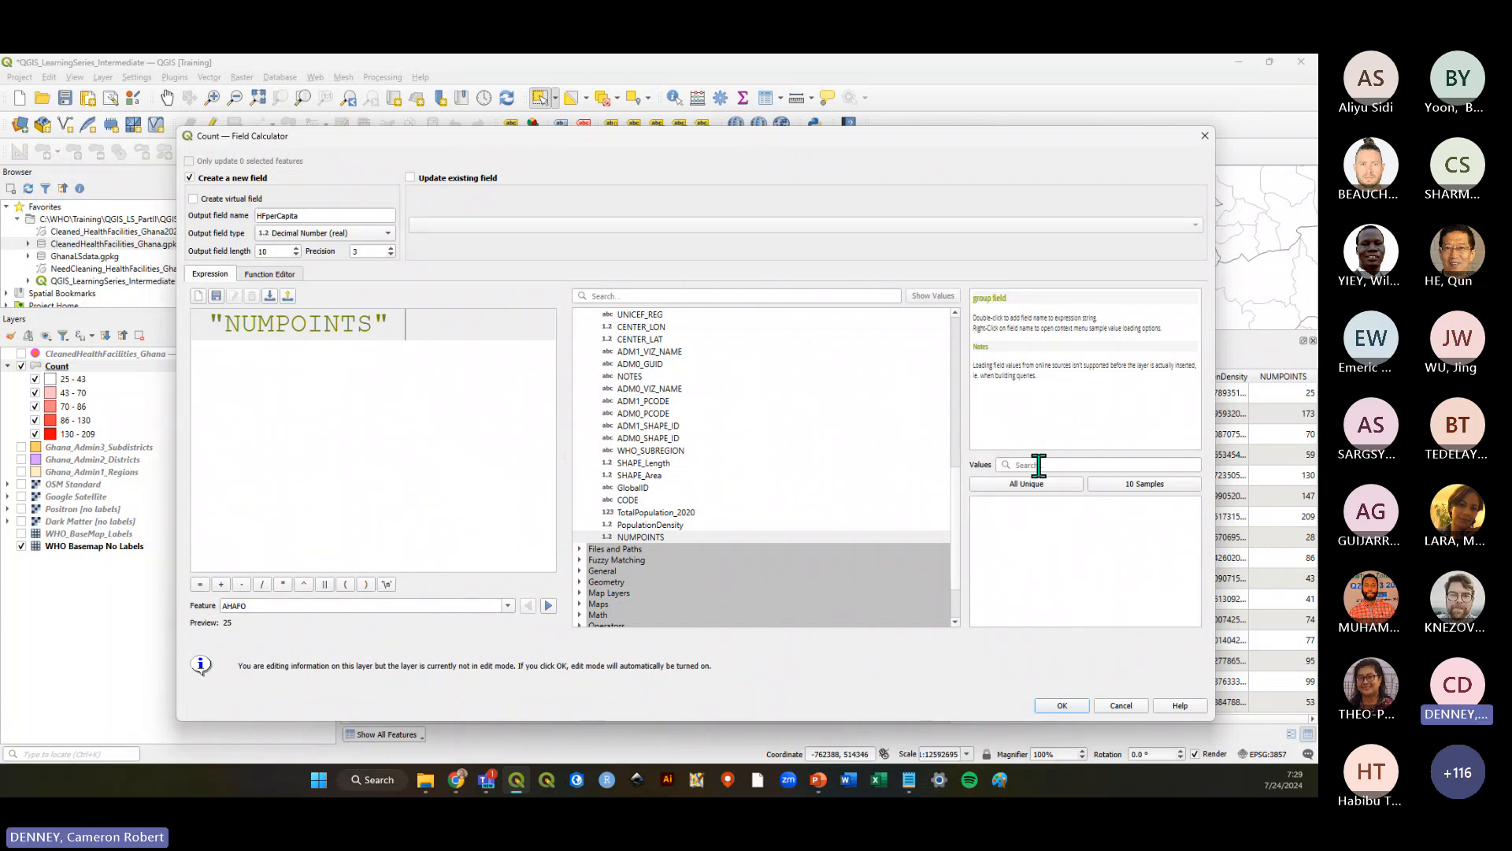
{"action": "scroll", "coordinate": [722, 499], "scroll_direction": "up", "scroll_amount": 8}
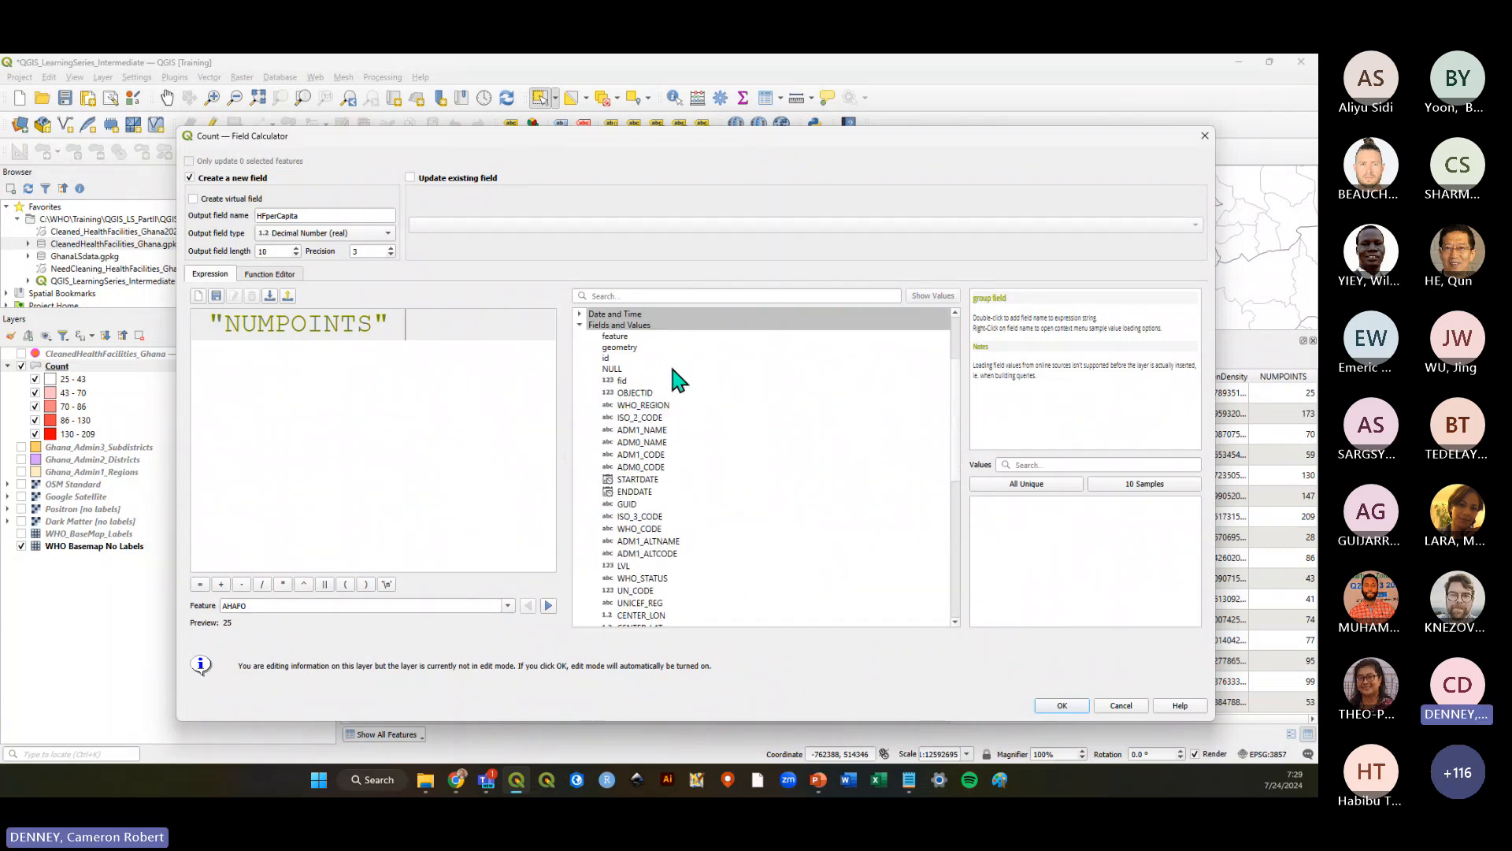
{"action": "scroll", "coordinate": [675, 426], "scroll_direction": "down", "scroll_amount": 6}
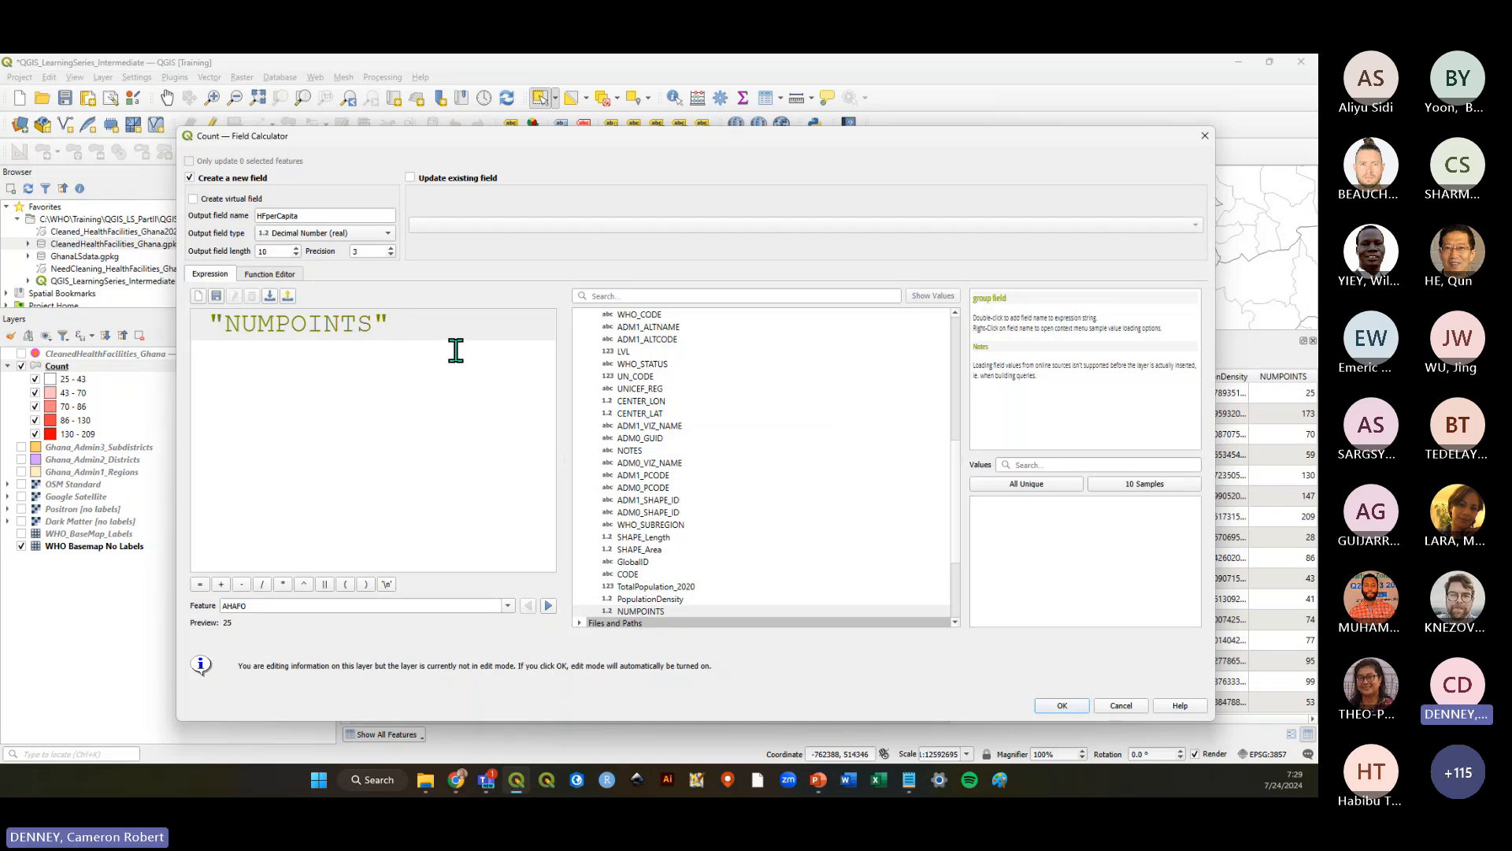
{"action": "type", "text": "/"}
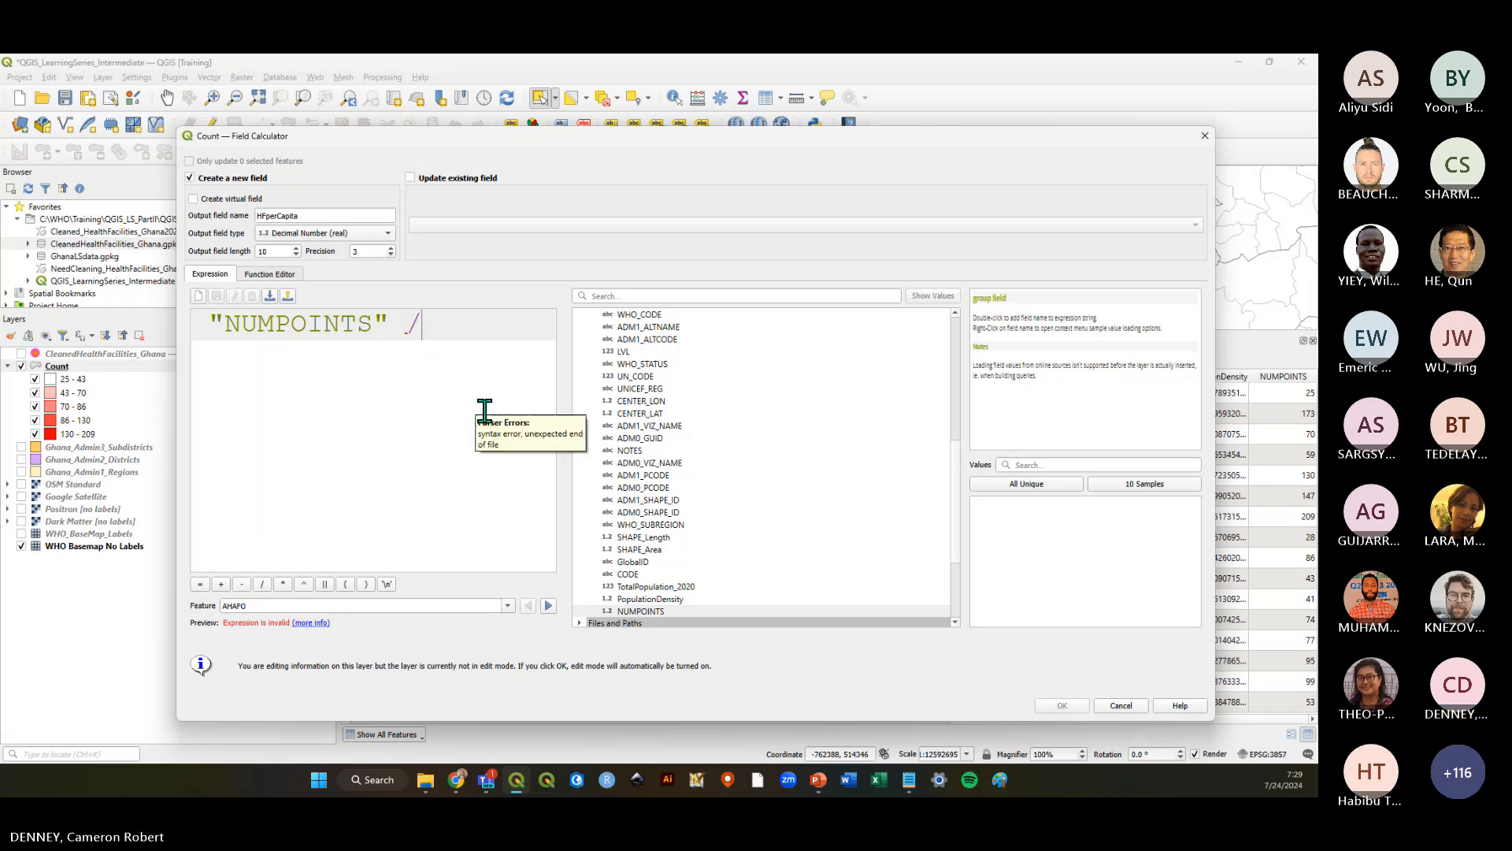
{"action": "double_click", "coordinate": [657, 587]}
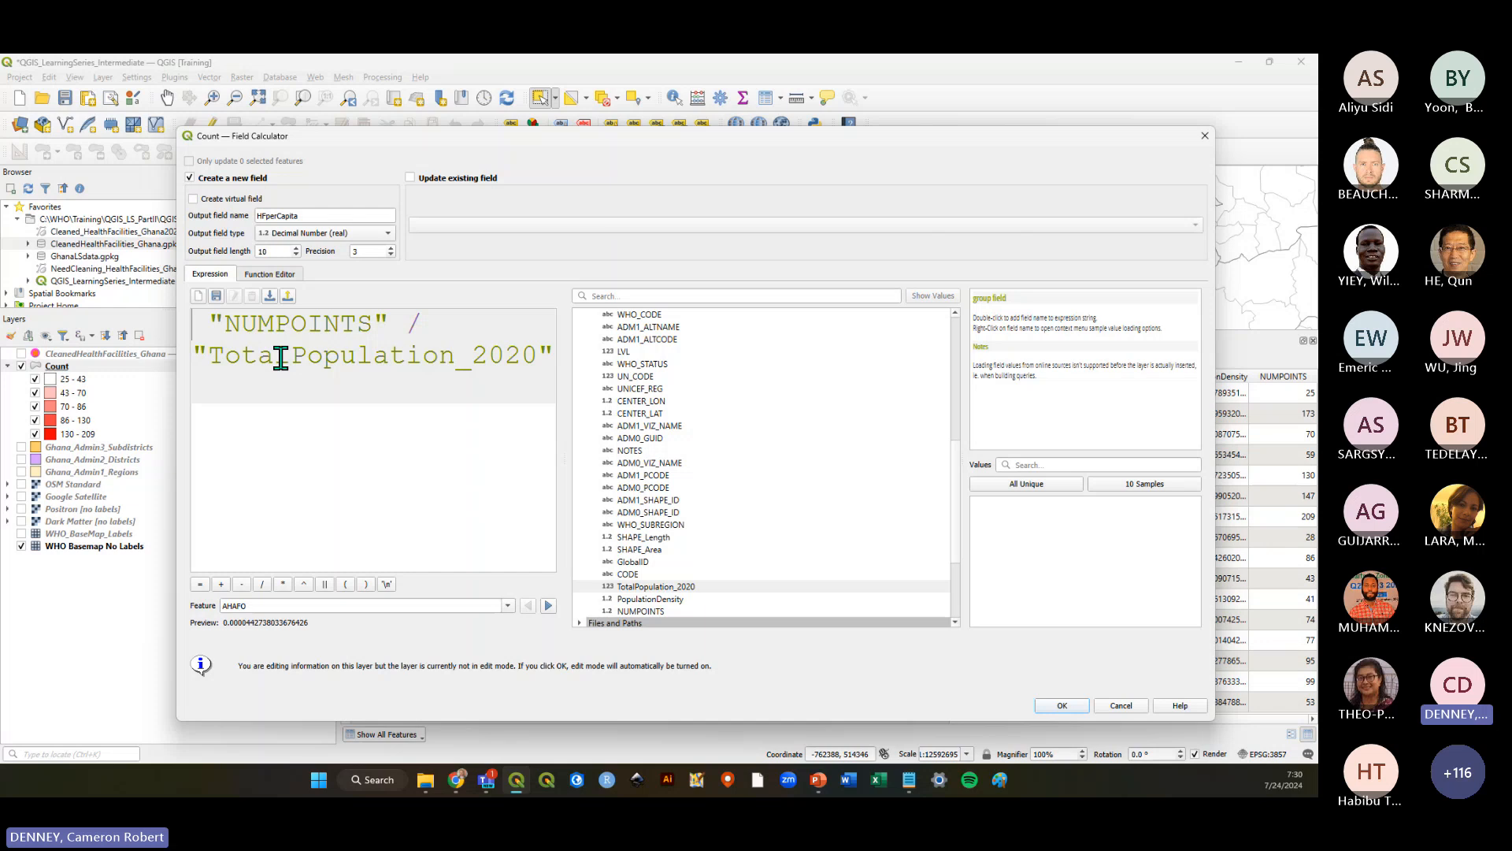
Multiply the expression by putting 100000* in front of "NUMPOINTS", and highlight the operator and the full formula to check them
{"action": "type", "text": "100 "}
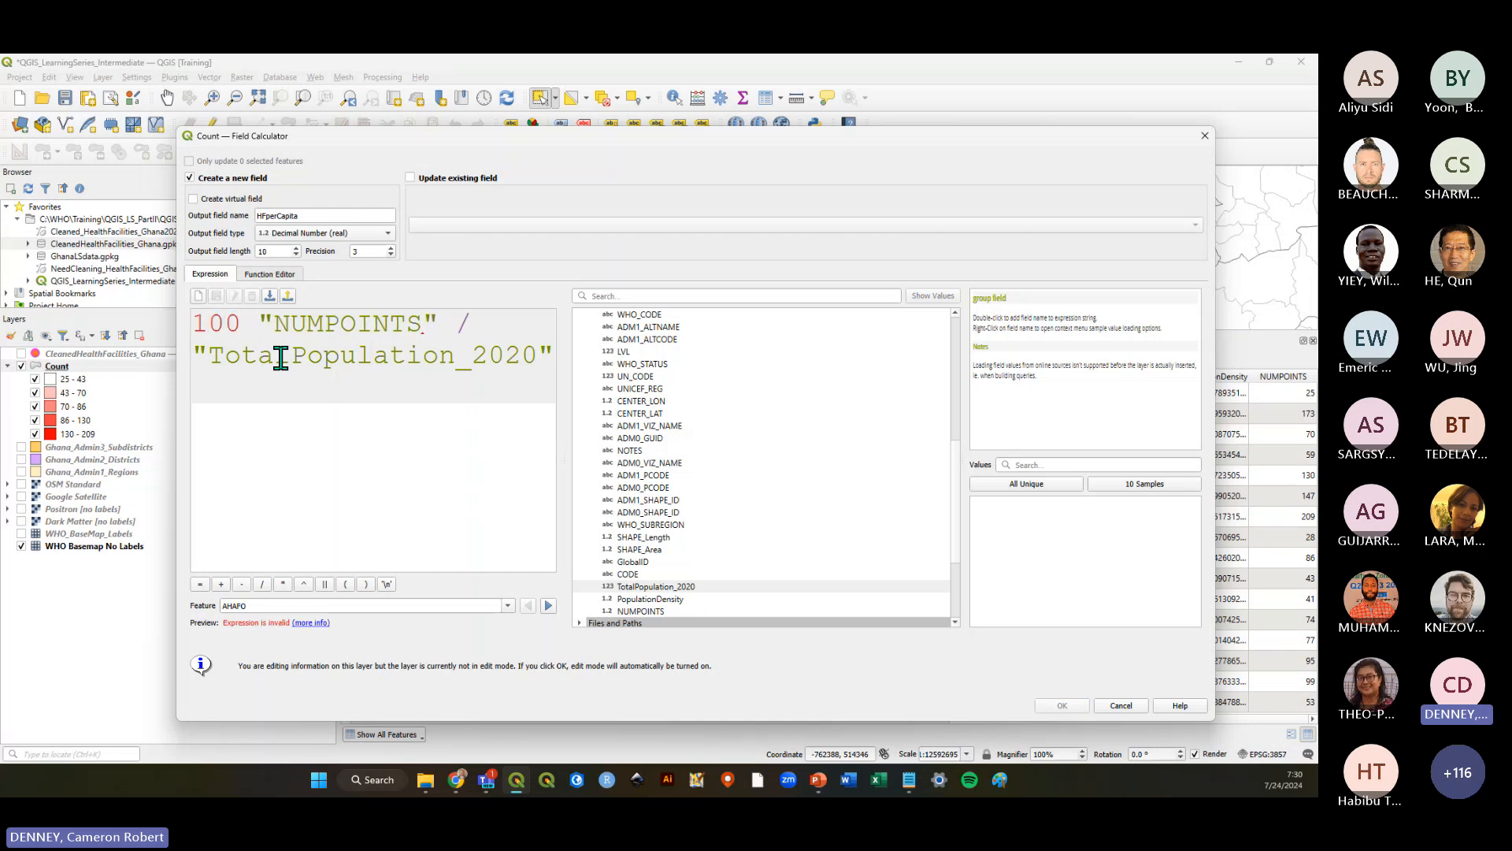
{"action": "type", "text": "000*"}
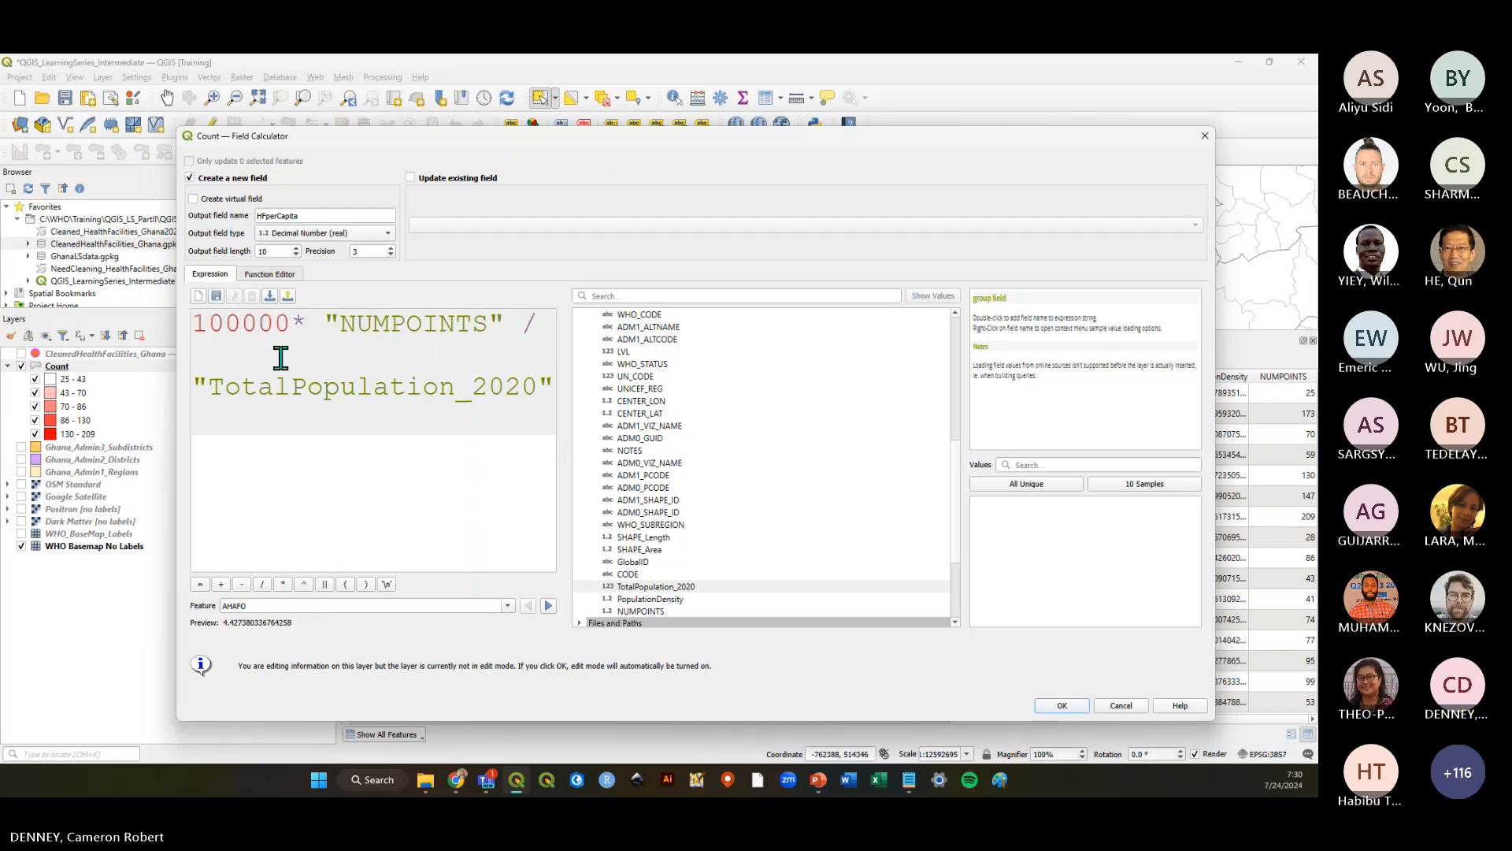
{"action": "double_click", "coordinate": [306, 323]}
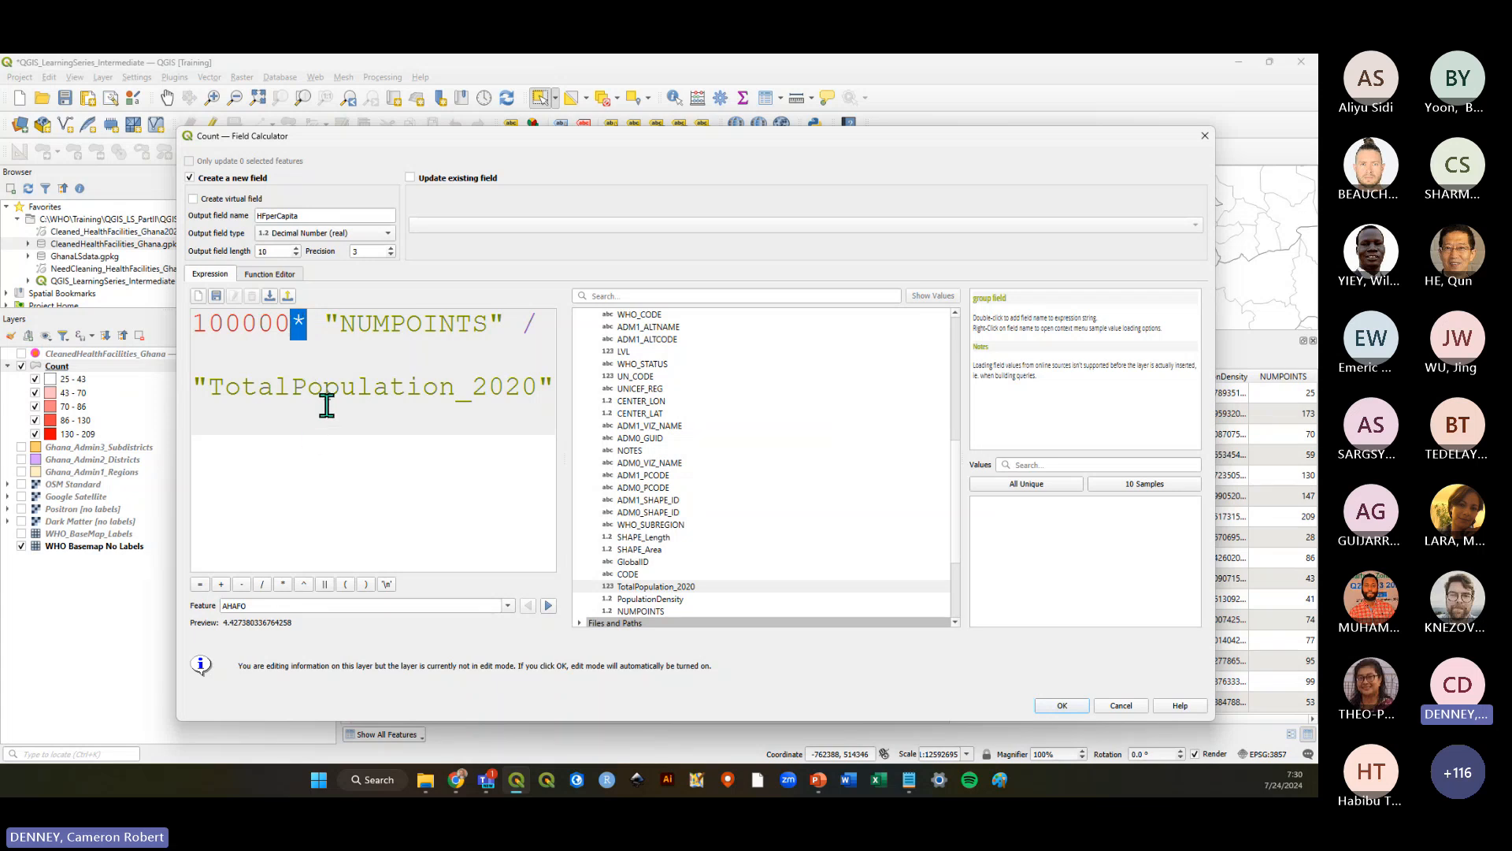
{"action": "left_click", "coordinate": [432, 412]}
{"action": "left_click_drag", "start_coordinate": [549, 385], "coordinate": [201, 340]}
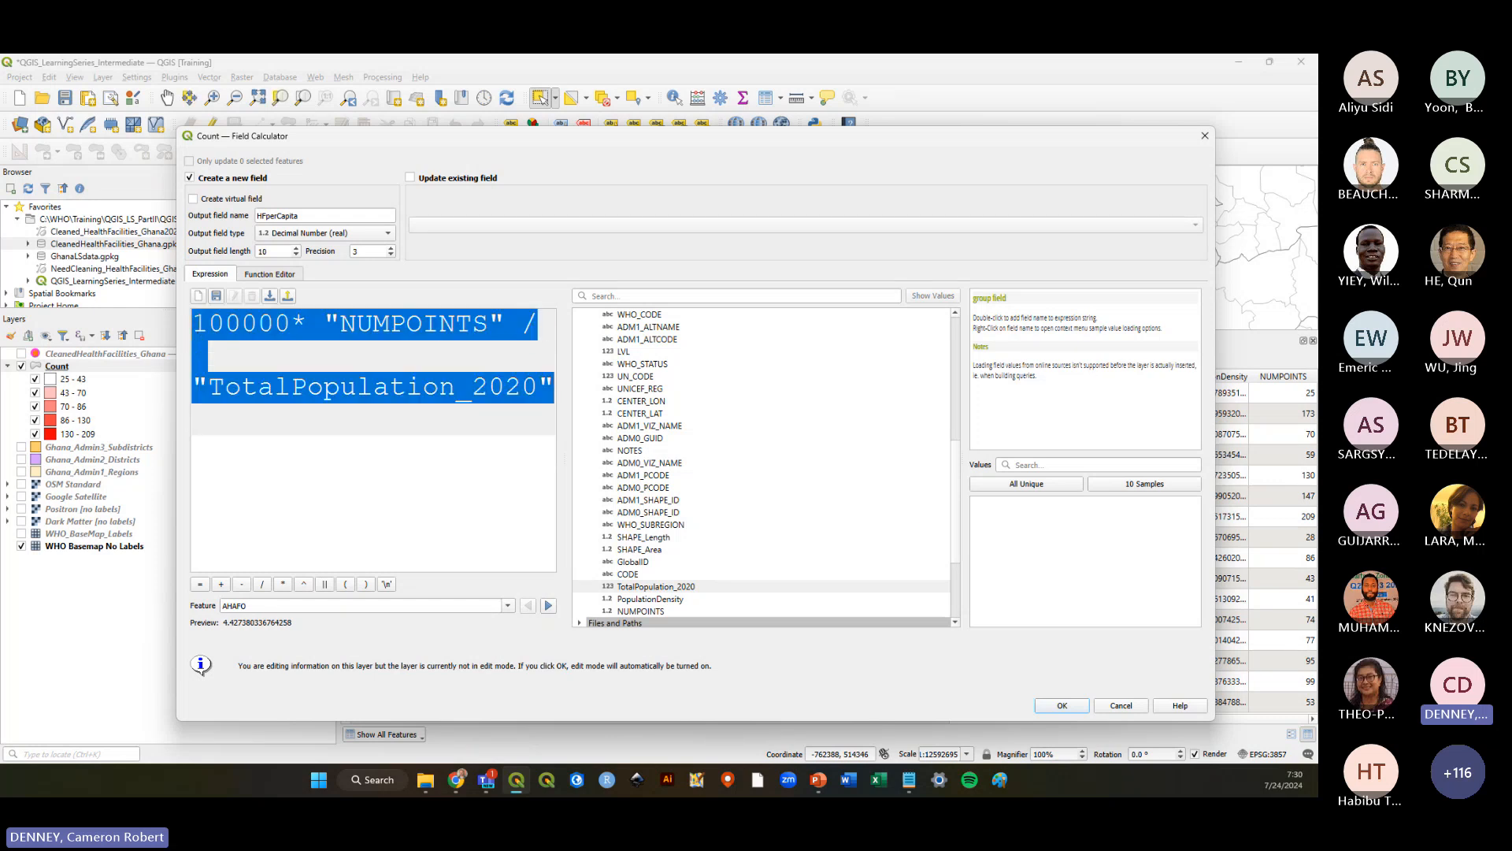
{"action": "key", "text": "alt+Tab"}
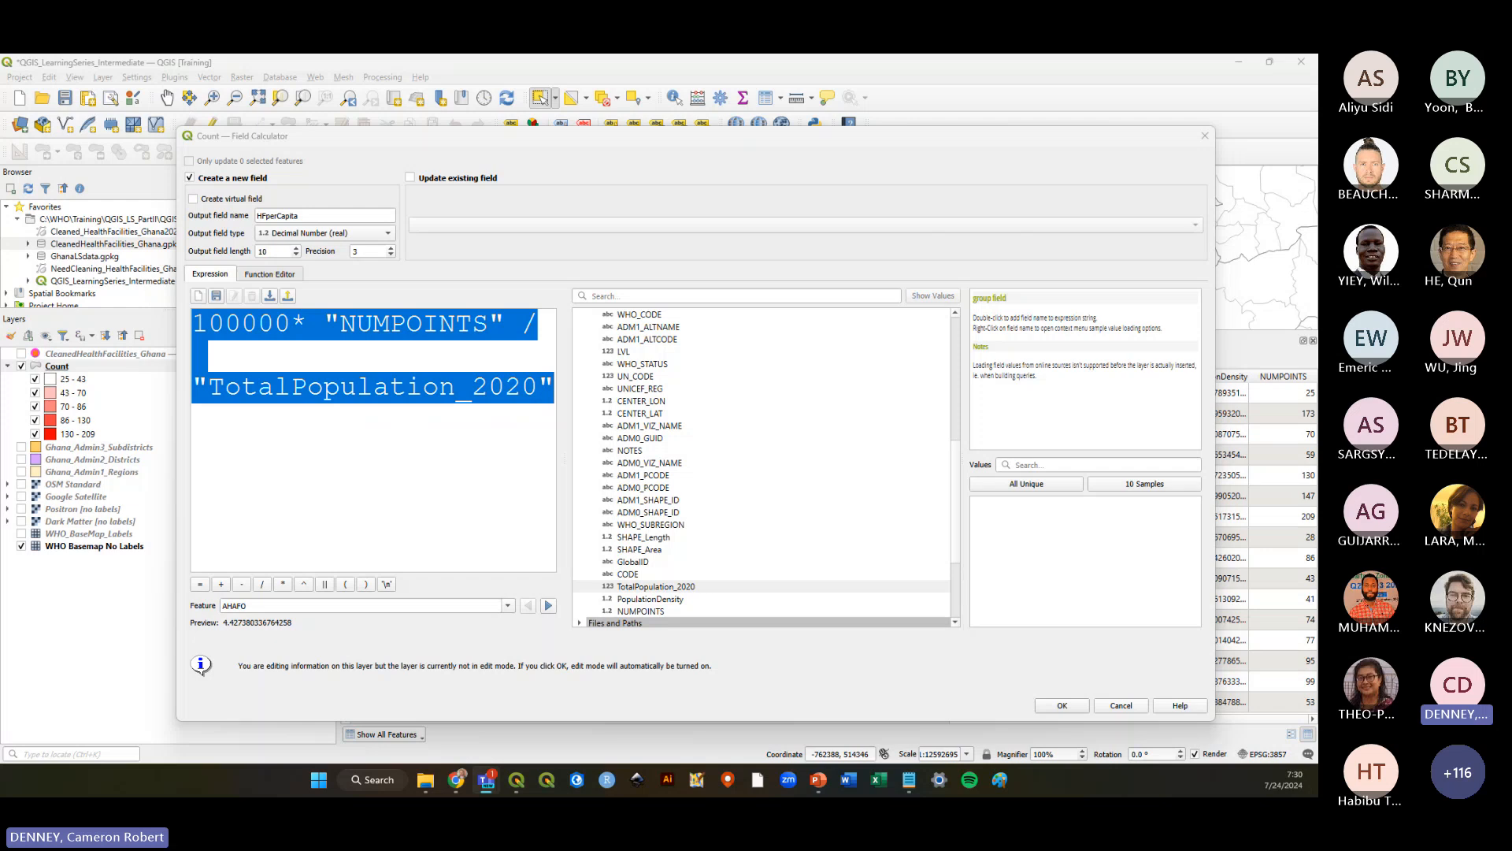
{"action": "left_click", "coordinate": [405, 473]}
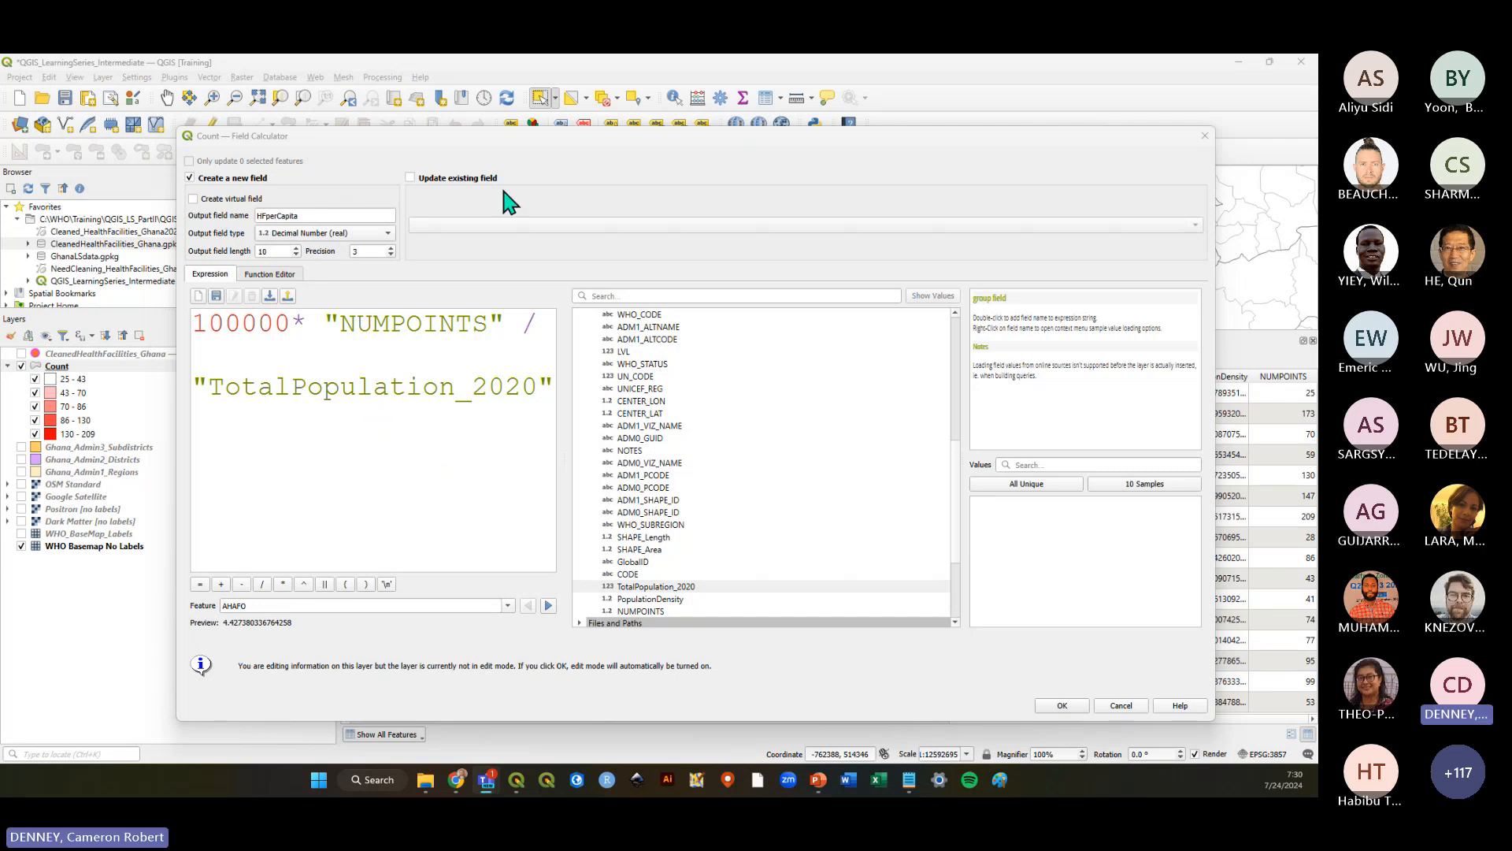
Rename the output field as HFper100k by replacing the word Capita with 100k
{"action": "left_click_drag", "start_coordinate": [519, 142], "coordinate": [524, 130]}
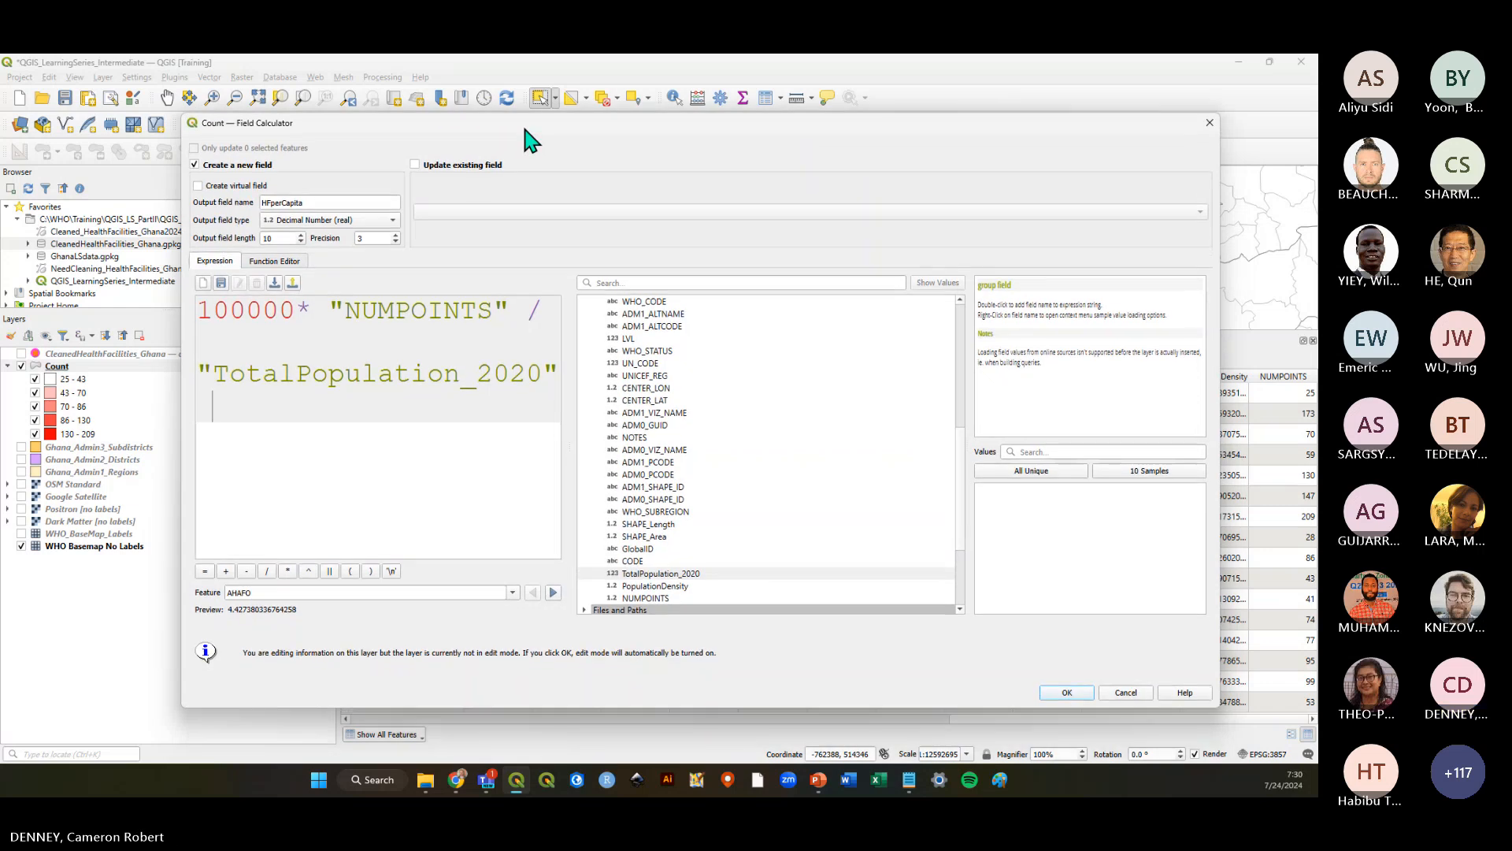
{"action": "left_click", "coordinate": [334, 202]}
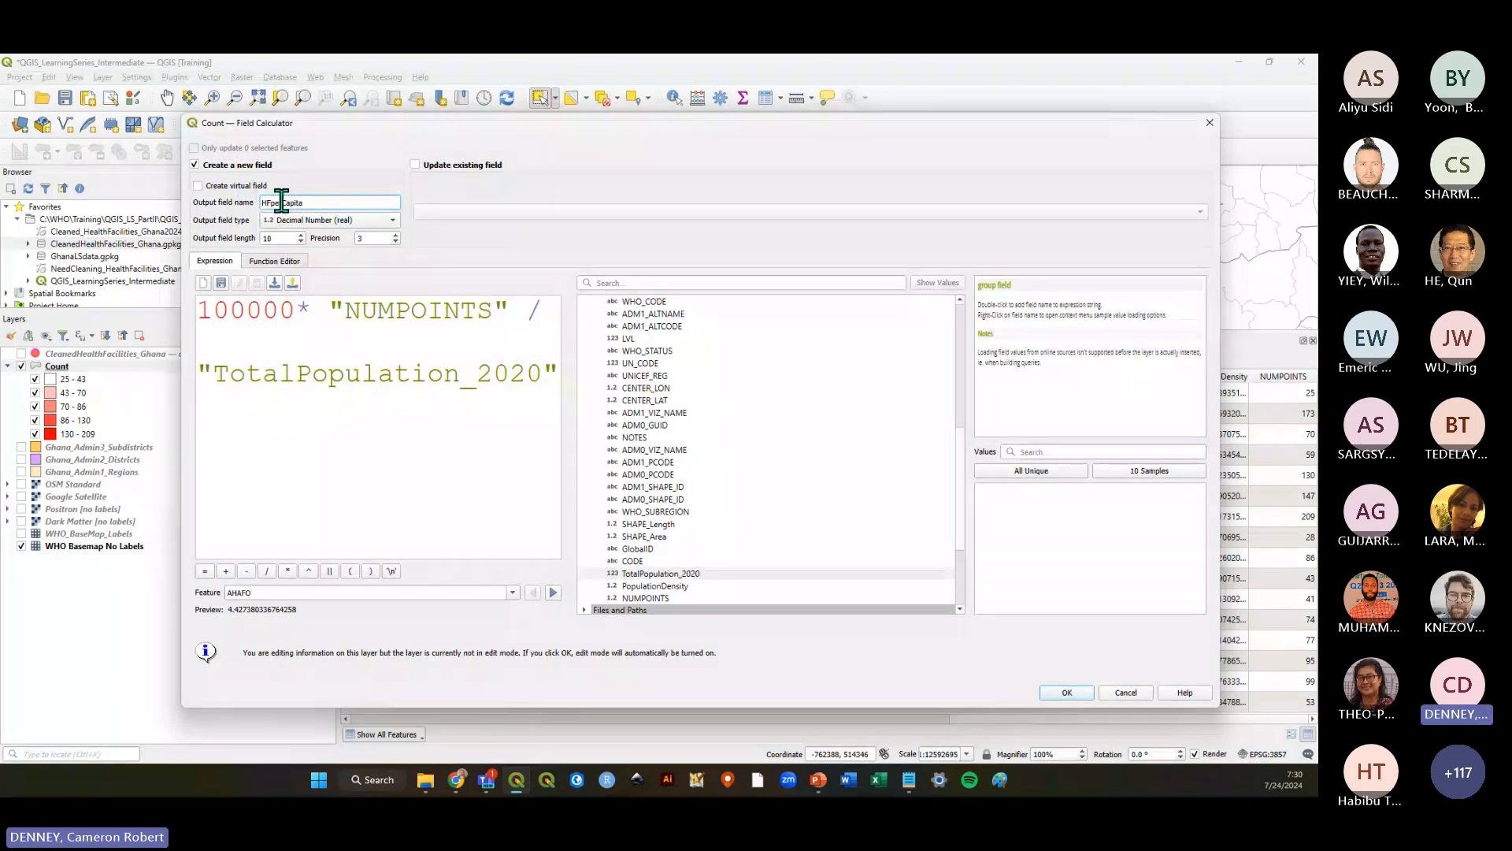
{"action": "mouse_move", "coordinate": [281, 203]}
{"action": "left_mouse_down"}
{"action": "mouse_move", "coordinate": [334, 202]}
{"action": "mouse_move", "coordinate": [300, 200]}
{"action": "left_mouse_up"}
{"action": "type", "text": "100k"}
{"action": "left_click_drag", "start_coordinate": [300, 201], "coordinate": [262, 201]}
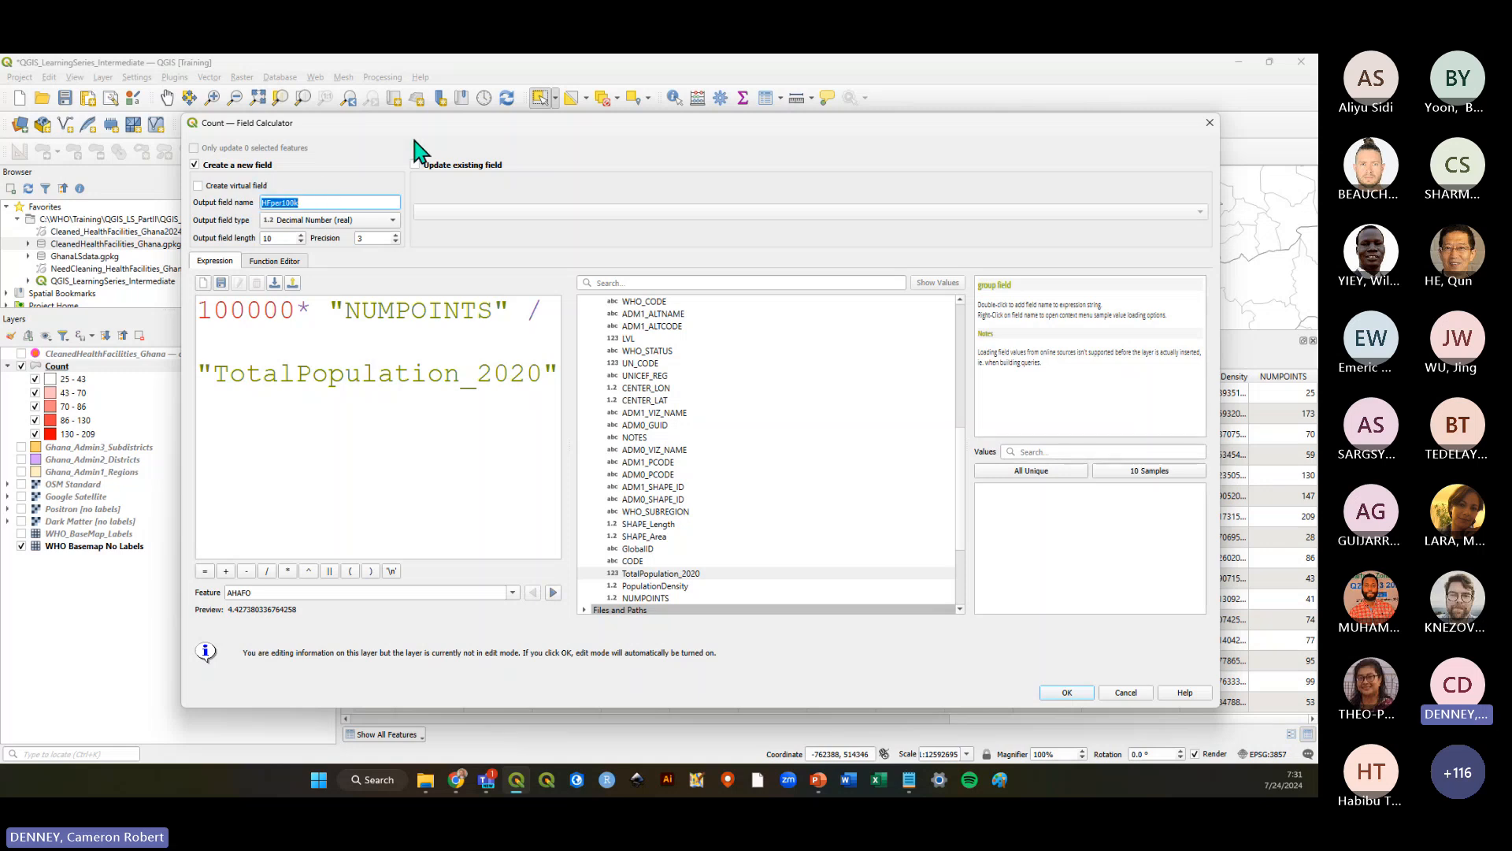
{"action": "left_click", "coordinate": [286, 403]}
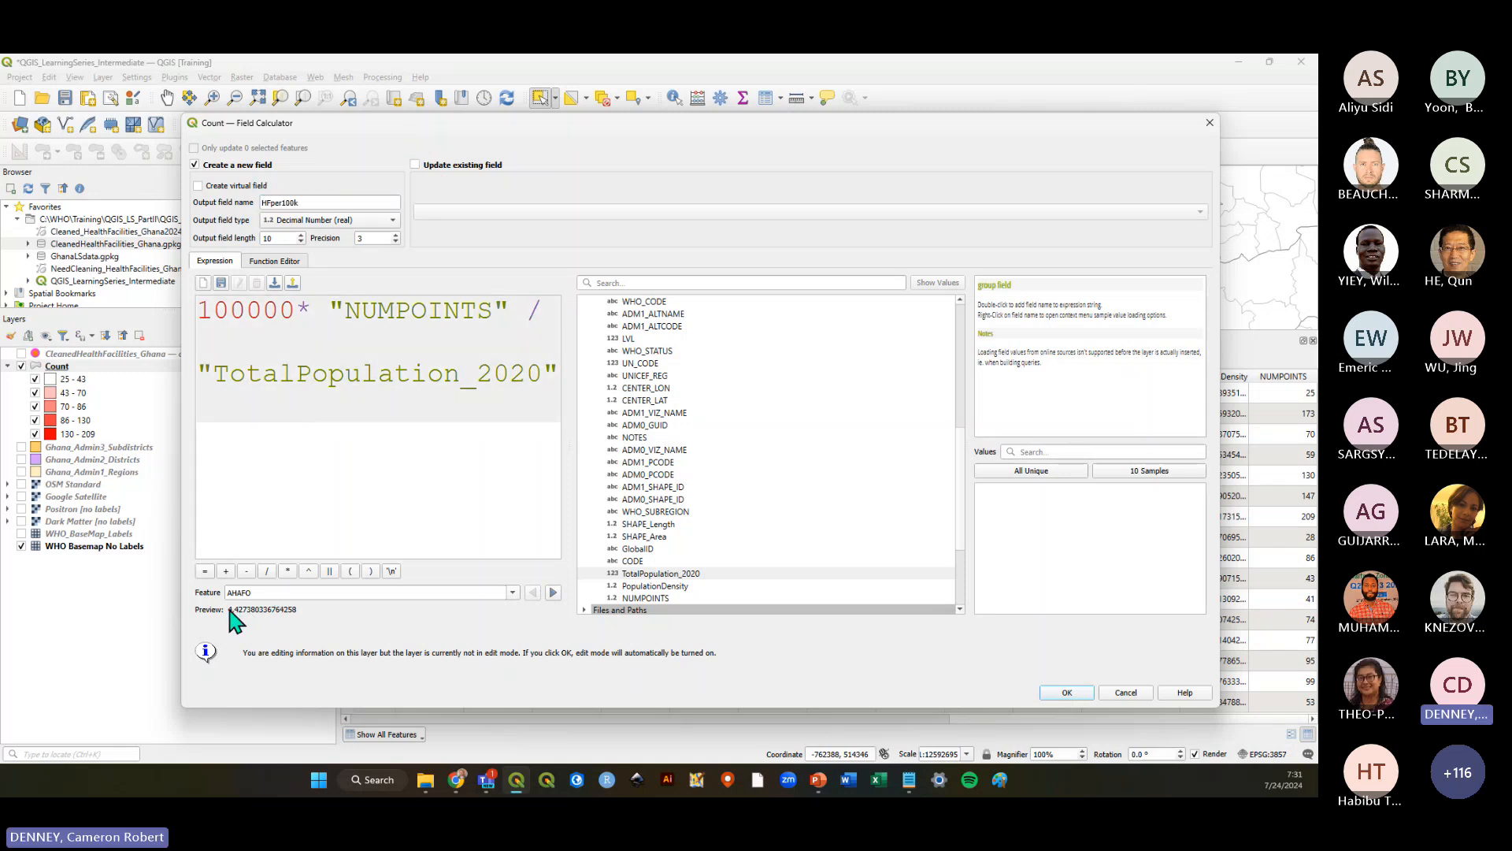
Examine the expression's preview result for several regions by stepping forward and back through the Count layer's features
{"action": "left_click_drag", "start_coordinate": [229, 611], "coordinate": [301, 613]}
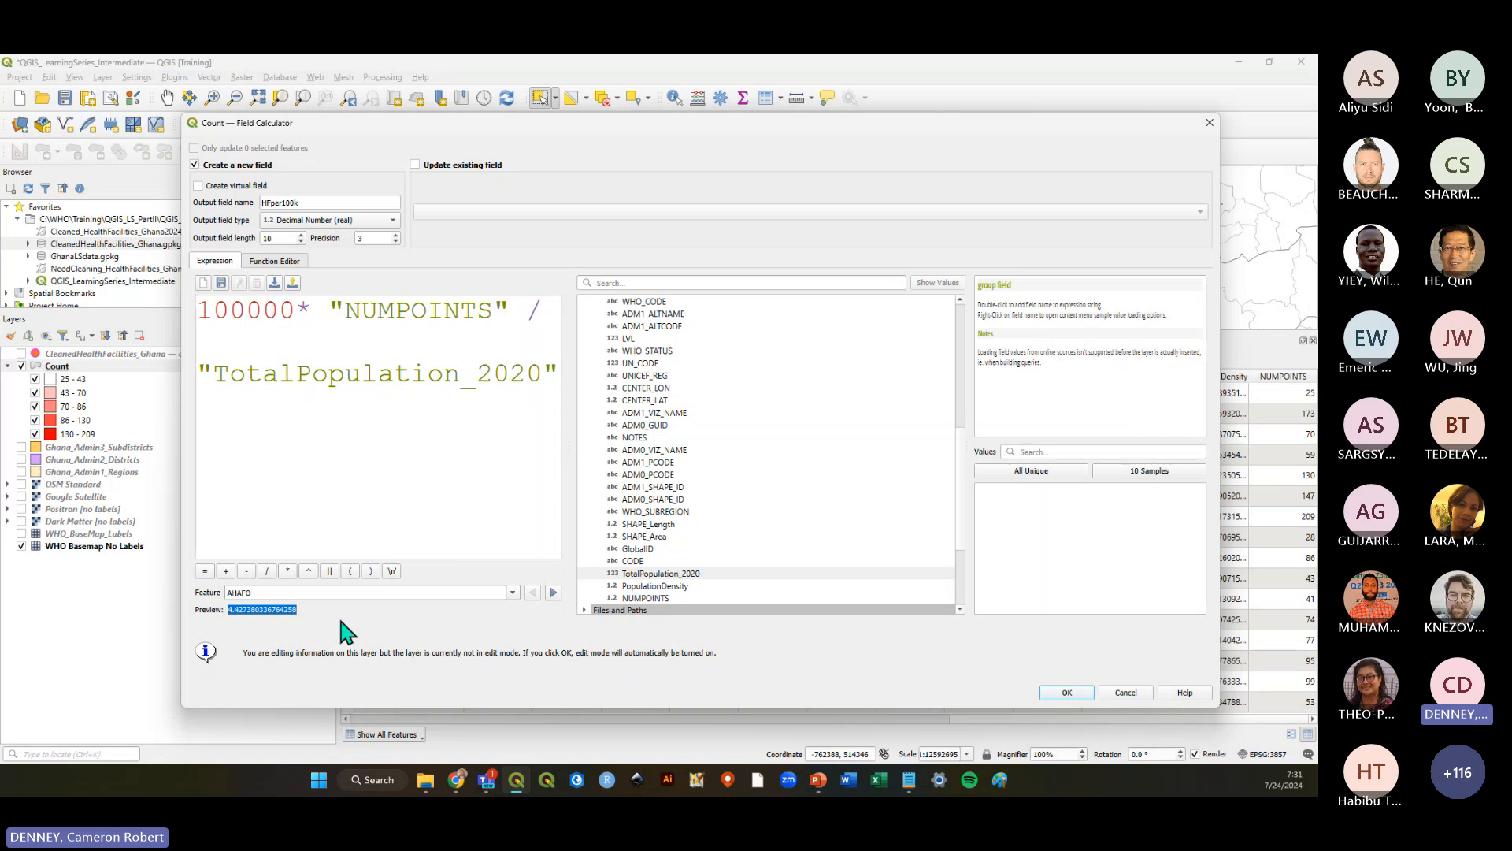
{"action": "left_click", "coordinate": [554, 593]}
{"action": "left_click", "coordinate": [553, 593]}
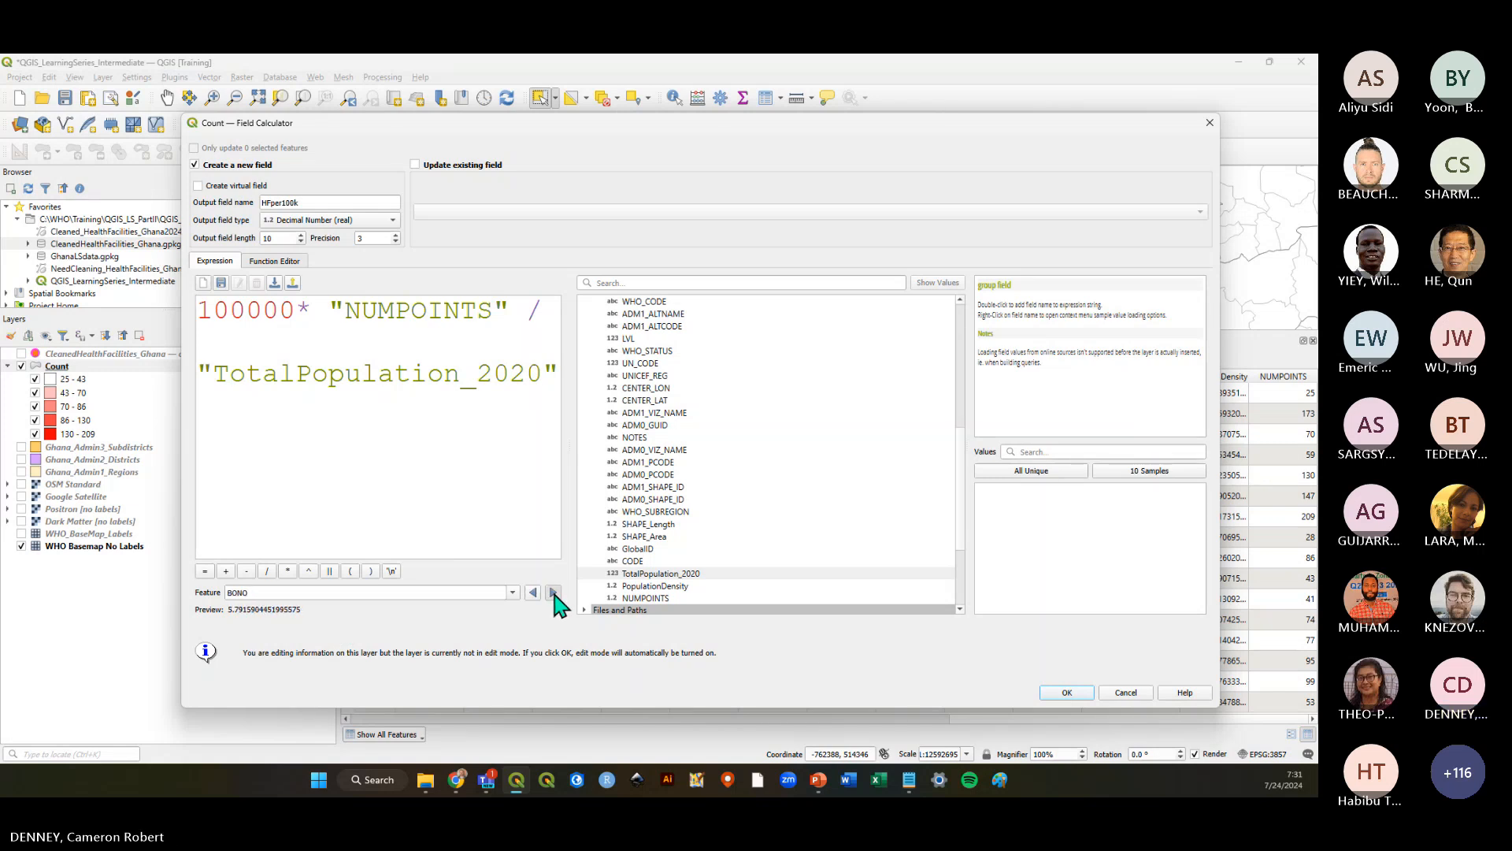
{"action": "left_click", "coordinate": [554, 593]}
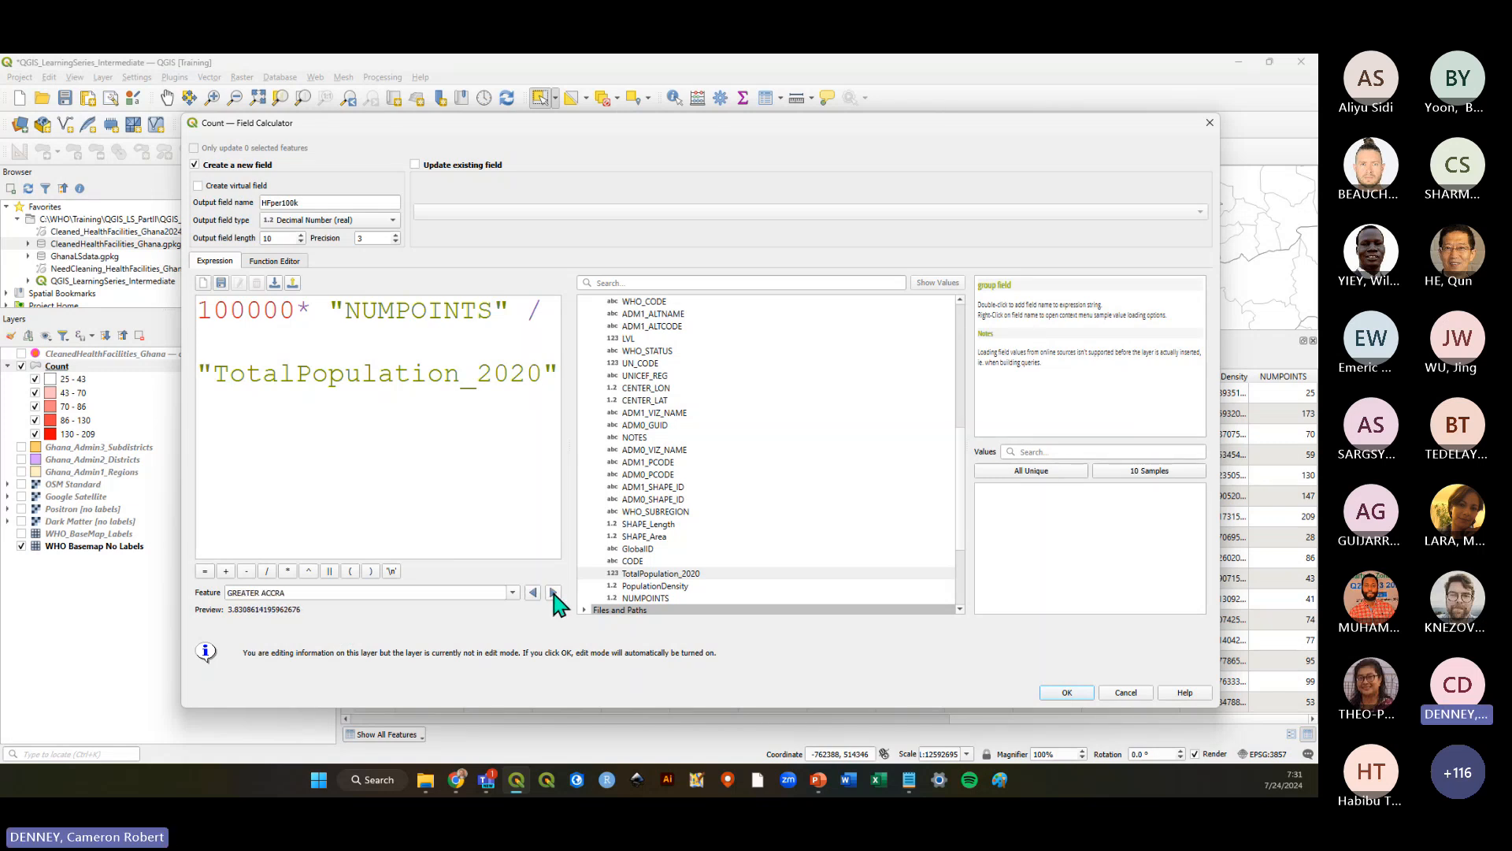
{"action": "left_click", "coordinate": [553, 593]}
{"action": "left_click", "coordinate": [553, 593]}
{"action": "left_click", "coordinate": [553, 593]}
{"action": "left_click", "coordinate": [554, 593]}
{"action": "left_click", "coordinate": [532, 594]}
{"action": "left_click", "coordinate": [553, 593]}
{"action": "left_click", "coordinate": [554, 594]}
{"action": "left_click", "coordinate": [553, 593]}
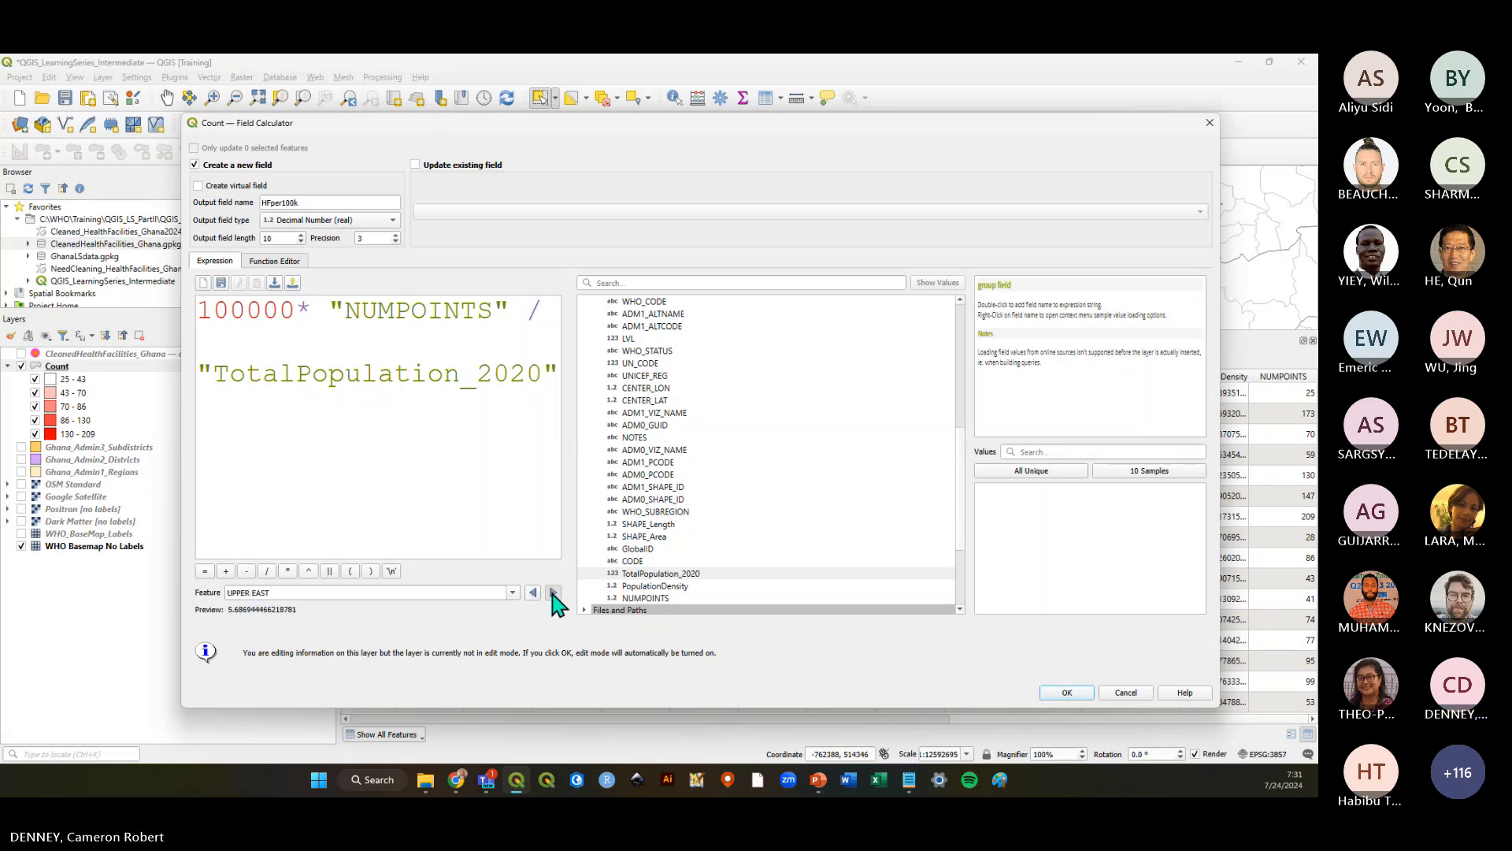
{"action": "left_click", "coordinate": [533, 593]}
{"action": "left_click", "coordinate": [533, 593]}
{"action": "left_click", "coordinate": [533, 593]}
{"action": "left_click", "coordinate": [213, 311]}
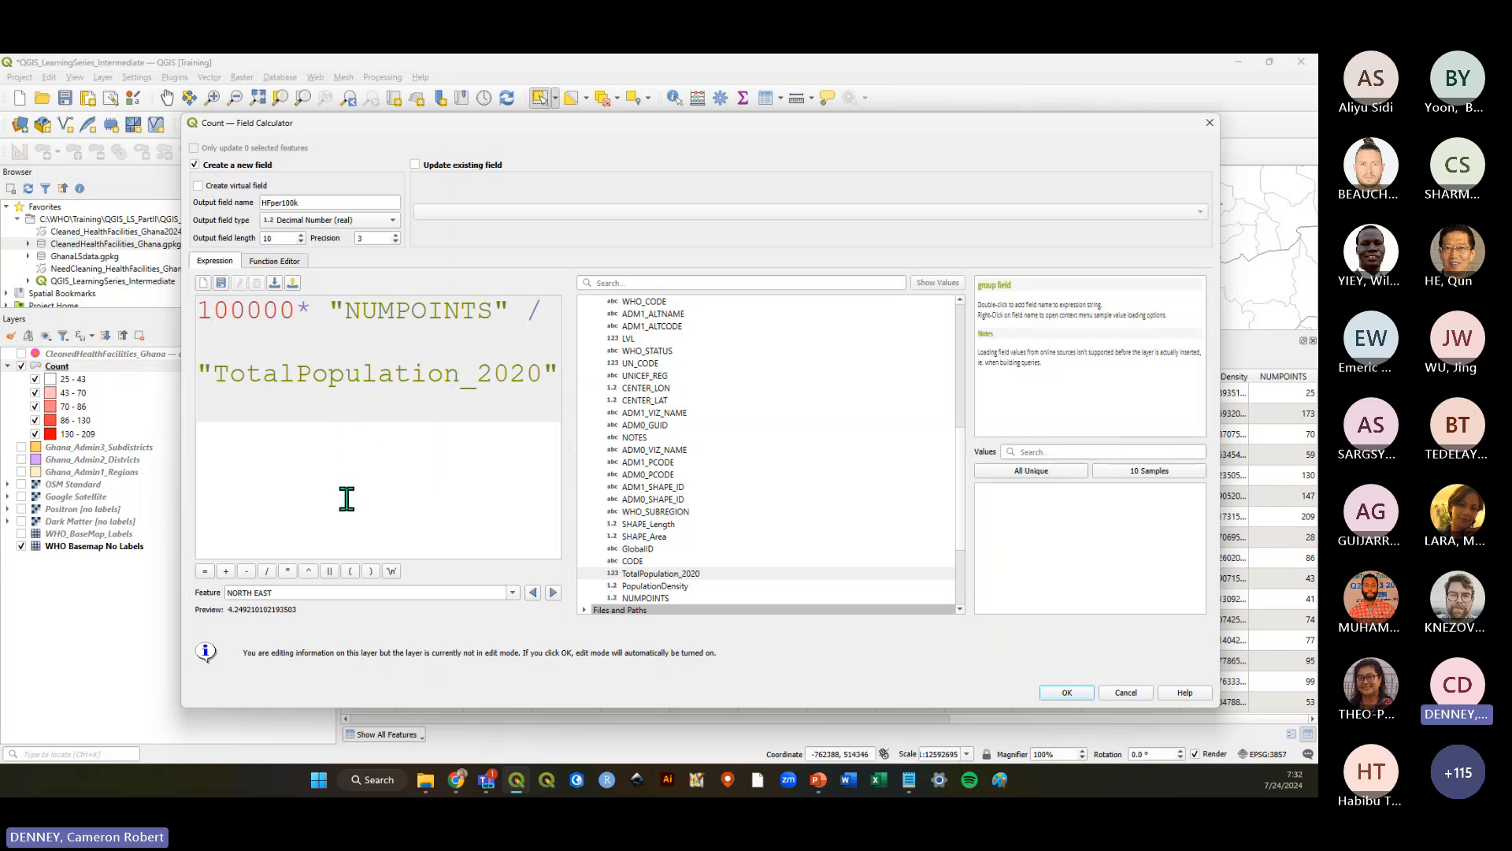
{"action": "left_click", "coordinate": [552, 595]}
{"action": "left_click", "coordinate": [536, 594]}
Keep the output type Decimal Number (real) and run the calculation to add HFper100k to the Count layer
{"action": "left_click", "coordinate": [309, 222]}
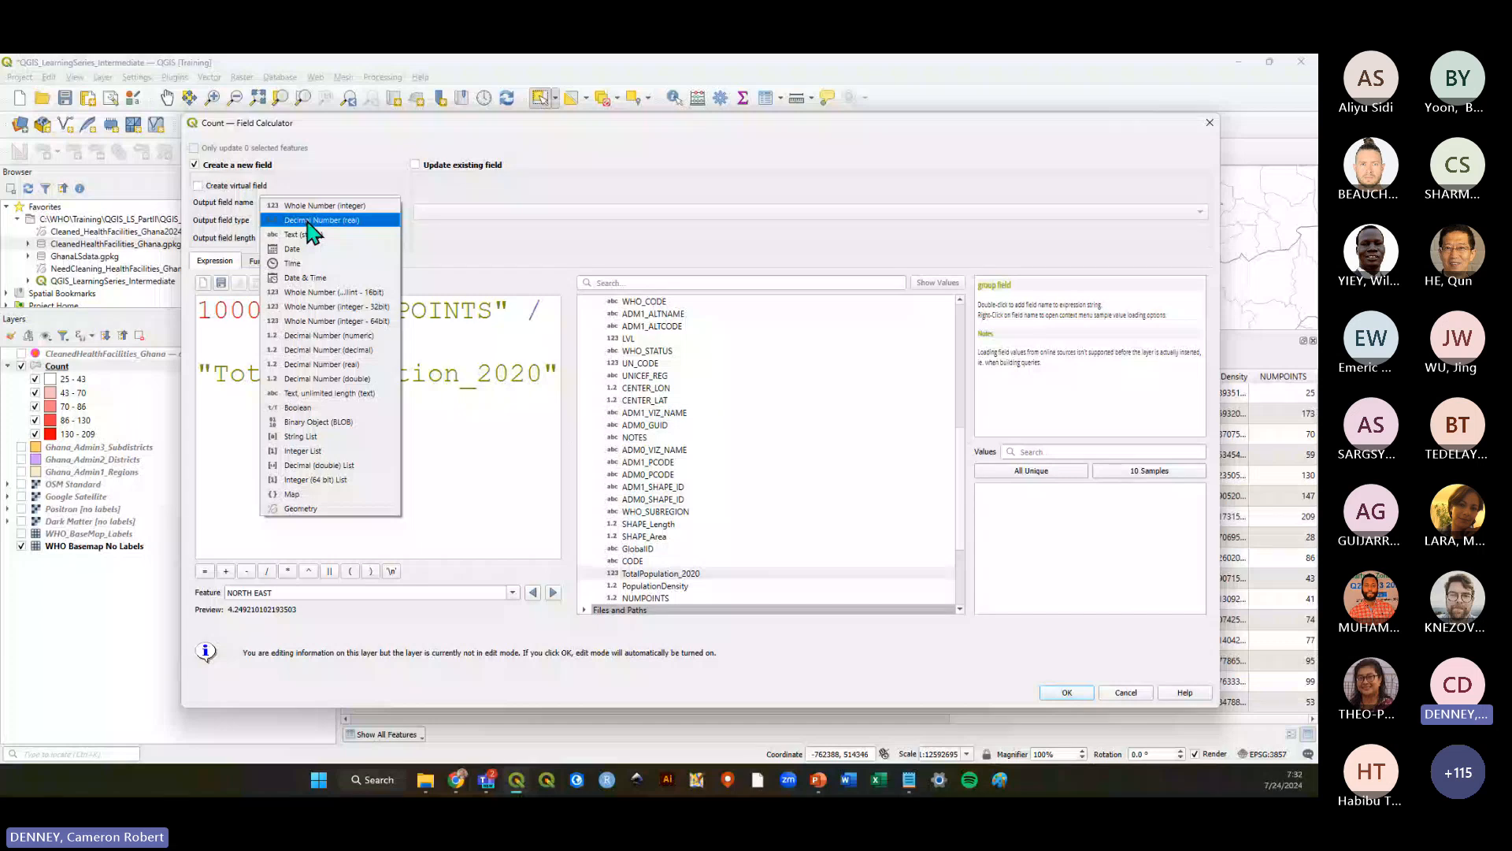
{"action": "left_click", "coordinate": [308, 222]}
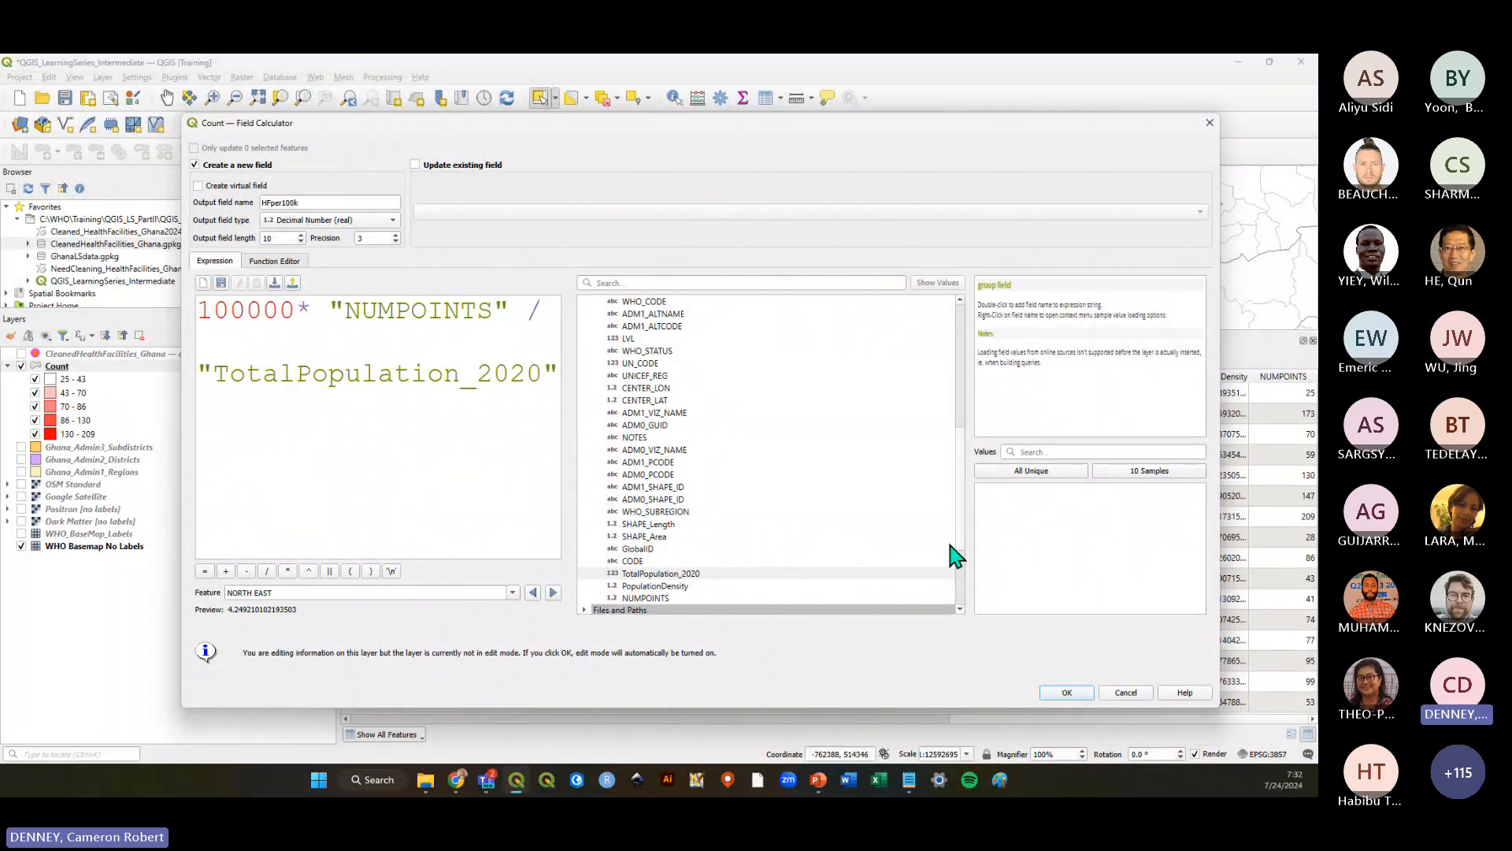
{"action": "left_click", "coordinate": [1067, 693]}
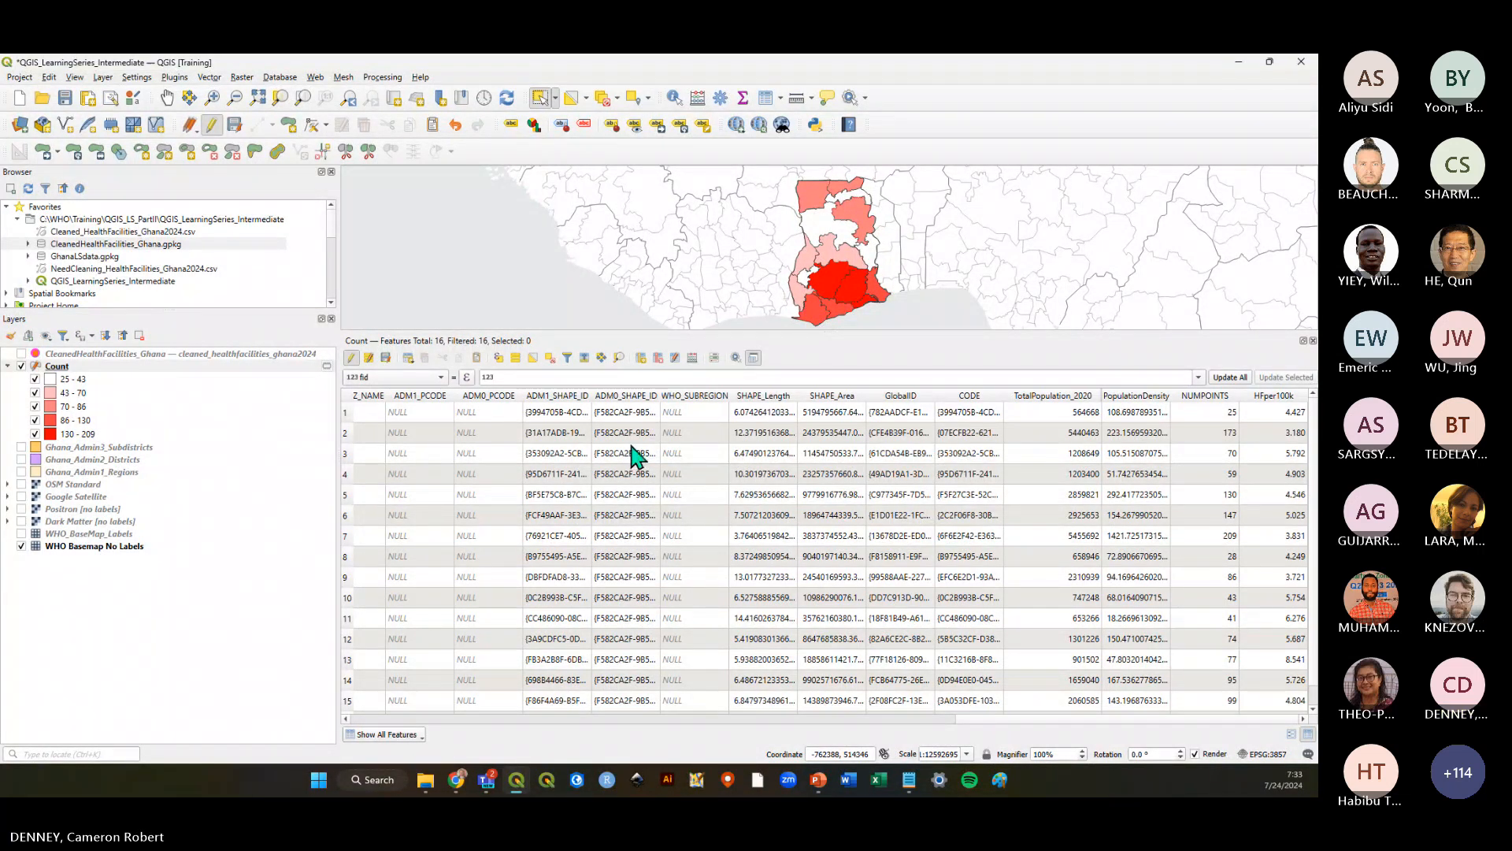
Select the Count layer and turn off its edit mode
{"action": "left_click", "coordinate": [57, 367]}
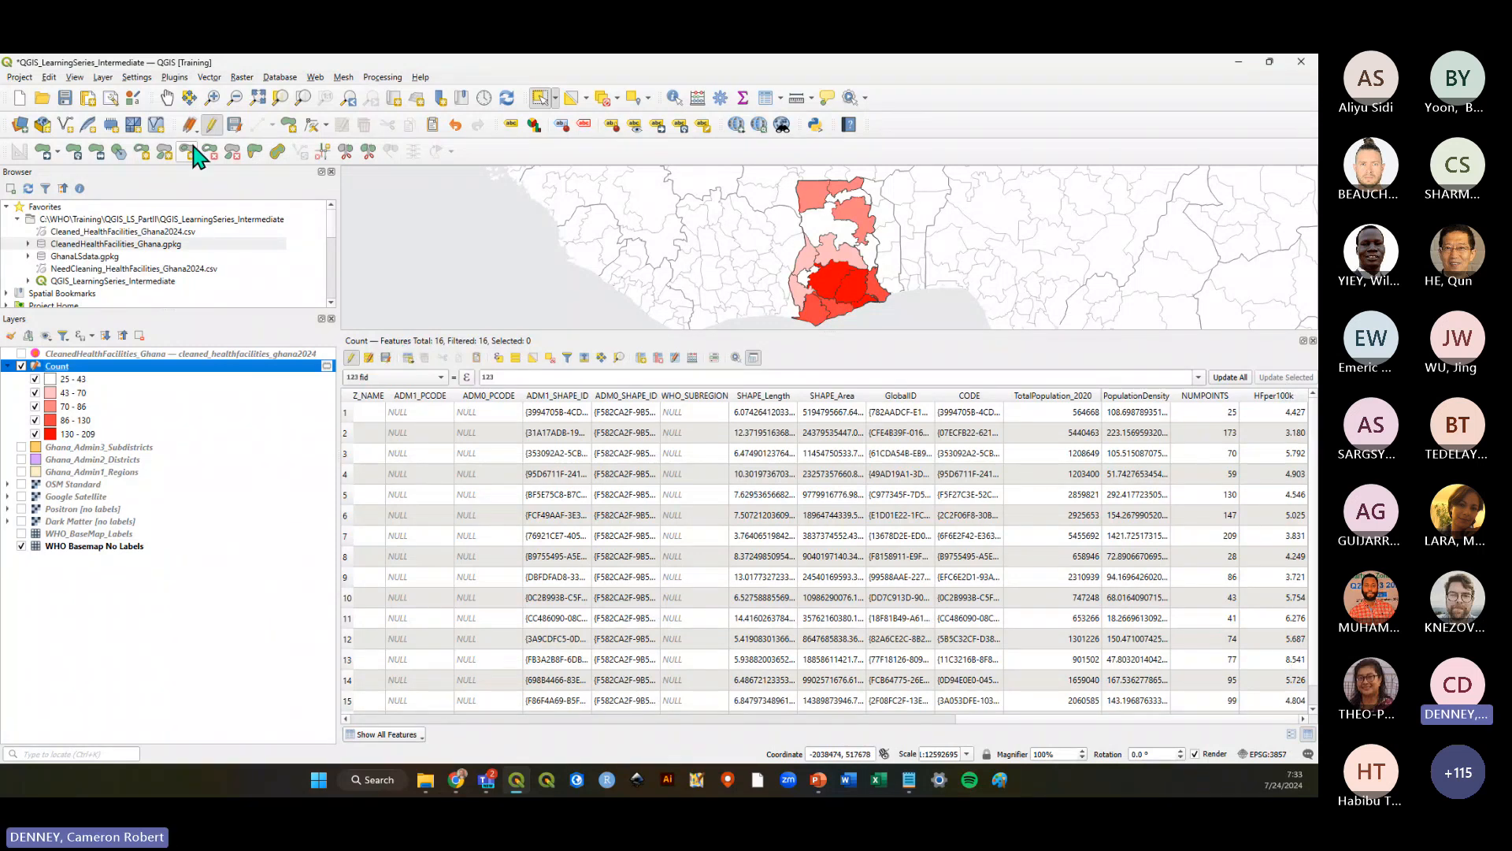
{"action": "left_click", "coordinate": [209, 126]}
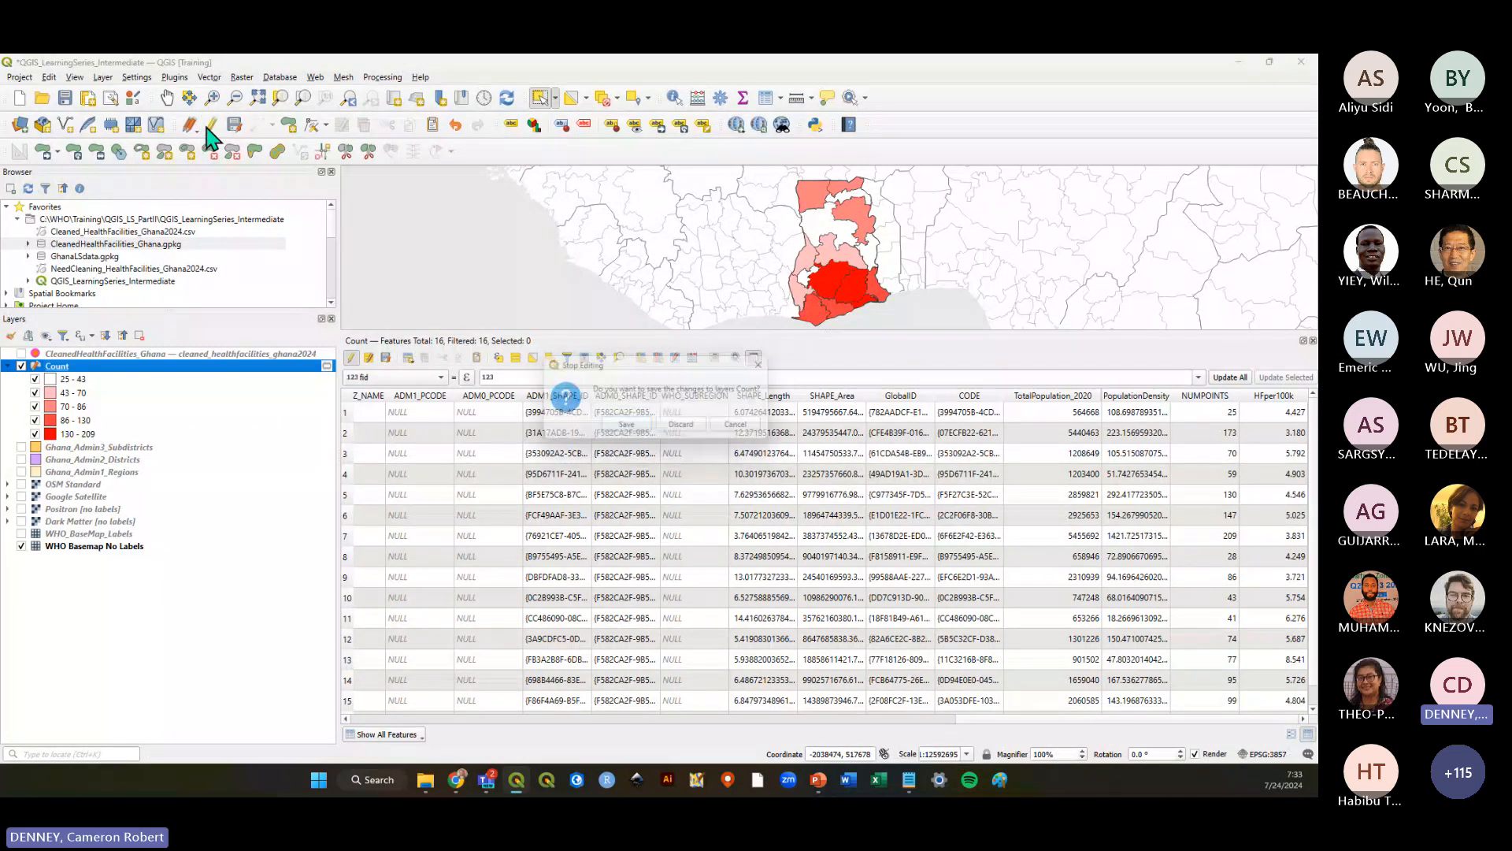
Save the edits to the Count layer, stop editing it, and save the project
{"action": "left_click", "coordinate": [628, 428]}
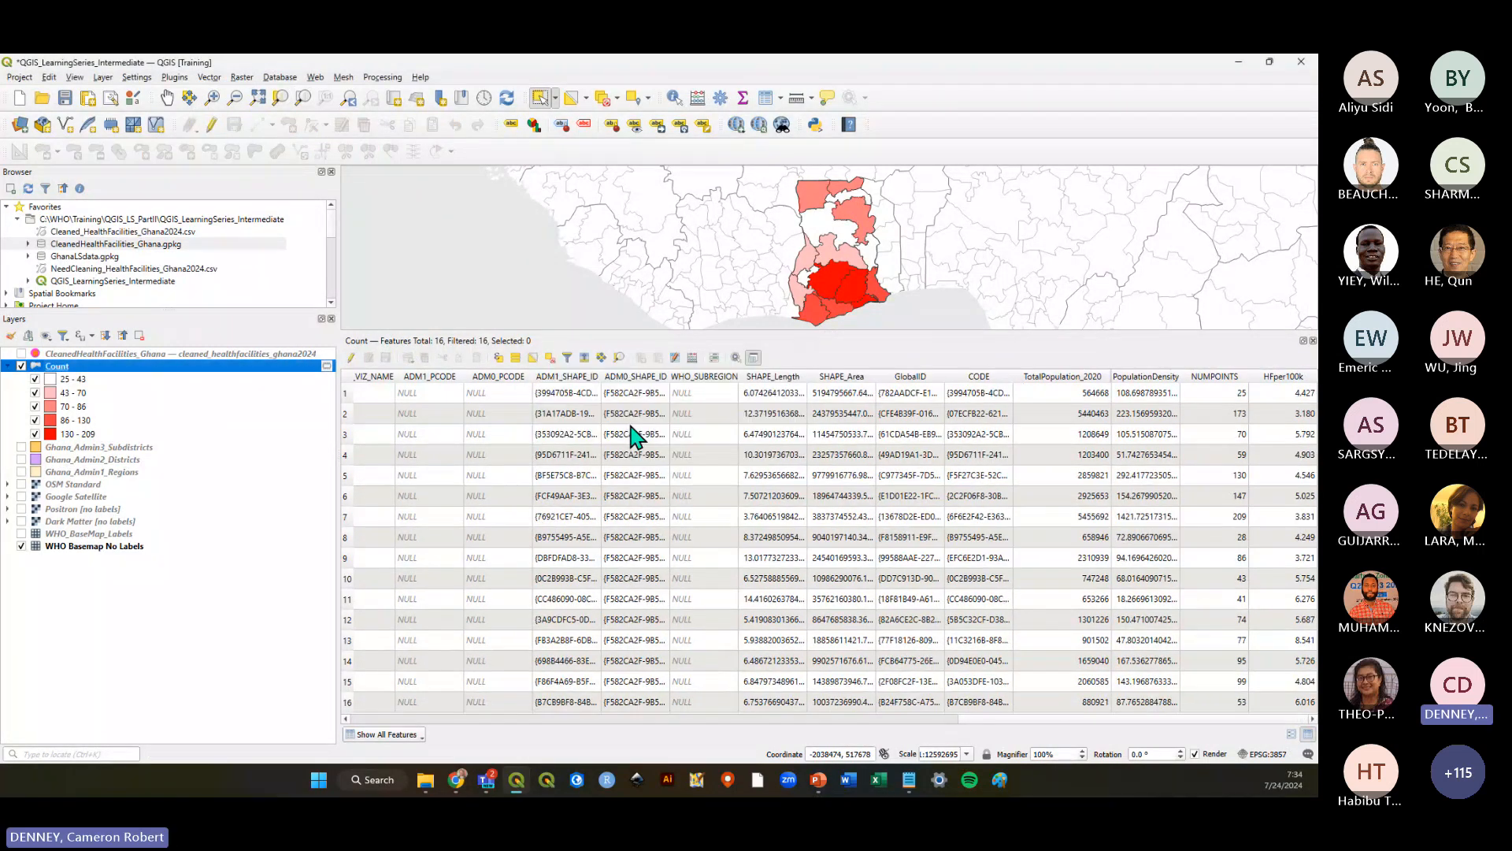
{"action": "left_click", "coordinate": [66, 98]}
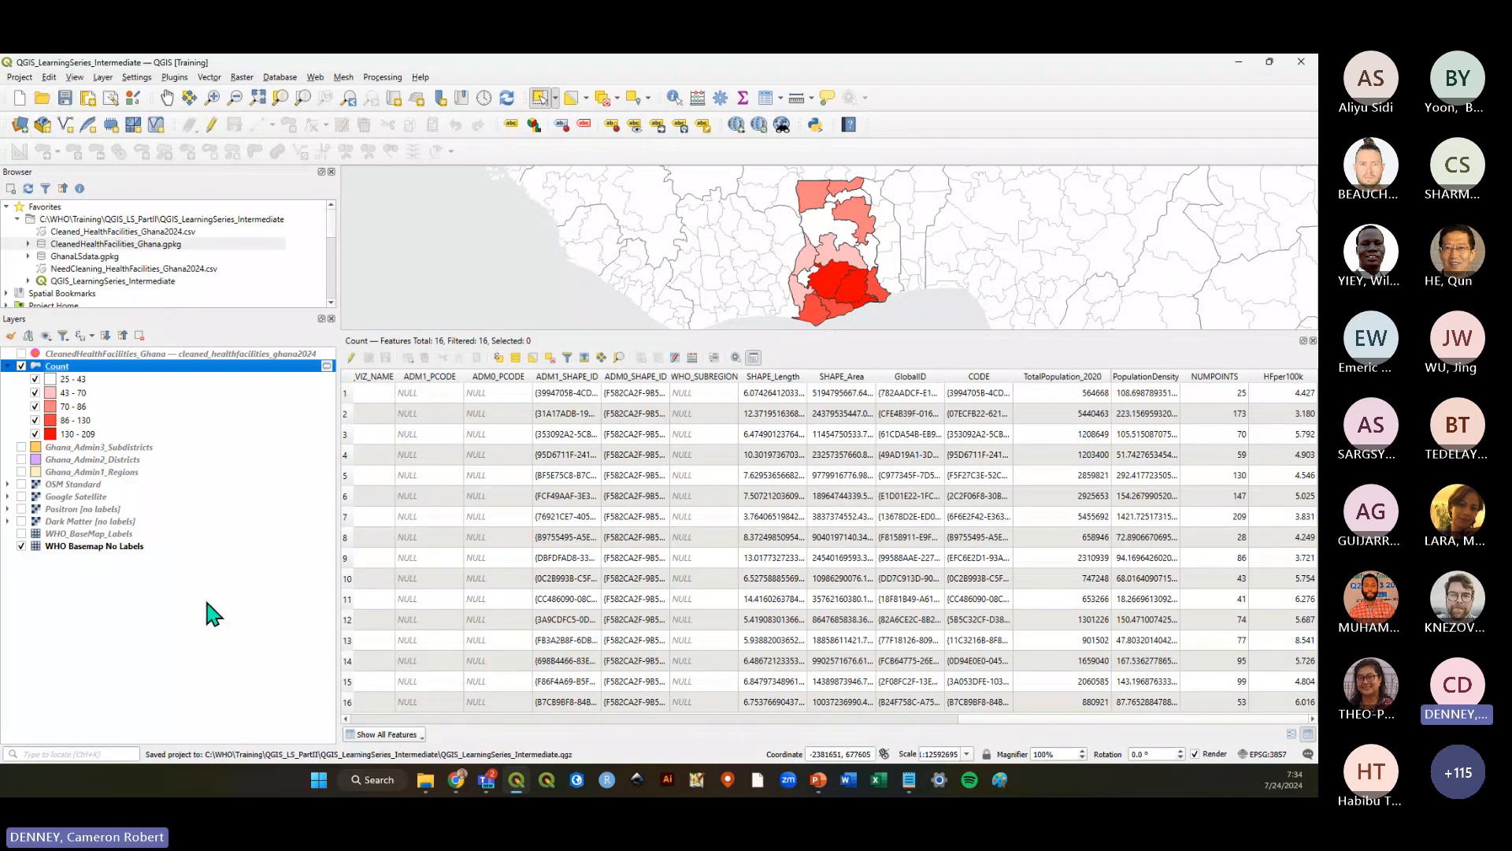
{"action": "left_click", "coordinate": [1054, 720]}
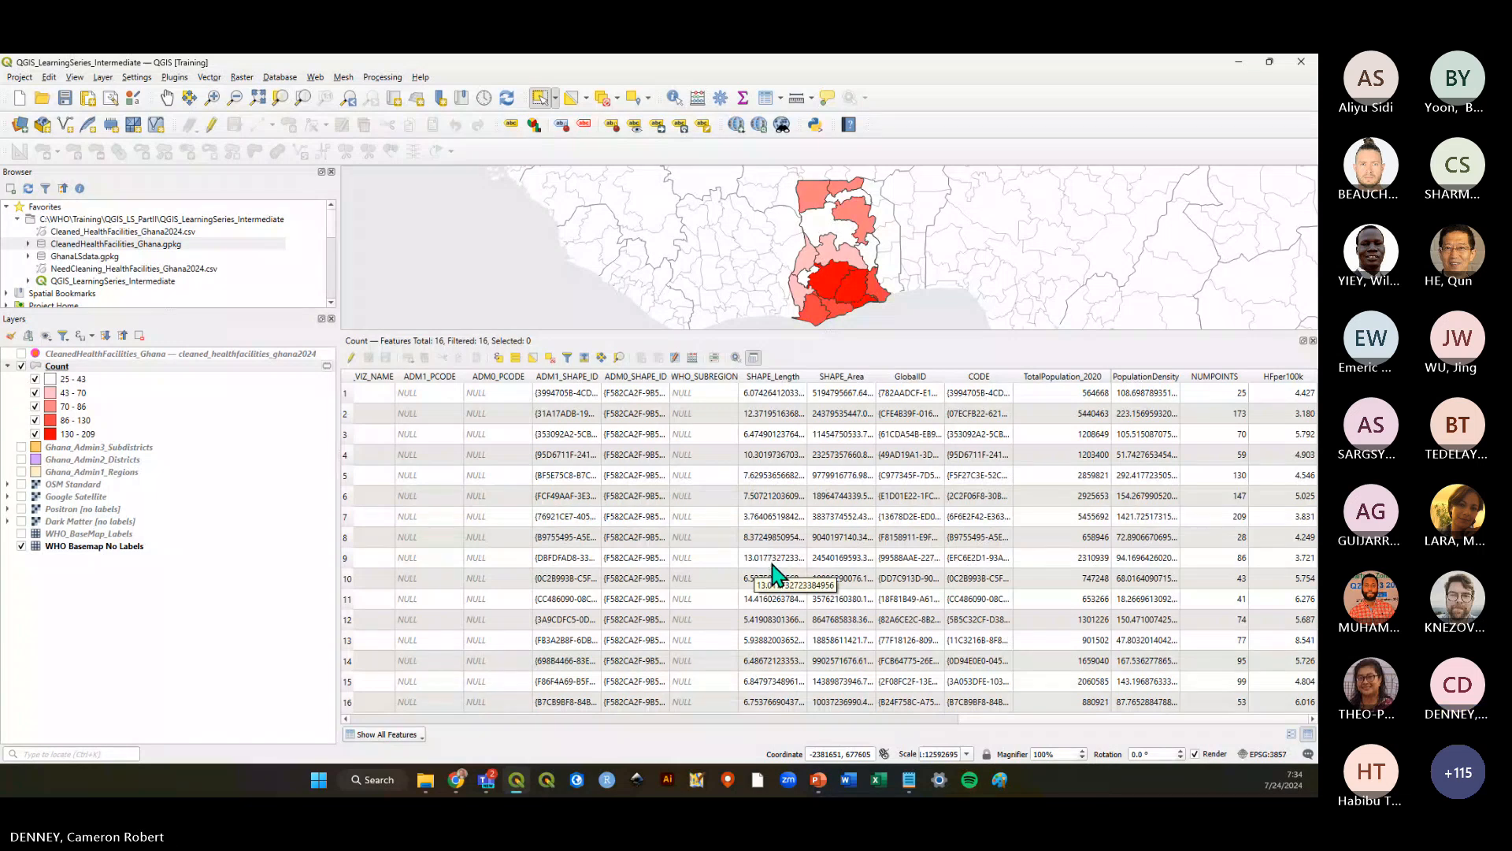
{"action": "left_click", "coordinate": [189, 582]}
{"action": "left_click", "coordinate": [65, 97]}
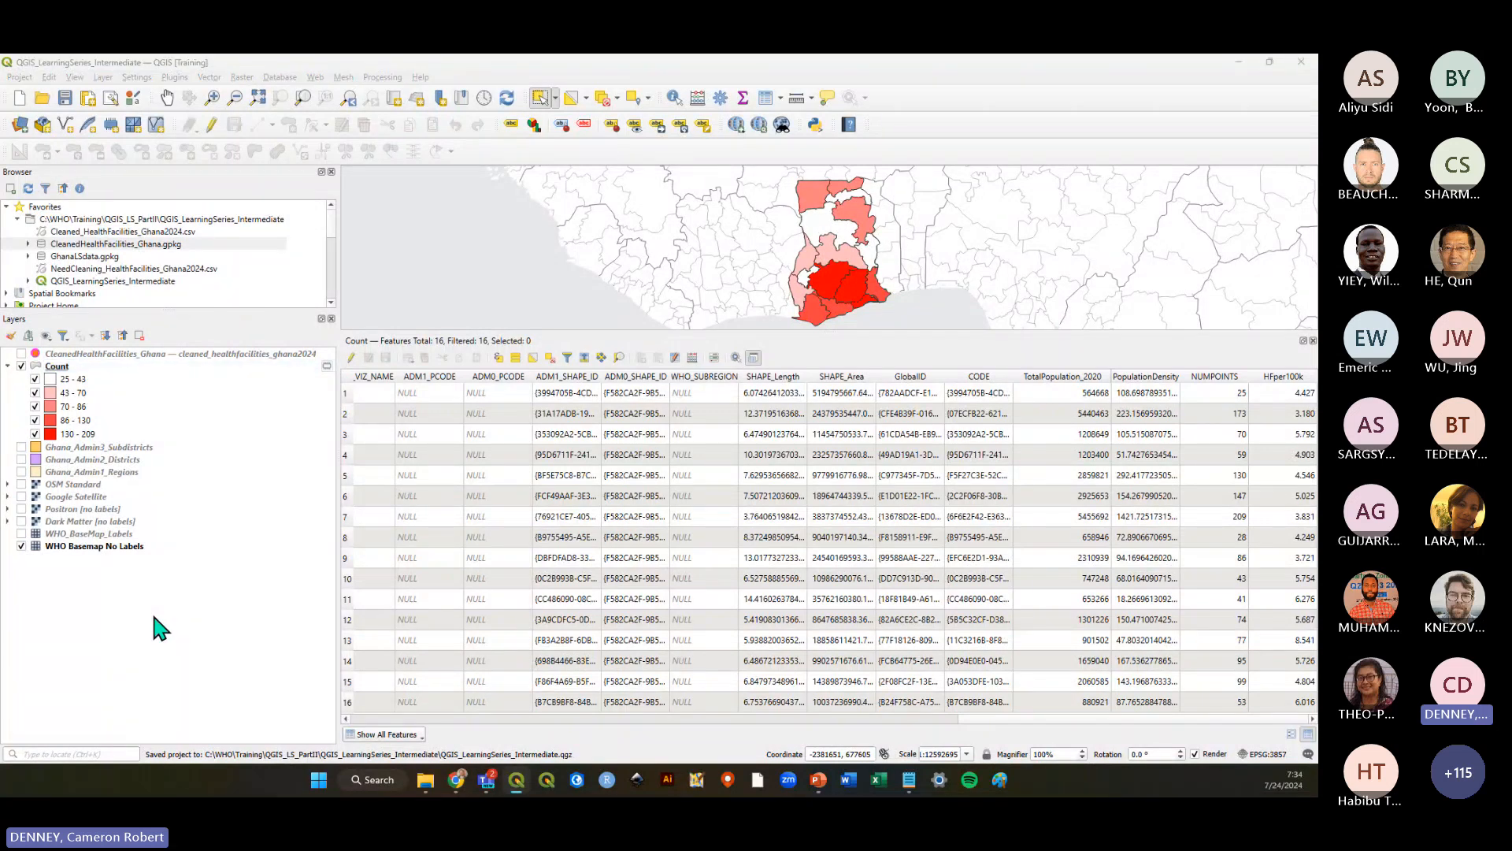
Switch to the QGISII_LearningSeriesTutorial.pdf in the browser and review steps 5 to 8 on the per-100,000 field calculation and map styling
{"action": "key", "text": "alt+Tab"}
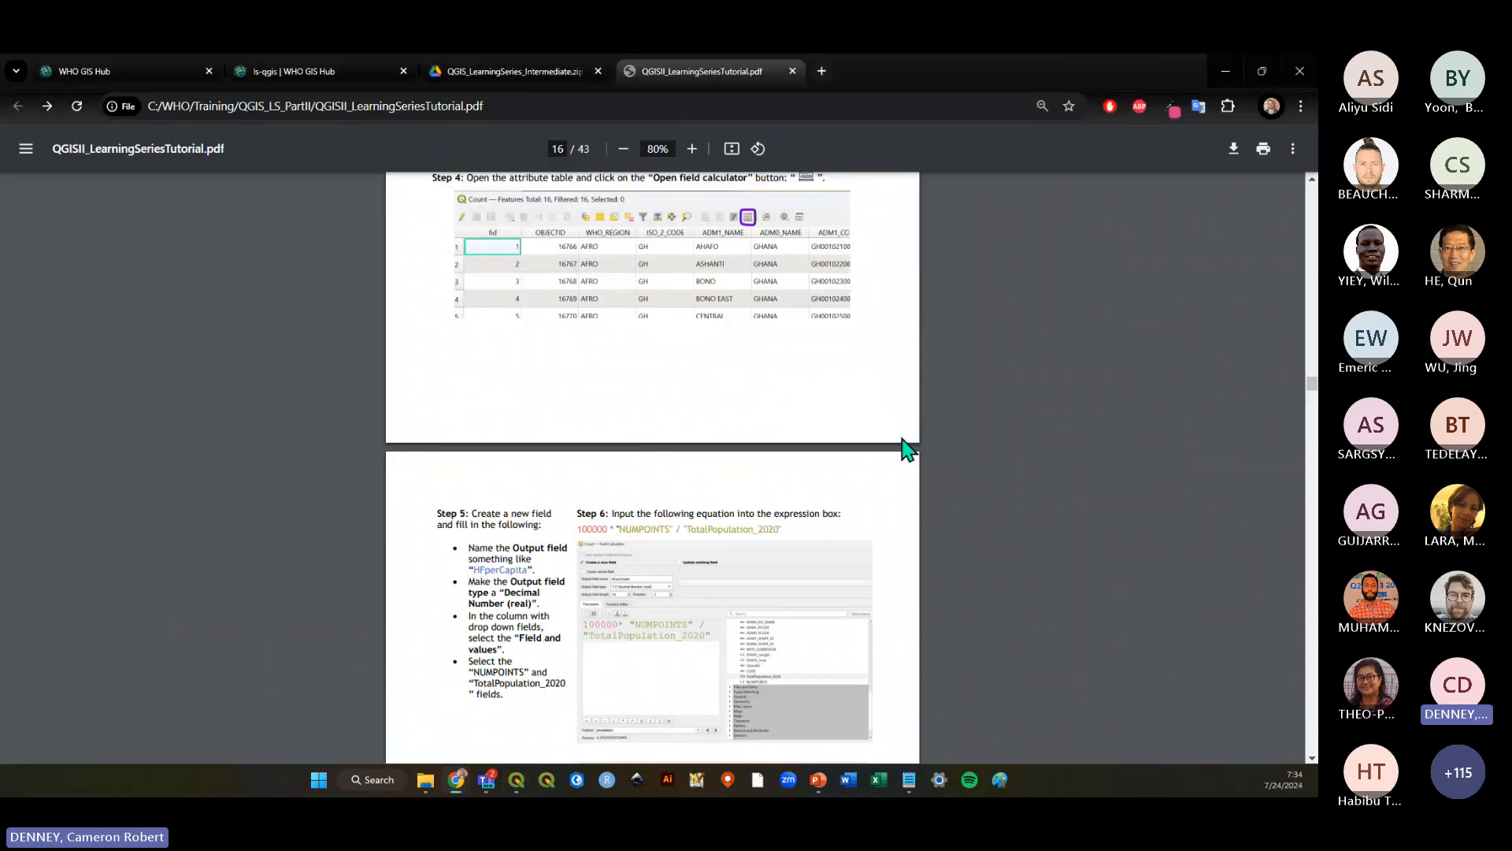
{"action": "scroll", "coordinate": [780, 517], "scroll_direction": "down", "scroll_amount": 2}
{"action": "left_click_drag", "start_coordinate": [578, 366], "coordinate": [776, 367]}
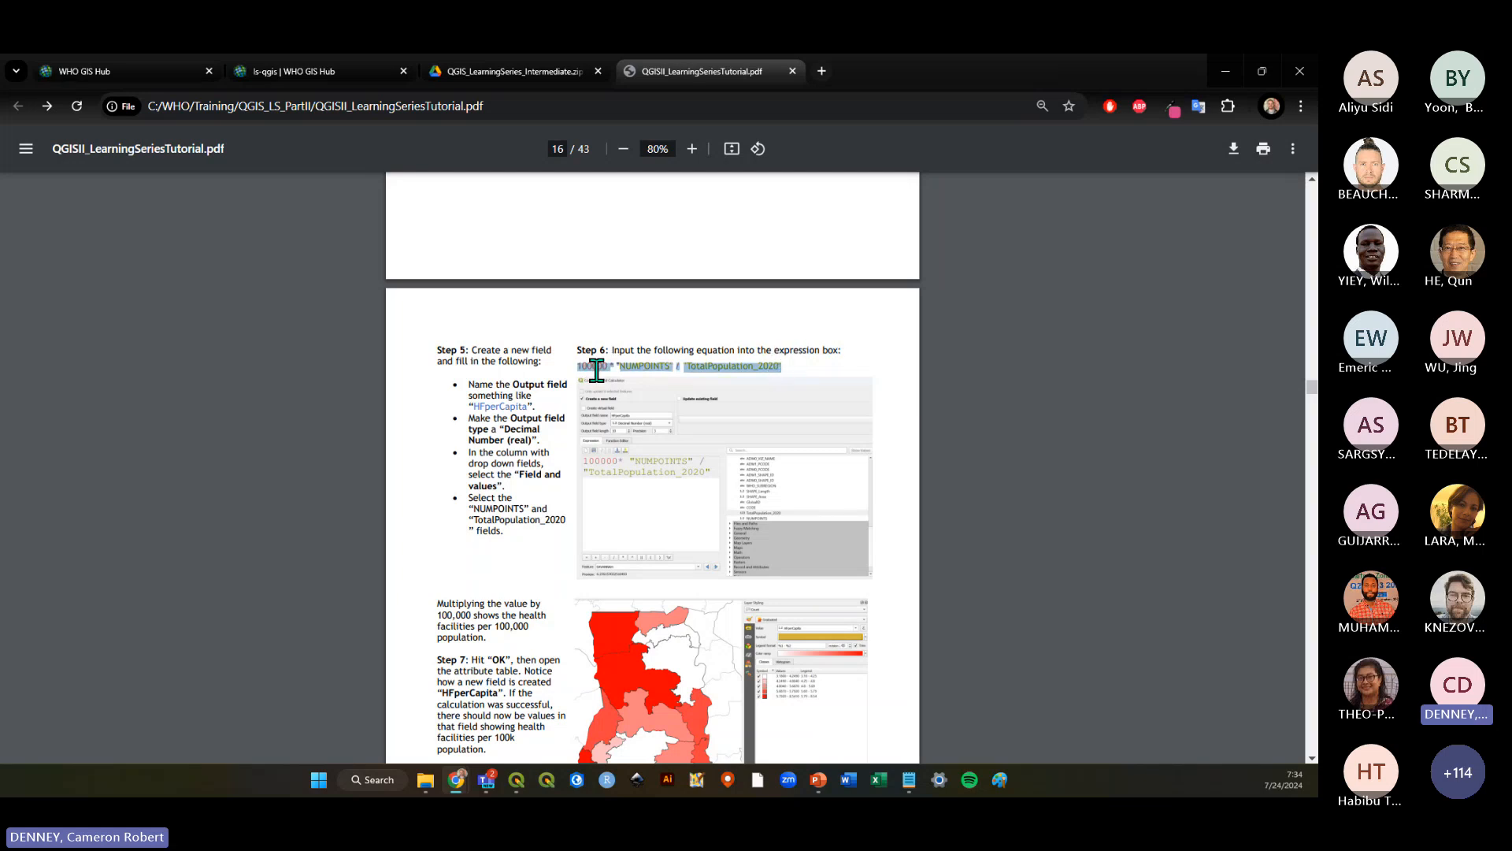
{"action": "left_click", "coordinate": [819, 379]}
{"action": "scroll", "coordinate": [810, 398], "scroll_direction": "down", "scroll_amount": 1}
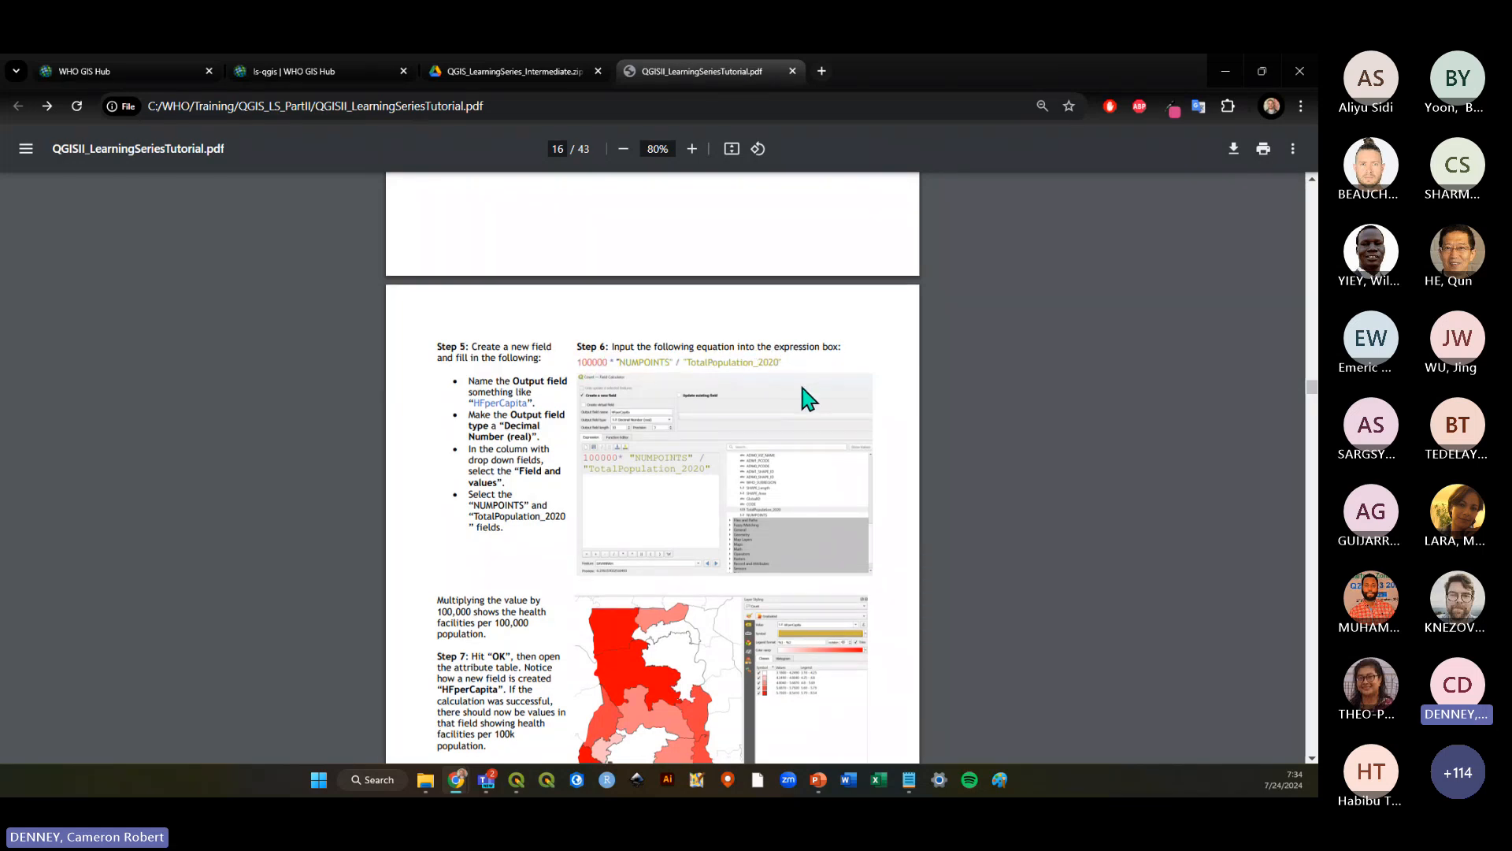
{"action": "scroll", "coordinate": [802, 406], "scroll_direction": "down", "scroll_amount": 1}
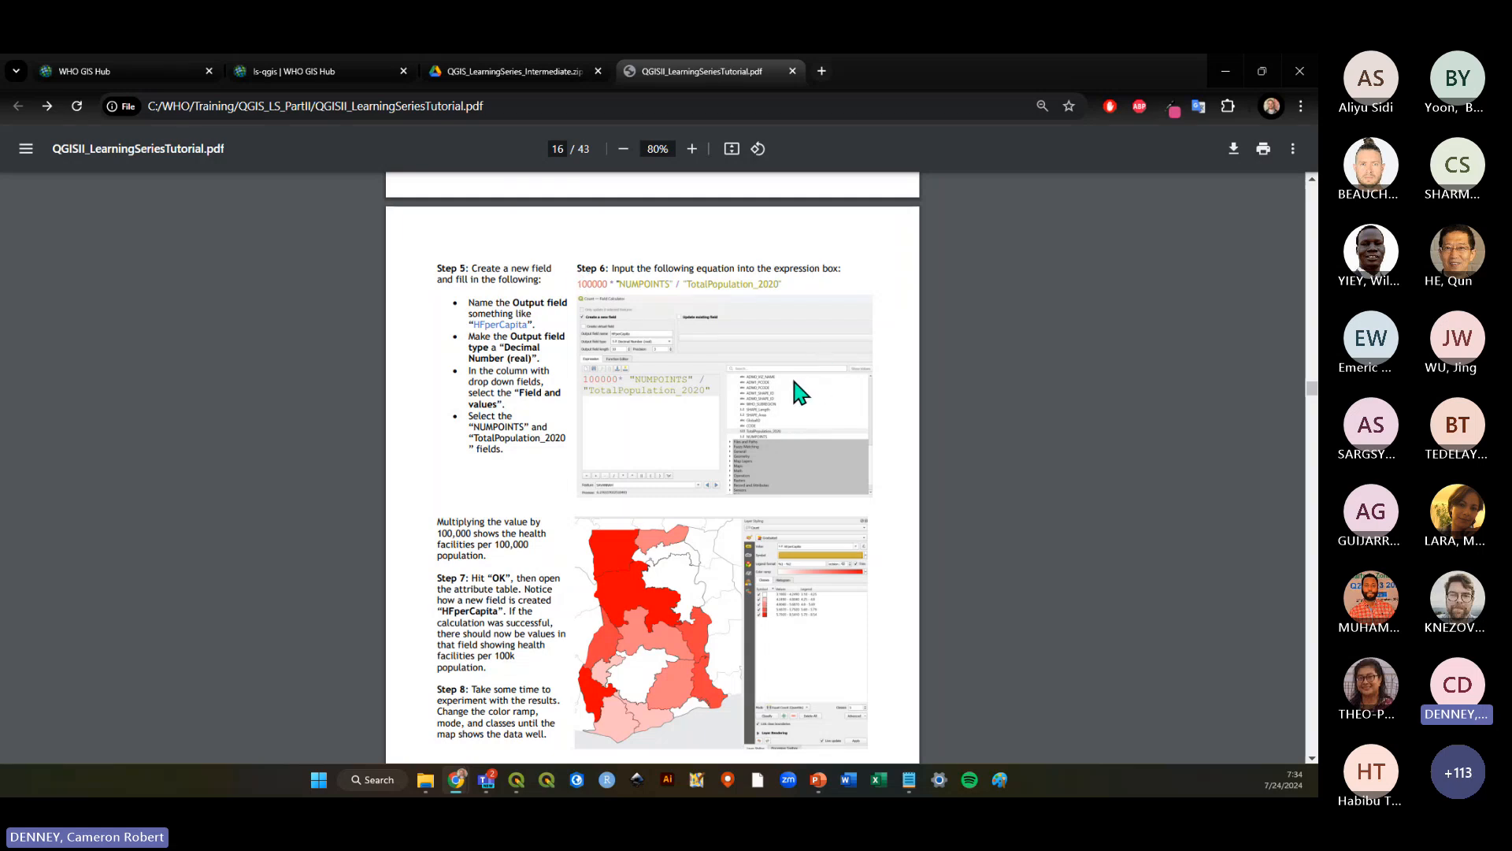
{"action": "key", "text": "alt+Tab"}
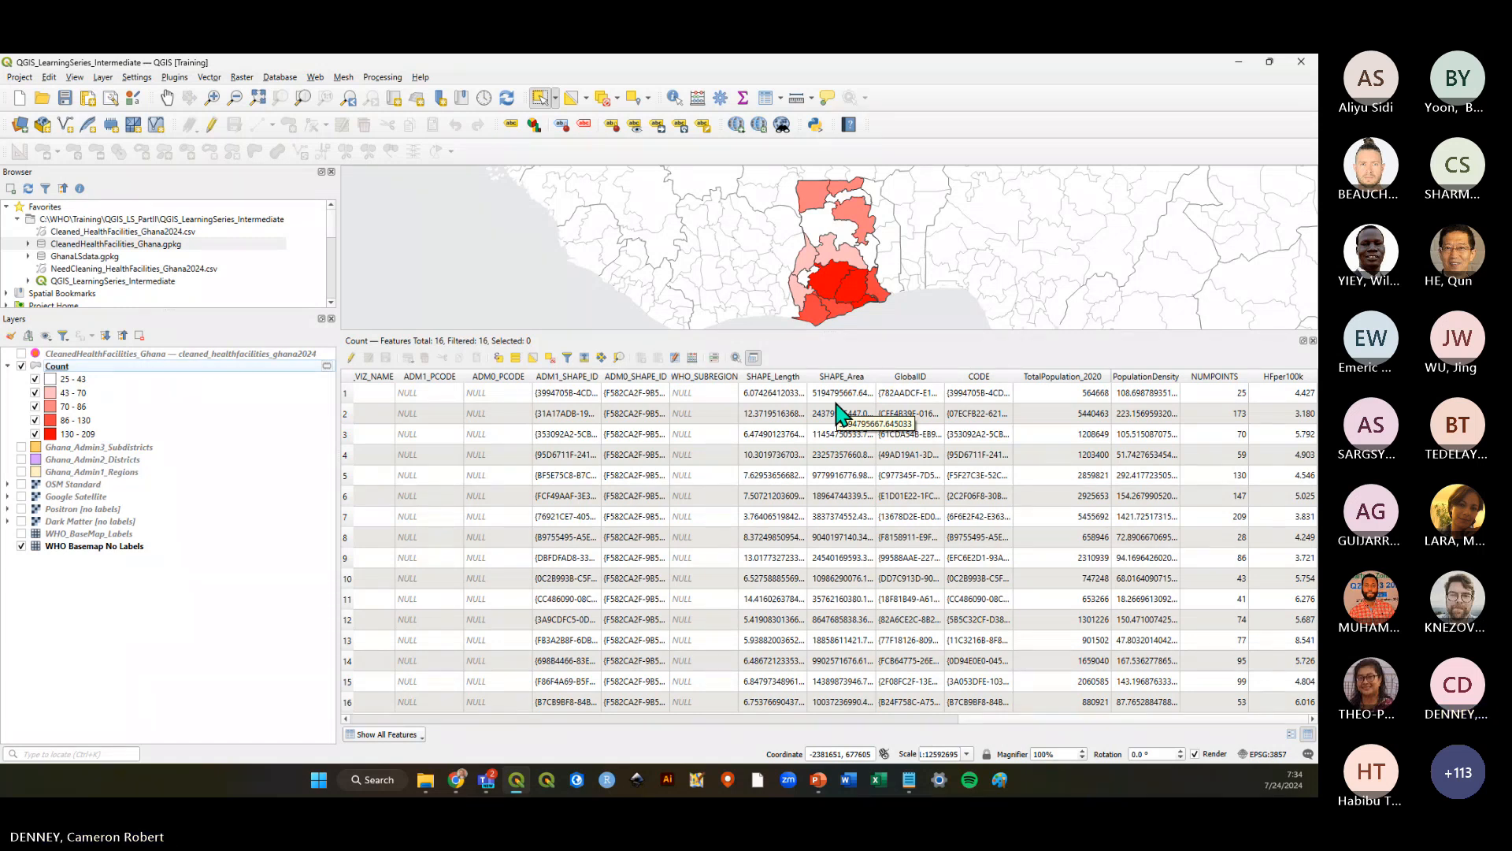
Close the attribute table and reclassify the Count layer's graduated symbology using the HFper100k field
{"action": "left_click", "coordinate": [1313, 340]}
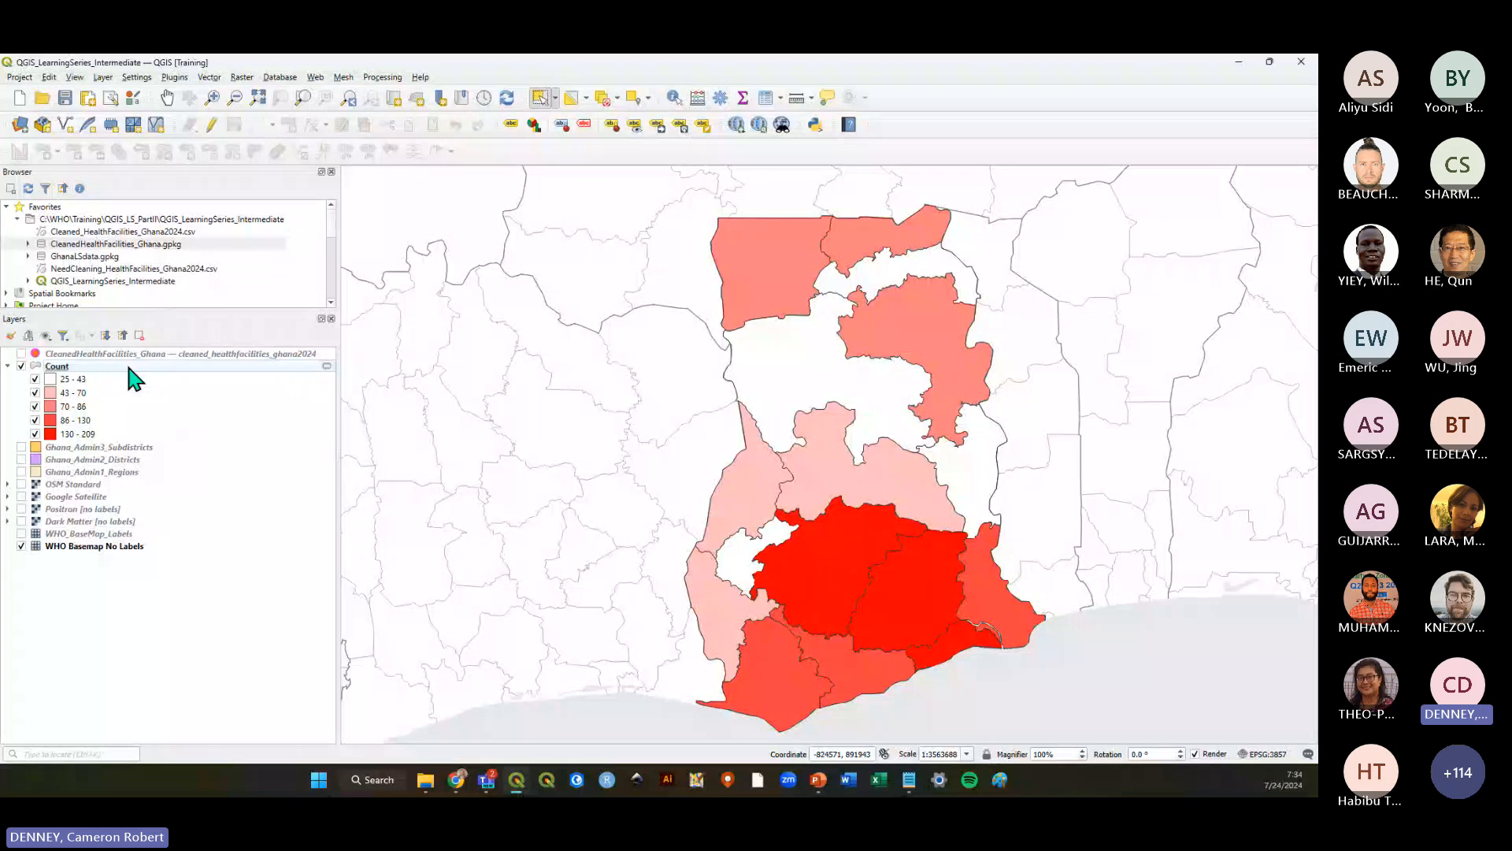
{"action": "left_click", "coordinate": [129, 367]}
{"action": "left_click", "coordinate": [11, 337]}
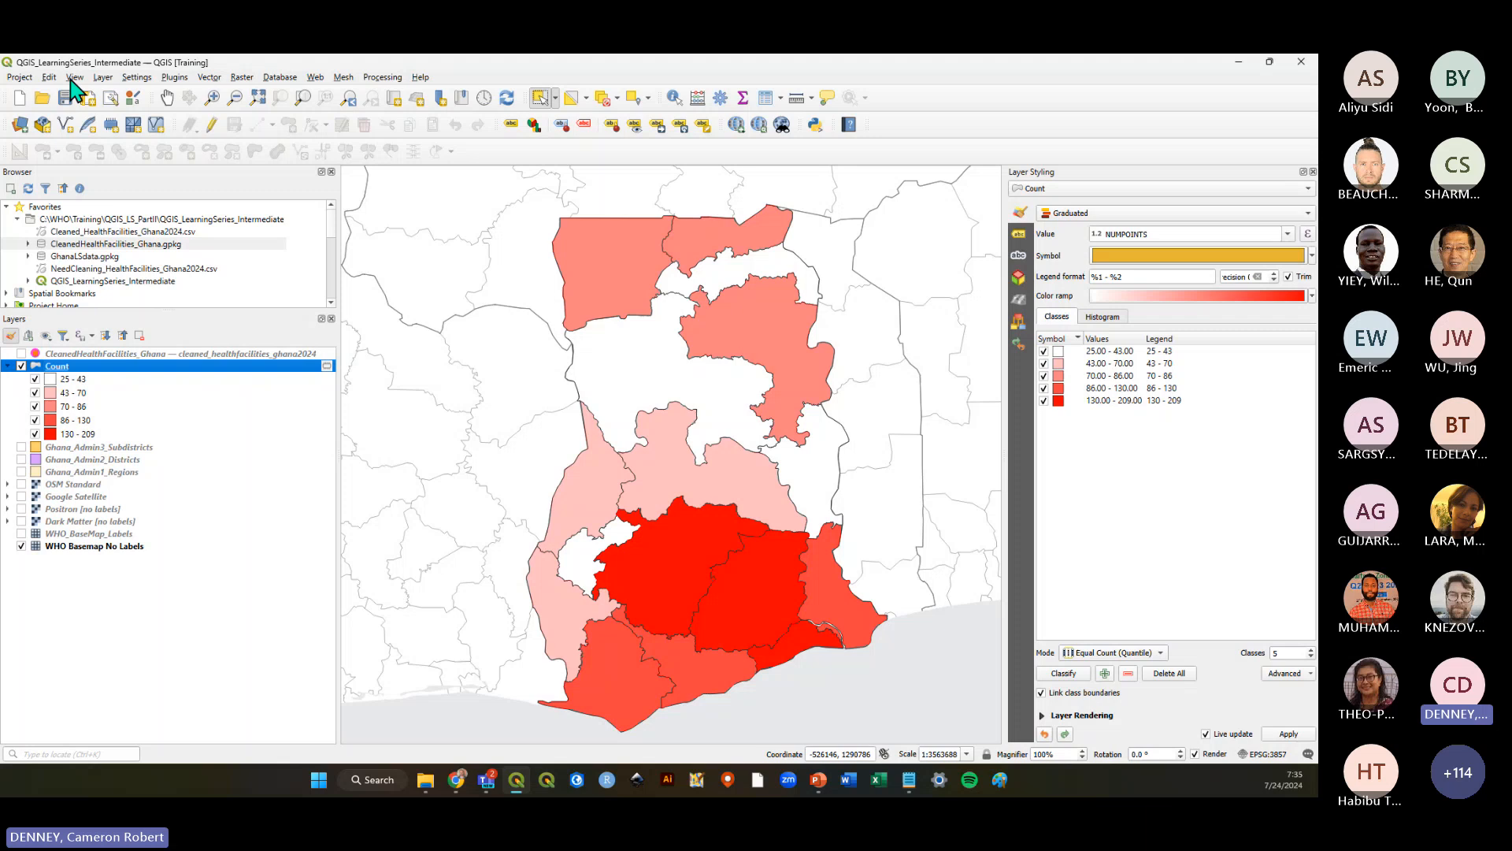
{"action": "key", "text": "ctrl+s"}
{"action": "left_click", "coordinate": [1288, 234]}
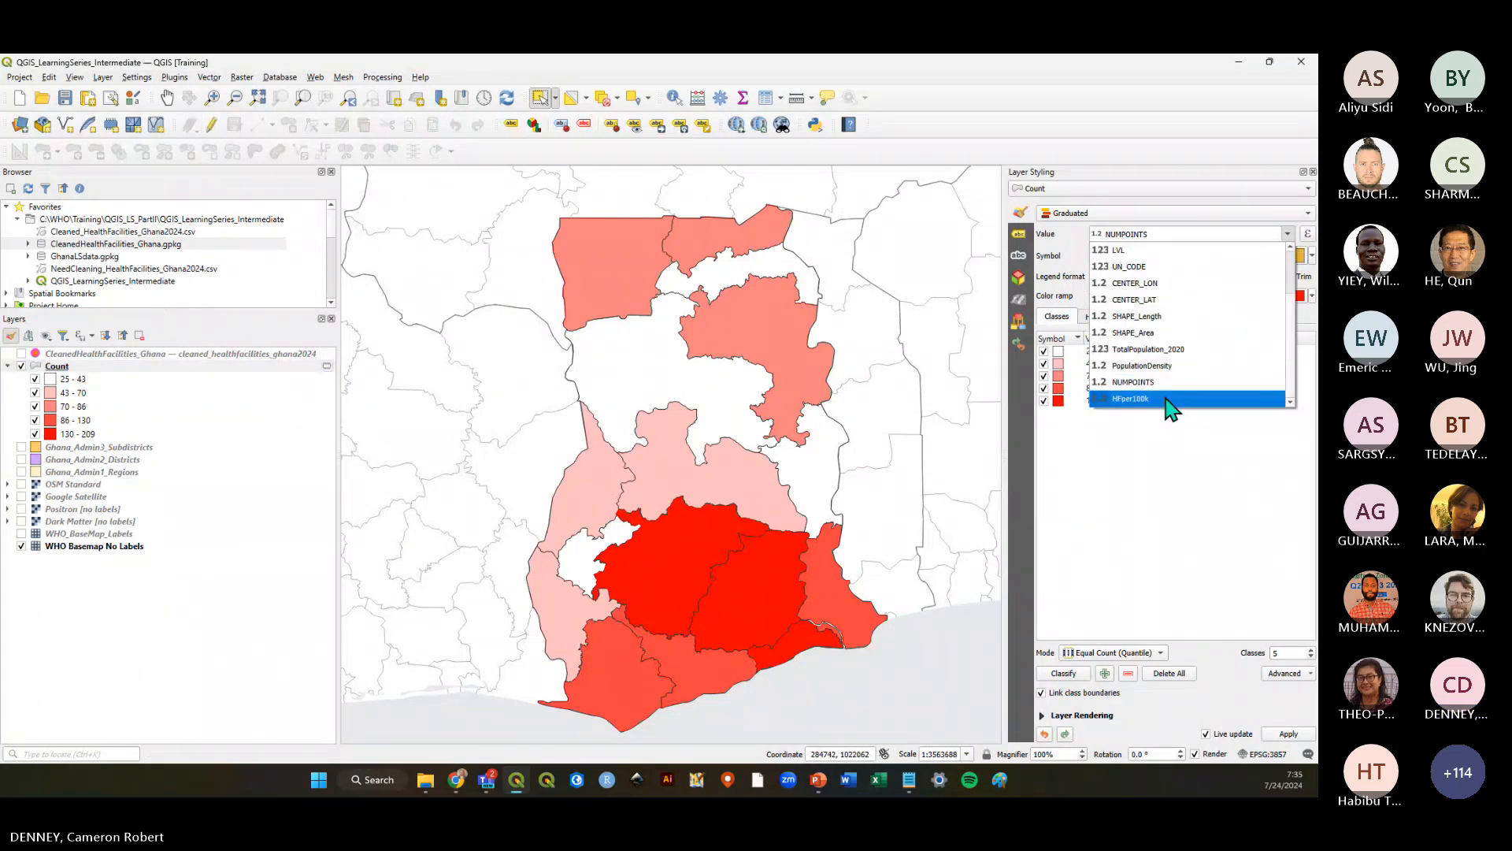
{"action": "left_click", "coordinate": [1167, 399]}
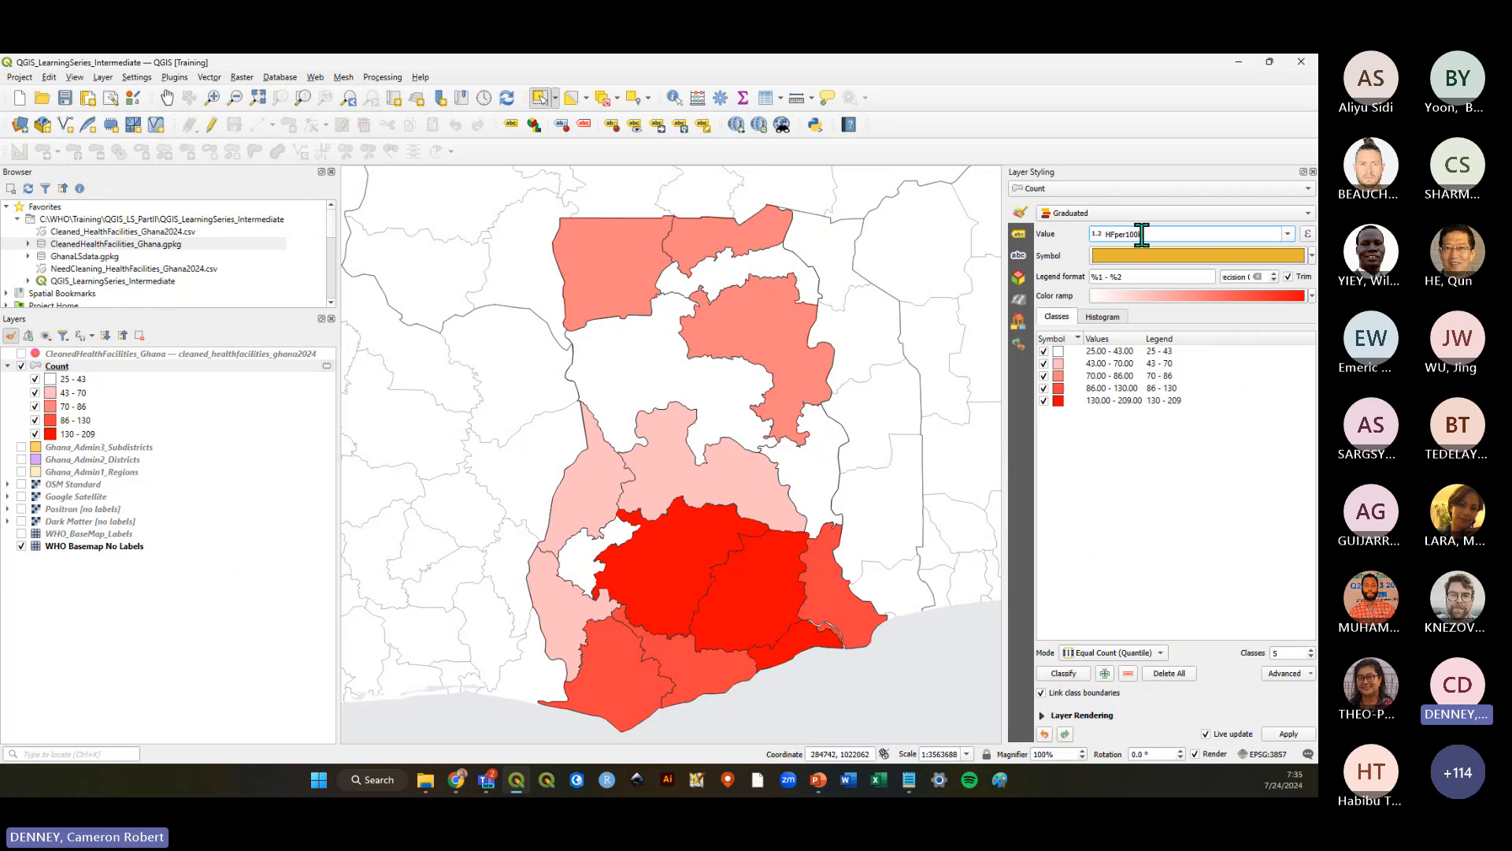
{"action": "left_click", "coordinate": [1063, 674]}
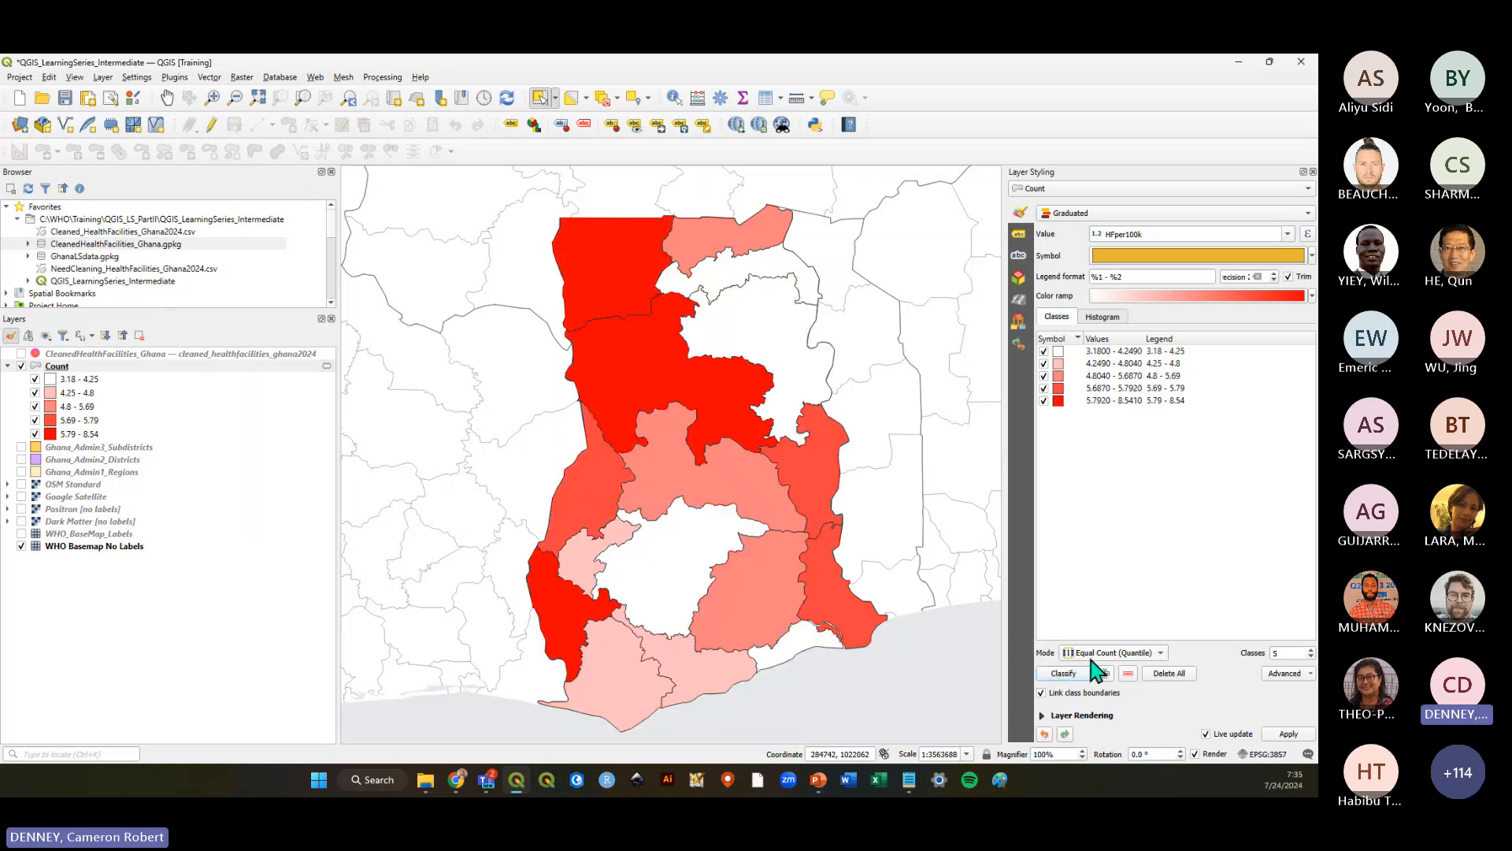
{"action": "key", "text": "ctrl"}
{"action": "key", "text": "ctrl"}
{"action": "key", "text": "ctrl"}
{"action": "key", "text": "alt+Tab"}
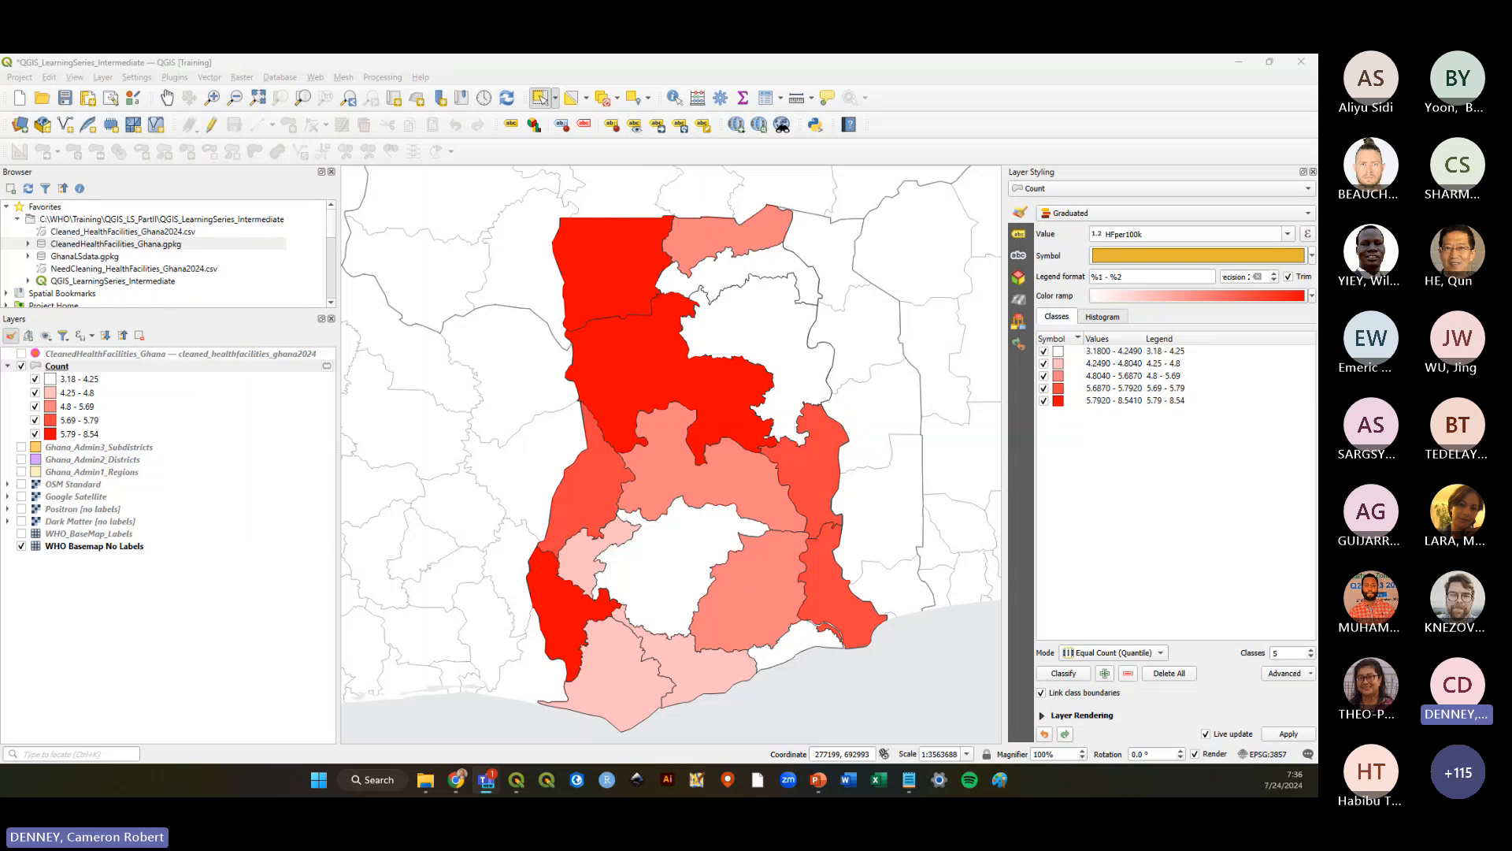
Toggle the CleanedHealthFacilities_Ghana layer on and off to compare the facility points with the region shading
{"action": "left_click", "coordinate": [21, 354]}
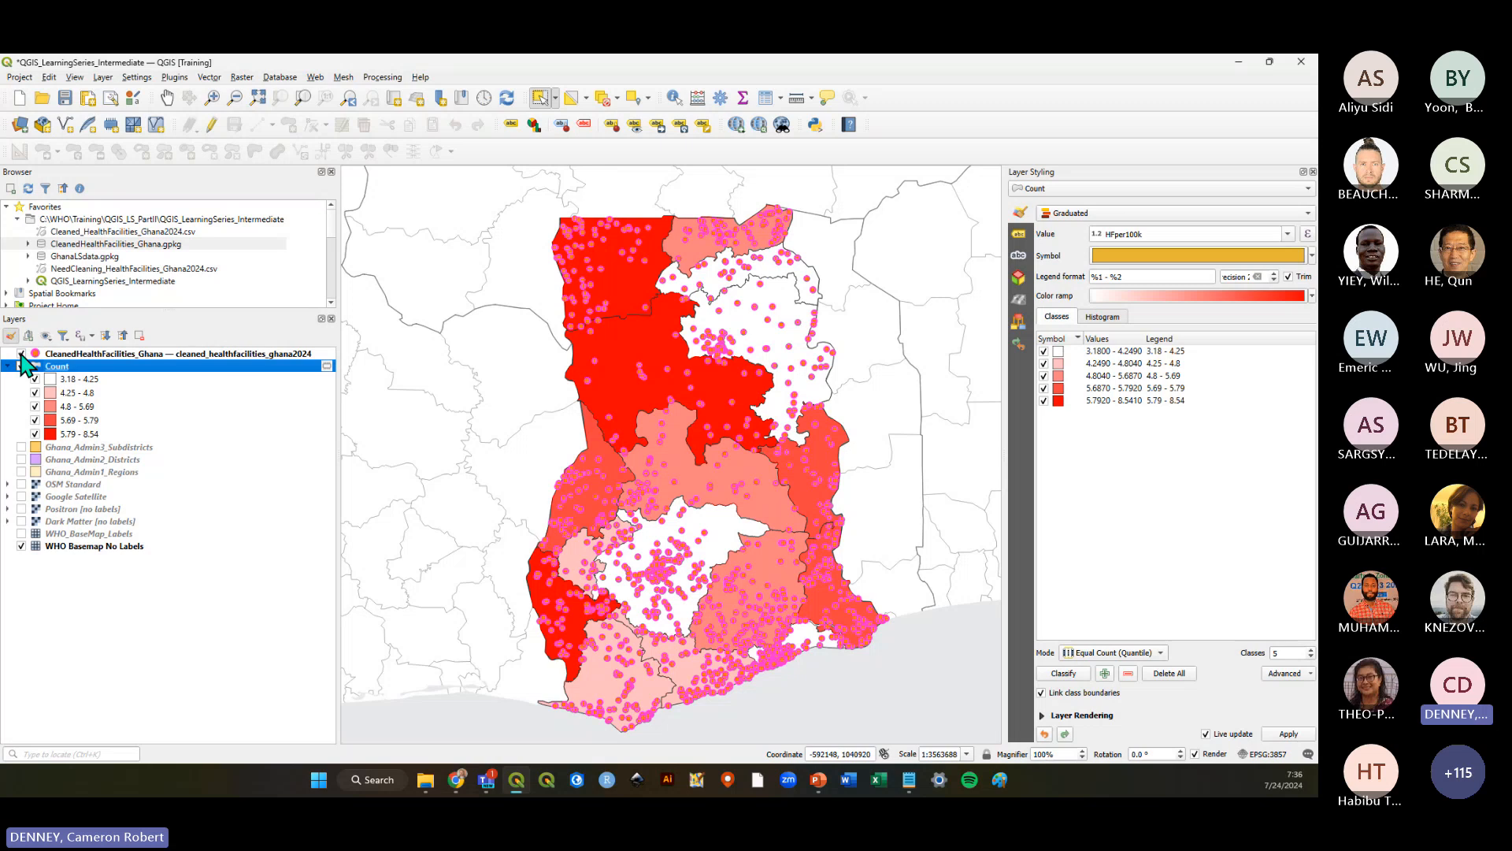
{"action": "left_click", "coordinate": [21, 354]}
{"action": "left_click", "coordinate": [21, 353]}
{"action": "left_click", "coordinate": [22, 354]}
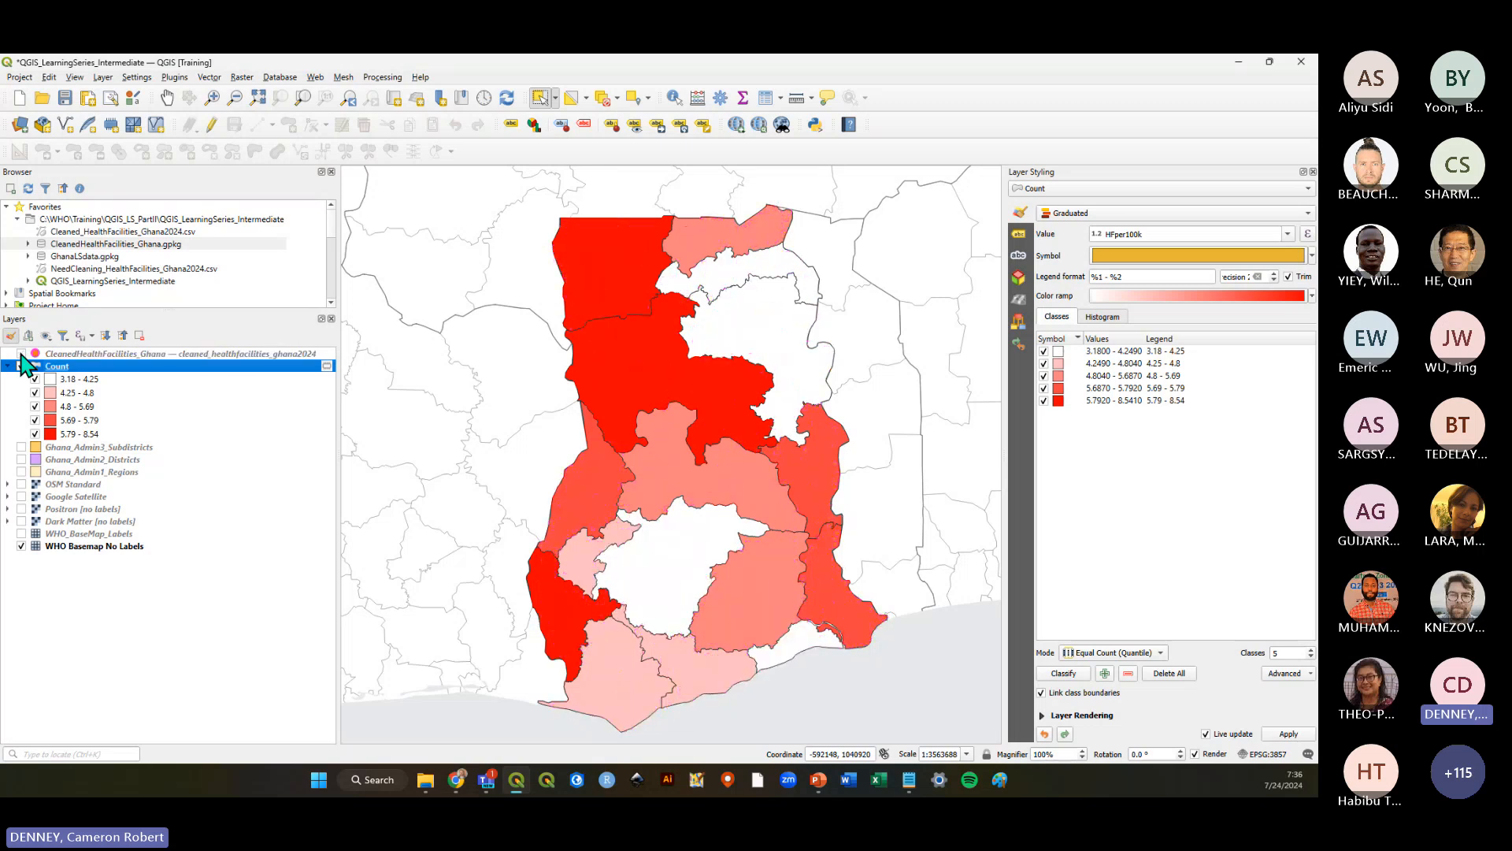
Save the project with the restyled Count layer
{"action": "left_click", "coordinate": [65, 97]}
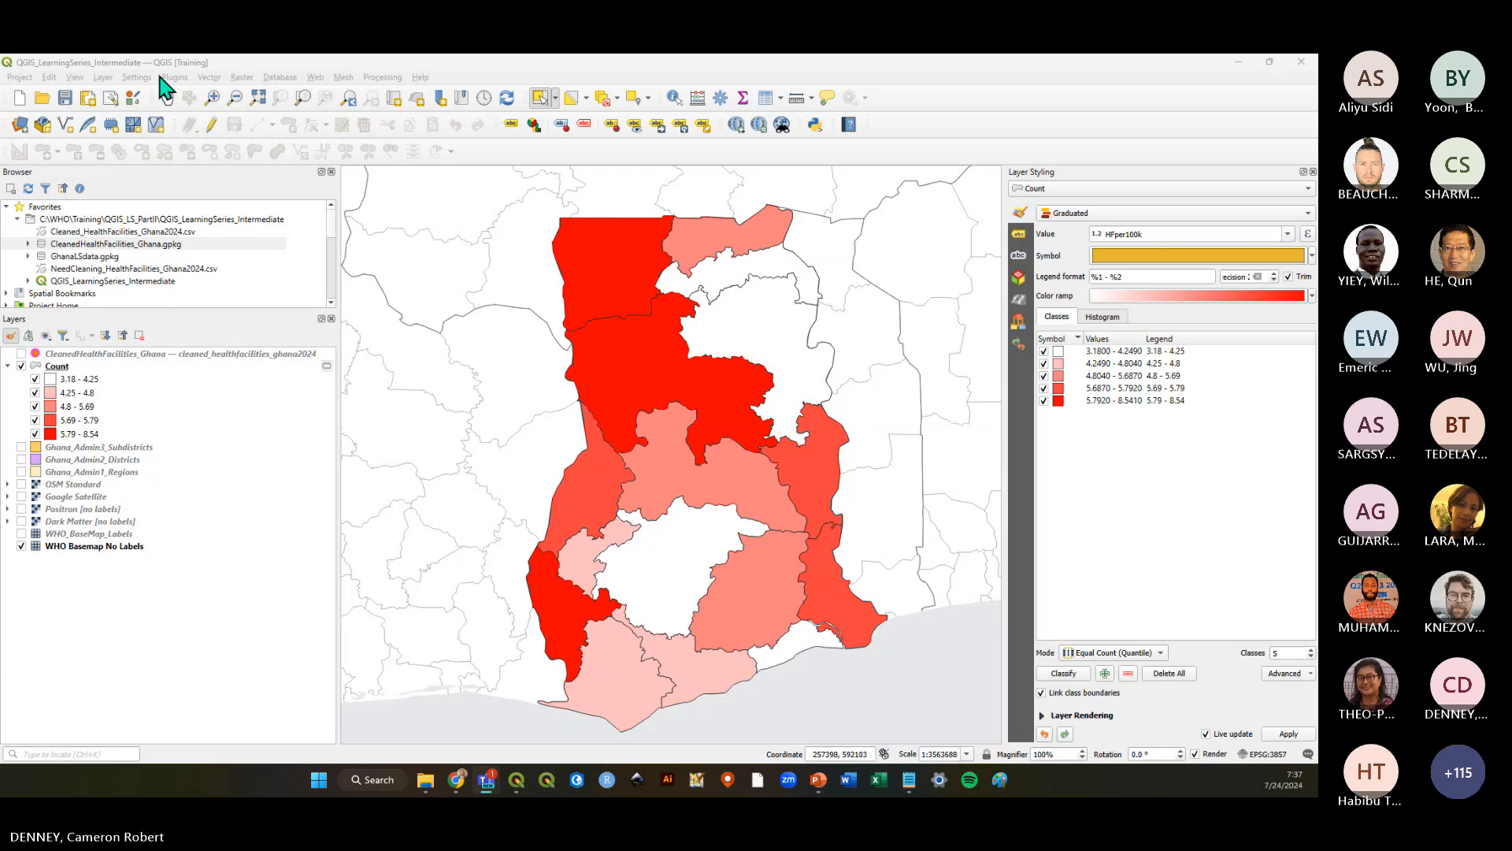
{"action": "left_click", "coordinate": [64, 98]}
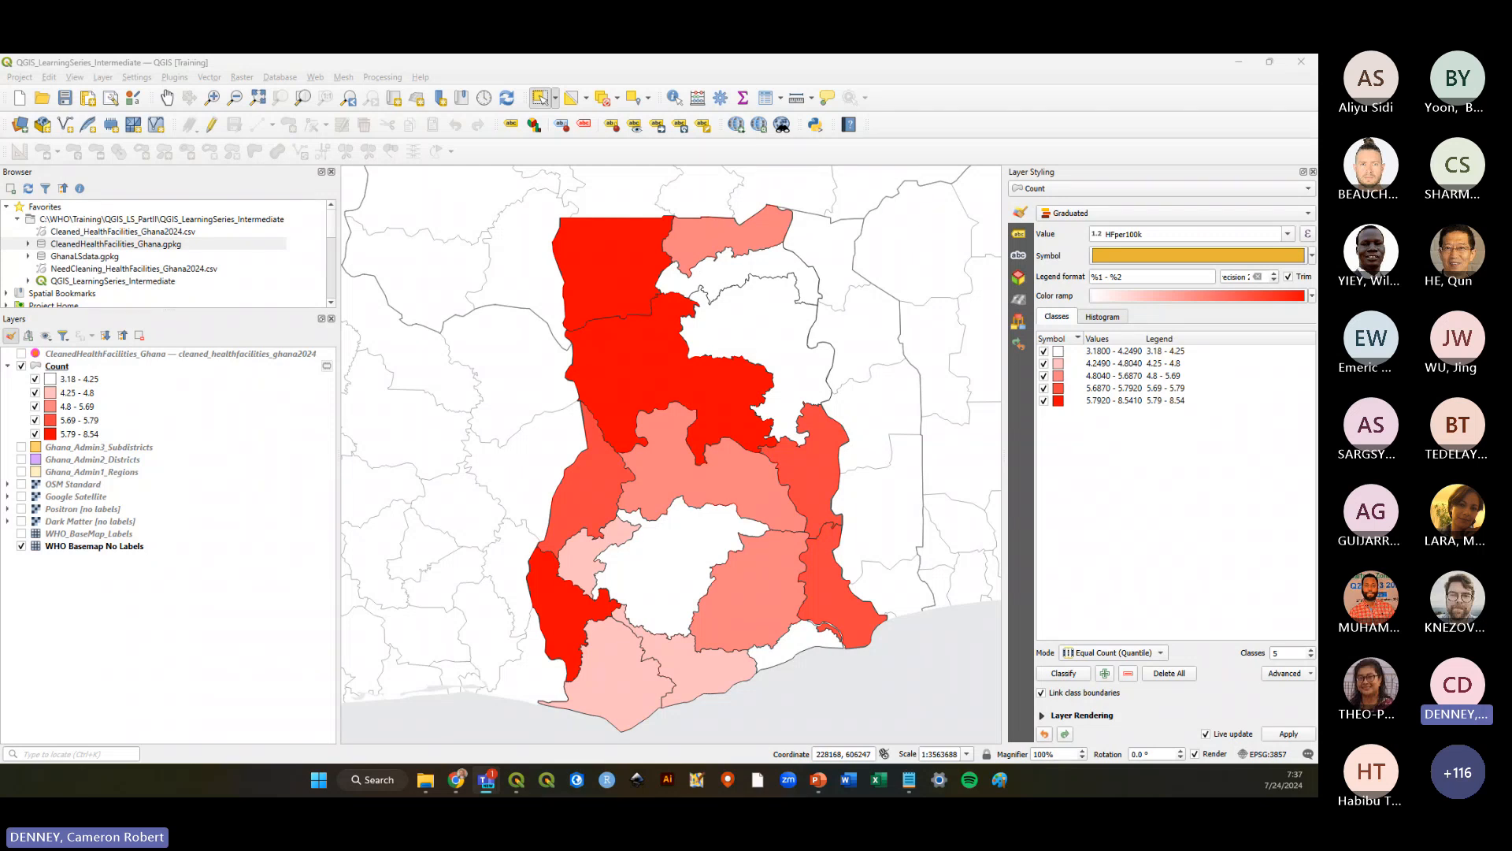
{"action": "left_click", "coordinate": [256, 602]}
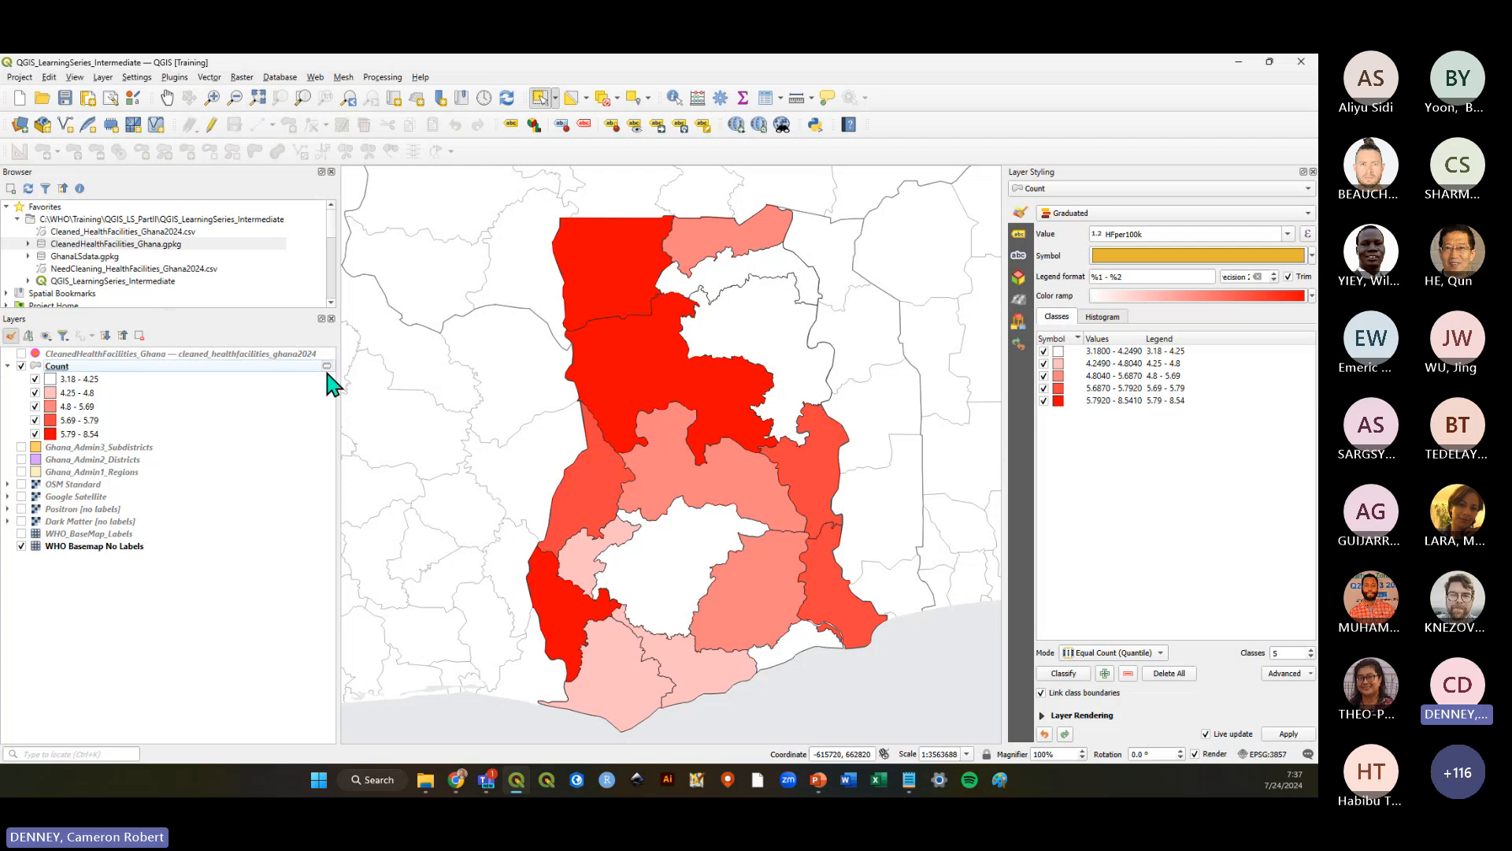
Check the temporary scratch layer notice on the Count layer's indicator
{"action": "mouse_move", "coordinate": [328, 369]}
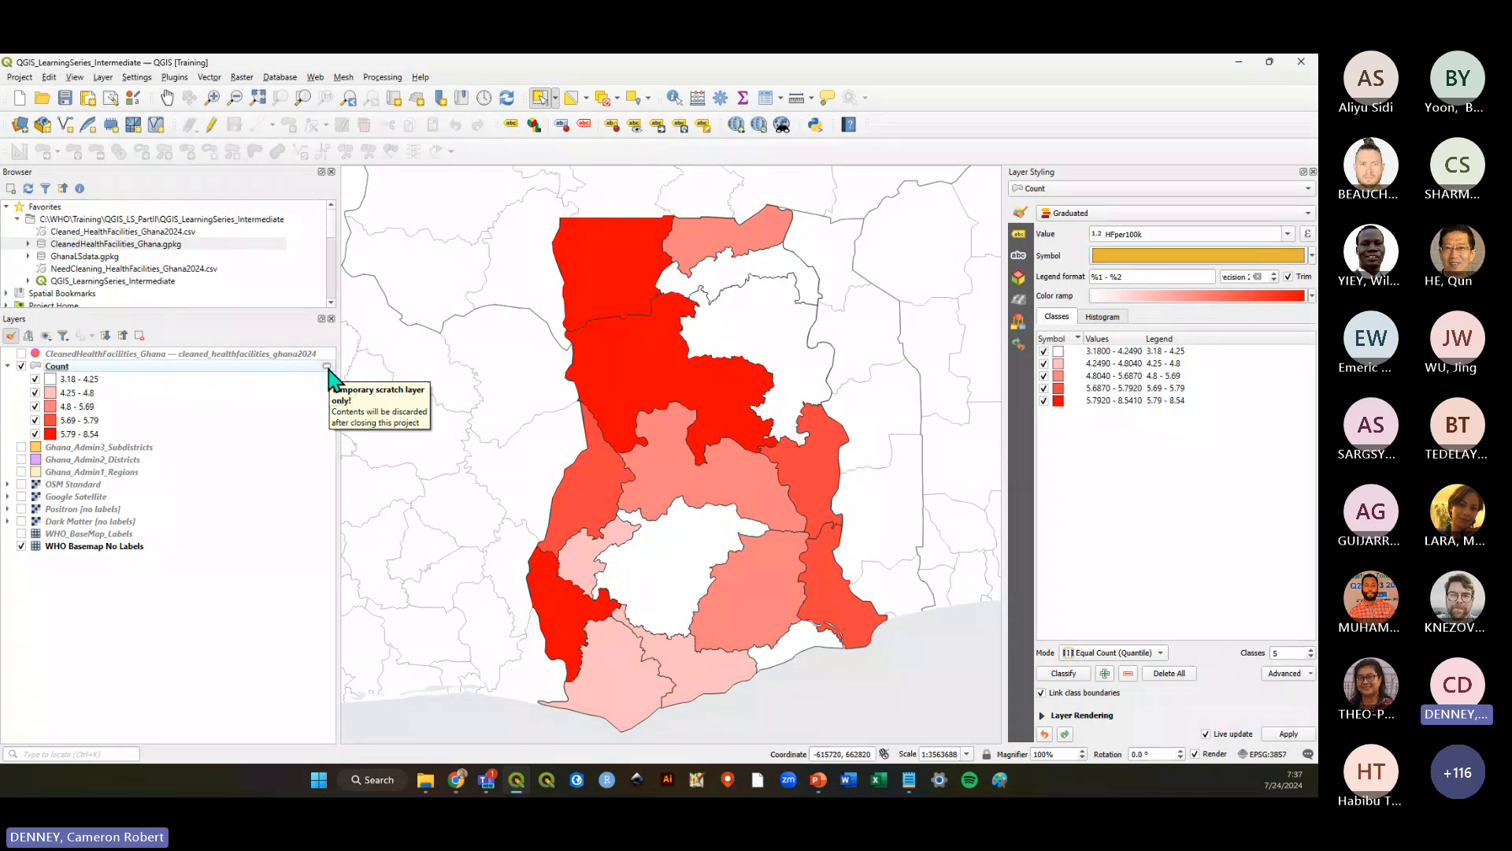
{"action": "left_click", "coordinate": [327, 368]}
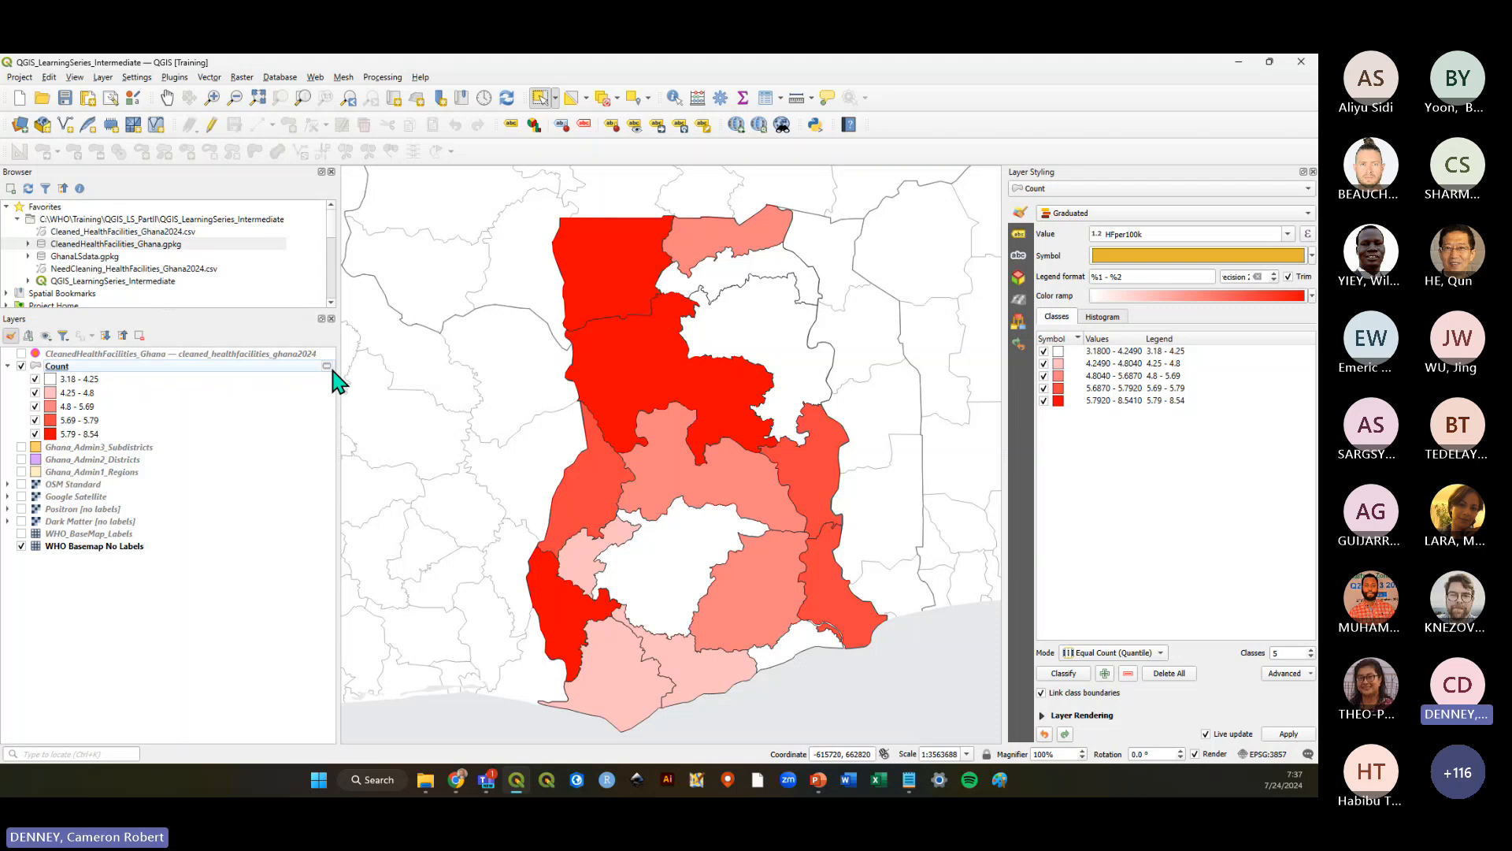
{"action": "mouse_move", "coordinate": [331, 368]}
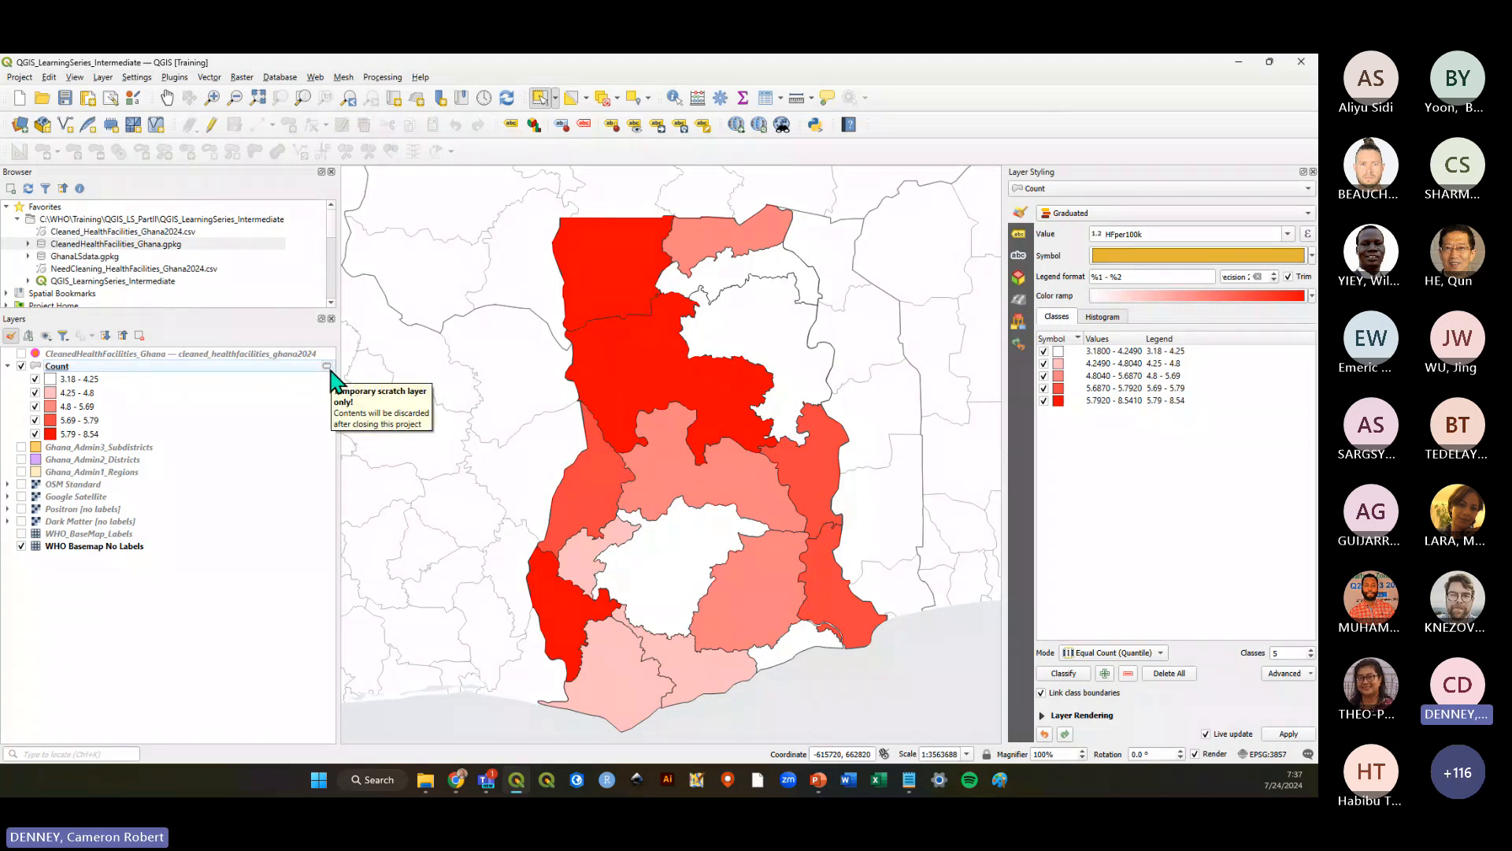
{"action": "left_click", "coordinate": [63, 367]}
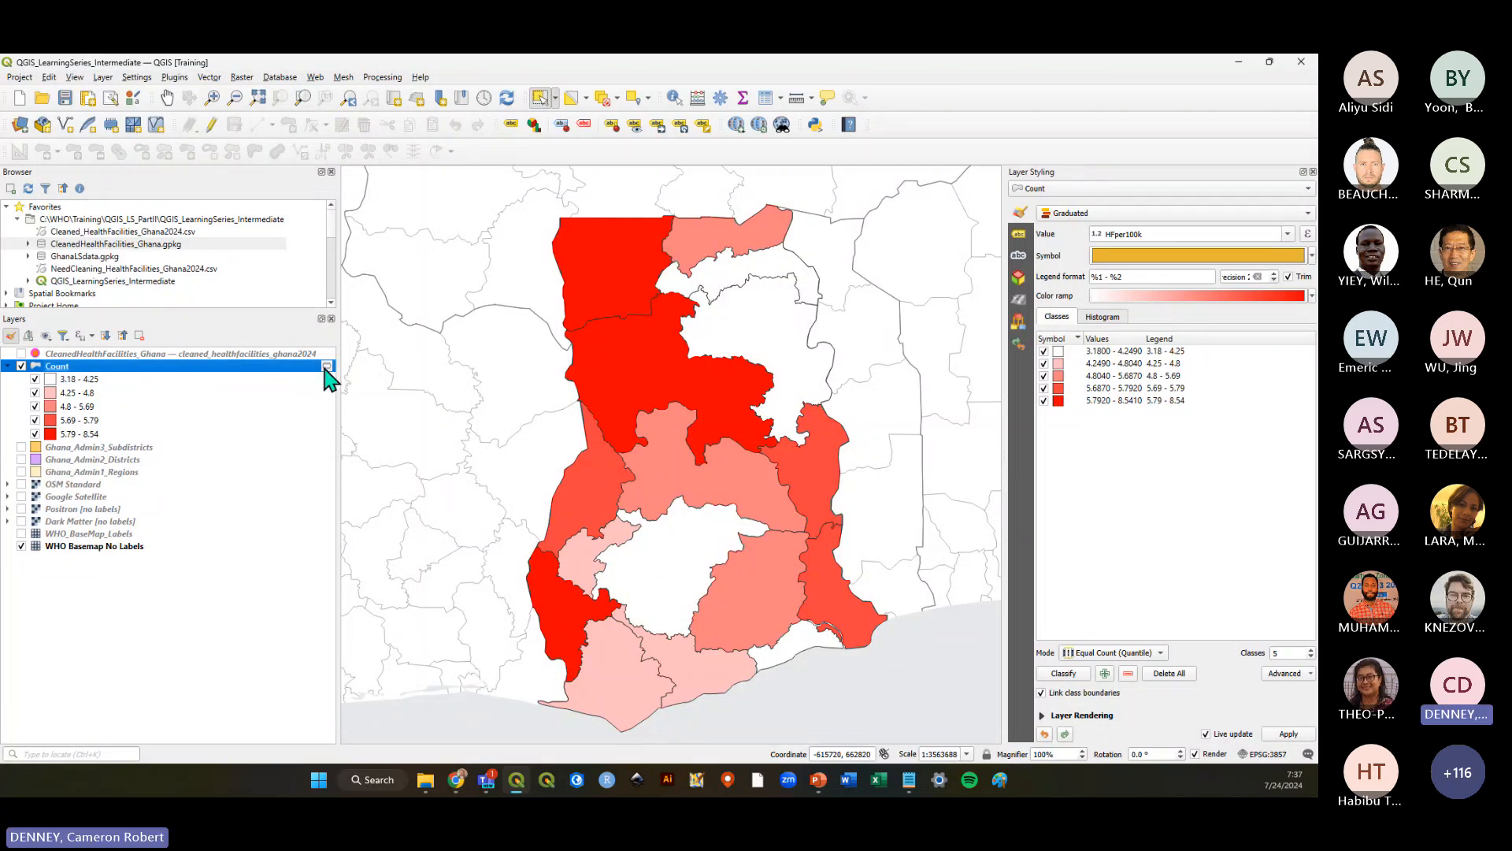
{"action": "mouse_move", "coordinate": [327, 375]}
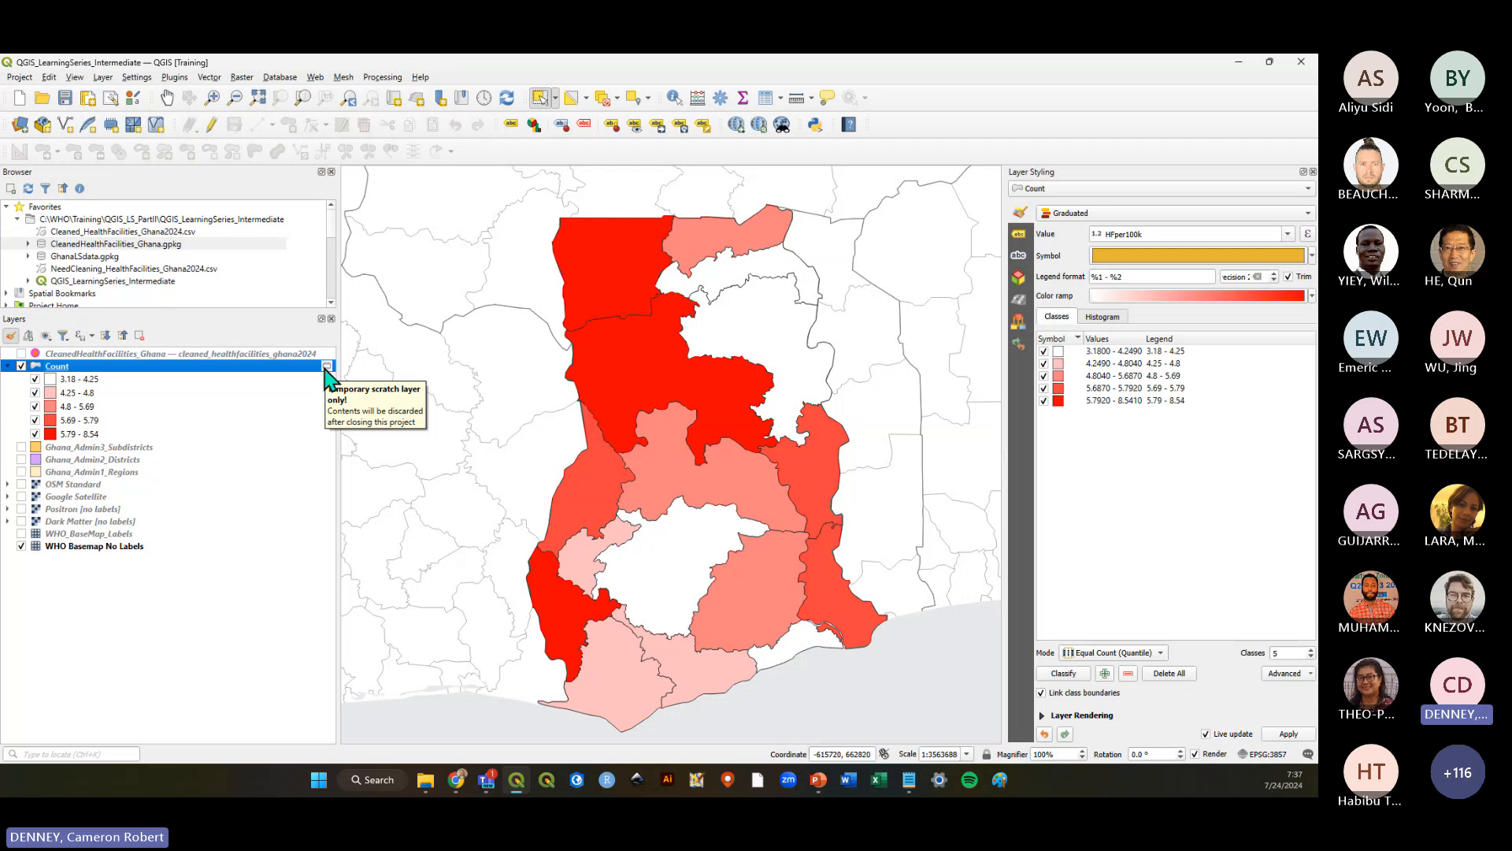
{"action": "left_click", "coordinate": [158, 621]}
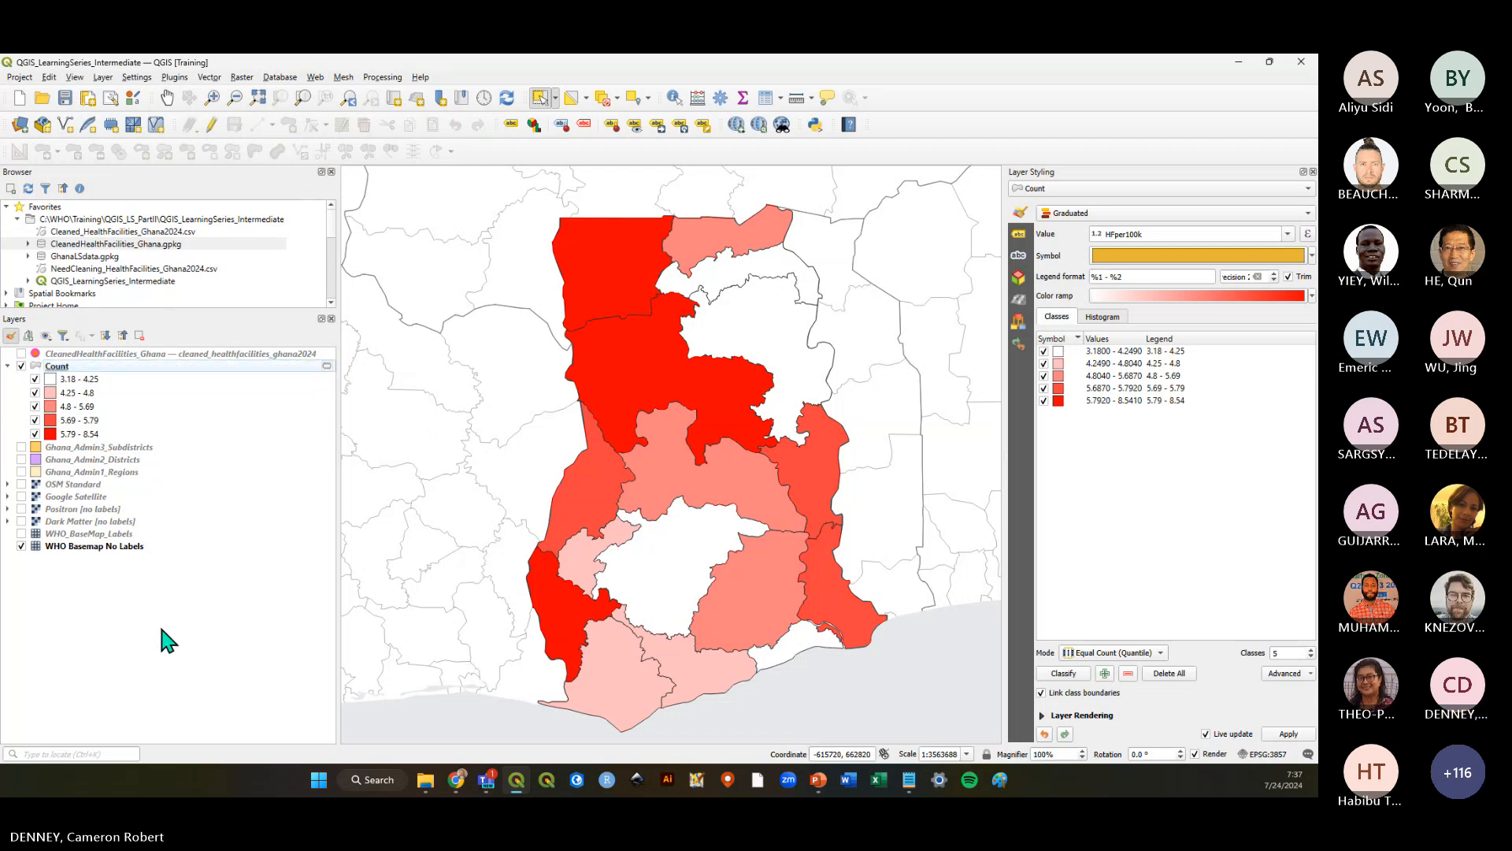
Select the Count layer and save the project
{"action": "left_click", "coordinate": [192, 368]}
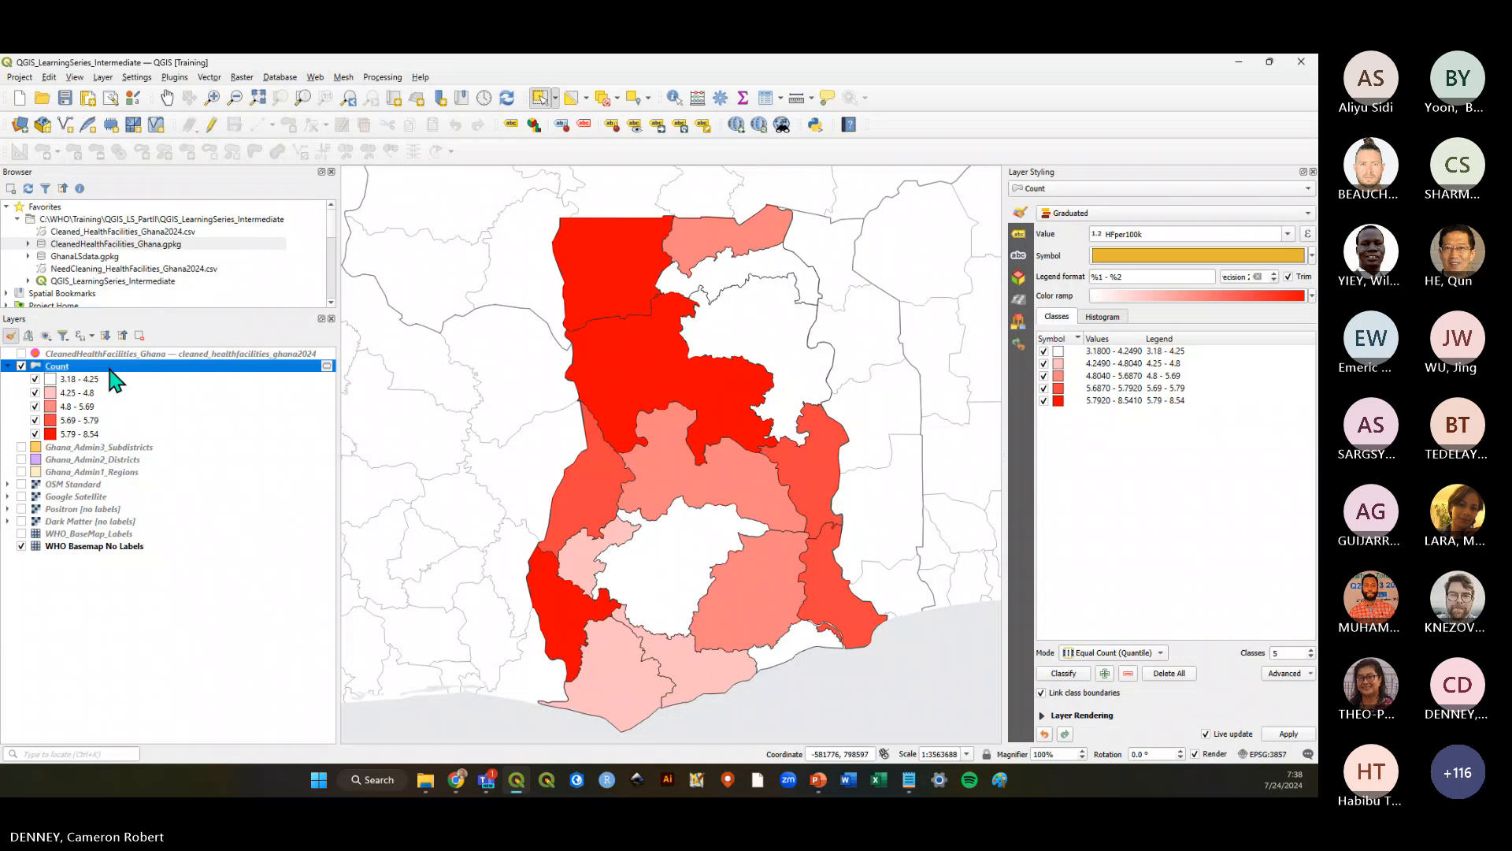
{"action": "left_click", "coordinate": [65, 98]}
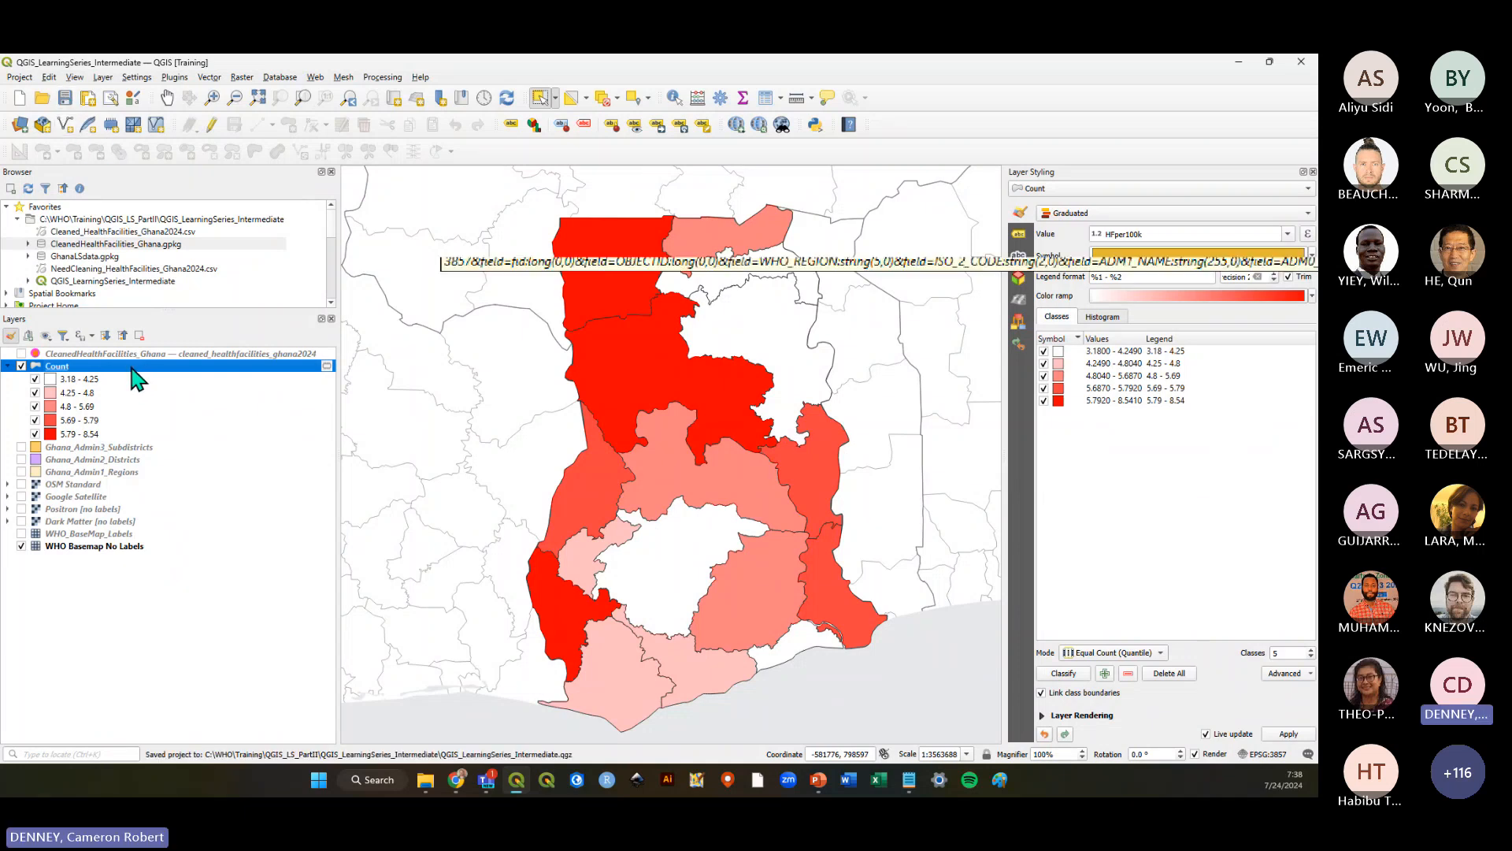
Export all features of the Count layer to a GeoPackage named GhanaRegions_HealthFacilitiesperPopulation in the QGIS_LearningSeries_Intermediate folder and add it to the map
{"action": "right_click", "coordinate": [130, 367]}
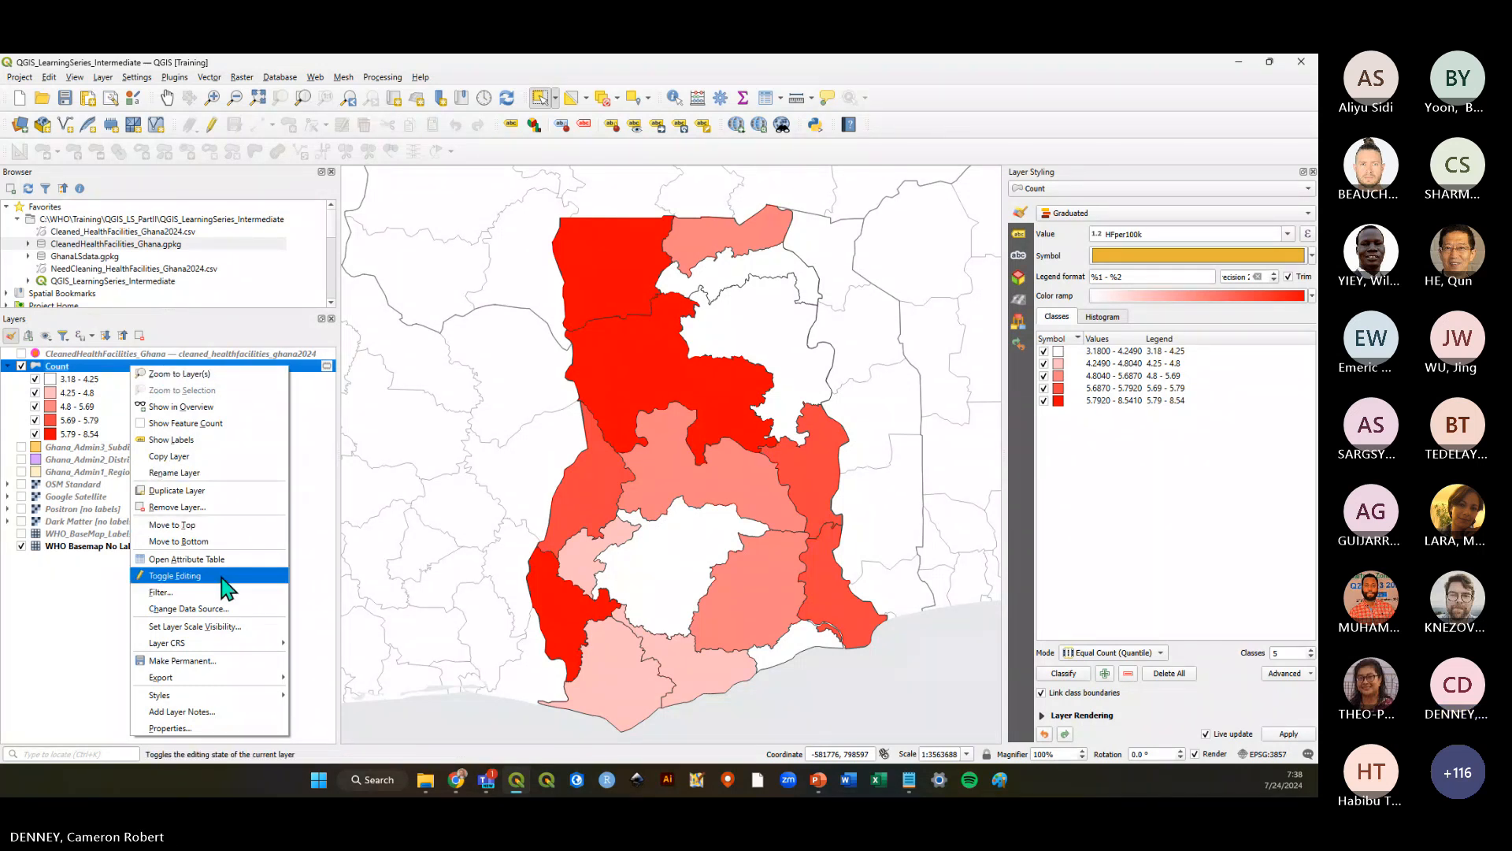
{"action": "mouse_move", "coordinate": [243, 682]}
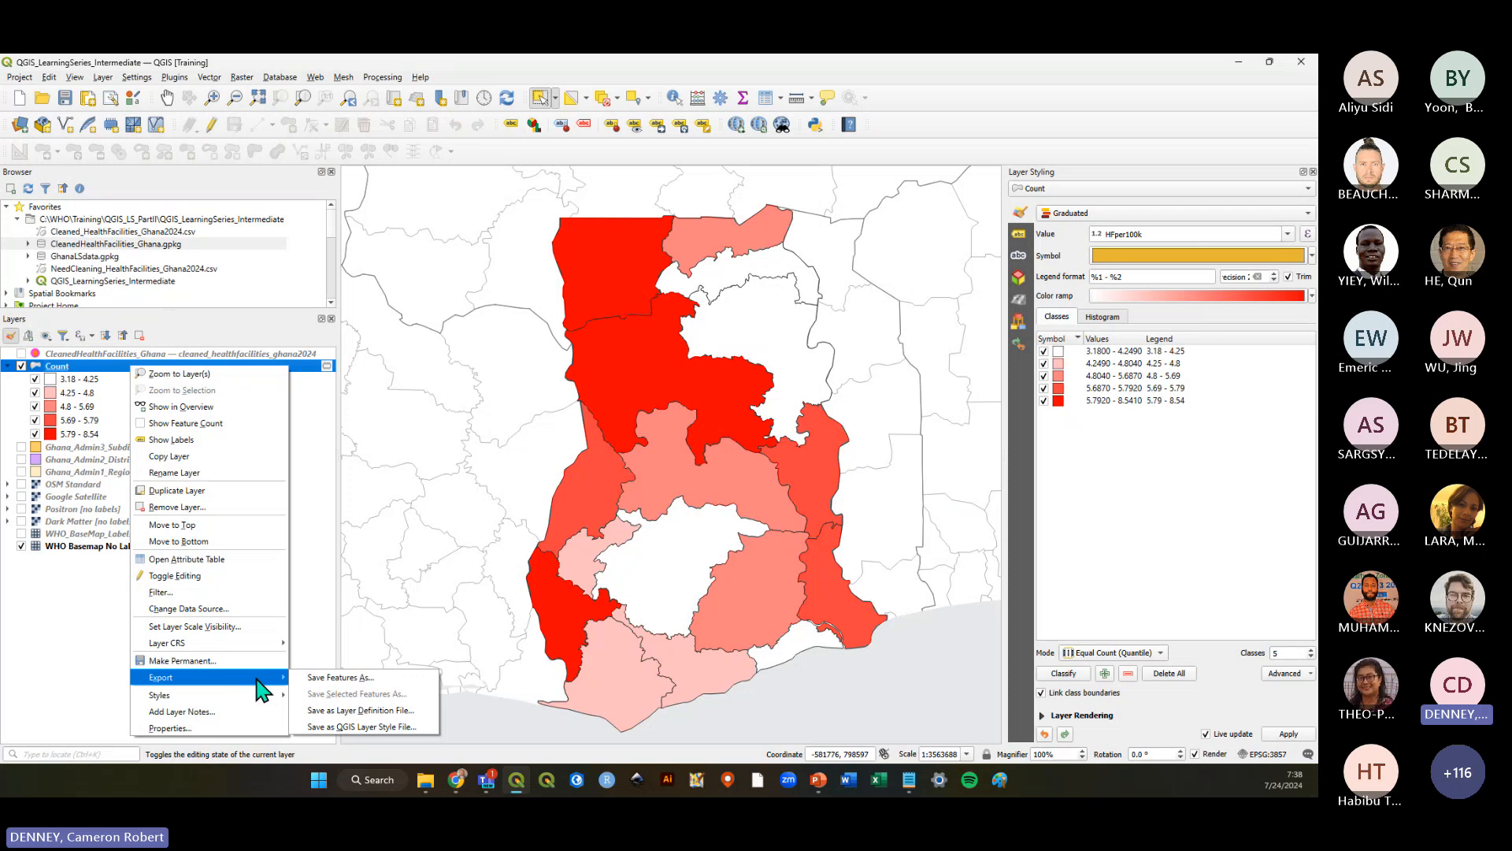
{"action": "left_click", "coordinate": [381, 681]}
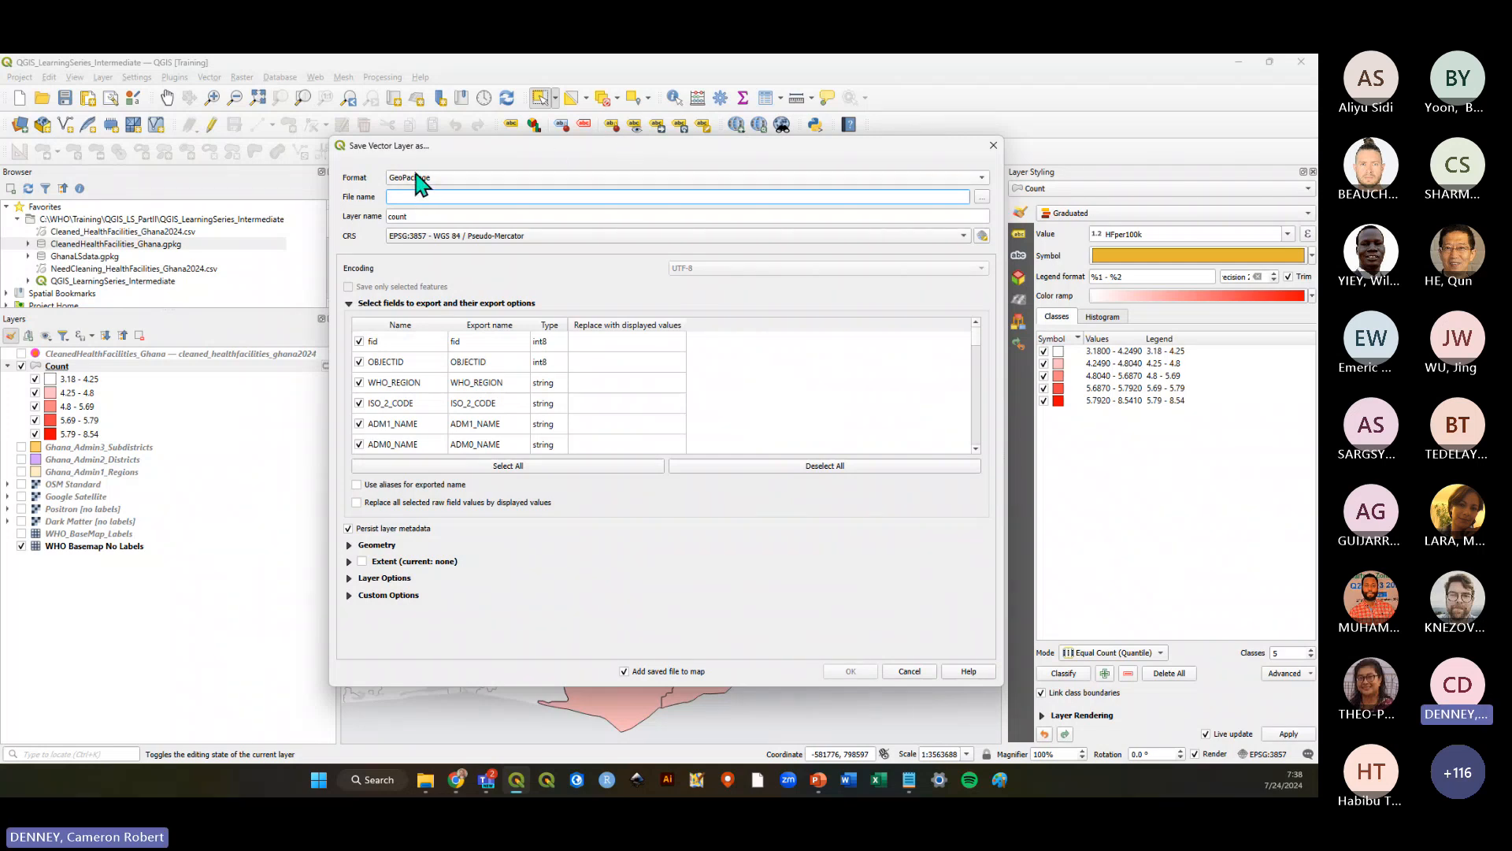
{"action": "left_click", "coordinate": [984, 198]}
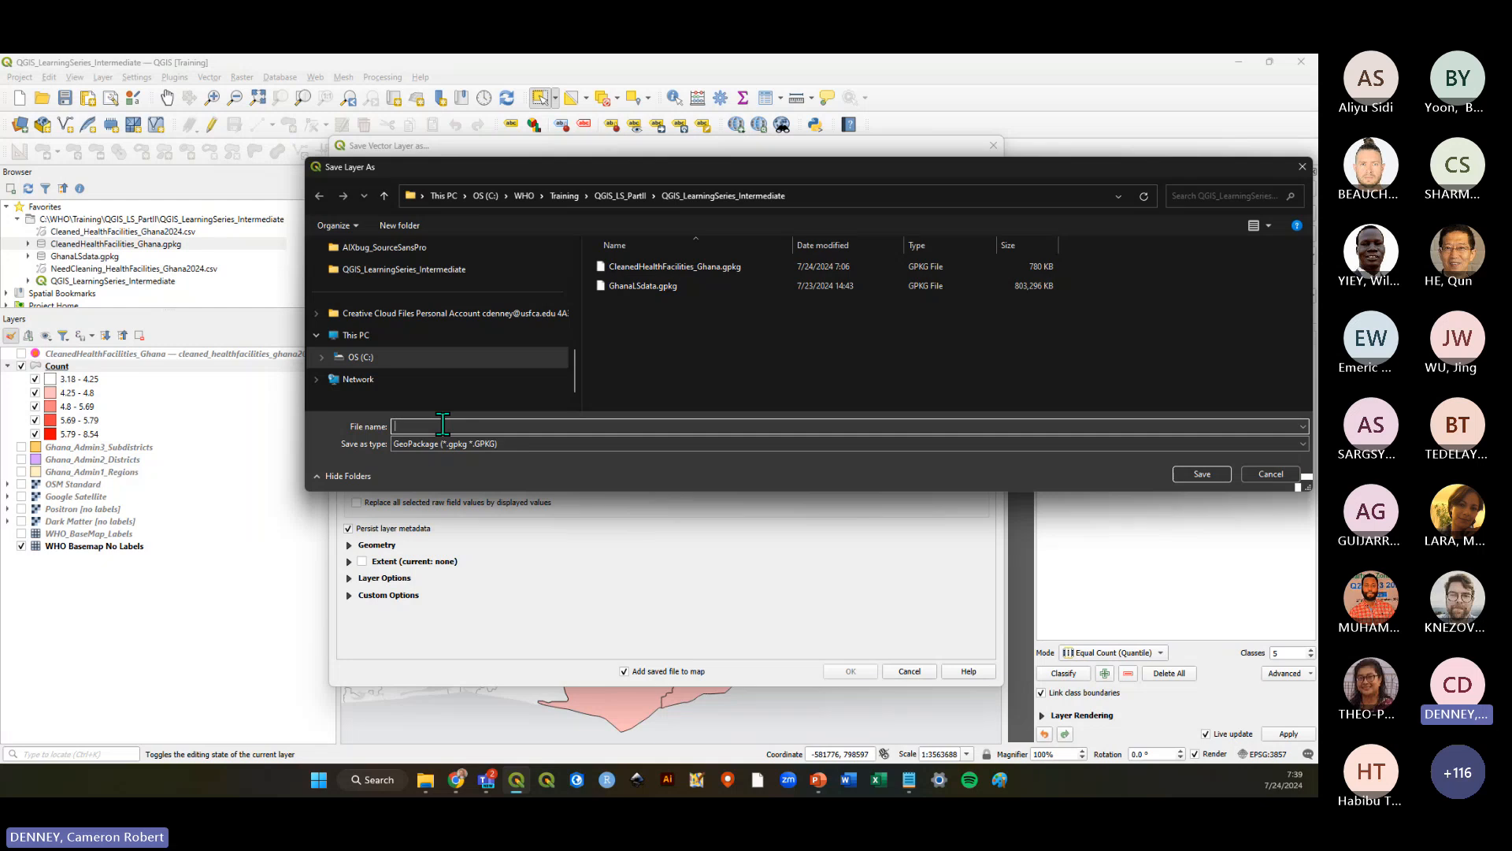
{"action": "type", "text": "Gha"}
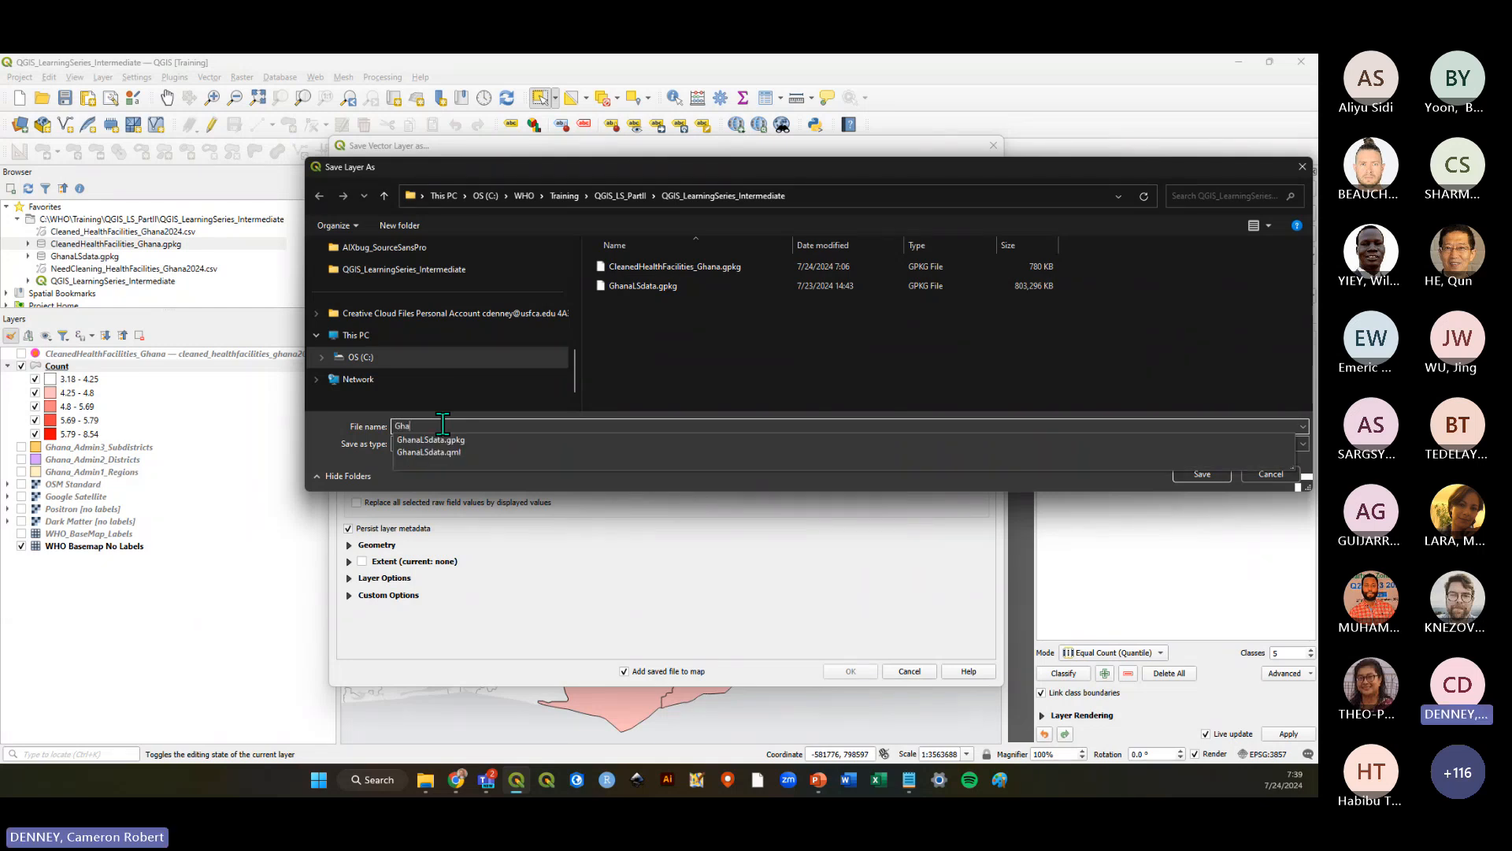
{"action": "type", "text": "naReg"}
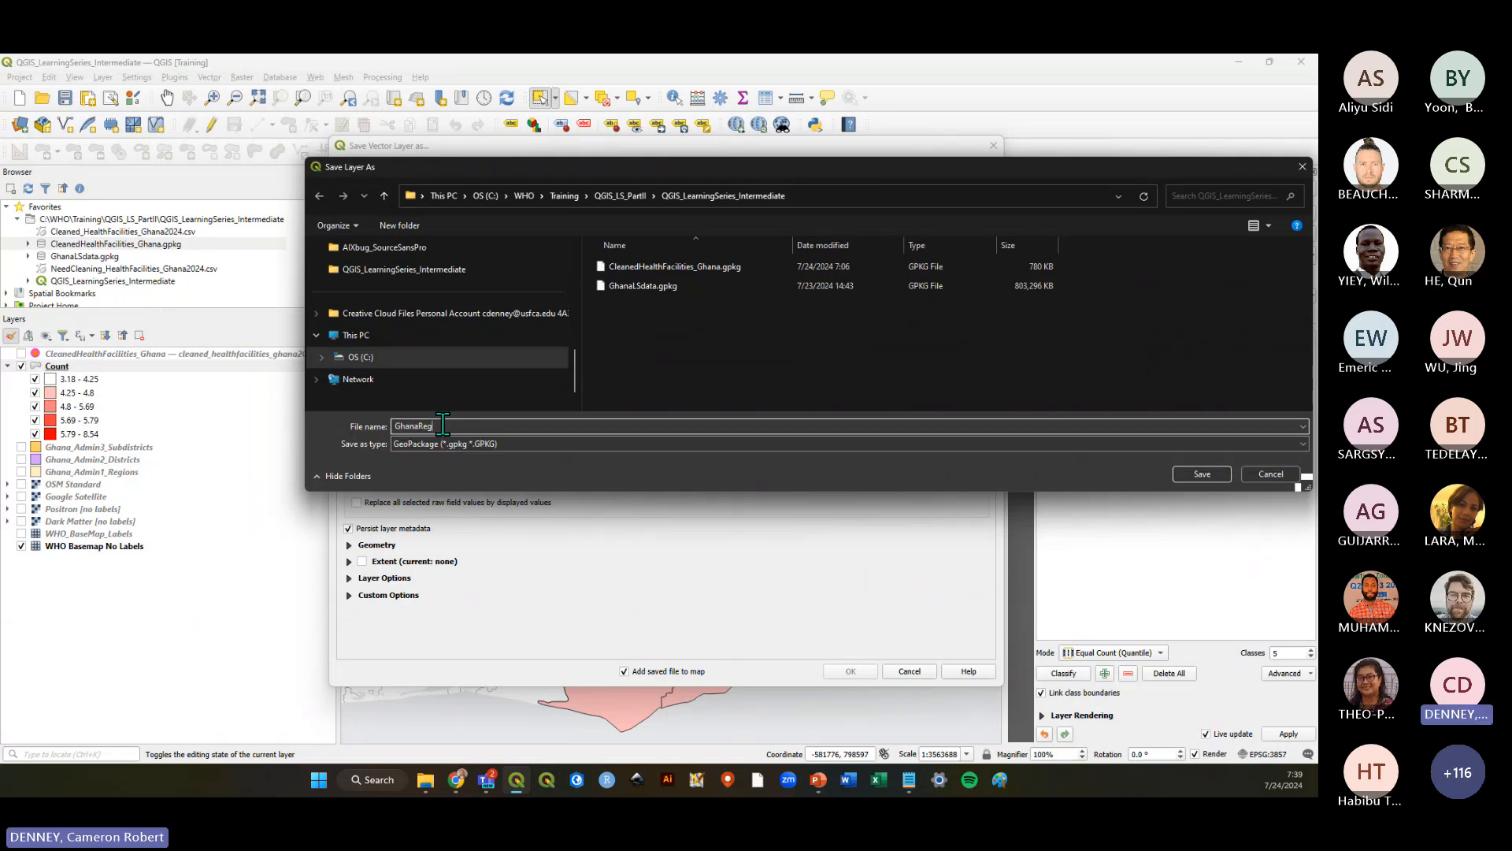
{"action": "type", "text": "ions_HealthFacilitiesper"}
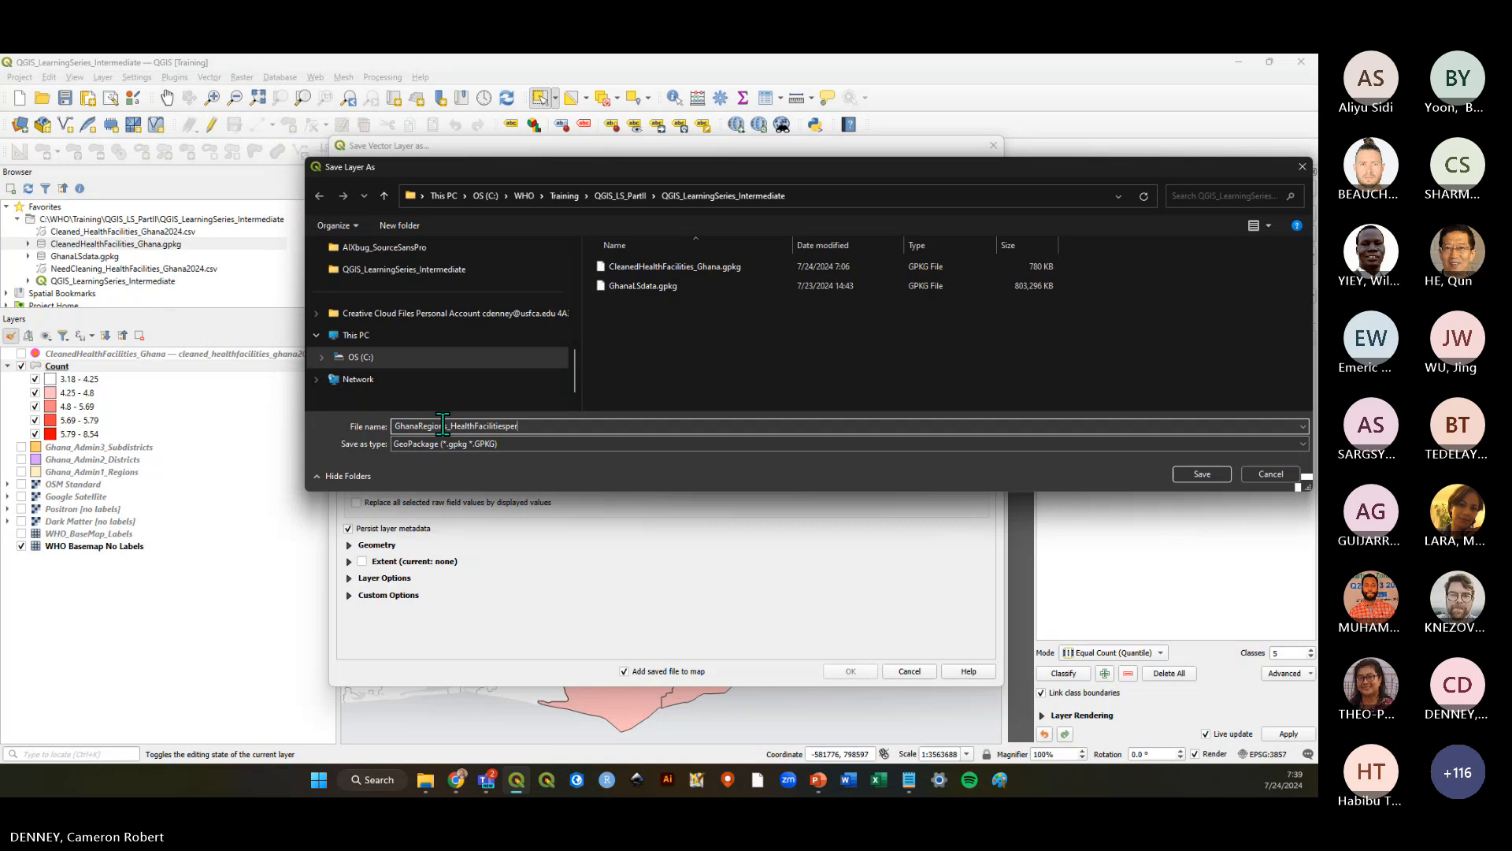
{"action": "type", "text": "Population"}
{"action": "left_click", "coordinate": [1203, 473]}
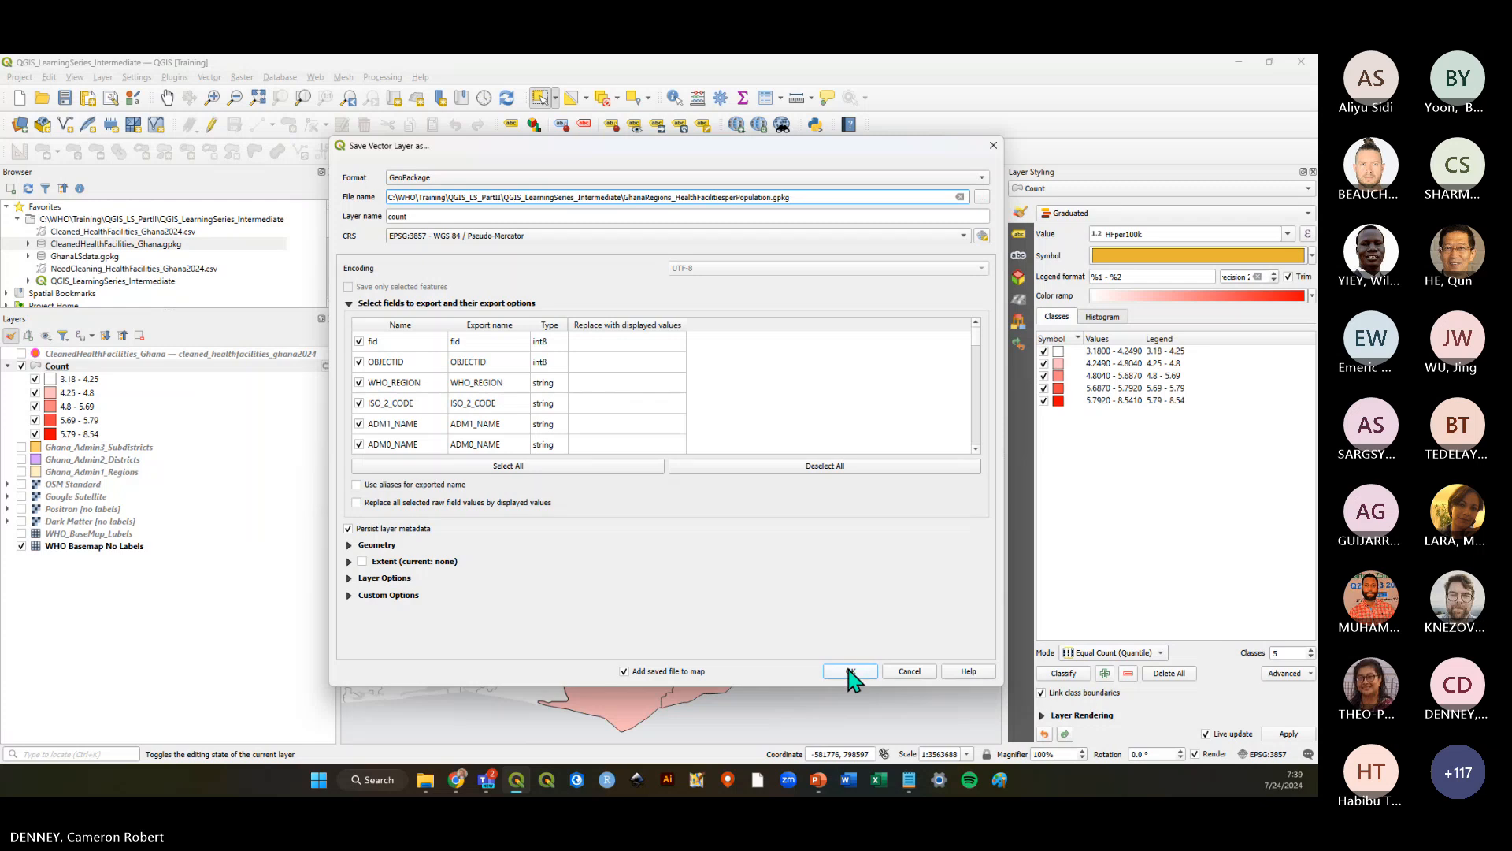
{"action": "left_click", "coordinate": [850, 671]}
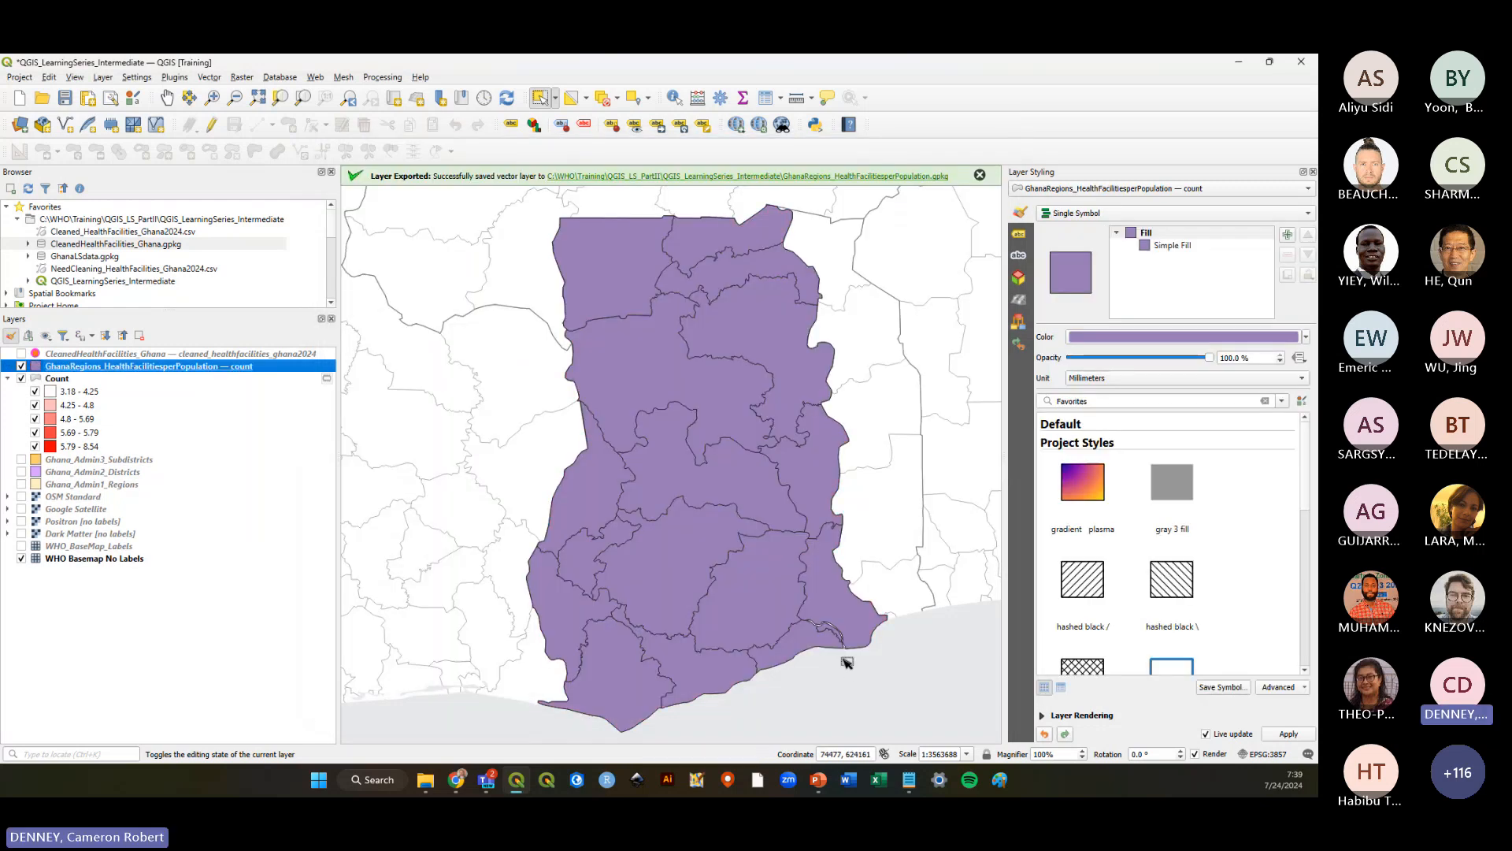
{"action": "right_click", "coordinate": [200, 379]}
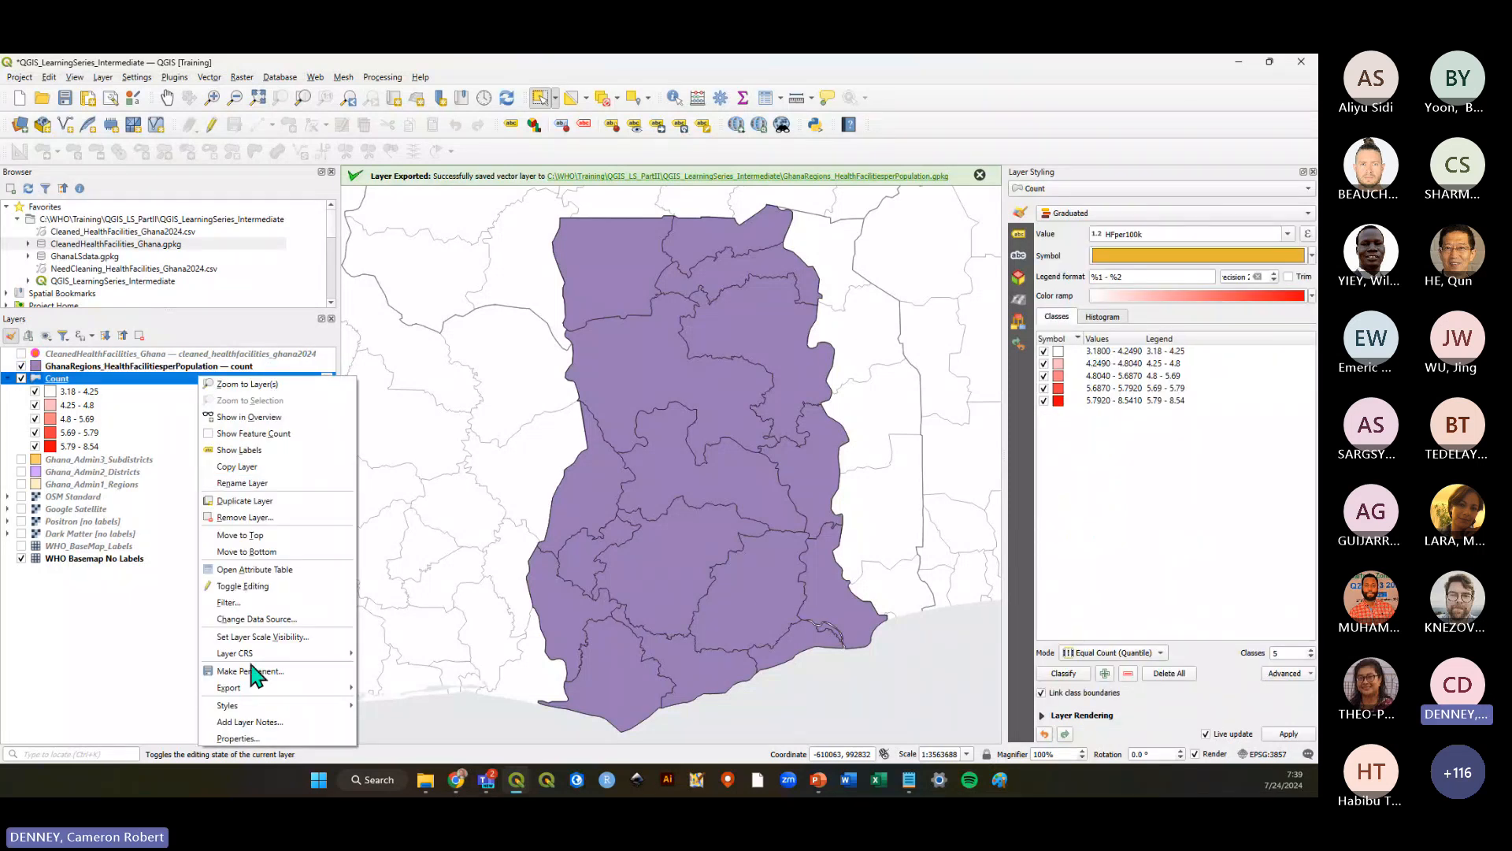
{"action": "mouse_move", "coordinate": [282, 693]}
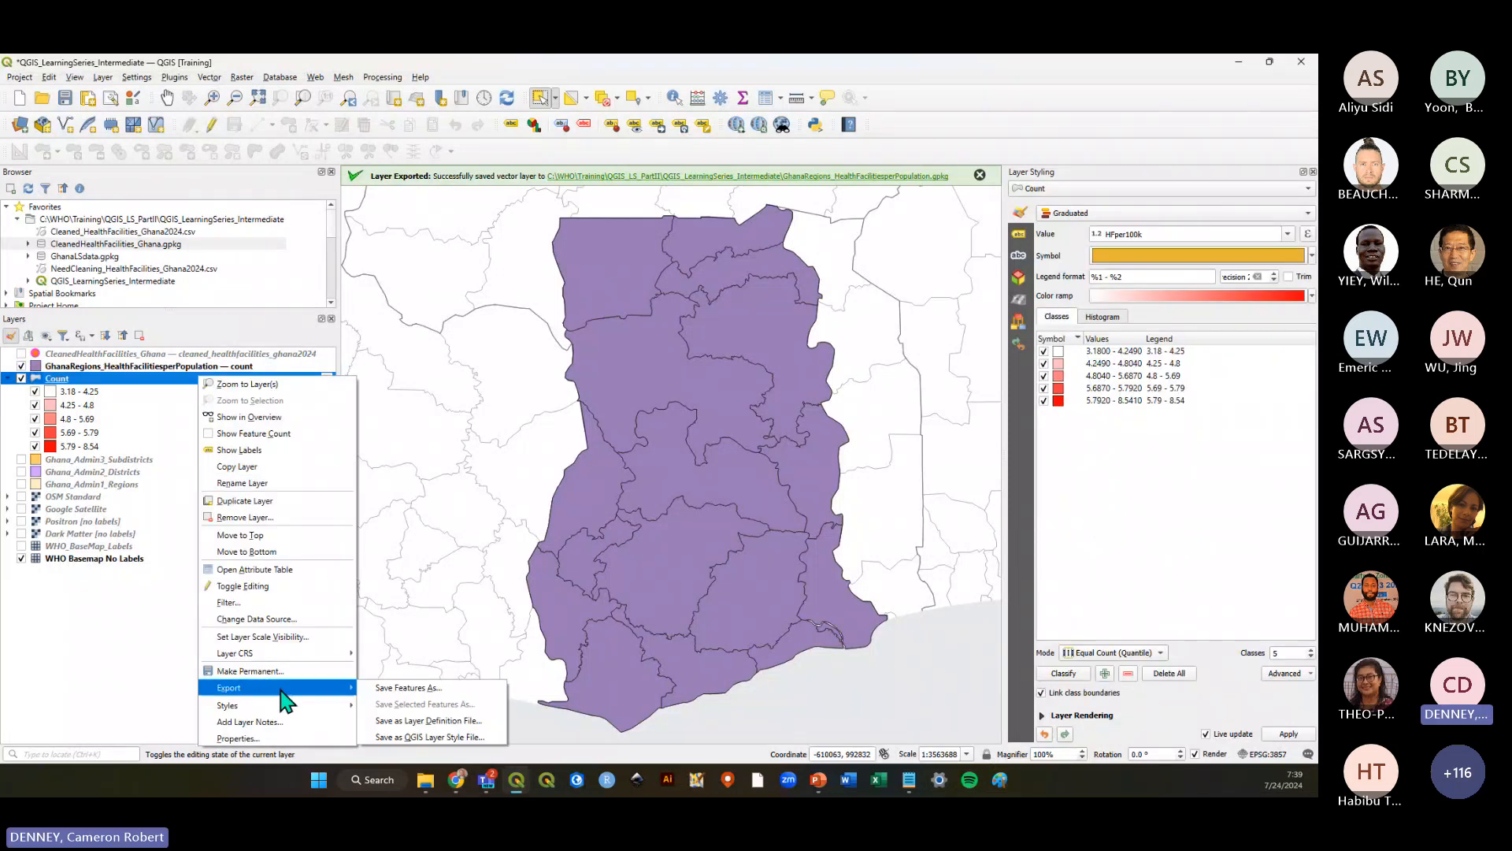
{"action": "left_click", "coordinate": [409, 687]}
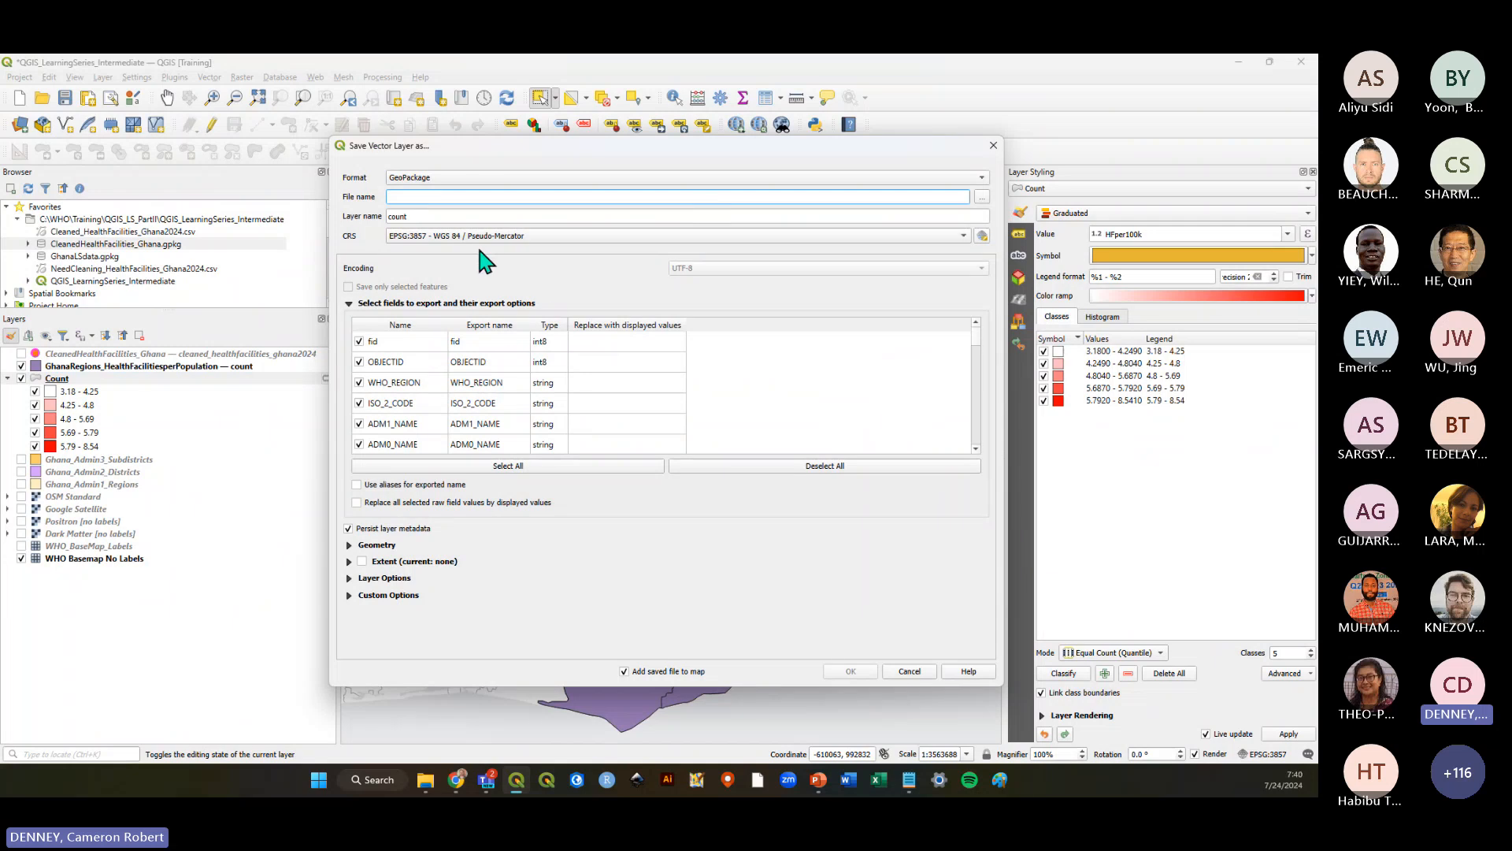
{"action": "left_click", "coordinate": [992, 146]}
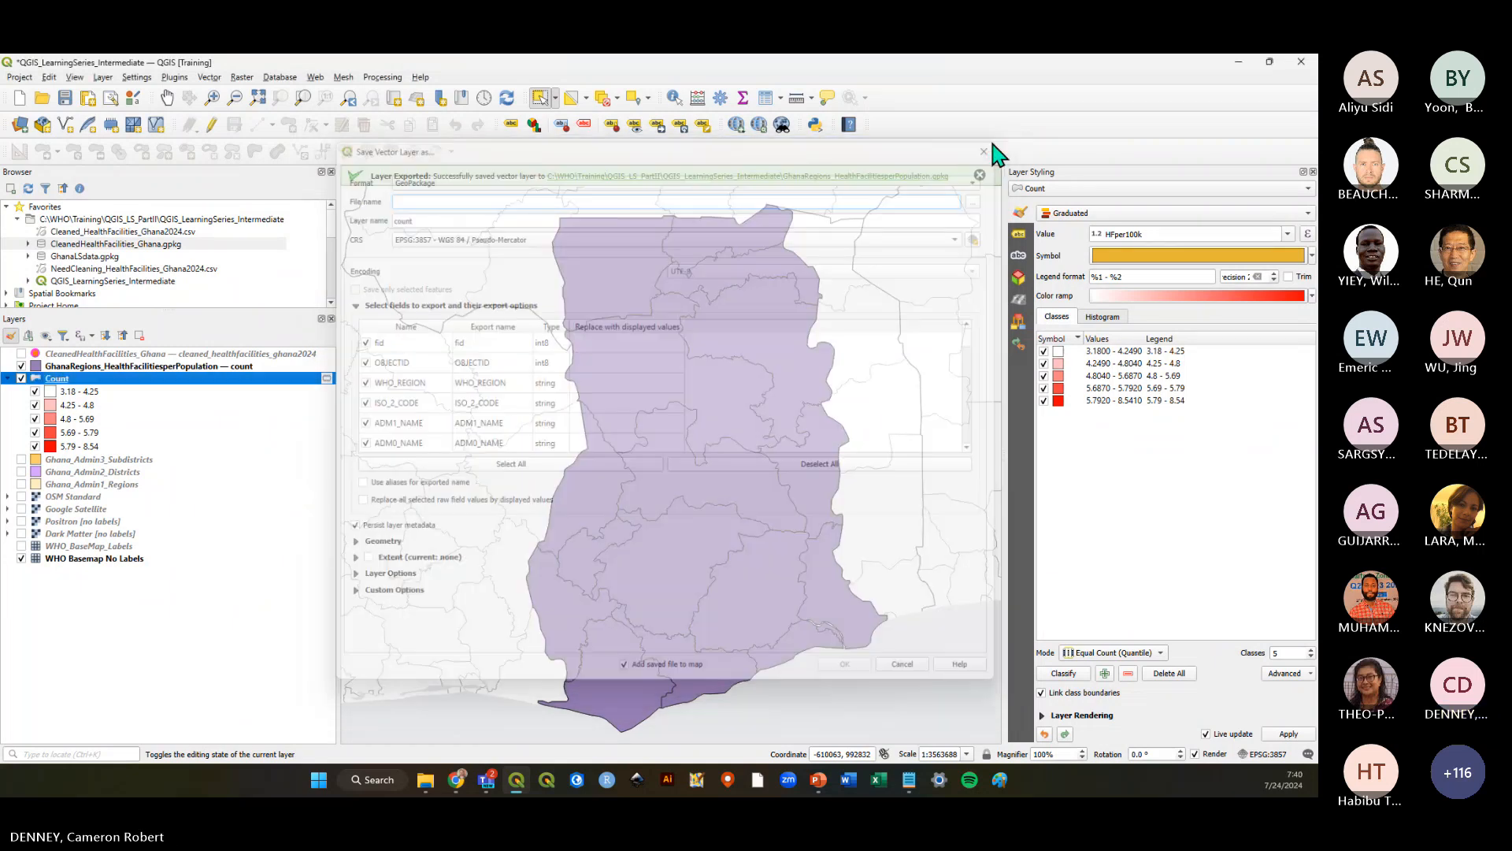
Select the exported GhanaRegions_HealthFacilitiesperPopulation layer and save the project with it included
{"action": "left_click", "coordinate": [75, 366]}
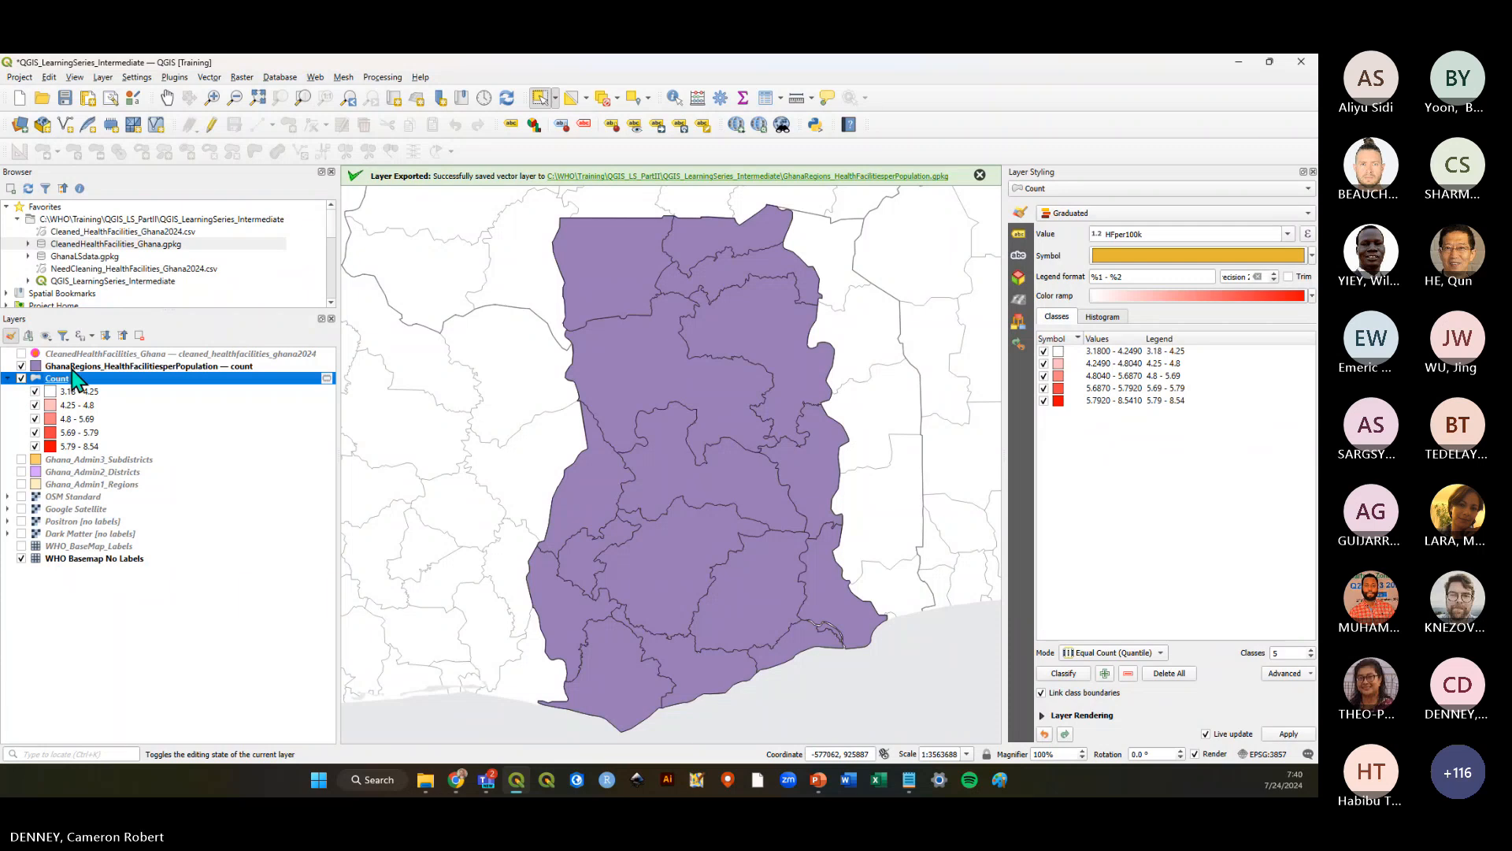
{"action": "left_click", "coordinate": [65, 98]}
{"action": "left_click", "coordinate": [136, 640]}
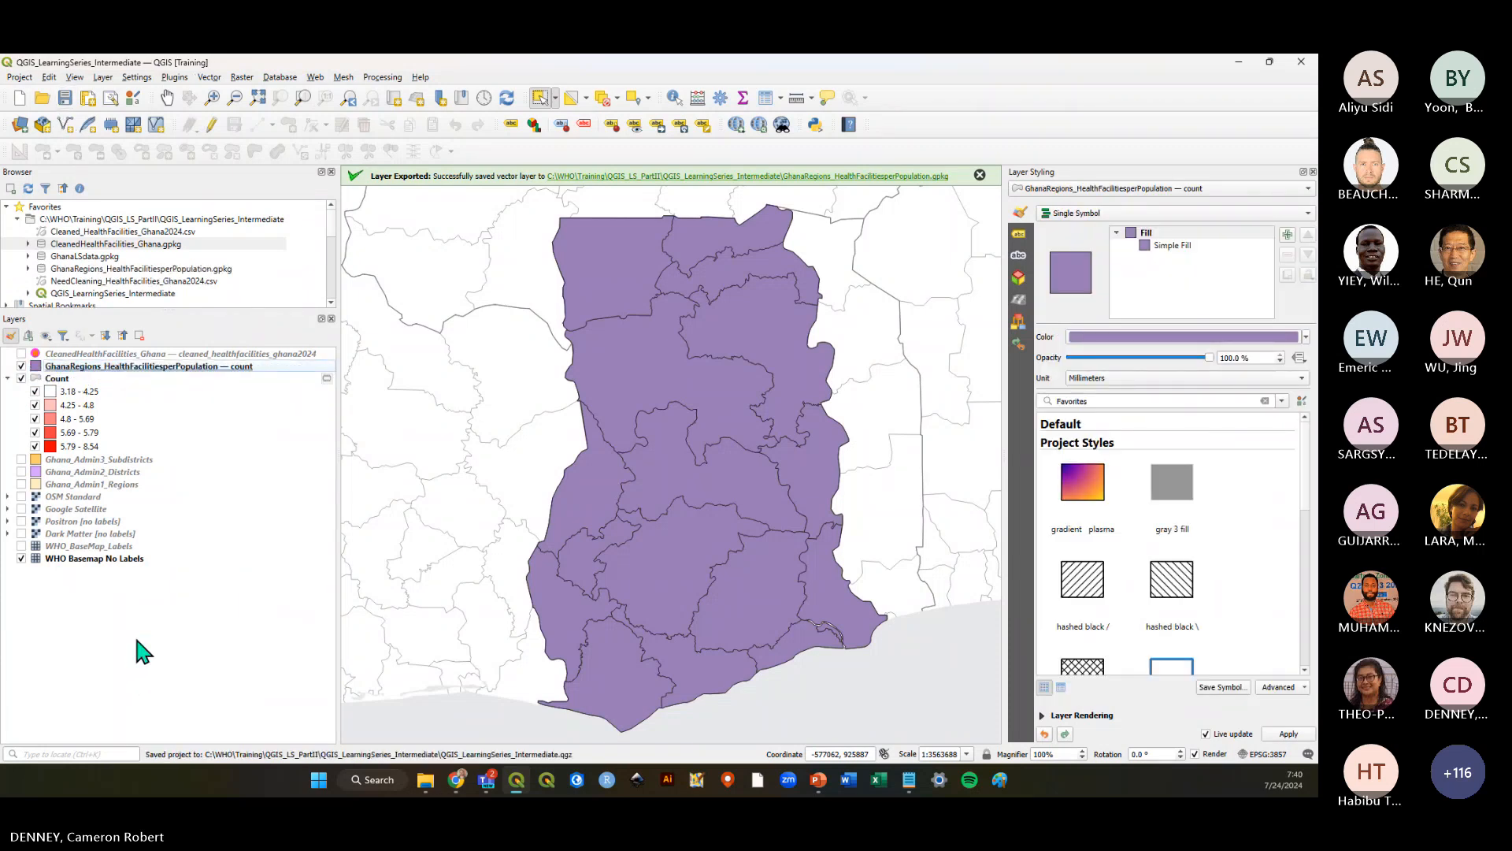
Check the exported layer's source and temporary-layer indicator, and dismiss the export notification
{"action": "left_click", "coordinate": [268, 367]}
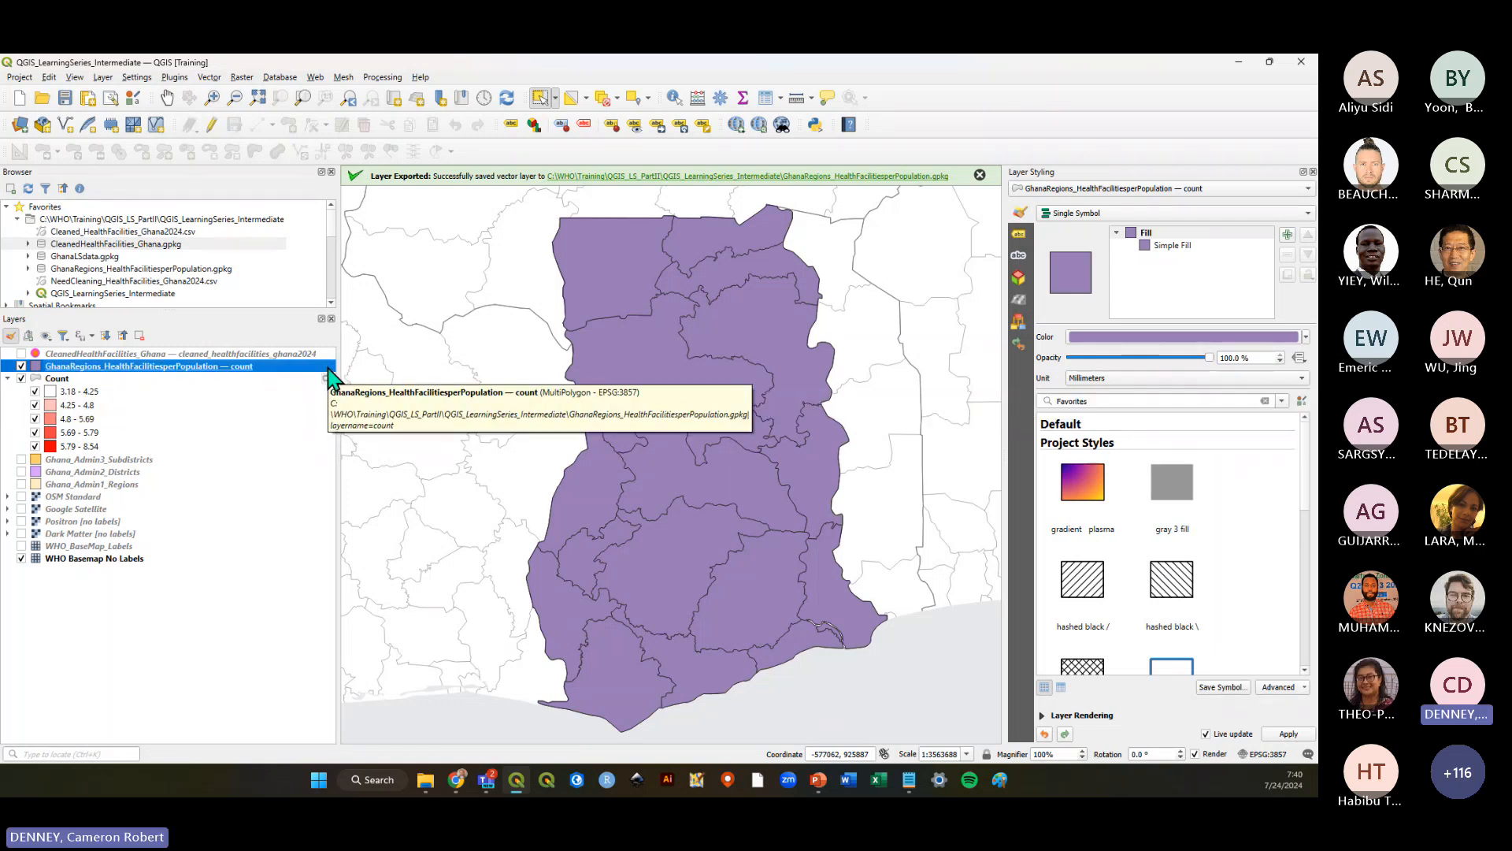
{"action": "left_click", "coordinate": [247, 612]}
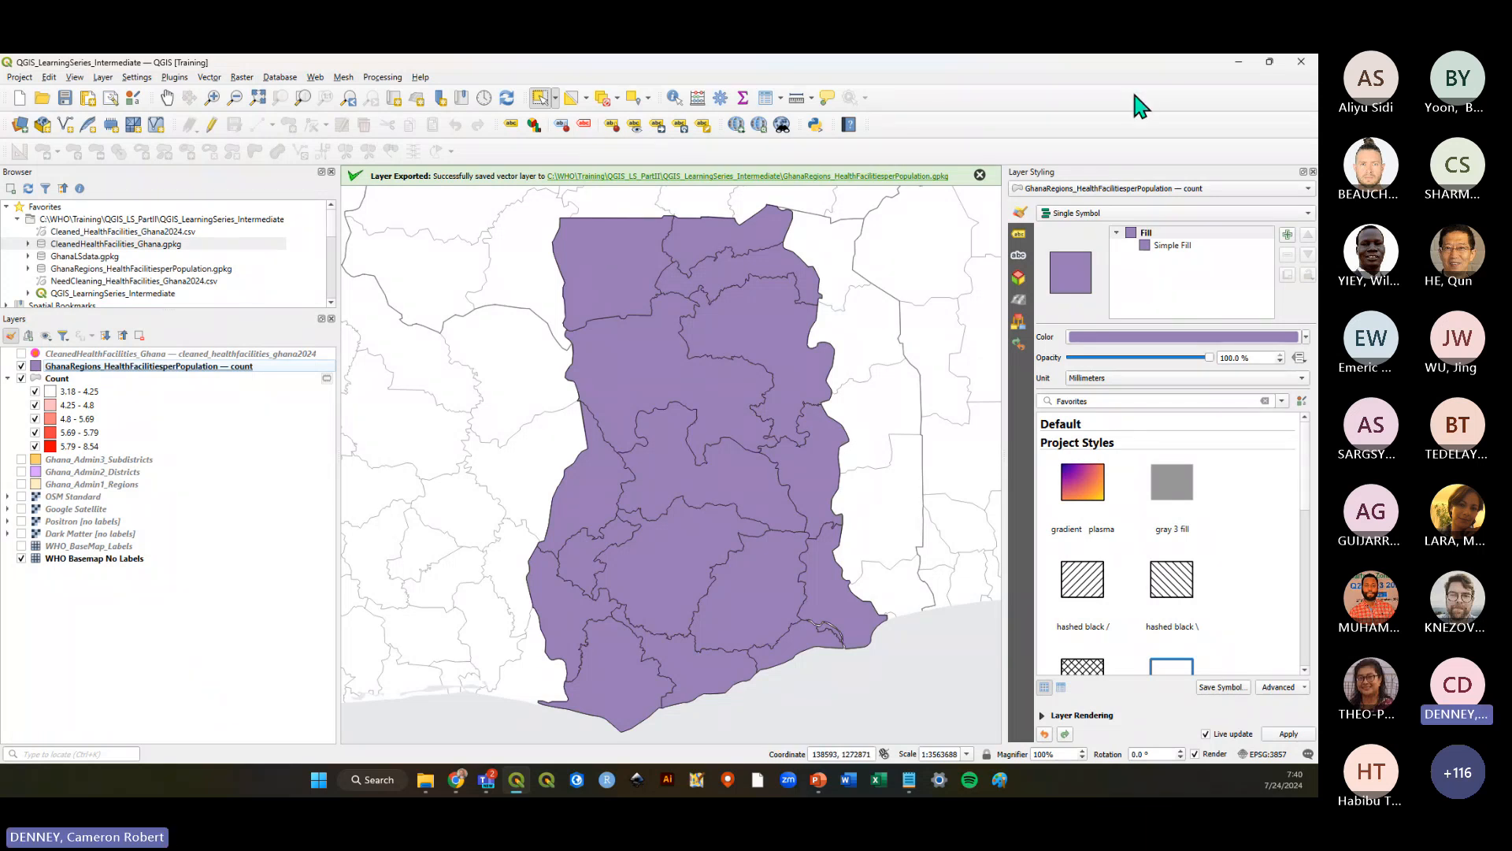
{"action": "left_click", "coordinate": [980, 175]}
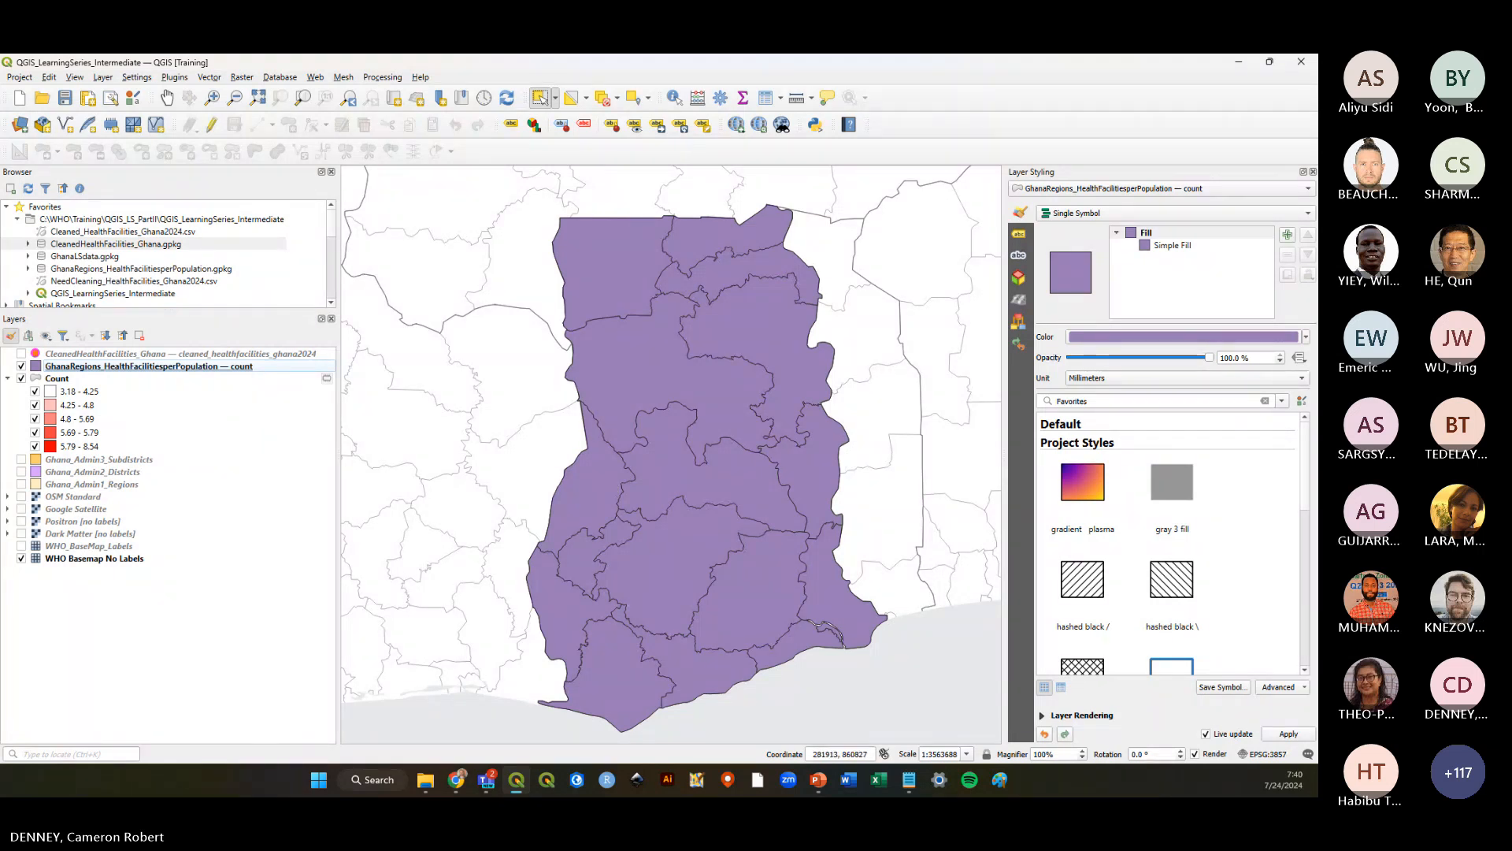
Compare the styling of the Count and exported layers by toggling their visibility, leaving Count hidden and the exported layer shown
{"action": "left_click", "coordinate": [111, 379]}
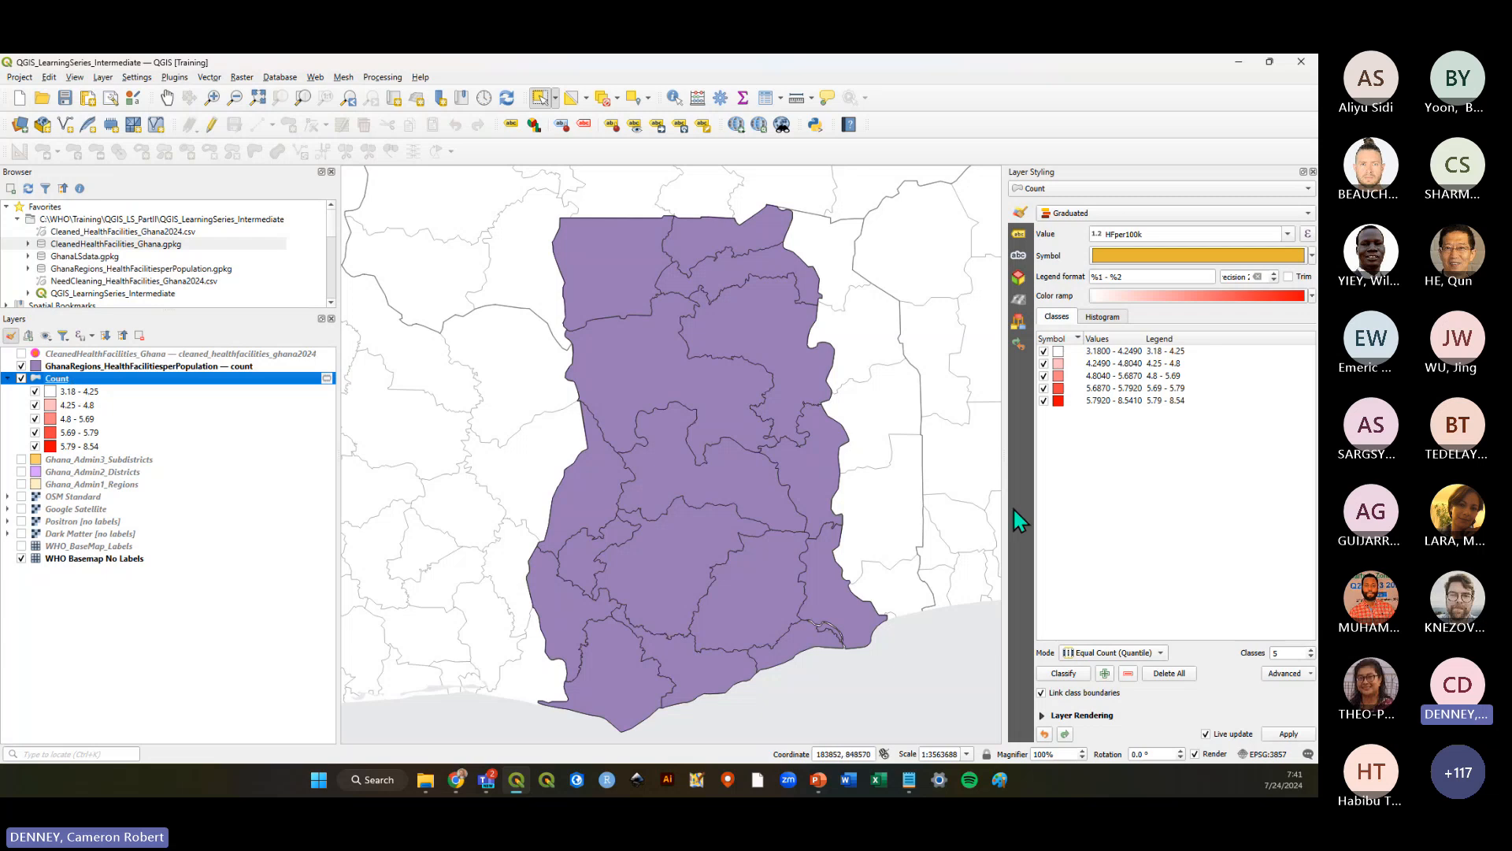
{"action": "left_click", "coordinate": [22, 378]}
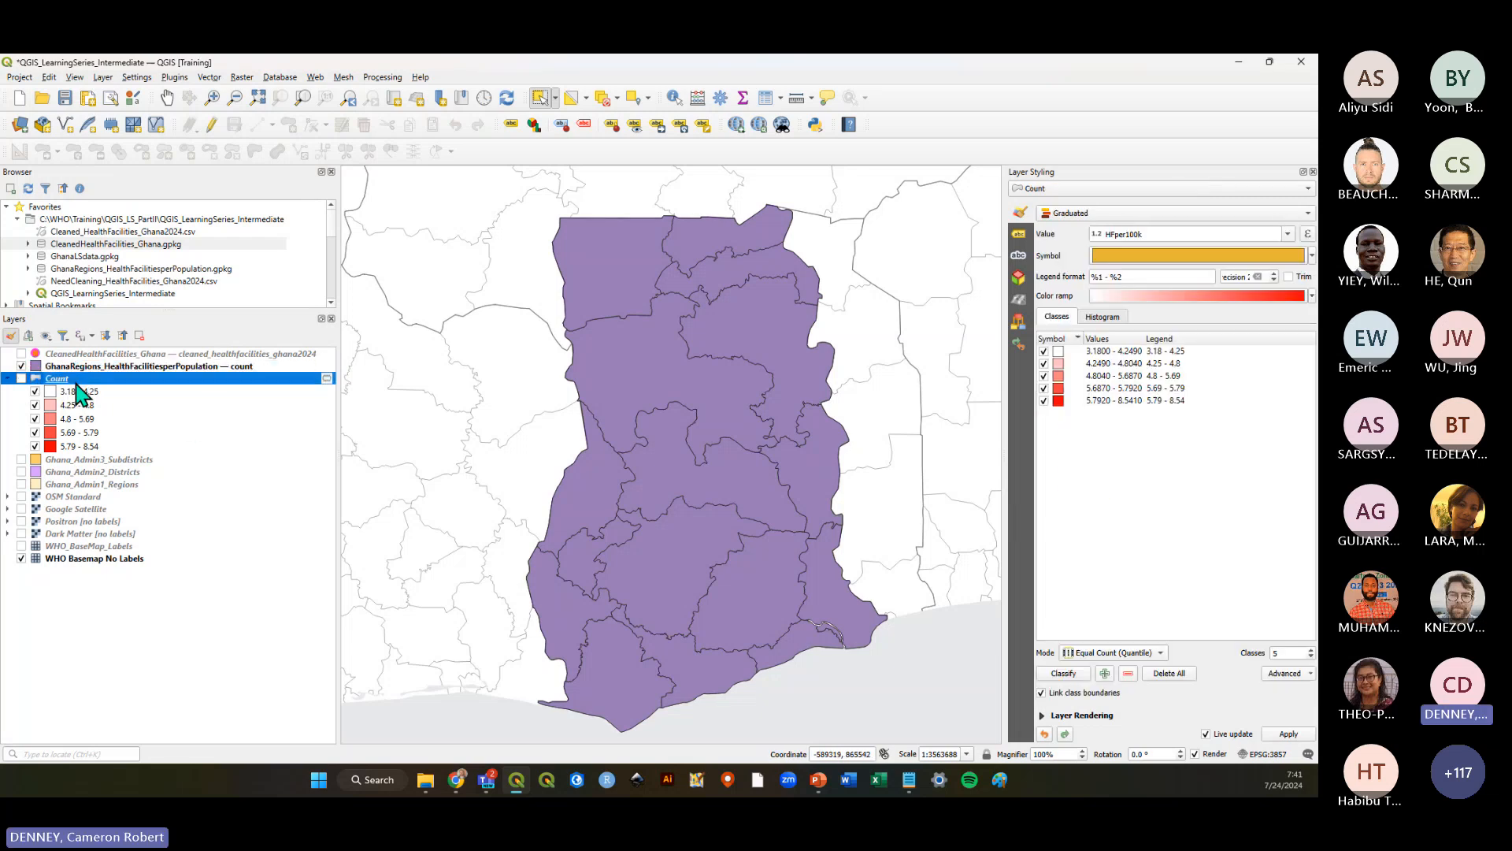
{"action": "left_click", "coordinate": [22, 366]}
{"action": "left_click", "coordinate": [21, 378]}
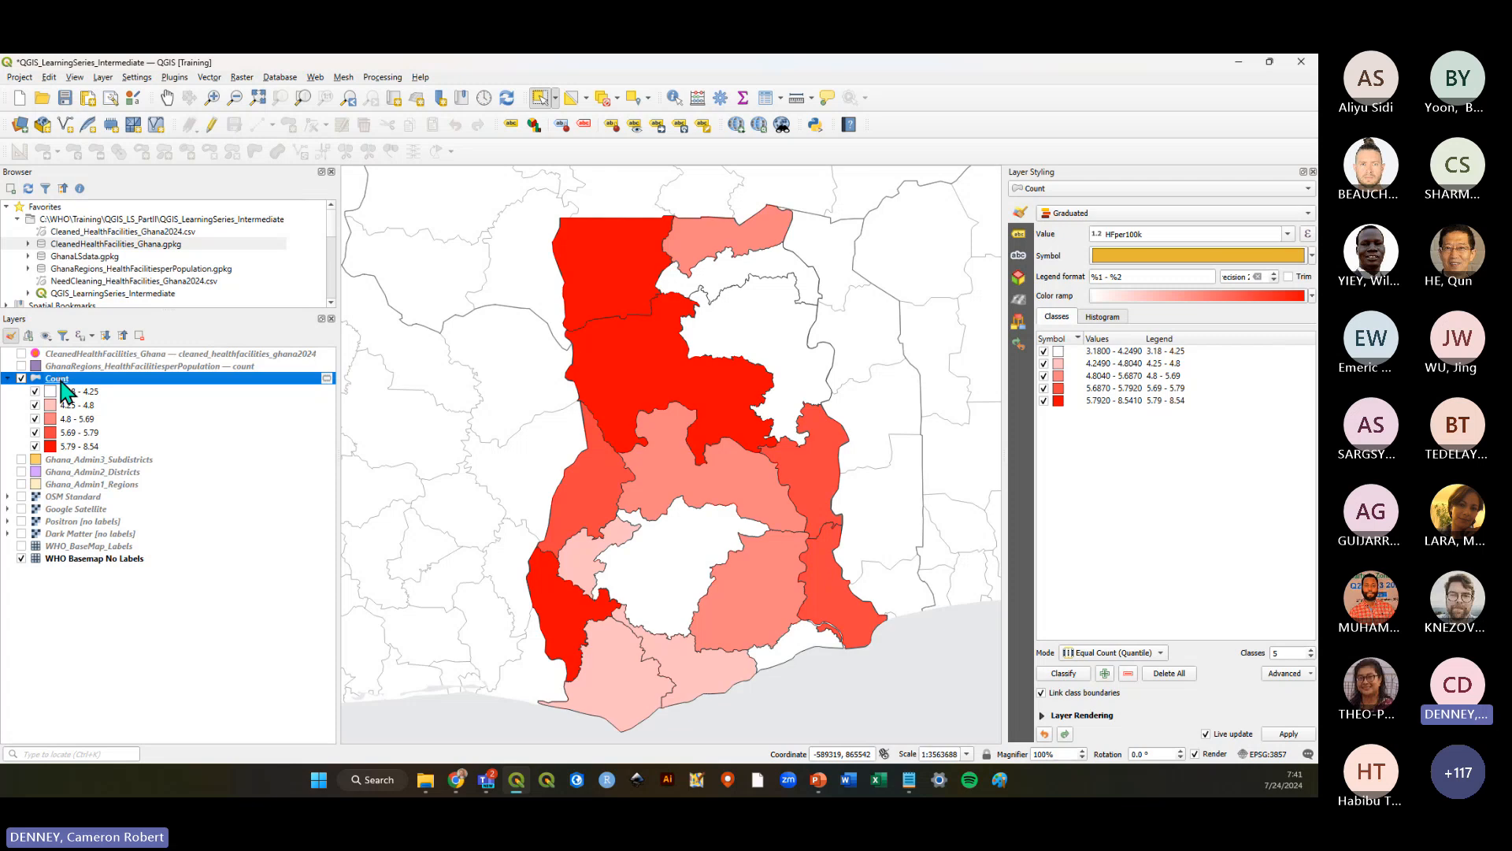
{"action": "left_click", "coordinate": [21, 365]}
{"action": "left_click", "coordinate": [22, 378]}
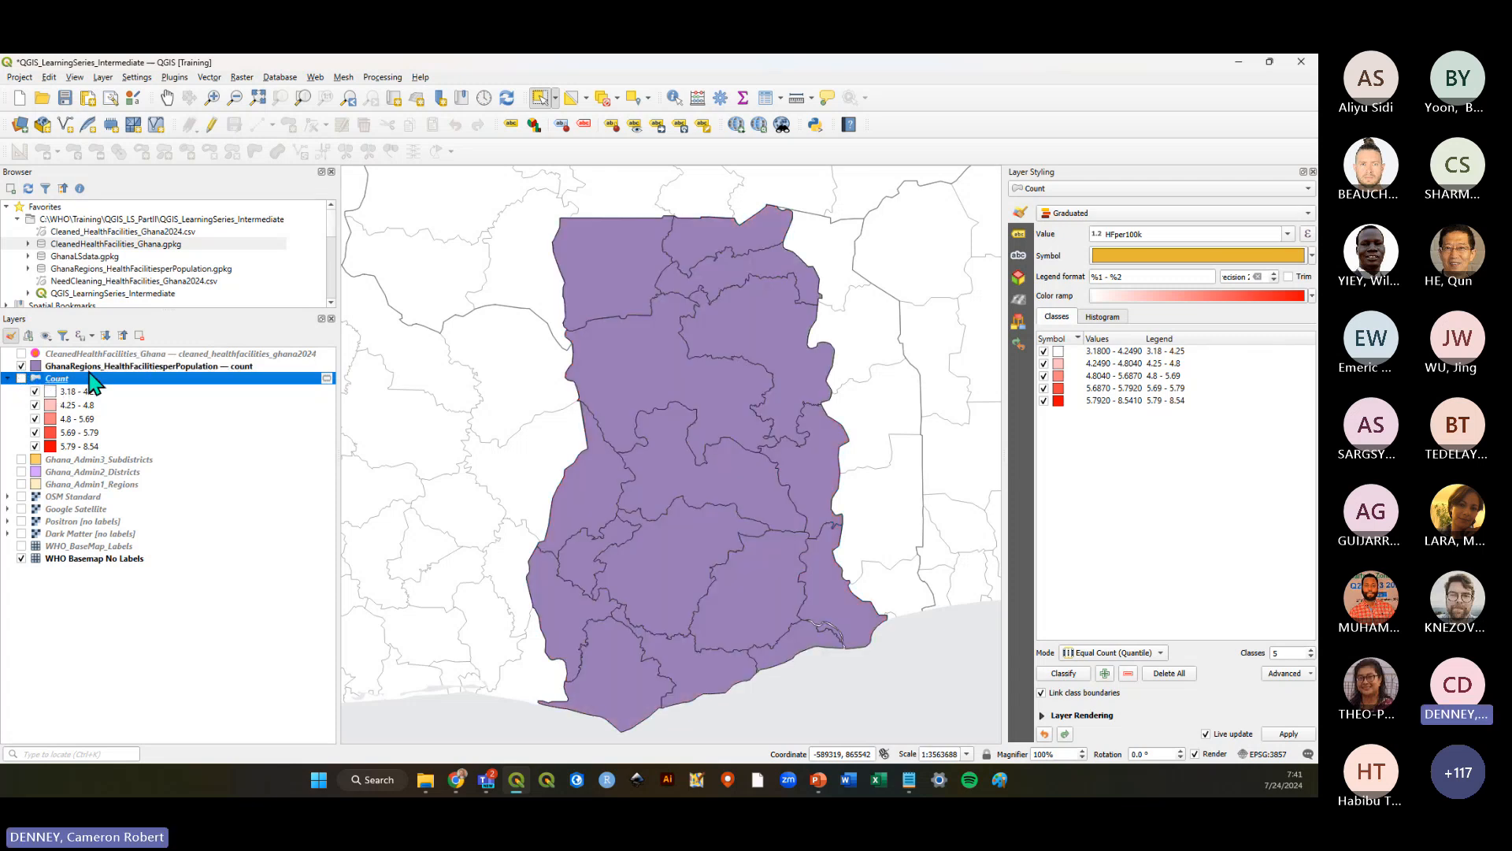
{"action": "left_click", "coordinate": [89, 378]}
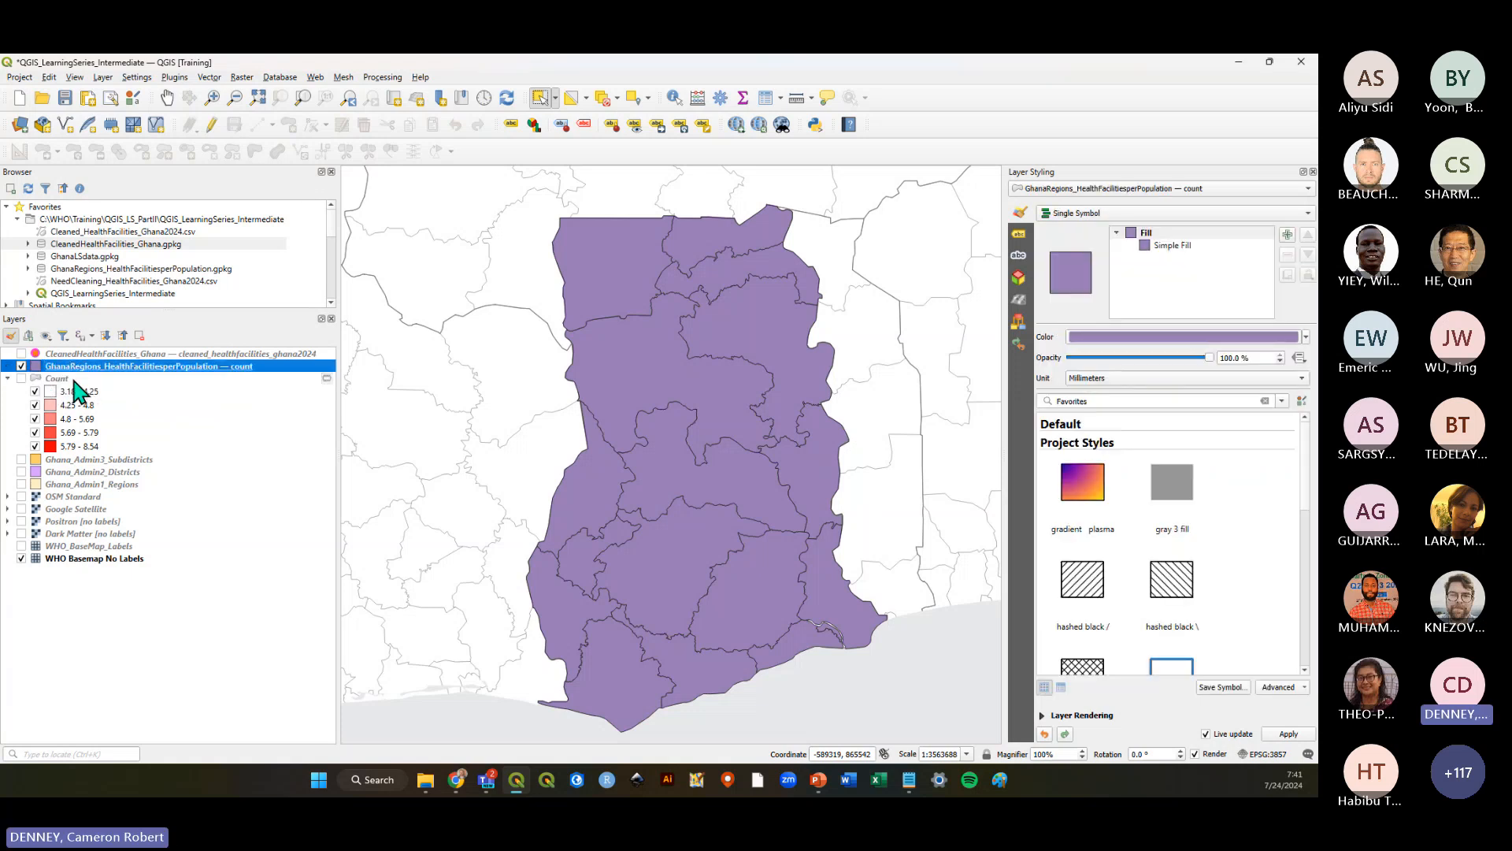
Copy all style categories from the Count layer
{"action": "right_click", "coordinate": [71, 386]}
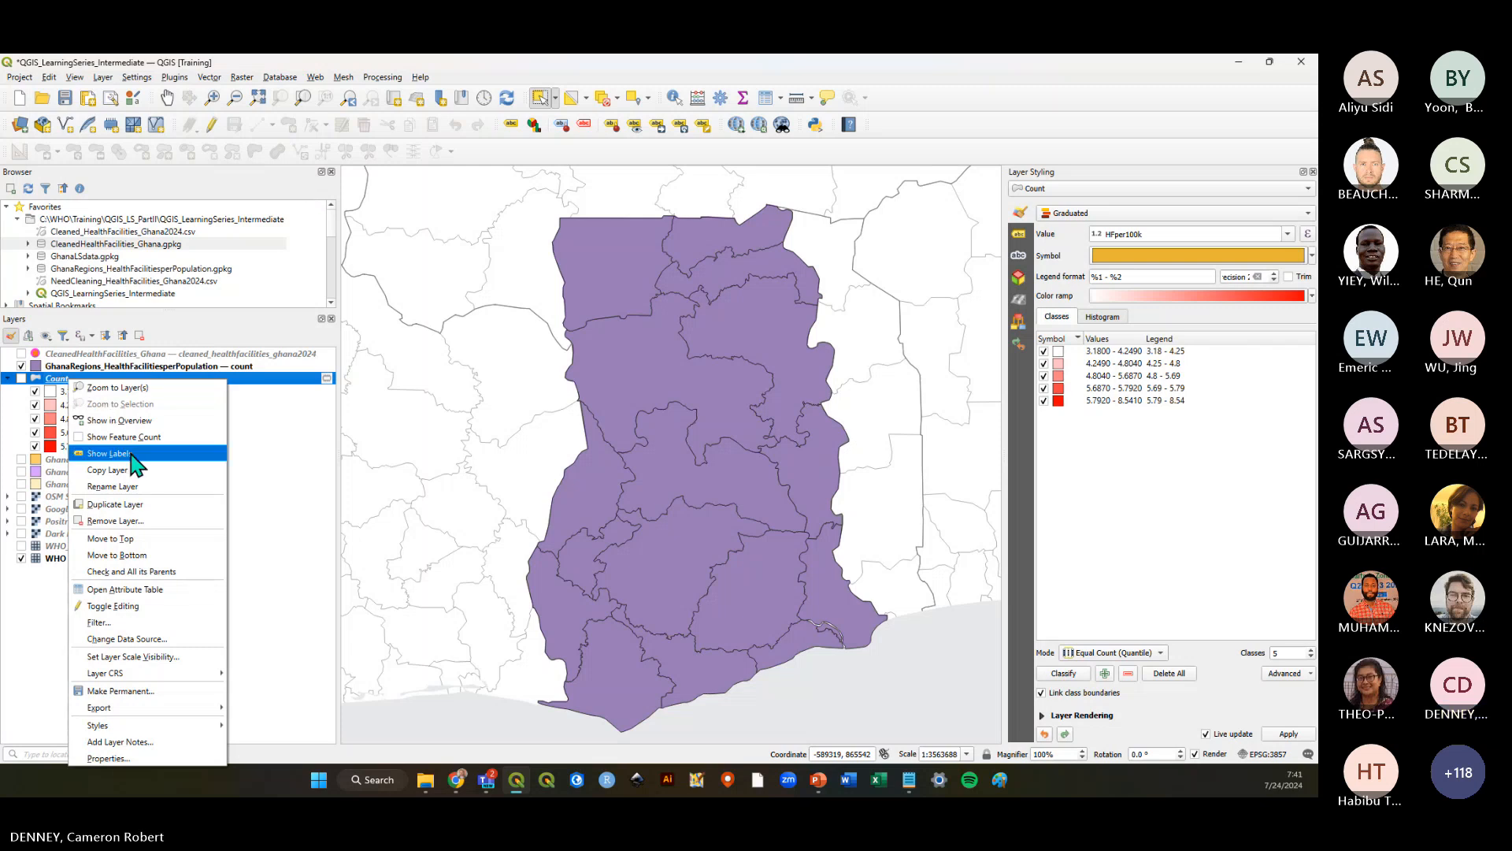
{"action": "mouse_move", "coordinate": [189, 726]}
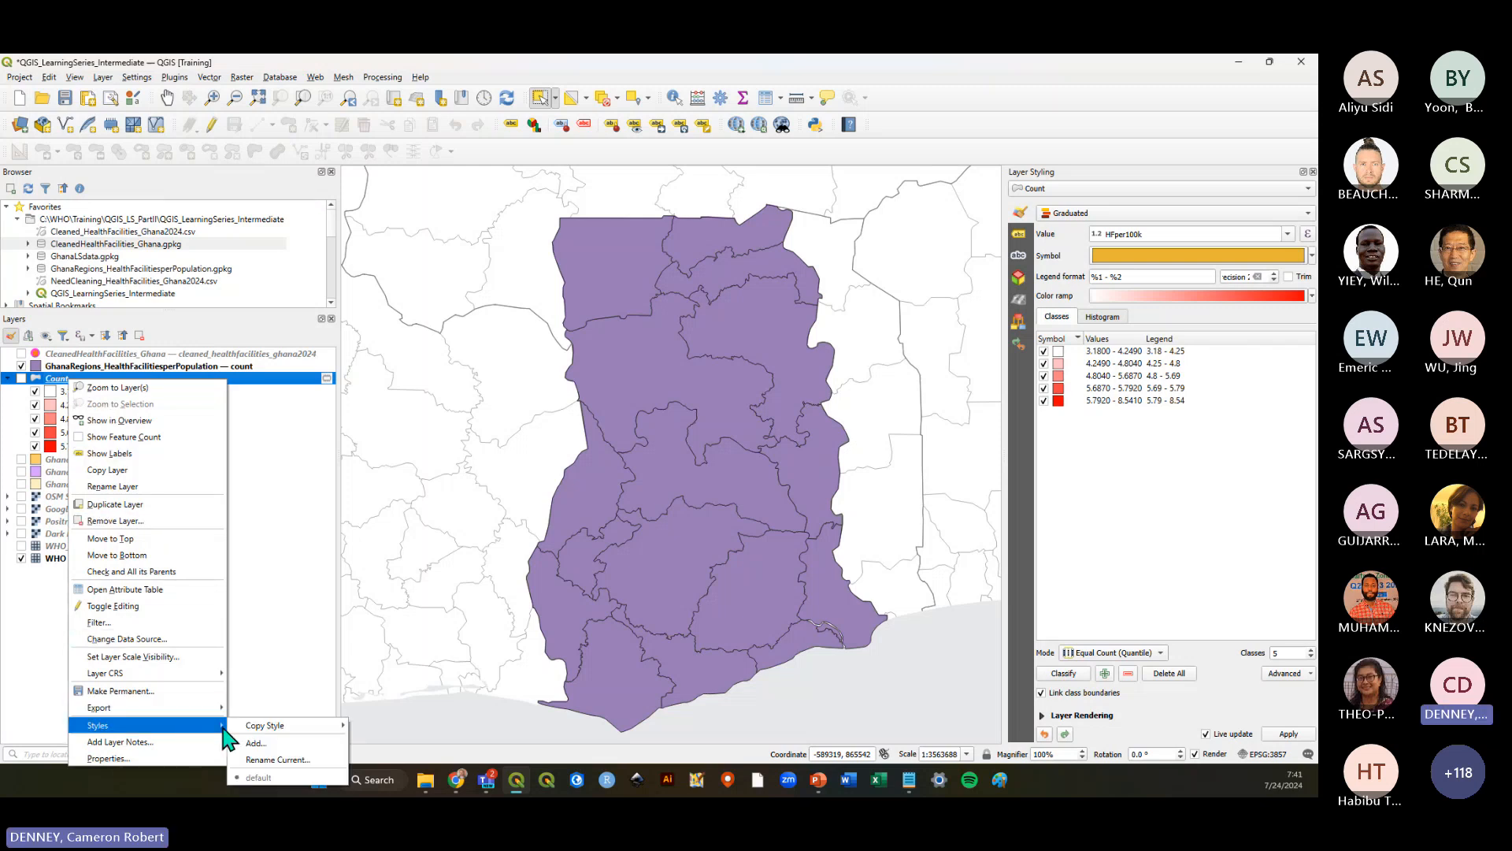
{"action": "mouse_move", "coordinate": [302, 727]}
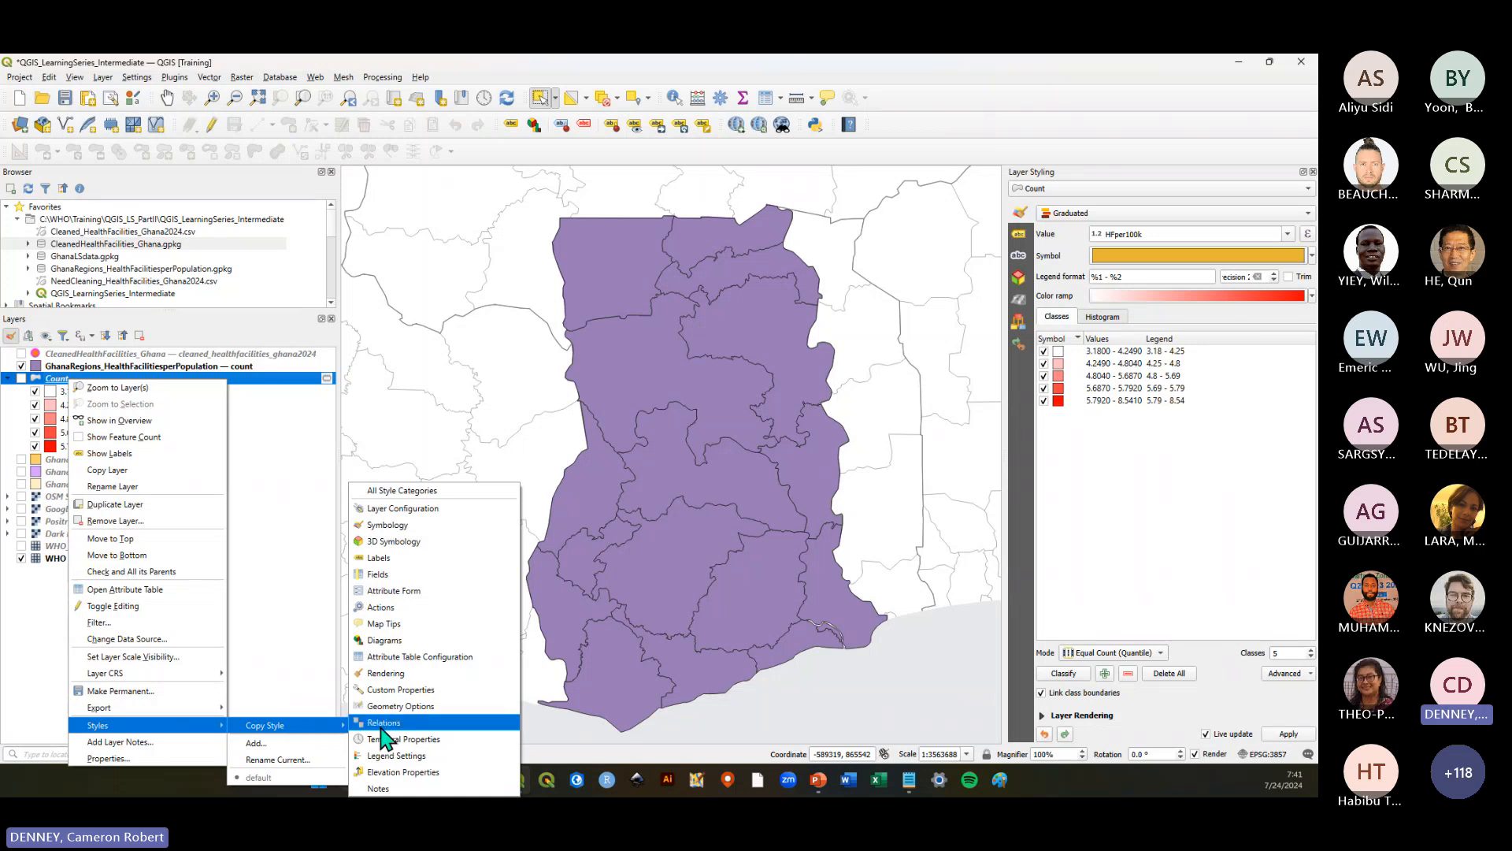
{"action": "left_click", "coordinate": [410, 491]}
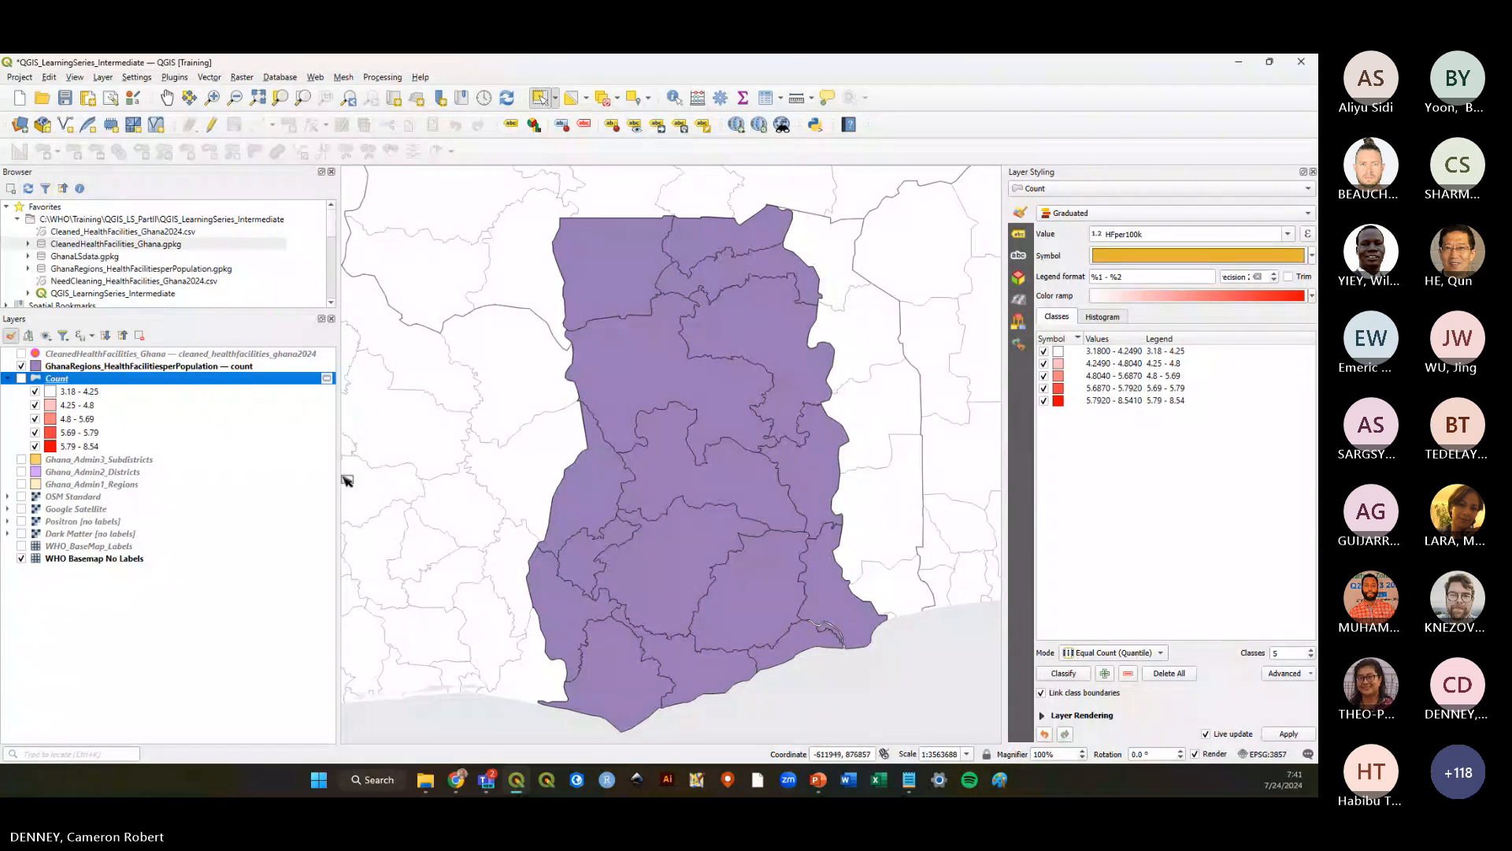
Paste all the copied style categories onto the GhanaRegions_HealthFacilitiesperPopulation layer
{"action": "left_click", "coordinate": [112, 367]}
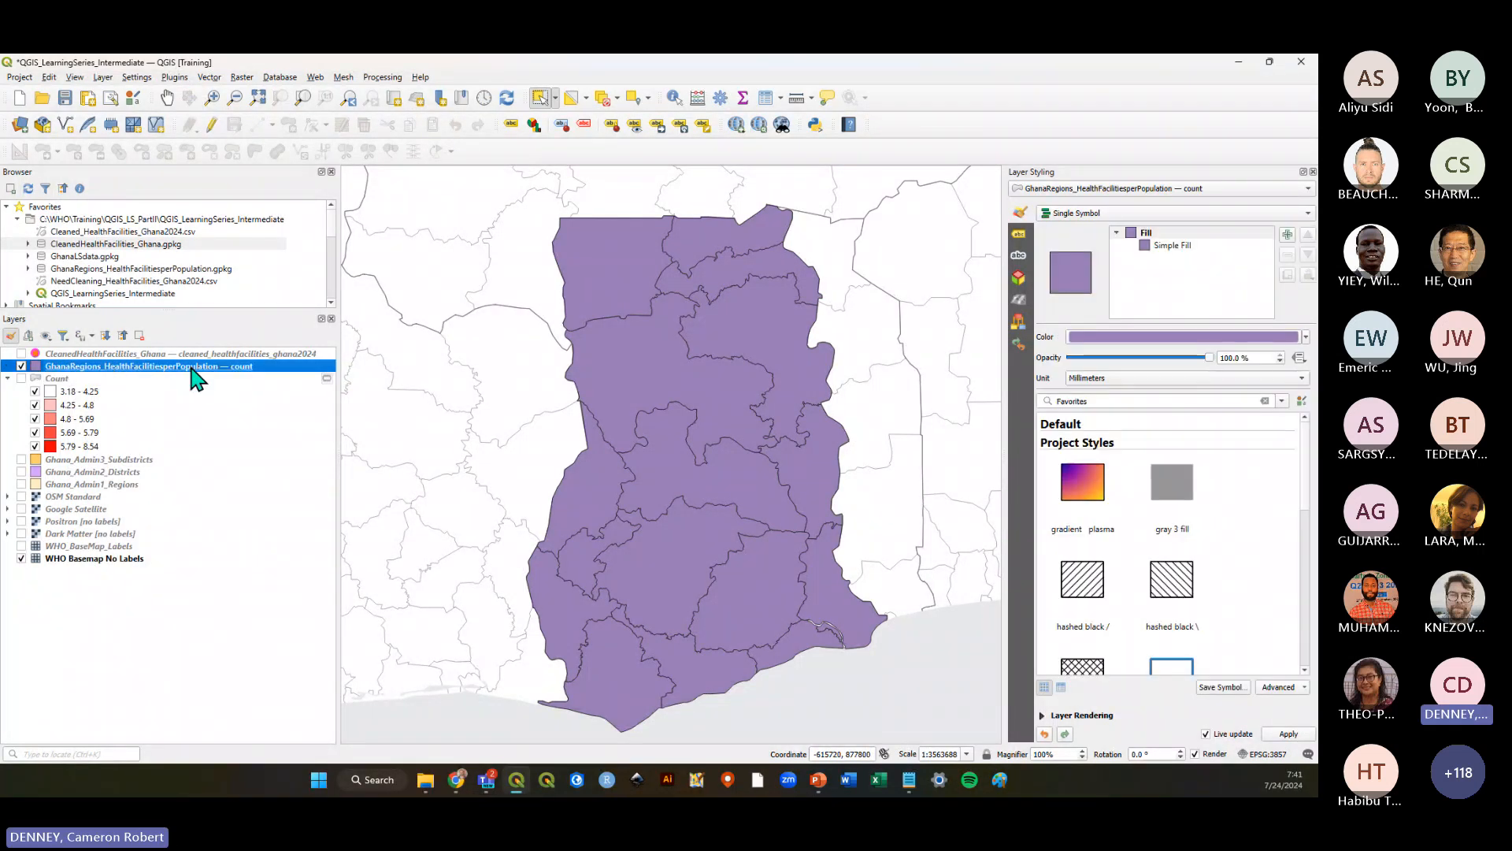
{"action": "right_click", "coordinate": [197, 379]}
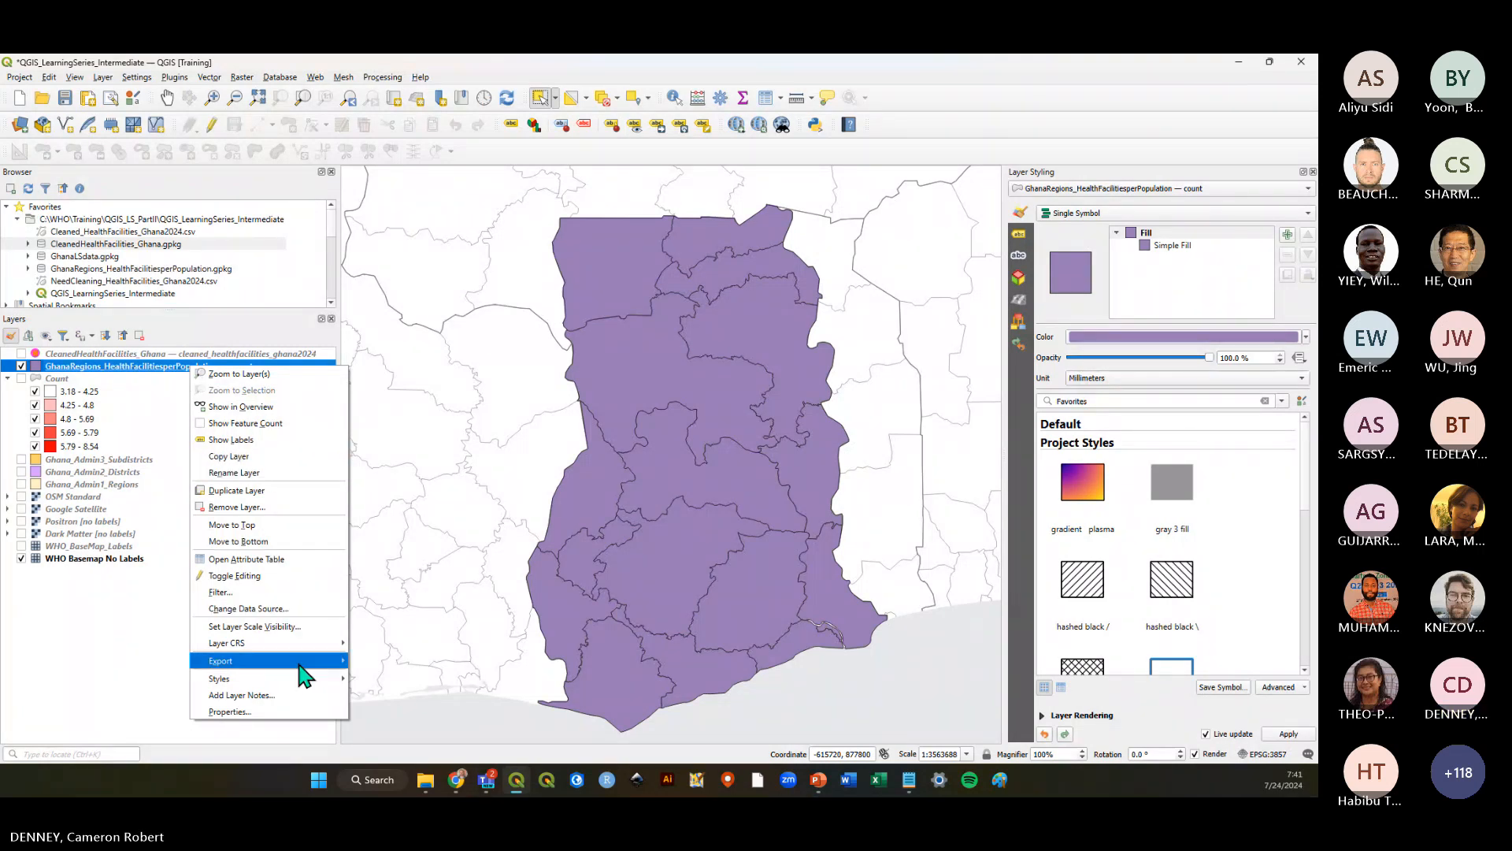
{"action": "mouse_move", "coordinate": [300, 678]}
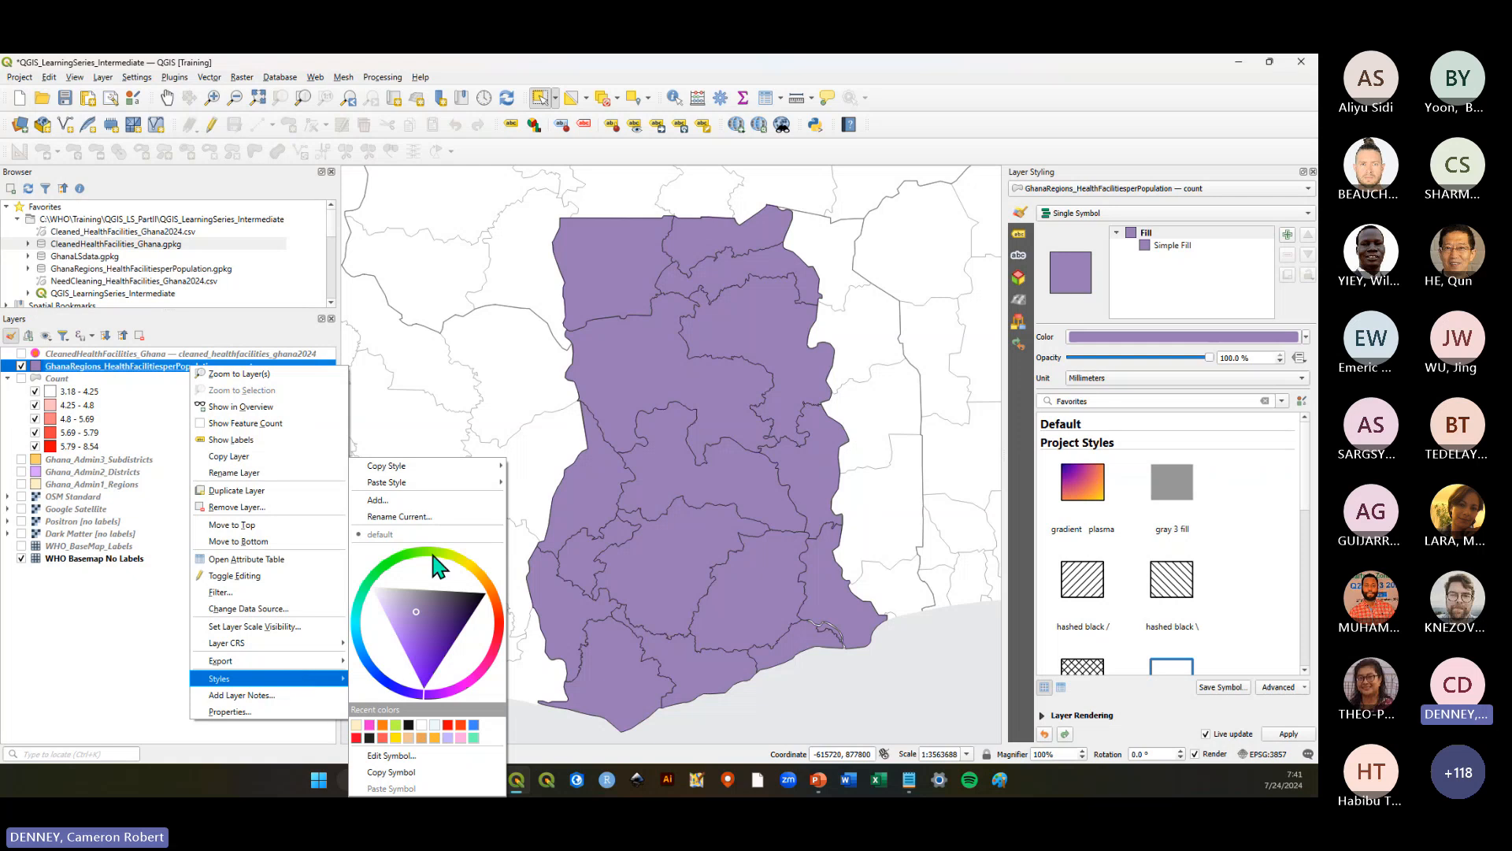
{"action": "left_click", "coordinate": [439, 483]}
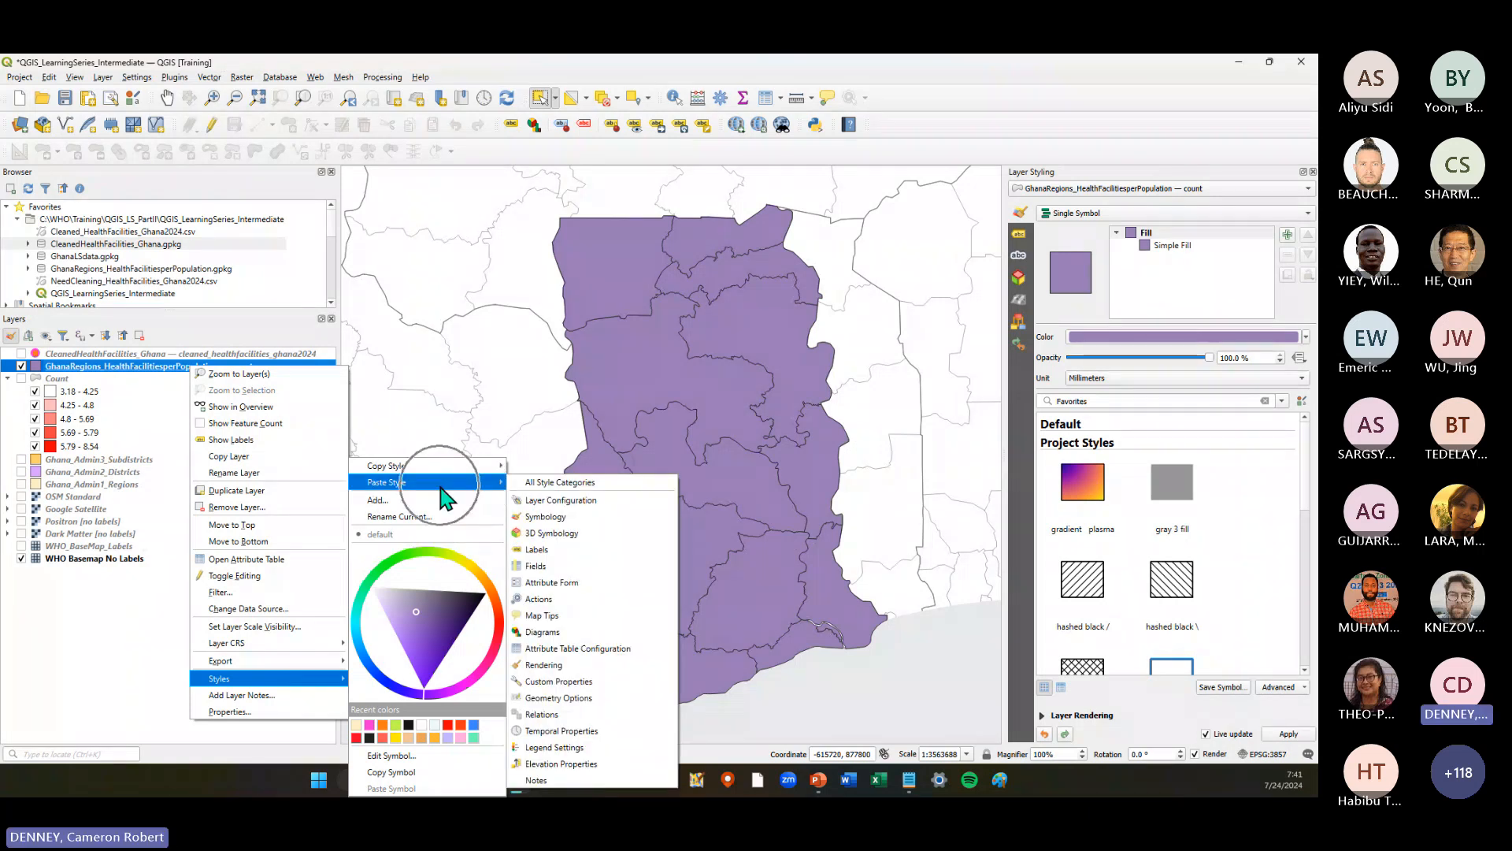
{"action": "left_click", "coordinate": [566, 484]}
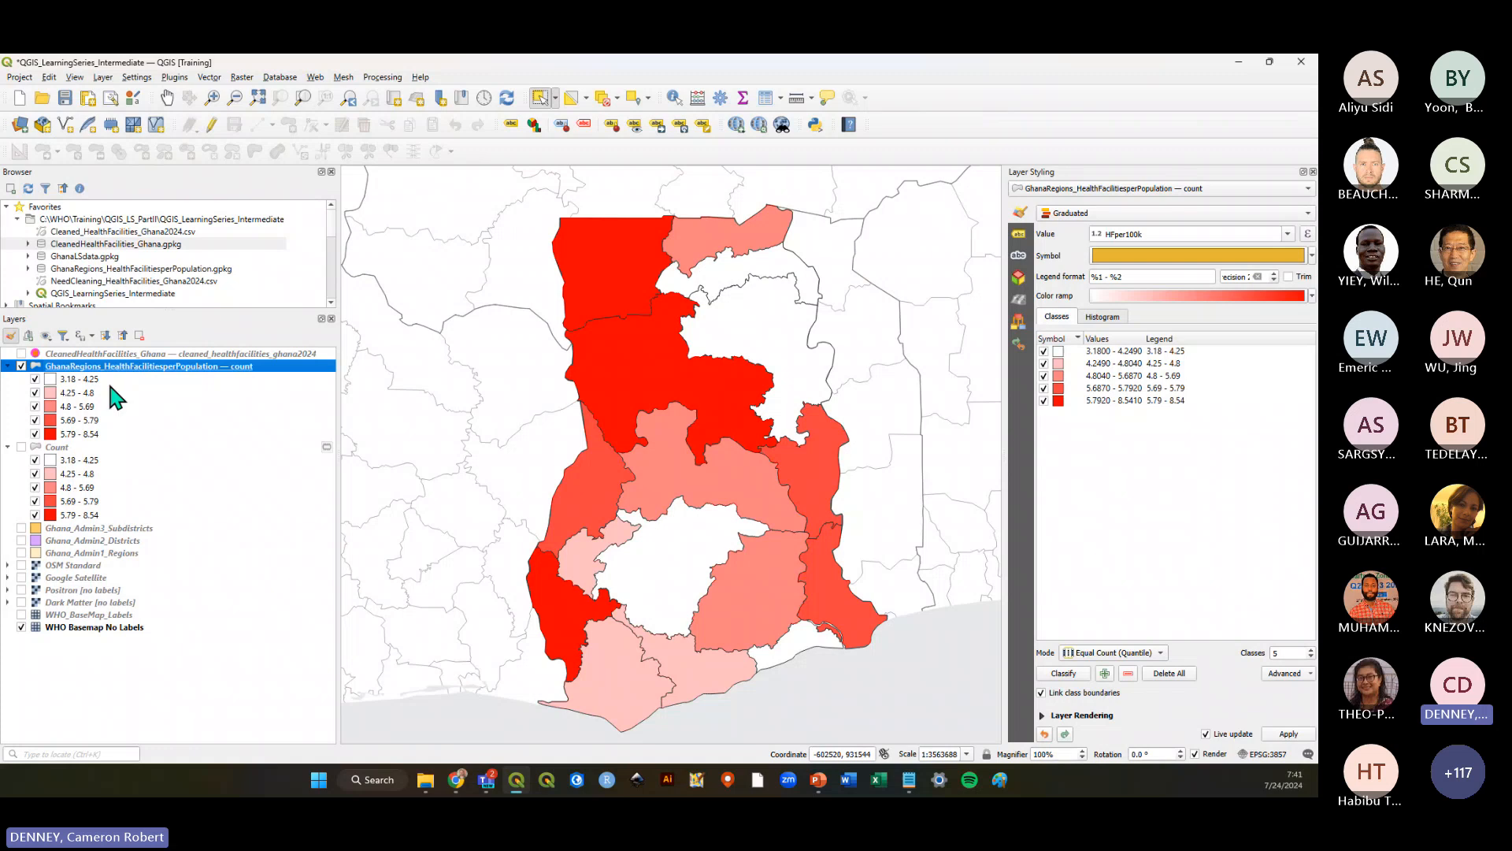
Collapse the Count layer's legend and save the project with the exported GhanaRegions_HealthFacilitiesperPopulation layer selected
{"action": "left_click", "coordinate": [78, 448]}
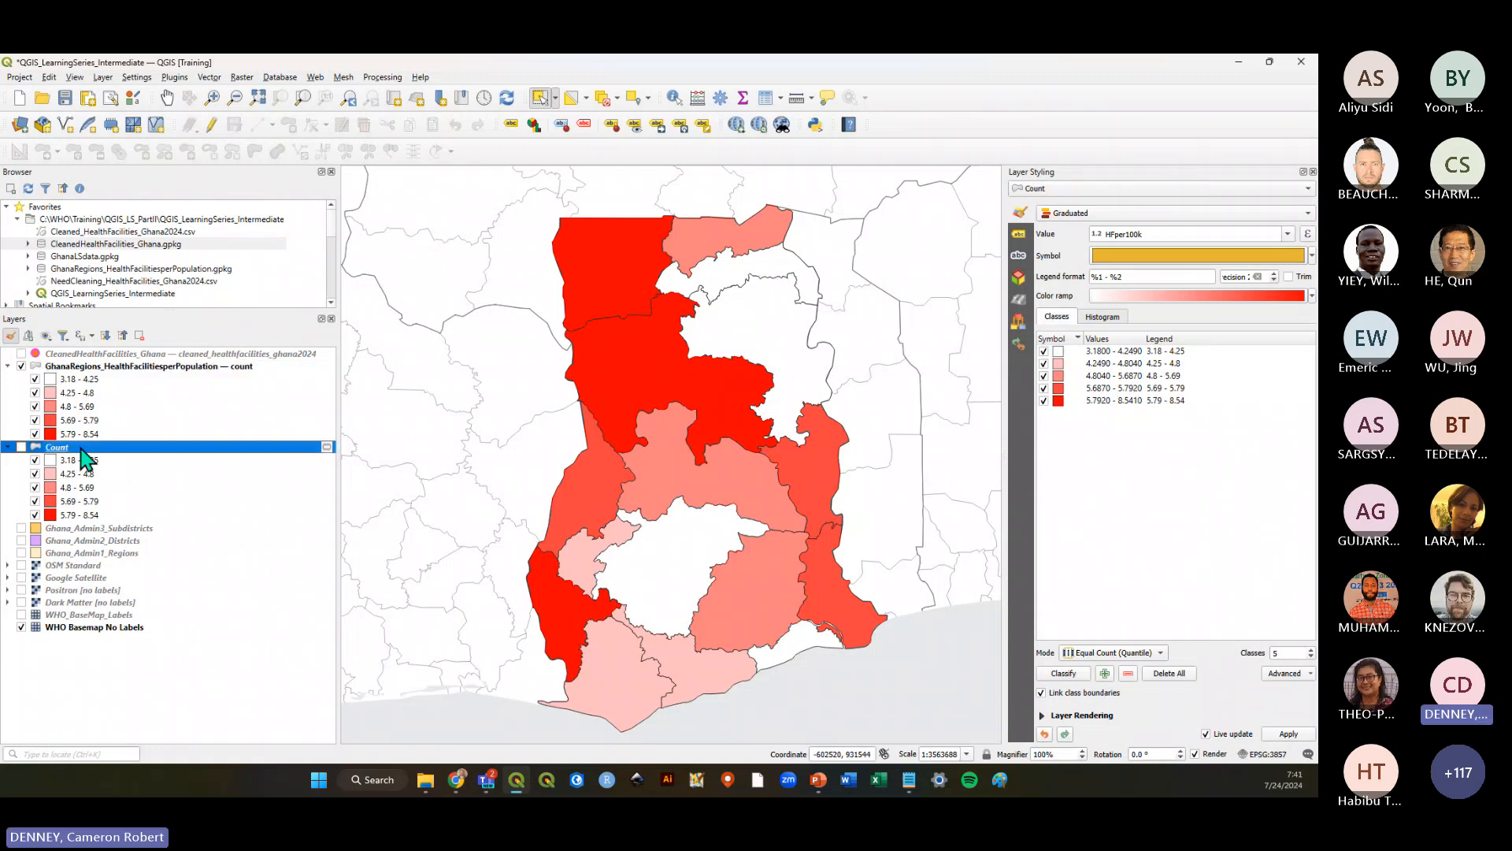
{"action": "left_click", "coordinate": [7, 447]}
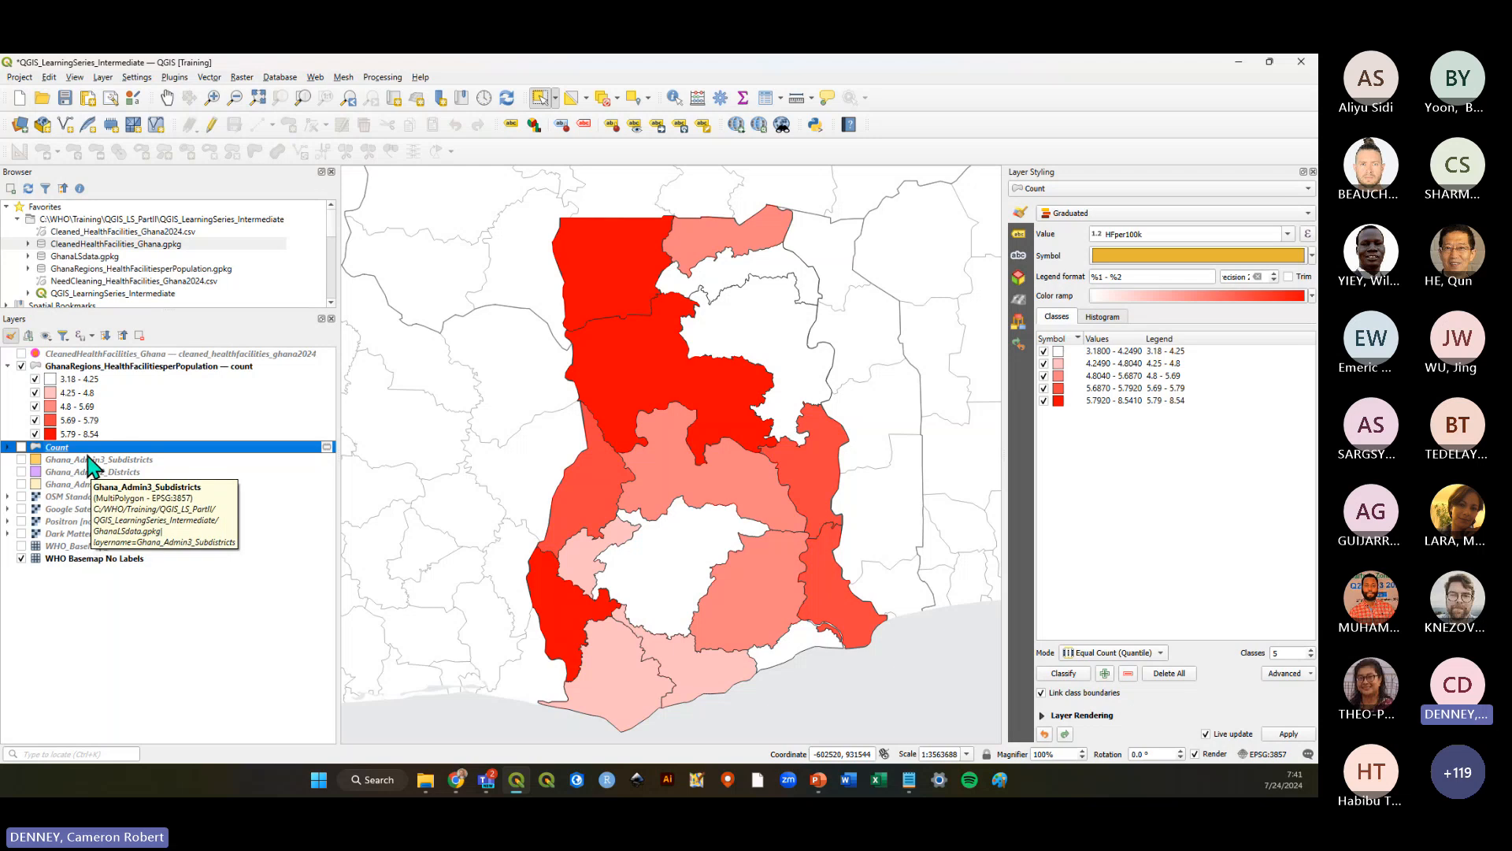
{"action": "left_click", "coordinate": [87, 366]}
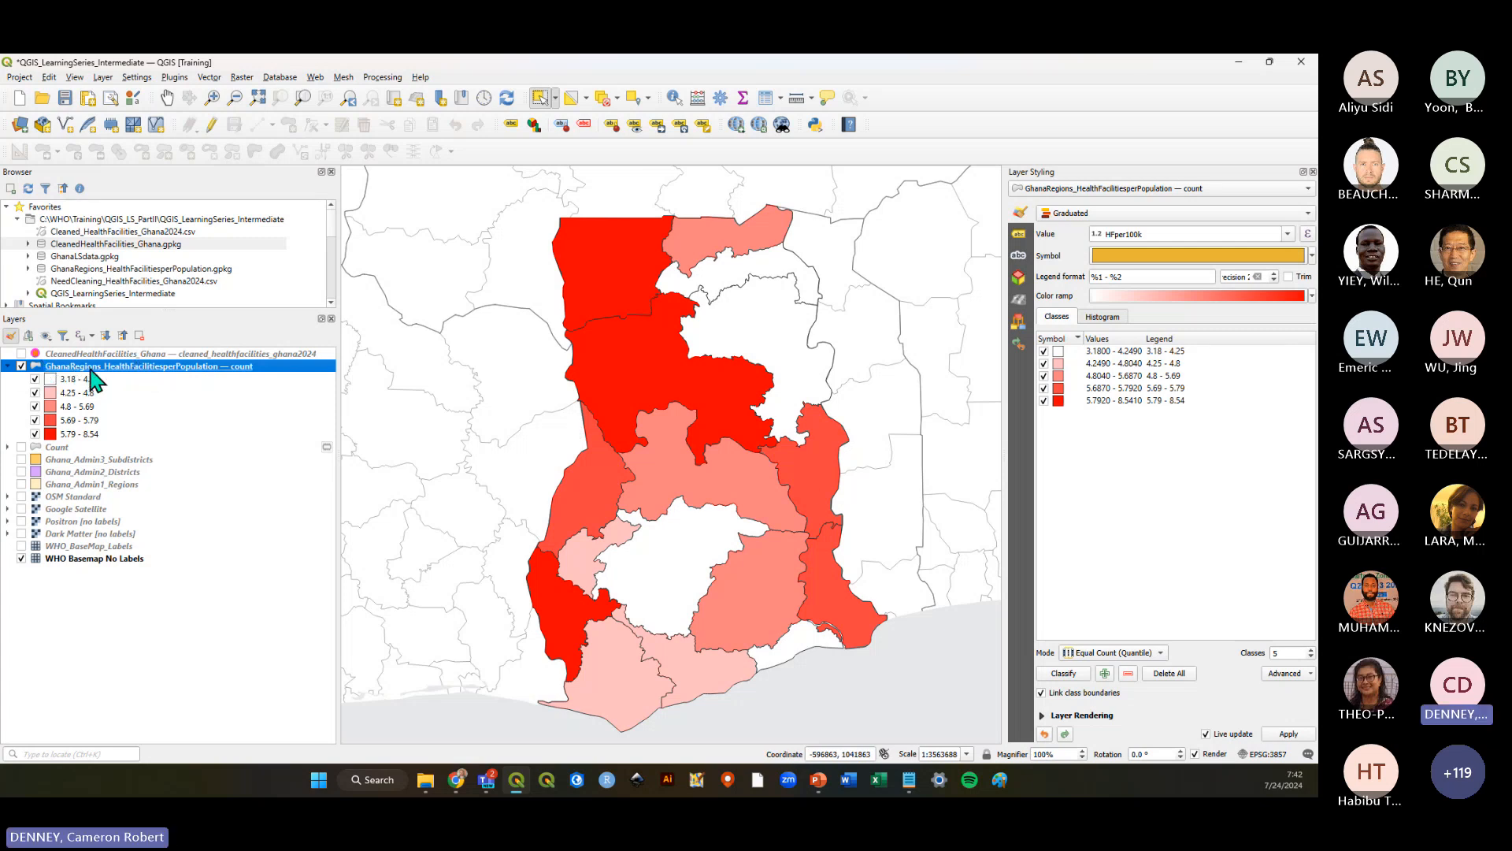
{"action": "left_click", "coordinate": [101, 606]}
{"action": "left_click", "coordinate": [68, 100]}
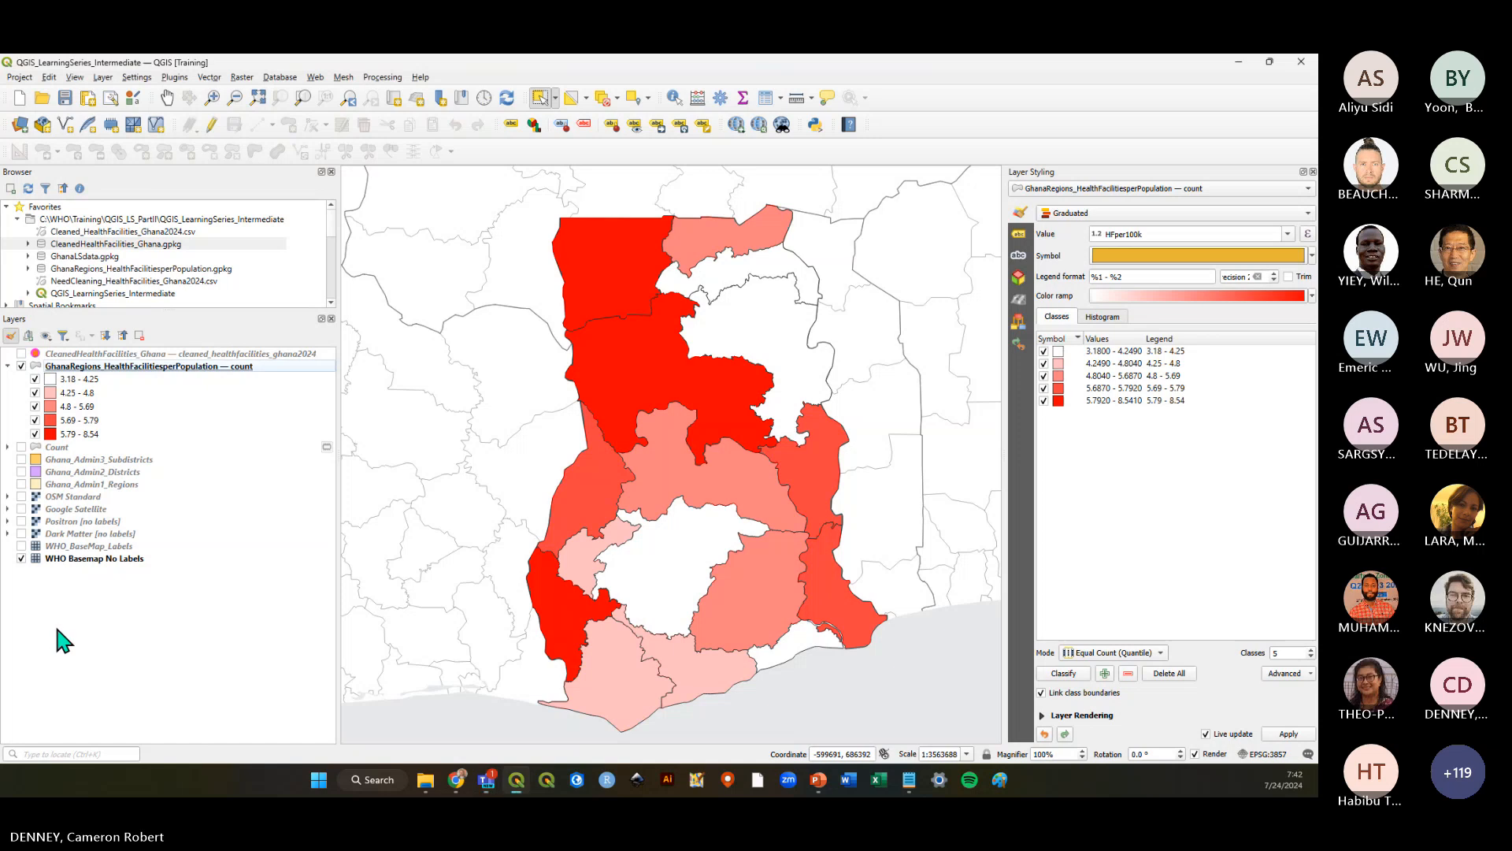
{"action": "left_click", "coordinate": [66, 98]}
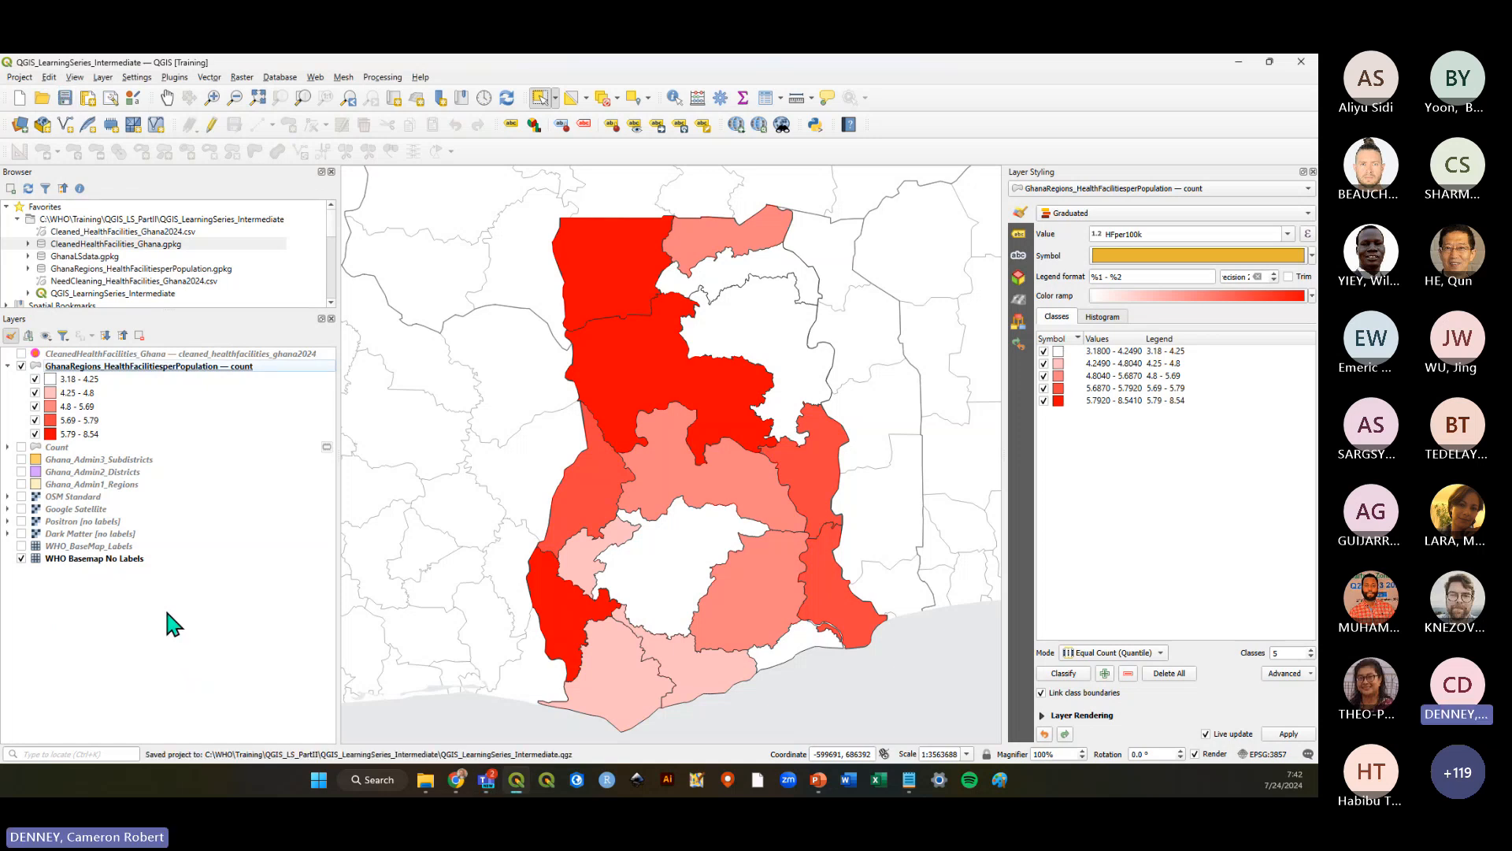
{"action": "left_click", "coordinate": [100, 367]}
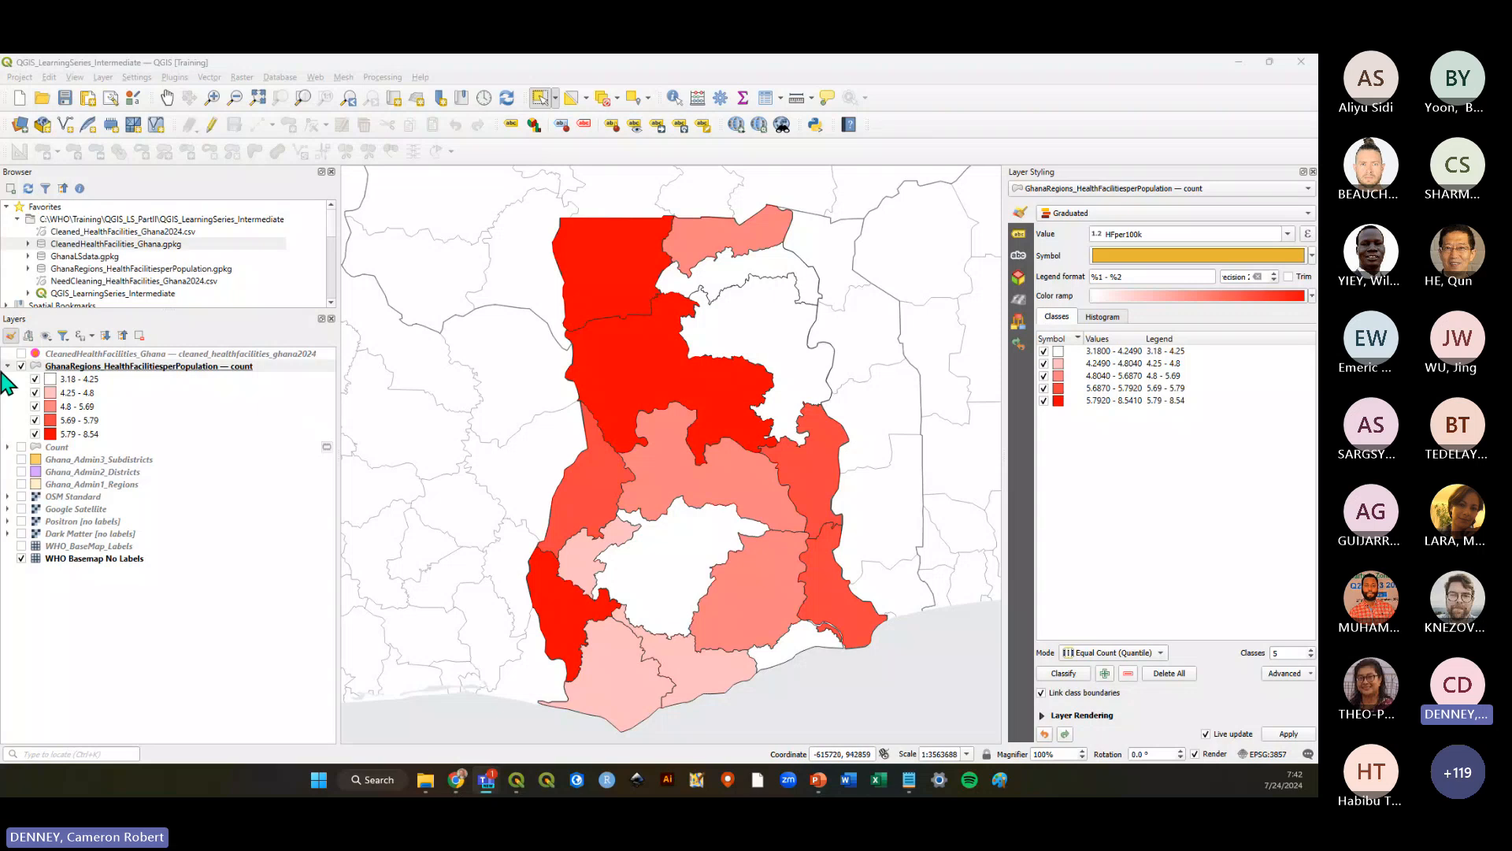
{"action": "left_click", "coordinate": [78, 449]}
{"action": "right_click", "coordinate": [77, 449]}
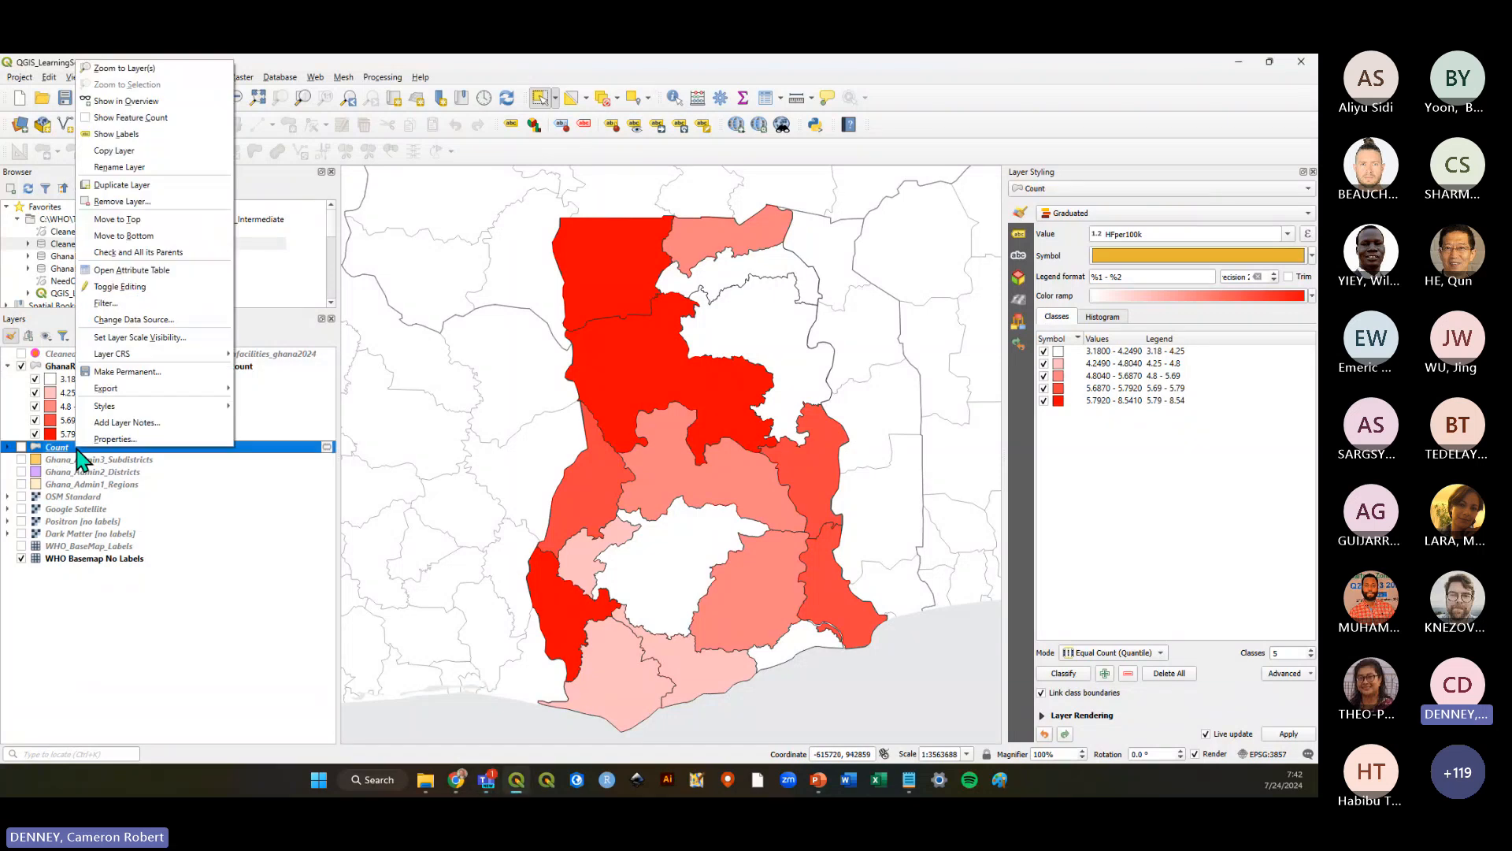
{"action": "mouse_move", "coordinate": [143, 389]}
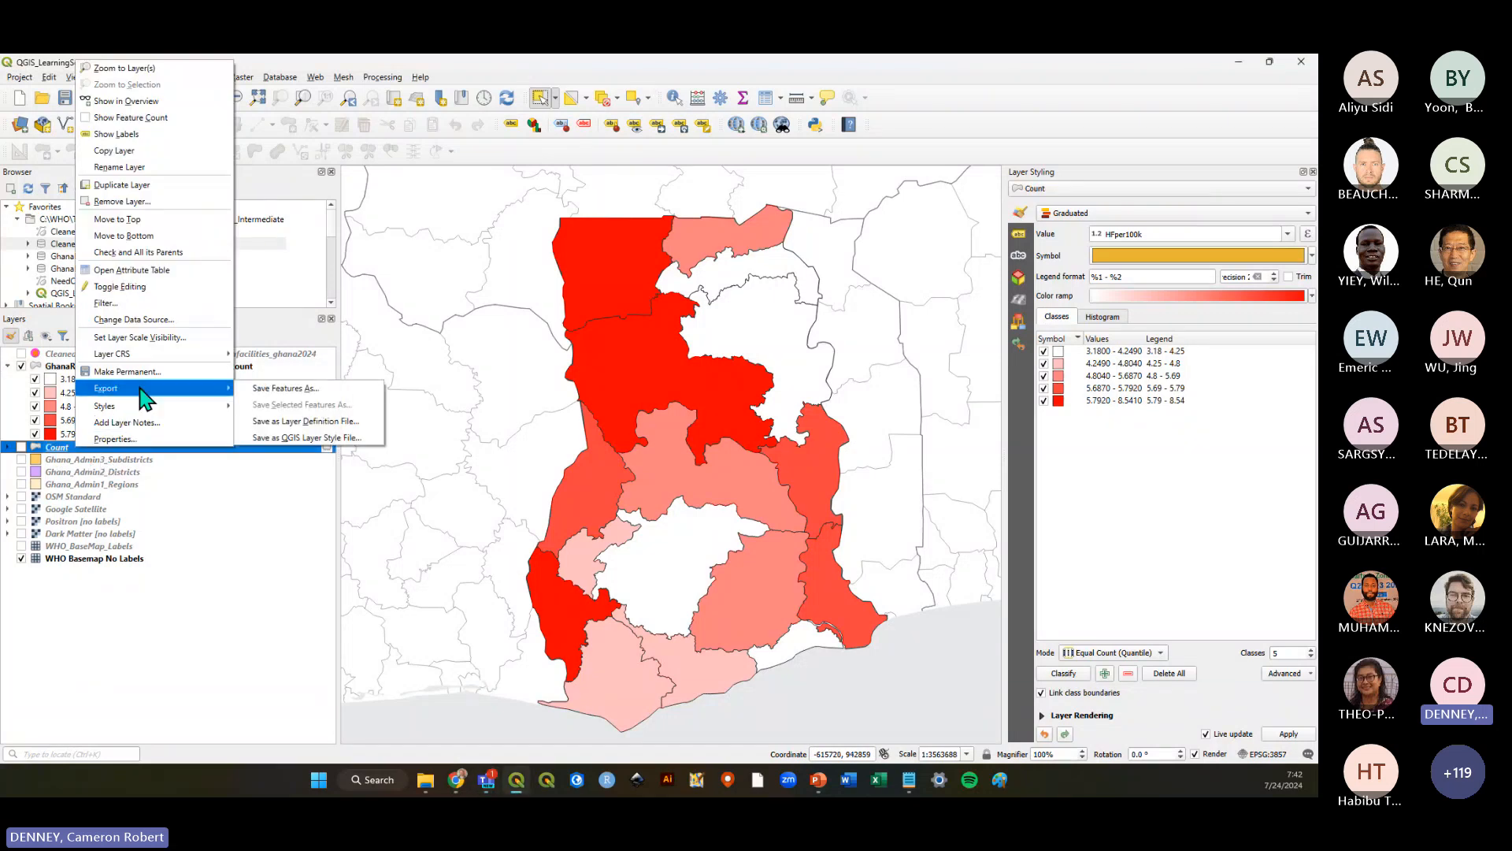
{"action": "left_click", "coordinate": [272, 388]}
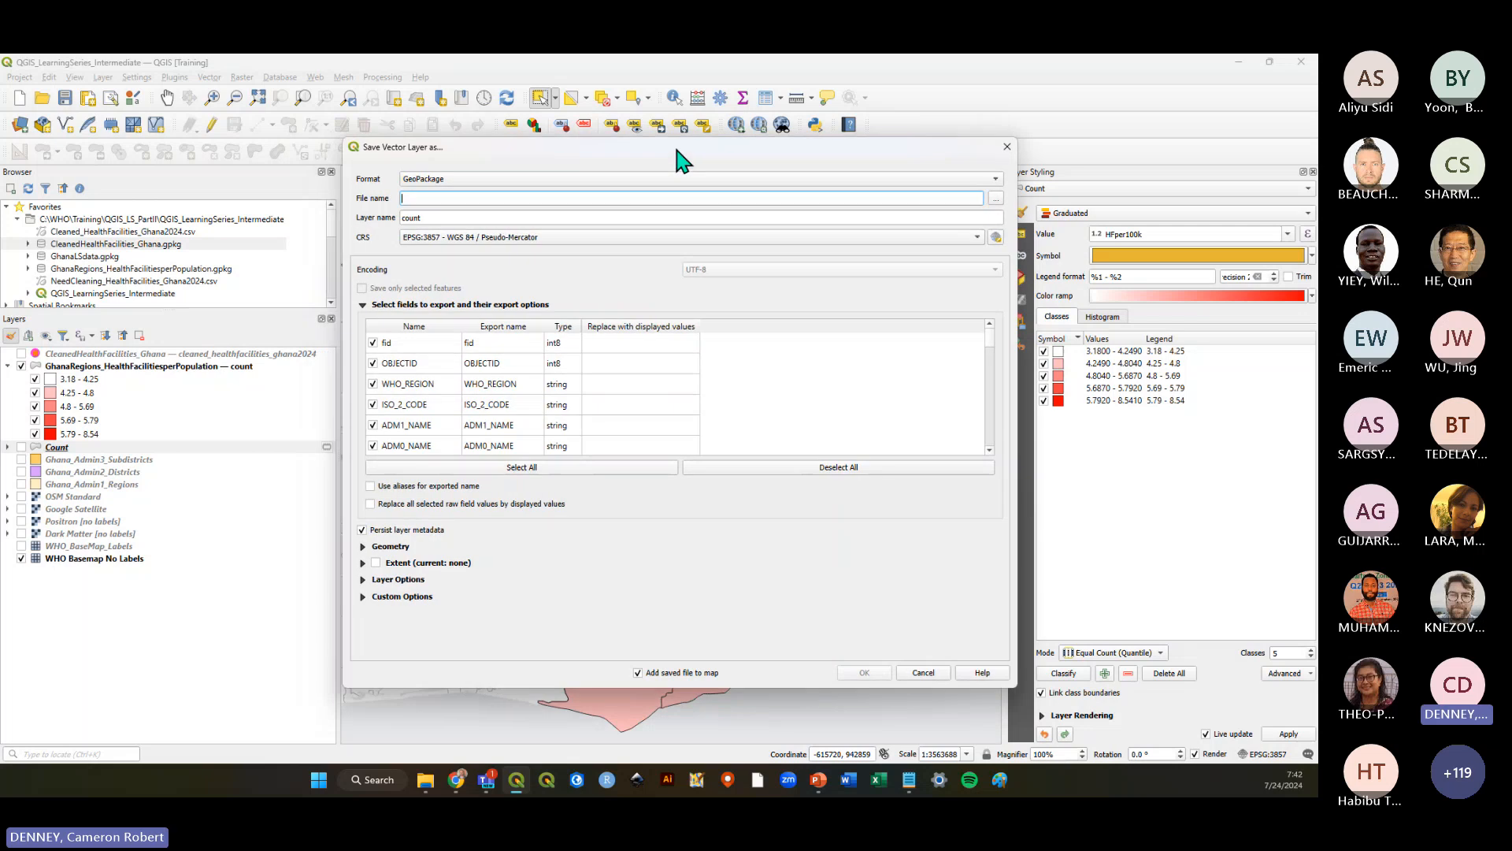
{"action": "left_click_drag", "start_coordinate": [673, 142], "coordinate": [722, 150]}
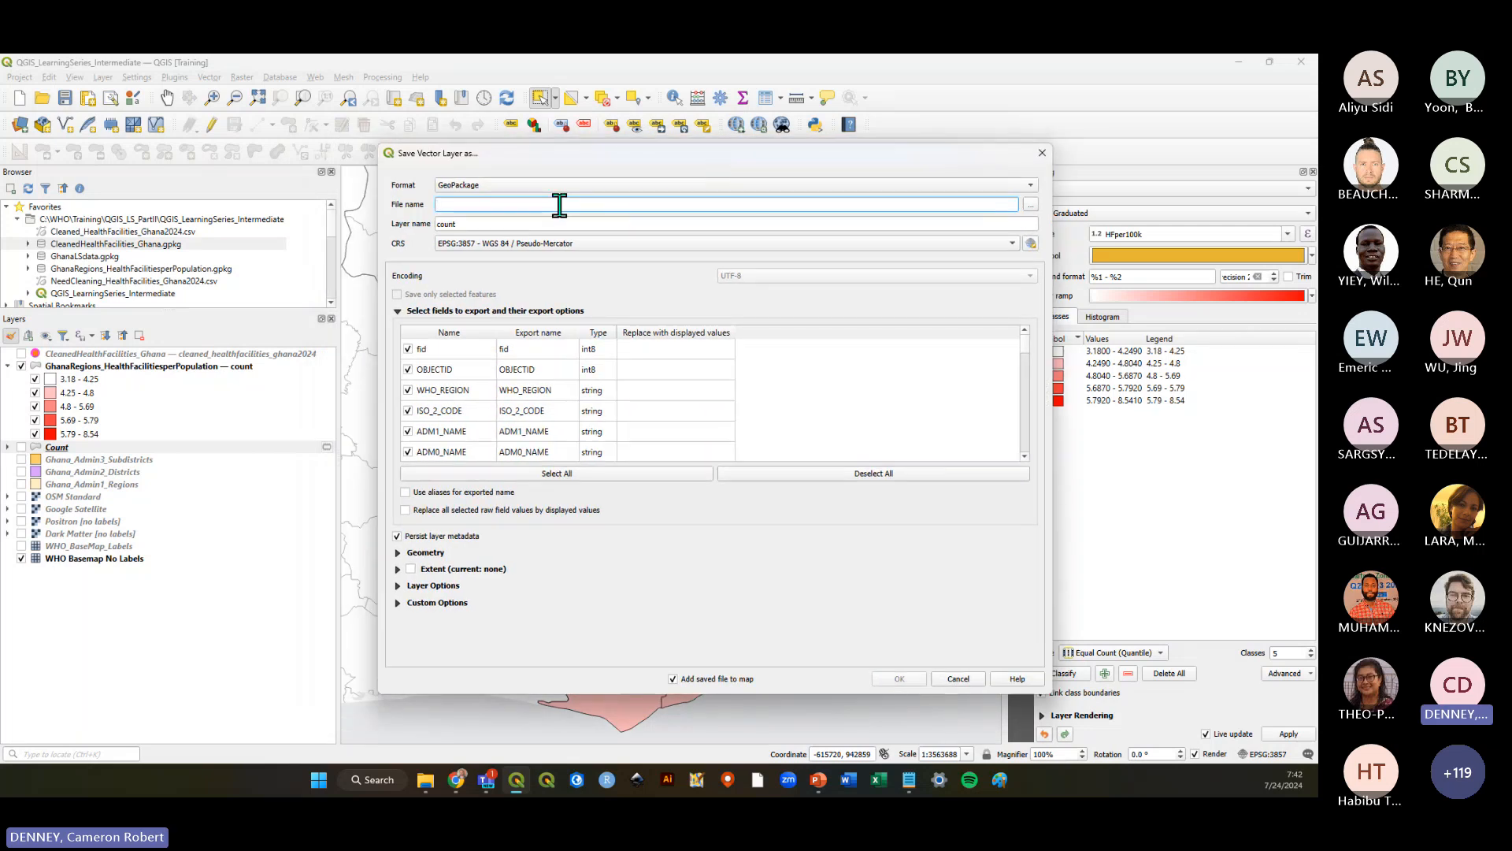
{"action": "type", "text": "Name of your new laye"}
{"action": "key", "text": "ctrl"}
{"action": "key", "text": "ctrl"}
{"action": "key", "text": "ctrl"}
{"action": "left_click", "coordinate": [1032, 206]}
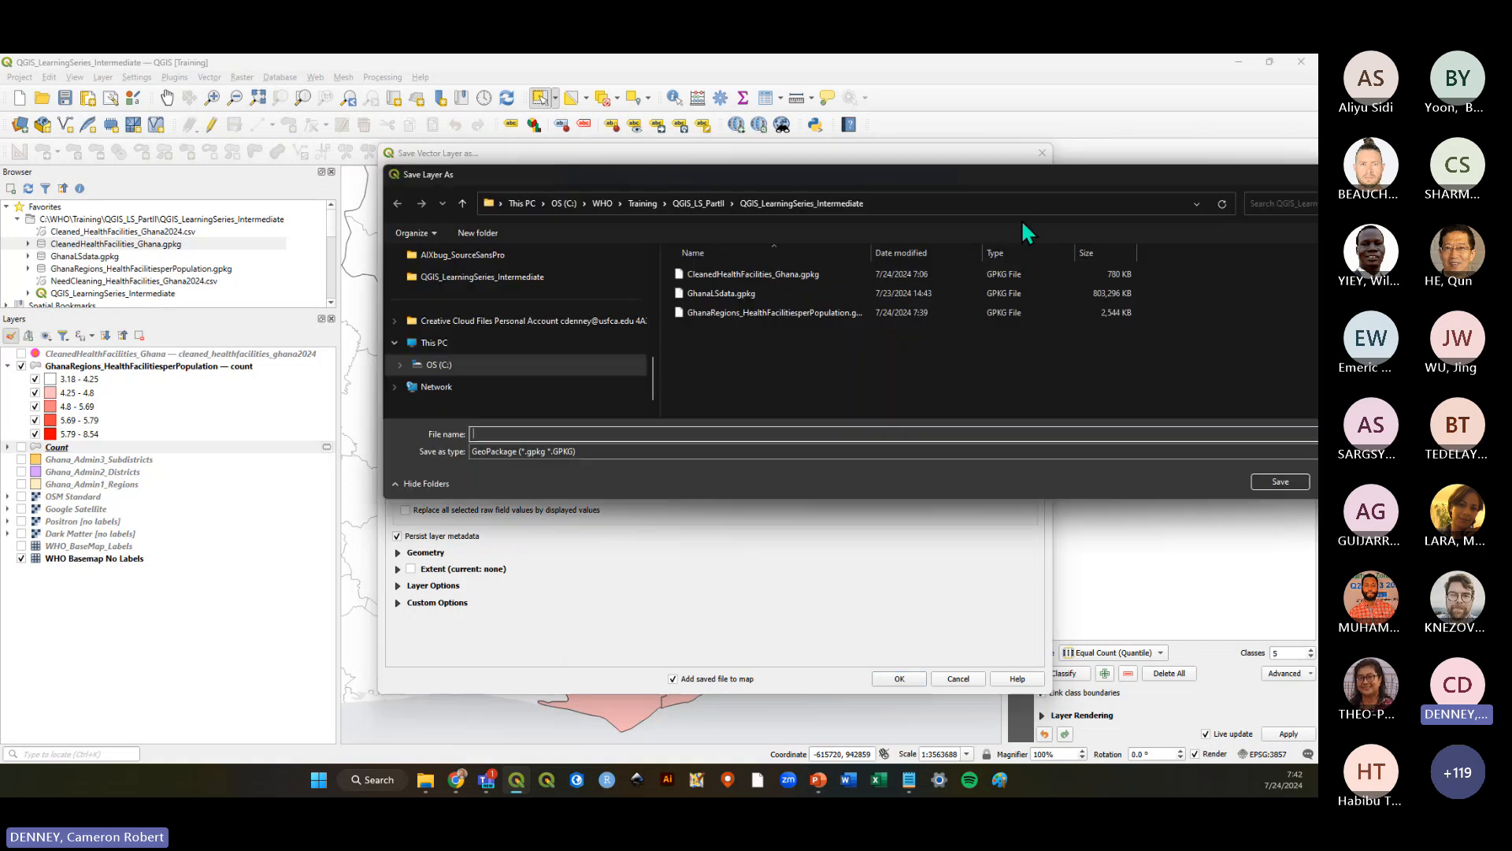
{"action": "left_click", "coordinate": [523, 433]}
{"action": "type", "text": "NAME"}
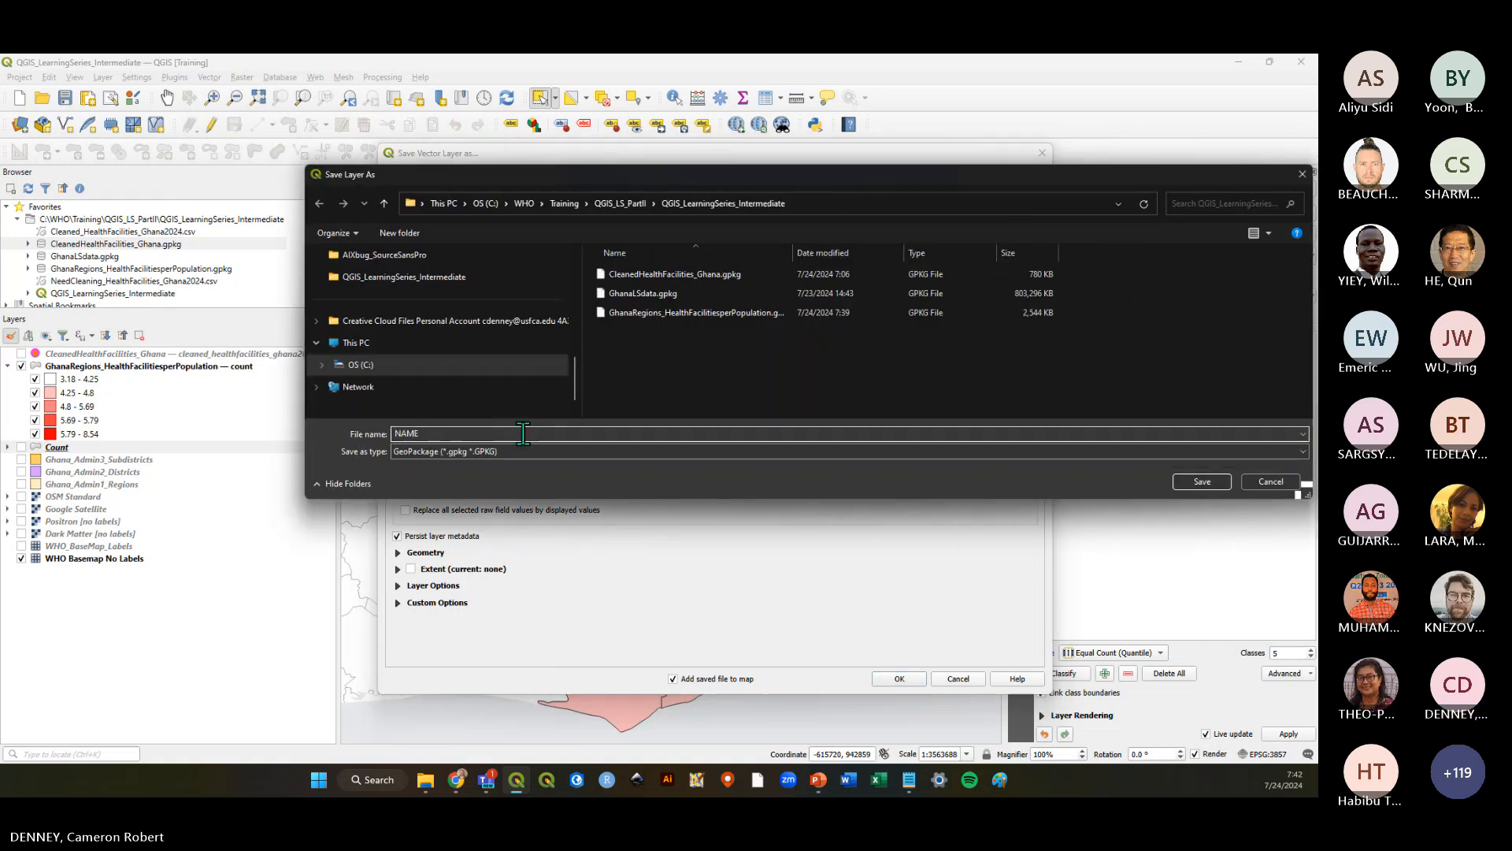
{"action": "left_click", "coordinate": [1203, 476]}
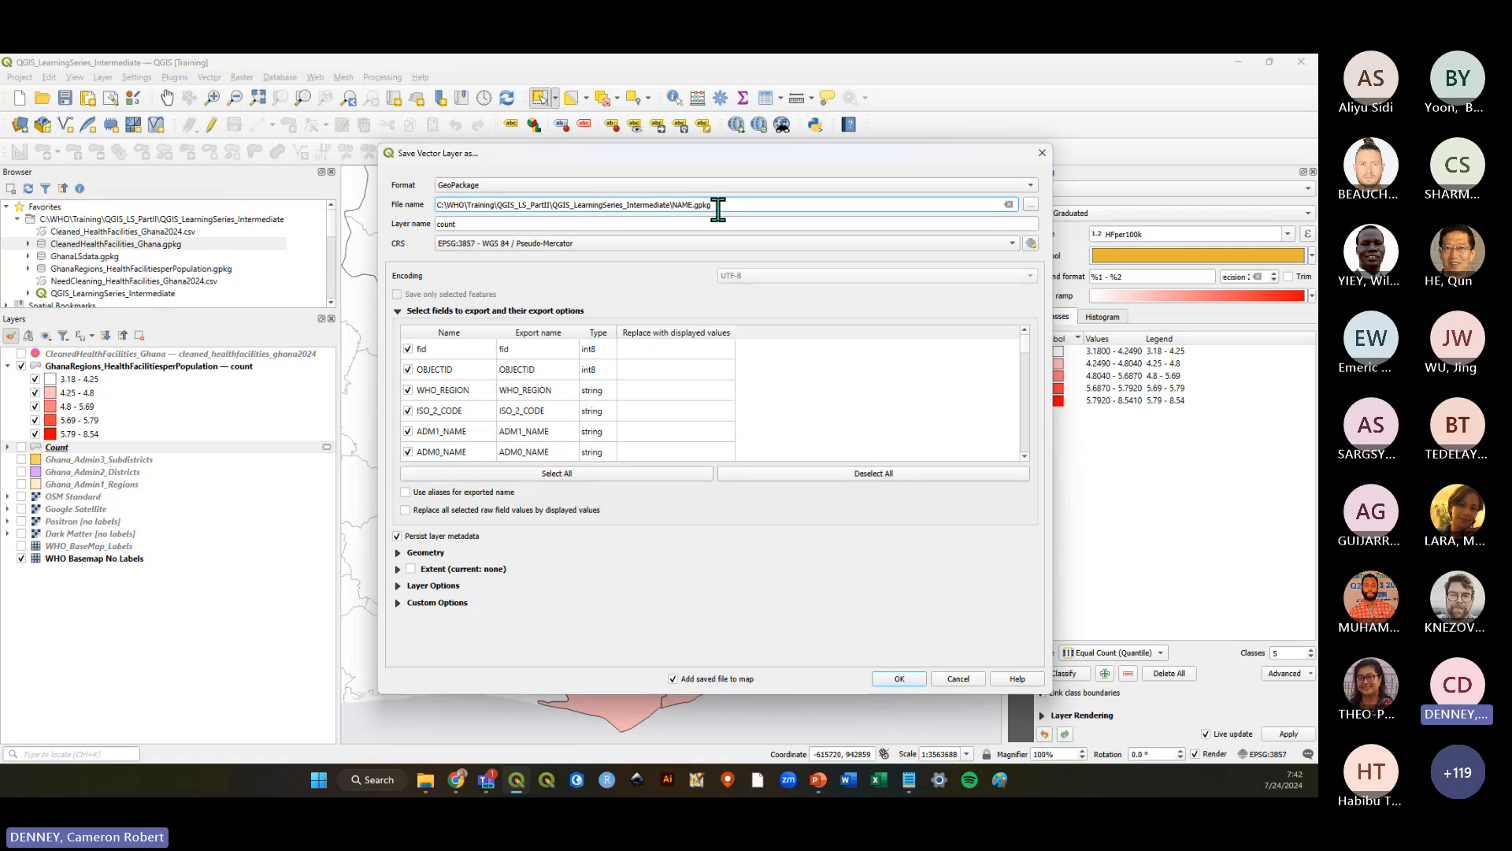
{"action": "left_click_drag", "start_coordinate": [713, 205], "coordinate": [413, 202]}
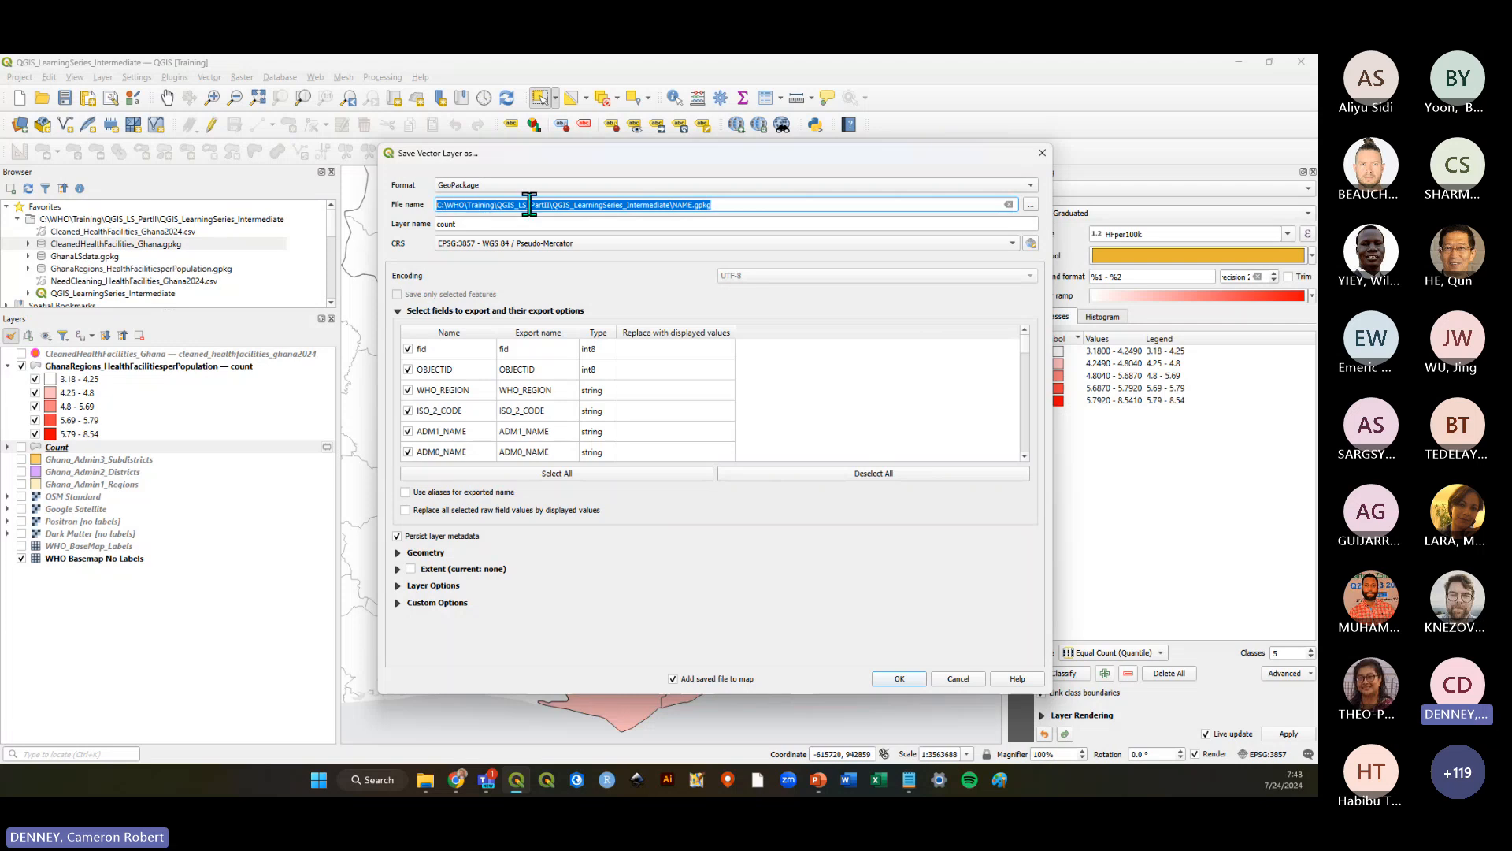
{"action": "left_click", "coordinate": [957, 679]}
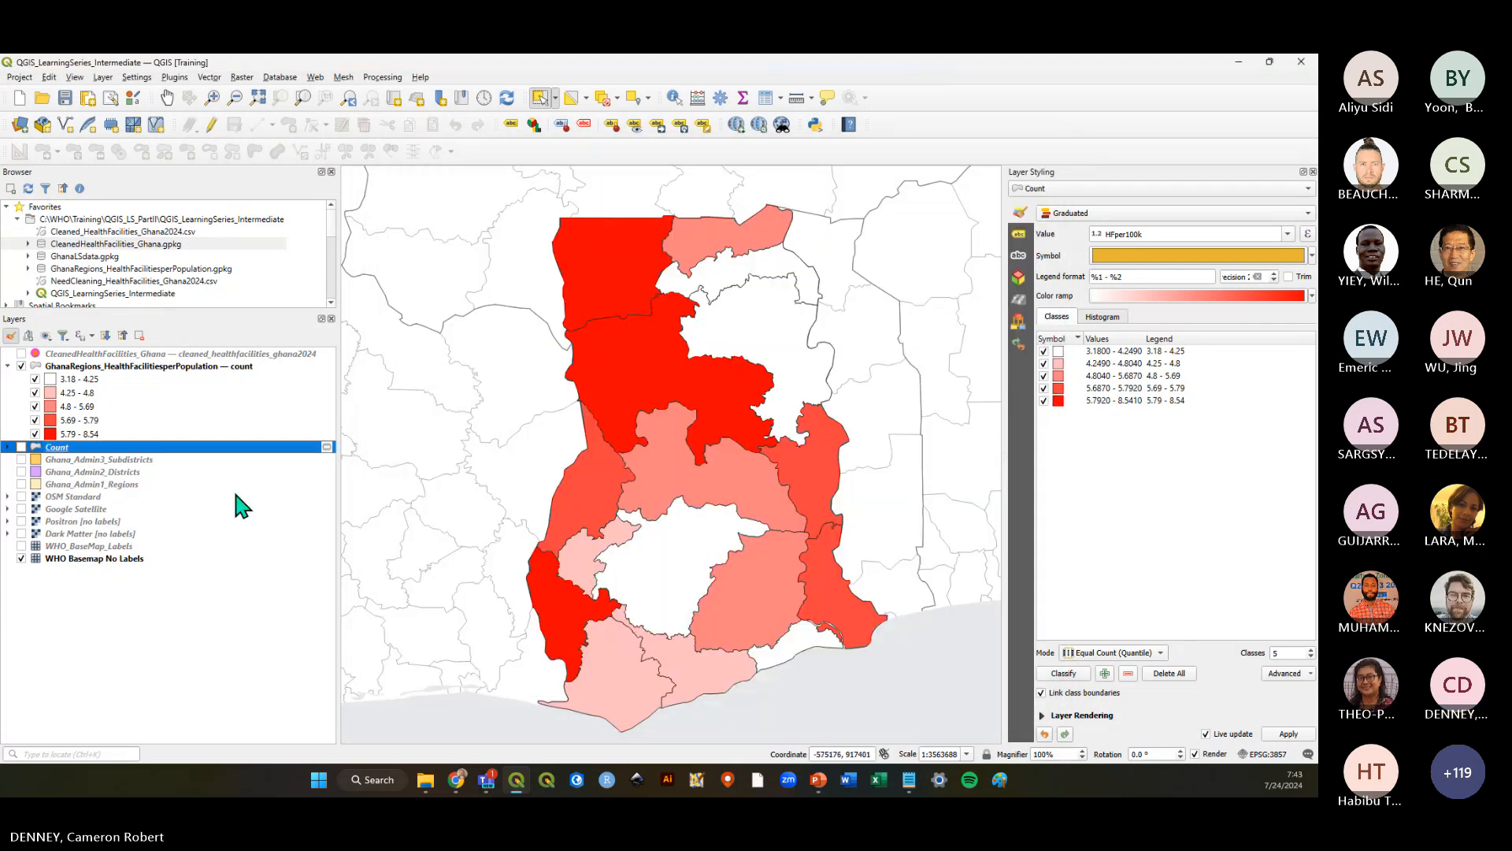
Make GhanaRegions_HealthFacilitiesperPopulation the active layer again and save the project
{"action": "left_click", "coordinate": [97, 368]}
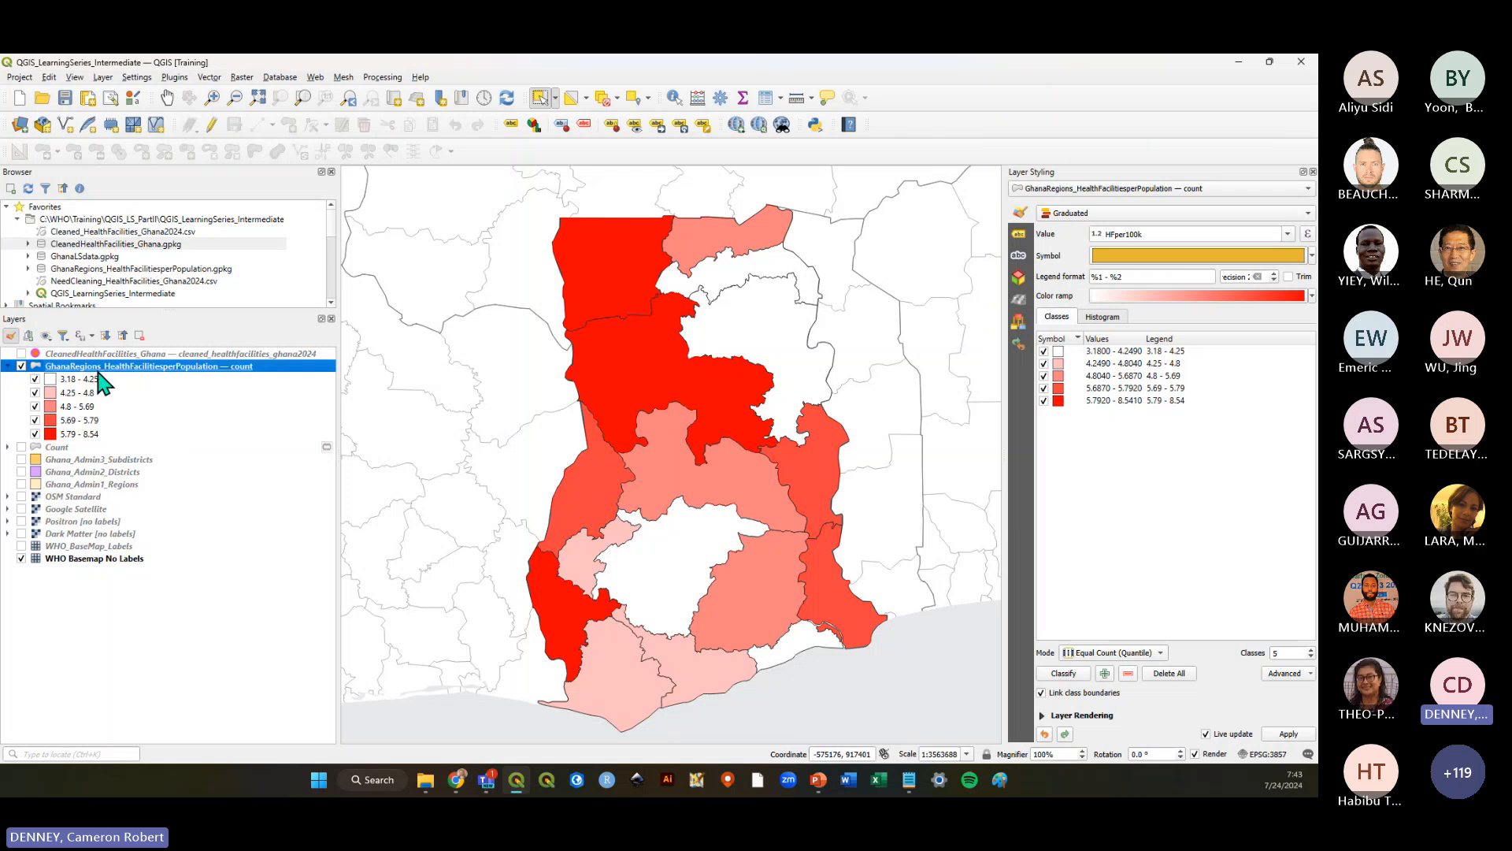
{"action": "left_click", "coordinate": [65, 96]}
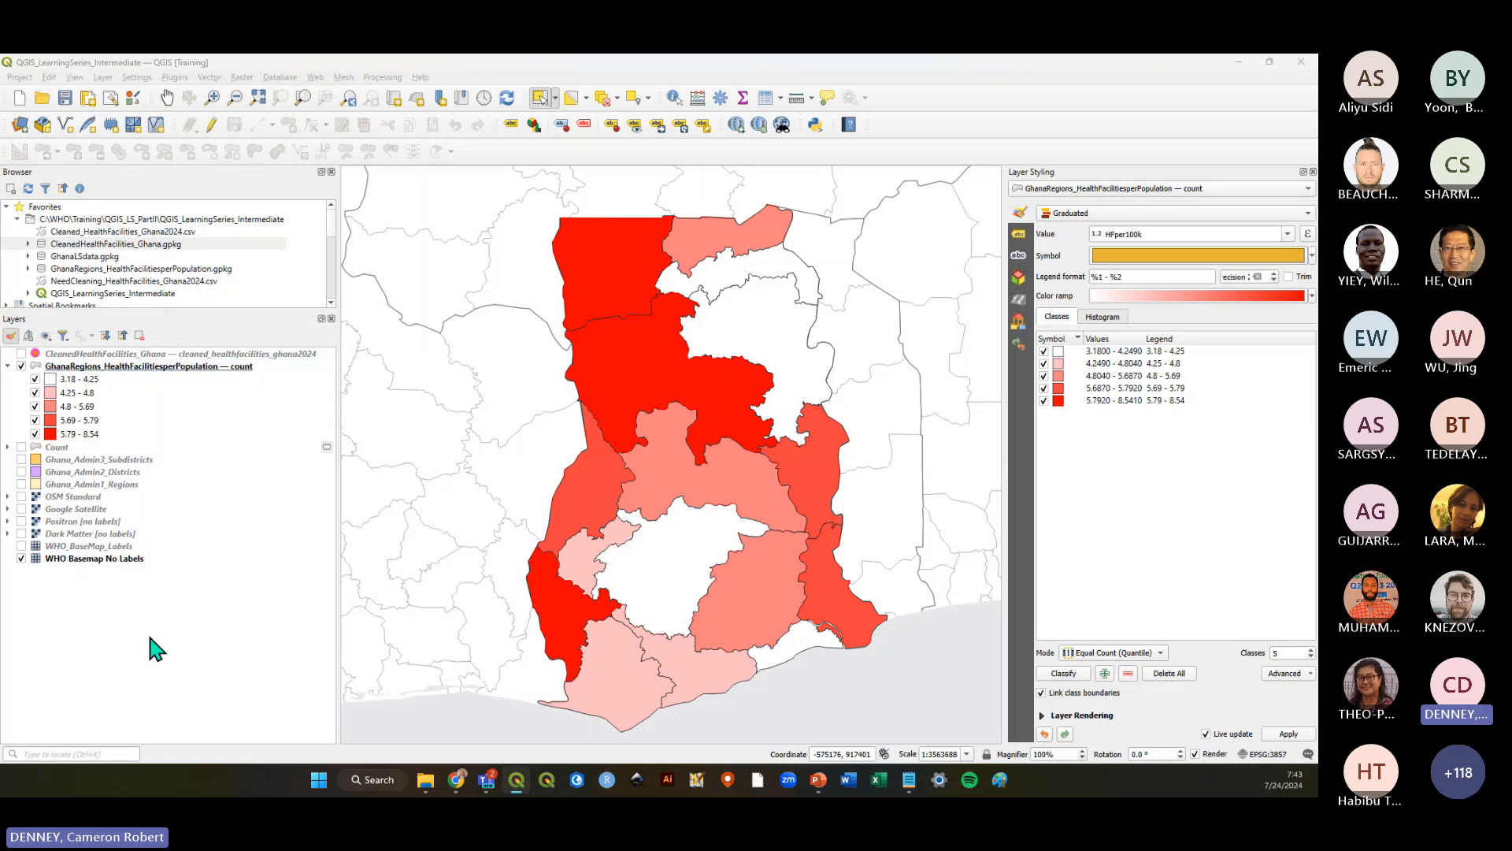
Switch to QGISII_LearningSeriesTutorial.pdf in the browser and read from Exercise 3 - Export Data to the introduction of Exercise 4 - Clip Vector Data
{"action": "key", "text": "alt+Tab"}
{"action": "scroll", "coordinate": [623, 417], "scroll_direction": "down", "scroll_amount": 8}
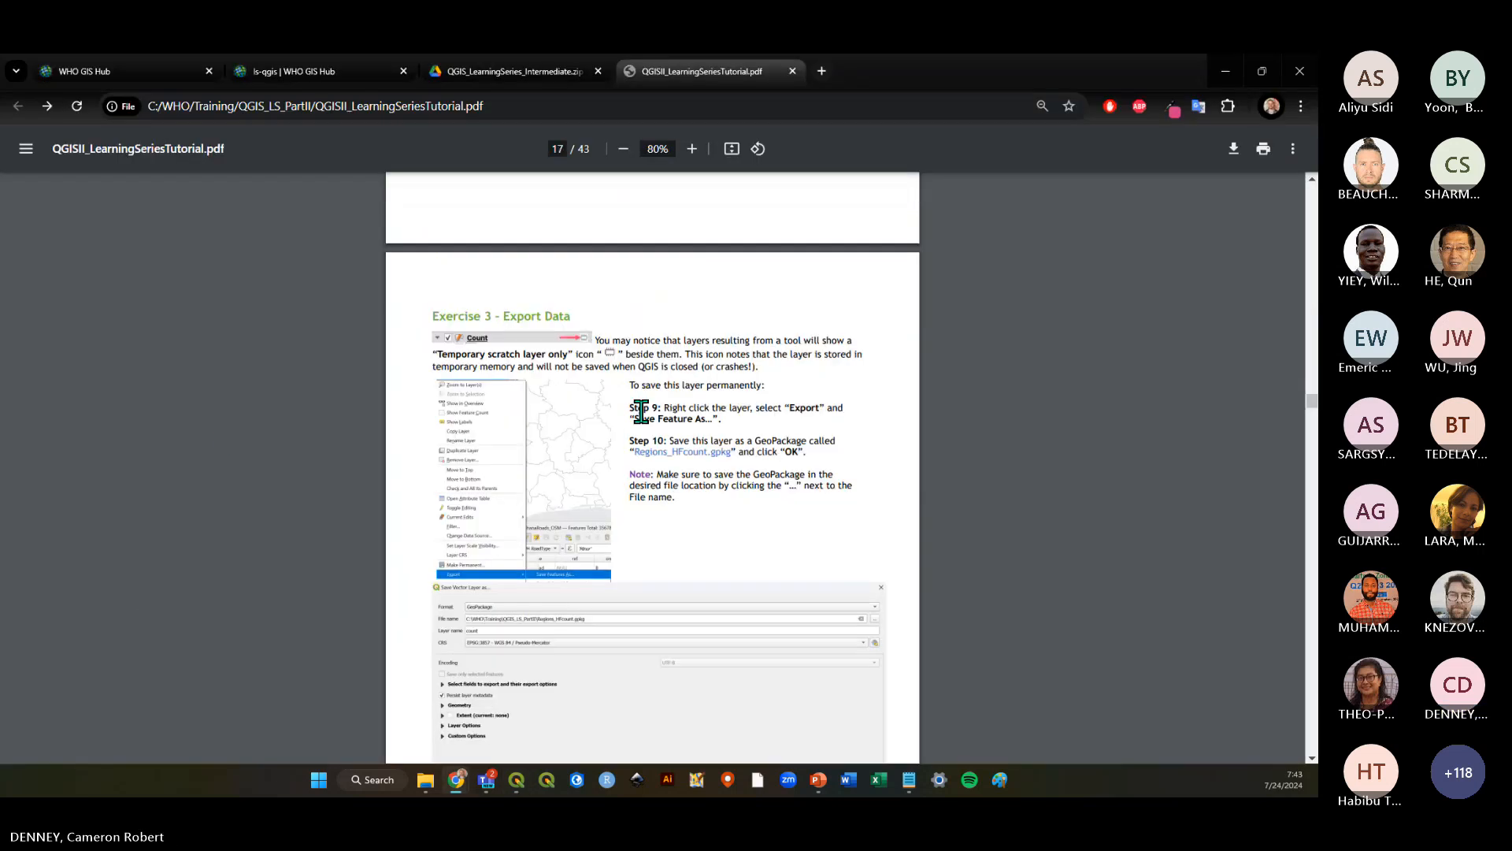
{"action": "scroll", "coordinate": [655, 410], "scroll_direction": "down", "scroll_amount": 6}
{"action": "scroll", "coordinate": [661, 409], "scroll_direction": "up", "scroll_amount": 6}
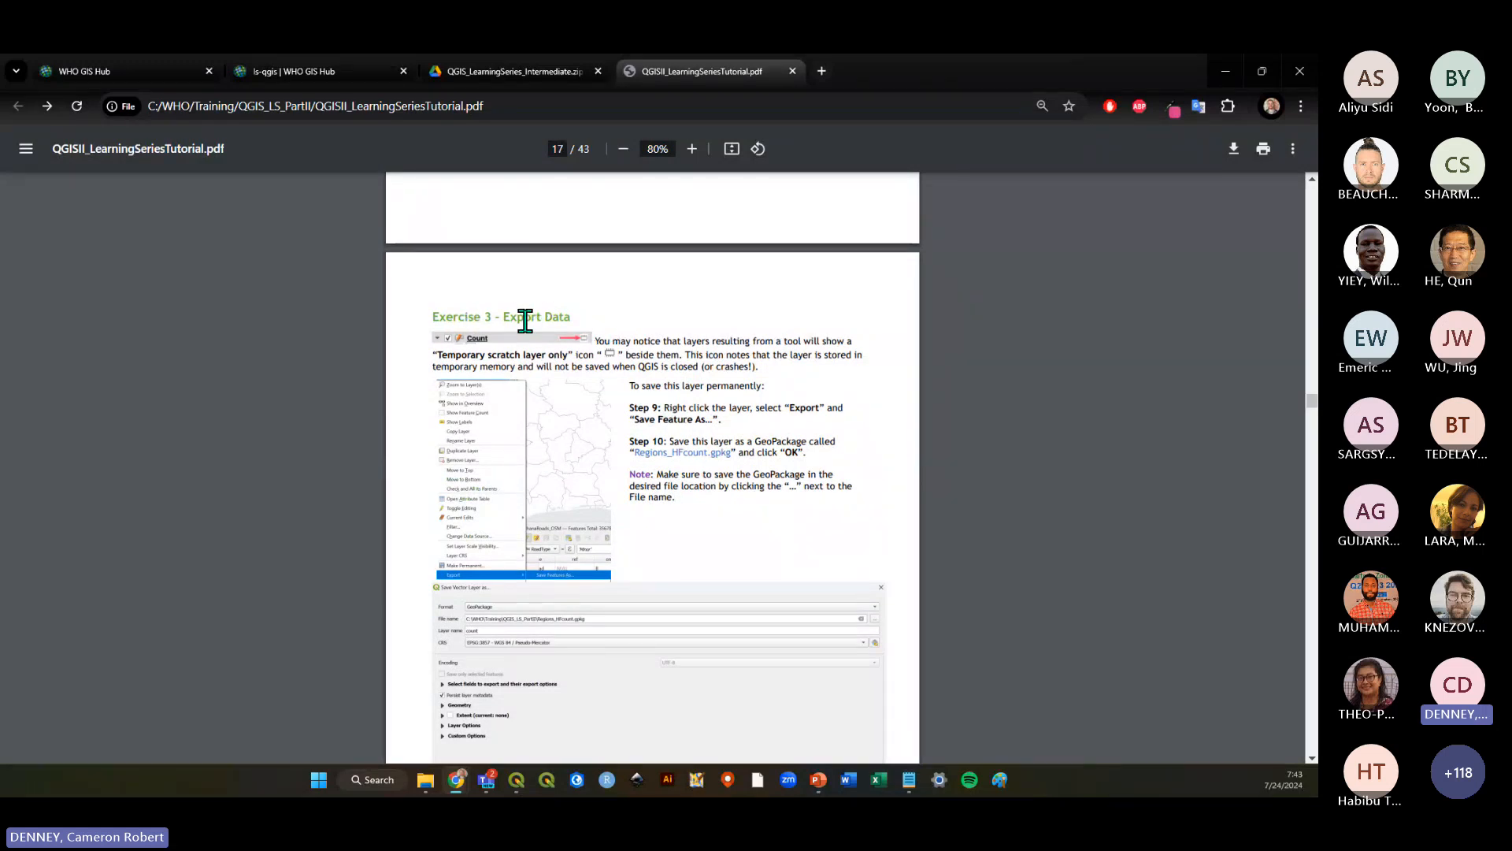
{"action": "scroll", "coordinate": [339, 365], "scroll_direction": "down", "scroll_amount": 5}
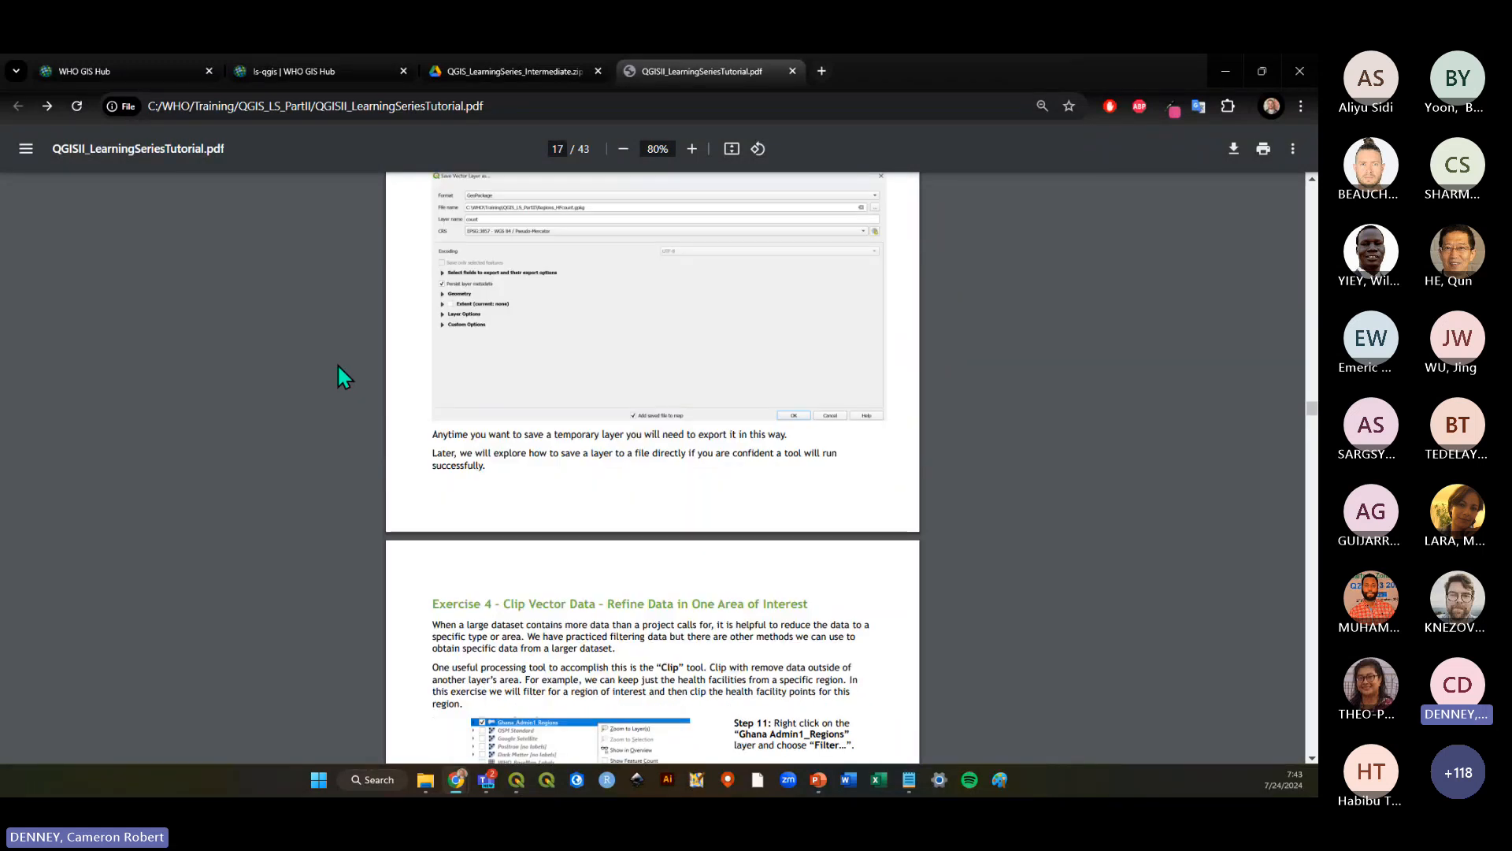
{"action": "scroll", "coordinate": [339, 366], "scroll_direction": "down", "scroll_amount": 4}
{"action": "left_click_drag", "start_coordinate": [433, 281], "coordinate": [744, 279]}
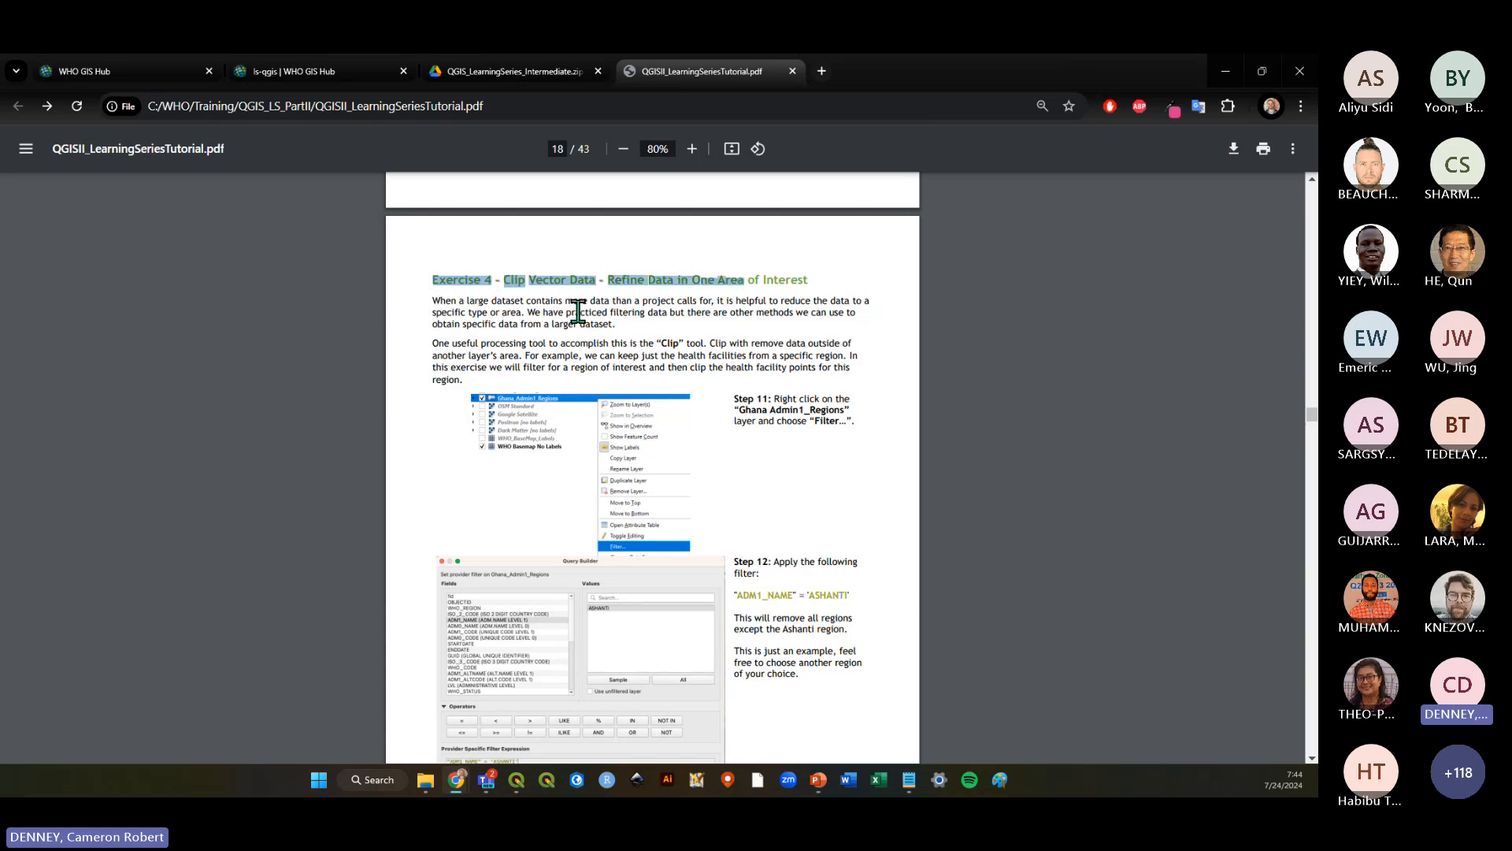
{"action": "left_click", "coordinate": [579, 311]}
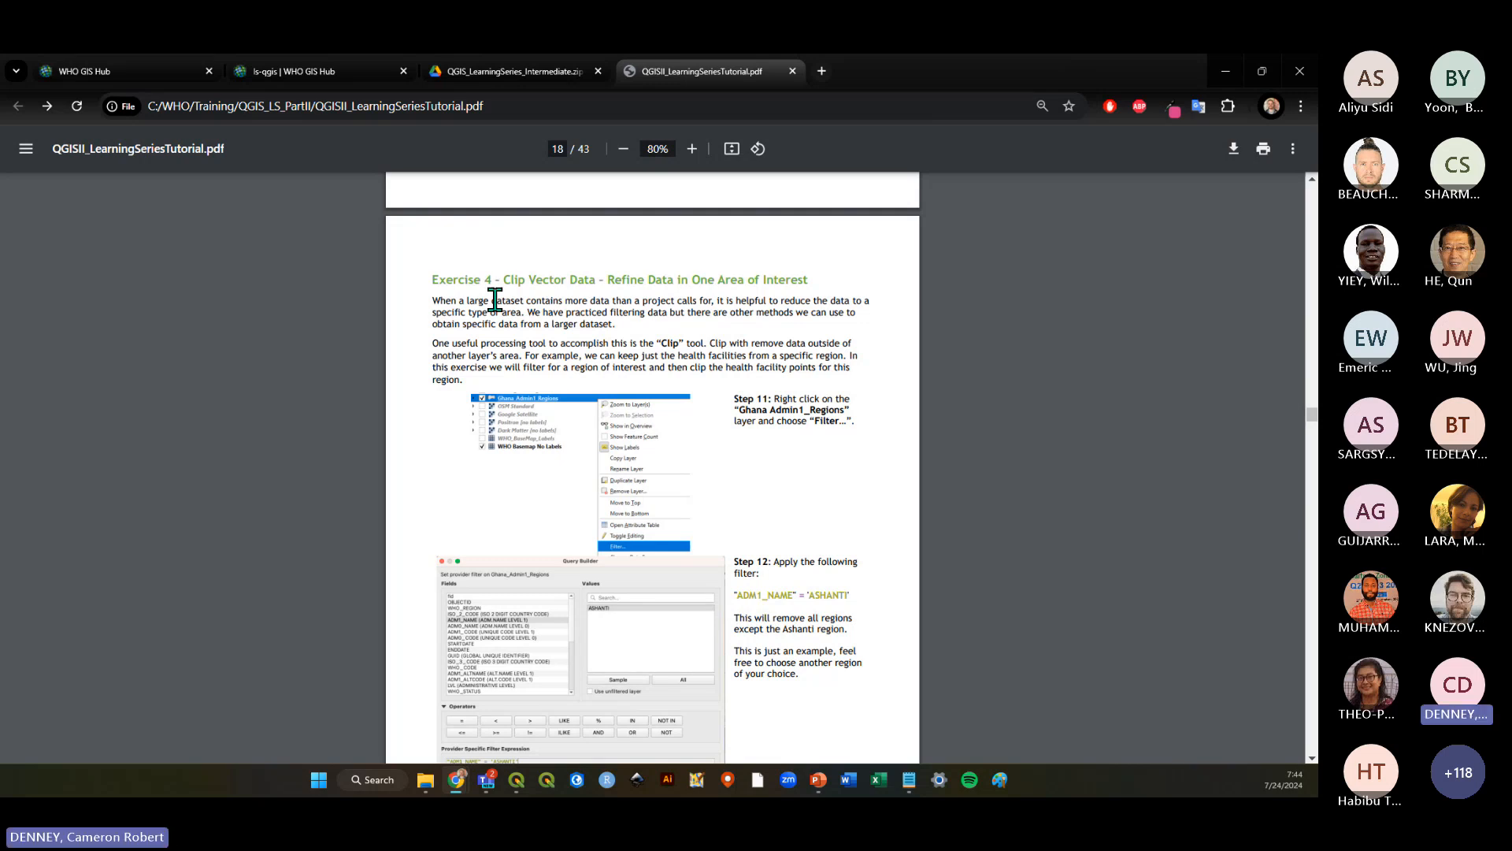
{"action": "double_click", "coordinate": [514, 281]}
{"action": "left_click", "coordinate": [493, 340]}
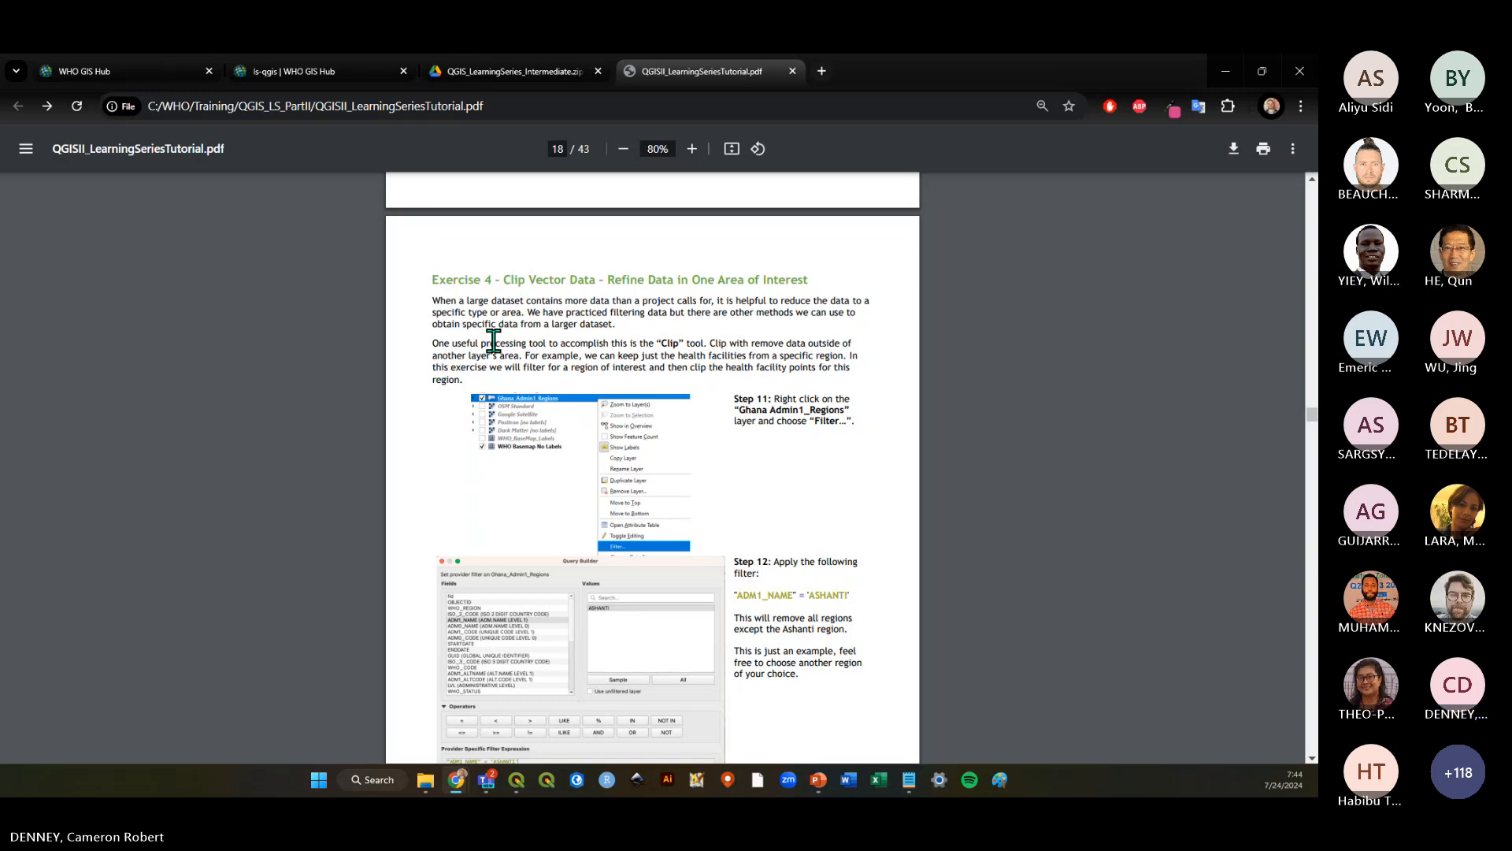
Examine the Before Clipping and After Clipping maps on page 19 of the tutorial, enlarged to 175%
{"action": "scroll", "coordinate": [493, 340], "scroll_direction": "down", "scroll_amount": 10}
{"action": "scroll", "coordinate": [493, 342], "scroll_direction": "down", "scroll_amount": 3}
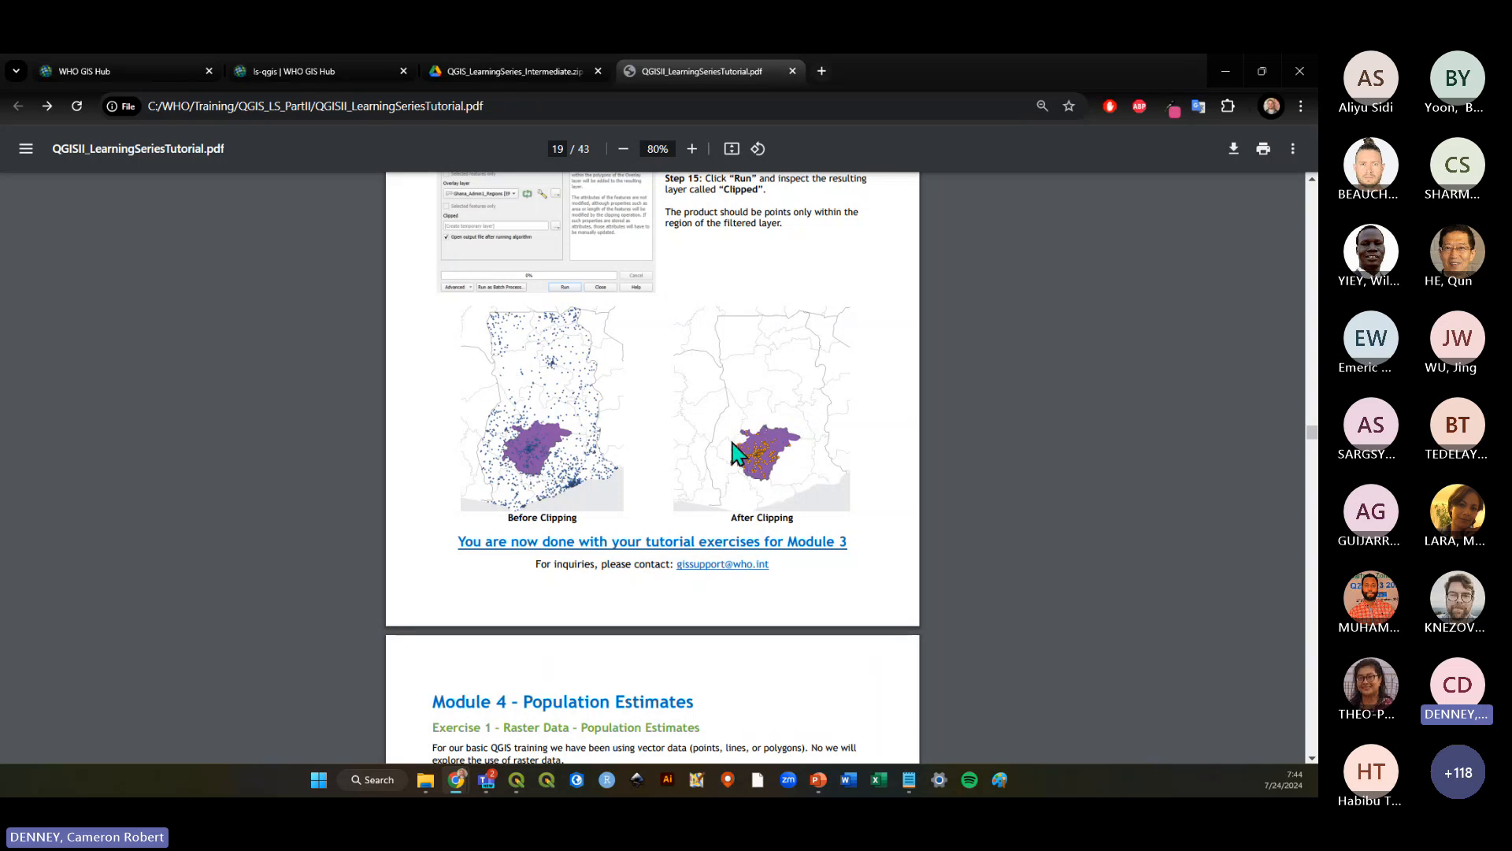
{"action": "left_click", "coordinate": [691, 148]}
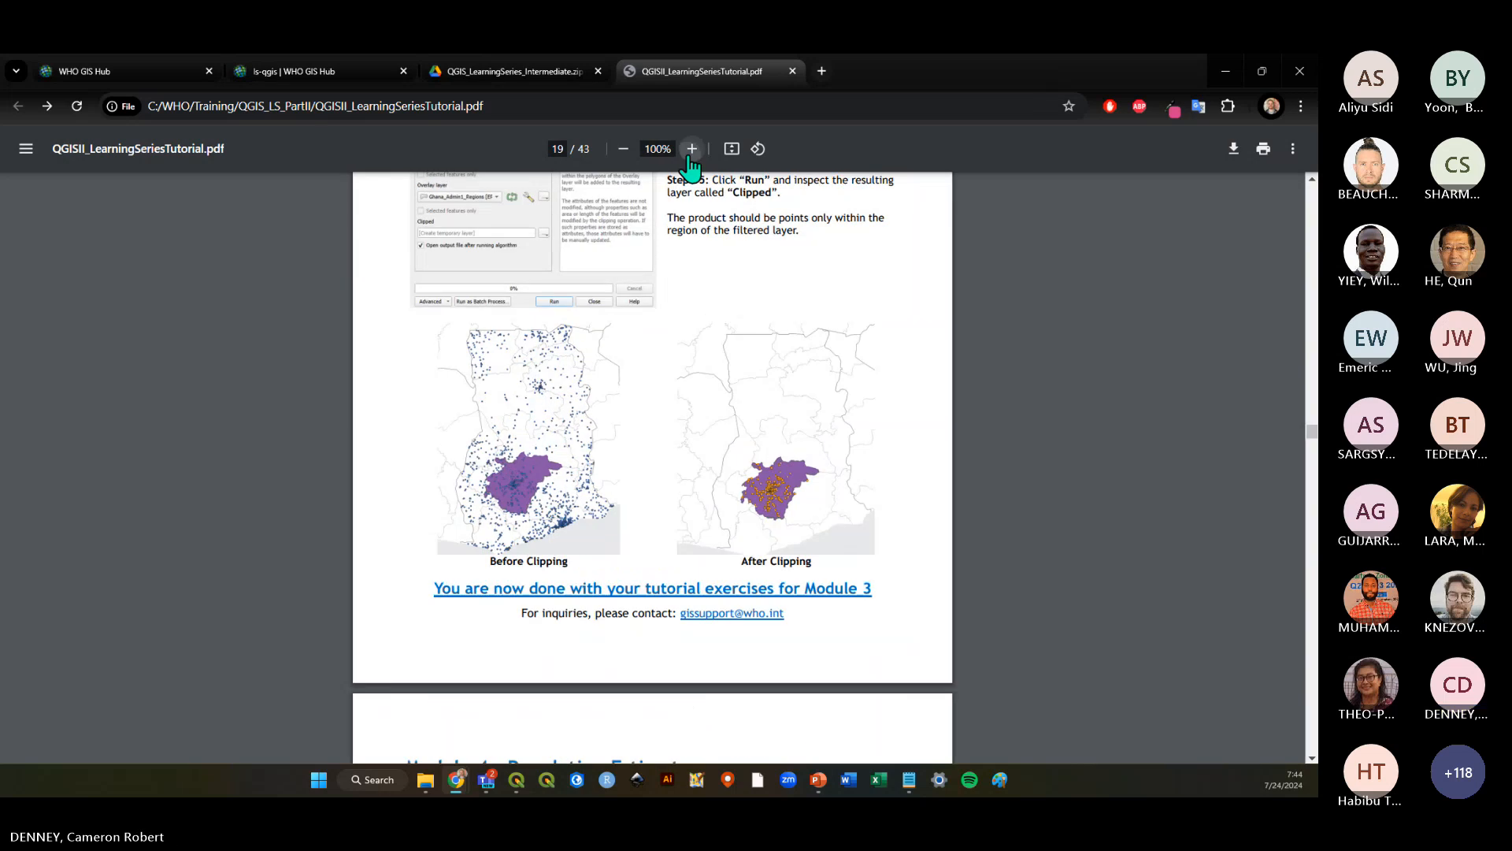
{"action": "left_click", "coordinate": [691, 148]}
{"action": "left_click", "coordinate": [691, 148]}
{"action": "left_click", "coordinate": [692, 148]}
{"action": "left_click", "coordinate": [691, 148]}
{"action": "left_click", "coordinate": [692, 148]}
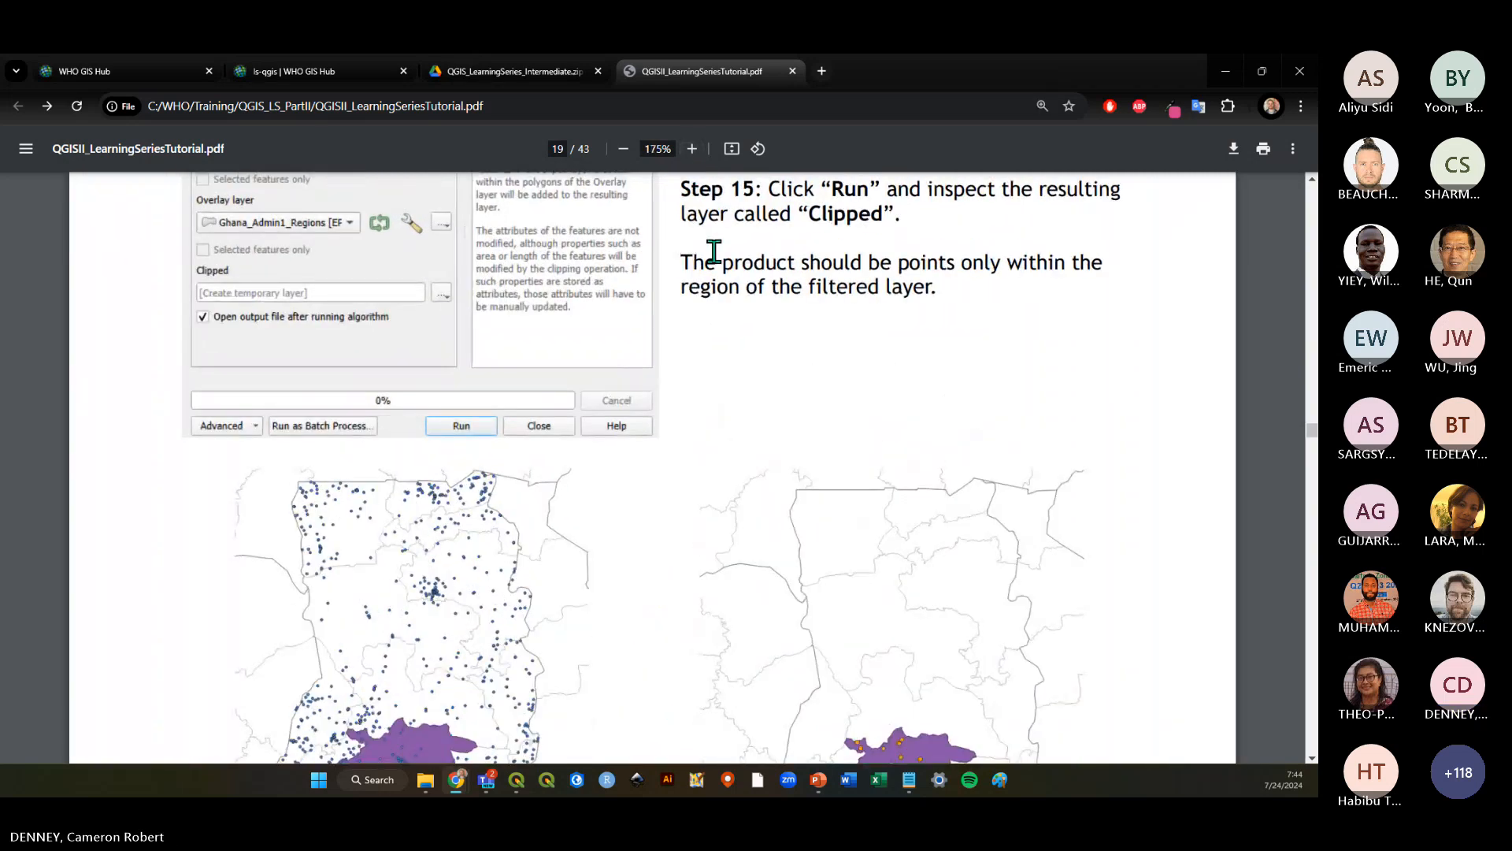
{"action": "scroll", "coordinate": [712, 268], "scroll_direction": "down", "scroll_amount": 3}
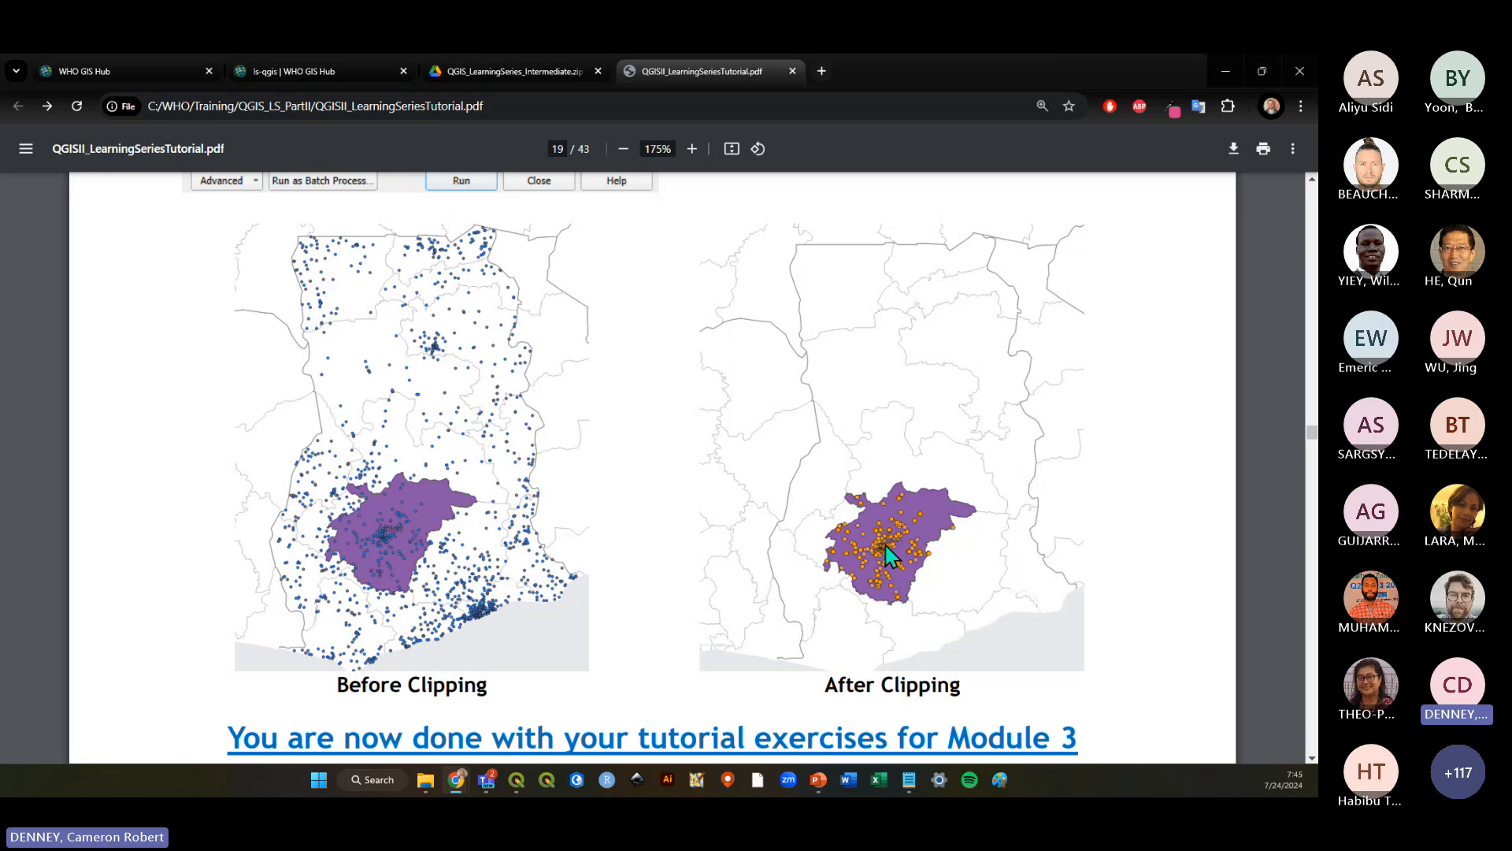
{"action": "left_click", "coordinate": [623, 148]}
{"action": "left_click", "coordinate": [623, 148]}
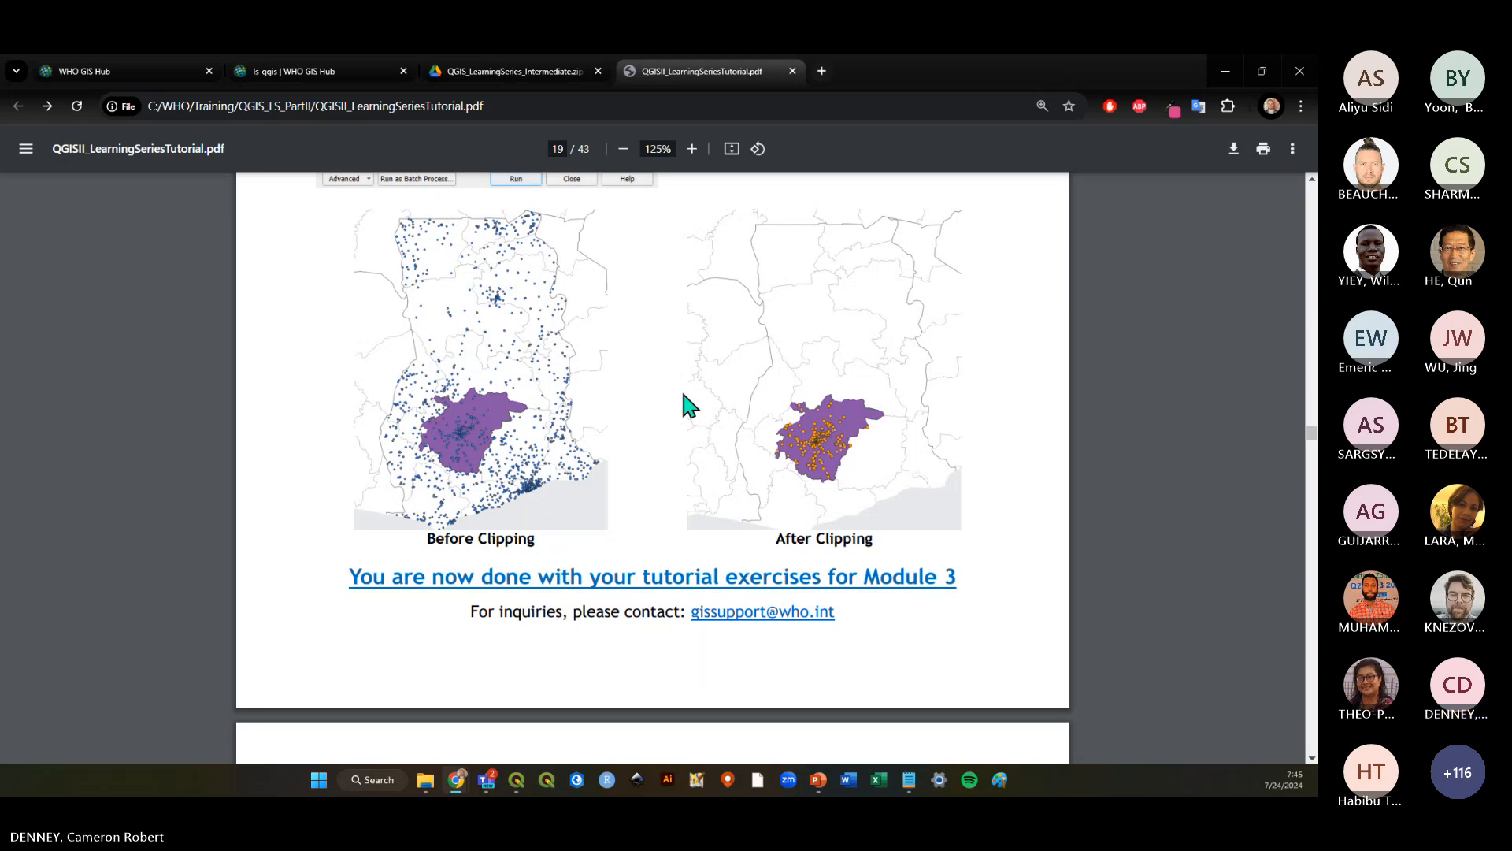
Look over the start of Module 4 - Population Estimates on page 20 of the tutorial at 100% zoom
{"action": "scroll", "coordinate": [683, 401], "scroll_direction": "down", "scroll_amount": 7}
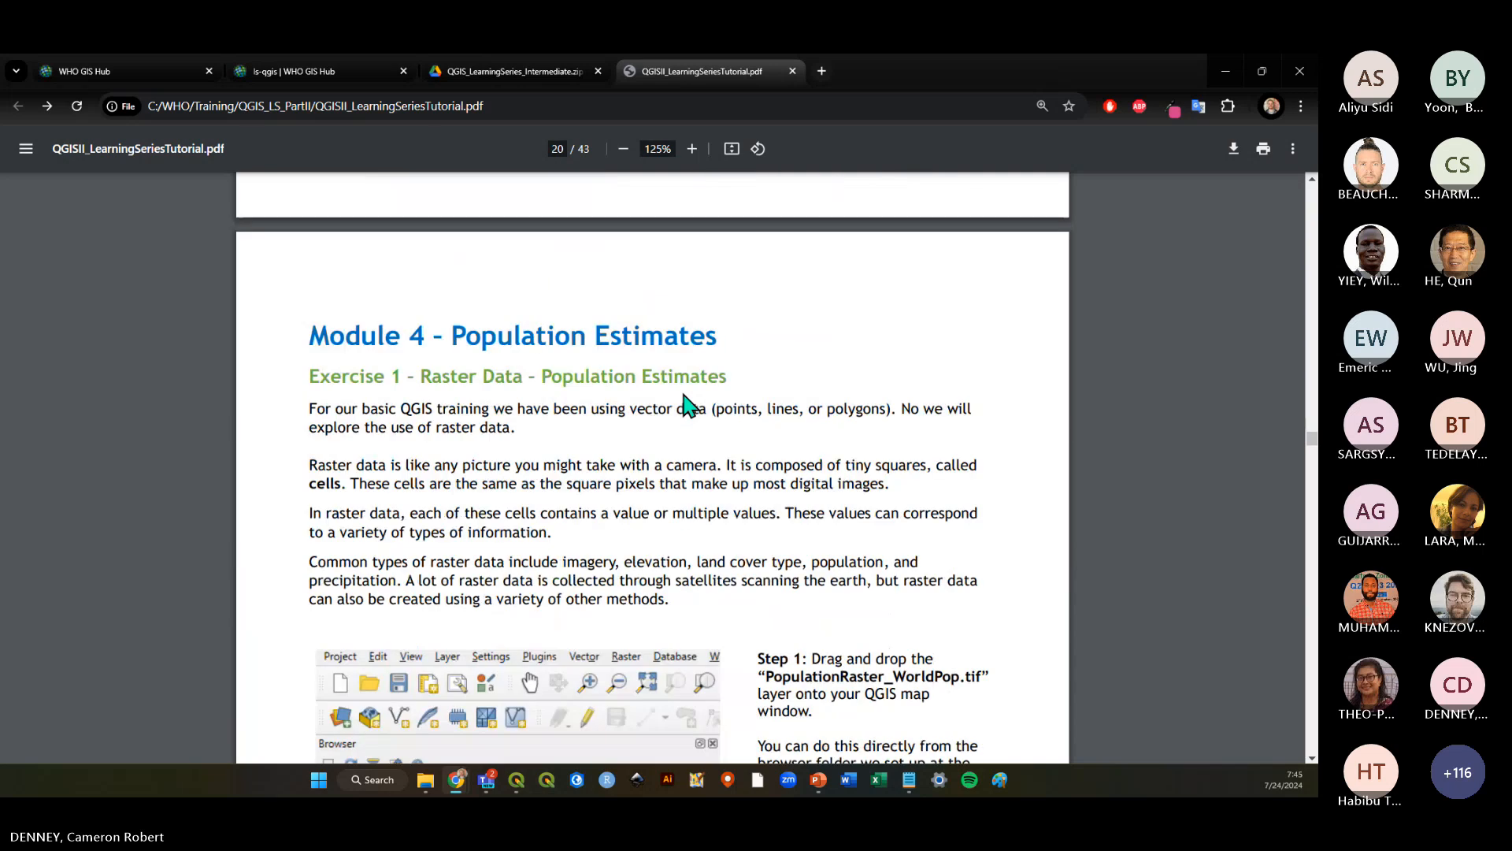
{"action": "left_click", "coordinate": [624, 150]}
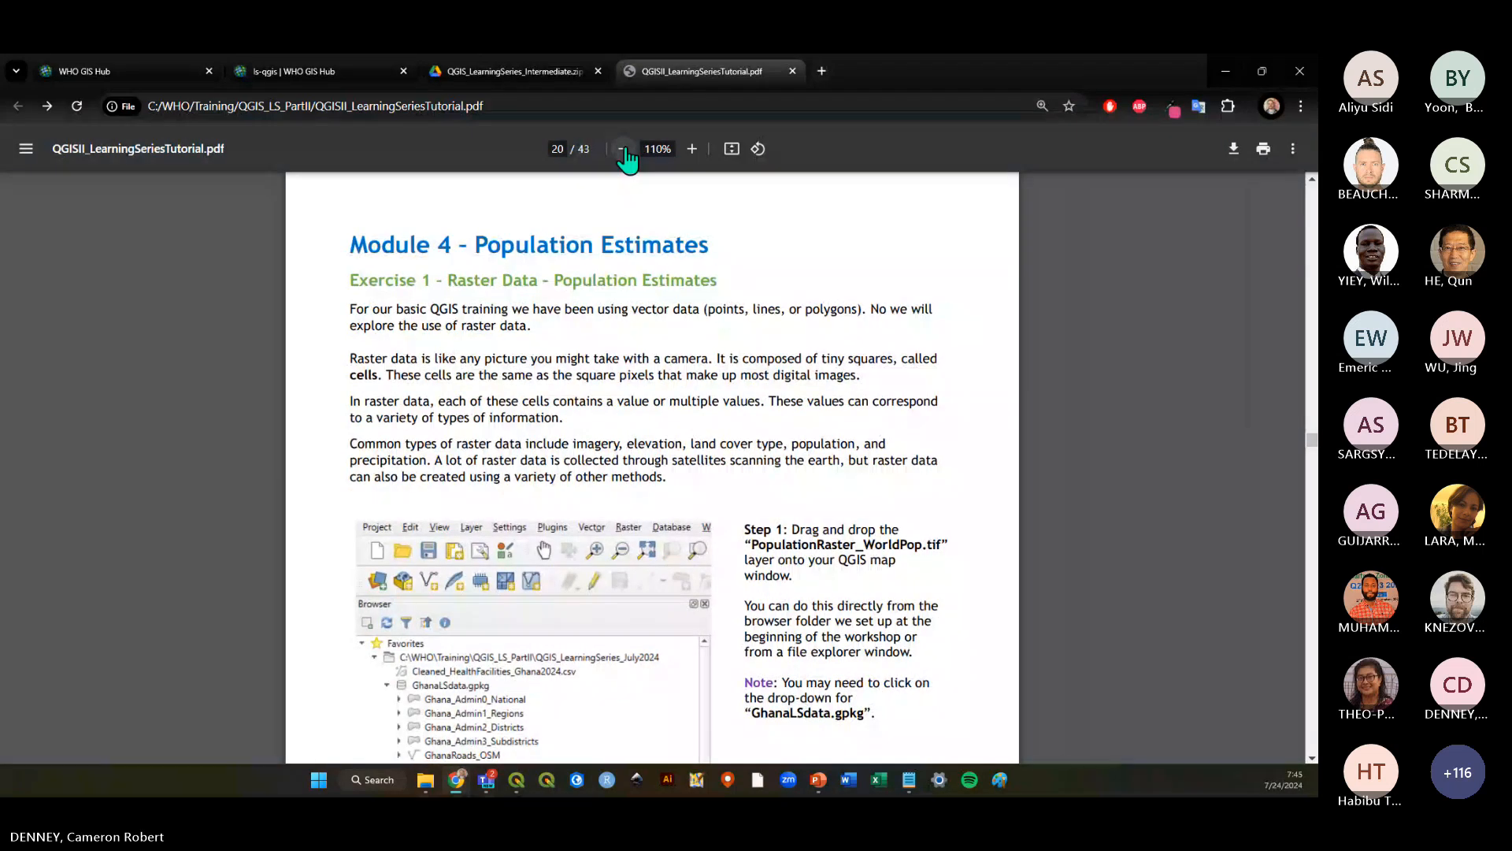
{"action": "left_click", "coordinate": [624, 150]}
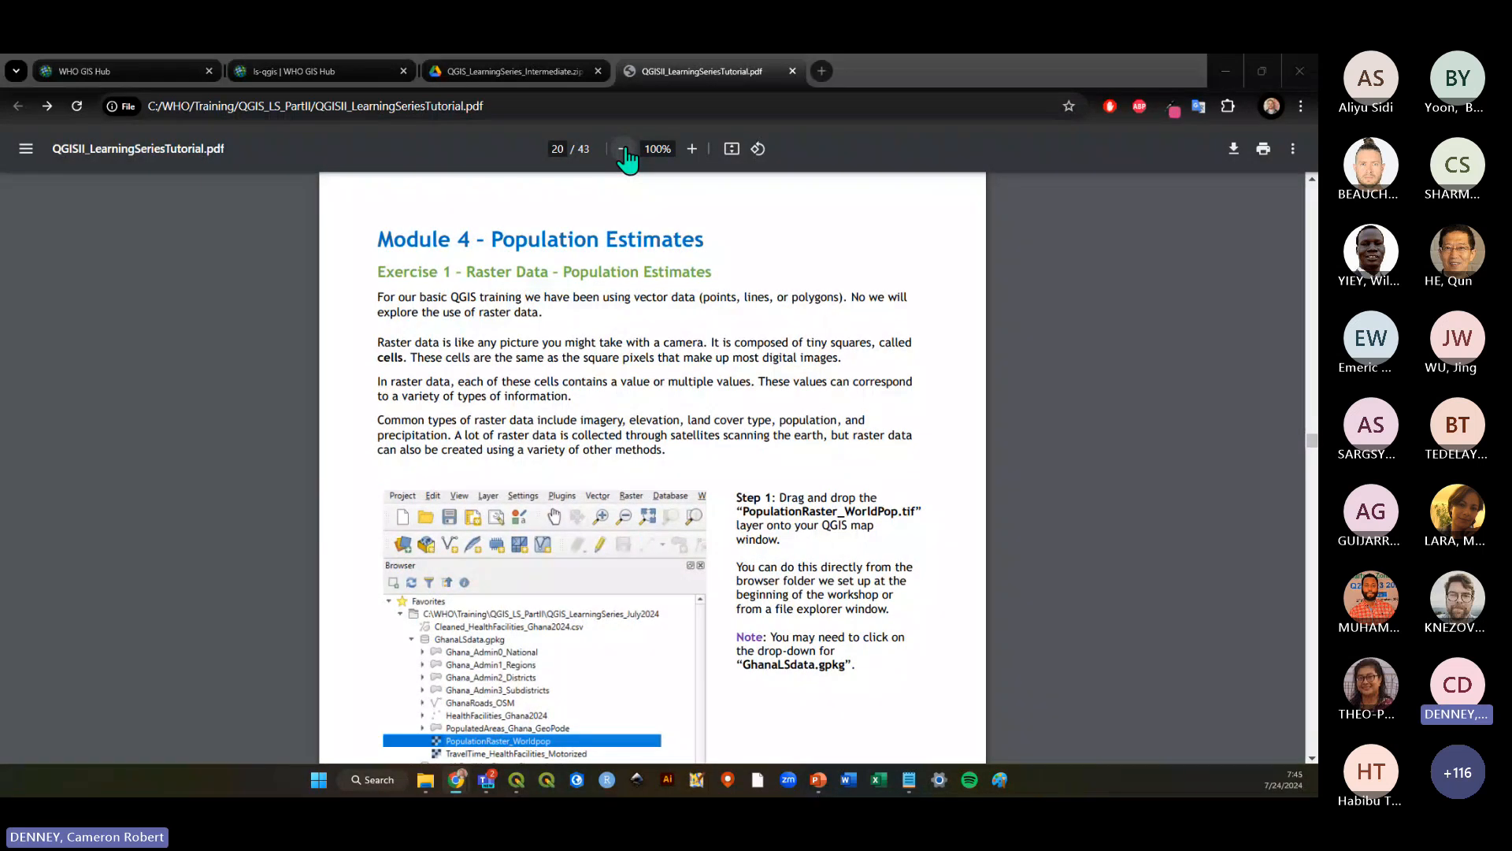
{"action": "left_click_drag", "start_coordinate": [397, 241], "coordinate": [790, 277]}
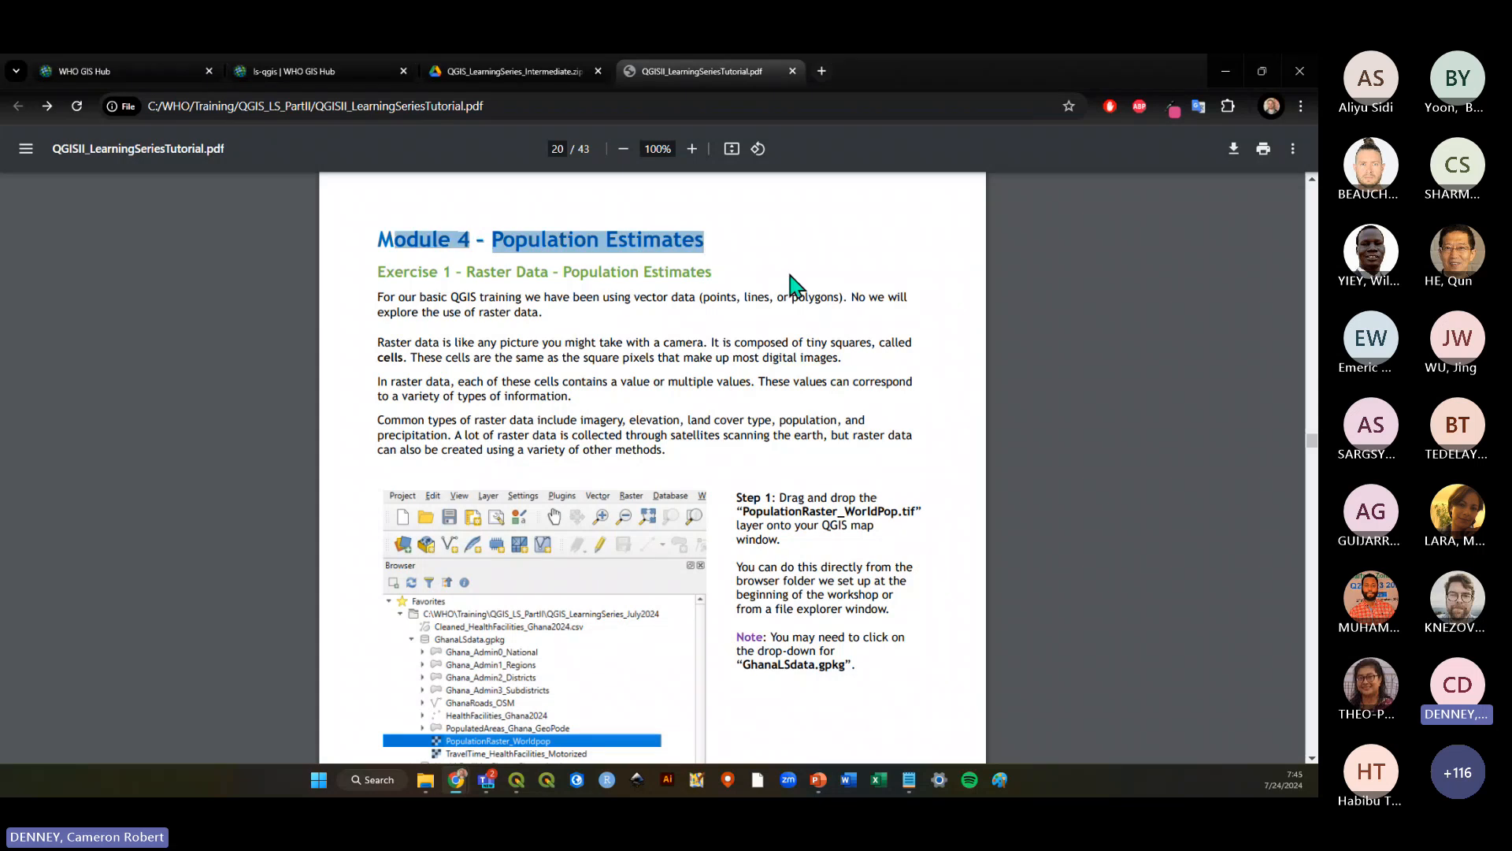
{"action": "left_click", "coordinate": [790, 277]}
Switch back to QGIS, collapse and hide the GhanaRegions_HealthFacilitiesperPopulation layer, and save the project
{"action": "key", "text": "alt+Tab"}
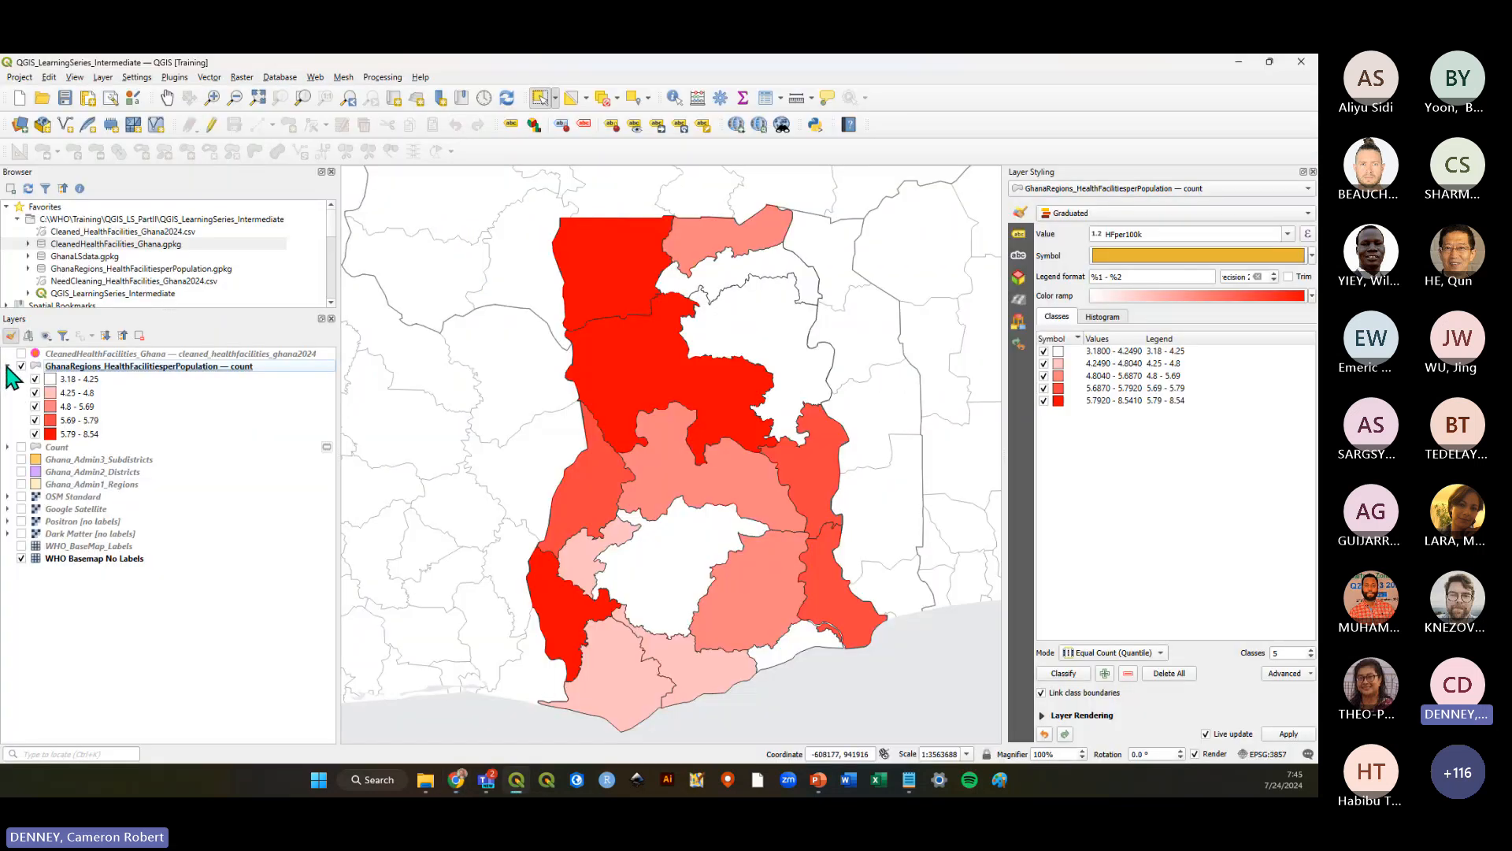
{"action": "left_click", "coordinate": [7, 366]}
{"action": "left_click", "coordinate": [22, 366]}
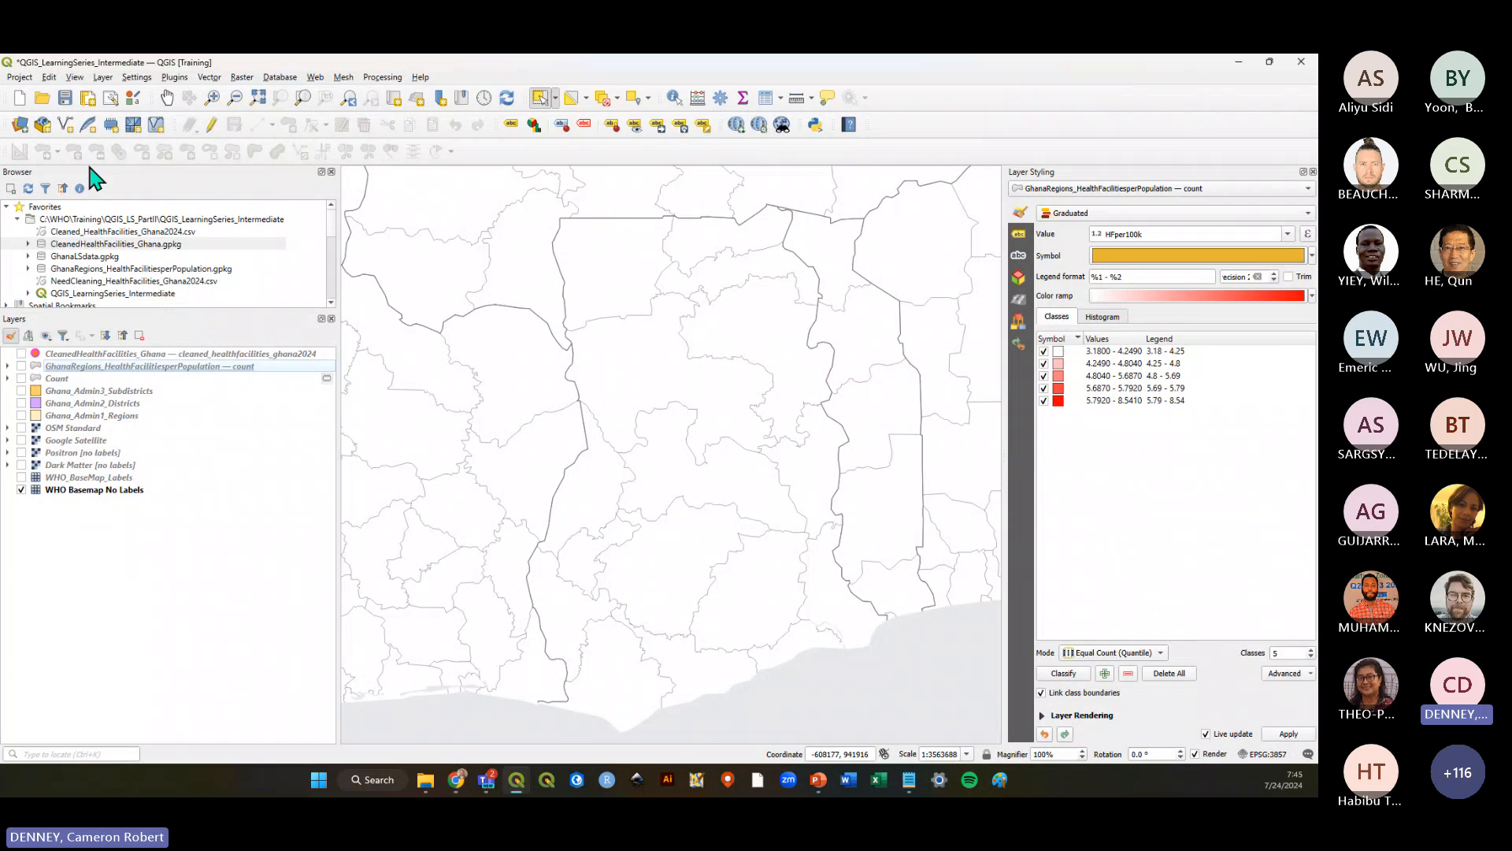
{"action": "left_click", "coordinate": [64, 98]}
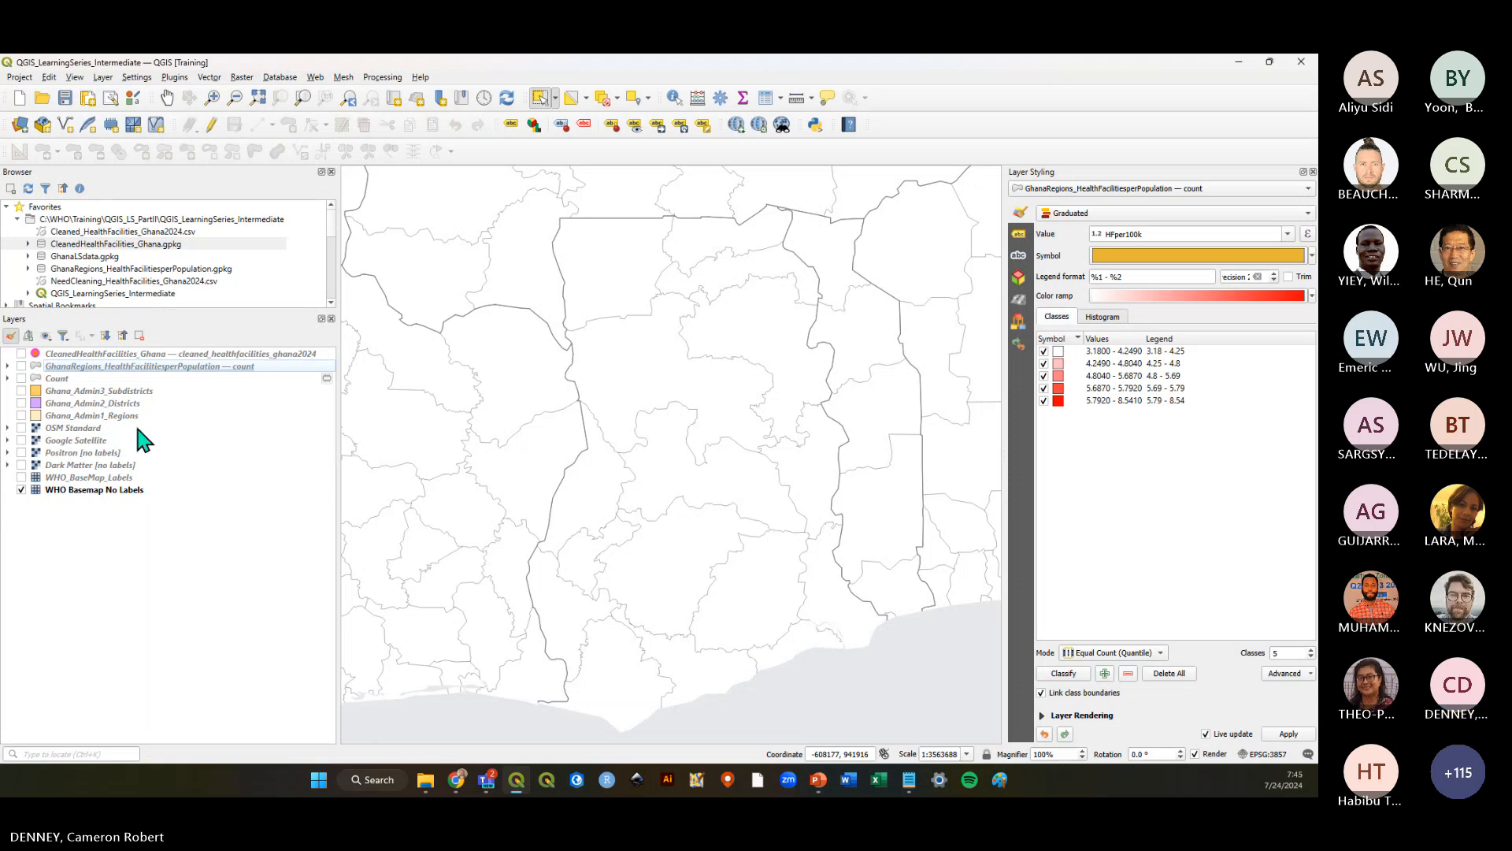
Save the project, enlarge the file browser area, and expand GhanaLSdata.gpkg in the favorite QGIS_LearningSeries_Intermediate folder
{"action": "left_click", "coordinate": [65, 98]}
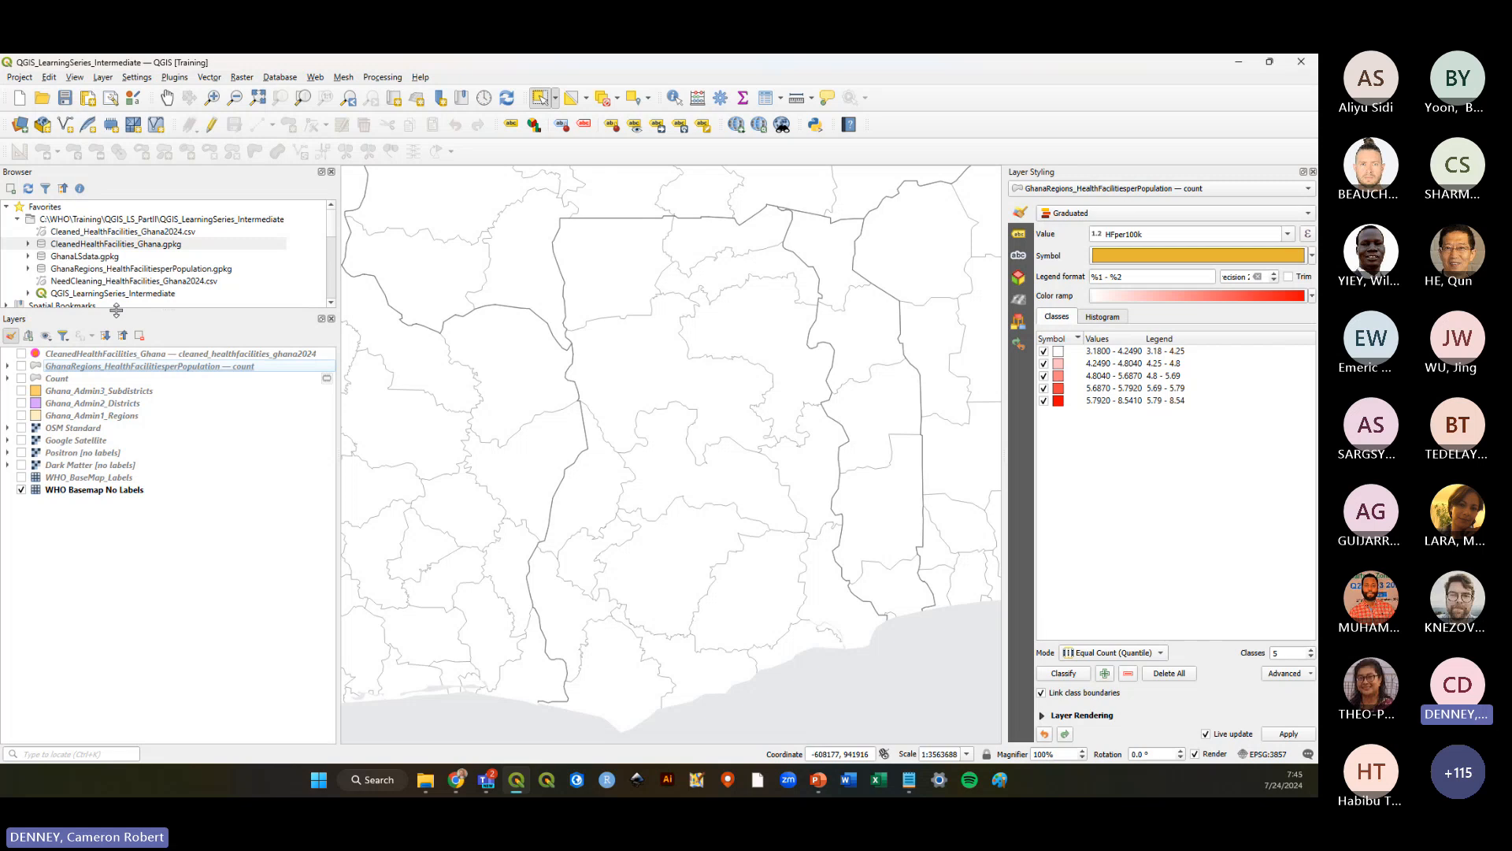
{"action": "left_click_drag", "start_coordinate": [110, 312], "coordinate": [110, 390]}
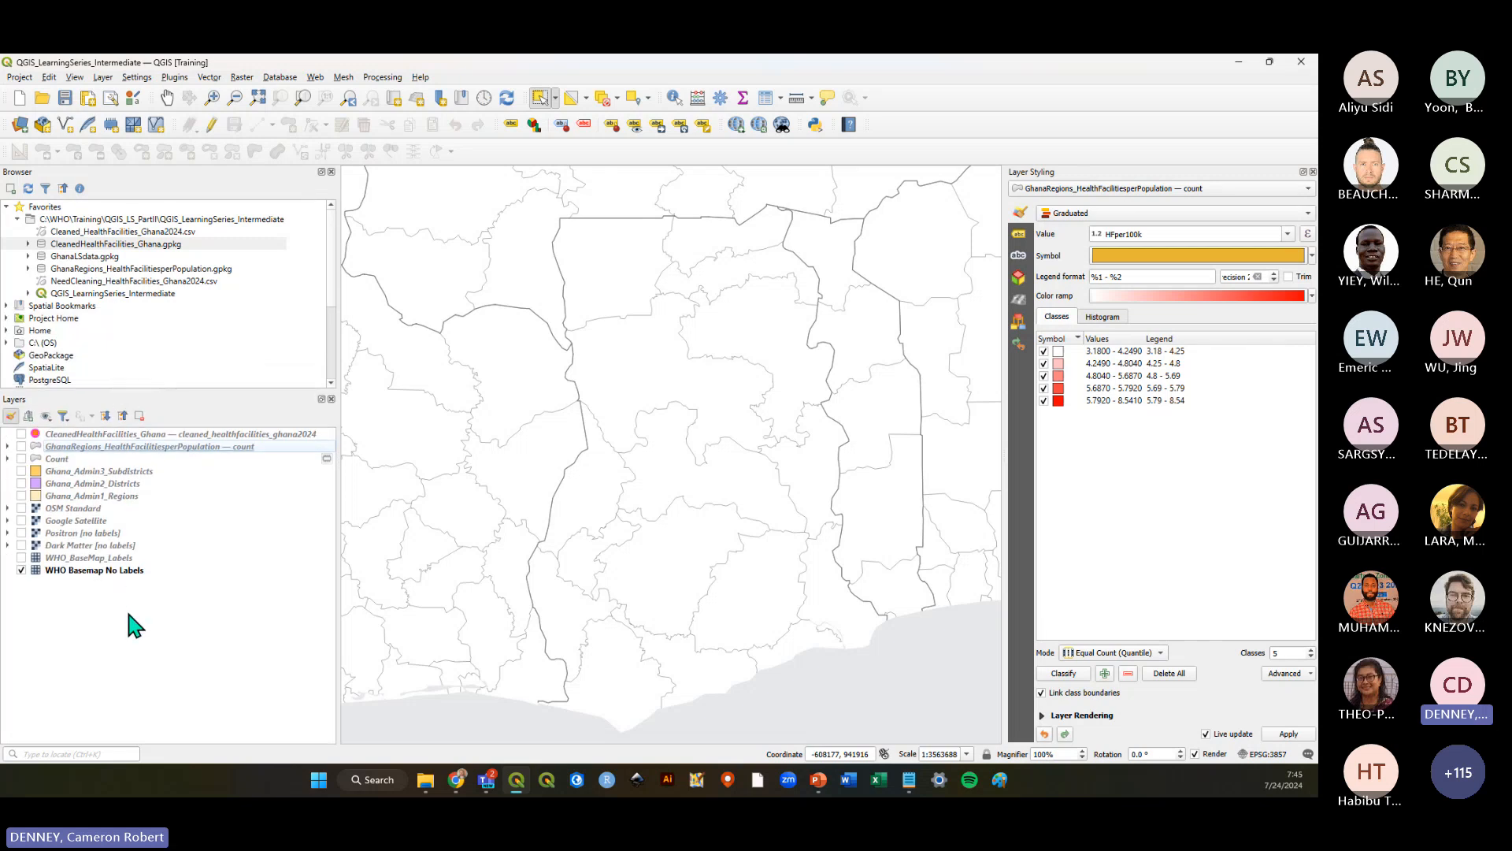
{"action": "left_click", "coordinate": [102, 219]}
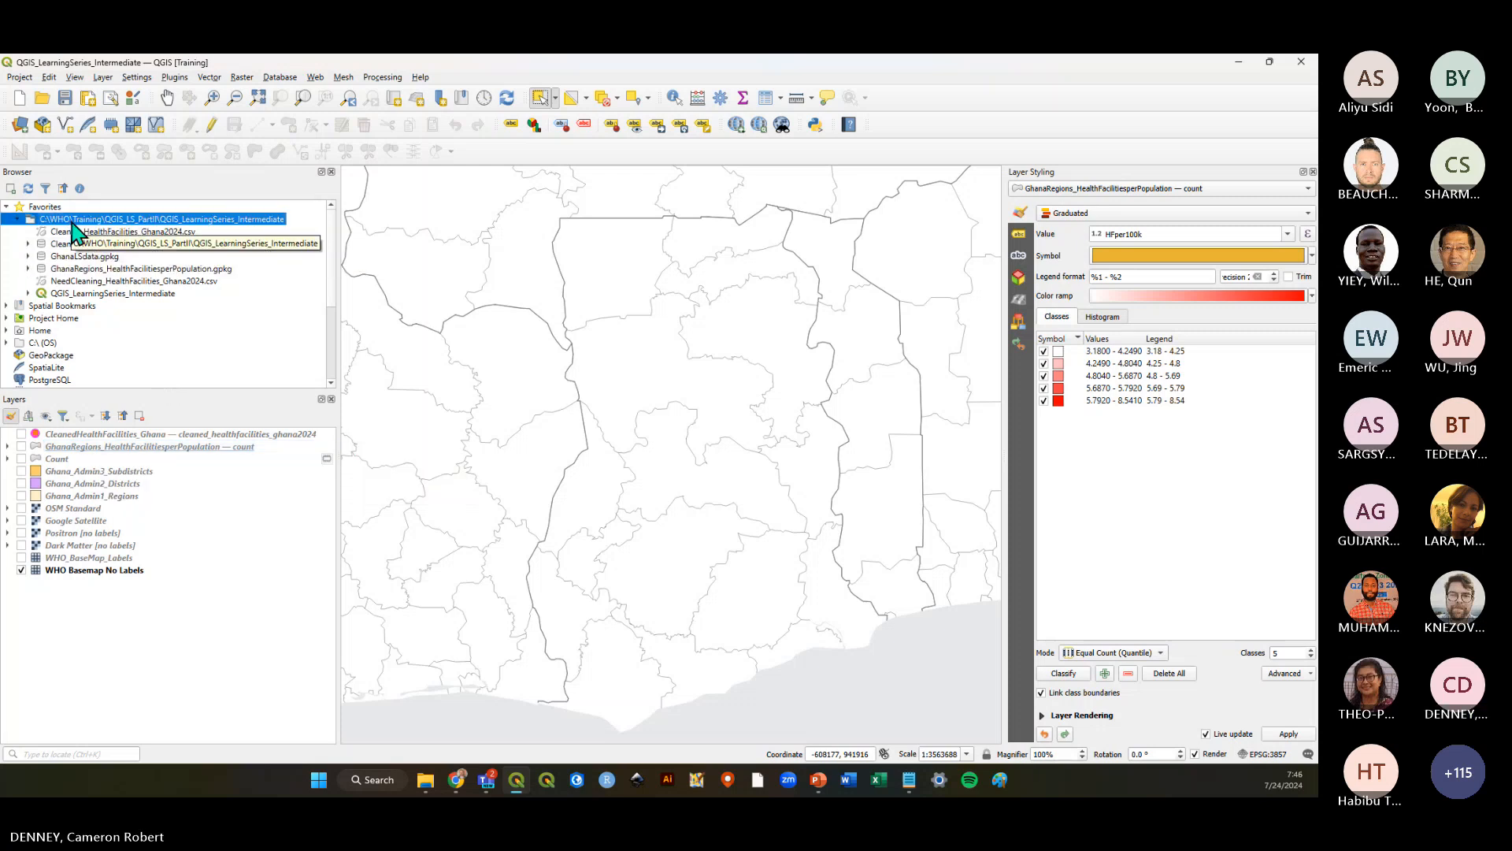
{"action": "left_click", "coordinate": [64, 98]}
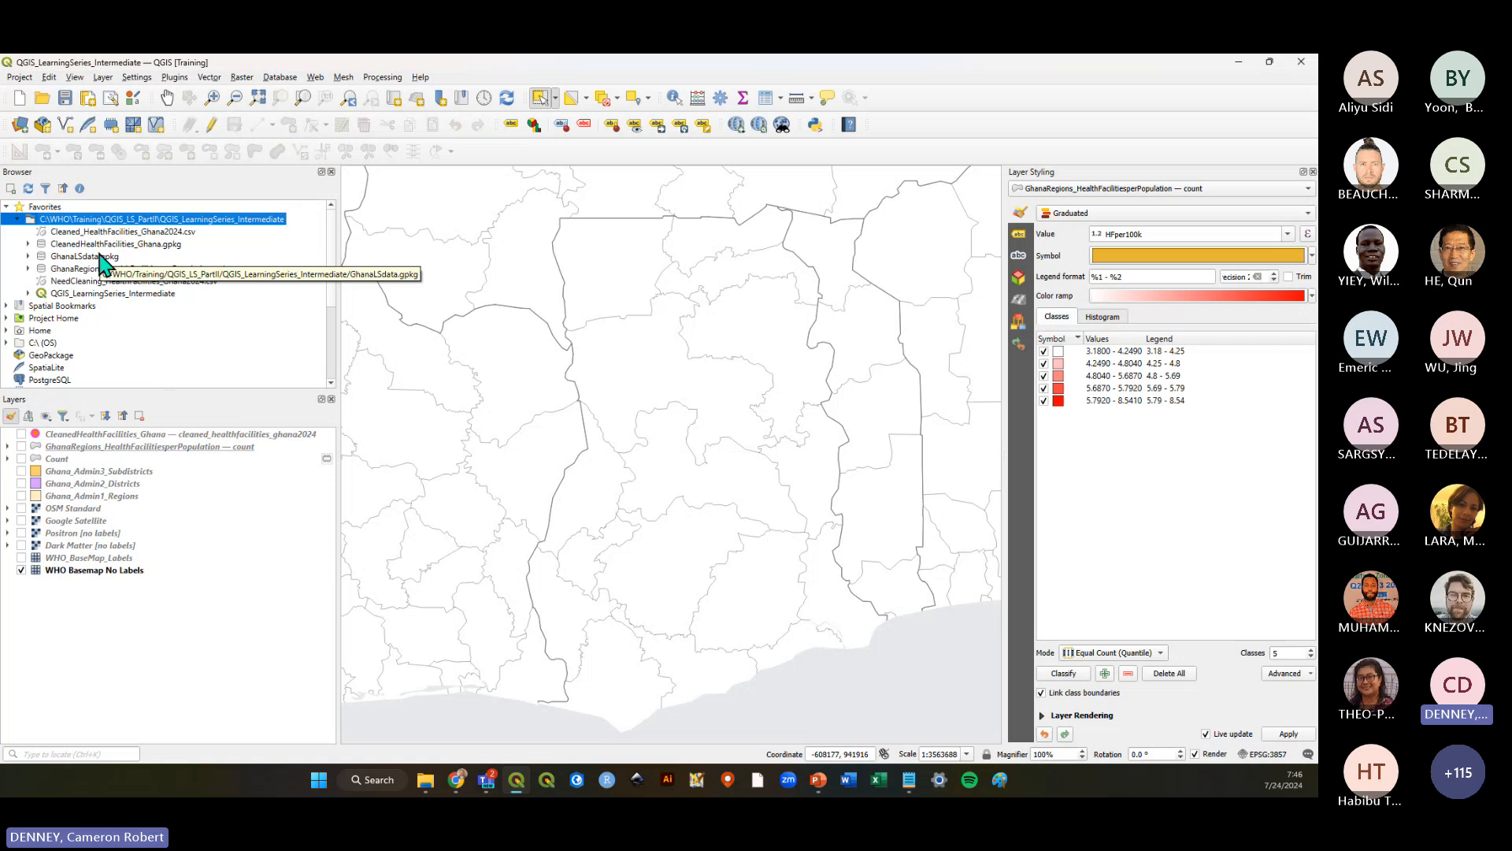
{"action": "double_click", "coordinate": [69, 257]}
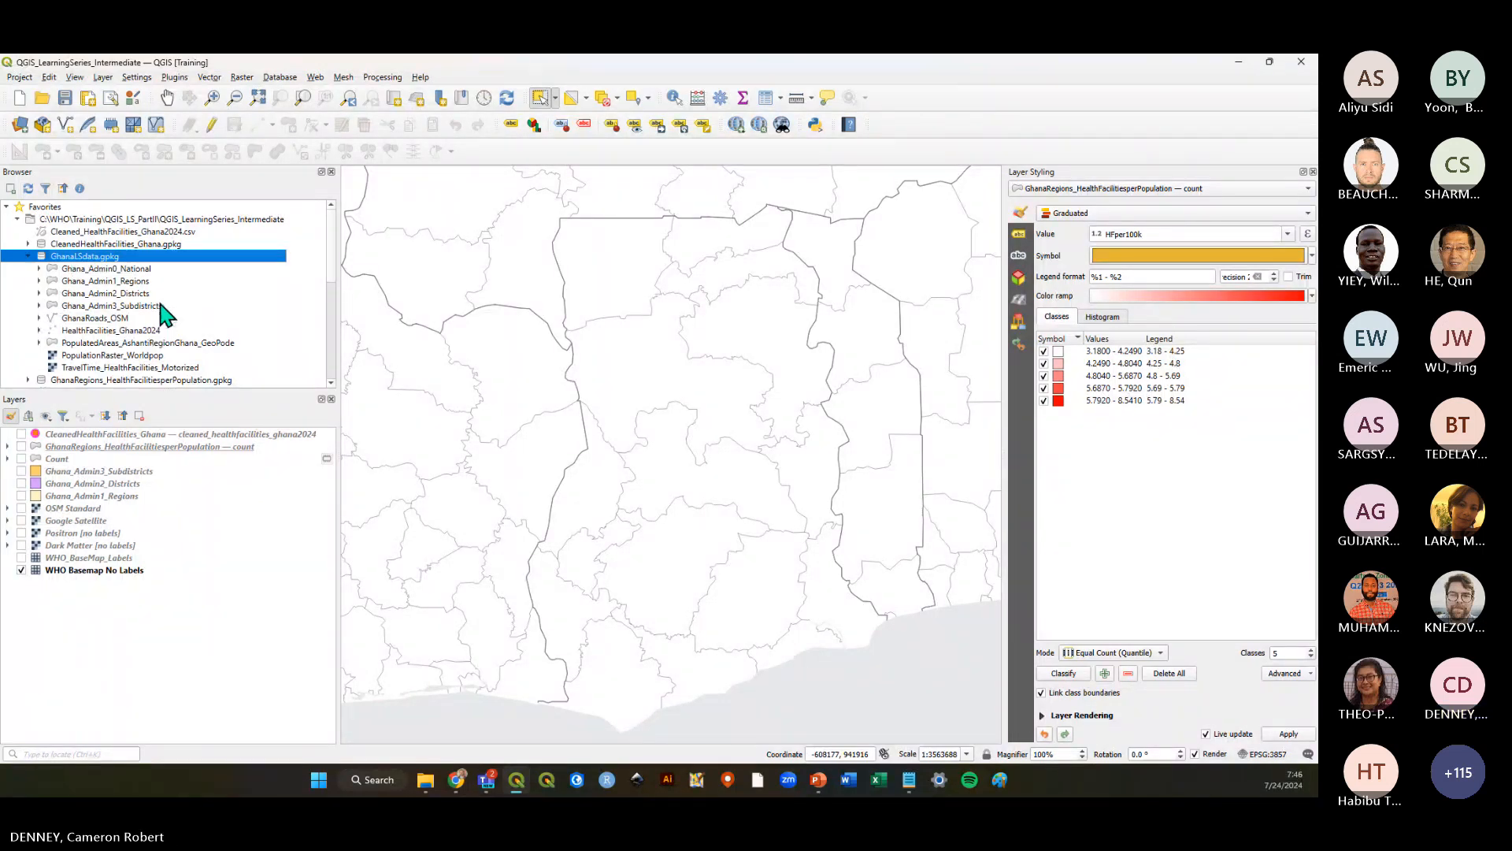
Look through the contents of GhanaLSdata.gpkg, from the national, regional, district and subdistrict boundaries to the populated areas and population raster
{"action": "scroll", "coordinate": [154, 308], "scroll_direction": "down", "scroll_amount": 1}
{"action": "left_click", "coordinate": [131, 232]}
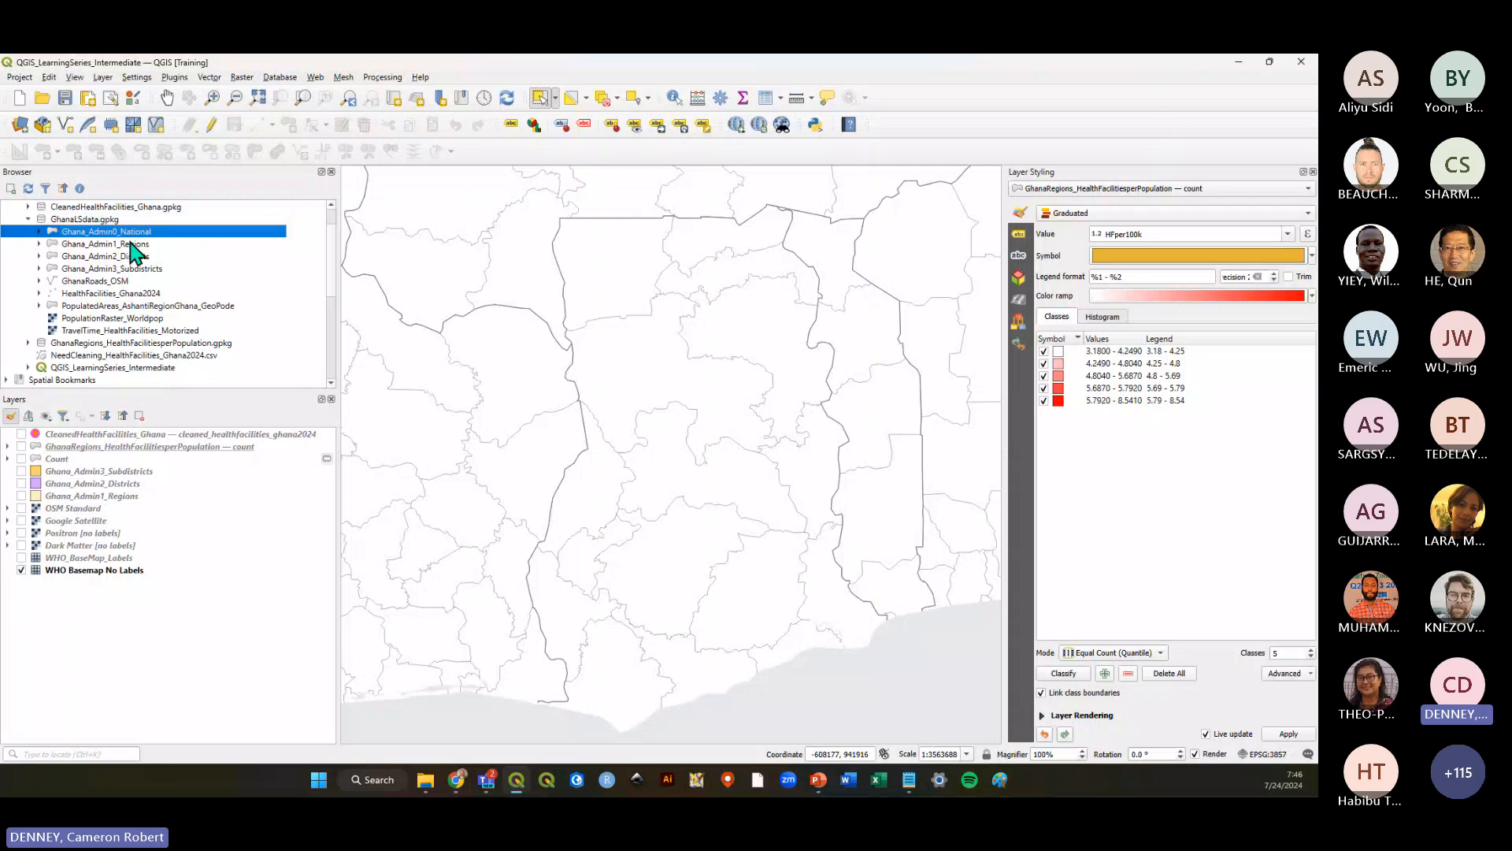
{"action": "left_click", "coordinate": [132, 245]}
{"action": "left_click", "coordinate": [133, 256]}
{"action": "left_click", "coordinate": [136, 269]}
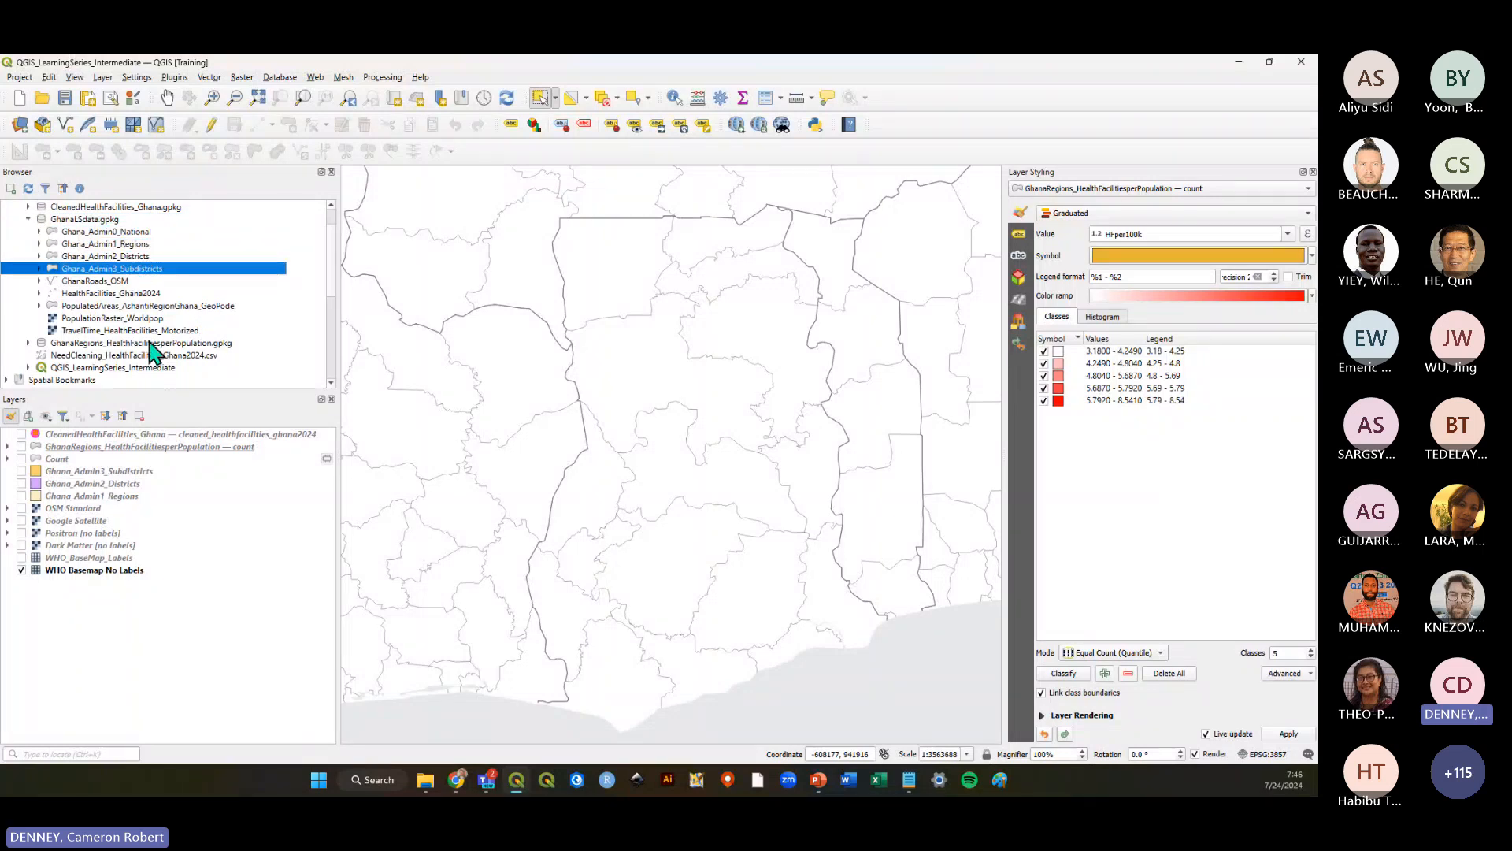
{"action": "left_click", "coordinate": [132, 308]}
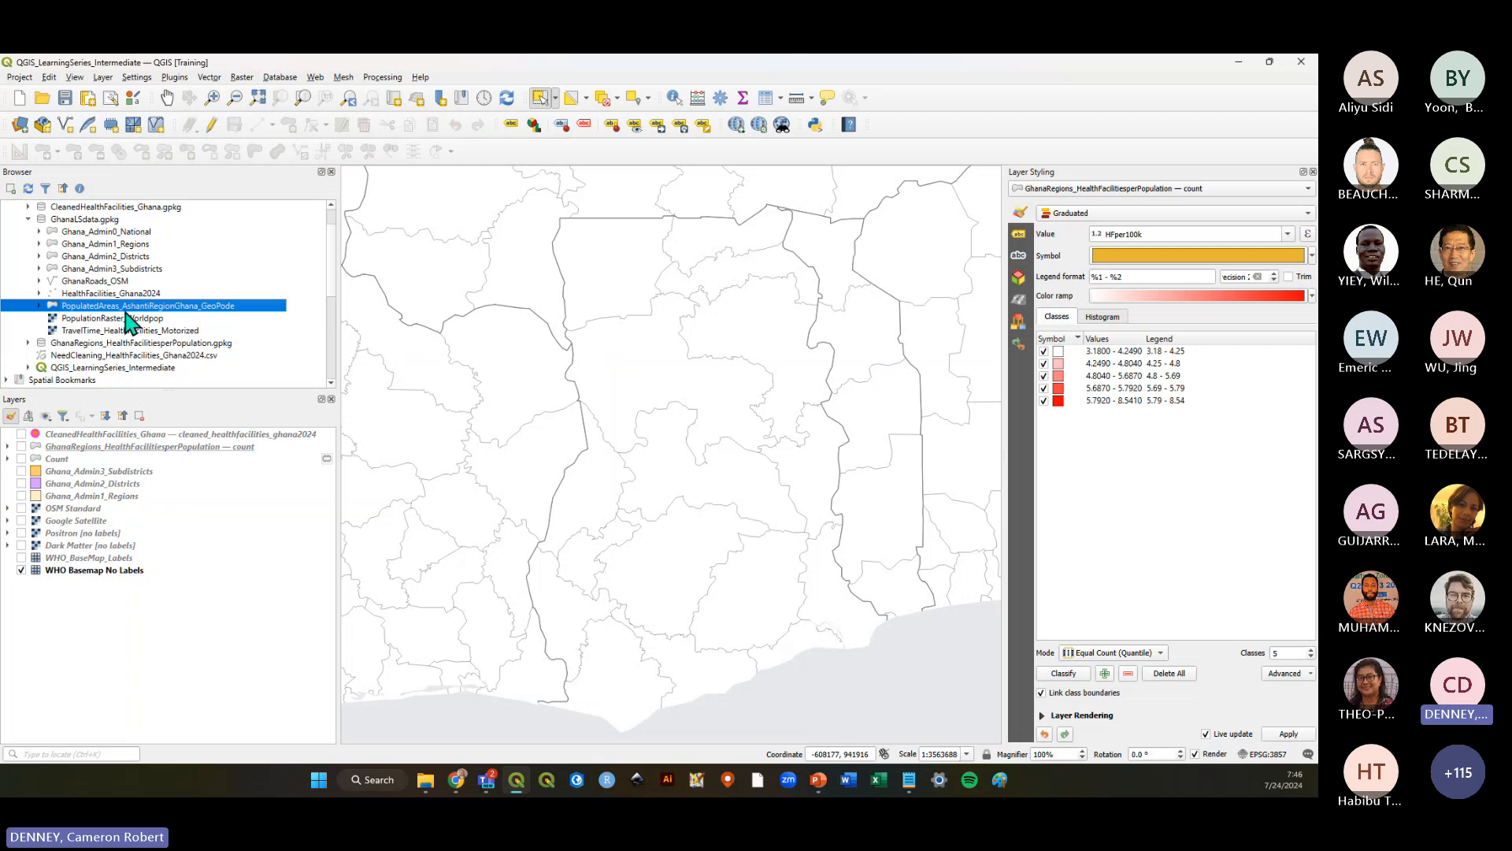
{"action": "left_click", "coordinate": [130, 318]}
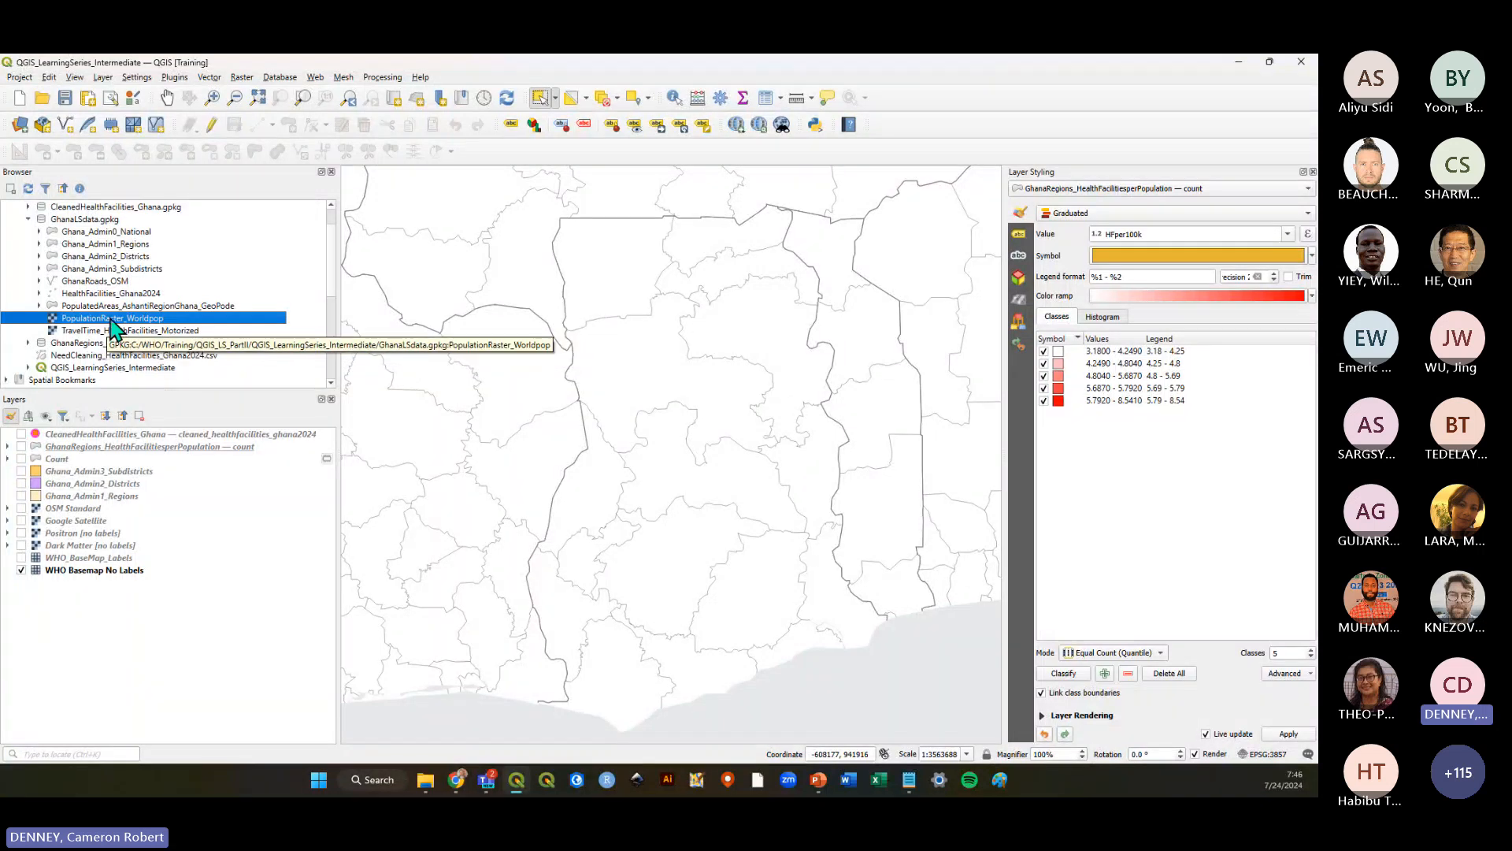
{"action": "scroll", "coordinate": [112, 324], "scroll_direction": "up", "scroll_amount": 1}
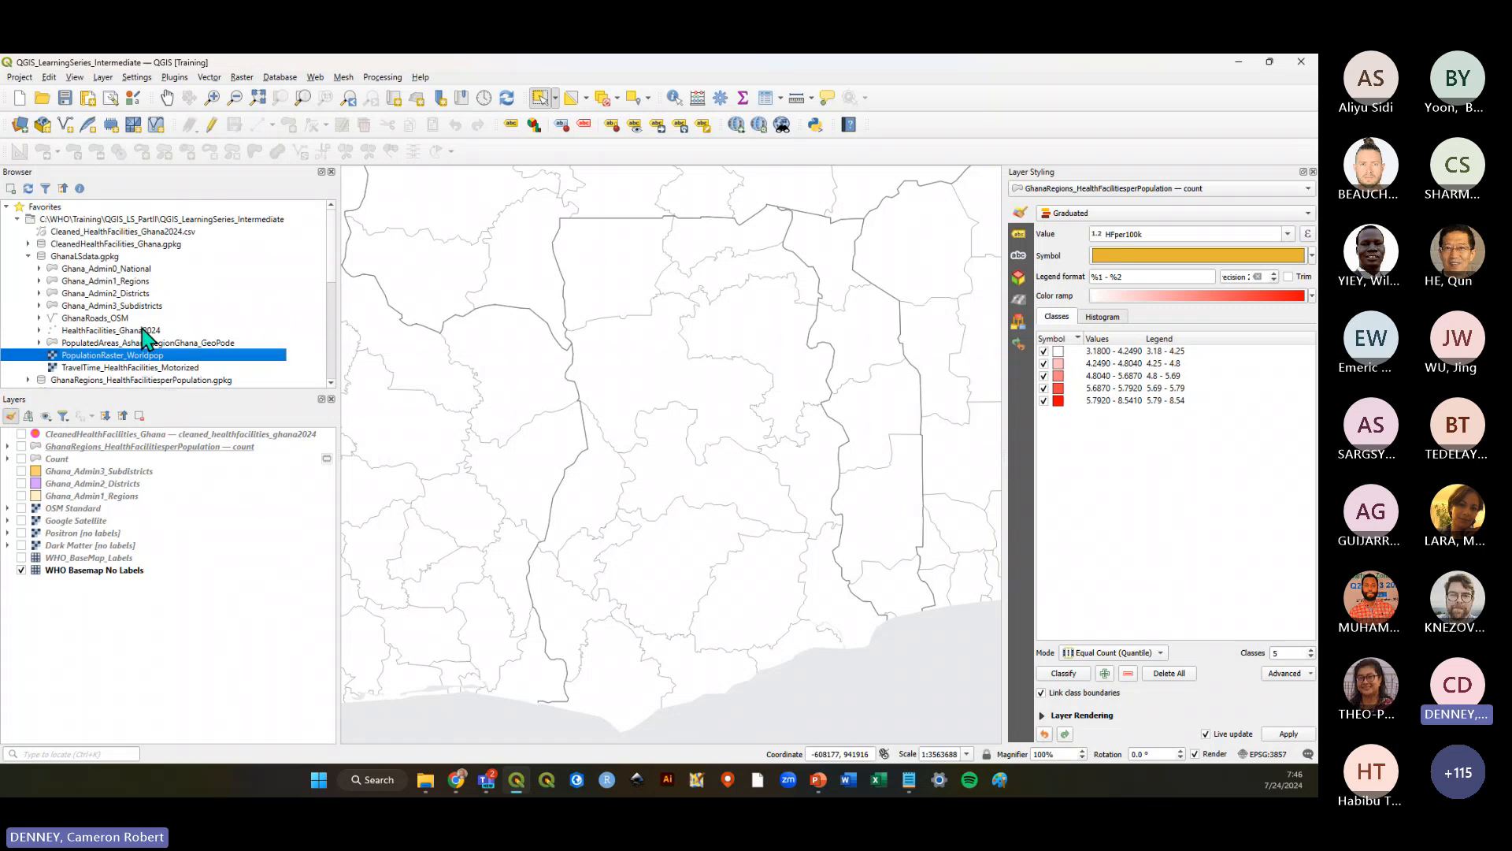
{"action": "left_click", "coordinate": [79, 258]}
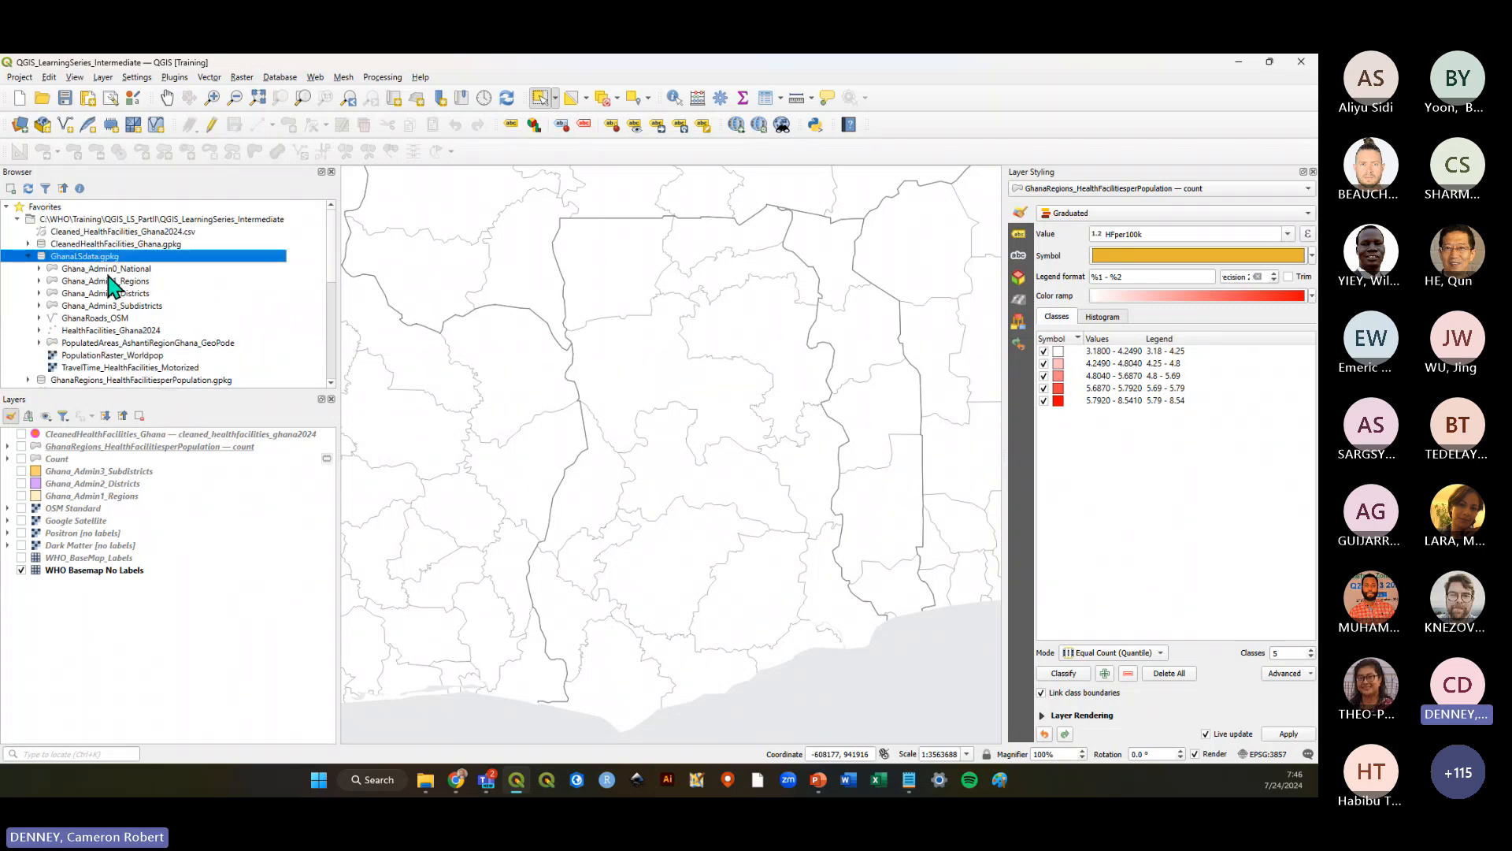
{"action": "scroll", "coordinate": [110, 267], "scroll_direction": "down", "scroll_amount": 1}
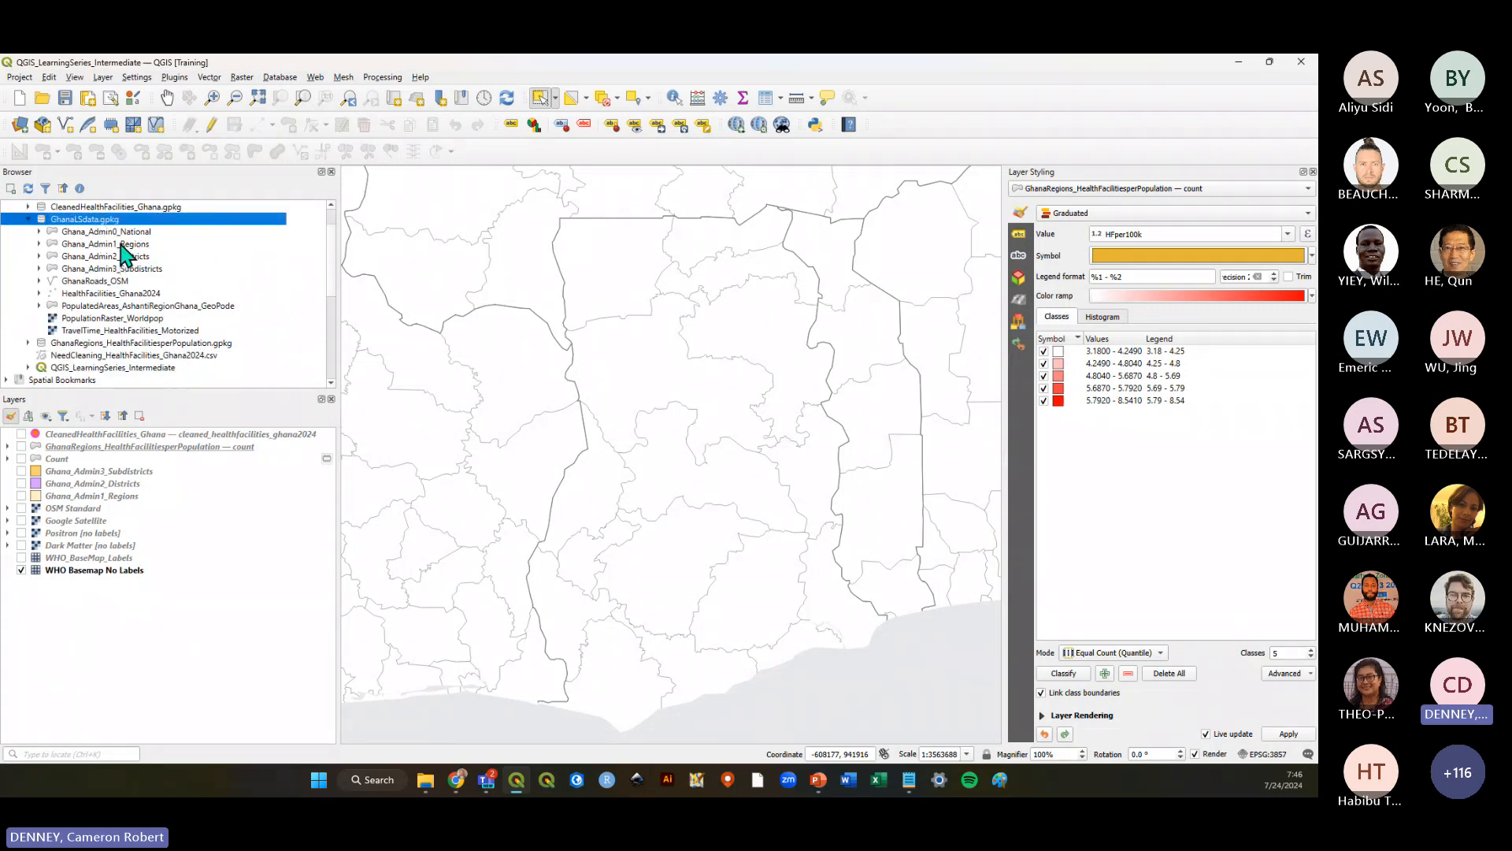
Add PopulationRaster_Worldpop from GhanaLSdata.gpkg to the map
{"action": "left_click", "coordinate": [110, 319]}
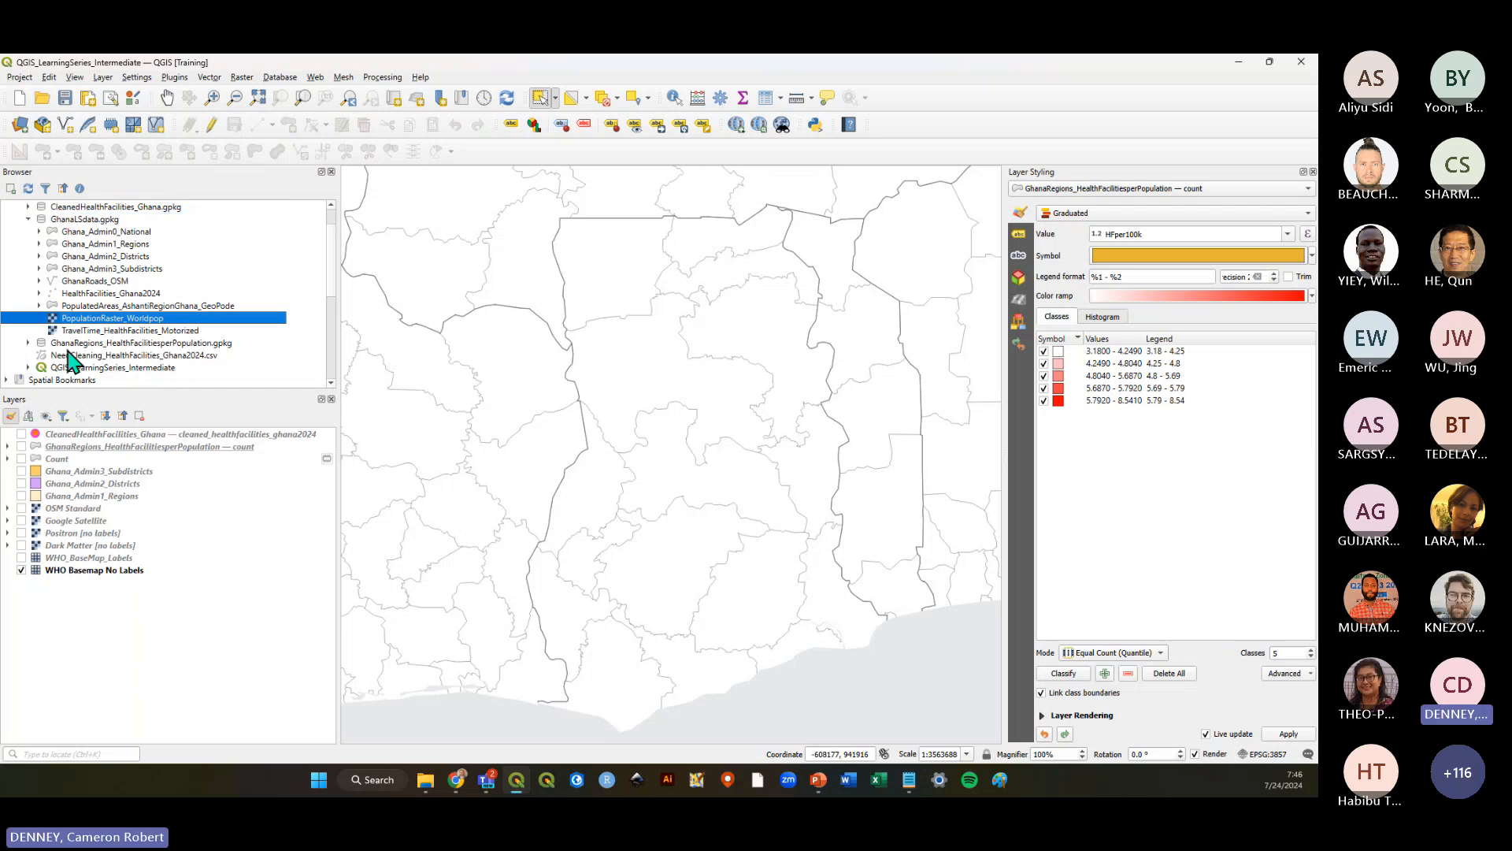
{"action": "left_click_drag", "start_coordinate": [110, 323], "coordinate": [682, 395]}
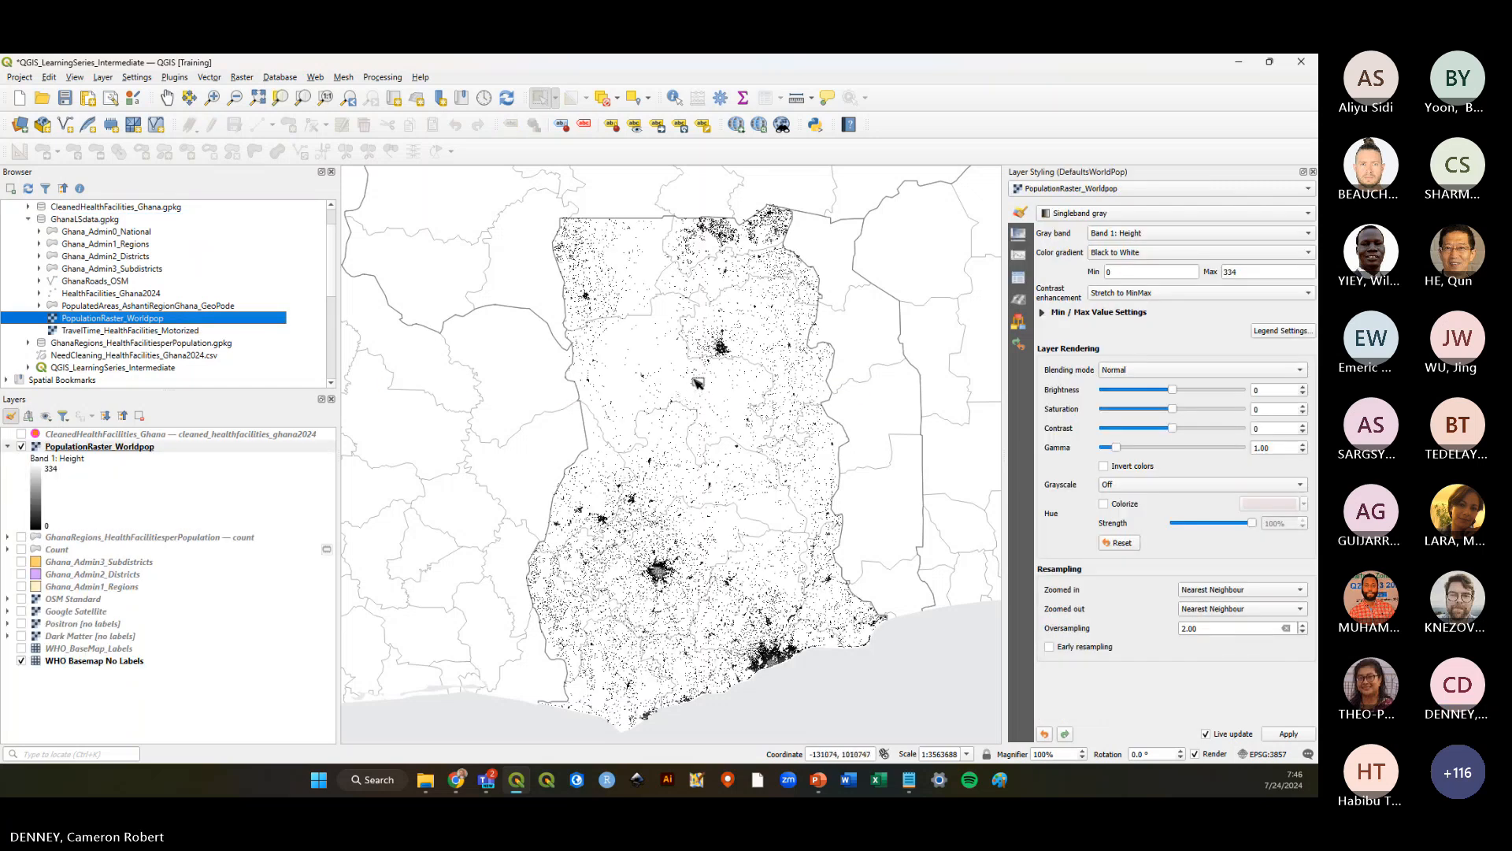
{"action": "left_click_drag", "start_coordinate": [167, 321], "coordinate": [621, 395]}
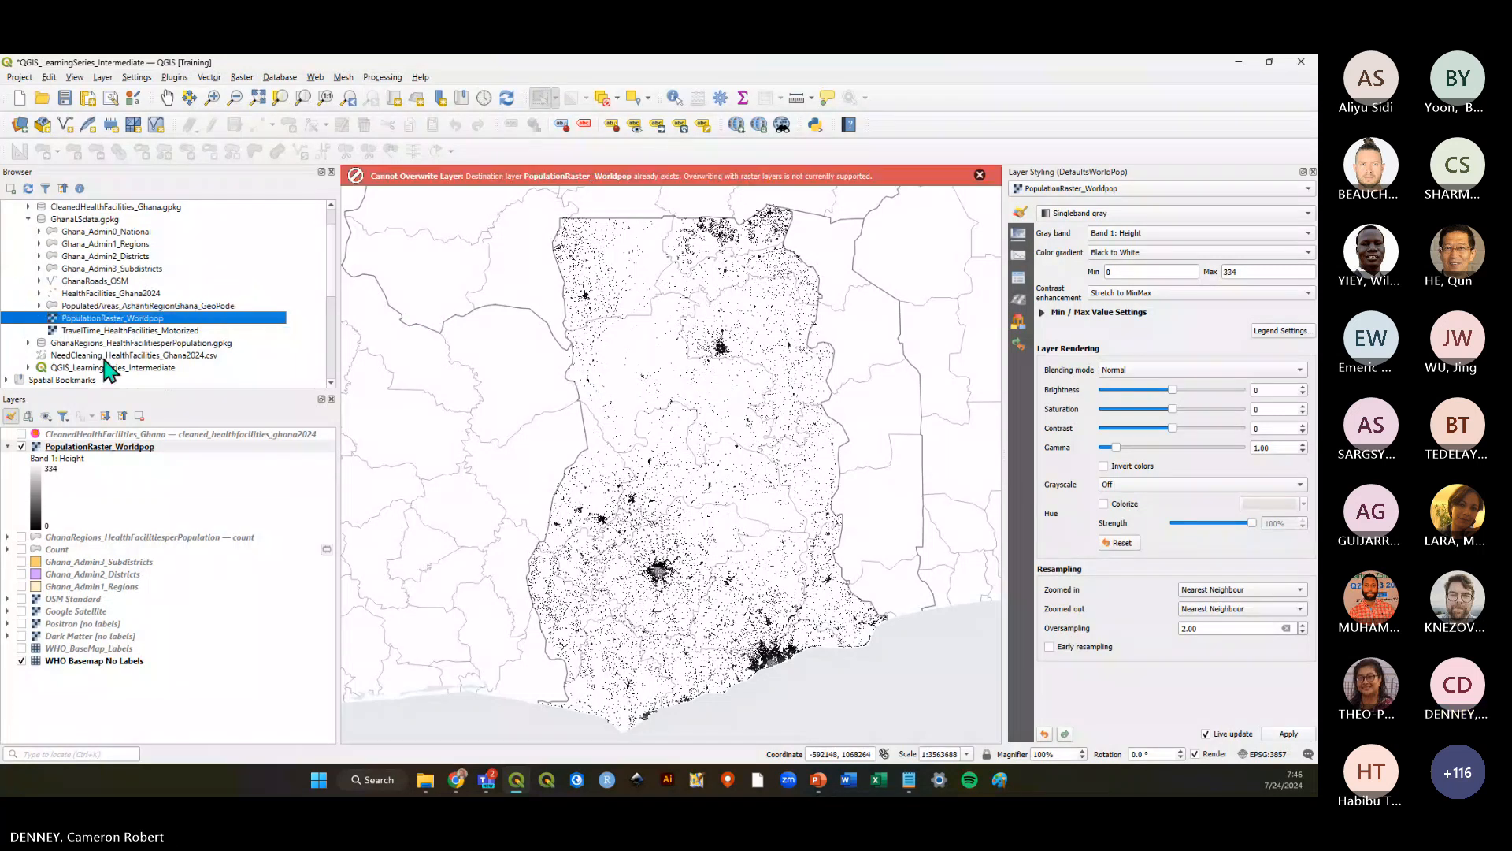
Order the layers with PopulationRaster_Worldpop first, CleanedHealthFacilities_Ghana second and GhanaRegions_HealthFacilitiesperPopulation third, dismiss the error message, and save the project
{"action": "left_click", "coordinate": [82, 447]}
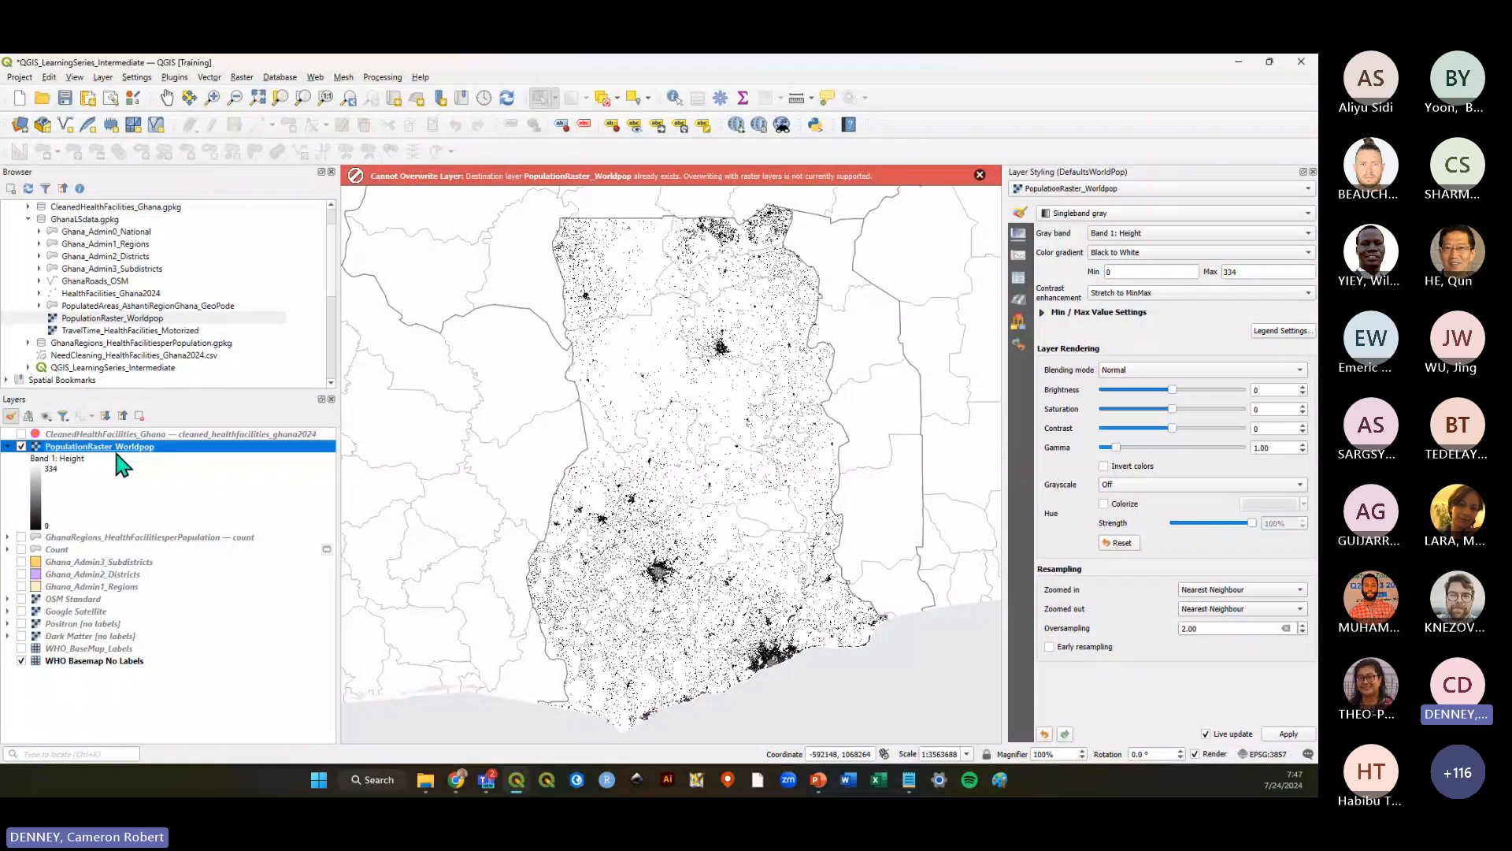
{"action": "left_click_drag", "start_coordinate": [119, 434], "coordinate": [125, 465]}
{"action": "left_click", "coordinate": [79, 434]}
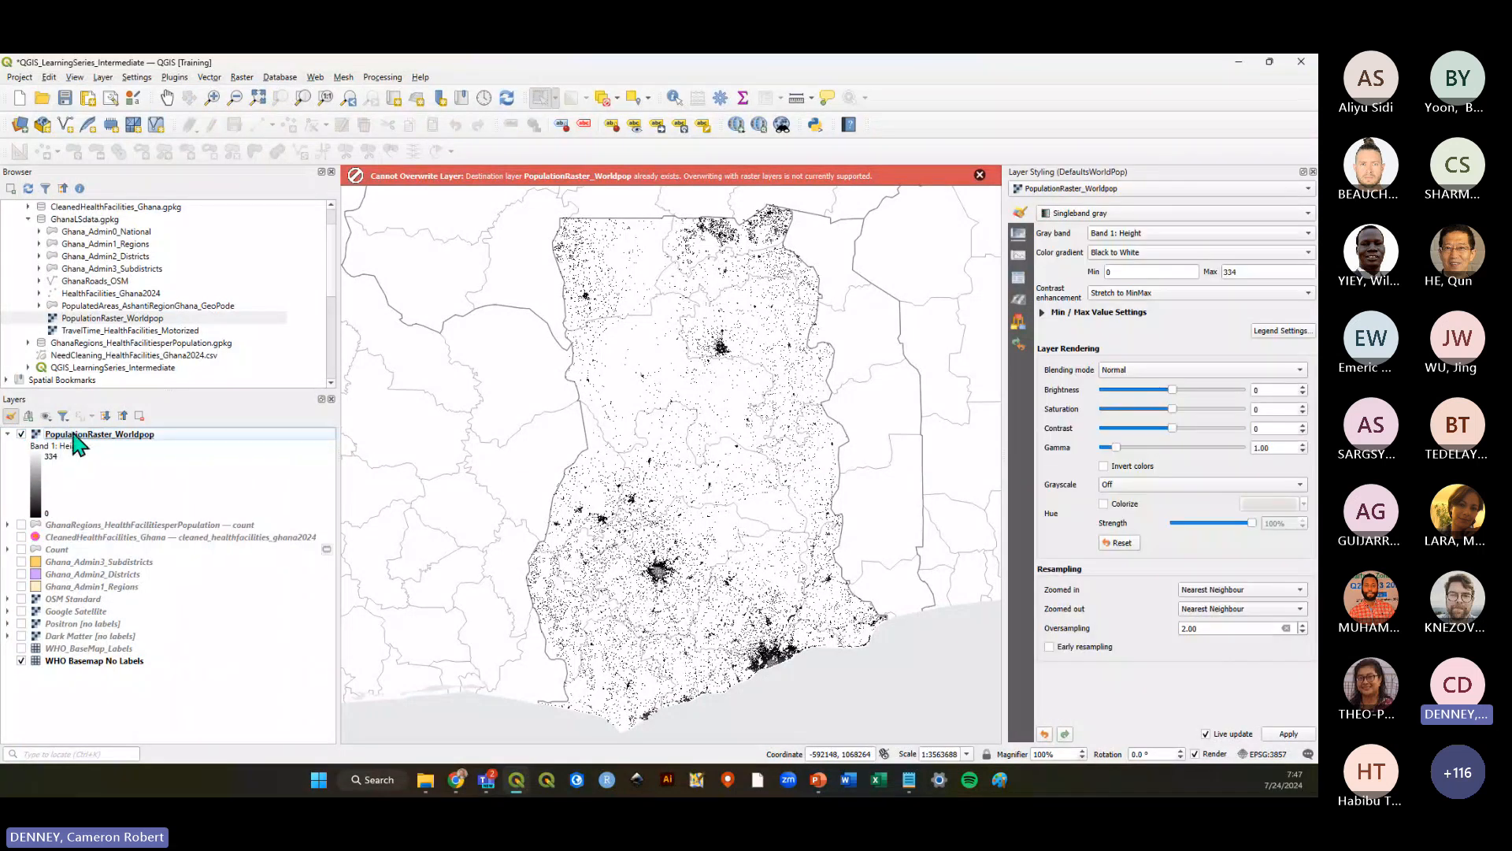
{"action": "left_click_drag", "start_coordinate": [74, 528], "coordinate": [79, 542]}
{"action": "left_click", "coordinate": [92, 435]}
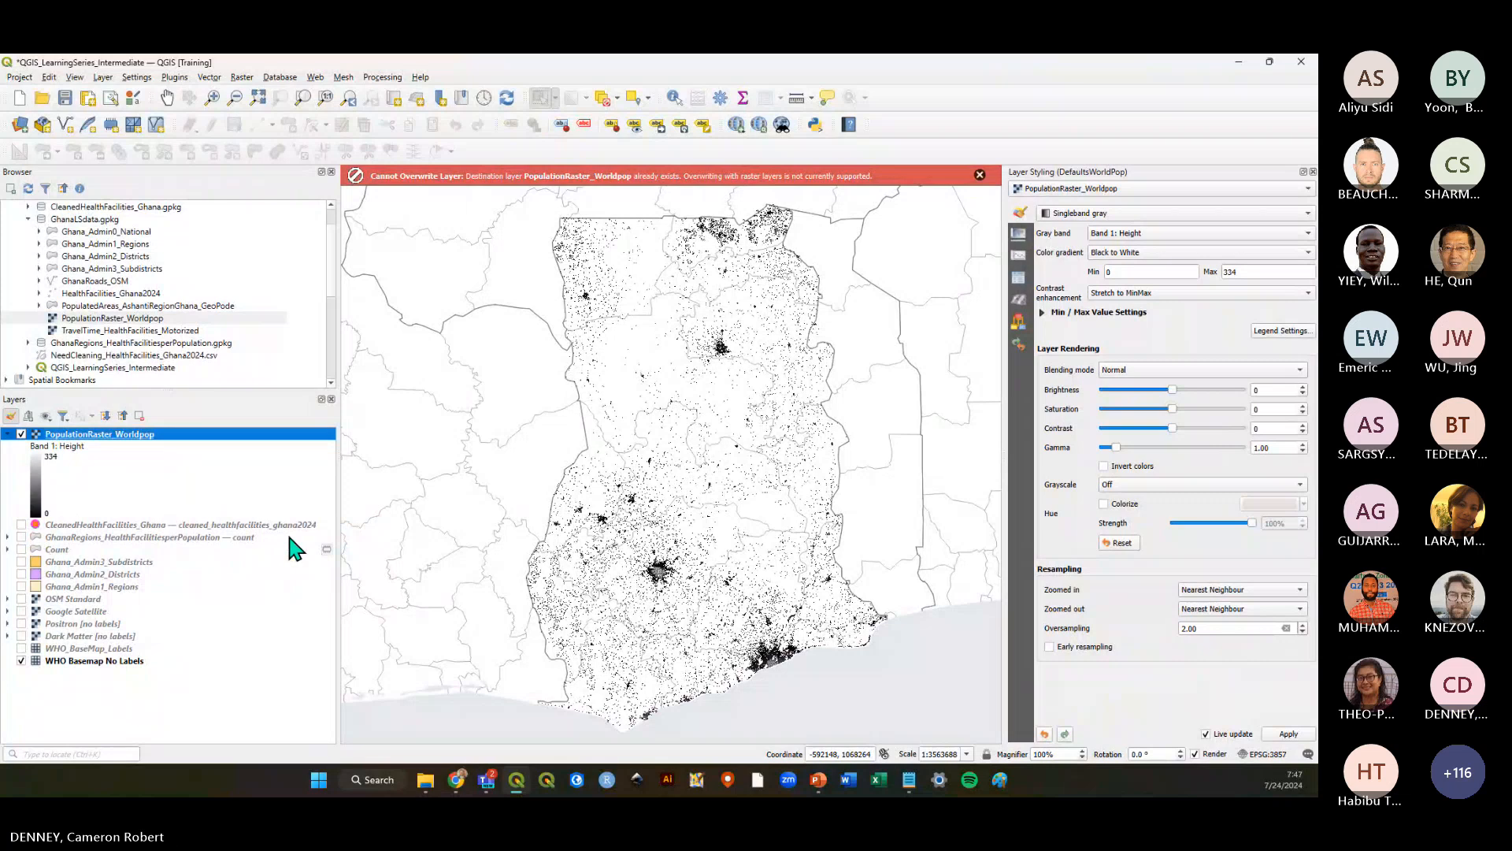
{"action": "left_click", "coordinate": [980, 175]}
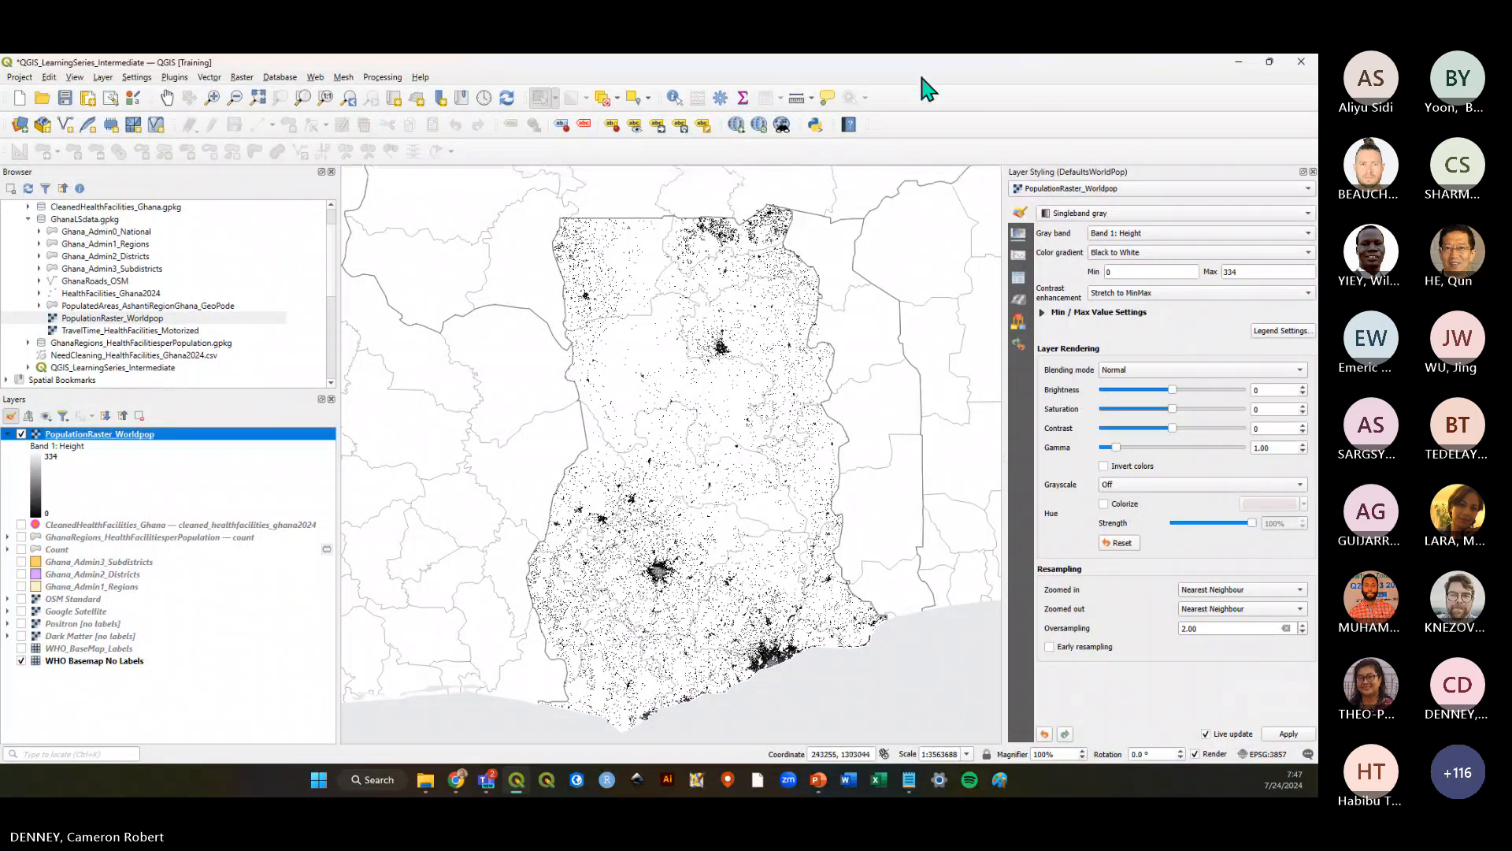
{"action": "left_click", "coordinate": [65, 97]}
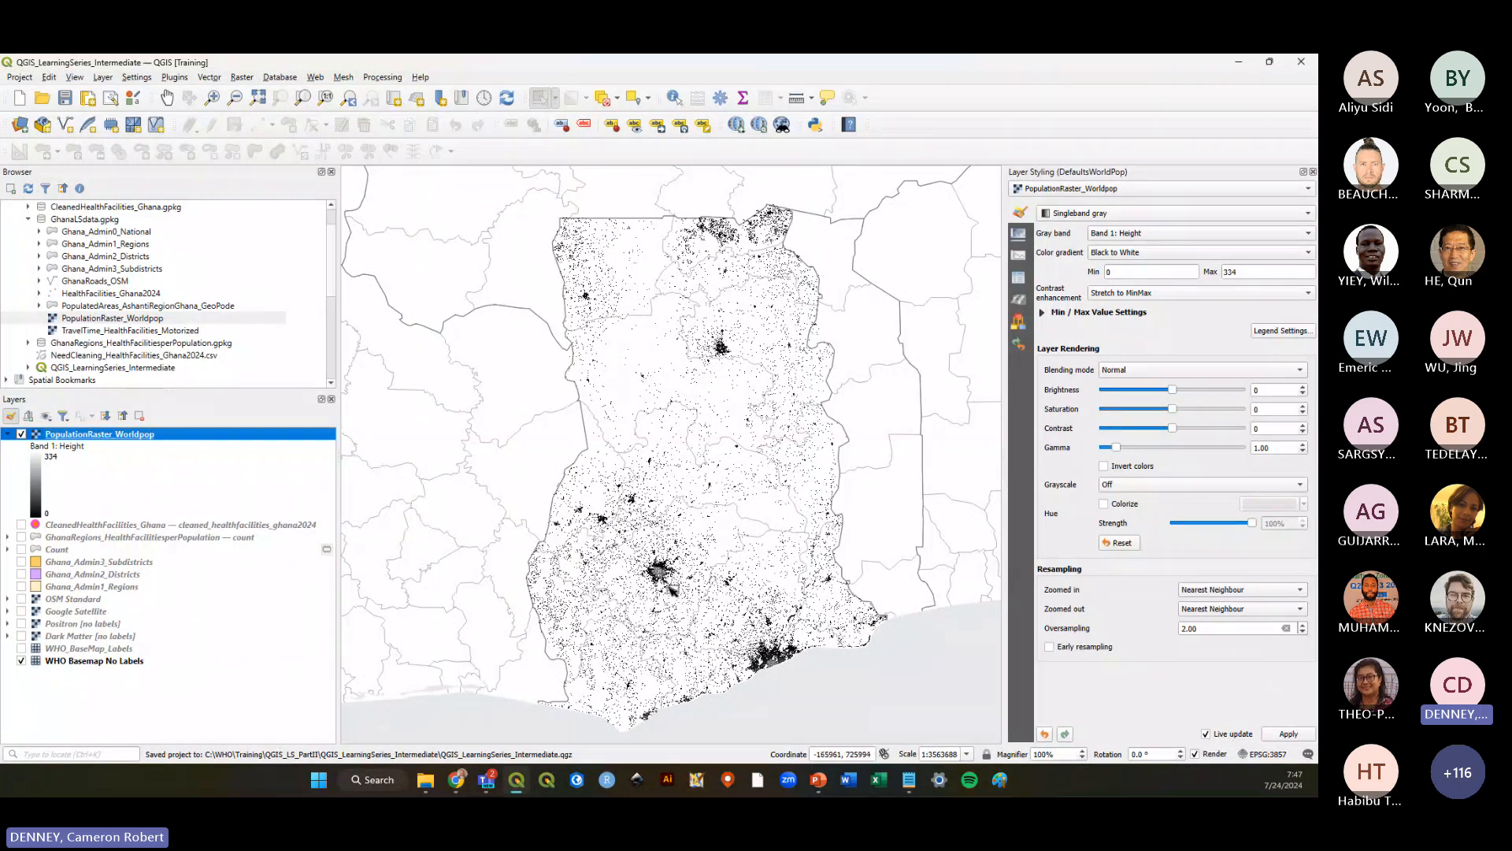
Examine the population raster across Ghana, closely around the dense inland and southern coastal urban areas and at whole-country extent
{"action": "scroll", "coordinate": [657, 568], "scroll_direction": "up", "scroll_amount": 2}
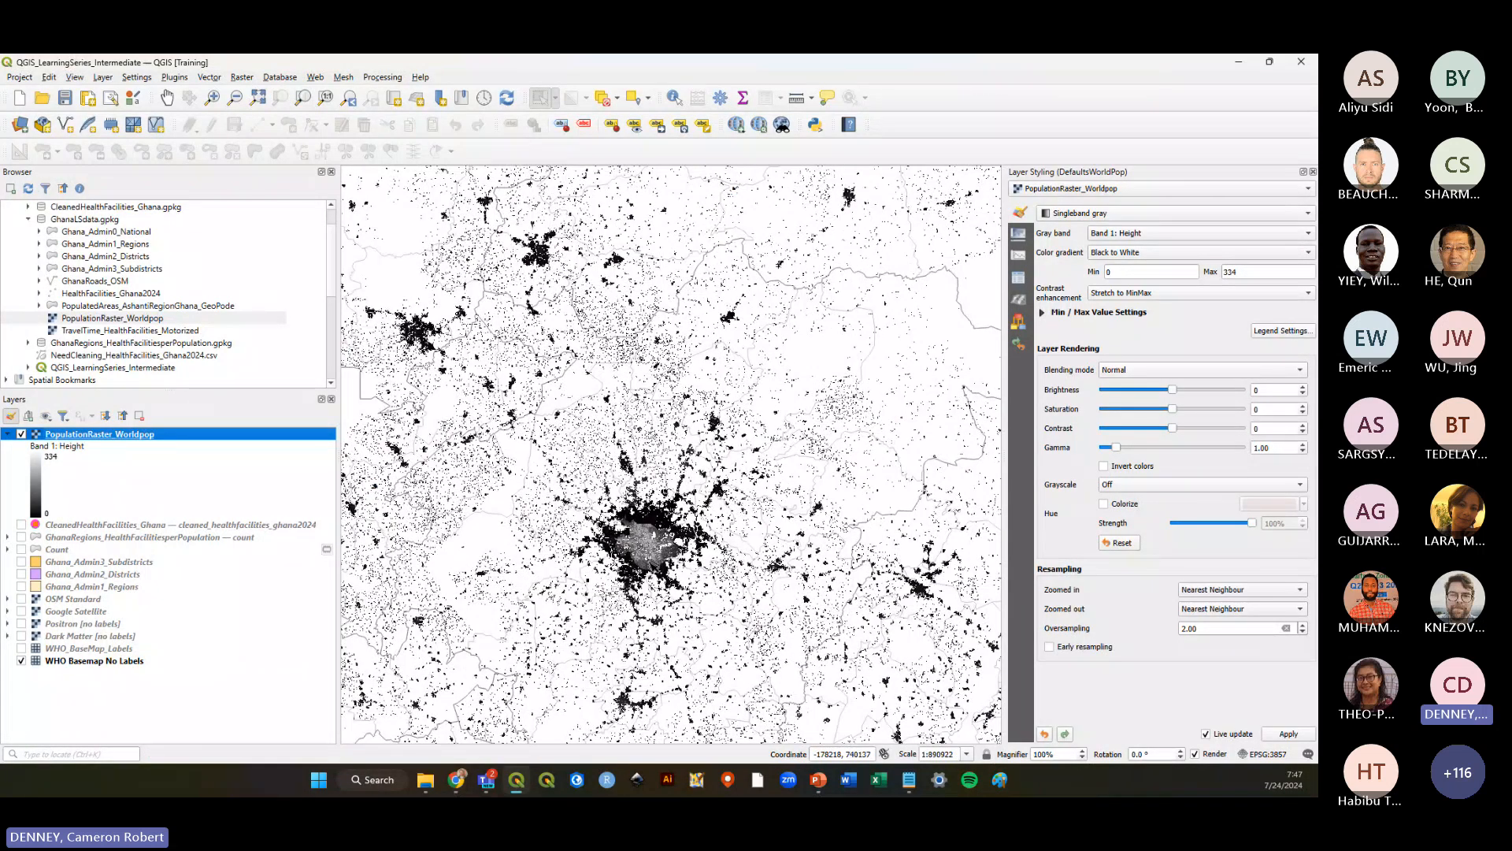
{"action": "scroll", "coordinate": [658, 551], "scroll_direction": "down", "scroll_amount": 2}
{"action": "scroll", "coordinate": [716, 583], "scroll_direction": "up", "scroll_amount": 1}
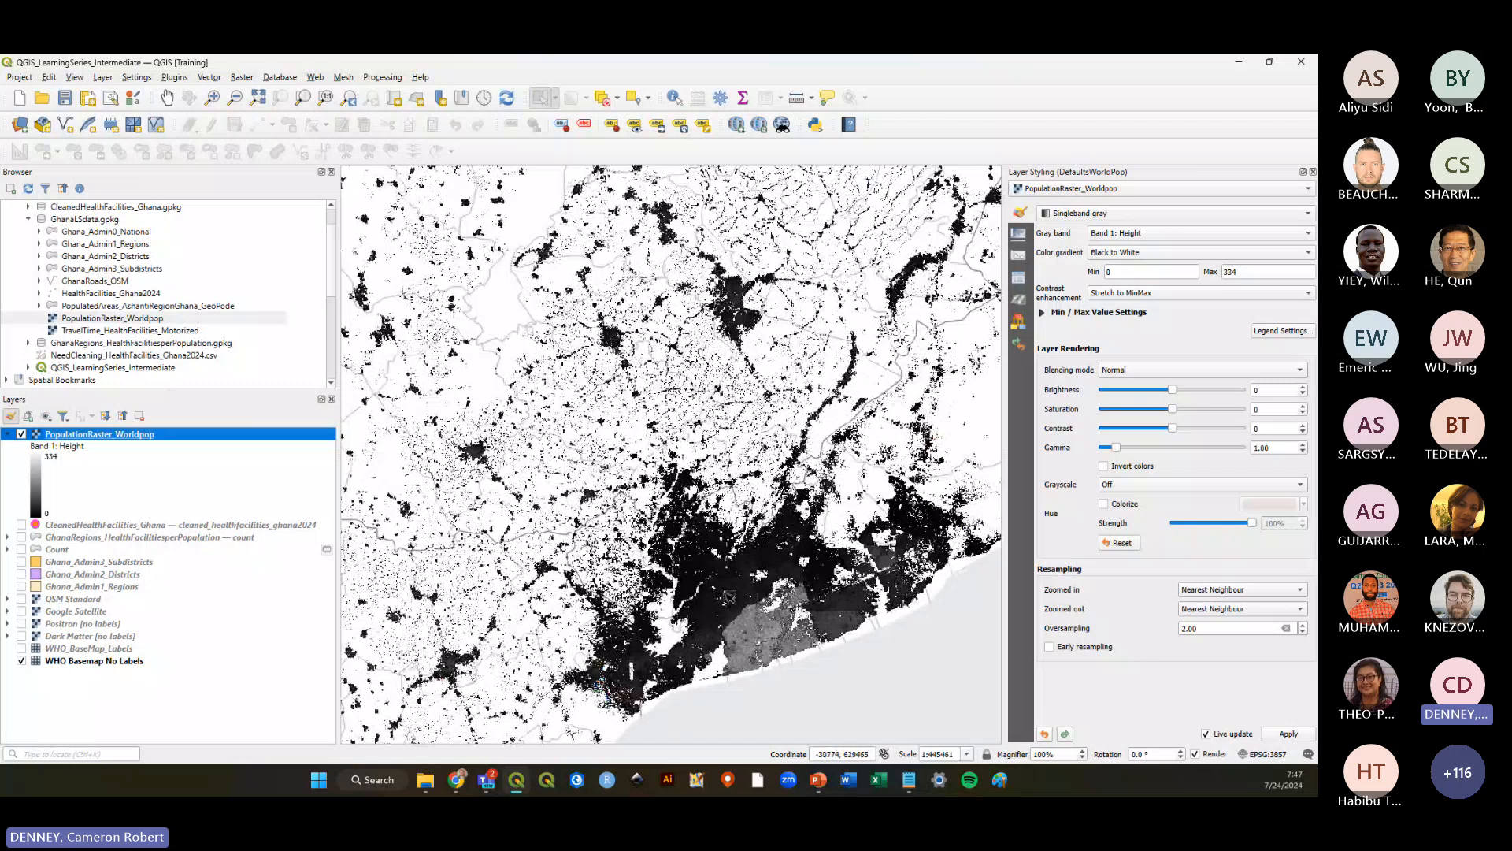
{"action": "scroll", "coordinate": [724, 498], "scroll_direction": "up", "scroll_amount": 2}
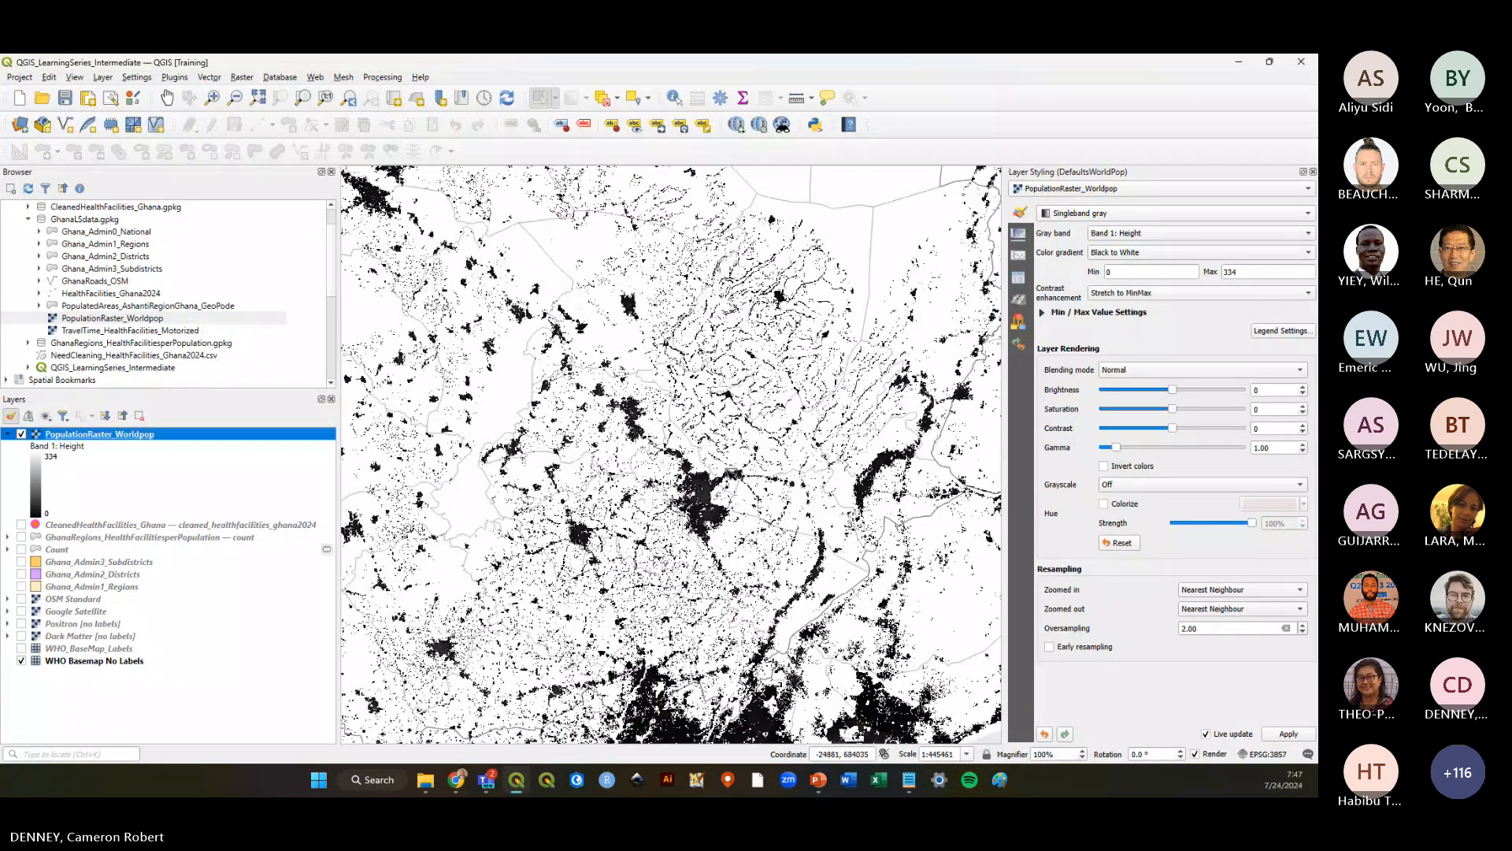
{"action": "scroll", "coordinate": [723, 504], "scroll_direction": "up", "scroll_amount": 1}
{"action": "scroll", "coordinate": [723, 504], "scroll_direction": "down", "scroll_amount": 4}
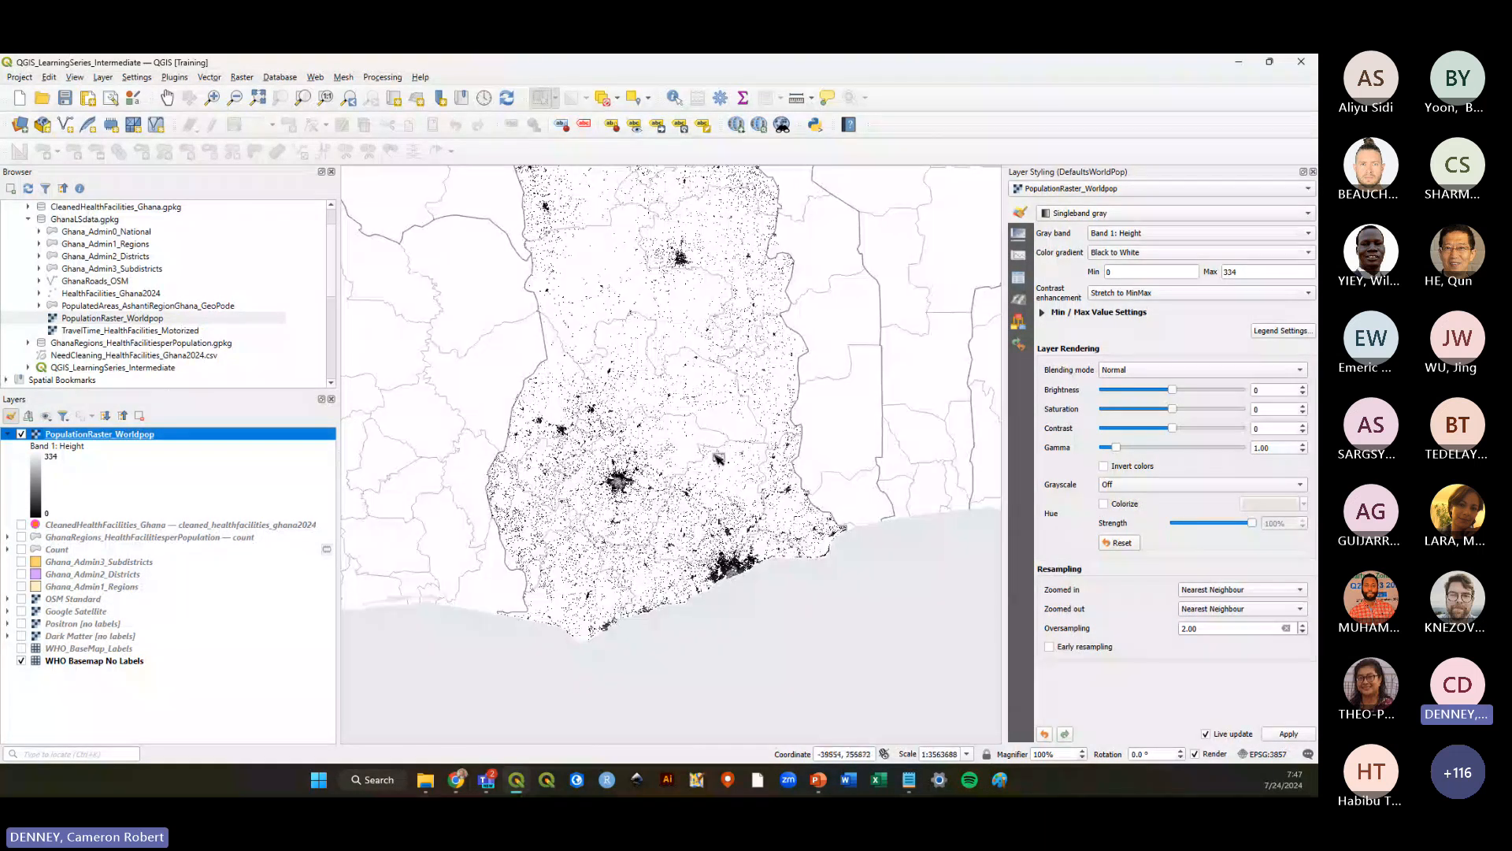
{"action": "scroll", "coordinate": [713, 544], "scroll_direction": "down", "scroll_amount": 1}
{"action": "scroll", "coordinate": [697, 408], "scroll_direction": "up", "scroll_amount": 1}
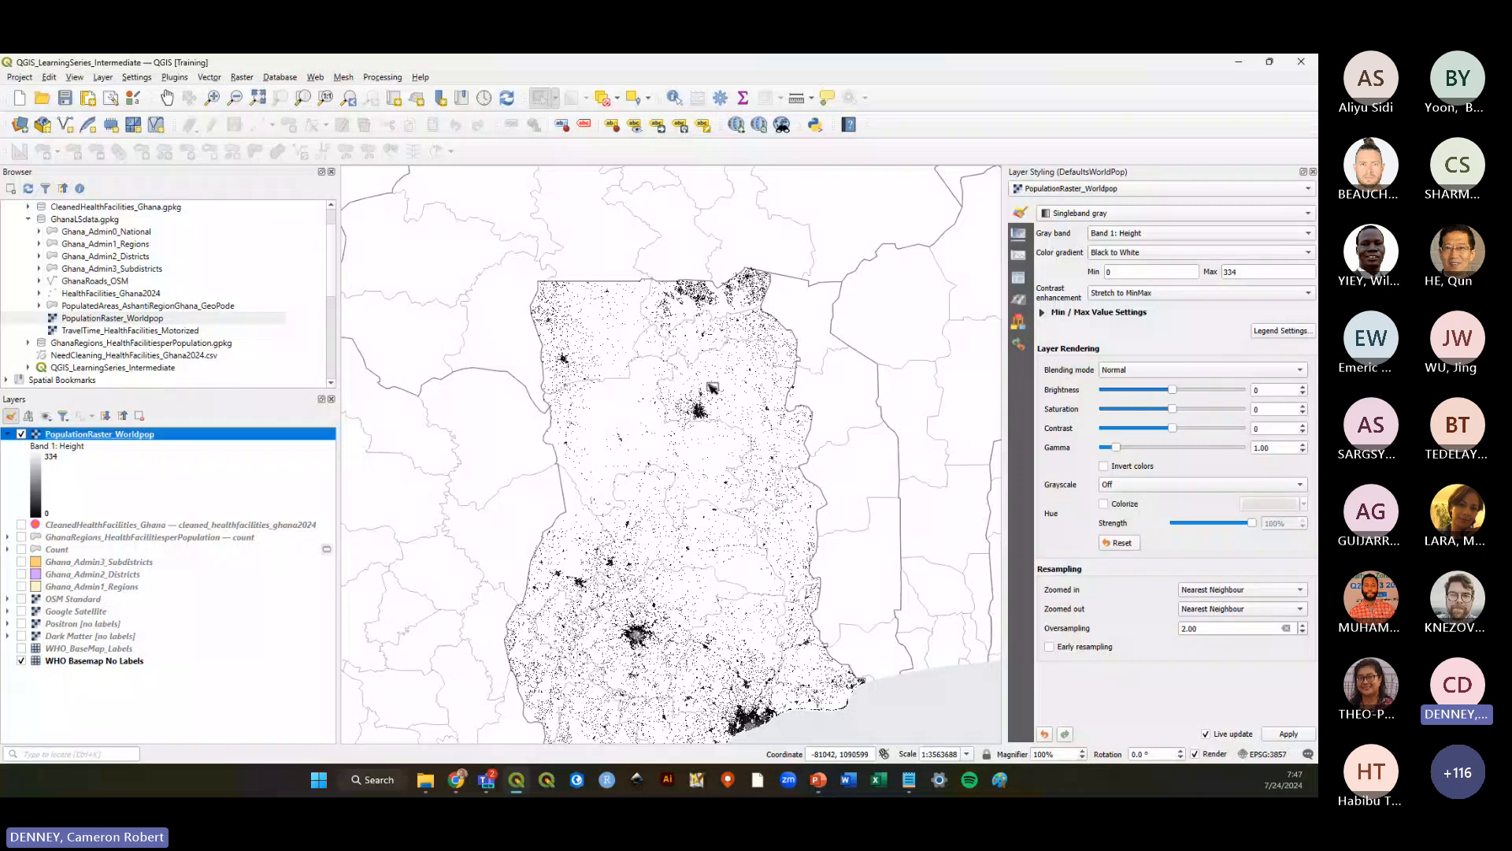
{"action": "key", "text": "alt+Tab"}
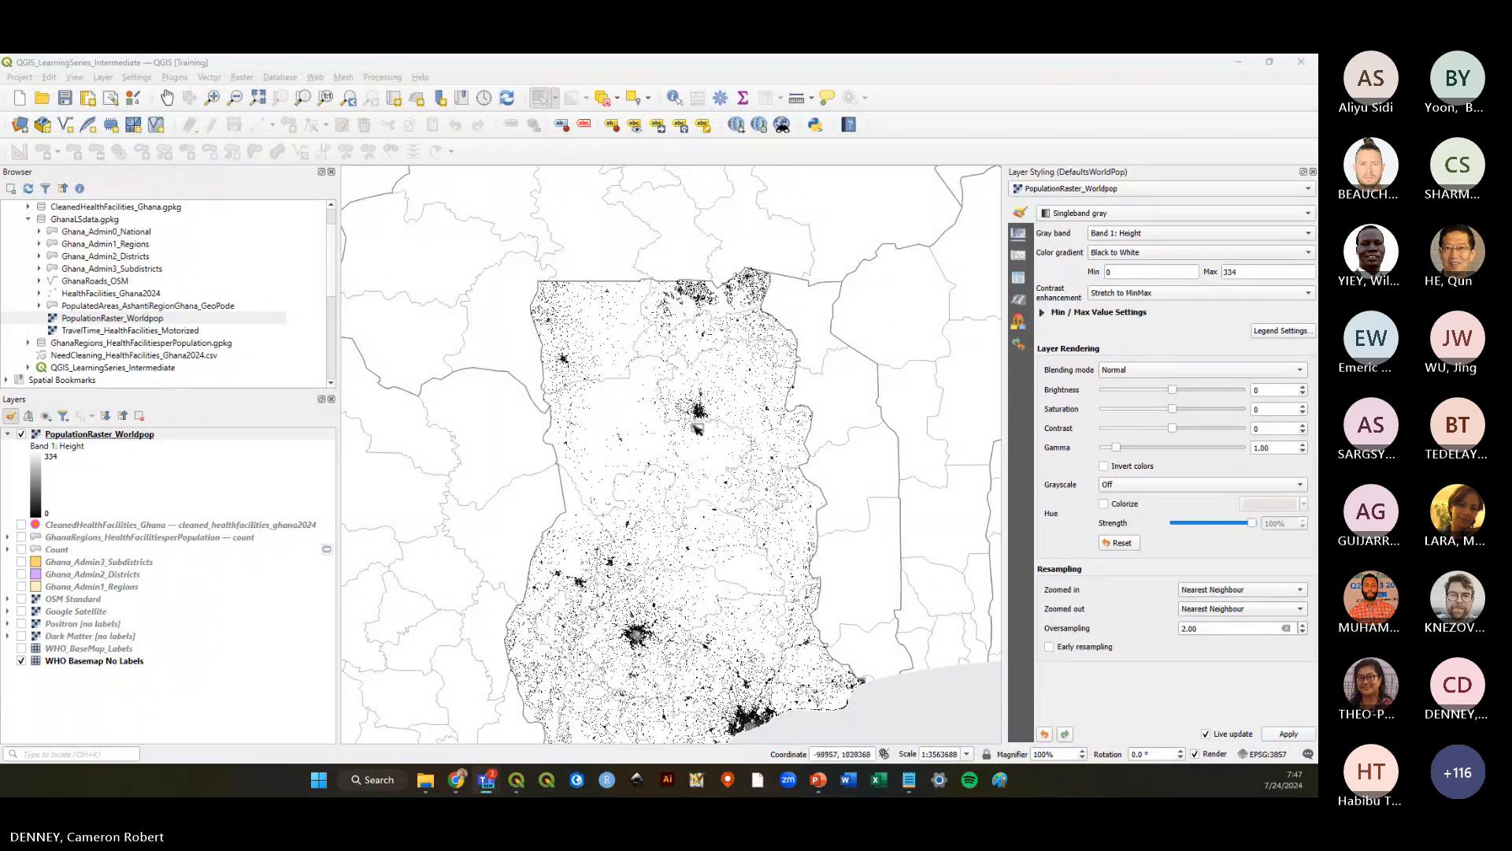
{"action": "scroll", "coordinate": [664, 400], "scroll_direction": "down", "scroll_amount": 1}
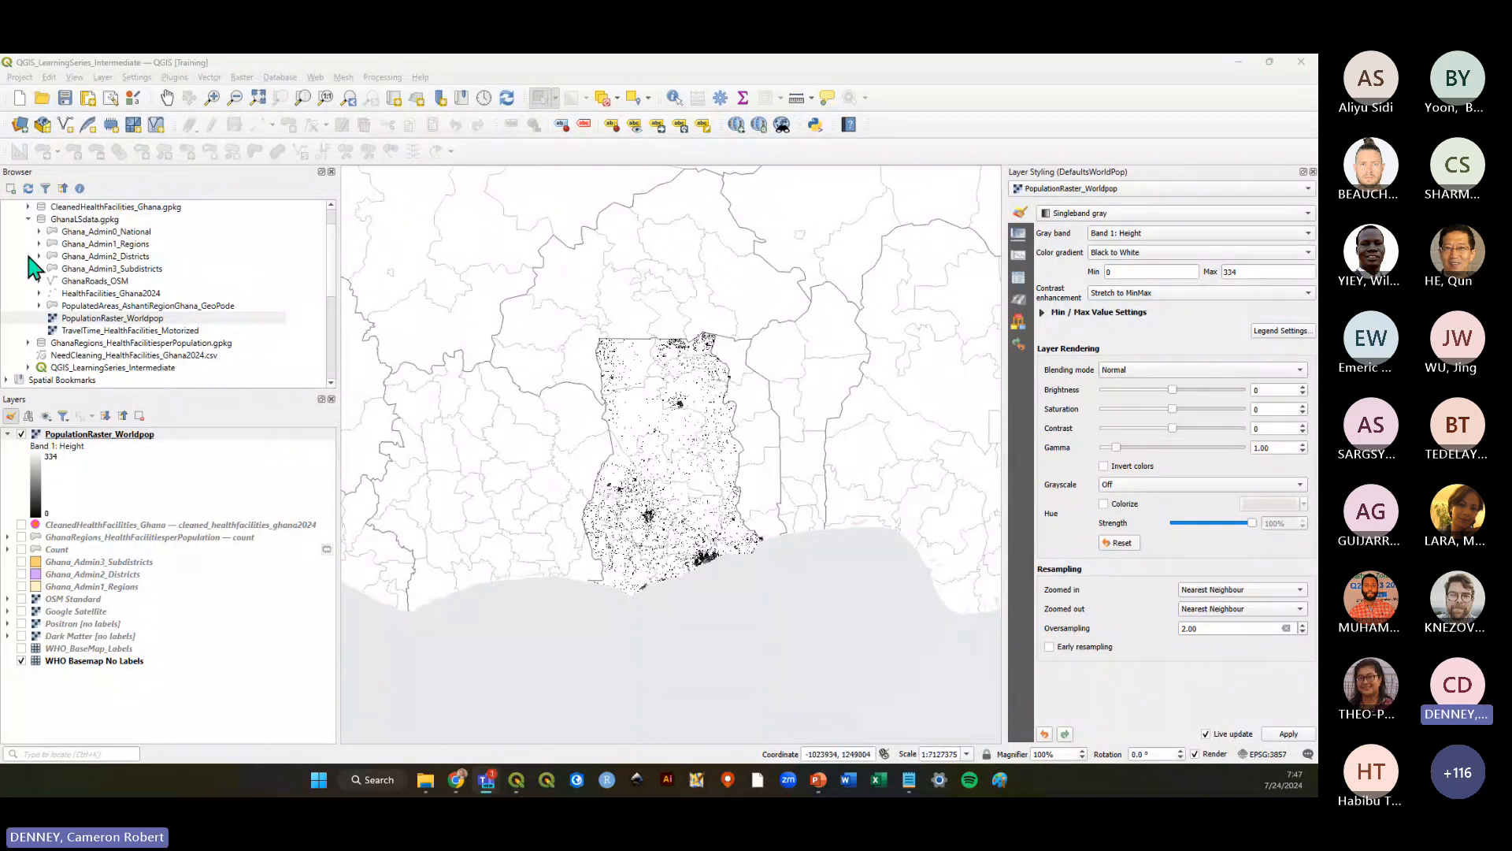
Switch to File Explorer and bring GhanaLSdata.gpkg from the QGIS_LearningSeries_Intermediate folder into QGIS to list its items for adding
{"action": "left_click", "coordinate": [425, 779]}
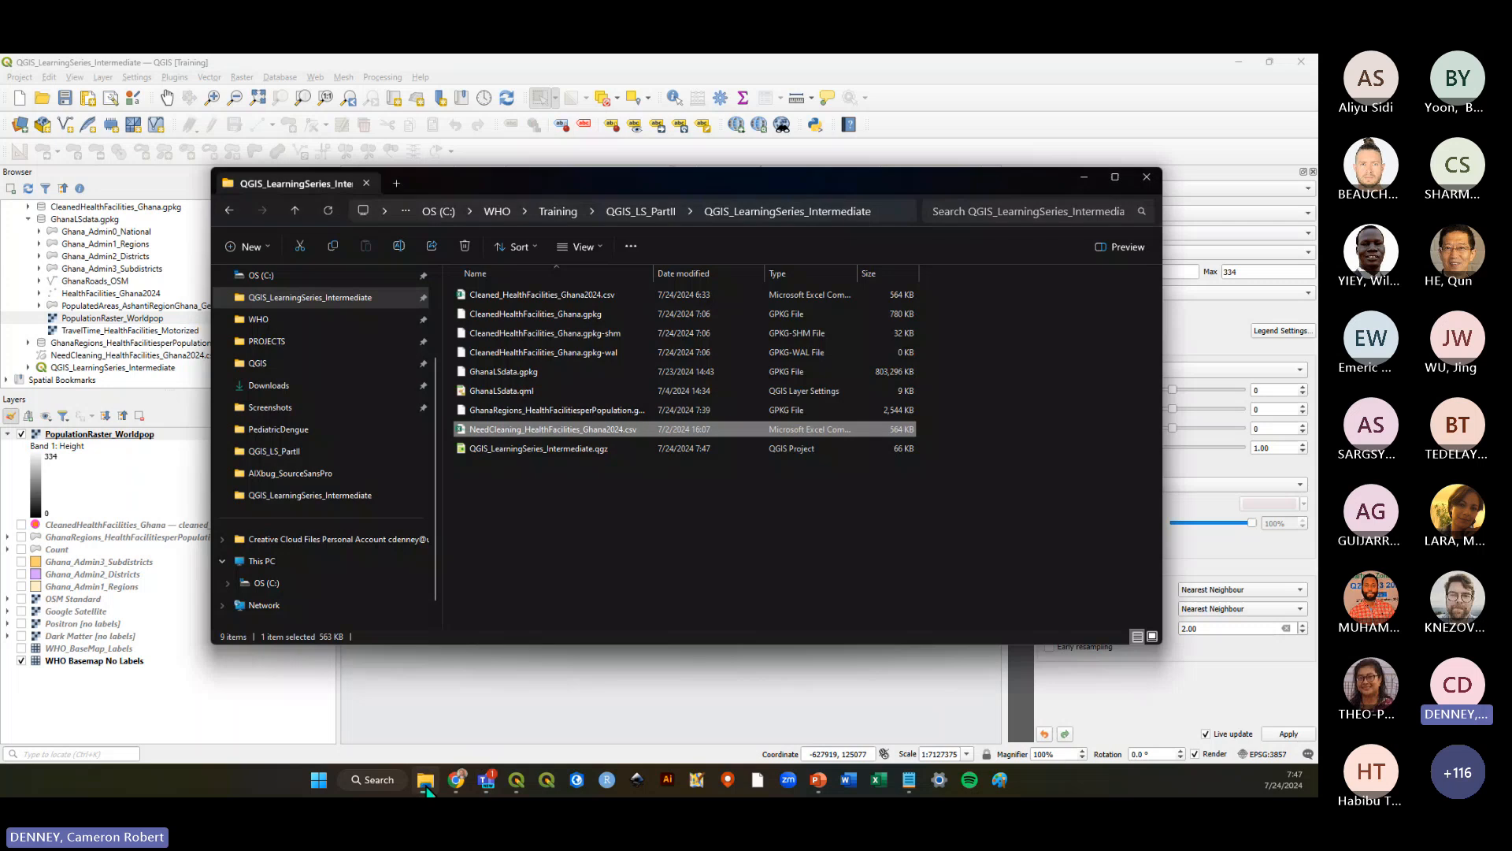
{"action": "left_click", "coordinate": [555, 512]}
{"action": "left_click_drag", "start_coordinate": [717, 175], "coordinate": [748, 177]}
{"action": "left_click_drag", "start_coordinate": [499, 183], "coordinate": [530, 195]}
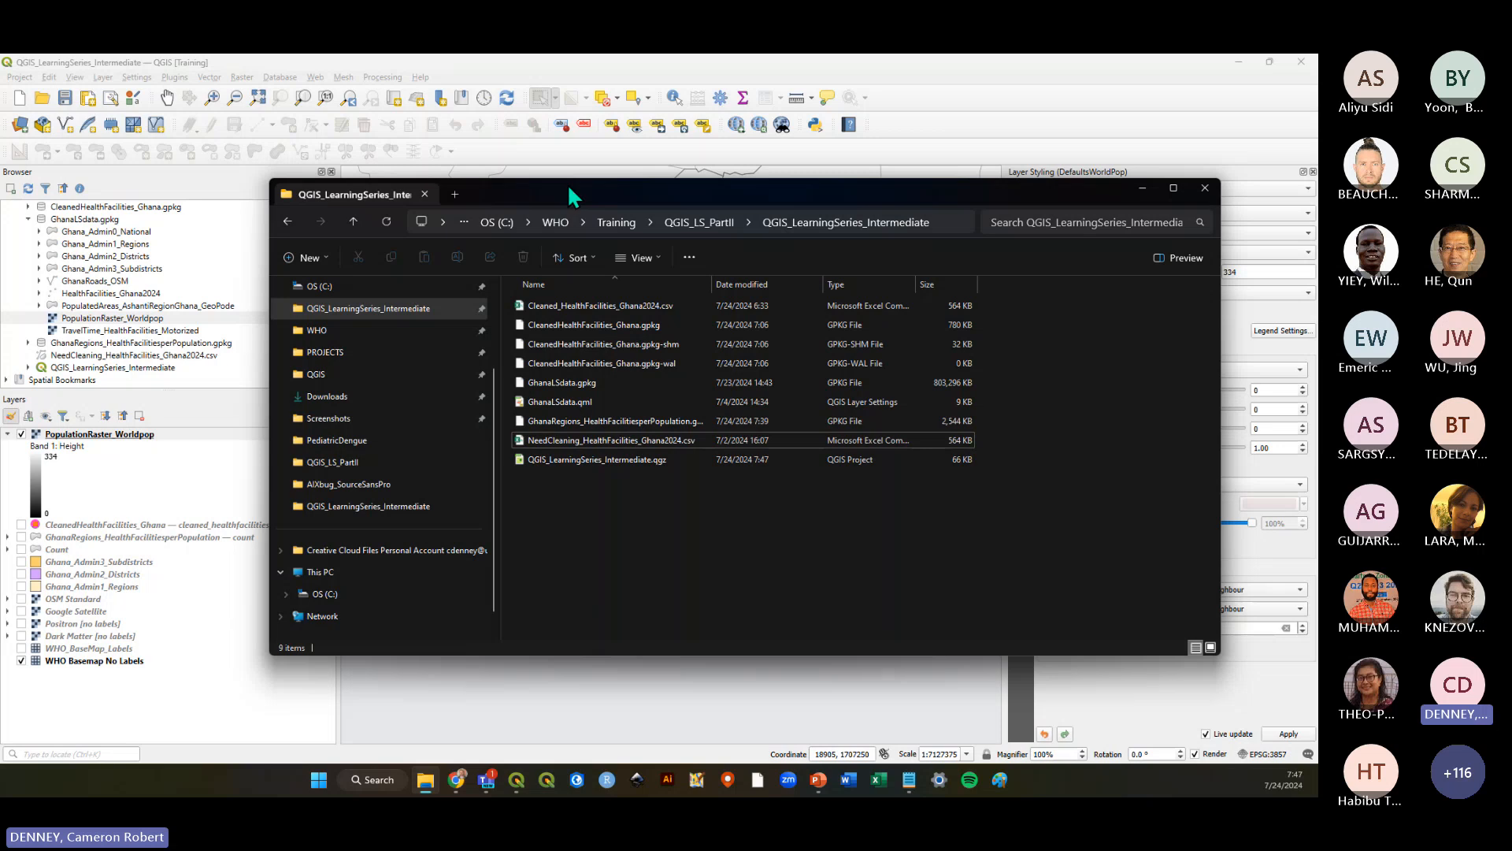
{"action": "left_click", "coordinate": [602, 382]}
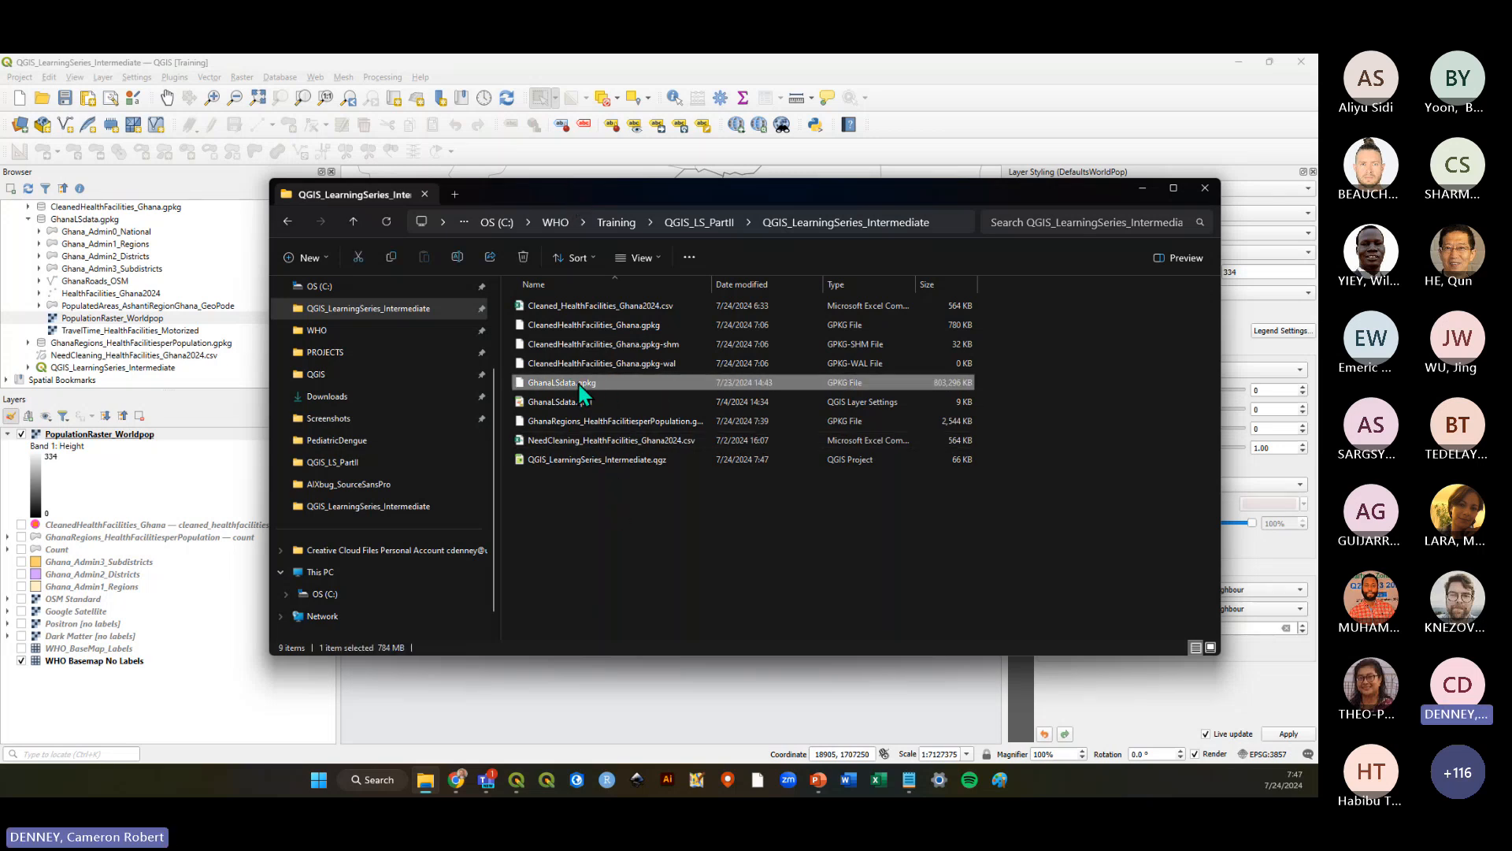
{"action": "left_click_drag", "start_coordinate": [578, 381], "coordinate": [645, 692]}
{"action": "left_click", "coordinate": [909, 74]}
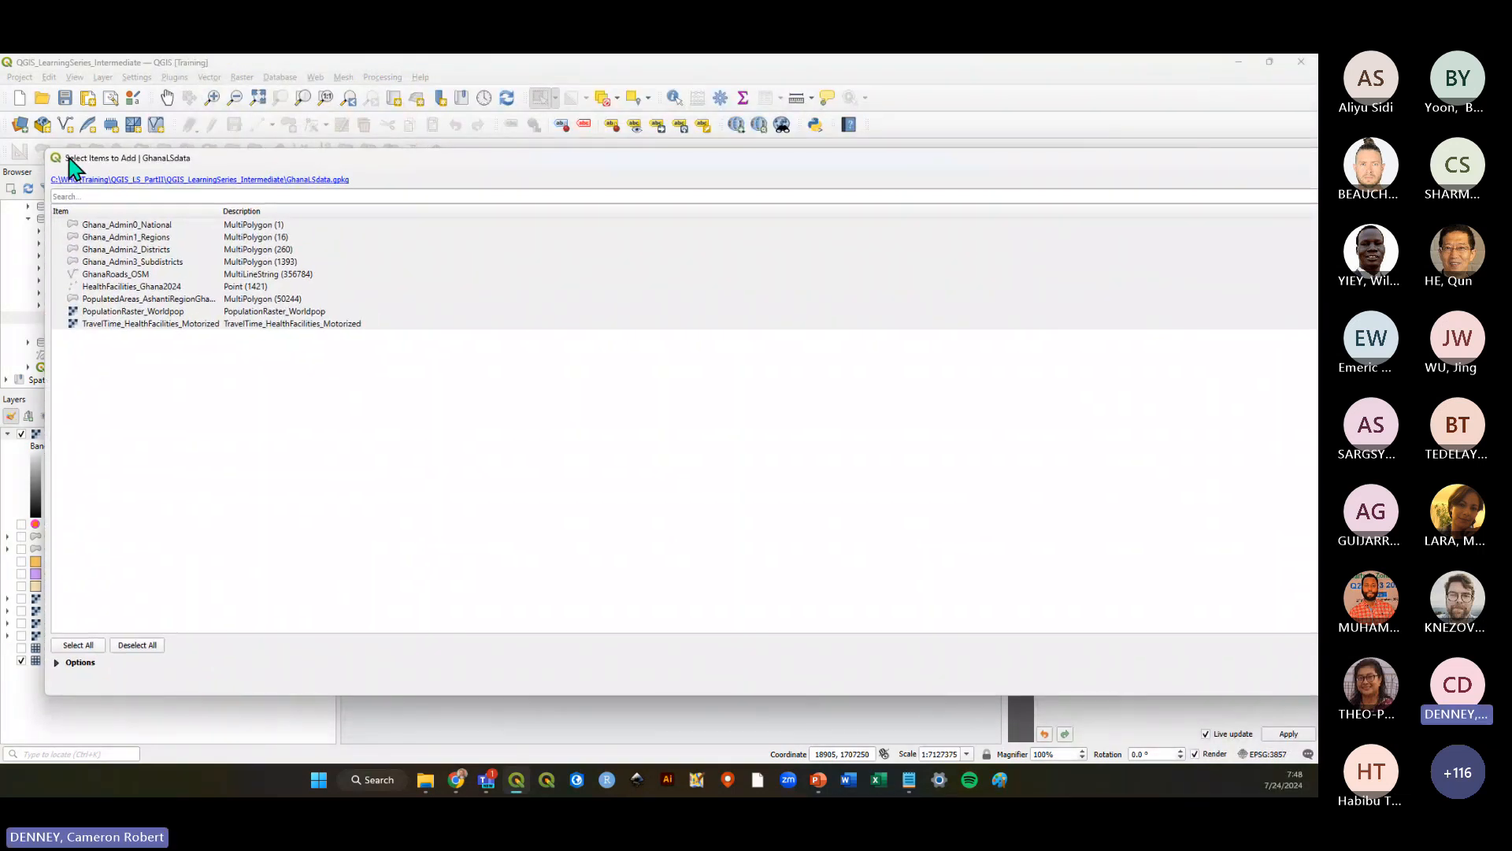
Select PopulationRaster_Worldpop among the GhanaLSdata items offered for adding and close the item selection dialog
{"action": "left_click_drag", "start_coordinate": [55, 161], "coordinate": [860, 273]}
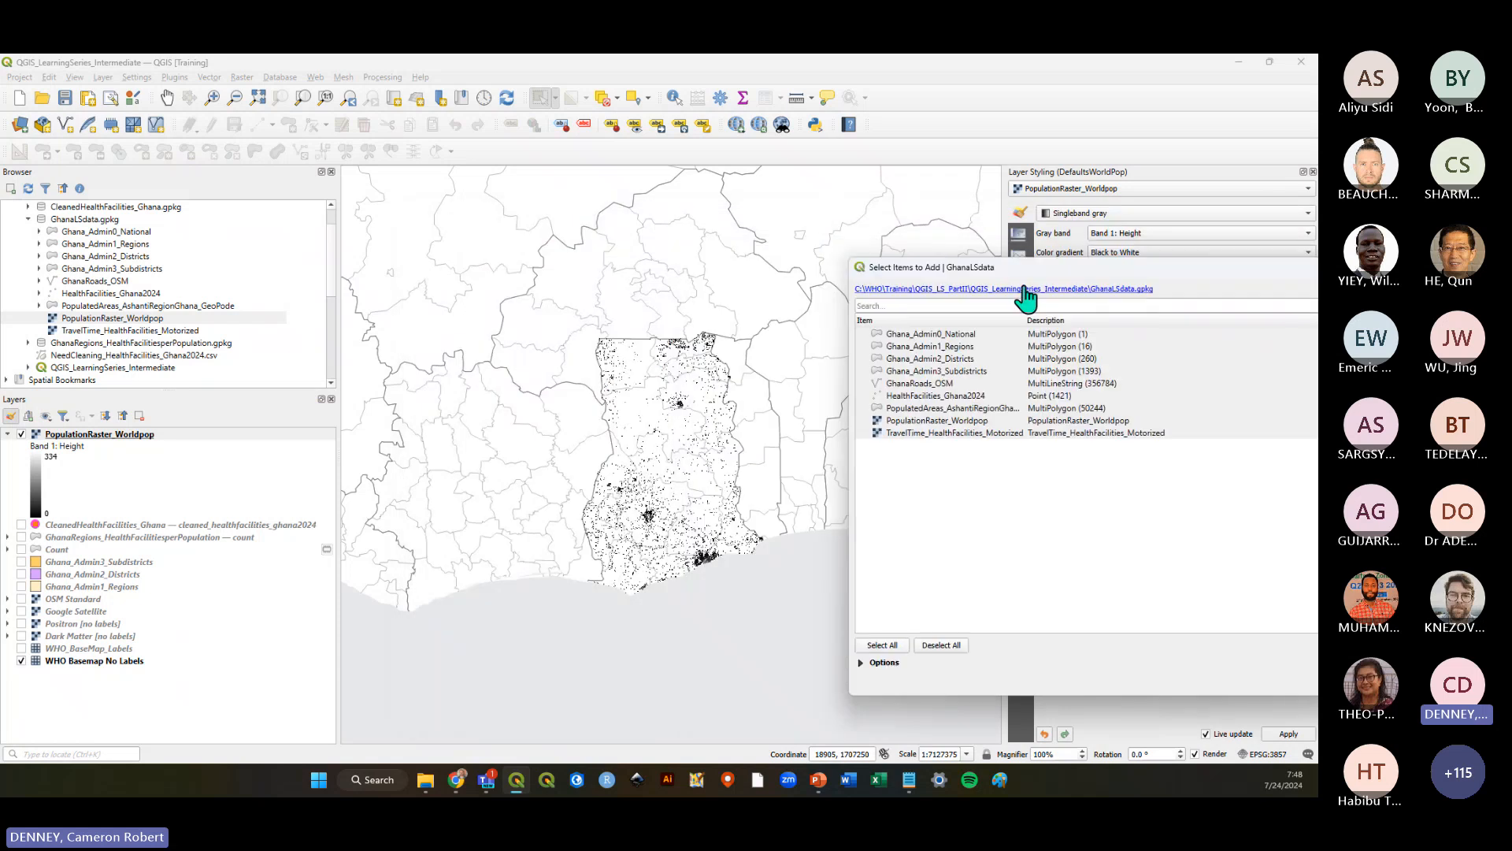
{"action": "left_click_drag", "start_coordinate": [1224, 267], "coordinate": [861, 232]}
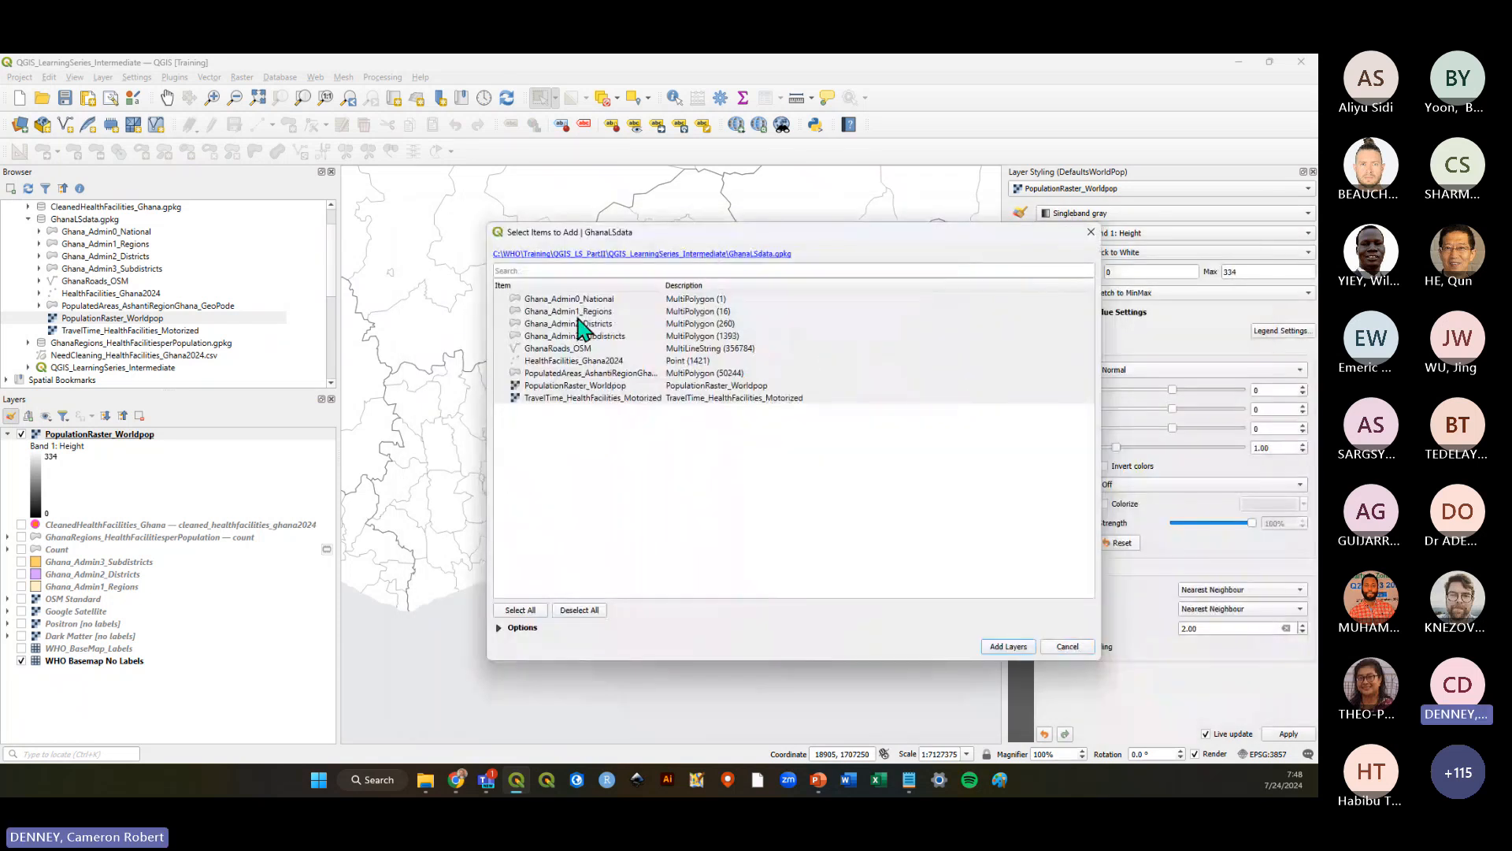
{"action": "key", "text": "ctrl+a"}
{"action": "left_click", "coordinate": [572, 385]}
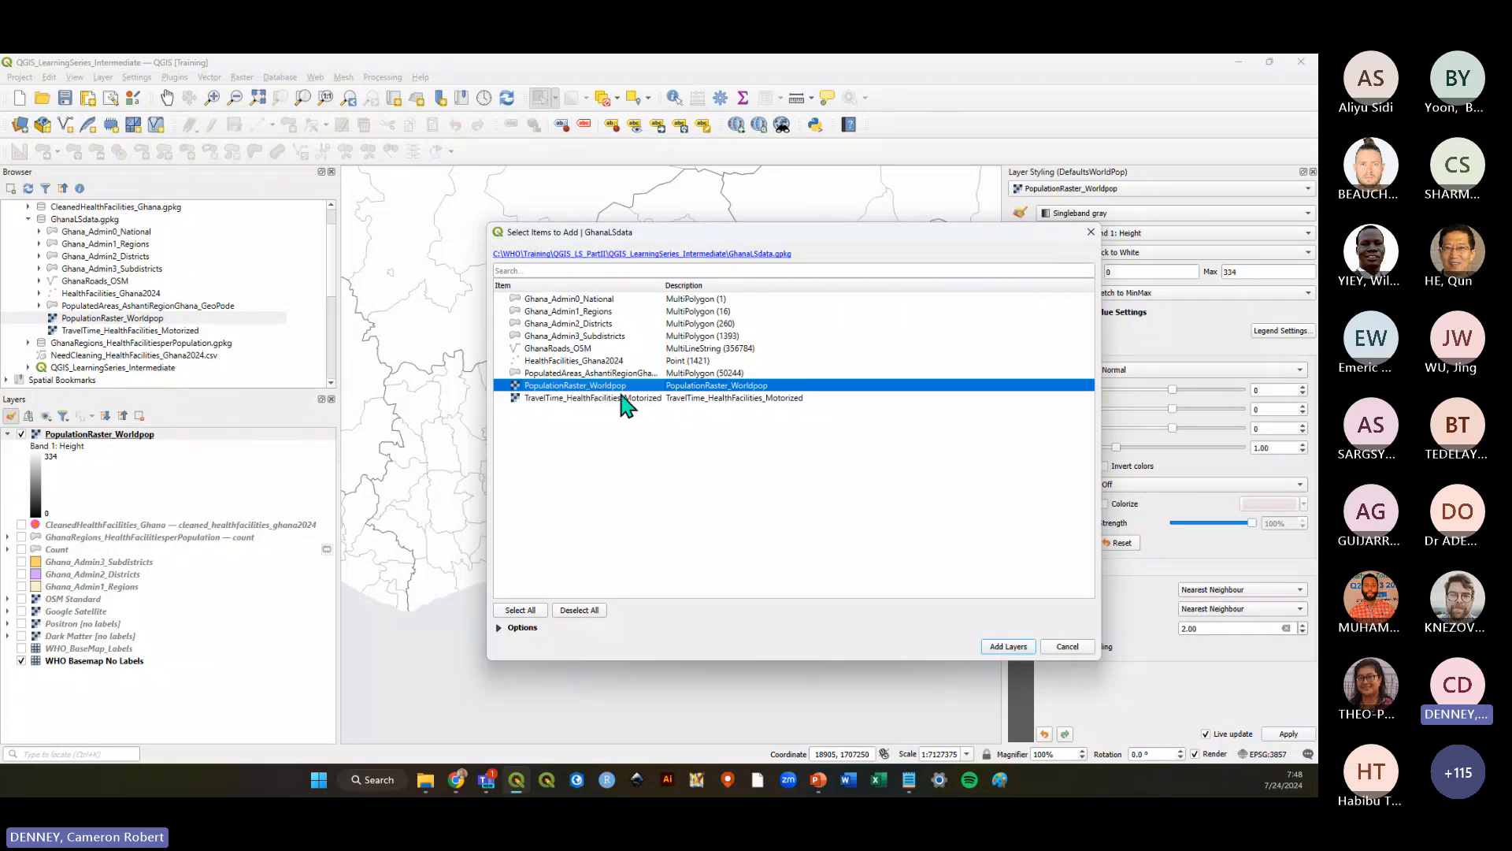
{"action": "left_click", "coordinate": [1006, 650]}
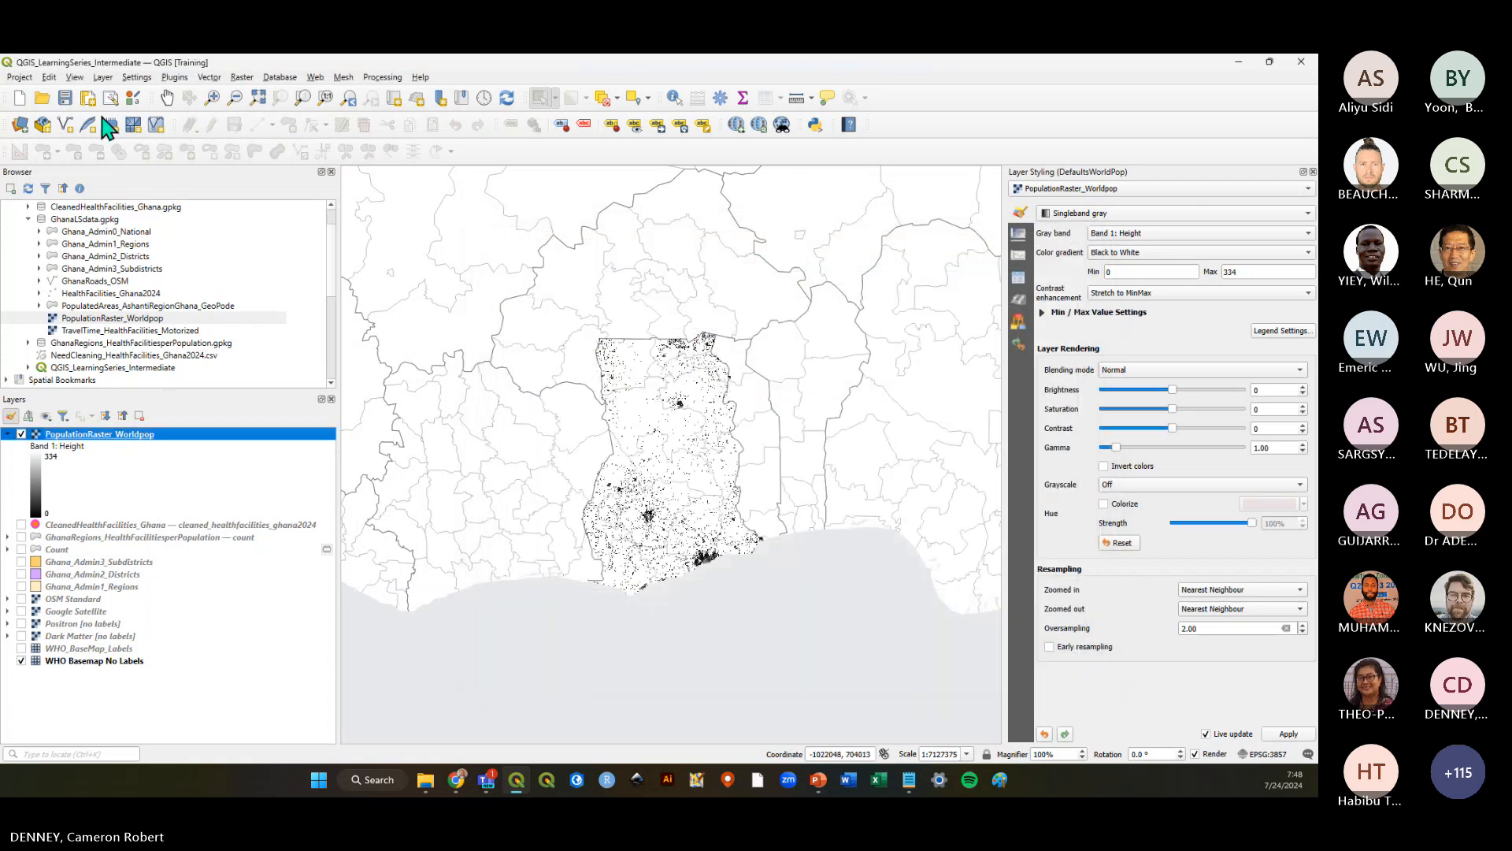
Save the project and examine the population raster around the southern coastal urban area and at wider country extent
{"action": "left_click", "coordinate": [67, 99]}
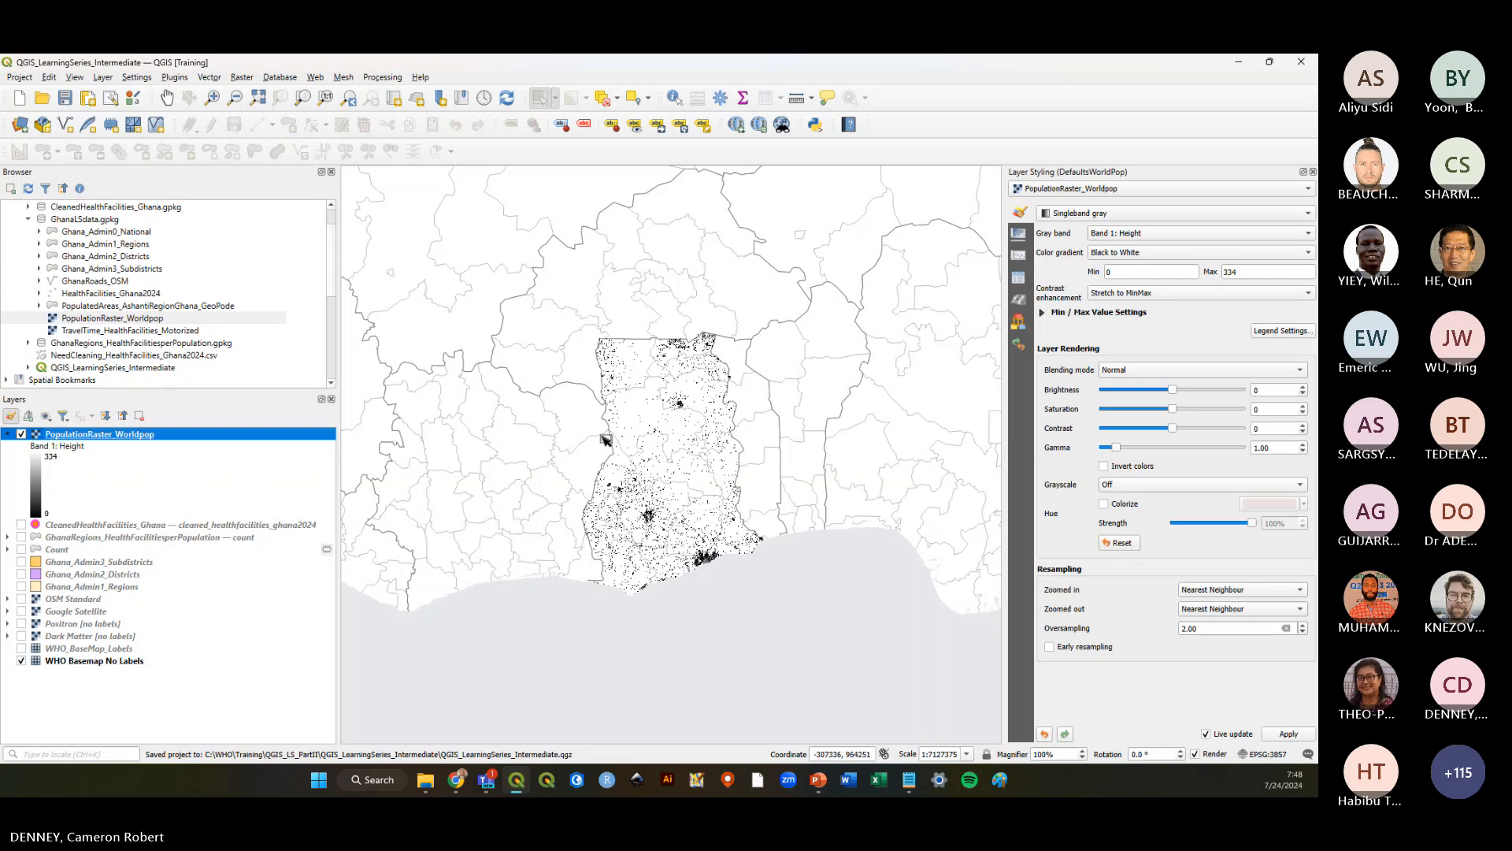
{"action": "scroll", "coordinate": [713, 565], "scroll_direction": "up", "scroll_amount": 2}
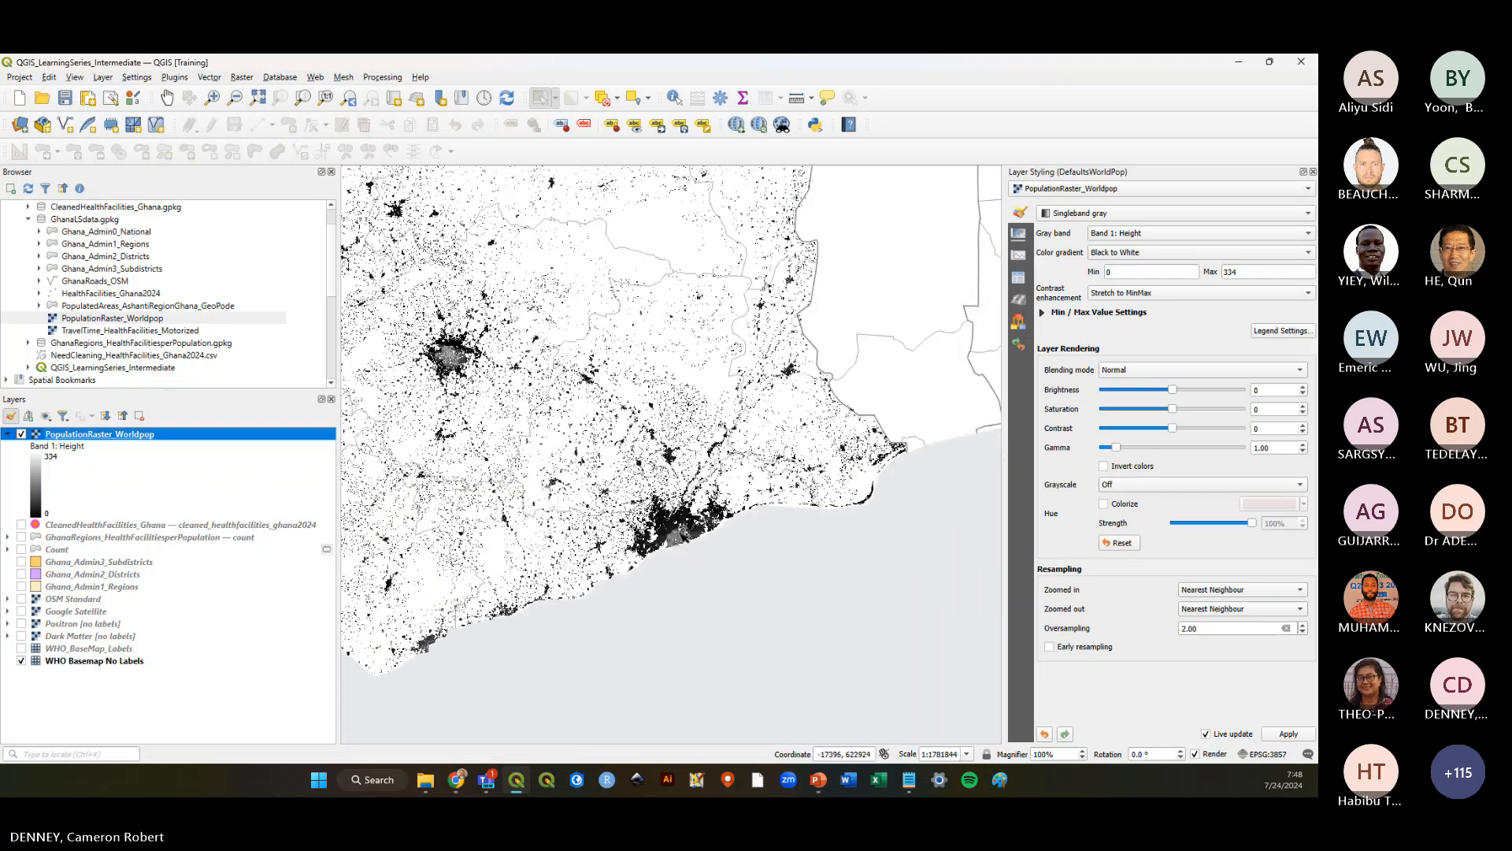
{"action": "scroll", "coordinate": [668, 530], "scroll_direction": "up", "scroll_amount": 1}
{"action": "scroll", "coordinate": [668, 528], "scroll_direction": "up", "scroll_amount": 3}
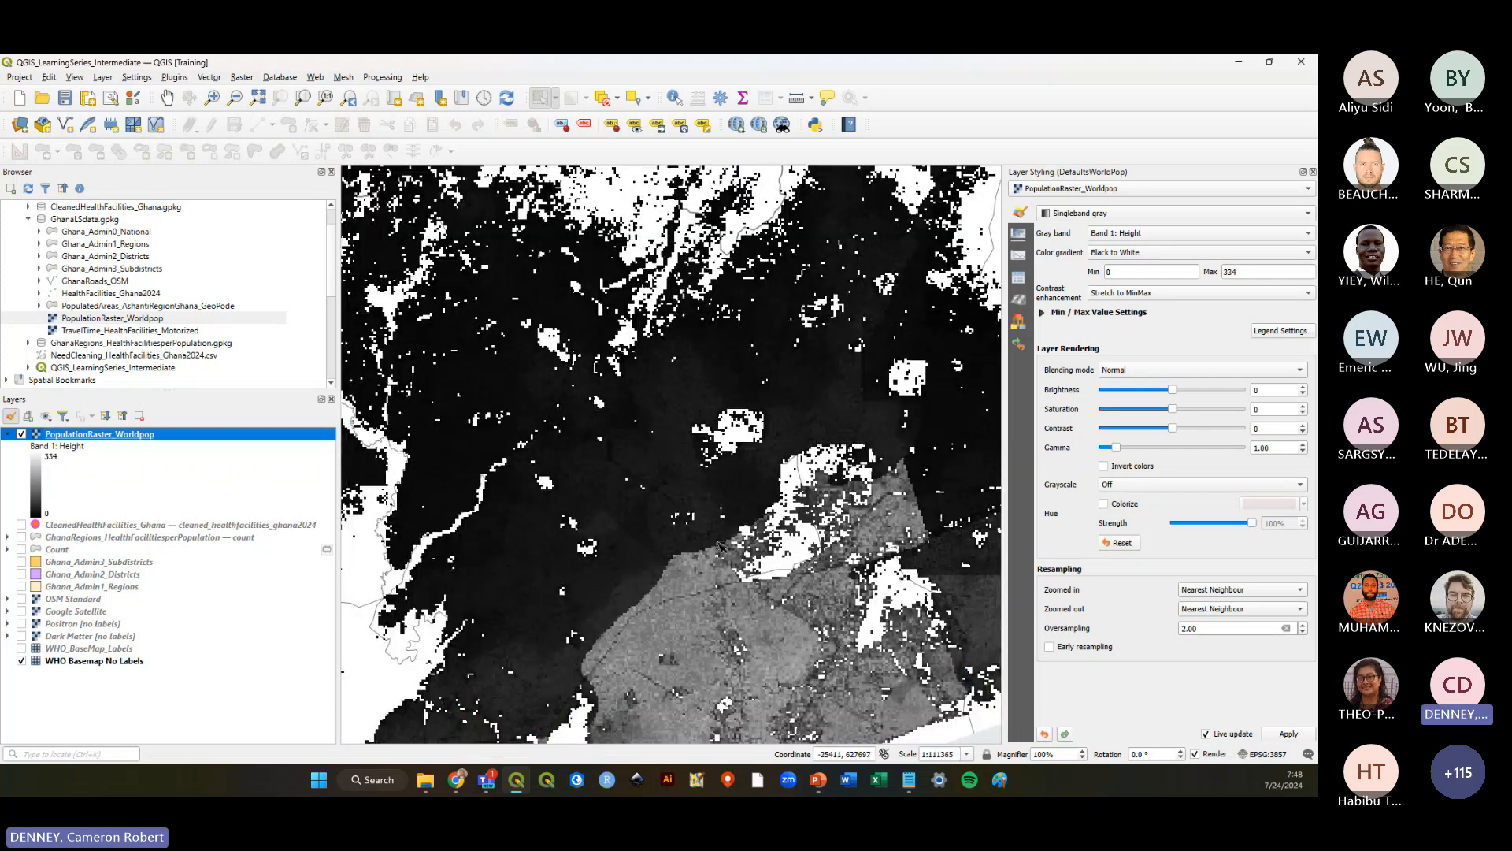
{"action": "scroll", "coordinate": [719, 545], "scroll_direction": "down", "scroll_amount": 4}
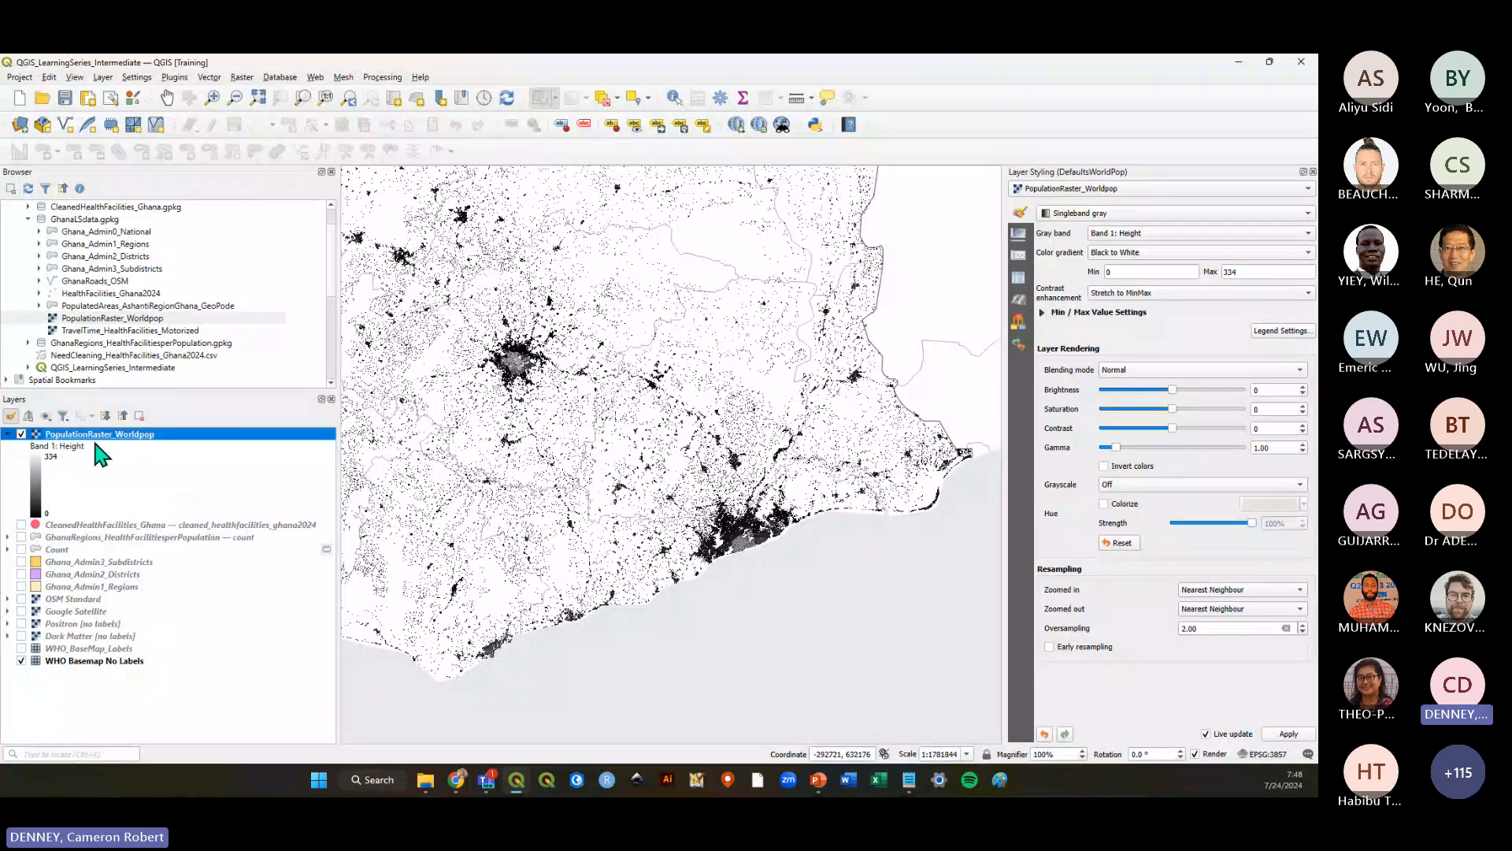
{"action": "scroll", "coordinate": [784, 556], "scroll_direction": "down", "scroll_amount": 2}
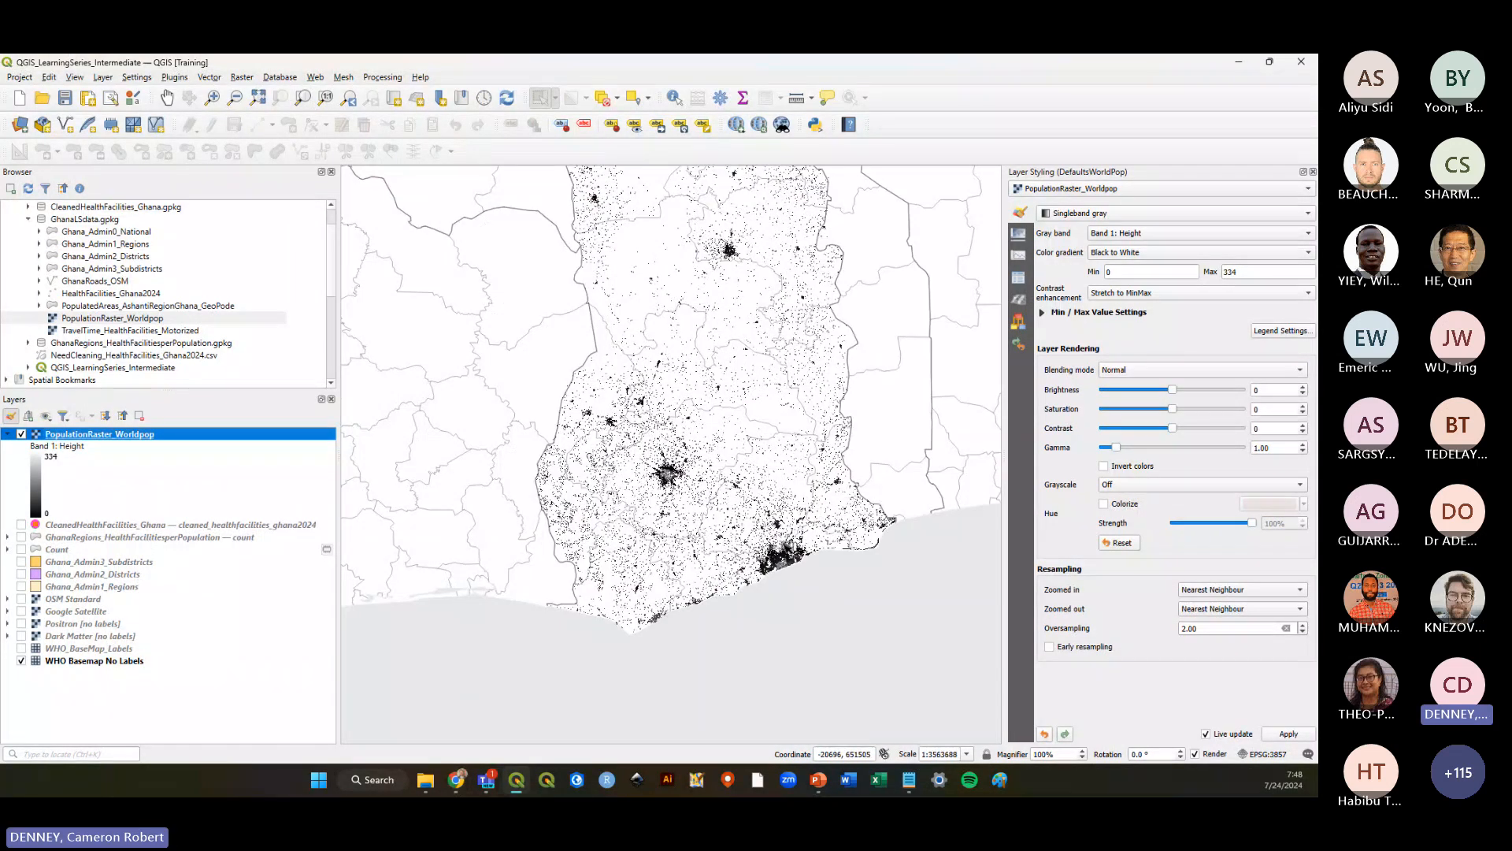
{"action": "scroll", "coordinate": [799, 446], "scroll_direction": "up", "scroll_amount": 1}
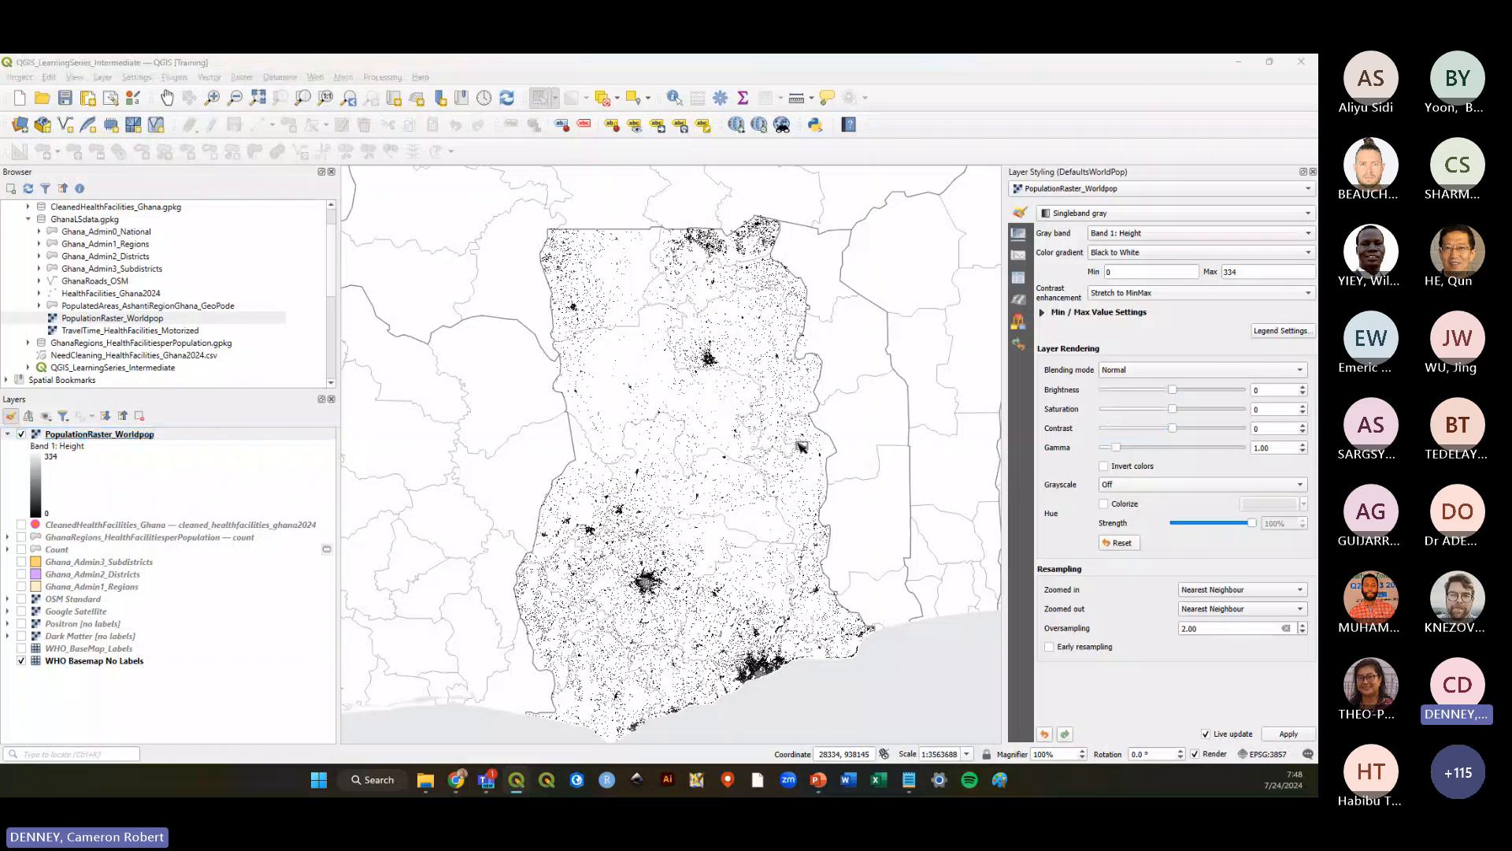
Switch to PowerPoint and present the Raster data slide of QGIS_partII_July2024.pptx full screen
{"action": "key", "text": "alt+Tab"}
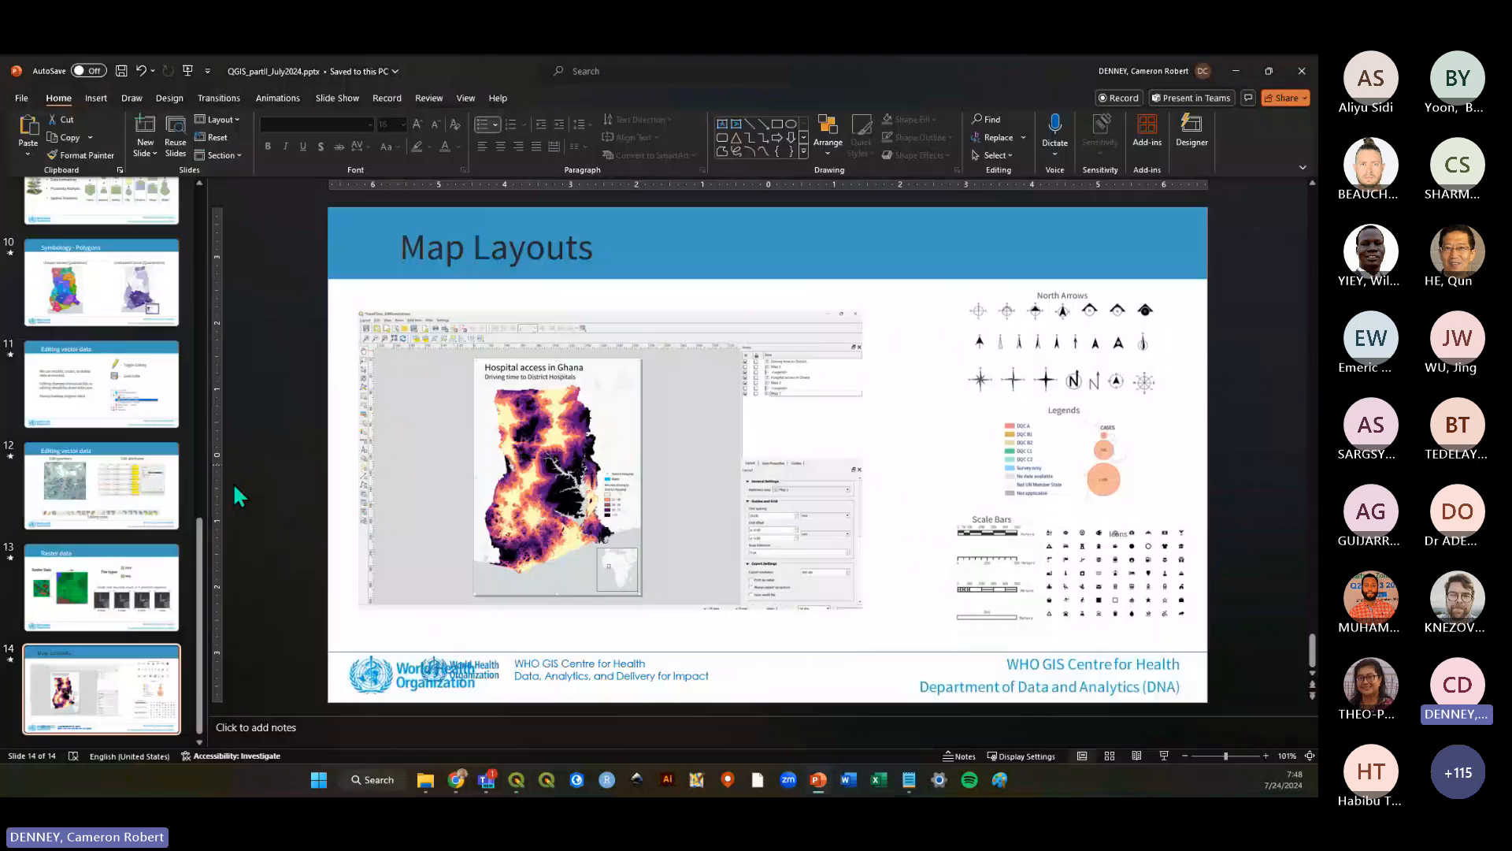
{"action": "scroll", "coordinate": [233, 482], "scroll_direction": "up", "scroll_amount": 1}
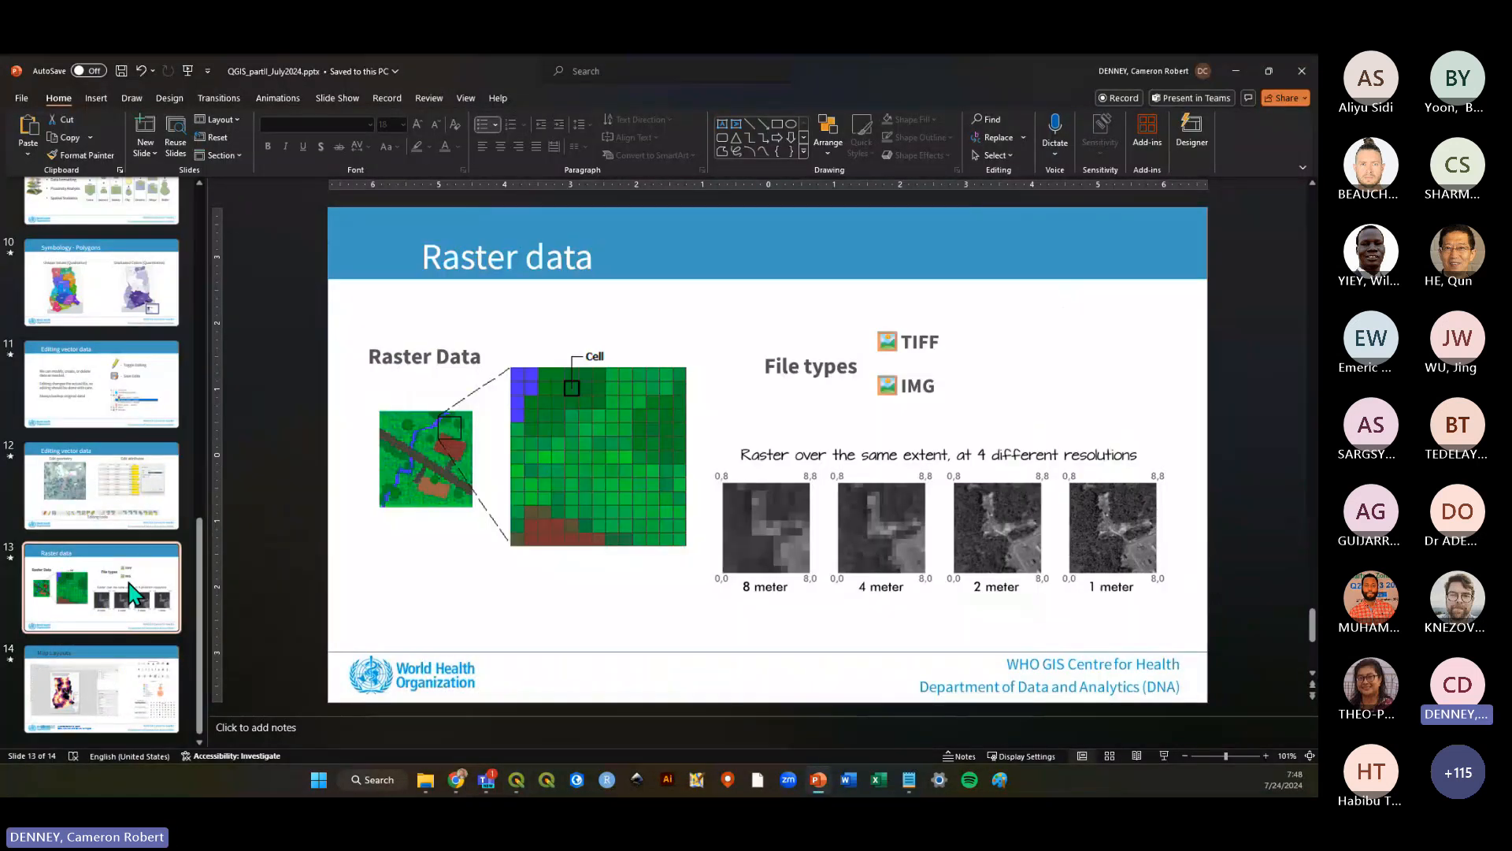
{"action": "left_click", "coordinate": [1162, 755]}
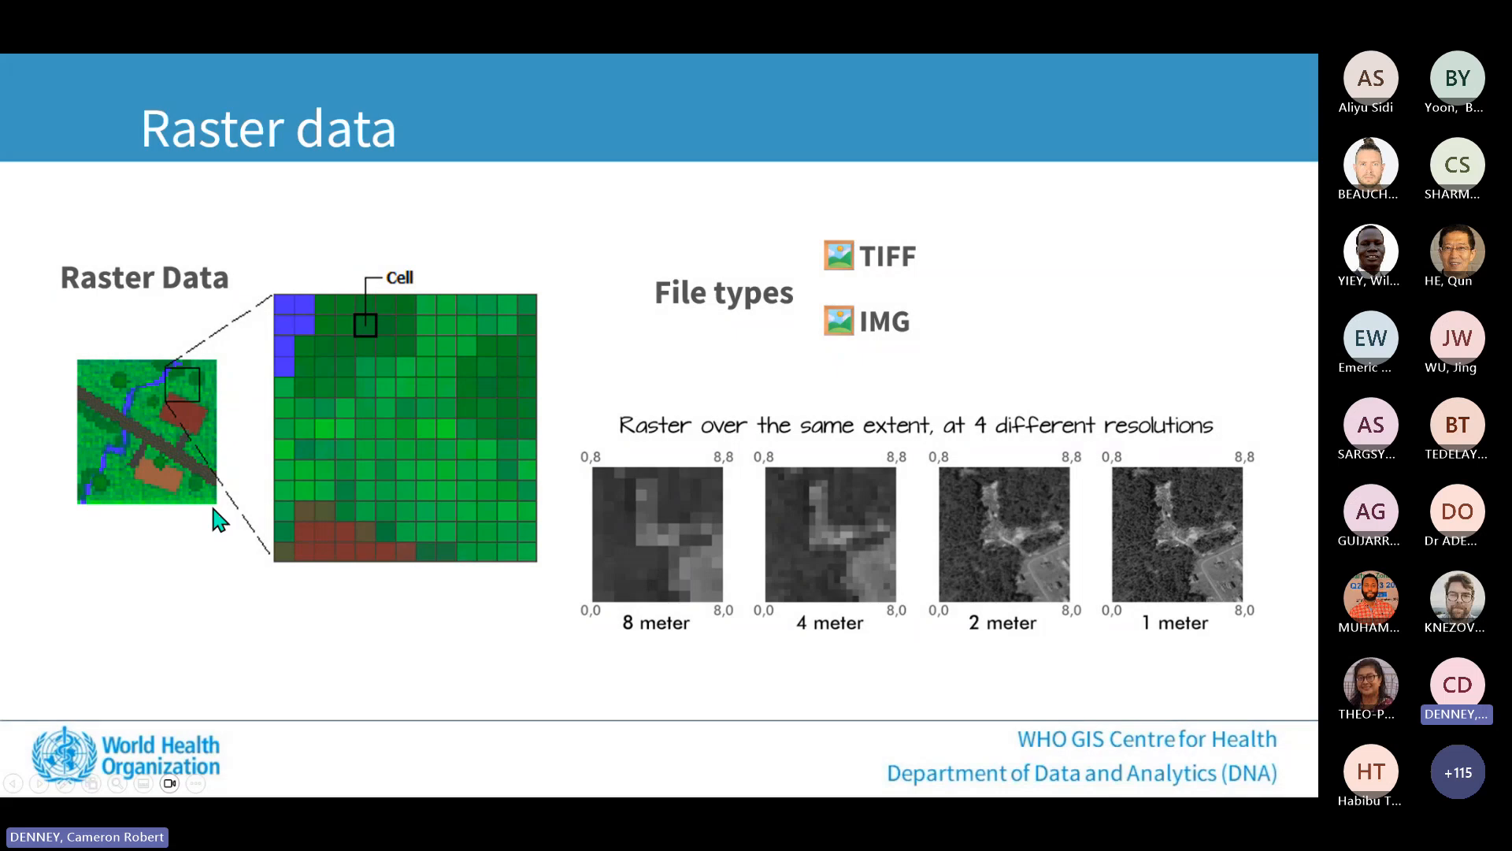
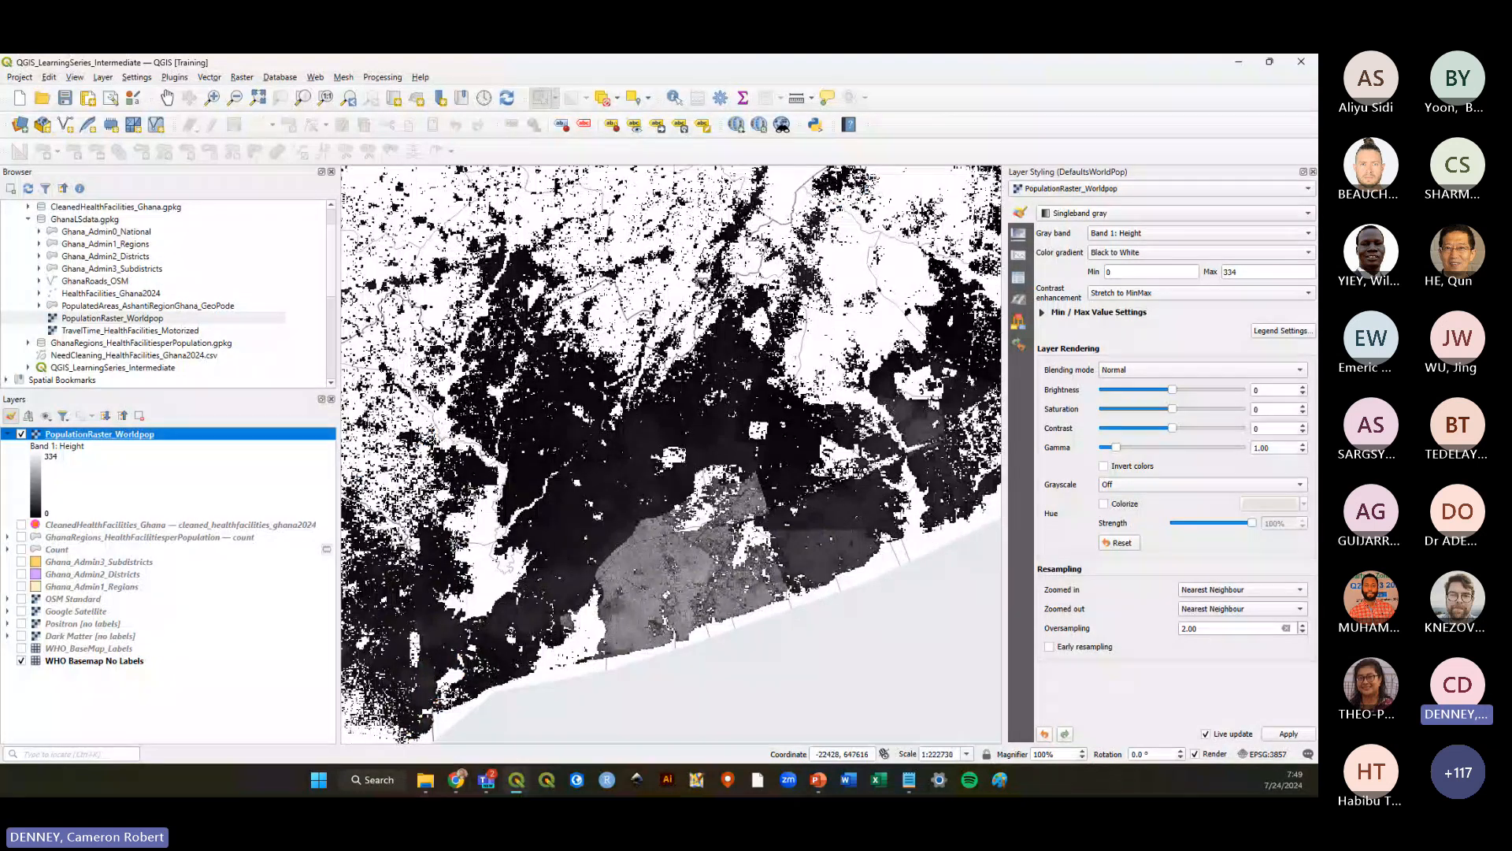
Switch back to QGIS, examine the population raster's cells around the southern coastal urban area, and save the project
{"action": "scroll", "coordinate": [720, 429], "scroll_direction": "up", "scroll_amount": 2}
{"action": "scroll", "coordinate": [718, 430], "scroll_direction": "down", "scroll_amount": 1}
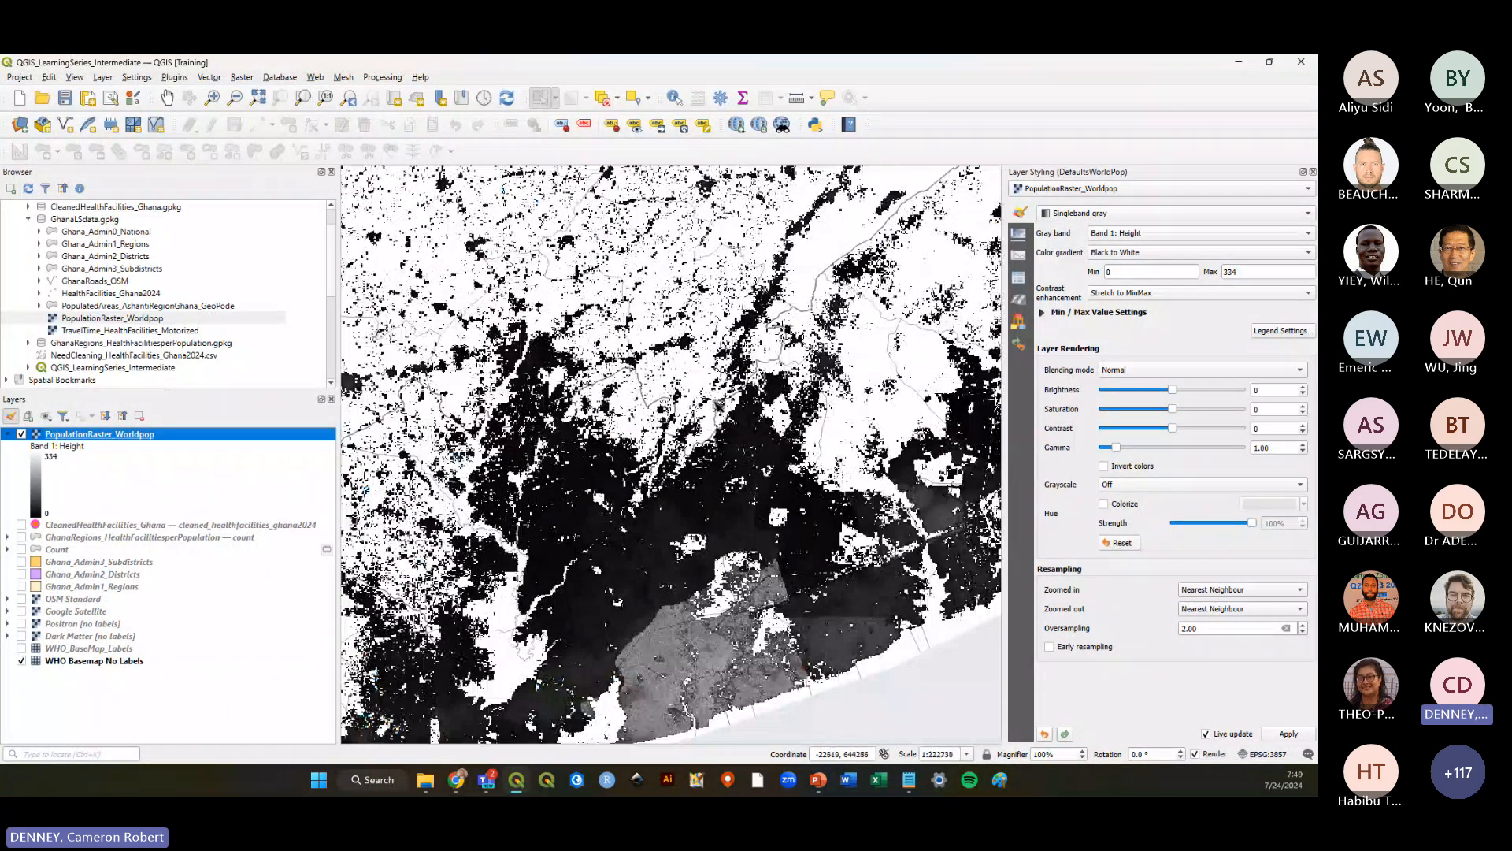
{"action": "scroll", "coordinate": [705, 363], "scroll_direction": "up", "scroll_amount": 1}
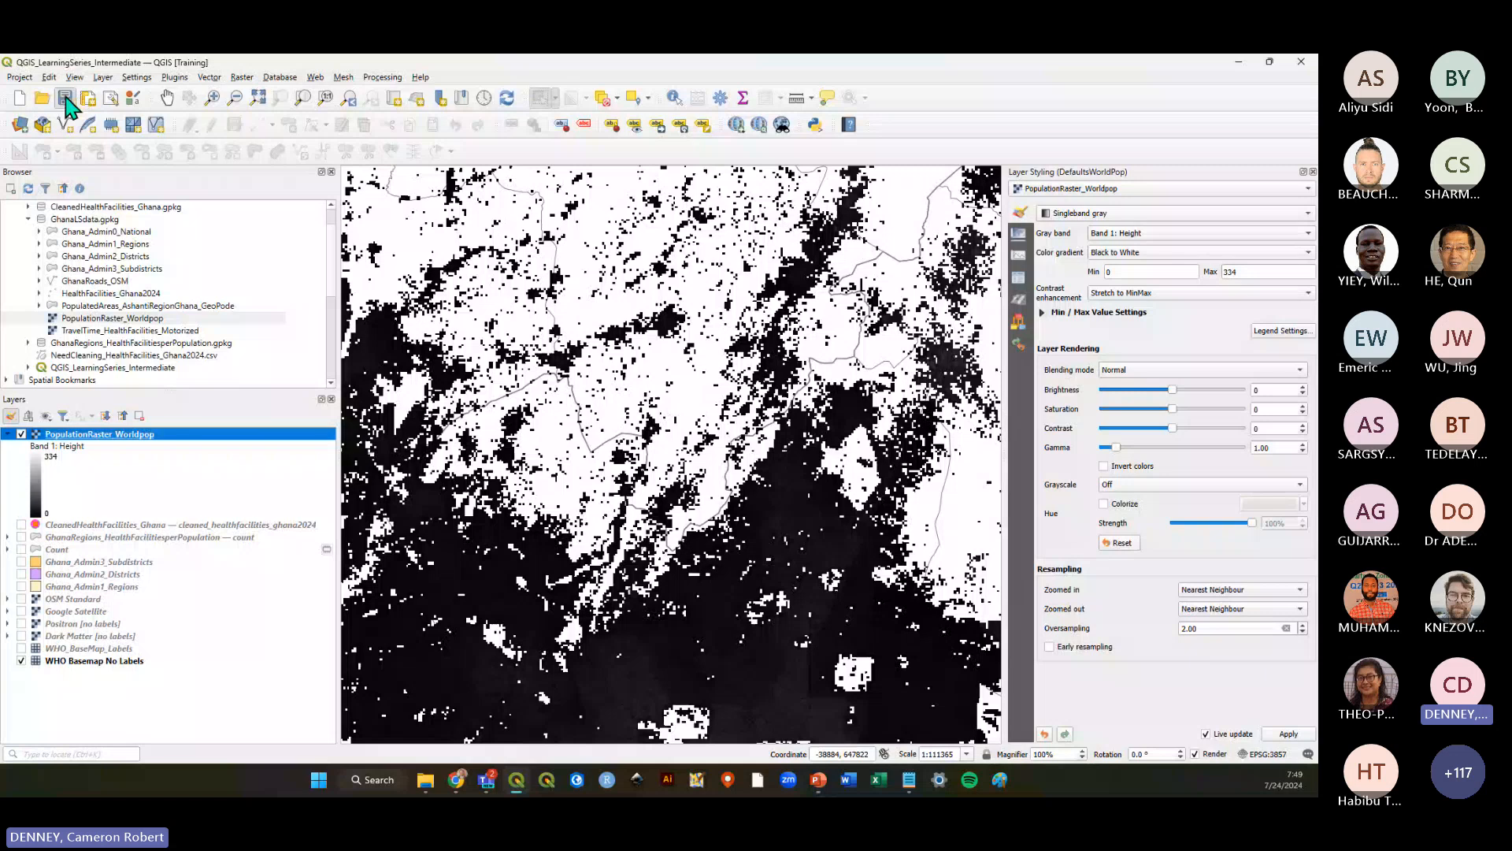
{"action": "left_click", "coordinate": [64, 98]}
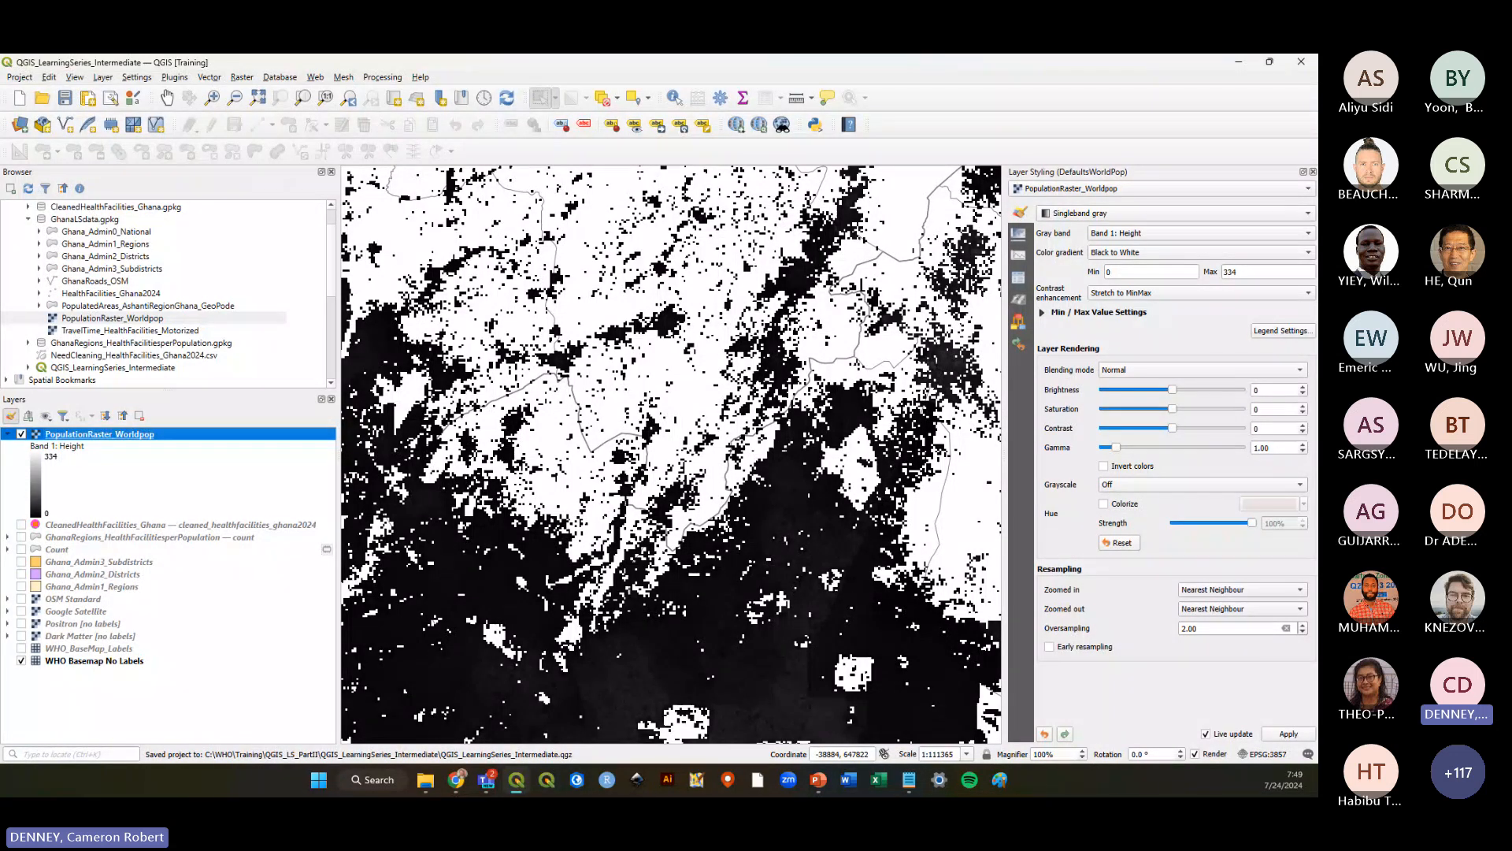
Locate PopulationRaster_Worldpop inside GhanaLSdata.gpkg, within the QGIS_LearningSeries_Intermediate folder under Favorites
{"action": "key", "text": "alt+Tab"}
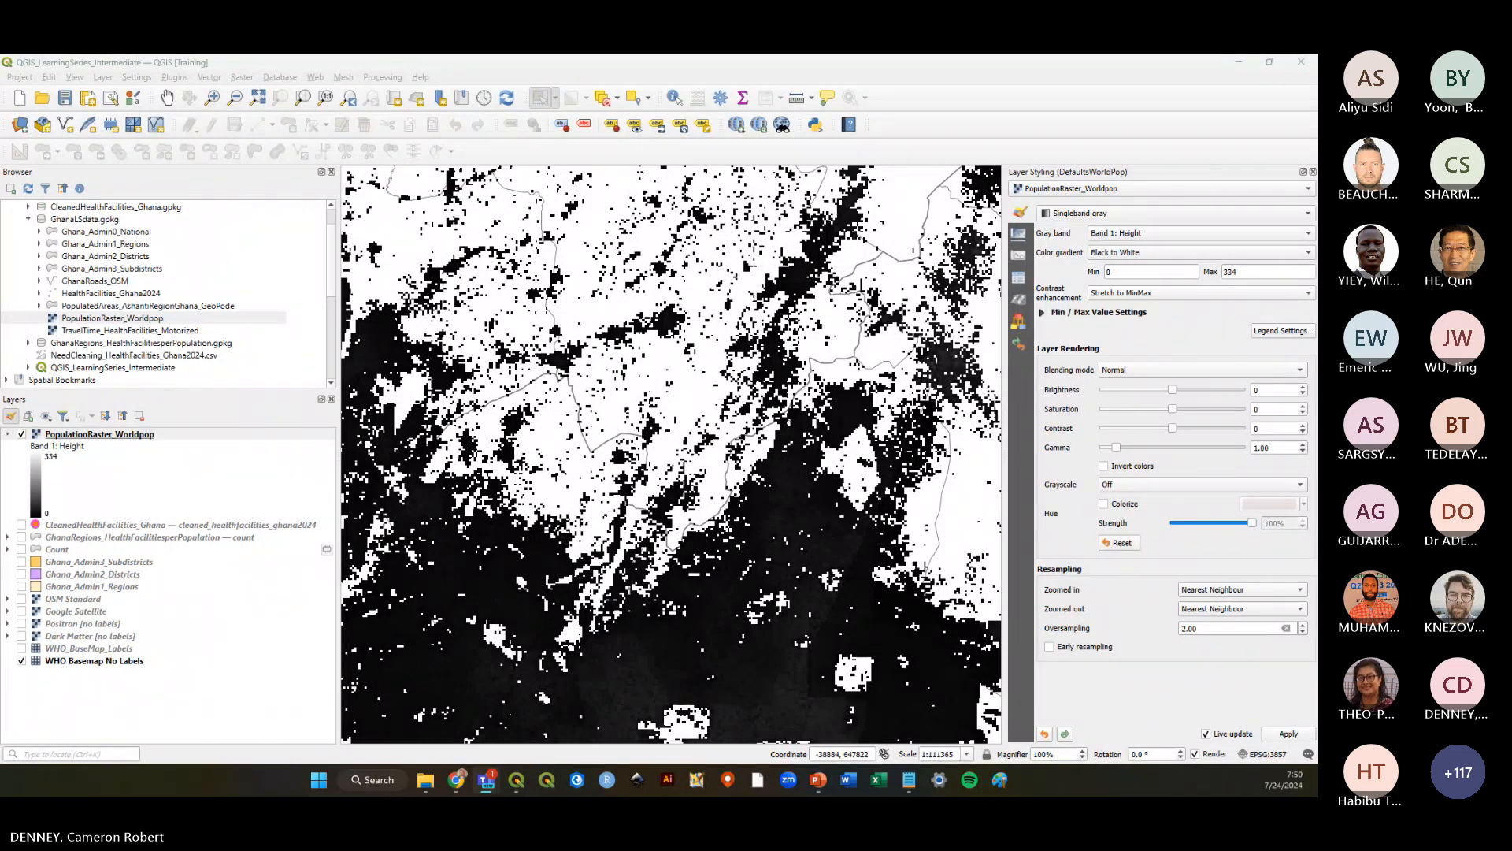
{"action": "left_click", "coordinate": [93, 319]}
{"action": "scroll", "coordinate": [95, 319], "scroll_direction": "up", "scroll_amount": 1}
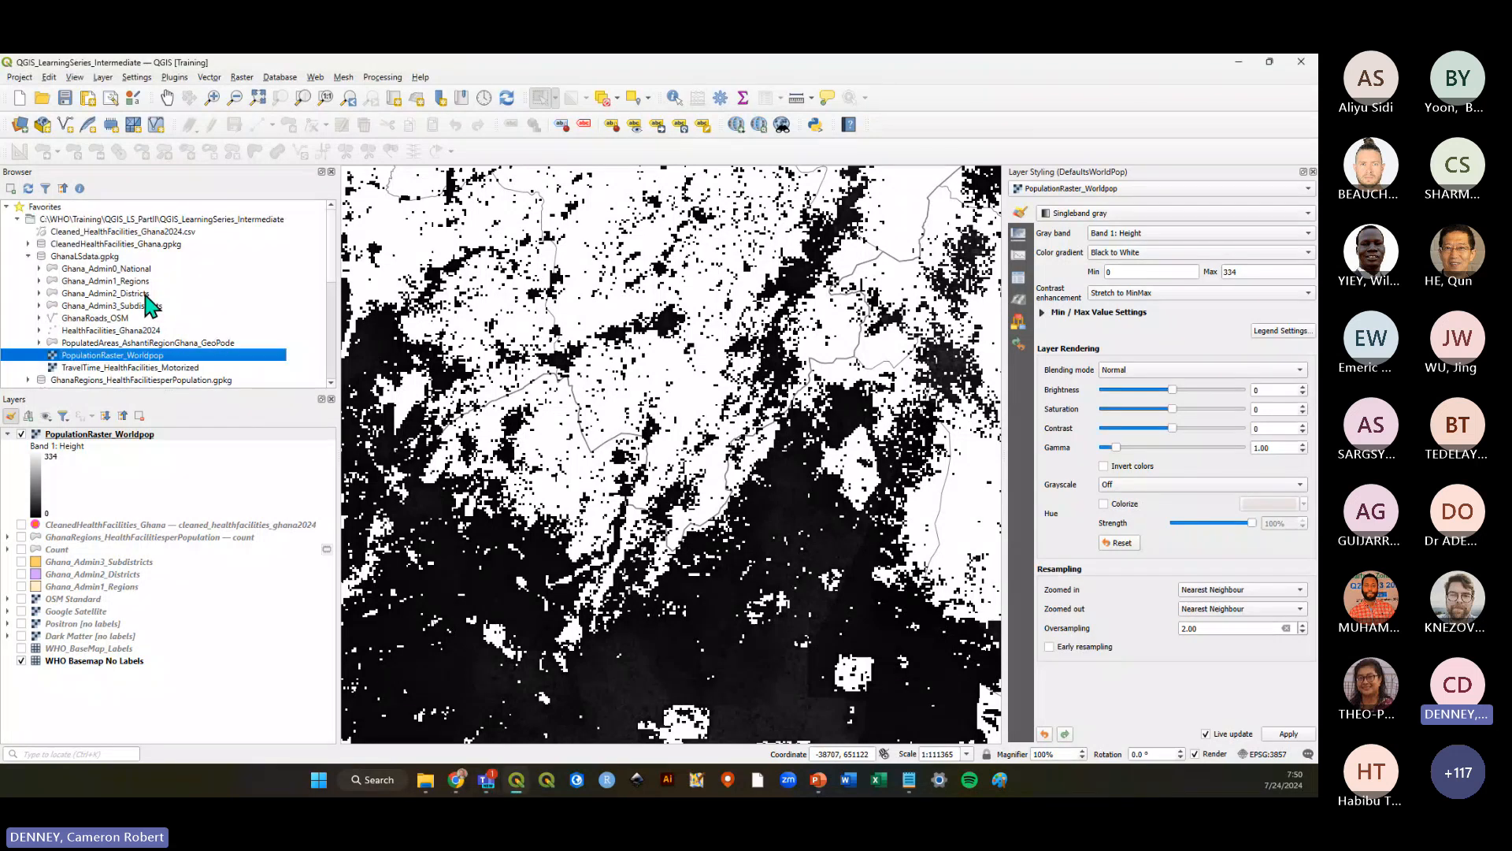
{"action": "left_click", "coordinate": [41, 207]}
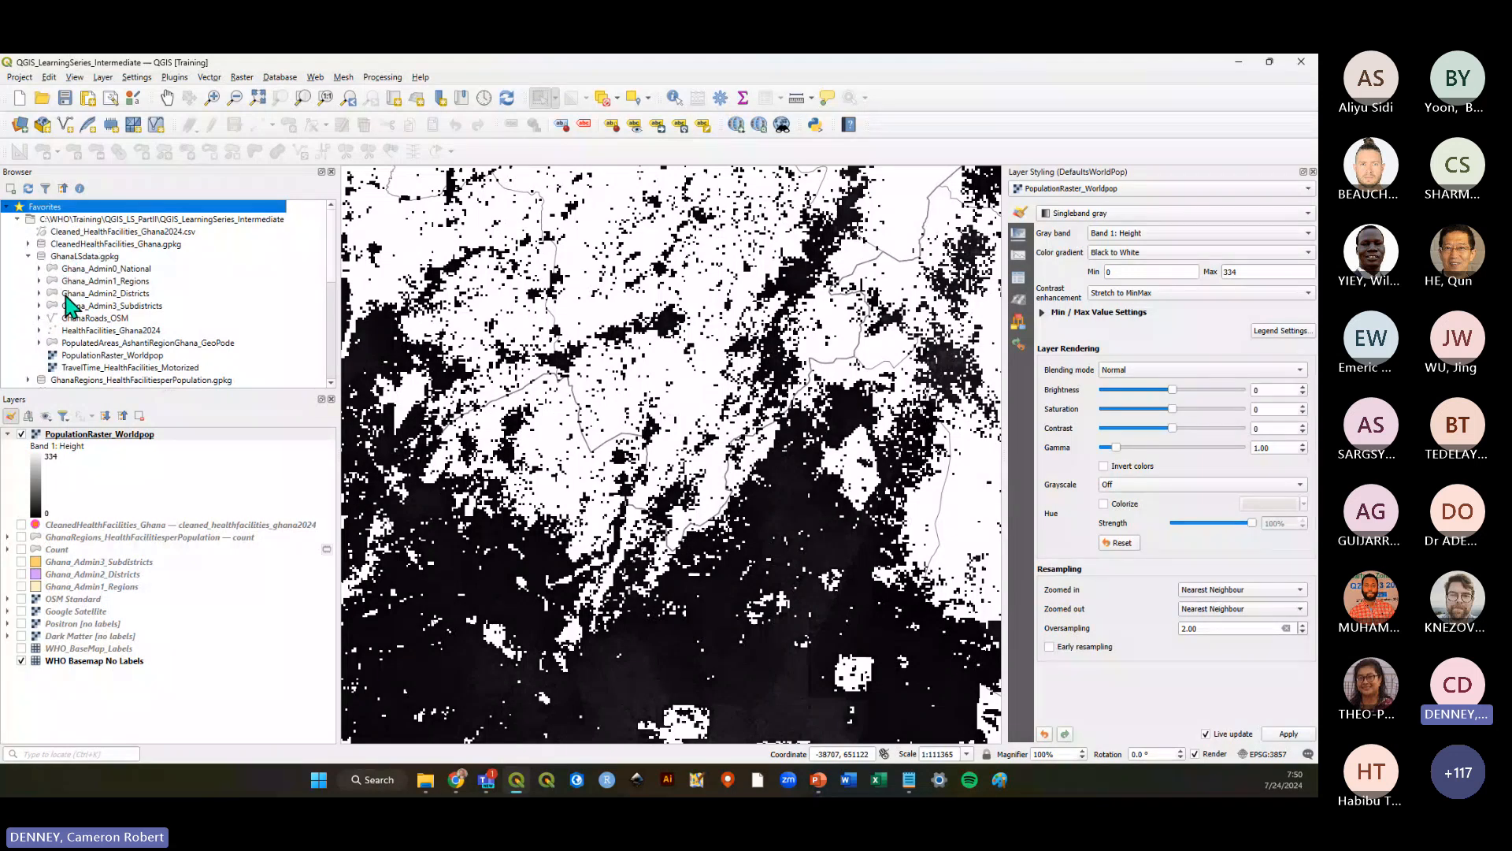
{"action": "left_click", "coordinate": [75, 258]}
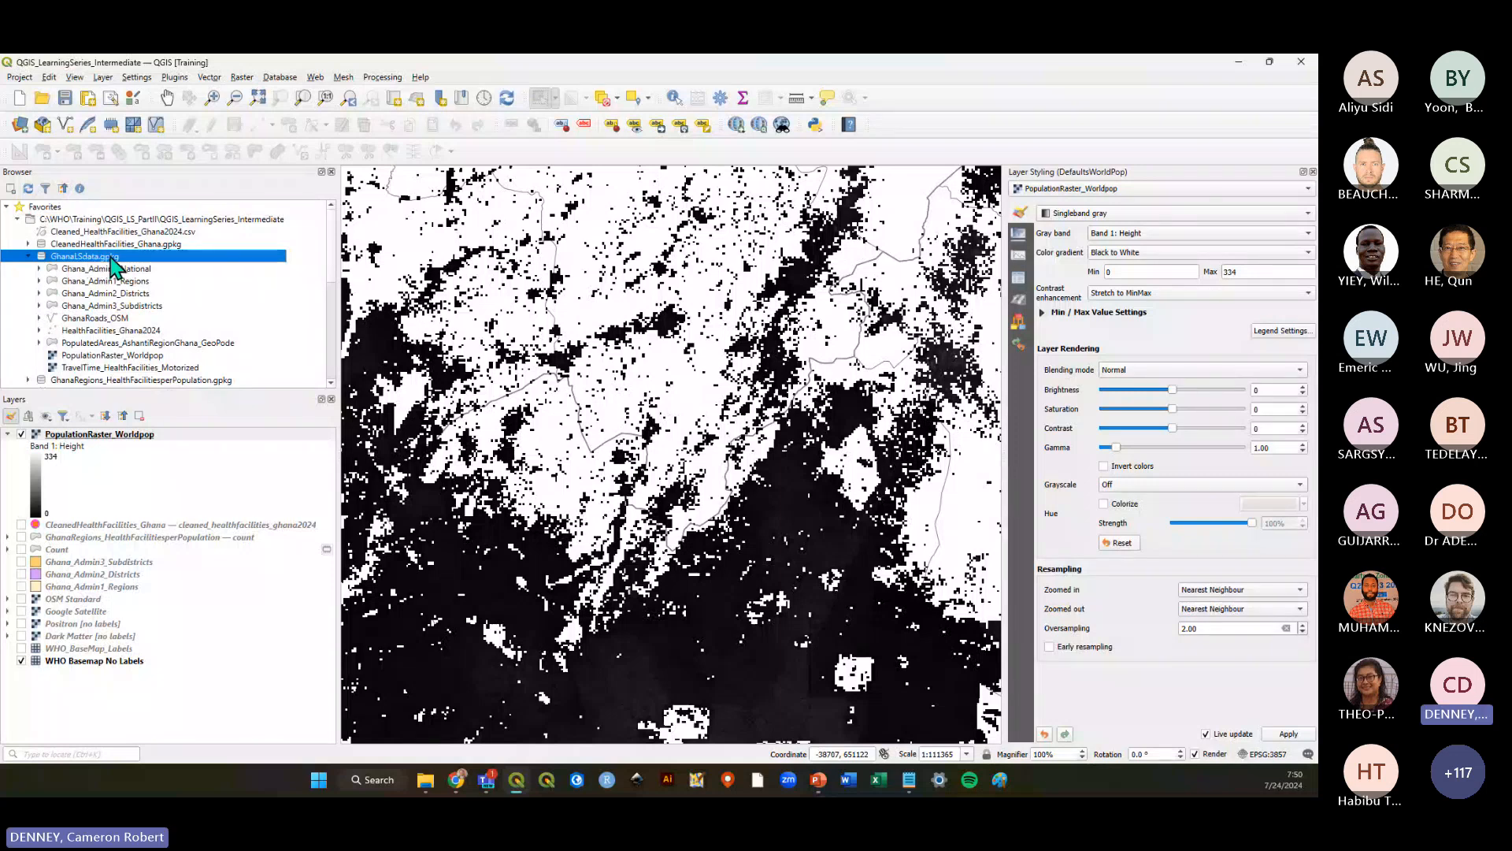
{"action": "scroll", "coordinate": [107, 265], "scroll_direction": "down", "scroll_amount": 1}
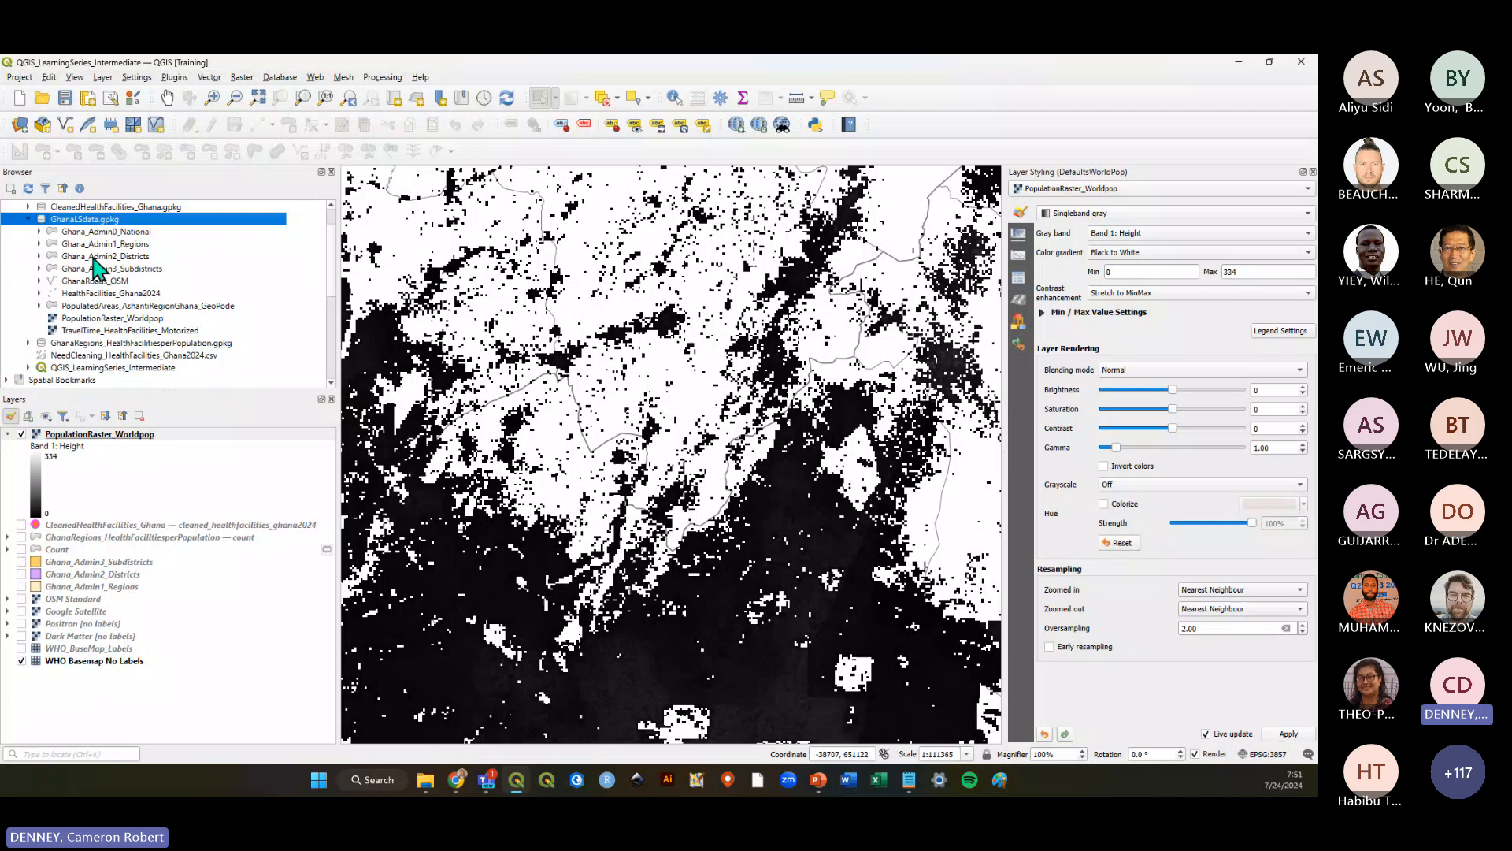
{"action": "left_click", "coordinate": [29, 220]}
{"action": "left_click", "coordinate": [29, 220]}
{"action": "left_click", "coordinate": [103, 318]}
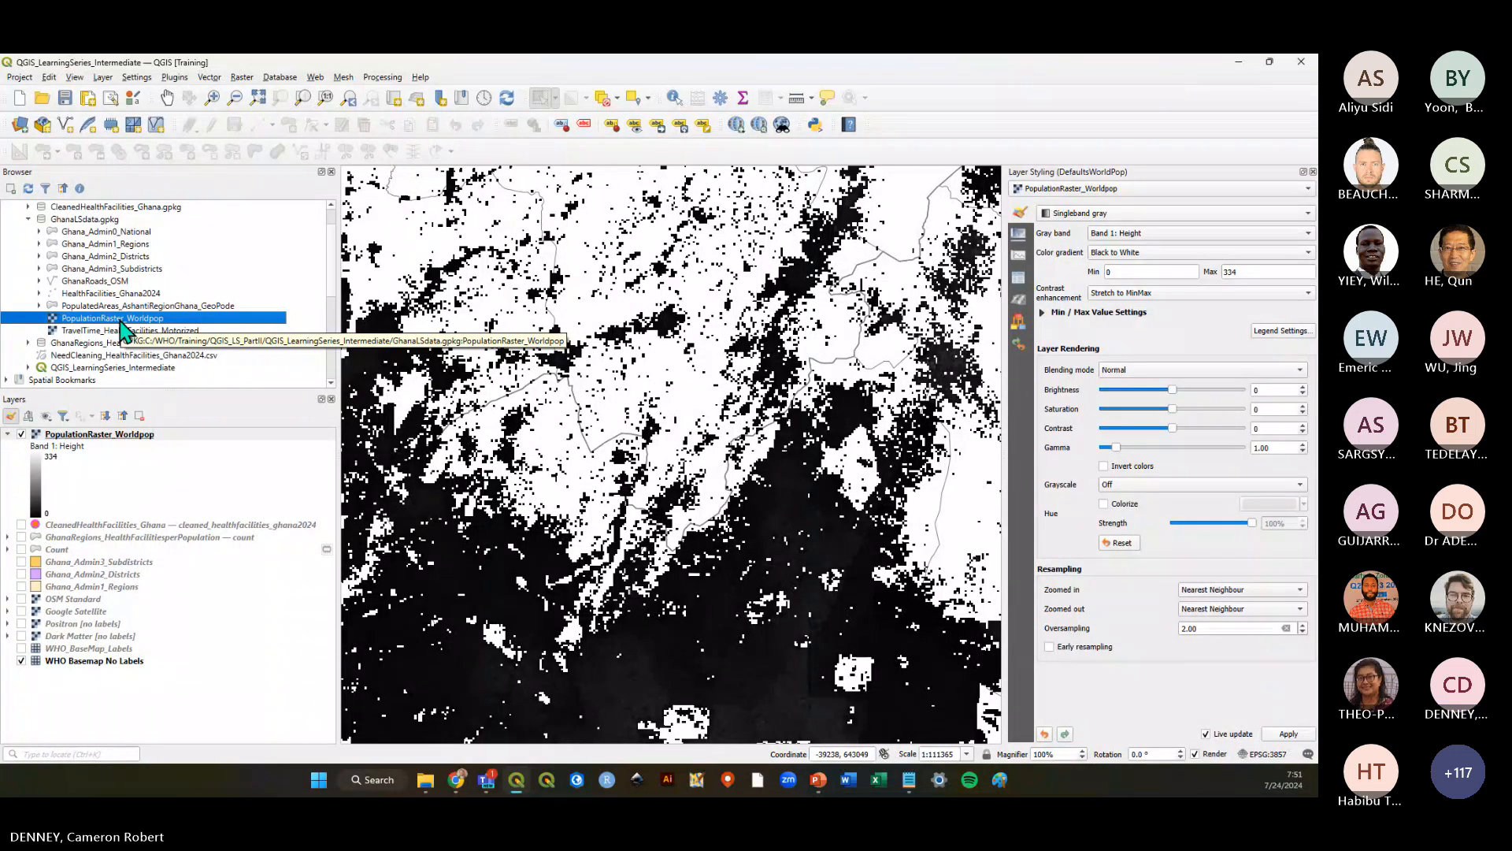
{"action": "scroll", "coordinate": [130, 342], "scroll_direction": "up", "scroll_amount": 1}
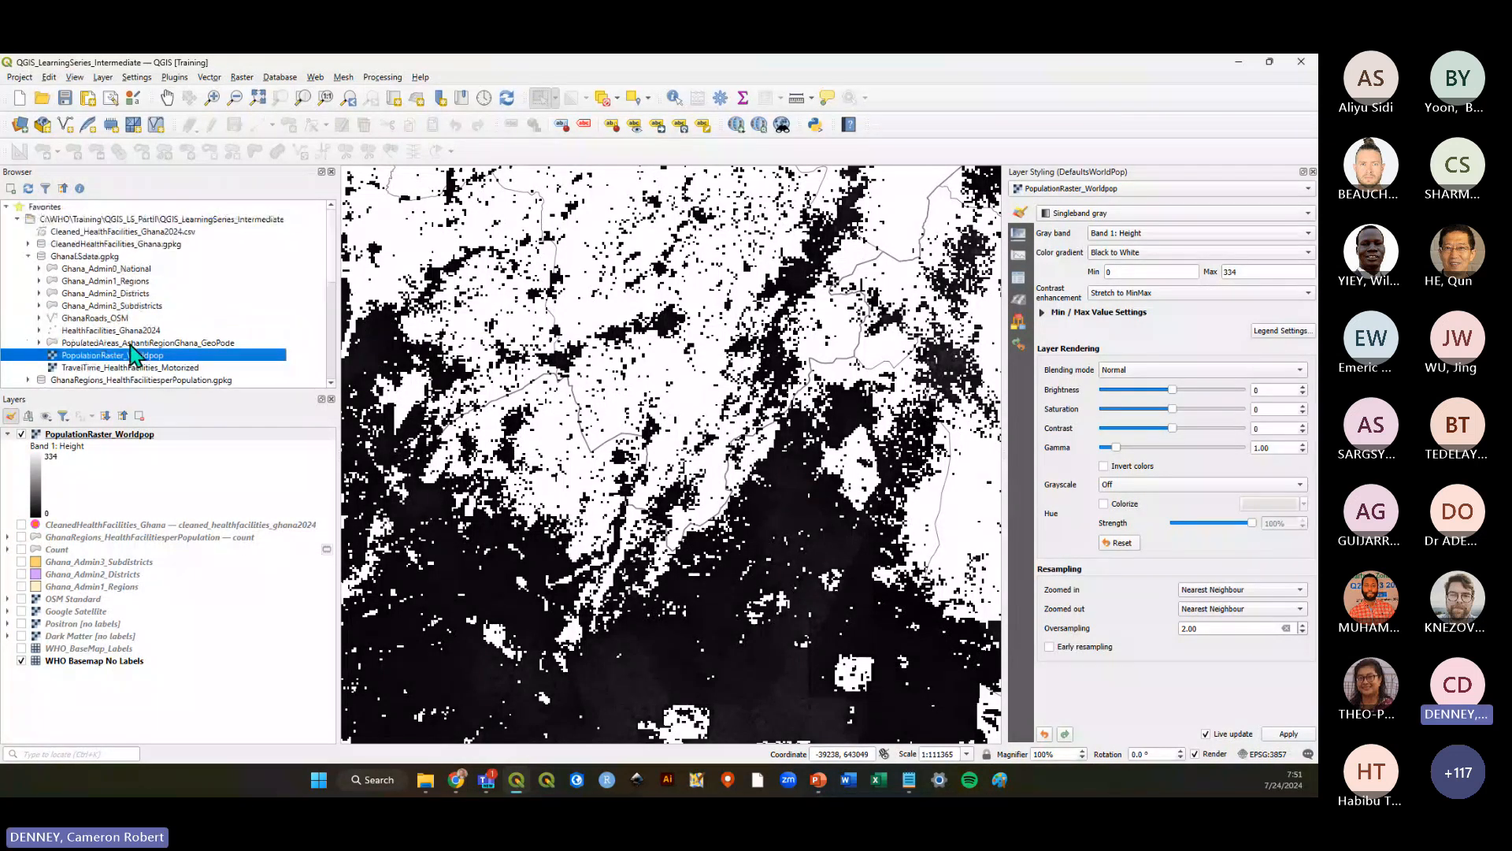
{"action": "left_click", "coordinate": [57, 207]}
{"action": "left_click", "coordinate": [103, 221]}
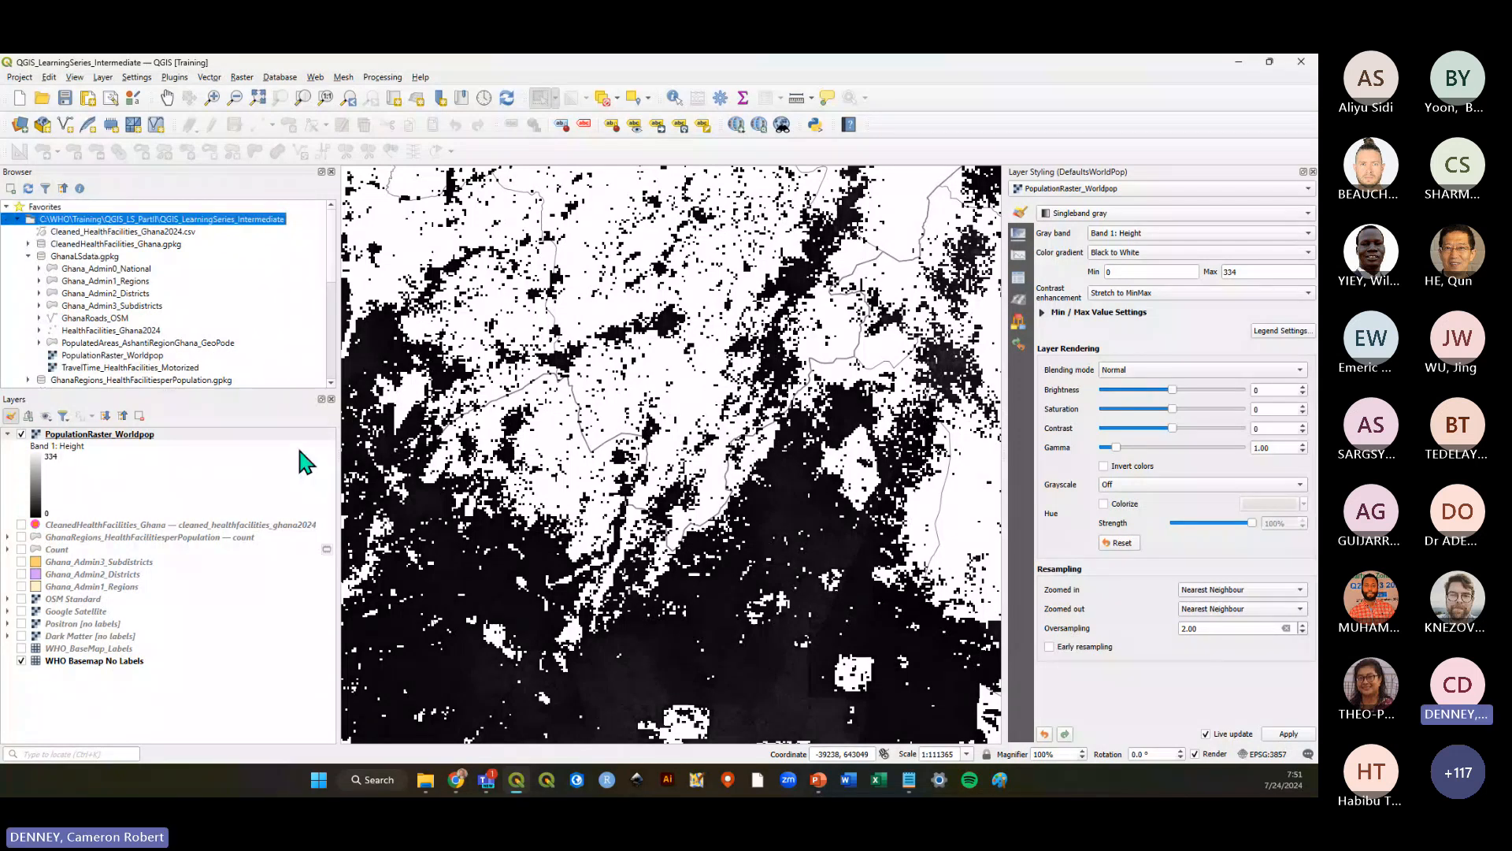
Switch to File Explorer and bring GhanaLSdata.gpkg from the QGIS_LearningSeries_Intermediate folder into the QGIS map
{"action": "left_click", "coordinate": [422, 782]}
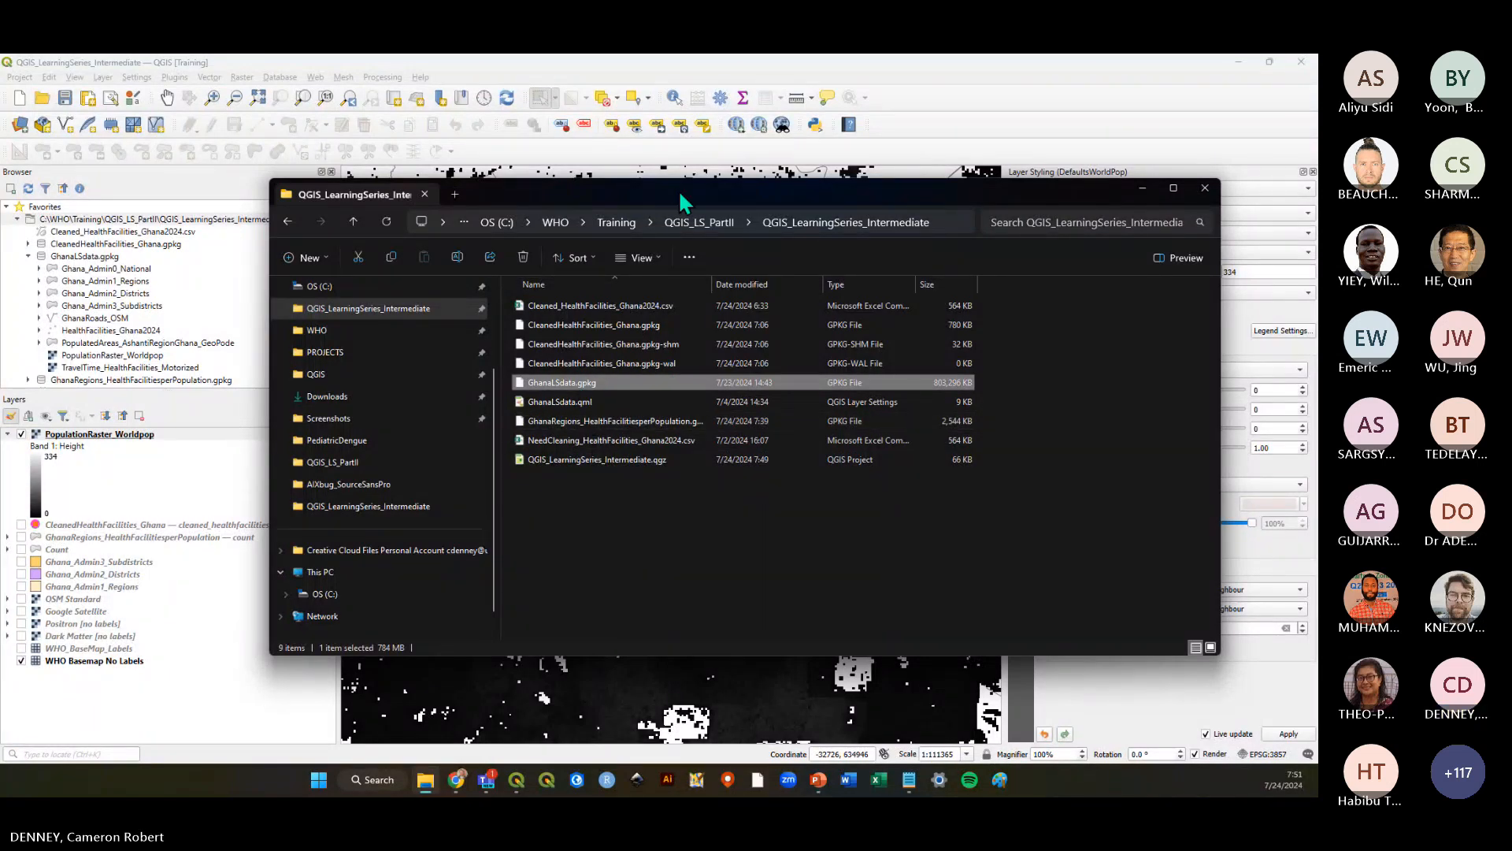
{"action": "left_click_drag", "start_coordinate": [678, 189], "coordinate": [665, 113]}
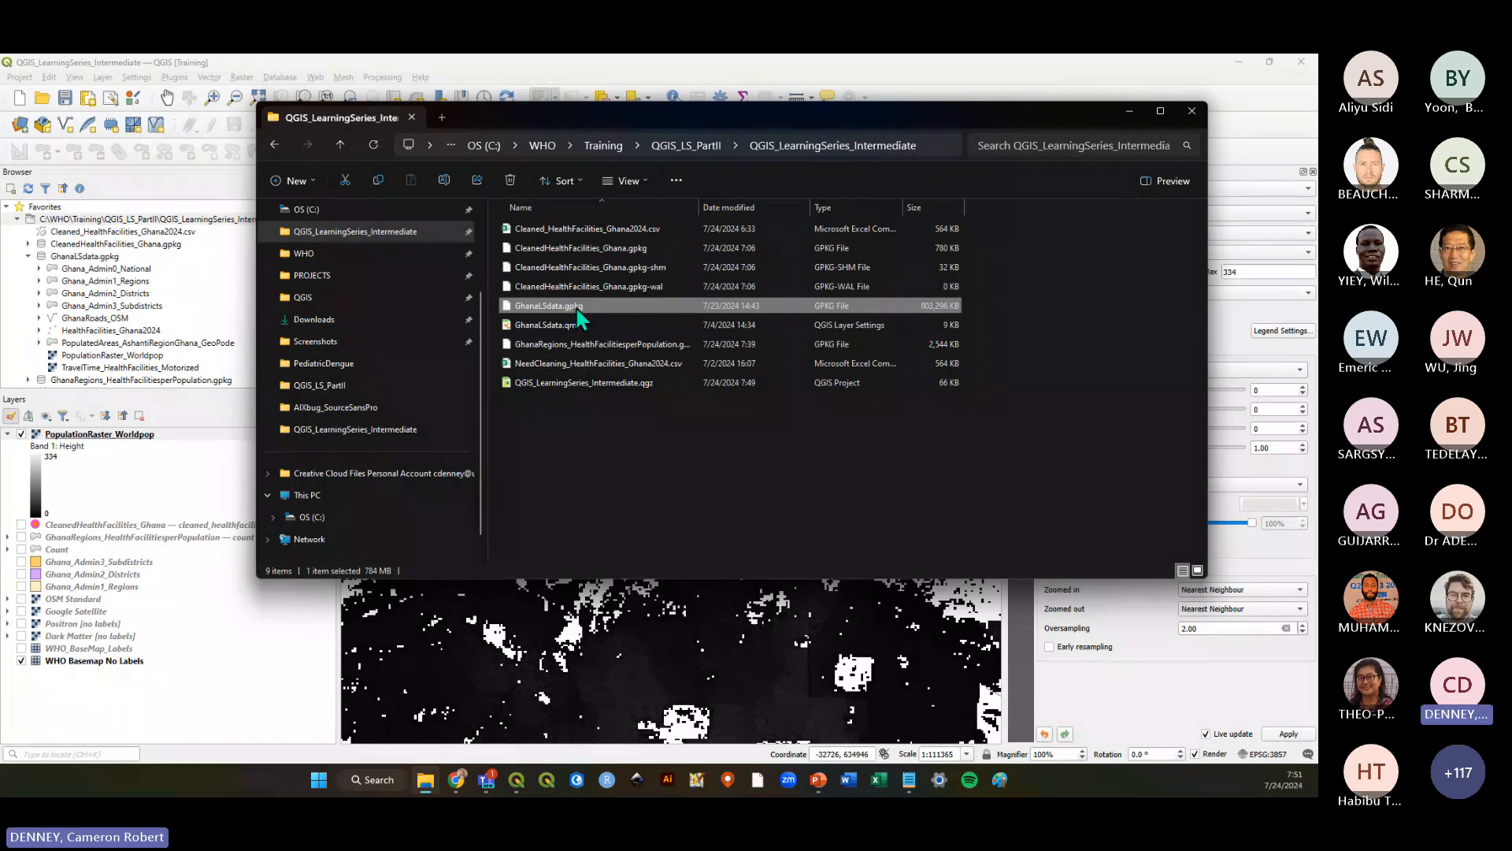
{"action": "left_click_drag", "start_coordinate": [718, 592], "coordinate": [685, 664]}
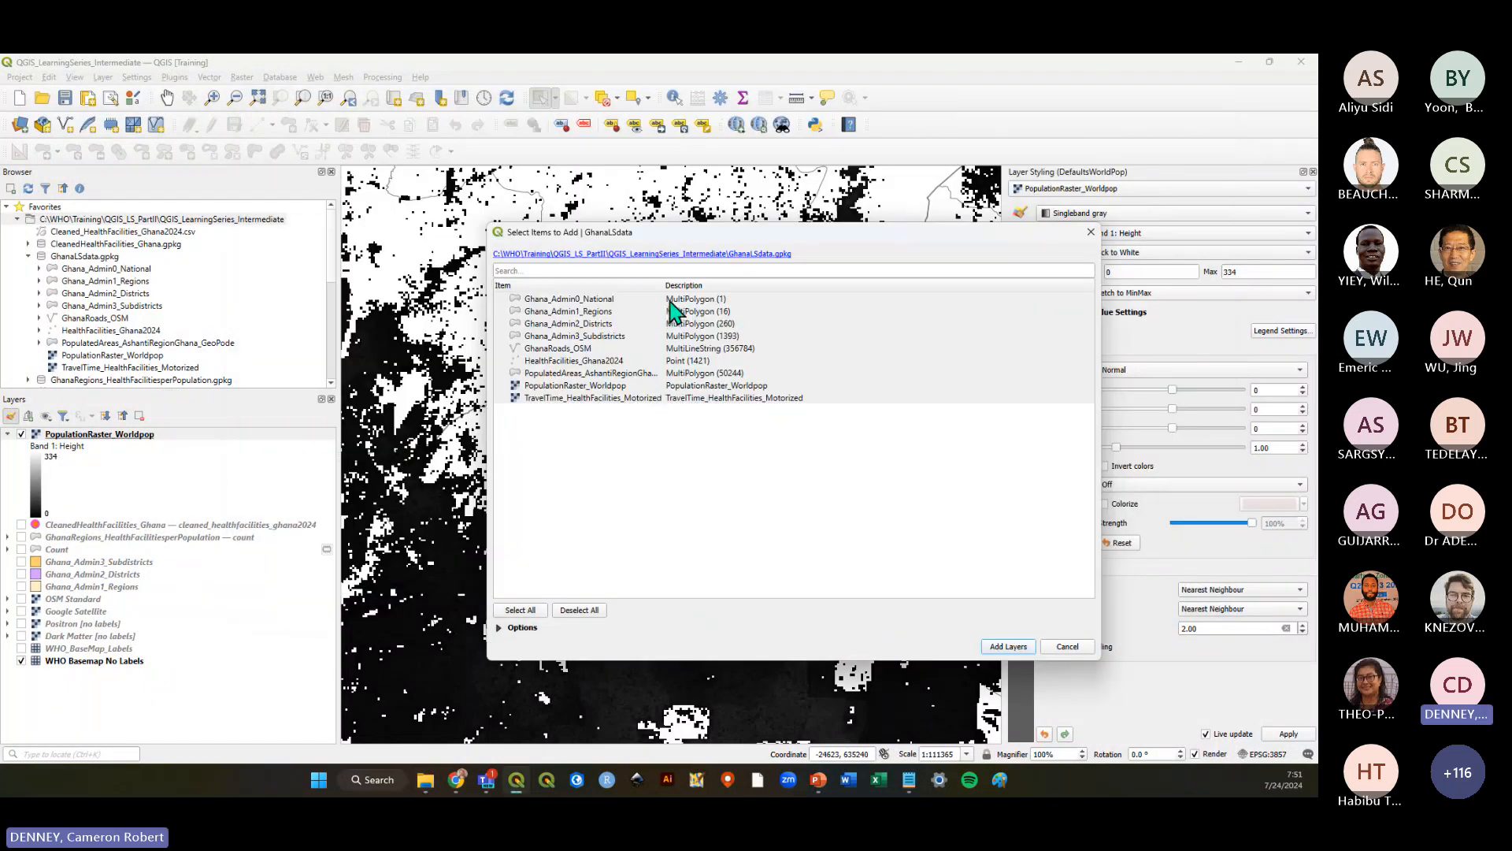
Select PopulationRaster_Worldpop among the GhanaLSdata items offered, and cancel without adding any layers
{"action": "left_click", "coordinate": [649, 325]}
{"action": "left_click", "coordinate": [636, 349]}
{"action": "left_click", "coordinate": [632, 373]}
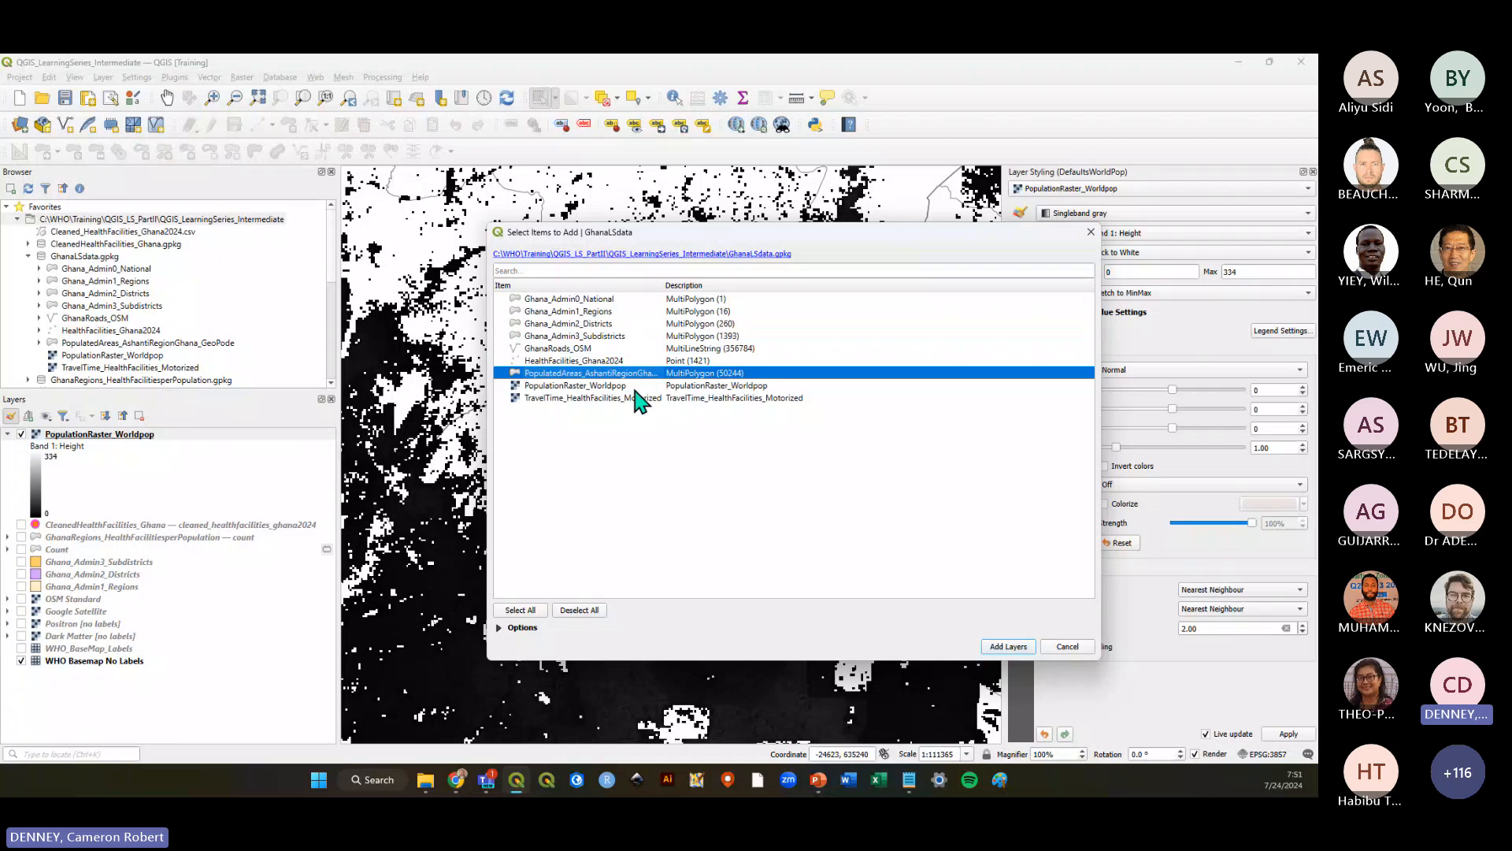
{"action": "left_click", "coordinate": [632, 386]}
{"action": "left_click", "coordinate": [630, 396]}
{"action": "left_click", "coordinate": [633, 386]}
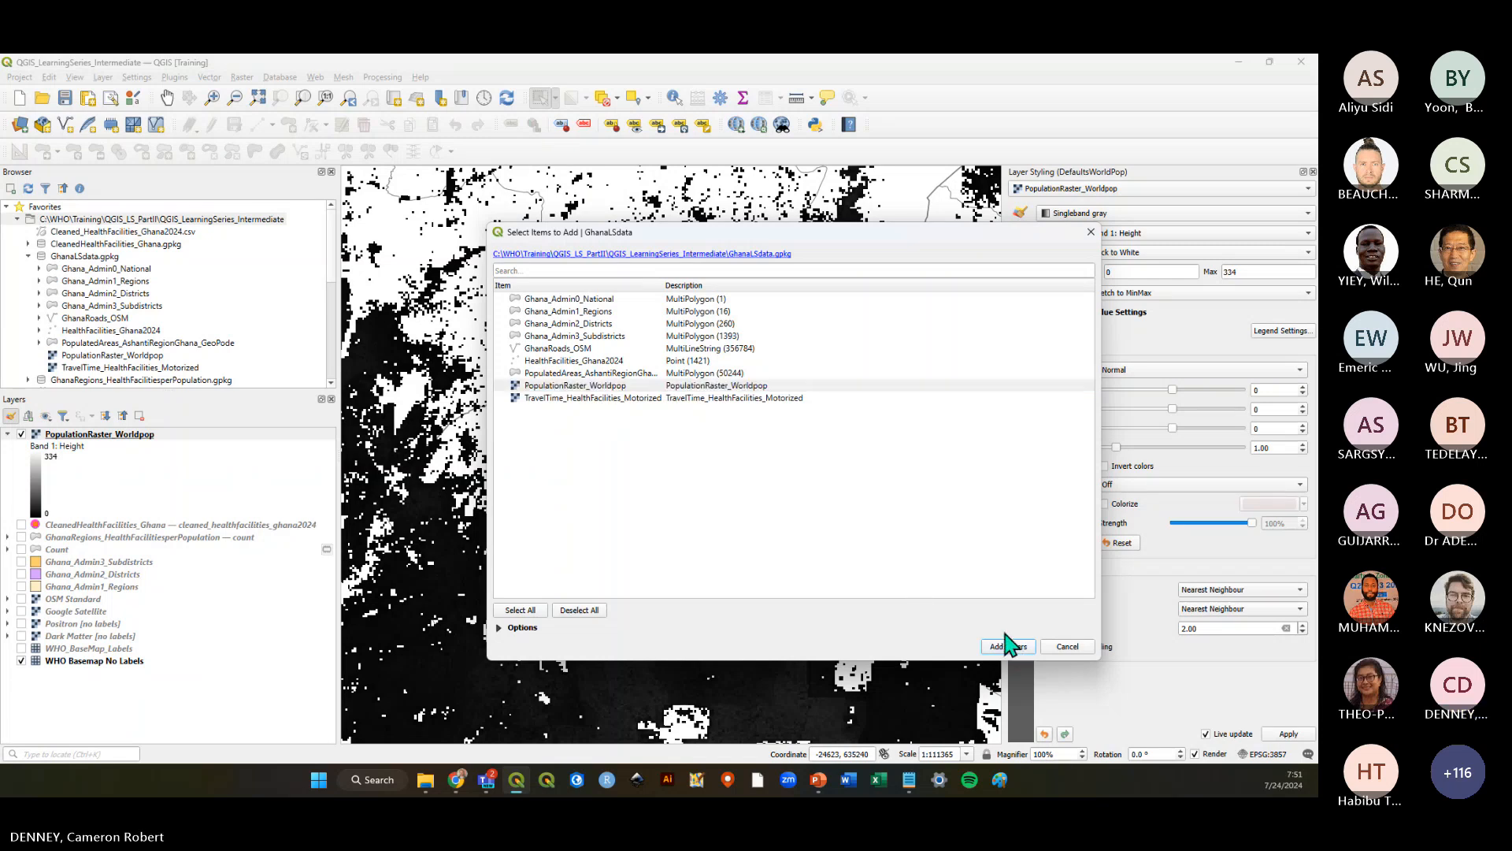
{"action": "left_click", "coordinate": [1061, 649]}
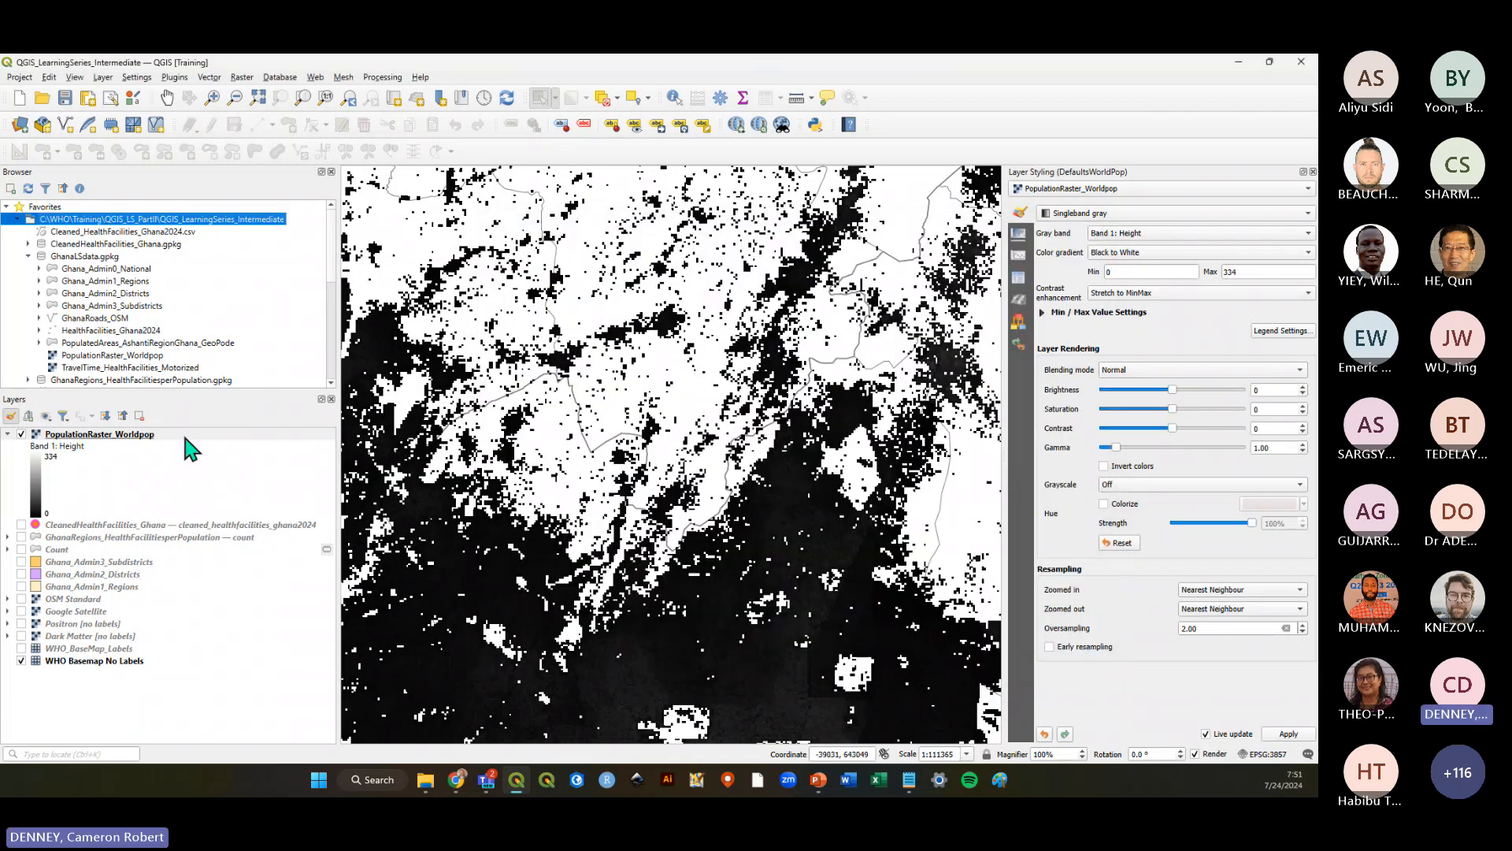
Select the PopulationRaster_Worldpop layer, view it at a wider extent of Ghana, and save the project
{"action": "left_click", "coordinate": [182, 433]}
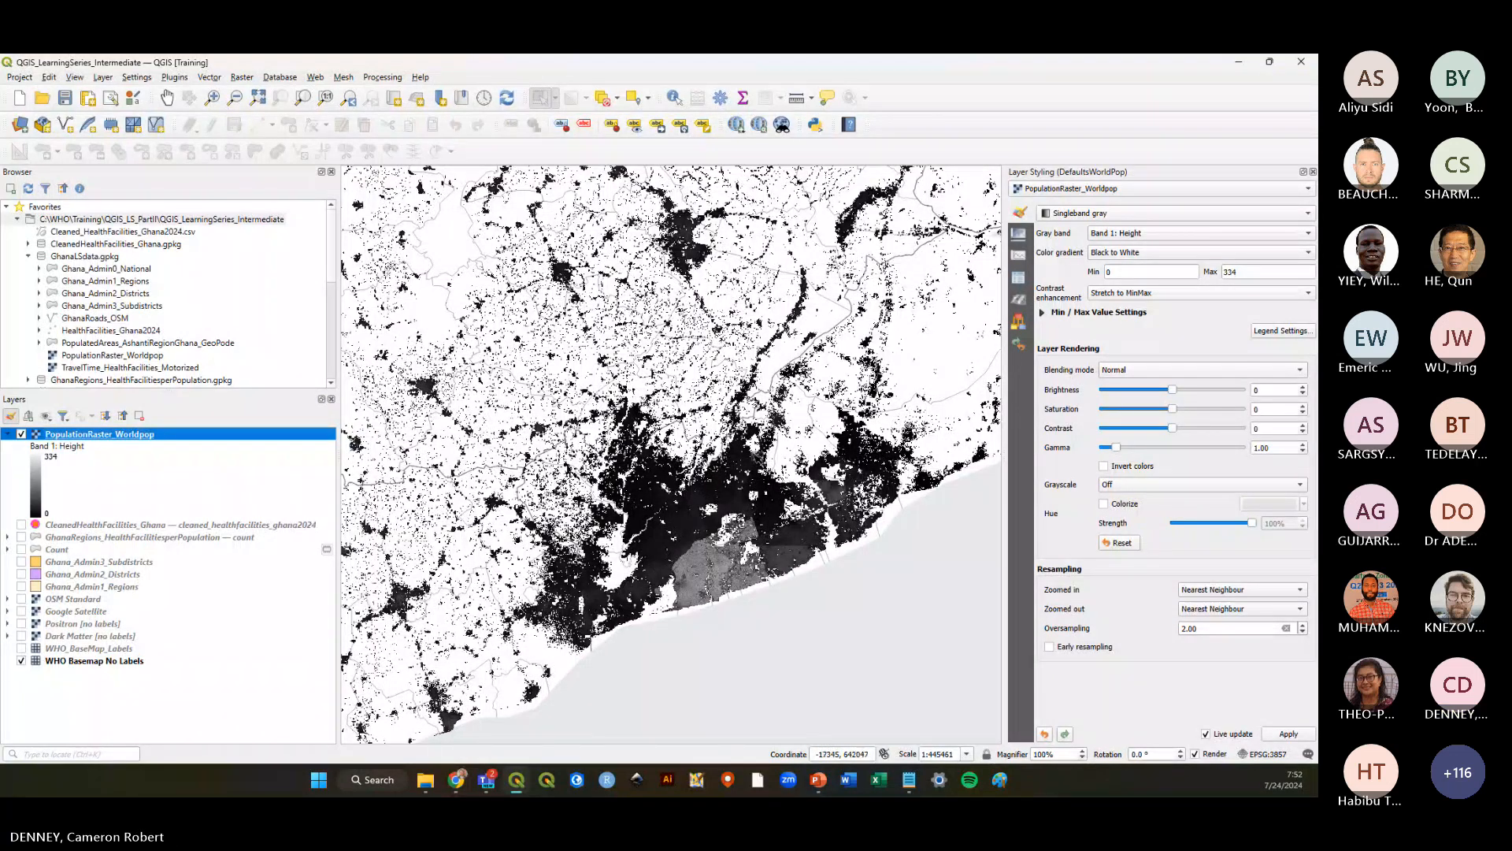
{"action": "scroll", "coordinate": [744, 416], "scroll_direction": "down", "scroll_amount": 3}
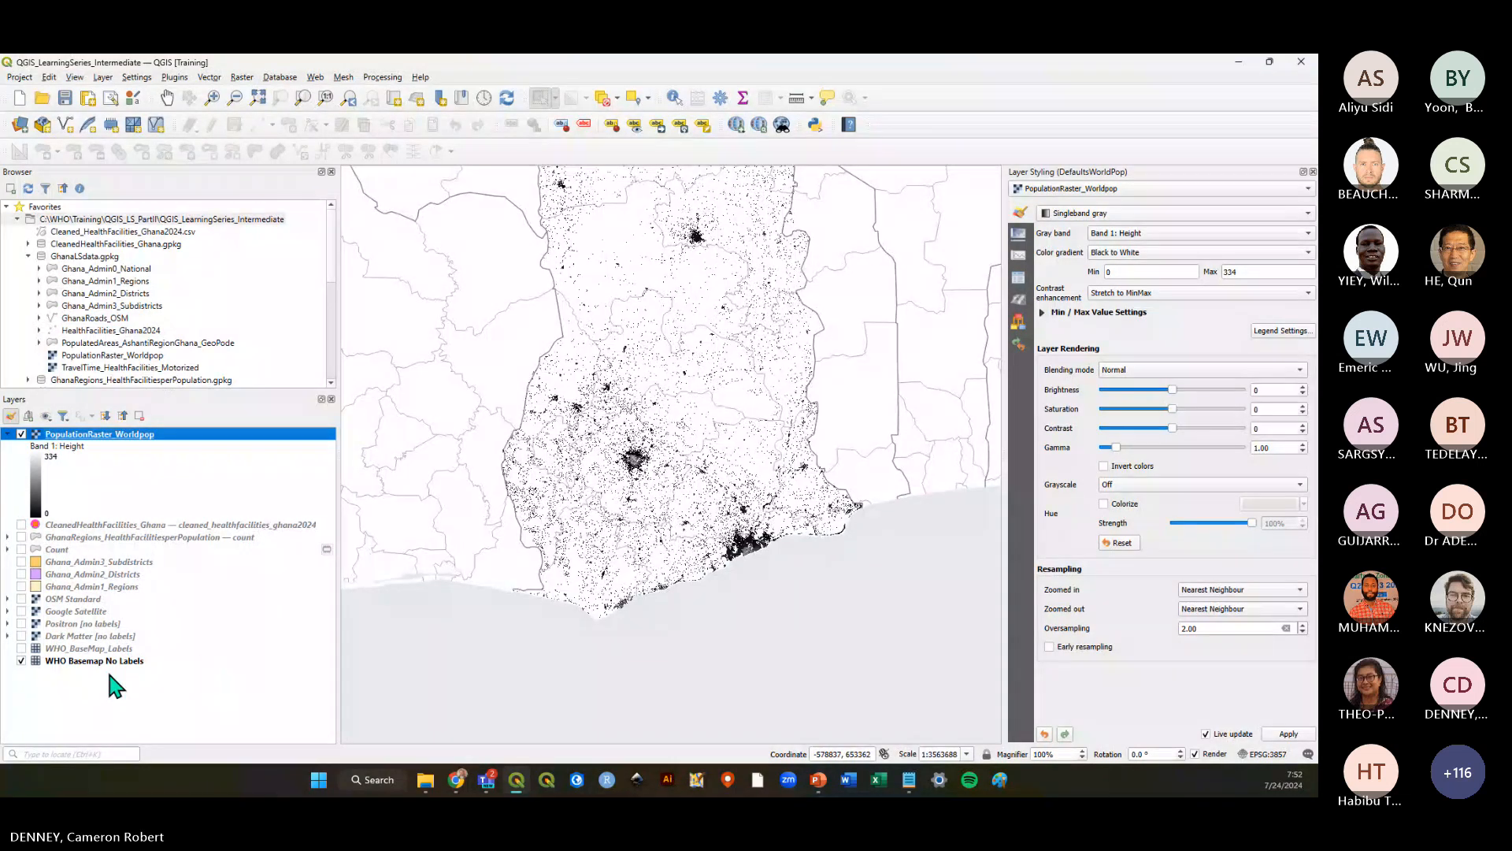
{"action": "left_click", "coordinate": [65, 98]}
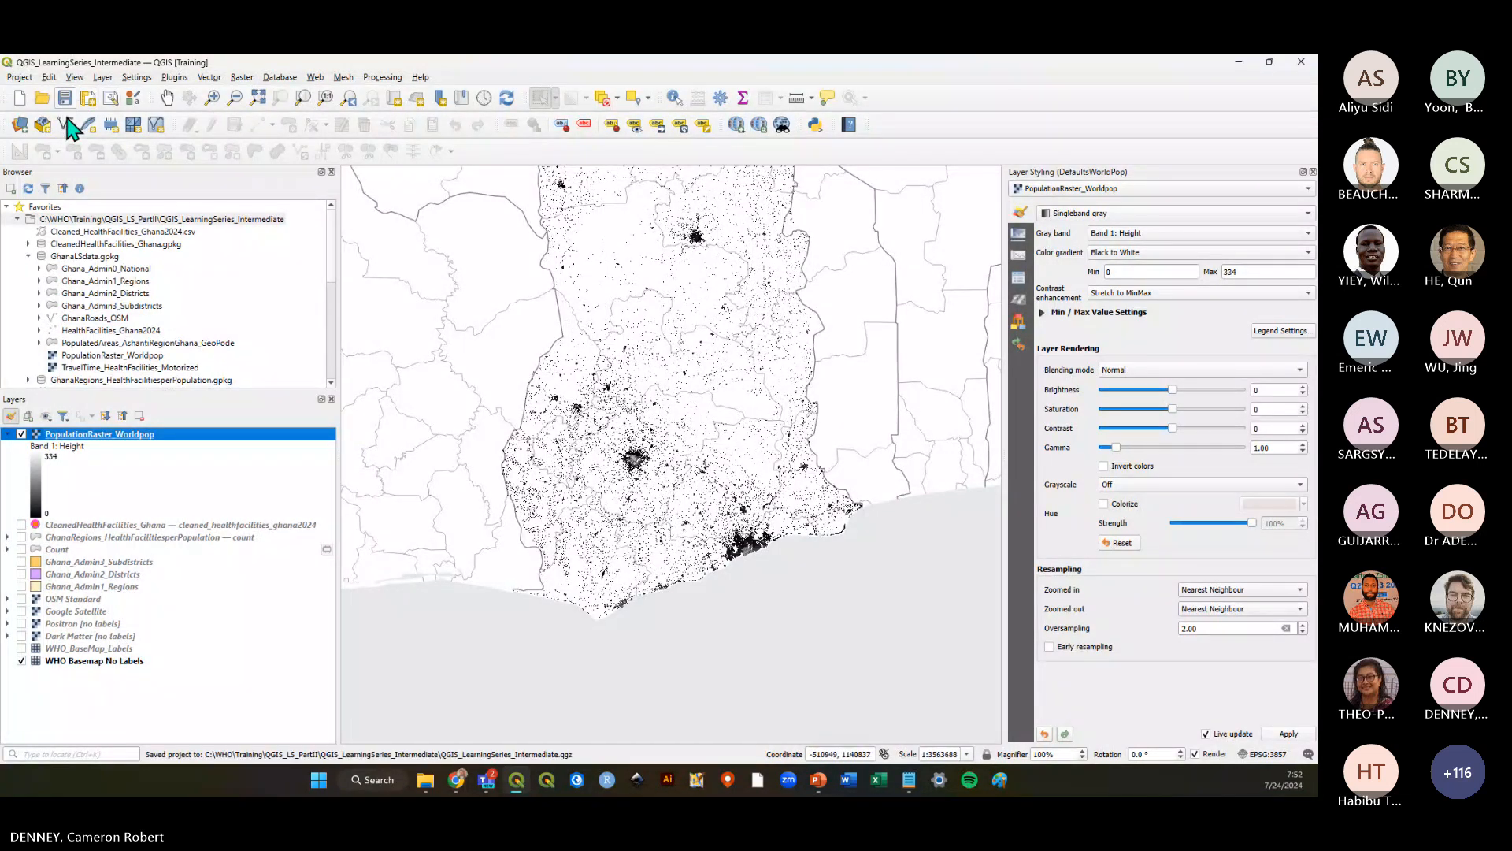
Enlarge the Layers panel by shrinking the Browser above it, with PopulationRaster_Worldpop selected, and view the raster around the southern coastal urban area
{"action": "scroll", "coordinate": [750, 563], "scroll_direction": "up", "scroll_amount": 1}
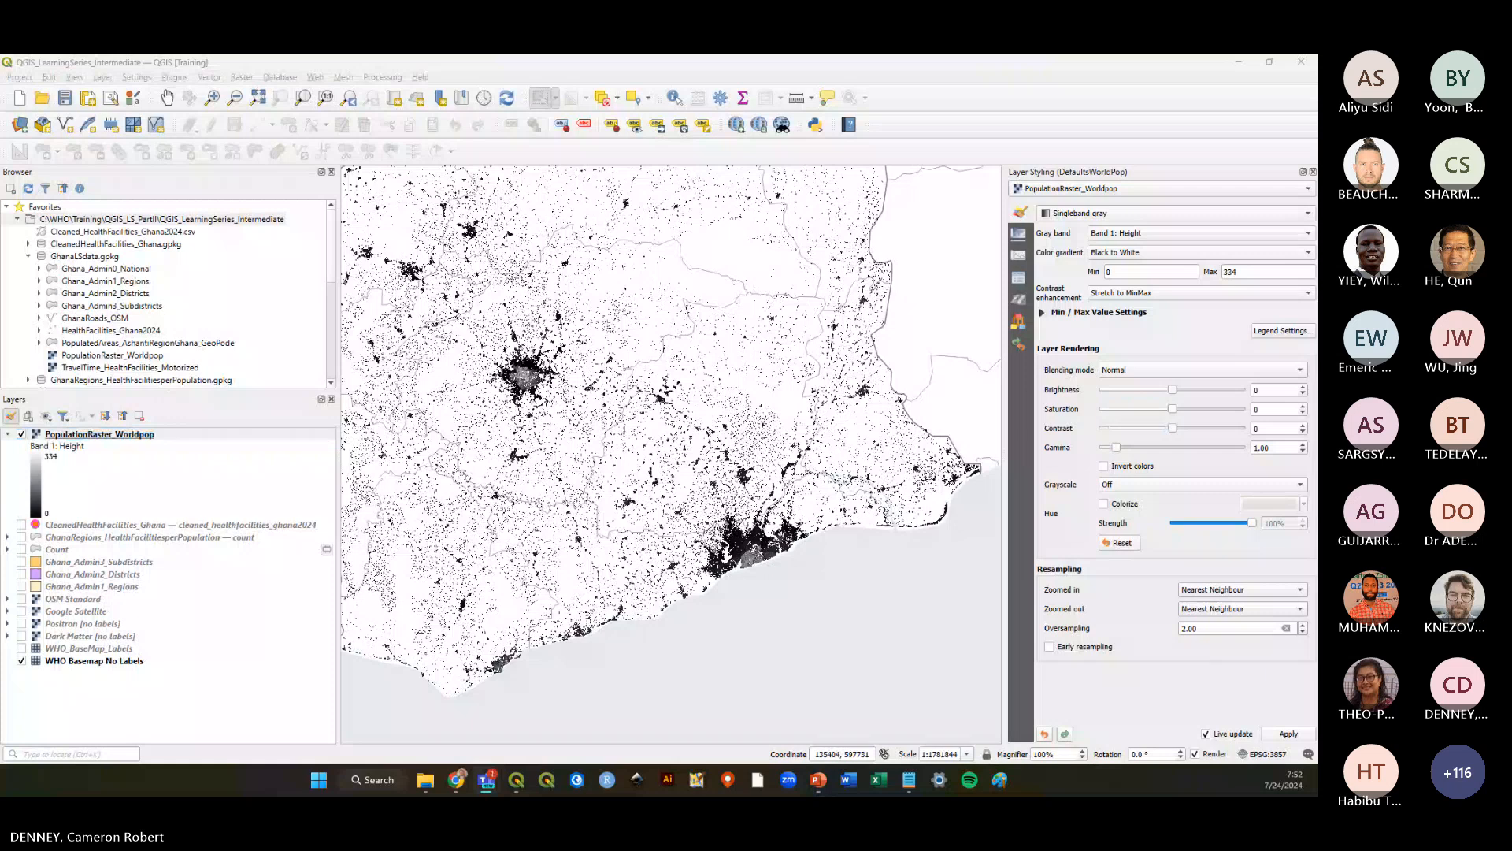
{"action": "scroll", "coordinate": [624, 394], "scroll_direction": "up", "scroll_amount": 2}
{"action": "scroll", "coordinate": [619, 453], "scroll_direction": "down", "scroll_amount": 2}
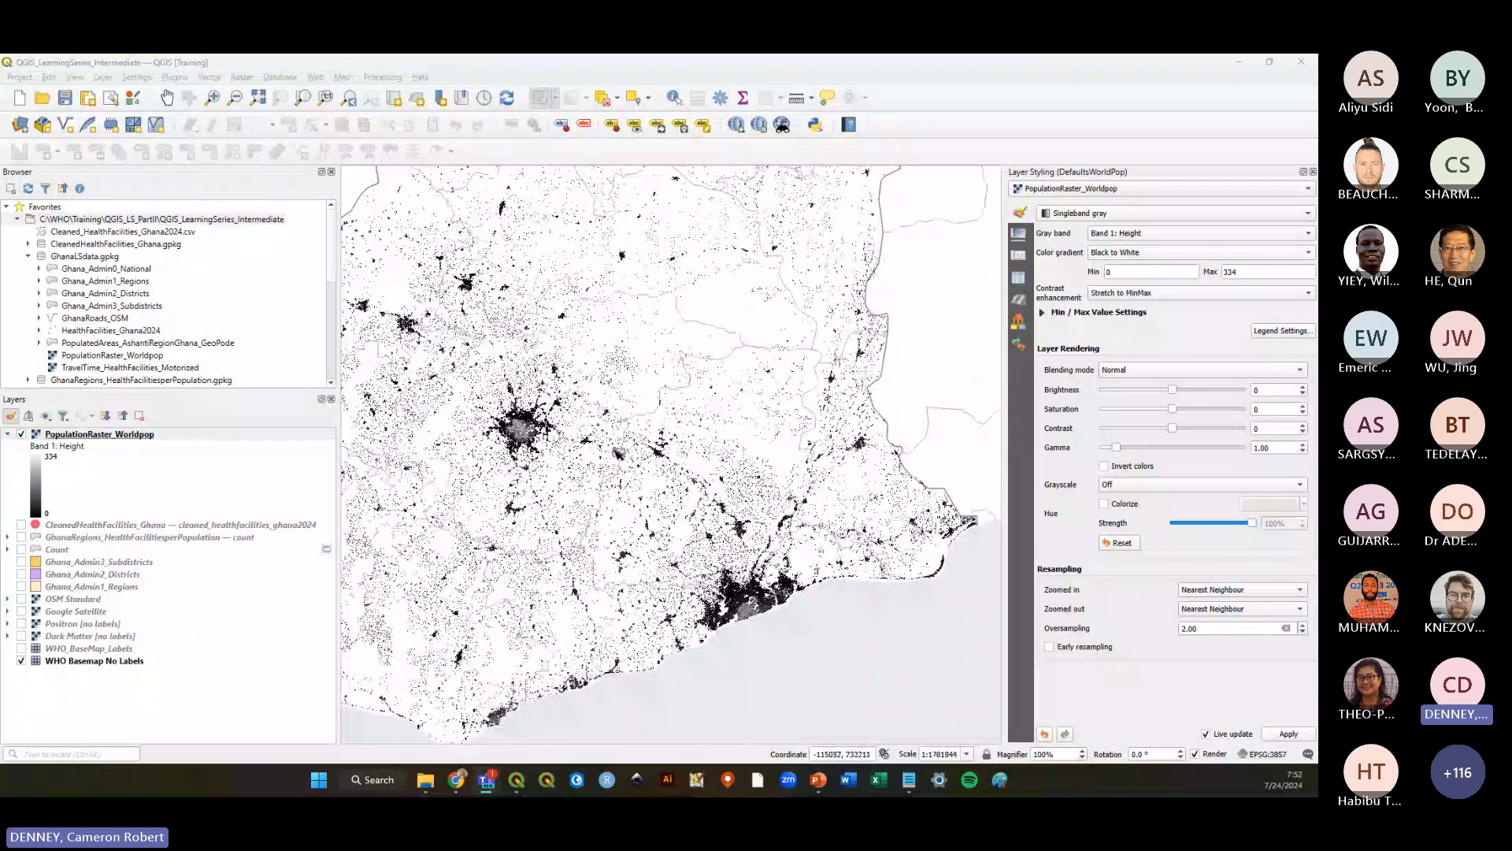
{"action": "left_click", "coordinate": [223, 506]}
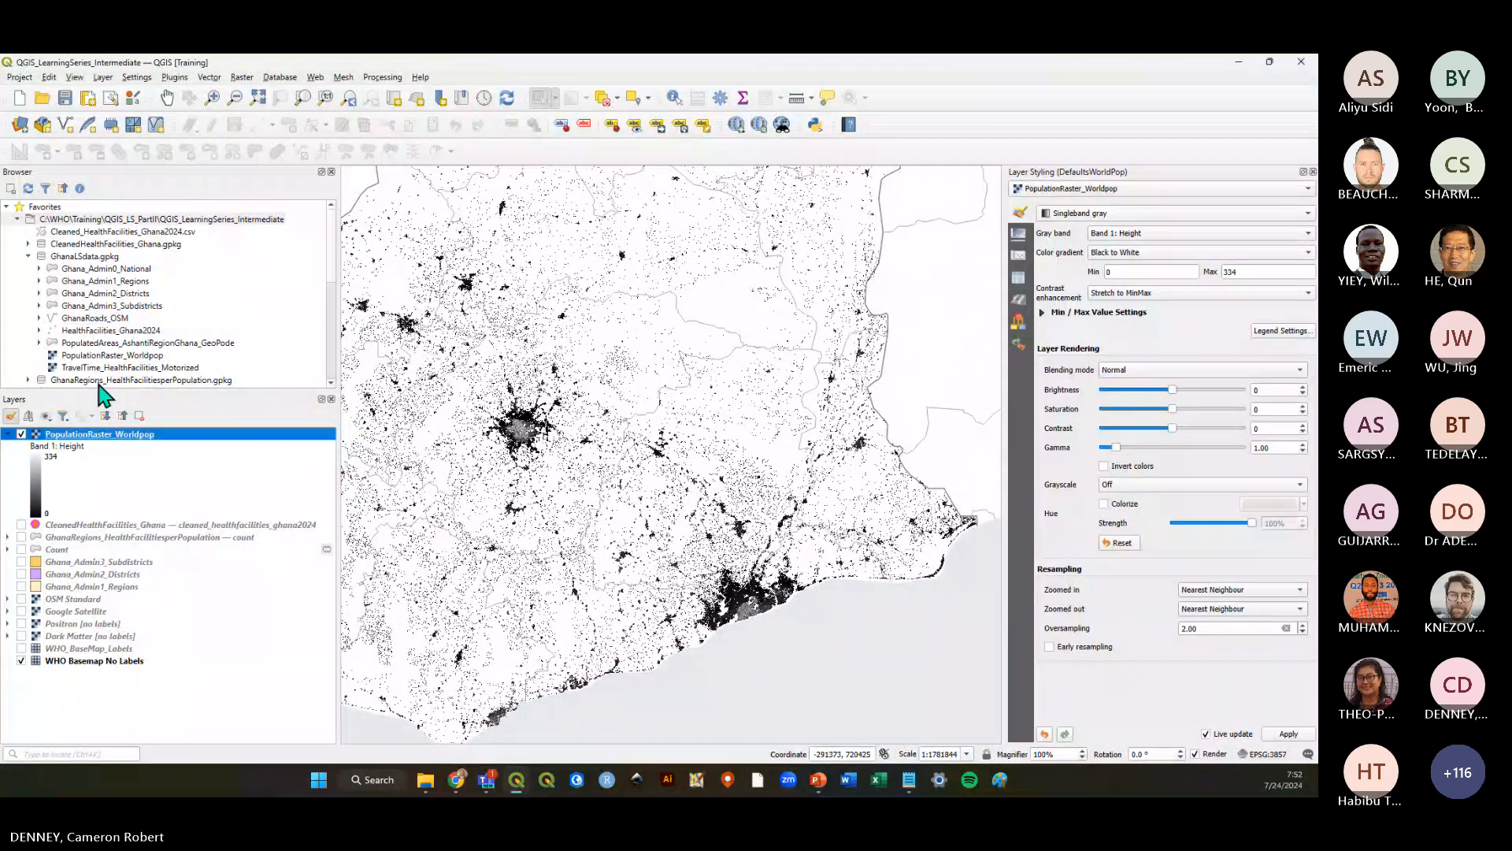
{"action": "left_click_drag", "start_coordinate": [152, 392], "coordinate": [140, 252]}
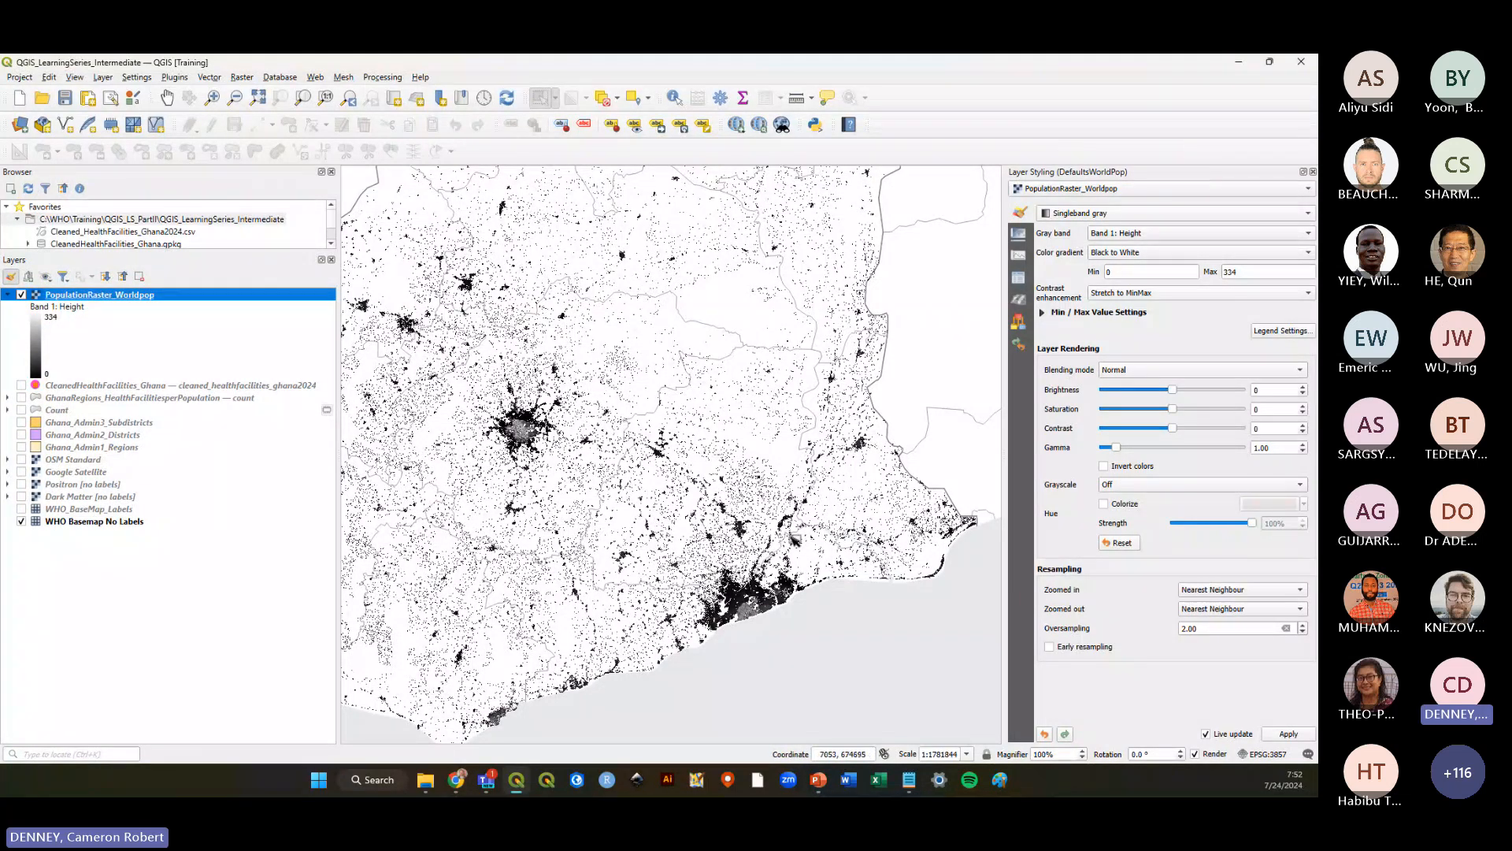
{"action": "scroll", "coordinate": [767, 630], "scroll_direction": "up", "scroll_amount": 3}
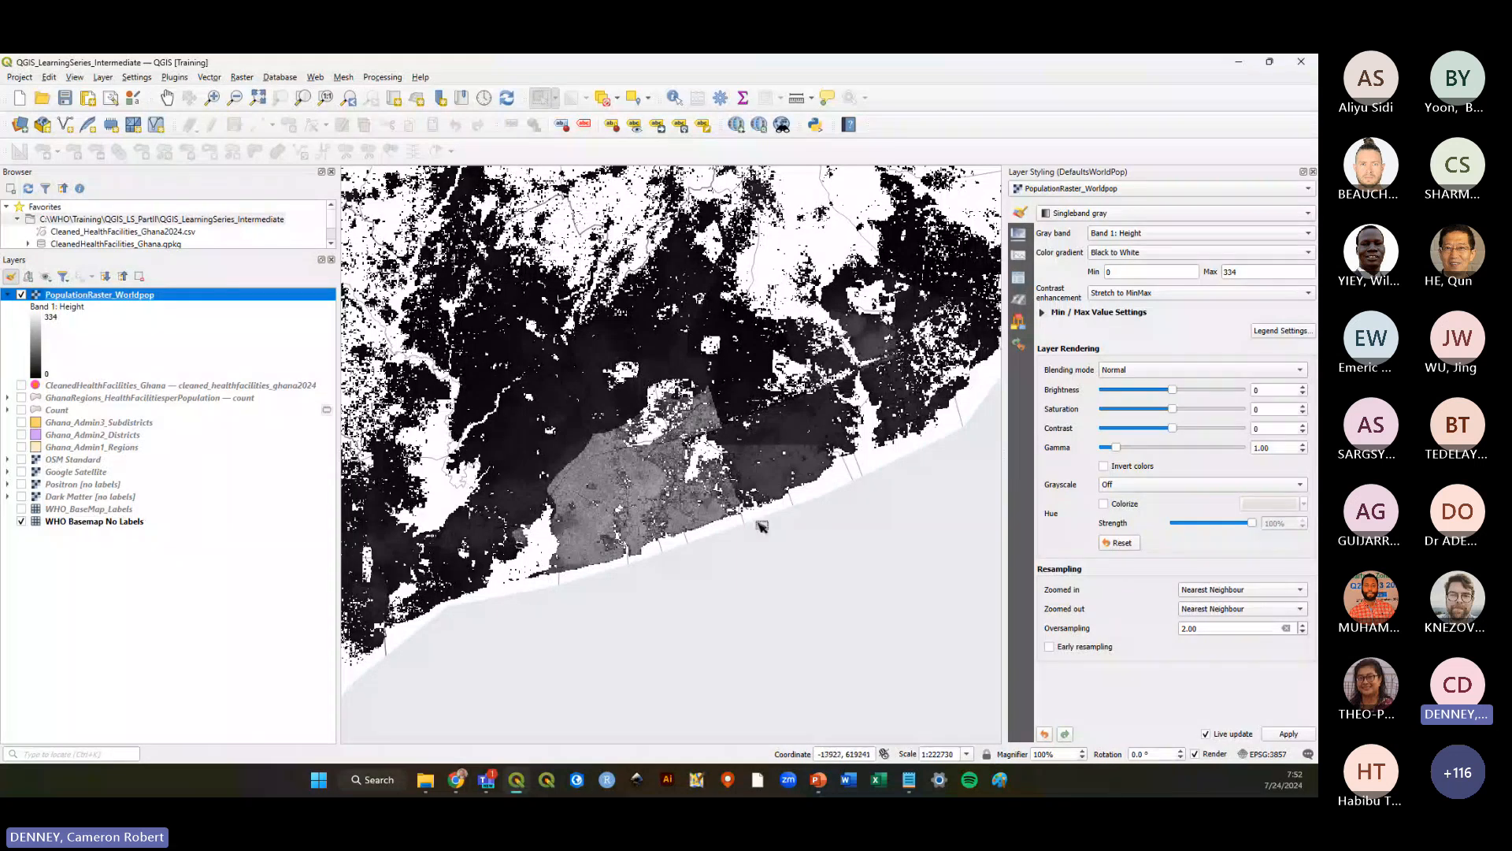
Select the PopulationRaster_Worldpop layer and set its renderer to Singleband pseudocolor in Layer Styling
{"action": "scroll", "coordinate": [761, 526], "scroll_direction": "down", "scroll_amount": 1}
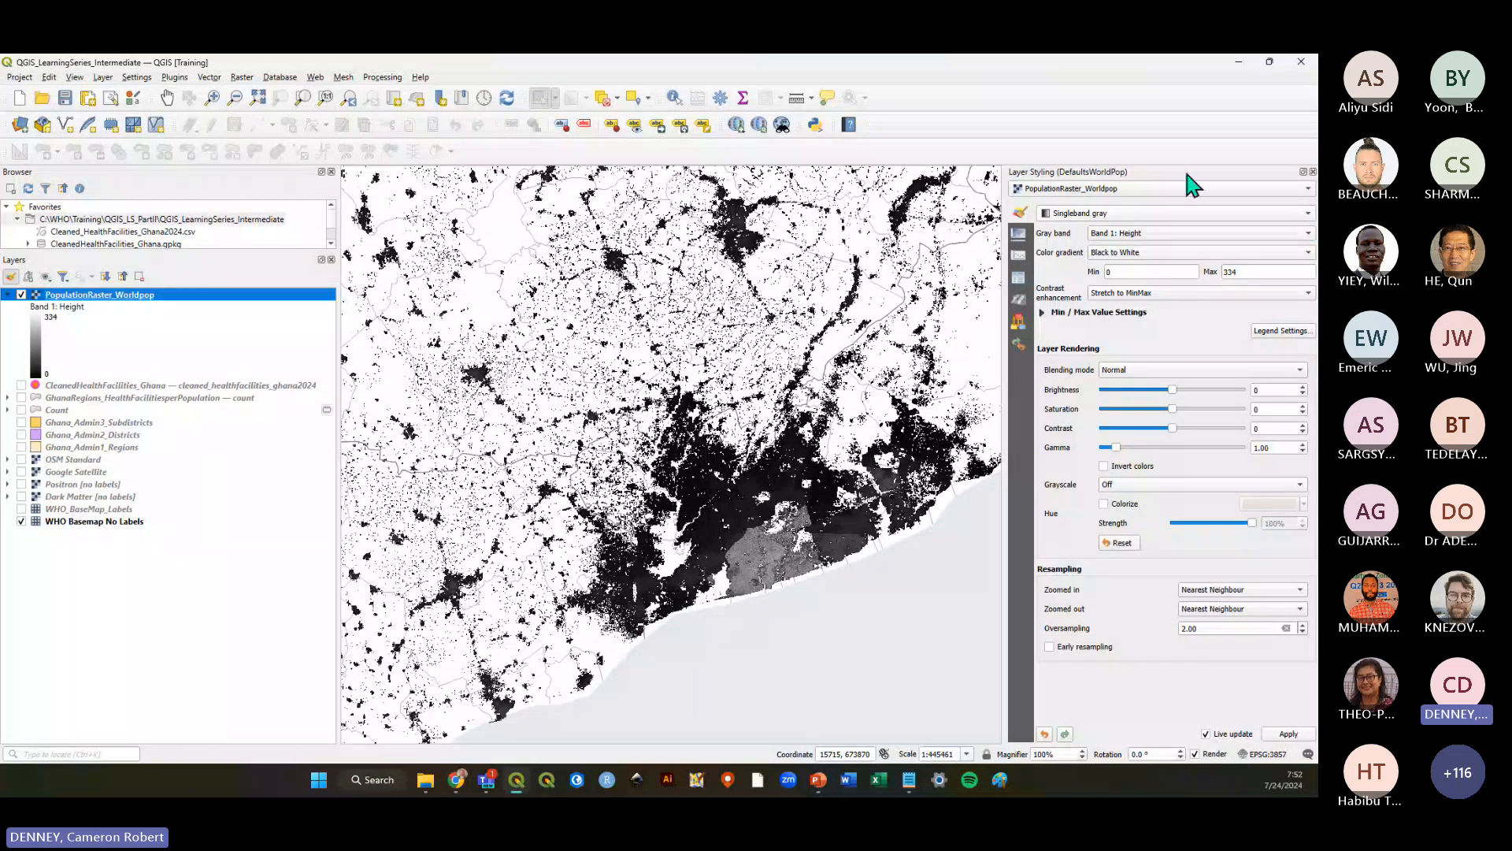
{"action": "left_click", "coordinate": [103, 386]}
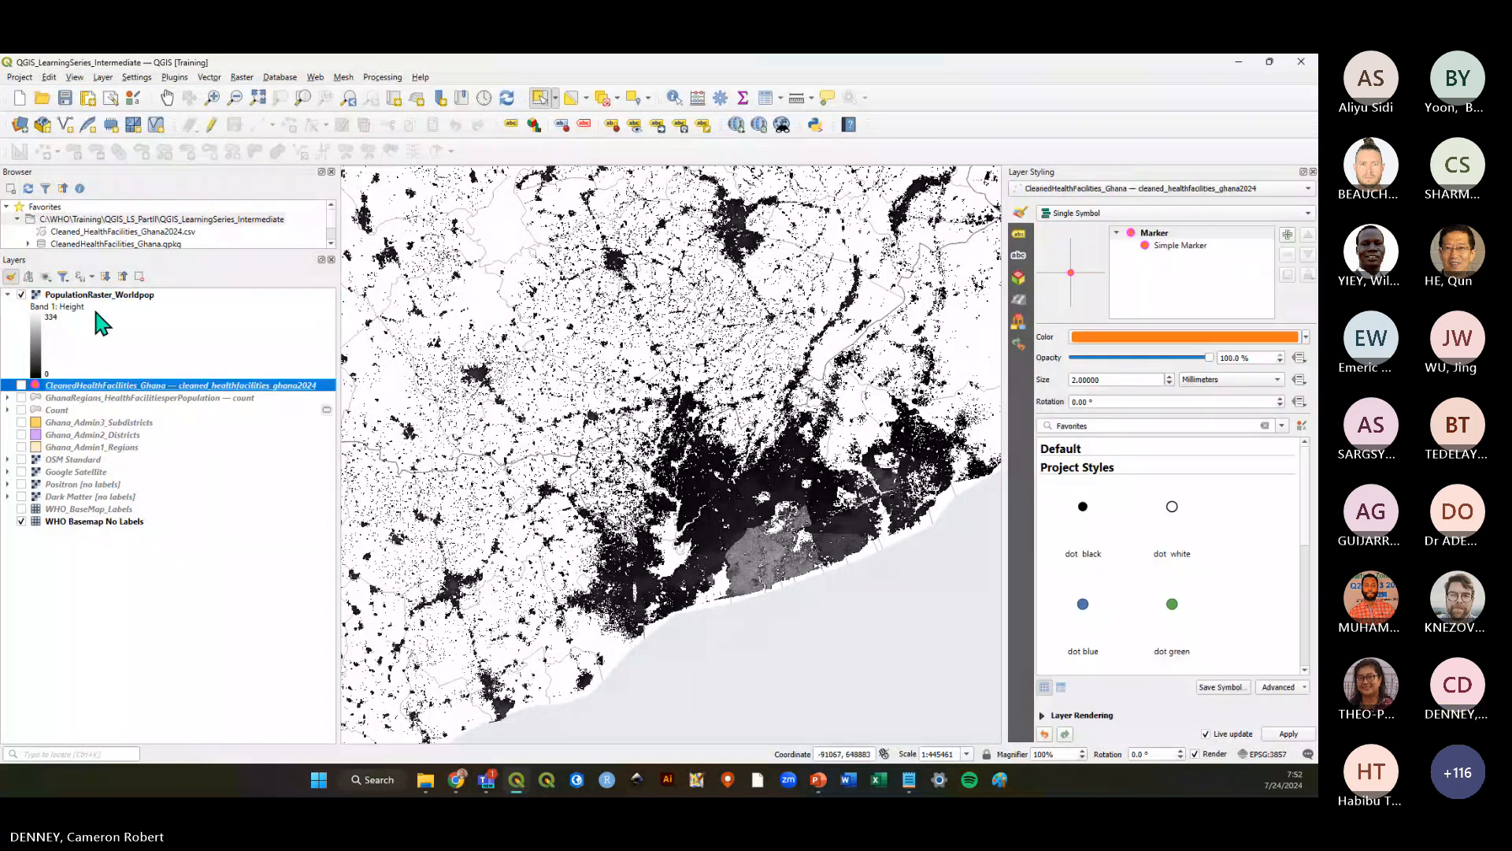
{"action": "left_click", "coordinate": [94, 309]}
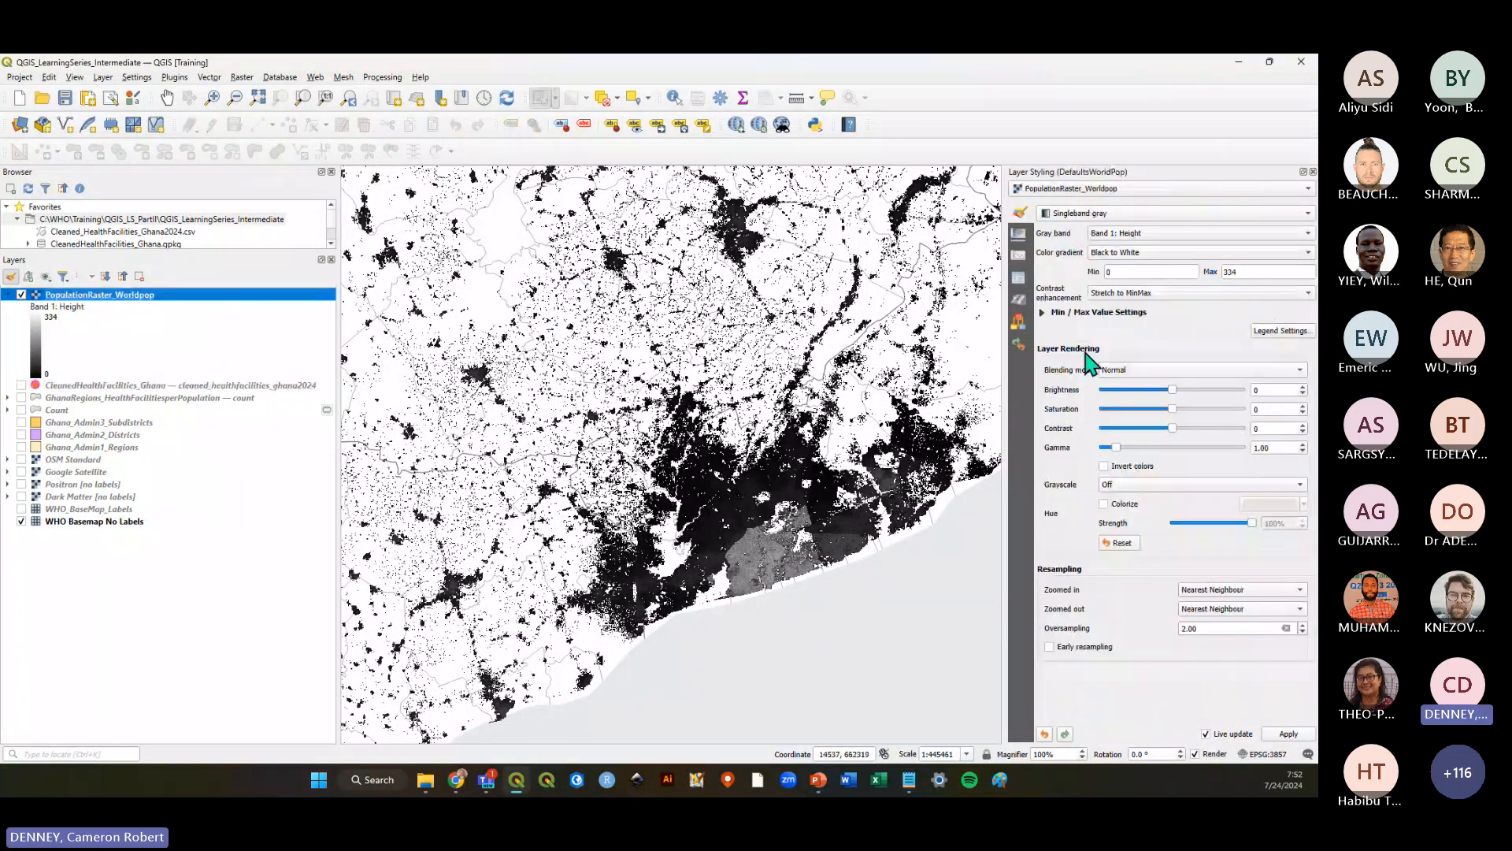
{"action": "left_click", "coordinate": [1047, 174]}
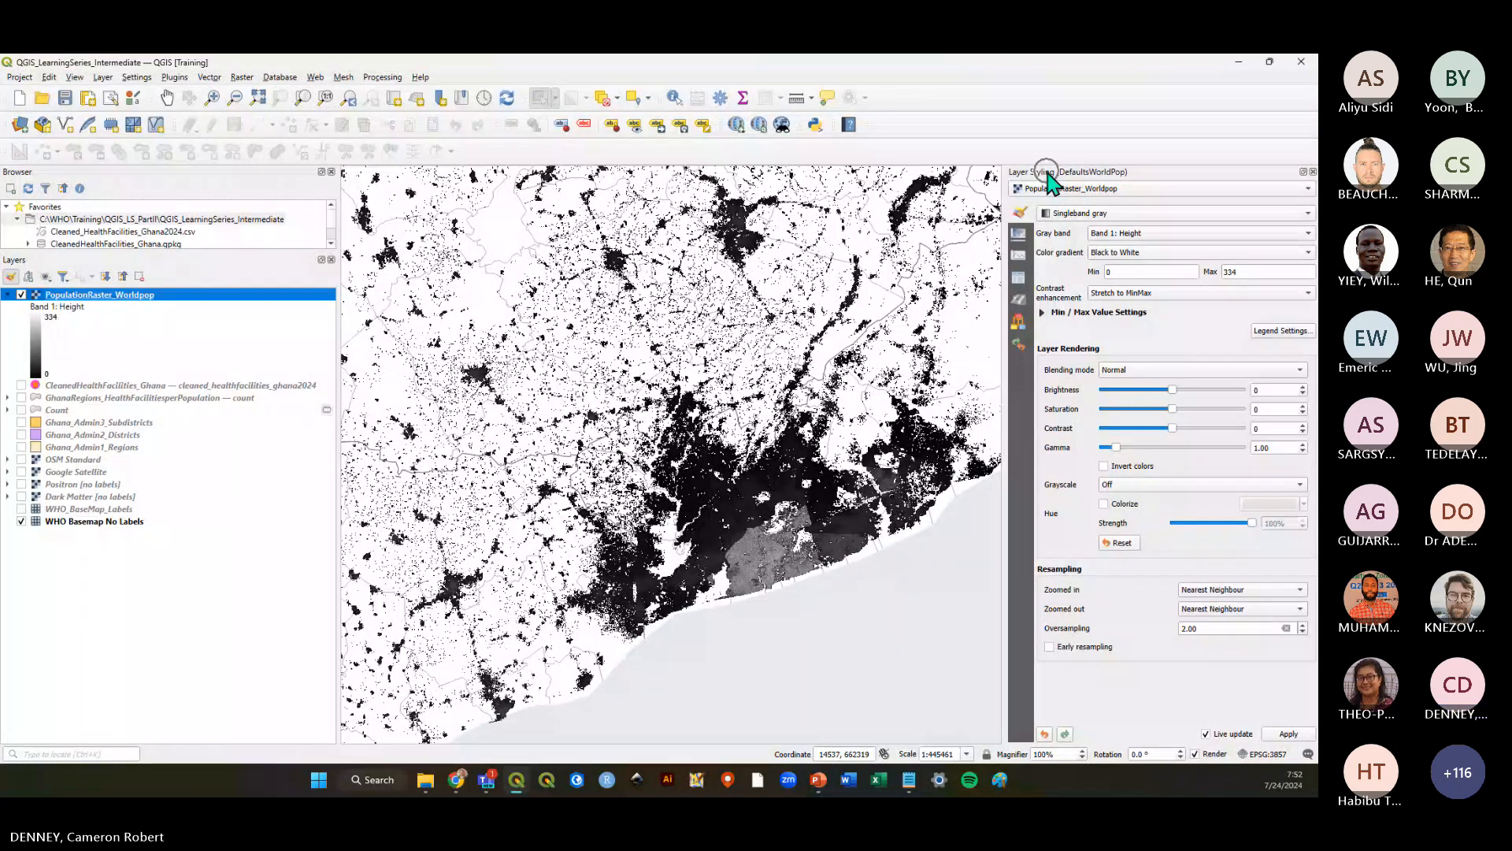
{"action": "left_click", "coordinate": [10, 276]}
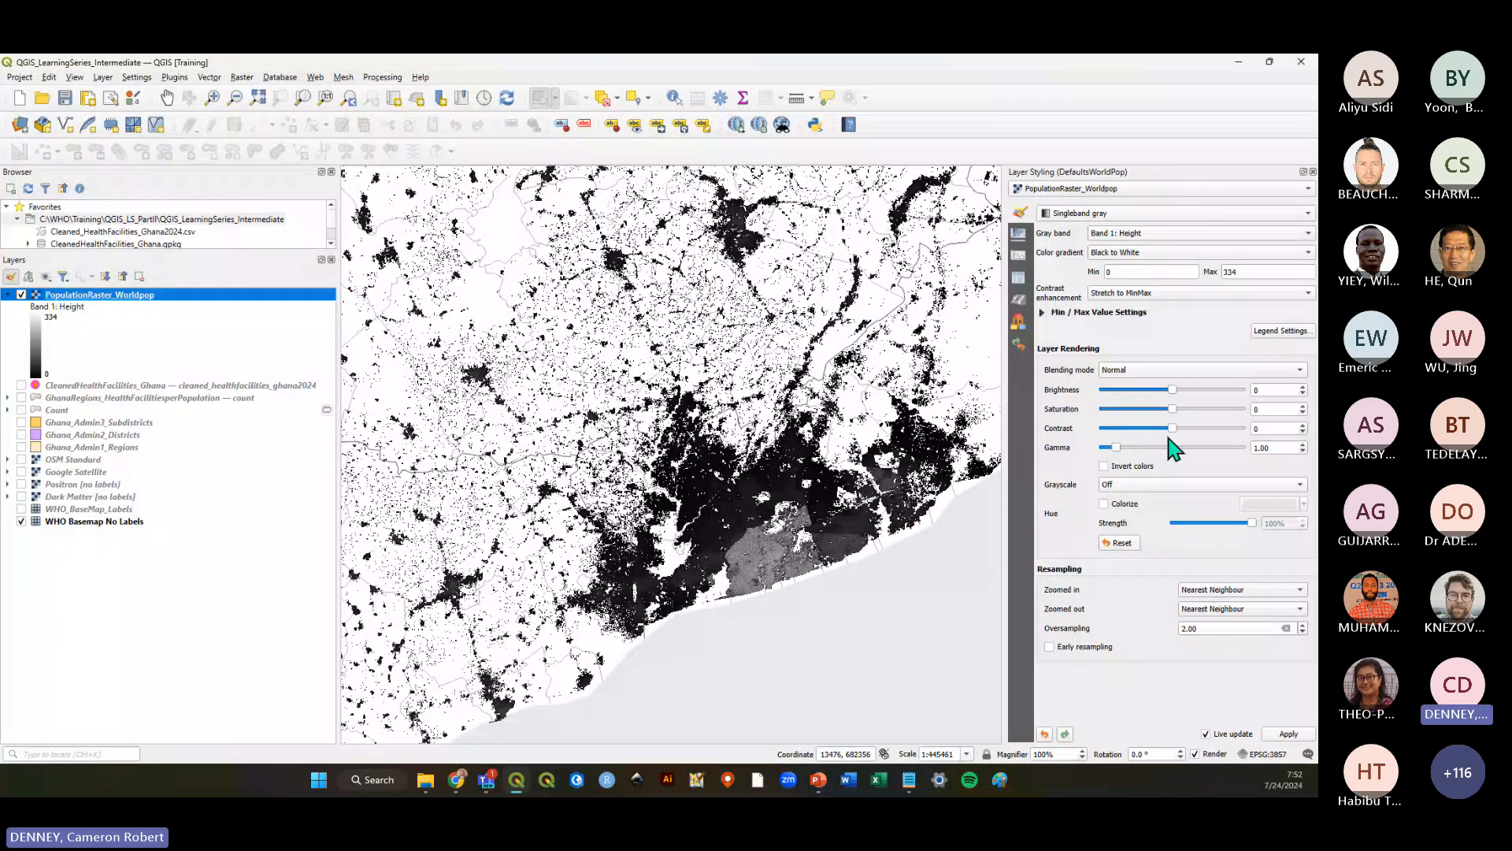
{"action": "left_click", "coordinate": [1310, 213]}
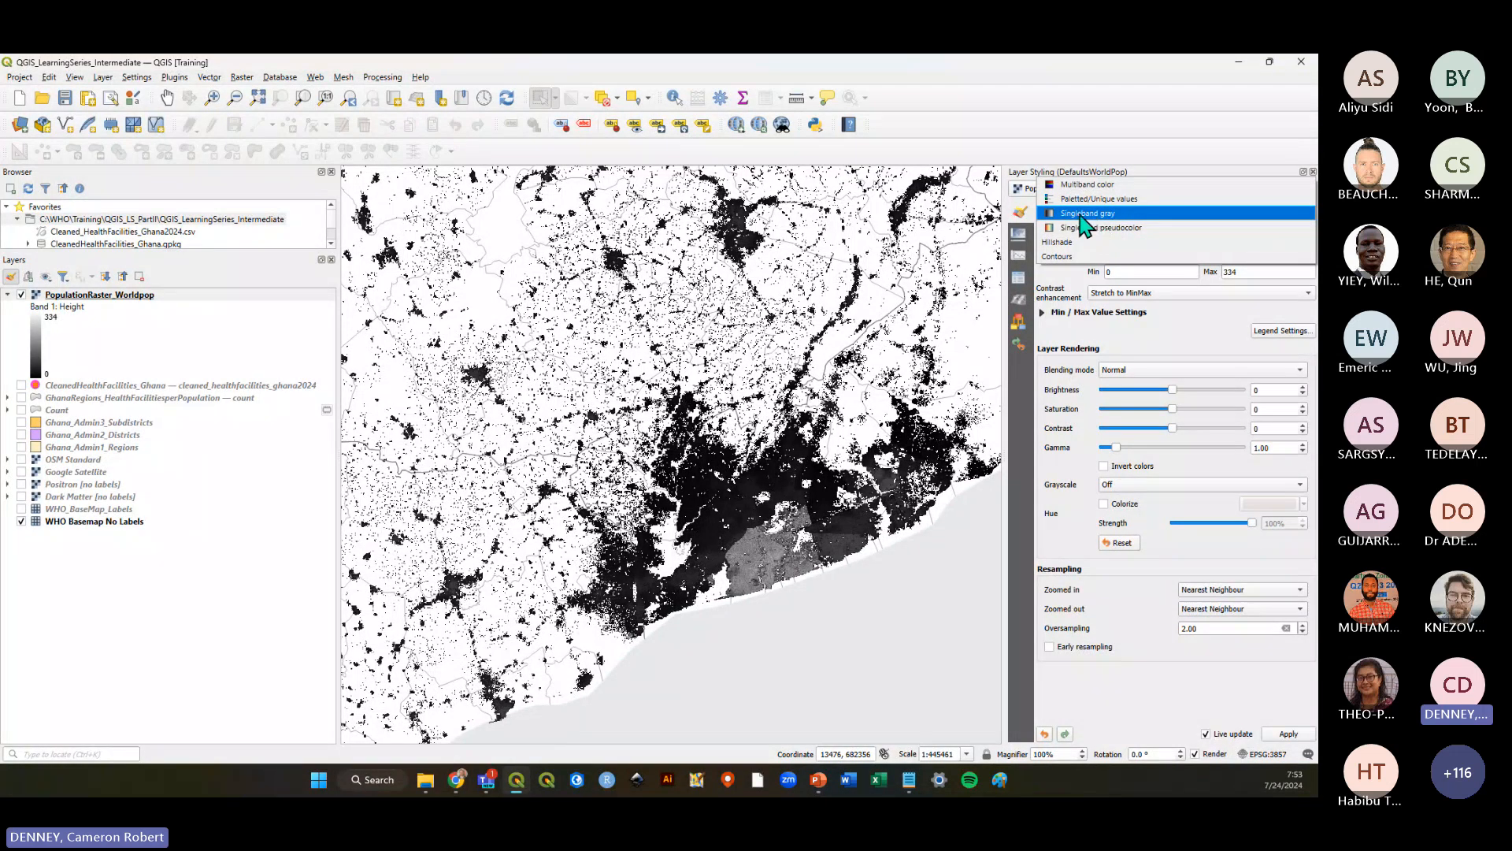
{"action": "left_click", "coordinate": [1153, 230]}
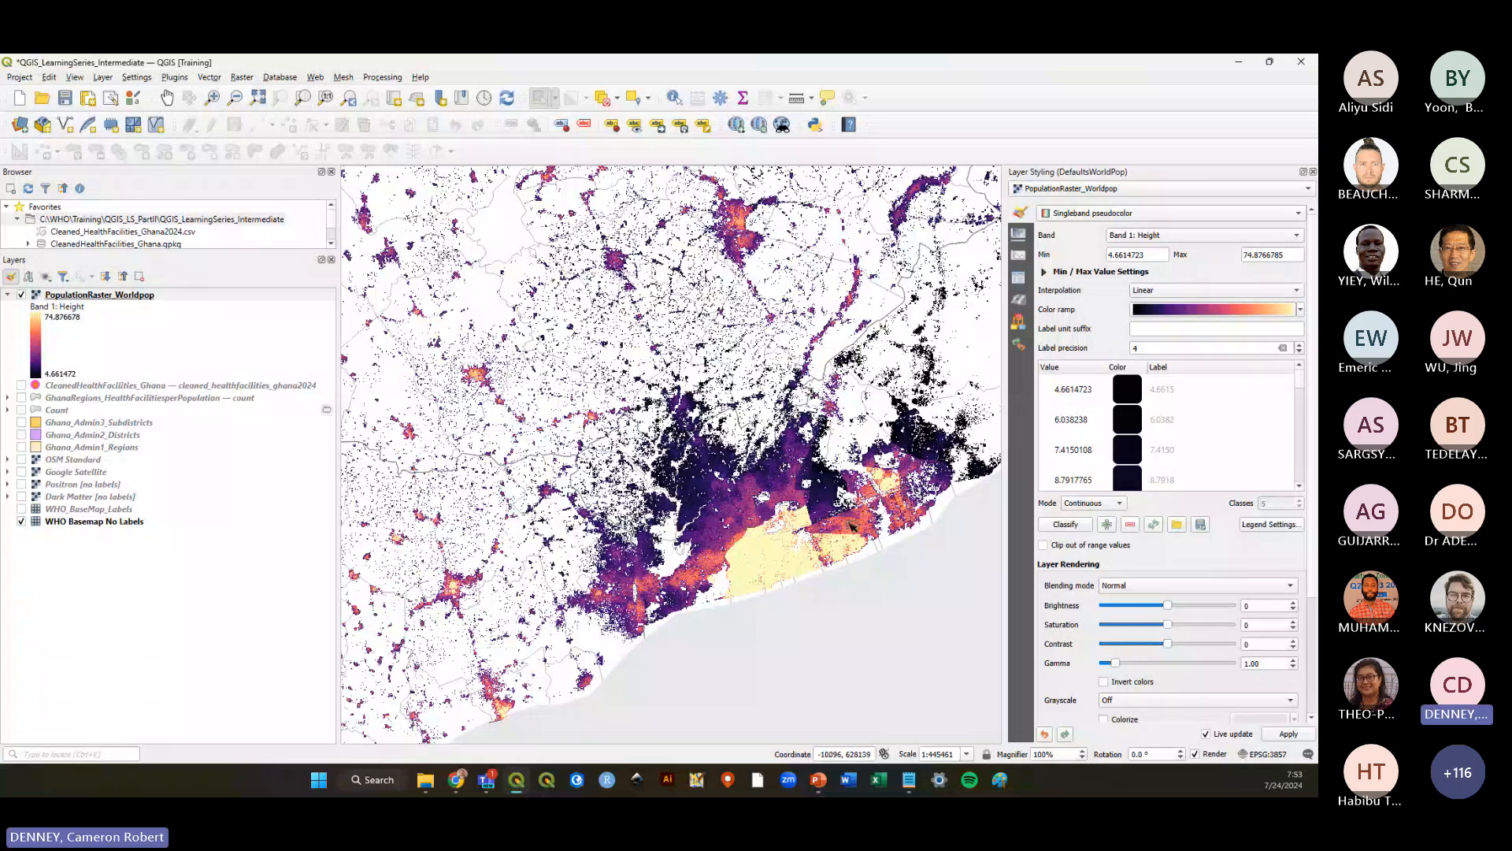
{"action": "scroll", "coordinate": [825, 574], "scroll_direction": "down", "scroll_amount": 2}
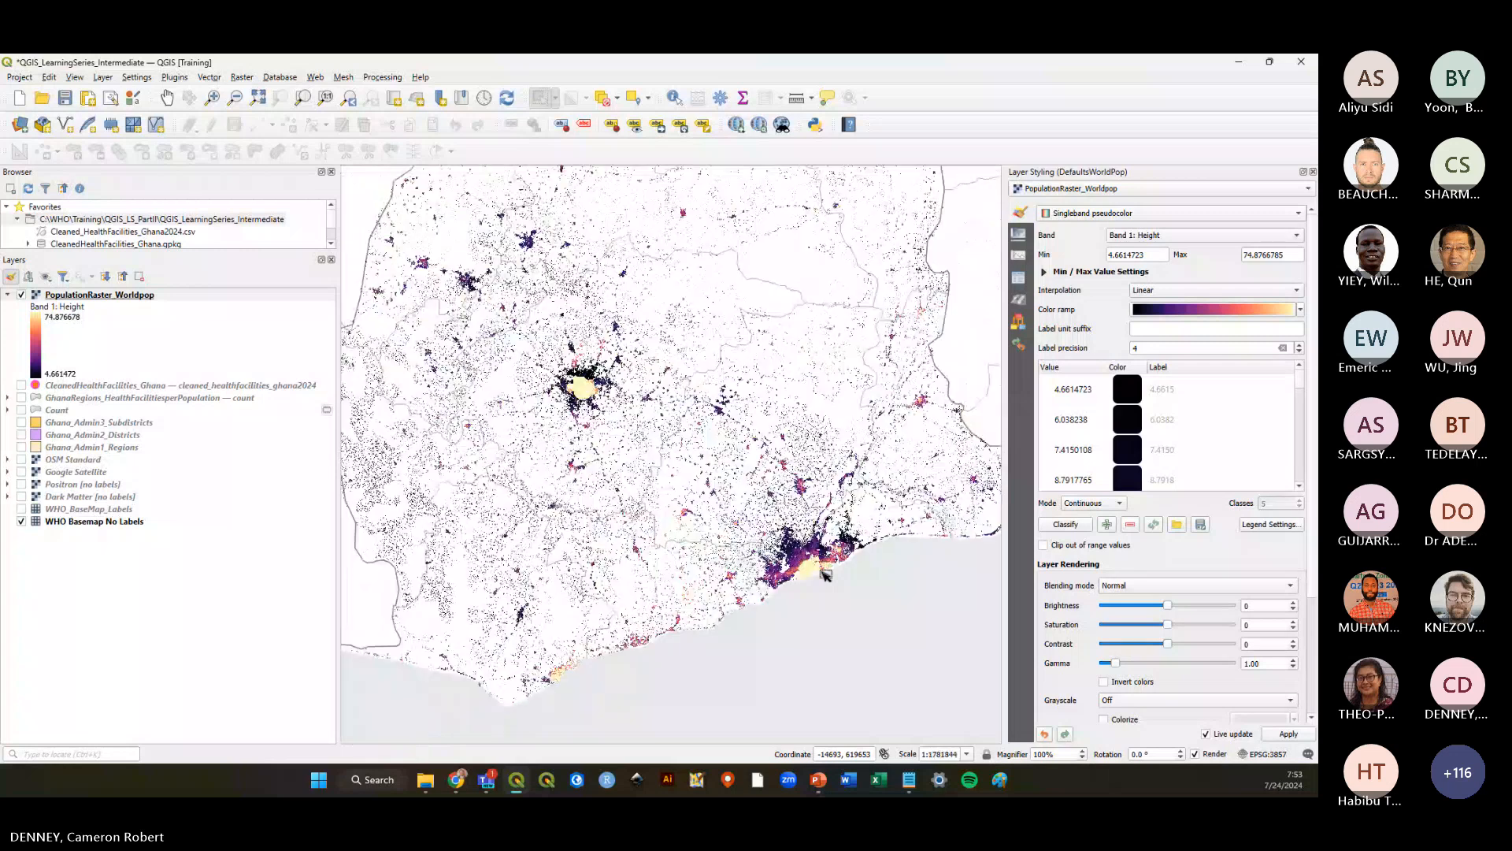
{"action": "scroll", "coordinate": [825, 574], "scroll_direction": "up", "scroll_amount": 2}
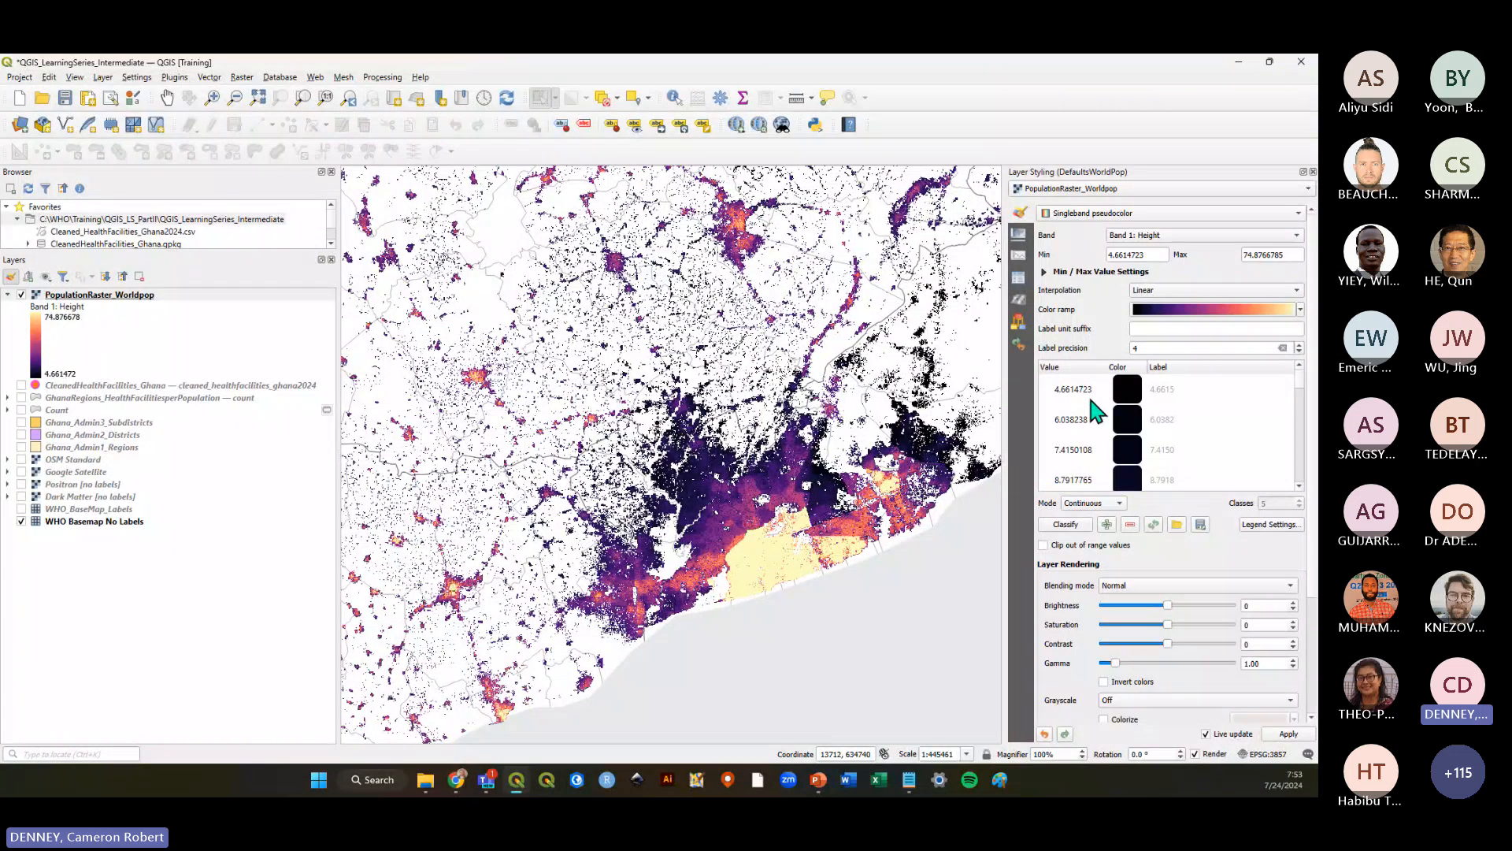
Review the raster's full table of color values, and invert its color ramp
{"action": "scroll", "coordinate": [1191, 408], "scroll_direction": "down", "scroll_amount": 1}
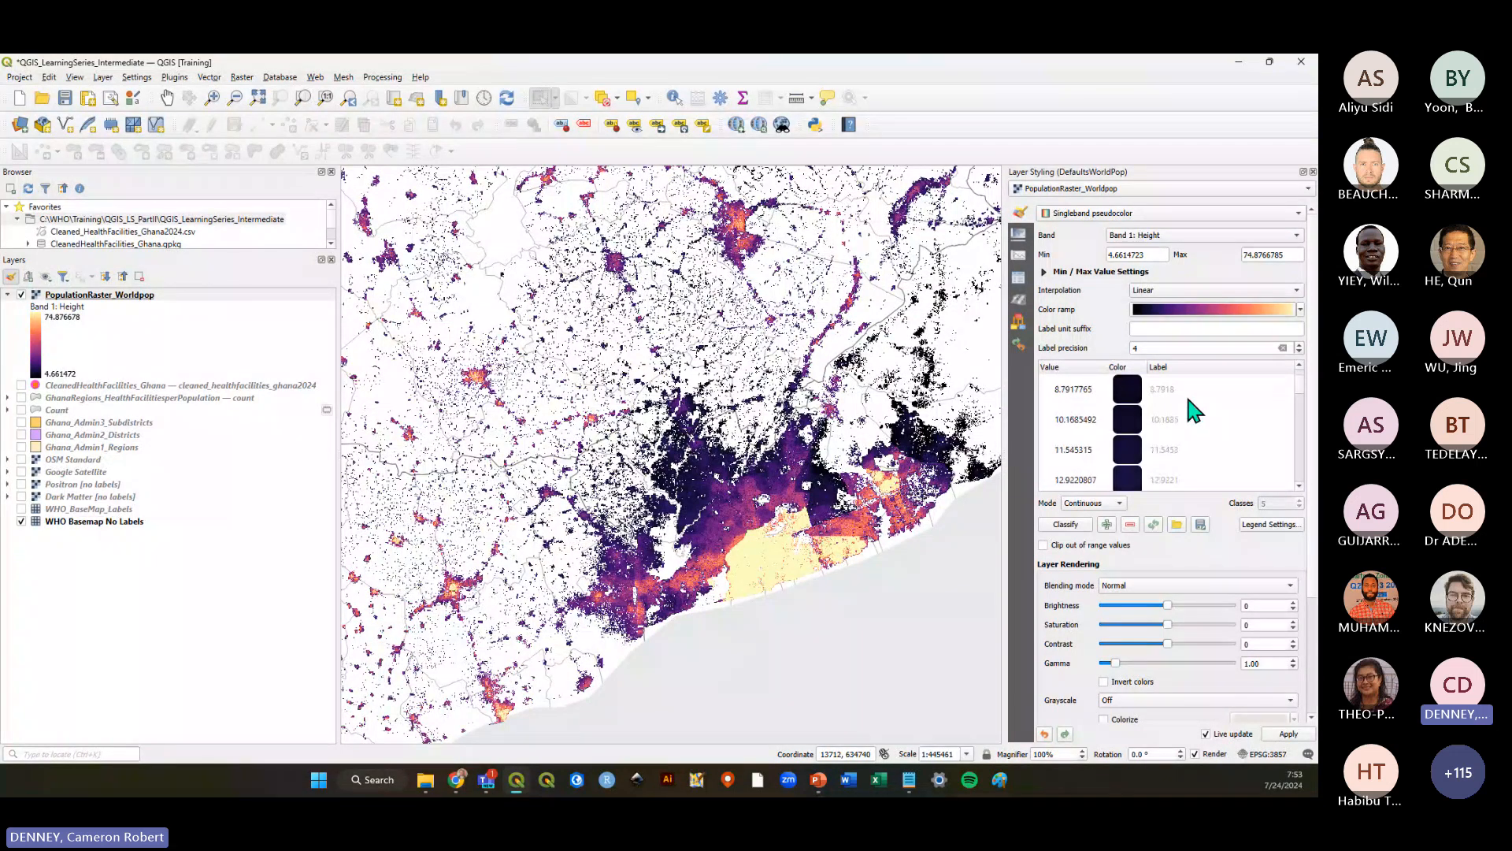
{"action": "scroll", "coordinate": [1188, 400], "scroll_direction": "down", "scroll_amount": 8}
{"action": "scroll", "coordinate": [1187, 414], "scroll_direction": "down", "scroll_amount": 8}
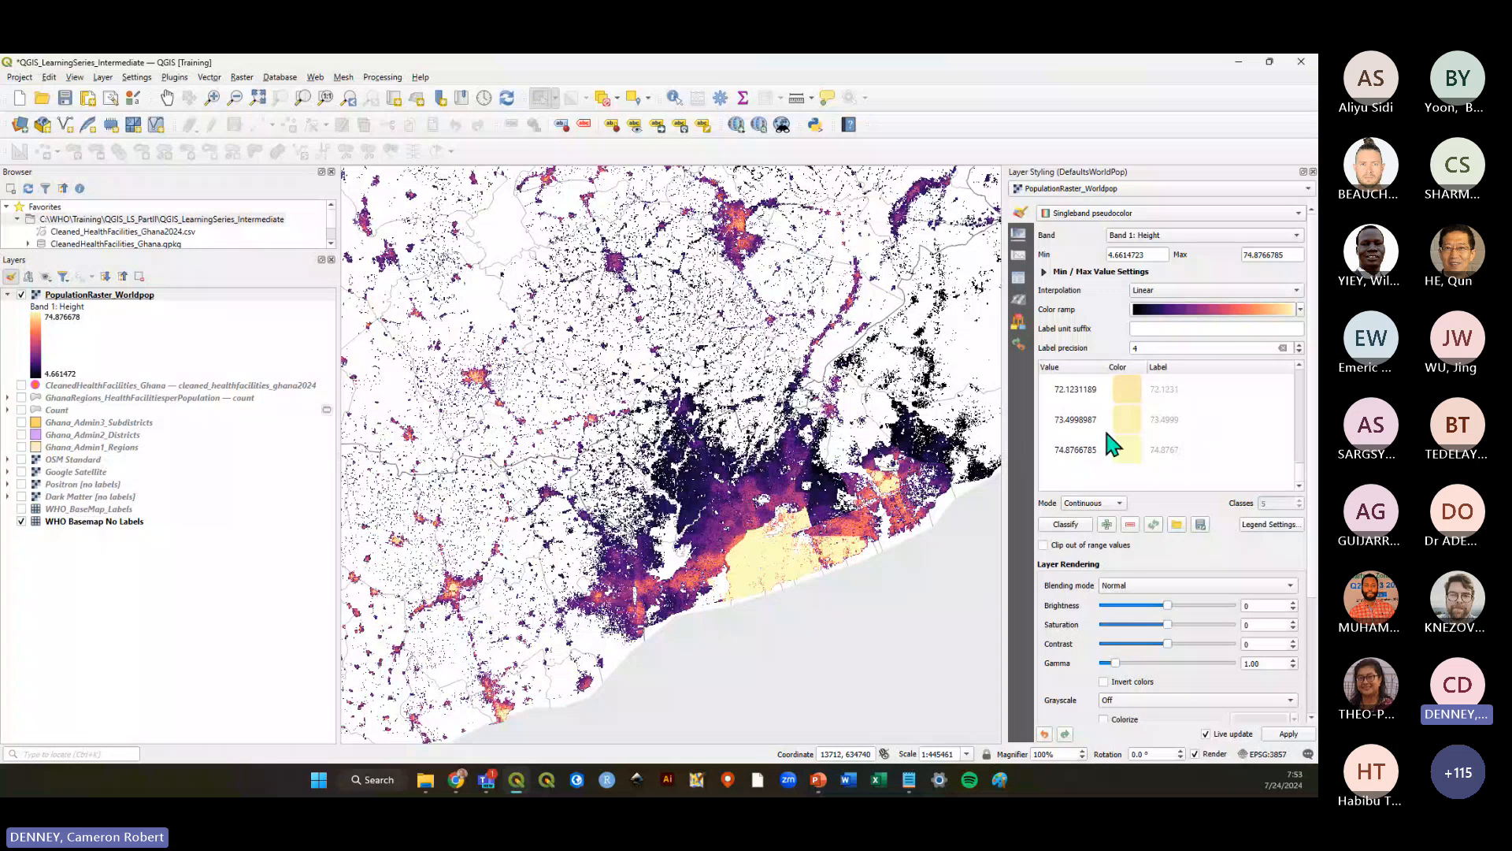
{"action": "scroll", "coordinate": [1178, 452], "scroll_direction": "up", "scroll_amount": 15}
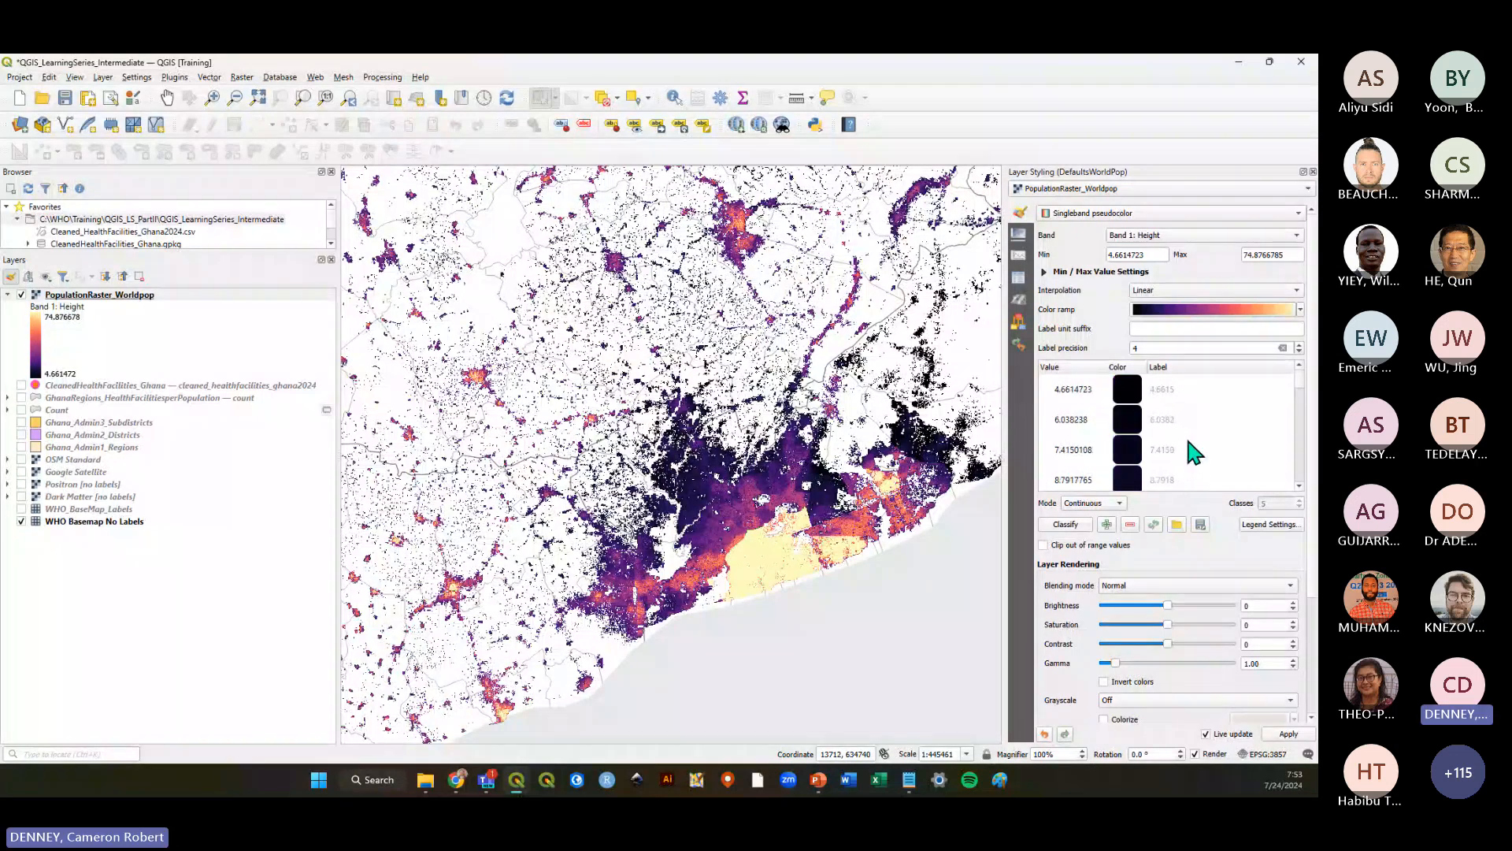
{"action": "left_click", "coordinate": [1173, 319]}
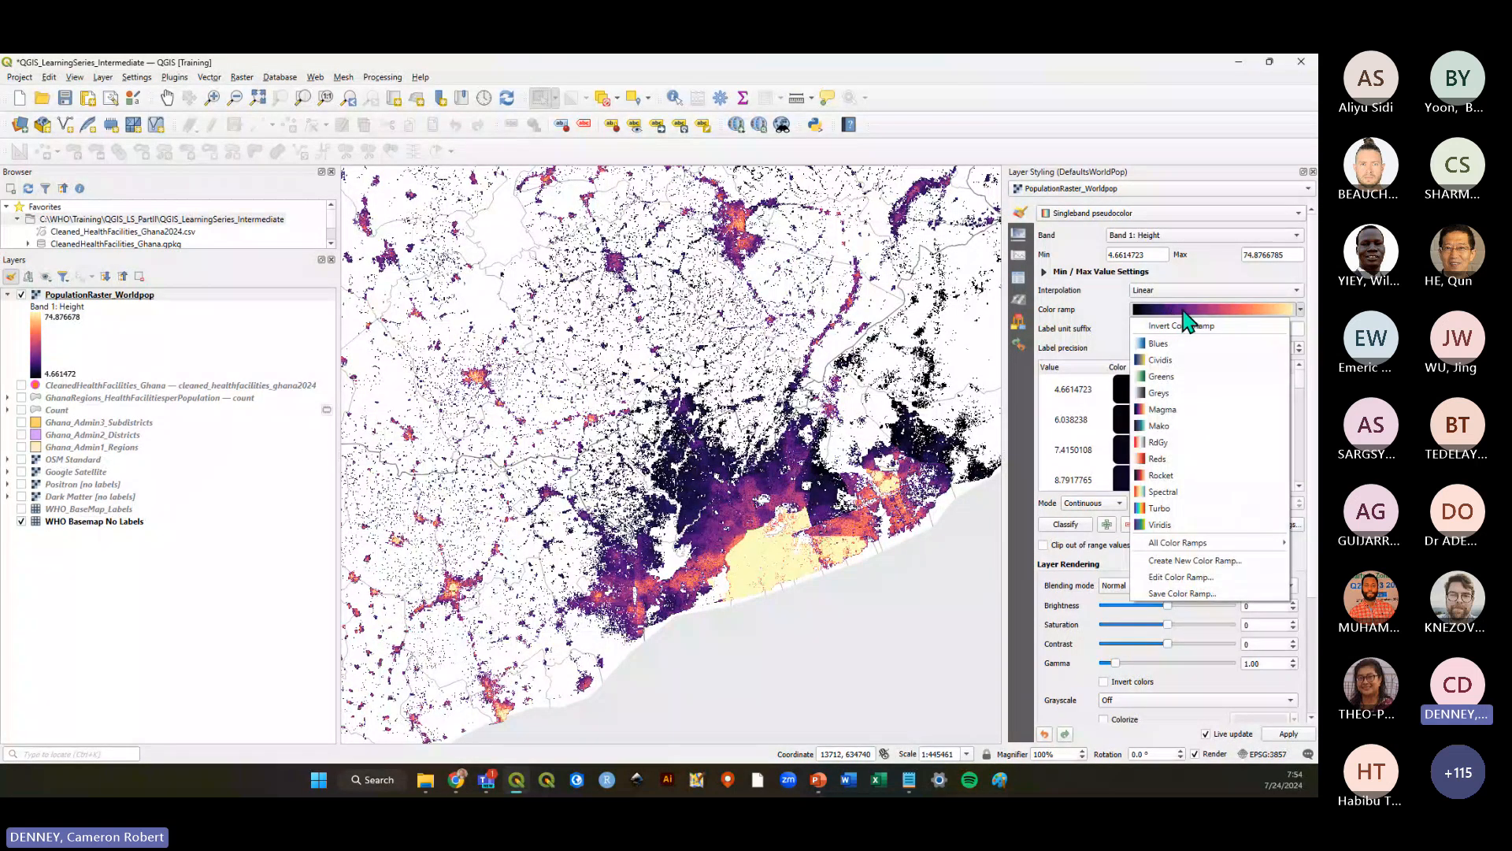
{"action": "key", "text": "ctrl"}
{"action": "key", "text": "ctrl"}
{"action": "key", "text": "ctrl"}
{"action": "key", "text": "ctrl"}
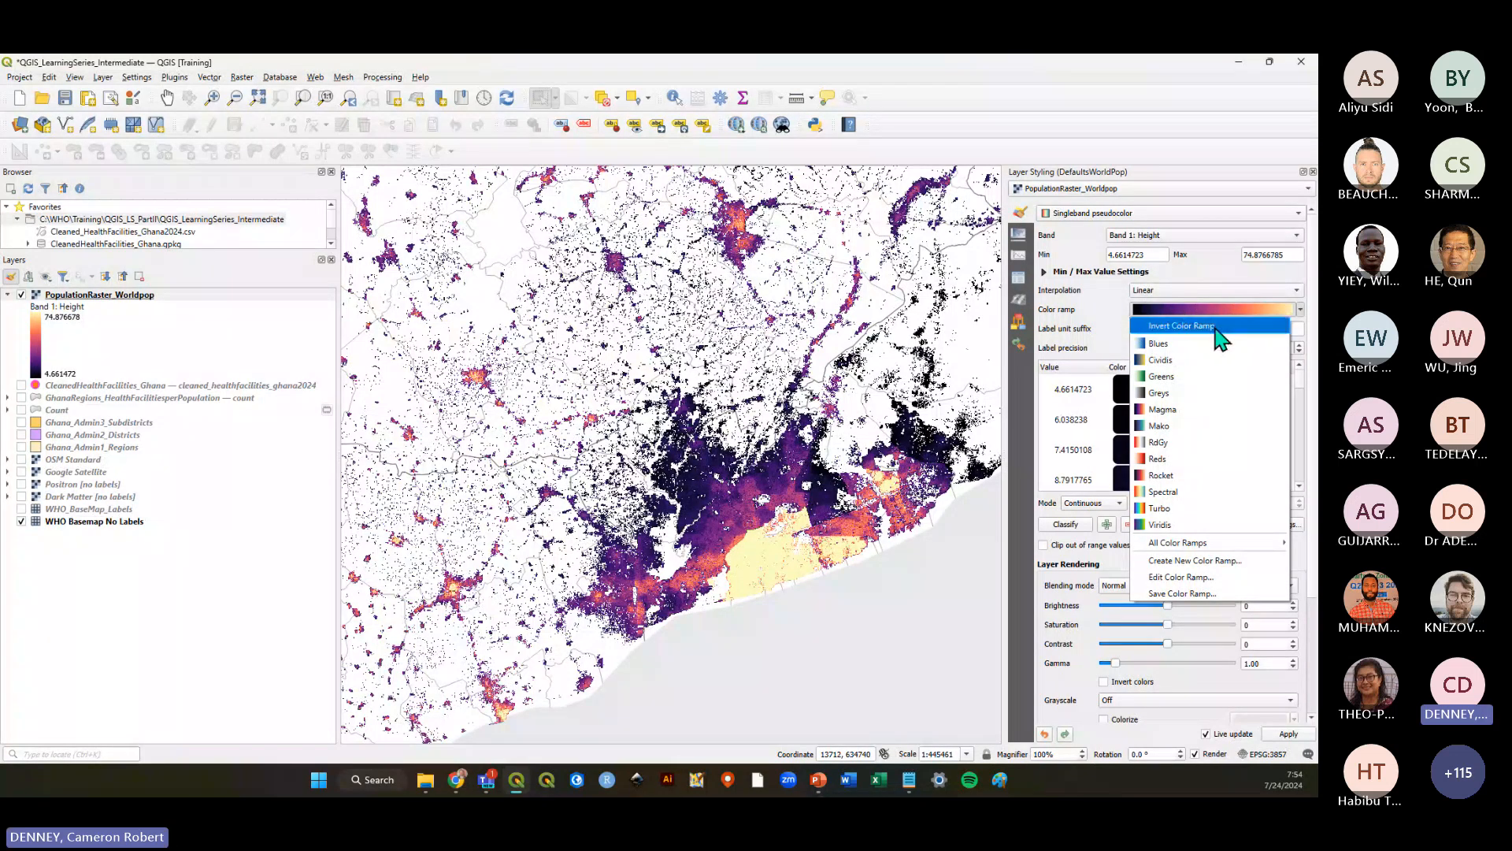
{"action": "left_click", "coordinate": [1216, 328]}
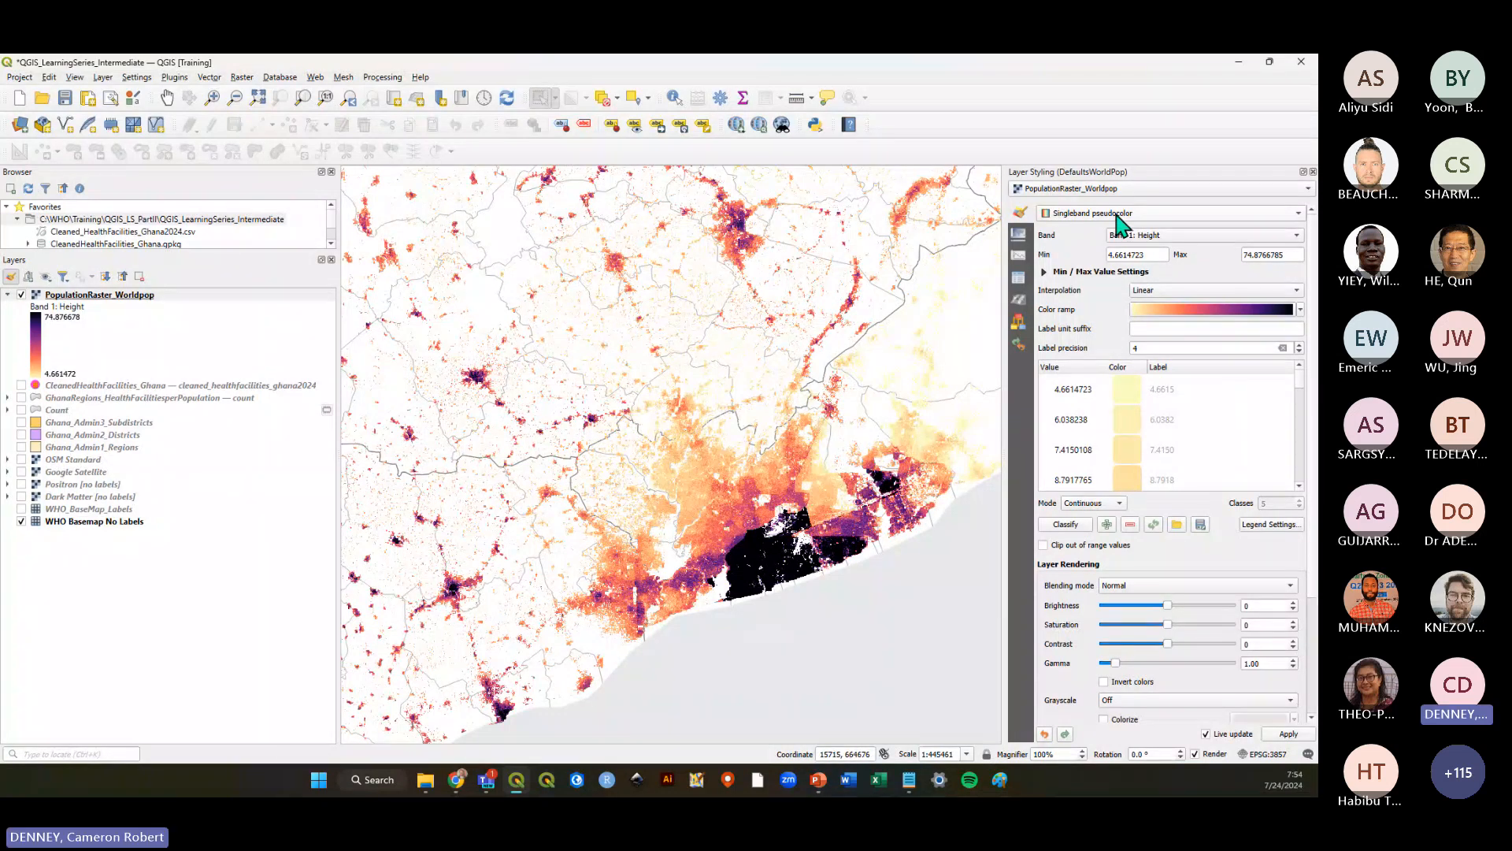
{"action": "left_click", "coordinate": [123, 298]}
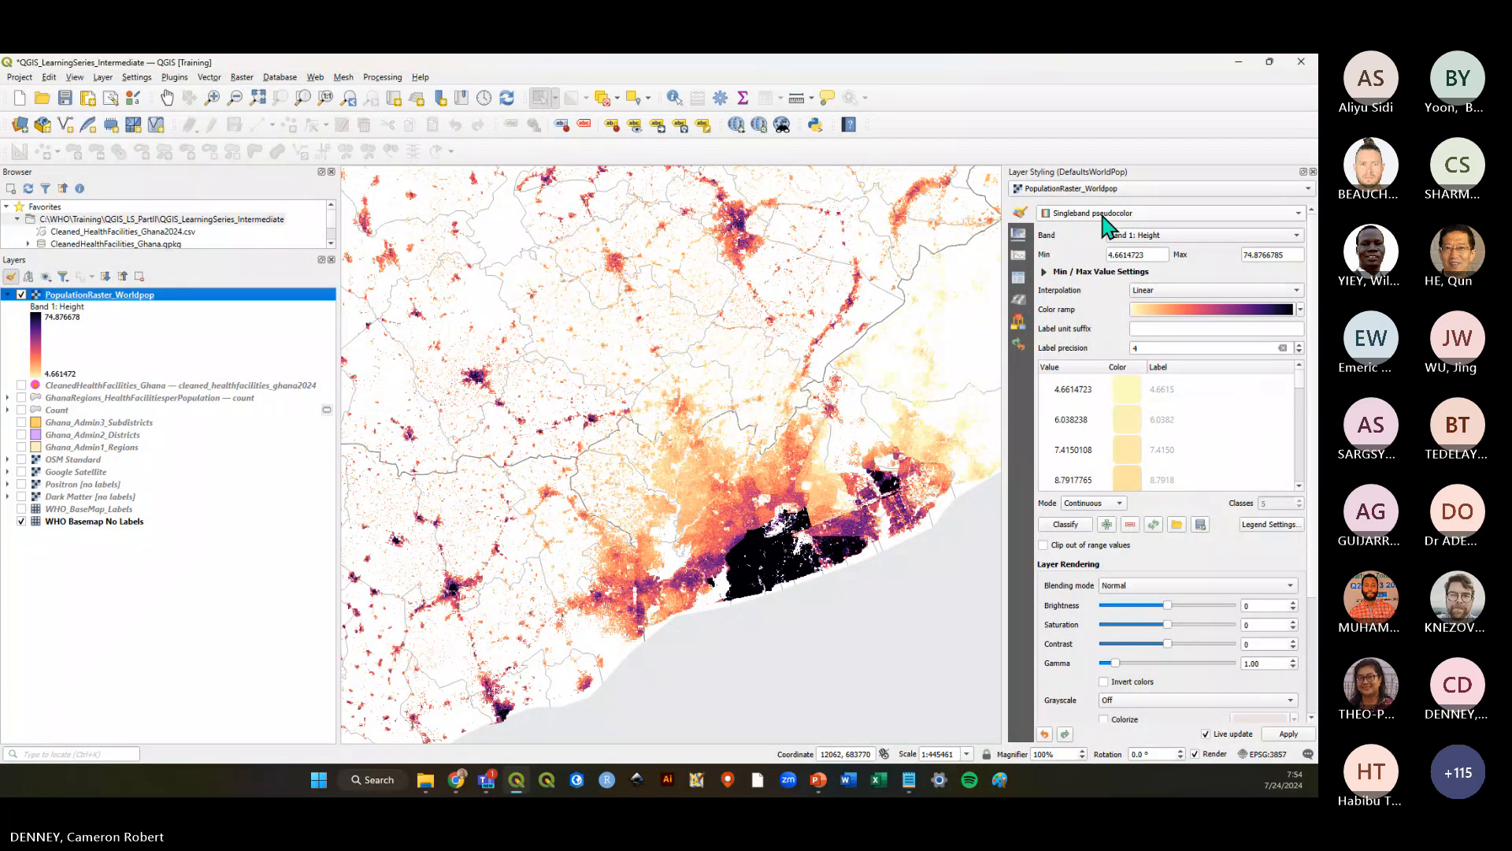
{"action": "left_click", "coordinate": [1205, 309]}
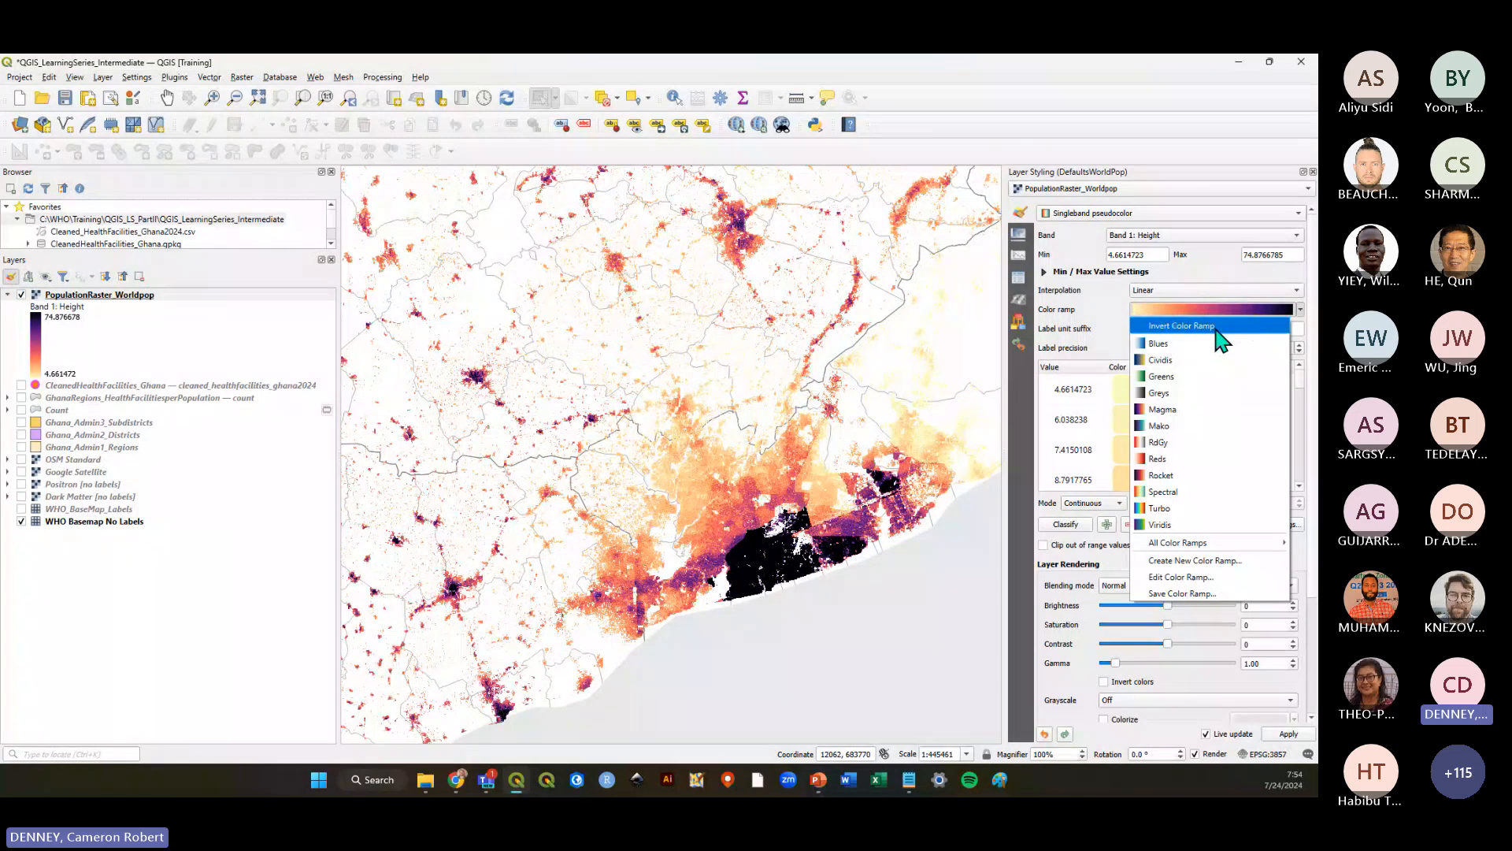
{"action": "left_click", "coordinate": [1101, 323]}
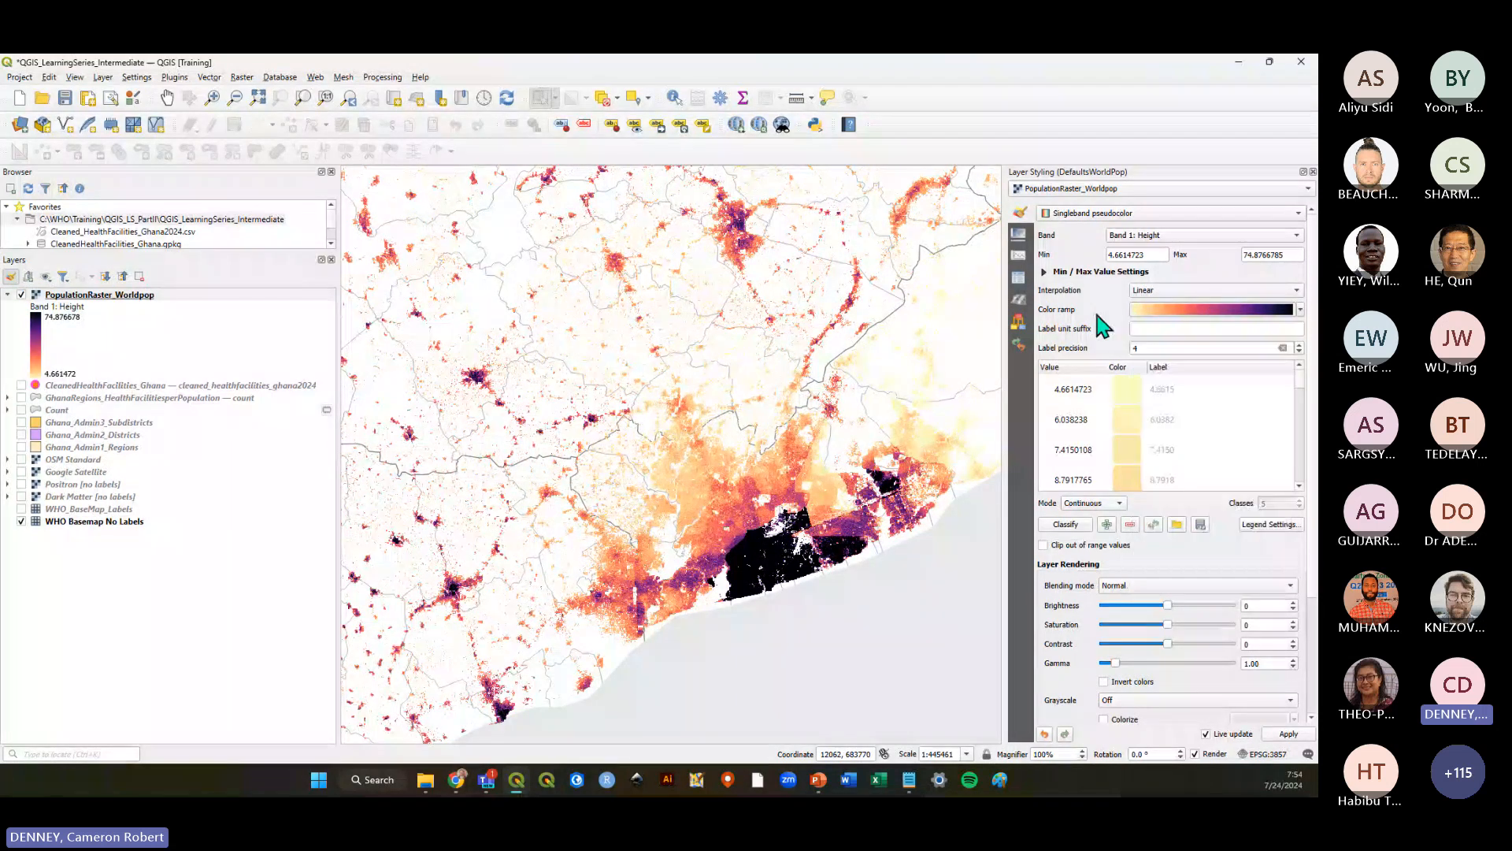
Examine the restyled population raster at several towns and settlements, comparing individual cells with the wider surroundings
{"action": "scroll", "coordinate": [783, 602], "scroll_direction": "down", "scroll_amount": 1}
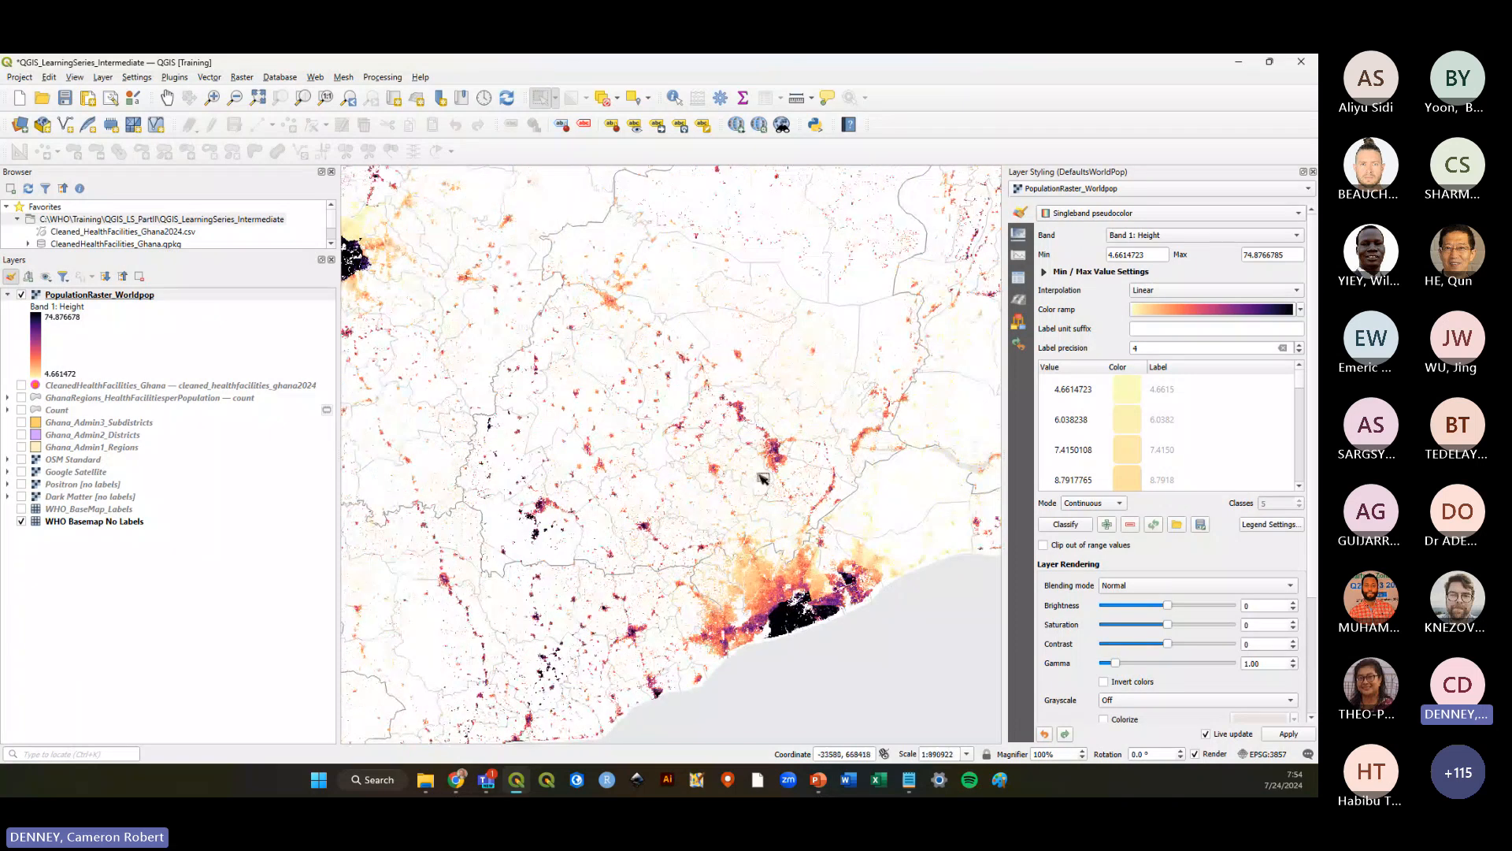
{"action": "scroll", "coordinate": [775, 452], "scroll_direction": "up", "scroll_amount": 2}
{"action": "scroll", "coordinate": [776, 449], "scroll_direction": "up", "scroll_amount": 2}
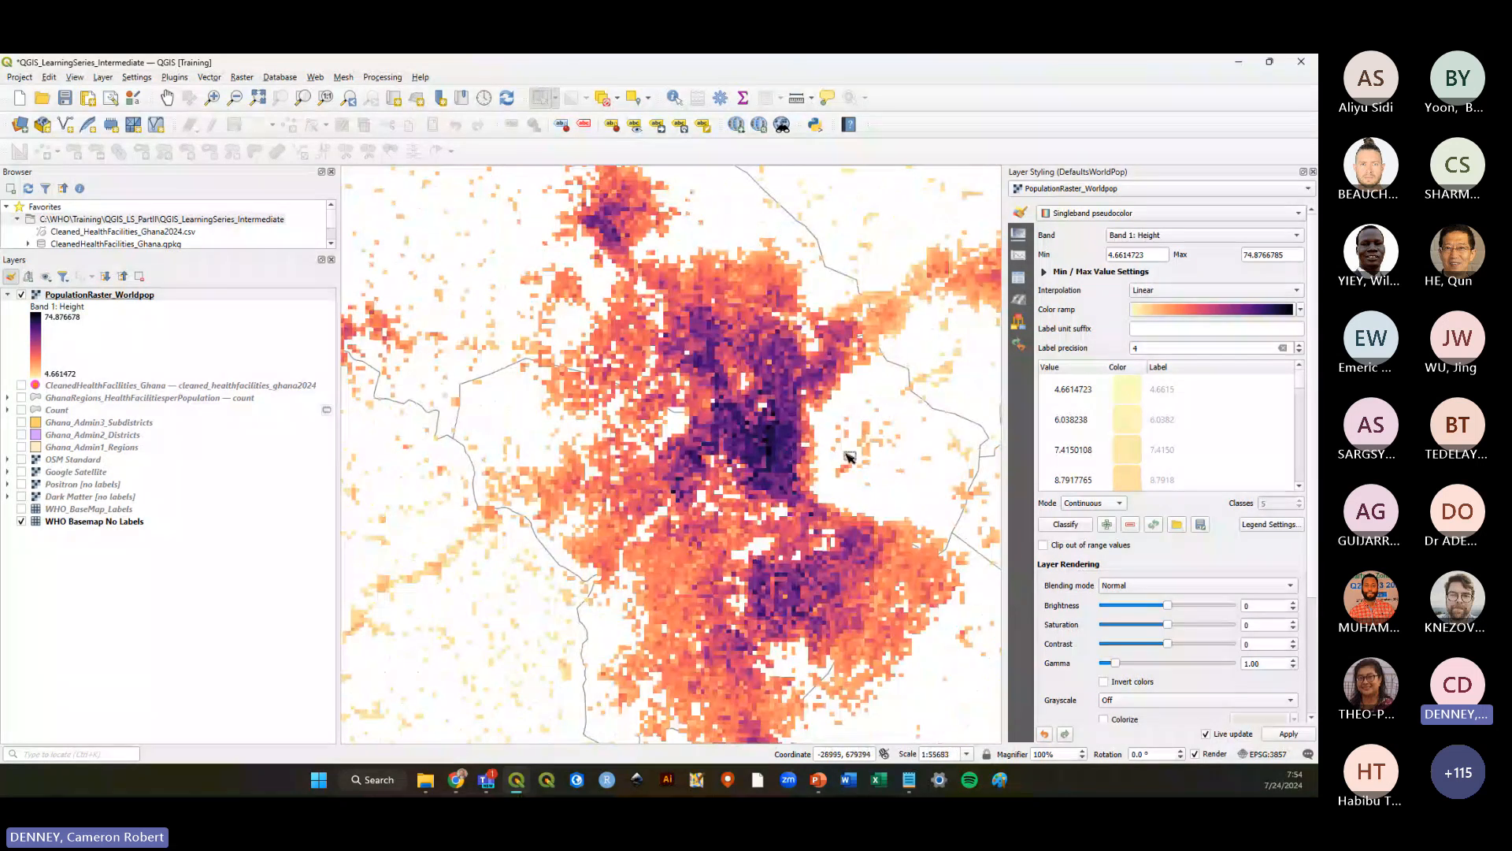
{"action": "scroll", "coordinate": [876, 627], "scroll_direction": "down", "scroll_amount": 3}
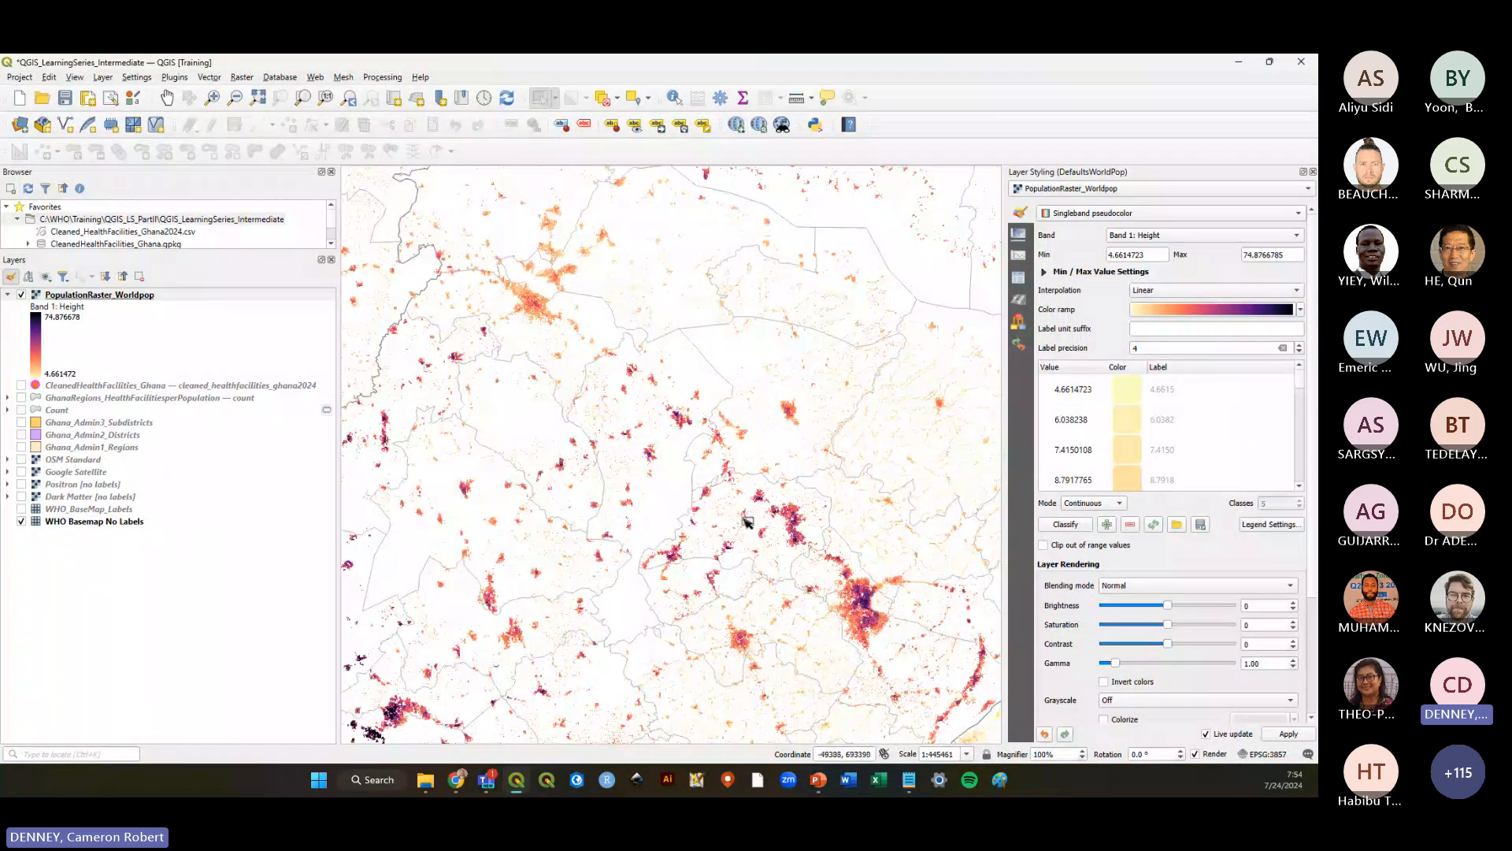
{"action": "scroll", "coordinate": [749, 522], "scroll_direction": "up", "scroll_amount": 3}
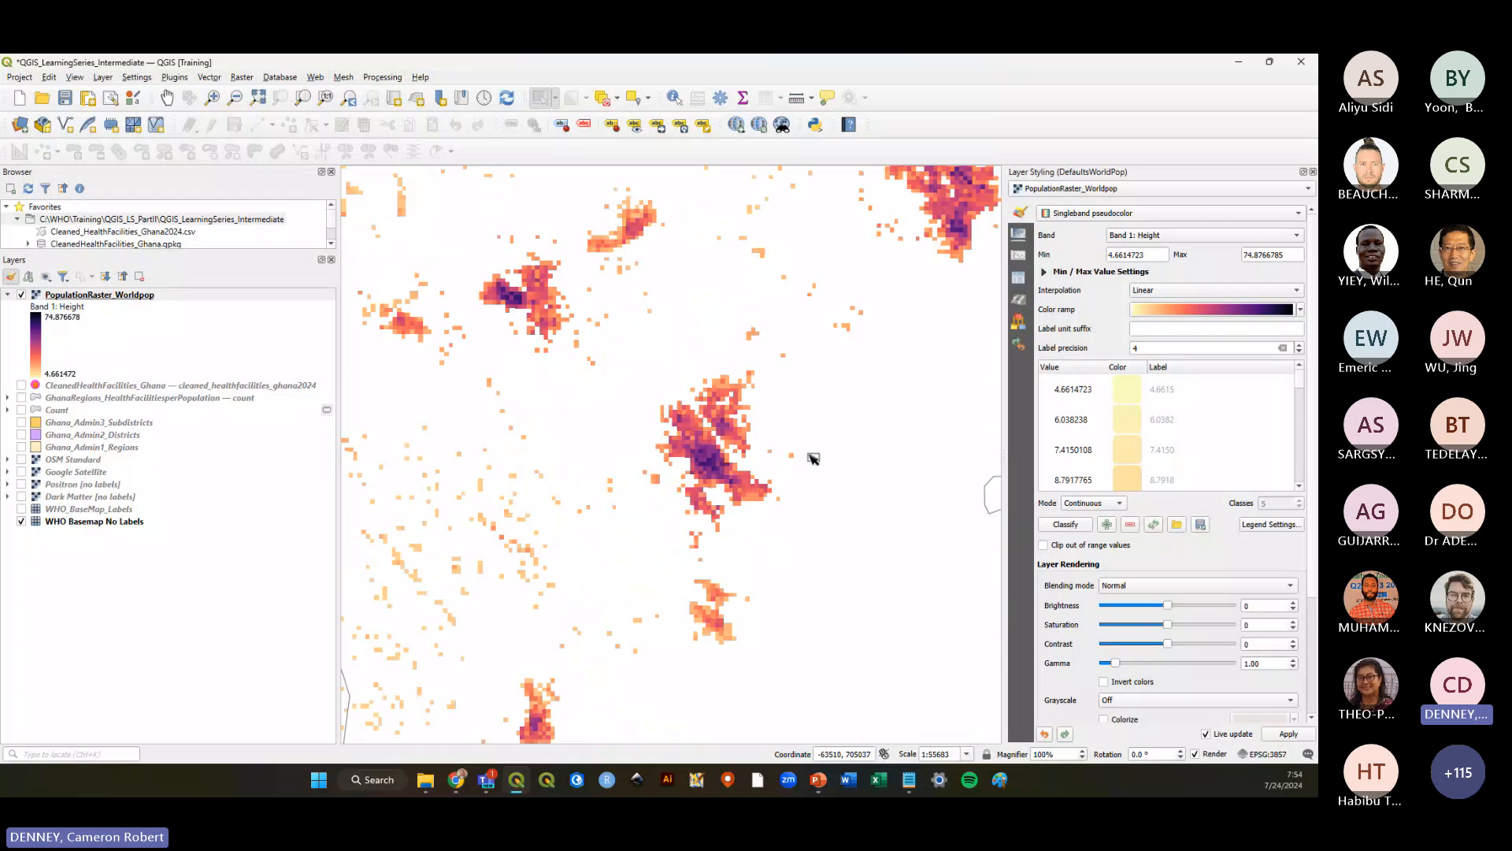
{"action": "scroll", "coordinate": [812, 456], "scroll_direction": "down", "scroll_amount": 3}
{"action": "scroll", "coordinate": [593, 474], "scroll_direction": "up", "scroll_amount": 3}
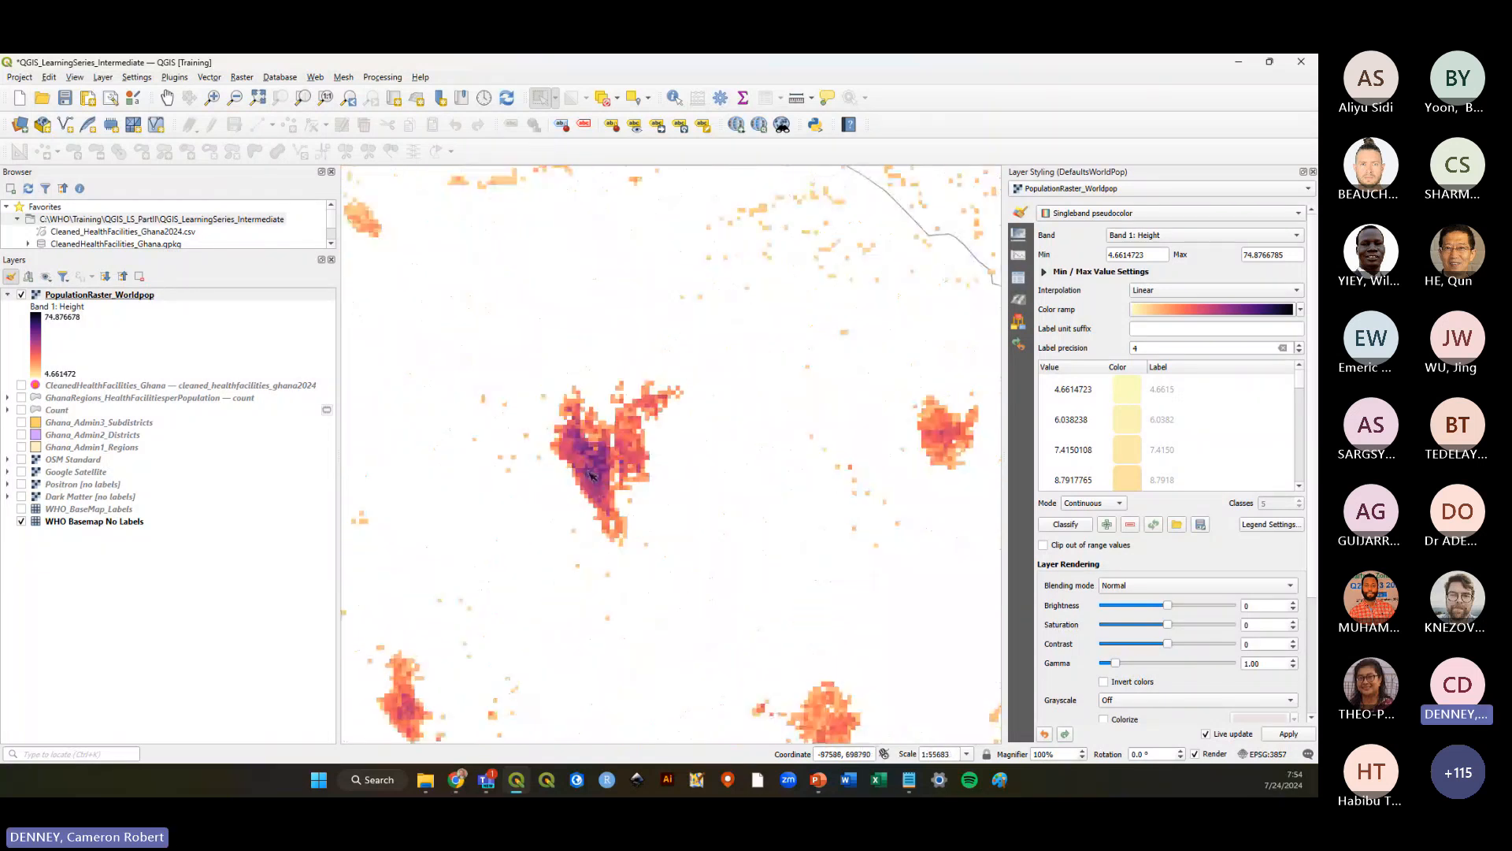
{"action": "scroll", "coordinate": [592, 474], "scroll_direction": "up", "scroll_amount": 1}
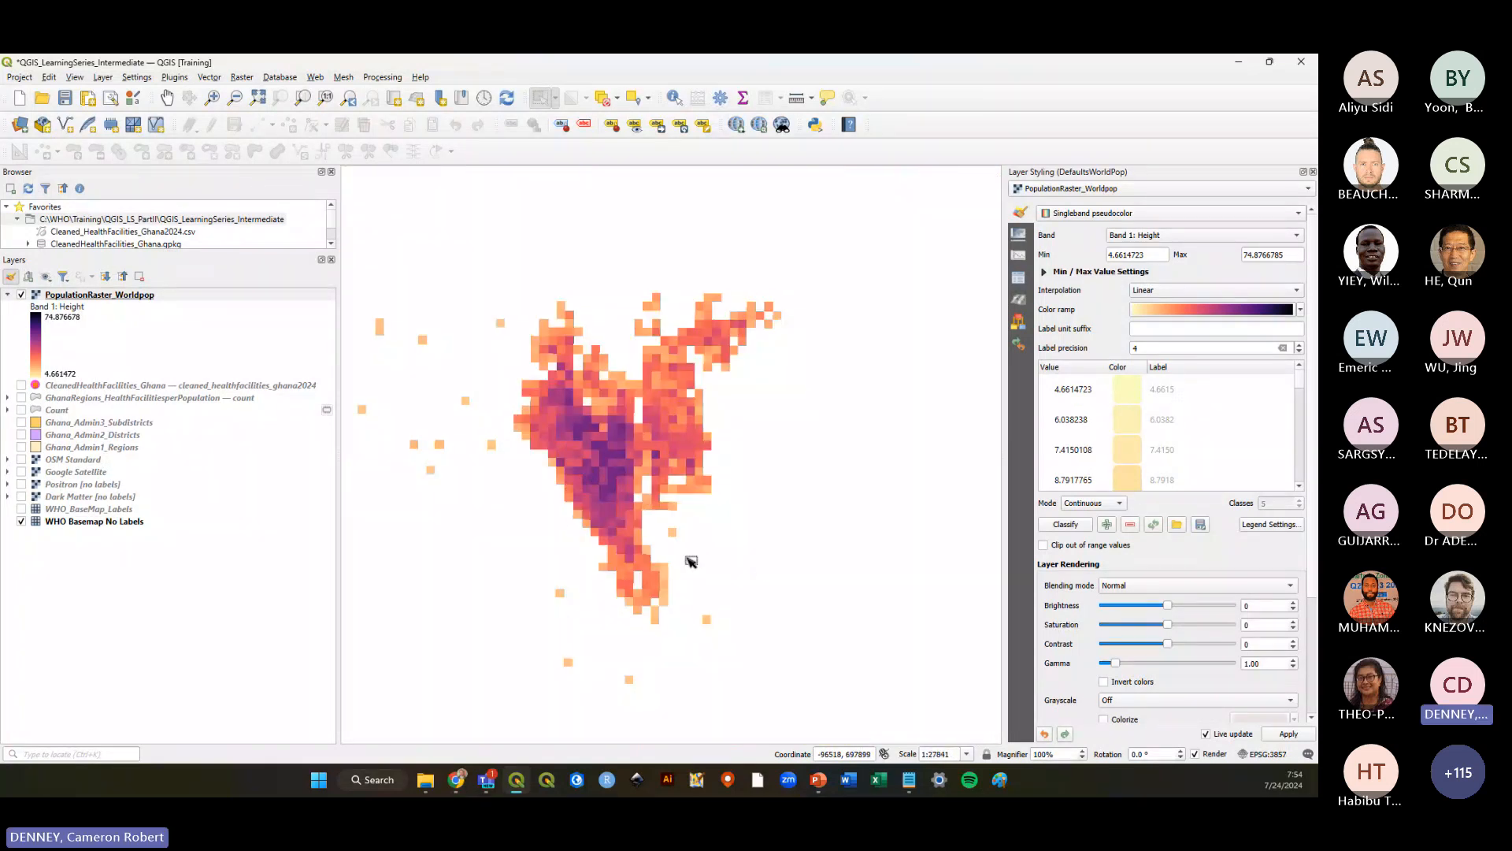
{"action": "scroll", "coordinate": [685, 558], "scroll_direction": "down", "scroll_amount": 2}
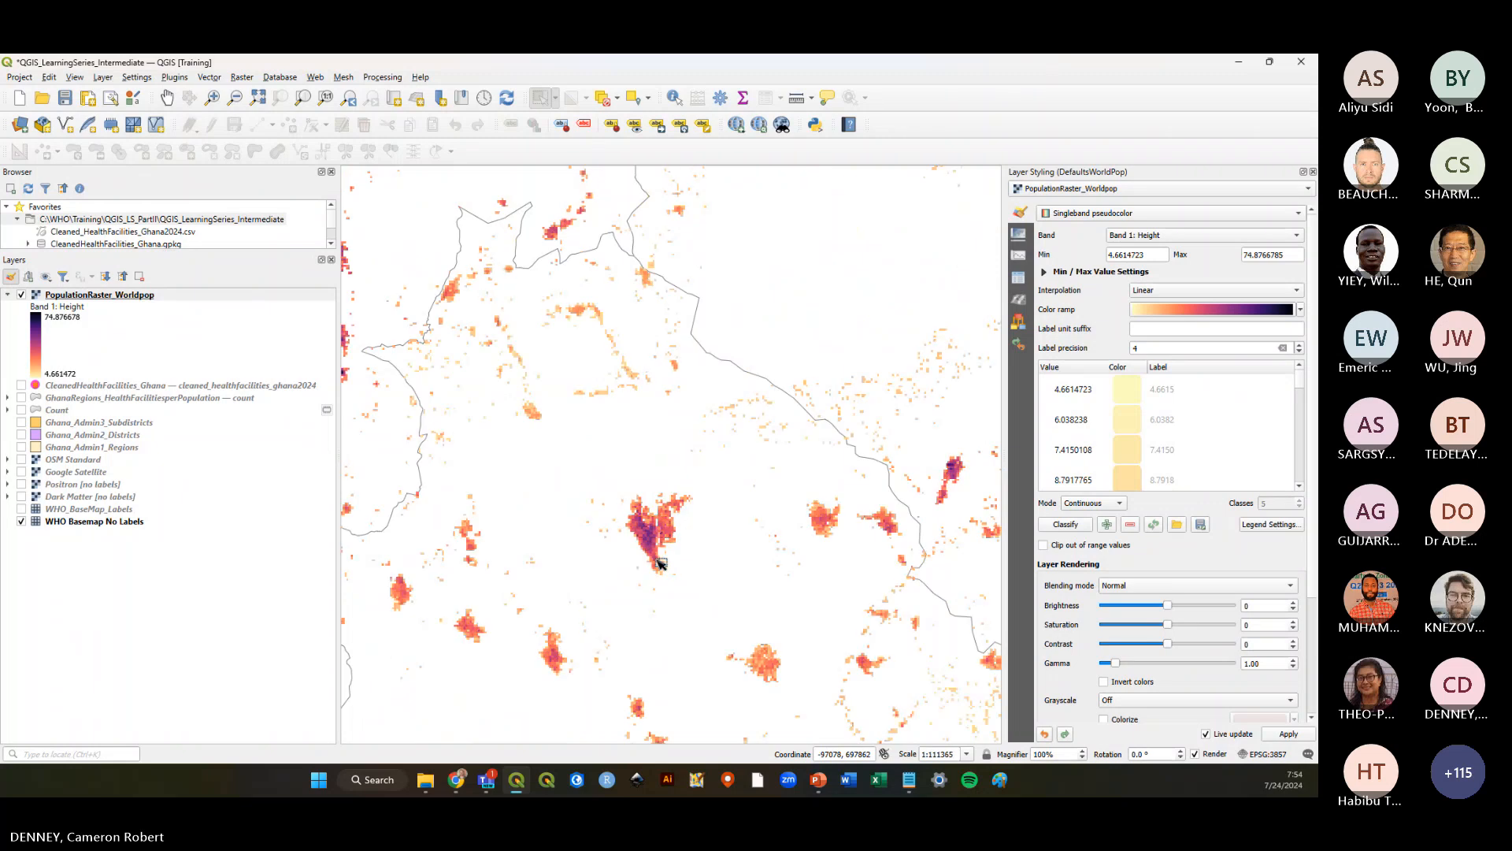
{"action": "scroll", "coordinate": [660, 563], "scroll_direction": "down", "scroll_amount": 1}
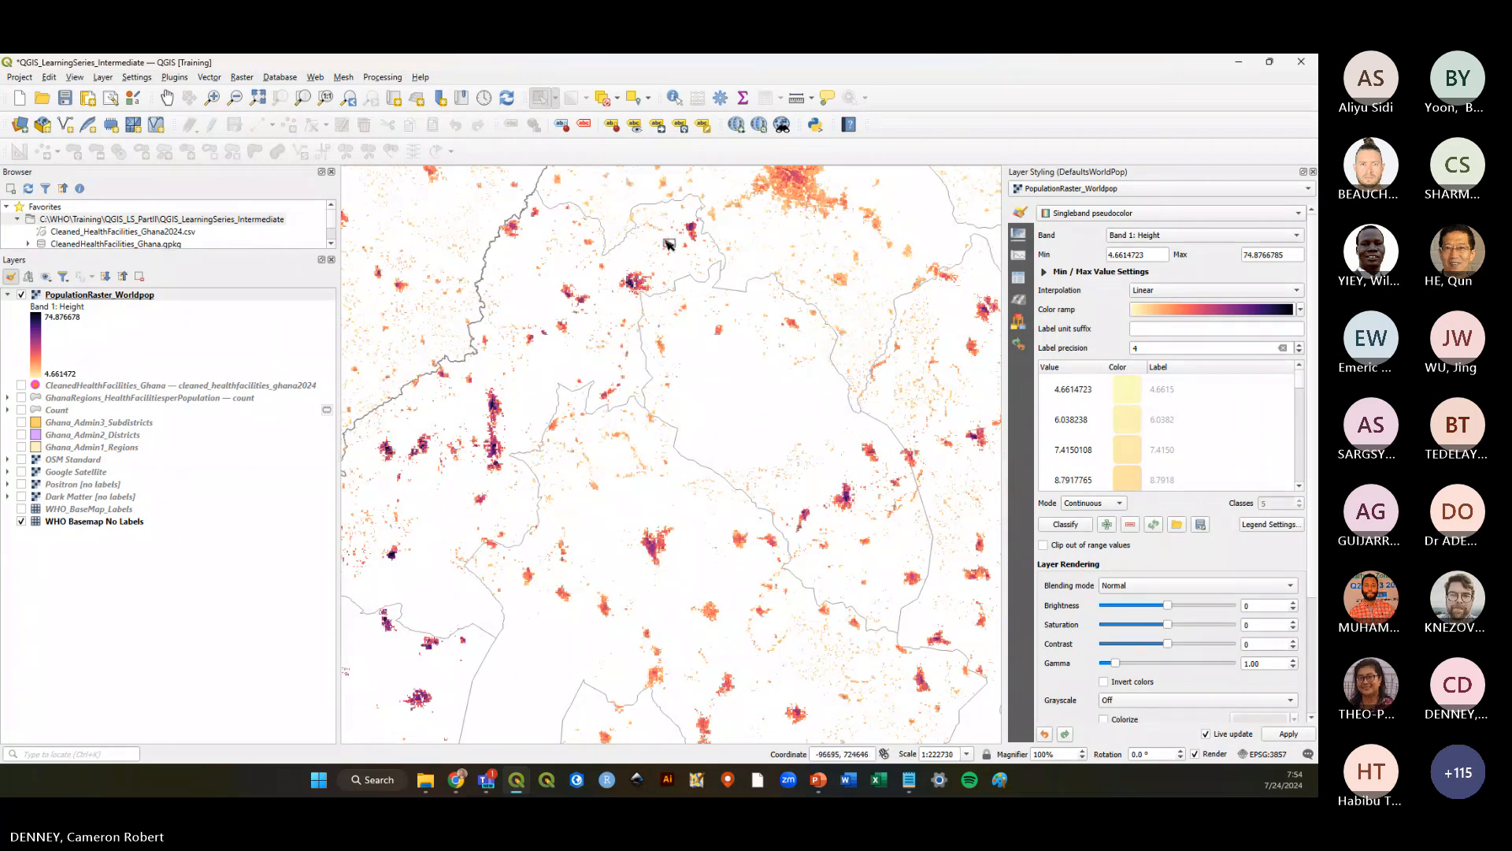
{"action": "scroll", "coordinate": [696, 224], "scroll_direction": "up", "scroll_amount": 2}
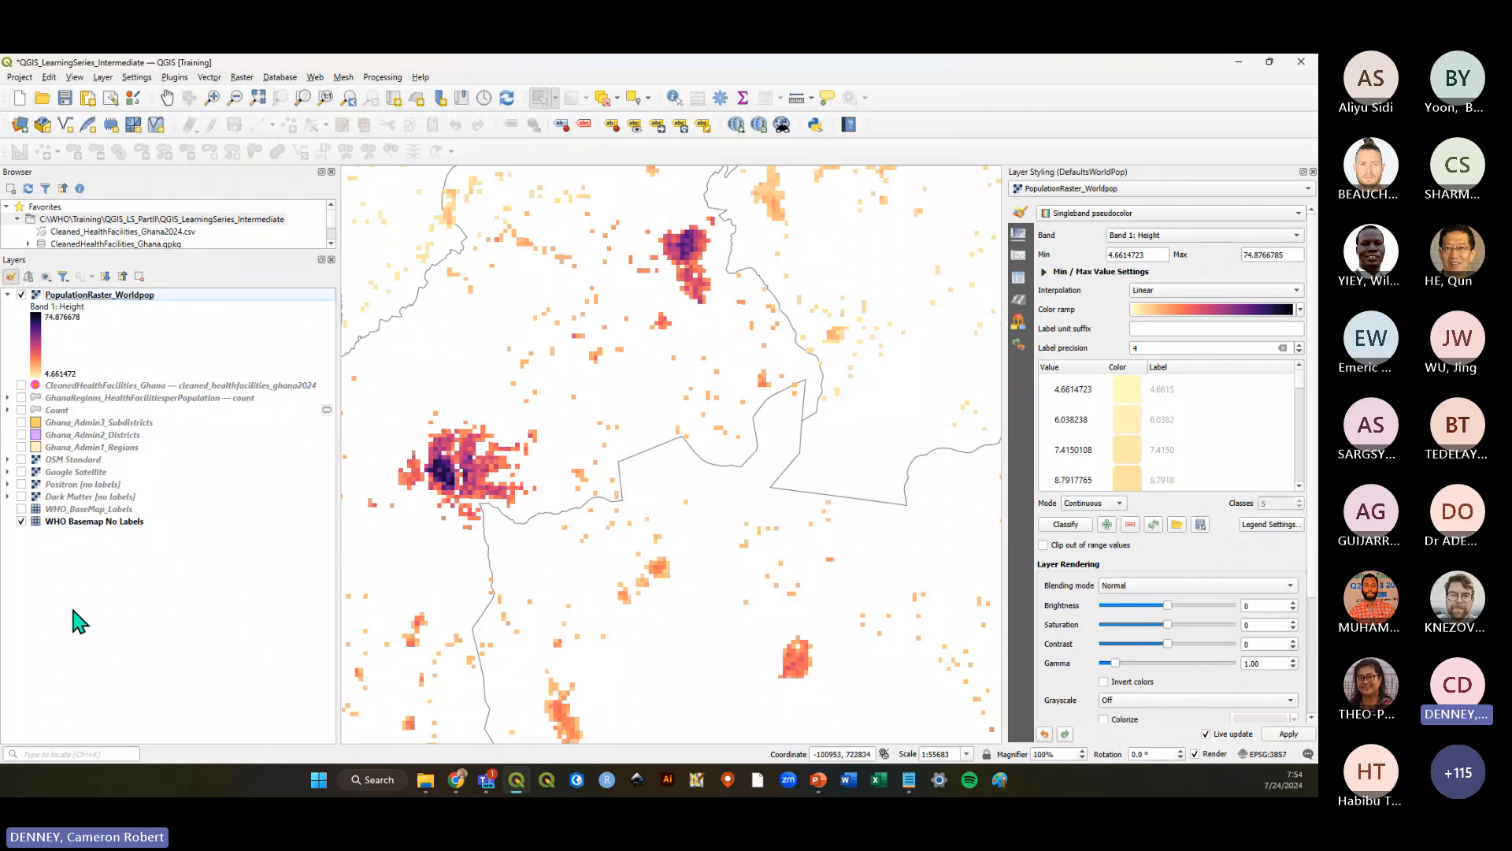
Display and select the Google Satellite layer beneath the population raster, and save the project
{"action": "left_click", "coordinate": [21, 471]}
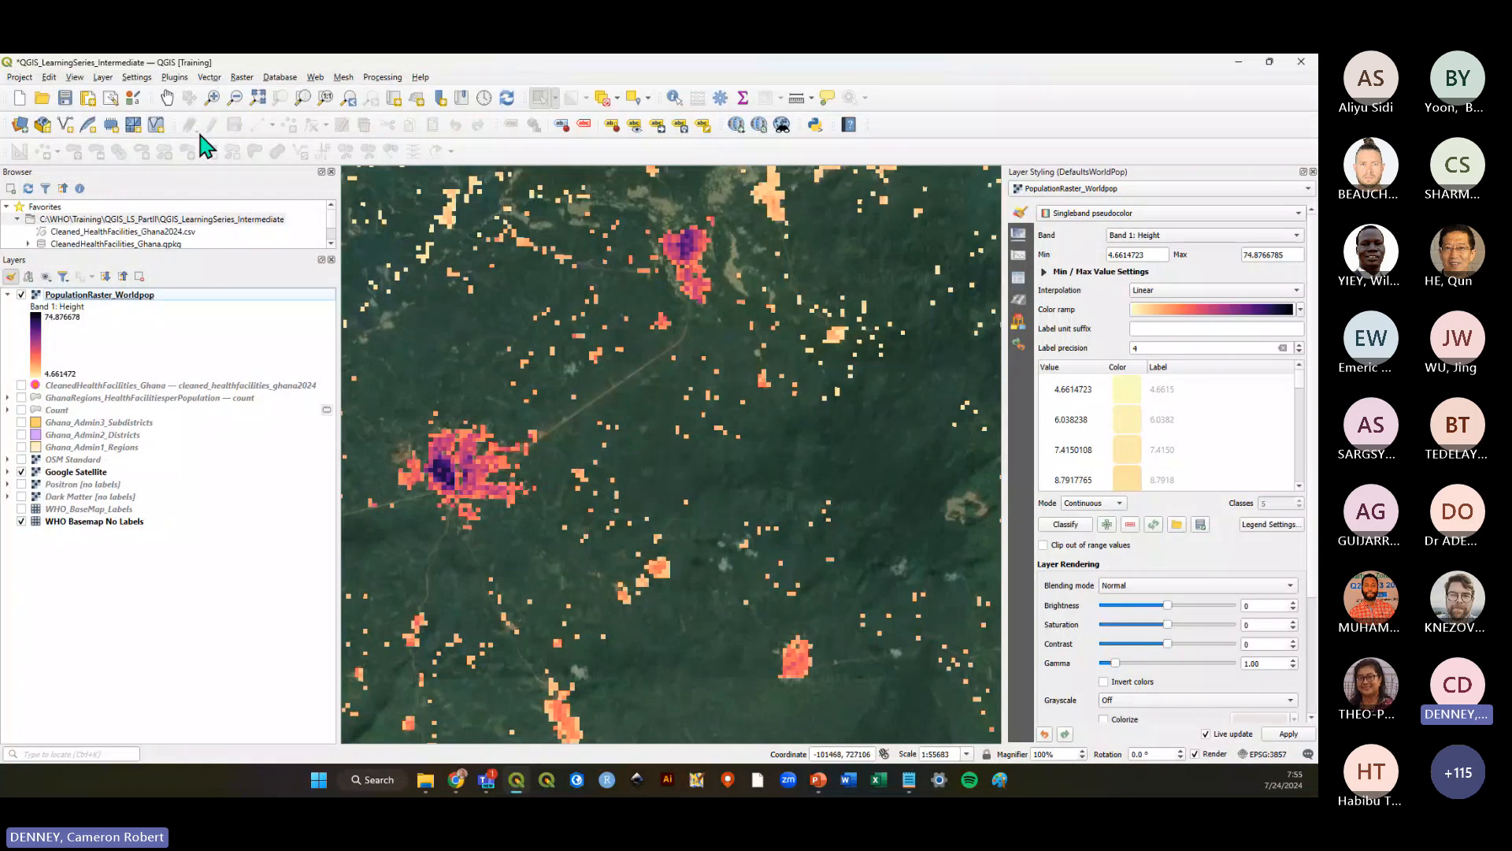
{"action": "left_click", "coordinate": [65, 98]}
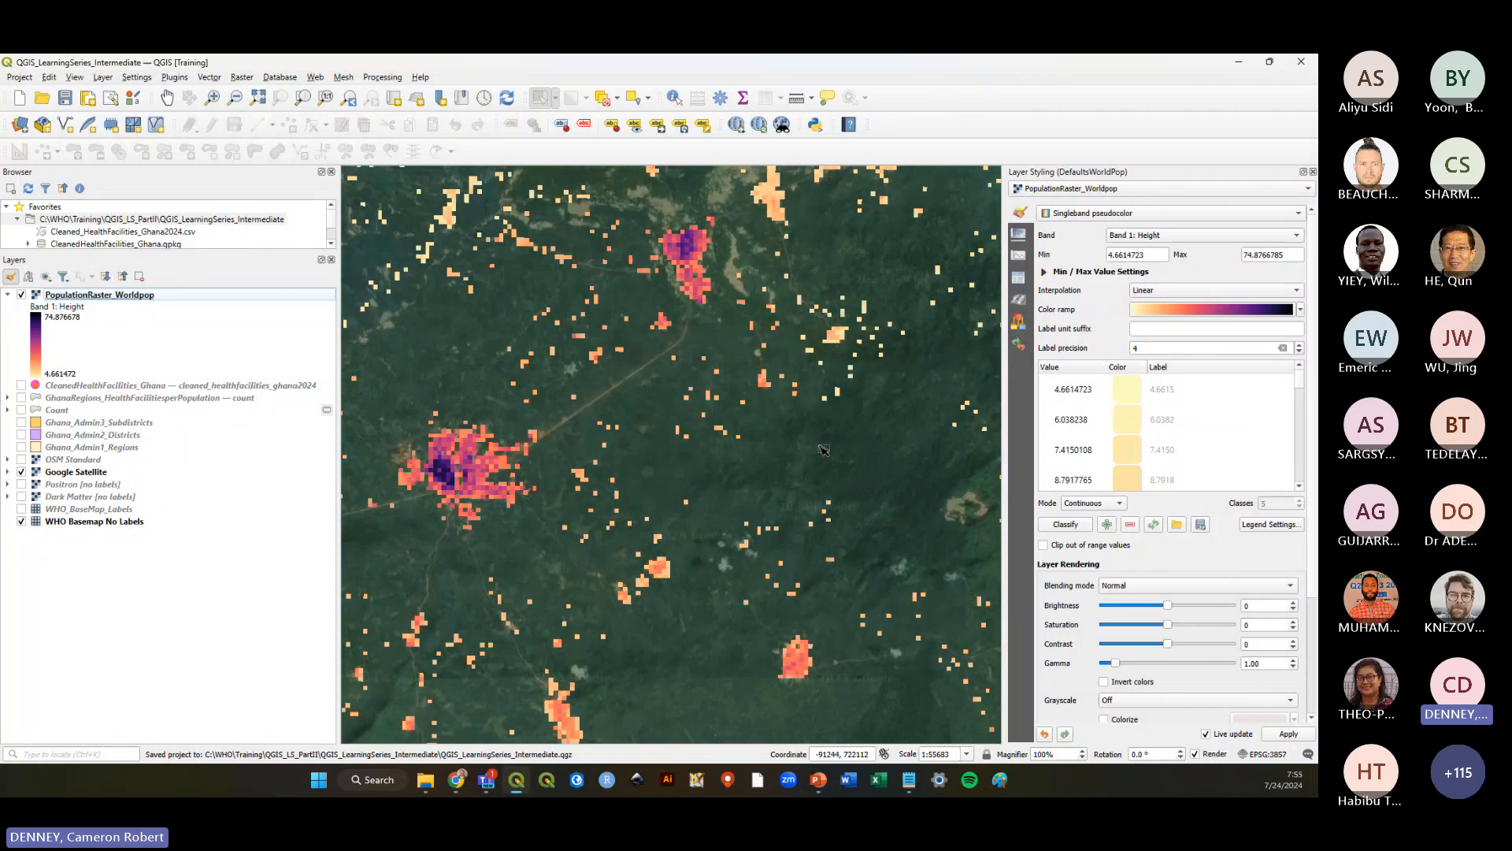
{"action": "scroll", "coordinate": [819, 453], "scroll_direction": "down", "scroll_amount": 1}
{"action": "left_click", "coordinate": [116, 470]}
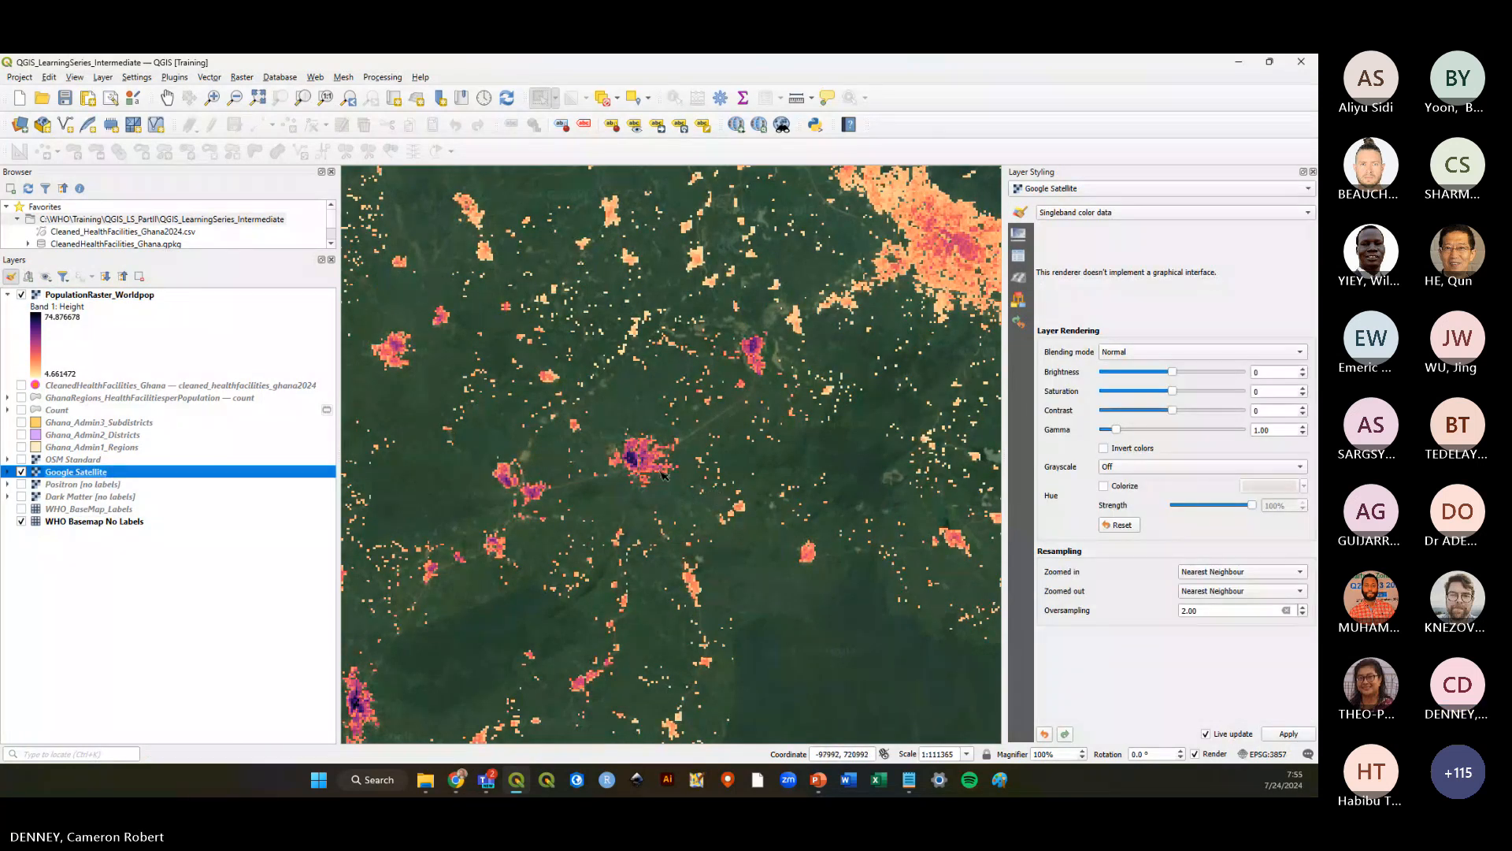
Compare the population cells with the satellite imagery around rural settlements, and close the Layer Styling panel
{"action": "scroll", "coordinate": [712, 476], "scroll_direction": "down", "scroll_amount": 1}
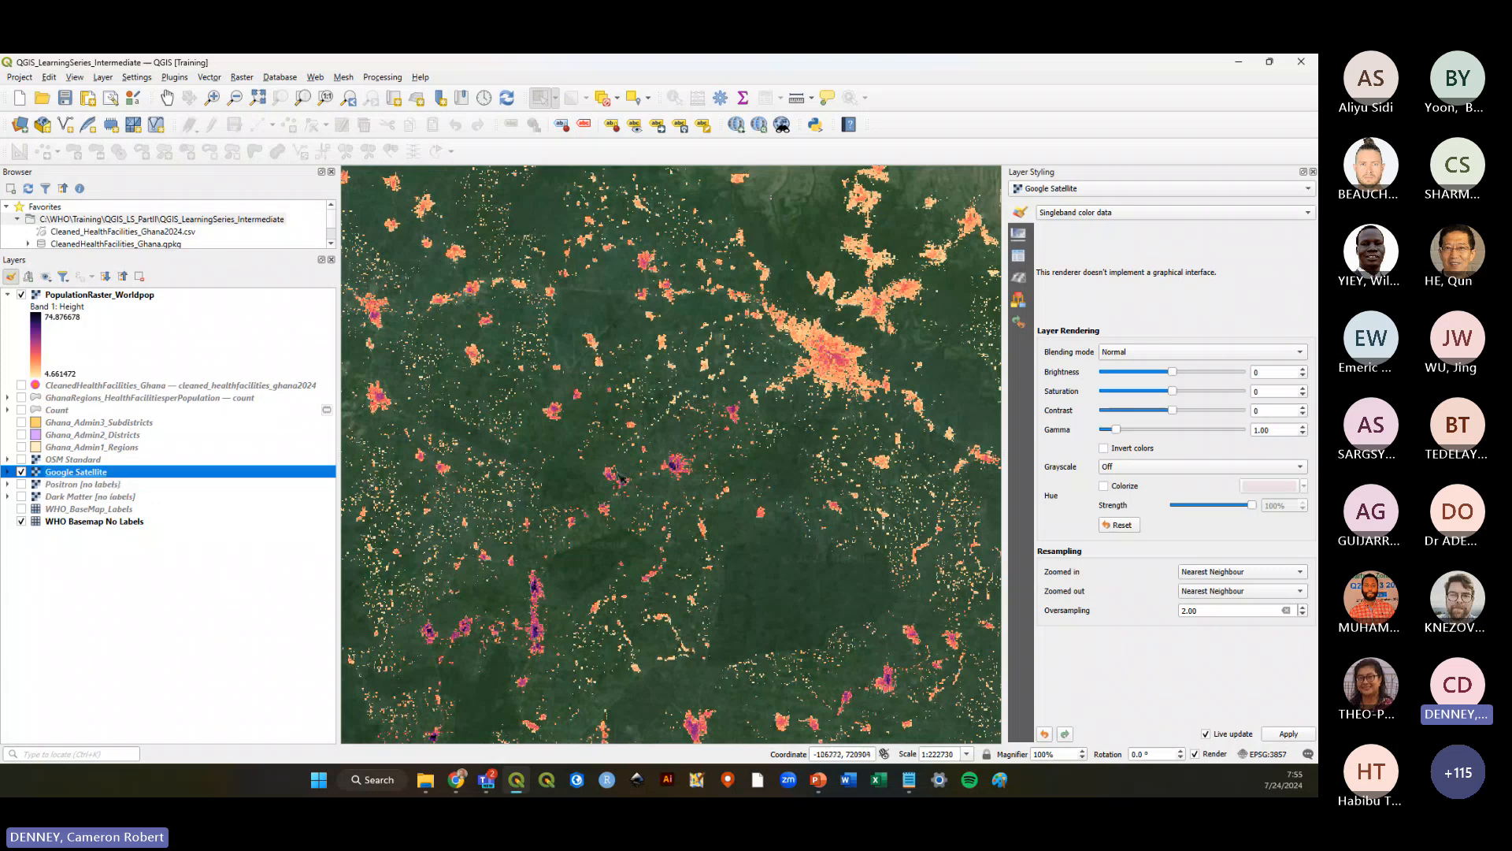
{"action": "scroll", "coordinate": [594, 413], "scroll_direction": "up", "scroll_amount": 4}
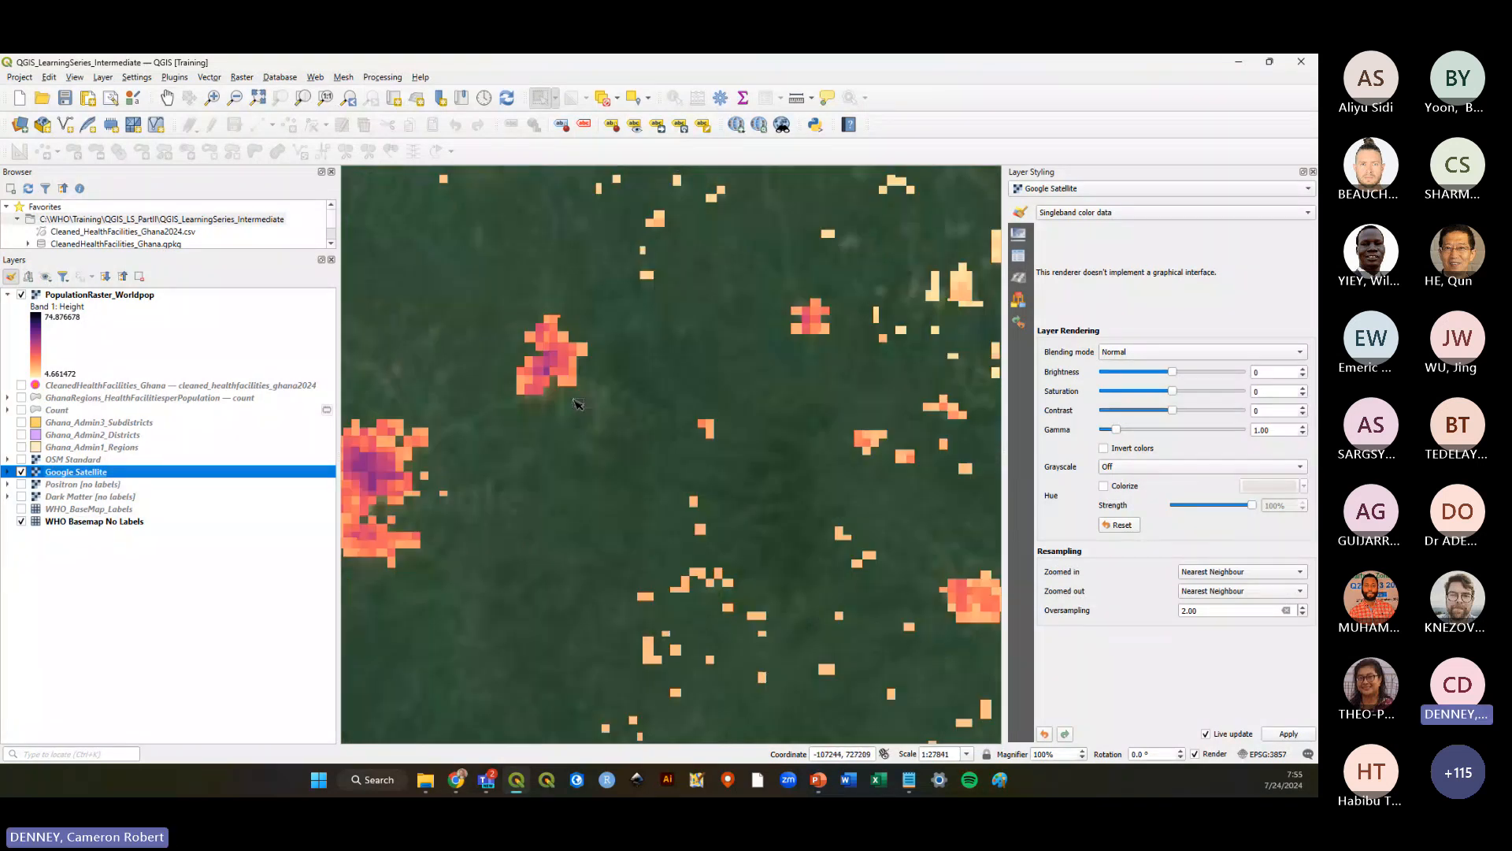
{"action": "scroll", "coordinate": [748, 427], "scroll_direction": "down", "scroll_amount": 1}
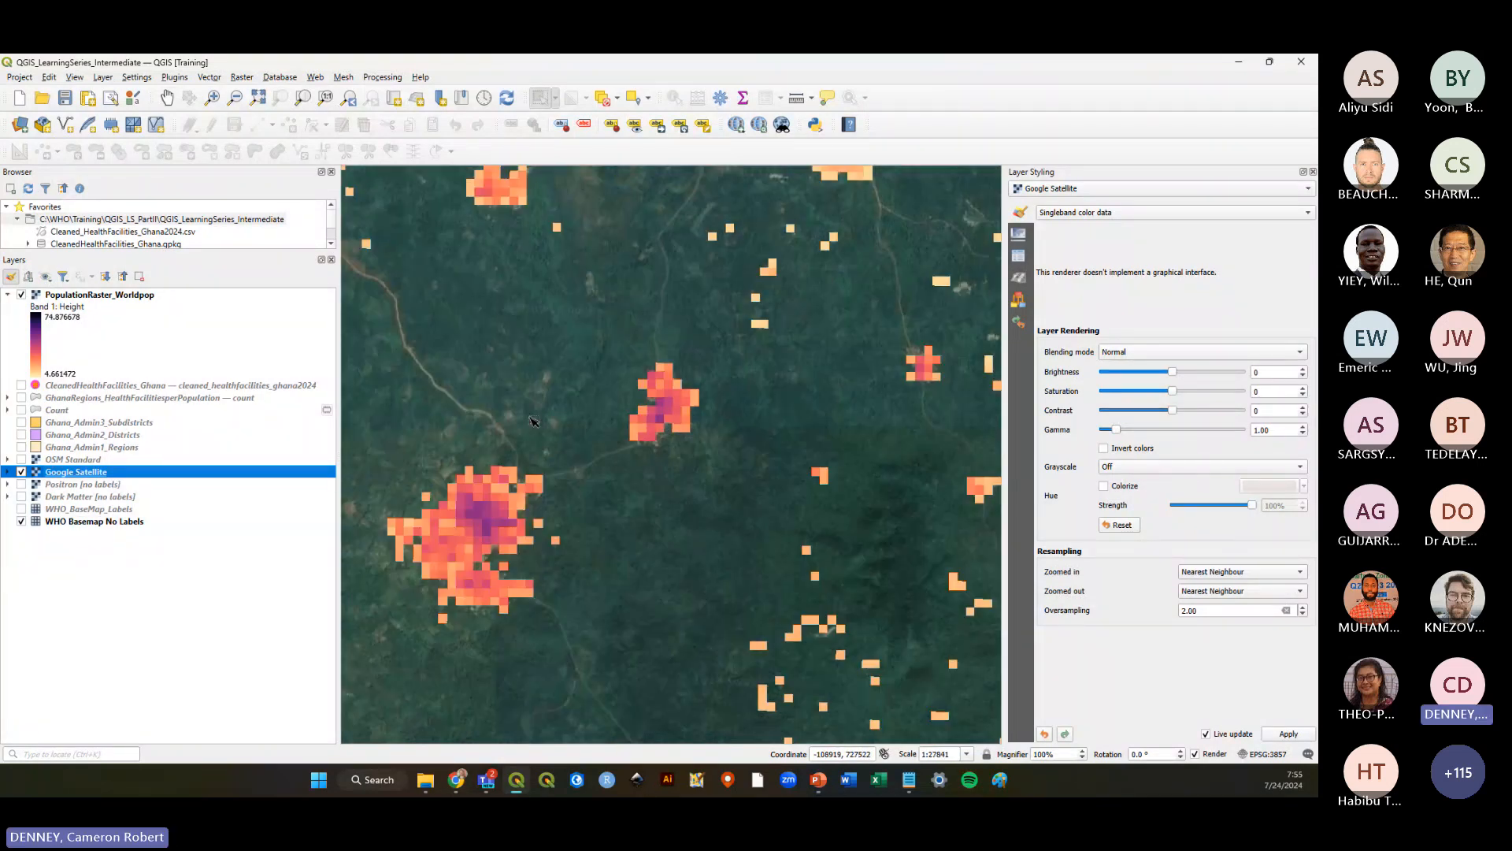
{"action": "scroll", "coordinate": [529, 419], "scroll_direction": "up", "scroll_amount": 1}
{"action": "scroll", "coordinate": [840, 380], "scroll_direction": "down", "scroll_amount": 1}
{"action": "scroll", "coordinate": [719, 433], "scroll_direction": "up", "scroll_amount": 1}
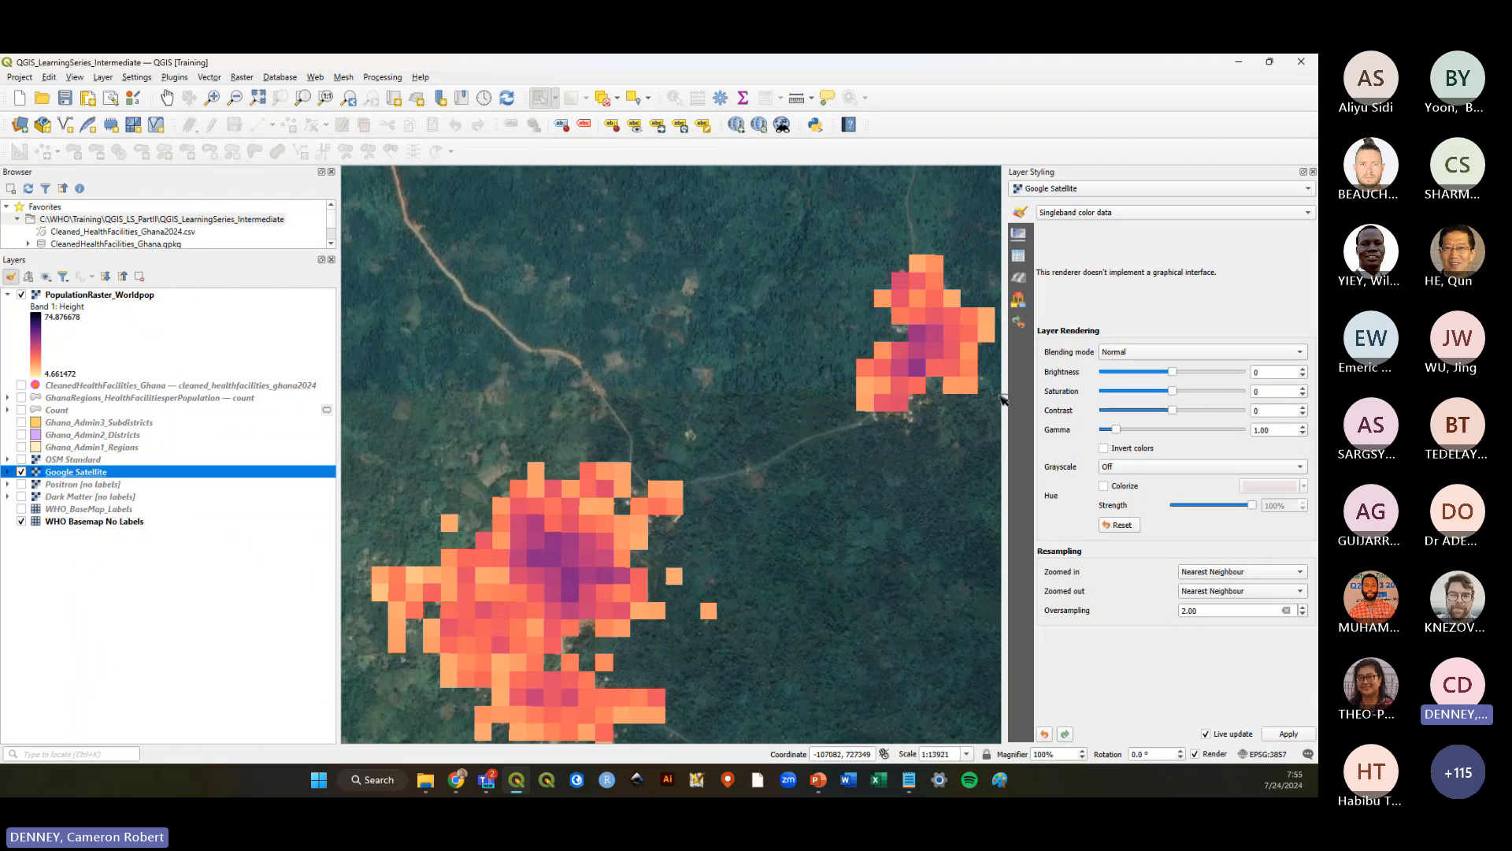
{"action": "left_click", "coordinate": [1313, 171]}
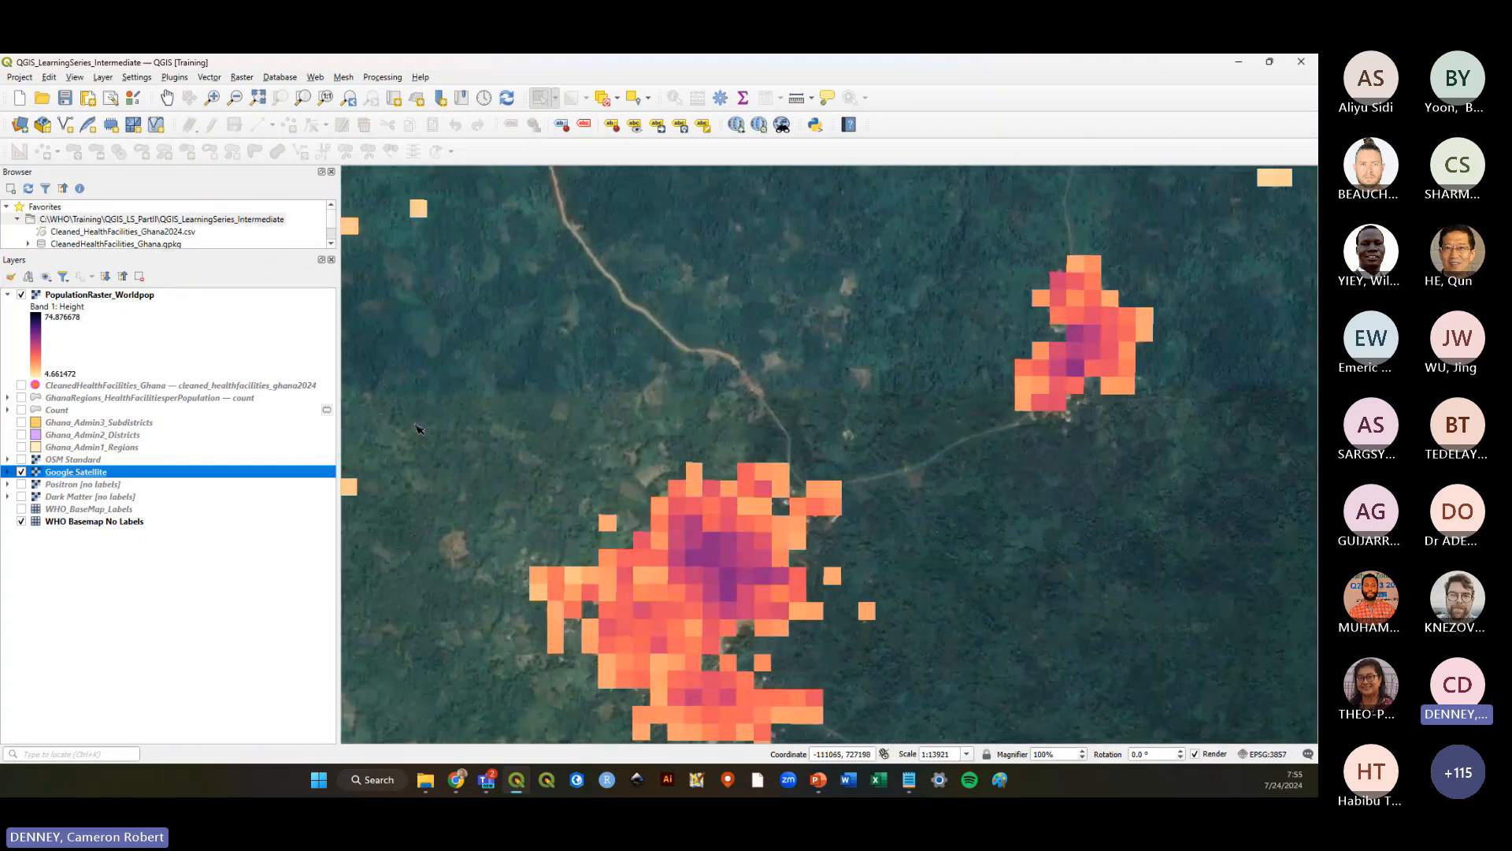
Narrow the Browser and Layers panels to widen the map canvas, and frame the two neighboring settlements
{"action": "left_click_drag", "start_coordinate": [344, 434], "coordinate": [149, 433]}
{"action": "scroll", "coordinate": [728, 409], "scroll_direction": "down", "scroll_amount": 1}
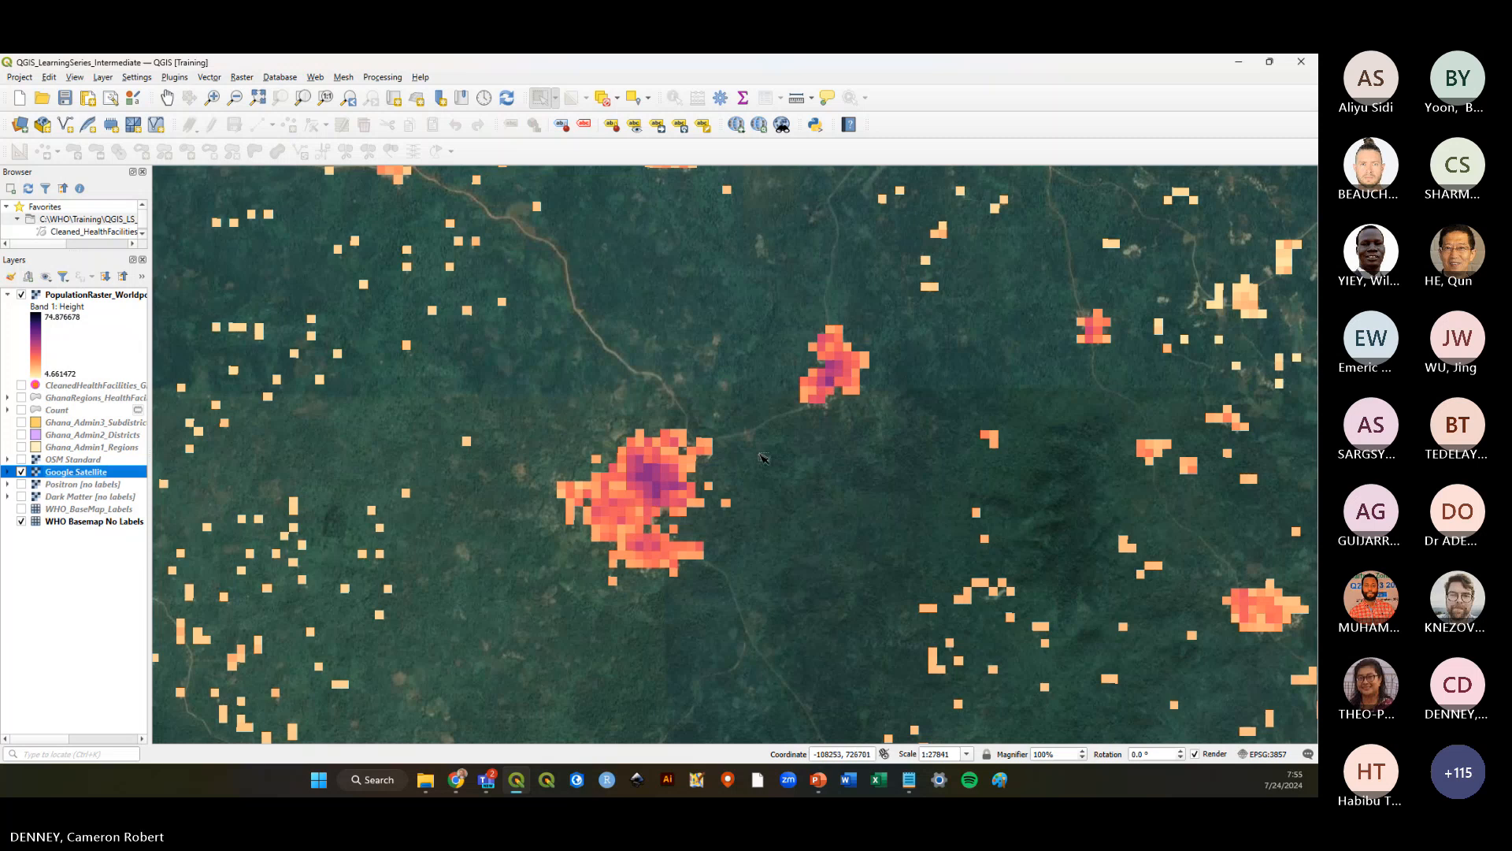
{"action": "scroll", "coordinate": [755, 440], "scroll_direction": "up", "scroll_amount": 1}
{"action": "scroll", "coordinate": [755, 440], "scroll_direction": "up", "scroll_amount": 1}
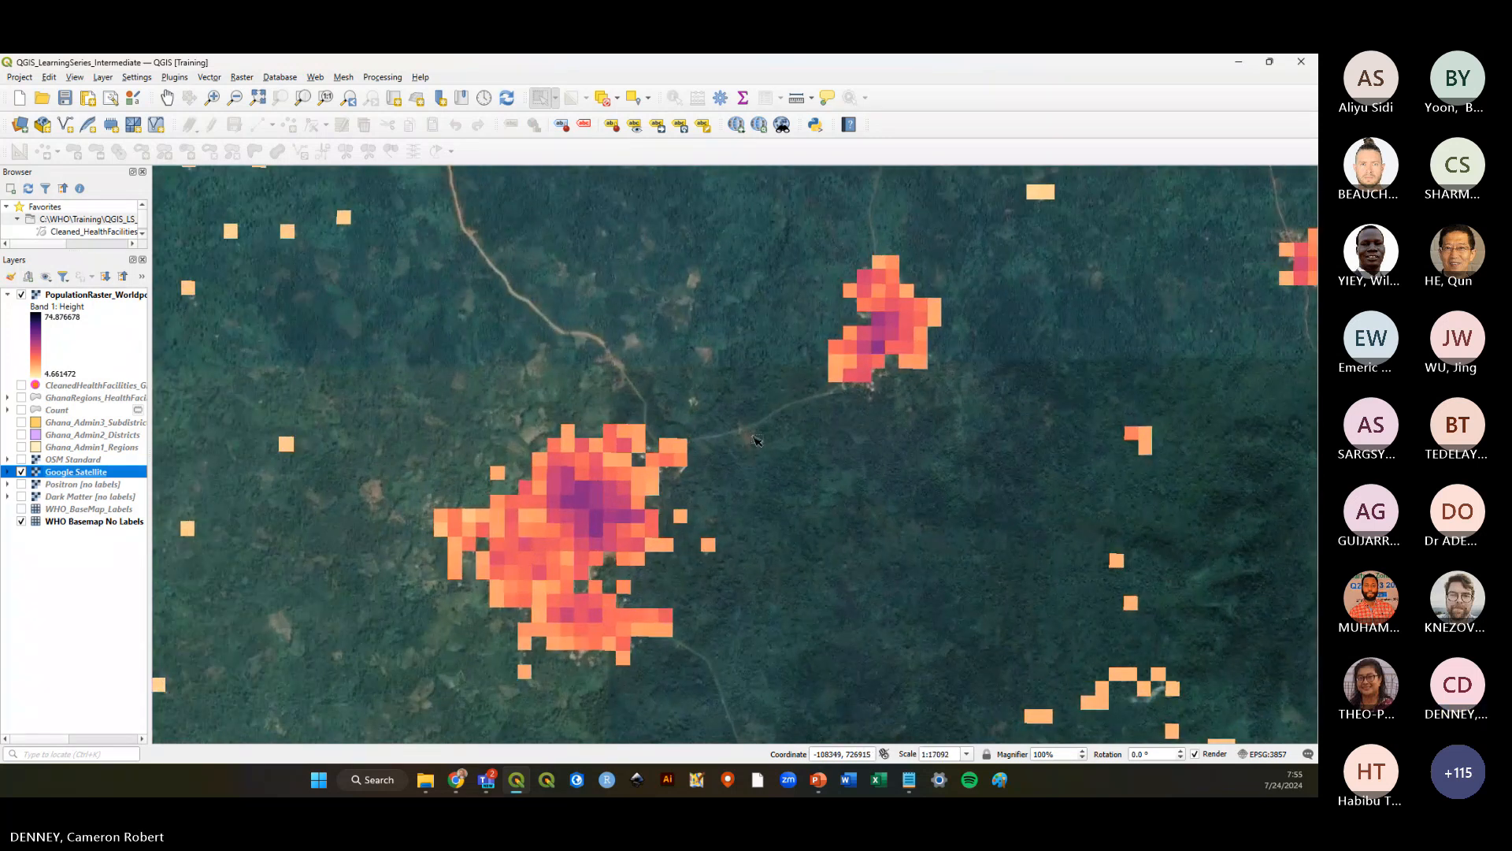
{"action": "scroll", "coordinate": [754, 447], "scroll_direction": "up", "scroll_amount": 1}
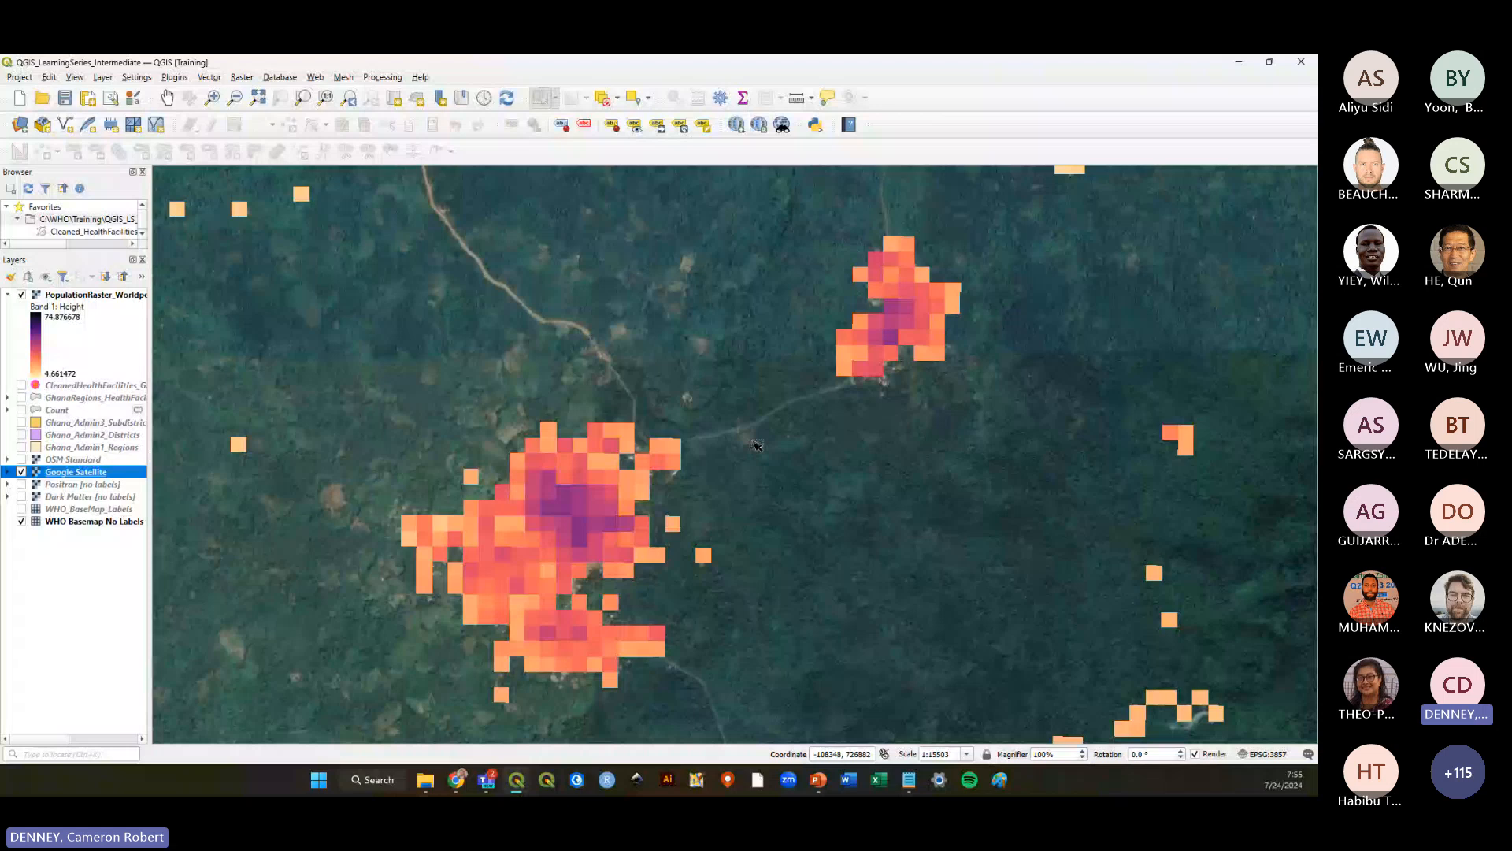
Compare the two settlements' population cells with the satellite imagery by repeatedly hiding and showing the population raster
{"action": "left_click", "coordinate": [22, 295]}
{"action": "left_click", "coordinate": [21, 296]}
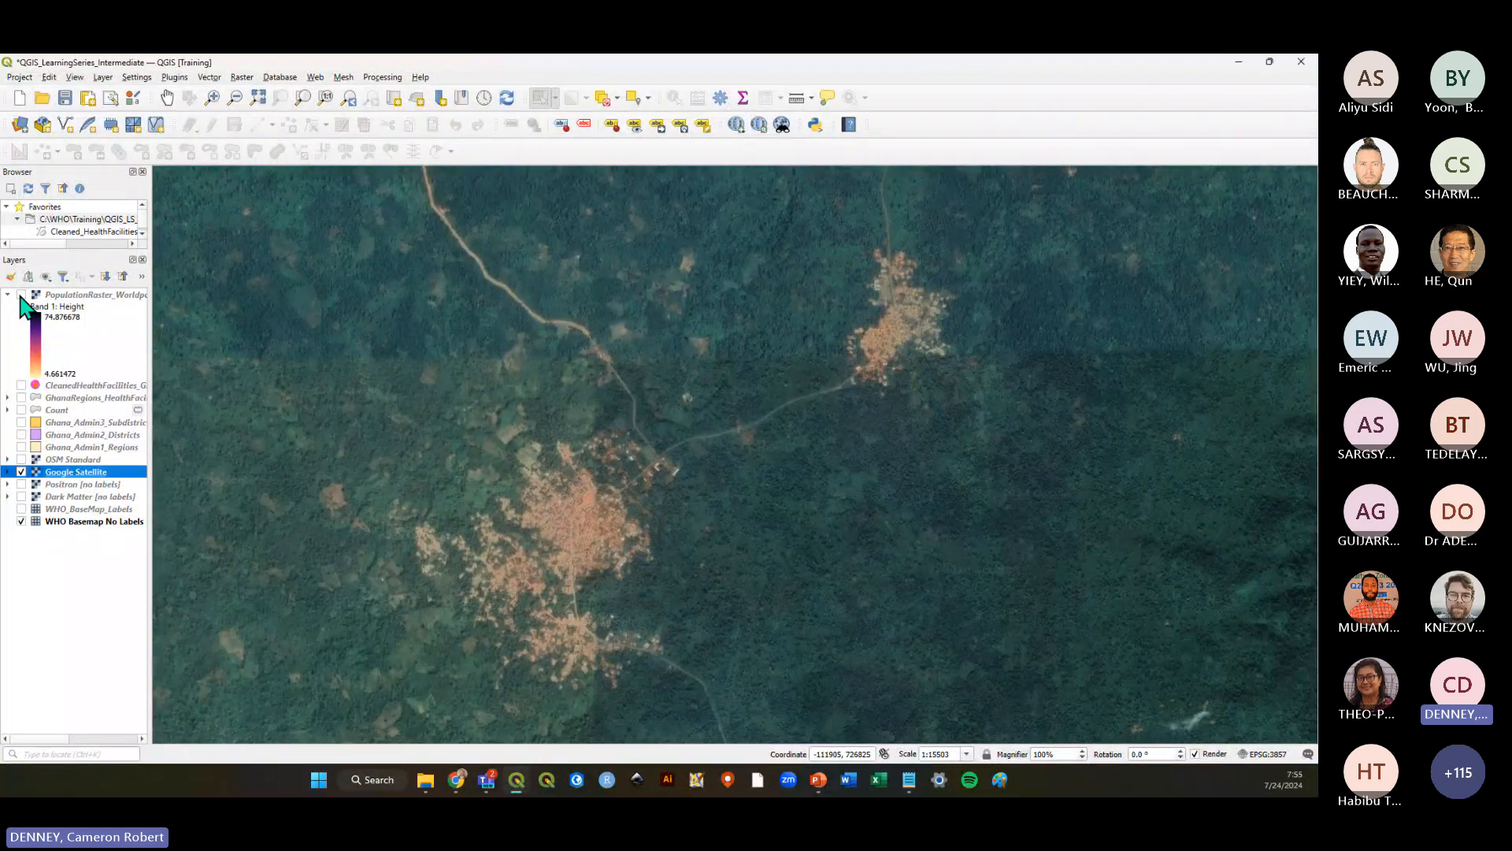
{"action": "left_click", "coordinate": [21, 295]}
{"action": "left_click", "coordinate": [21, 296]}
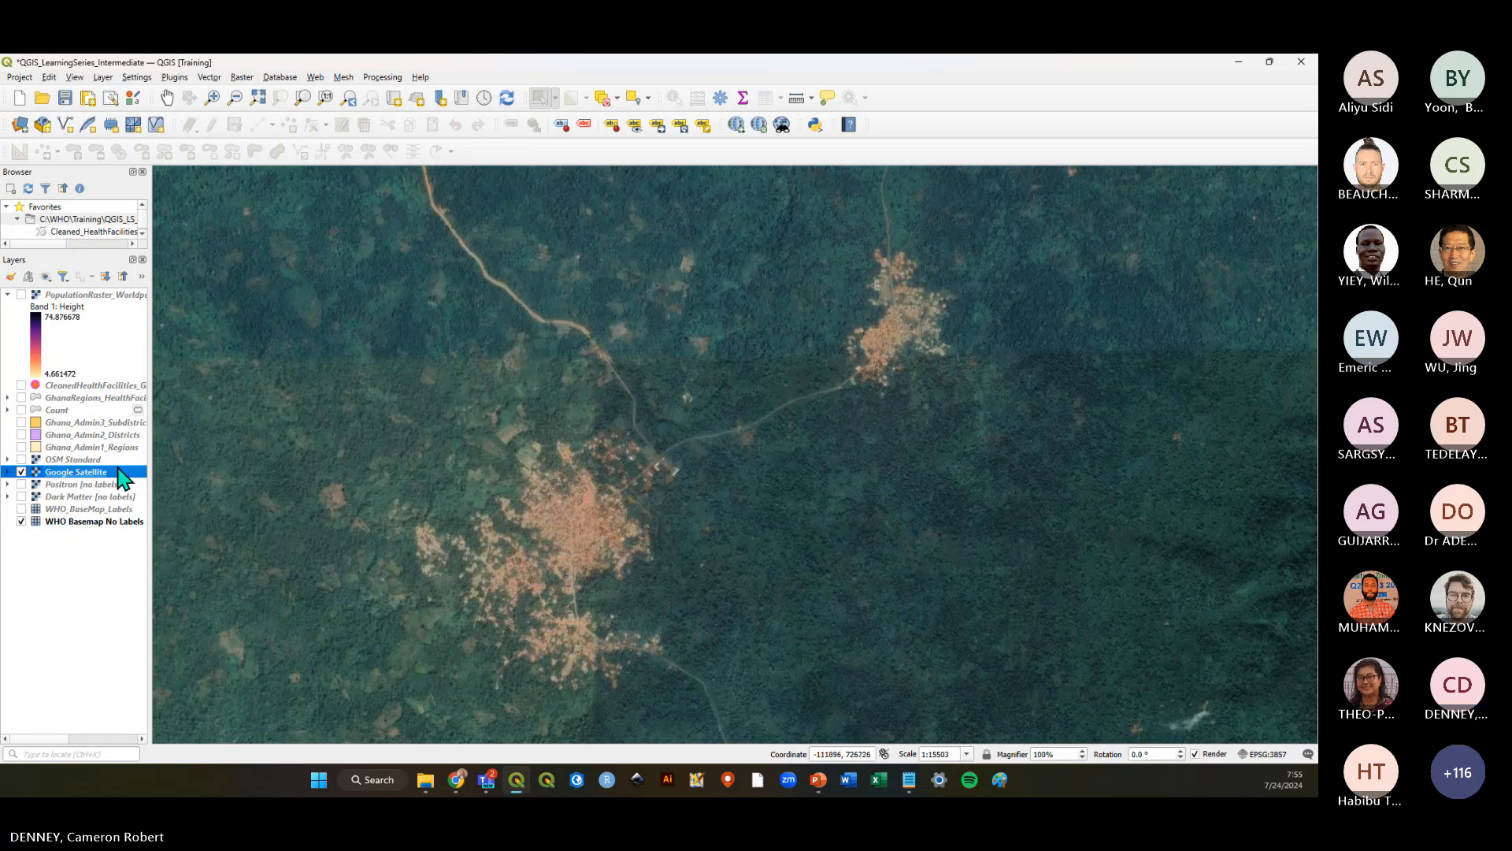
{"action": "left_click", "coordinate": [21, 295]}
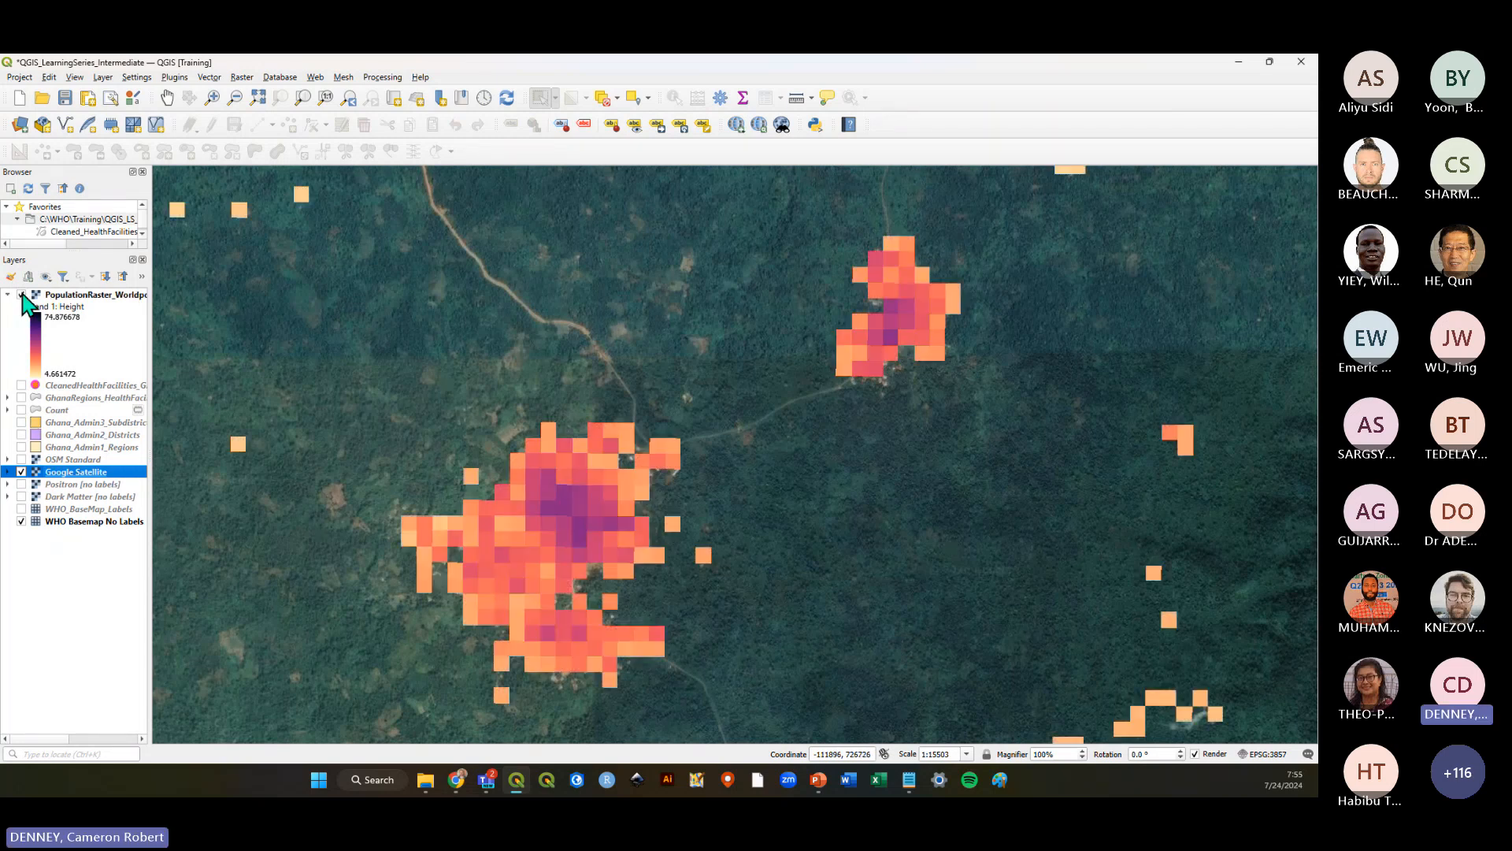
{"action": "left_click", "coordinate": [21, 294]}
{"action": "left_click", "coordinate": [21, 295]}
{"action": "left_click", "coordinate": [21, 294]}
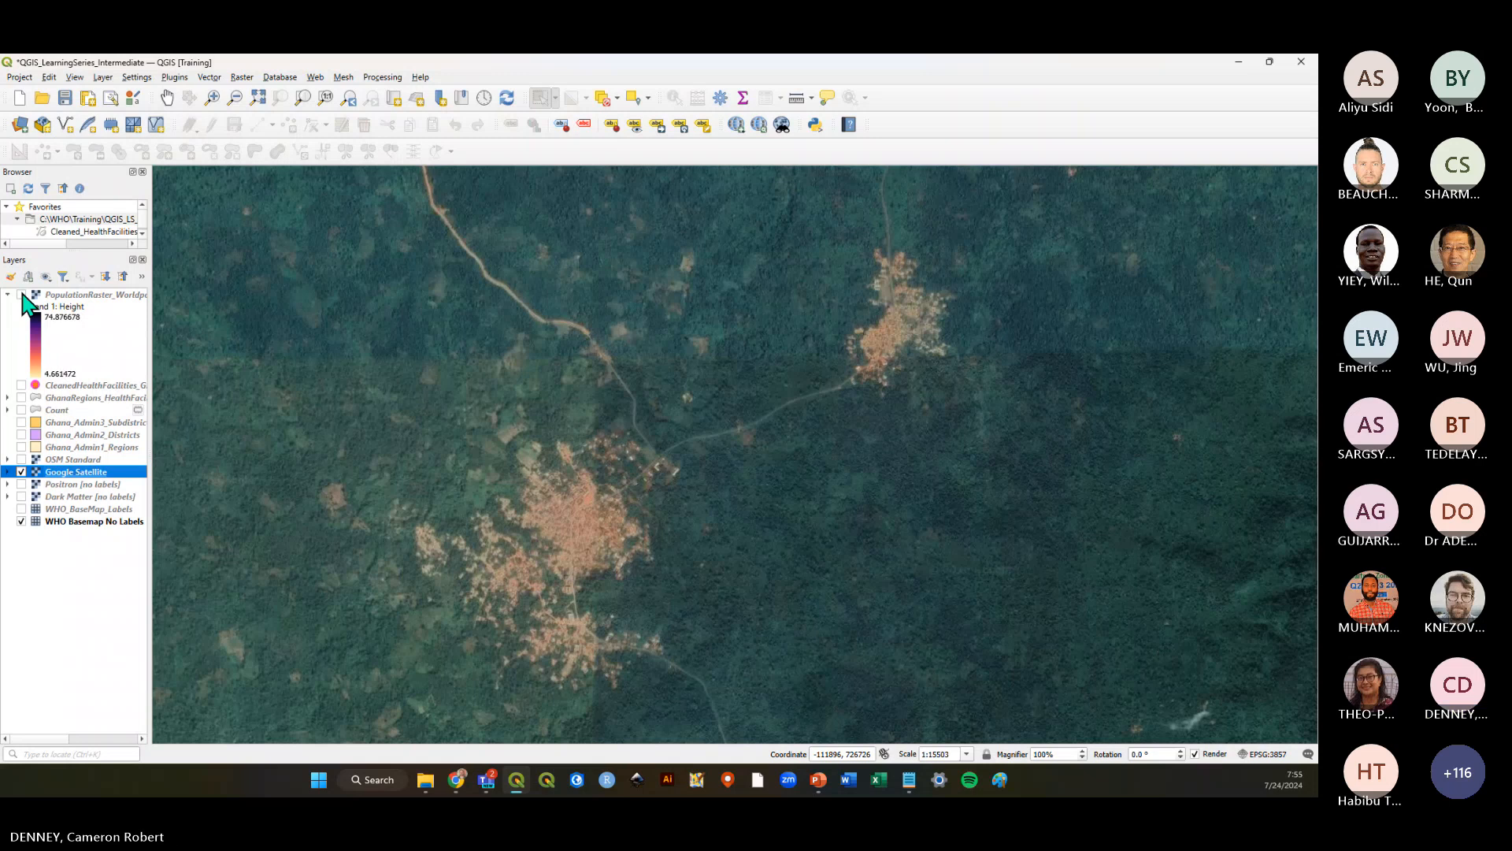
{"action": "left_click", "coordinate": [21, 295]}
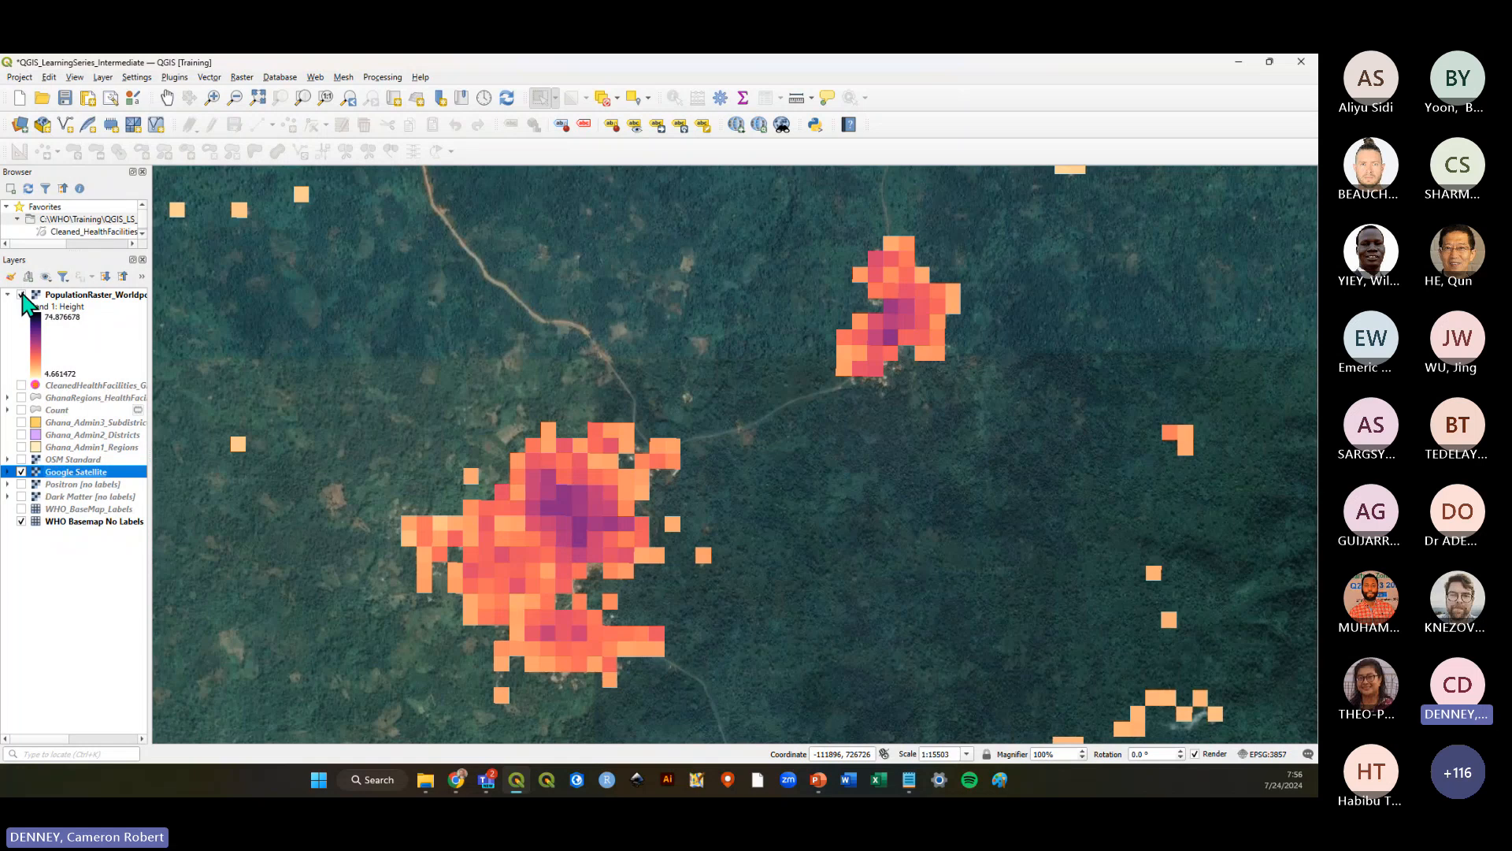
{"action": "left_click", "coordinate": [21, 294]}
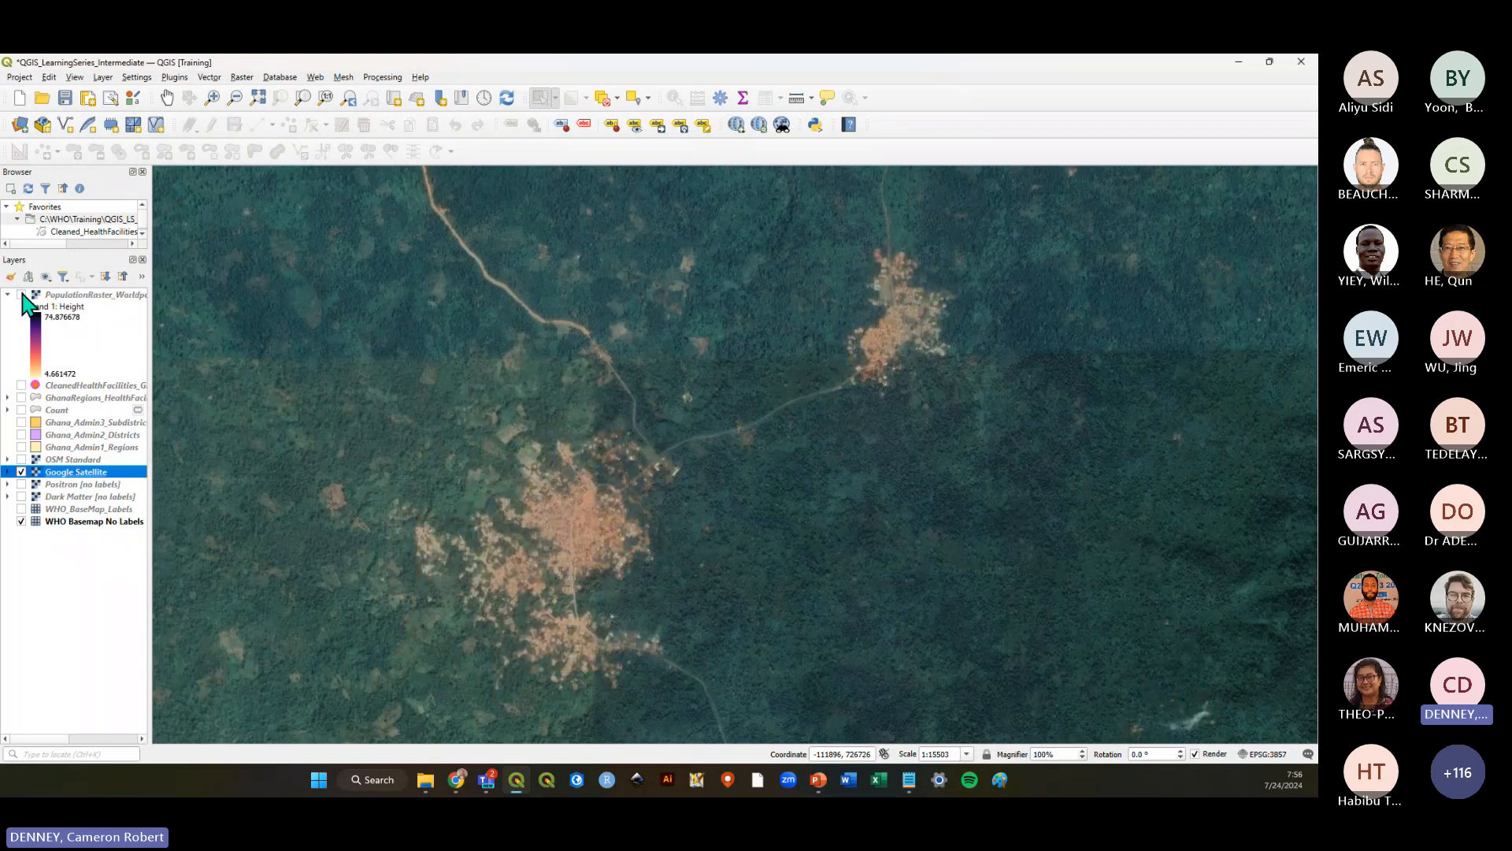
{"action": "left_click", "coordinate": [21, 294]}
{"action": "left_click", "coordinate": [22, 295]}
{"action": "left_click", "coordinate": [22, 294]}
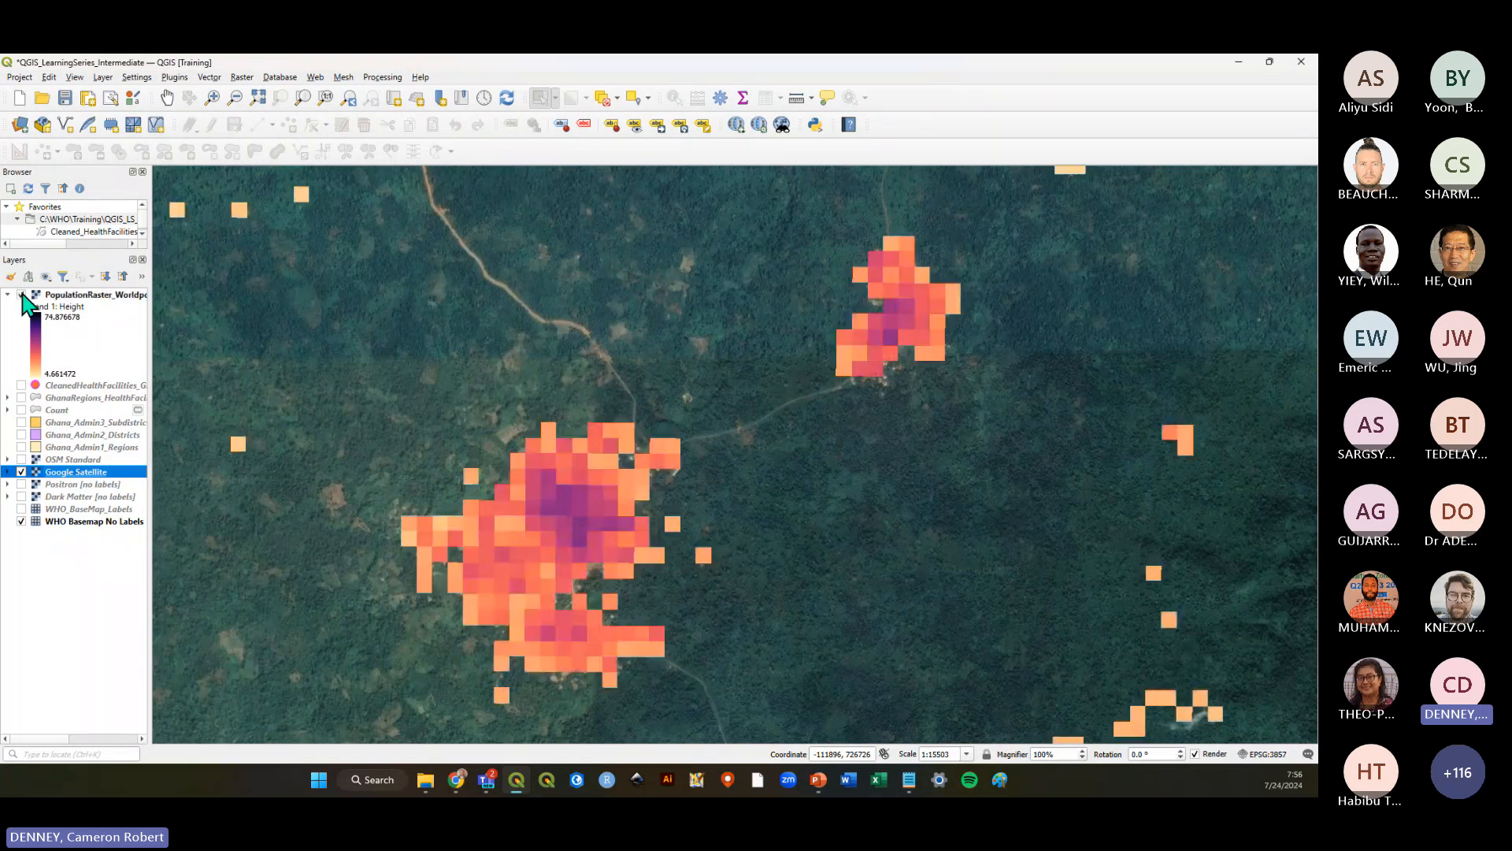
{"action": "left_click", "coordinate": [22, 295]}
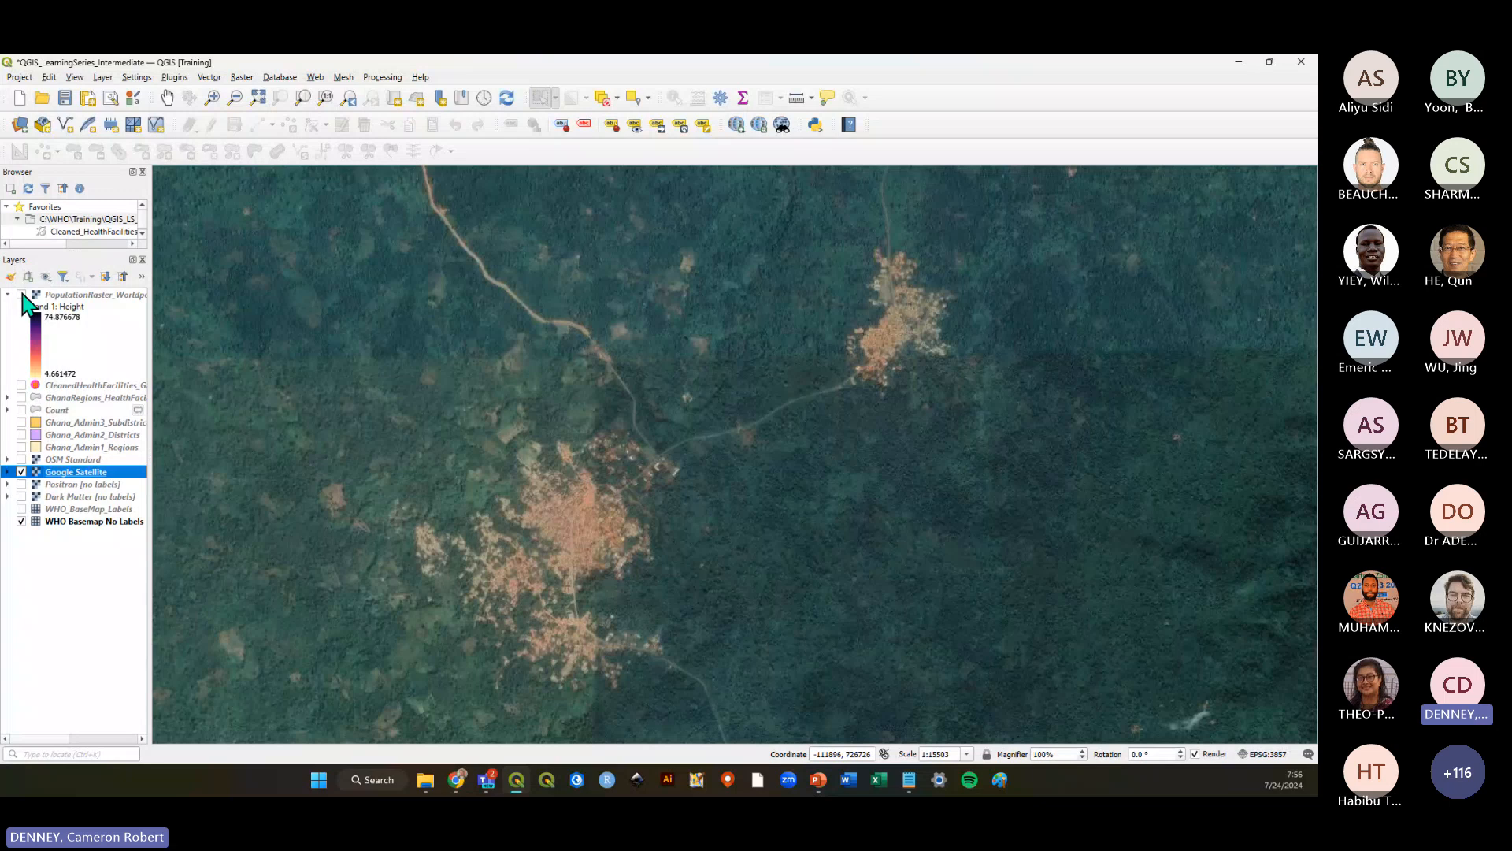
{"action": "left_click", "coordinate": [22, 294]}
{"action": "left_click", "coordinate": [22, 295]}
{"action": "left_click", "coordinate": [22, 295]}
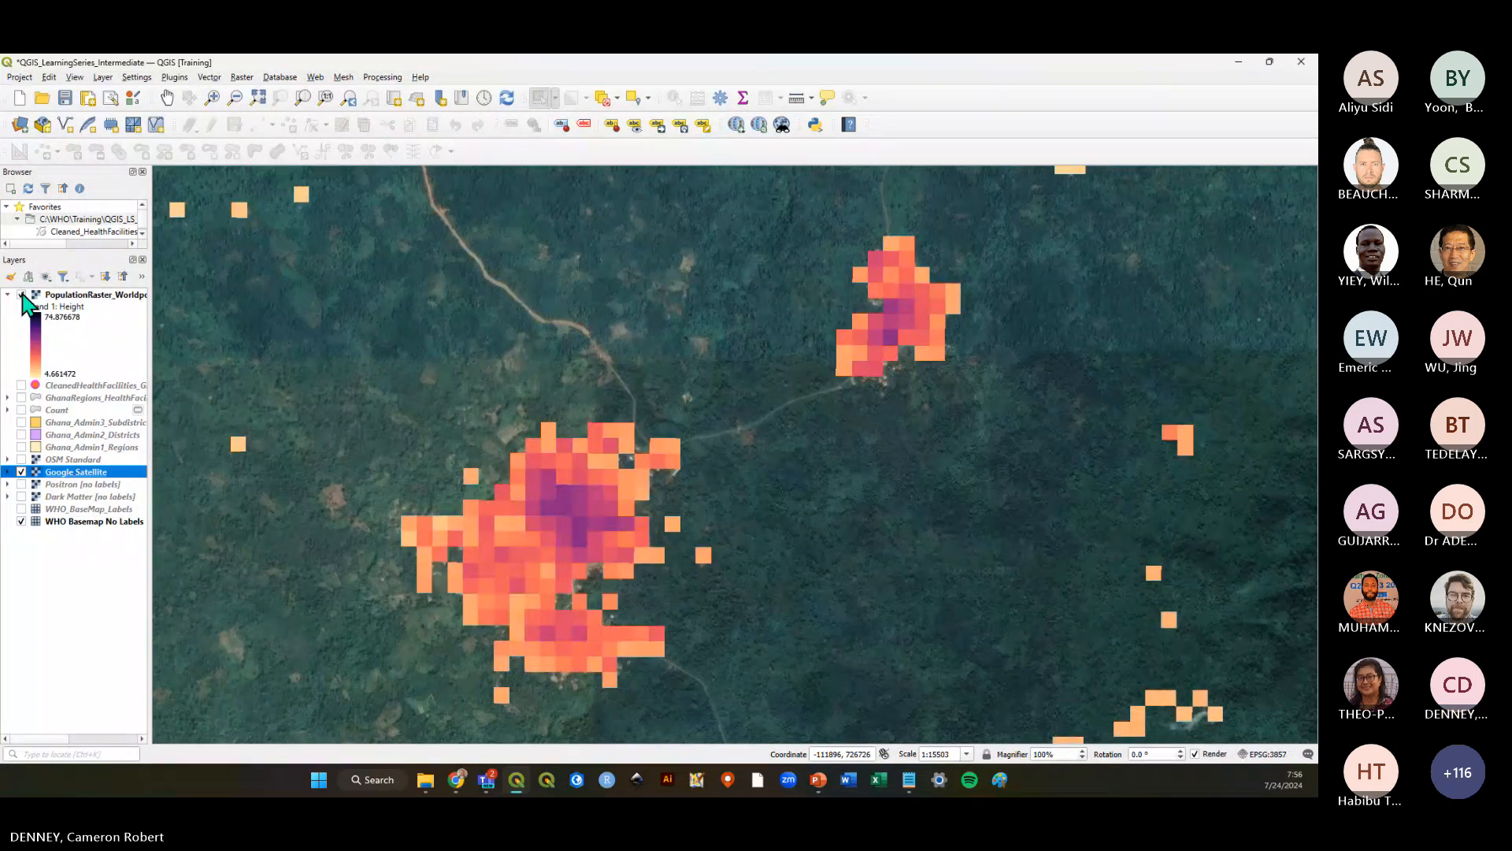
{"action": "left_click", "coordinate": [21, 294]}
{"action": "left_click", "coordinate": [21, 295]}
{"action": "left_click", "coordinate": [21, 294]}
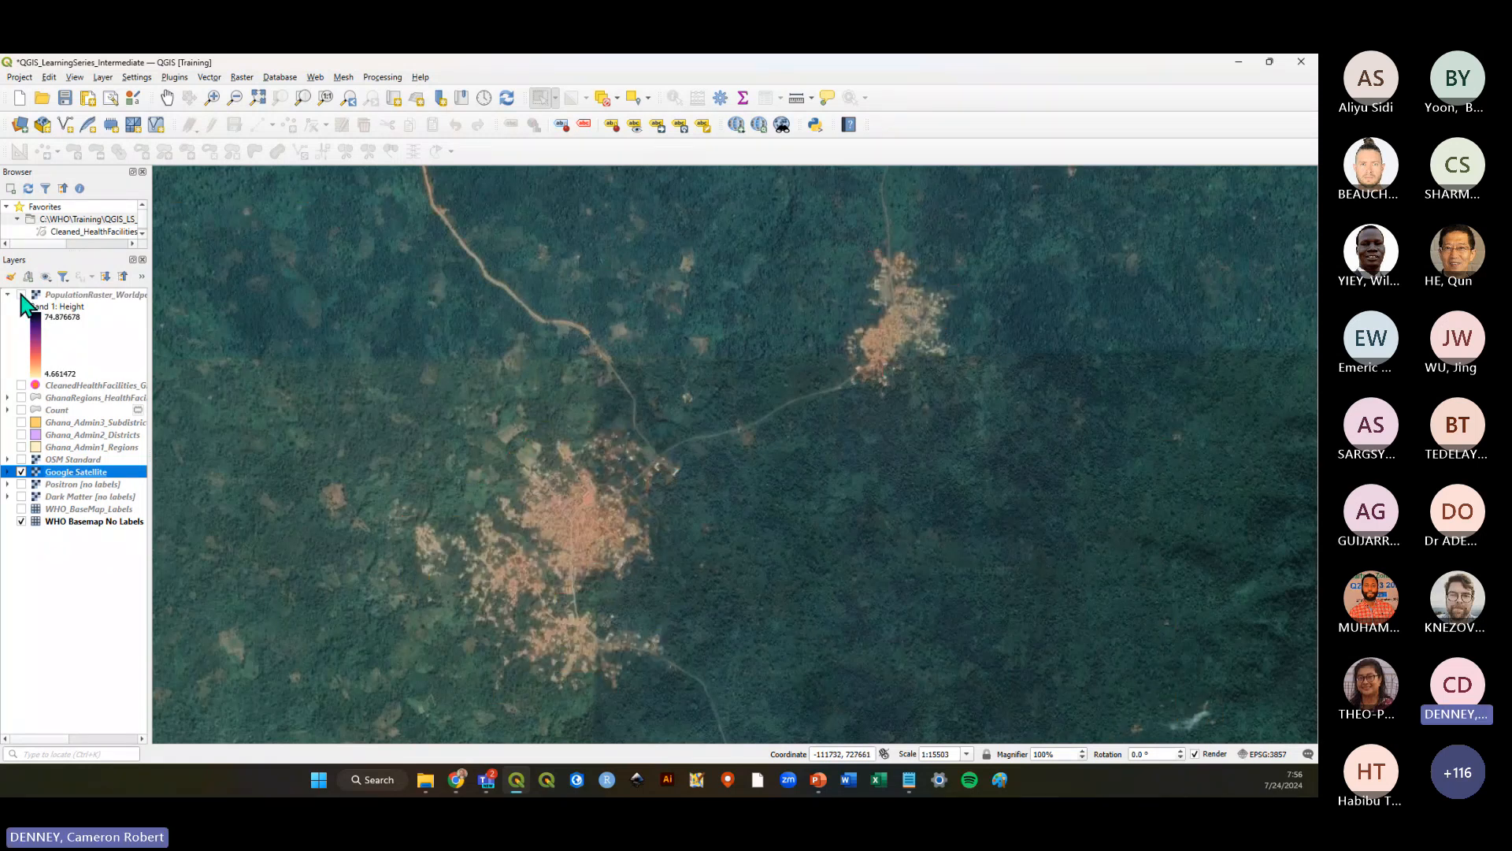
{"action": "left_click", "coordinate": [21, 294]}
{"action": "left_click", "coordinate": [21, 295]}
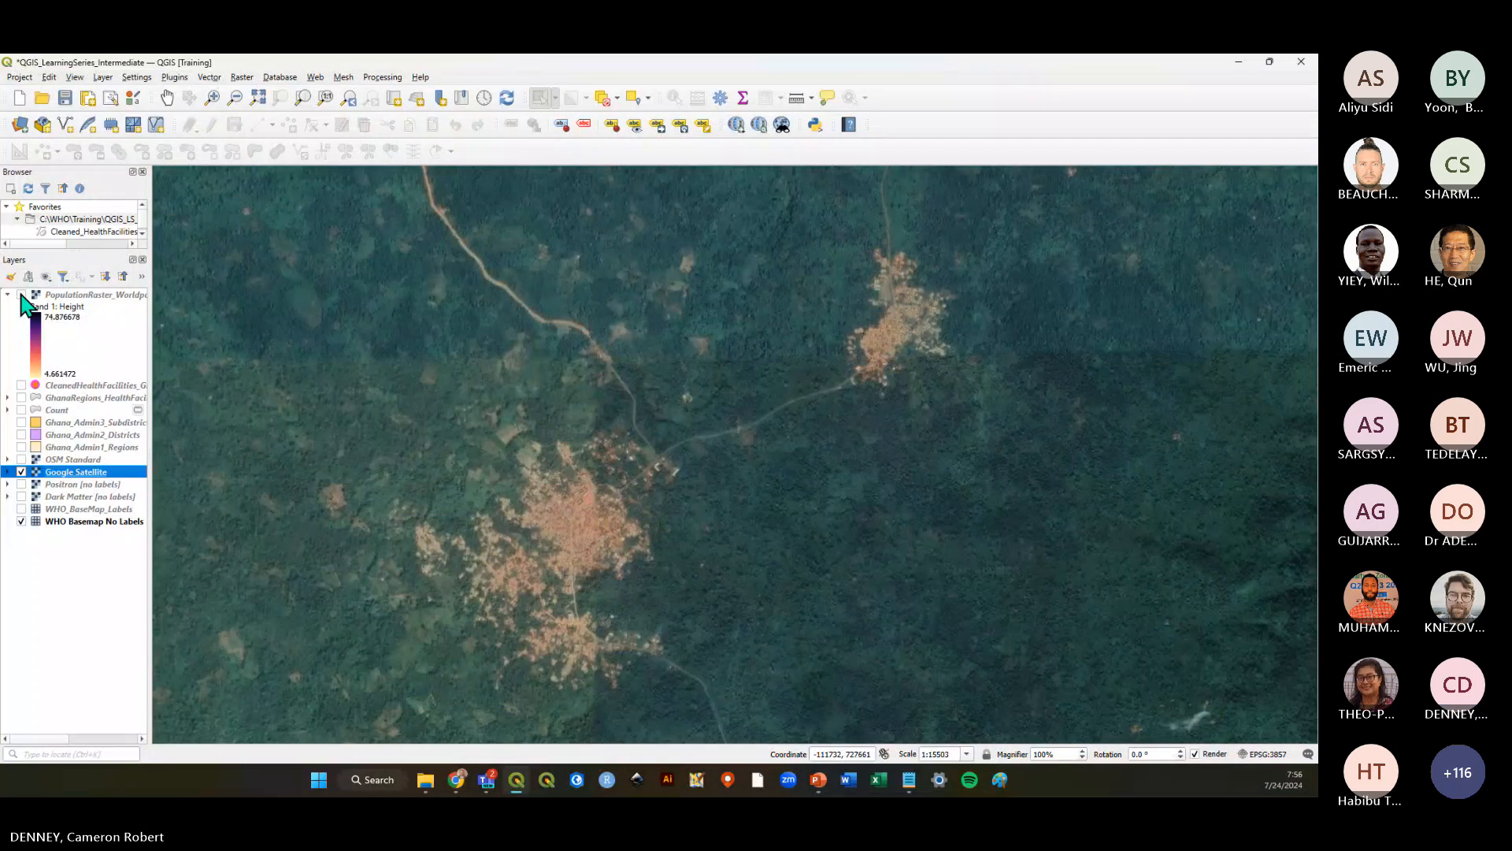
{"action": "left_click", "coordinate": [21, 295]}
{"action": "left_click", "coordinate": [21, 295]}
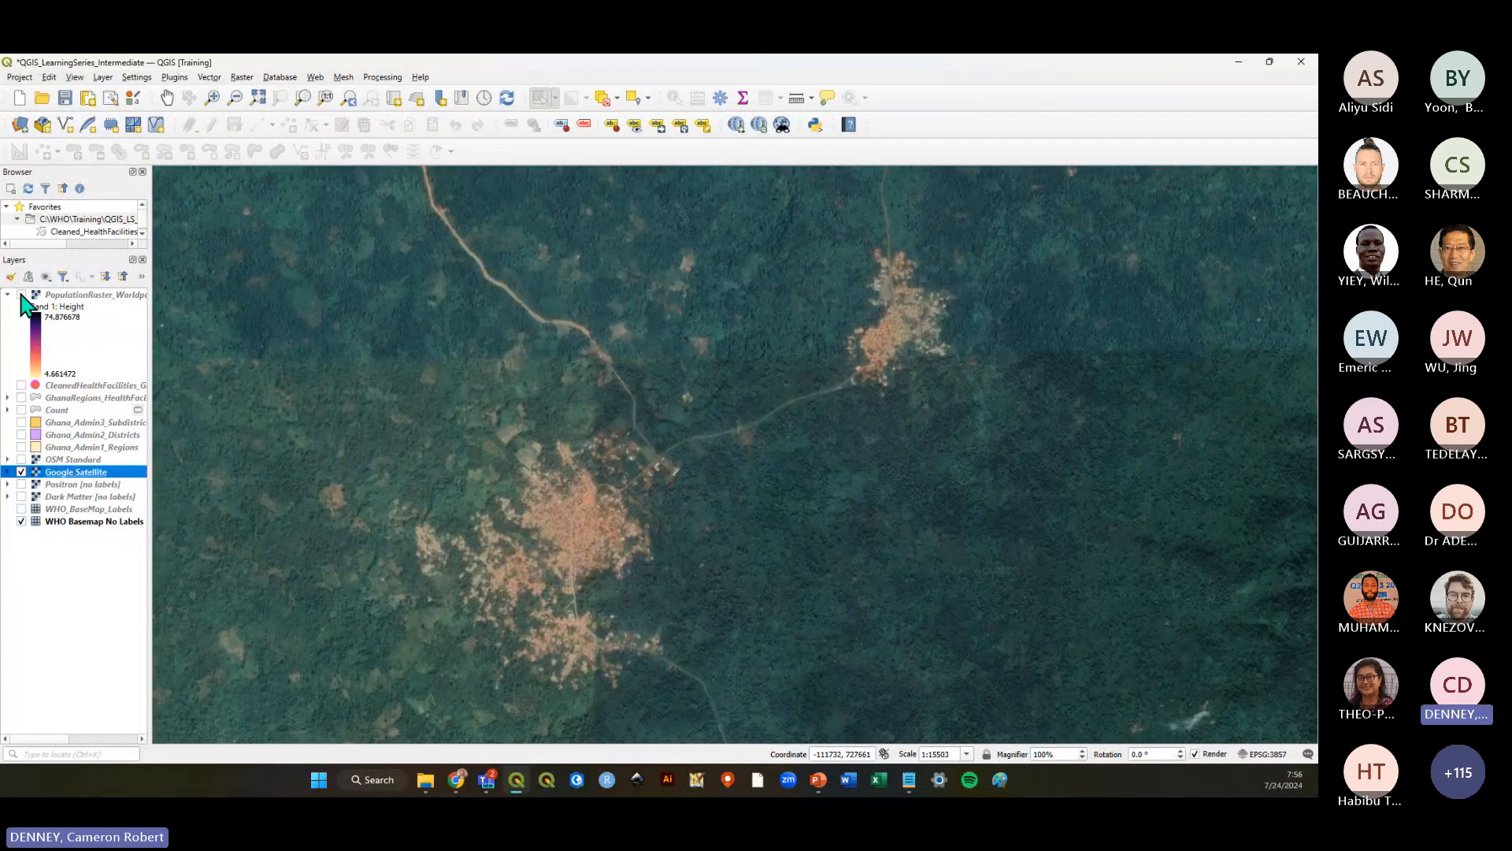
{"action": "left_click", "coordinate": [21, 294]}
Check the isolated pair of population cells northeast of the settlements against the imagery by hiding and showing the raster
{"action": "scroll", "coordinate": [993, 465], "scroll_direction": "down", "scroll_amount": 1}
{"action": "scroll", "coordinate": [1001, 386], "scroll_direction": "up", "scroll_amount": 4}
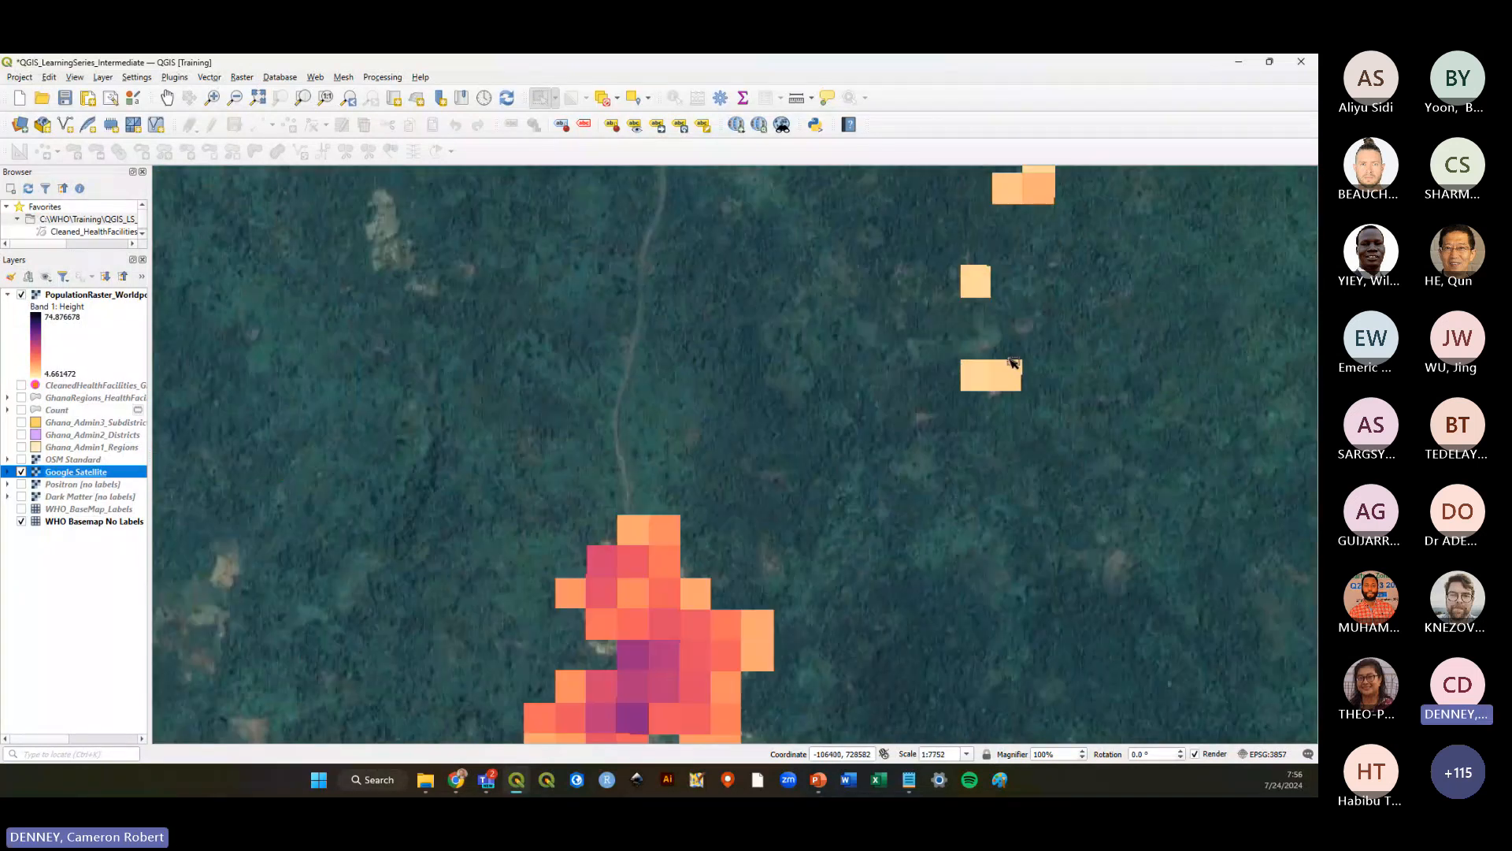
{"action": "left_click", "coordinate": [21, 294]}
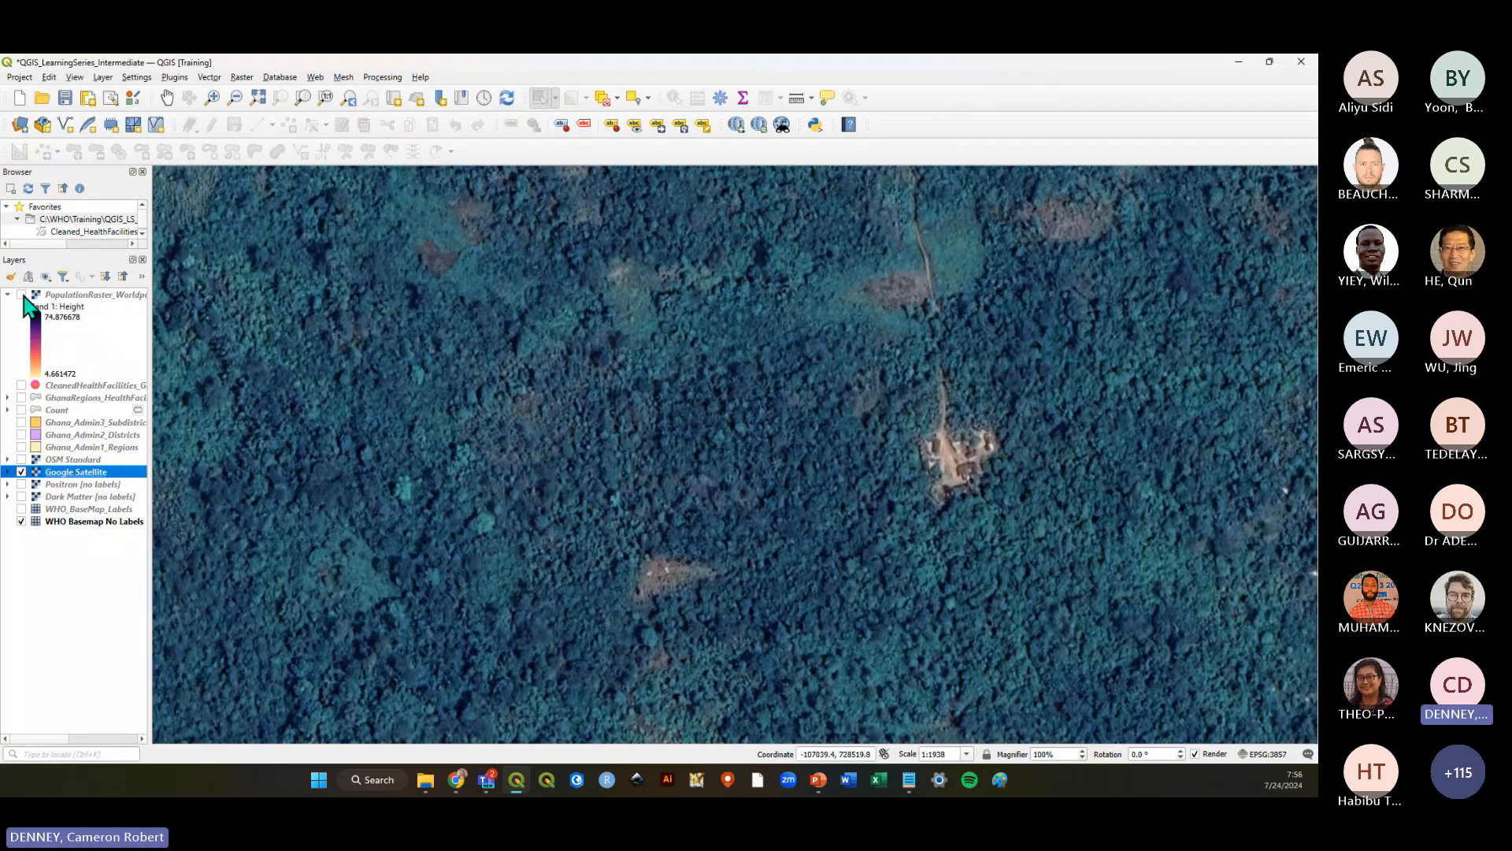
{"action": "left_click", "coordinate": [22, 295]}
{"action": "left_click", "coordinate": [22, 296]}
{"action": "left_click", "coordinate": [22, 296]}
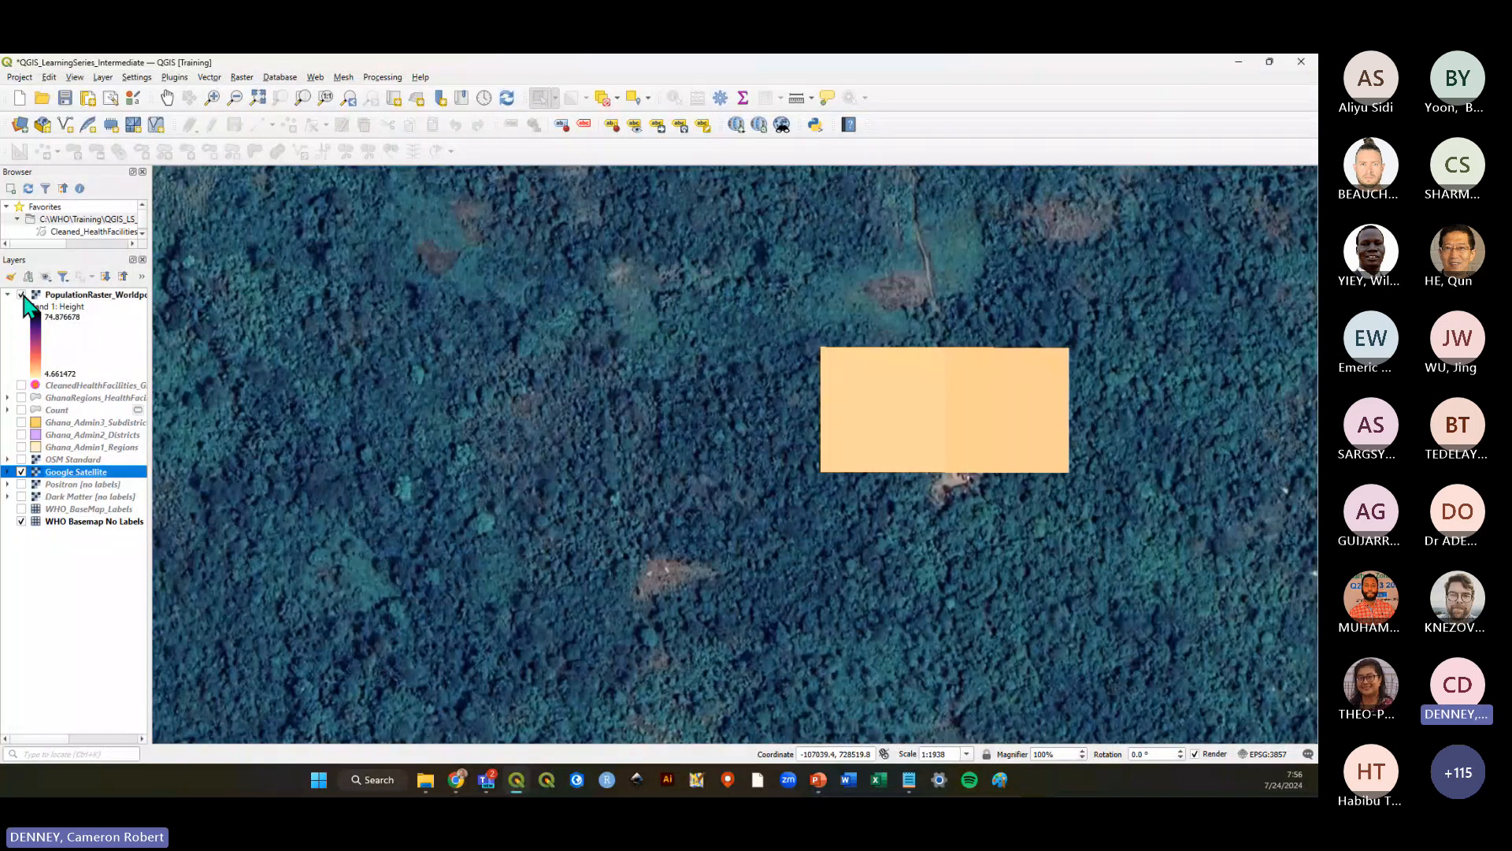
Return to the larger settlement and compare its built-up area with the population cells, alternating the raster's visibility
{"action": "scroll", "coordinate": [1156, 379], "scroll_direction": "down", "scroll_amount": 3}
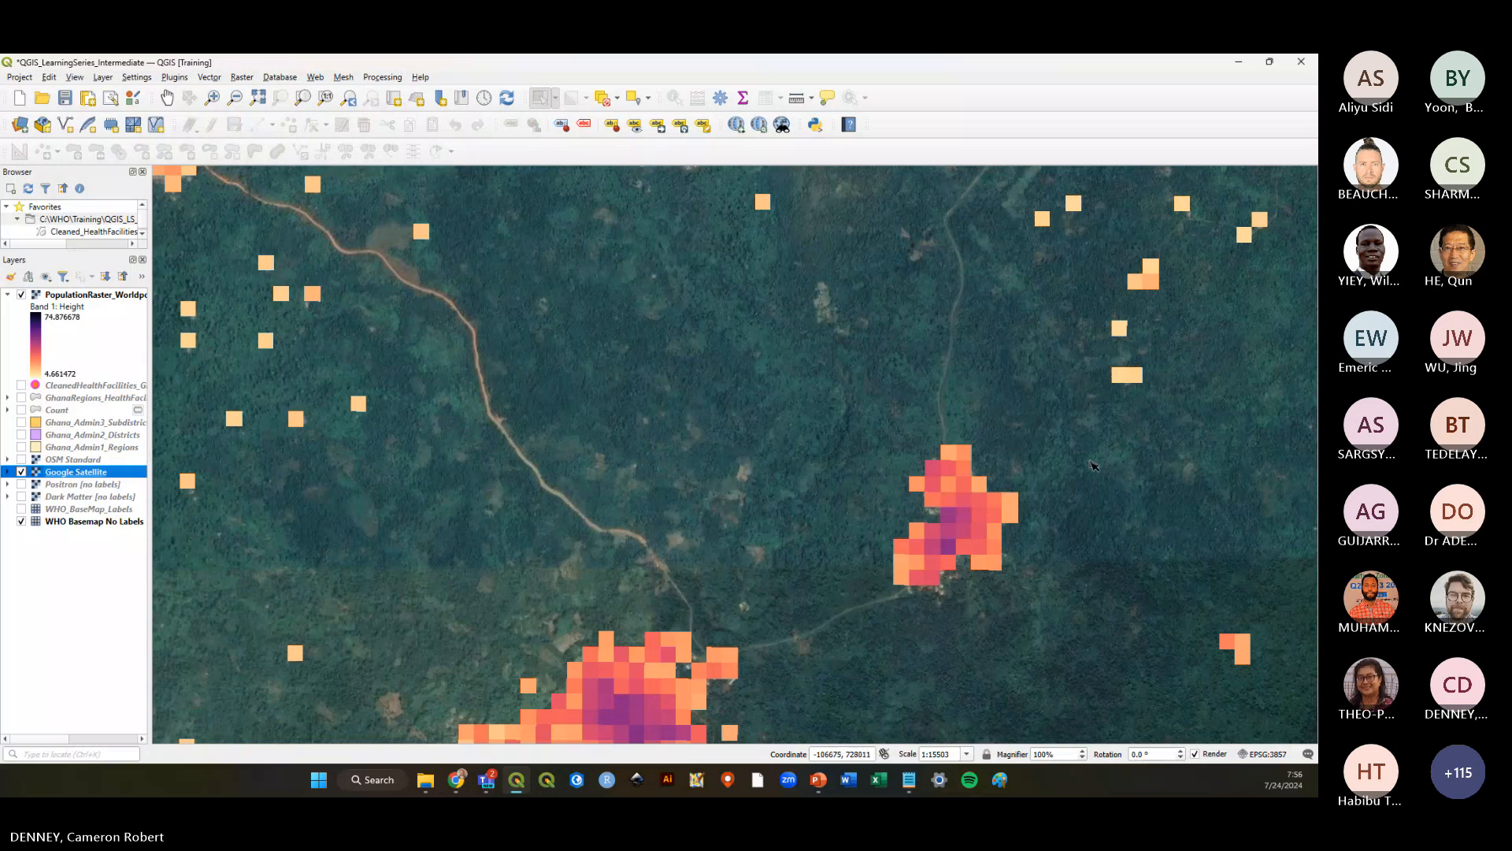
{"action": "scroll", "coordinate": [1068, 500], "scroll_direction": "down", "scroll_amount": 1}
{"action": "scroll", "coordinate": [998, 622], "scroll_direction": "up", "scroll_amount": 1}
{"action": "scroll", "coordinate": [998, 598], "scroll_direction": "down", "scroll_amount": 1}
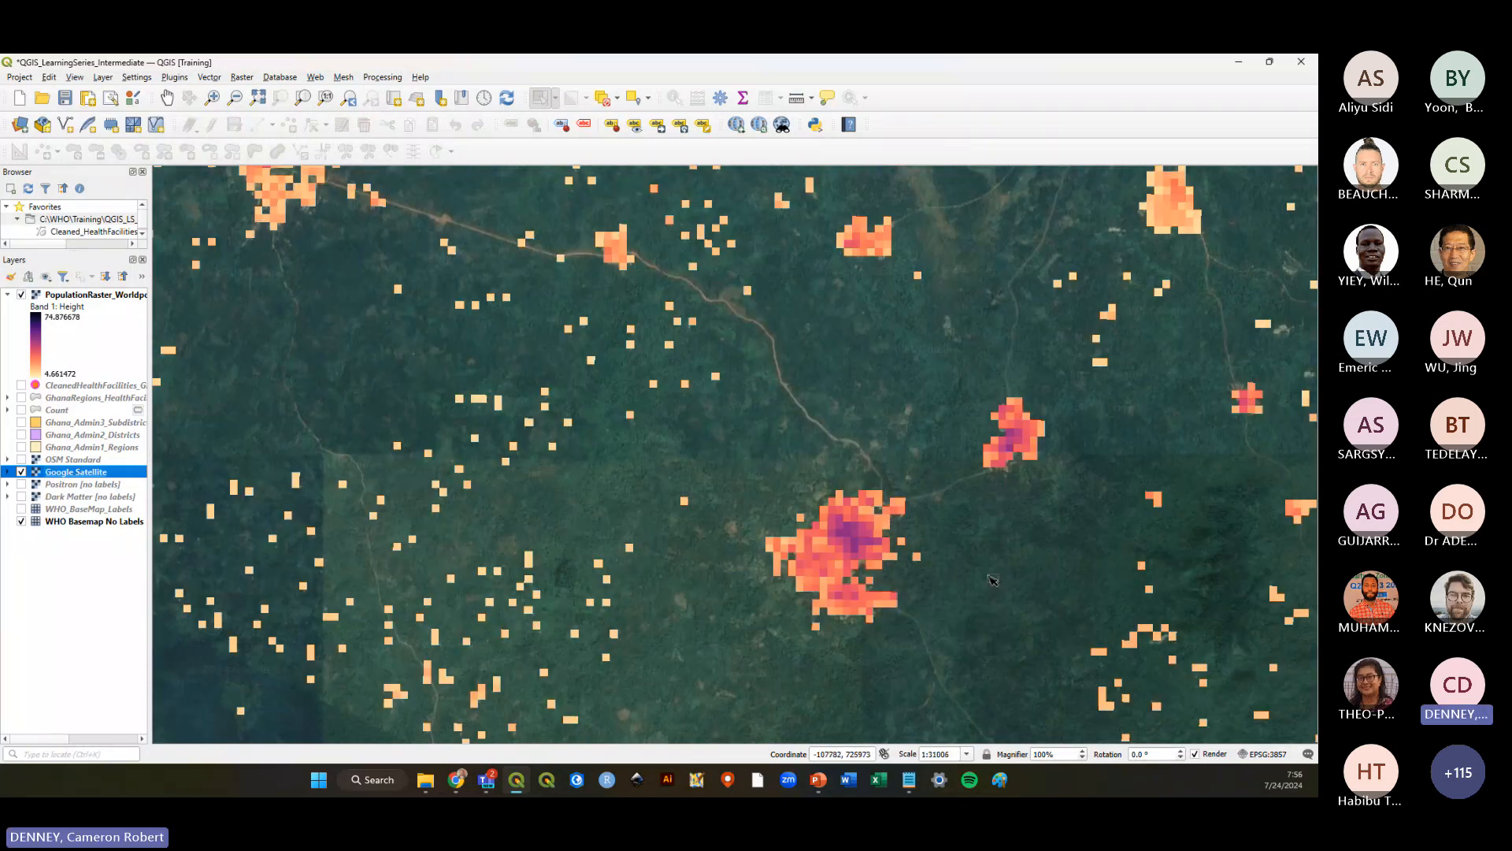
{"action": "scroll", "coordinate": [998, 575], "scroll_direction": "up", "scroll_amount": 1}
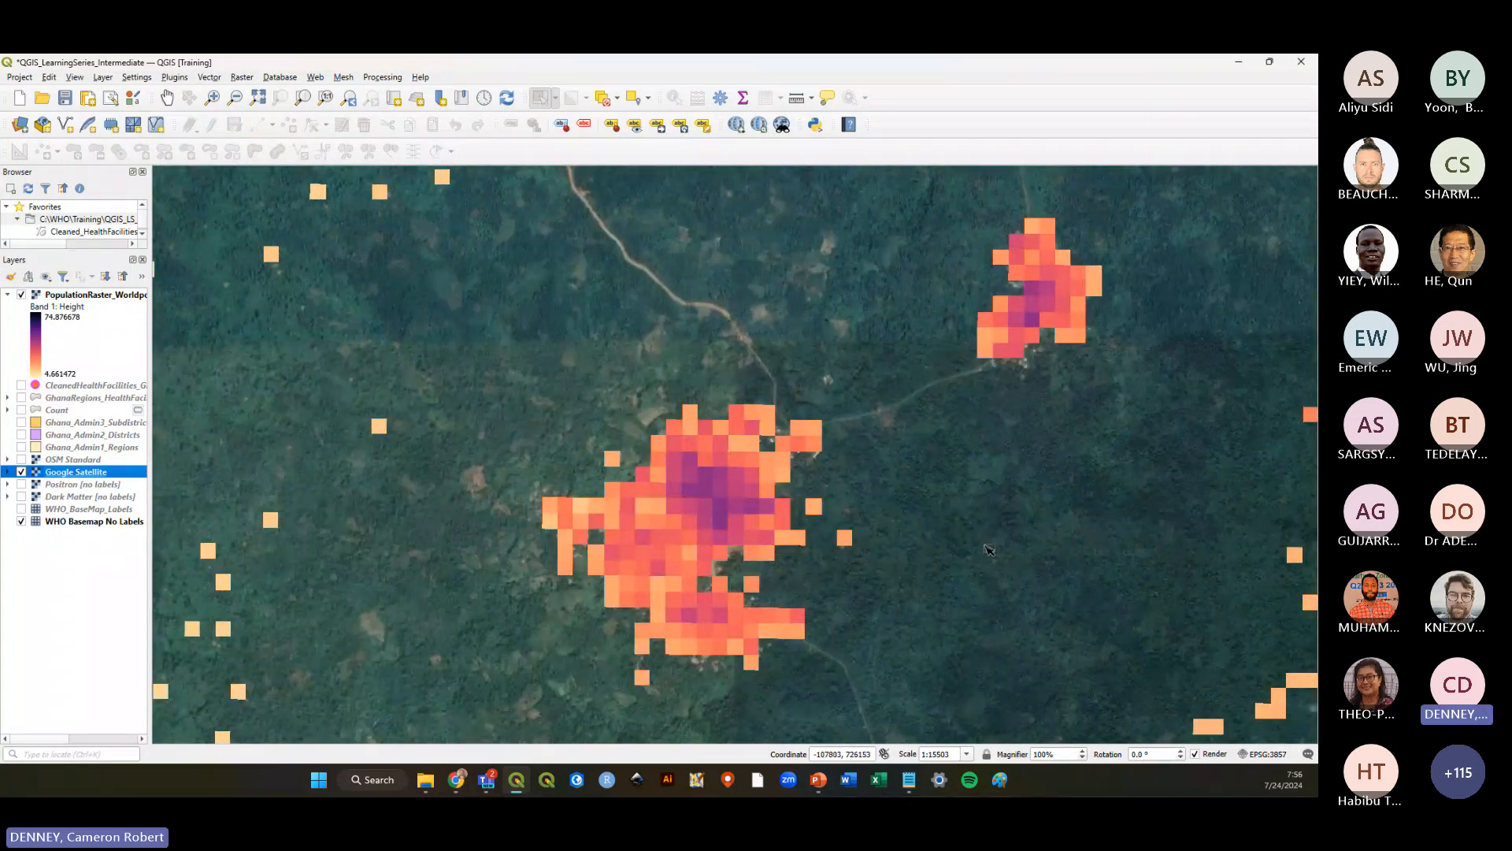
{"action": "left_click", "coordinate": [21, 295]}
{"action": "left_click", "coordinate": [21, 294]}
{"action": "left_click", "coordinate": [22, 295]}
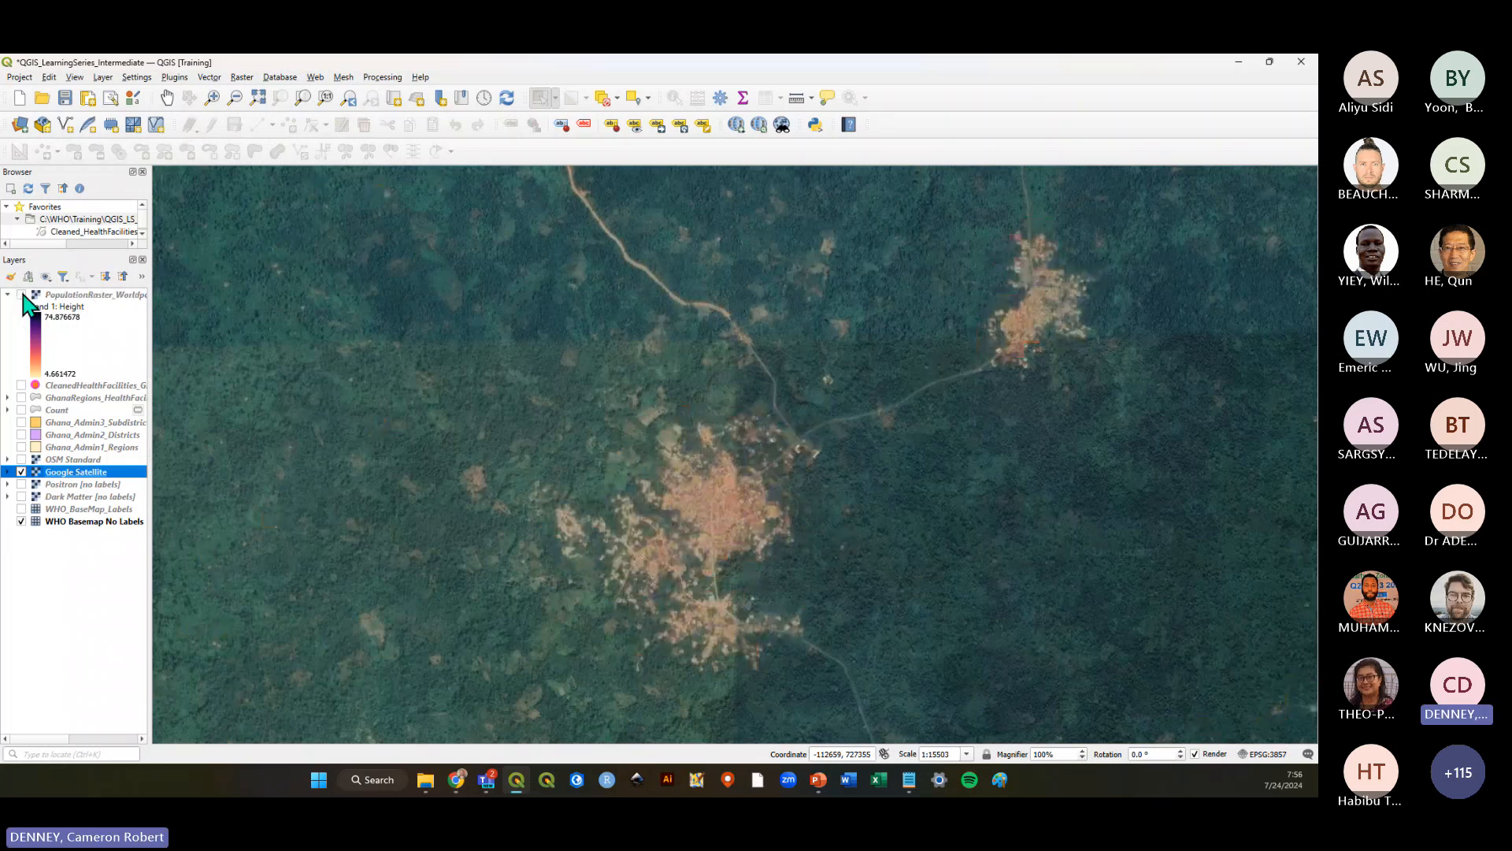
{"action": "left_click", "coordinate": [21, 294]}
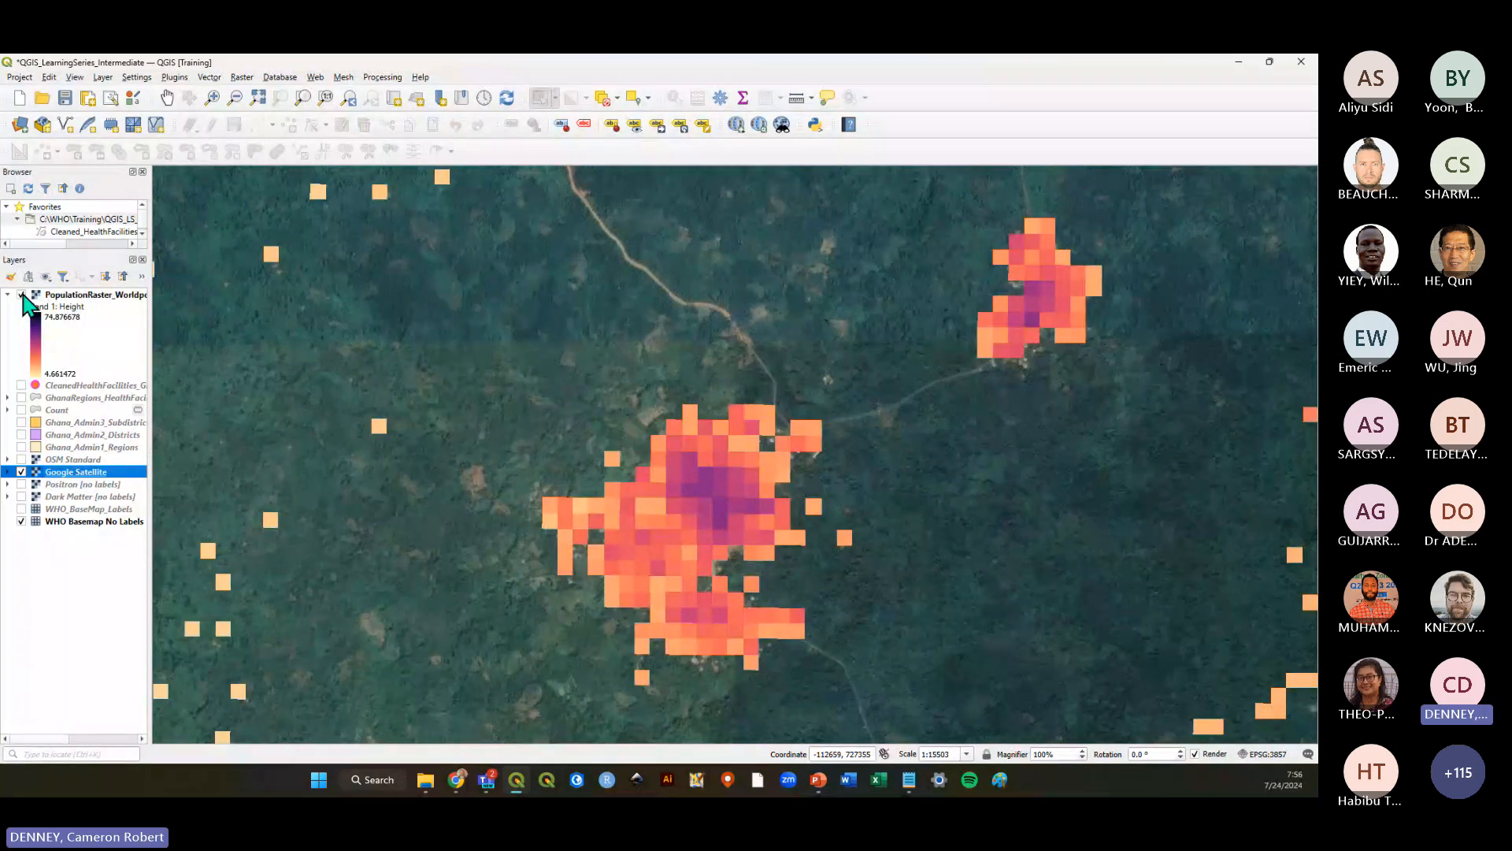
{"action": "left_click", "coordinate": [21, 295]}
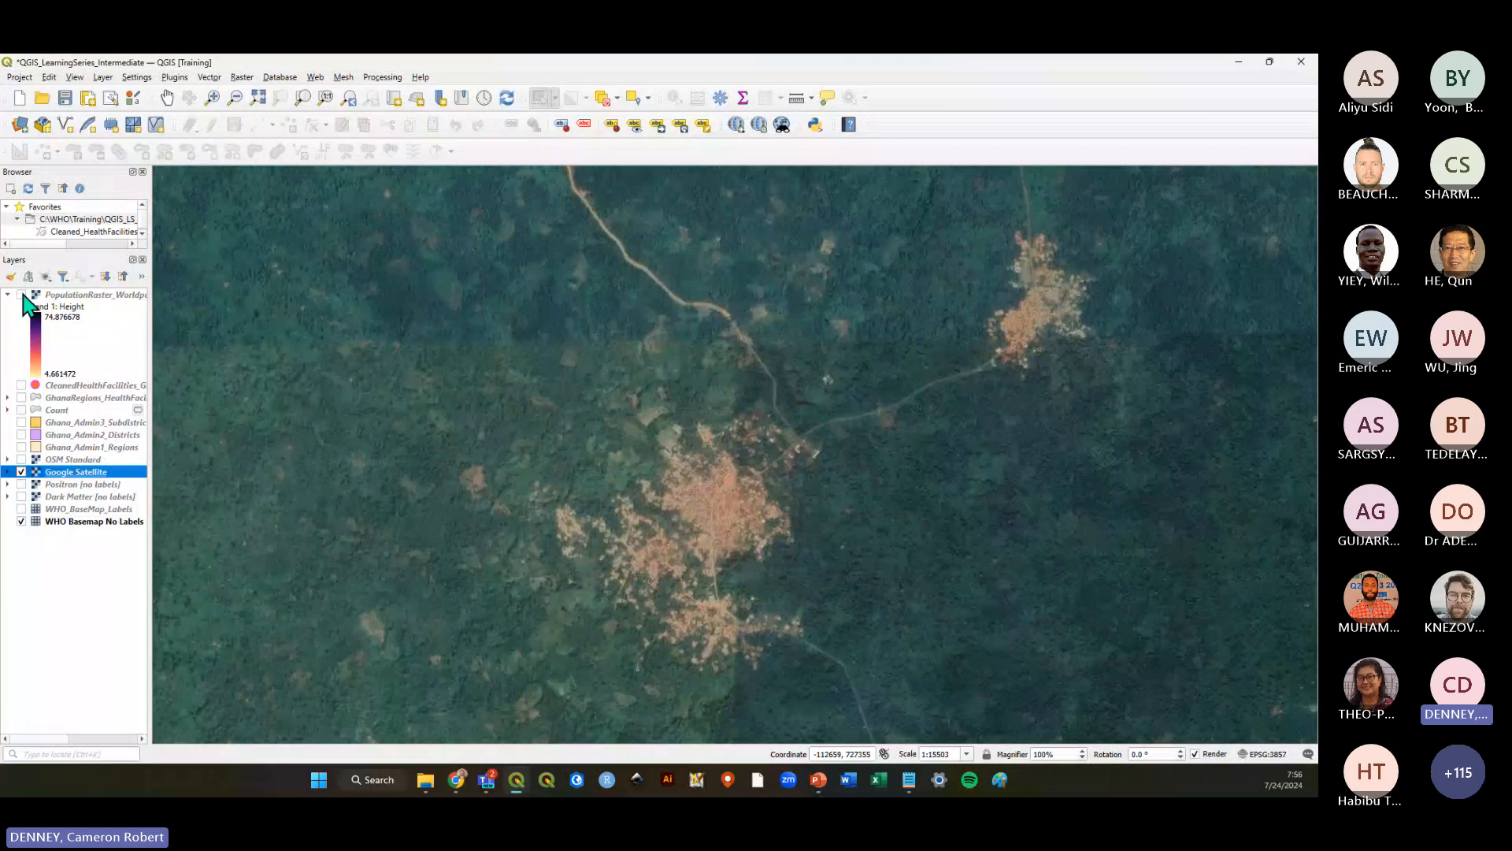
{"action": "left_click", "coordinate": [21, 295]}
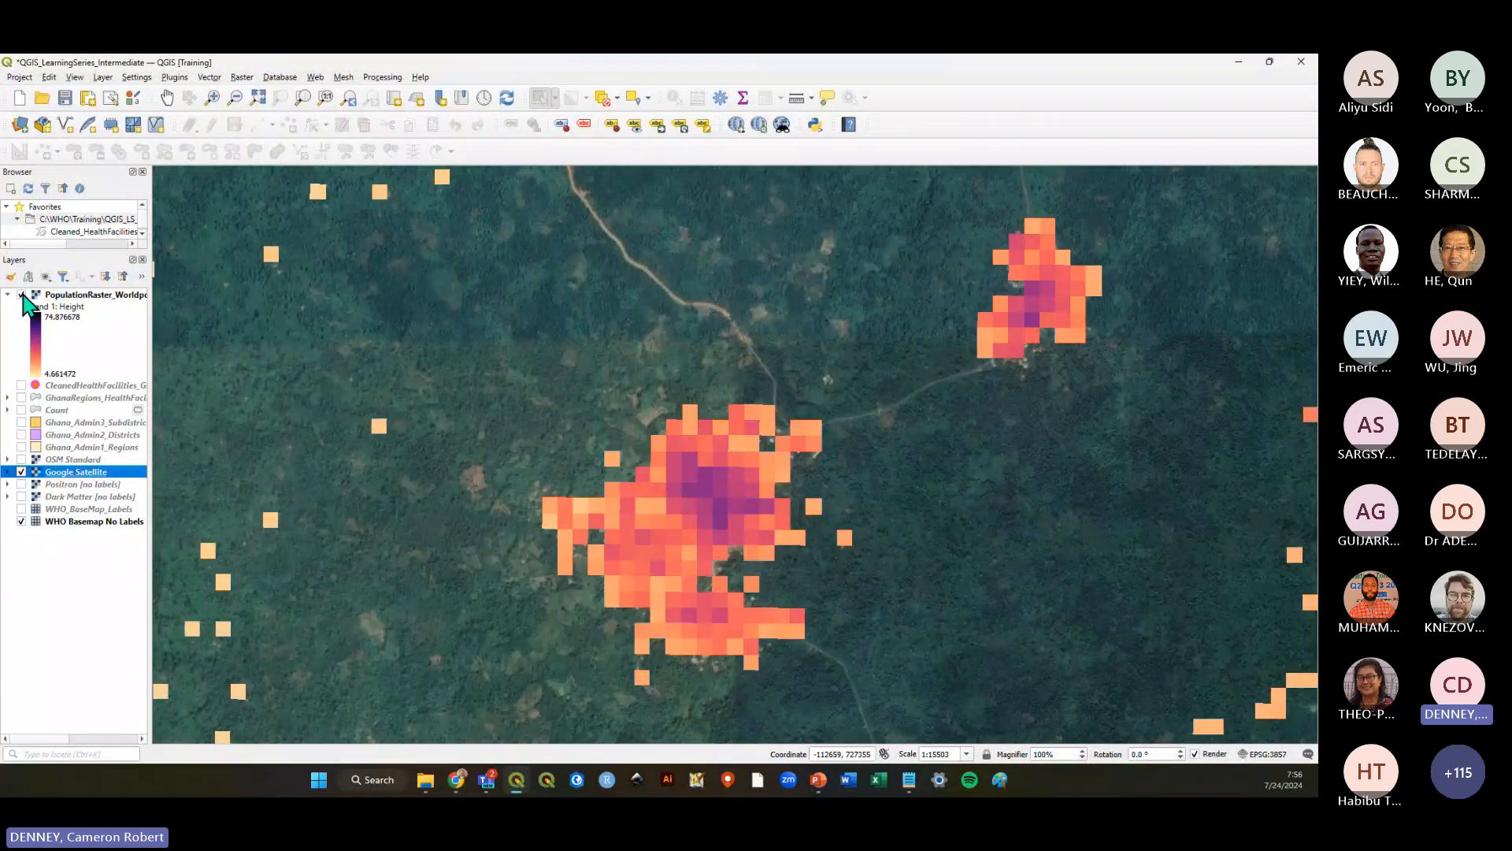
{"action": "left_click", "coordinate": [21, 295]}
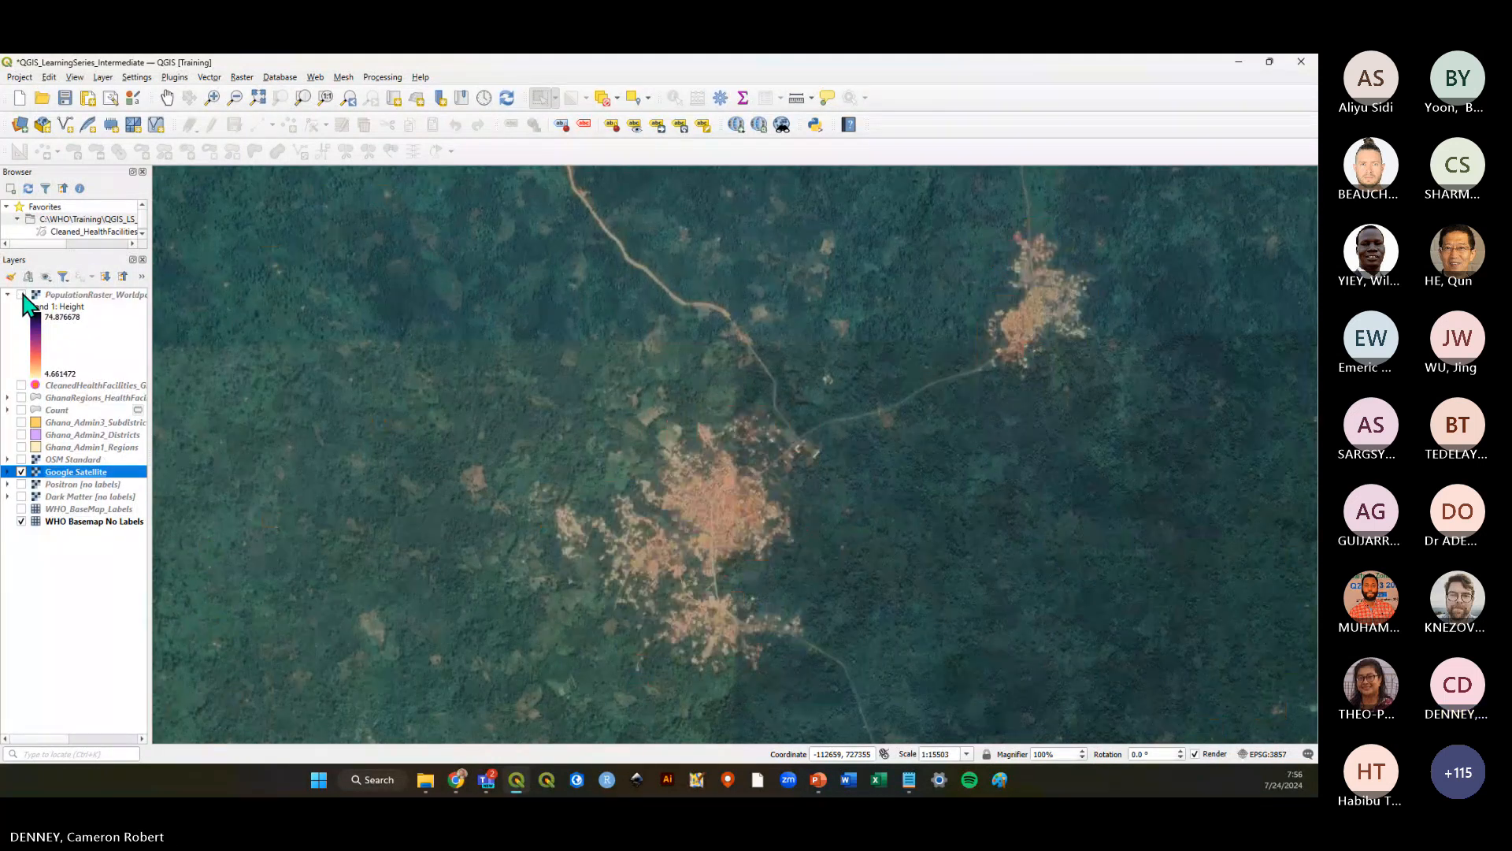
{"action": "left_click", "coordinate": [22, 295]}
{"action": "left_click", "coordinate": [21, 294]}
{"action": "left_click", "coordinate": [21, 295]}
Review the population distribution across the wider region, and save the project
{"action": "scroll", "coordinate": [616, 410], "scroll_direction": "down", "scroll_amount": 2}
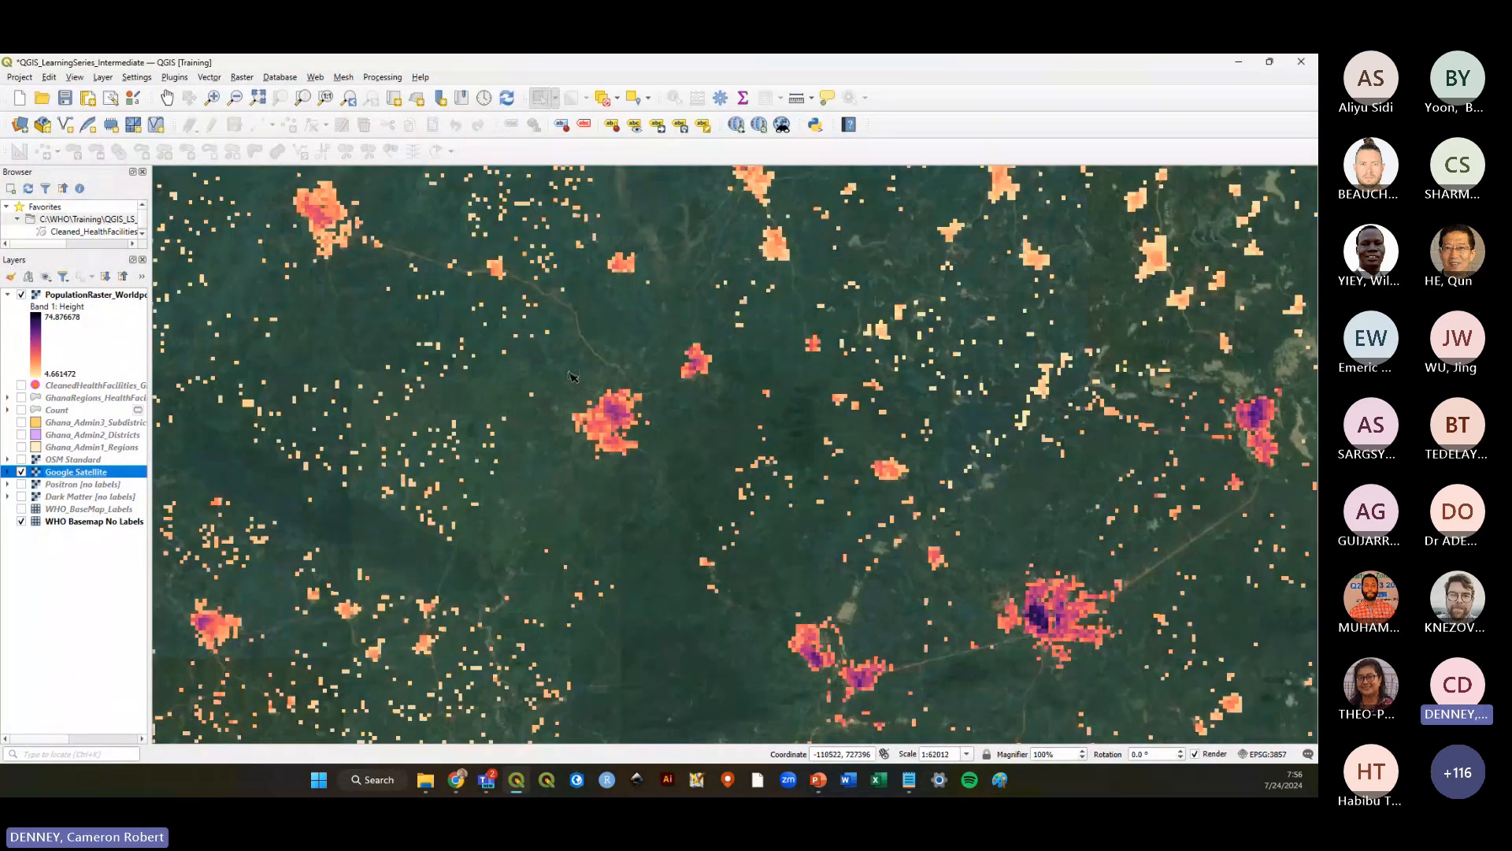
{"action": "scroll", "coordinate": [616, 411], "scroll_direction": "down", "scroll_amount": 1}
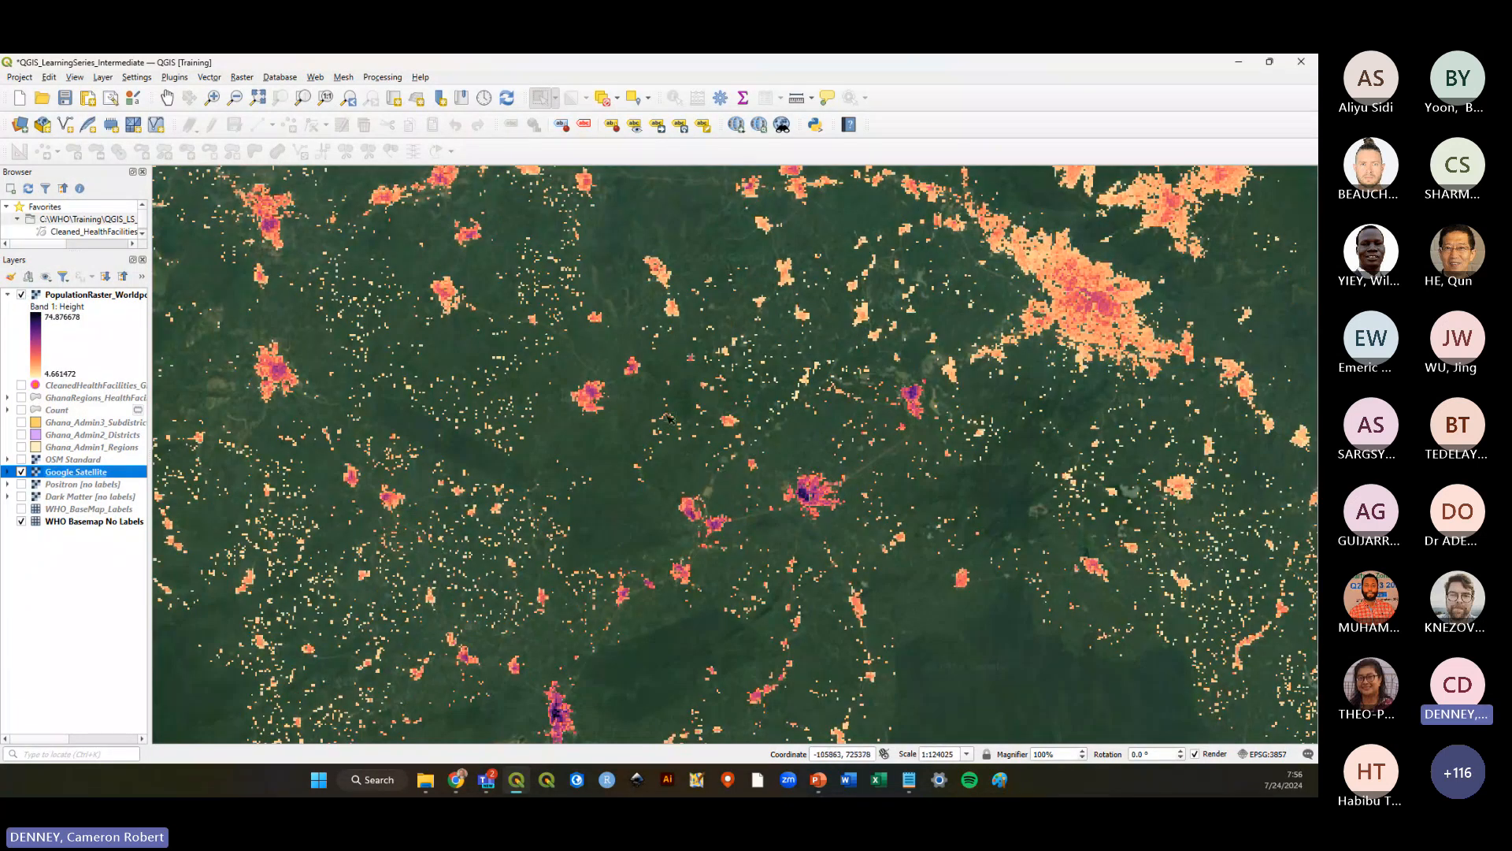
{"action": "scroll", "coordinate": [669, 419], "scroll_direction": "down", "scroll_amount": 1}
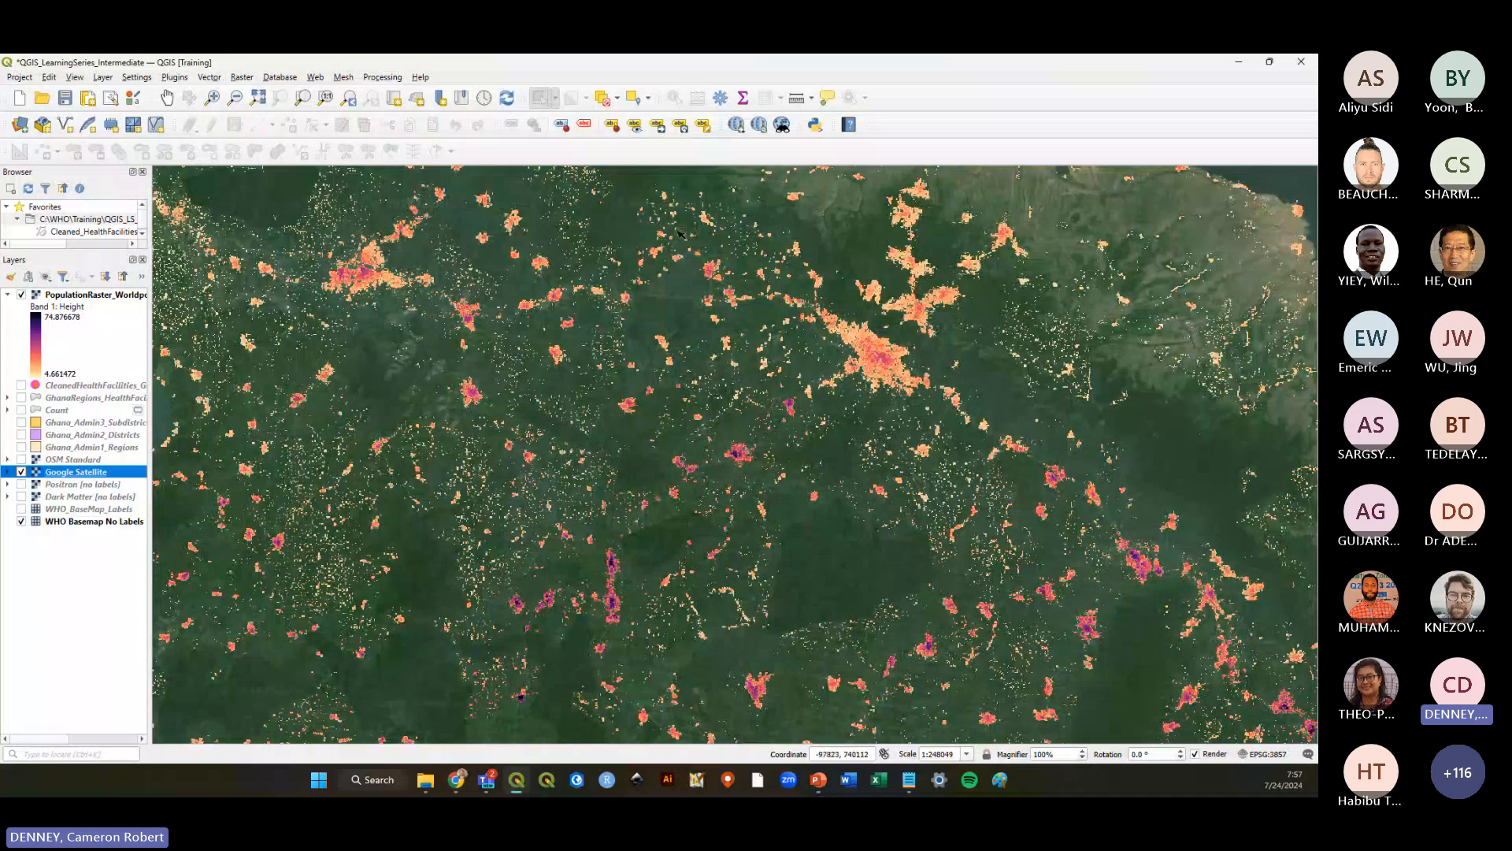
{"action": "left_click", "coordinate": [66, 99]}
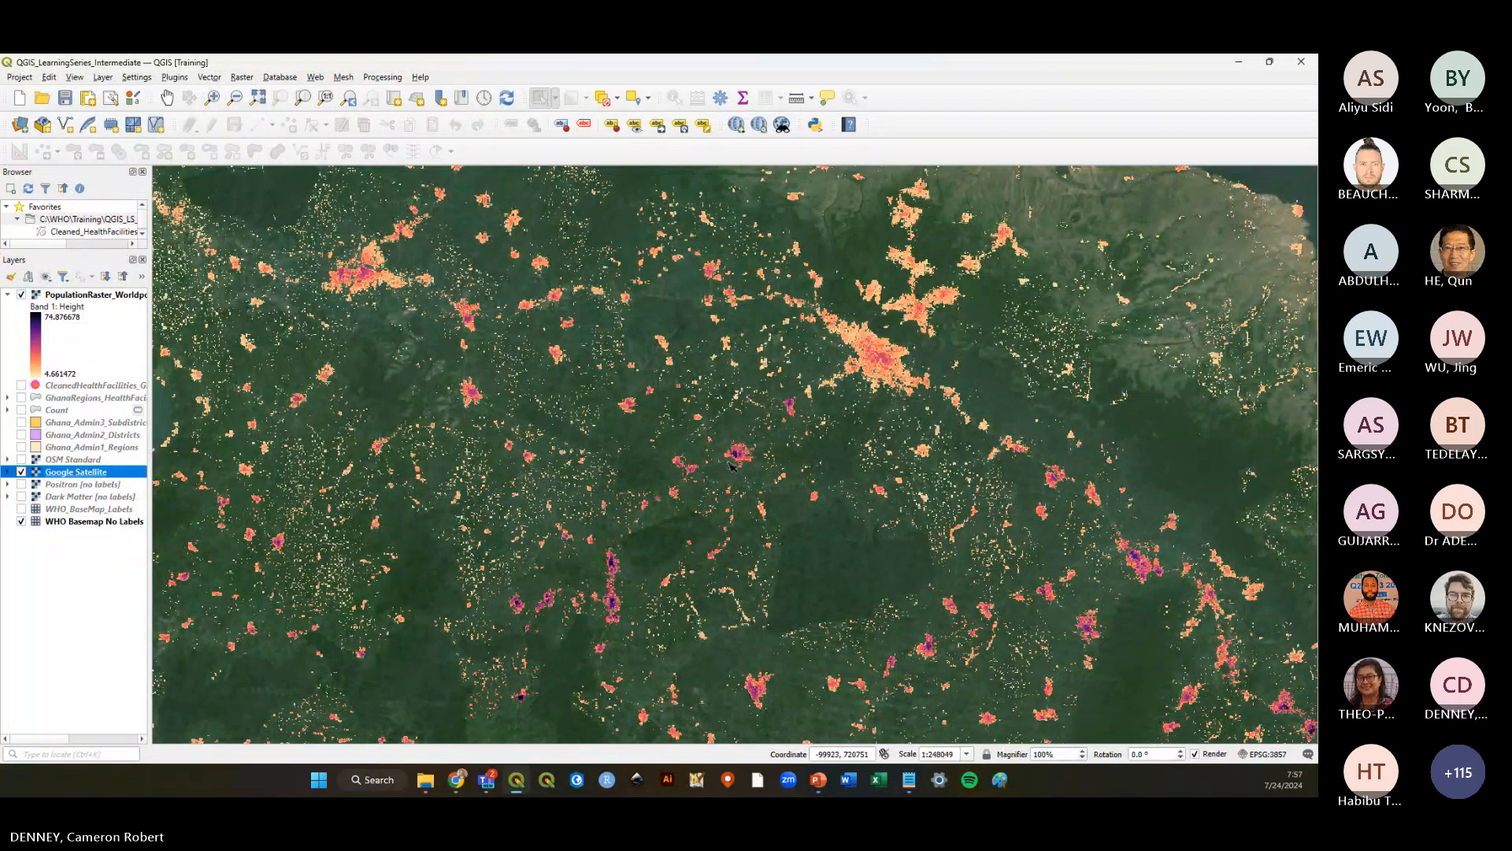
Examine the densely populated town and the neighboring settlements along the road to its west
{"action": "scroll", "coordinate": [731, 467], "scroll_direction": "up", "scroll_amount": 3}
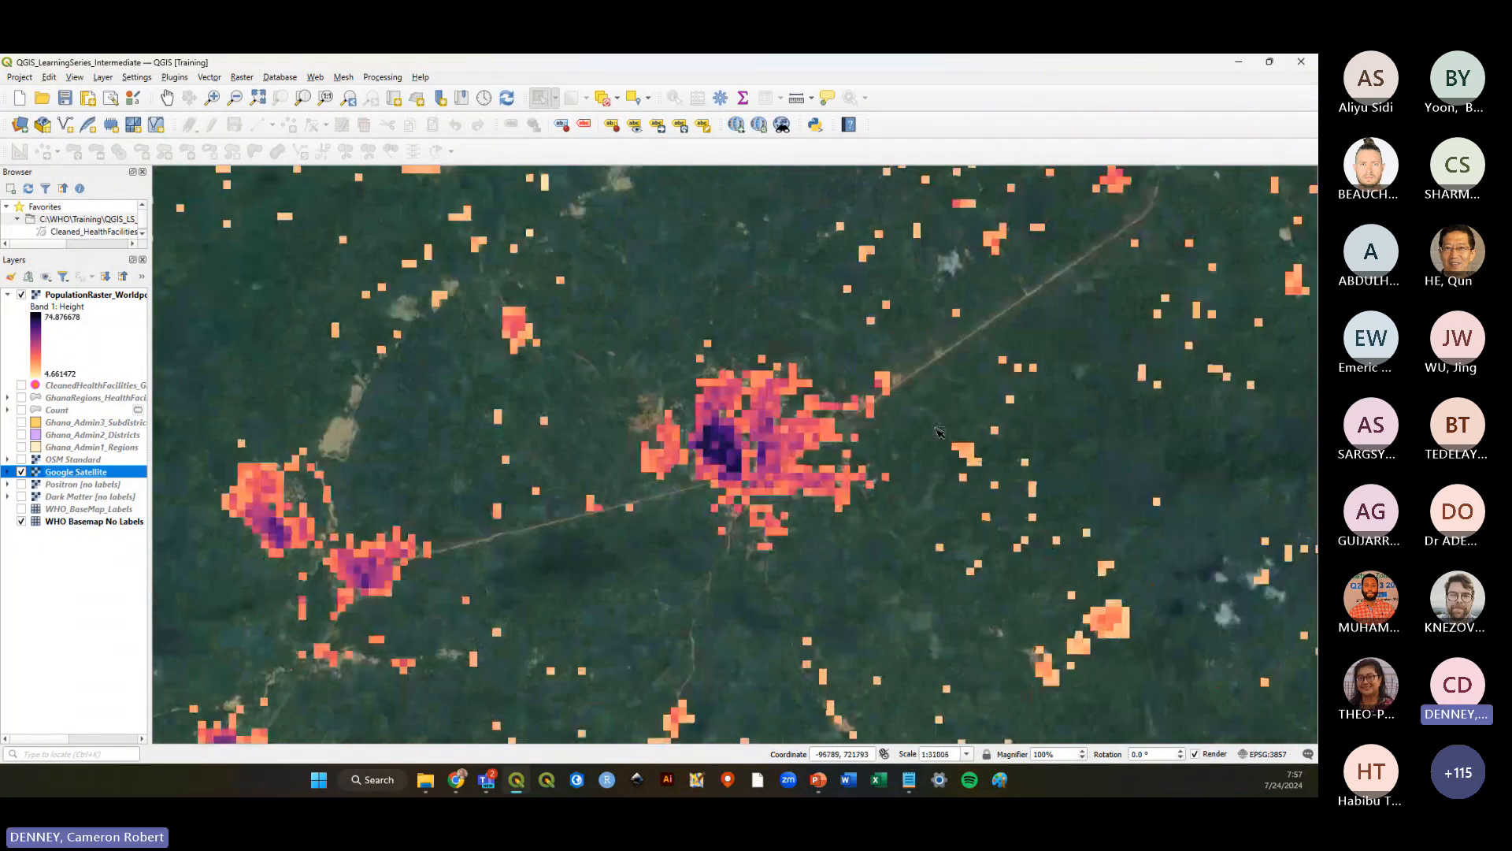
{"action": "scroll", "coordinate": [938, 432], "scroll_direction": "down", "scroll_amount": 2}
{"action": "scroll", "coordinate": [869, 446], "scroll_direction": "up", "scroll_amount": 2}
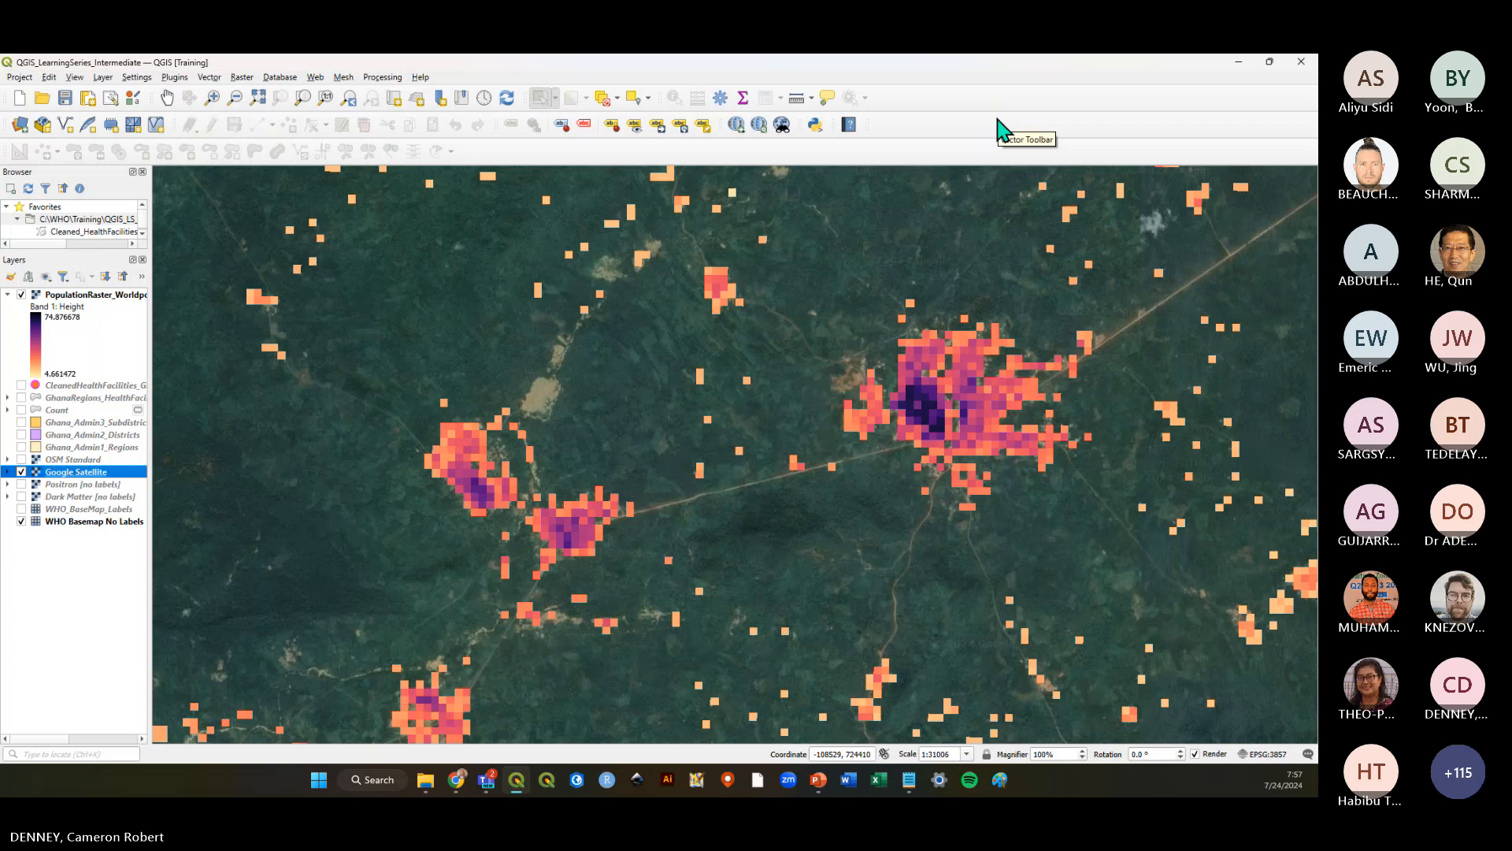
Save the project, and select the PopulationRaster_Worldpop layer while keeping it visible
{"action": "left_click", "coordinate": [49, 554]}
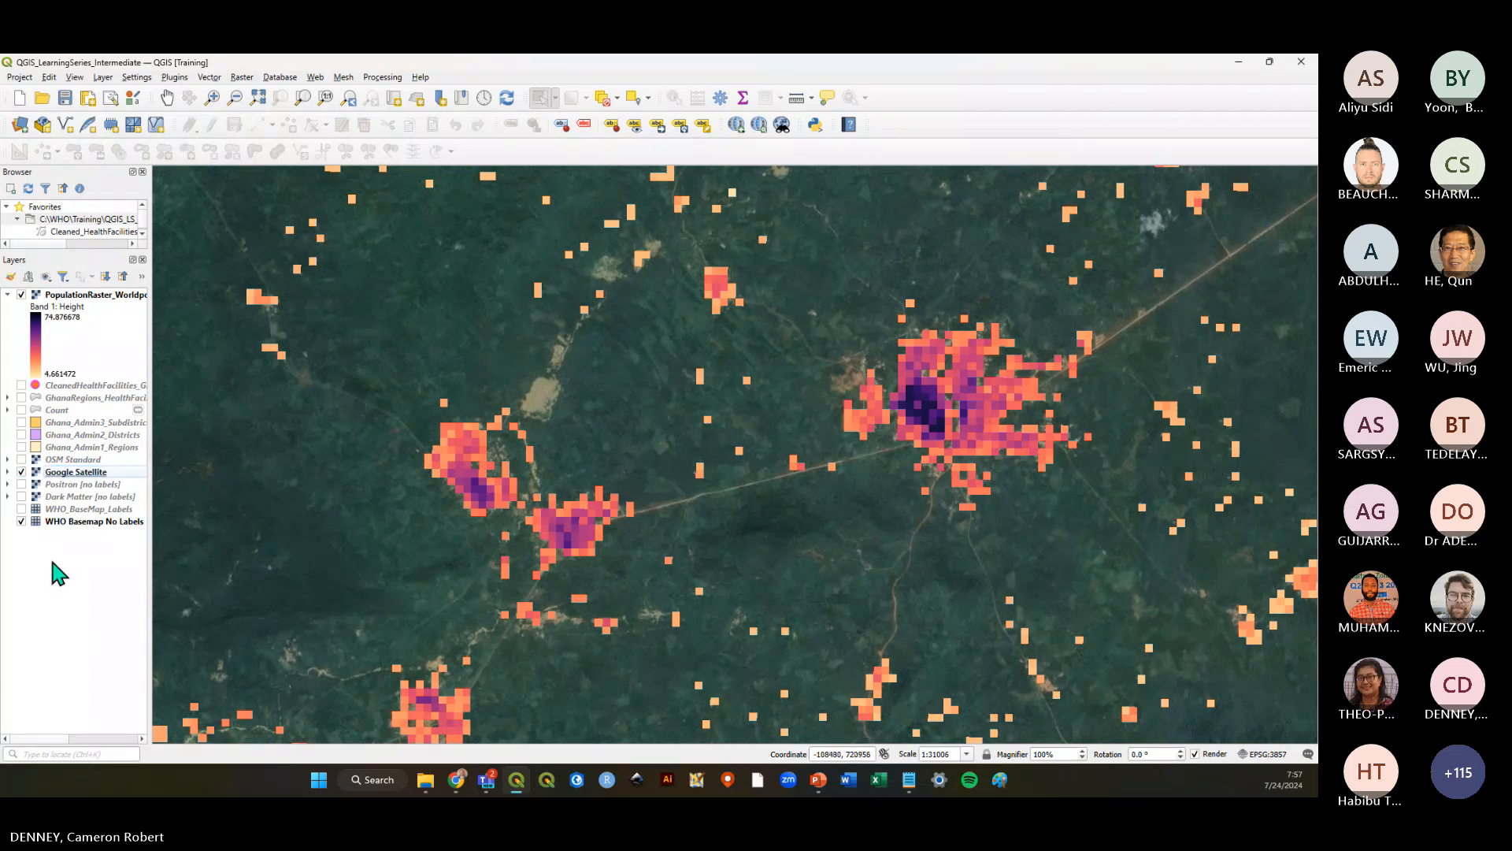
{"action": "left_click", "coordinate": [65, 97]}
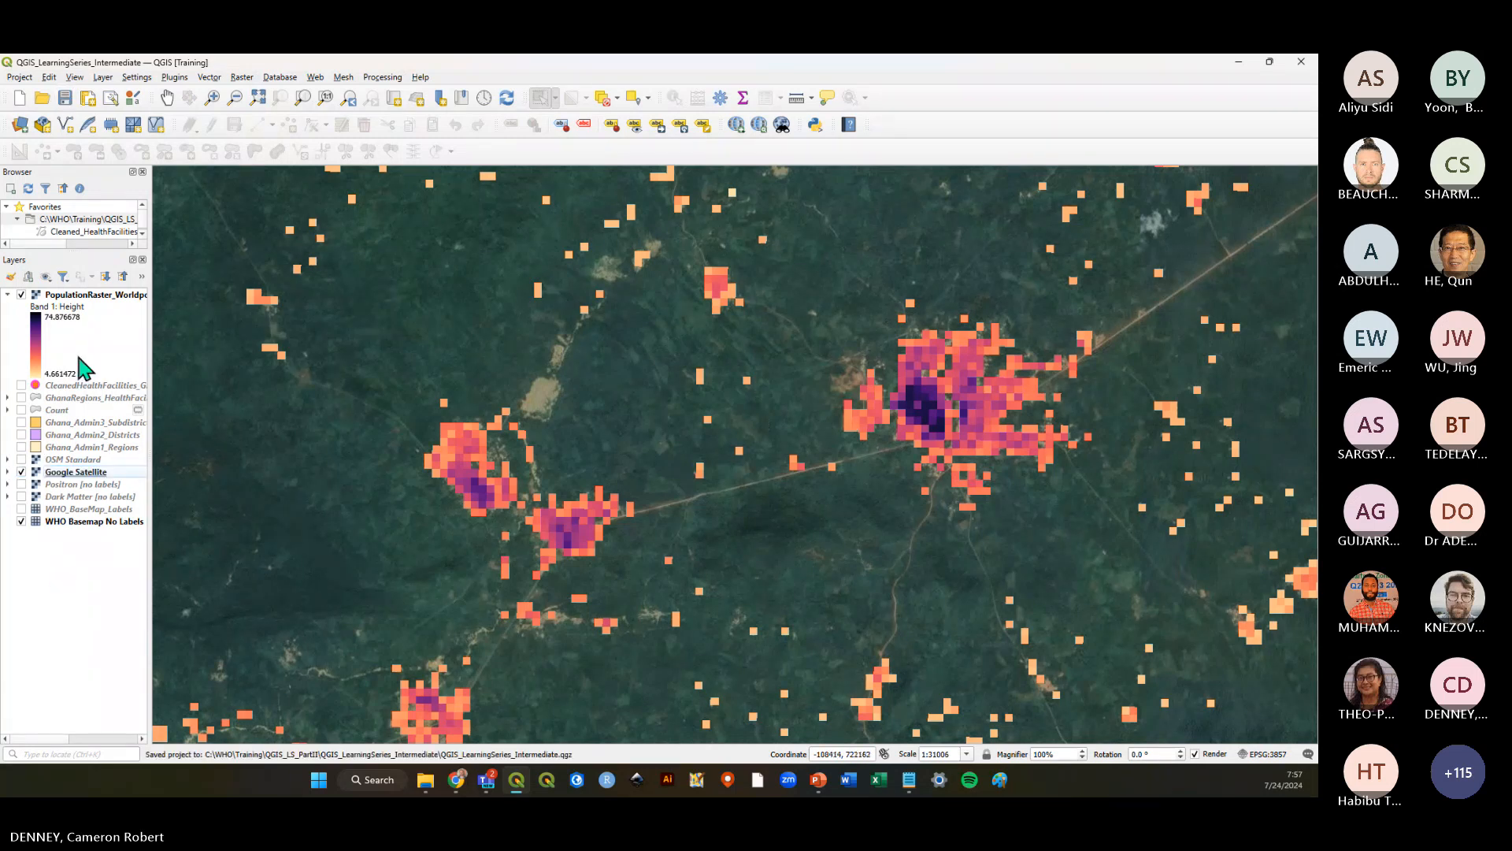
{"action": "left_click", "coordinate": [22, 295]}
{"action": "left_click", "coordinate": [21, 294]}
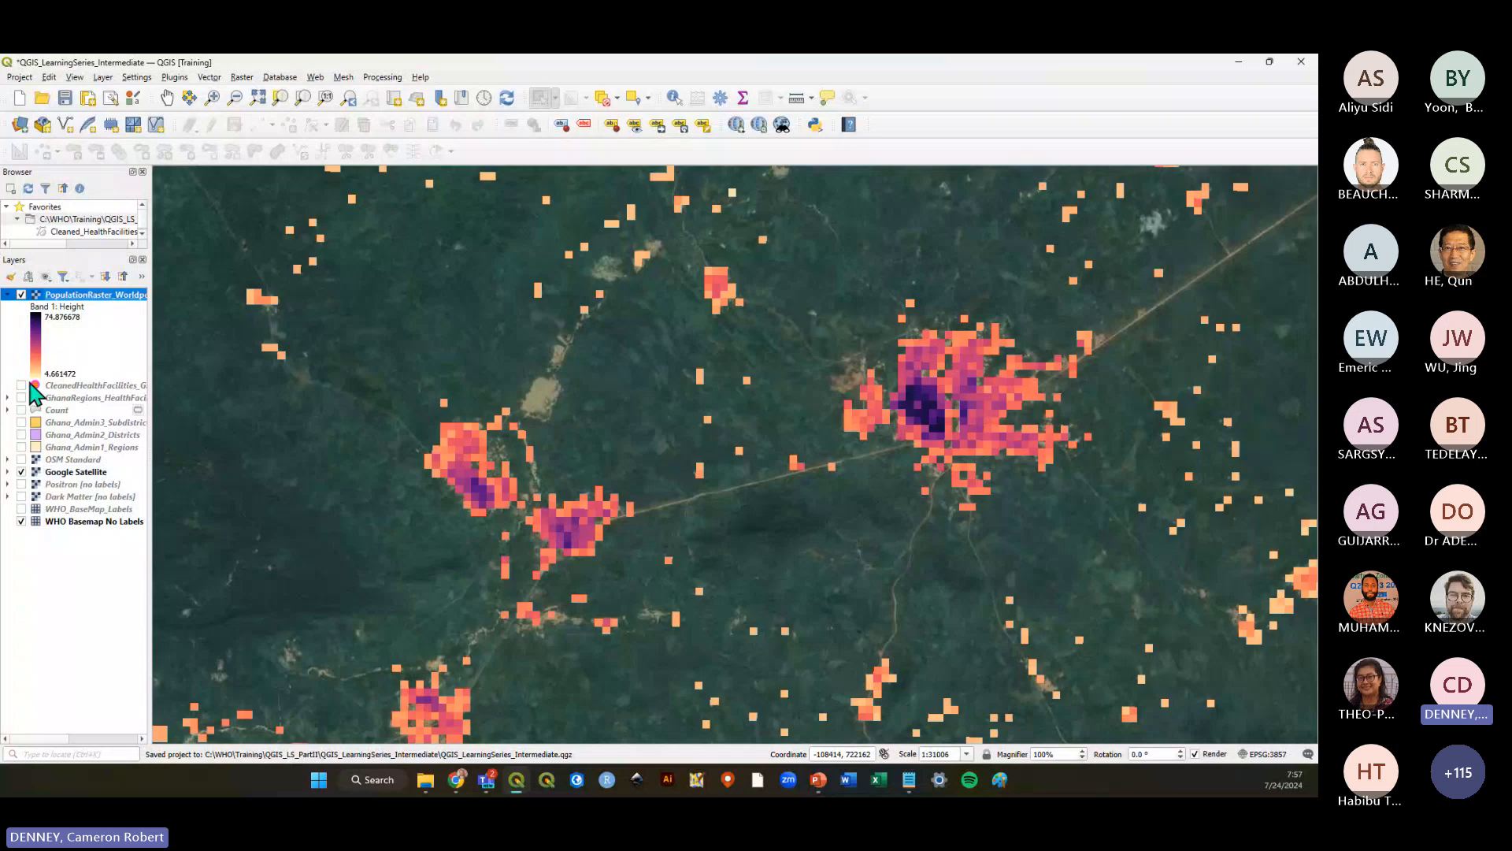
Replace the Google Satellite basemap with OSM Standard and compare its mapped settlements with the population cells, alternating the raster's visibility
{"action": "left_click", "coordinate": [21, 460]}
{"action": "left_click", "coordinate": [22, 472]}
{"action": "left_click", "coordinate": [22, 295]}
{"action": "left_click", "coordinate": [21, 294]}
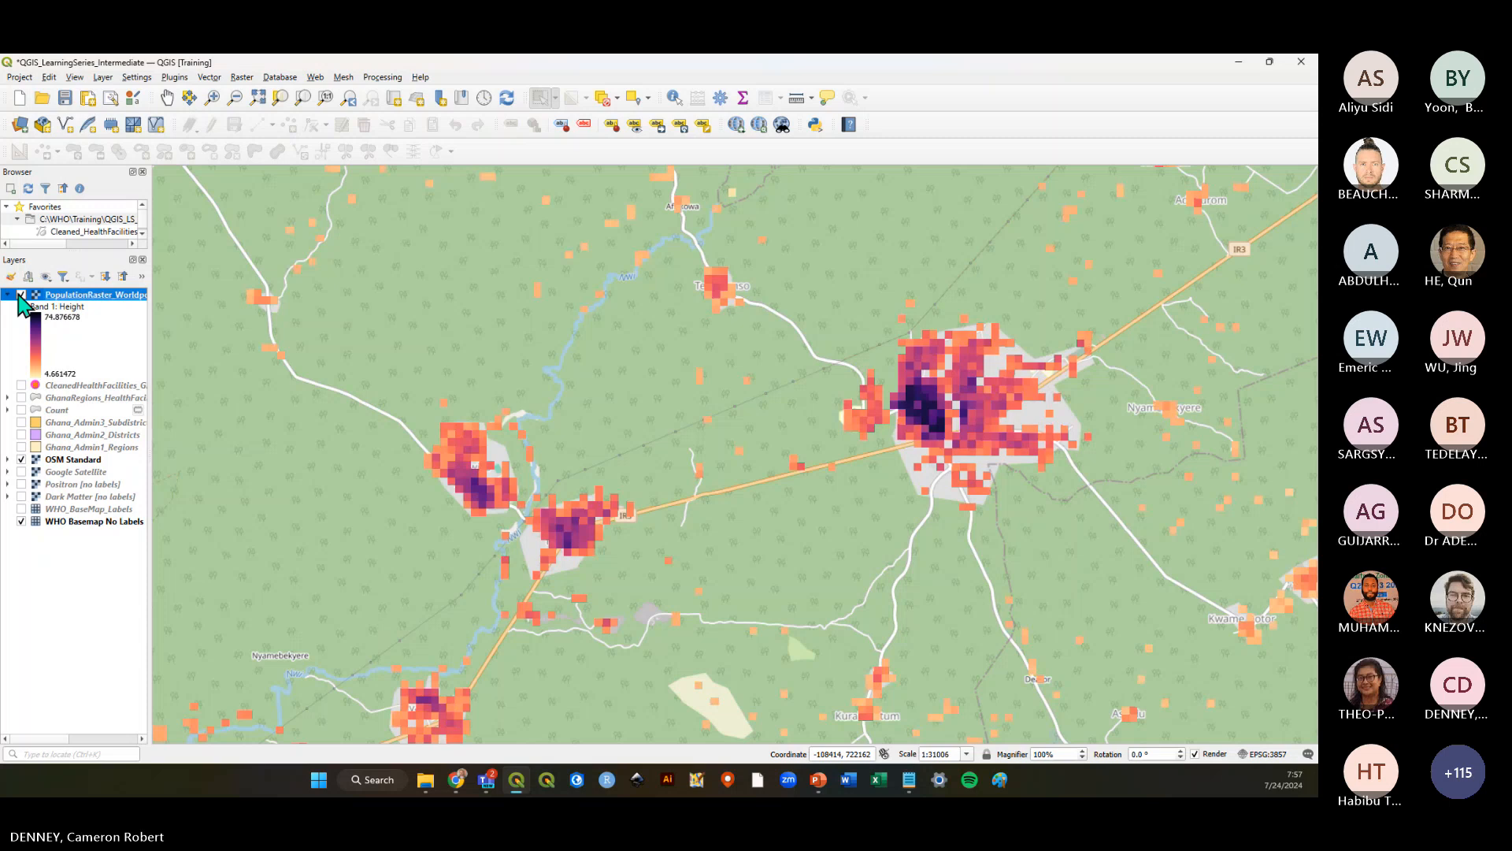
{"action": "left_click", "coordinate": [22, 294]}
{"action": "left_click", "coordinate": [21, 294]}
{"action": "left_click", "coordinate": [21, 294]}
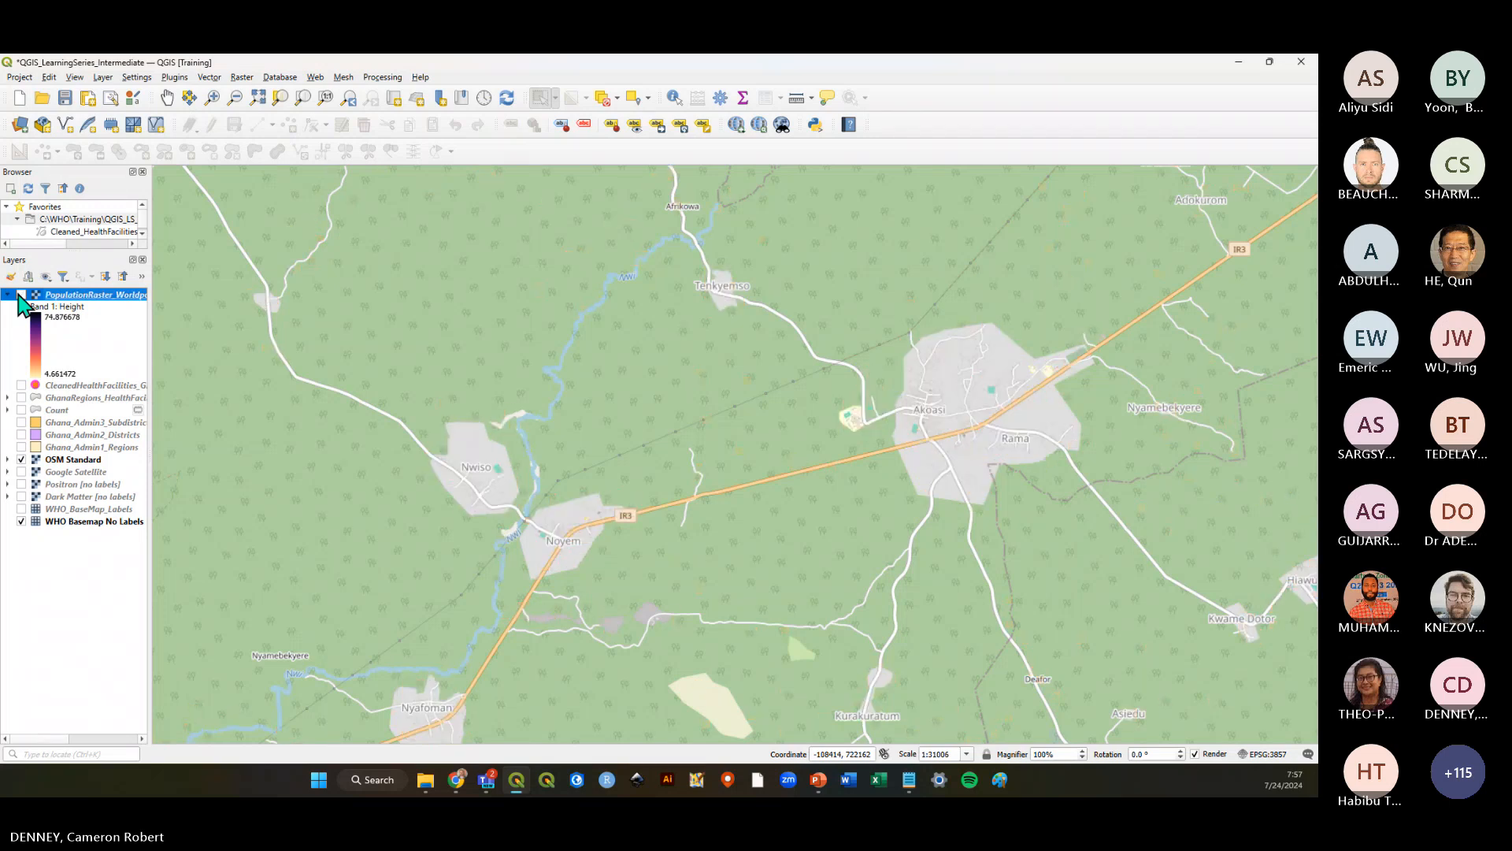
{"action": "left_click", "coordinate": [21, 295]}
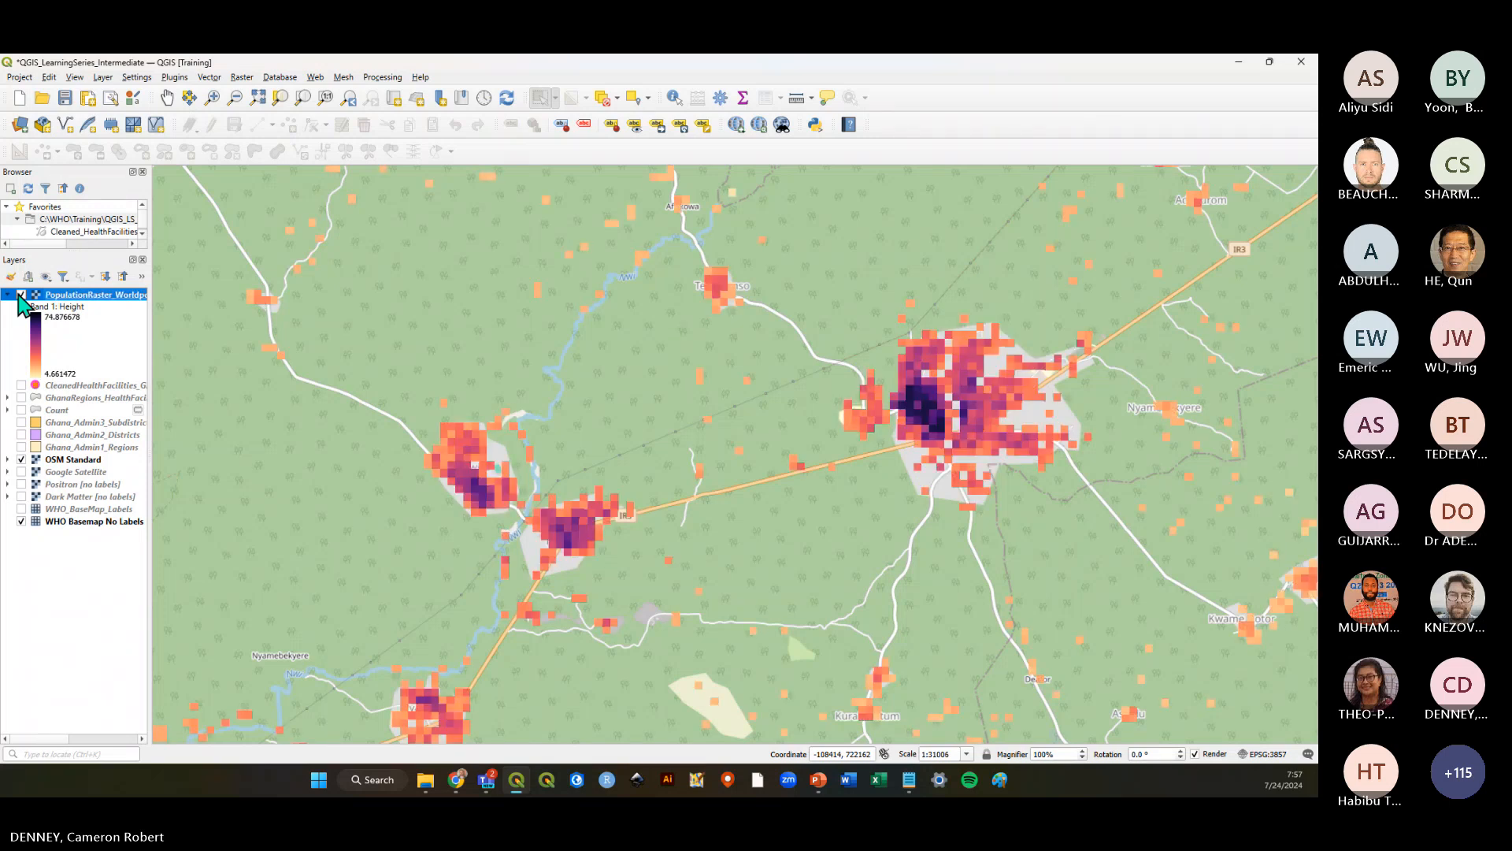
{"action": "left_click", "coordinate": [21, 295]}
{"action": "left_click", "coordinate": [22, 294]}
{"action": "left_click", "coordinate": [21, 295]}
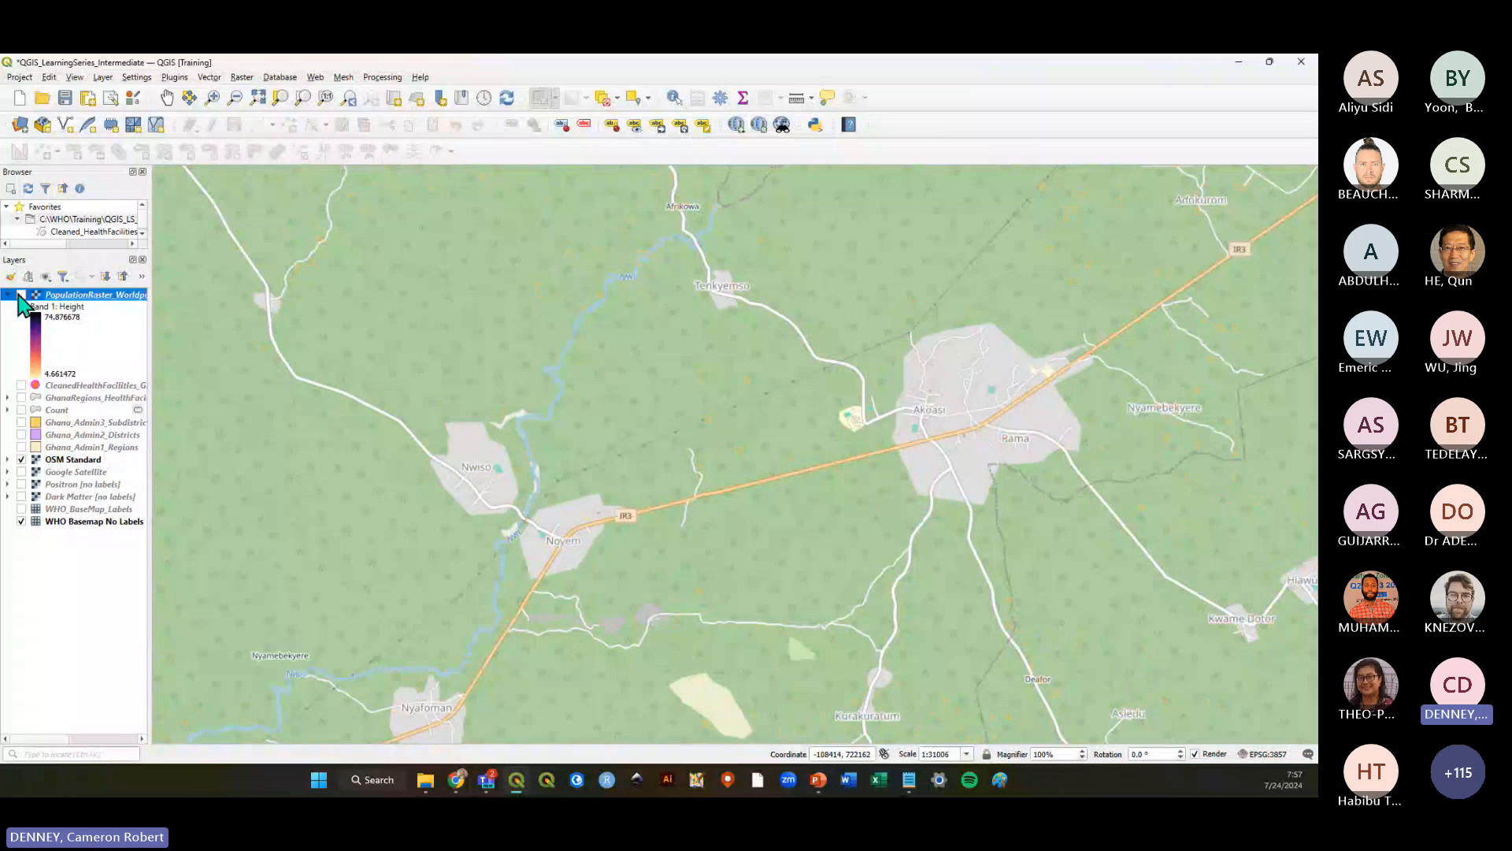
{"action": "left_click", "coordinate": [21, 295]}
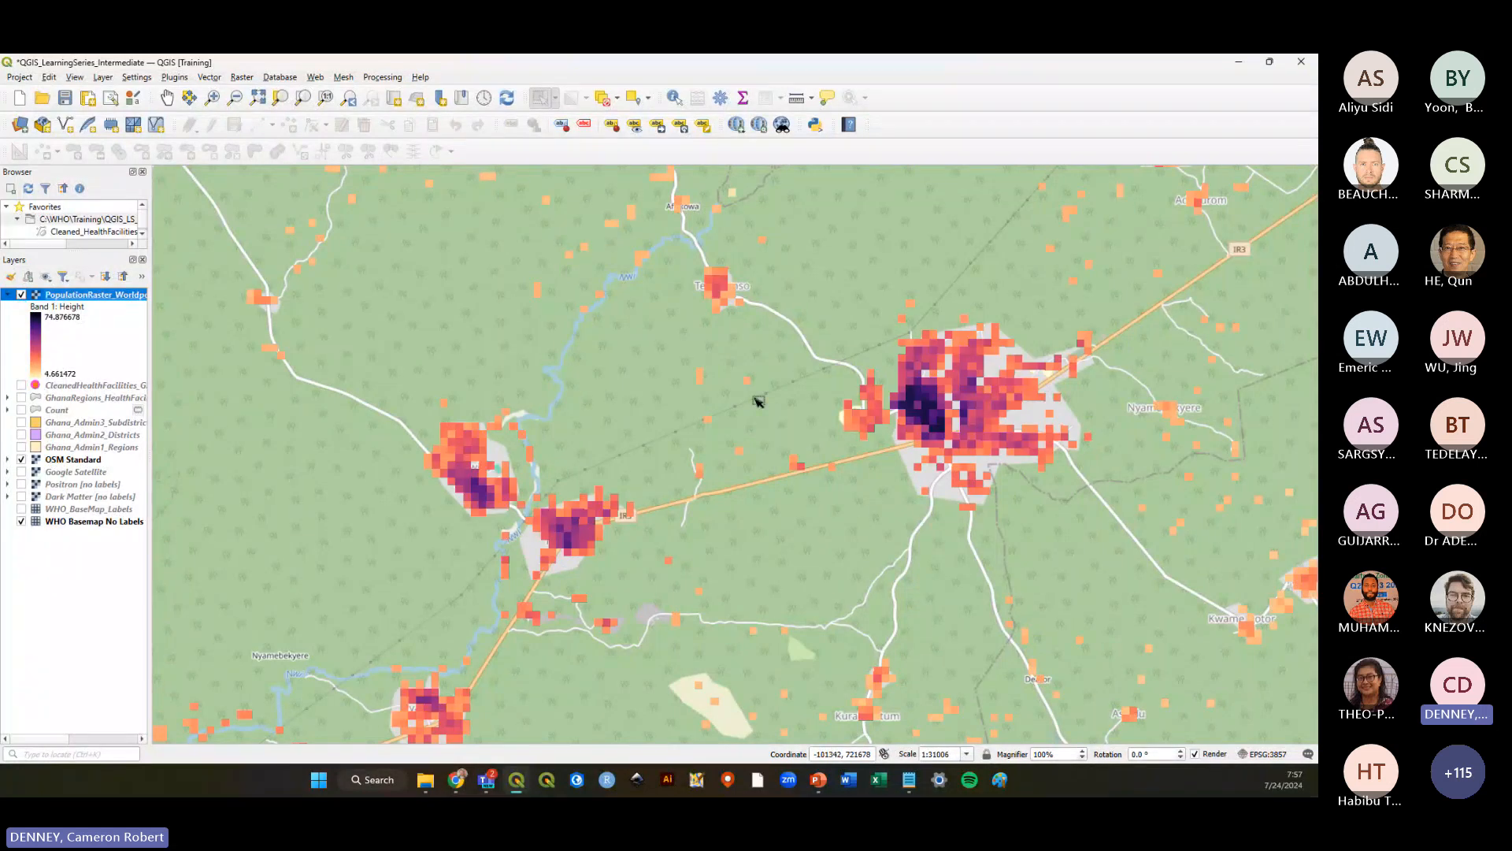
Compare the population cells with the OSM towns and forest reserves across the wider region, alternating the raster's visibility
{"action": "scroll", "coordinate": [693, 392], "scroll_direction": "down", "scroll_amount": 1}
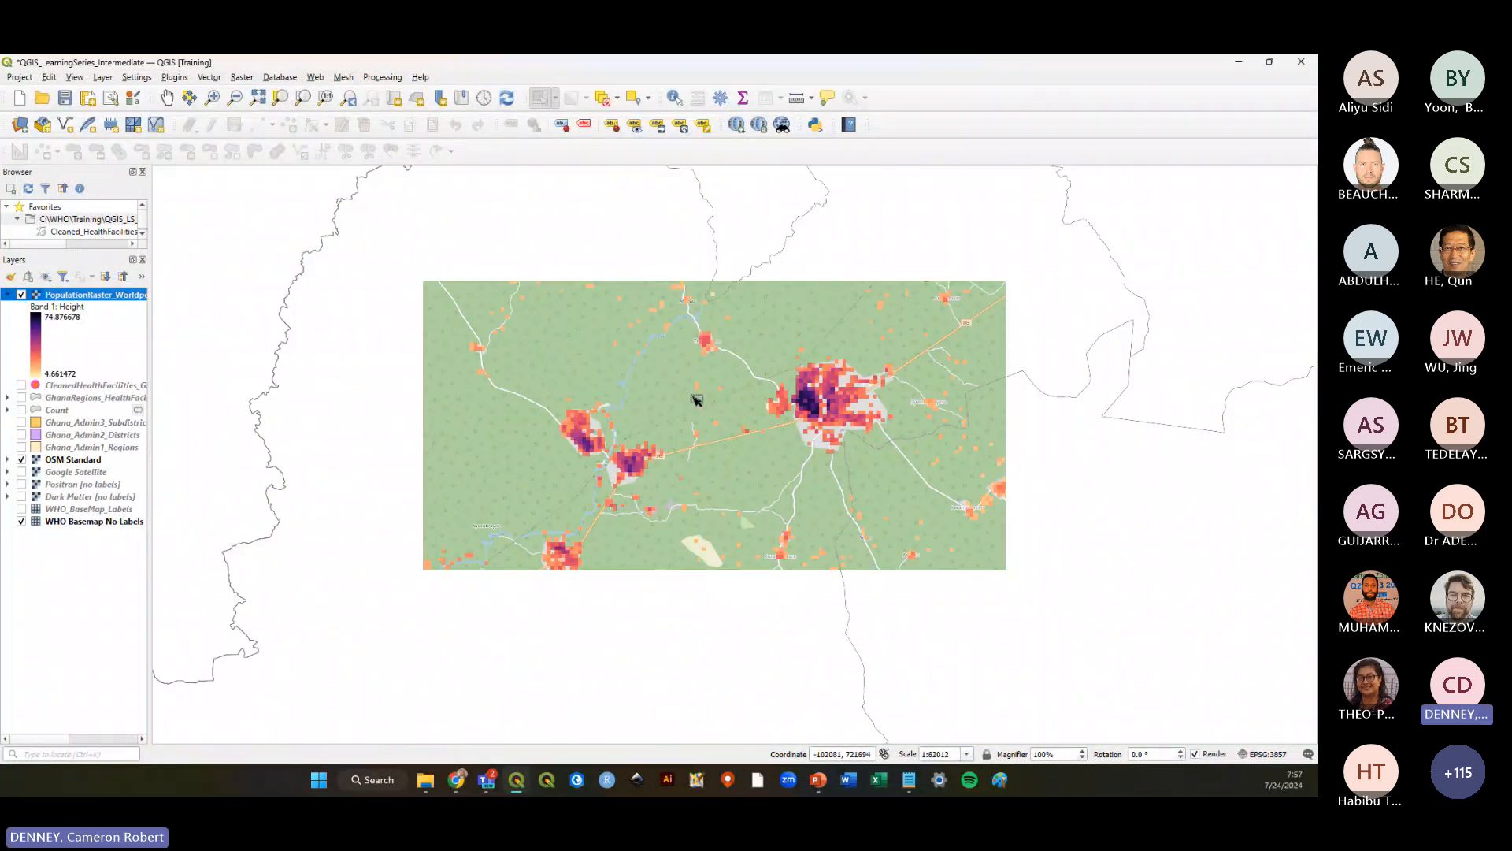
{"action": "scroll", "coordinate": [697, 401], "scroll_direction": "down", "scroll_amount": 2}
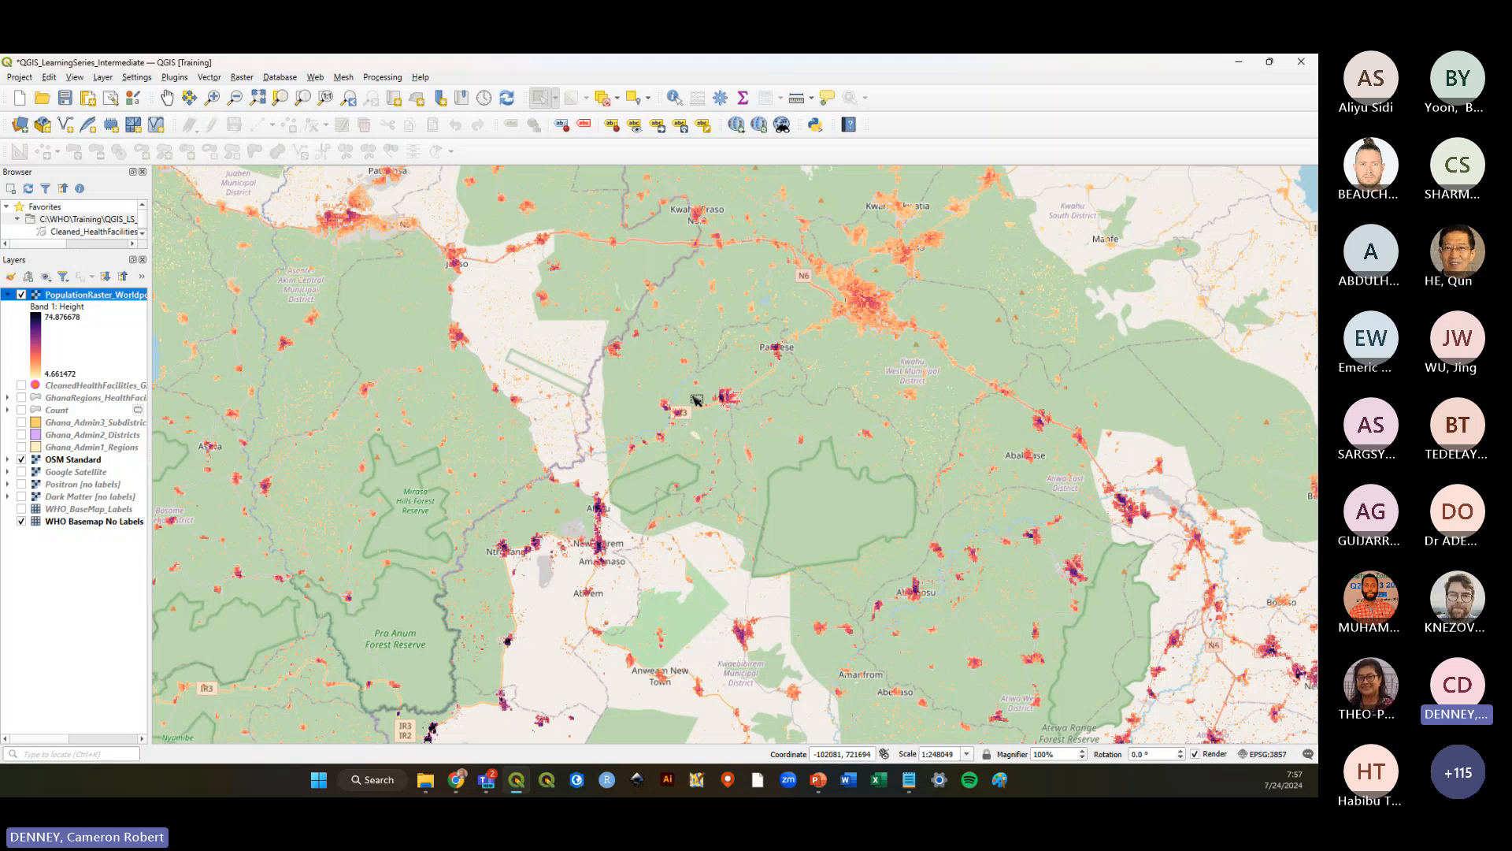
{"action": "left_click", "coordinate": [21, 294]}
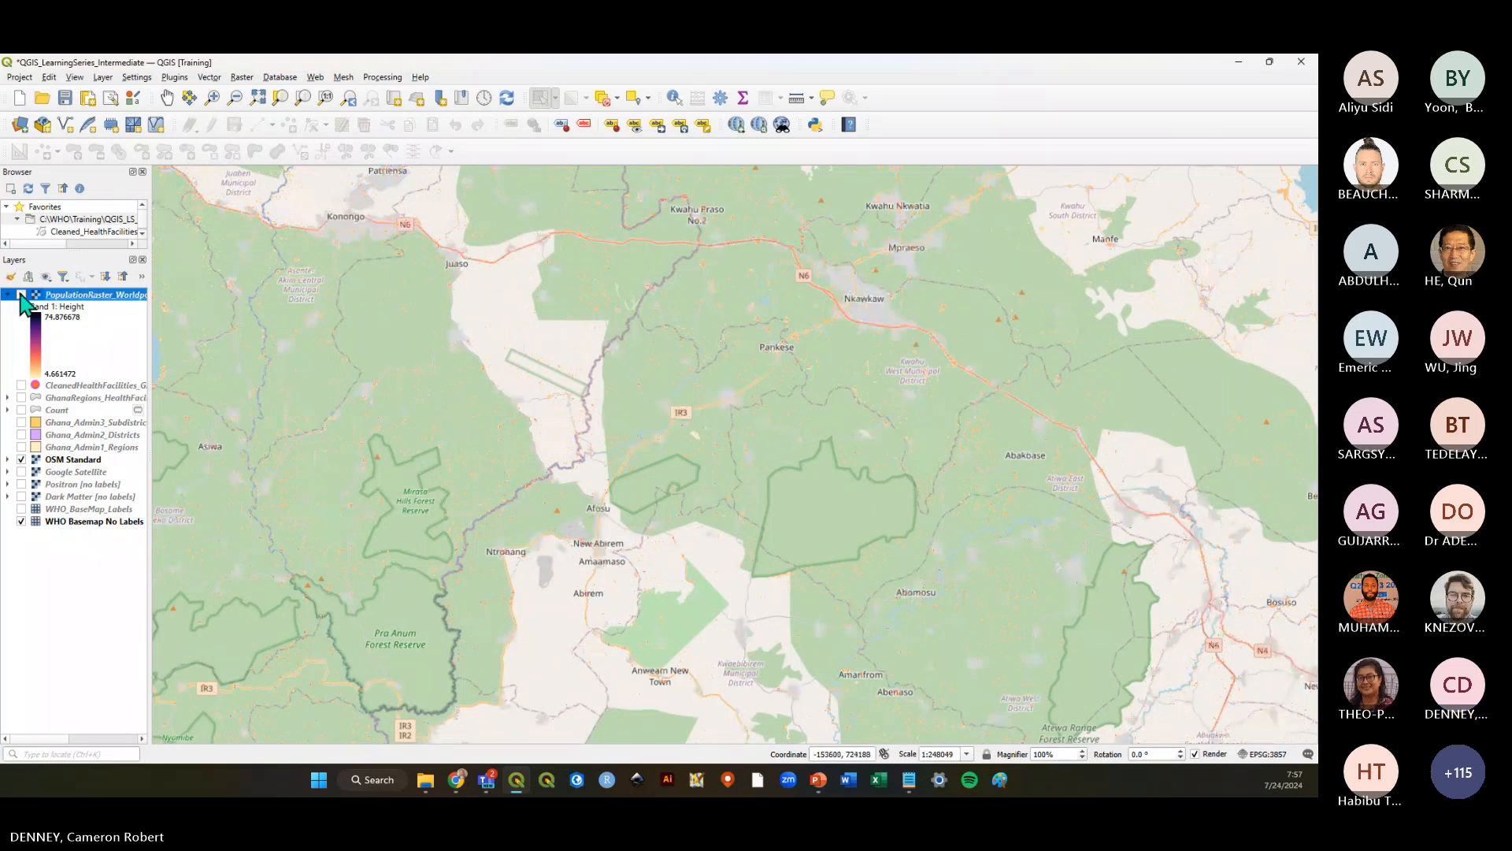
{"action": "left_click", "coordinate": [21, 294]}
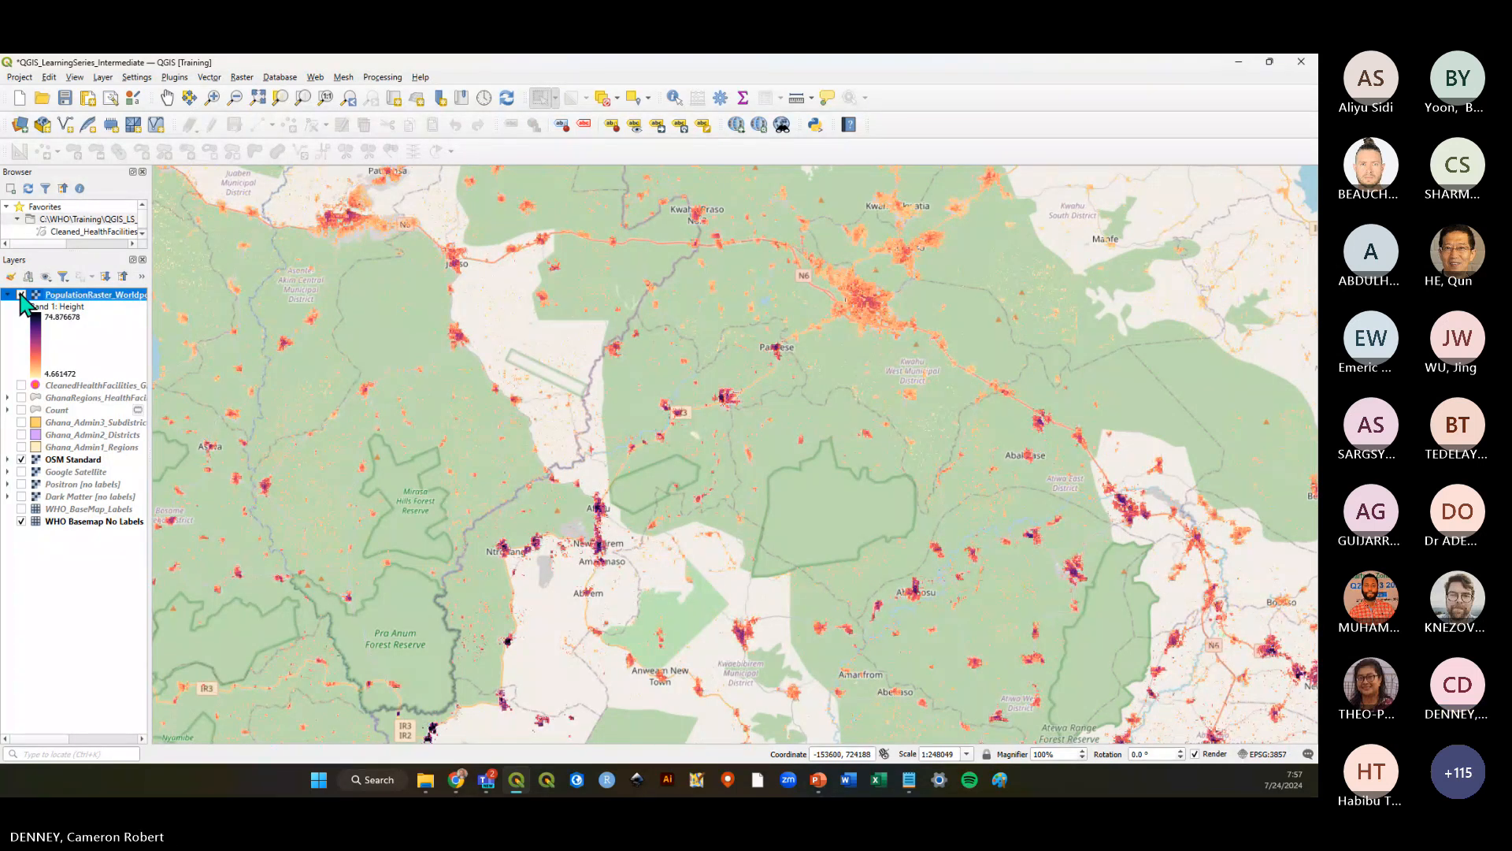
{"action": "left_click", "coordinate": [21, 294]}
{"action": "left_click", "coordinate": [21, 295]}
Switch the basemap from OSM Standard back to Google Satellite and review the population raster across southern Ghana
{"action": "left_click", "coordinate": [22, 459]}
{"action": "left_click", "coordinate": [21, 471]}
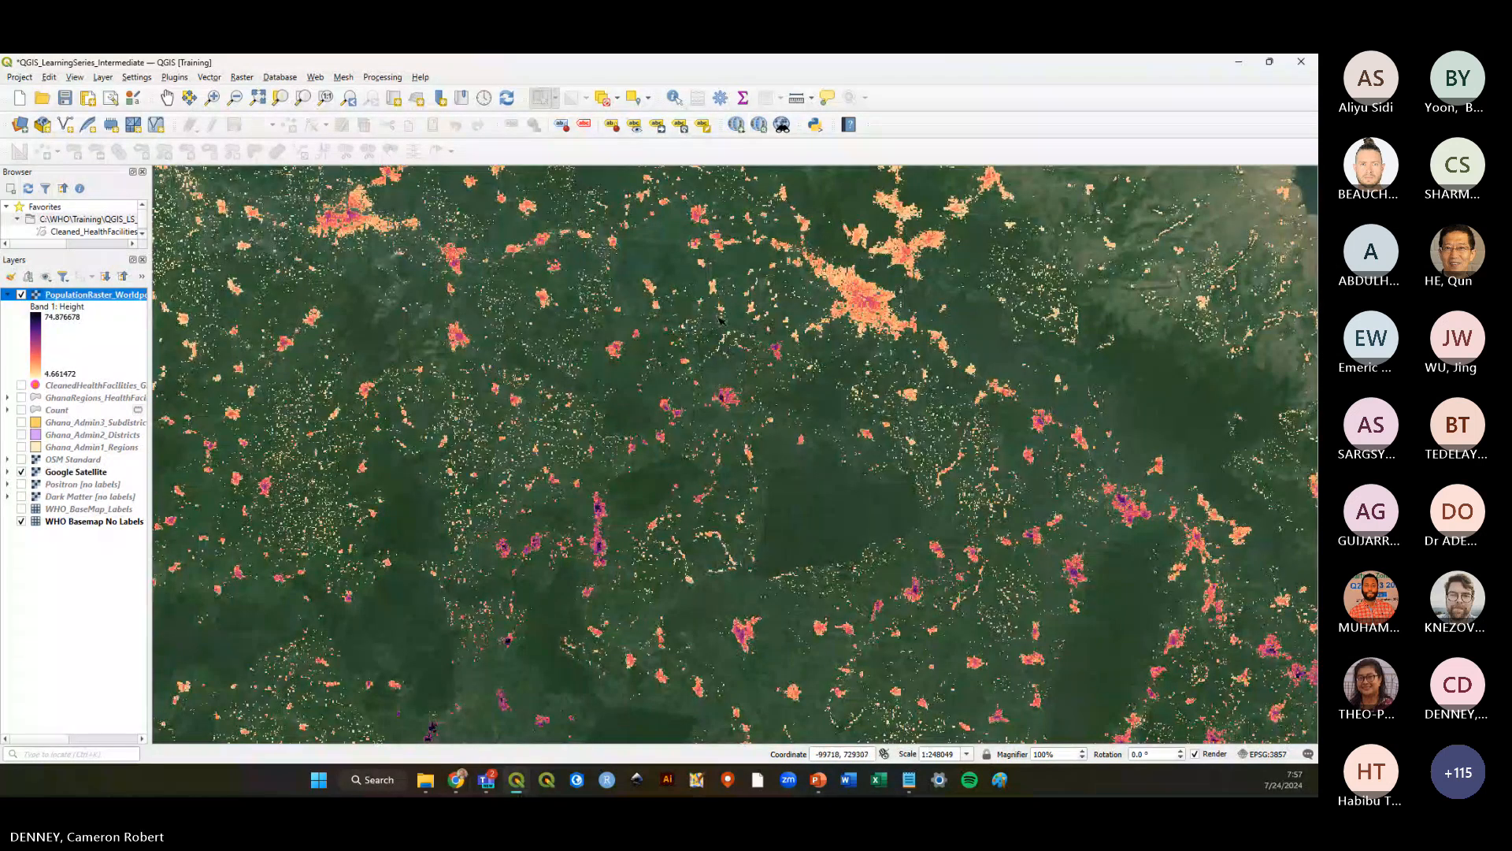
{"action": "scroll", "coordinate": [711, 291], "scroll_direction": "down", "scroll_amount": 2}
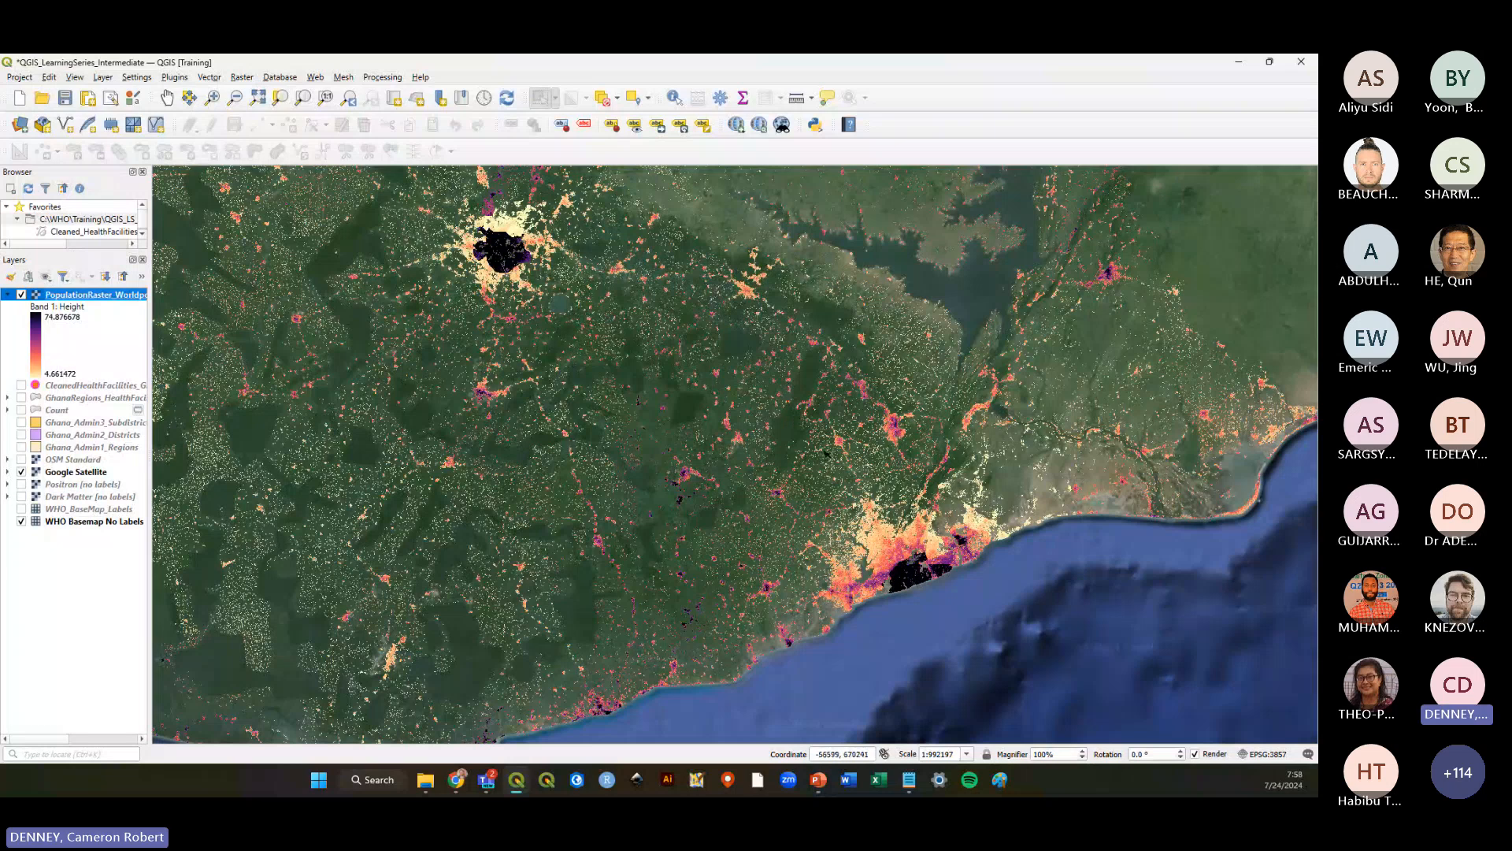
{"action": "scroll", "coordinate": [877, 607], "scroll_direction": "down", "scroll_amount": 1}
{"action": "scroll", "coordinate": [880, 495], "scroll_direction": "up", "scroll_amount": 1}
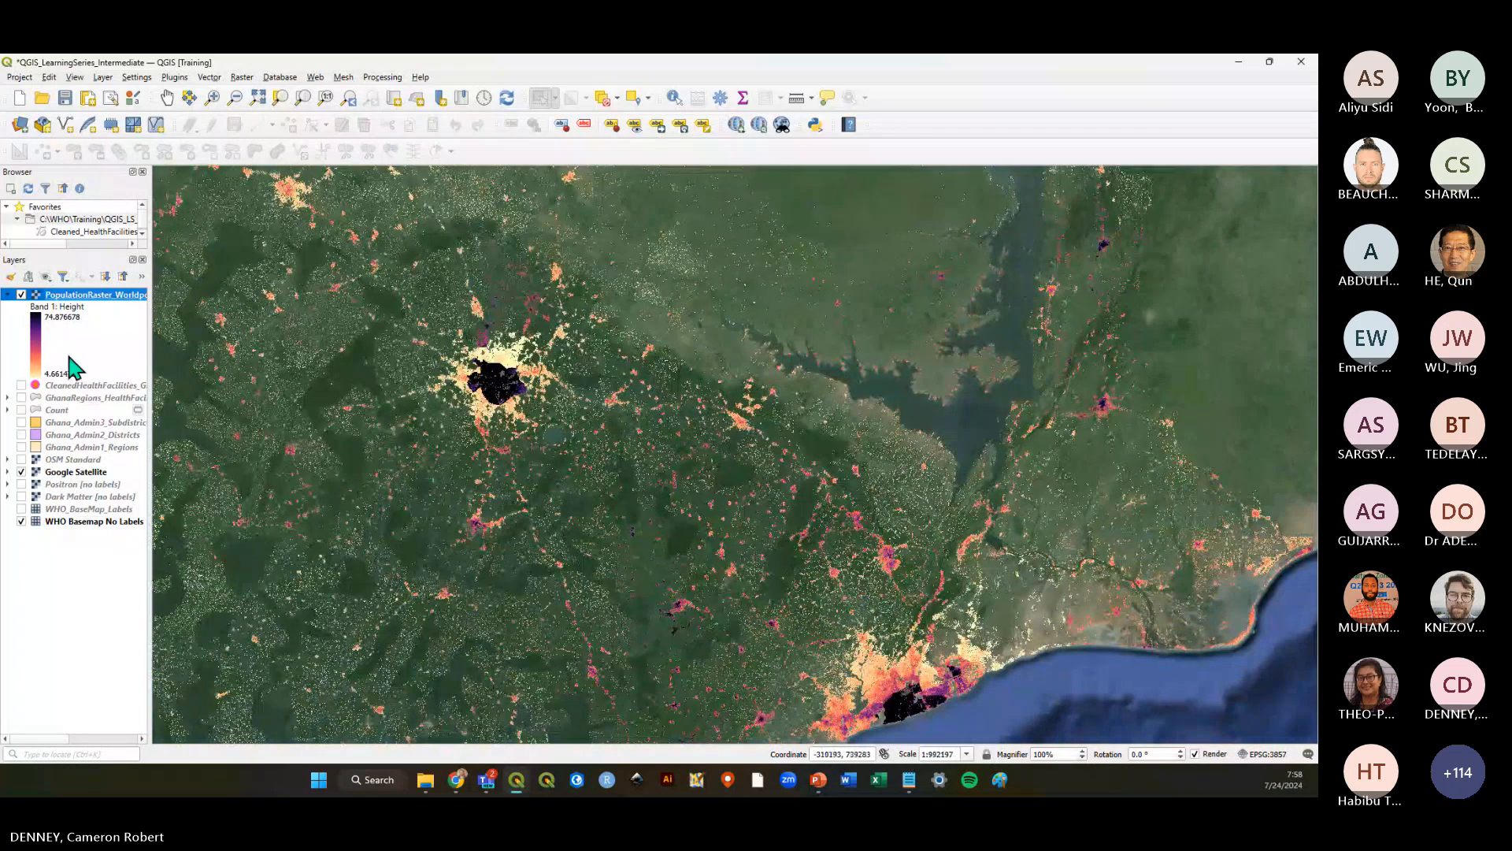
Compare the population raster with OSM Standard across southern Ghana, hiding that basemap again before saving the project
{"action": "left_click", "coordinate": [21, 459]}
{"action": "left_click", "coordinate": [22, 295]}
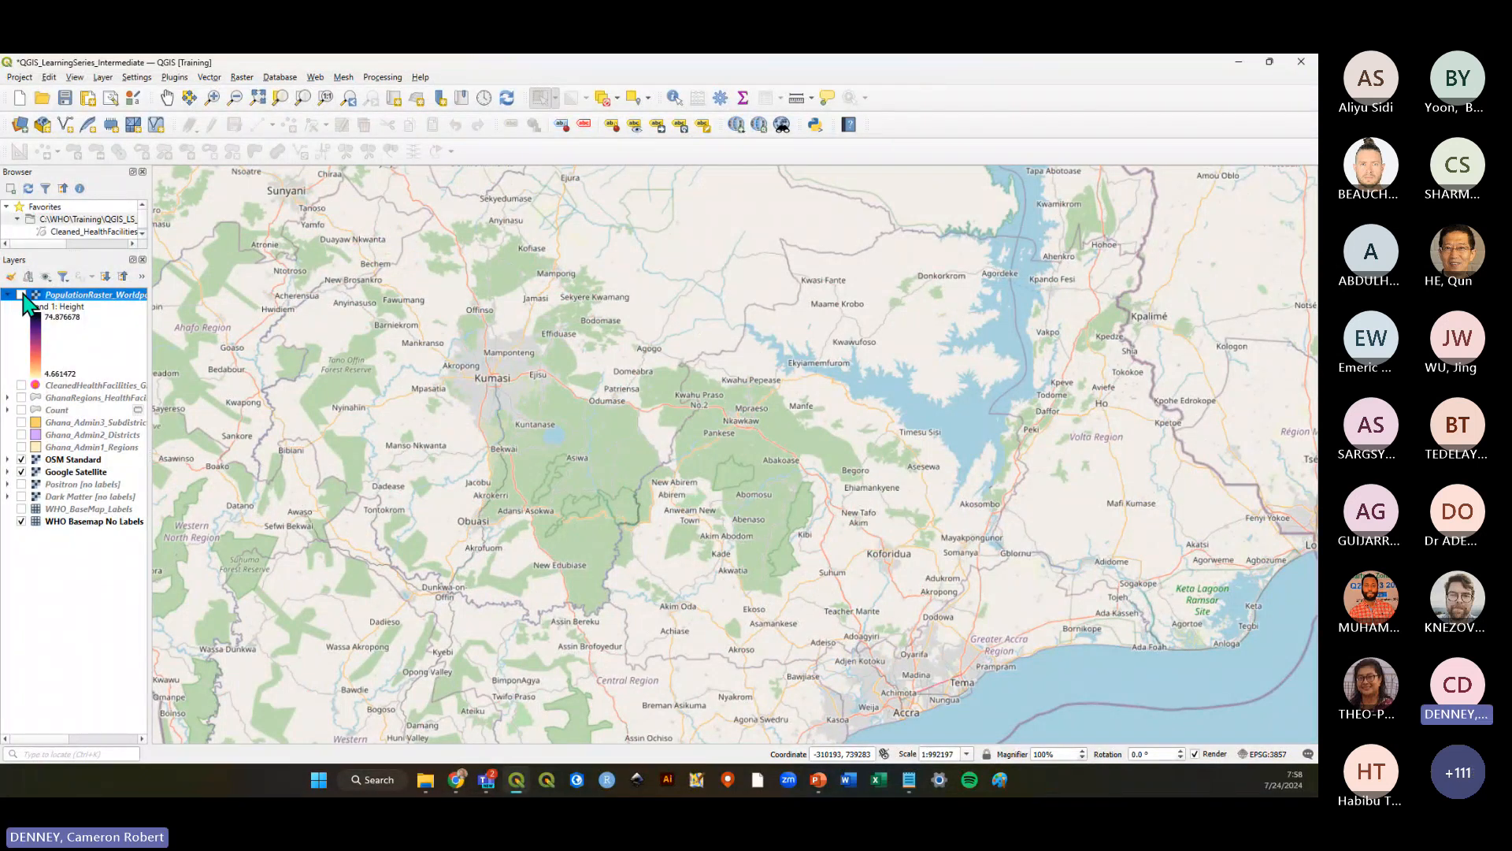
{"action": "left_click", "coordinate": [21, 295]}
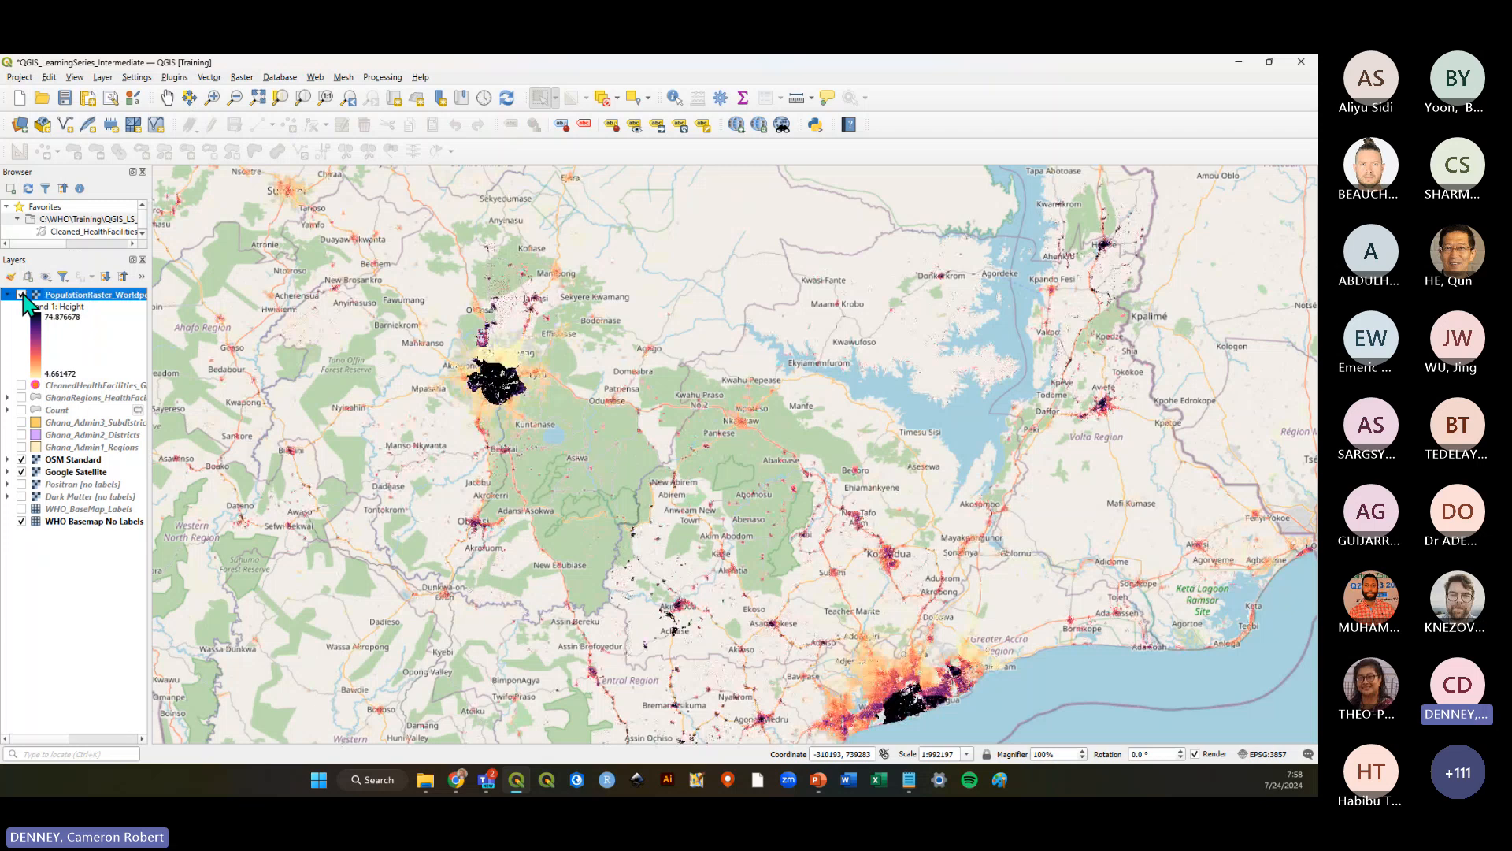
{"action": "left_click", "coordinate": [22, 295]}
{"action": "left_click", "coordinate": [22, 295]}
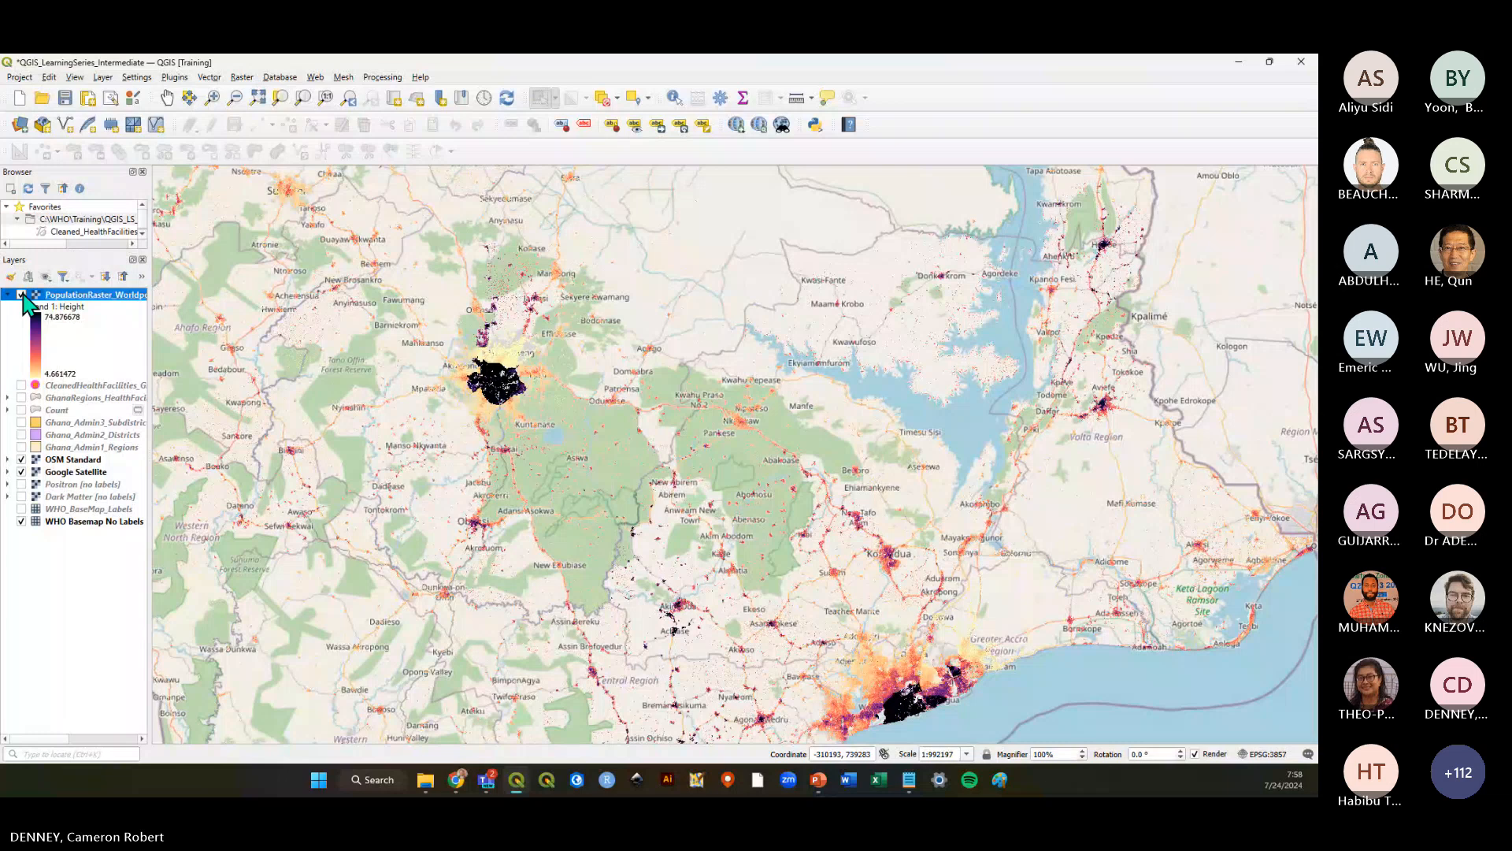
{"action": "left_click", "coordinate": [22, 459]}
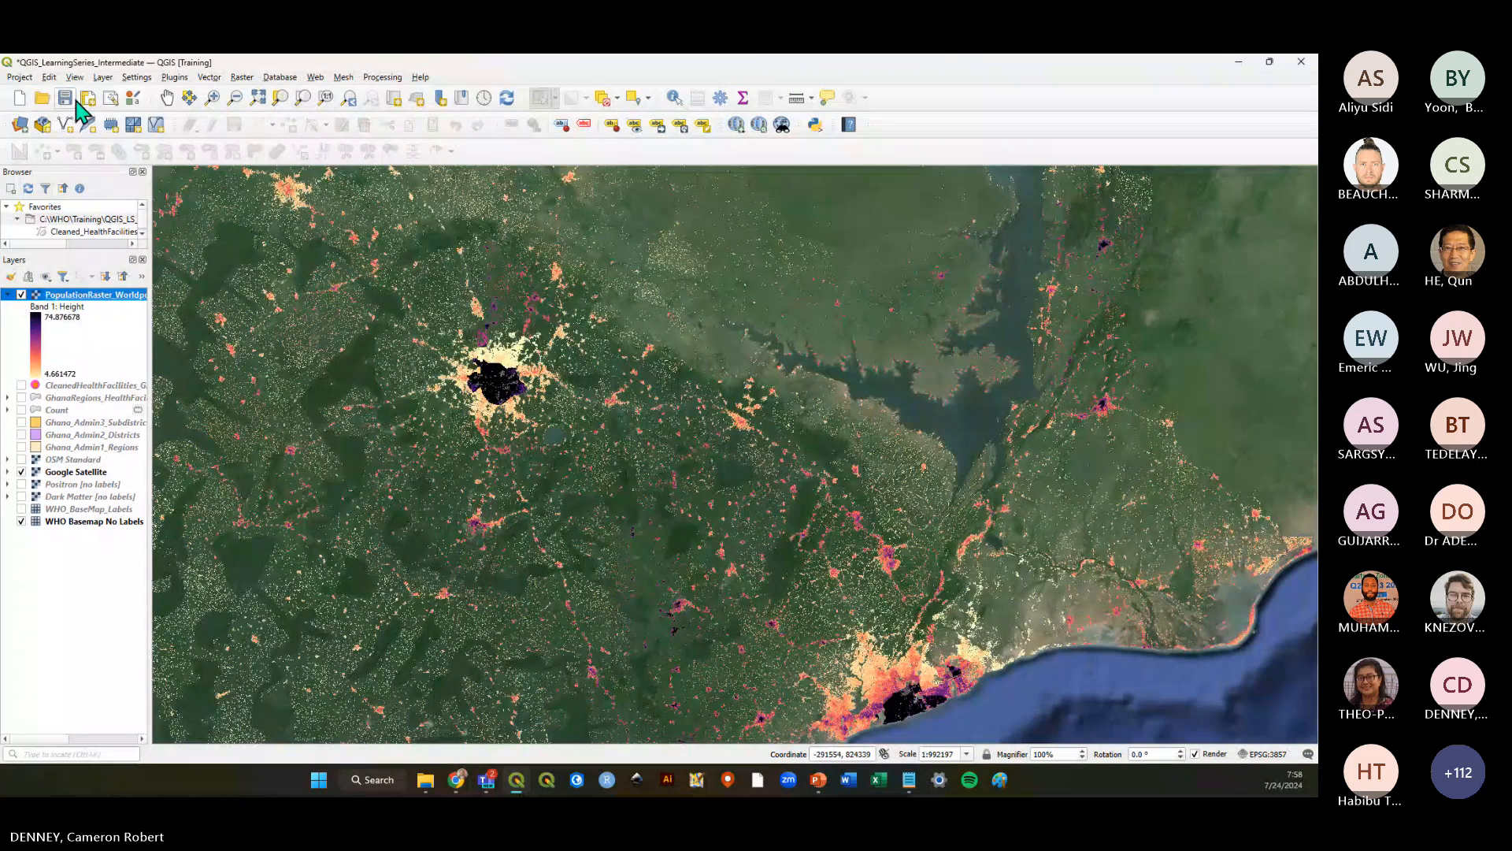
{"action": "left_click", "coordinate": [65, 98]}
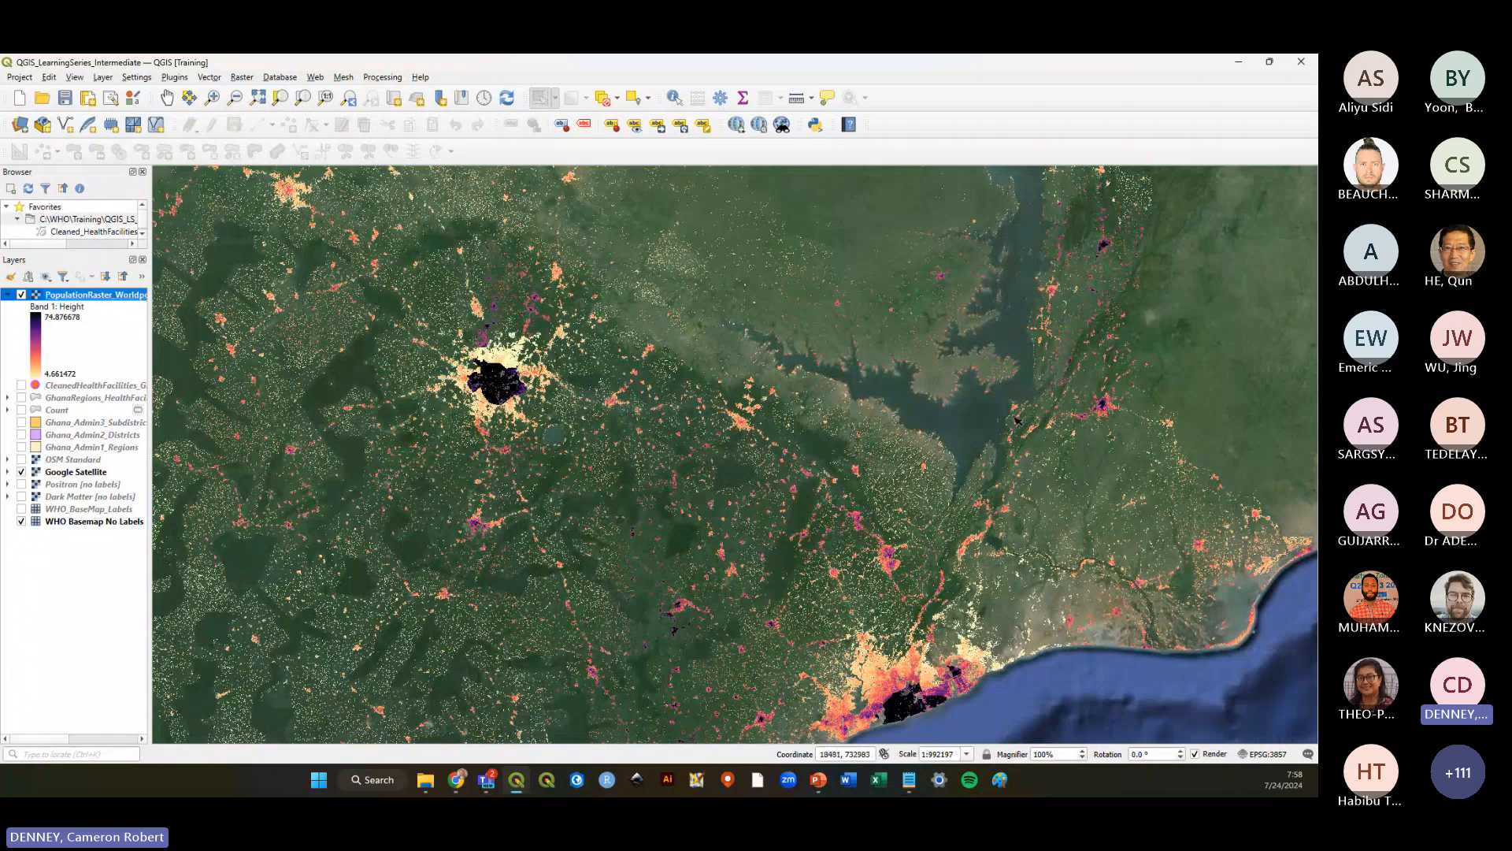
Examine the settlements on the eastern lake peninsula against the satellite imagery, alternating the population raster's visibility
{"action": "scroll", "coordinate": [1016, 421], "scroll_direction": "up", "scroll_amount": 5}
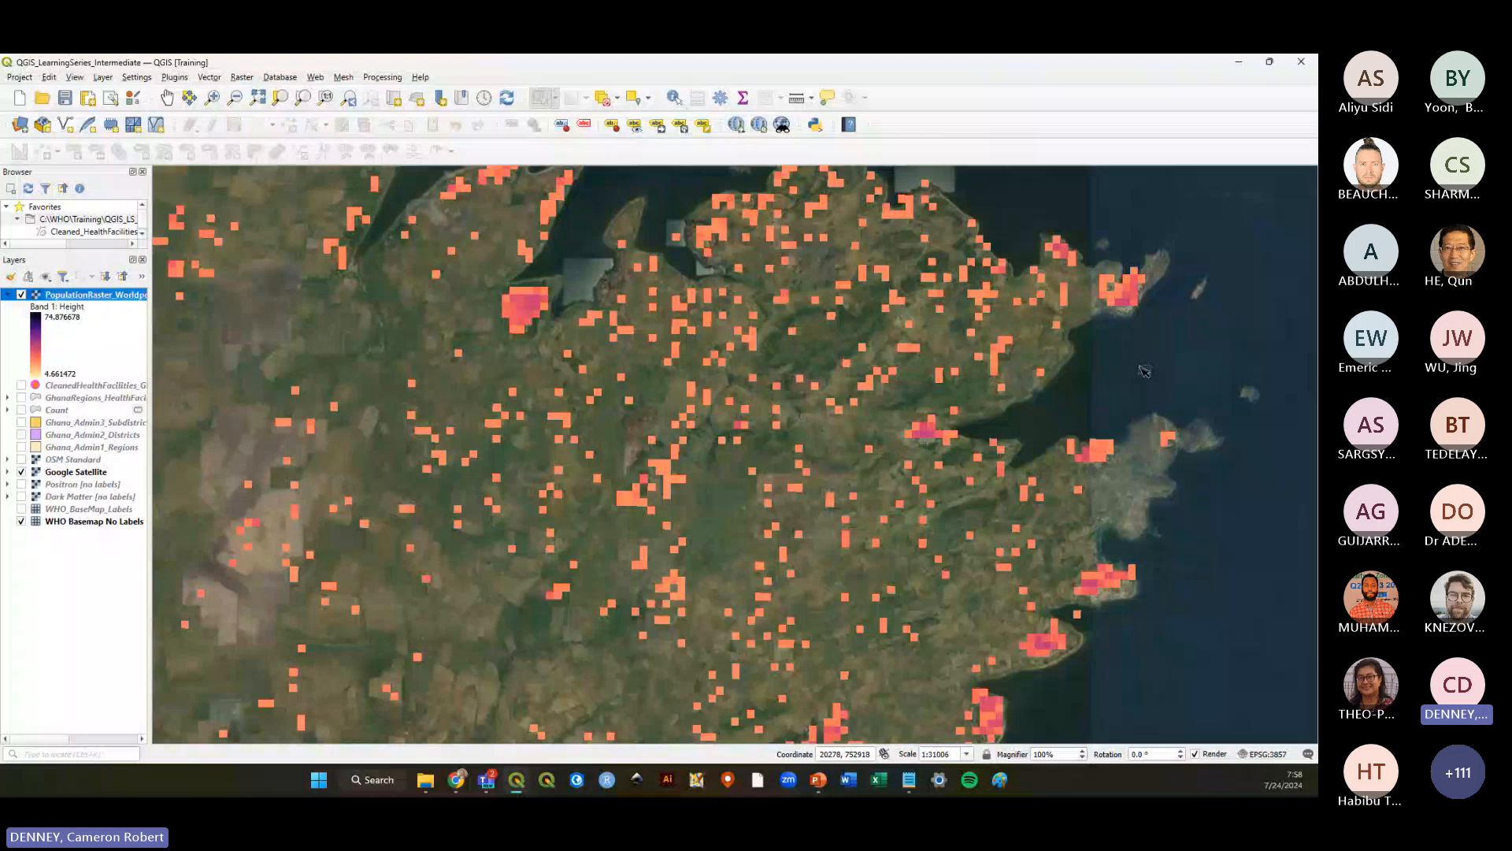
{"action": "left_click", "coordinate": [22, 294]}
{"action": "left_click", "coordinate": [22, 295]}
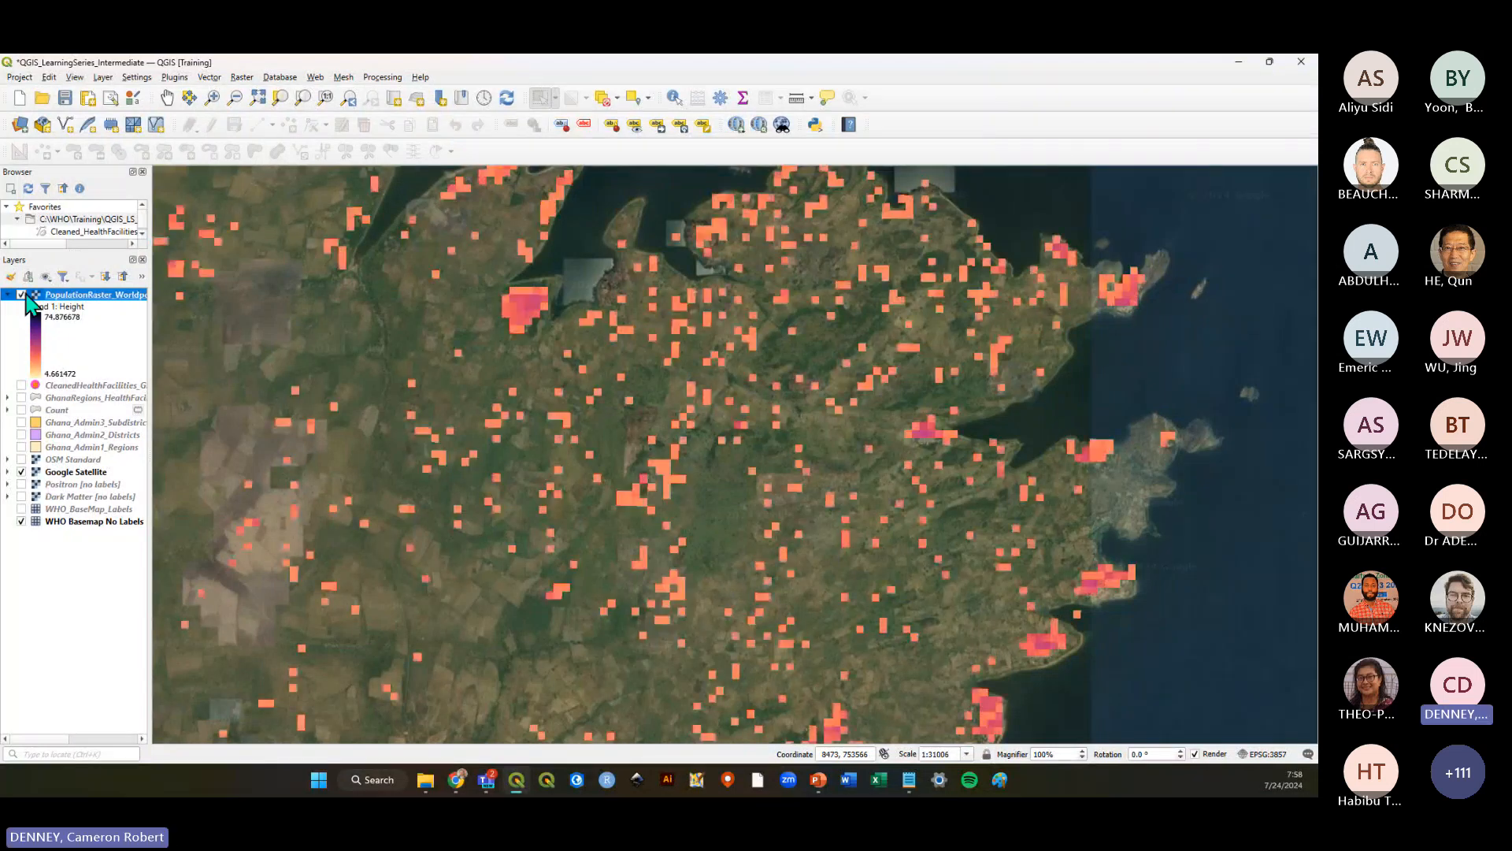
{"action": "scroll", "coordinate": [1174, 393], "scroll_direction": "up", "scroll_amount": 1}
{"action": "scroll", "coordinate": [1094, 529], "scroll_direction": "down", "scroll_amount": 1}
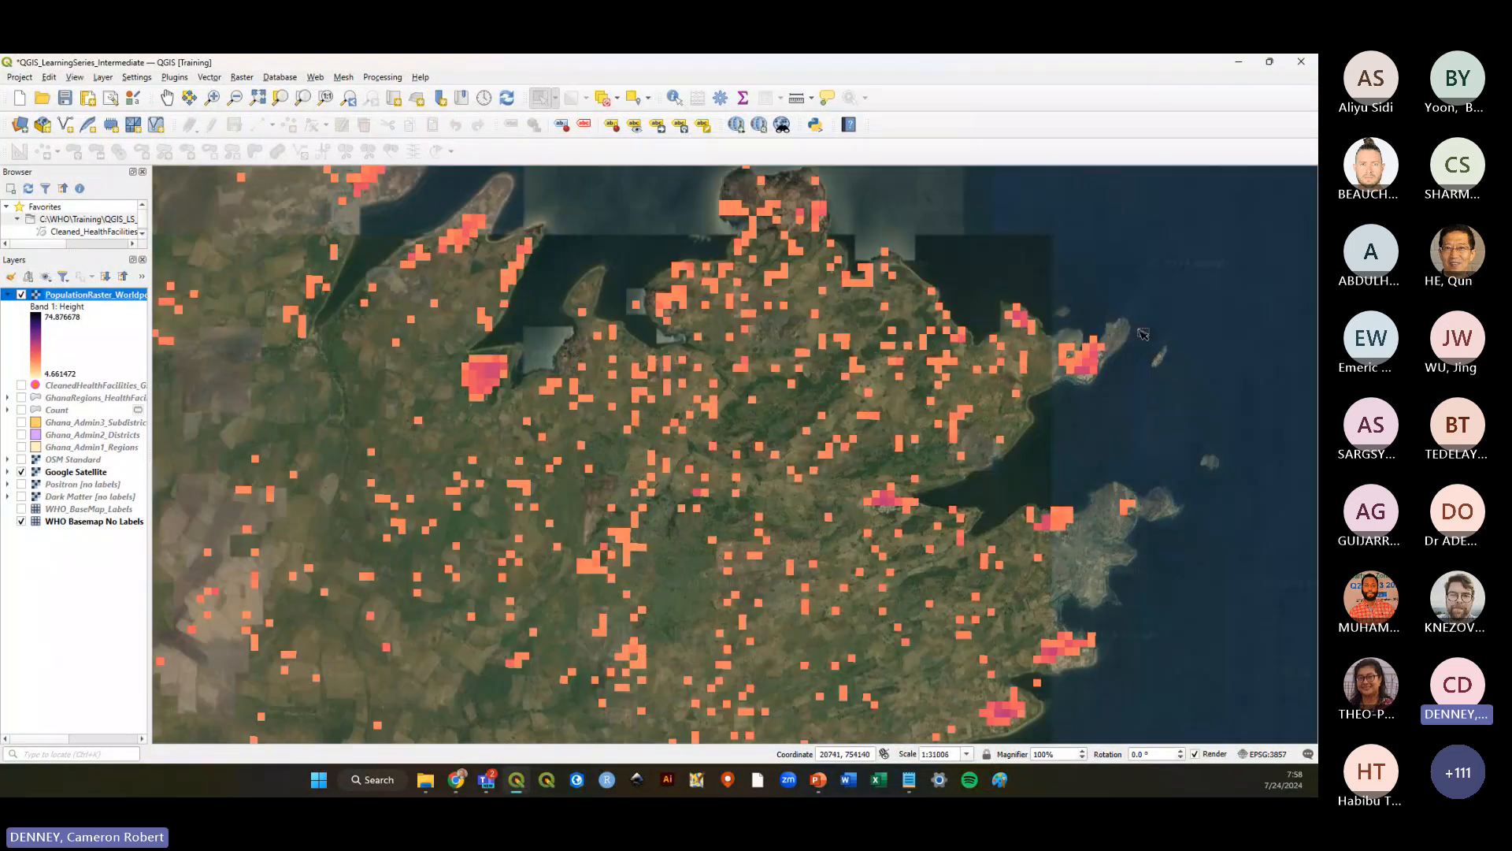
{"action": "scroll", "coordinate": [1143, 334], "scroll_direction": "up", "scroll_amount": 1}
{"action": "left_click", "coordinate": [22, 294]}
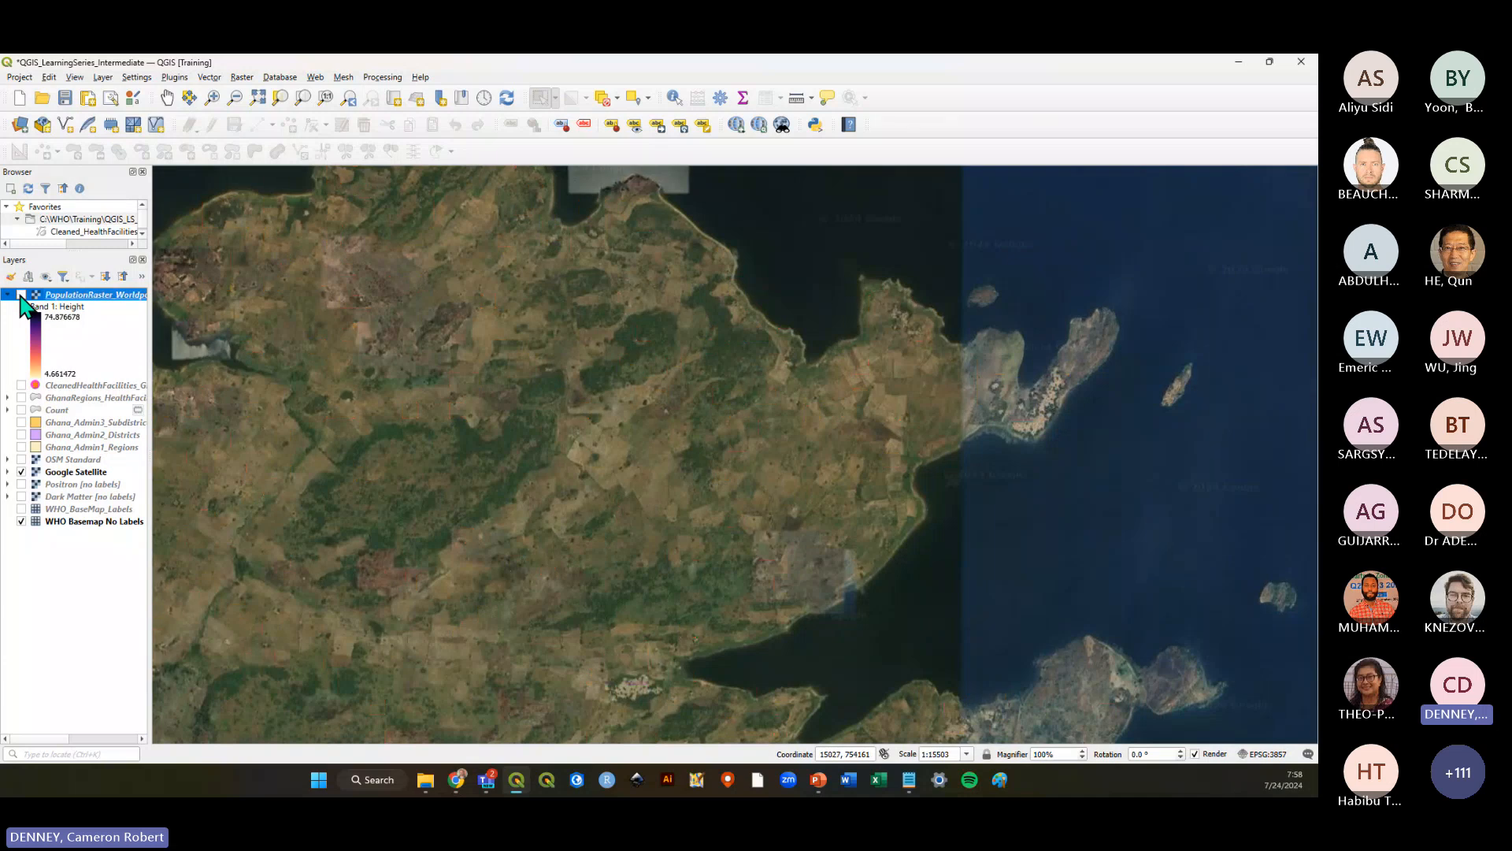
{"action": "left_click", "coordinate": [22, 294]}
{"action": "left_click", "coordinate": [22, 295]}
{"action": "left_click", "coordinate": [22, 295]}
{"action": "left_click", "coordinate": [22, 295]}
{"action": "left_click", "coordinate": [22, 295]}
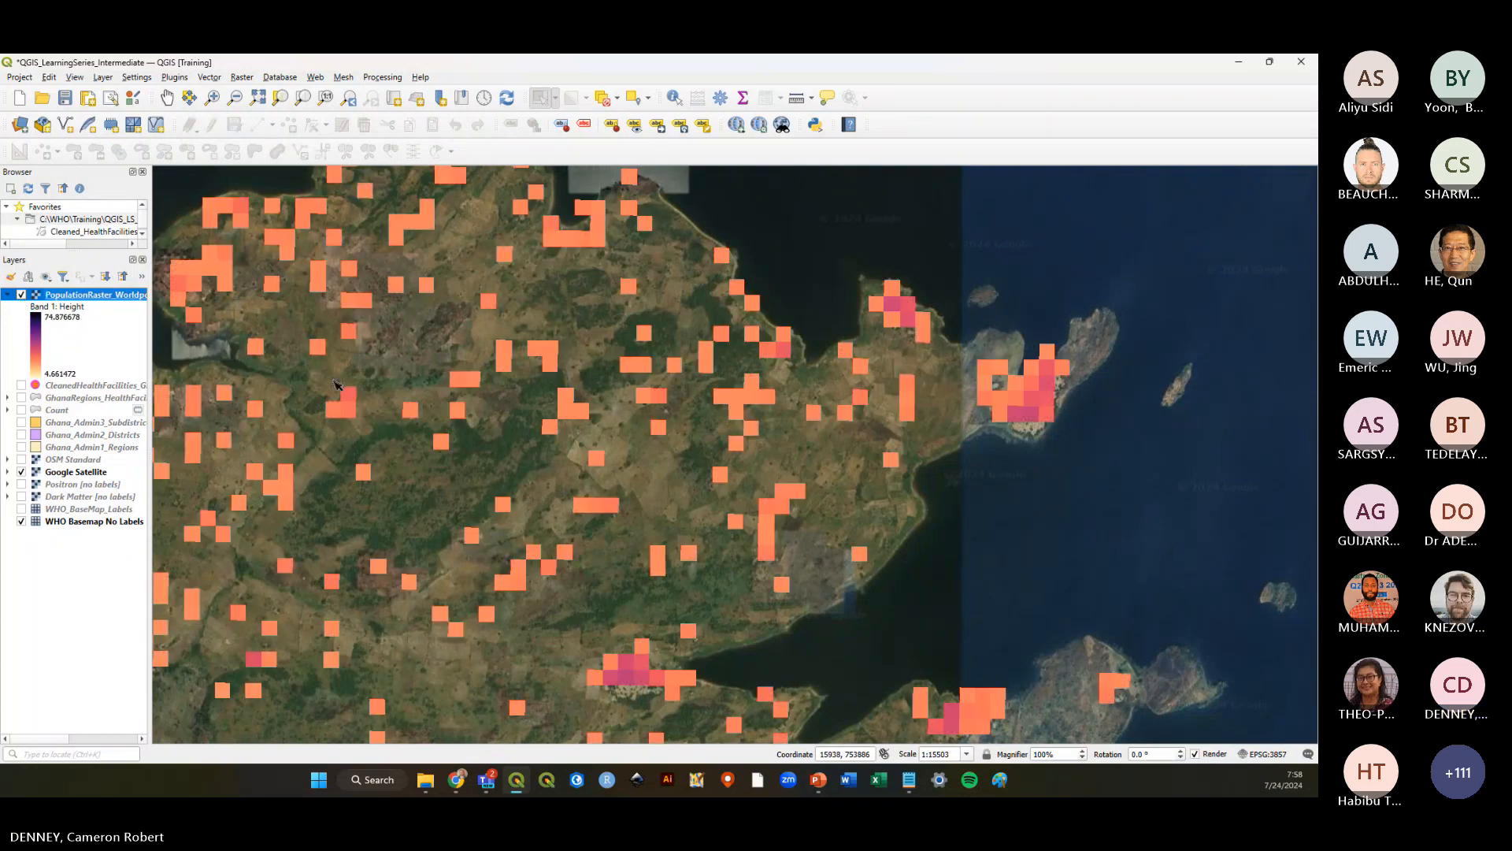
Review the population distribution along the lake shores and outward to the whole of Ghana
{"action": "scroll", "coordinate": [1098, 426], "scroll_direction": "down", "scroll_amount": 2}
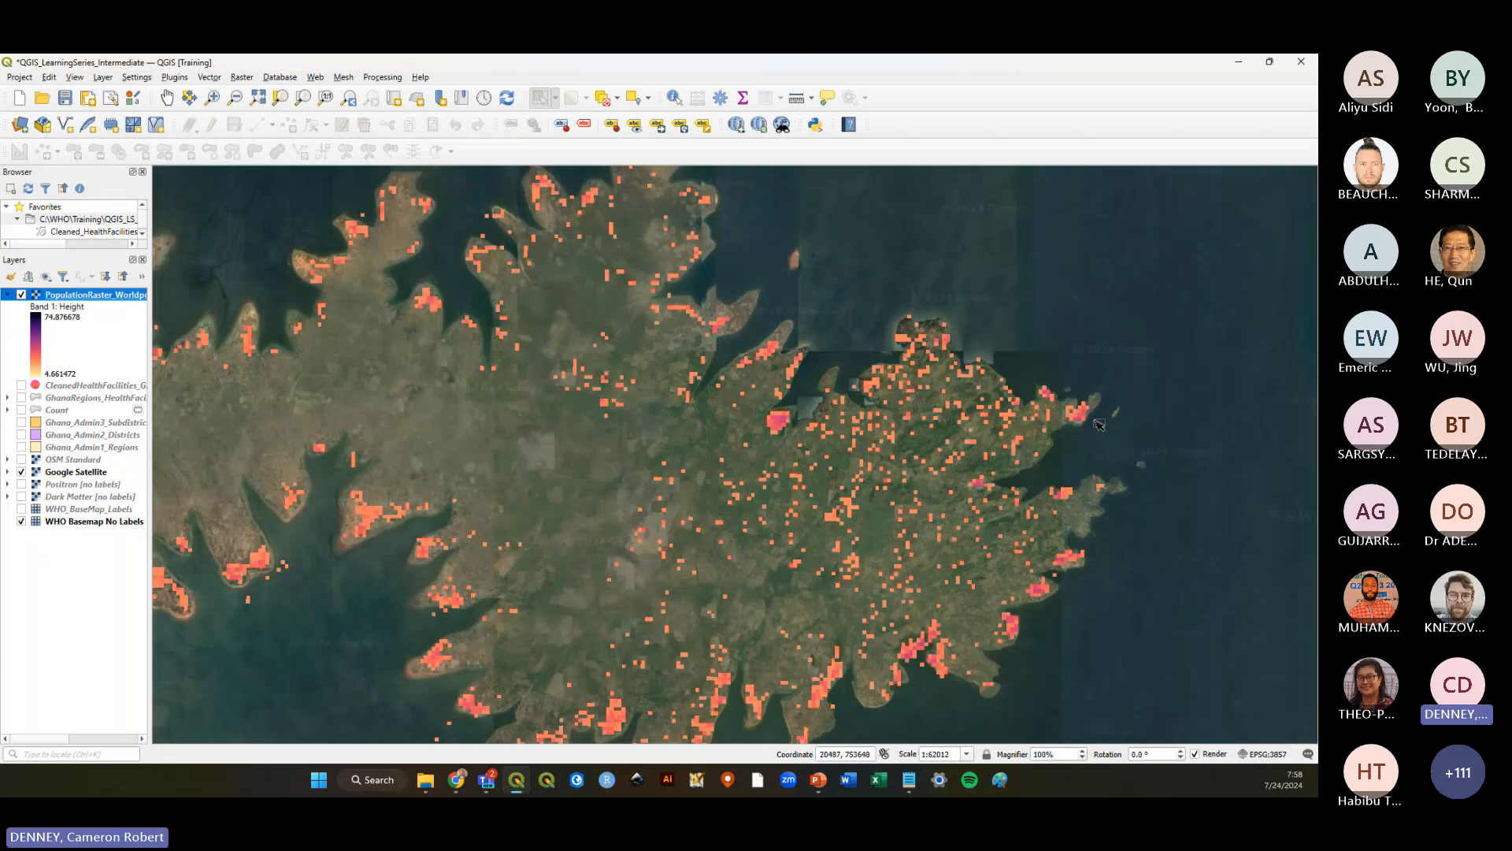
{"action": "scroll", "coordinate": [1097, 368], "scroll_direction": "down", "scroll_amount": 1}
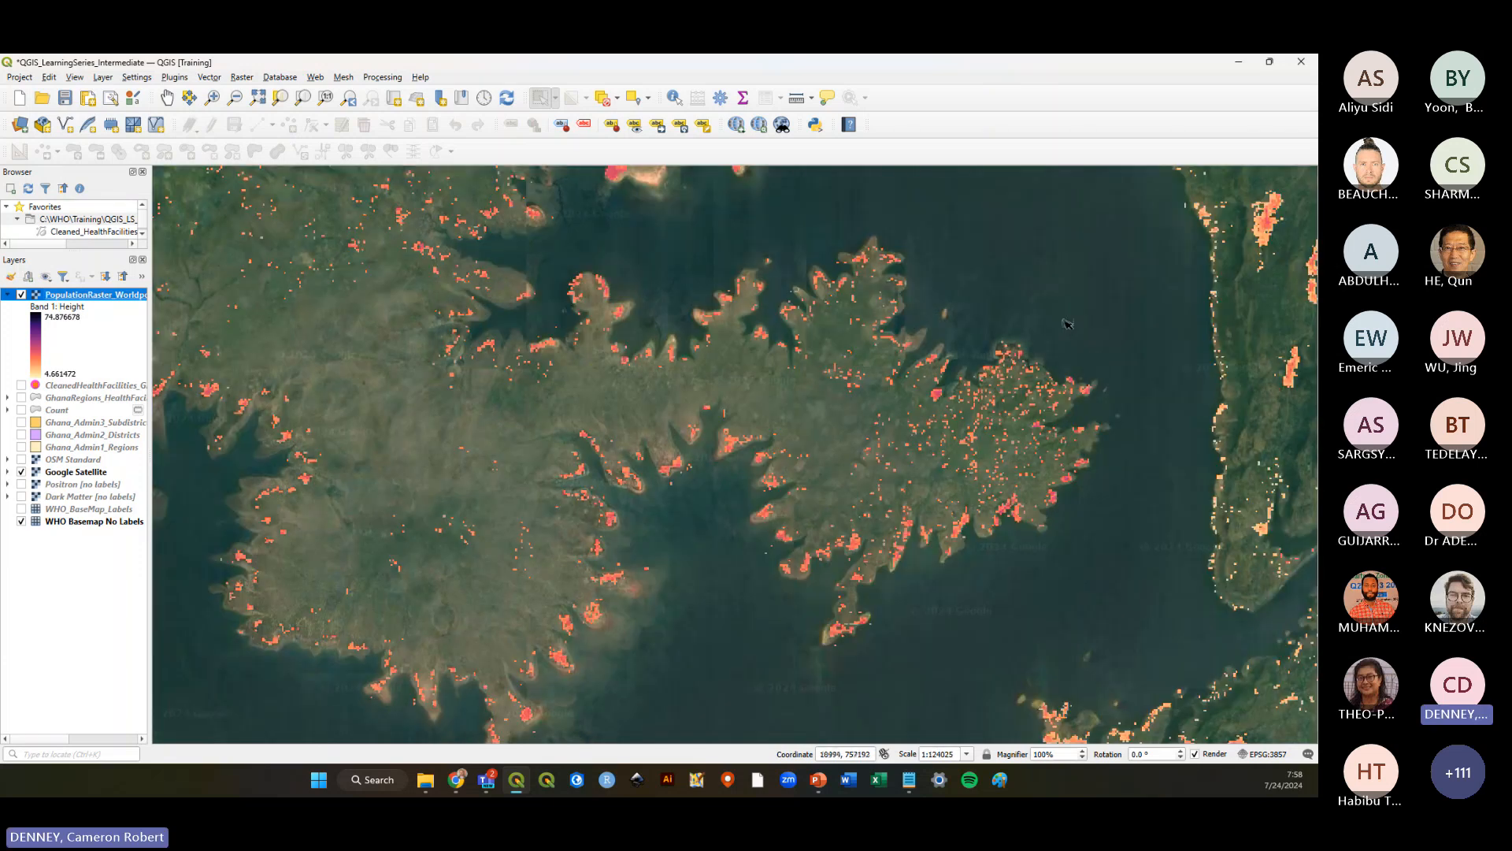
{"action": "scroll", "coordinate": [1067, 324], "scroll_direction": "down", "scroll_amount": 1}
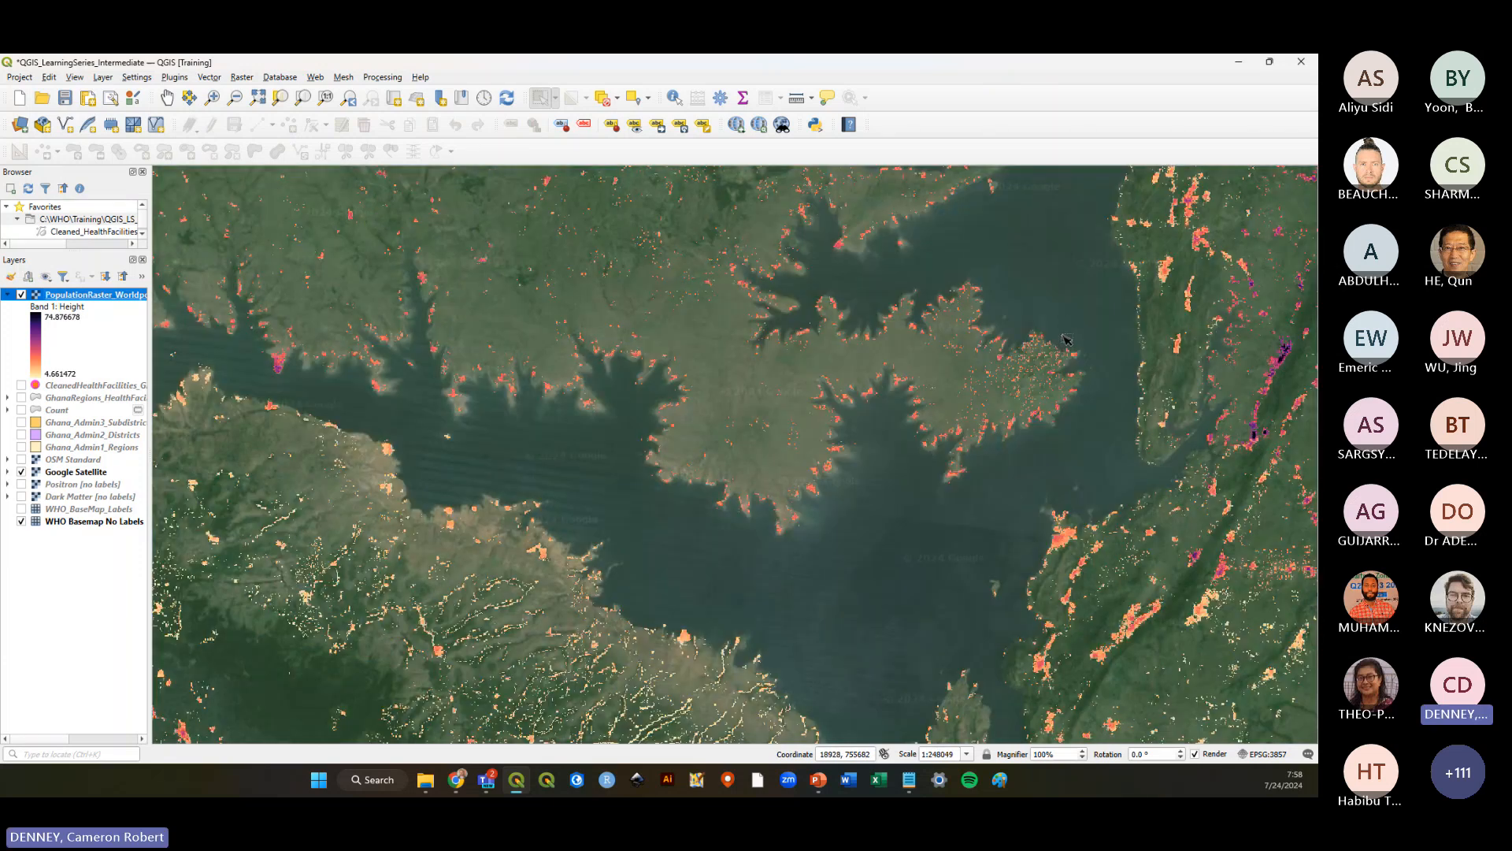
{"action": "scroll", "coordinate": [1068, 340], "scroll_direction": "down", "scroll_amount": 1}
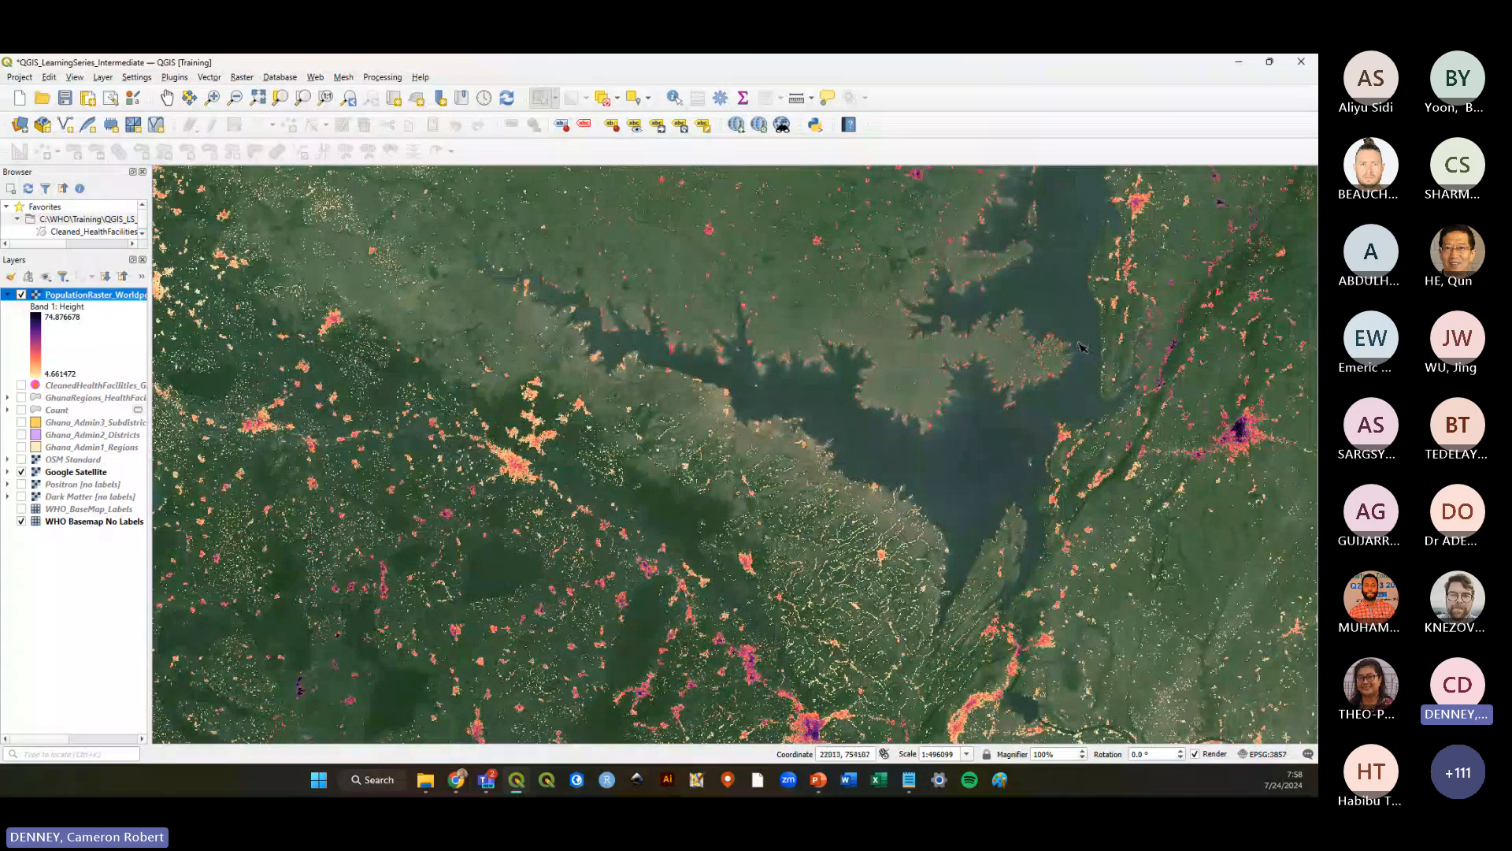
{"action": "scroll", "coordinate": [1067, 339], "scroll_direction": "down", "scroll_amount": 3}
{"action": "scroll", "coordinate": [921, 471], "scroll_direction": "down", "scroll_amount": 1}
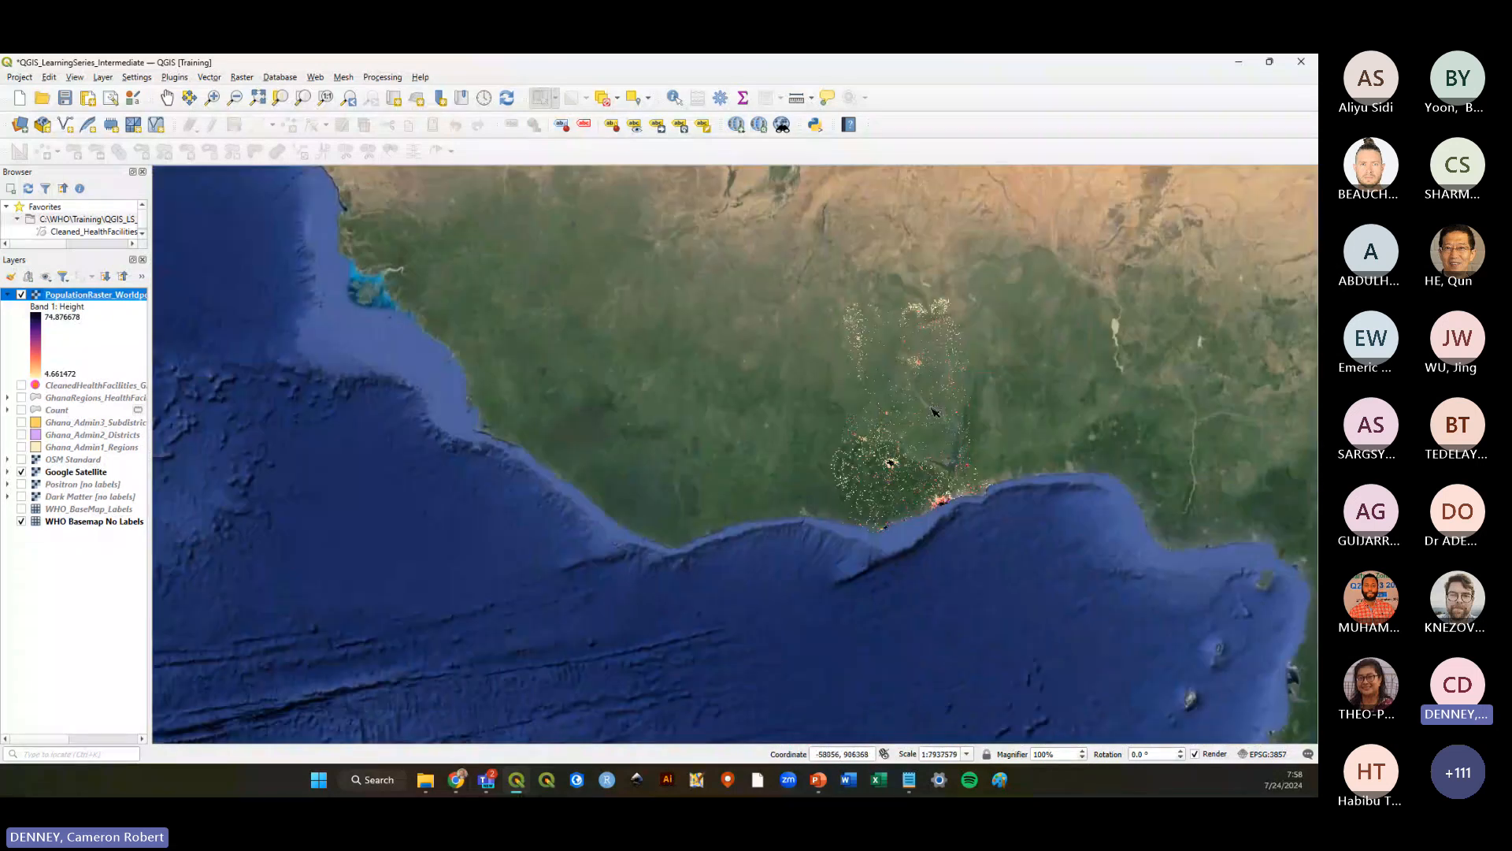
{"action": "scroll", "coordinate": [936, 395], "scroll_direction": "up", "scroll_amount": 1}
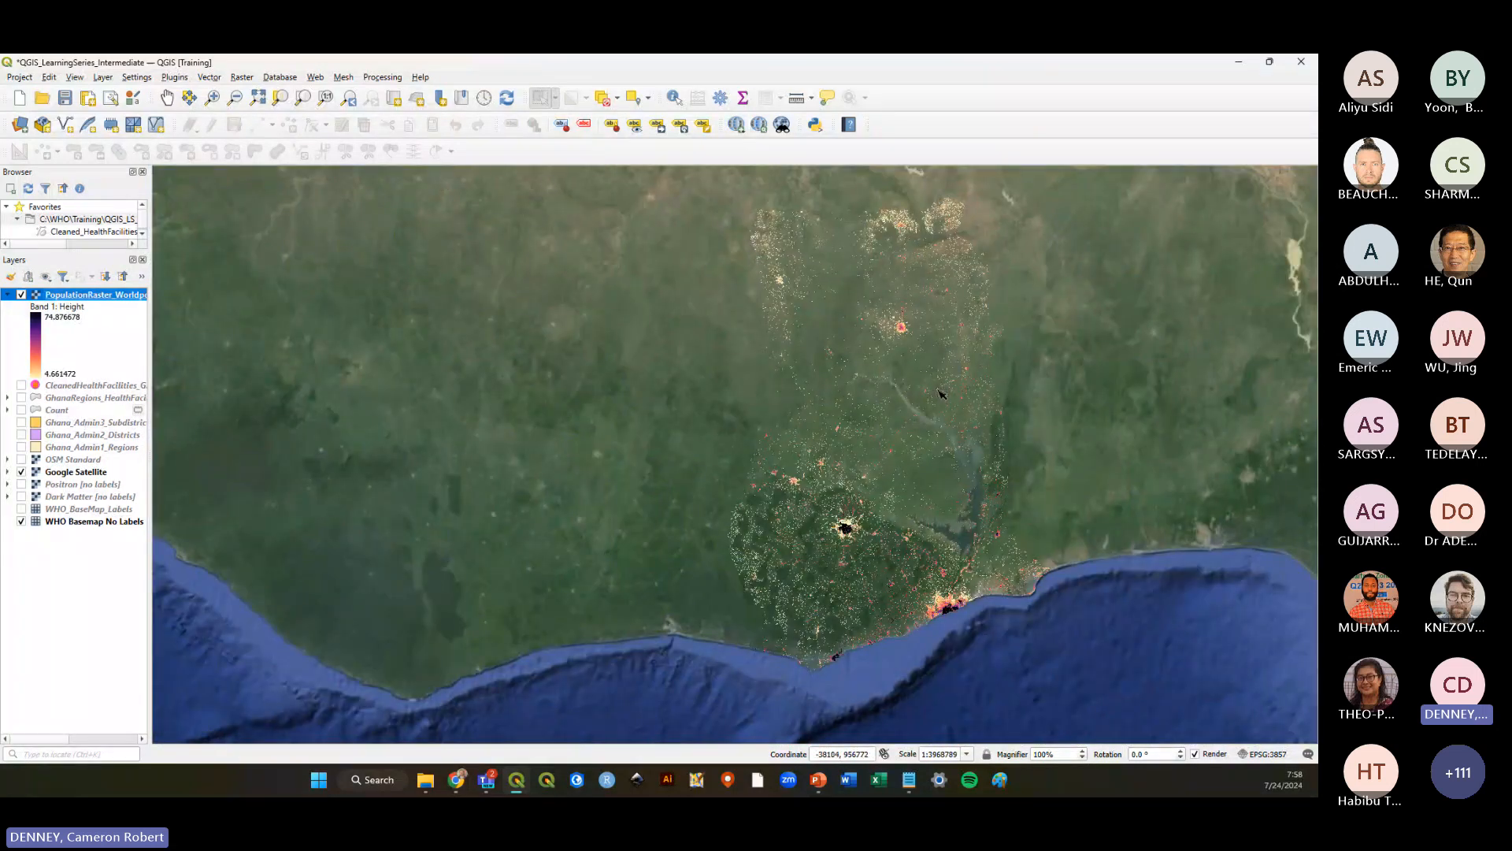
Hide the Google Satellite basemap, check the population raster against the WHO Basemap No Labels boundaries, and save the project
{"action": "left_click", "coordinate": [21, 472]}
{"action": "scroll", "coordinate": [961, 623], "scroll_direction": "up", "scroll_amount": 1}
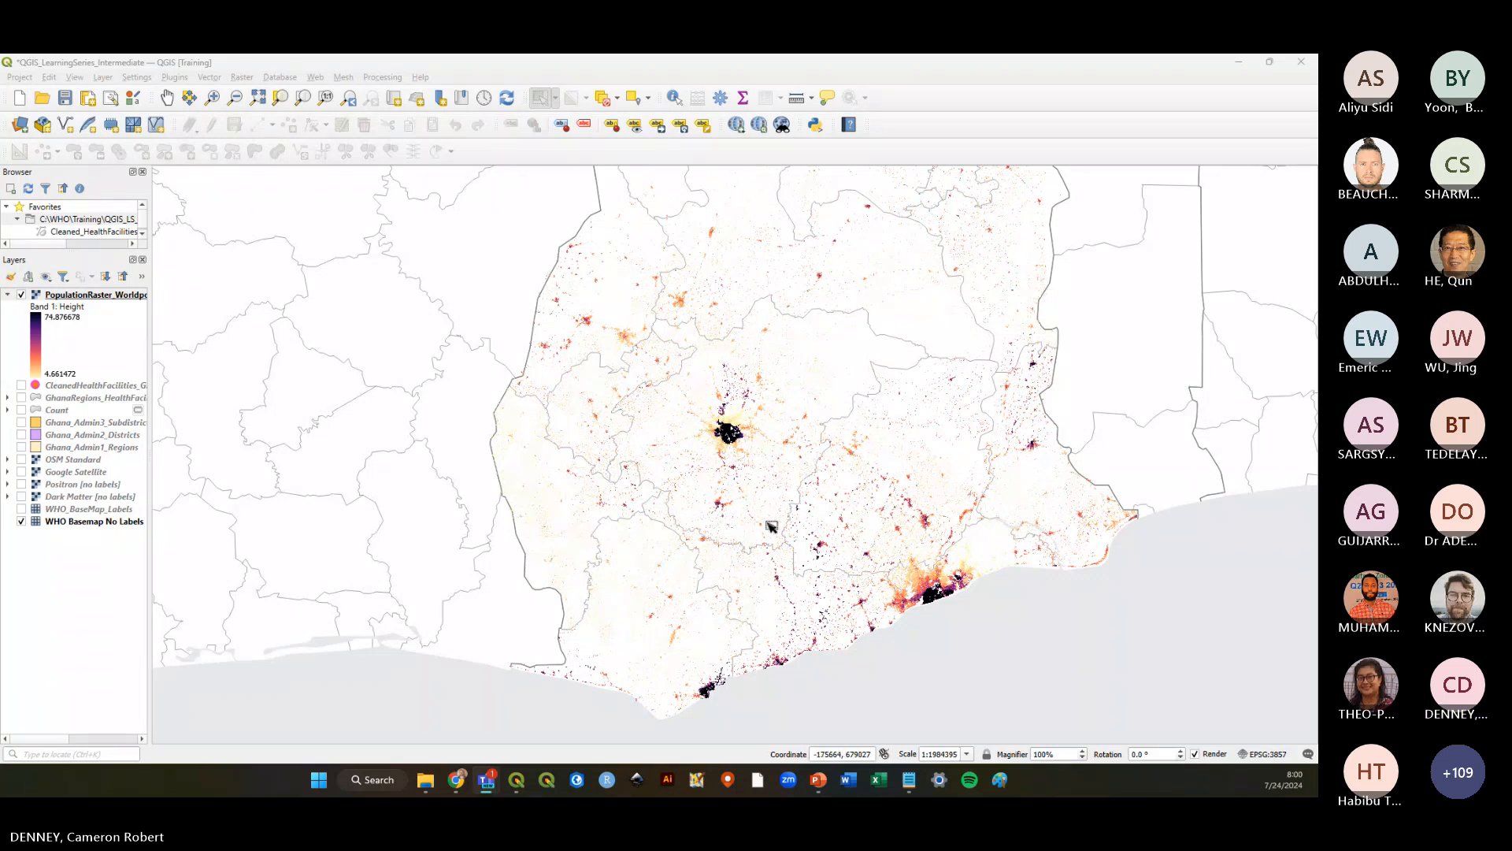
{"action": "left_click", "coordinate": [21, 295]}
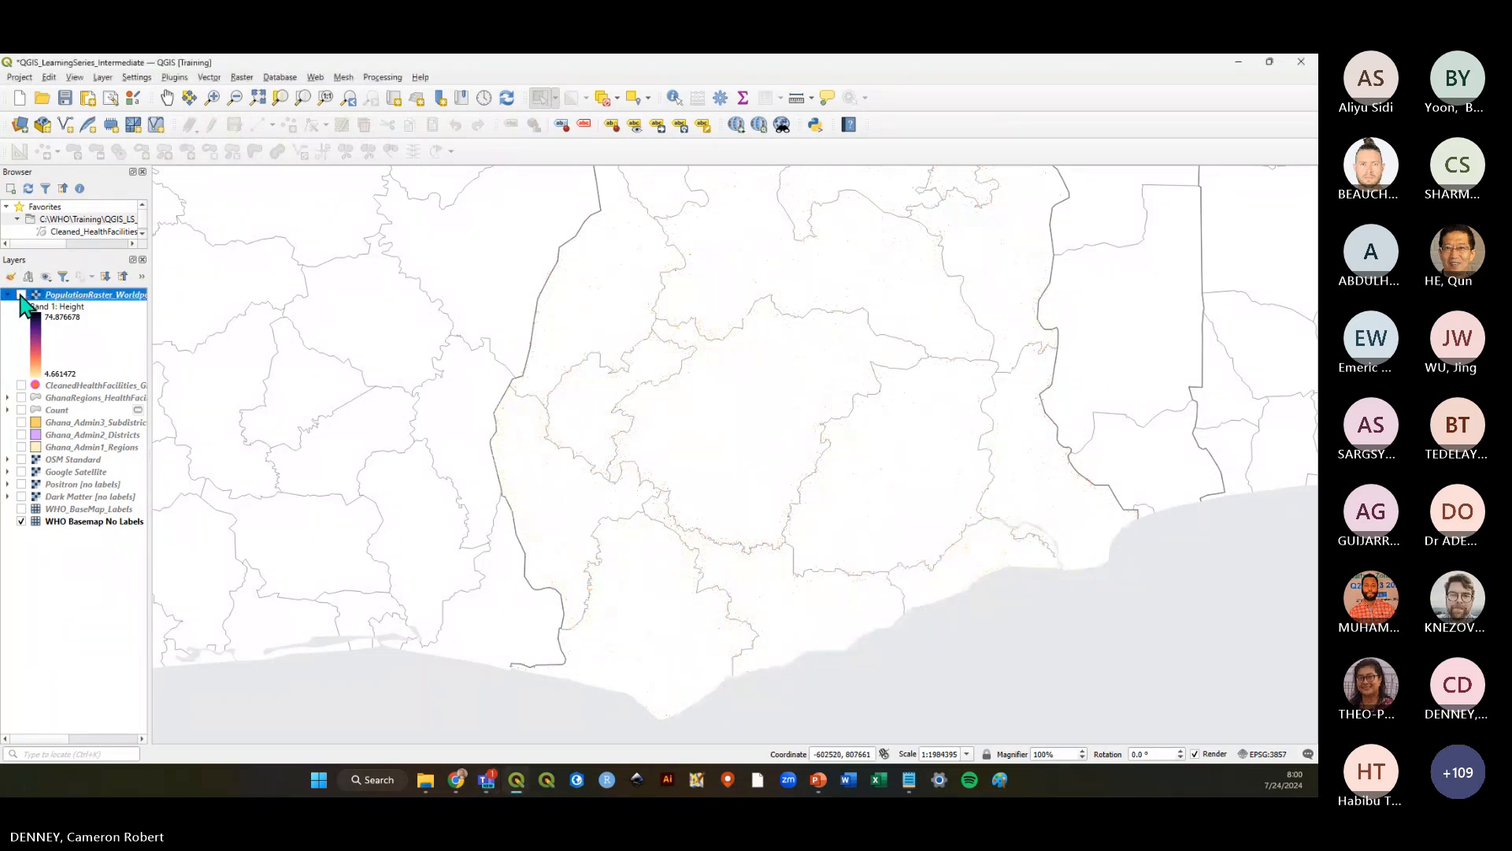
{"action": "left_click", "coordinate": [20, 296]}
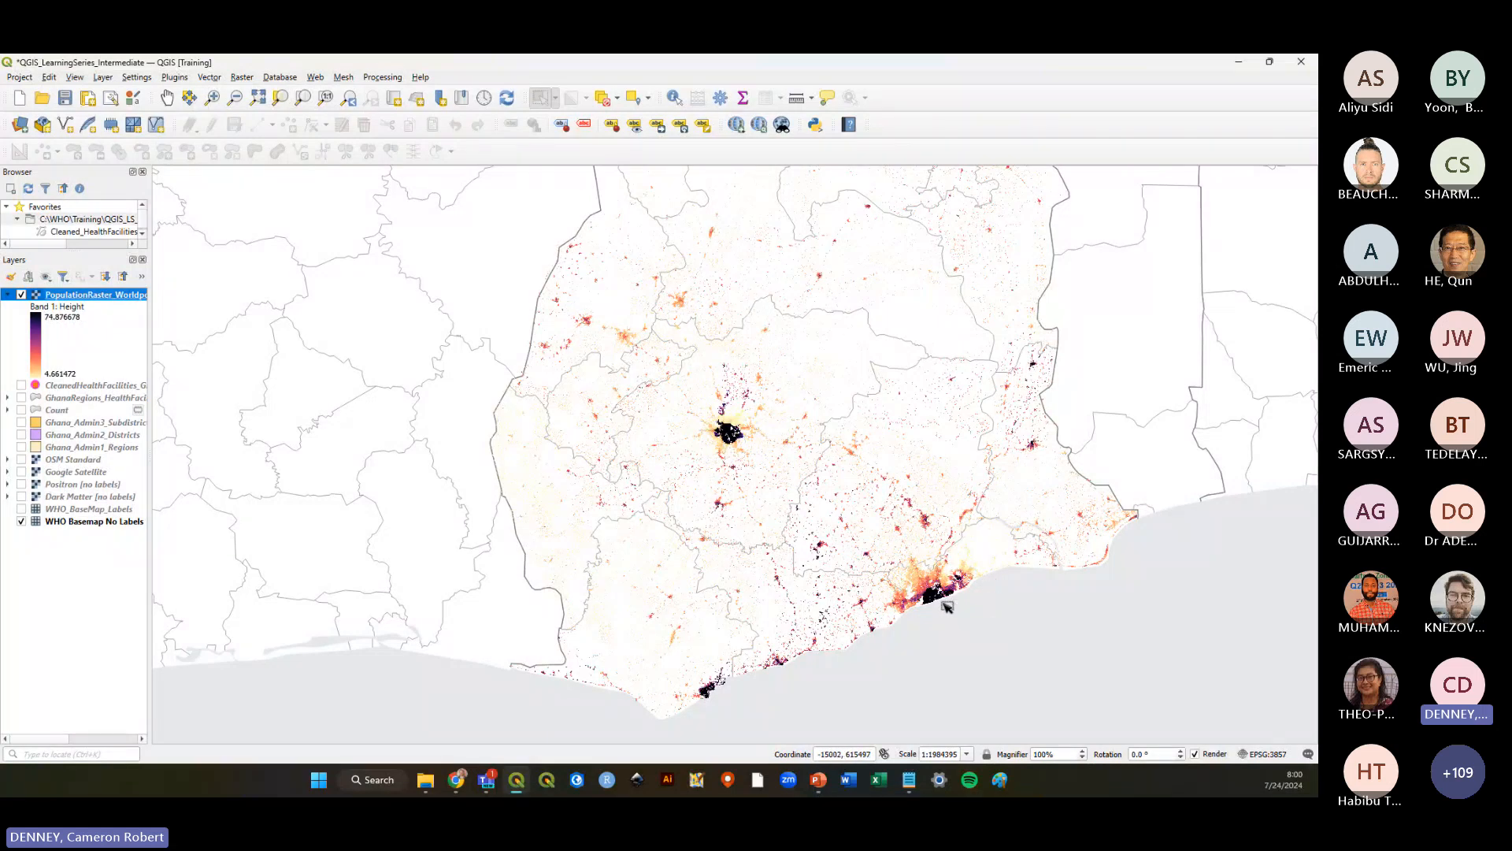
{"action": "scroll", "coordinate": [953, 604], "scroll_direction": "up", "scroll_amount": 1}
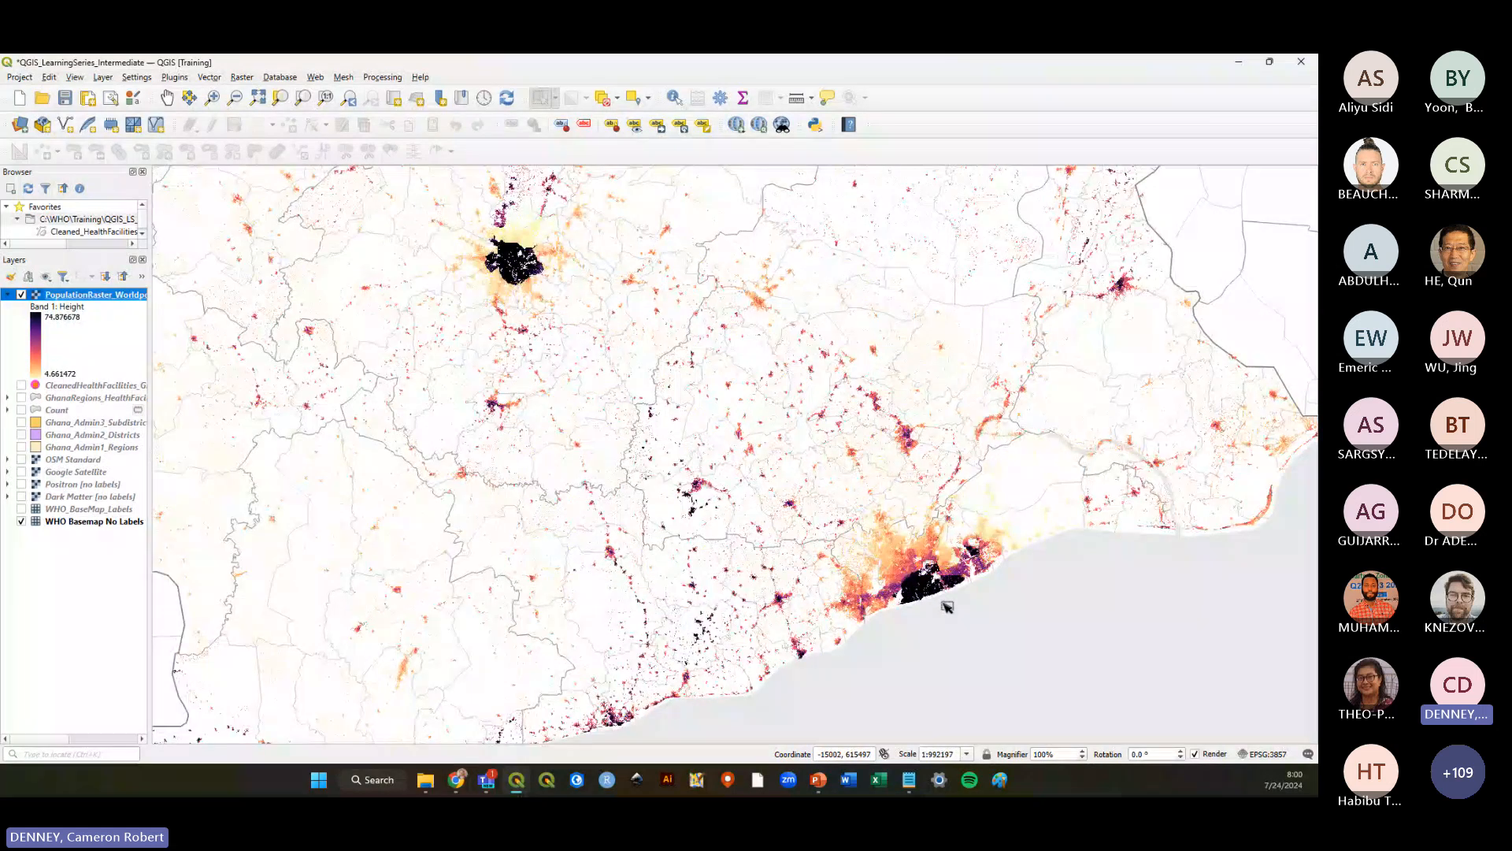
{"action": "left_click", "coordinate": [65, 98]}
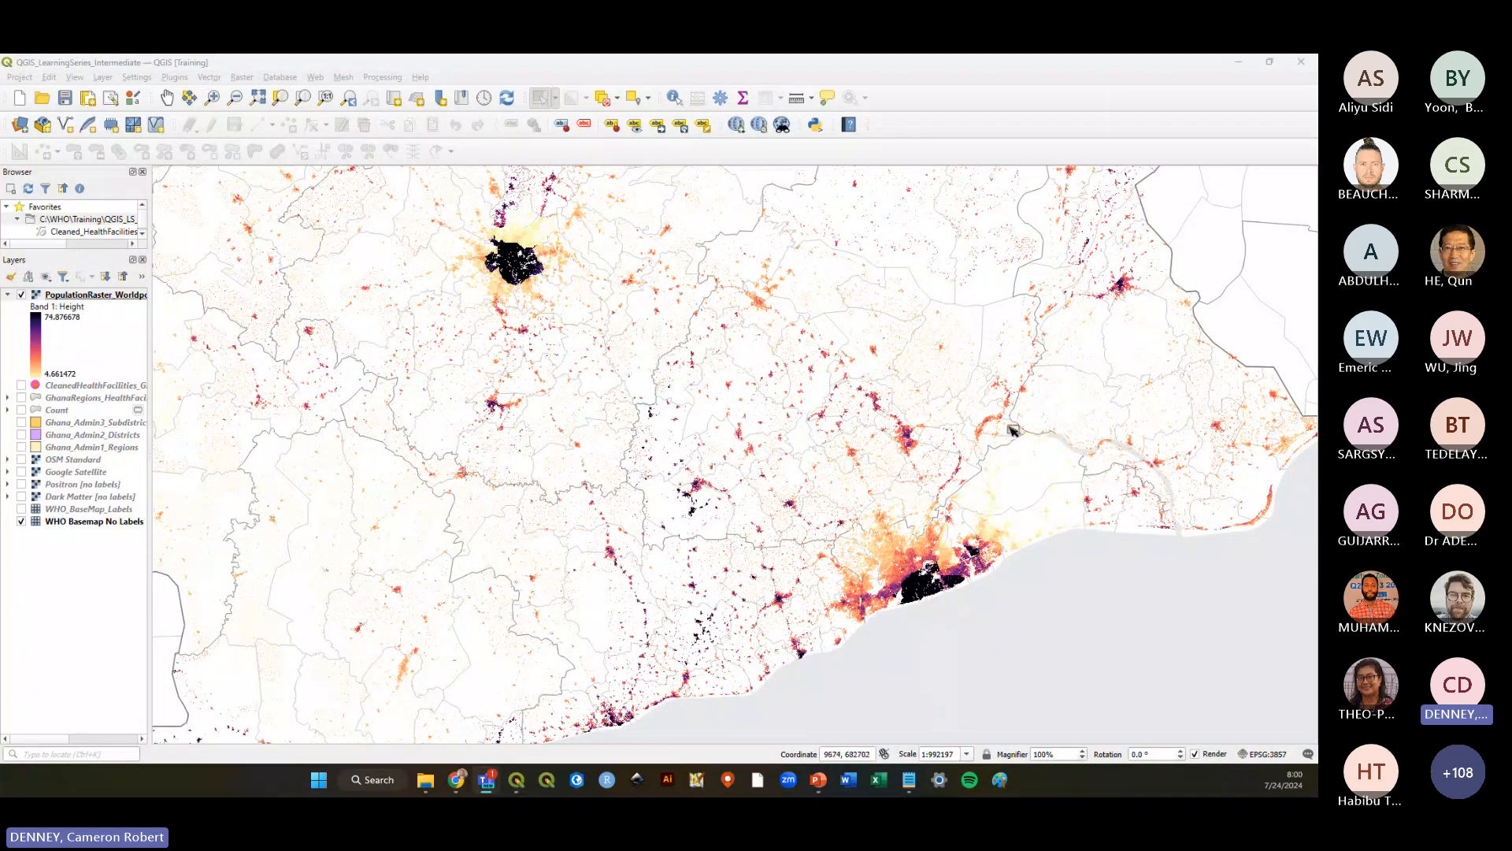
{"action": "scroll", "coordinate": [1013, 430], "scroll_direction": "down", "scroll_amount": 1}
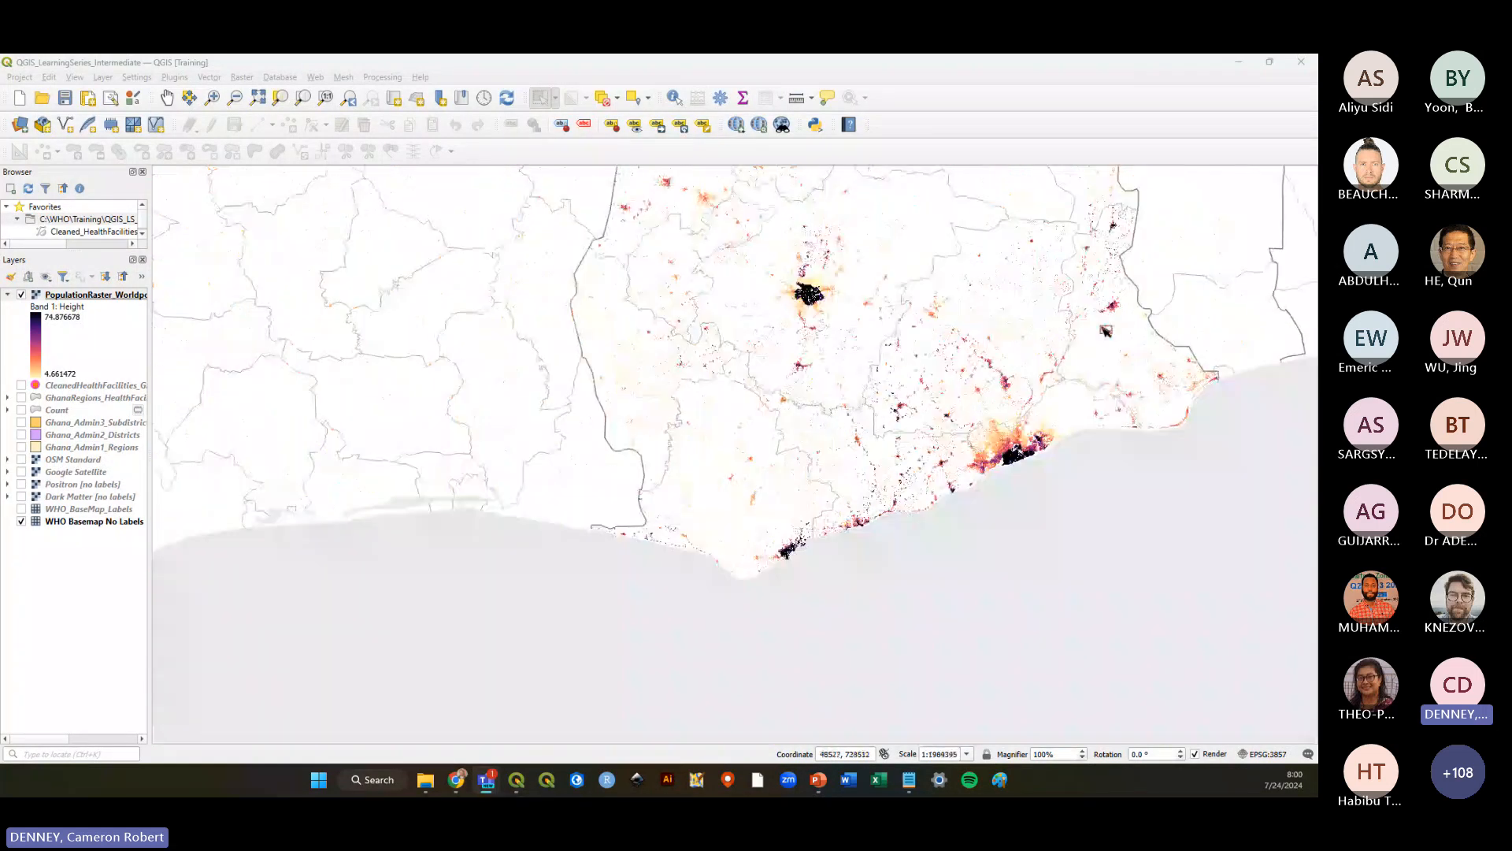
{"action": "scroll", "coordinate": [1017, 489], "scroll_direction": "down", "scroll_amount": 1}
{"action": "scroll", "coordinate": [1008, 370], "scroll_direction": "up", "scroll_amount": 1}
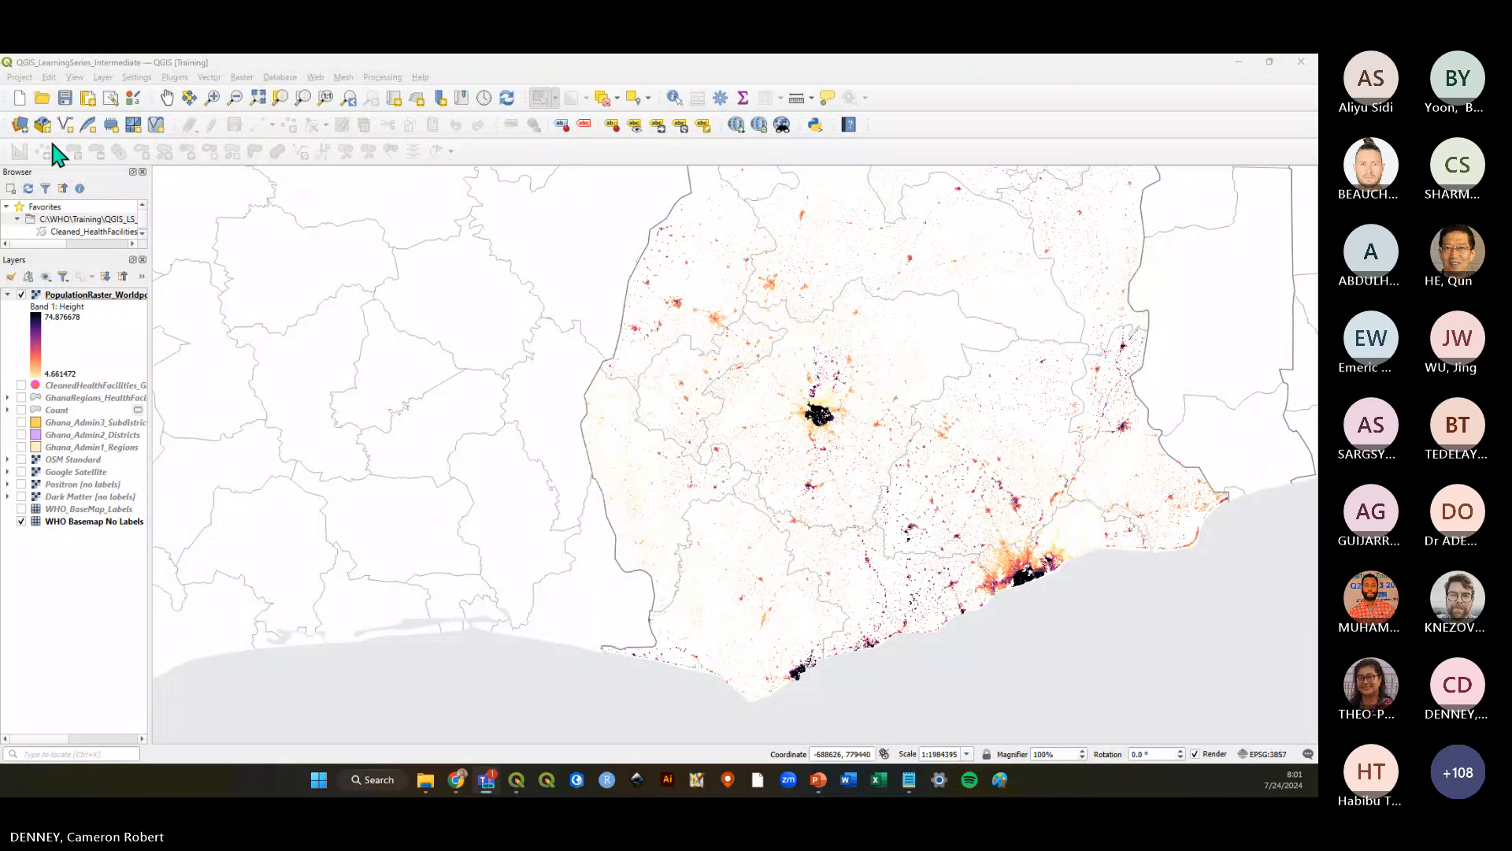
Enlarge the Browser and Layers panels, and add PopulatedAreas_AshantiRegionGhana_GeoPode from GhanaLSdata.gpkg above the population raster
{"action": "left_click", "coordinate": [60, 101]}
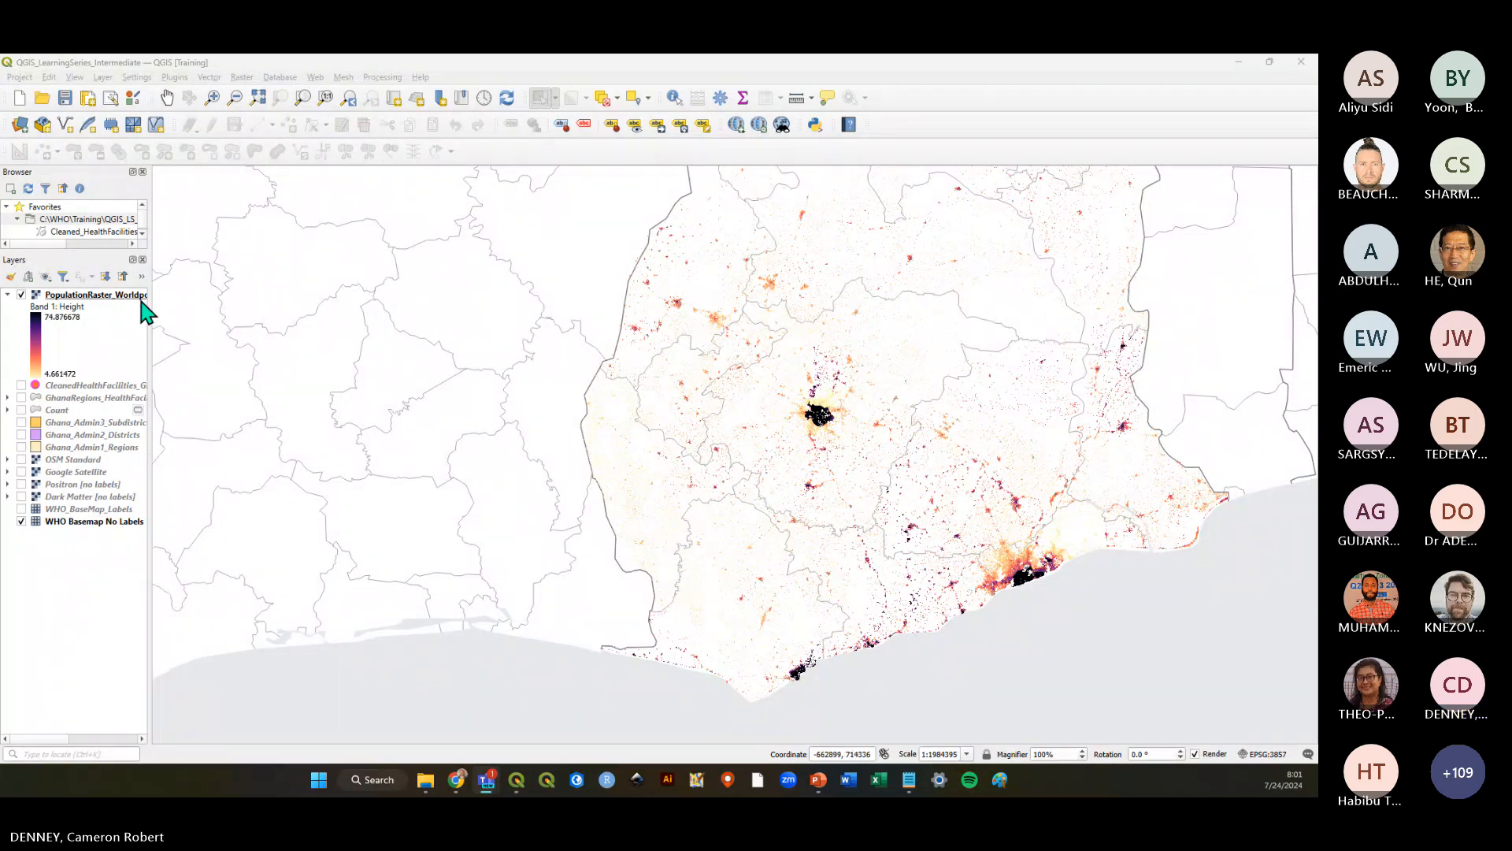
{"action": "left_click_drag", "start_coordinate": [149, 310], "coordinate": [249, 309]}
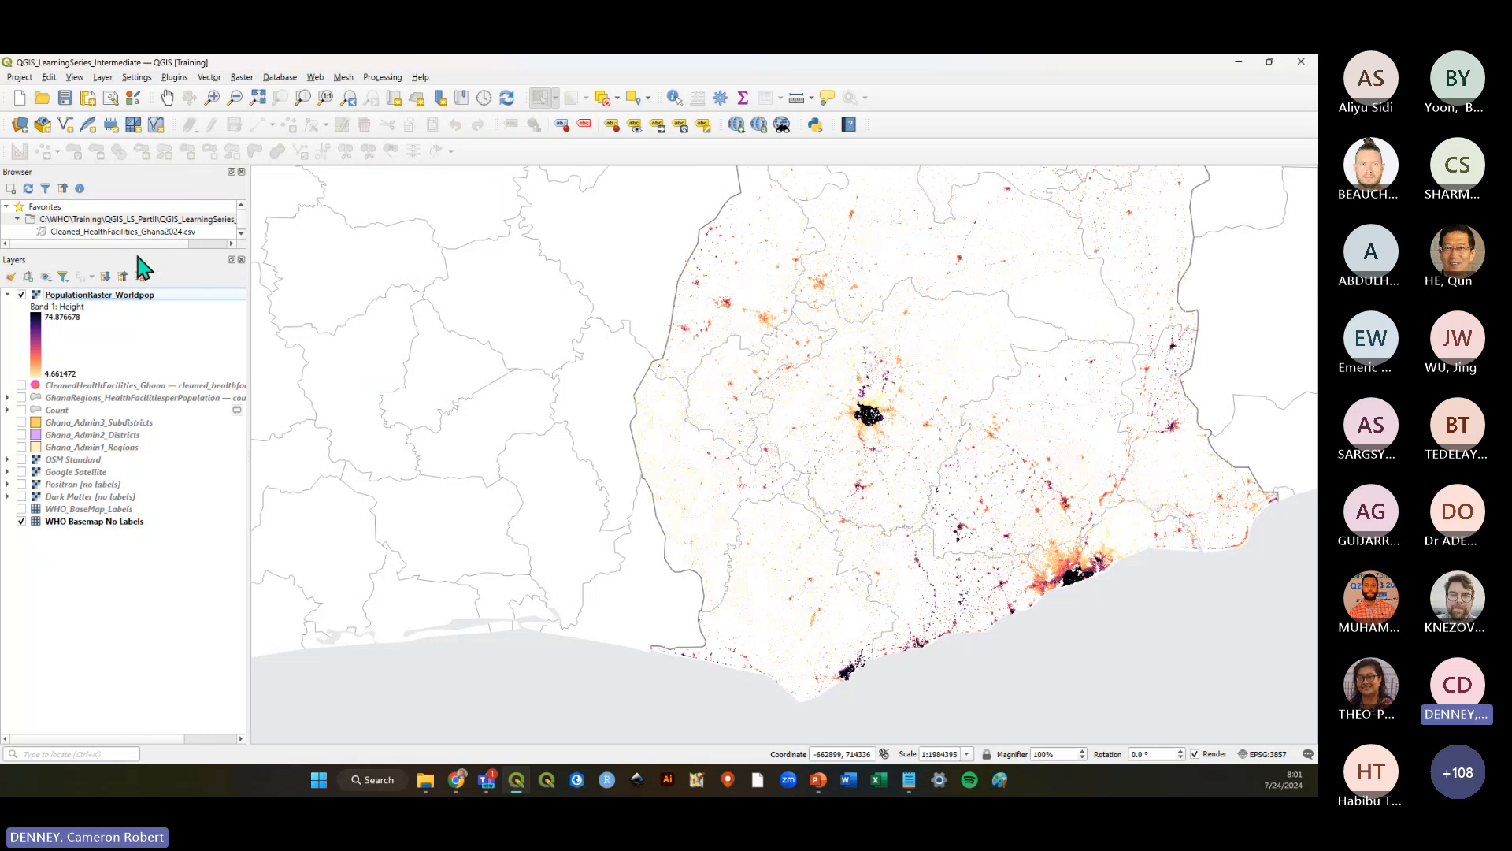
{"action": "left_click_drag", "start_coordinate": [144, 255], "coordinate": [140, 423]}
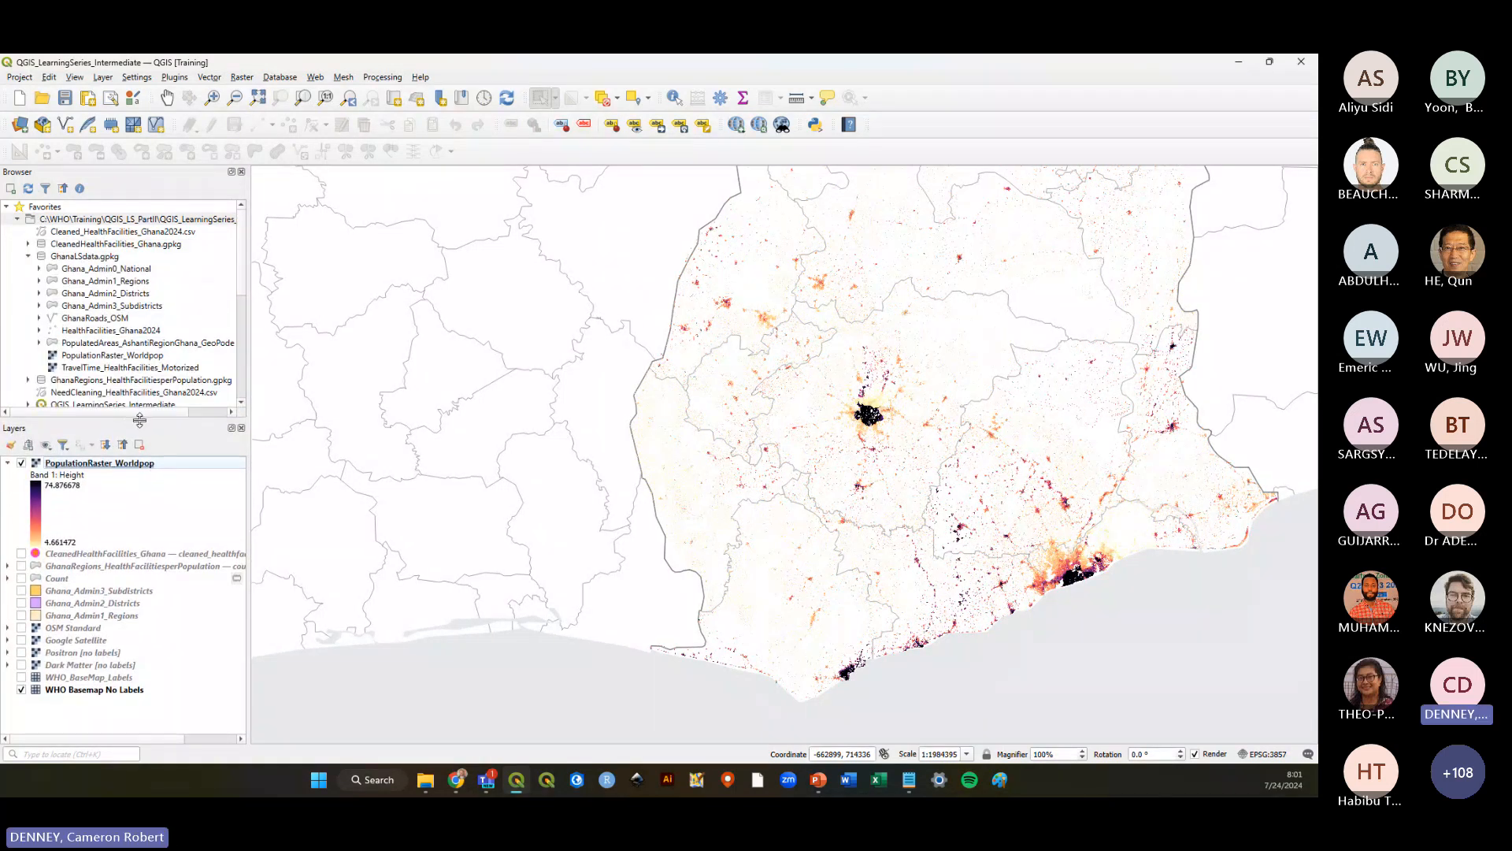
{"action": "left_click", "coordinate": [126, 343]}
{"action": "left_click_drag", "start_coordinate": [245, 357], "coordinate": [304, 358]}
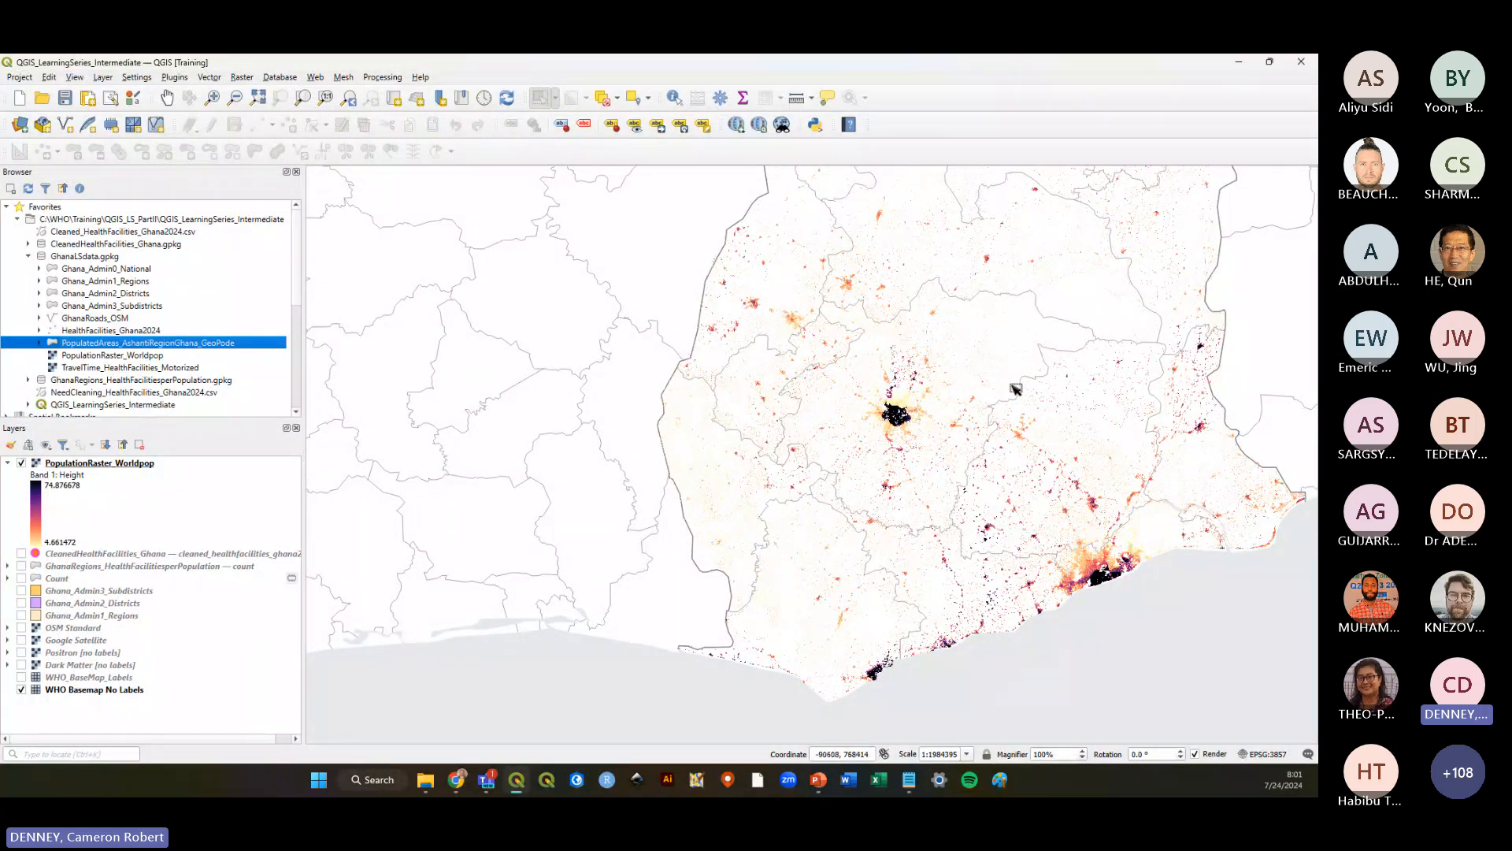
{"action": "scroll", "coordinate": [945, 398], "scroll_direction": "up", "scroll_amount": 1}
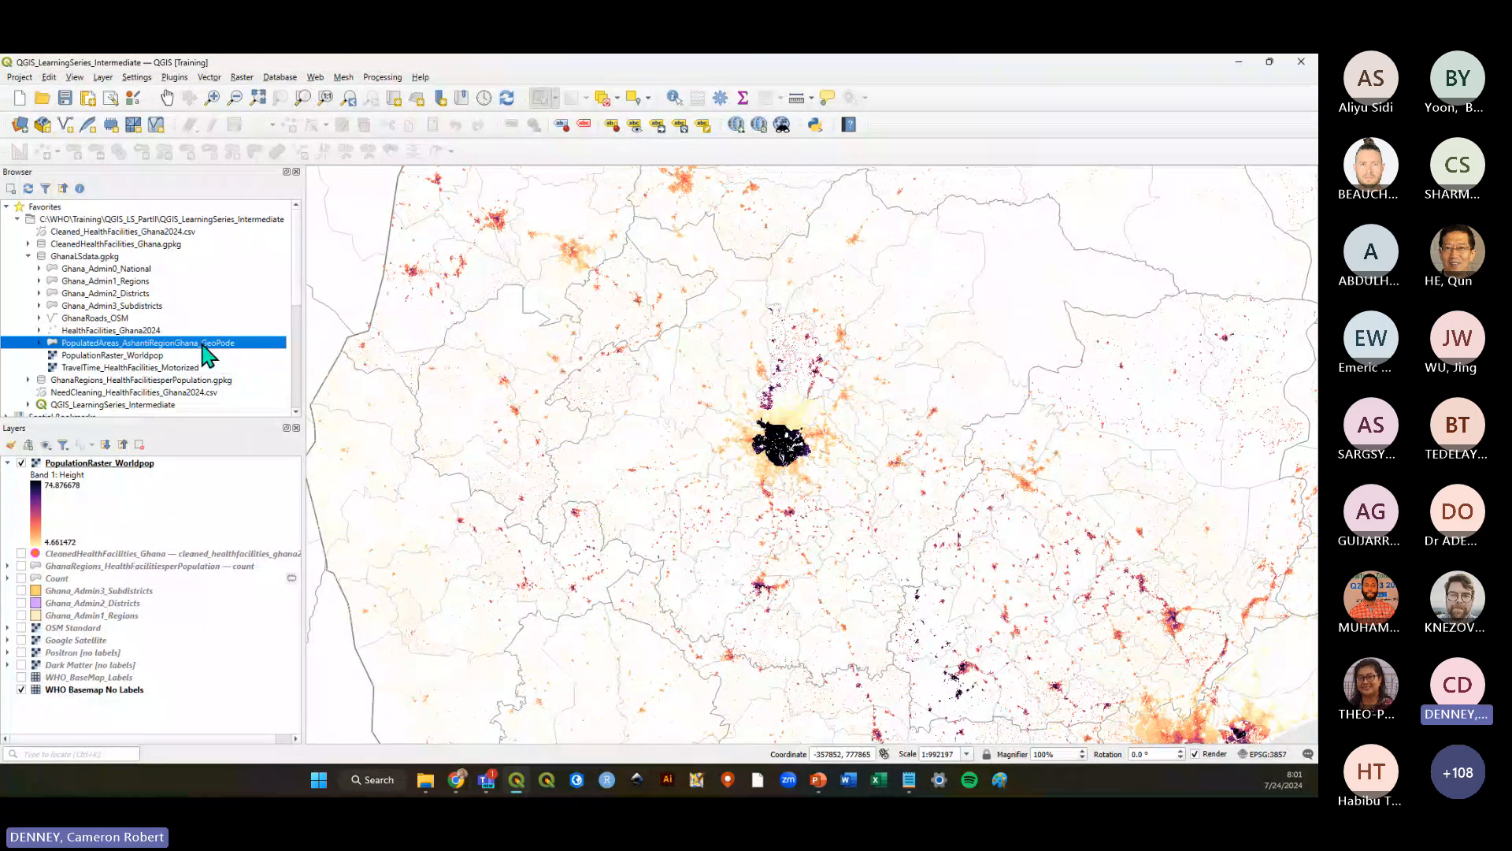
{"action": "left_click_drag", "start_coordinate": [206, 354], "coordinate": [118, 472]}
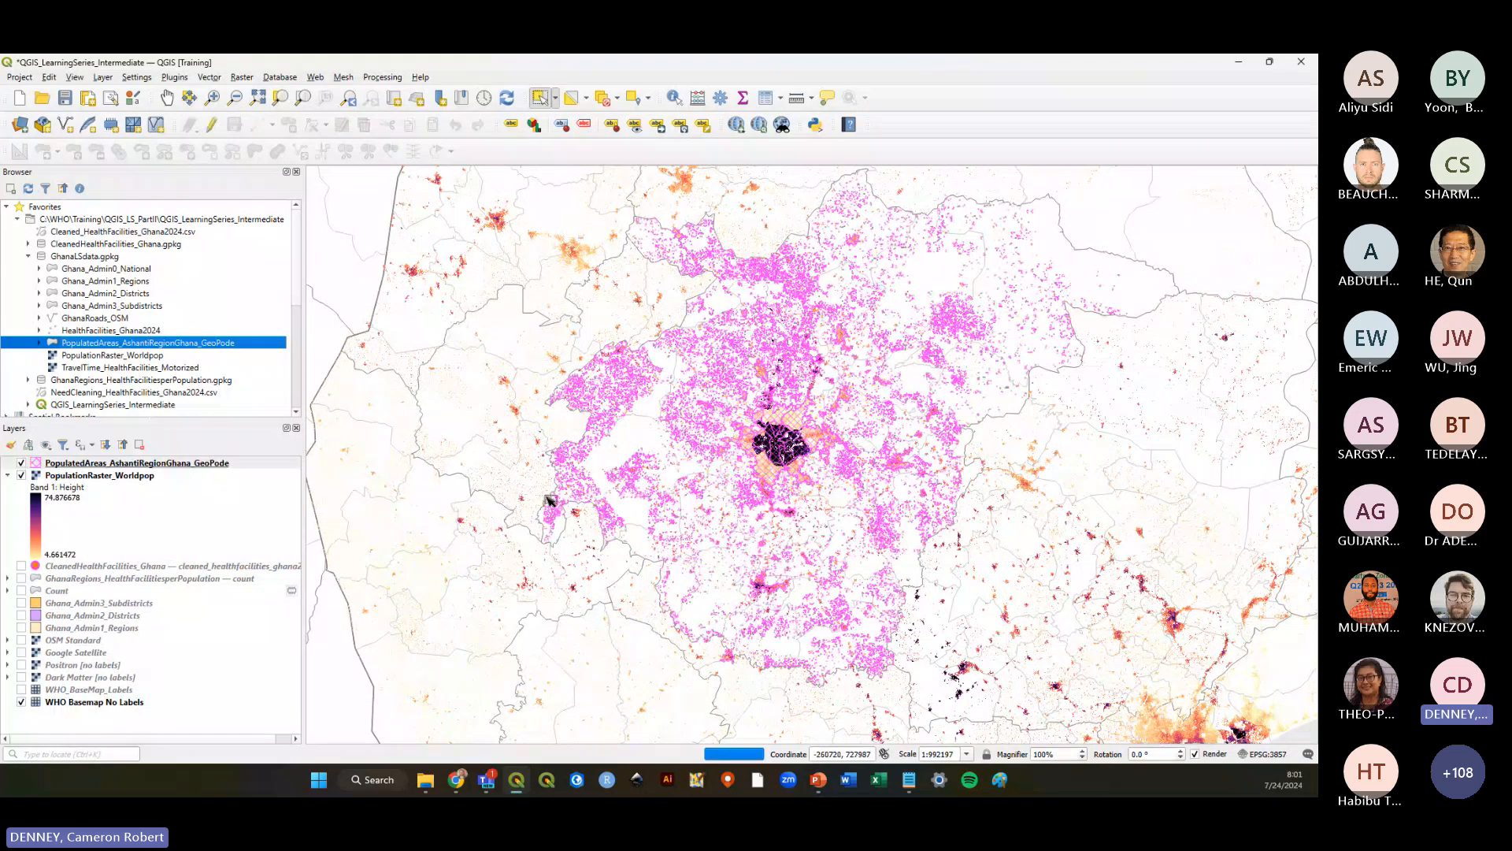
Hide the population raster and display Google Satellite beneath the populated-area polygons around one Ashanti settlement
{"action": "left_click", "coordinate": [22, 475]}
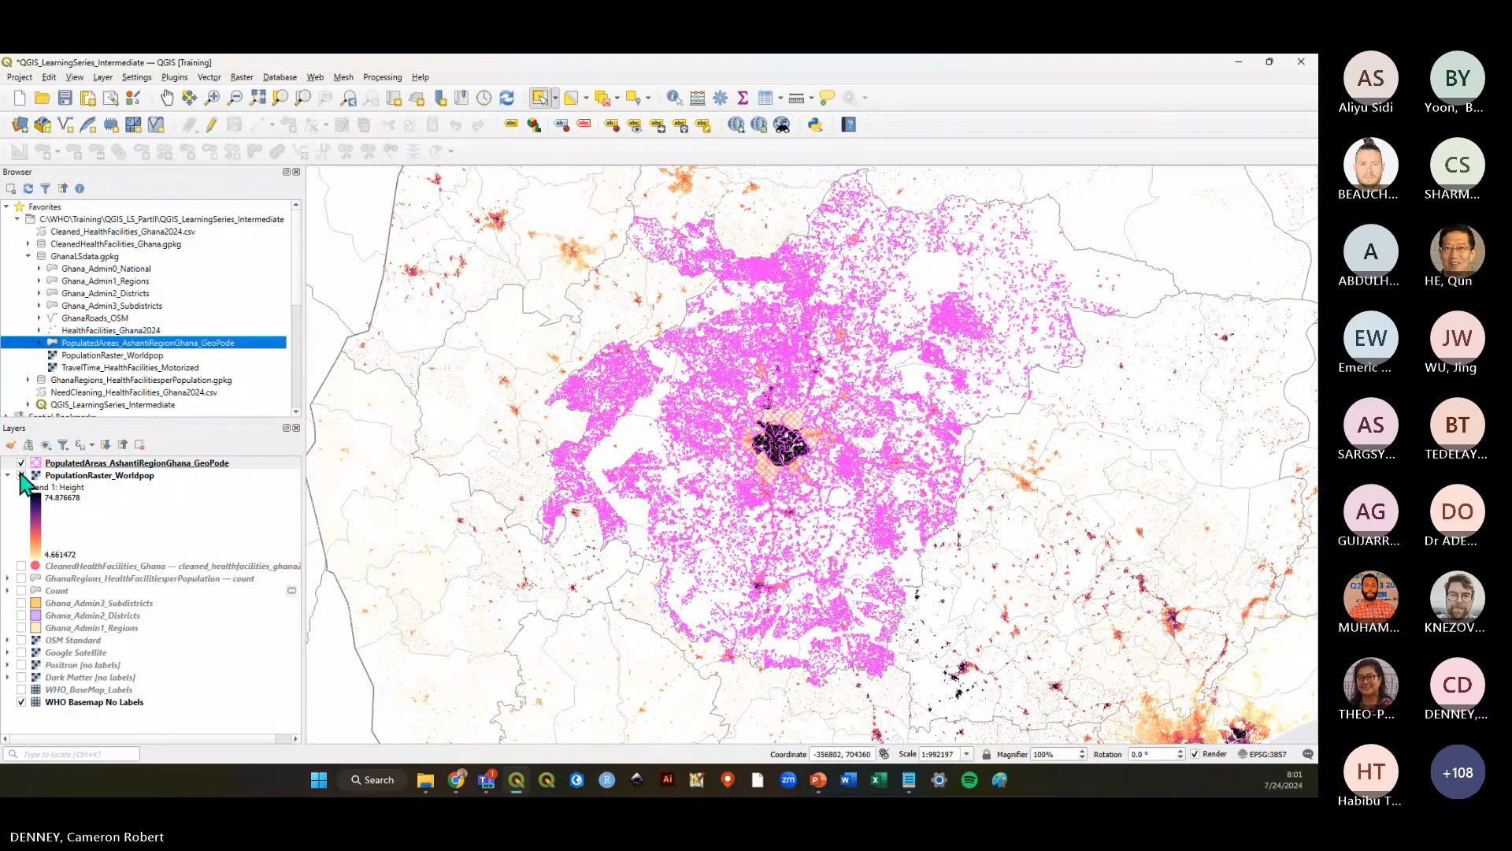
{"action": "scroll", "coordinate": [787, 447], "scroll_direction": "up", "scroll_amount": 6}
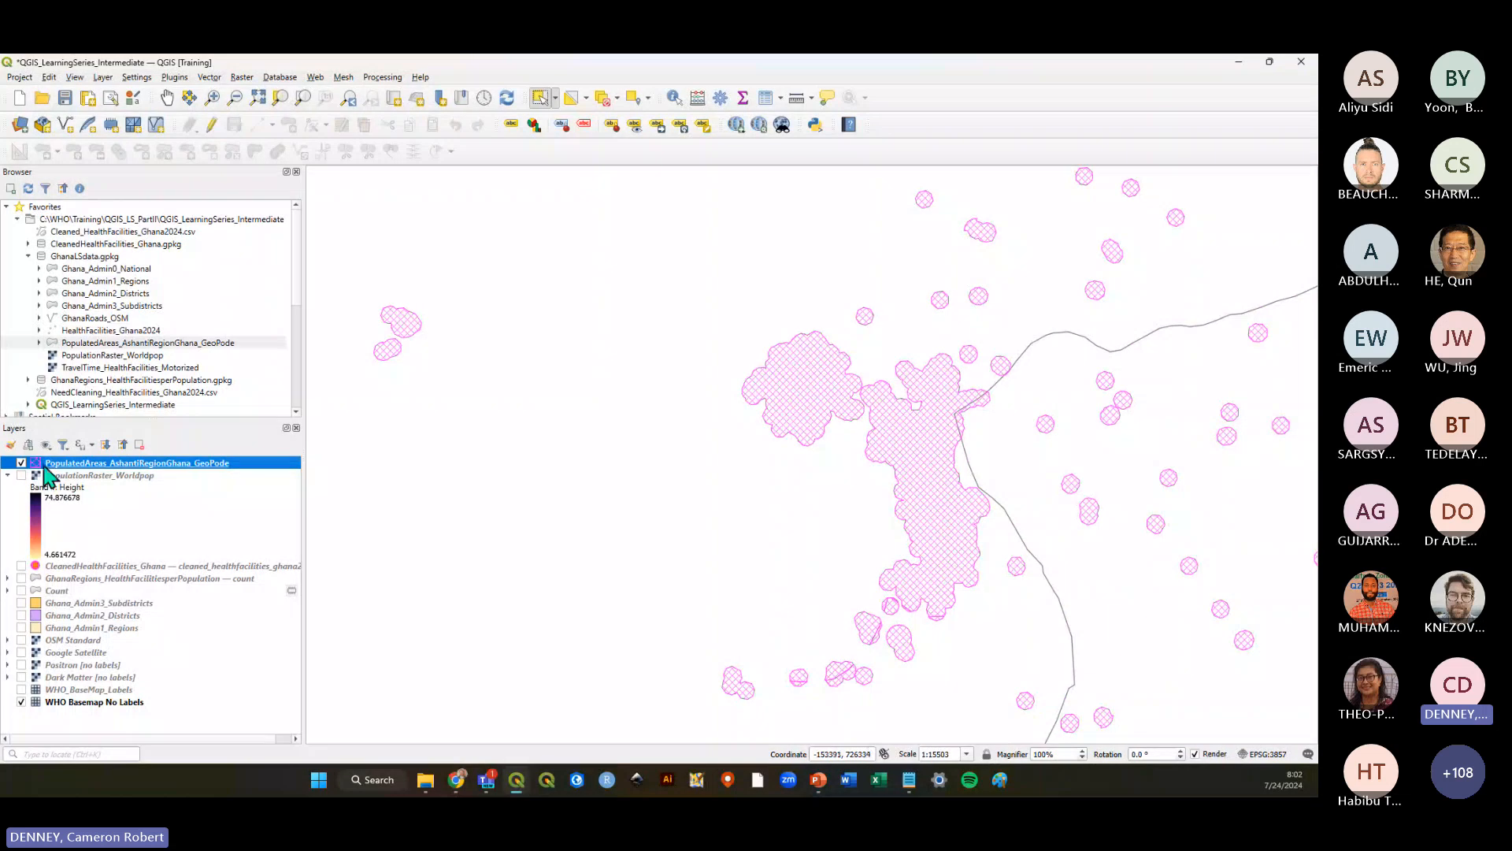
{"action": "left_click", "coordinate": [21, 475]}
{"action": "left_click", "coordinate": [21, 475]}
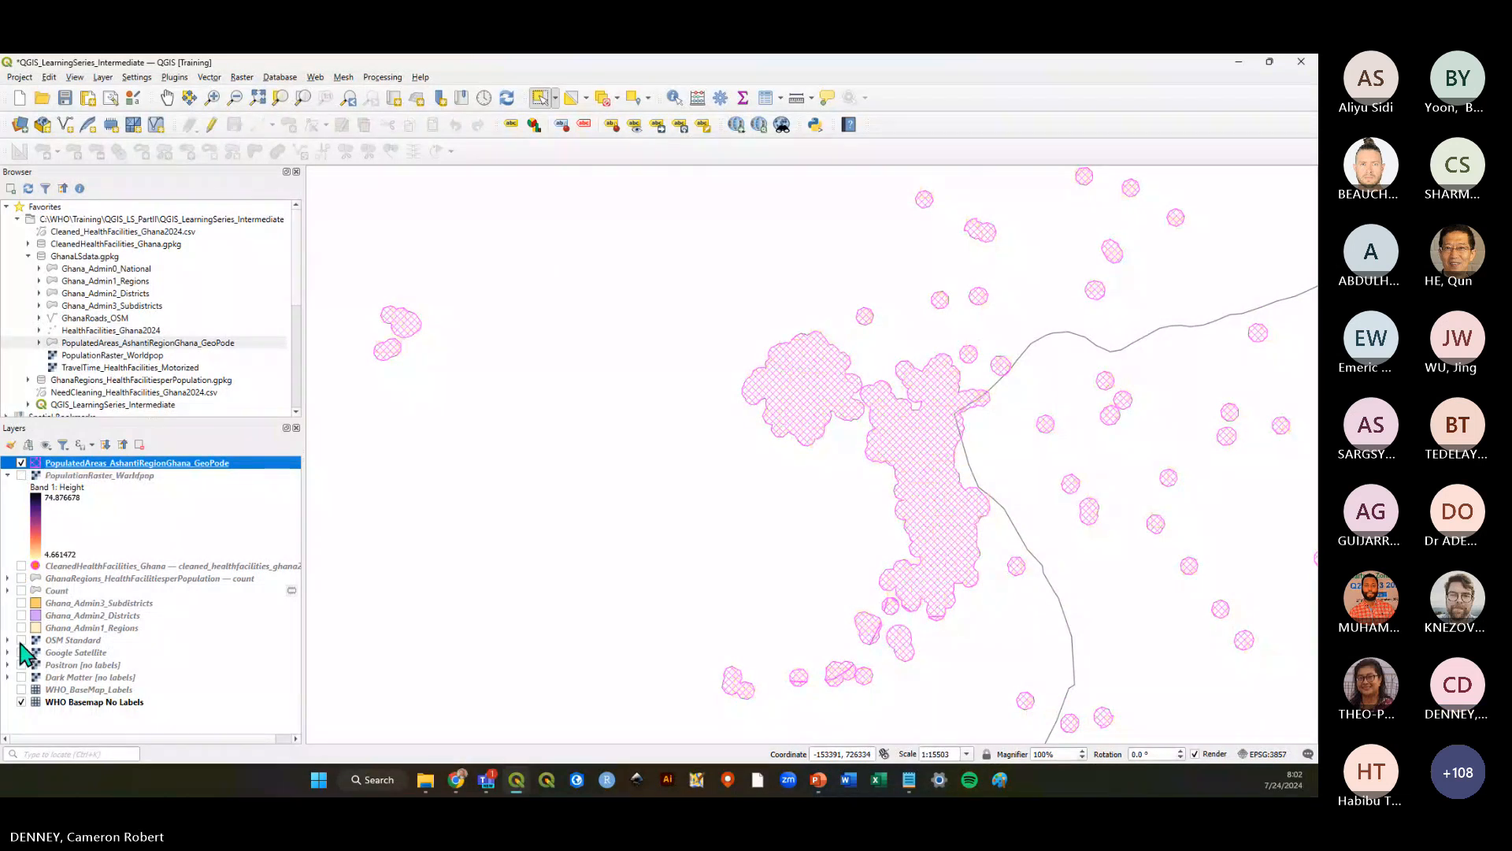
{"action": "left_click", "coordinate": [21, 652]}
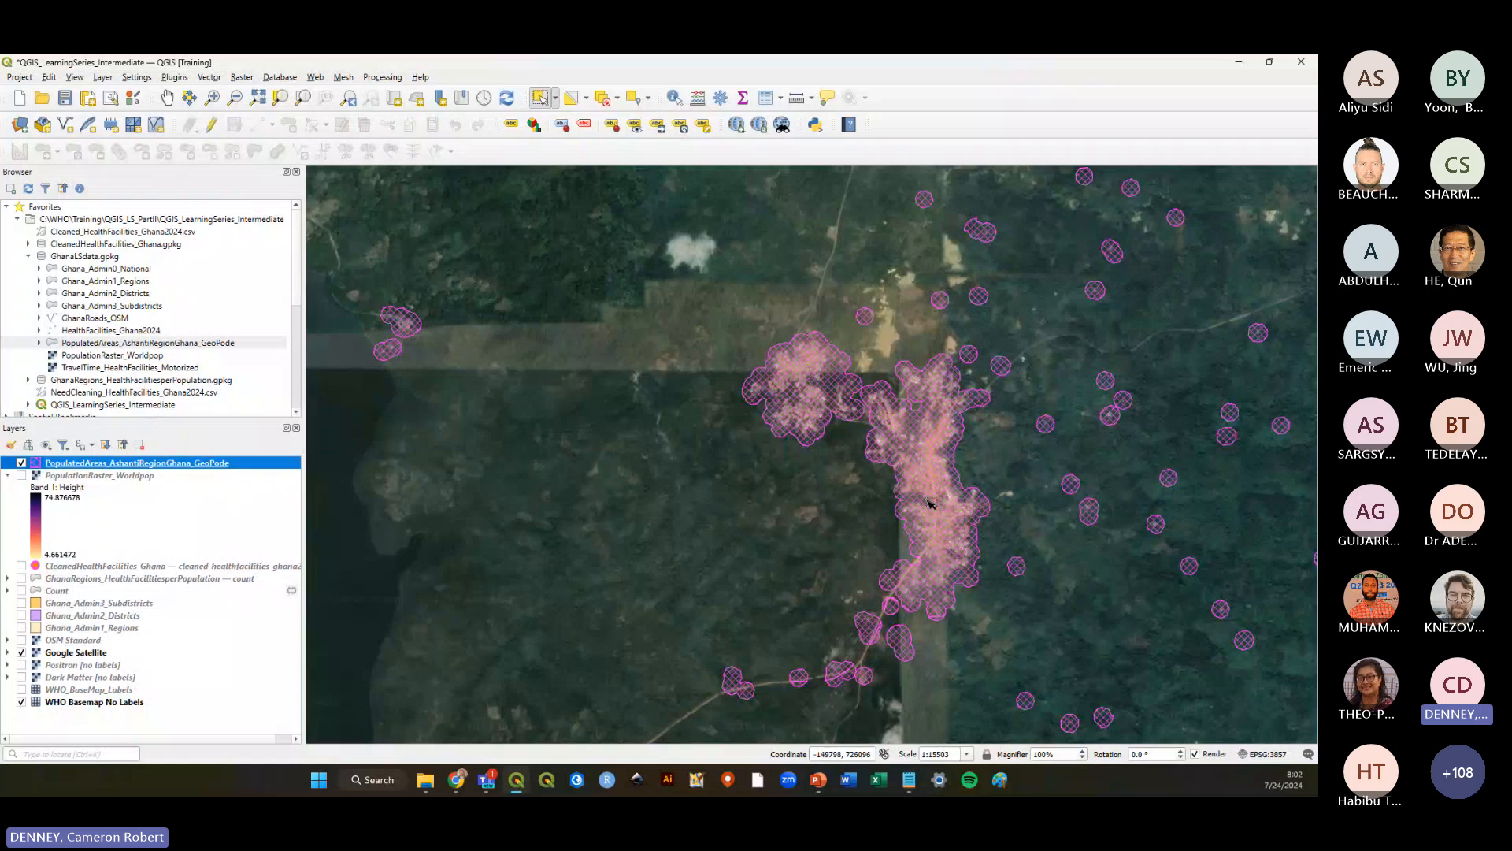
Select the large settlement polygon and the small circular ones nearby to check their separate extents, and clear the selection
{"action": "left_click", "coordinate": [918, 458]}
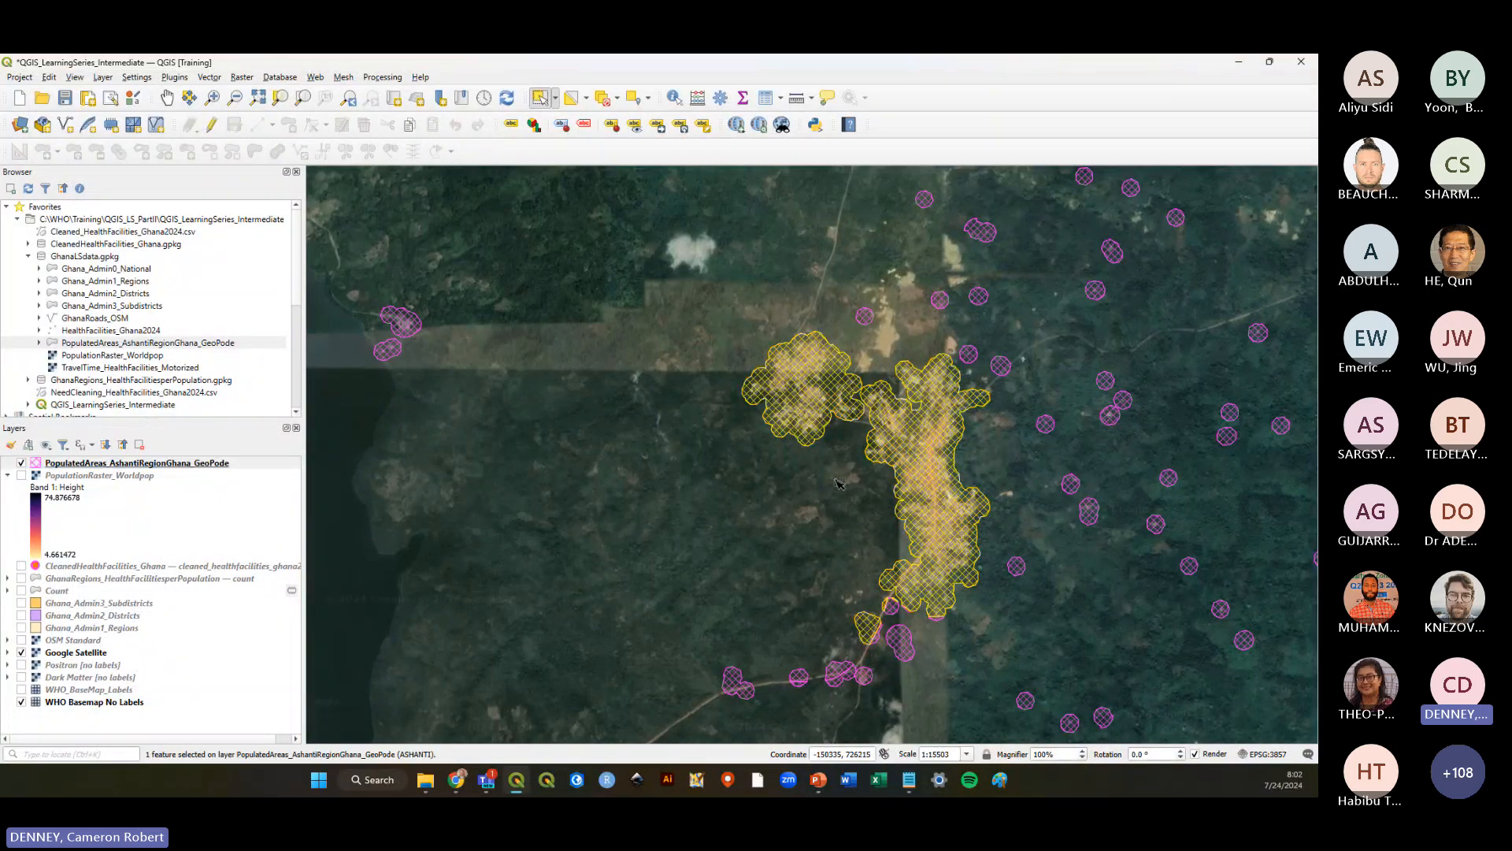
{"action": "left_click", "coordinate": [1014, 439]}
{"action": "left_click", "coordinate": [1000, 365]}
{"action": "left_click", "coordinate": [982, 364]}
{"action": "left_click", "coordinate": [969, 357]}
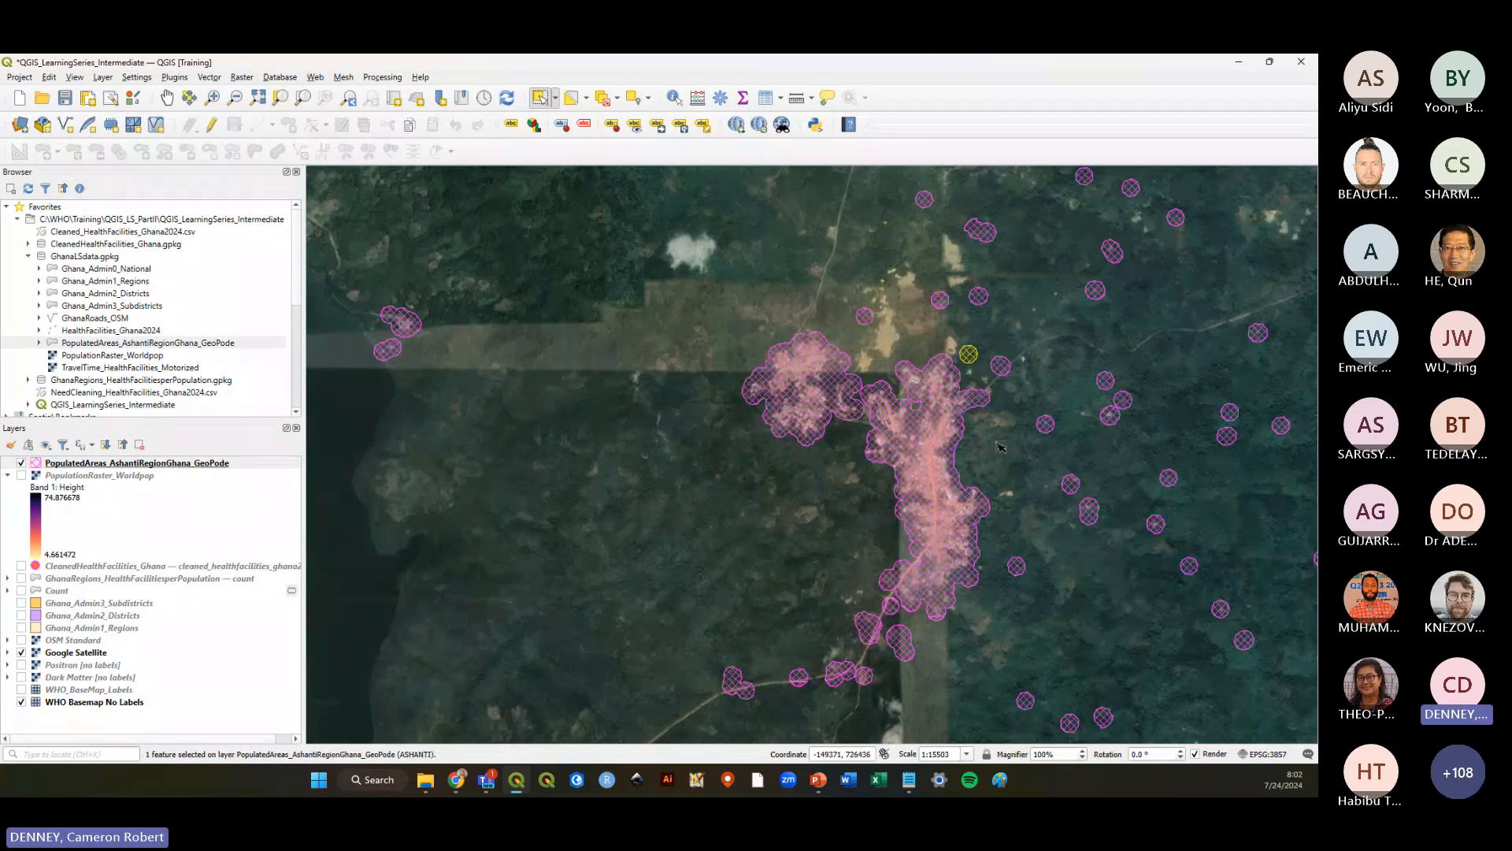
{"action": "left_click", "coordinate": [928, 446]}
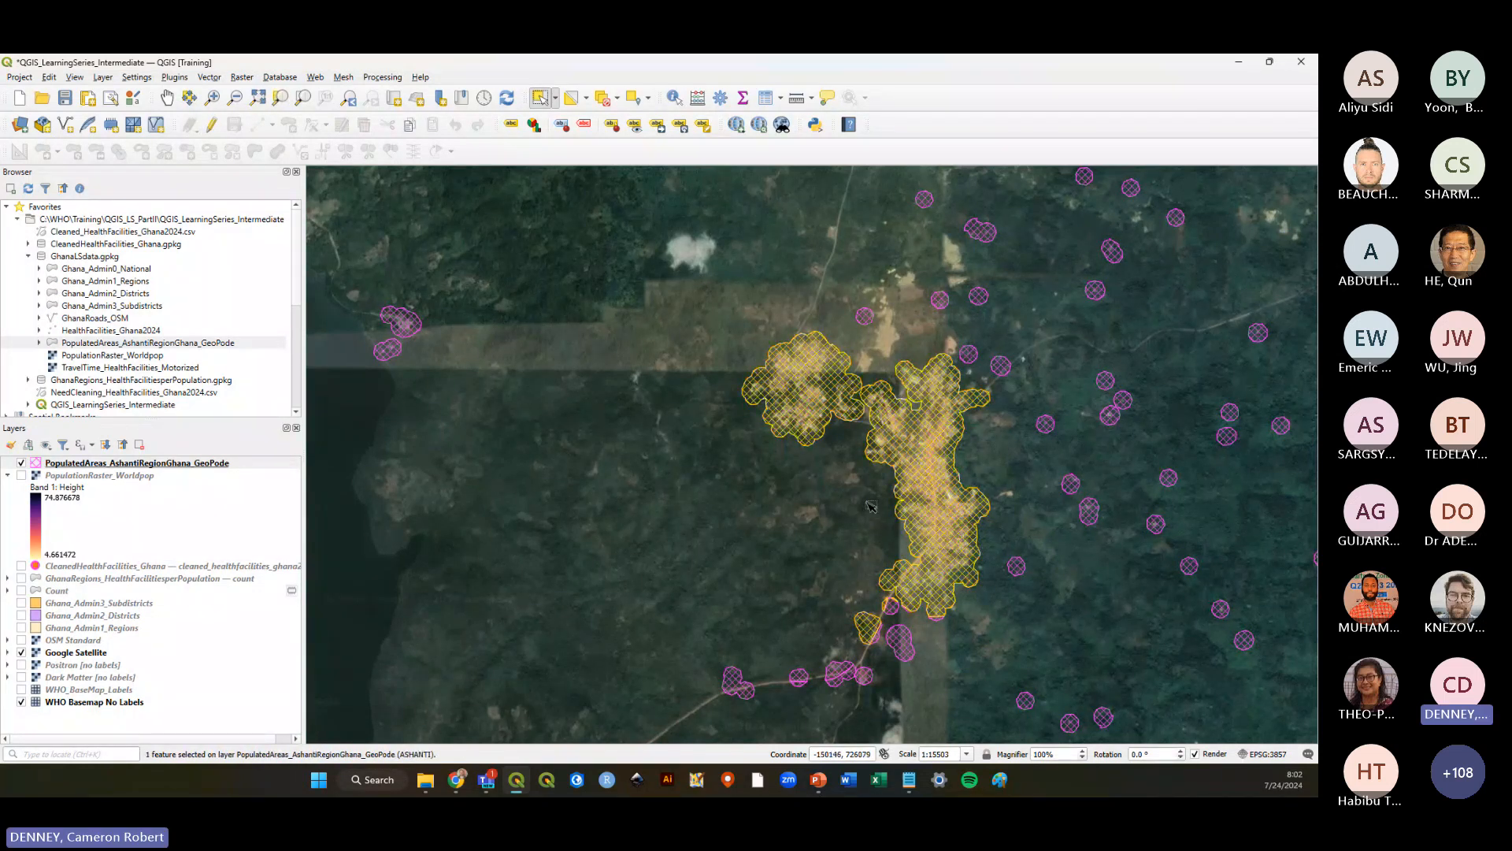
{"action": "left_click", "coordinate": [871, 506]}
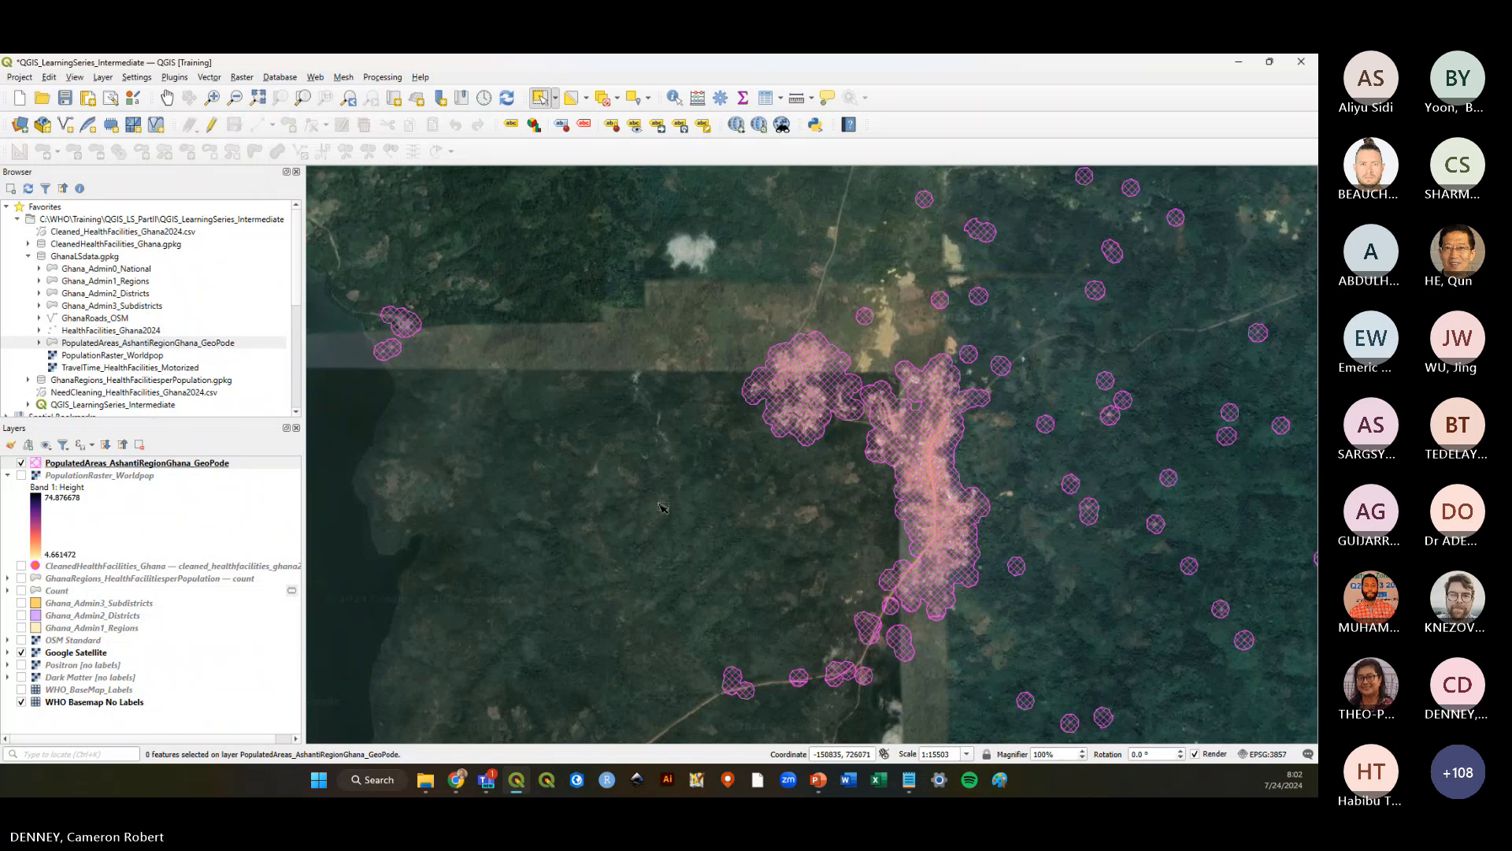
Compare the settlement on the satellite imagery with the populated-area polygons and the population raster, alternating each layer's visibility
{"action": "left_click", "coordinate": [22, 463]}
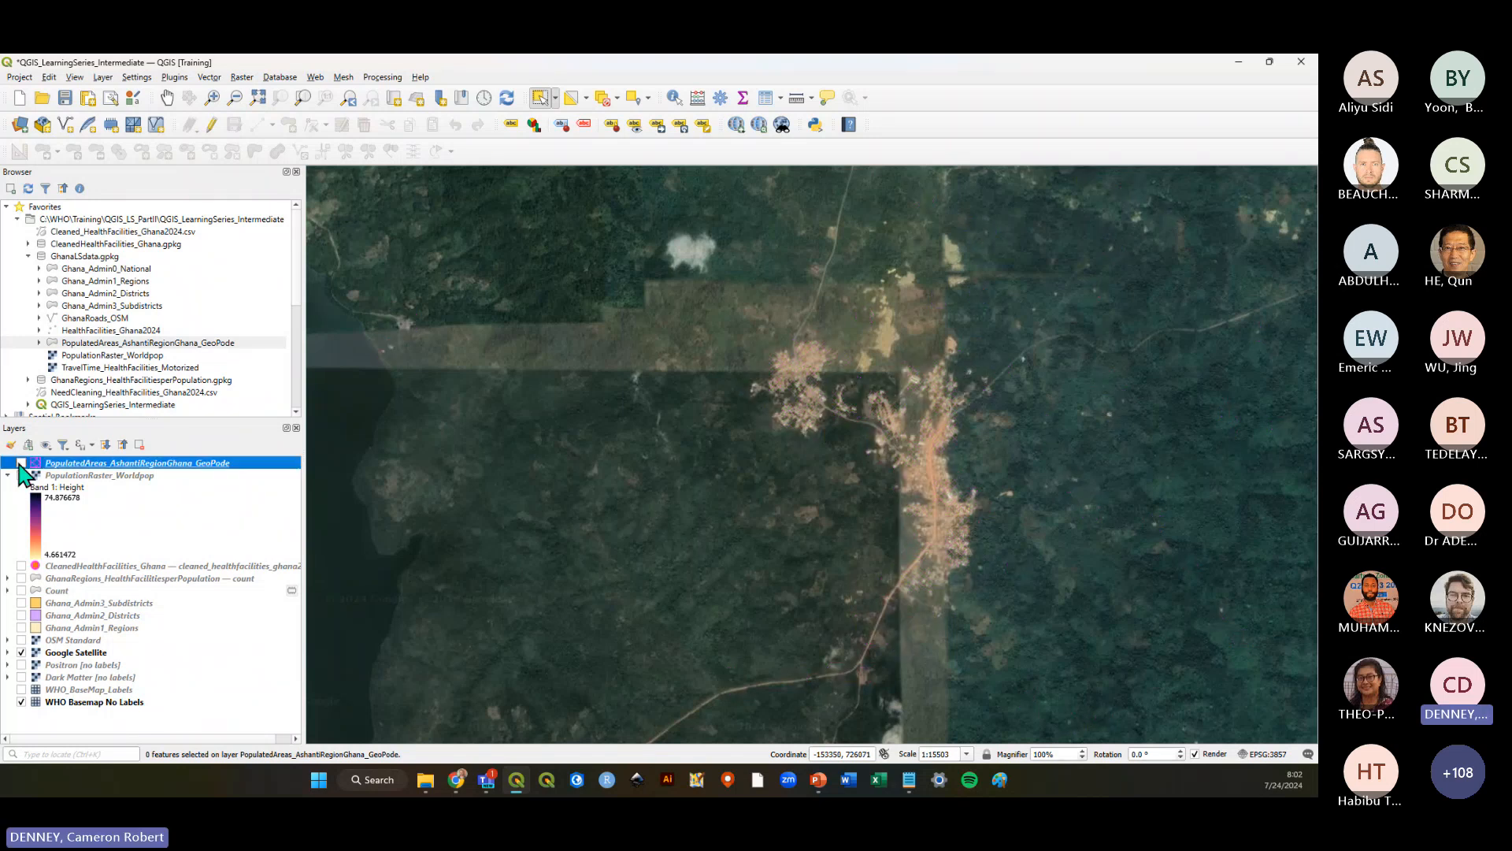
{"action": "left_click", "coordinate": [22, 464]}
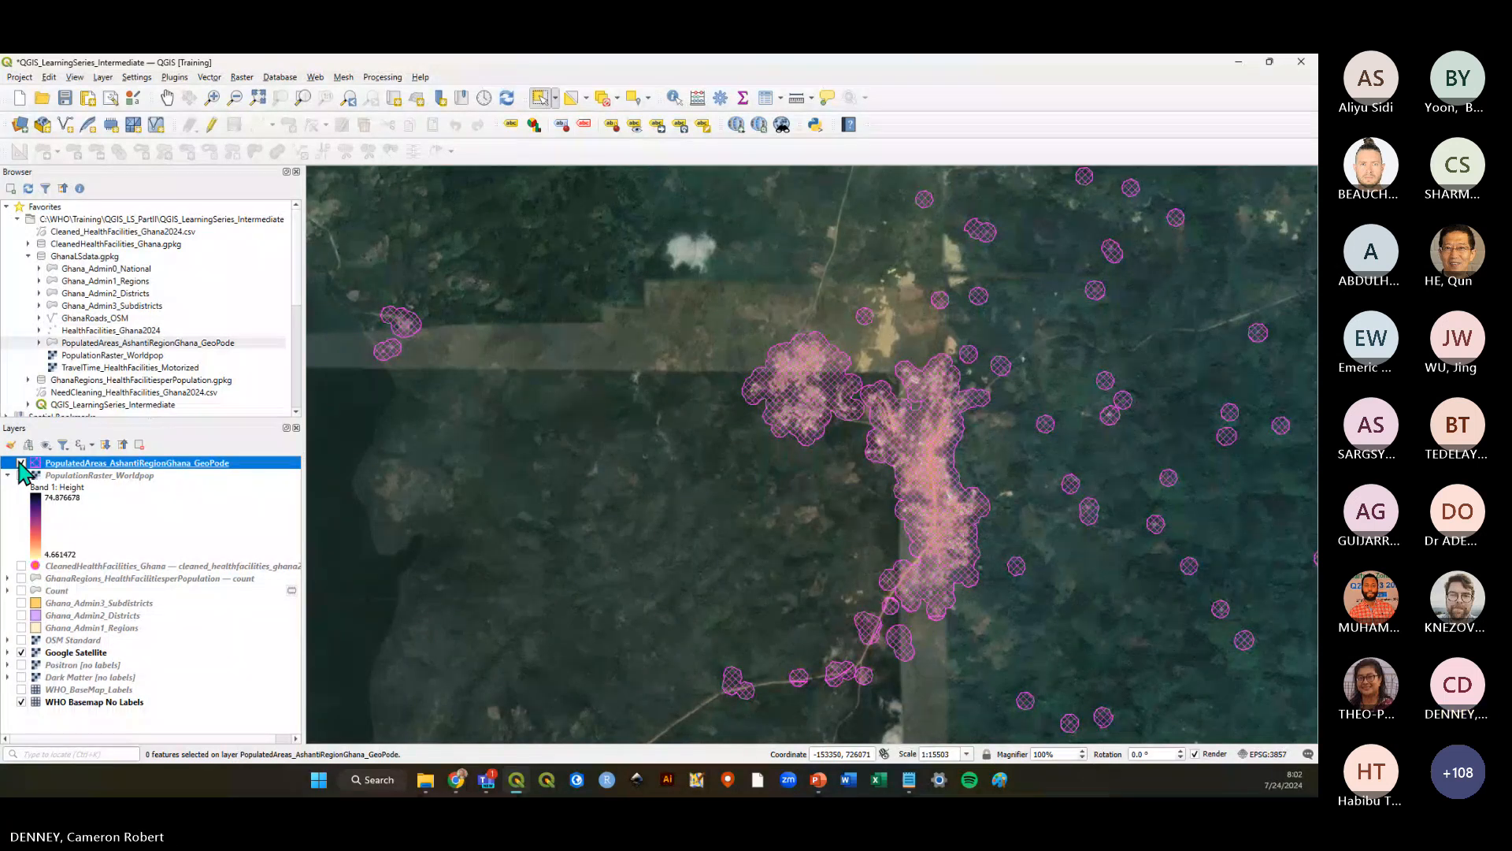
{"action": "left_click", "coordinate": [22, 463]}
{"action": "left_click", "coordinate": [22, 475]}
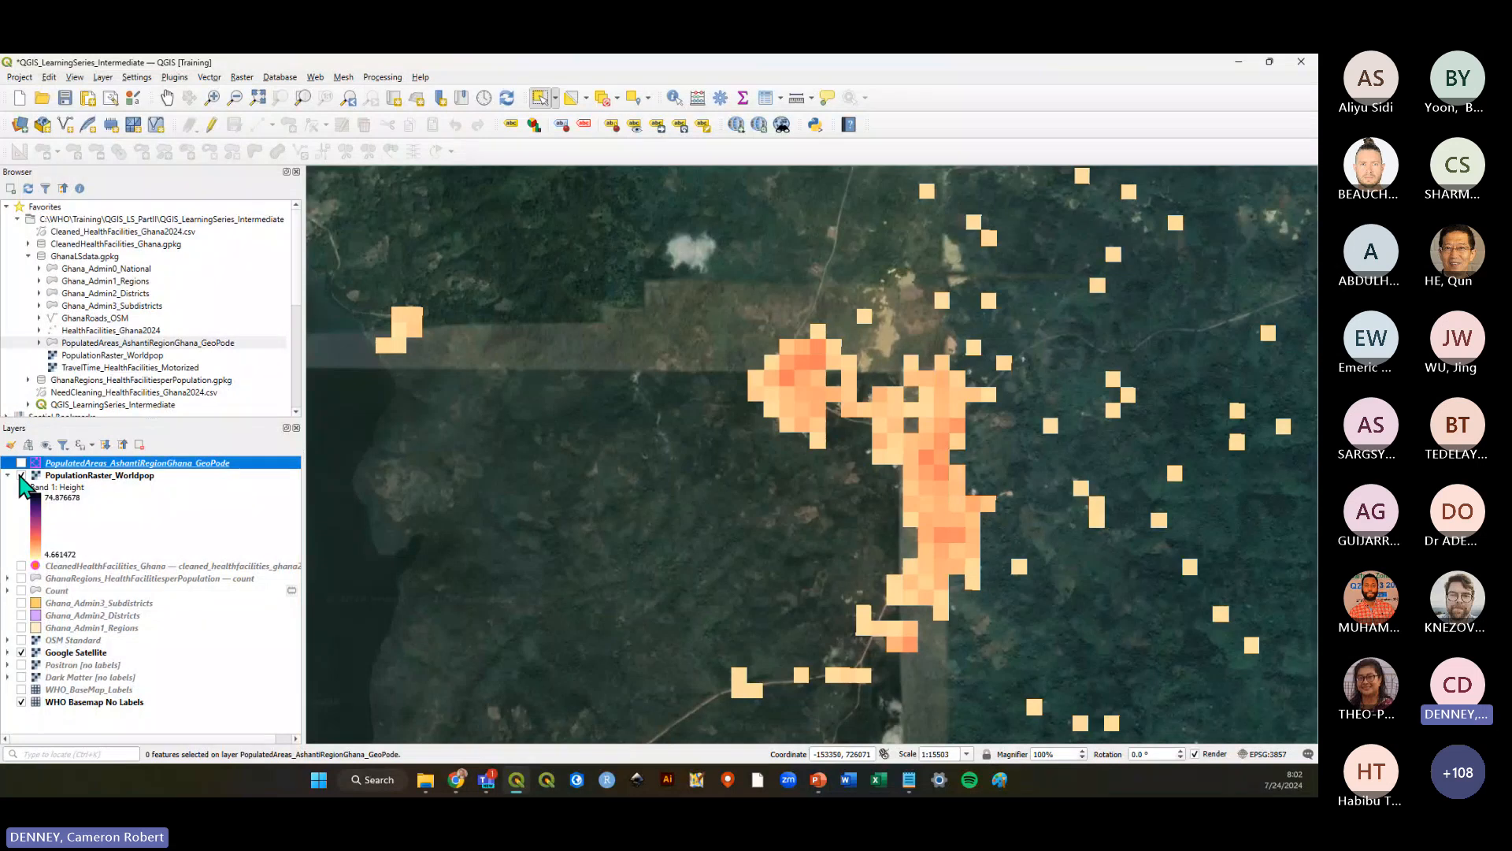
{"action": "left_click", "coordinate": [21, 475]}
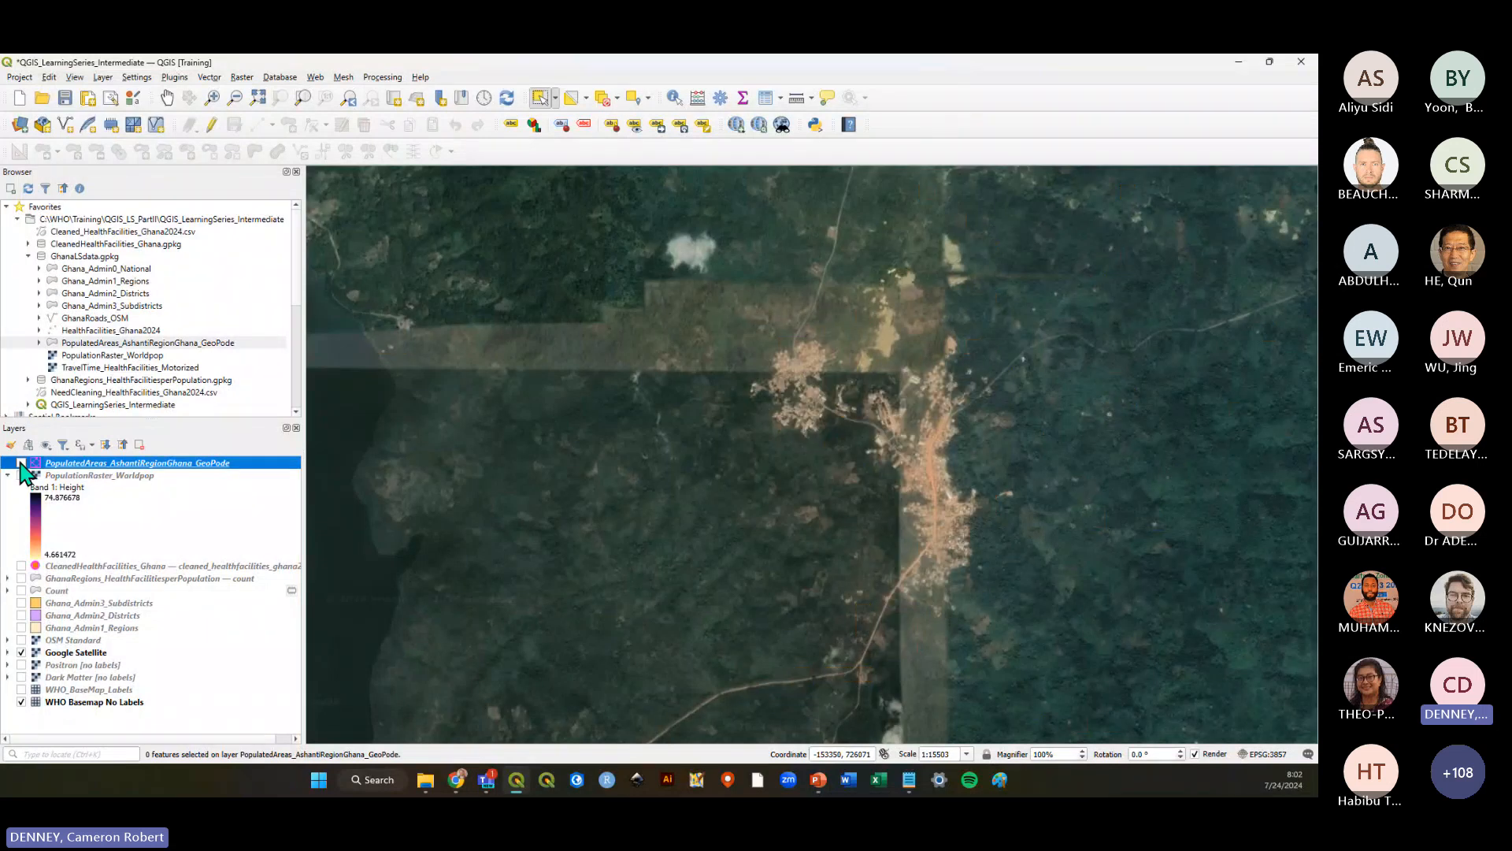
Overlay the populated-area polygons on the population raster to compare their coverage, leaving only the raster over the satellite imagery
{"action": "left_click", "coordinate": [21, 463]}
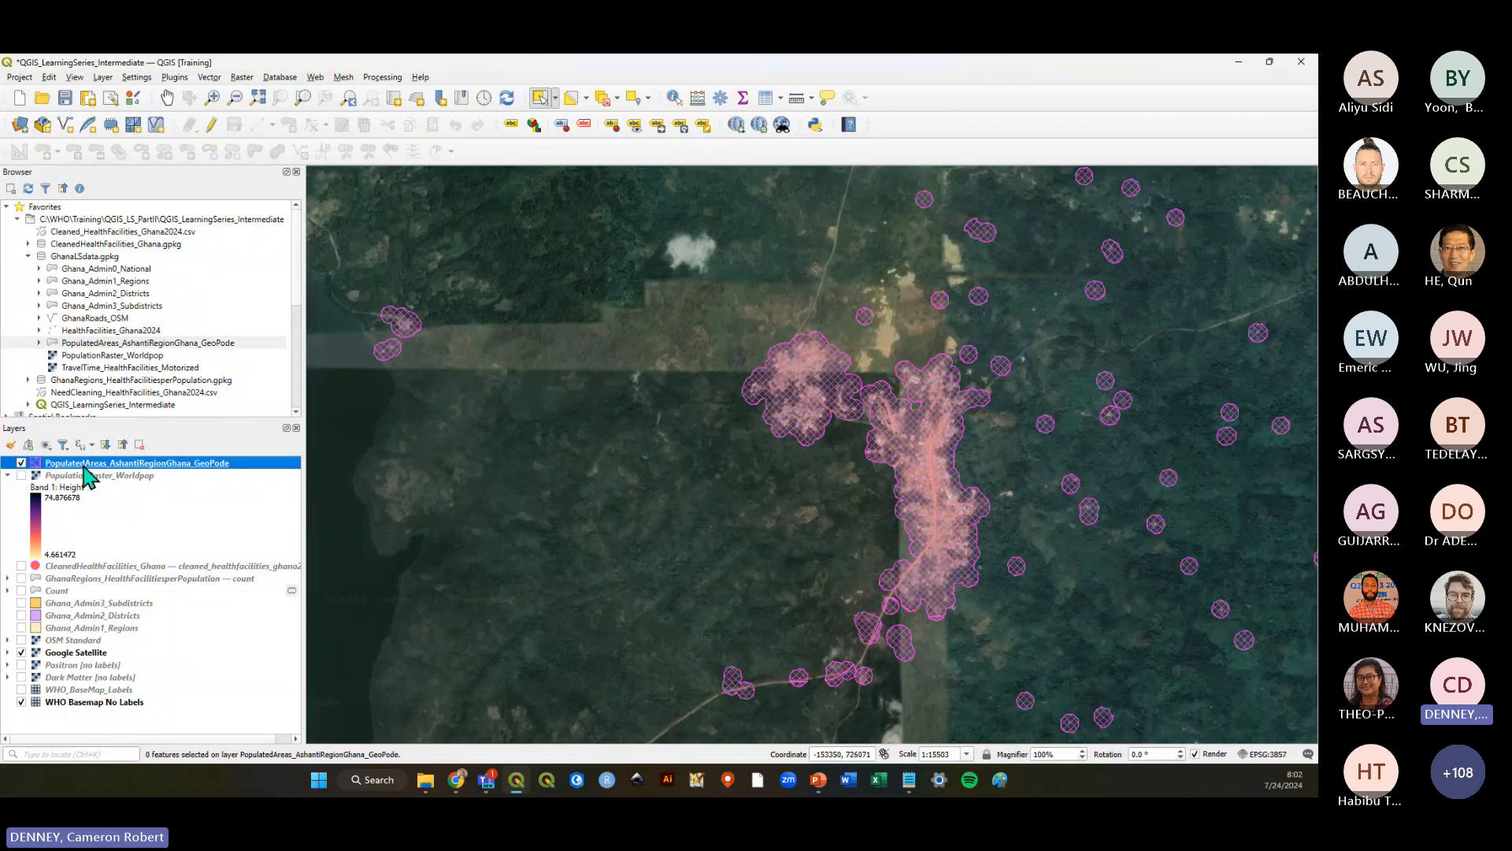
{"action": "left_click", "coordinate": [21, 476]}
{"action": "left_click", "coordinate": [21, 463]}
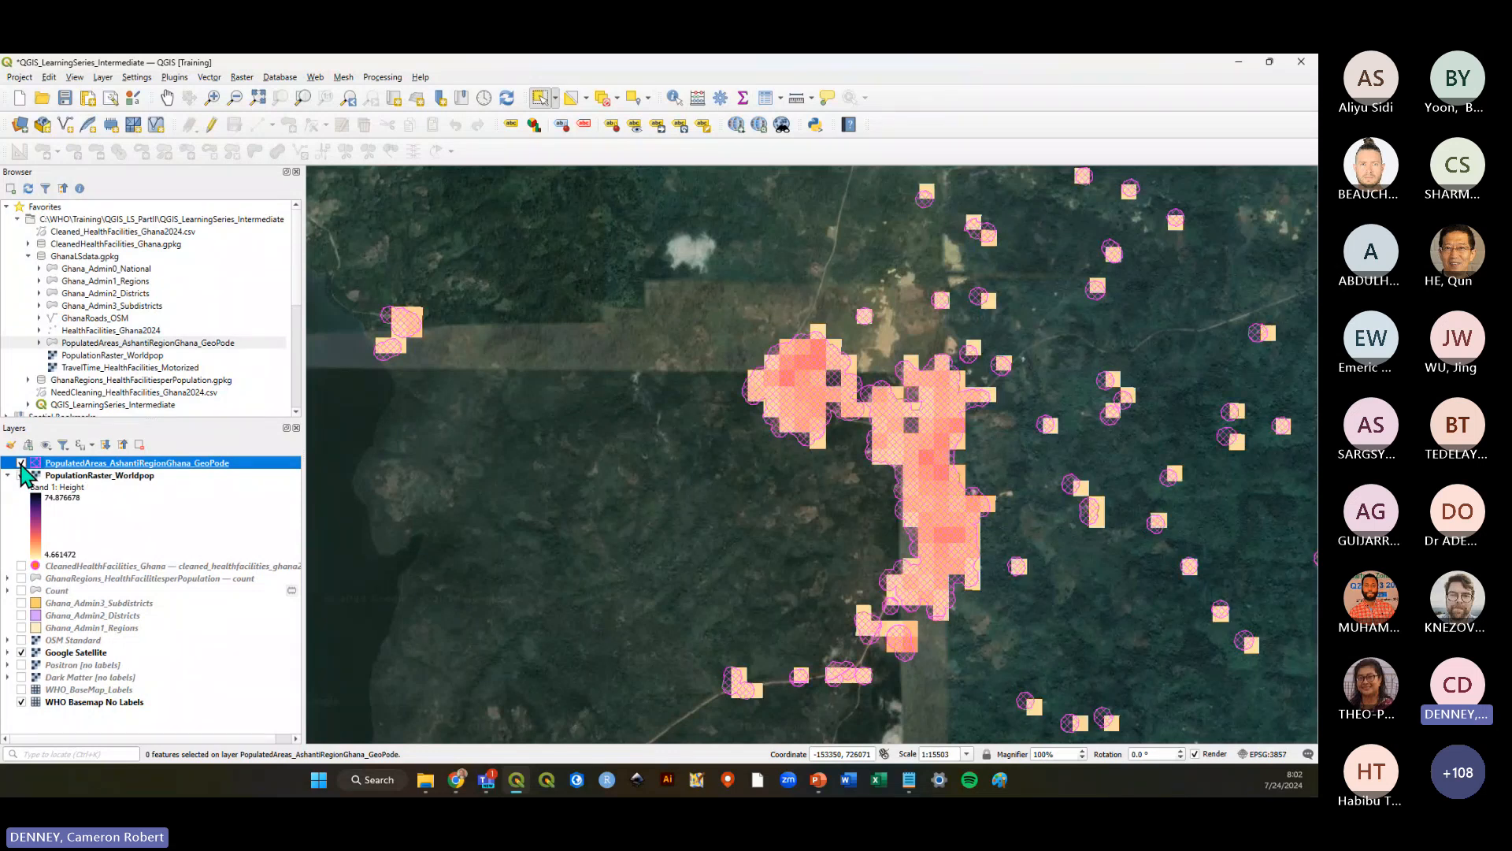
{"action": "left_click", "coordinate": [21, 464]}
{"action": "left_click", "coordinate": [21, 463]}
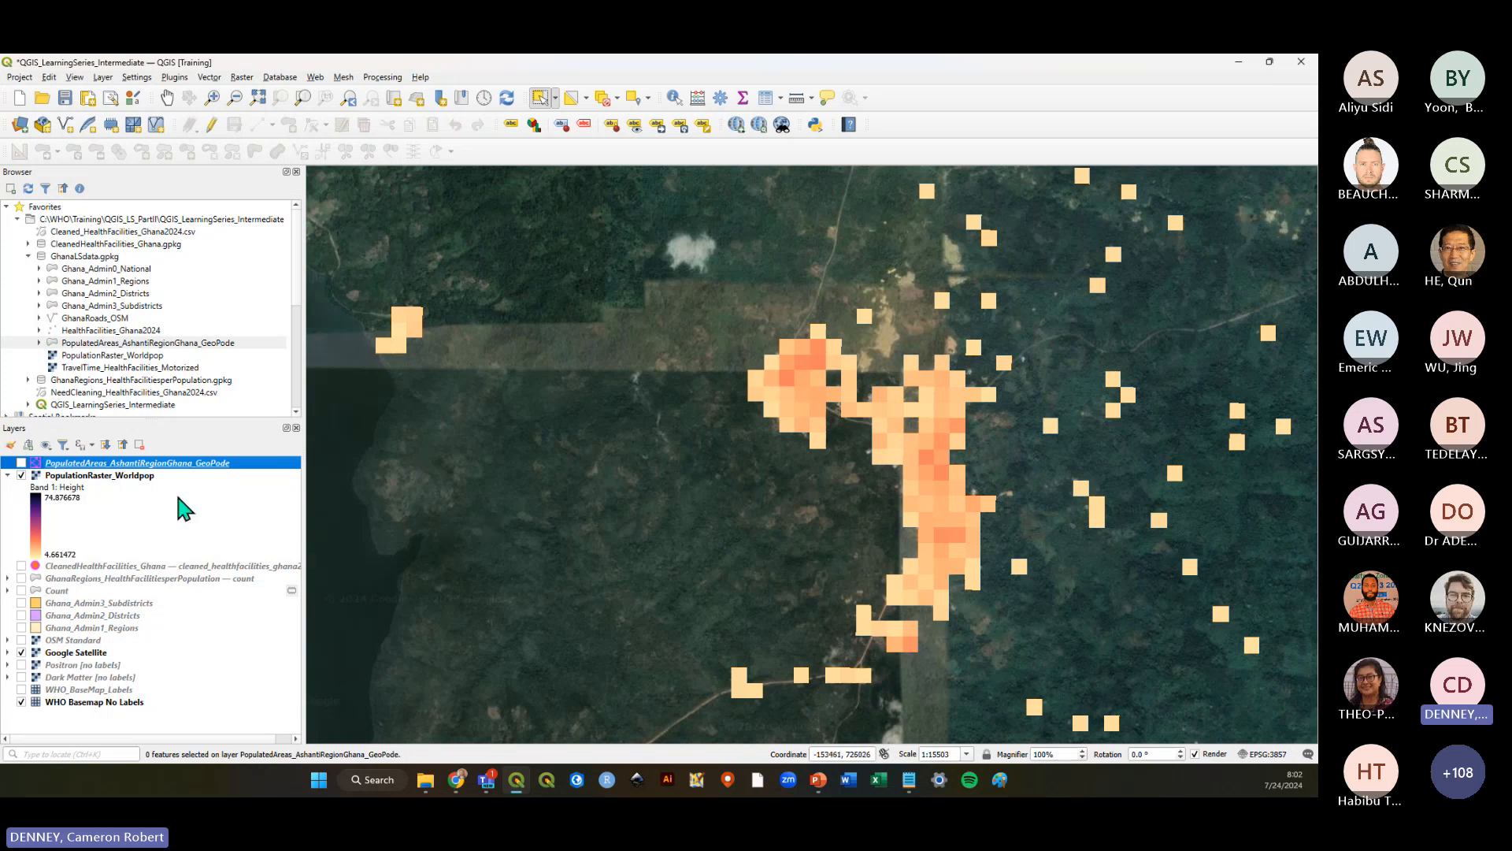
Remove the PopulatedAreas_AshantiRegionGhana_GeoPode layer from the project and save the project
{"action": "right_click", "coordinate": [101, 465]}
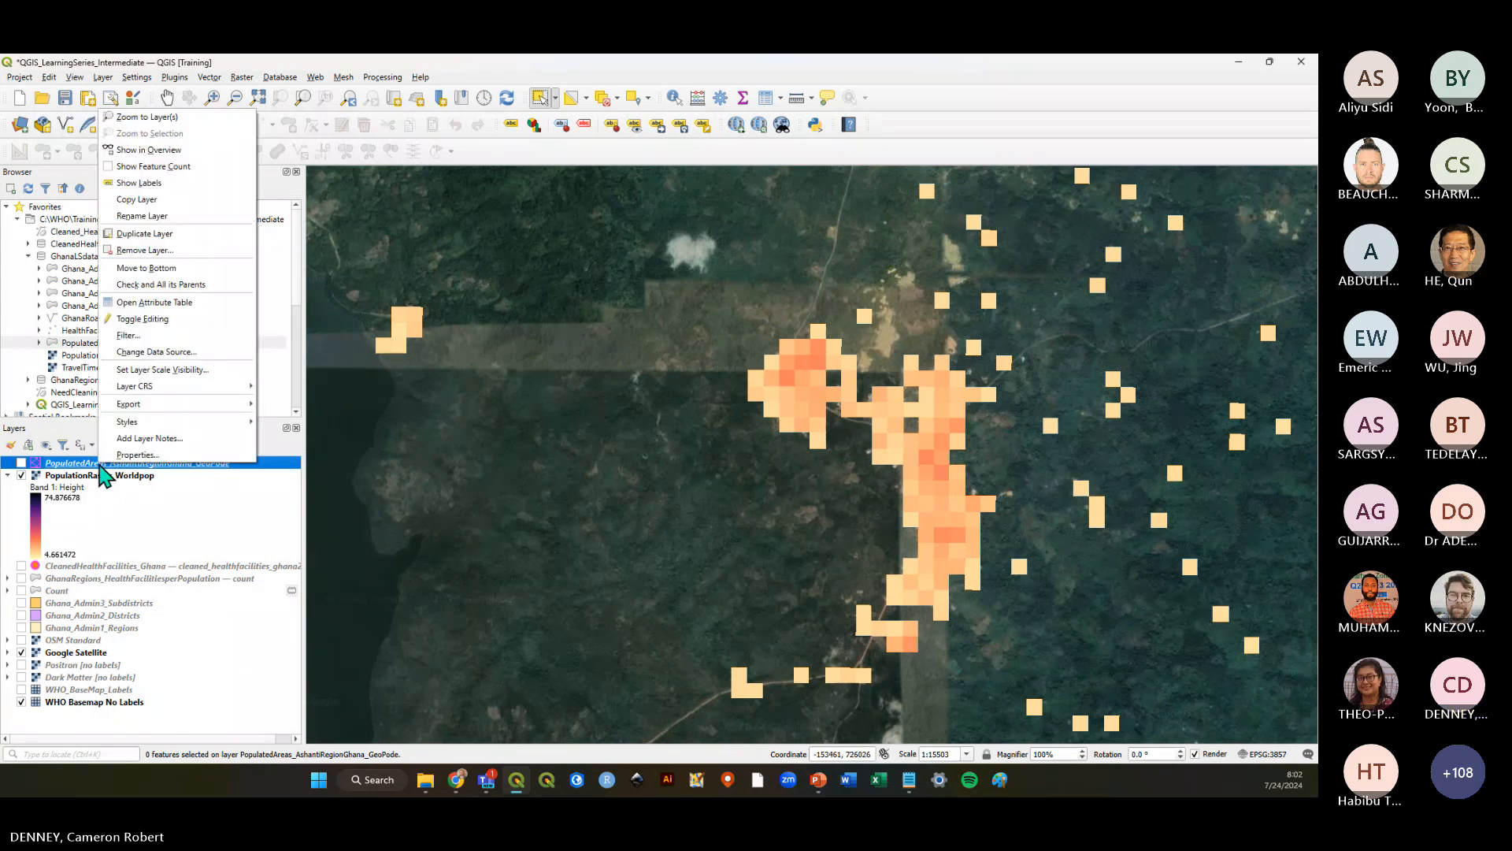
{"action": "left_click", "coordinate": [158, 250]}
{"action": "left_click", "coordinate": [638, 435]}
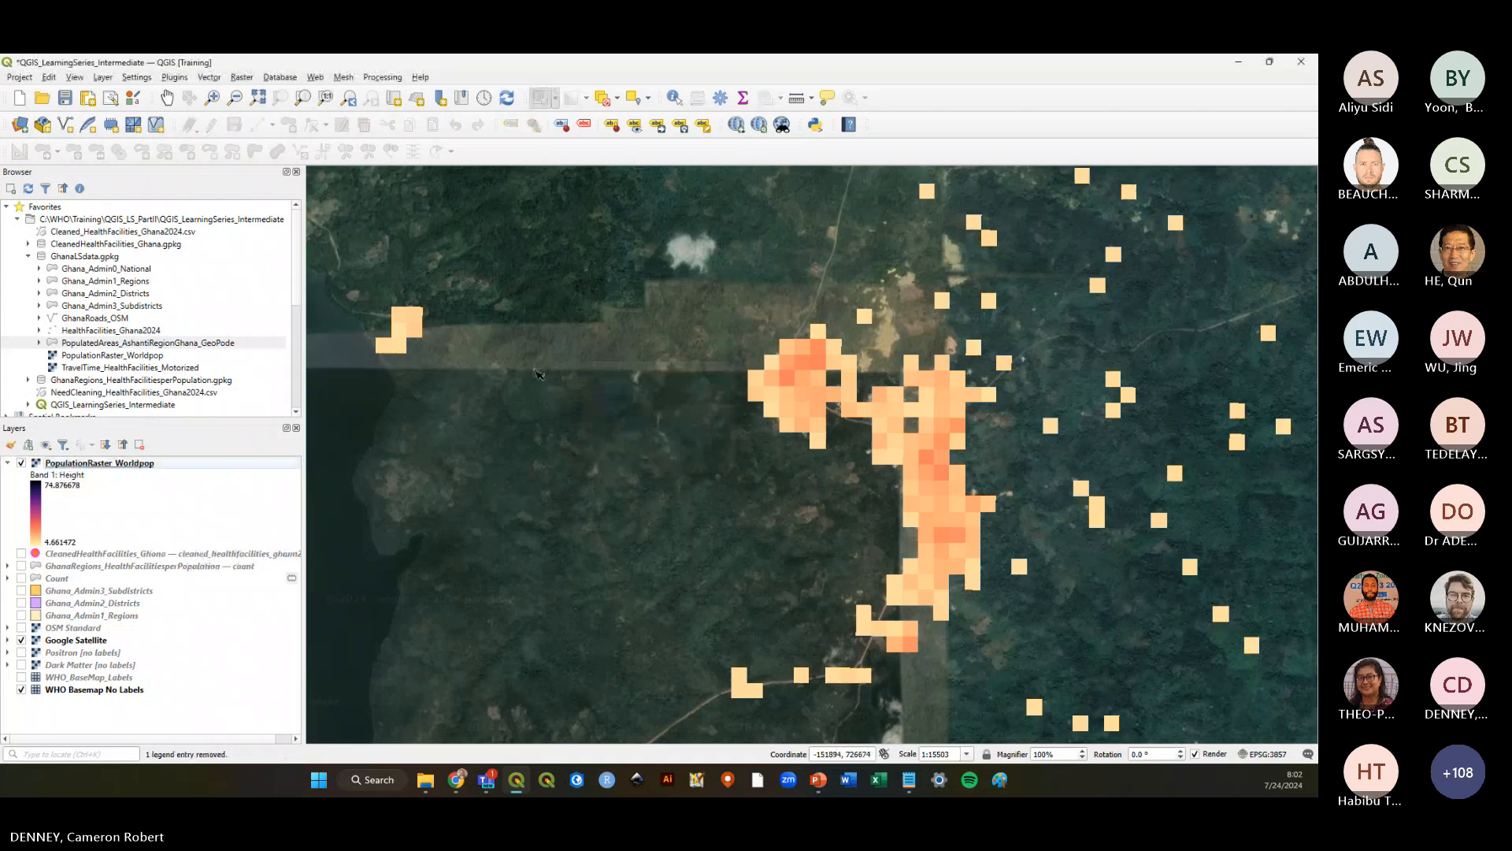
{"action": "left_click", "coordinate": [65, 97]}
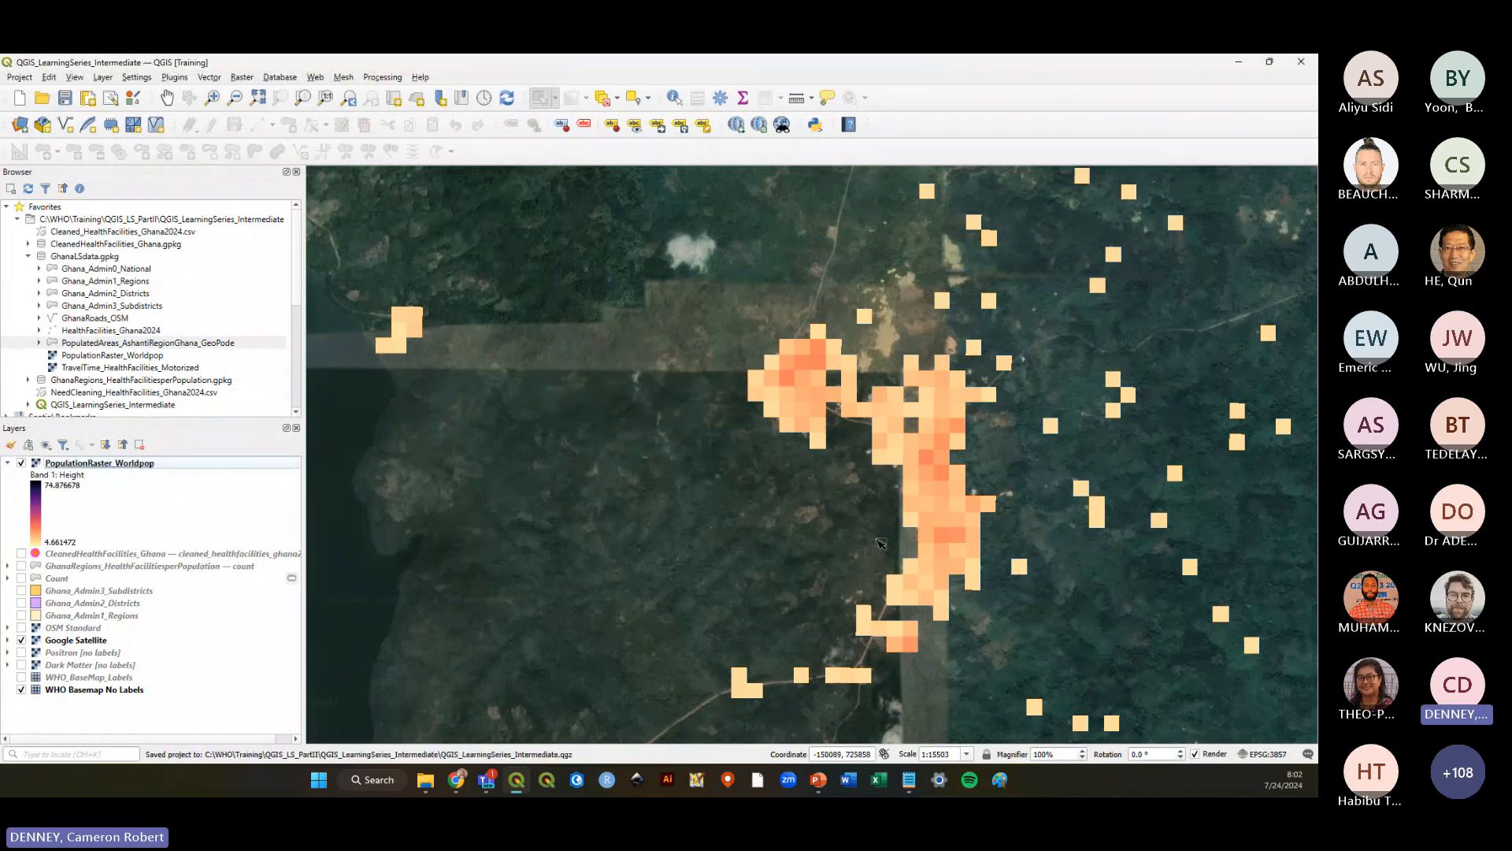
Review the population raster across all of Ghana, hide the Google Satellite basemap, and save the project
{"action": "scroll", "coordinate": [881, 541], "scroll_direction": "down", "scroll_amount": 4}
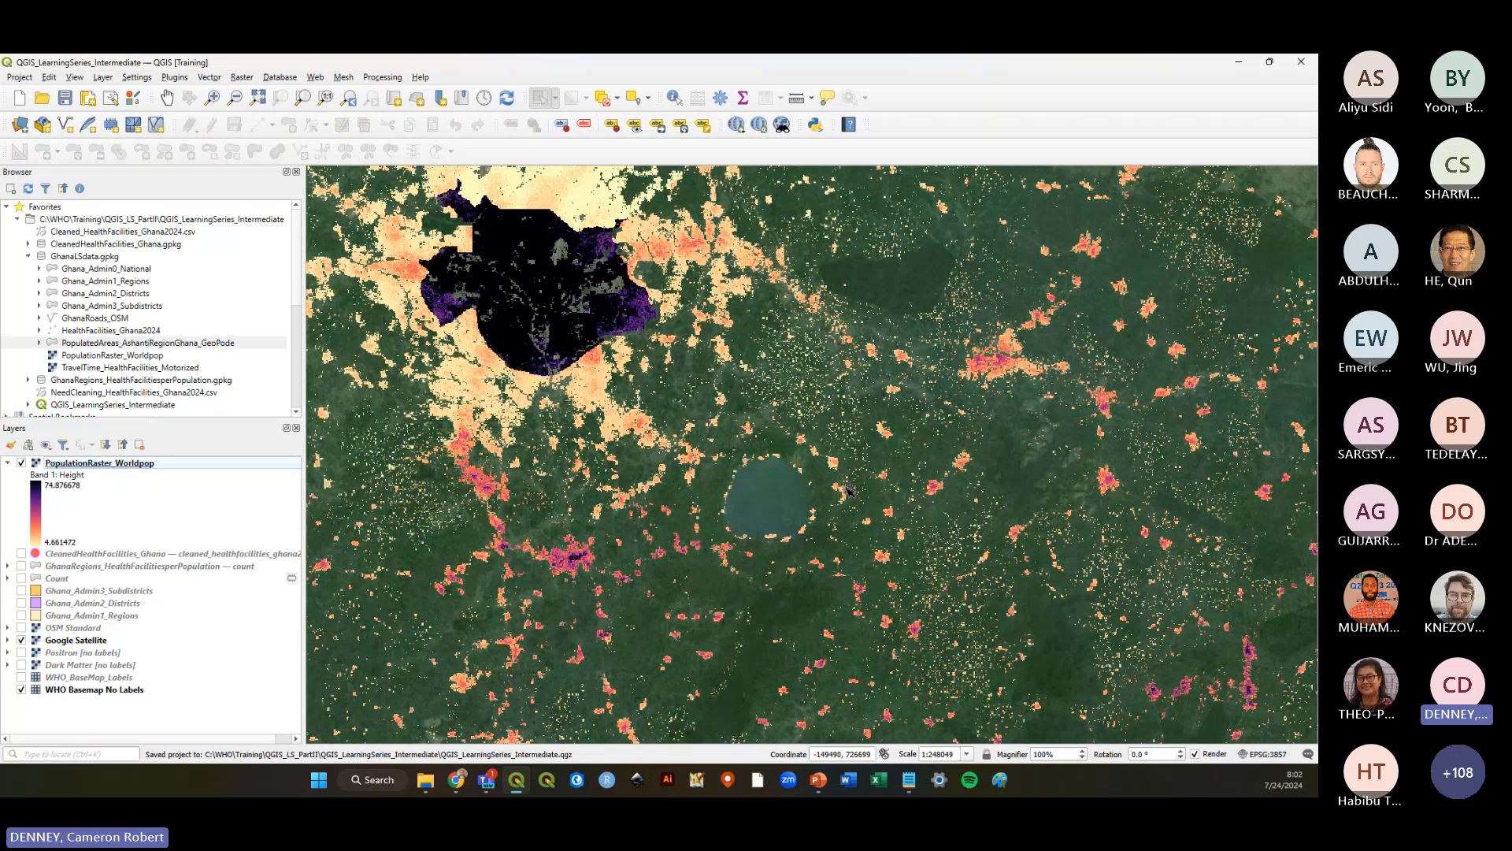
{"action": "scroll", "coordinate": [846, 490], "scroll_direction": "down", "scroll_amount": 4}
{"action": "scroll", "coordinate": [912, 444], "scroll_direction": "up", "scroll_amount": 1}
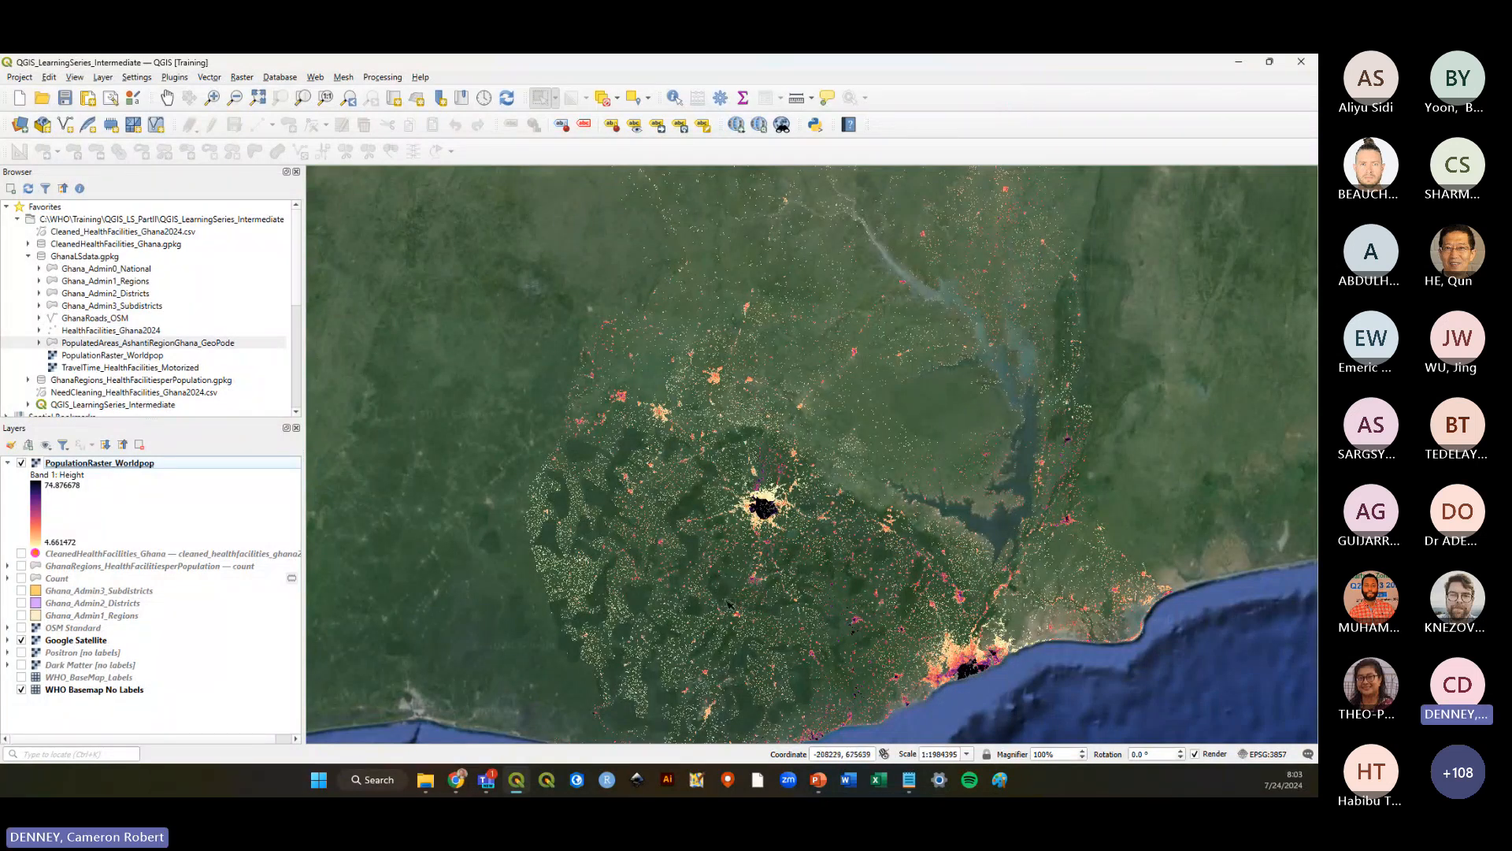
{"action": "scroll", "coordinate": [868, 637], "scroll_direction": "down", "scroll_amount": 1}
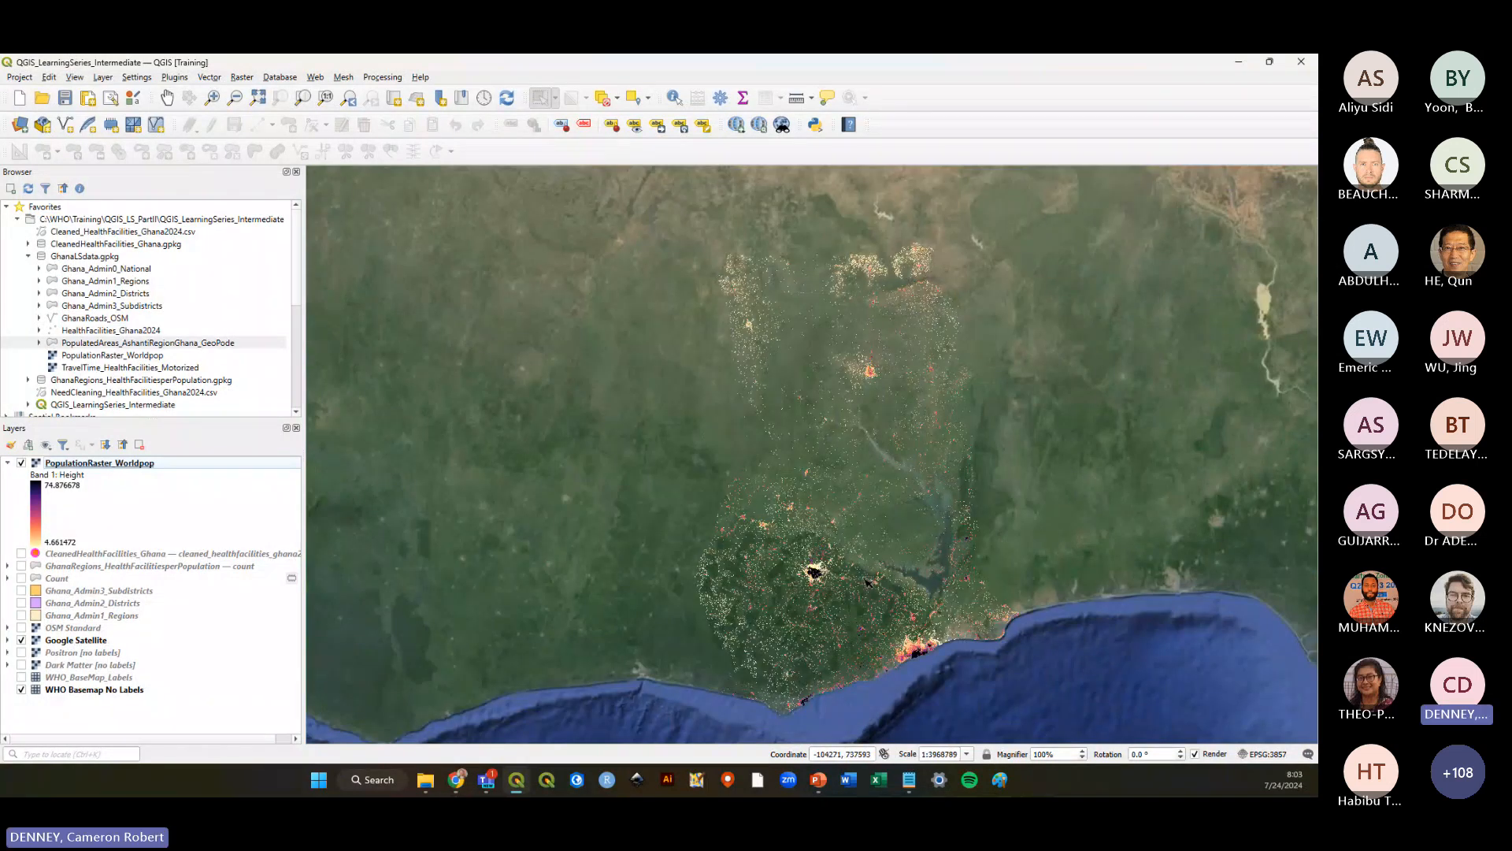
{"action": "left_click", "coordinate": [21, 641]}
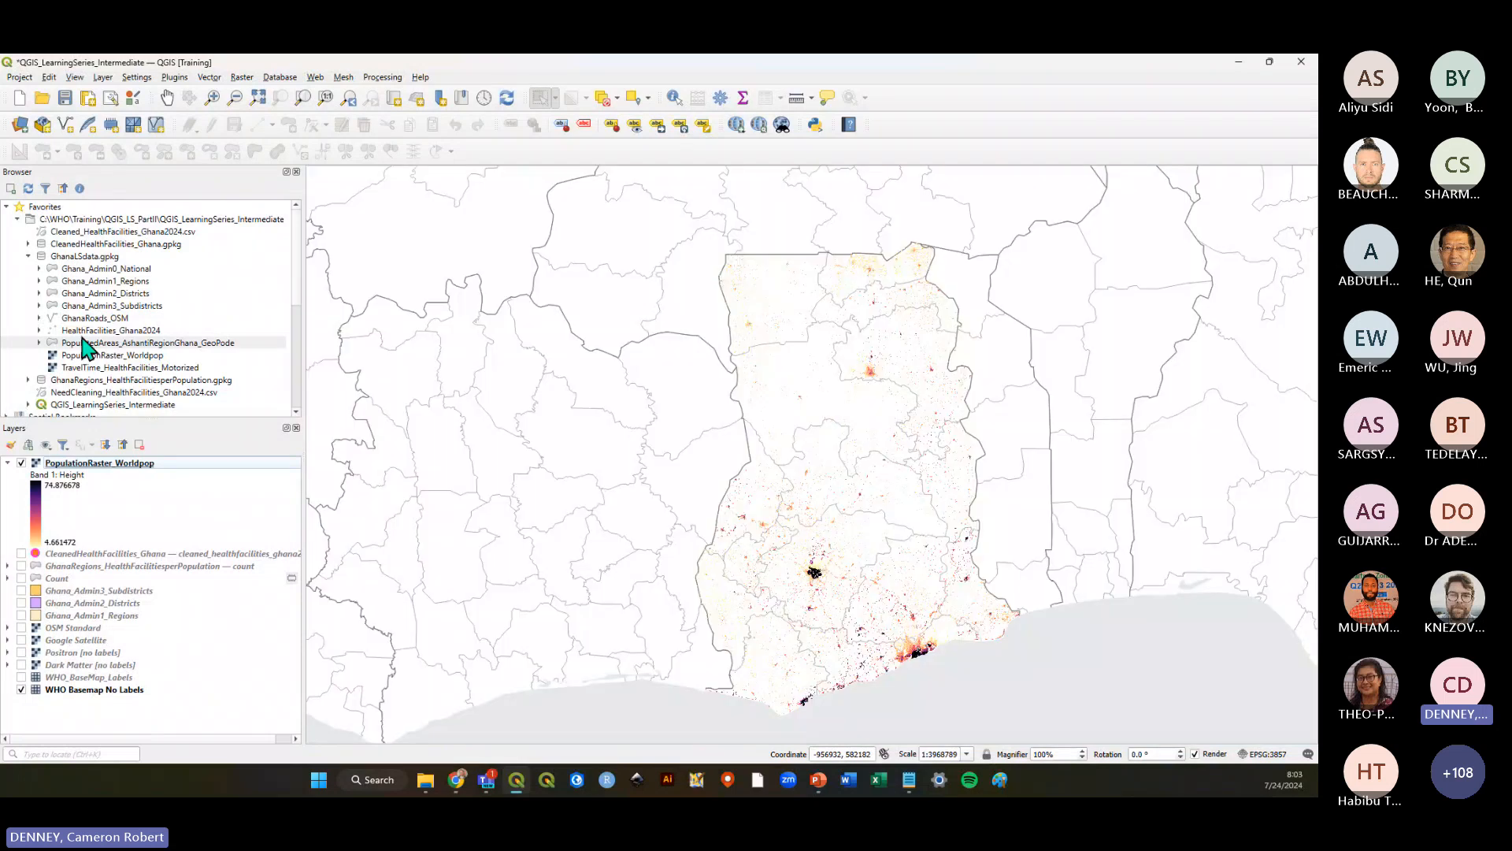
{"action": "left_click", "coordinate": [65, 98]}
Review population concentrations around Kumasi and nationwide, and display the Ghana_Admin1_Regions layer beneath the population raster
{"action": "scroll", "coordinate": [961, 659], "scroll_direction": "up", "scroll_amount": 1}
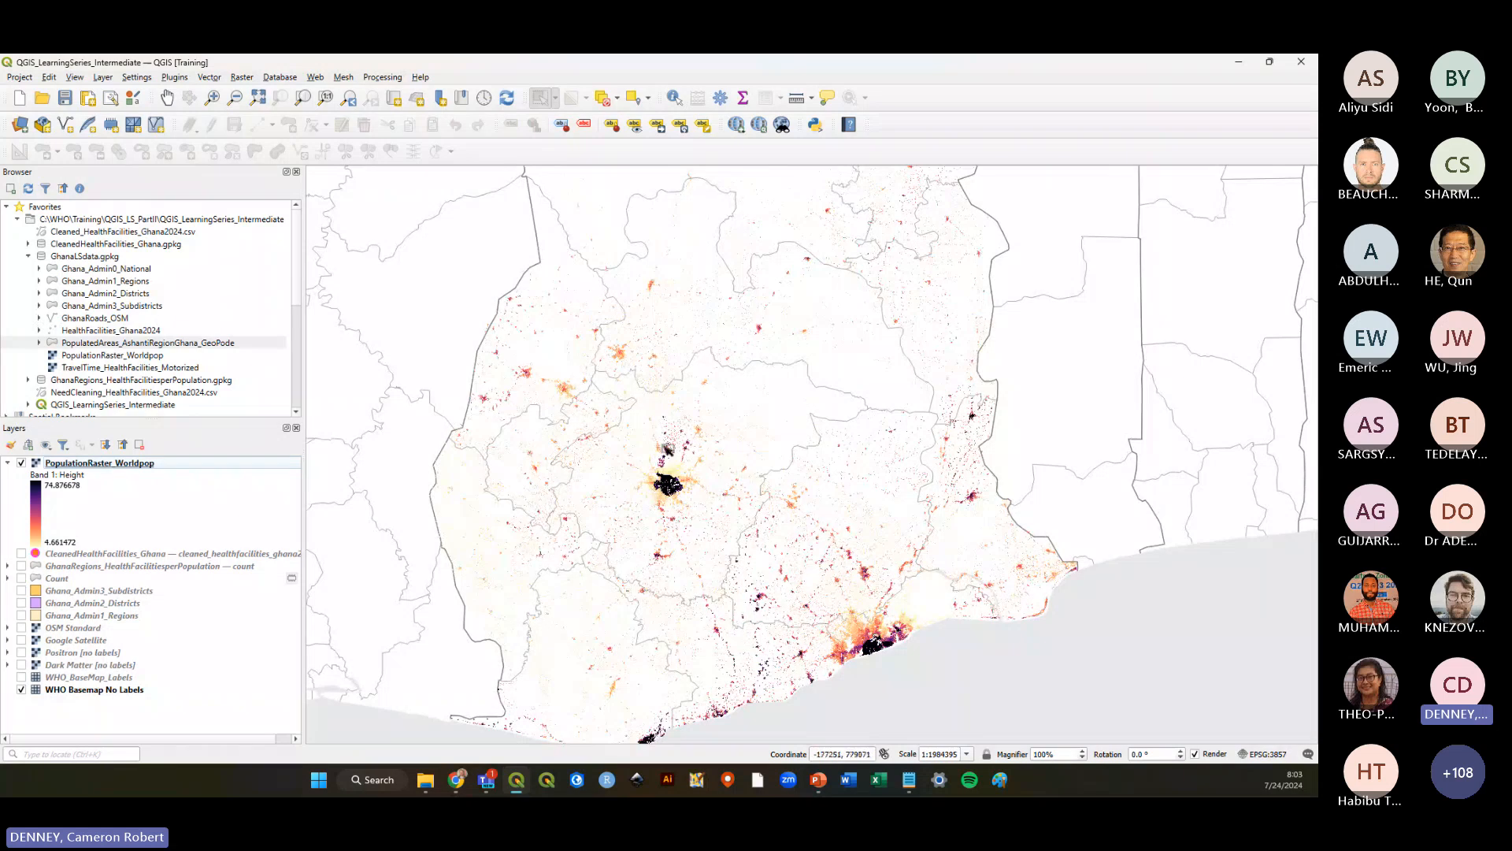
{"action": "scroll", "coordinate": [689, 446], "scroll_direction": "up", "scroll_amount": 2}
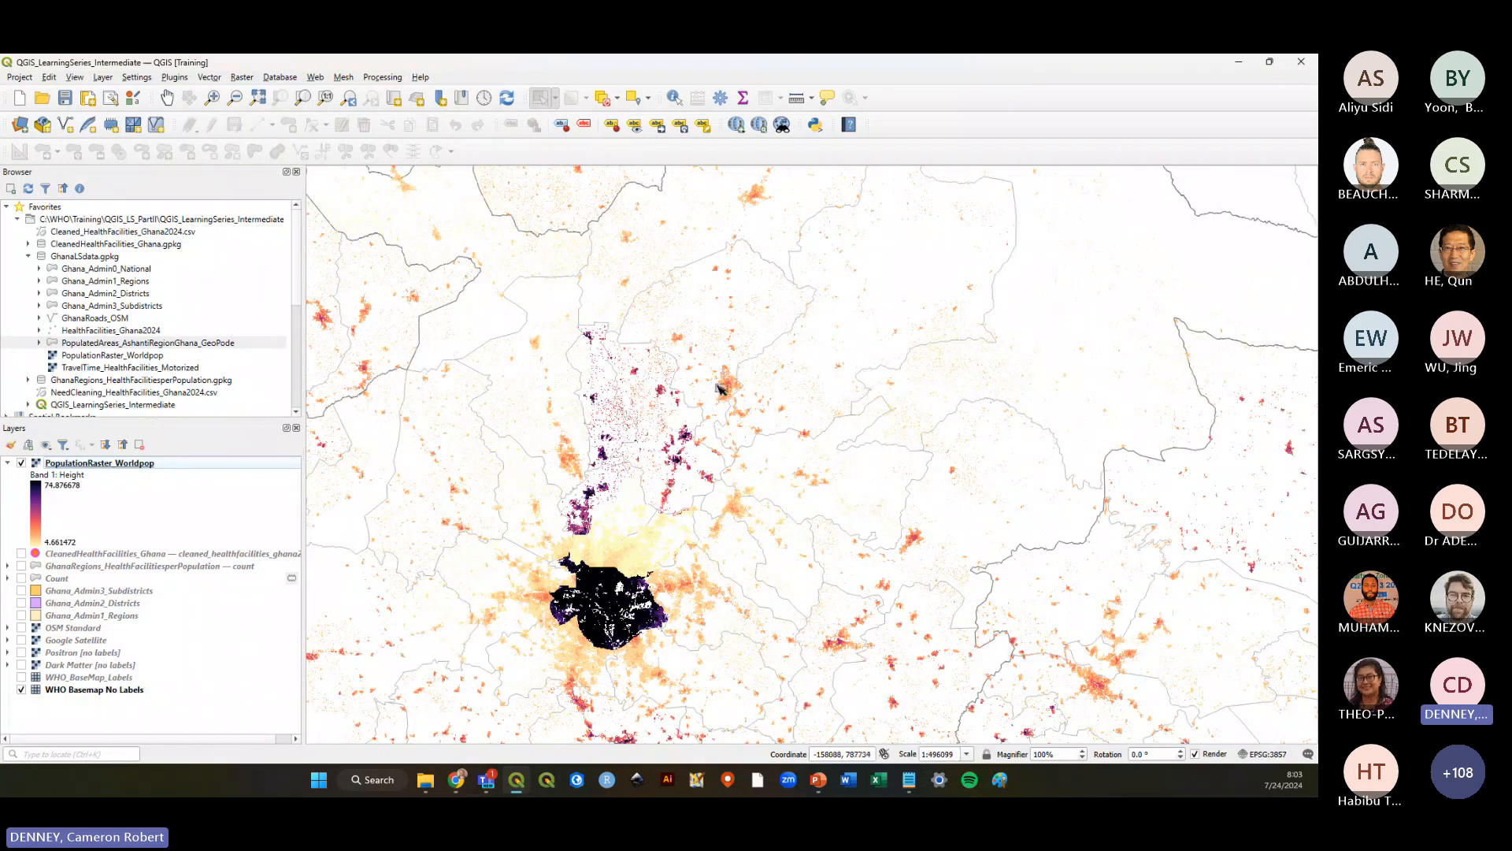
{"action": "scroll", "coordinate": [716, 417], "scroll_direction": "down", "scroll_amount": 1}
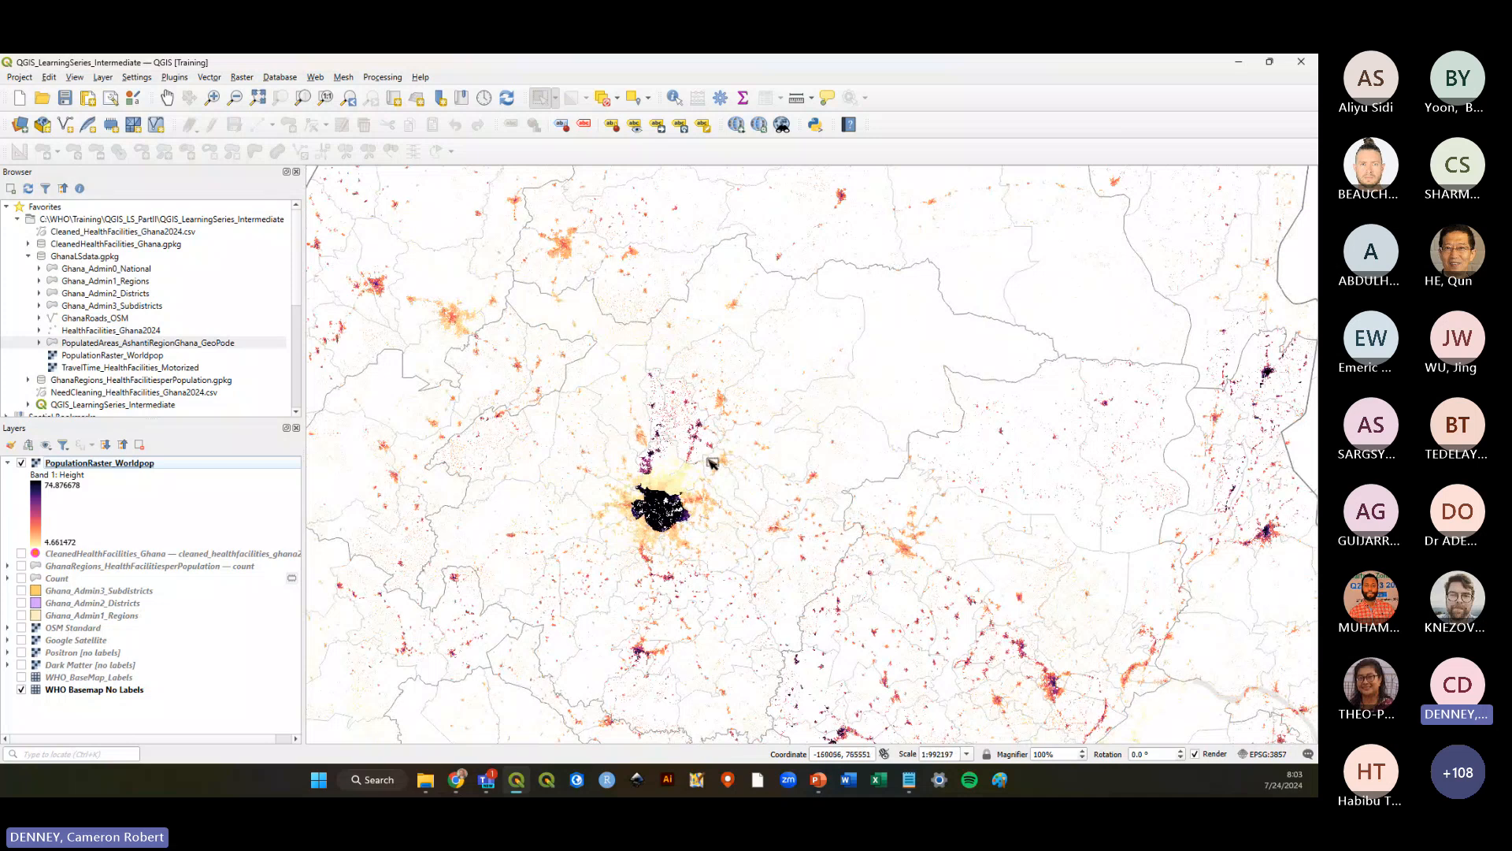
{"action": "scroll", "coordinate": [711, 469], "scroll_direction": "down", "scroll_amount": 1}
{"action": "scroll", "coordinate": [714, 523], "scroll_direction": "down", "scroll_amount": 1}
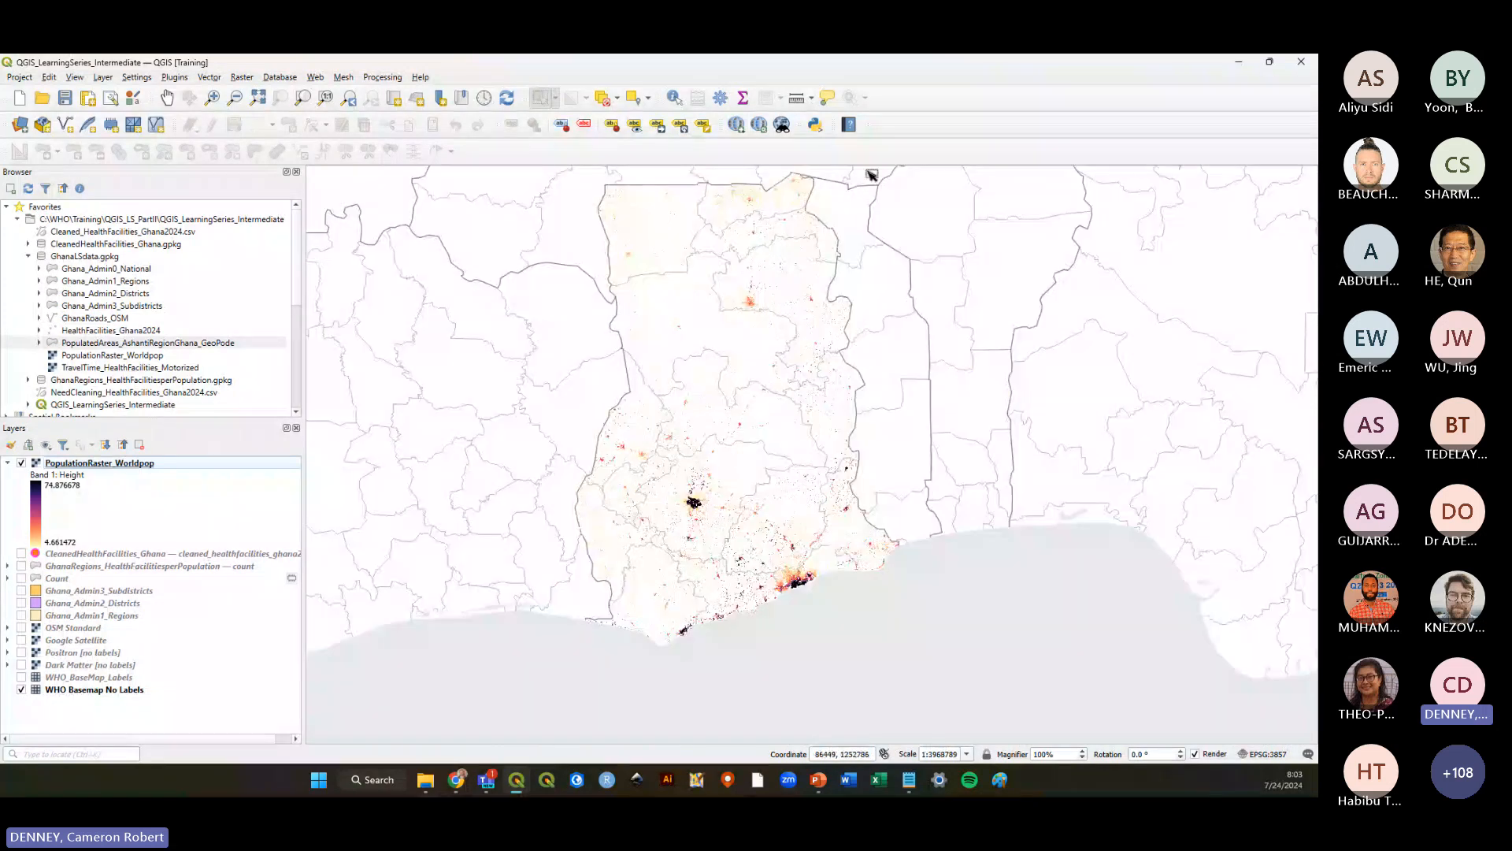
{"action": "left_click", "coordinate": [70, 615]}
{"action": "left_click", "coordinate": [22, 616]}
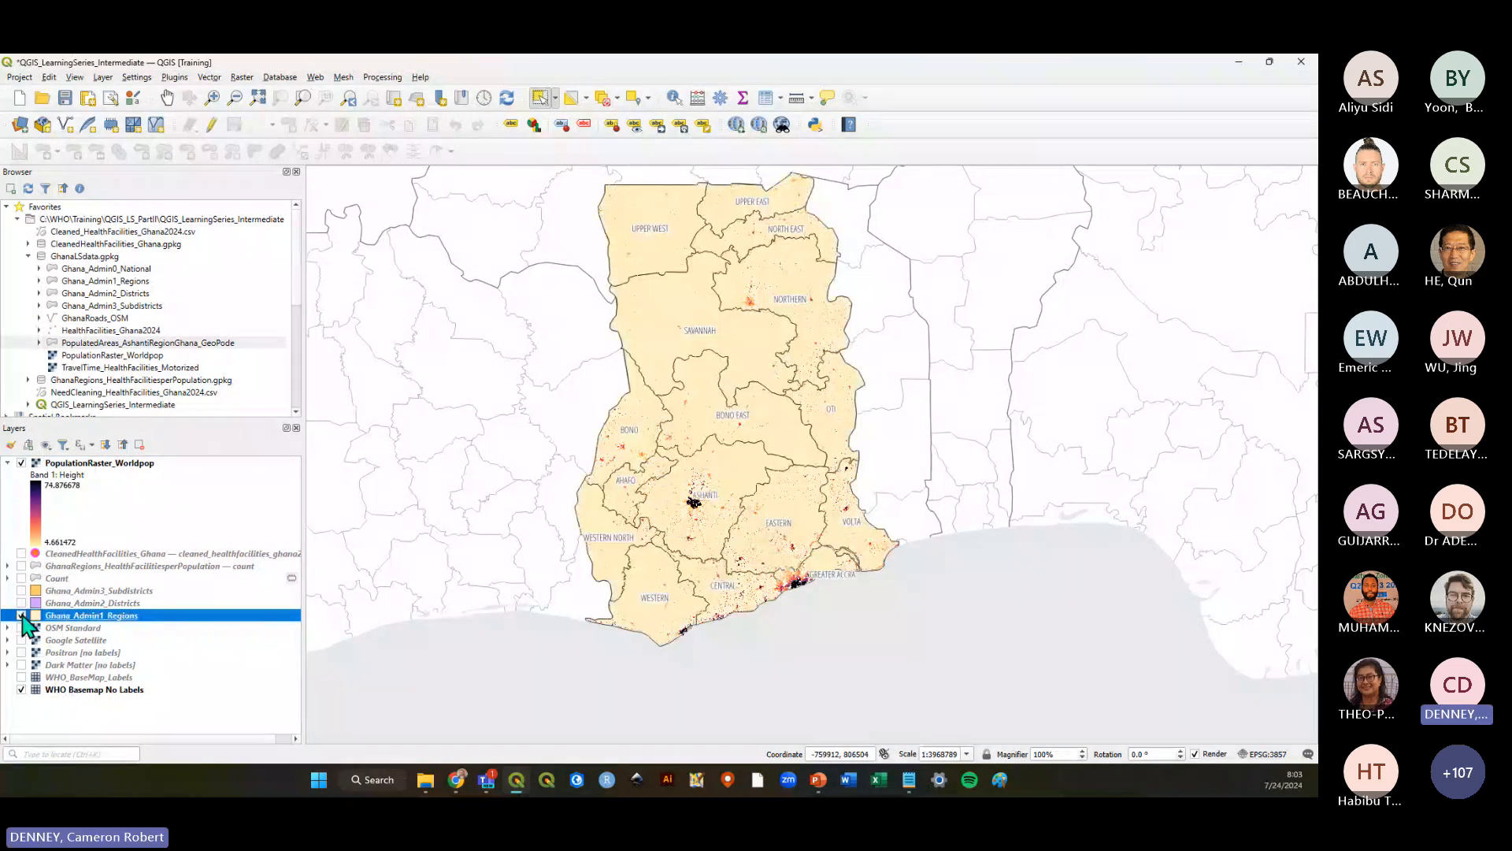
Open the Ghana_Admin1_Regions attribute table and examine the TotalPopulation_2020 and PopulationDensity fields
{"action": "right_click", "coordinate": [136, 615]}
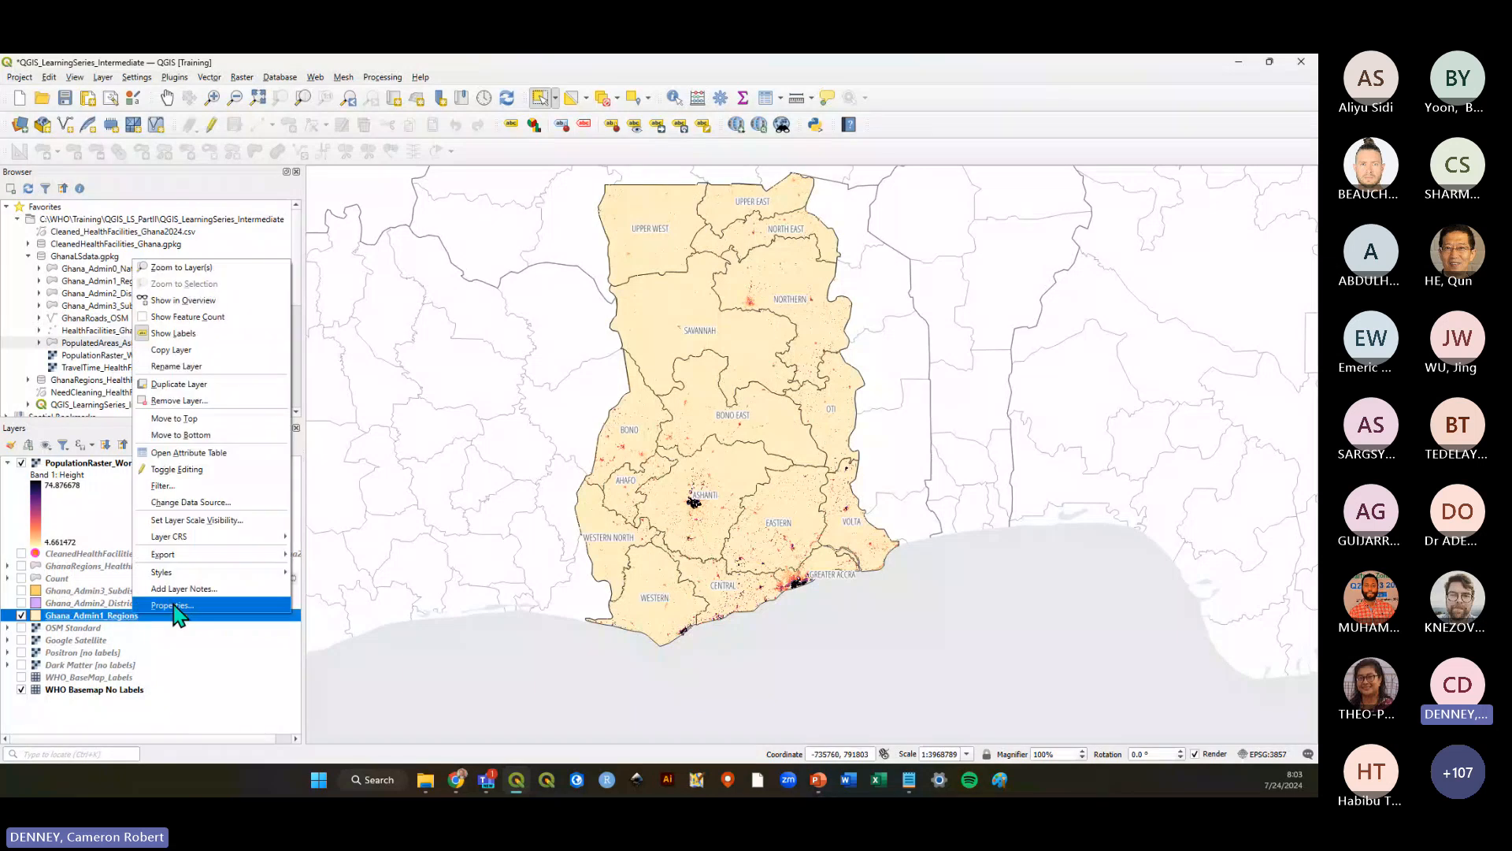
{"action": "left_click", "coordinate": [220, 456]}
{"action": "left_click_drag", "start_coordinate": [557, 607], "coordinate": [1282, 617]}
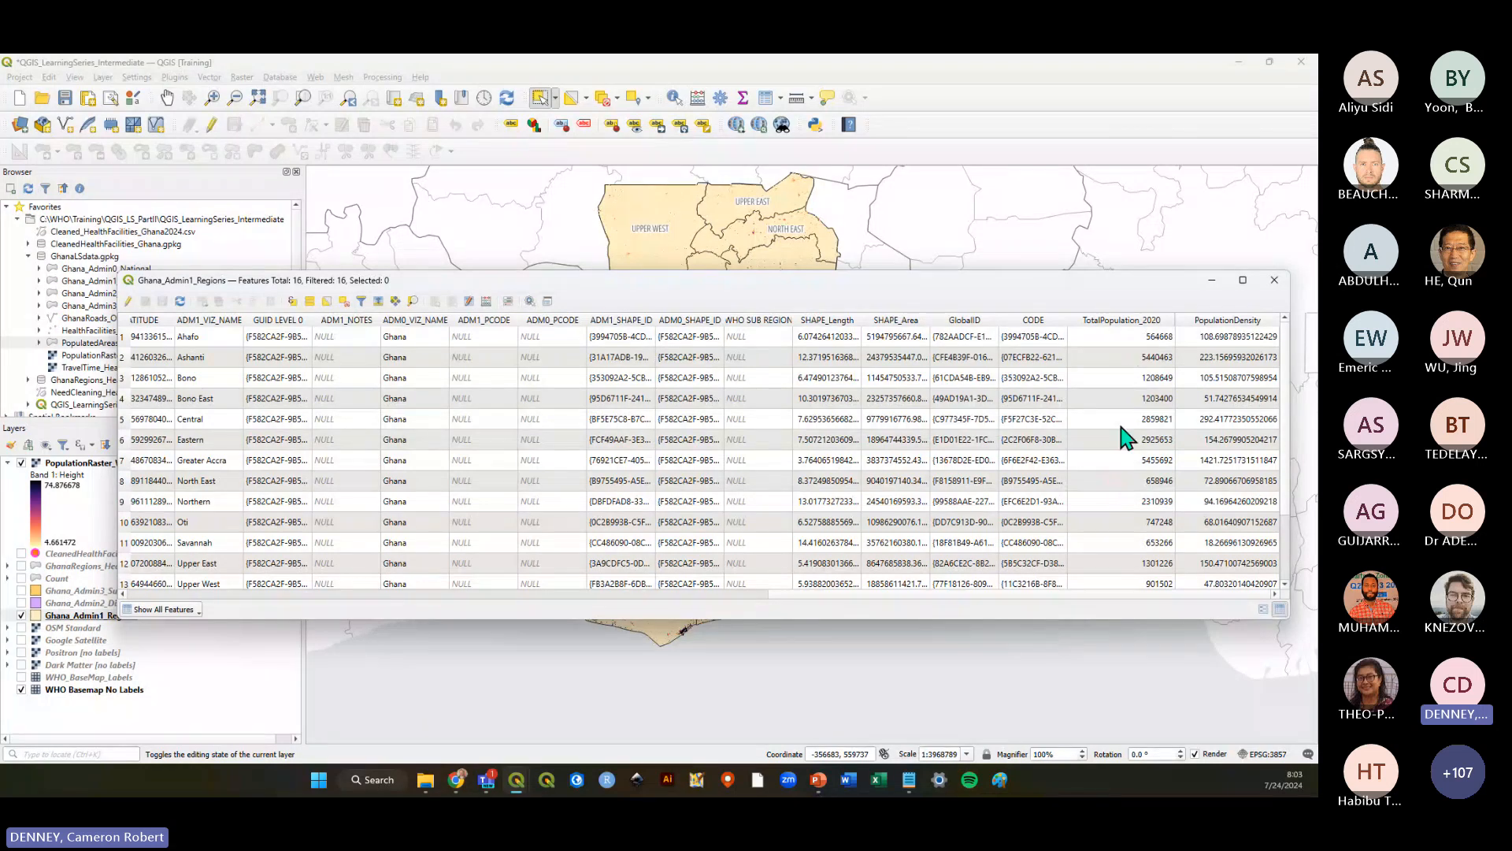
Close the regions attribute table, review the population raster over Ghana's regions, and save the project
{"action": "left_click", "coordinate": [1275, 280]}
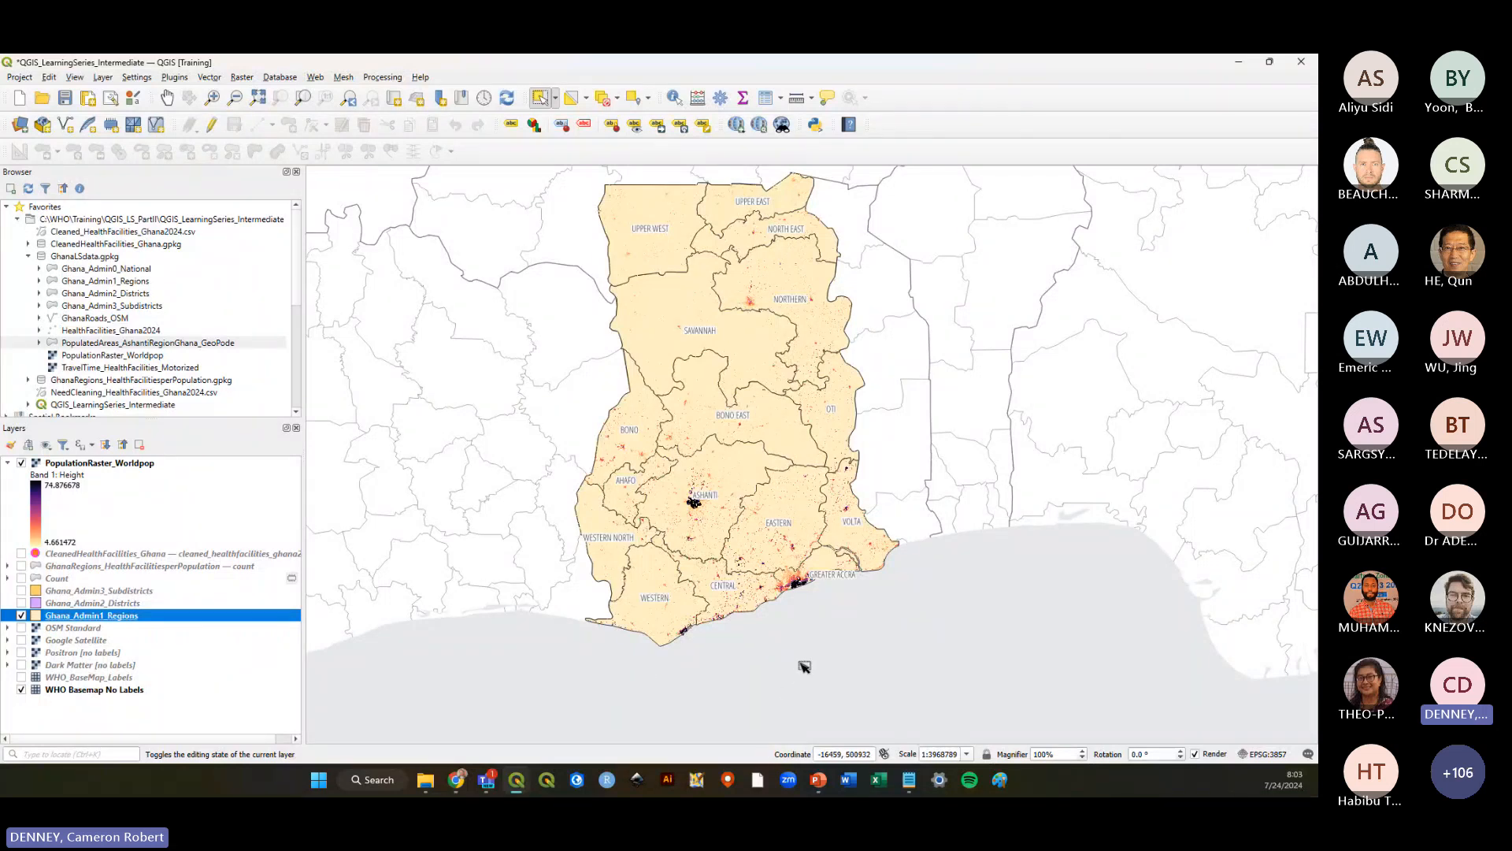
{"action": "scroll", "coordinate": [798, 665], "scroll_direction": "down", "scroll_amount": 1}
{"action": "scroll", "coordinate": [797, 628], "scroll_direction": "up", "scroll_amount": 1}
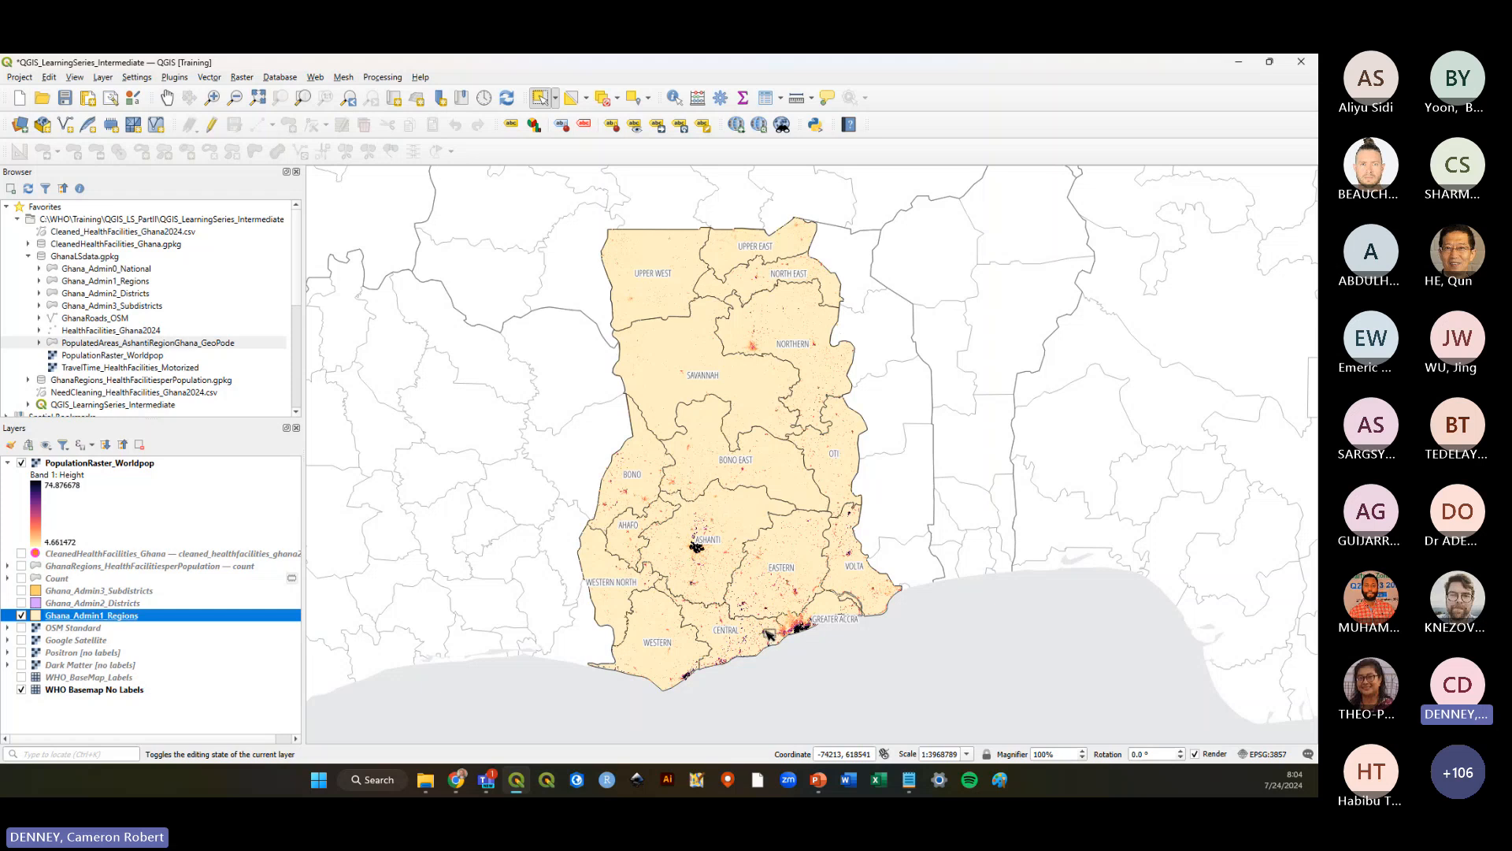
{"action": "left_click", "coordinate": [118, 463]}
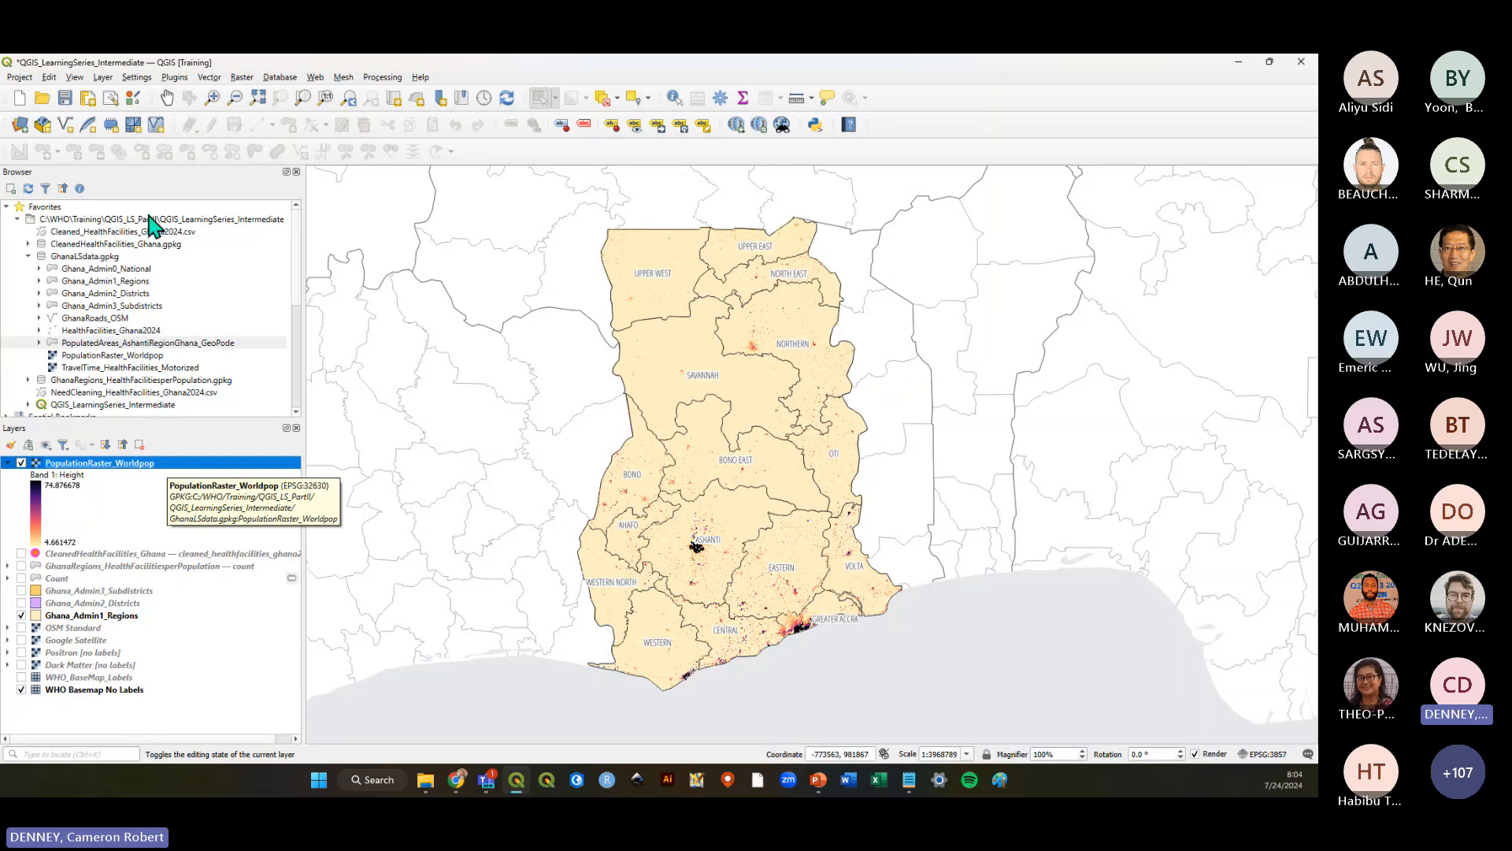
{"action": "left_click", "coordinate": [65, 97]}
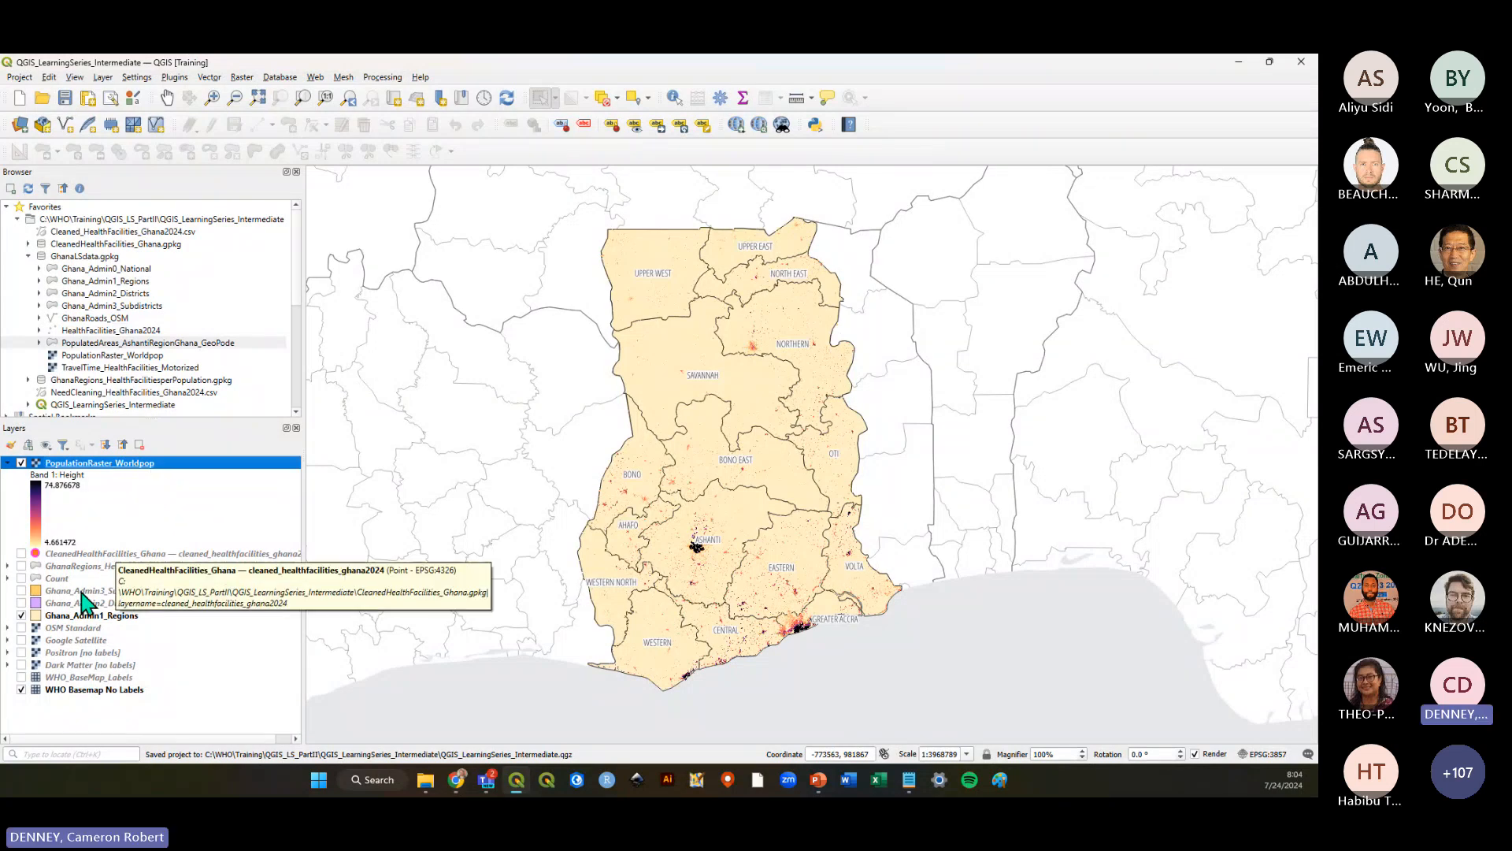
Hide the Ghana_Admin1_Regions layer and display the Ghana_Admin2_Districts layer beneath the population raster
{"action": "left_click", "coordinate": [21, 615]}
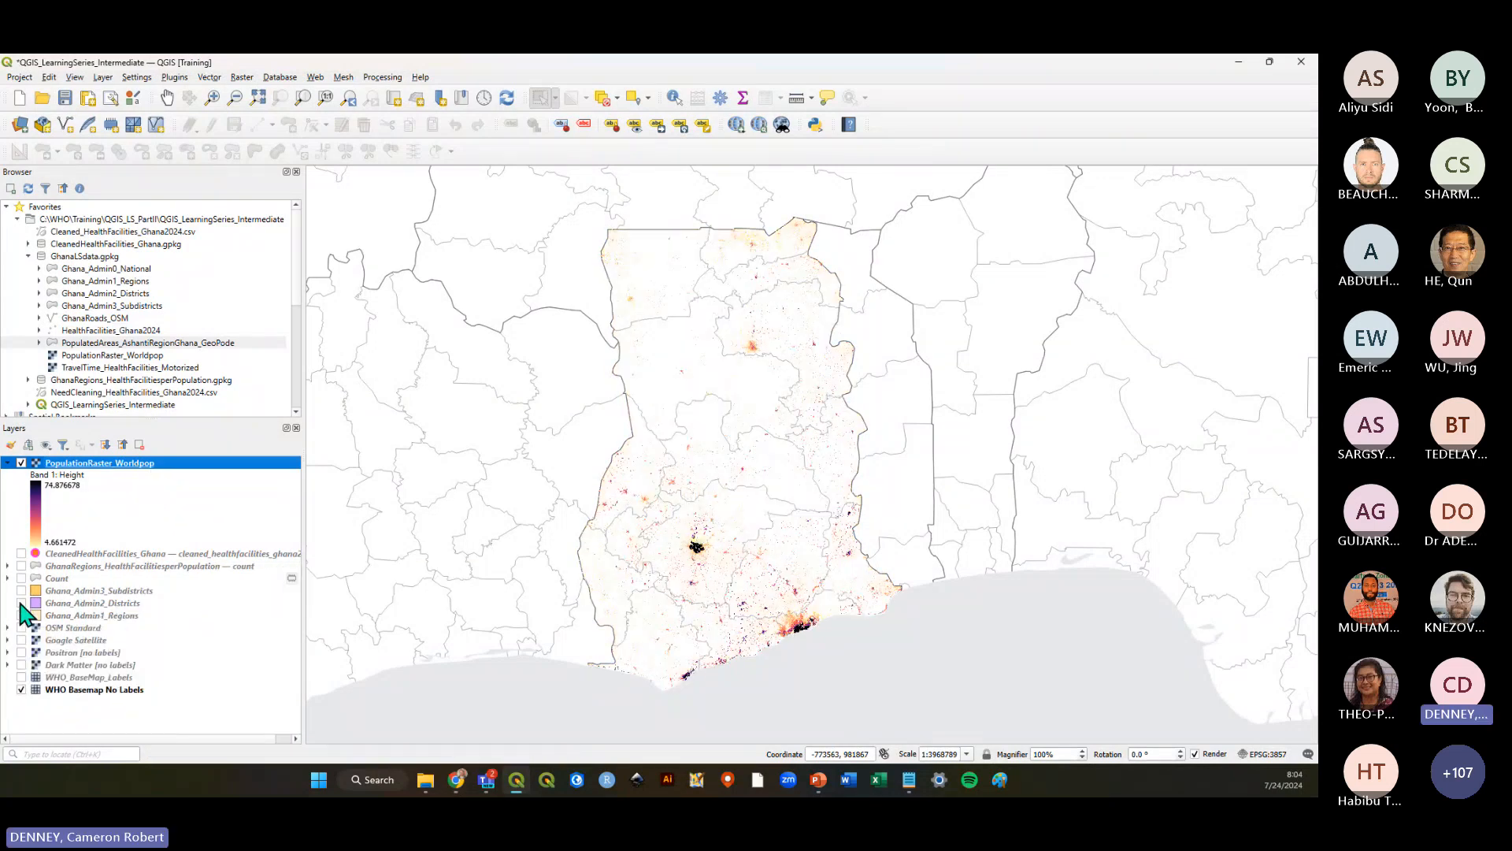
{"action": "left_click", "coordinate": [21, 603]}
{"action": "left_click", "coordinate": [118, 602]}
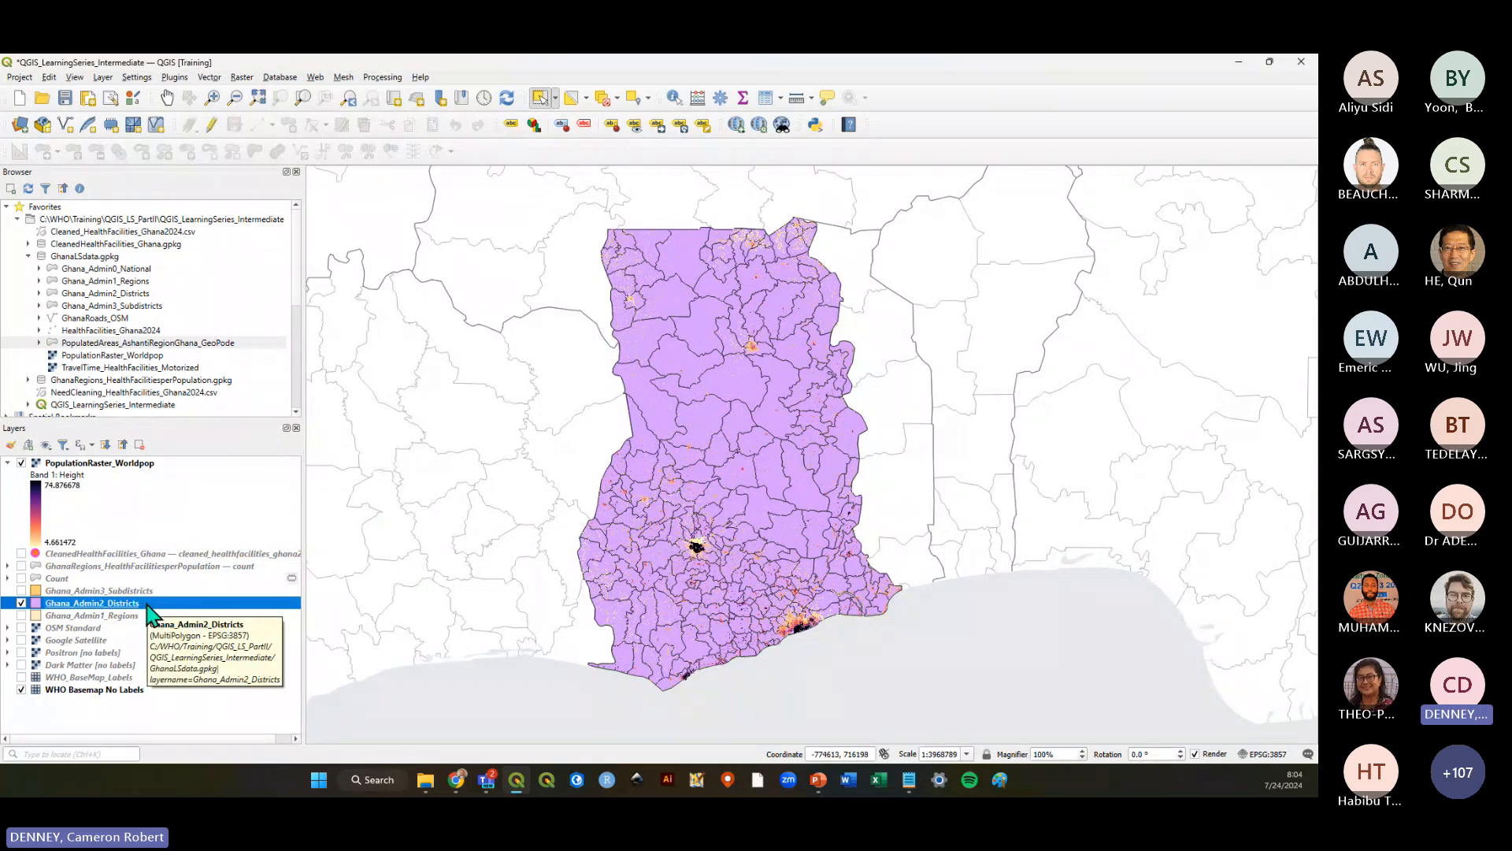
Open the Ghana_Admin2_Districts attribute table, check its fields for population attributes, and close it
{"action": "right_click", "coordinate": [146, 606]}
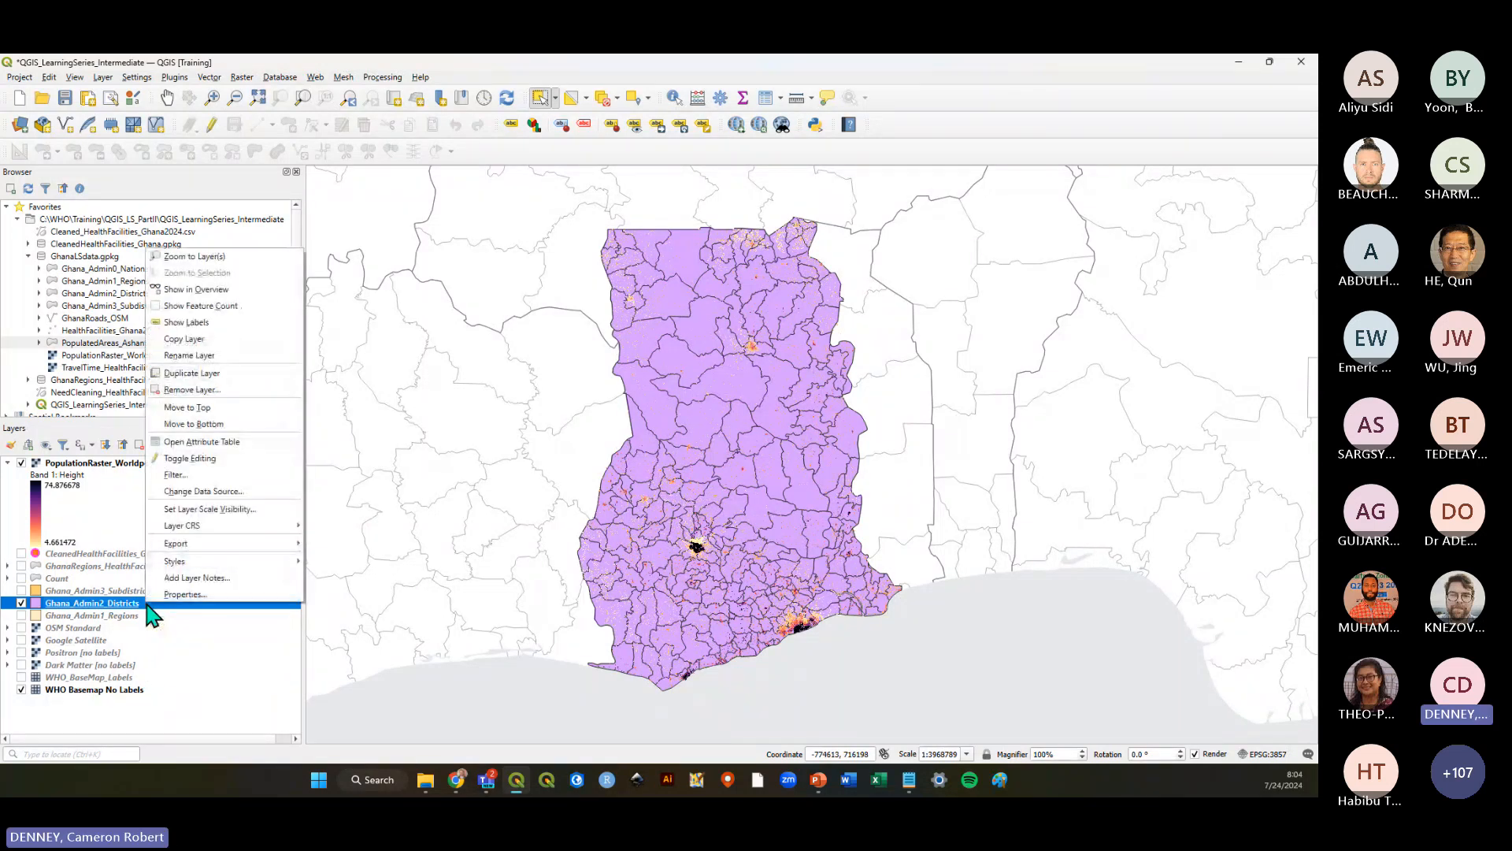
{"action": "left_click", "coordinate": [220, 443]}
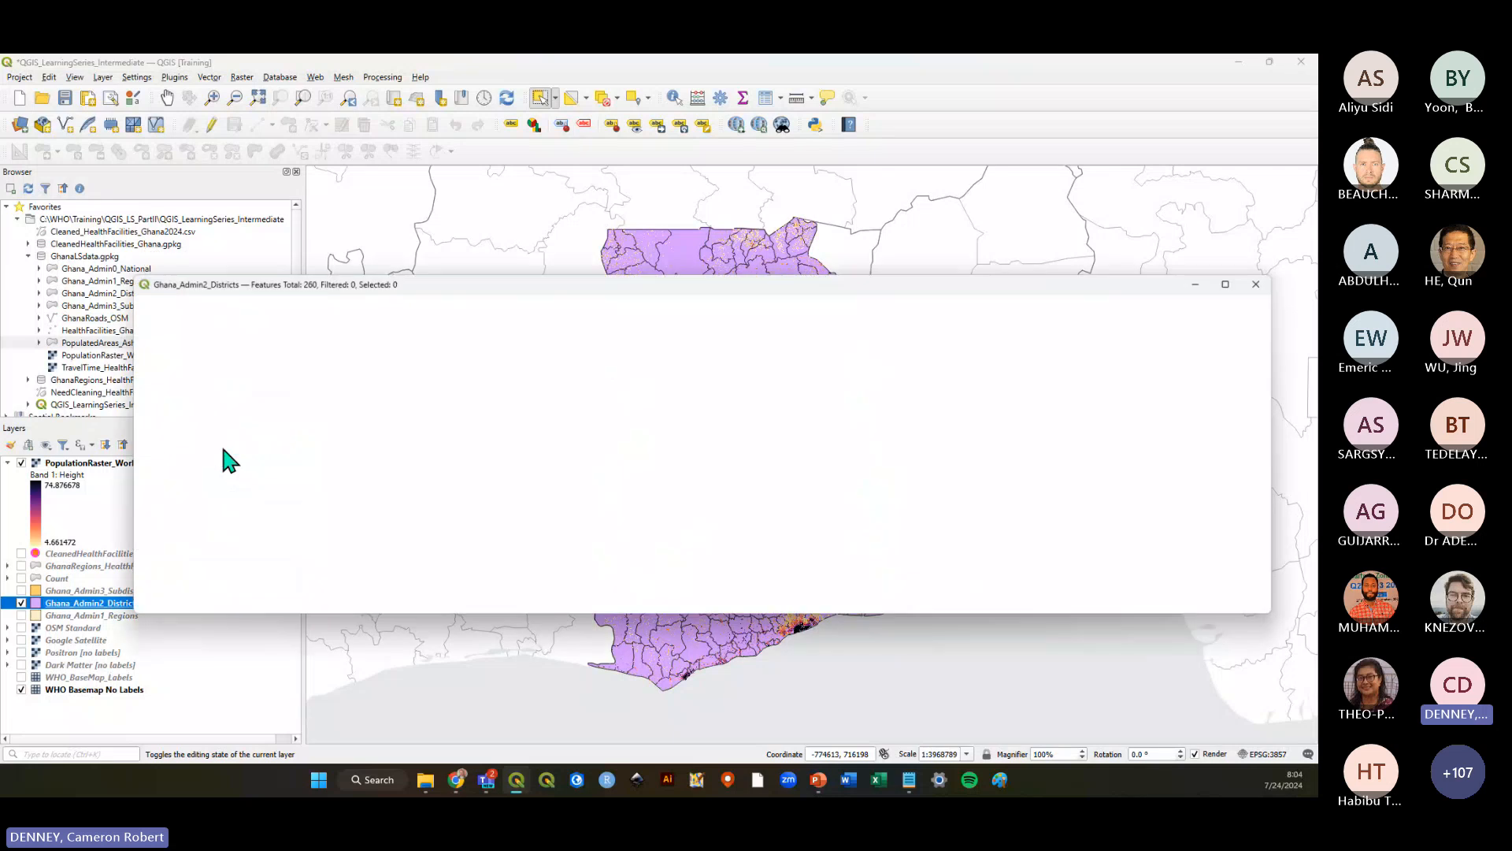
{"action": "mouse_move", "coordinate": [543, 594]}
{"action": "left_mouse_down"}
{"action": "mouse_move", "coordinate": [919, 622]}
{"action": "mouse_move", "coordinate": [1266, 608]}
{"action": "mouse_move", "coordinate": [990, 584]}
{"action": "mouse_move", "coordinate": [566, 575]}
{"action": "mouse_move", "coordinate": [1265, 614]}
{"action": "mouse_move", "coordinate": [528, 609]}
{"action": "left_mouse_up"}
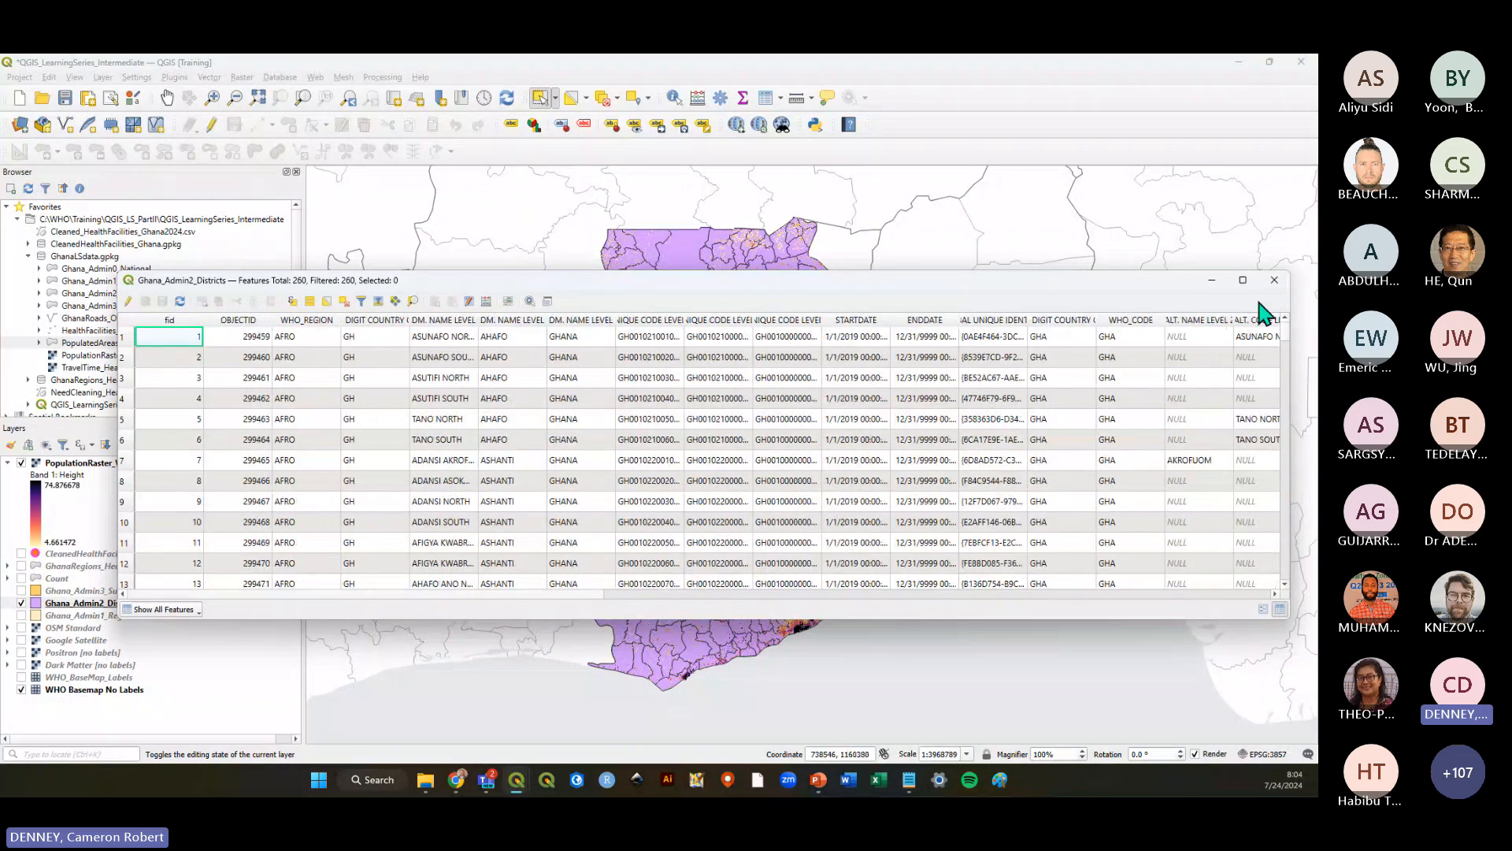
{"action": "left_click", "coordinate": [1274, 281]}
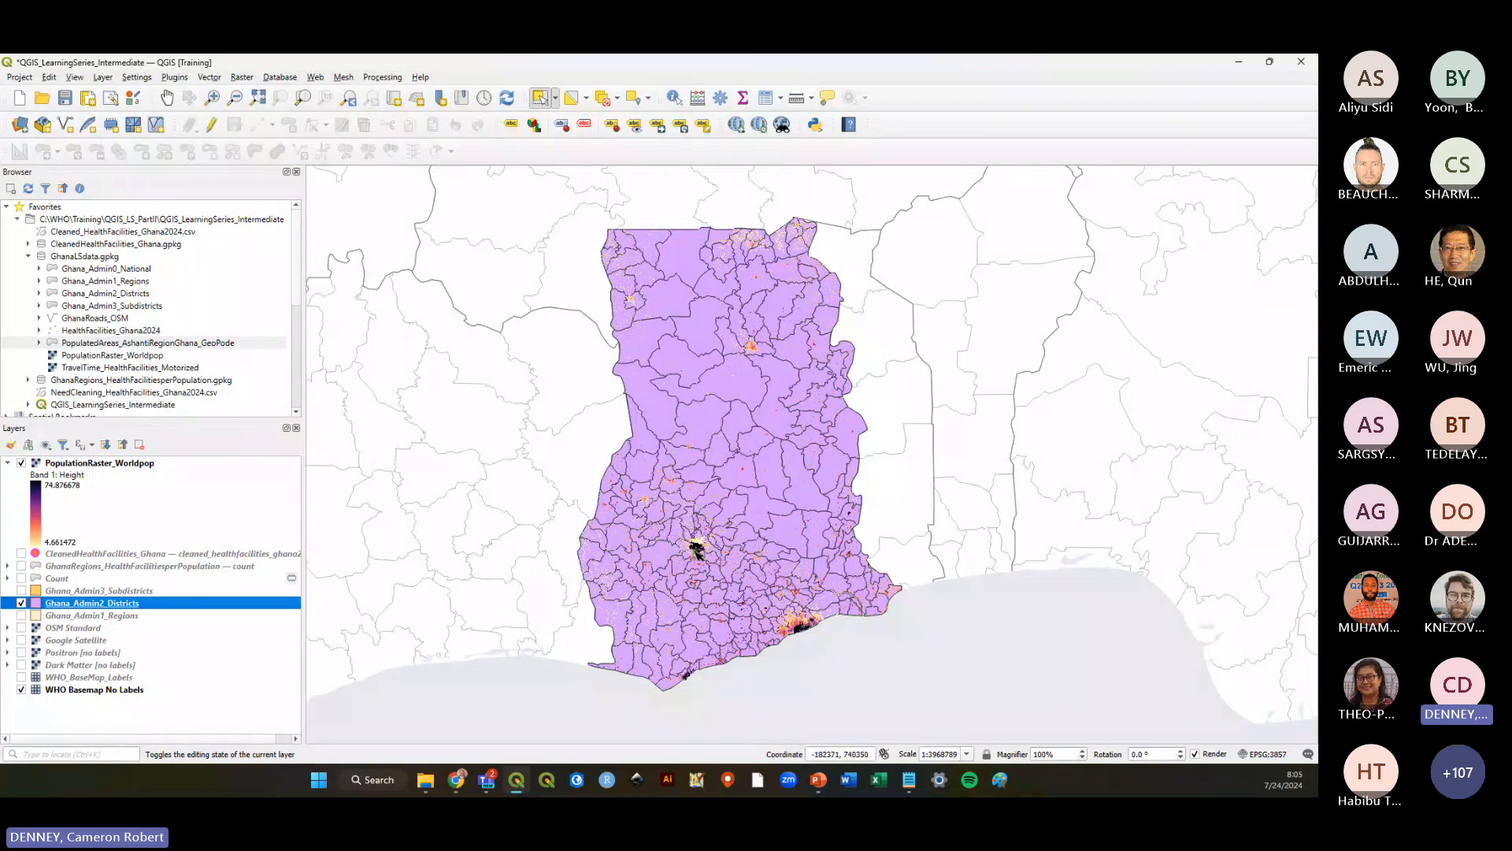
Review the population raster against district boundaries around Kumasi and across Ghana, and save the project
{"action": "scroll", "coordinate": [697, 549], "scroll_direction": "up", "scroll_amount": 1}
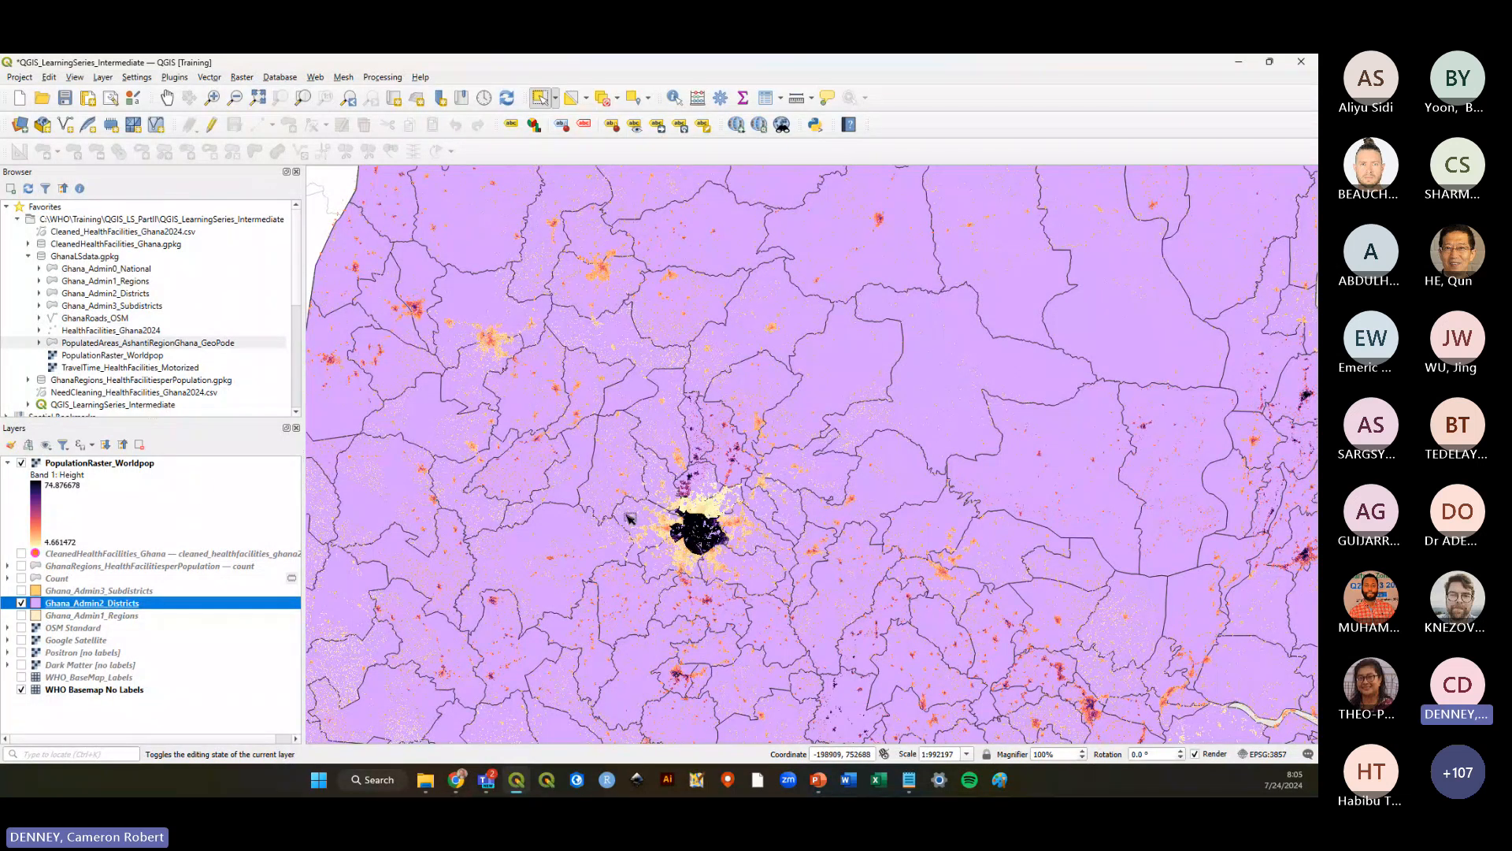
{"action": "left_click", "coordinate": [167, 462]}
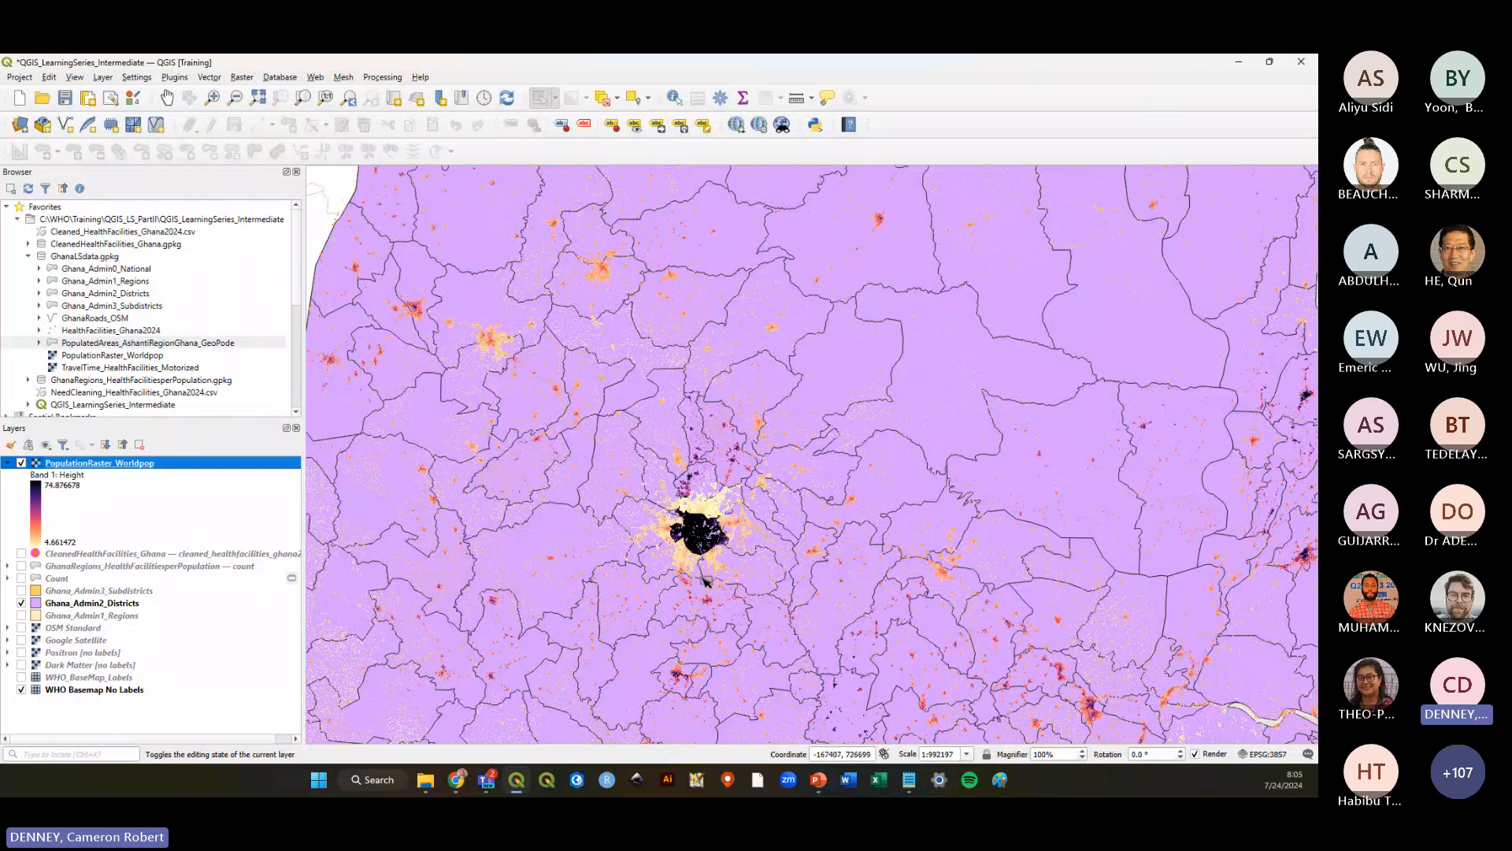
{"action": "scroll", "coordinate": [742, 545], "scroll_direction": "up", "scroll_amount": 3}
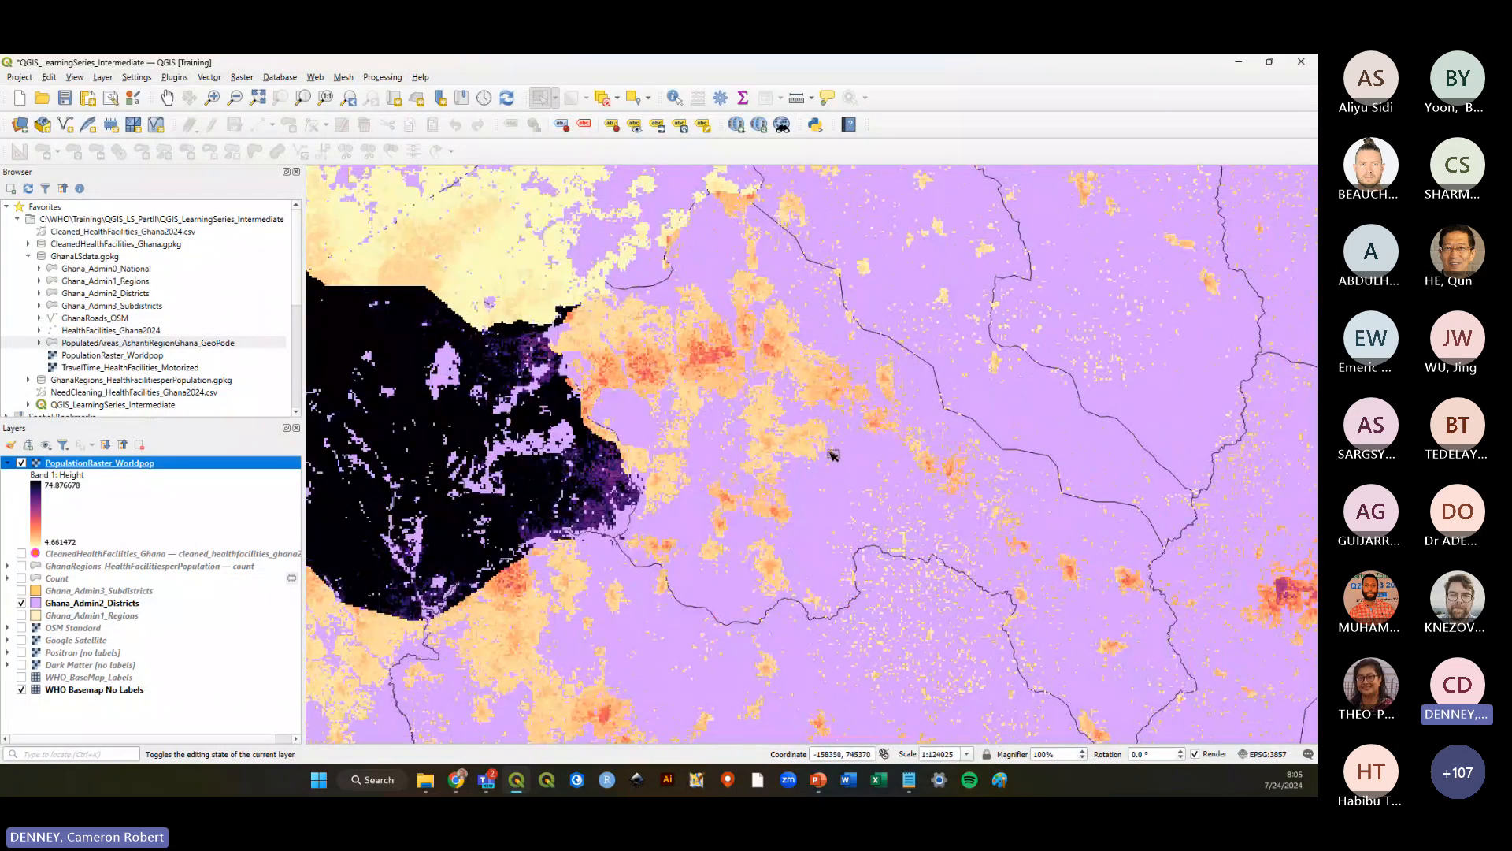
{"action": "scroll", "coordinate": [707, 512], "scroll_direction": "down", "scroll_amount": 4}
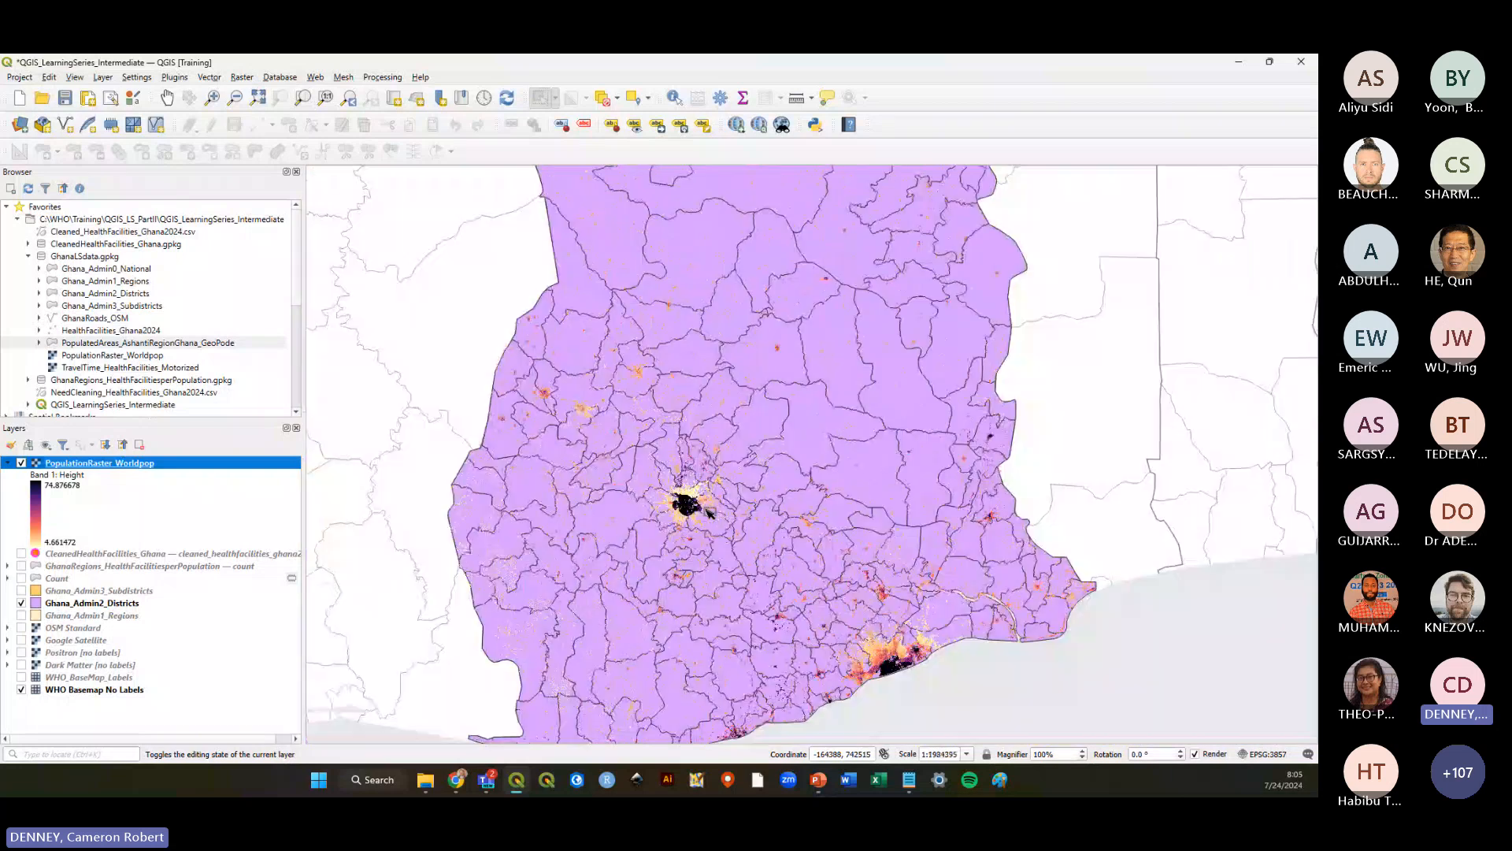
{"action": "scroll", "coordinate": [709, 513], "scroll_direction": "down", "scroll_amount": 1}
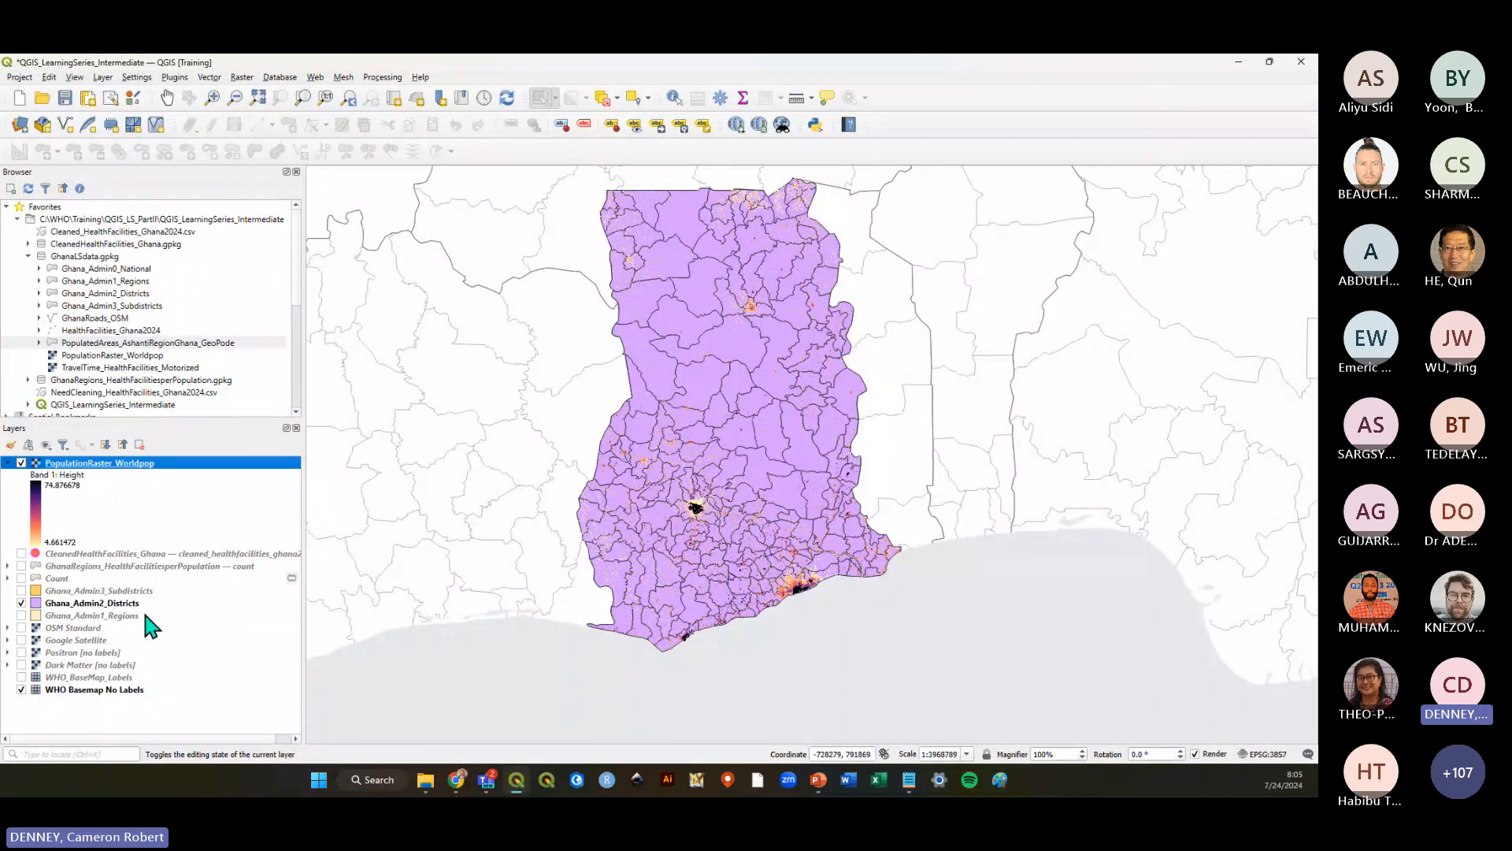
{"action": "left_click", "coordinate": [119, 602]}
{"action": "left_click", "coordinate": [126, 464]}
{"action": "left_click", "coordinate": [65, 98]}
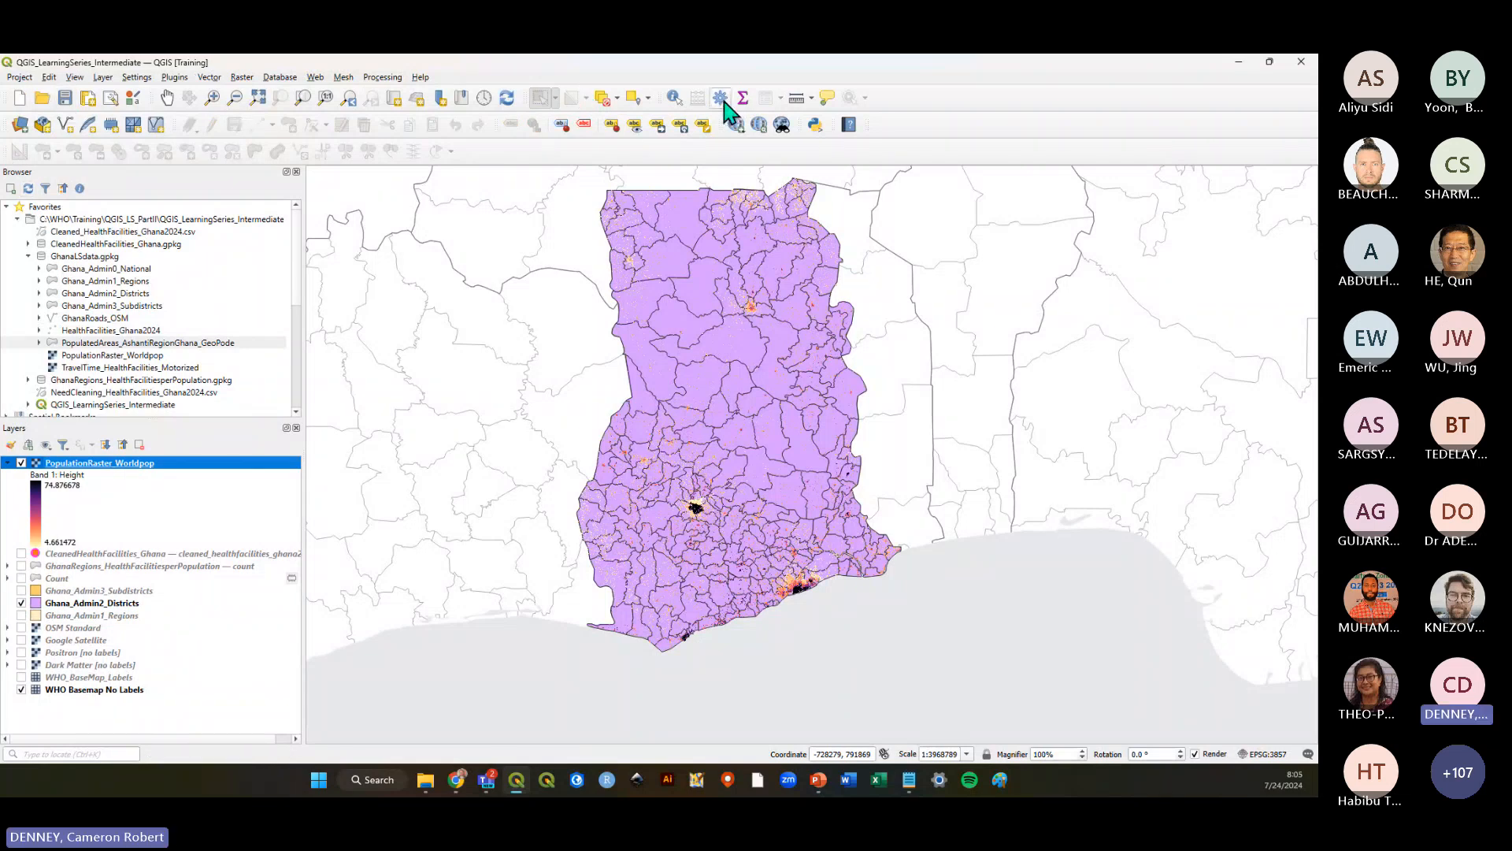
Search the Processing Toolbox for "zonal statistics" and open the Zonal statistics raster analysis tool
{"action": "left_click", "coordinate": [723, 101]}
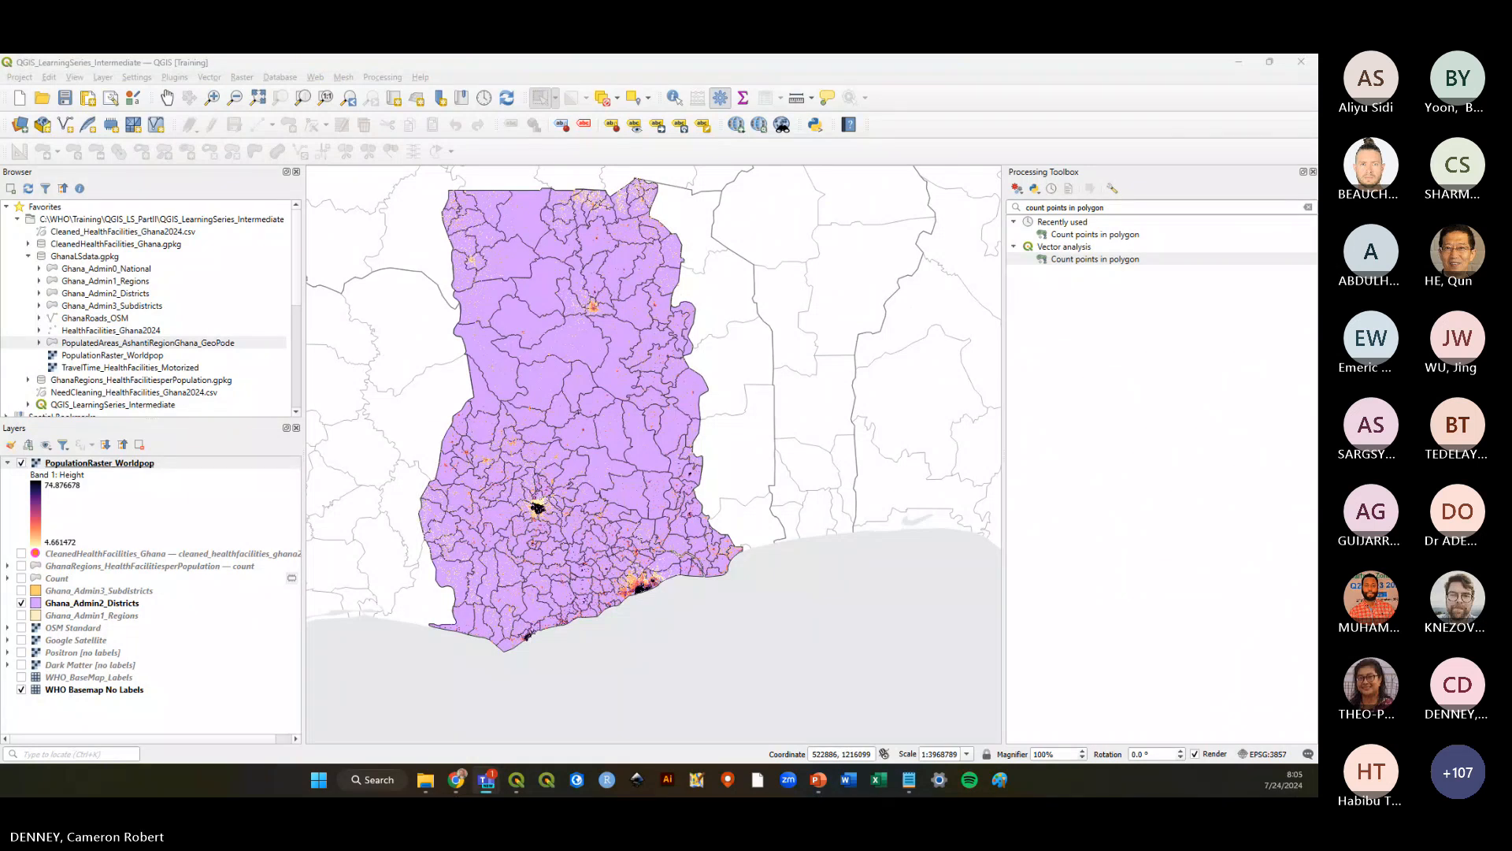
{"action": "triple_click", "coordinate": [1132, 206]}
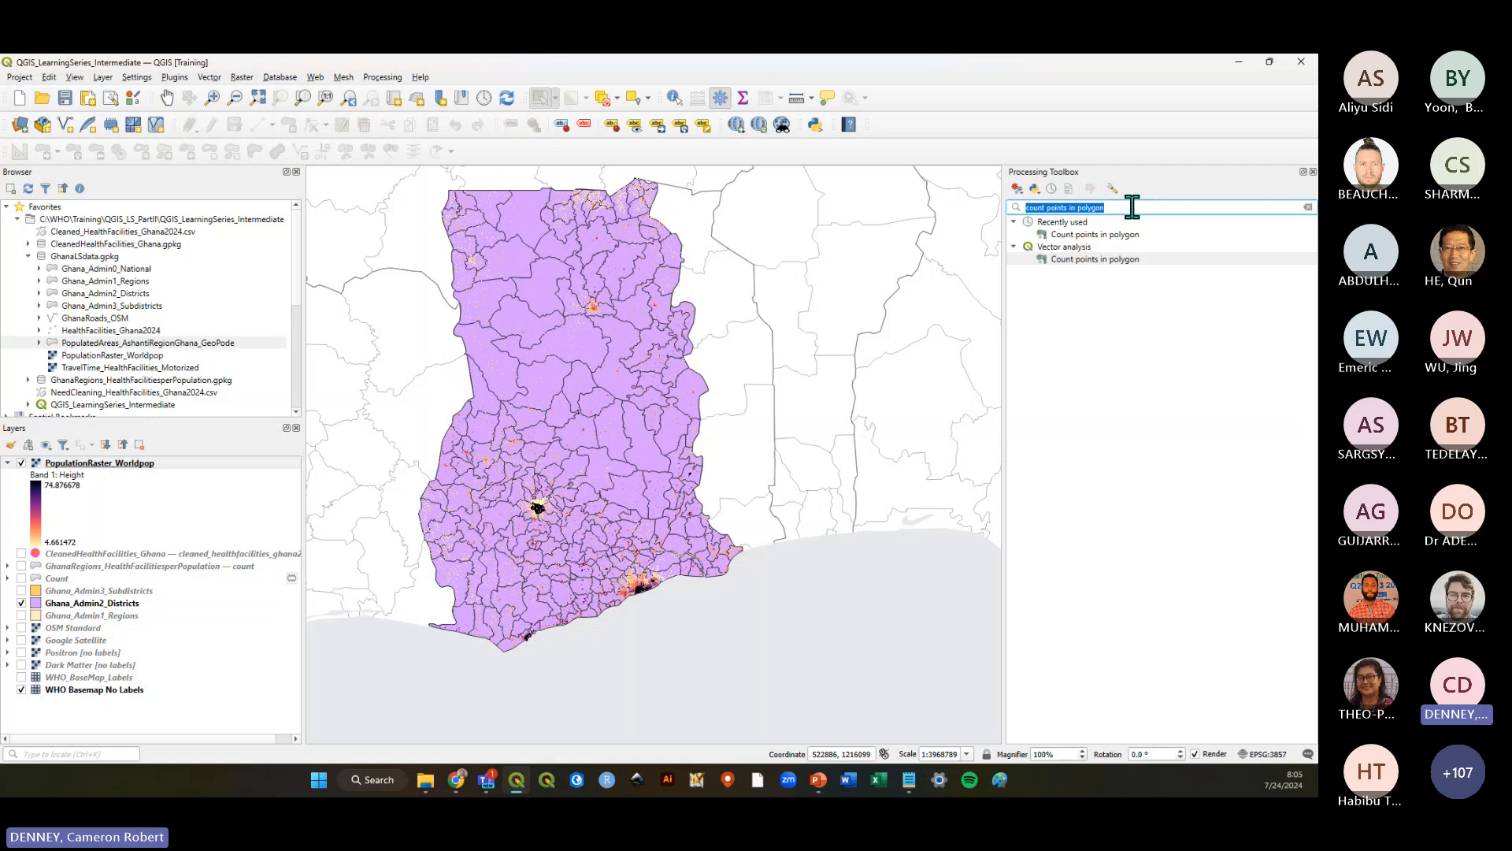
{"action": "key", "text": "BackSpace"}
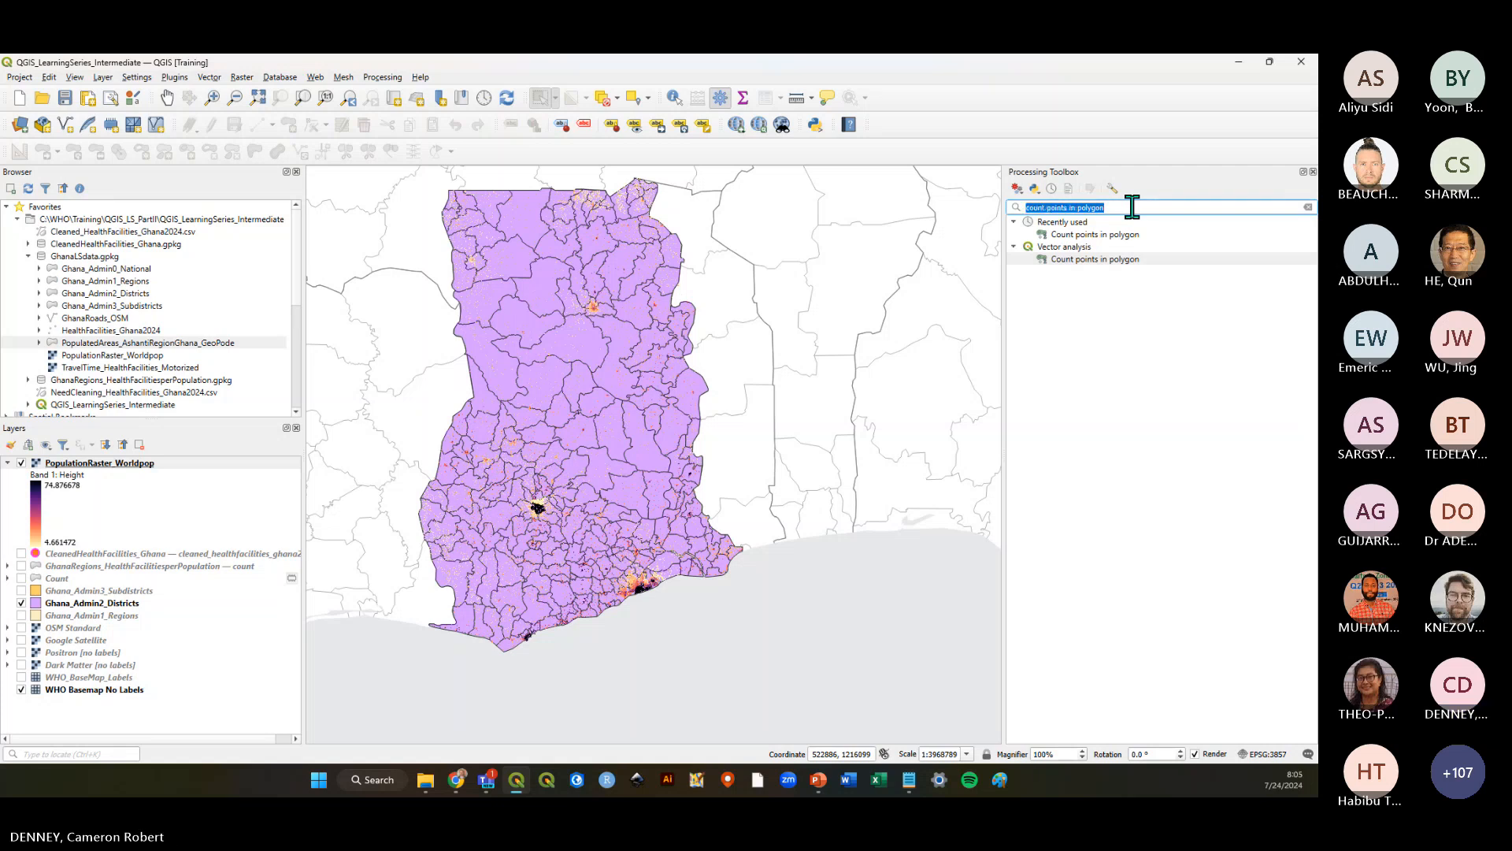
{"action": "type", "text": "zonal"}
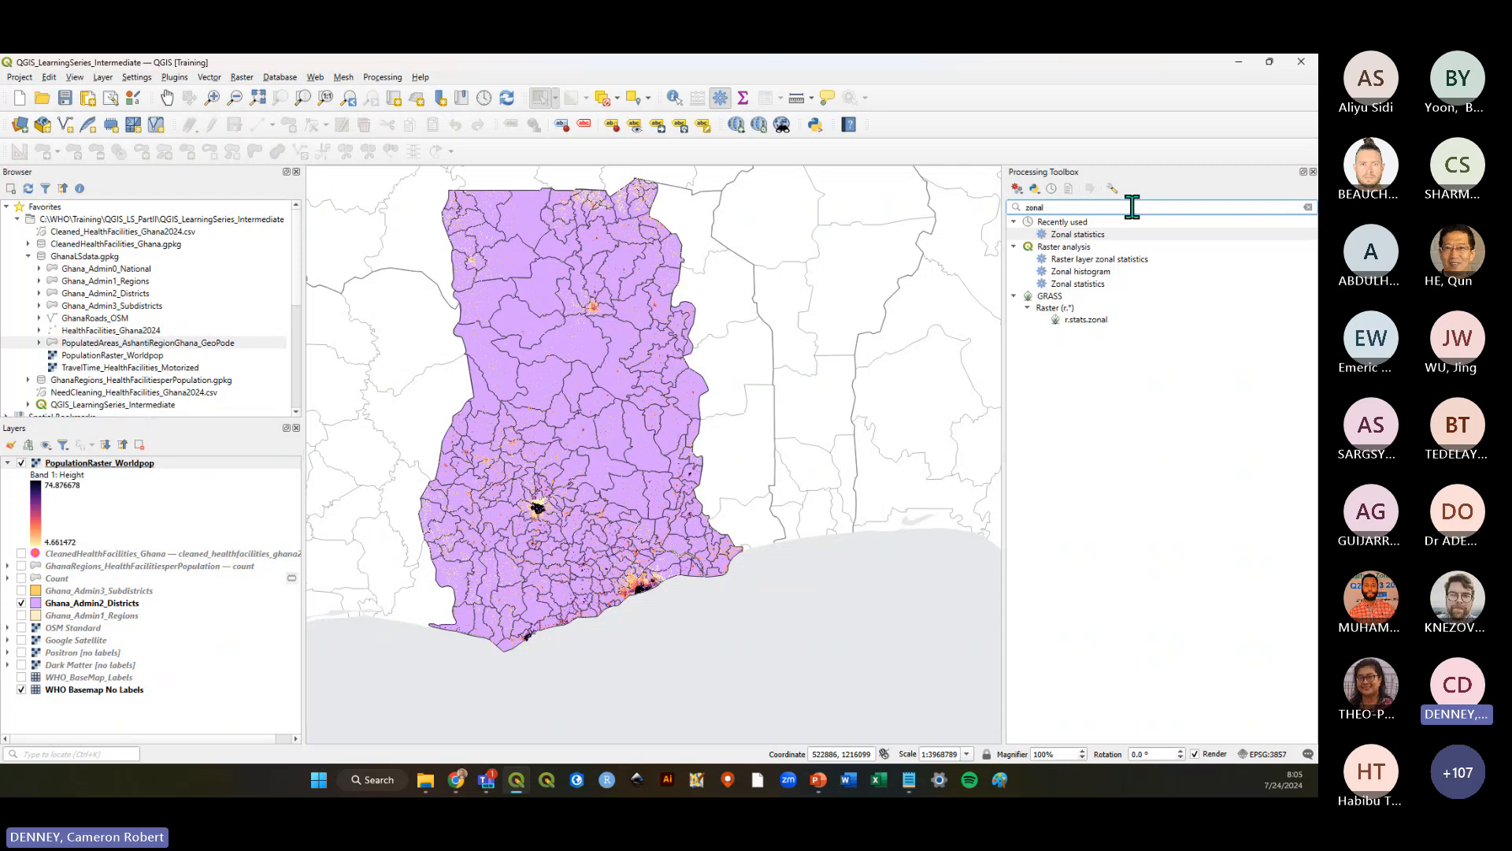
{"action": "type", "text": " statistics"}
{"action": "left_click_drag", "start_coordinate": [1132, 206], "coordinate": [1004, 206]}
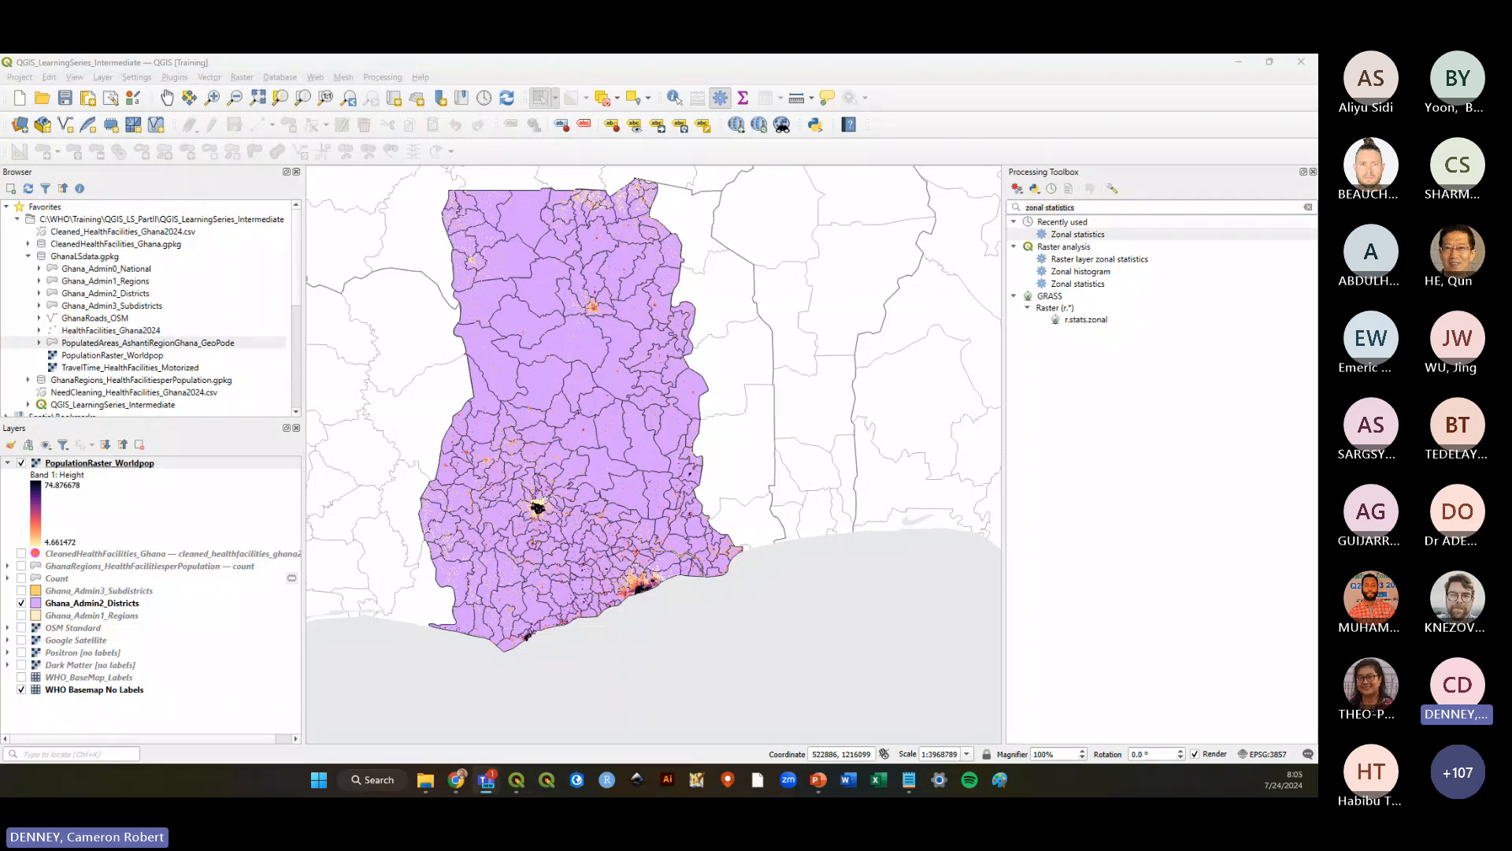
{"action": "left_click", "coordinate": [1087, 207]}
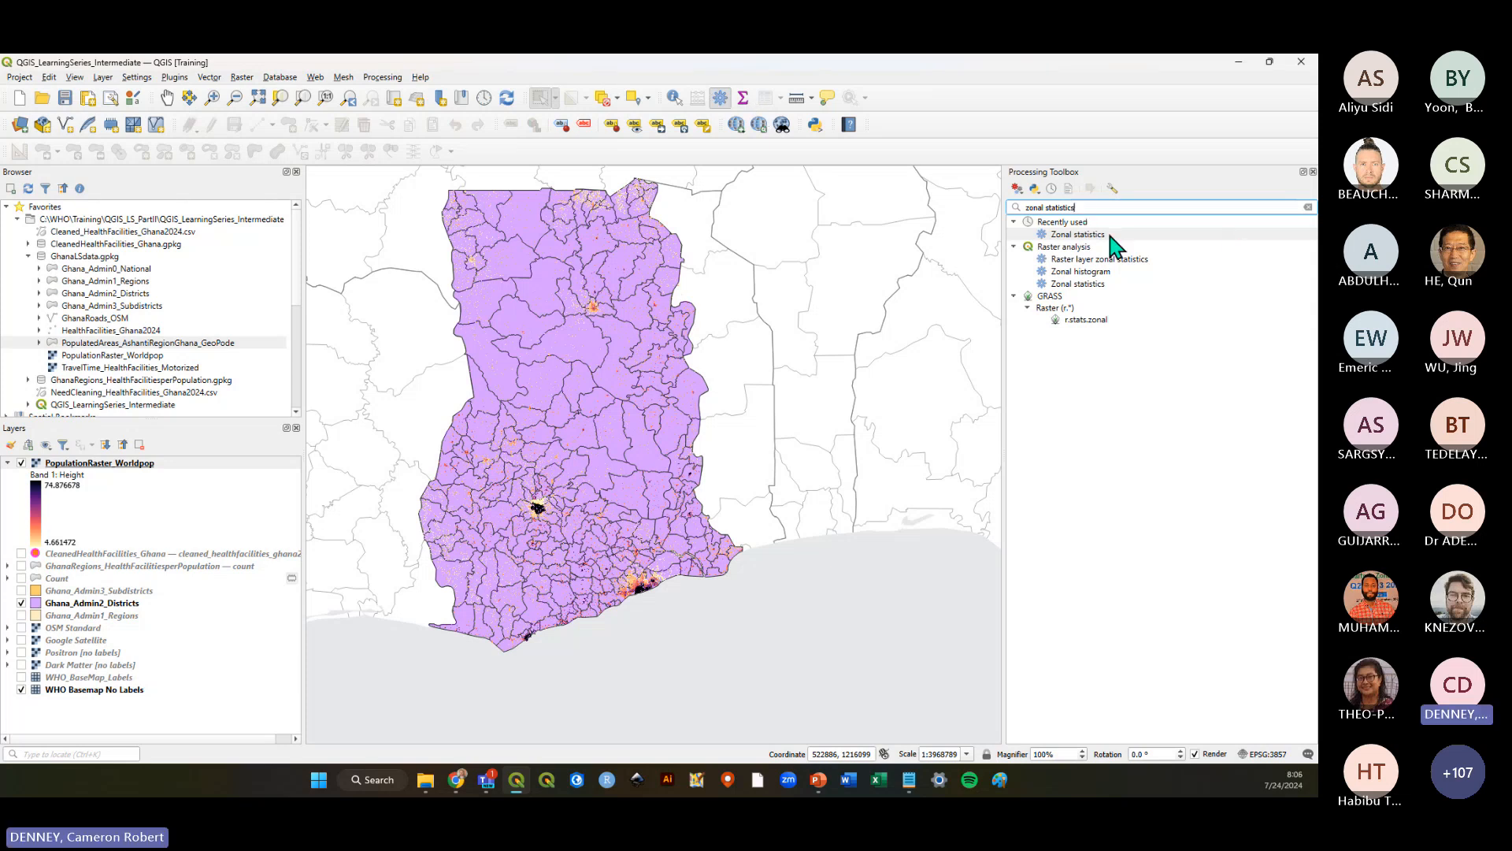
{"action": "left_click", "coordinate": [1091, 285]}
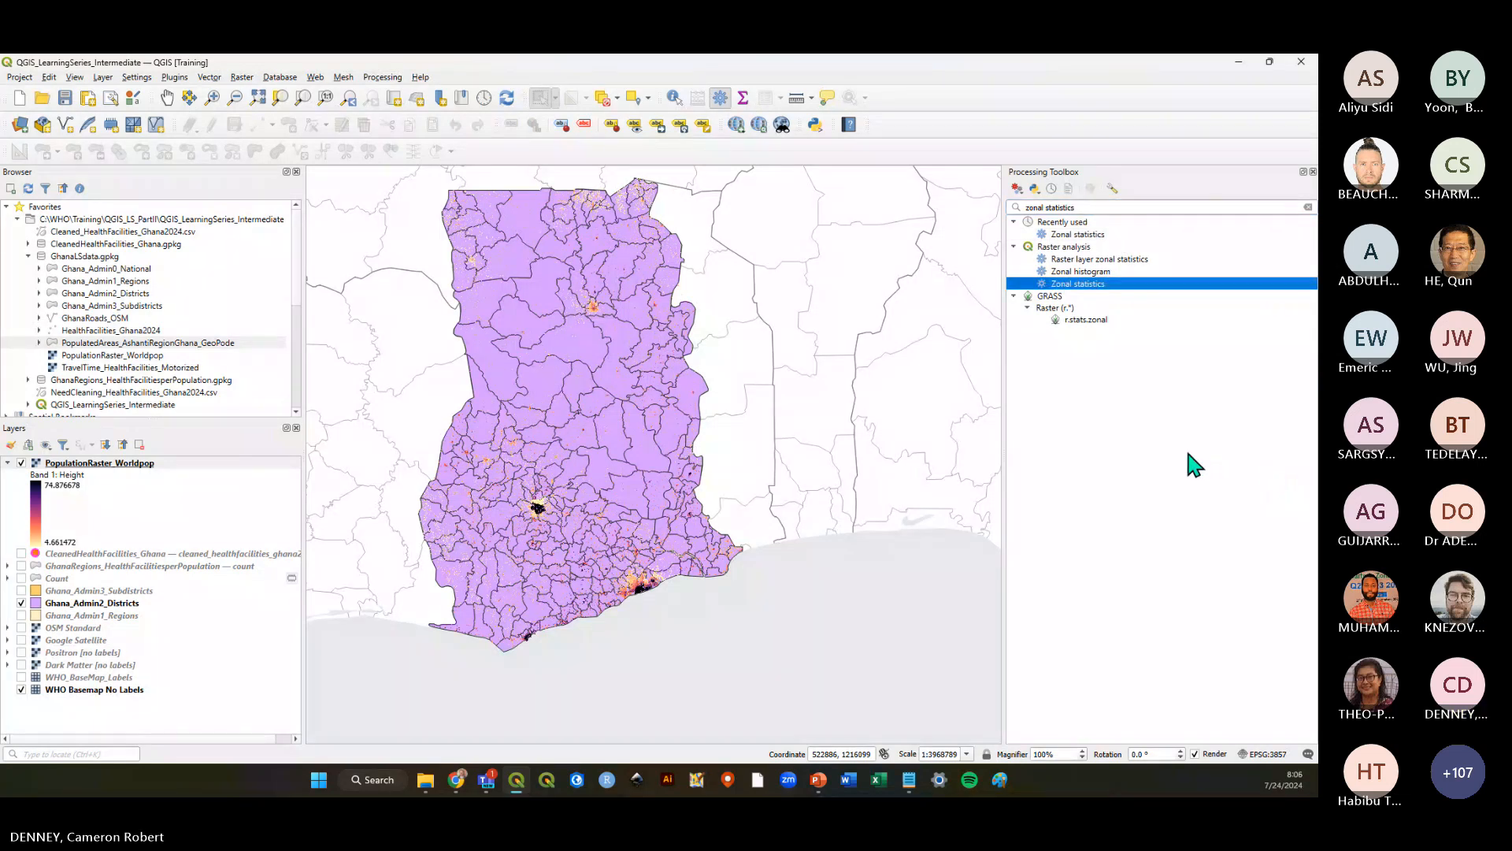
{"action": "double_click", "coordinate": [1091, 285]}
{"action": "left_click_drag", "start_coordinate": [702, 224], "coordinate": [652, 201]}
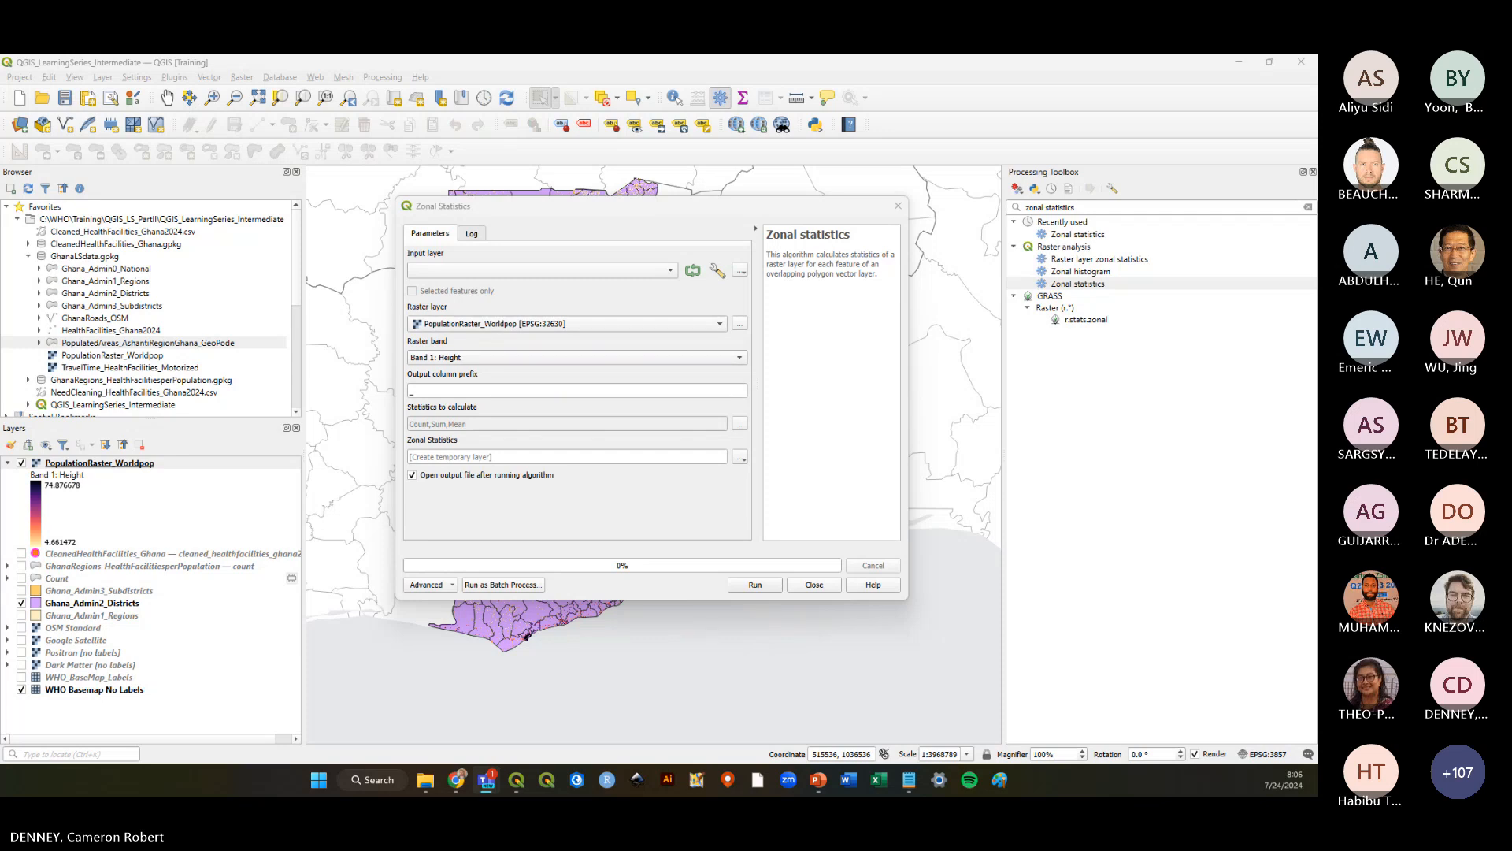
{"action": "left_click", "coordinate": [523, 216]}
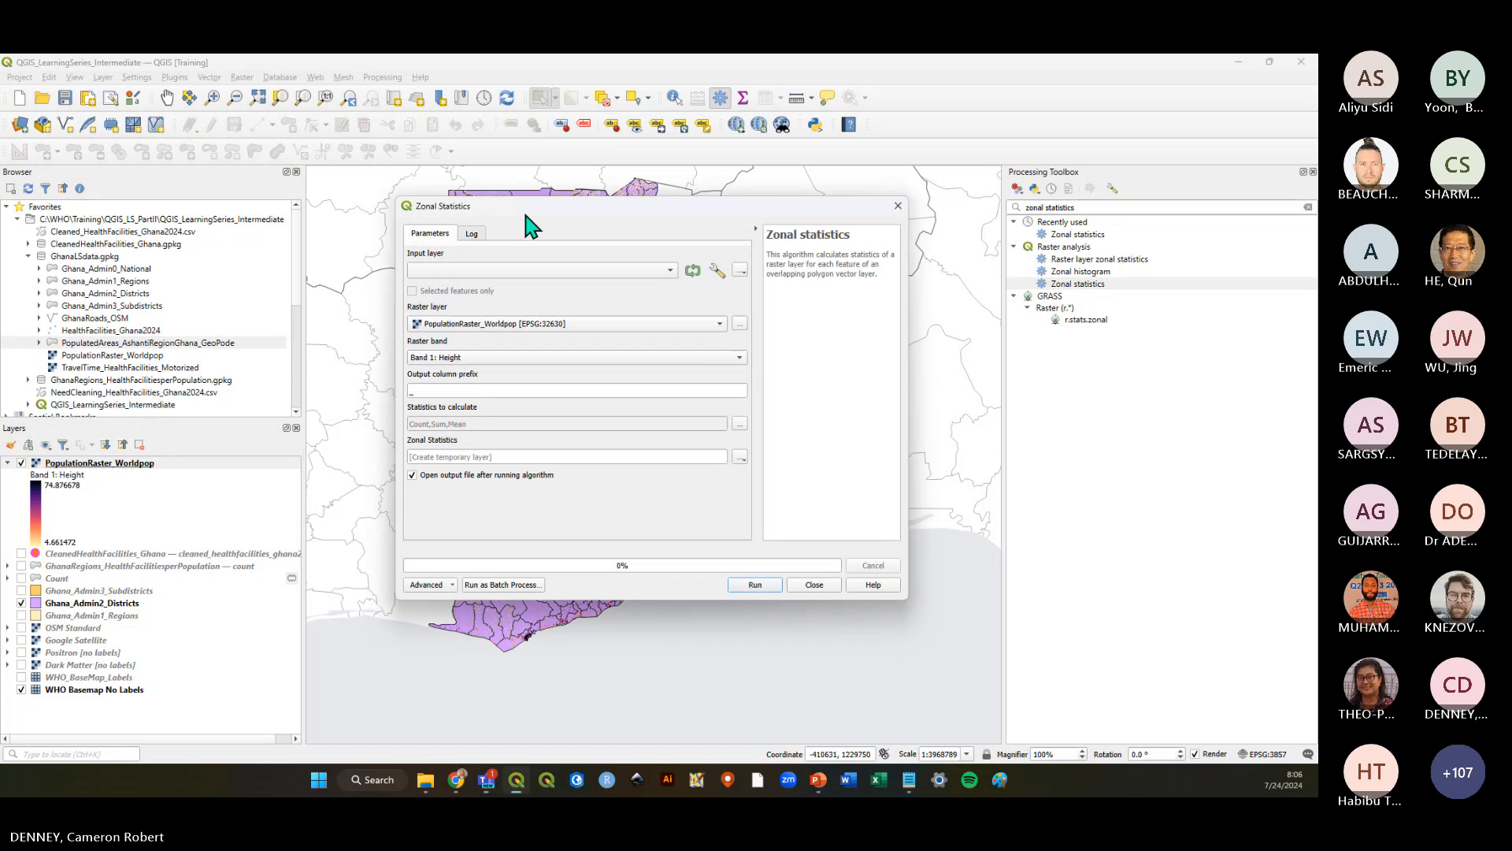
Run Zonal statistics on Ghana_Admin2_Districts with the PopulationRaster_Worldpop raster, calculating count, sum and mean into a temporary layer
{"action": "left_click", "coordinate": [671, 271]}
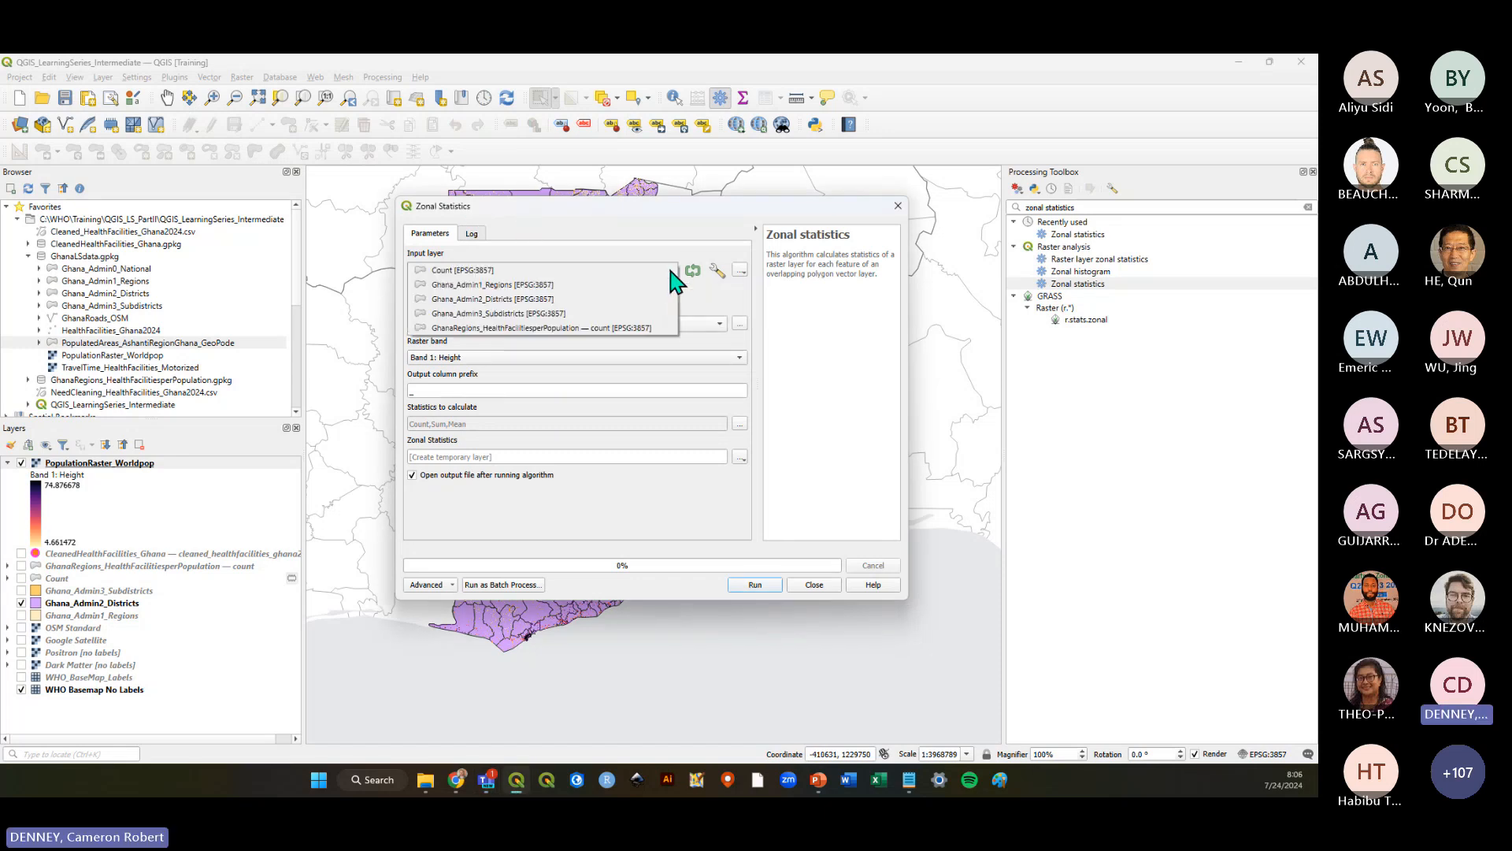
{"action": "left_click", "coordinate": [497, 304]}
{"action": "left_click_drag", "start_coordinate": [606, 222], "coordinate": [686, 262]}
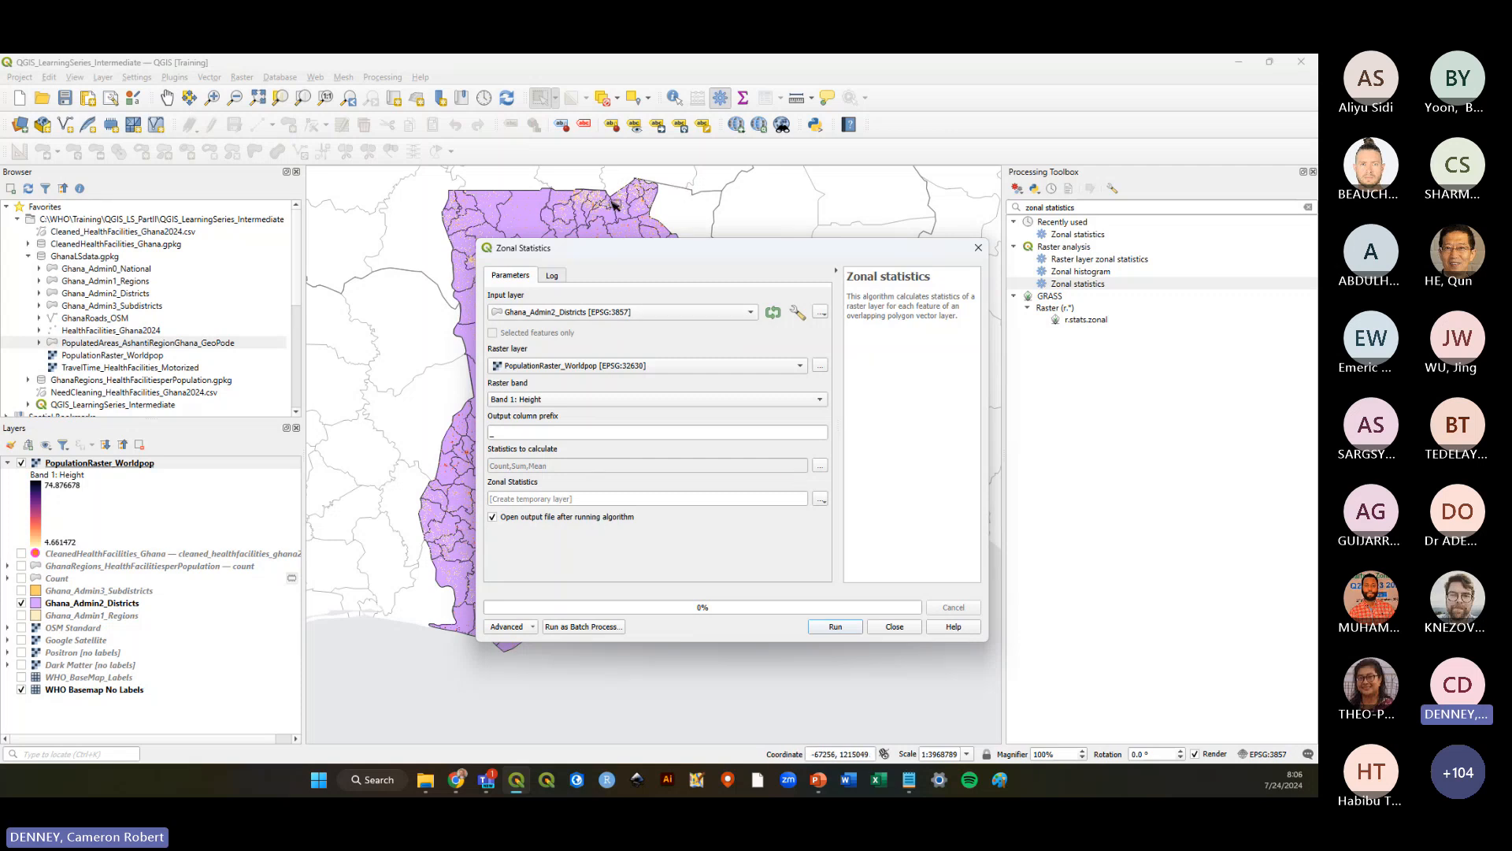
{"action": "left_click", "coordinate": [835, 627]}
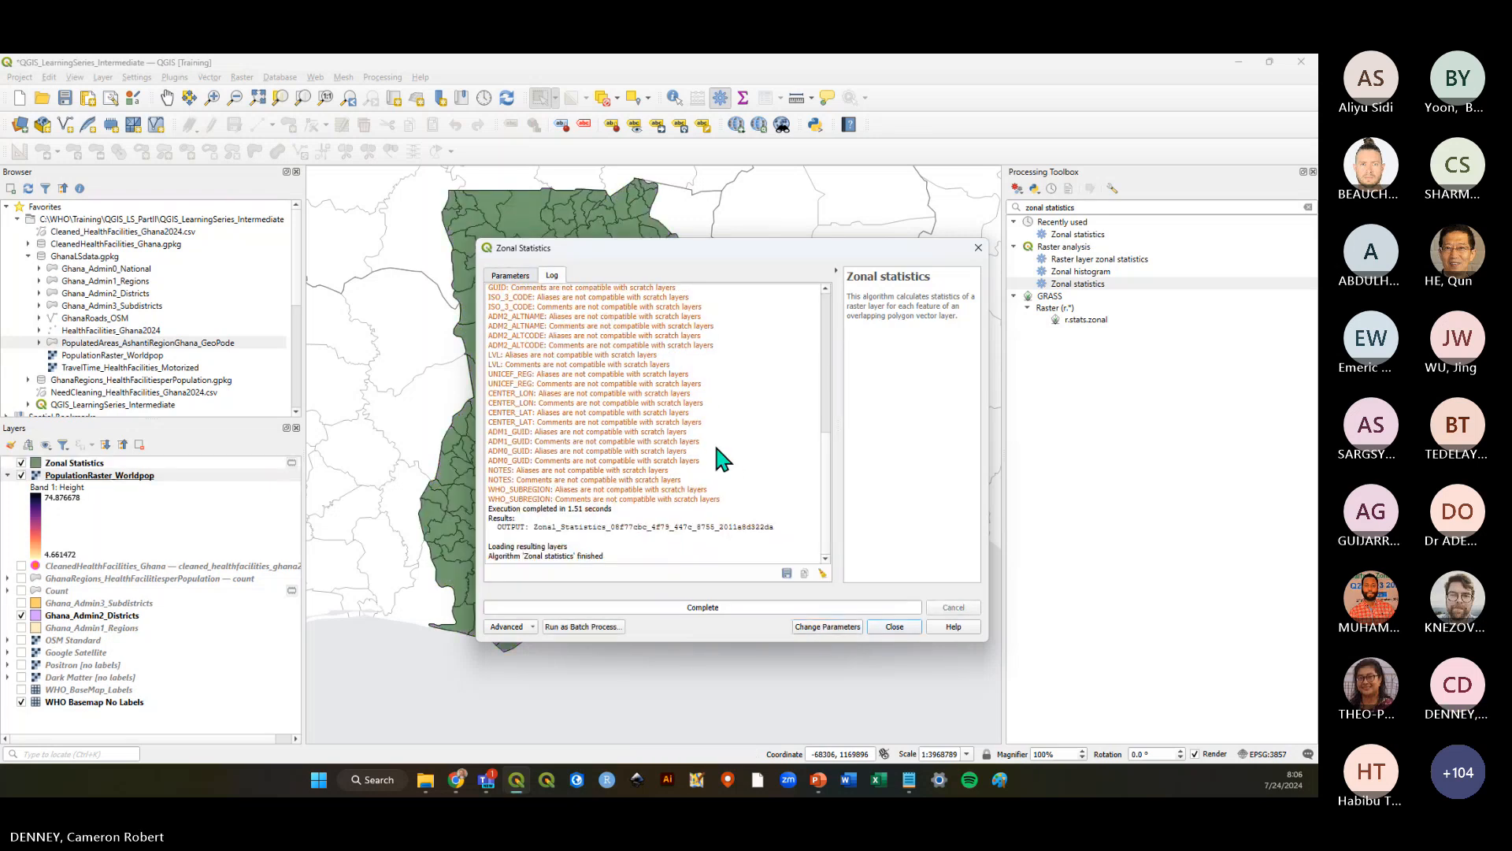
Review the Zonal Statistics processing log and close the tool
{"action": "scroll", "coordinate": [660, 347], "scroll_direction": "up", "scroll_amount": 6}
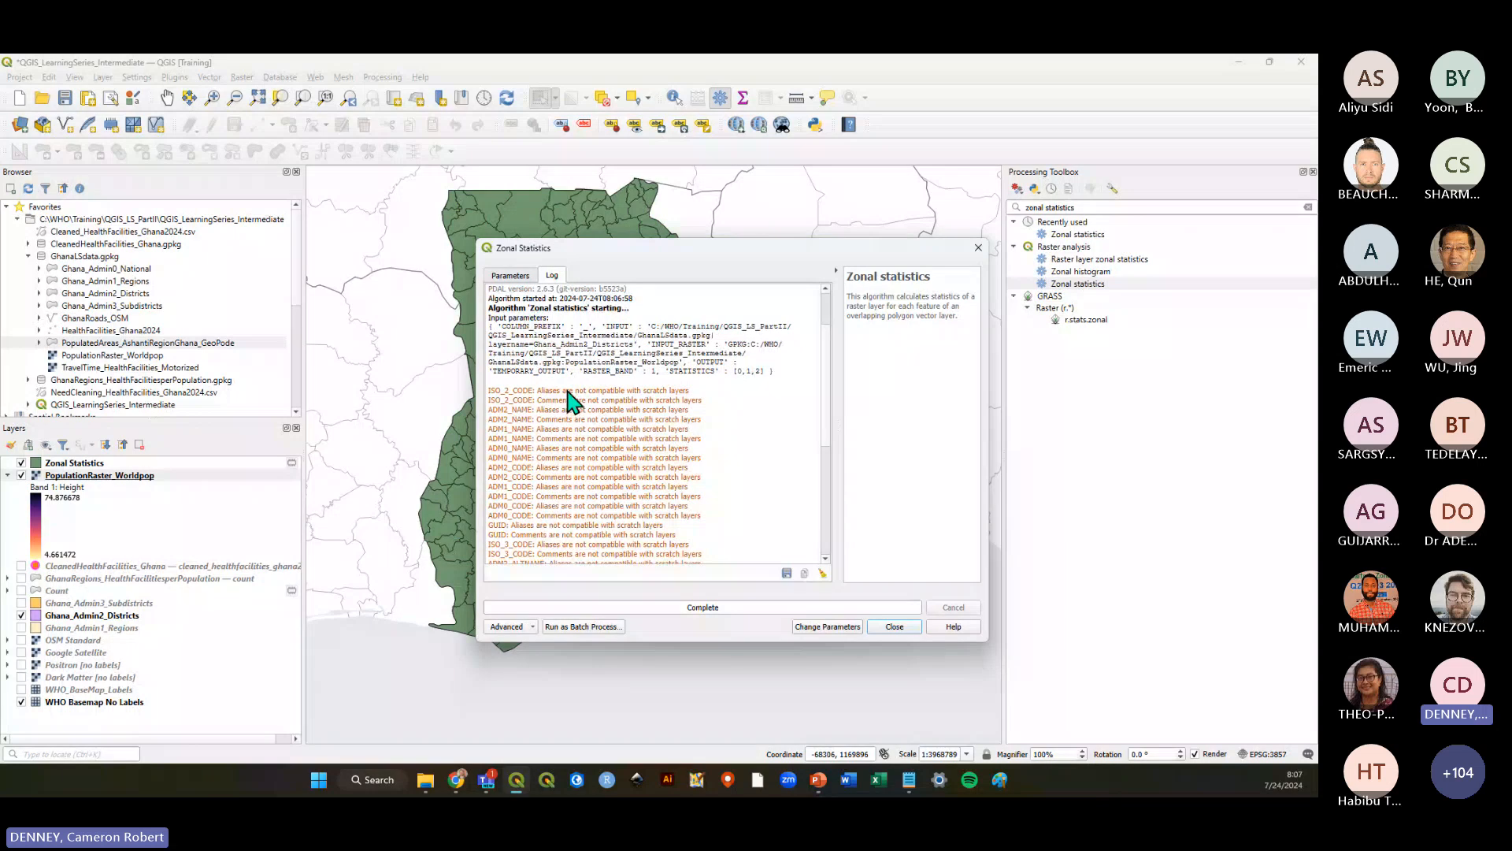
{"action": "scroll", "coordinate": [638, 437], "scroll_direction": "down", "scroll_amount": 9}
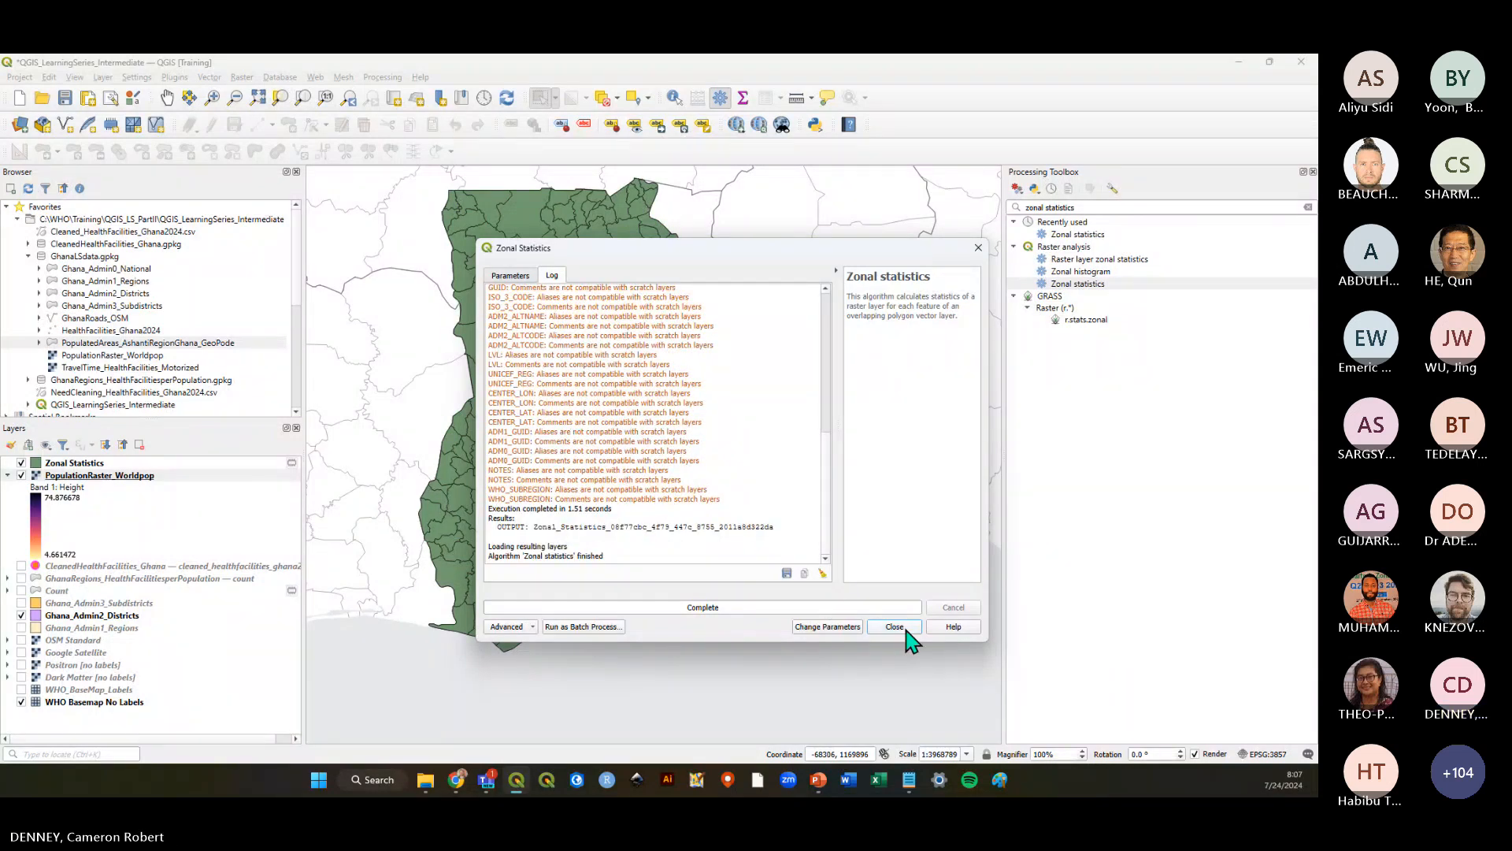
{"action": "scroll", "coordinate": [717, 512], "scroll_direction": "up", "scroll_amount": 8}
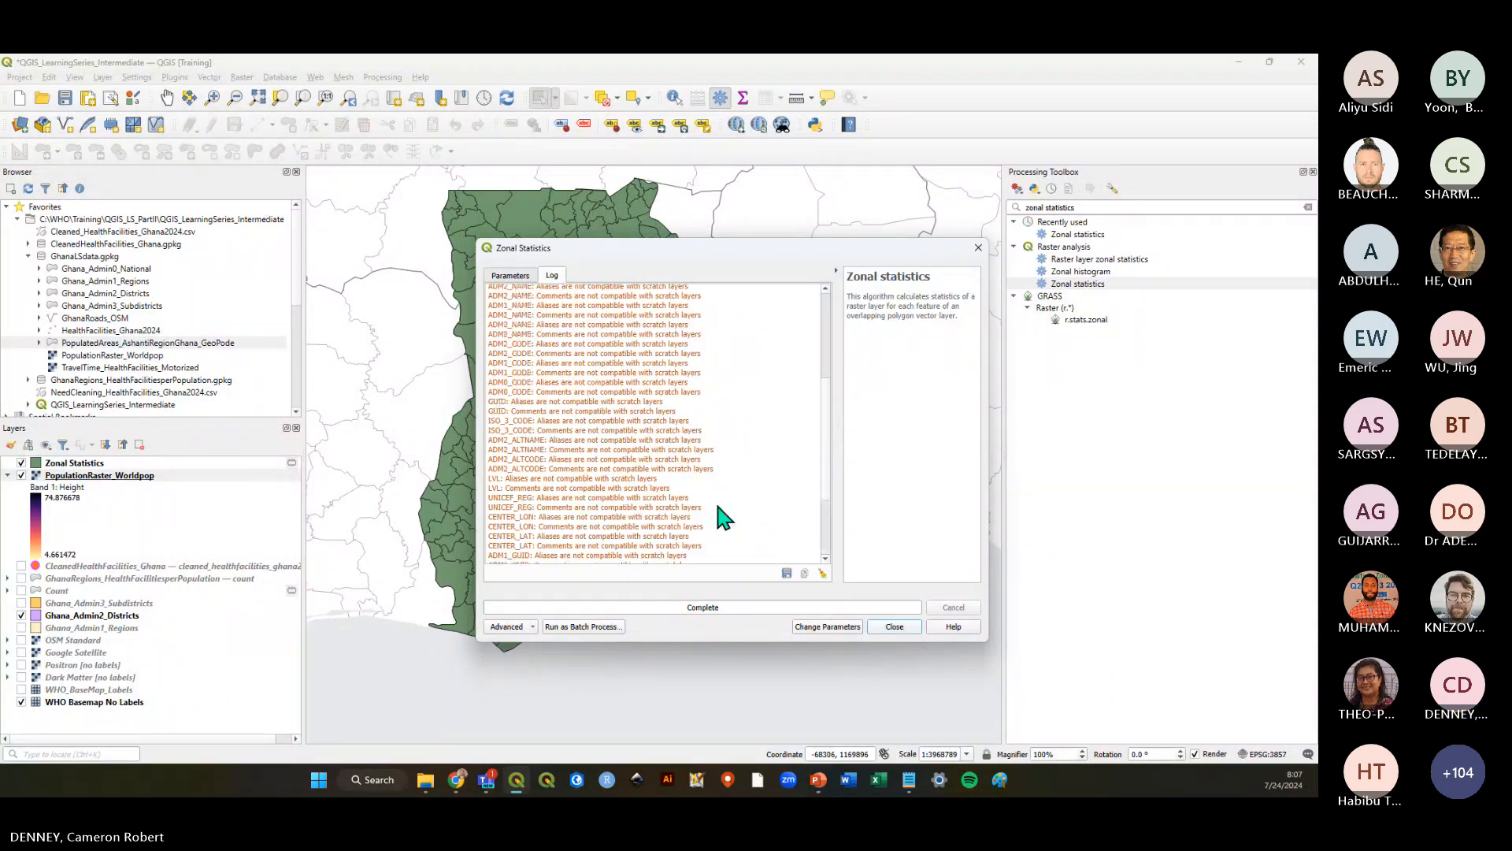
{"action": "left_click", "coordinate": [895, 628]}
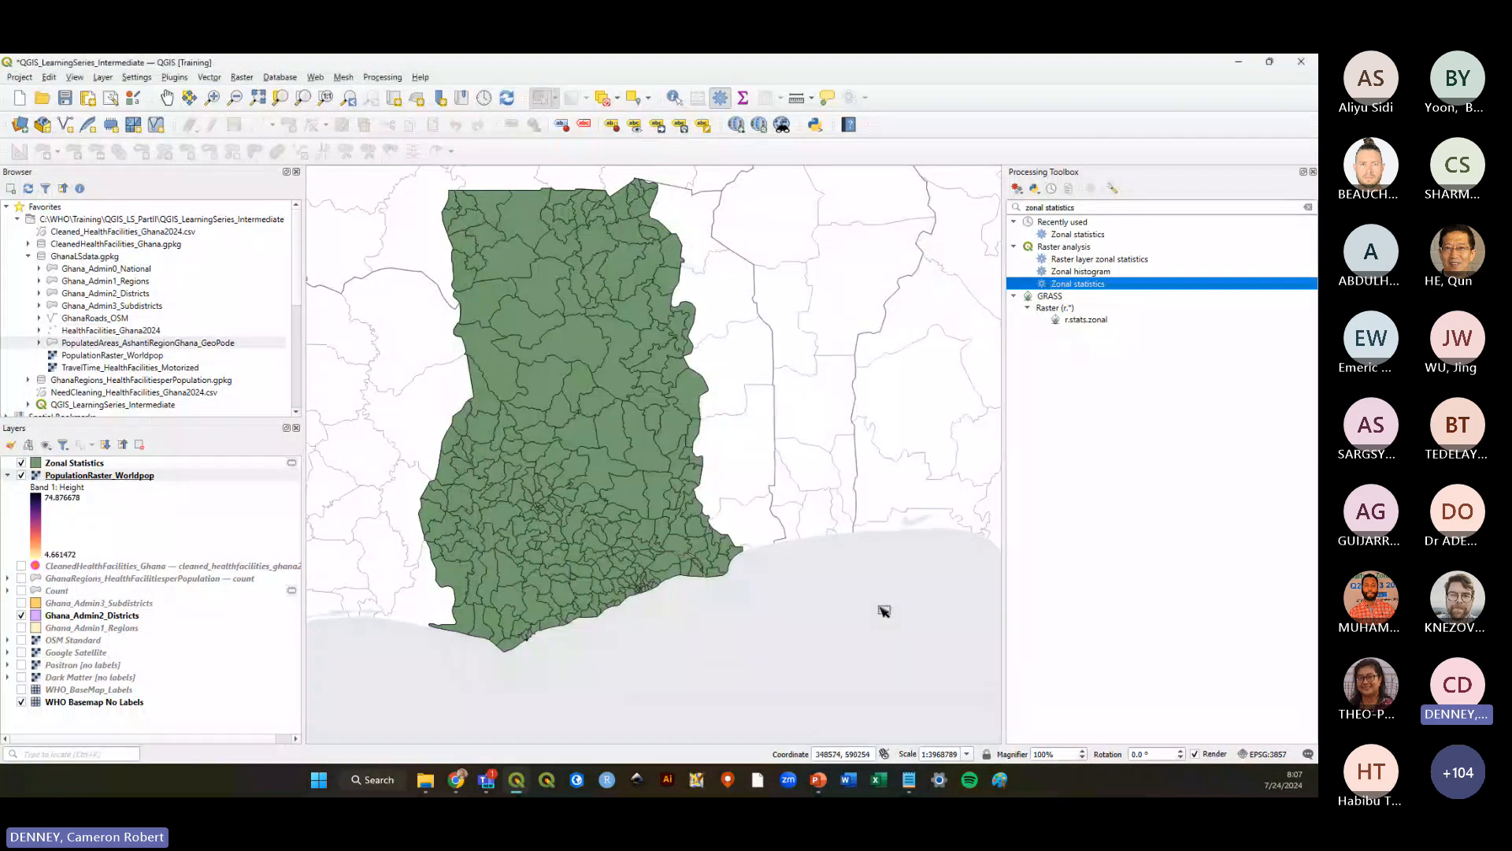
Hide the PopulationRaster_Worldpop and Ghana_Admin2_Districts layers, select the Zonal Statistics layer, and save the project
{"action": "left_click", "coordinate": [21, 476]}
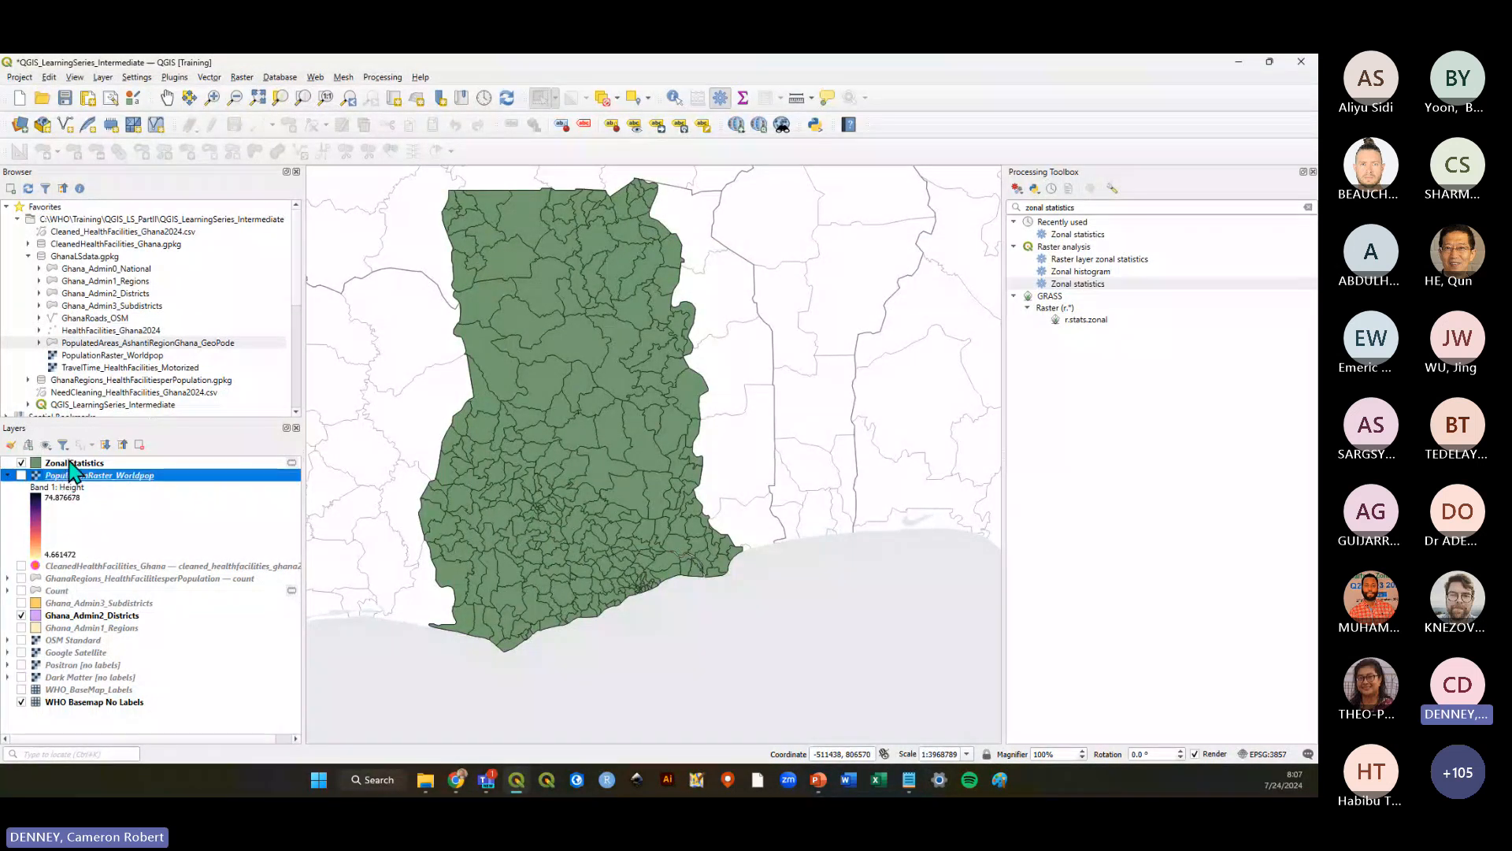
{"action": "left_click", "coordinate": [71, 464]}
{"action": "left_click", "coordinate": [22, 615]}
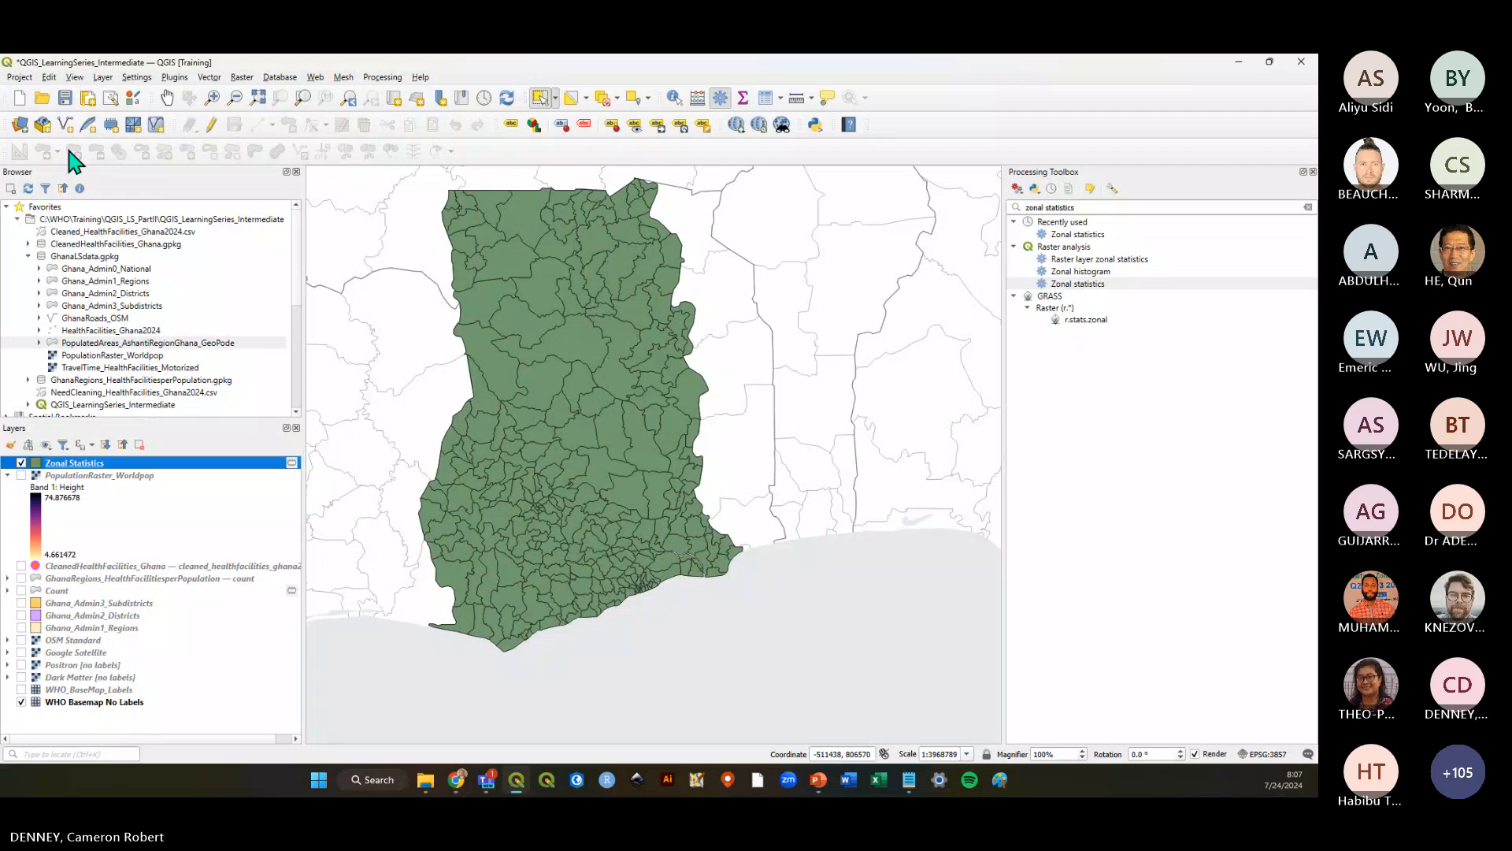
{"action": "left_click", "coordinate": [66, 98]}
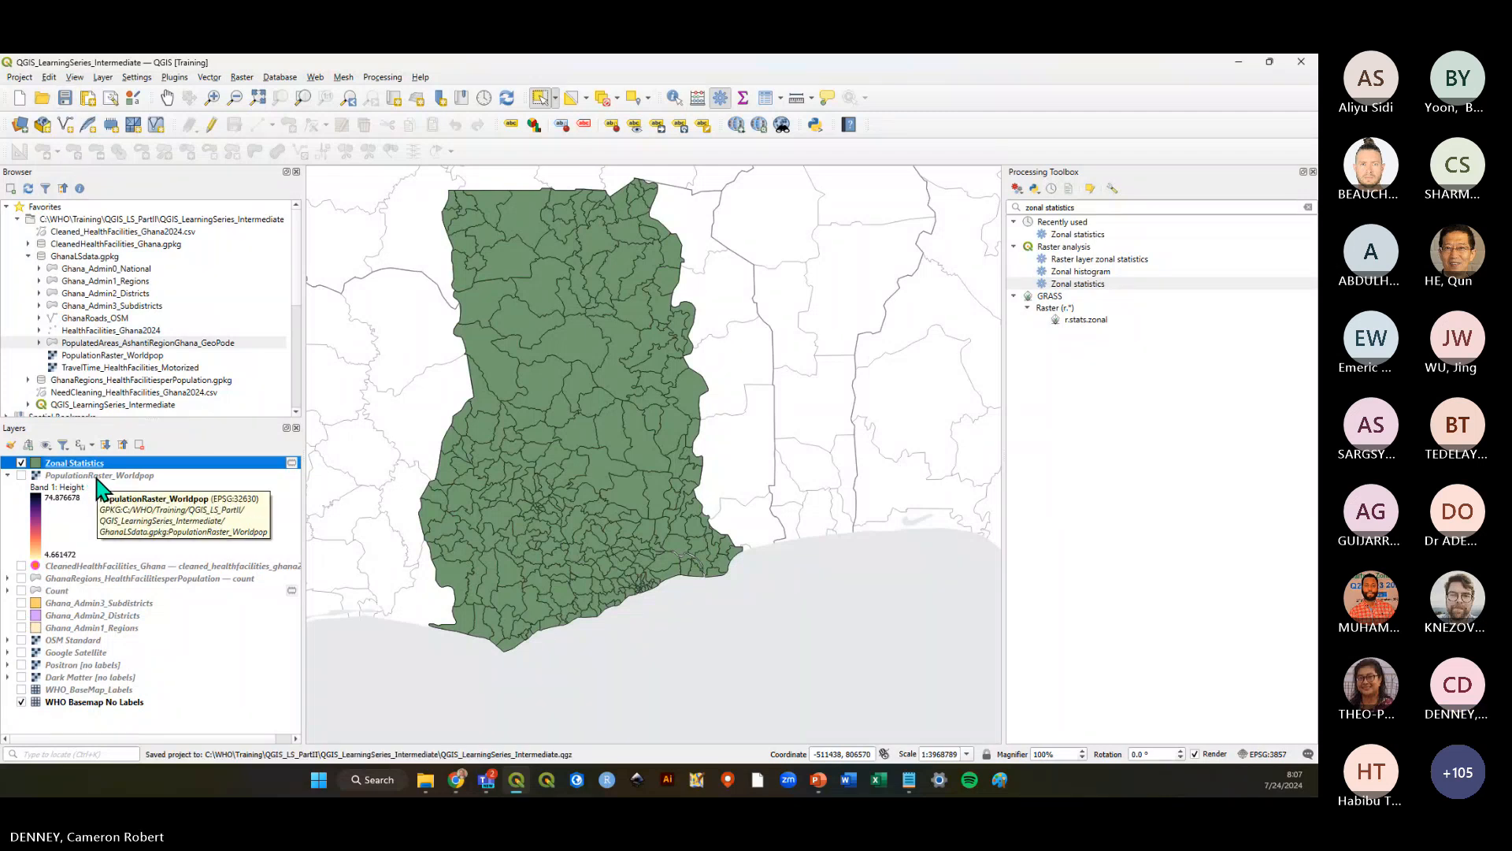
{"action": "left_click", "coordinate": [122, 719]}
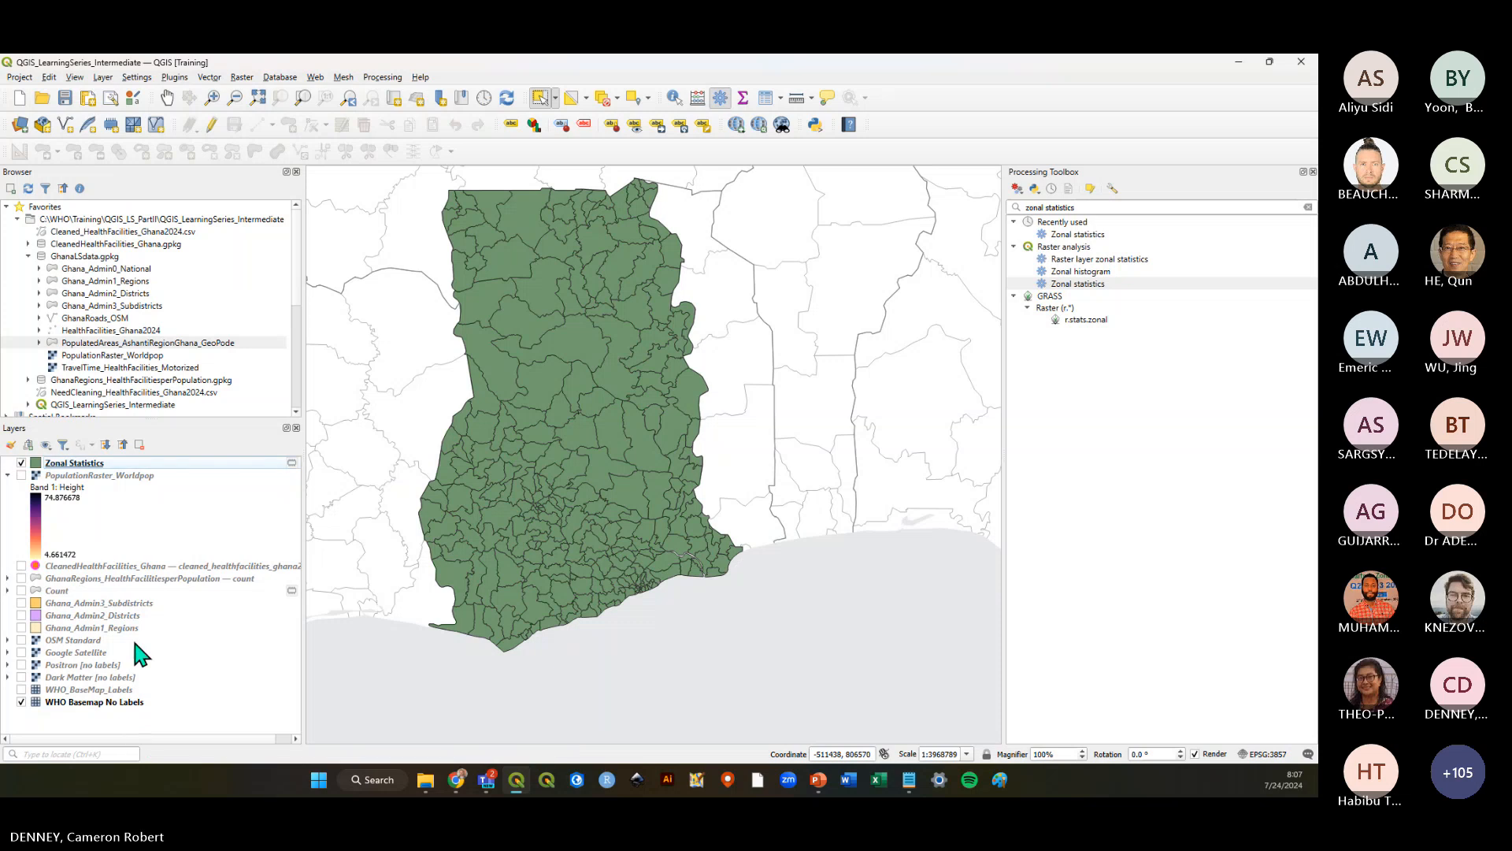
{"action": "left_click", "coordinate": [104, 466]}
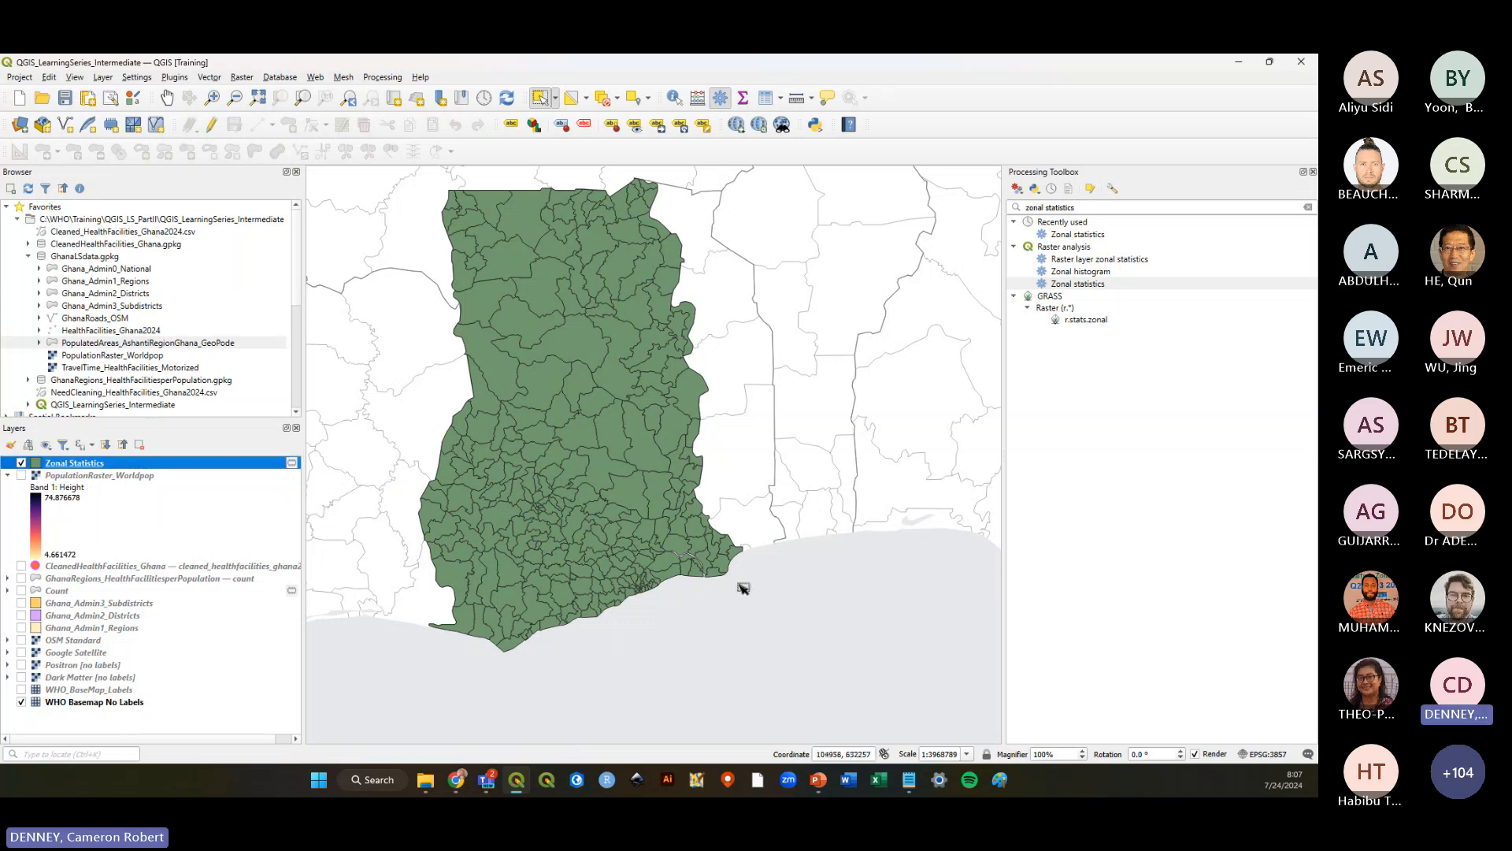
{"action": "scroll", "coordinate": [745, 586], "scroll_direction": "down", "scroll_amount": 1}
{"action": "scroll", "coordinate": [651, 557], "scroll_direction": "up", "scroll_amount": 1}
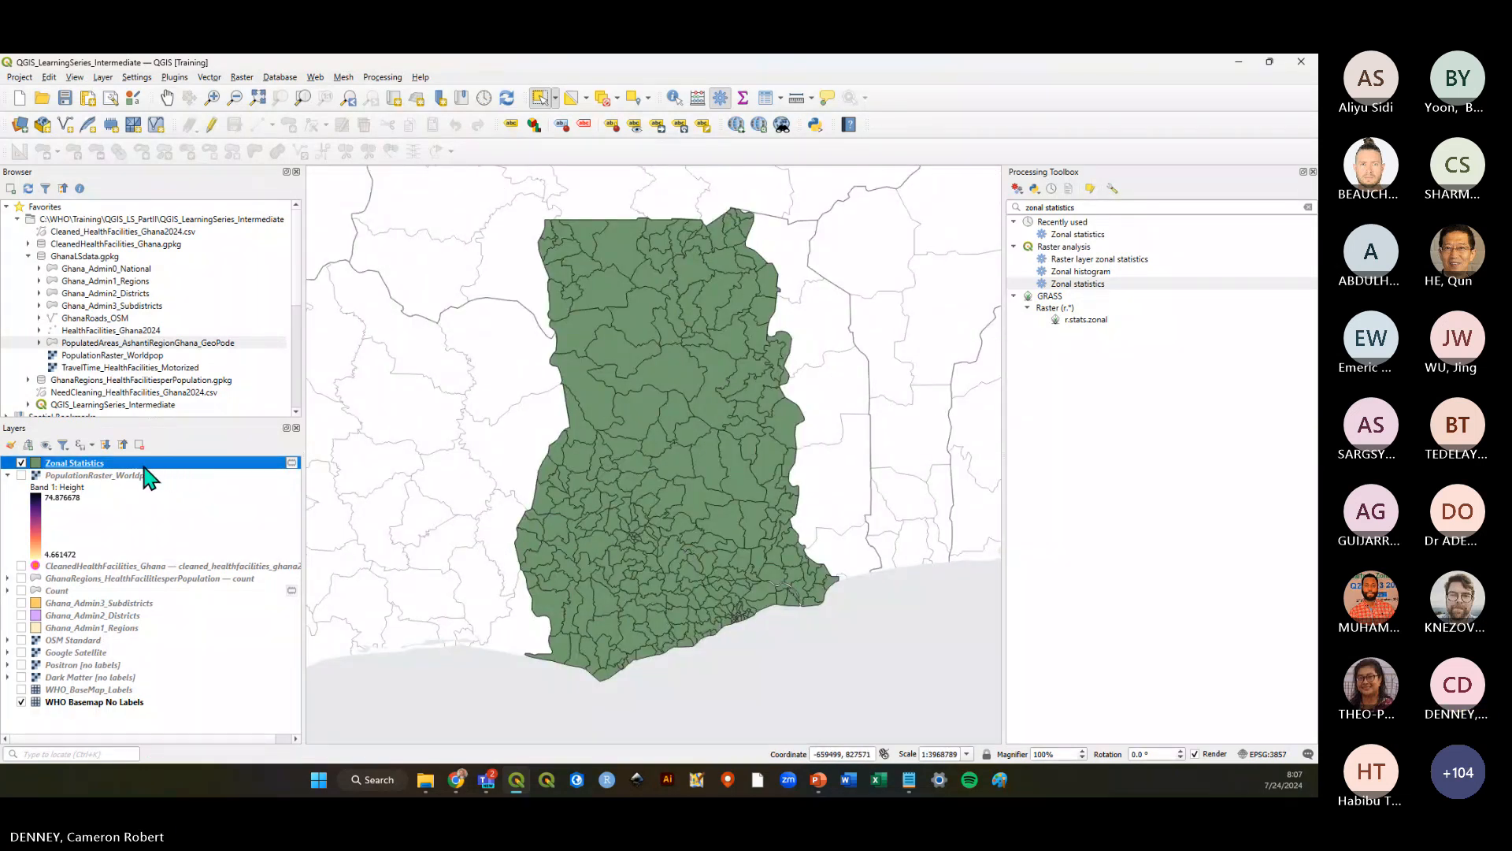
{"action": "left_click", "coordinate": [1087, 571]}
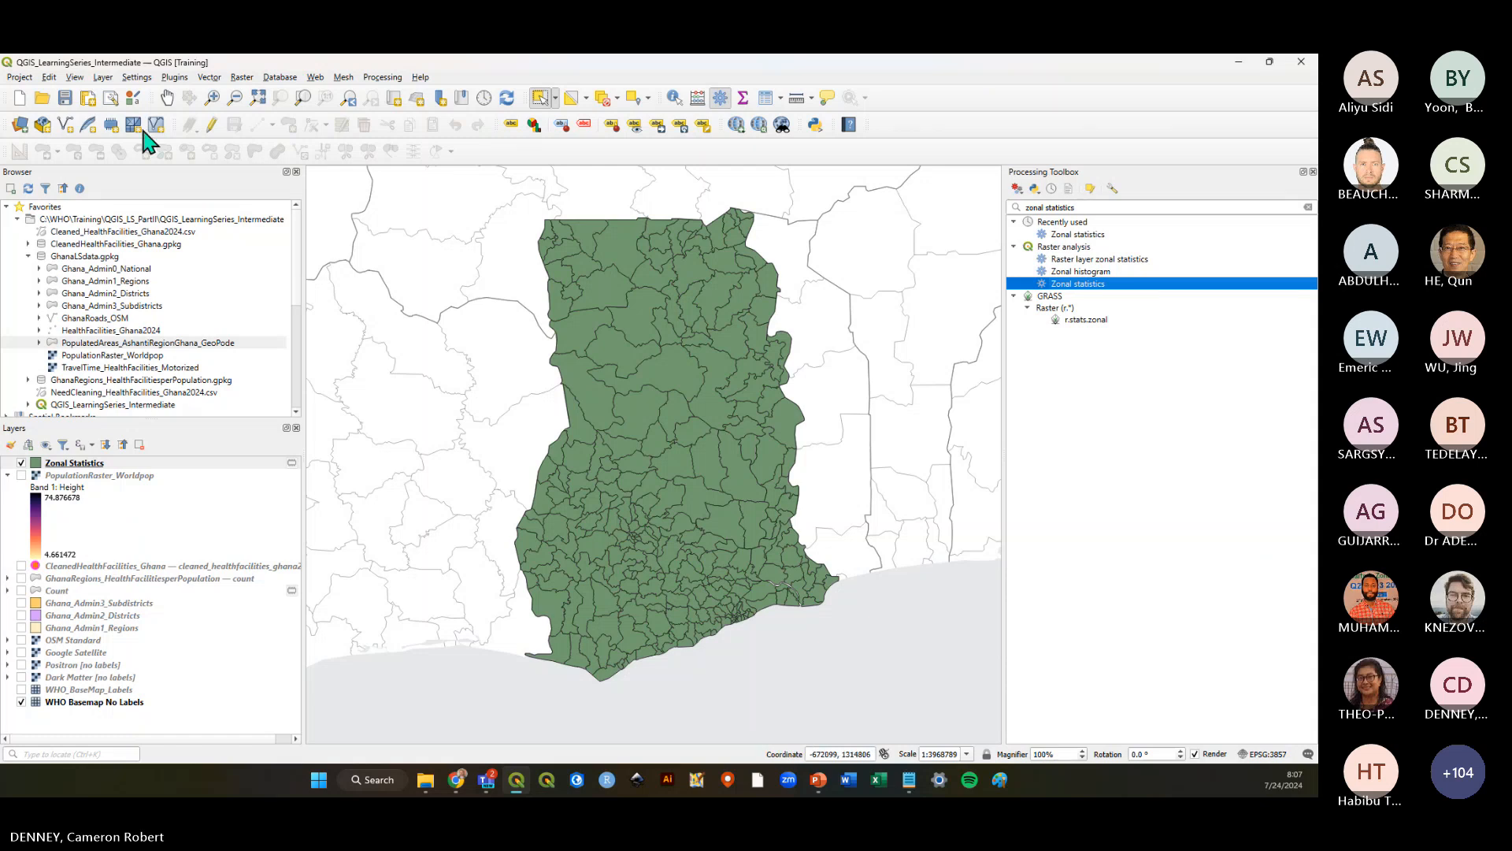
Save the project and bring up the available layer actions for the Zonal Statistics layer
{"action": "left_click", "coordinate": [65, 97]}
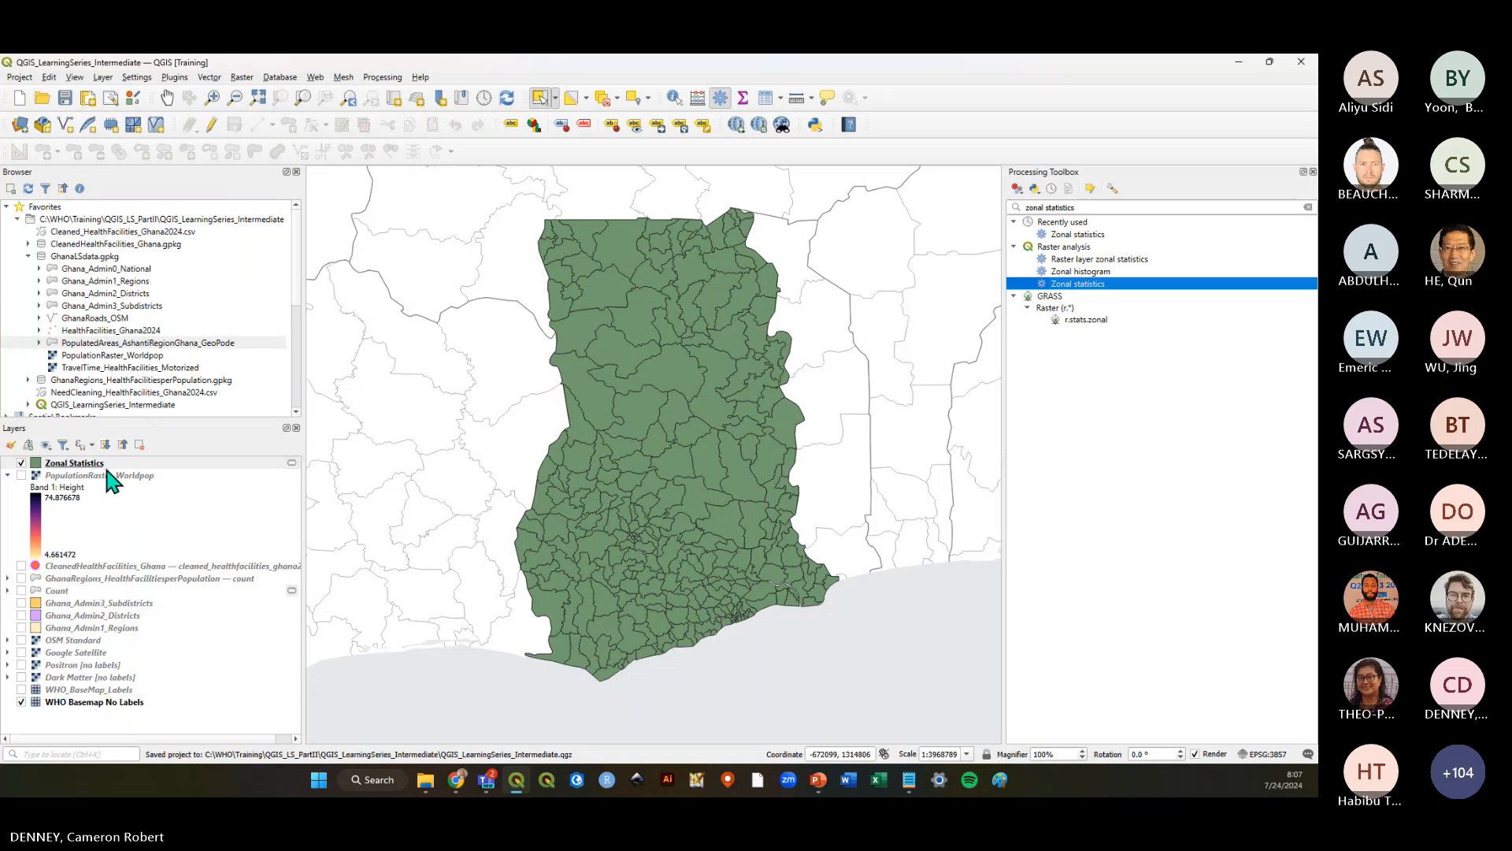
{"action": "right_click", "coordinate": [106, 463]}
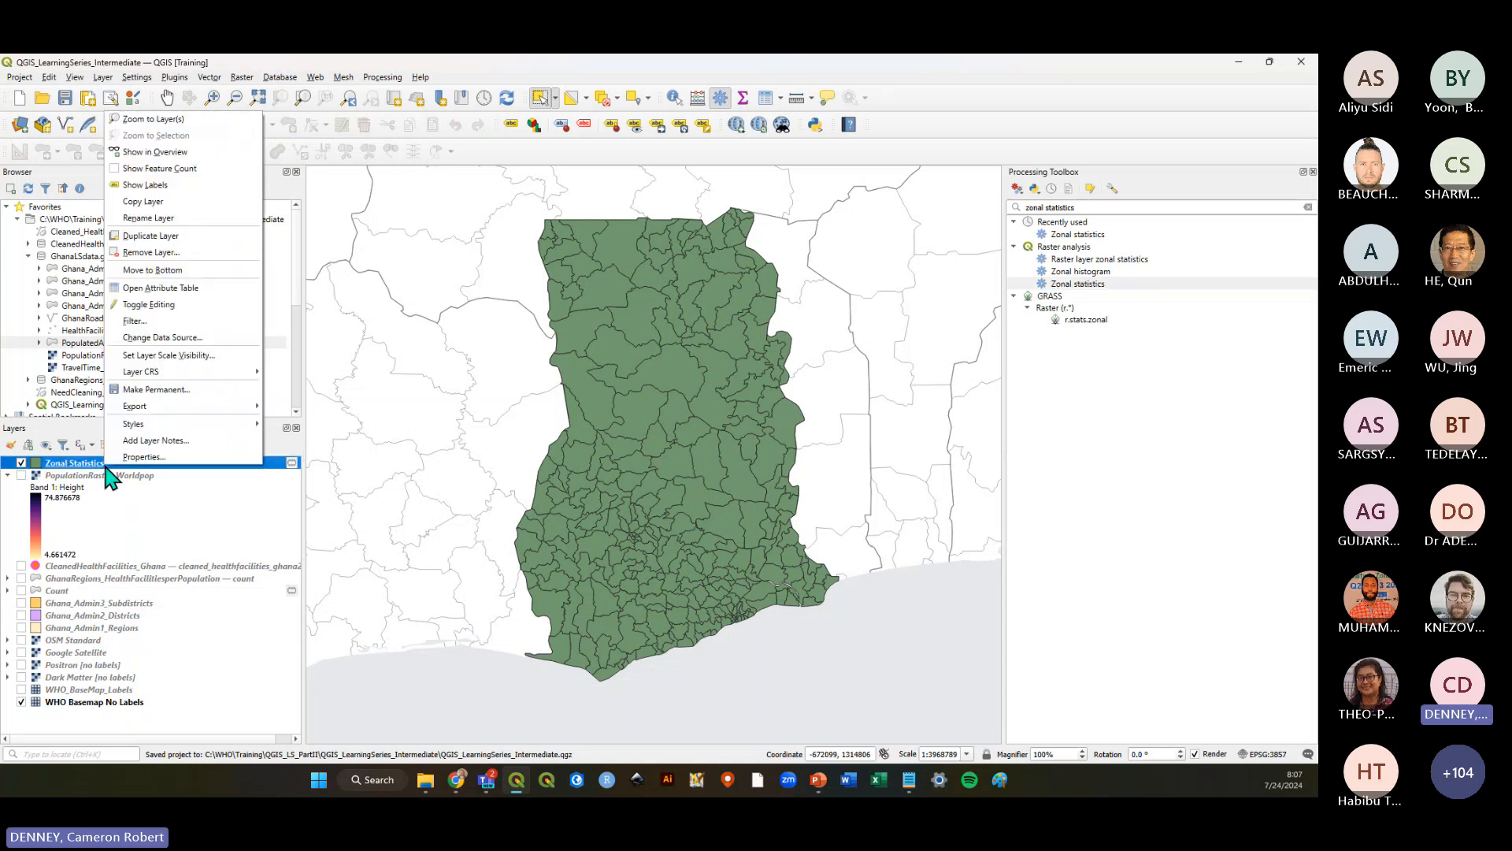
Examine the _count, _sum and _mean columns in the attribute table of the Zonal Statistics layer
{"action": "left_click", "coordinate": [182, 288]}
{"action": "left_click_drag", "start_coordinate": [492, 596], "coordinate": [1222, 601]}
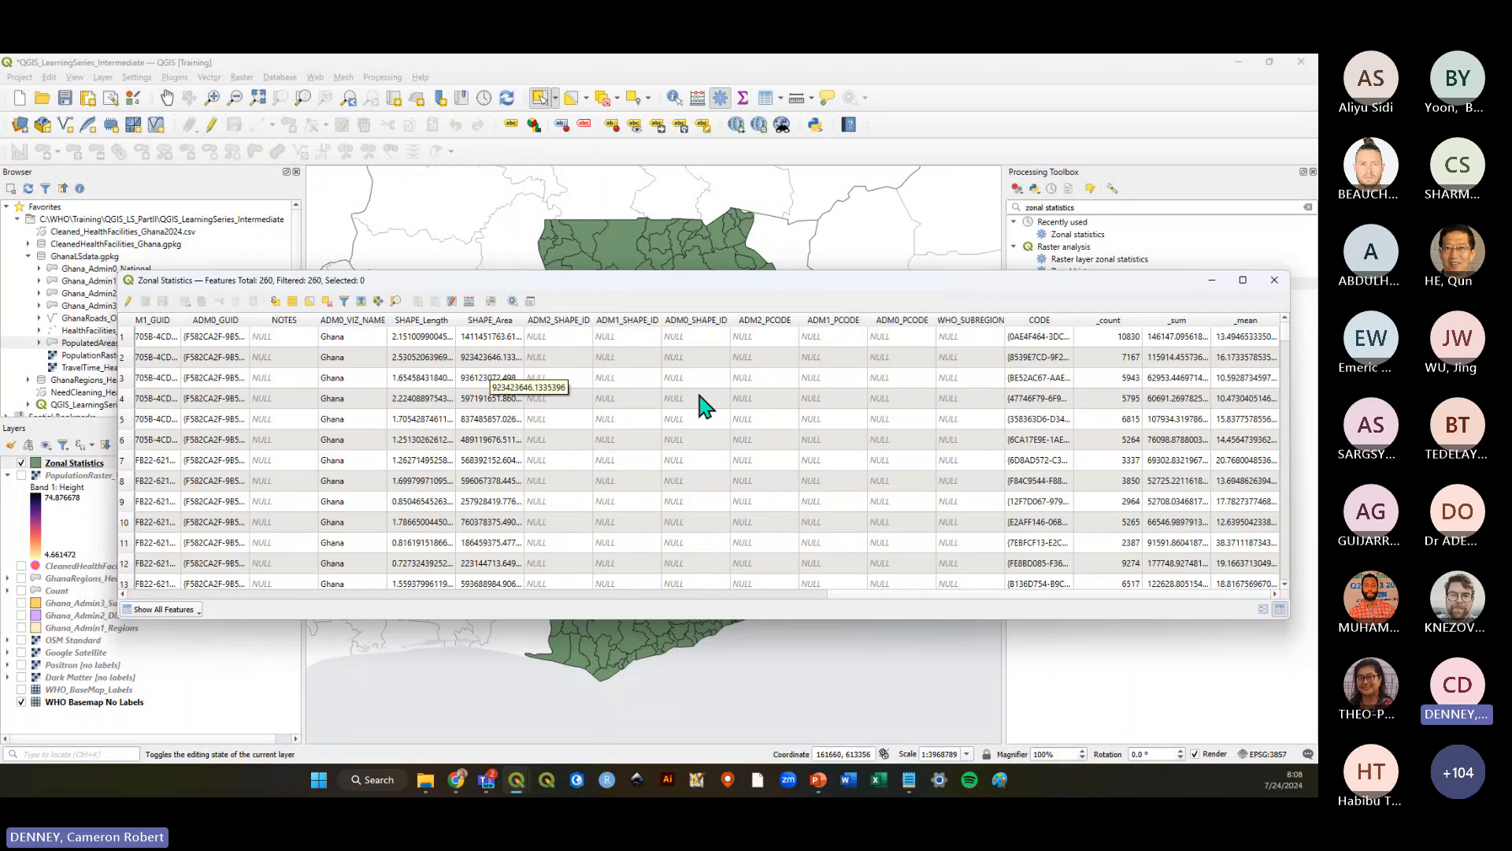
{"action": "left_click", "coordinate": [1271, 285]}
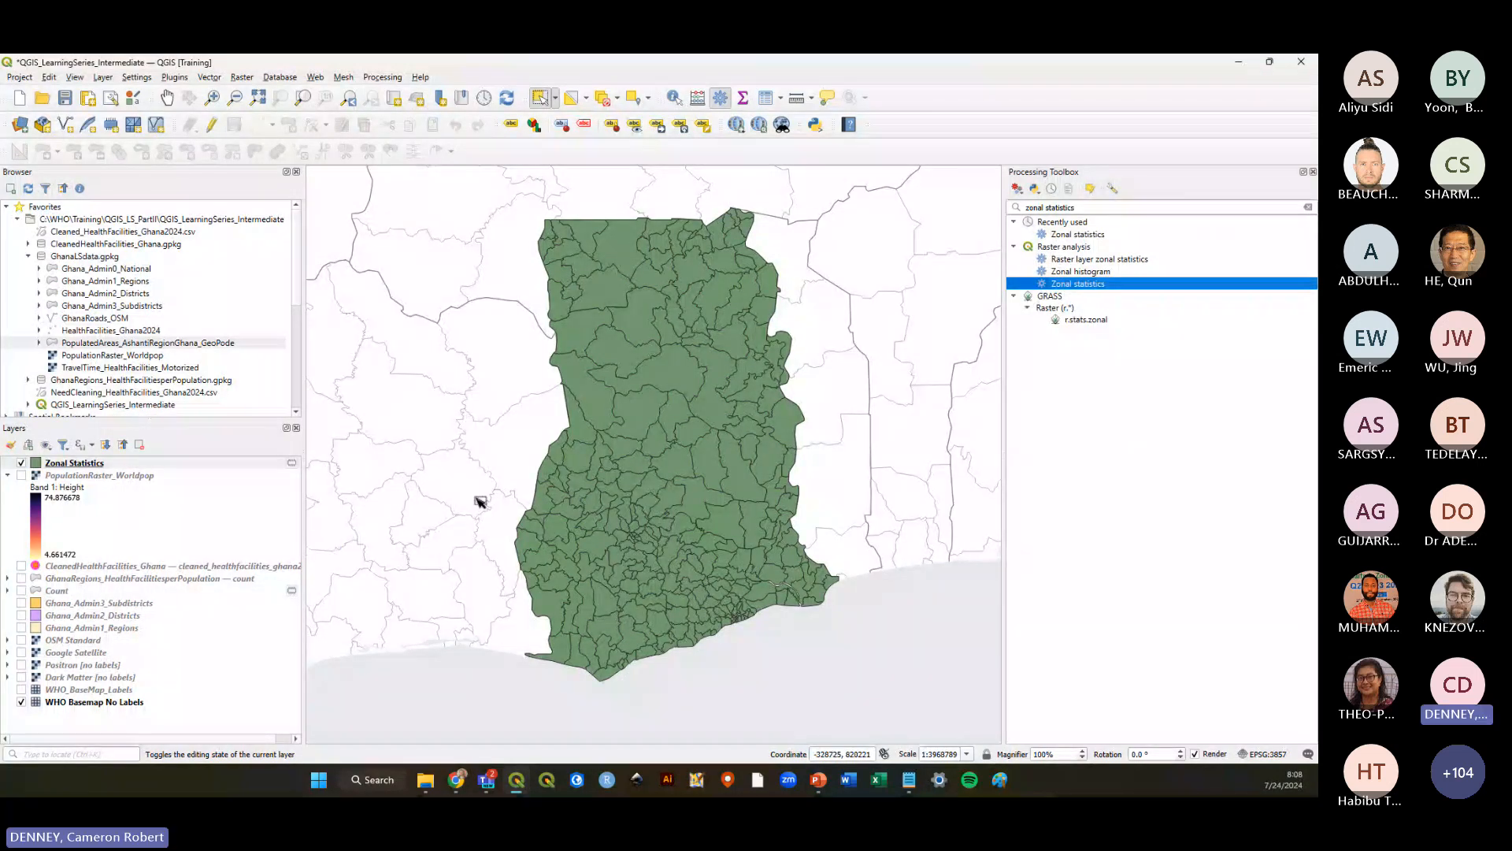
Collapse the legend of the PopulationRaster_Worldpop layer and save the project
{"action": "left_click", "coordinate": [8, 475]}
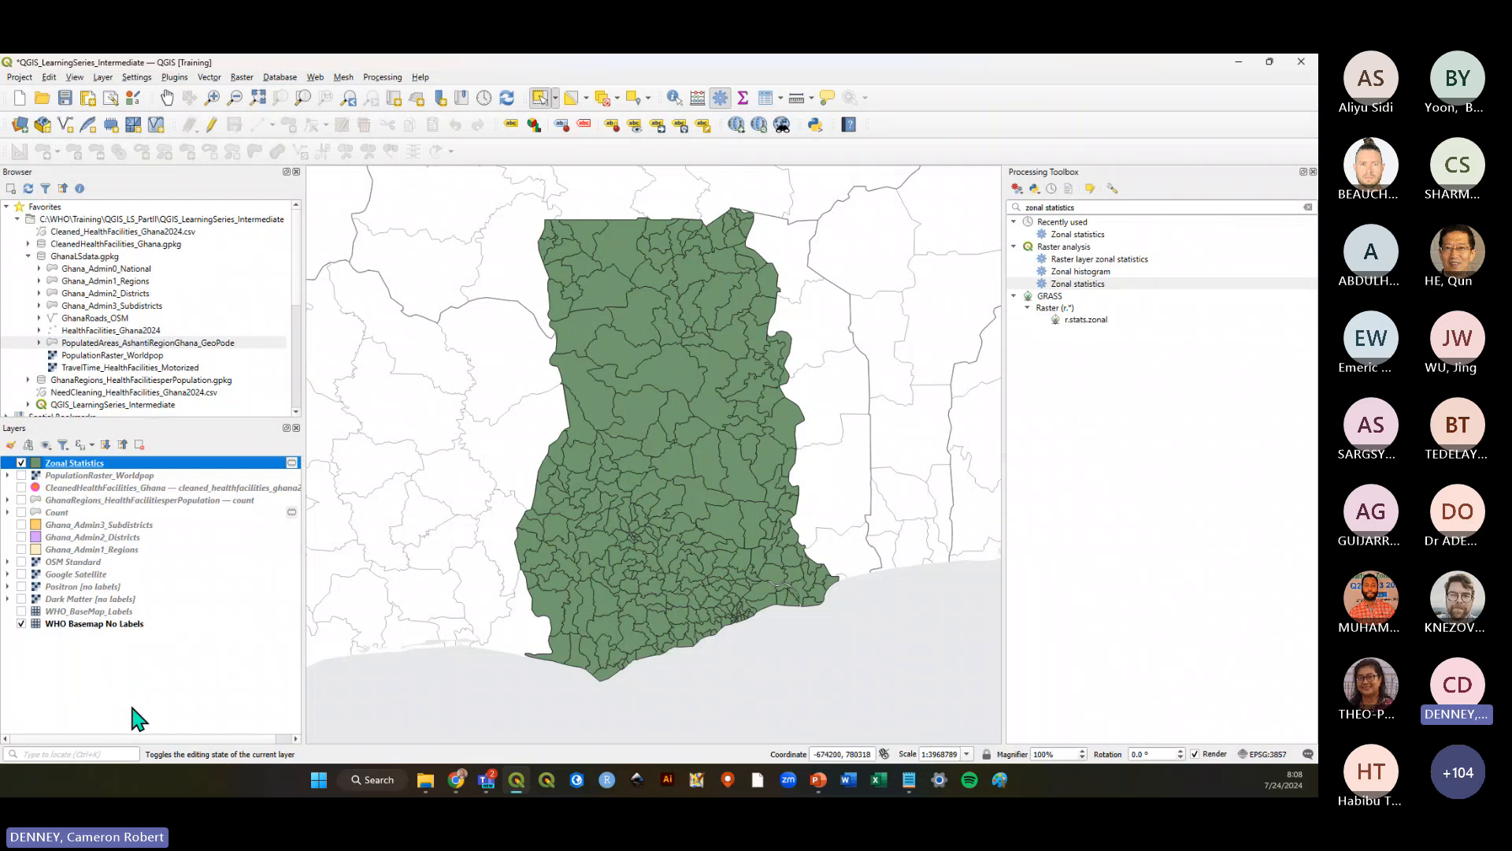
{"action": "left_click", "coordinate": [63, 99]}
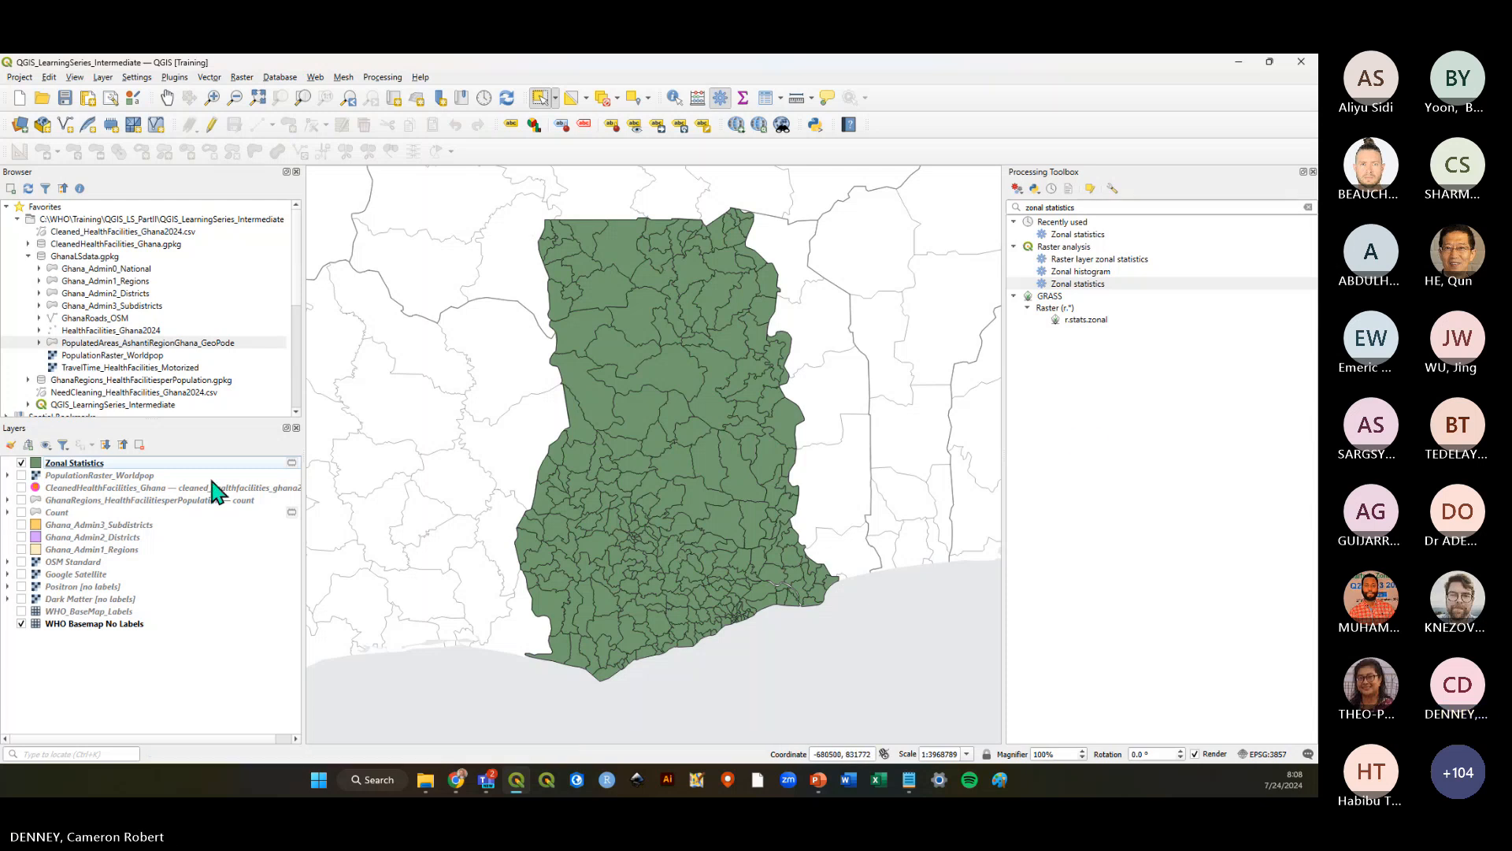
Style the Zonal Statistics layer with Graduated symbology on the _sum field, classify it, and save the project
{"action": "left_click", "coordinate": [11, 445]}
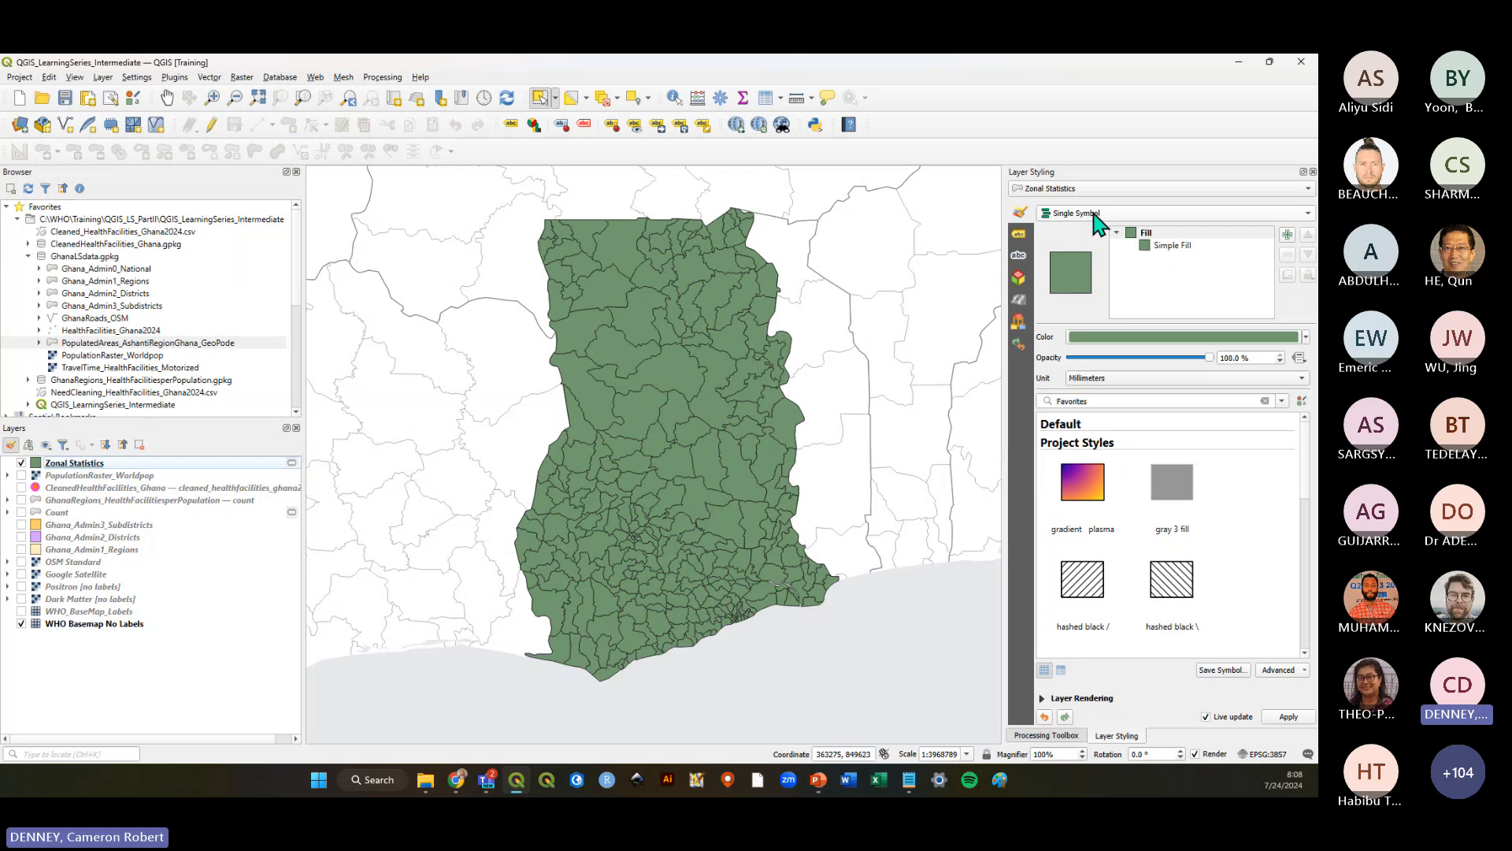
{"action": "left_click", "coordinate": [123, 464]}
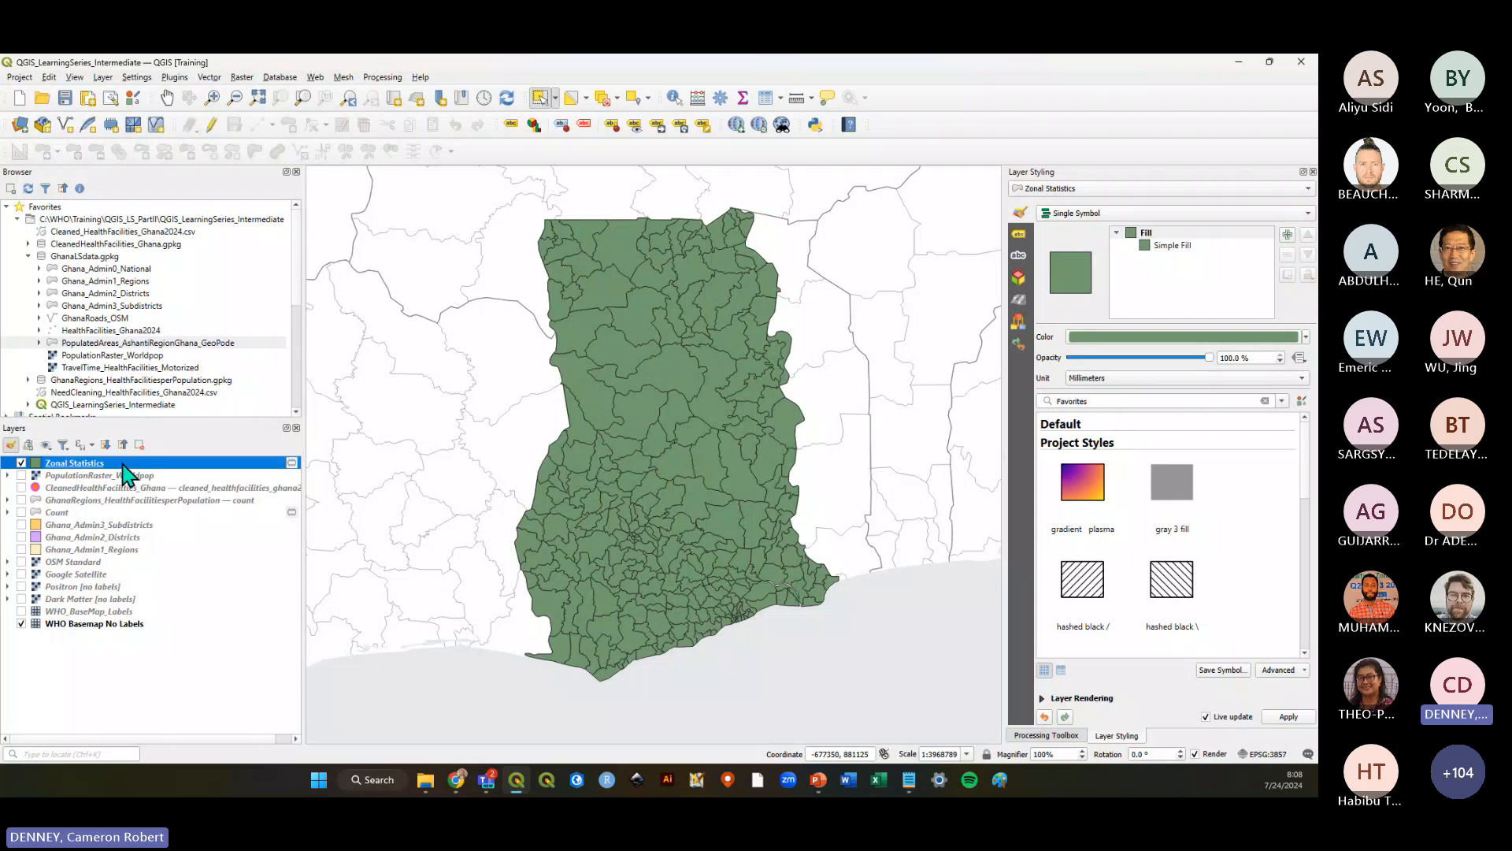
{"action": "left_click", "coordinate": [1087, 214]}
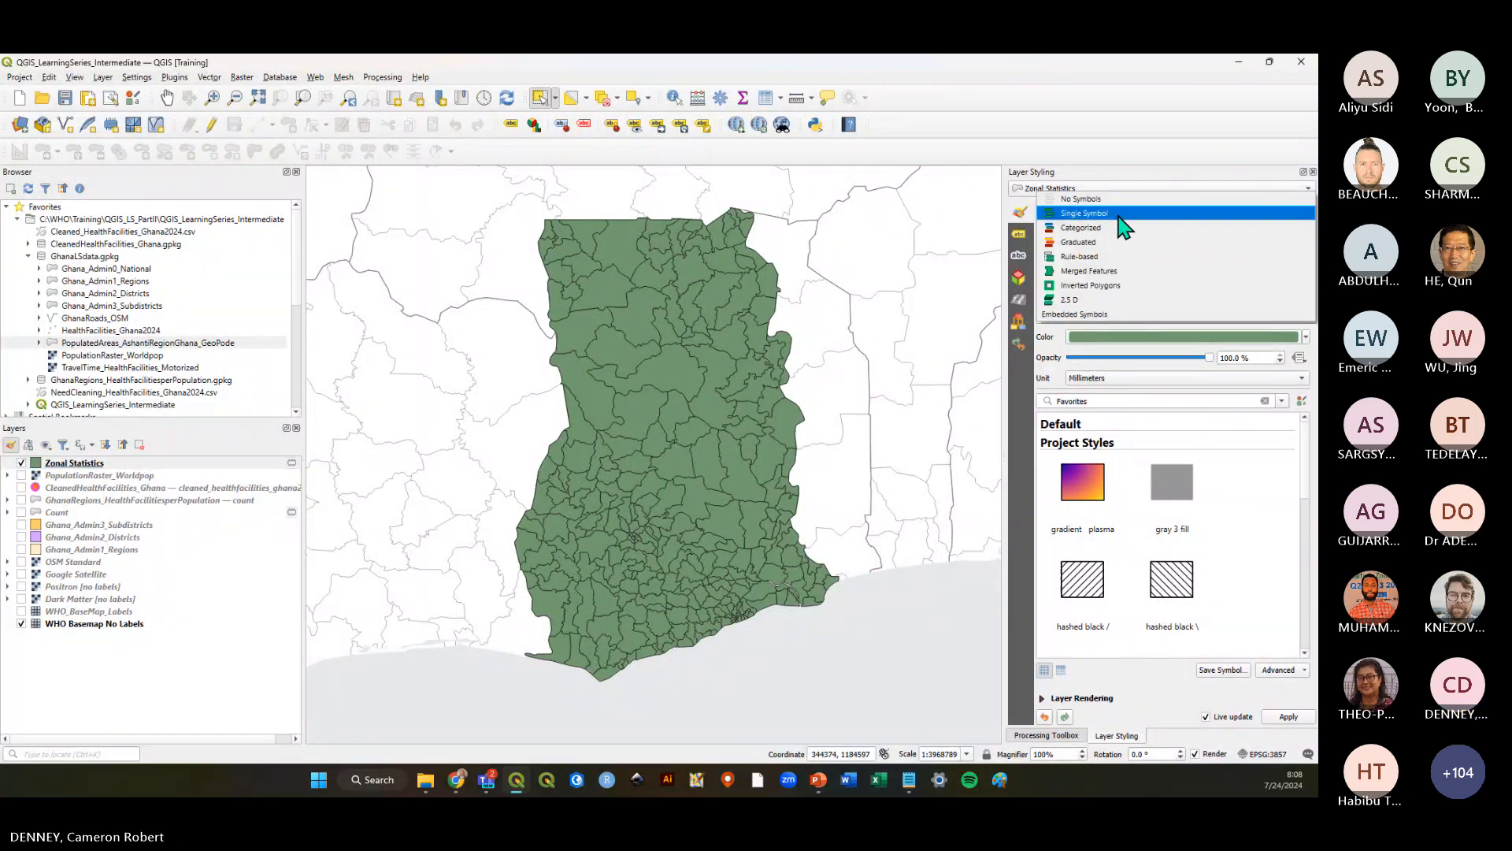
{"action": "left_click", "coordinate": [1085, 250]}
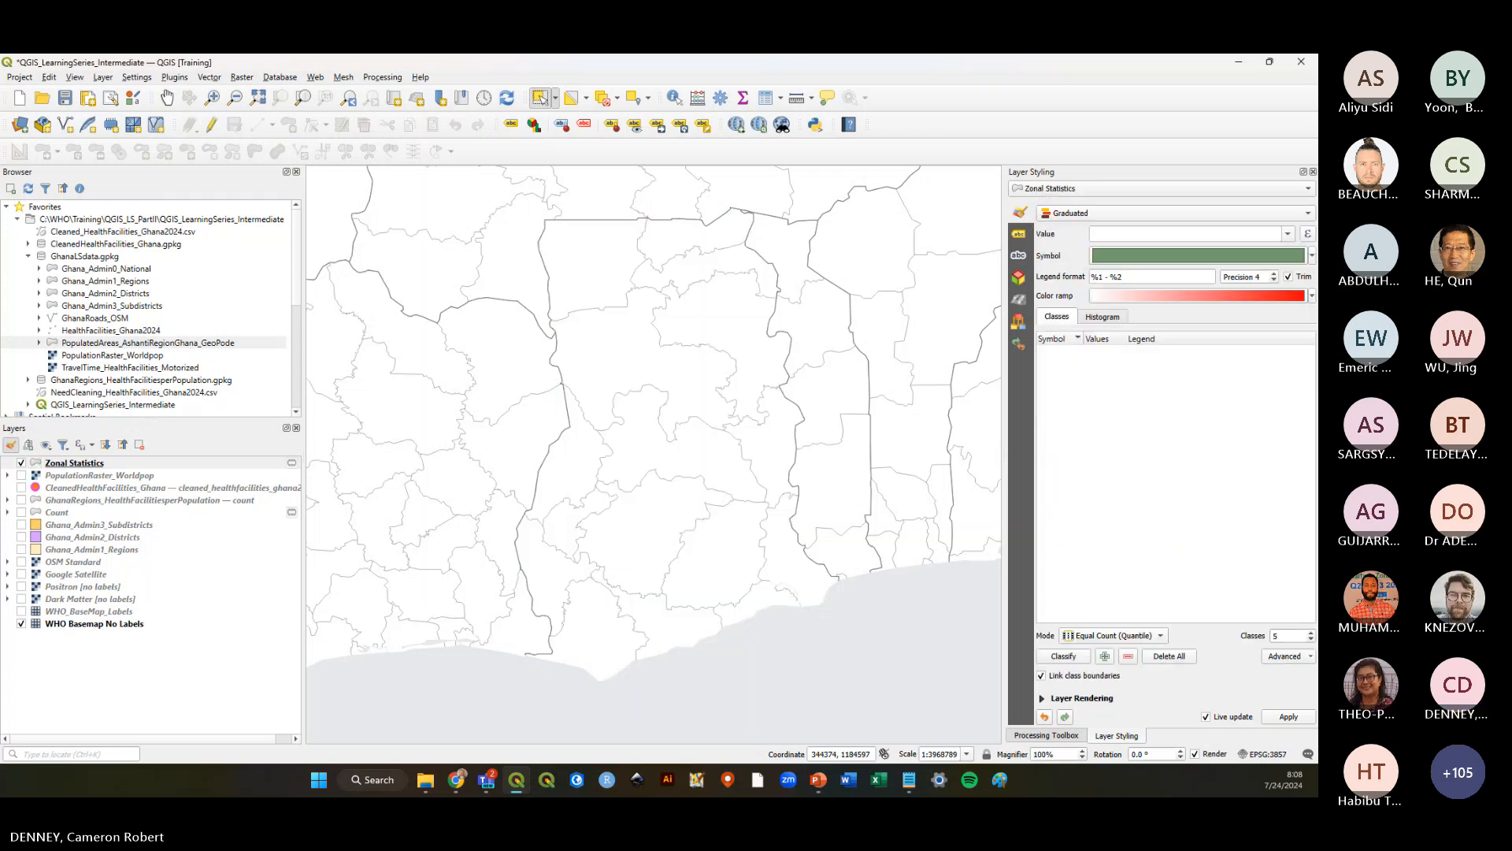
{"action": "left_click", "coordinate": [1287, 233]}
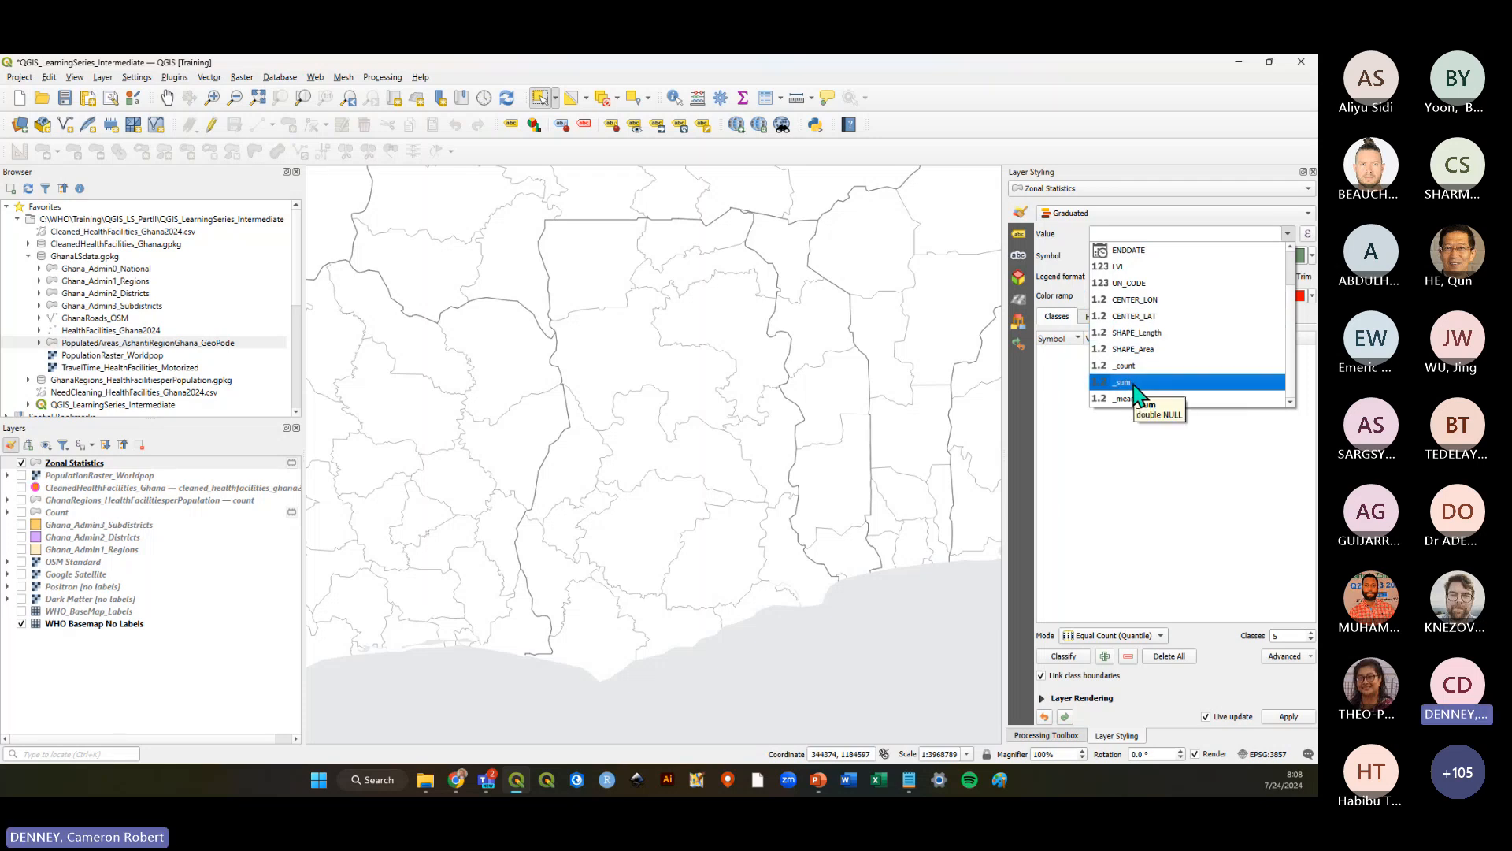
{"action": "left_click", "coordinate": [1135, 383]}
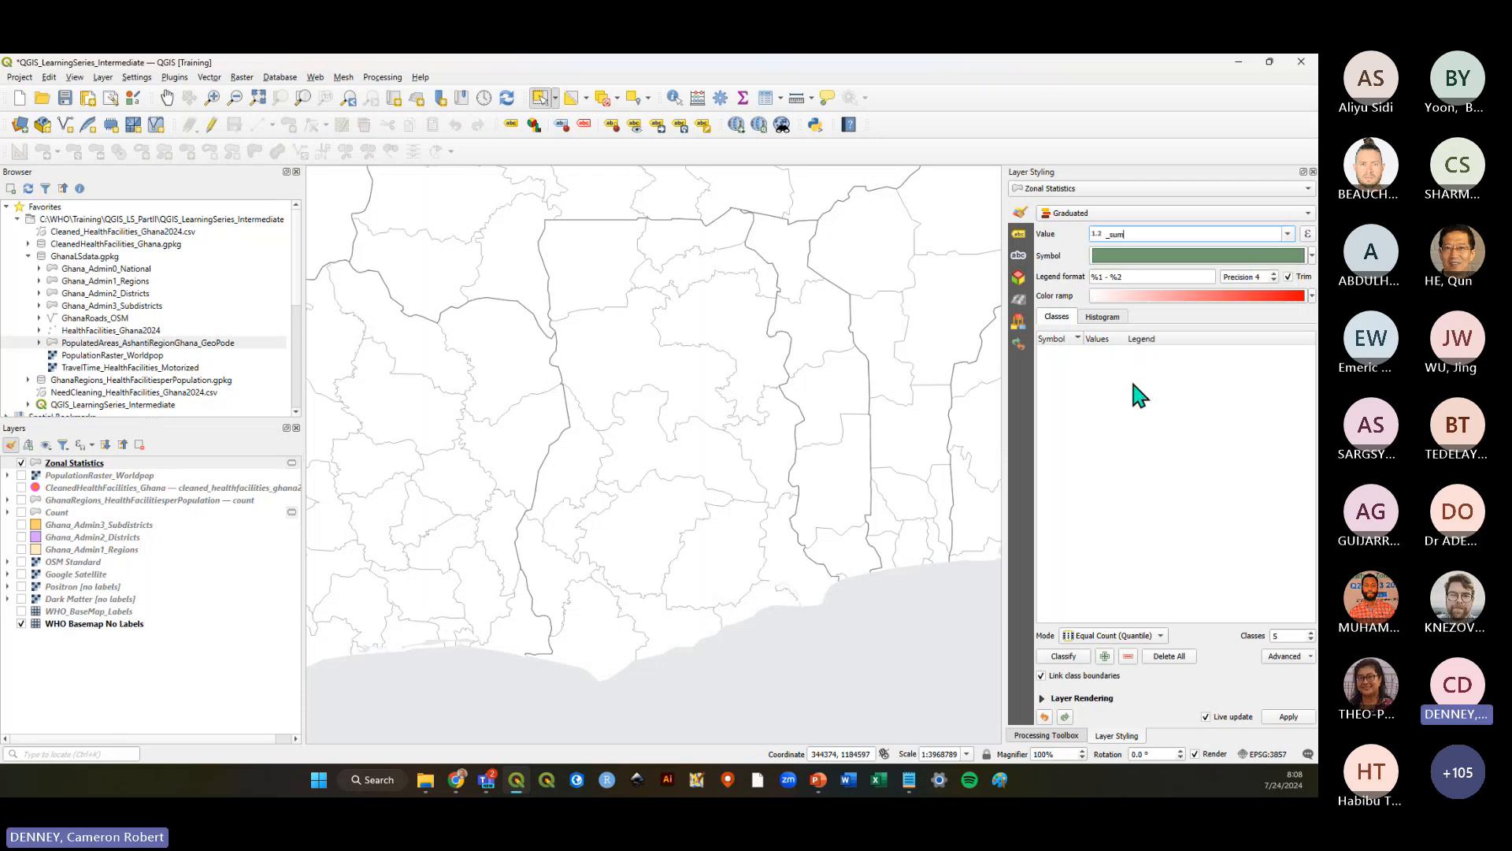
{"action": "left_click", "coordinate": [1068, 659]}
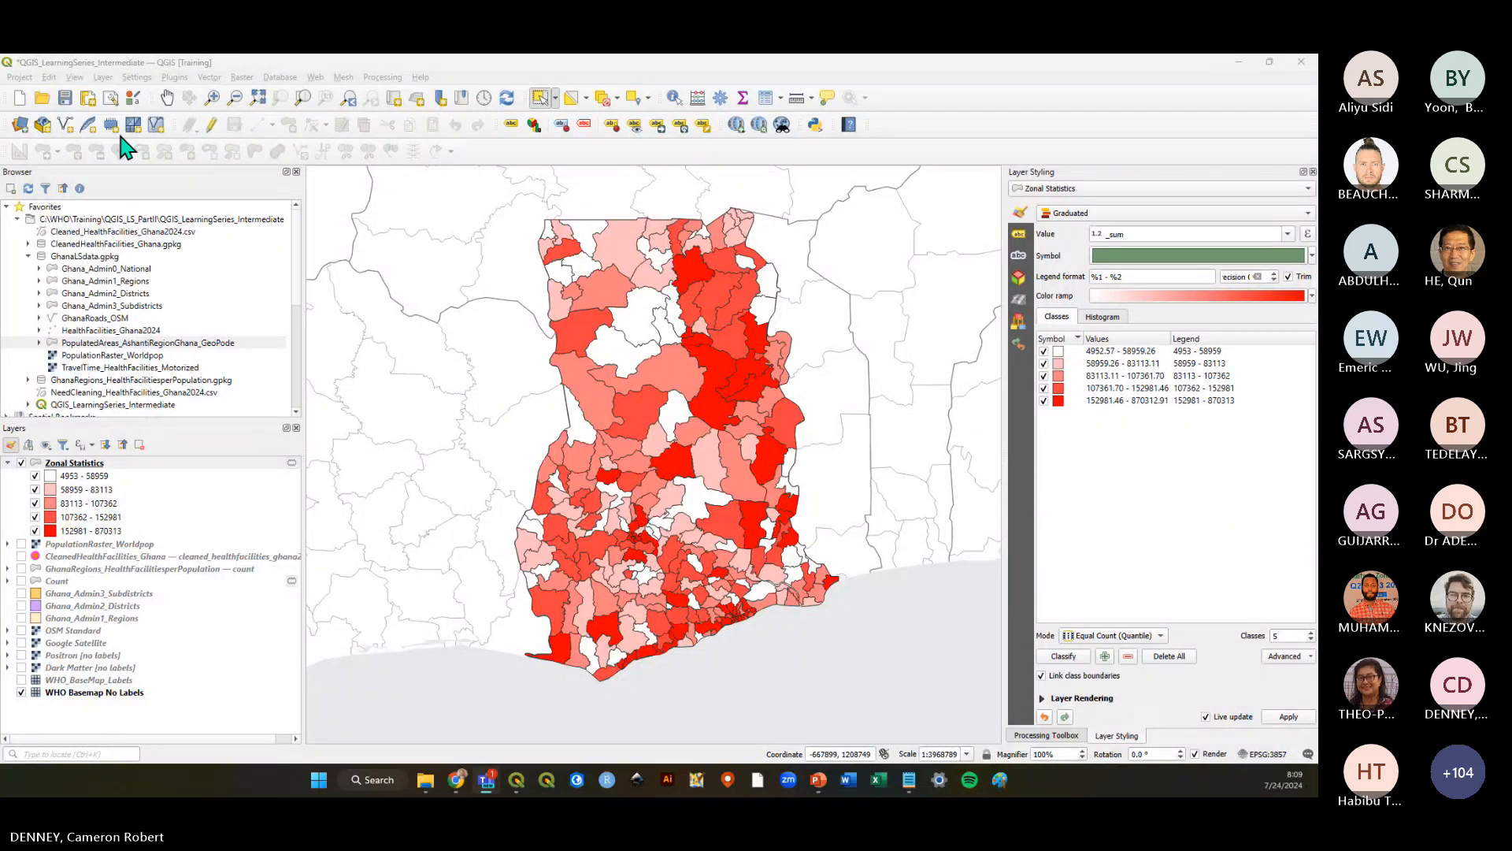
{"action": "key", "text": "ctrl+s"}
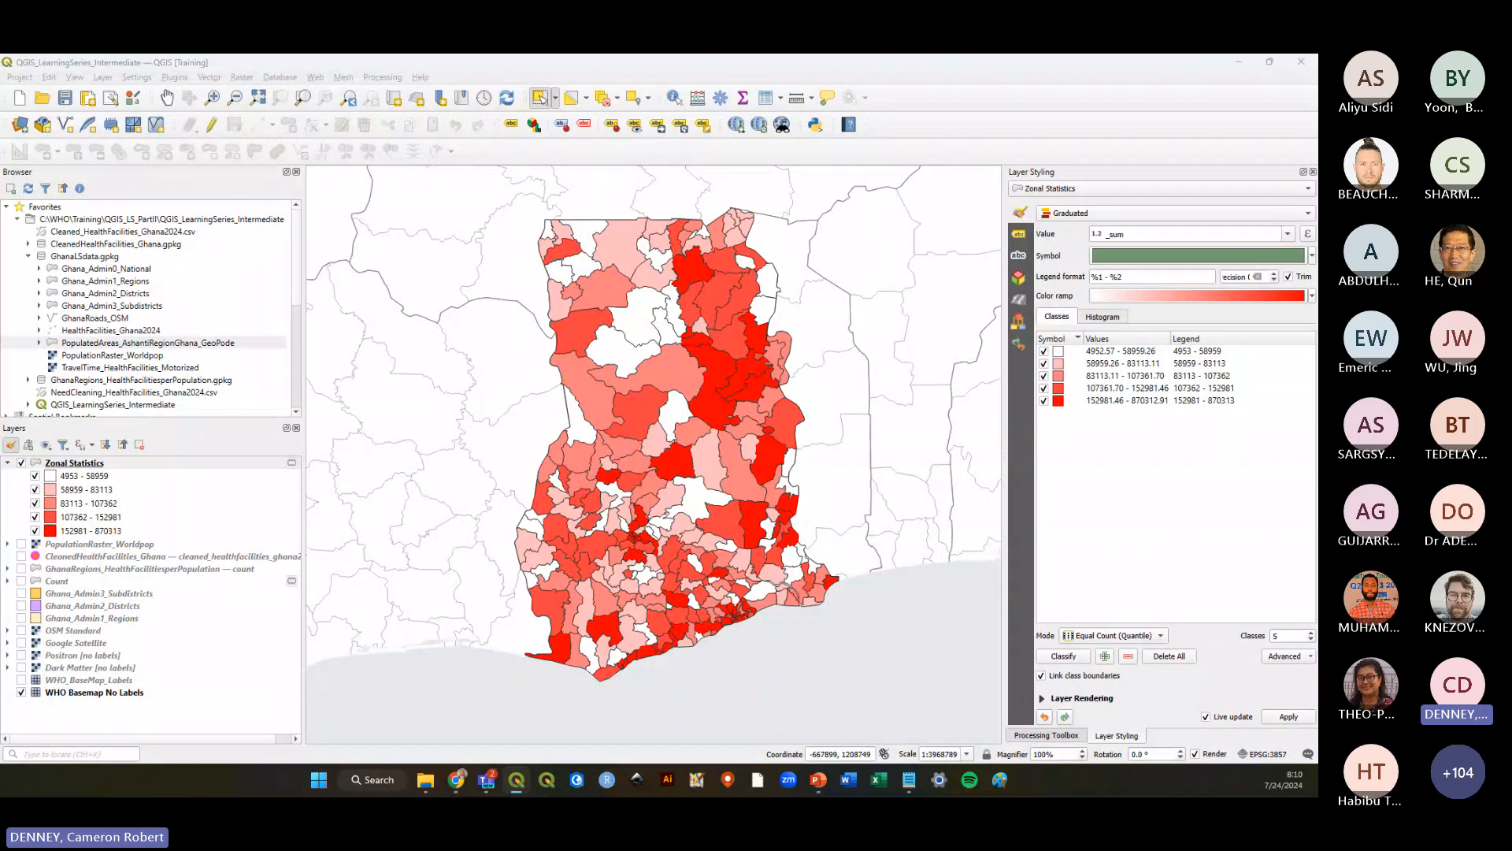
Switch to QGISII_LearningSeriesTutorial.pdf in the browser and review the Module 4 exercises through the extra TravelTime HealthFacilities Motorized raster practice
{"action": "key", "text": "alt+Tab"}
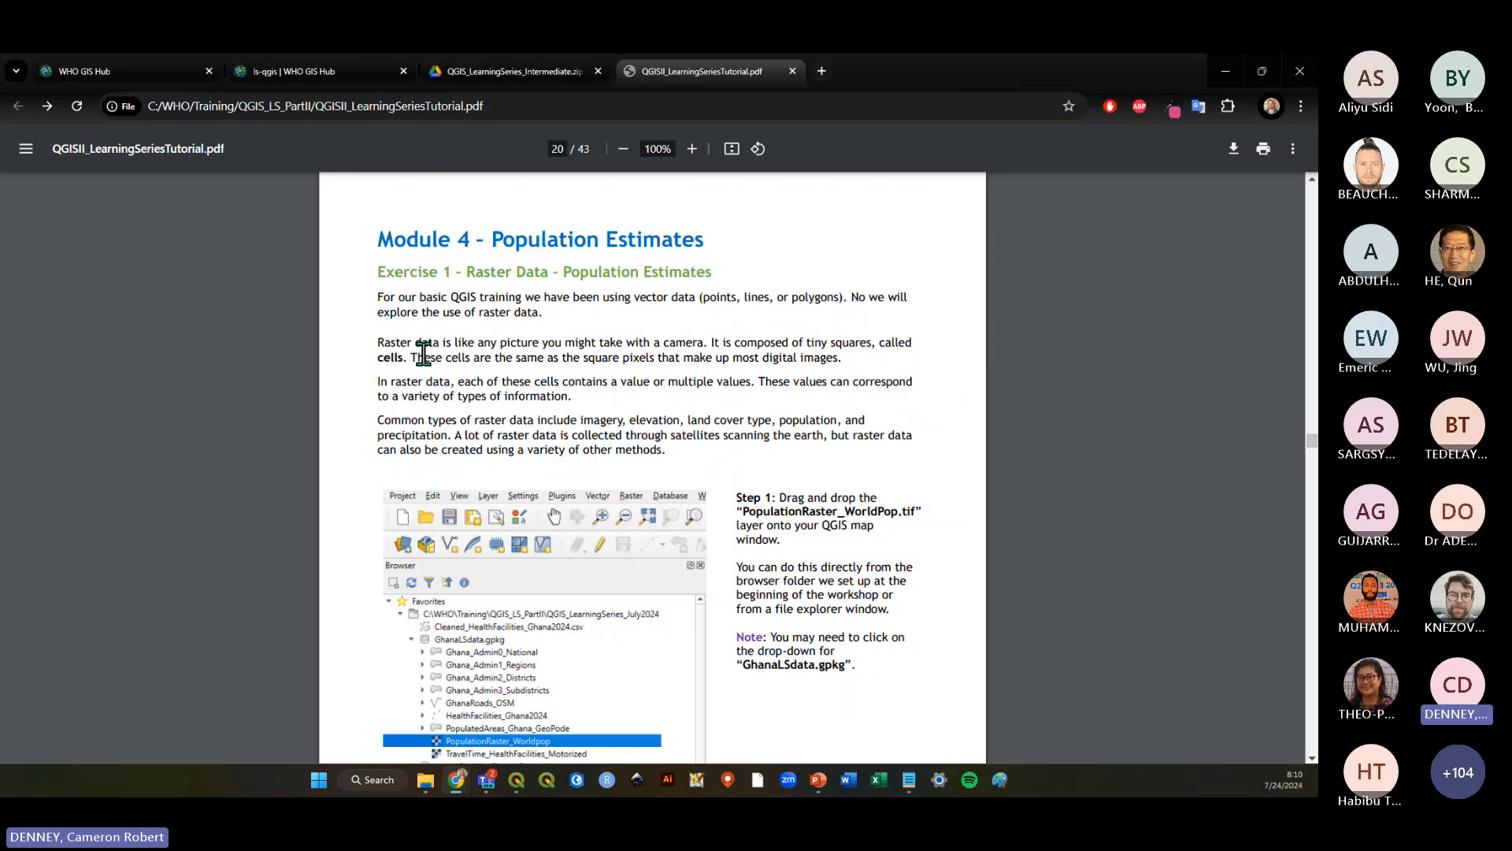
{"action": "scroll", "coordinate": [723, 529], "scroll_direction": "down", "scroll_amount": 3}
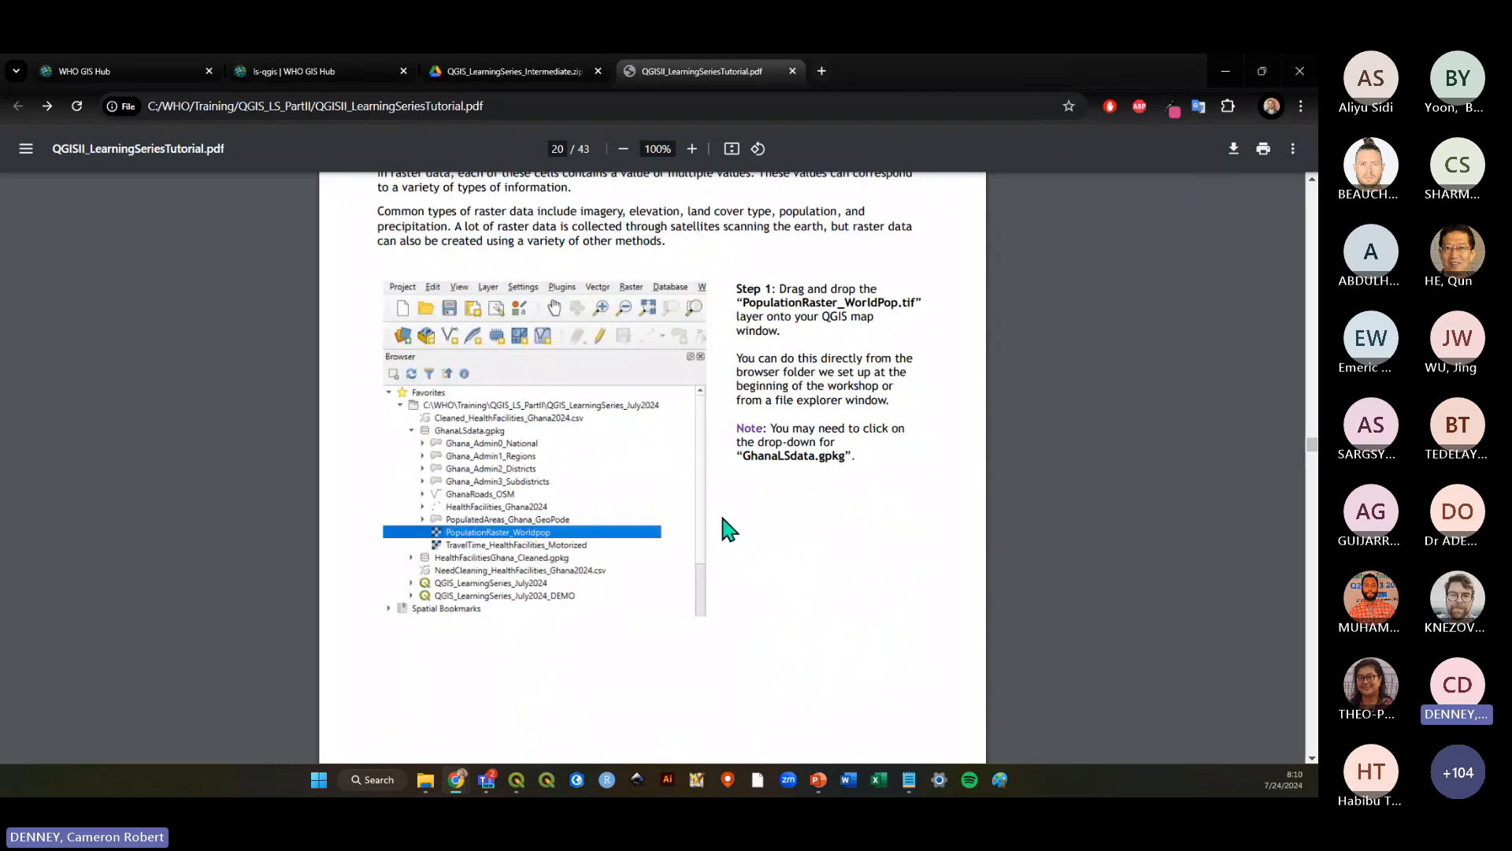
{"action": "scroll", "coordinate": [723, 517], "scroll_direction": "down", "scroll_amount": 20}
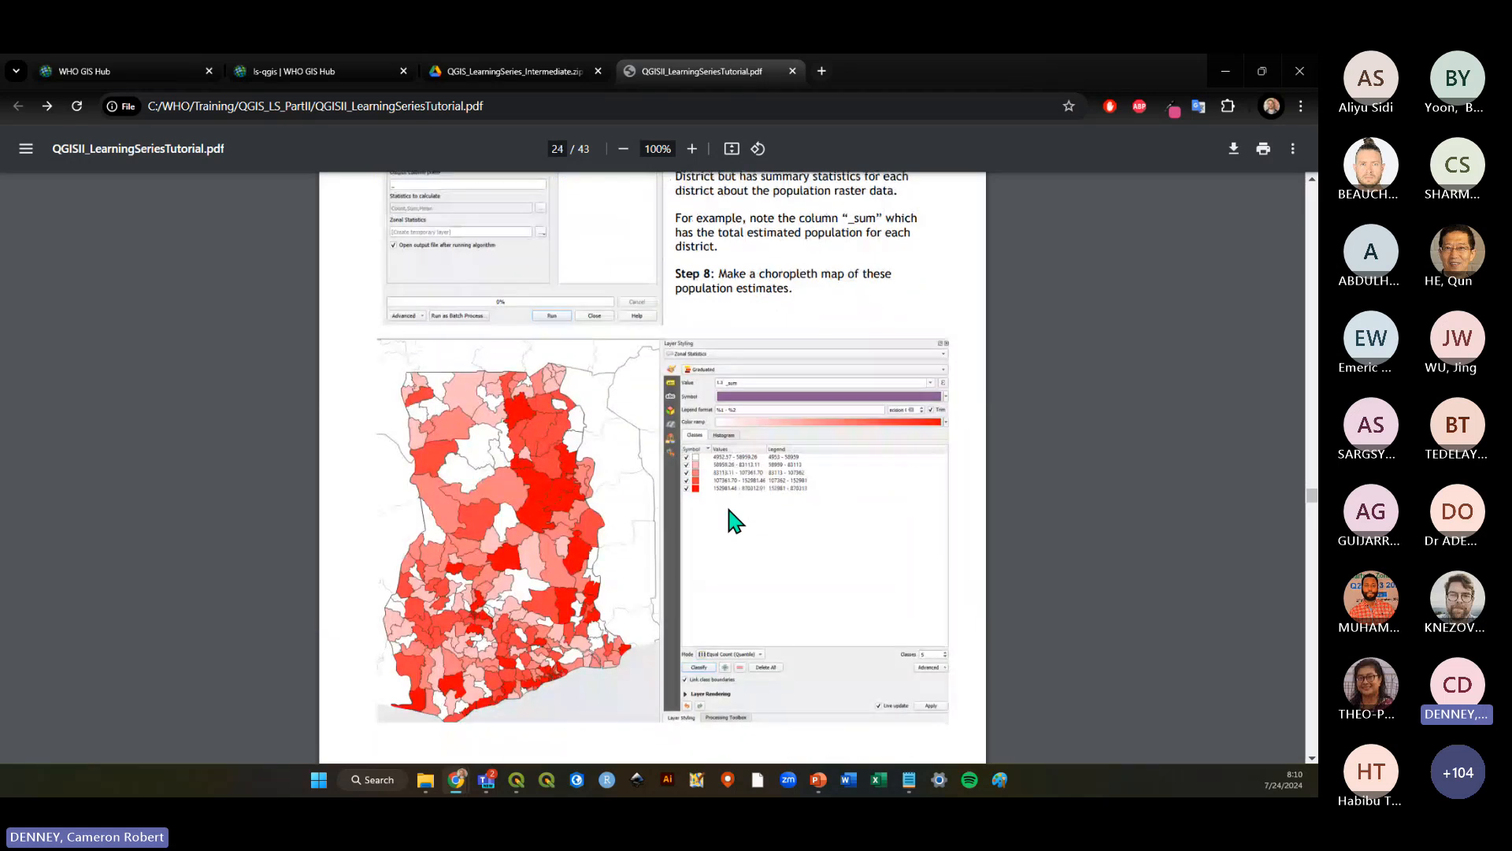
{"action": "scroll", "coordinate": [729, 511], "scroll_direction": "down", "scroll_amount": 10}
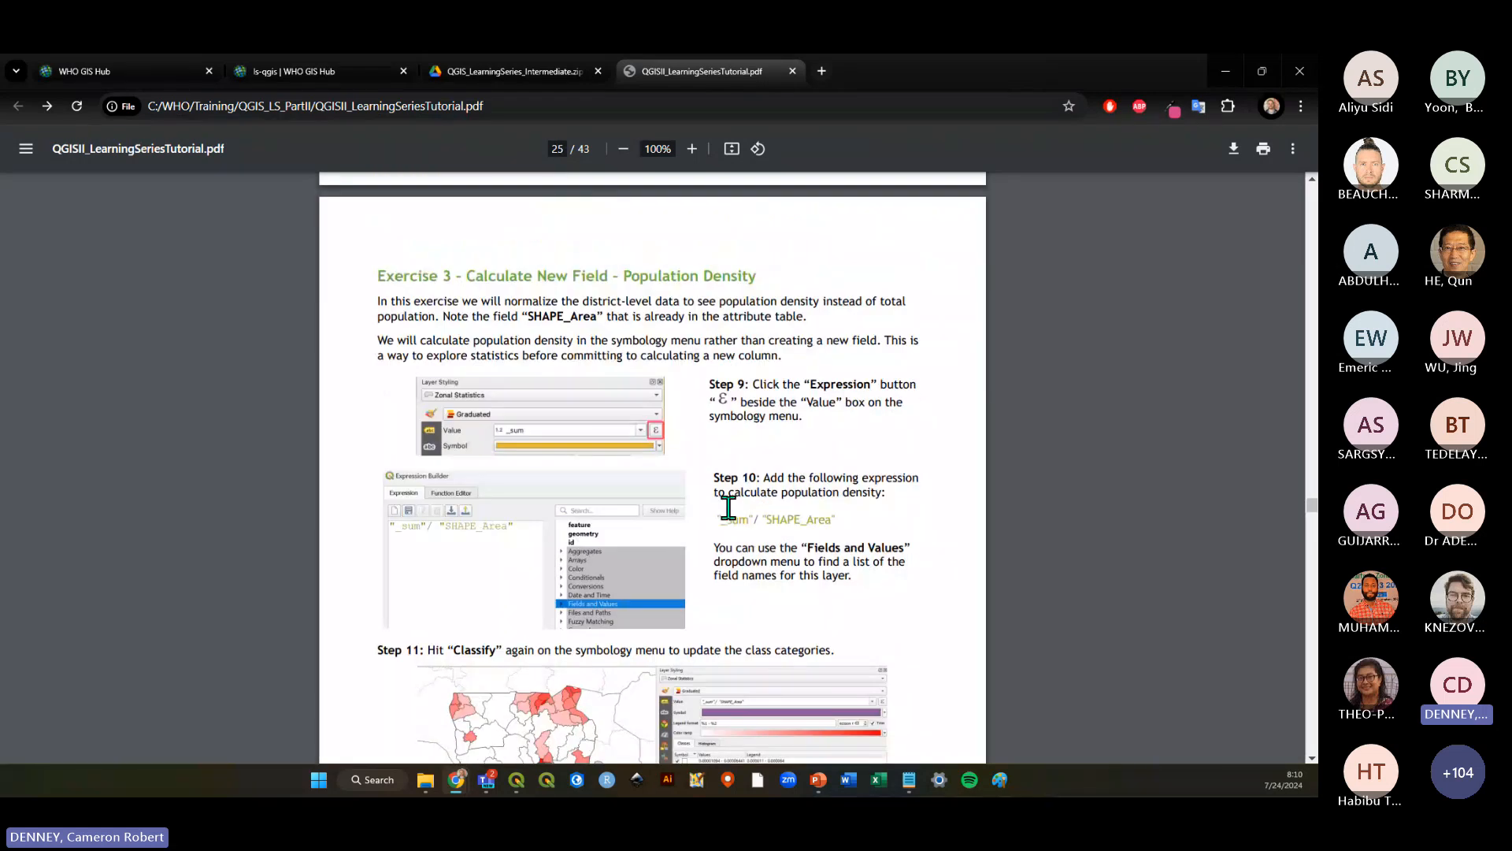
{"action": "scroll", "coordinate": [728, 508], "scroll_direction": "down", "scroll_amount": 10}
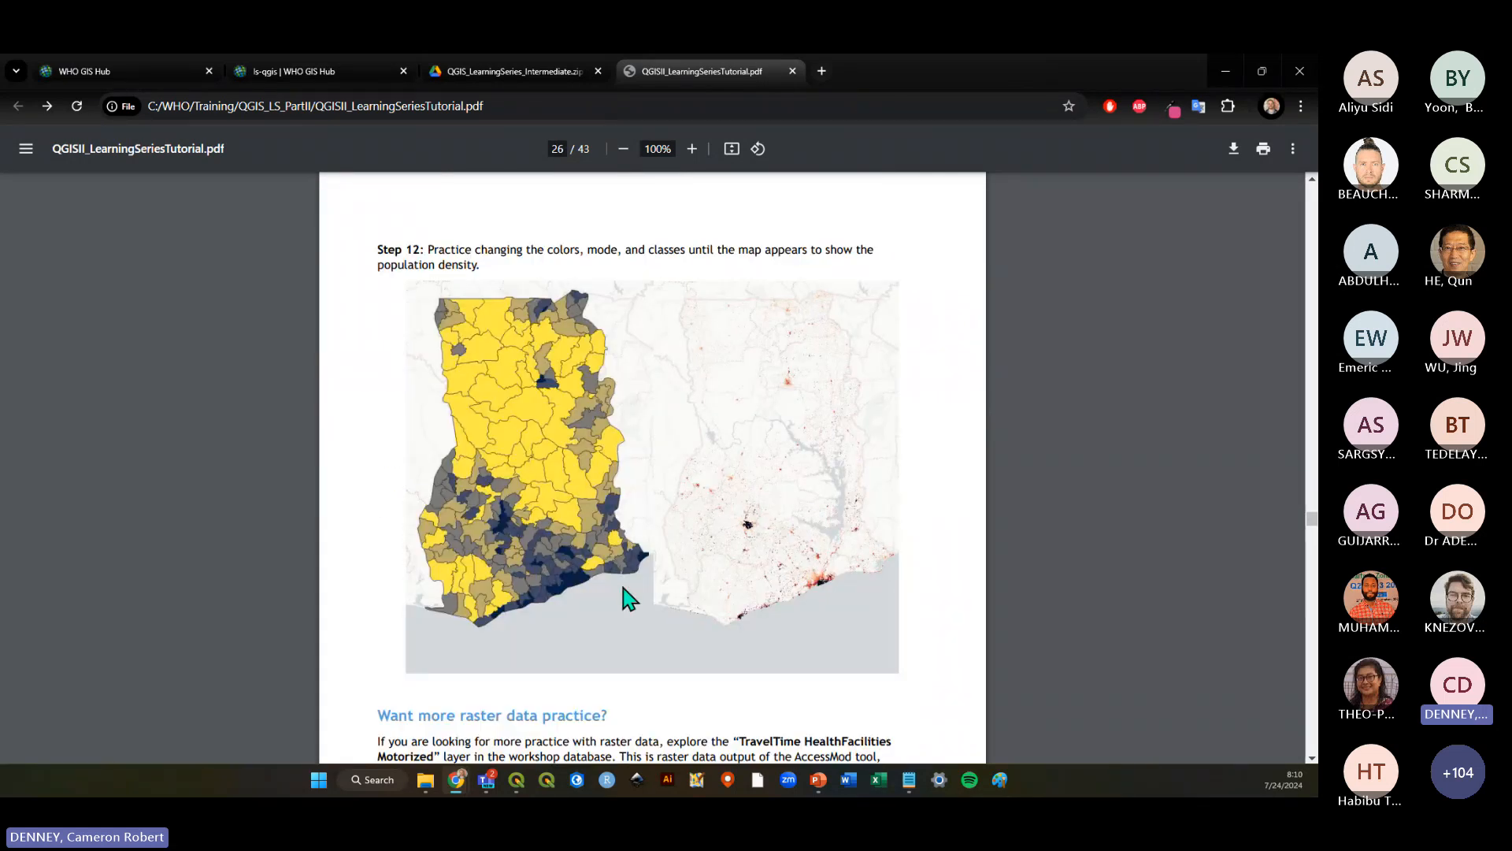
{"action": "scroll", "coordinate": [676, 563], "scroll_direction": "down", "scroll_amount": 3}
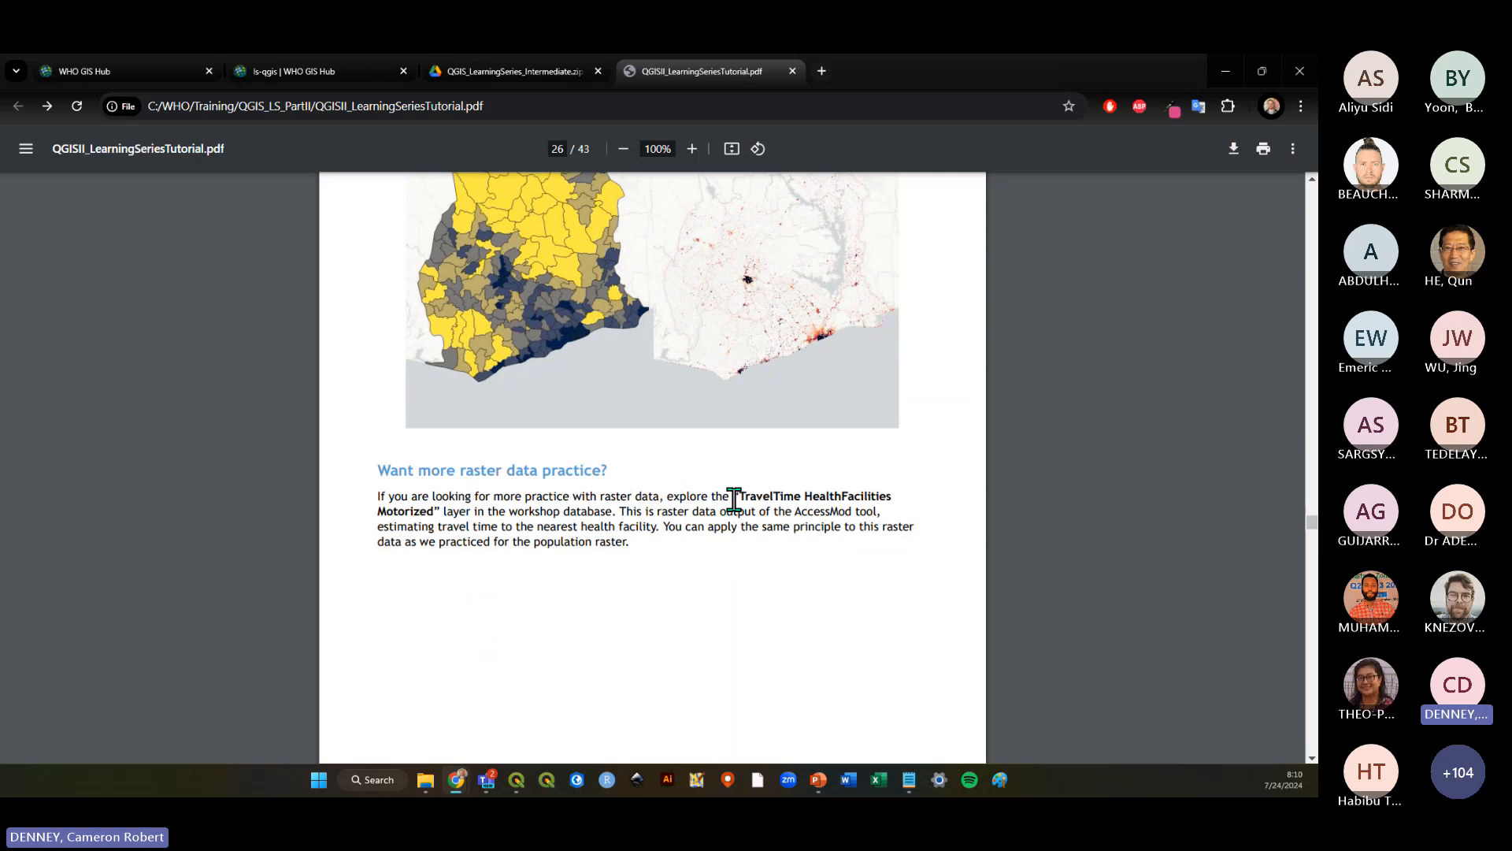
{"action": "mouse_move", "coordinate": [740, 496]}
{"action": "left_mouse_down"}
{"action": "mouse_move", "coordinate": [890, 493]}
{"action": "mouse_move", "coordinate": [435, 508]}
{"action": "left_mouse_up"}
{"action": "left_click", "coordinate": [435, 508]}
{"action": "scroll", "coordinate": [675, 529], "scroll_direction": "down", "scroll_amount": 6}
{"action": "scroll", "coordinate": [648, 520], "scroll_direction": "down", "scroll_amount": 2}
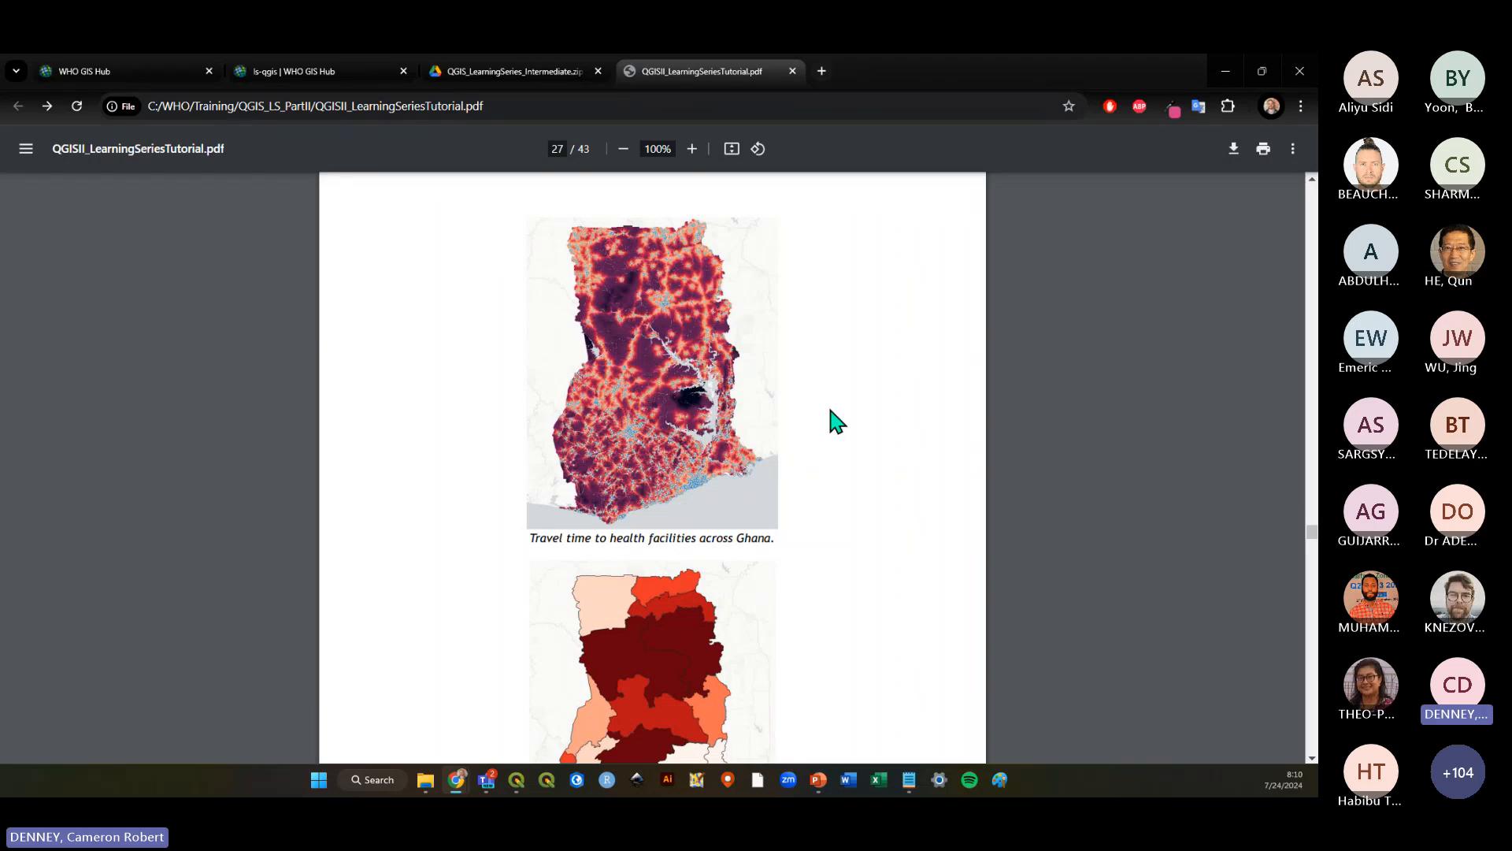
Look through the start of Module 5 – Using Advanced Filters and find the Module 6 – Cartography section
{"action": "scroll", "coordinate": [831, 410], "scroll_direction": "down", "scroll_amount": 10}
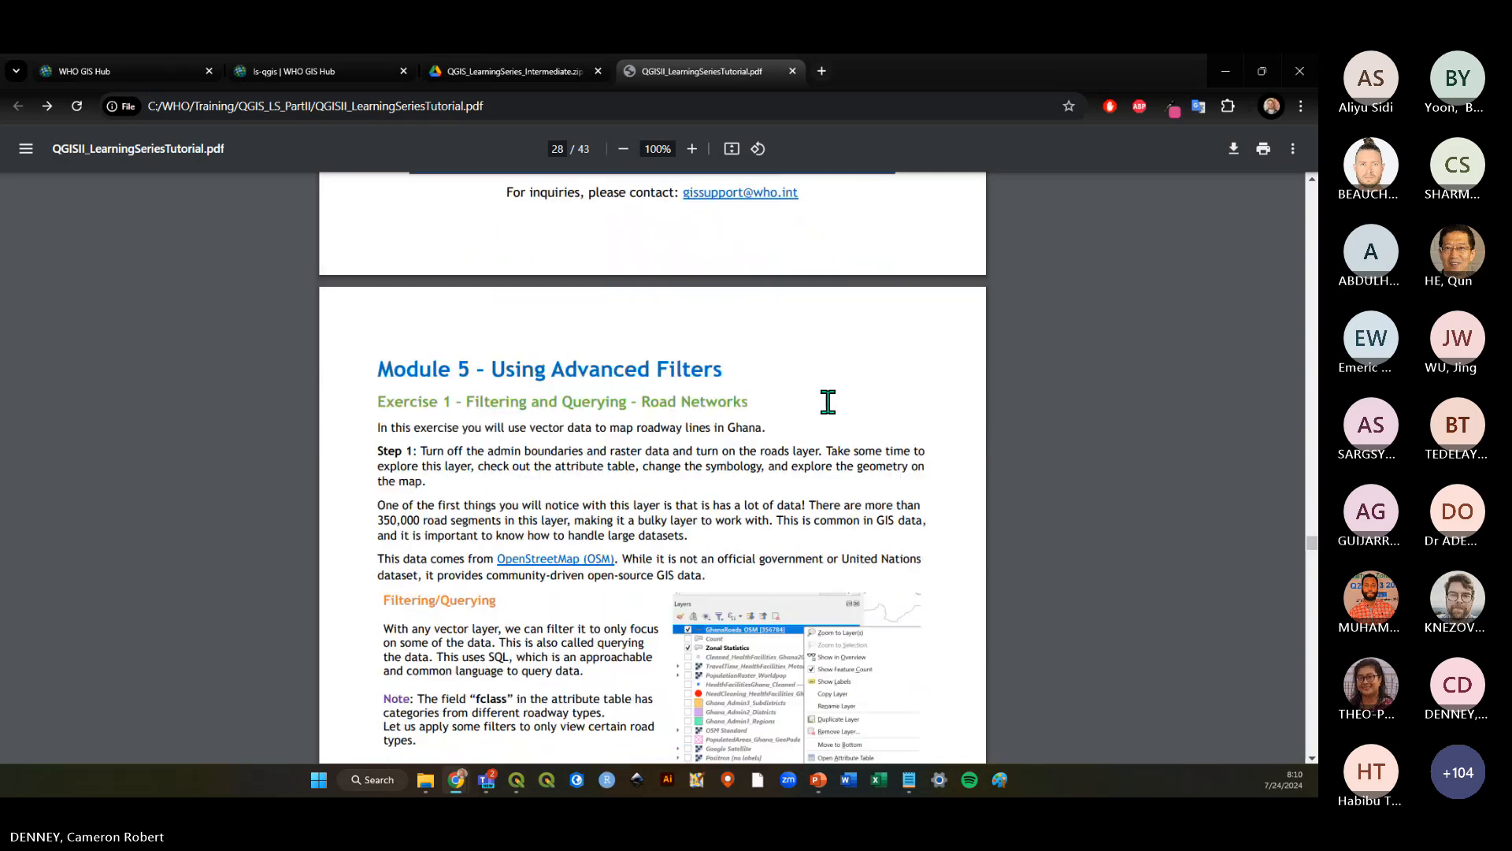
{"action": "scroll", "coordinate": [828, 402], "scroll_direction": "down", "scroll_amount": 1}
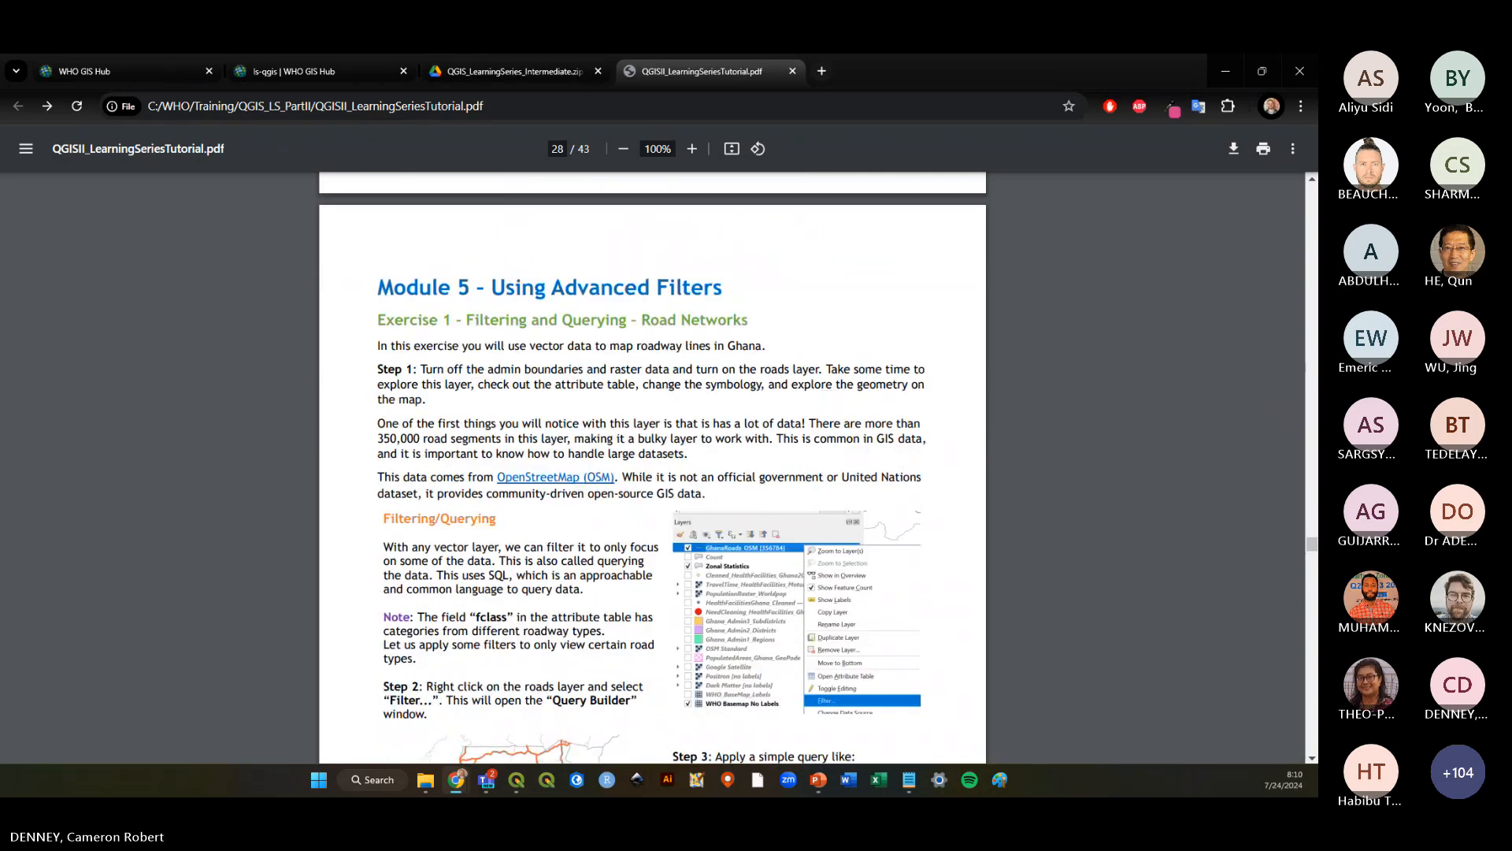
{"action": "scroll", "coordinate": [1313, 561], "scroll_direction": "down", "scroll_amount": 1}
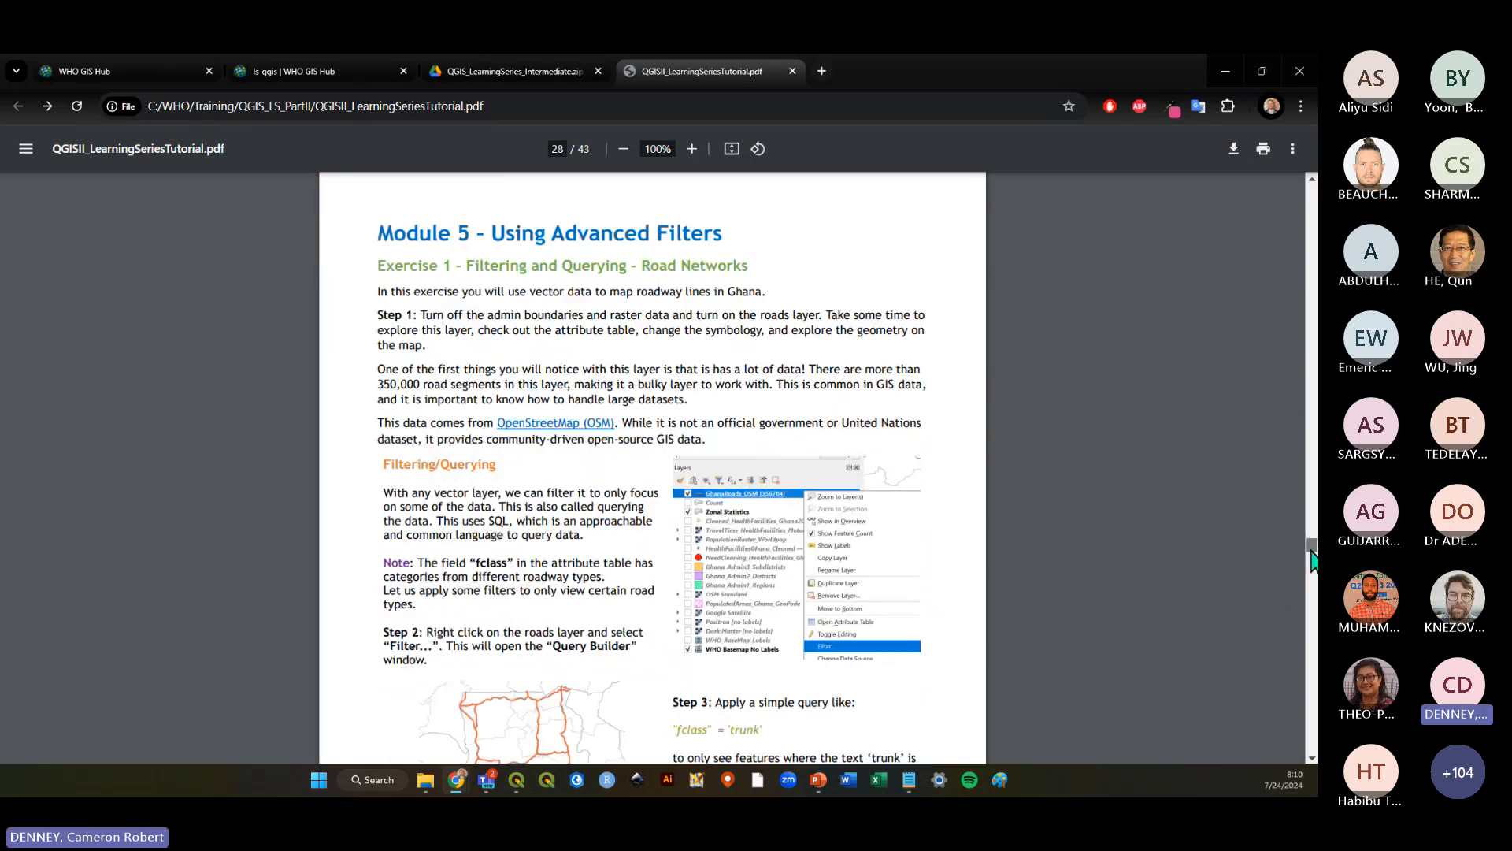
{"action": "left_click_drag", "start_coordinate": [1313, 561], "coordinate": [1309, 618]}
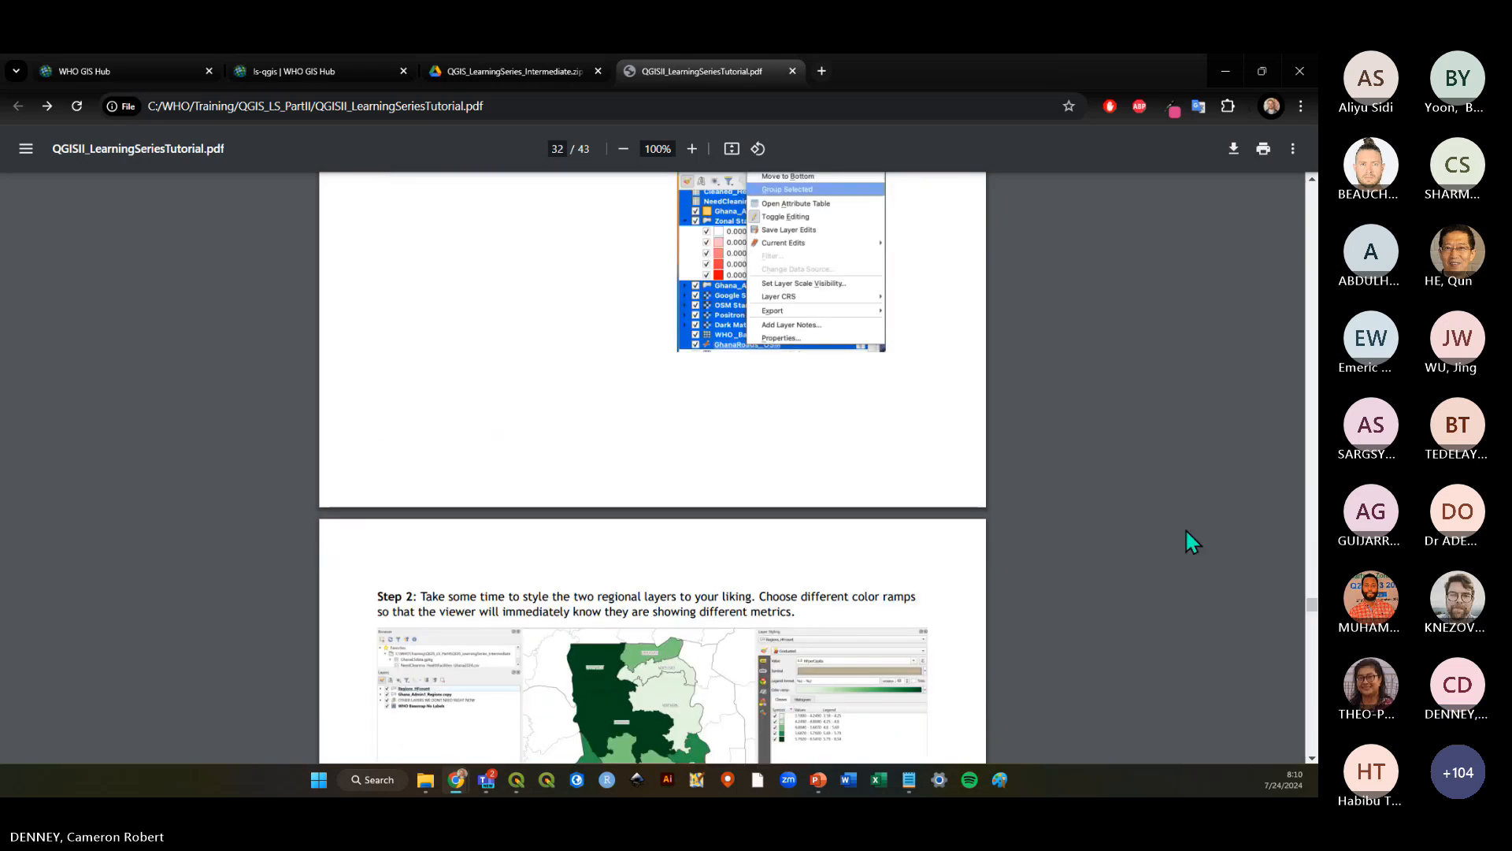
{"action": "scroll", "coordinate": [1165, 528], "scroll_direction": "up", "scroll_amount": 1}
{"action": "scroll", "coordinate": [1162, 530], "scroll_direction": "up", "scroll_amount": 7}
{"action": "scroll", "coordinate": [1162, 529], "scroll_direction": "down", "scroll_amount": 1}
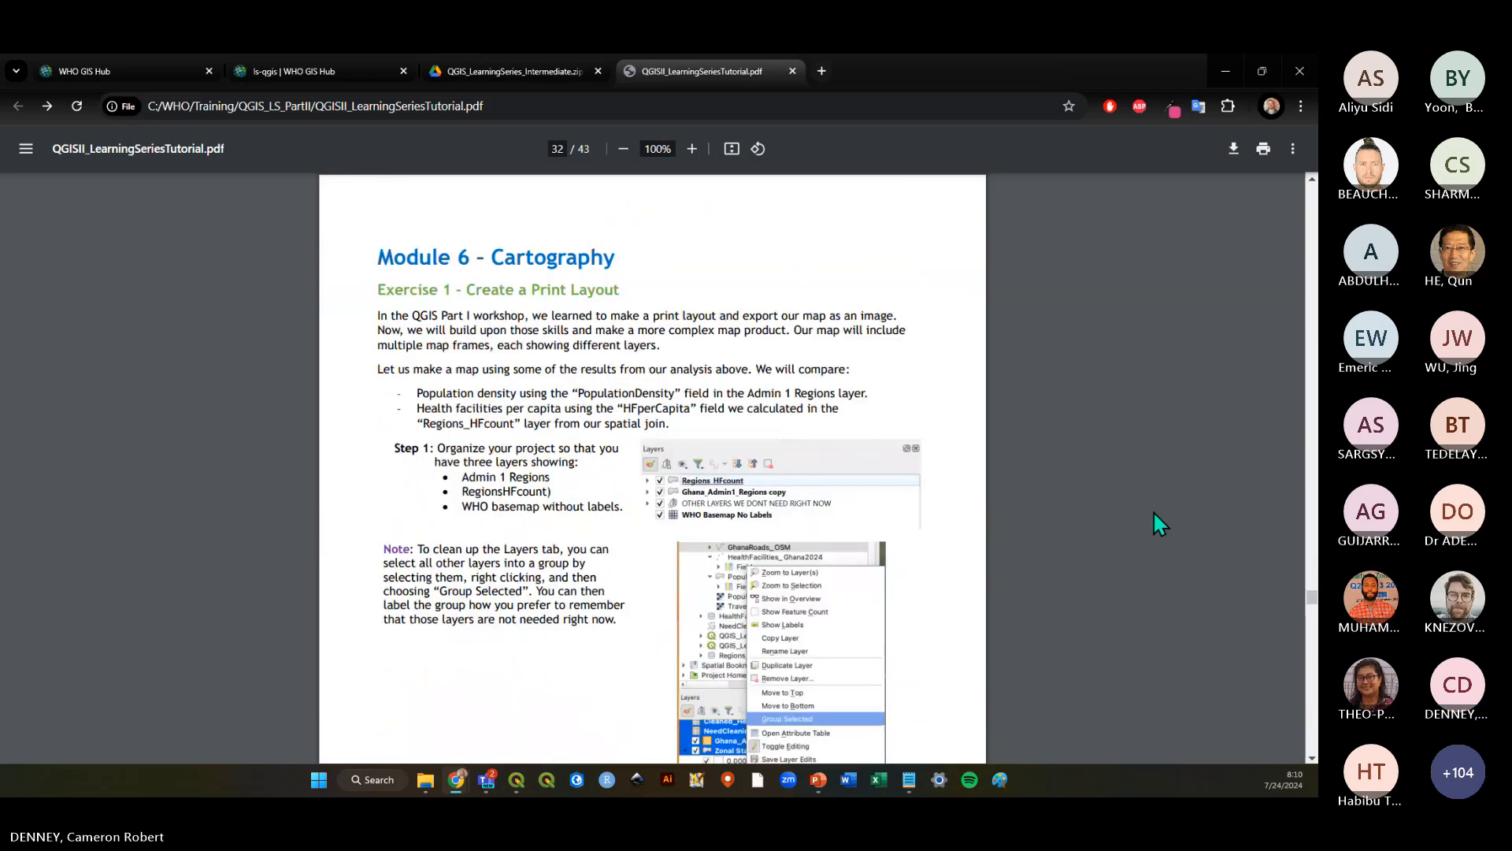
{"action": "scroll", "coordinate": [1159, 521], "scroll_direction": "up", "scroll_amount": 1}
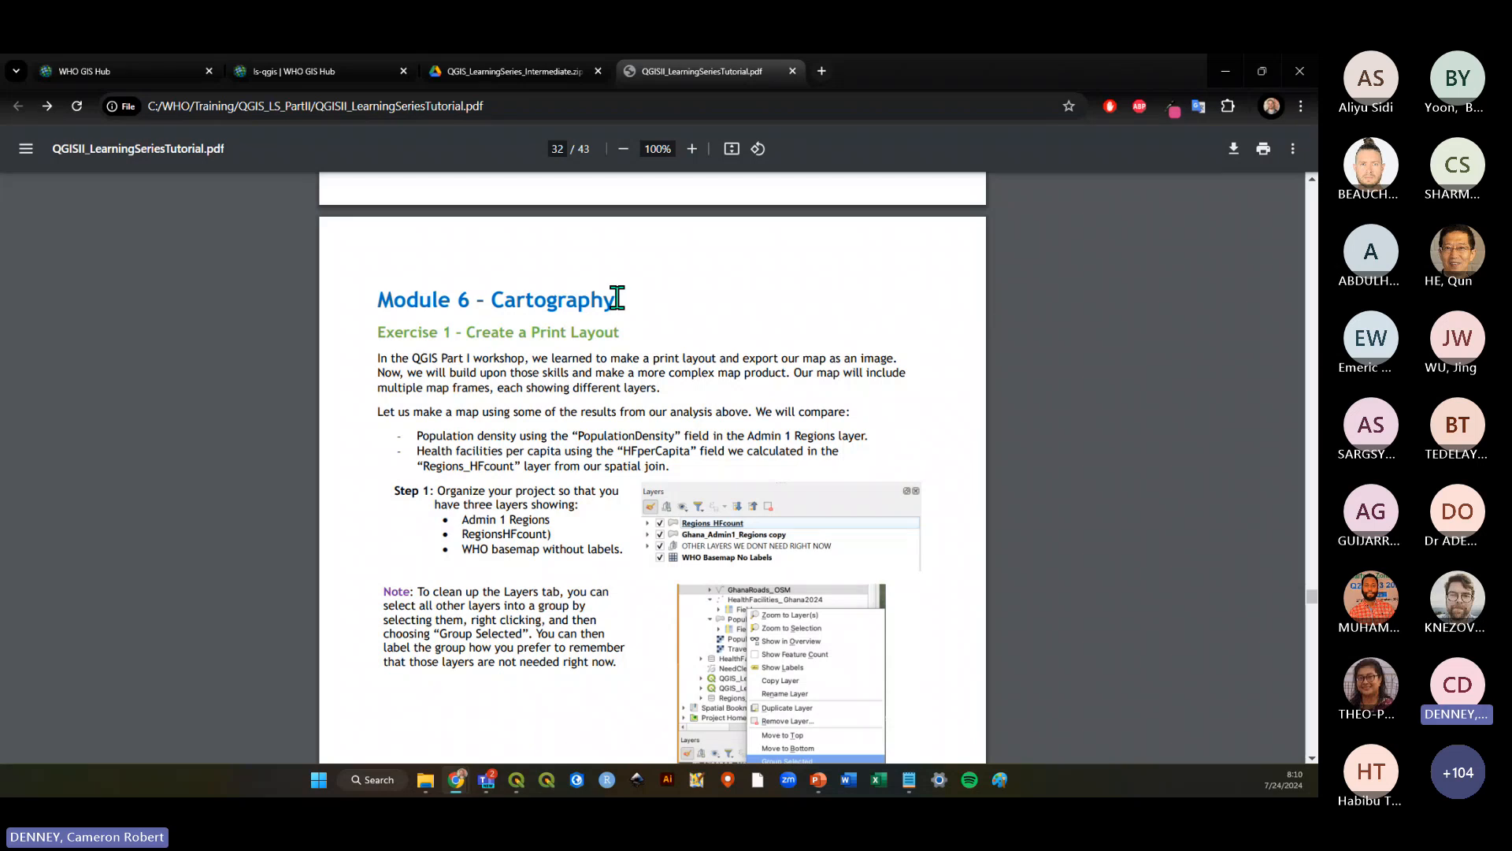
Highlight the Module 6 – Cartography heading in the tutorial to point out that section
{"action": "left_click_drag", "start_coordinate": [617, 300], "coordinate": [387, 297]}
{"action": "left_click", "coordinate": [664, 307]}
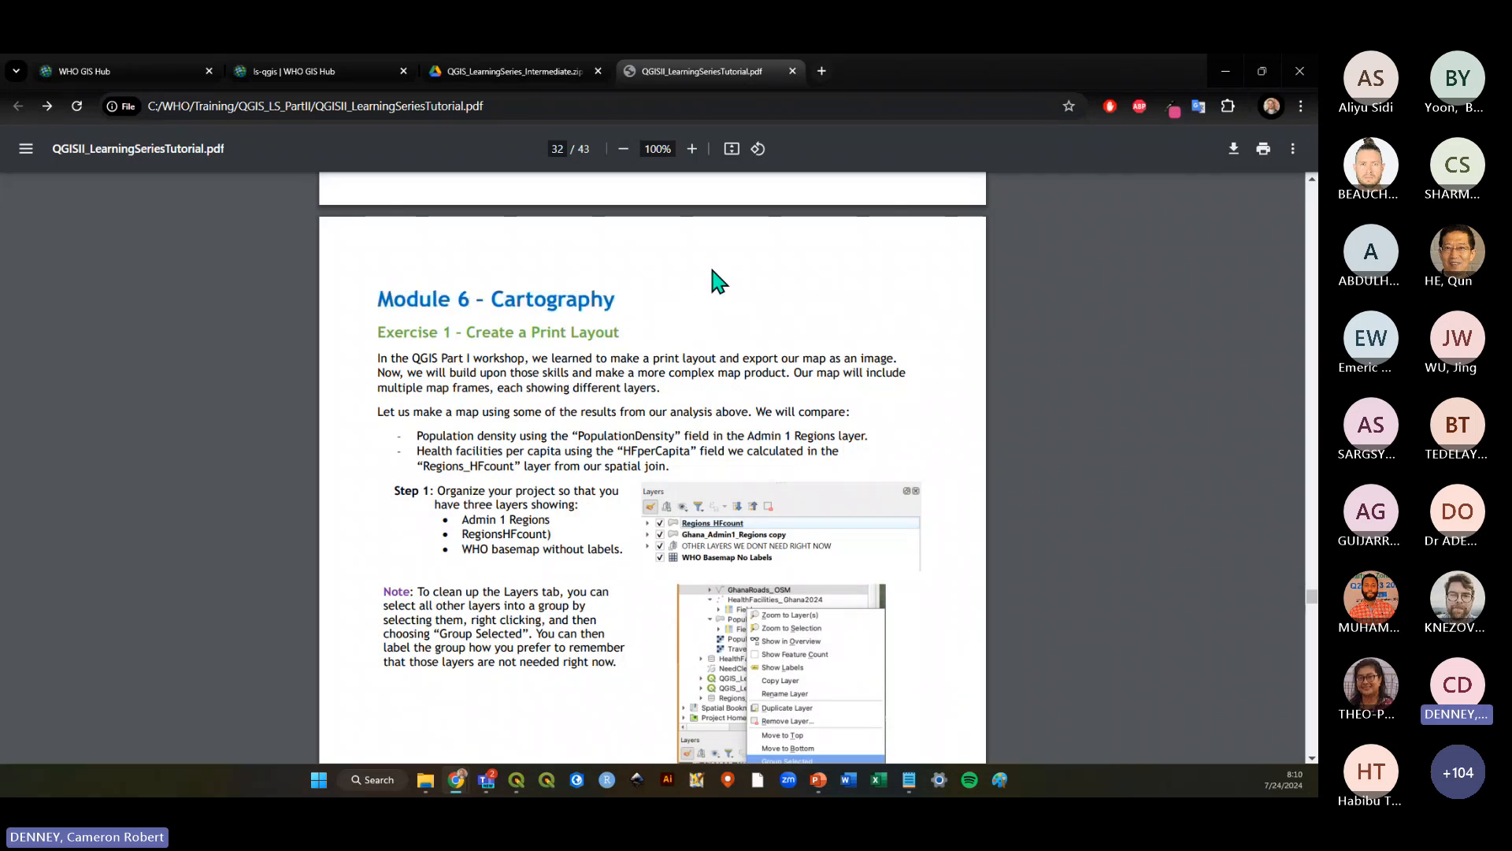
{"action": "left_click_drag", "start_coordinate": [614, 300], "coordinate": [378, 305]}
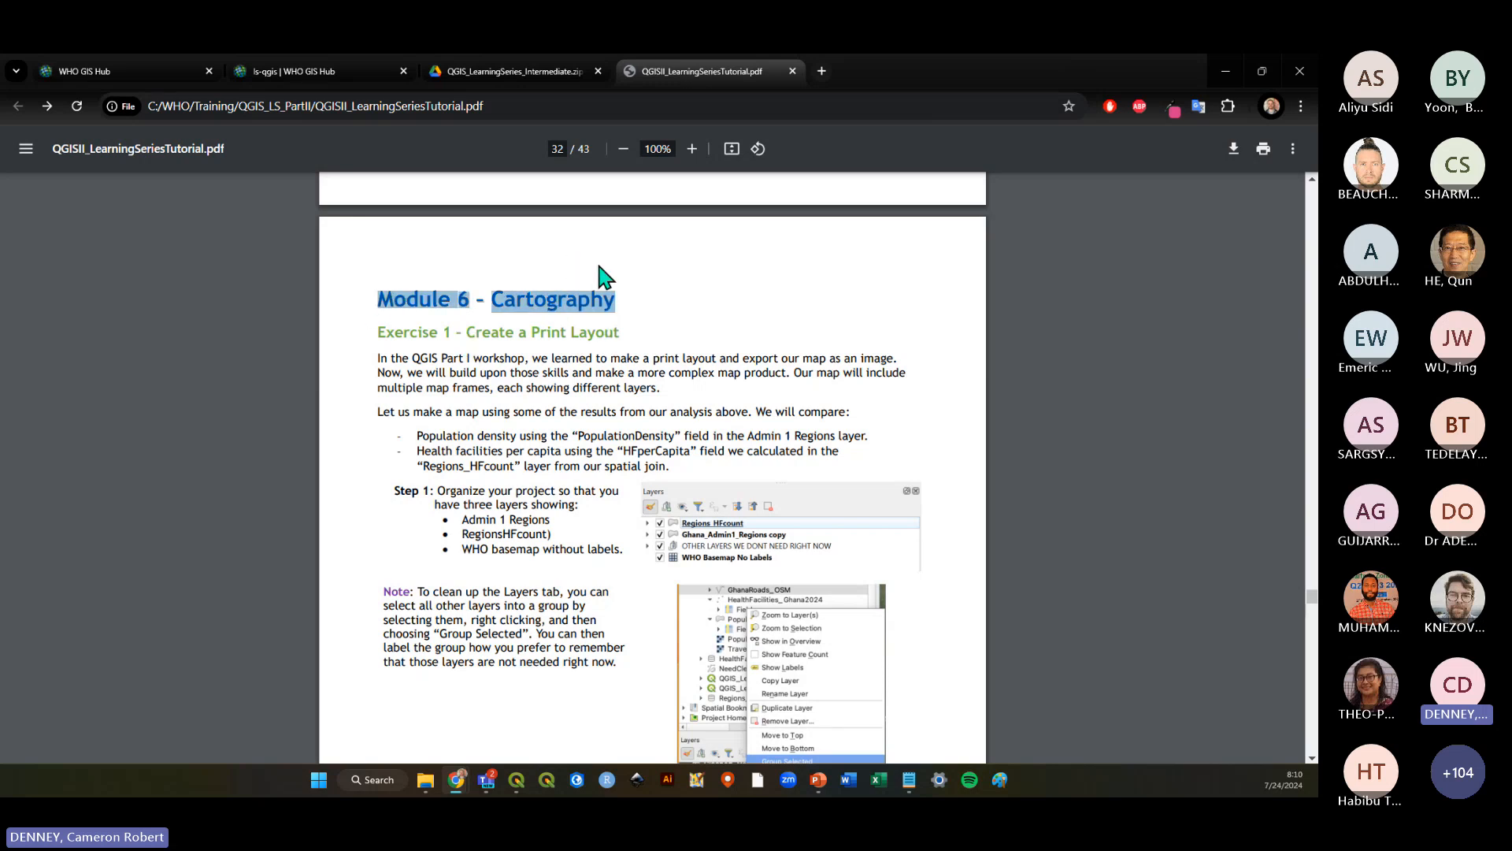
{"action": "left_click", "coordinate": [678, 347]}
{"action": "scroll", "coordinate": [688, 381], "scroll_direction": "down", "scroll_amount": 1}
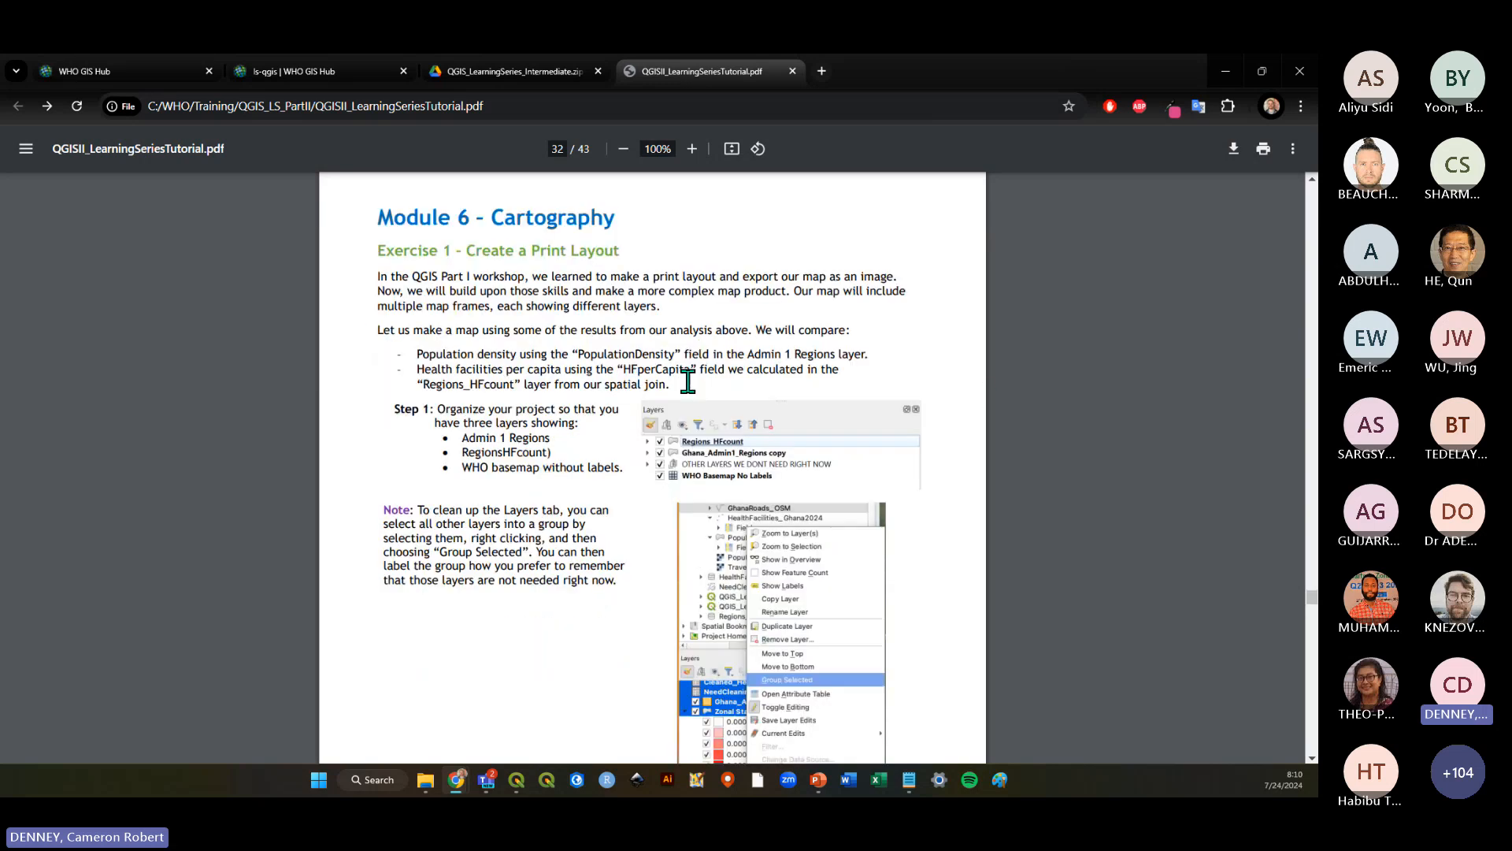
{"action": "scroll", "coordinate": [688, 381], "scroll_direction": "up", "scroll_amount": 1}
{"action": "left_click_drag", "start_coordinate": [615, 300], "coordinate": [381, 307]}
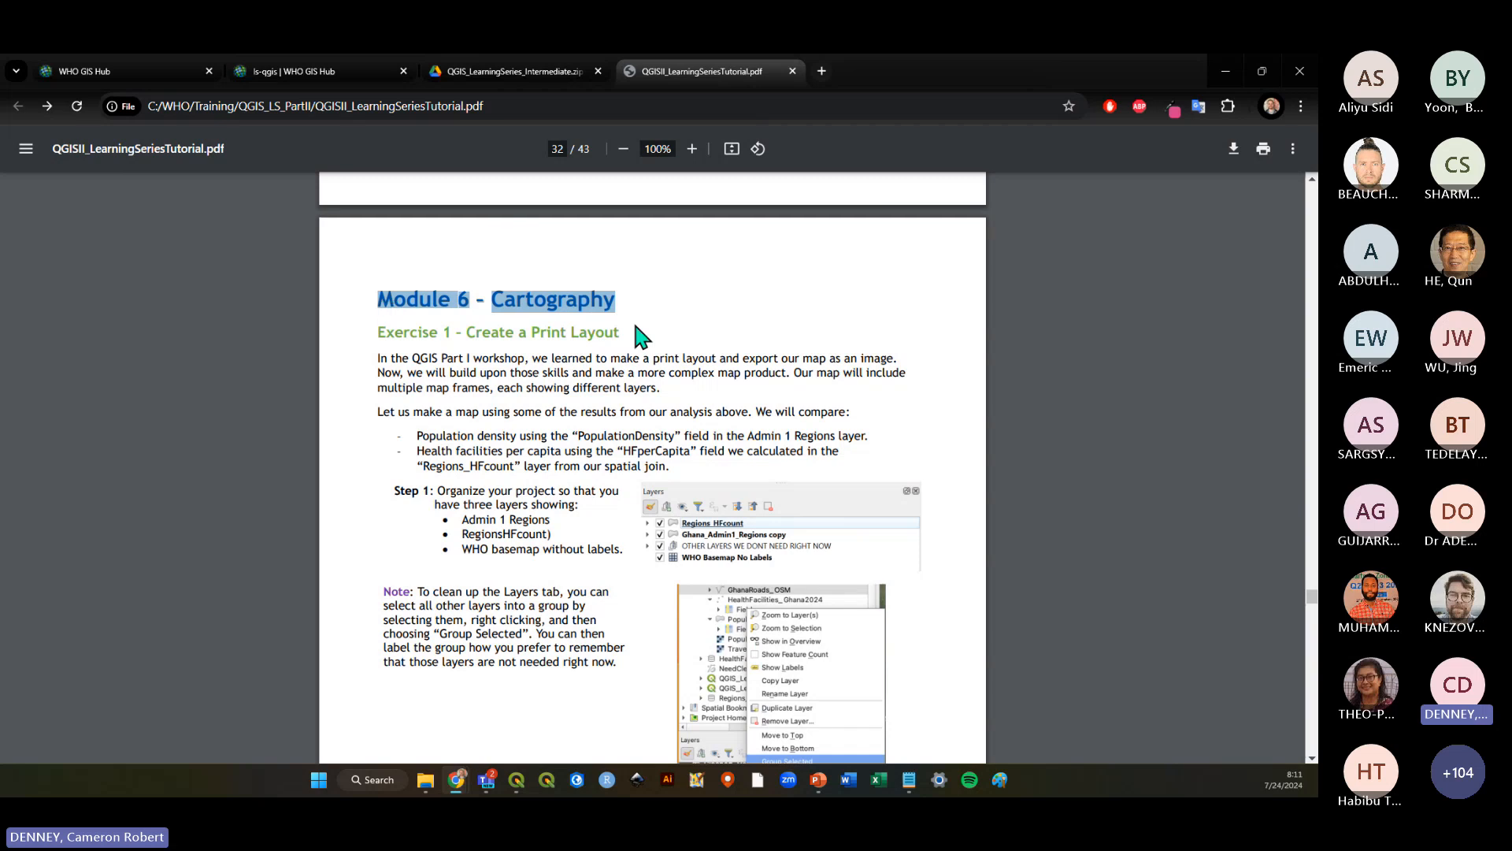
{"action": "left_click", "coordinate": [689, 338]}
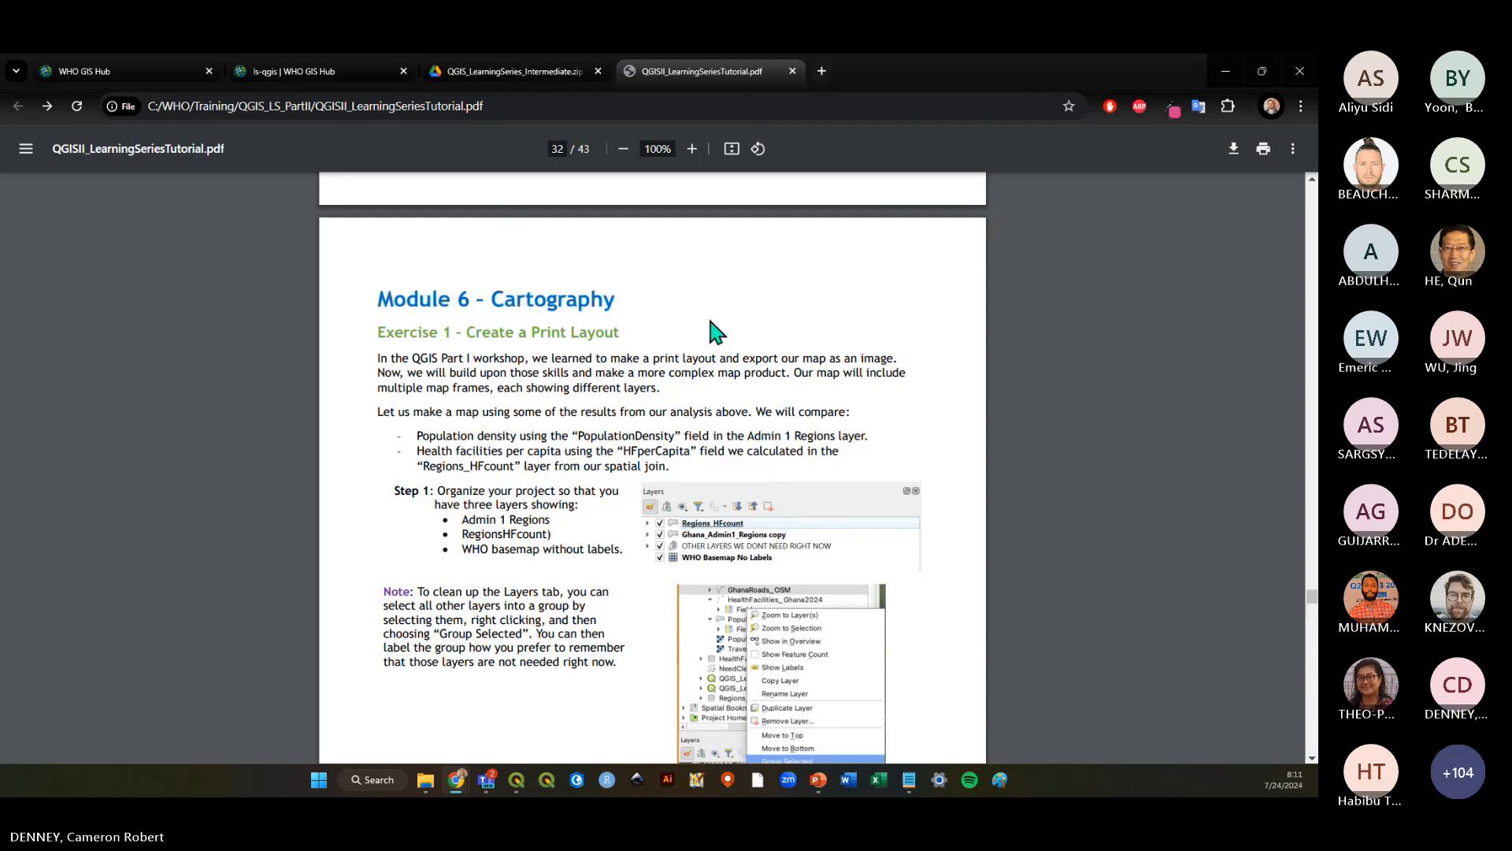
{"action": "left_click_drag", "start_coordinate": [618, 297], "coordinate": [379, 298]}
{"action": "left_click", "coordinate": [639, 302]}
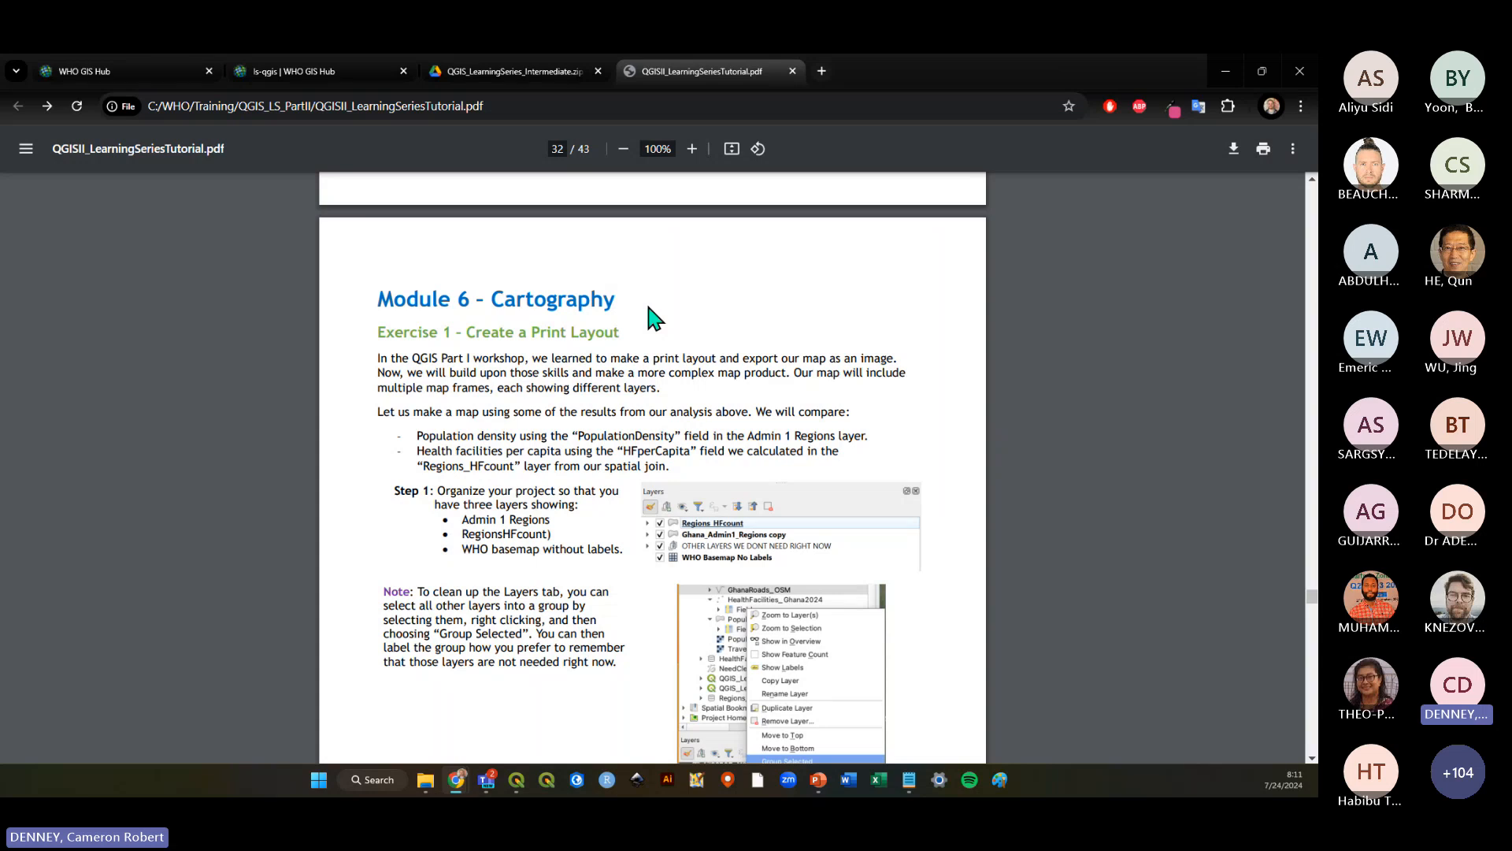
{"action": "left_click_drag", "start_coordinate": [381, 300], "coordinate": [636, 299]}
{"action": "left_click", "coordinate": [640, 299]}
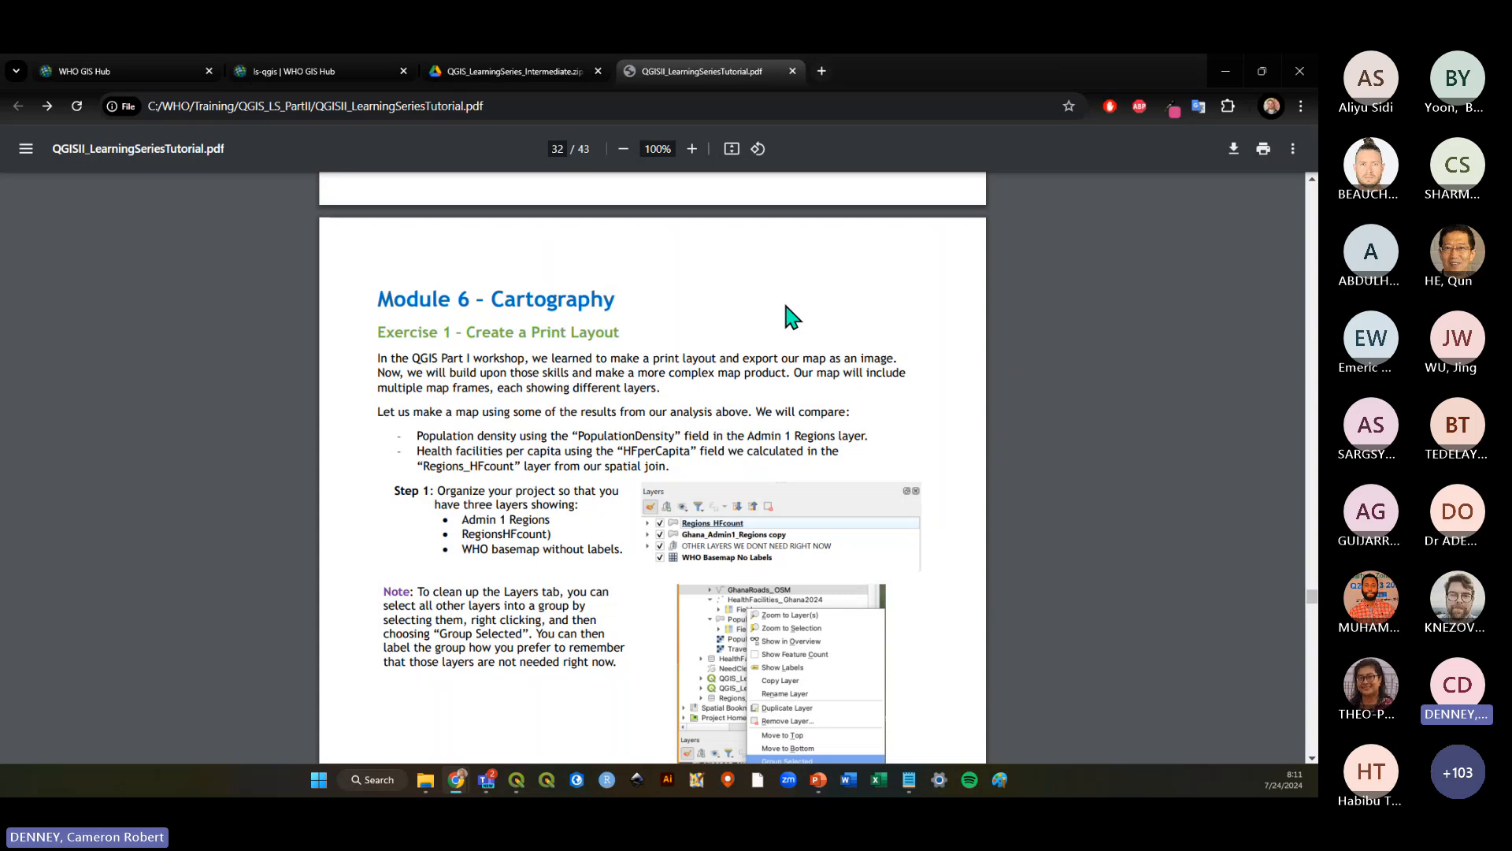
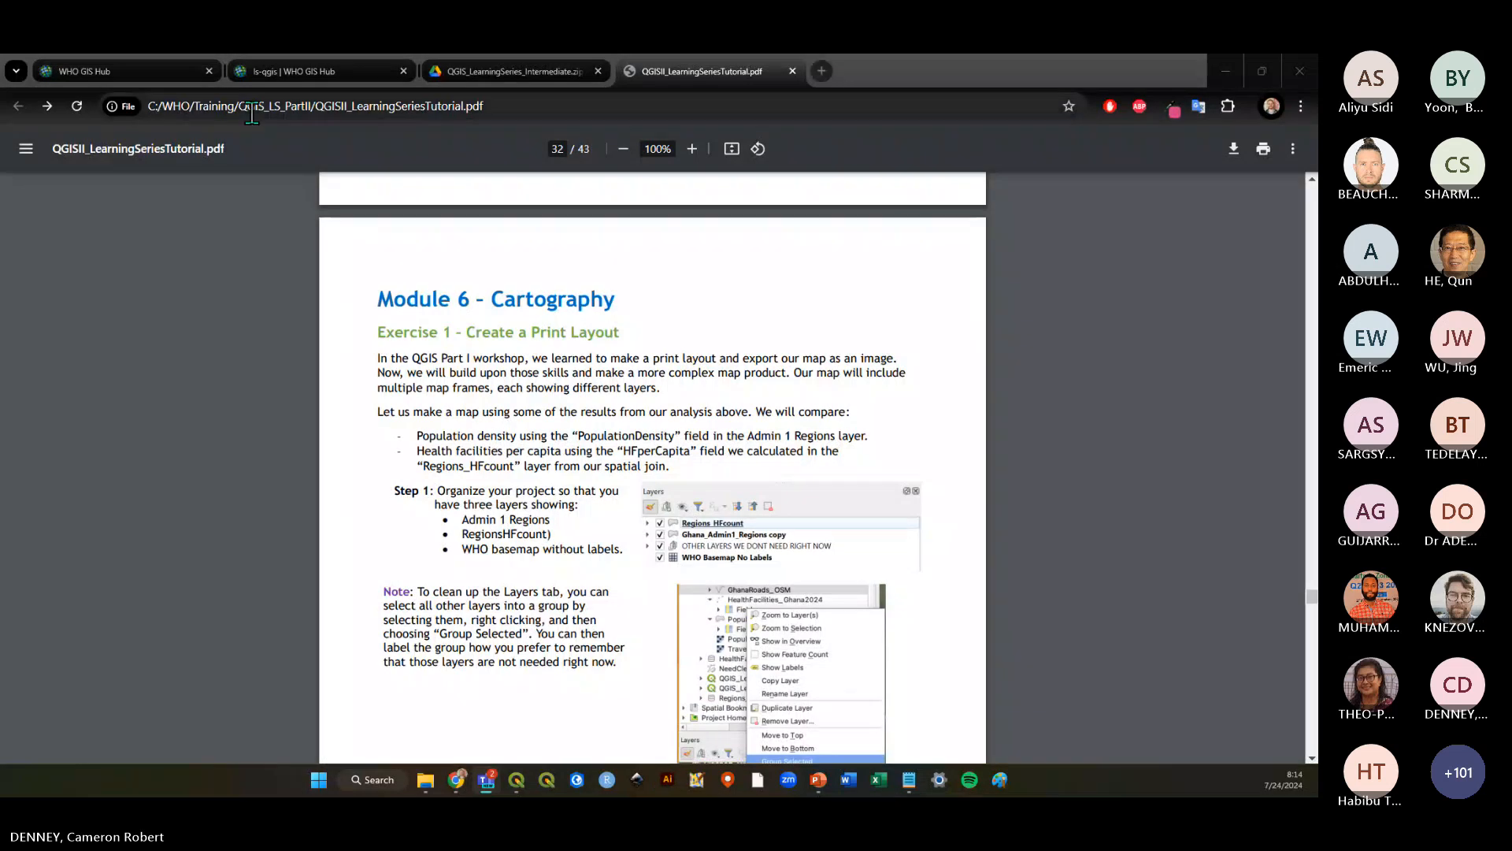
Open the WHO GIS Hub's Detailed Boundary download page under WHO Health Boundaries and select its web address for sharing
{"action": "left_click", "coordinate": [155, 78]}
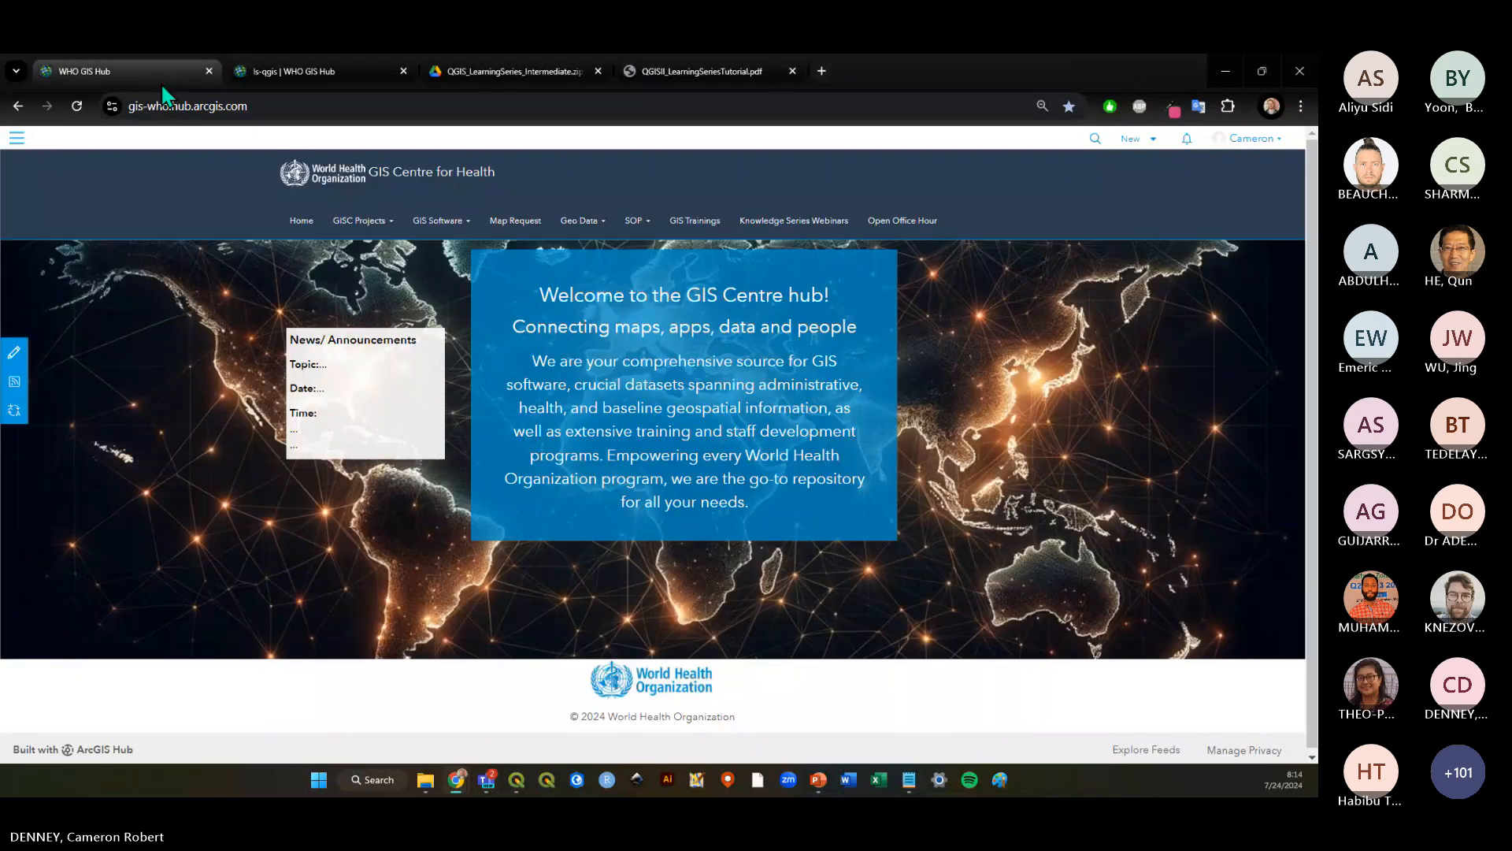
{"action": "left_click", "coordinate": [597, 225]}
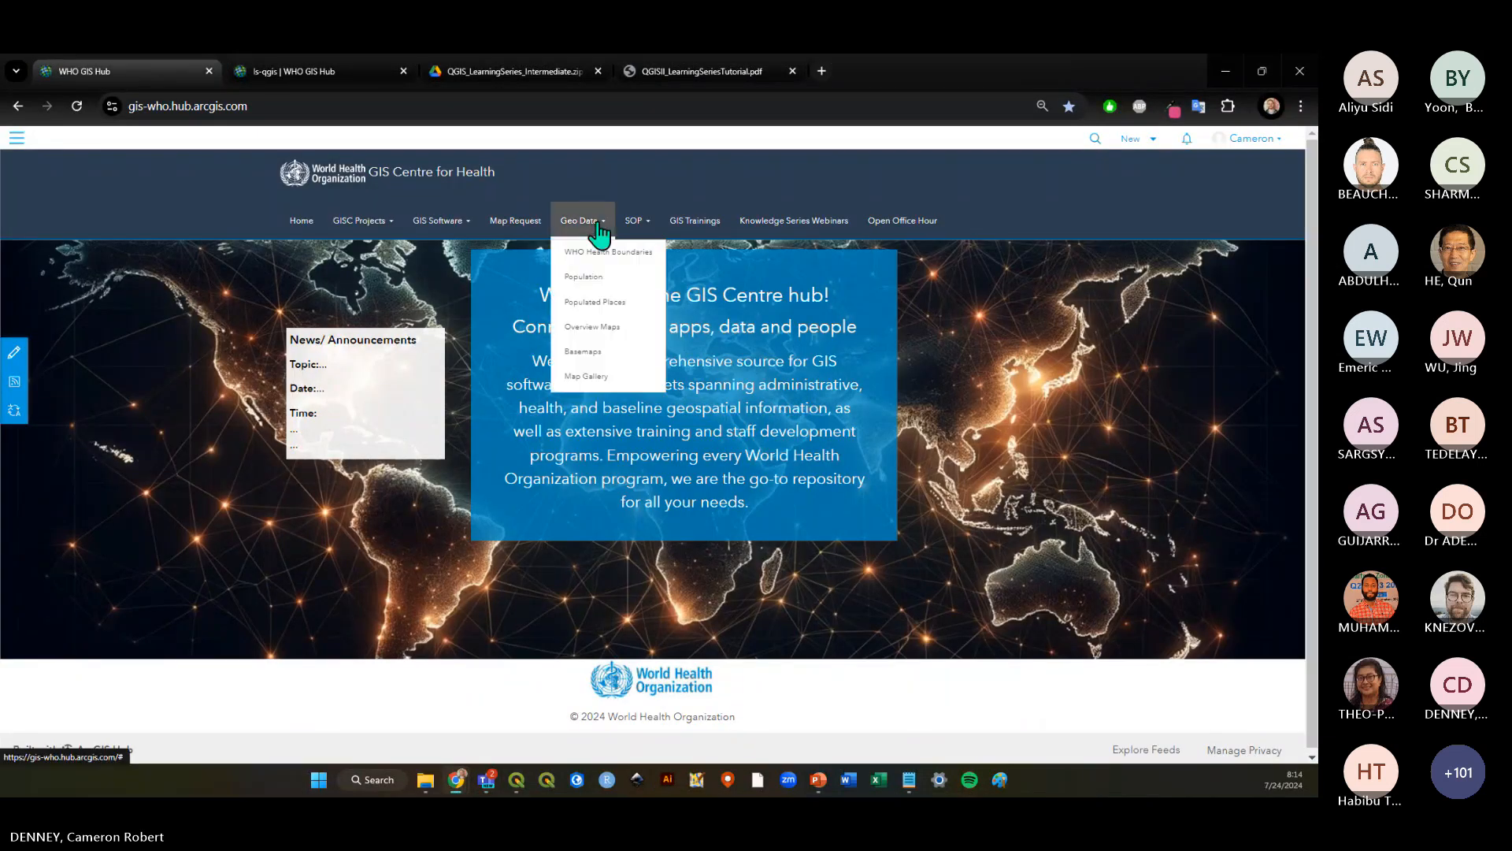
{"action": "mouse_move", "coordinate": [617, 256]}
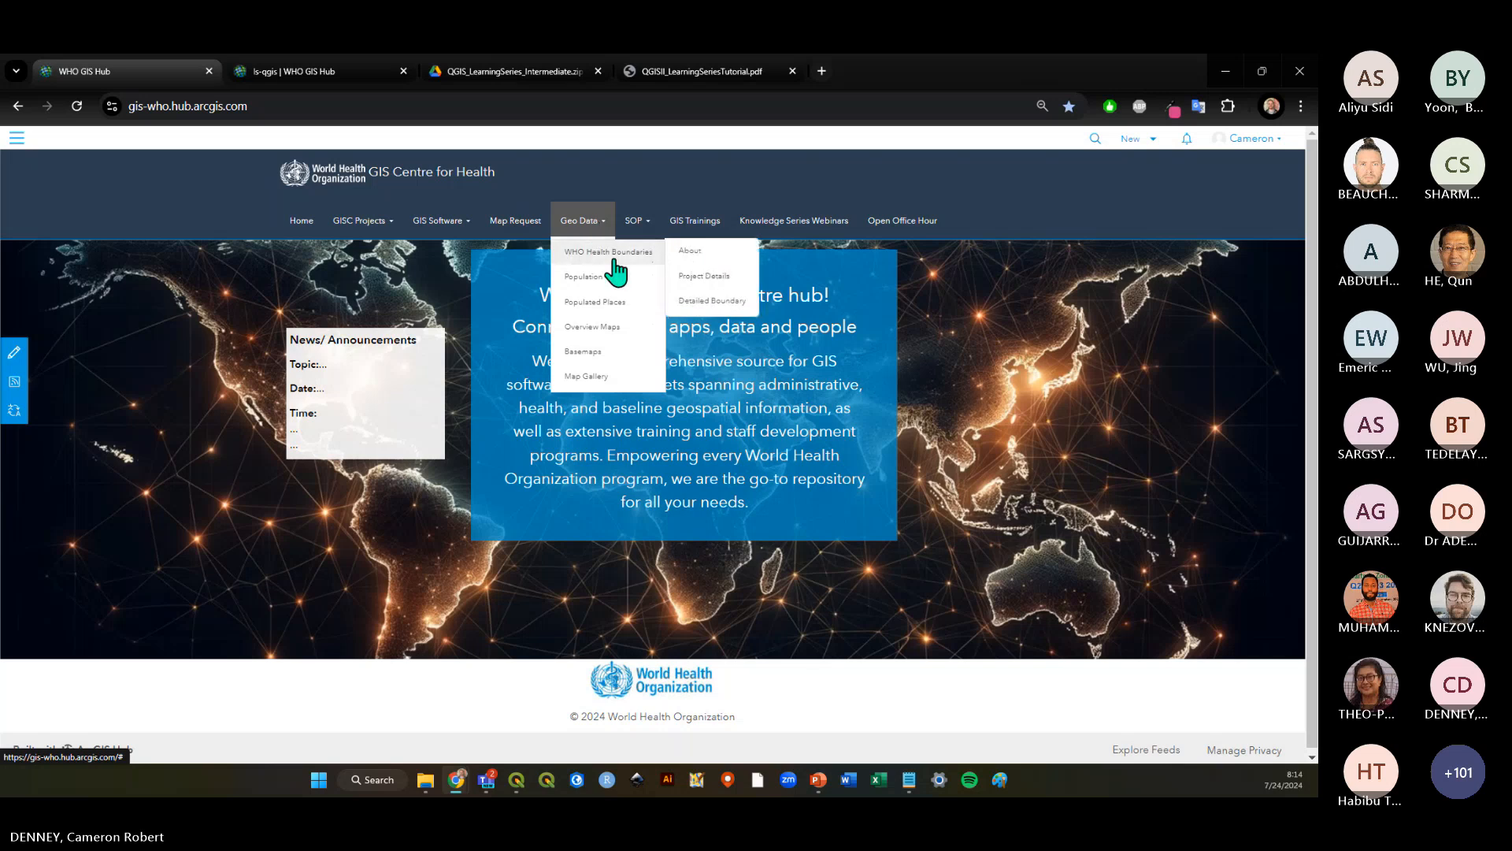
{"action": "left_click", "coordinate": [729, 298]}
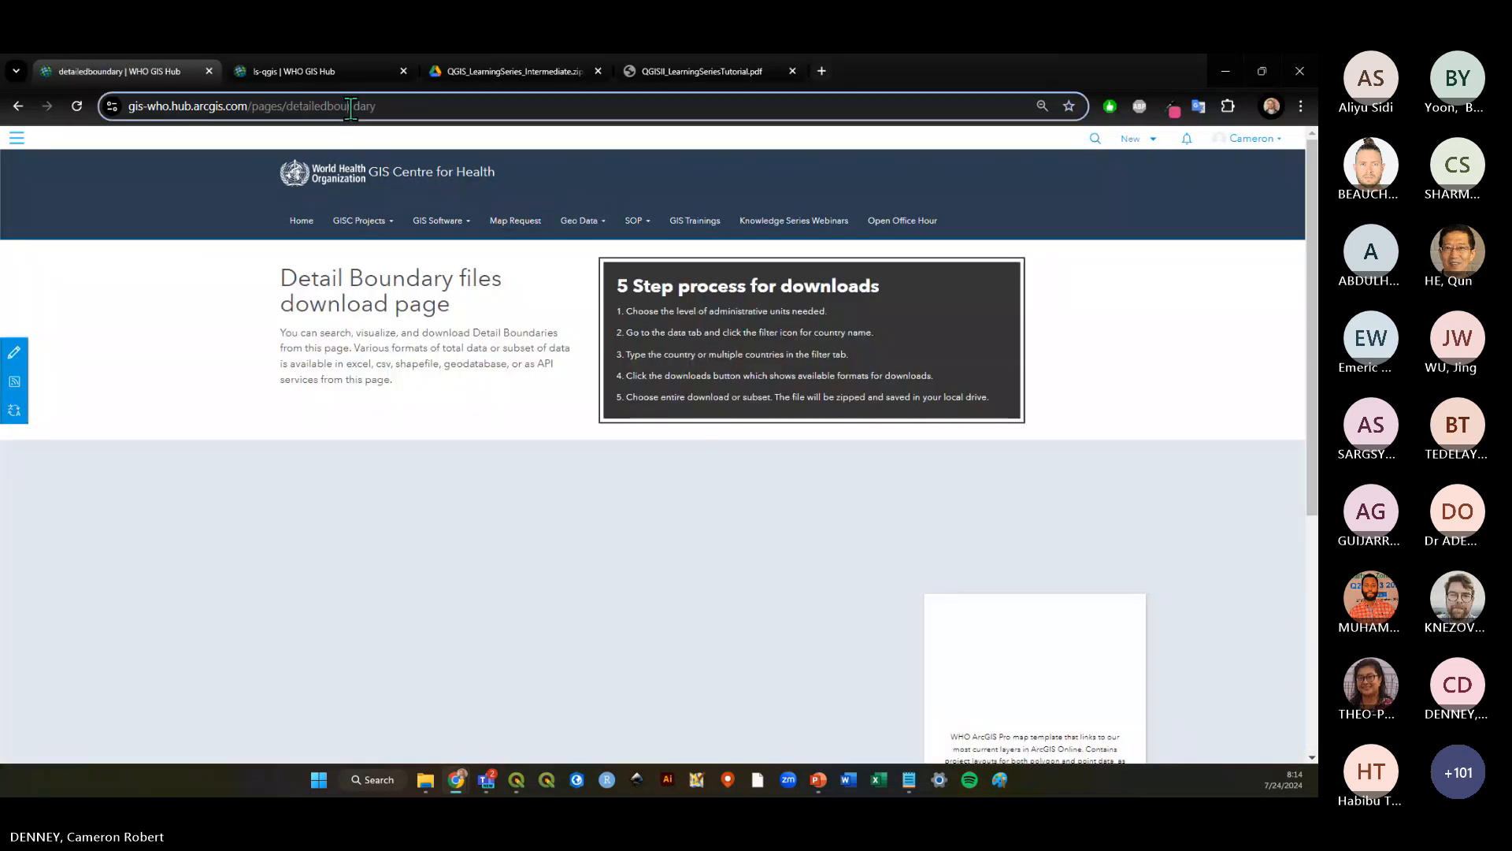
{"action": "left_click", "coordinate": [350, 107]}
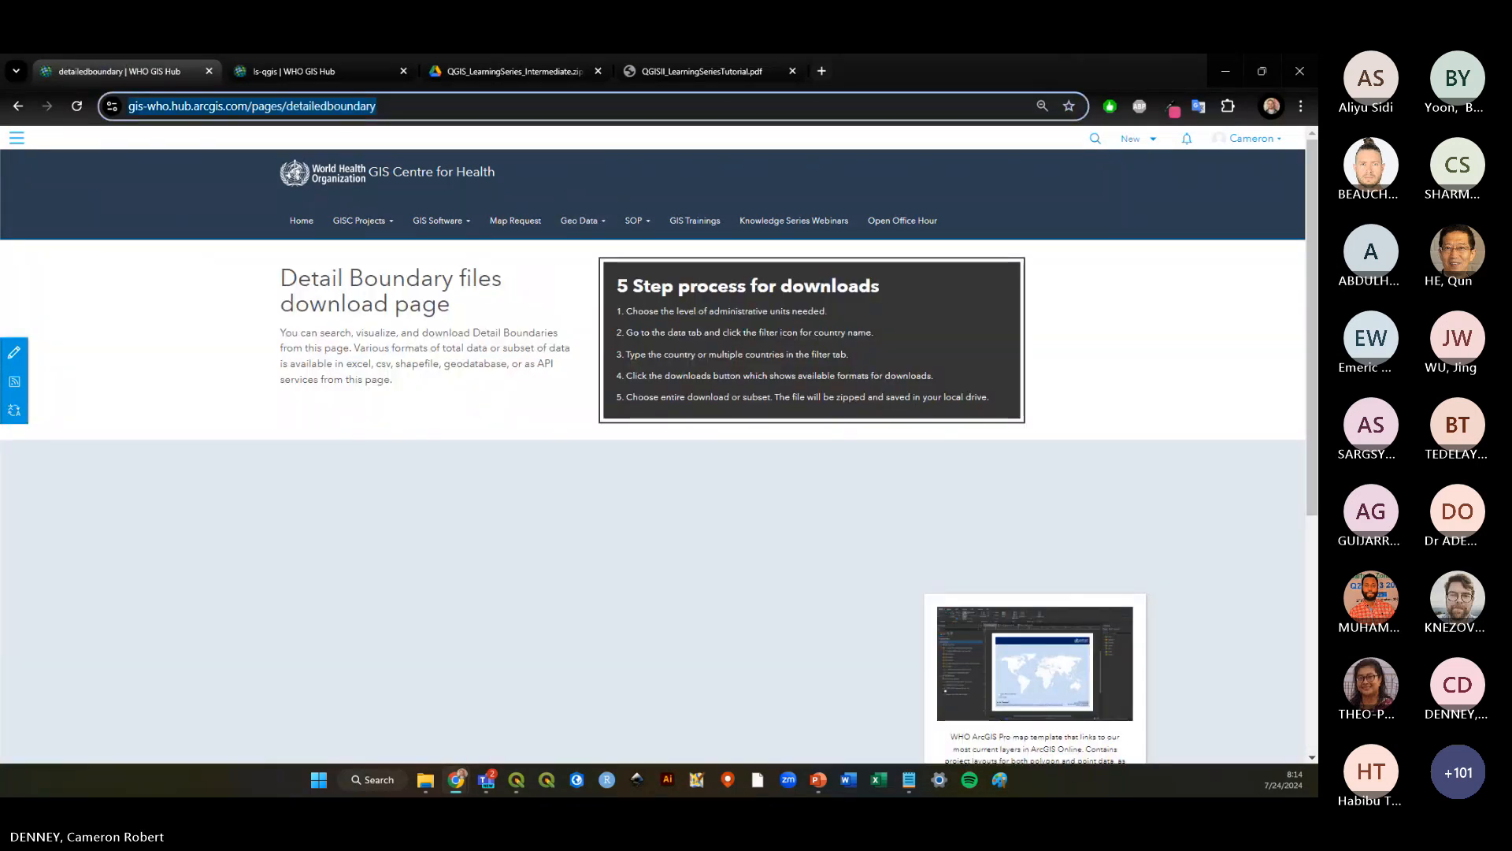
{"action": "key", "text": "alt+Tab"}
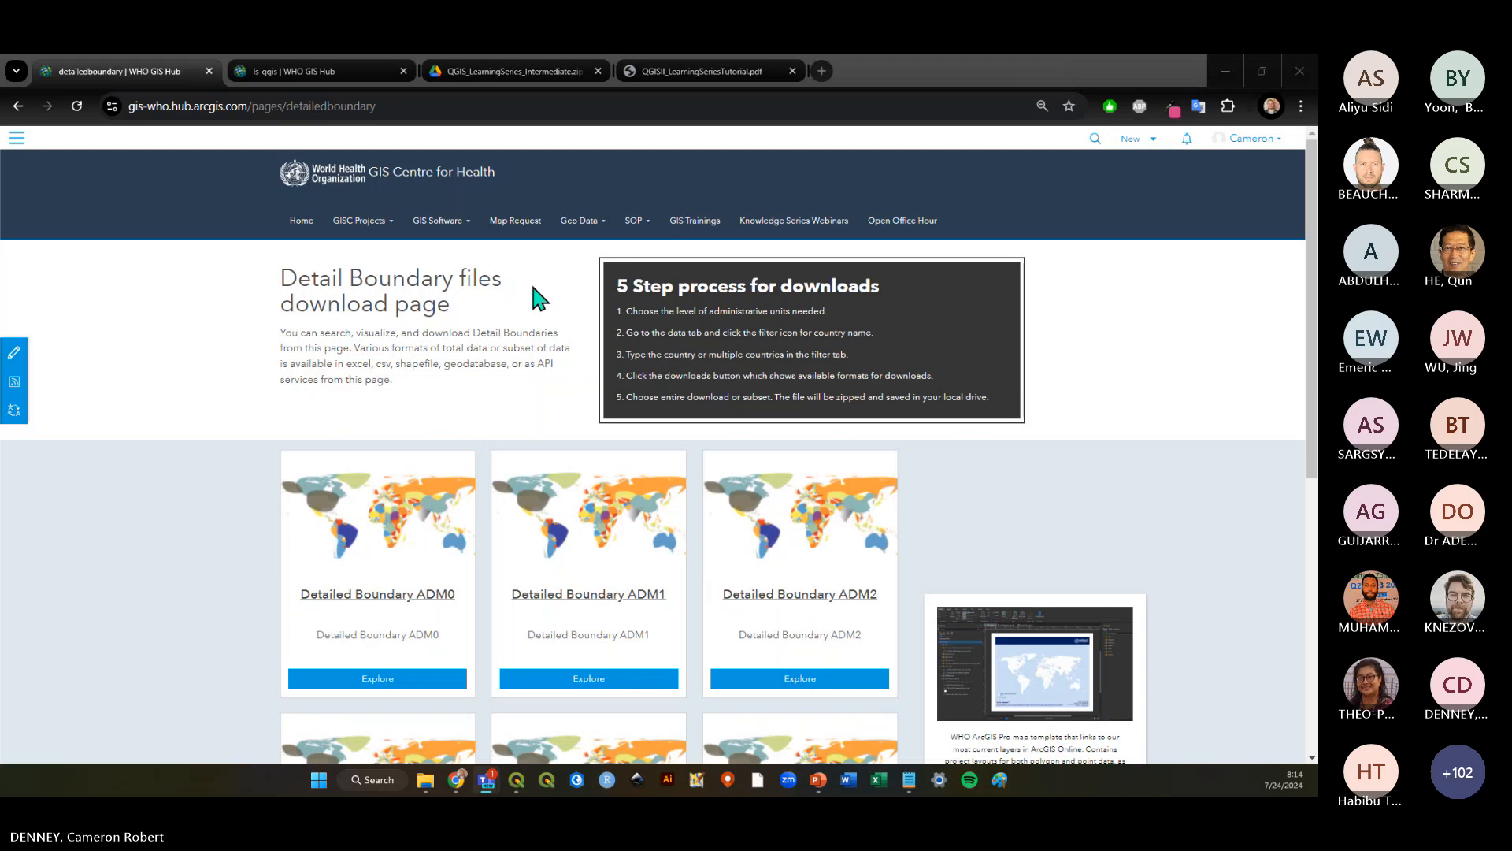
{"action": "key", "text": "alt+Tab"}
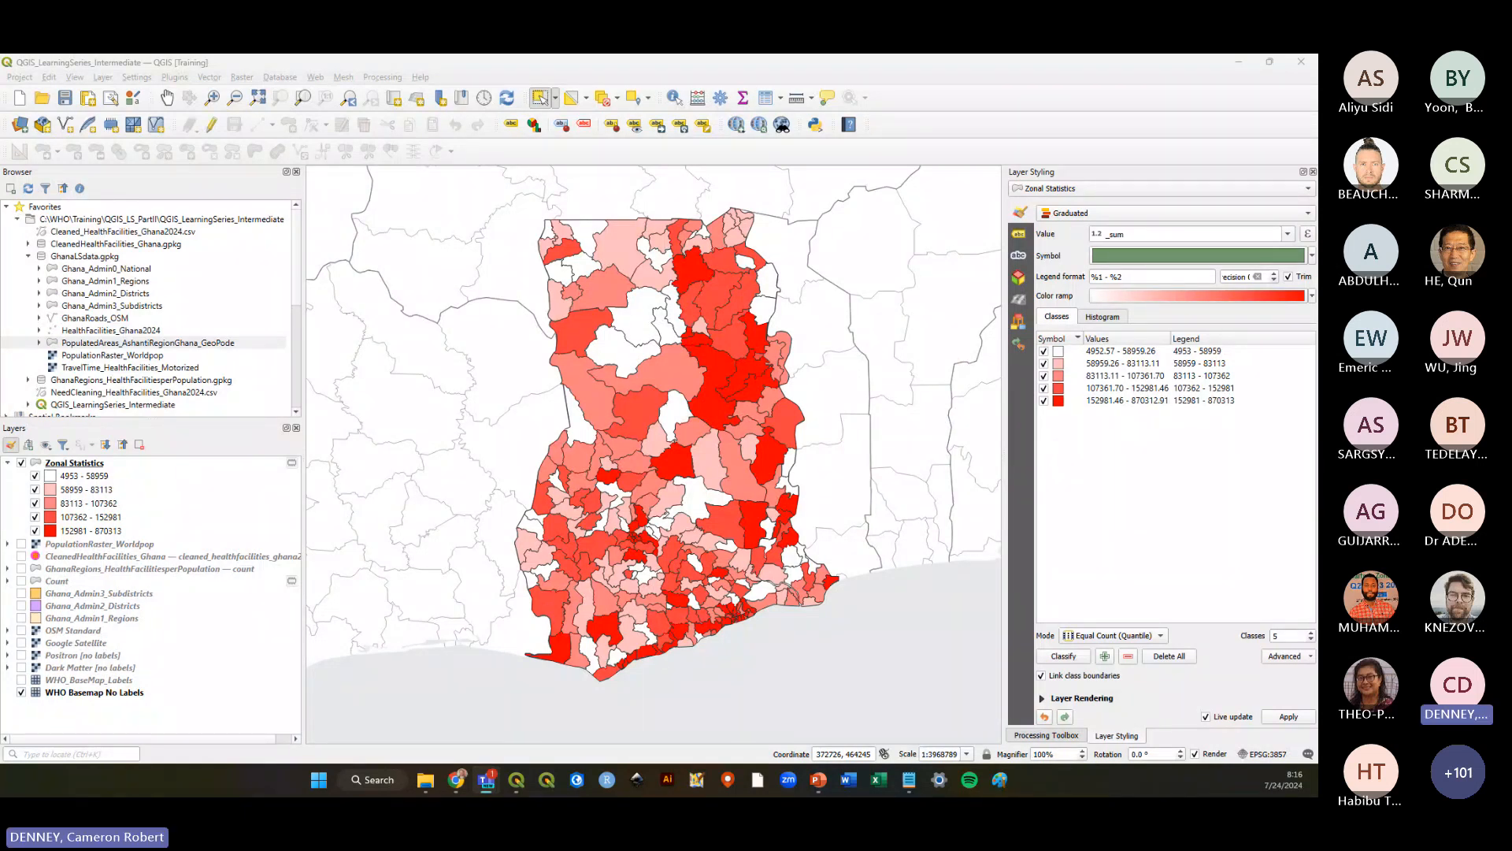
{"action": "key", "text": "alt+Tab"}
{"action": "left_click", "coordinate": [17, 107]}
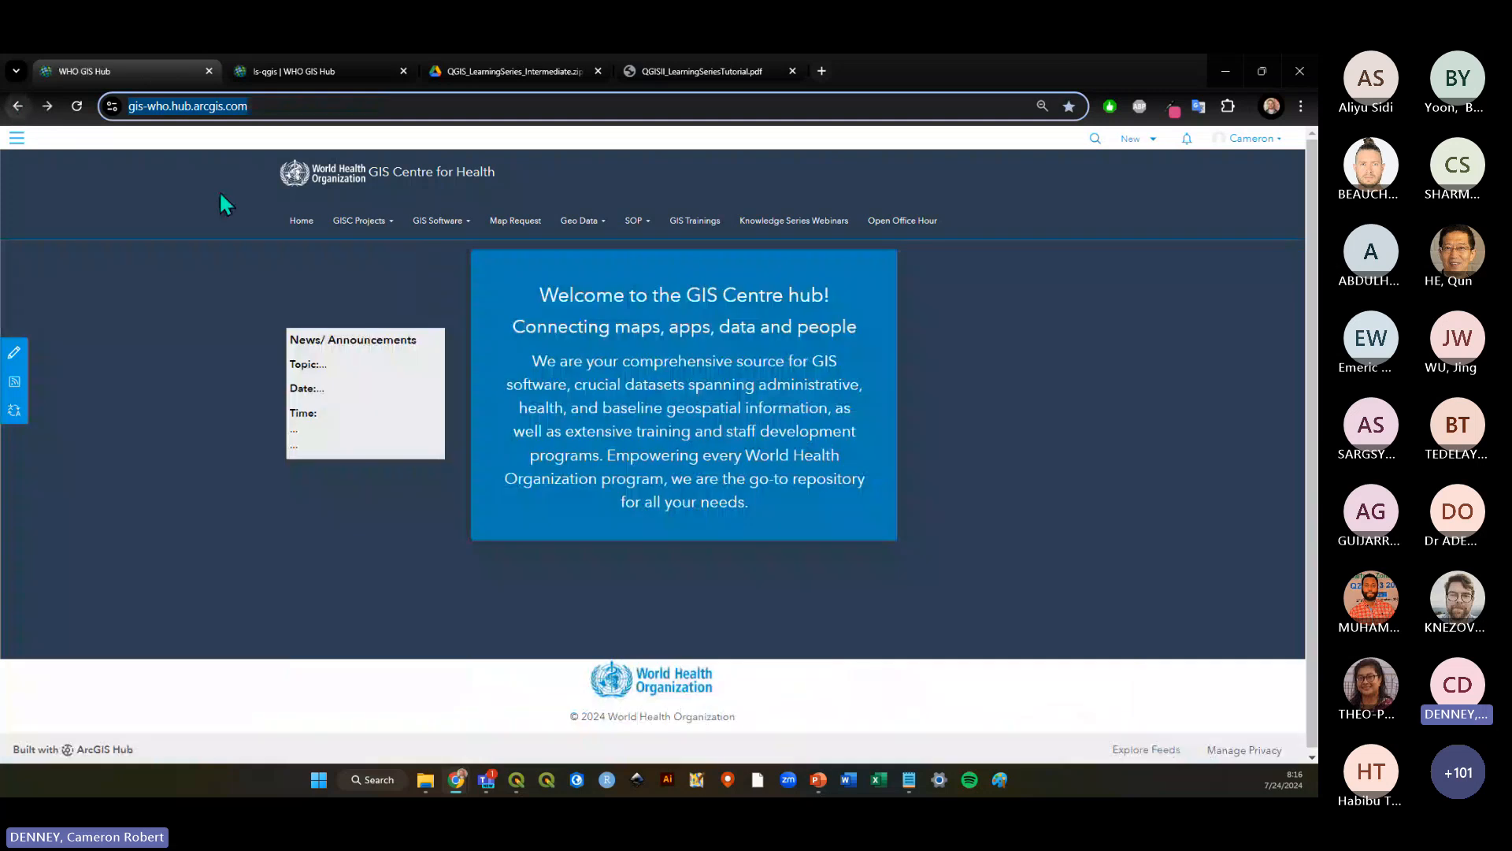
{"action": "left_click", "coordinate": [282, 106]}
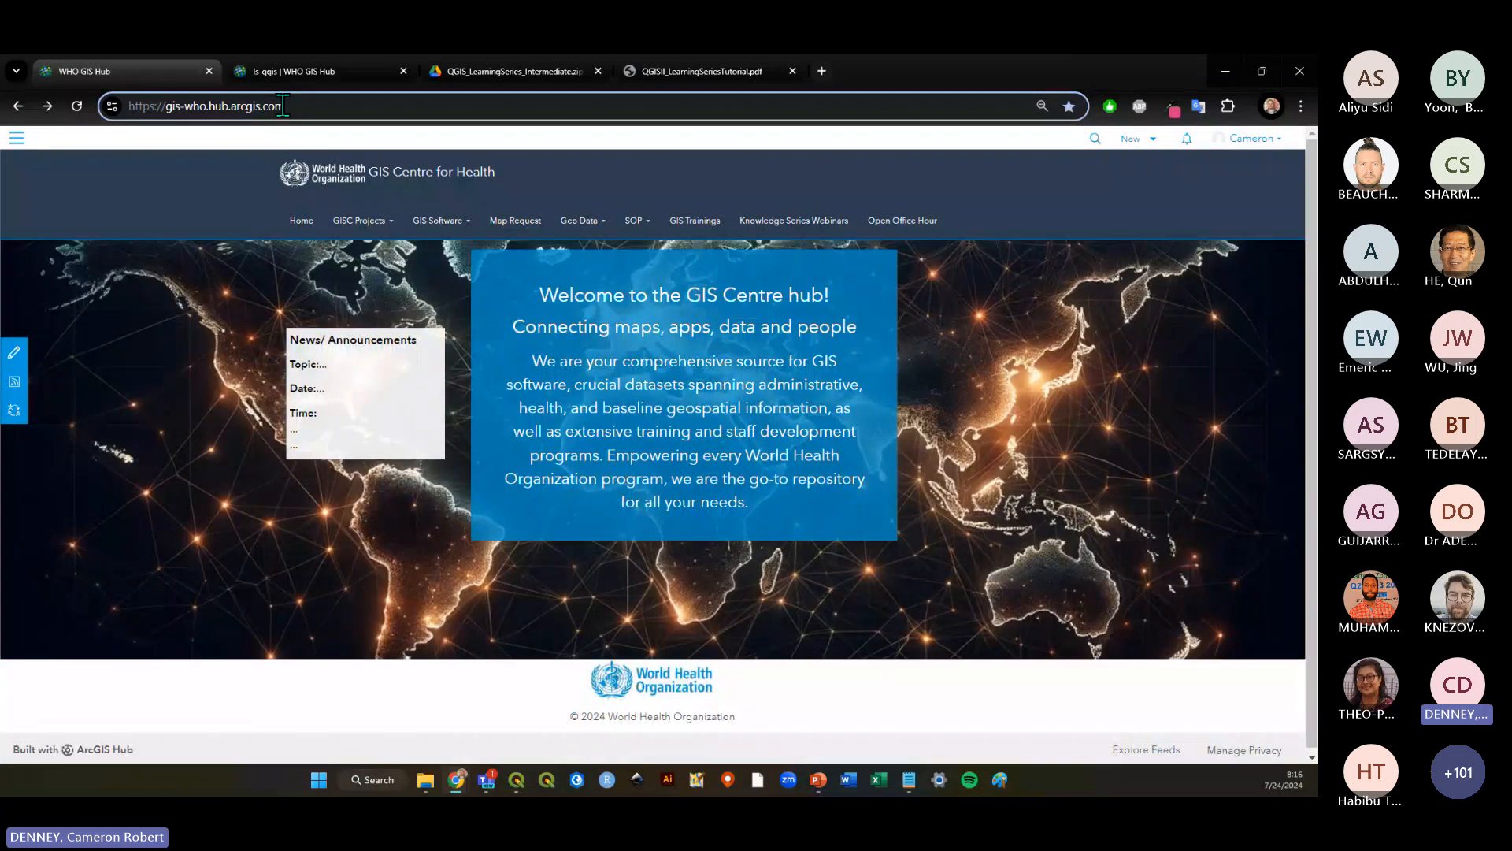
{"action": "left_click", "coordinate": [340, 105]}
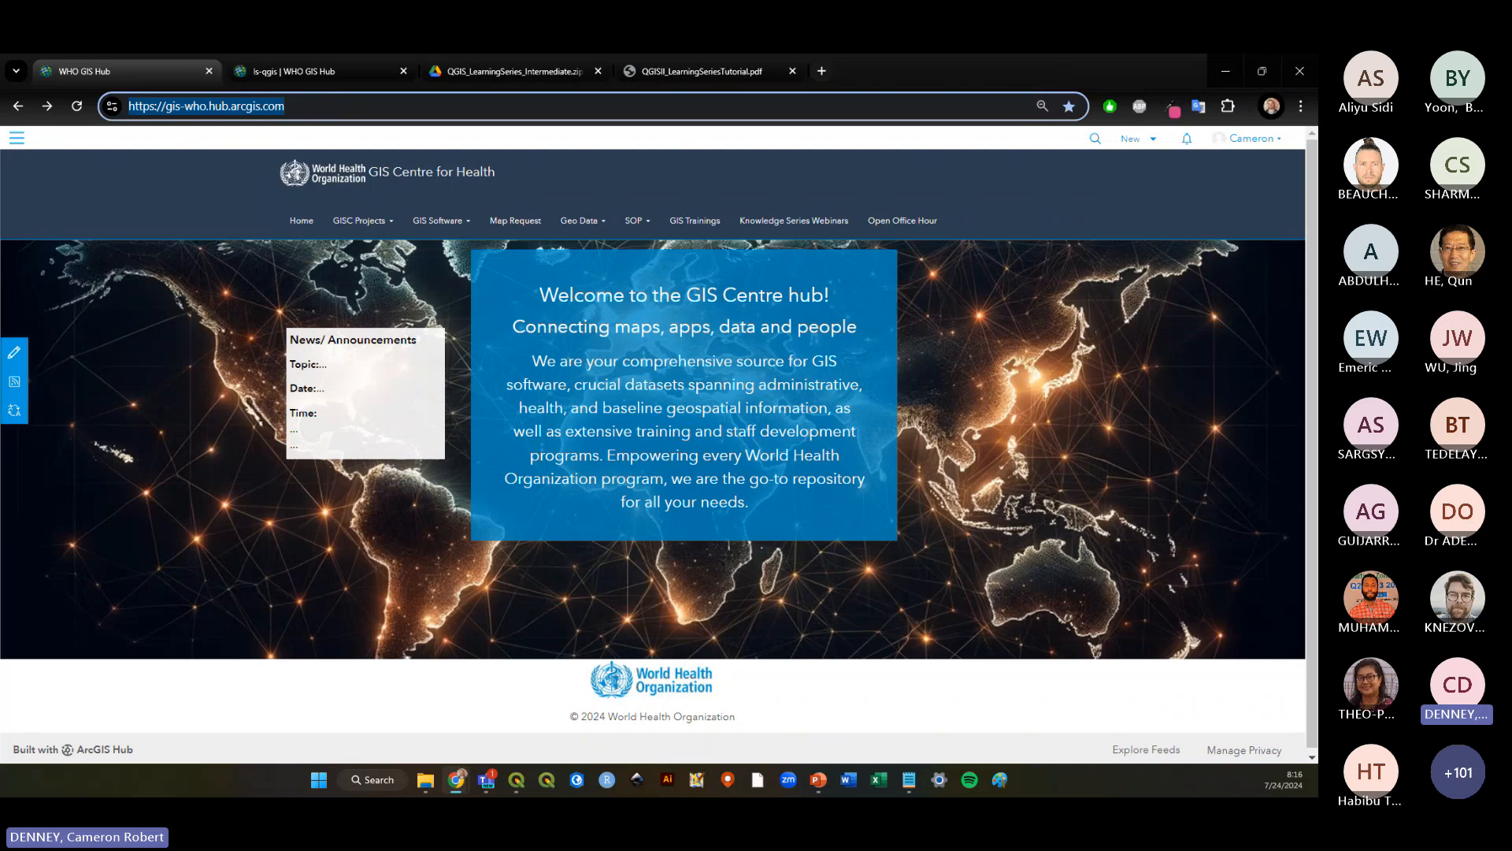
{"action": "key", "text": "alt+Tab"}
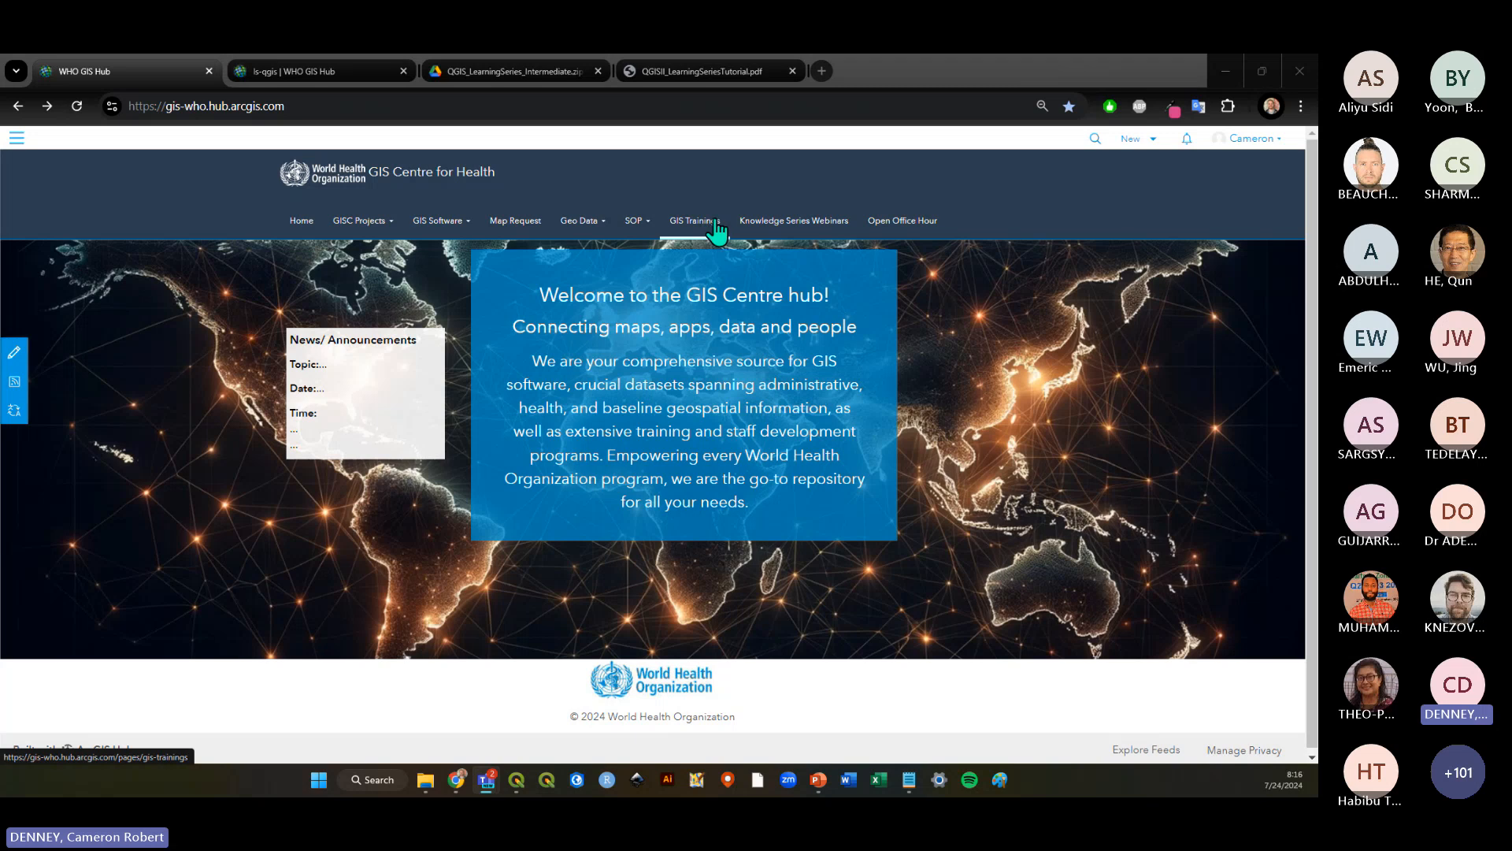
Reopen the hub's Detailed Boundary page and review the download instructions and the available administrative and disputed boundary datasets
{"action": "left_click", "coordinate": [584, 225]}
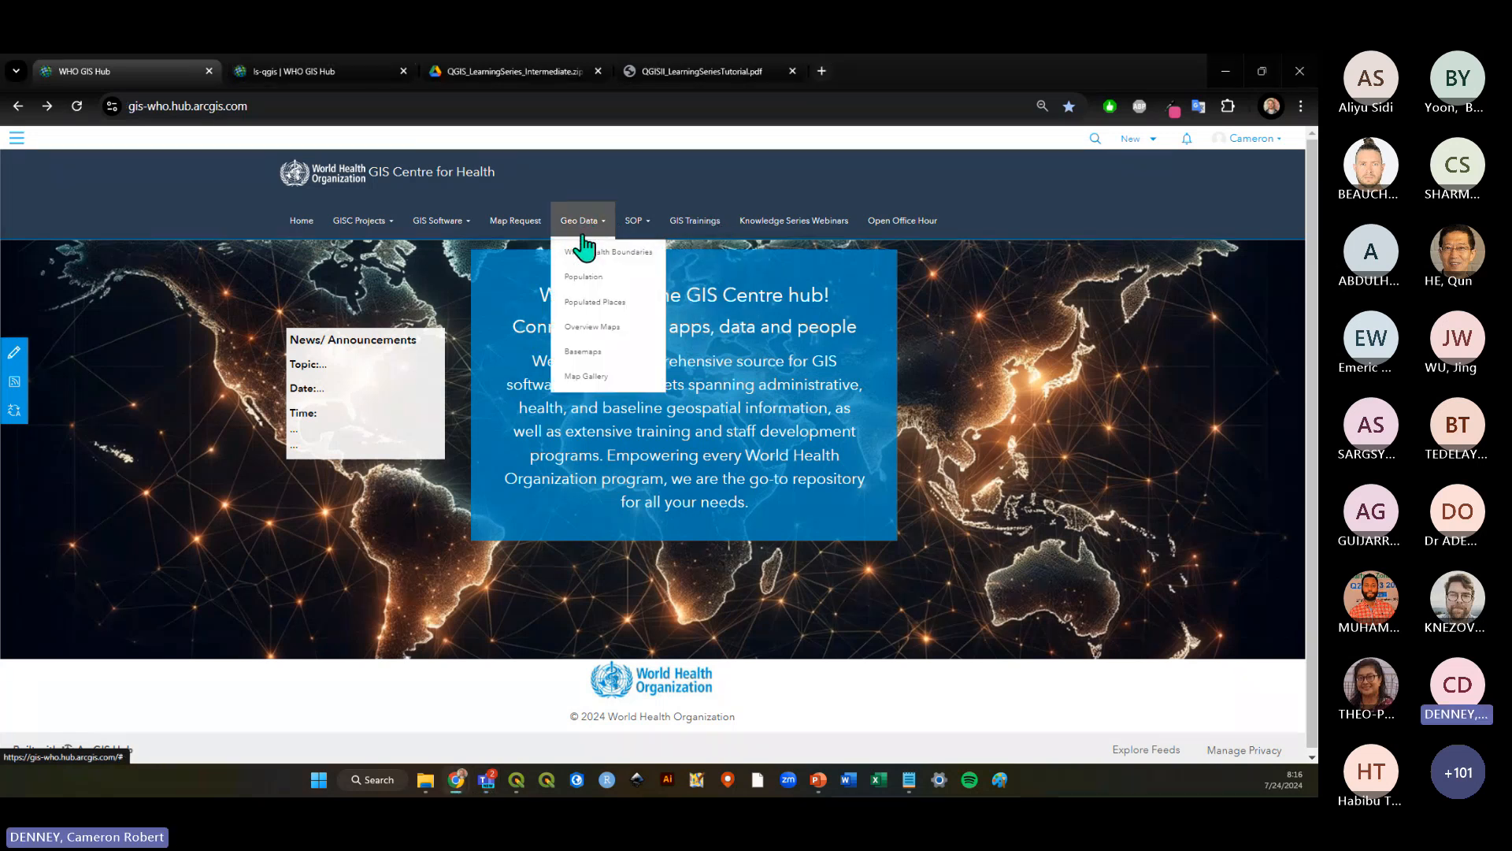
{"action": "mouse_move", "coordinate": [605, 329]}
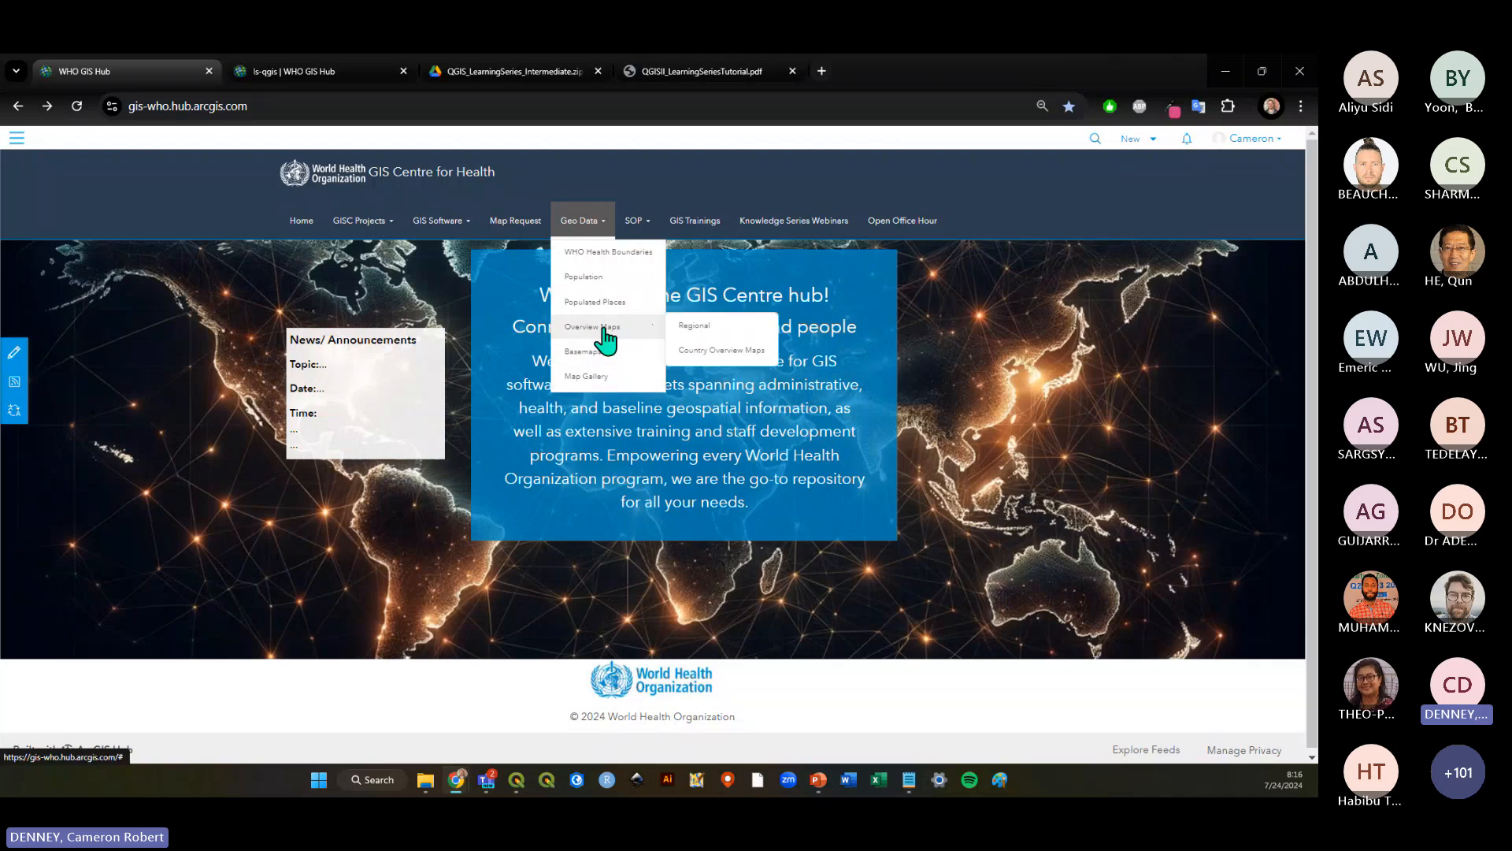
{"action": "mouse_move", "coordinate": [603, 256]}
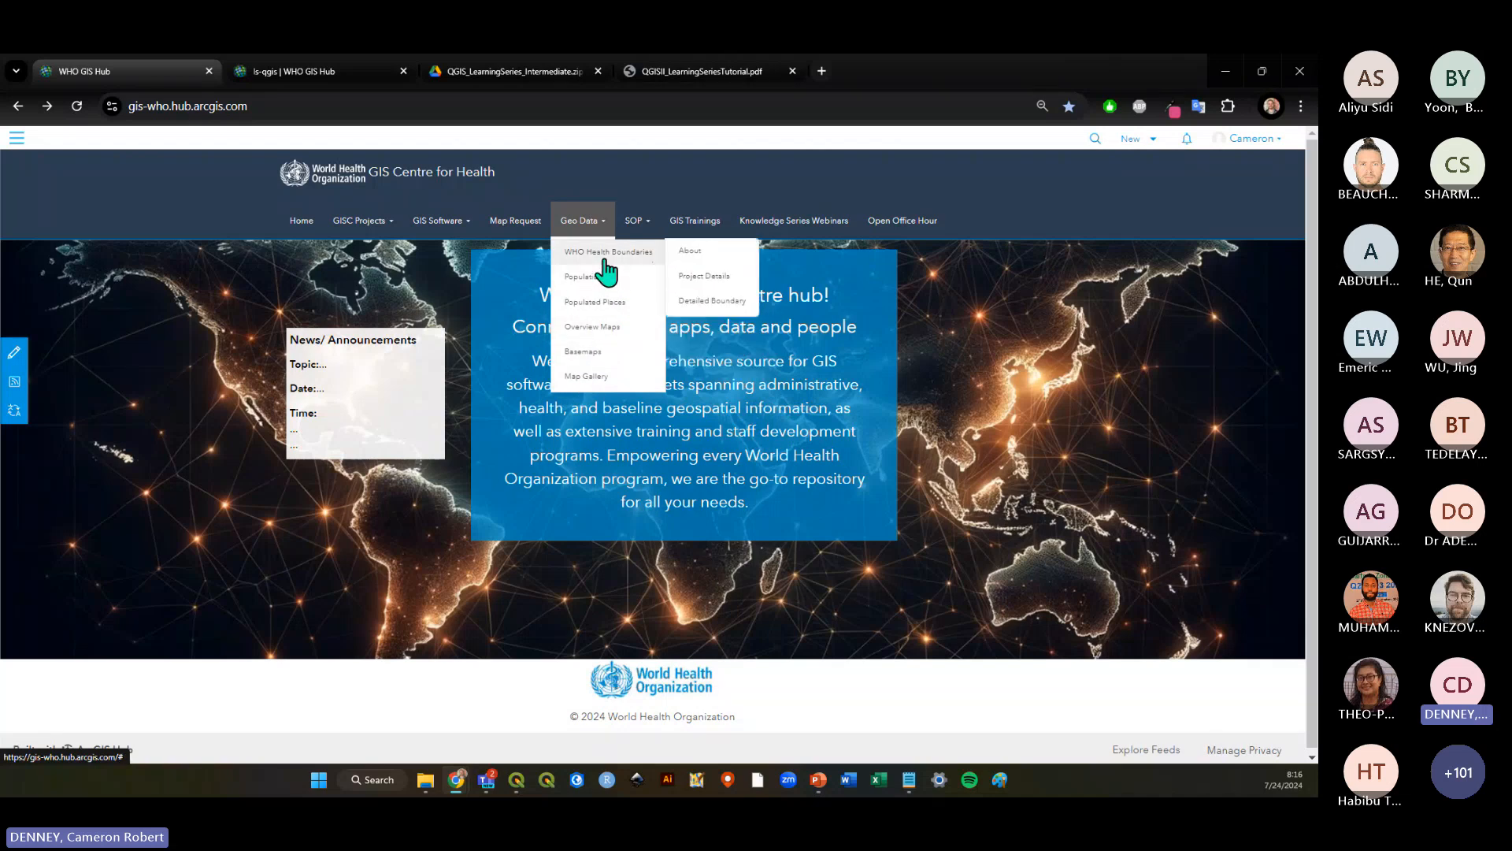
{"action": "left_click", "coordinate": [718, 304]}
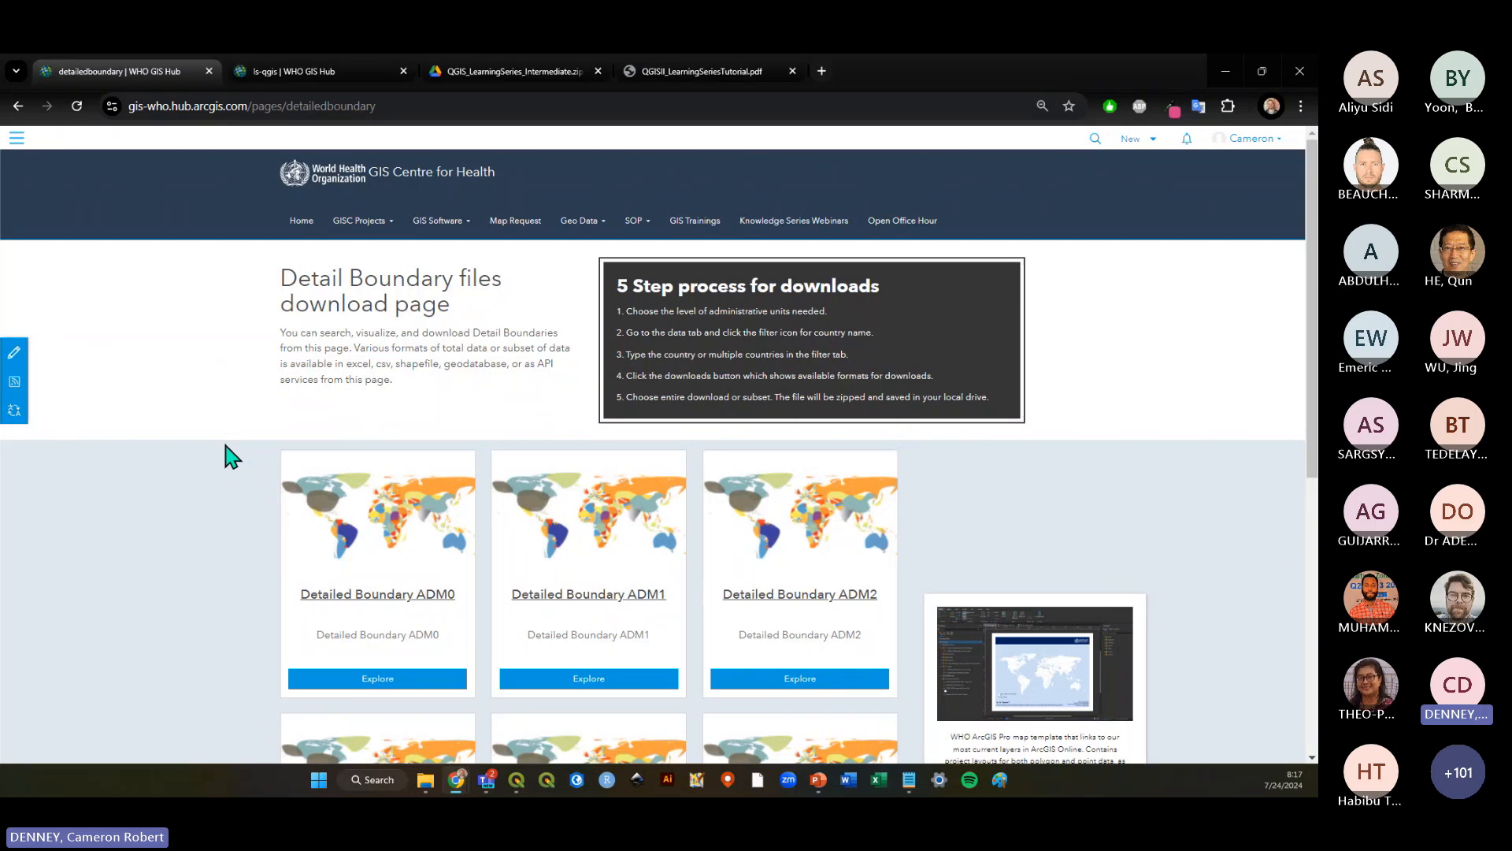
{"action": "scroll", "coordinate": [217, 512], "scroll_direction": "down", "scroll_amount": 2}
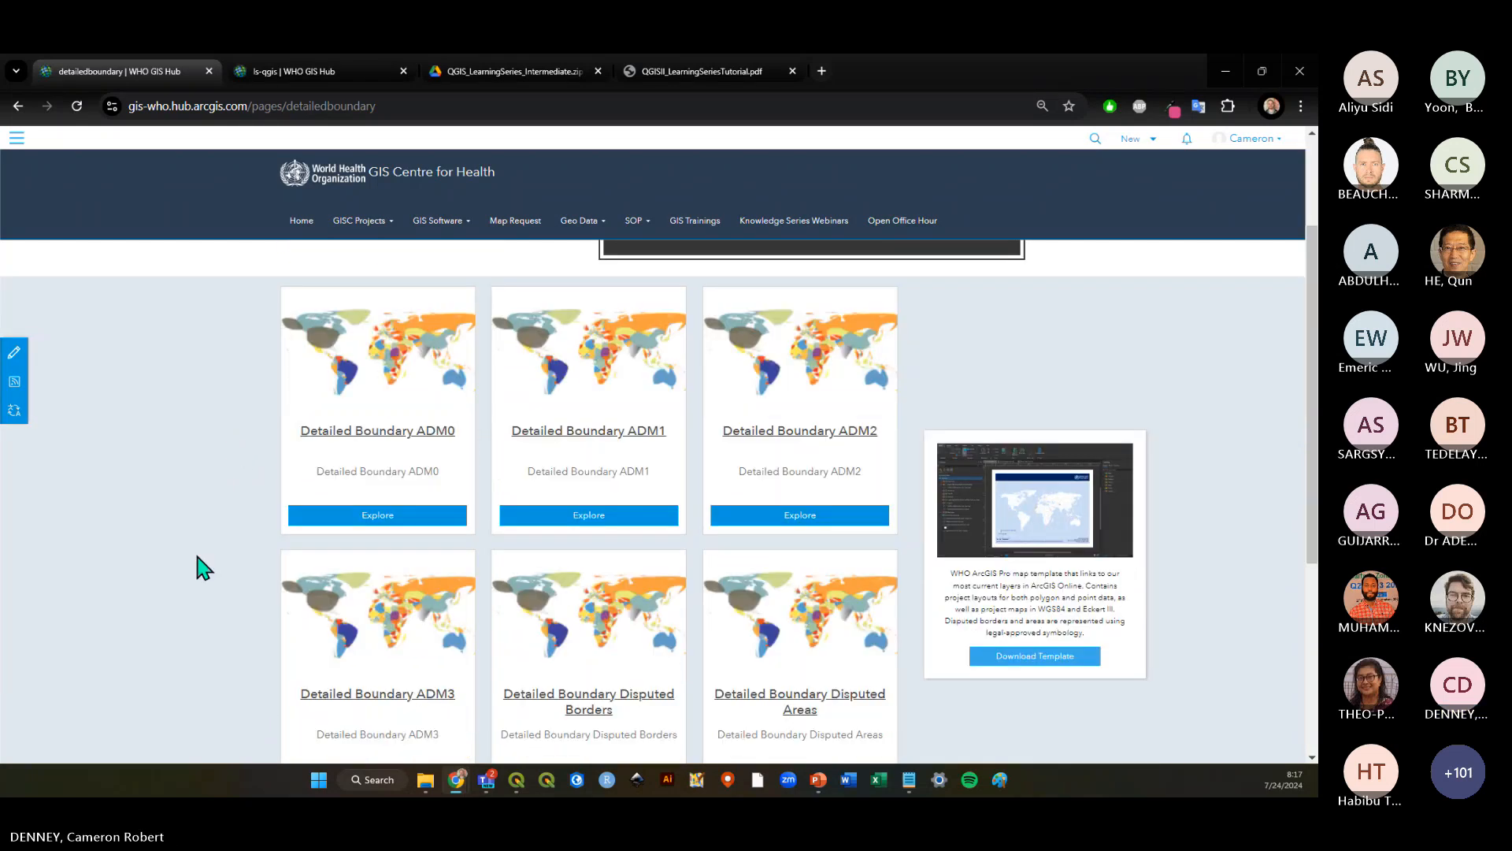
{"action": "scroll", "coordinate": [484, 610], "scroll_direction": "up", "scroll_amount": 2}
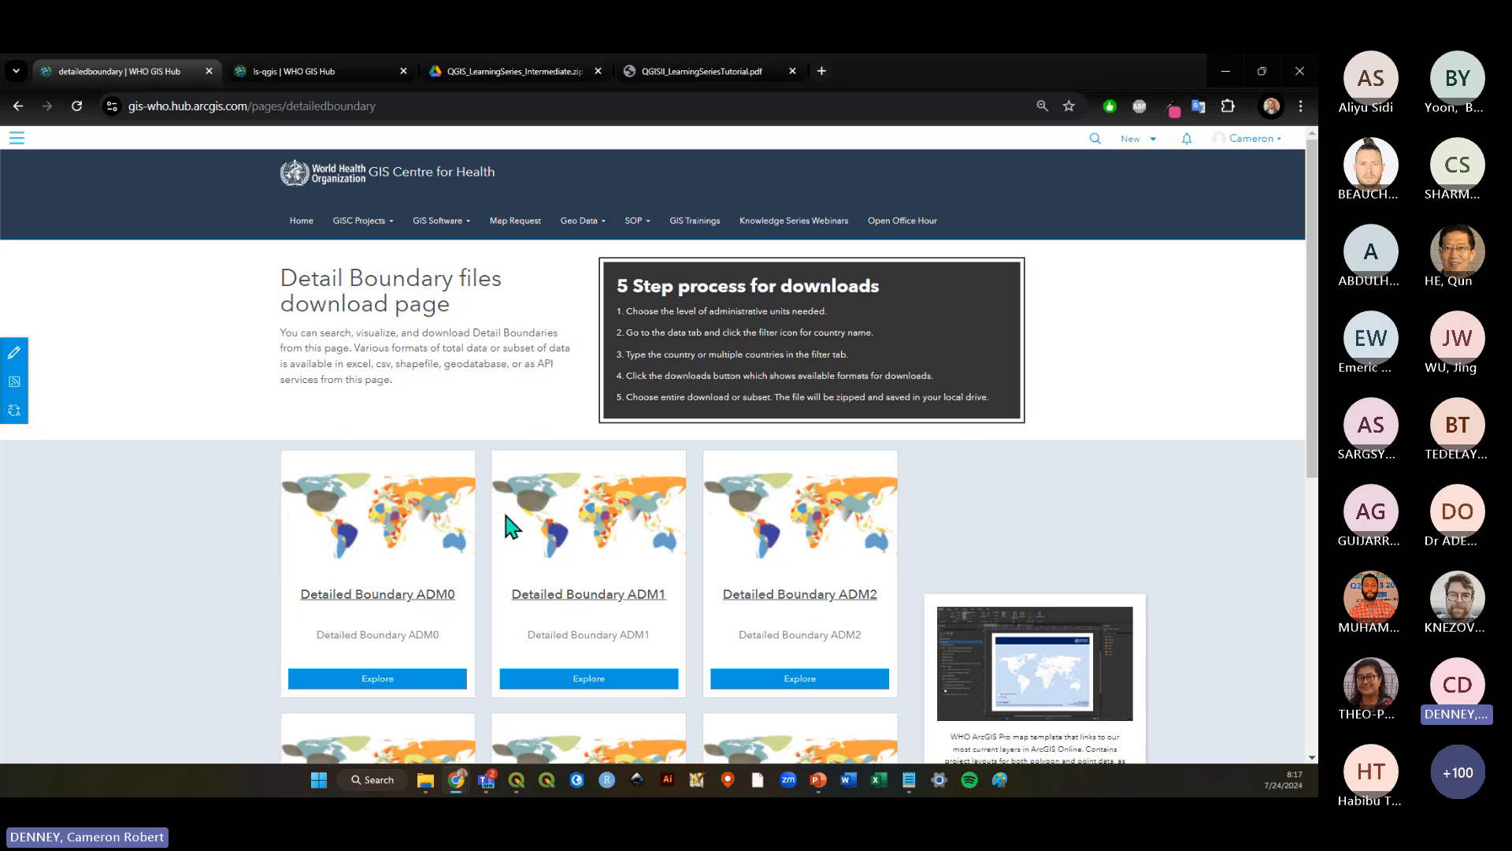
{"action": "scroll", "coordinate": [473, 527], "scroll_direction": "down", "scroll_amount": 2}
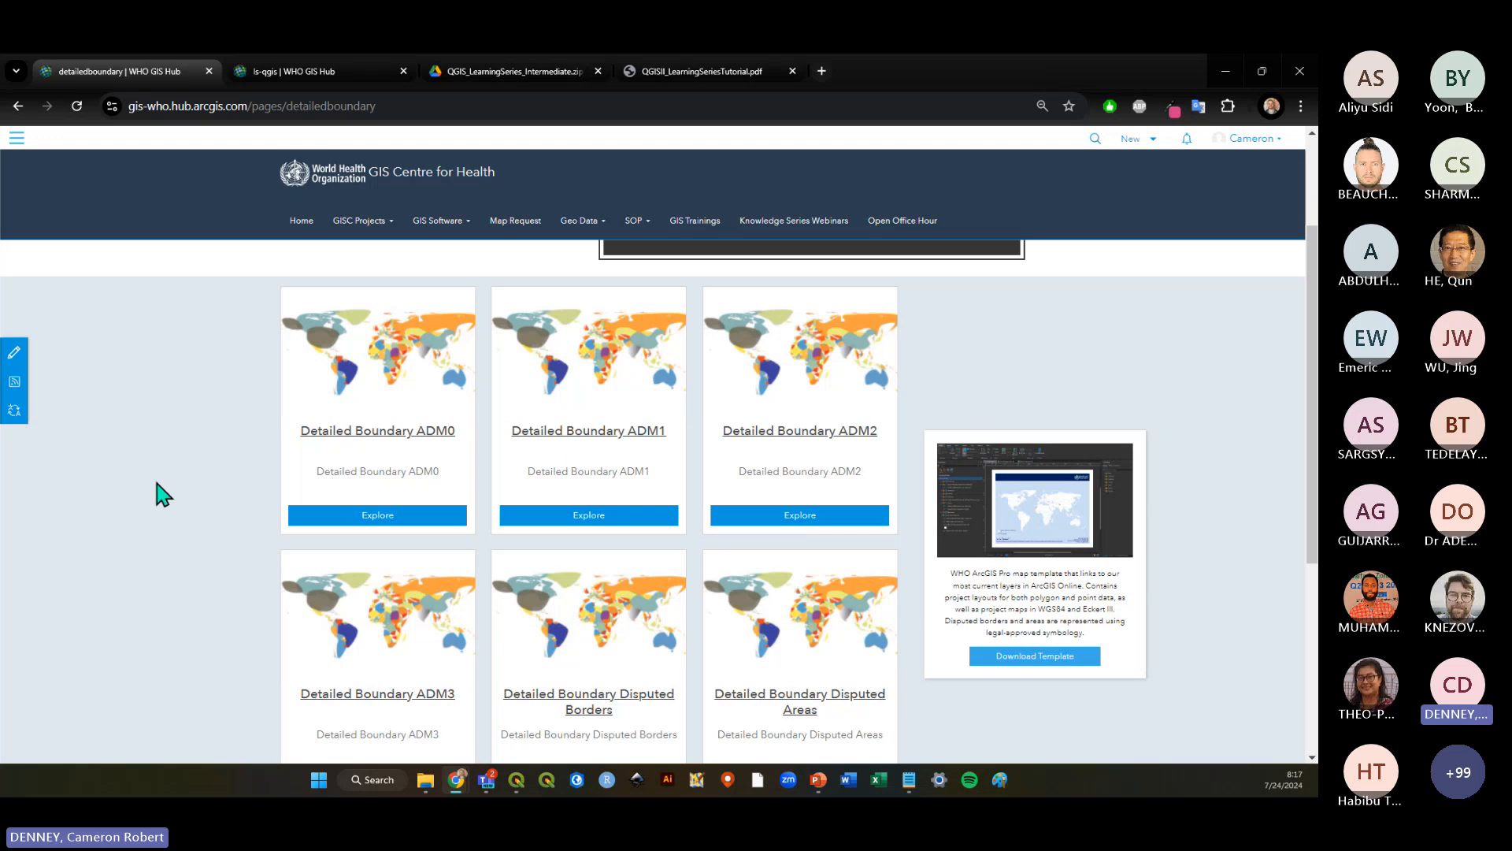
{"action": "scroll", "coordinate": [187, 498], "scroll_direction": "down", "scroll_amount": 1}
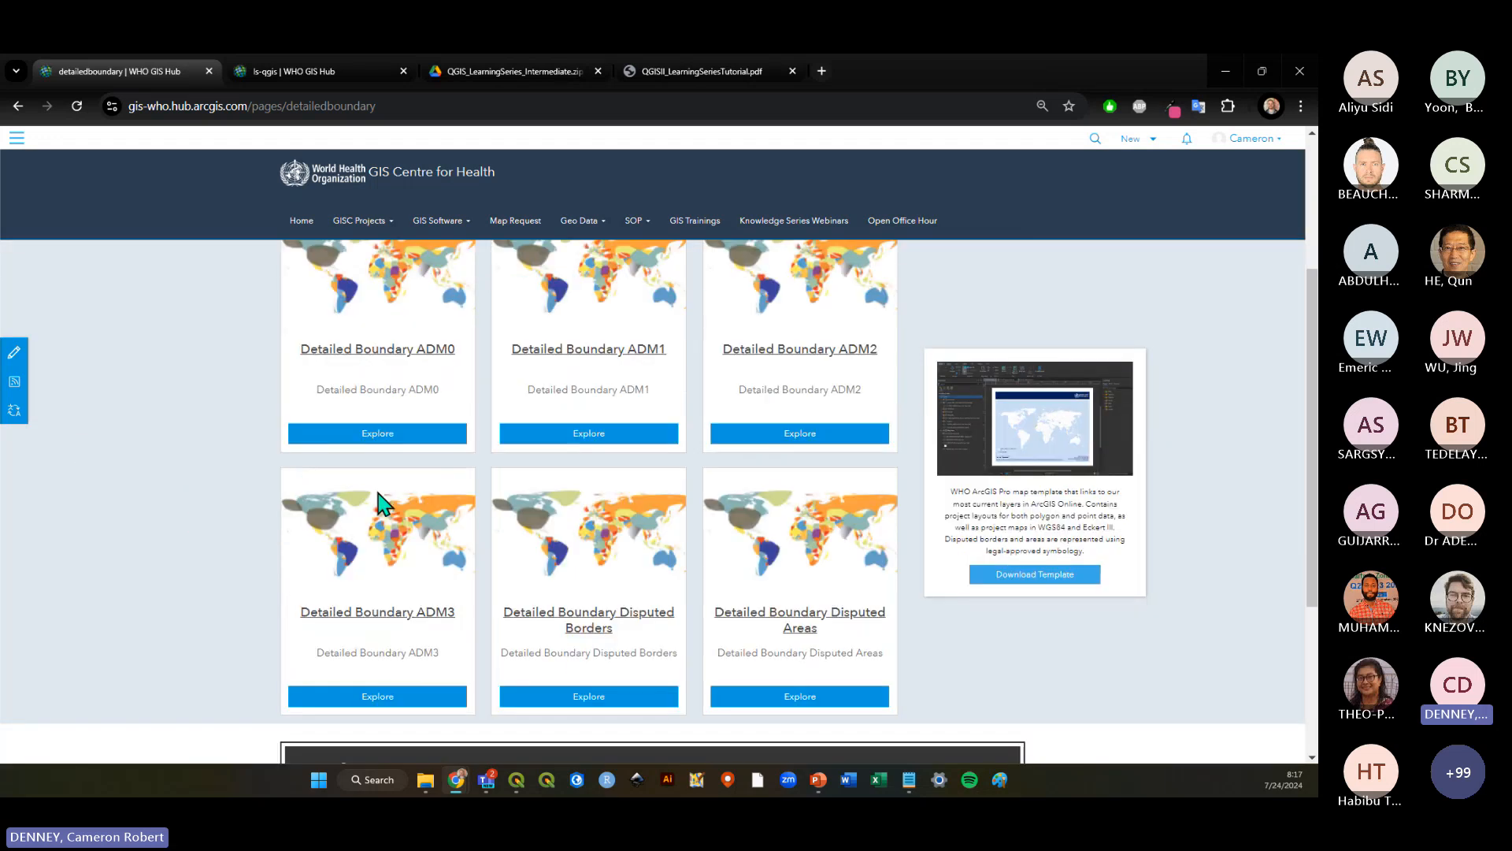
{"action": "scroll", "coordinate": [327, 603], "scroll_direction": "up", "scroll_amount": 1}
{"action": "scroll", "coordinate": [327, 603], "scroll_direction": "up", "scroll_amount": 2}
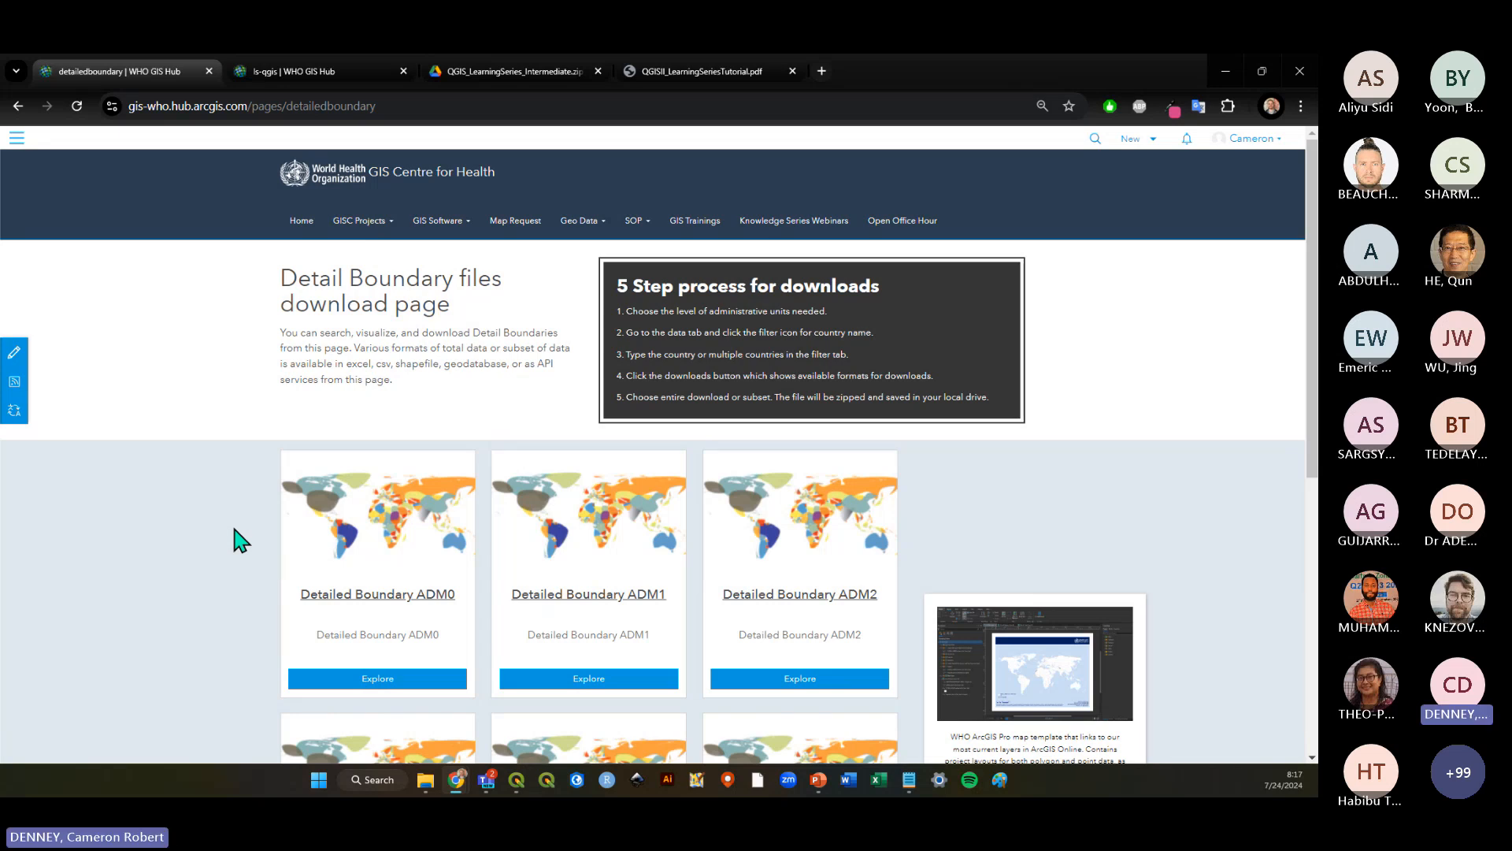
Return to the WHO GIS Hub home page, switch to QGIS and save the project
{"action": "left_click", "coordinate": [18, 107]}
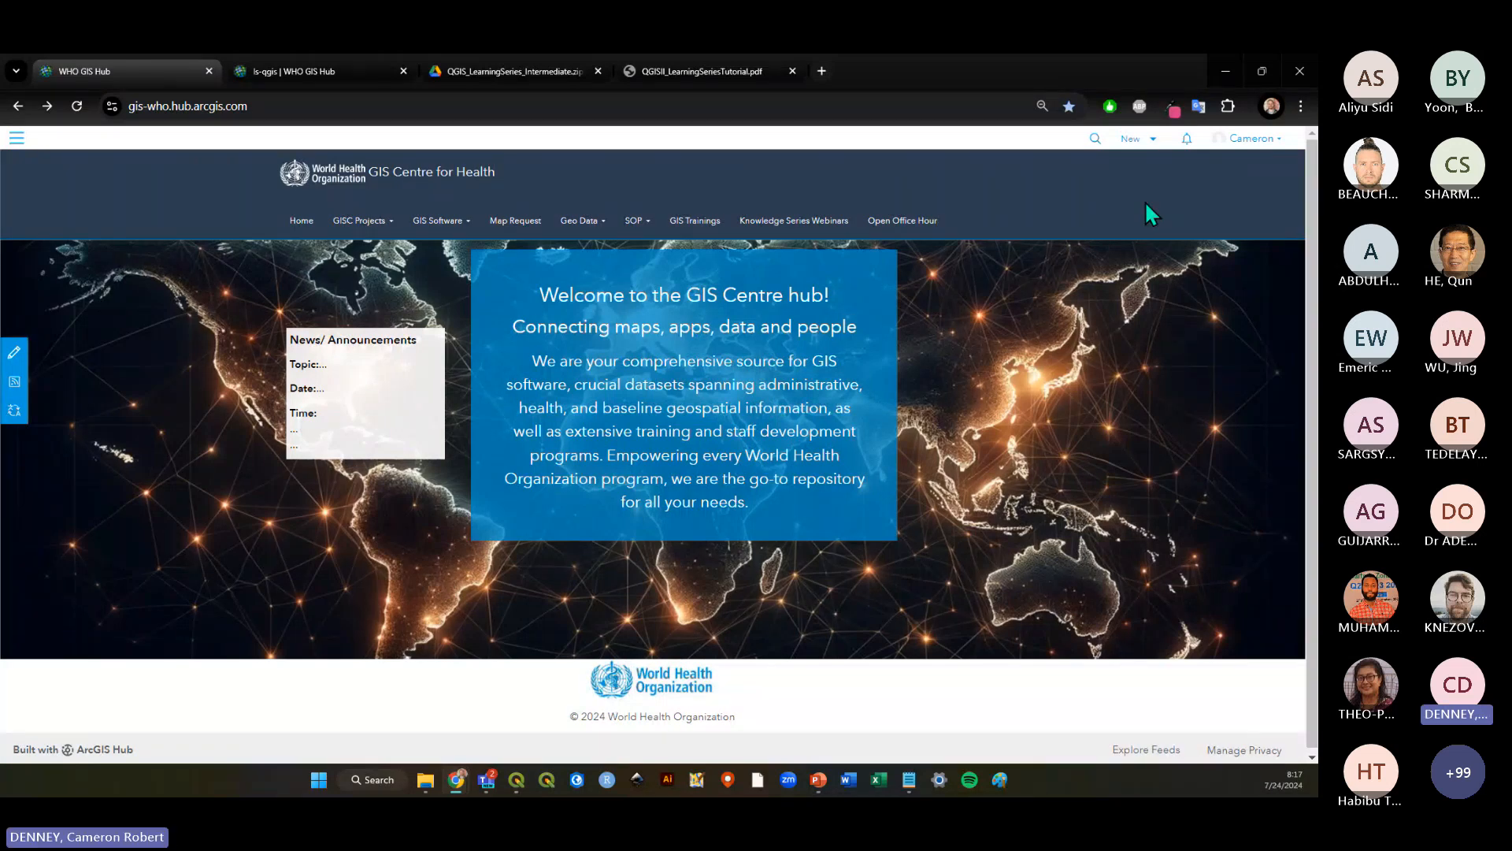
{"action": "left_click", "coordinate": [1035, 202]}
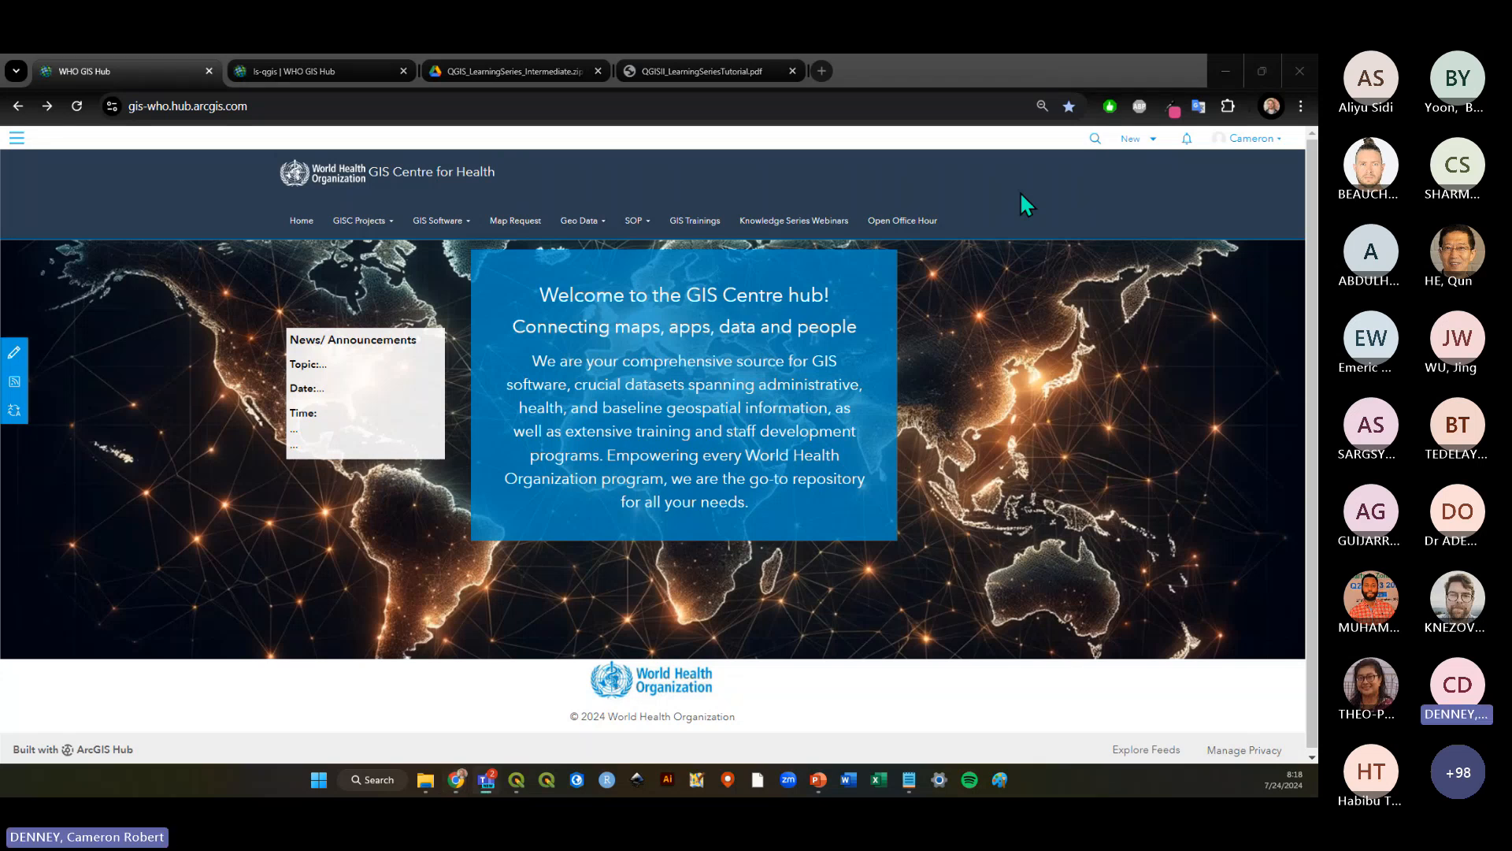
{"action": "key", "text": "alt+Tab"}
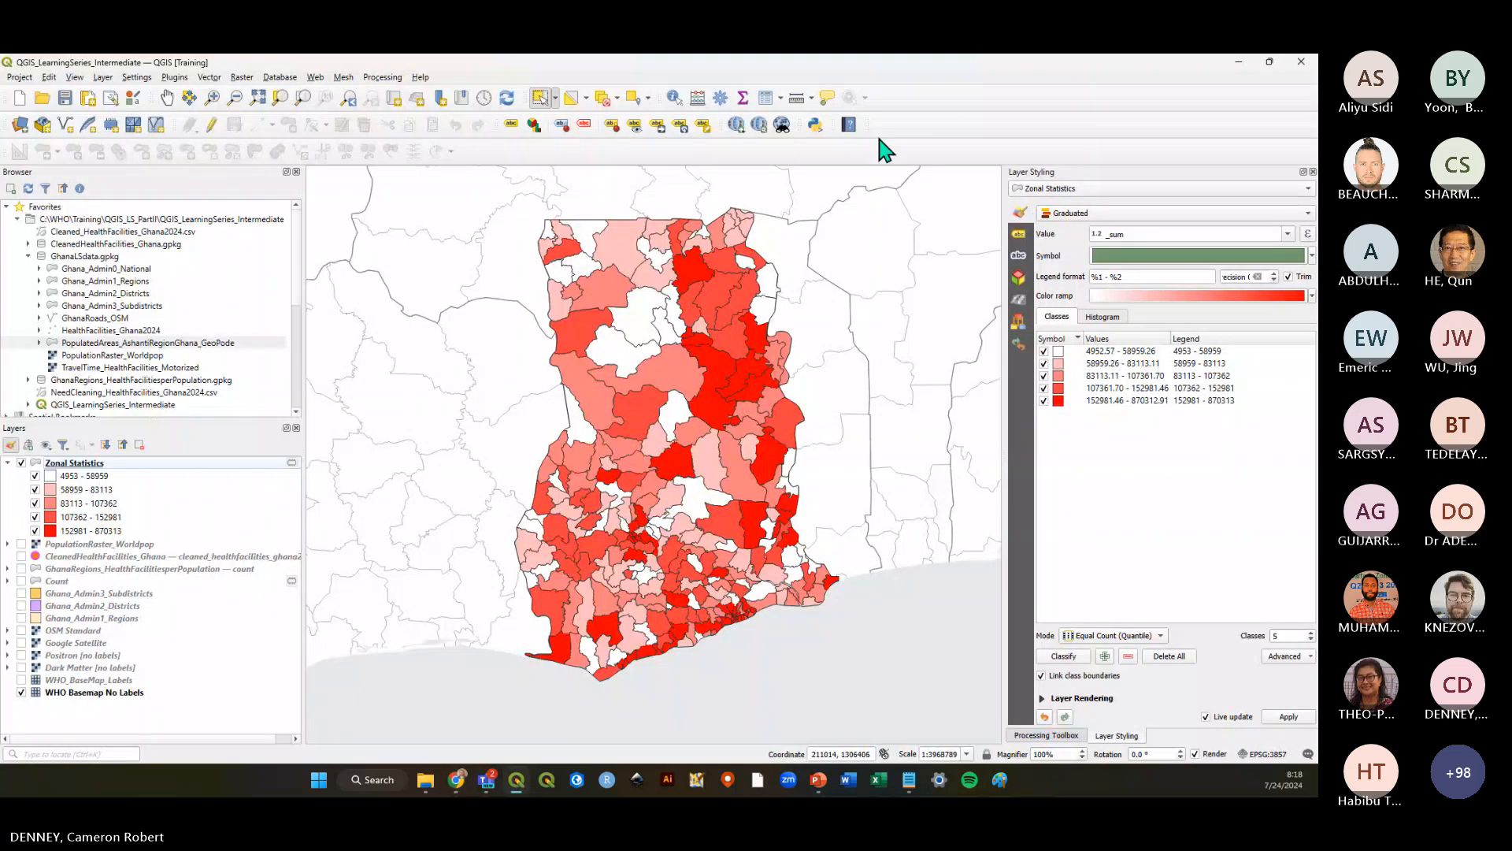
{"action": "left_click", "coordinate": [65, 97]}
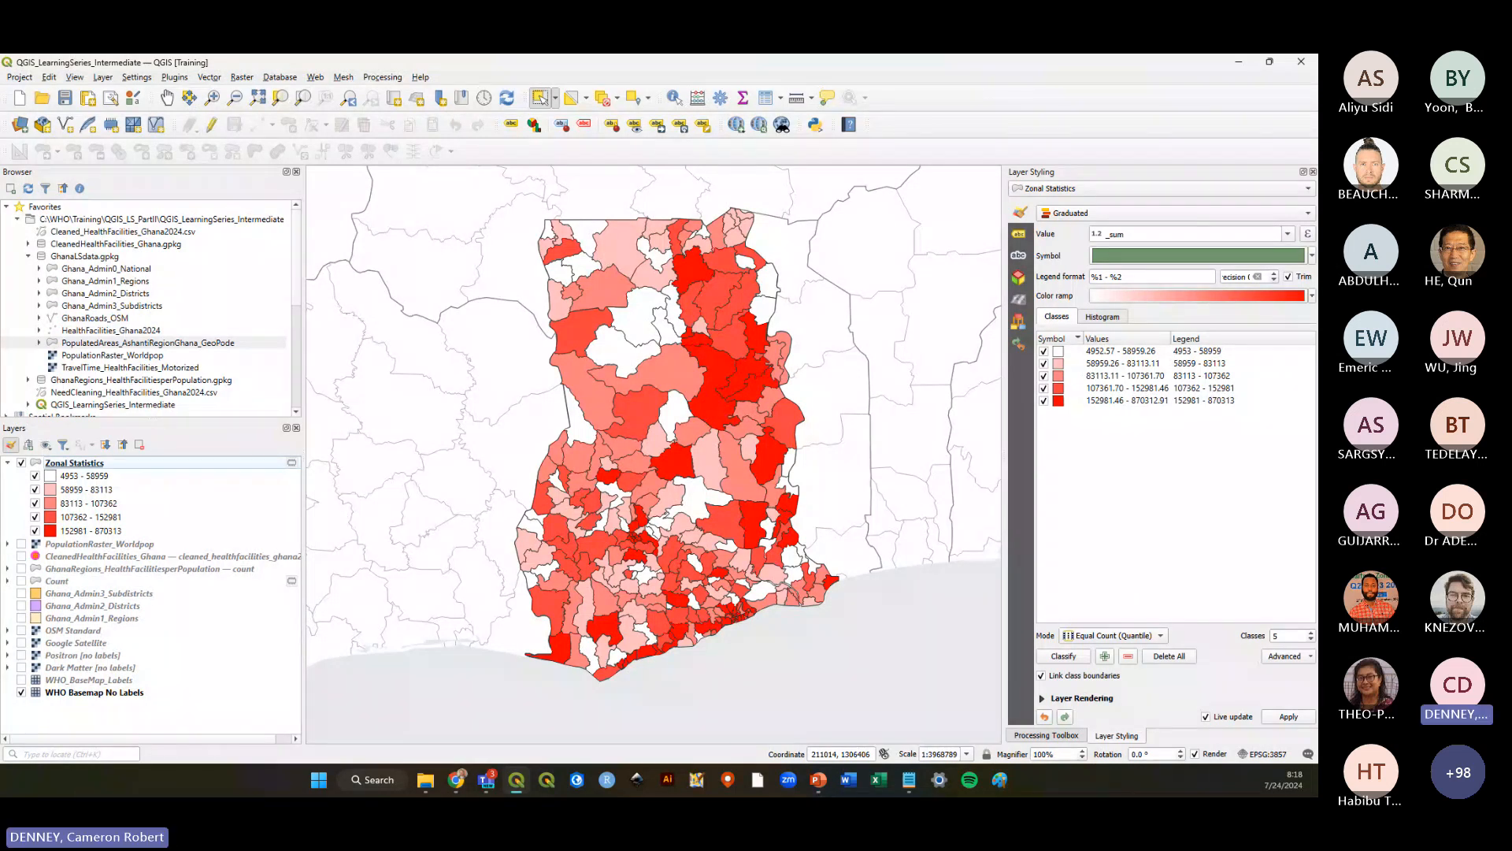
Examine the Copy Style categories of the GhanaRegions_HealthFacilitiesperPopulation layer and the style options of the Zonal Statistics layer
{"action": "left_click", "coordinate": [69, 569]}
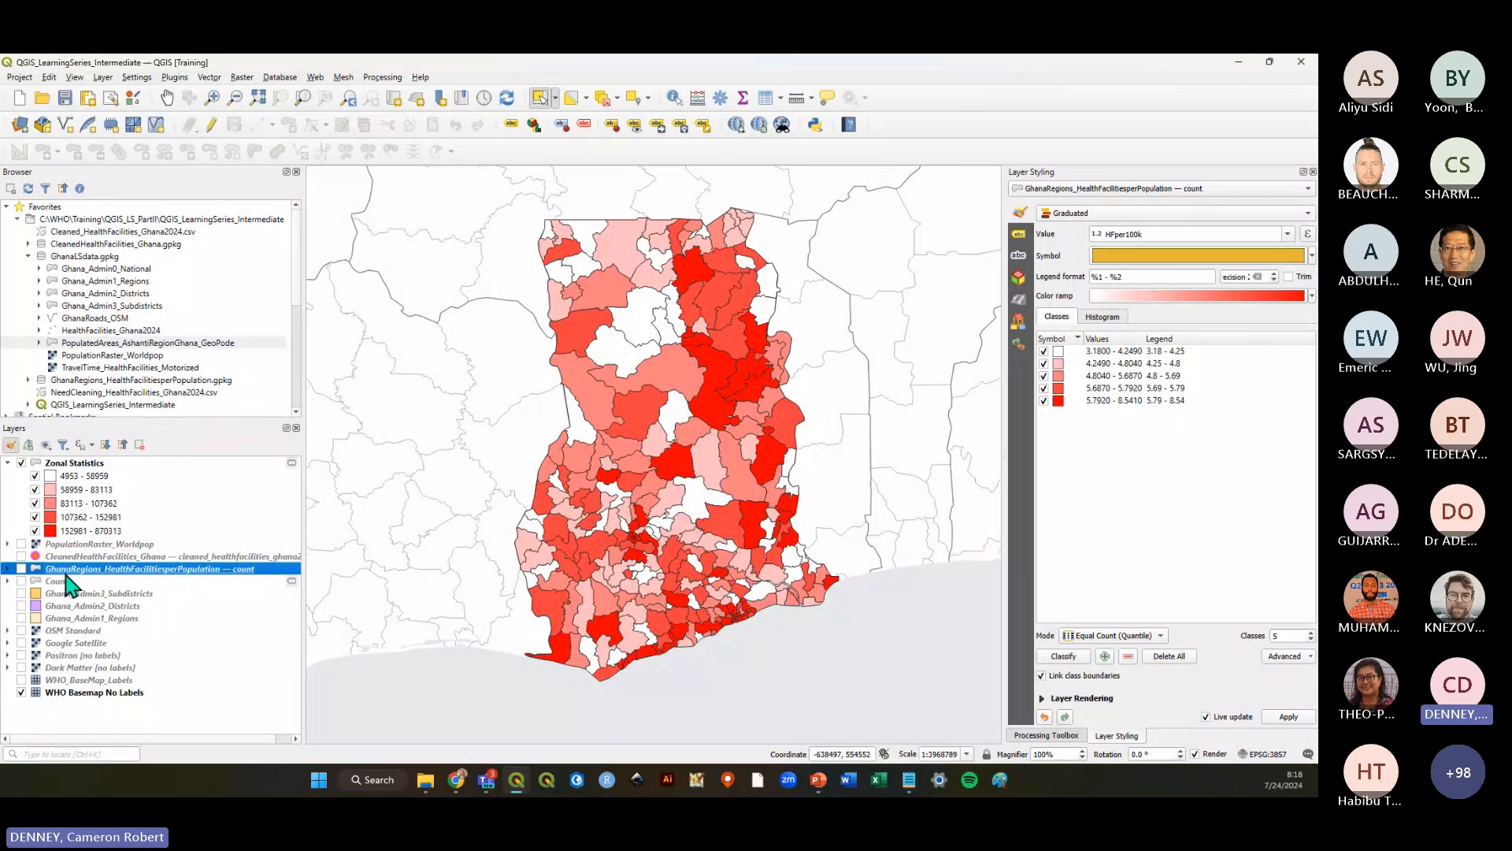
{"action": "right_click", "coordinate": [70, 570]}
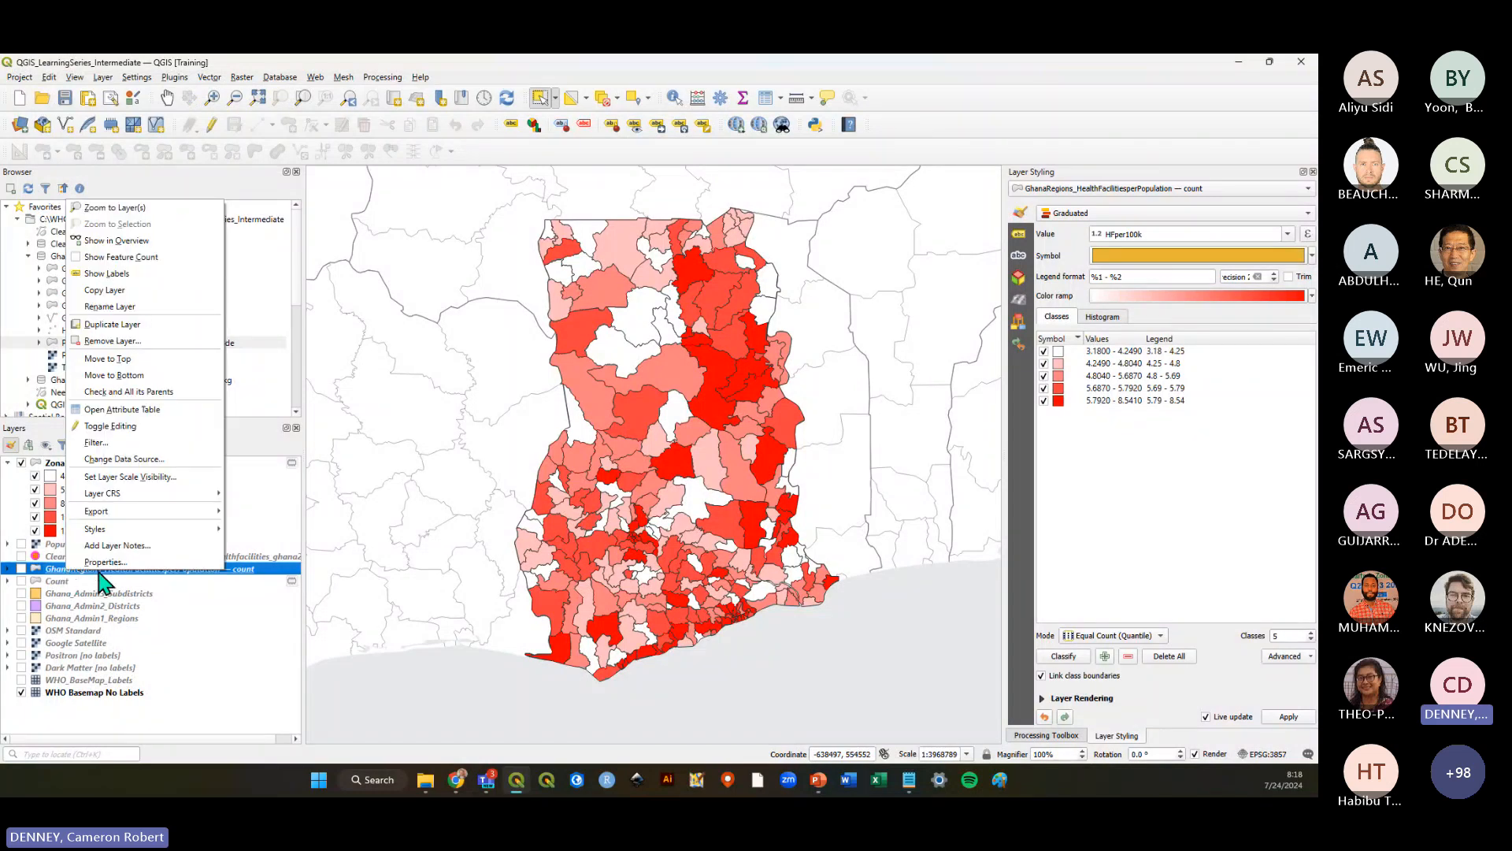
{"action": "mouse_move", "coordinate": [113, 535]}
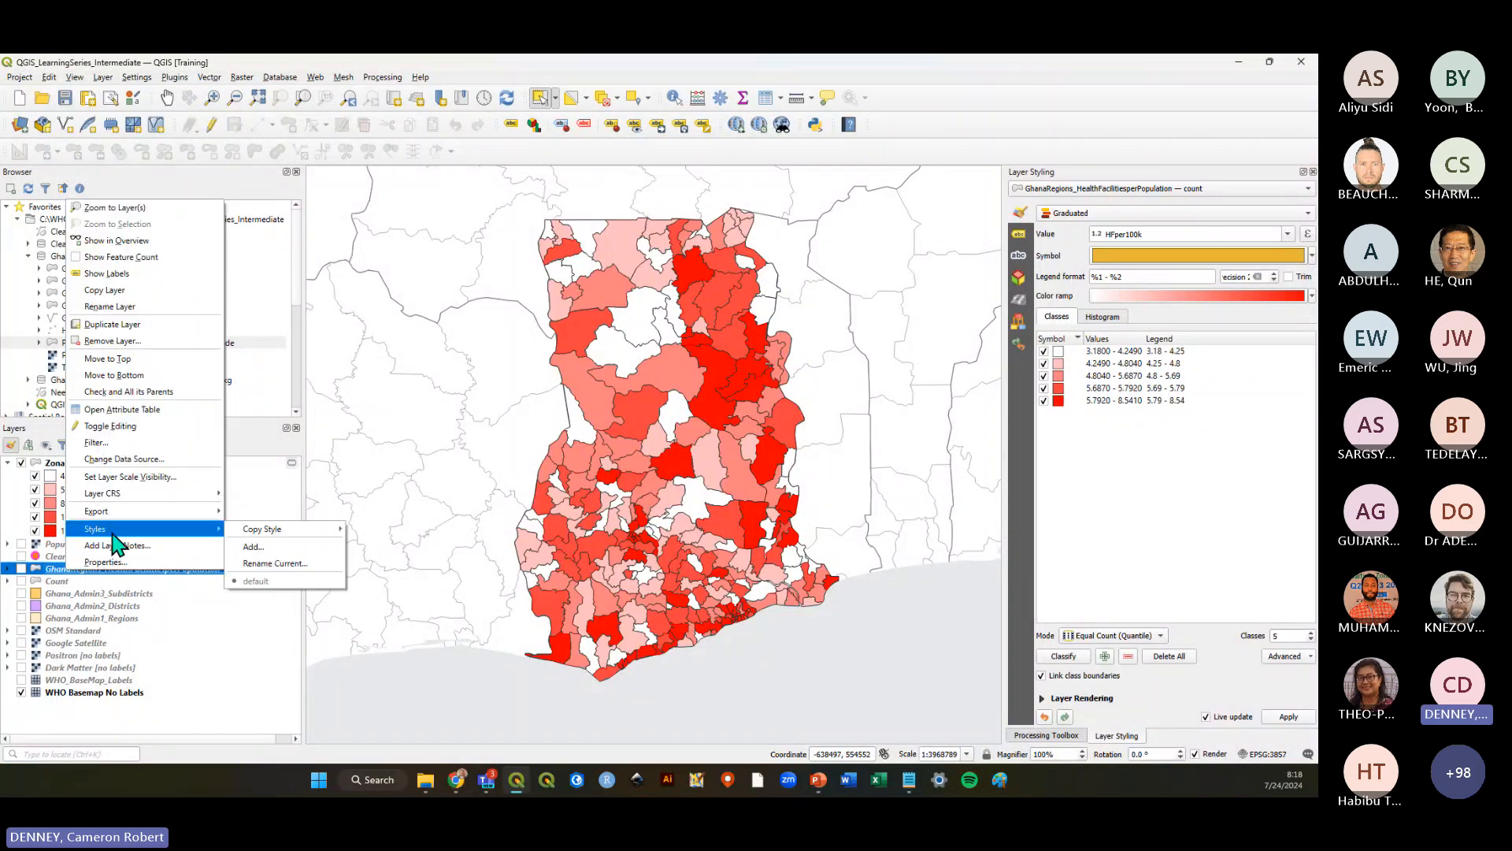
{"action": "mouse_move", "coordinate": [277, 534]}
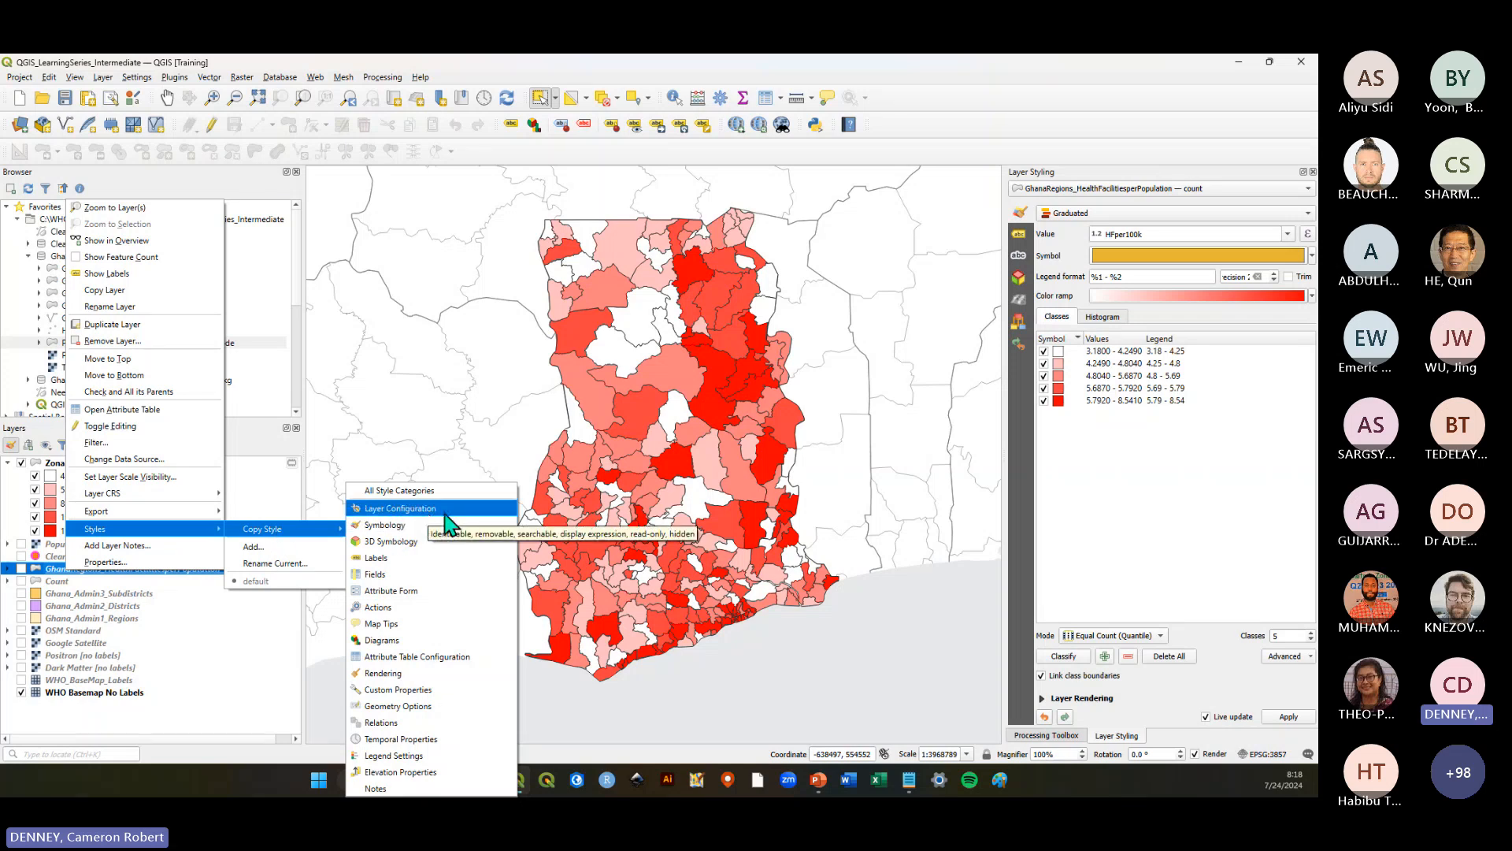
{"action": "left_click", "coordinate": [378, 559]}
{"action": "left_click", "coordinate": [85, 593]}
{"action": "left_click", "coordinate": [86, 465]}
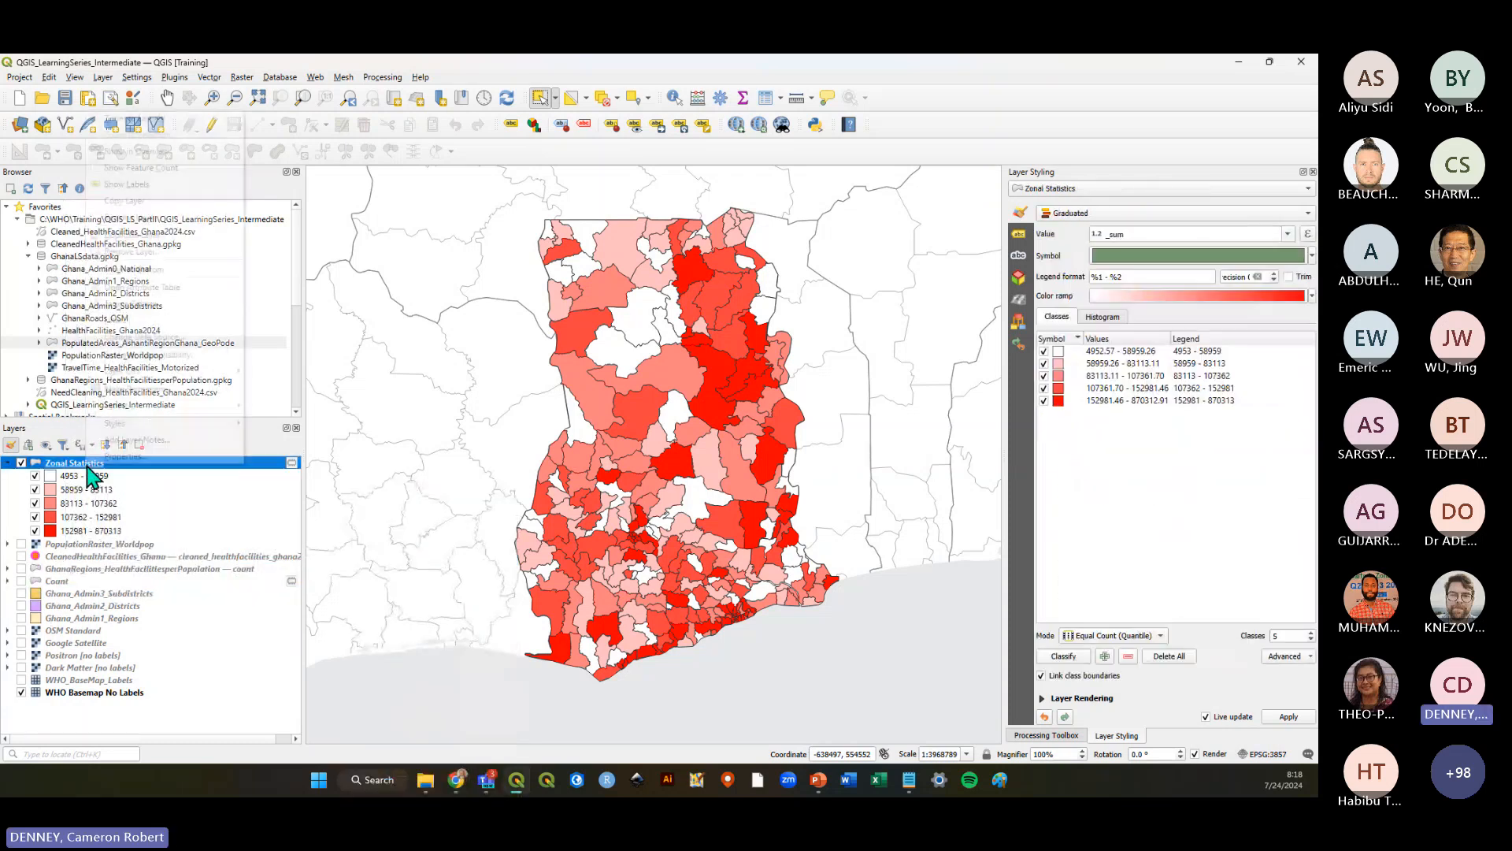
{"action": "right_click", "coordinate": [86, 464]}
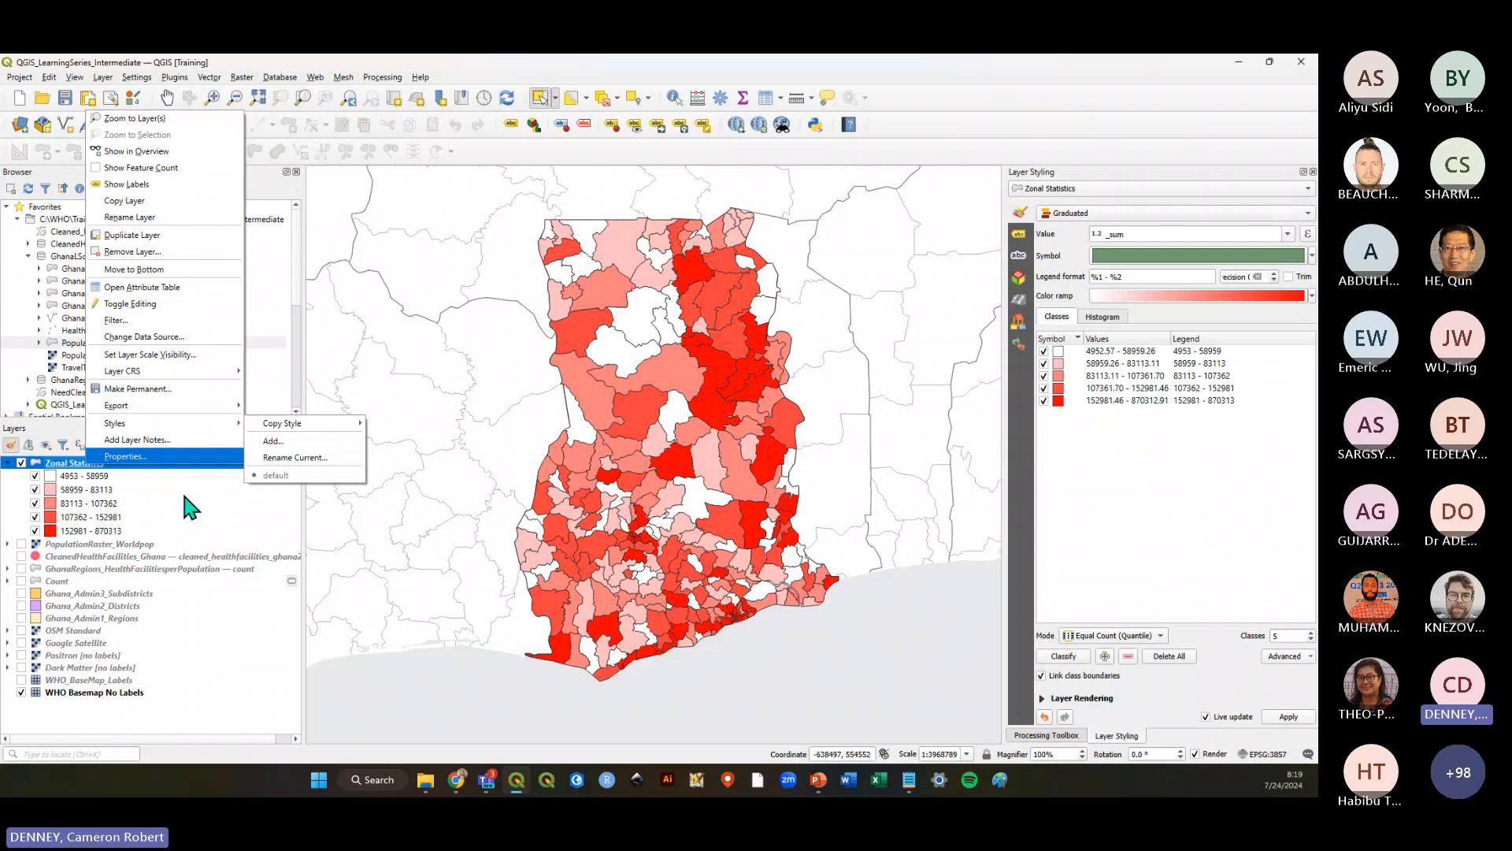
{"action": "left_click", "coordinate": [179, 544]}
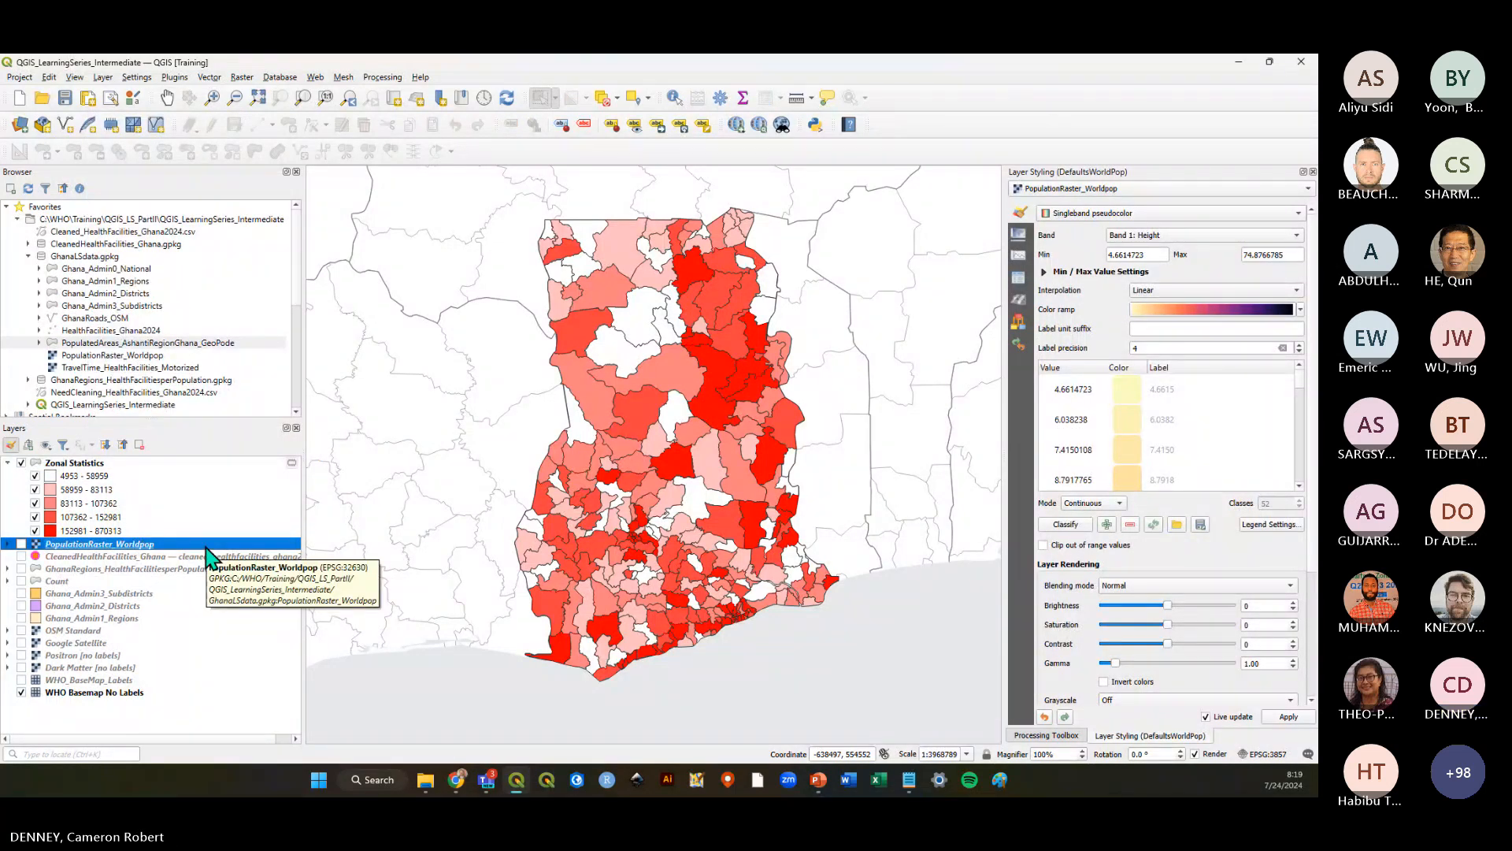
Save the project and examine the export options available for the temporary Zonal Statistics layer
{"action": "left_click", "coordinate": [74, 462]}
{"action": "left_click", "coordinate": [63, 93]}
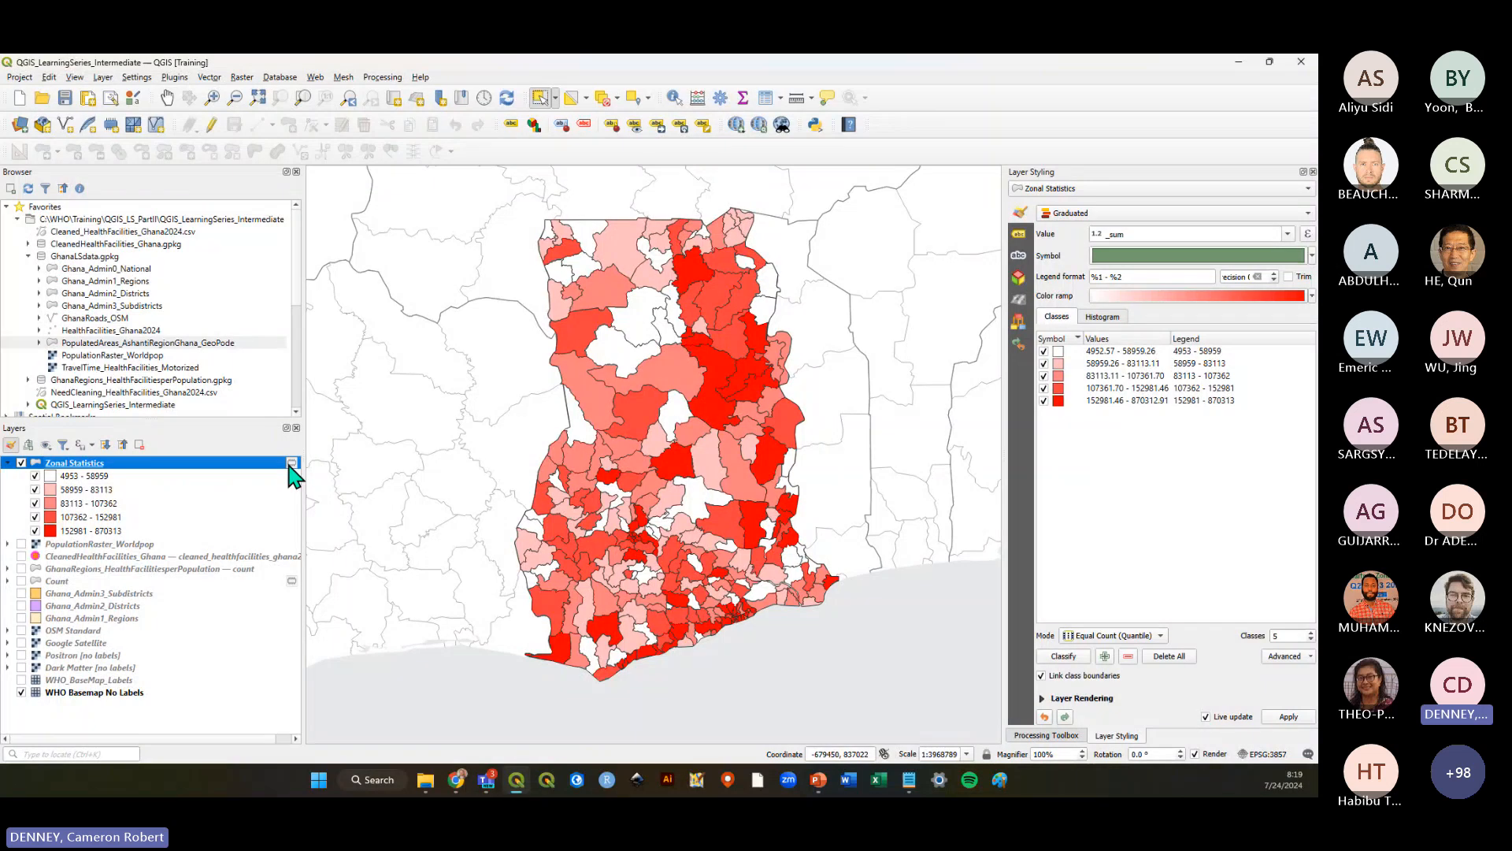
{"action": "left_click", "coordinate": [213, 689]}
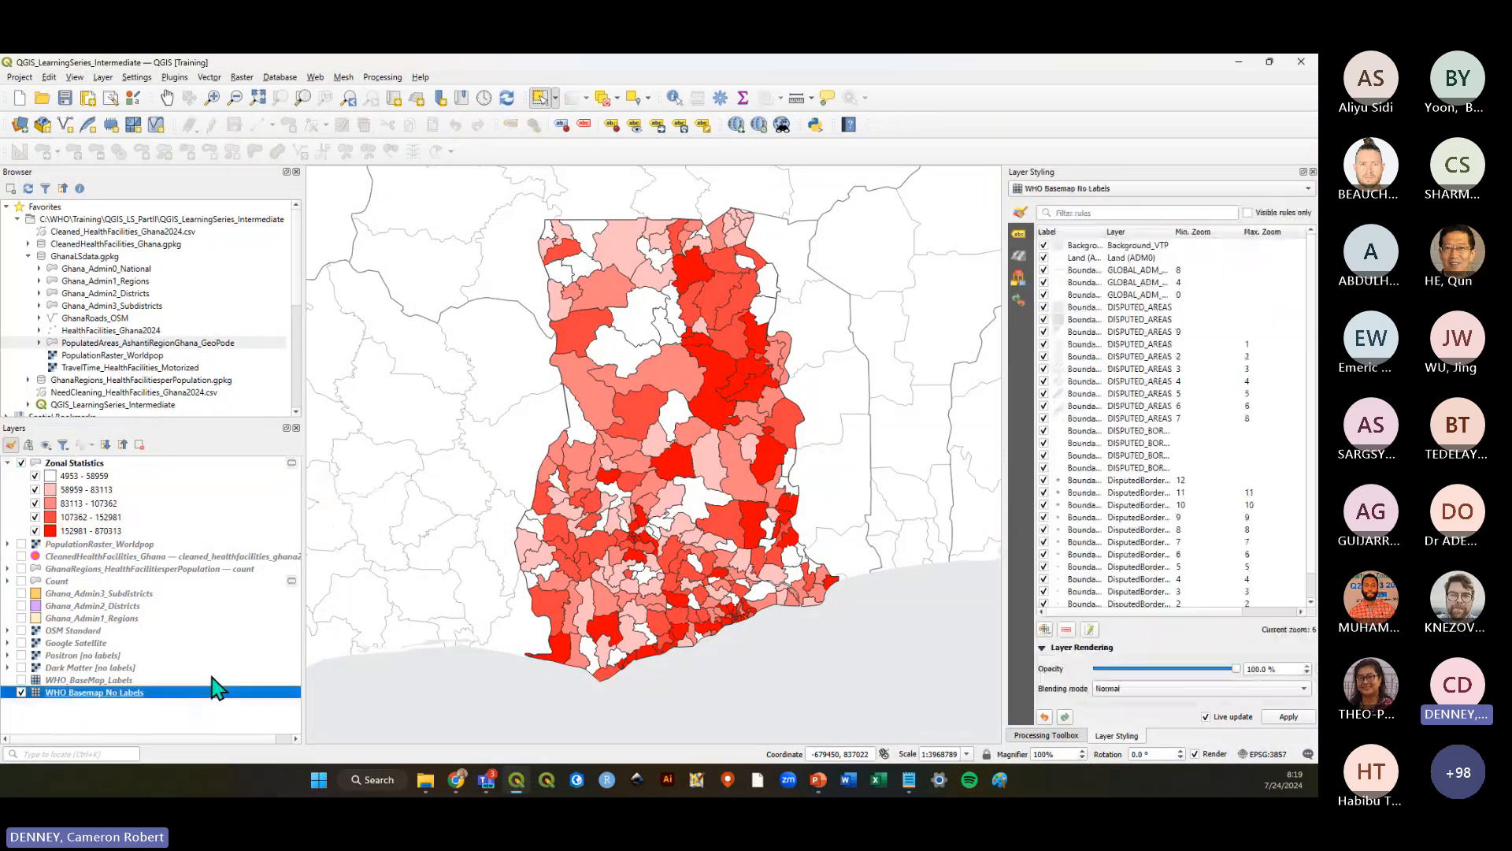
{"action": "left_click", "coordinate": [291, 463]}
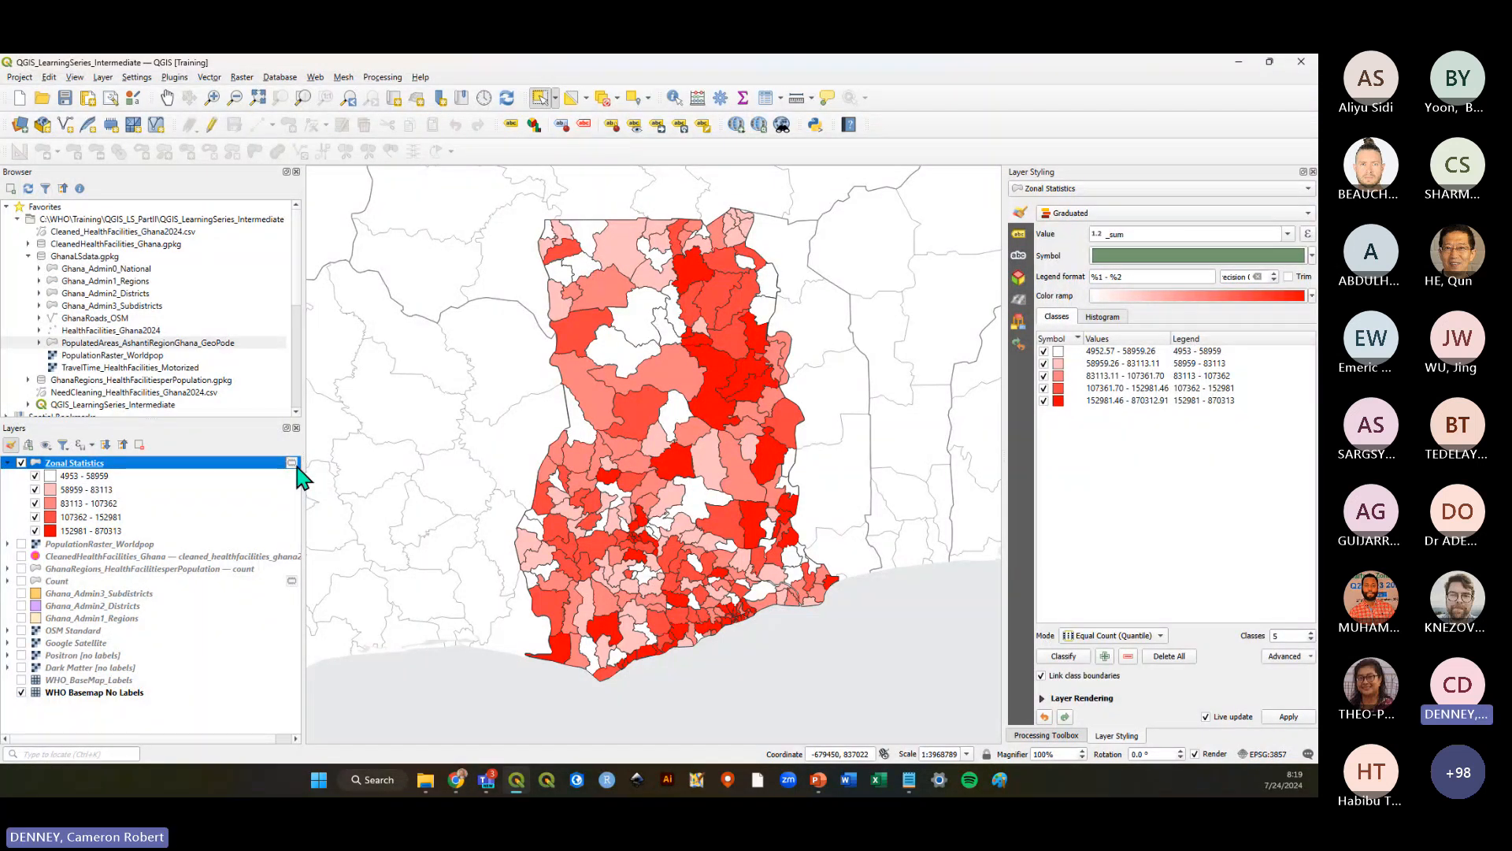
{"action": "right_click", "coordinate": [157, 465]}
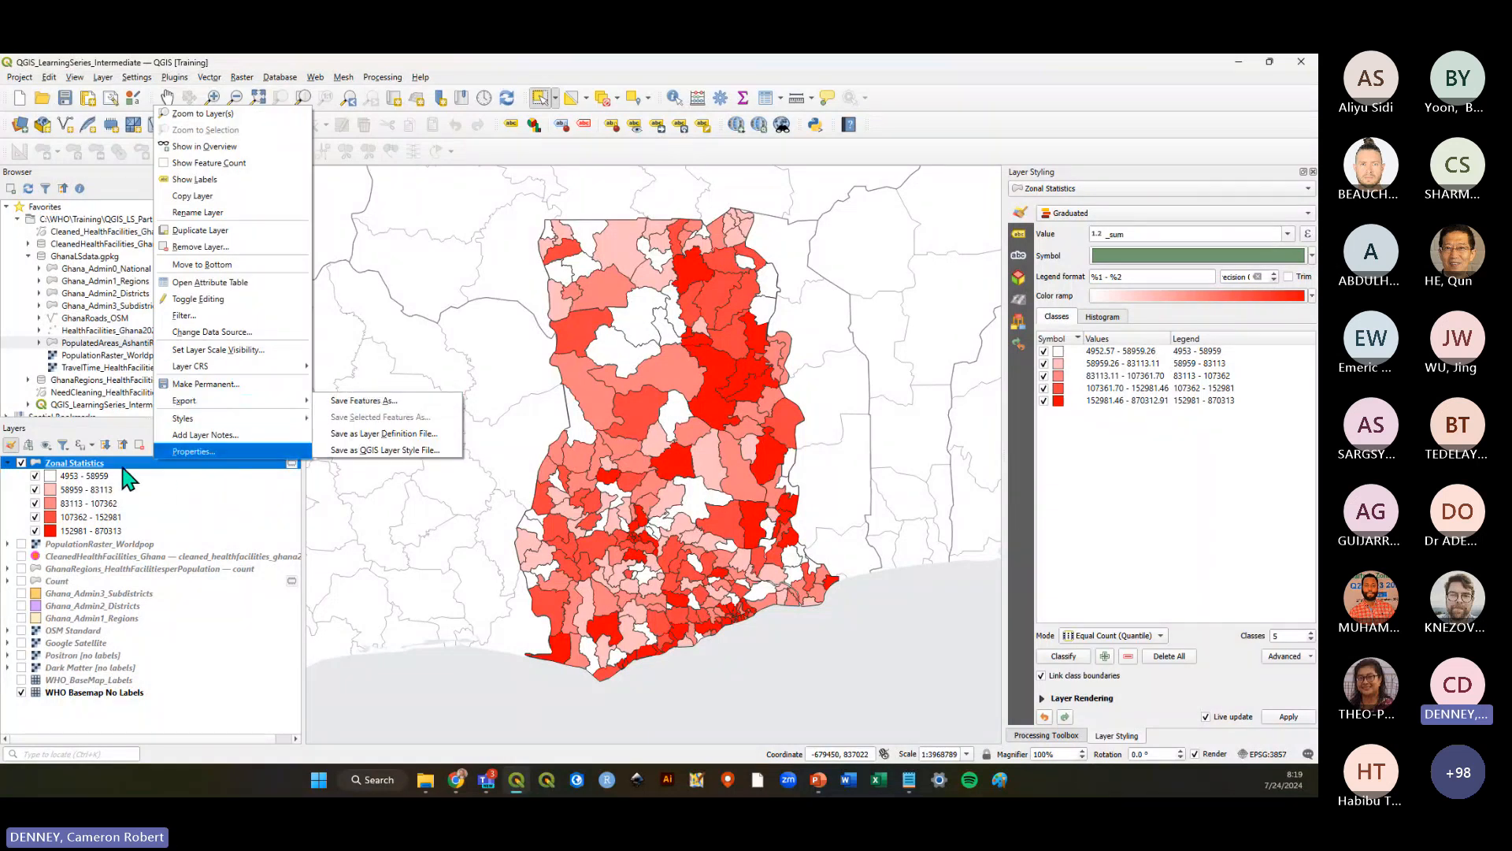
{"action": "left_click", "coordinate": [124, 467]}
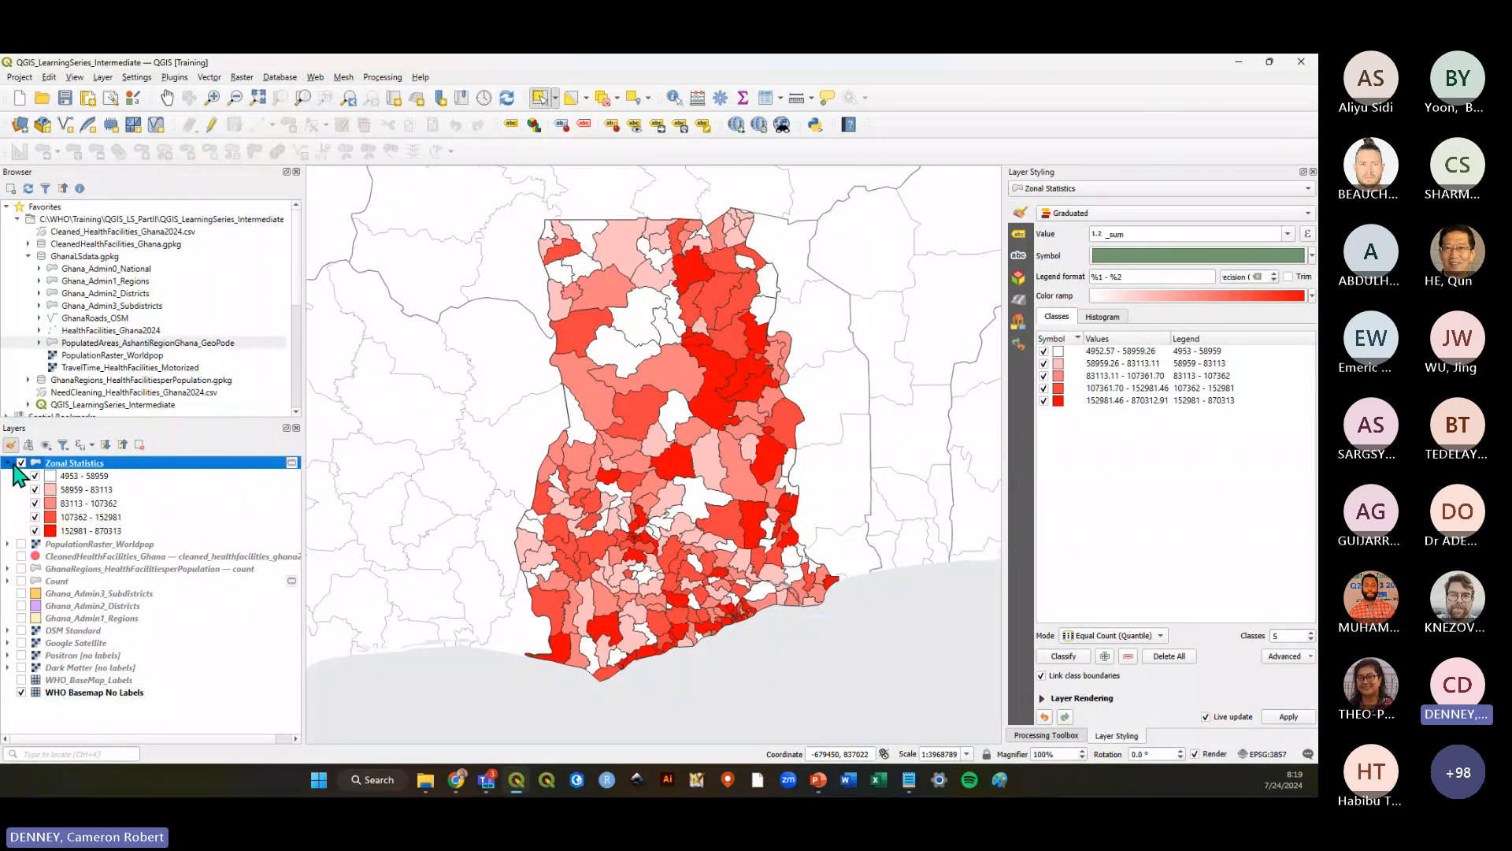
Hide the Zonal Statistics layer, collapse its legend, and save the project
{"action": "left_click", "coordinate": [21, 464]}
{"action": "left_click", "coordinate": [8, 464]}
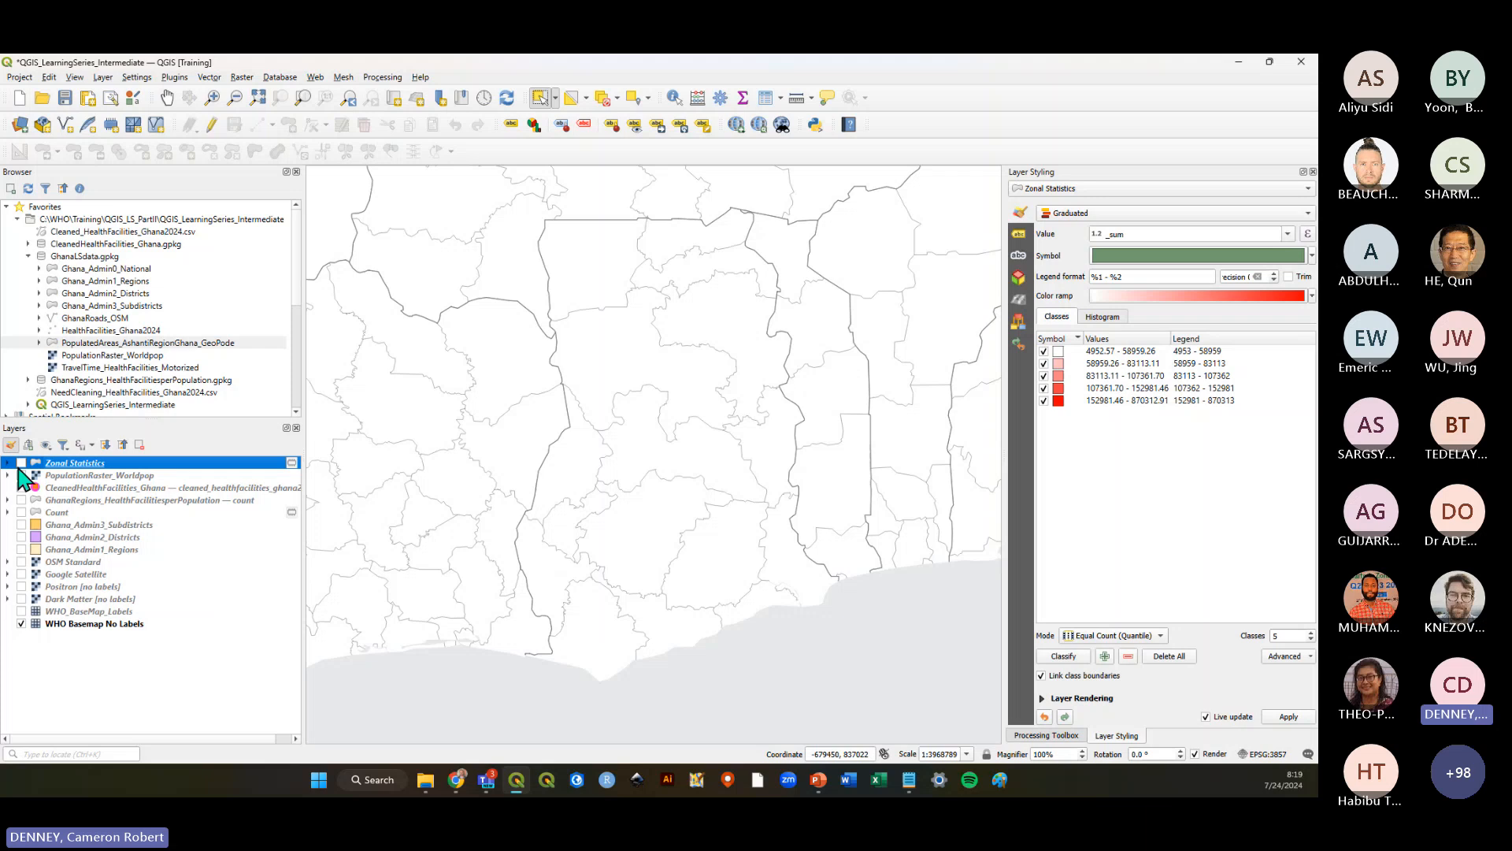
{"action": "left_click", "coordinate": [102, 682]}
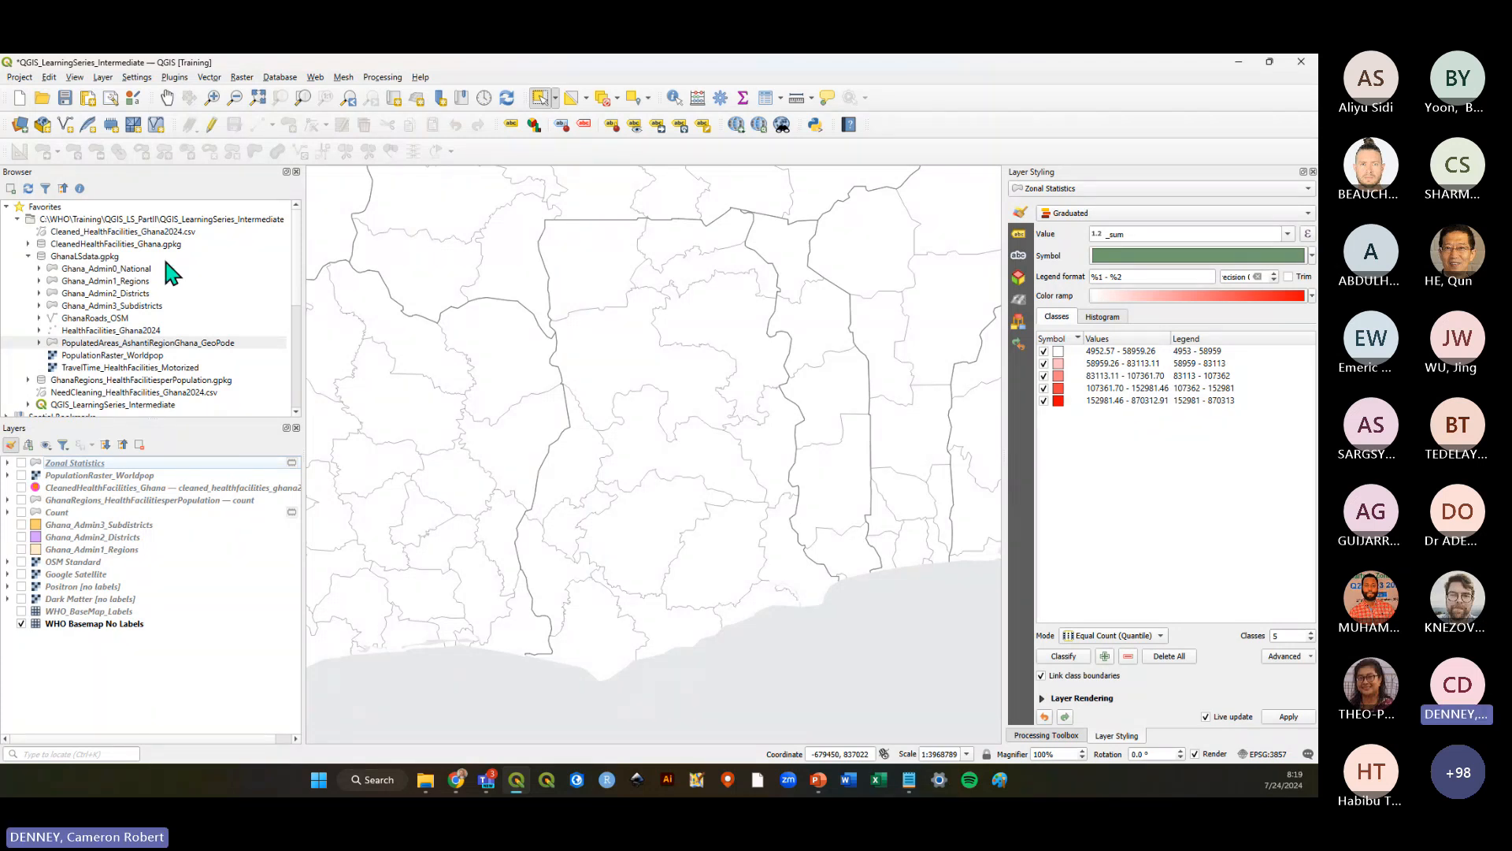
{"action": "left_click", "coordinate": [67, 99]}
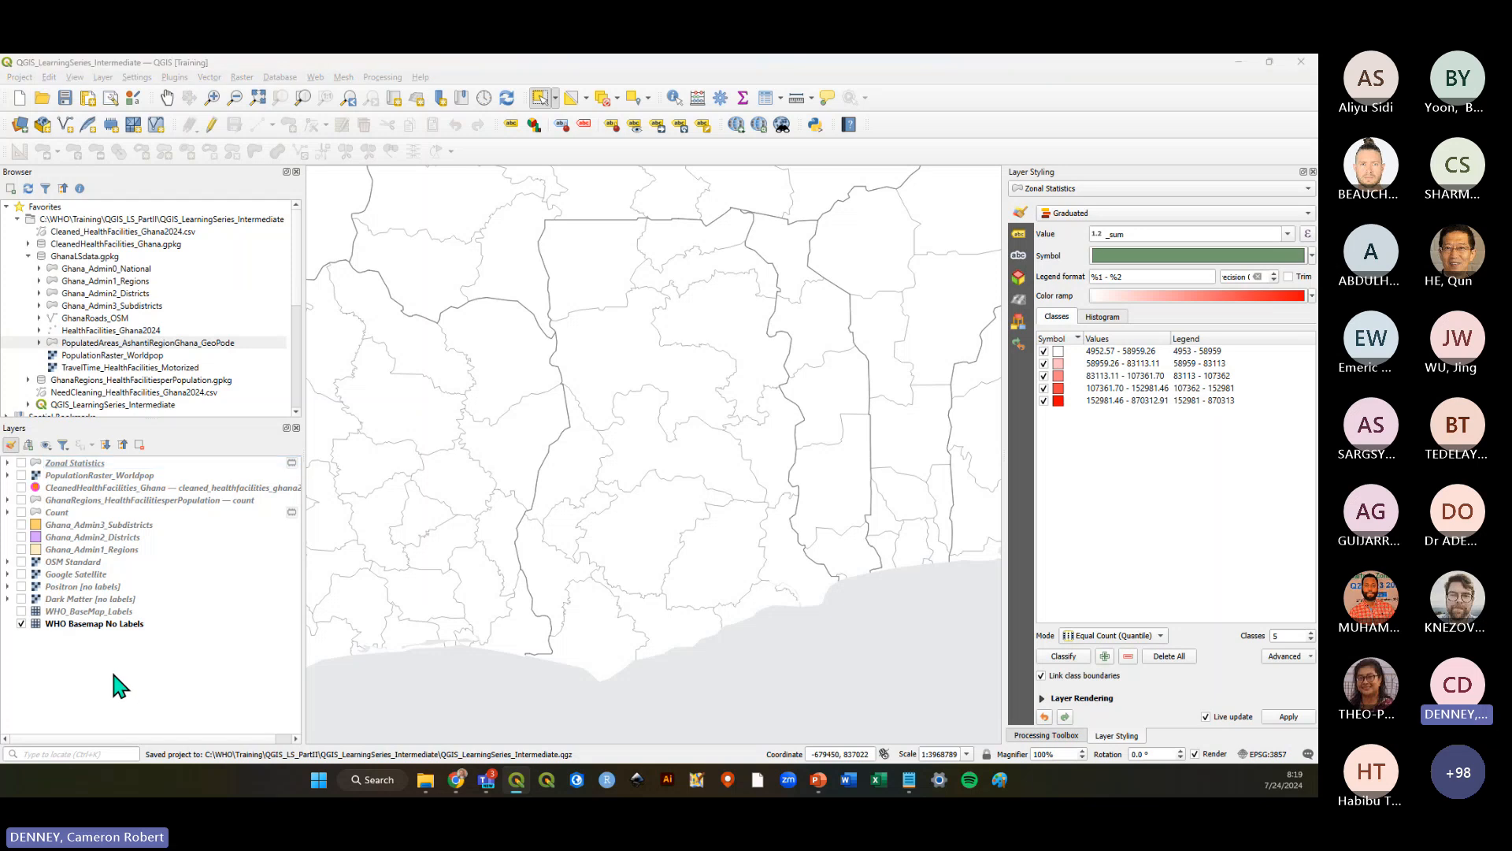
Switch to the tutorial PDF in the browser and read the introduction of Module 6 - Cartography, Exercise 1 - Create a Print Layout
{"action": "key", "text": "alt+Tab"}
{"action": "left_click", "coordinate": [772, 74]}
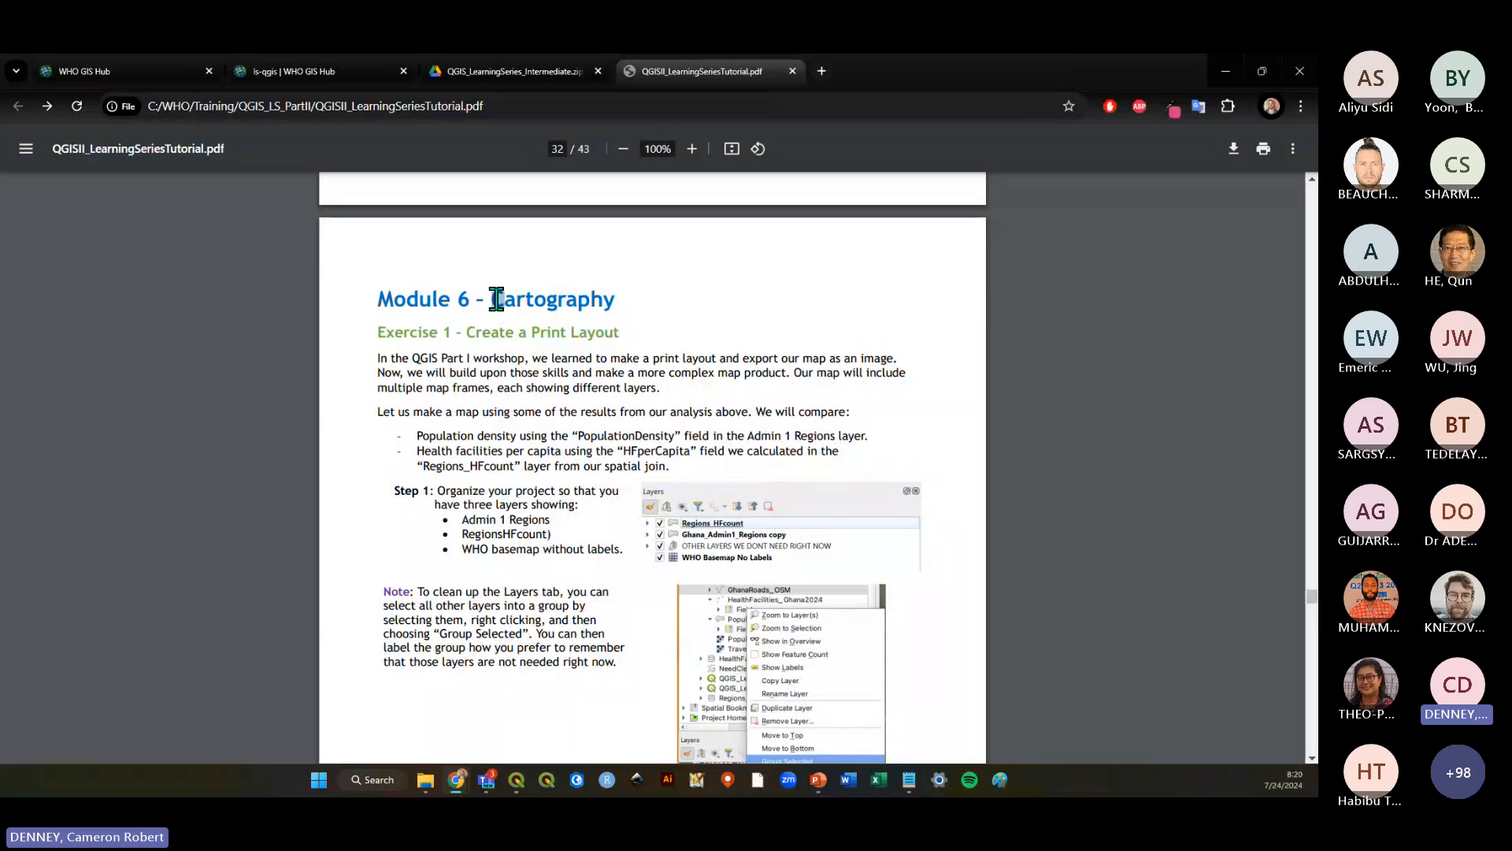
{"action": "left_click_drag", "start_coordinate": [496, 297], "coordinate": [650, 296]}
{"action": "left_click_drag", "start_coordinate": [526, 332], "coordinate": [538, 332]}
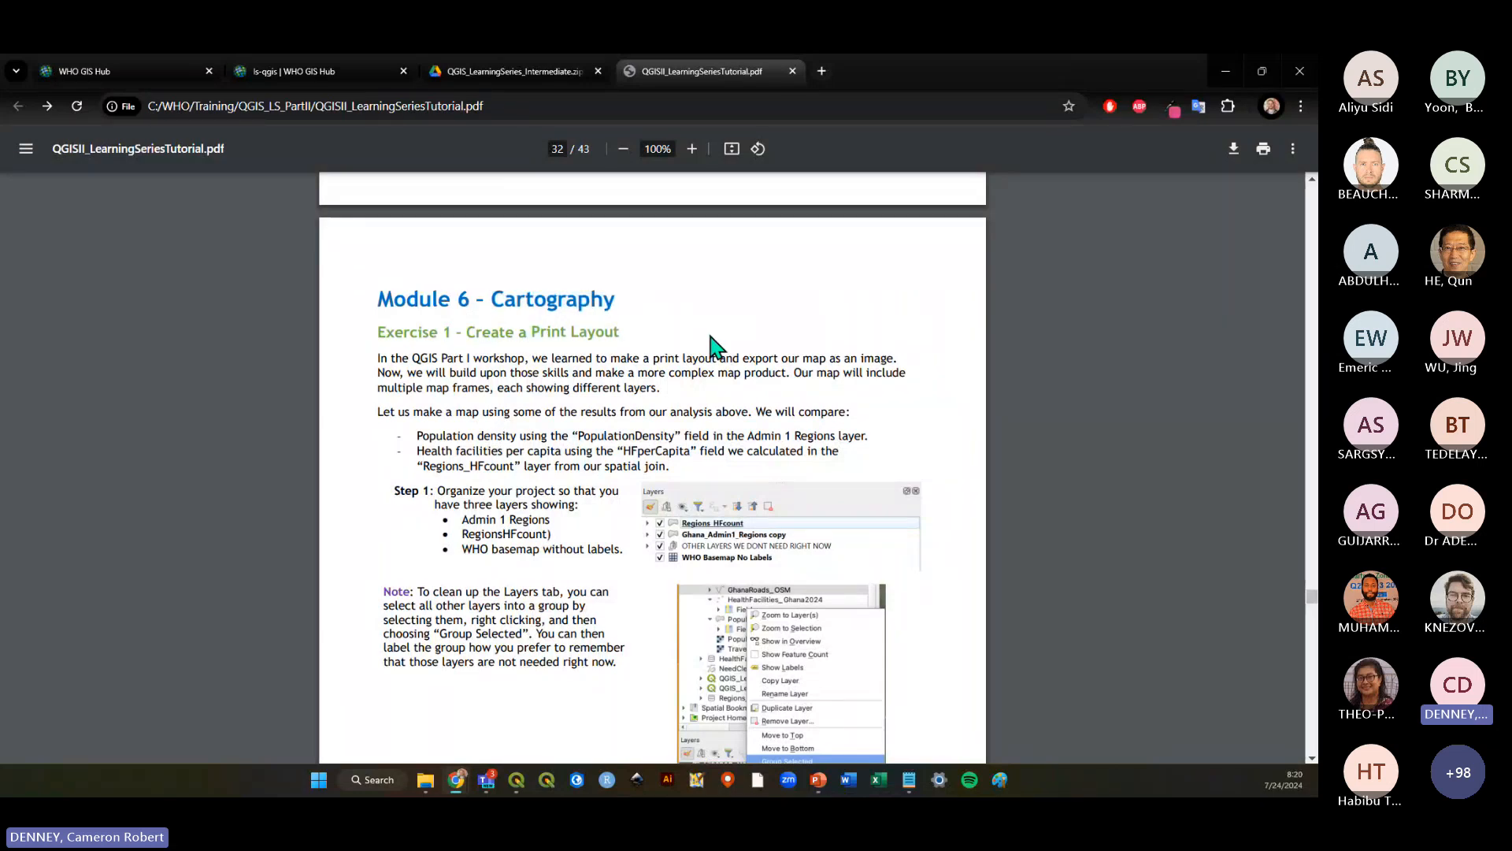
{"action": "key", "text": "alt+Tab"}
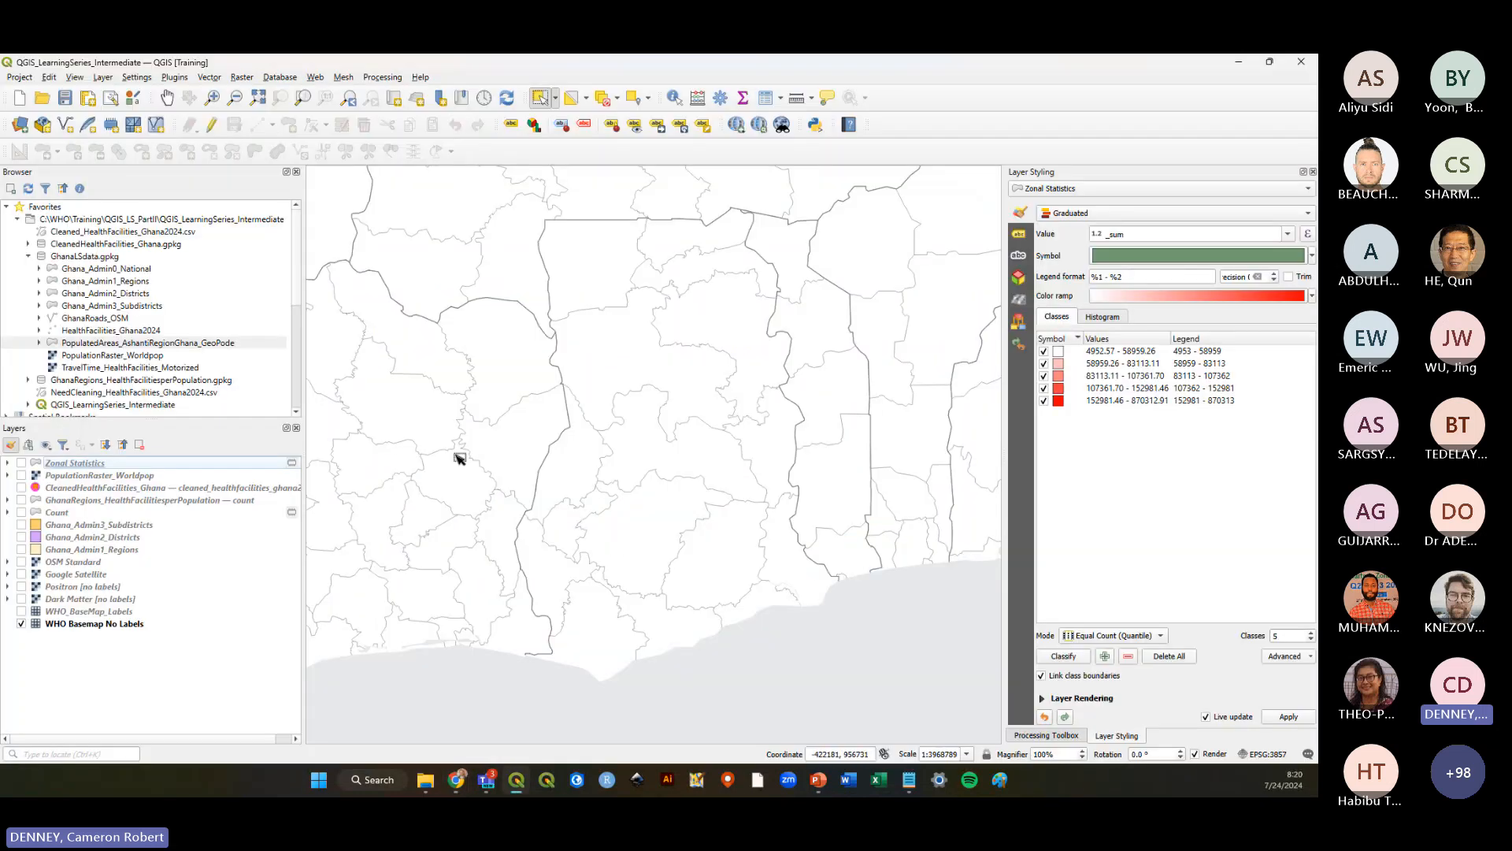
{"action": "key", "text": "alt+Tab"}
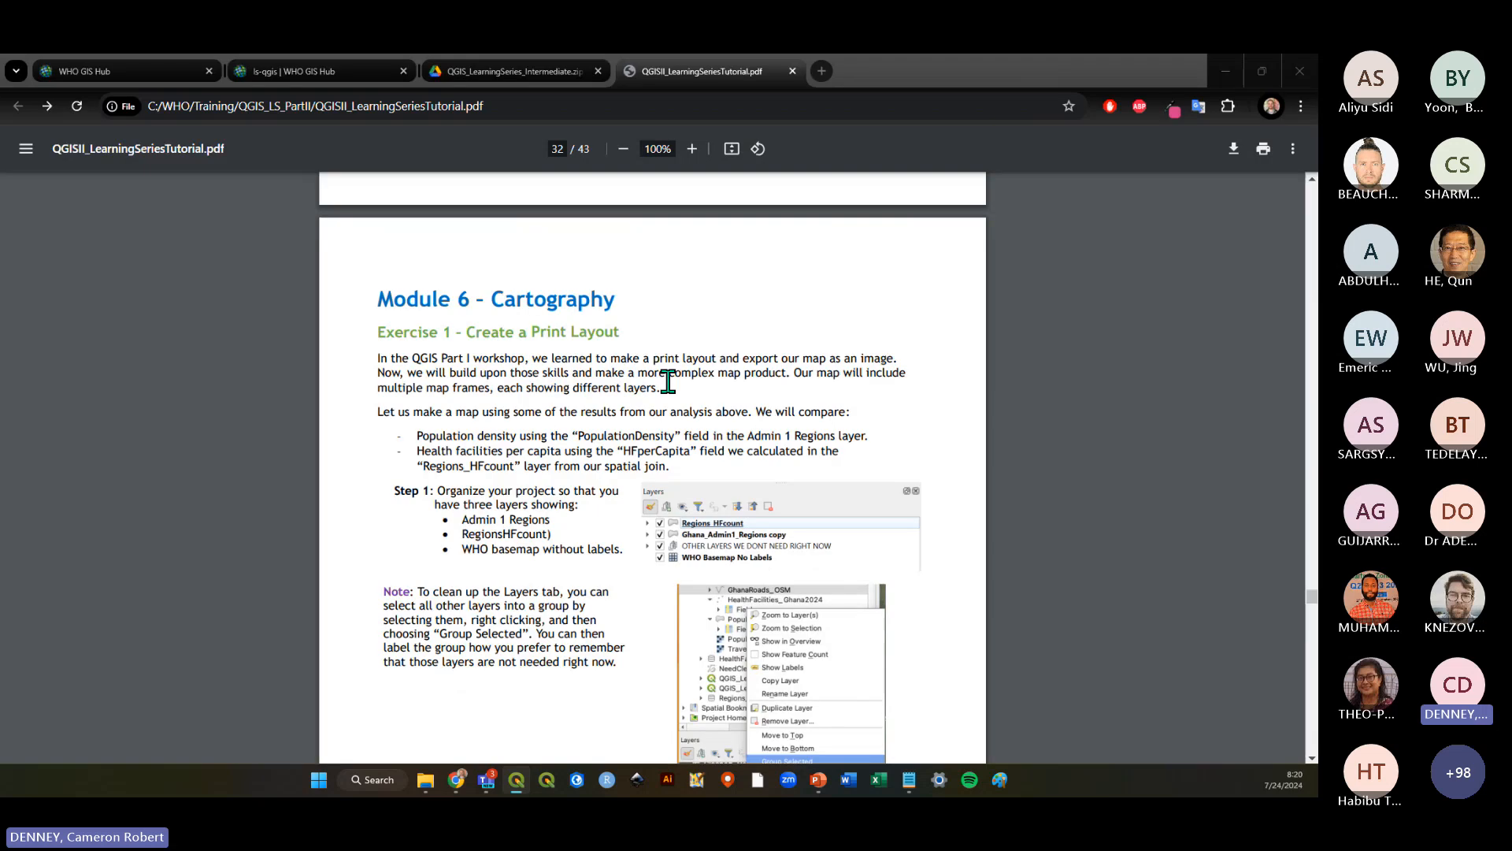
{"action": "left_click_drag", "start_coordinate": [532, 331], "coordinate": [646, 333]}
{"action": "left_click", "coordinate": [671, 352]}
{"action": "scroll", "coordinate": [625, 402], "scroll_direction": "down", "scroll_amount": 1}
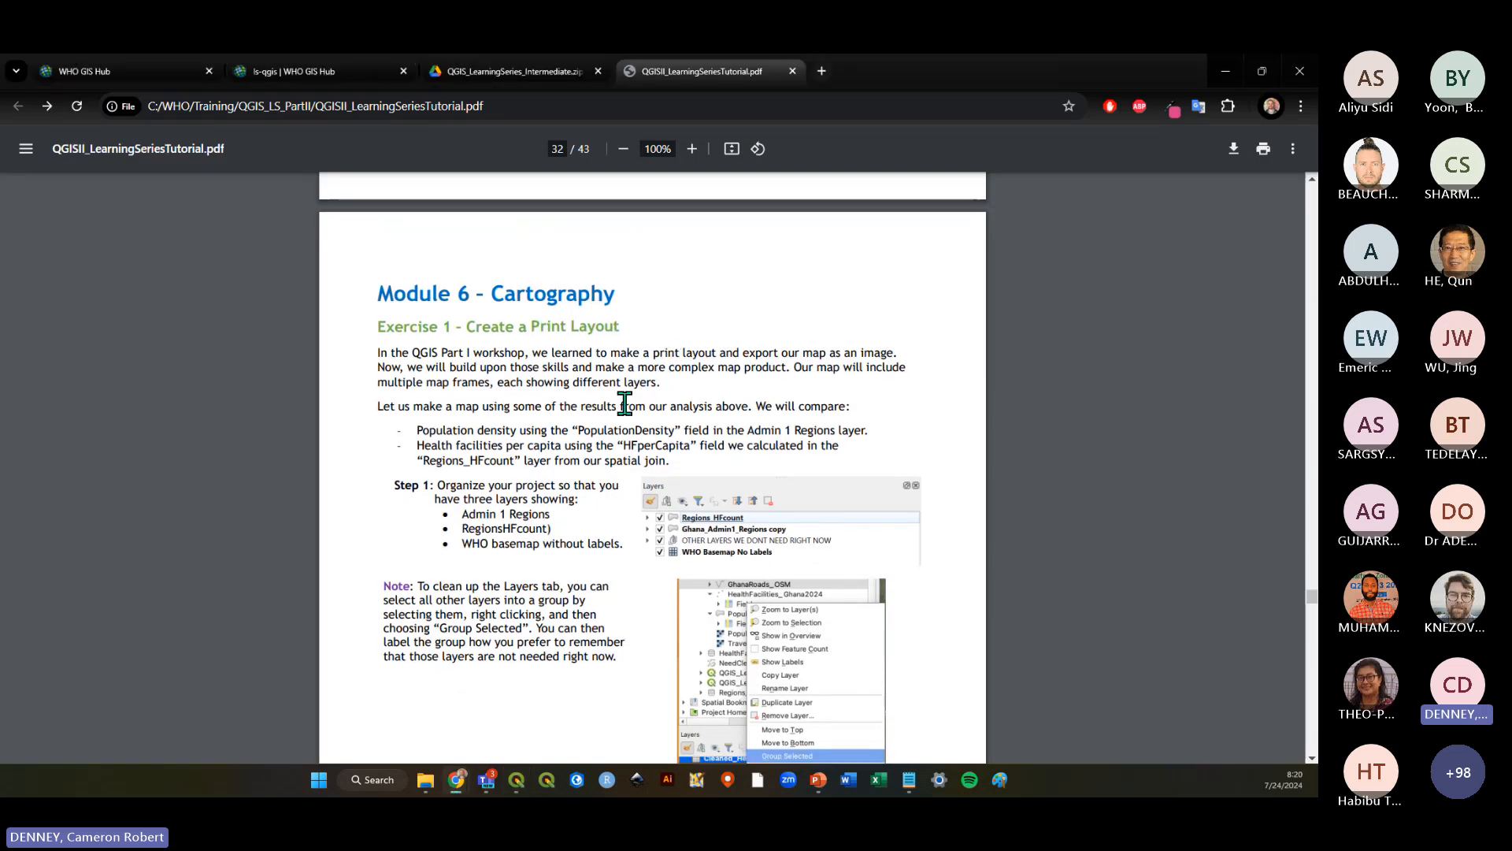
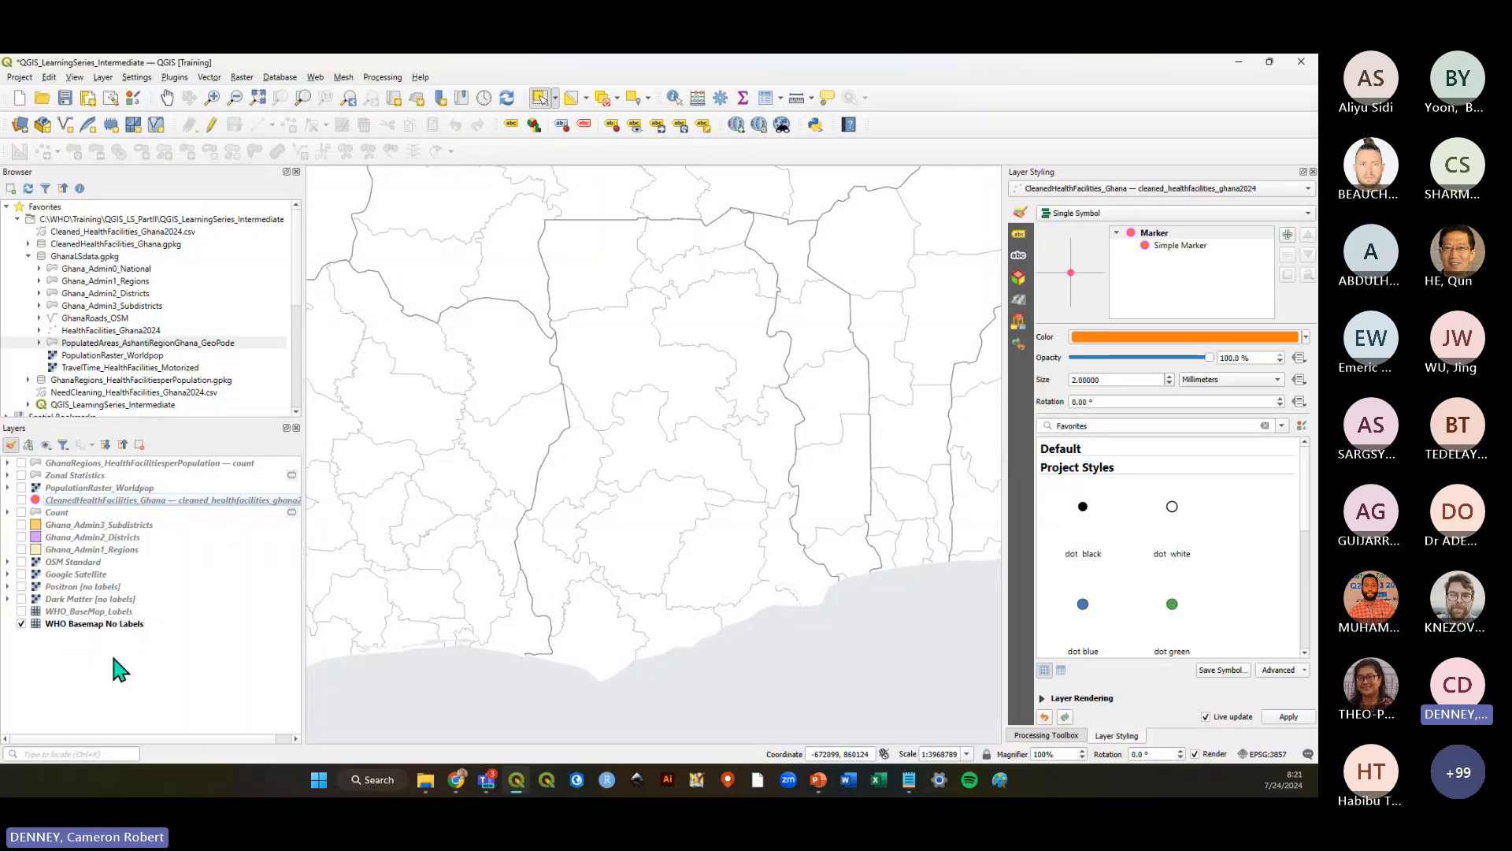
Show the GhanaRegions_HealthFacilitiesperPopulation layer on the map
{"action": "left_click", "coordinate": [189, 463]}
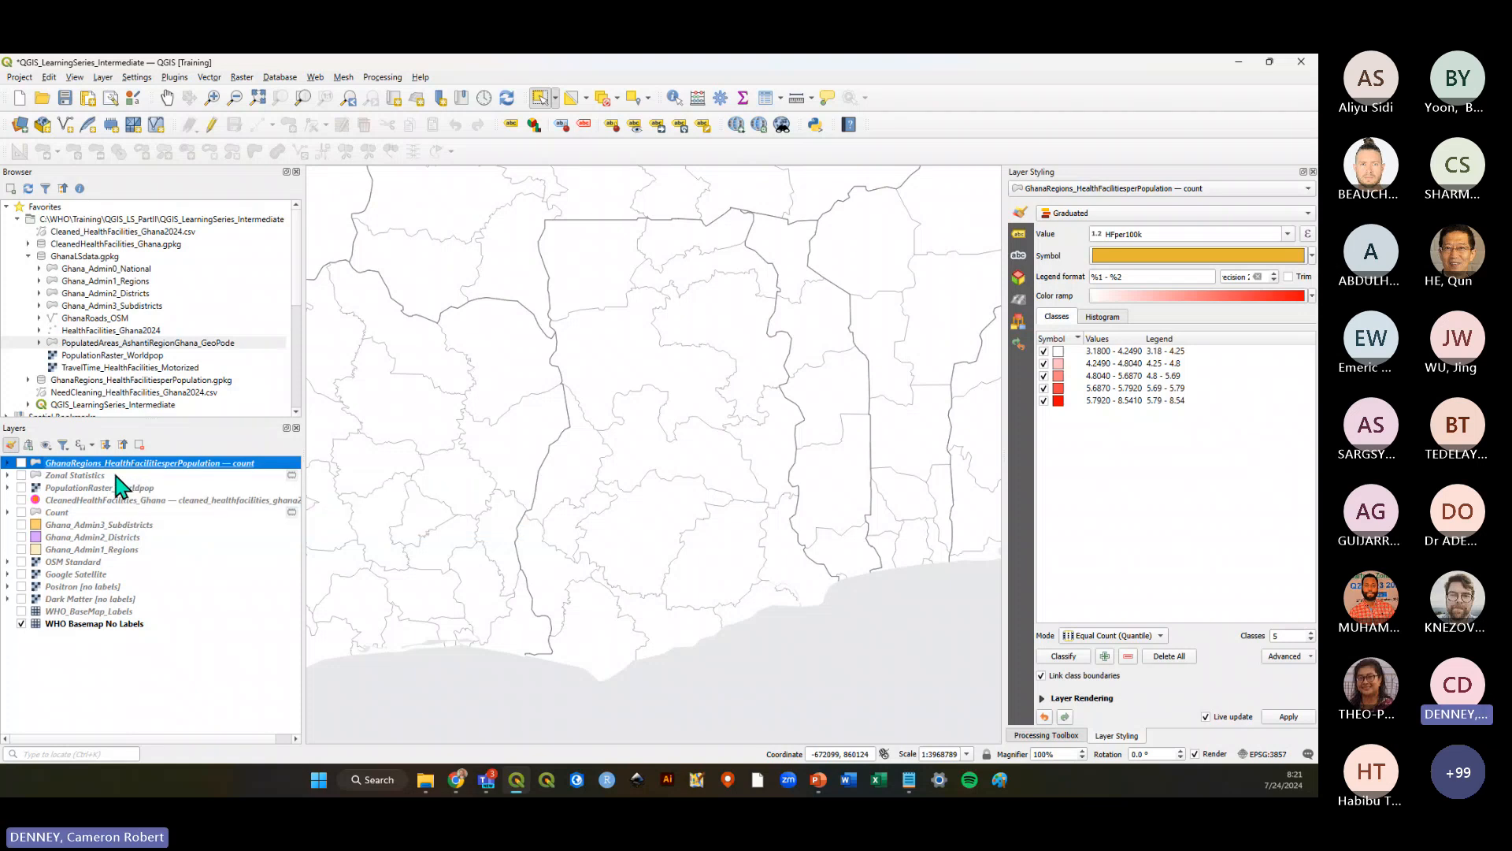
{"action": "left_click", "coordinate": [21, 463]}
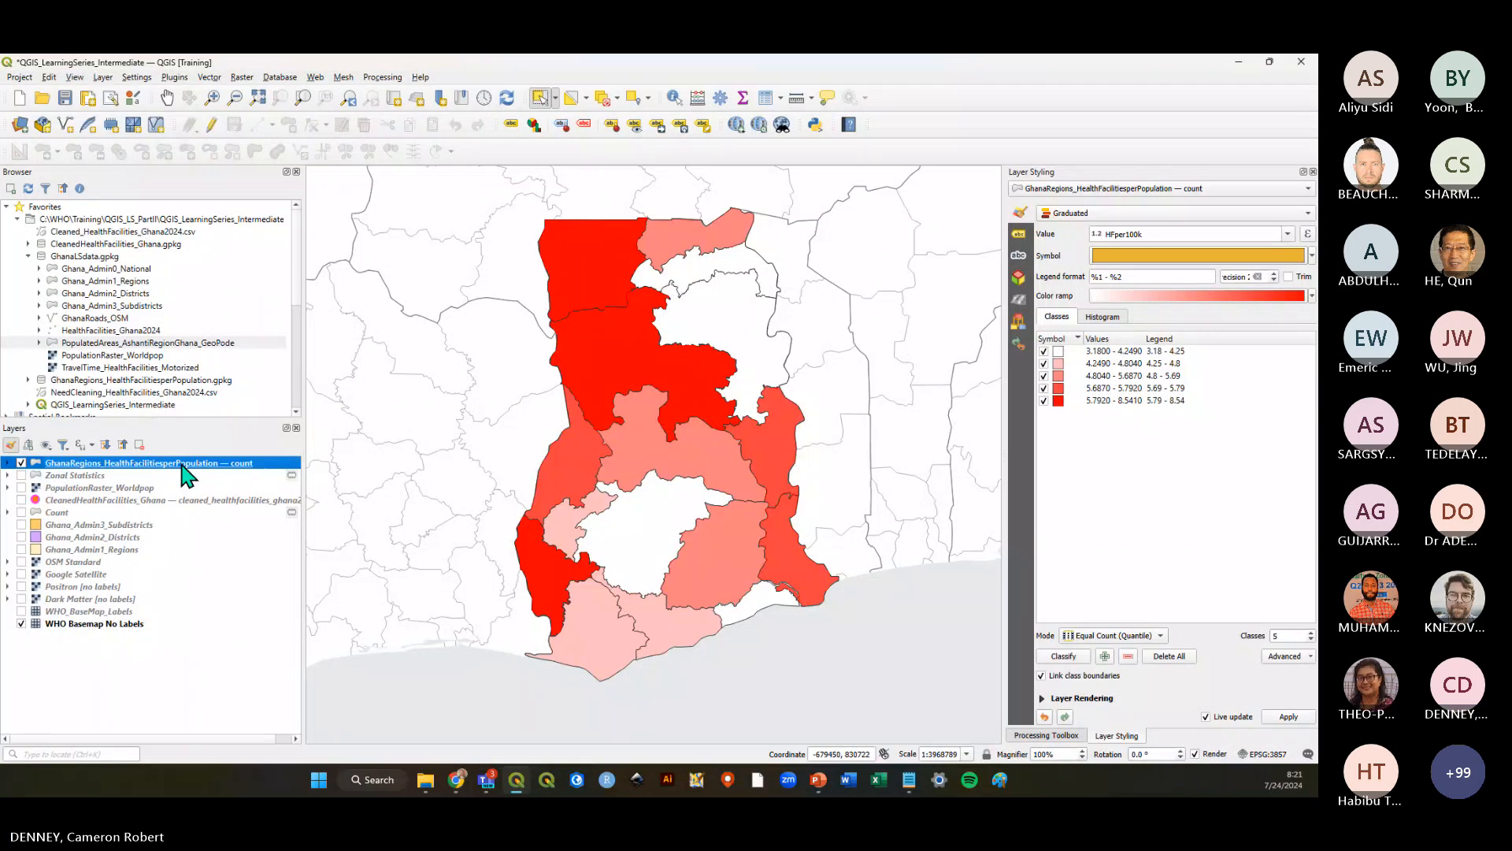
{"action": "left_click", "coordinate": [140, 660]}
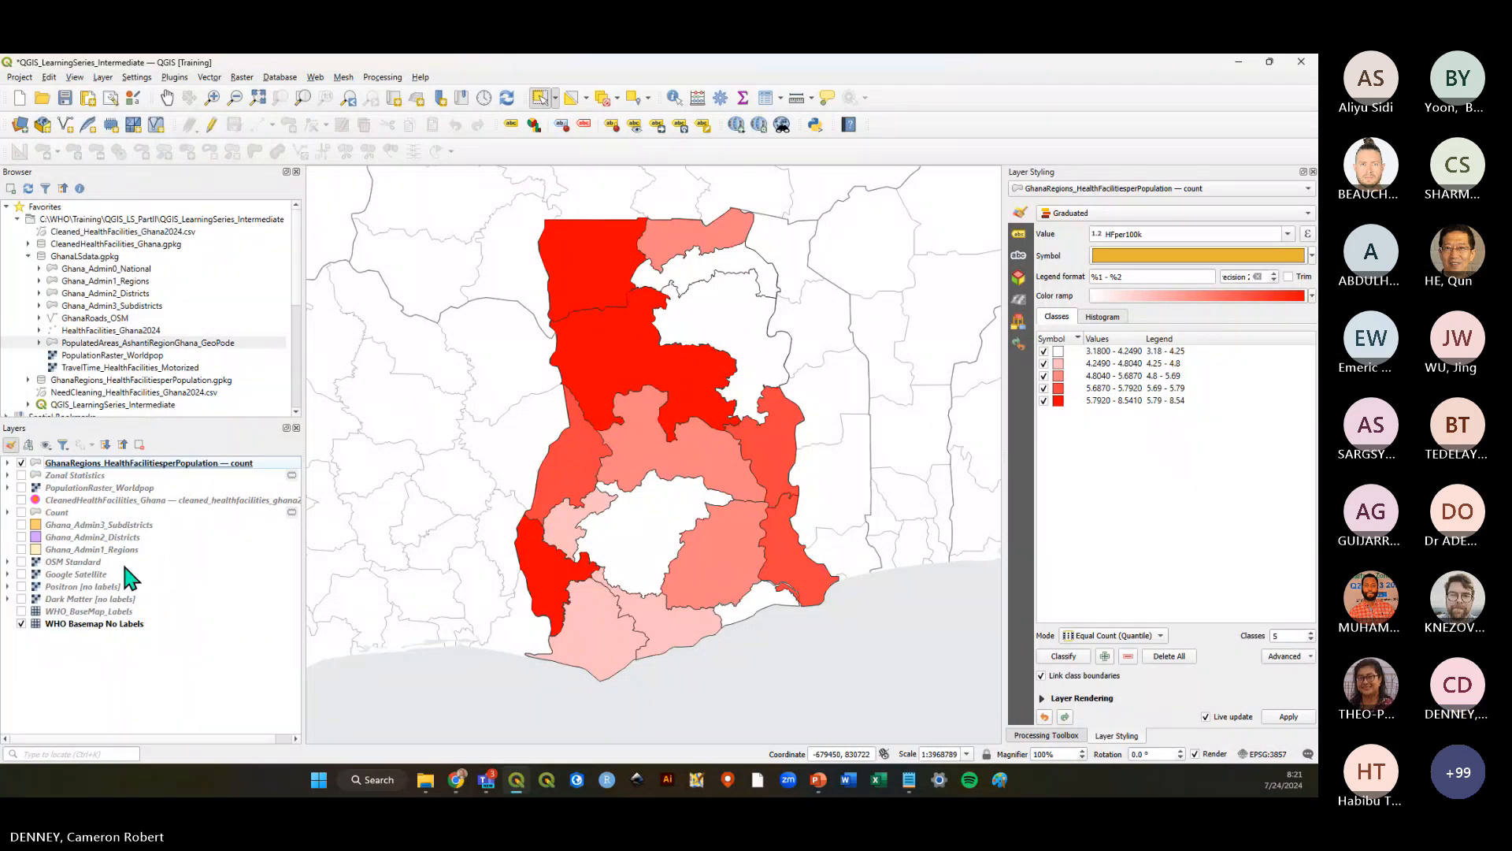
Move the Ghana_Admin1_Regions layer directly below the GhanaRegions_HealthFacilitiesperPopulation layer in the layer order
{"action": "left_click", "coordinate": [123, 551]}
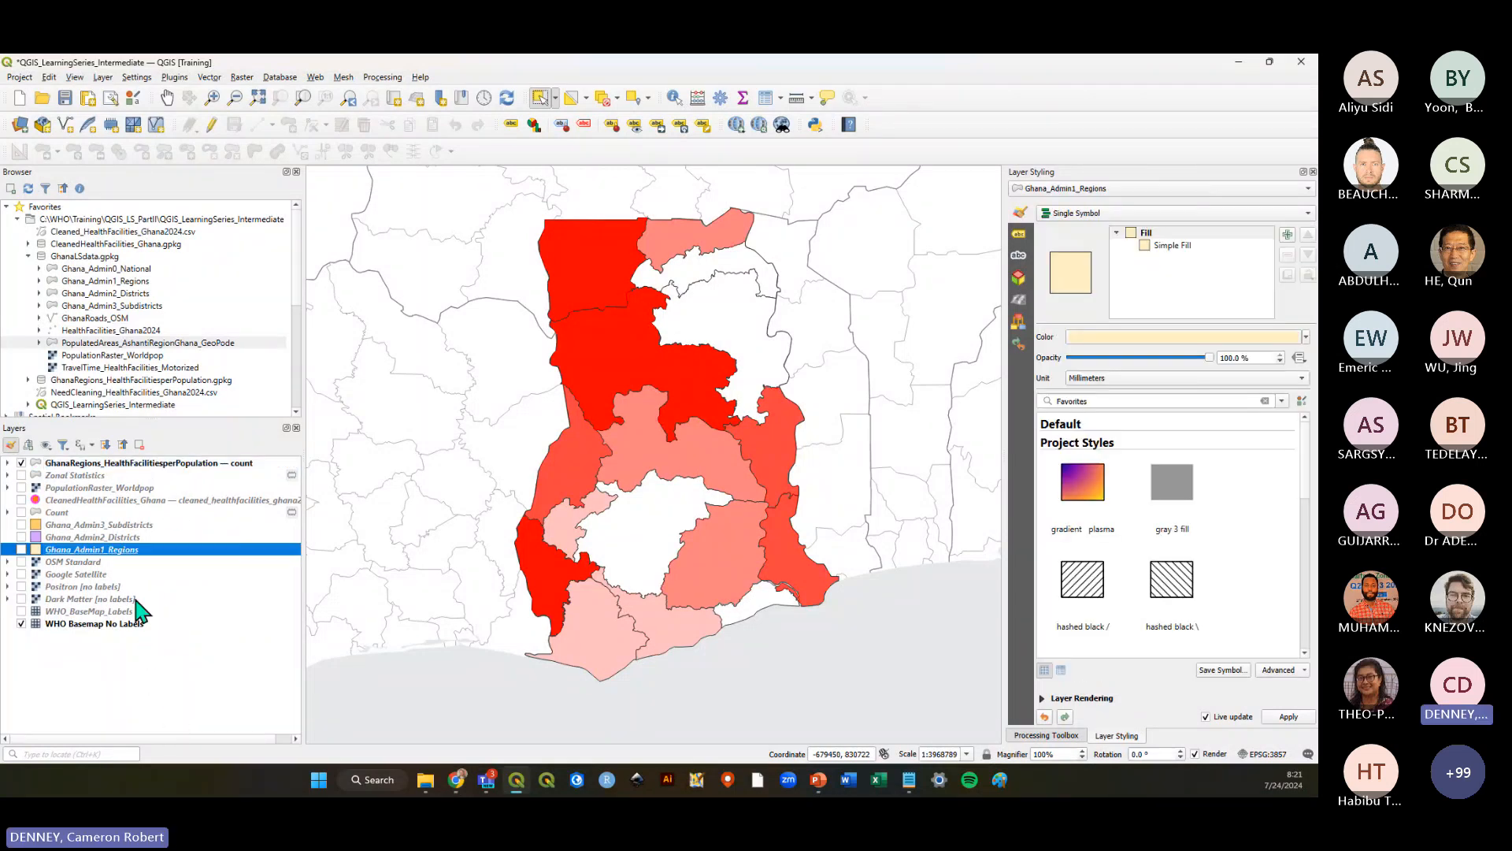
{"action": "left_click_drag", "start_coordinate": [129, 560], "coordinate": [157, 468]}
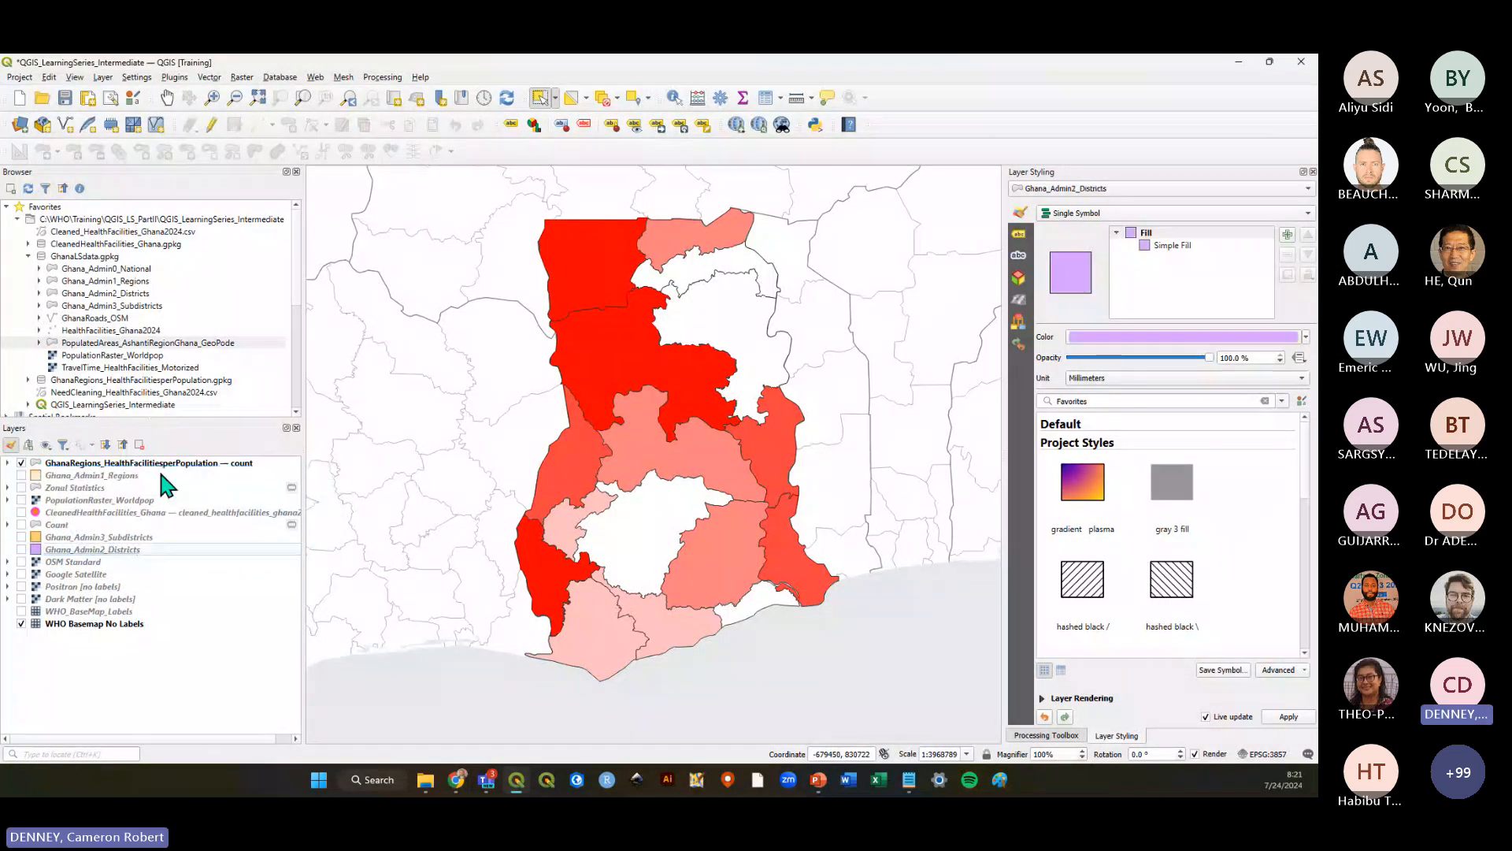
{"action": "left_click", "coordinate": [104, 476]}
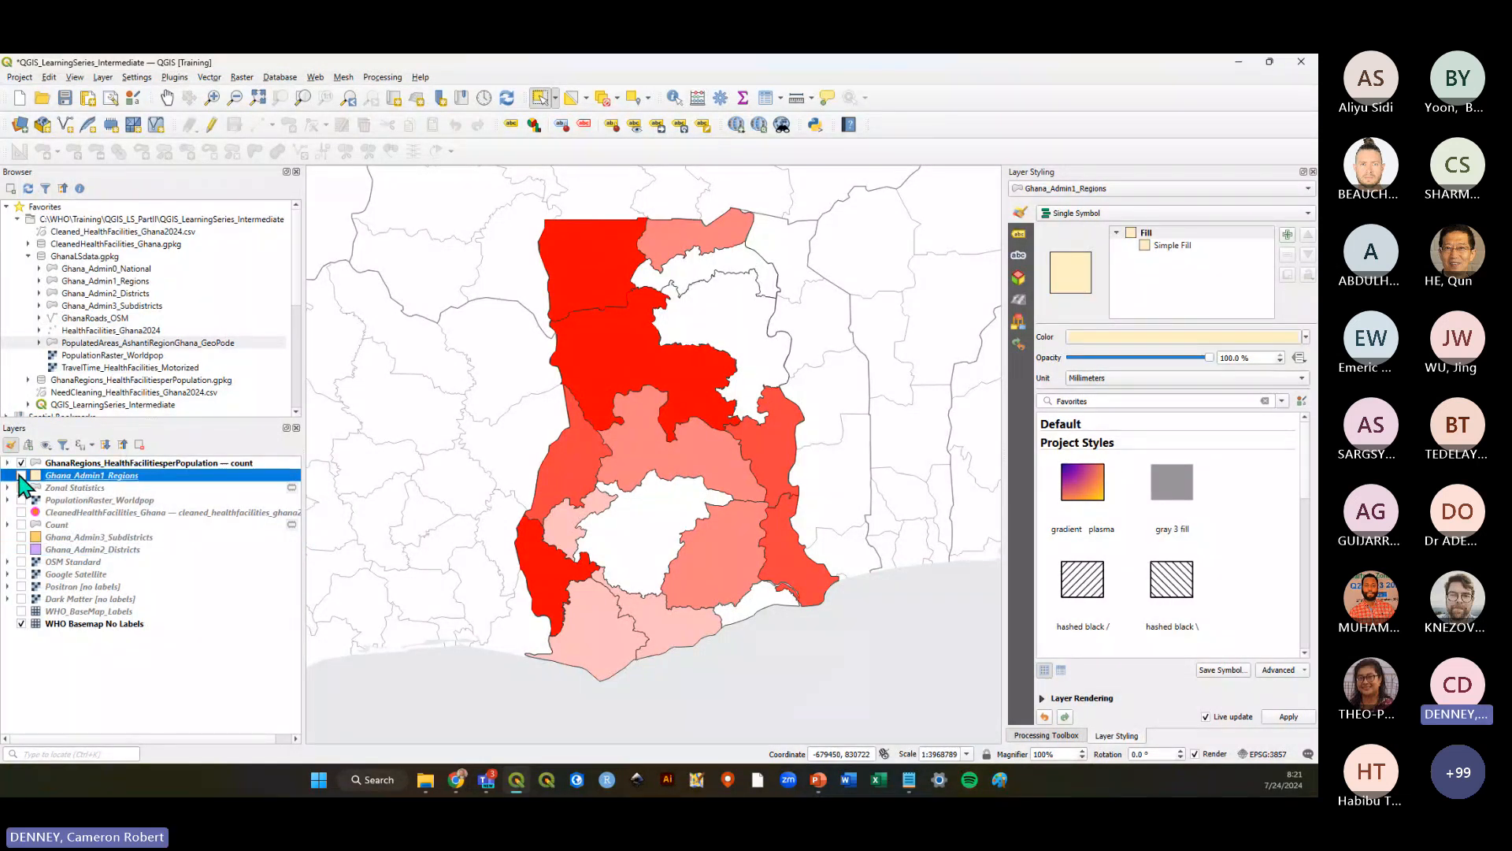
{"action": "left_click", "coordinate": [125, 659]}
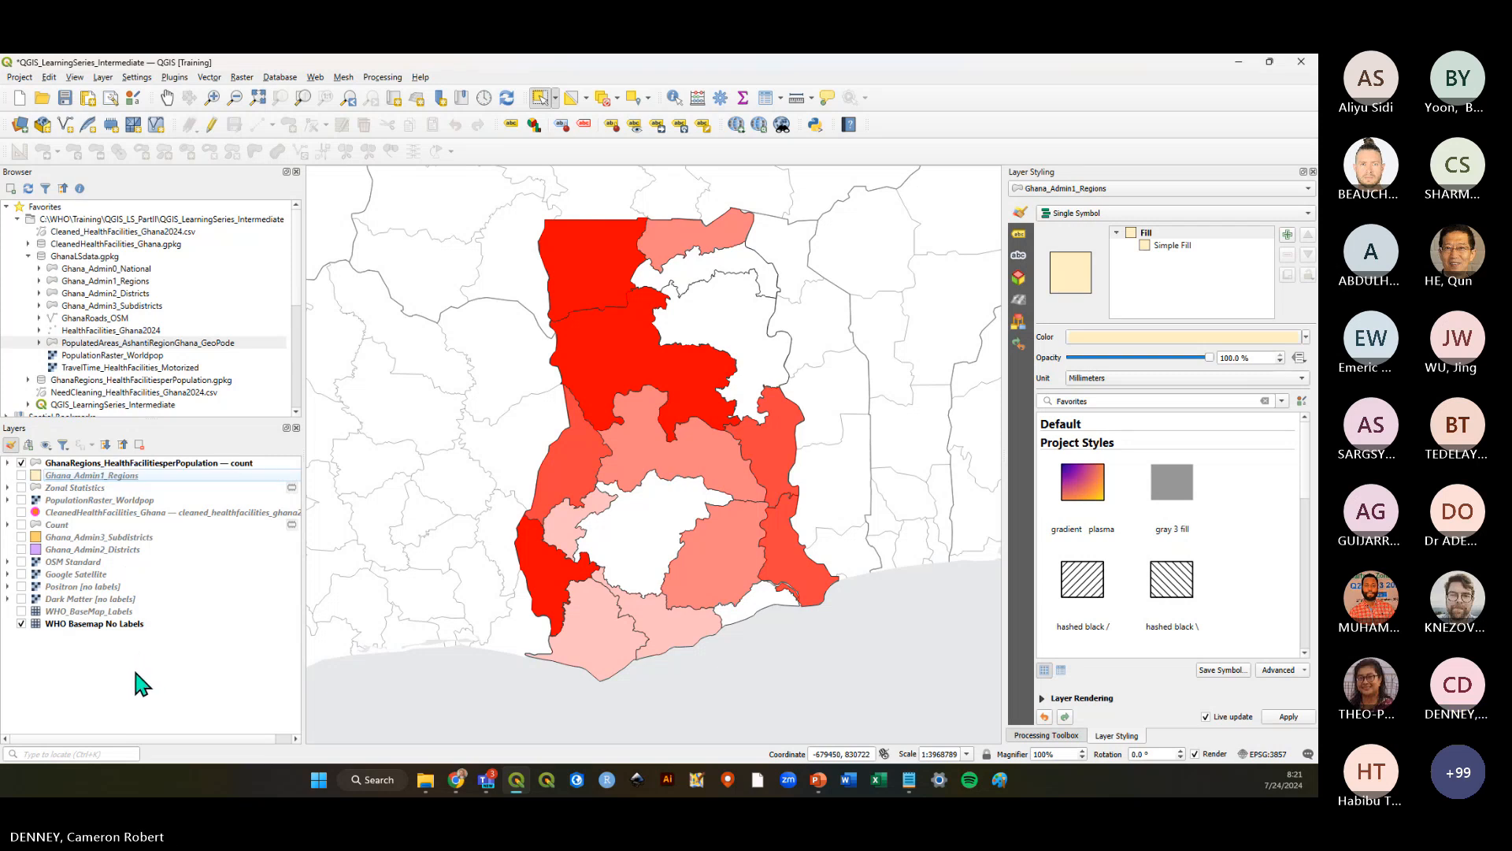
Make the Ghana_Admin1_Regions layer visible together with the GhanaRegions_HealthFacilitiesperPopulation layer
{"action": "left_click", "coordinate": [114, 464]}
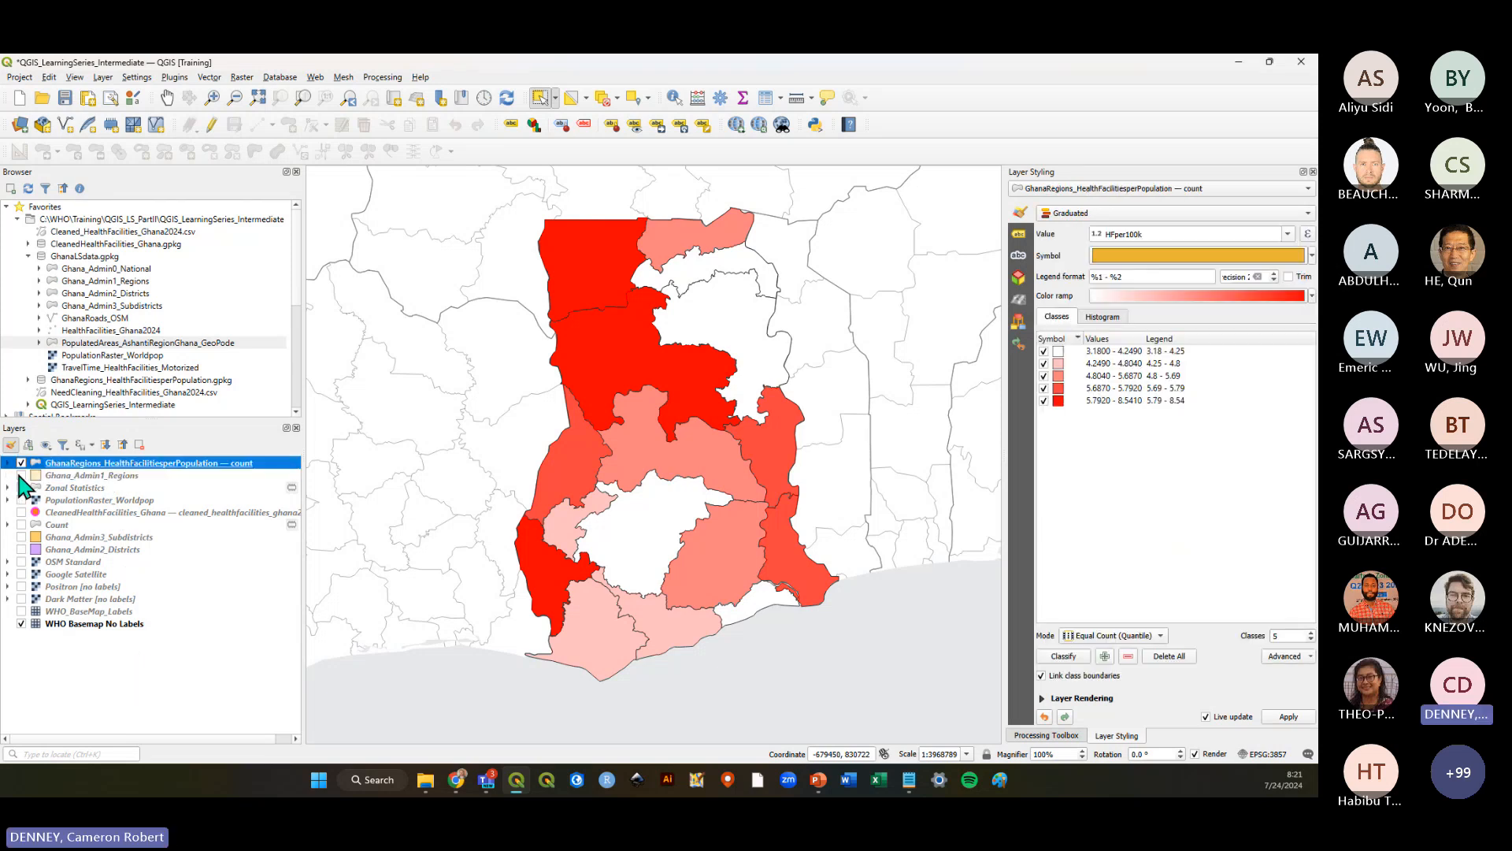
{"action": "left_click", "coordinate": [22, 463]}
{"action": "left_click", "coordinate": [21, 463]}
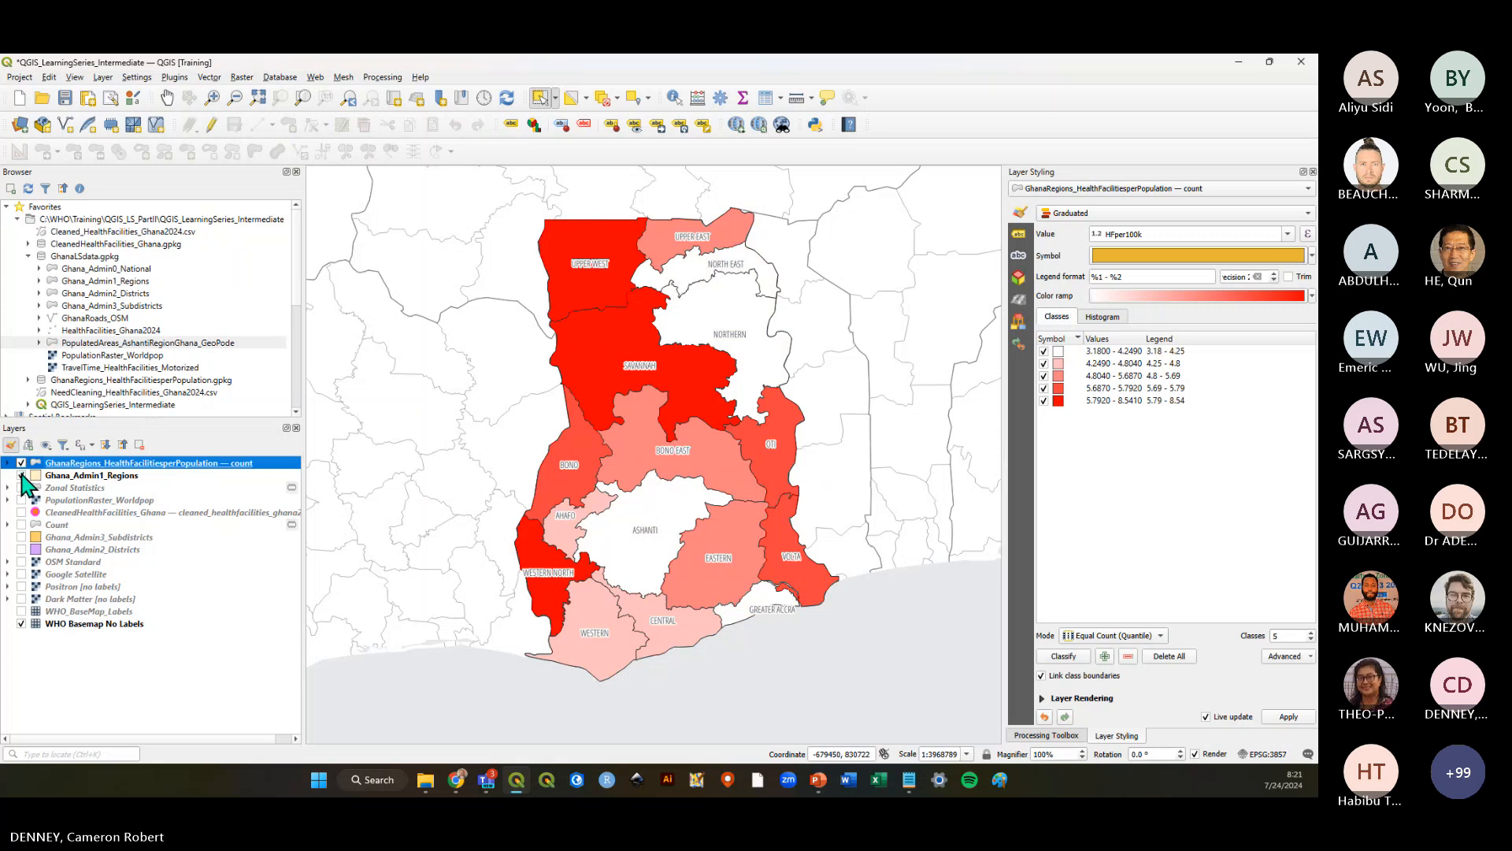
{"action": "left_click", "coordinate": [21, 475]}
{"action": "left_click", "coordinate": [21, 475]}
Group all the unneeded layers from Zonal Statistics through WHO_BaseMap_Labels, leaving out the two region layers and WHO Basemap No Labels
{"action": "left_click", "coordinate": [97, 488]}
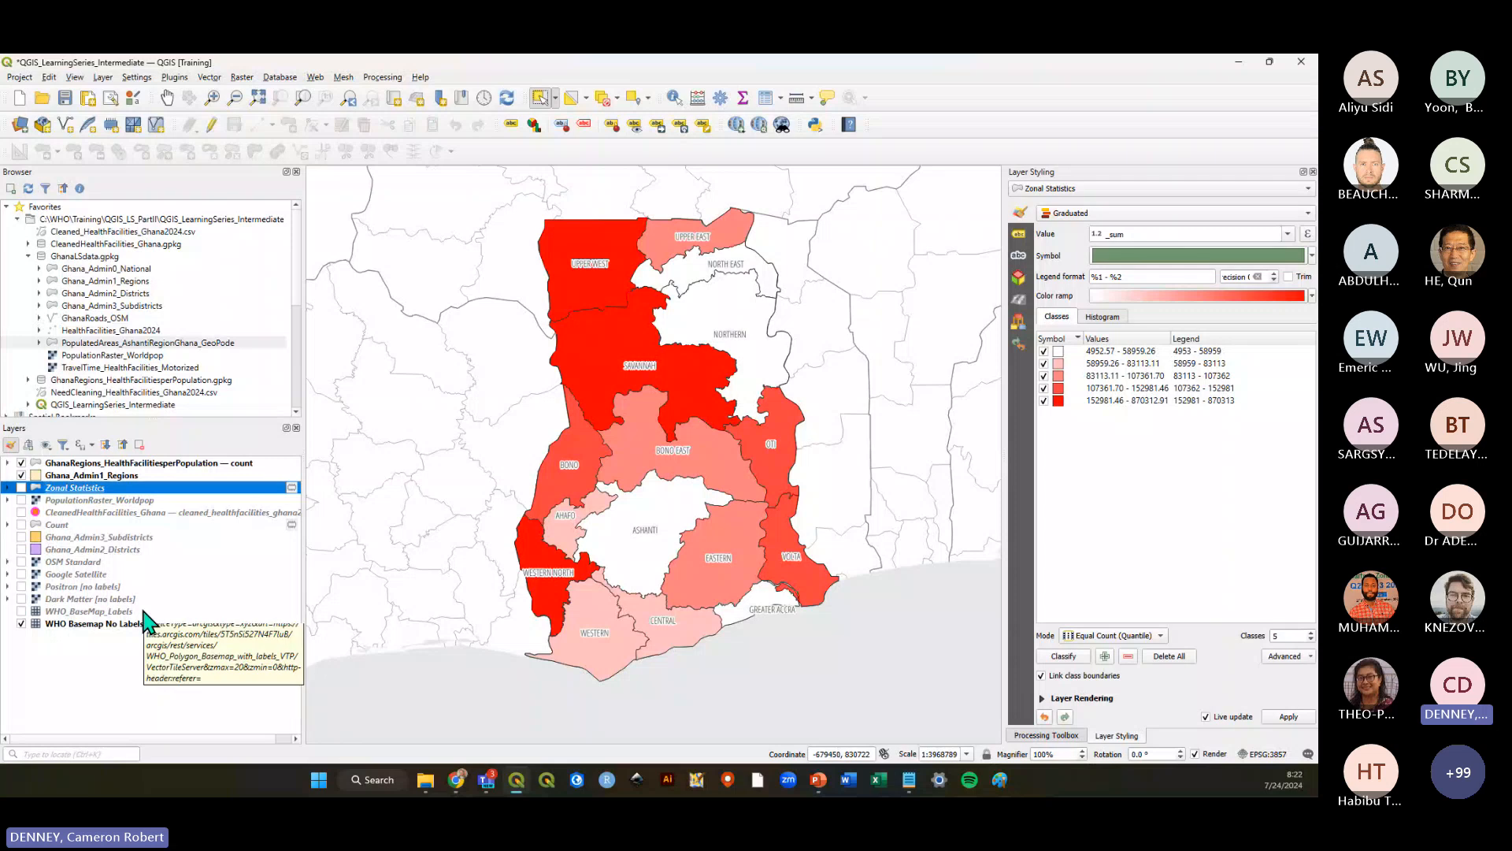
{"action": "left_click", "coordinate": [87, 627]}
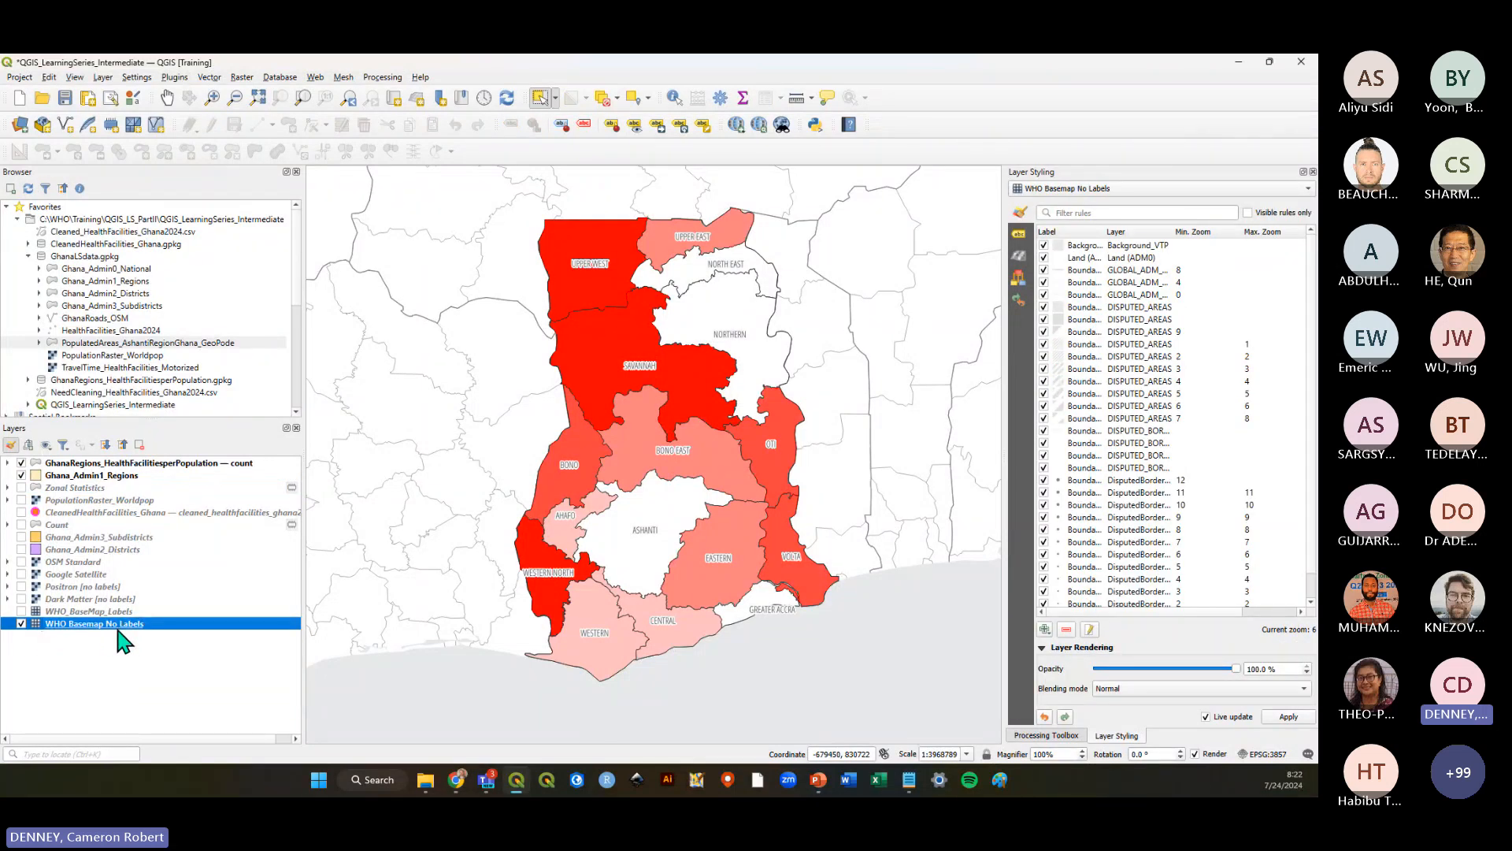
{"action": "key", "text": "Up"}
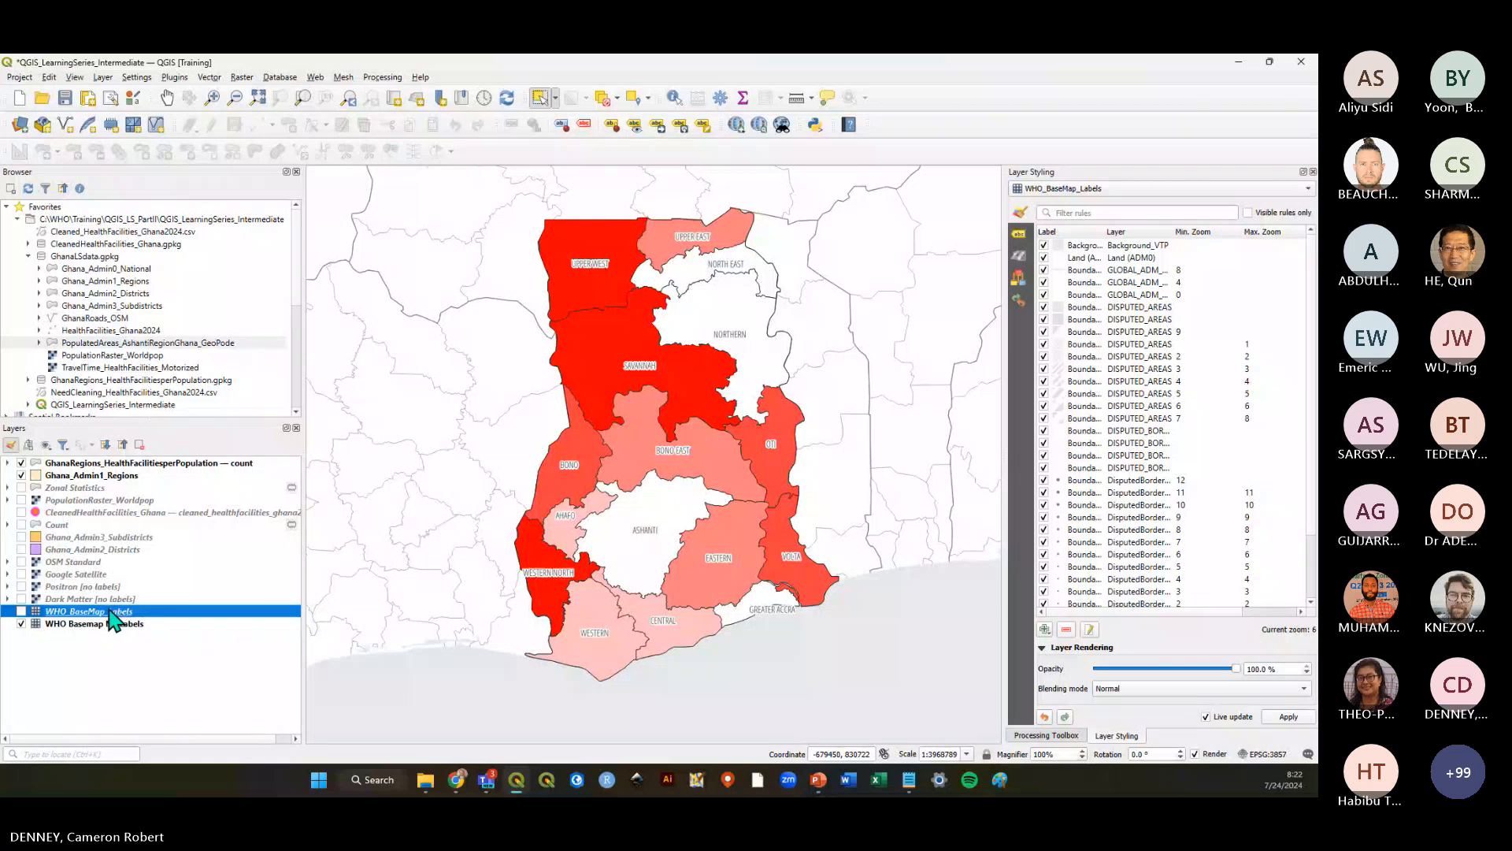
{"action": "left_click", "coordinate": [21, 475]}
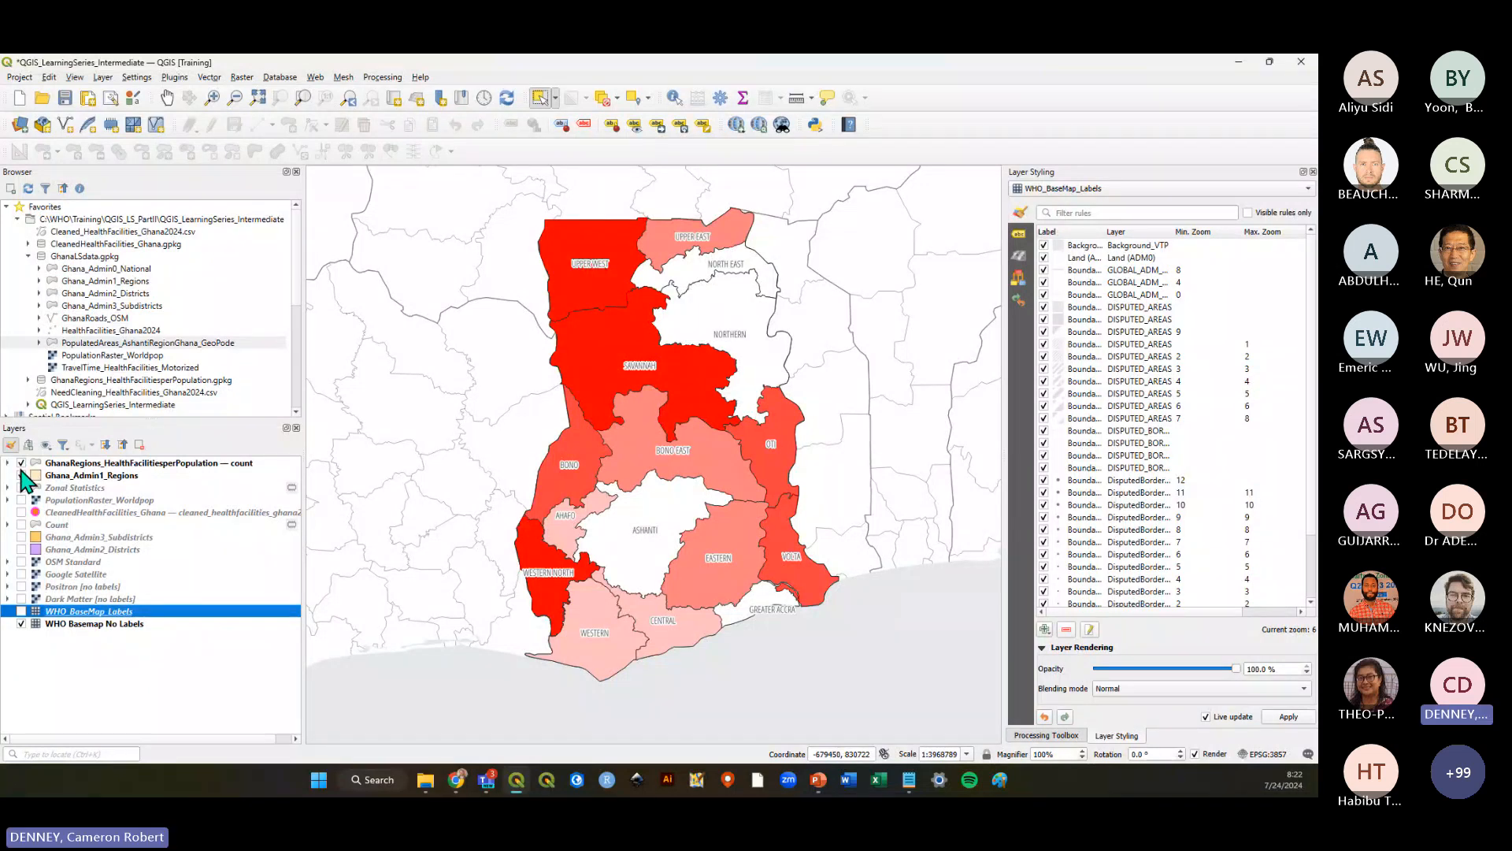
{"action": "left_click", "coordinate": [104, 488], "text": "shift"}
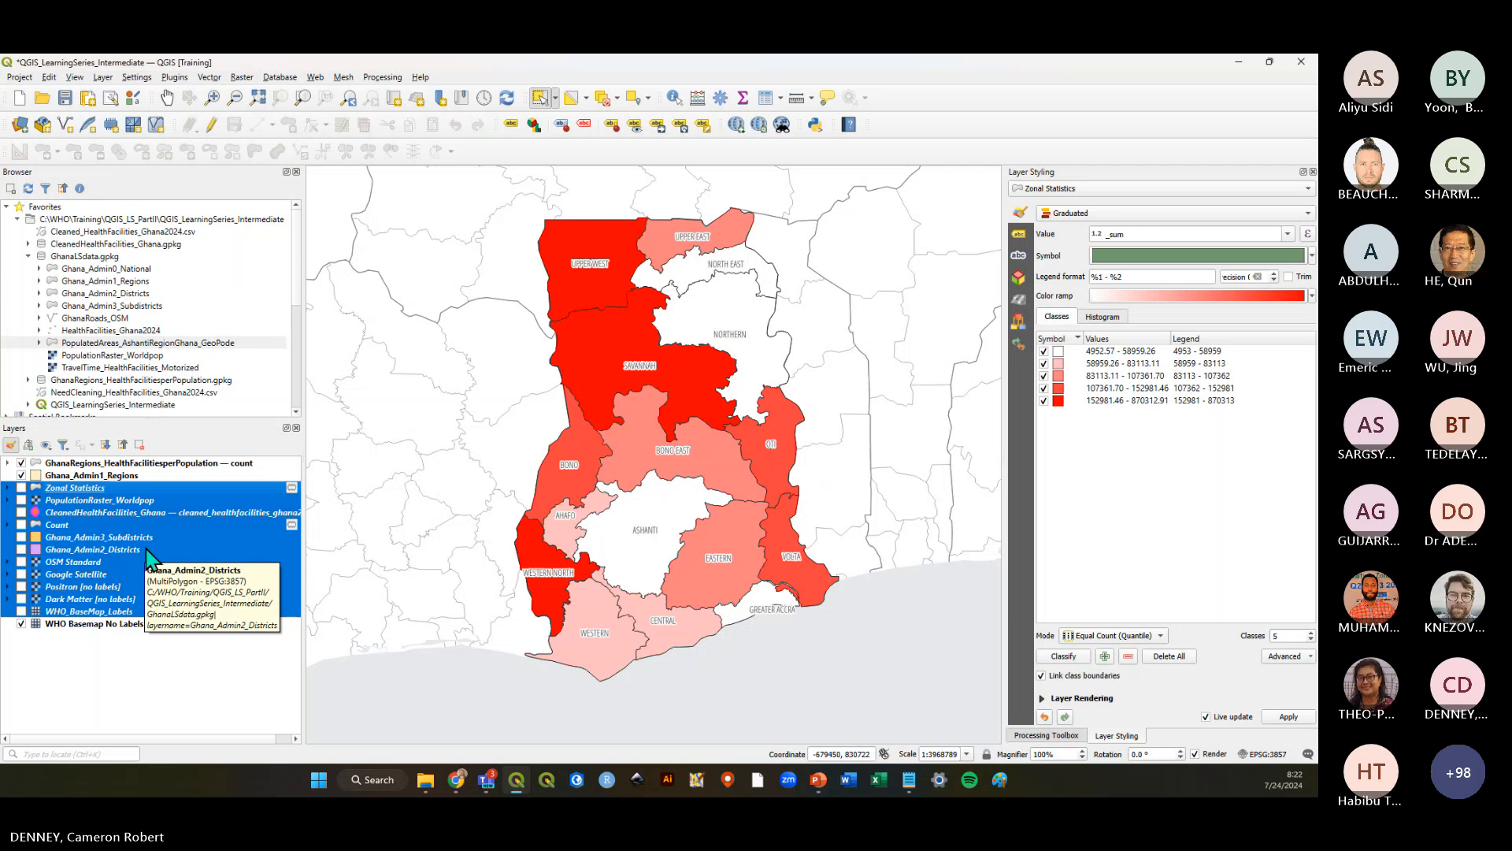
{"action": "left_click", "coordinate": [115, 489]}
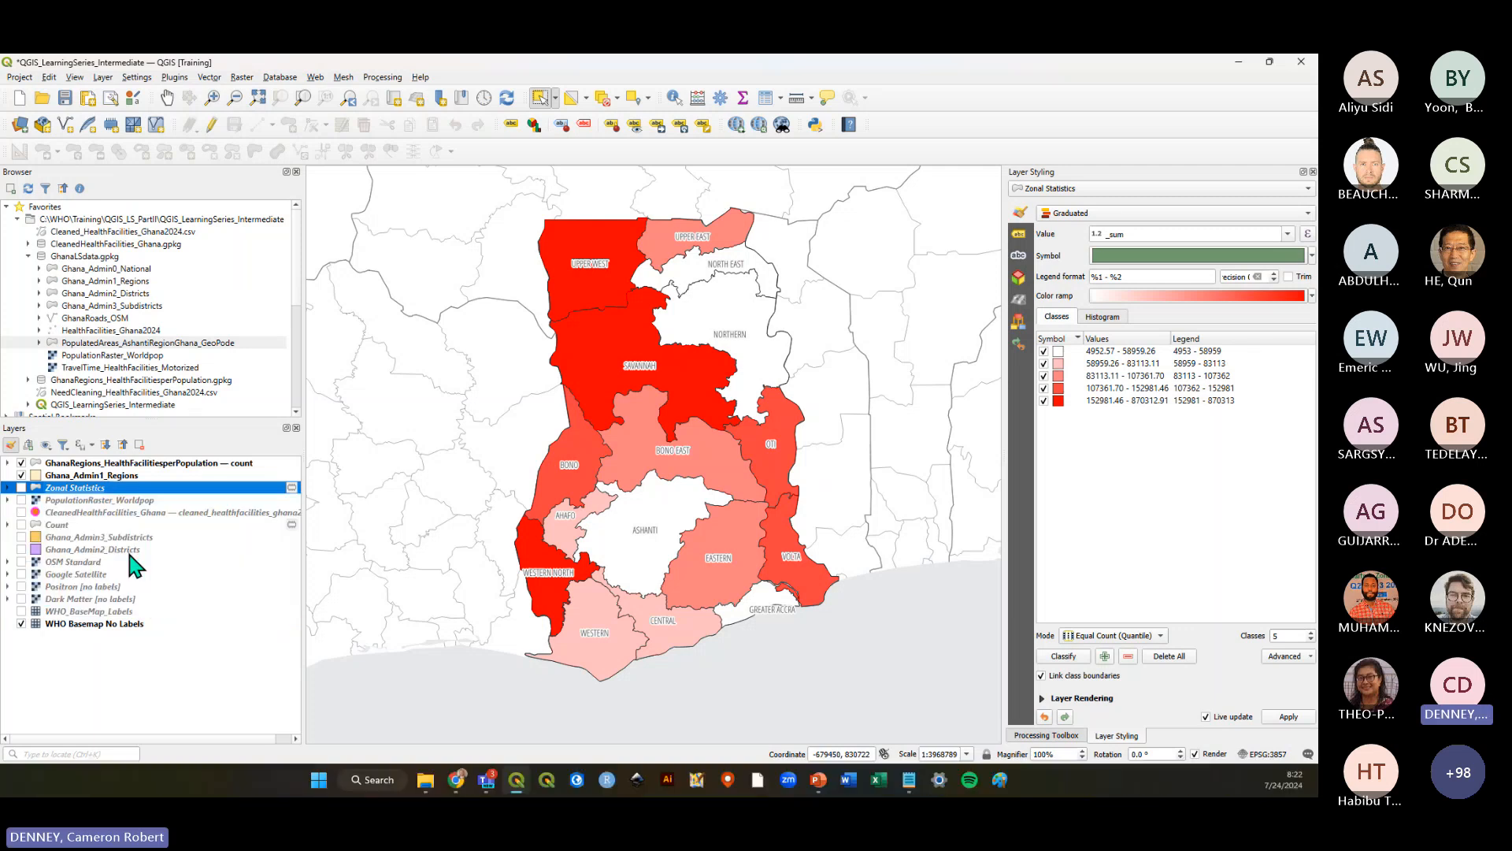
{"action": "left_click", "coordinate": [131, 611], "text": "shift"}
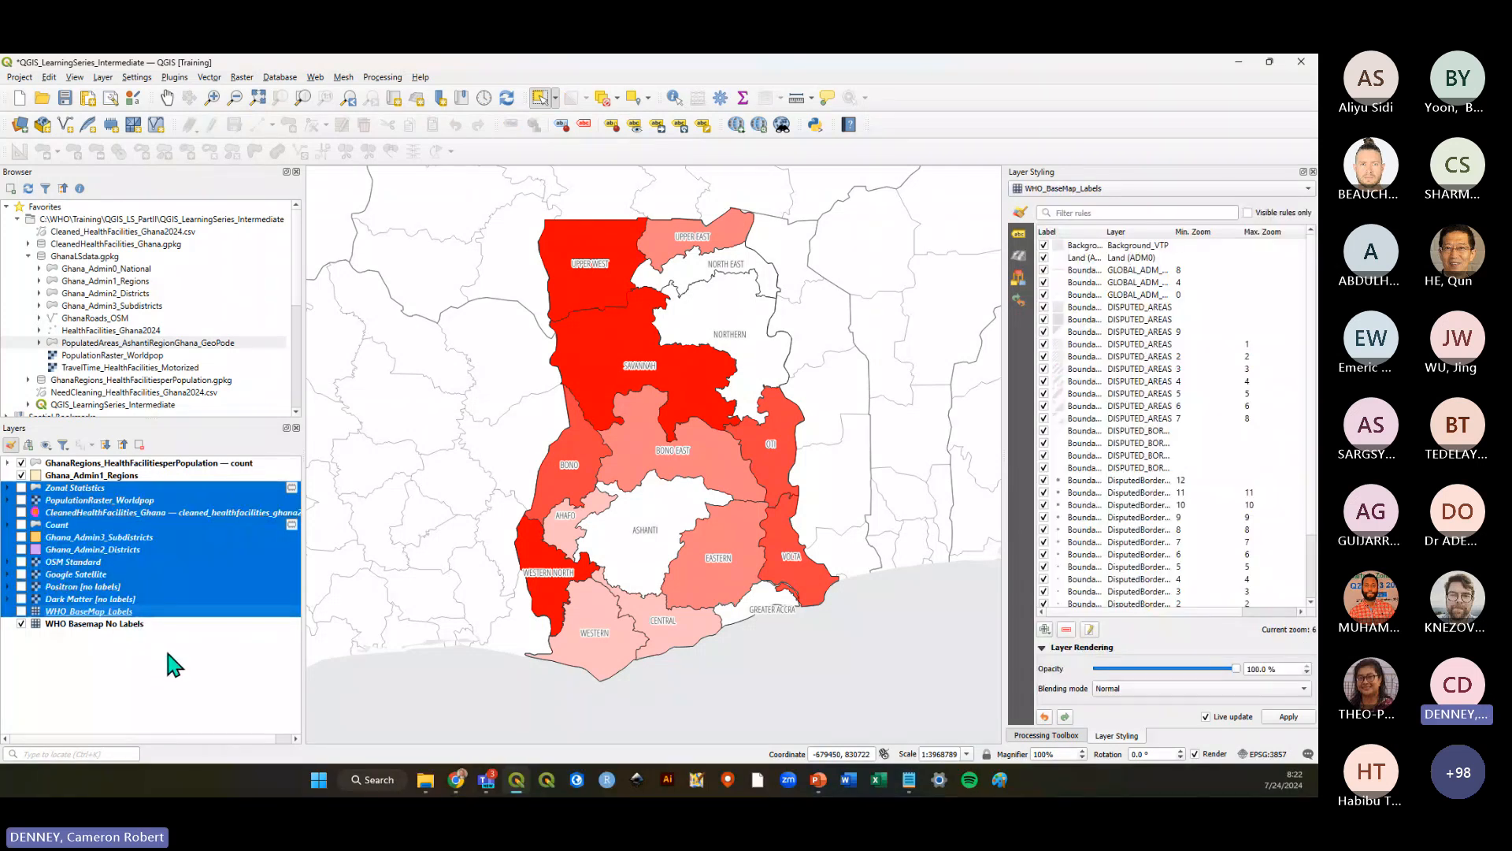
{"action": "right_click", "coordinate": [156, 561]}
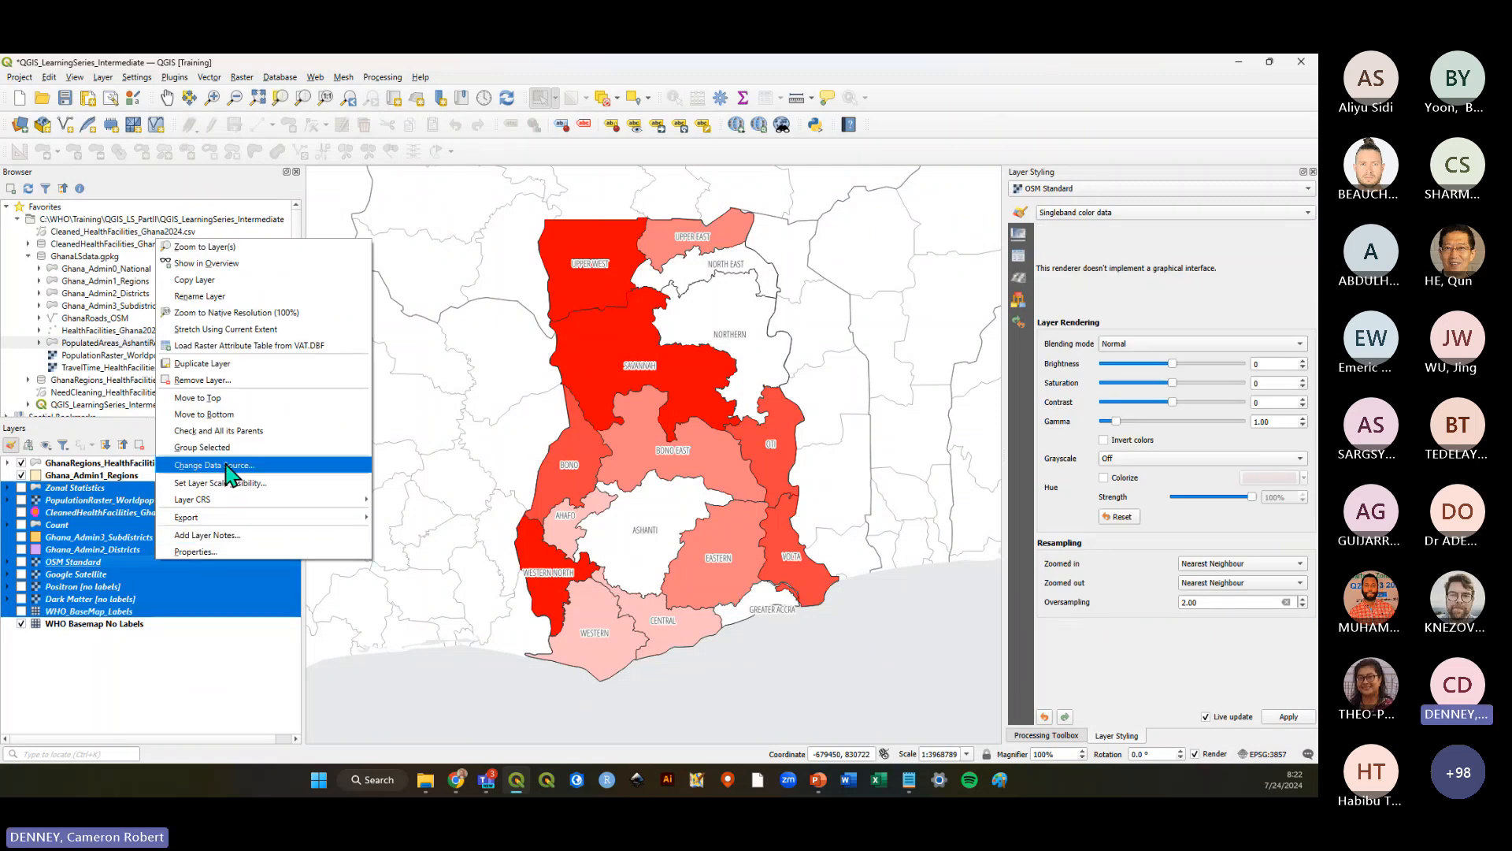
{"action": "left_click", "coordinate": [265, 446]}
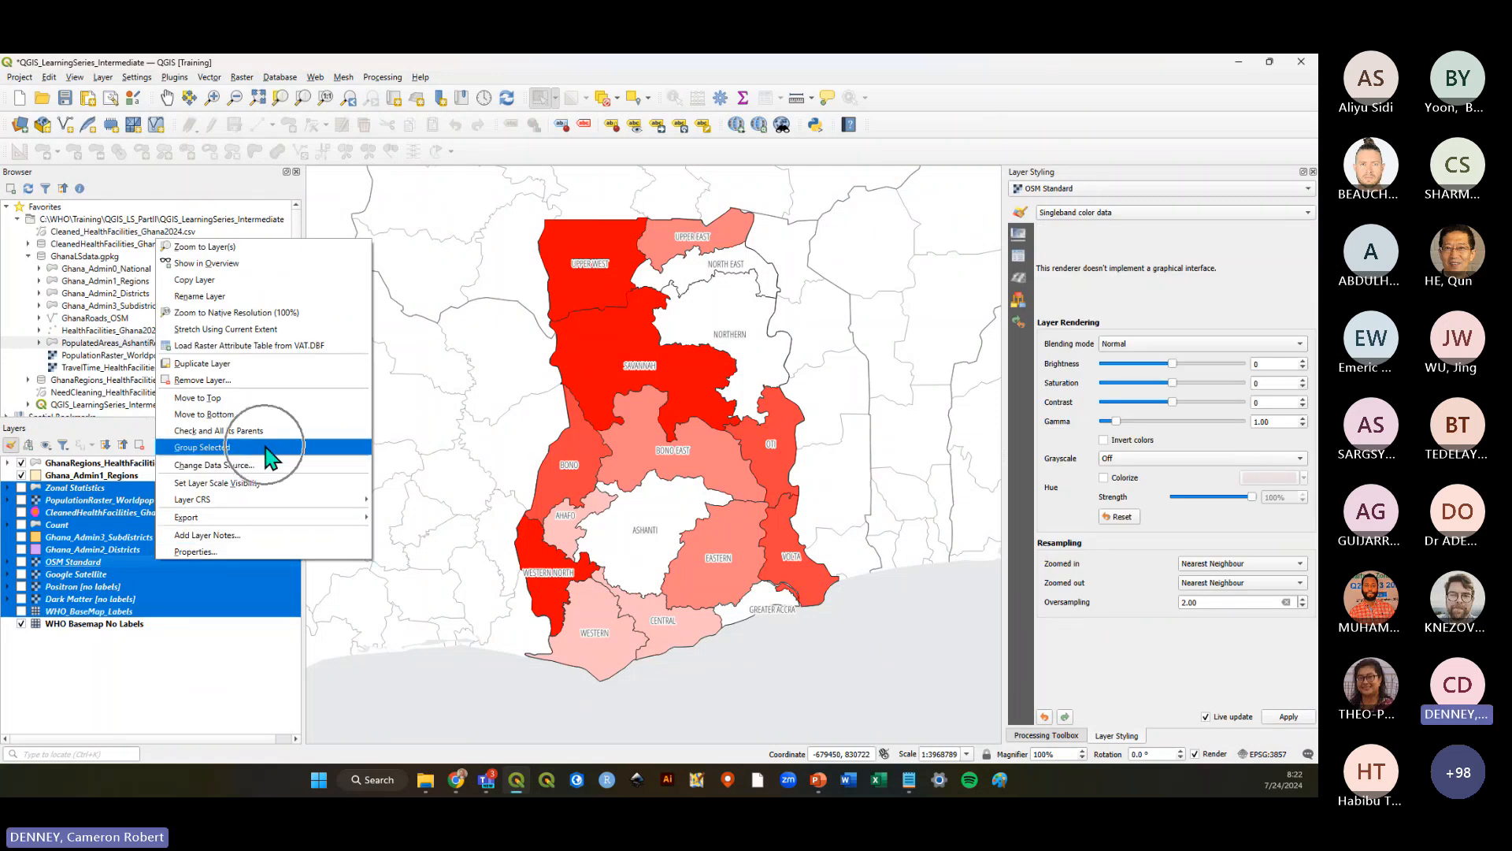
{"action": "left_click", "coordinate": [224, 448]}
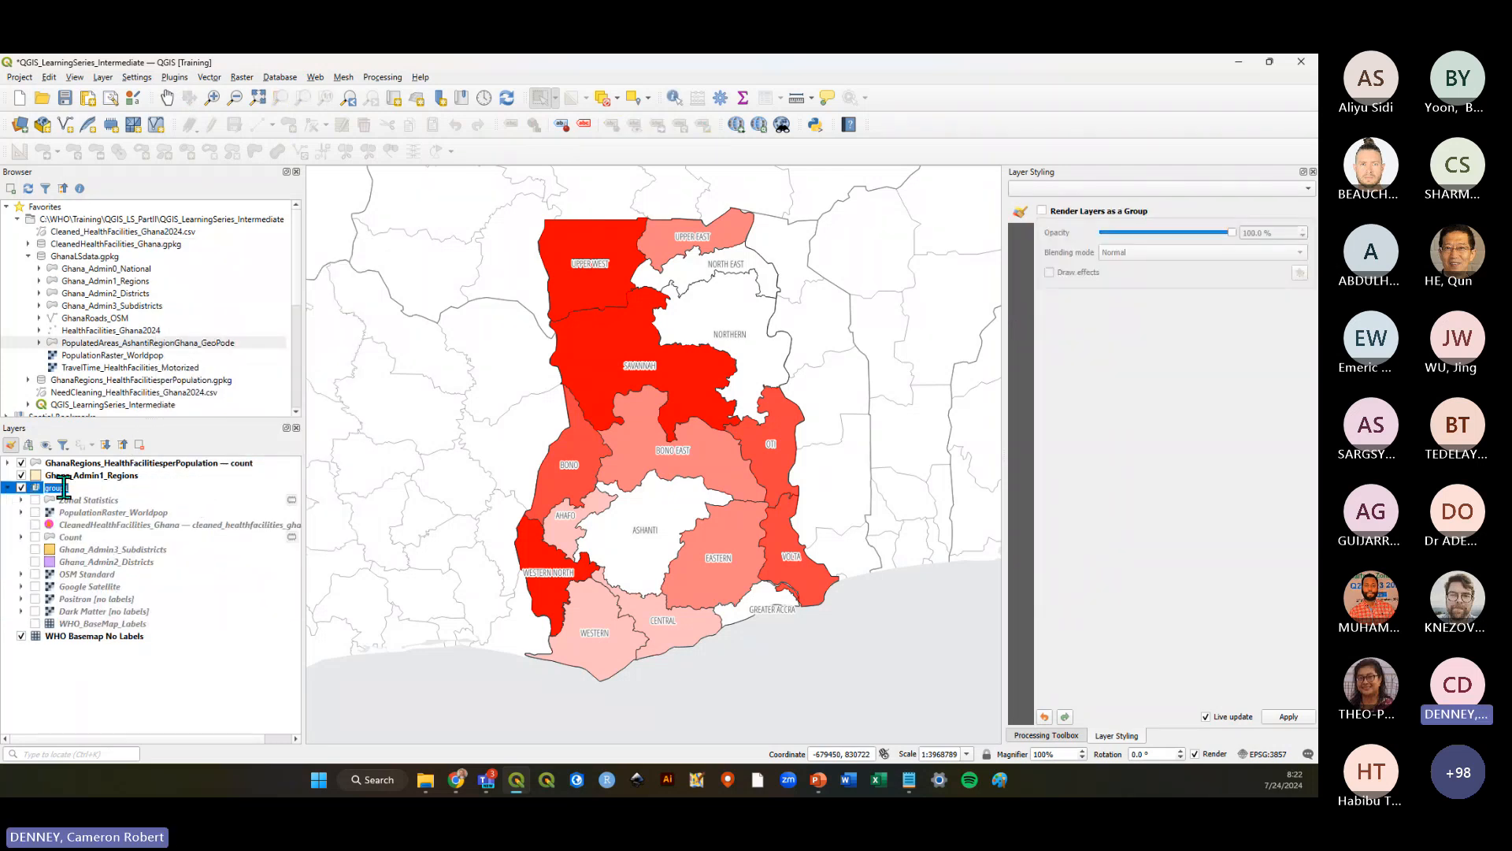
Turn off the visibility of the new layer group and check how it collapses and expands
{"action": "left_click", "coordinate": [8, 488]}
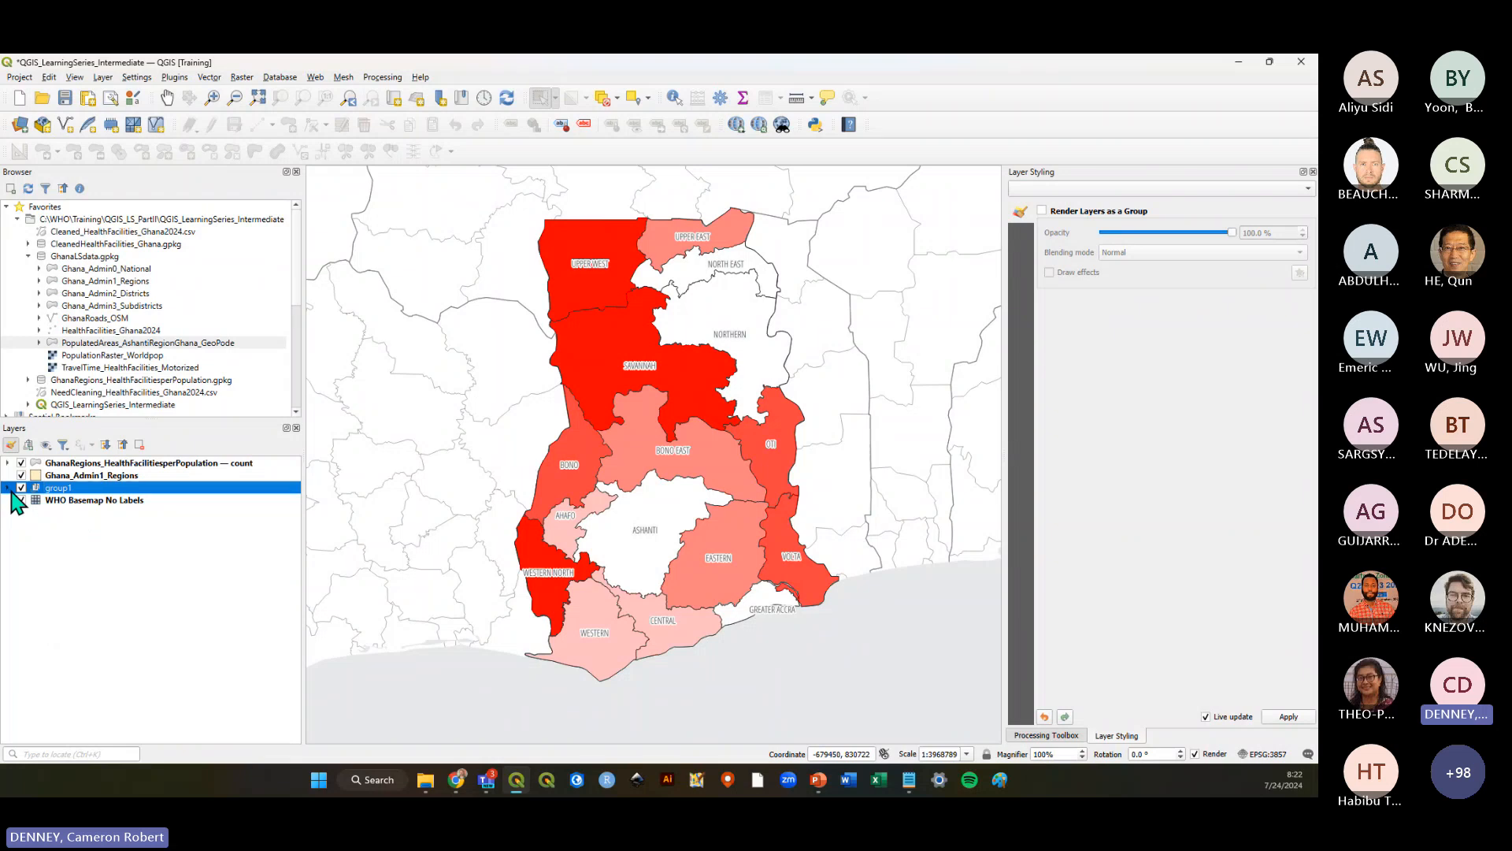
{"action": "left_click", "coordinate": [104, 534]}
{"action": "left_click", "coordinate": [8, 488]}
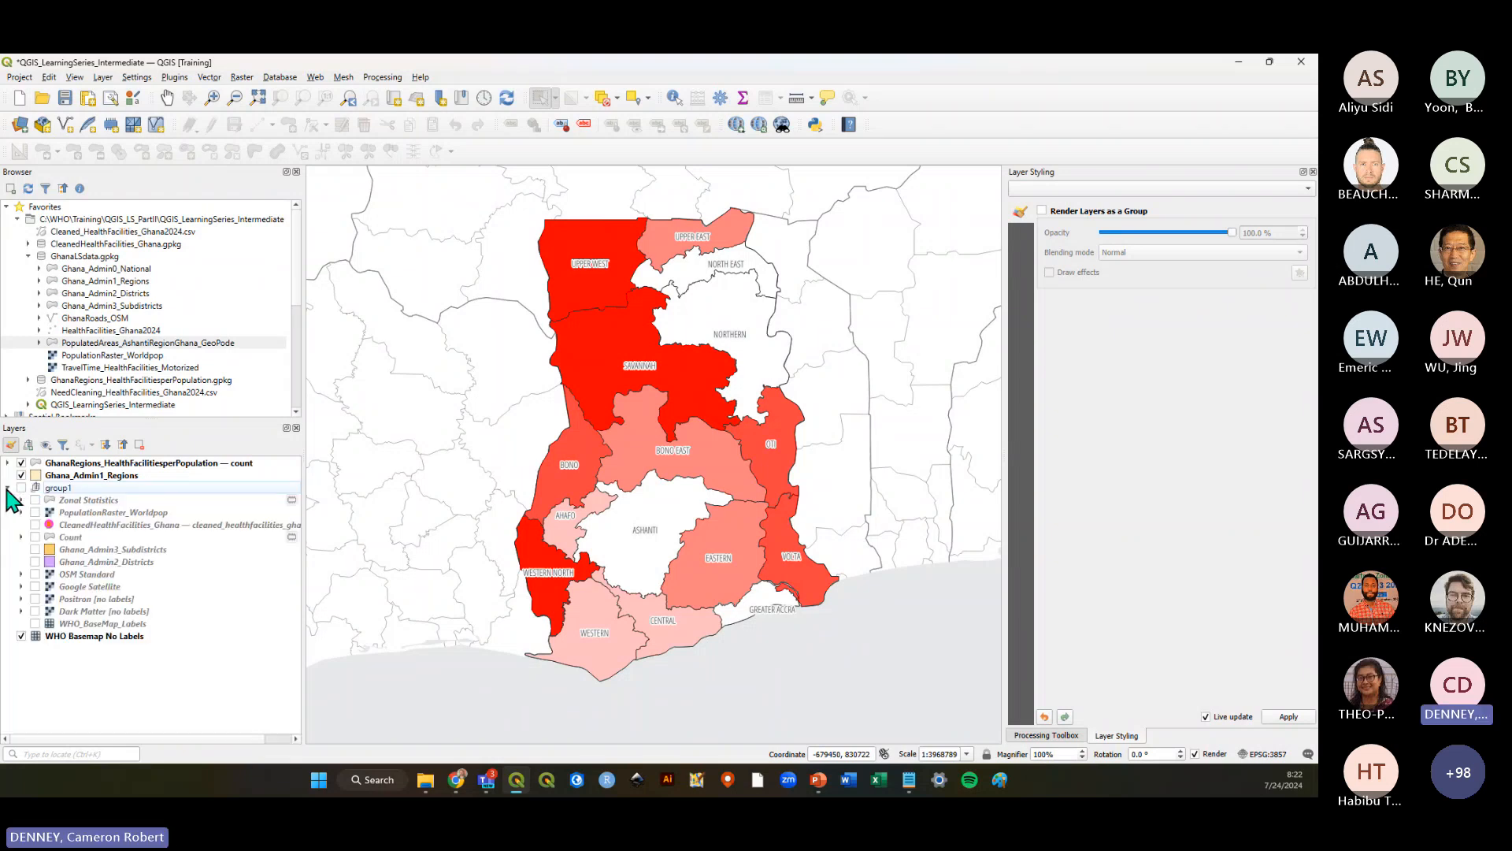
Collapse the group of unneeded layers and save the project
{"action": "left_click", "coordinate": [8, 487]}
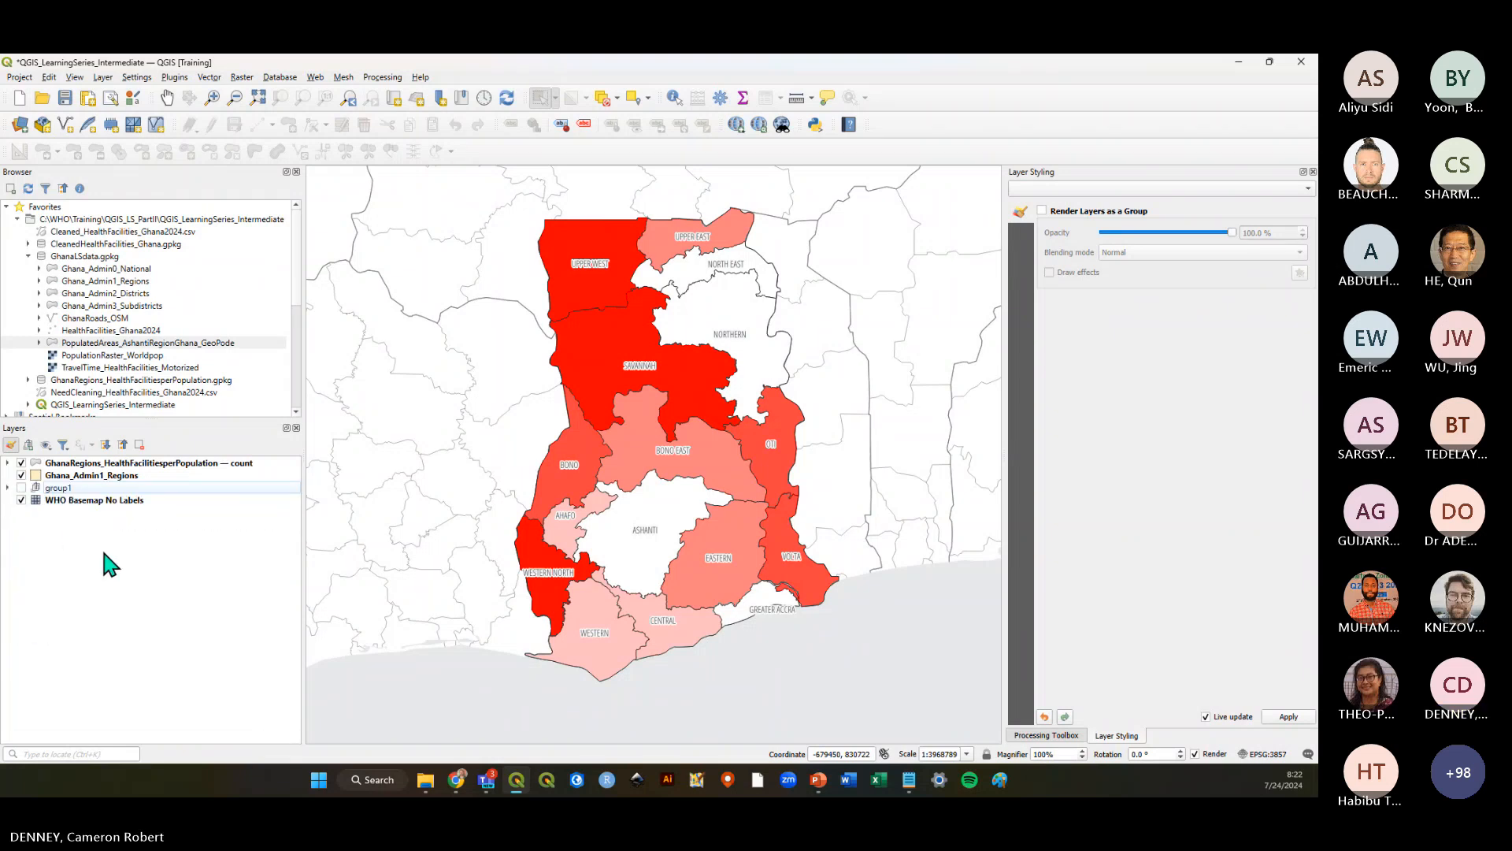
{"action": "key", "text": "ctrl+s"}
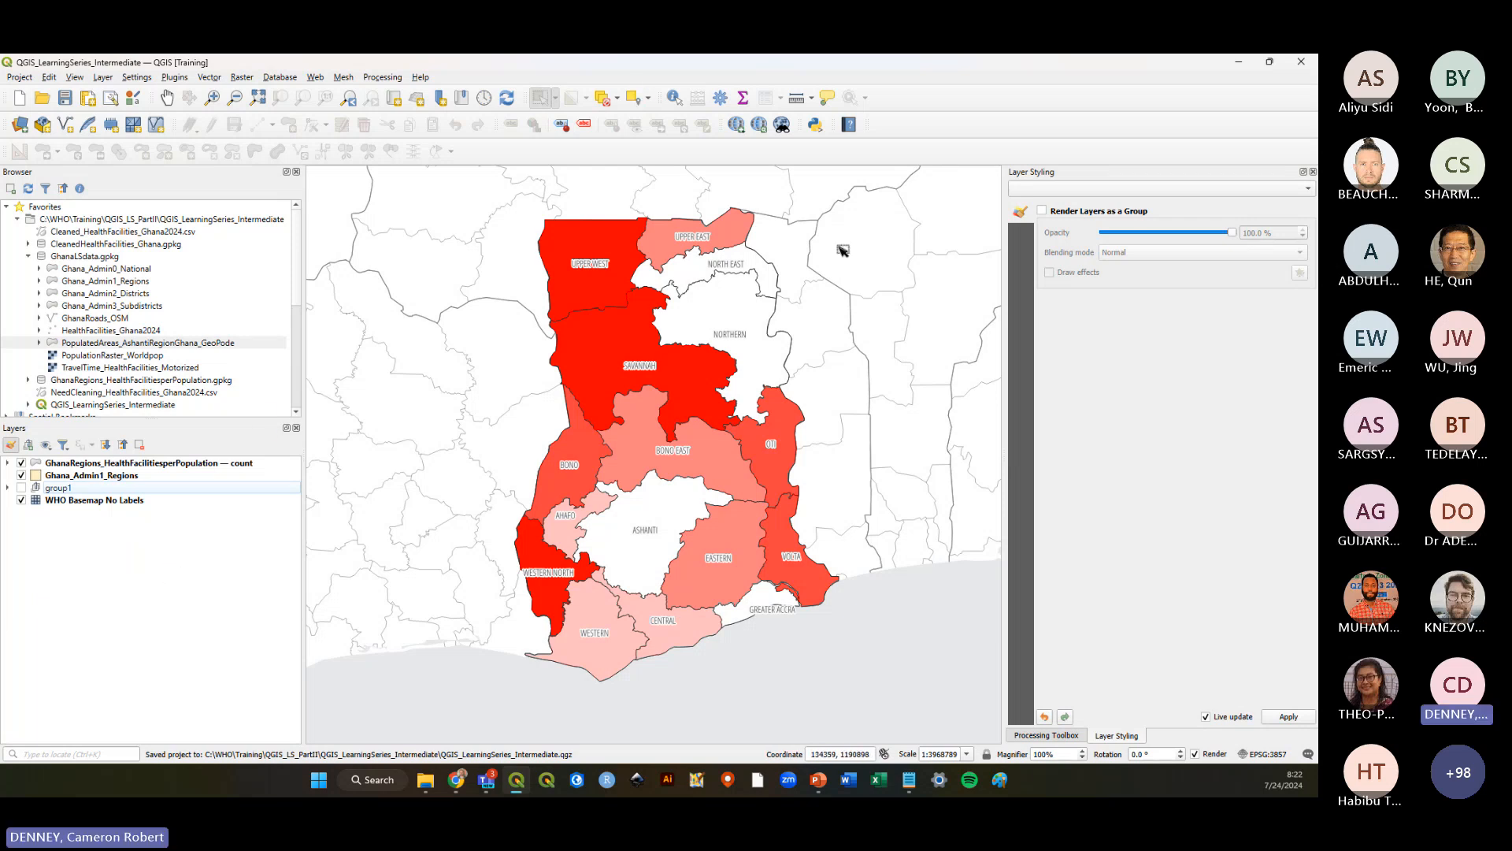
Collapse the project folder under the Browser's Favorites and shrink the Browser area to give the layer list more room
{"action": "left_click", "coordinate": [17, 219]}
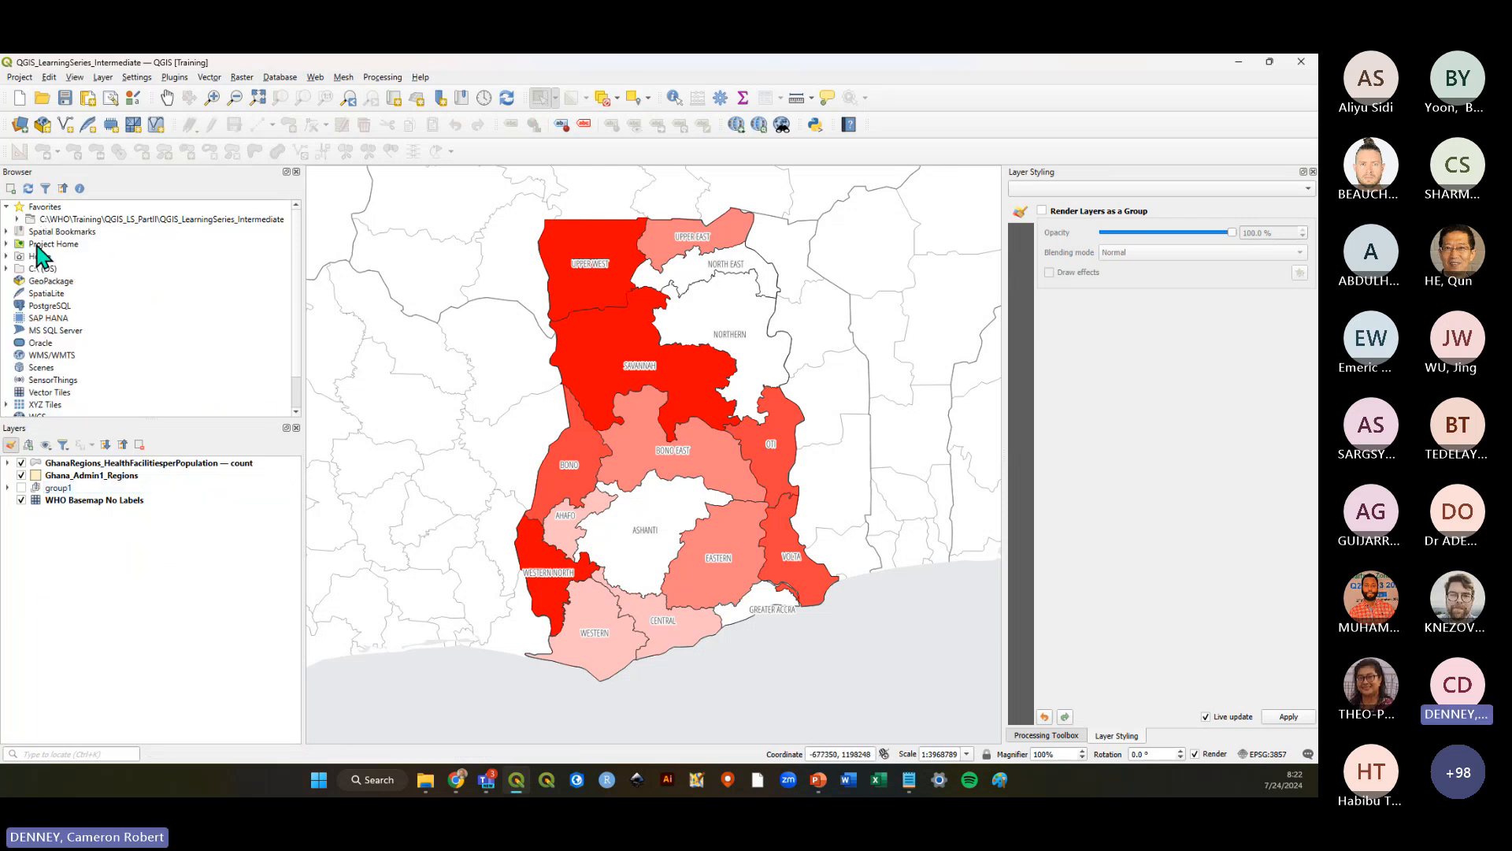
{"action": "left_click_drag", "start_coordinate": [77, 423], "coordinate": [78, 264]}
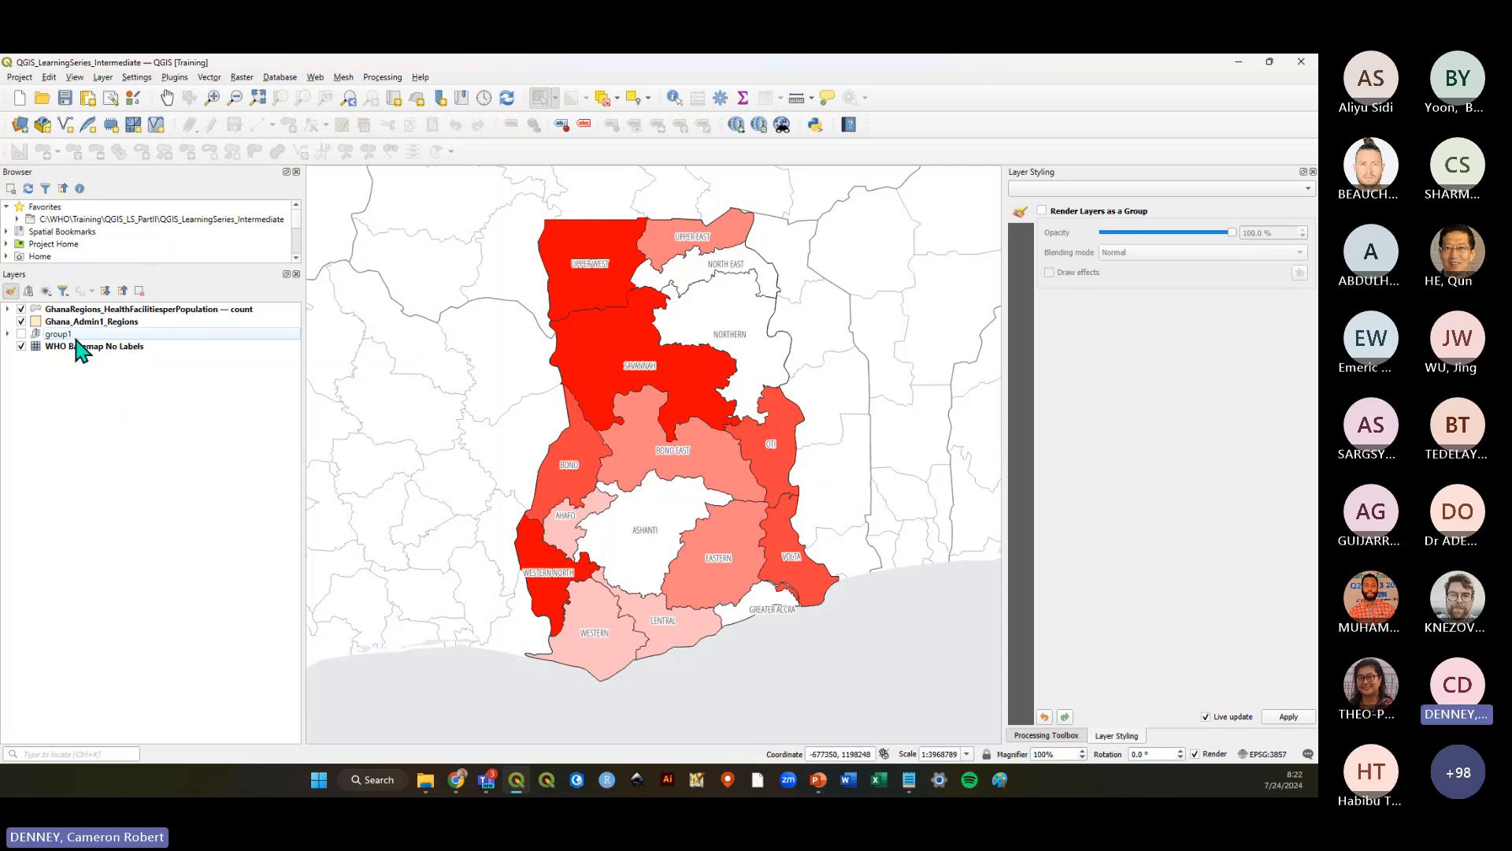
{"action": "left_click", "coordinate": [86, 310]}
{"action": "right_click", "coordinate": [86, 310]}
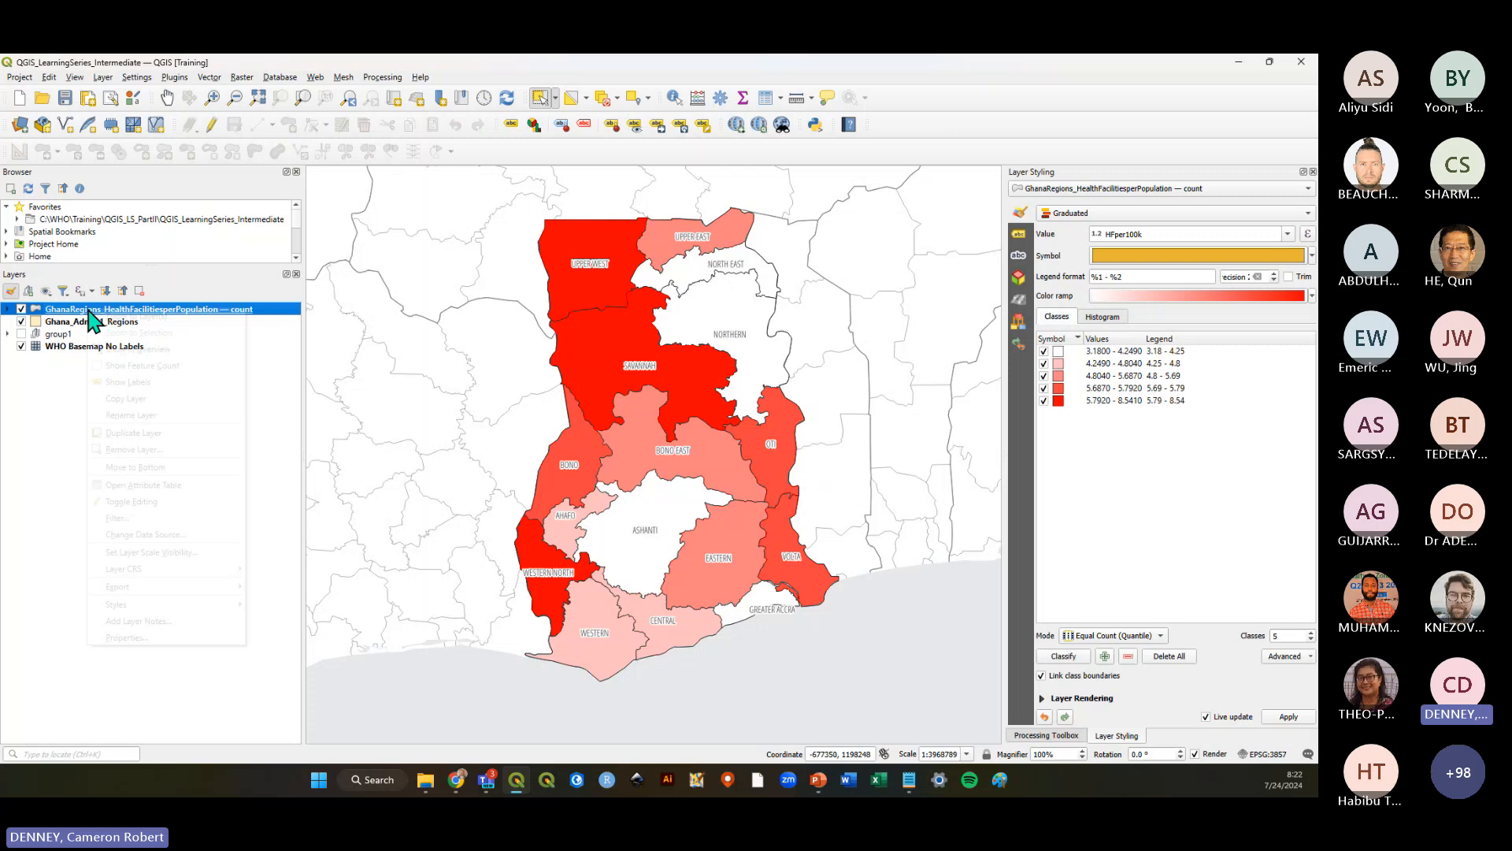
{"action": "left_click", "coordinate": [60, 405]}
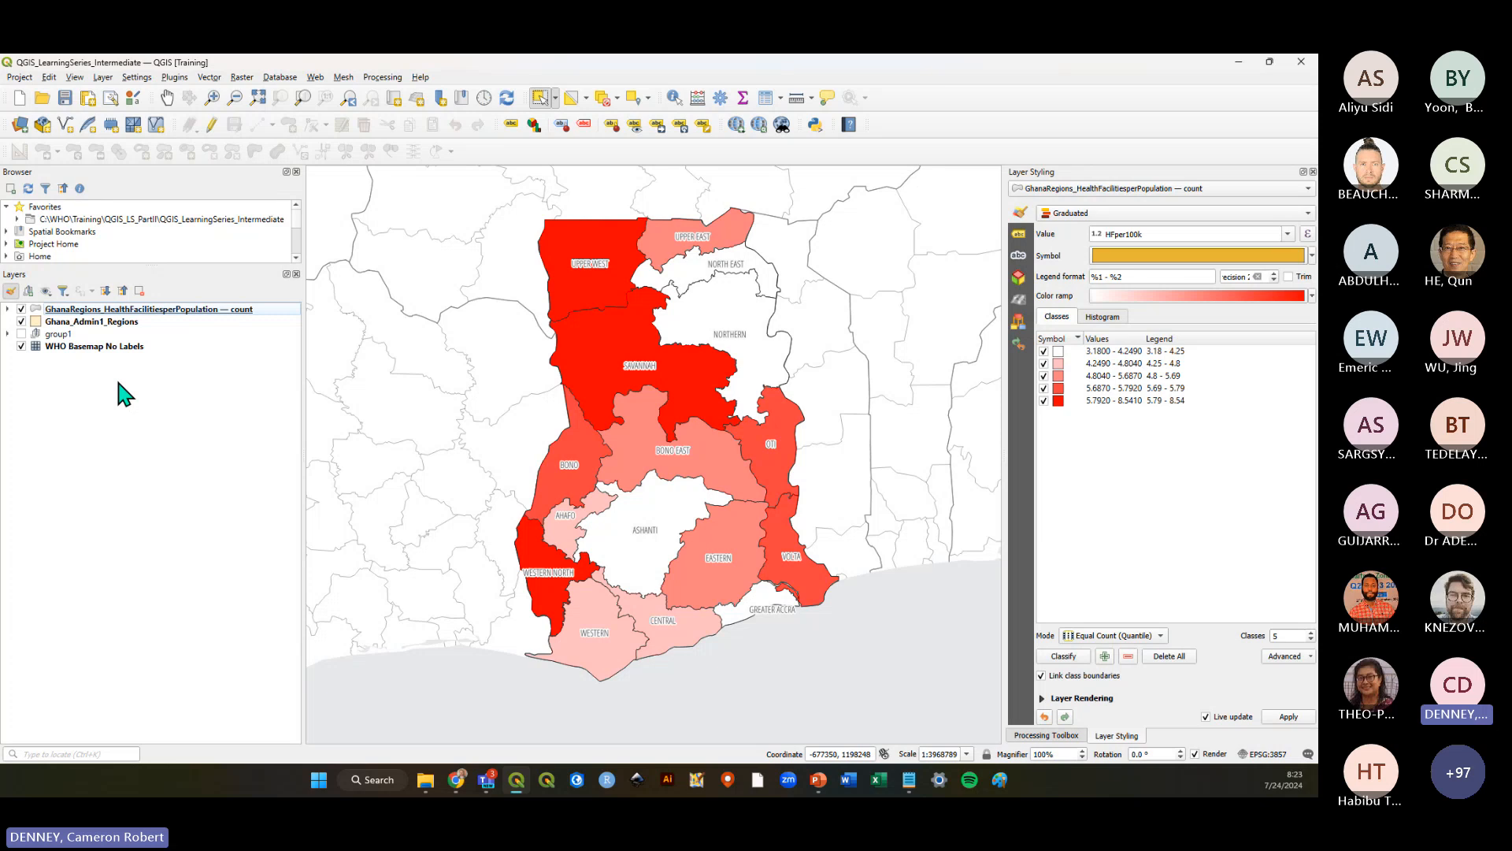
Rename group1 to "layers we dont need right now"
{"action": "left_click", "coordinate": [57, 334]}
{"action": "right_click", "coordinate": [57, 335]}
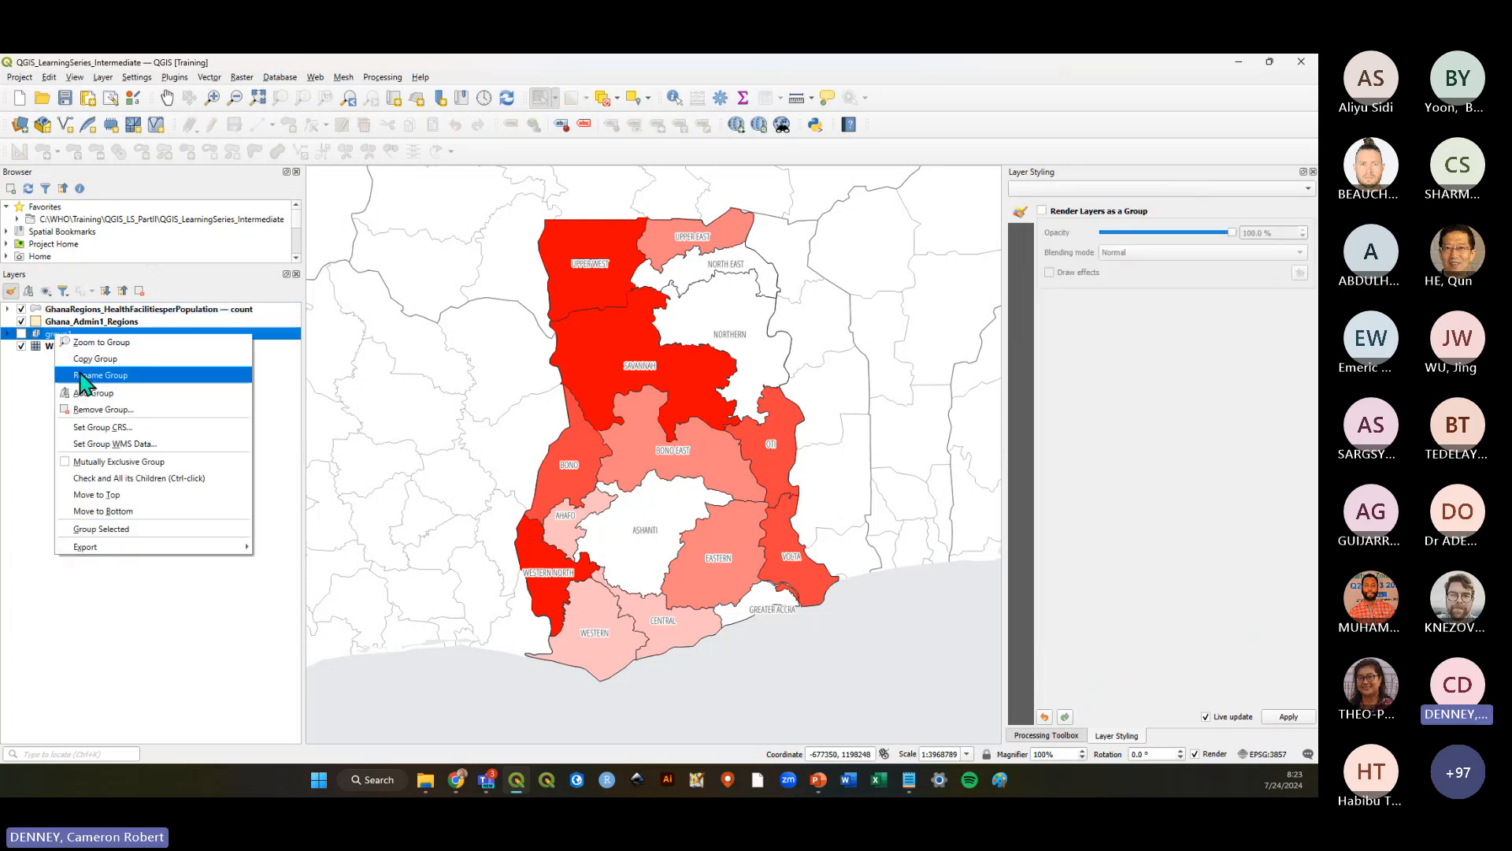
{"action": "left_click", "coordinate": [90, 375]}
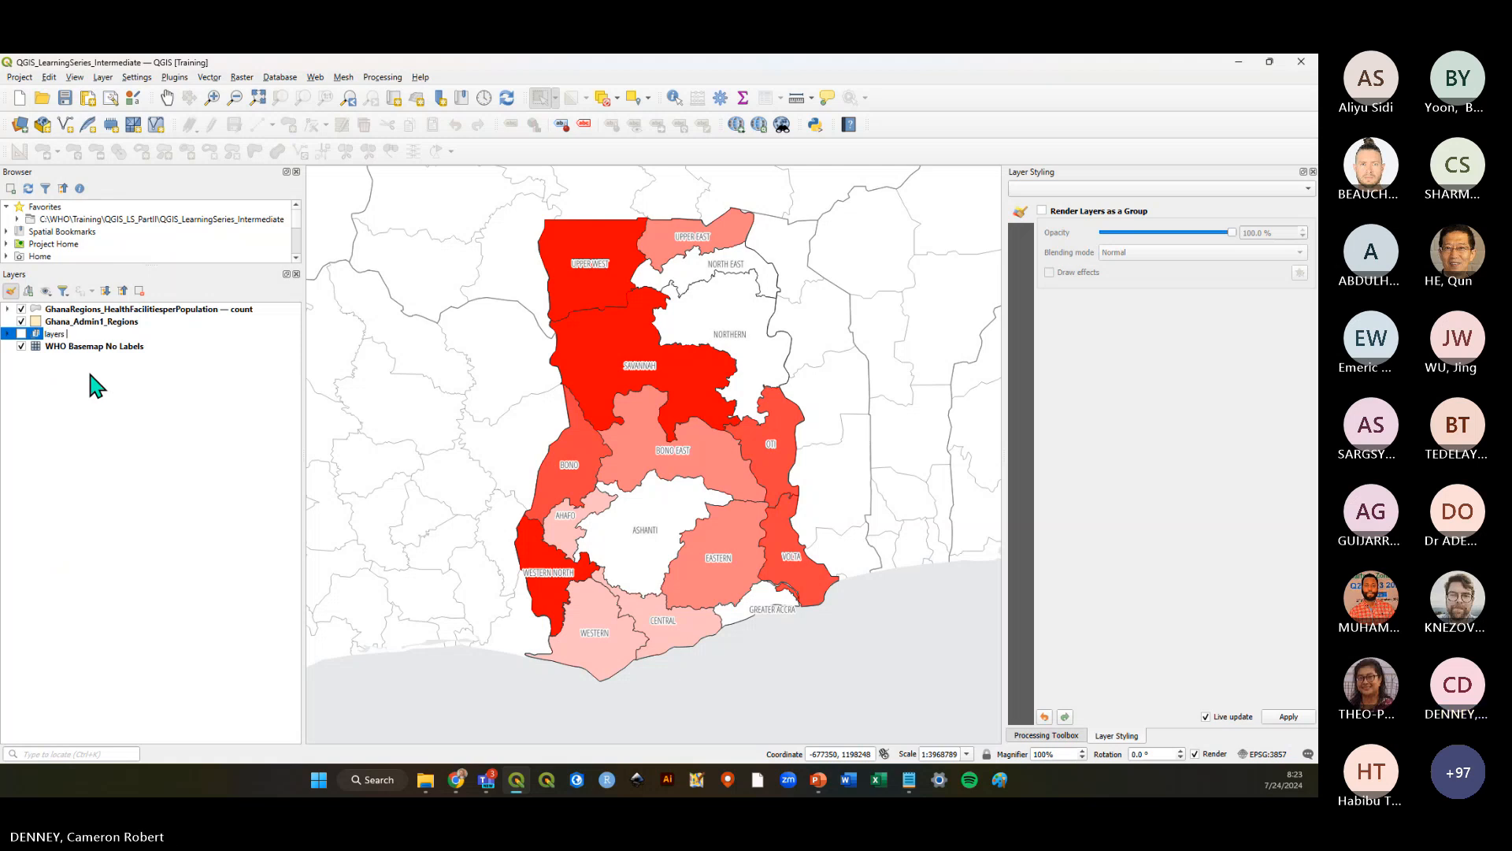
{"action": "type", "text": "we d"}
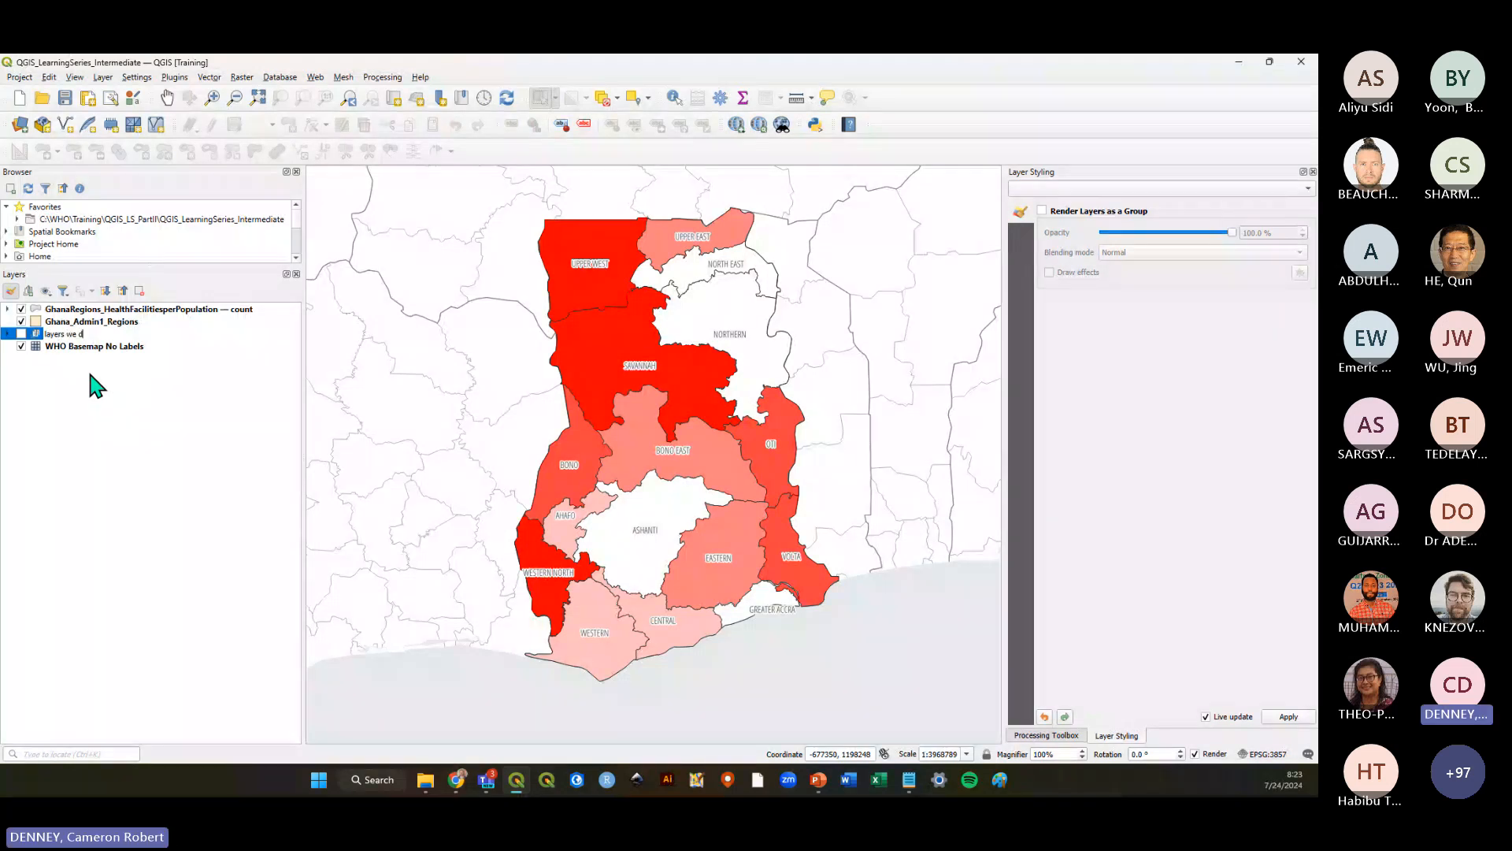
{"action": "type", "text": "ont need right now"}
{"action": "key", "text": "Return"}
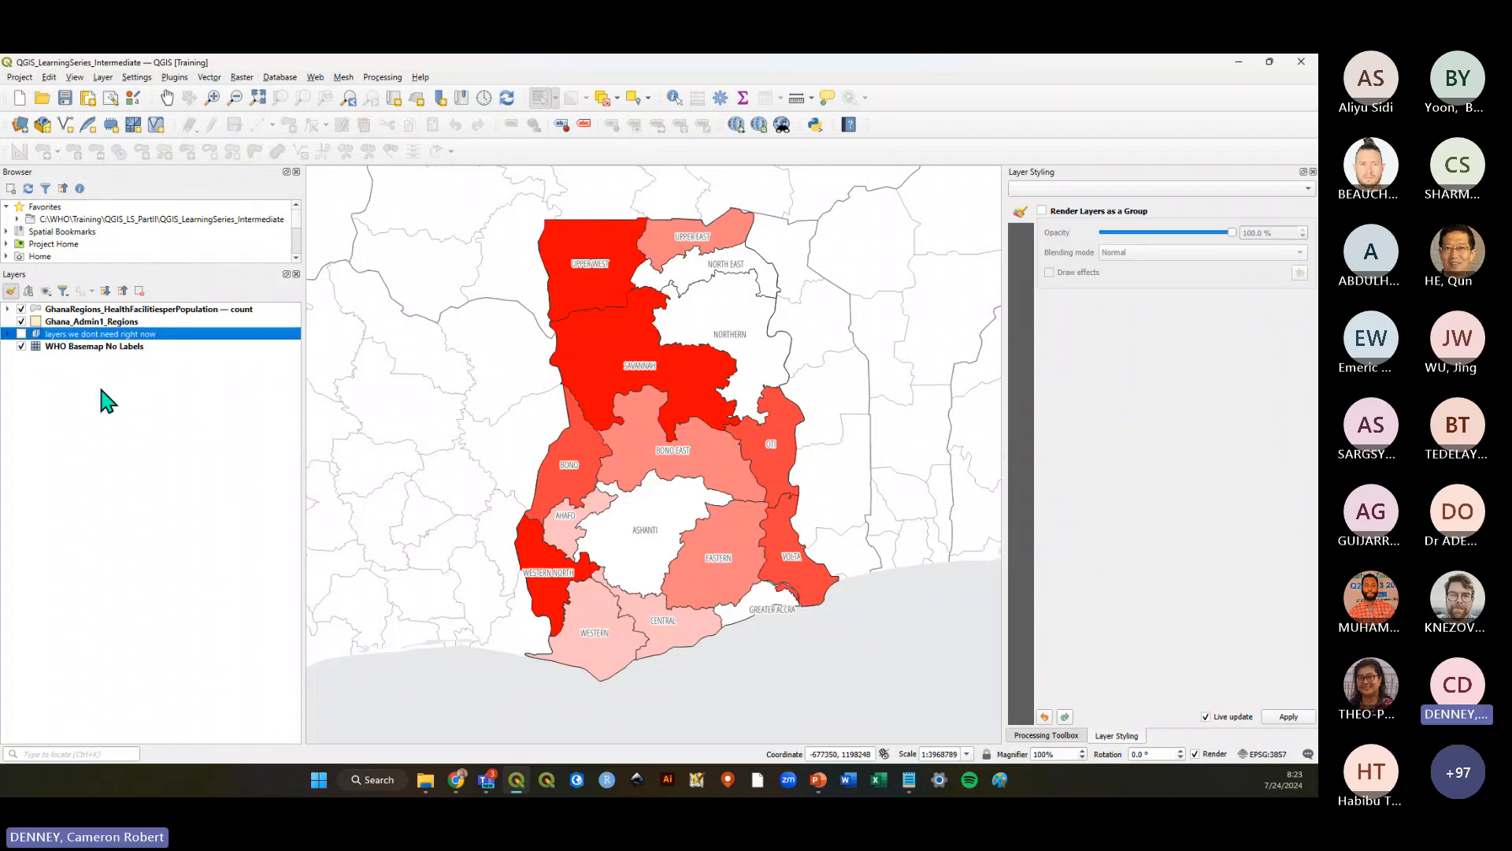
Examine the styling settings of the WHO Basemap No Labels, Ghana_Admin1_Regions and GhanaRegions_HealthFacilitiesperPopulation layers
{"action": "left_click", "coordinate": [101, 389]}
{"action": "left_click", "coordinate": [69, 322]}
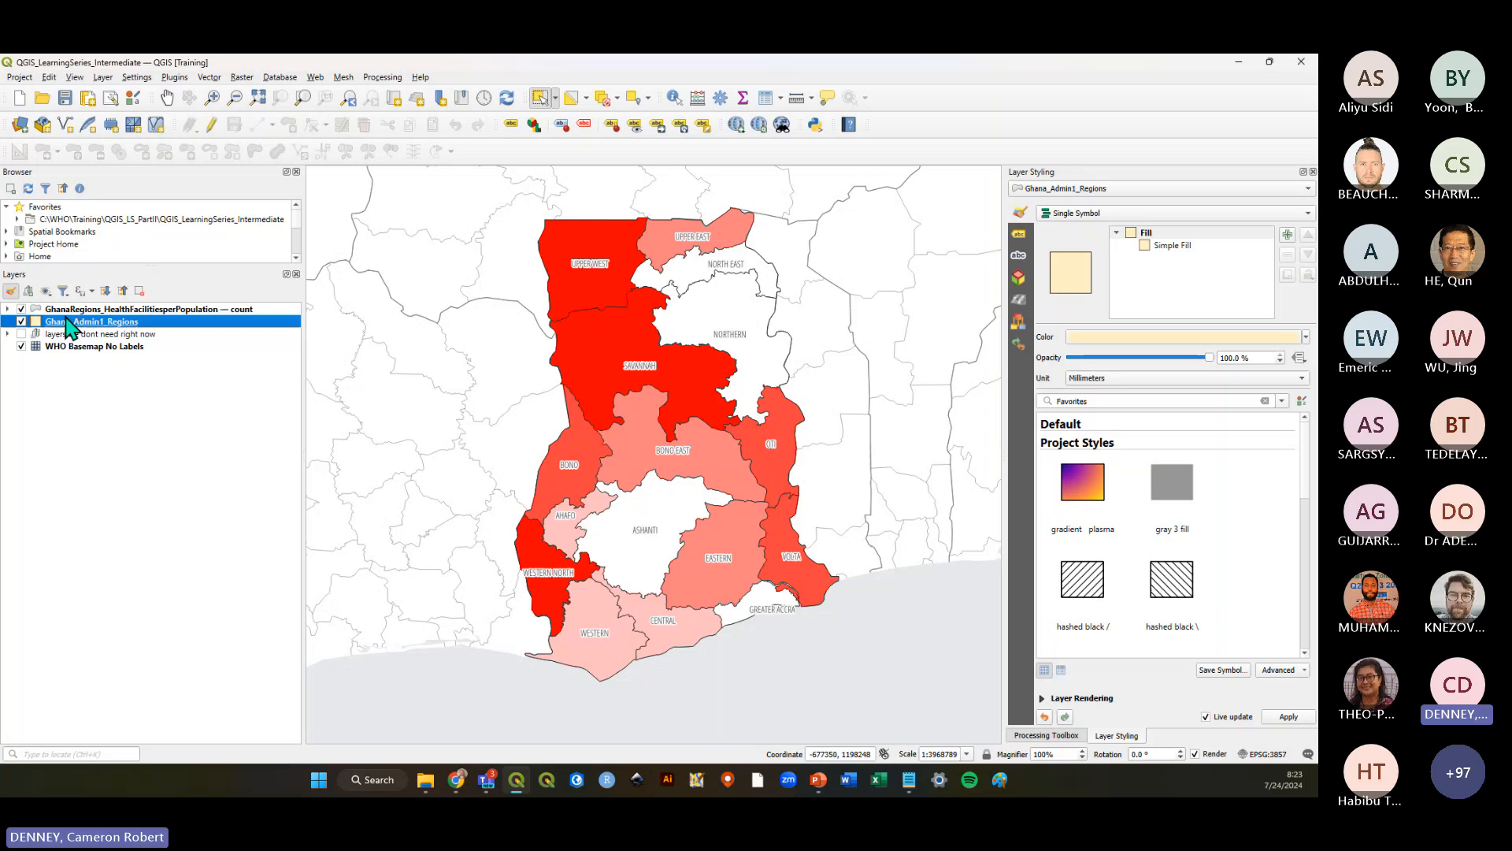
{"action": "left_click", "coordinate": [79, 347]}
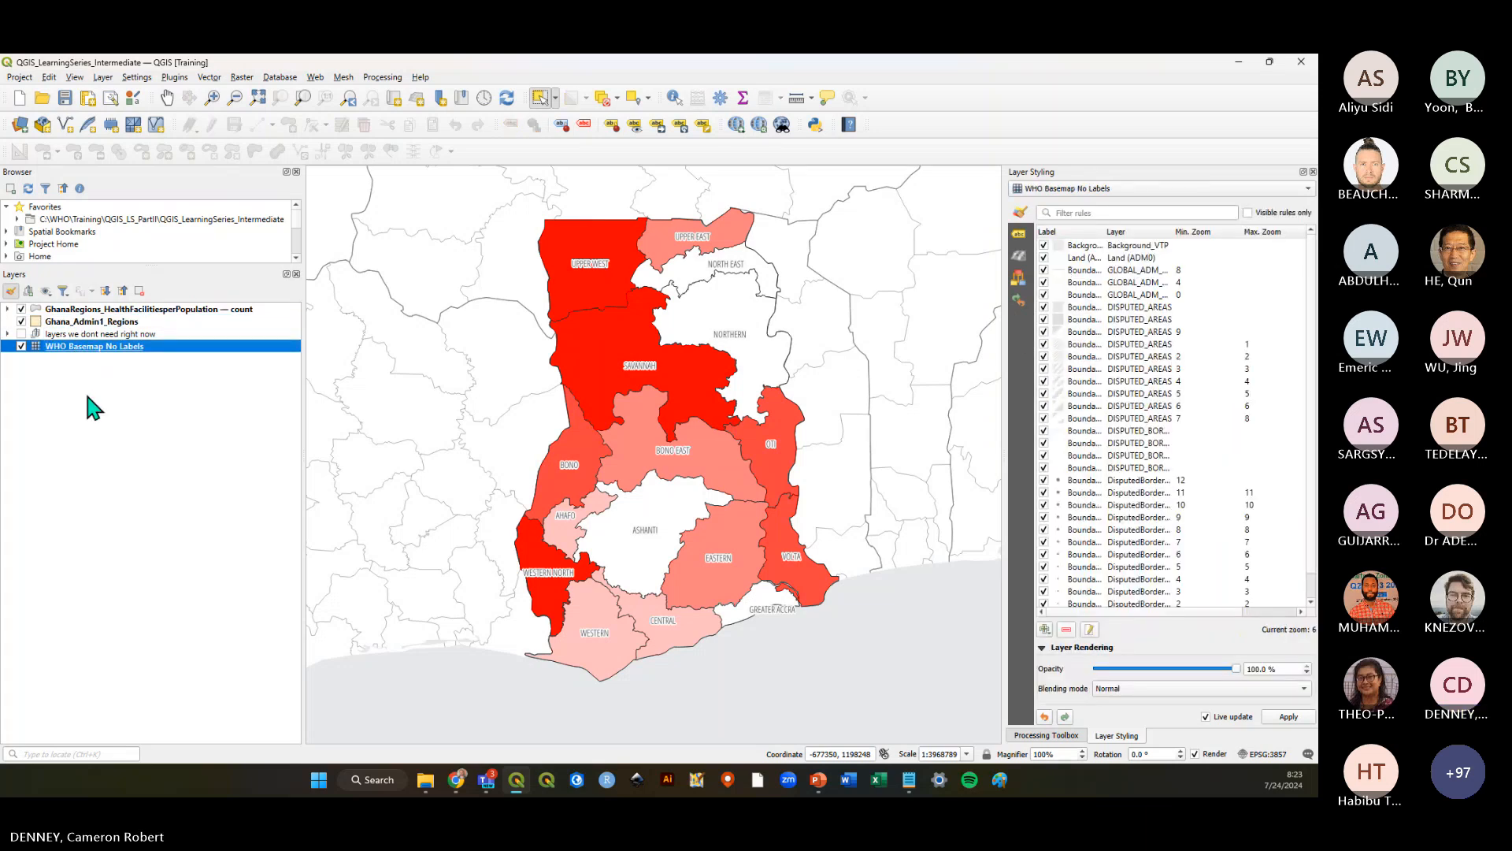
{"action": "left_click", "coordinate": [105, 322]}
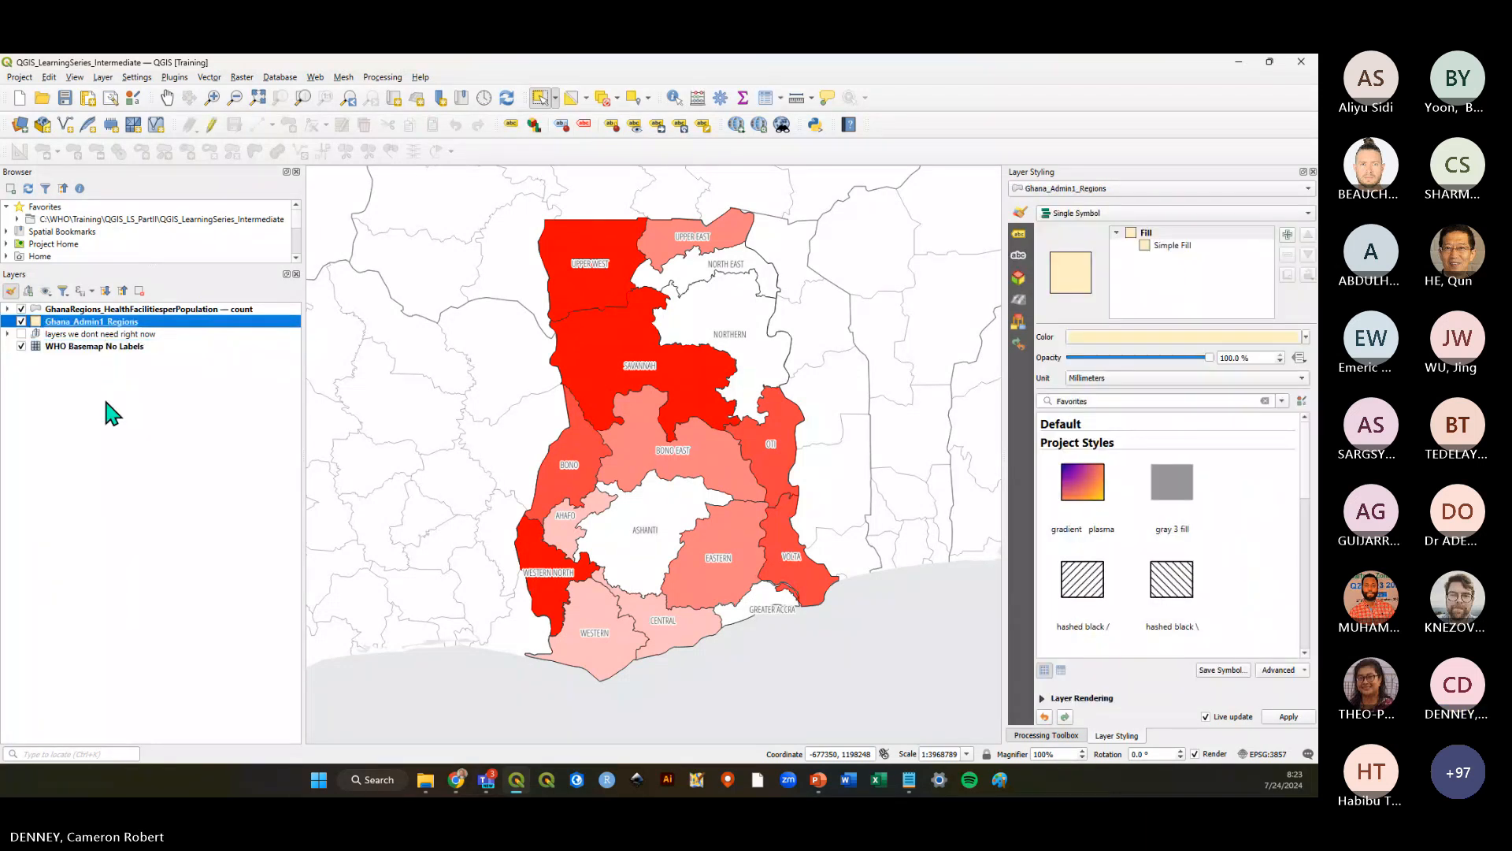
{"action": "left_click", "coordinate": [98, 390]}
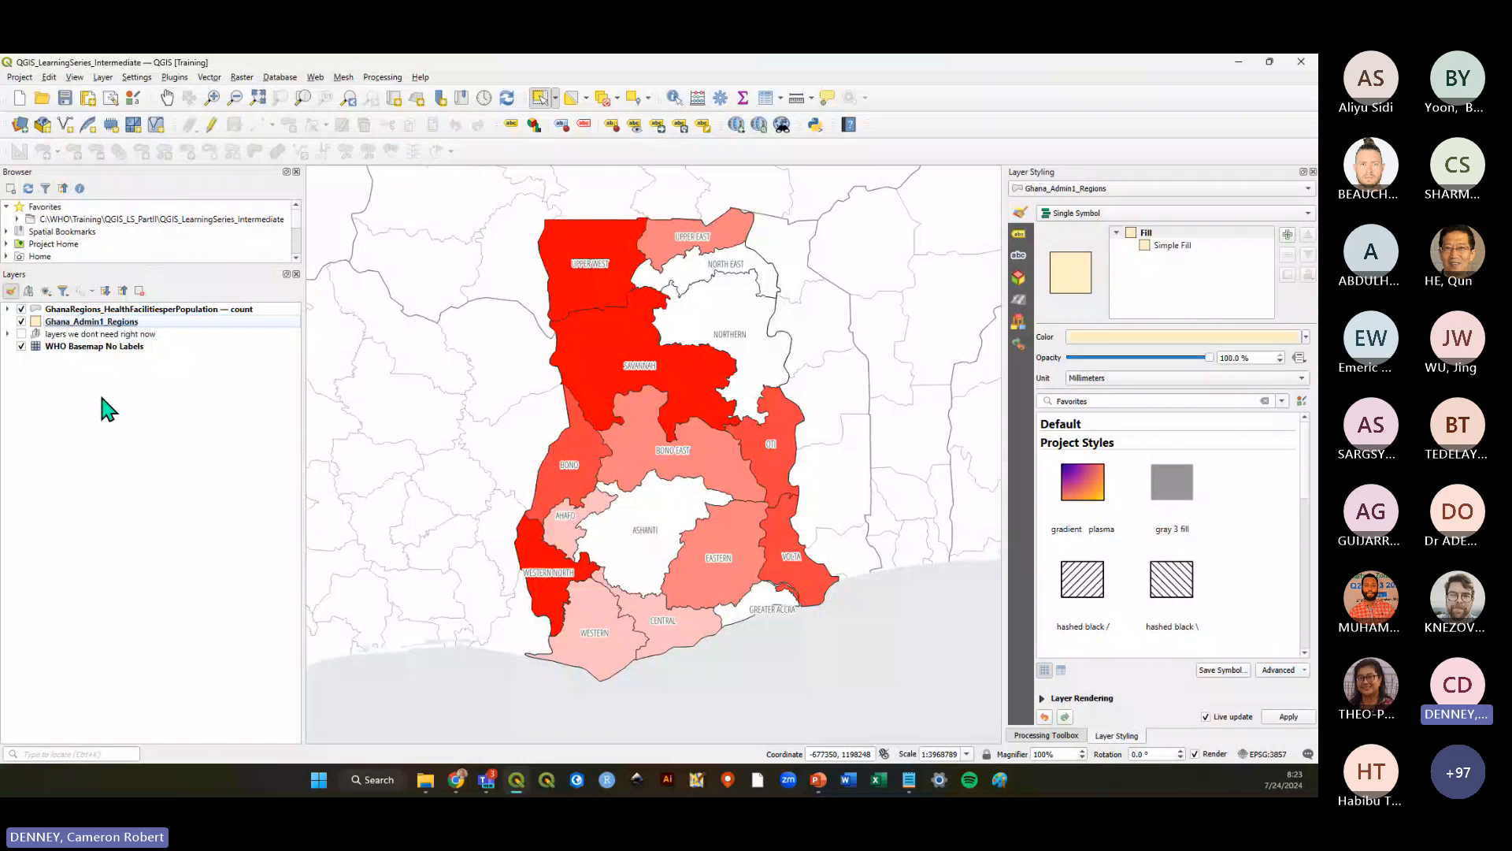
{"action": "left_click", "coordinate": [106, 309]}
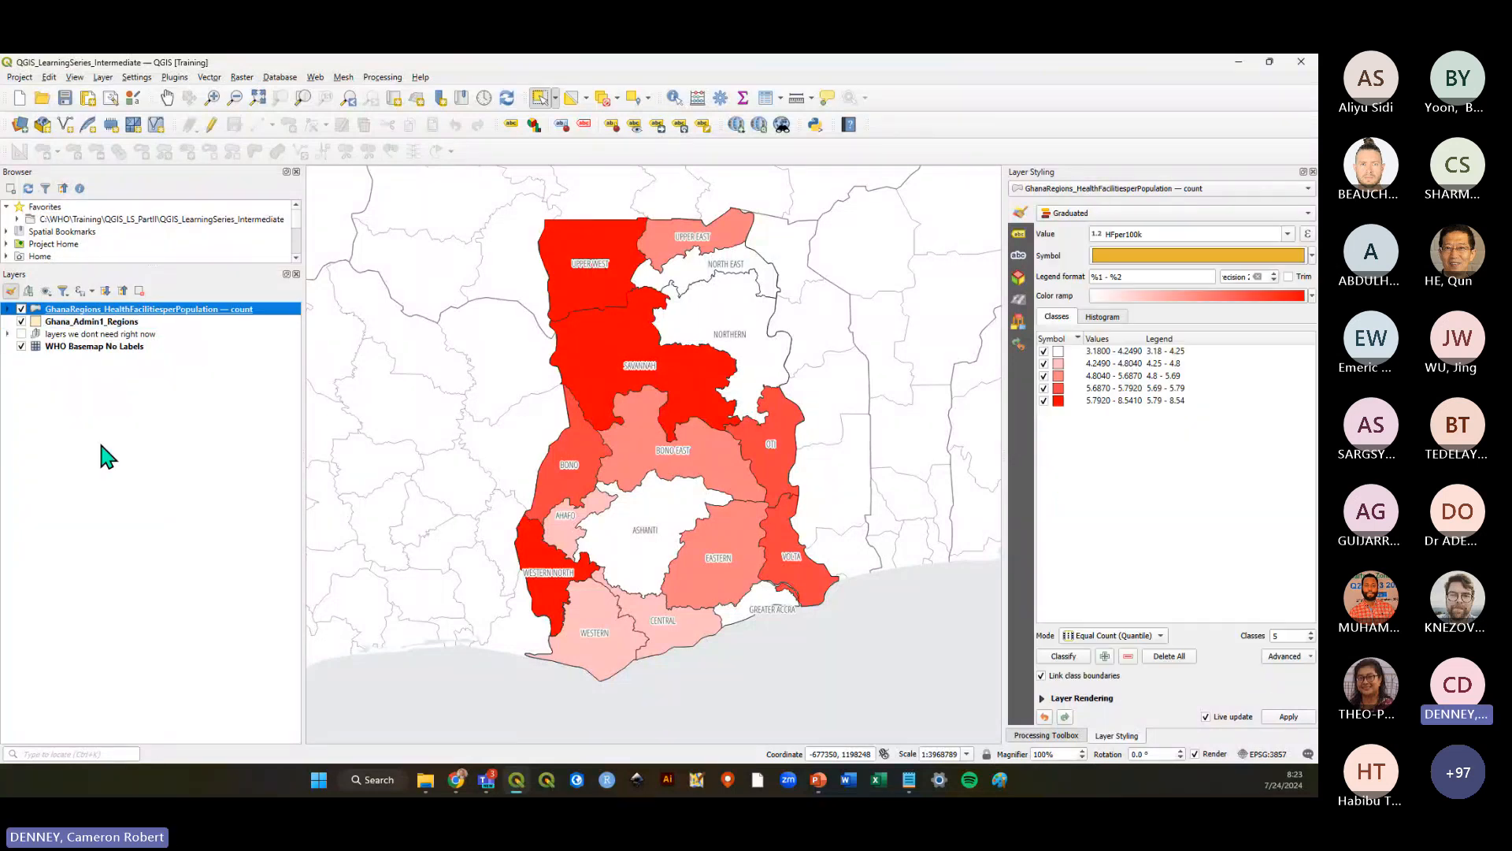
{"action": "left_click", "coordinate": [121, 402]}
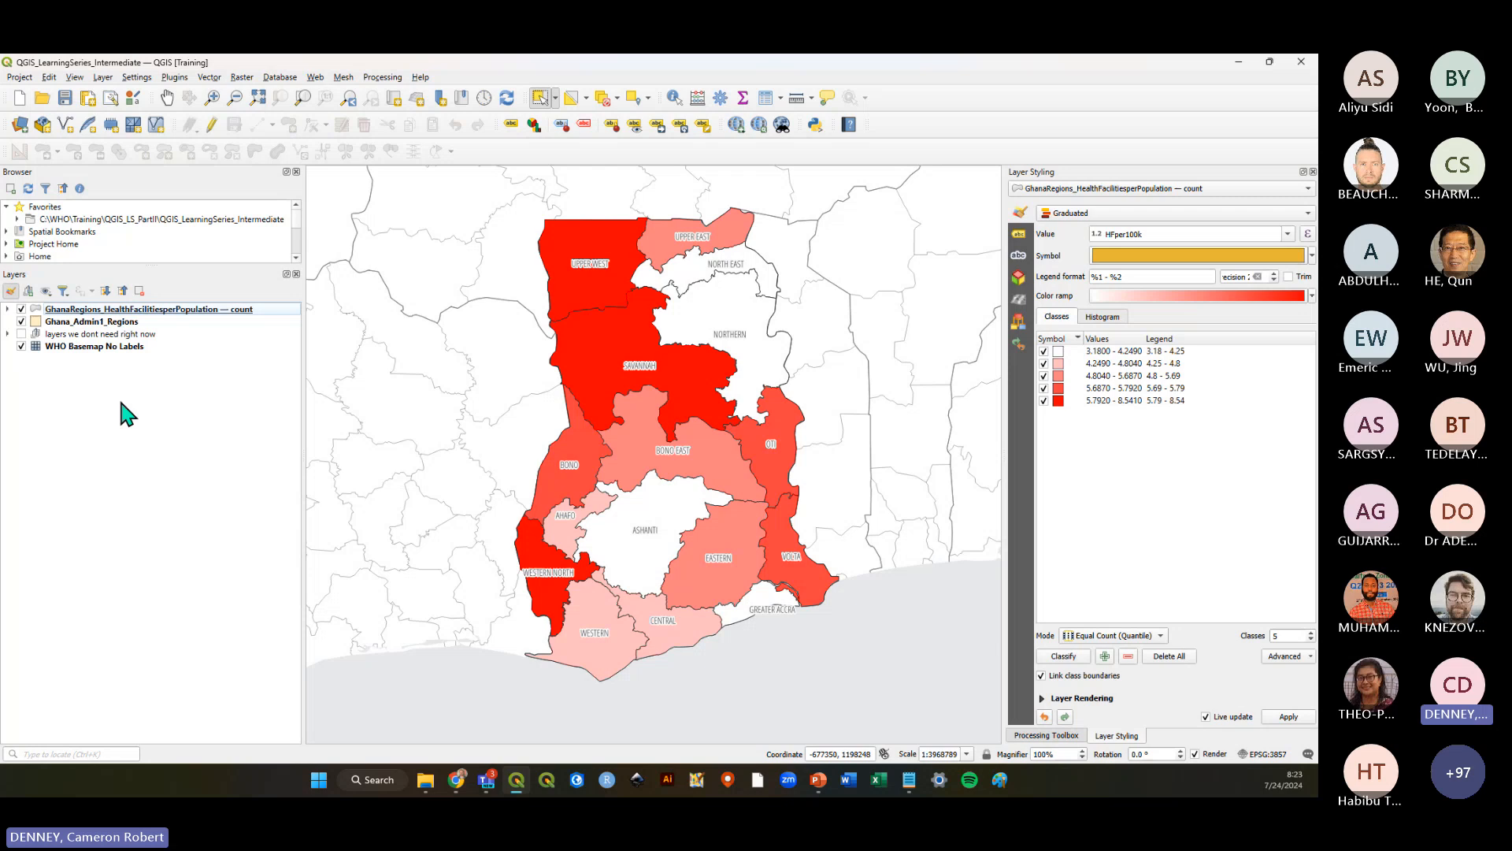
{"action": "left_click", "coordinate": [179, 310]}
{"action": "left_click", "coordinate": [159, 373]}
{"action": "left_click", "coordinate": [153, 311]}
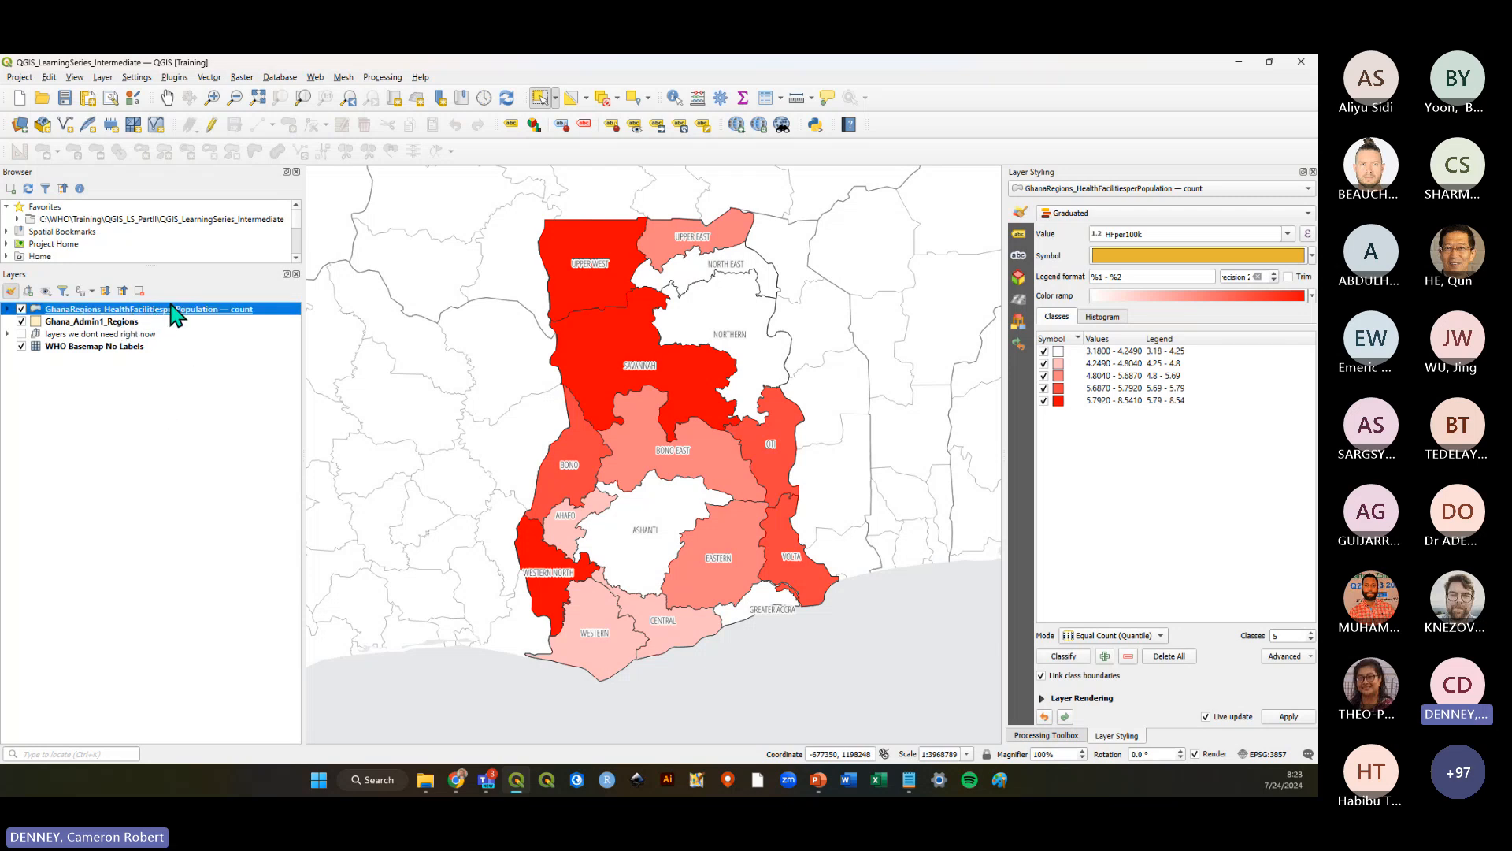
{"action": "left_click", "coordinate": [129, 370]}
{"action": "left_click", "coordinate": [105, 323]}
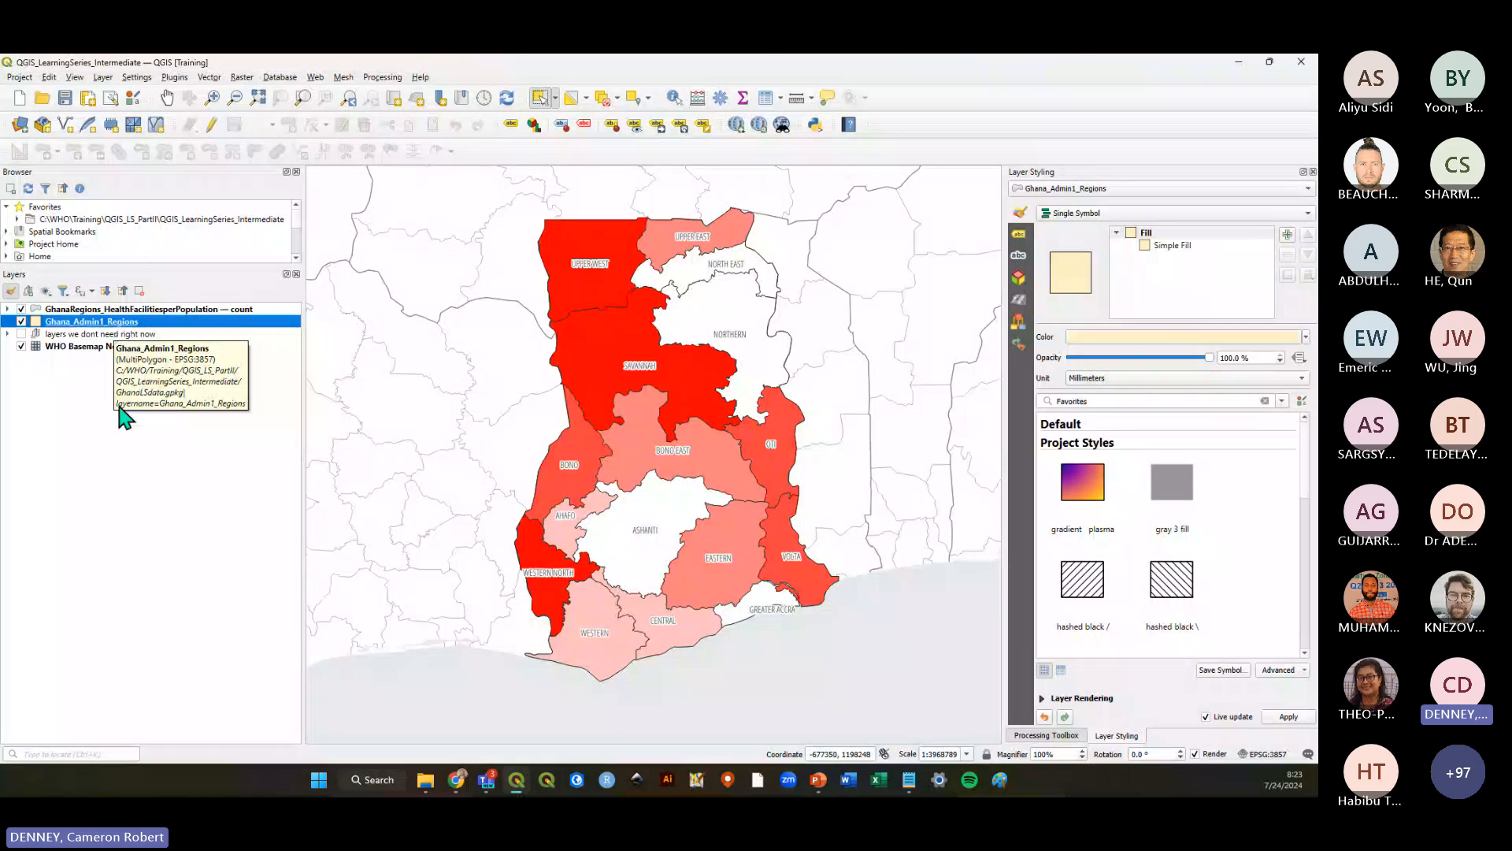
{"action": "left_click", "coordinate": [65, 372]}
Hide the GhanaRegions_HealthFacilitiesperPopulation layer and classify Ghana_Admin1_Regions with Graduated symbology based on PopulationDensity
{"action": "left_click", "coordinate": [22, 310]}
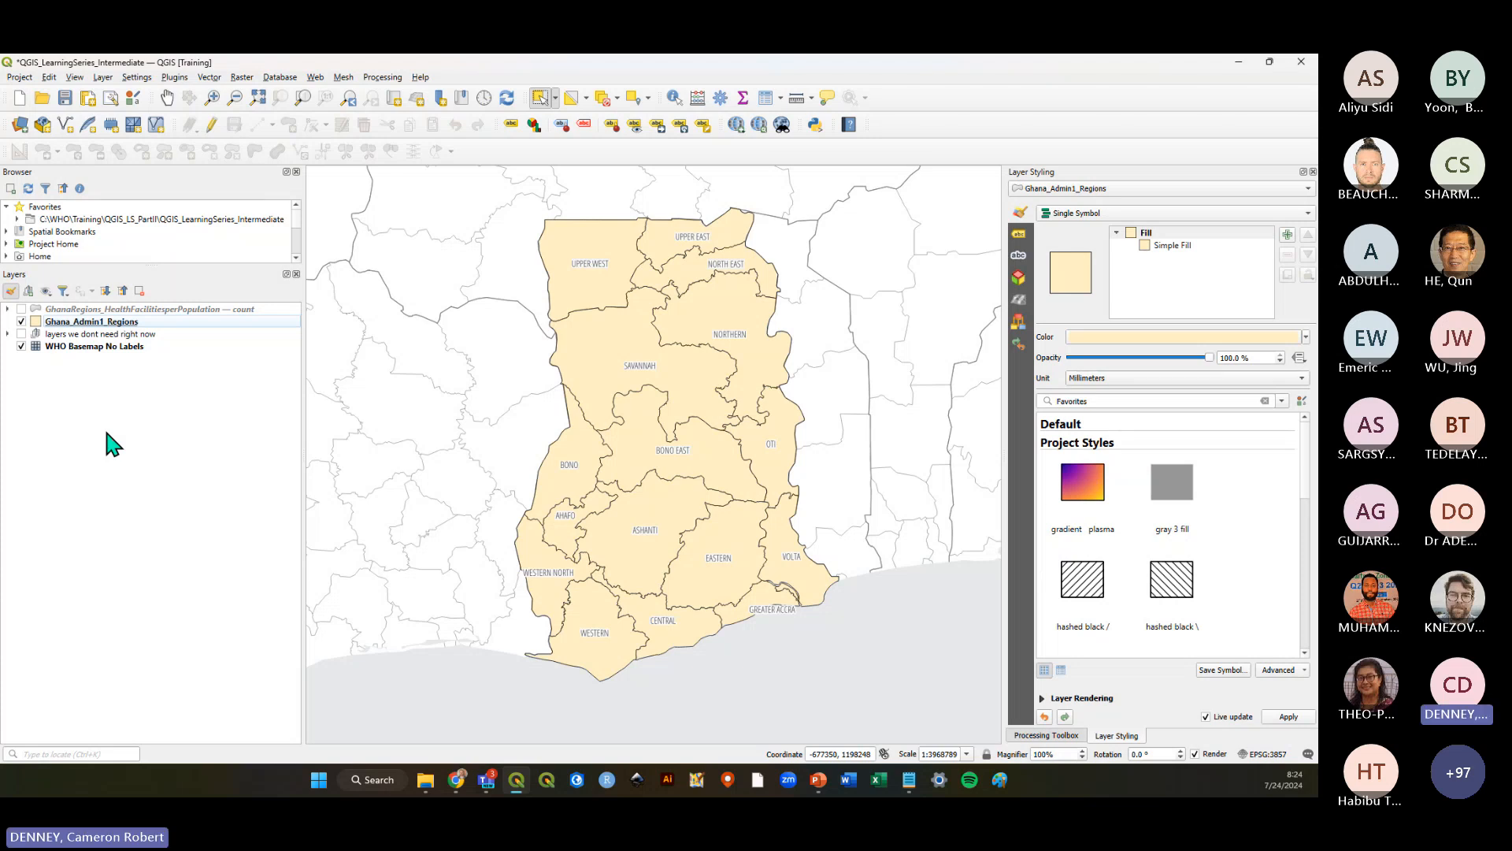
{"action": "left_click", "coordinate": [108, 323]}
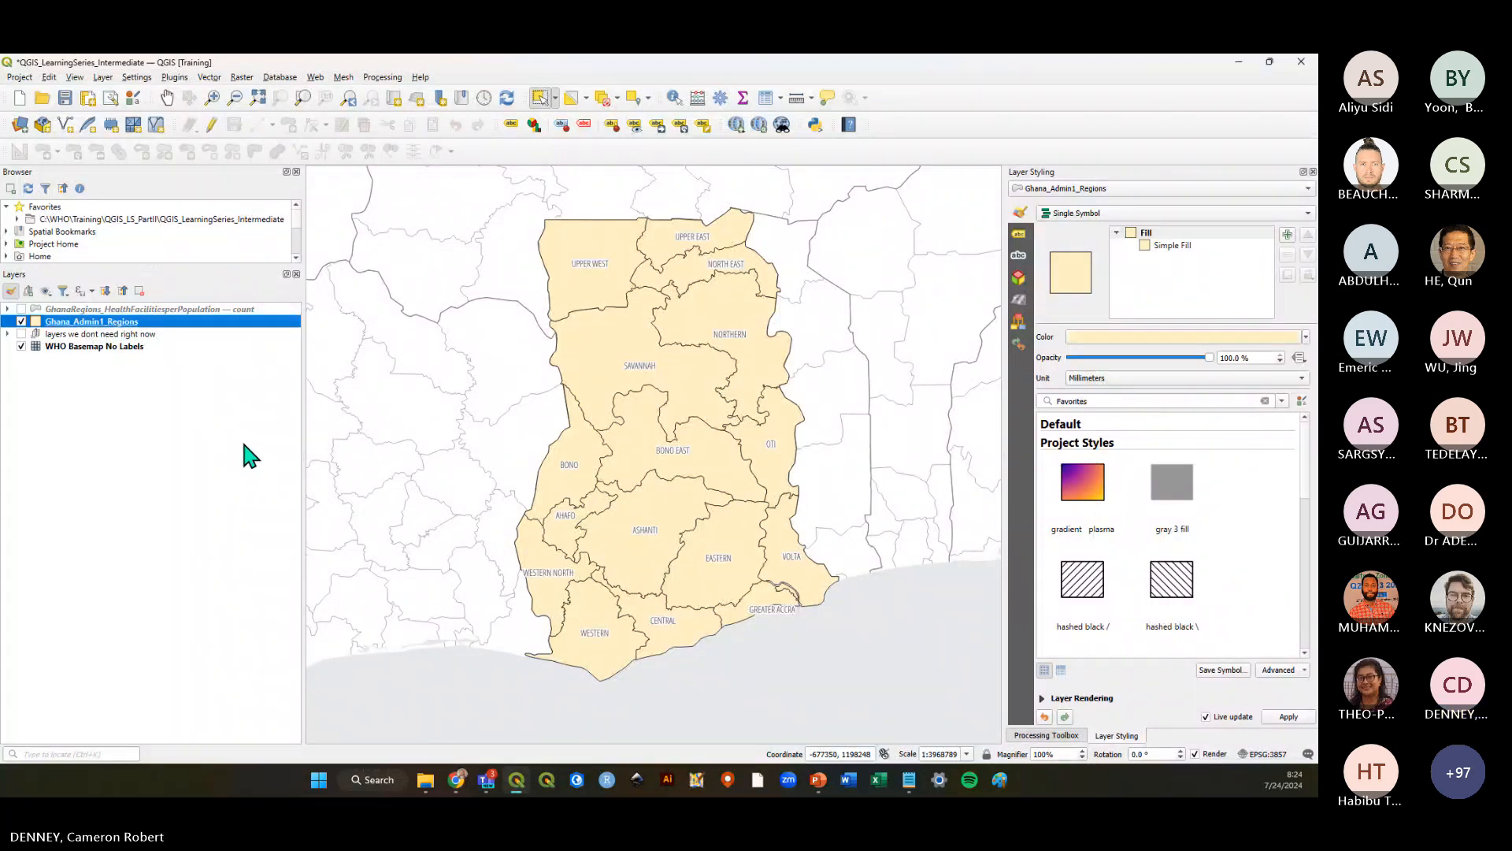
{"action": "left_click", "coordinate": [1100, 212]}
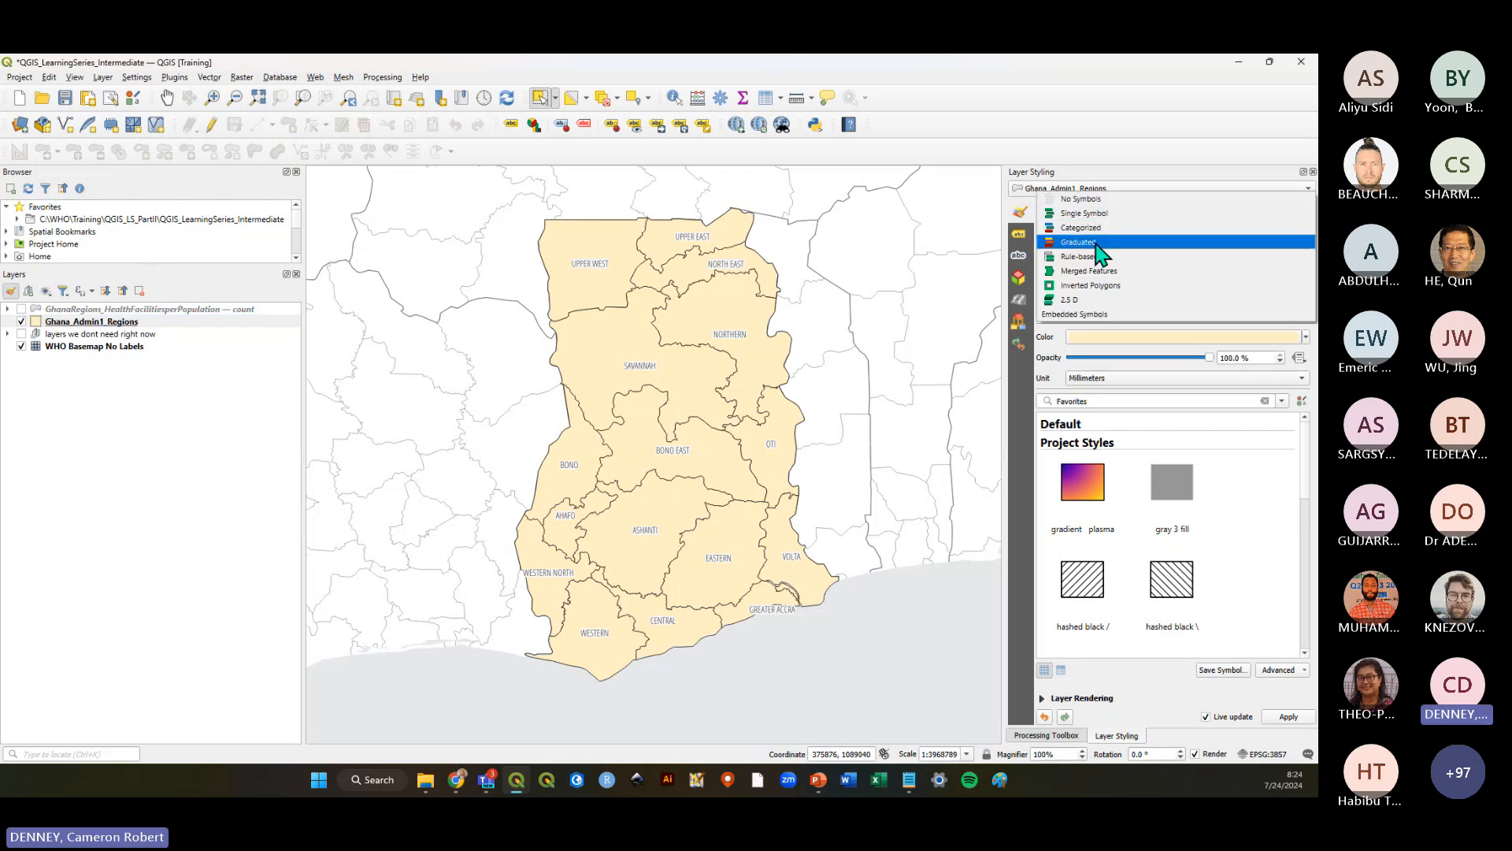
{"action": "left_click", "coordinate": [1099, 243]}
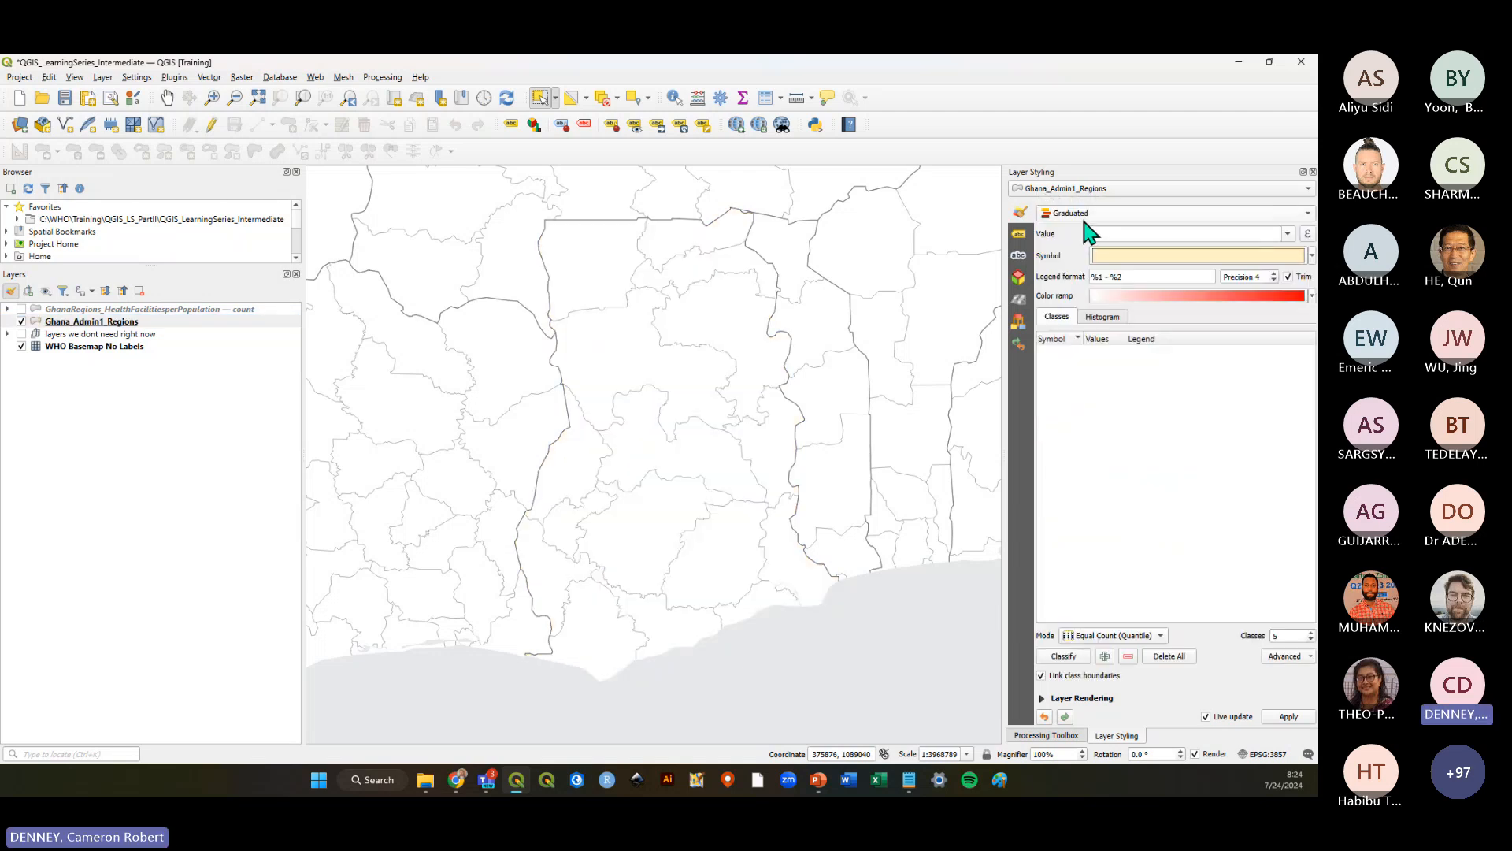
{"action": "left_click", "coordinate": [1288, 235]}
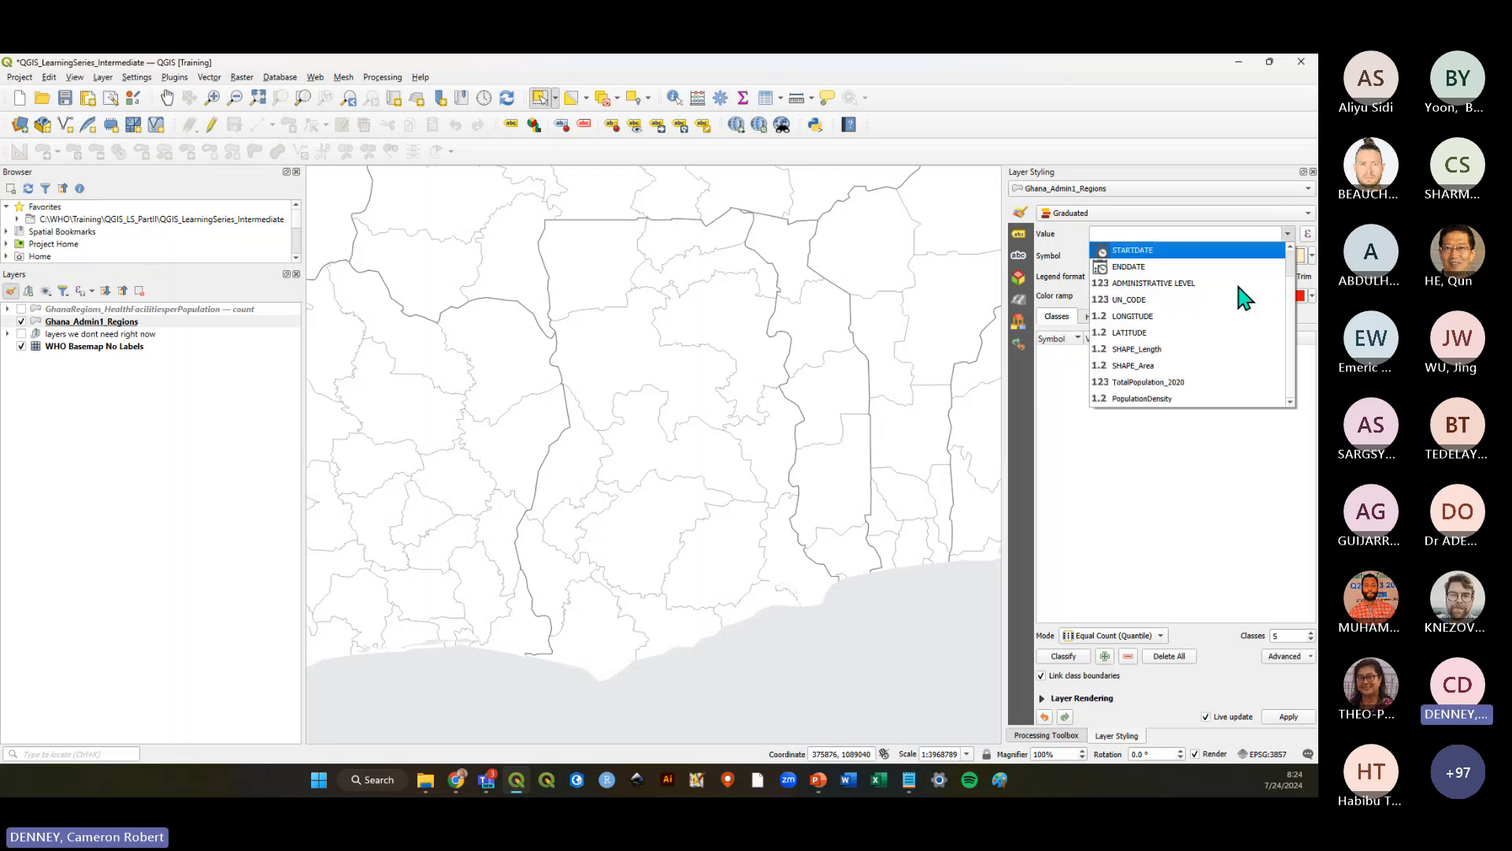
{"action": "left_click", "coordinate": [1179, 399]}
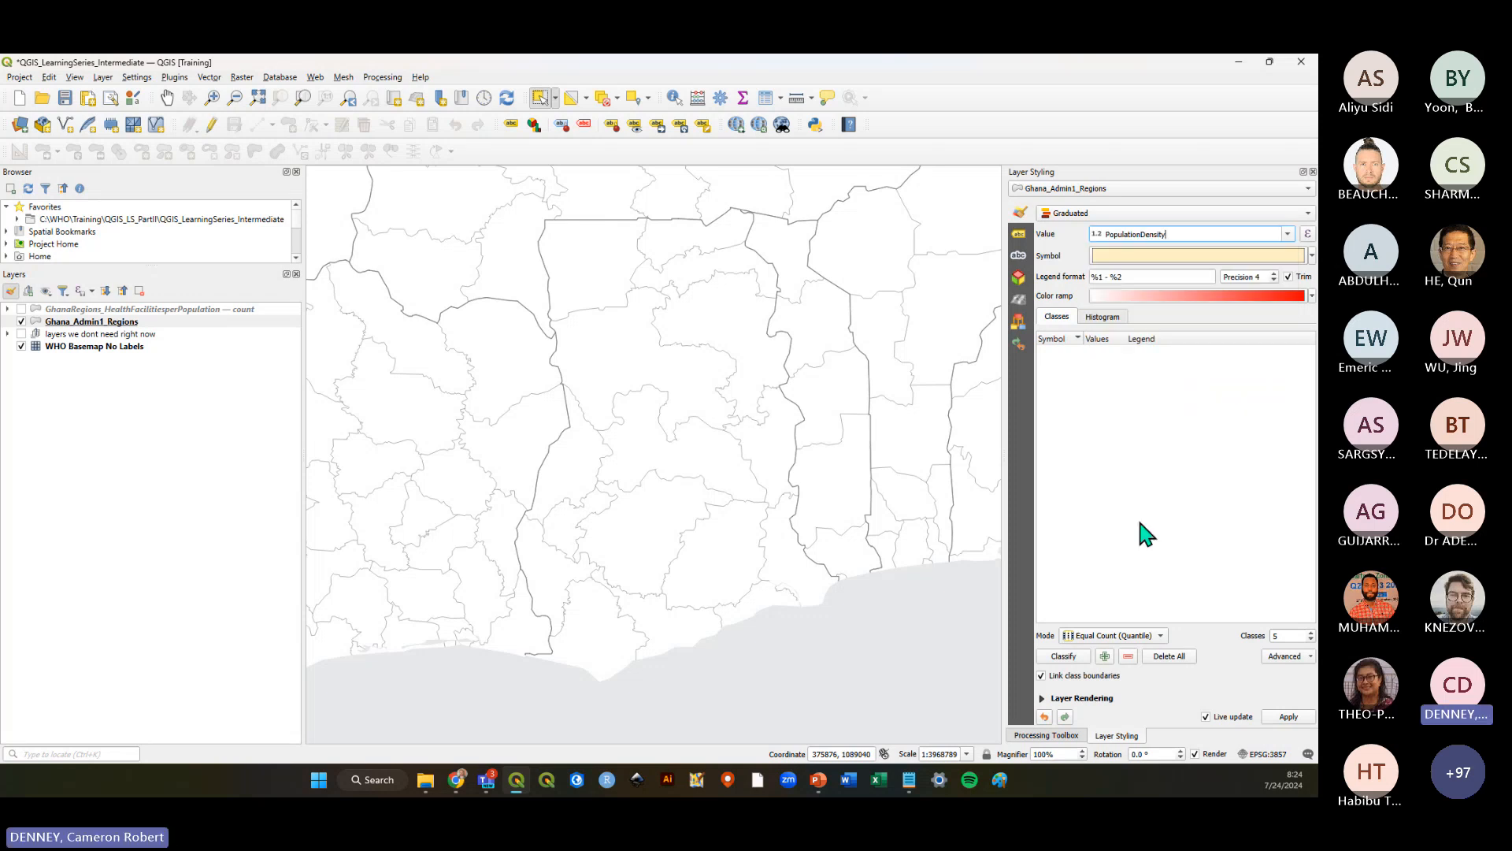
{"action": "left_click", "coordinate": [1063, 657]}
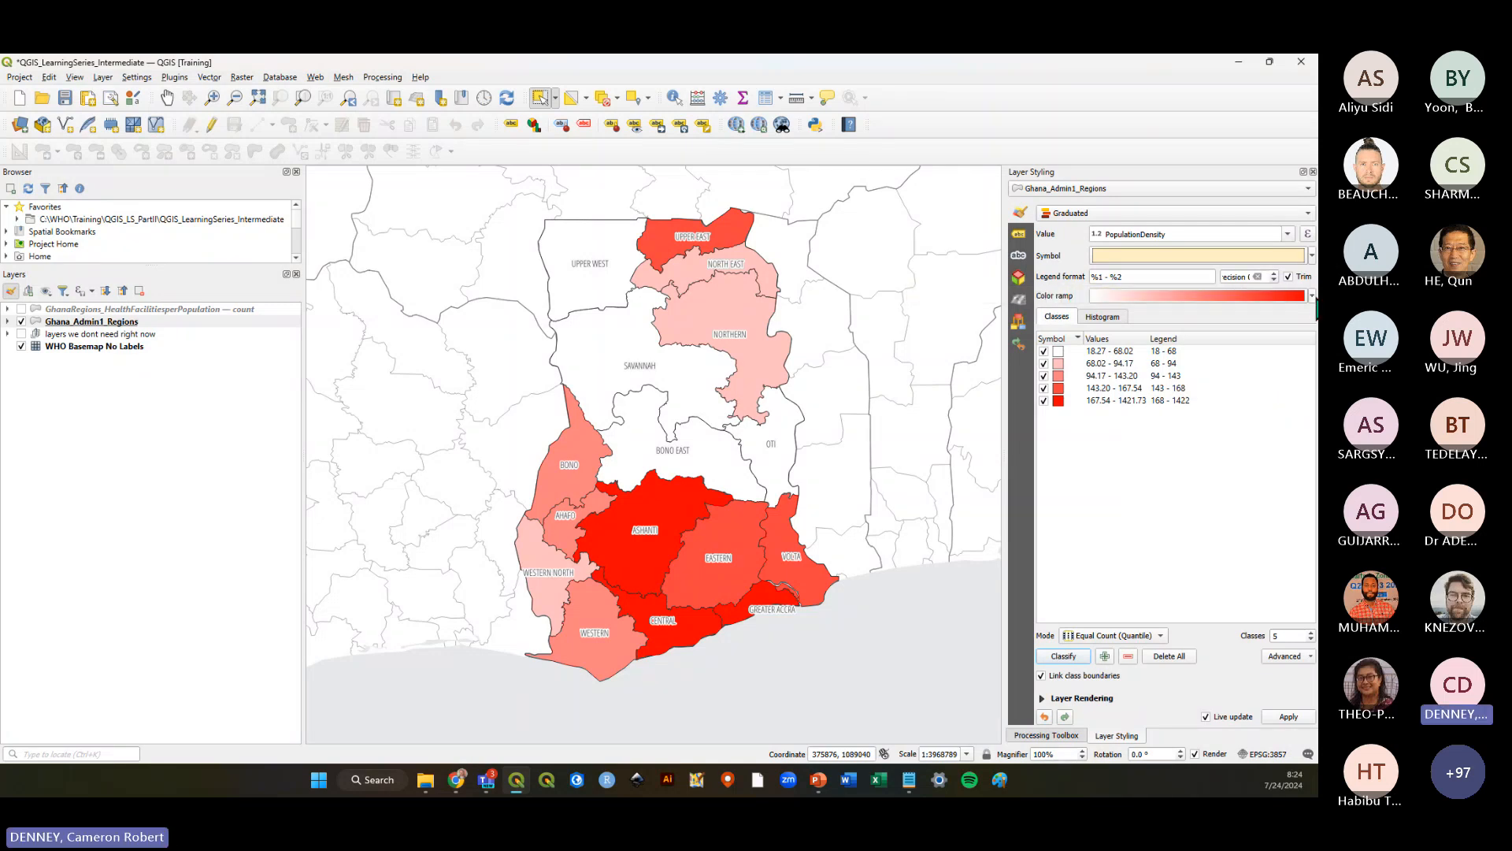
Try the Greens color ramp on Ghana_Admin1_Regions, settle on the Purples ramp instead, and save the project
{"action": "left_click", "coordinate": [1312, 297]}
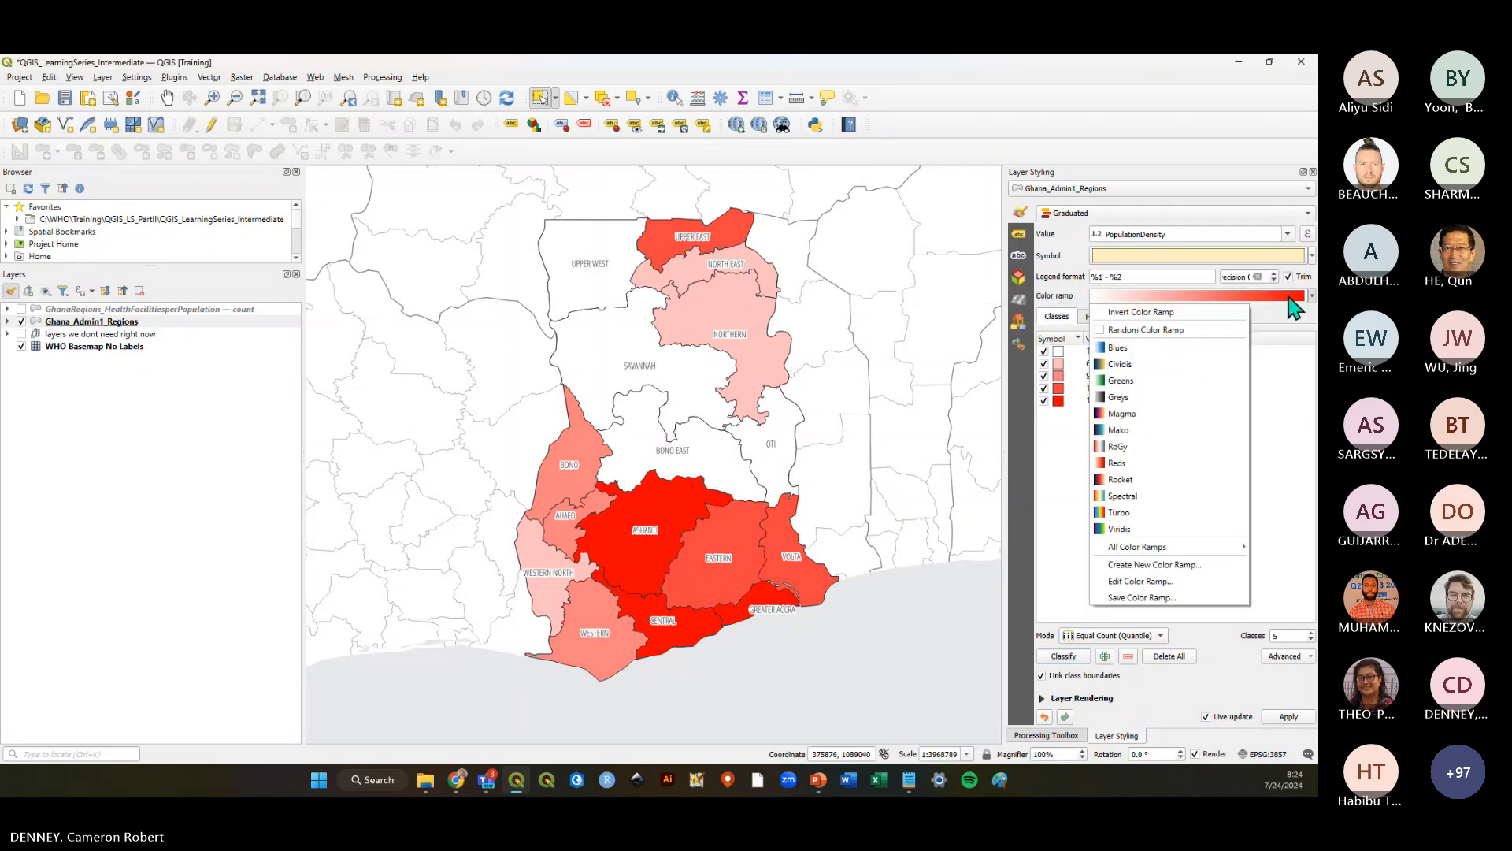
{"action": "left_click", "coordinate": [1166, 382]}
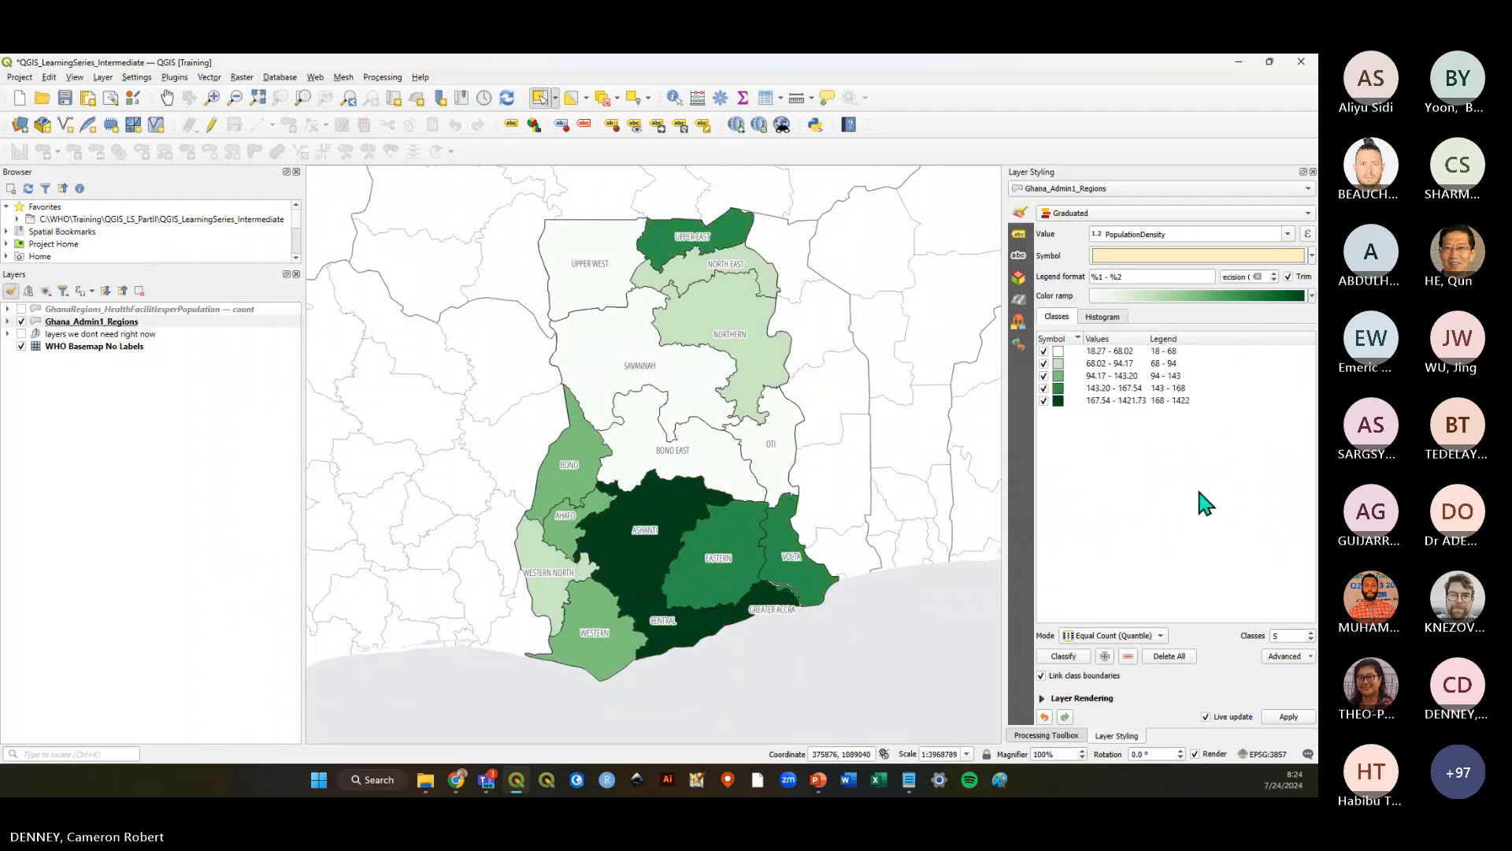
{"action": "left_click", "coordinate": [1312, 296]}
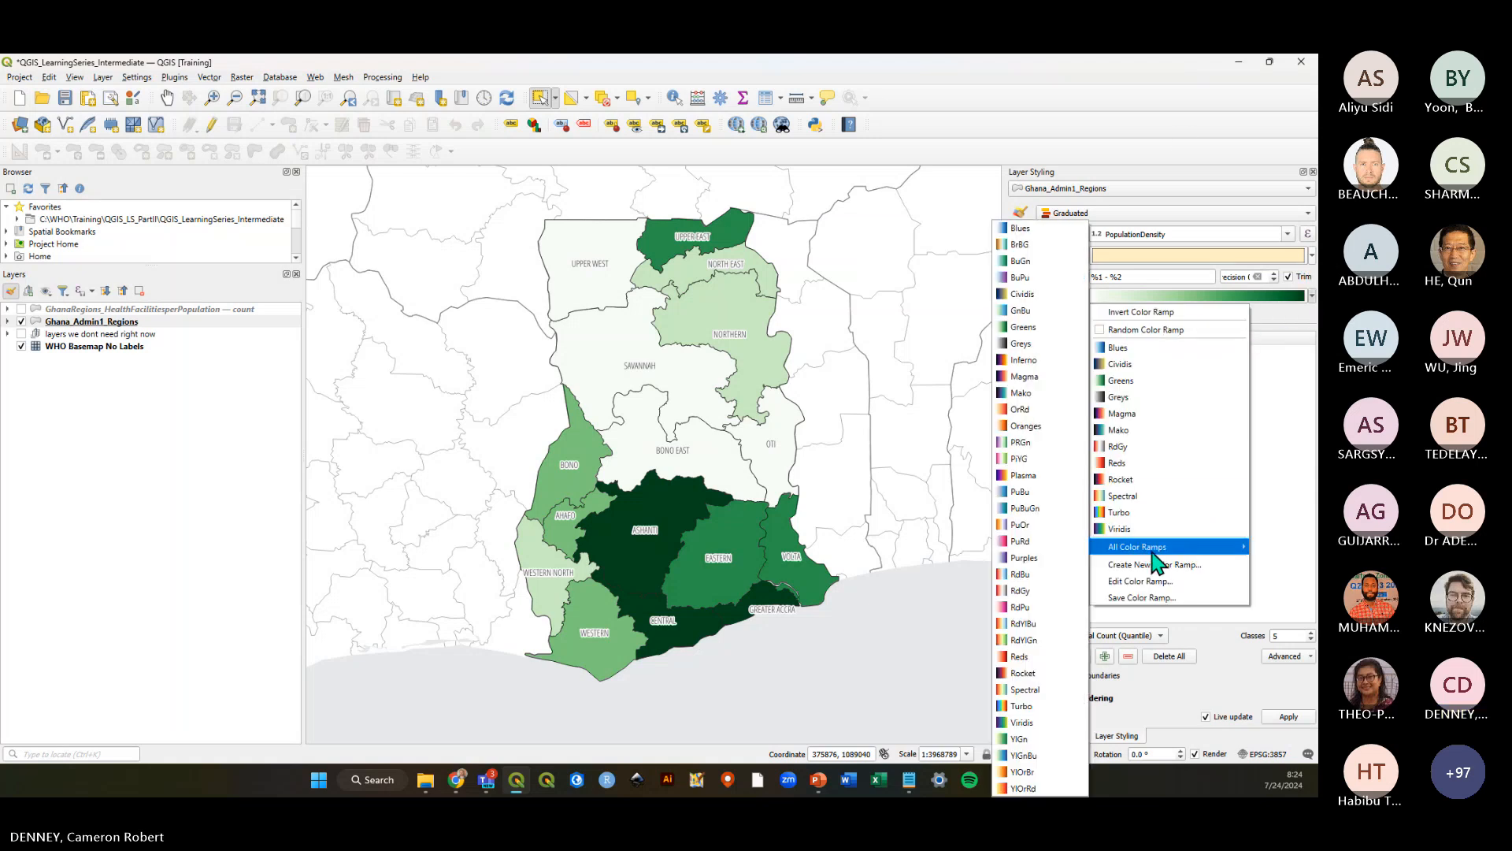
{"action": "mouse_move", "coordinate": [1154, 547]}
{"action": "left_click", "coordinate": [1026, 561]}
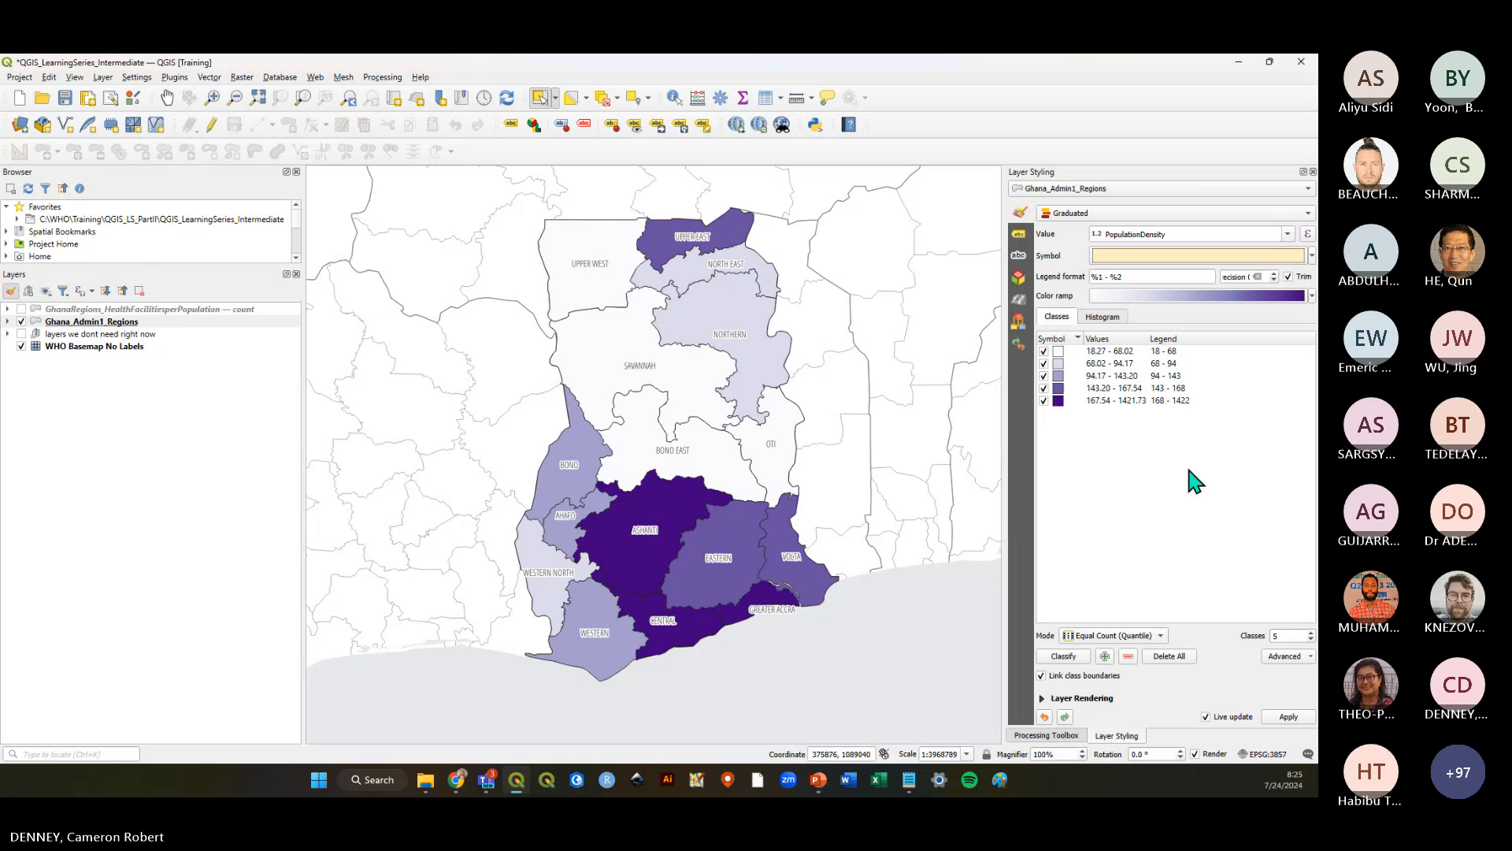
{"action": "left_click", "coordinate": [82, 323]}
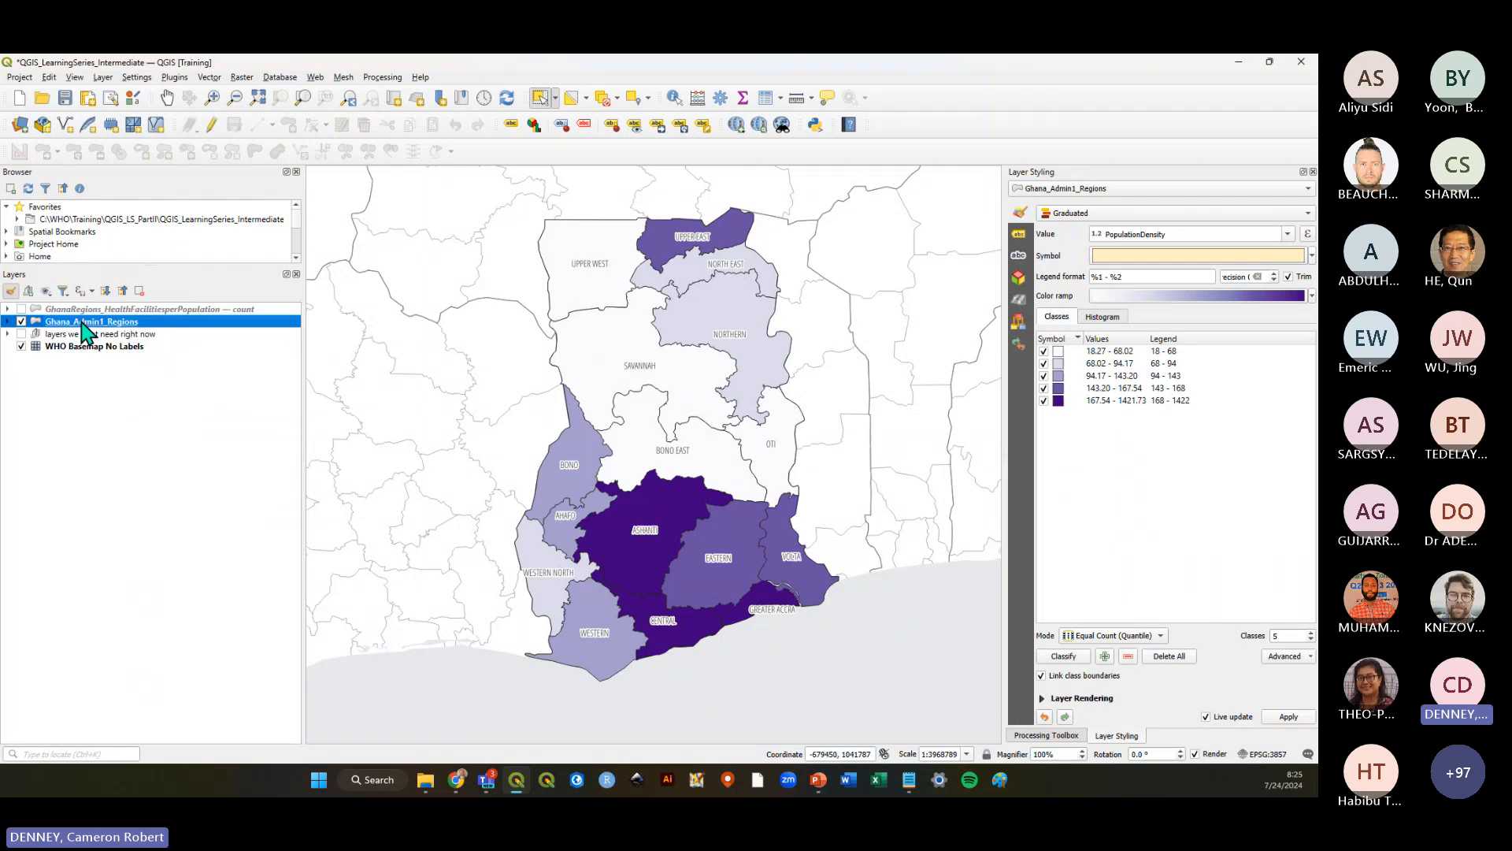
{"action": "left_click", "coordinate": [65, 98]}
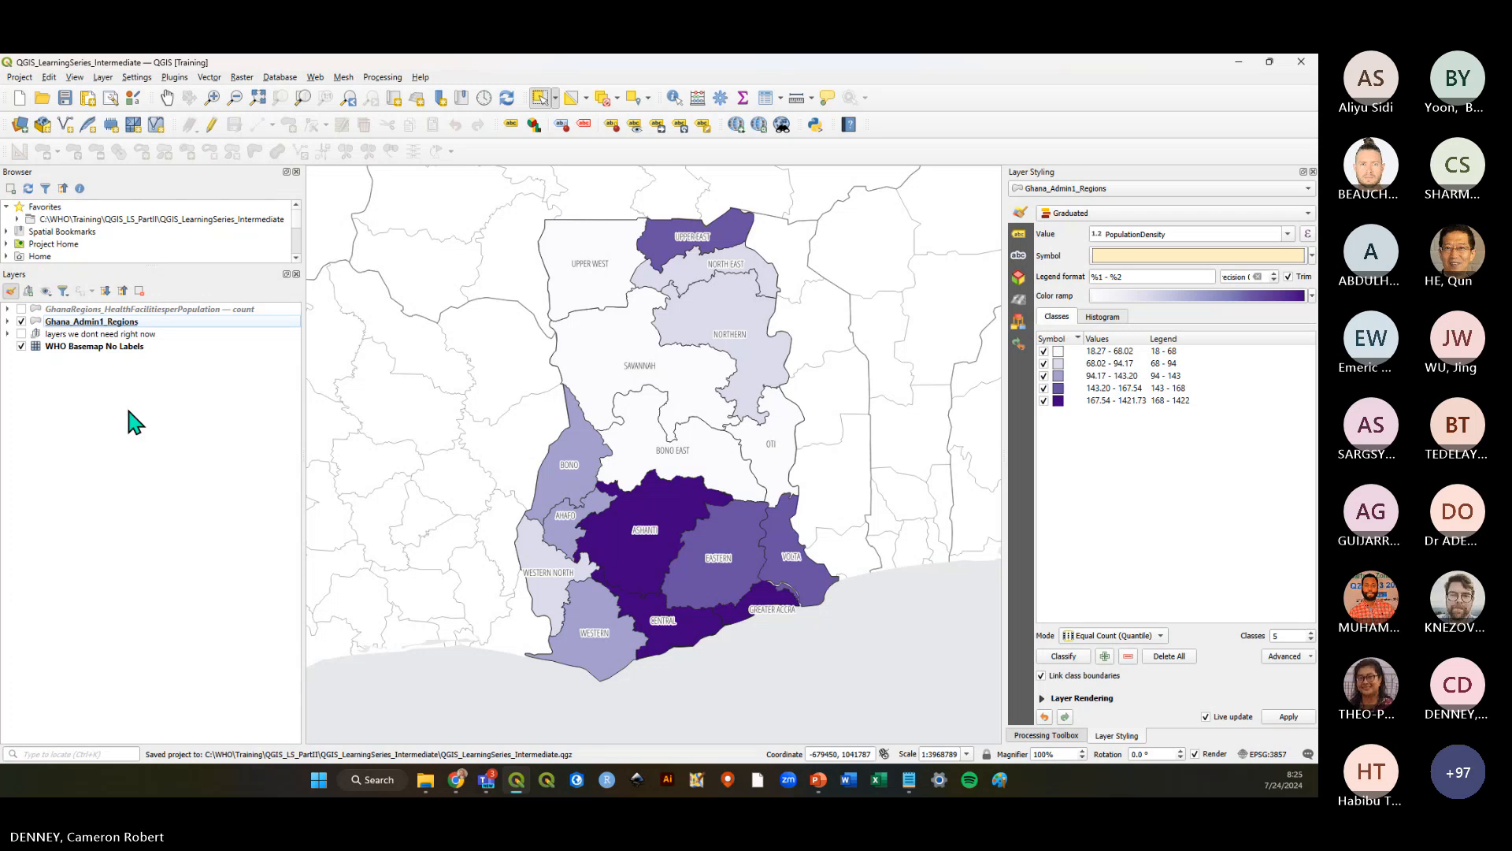
Compare the graduated styling of the GhanaRegions_HealthFacilitiesperPopulation and Ghana_Admin1_Regions layers
{"action": "left_click", "coordinate": [59, 309]}
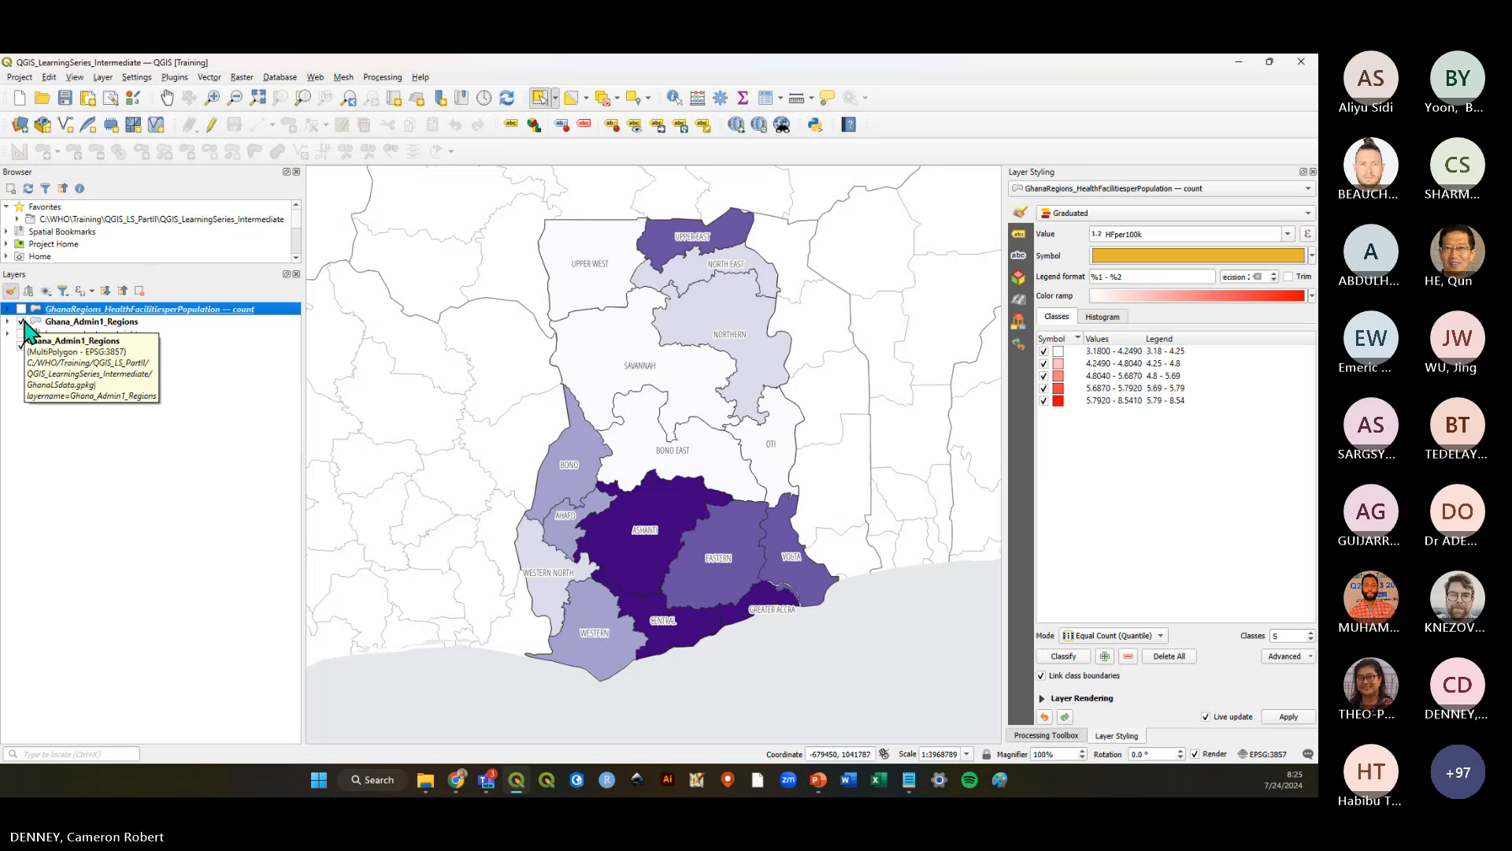
{"action": "left_click", "coordinate": [75, 323]}
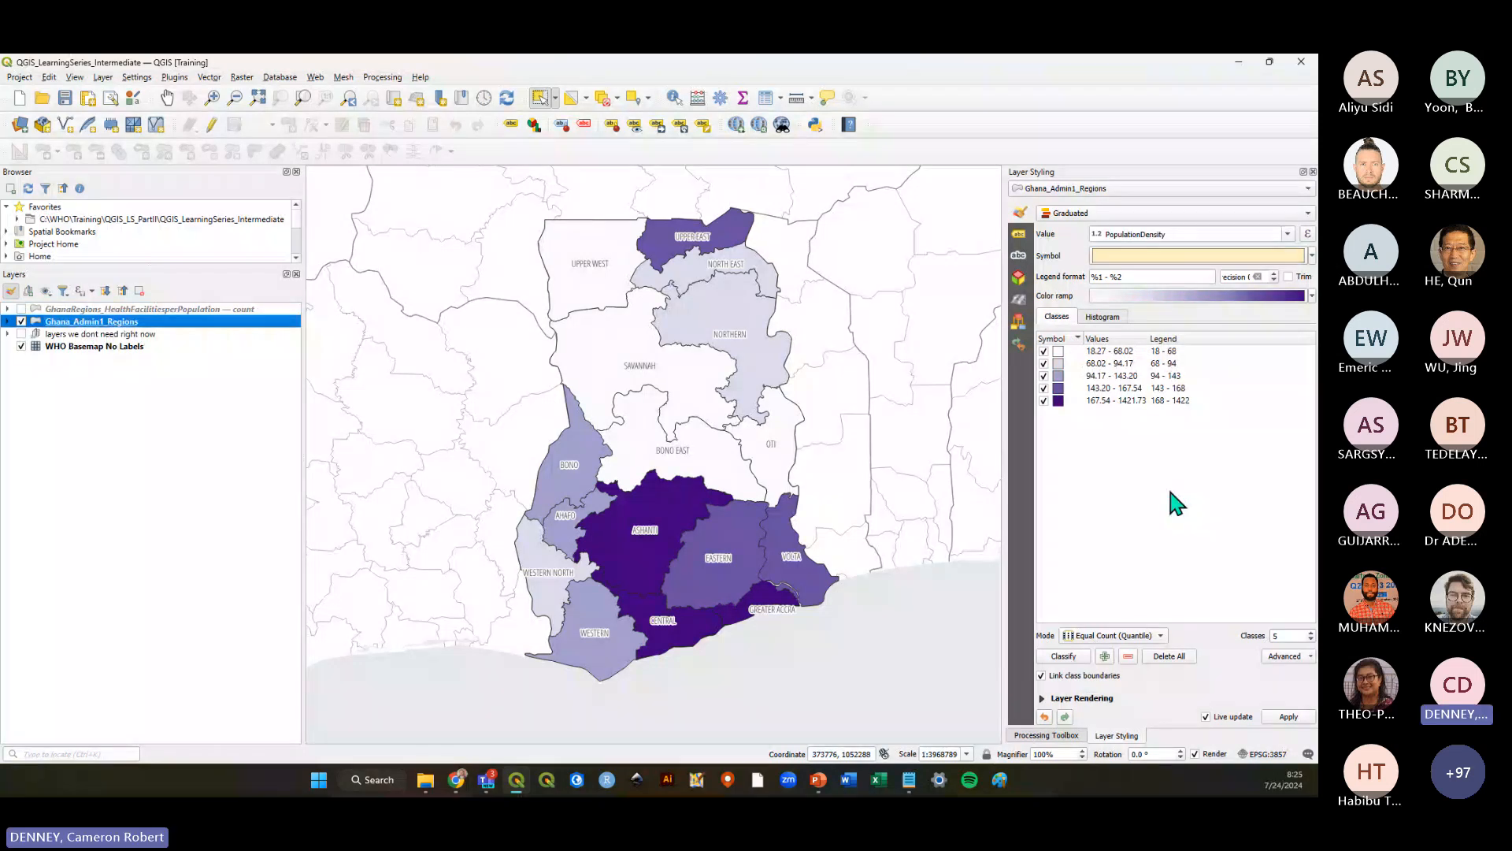
{"action": "left_click", "coordinate": [1236, 346]}
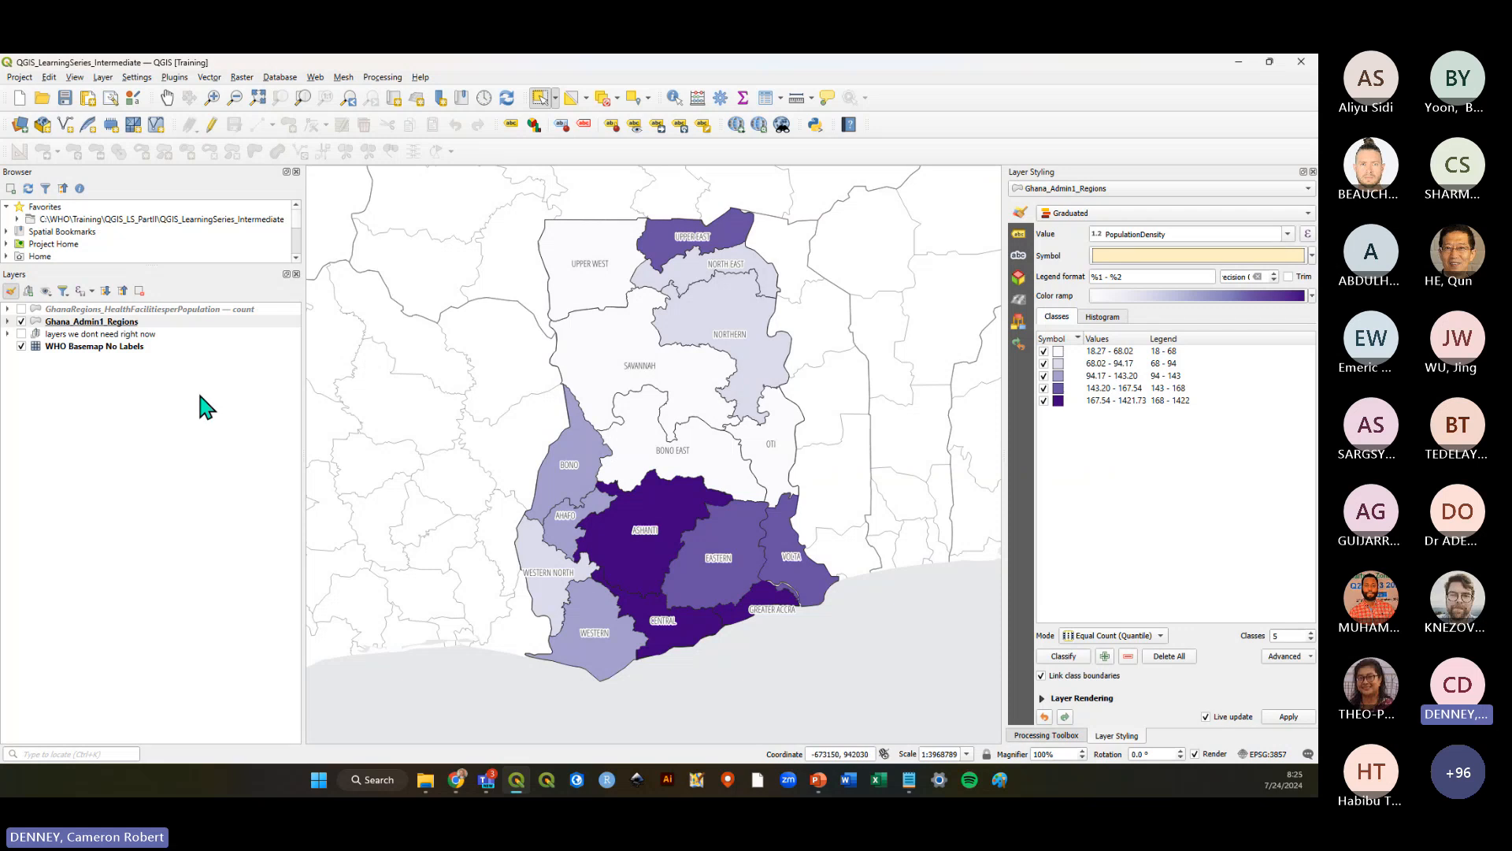
{"action": "left_click", "coordinate": [120, 323]}
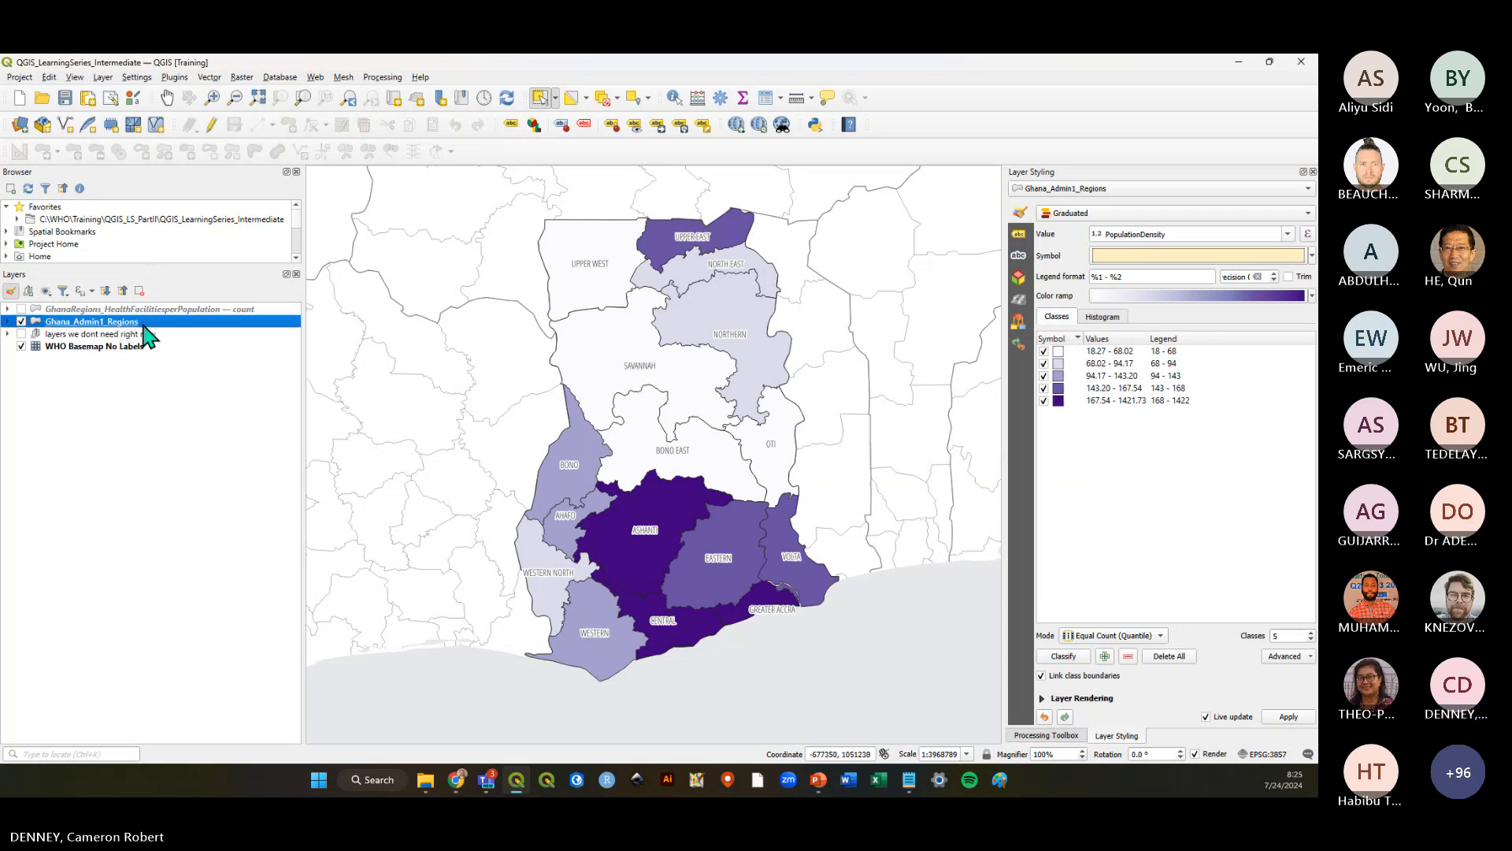
Show GhanaRegions_HealthFacilitiesperPopulation in place of Ghana_Admin1_Regions and apply the Greens color ramp to it
{"action": "left_click", "coordinate": [21, 322]}
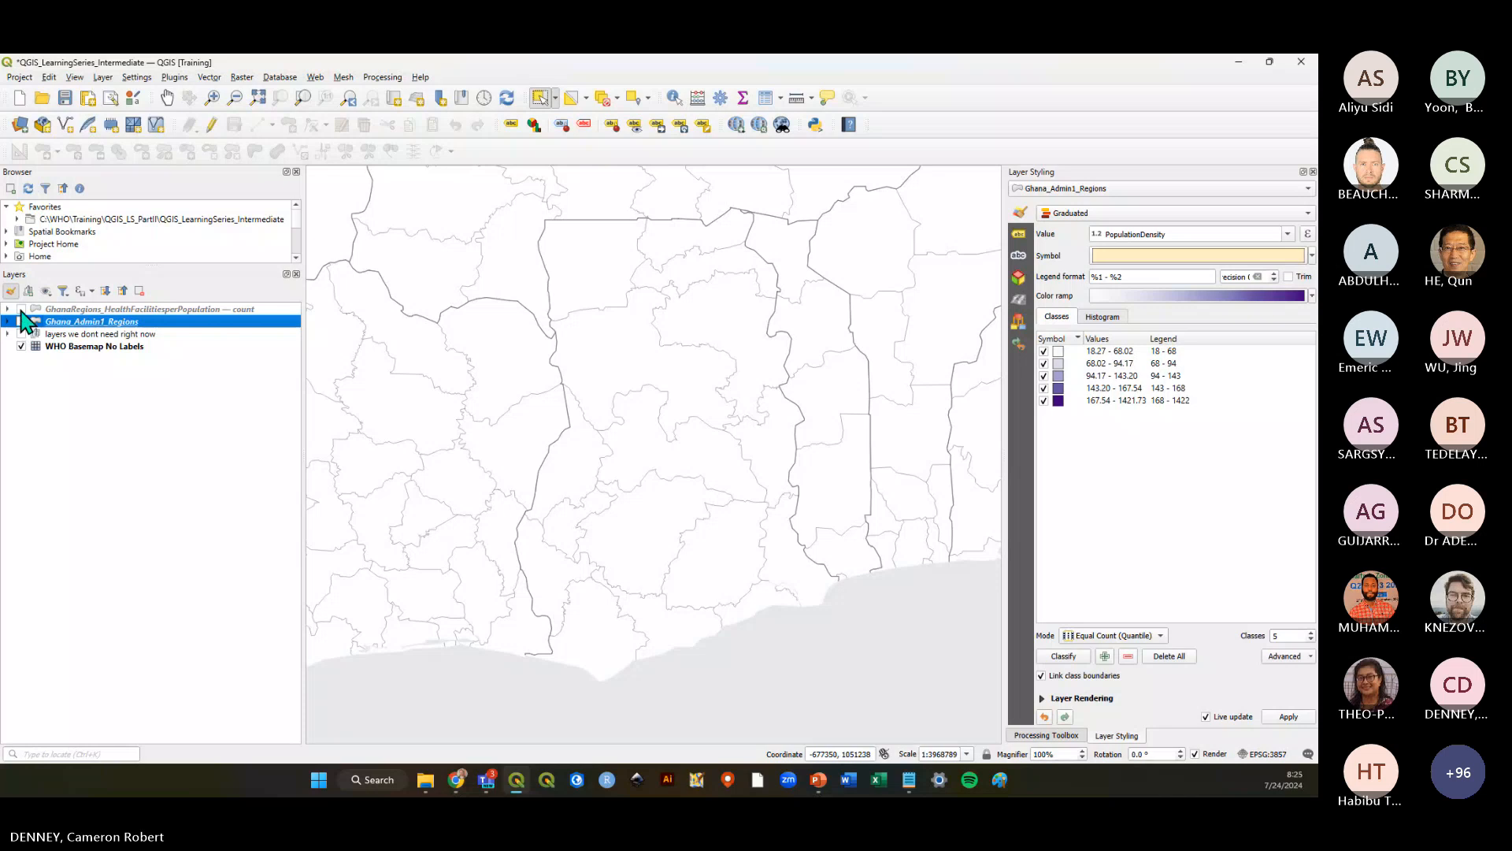
{"action": "left_click", "coordinate": [21, 308]}
{"action": "left_click", "coordinate": [83, 310]}
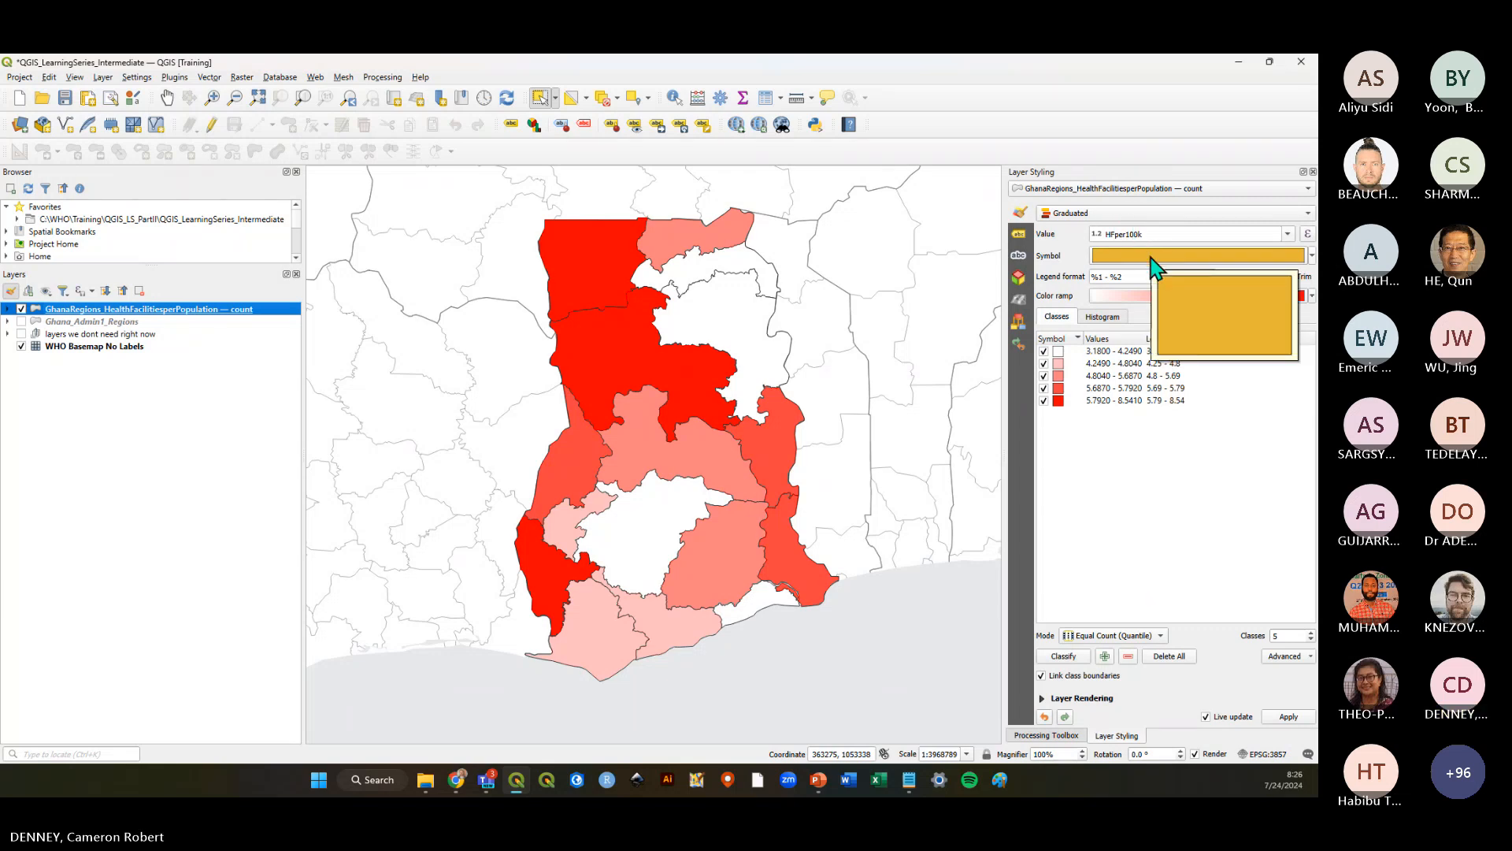
{"action": "left_click", "coordinate": [1267, 481]}
{"action": "left_click", "coordinate": [1311, 295]}
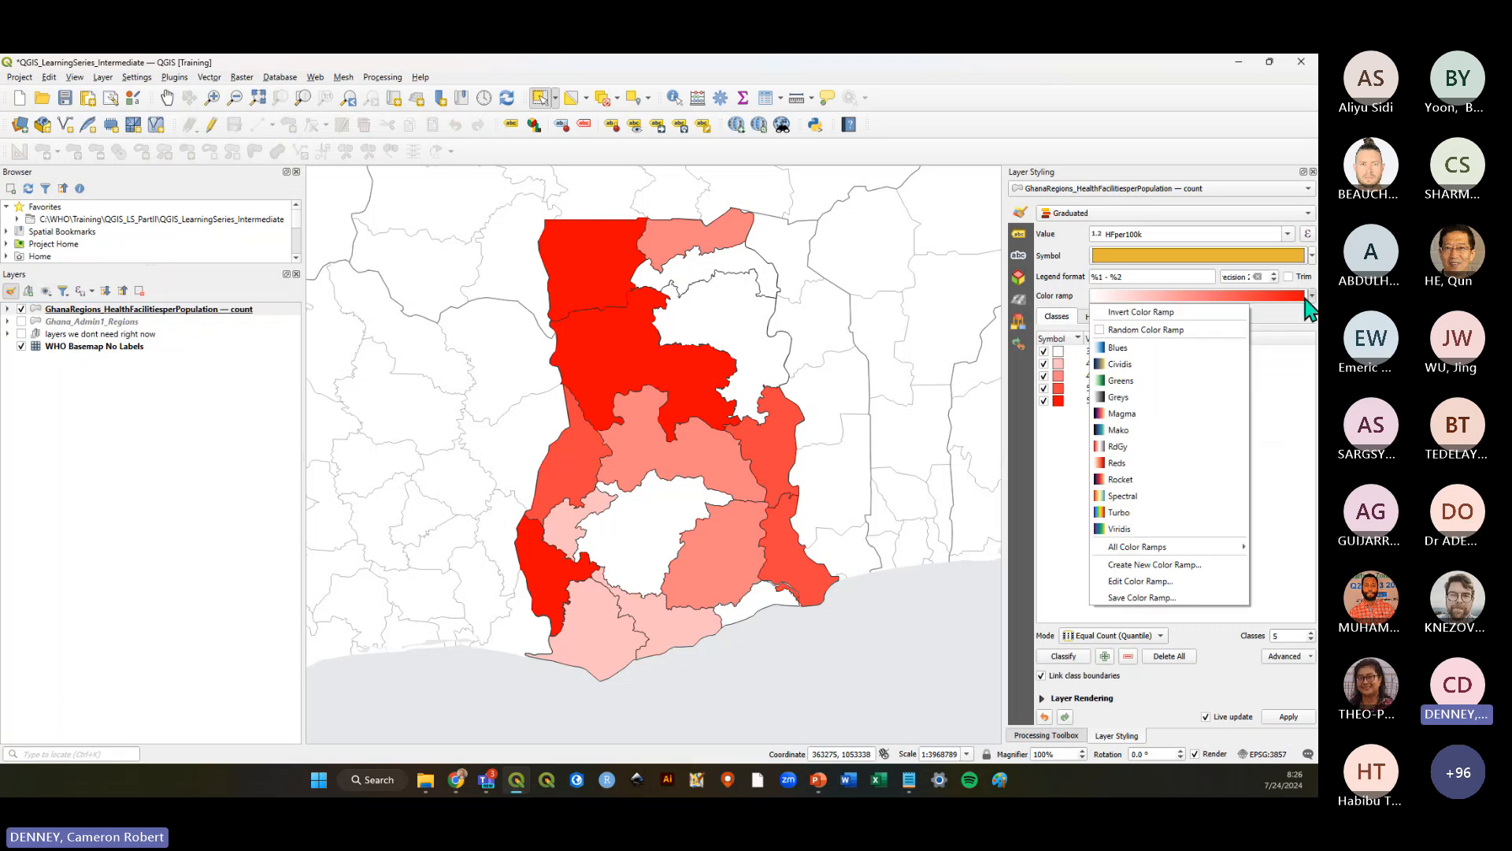
{"action": "left_click", "coordinate": [1186, 380]}
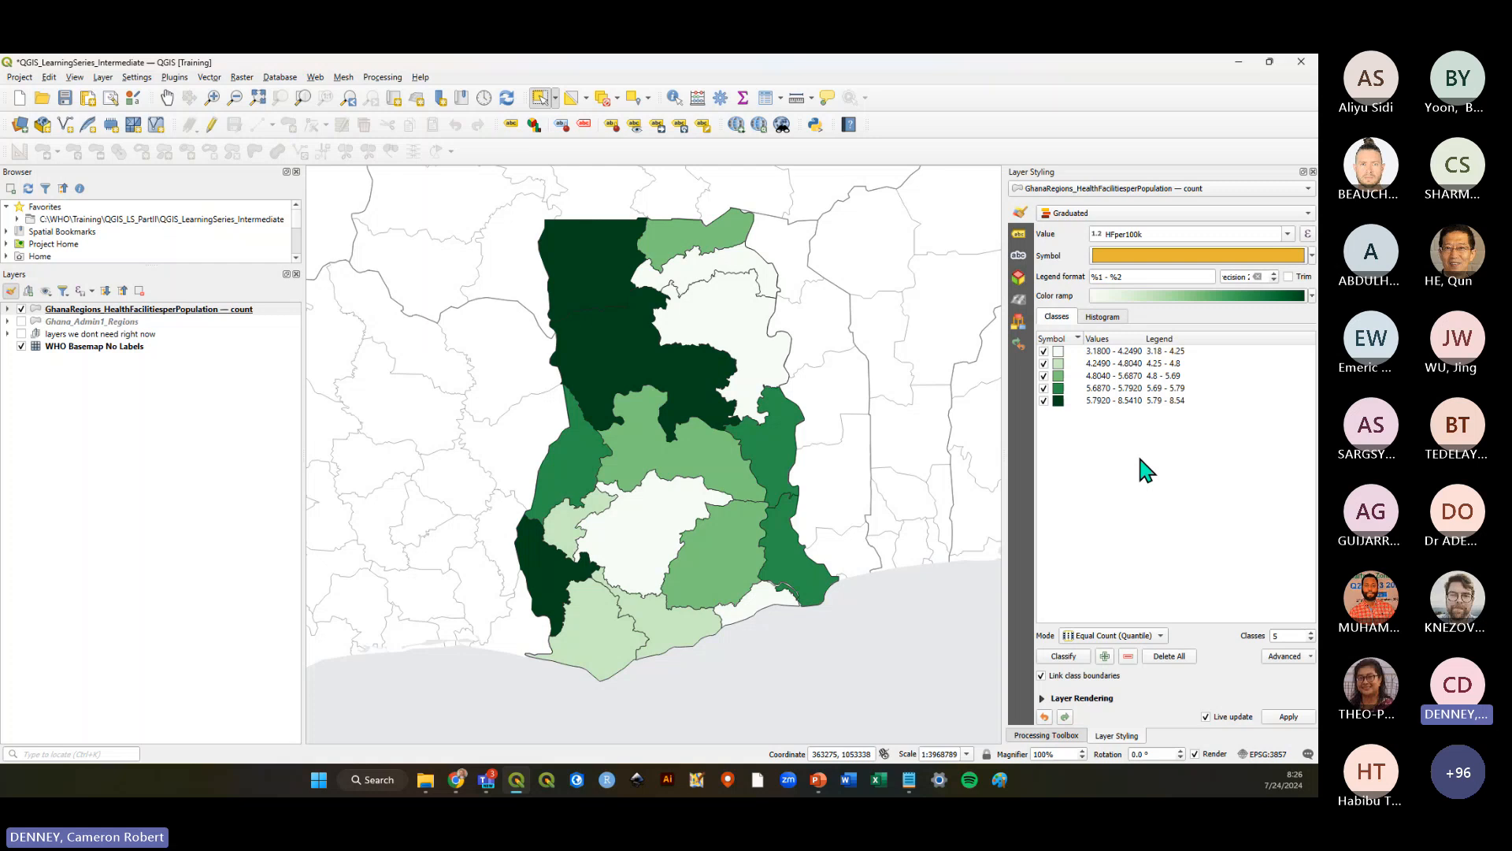
Add single labels from ADM1_NAME with a text buffer to GhanaRegions_HealthFacilitiesperPopulation, and save the project
{"action": "left_click", "coordinate": [1017, 235]}
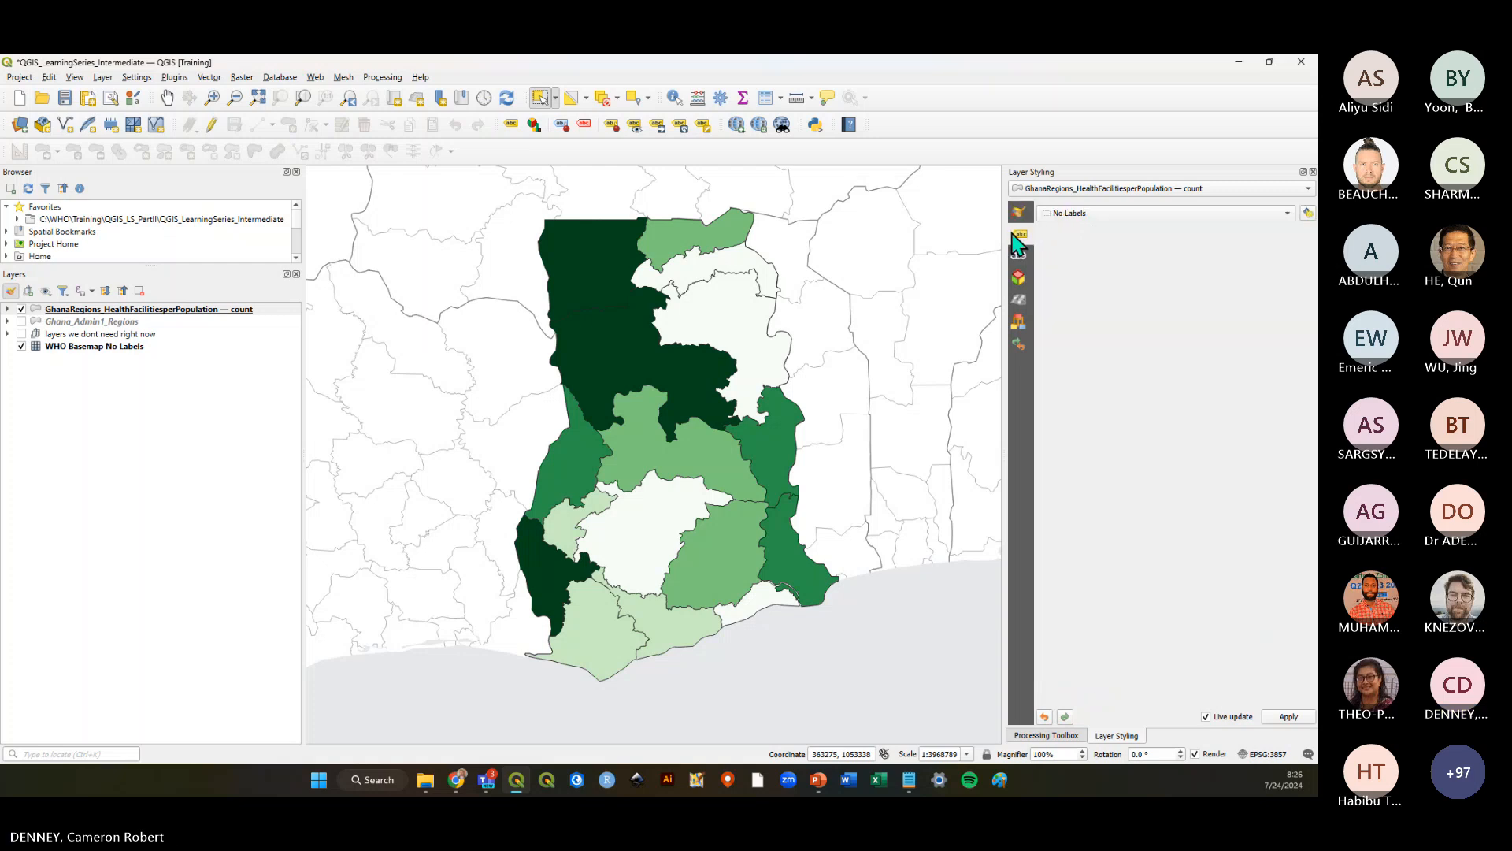
{"action": "left_click", "coordinate": [1079, 213]}
{"action": "left_click", "coordinate": [1079, 227]}
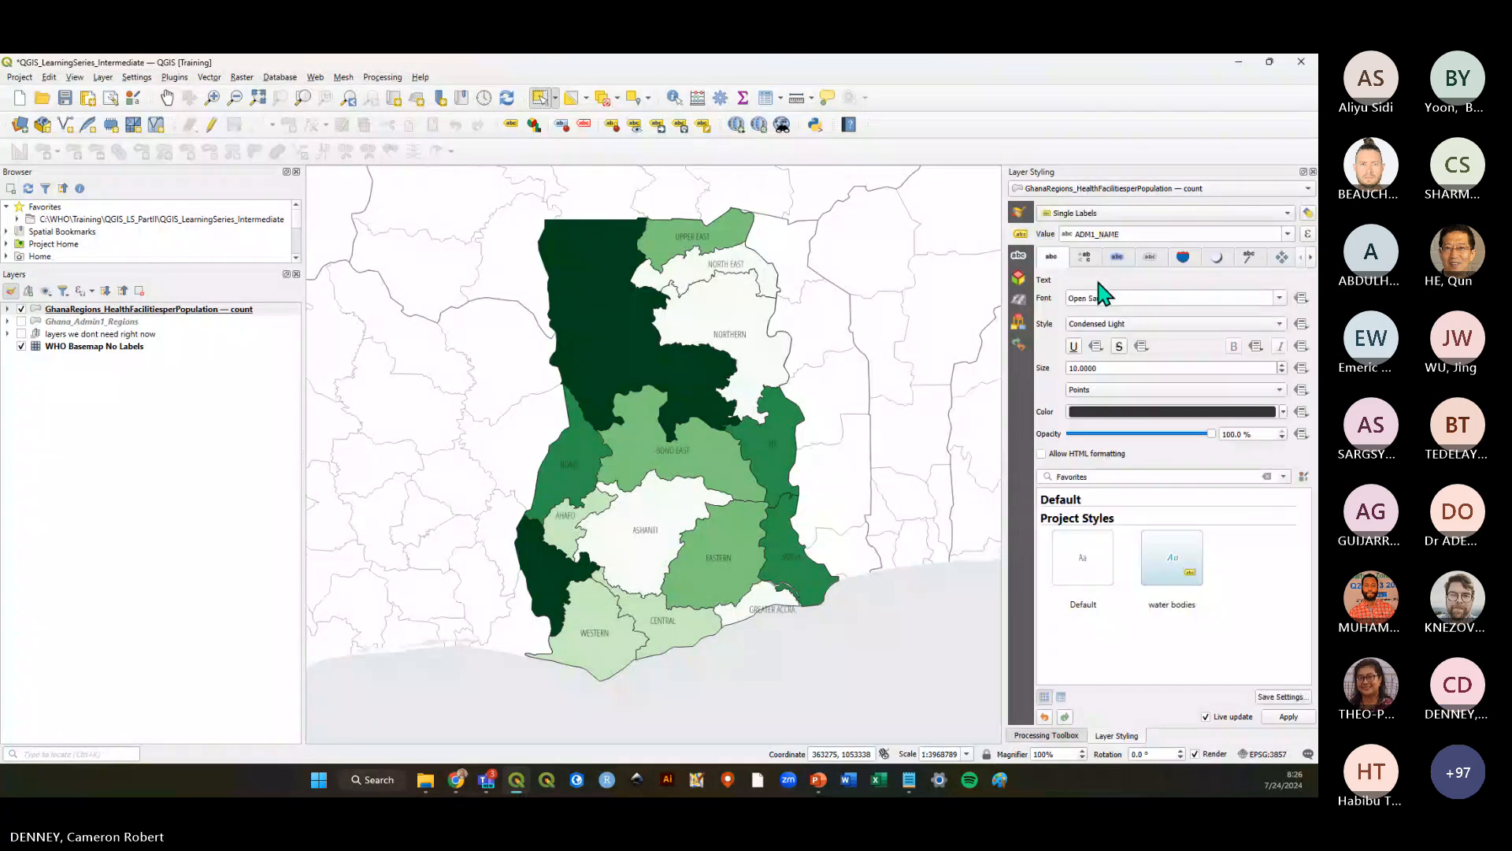
{"action": "left_click", "coordinate": [1116, 259]}
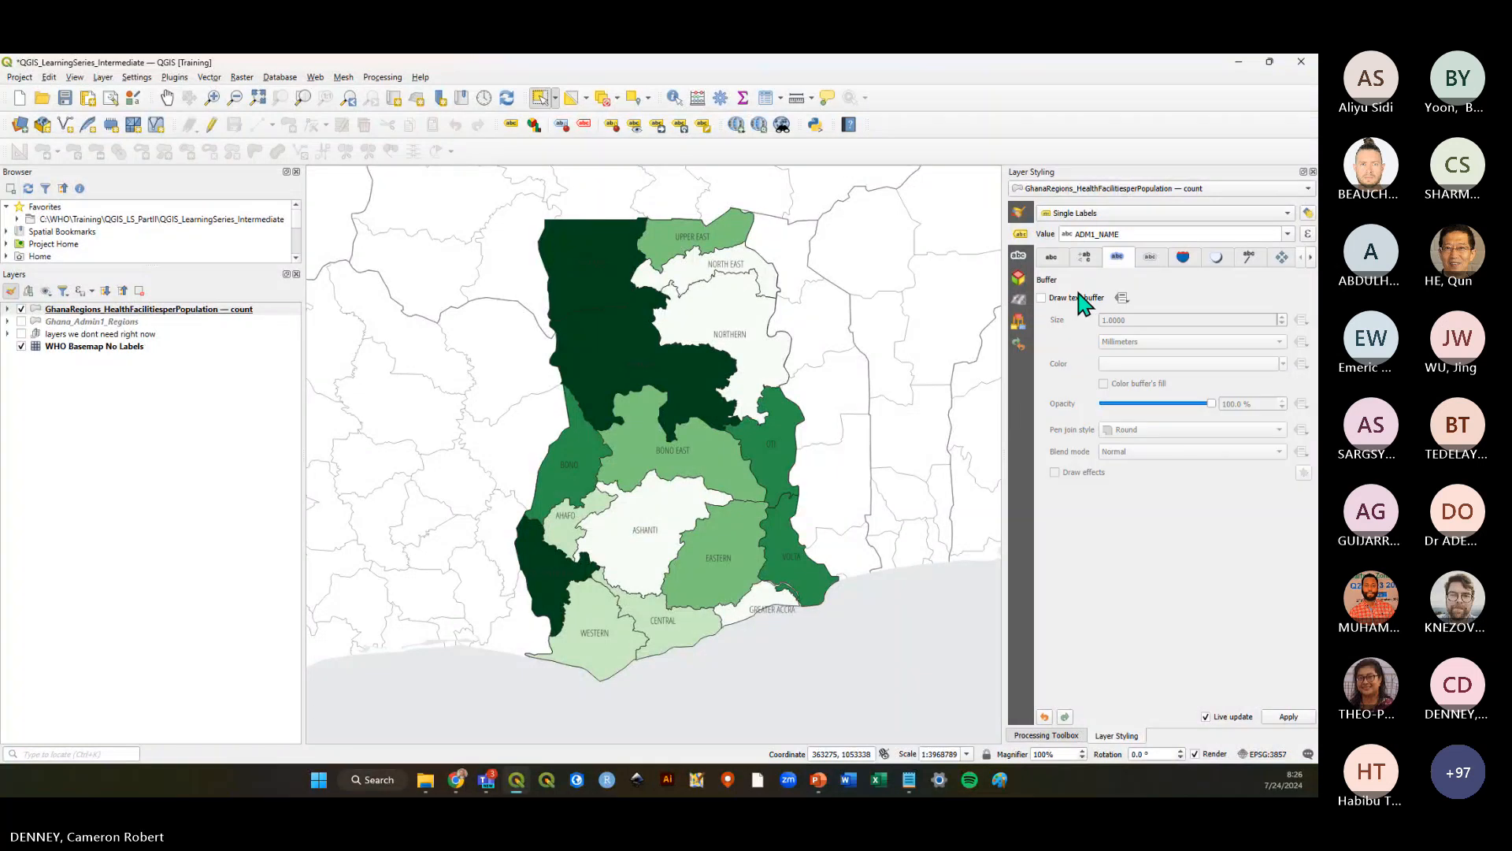
{"action": "left_click", "coordinate": [1077, 297]}
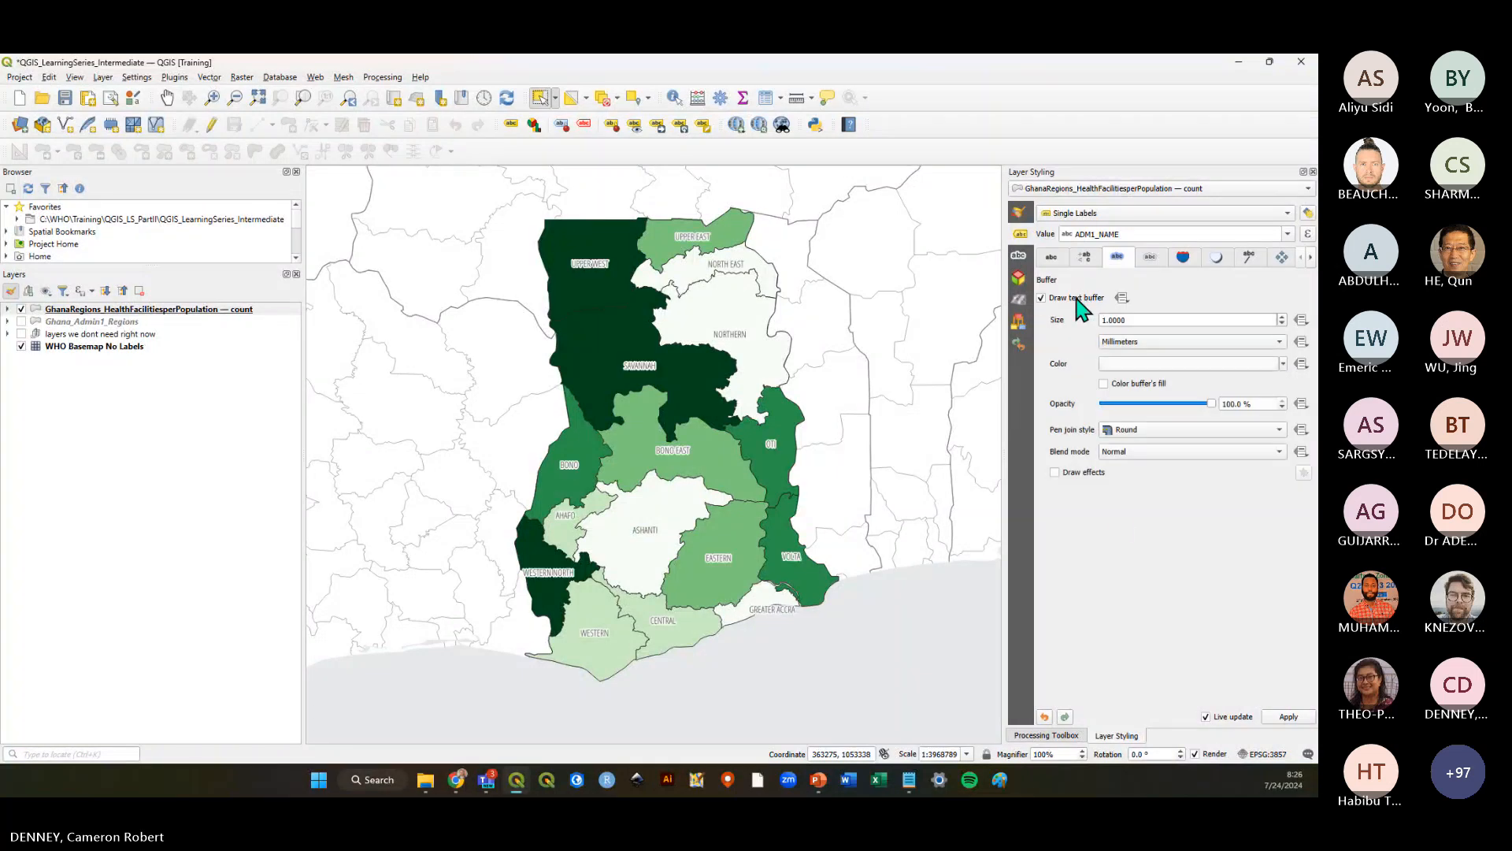
{"action": "left_click", "coordinate": [65, 98]}
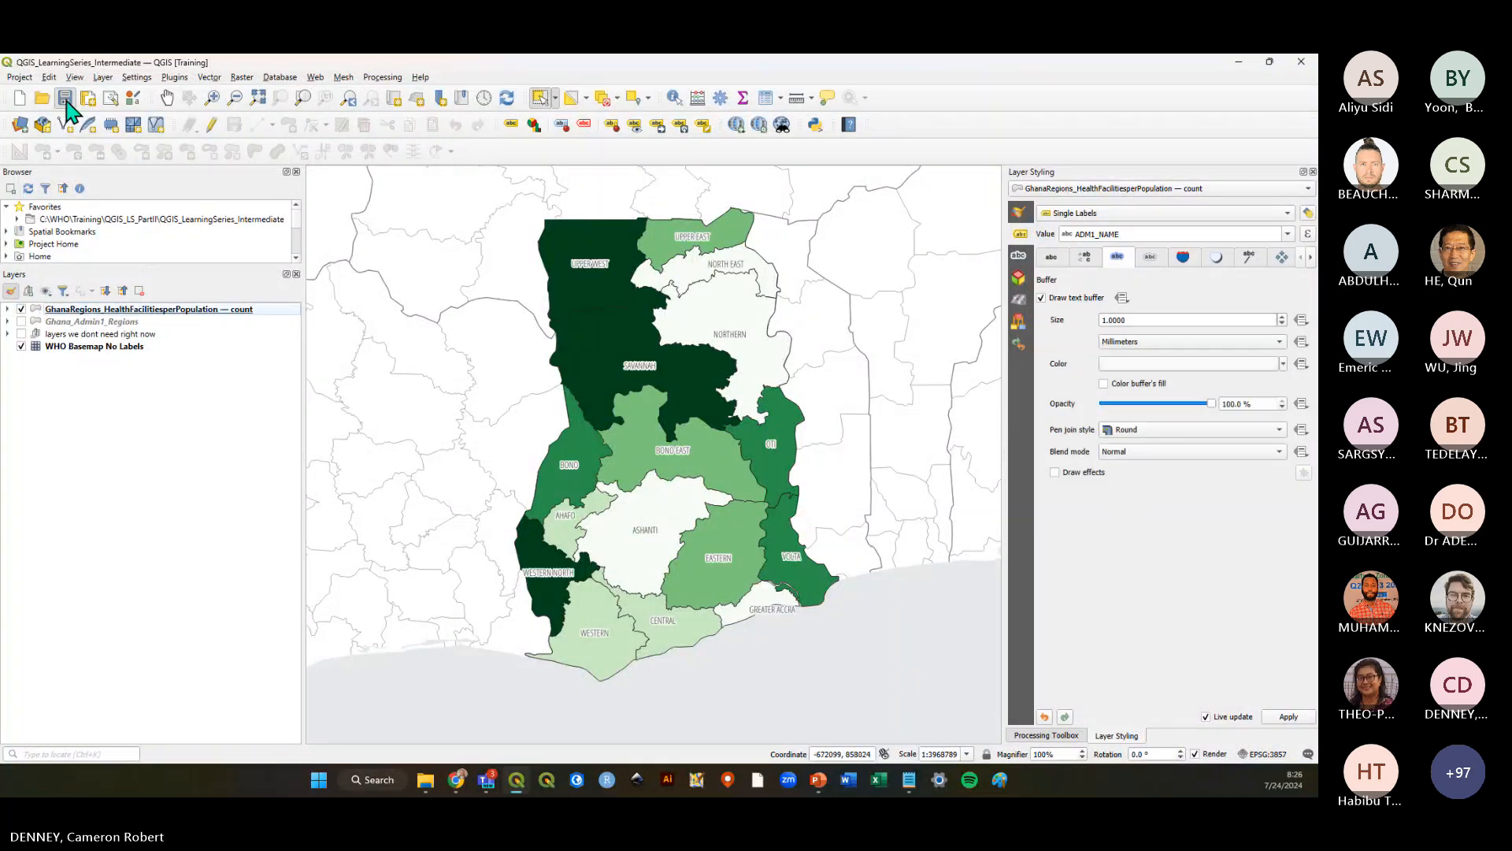
Display Ghana_Admin1_Regions instead of the health facilities layer to review its PopulationDensity symbology, and save the project
{"action": "left_click", "coordinate": [21, 310]}
{"action": "left_click", "coordinate": [22, 309]}
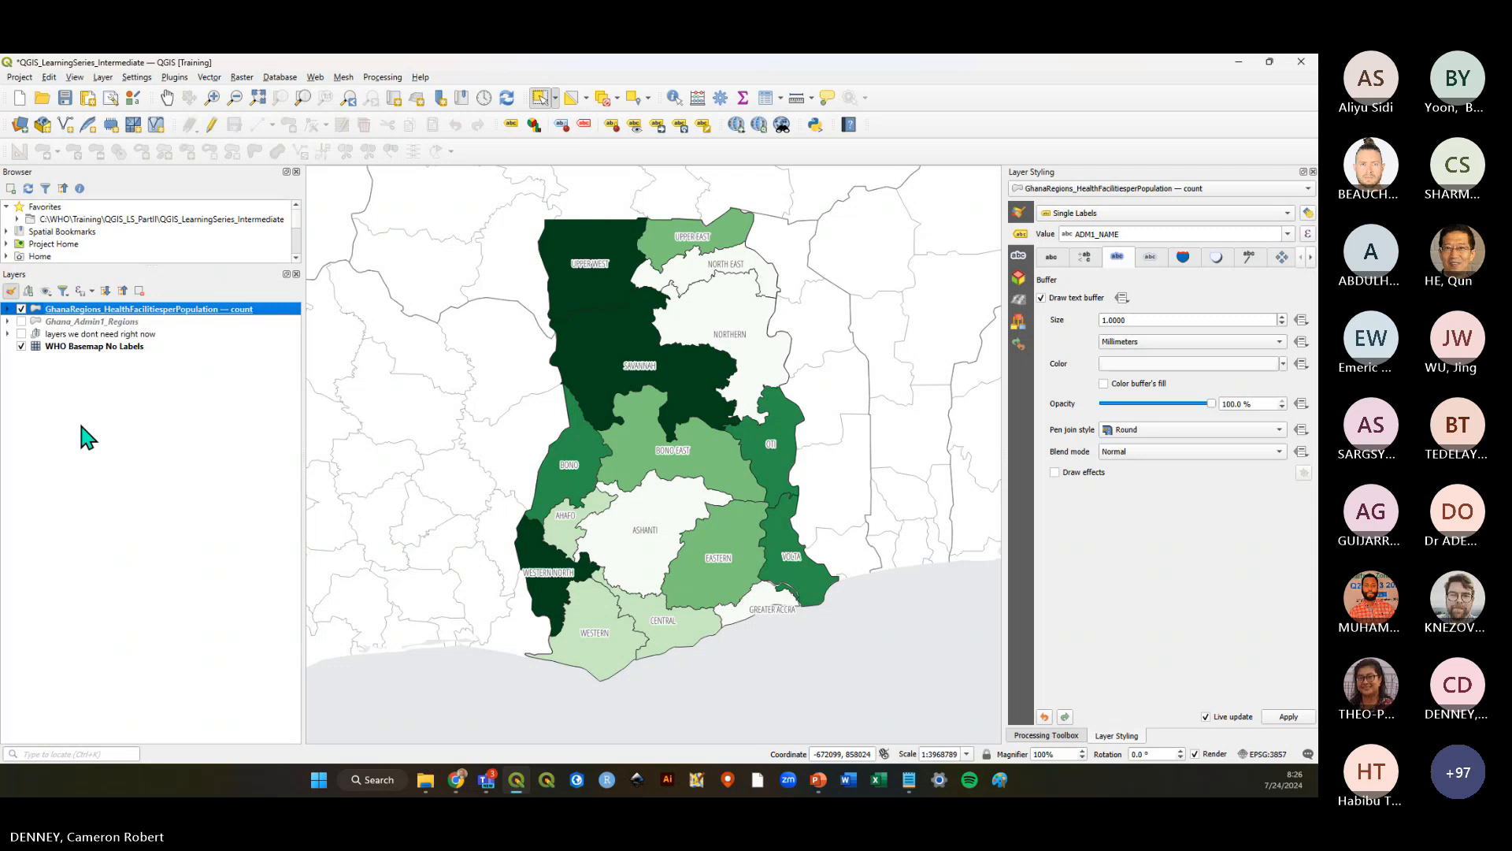
{"action": "left_click", "coordinate": [21, 310]}
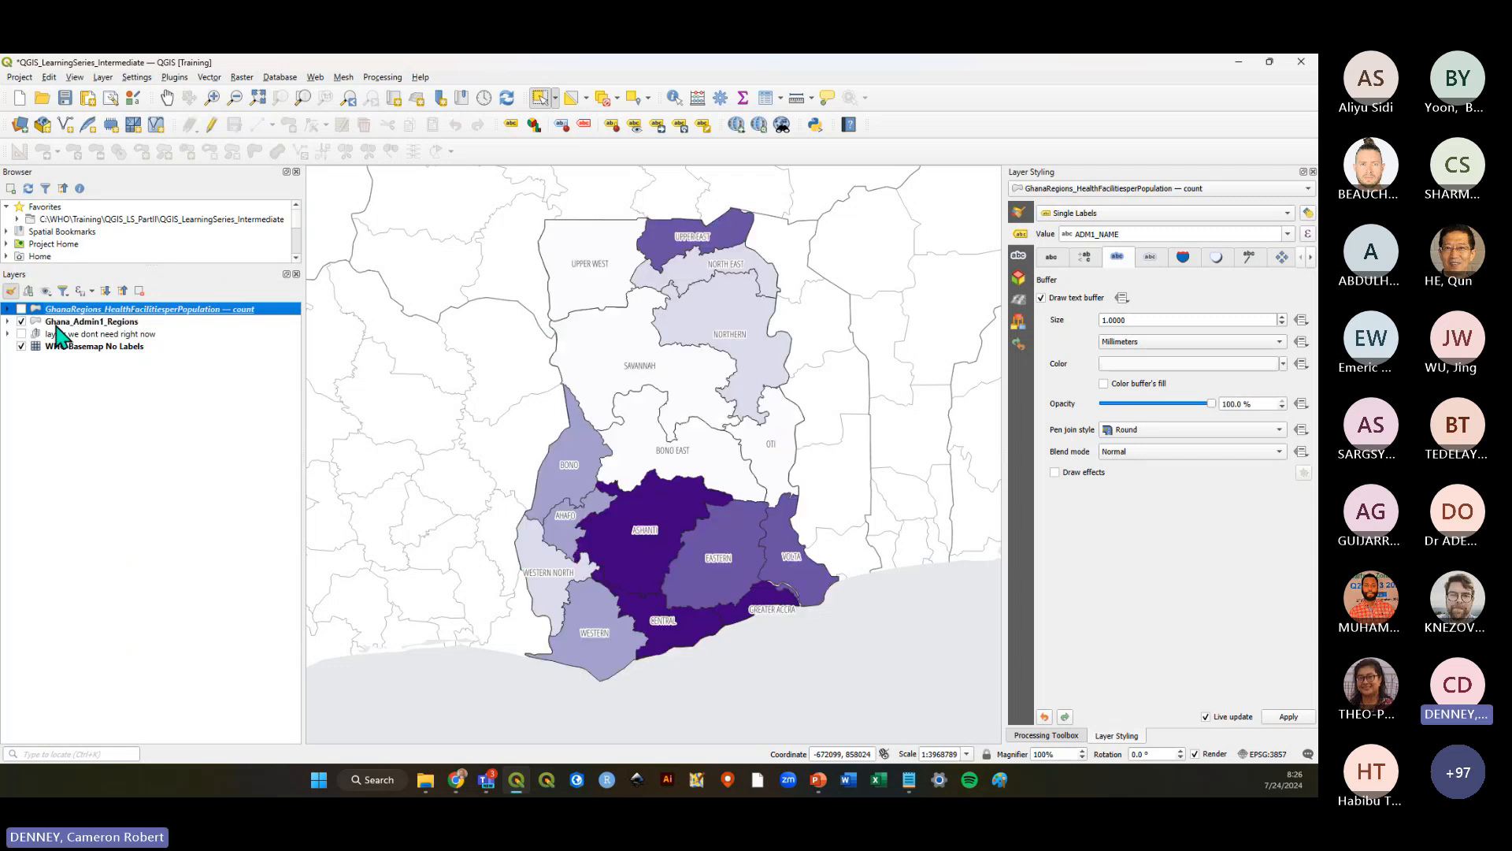
{"action": "left_click", "coordinate": [57, 322]}
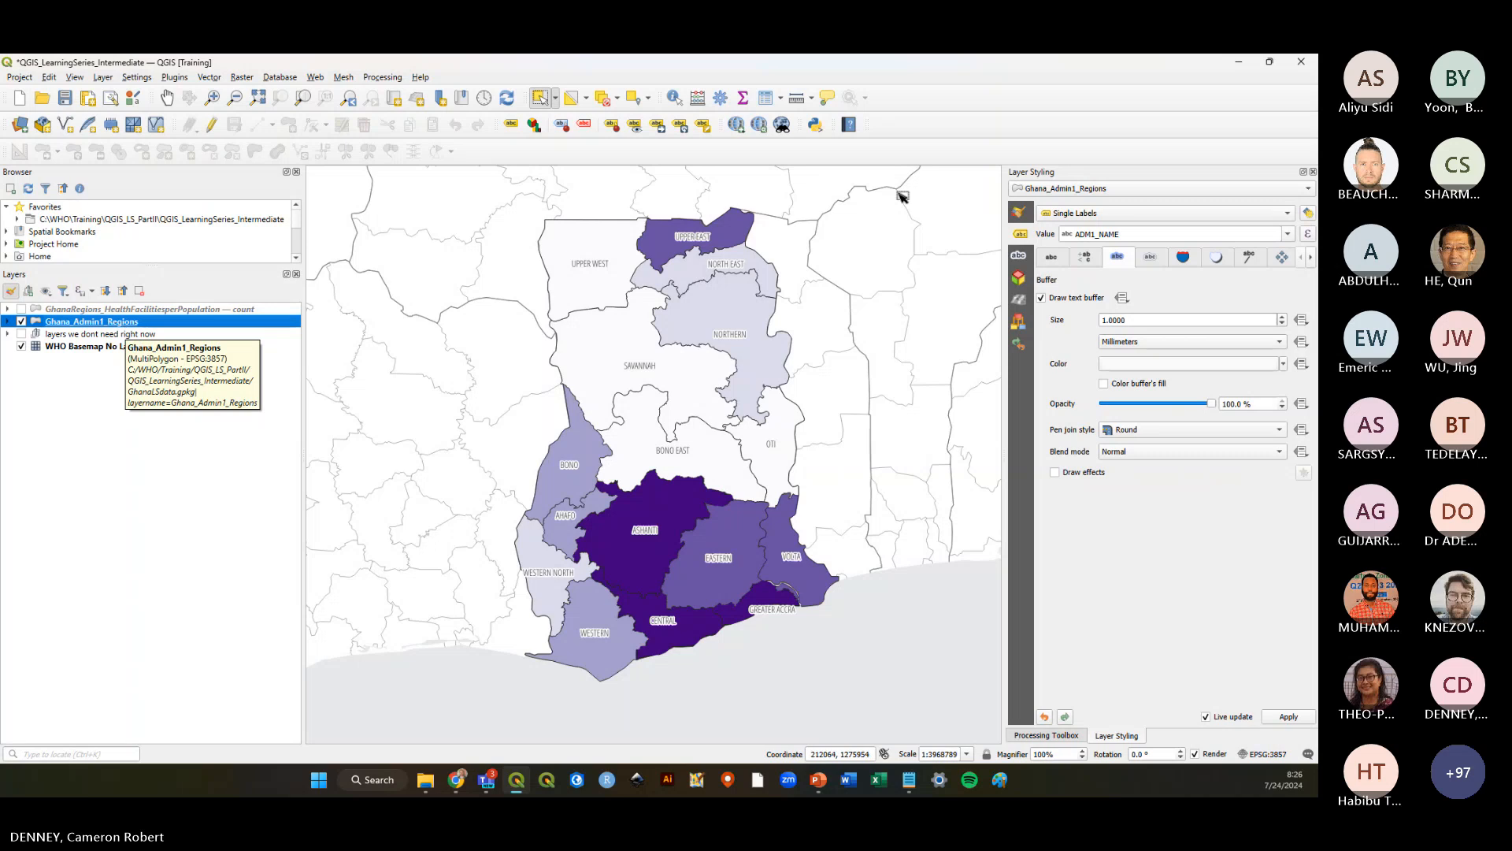
{"action": "left_click", "coordinate": [1019, 228]}
{"action": "left_click", "coordinate": [66, 98]}
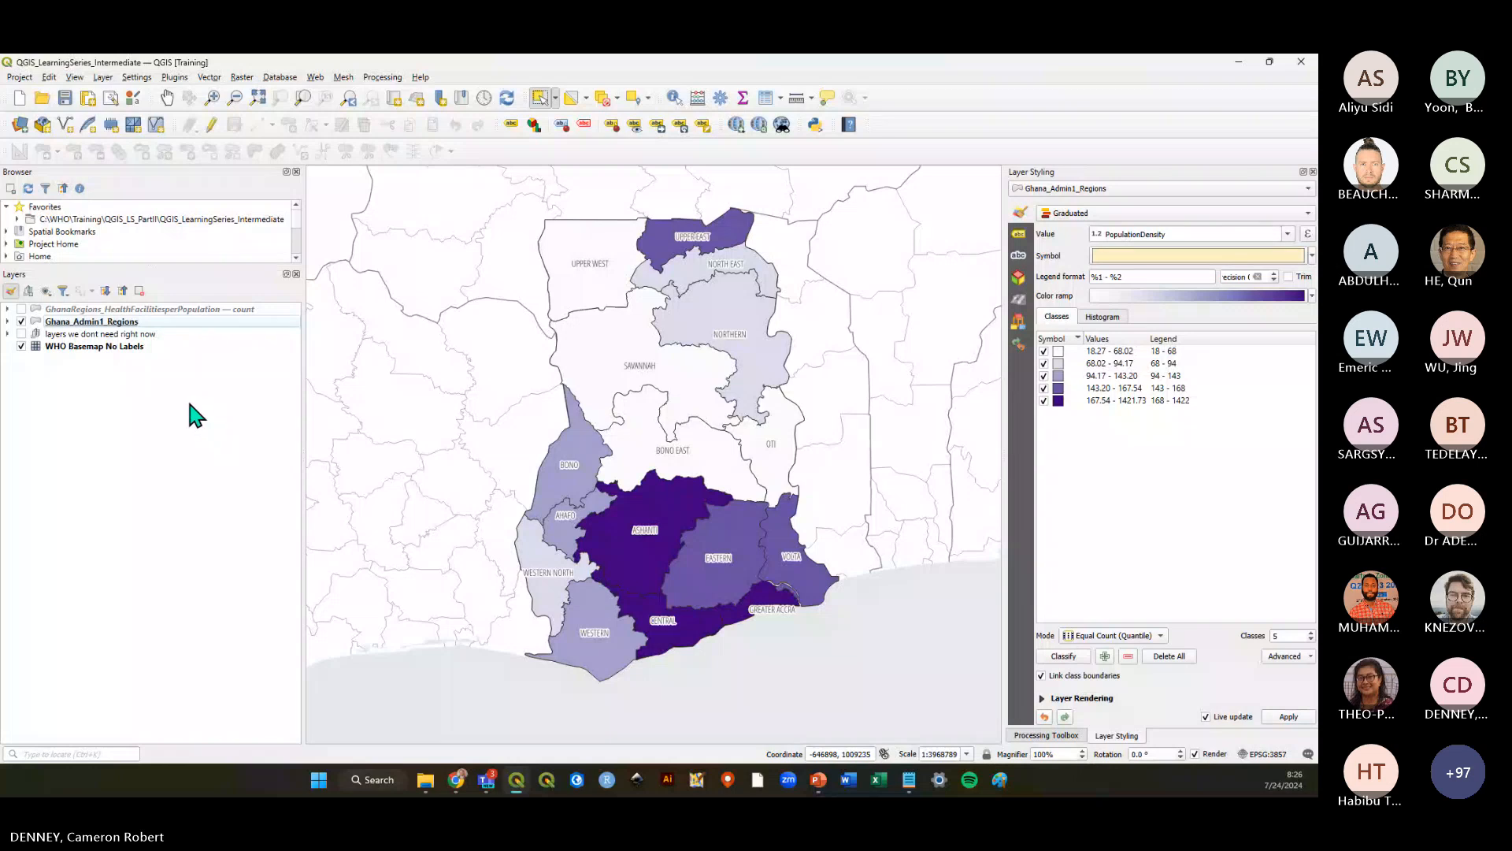
{"action": "left_click", "coordinate": [65, 98]}
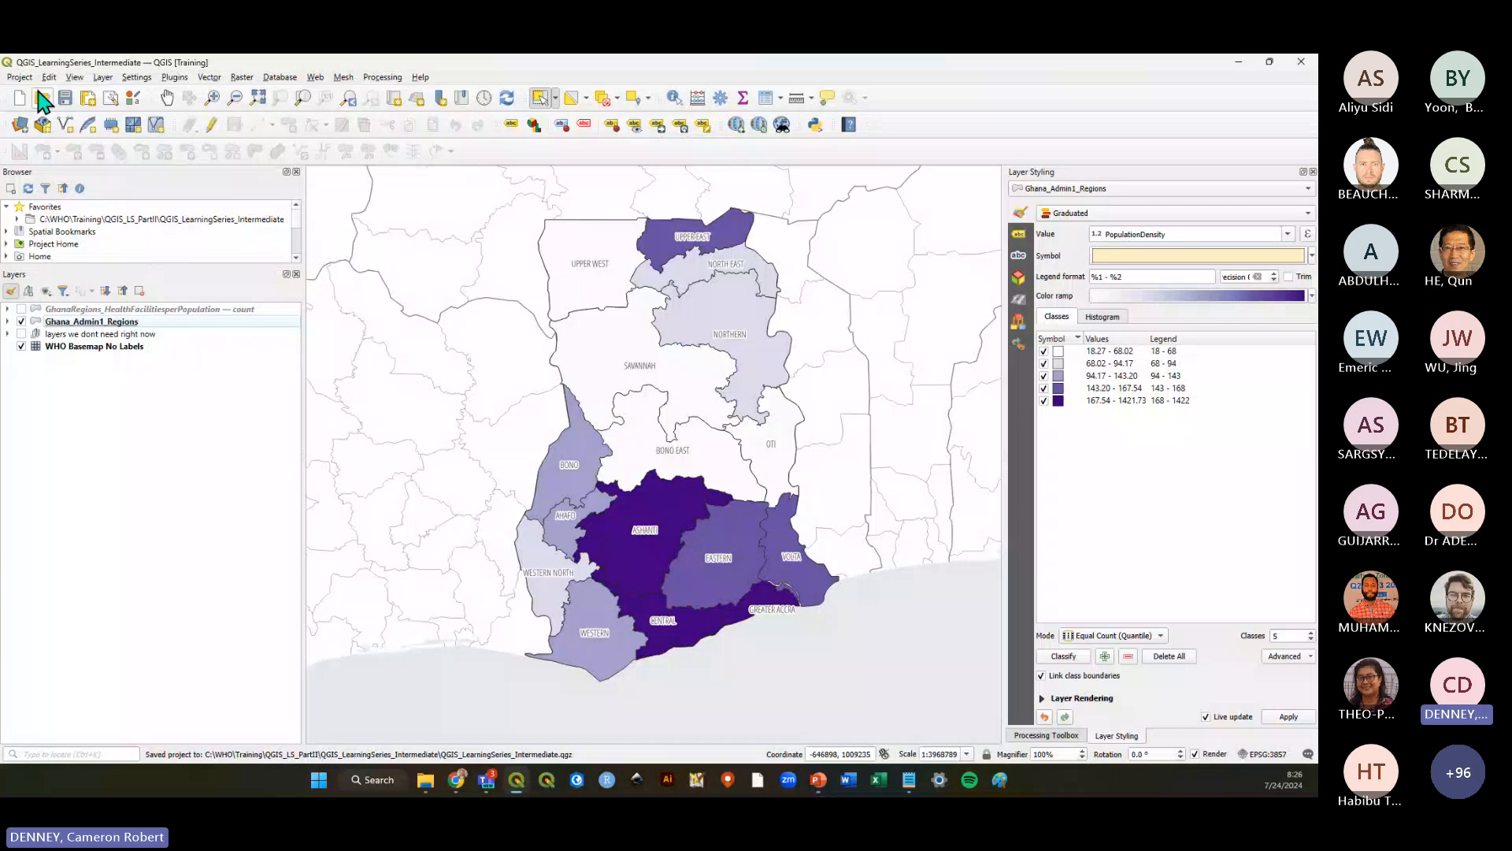
Leave only GhanaRegions_HealthFacilitiesperPopulation and WHO Basemap No Labels visible, and save the project
{"action": "left_click", "coordinate": [22, 322]}
{"action": "left_click", "coordinate": [21, 309]}
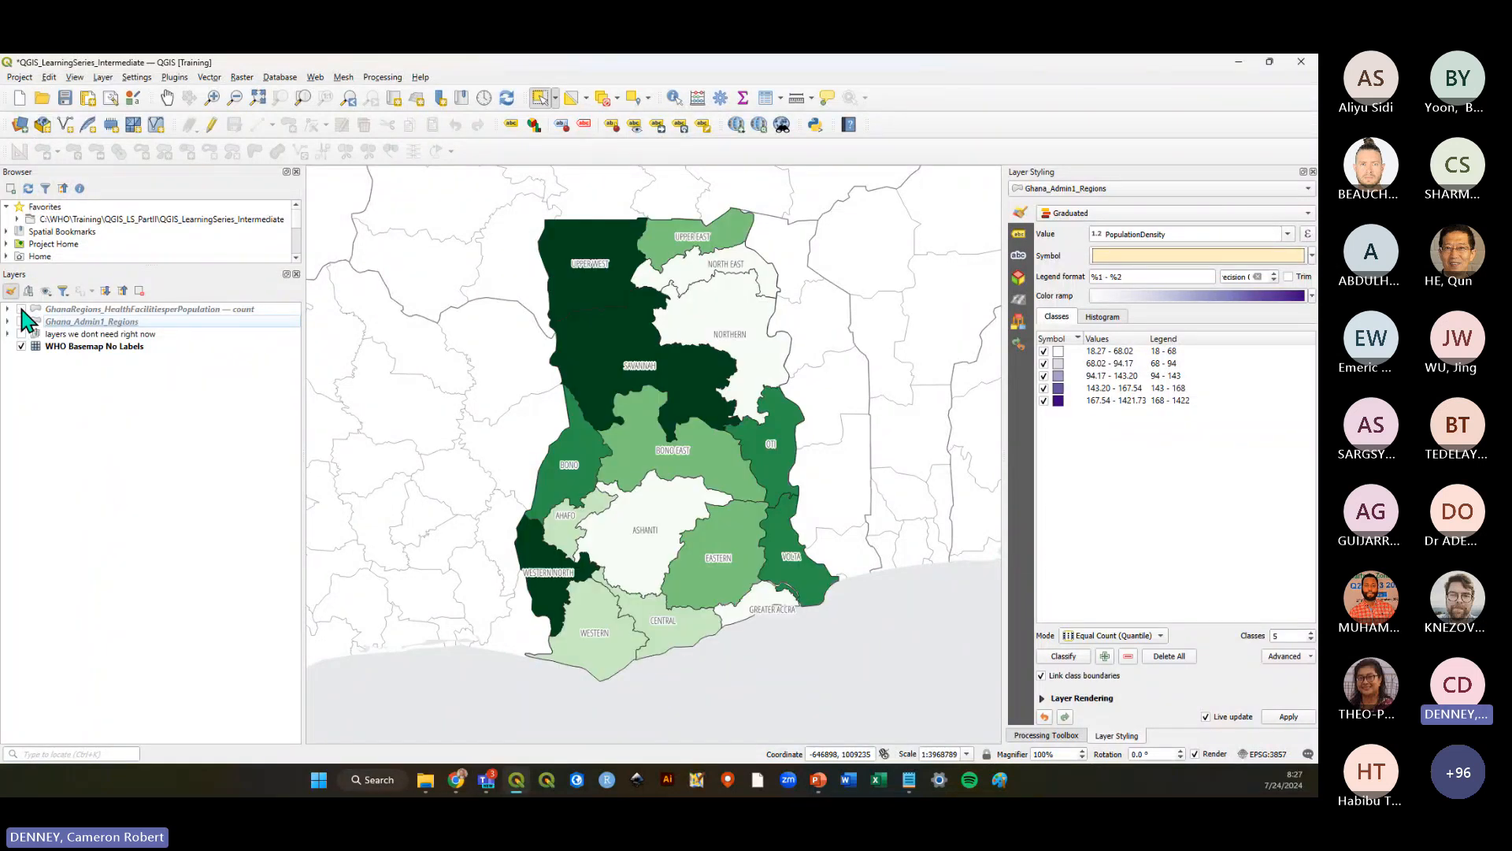
{"action": "left_click", "coordinate": [21, 309]}
{"action": "left_click", "coordinate": [66, 348]}
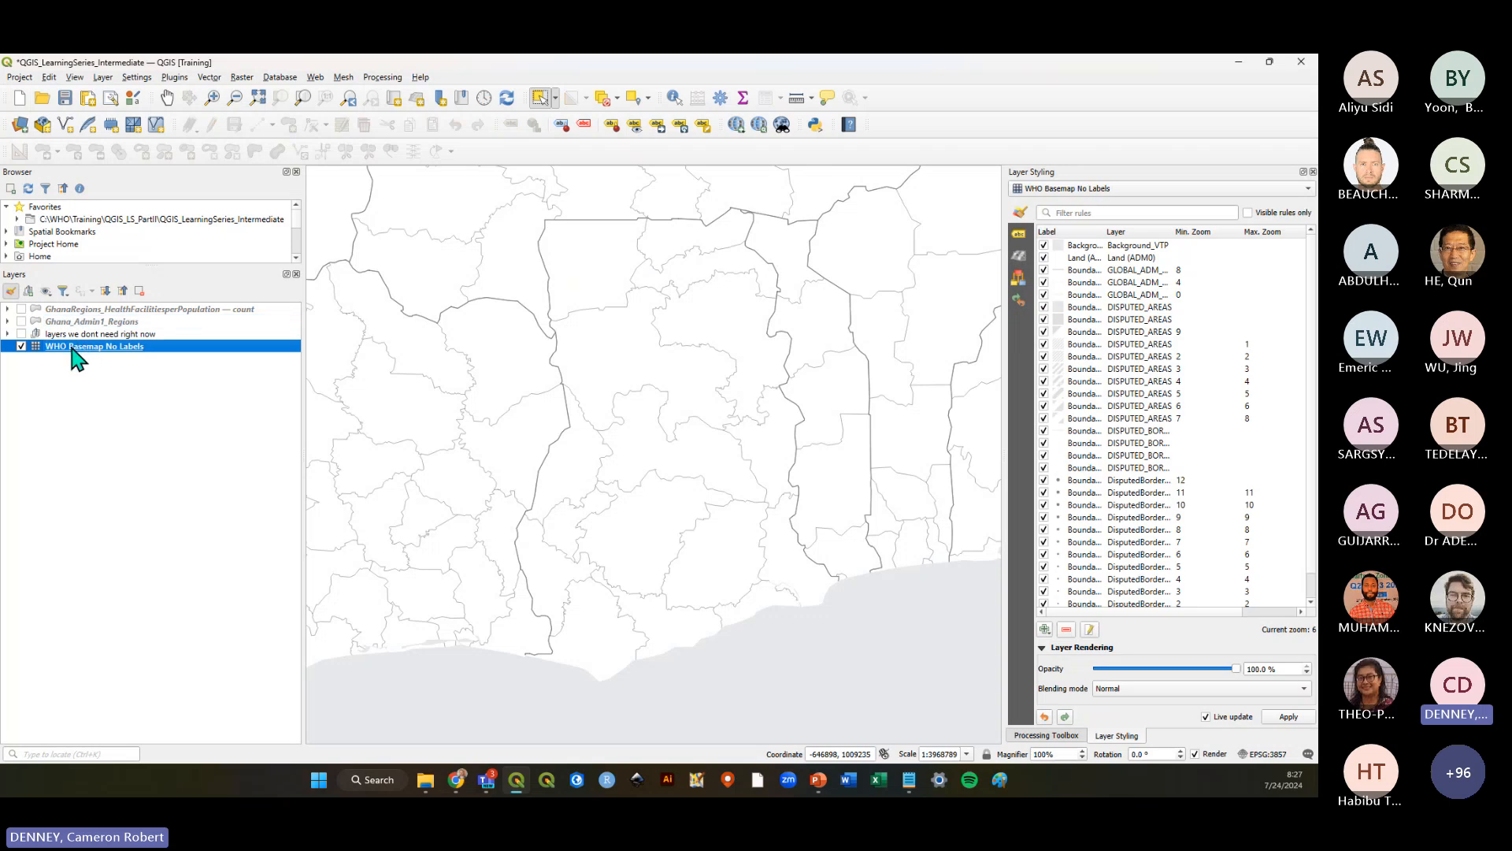
{"action": "left_click", "coordinate": [21, 321]}
{"action": "left_click", "coordinate": [21, 321]}
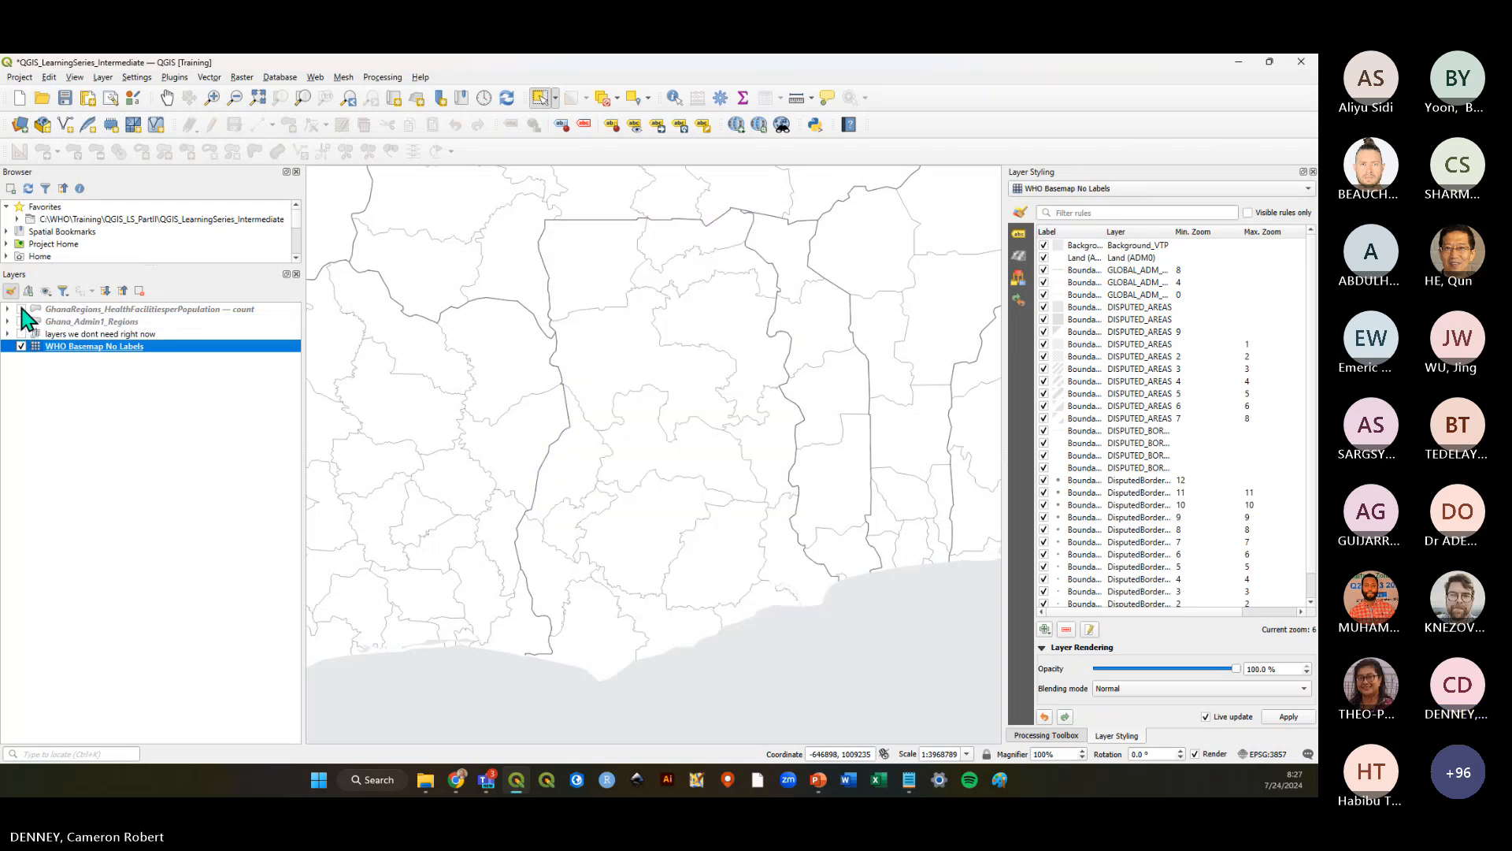
{"action": "left_click", "coordinate": [21, 309]}
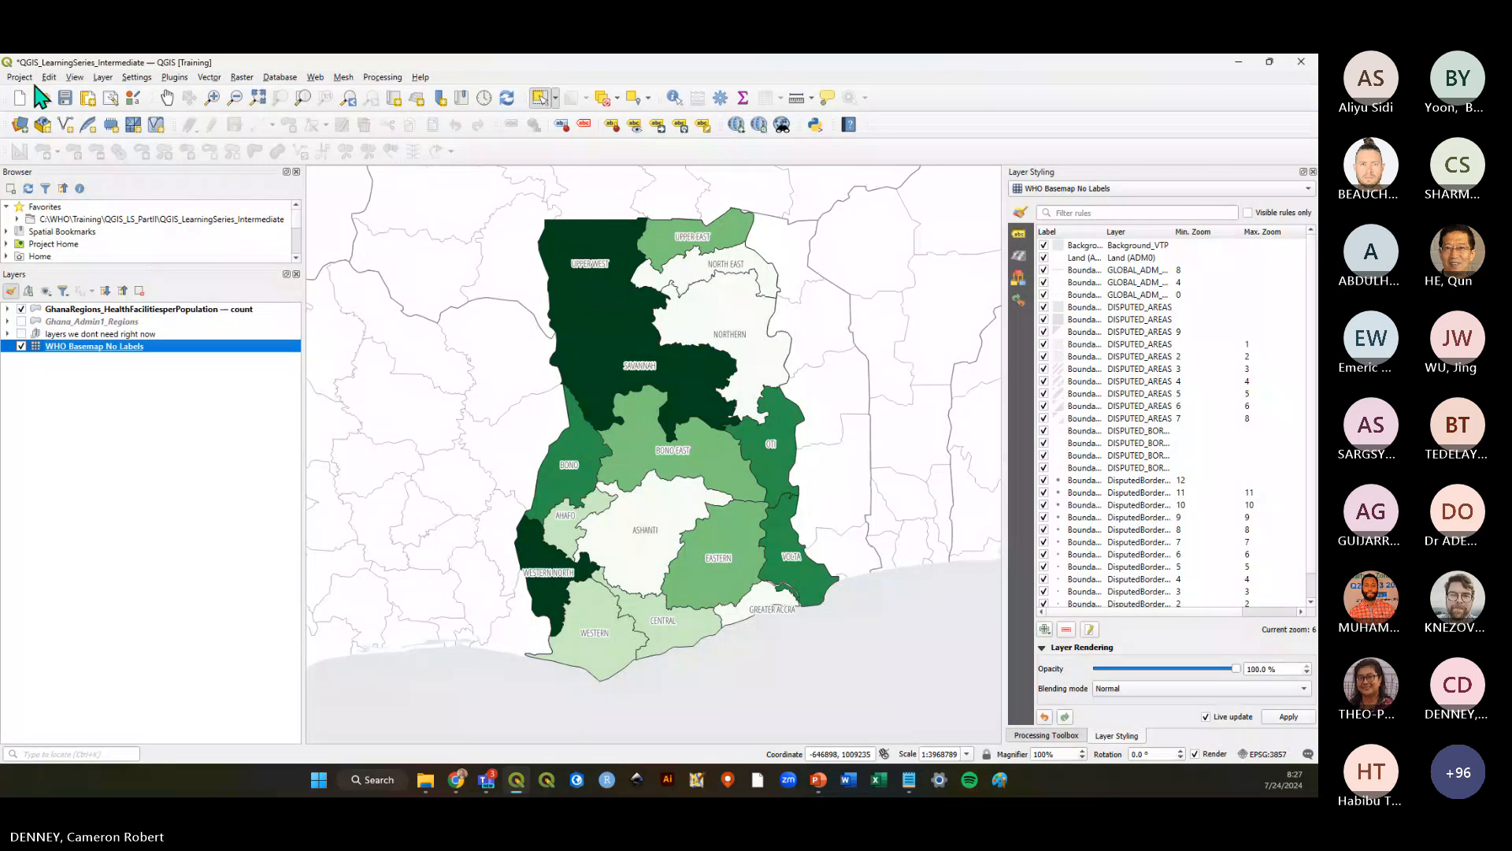
{"action": "left_click", "coordinate": [65, 100]}
Create a new print layout titled GhanaLS_July2024
{"action": "left_click", "coordinate": [17, 78]}
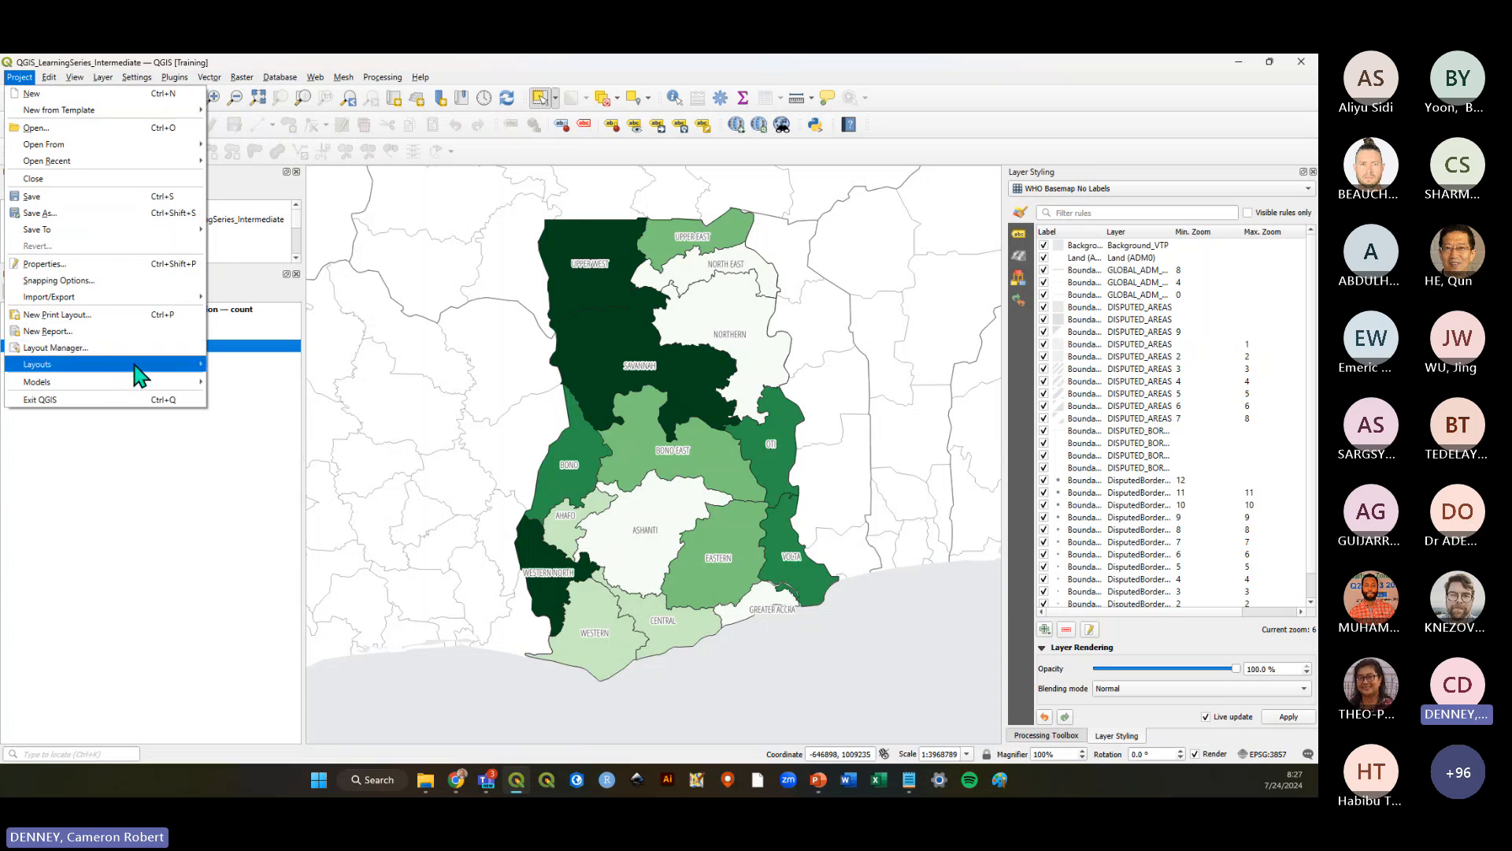
{"action": "left_click", "coordinate": [111, 317]}
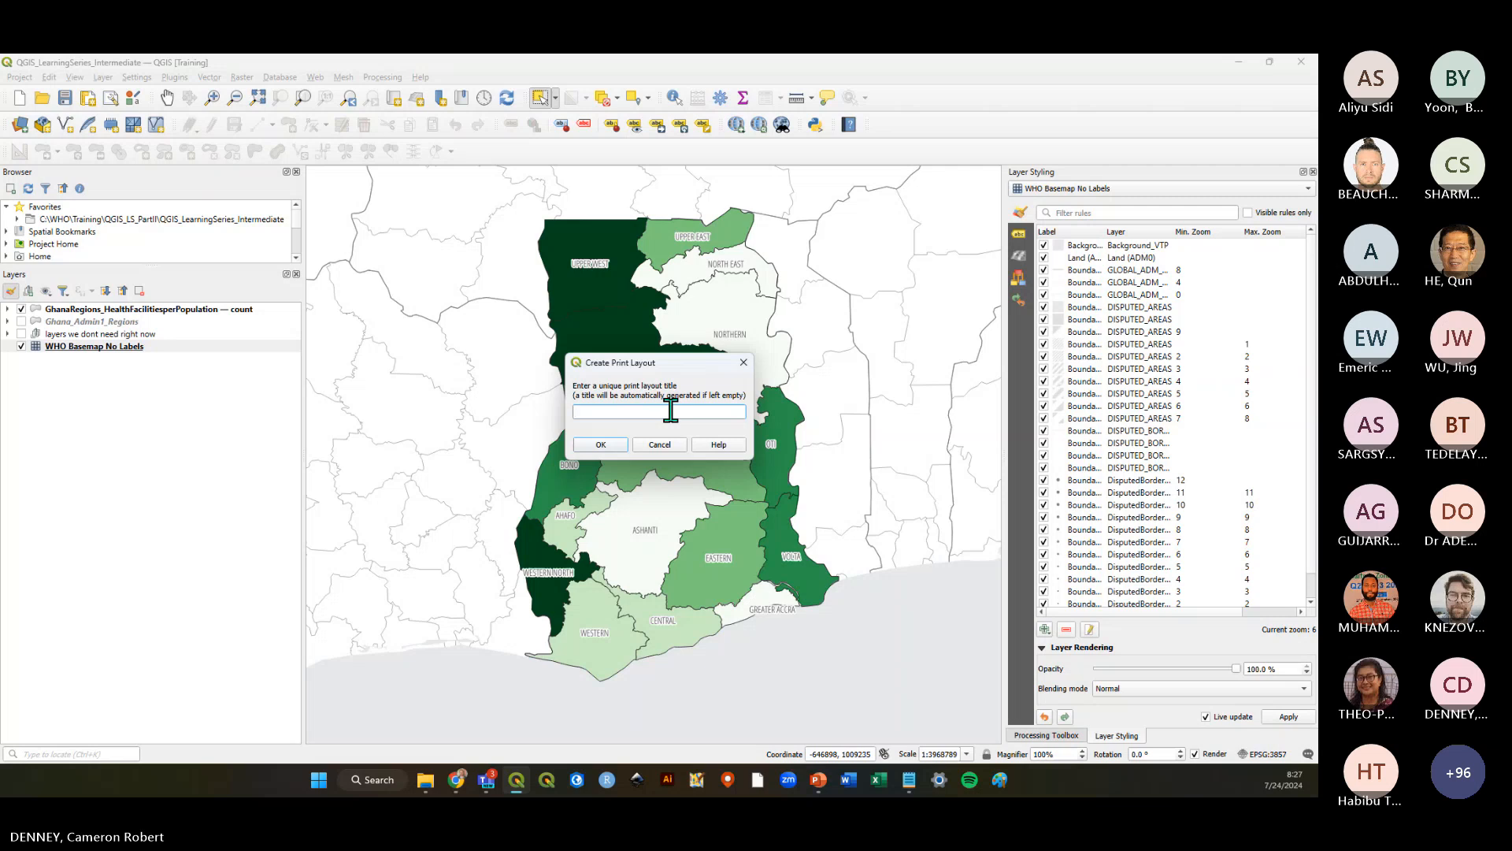
{"action": "type", "text": "GhanaLS"}
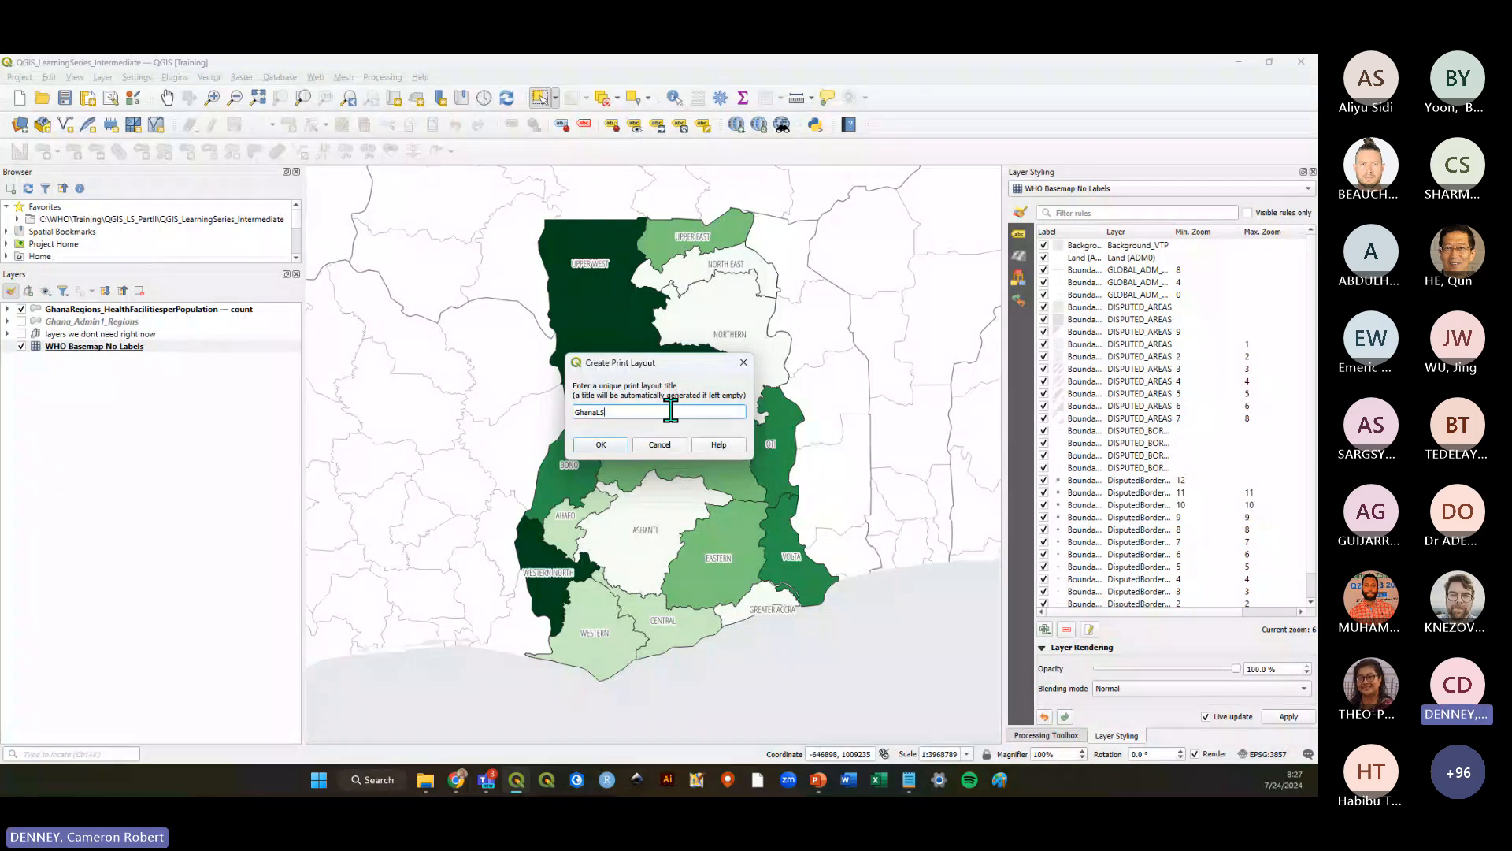
{"action": "type", "text": "_July2024"}
{"action": "left_click", "coordinate": [601, 446]}
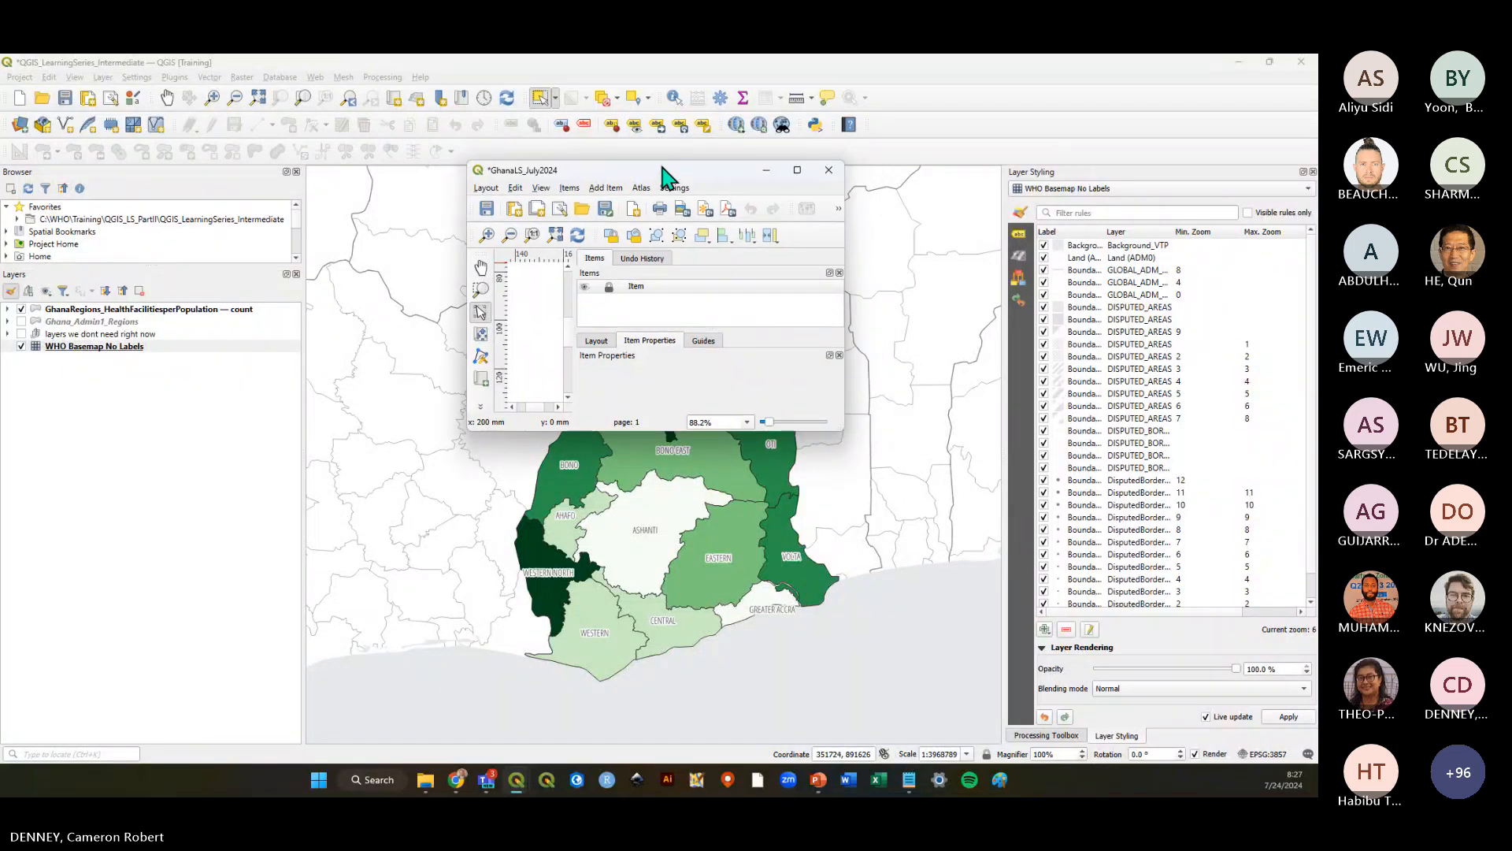
Enlarge the GhanaLS_July2024 layout window and maximize it to fill the screen
{"action": "left_click_drag", "start_coordinate": [661, 175], "coordinate": [505, 168]}
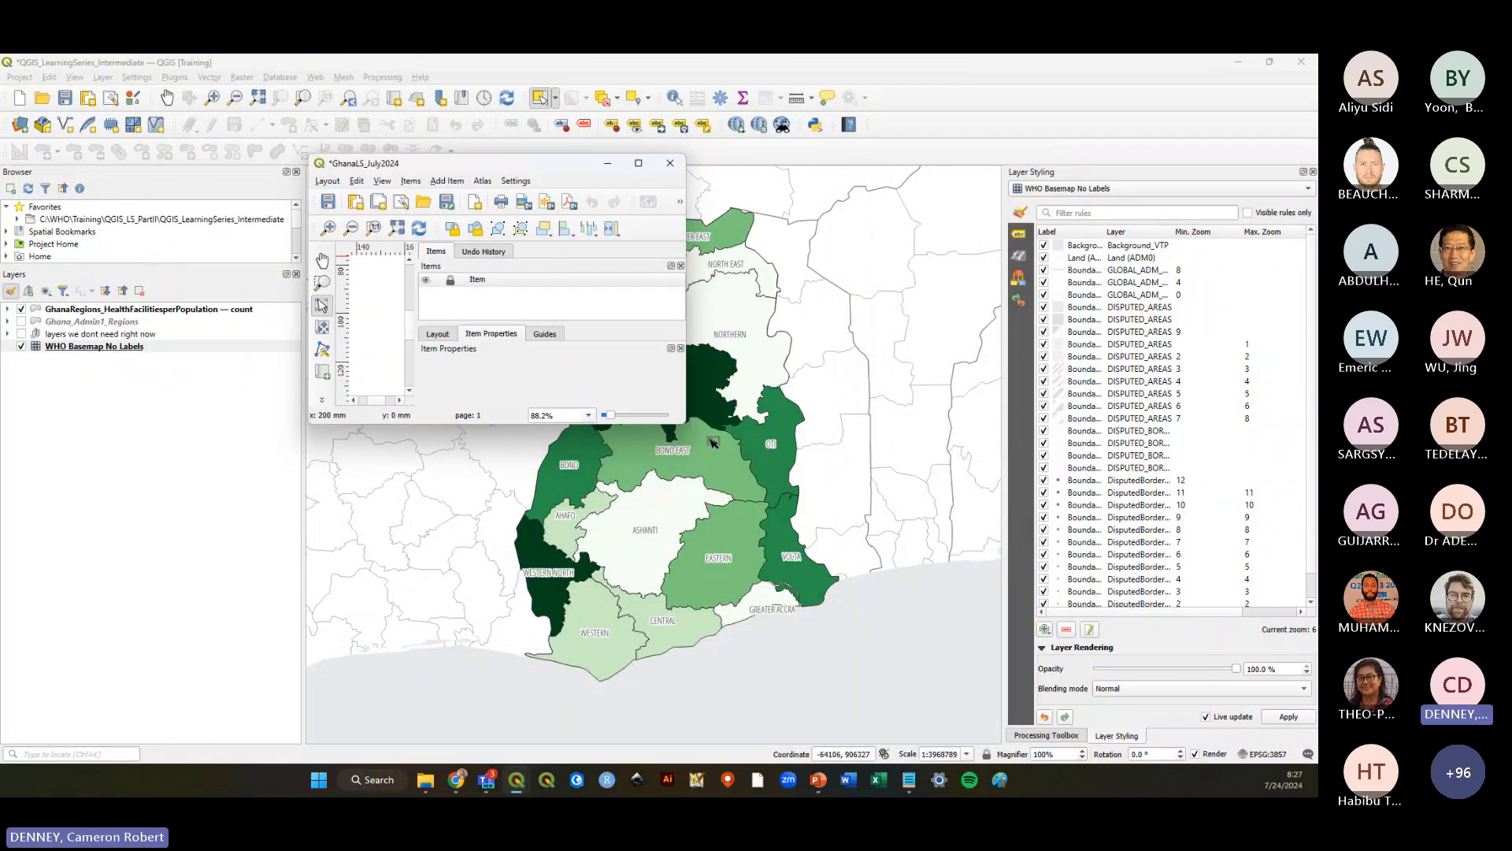
{"action": "left_click_drag", "start_coordinate": [685, 425], "coordinate": [1316, 694]}
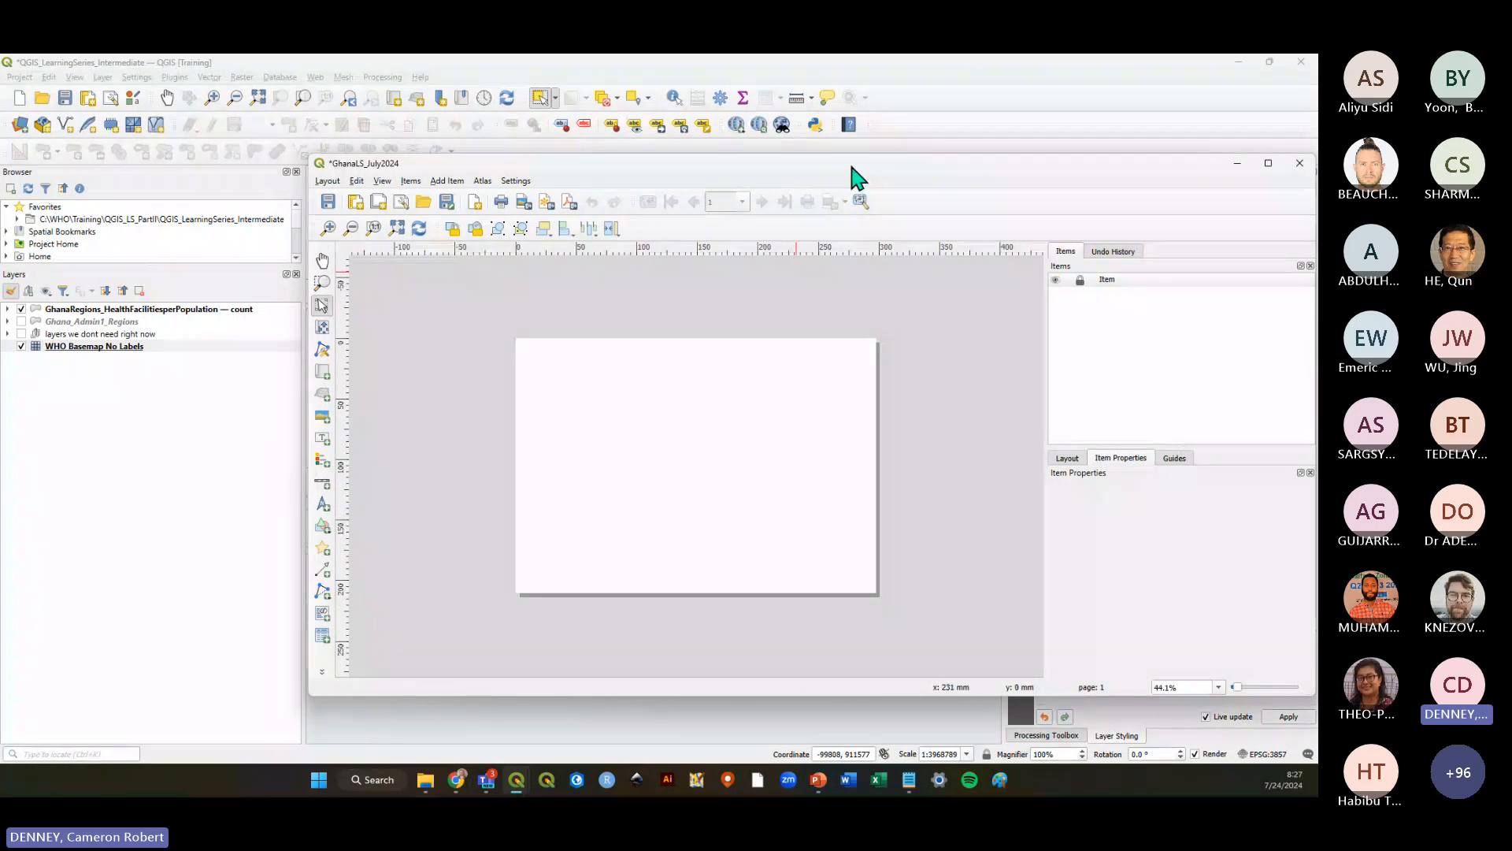
{"action": "left_click_drag", "start_coordinate": [858, 178], "coordinate": [797, 157]}
{"action": "left_click", "coordinate": [1045, 83]}
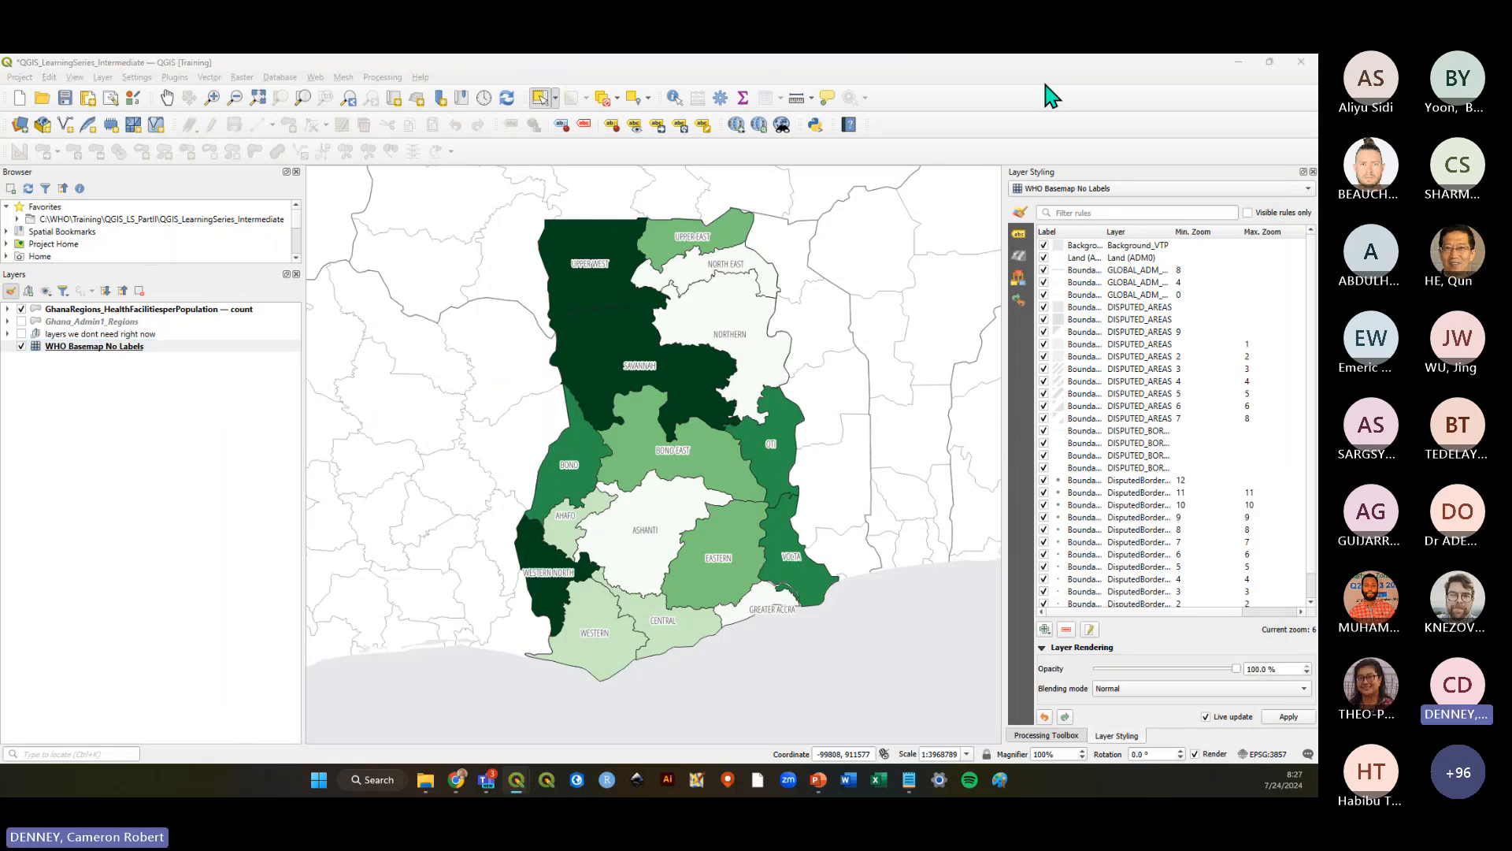
{"action": "key", "text": "alt+Tab"}
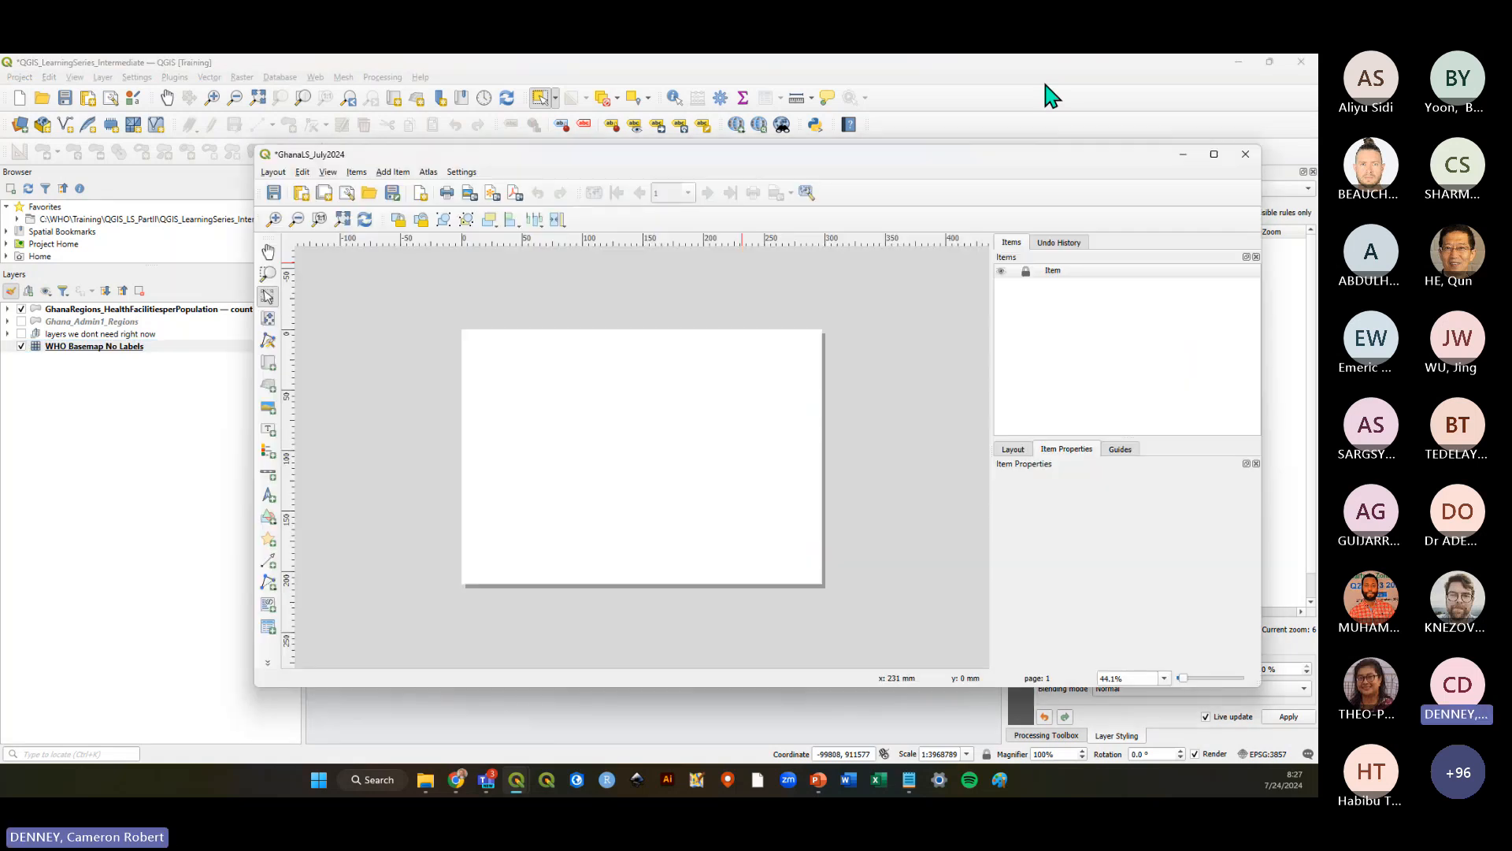
{"action": "double_click", "coordinate": [921, 154]}
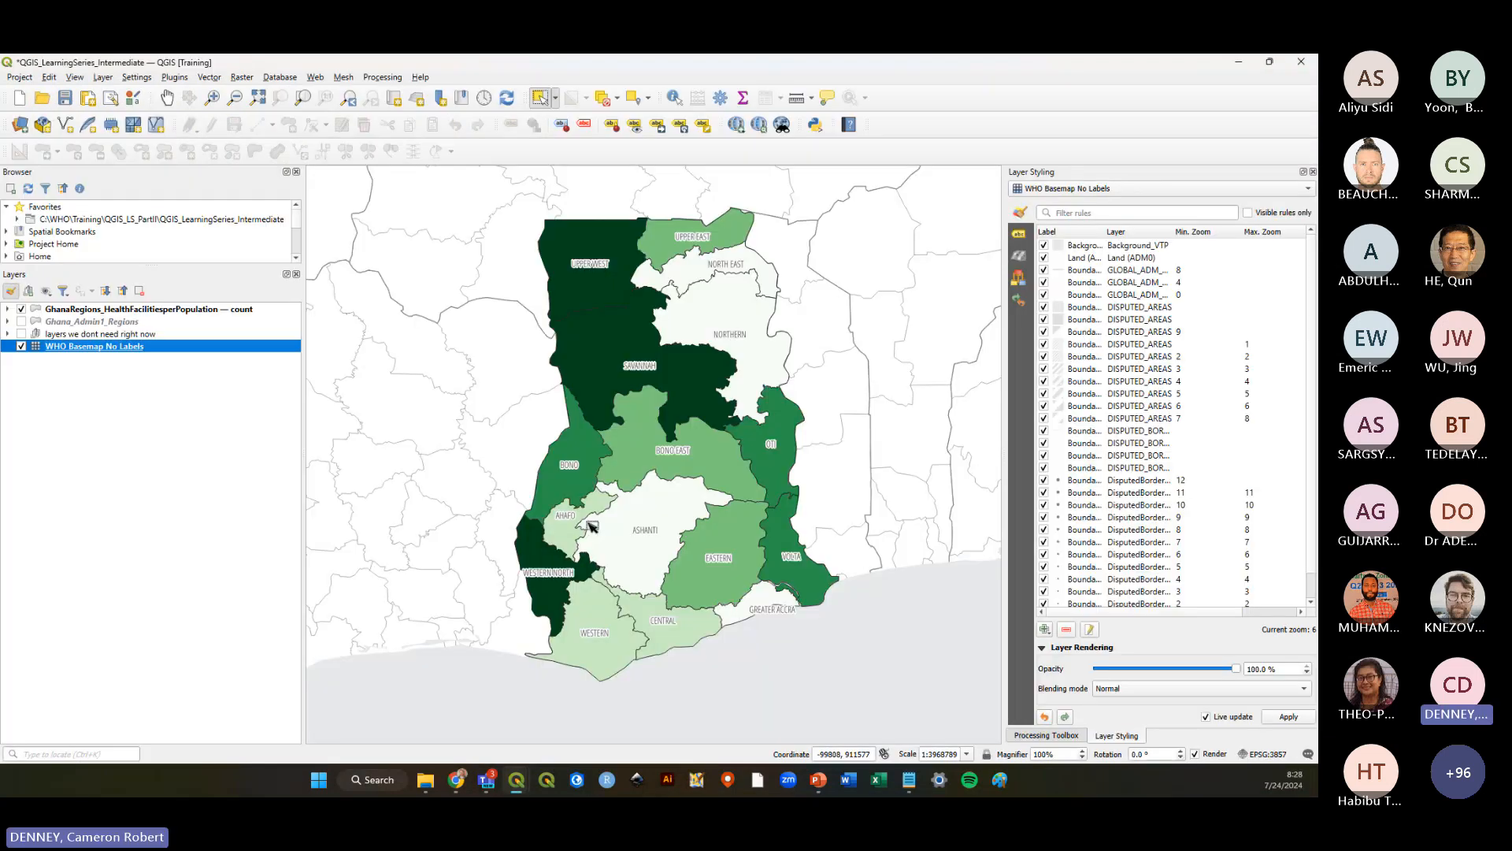
Switch between the main map window and the GhanaLS_July2024 layout, and save the project from the layout
{"action": "key", "text": "alt+Tab"}
{"action": "key", "text": "alt+Tab"}
{"action": "key", "text": "alt+Tab"}
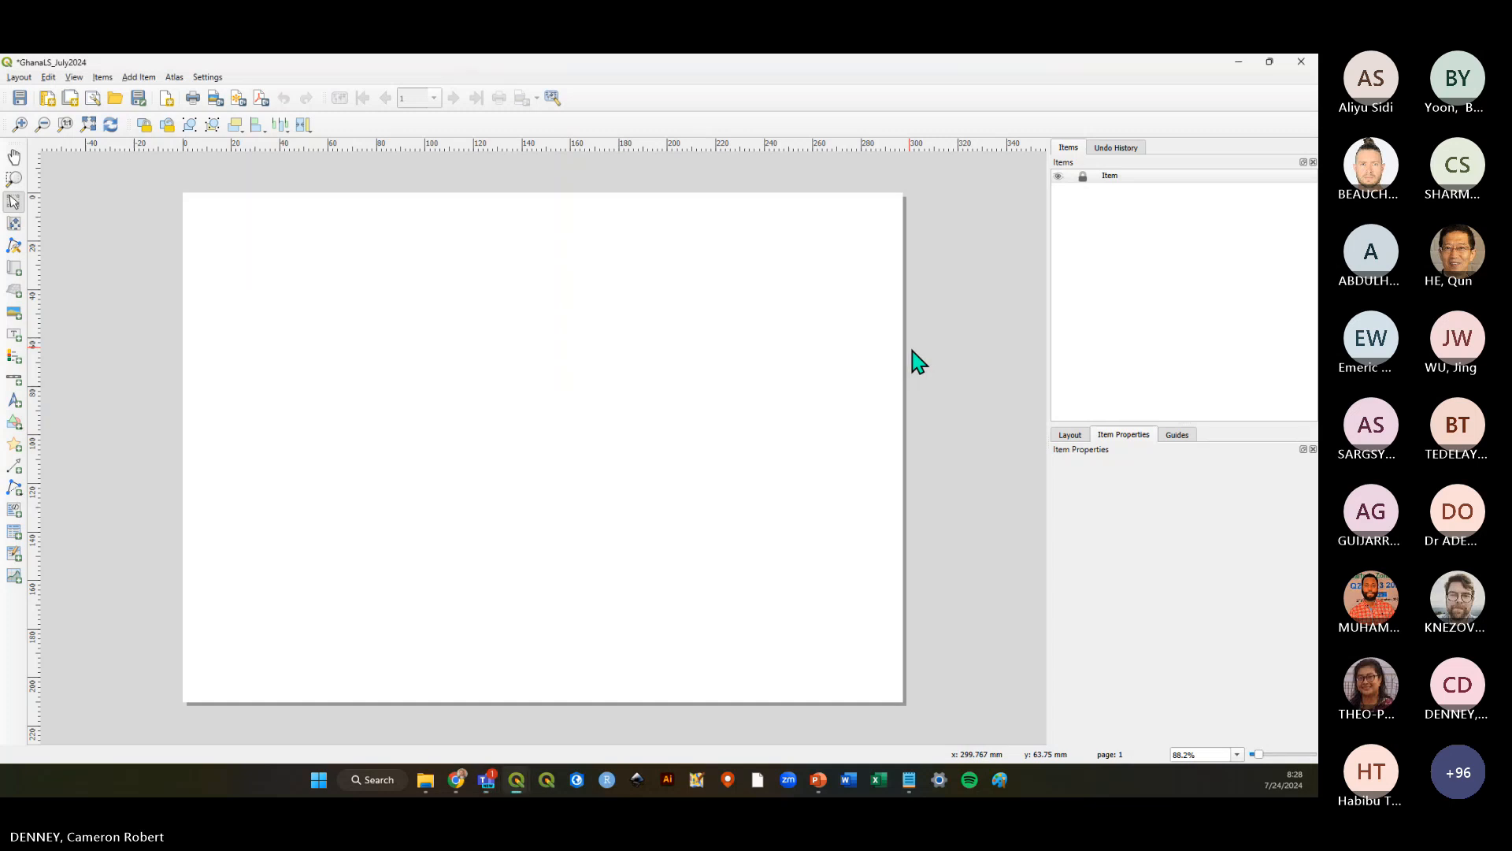
{"action": "key", "text": "alt+Tab"}
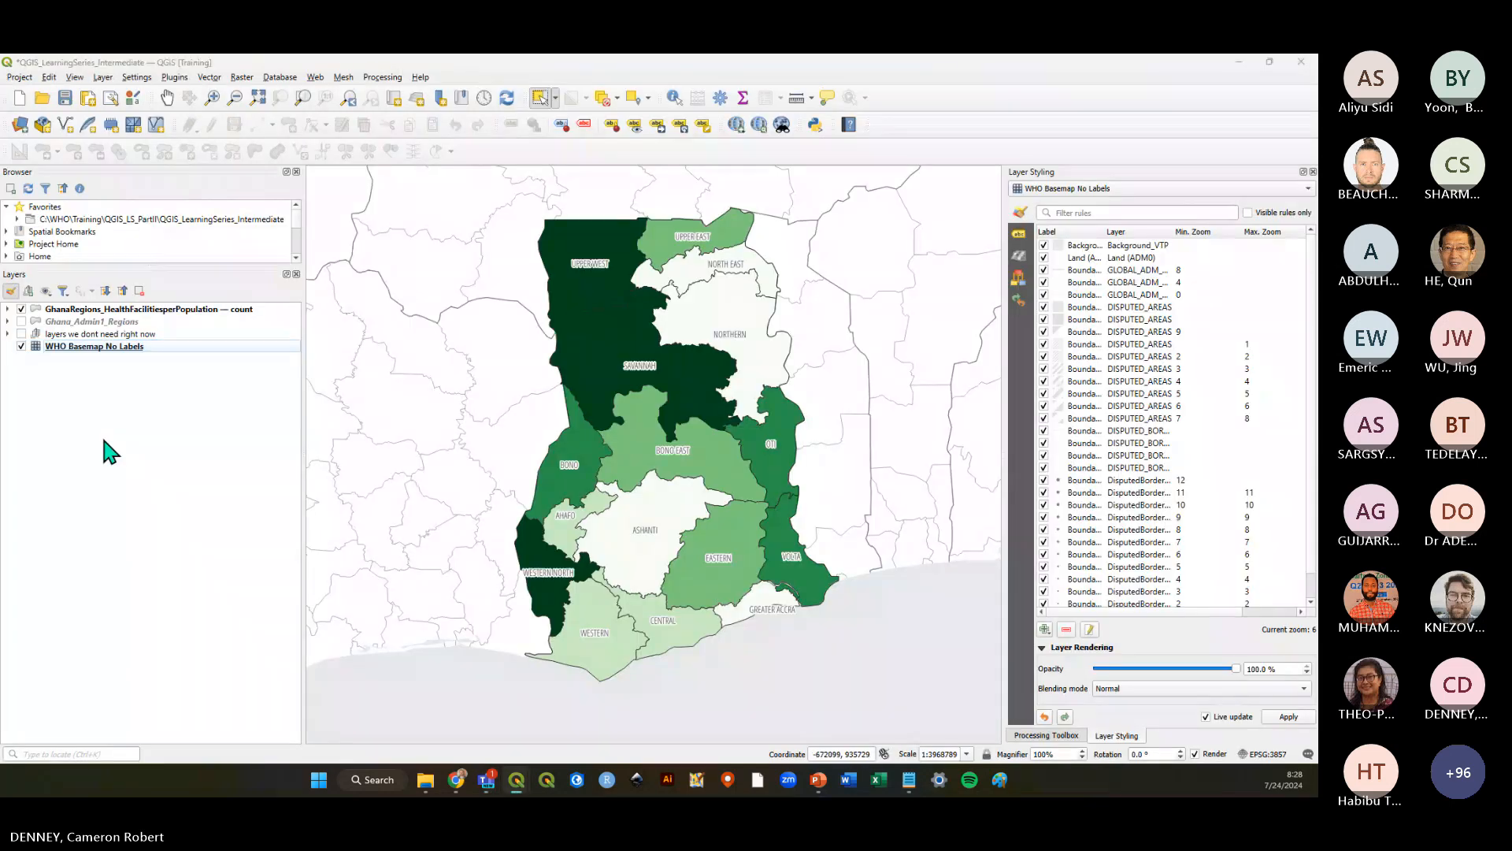
{"action": "key", "text": "alt+Tab"}
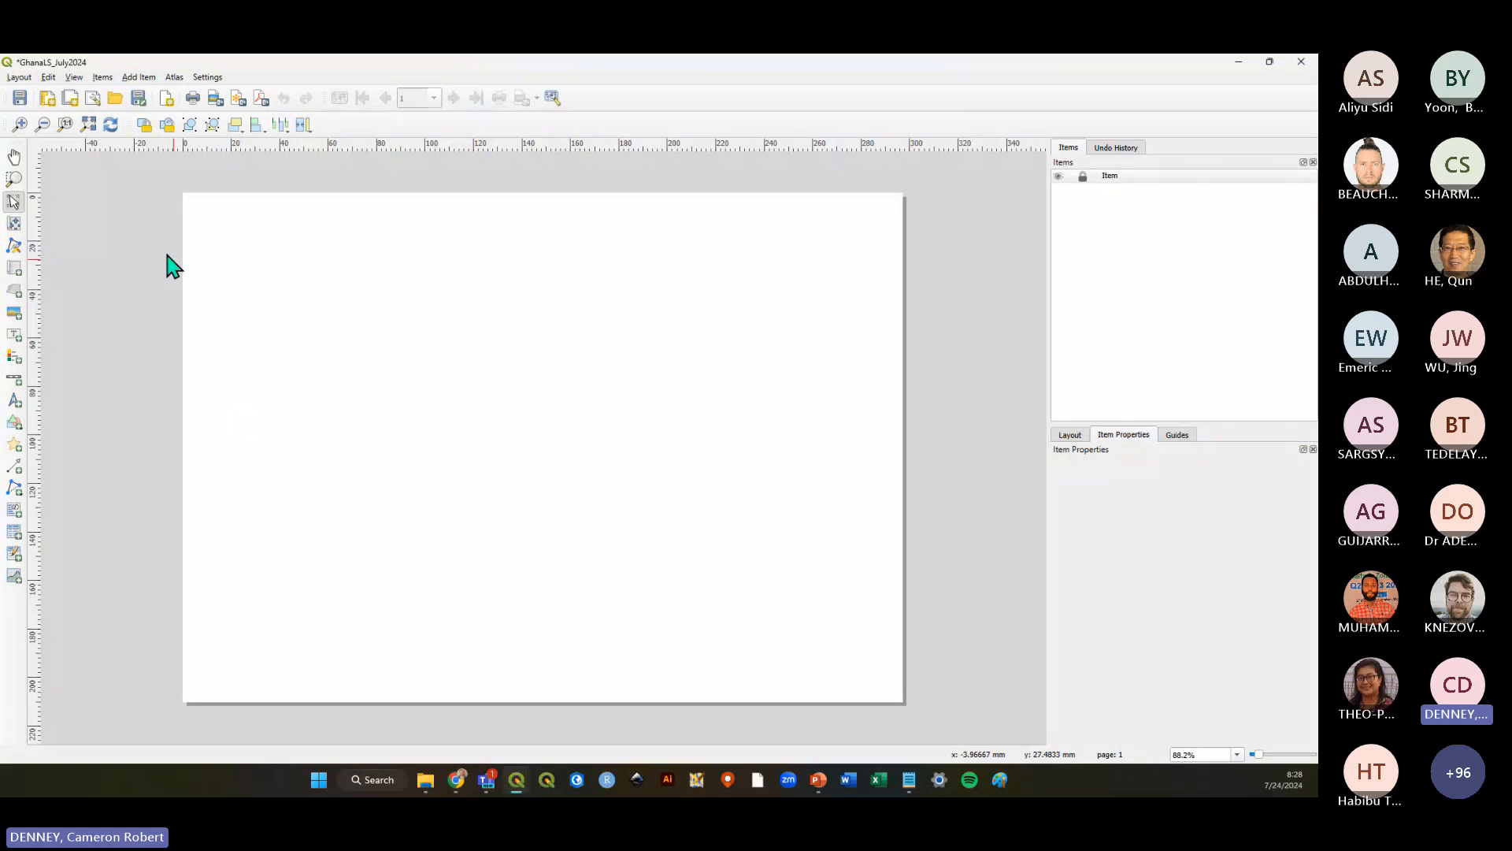
{"action": "left_click", "coordinate": [20, 97]}
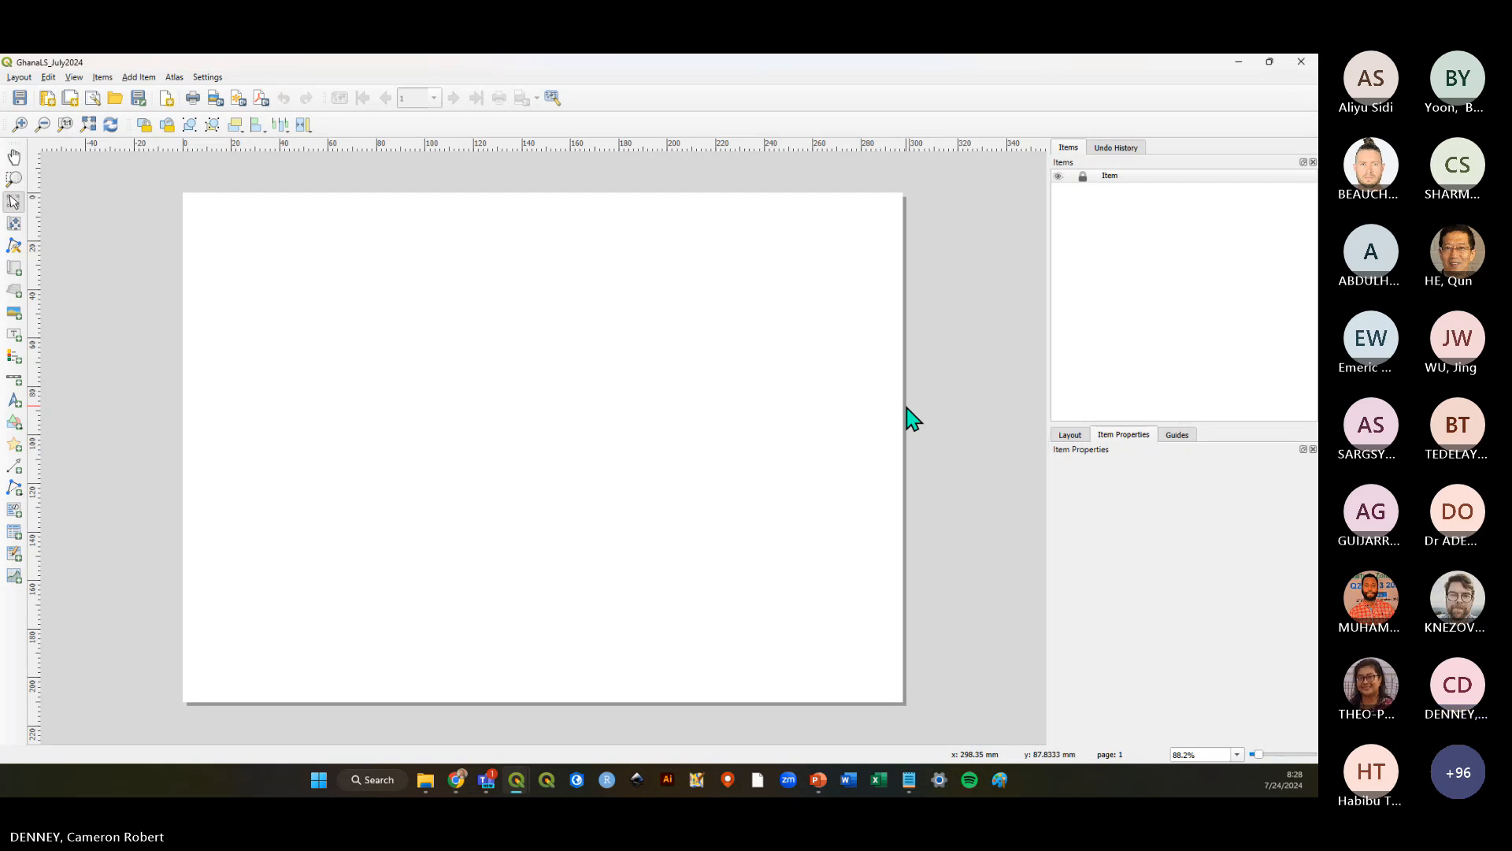
Show the layout page's size and orientation properties, and display the guide settings for page 1
{"action": "right_click", "coordinate": [503, 411]}
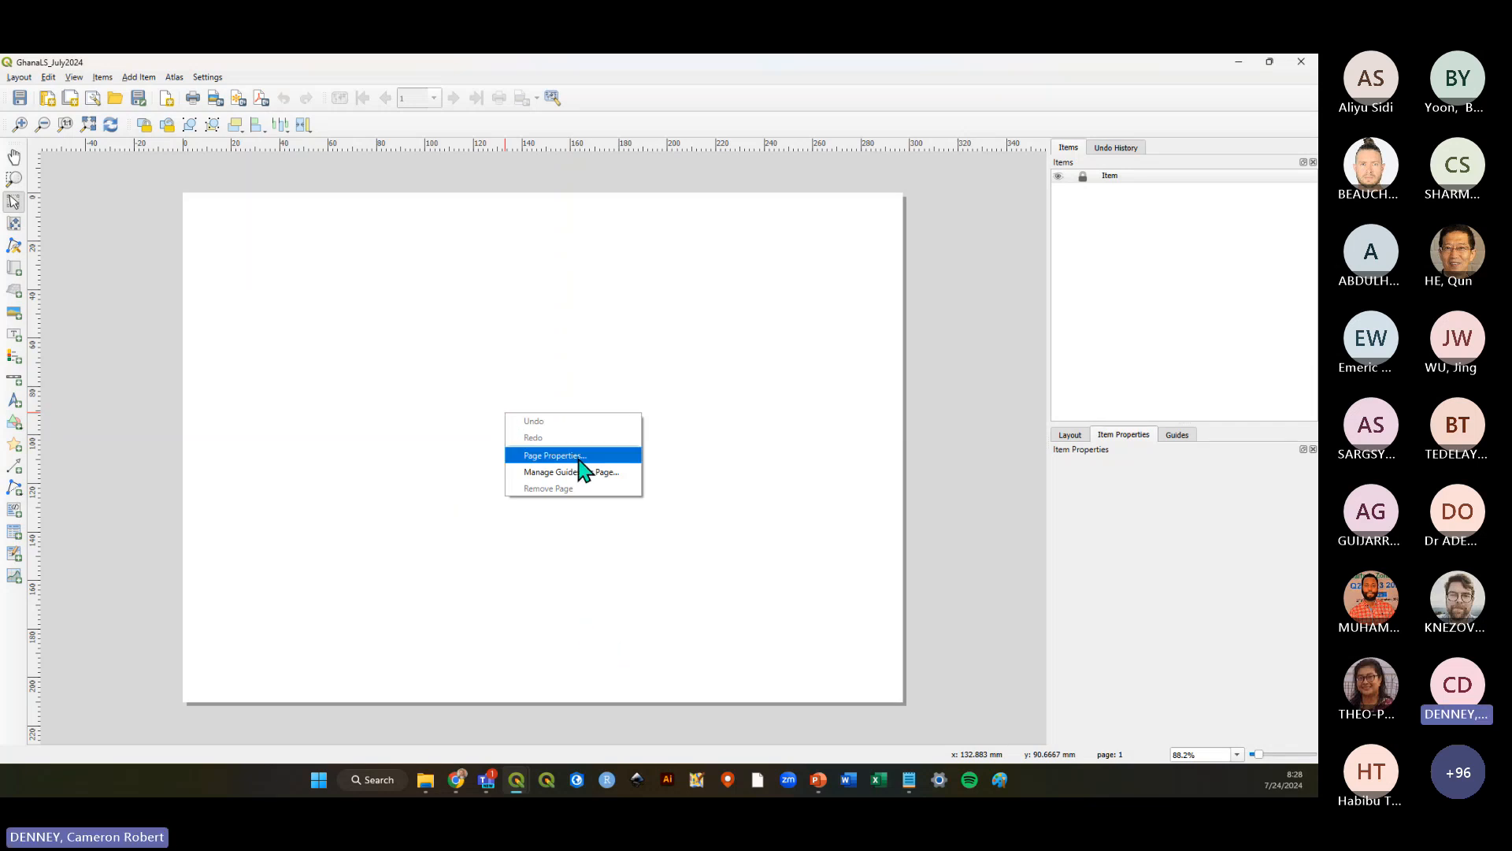
{"action": "left_click", "coordinate": [554, 456]}
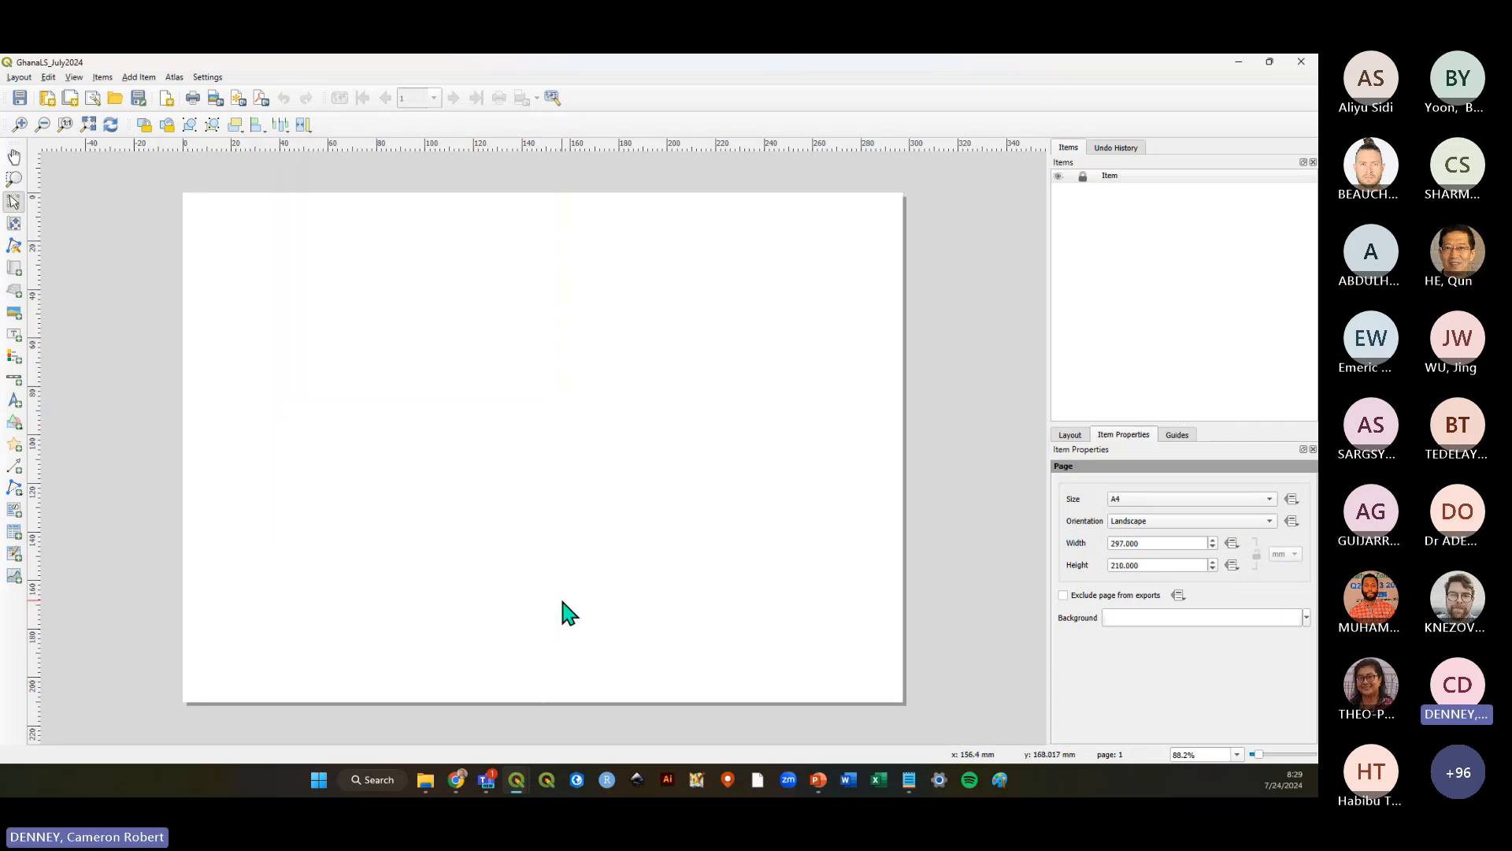
{"action": "left_click", "coordinate": [1177, 435]}
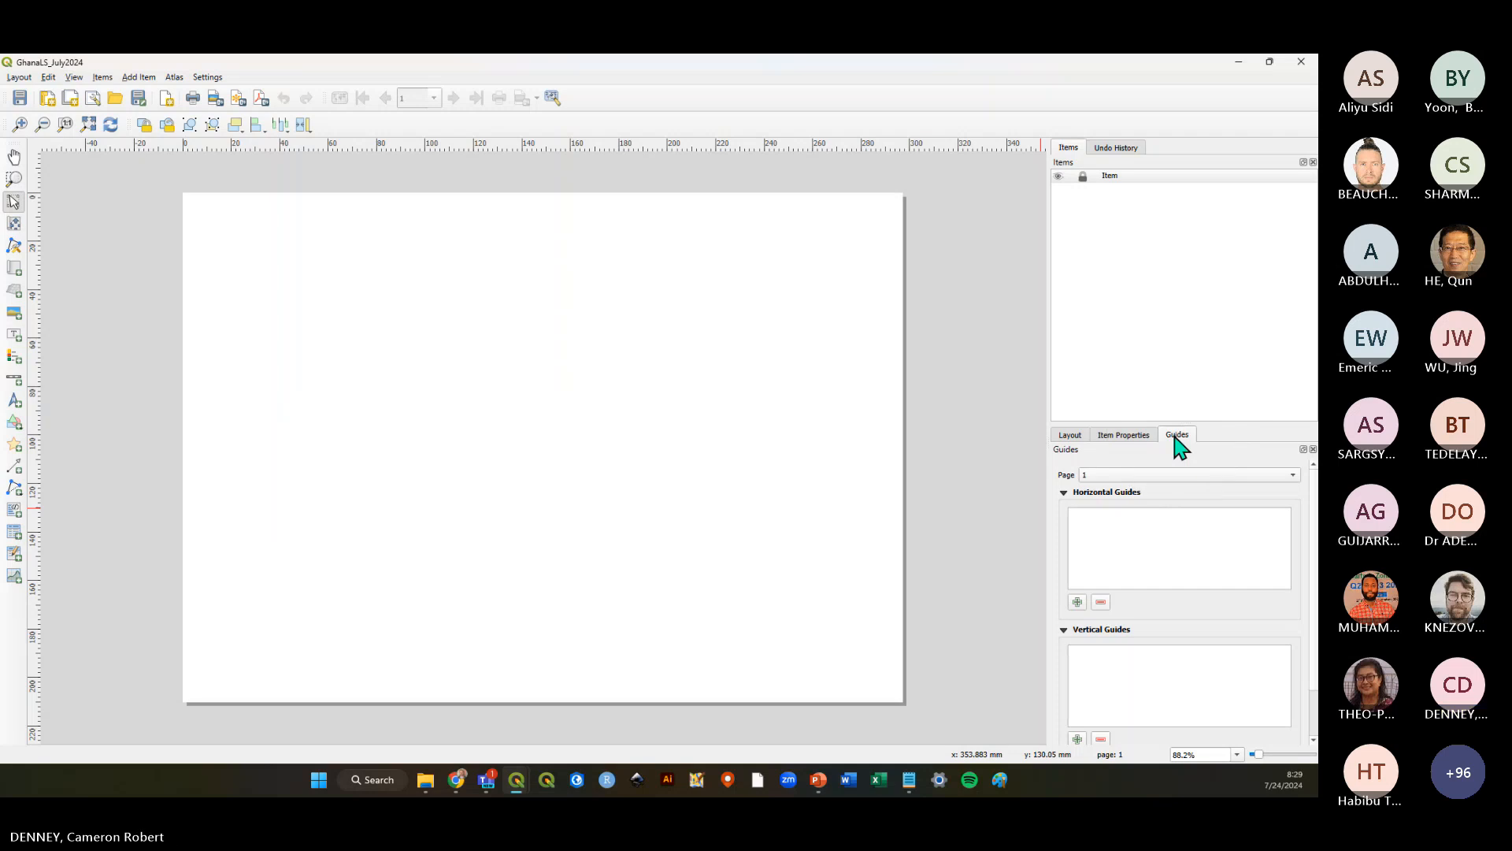
Check which panels are enabled in the layout window, including the Guides panel
{"action": "key", "text": "ctrl"}
{"action": "left_click", "coordinate": [74, 77]}
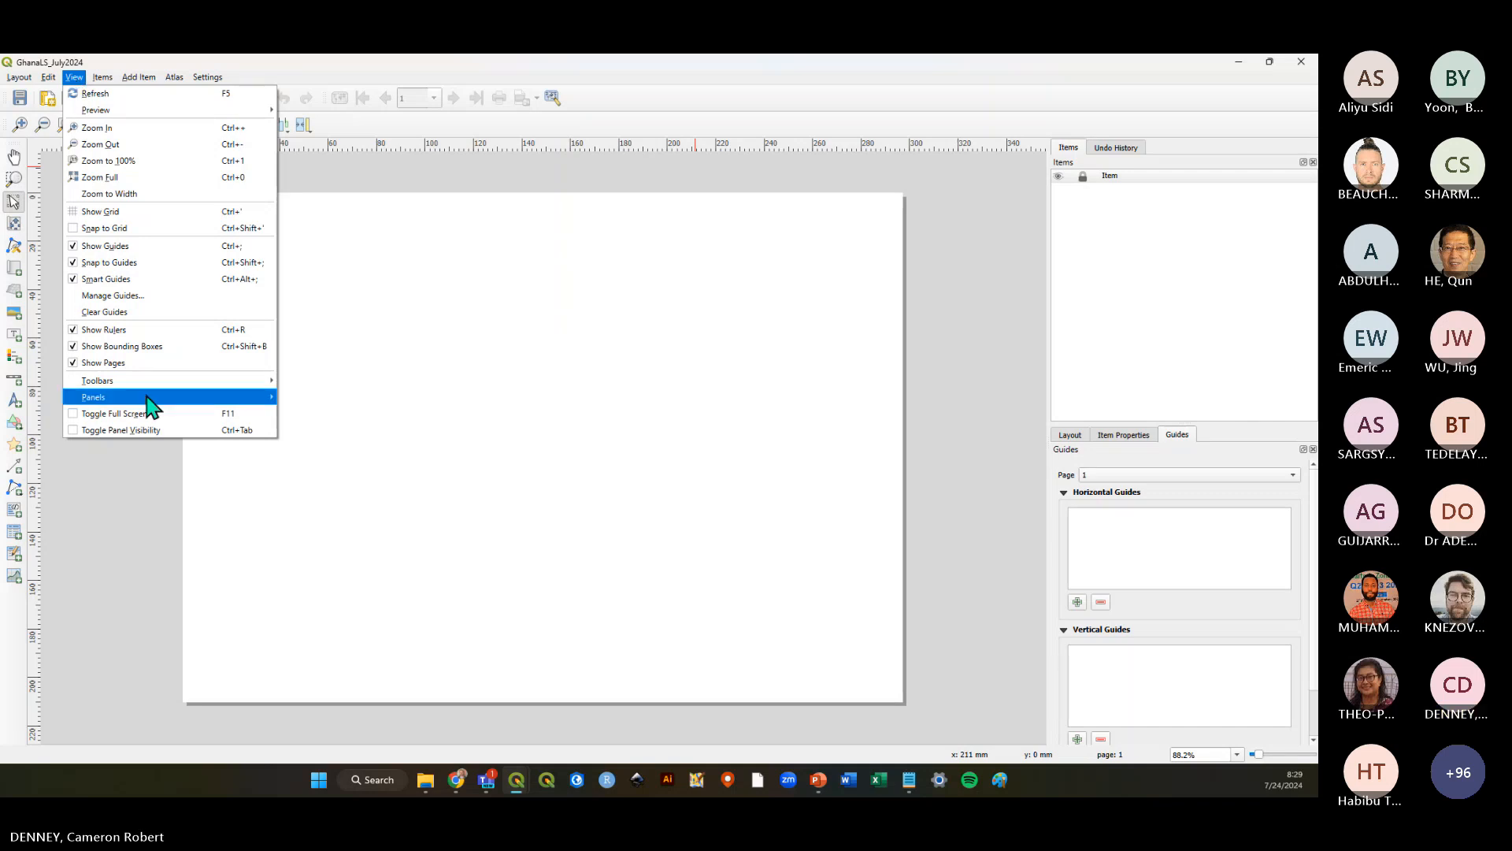
{"action": "mouse_move", "coordinate": [148, 399]}
{"action": "key", "text": "ctrl"}
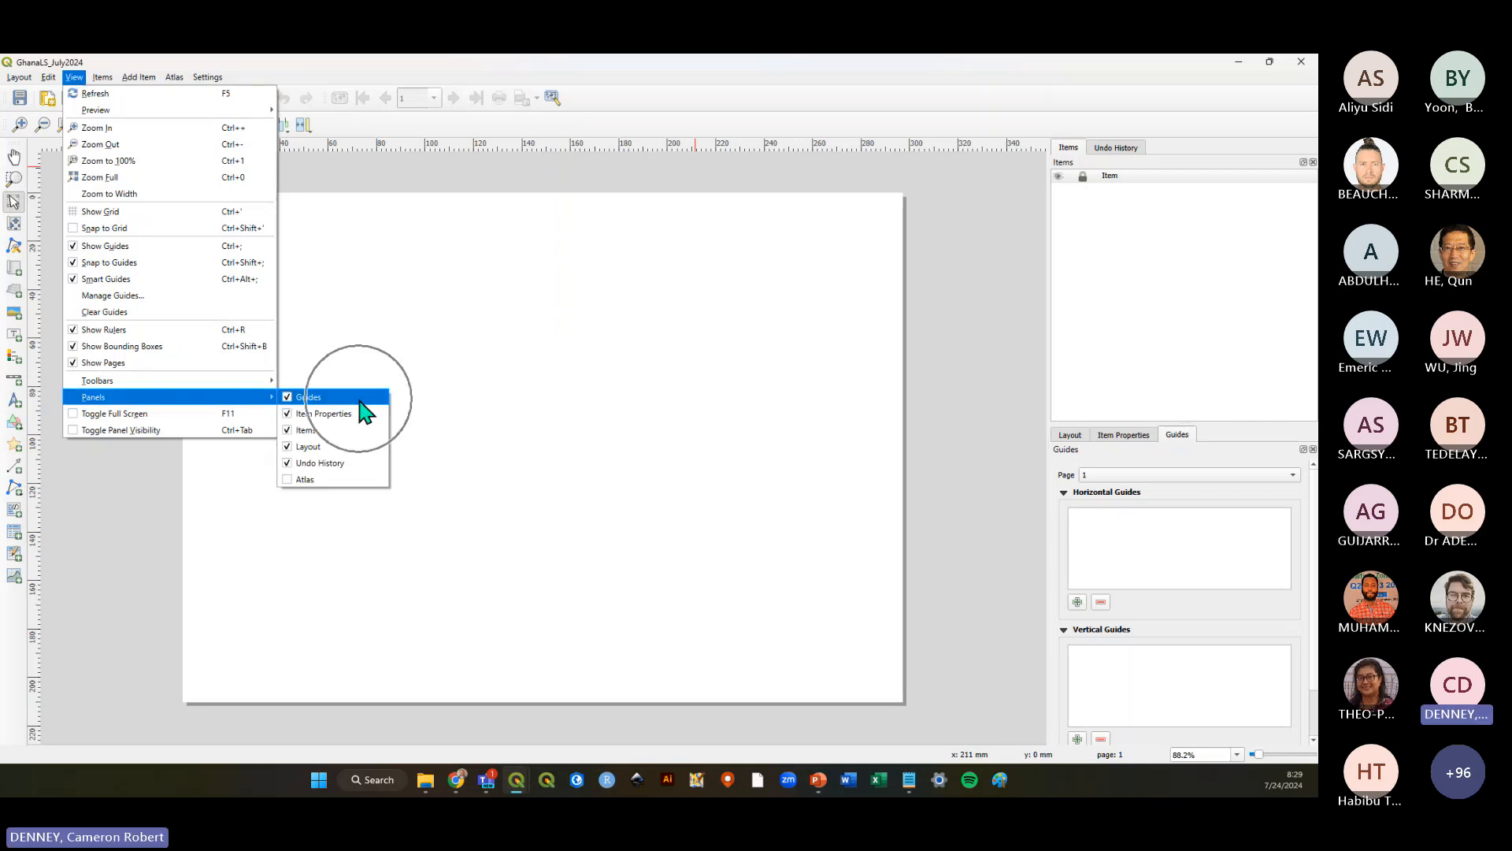
{"action": "key", "text": "ctrl"}
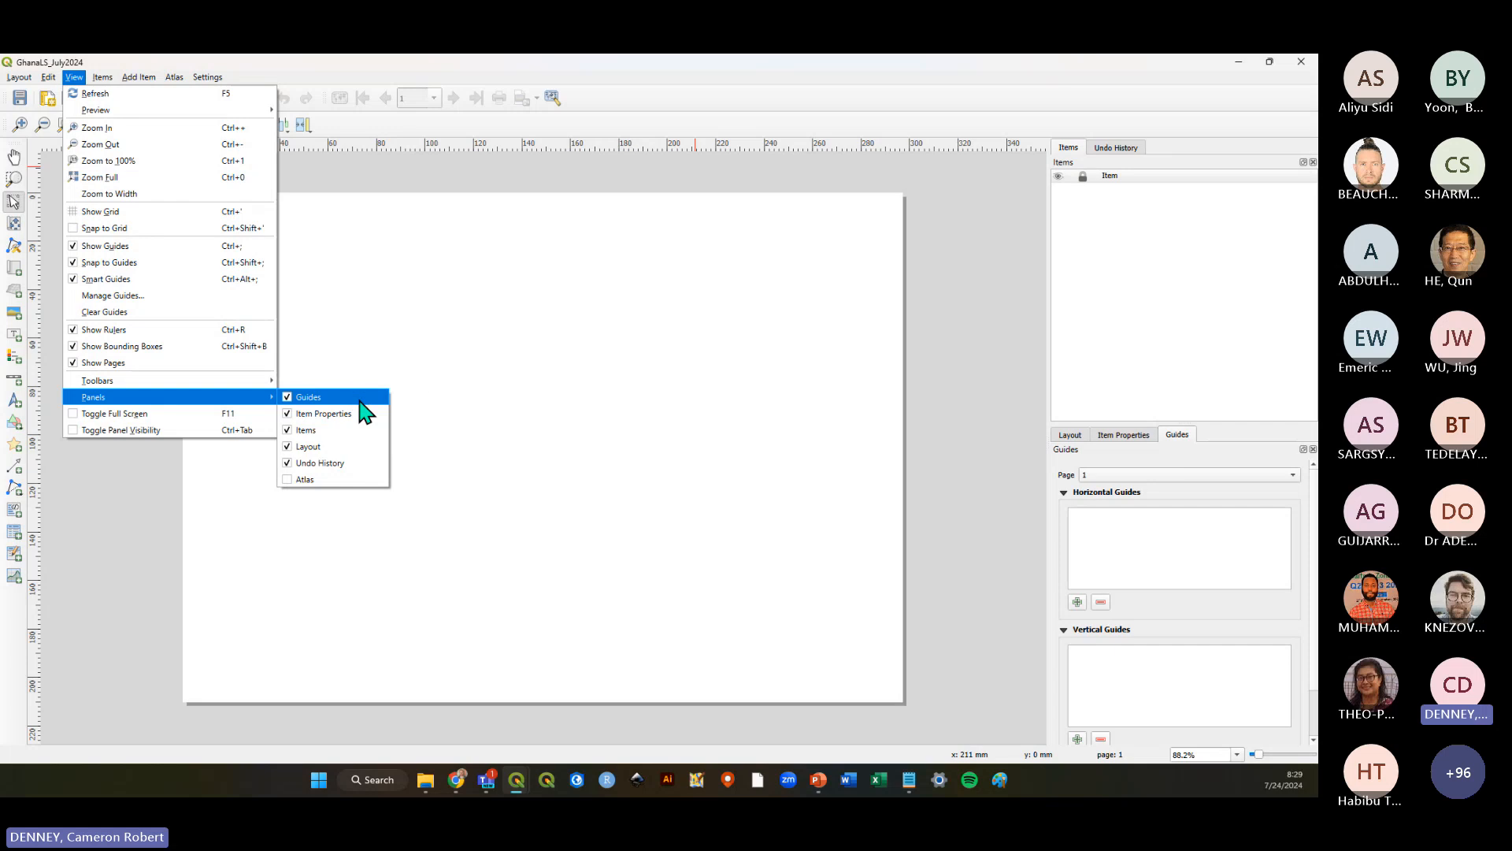
{"action": "key", "text": "ctrl"}
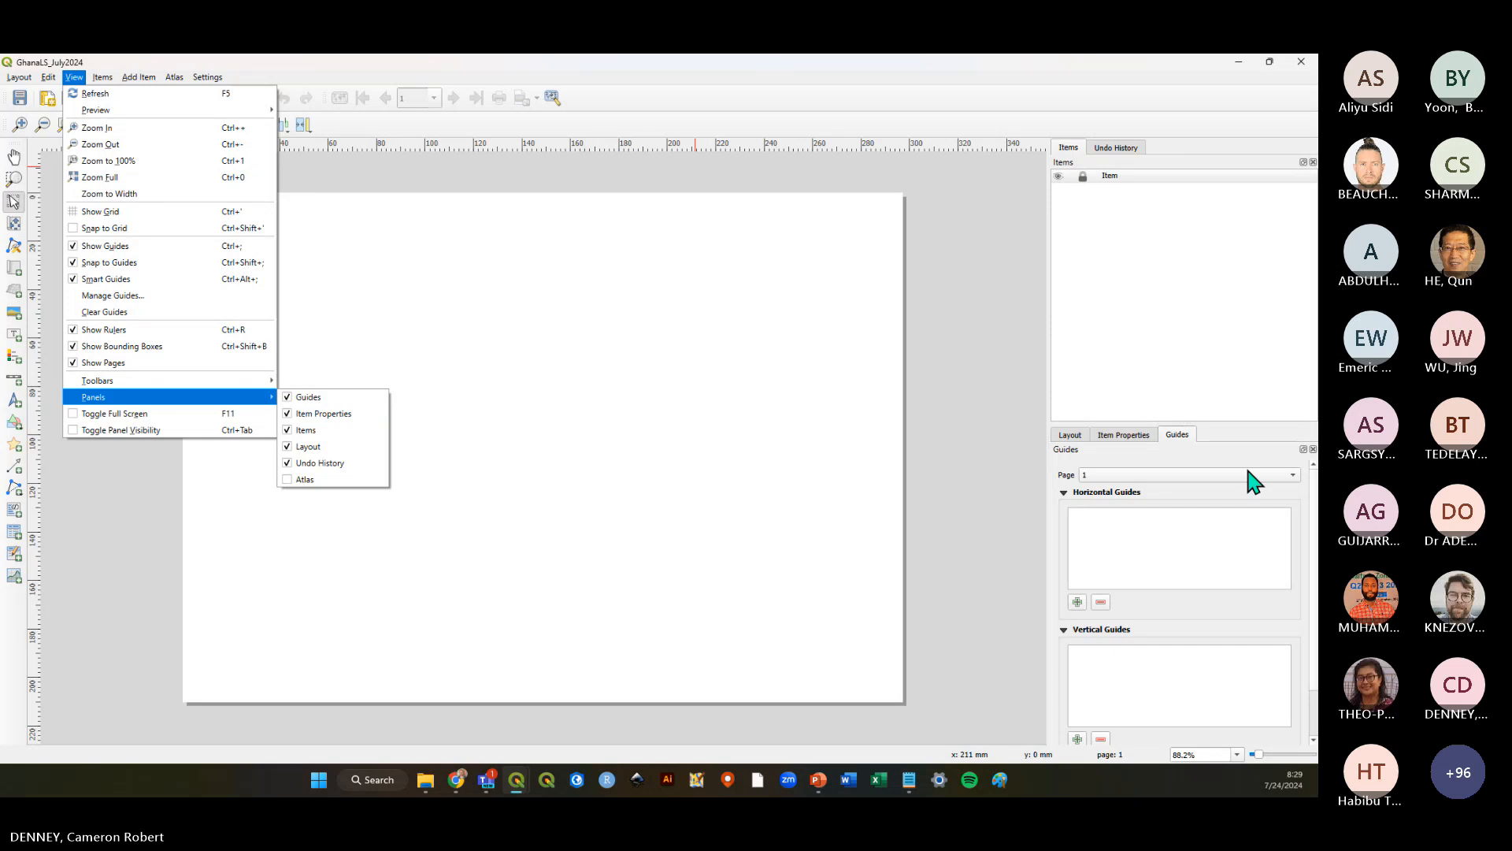
{"action": "left_click", "coordinate": [1179, 441]}
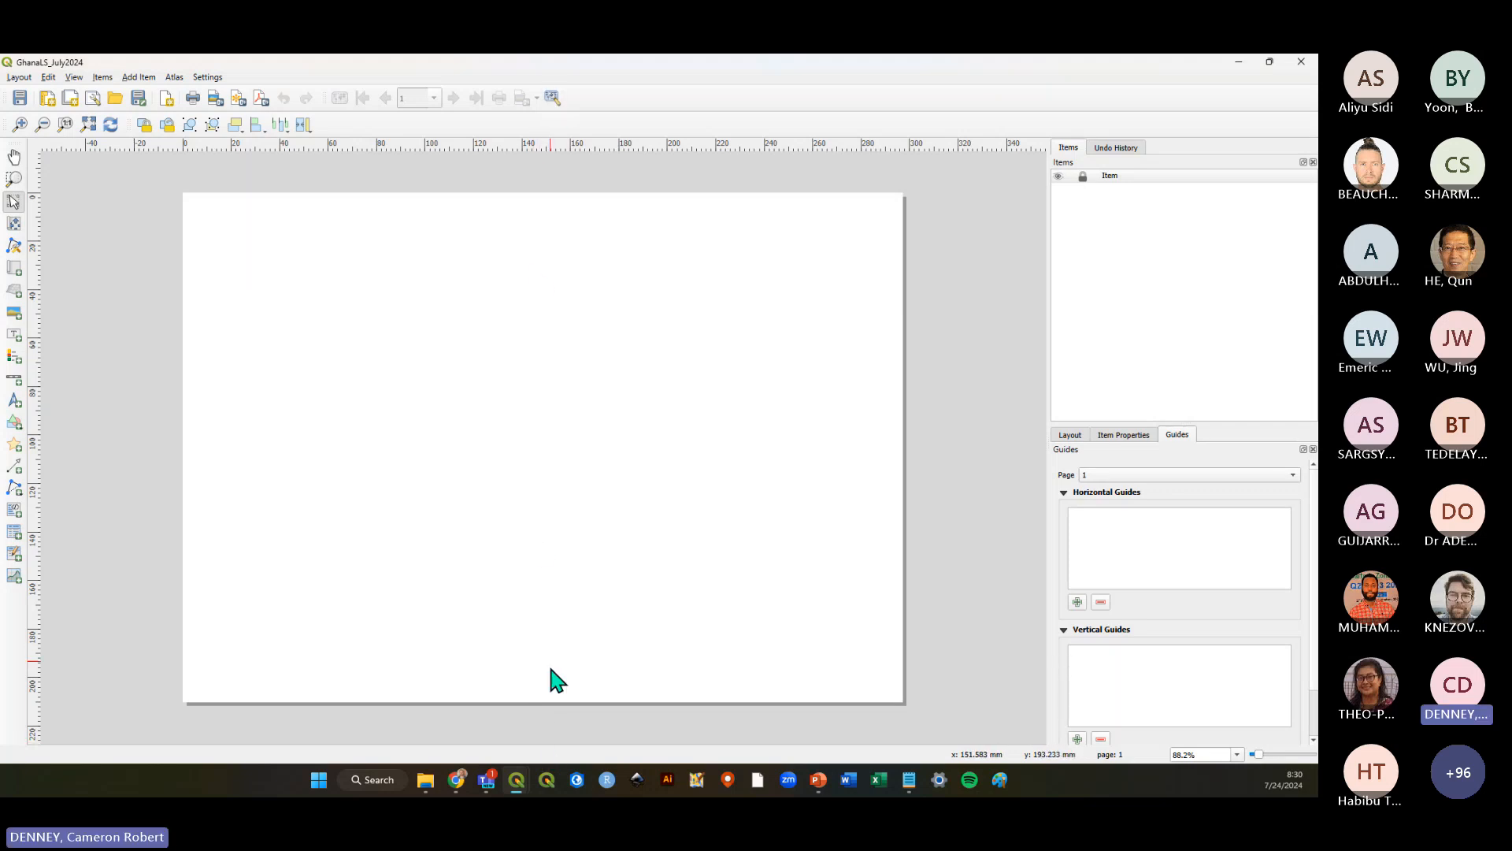
Add a vertical guide to page 1 and place it at 148 mm
{"action": "left_click", "coordinate": [1078, 739]}
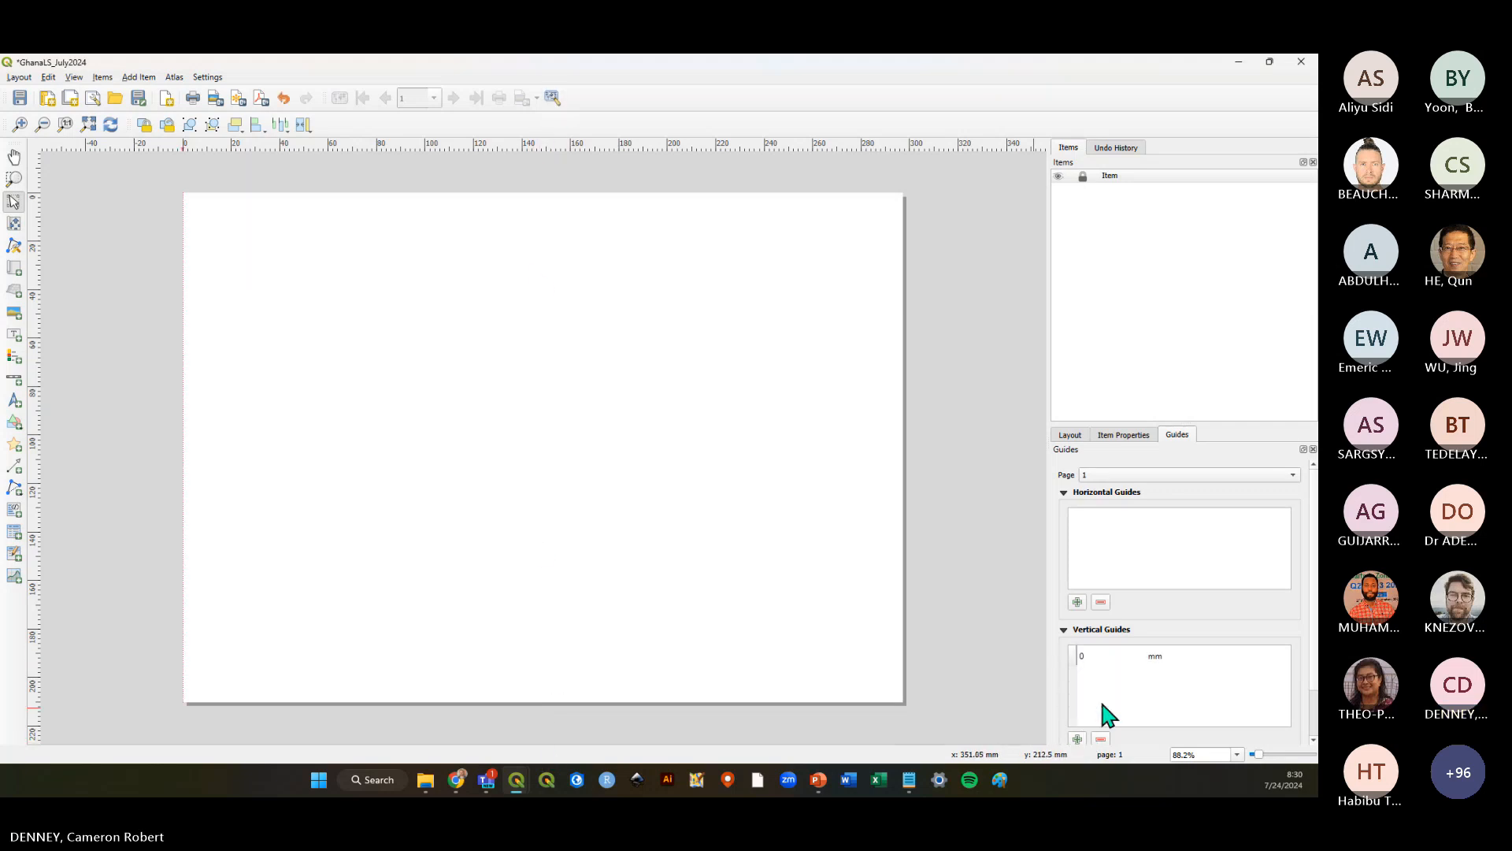
{"action": "double_click", "coordinate": [1095, 656]}
{"action": "left_click", "coordinate": [1123, 658]}
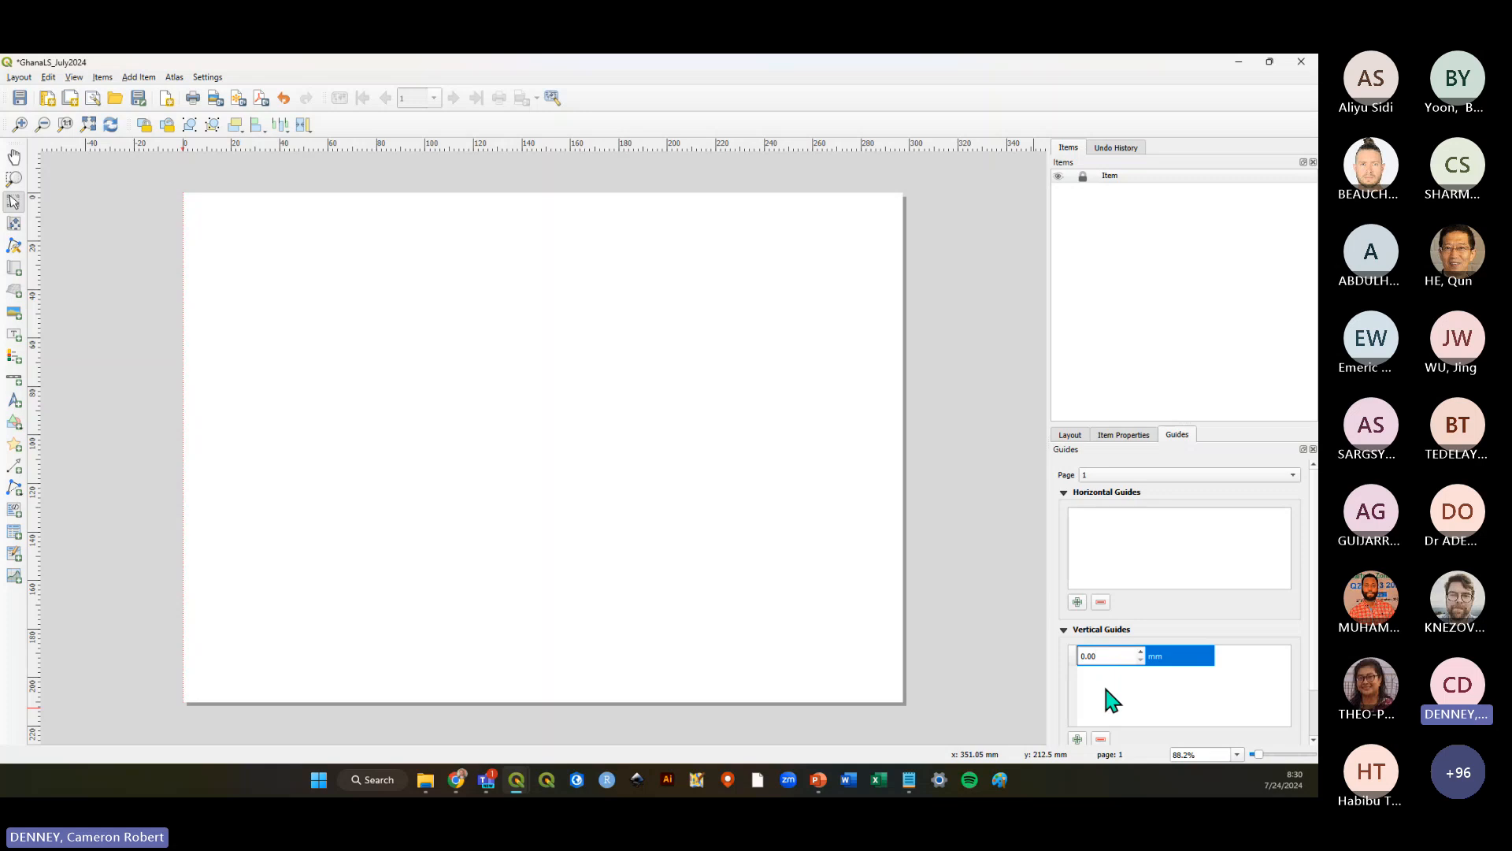
{"action": "scroll", "coordinate": [1104, 682], "scroll_direction": "down", "scroll_amount": 1}
{"action": "scroll", "coordinate": [1107, 651], "scroll_direction": "up", "scroll_amount": 1}
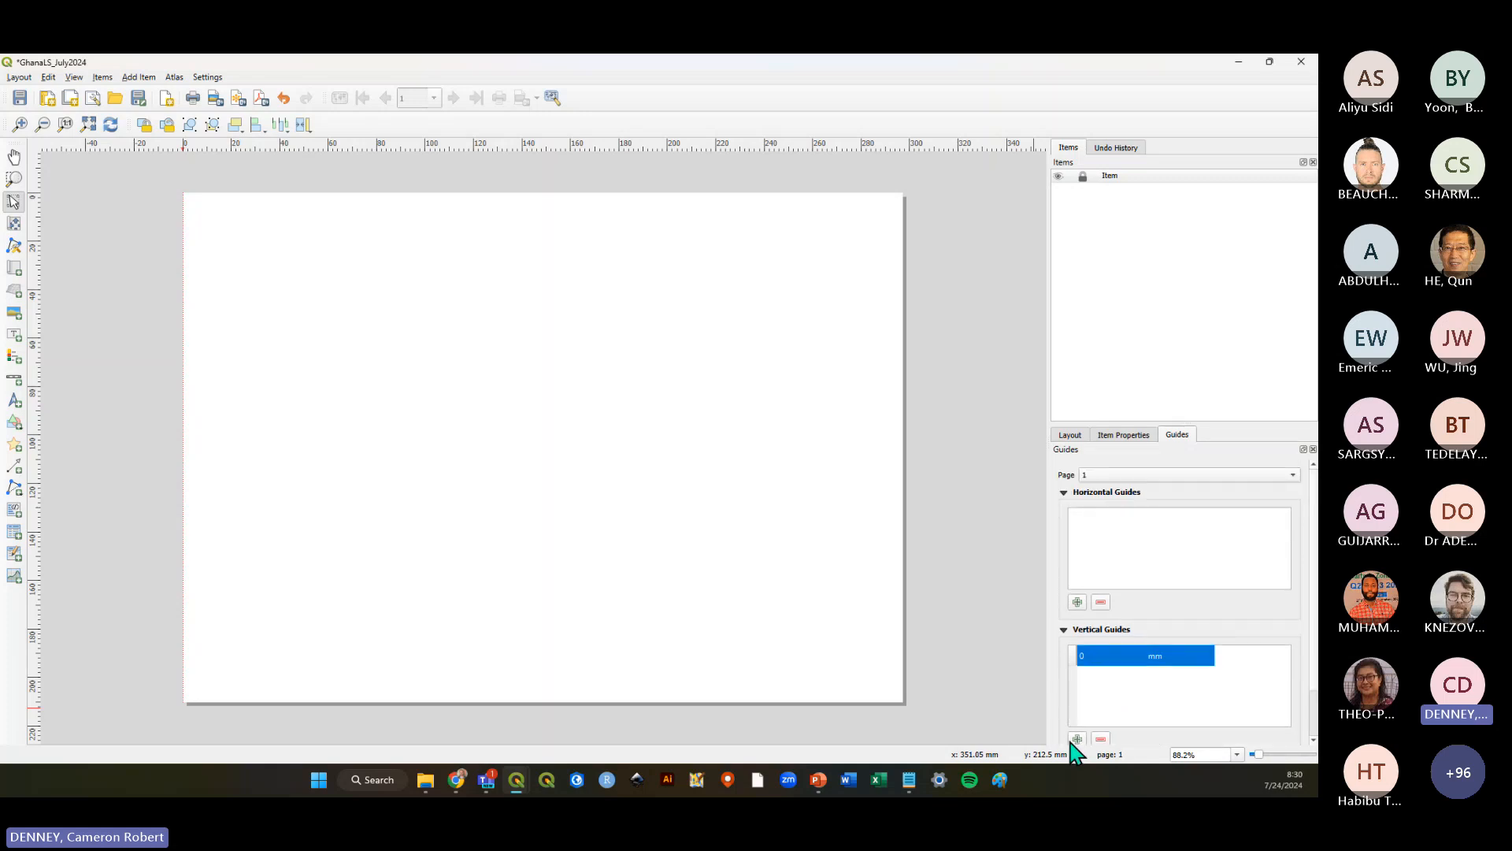
{"action": "double_click", "coordinate": [1101, 656]}
{"action": "type", "text": "148"}
{"action": "key", "text": "Return"}
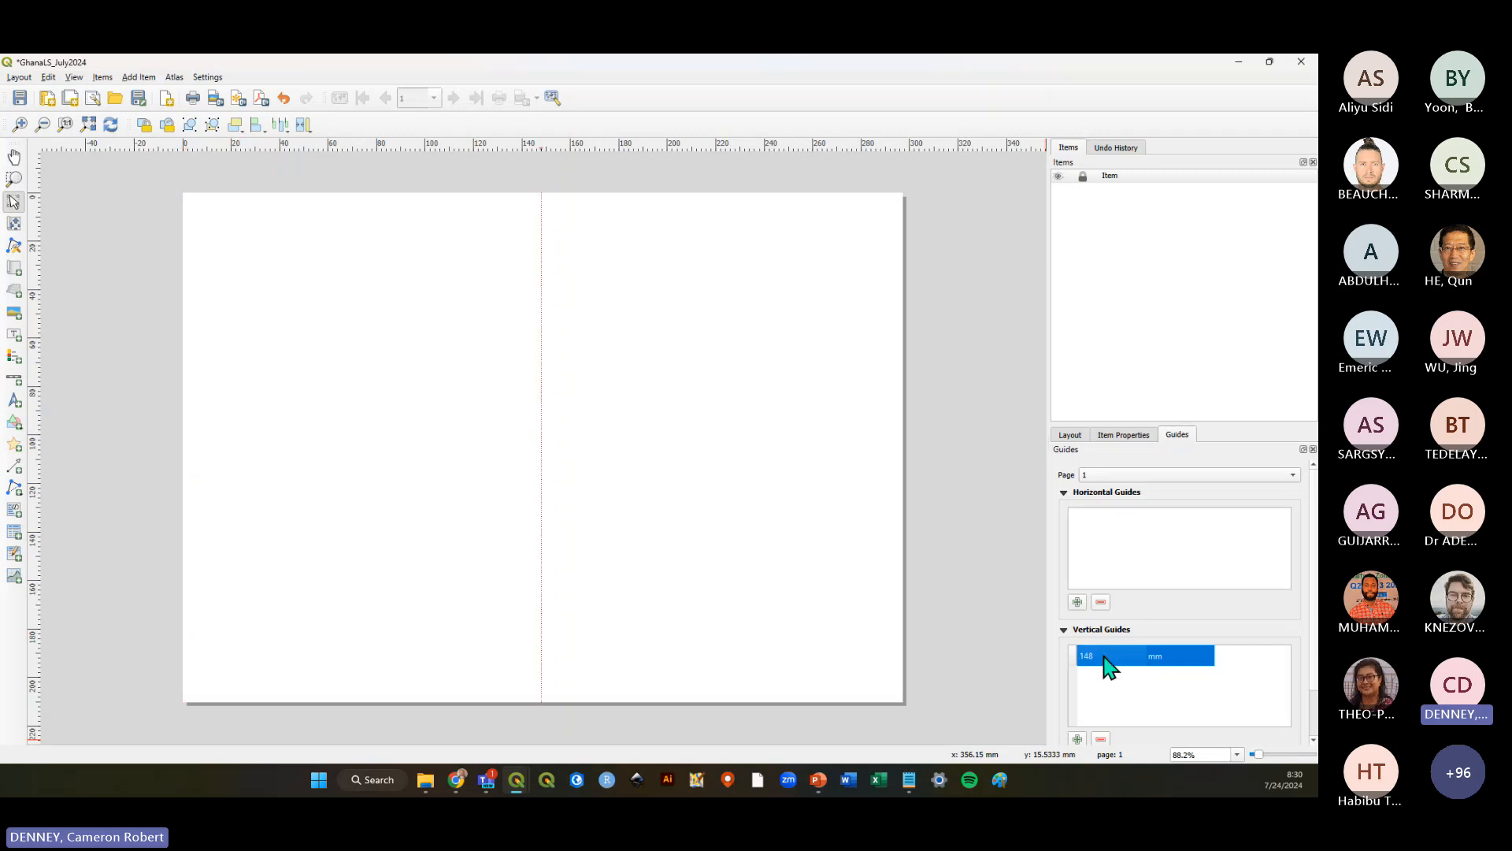
Set the vertical guide's position to 148.5 mm and save the project from the layout
{"action": "double_click", "coordinate": [1104, 657]}
{"action": "left_click", "coordinate": [1123, 655]}
{"action": "mouse_move", "coordinate": [1096, 656]}
{"action": "left_mouse_down"}
{"action": "mouse_move", "coordinate": [1133, 652]}
{"action": "mouse_move", "coordinate": [1077, 658]}
{"action": "left_mouse_up"}
{"action": "type", "text": "5"}
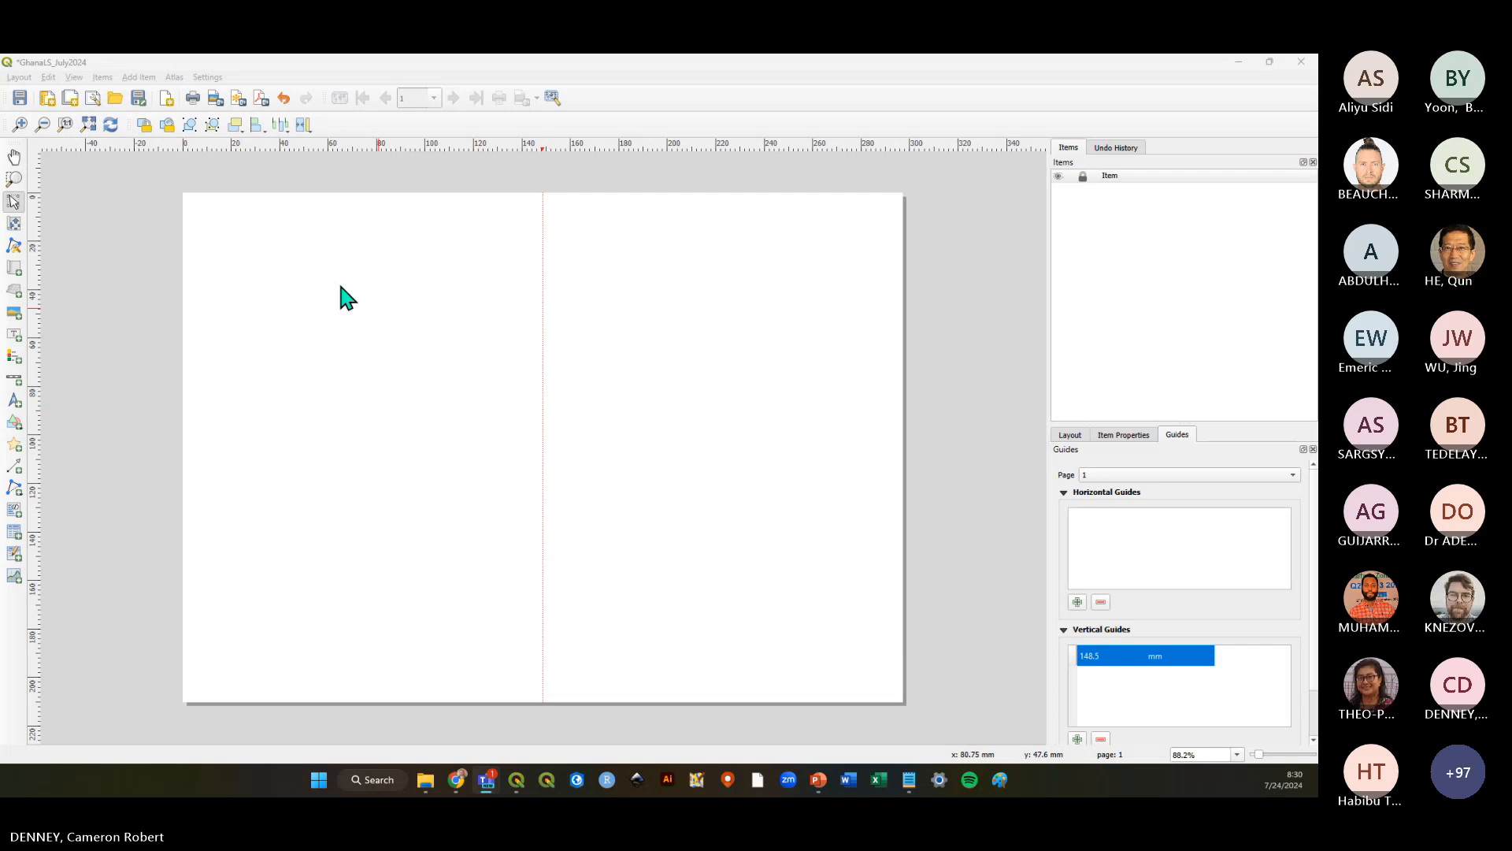
{"action": "left_click", "coordinate": [20, 98]}
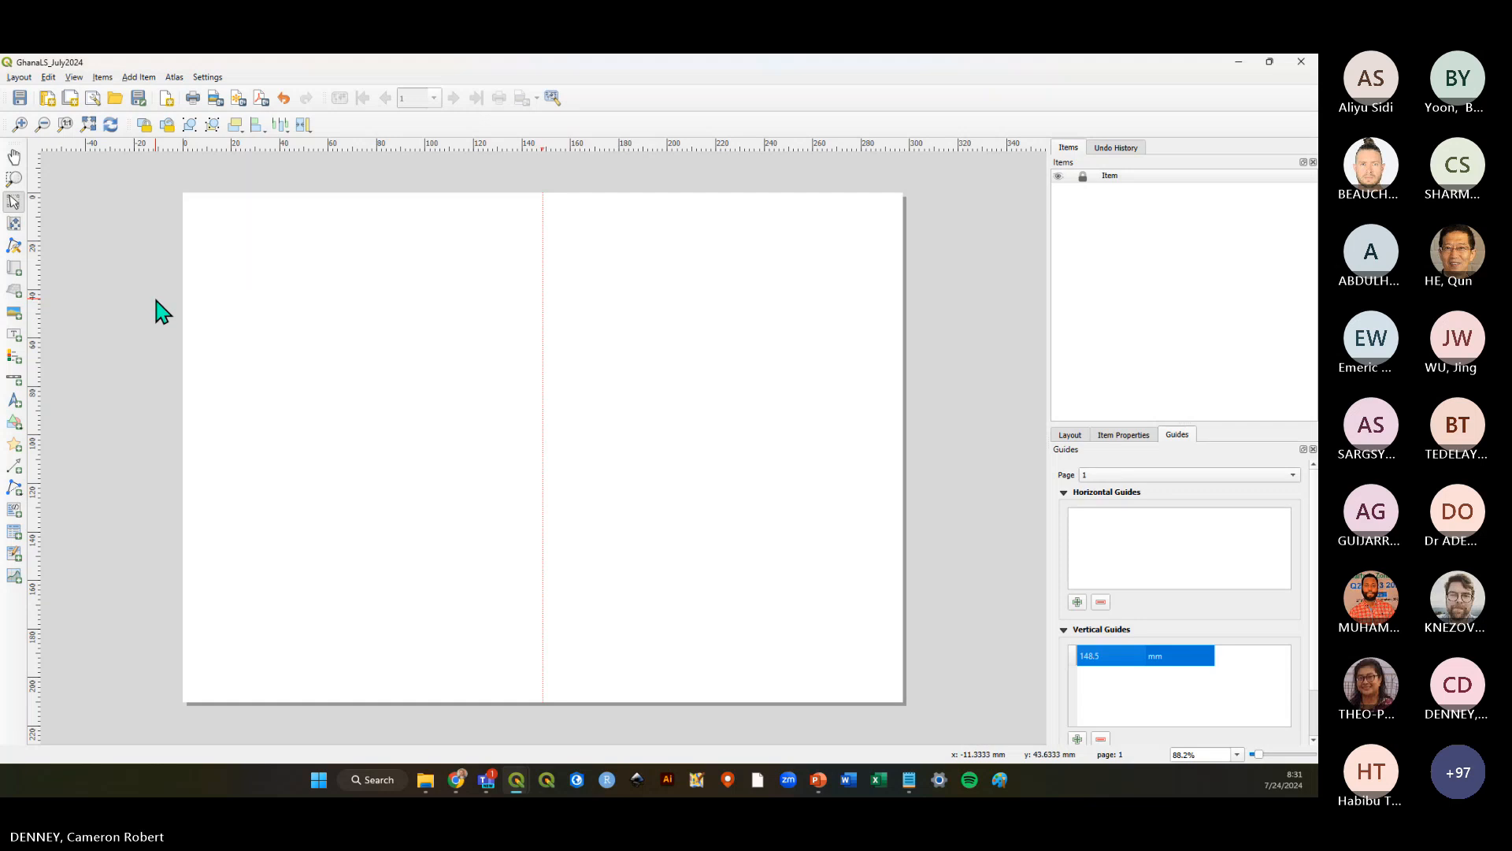
Add a 148.5 × 210 mm map to the layout, filling the page's left half up to the vertical guide
{"action": "key", "text": "alt+Tab"}
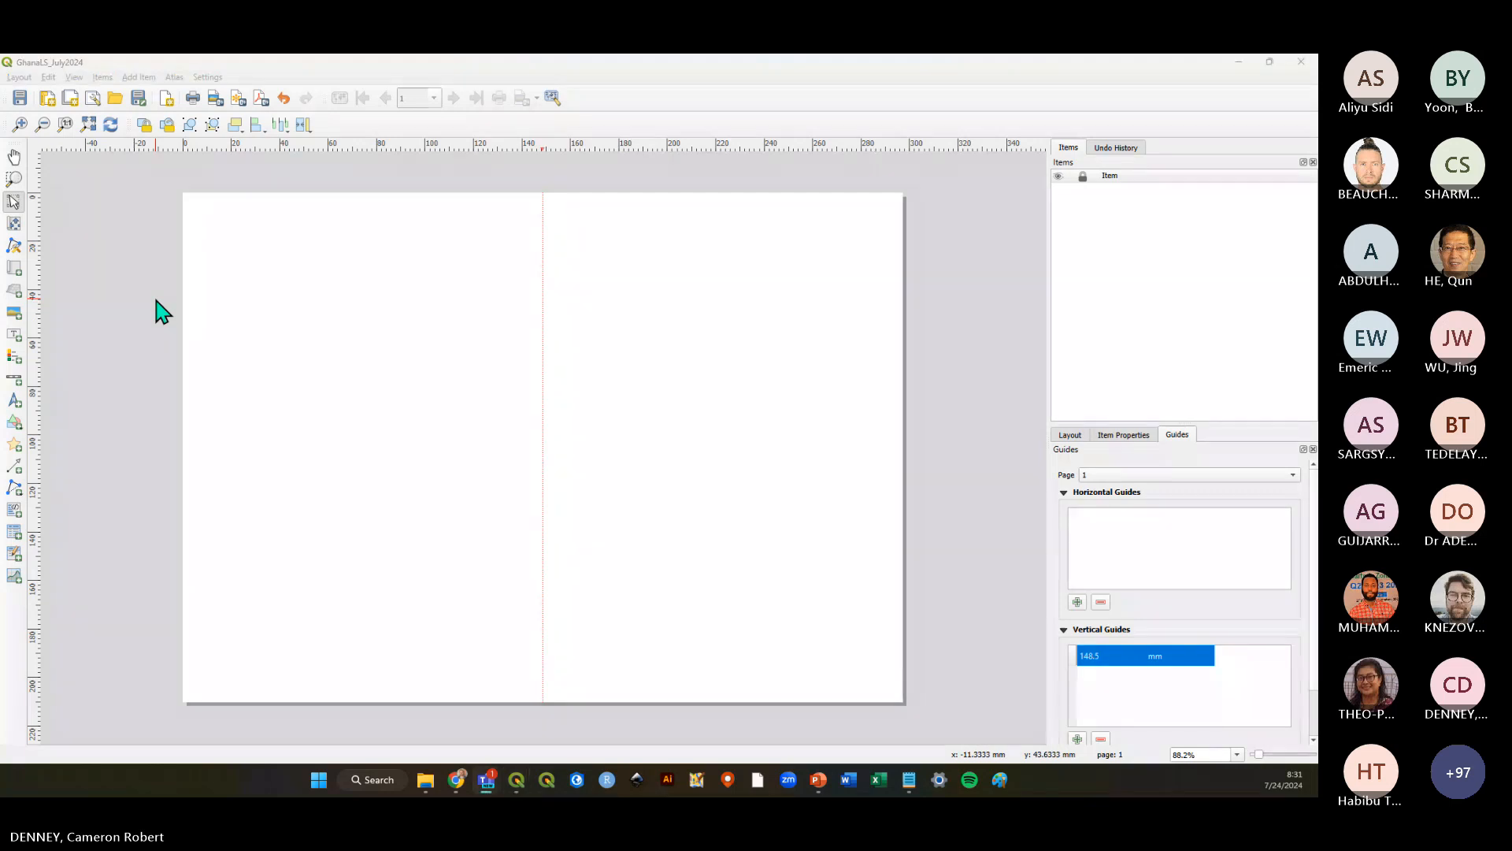
{"action": "left_click", "coordinate": [319, 67]}
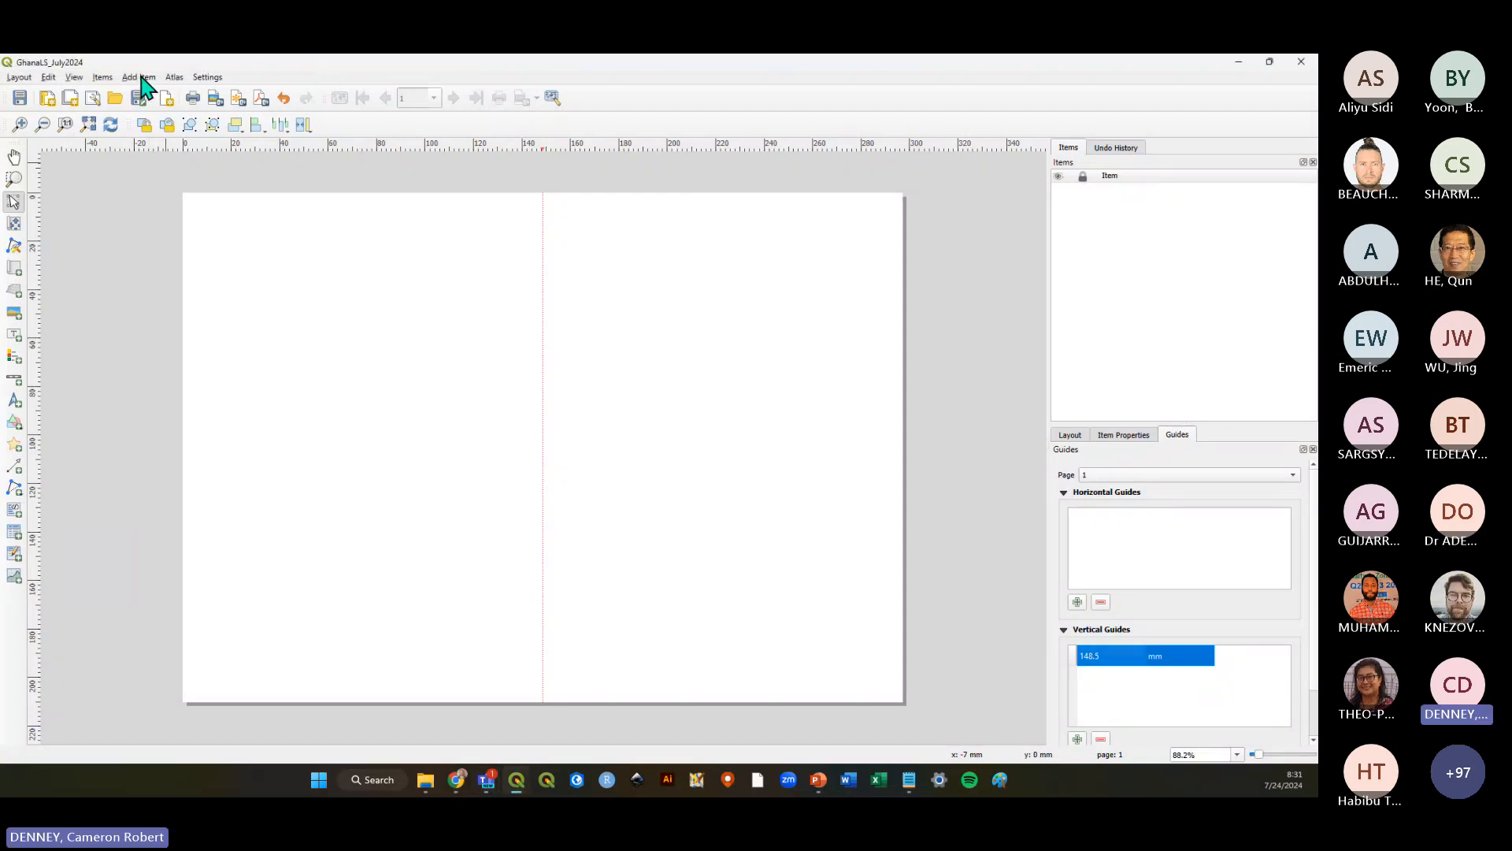
{"action": "left_click", "coordinate": [141, 77]}
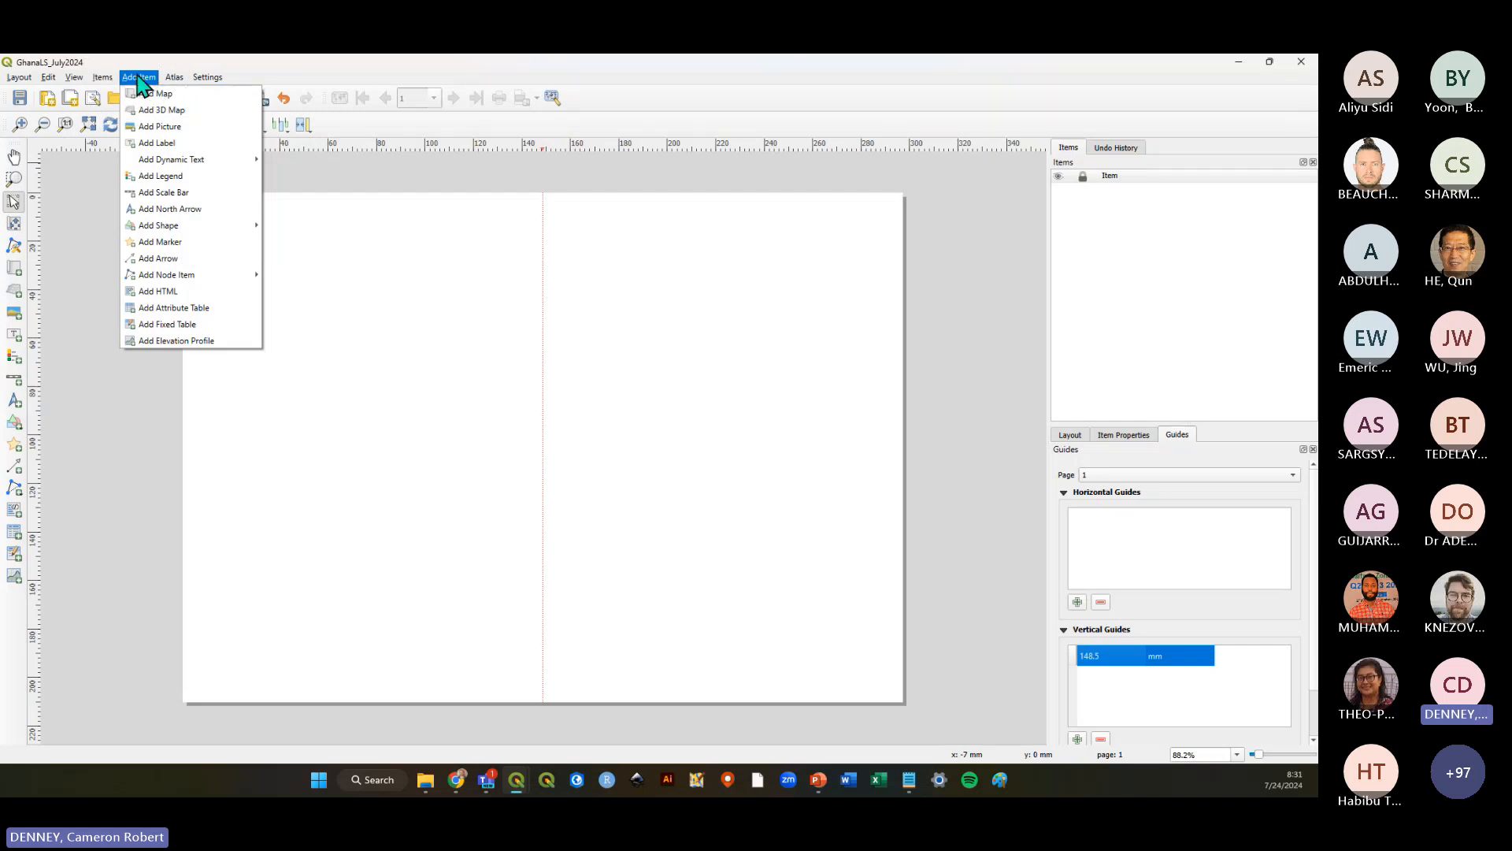
{"action": "left_click", "coordinate": [156, 93]}
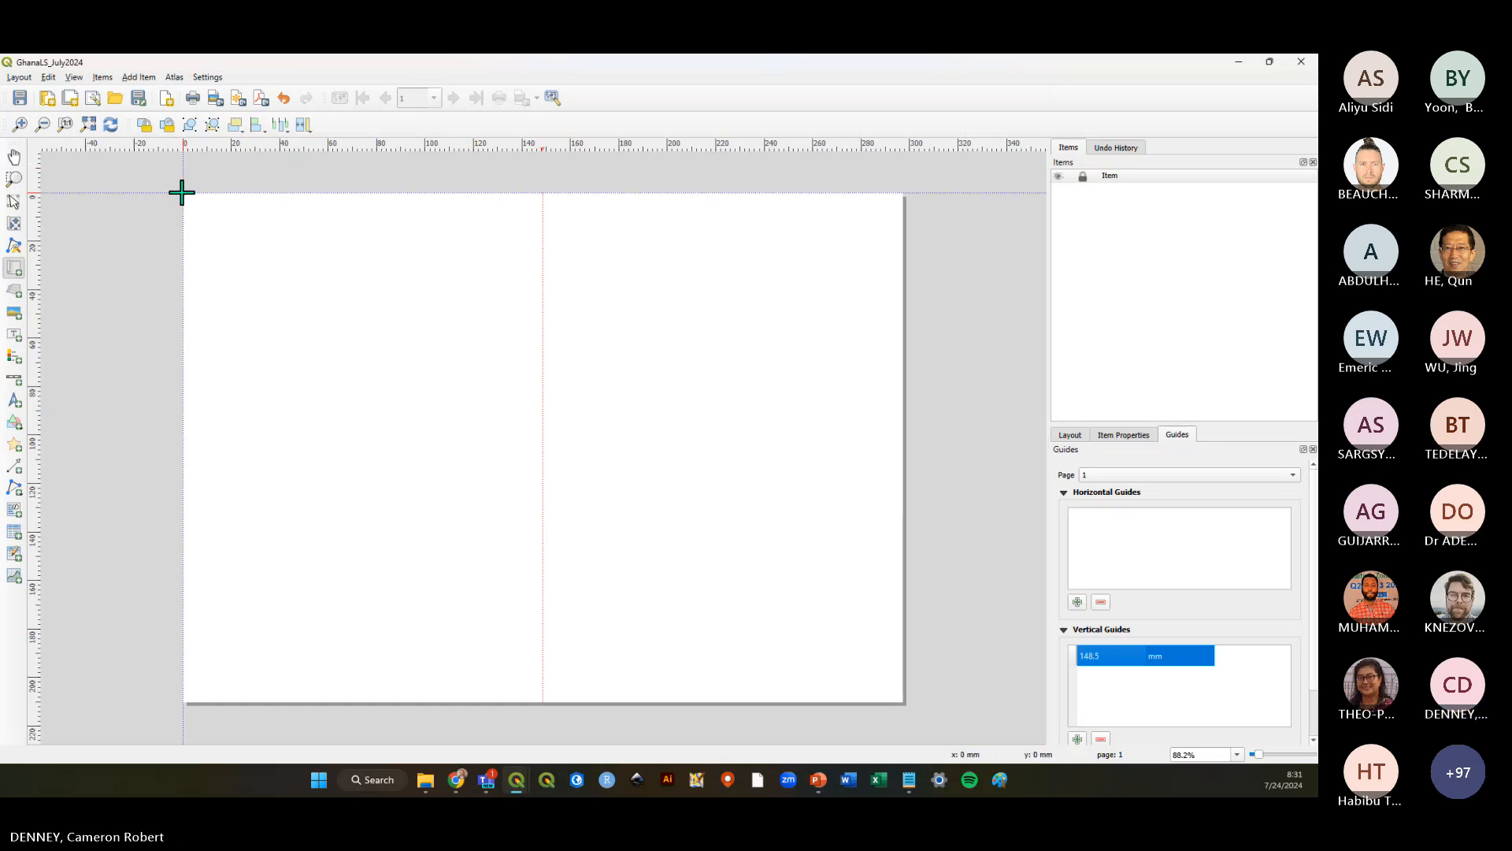
{"action": "left_click_drag", "start_coordinate": [182, 193], "coordinate": [542, 701]}
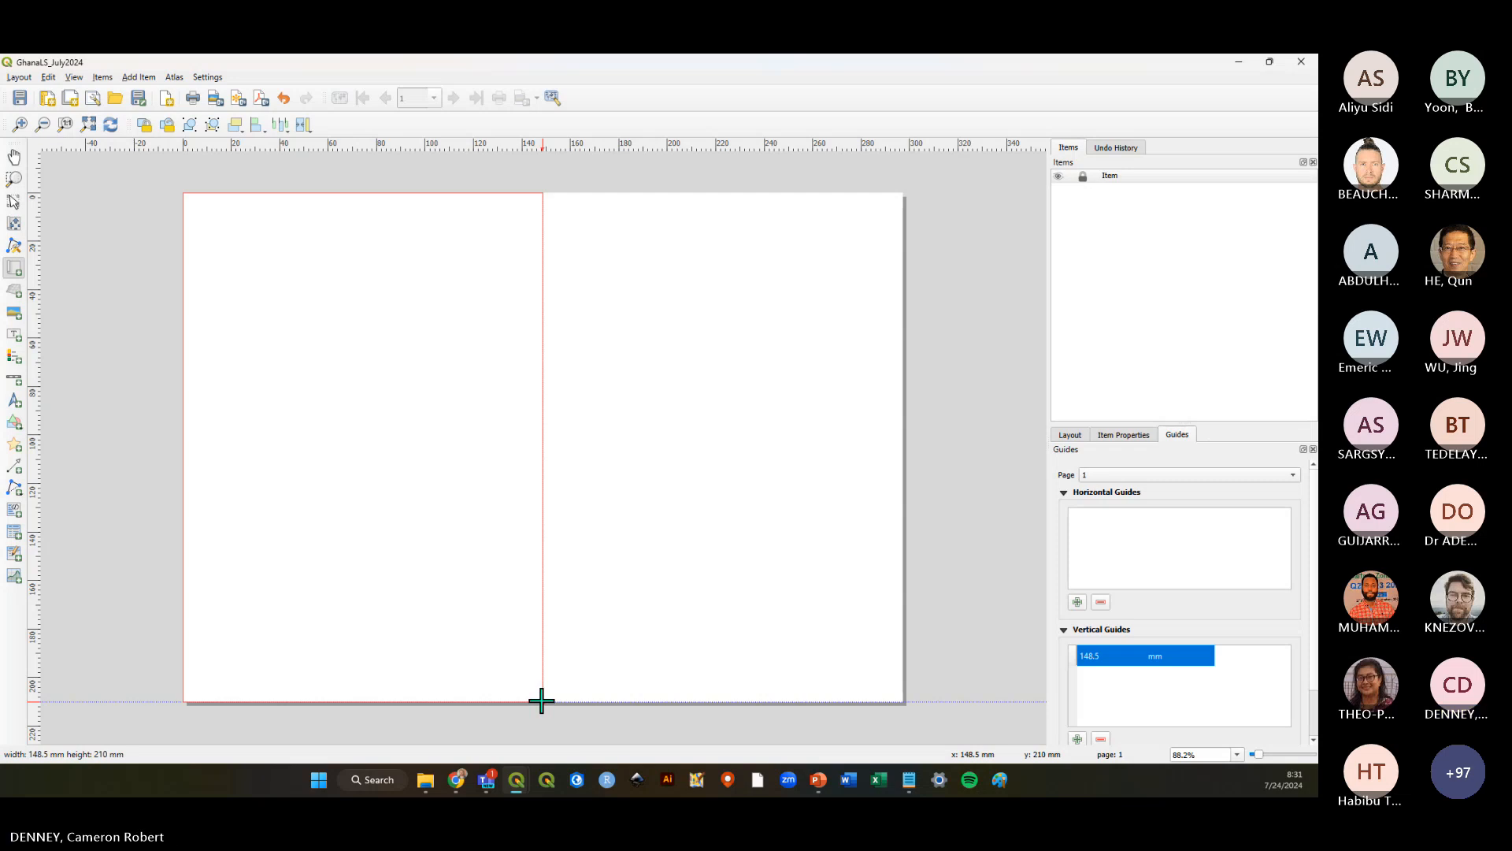
{"action": "left_click_drag", "start_coordinate": [541, 701], "coordinate": [542, 701]}
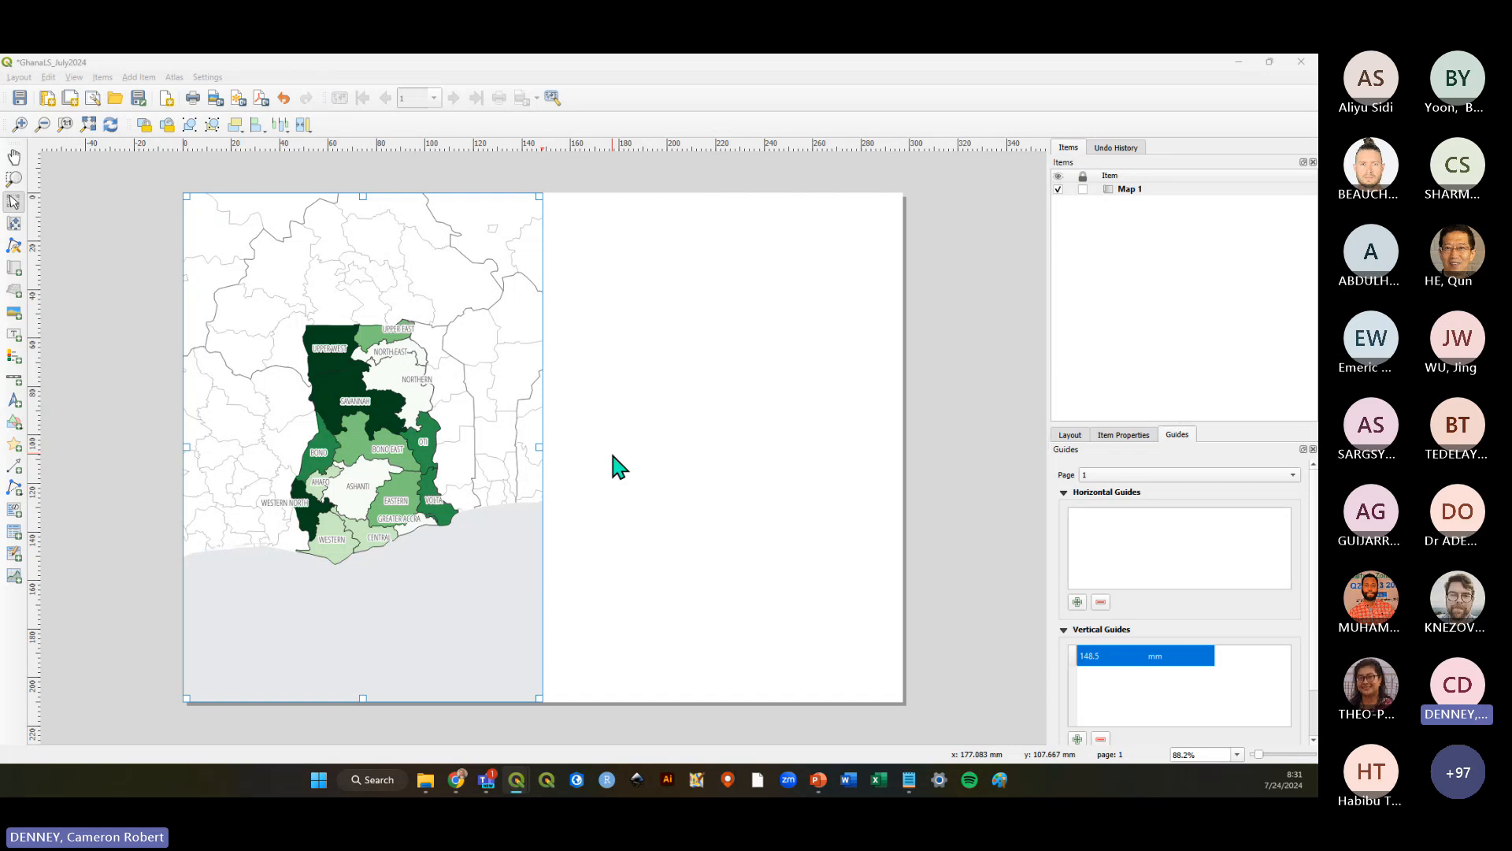
Show Ghana_Admin1_Regions instead of GhanaRegions_HealthFacilitiesperPopulation in the main map window, and refresh the layout map
{"action": "key", "text": "alt+Tab"}
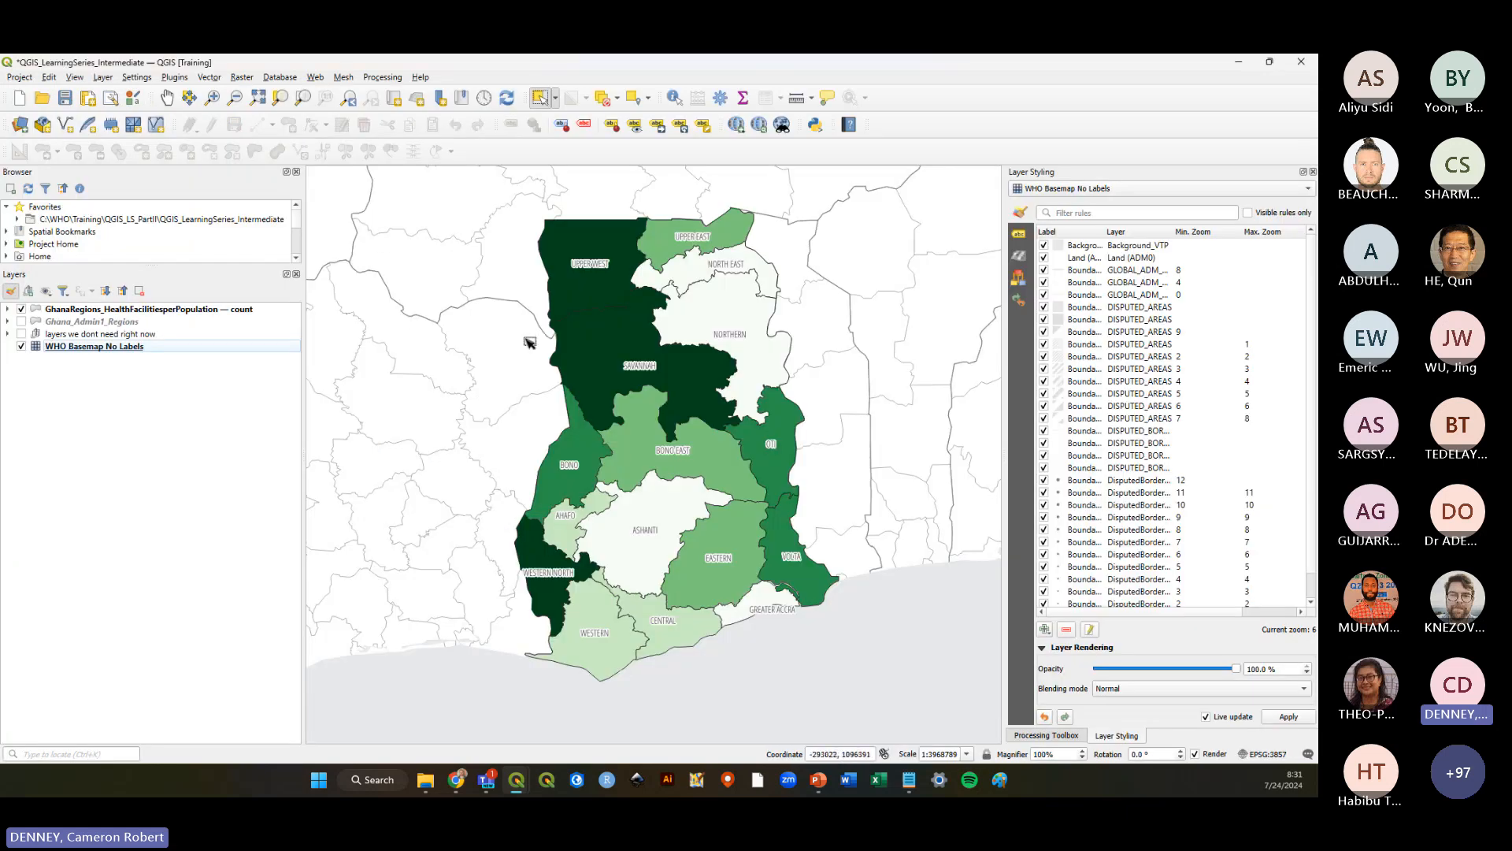
{"action": "left_click", "coordinate": [98, 309]}
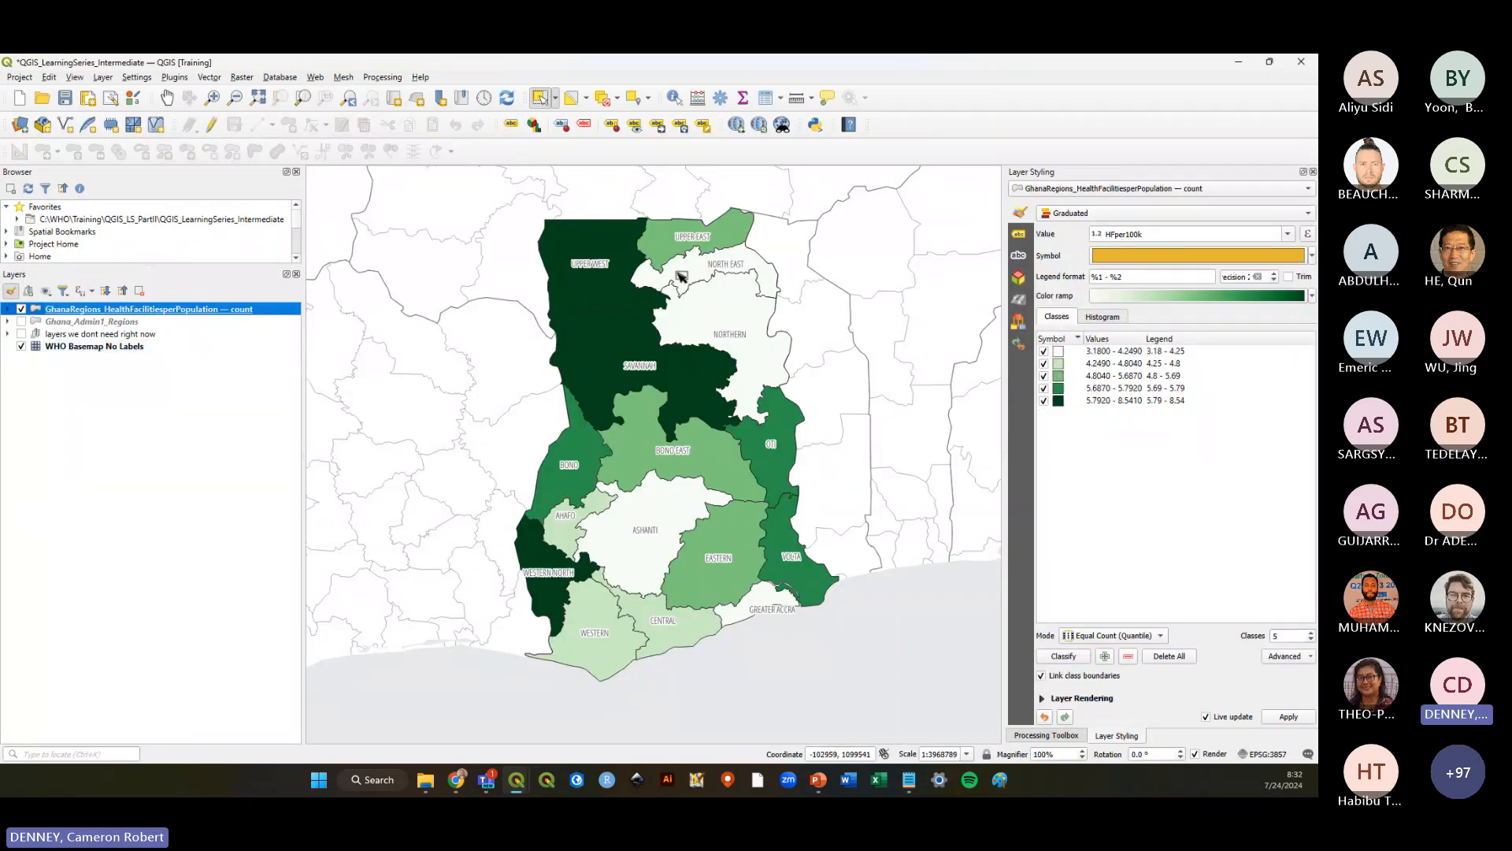
{"action": "left_click", "coordinate": [21, 321]}
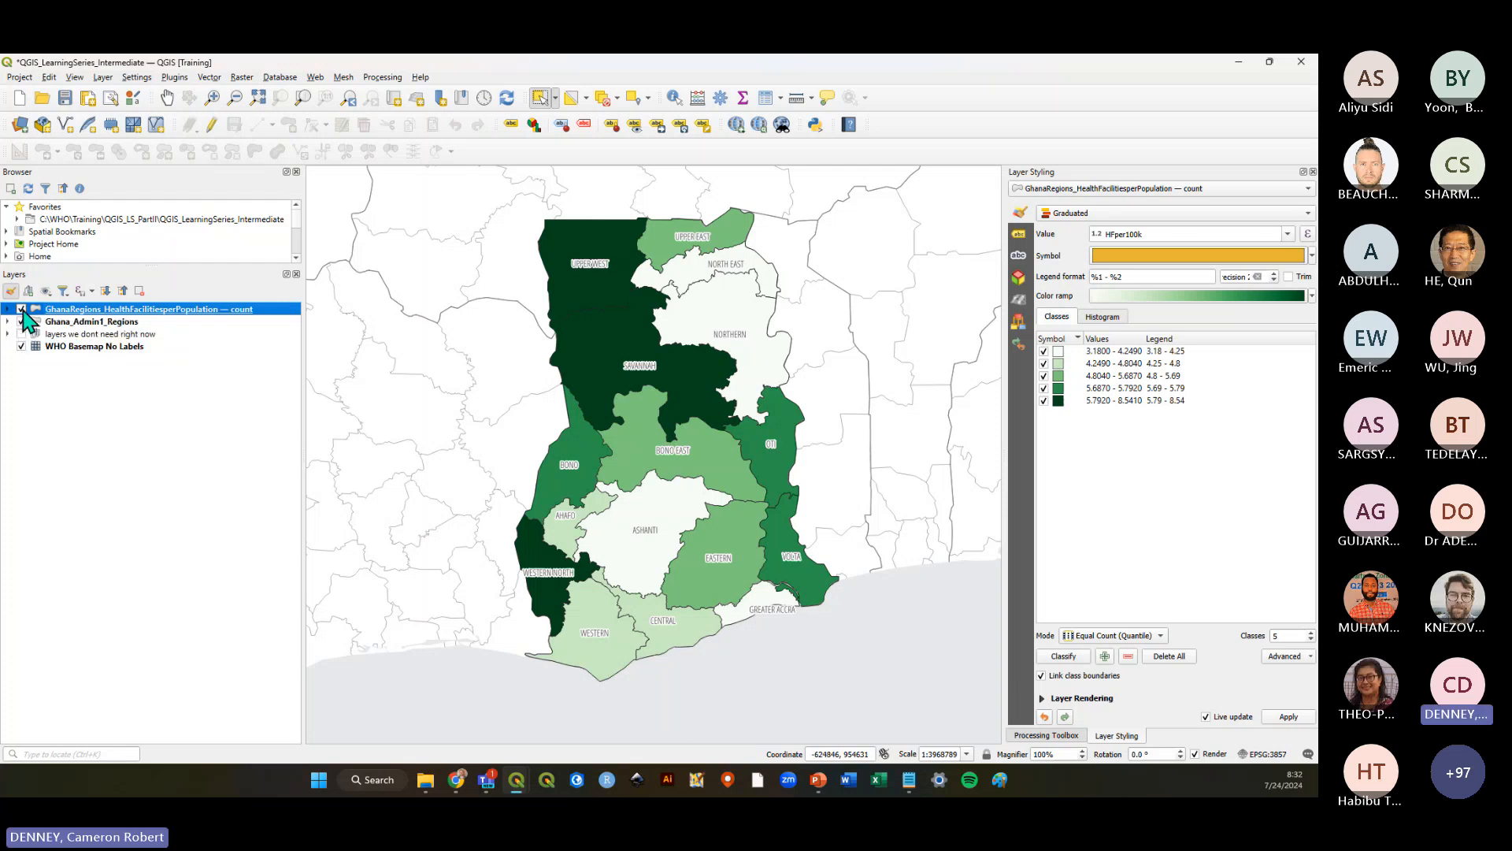
{"action": "left_click", "coordinate": [21, 309]}
{"action": "key", "text": "alt+Tab"}
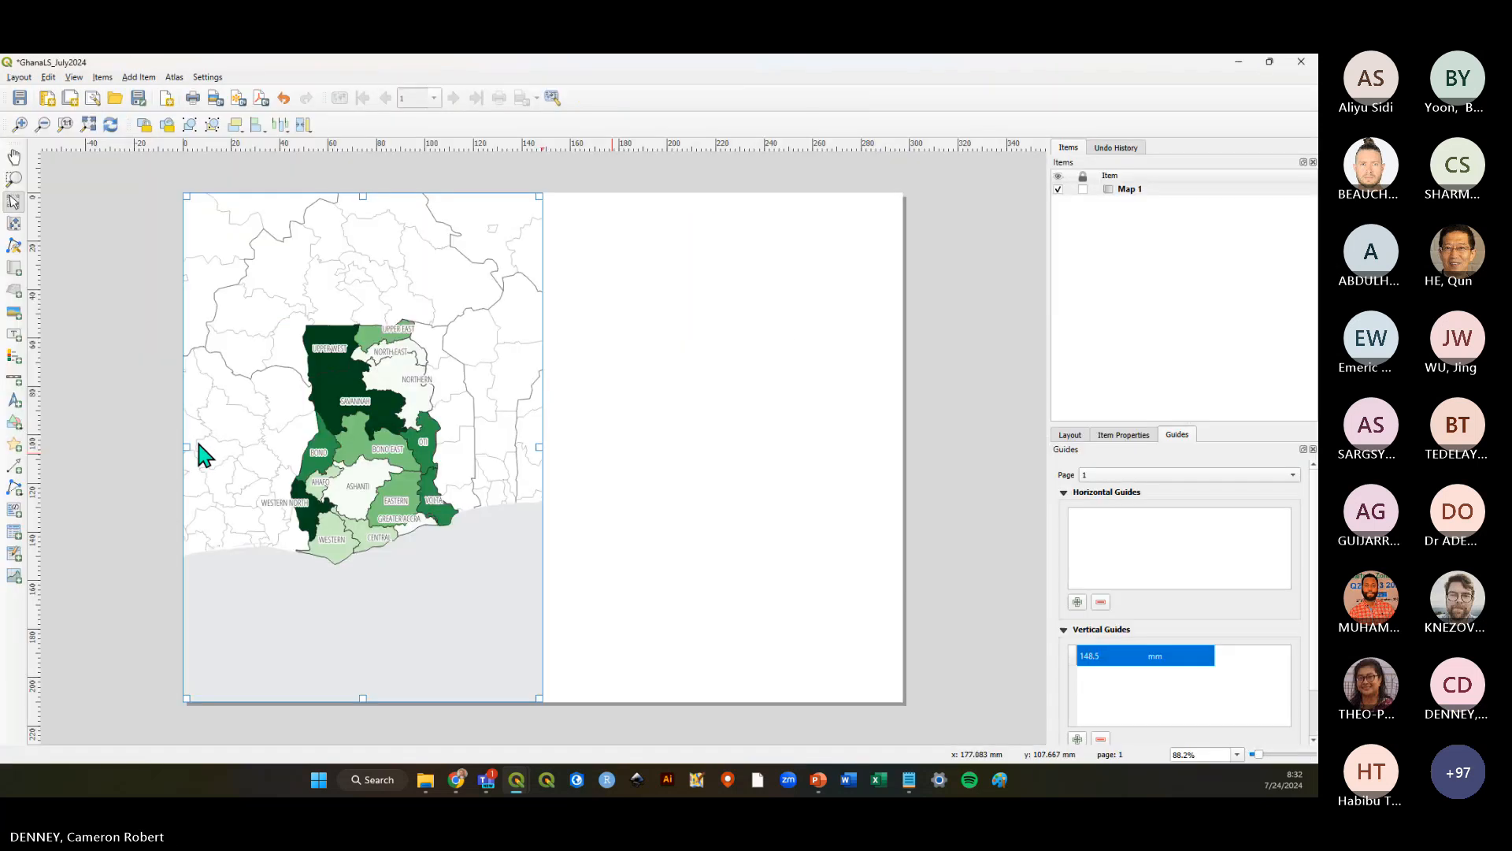
{"action": "left_click", "coordinate": [111, 126]}
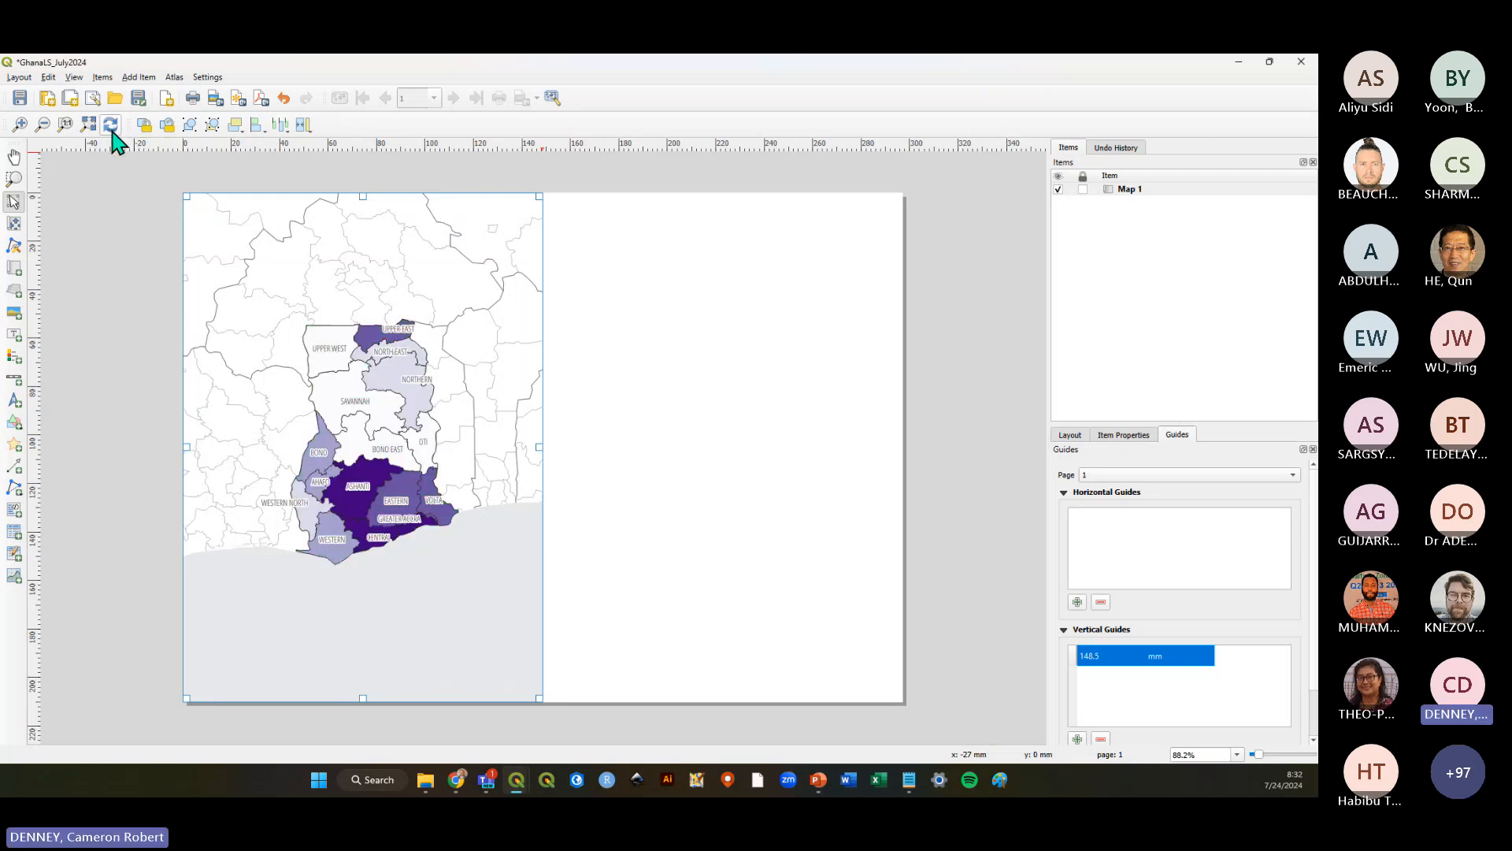
{"action": "left_click", "coordinate": [124, 297]}
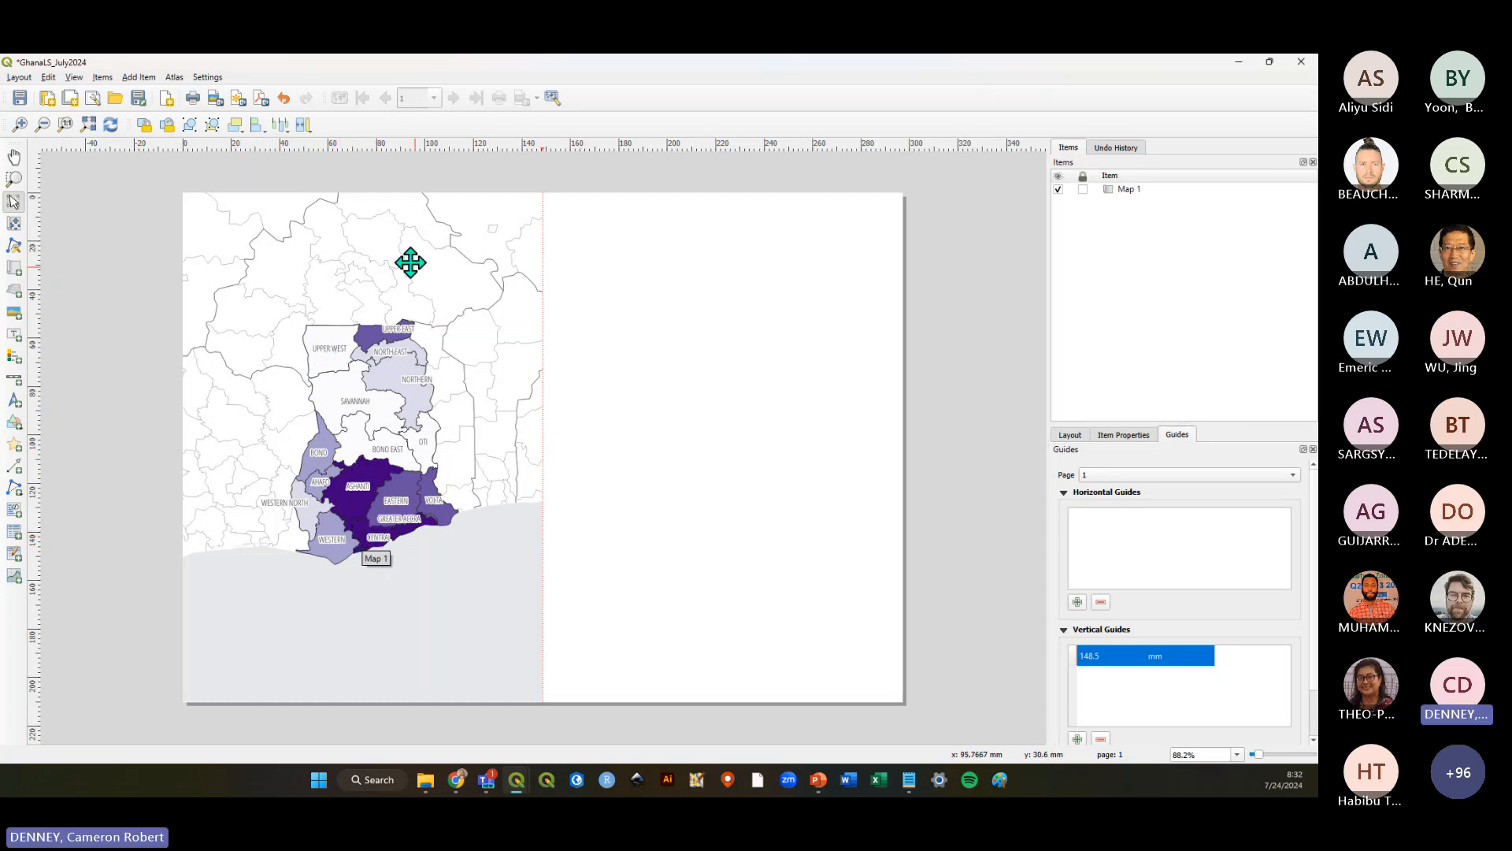
Make GhanaRegions_HealthFacilitiesperPopulation visible again, hide Ghana_Admin1_Regions, and refresh the layout map
{"action": "key", "text": "alt+Tab"}
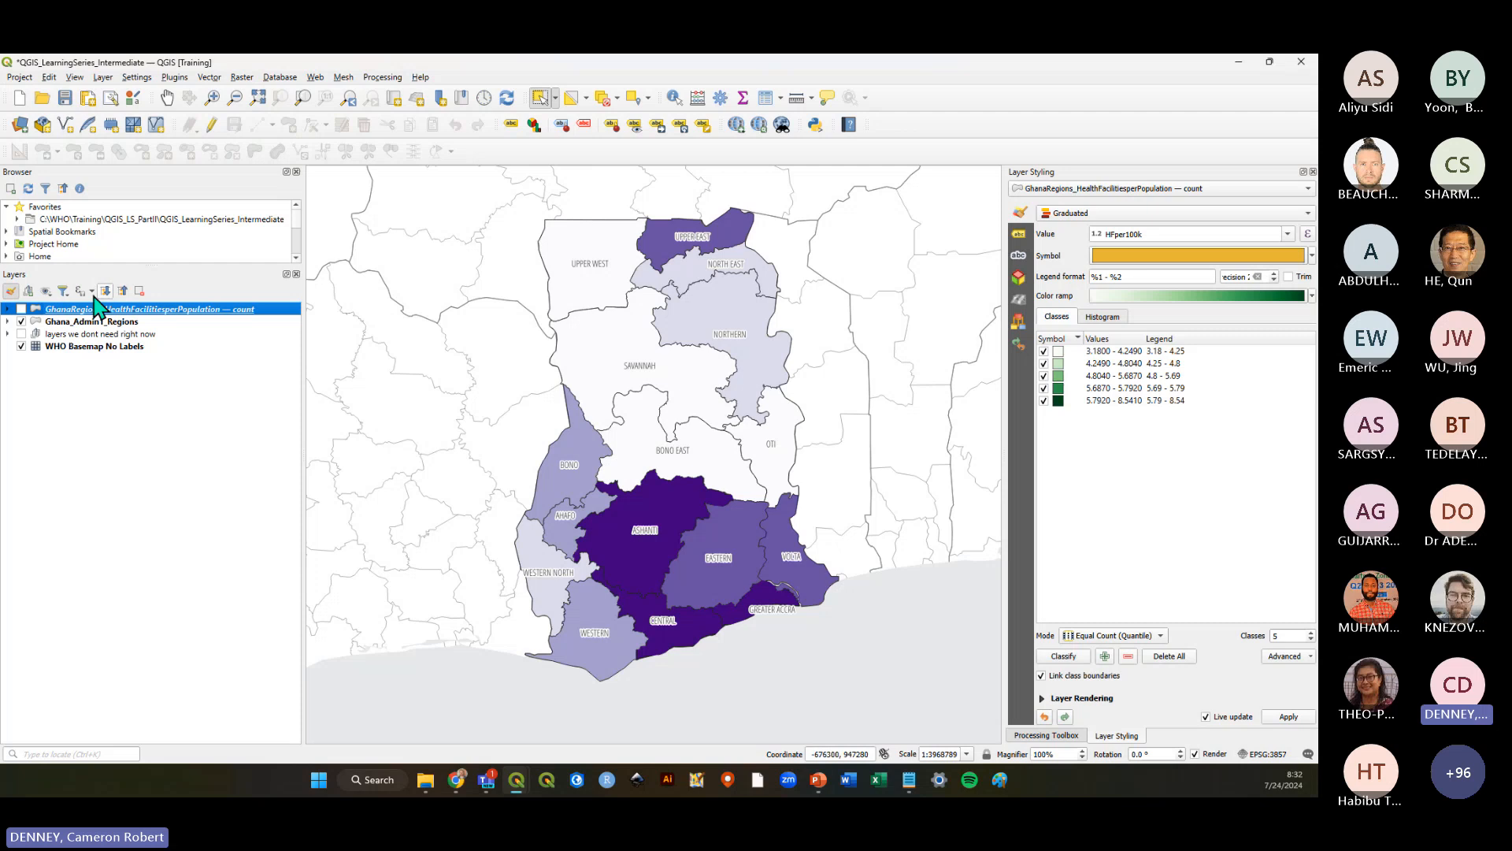
{"action": "left_click", "coordinate": [21, 309]}
{"action": "left_click", "coordinate": [22, 321]}
{"action": "left_click", "coordinate": [114, 435]}
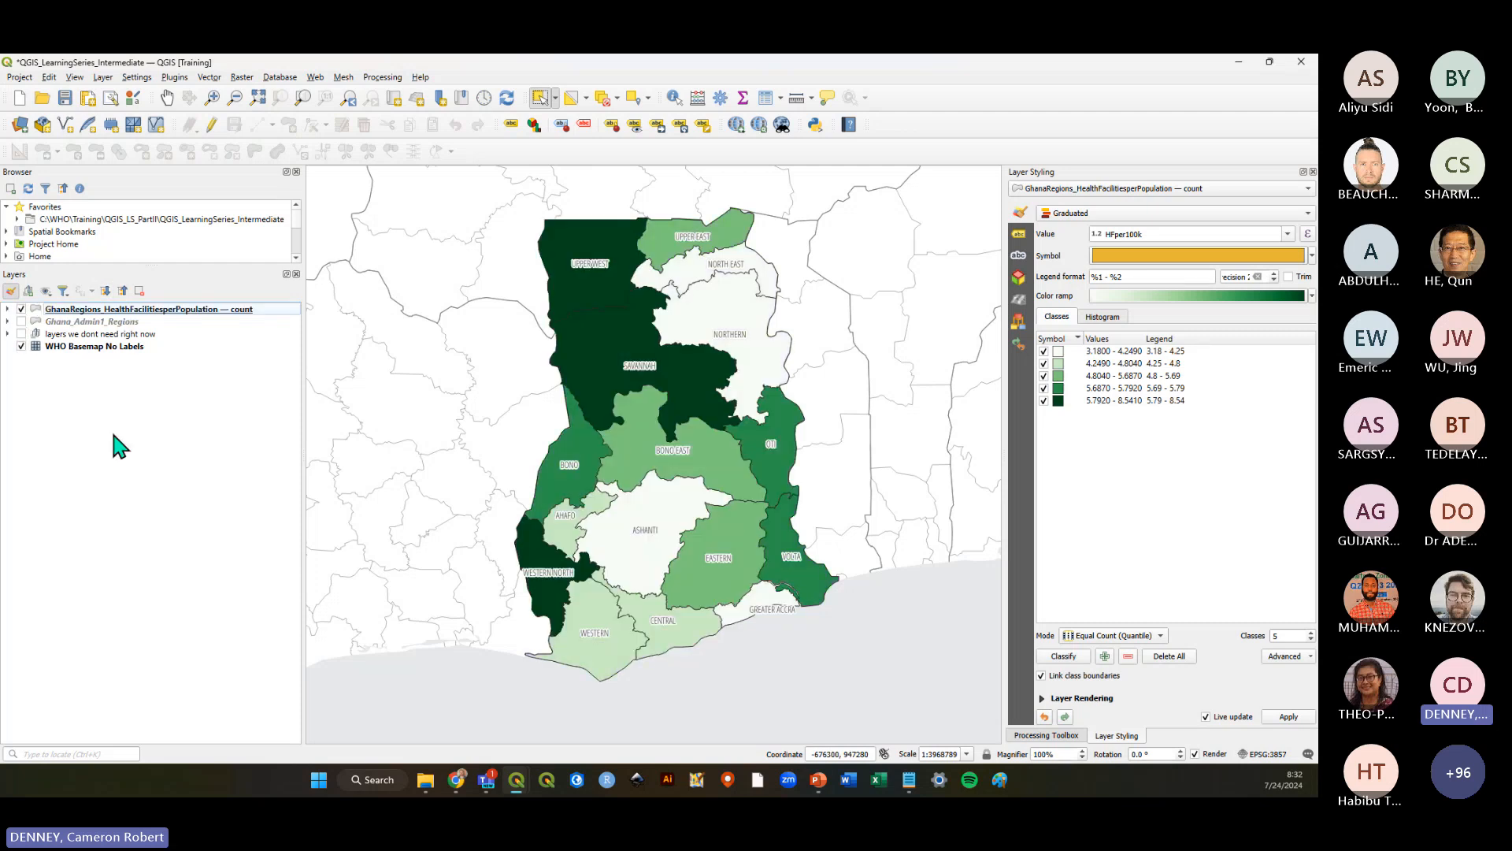
{"action": "key", "text": "alt+Tab"}
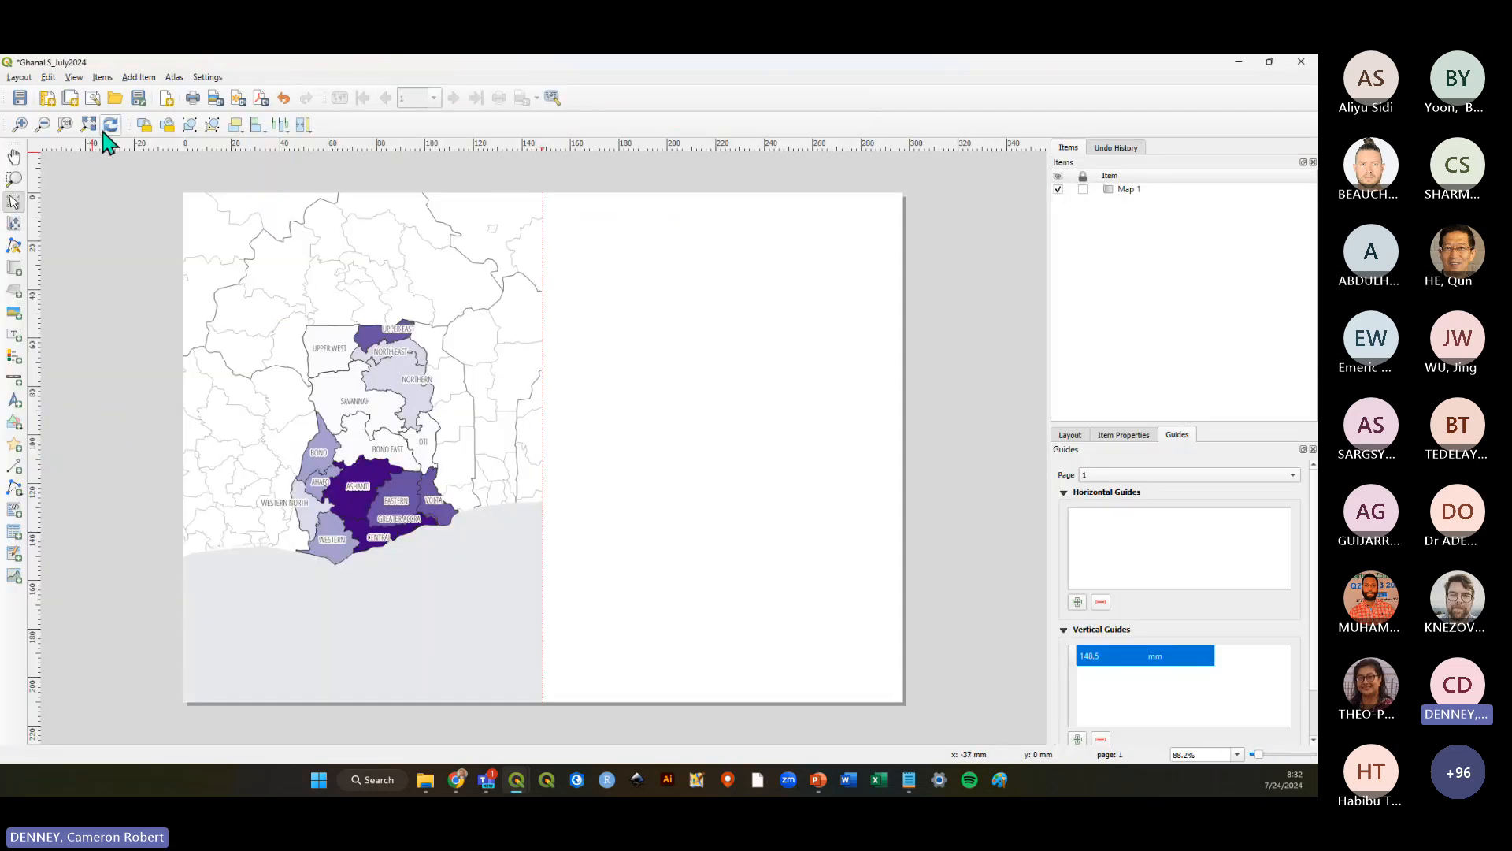
{"action": "left_click", "coordinate": [110, 126]}
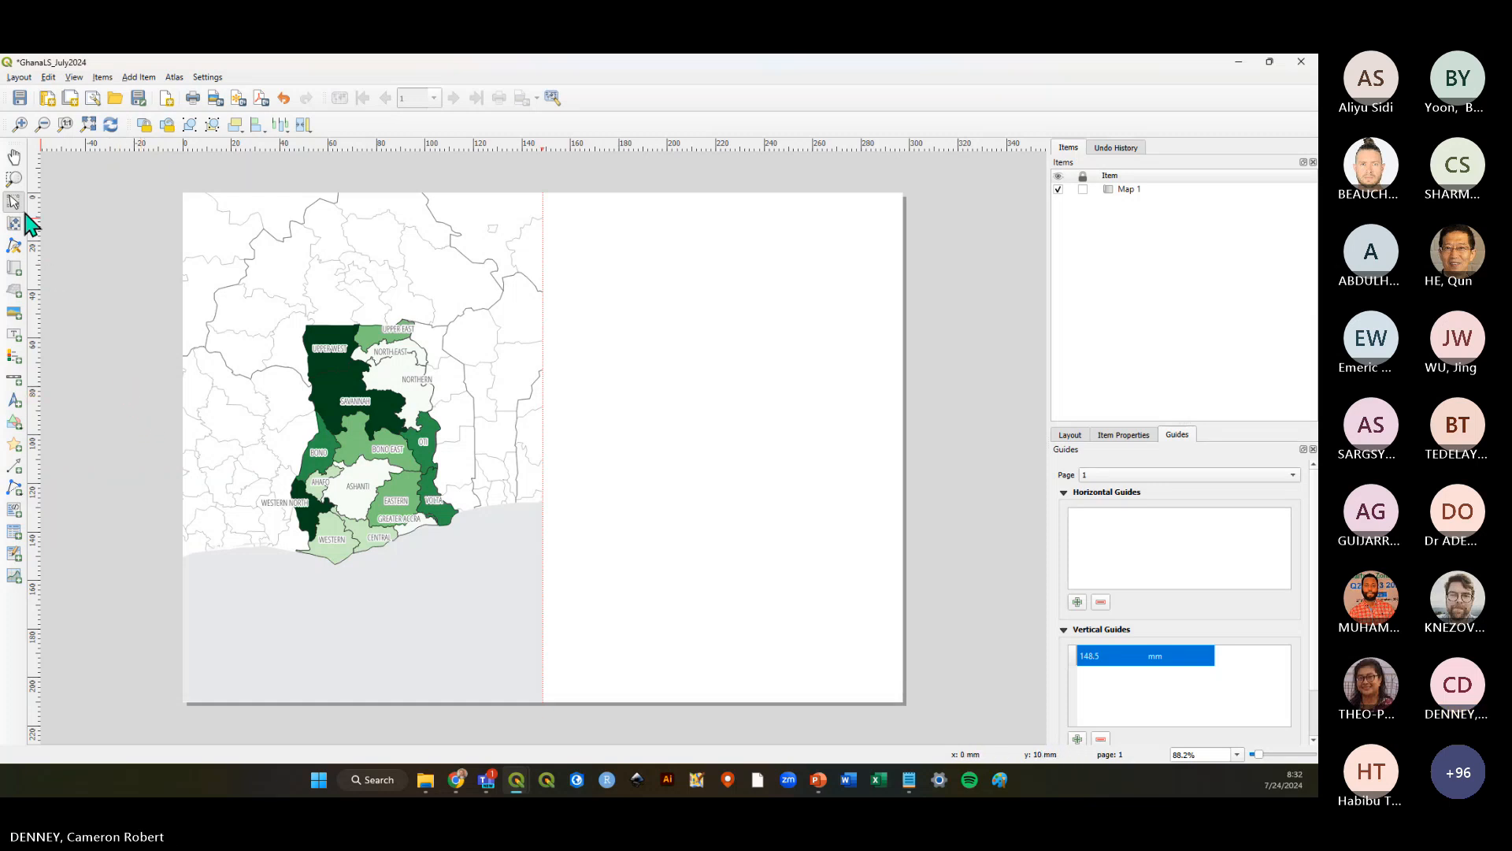
Save the project from the layout and select Map 1 in the layout's item list
{"action": "left_click", "coordinate": [420, 556]}
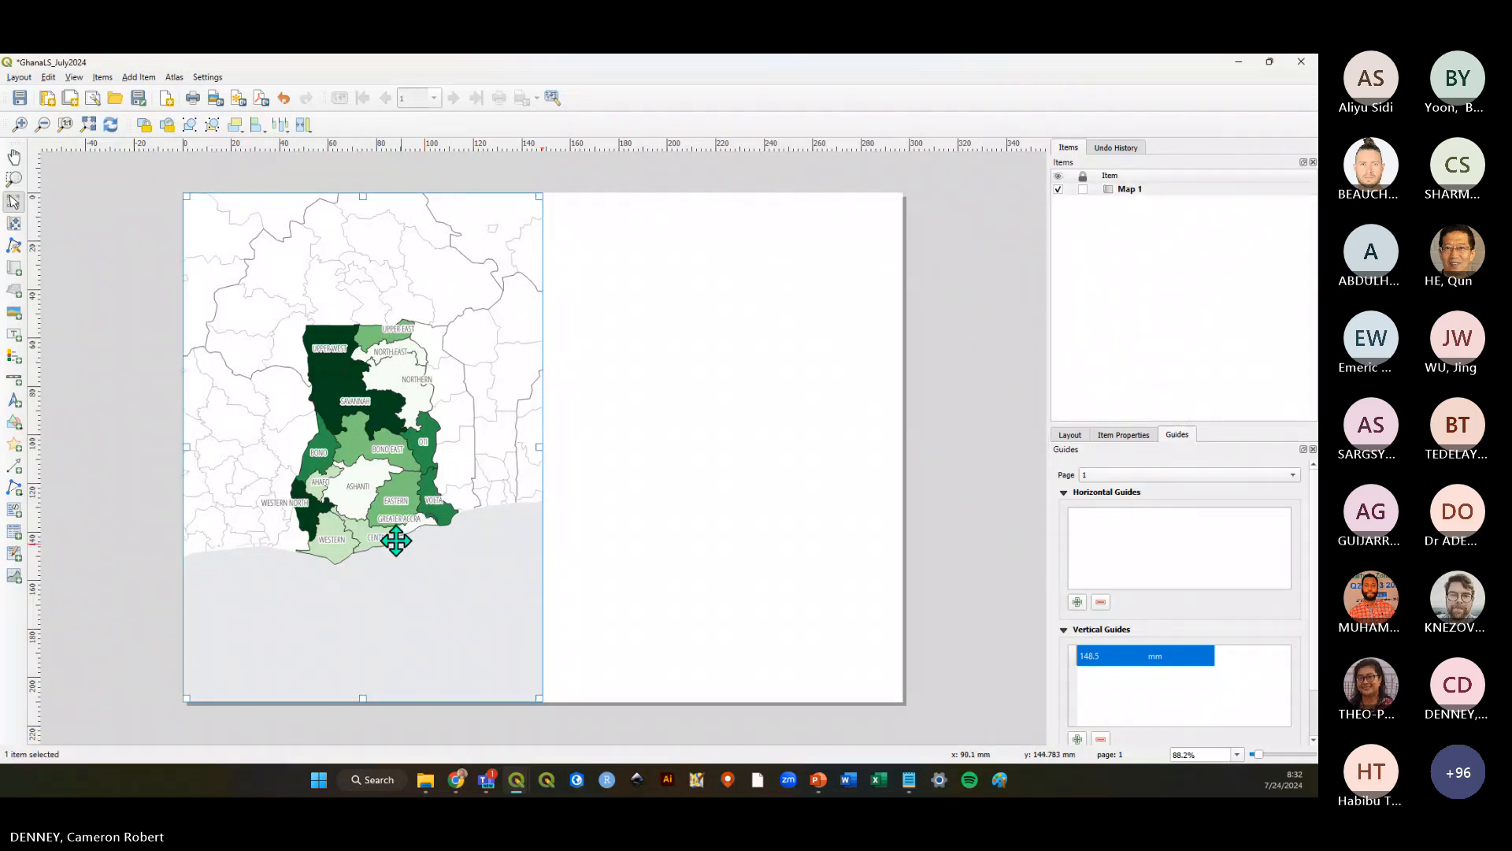
{"action": "left_click", "coordinate": [19, 97]}
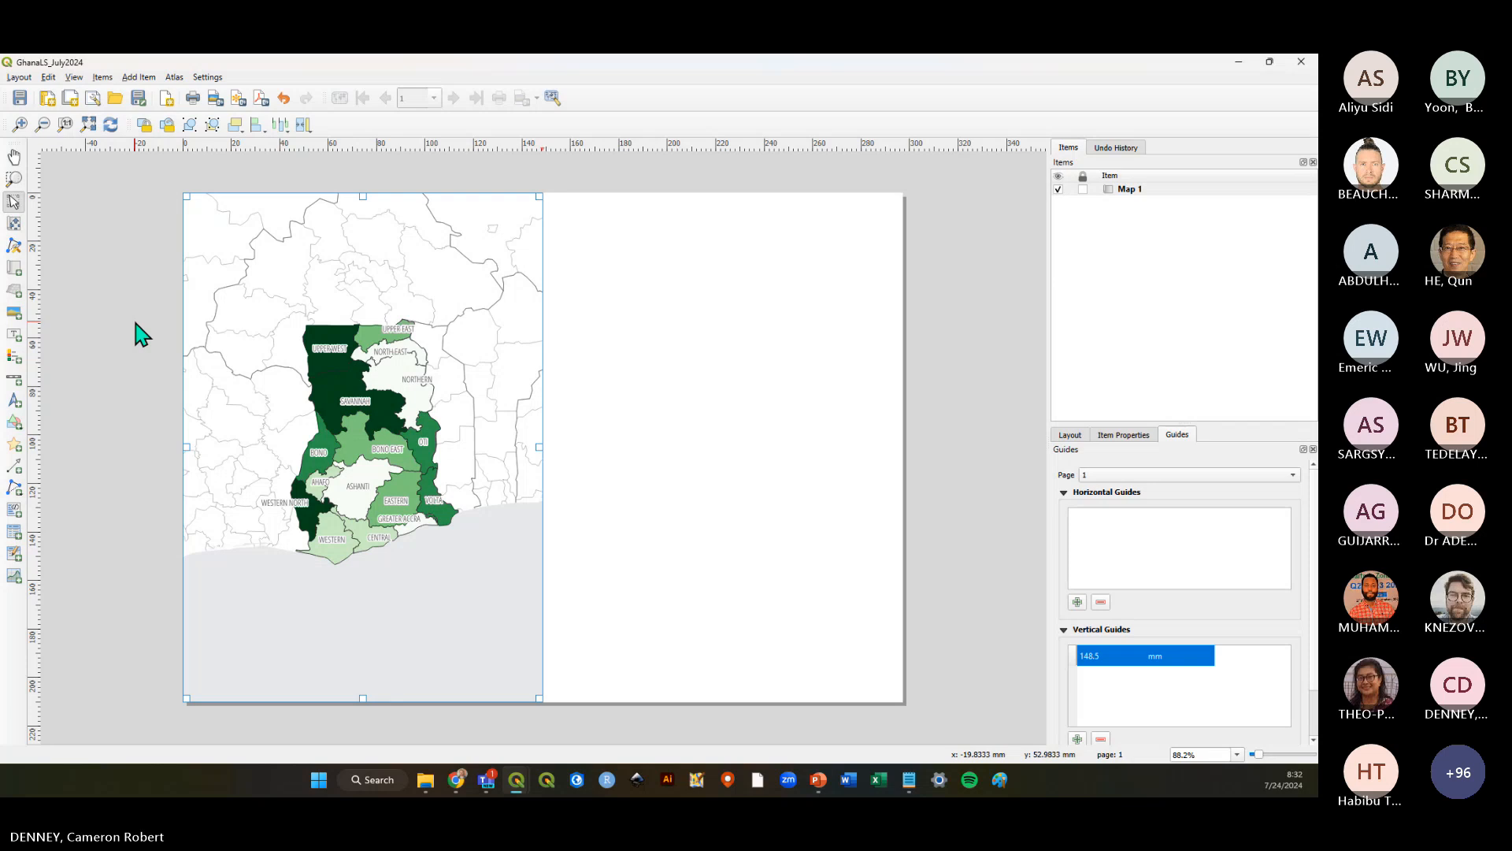
{"action": "left_click", "coordinate": [140, 334]}
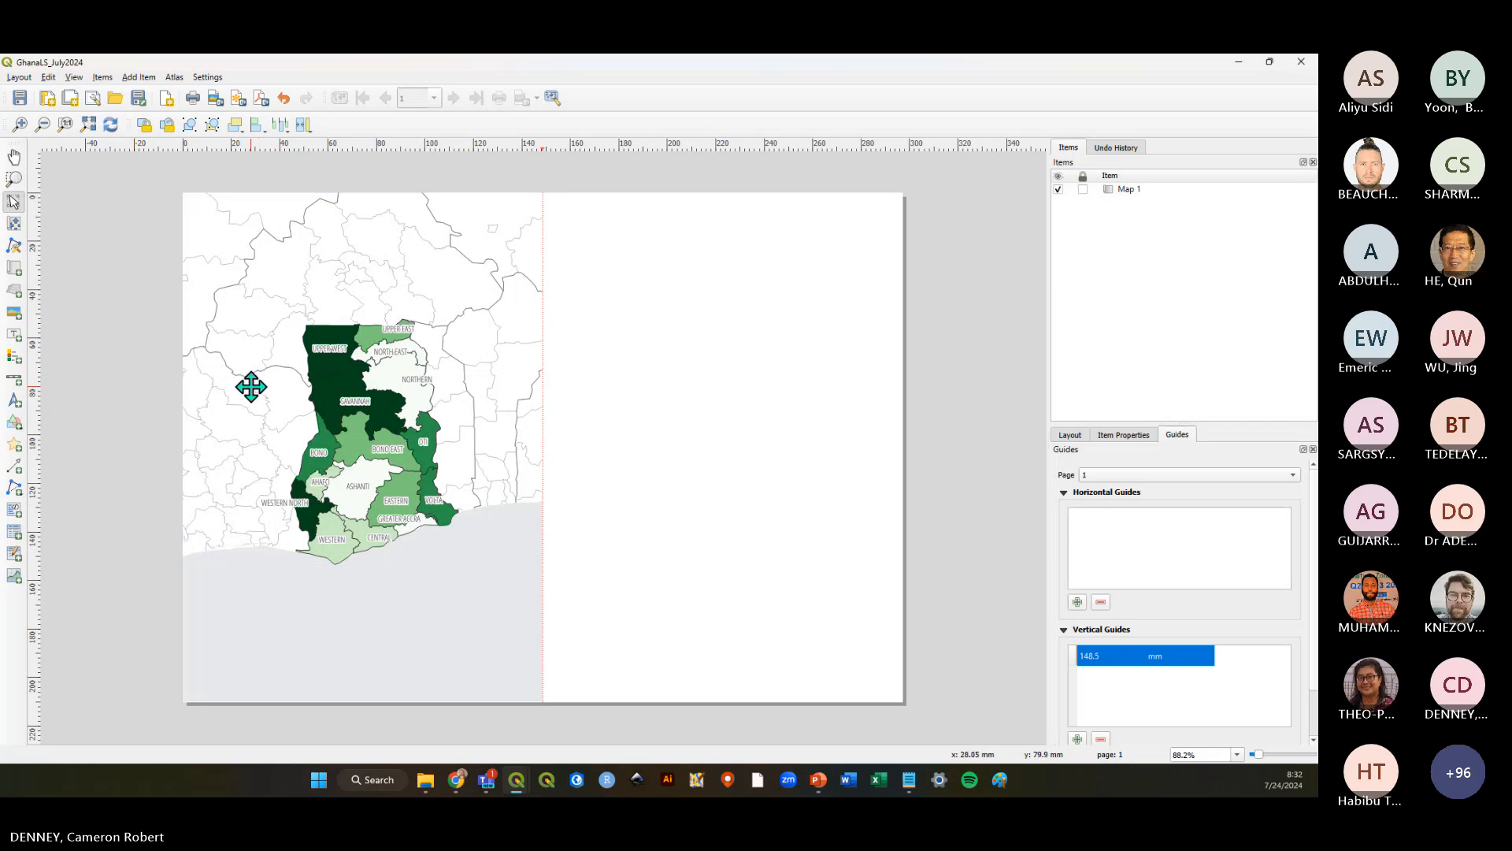
{"action": "left_click", "coordinate": [381, 283]}
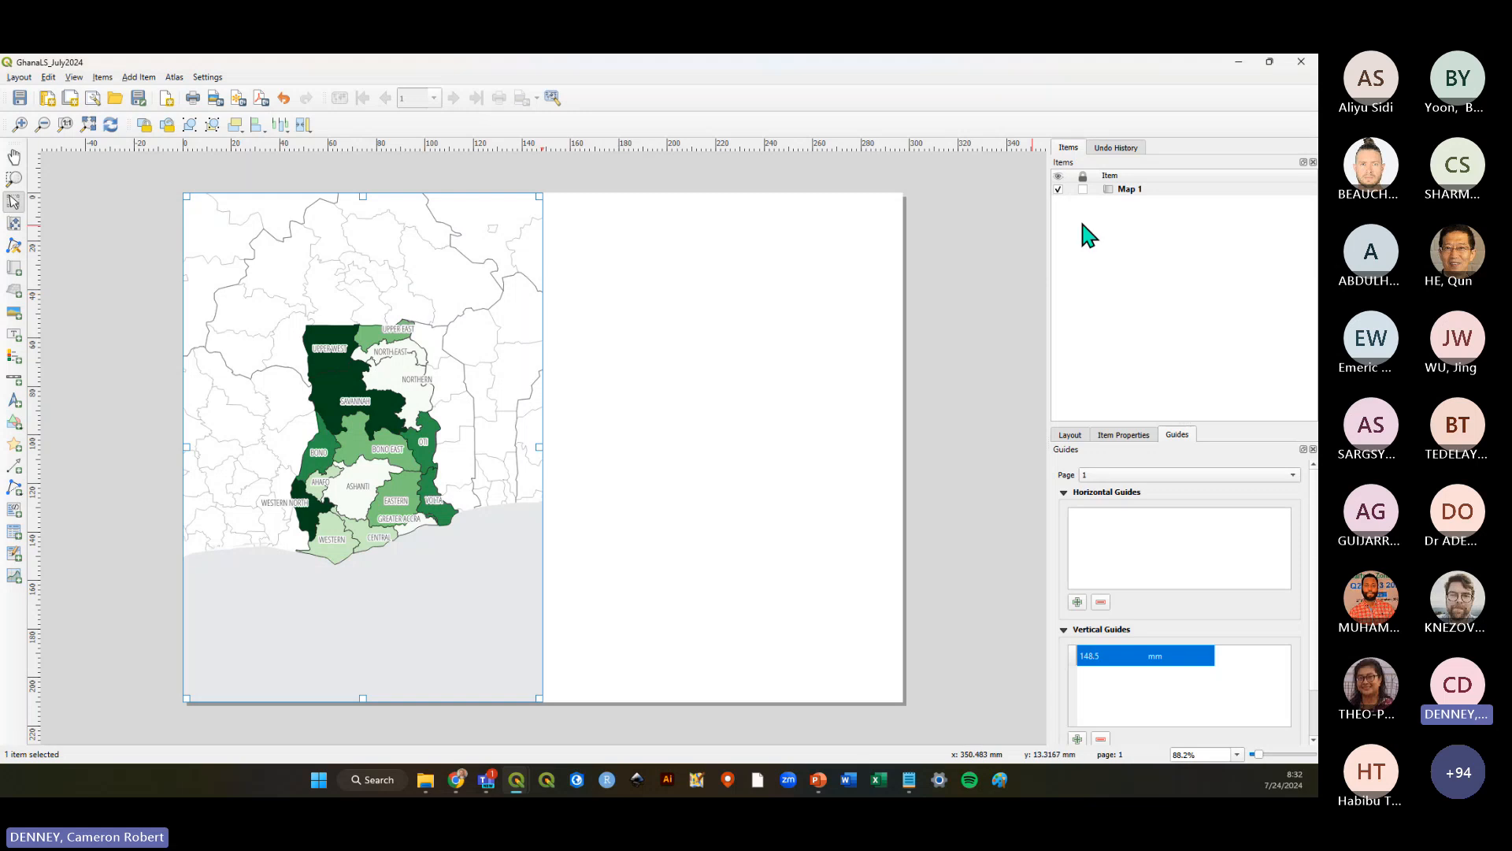
{"action": "left_click", "coordinate": [1184, 191]}
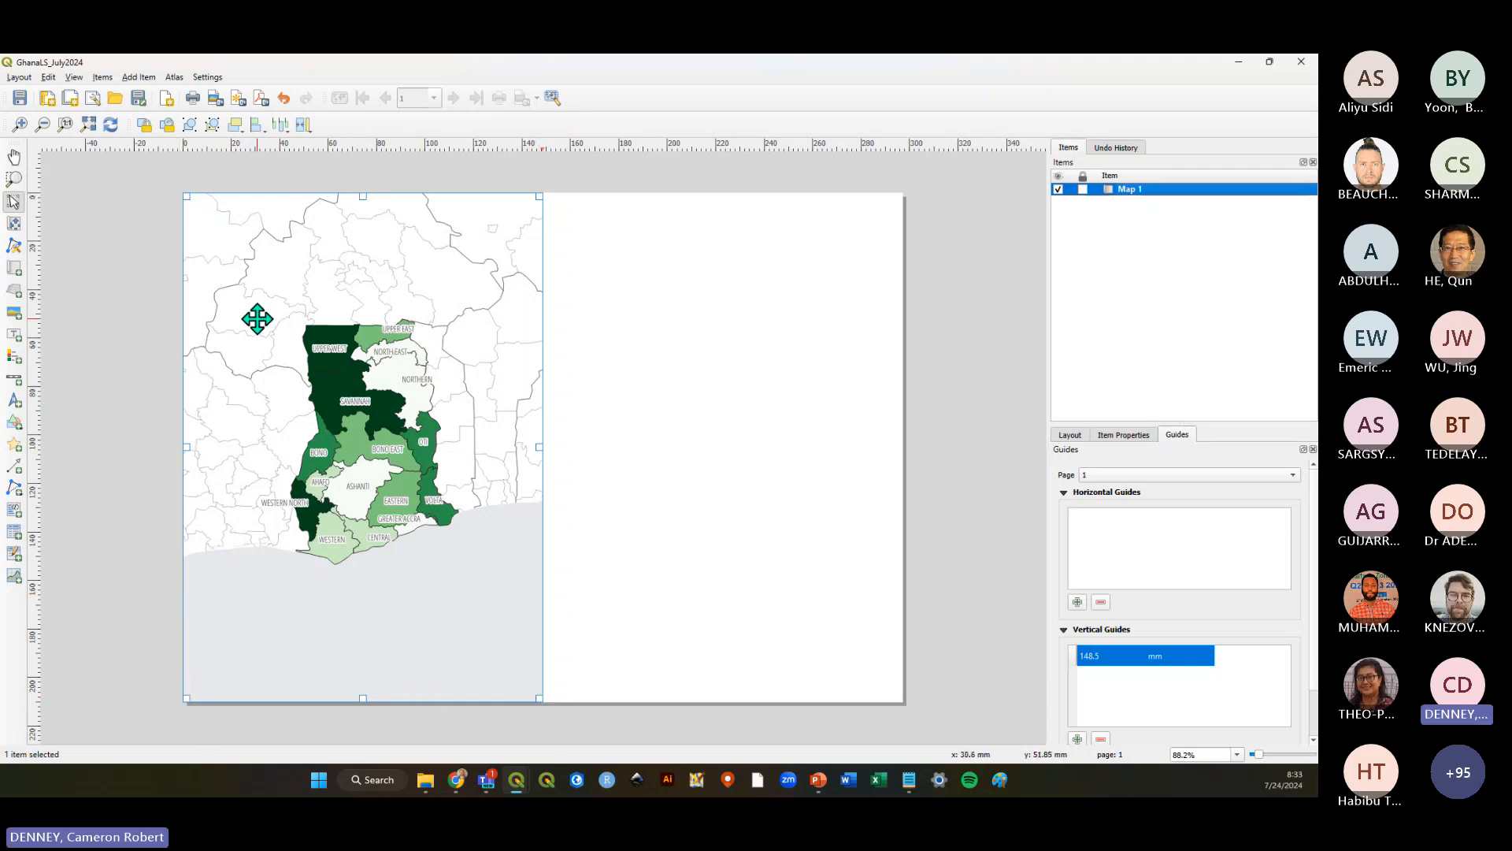
Zoom the content of Map 1 in with Move Item Content until Ghana nearly fills the map frame's height
{"action": "left_click", "coordinate": [18, 225]}
{"action": "key", "text": "ctrl"}
{"action": "key", "text": "ctrl"}
{"action": "left_click", "coordinate": [15, 225]}
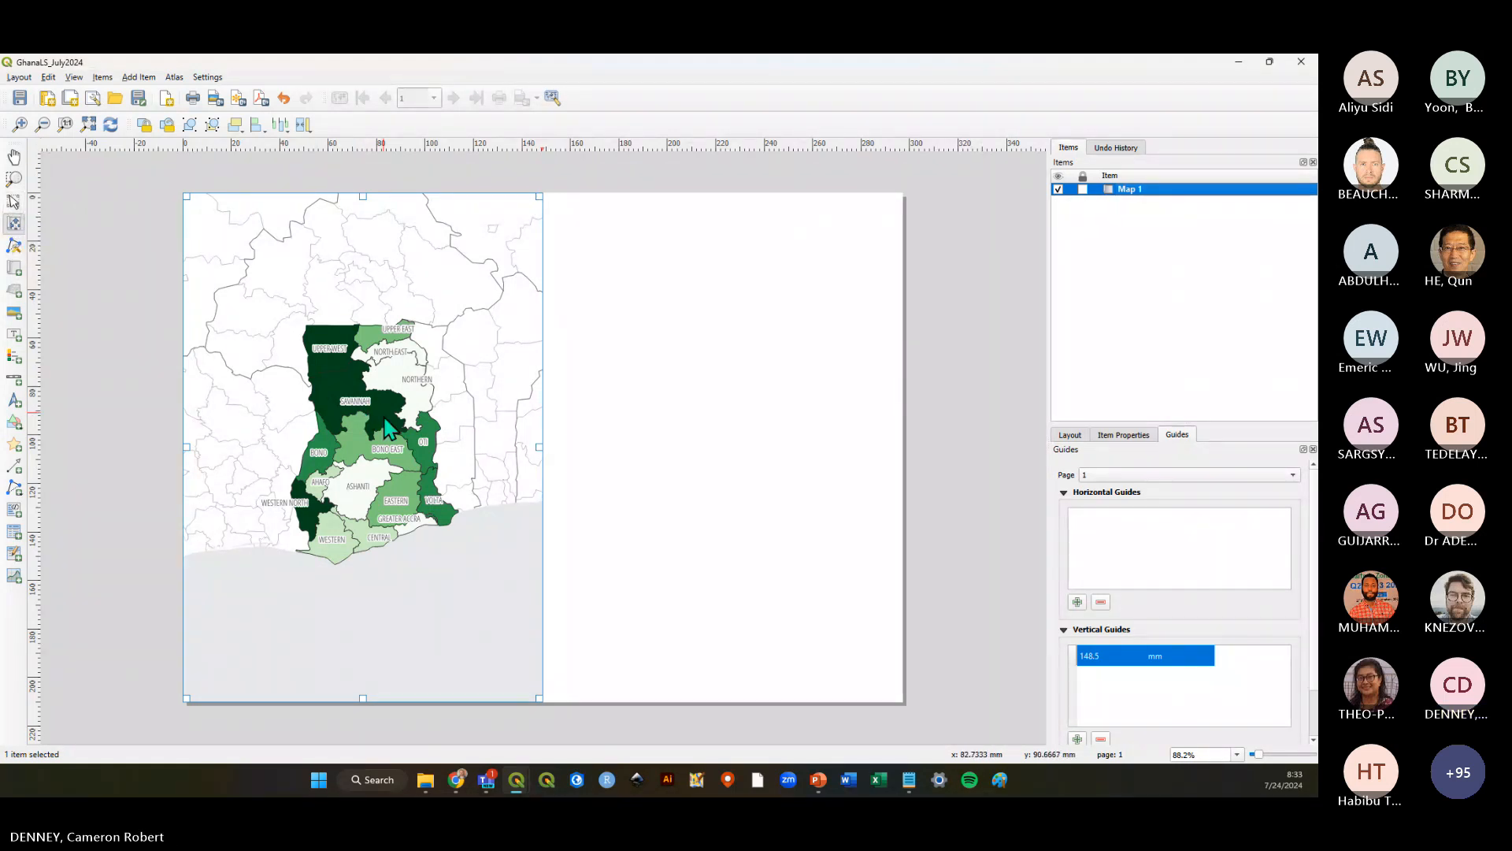
{"action": "scroll", "coordinate": [383, 449], "scroll_direction": "up", "scroll_amount": 2}
{"action": "scroll", "coordinate": [381, 445], "scroll_direction": "down", "scroll_amount": 3}
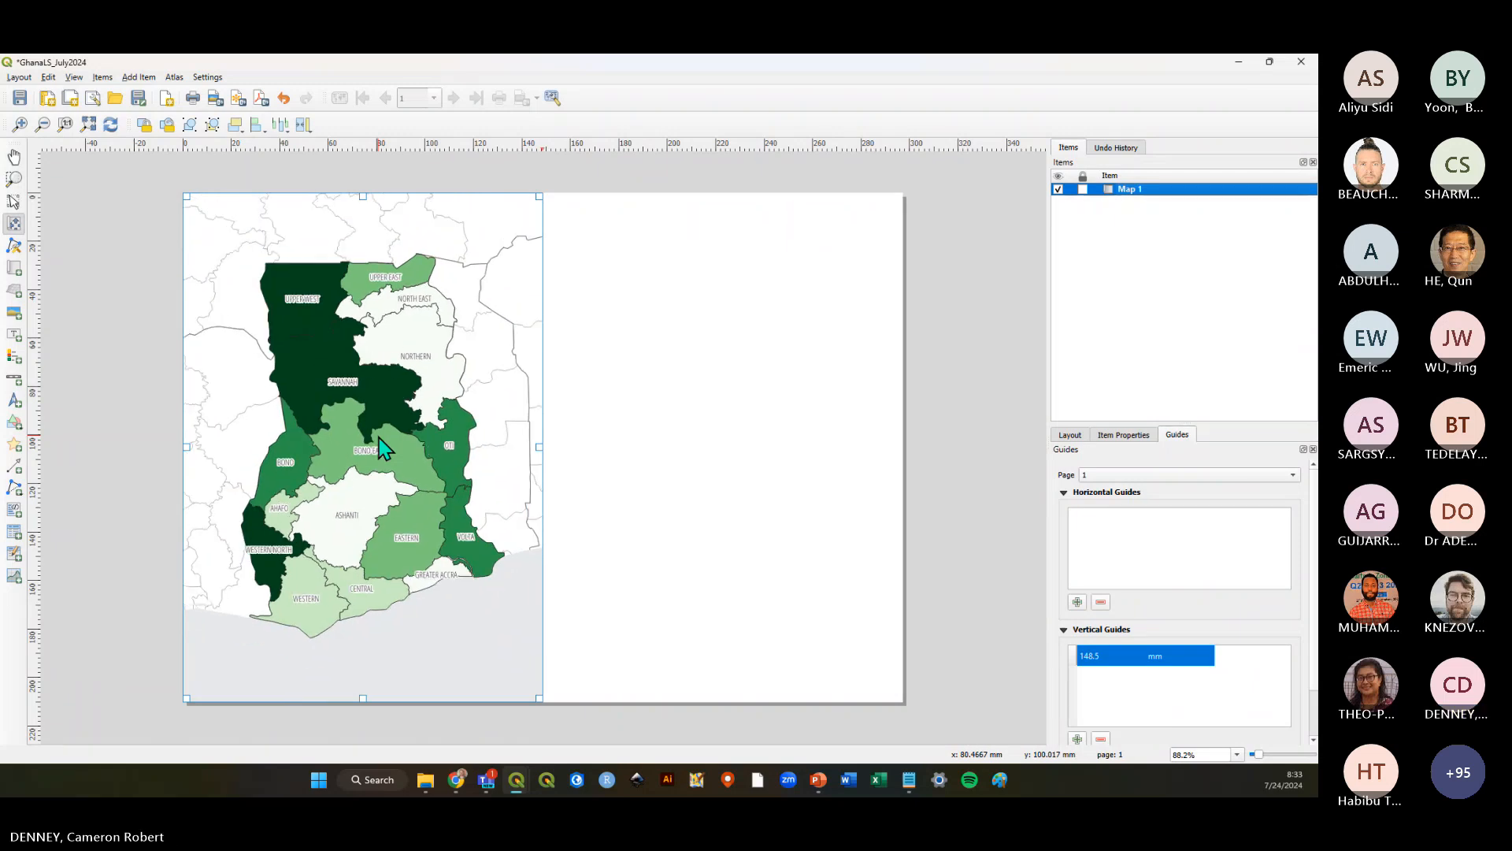
{"action": "scroll", "coordinate": [383, 448], "scroll_direction": "up", "scroll_amount": 2}
{"action": "scroll", "coordinate": [383, 448], "scroll_direction": "down", "scroll_amount": 2}
{"action": "scroll", "coordinate": [378, 437], "scroll_direction": "up", "scroll_amount": 1}
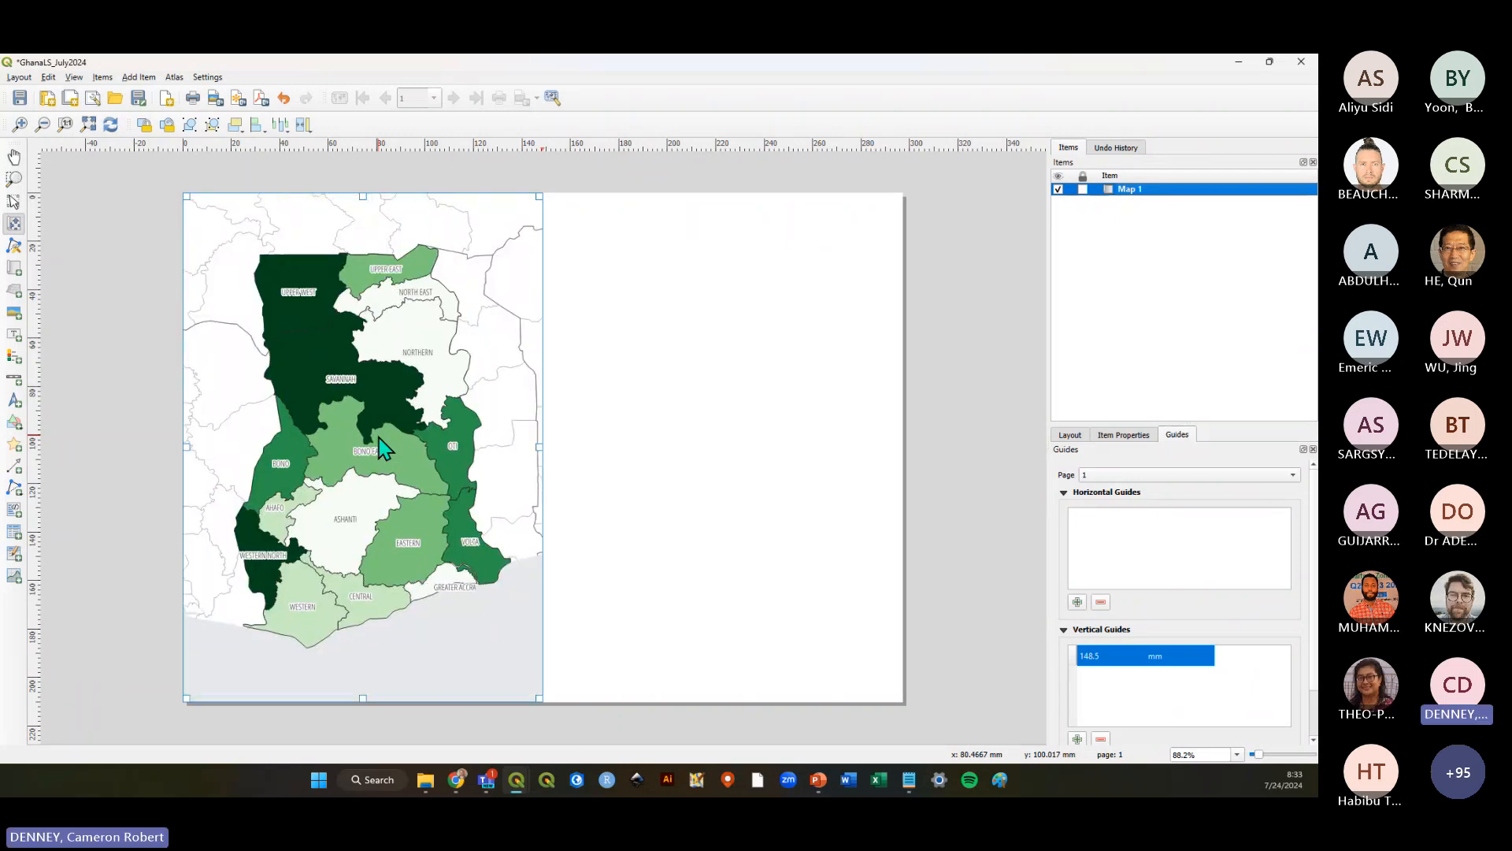
Shift Map 1's content slightly upward to position Ghana within the frame, then return to item selection and deselect the map
{"action": "mouse_move", "coordinate": [373, 477]}
{"action": "left_mouse_down"}
{"action": "mouse_move", "coordinate": [375, 445]}
{"action": "mouse_move", "coordinate": [395, 465]}
{"action": "mouse_move", "coordinate": [368, 463]}
{"action": "mouse_move", "coordinate": [386, 456]}
{"action": "left_mouse_up"}
{"action": "mouse_move", "coordinate": [367, 379]}
{"action": "left_mouse_down"}
{"action": "mouse_move", "coordinate": [358, 394]}
{"action": "mouse_move", "coordinate": [365, 373]}
{"action": "left_mouse_up"}
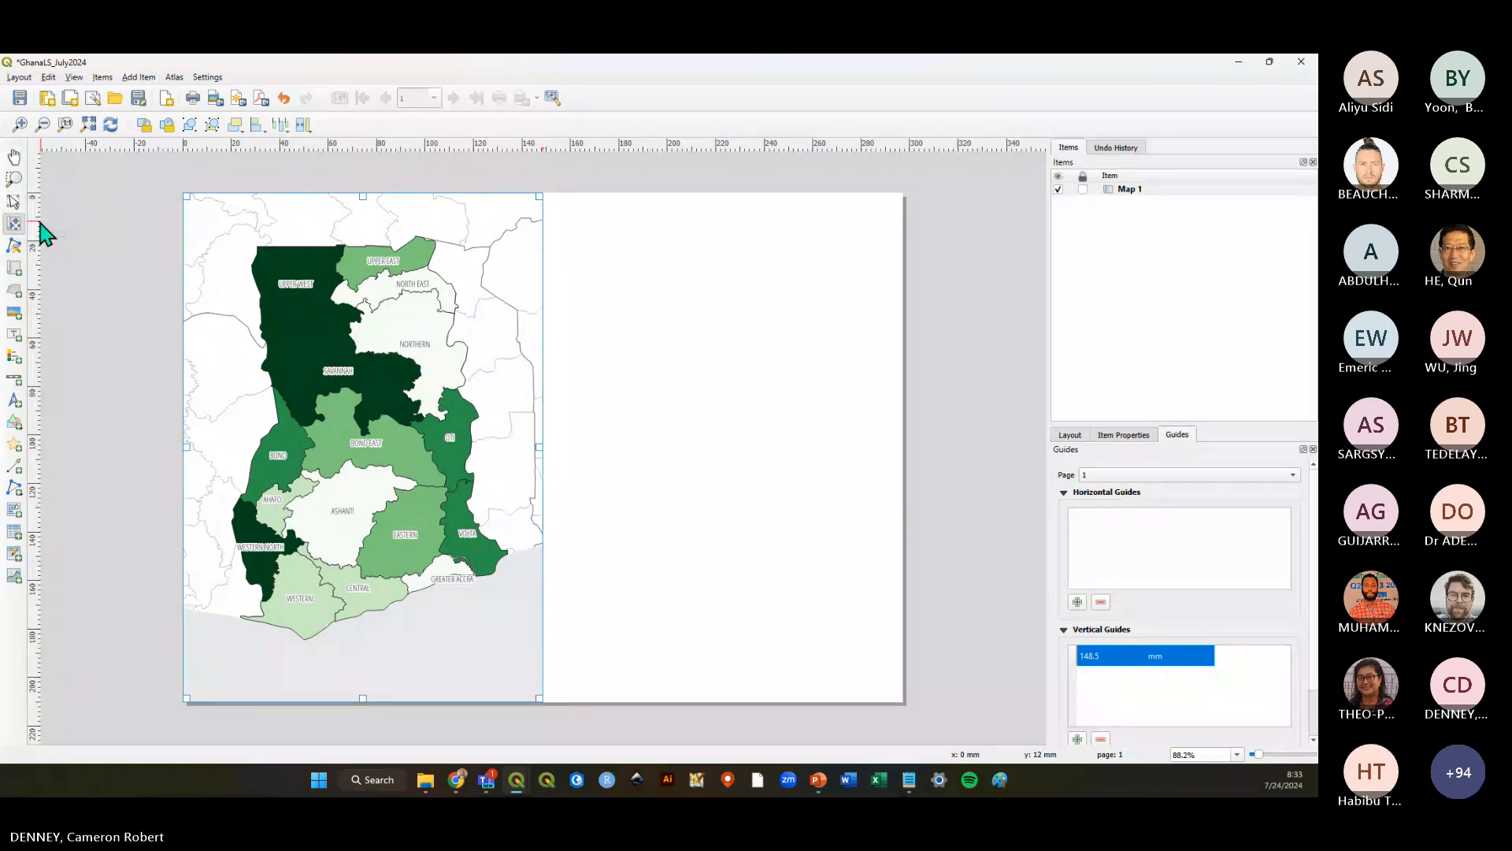
{"action": "left_click_drag", "start_coordinate": [389, 363], "coordinate": [391, 364]}
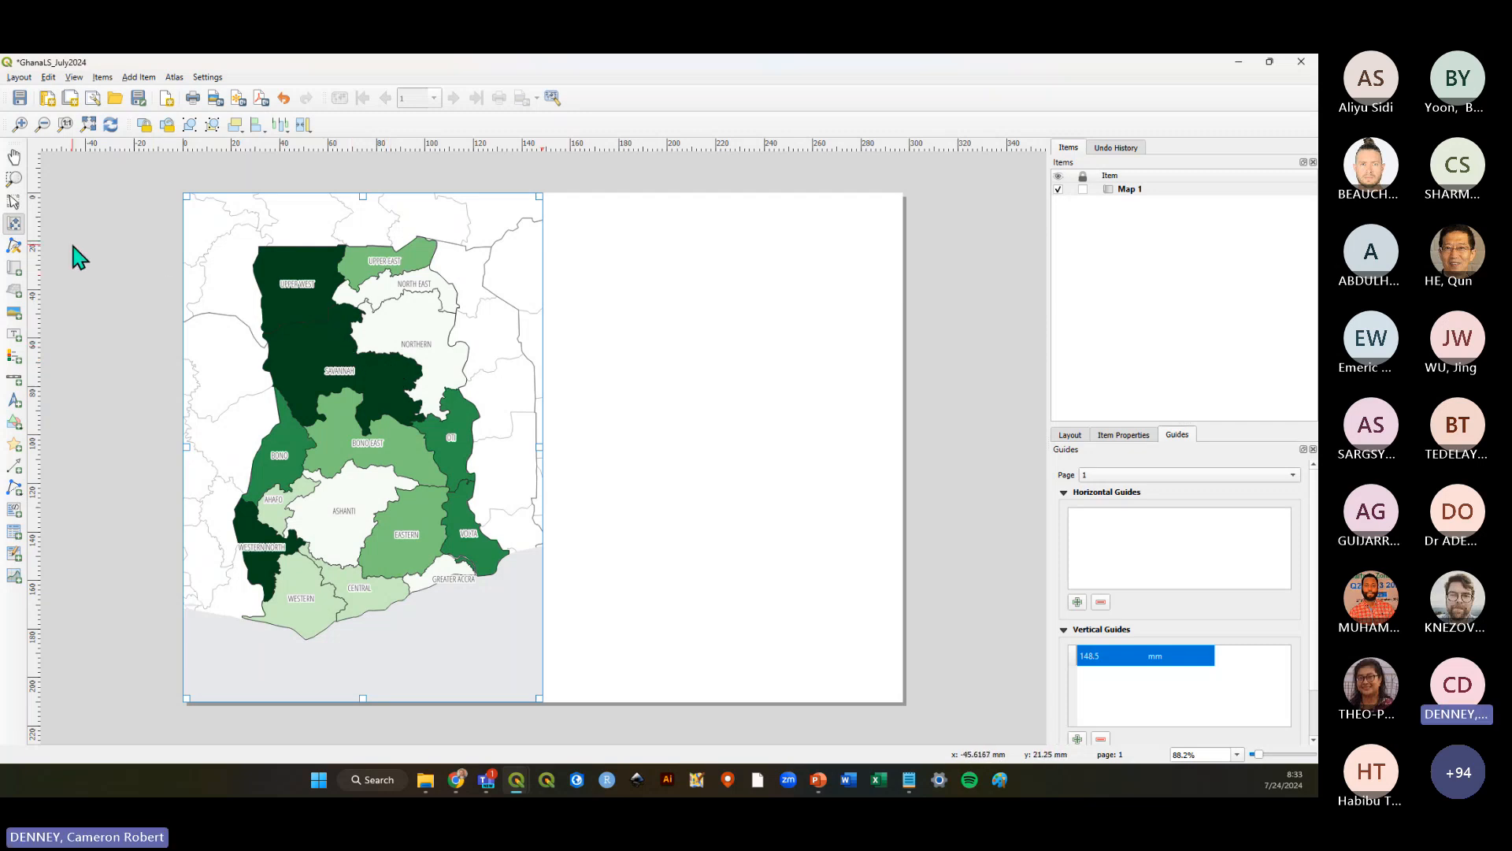
{"action": "left_click", "coordinate": [16, 202]}
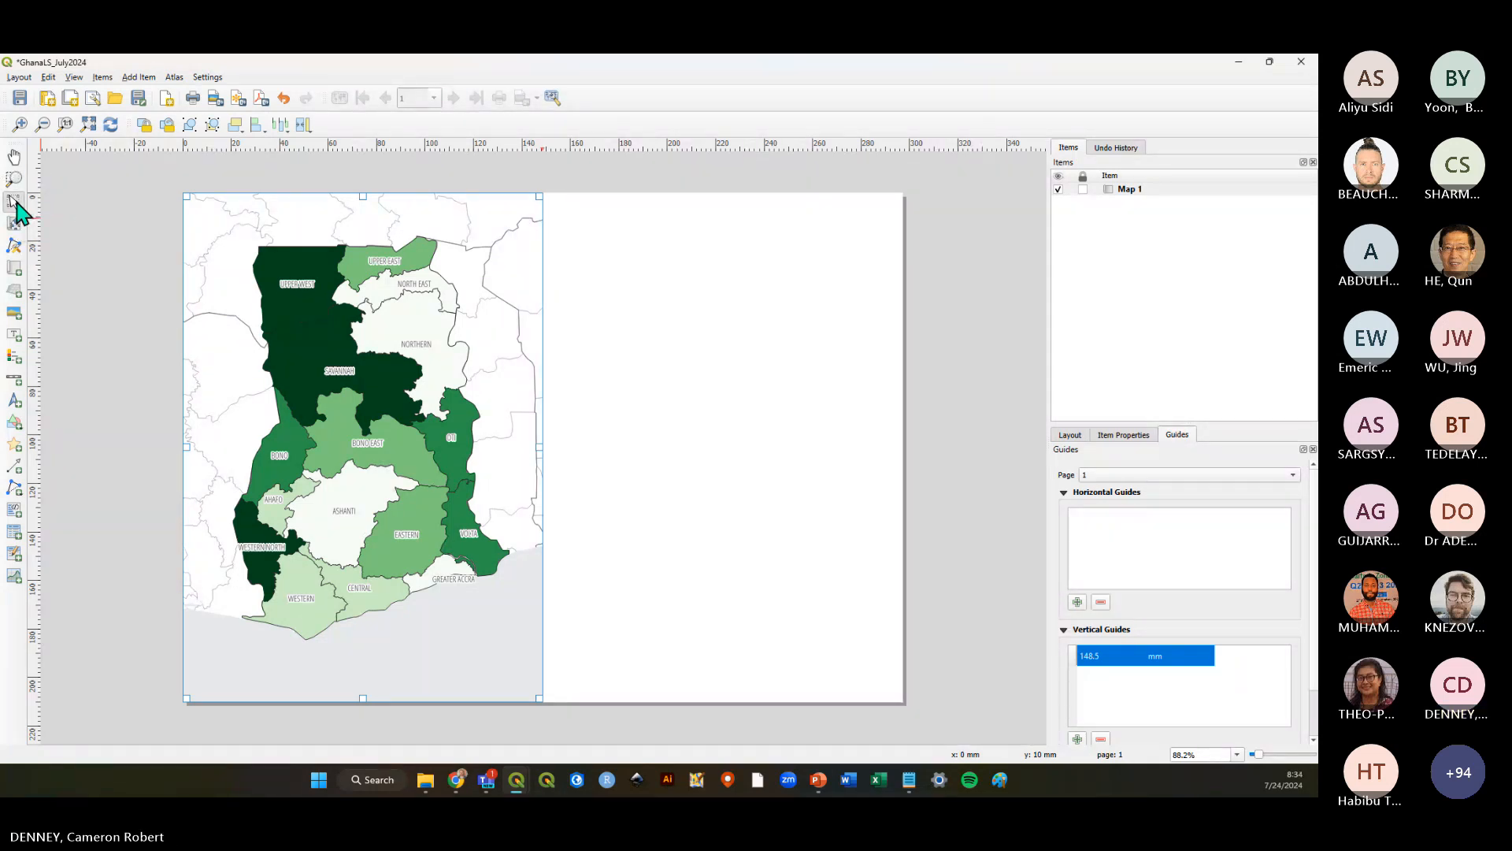
{"action": "left_click", "coordinate": [132, 277]}
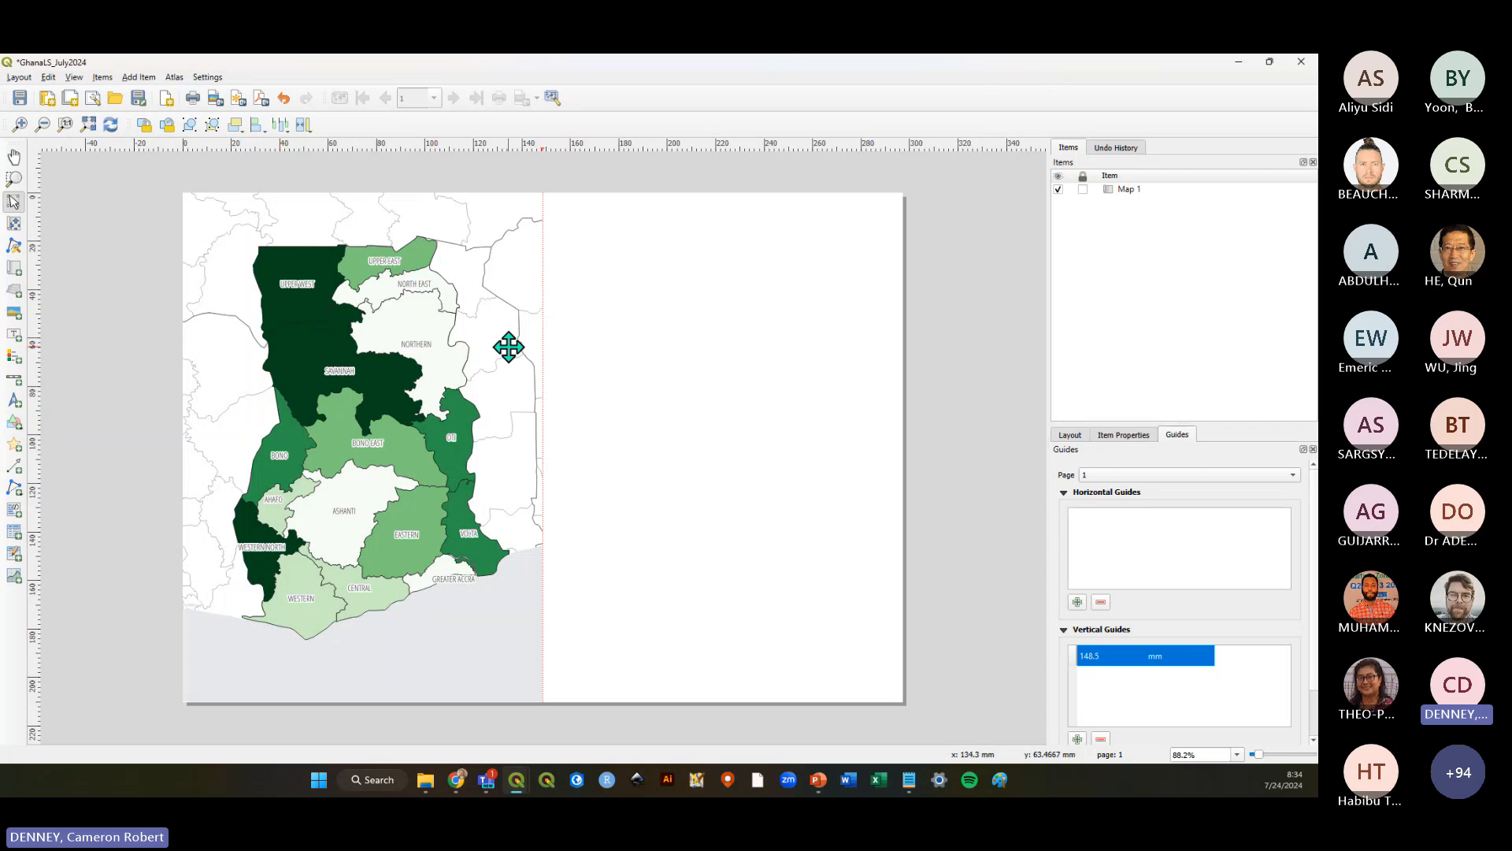
Leave the map deselected and save the project from the layout
{"action": "left_click", "coordinate": [418, 466]}
{"action": "left_click", "coordinate": [569, 456]}
{"action": "scroll", "coordinate": [479, 463], "scroll_direction": "down", "scroll_amount": 1}
{"action": "scroll", "coordinate": [479, 463], "scroll_direction": "up", "scroll_amount": 1}
{"action": "scroll", "coordinate": [479, 466], "scroll_direction": "down", "scroll_amount": 1}
{"action": "scroll", "coordinate": [480, 461], "scroll_direction": "up", "scroll_amount": 1}
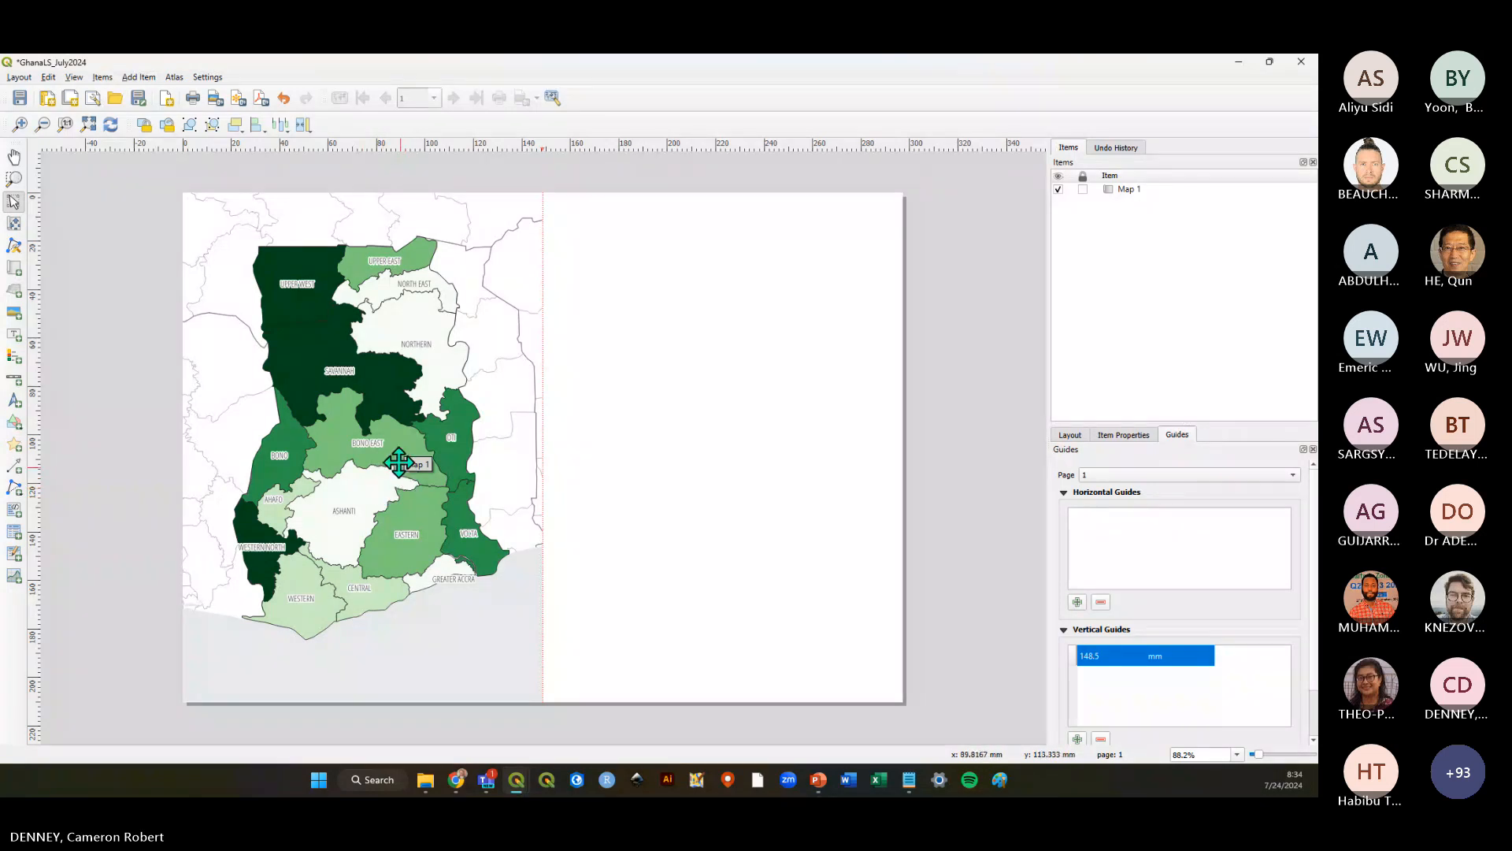
{"action": "left_click", "coordinate": [17, 97]}
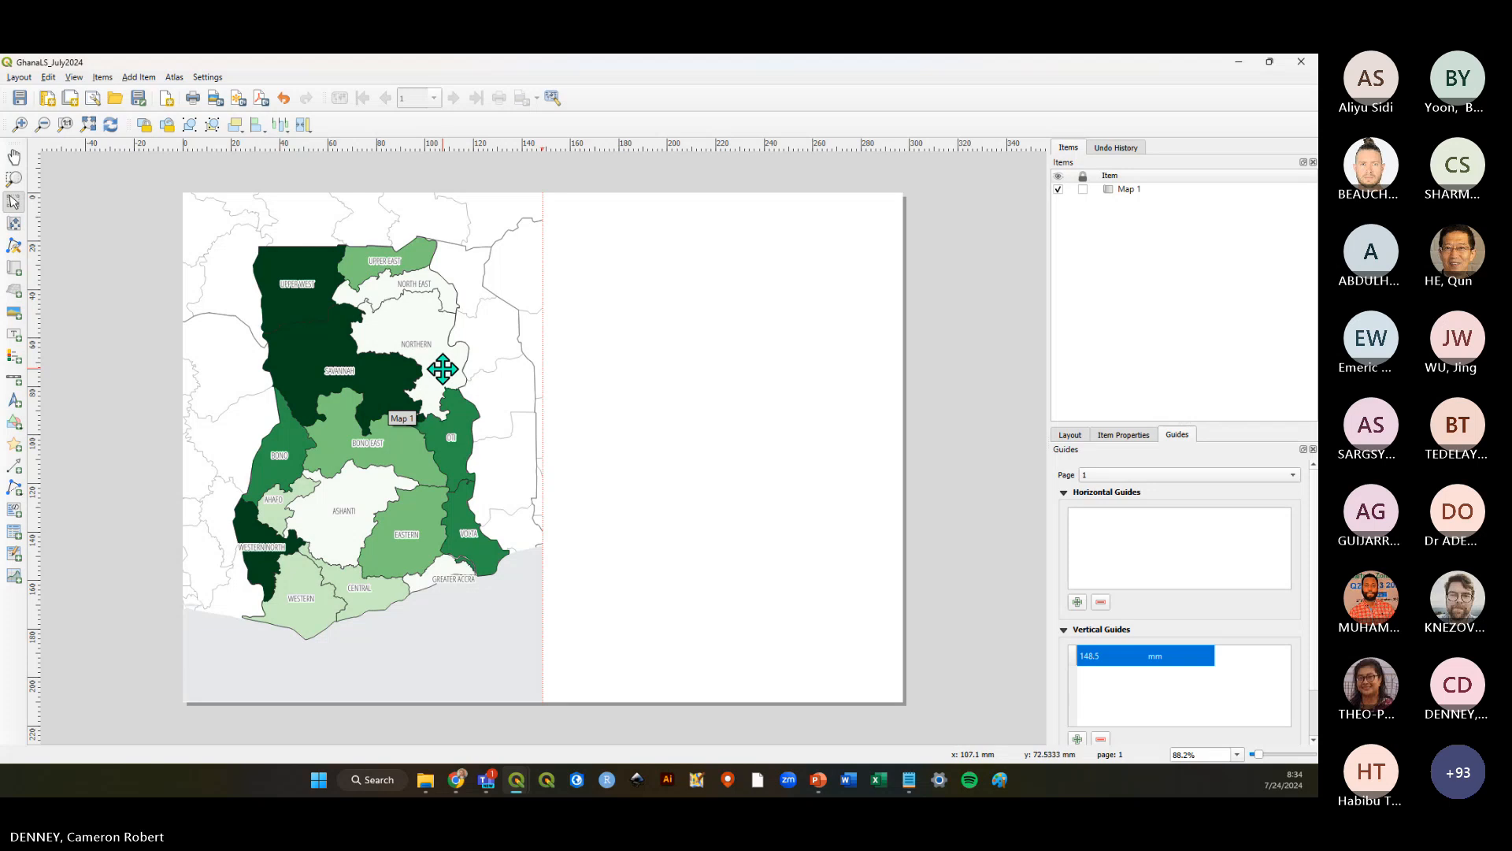
Capture a screen snip of the whole layout page and save the project again
{"action": "key", "text": "super+shift+s"}
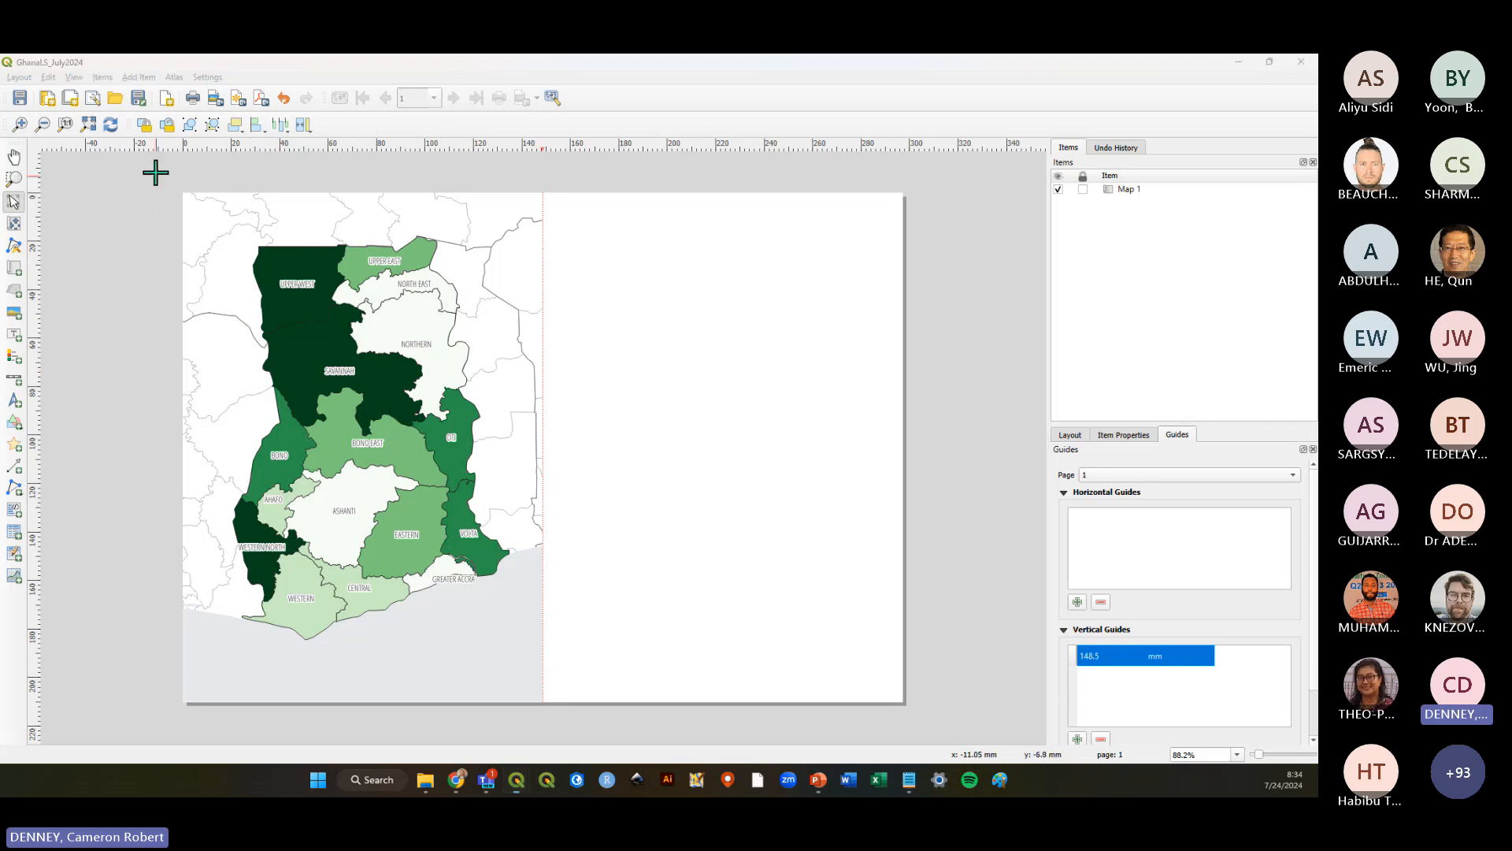
{"action": "left_click_drag", "start_coordinate": [152, 165], "coordinate": [962, 730]}
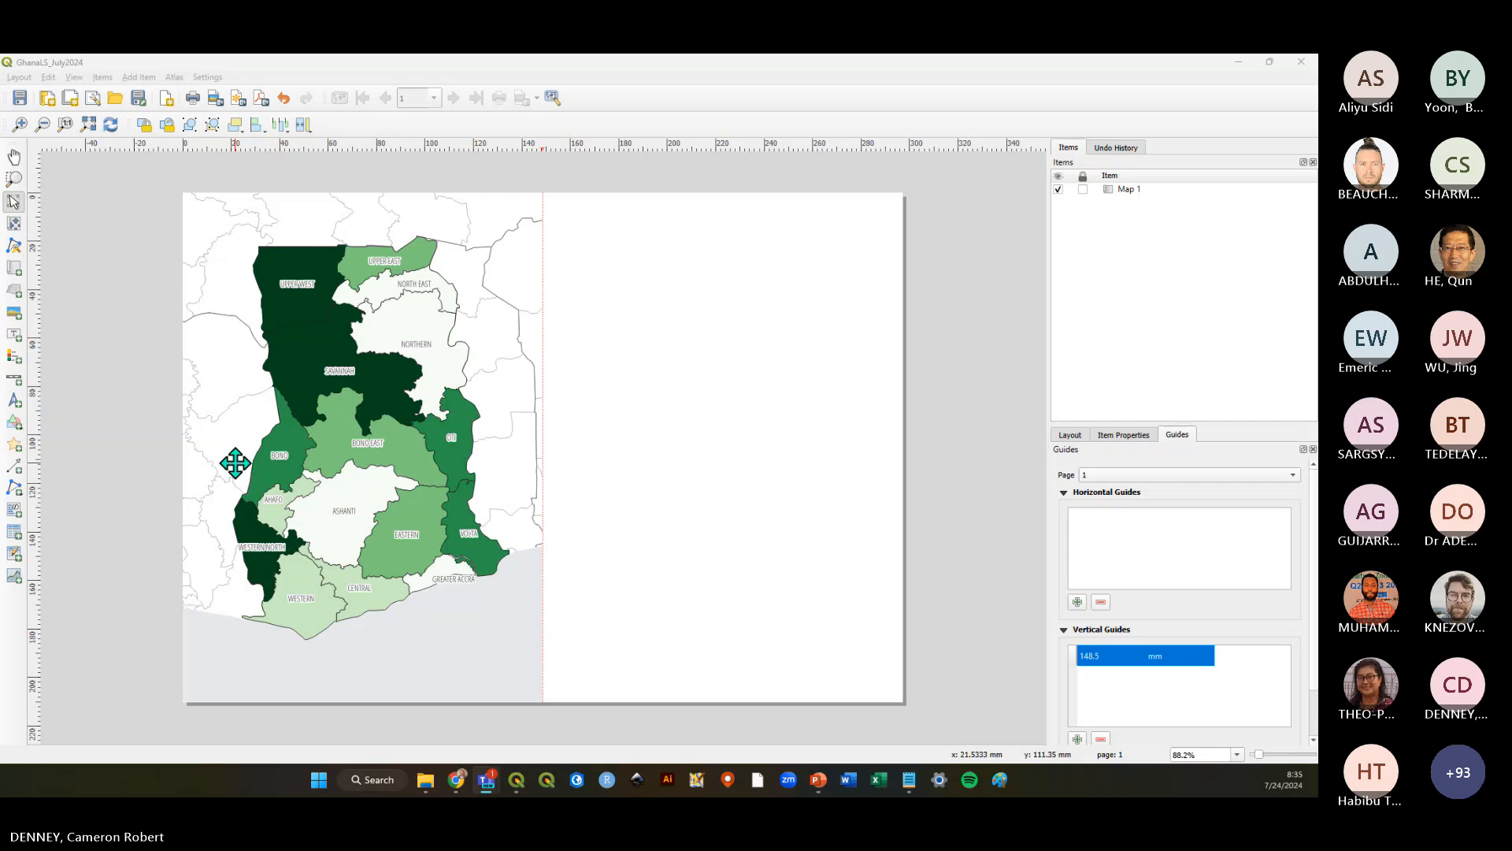
{"action": "left_click", "coordinate": [19, 99]}
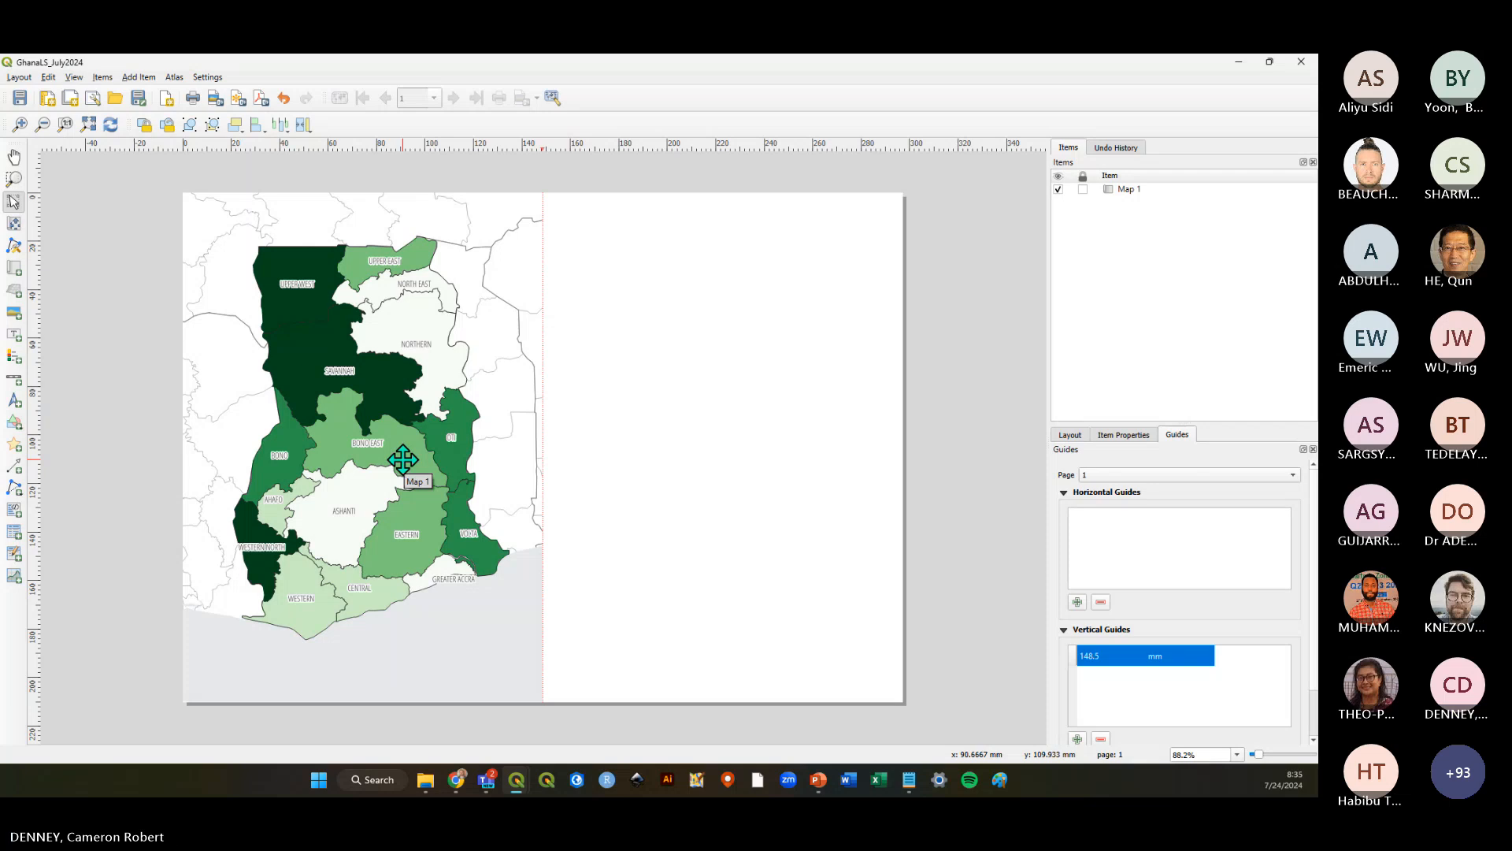
Add a legend over the sea southeast of Ghana on the map, drawing a box about 37 × 38 mm
{"action": "left_click", "coordinate": [139, 77]}
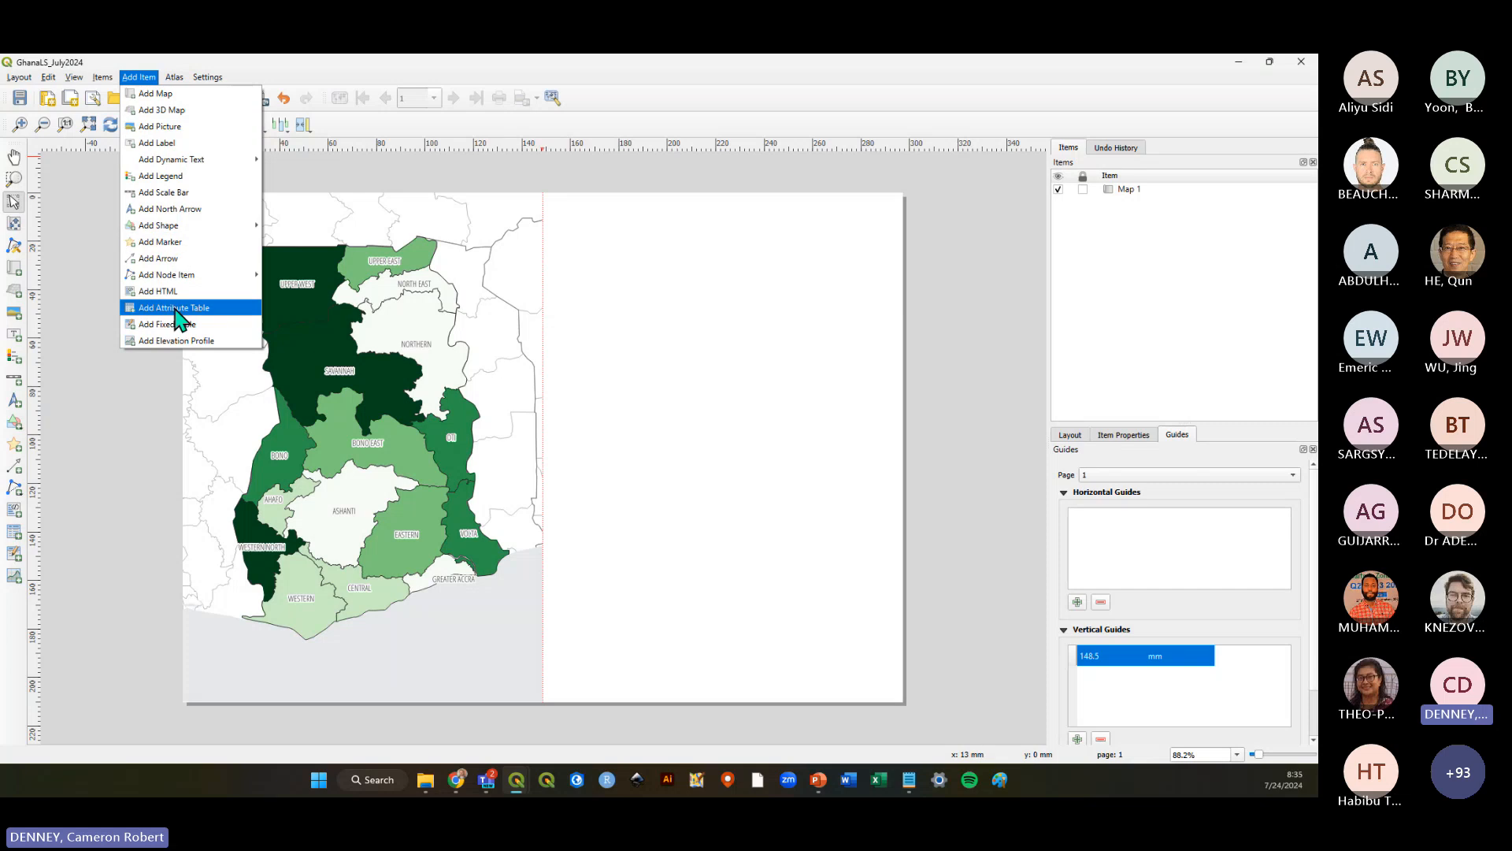
{"action": "left_click", "coordinate": [174, 177]}
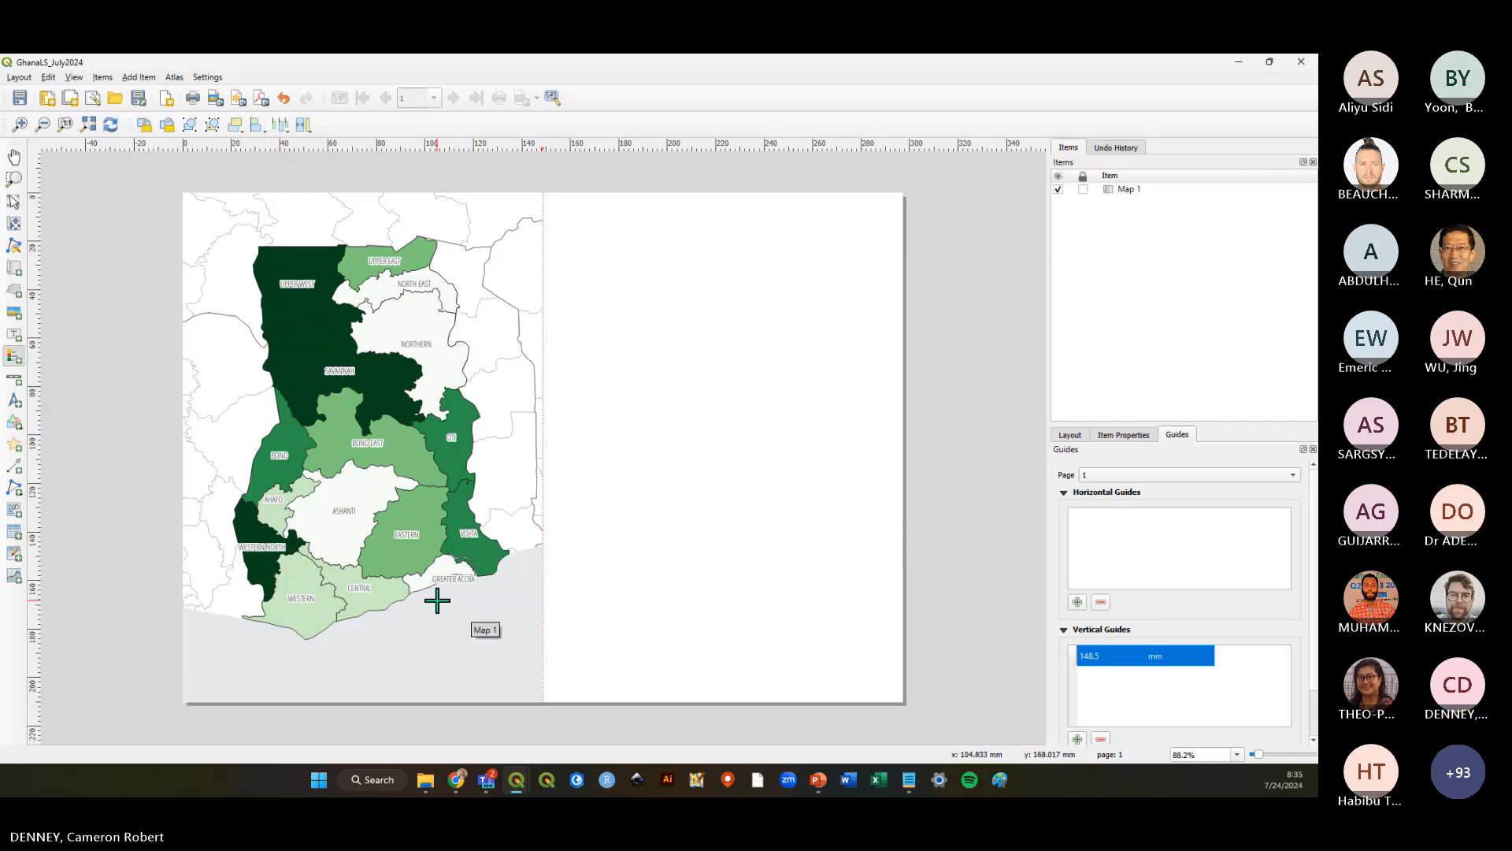
{"action": "left_click_drag", "start_coordinate": [437, 600], "coordinate": [527, 690]}
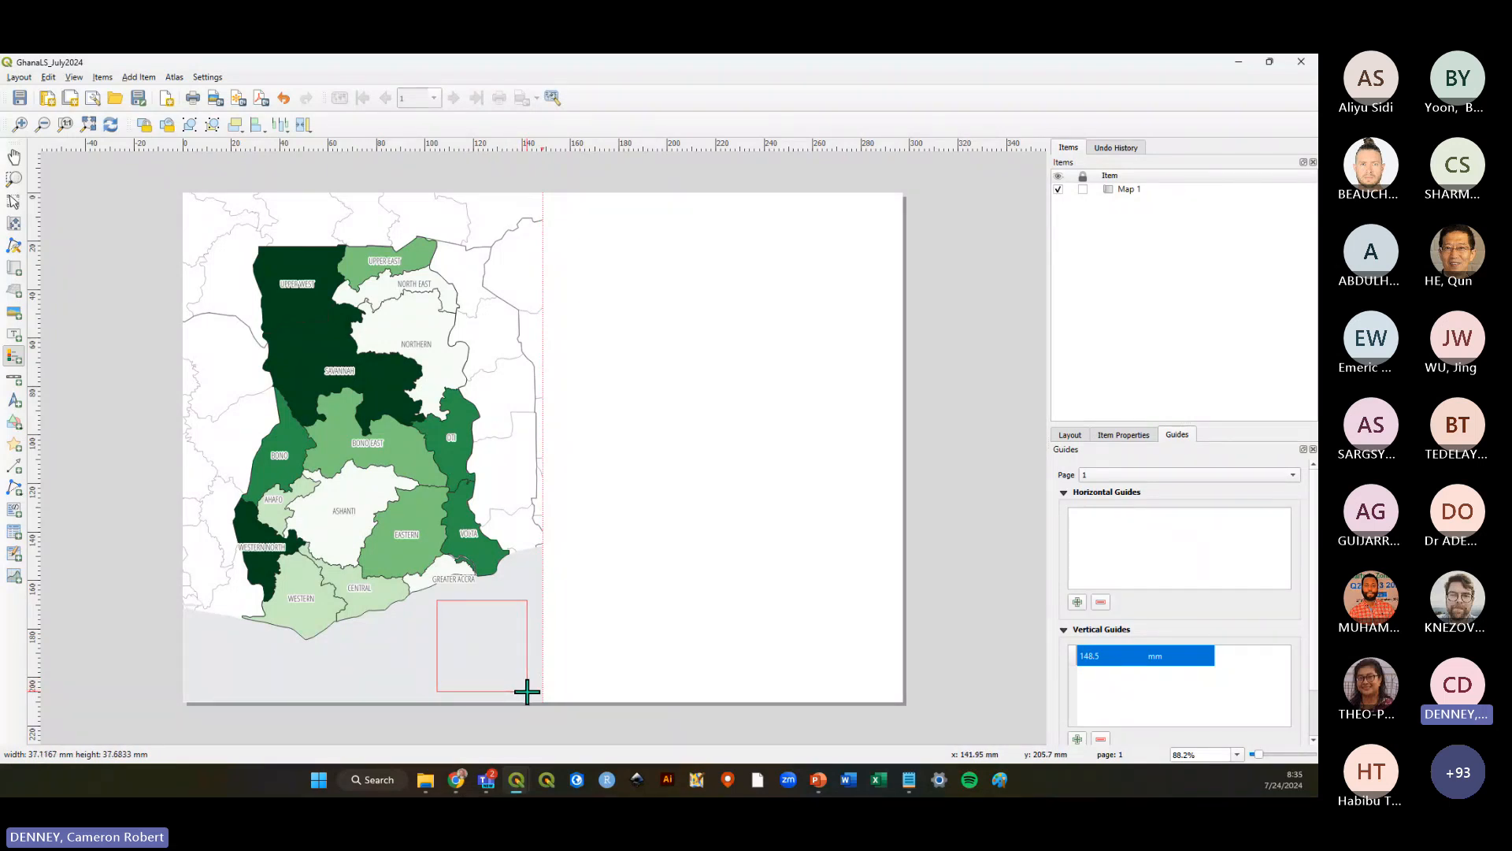
{"action": "left_click_drag", "start_coordinate": [527, 691], "coordinate": [527, 691]}
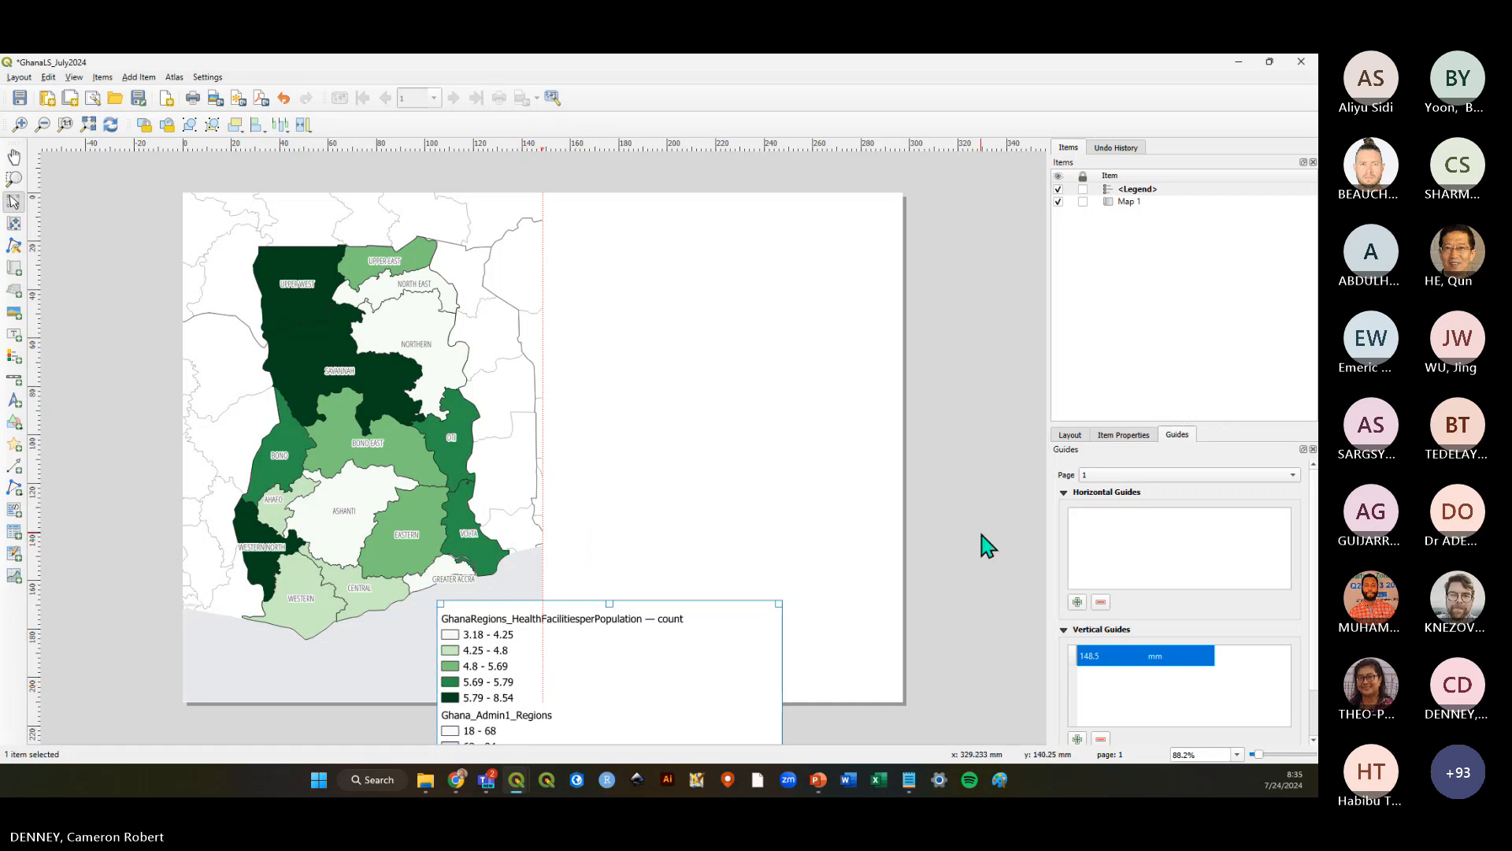
{"action": "scroll", "coordinate": [543, 449], "scroll_direction": "down", "scroll_amount": 2}
{"action": "scroll", "coordinate": [544, 448], "scroll_direction": "up", "scroll_amount": 1}
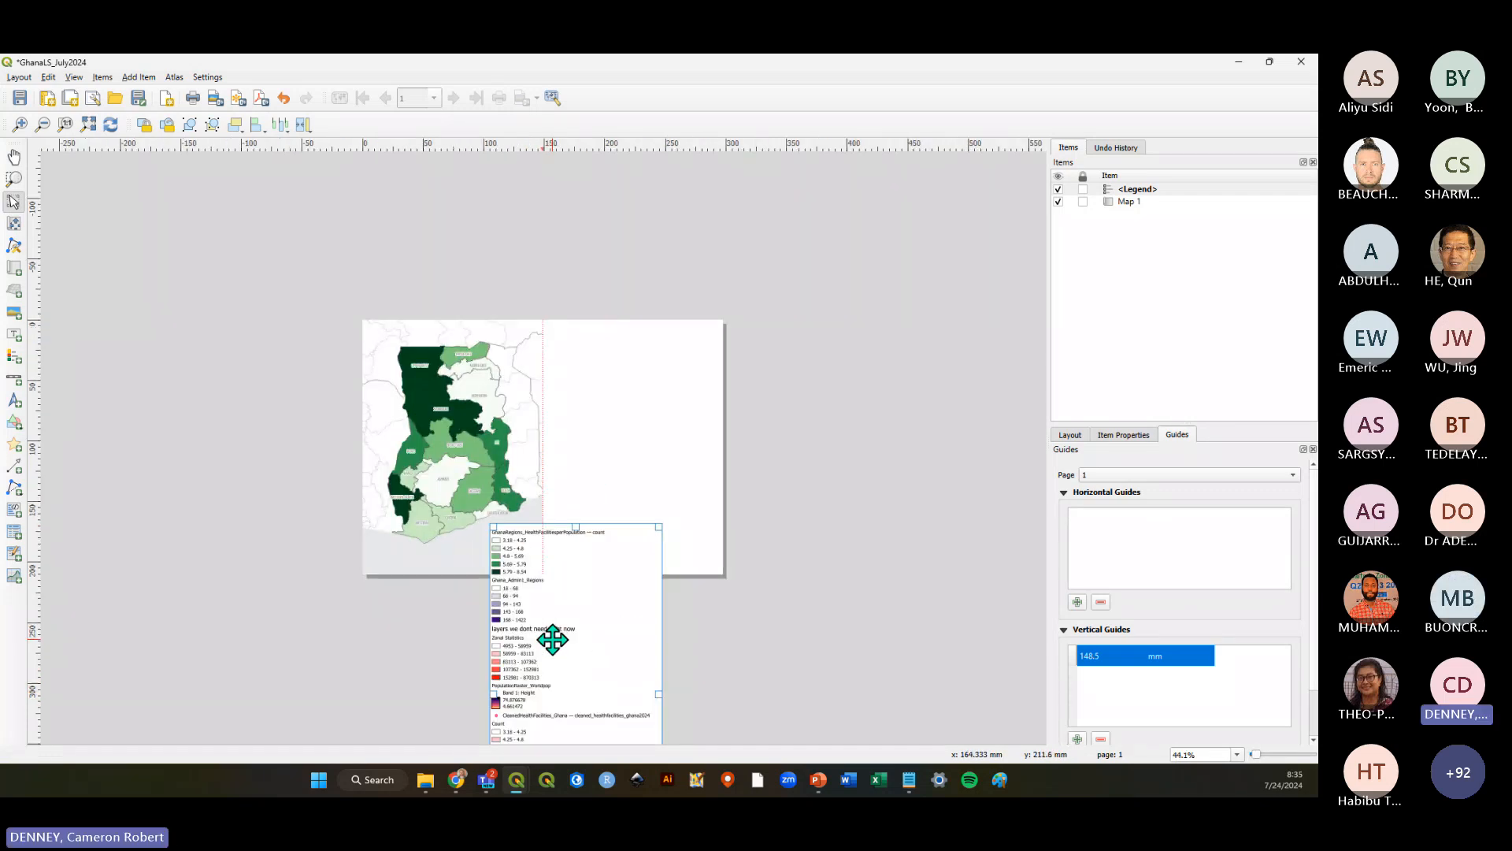
{"action": "scroll", "coordinate": [543, 622], "scroll_direction": "down", "scroll_amount": 1}
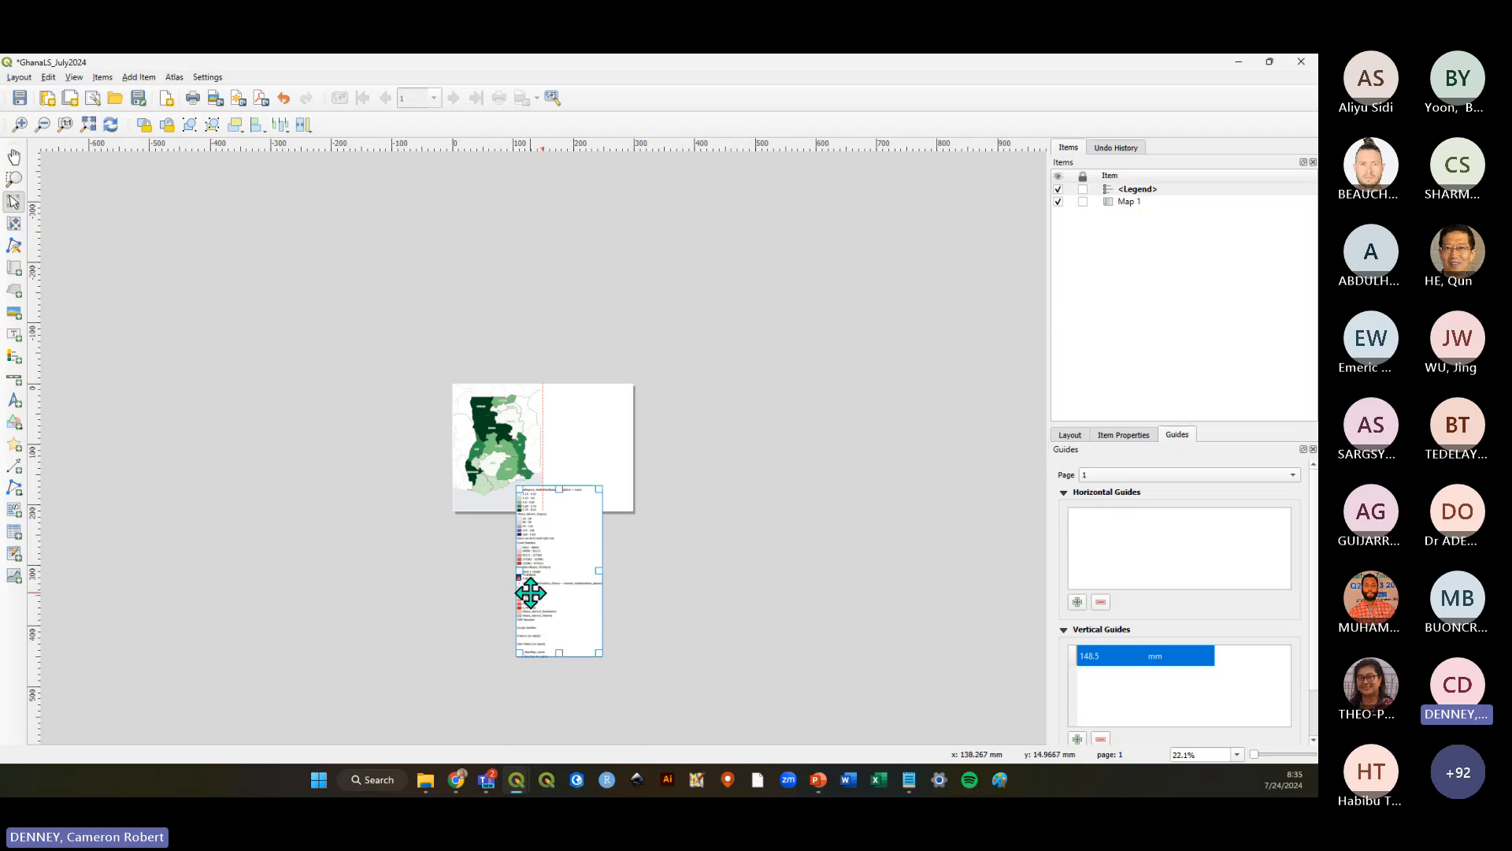
{"action": "scroll", "coordinate": [536, 633], "scroll_direction": "up", "scroll_amount": 1}
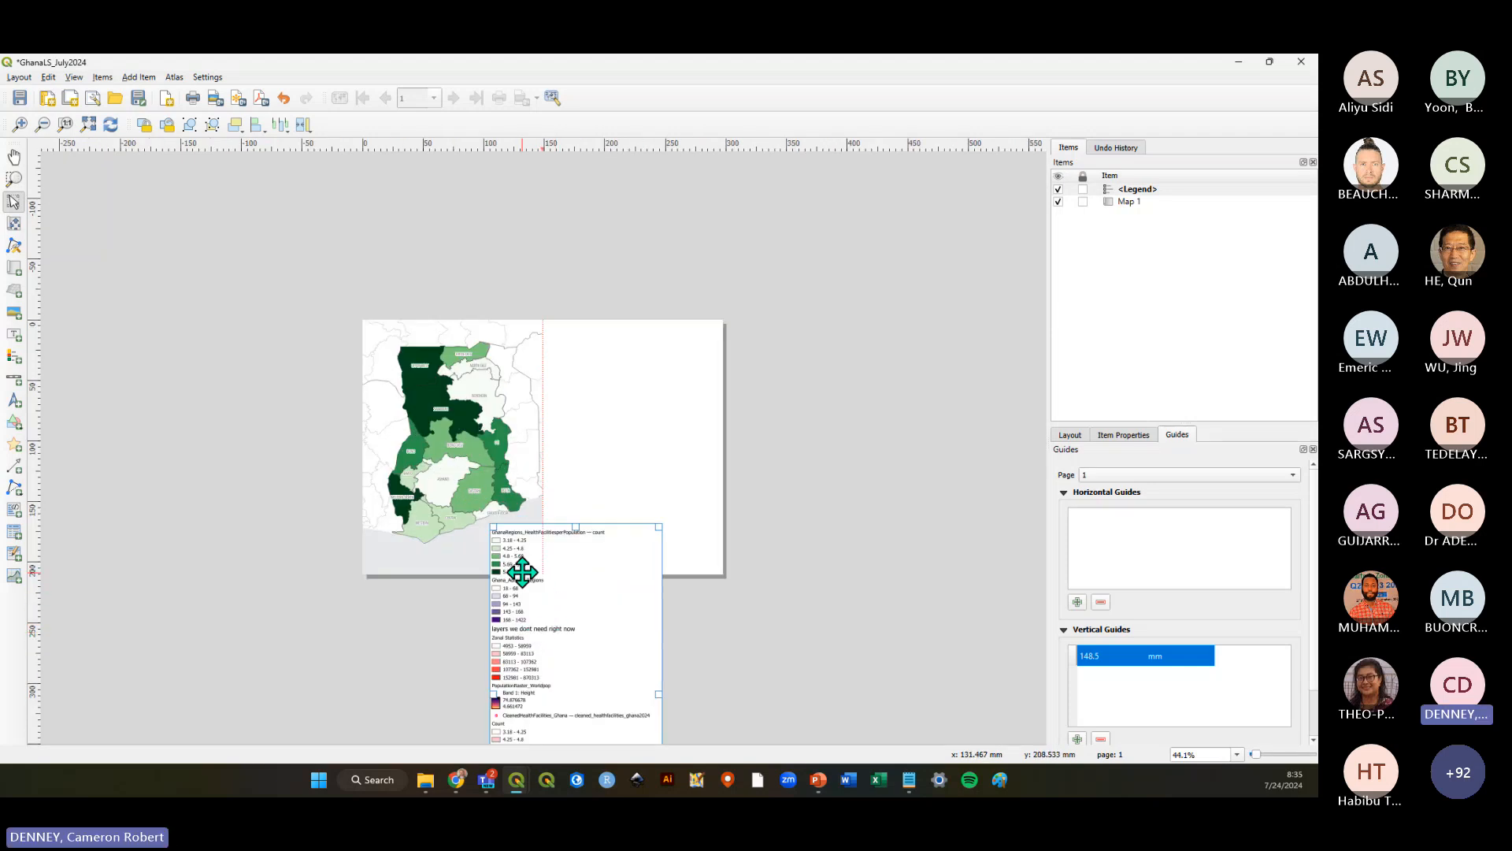
{"action": "scroll", "coordinate": [524, 579], "scroll_direction": "up", "scroll_amount": 1}
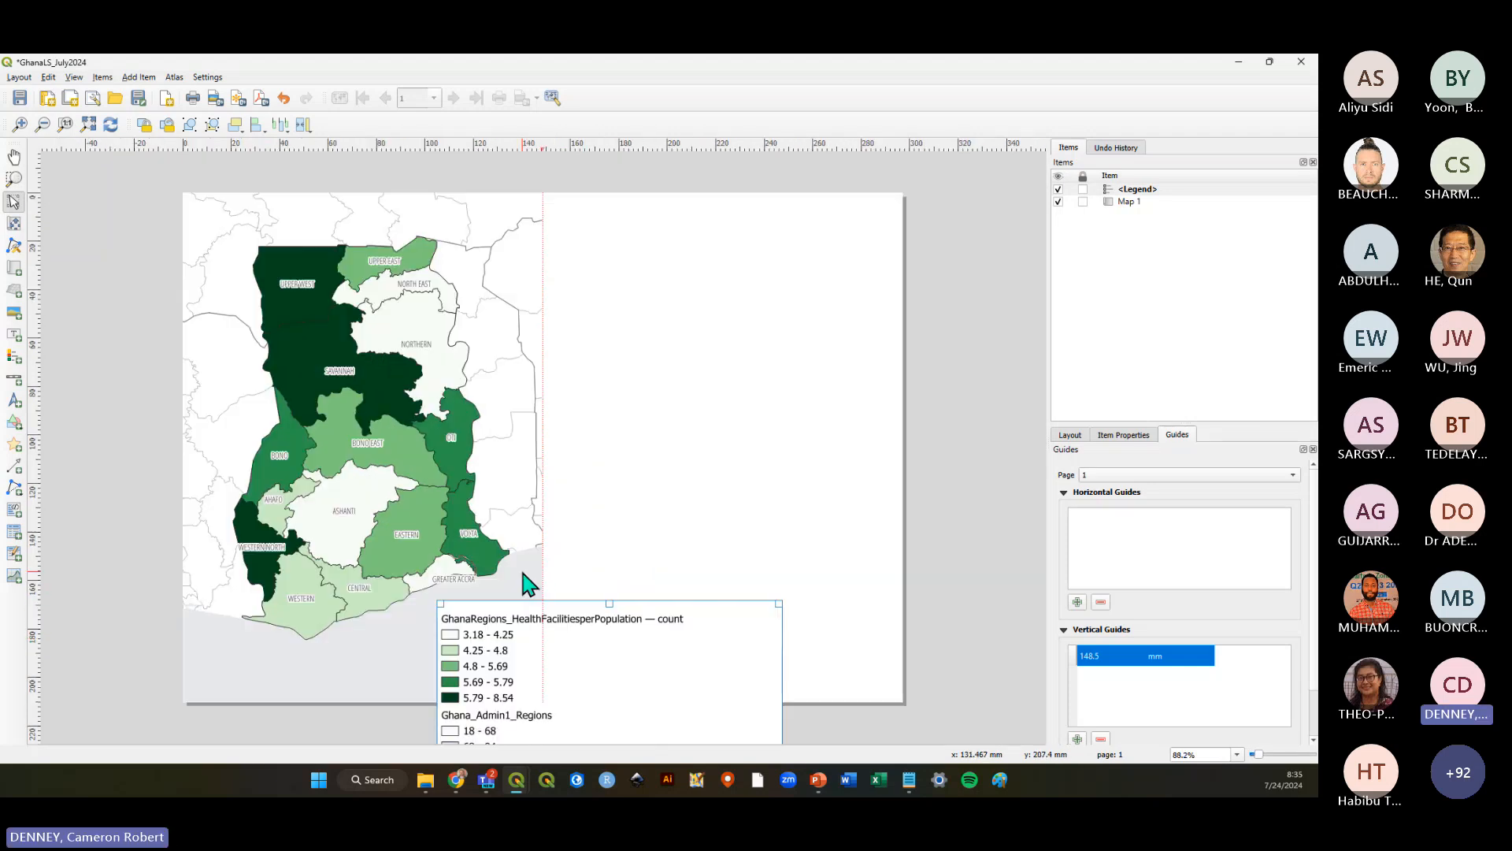
Select the legend, bring up the item properties, and deselect it again
{"action": "left_click", "coordinate": [501, 658]}
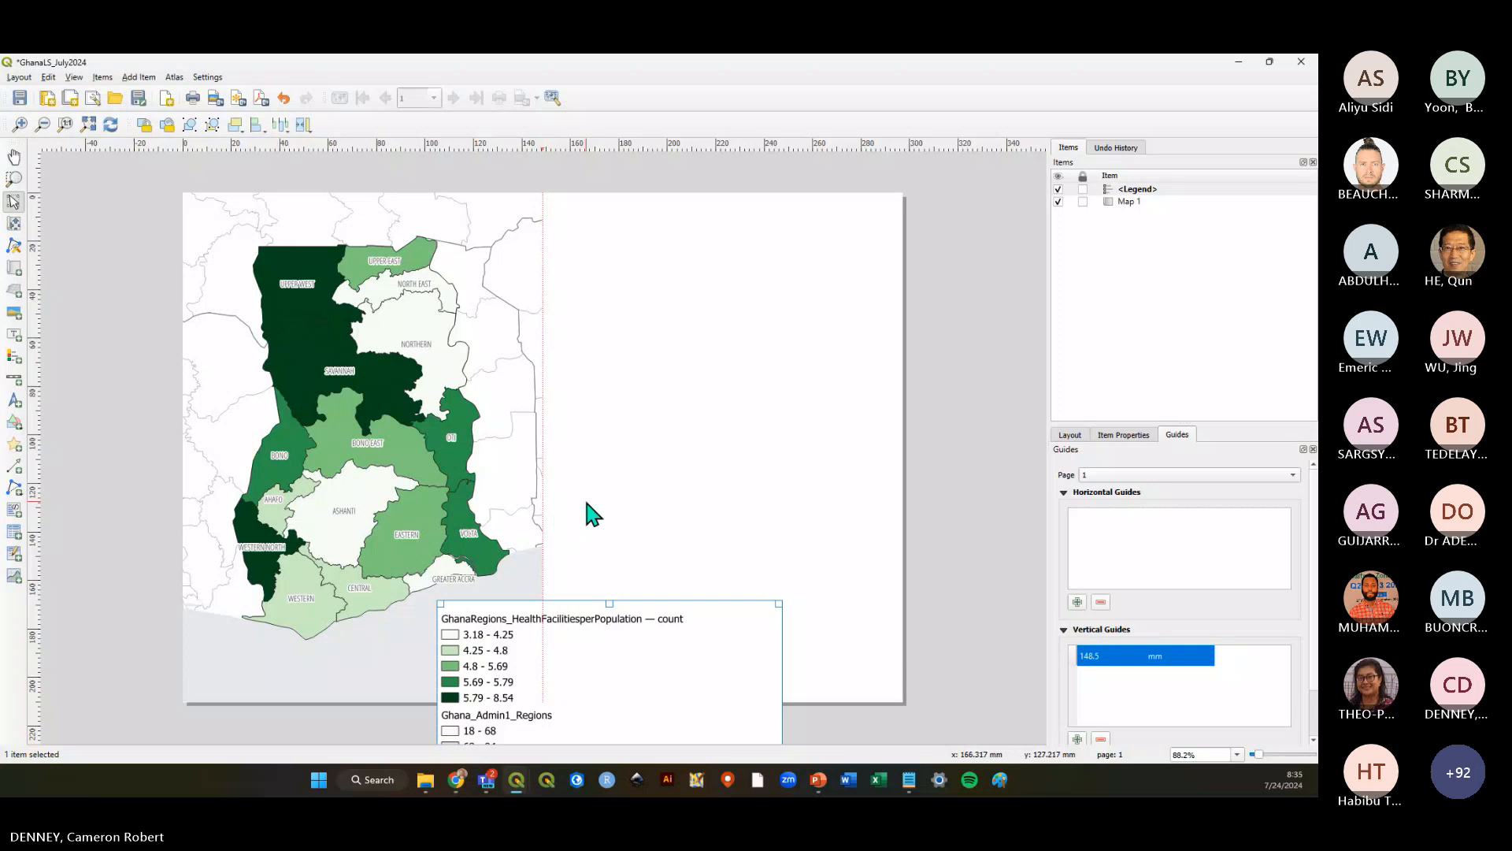
{"action": "left_click", "coordinate": [1114, 436]}
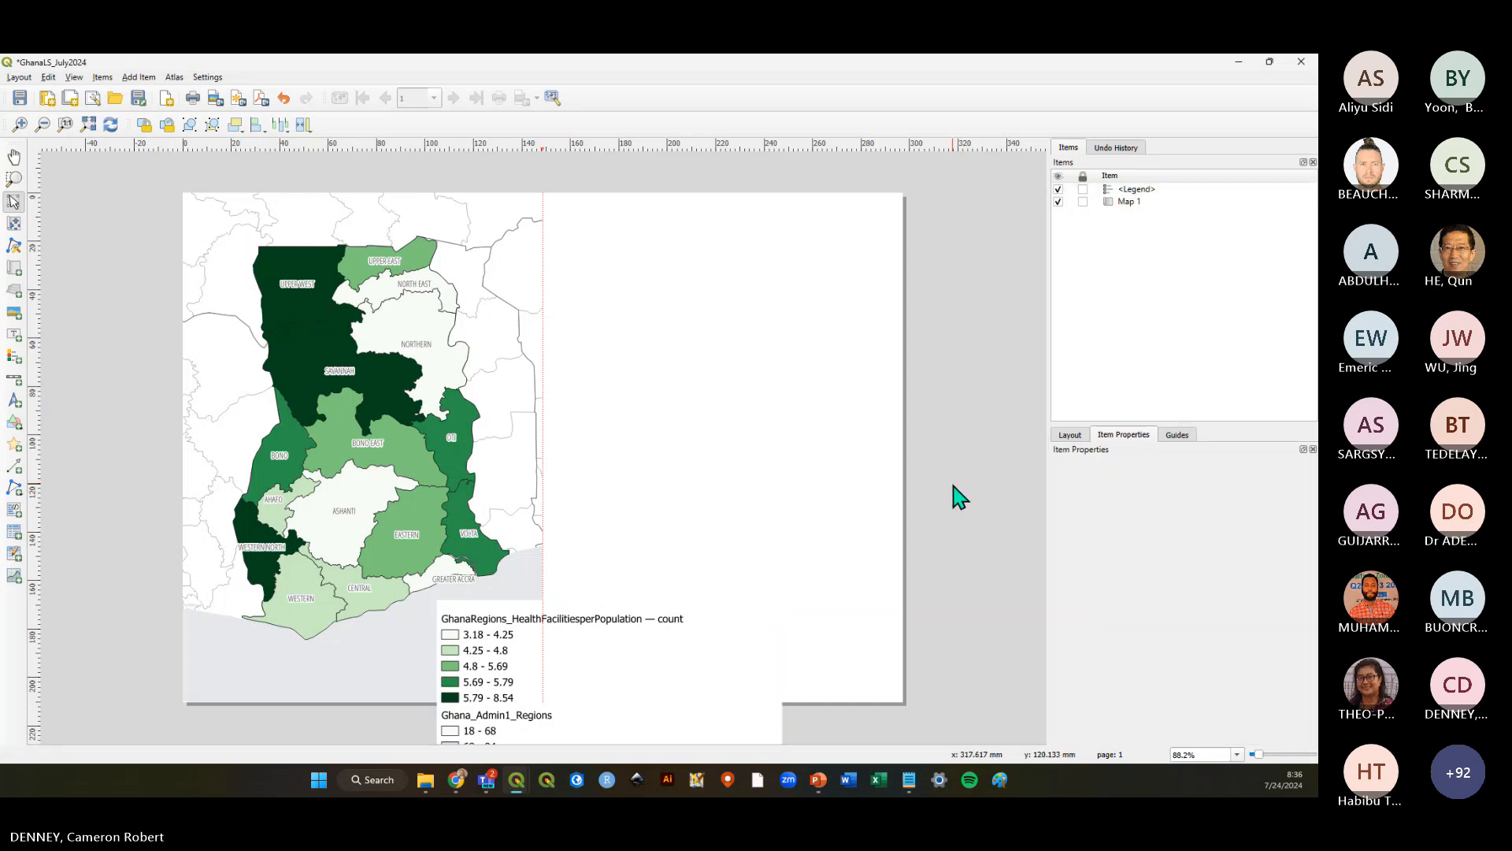
{"action": "left_click", "coordinate": [794, 464]}
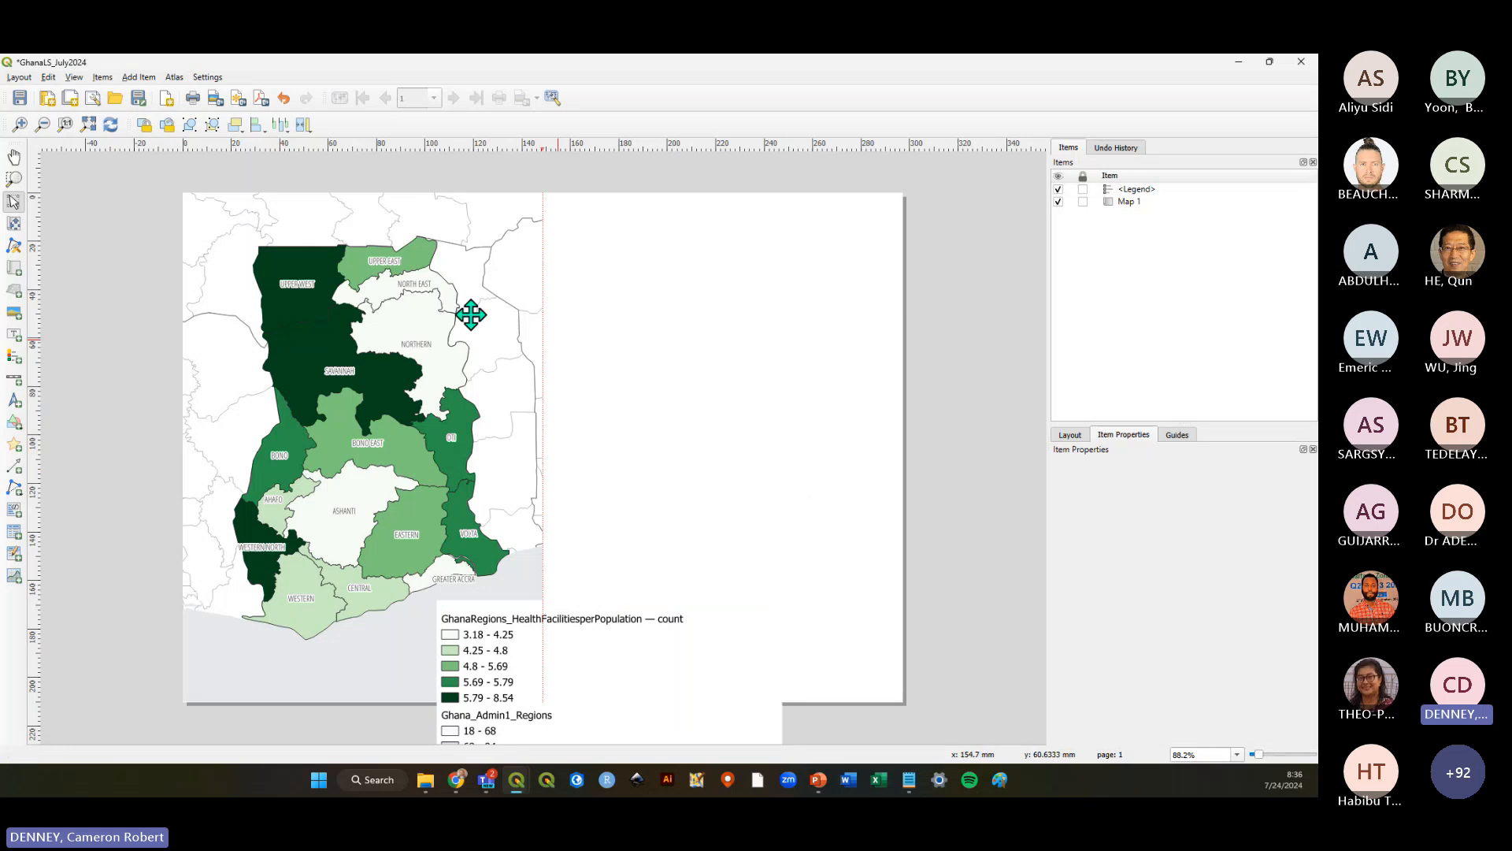
{"action": "left_click", "coordinate": [146, 78]}
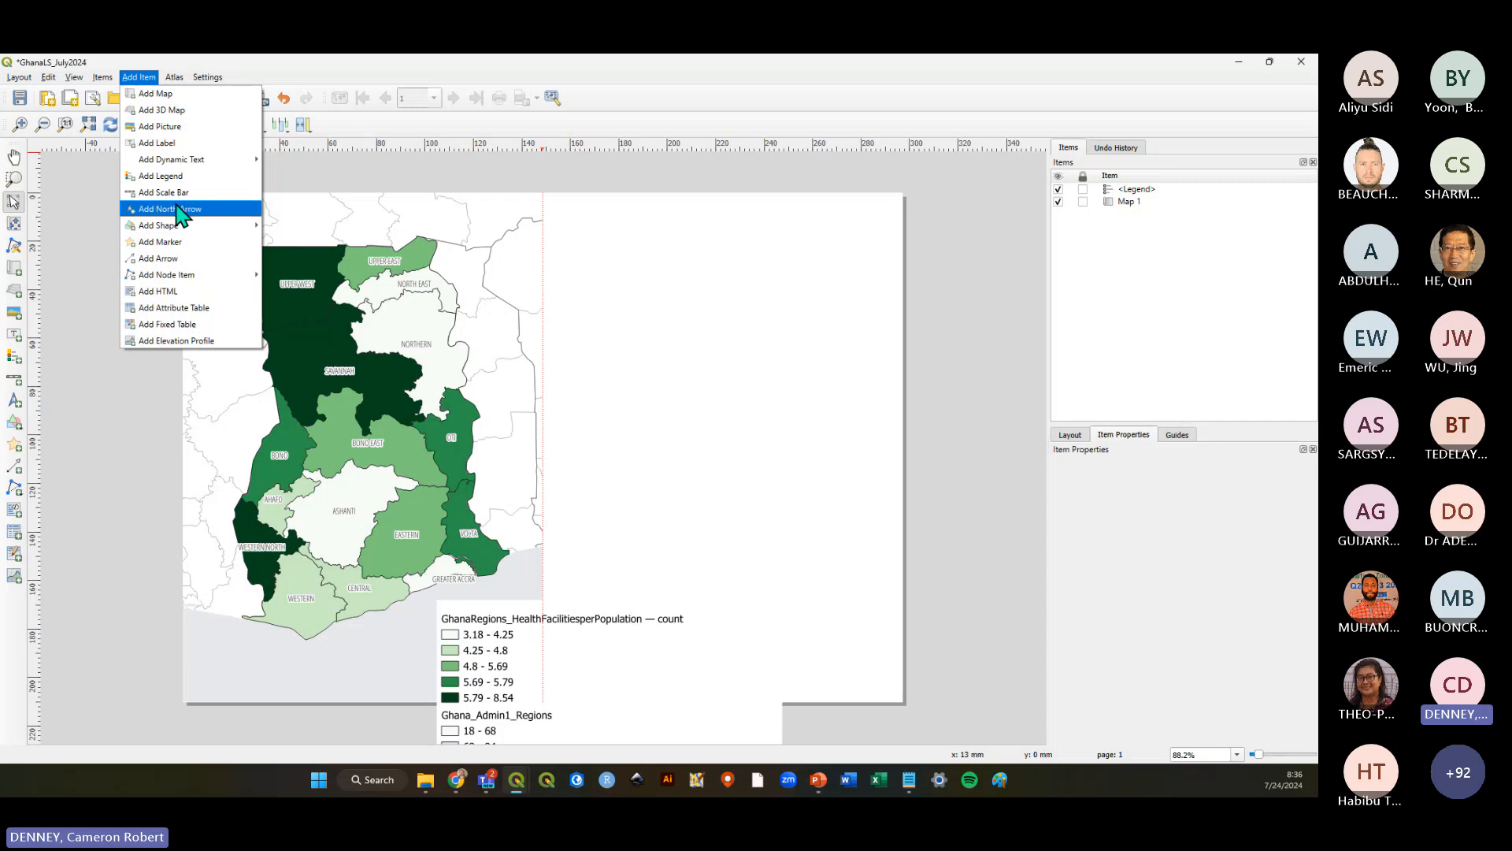
{"action": "left_click", "coordinate": [174, 180]}
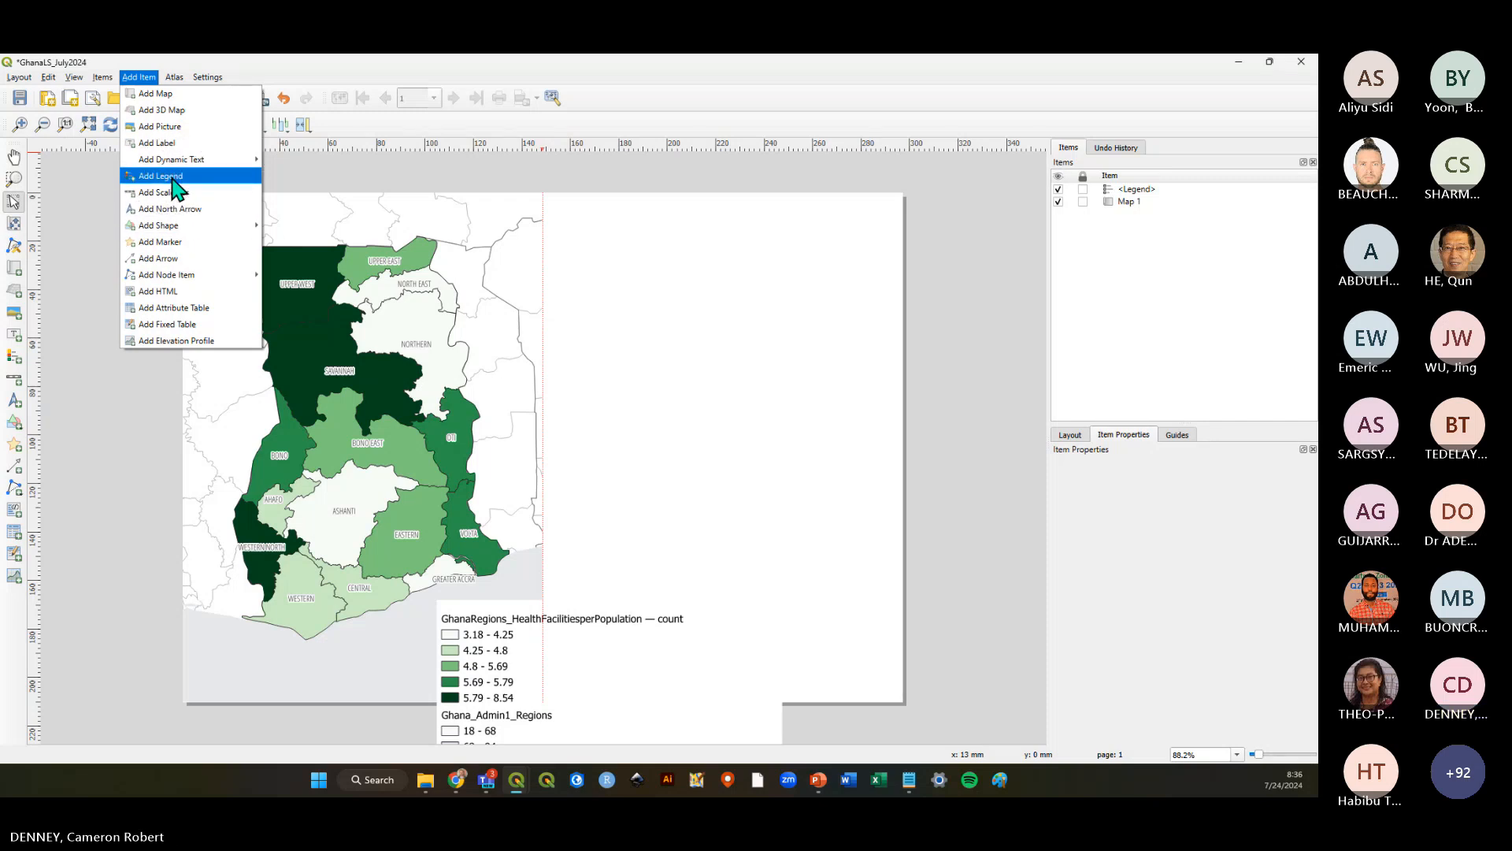
{"action": "left_click", "coordinate": [977, 571]}
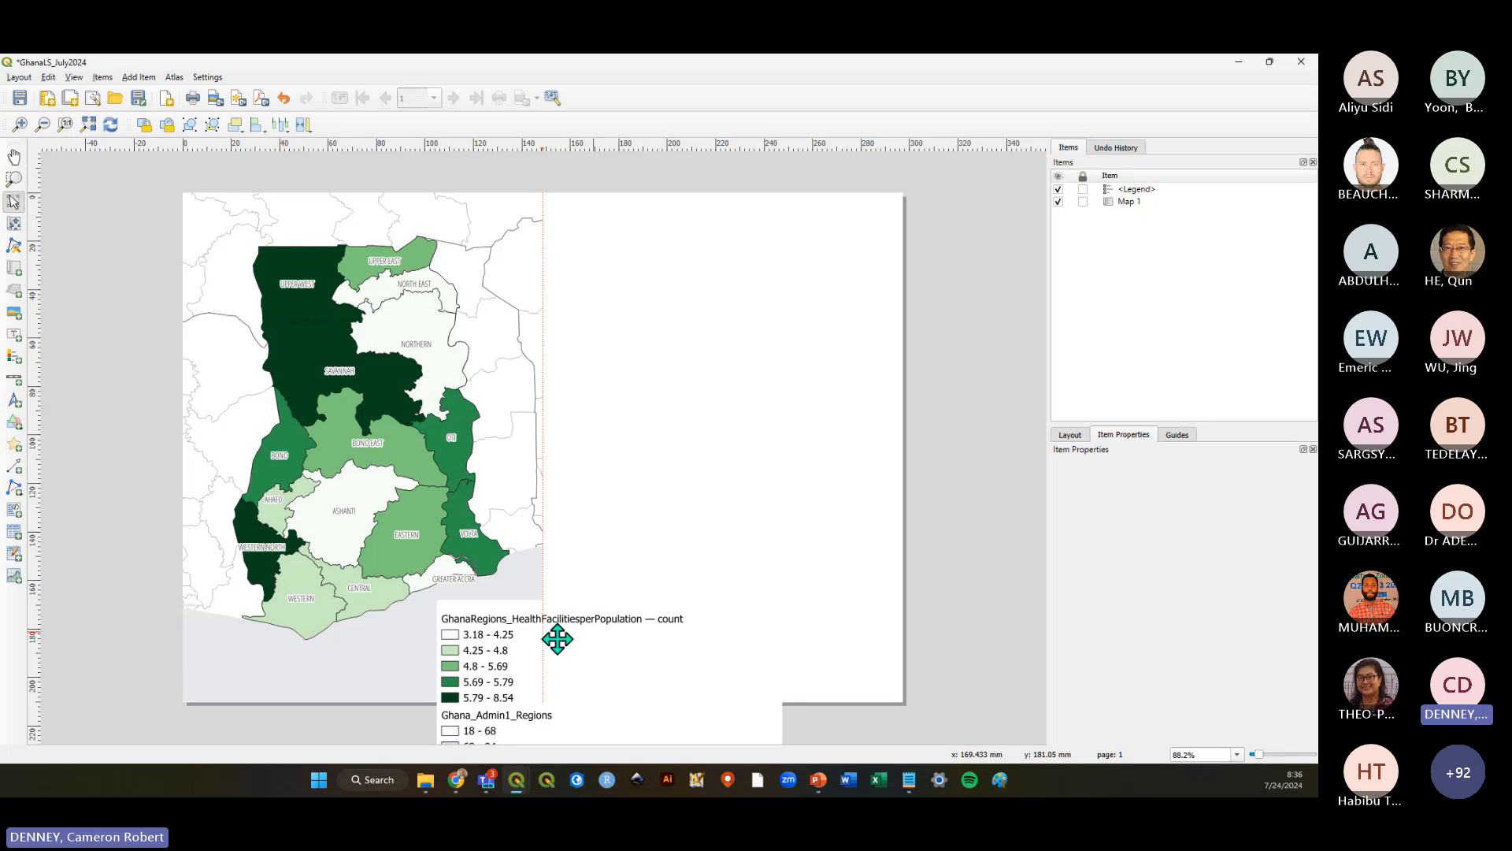
Restrict the legend to items inside linked maps and move it slightly up so it fits on the page
{"action": "left_click", "coordinate": [465, 662]}
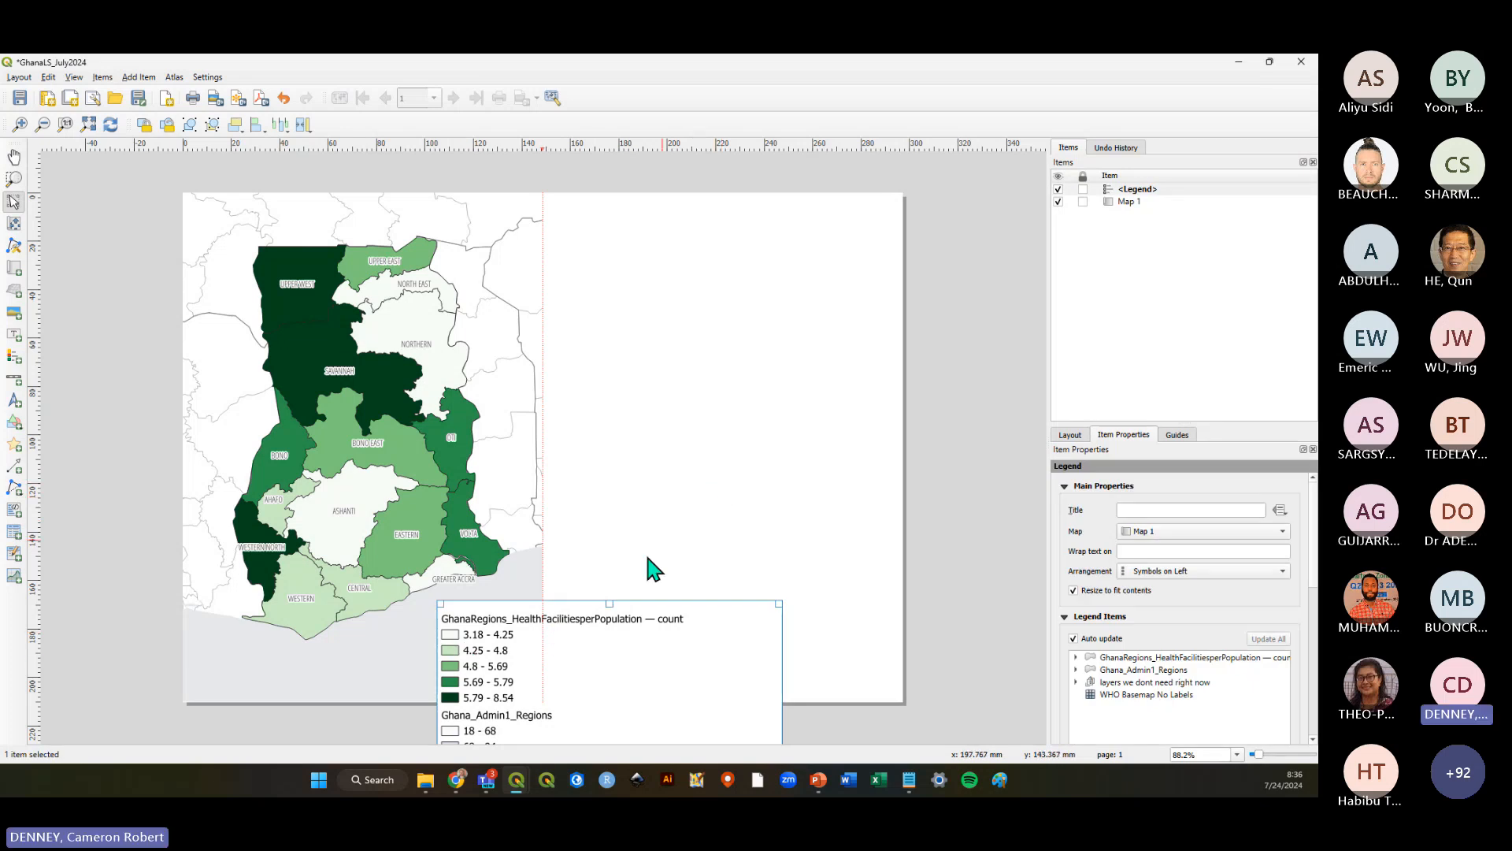
{"action": "left_click", "coordinate": [1127, 436]}
{"action": "left_click", "coordinate": [1127, 437]}
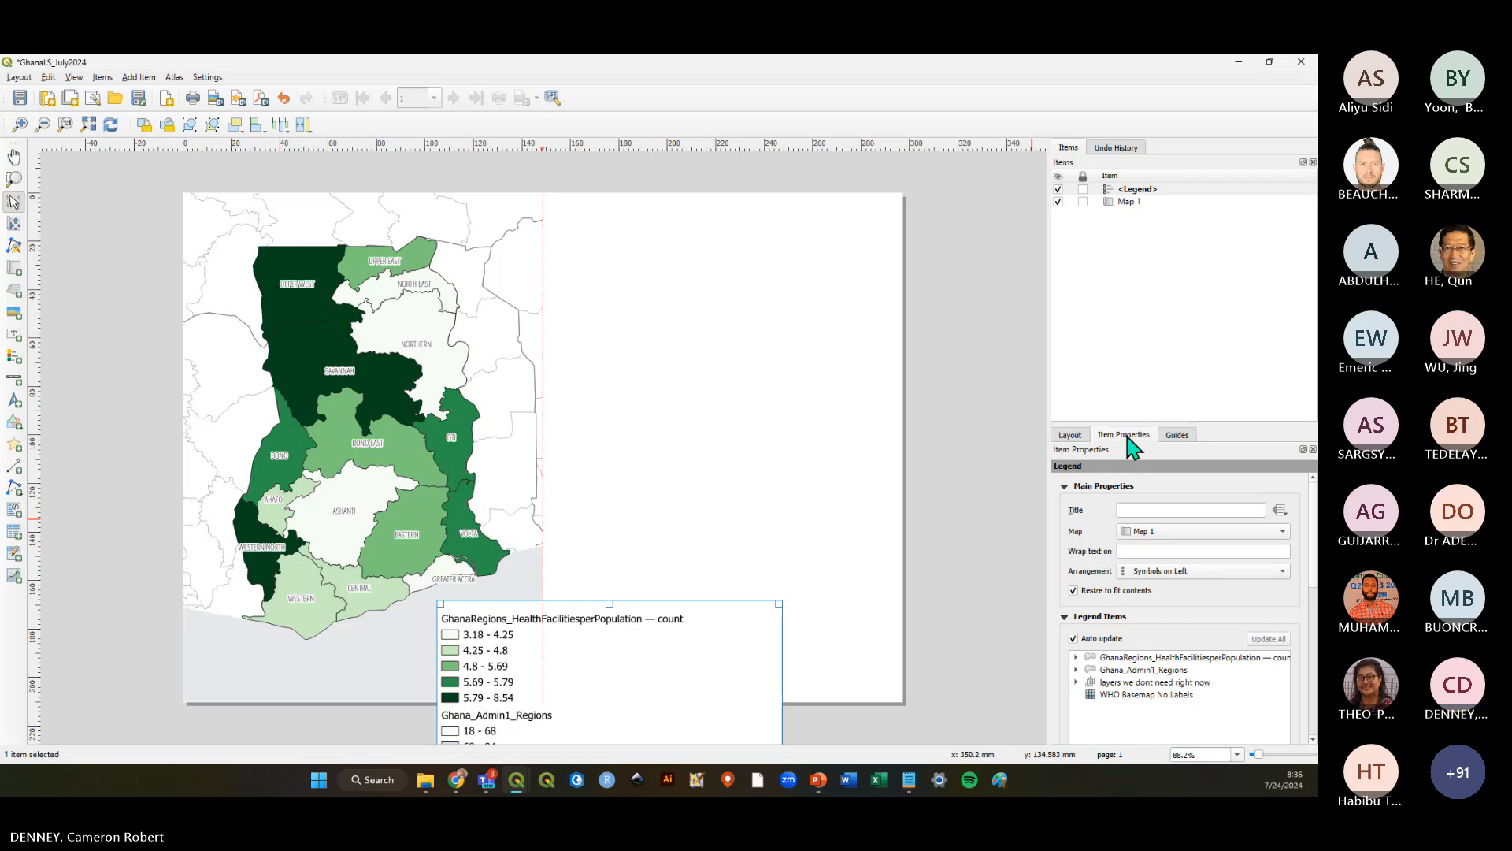
{"action": "scroll", "coordinate": [1313, 587], "scroll_direction": "down", "scroll_amount": 2}
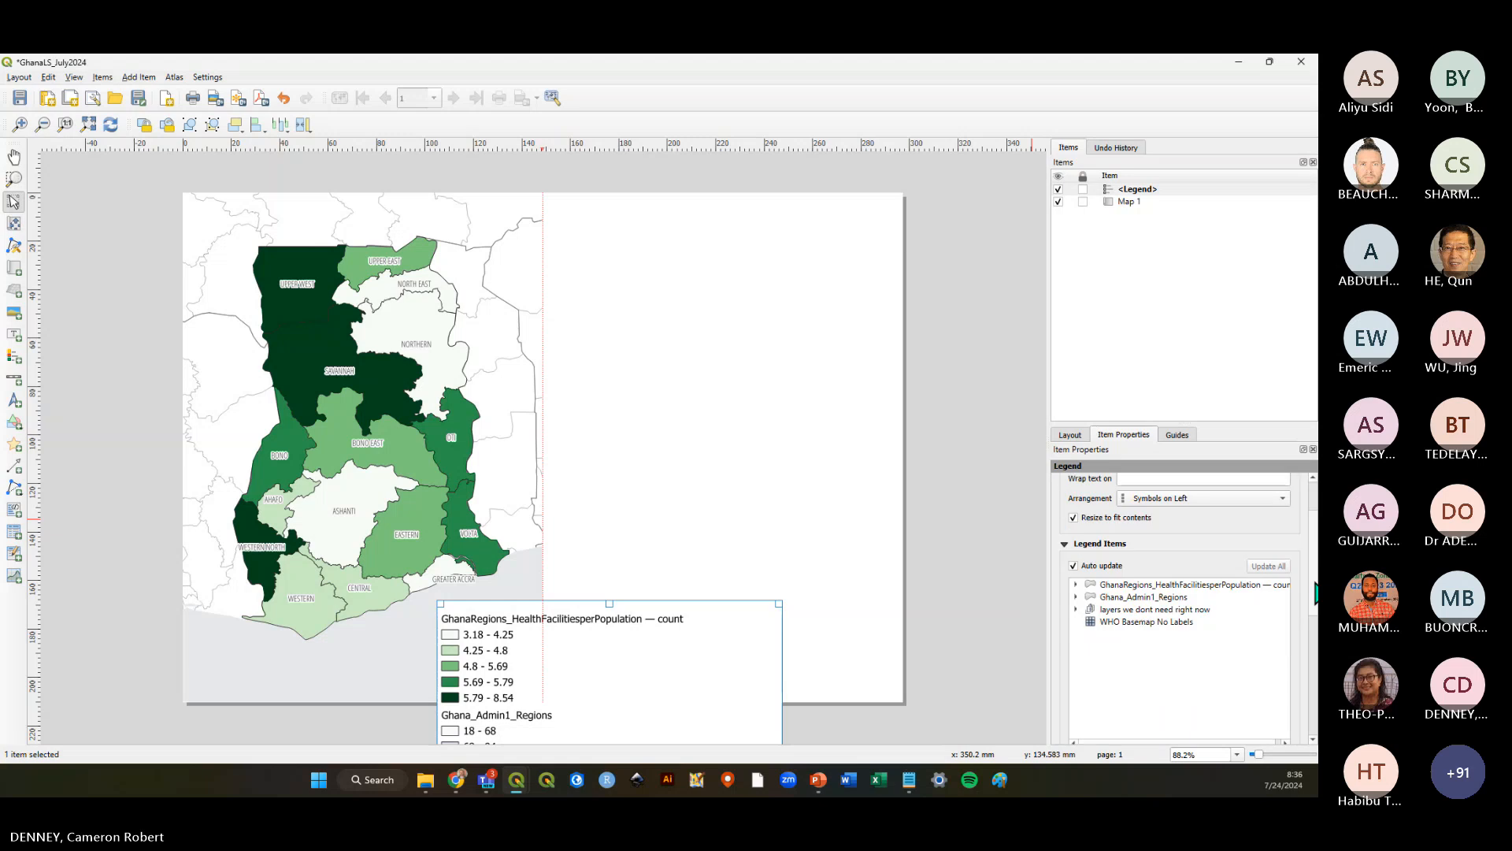
{"action": "scroll", "coordinate": [1314, 598], "scroll_direction": "down", "scroll_amount": 3}
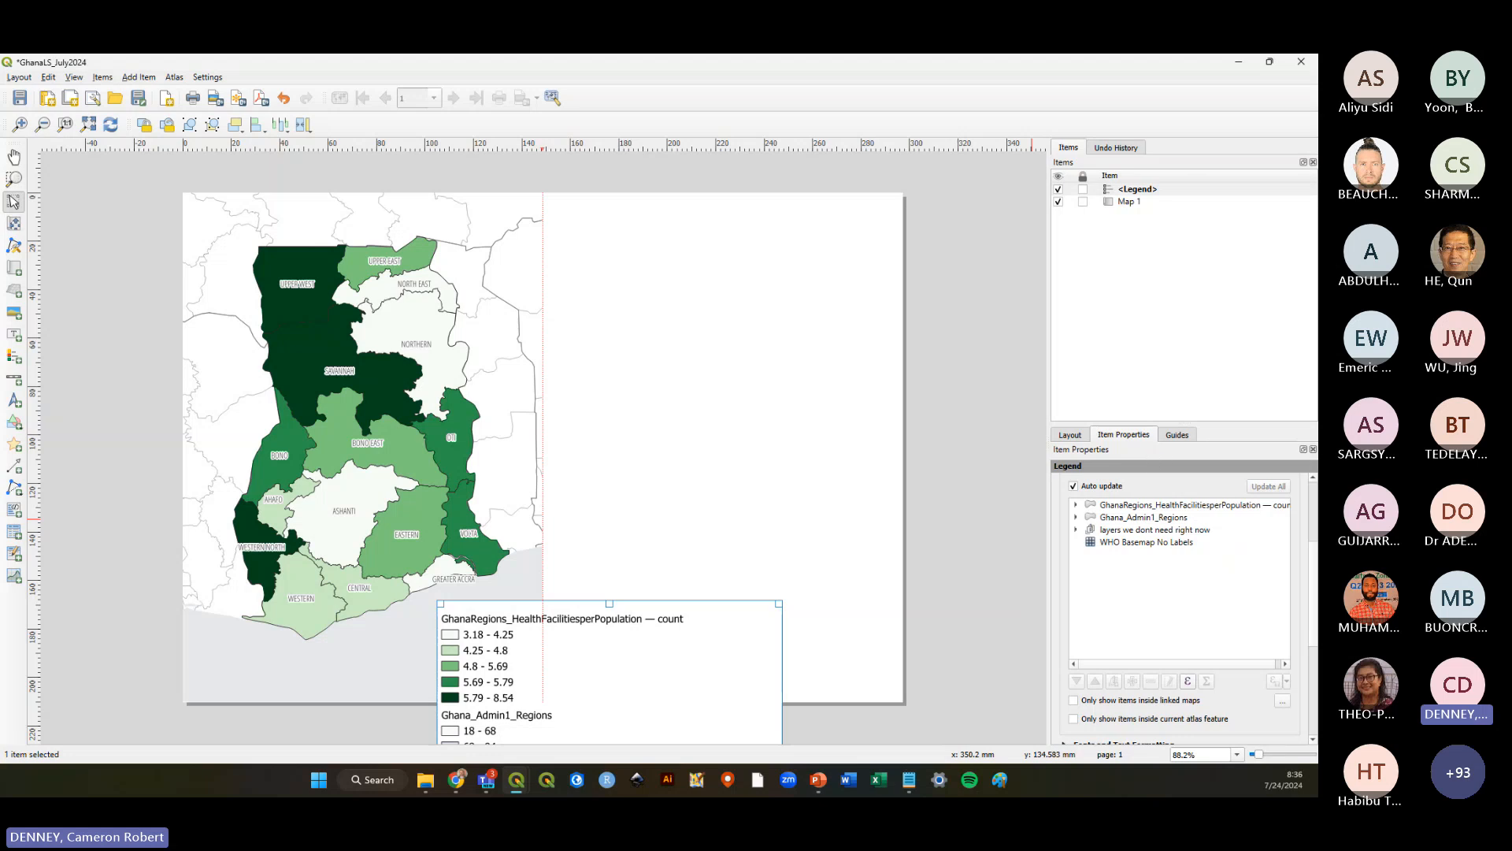
{"action": "left_click_drag", "start_coordinate": [1312, 619], "coordinate": [1313, 529]}
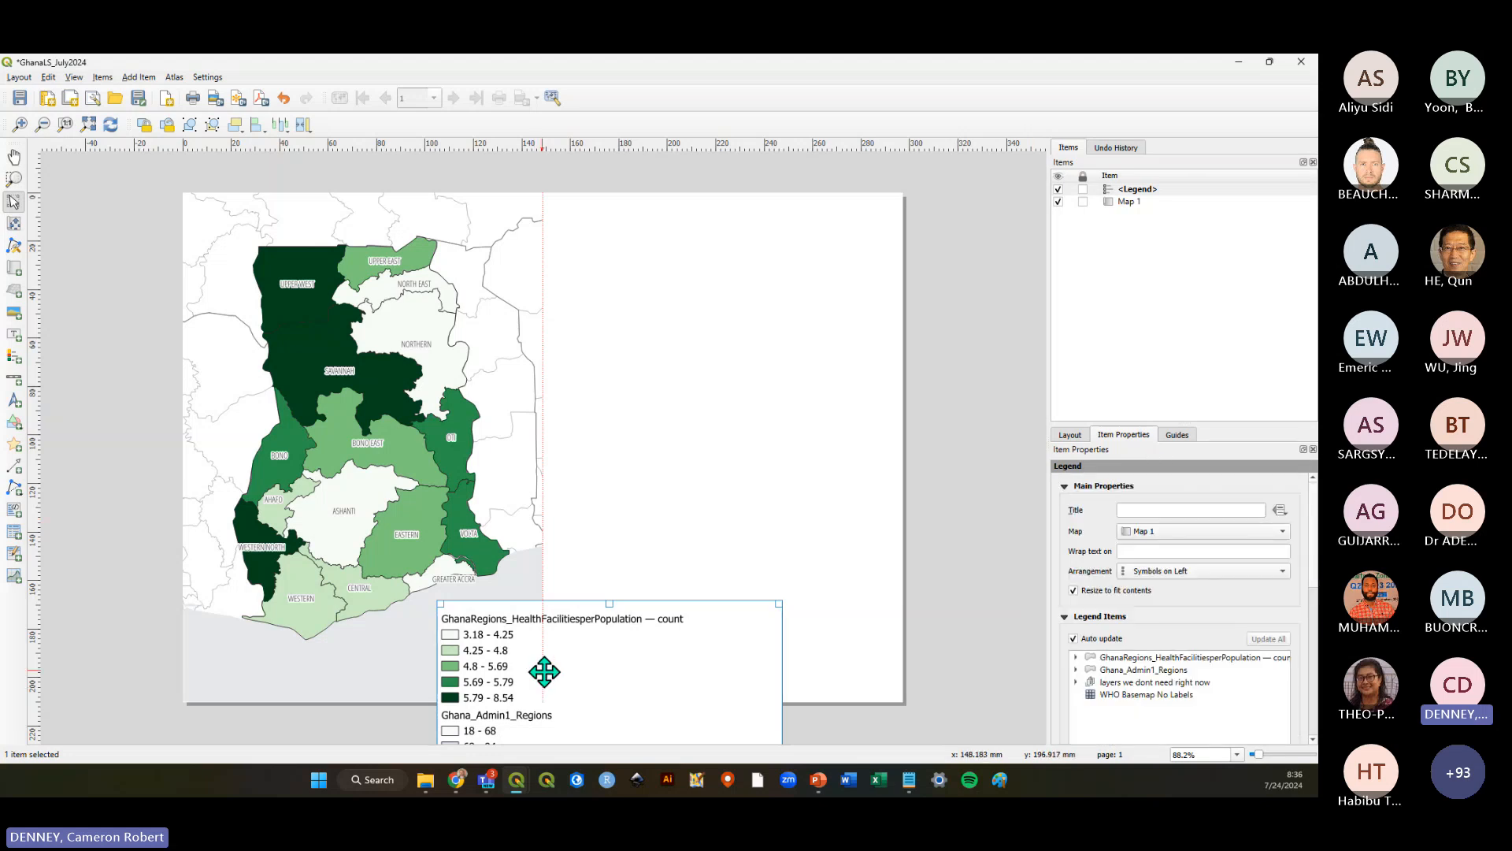
{"action": "left_click", "coordinate": [1122, 441]}
{"action": "left_click_drag", "start_coordinate": [1315, 551], "coordinate": [1317, 650]}
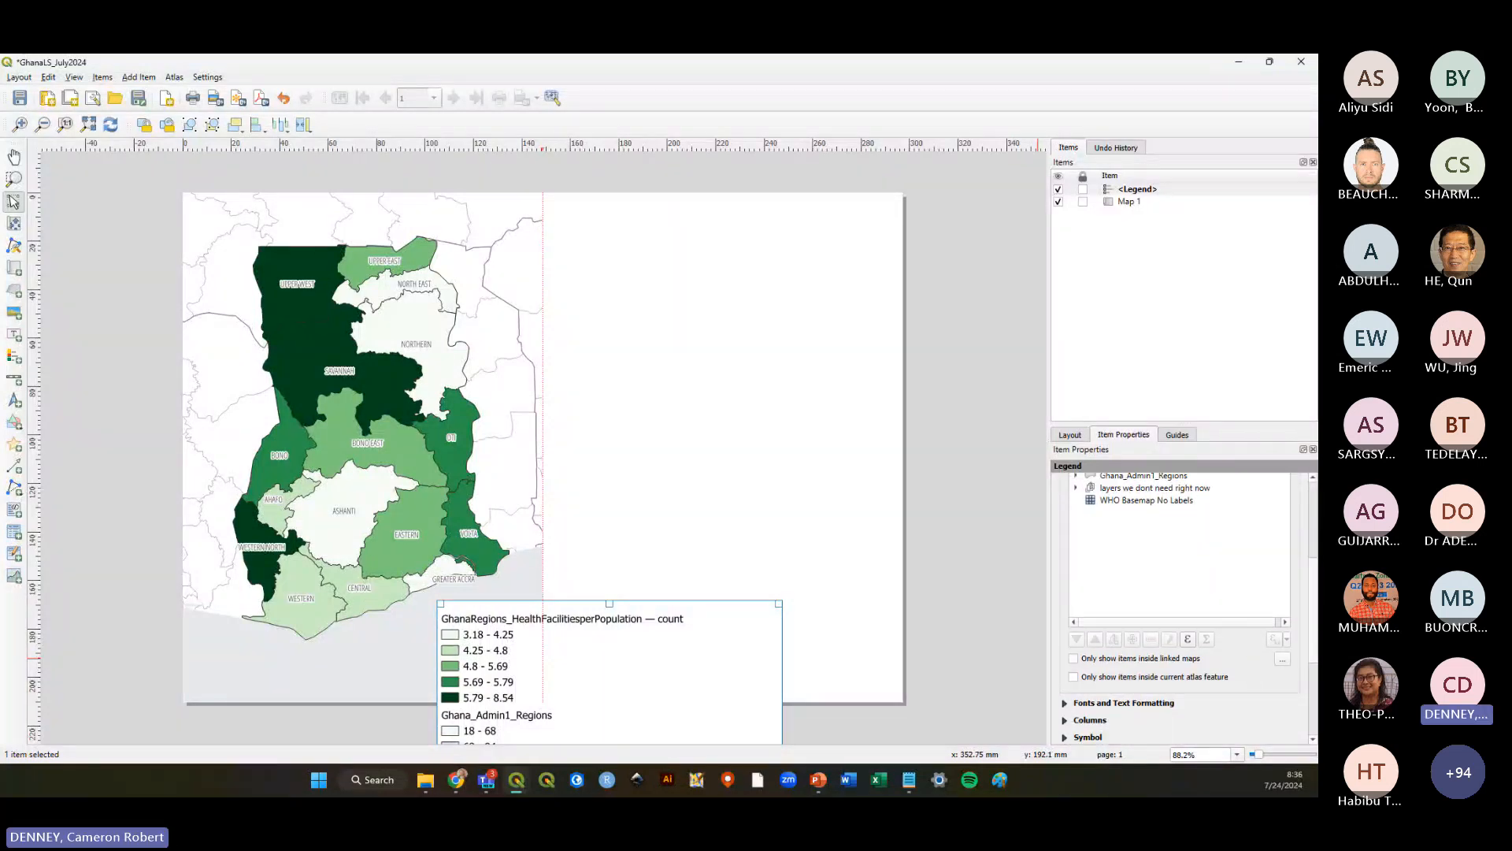
{"action": "left_click", "coordinate": [1073, 659]}
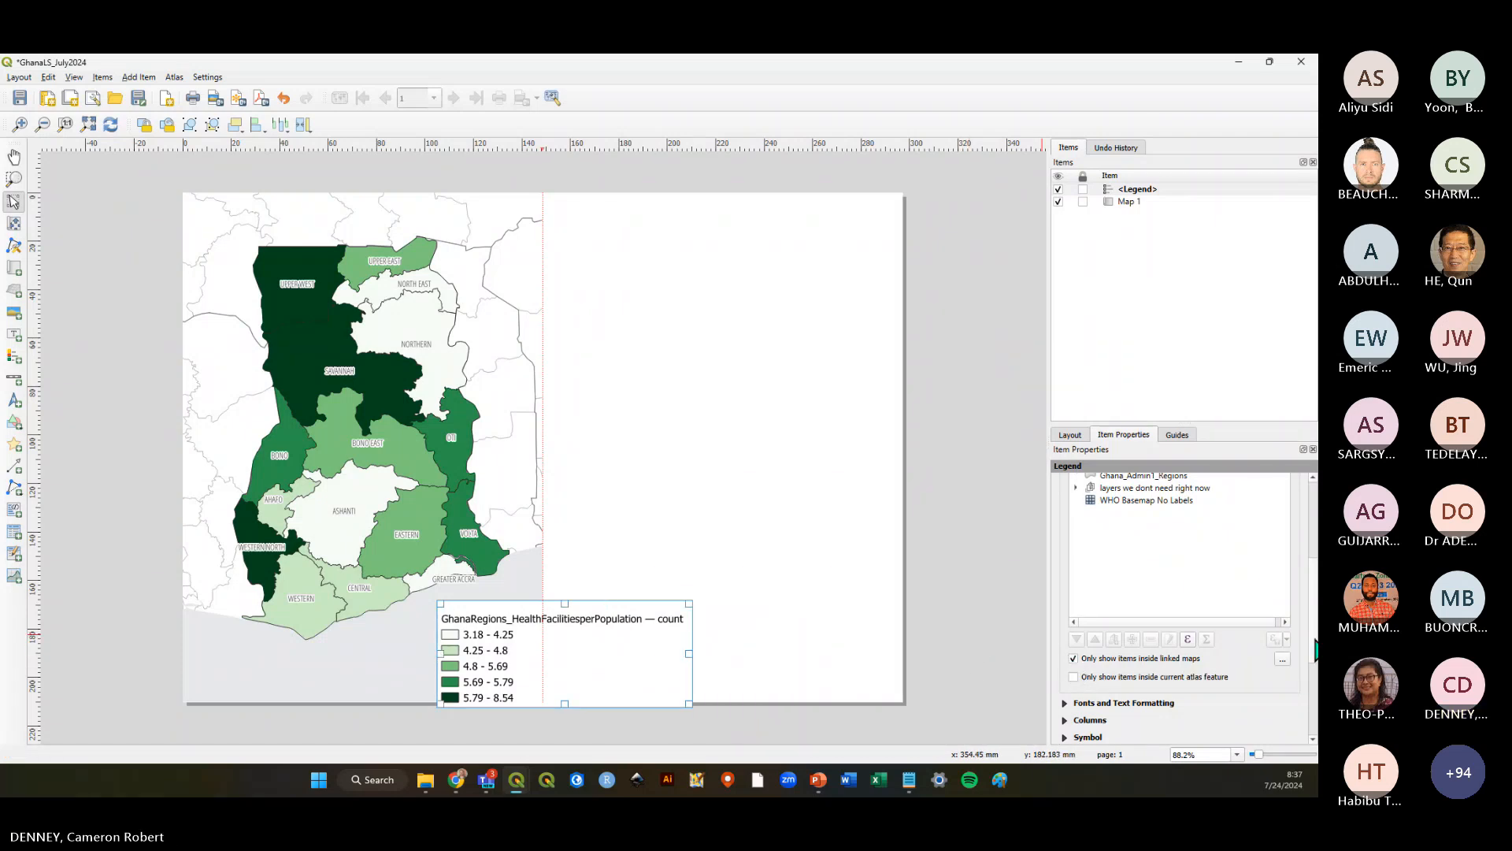
{"action": "scroll", "coordinate": [1314, 650], "scroll_direction": "up", "scroll_amount": 2}
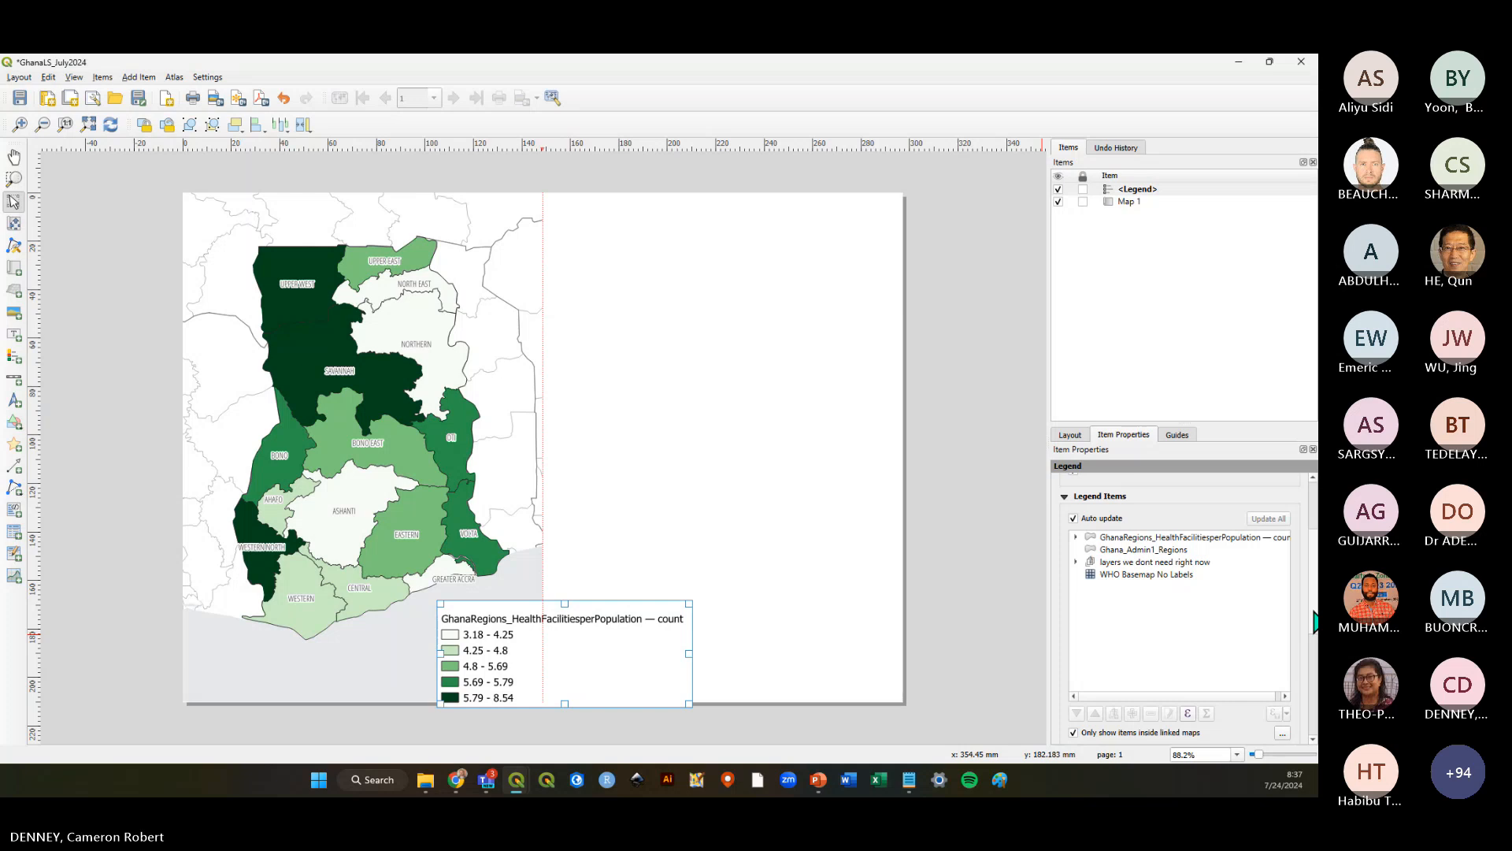
{"action": "left_click_drag", "start_coordinate": [476, 658], "coordinate": [507, 658]}
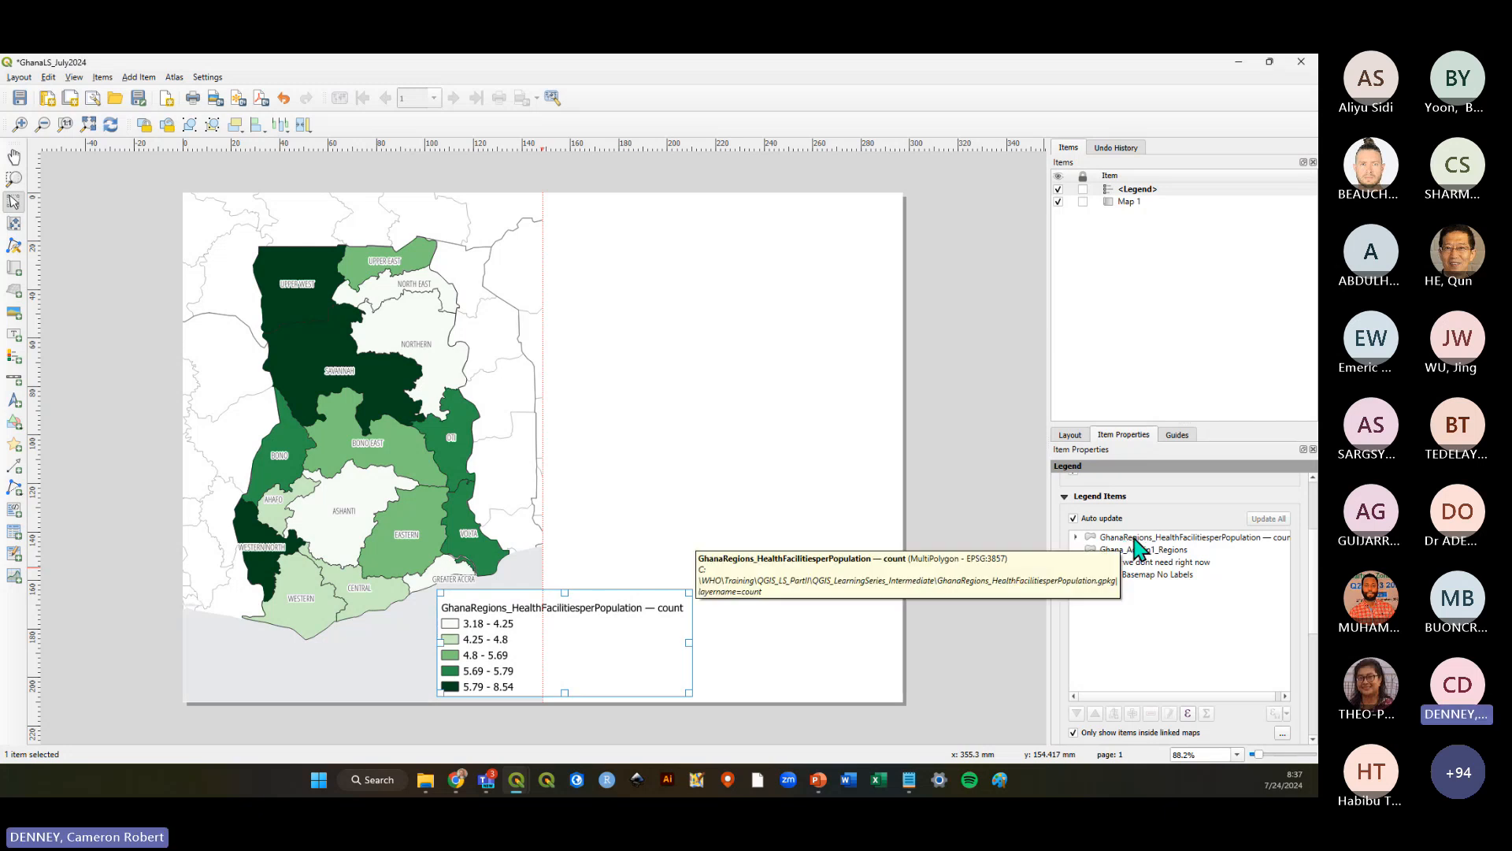
Expand the health facilities layer's classes in the legend items and select that layer entry
{"action": "left_click", "coordinate": [1076, 537]}
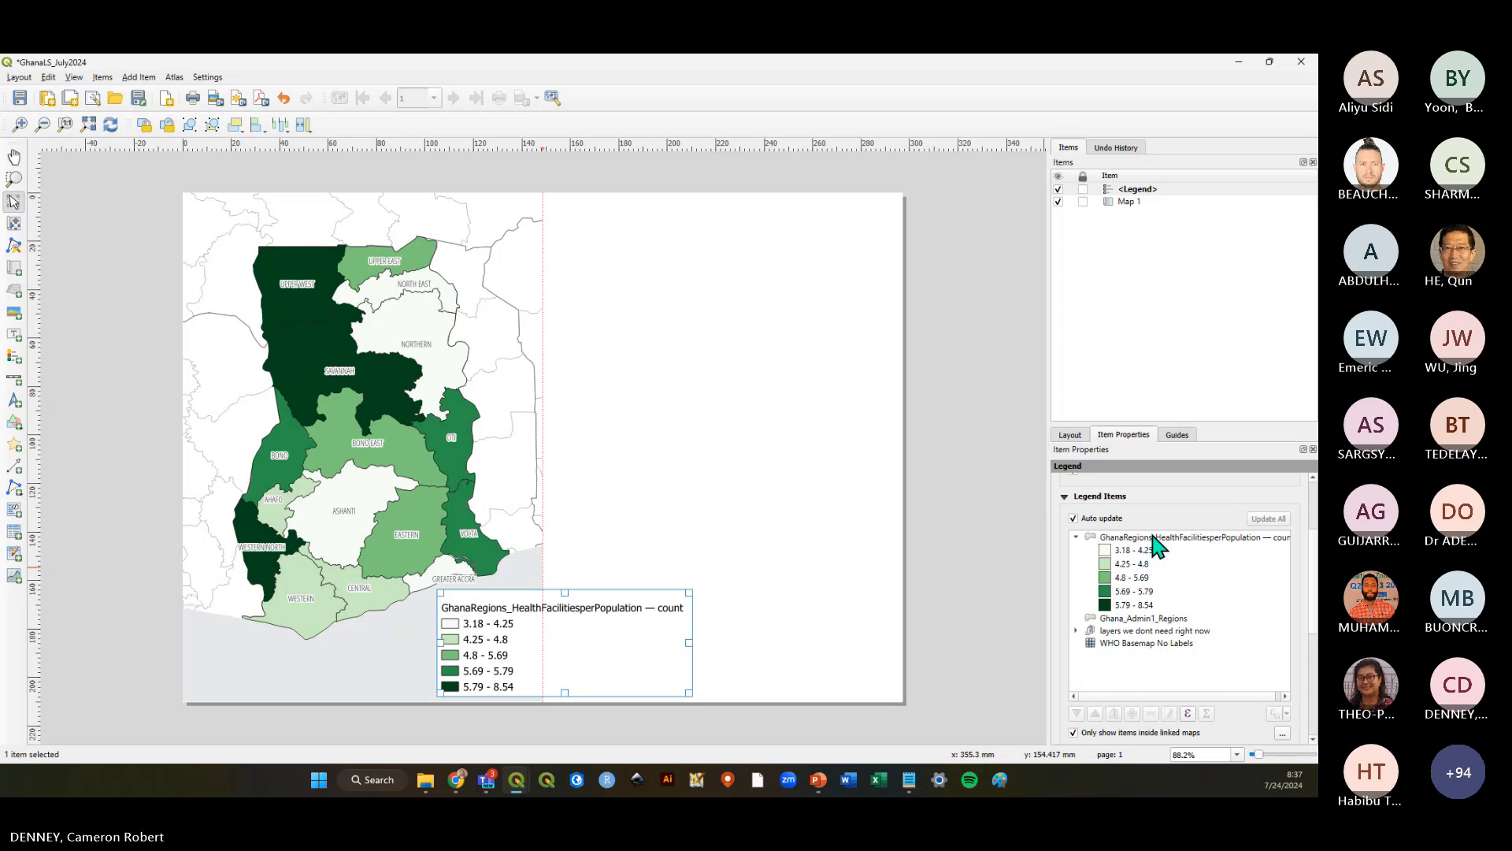
{"action": "left_click", "coordinate": [1143, 539]}
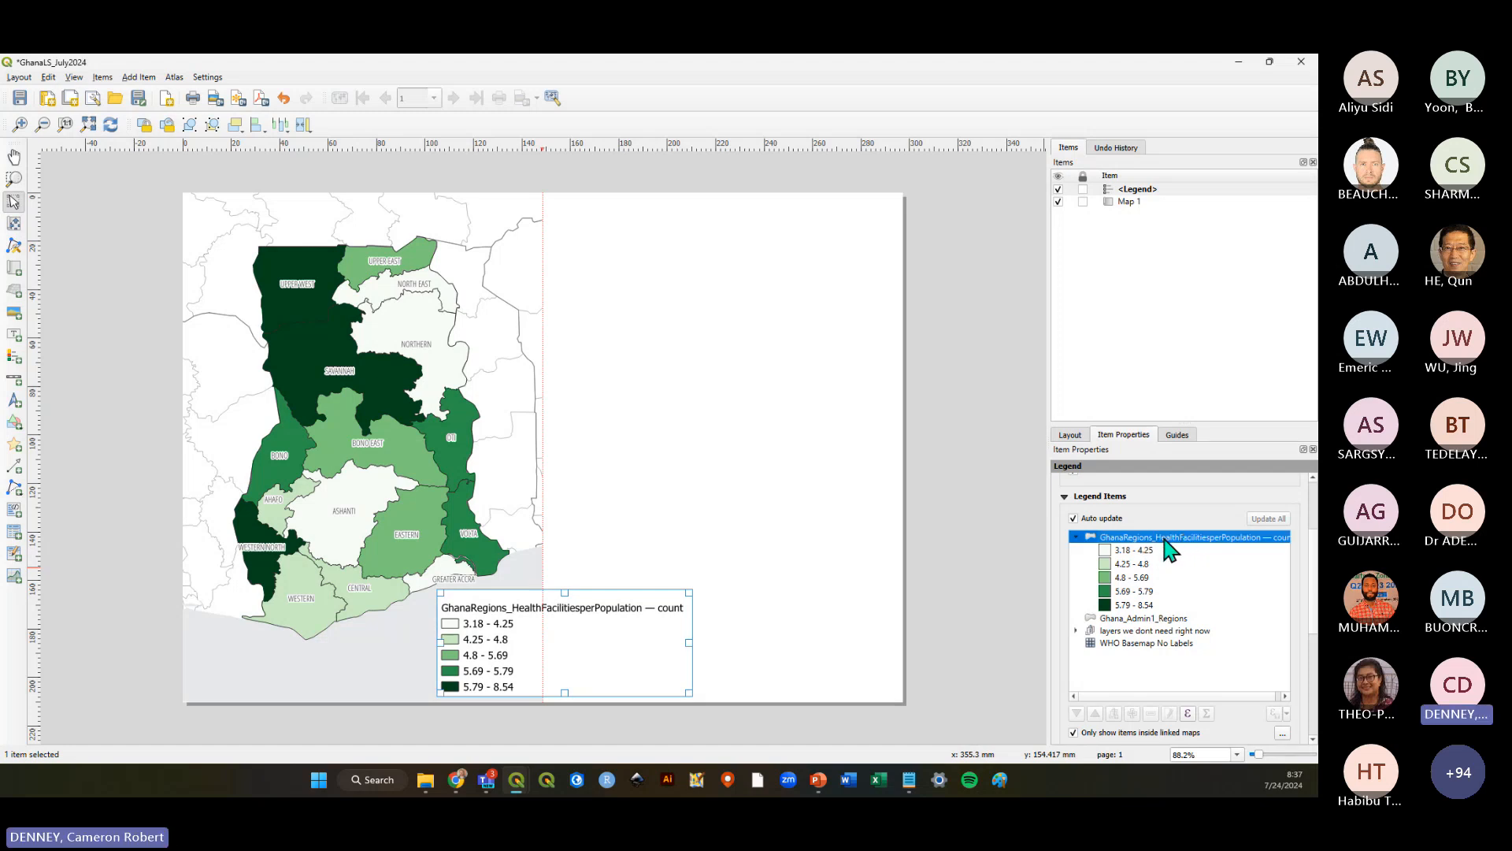
{"action": "double_click", "coordinate": [1151, 541]}
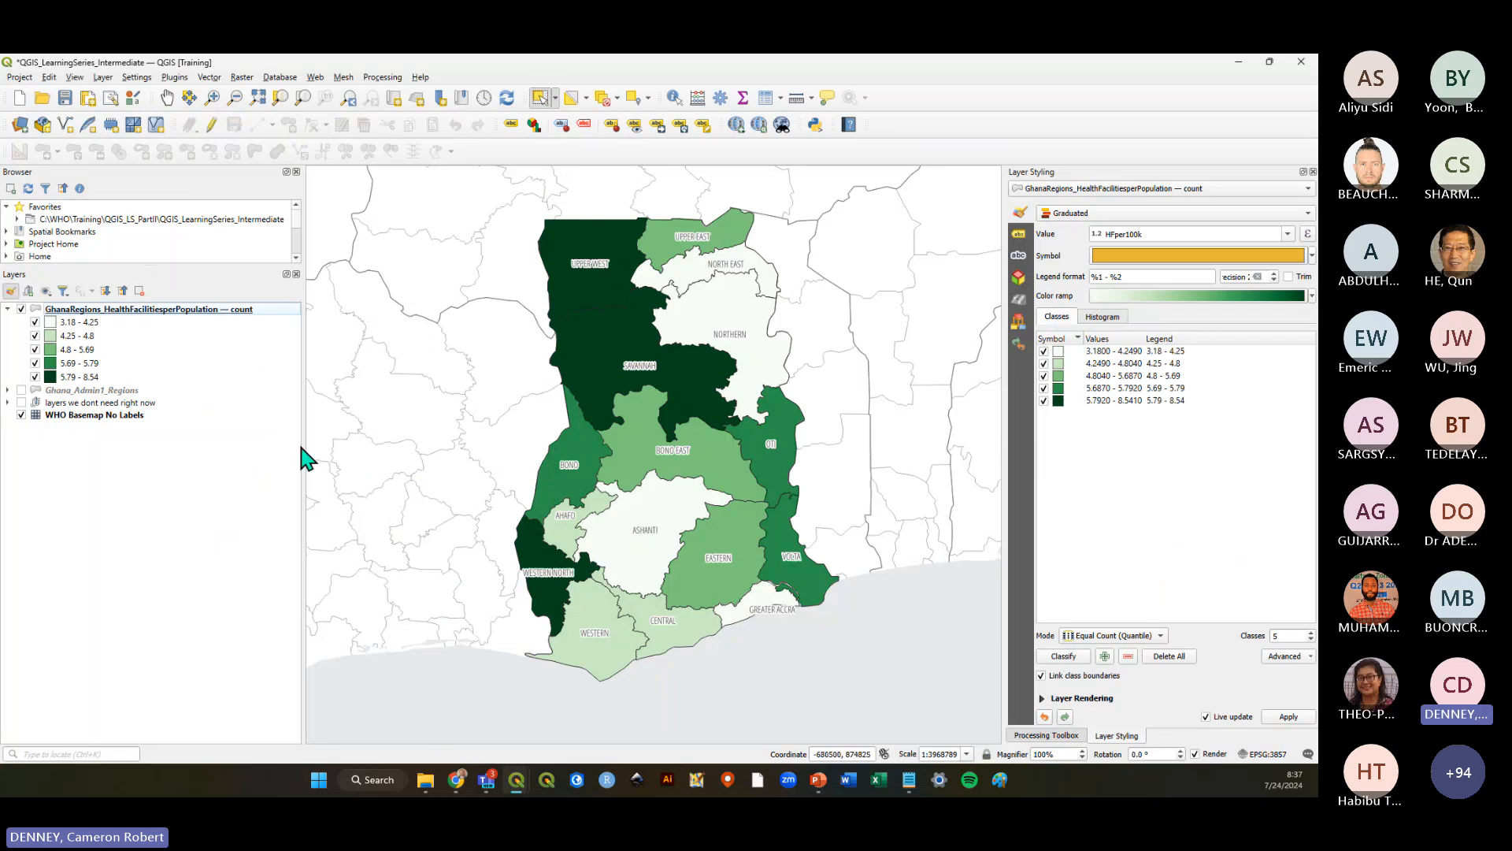
{"action": "left_click", "coordinate": [124, 315]}
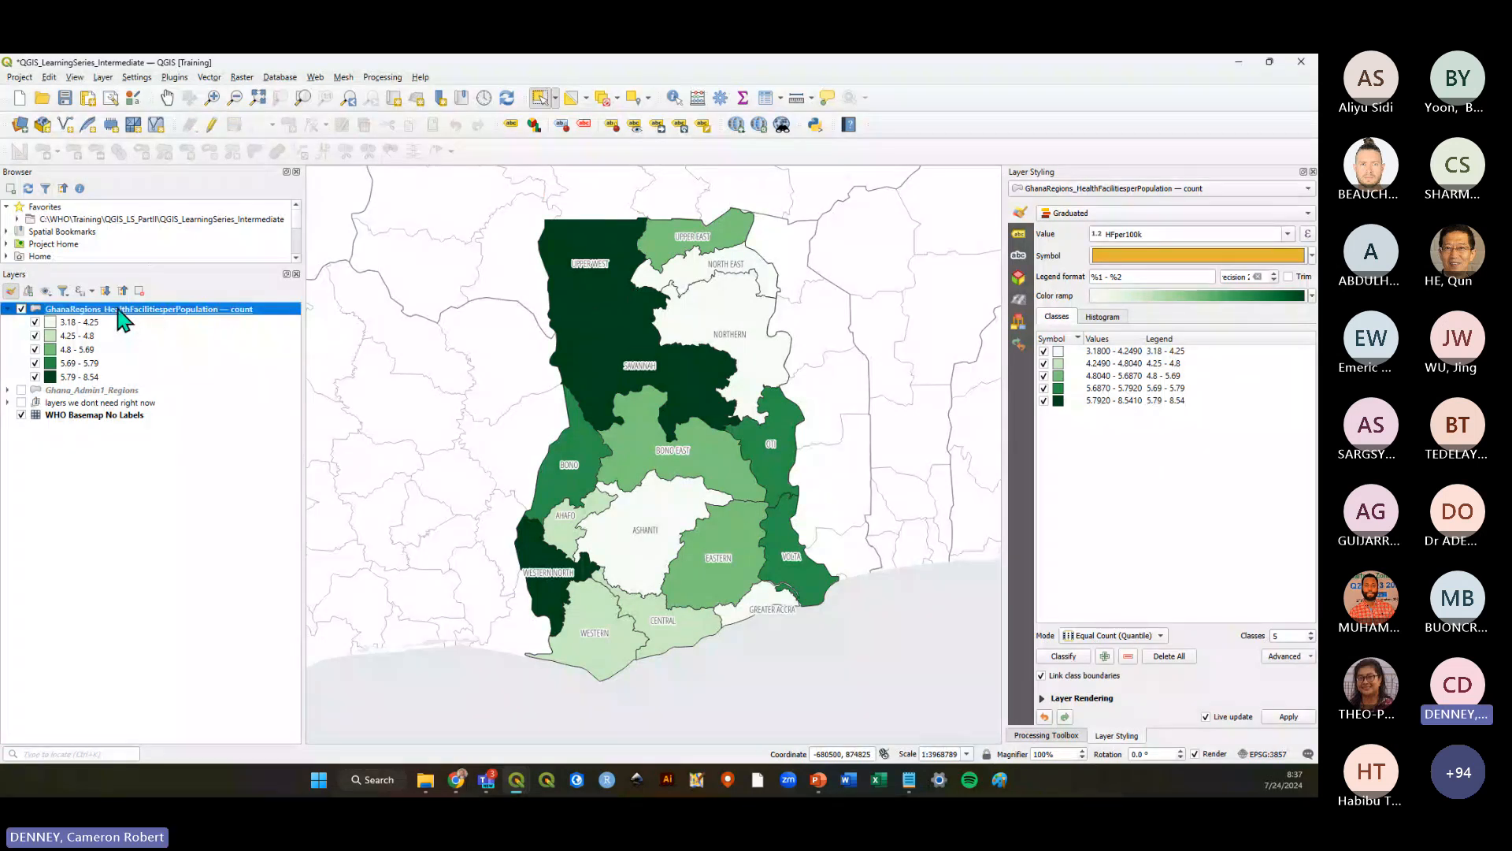
{"action": "right_click", "coordinate": [118, 309]}
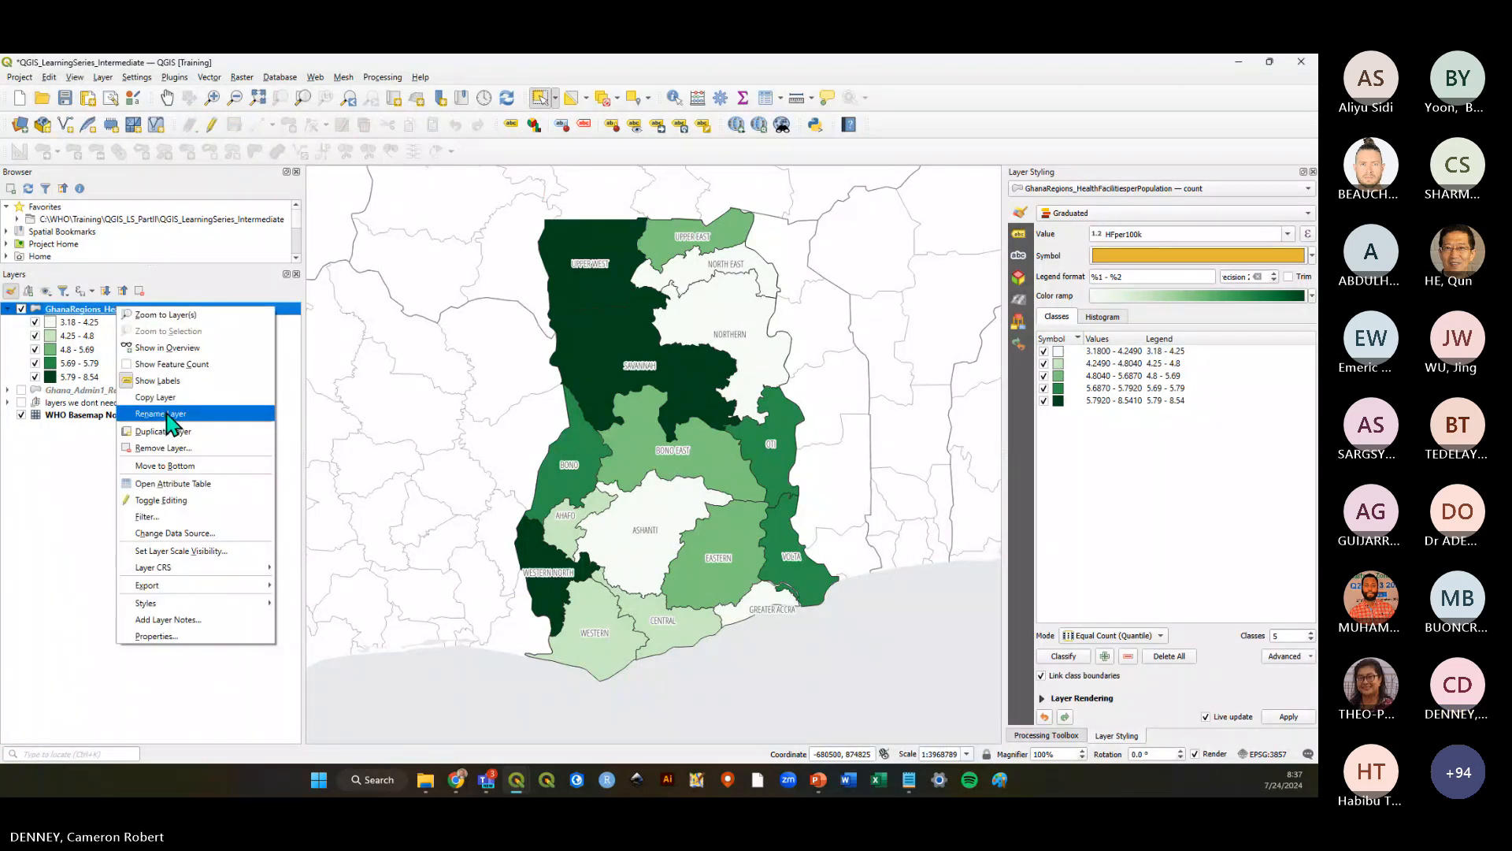
{"action": "left_click", "coordinate": [73, 487]}
{"action": "key", "text": "alt+Tab"}
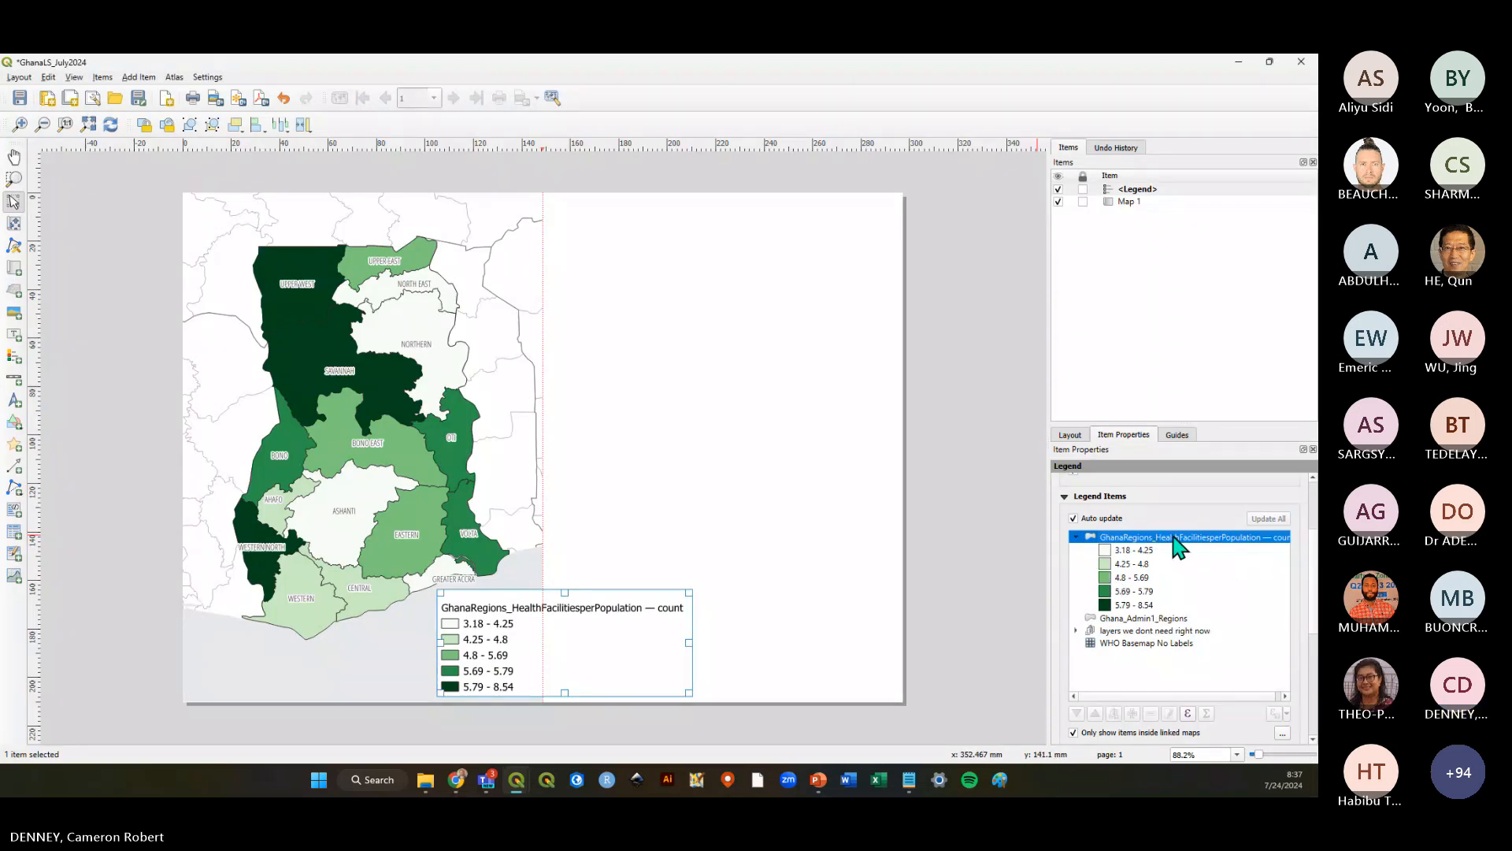
{"action": "double_click", "coordinate": [1137, 540]}
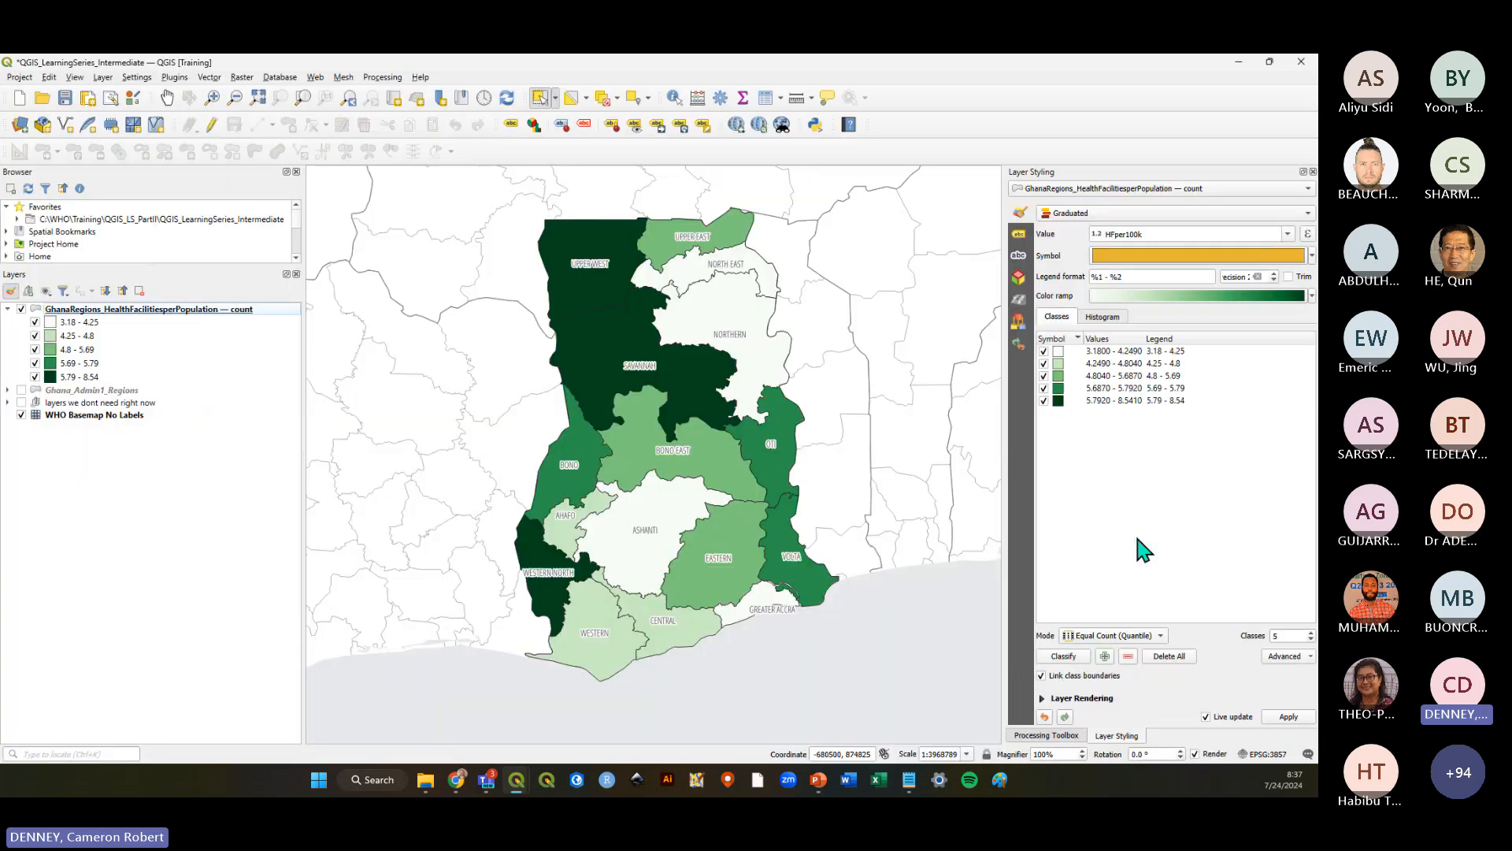
Rename the GhanaRegions_HealthFacilitiesperPopulation layer as "Health facilities per 100k population" and return to the print layout
{"action": "right_click", "coordinate": [108, 309]}
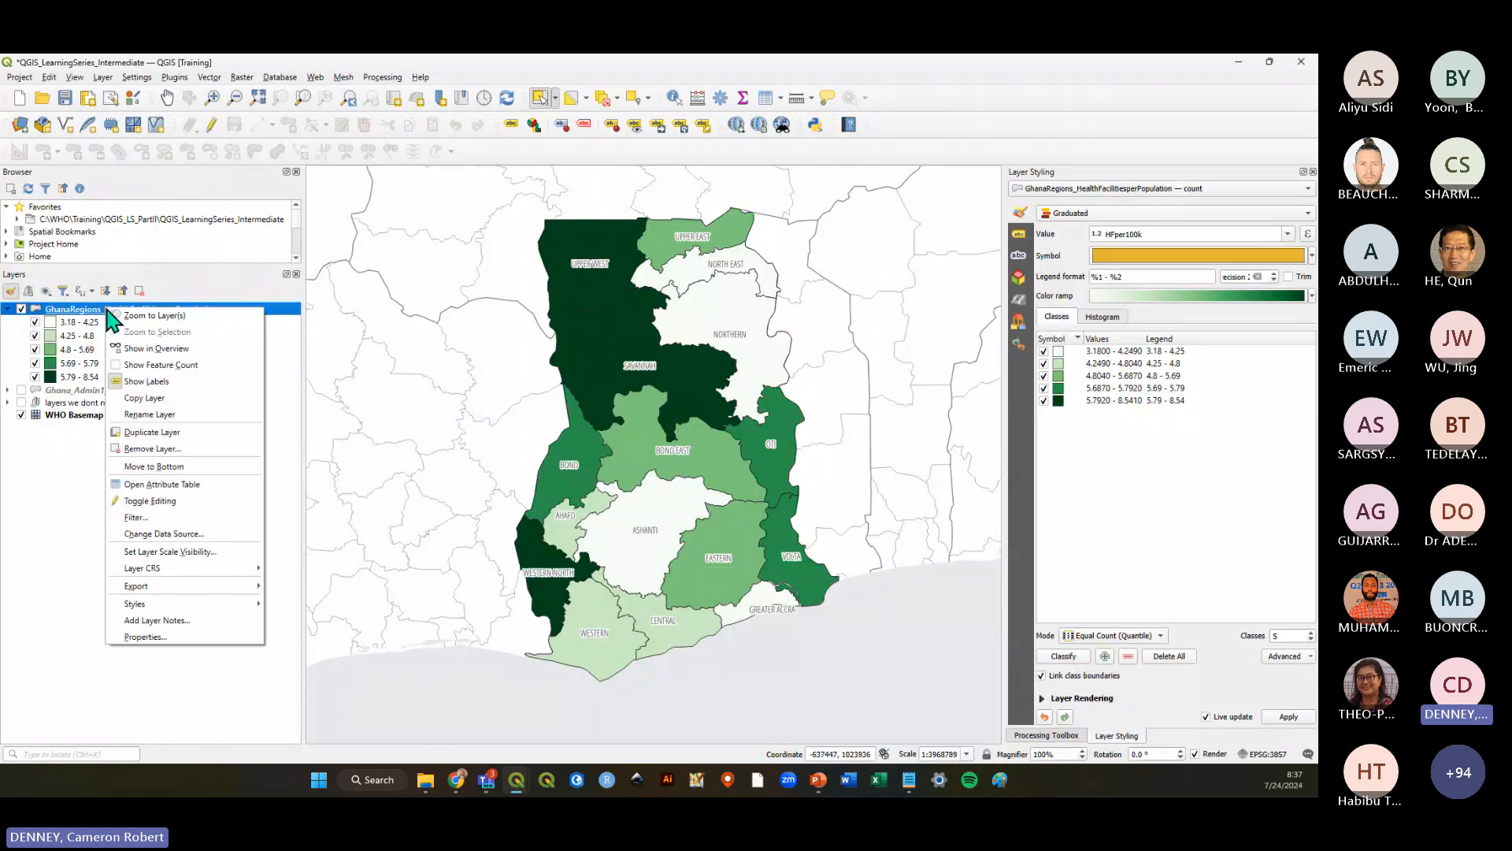
{"action": "left_click", "coordinate": [160, 413]}
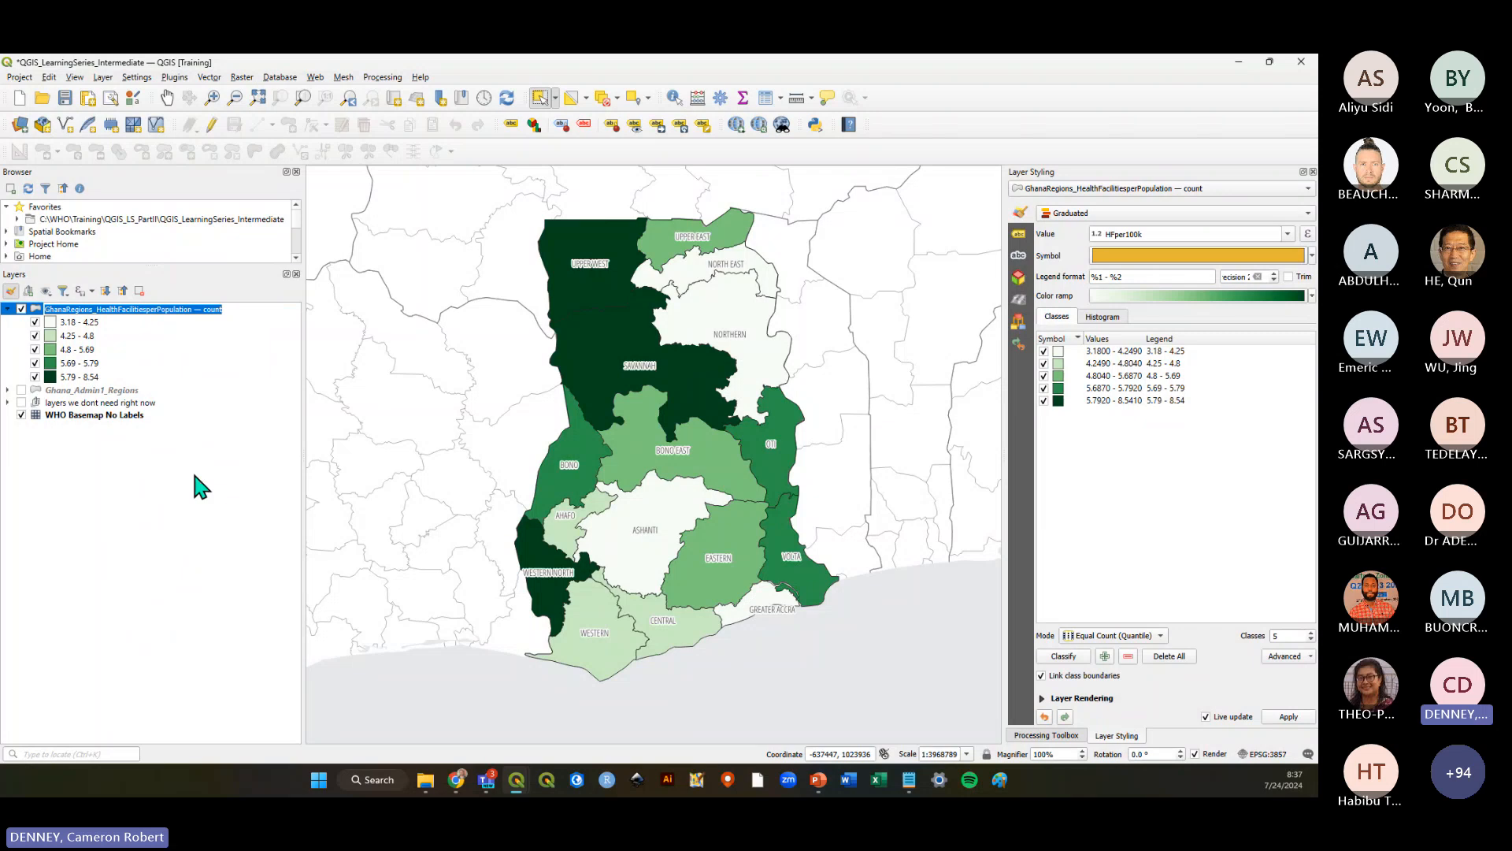
{"action": "type", "text": "Health fac"}
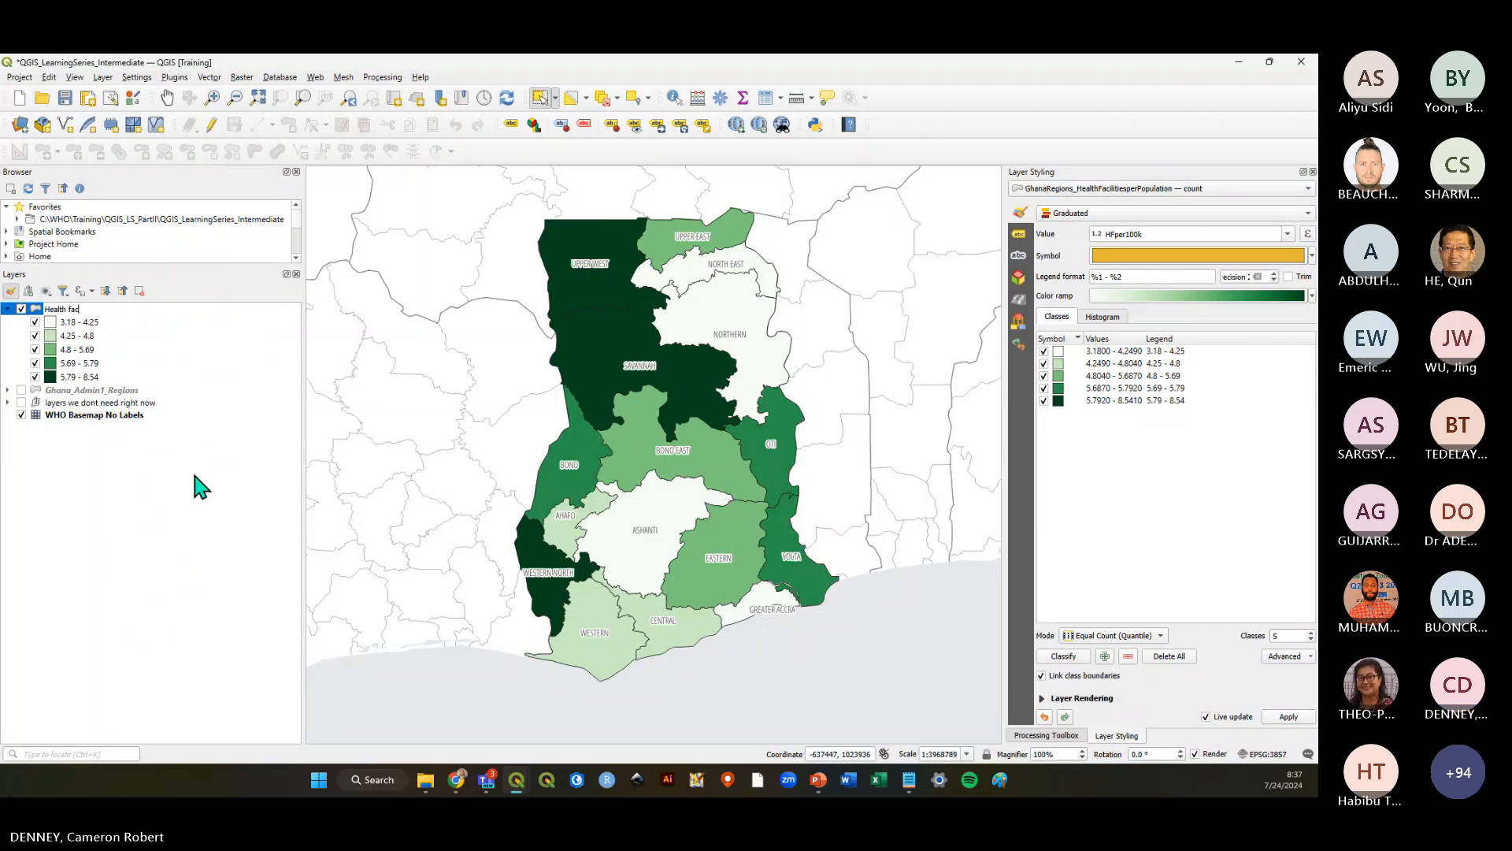
{"action": "type", "text": "ilitie"}
{"action": "type", "text": "per capita"}
{"action": "key", "text": "BackSpace"}
{"action": "key", "text": "BackSpace"}
{"action": "key", "text": "BackSpace"}
{"action": "key", "text": "BackSpace"}
{"action": "key", "text": "BackSpace"}
{"action": "key", "text": "BackSpace"}
{"action": "key", "text": "BackSpace"}
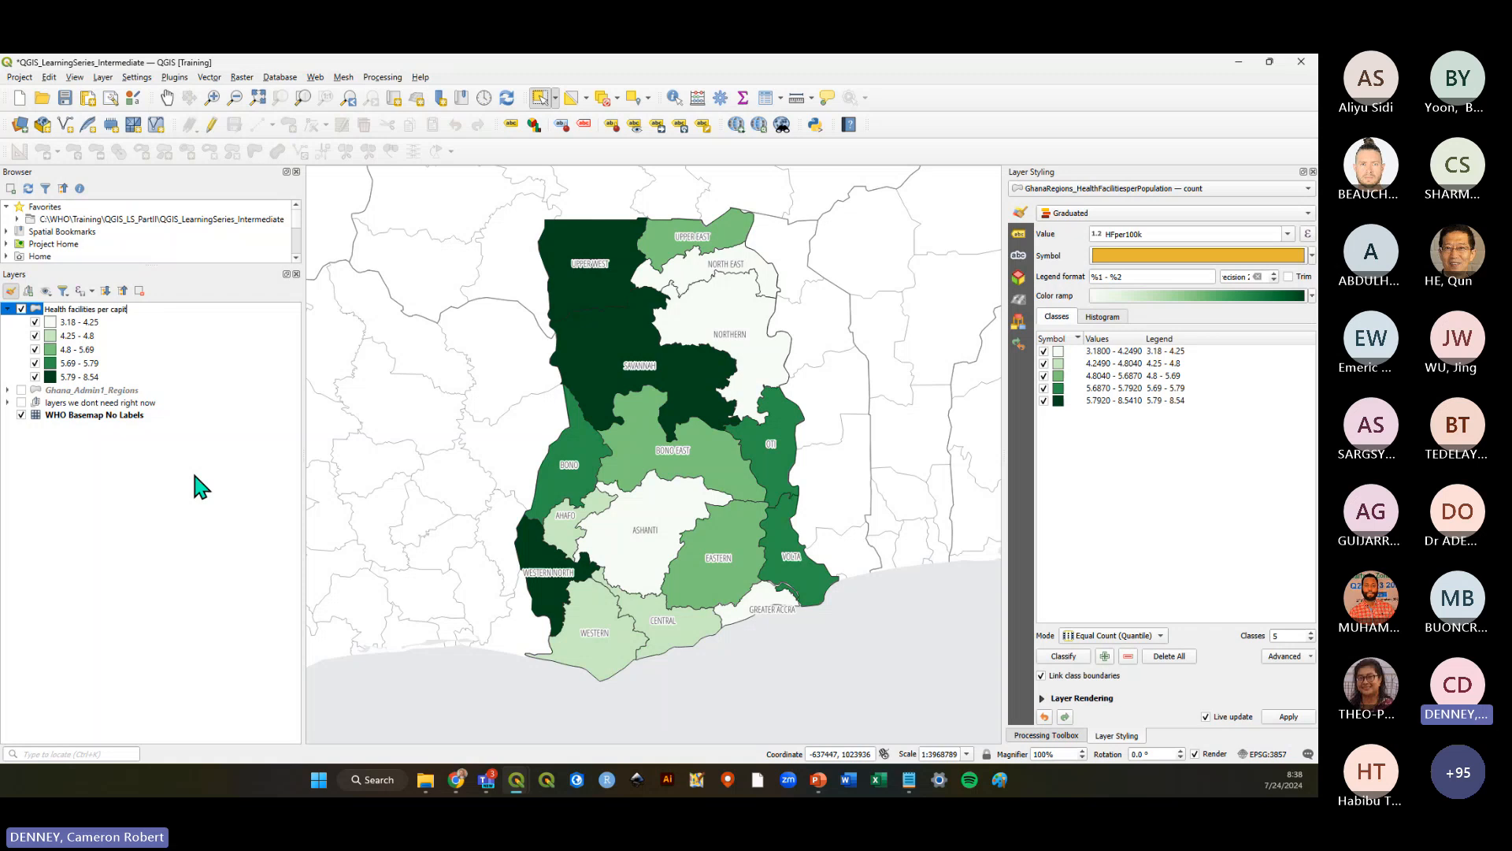
{"action": "type", "text": "100k "}
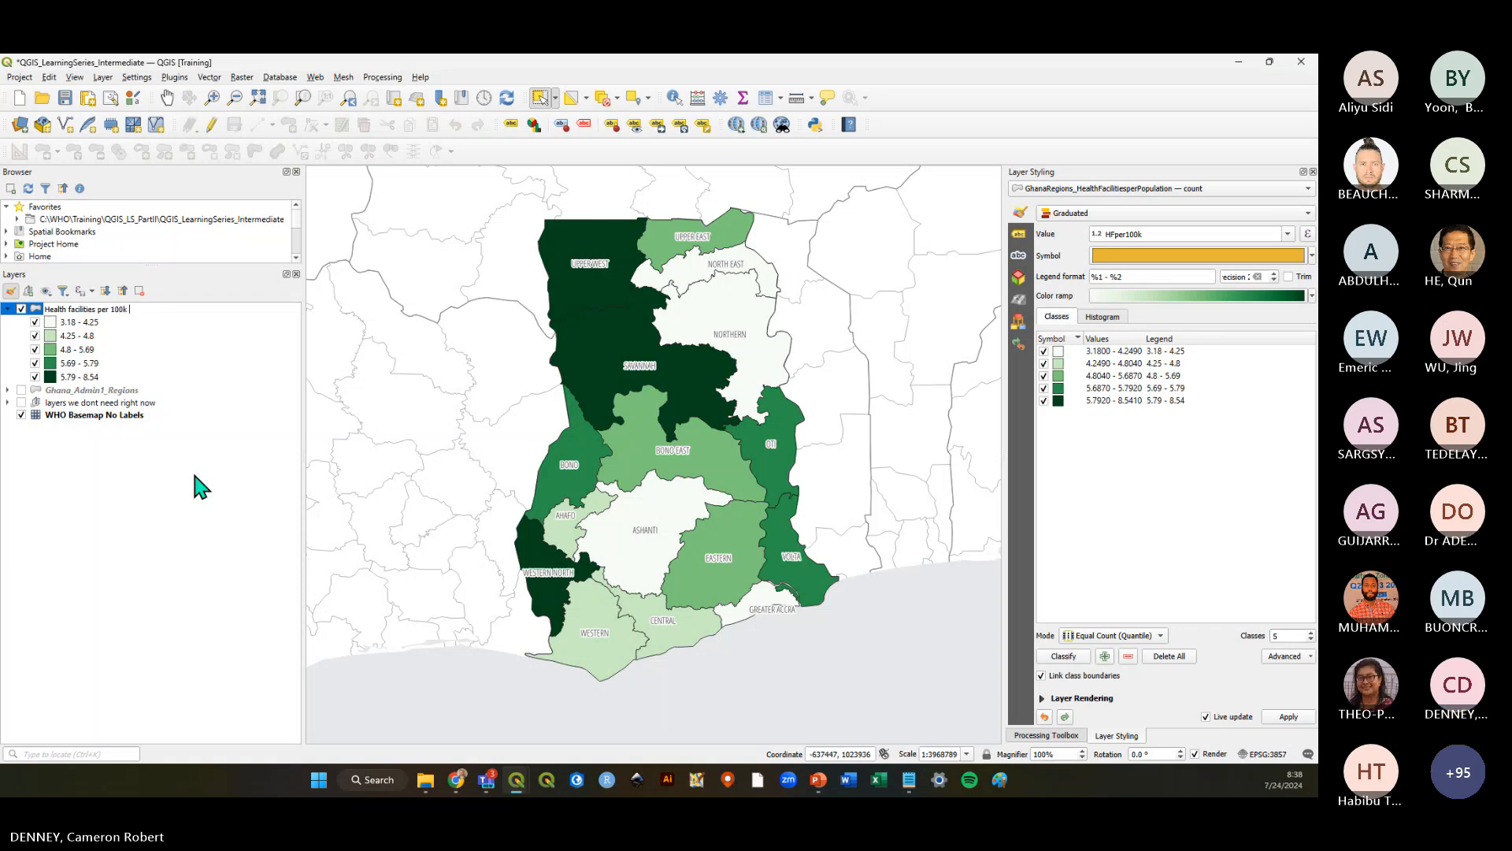
{"action": "type", "text": "population"}
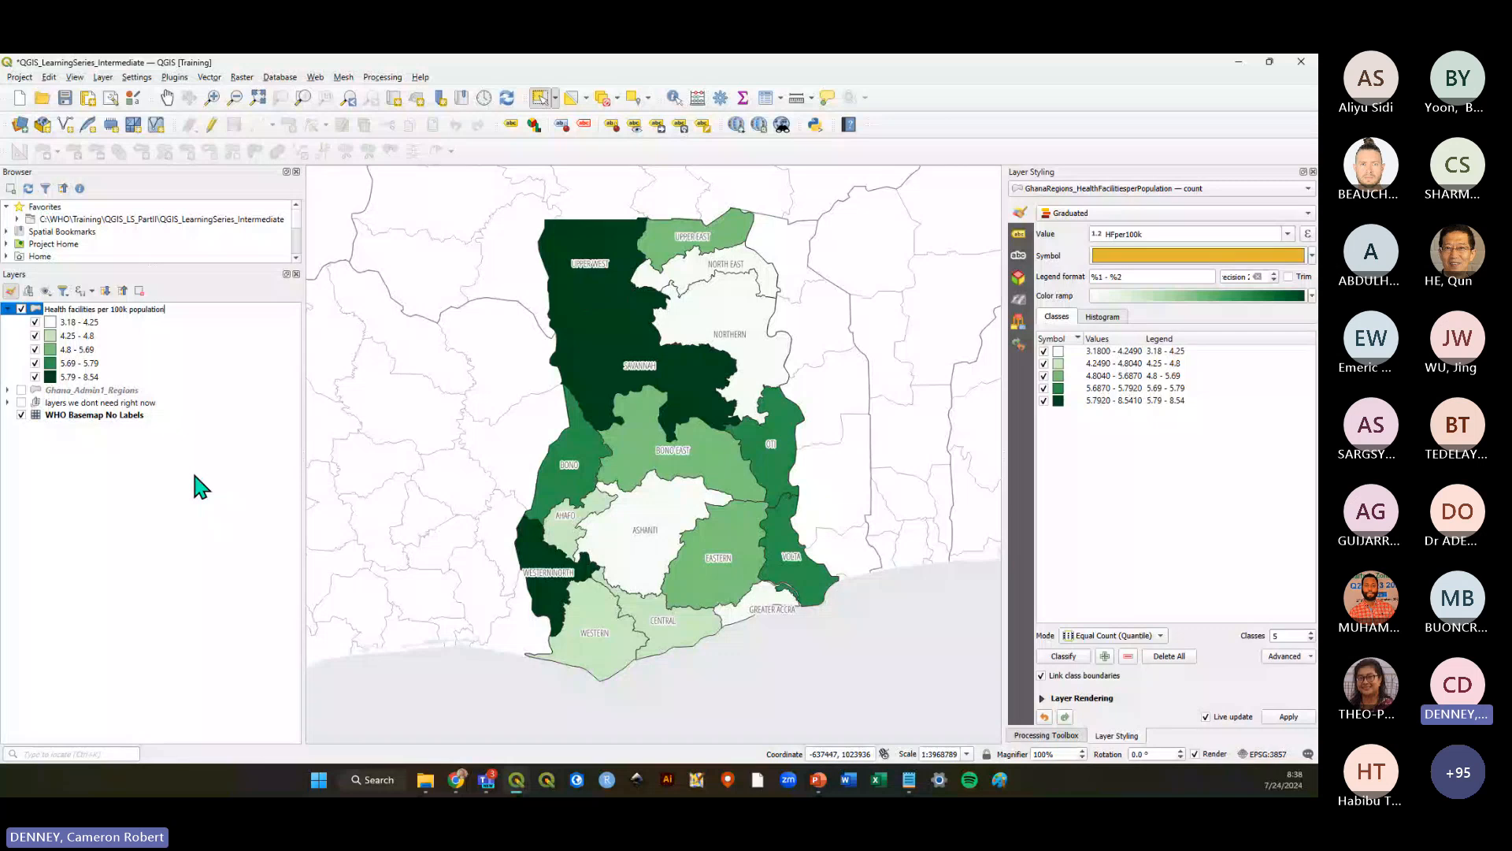
{"action": "key", "text": "Return"}
{"action": "key", "text": "alt+Tab"}
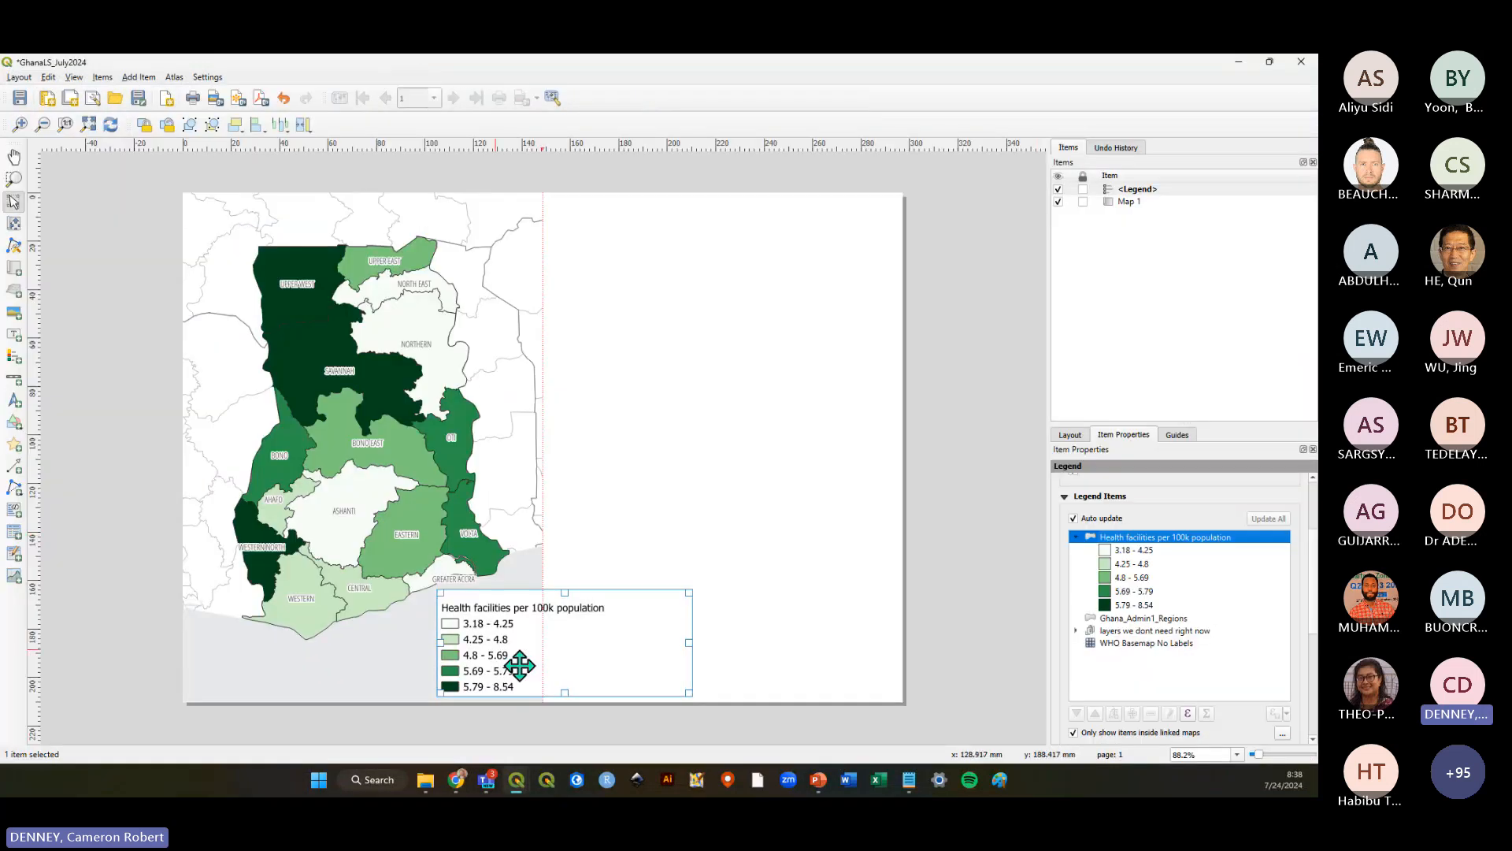
Move the legend about 16 mm left and shift Map 1's content up and left to leave room for it
{"action": "left_click", "coordinate": [538, 737]}
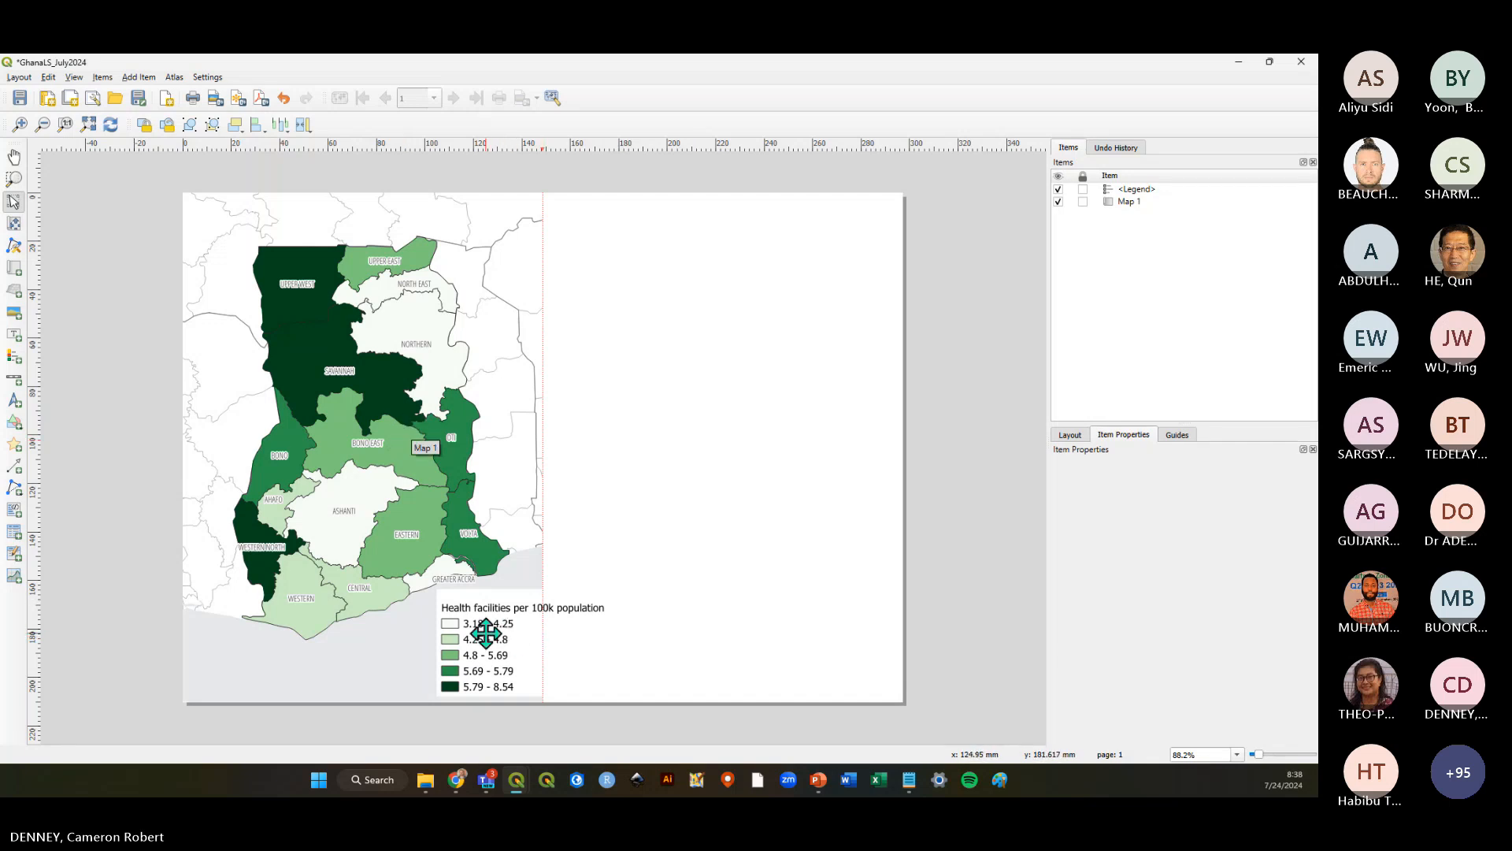
{"action": "left_click_drag", "start_coordinate": [487, 627], "coordinate": [453, 623]}
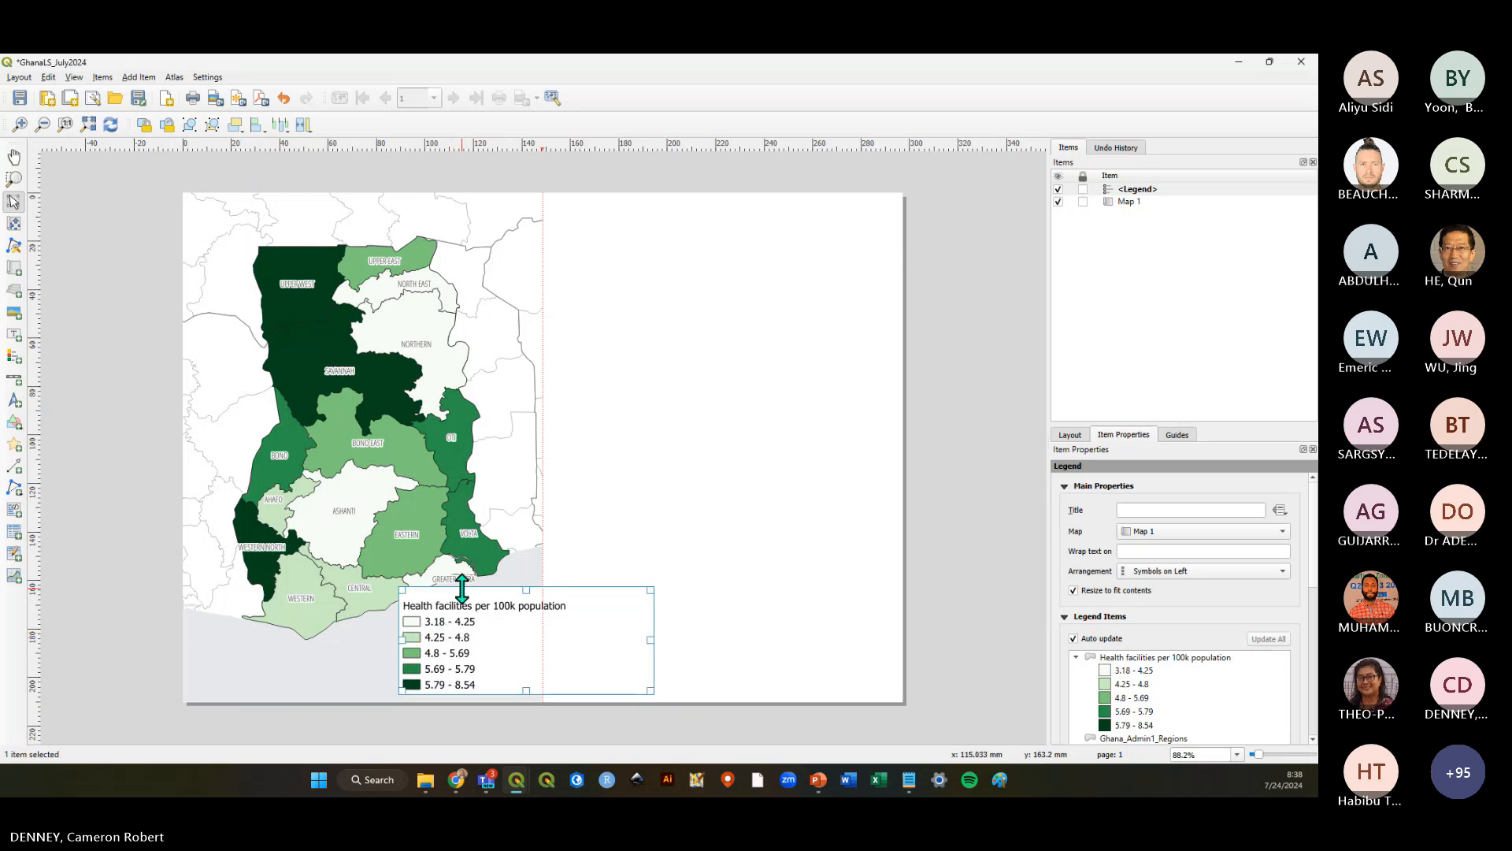
{"action": "left_click", "coordinate": [401, 406]}
{"action": "left_click", "coordinate": [14, 224]}
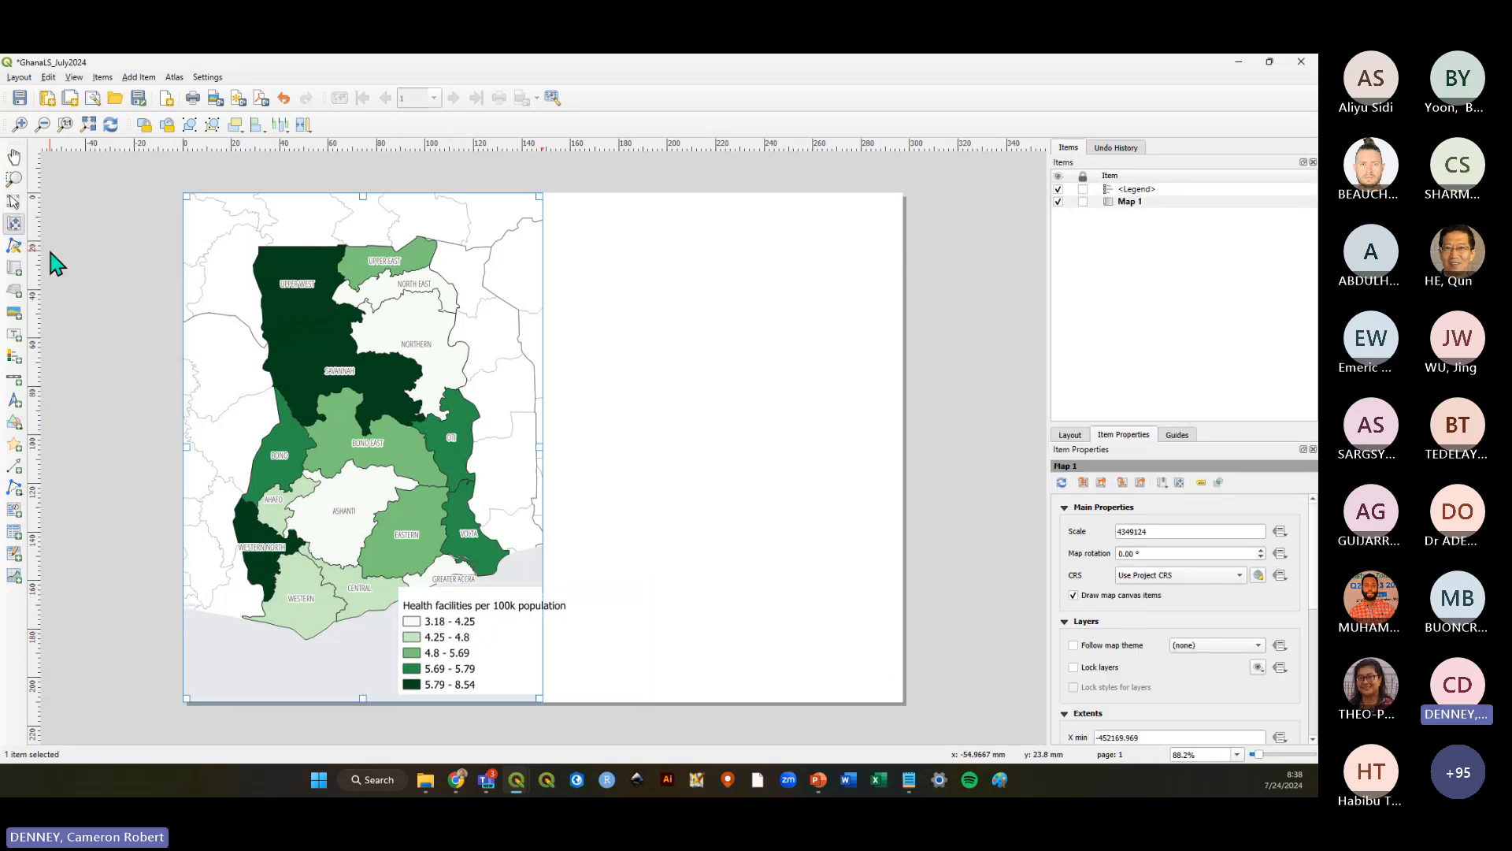
{"action": "left_click_drag", "start_coordinate": [384, 449], "coordinate": [354, 415]}
{"action": "left_click", "coordinate": [13, 202]}
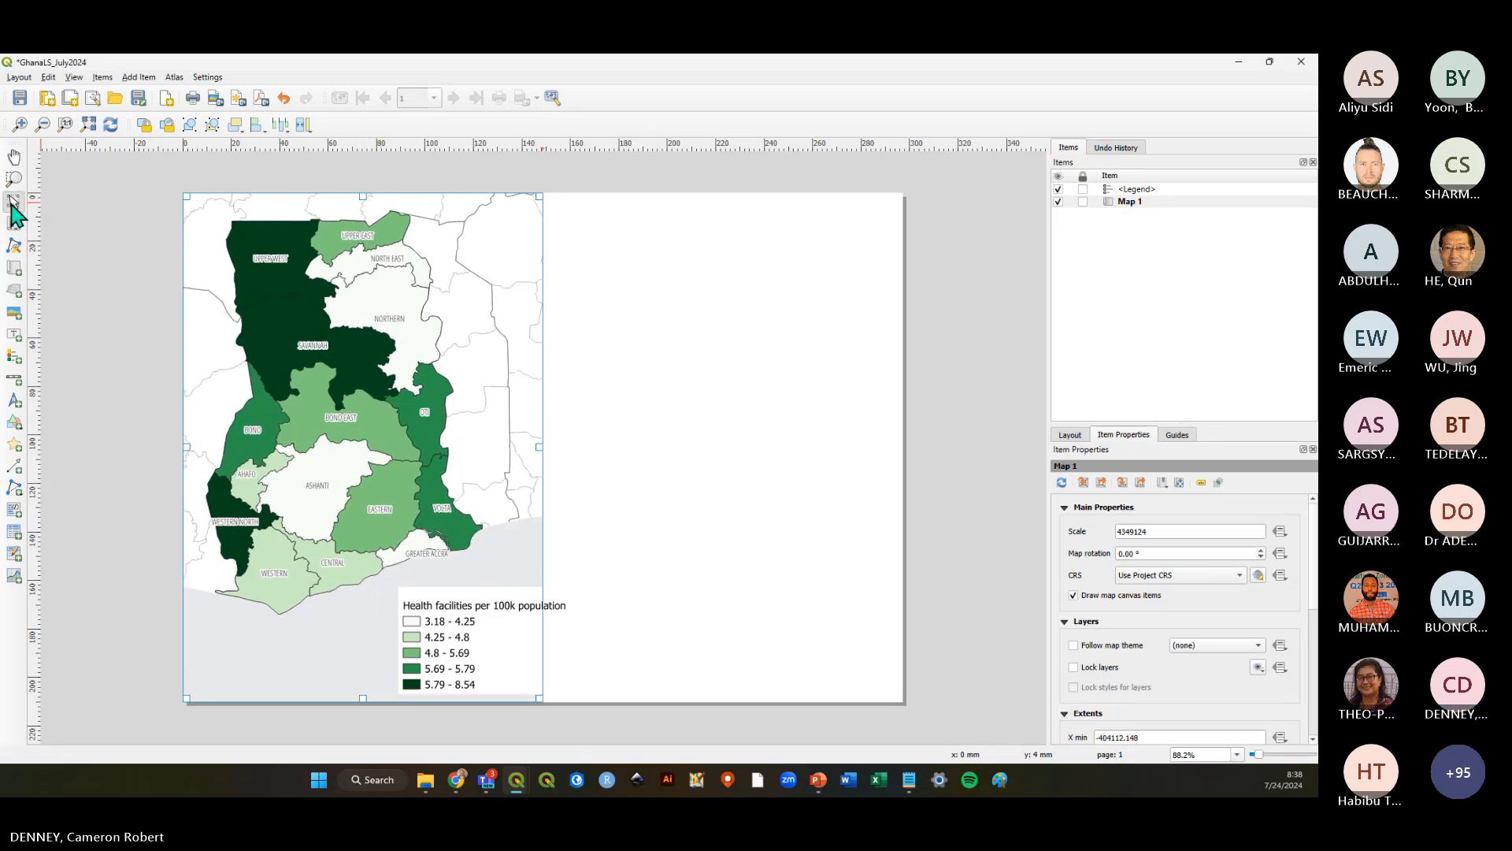
Place the legend inside the map's lower-right corner over the sea and save the project
{"action": "left_click", "coordinate": [138, 351]}
{"action": "mouse_move", "coordinate": [429, 646]}
{"action": "left_mouse_down"}
{"action": "mouse_move", "coordinate": [476, 635]}
{"action": "mouse_move", "coordinate": [458, 652]}
{"action": "left_mouse_up"}
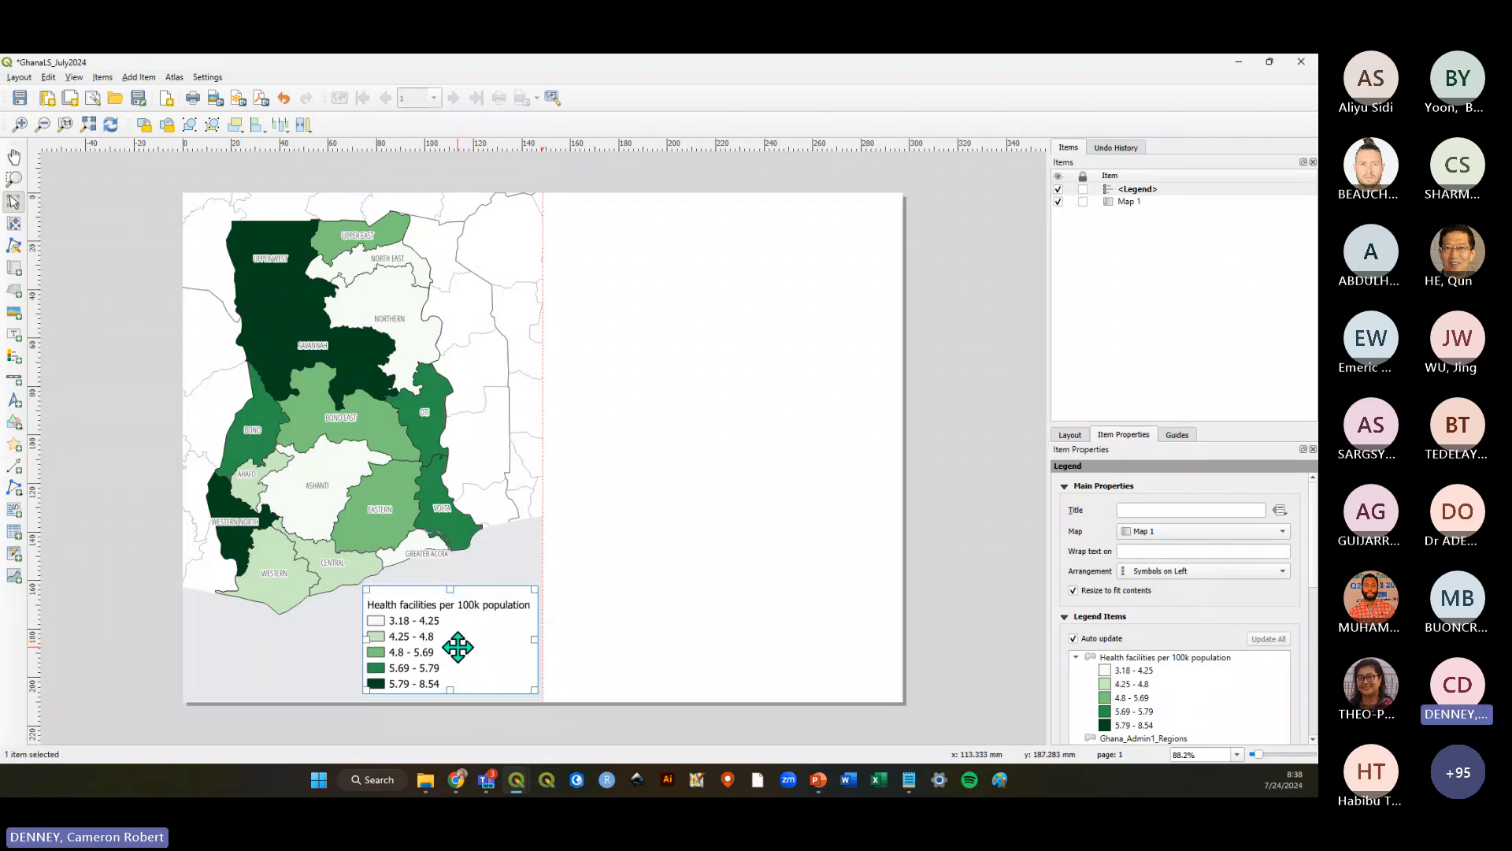
{"action": "left_click", "coordinate": [488, 730]}
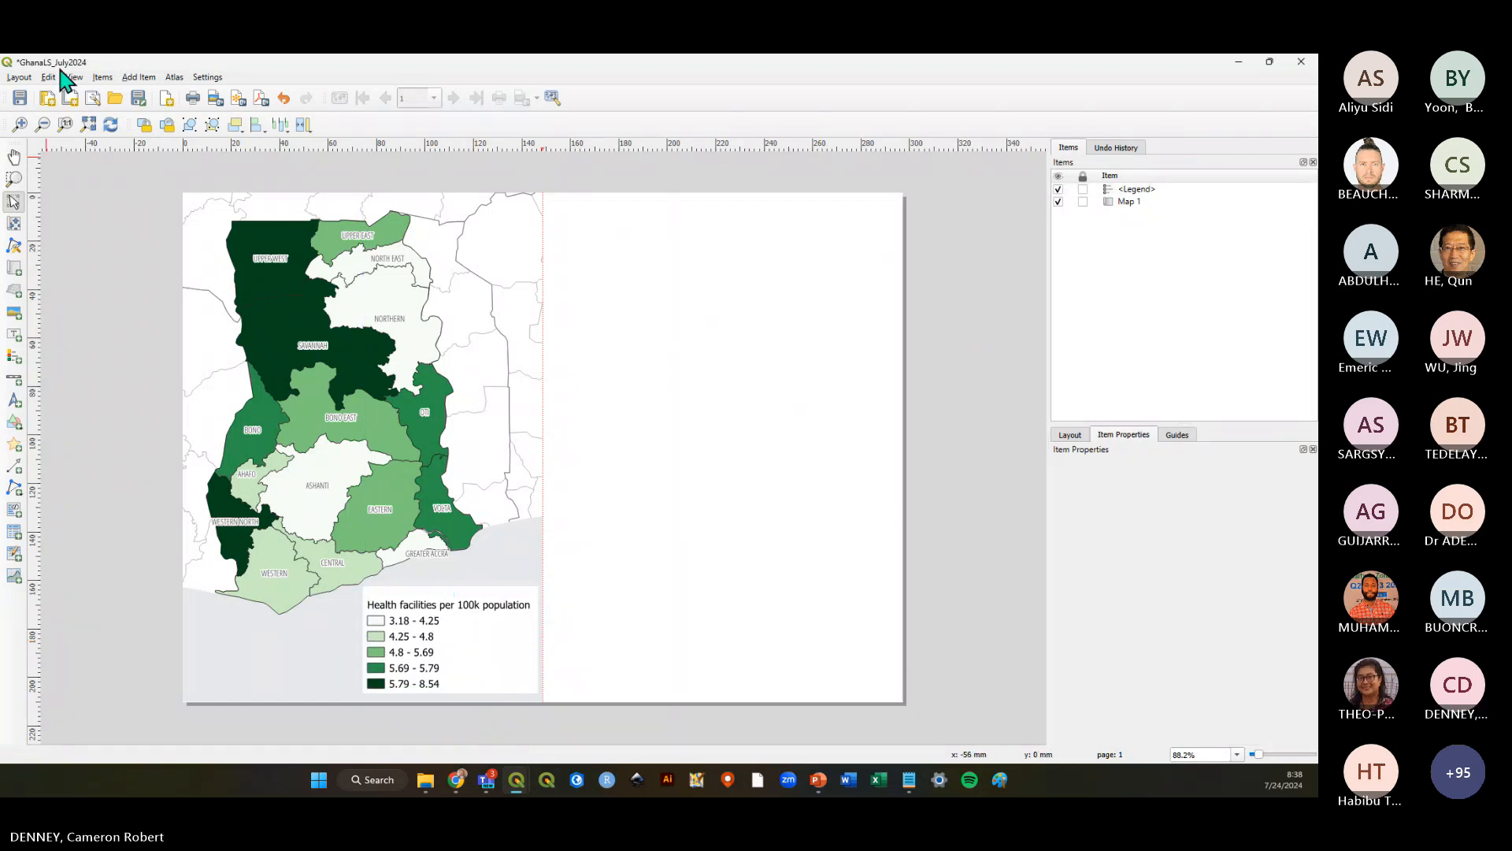
{"action": "left_click", "coordinate": [20, 98]}
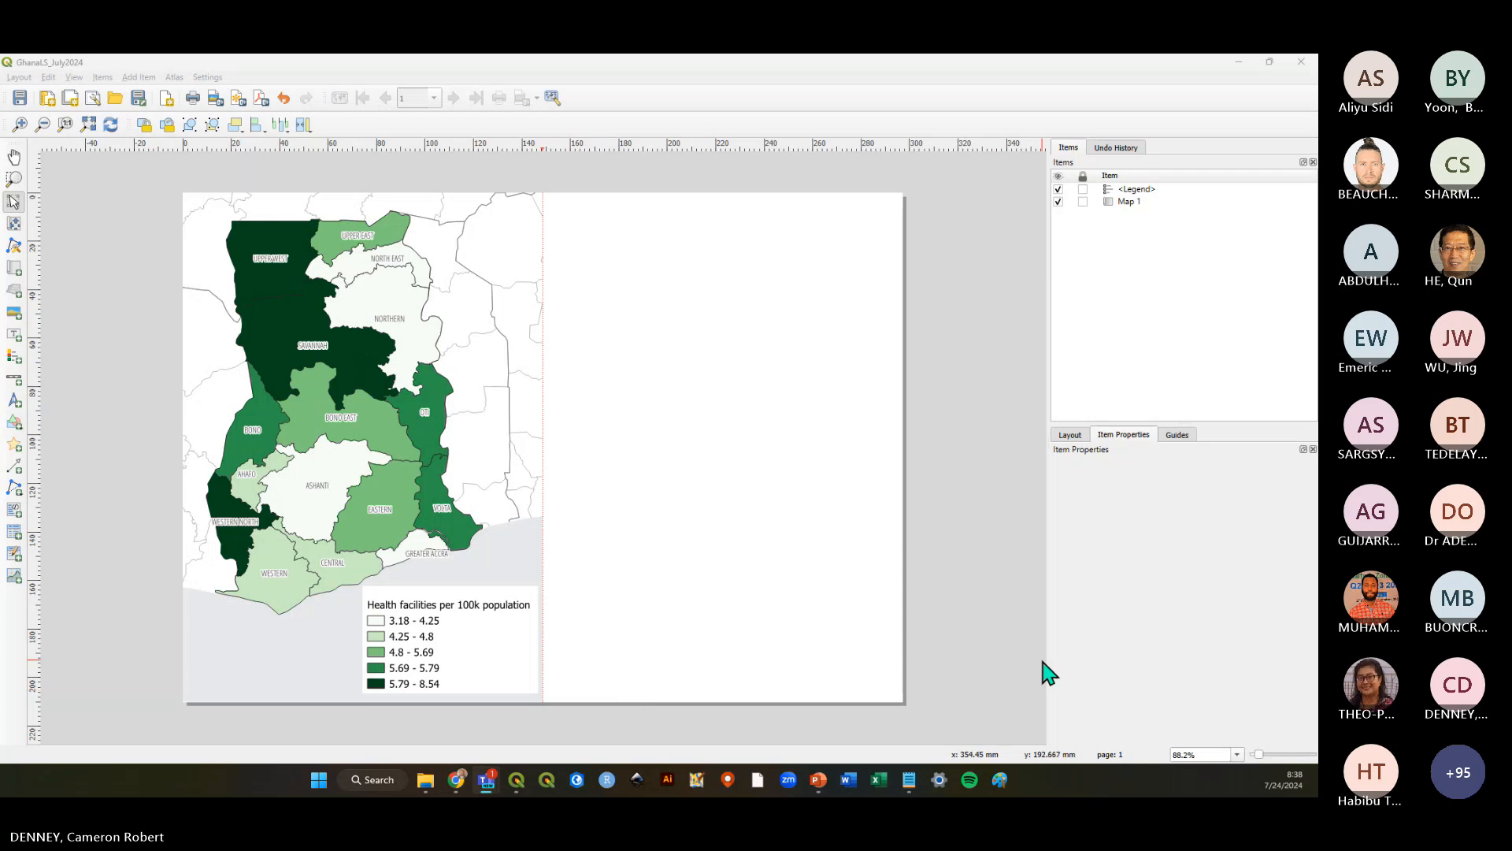
{"action": "left_click", "coordinate": [1013, 651]}
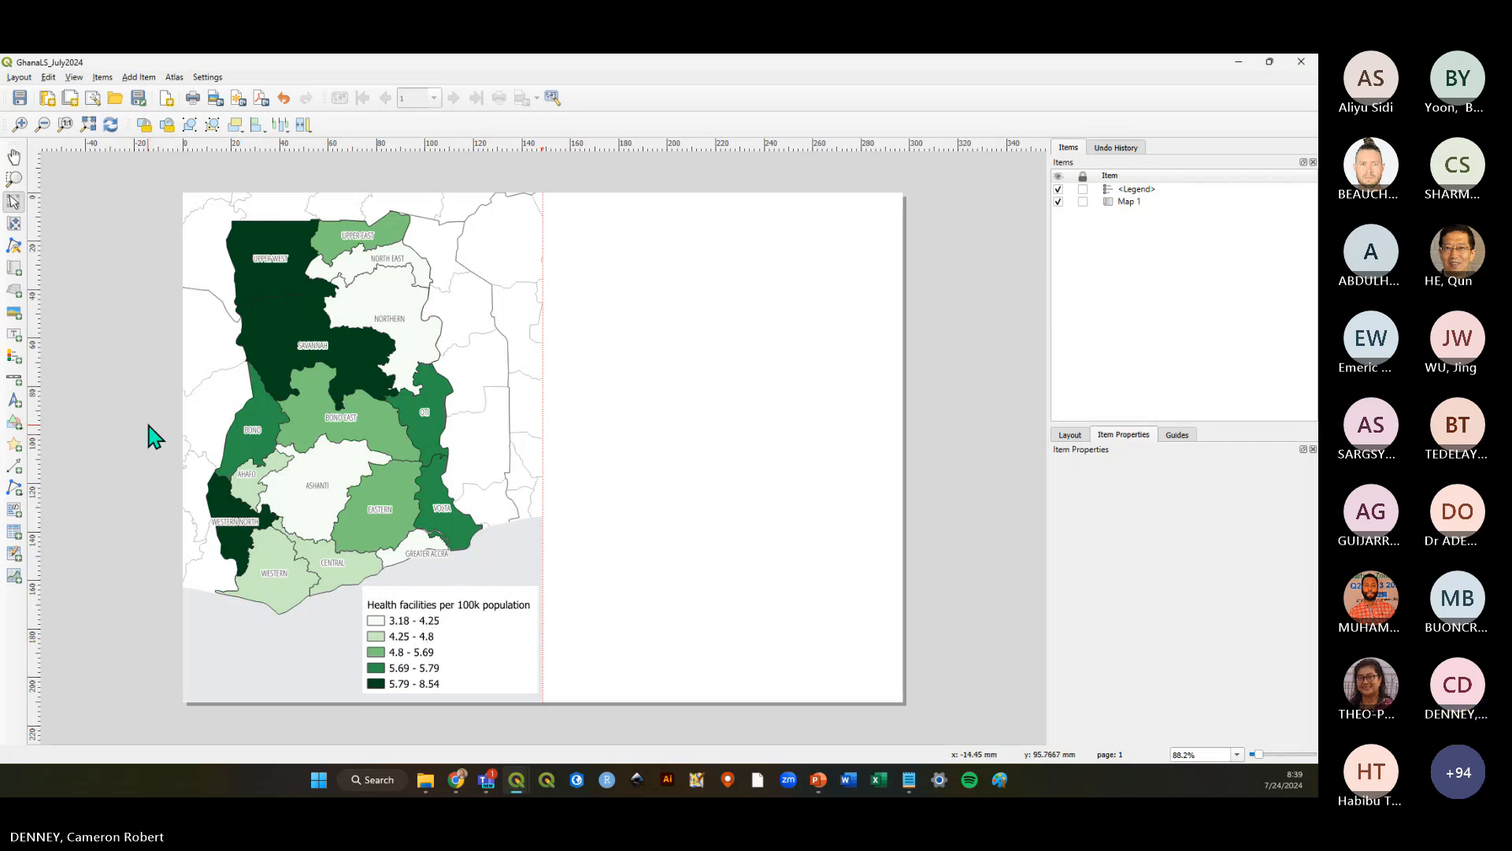
{"action": "left_click_drag", "start_coordinate": [149, 423], "coordinate": [151, 475]}
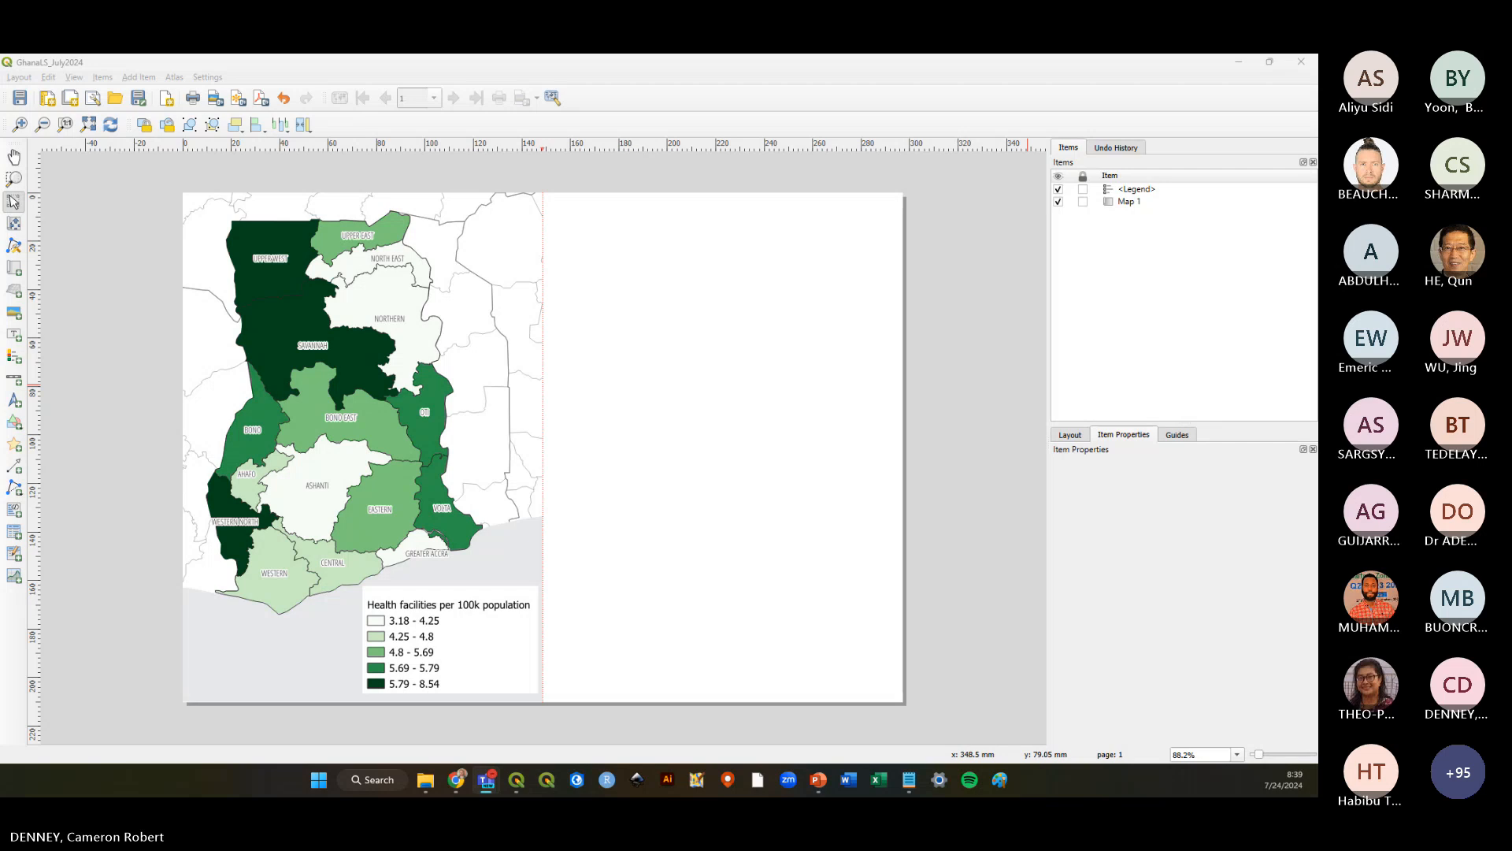
{"action": "left_click", "coordinate": [142, 350]}
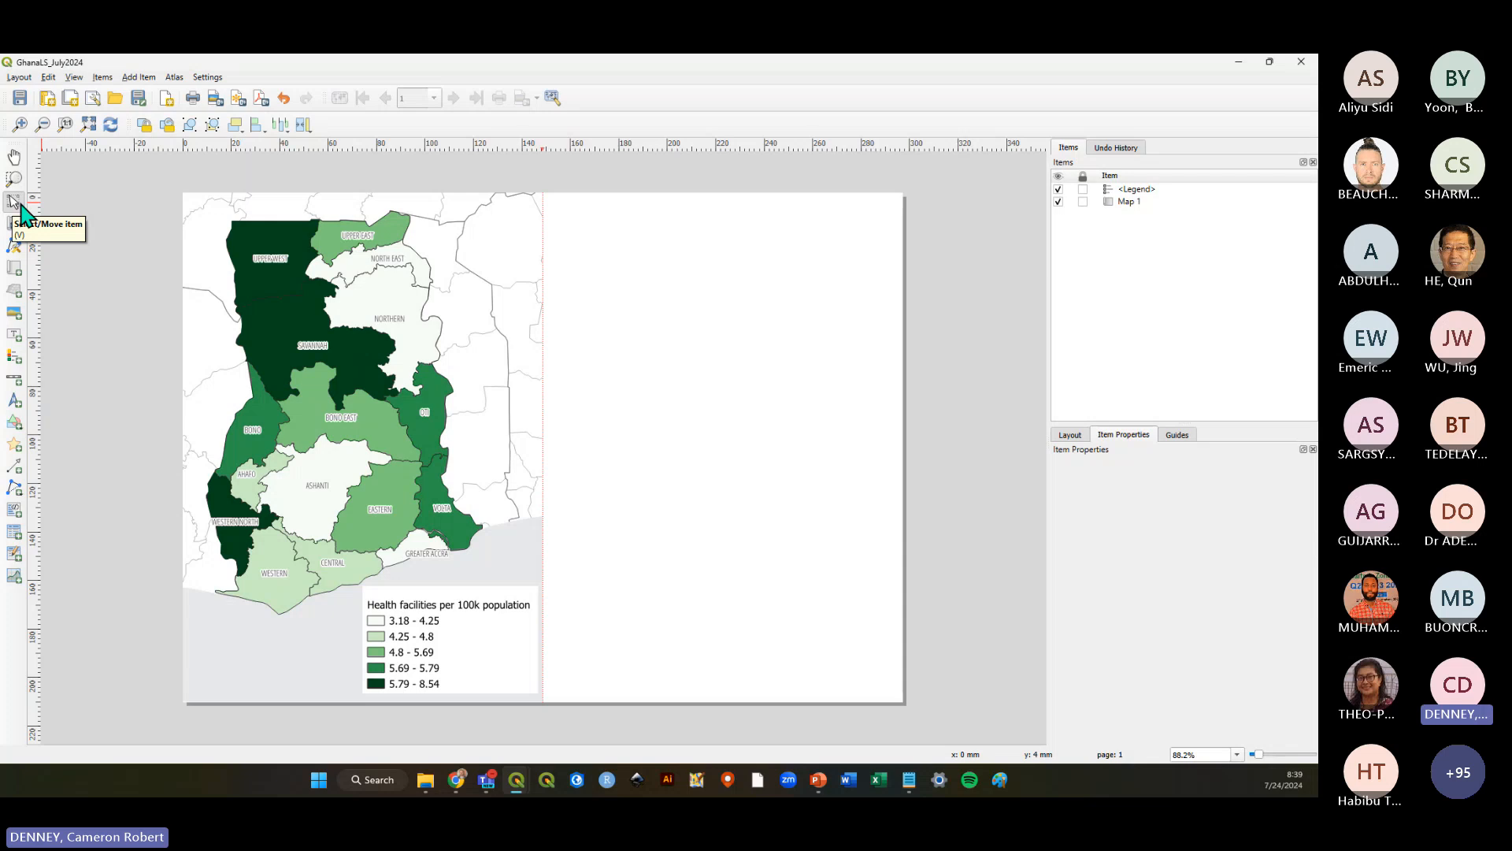
{"action": "key", "text": "ctrl"}
{"action": "key", "text": "ctrl"}
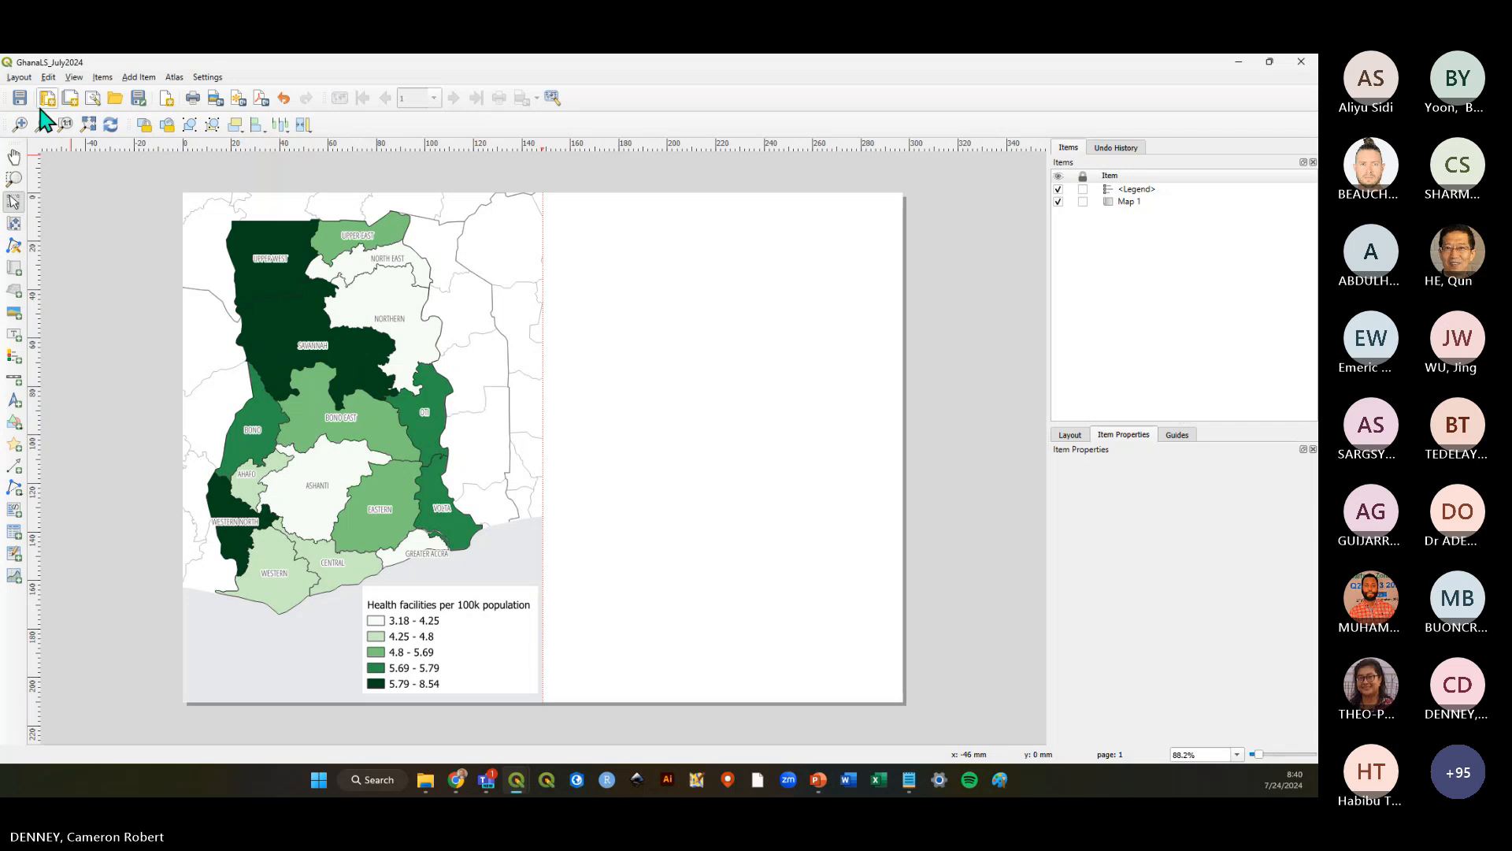
Select Map 1 together with its legend, copy both and paste the duplicates into the layout
{"action": "left_click_drag", "start_coordinate": [116, 348], "coordinate": [494, 723]}
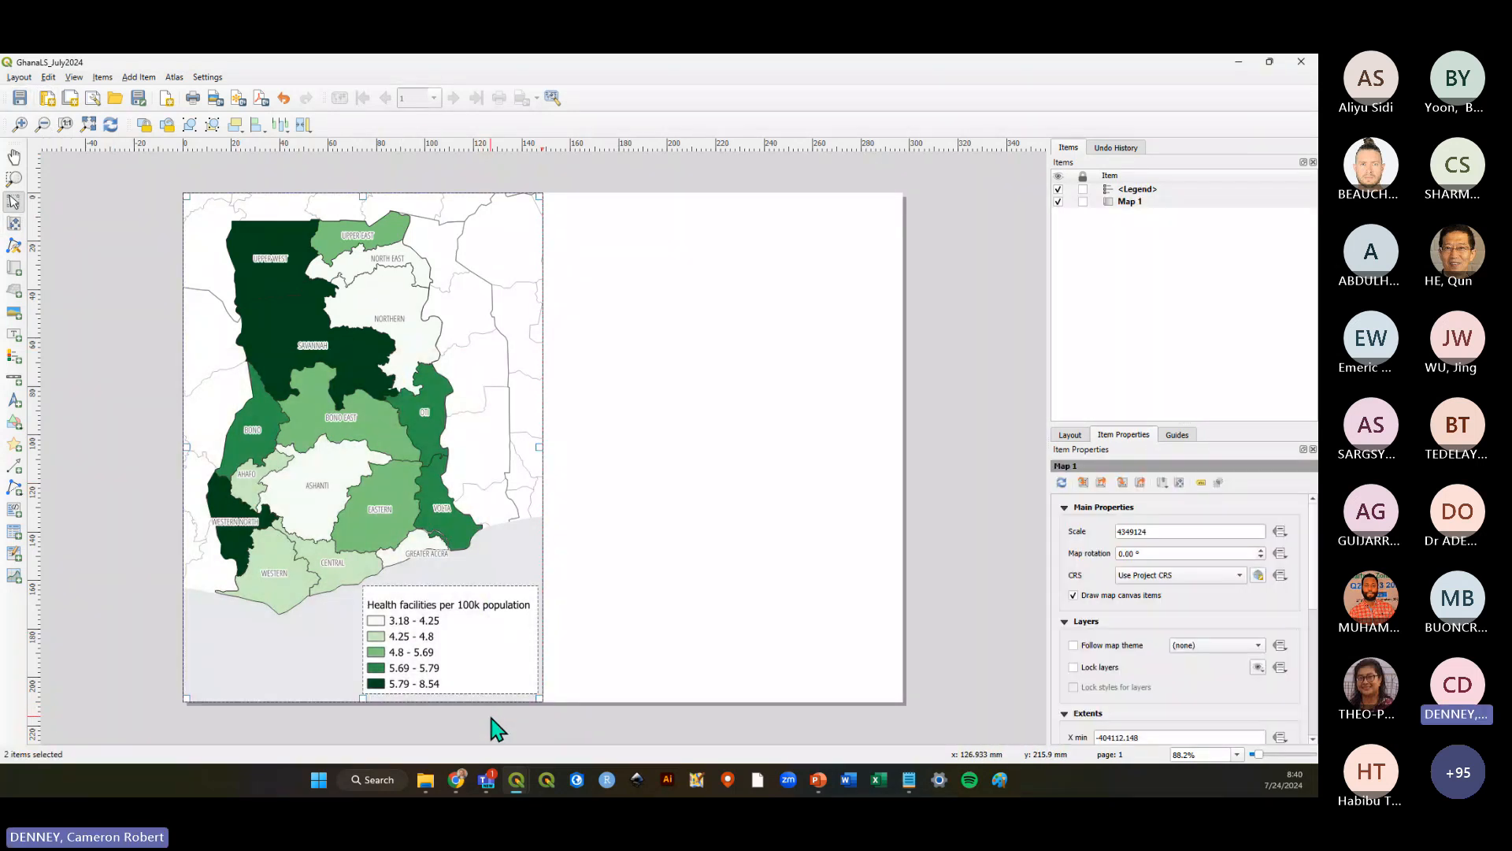
{"action": "right_click", "coordinate": [431, 472]}
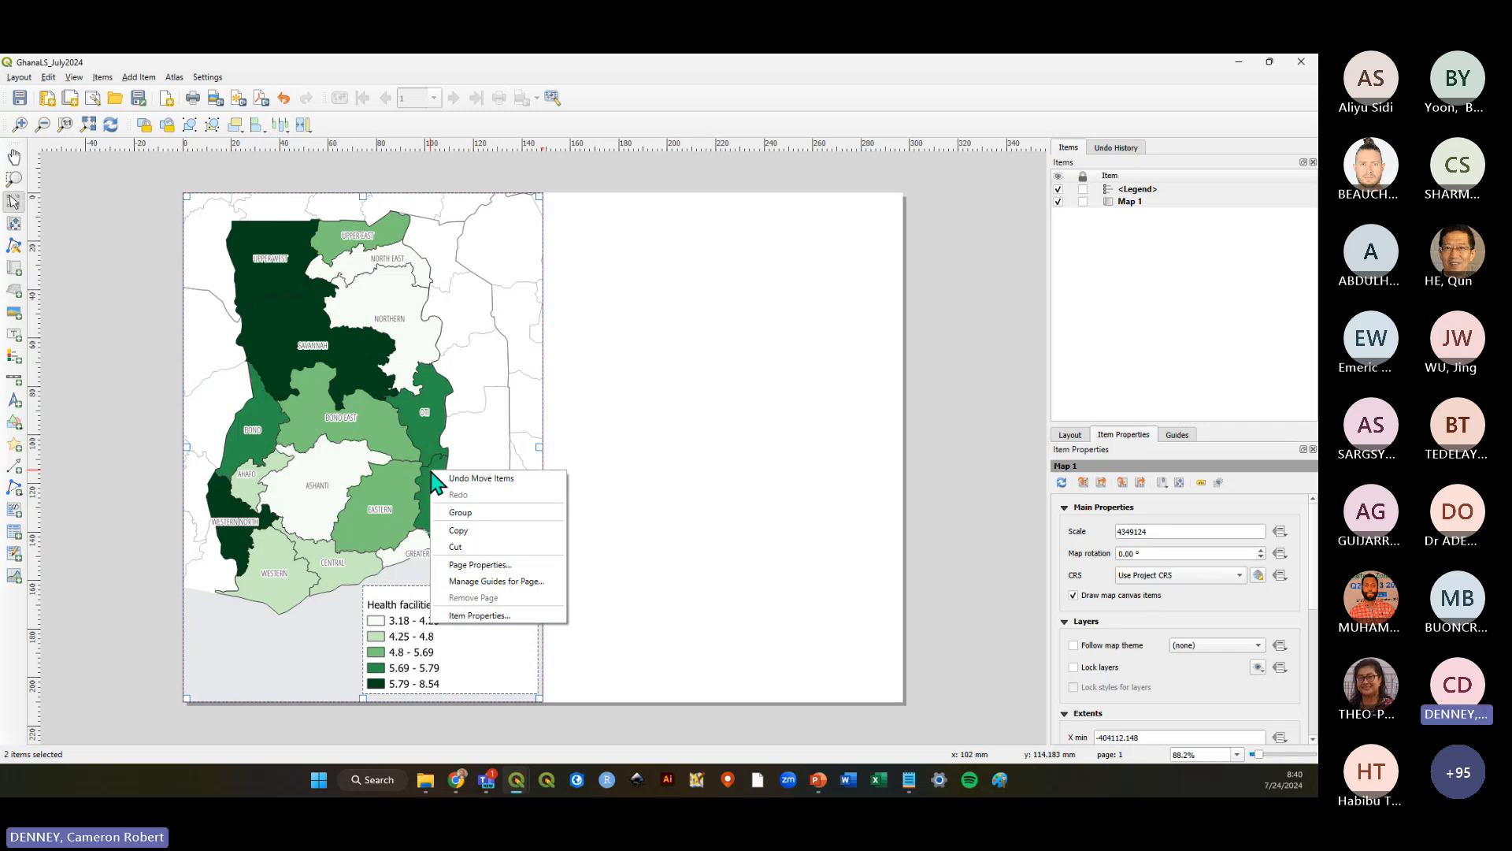
{"action": "left_click", "coordinate": [146, 400]}
{"action": "left_click_drag", "start_coordinate": [122, 284], "coordinate": [458, 705]}
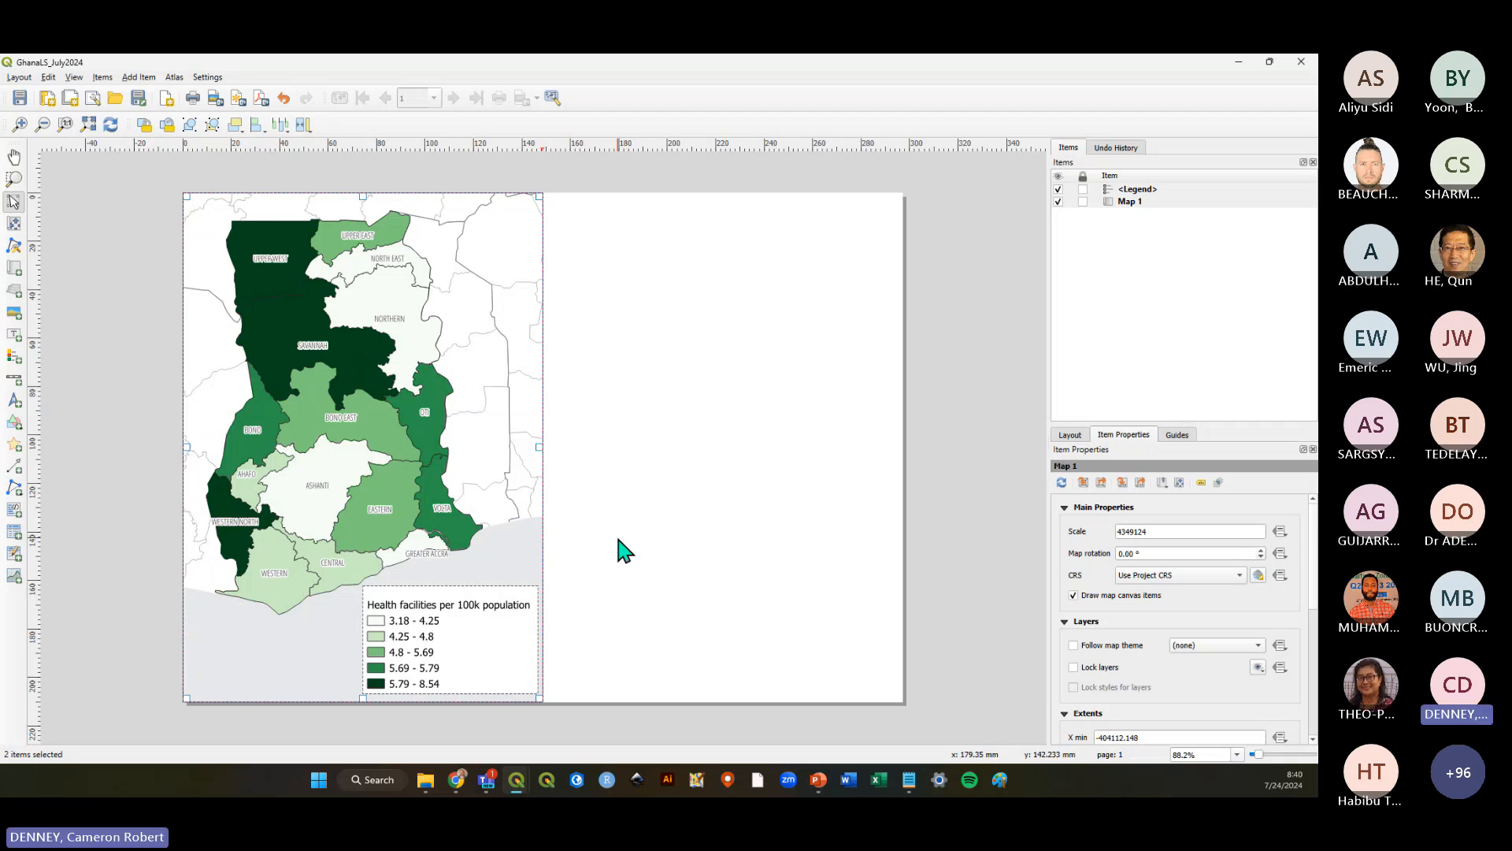
{"action": "key", "text": "ctrl+v"}
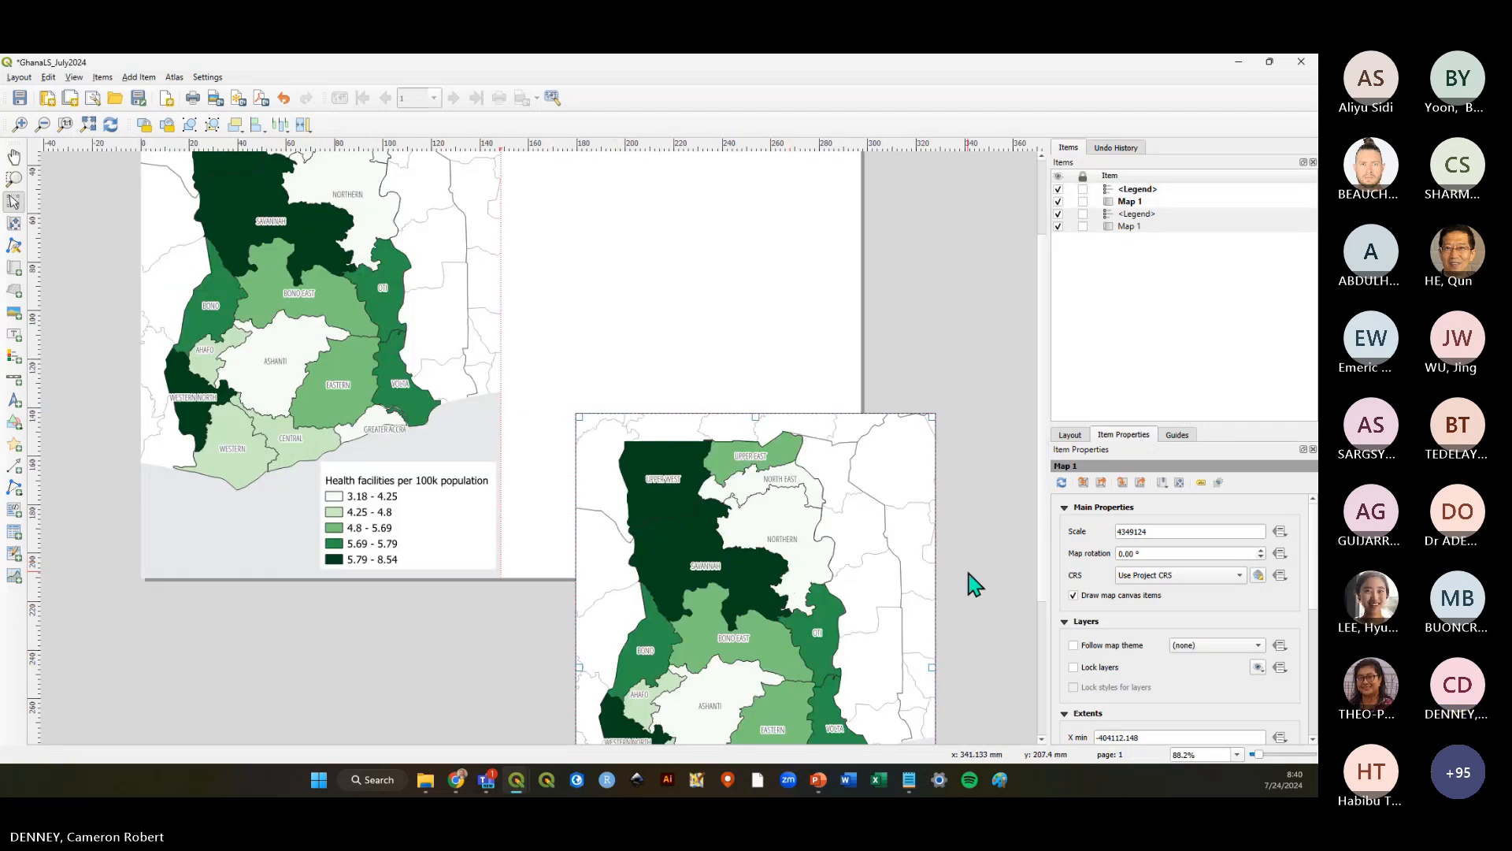
Move the pasted map and legend onto the empty right half of the page and save the project
{"action": "scroll", "coordinate": [975, 585], "scroll_direction": "down", "scroll_amount": 1}
{"action": "left_click_drag", "start_coordinate": [655, 534], "coordinate": [655, 508]}
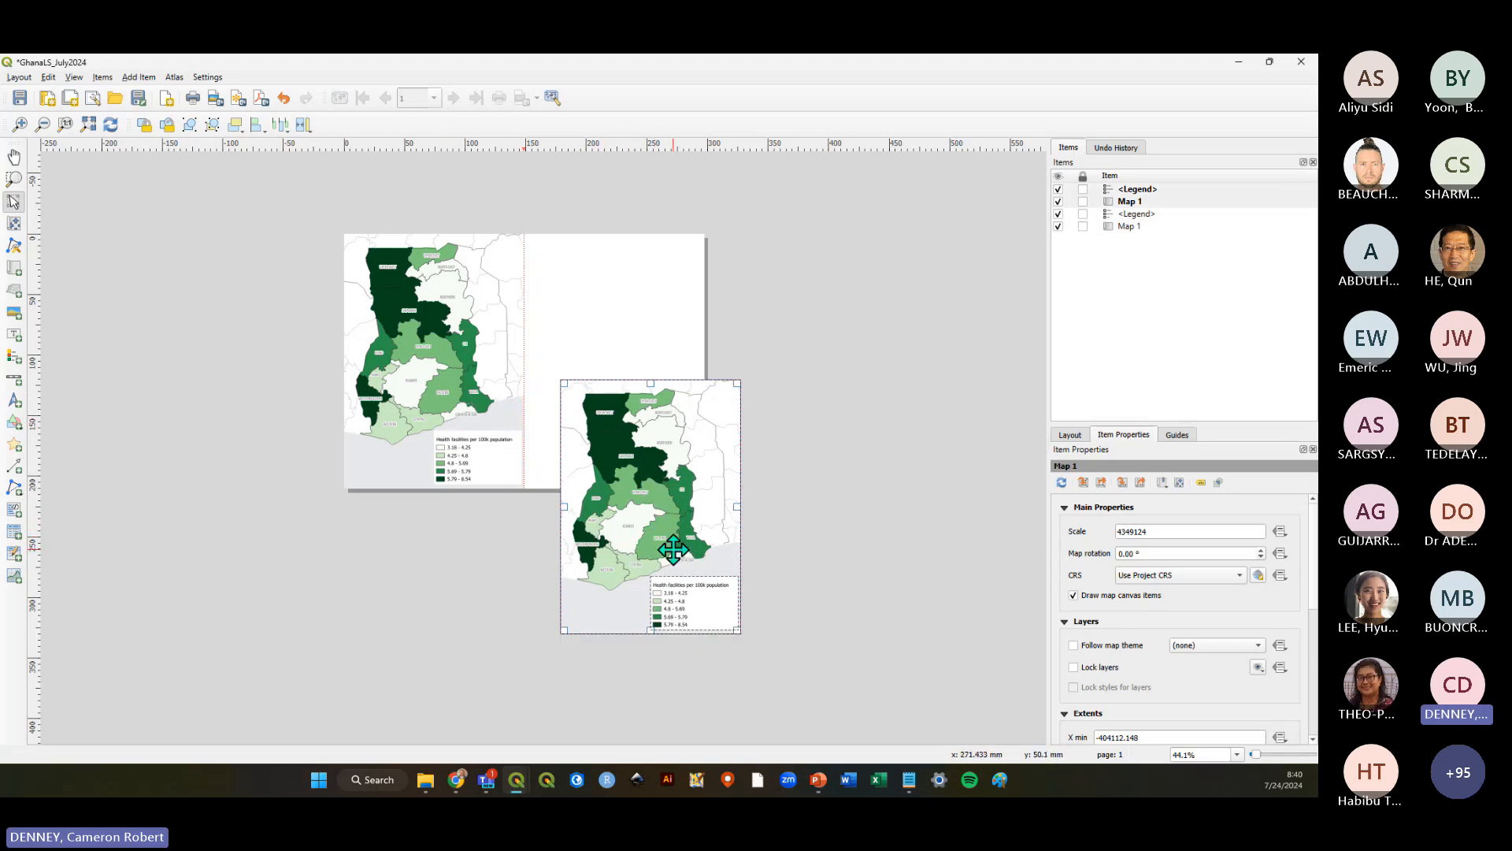
{"action": "left_click_drag", "start_coordinate": [651, 482], "coordinate": [615, 348]}
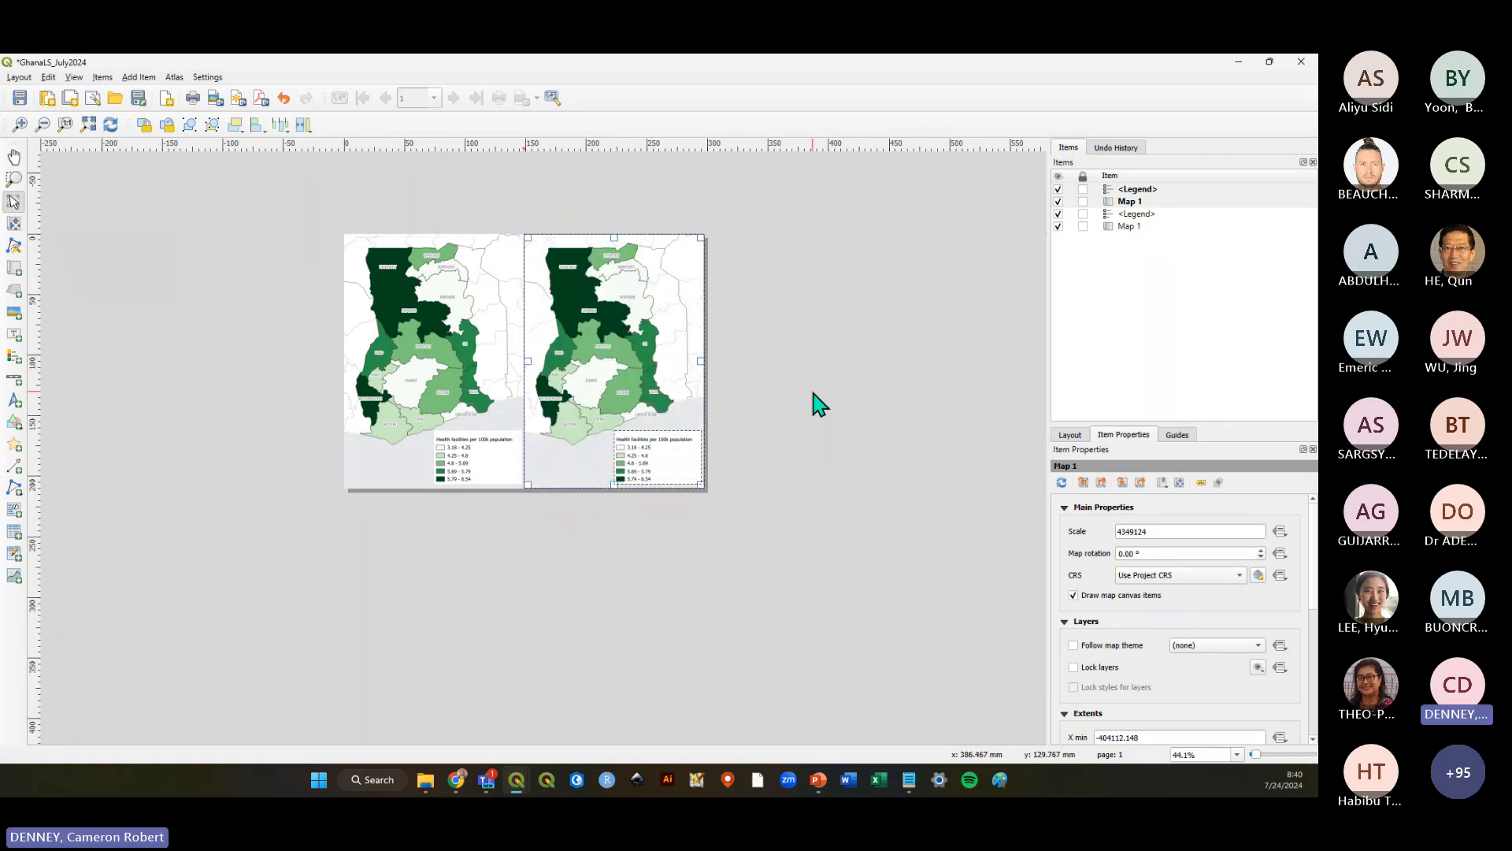
{"action": "left_click", "coordinate": [819, 404]}
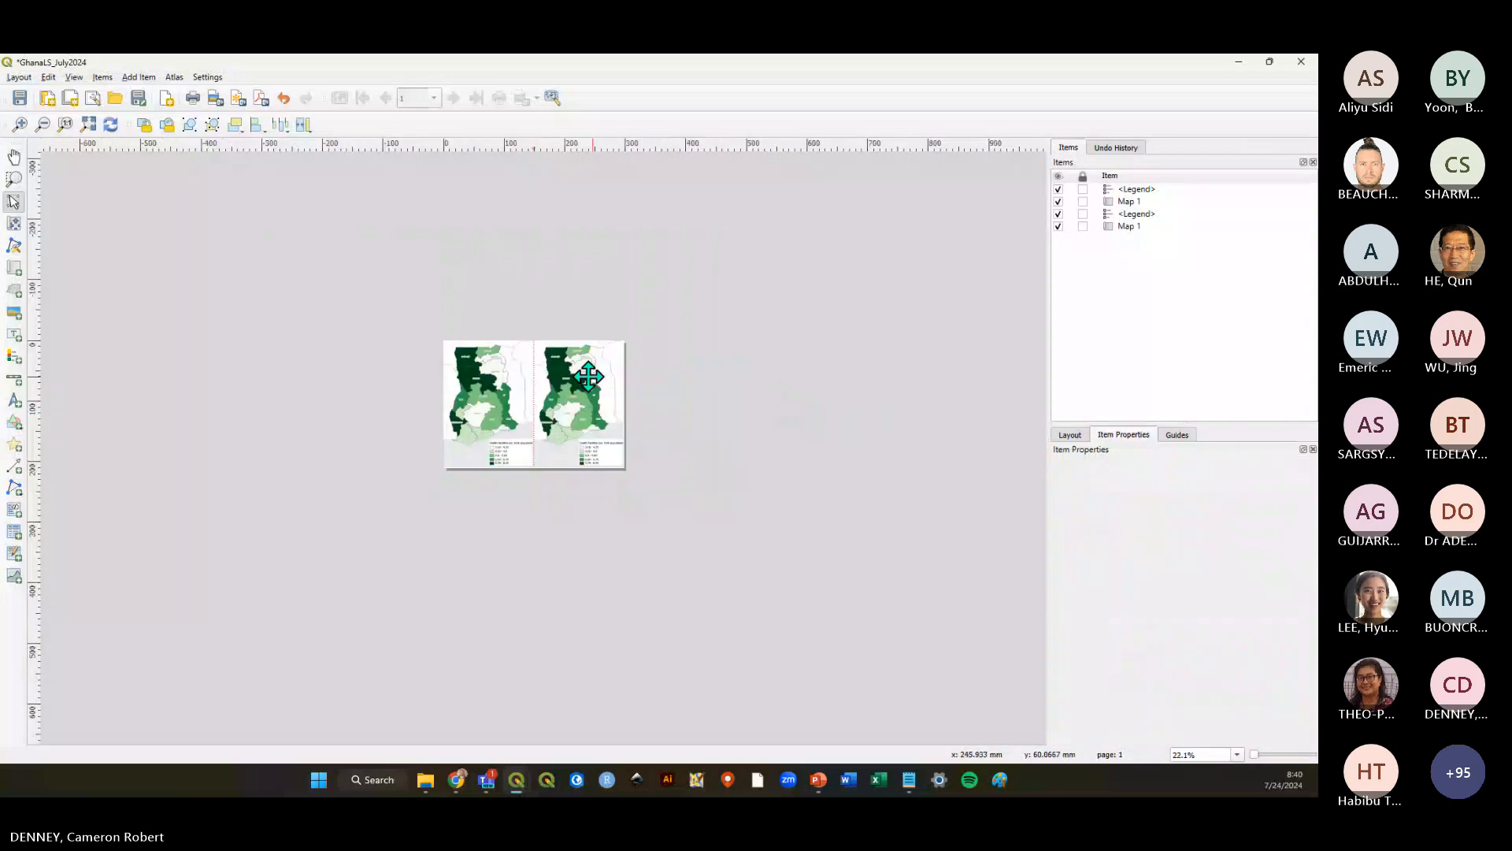
{"action": "scroll", "coordinate": [528, 311], "scroll_direction": "up", "scroll_amount": 1}
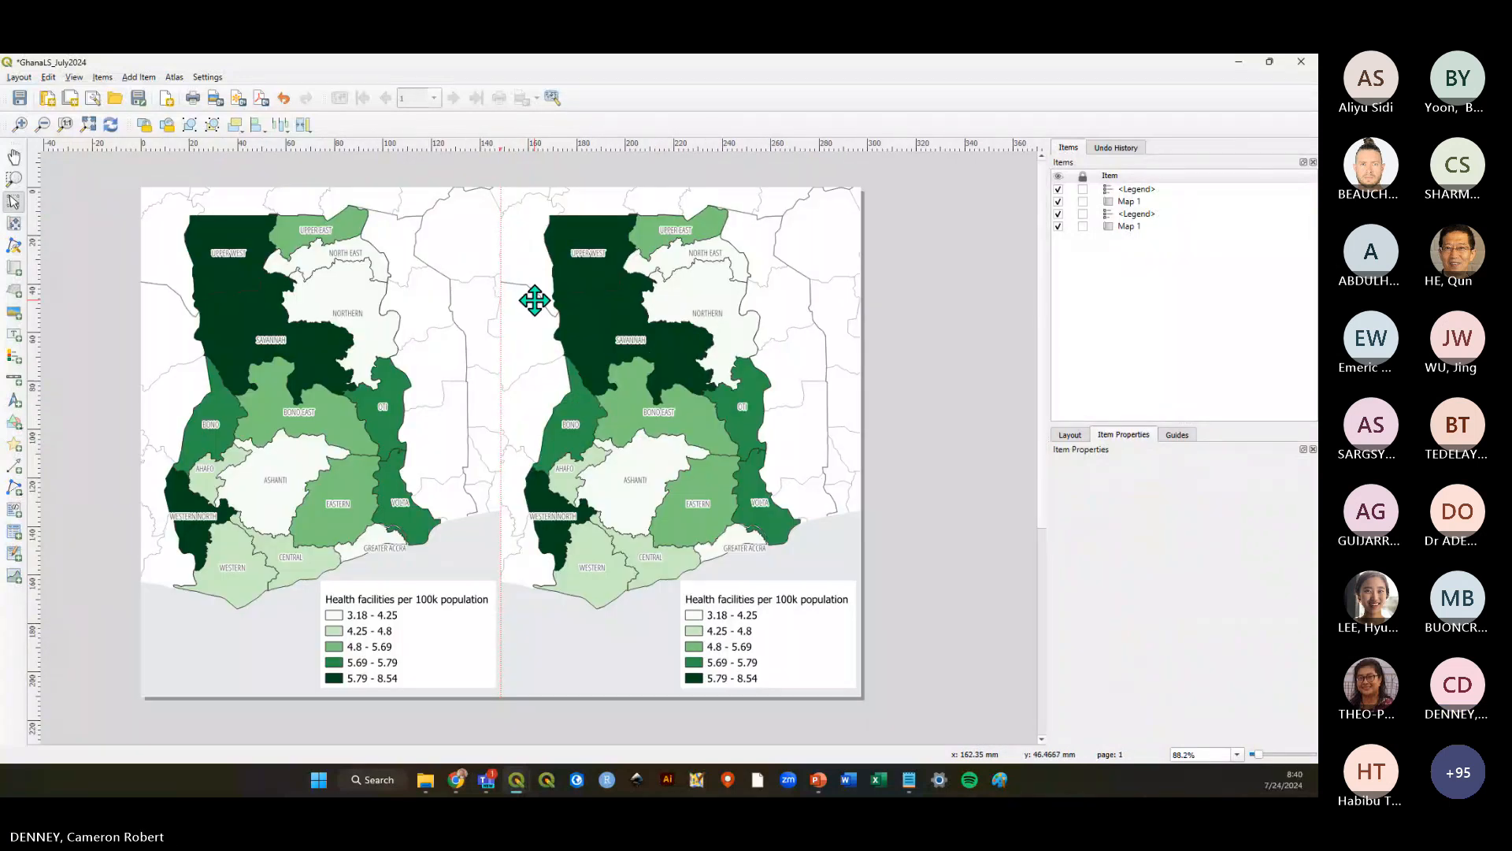
{"action": "left_click", "coordinate": [20, 98]}
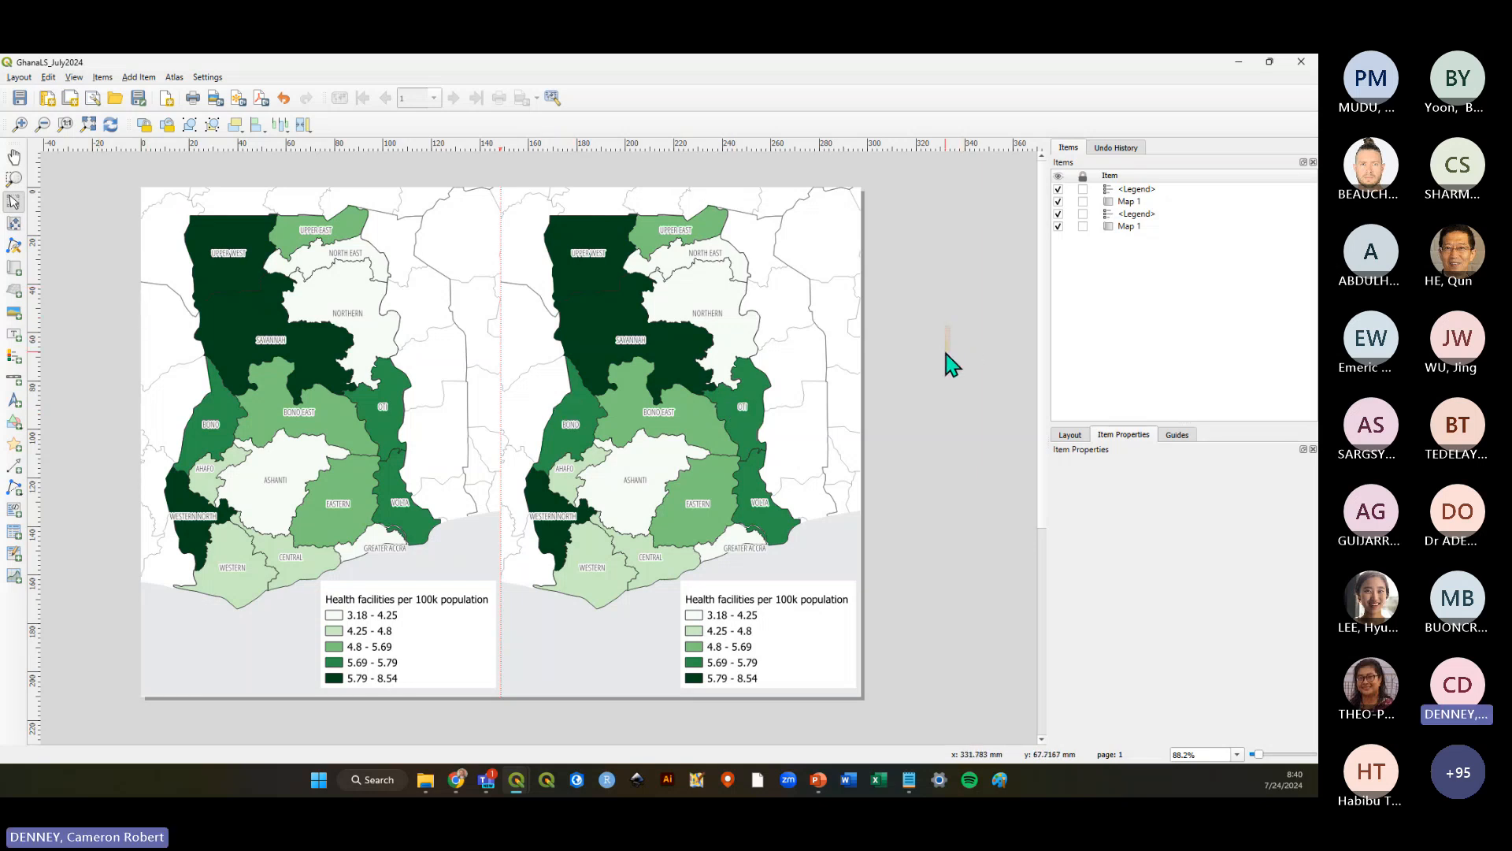
Delete the duplicated map and legend from the right half of the page
{"action": "left_click_drag", "start_coordinate": [946, 351], "coordinate": [685, 641]}
{"action": "key", "text": "Delete"}
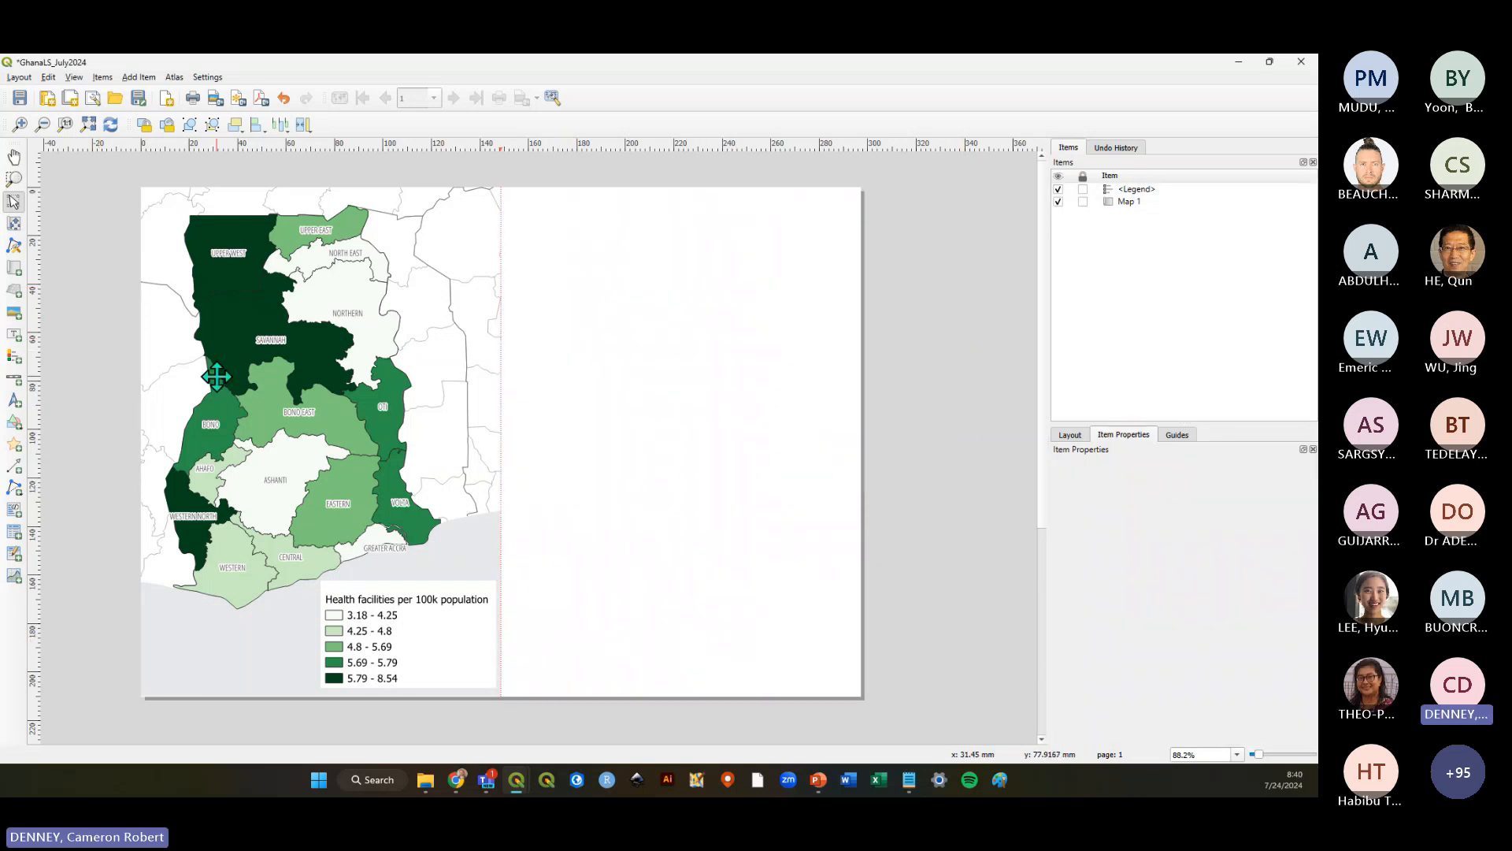
Select Map 1 together with its legend, copy both and paste the copies beside the original on the layout page
{"action": "left_click_drag", "start_coordinate": [105, 355], "coordinate": [421, 668]}
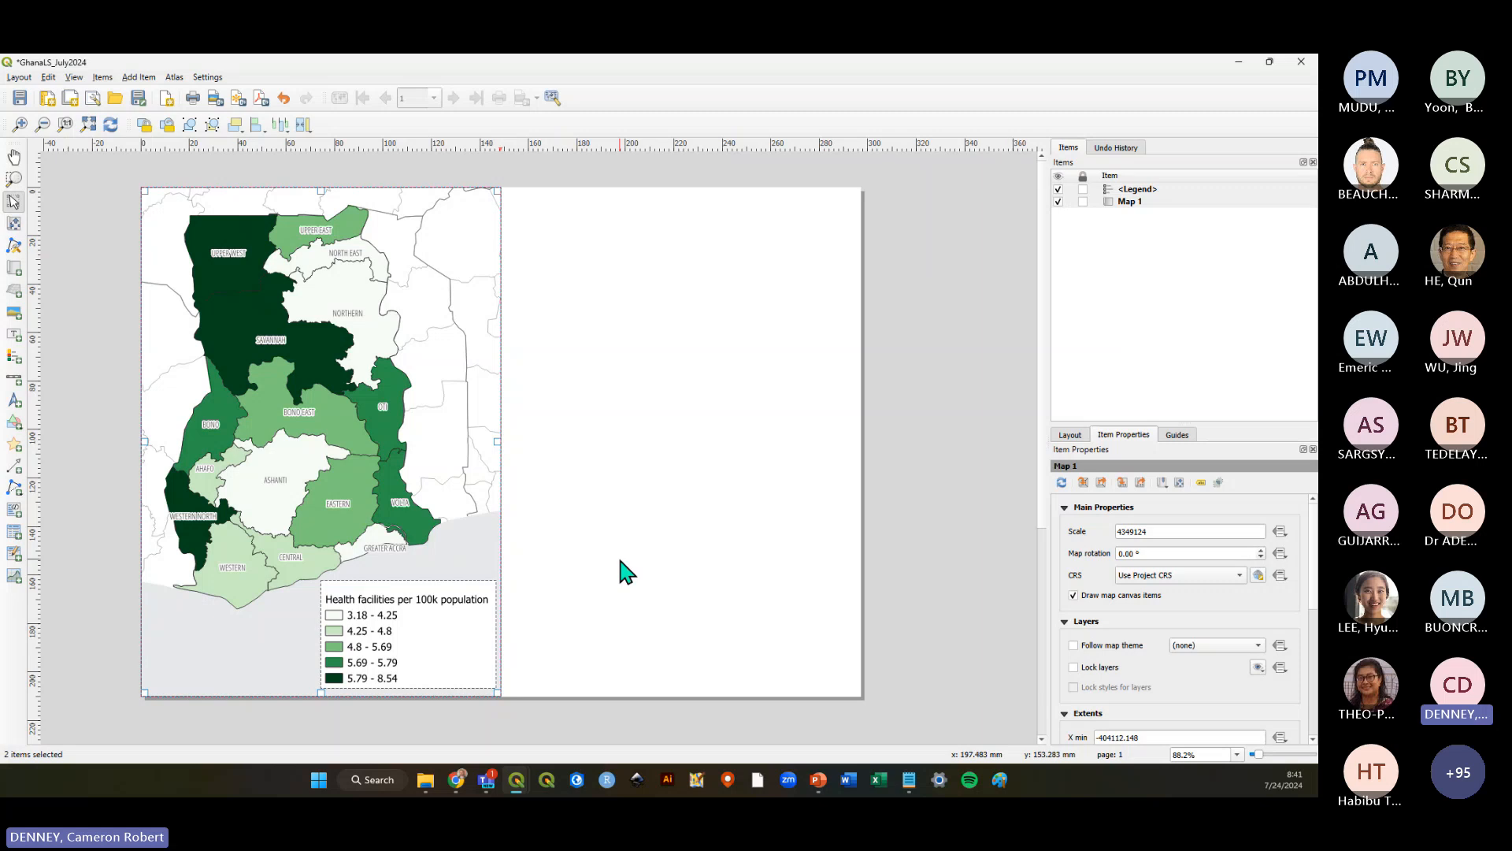
{"action": "right_click", "coordinate": [359, 400]}
{"action": "left_click", "coordinate": [406, 468]}
{"action": "left_click", "coordinate": [674, 442]}
{"action": "right_click", "coordinate": [669, 435]}
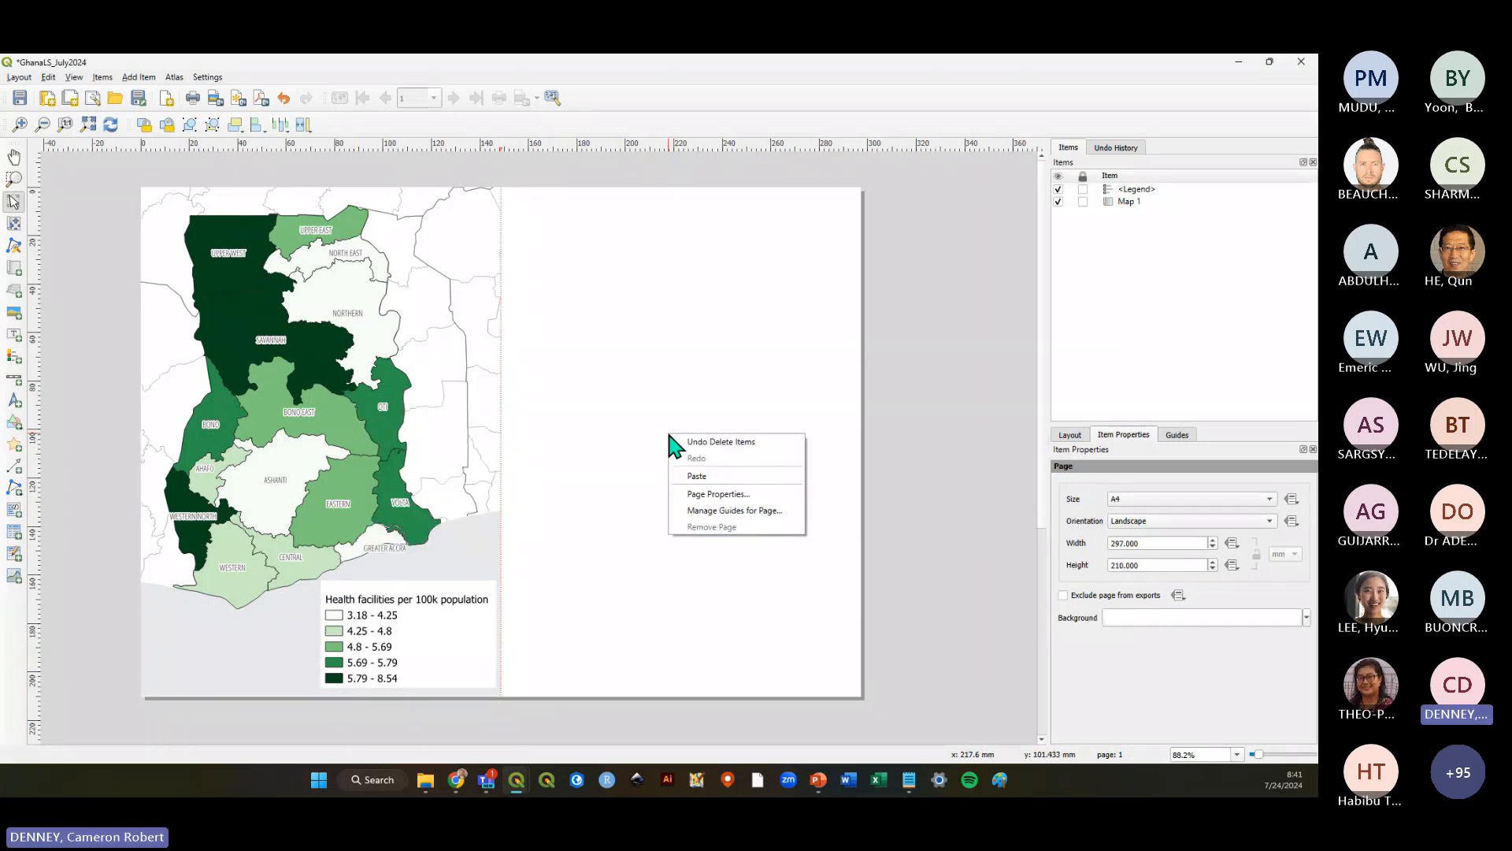
{"action": "left_click", "coordinate": [700, 476]}
{"action": "scroll", "coordinate": [739, 434], "scroll_direction": "down", "scroll_amount": 1}
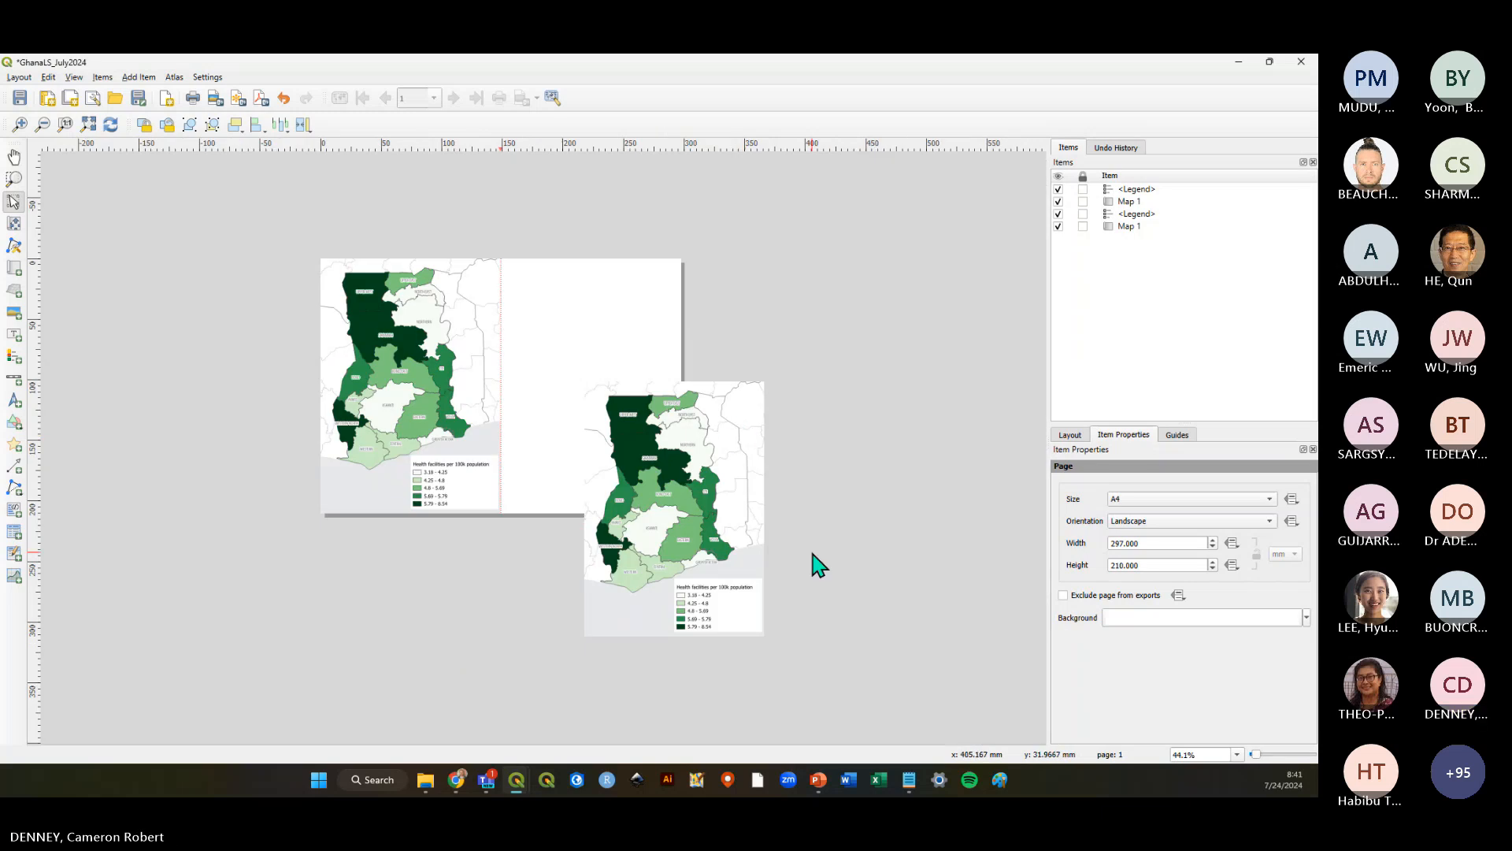
Move the pasted map and legend together so they fill the empty right half of the page, and save the project
{"action": "left_click_drag", "start_coordinate": [789, 648], "coordinate": [719, 564]}
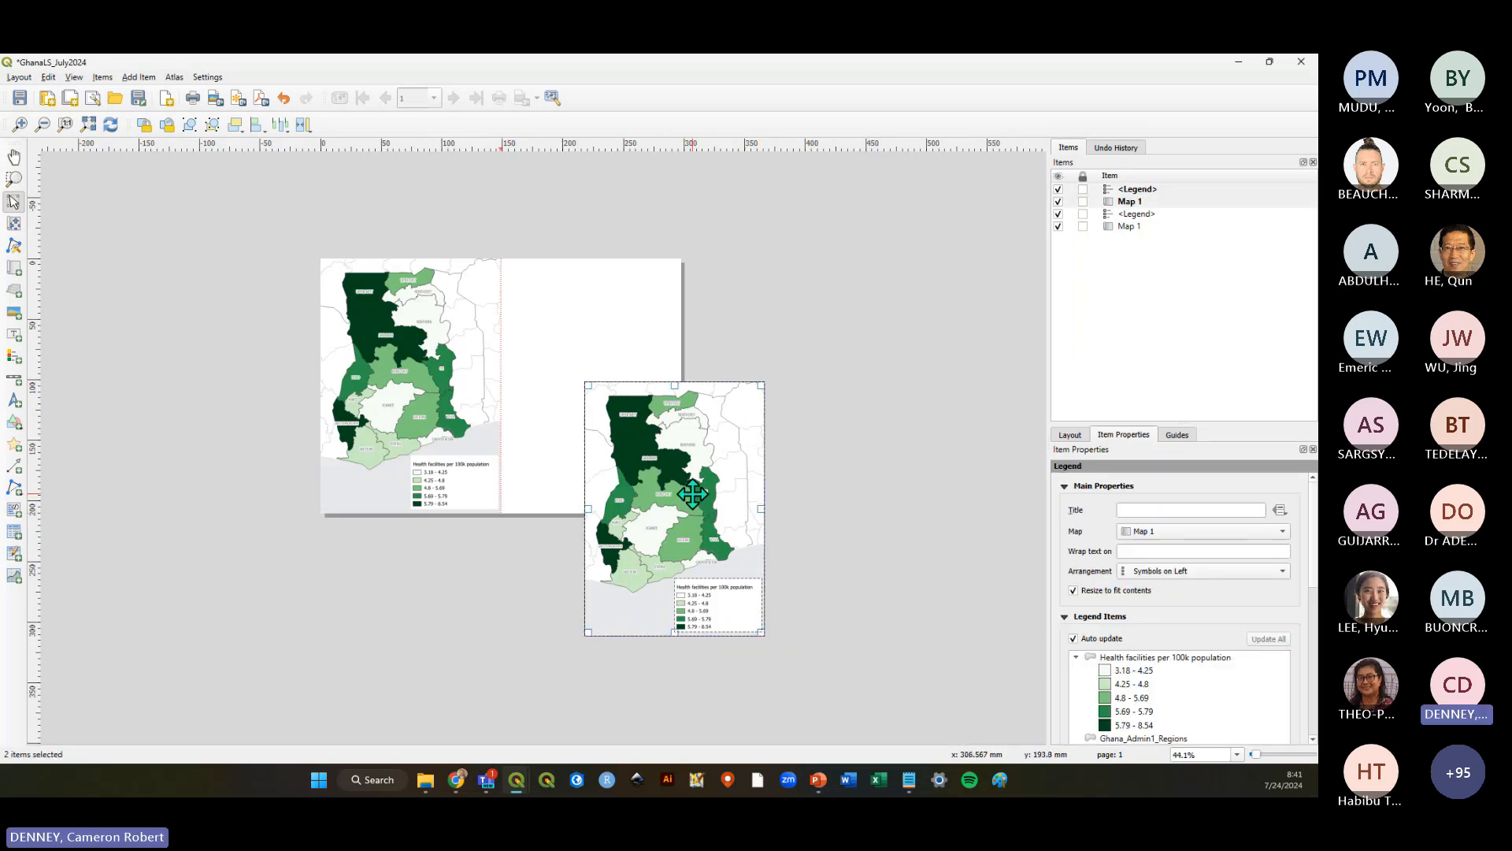
{"action": "left_click_drag", "start_coordinate": [693, 494], "coordinate": [608, 371]}
{"action": "left_click", "coordinate": [734, 421]}
{"action": "scroll", "coordinate": [493, 385], "scroll_direction": "up", "scroll_amount": 1}
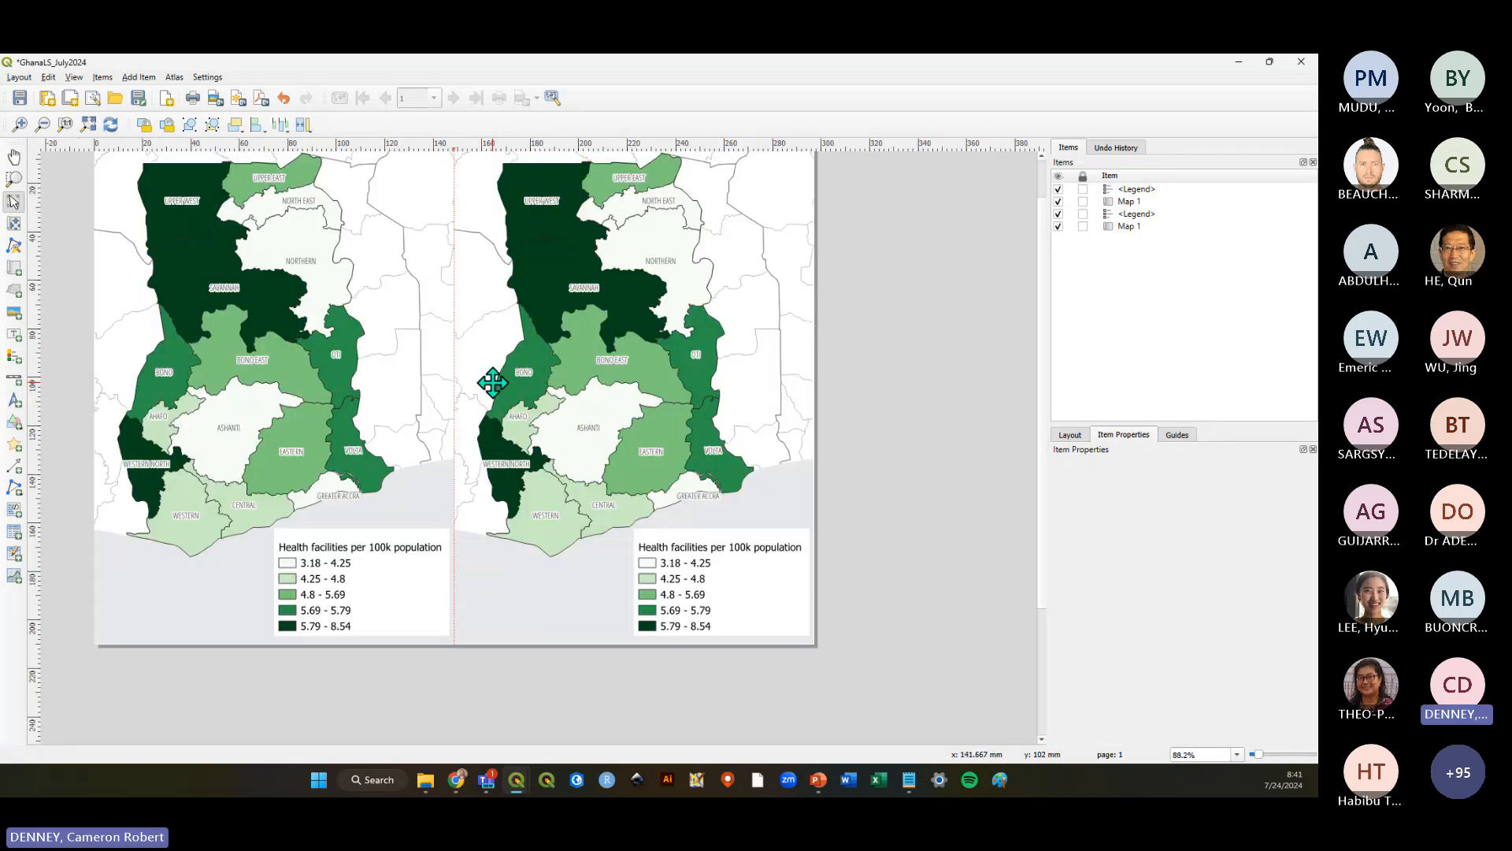
{"action": "scroll", "coordinate": [549, 368], "scroll_direction": "down", "scroll_amount": 1}
{"action": "scroll", "coordinate": [431, 253], "scroll_direction": "up", "scroll_amount": 1}
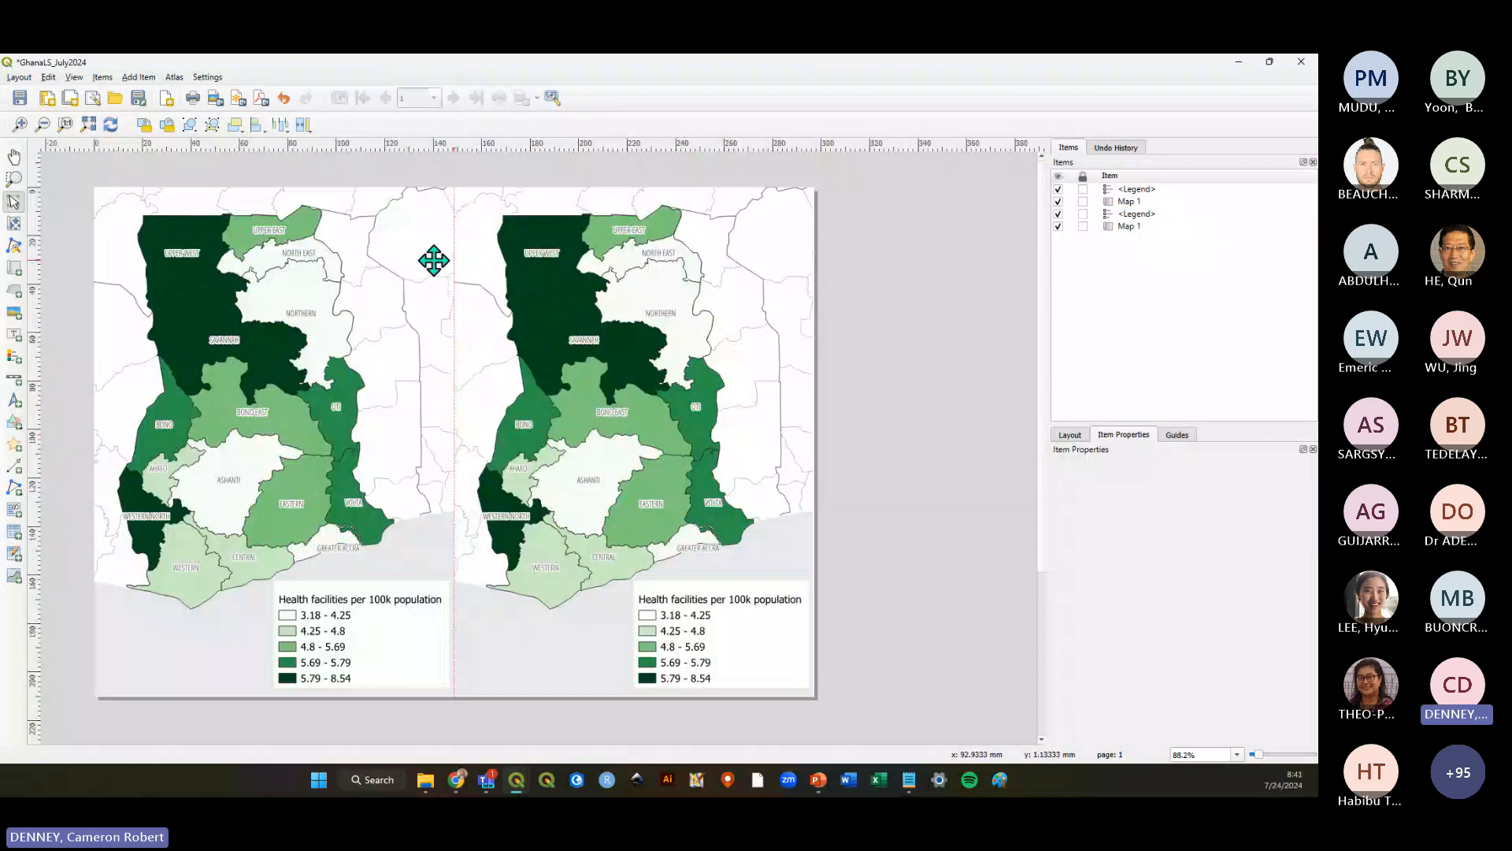
{"action": "left_click", "coordinate": [18, 98]}
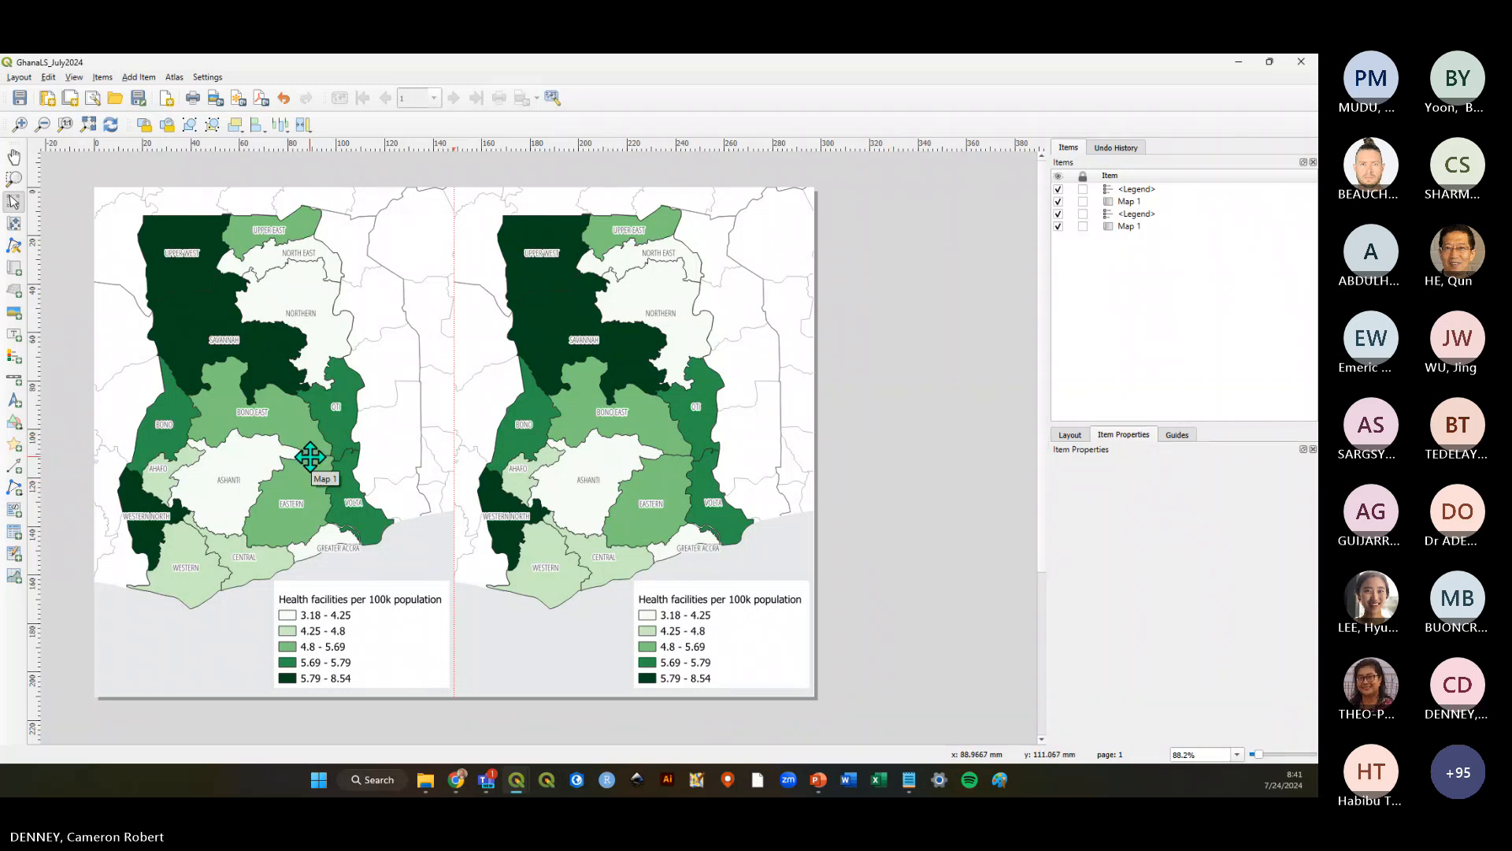
{"action": "left_click", "coordinate": [986, 523]}
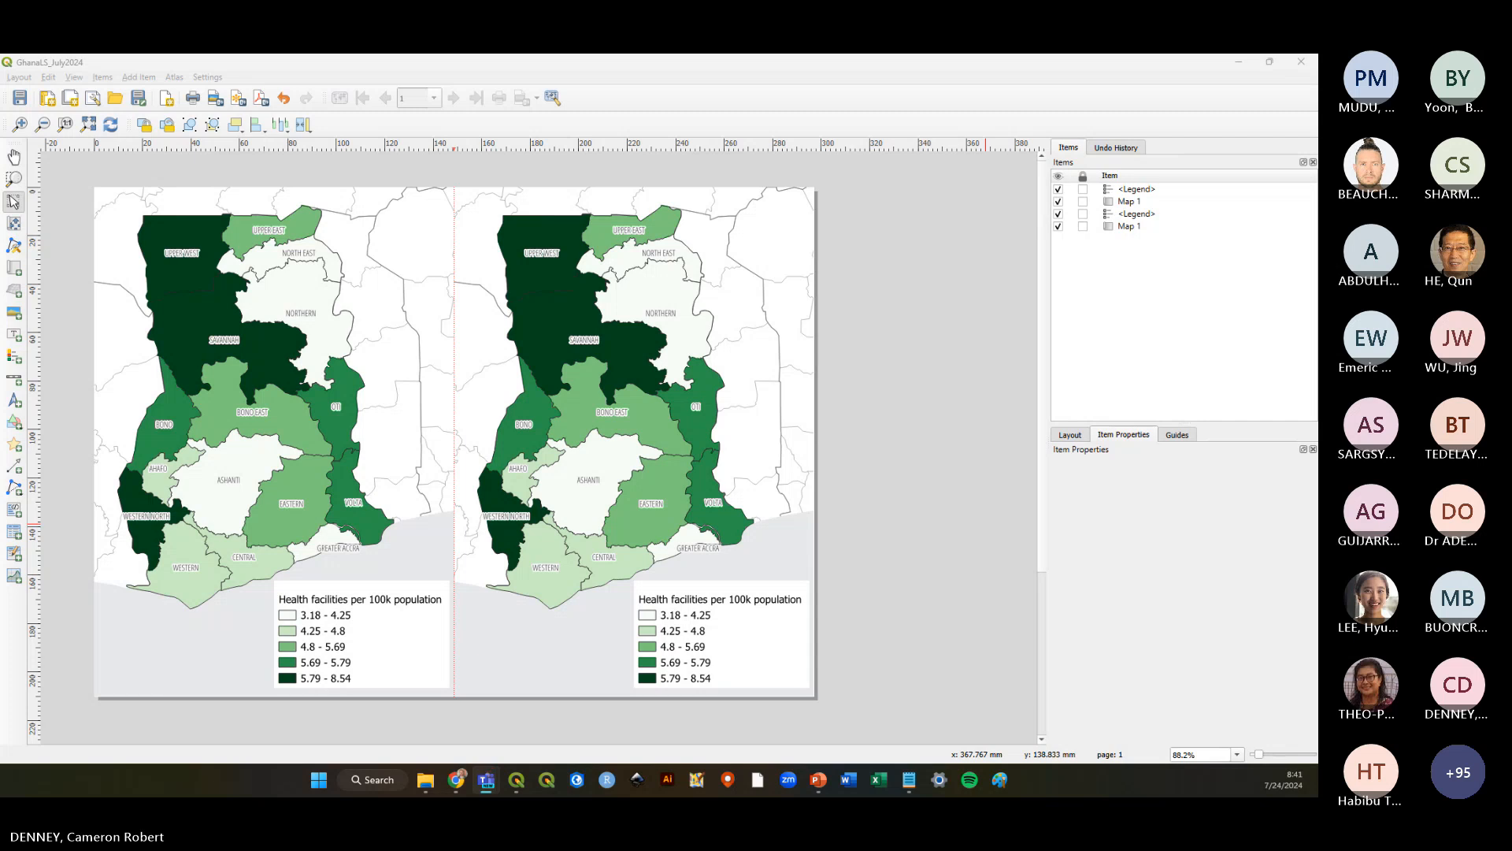
{"action": "left_click", "coordinate": [25, 101]}
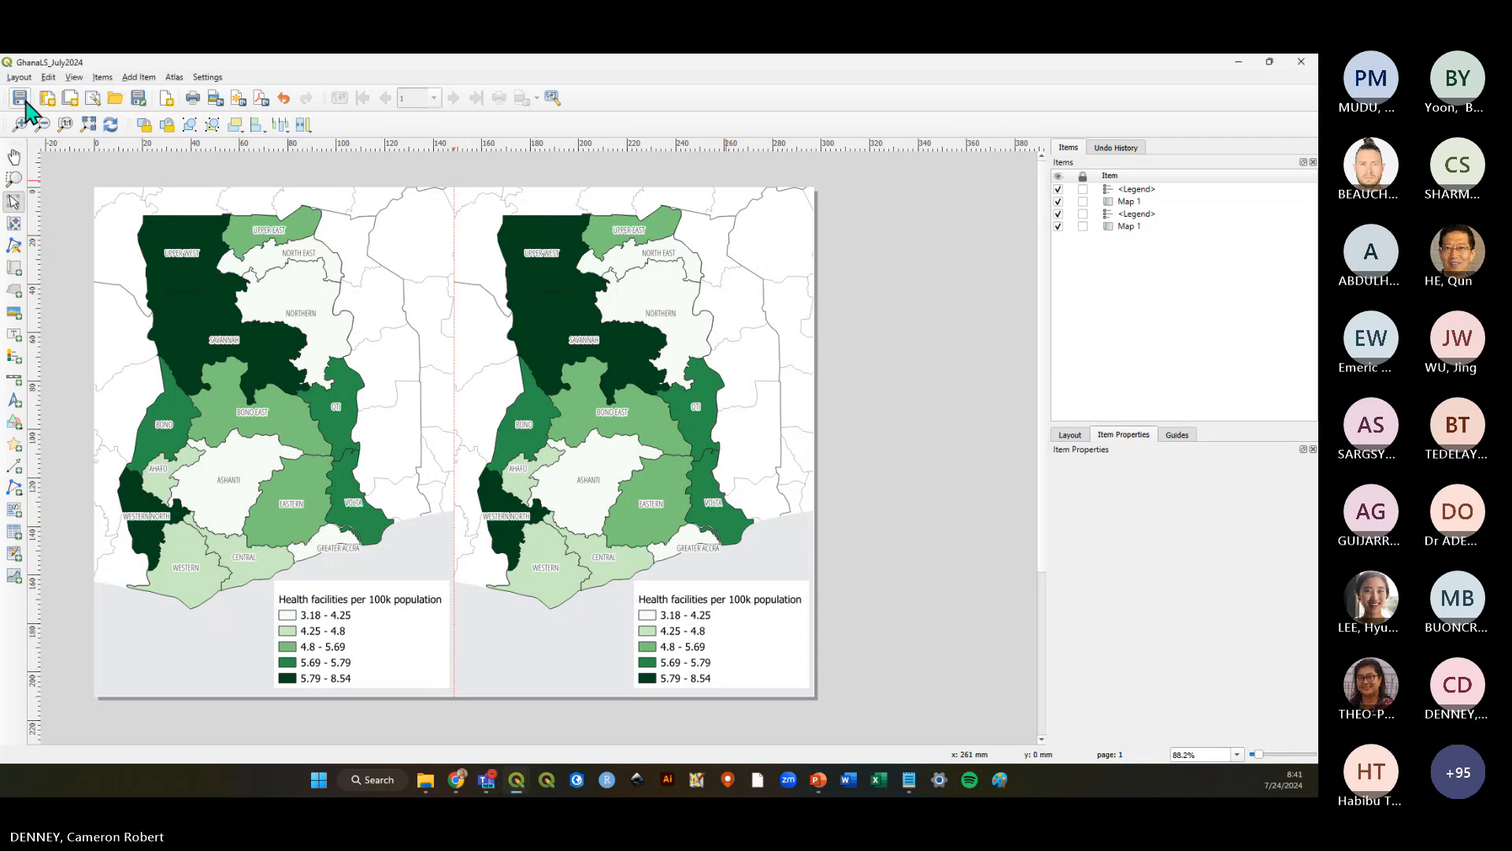
Lock the layers of the map on the left half of the page
{"action": "left_click", "coordinate": [279, 439]}
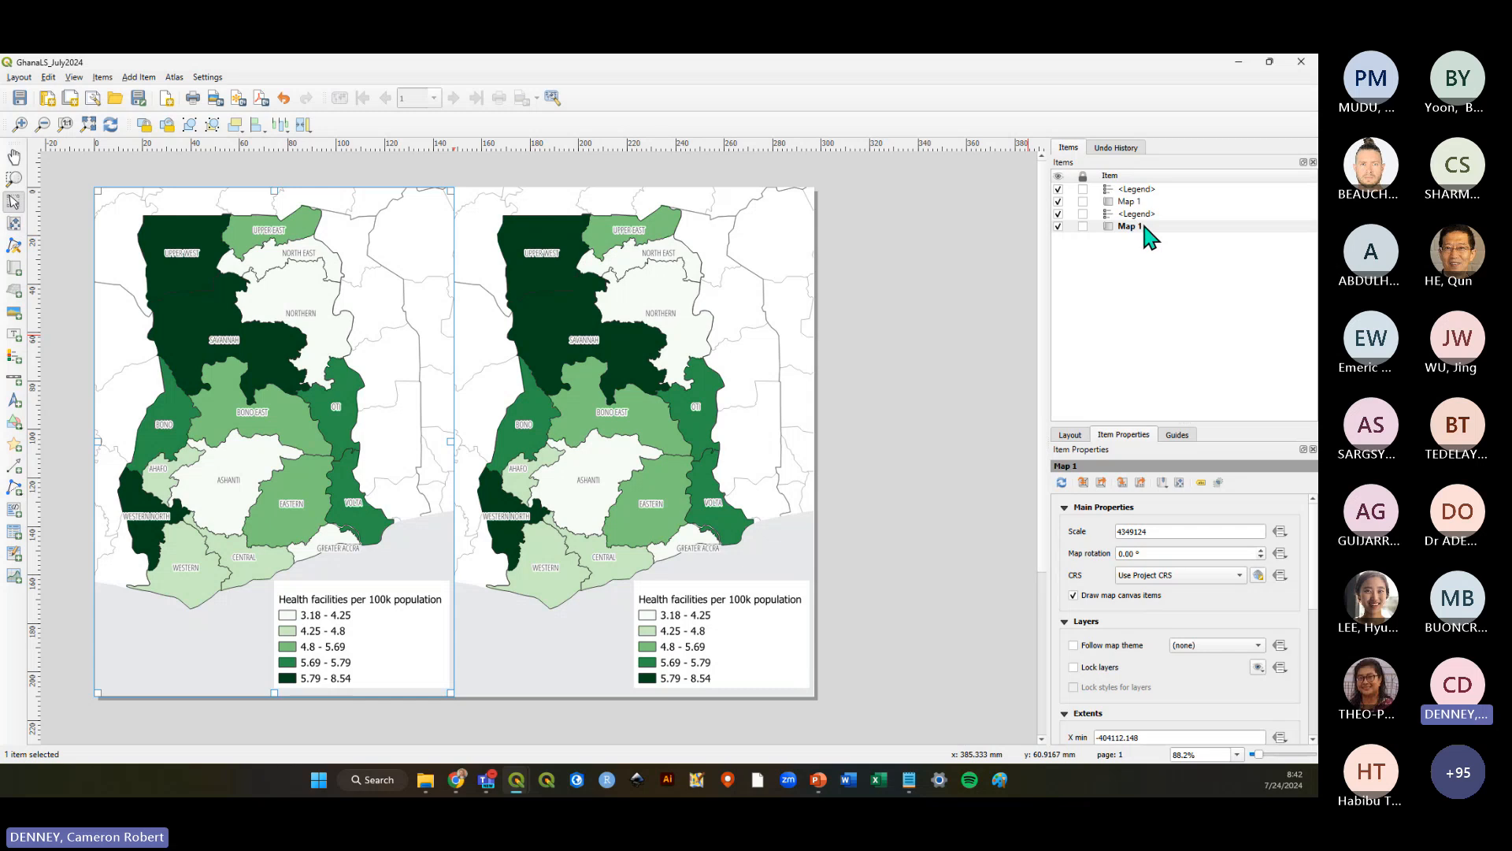
{"action": "key", "text": "ctrl"}
{"action": "key", "text": "ctrl"}
{"action": "key", "text": "ctrl"}
{"action": "key", "text": "ctrl"}
{"action": "key", "text": "ctrl"}
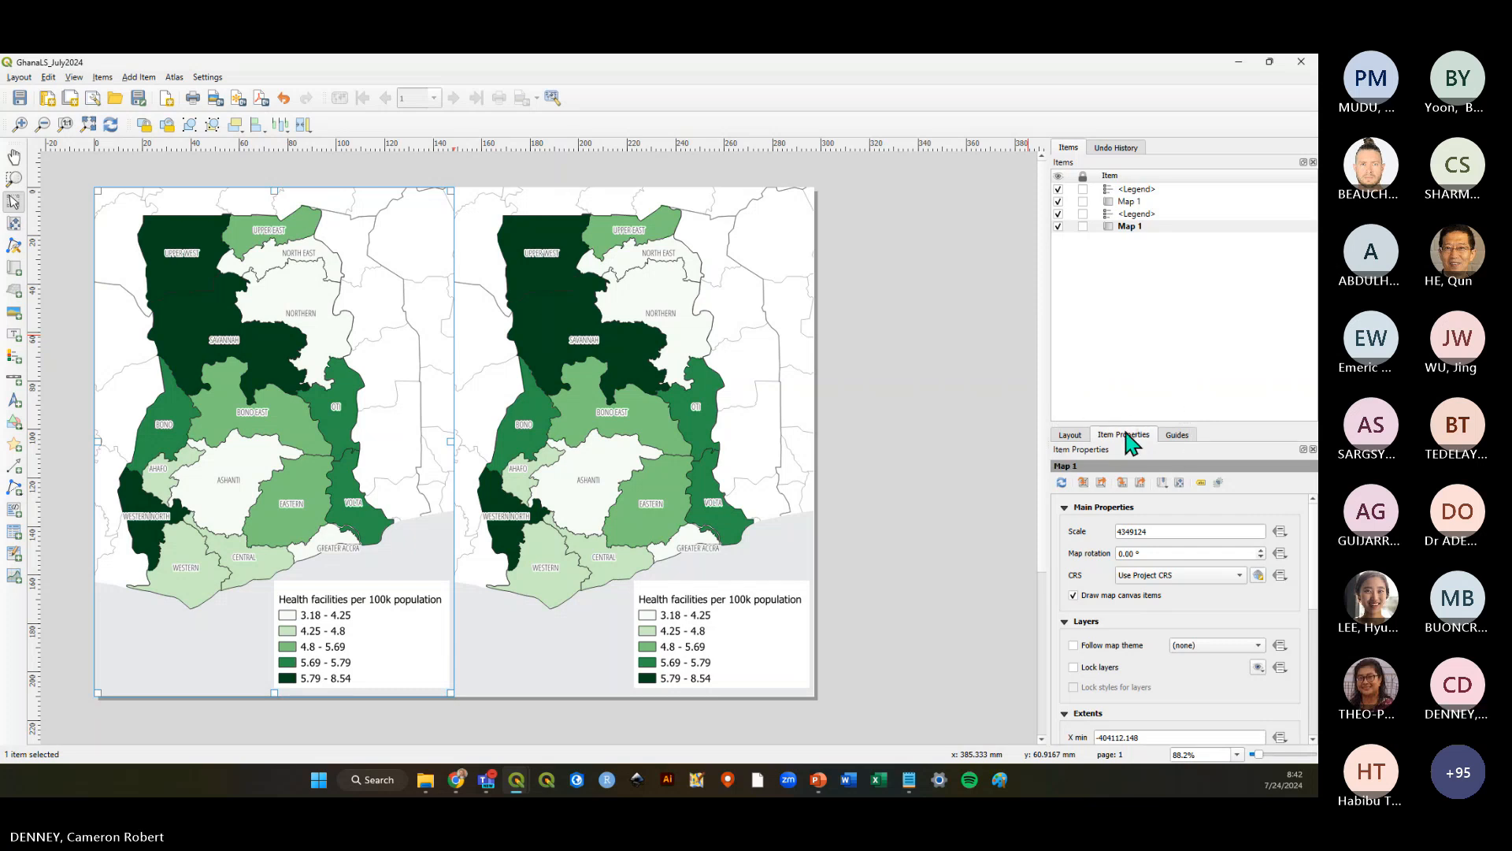
{"action": "left_click", "coordinate": [1072, 667]}
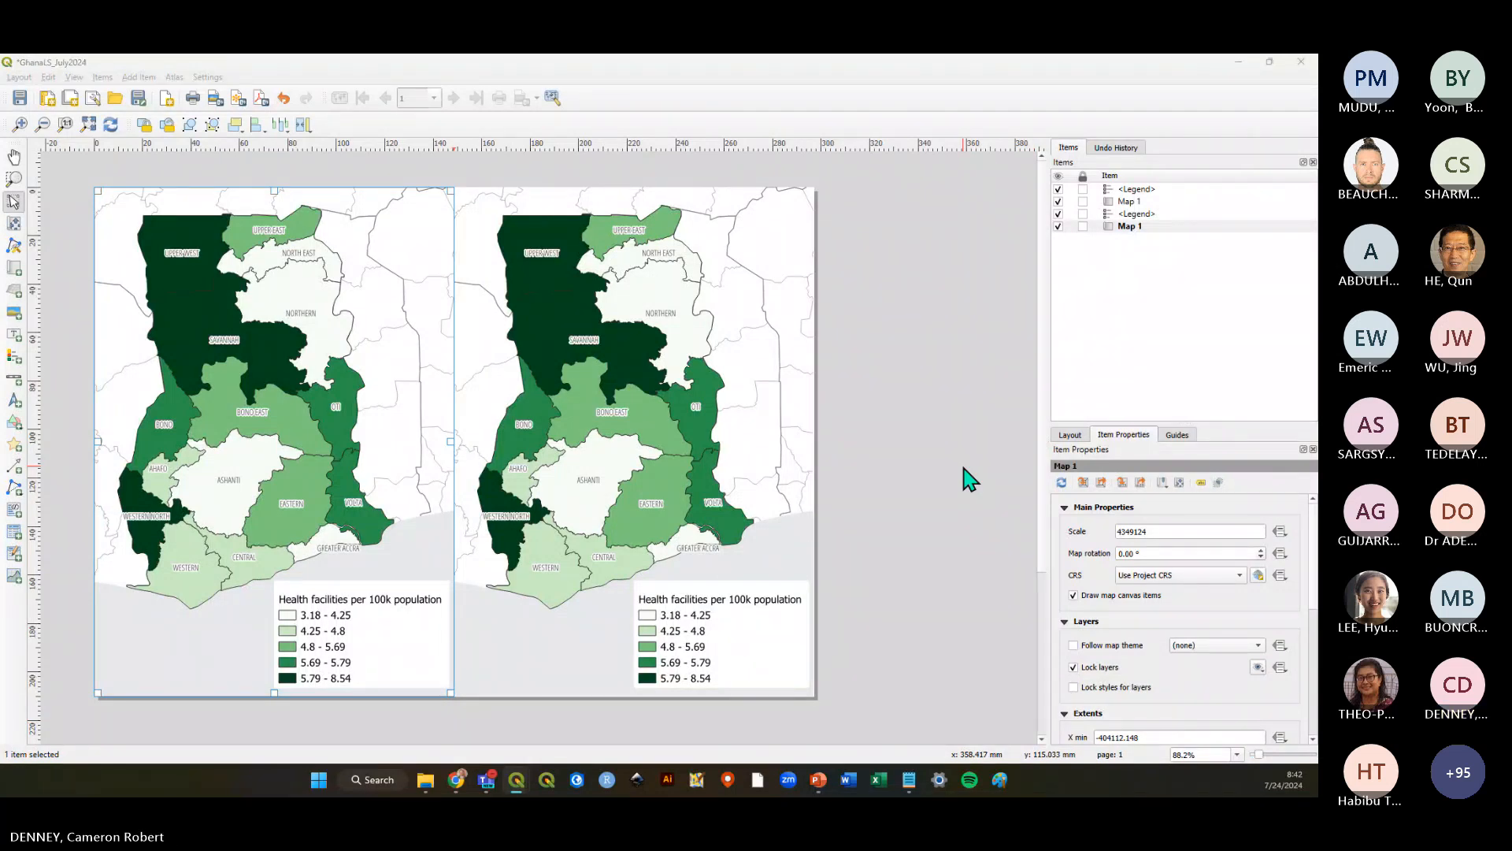
In the main QGIS window, hide the Health facilities per 100k population layer, collapse its classes, and show and select Ghana_Admin1_Regions
{"action": "key", "text": "alt+Tab"}
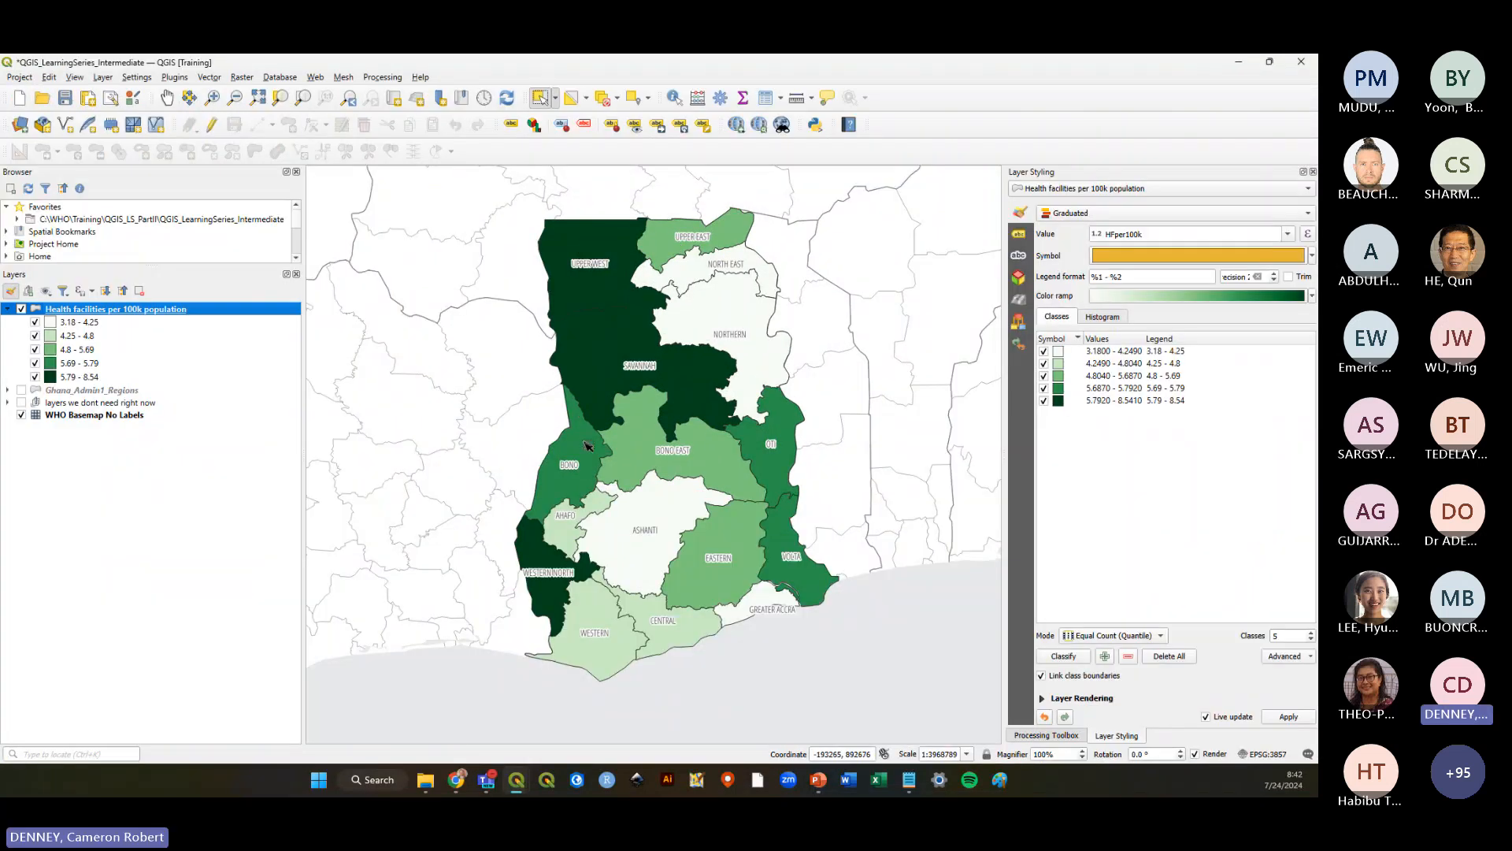
{"action": "left_click", "coordinate": [21, 309]}
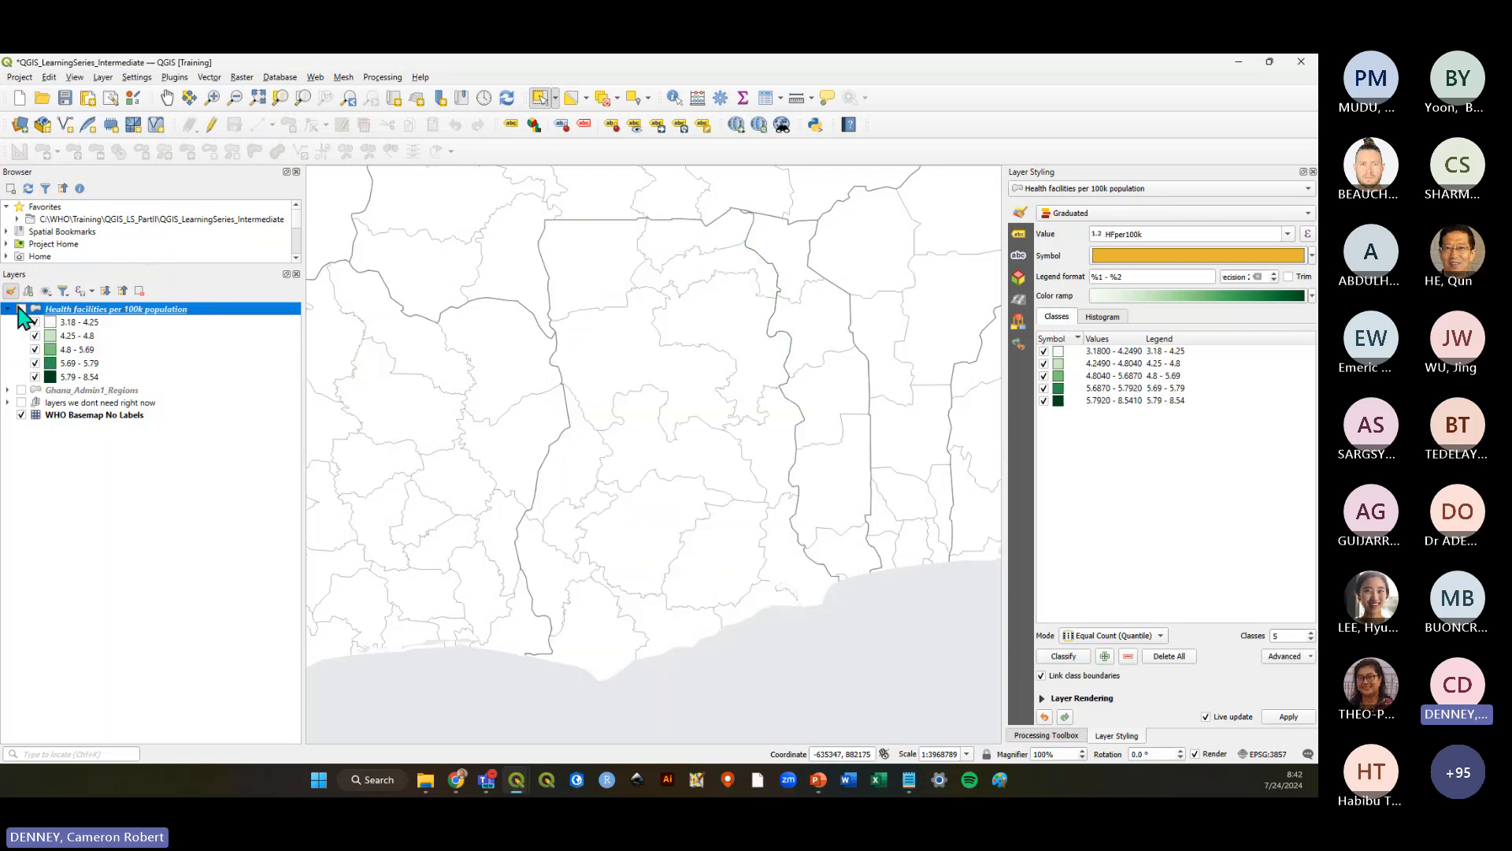
{"action": "left_click", "coordinate": [21, 389]}
{"action": "key", "text": "alt+Tab"}
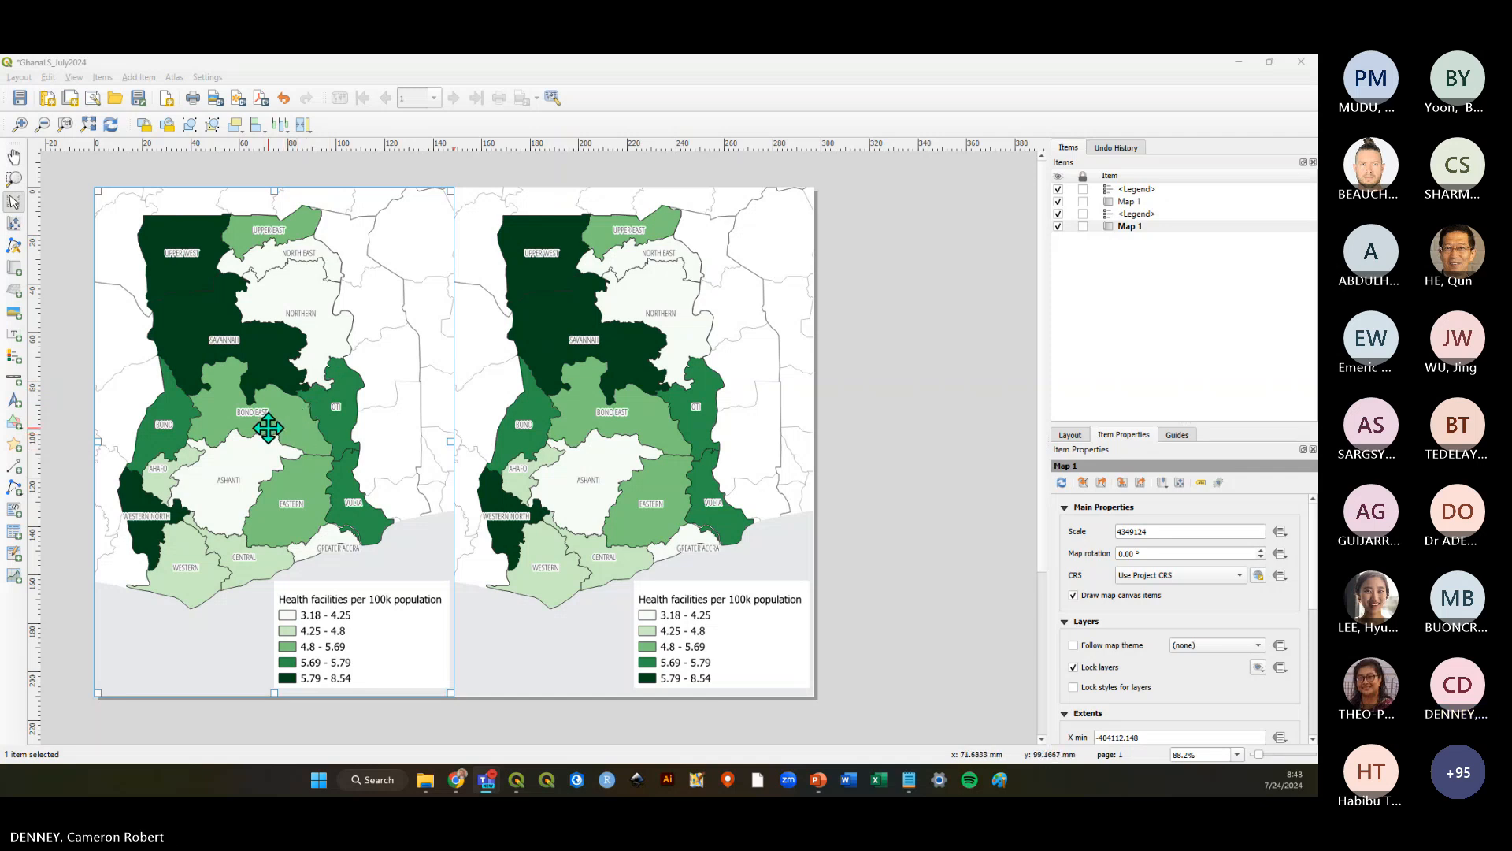
{"action": "key", "text": "alt+Tab"}
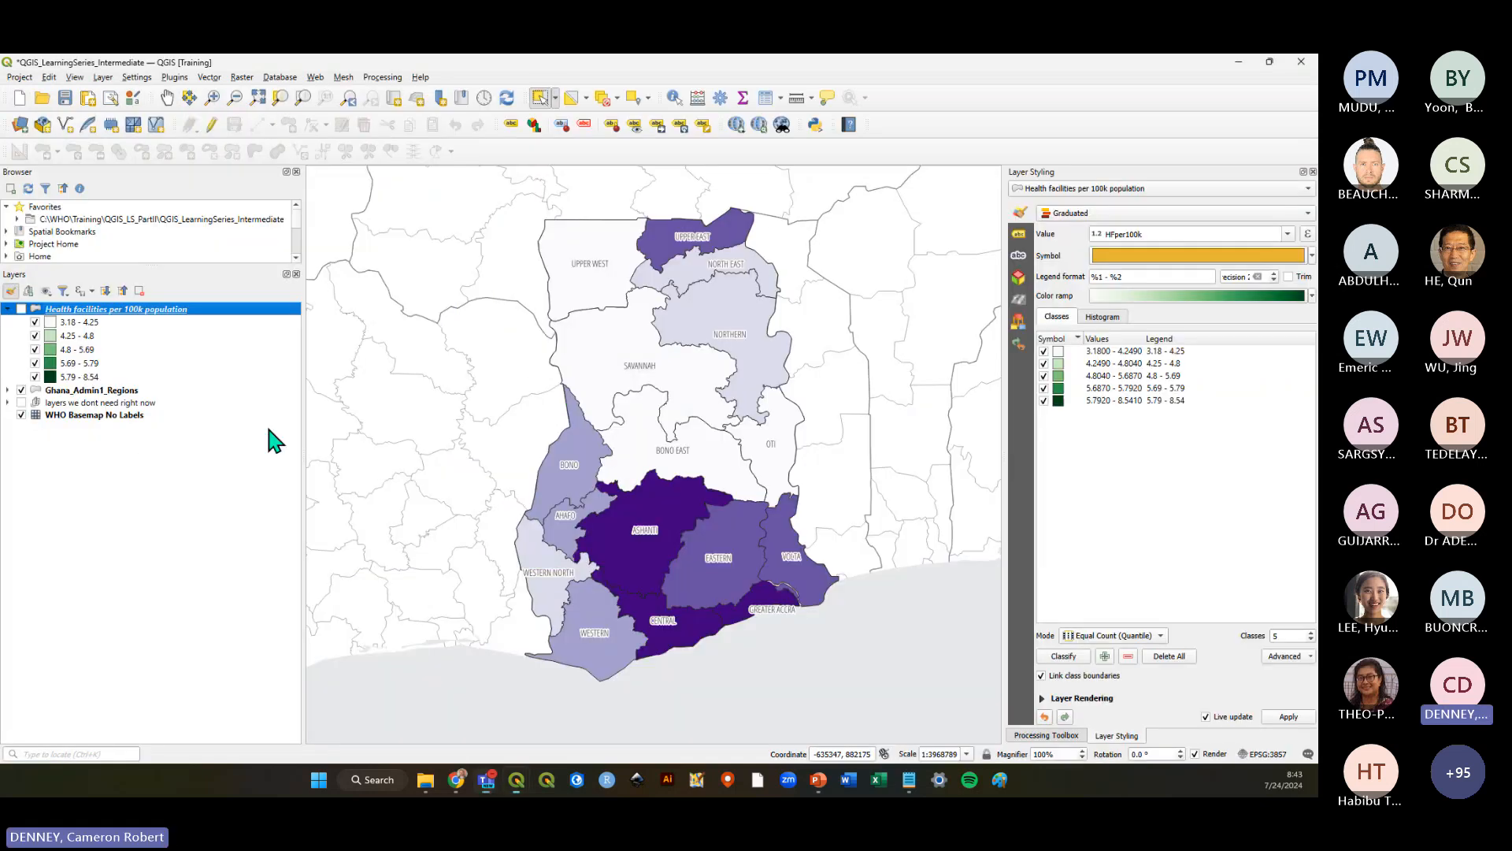
{"action": "left_click", "coordinate": [8, 309]}
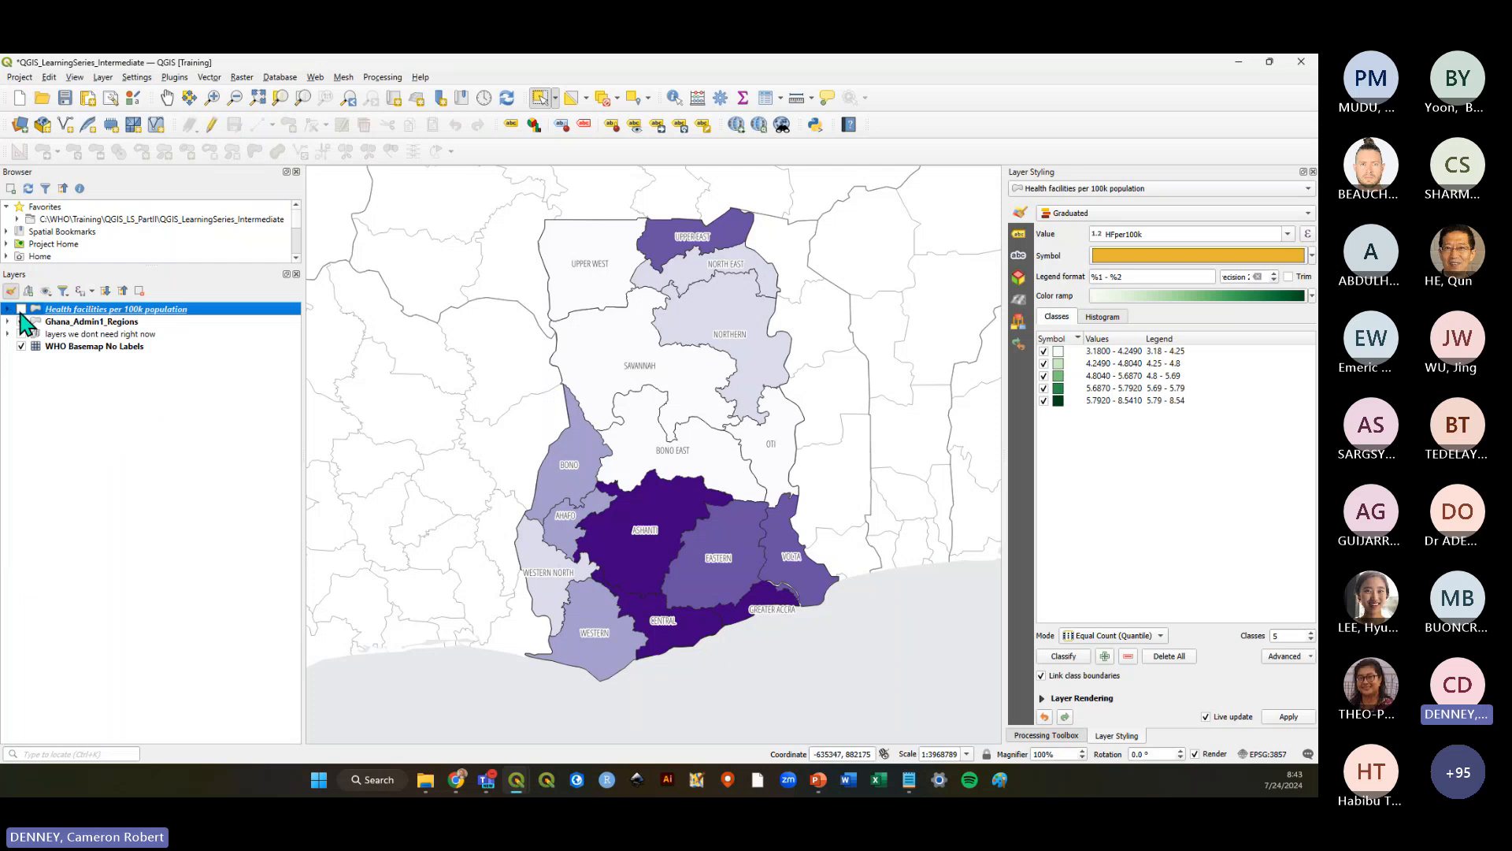
{"action": "left_click", "coordinate": [71, 321]}
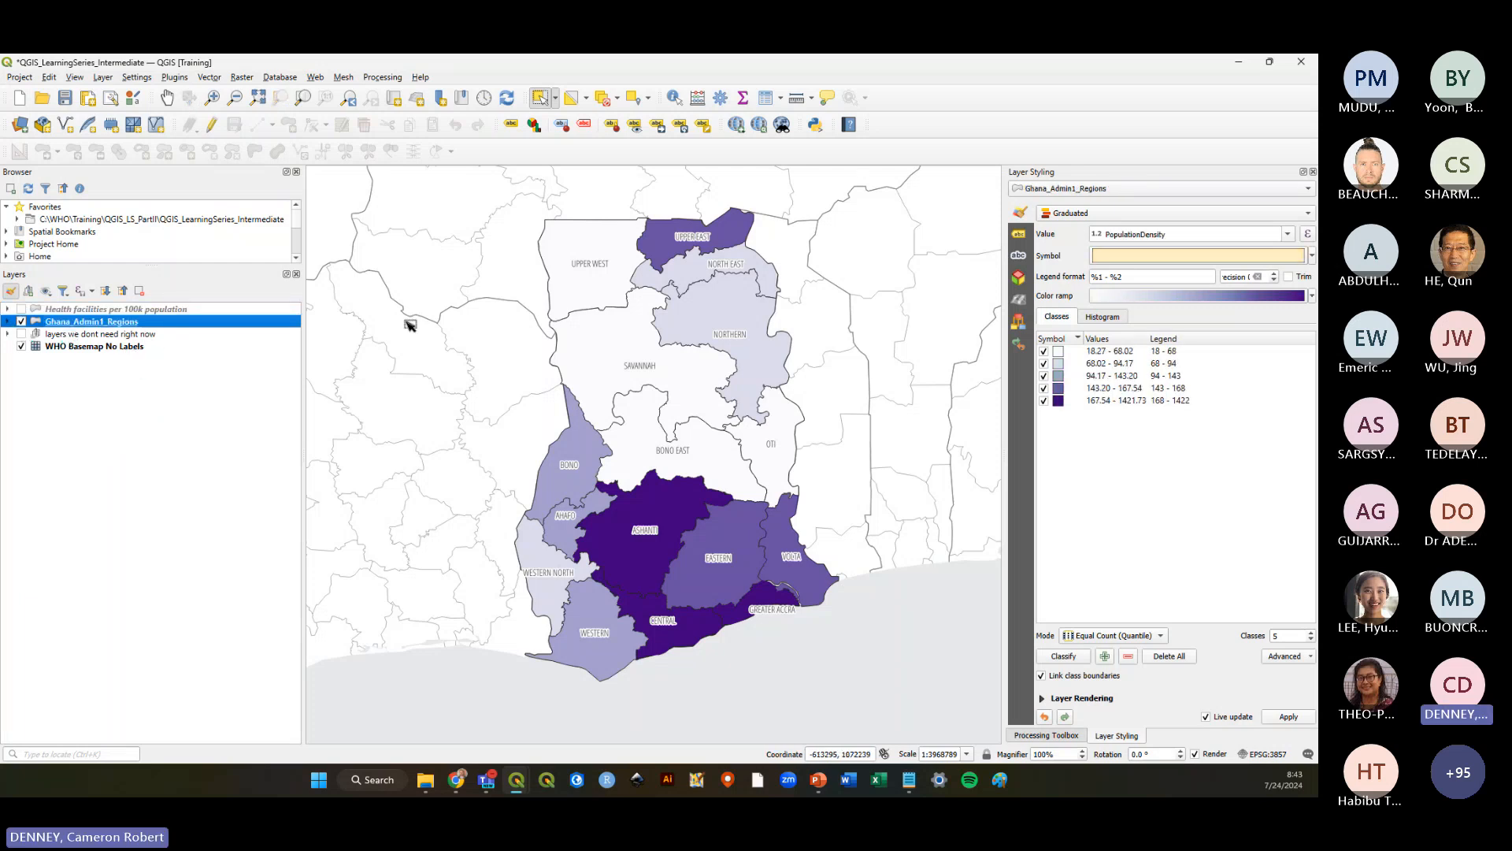
Return to the print layout, refresh the view to update the unlocked right-hand map and legend, and save the project
{"action": "key", "text": "ctrl"}
{"action": "key", "text": "ctrl"}
{"action": "key", "text": "alt+Tab"}
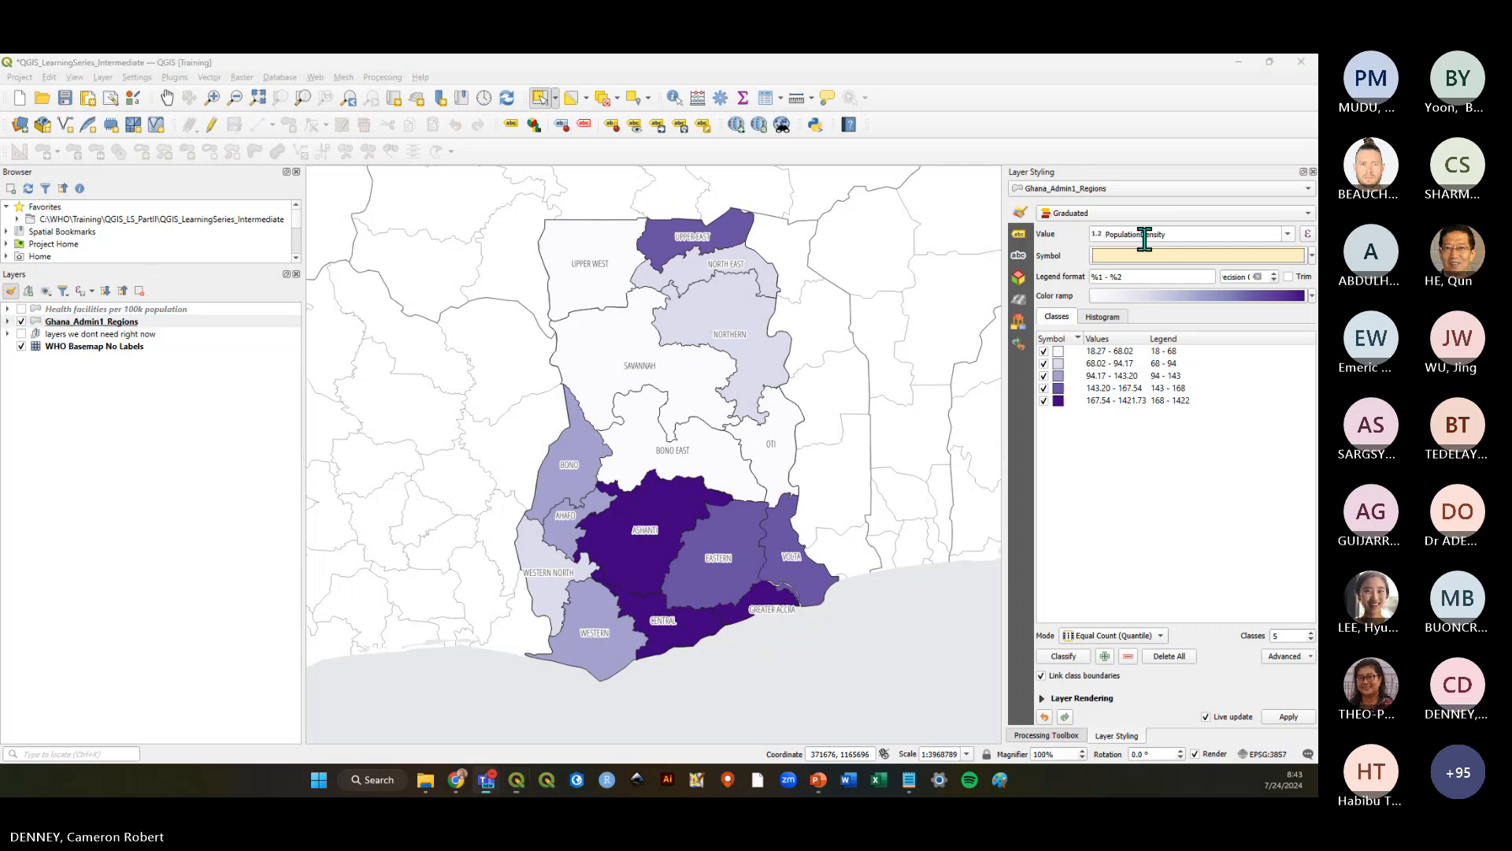
{"action": "key", "text": "alt+Tab"}
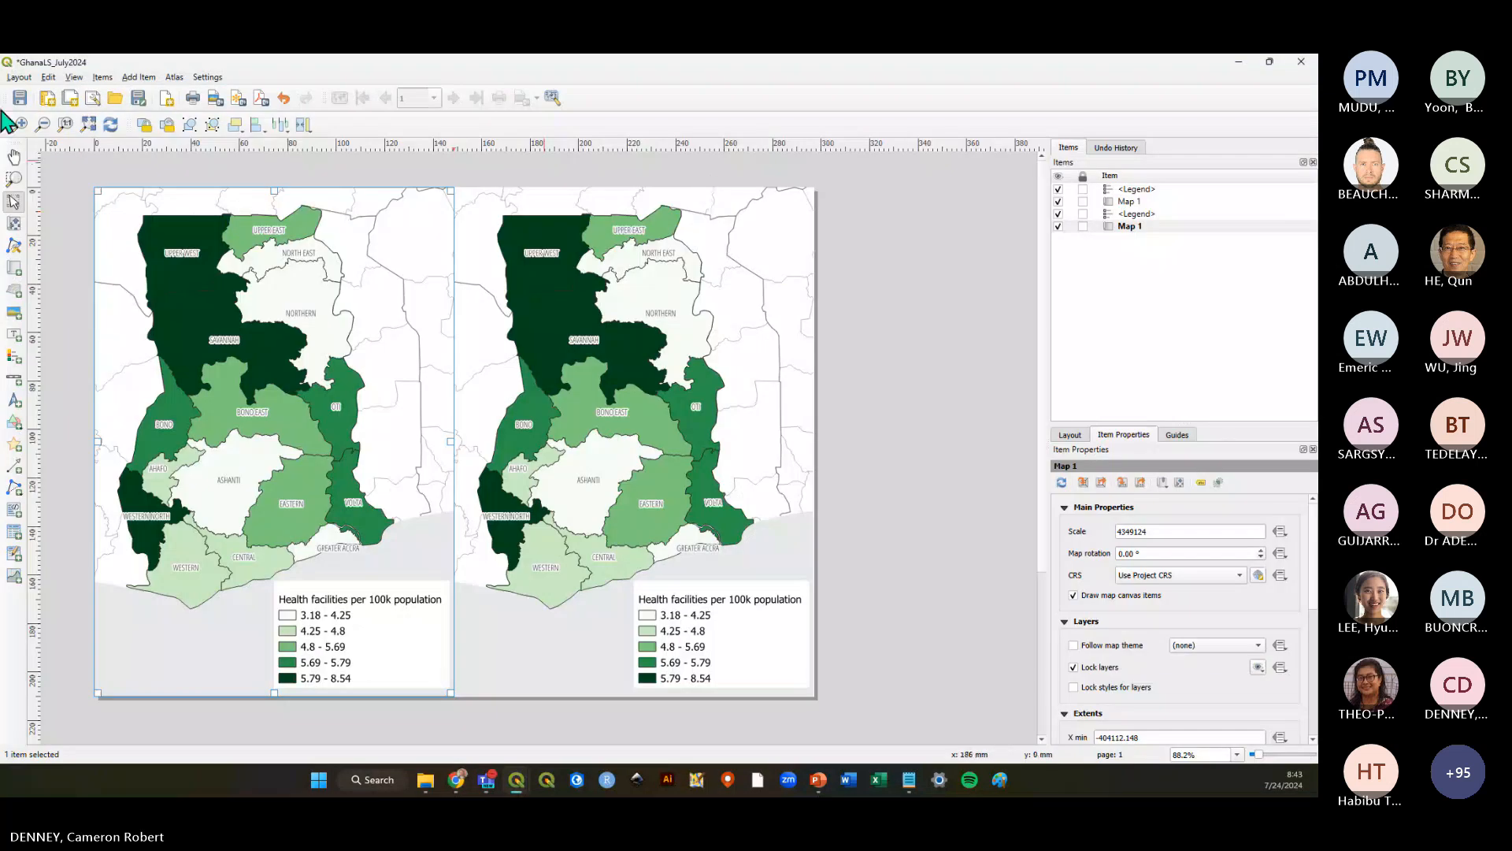
{"action": "left_click", "coordinate": [19, 100]}
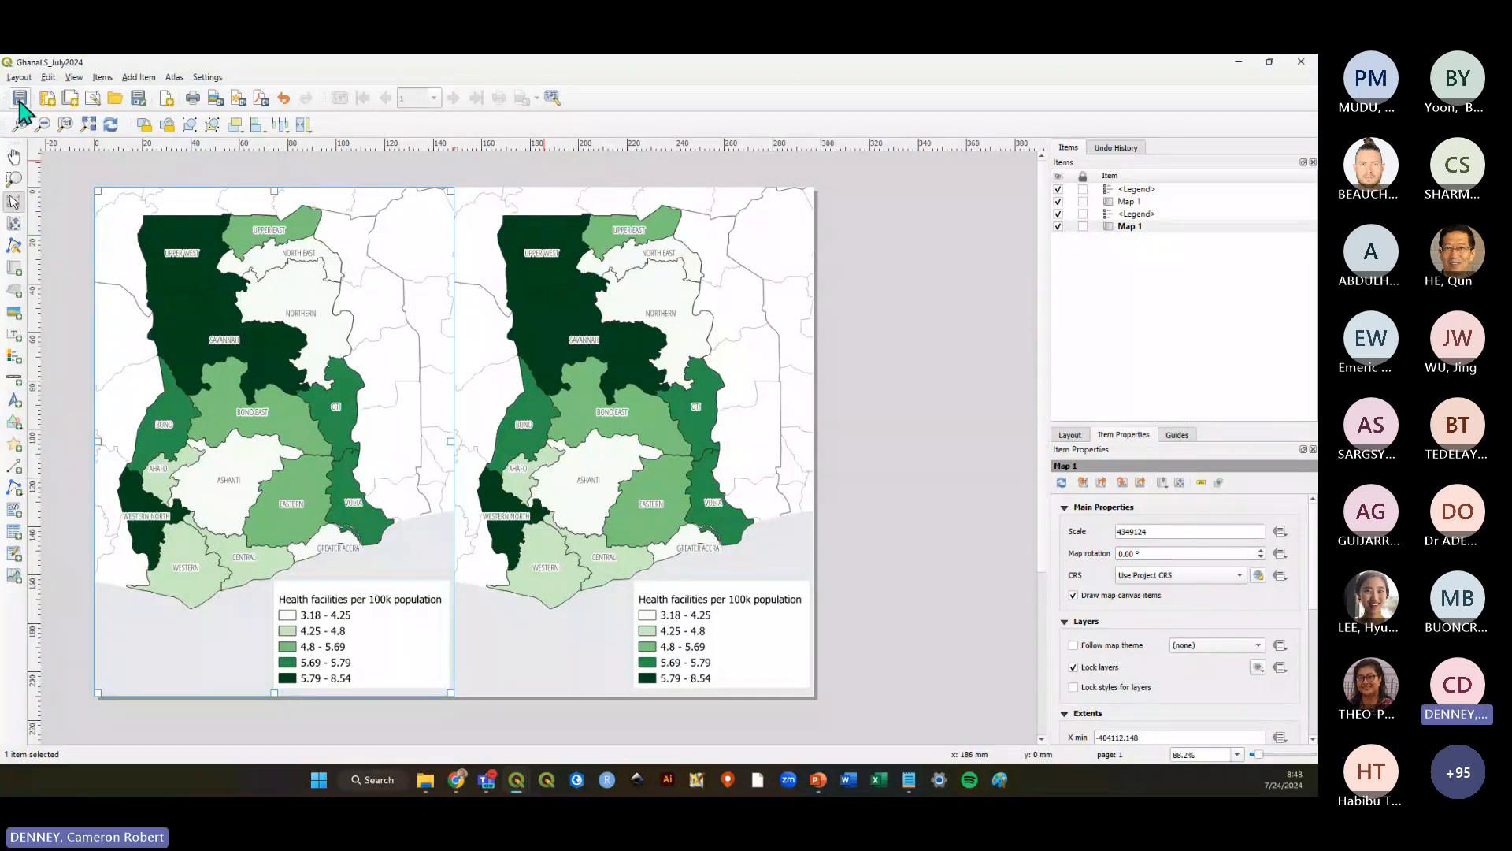
{"action": "left_click", "coordinate": [110, 126]}
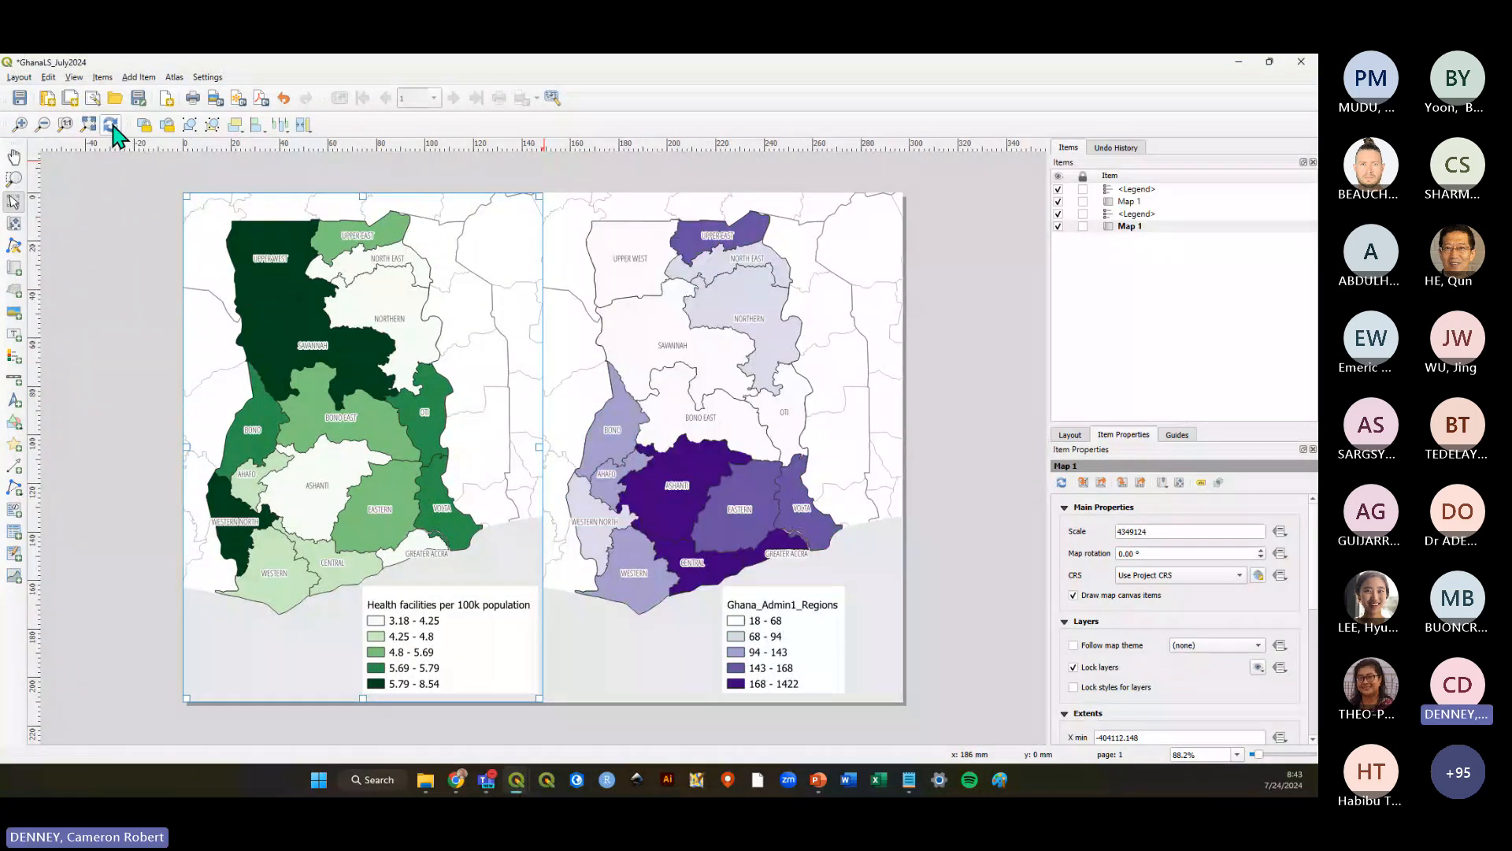
{"action": "left_click", "coordinate": [990, 399]}
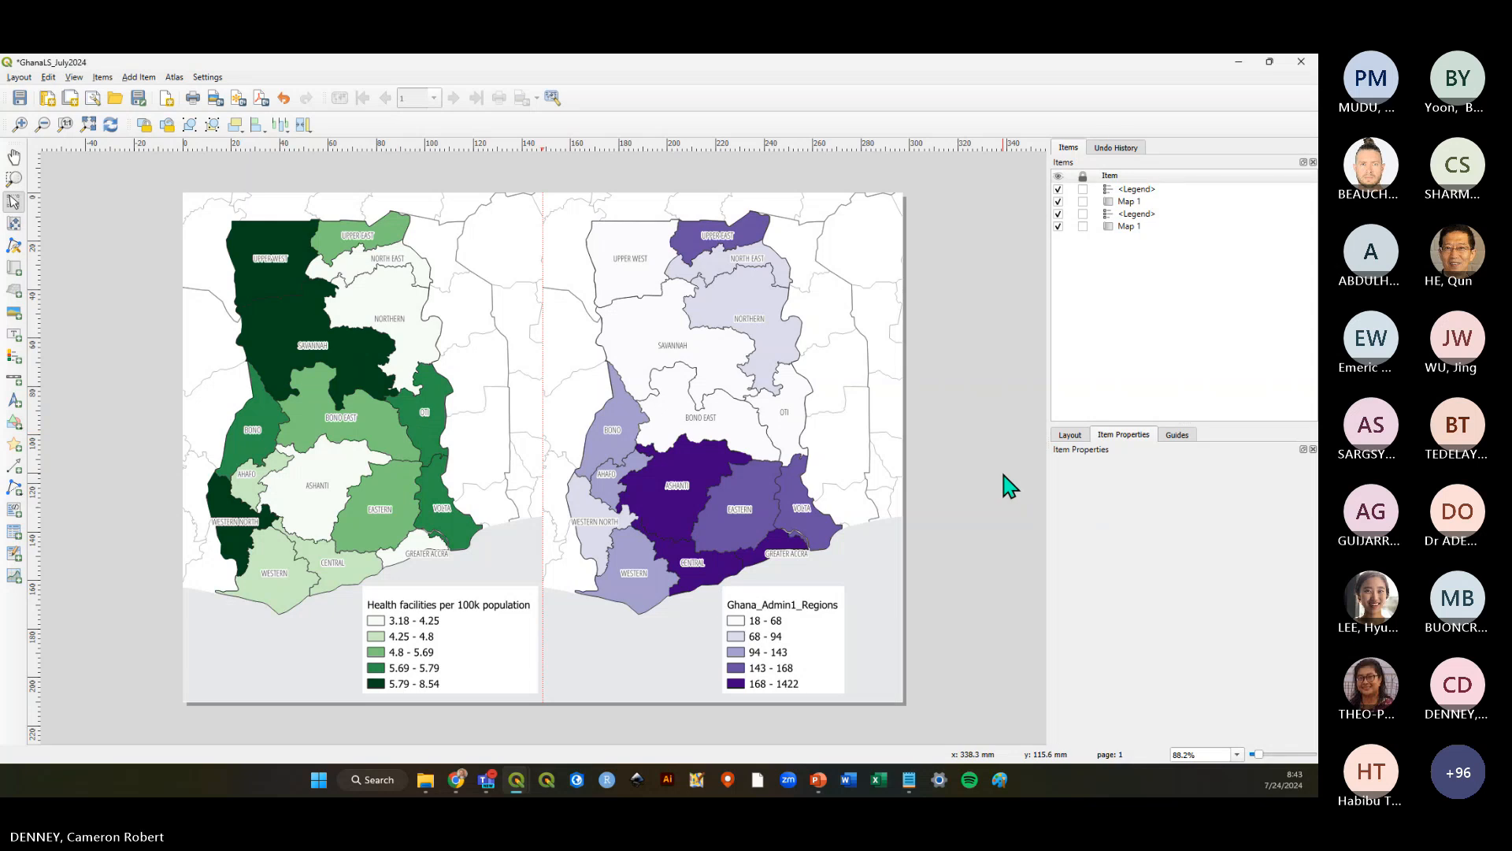
{"action": "left_click", "coordinate": [20, 98]}
Compare the layer lock settings of the health facilities map and the population density map
{"action": "left_click", "coordinate": [416, 402]}
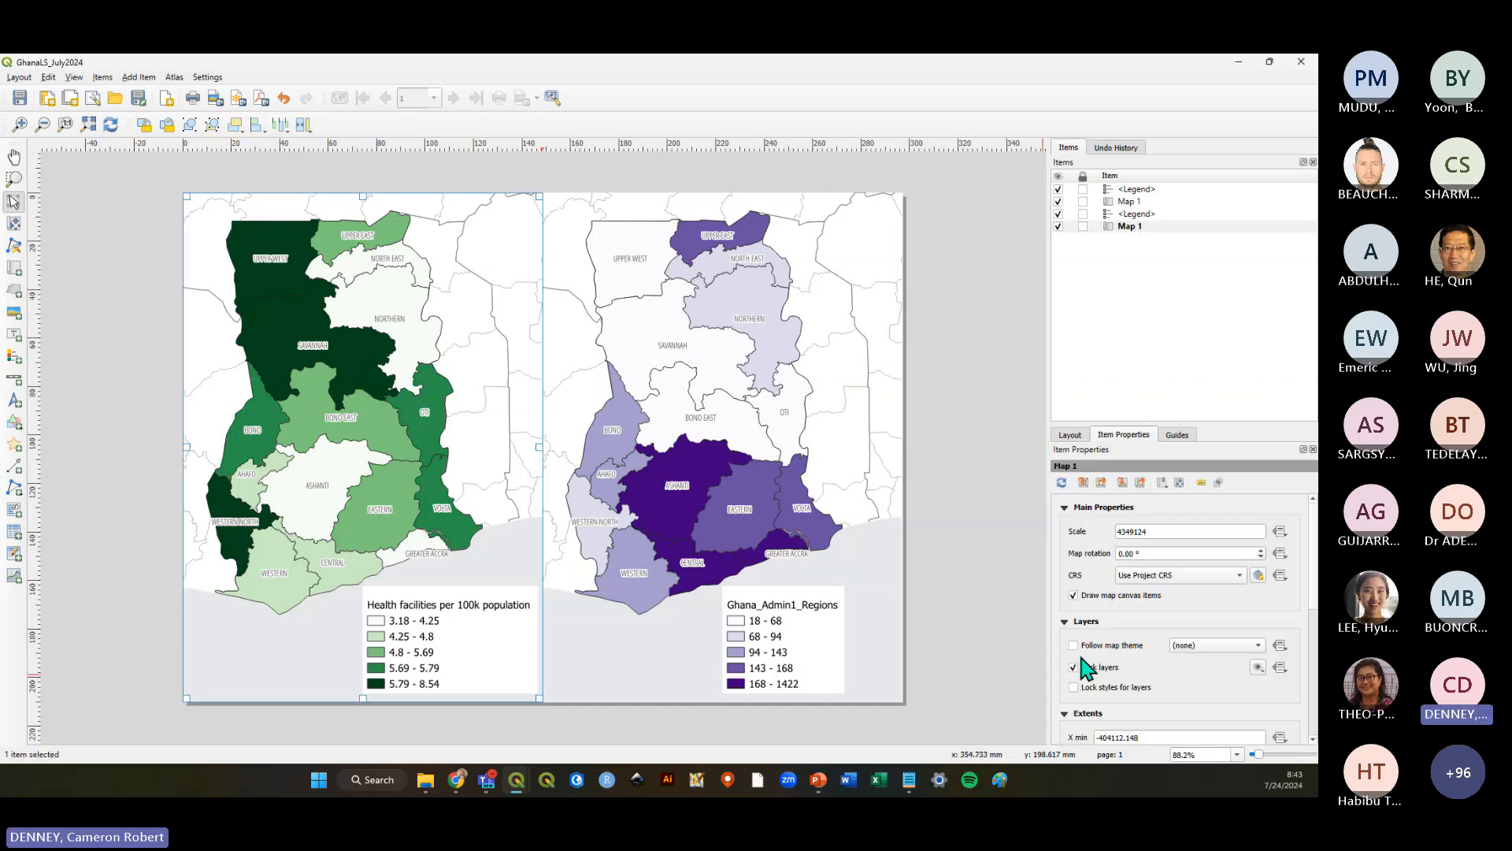
{"action": "key", "text": "ctrl"}
{"action": "left_click", "coordinate": [786, 449]}
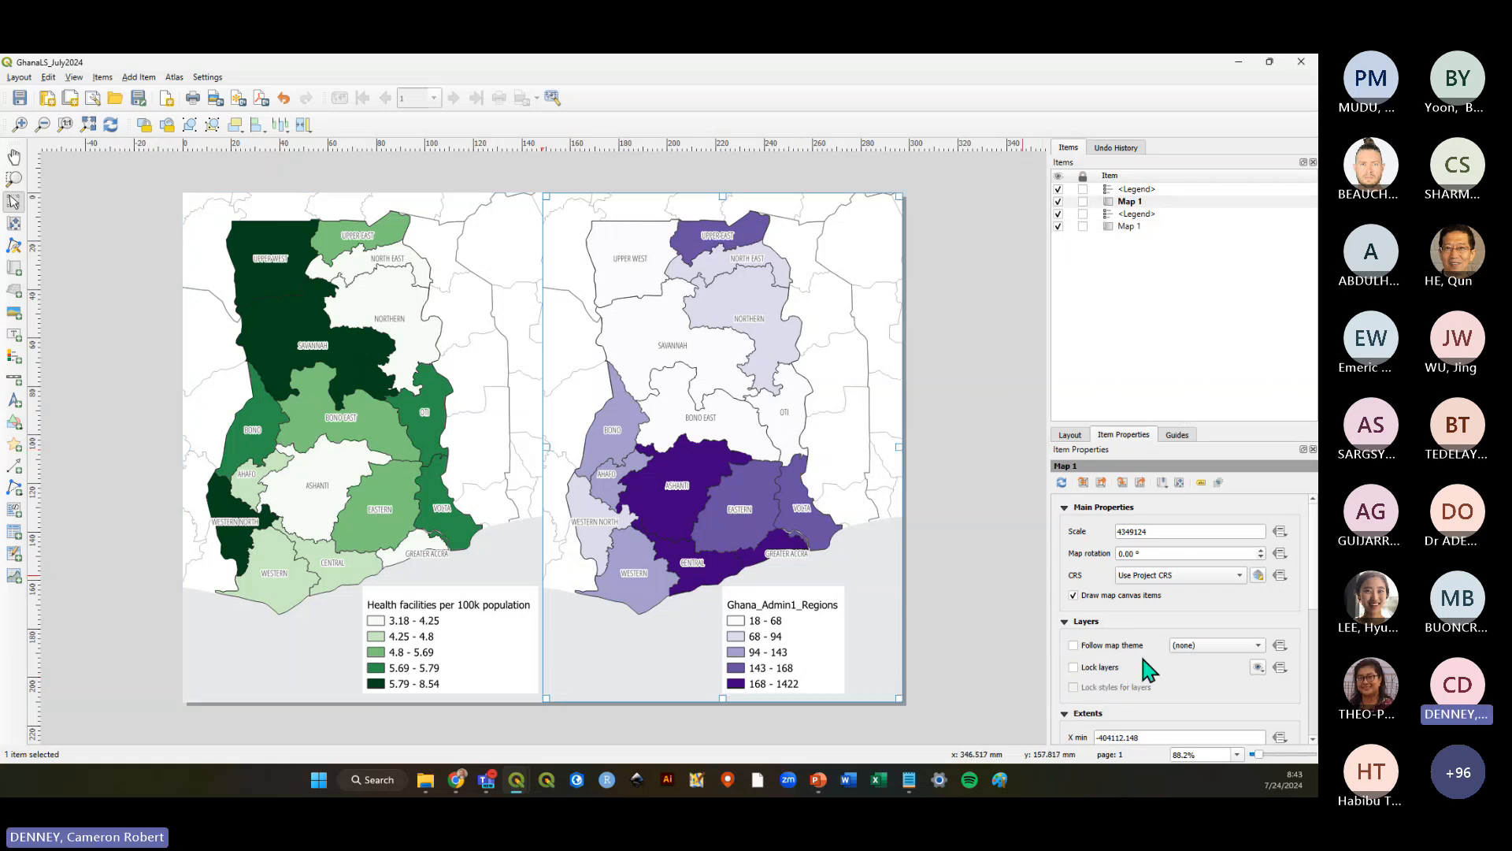
{"action": "key", "text": "ctrl"}
{"action": "key", "text": "ctrl"}
{"action": "left_click", "coordinate": [772, 647]}
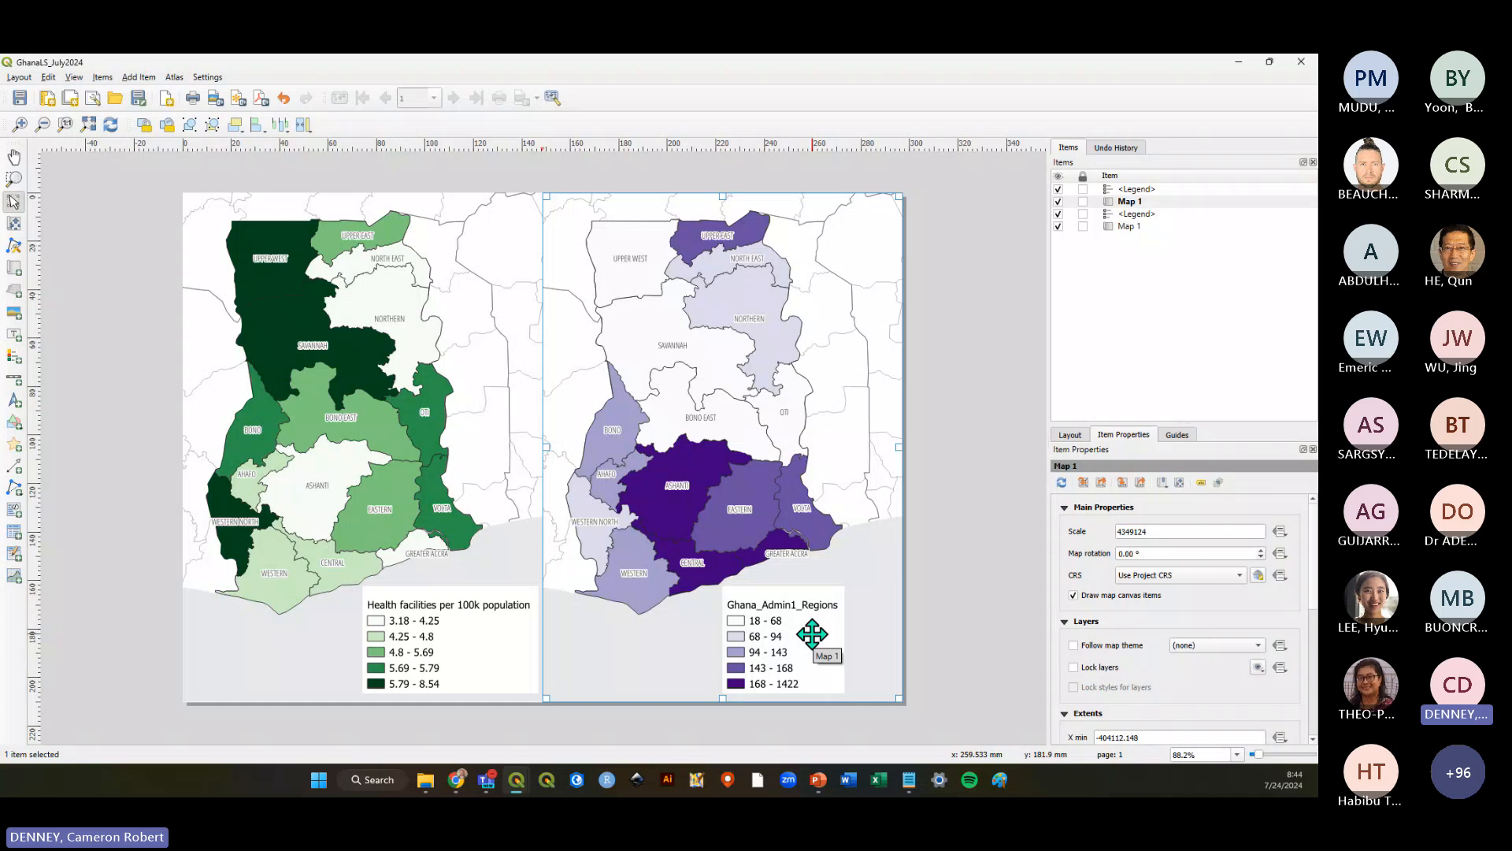
{"action": "left_click", "coordinate": [979, 609]}
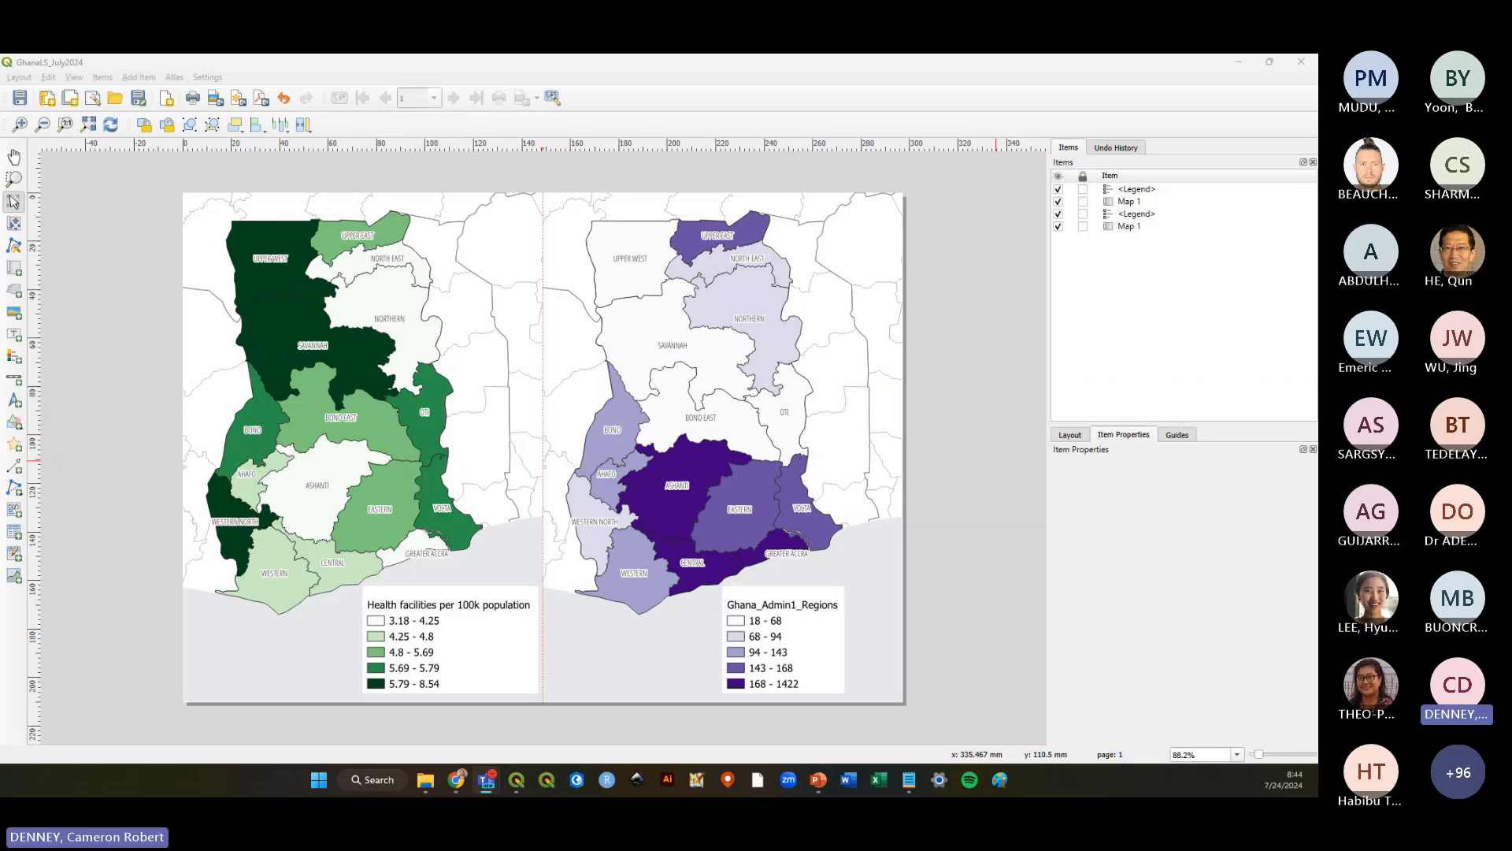
Rename the Ghana_Admin1_Regions layer to "Population density" in the main QGIS window and refresh the print layout
{"action": "key", "text": "alt+Tab"}
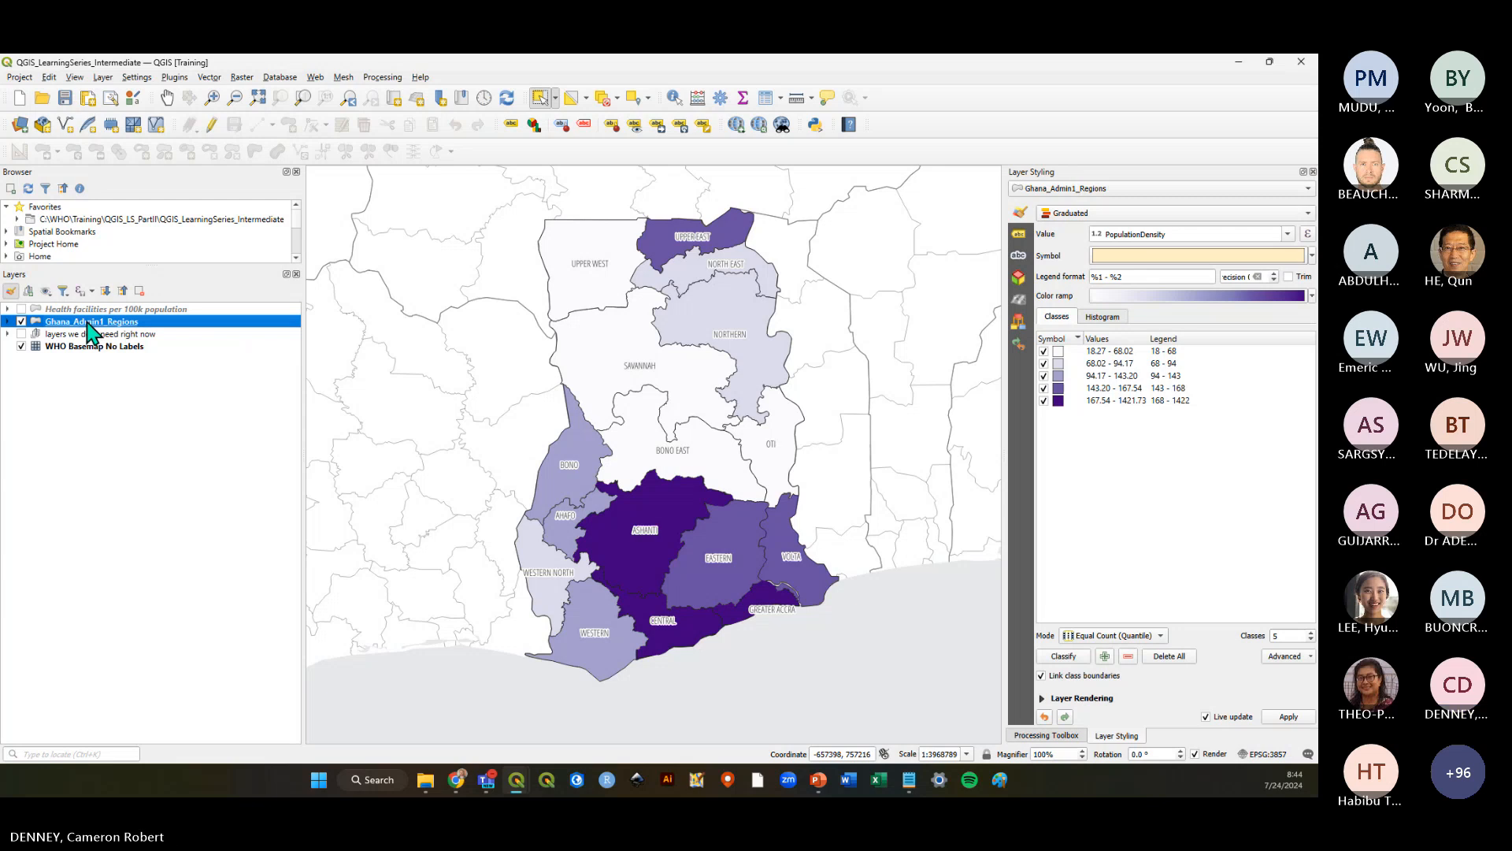
{"action": "right_click", "coordinate": [92, 330]}
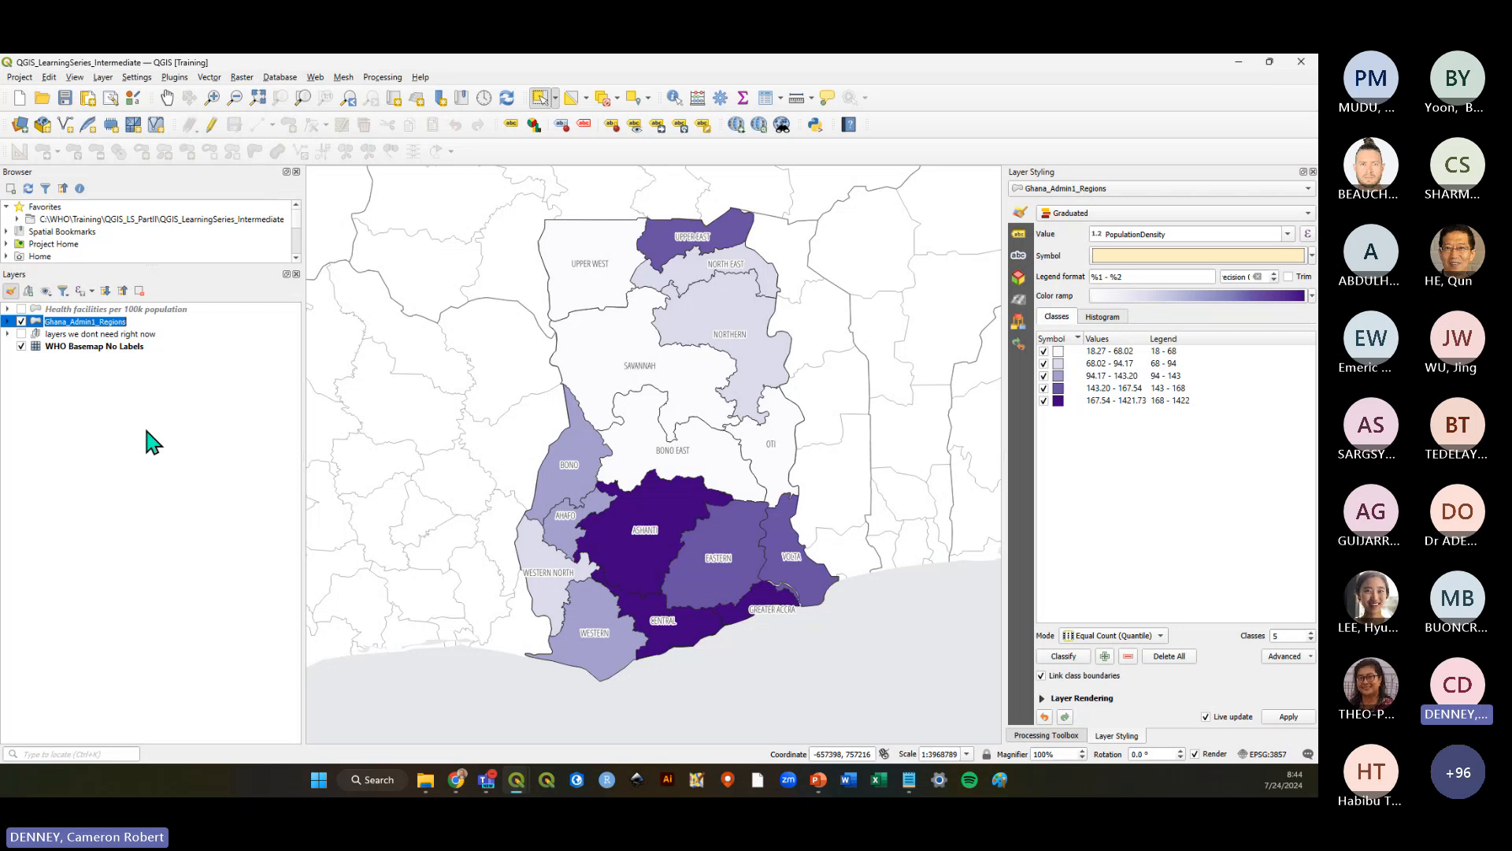
{"action": "type", "text": "Population density"}
{"action": "key", "text": "Return"}
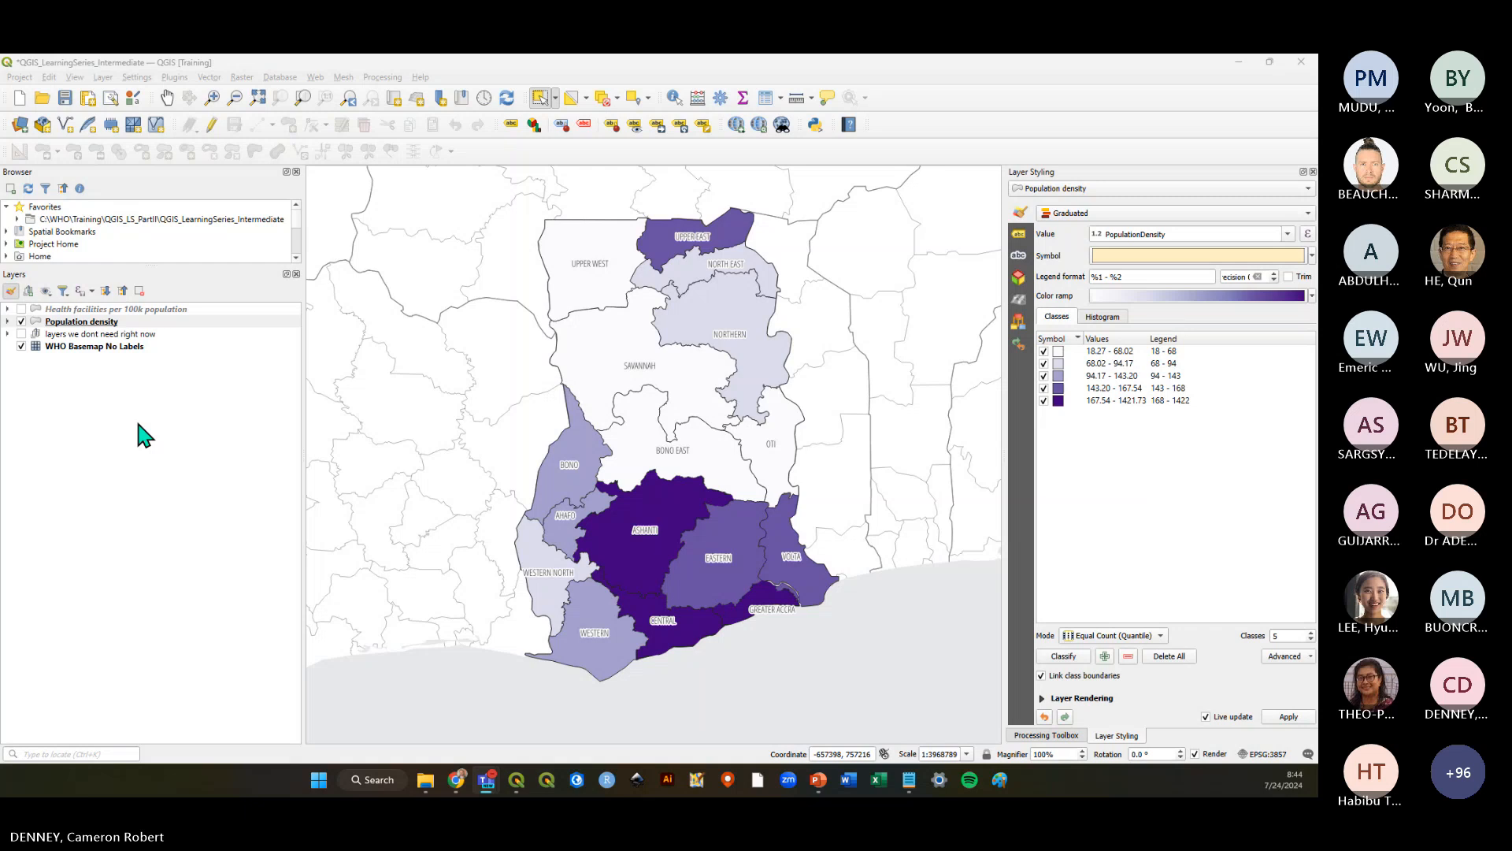
{"action": "key", "text": "alt+Tab"}
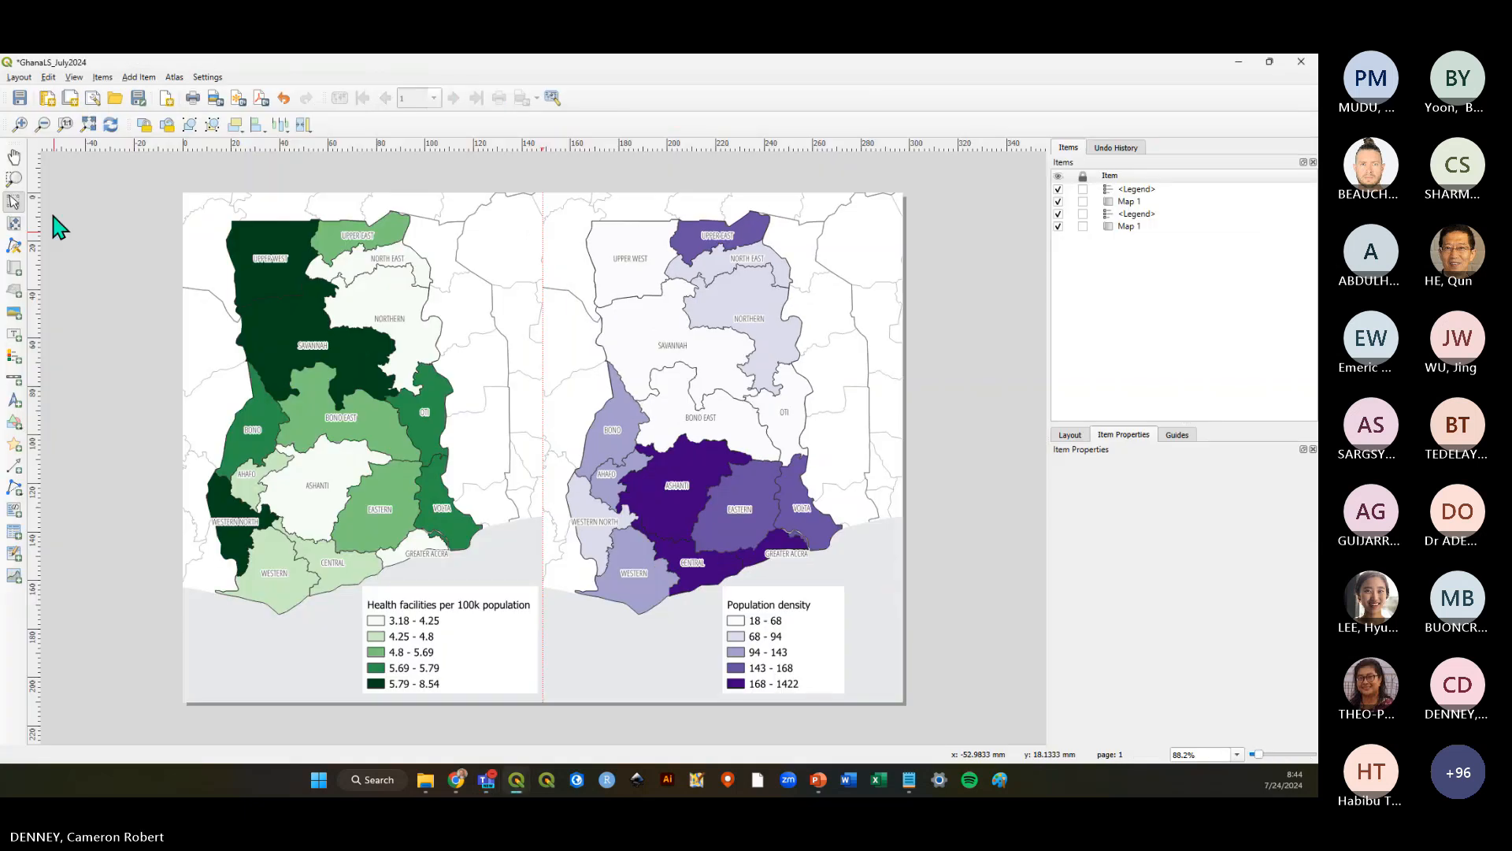
{"action": "left_click", "coordinate": [111, 125]}
{"action": "left_click", "coordinate": [790, 606]}
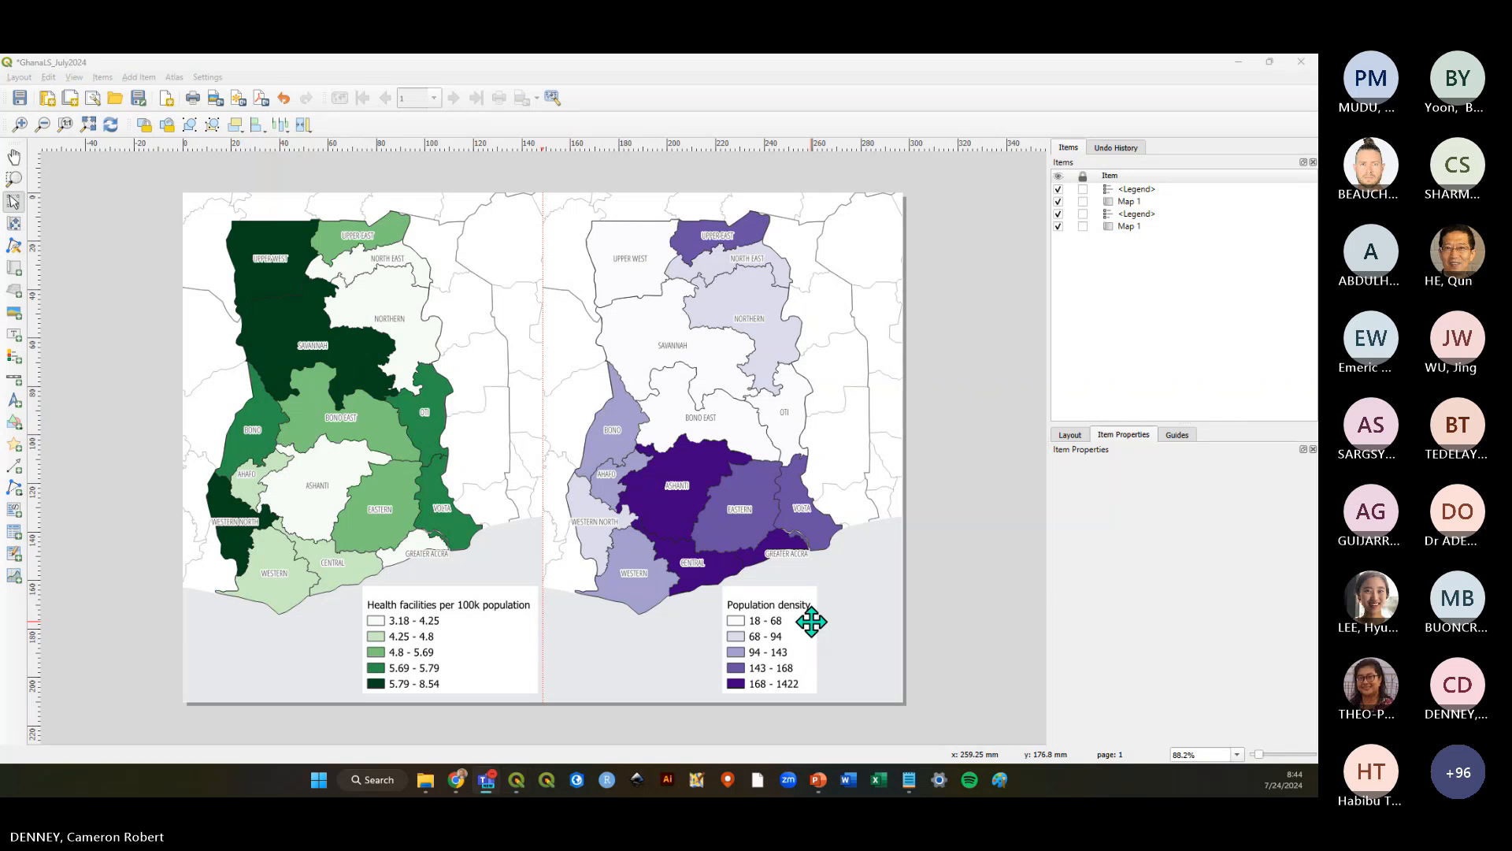
{"action": "key", "text": "alt+Tab"}
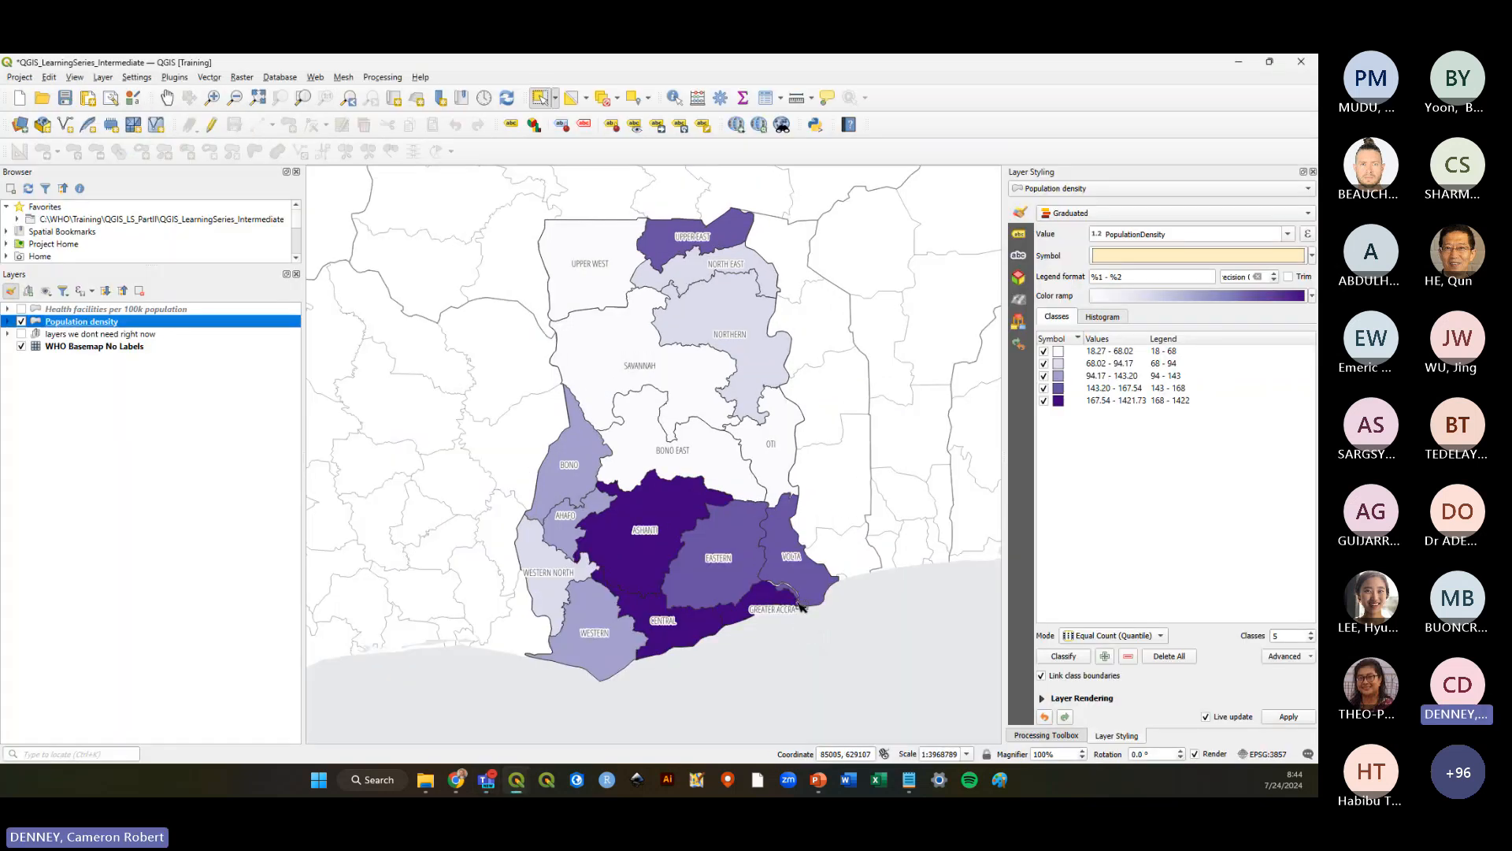
{"action": "right_click", "coordinate": [76, 320]}
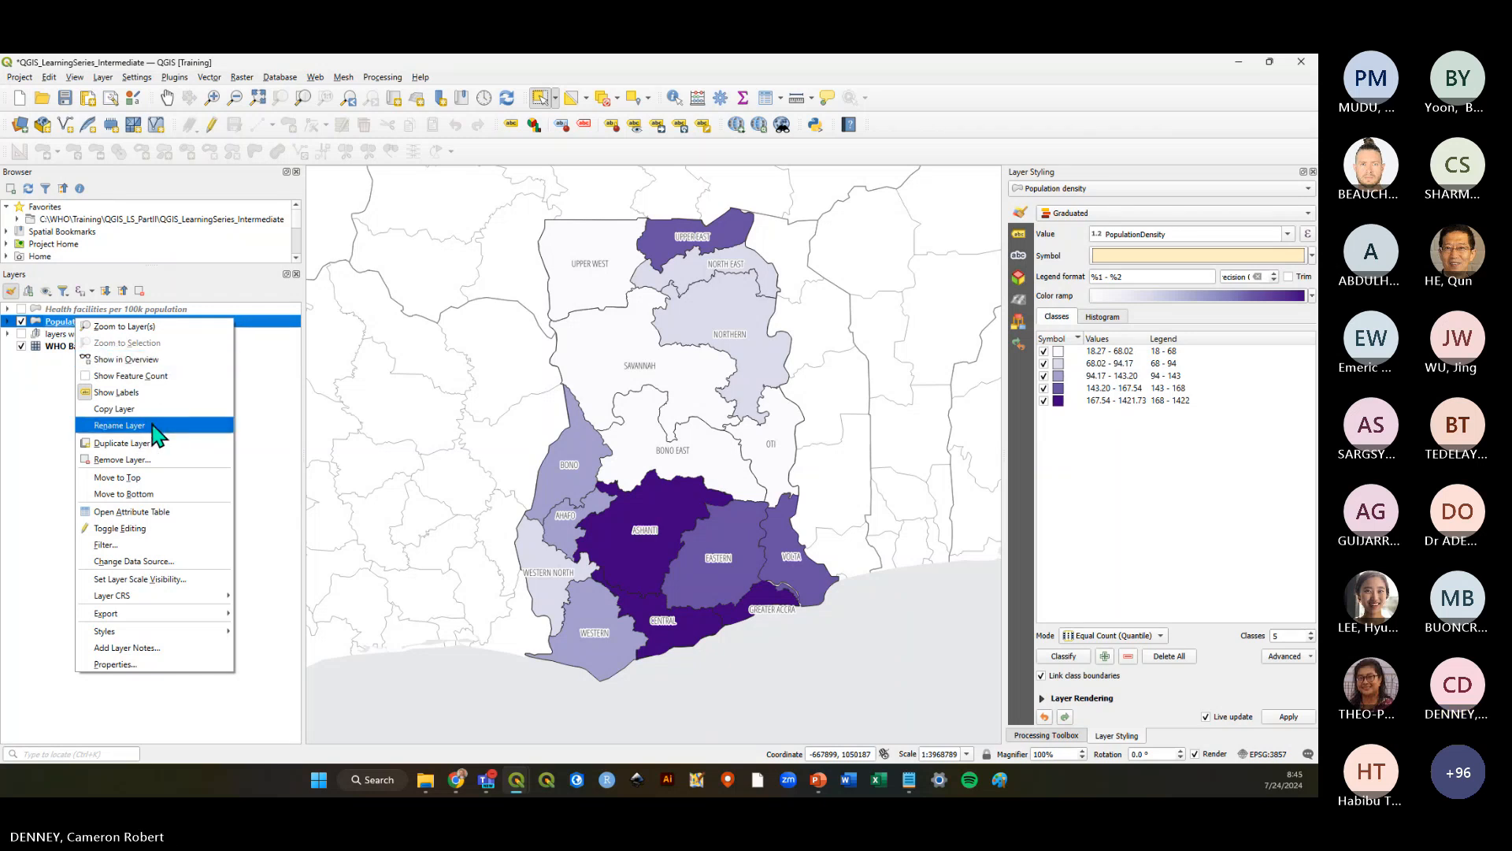
{"action": "left_click", "coordinate": [49, 420]}
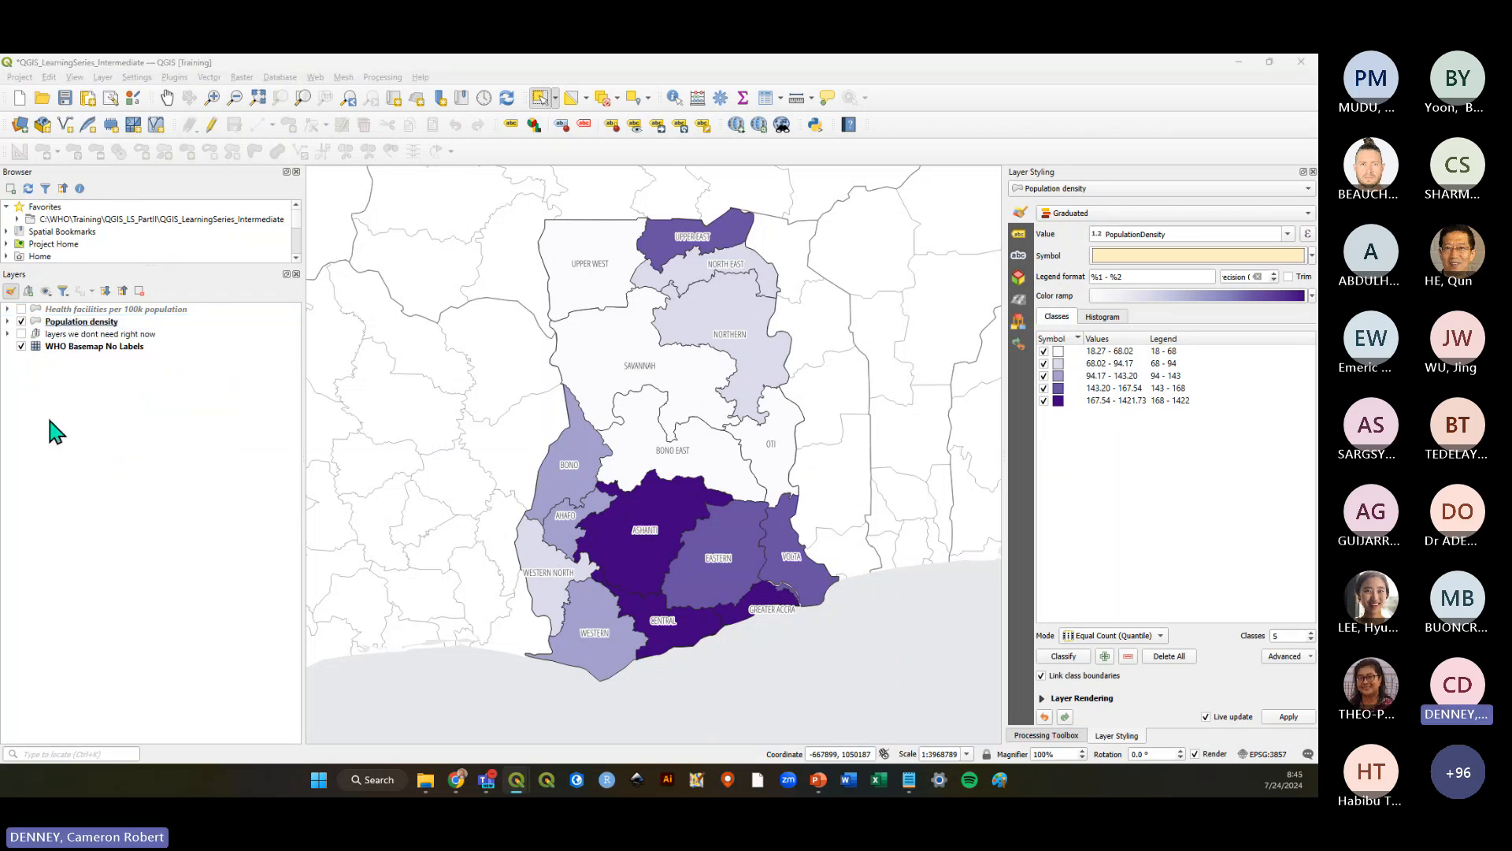
Return to the GhanaLS_July2024 print layout and save the project with the renamed population density legend
{"action": "key", "text": "alt+Tab"}
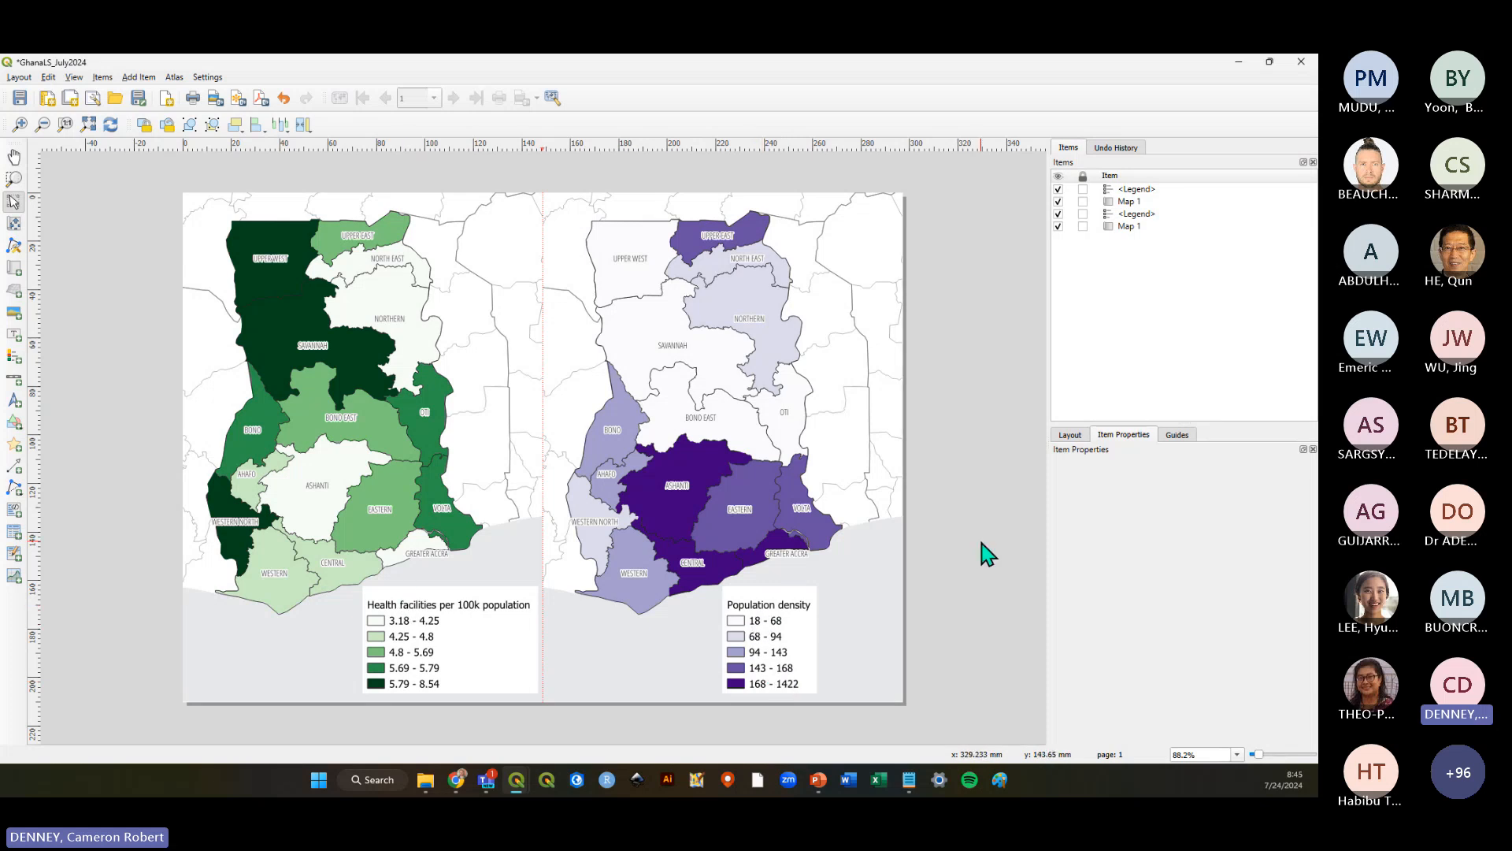
{"action": "left_click", "coordinate": [20, 97]}
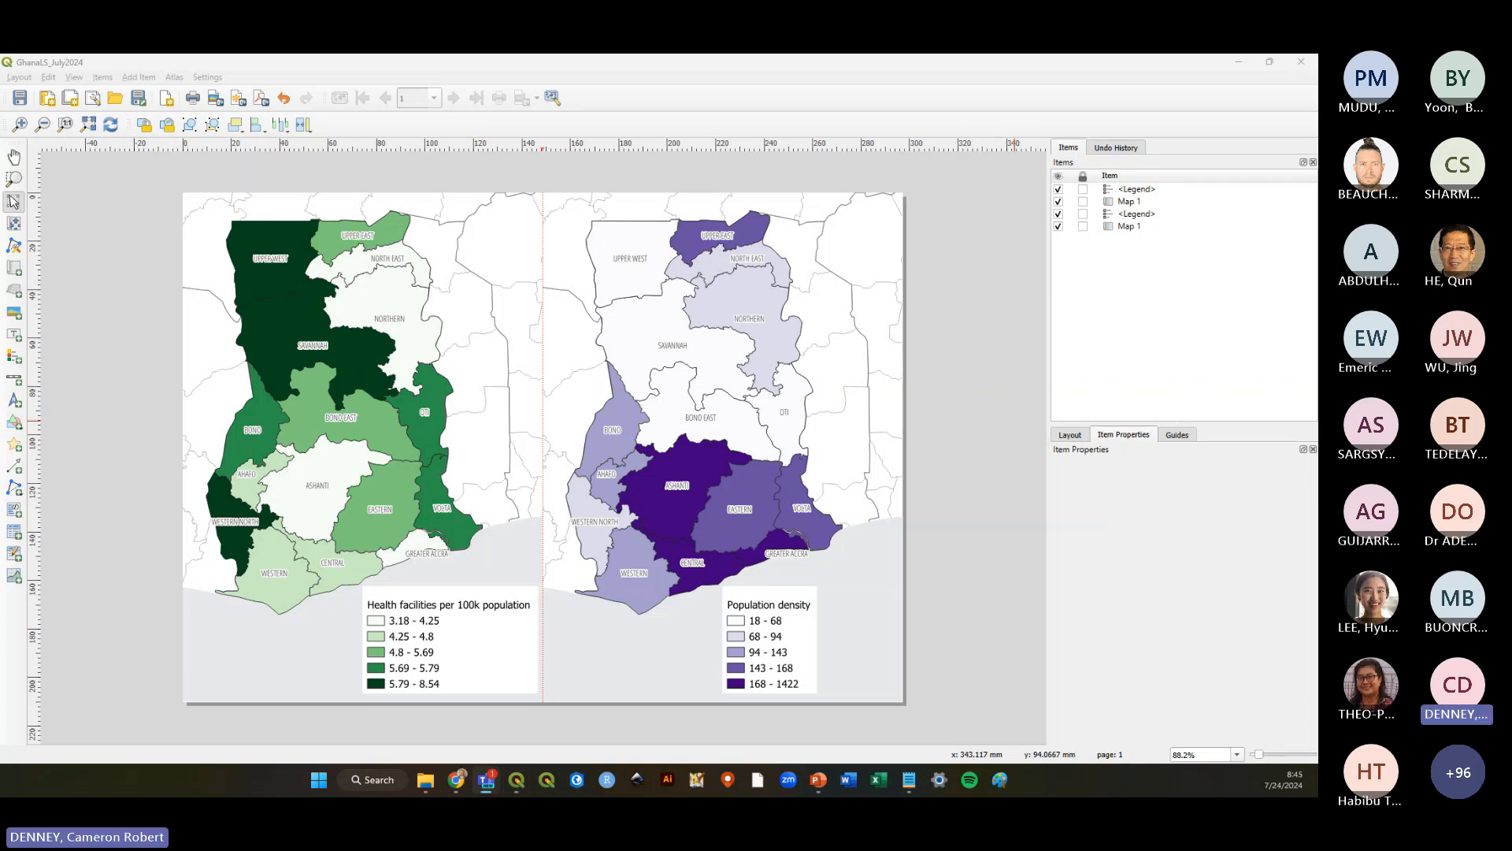
{"action": "left_click", "coordinate": [960, 582]}
{"action": "left_click", "coordinate": [994, 465]}
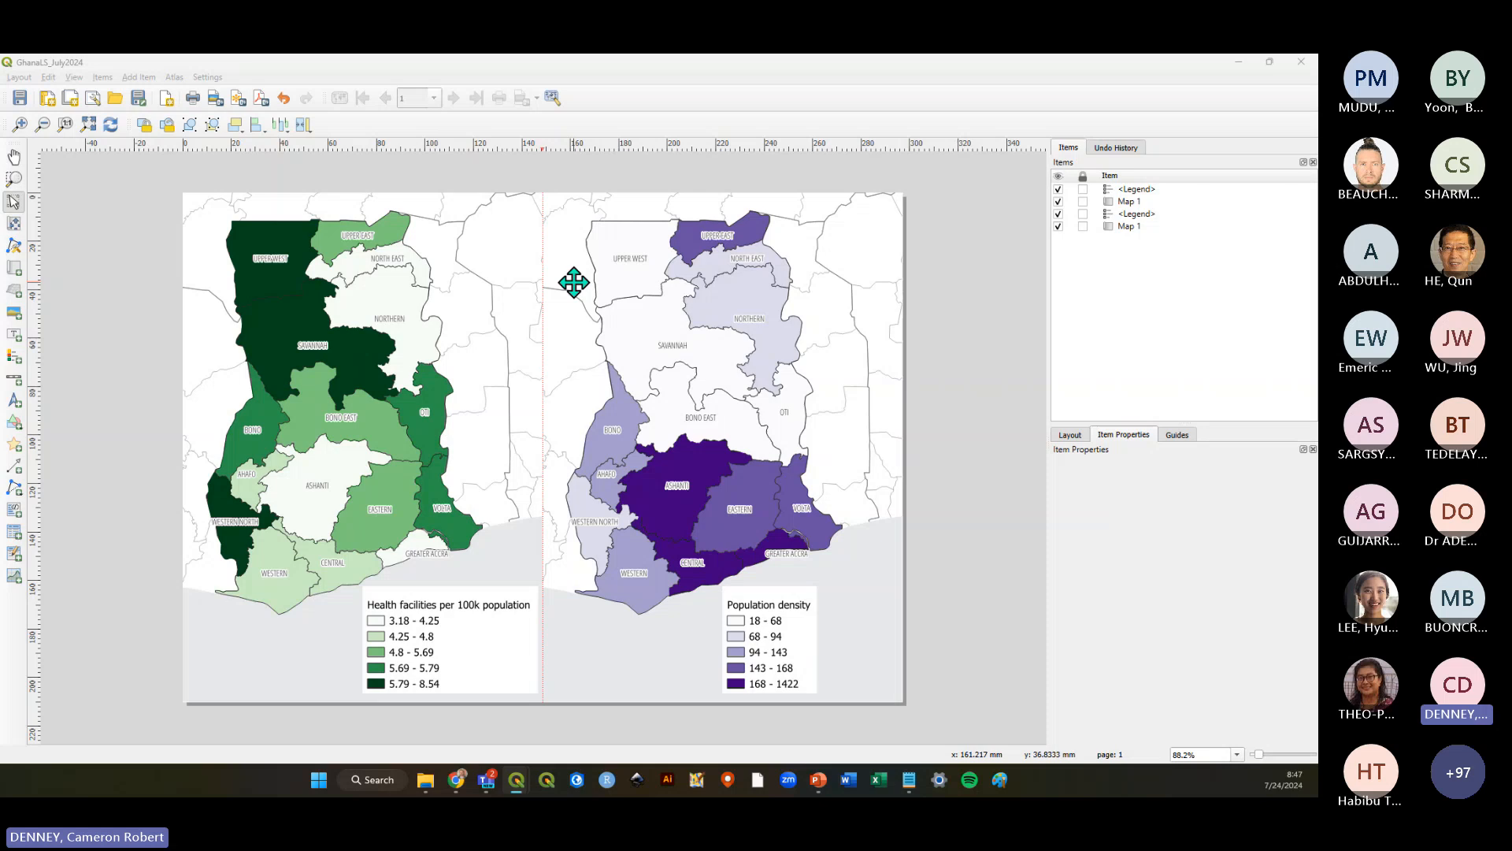
Switch to QGISII_LearningSeriesTutorial.pdf in the browser and examine the page 41 example layout, including its Africa overview map and both legends
{"action": "key", "text": "alt+Tab"}
{"action": "scroll", "coordinate": [791, 501], "scroll_direction": "down", "scroll_amount": 20}
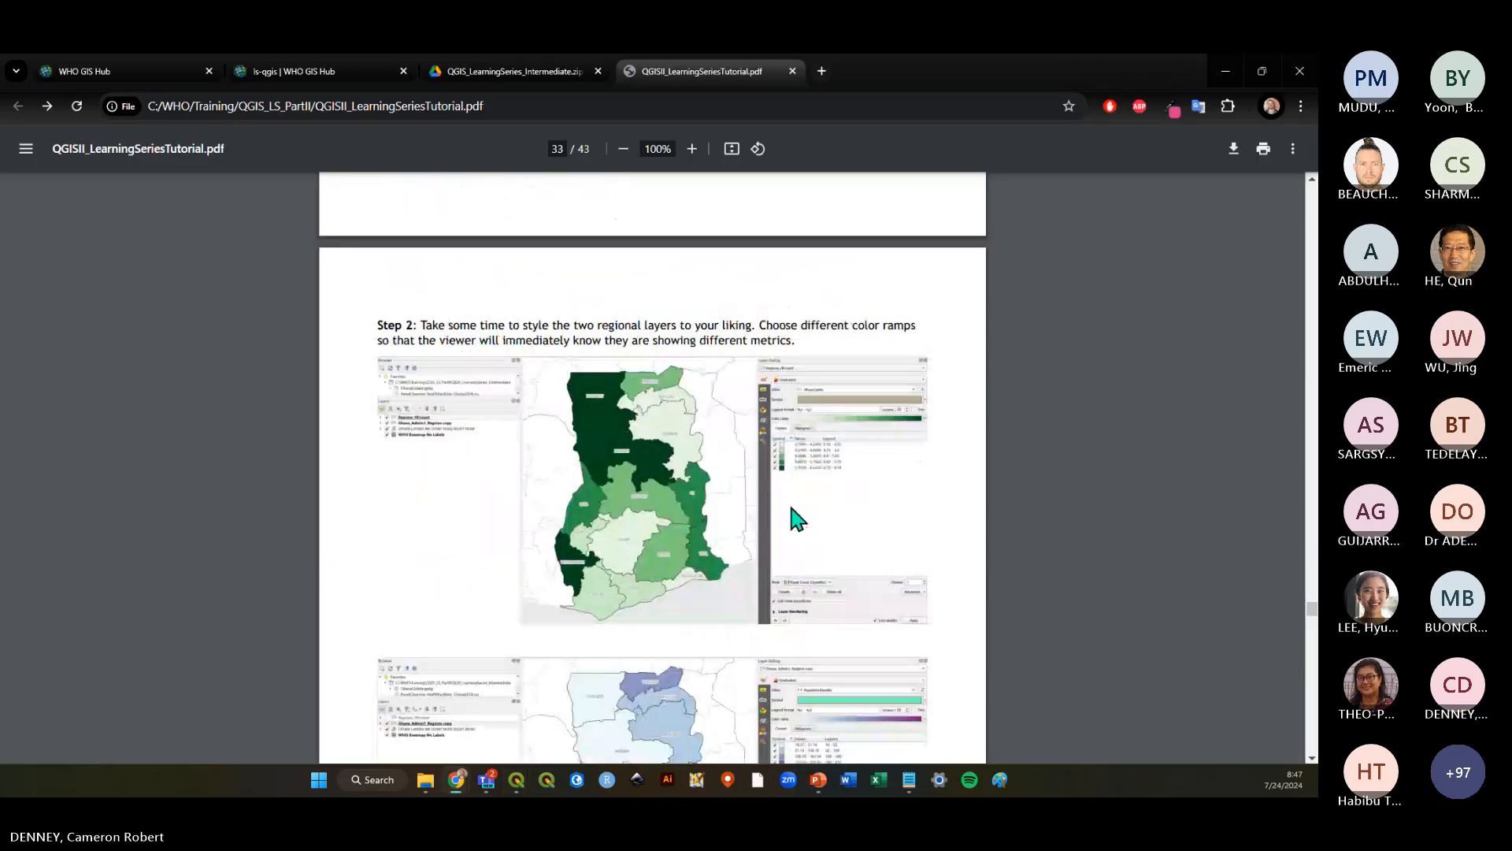
{"action": "scroll", "coordinate": [794, 511], "scroll_direction": "down", "scroll_amount": 20}
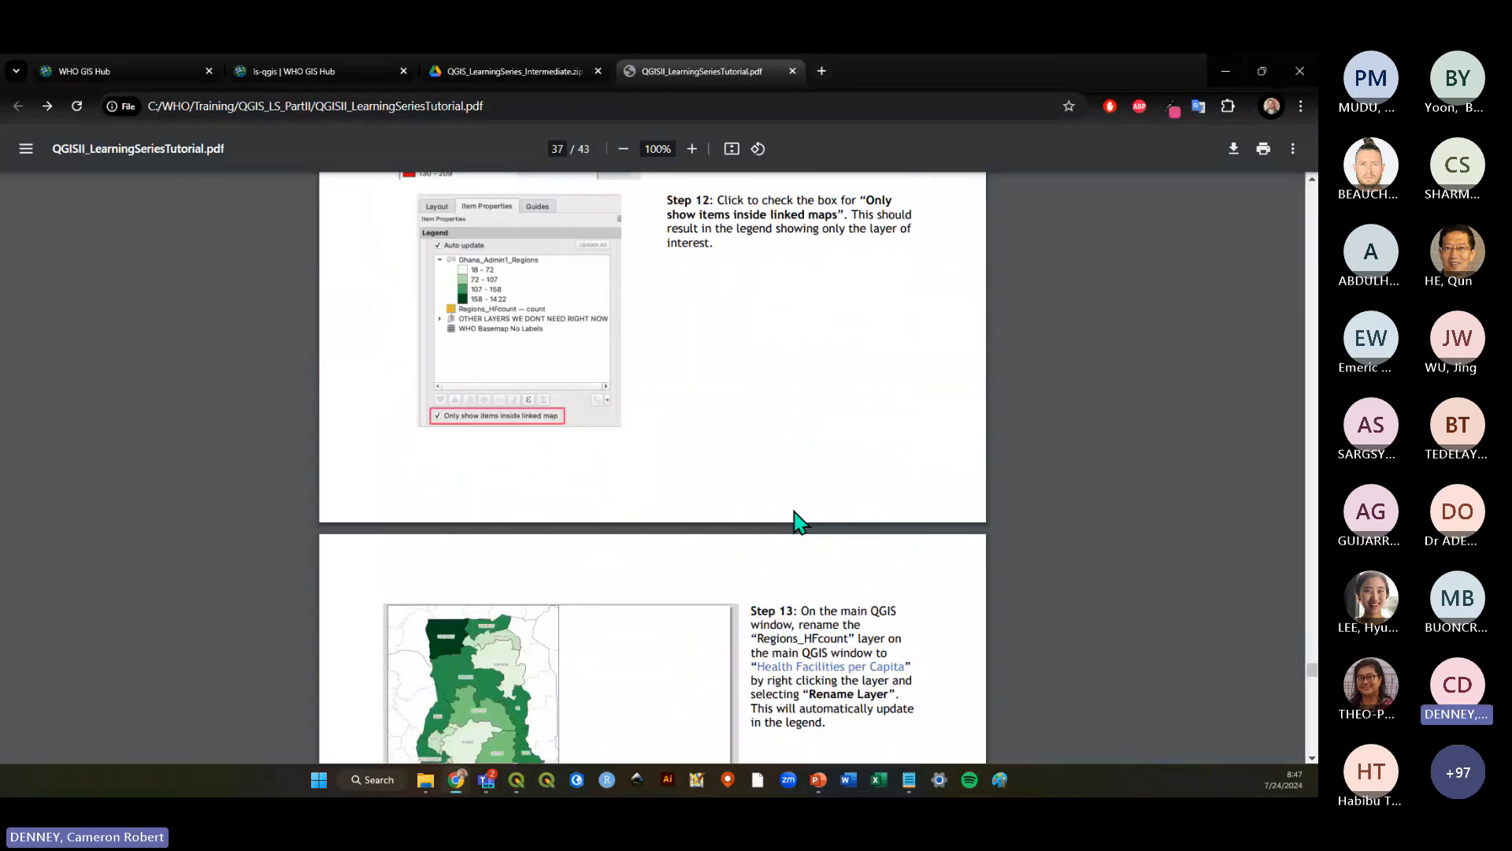
{"action": "scroll", "coordinate": [793, 510], "scroll_direction": "down", "scroll_amount": 10}
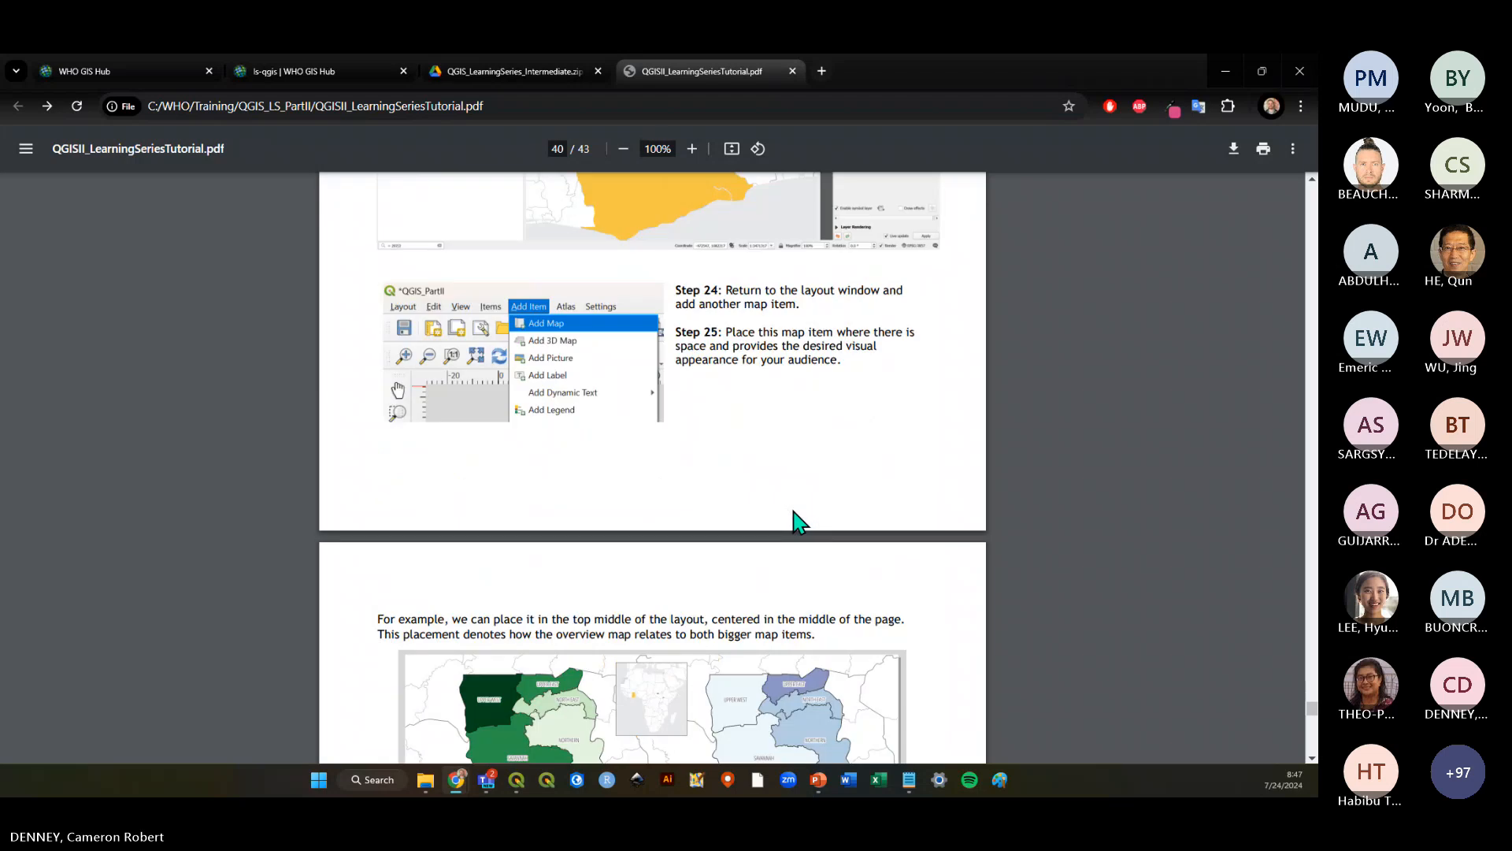
{"action": "left_click", "coordinate": [691, 149]}
{"action": "left_click", "coordinate": [691, 148]}
{"action": "left_click", "coordinate": [691, 148]}
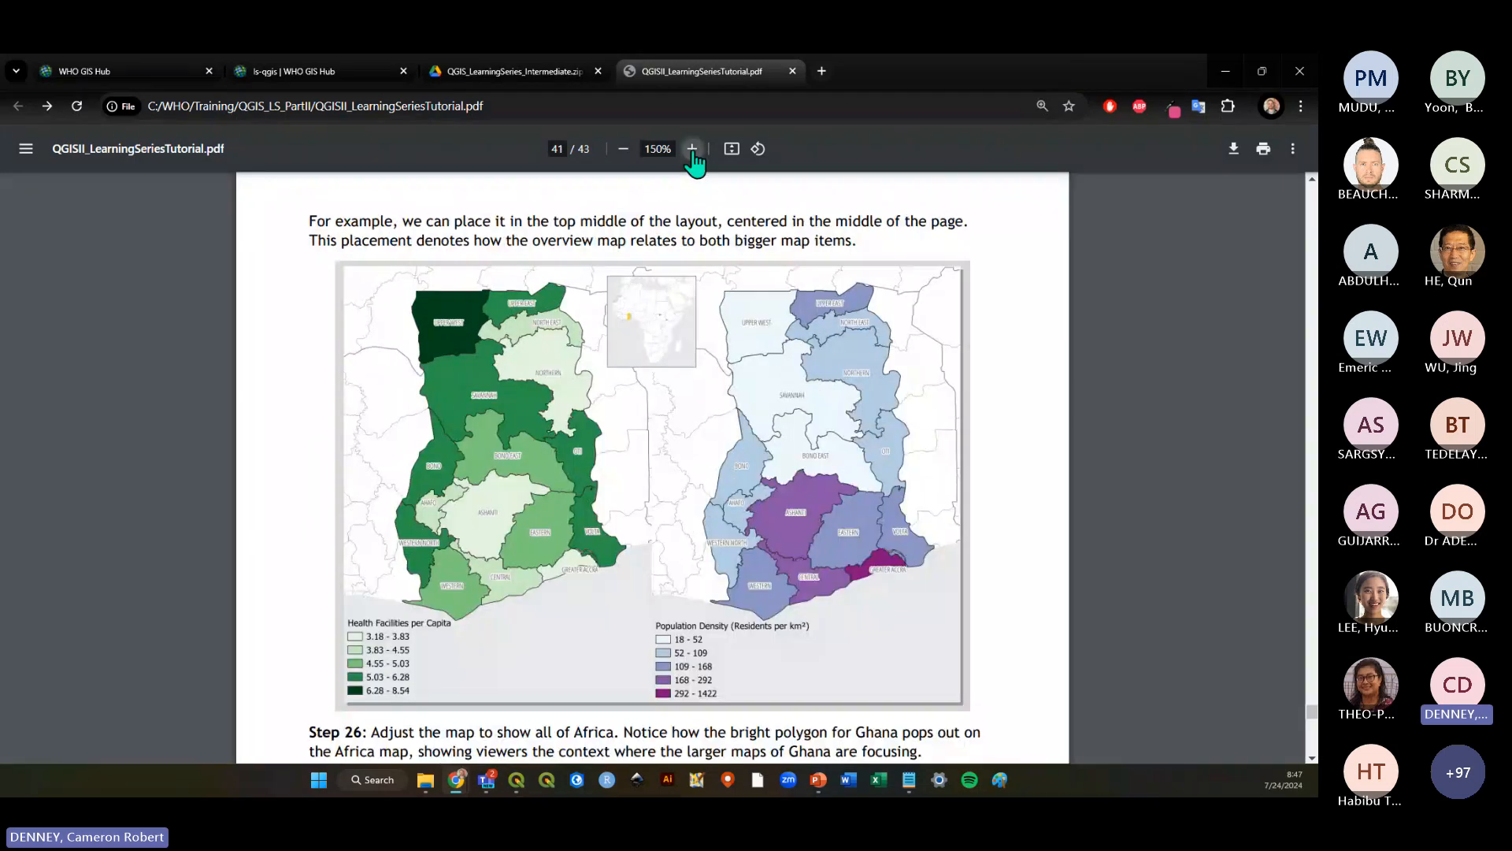
{"action": "left_click", "coordinate": [692, 148]}
{"action": "left_click", "coordinate": [691, 149]}
{"action": "scroll", "coordinate": [639, 368], "scroll_direction": "down", "scroll_amount": 1}
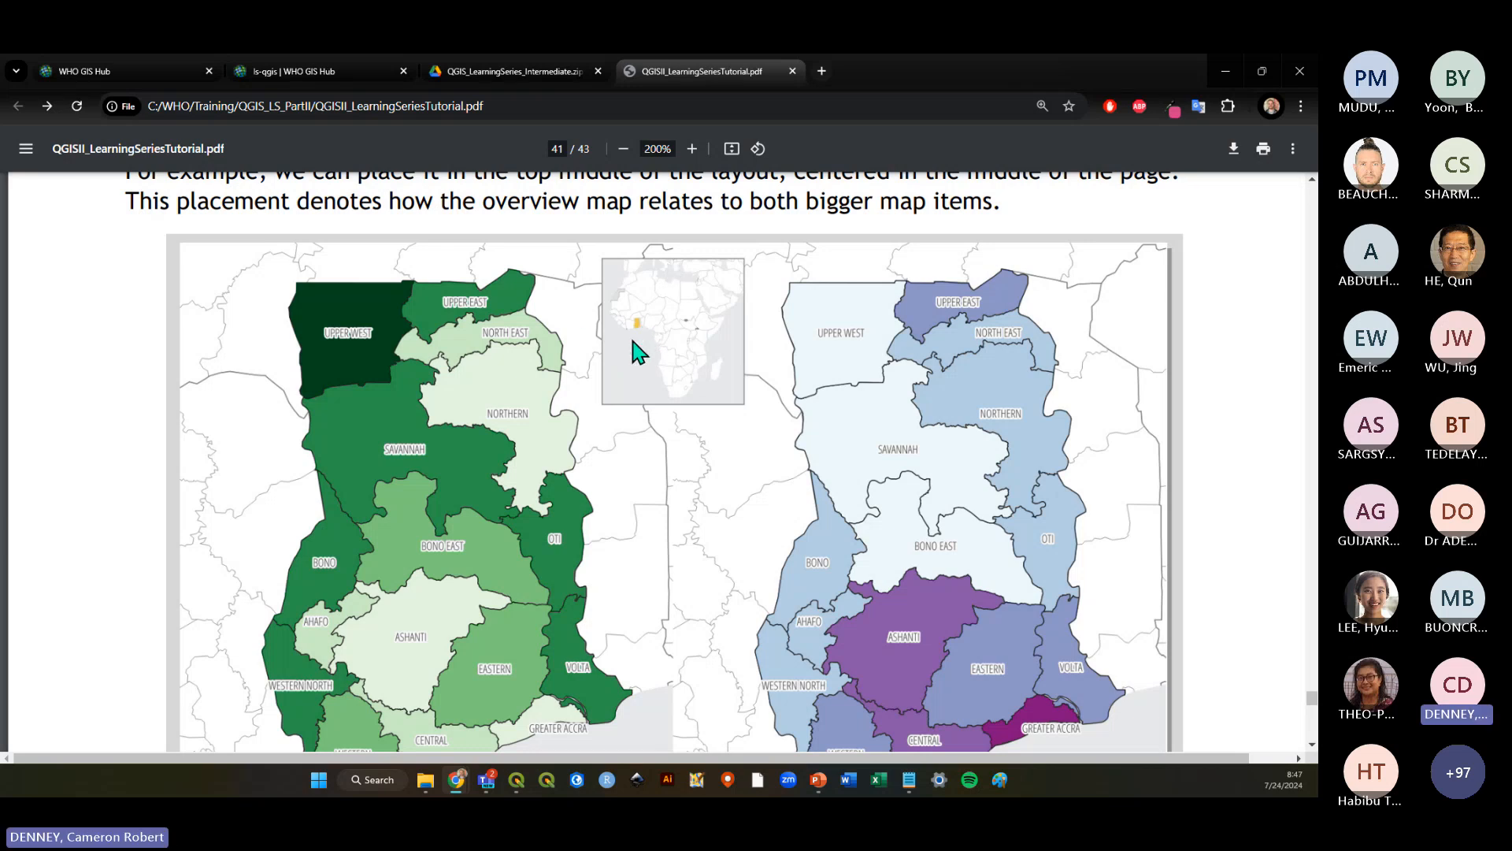
{"action": "scroll", "coordinate": [636, 345], "scroll_direction": "down", "scroll_amount": 2}
{"action": "scroll", "coordinate": [654, 355], "scroll_direction": "down", "scroll_amount": 4}
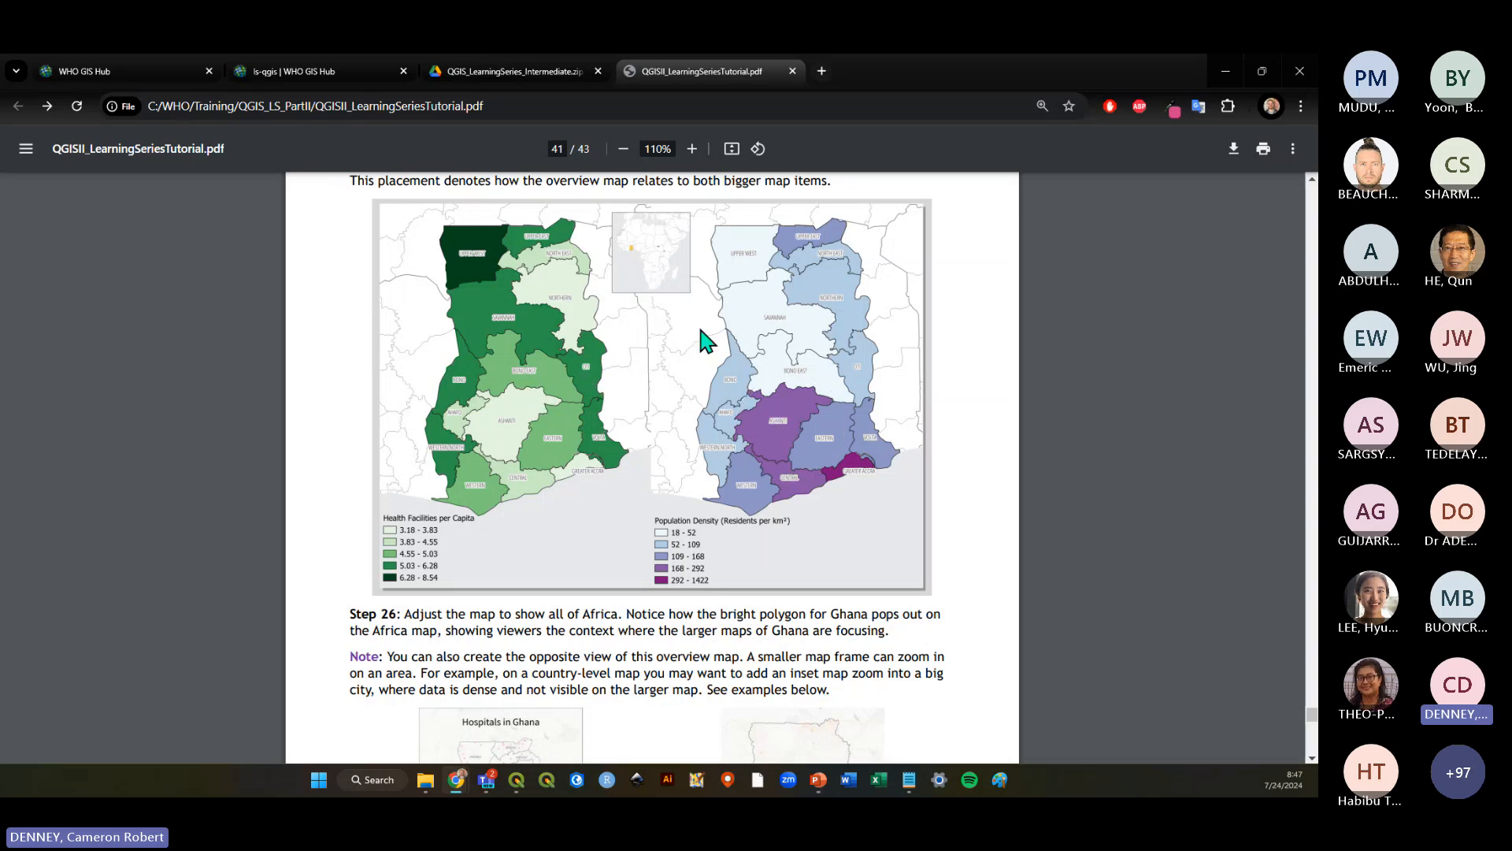
{"action": "scroll", "coordinate": [637, 229], "scroll_direction": "up", "scroll_amount": 1}
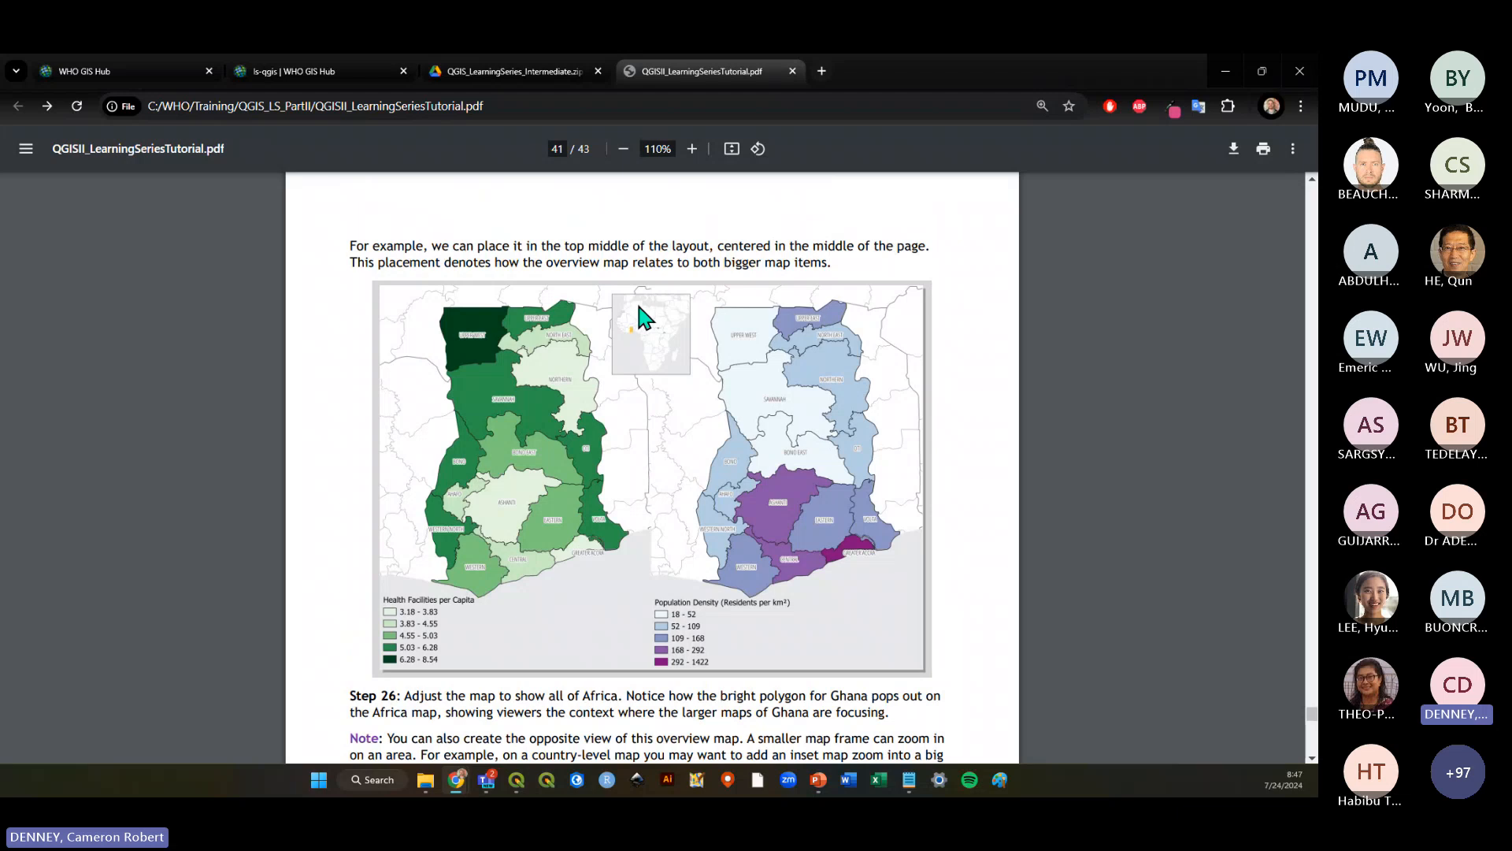
{"action": "left_click", "coordinate": [692, 149]}
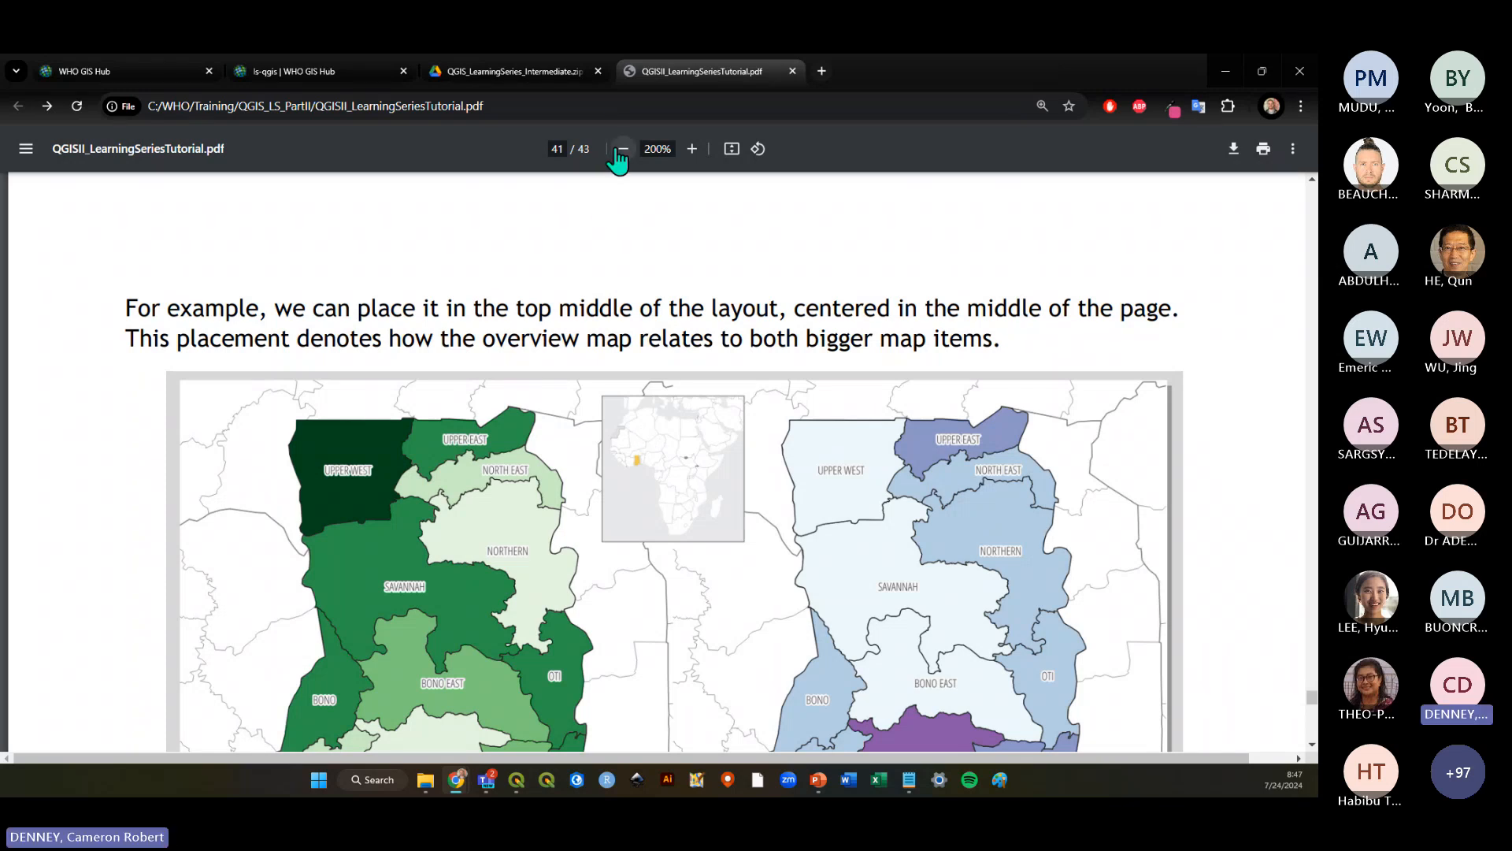
{"action": "scroll", "coordinate": [707, 384], "scroll_direction": "down", "scroll_amount": 2}
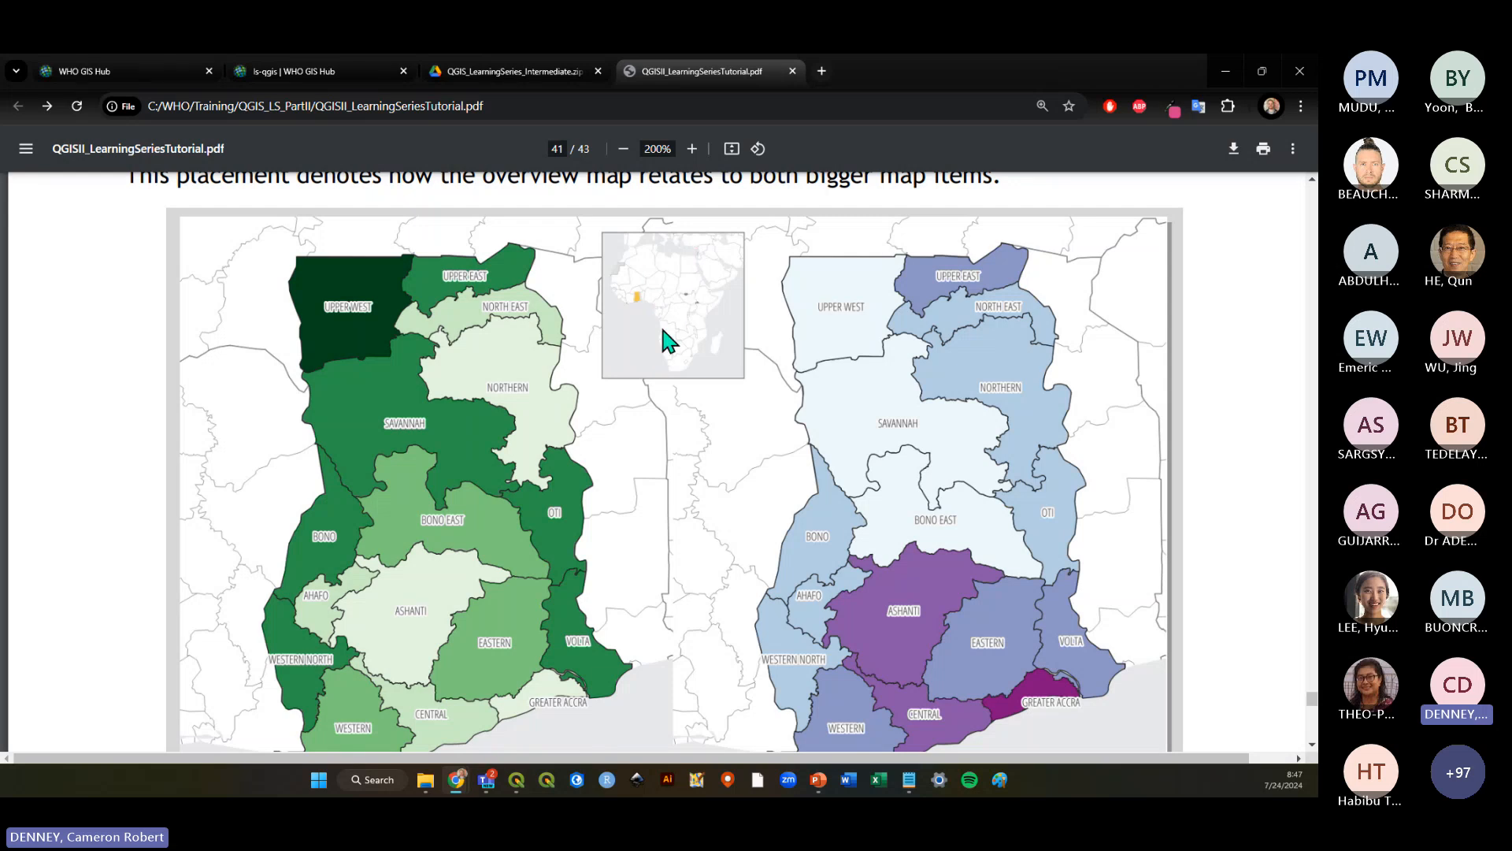
{"action": "scroll", "coordinate": [670, 296], "scroll_direction": "down", "scroll_amount": 1}
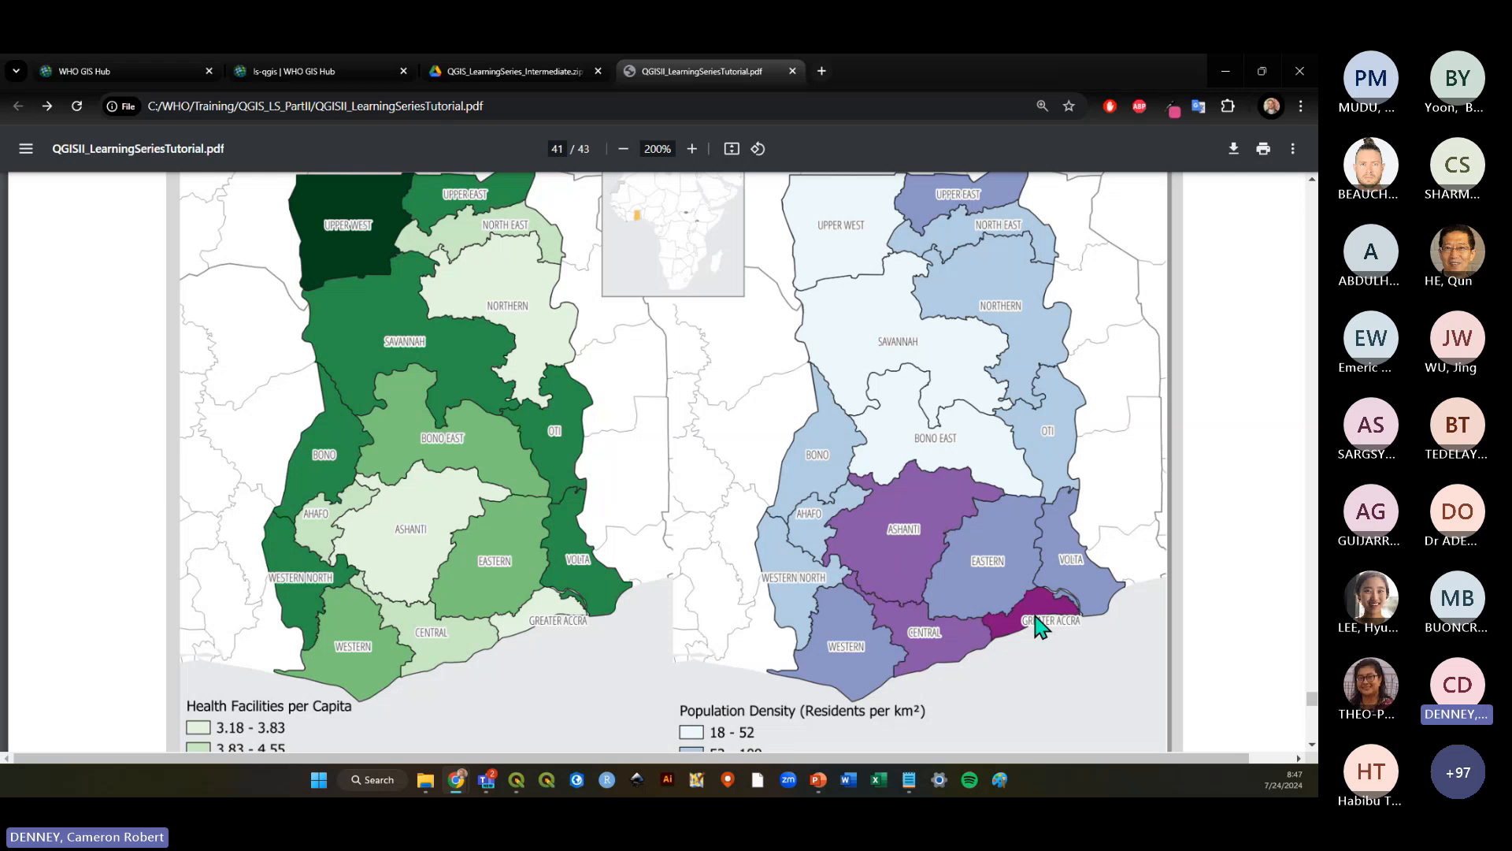
{"action": "scroll", "coordinate": [1039, 626], "scroll_direction": "down", "scroll_amount": 1}
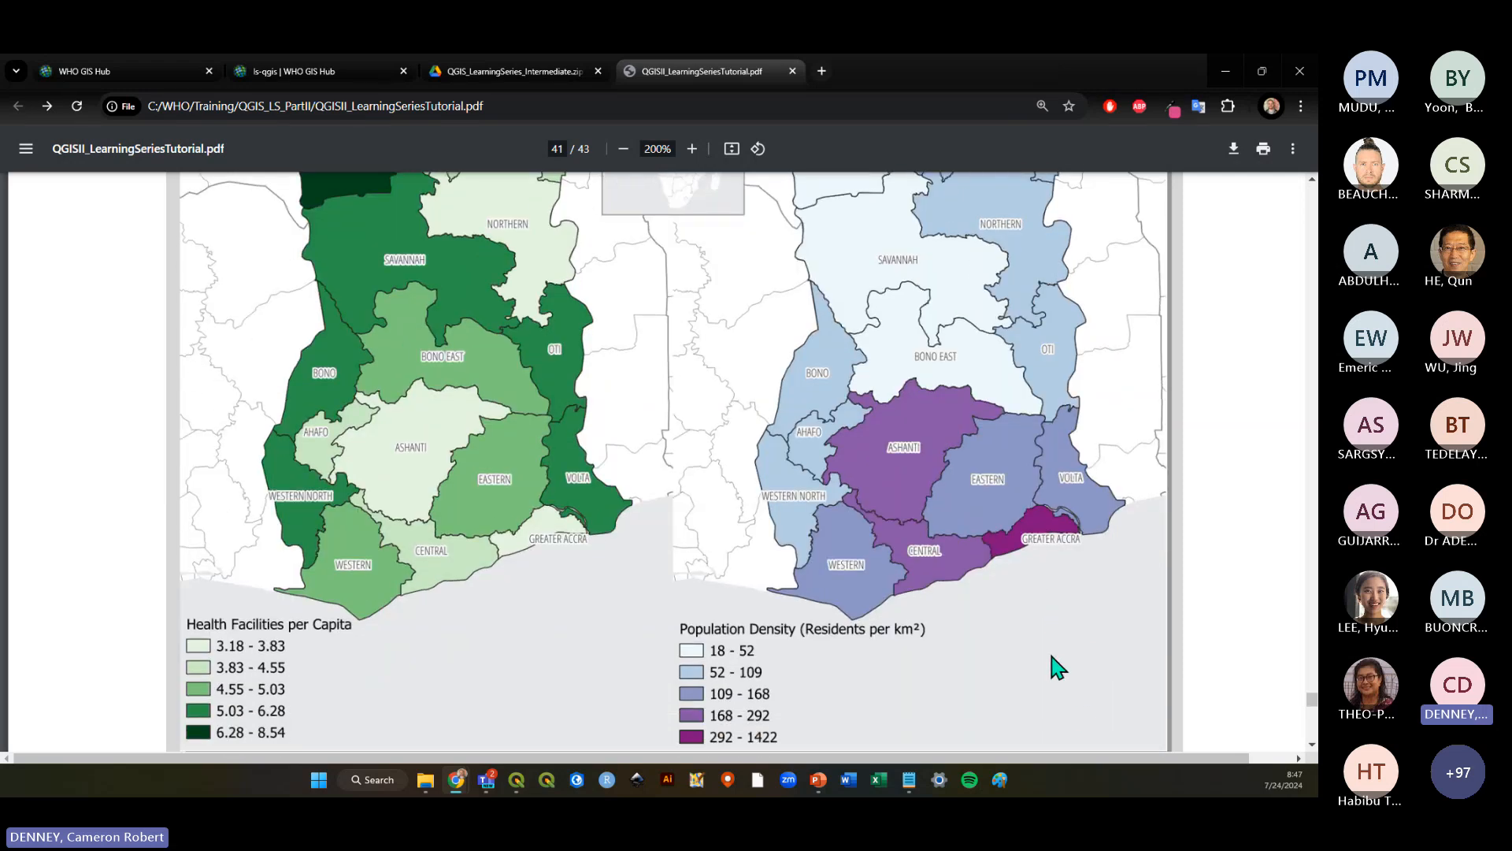
Examine the tutorial's inset examples below Step 26: the Hospitals in Ghana map and the population density map with a globe
{"action": "double_click", "coordinate": [621, 151]}
{"action": "double_click", "coordinate": [621, 150]}
{"action": "scroll", "coordinate": [757, 463], "scroll_direction": "down", "scroll_amount": 4}
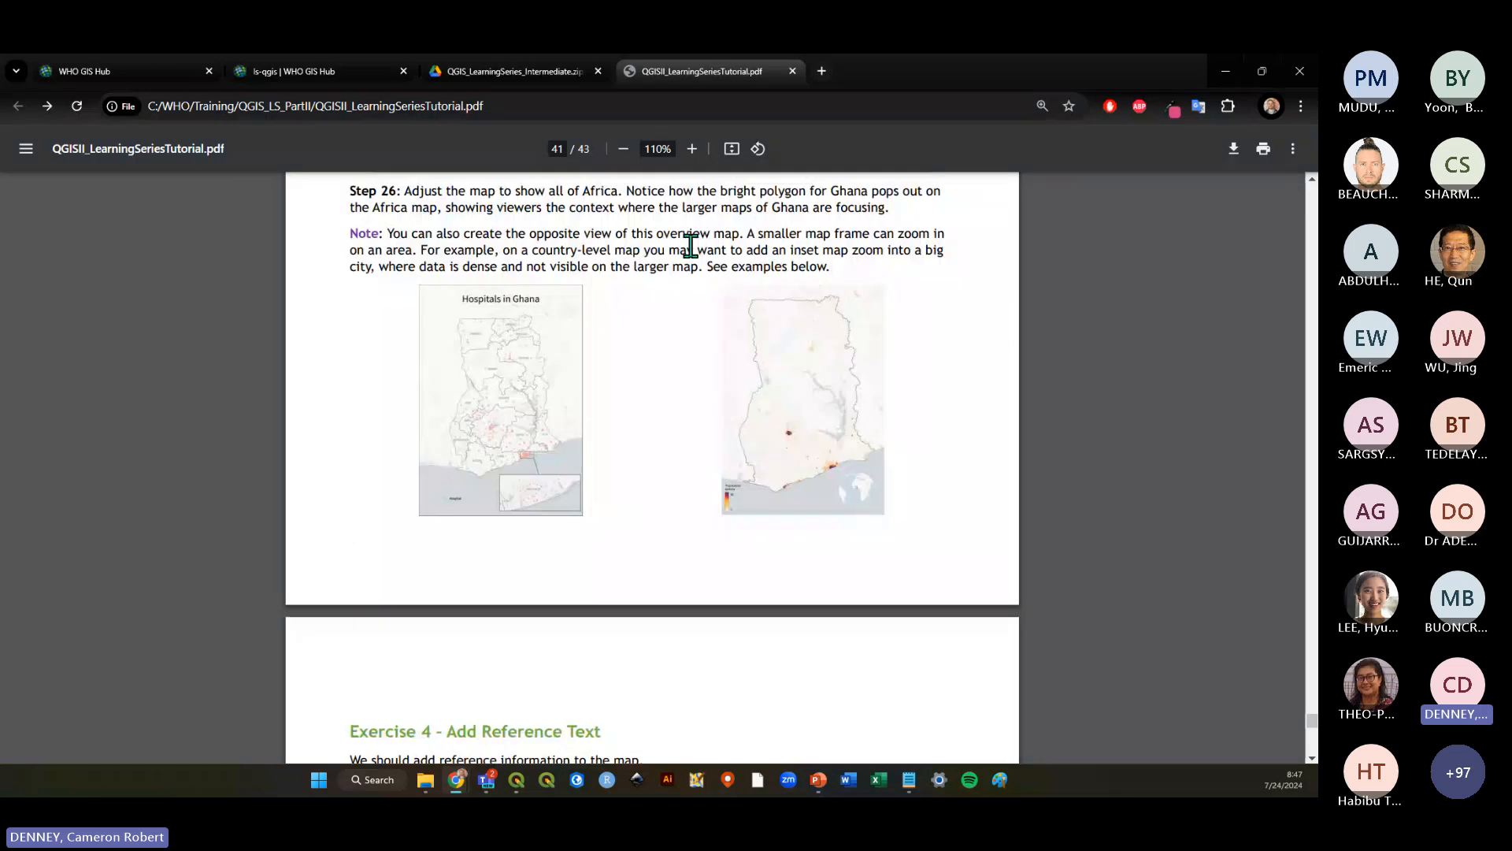
{"action": "triple_click", "coordinate": [693, 152]}
{"action": "double_click", "coordinate": [693, 152]}
{"action": "scroll", "coordinate": [540, 360], "scroll_direction": "down", "scroll_amount": 3}
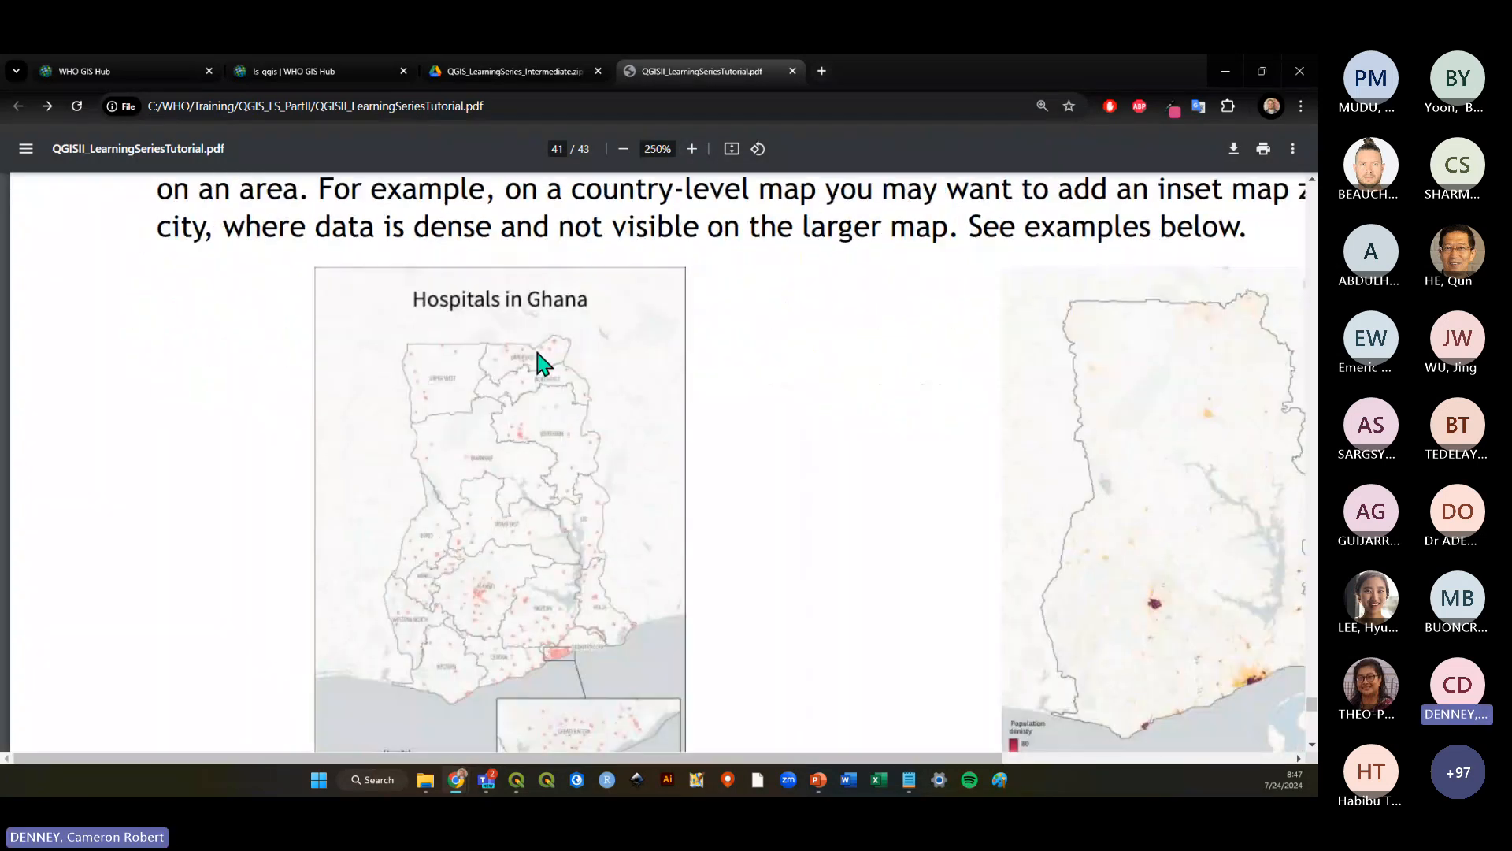
{"action": "key", "text": "ctrl"}
{"action": "key", "text": "ctrl"}
{"action": "key", "text": "ctrl"}
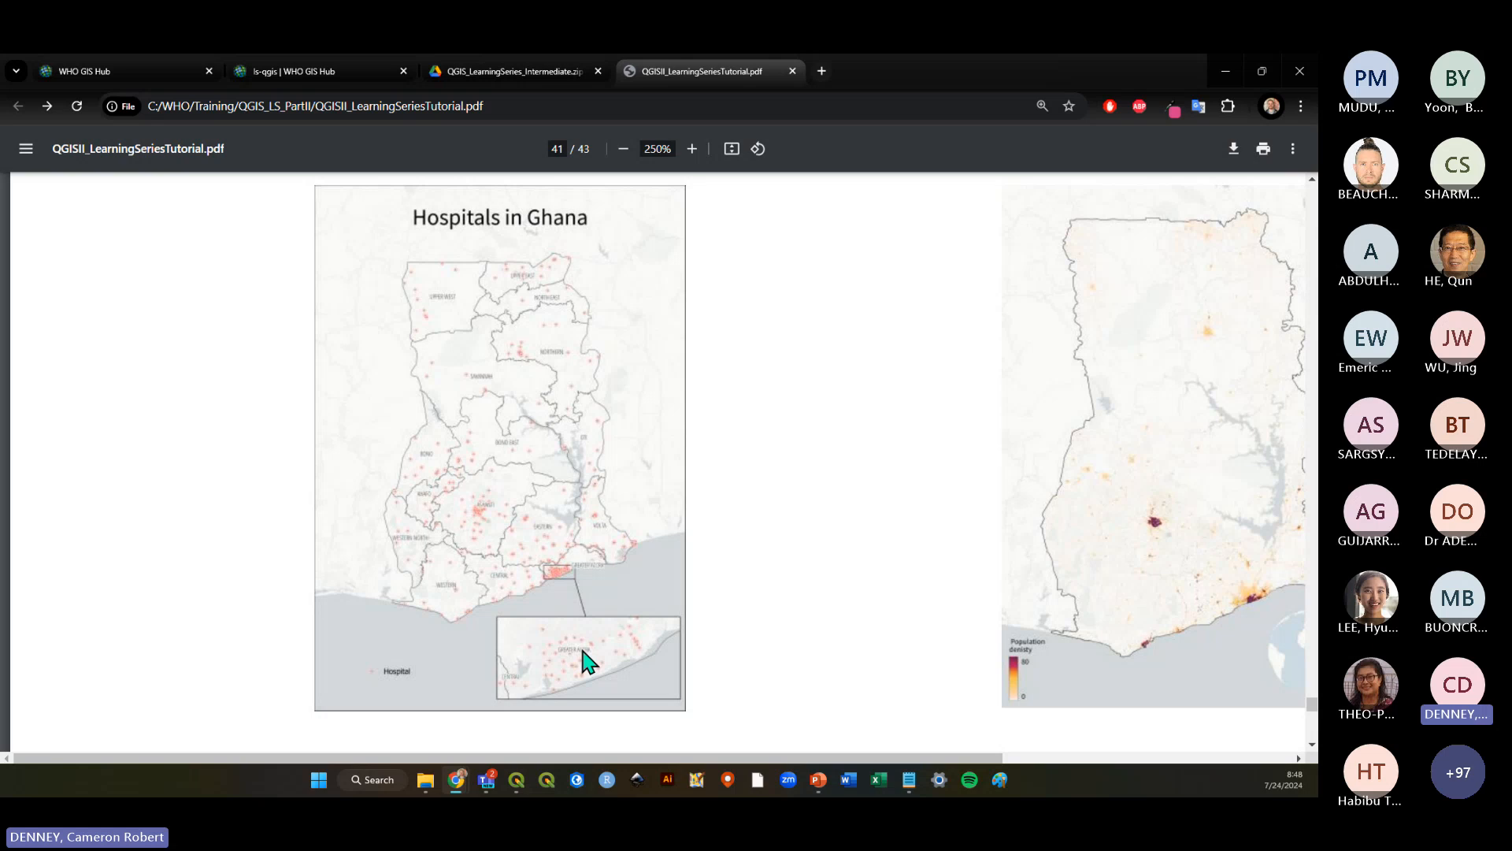
{"action": "left_click_drag", "start_coordinate": [601, 759], "coordinate": [848, 744]}
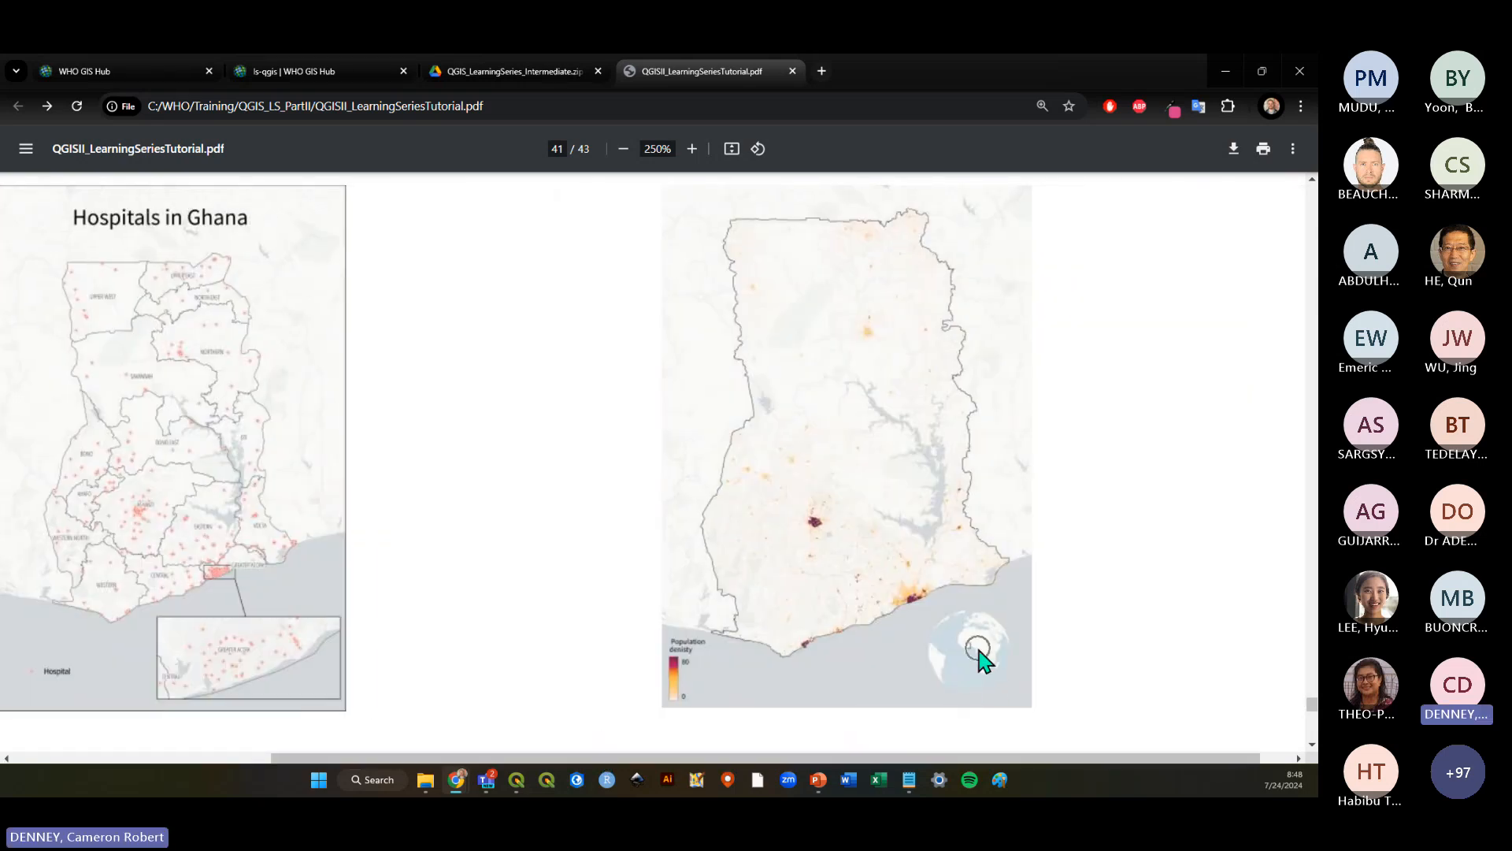
{"action": "key", "text": "ctrl"}
{"action": "left_click", "coordinate": [623, 149]}
{"action": "left_click", "coordinate": [623, 149]}
{"action": "left_click", "coordinate": [623, 148]}
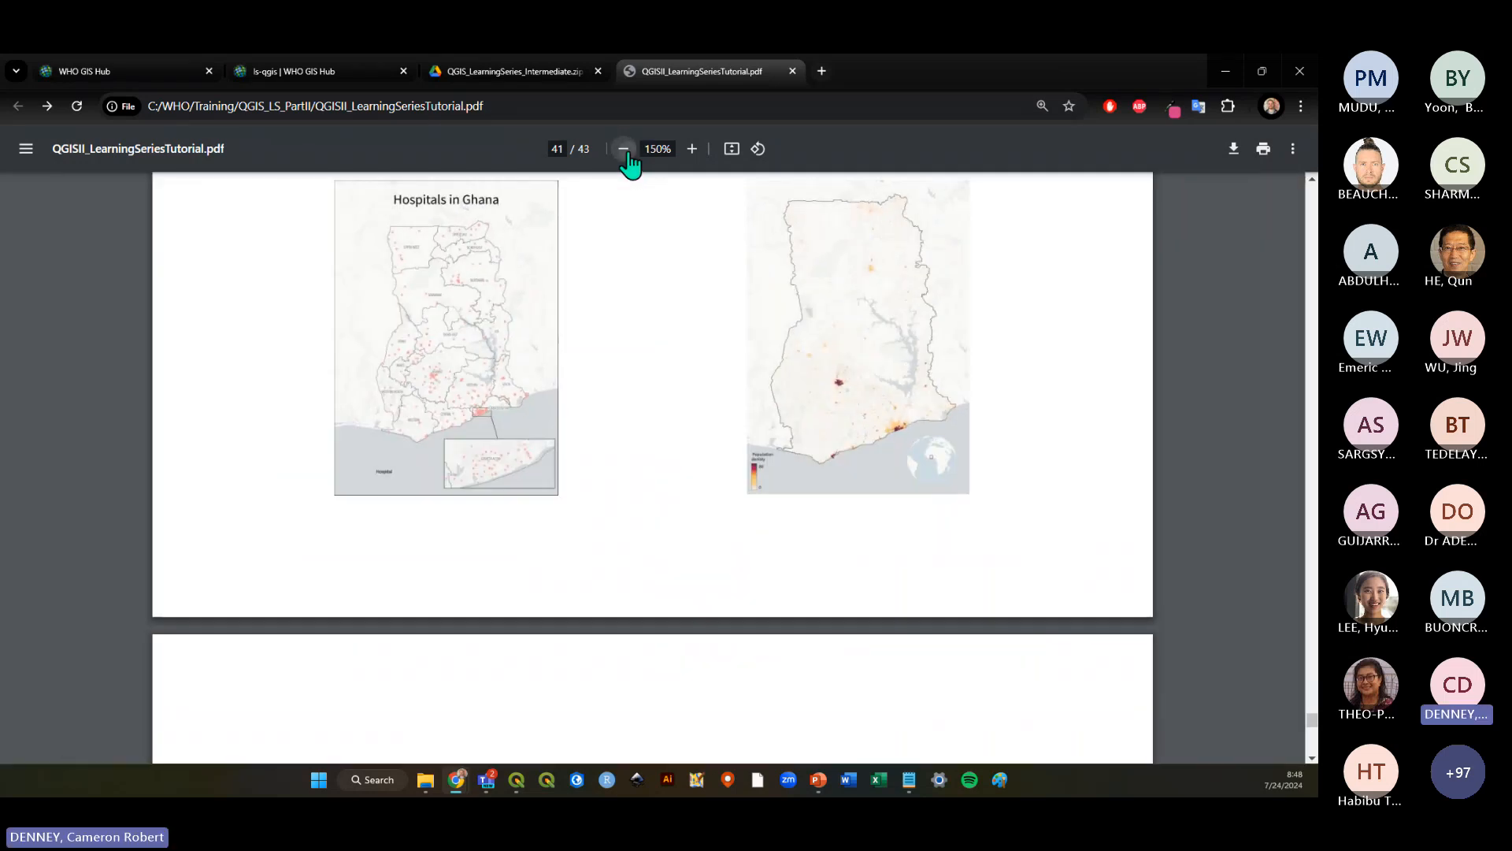
{"action": "left_click", "coordinate": [623, 149]}
{"action": "left_click", "coordinate": [623, 149]}
Switch back to the QGIS print layout and save the project
{"action": "key", "text": "alt+Tab"}
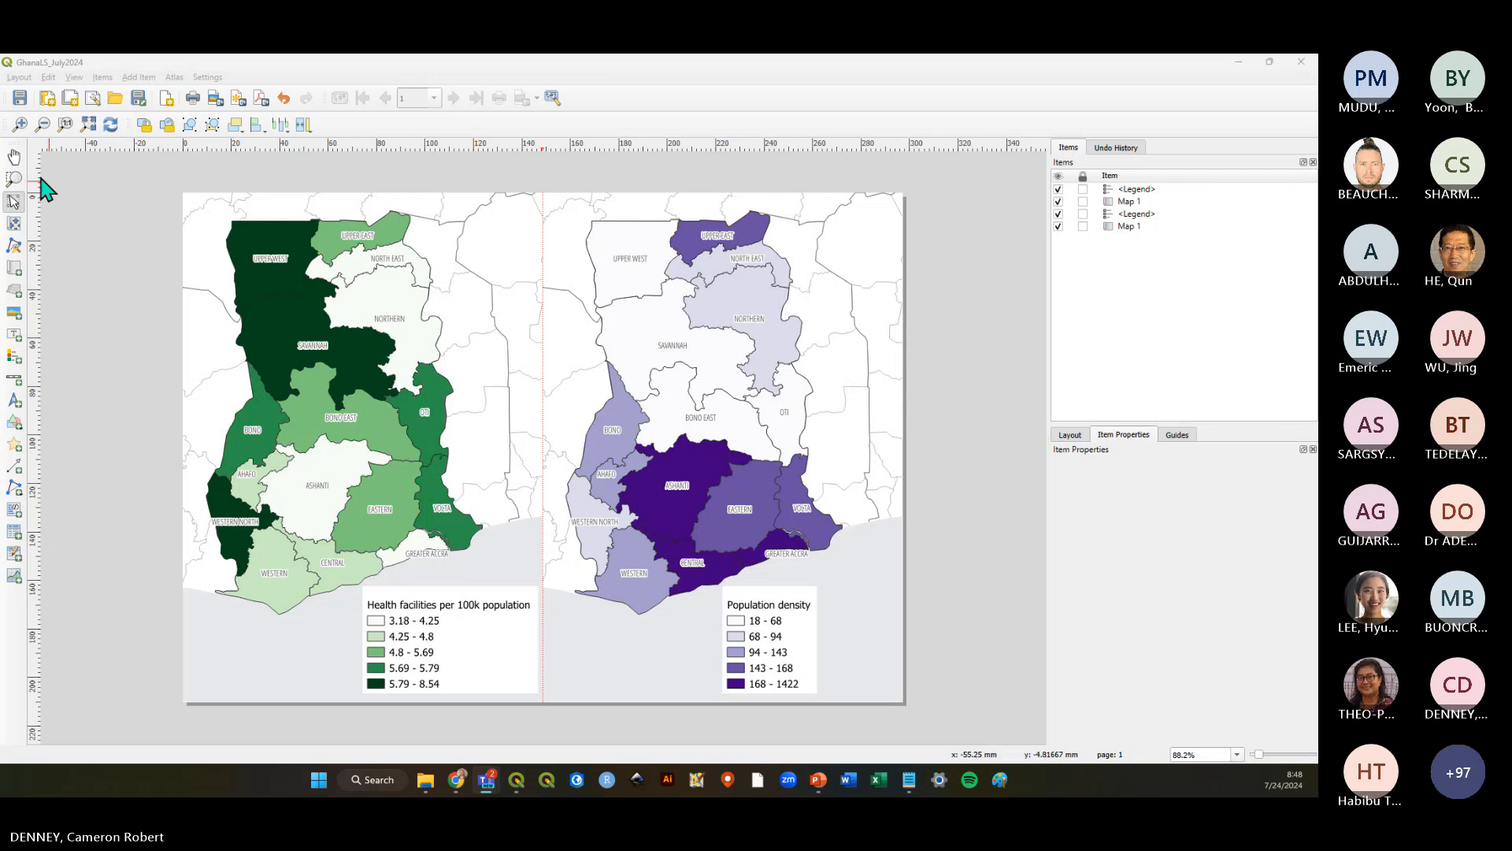
{"action": "left_click", "coordinate": [16, 96]}
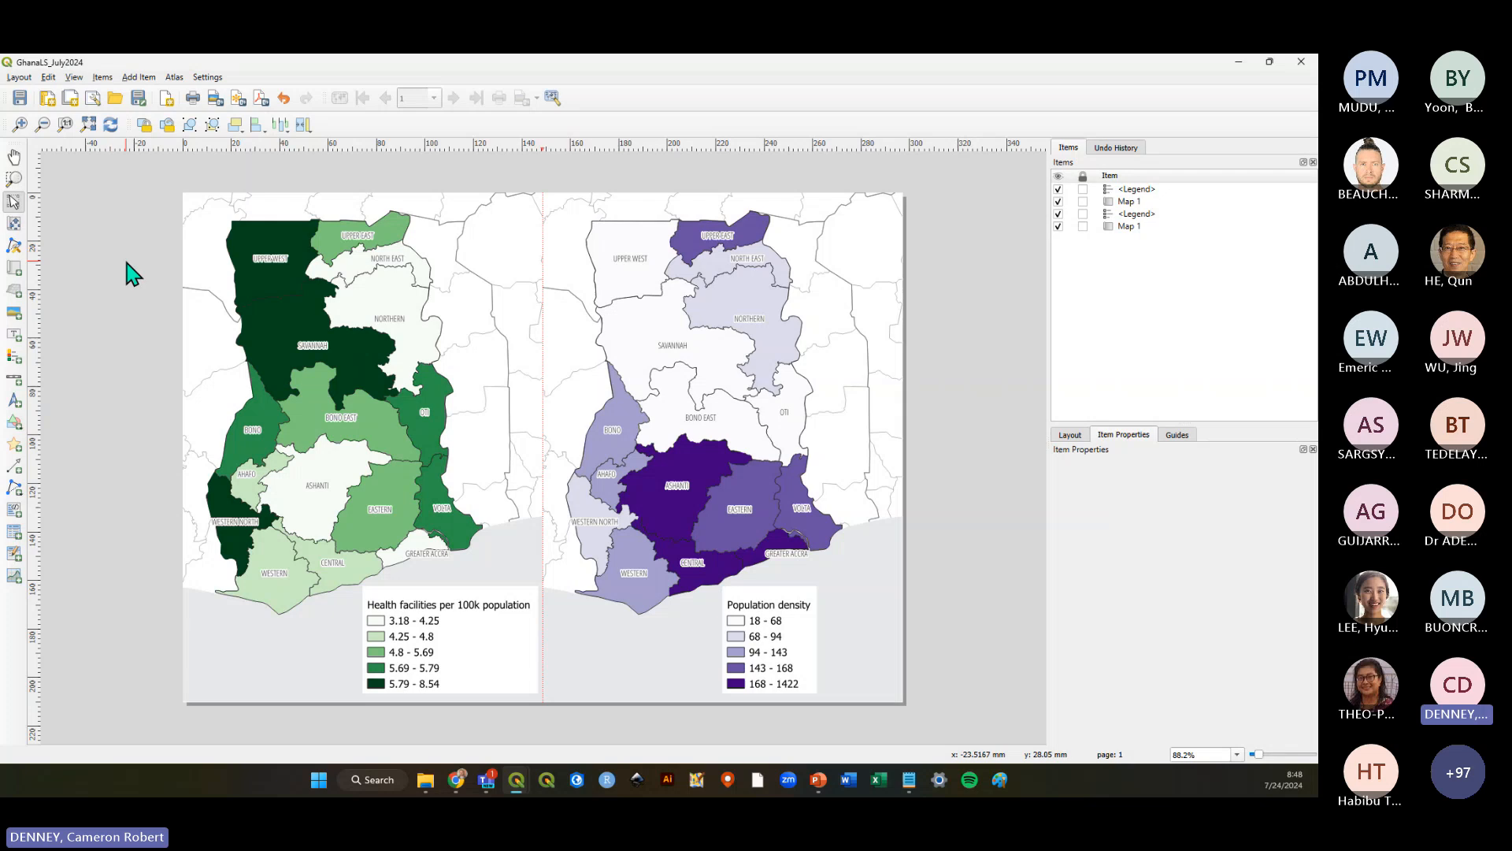
{"action": "left_click", "coordinate": [20, 77]}
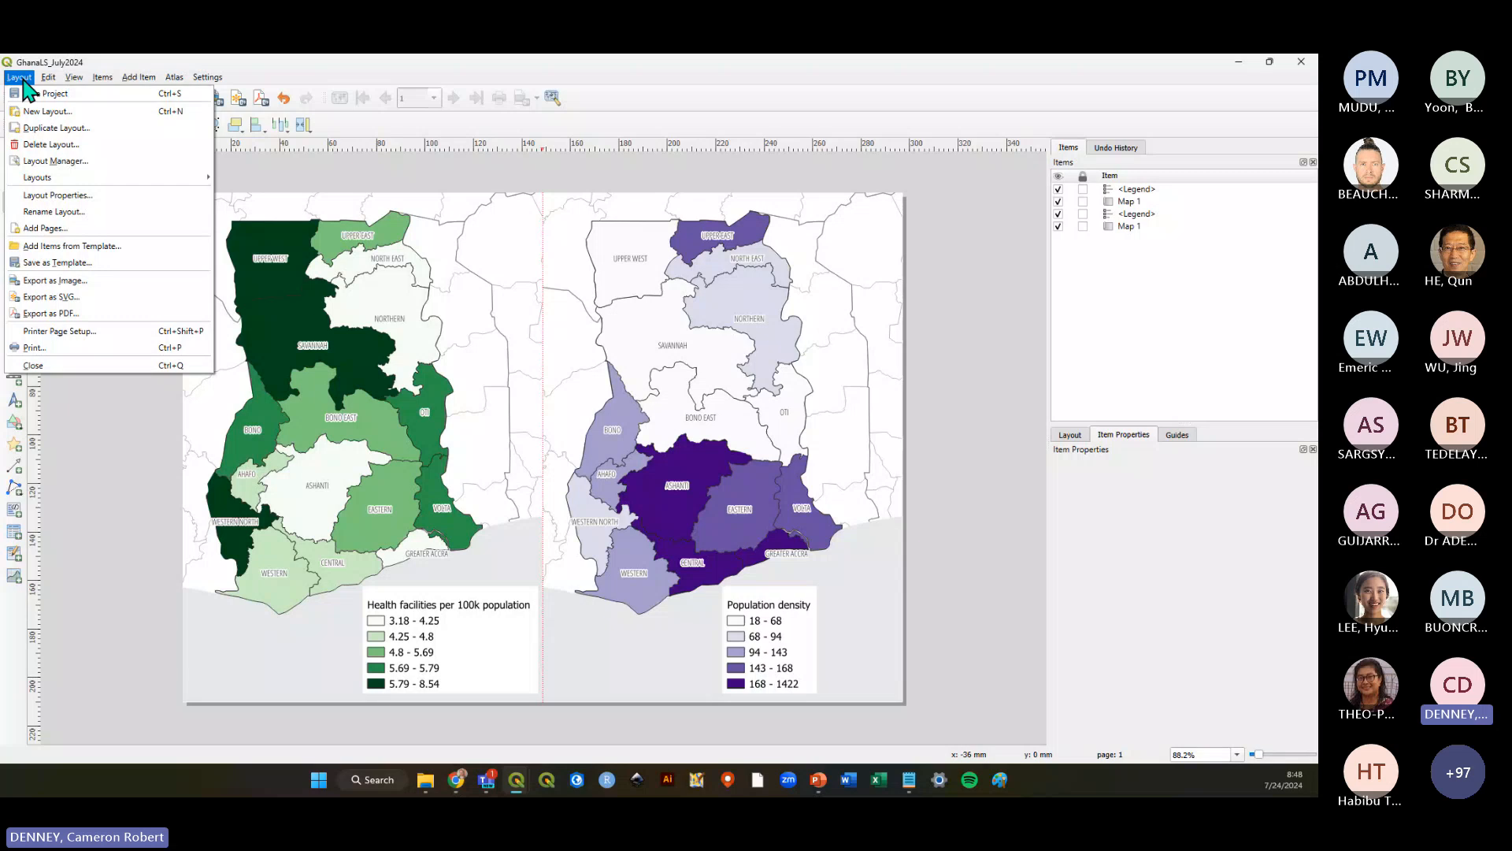
{"action": "left_click", "coordinate": [973, 420]}
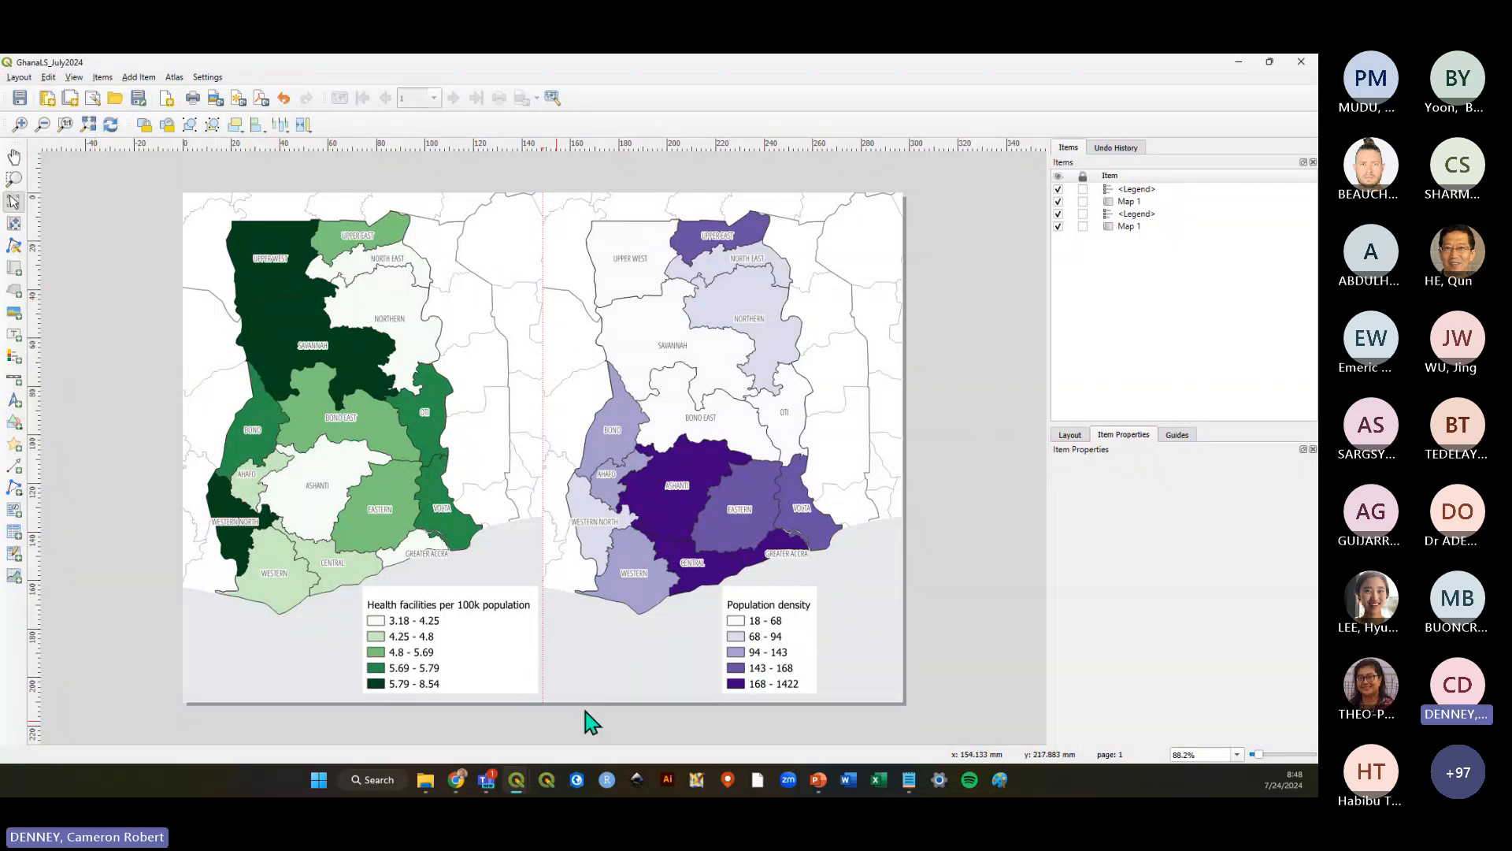
Export the layout as the PNG image GhanaLS_July2024.png to the QGIS_LearningSeries_Intermediate folder at 300 dpi
{"action": "left_click", "coordinate": [17, 79]}
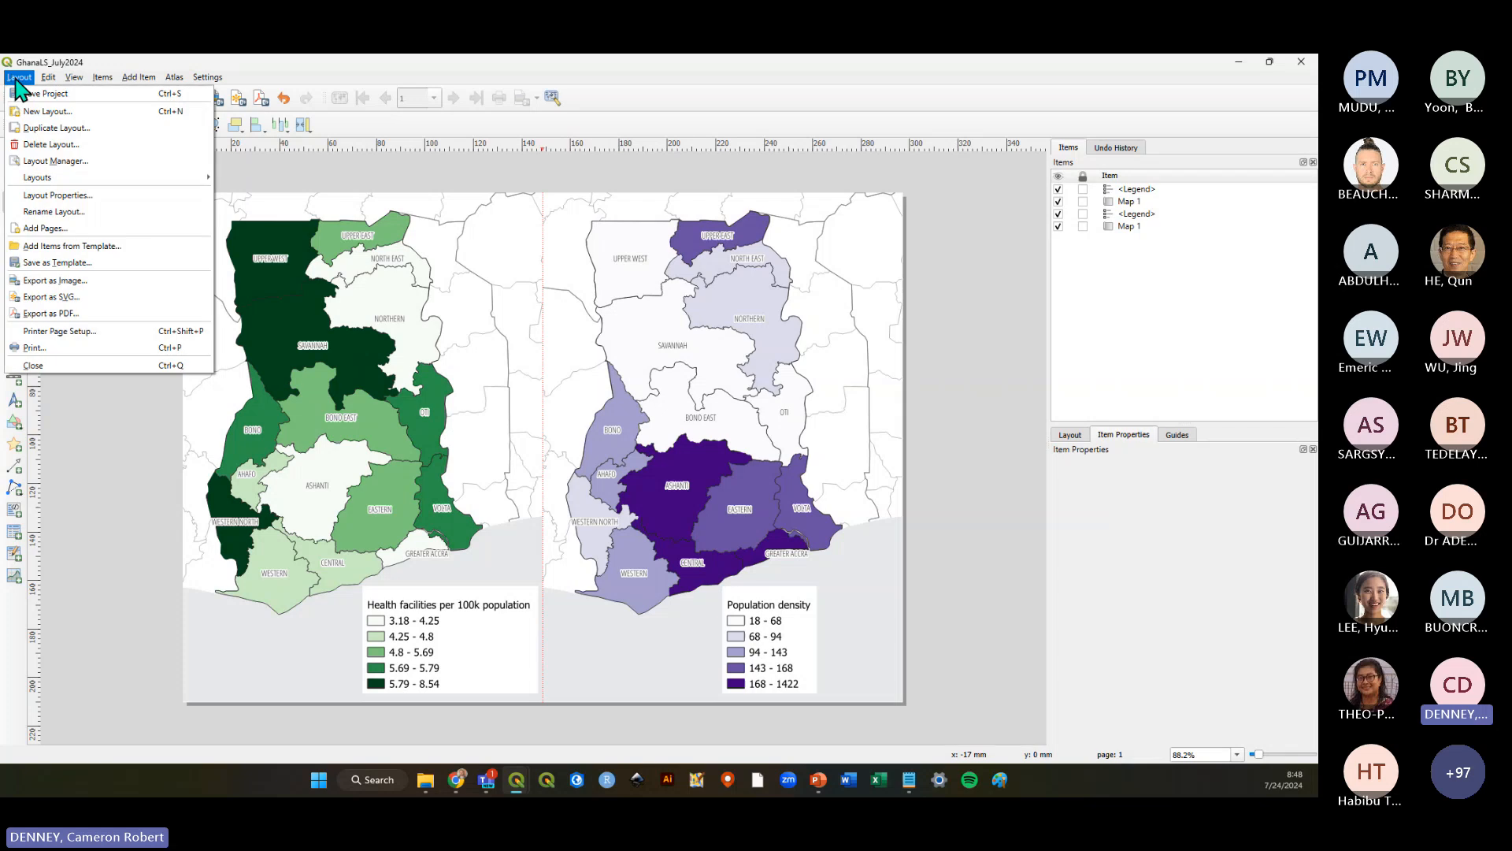
{"action": "left_click", "coordinate": [105, 131]}
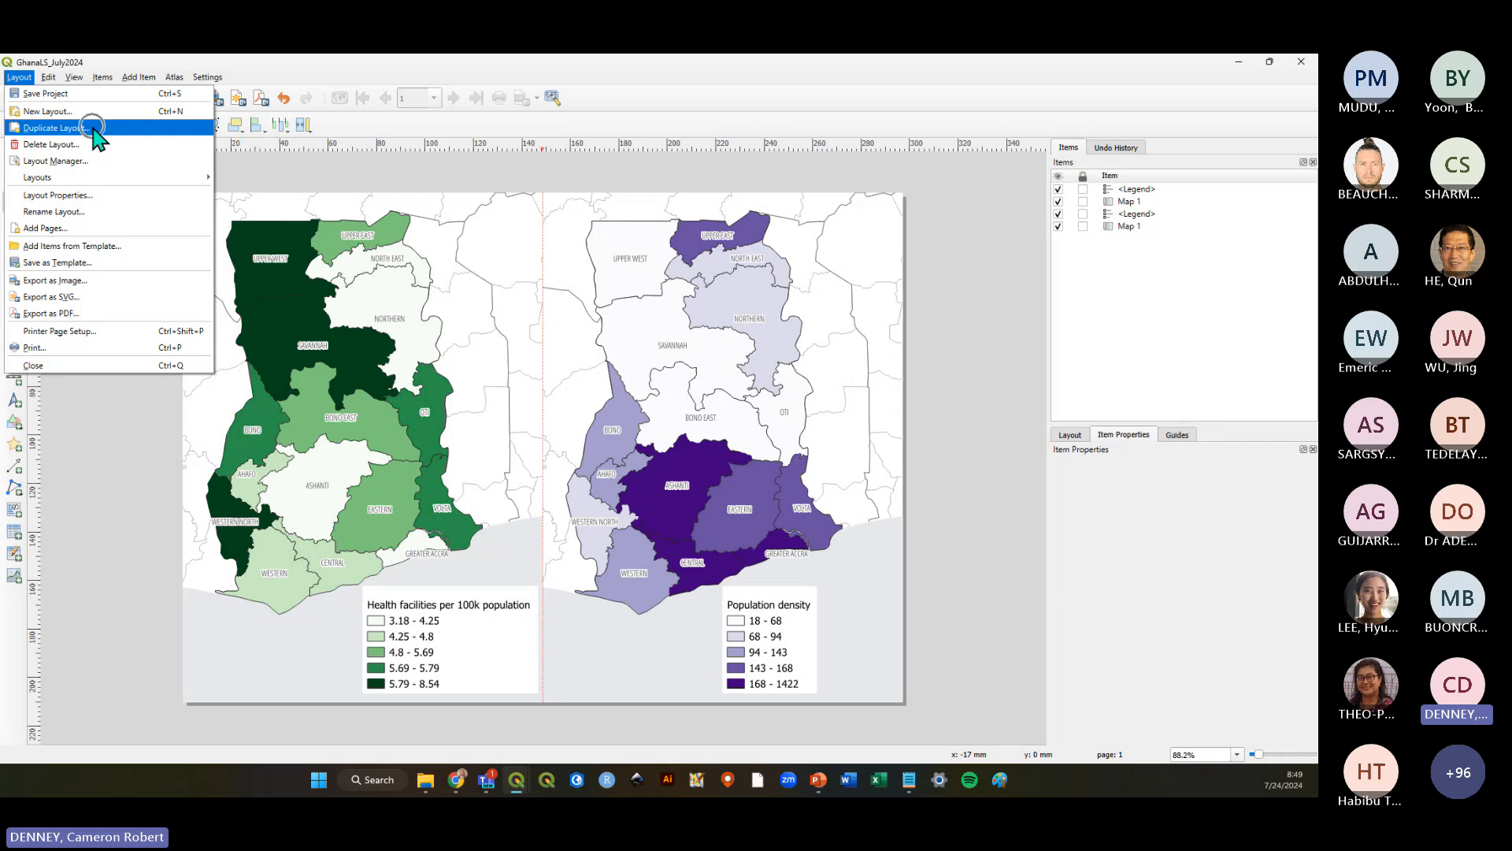
{"action": "left_click", "coordinate": [85, 282]}
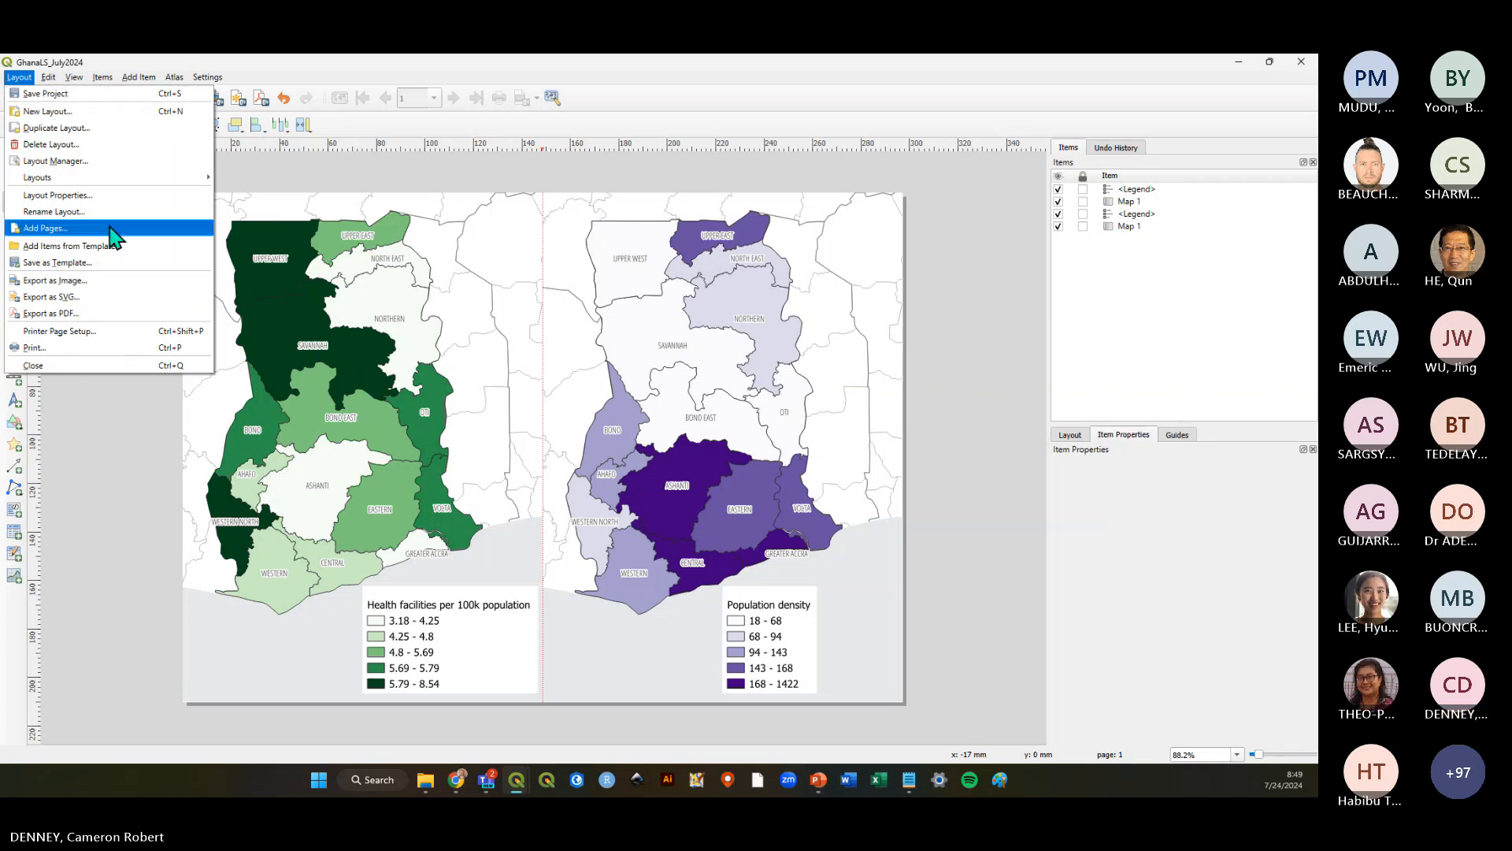
{"action": "left_click", "coordinate": [106, 284]}
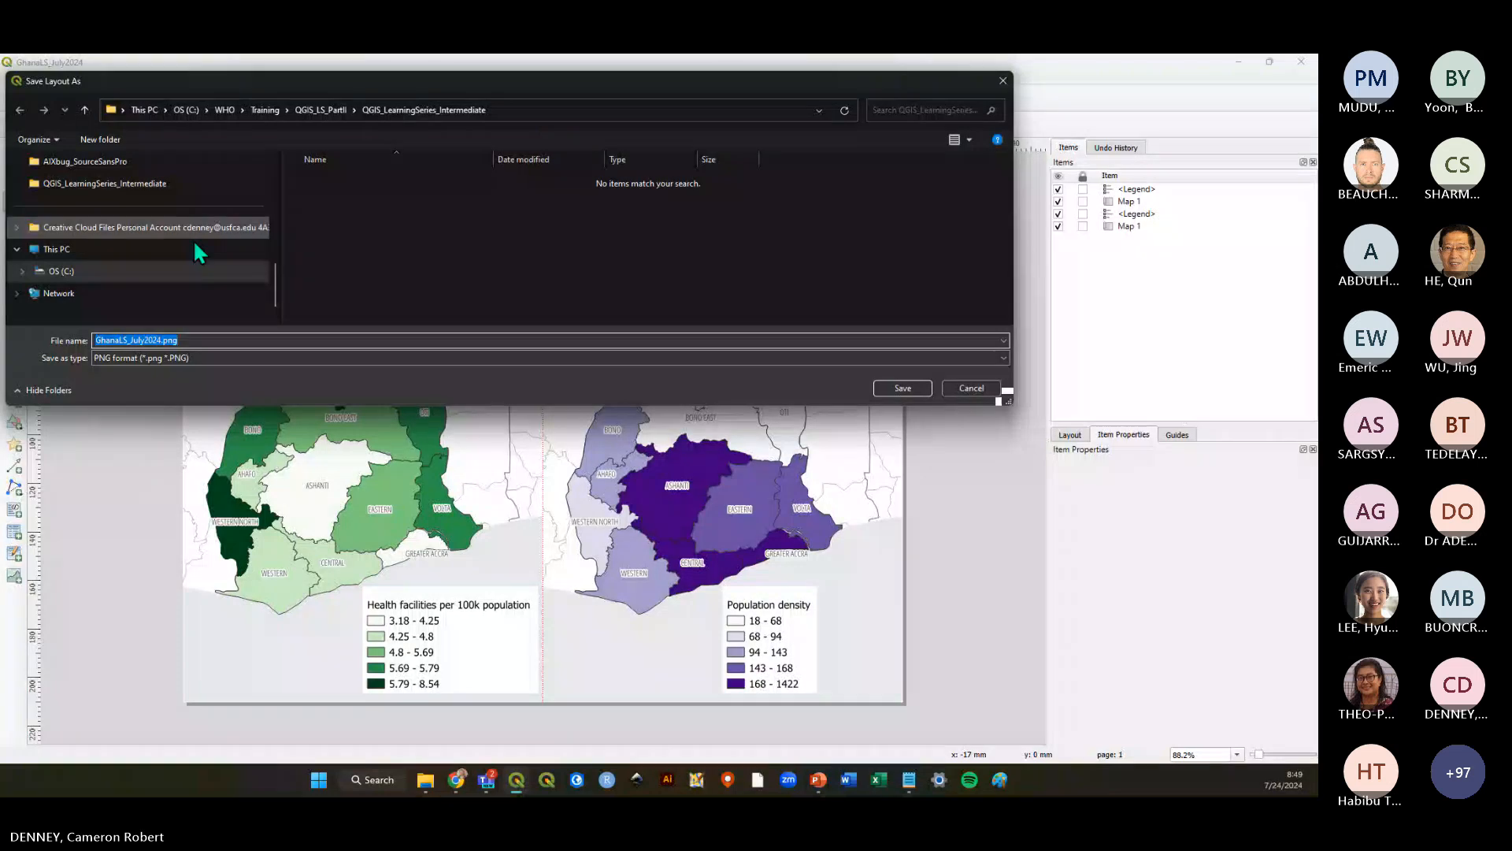
{"action": "scroll", "coordinate": [129, 203], "scroll_direction": "up", "scroll_amount": 5}
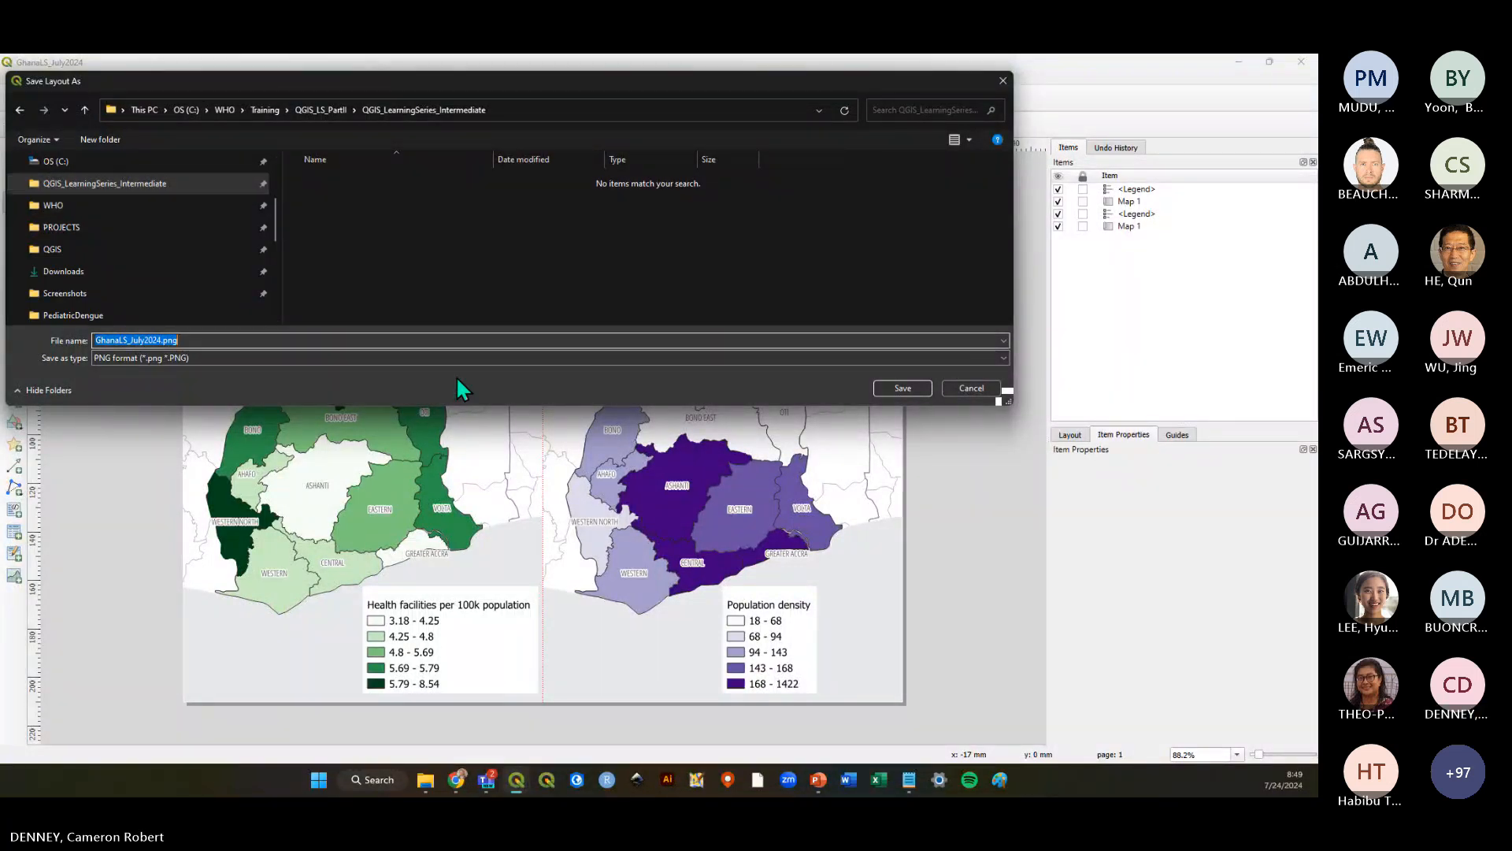
{"action": "left_click_drag", "start_coordinate": [402, 88], "coordinate": [579, 216]}
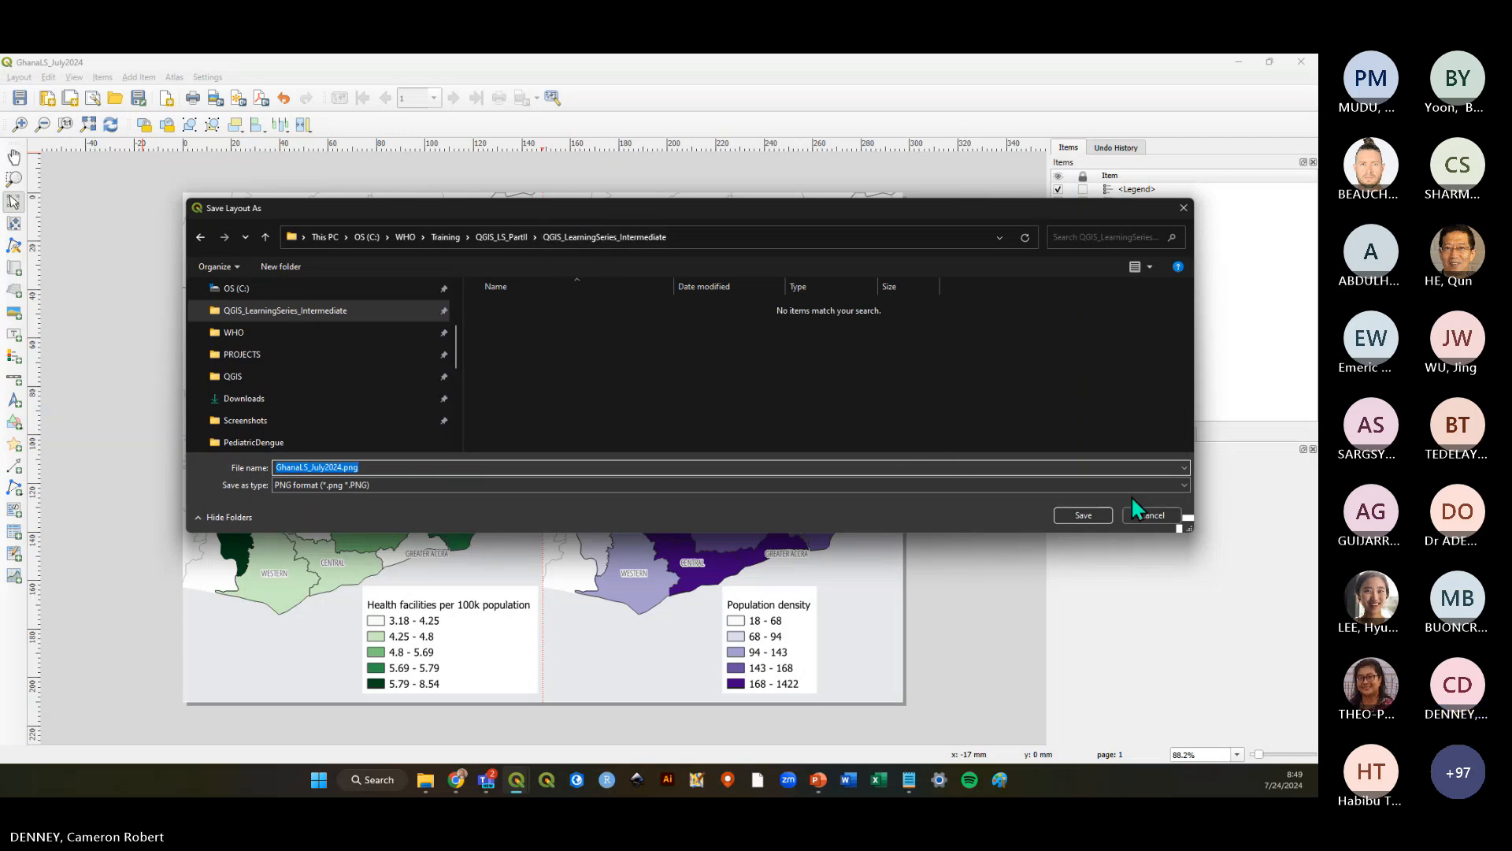
{"action": "left_click", "coordinate": [1083, 516]}
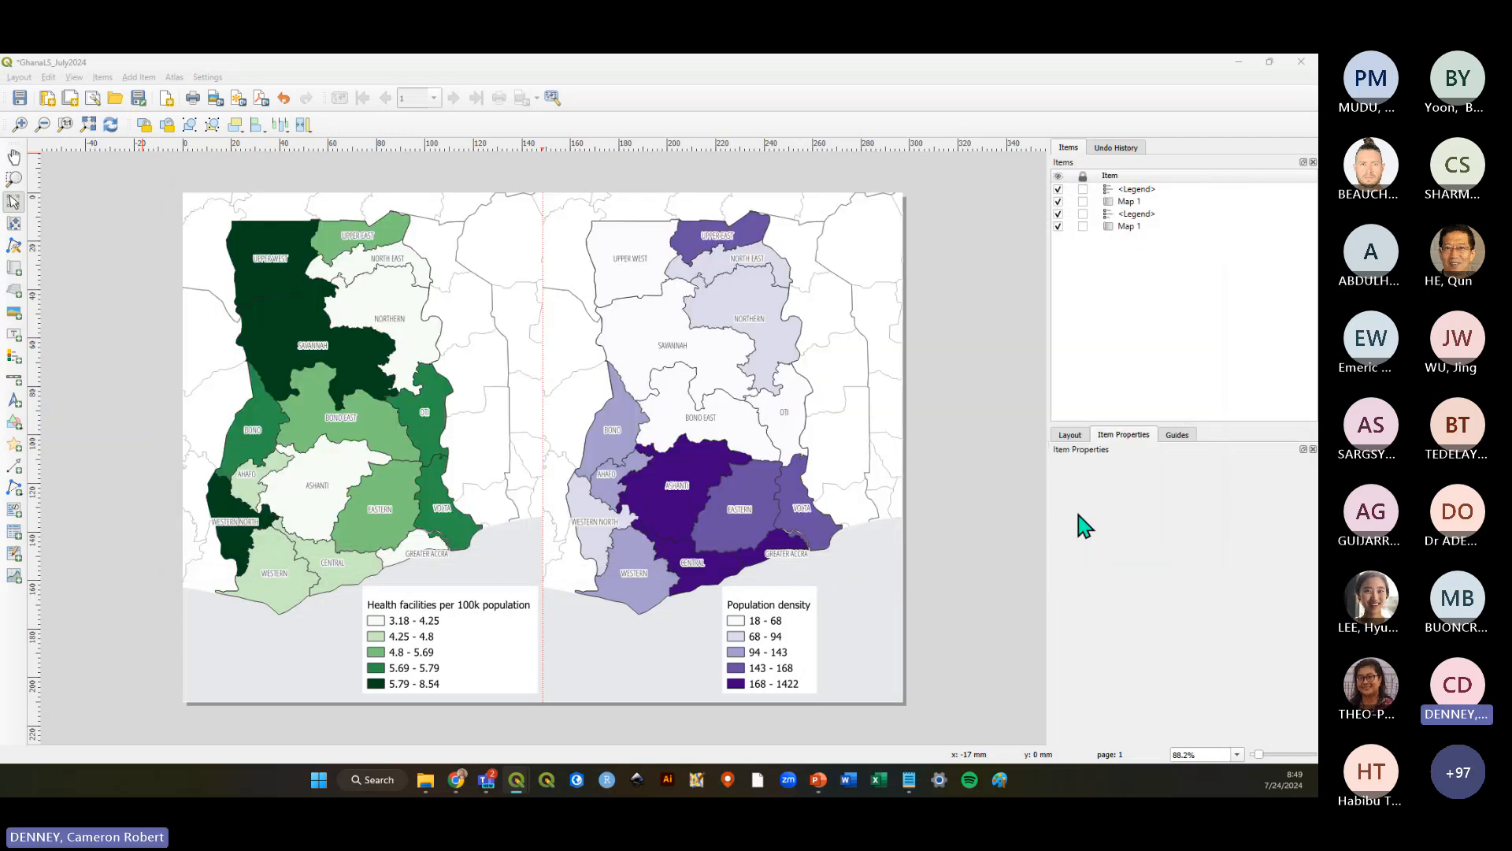
{"action": "left_click_drag", "start_coordinate": [1422, 295], "coordinate": [542, 159]}
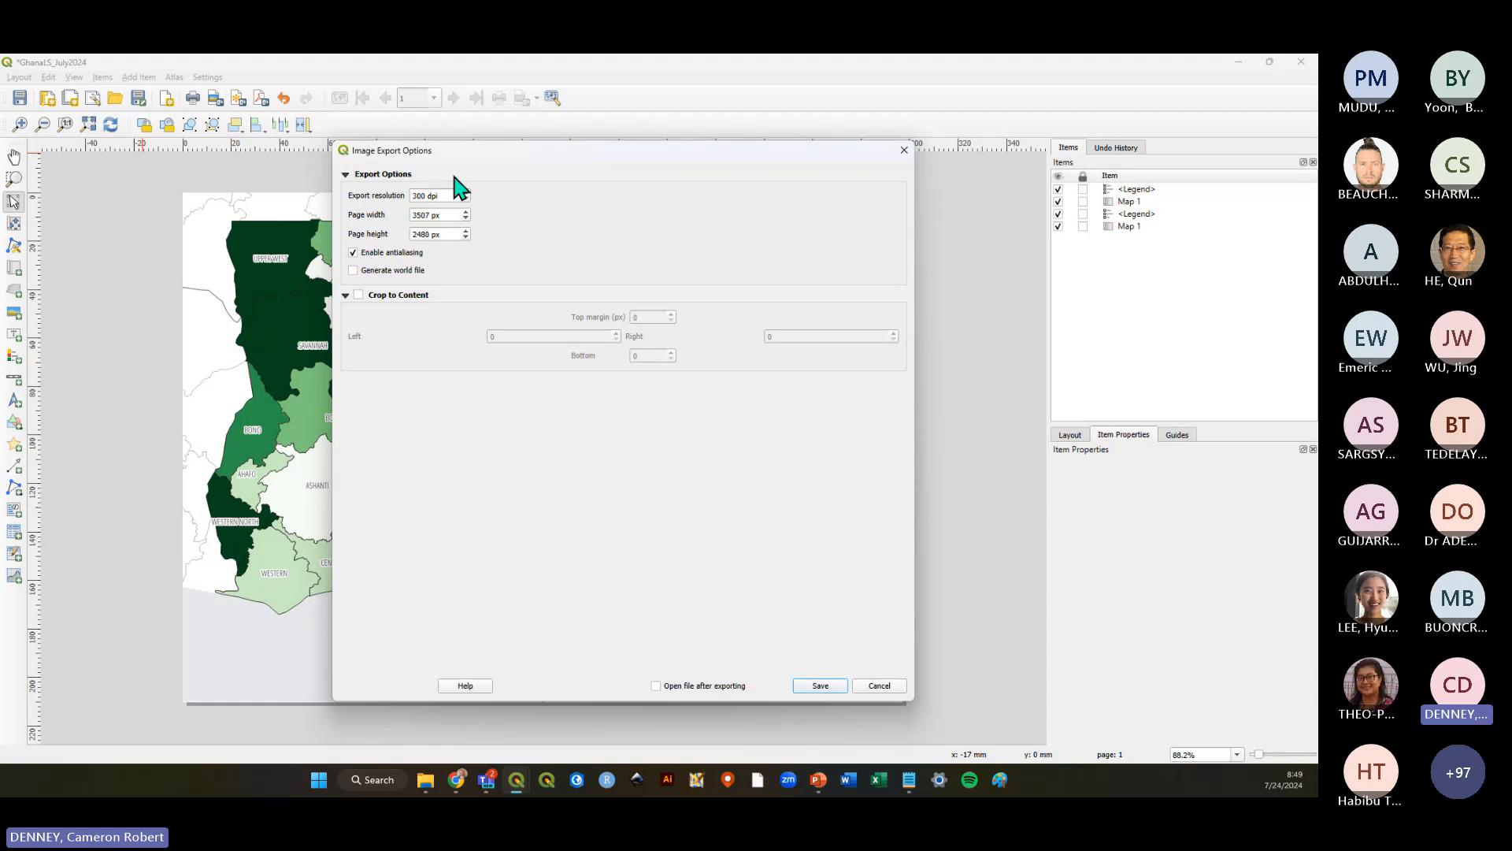
{"action": "left_click", "coordinate": [820, 686]}
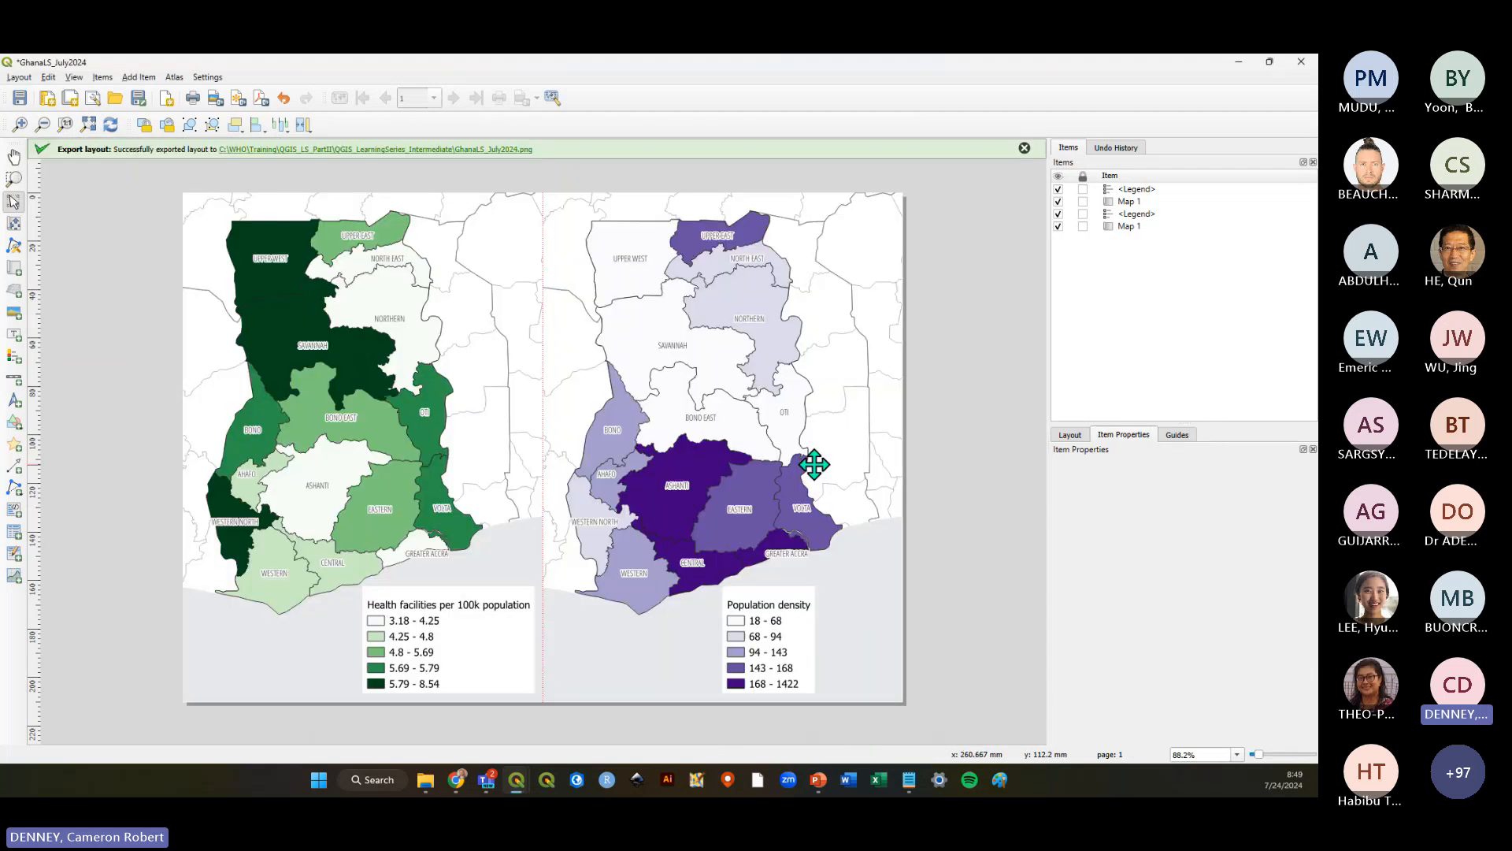
Open the exported GhanaLS_July2024.png from its folder and view it in a maximized image viewer
{"action": "left_click", "coordinate": [483, 151]}
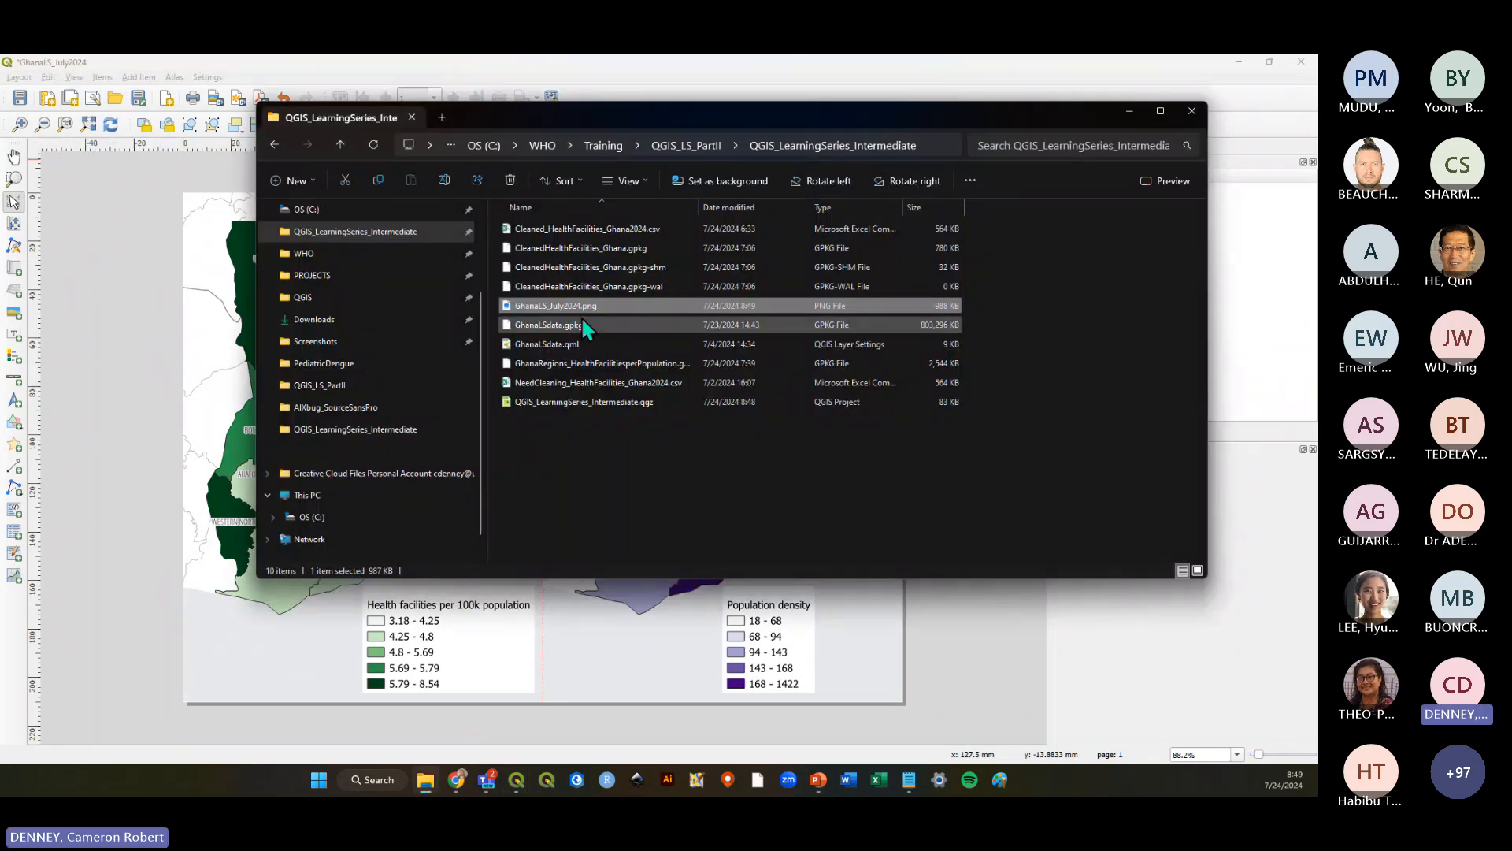
{"action": "double_click", "coordinate": [640, 304]}
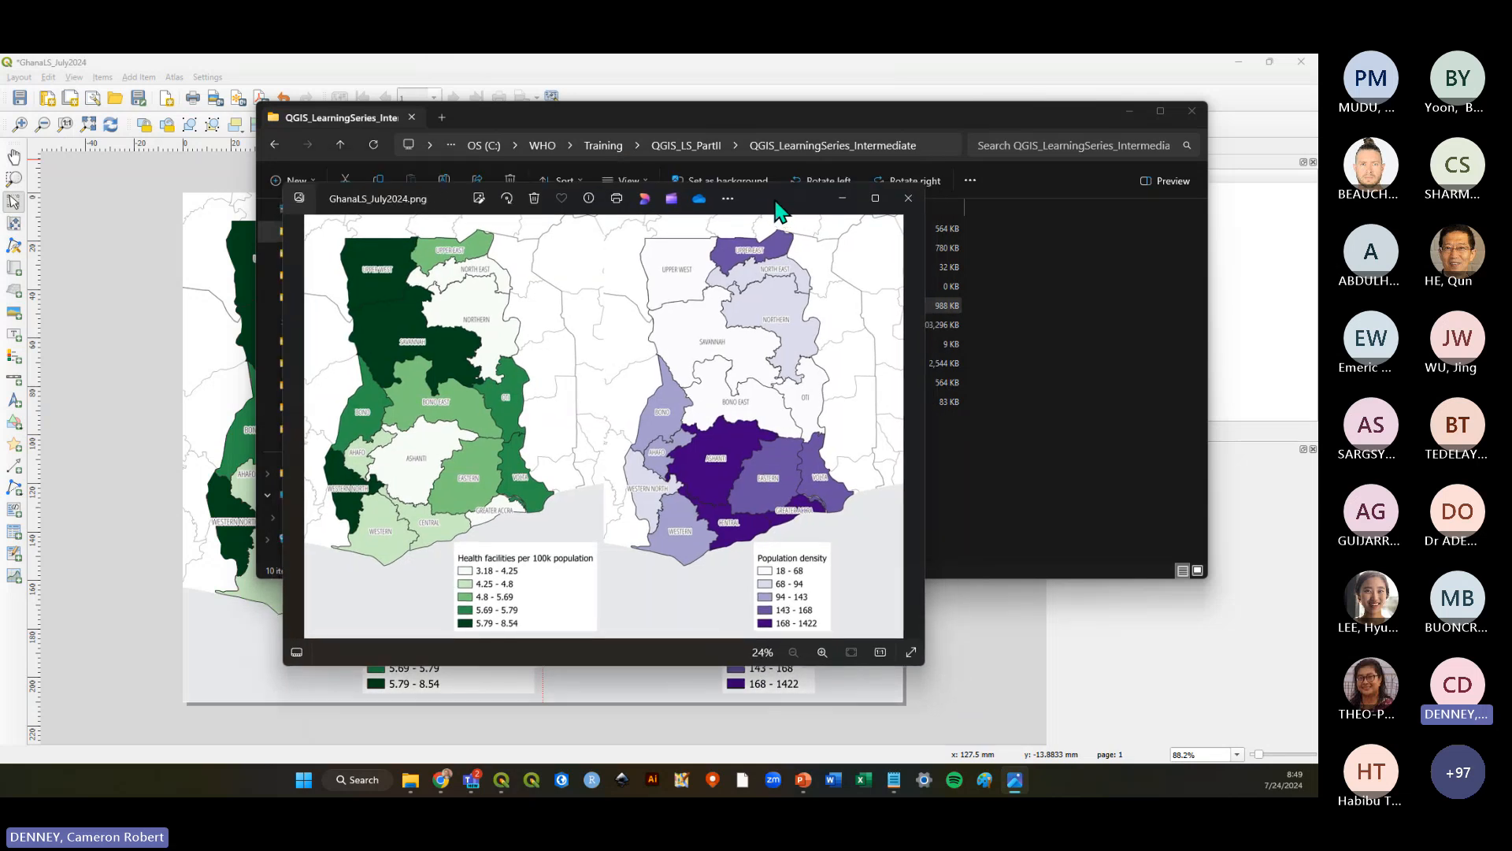
{"action": "double_click", "coordinate": [778, 203]}
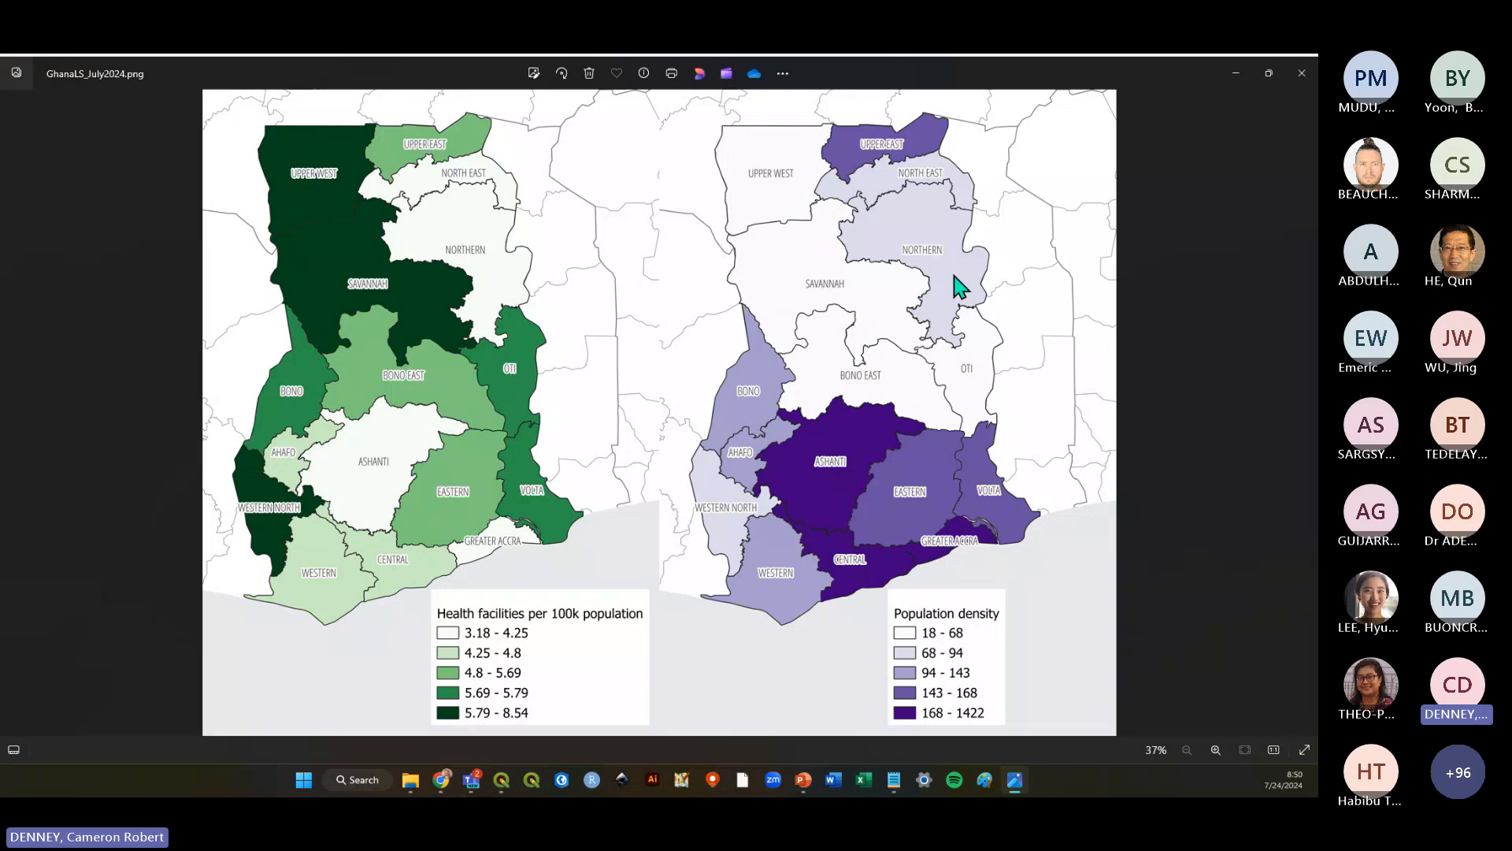
Close the exported image and return to the QGIS print layout
{"action": "left_click", "coordinate": [1292, 74]}
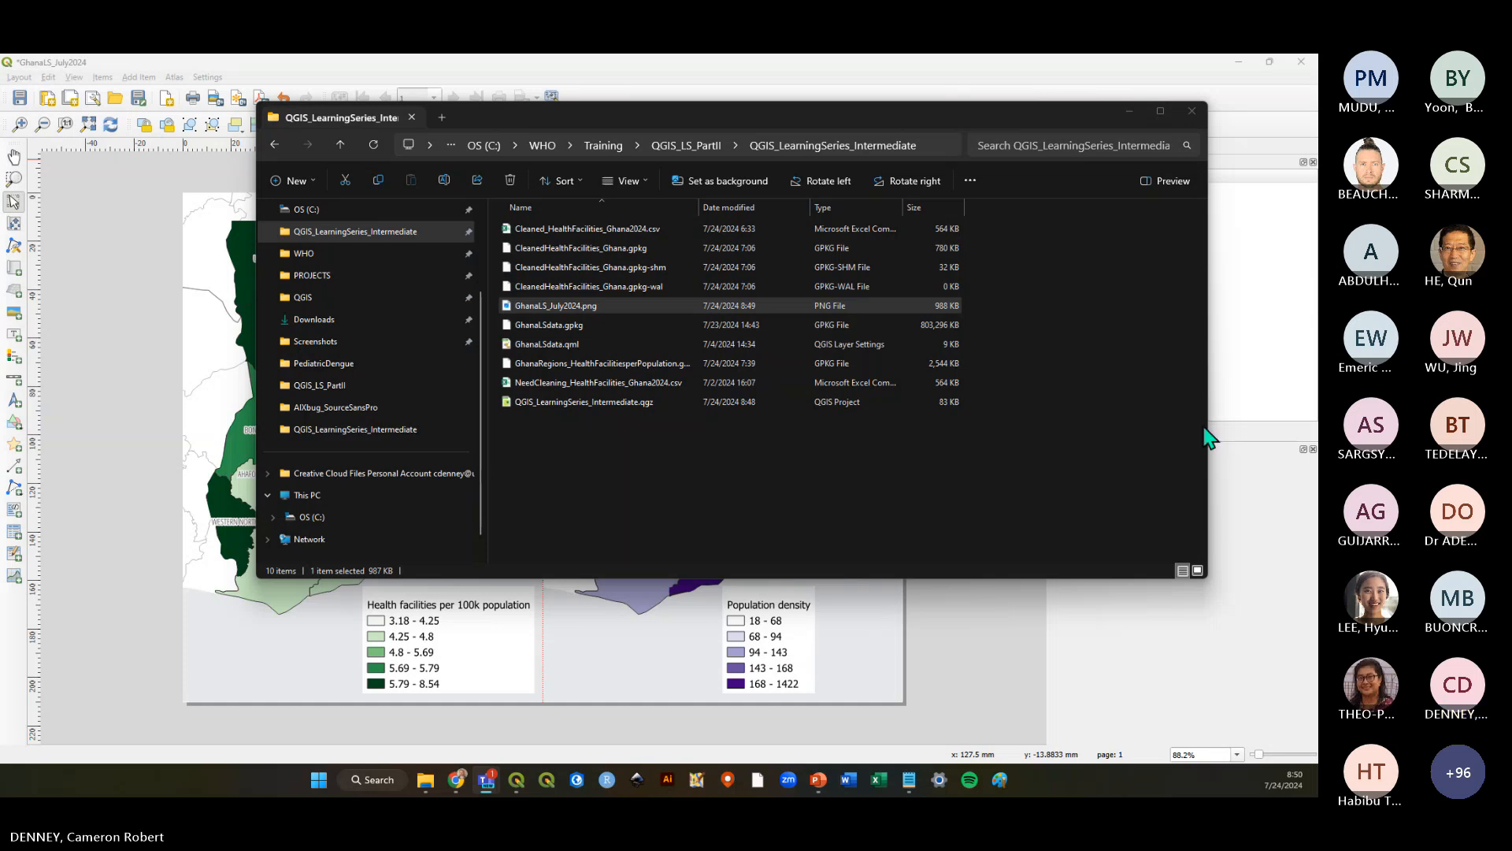
{"action": "left_click", "coordinate": [970, 649]}
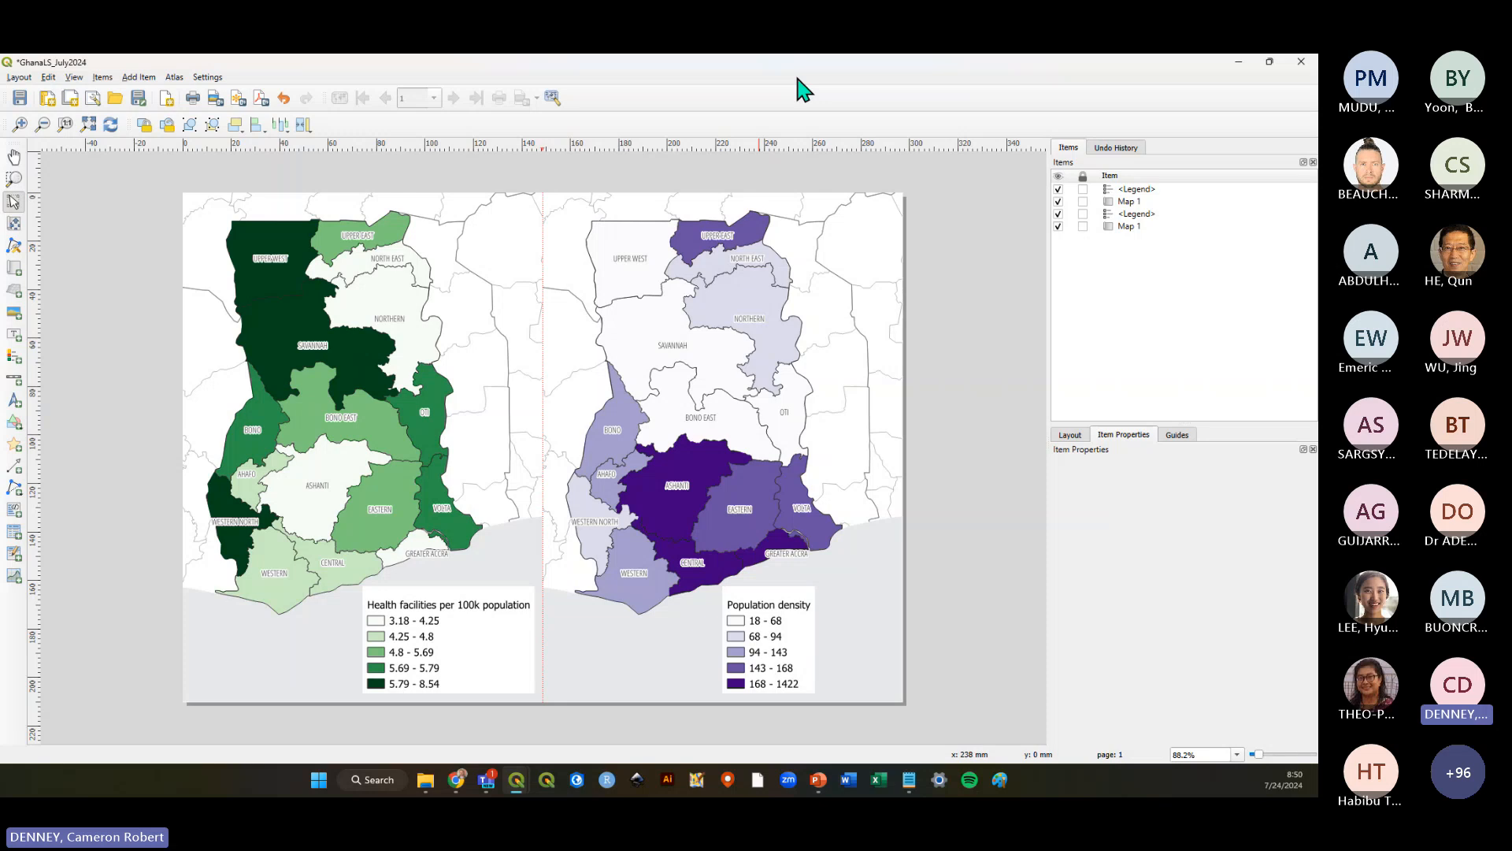
{"action": "left_click", "coordinate": [139, 77]}
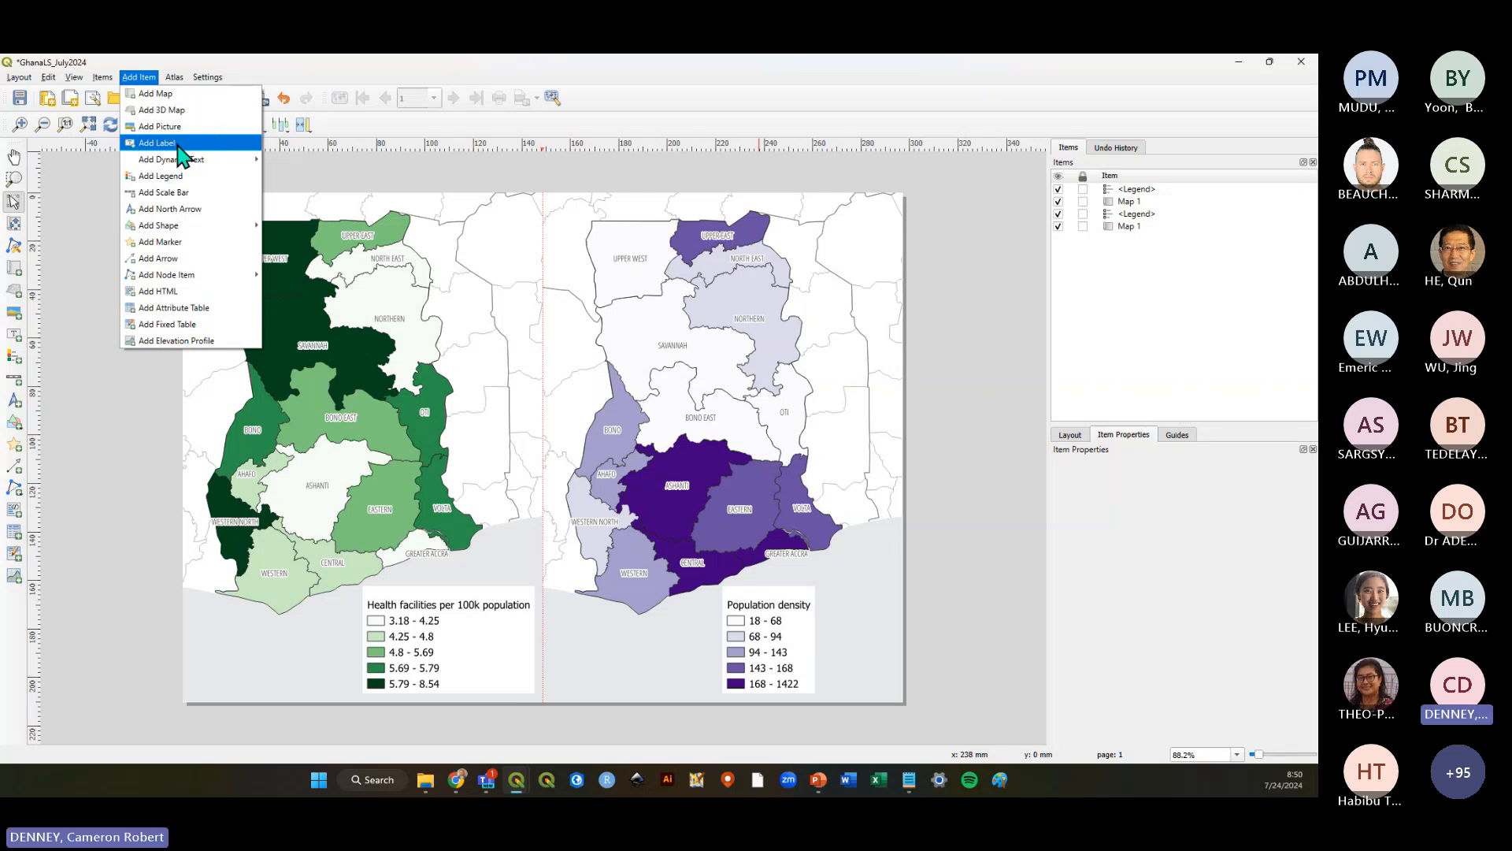
{"action": "left_click", "coordinate": [171, 208]}
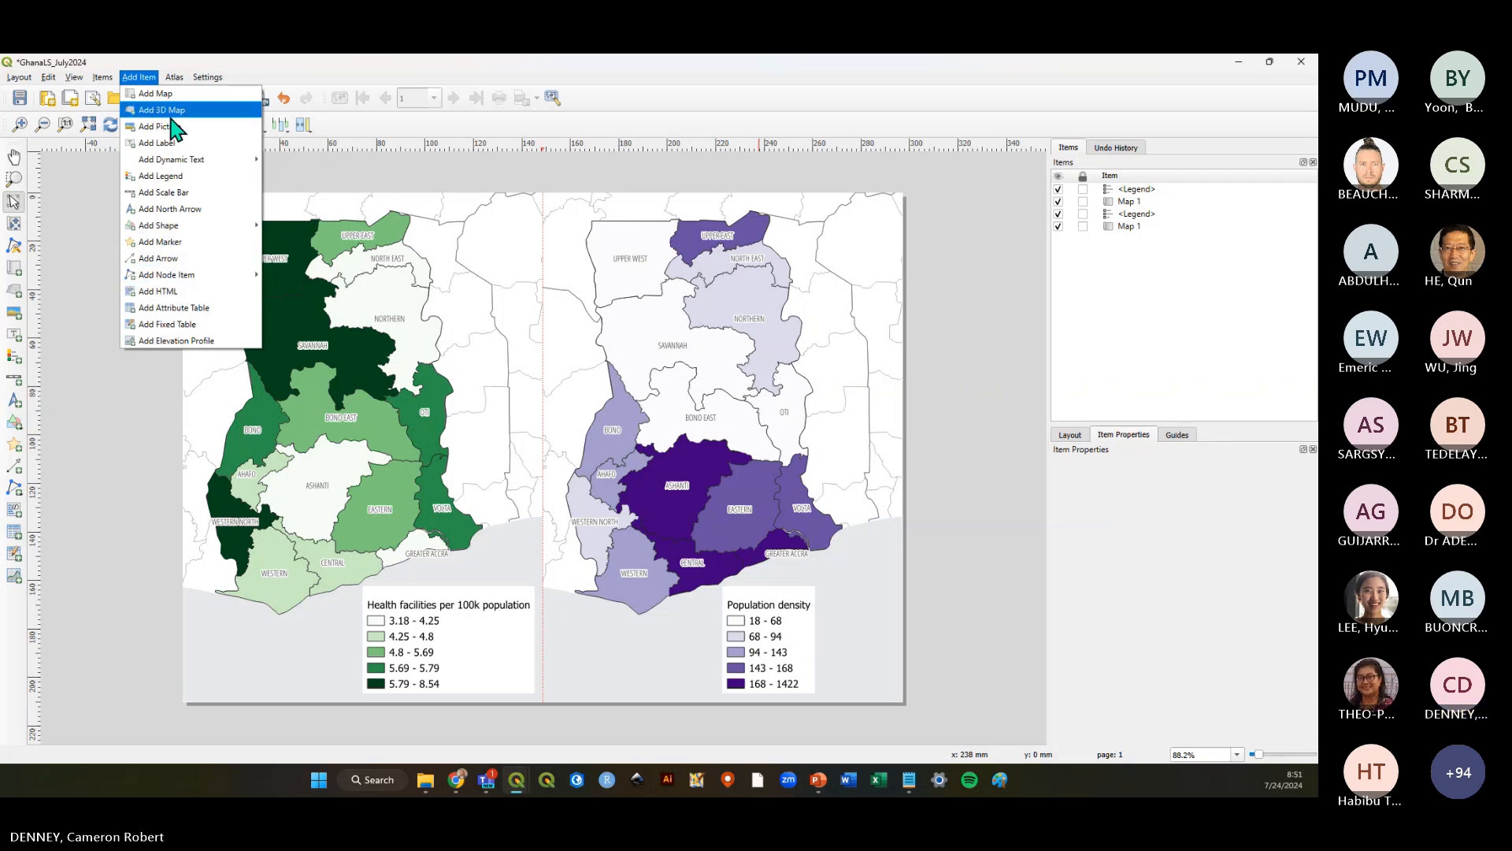
{"action": "left_click", "coordinate": [976, 372]}
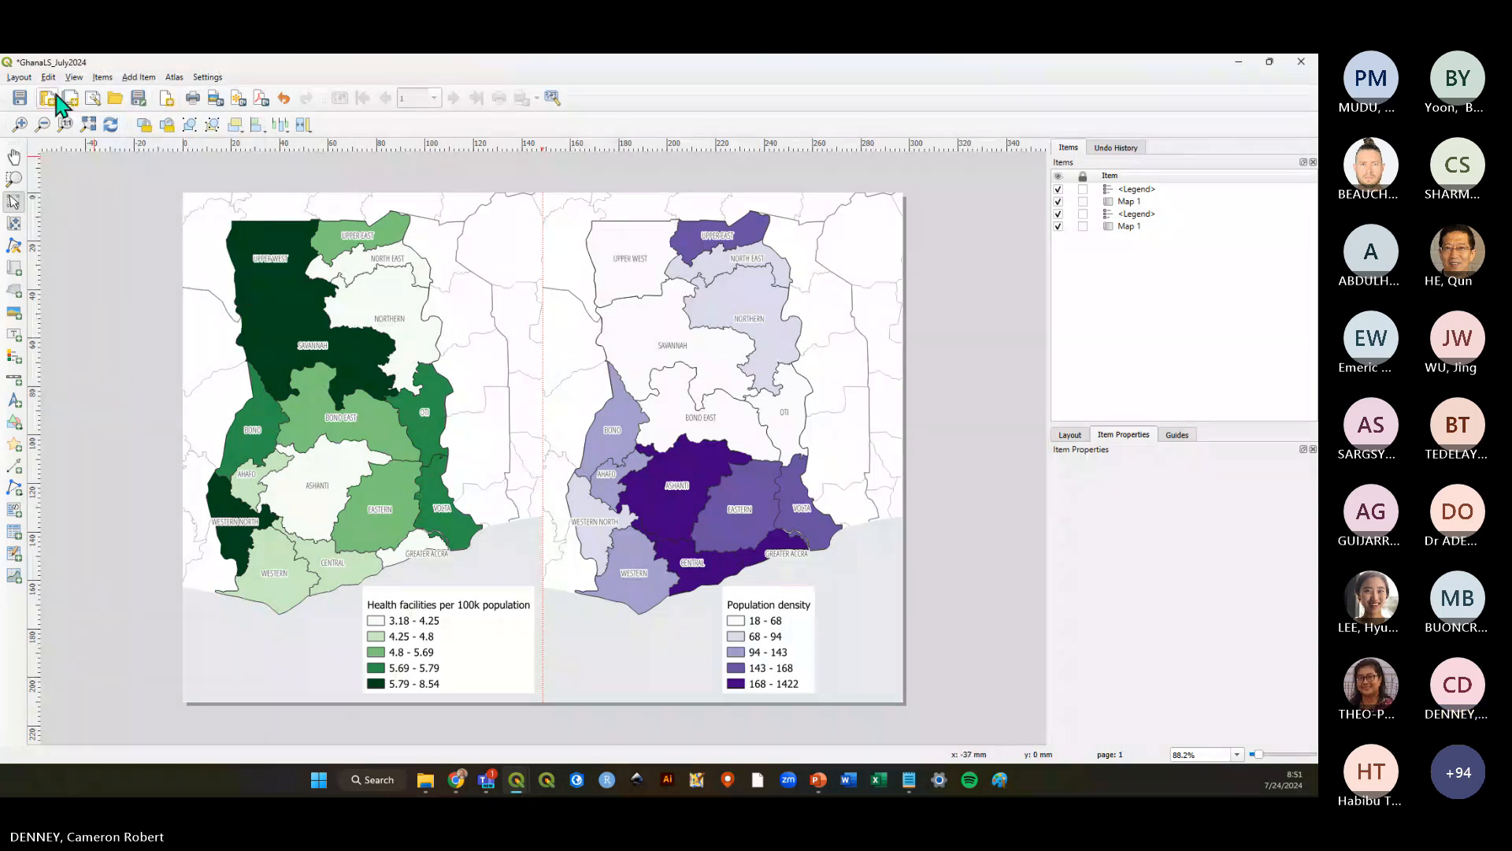
Save the project with the finished GhanaLS_July2024 layout
{"action": "left_click", "coordinate": [19, 98]}
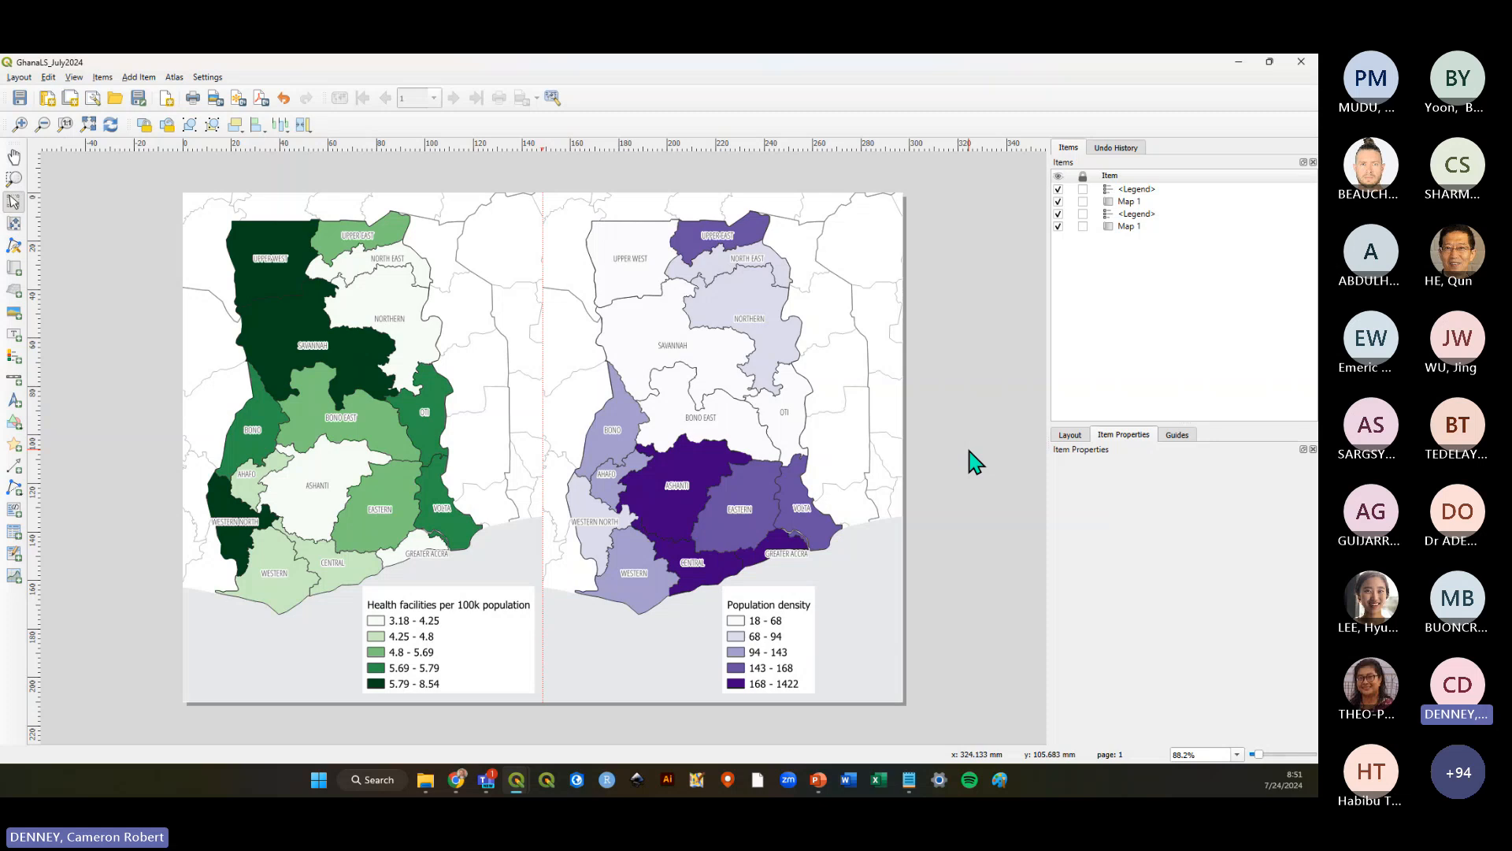